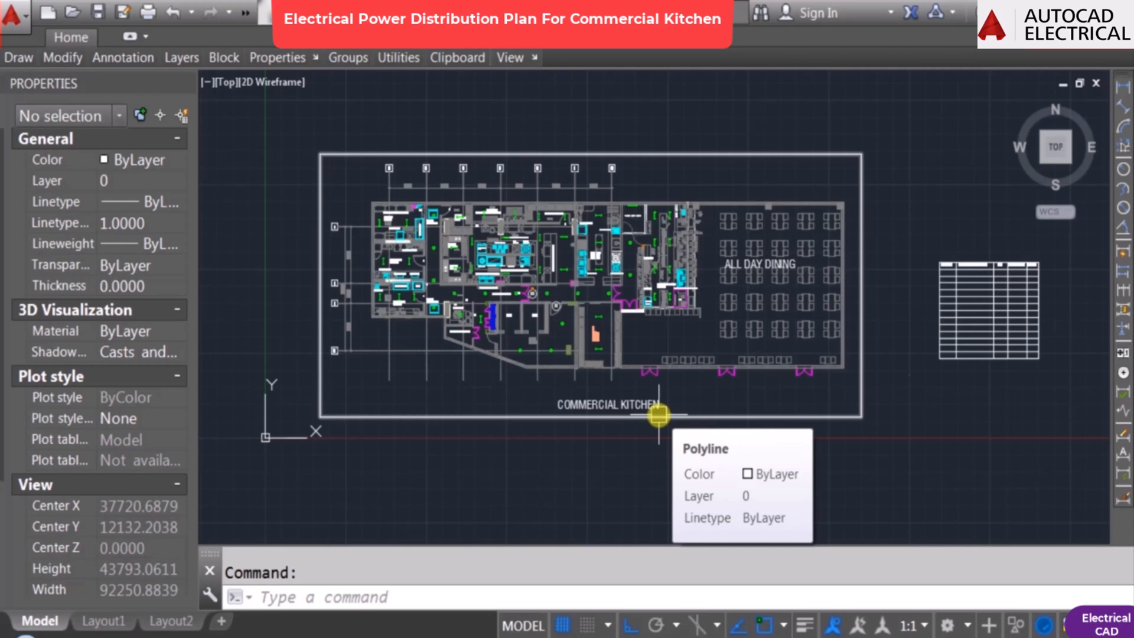
middle_drag(569, 334, 529, 372)
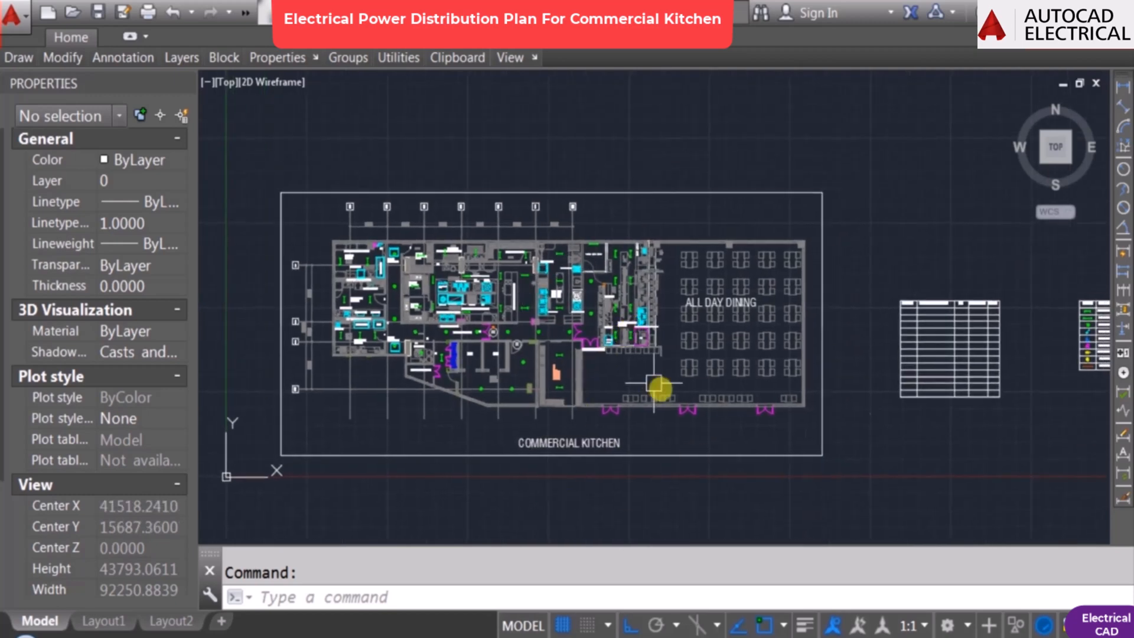
scroll(531, 301, up, 3)
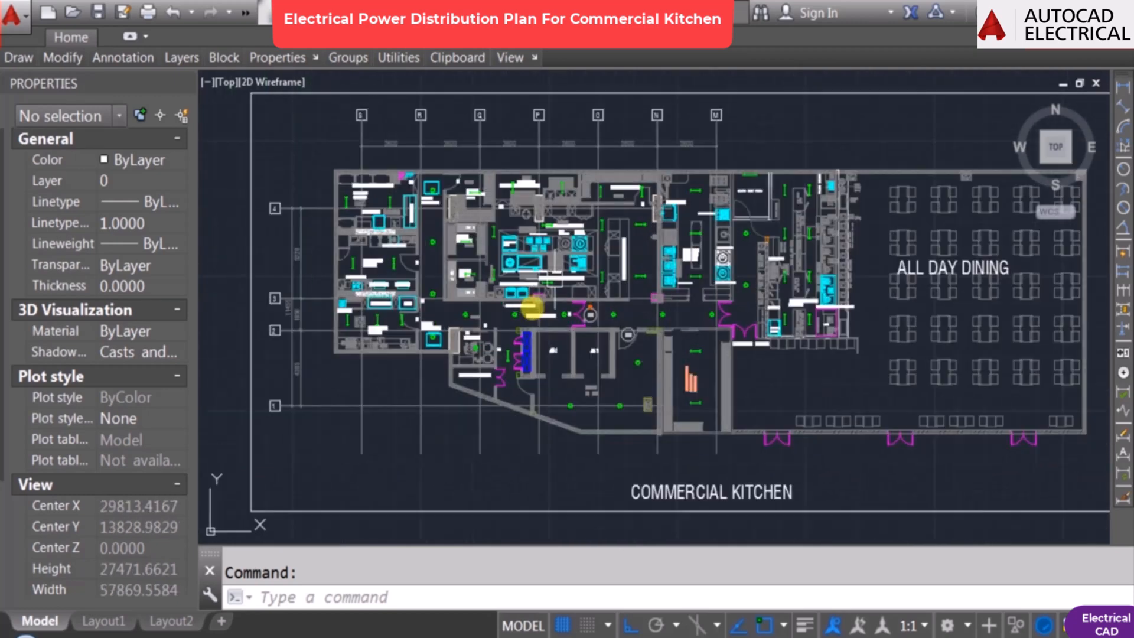
mouse_move(530, 308)
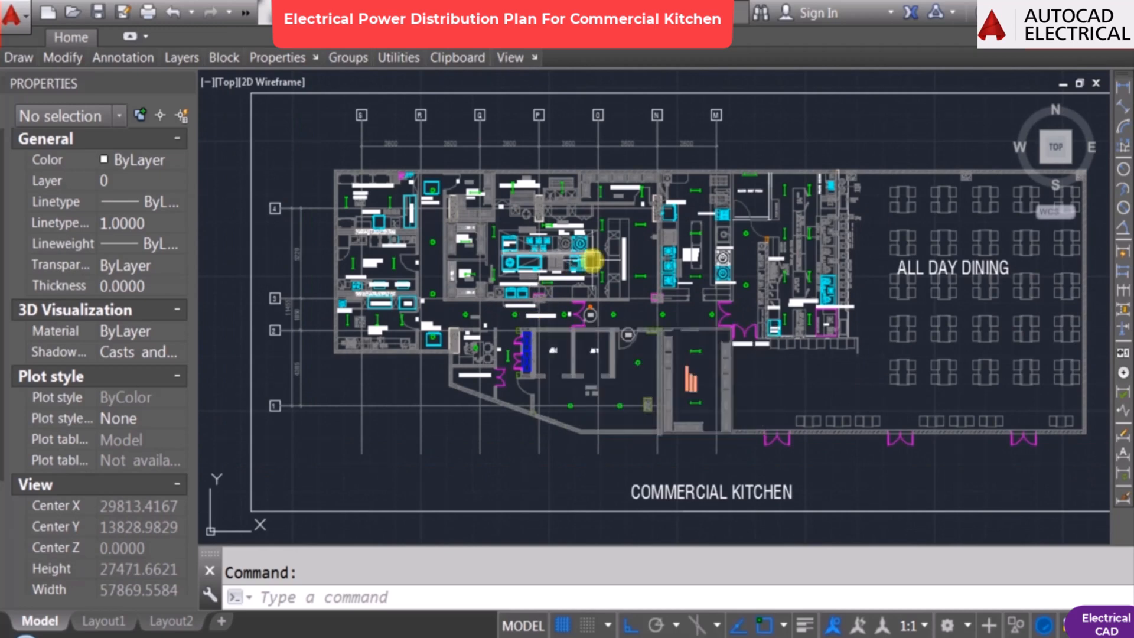
mouse_move(593, 260)
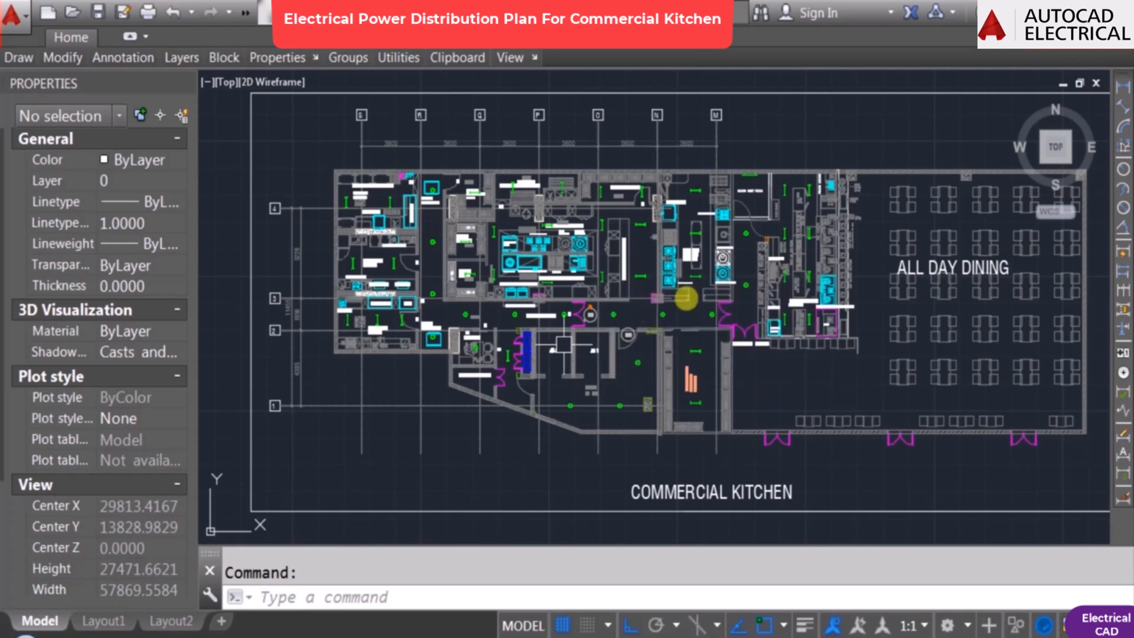
Step: Copy the "KIT. EQUIPMENT NAME" header text from the table into the empty area above the tables and open the copy for editing
scroll(827, 319, down, 4)
middle_drag(827, 318, 598, 338)
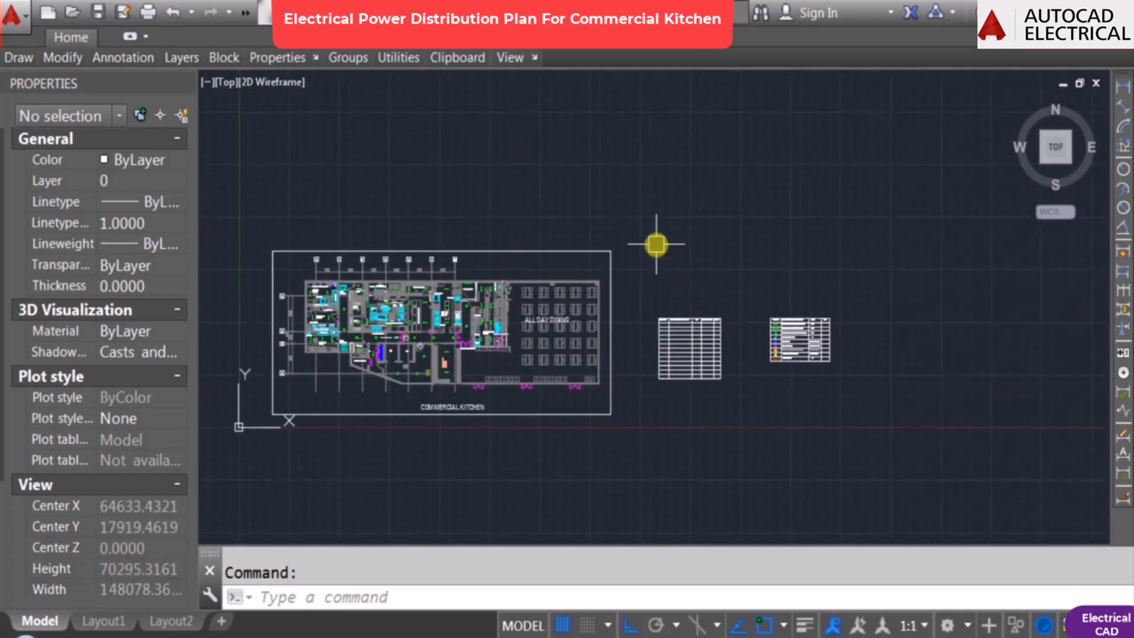
key(Escape)
text(copy)
key(Return)
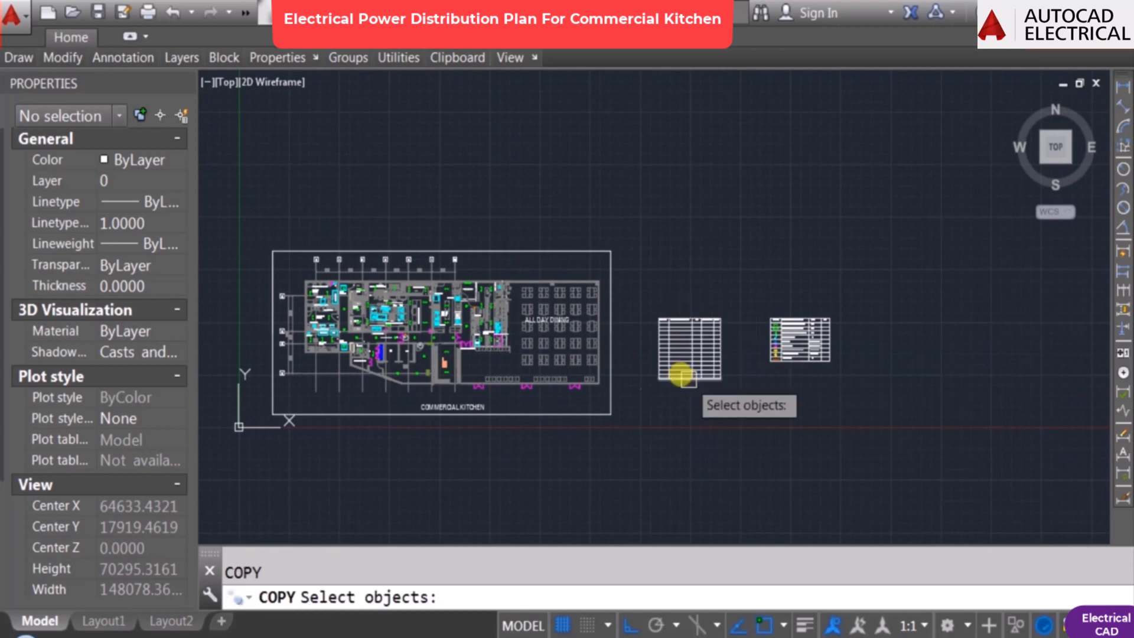
scroll(682, 372, up, 8)
click(865, 352)
key(Return)
click(864, 335)
middle_drag(838, 137, 757, 520)
click(757, 259)
key(Escape)
double_click(774, 273)
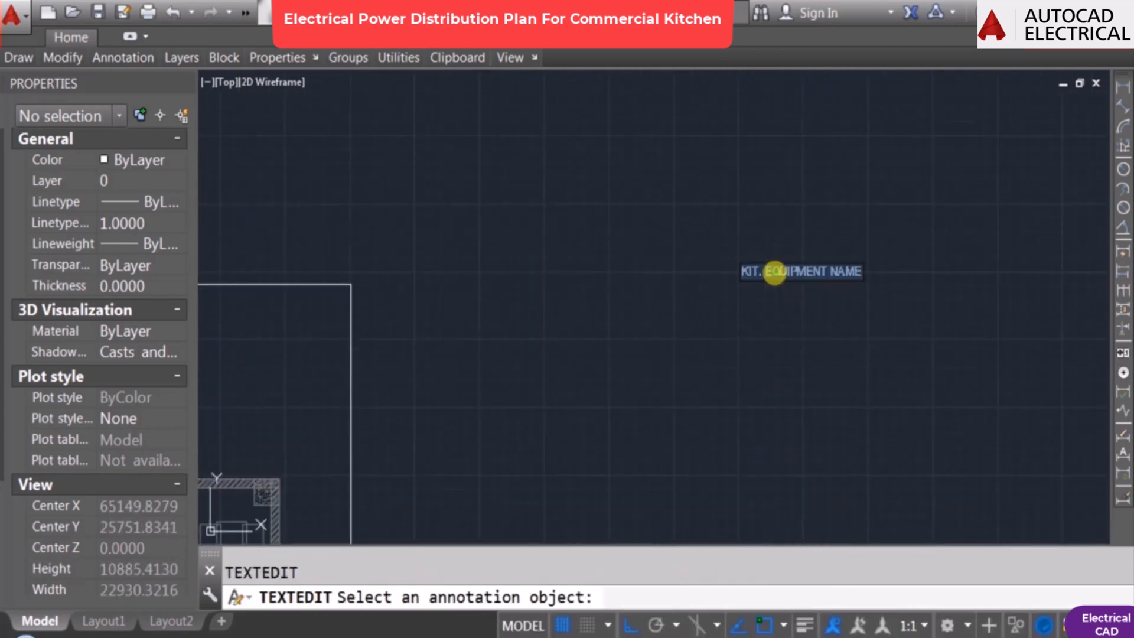
text(steps for)
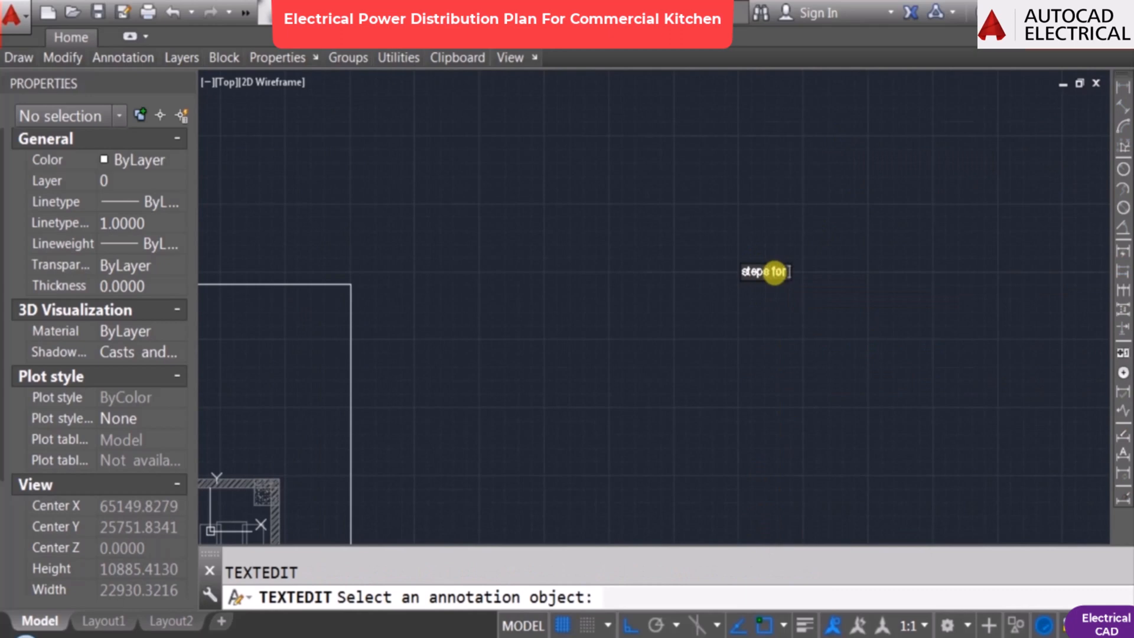
key(BackSpace)
key(BackSpace)
key(BackSpace)
key(BackSpace)
key(BackSpace)
key(BackSpace)
key(BackSpace)
key(BackSpace)
key(BackSpace)
Step: Enter "STEPS FOR ELECTRICAL LAYOUT FOR" in capitals as the copied text's new content
scroll(818, 373, up, 4)
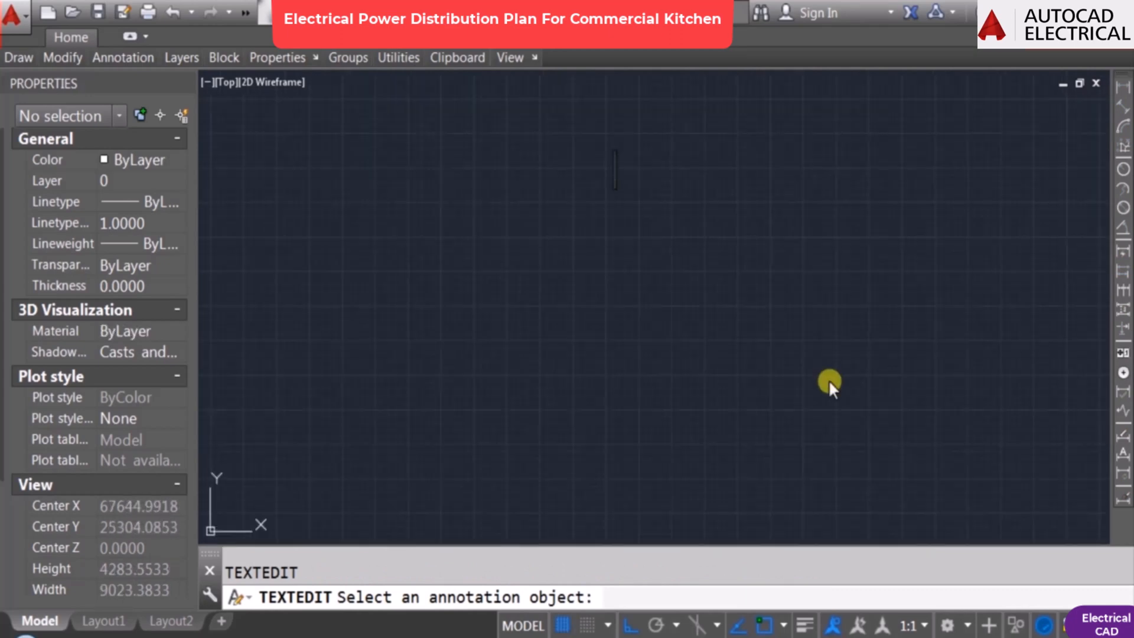
text(STEPS FOR)
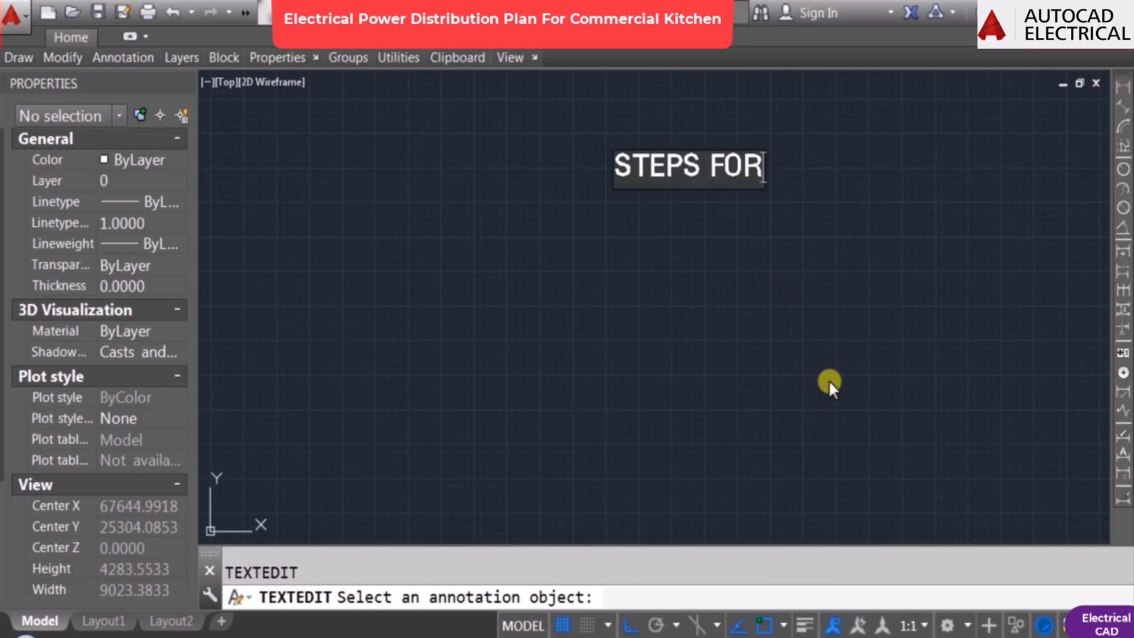
text( ELE)
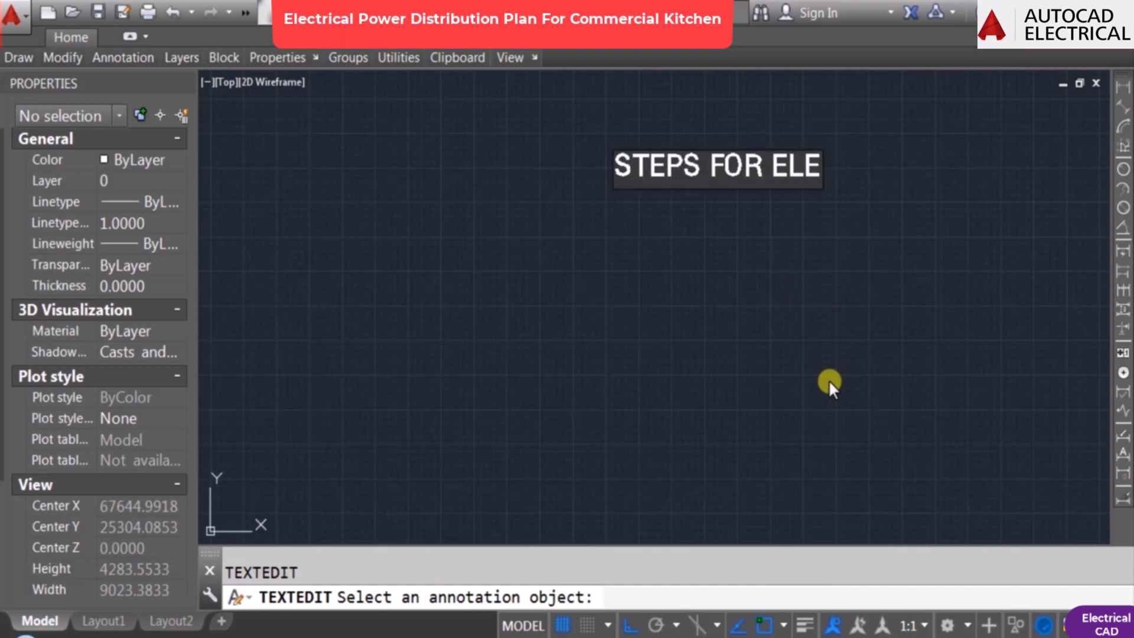
text(CTRIC)
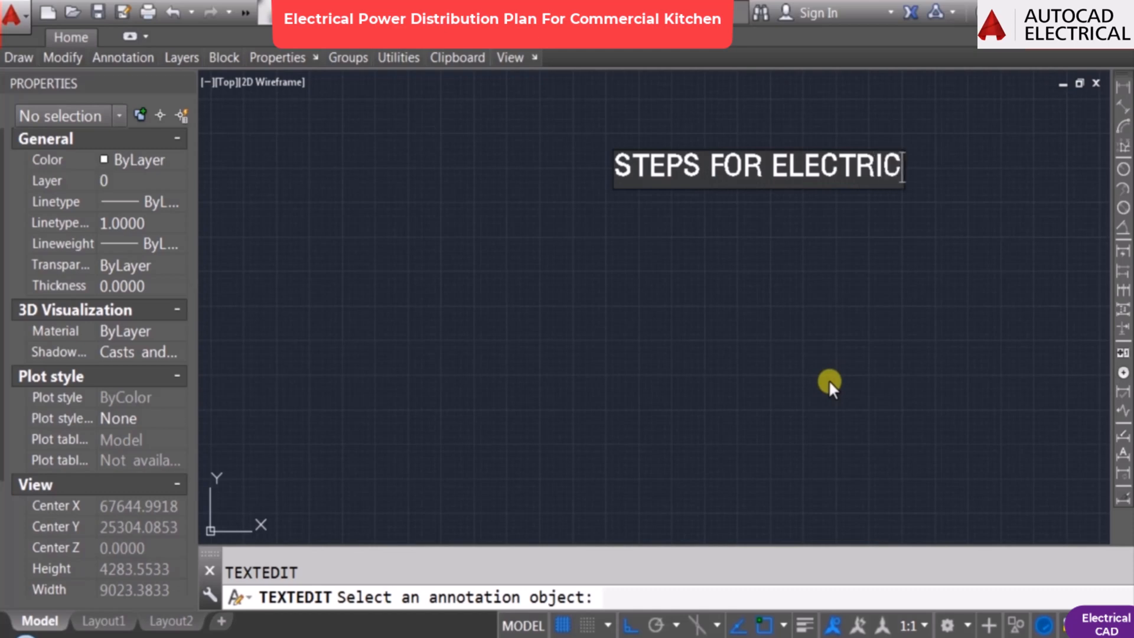
text(AL LAYOUT FOR)
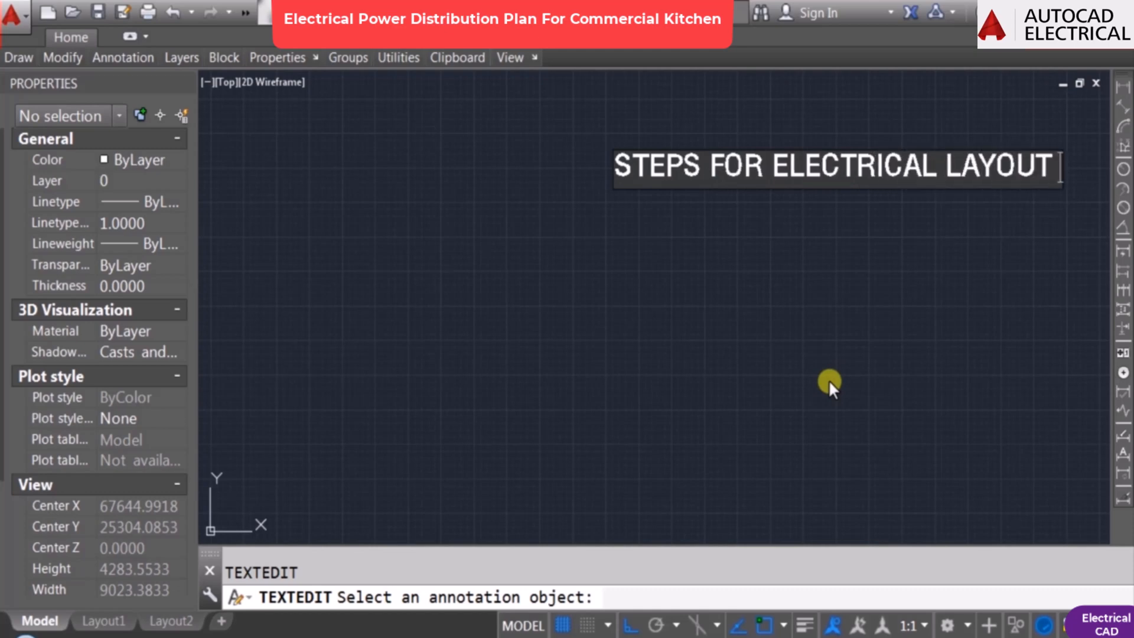
Step: Insert "POWER SUPPLY" before the word LAYOUT in the heading
key(ctrl+Left)
key(Left)
key(Left)
key(Left)
key(Left)
key(Left)
key(Left)
key(Left)
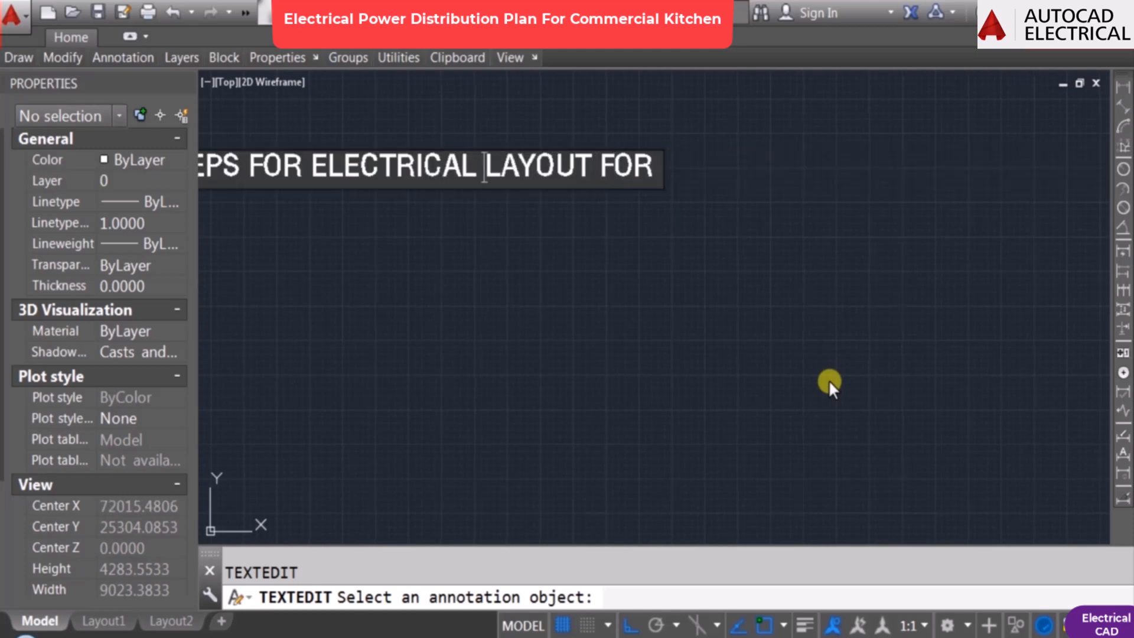
text(POWER SUPPLY)
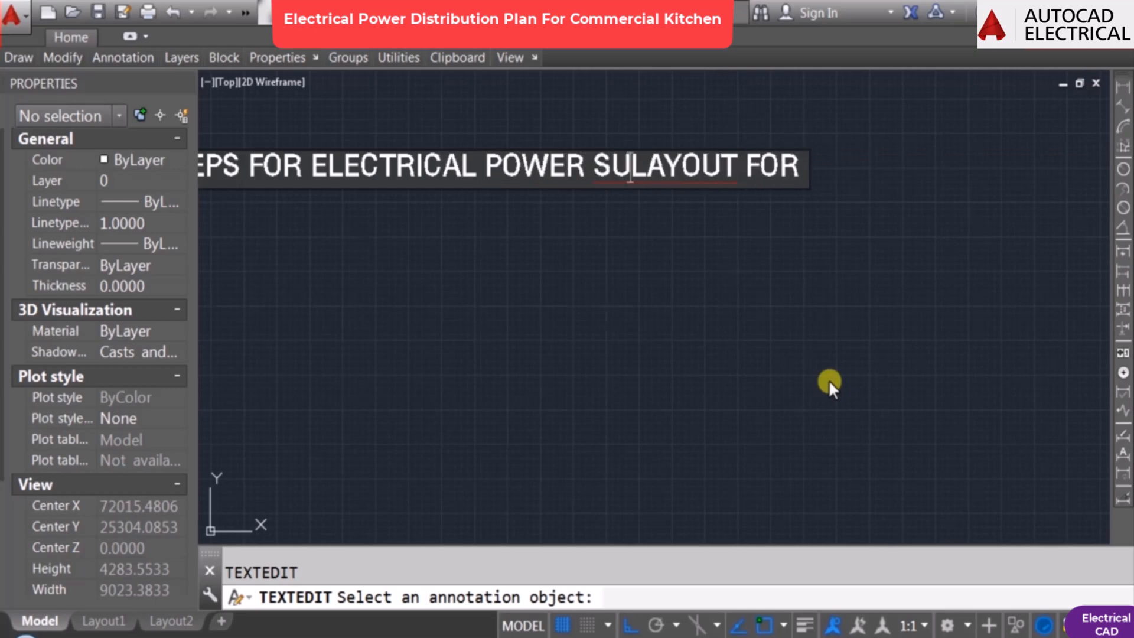
Step: Add "COMMERCIAL KITCHEN:" to the end of the heading and finish the text edit
key(End)
text(COMME)
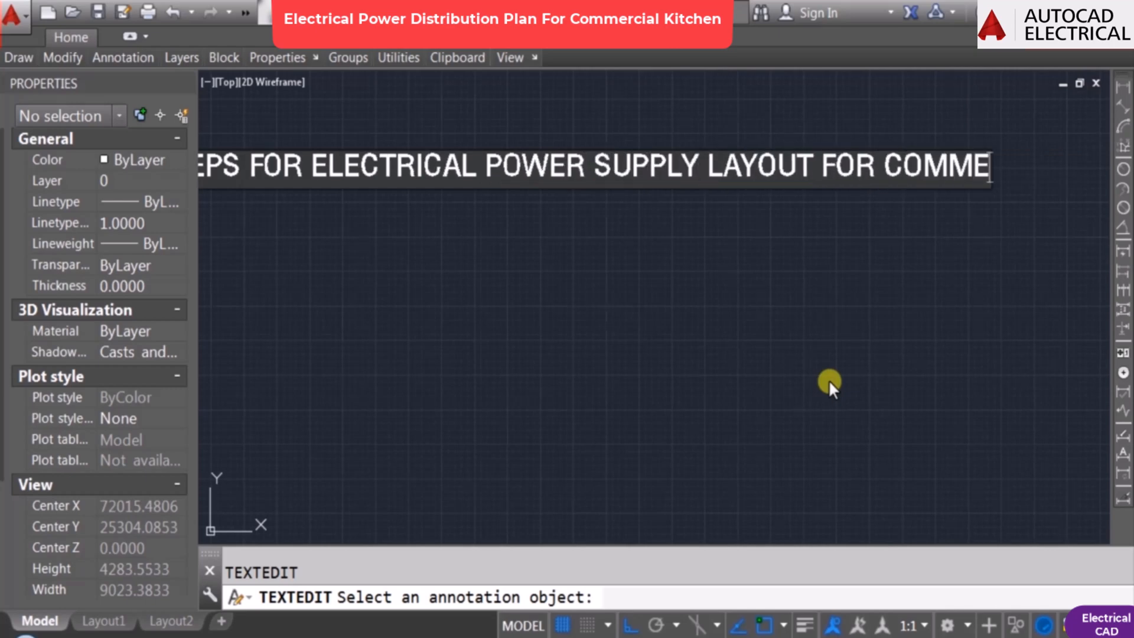
text(RCIAL )
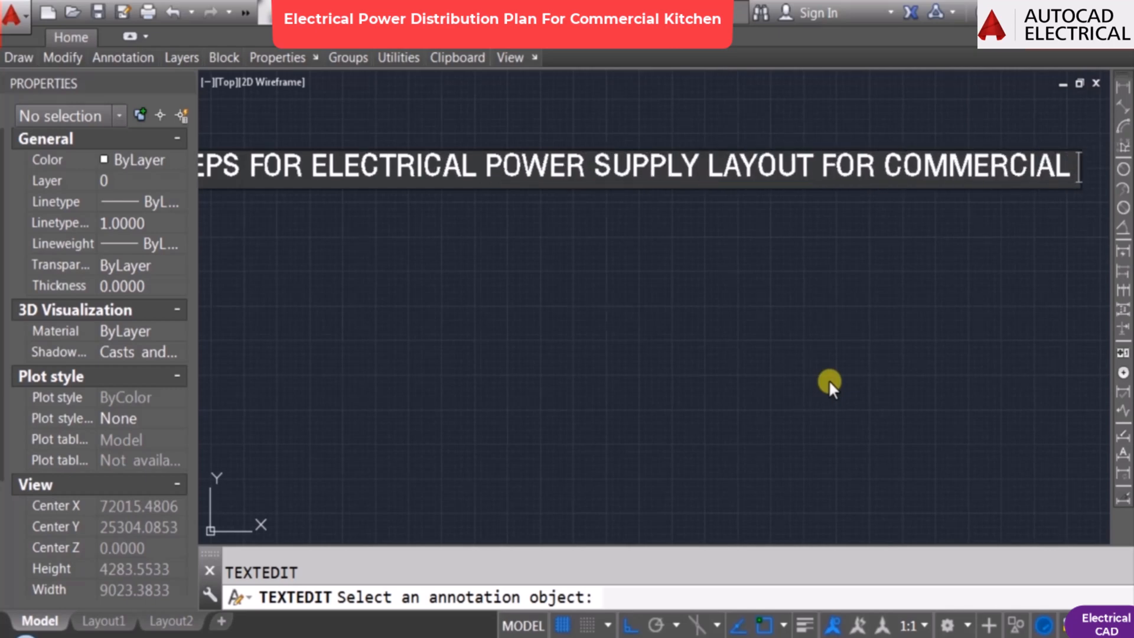
text(KITCHEN)
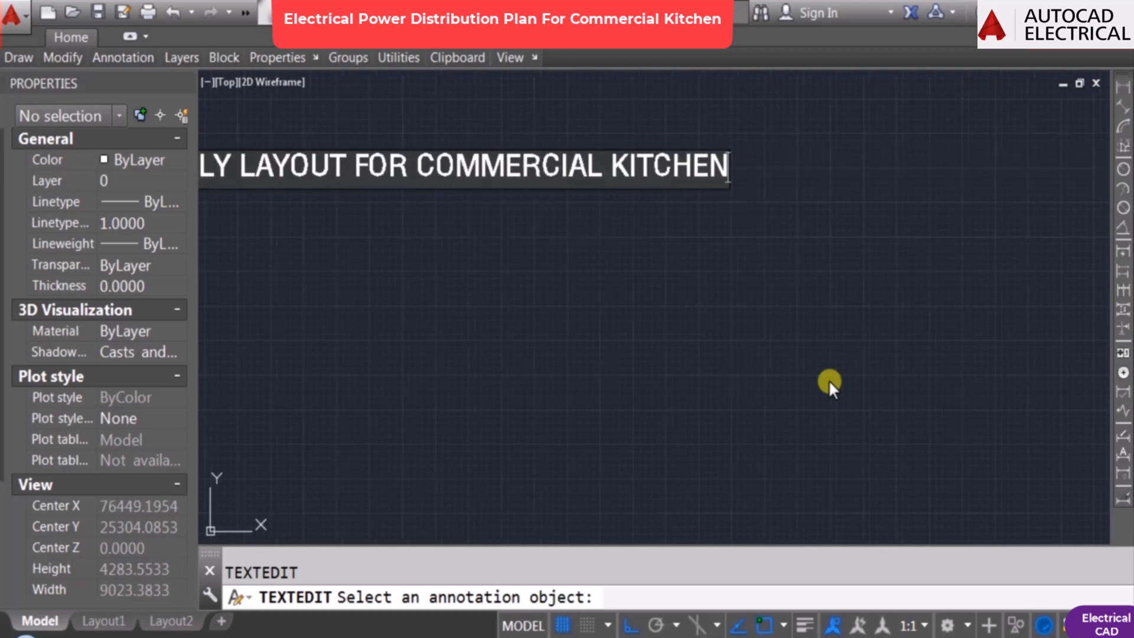
text(:)
key(Return)
scroll(809, 375, down, 4)
key(Escape)
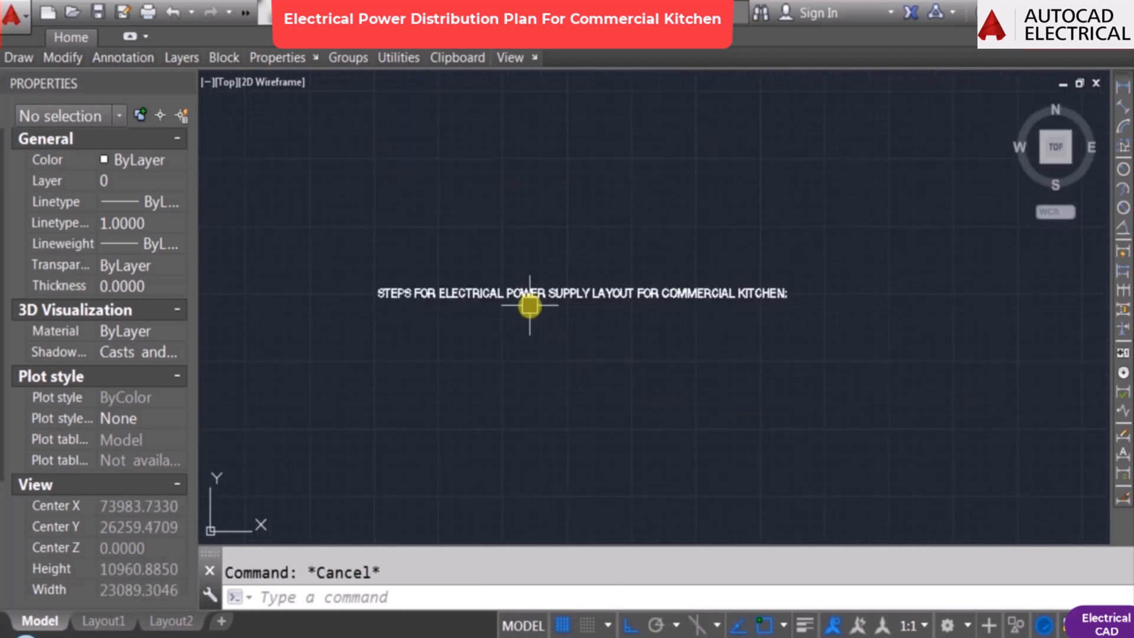
Step: Copy the heading text straight down to form a second line directly below it
text(co)
key(Return)
click(474, 298)
key(Return)
click(472, 301)
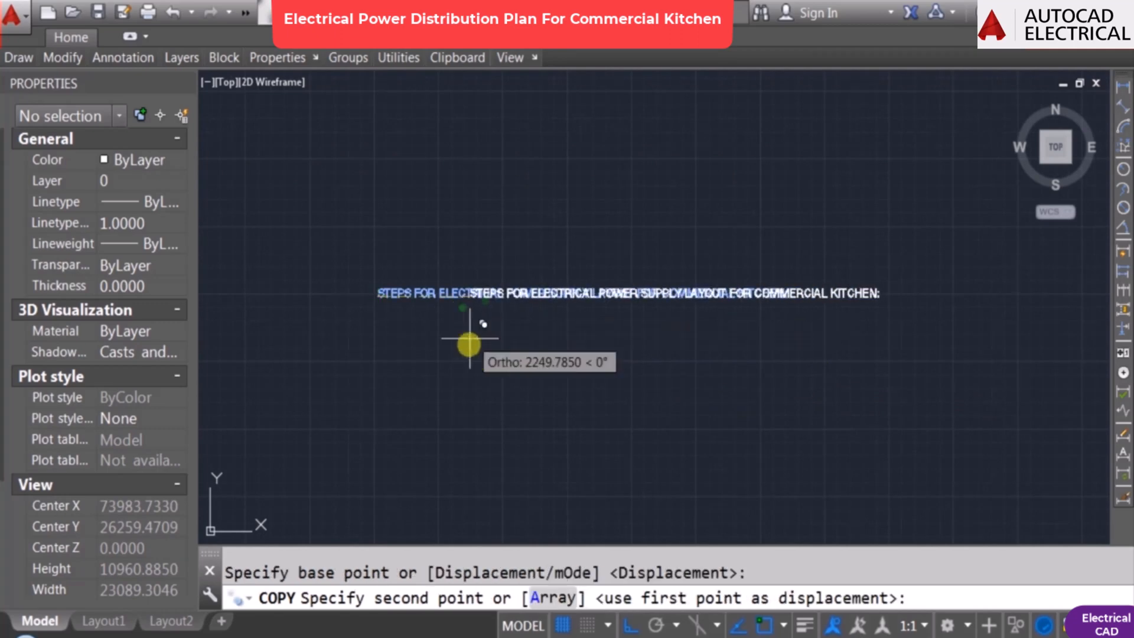
scroll(384, 322, up, 4)
click(402, 307)
key(Escape)
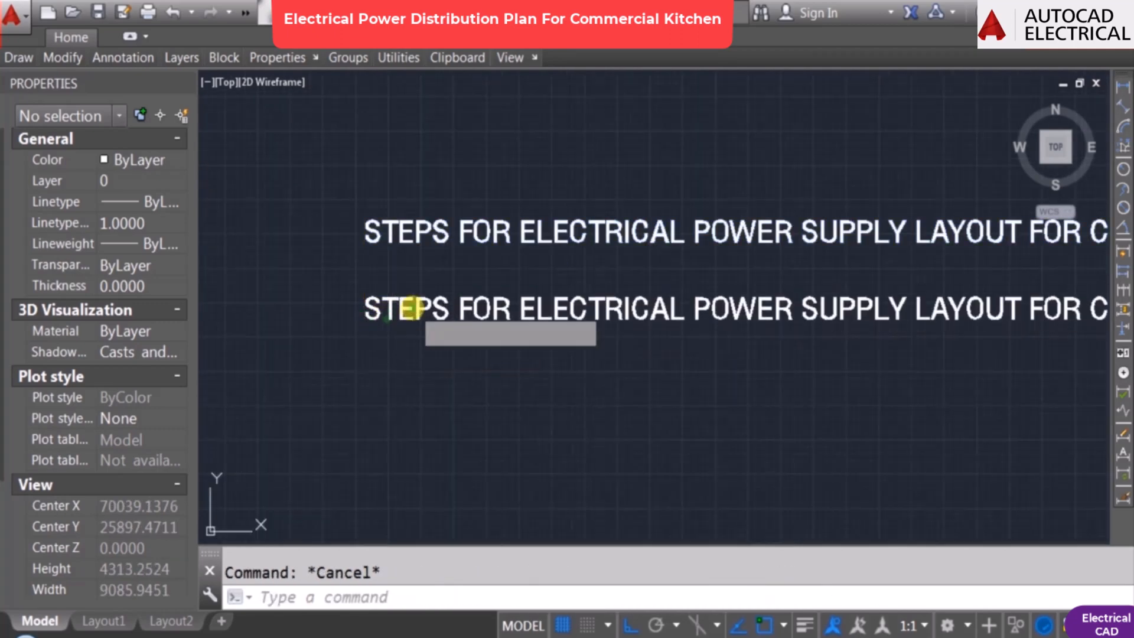
Step: Replace the copied line's text with "1) Introduction of Kitchen Equipment with Wattage and Tag Numbers"
double_click(414, 307)
key(BackSpace)
text(1))
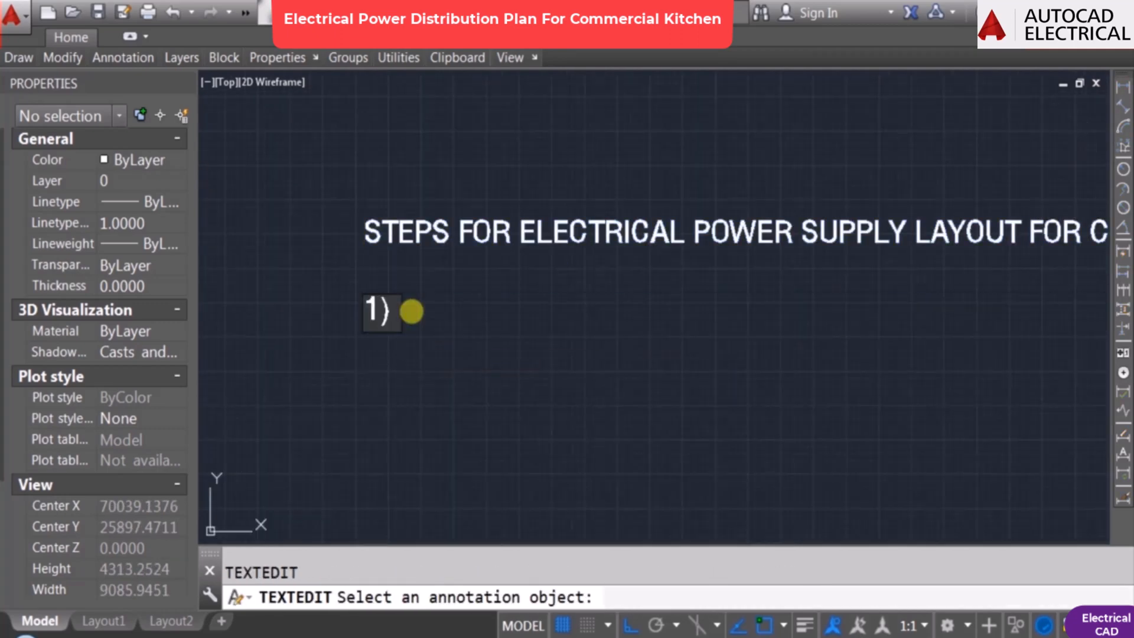
text( Intro)
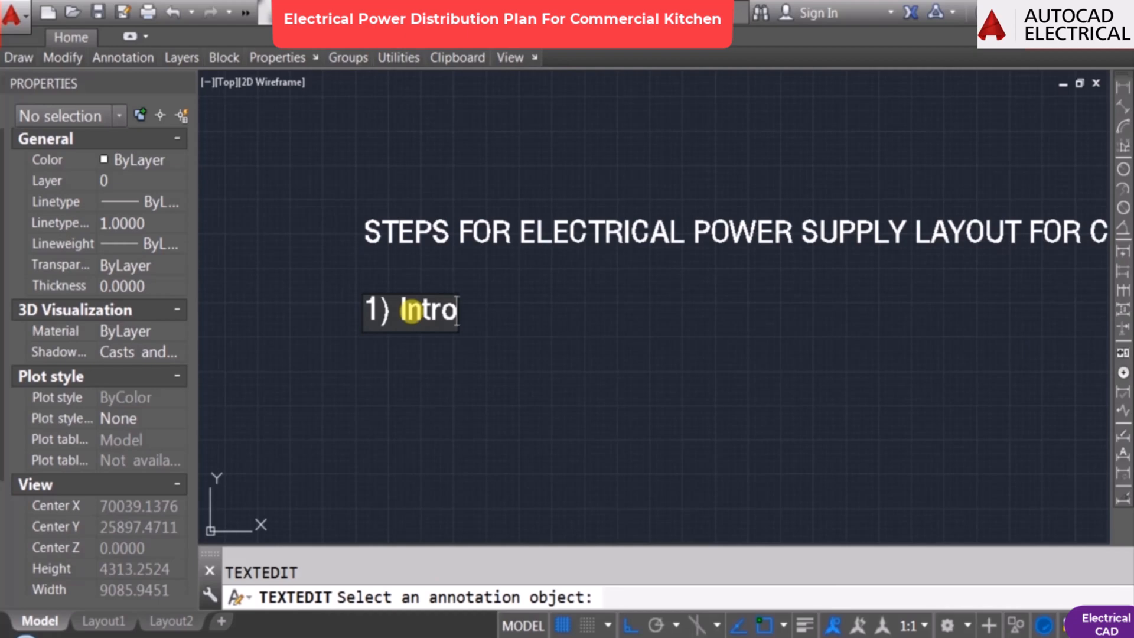
text(duction )
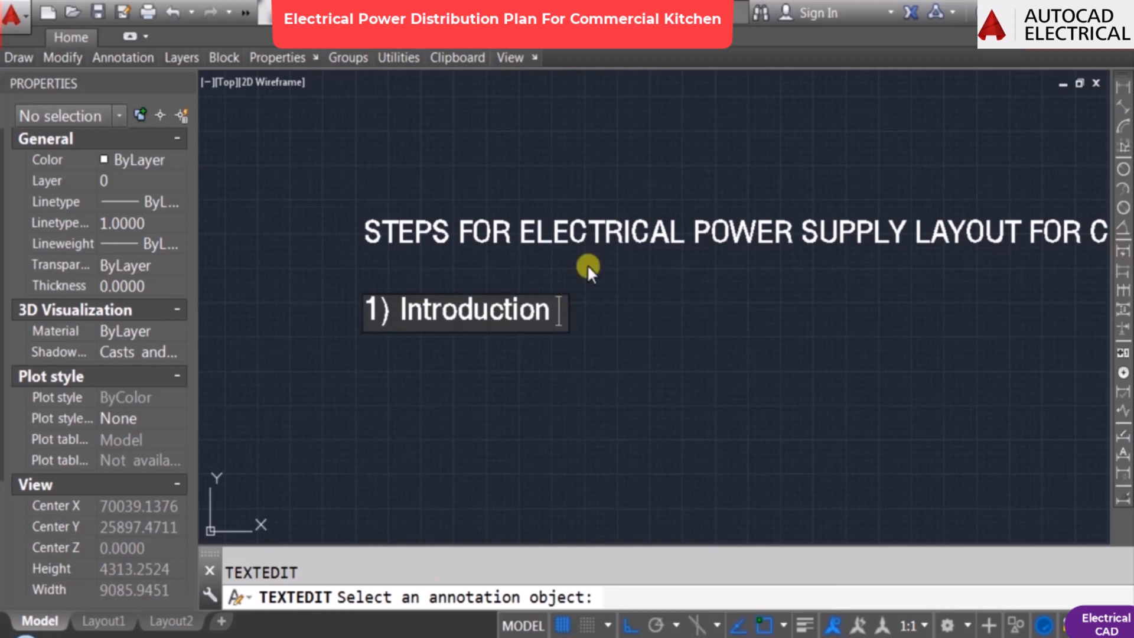
text(of Kit)
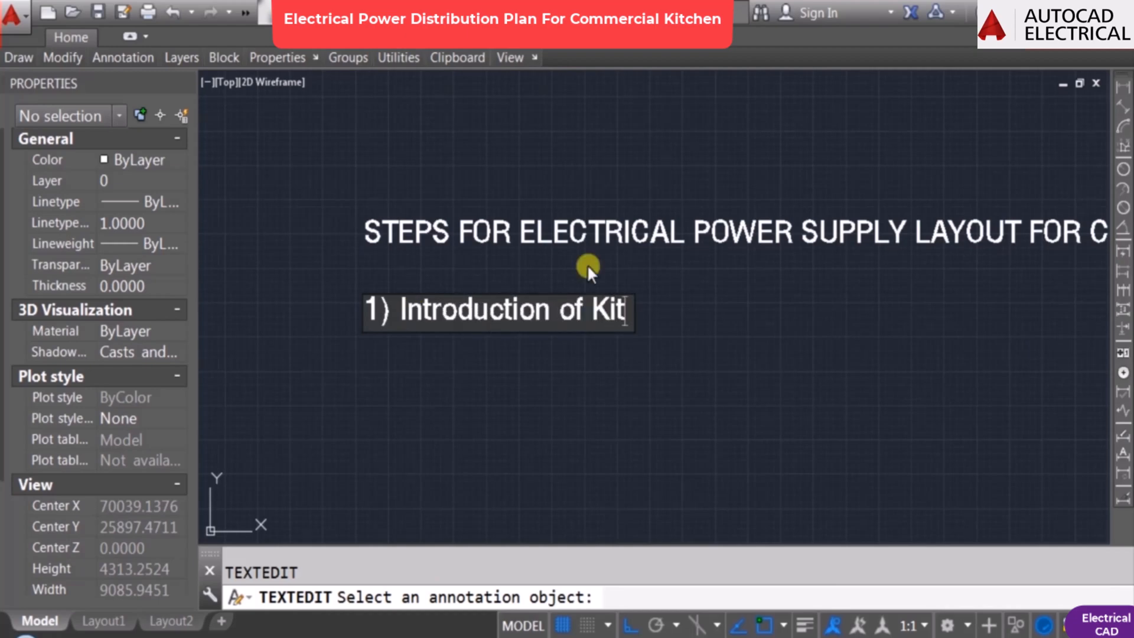
text(chen E)
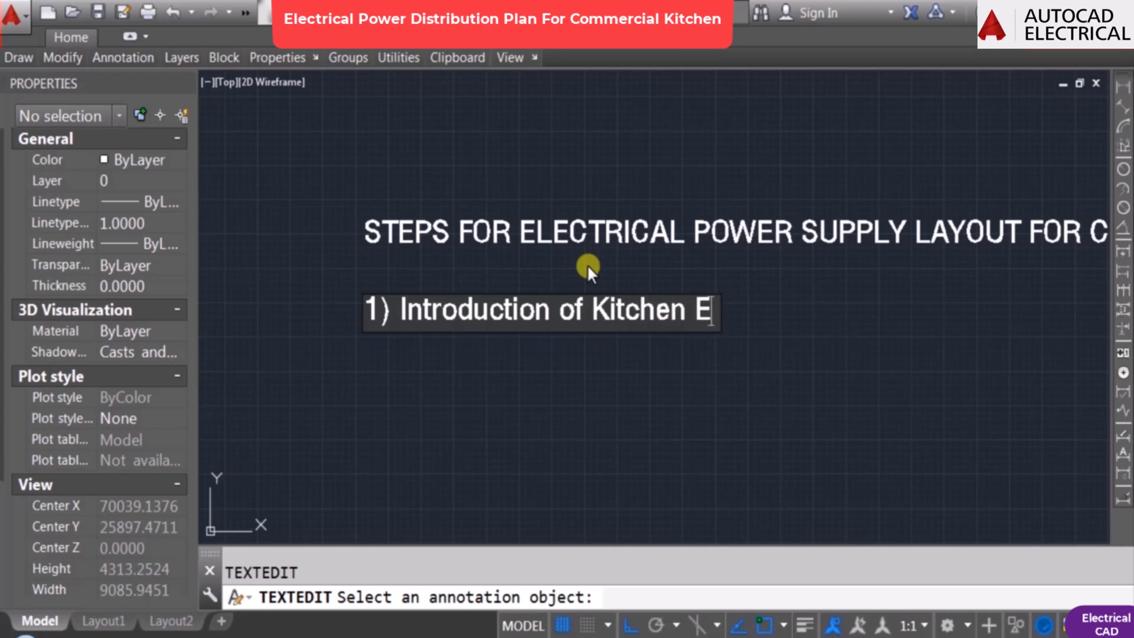
text(quipments)
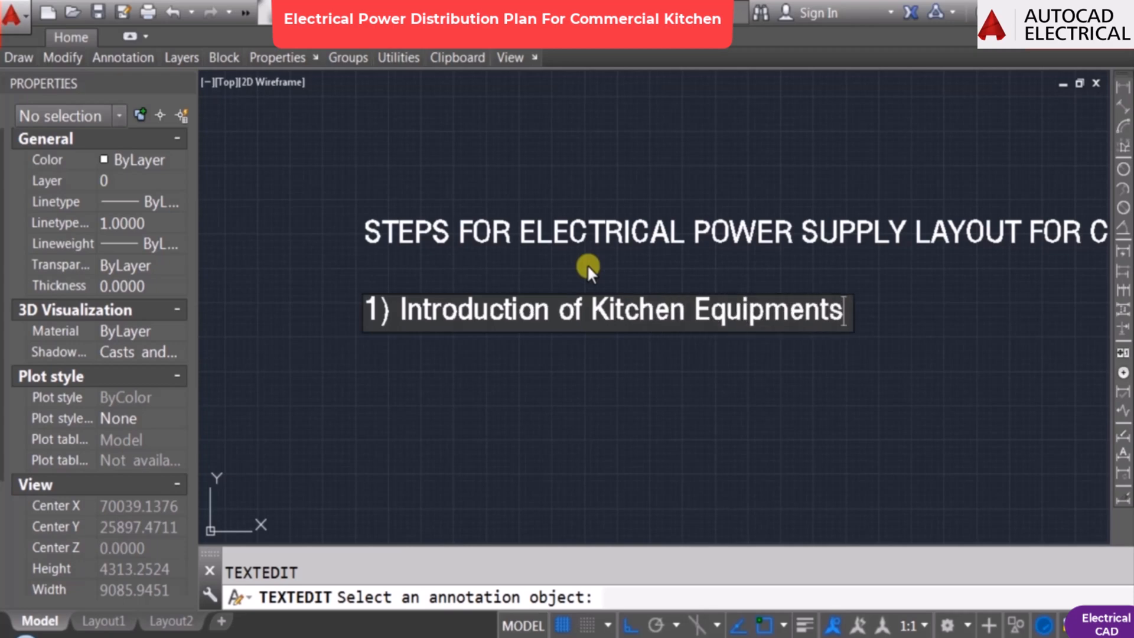
key(BackSpace)
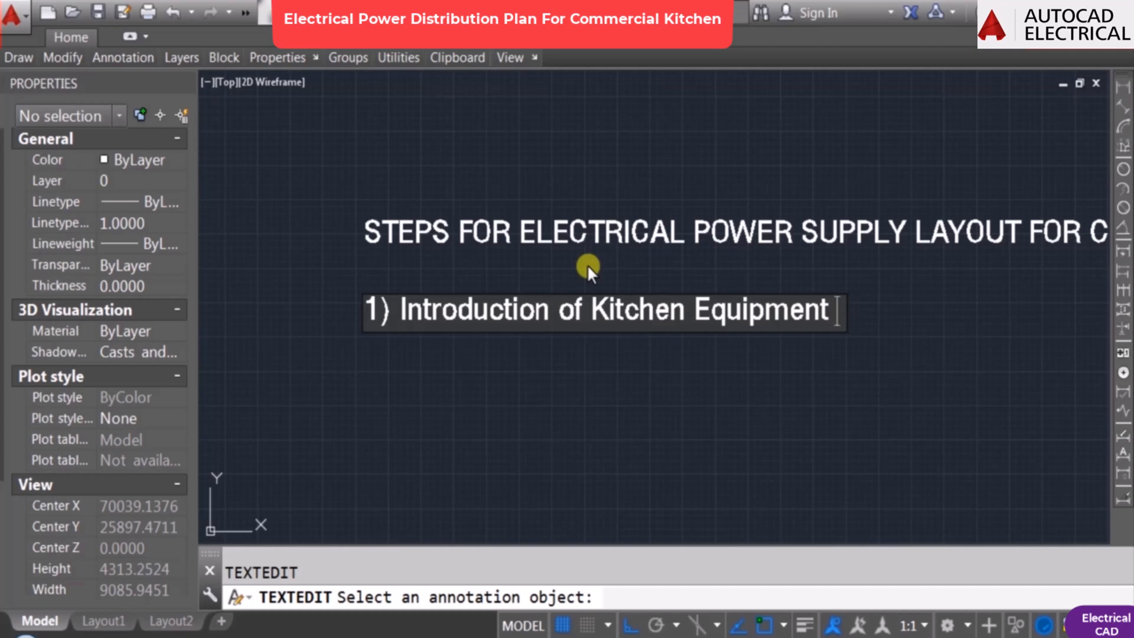
text(with W)
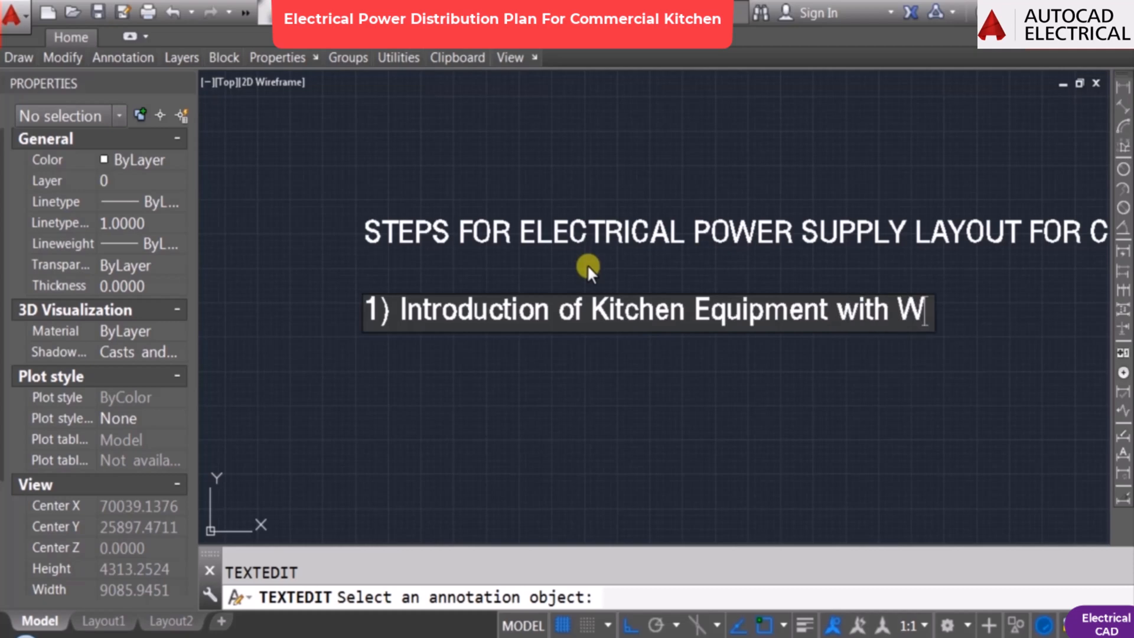
text(attage and)
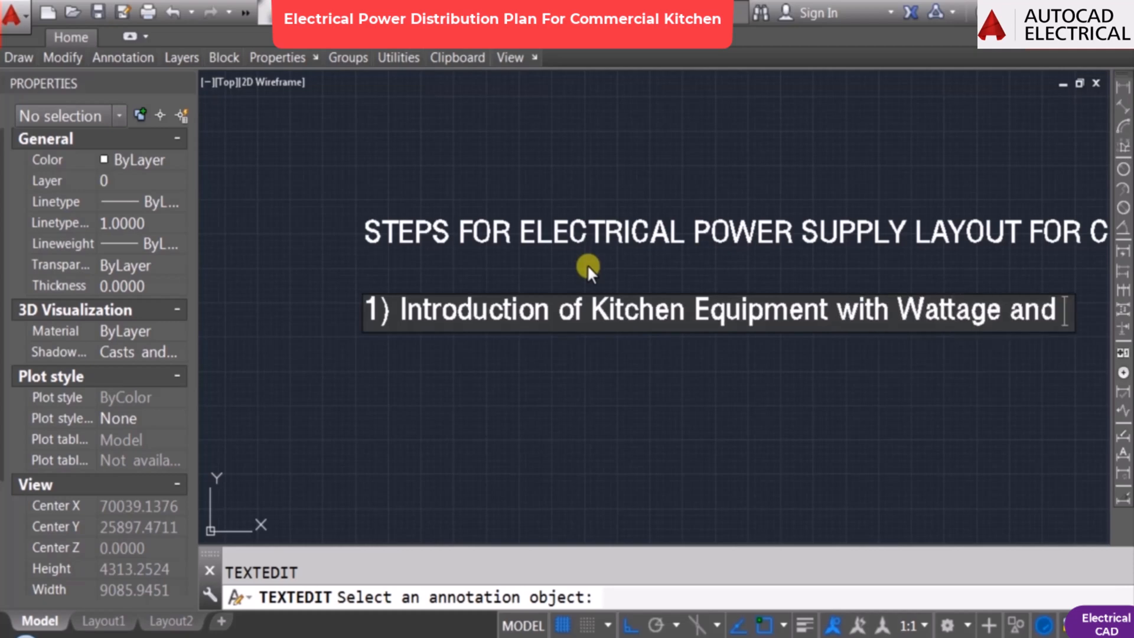
text( Tag)
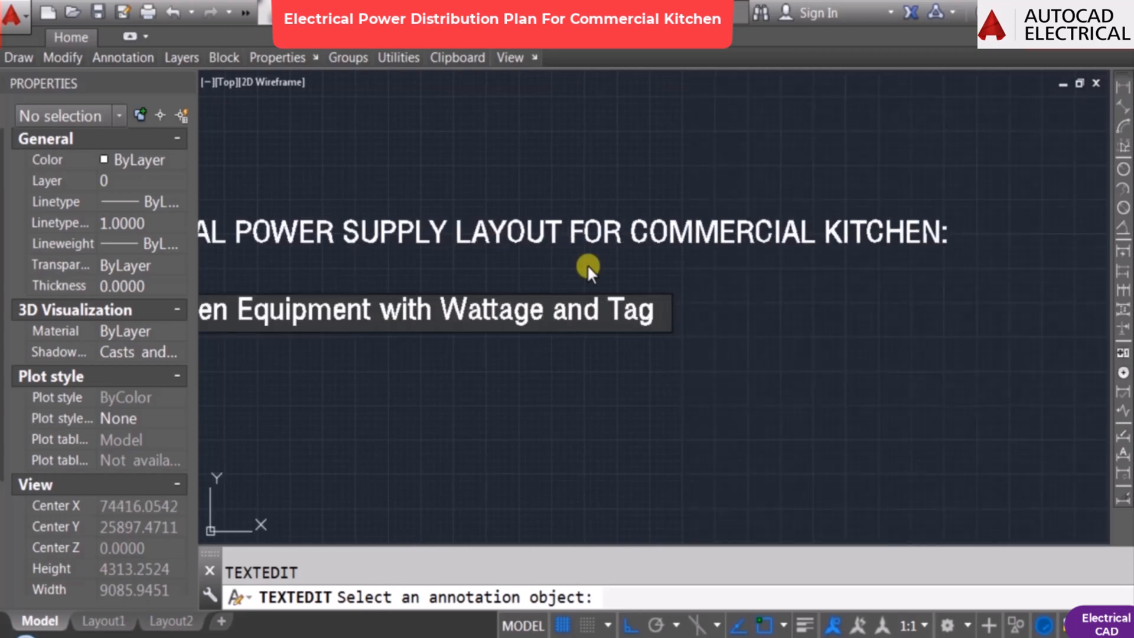
text( Numbers)
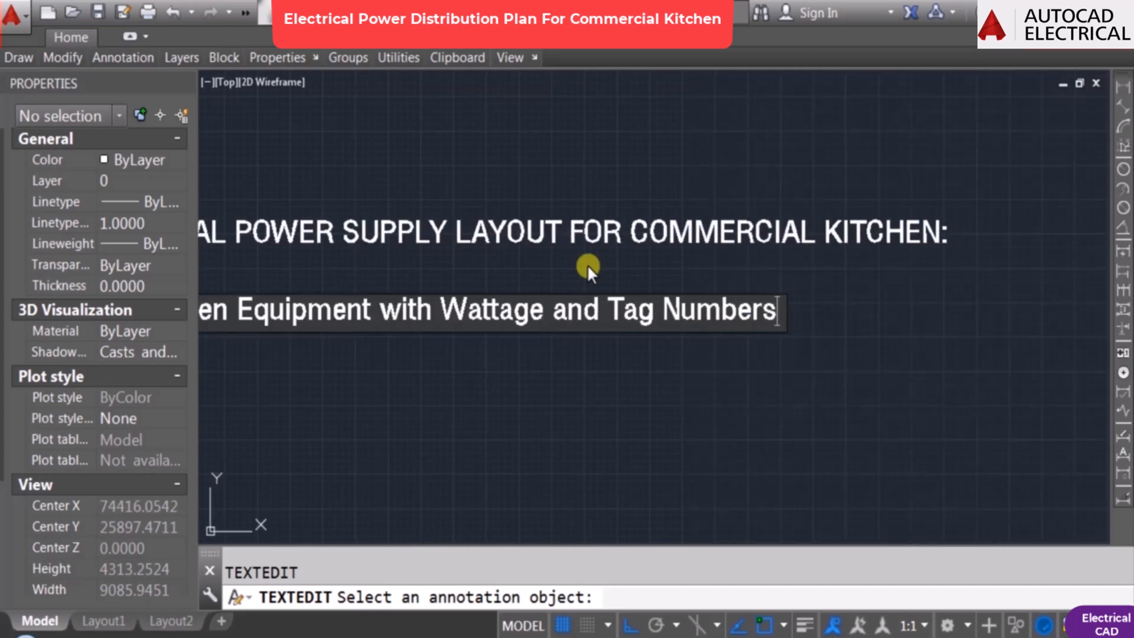
key(Return)
key(Escape)
scroll(689, 304, down, 4)
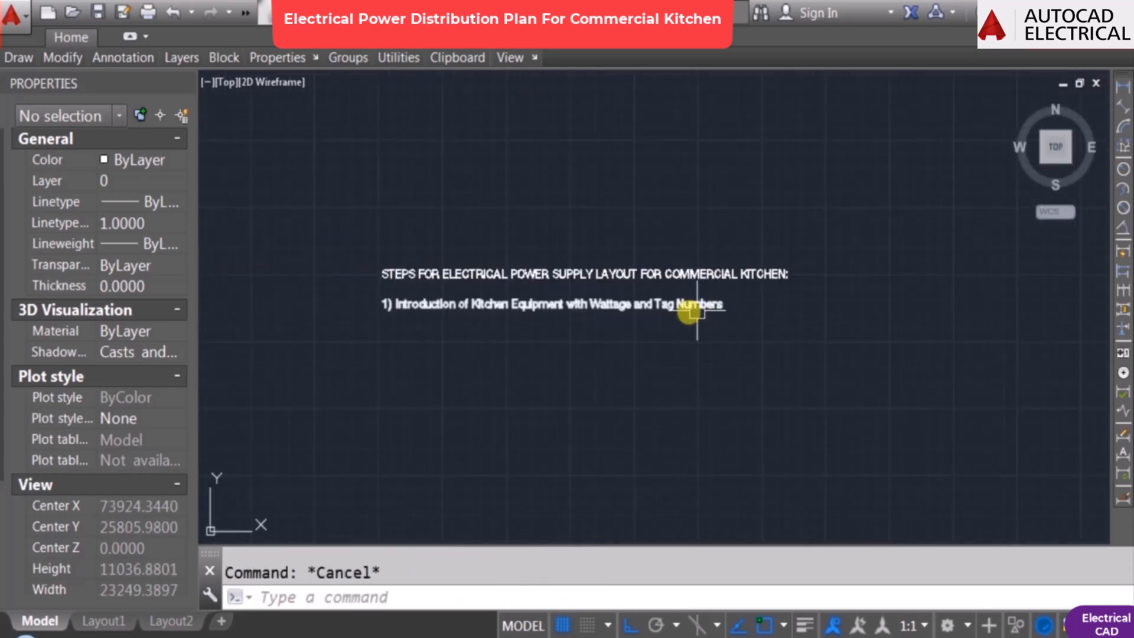
Step: Copy the "1) Introduction of Kitchen Equipment" line straight down to form a new line directly below it
scroll(399, 330, up, 2)
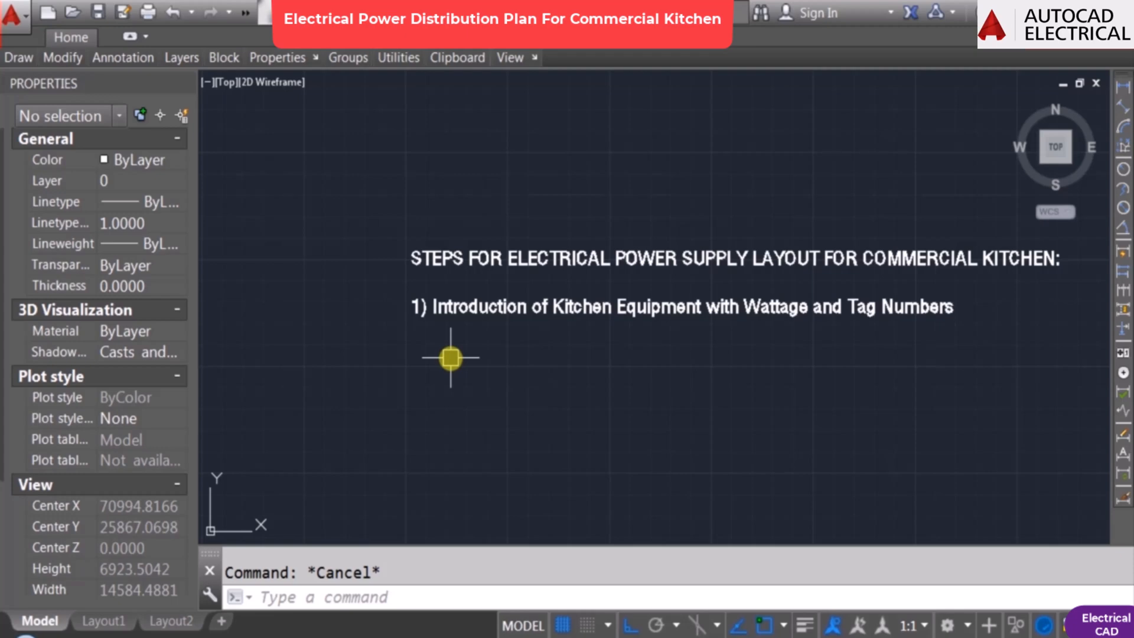
text(co)
key(Return)
click(435, 317)
key(Return)
click(447, 334)
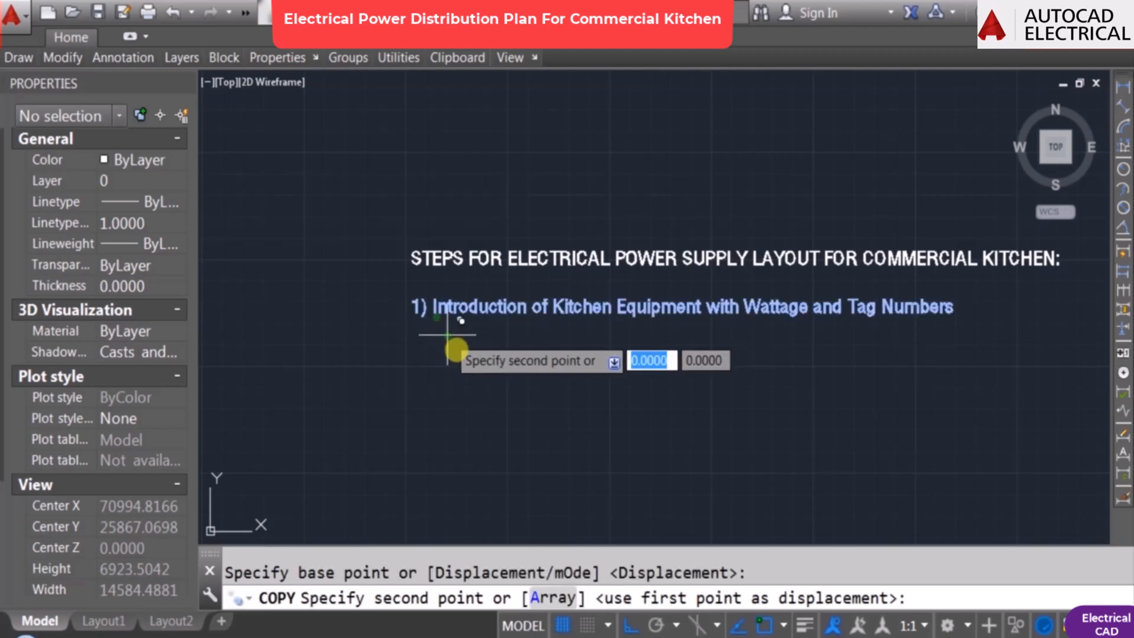
click(456, 371)
key(Return)
Step: Replace the copied line's text with "2) Location of Switches and Sockets for each electric kitchen equipment" and finish the text edit
text(ed)
key(Return)
click(465, 341)
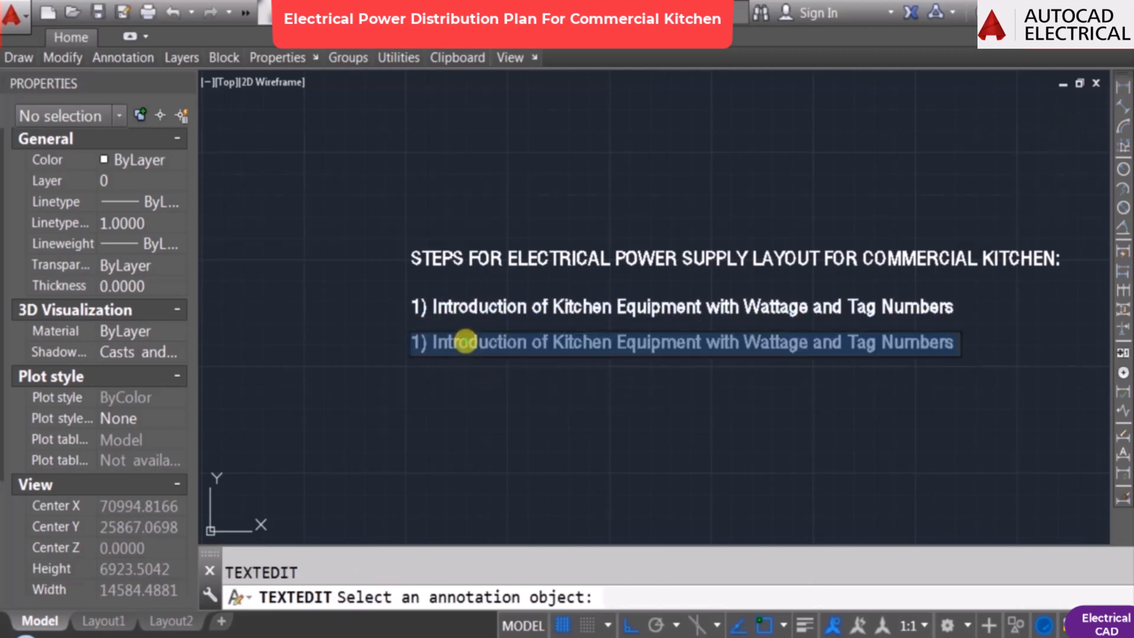
text(2) Locatio)
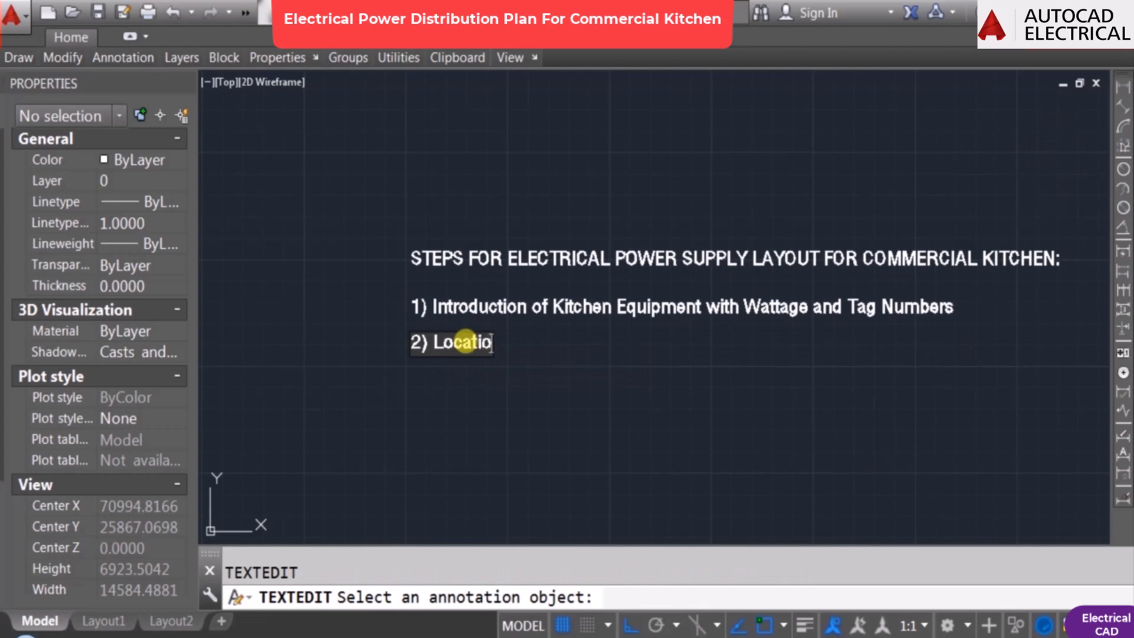
text(n of W)
key(BackSpace)
text(S)
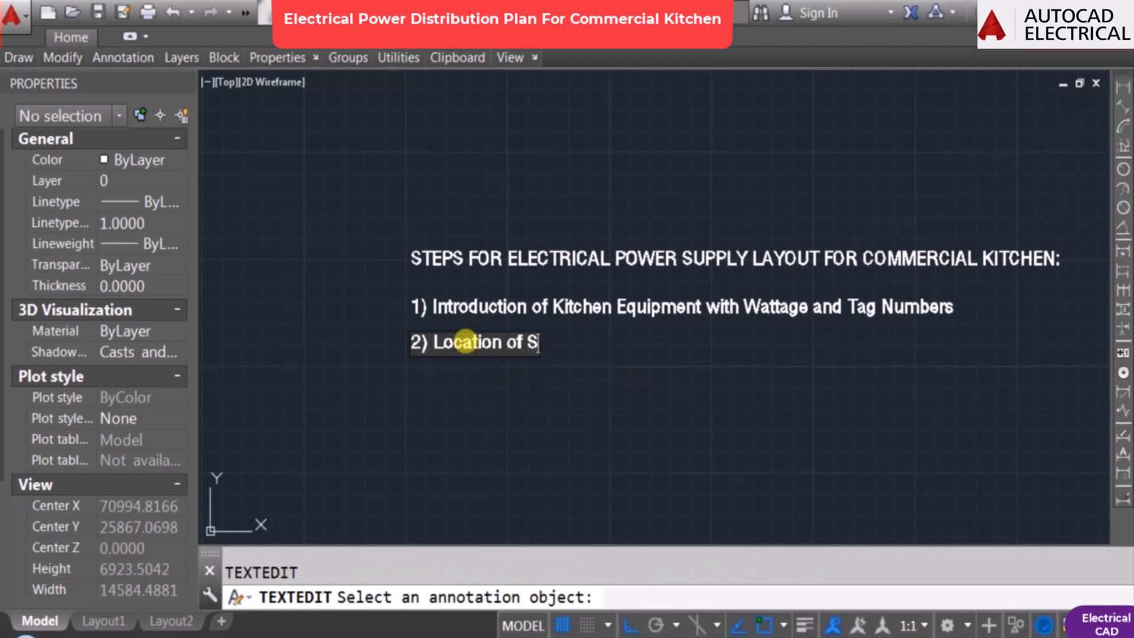
text(witche)
key(BackSpace)
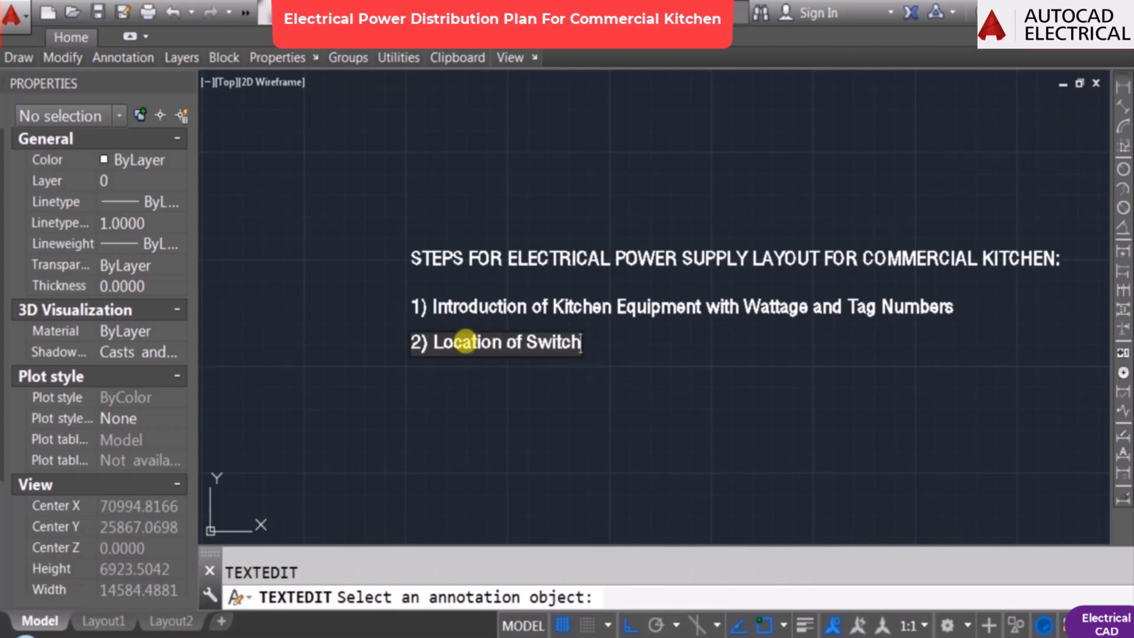
text(s)
key(BackSpace)
text(es )
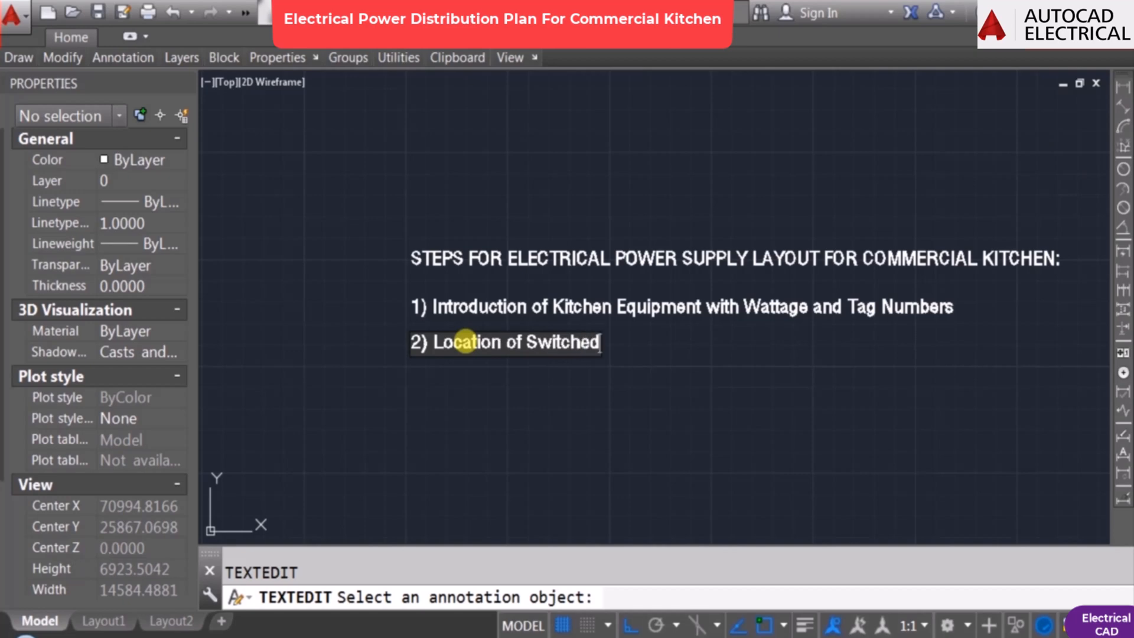
text(and So)
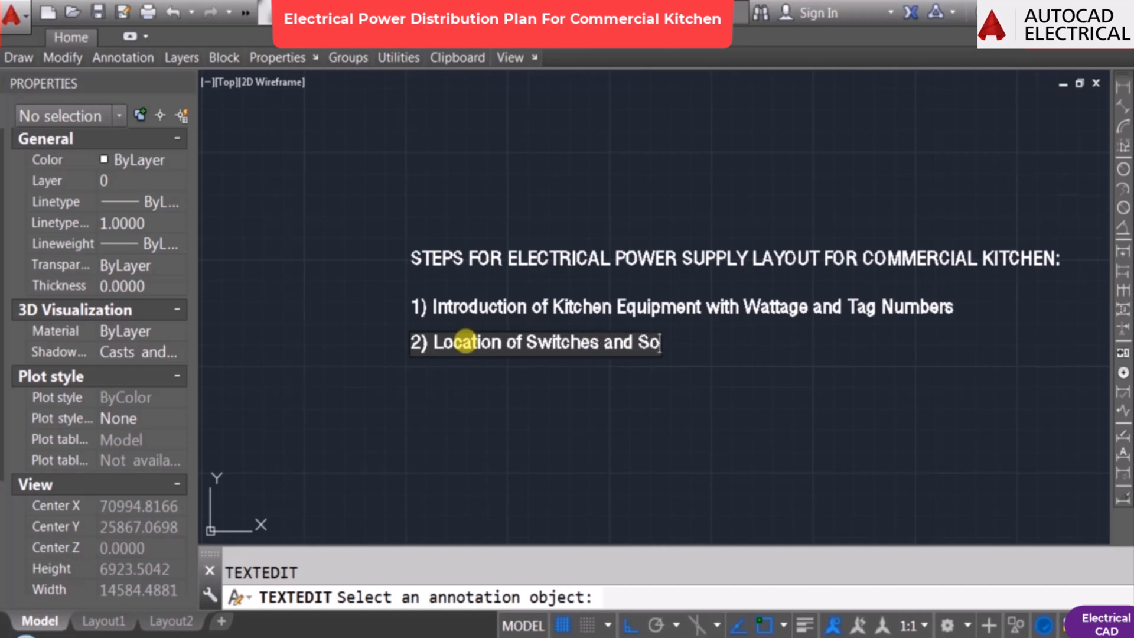
text(ckets for)
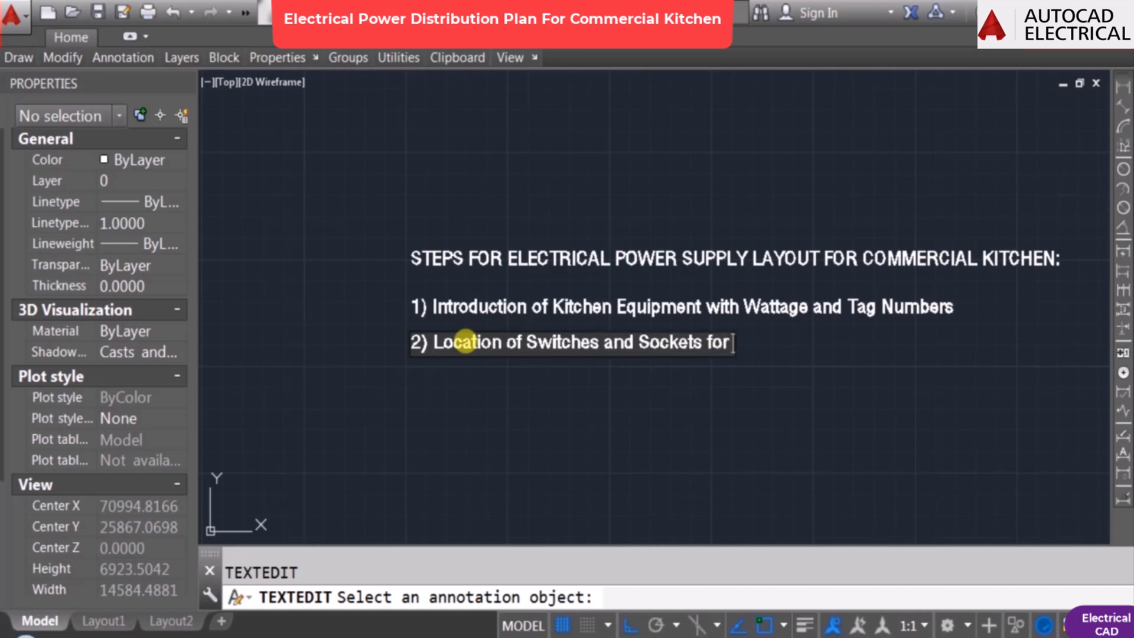
text( each)
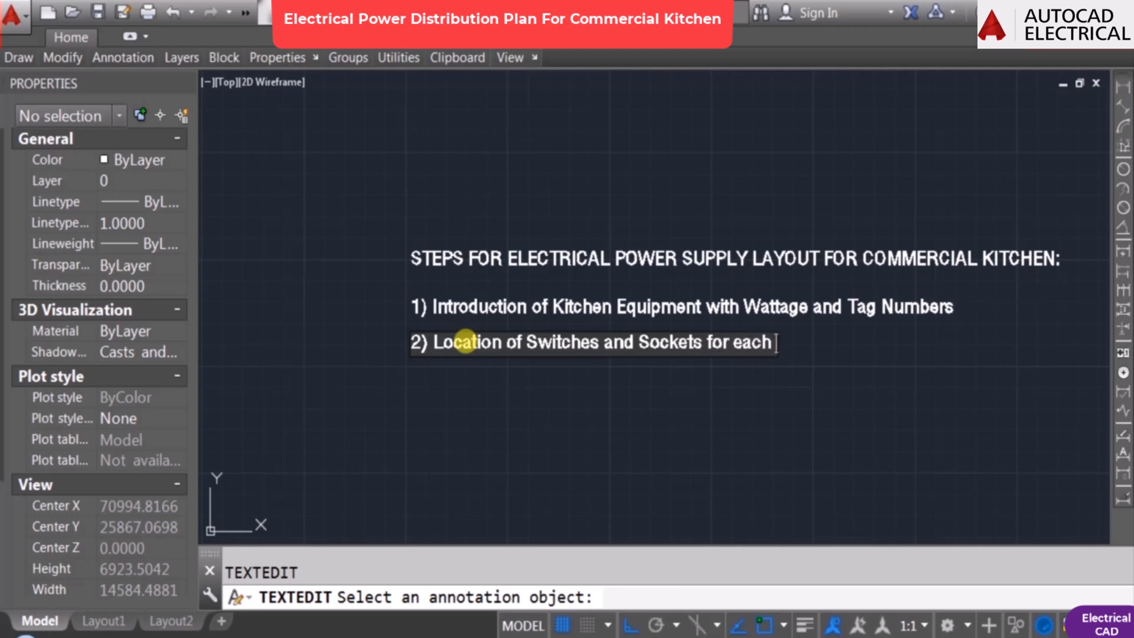
text( electrica)
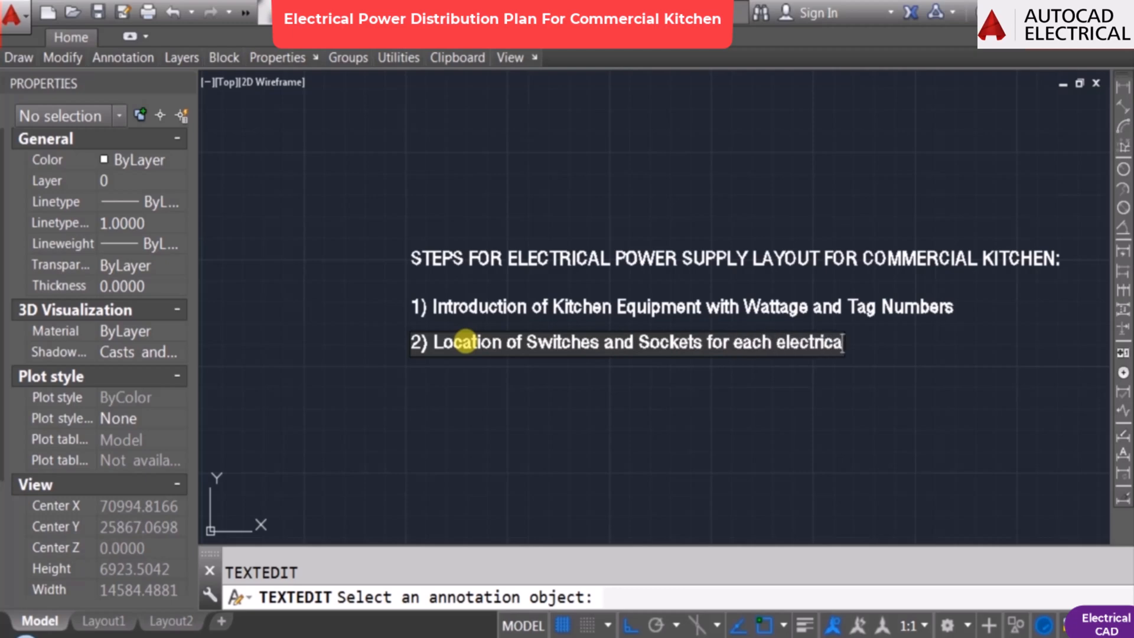
key(BackSpace)
text(kitchen equipment)
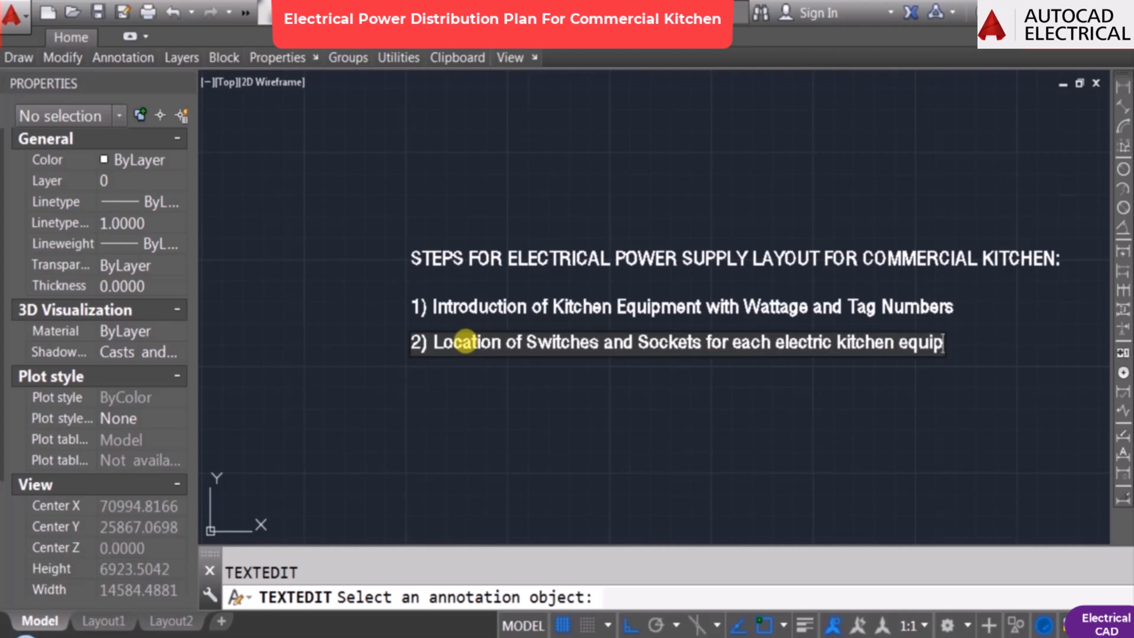
key(Return)
key(Escape)
Step: Copy the "2) Location of Switches and Sockets" line straight down to form a third list line
click(465, 341)
text(co)
click(477, 372)
click(496, 411)
key(Escape)
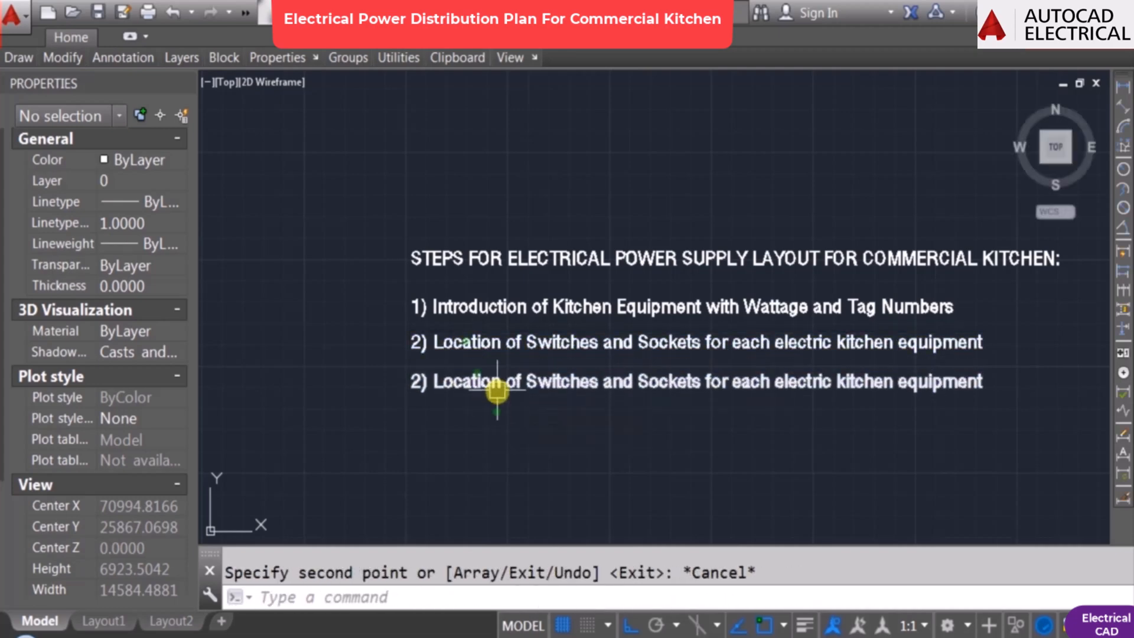
Step: Replace the lowest line's text with "3) Wiring connection from Main DB to Switch & Socket & Socket to Electric Kitchen Equipment."
double_click(496, 385)
text(2)
key(BackSpace)
text(3))
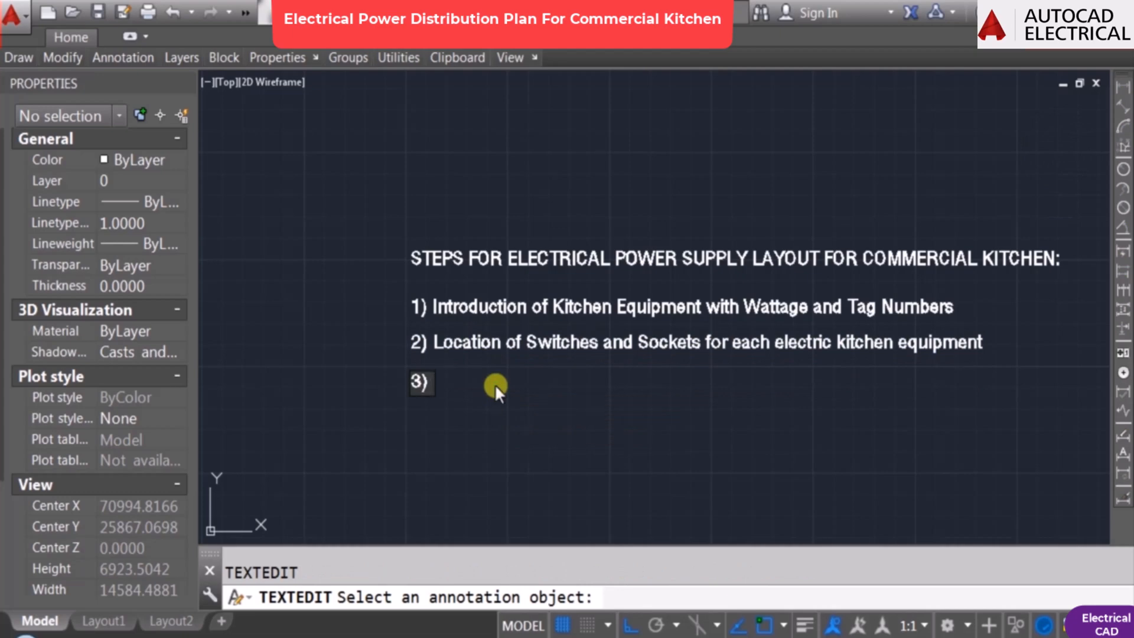
text( Wiring conn)
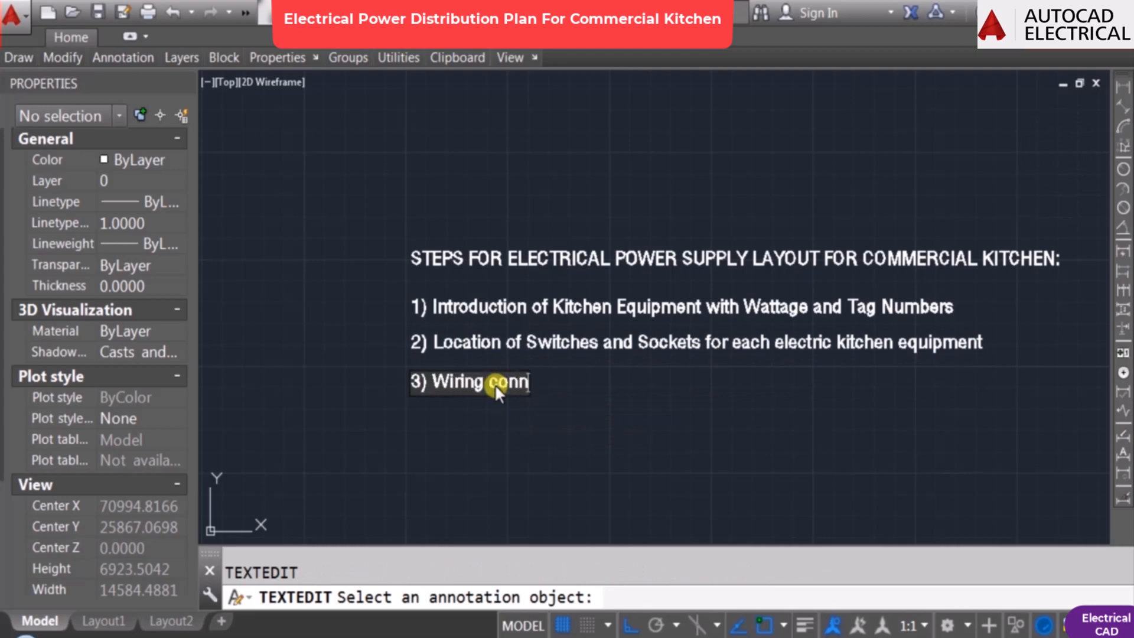
text(ection from Main)
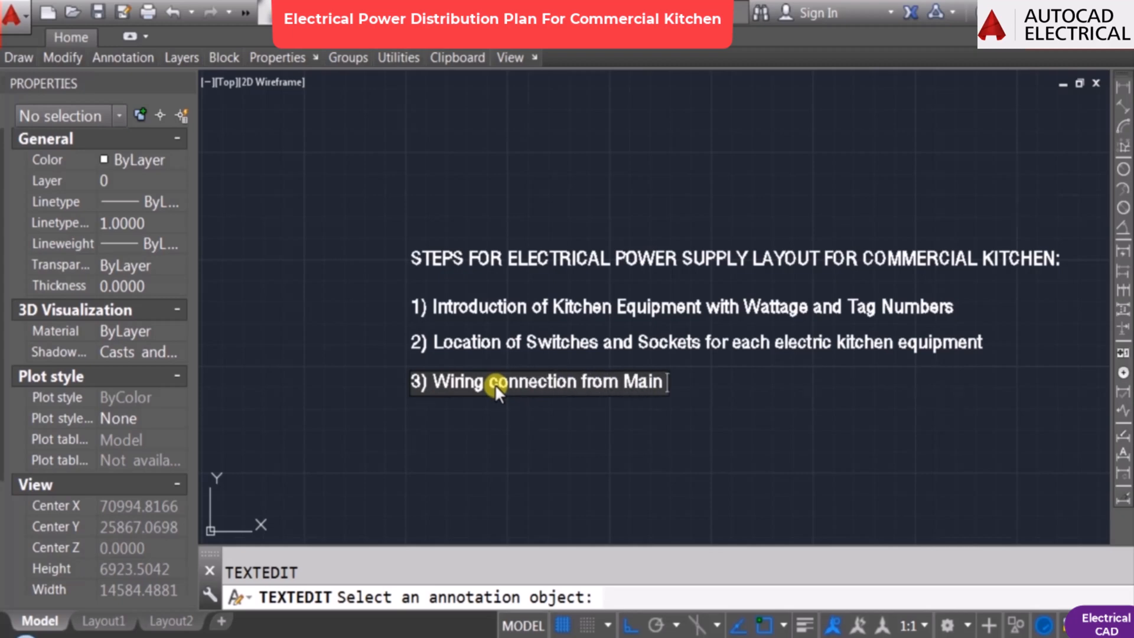
text( DB)
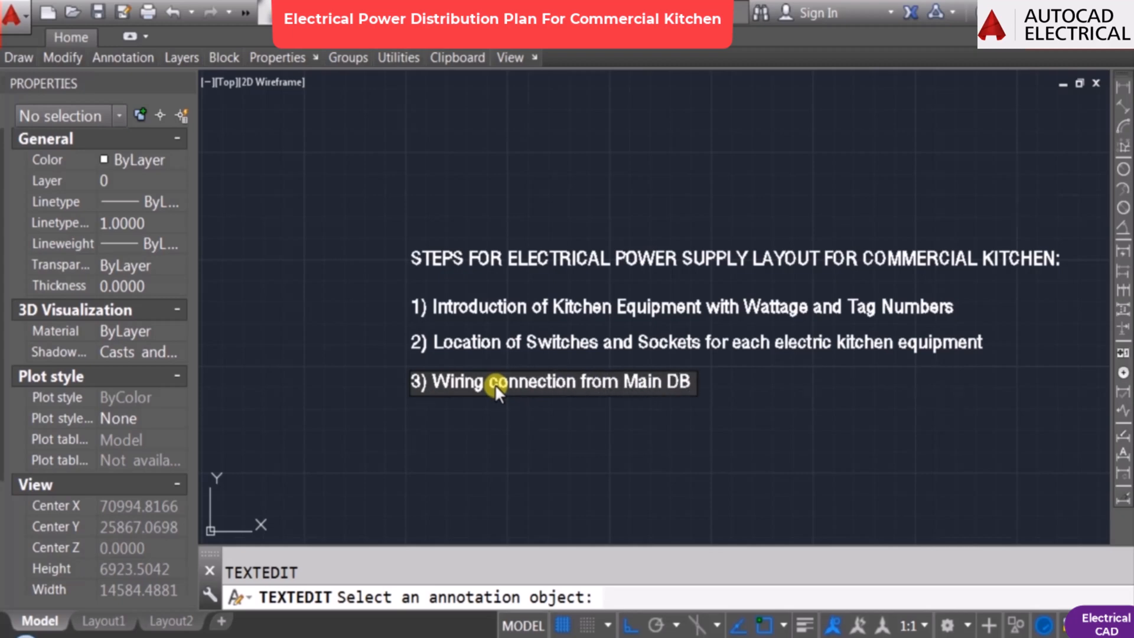
text( to)
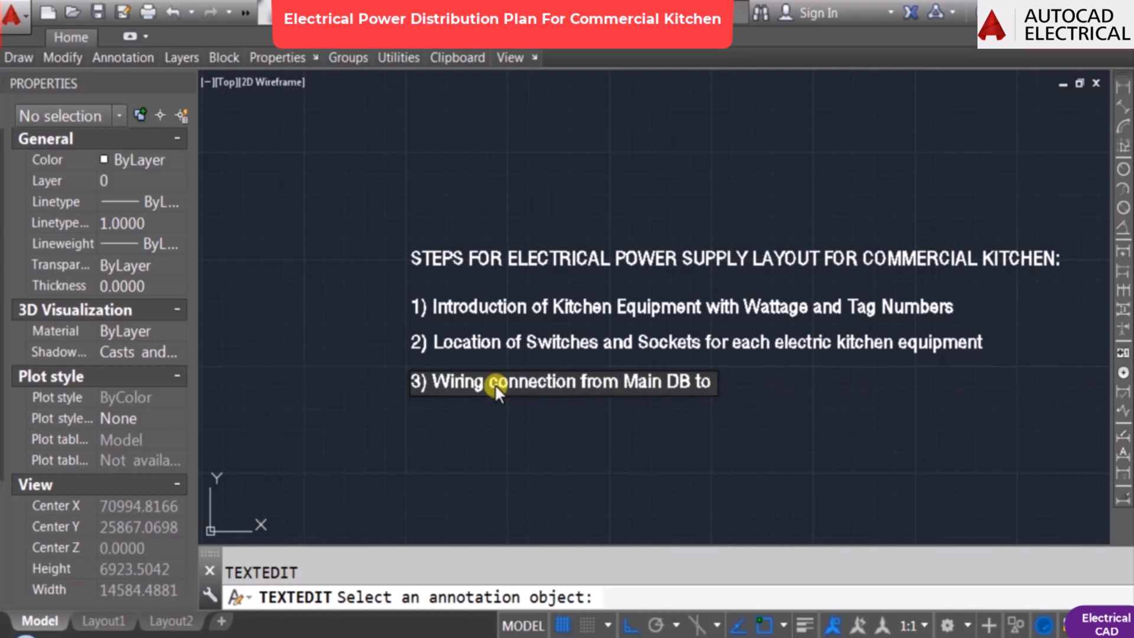
text( Switch)
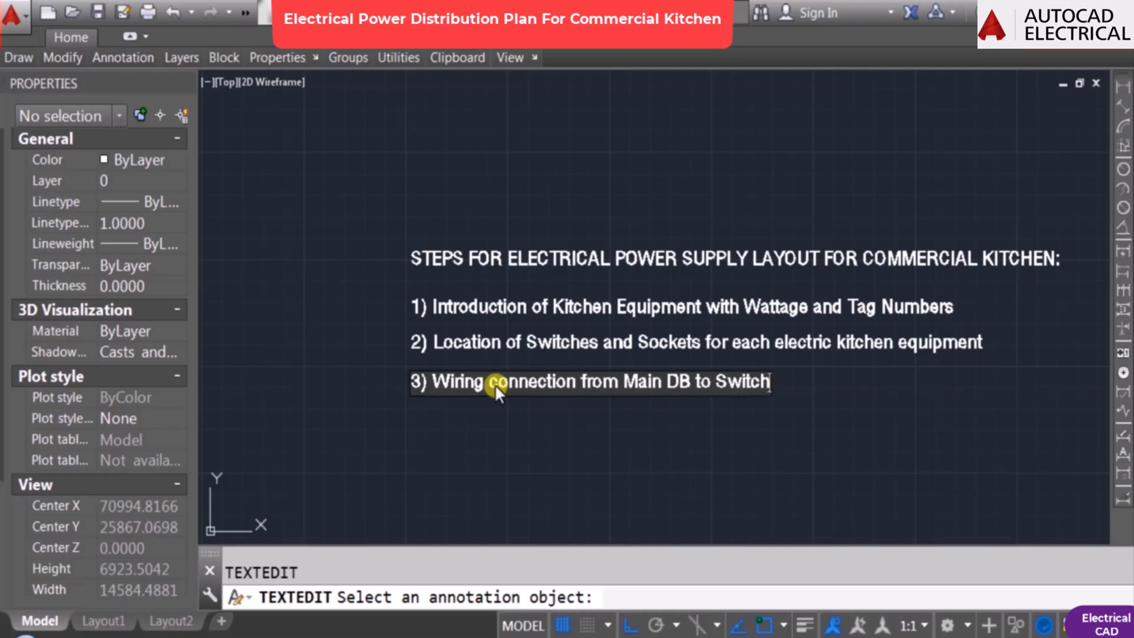
text( & S)
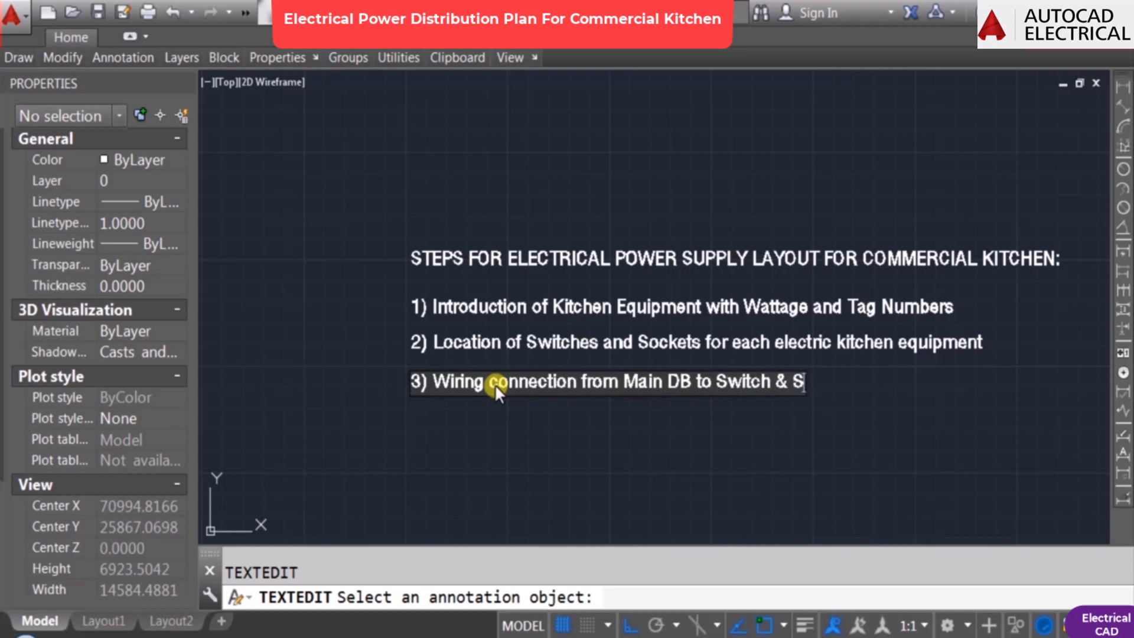
text(ocket & )
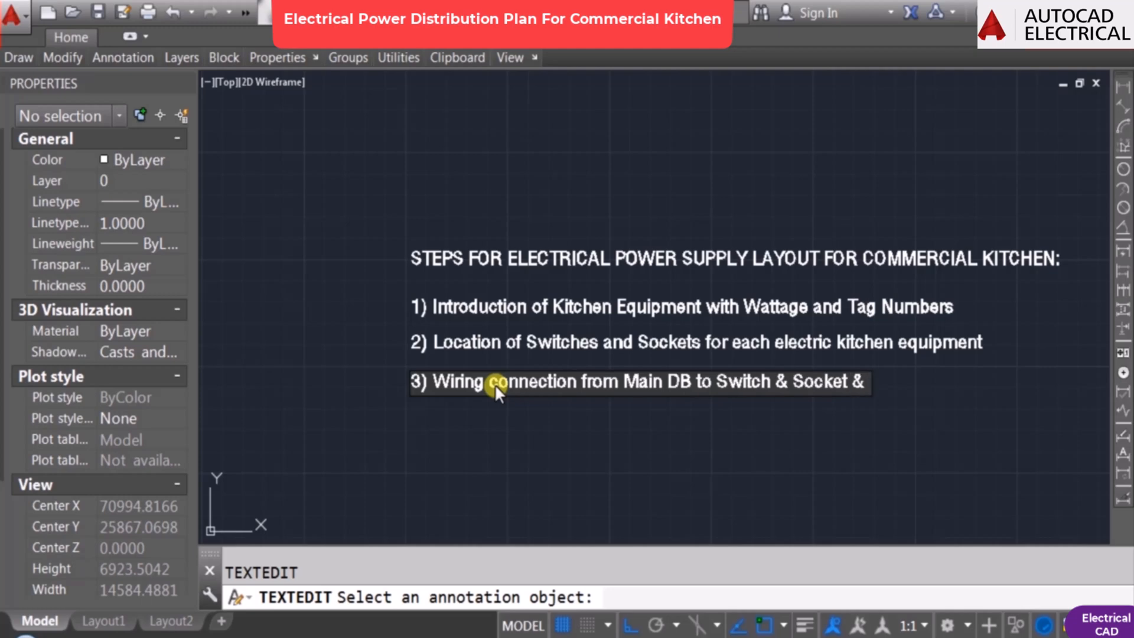
text(Sockey)
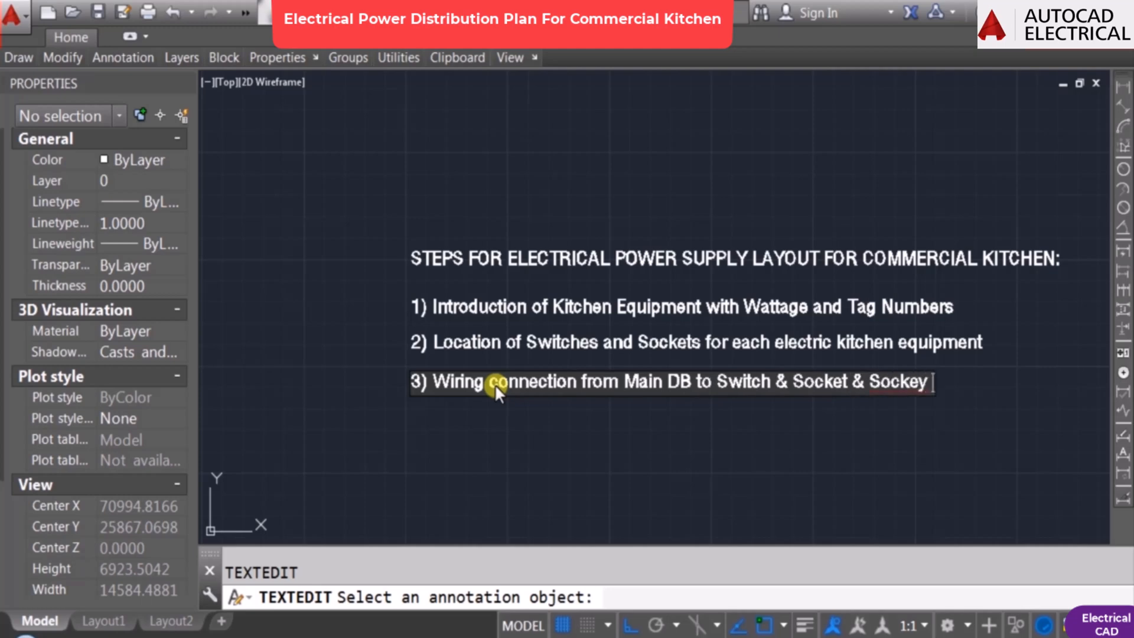
key(BackSpace)
text(t to E)
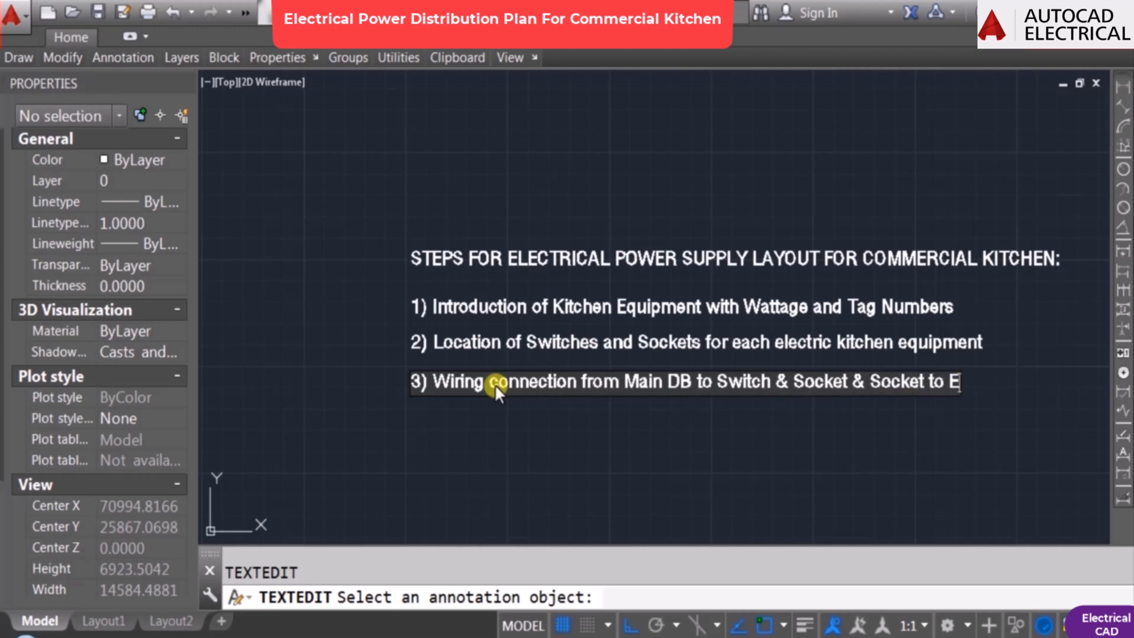
text(lectric )
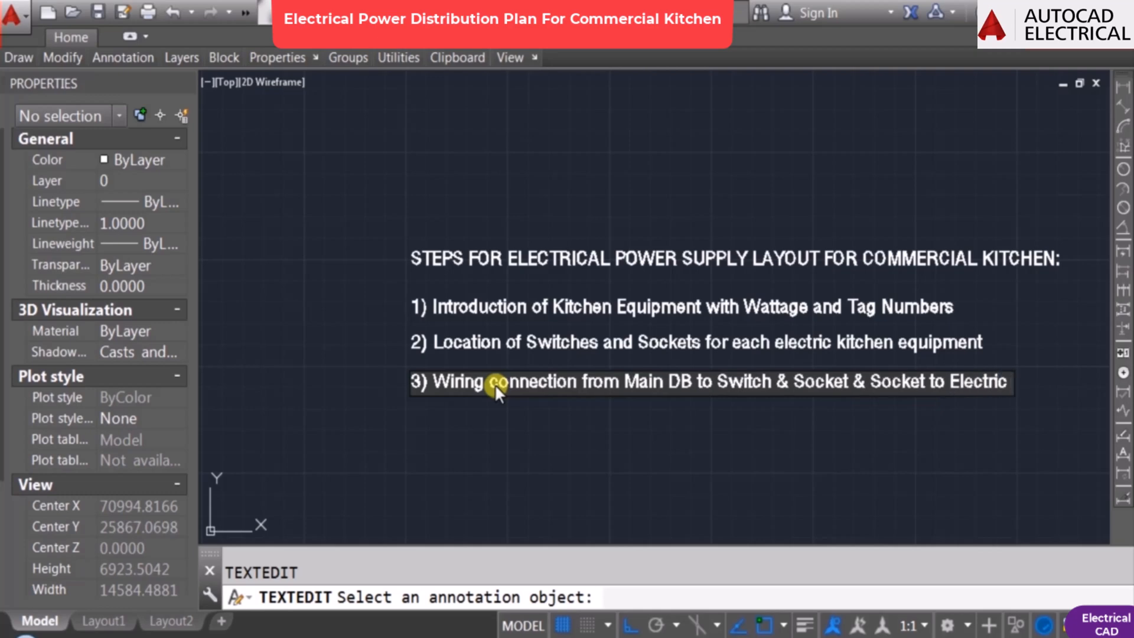
text(Kitchen)
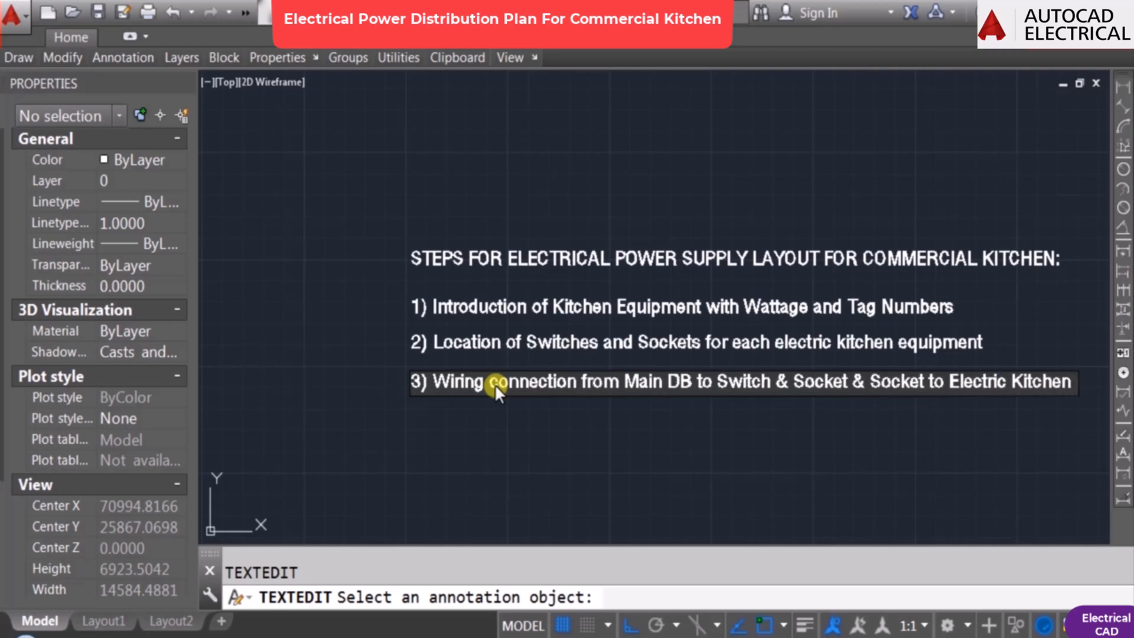
text( Equipment.)
key(Return)
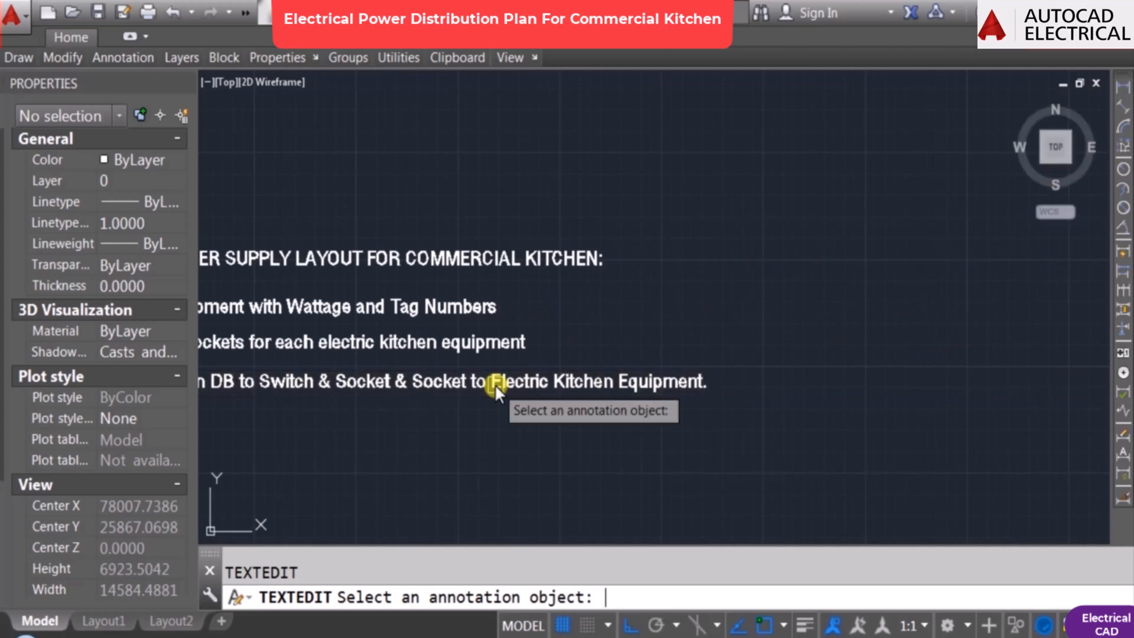
key(Escape)
Step: Copy the "3) Wiring connection" line straight down to form a fourth list line
scroll(879, 365, down, 1)
scroll(342, 387, up, 1)
text(co)
key(Return)
click(336, 371)
key(Return)
click(354, 408)
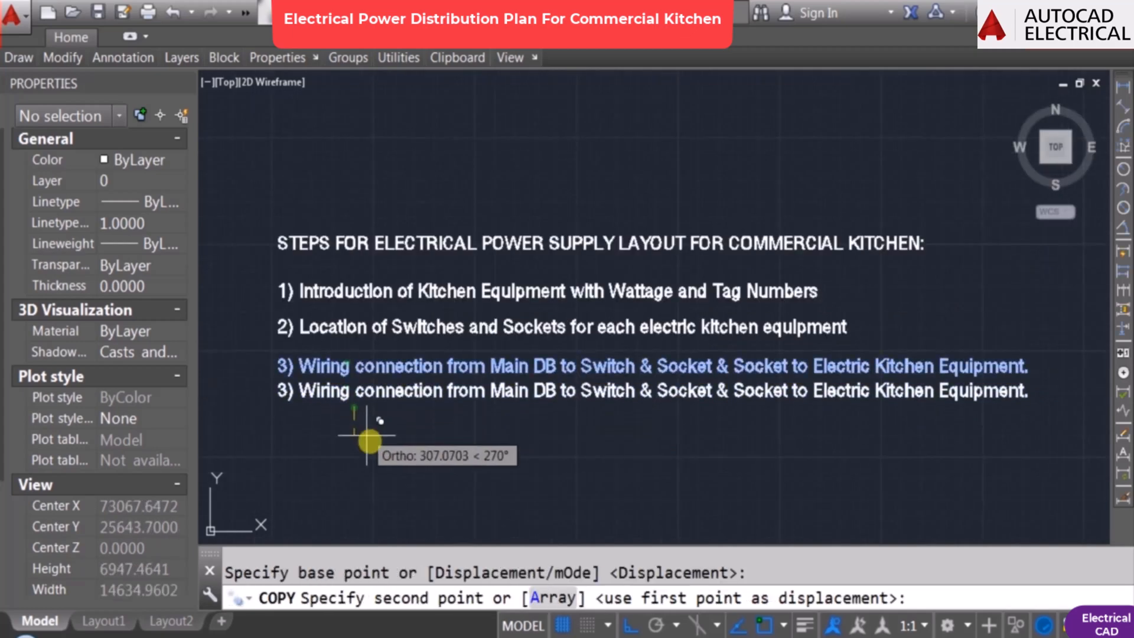
click(367, 442)
key(Escape)
Step: Replace the fourth list line's text with "4) Power distribution schematic diagram." and finish the text edit
double_click(382, 397)
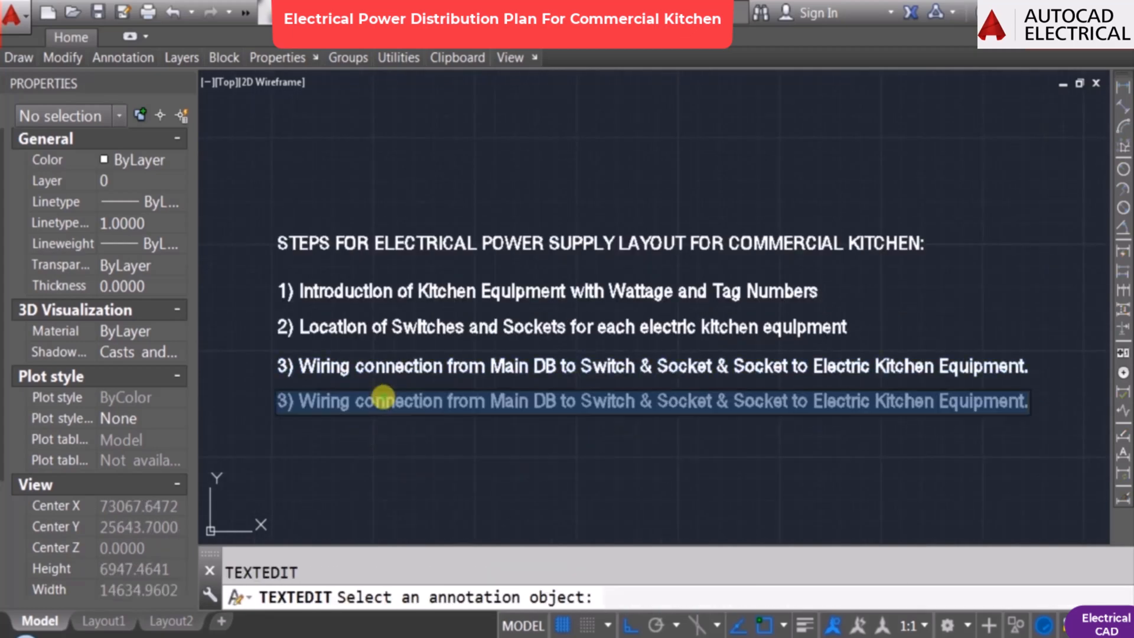
text(4))
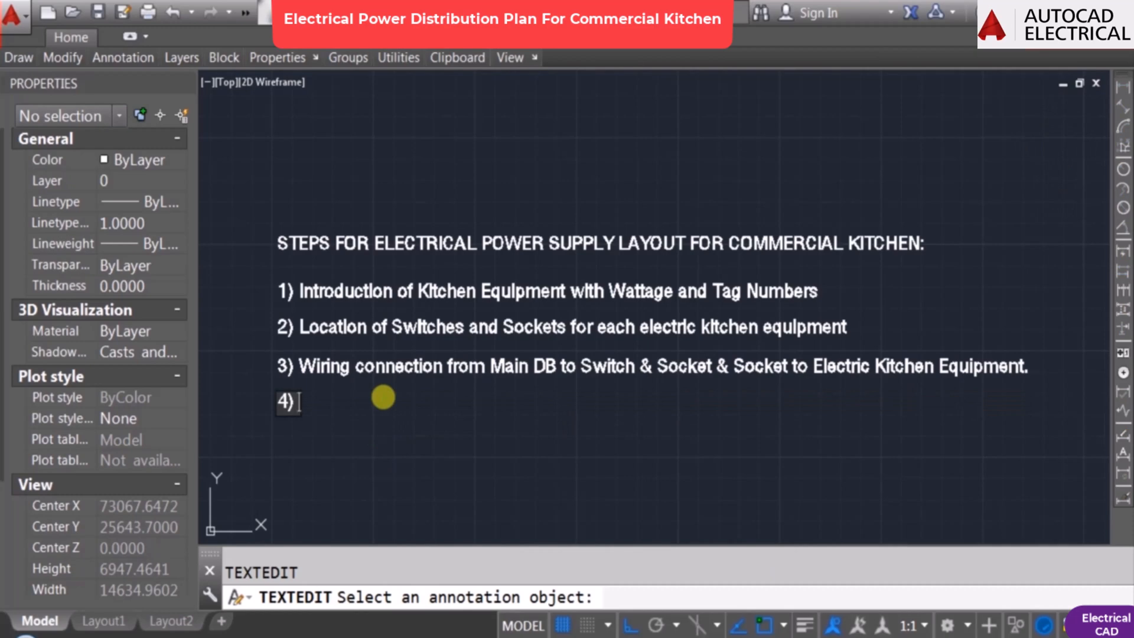
text( W)
key(BackSpace)
text(Power distri)
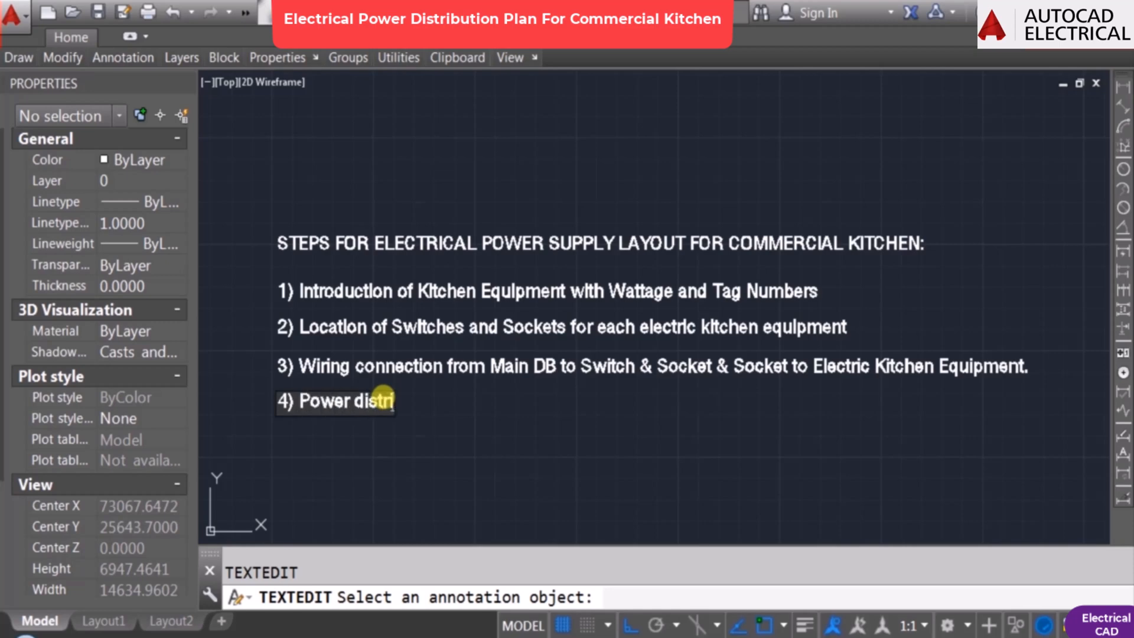
text(bution schematic diagram)
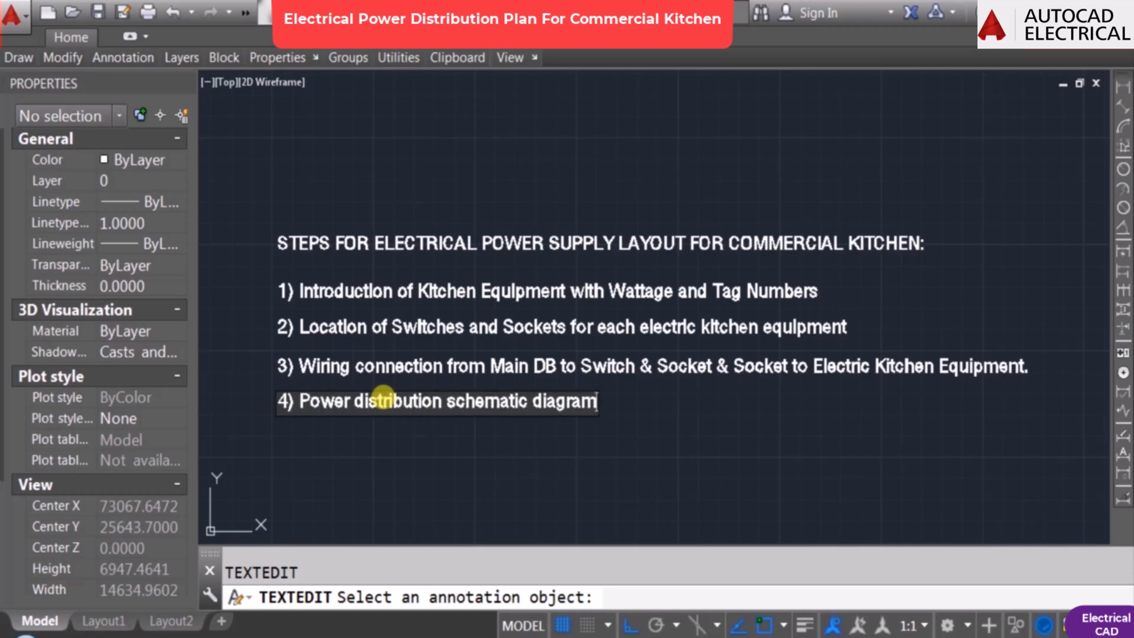
text(.)
key(Return)
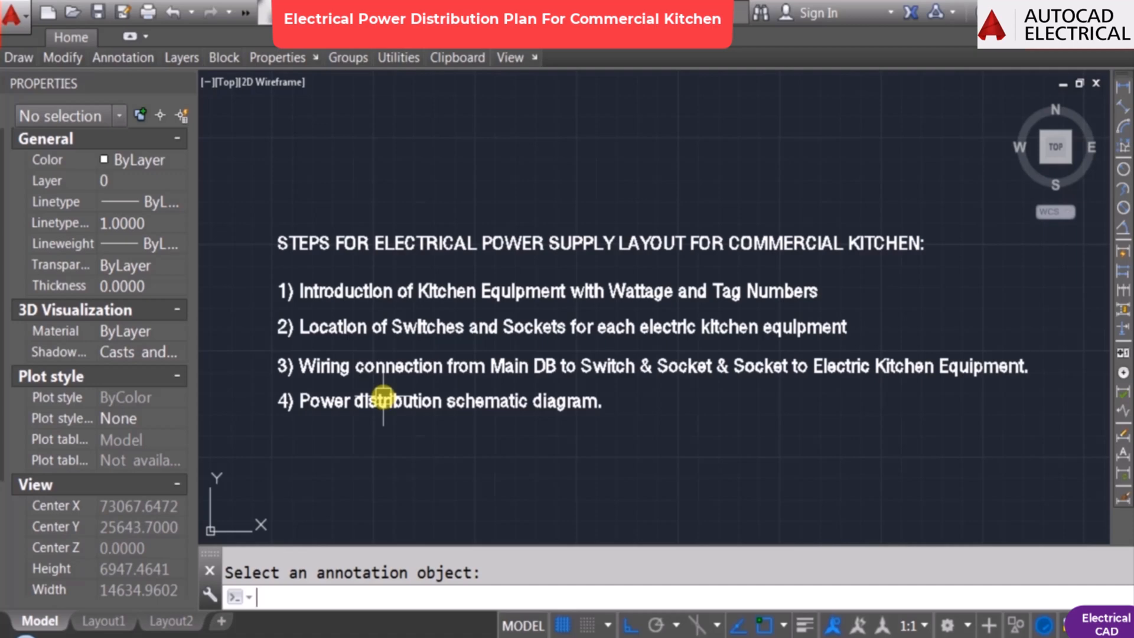
Step: Copy the "4) Power distribution schematic diagram." line straight down to form a fifth list line
text(co)
click(384, 397)
key(Return)
click(423, 439)
click(423, 476)
key(Return)
Step: Replace the fifth list line's text with "5) Power supply point legend." and finish the text edit
text(ed)
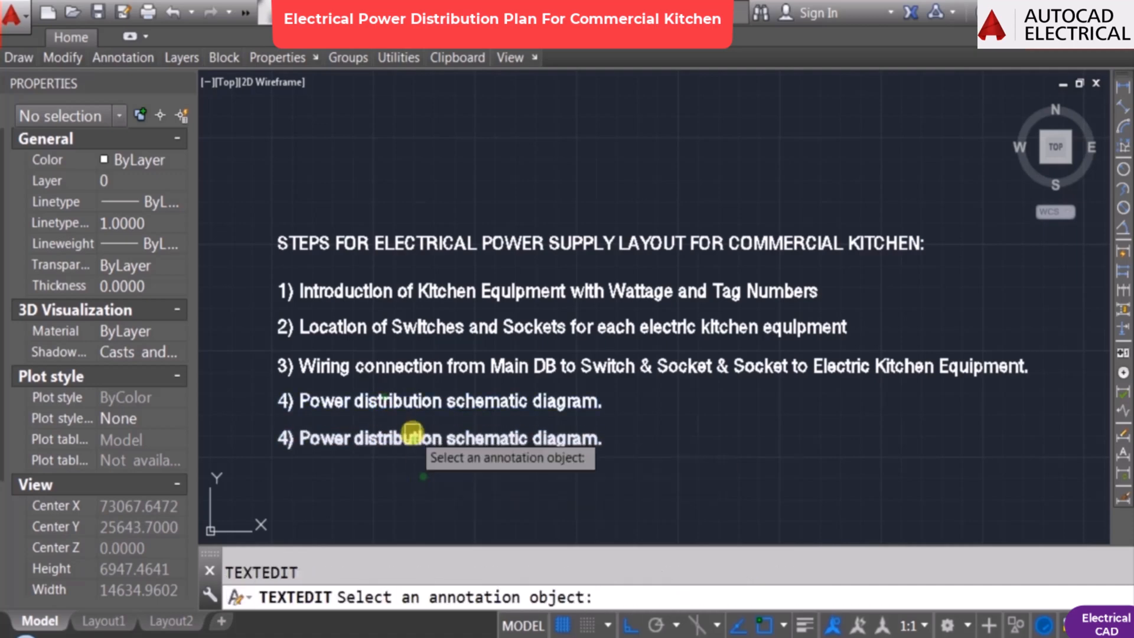
click(412, 433)
text(5) )
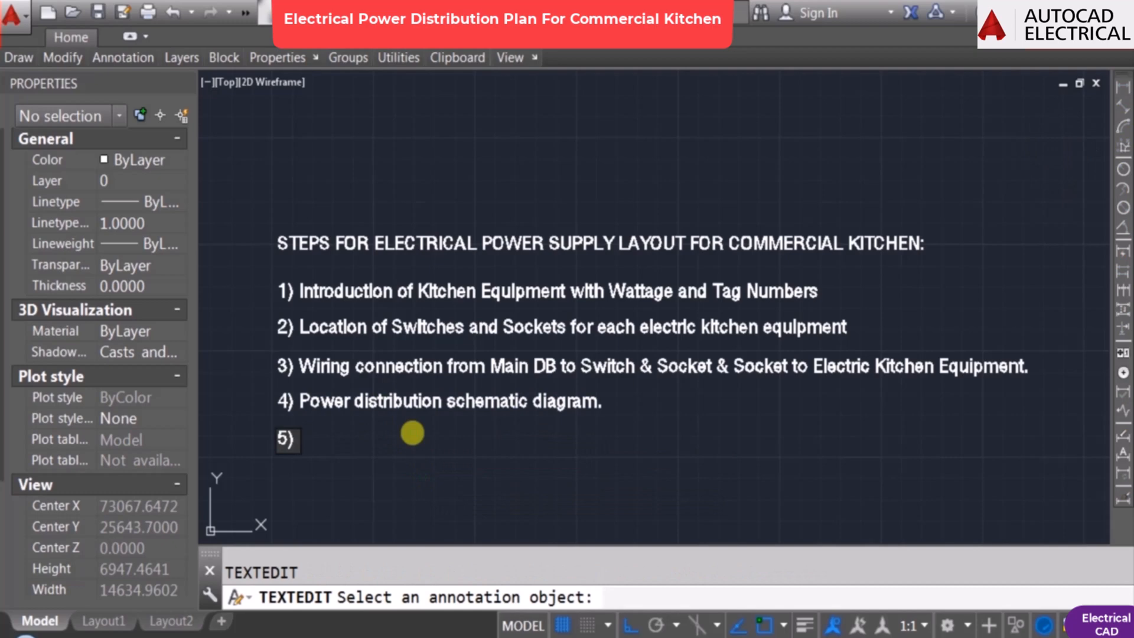
text(Power su)
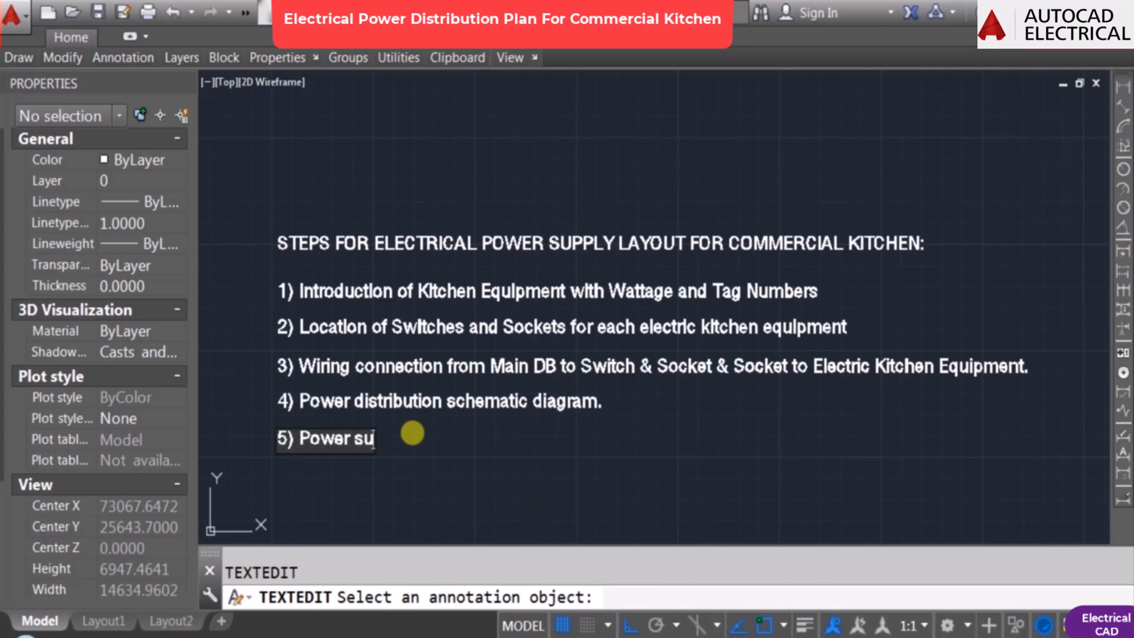
text(pply legend)
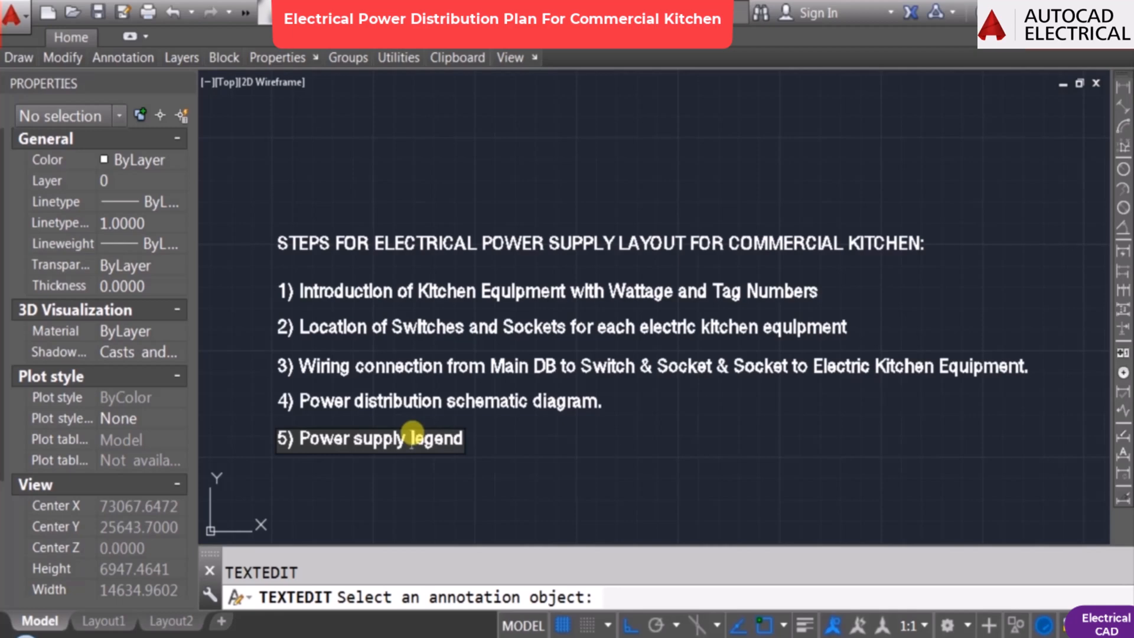
text(point)
key(Right)
key(Right)
key(Right)
key(Right)
key(Right)
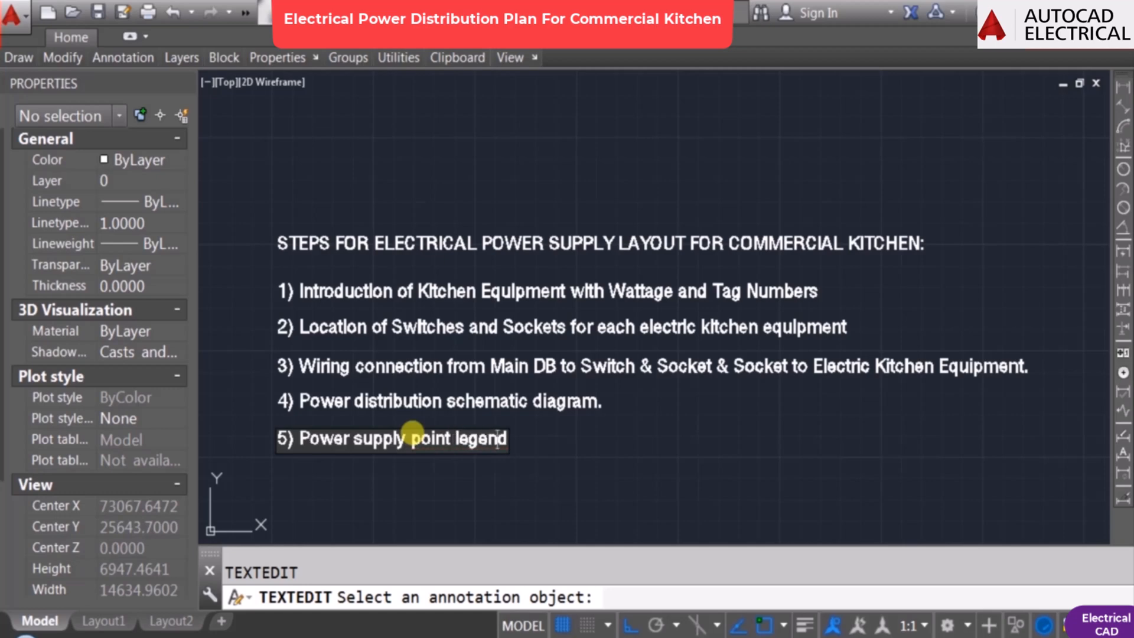
key(Right)
key(Escape)
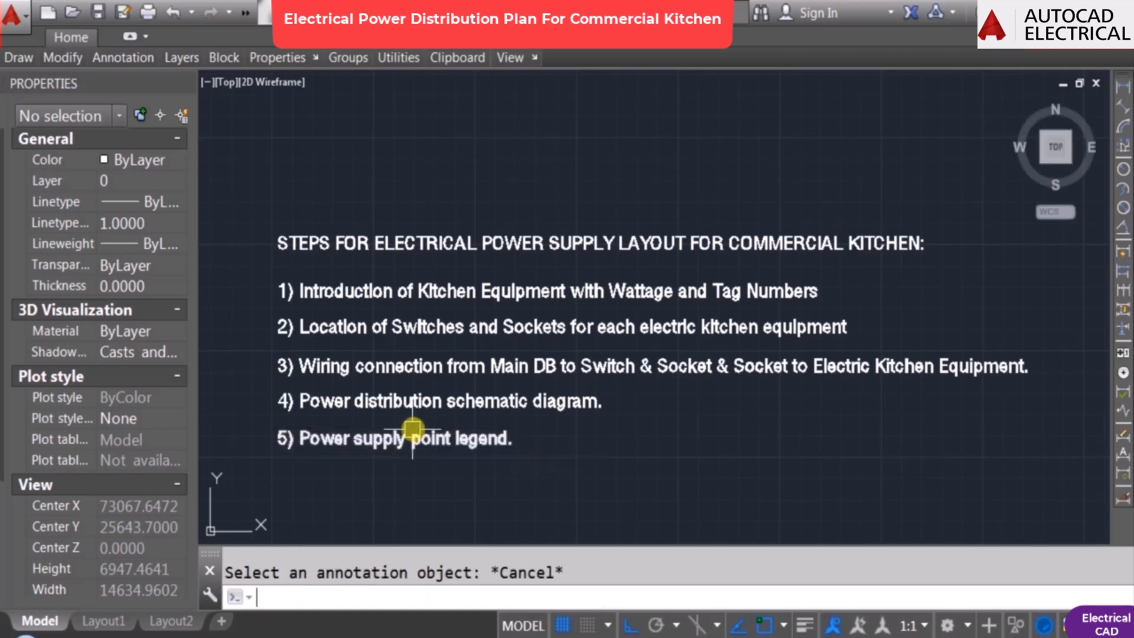
Step: Copy the "5) Power supply point legend." line straight down to form a sixth list line
text(co)
key(Return)
click(390, 435)
key(Return)
click(389, 467)
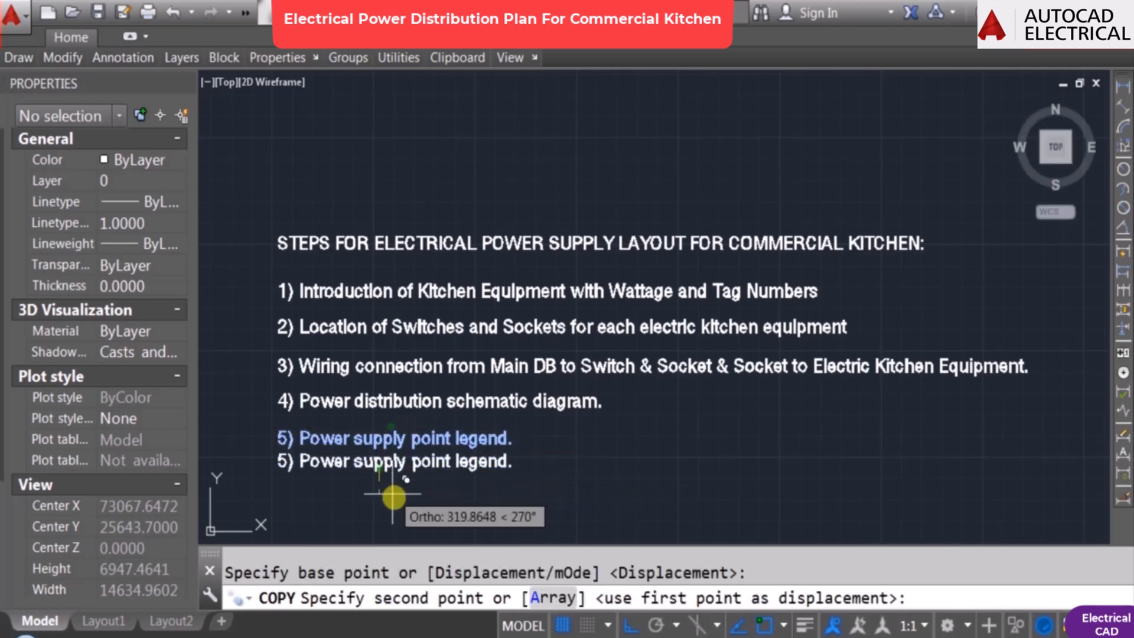
click(394, 499)
key(Escape)
Step: Replace the sixth list line's text with "6) List of Kitchen Electric Equipment." and finish the text edit
text(ed)
key(Return)
click(382, 471)
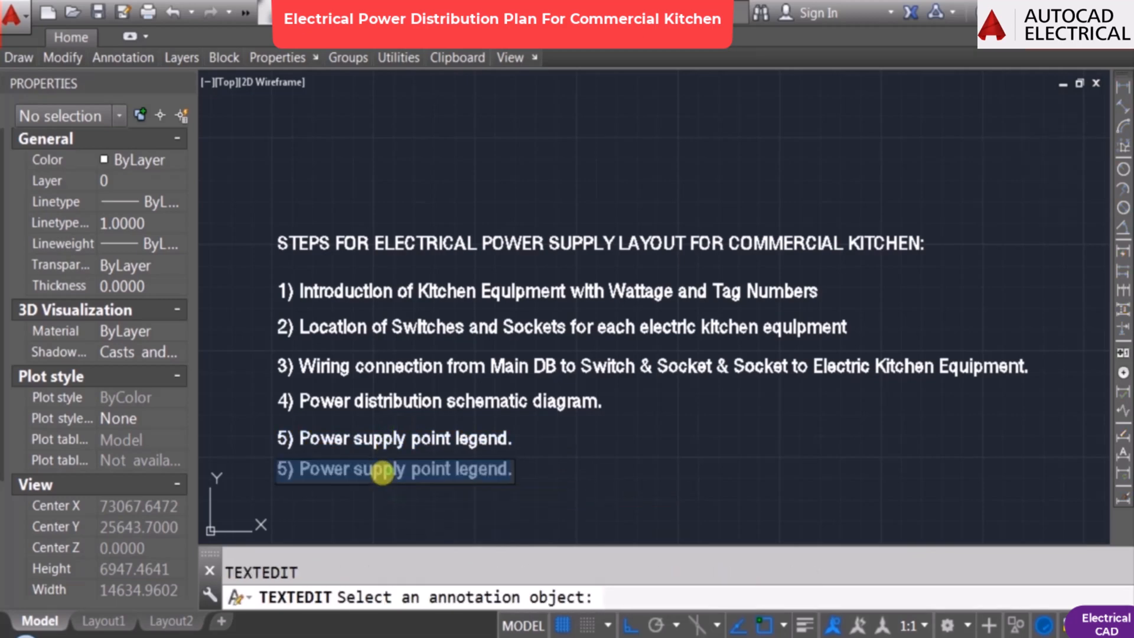
text(6) List of Kitchen)
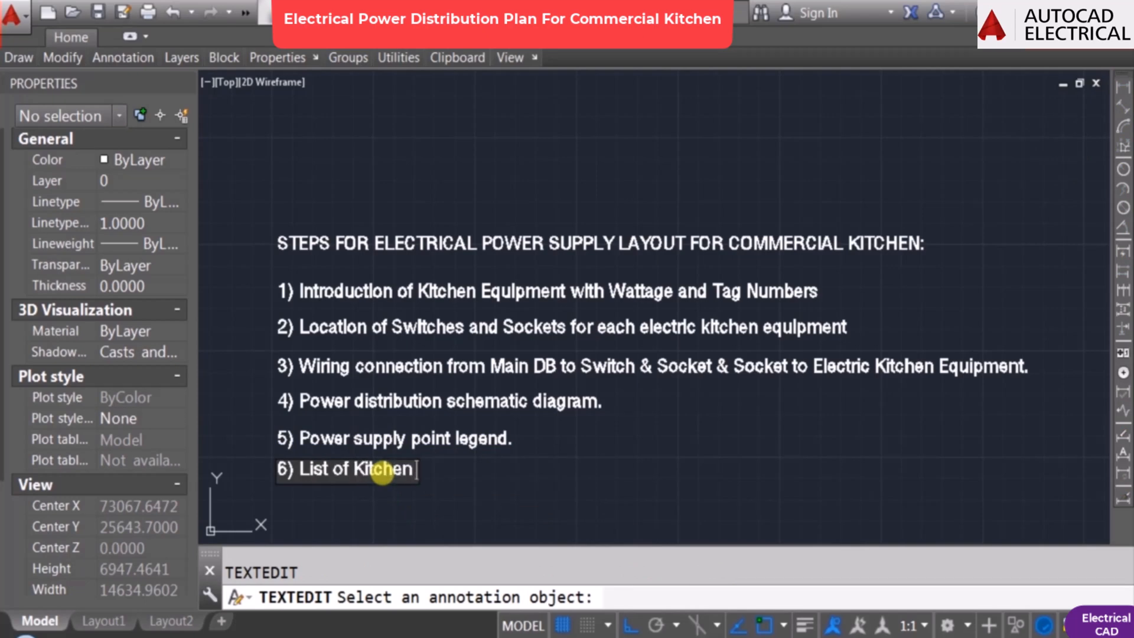
text(pment.)
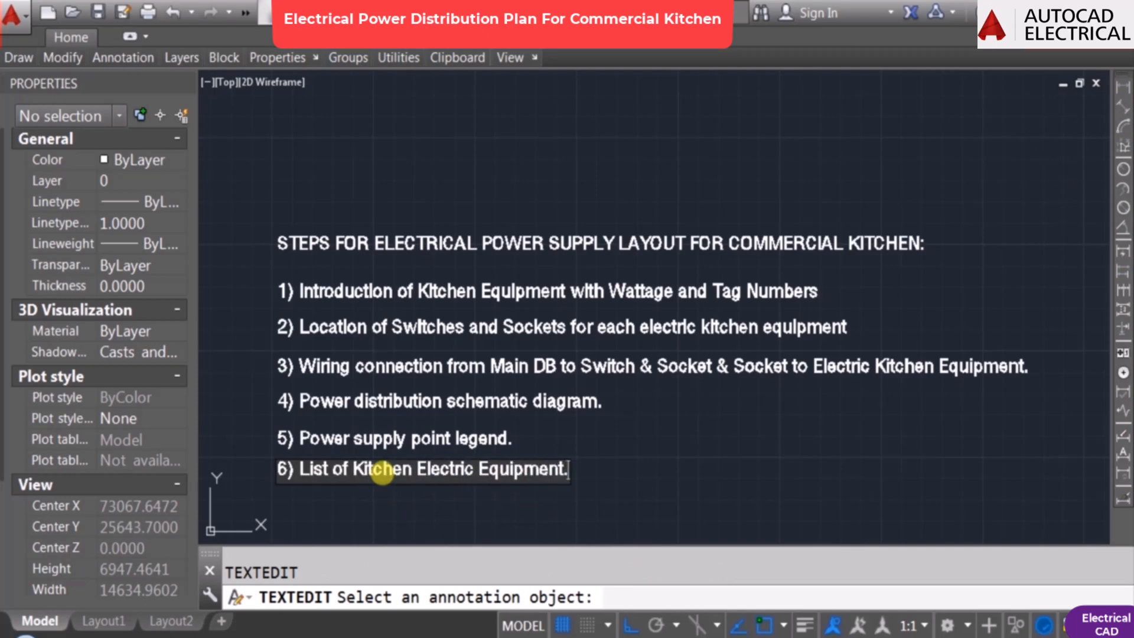
key(Return)
key(Escape)
Step: Move the "6) List of Kitchen Electric Equipment." line slightly down to even out the spacing below line 5
middle_drag(447, 476, 448, 379)
text(m)
key(Return)
scroll(453, 377, up, 3)
click(454, 378)
key(Return)
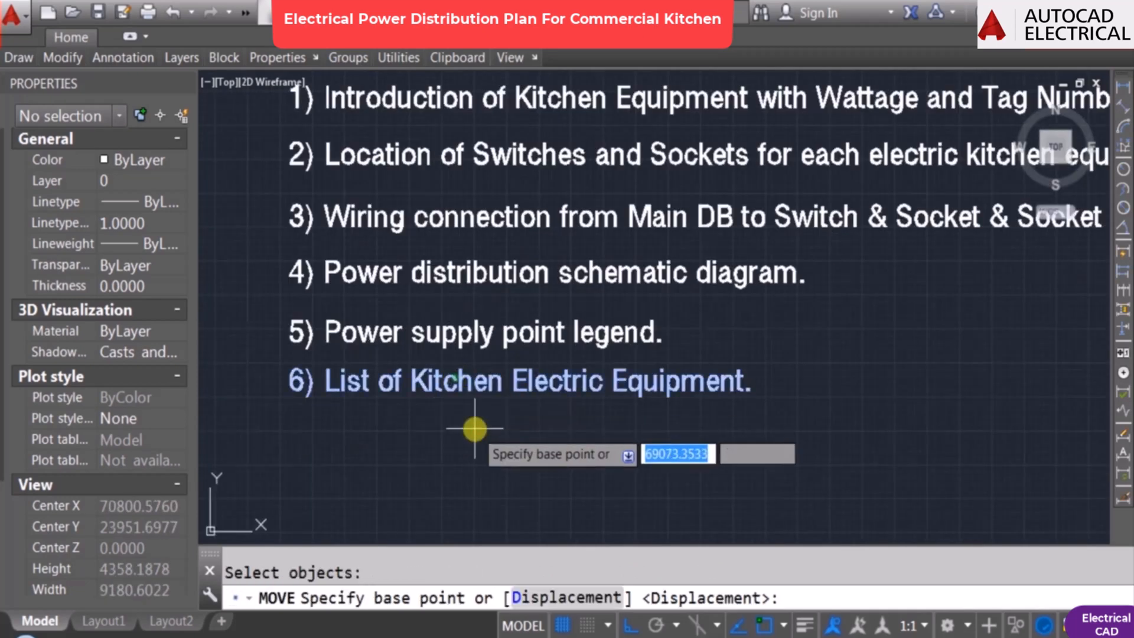
click(473, 426)
click(473, 442)
key(Escape)
Step: Copy the "6) List of Kitchen Electric Equipment." line straight down to form a seventh list line
scroll(587, 324, down, 2)
text(co)
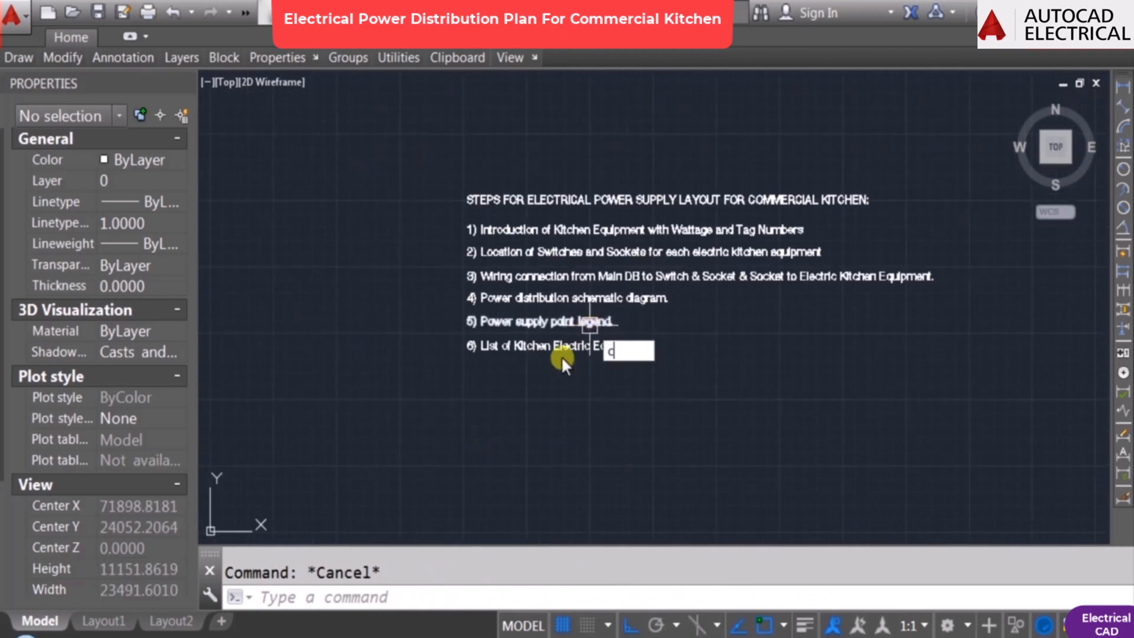
key(Return)
scroll(508, 342, up, 4)
click(494, 309)
key(Return)
click(520, 366)
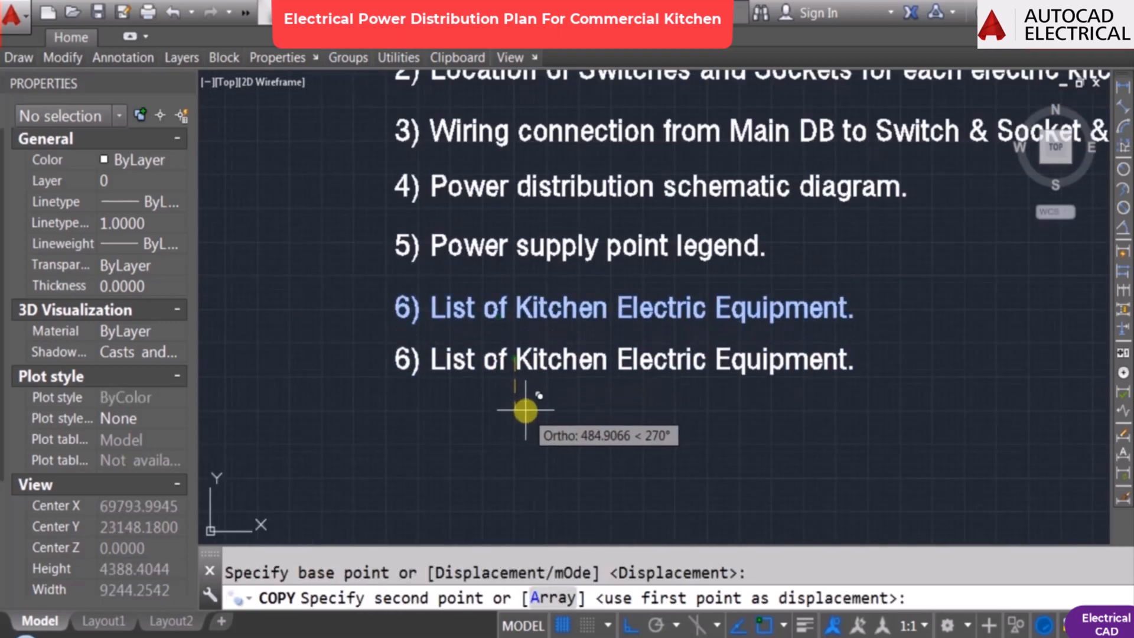
click(527, 406)
key(Escape)
Step: Replace the seventh list line's text with "7) Viewport setting with Title block." and finish the text edit
text(ed)
key(Return)
click(536, 363)
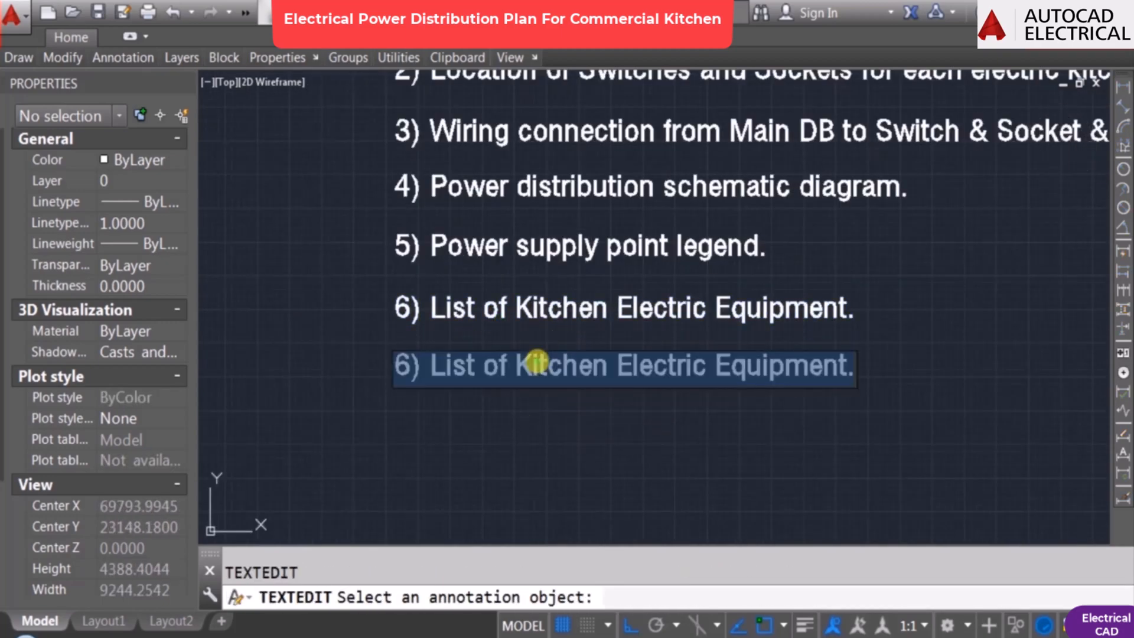
text(7) Vi)
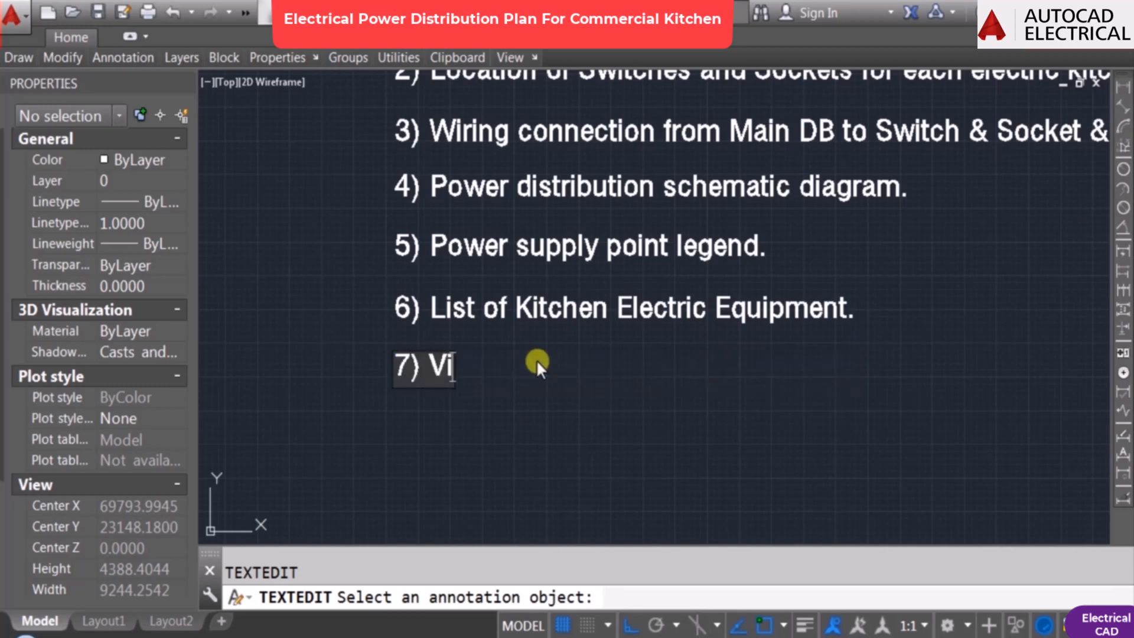
text(ewport setting)
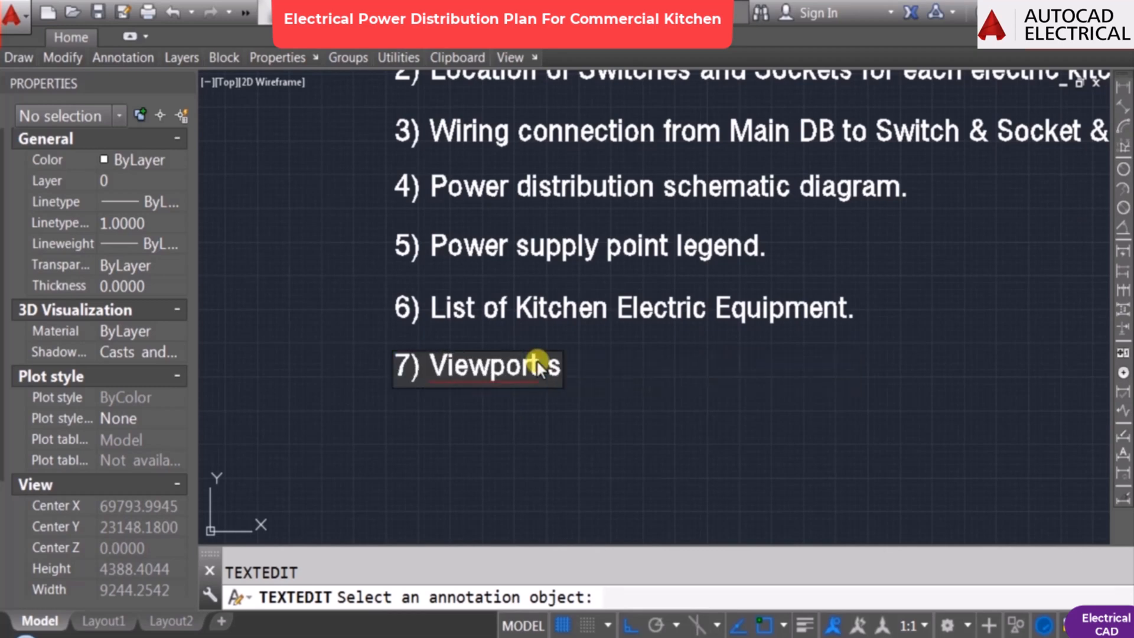
text( with Ti)
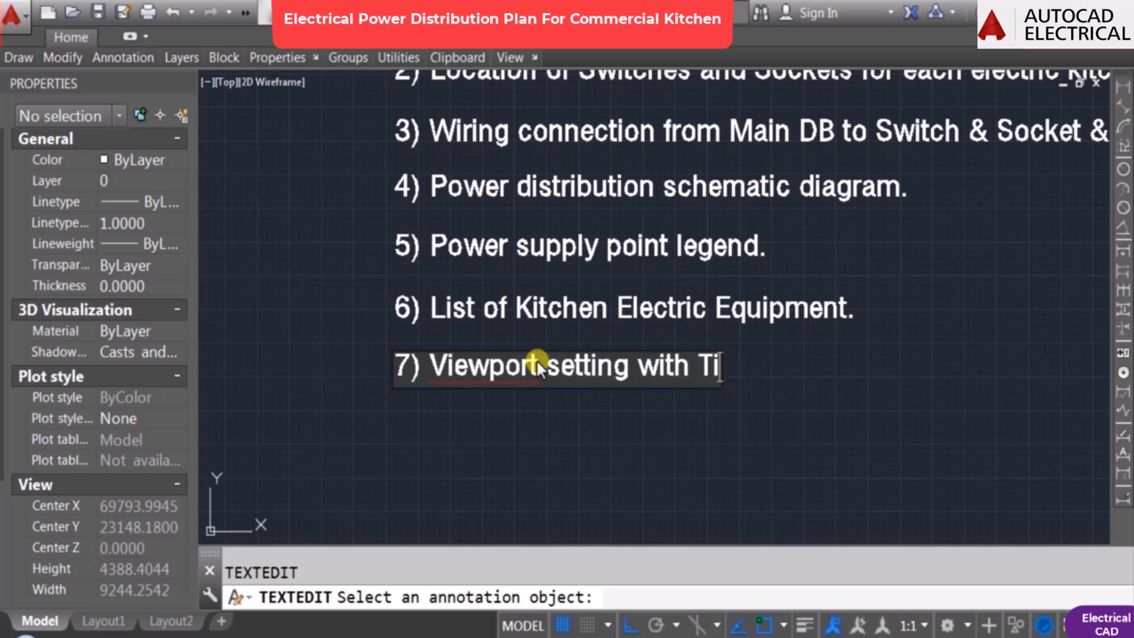
text(tle block)
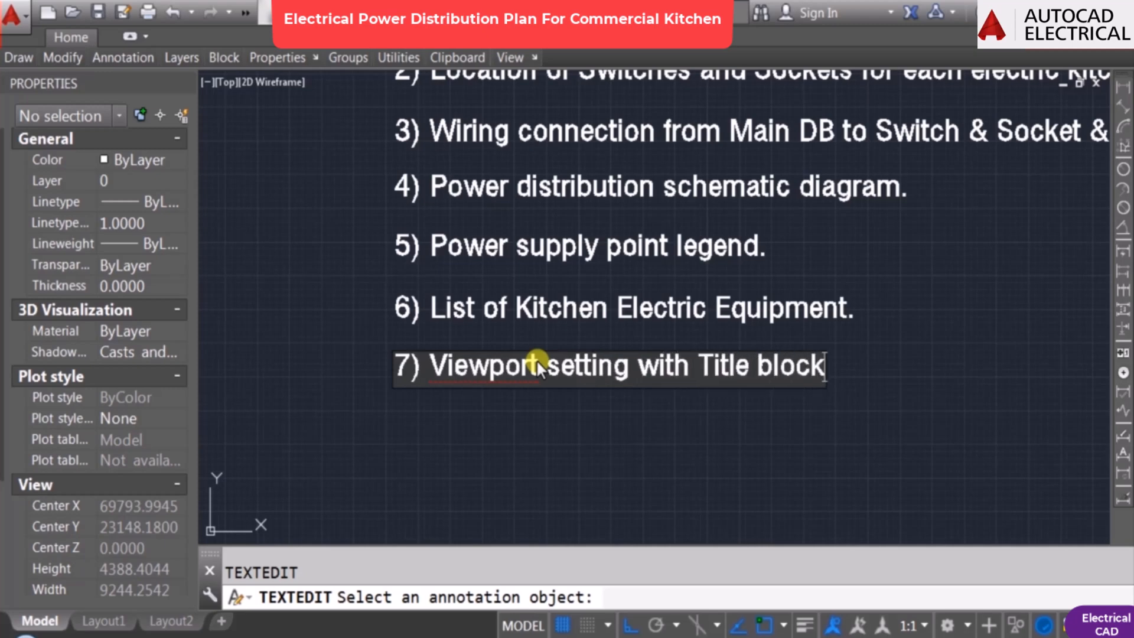
text(.)
key(Escape)
Step: Draw a rectangle closely around the heading and all seven list lines, with object snap off
scroll(532, 366, down, 4)
scroll(557, 278, up, 1)
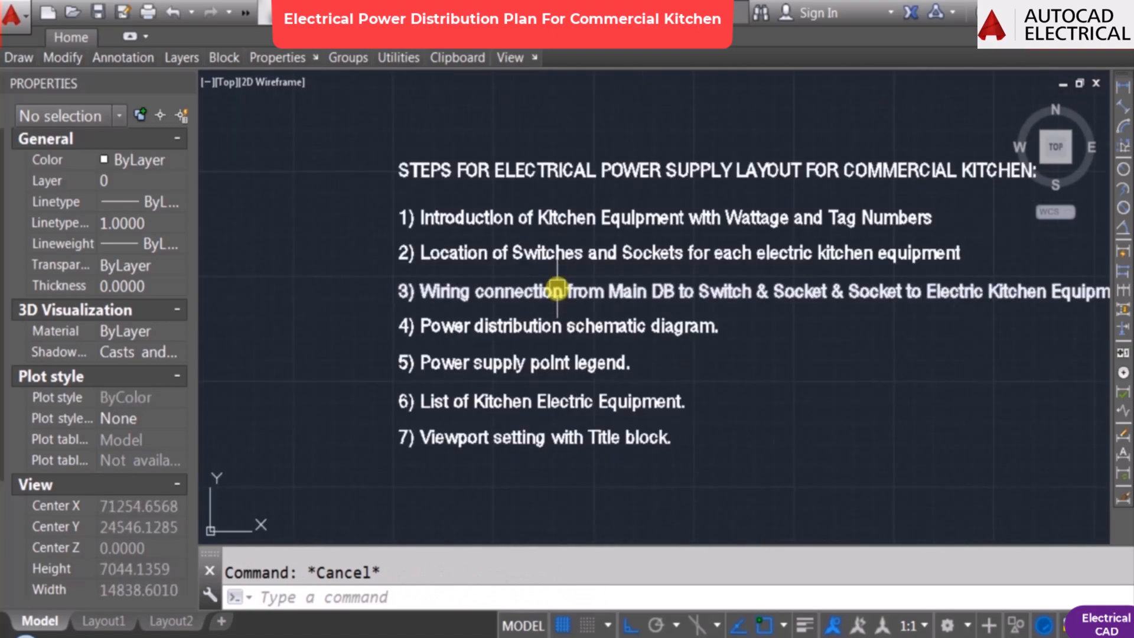
scroll(540, 285, down, 1)
text(rec)
key(Return)
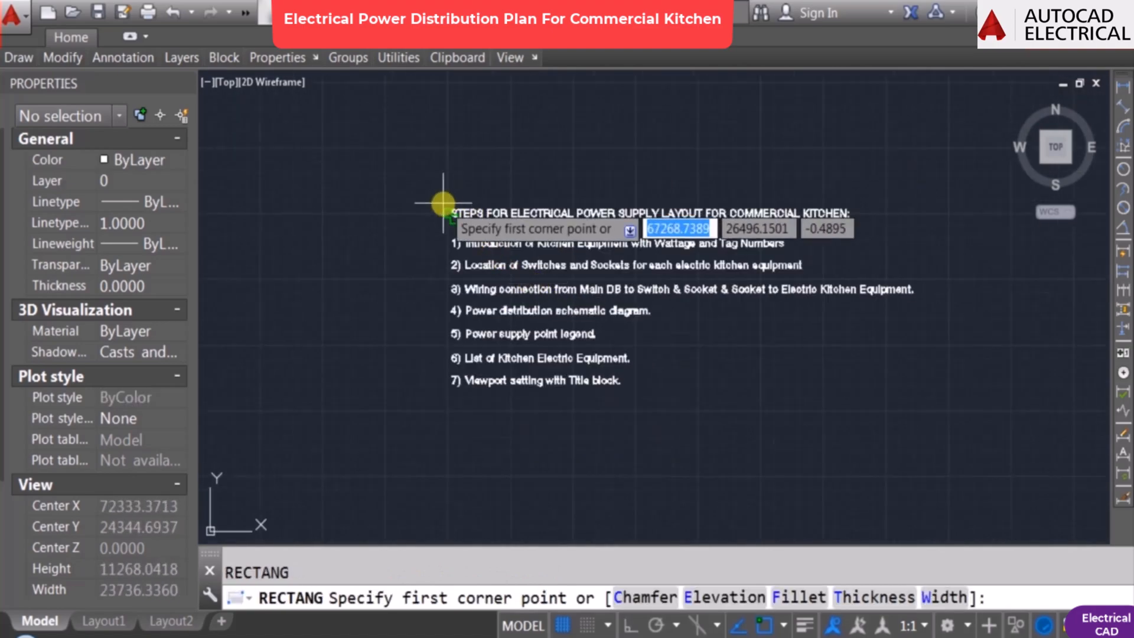
scroll(443, 204, up, 2)
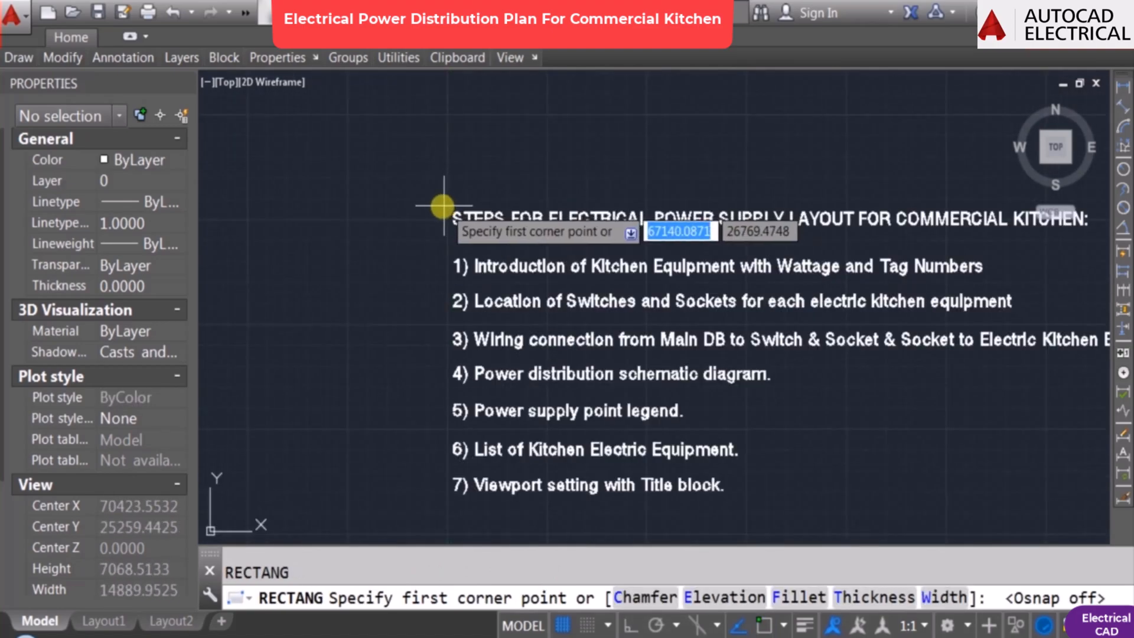
click(441, 205)
scroll(569, 285, down, 2)
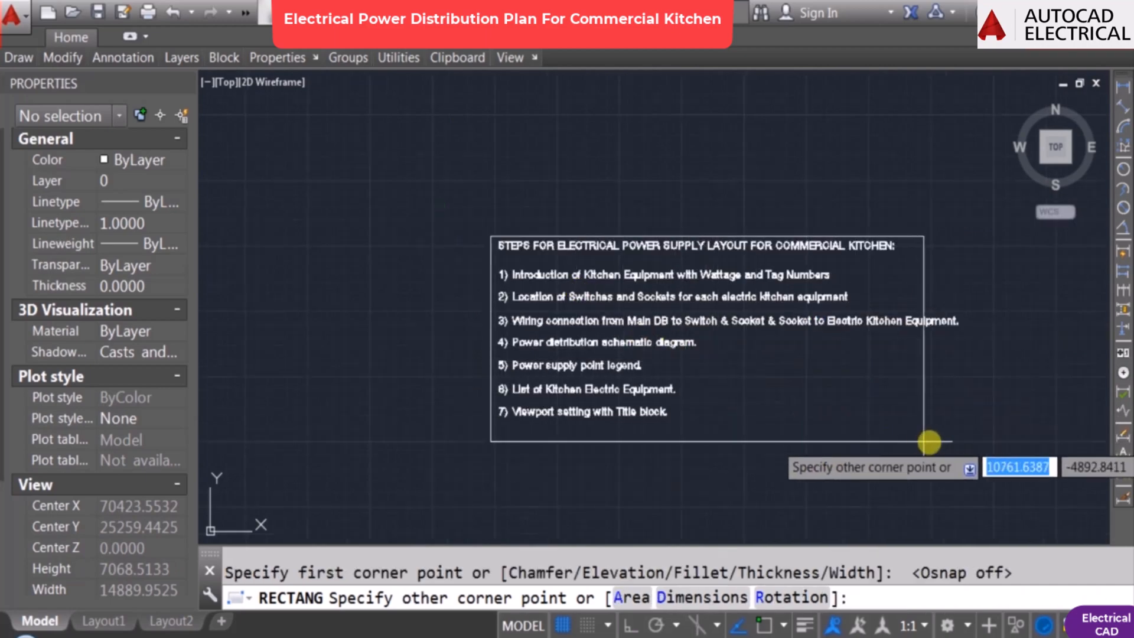
click(961, 428)
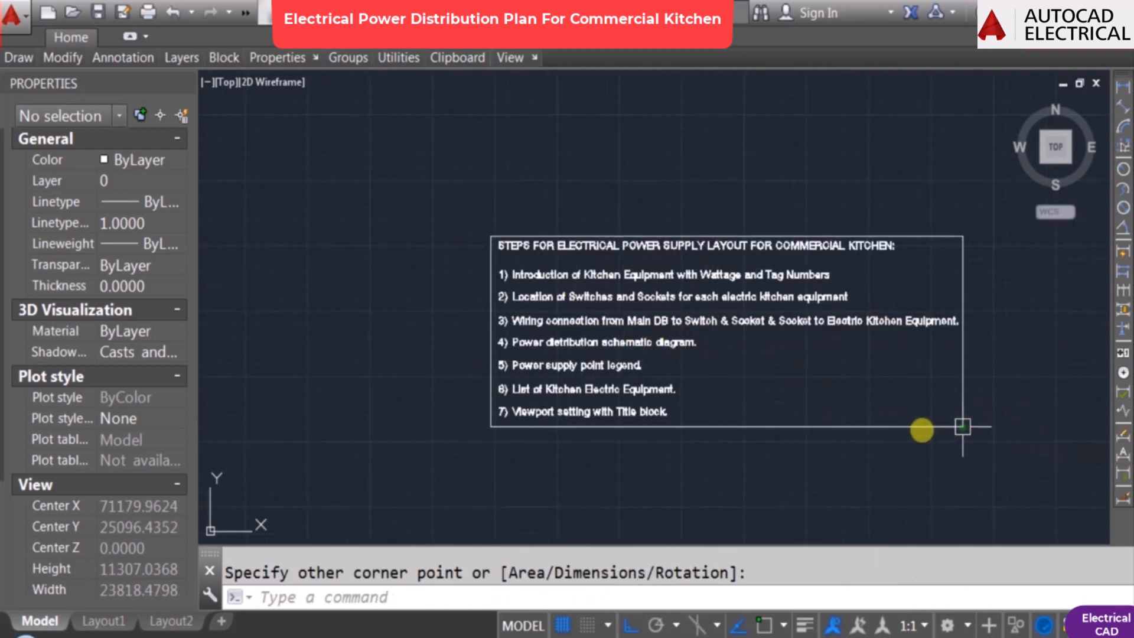
Step: Read through the framed list of steps for the electrical power supply layout
scroll(532, 313, up, 2)
mouse_move(558, 289)
middle_down()
mouse_move(633, 309)
mouse_move(495, 271)
middle_up()
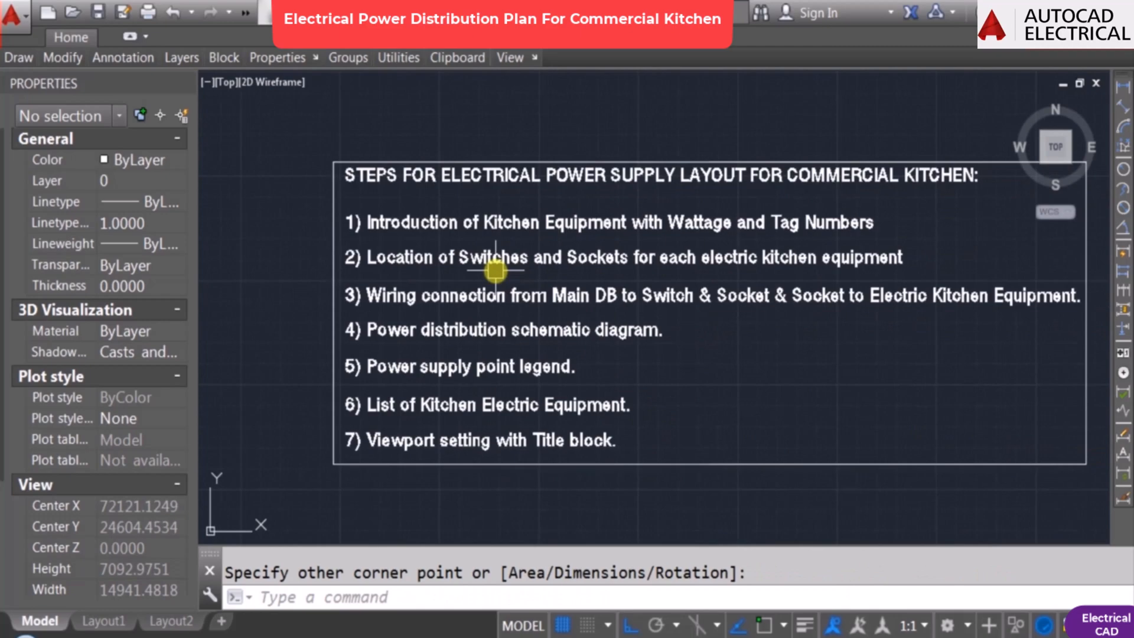
scroll(594, 207, down, 5)
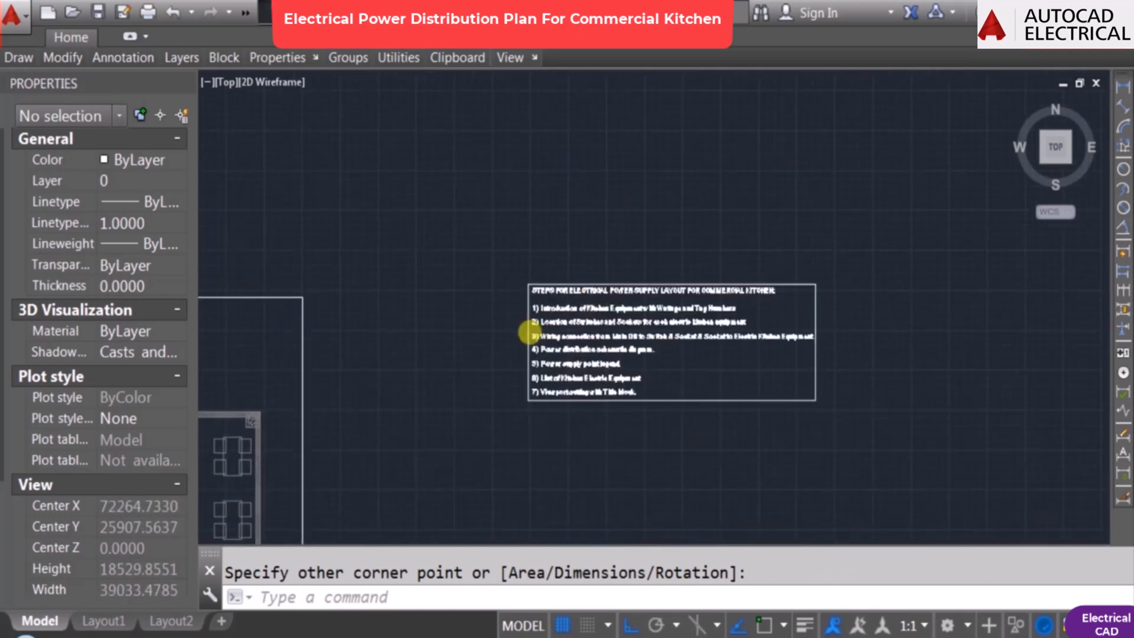
scroll(669, 329, up, 8)
scroll(669, 330, down, 3)
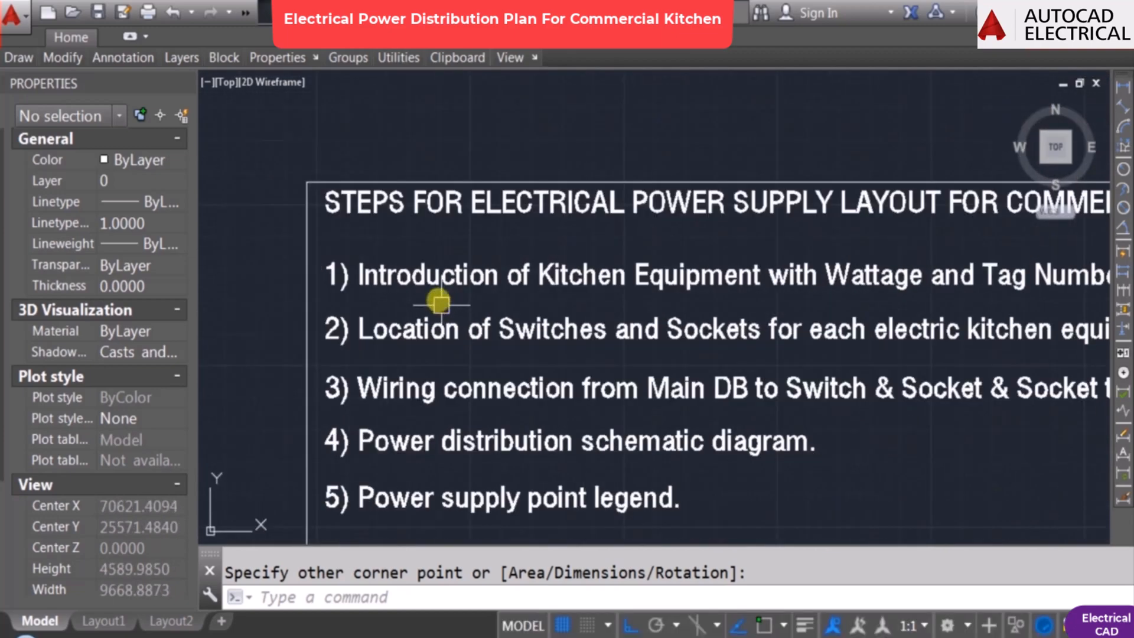
scroll(715, 338, down, 3)
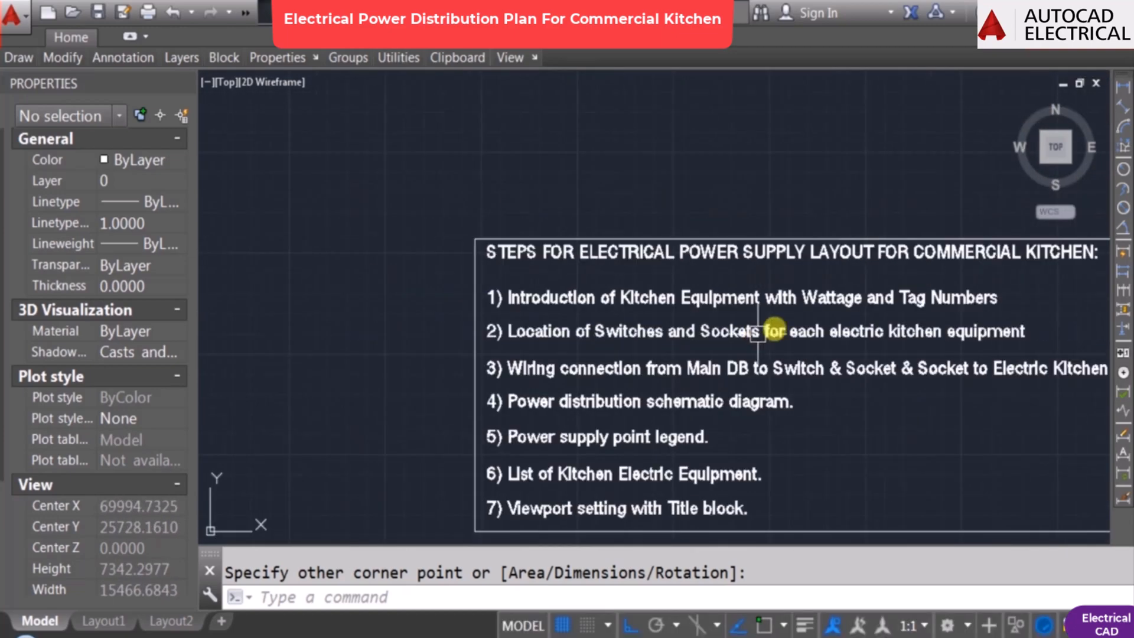
Step: Examine the electric kitchen equipment on the commercial kitchen floor plan, especially around the dish wash area
scroll(482, 328, down, 5)
mouse_move(426, 328)
middle_down()
mouse_move(726, 273)
mouse_move(894, 274)
middle_up()
mouse_move(420, 408)
middle_down()
mouse_move(726, 253)
mouse_move(903, 240)
middle_up()
scroll(732, 319, down, 2)
middle_drag(583, 341, 754, 254)
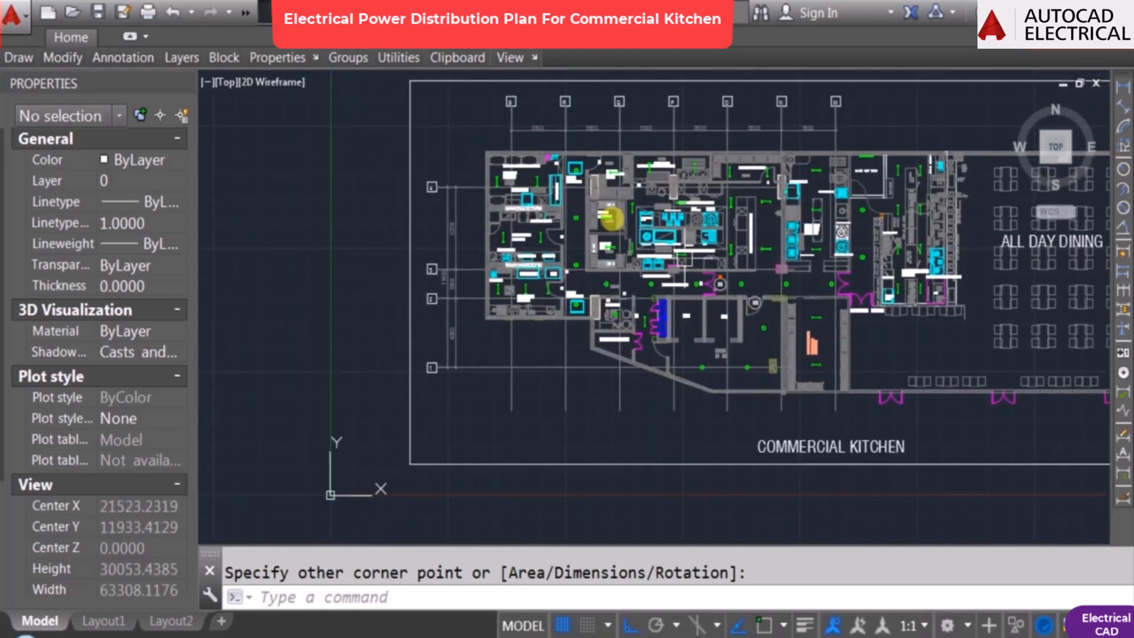
scroll(554, 188, up, 2)
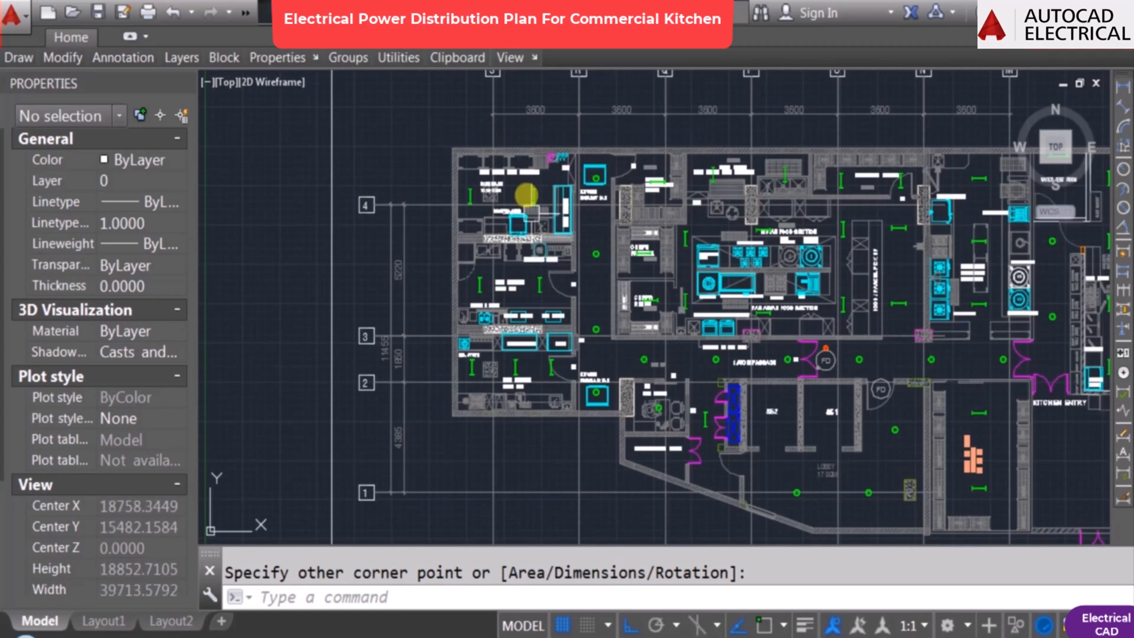
scroll(526, 189, up, 2)
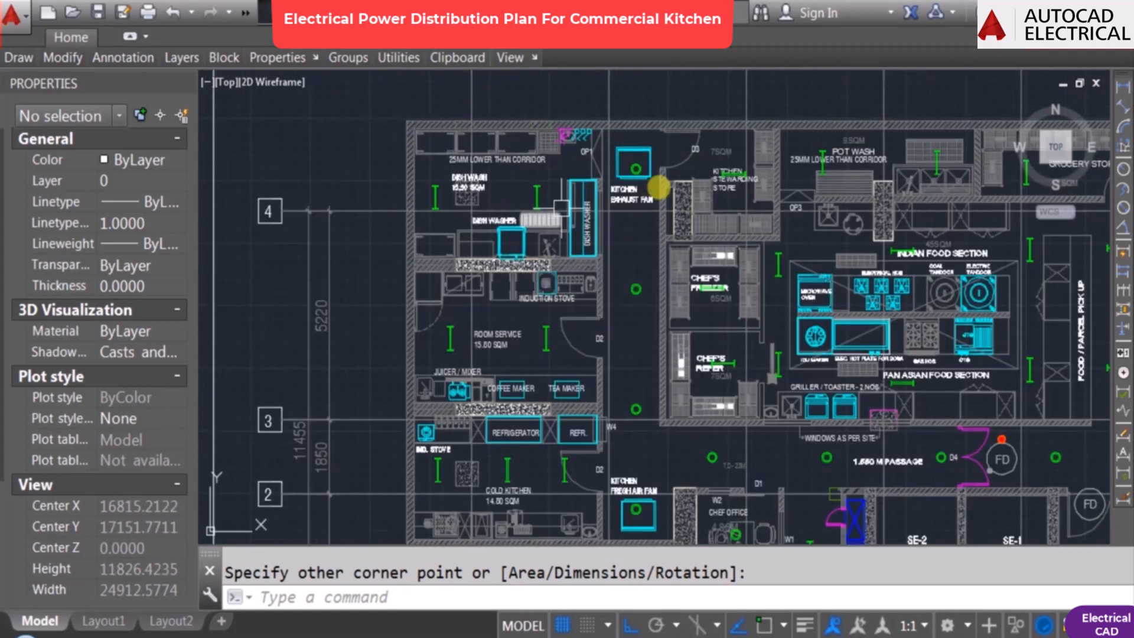
scroll(587, 182, down, 2)
scroll(587, 183, up, 4)
middle_drag(434, 224, 439, 307)
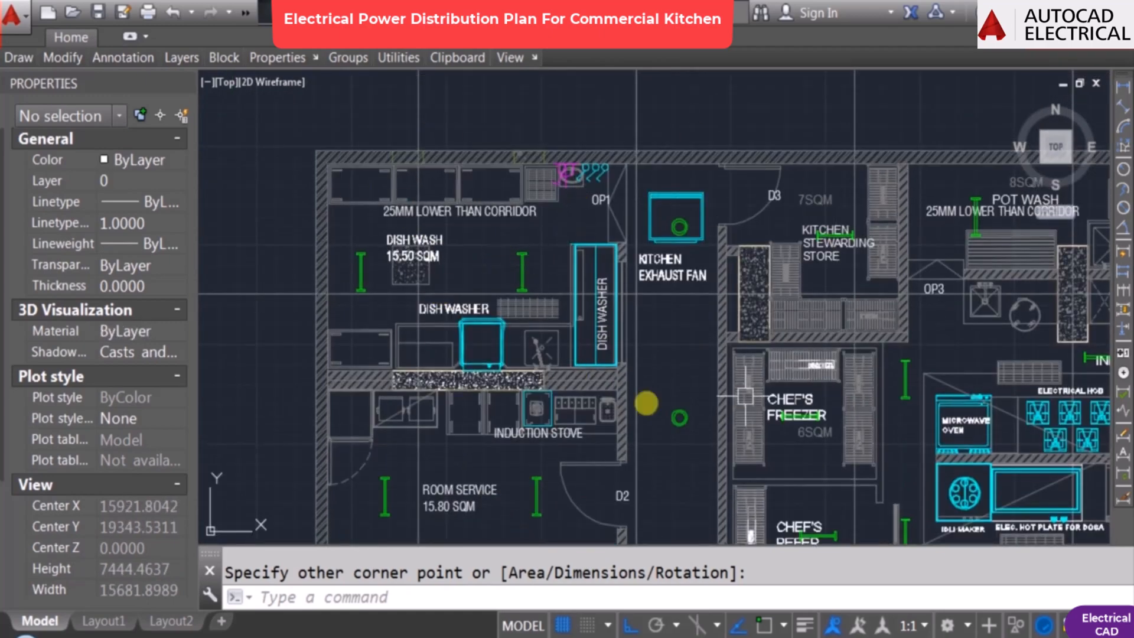
scroll(511, 242, up, 3)
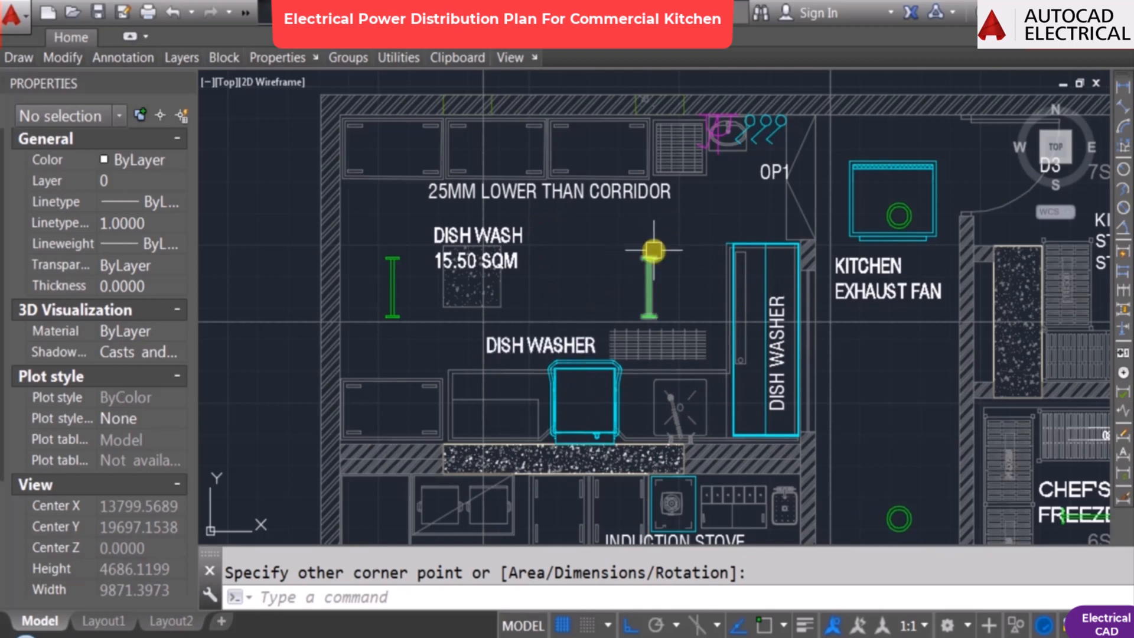
Step: Erase the magenta symbol over the washbasin and the three cyan circle symbols beside it, near opening OP1 in the dish wash area
scroll(590, 260, down, 2)
scroll(682, 146, up, 5)
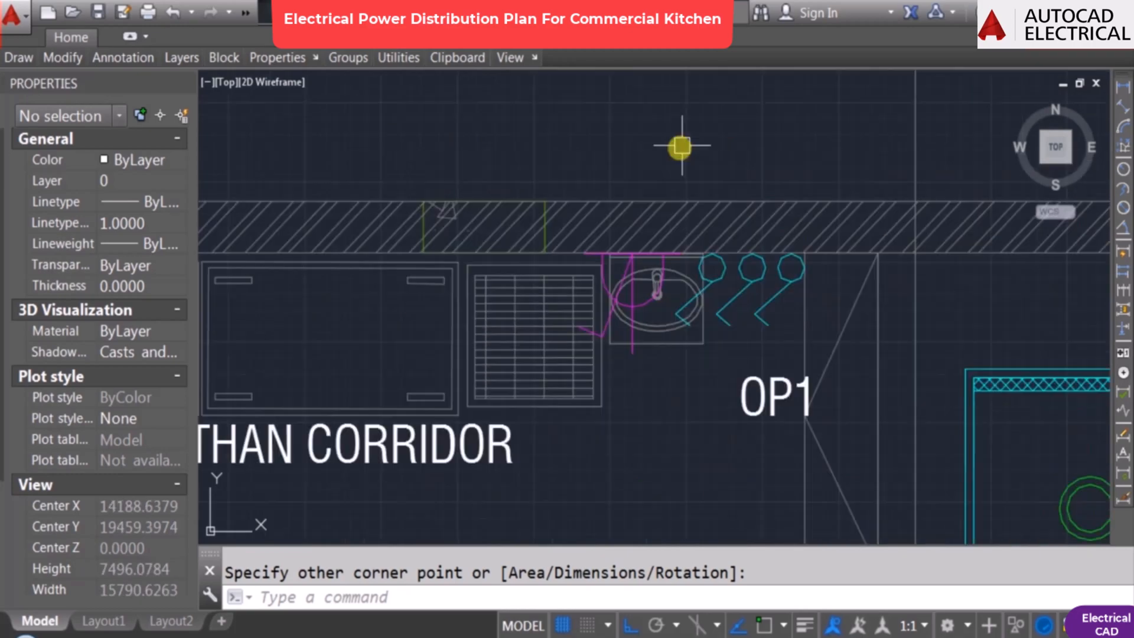
key(Escape)
text(e)
key(Return)
click(630, 276)
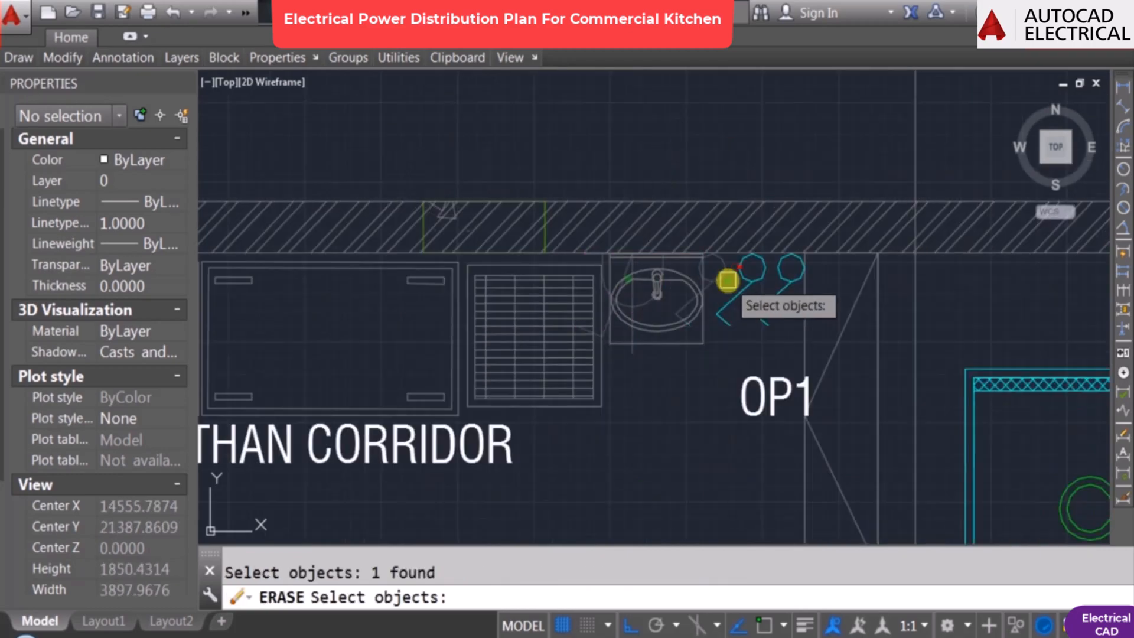
click(753, 269)
click(790, 272)
key(Return)
scroll(726, 201, down, 5)
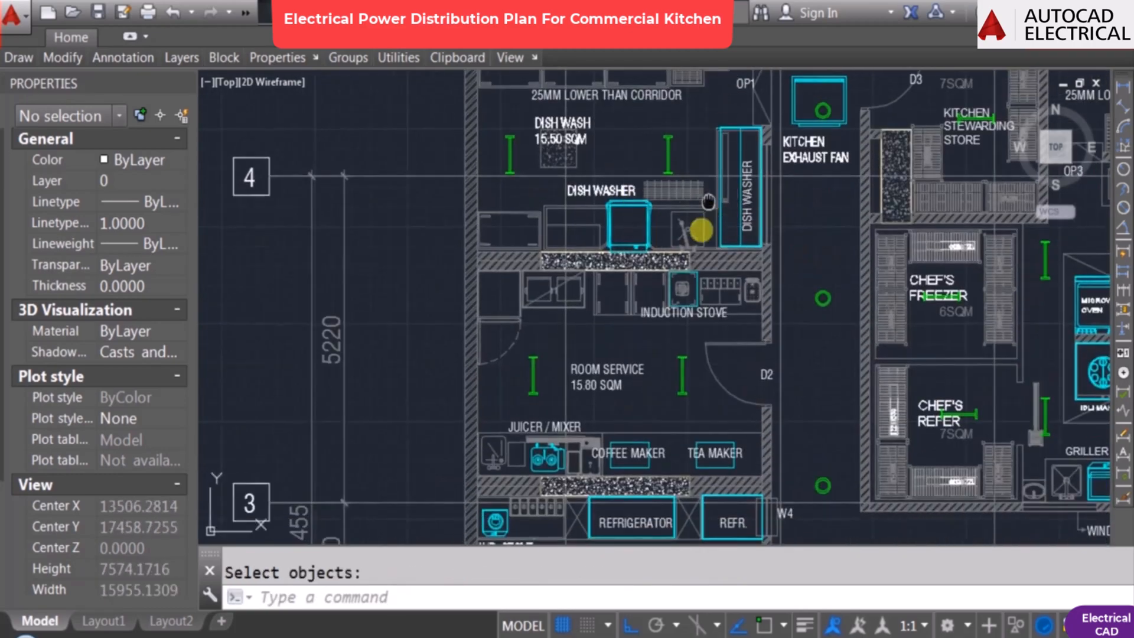
Step: Review the framed list of steps and the dish washers in the dish wash area of the plan
middle_drag(707, 202, 684, 270)
middle_drag(664, 190, 535, 266)
scroll(547, 265, down, 6)
scroll(745, 217, up, 6)
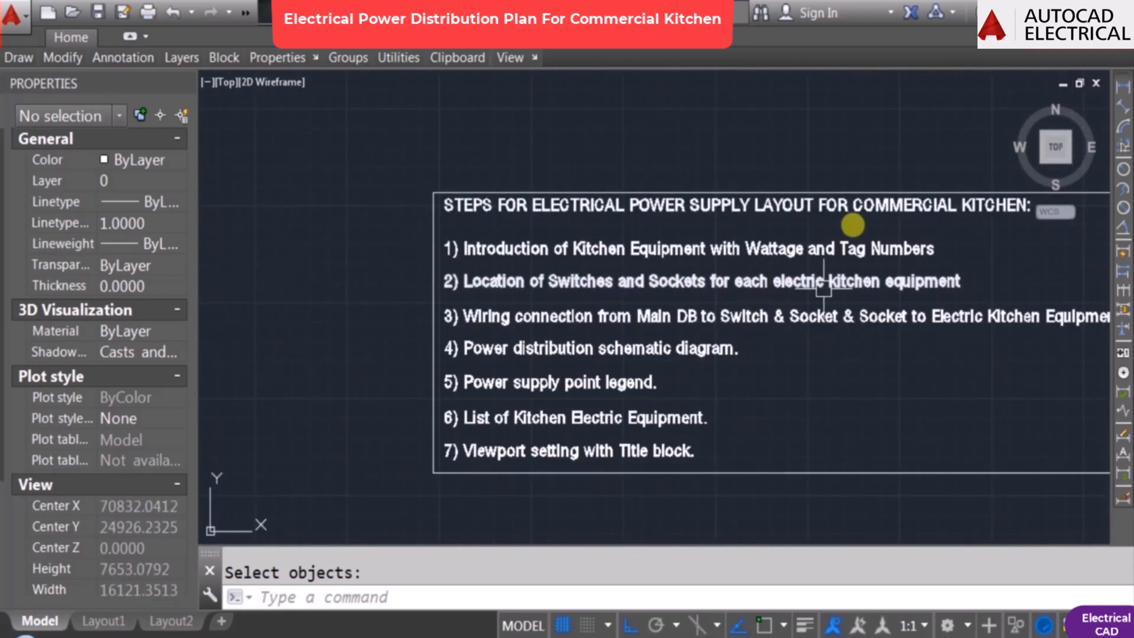
scroll(405, 303, down, 5)
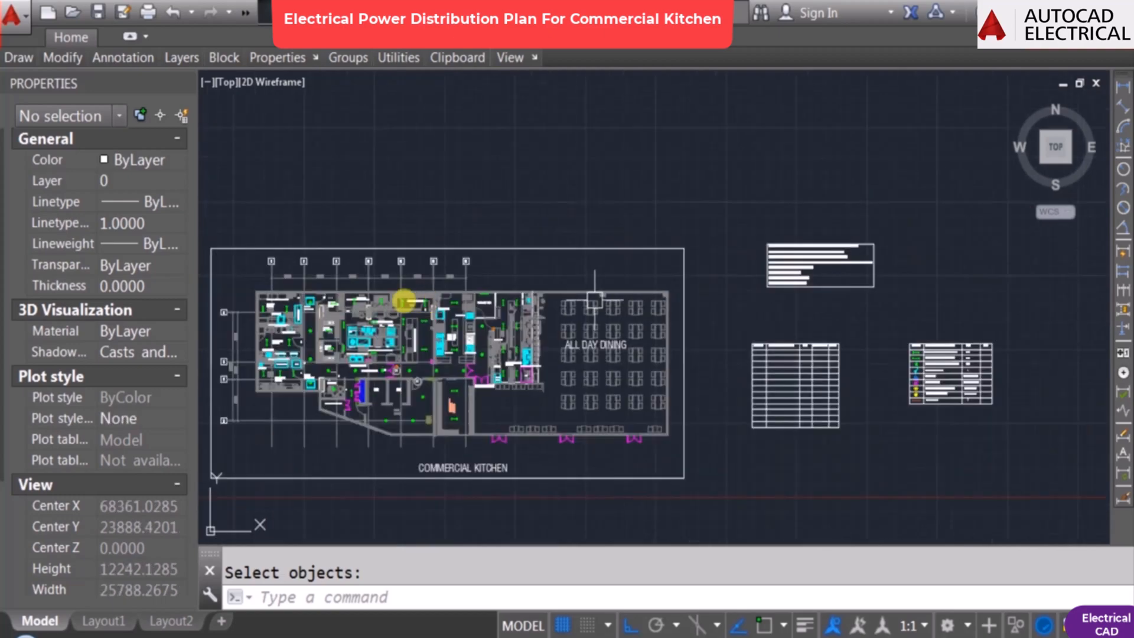
scroll(539, 291, up, 6)
scroll(476, 322, up, 4)
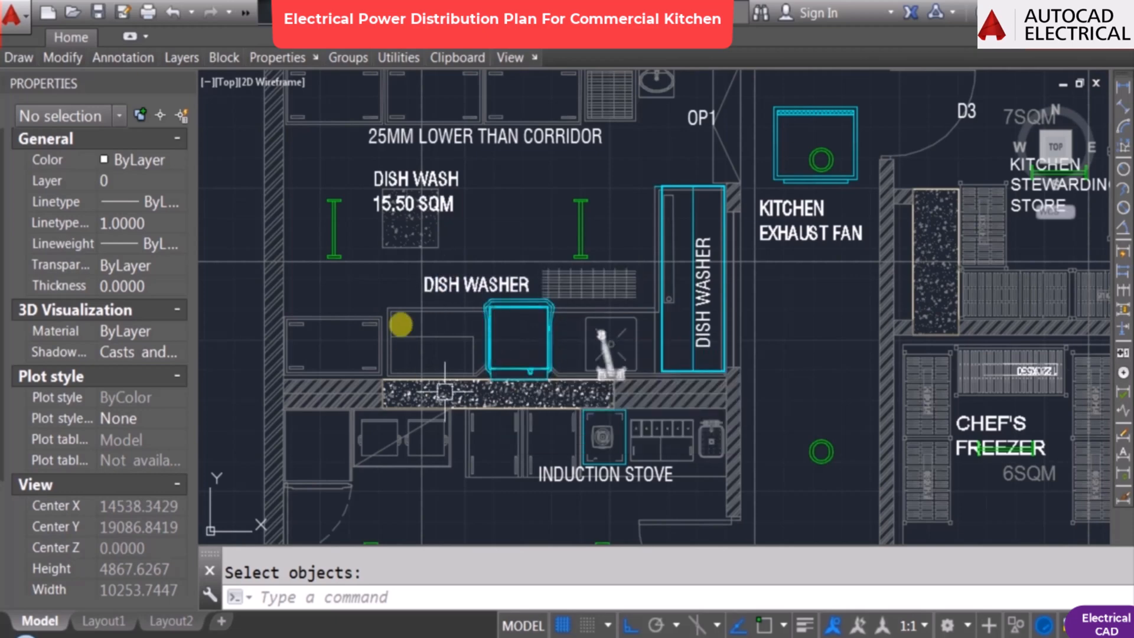
middle_drag(475, 286, 476, 331)
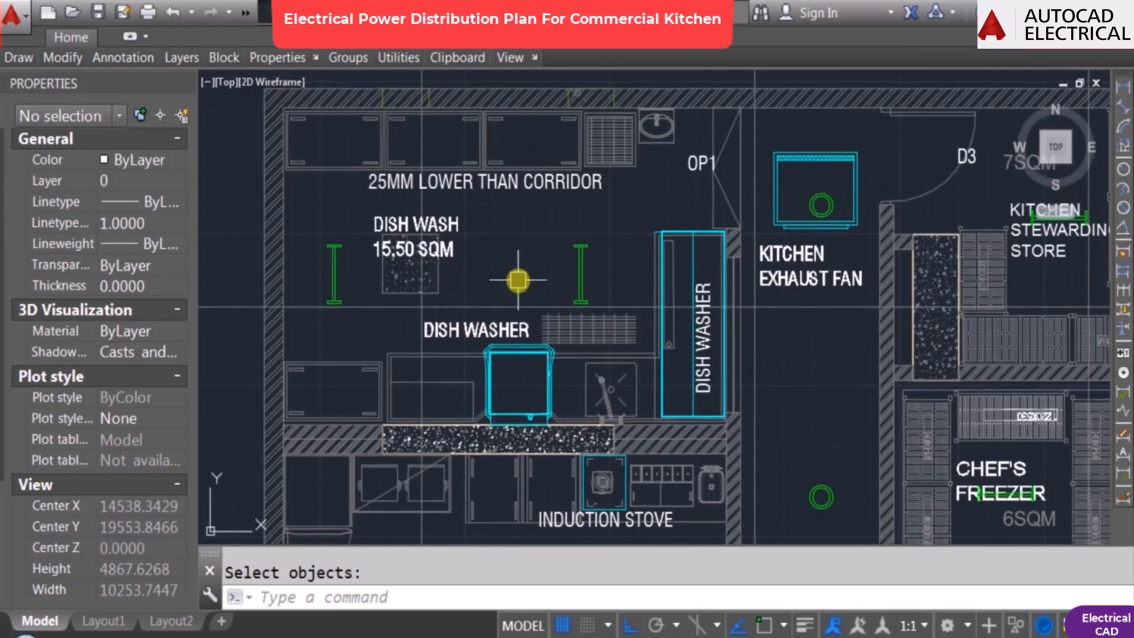
Step: Copy the horizontal DISH WASHER label straight down, over the smaller dish washer
key(Escape)
text(o)
scroll(491, 336, up, 2)
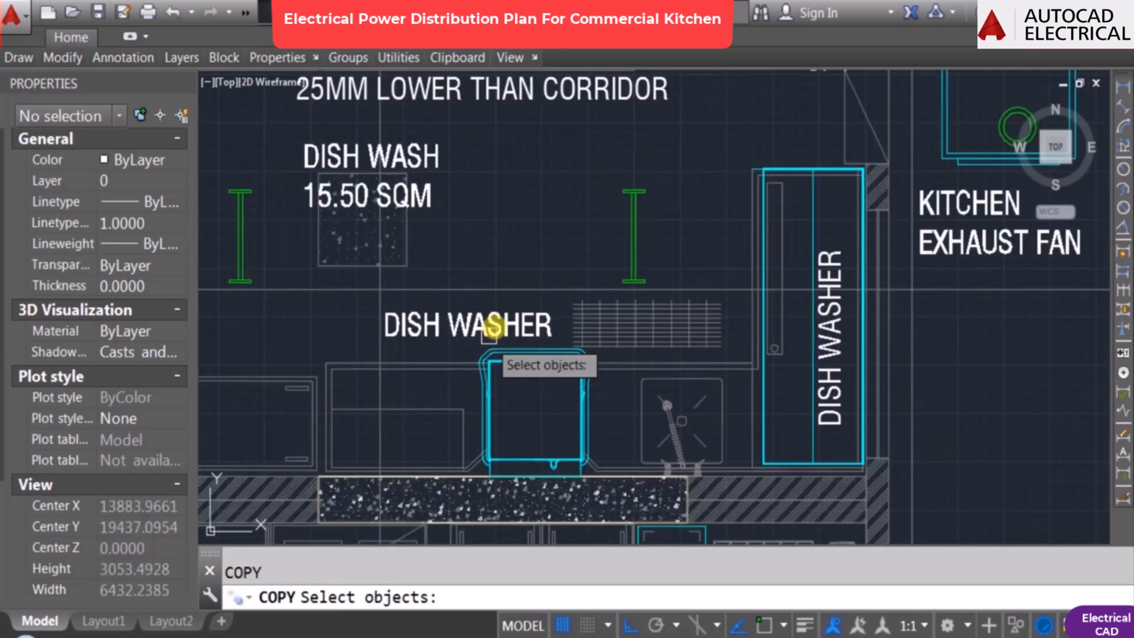
click(490, 329)
key(Return)
click(526, 358)
click(539, 435)
key(Escape)
Step: Change the text of the copied label on the smaller dish washer to "3000 watts"
text(ed)
key(Return)
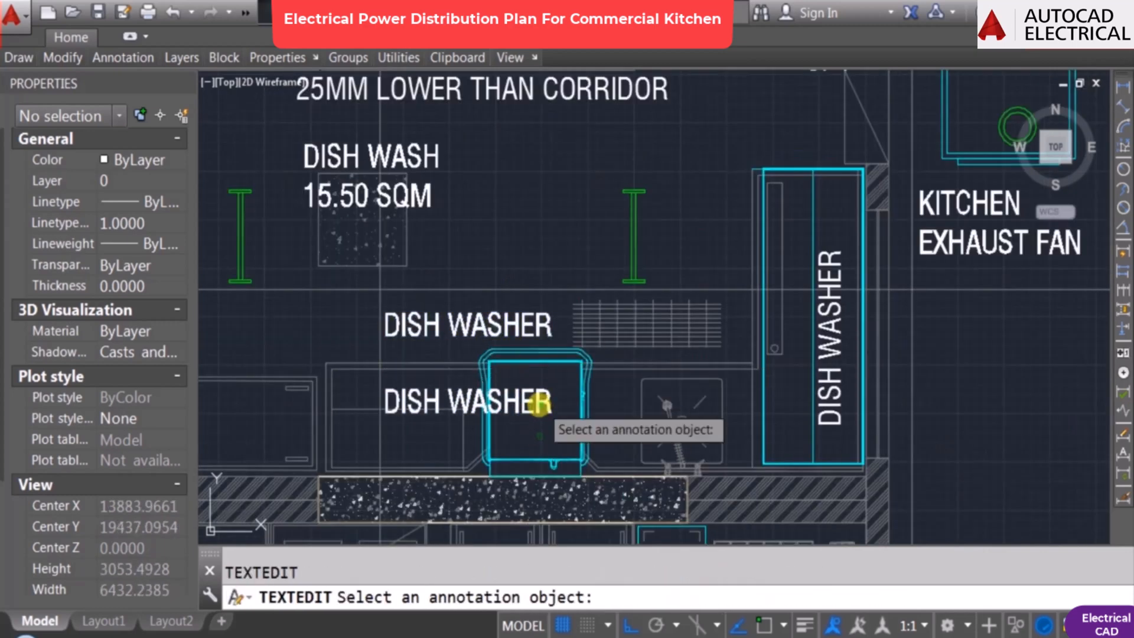
click(539, 406)
text(3000 watts)
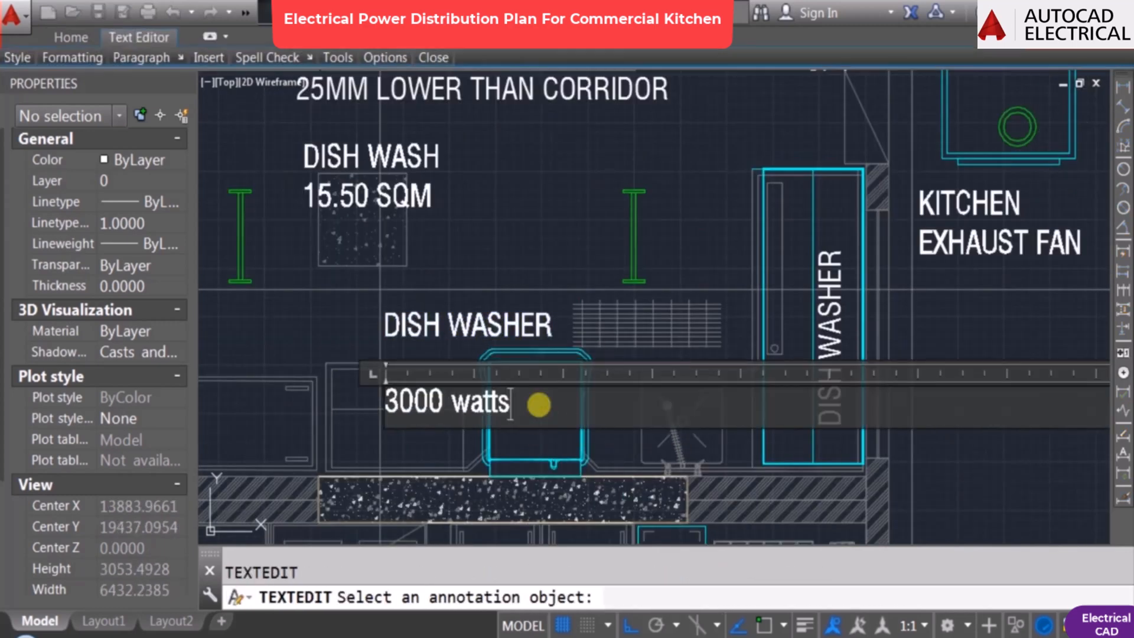
click(542, 314)
key(Escape)
Step: Move the 3000 watts label horizontally so it sits centred on the smaller dish washer
text(m)
key(Return)
click(435, 401)
key(Return)
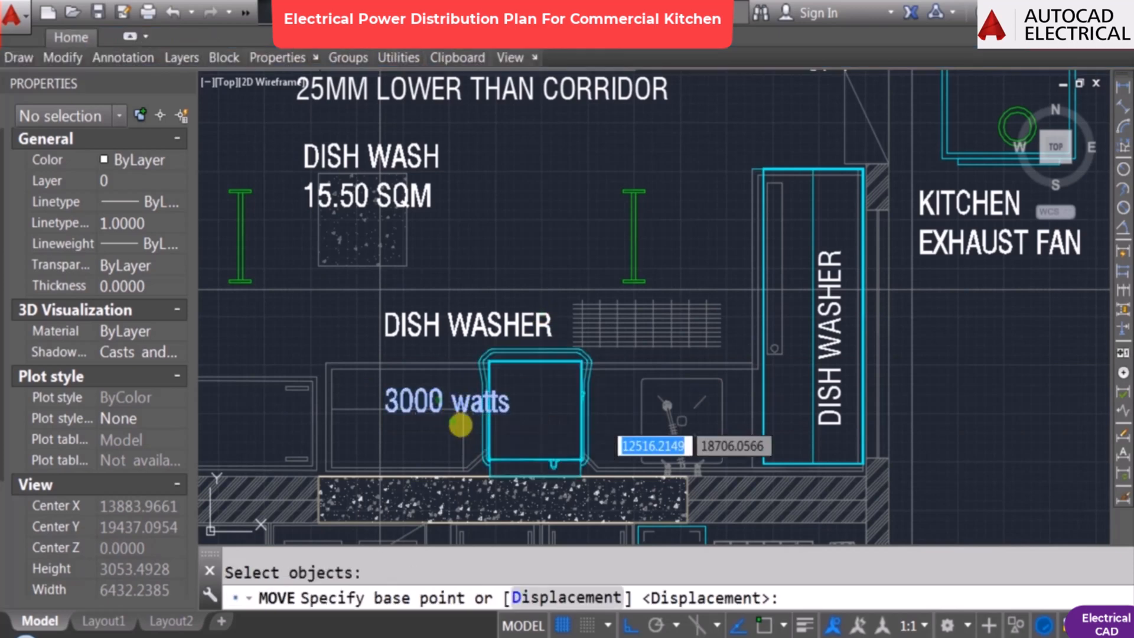
click(460, 425)
click(541, 424)
key(Escape)
Step: Copy the 3000 watts label horizontally onto the tall dish washer beside the corridor wall
text(co)
key(Return)
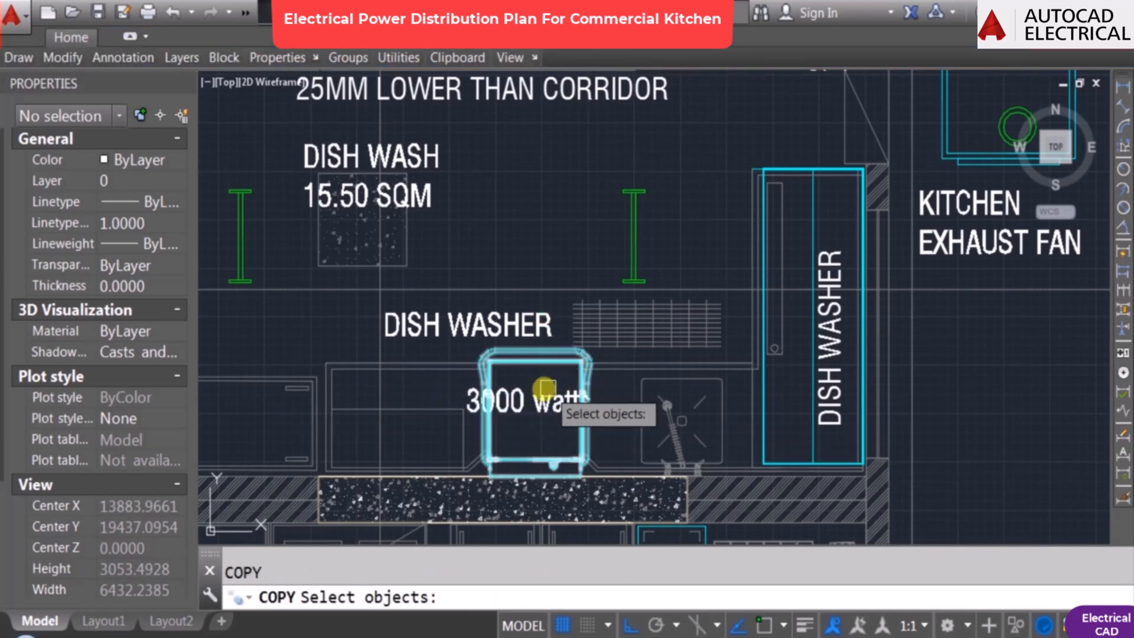
click(544, 388)
key(Return)
click(497, 402)
click(782, 401)
key(Escape)
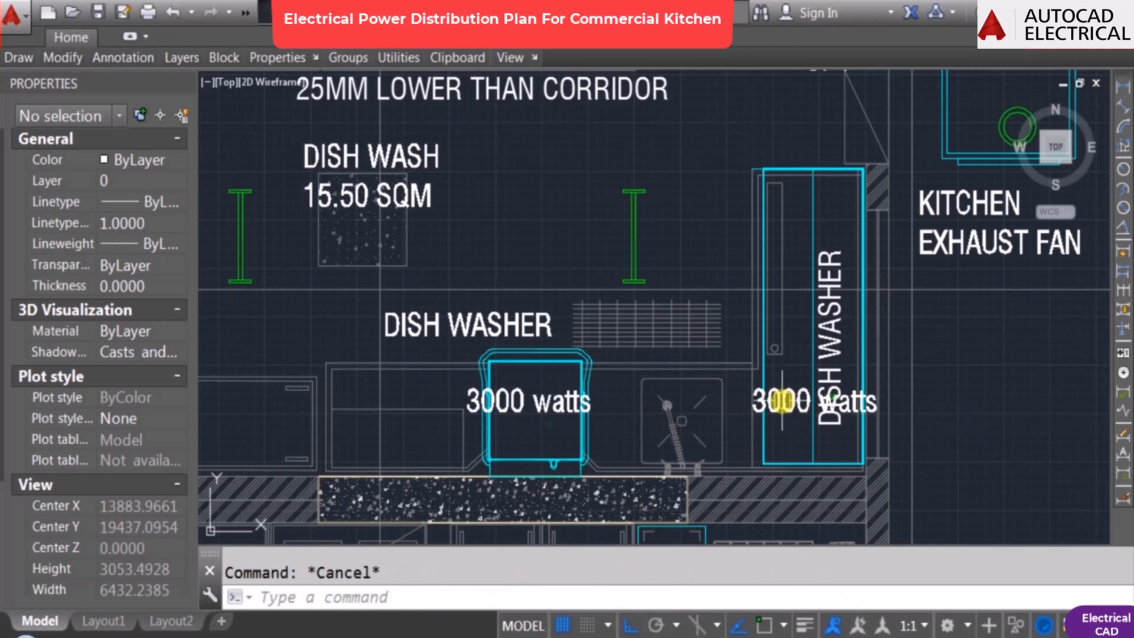
Step: Rotate the wattage label on the tall dish washer by 90 degrees
text(ro)
key(Return)
click(786, 405)
key(Return)
click(786, 408)
text(90)
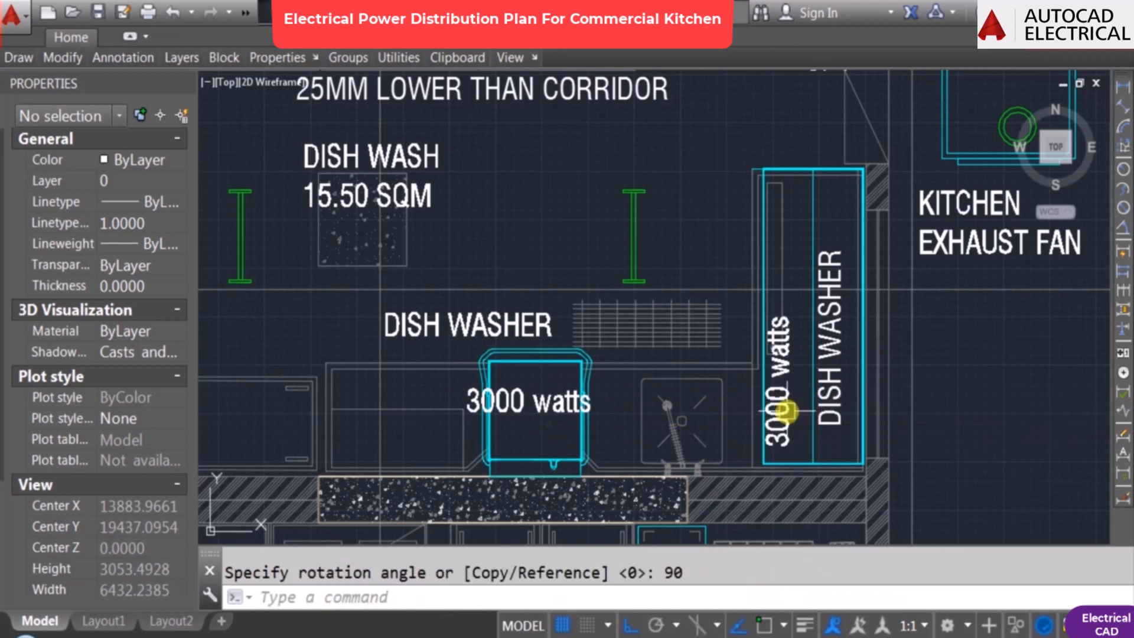
key(Return)
Step: Change the rotated wattage label on the tall dish washer to "3500 watts"
key(Escape)
double_click(785, 412)
key(Delete)
key(Delete)
key(Delete)
key(Delete)
key(Delete)
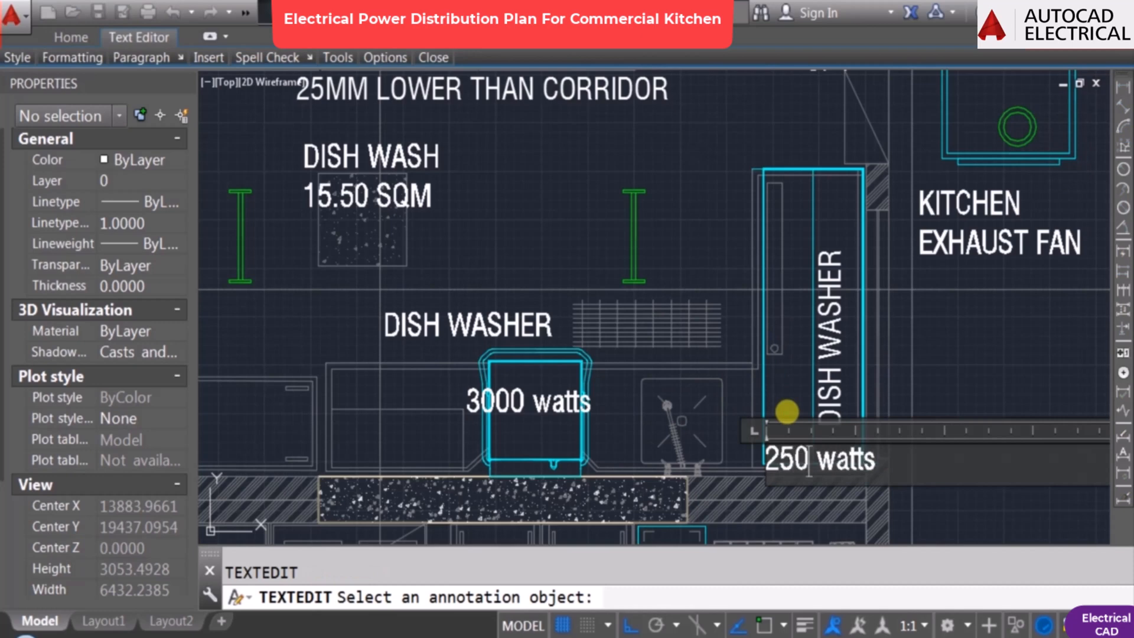
key(BackSpace)
key(BackSpace)
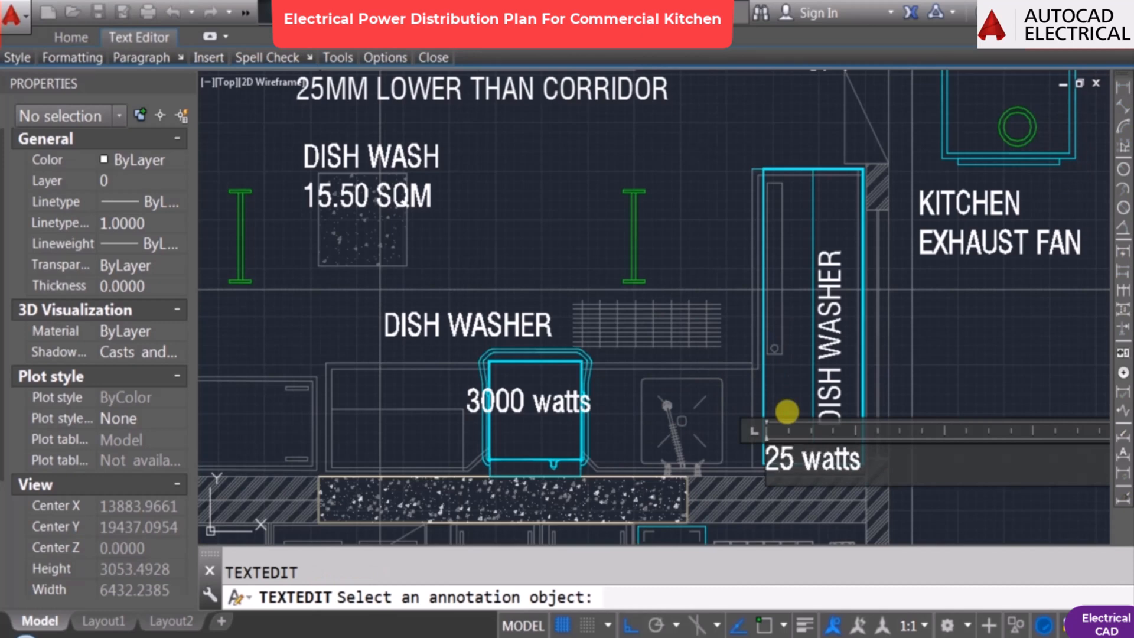
key(BackSpace)
key(BackSpace)
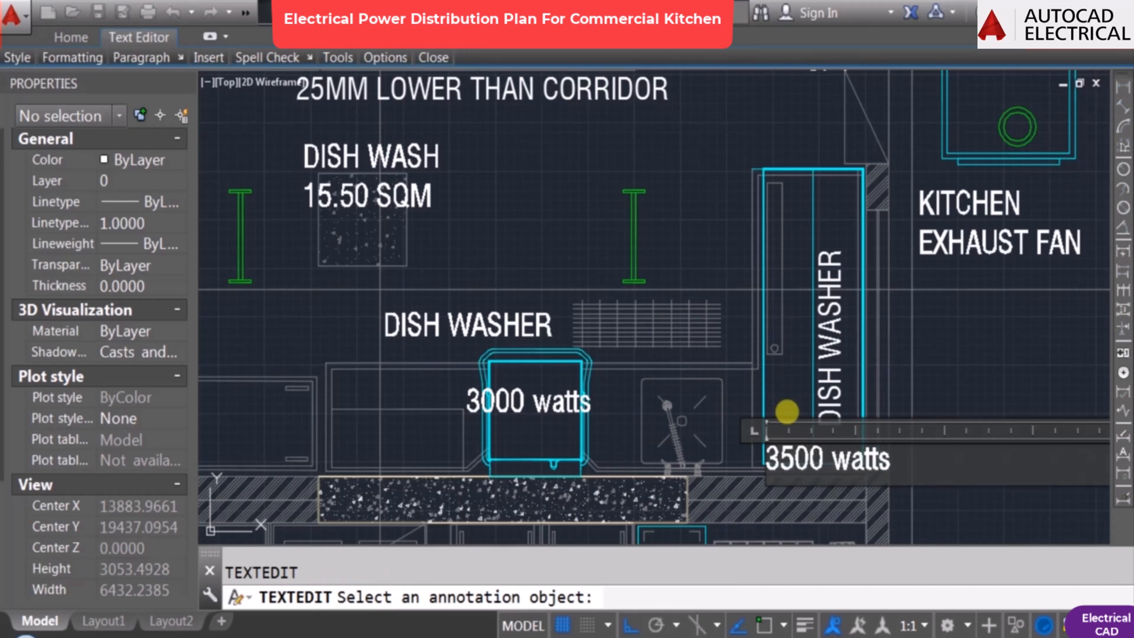
text(3500)
key(Escape)
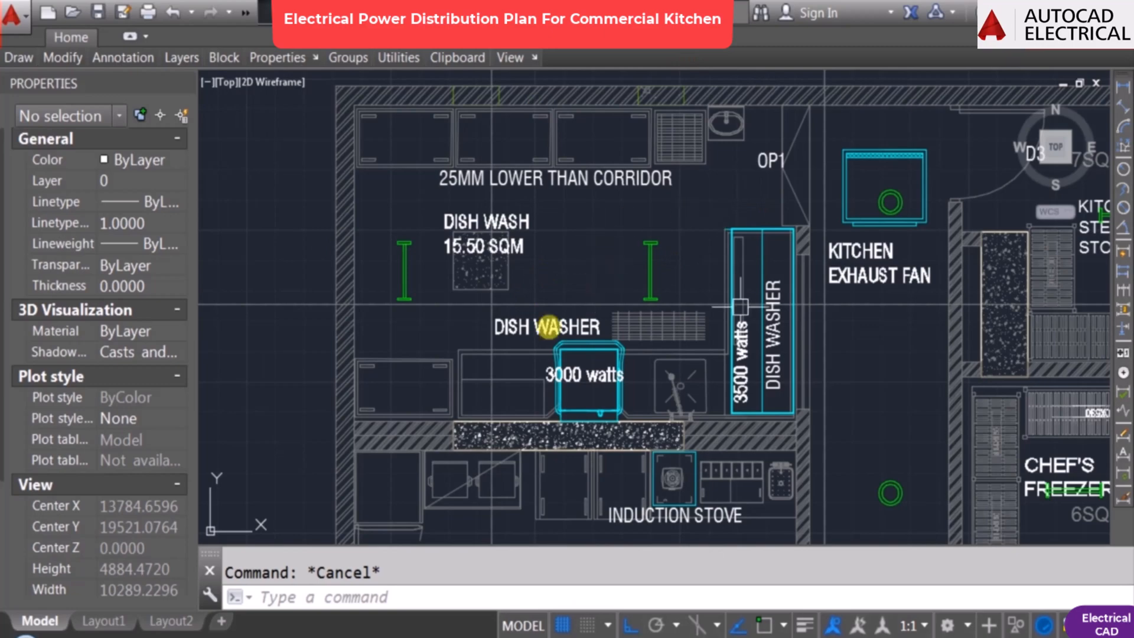
Step: Copy the 3000 watts label horizontally to the free counter area left of the smaller dish washer
scroll(548, 326, down, 7)
scroll(548, 305, up, 3)
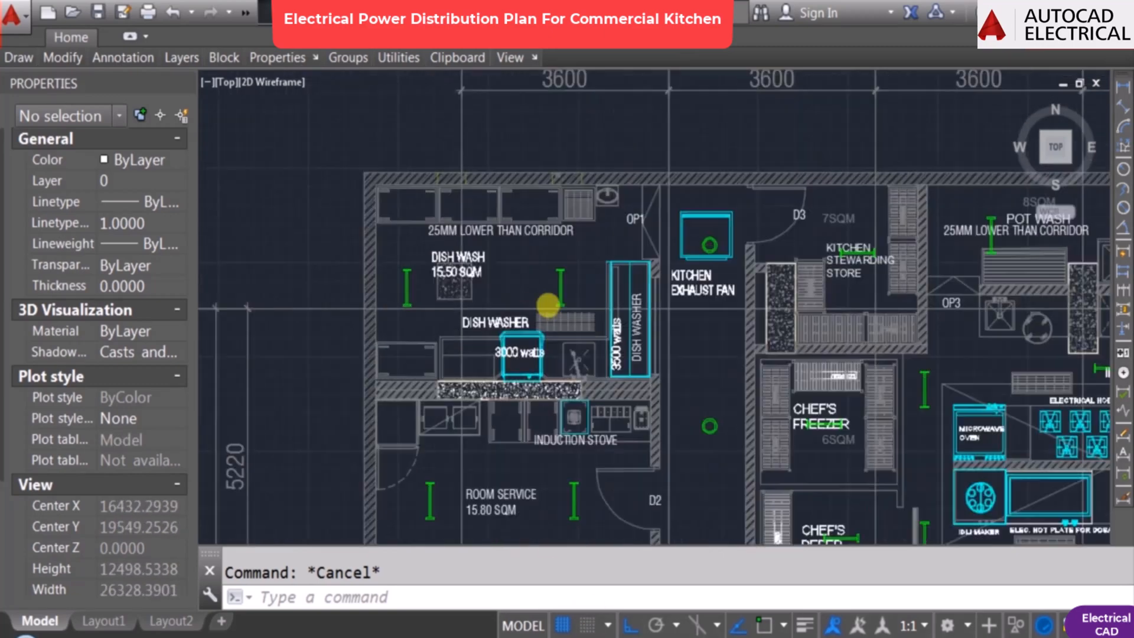
scroll(599, 268, up, 4)
scroll(698, 314, down, 2)
scroll(592, 301, up, 2)
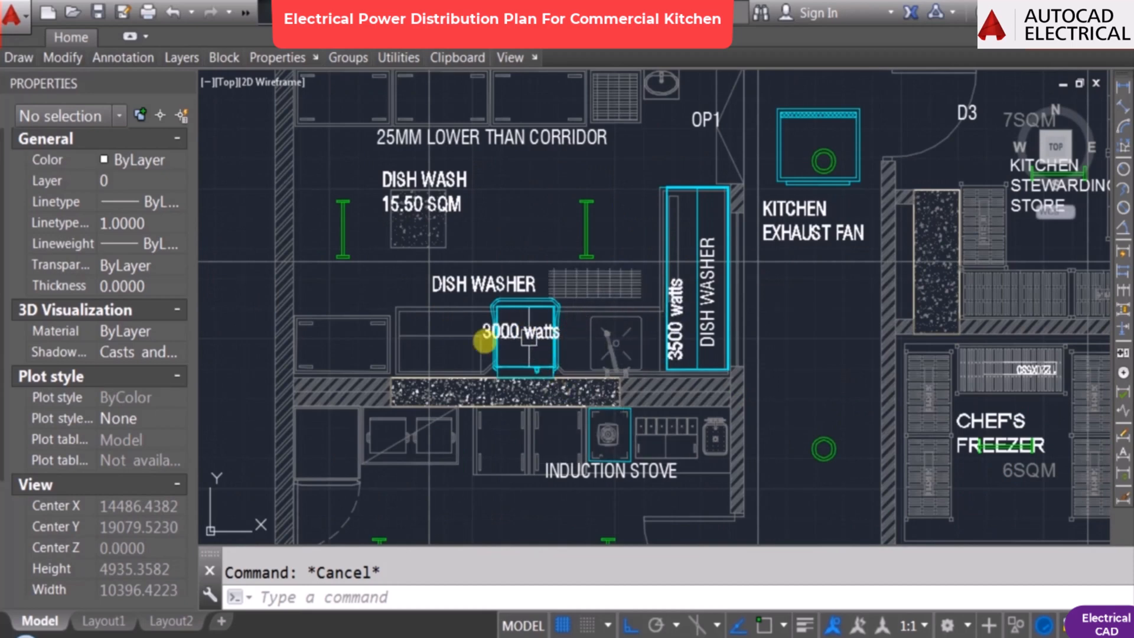
middle_drag(458, 319, 524, 314)
text(c)
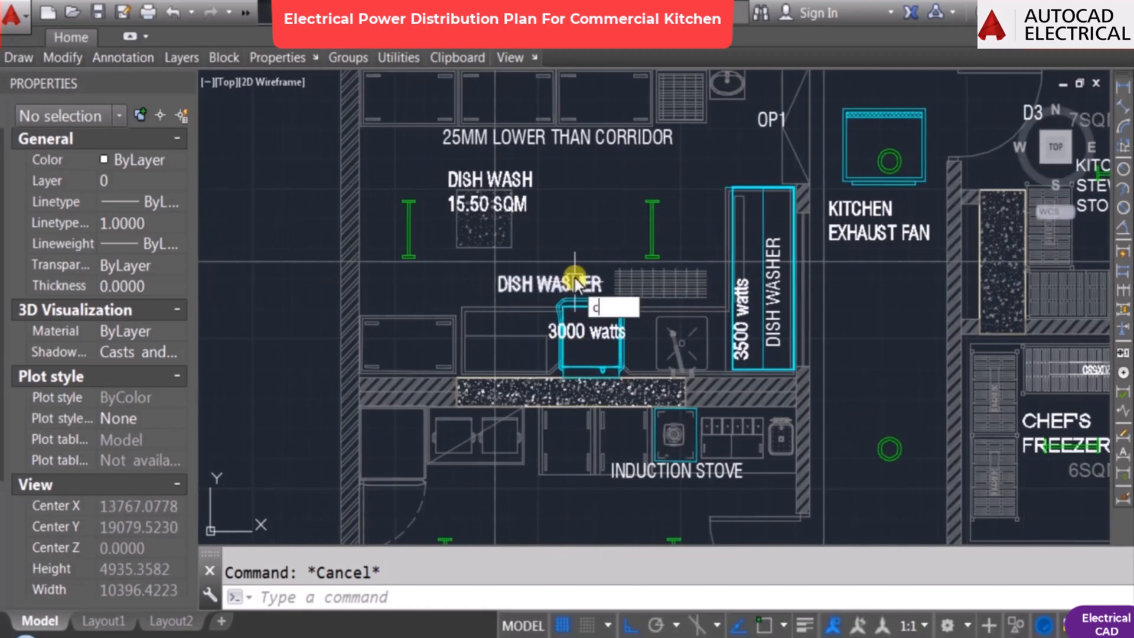
text(o)
key(Return)
scroll(588, 299, up, 1)
click(587, 351)
key(Return)
click(615, 373)
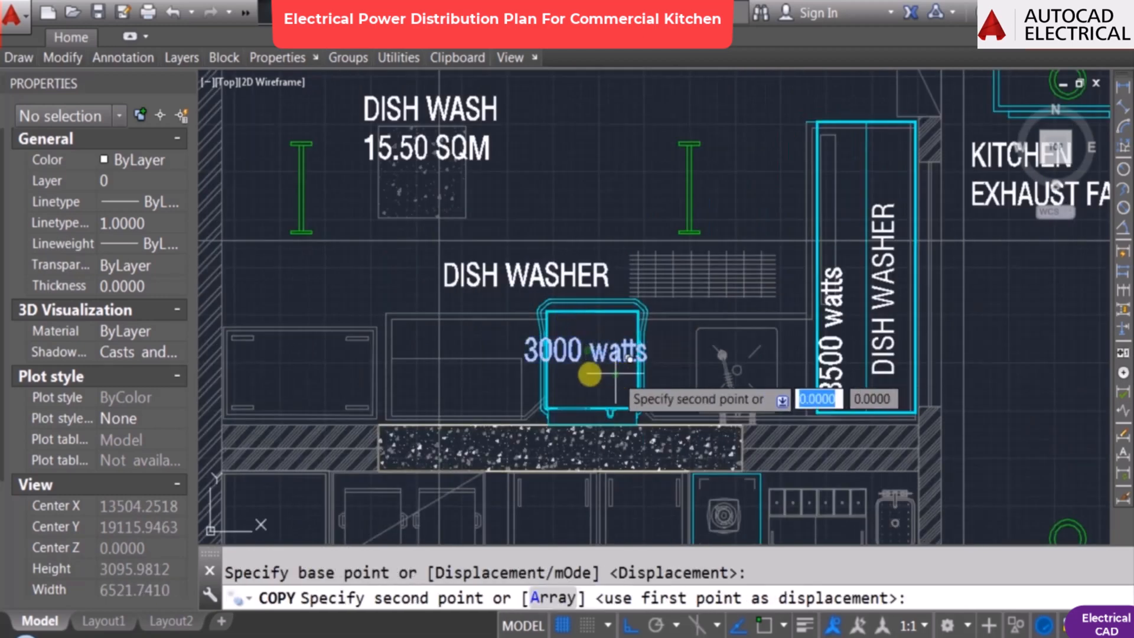
click(474, 362)
key(Escape)
Step: Replace the text of the copied label left of the smaller dish washer with "T1"
double_click(474, 345)
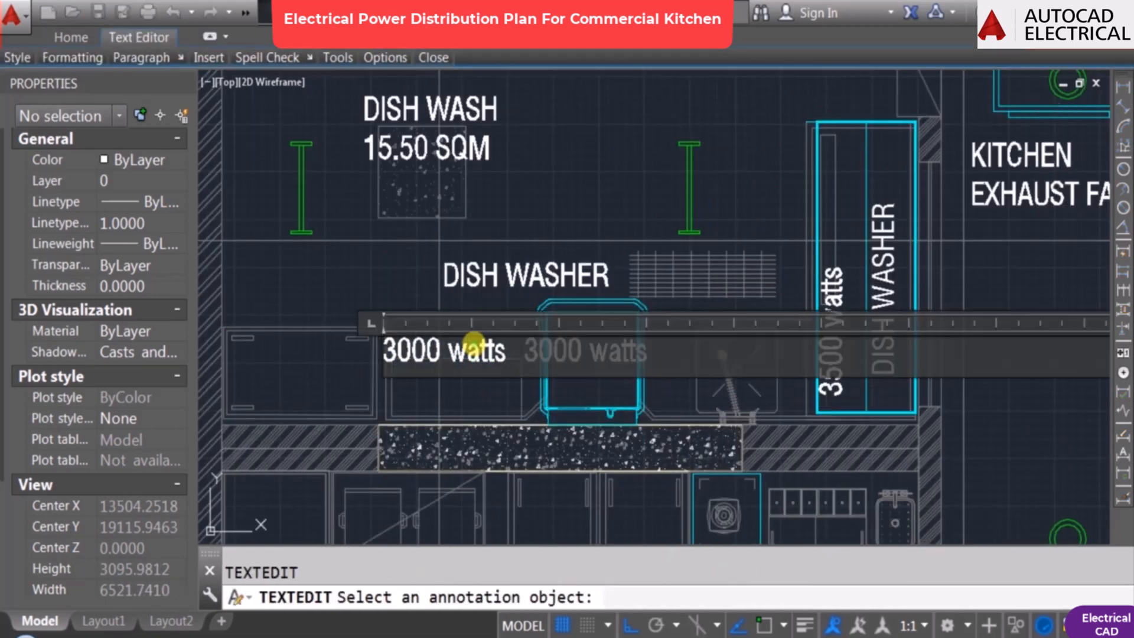
key(Delete)
key(Delete)
key(Delete)
key(Delete)
key(Delete)
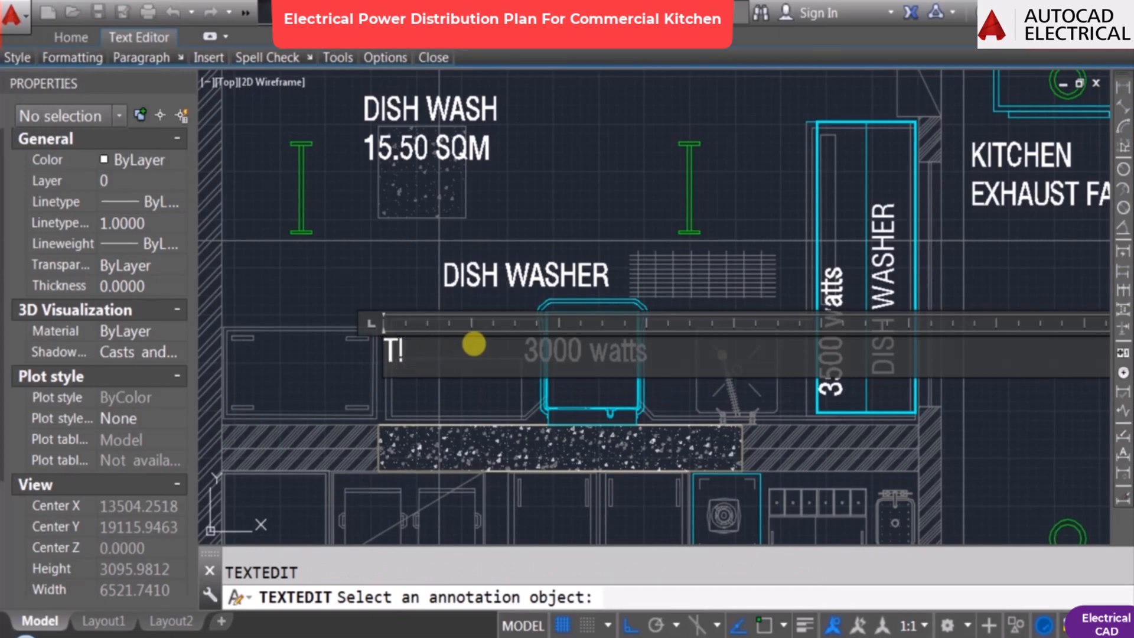
key(Escape)
Step: Draw a circle with a radius of about 155 around the T1 tag text
scroll(403, 358, up, 2)
text(c)
key(Return)
click(393, 343)
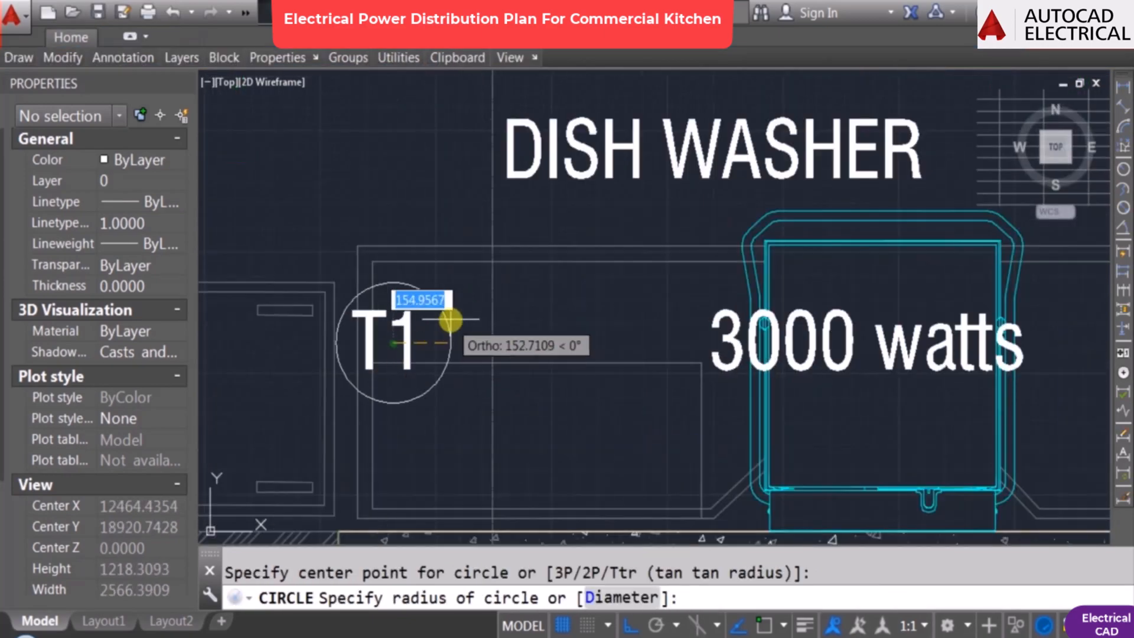
click(453, 316)
key(Escape)
Step: Change the tag text inside the circle to "K1"
double_click(412, 322)
key(Delete)
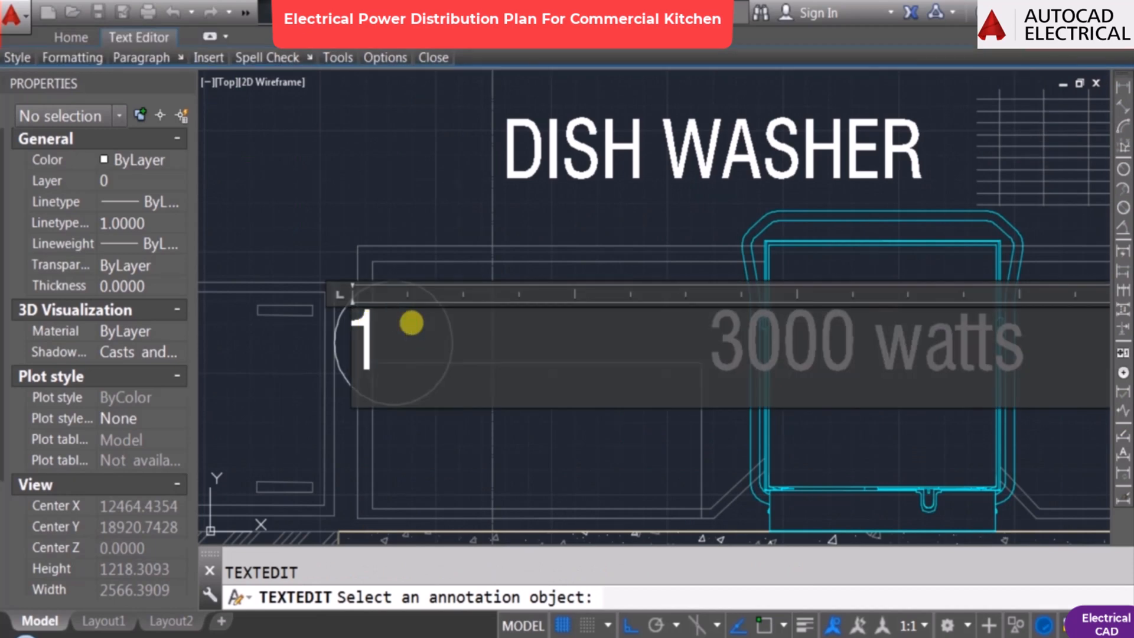
text(k)
key(BackSpace)
text(K)
key(ctrl+Return)
key(Escape)
Step: Move the K1 text slightly right so it is centred in its circle
text(m)
key(Return)
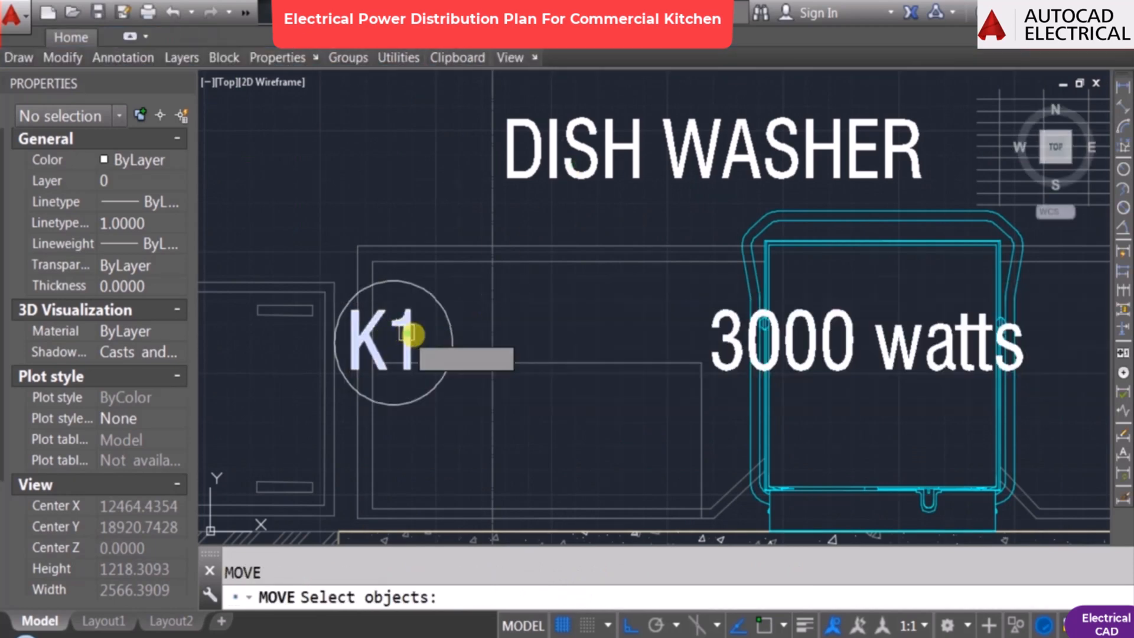
click(407, 334)
key(Return)
click(547, 326)
click(555, 327)
key(Escape)
Step: Move the K1 tag with its circle horizontally to just beside the 3000 watts label
key(Return)
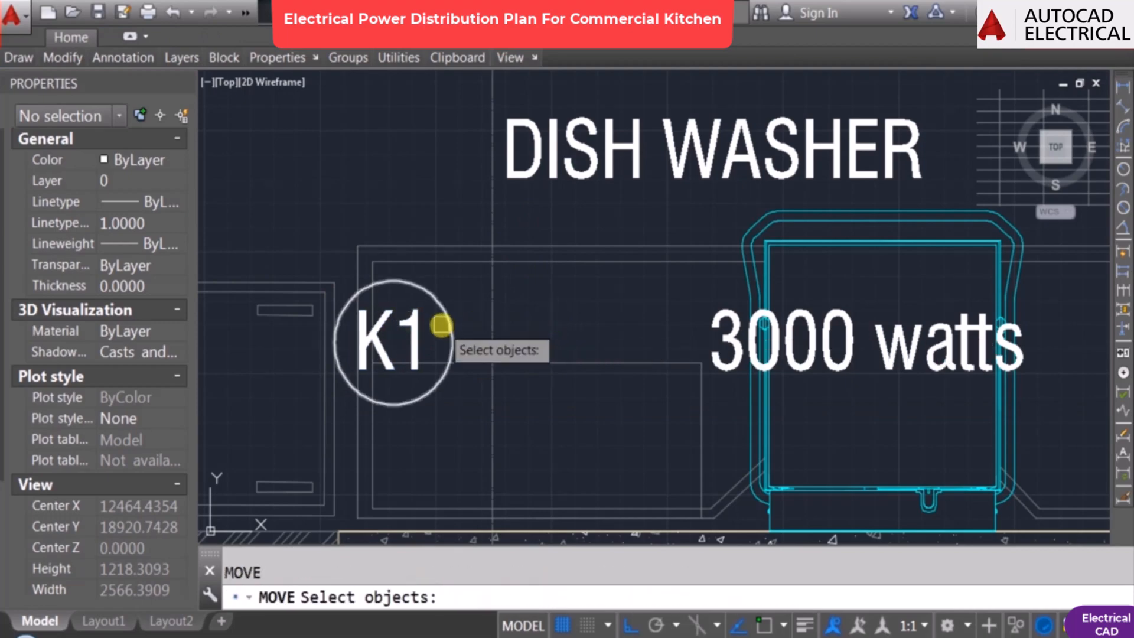
click(418, 325)
key(Return)
click(416, 363)
click(646, 339)
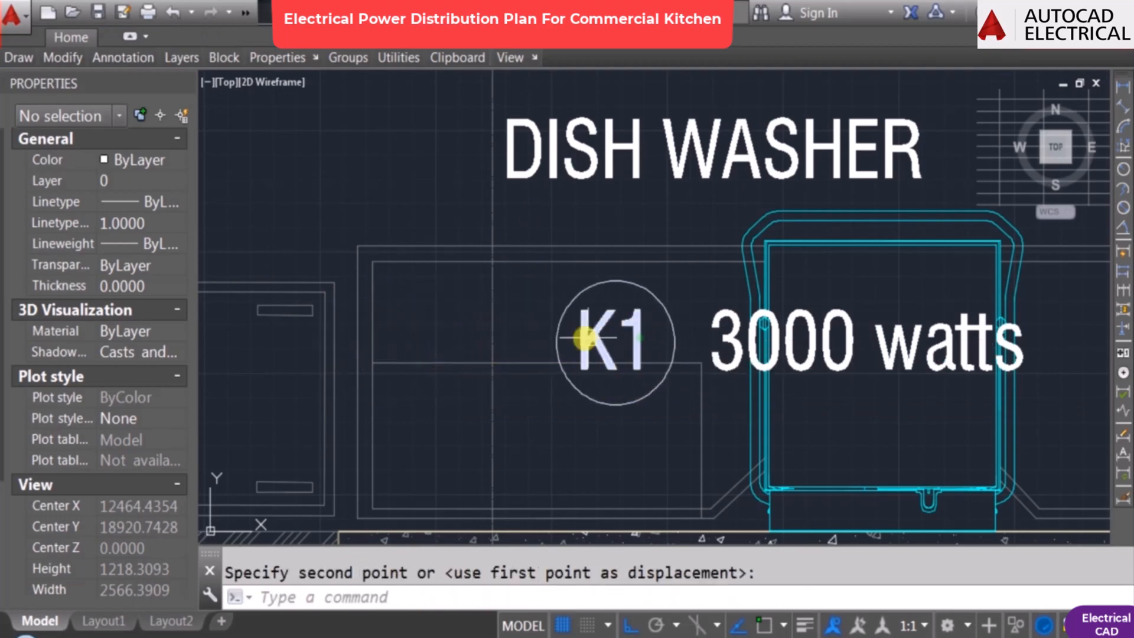
key(Escape)
Step: Copy the circled K1 tag to just above the 3500 watts label on the tall dish washer, with Ortho off
scroll(670, 384, down, 5)
middle_drag(718, 337, 705, 338)
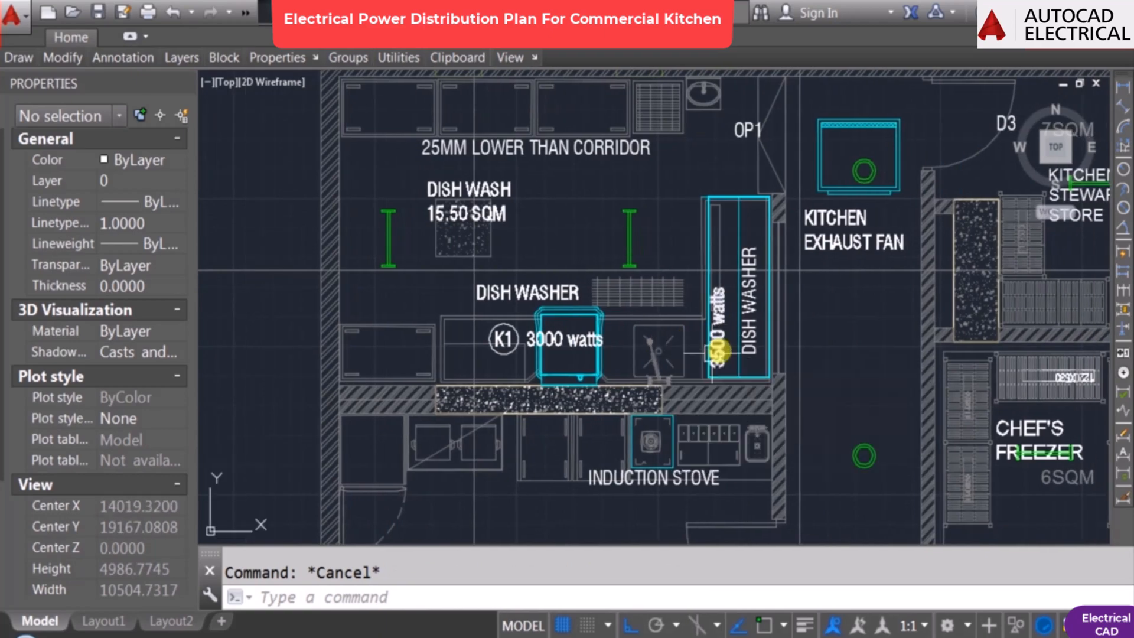
scroll(614, 335, up, 2)
text(c)
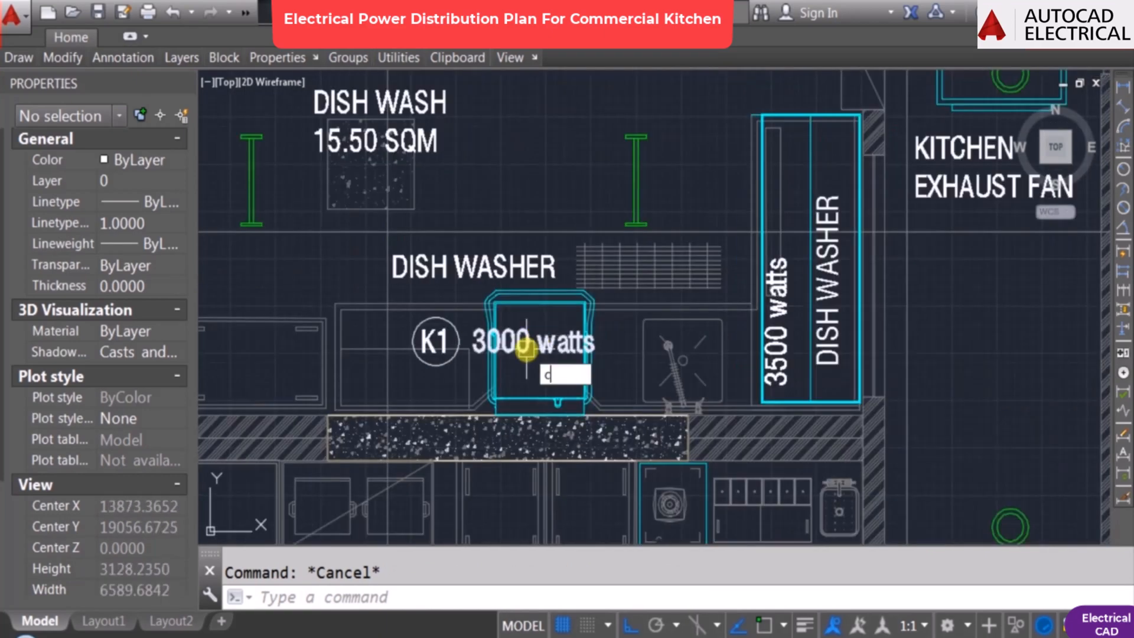
text(o)
key(Return)
scroll(460, 332, up, 2)
click(450, 326)
click(433, 357)
key(Return)
click(433, 361)
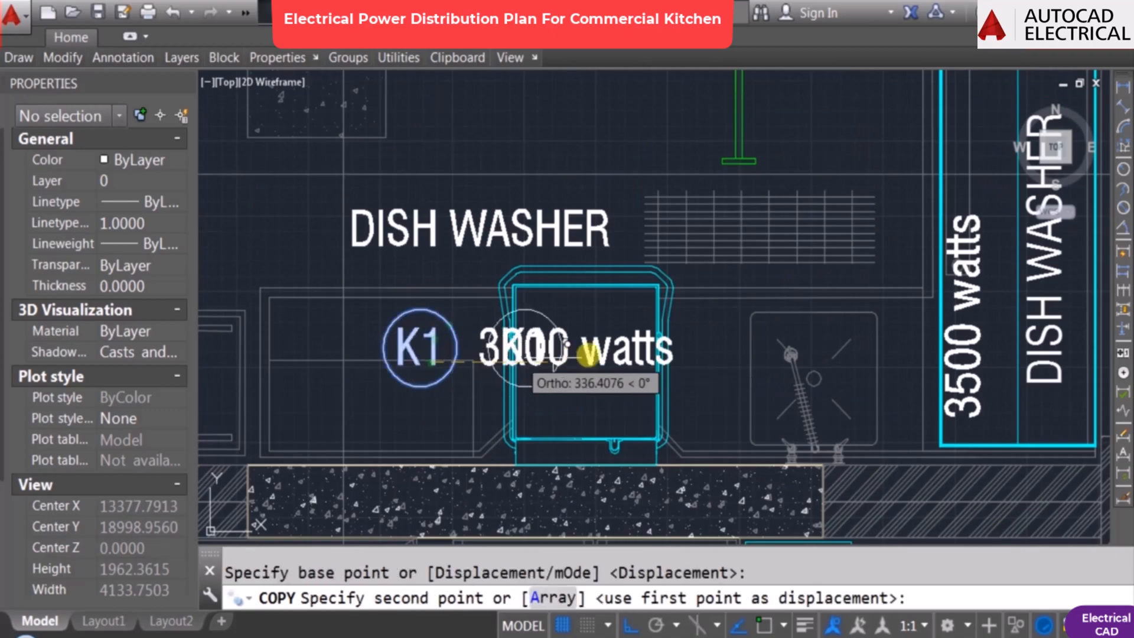
middle_drag(760, 322, 446, 350)
key(F8)
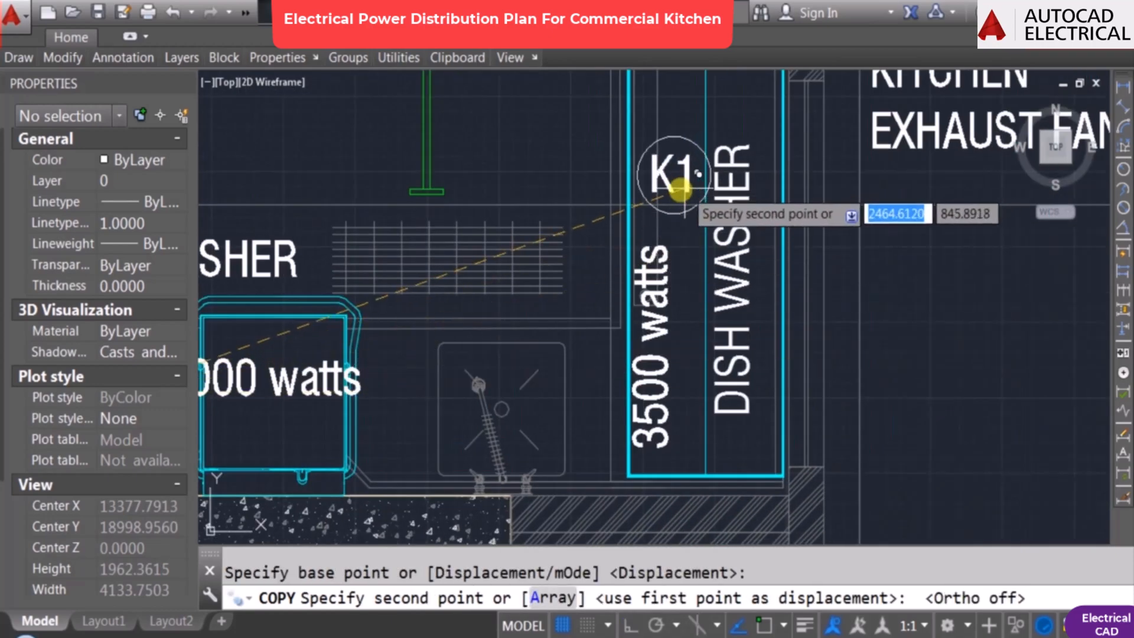
click(680, 189)
key(Escape)
Step: Change the tag text on the tall dish washer to "K2"
double_click(679, 175)
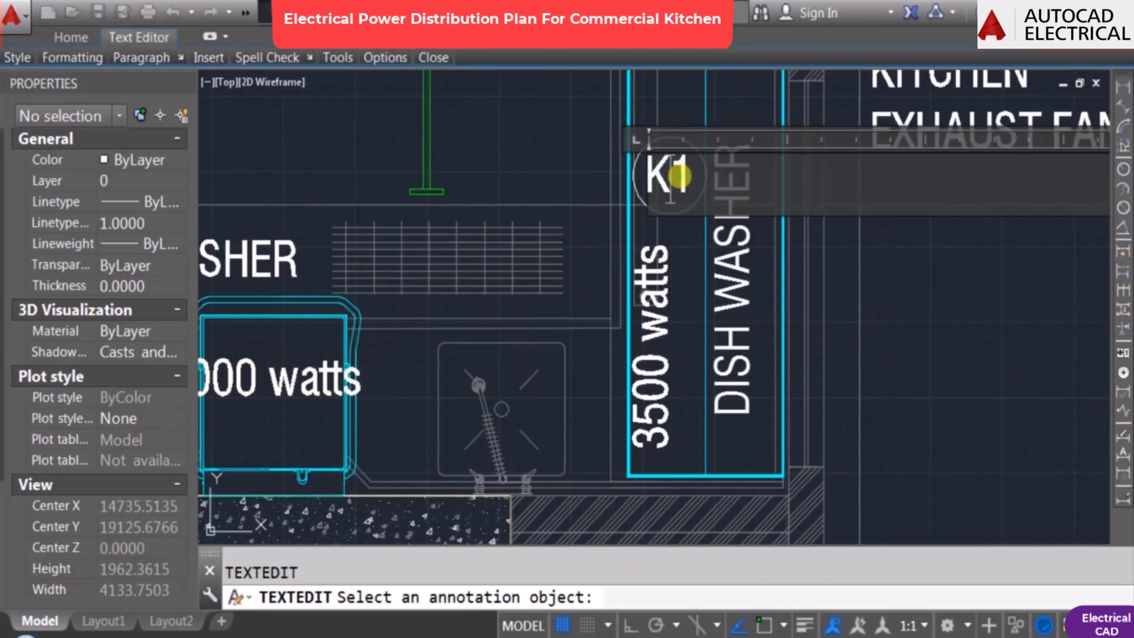
click(594, 335)
scroll(594, 335, down, 4)
key(Escape)
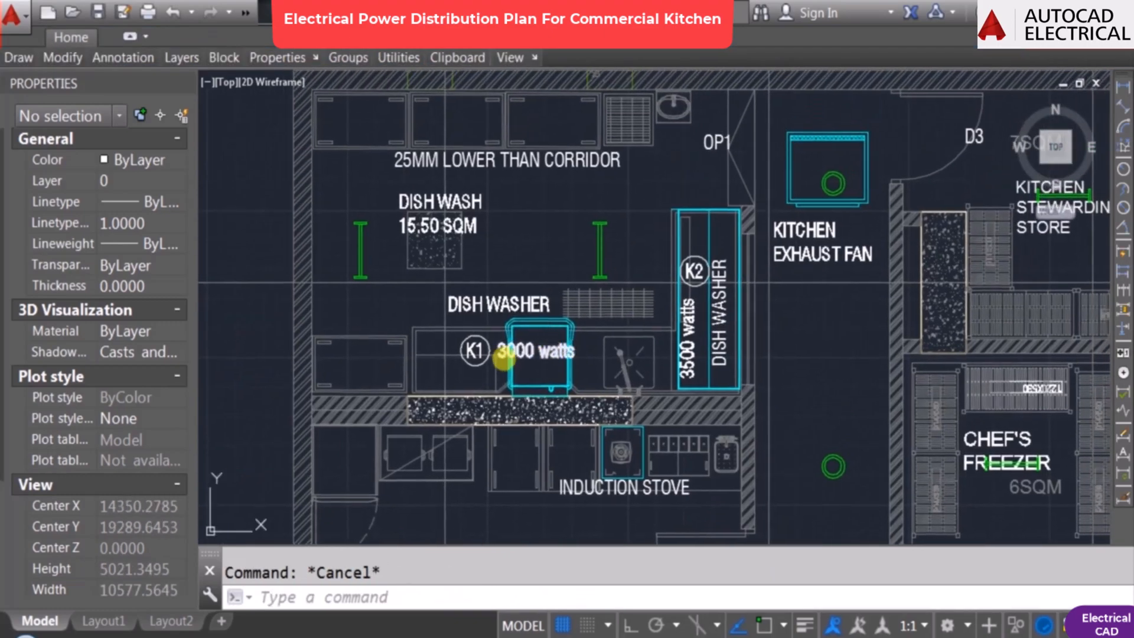
Step: Create a new layer named "ELEC-TAG NUMBER"
text(la)
key(Return)
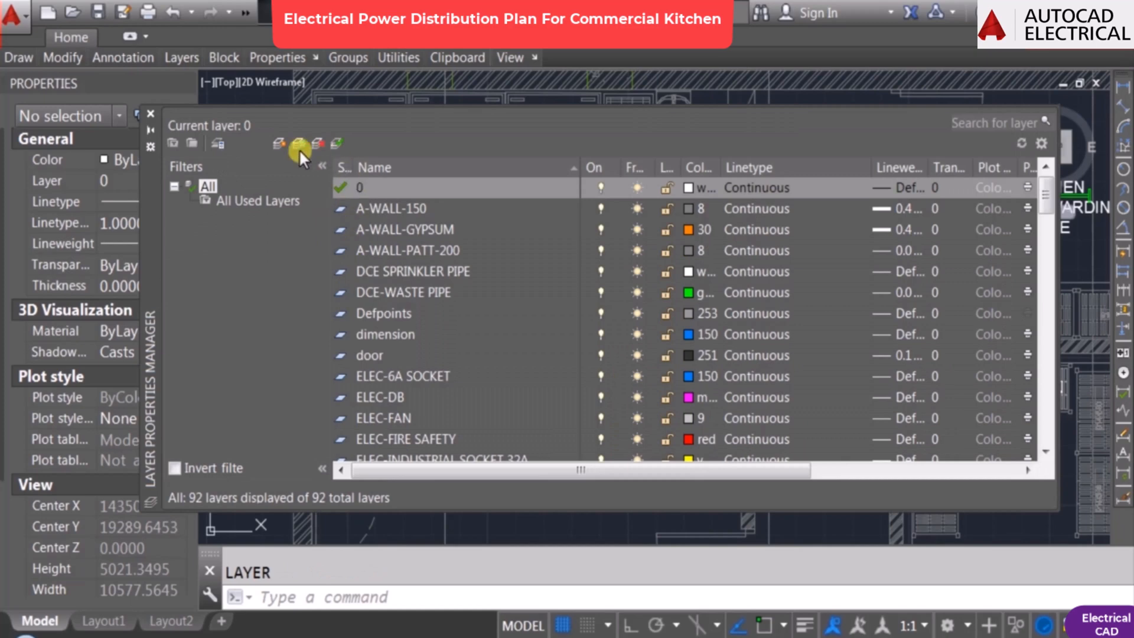
click(281, 144)
text(ELEC)
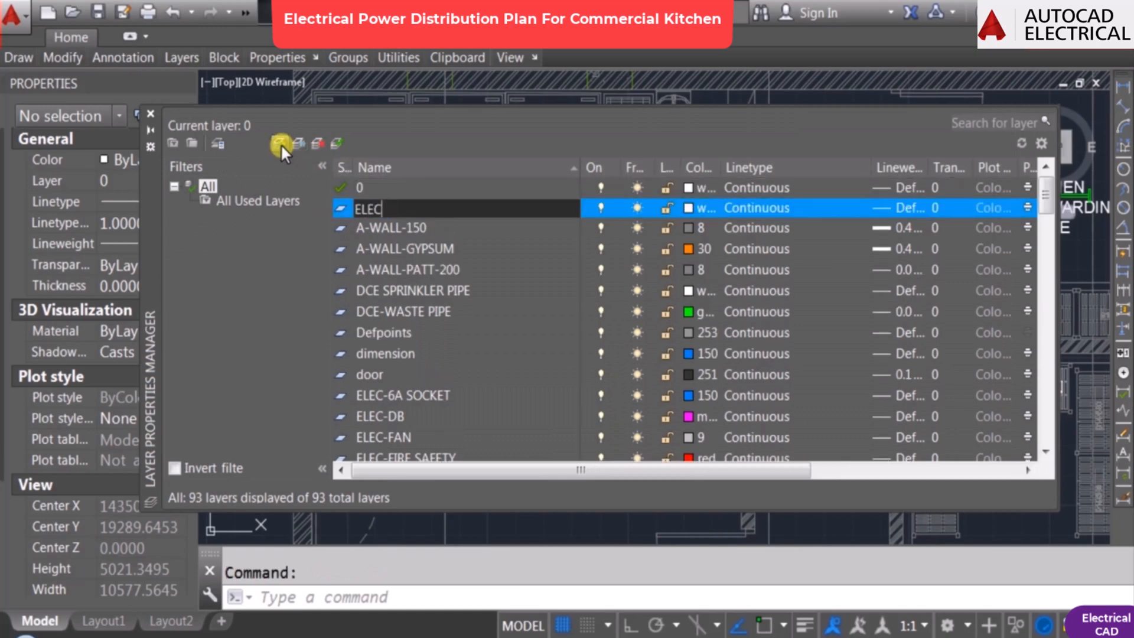
text(-TAG NUMBER)
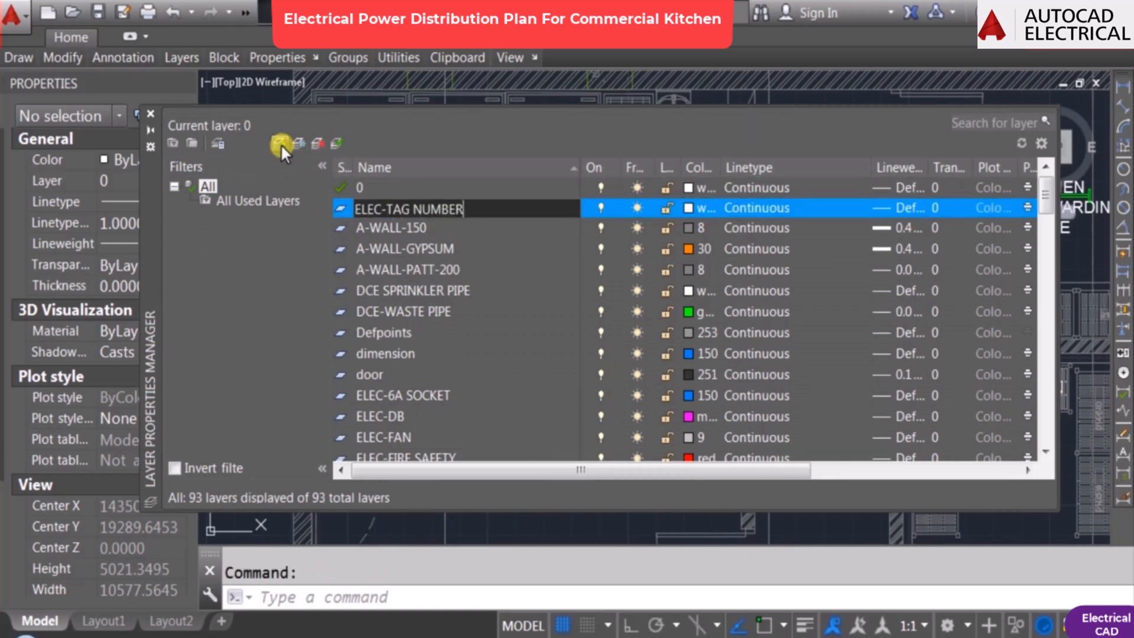
click(425, 228)
click(428, 214)
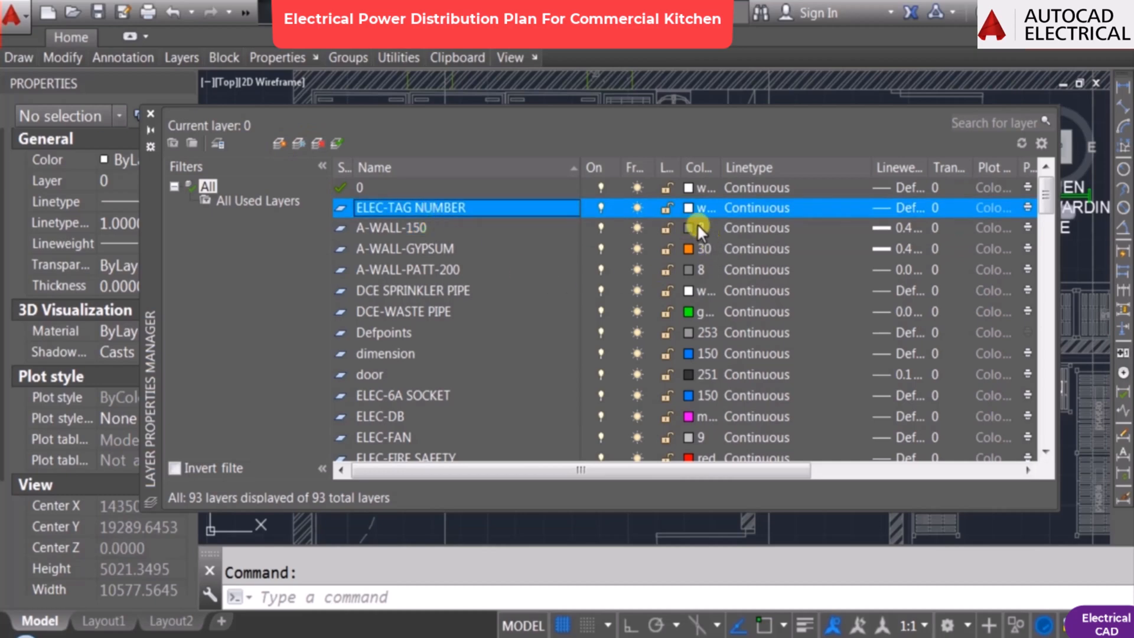
Step: Set the colour of the ELEC-TAG NUMBER layer to index colour 32 and close the layer manager
click(687, 208)
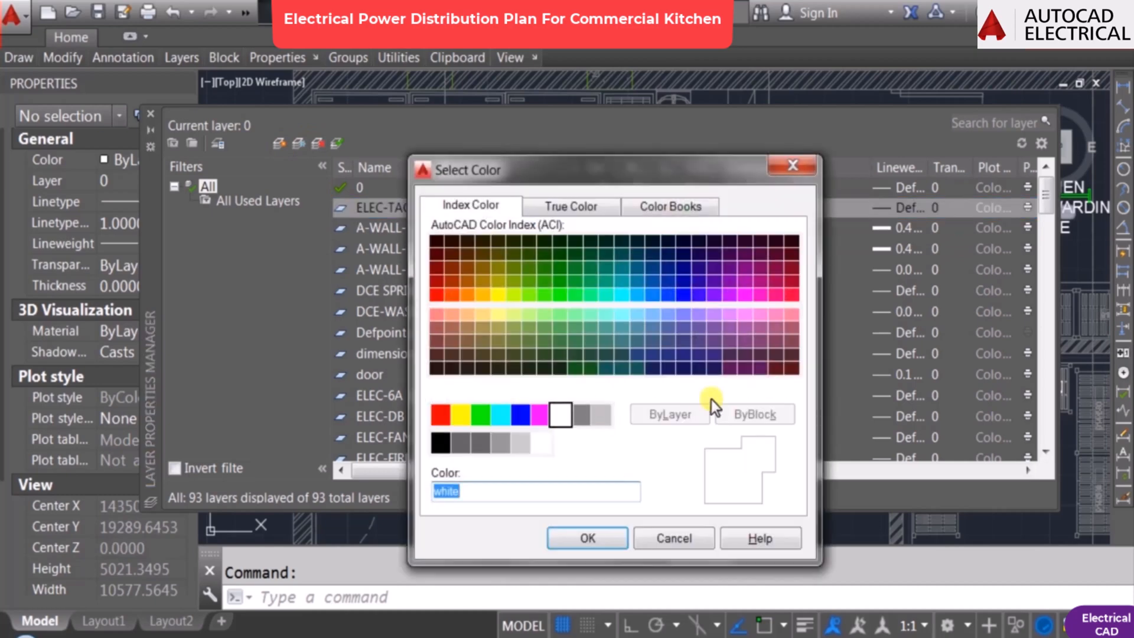
click(466, 282)
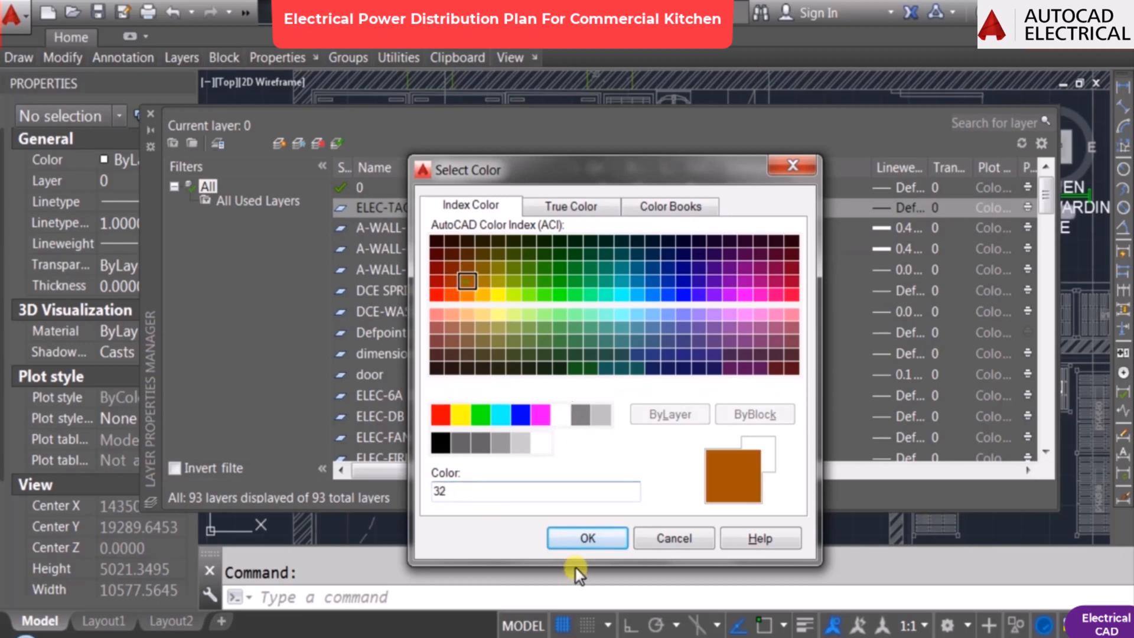
click(578, 539)
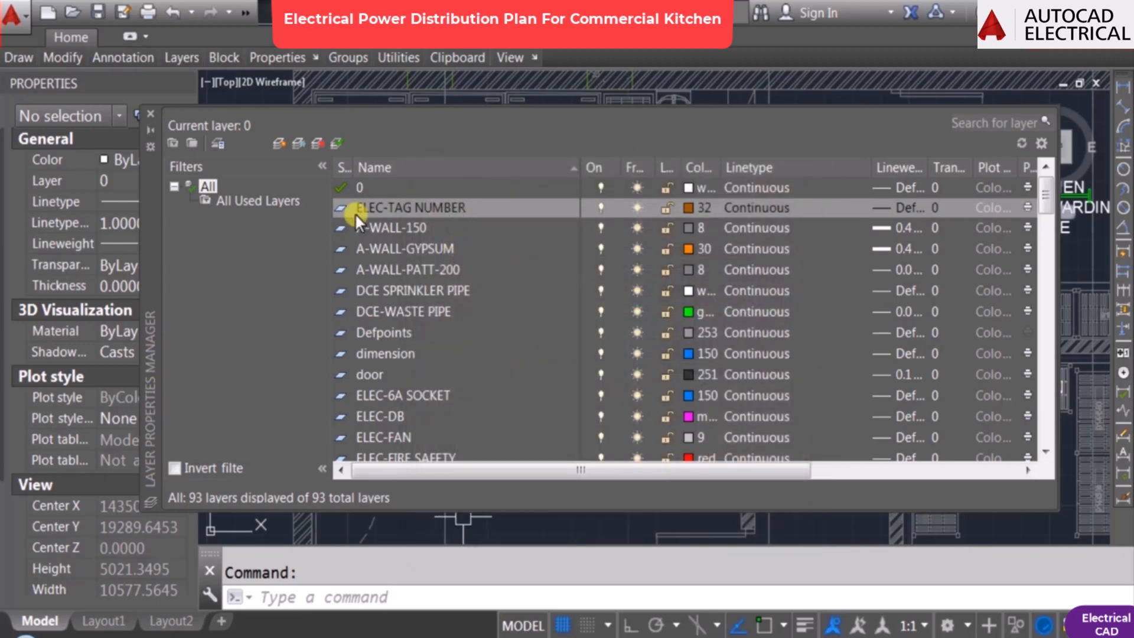
click(152, 114)
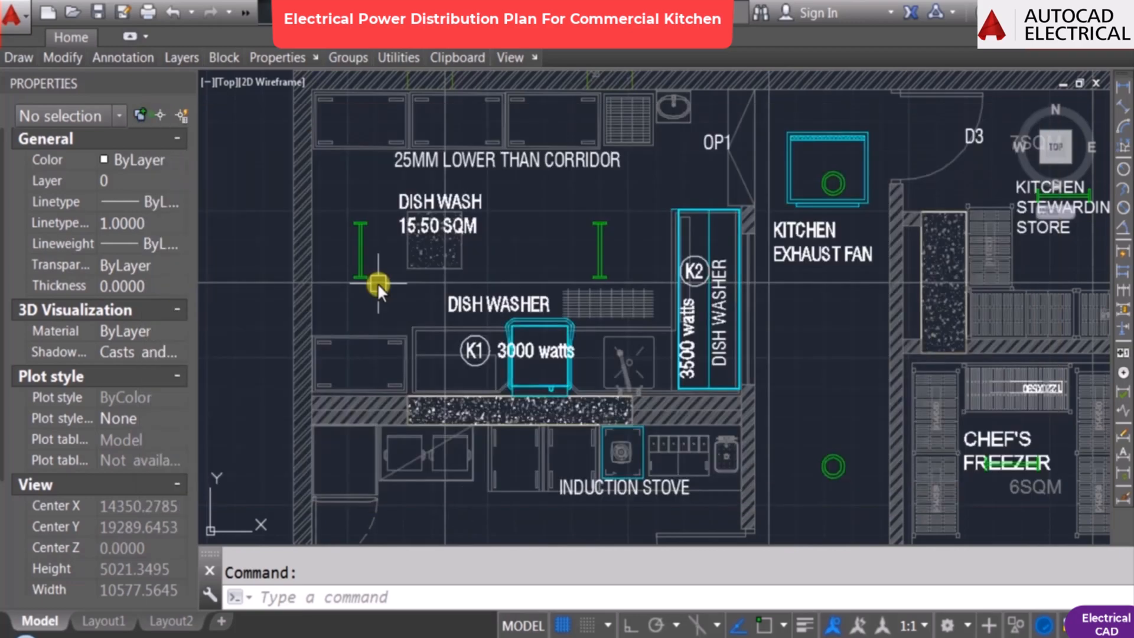
Step: Assign the K1 and K2 tag texts and their circles to the ELEC-TAG NUMBER layer
scroll(502, 334, up, 2)
click(453, 348)
click(444, 369)
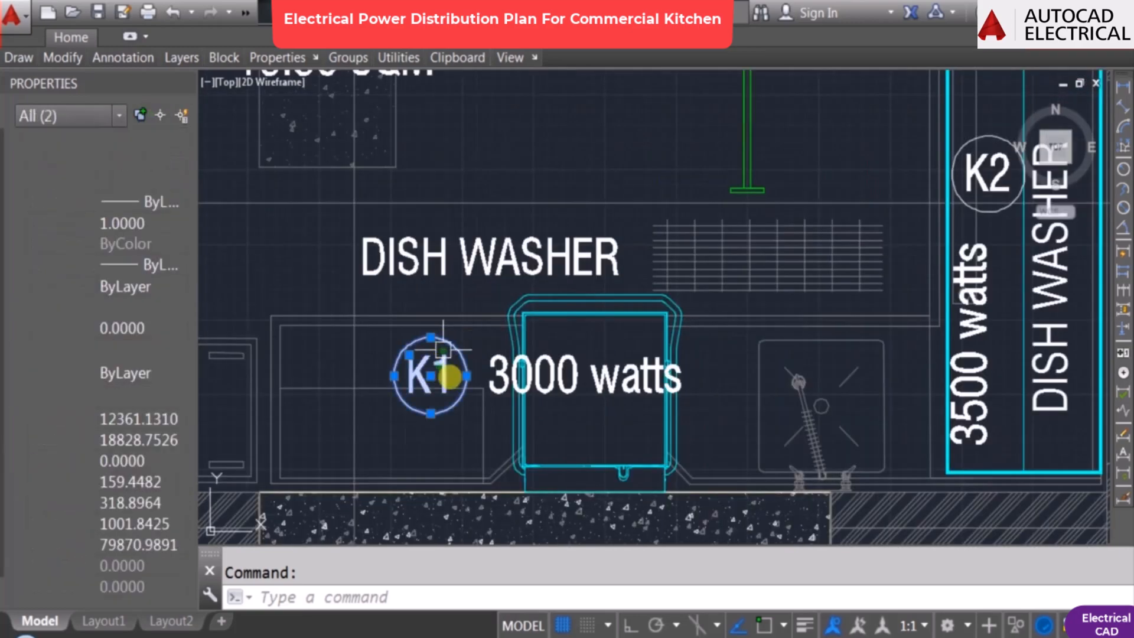
scroll(512, 334, down, 2)
scroll(834, 211, up, 4)
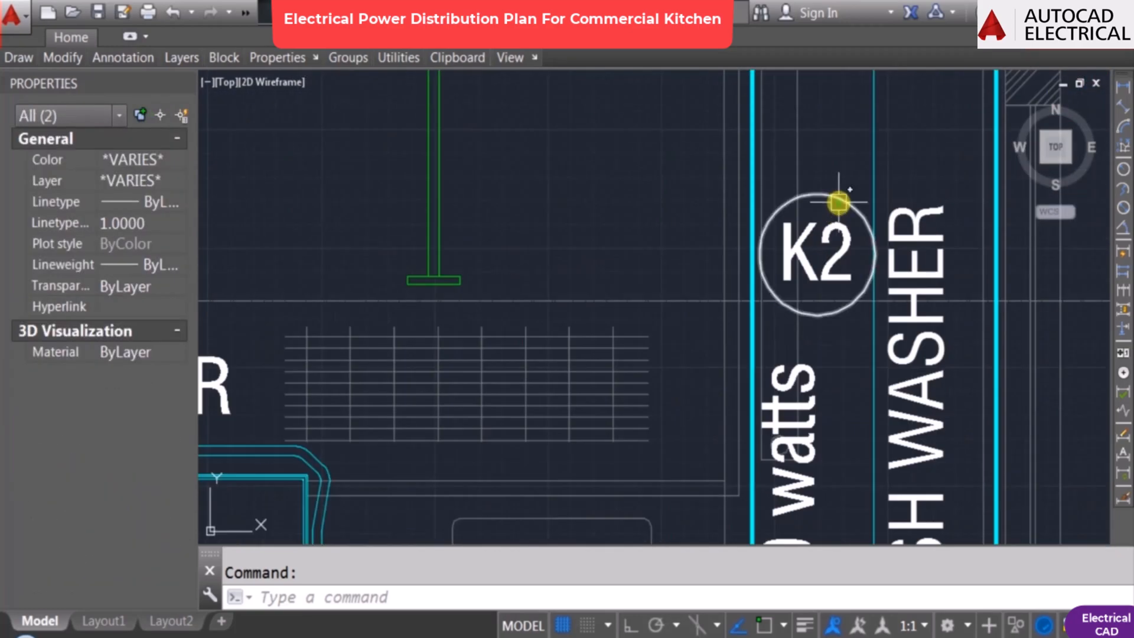
click(838, 203)
click(768, 262)
click(119, 177)
click(120, 177)
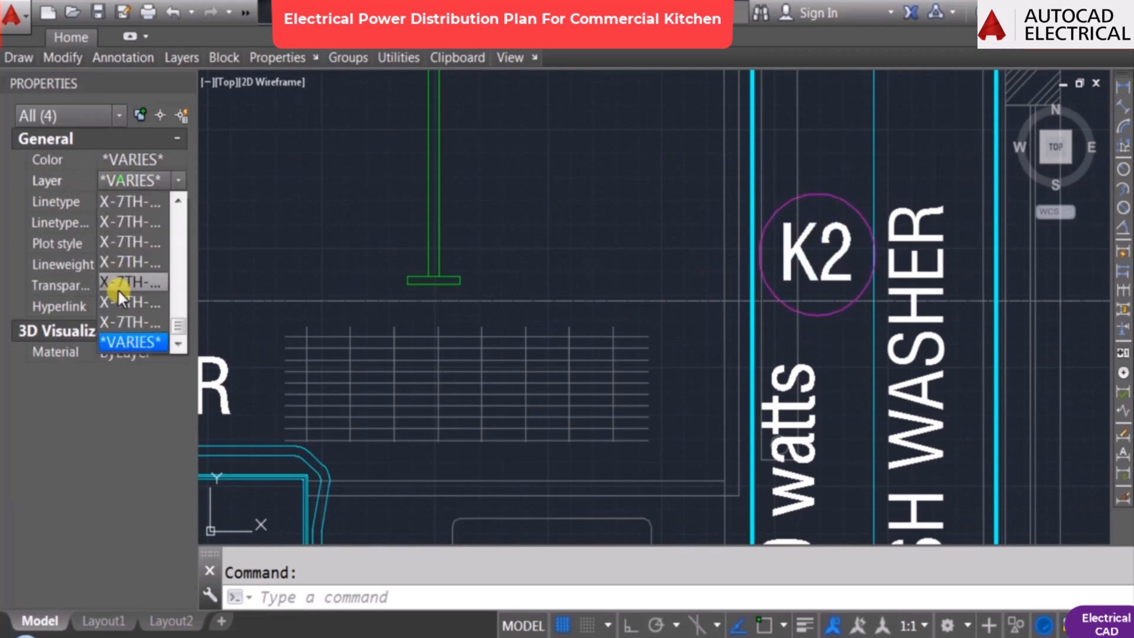
scroll(120, 294, up, 5)
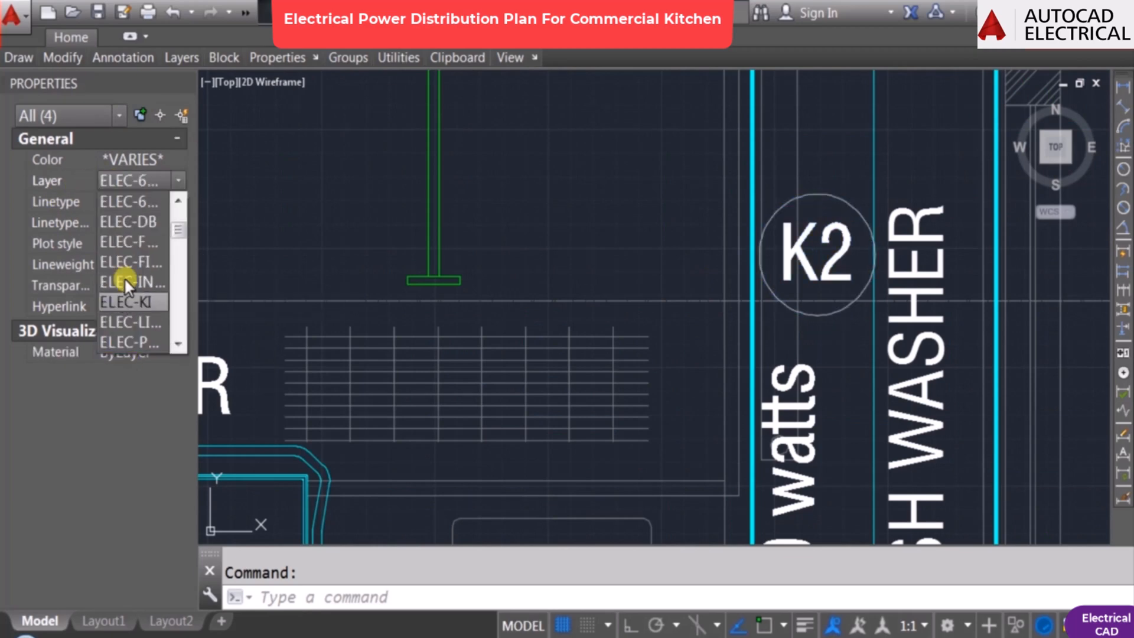
scroll(140, 310, down, 3)
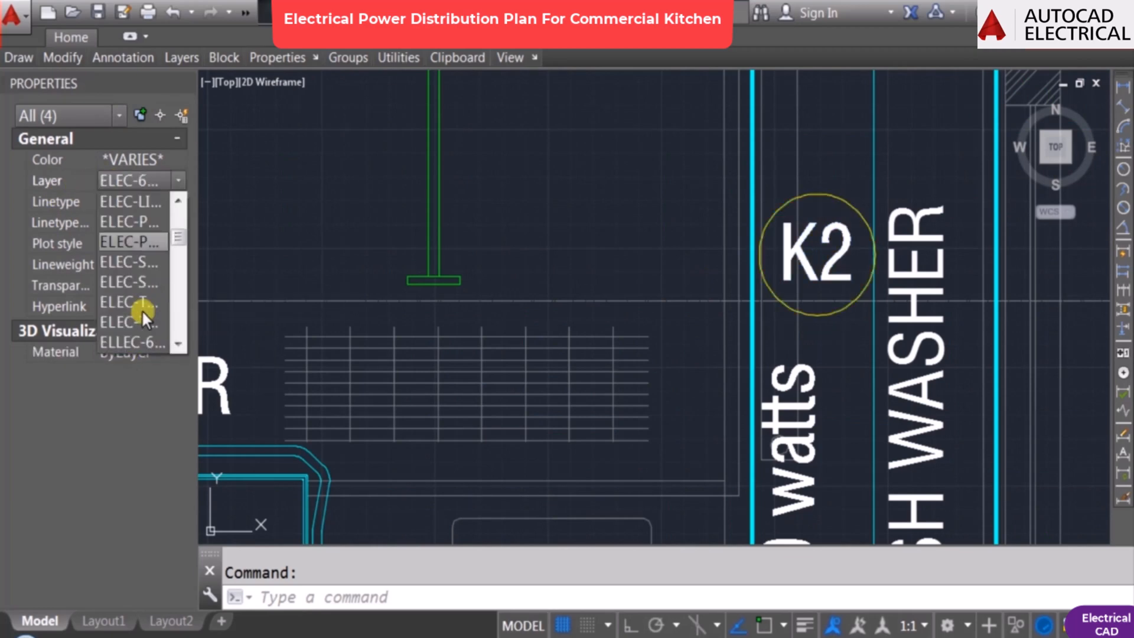
click(147, 300)
Step: Set the colour of the selected K1 and K2 tags and circles to ByLayer, and deselect them
click(140, 163)
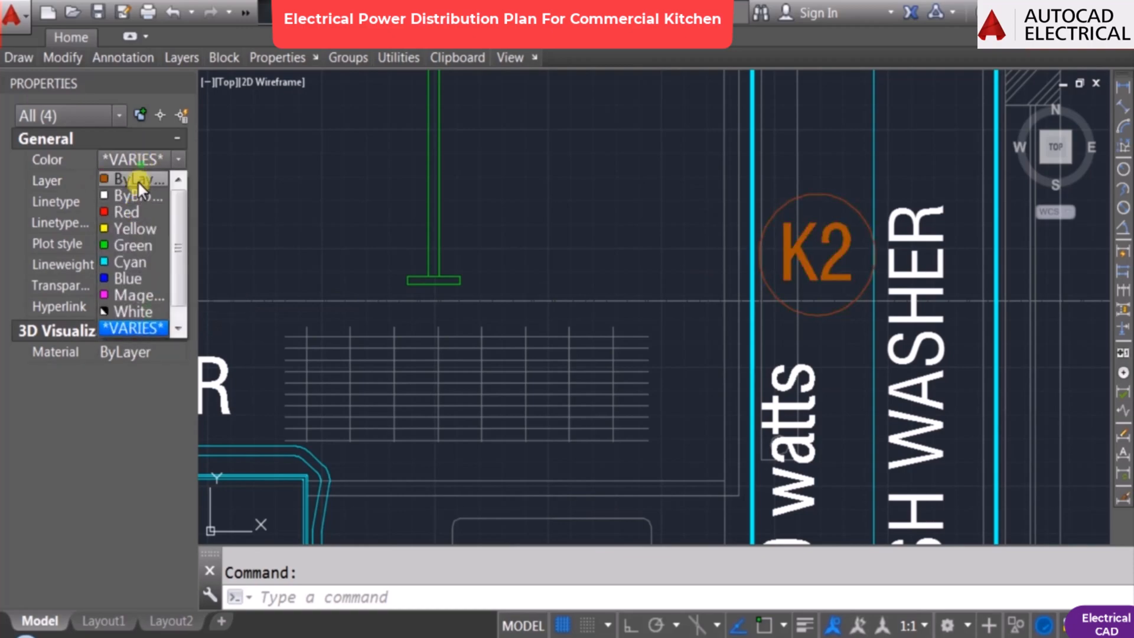
click(137, 180)
key(Escape)
Step: Copy the "TAG. NO." header of the kitchen equipment table straight down into the first empty row, with Ortho on
scroll(788, 203, down, 5)
scroll(664, 308, up, 6)
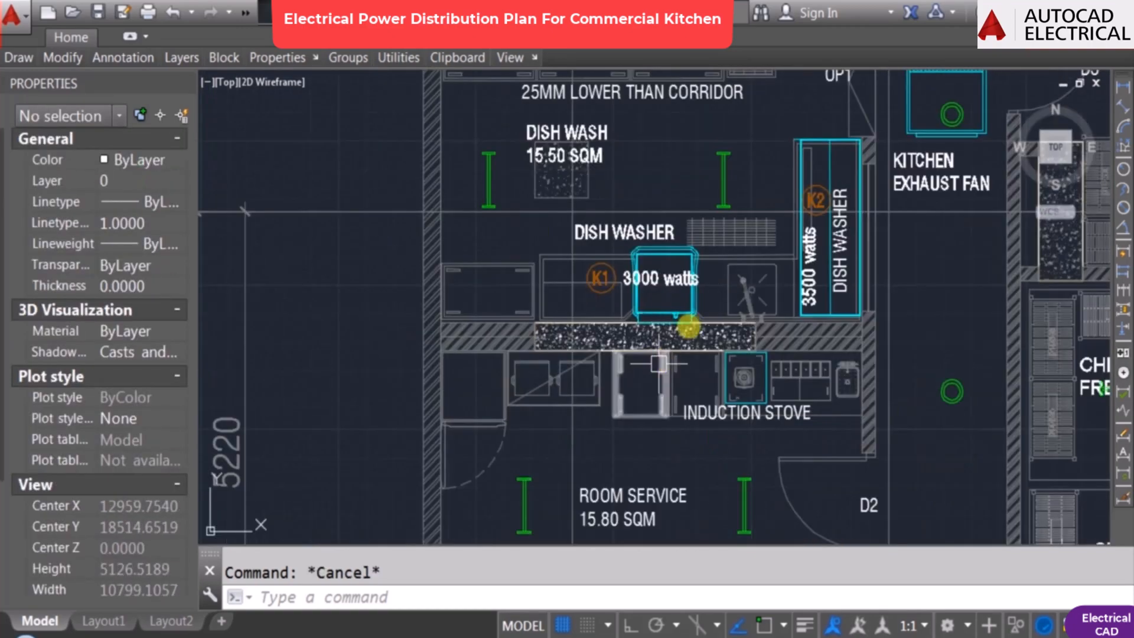
scroll(565, 255, down, 6)
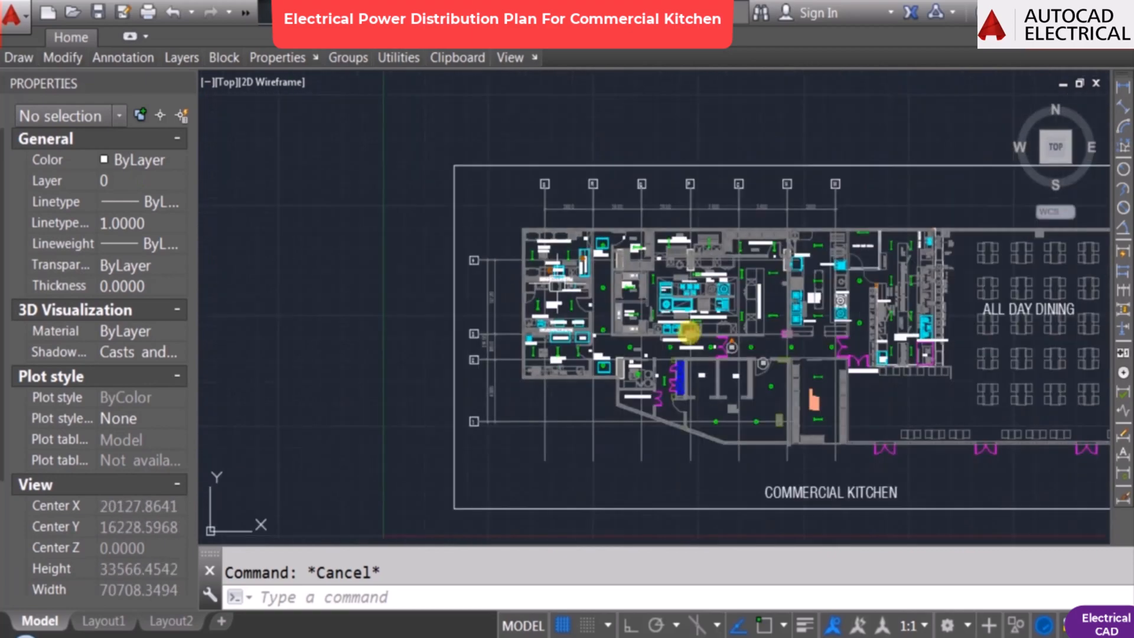
middle_drag(685, 321, 336, 322)
scroll(603, 349, down, 3)
scroll(648, 283, up, 6)
scroll(455, 325, up, 4)
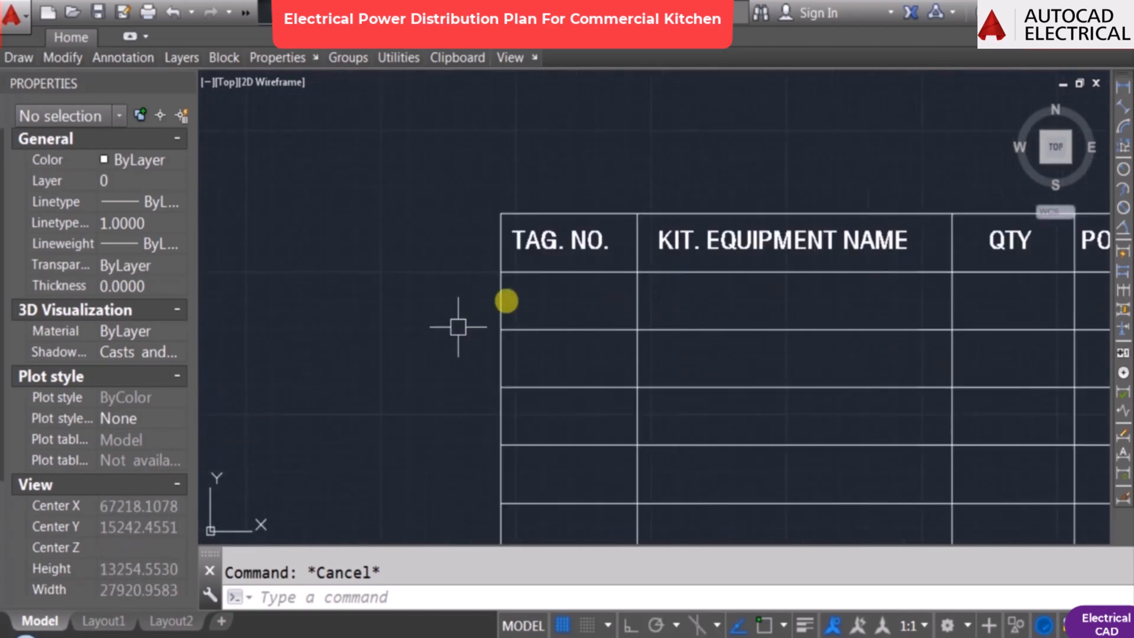
text(co)
key(Return)
click(570, 237)
key(Return)
click(565, 284)
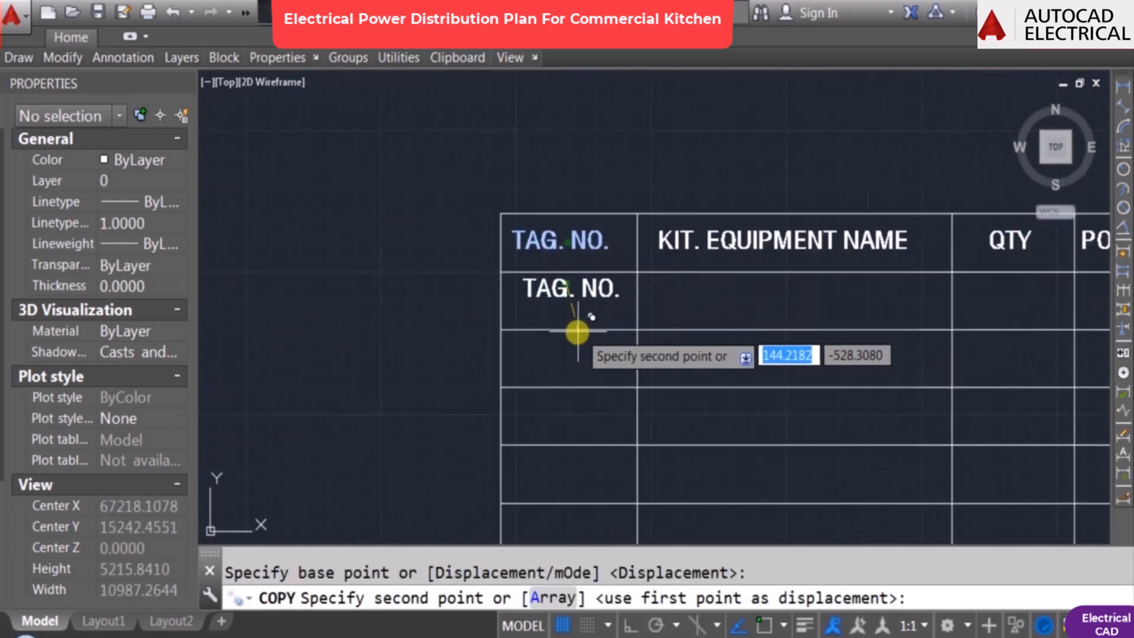
scroll(579, 334, up, 2)
key(F8)
key(Escape)
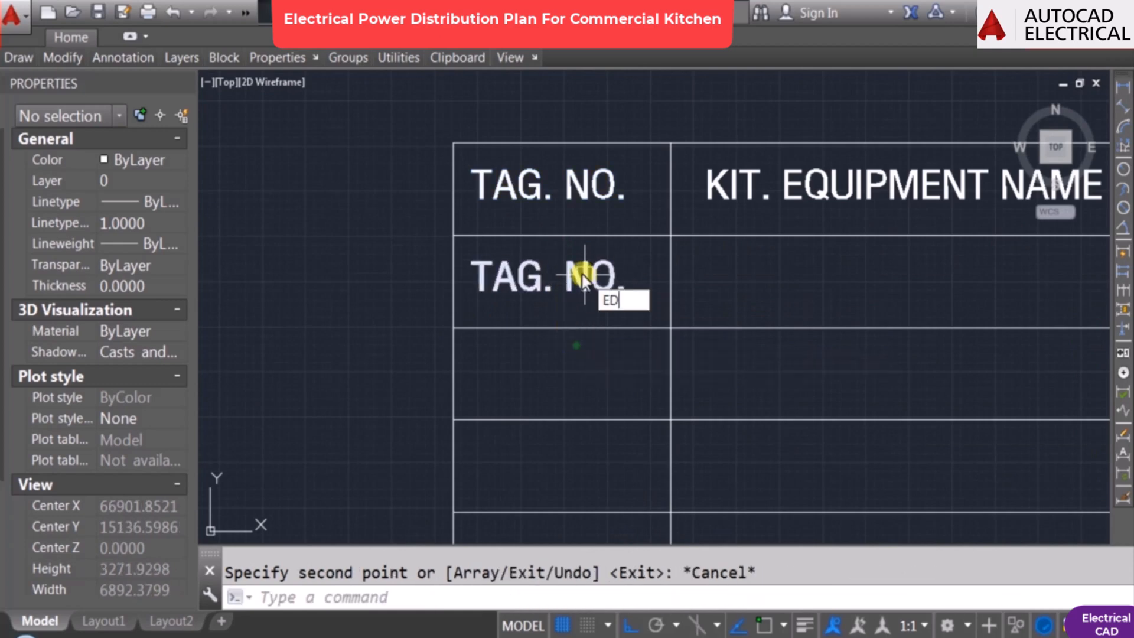
Step: Change the copied text in the first row's tag number cell to "K1"
double_click(581, 274)
text(K1)
key(Return)
key(Escape)
scroll(552, 287, down, 1)
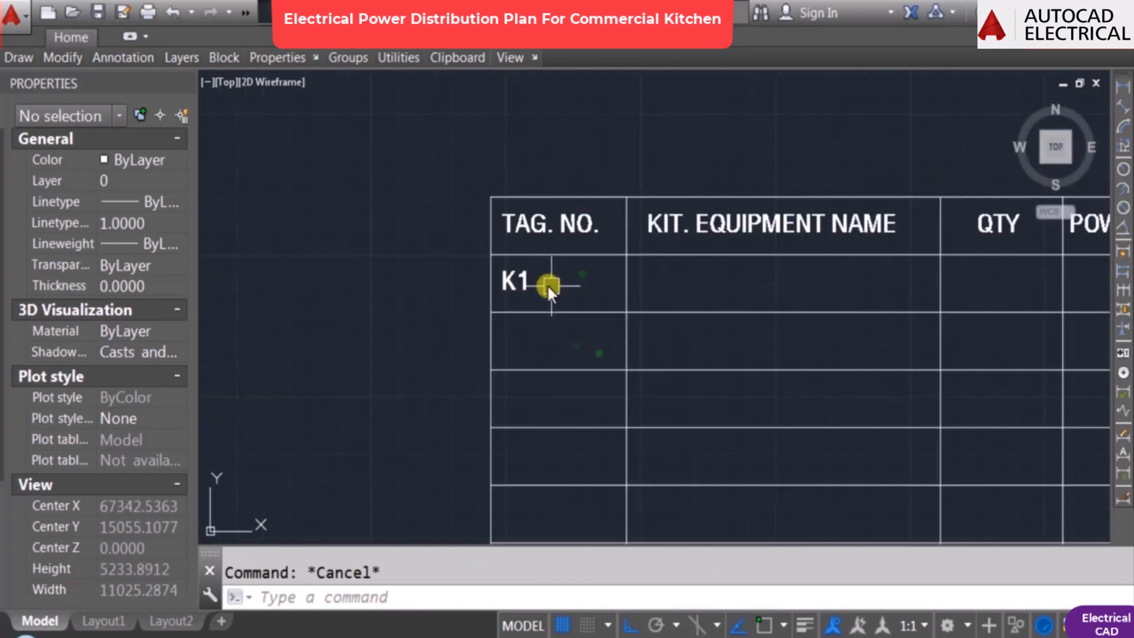
Step: Move the K1 text to the middle of its table cell and copy it across into the equipment name cell
text(m)
key(Return)
scroll(546, 287, up, 2)
click(524, 272)
click(484, 281)
click(603, 284)
click(810, 289)
key(Escape)
key(Escape)
scroll(677, 308, down, 2)
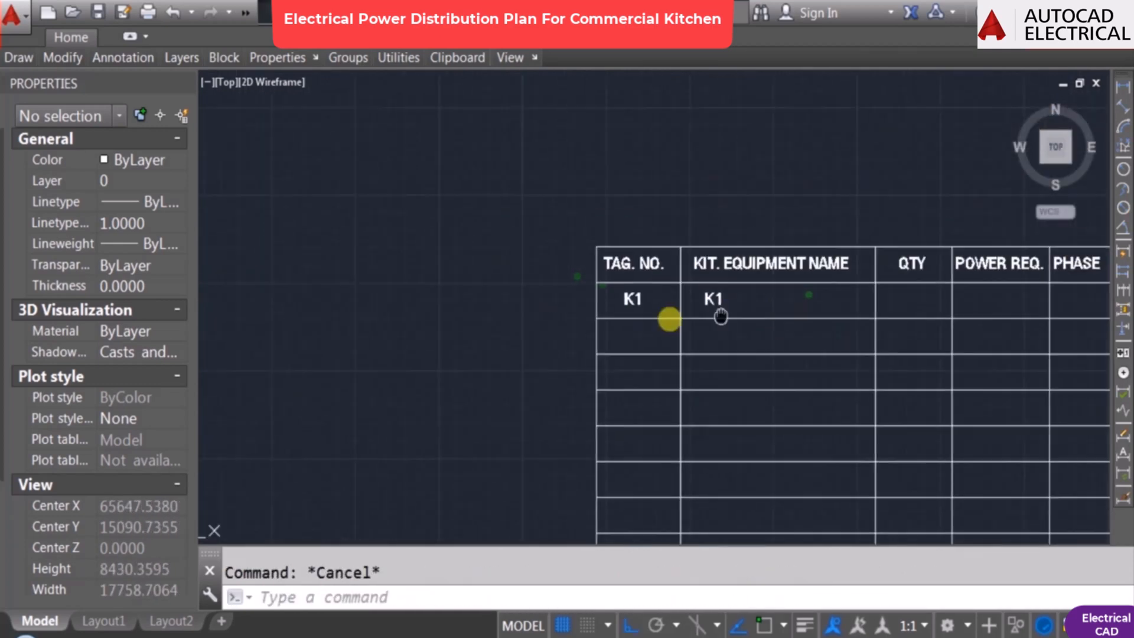
Step: Change the copied text in the equipment name cell to "VERTICAL DISH WASHER"
middle_drag(721, 316, 640, 322)
scroll(640, 322, up, 1)
double_click(619, 307)
text(VERTICAL)
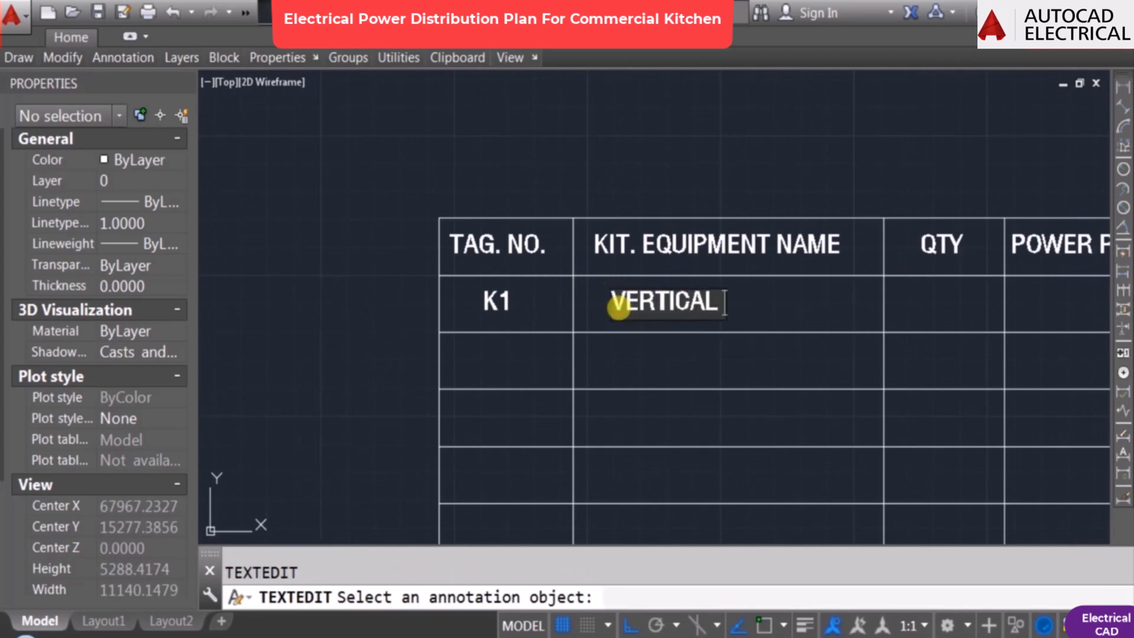
text(SHER)
key(Return)
key(Return)
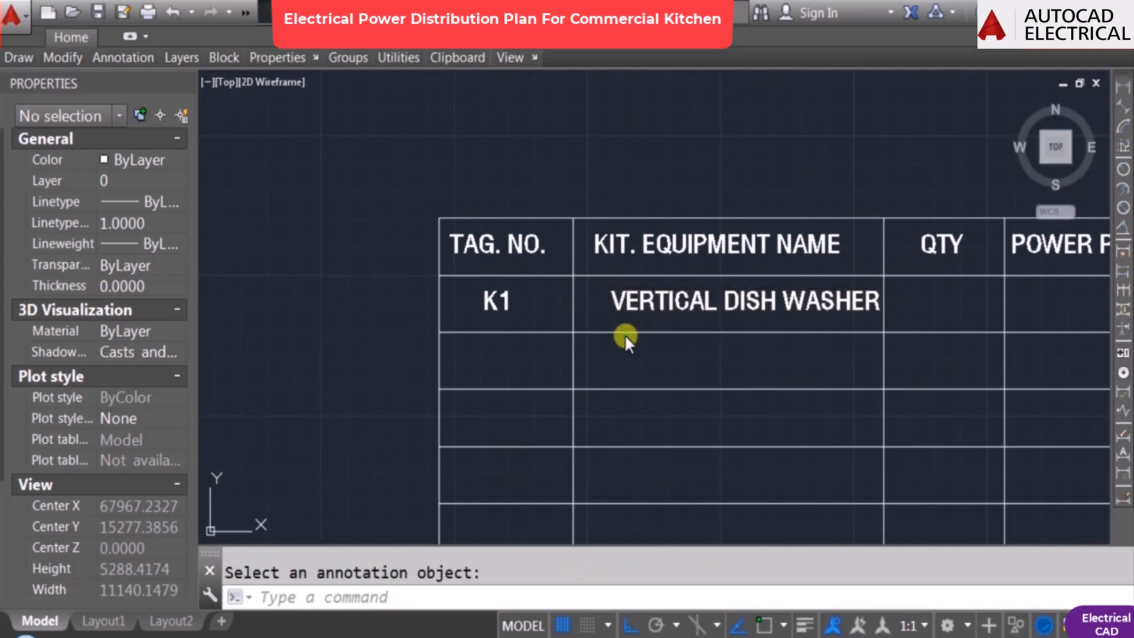
Step: Move the VERTICAL DISH WASHER text left to centre it in its cell, and copy the K1 text into the QTY cell
text(m)
key(Return)
click(637, 306)
key(Return)
click(630, 127)
click(611, 129)
click(850, 272)
key(Escape)
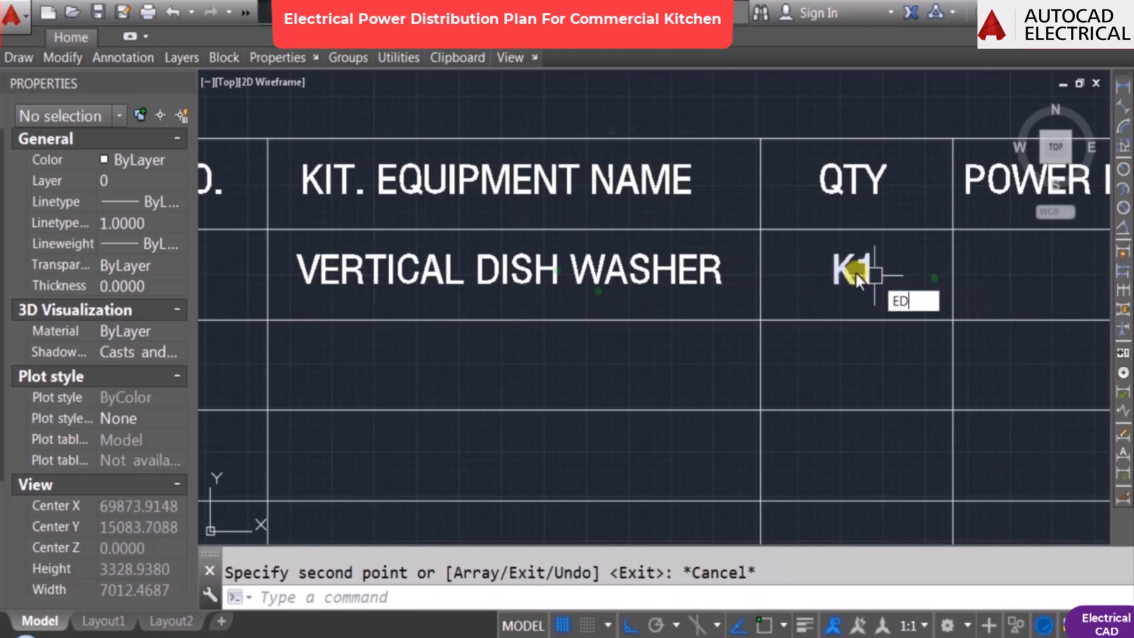
Step: Change the copied text in the QTY cell to "01"
double_click(841, 279)
text(01)
key(Return)
key(Escape)
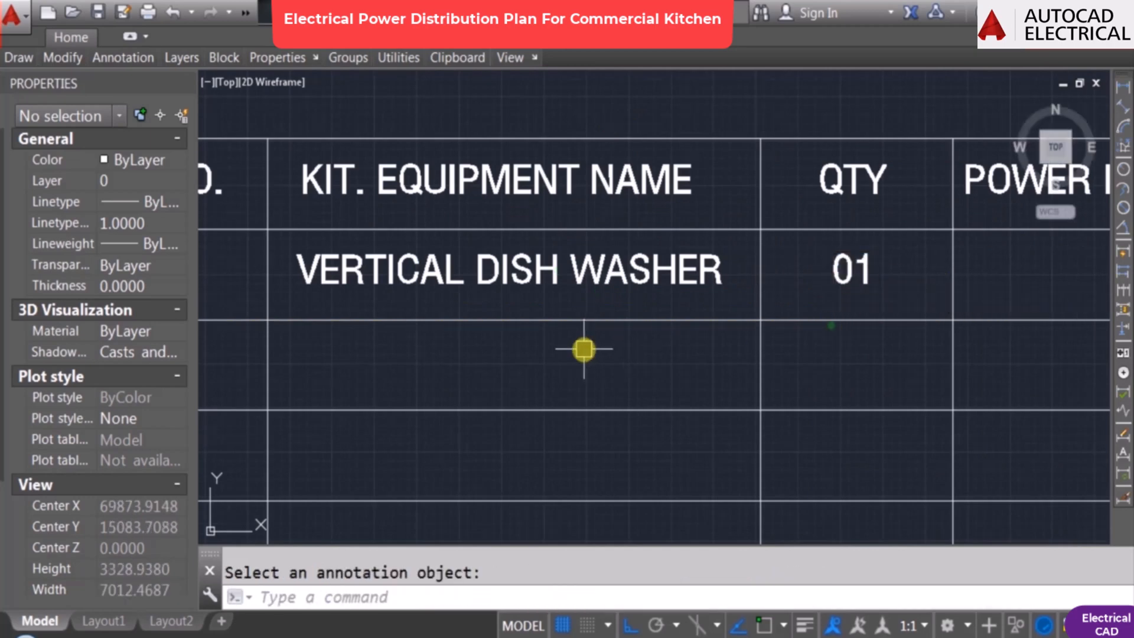
Step: Copy the quantity text "01" horizontally into the POWER REQ. cell of the same row
scroll(689, 324, down, 3)
scroll(725, 316, up, 2)
text(co)
key(Return)
scroll(695, 324, up, 2)
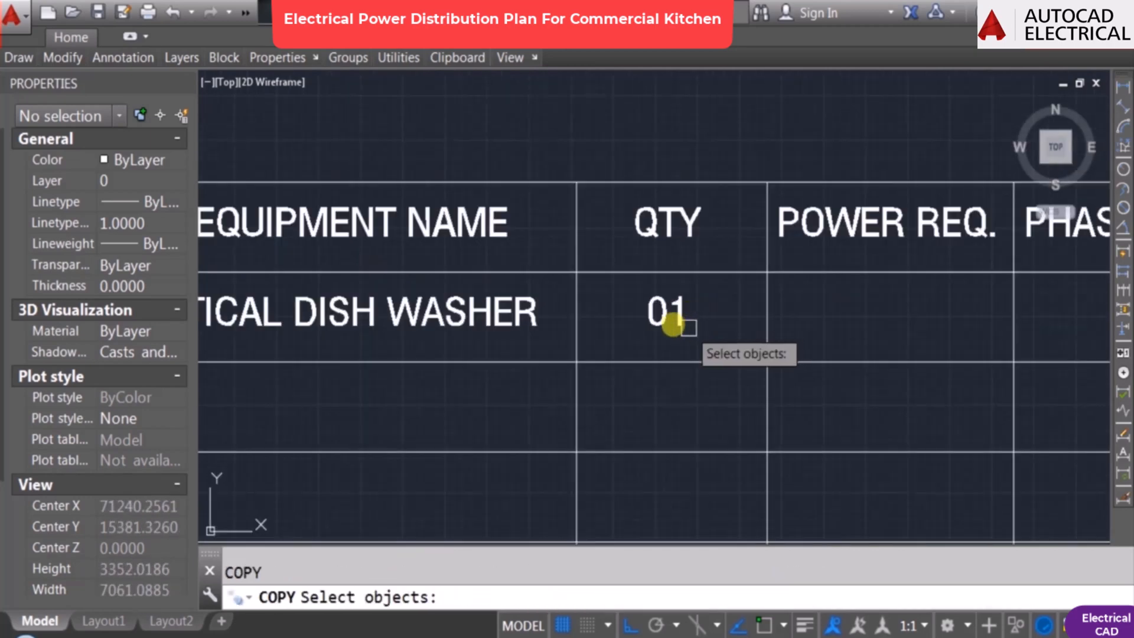
click(673, 321)
key(Return)
click(661, 322)
click(869, 307)
key(Escape)
Step: Change the copied text in the POWER REQ. cell to "3000 w" and move it left to centre it in the cell
double_click(869, 308)
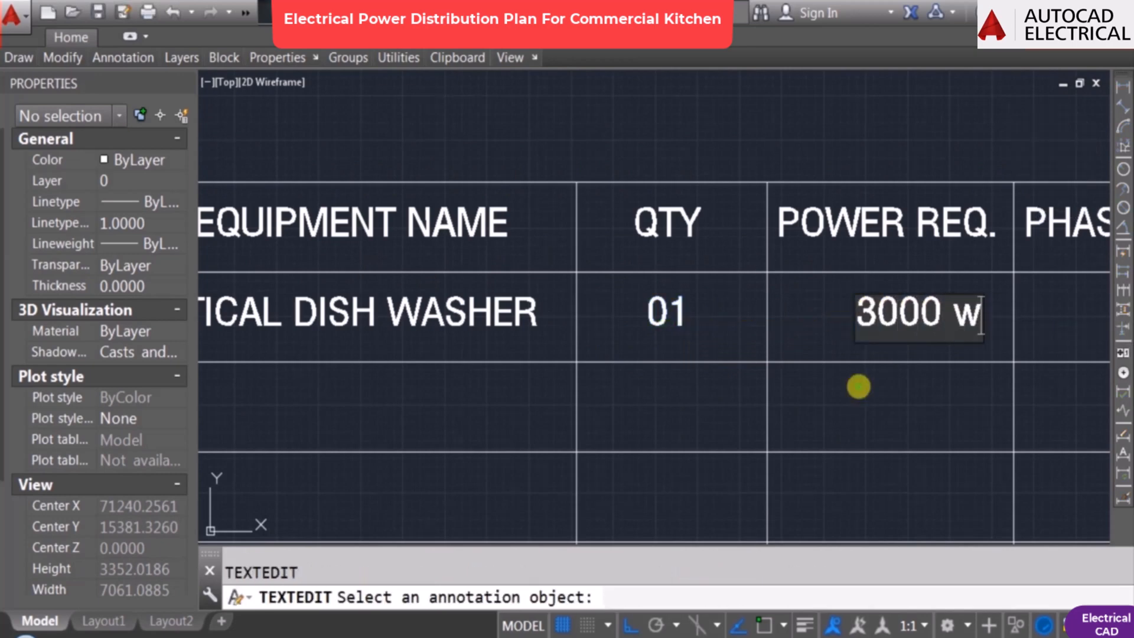
key(Return)
key(Escape)
key(m)
key(Return)
click(790, 293)
key(Return)
click(838, 107)
click(815, 107)
Step: Copy the "3000 w" text horizontally into the PHASE cell of the same row
scroll(762, 270, down, 2)
text(co)
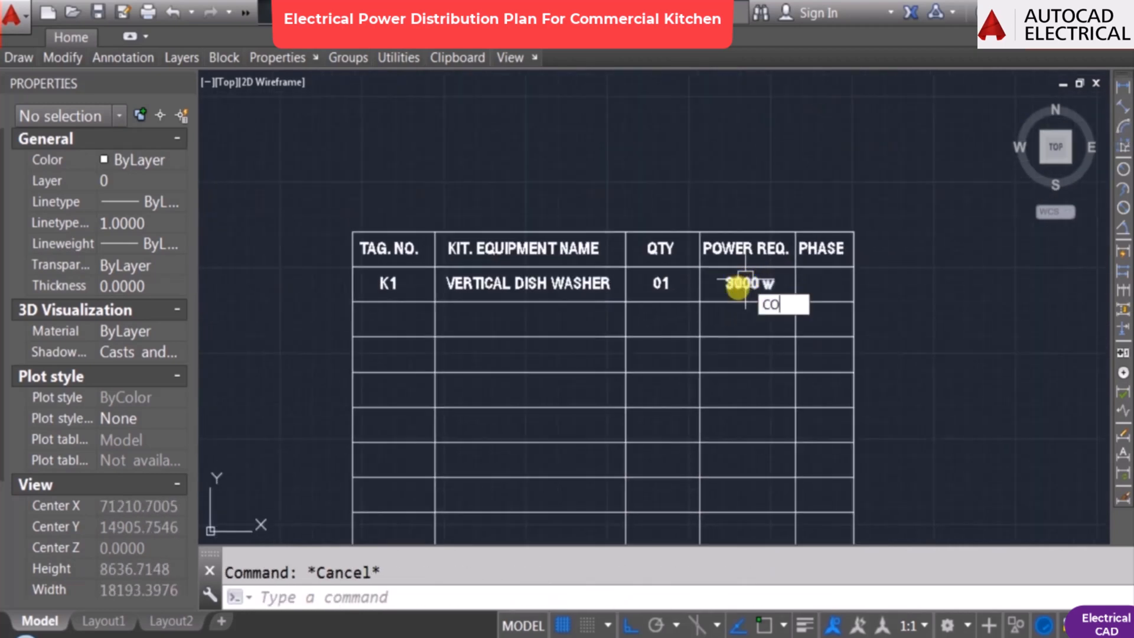
key(Return)
scroll(738, 287, up, 4)
click(736, 282)
key(Return)
click(758, 285)
click(835, 286)
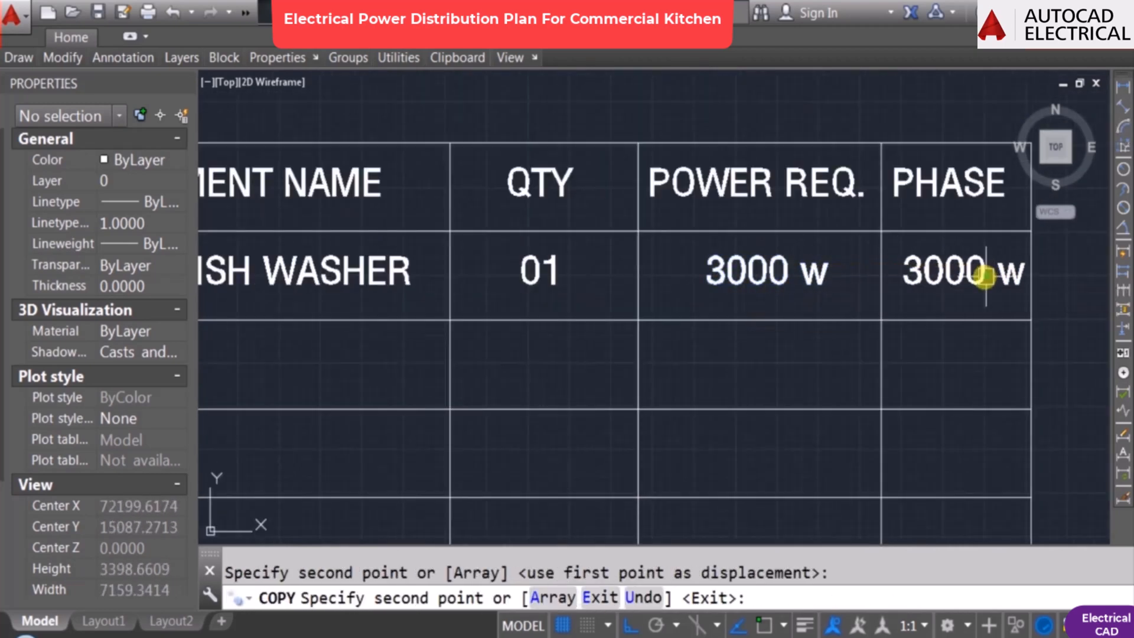
key(Escape)
Step: Change the copied text in the PHASE cell to "1 PHASE"
double_click(984, 274)
text(1 PHASE)
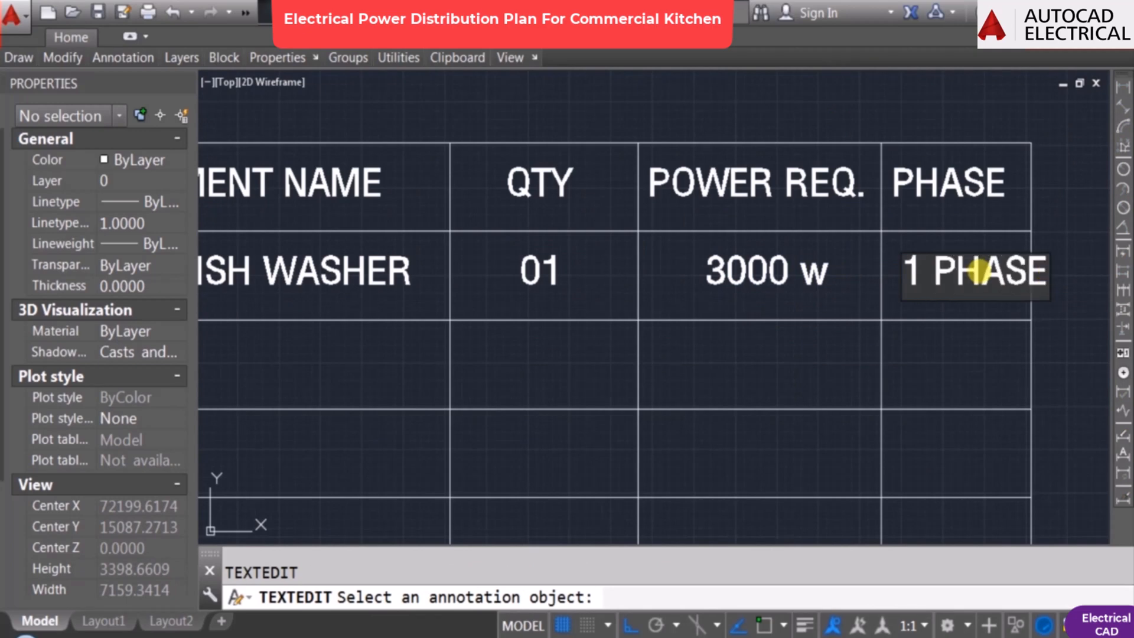
key(Return)
Step: Stretch the table's right edge outward so the PHASE column is wide enough for the "1 PHASE" text
scroll(735, 208, down, 3)
text(s)
key(Return)
click(820, 515)
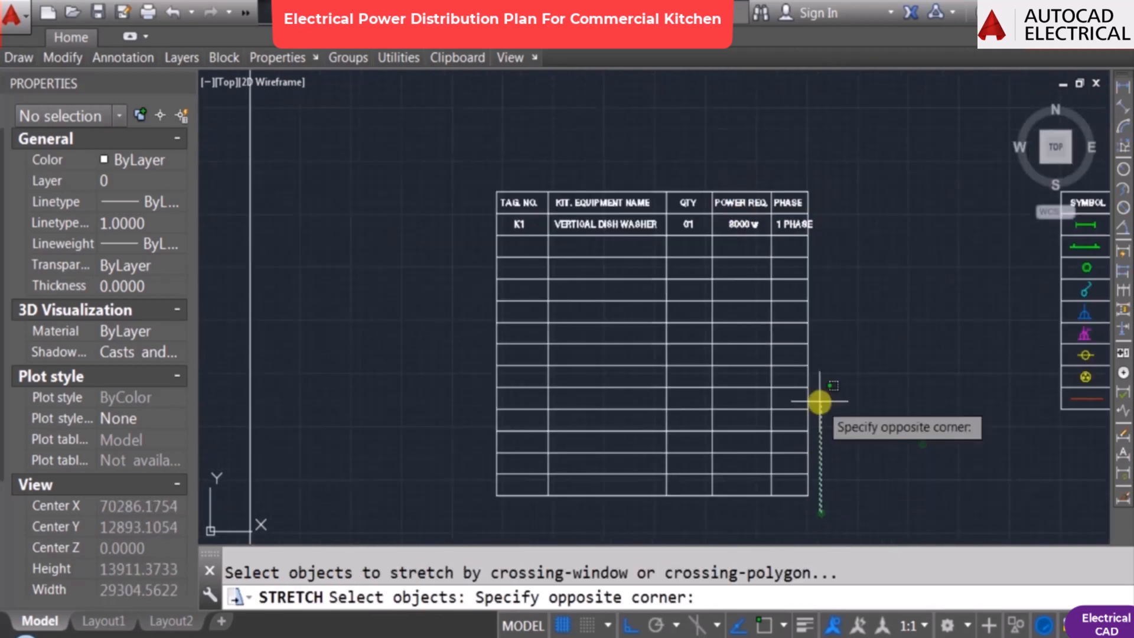
click(793, 167)
key(Return)
click(802, 158)
click(812, 158)
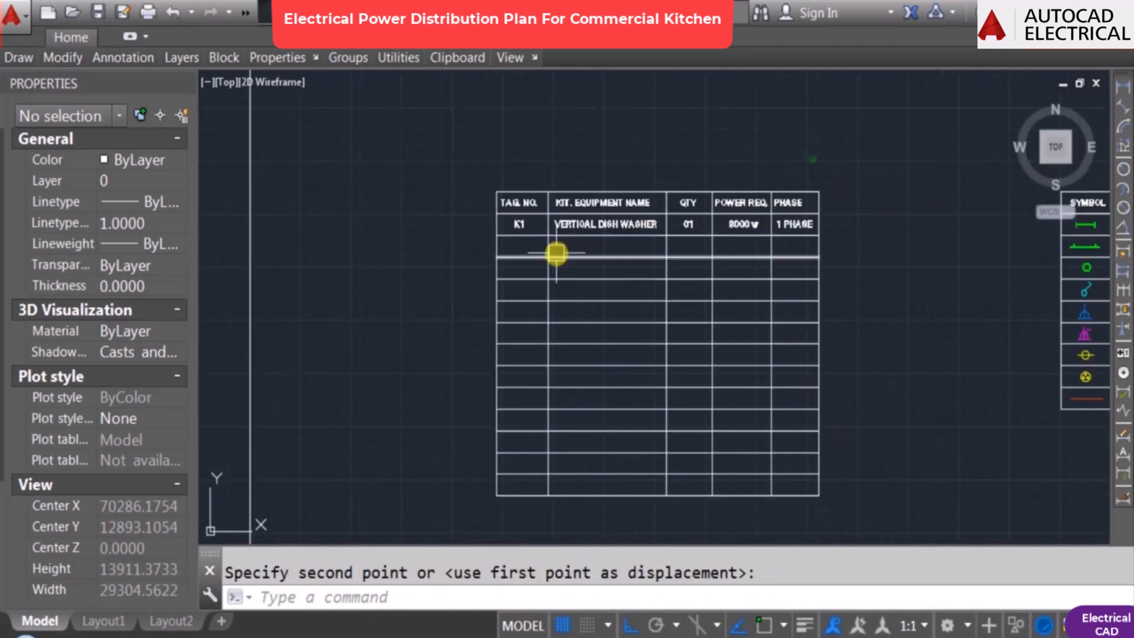
key(Escape)
Step: Copy all five texts of the K1 row down into the second row and change the copied tag to "K2"
scroll(542, 251, up, 3)
text(co)
key(Return)
click(501, 205)
click(496, 207)
click(598, 206)
click(764, 206)
click(849, 210)
click(921, 206)
key(Return)
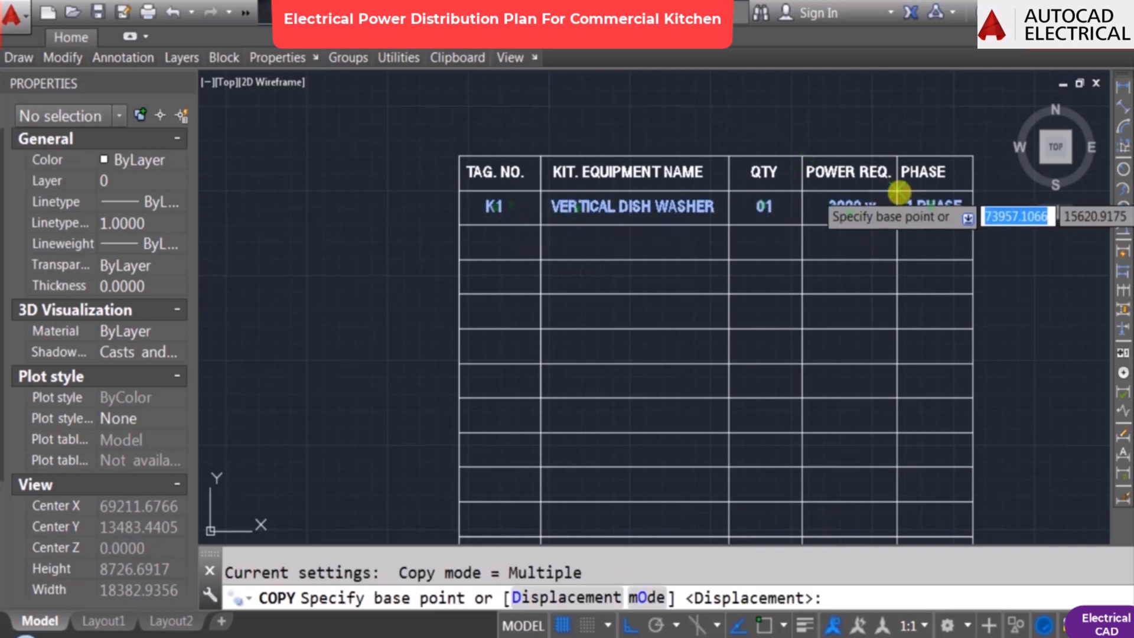
click(897, 191)
click(897, 224)
key(Return)
key(Return)
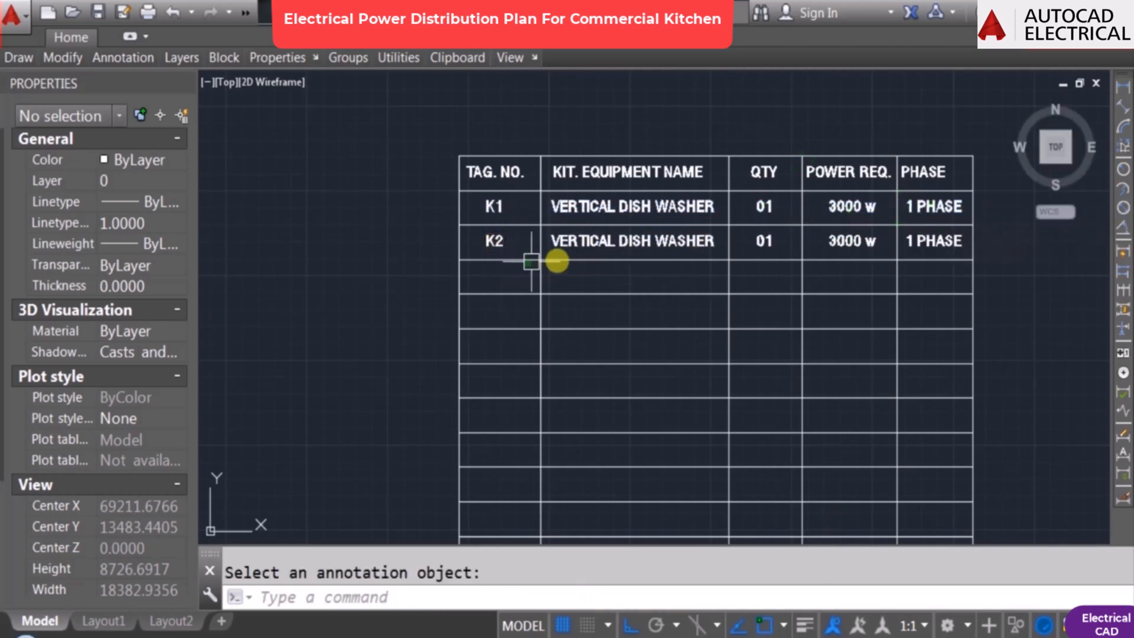
Step: Change the equipment name in the K2 row to "HORIZONTAL DISH WASHER"
scroll(585, 239, up, 2)
key(Return)
click(580, 240)
key(Home)
key(Delete)
key(Delete)
key(Delete)
key(Delete)
key(Delete)
key(Delete)
key(Delete)
key(Delete)
text(HORIZONTAL)
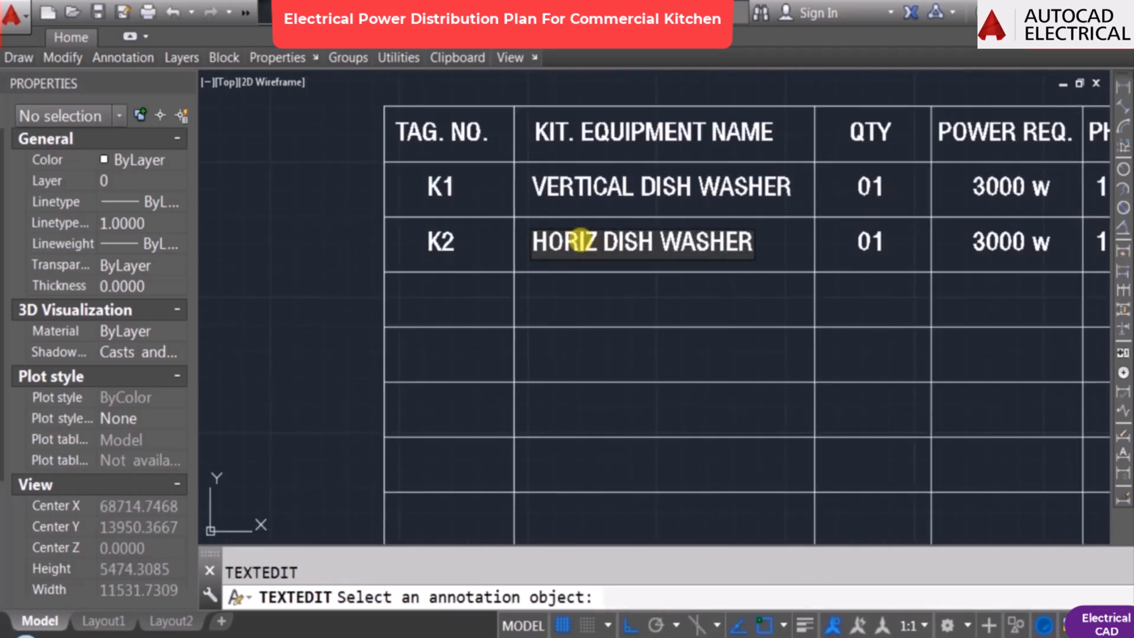
key(Return)
Step: Stretch the table's TAG. NO. side outward so the KIT. EQUIPMENT NAME column fits the "HORIZONTAL DISH WASHER" text
scroll(599, 197, down, 2)
text(s)
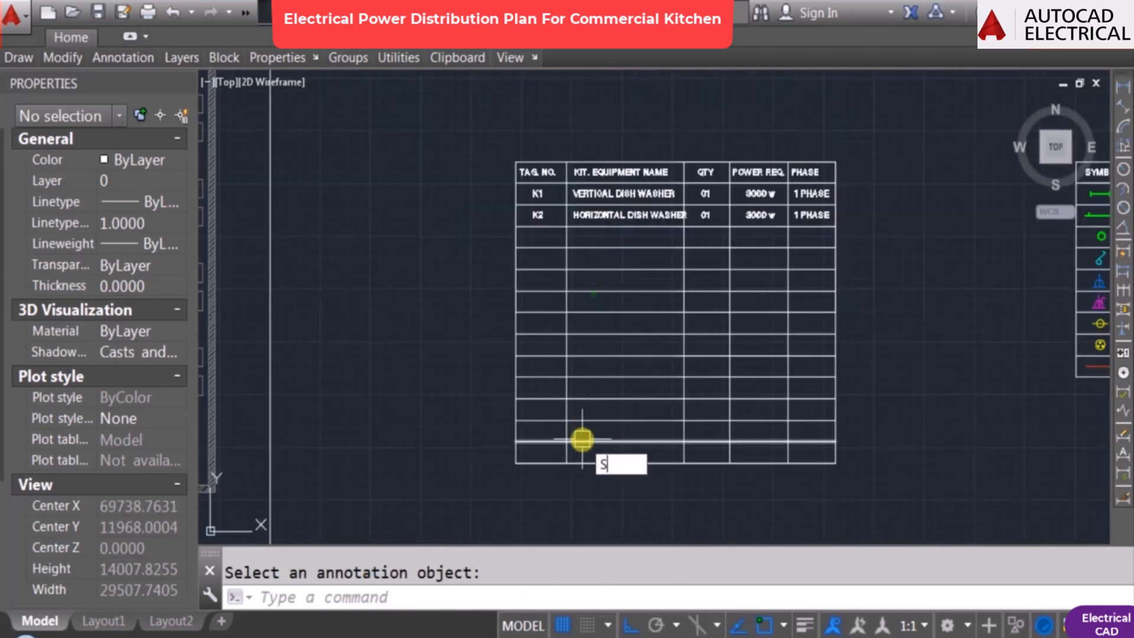
key(Return)
click(581, 475)
click(489, 140)
key(Return)
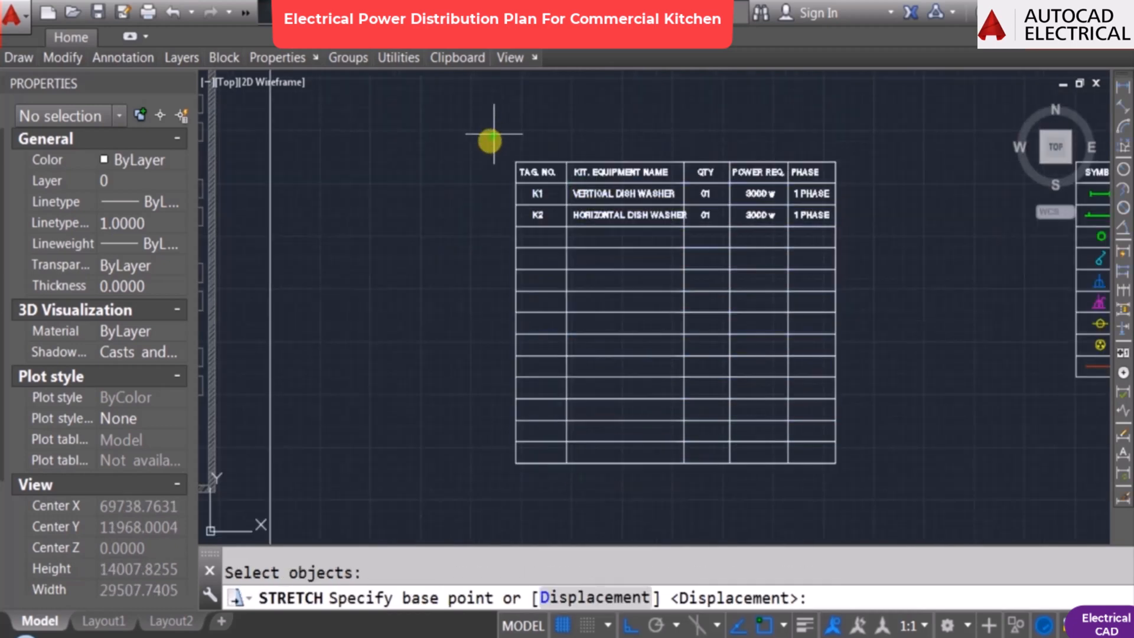
click(489, 139)
click(483, 143)
key(Escape)
Step: Change the POWER REQ. text in the K2 row to "3500 w"
scroll(689, 228, up, 5)
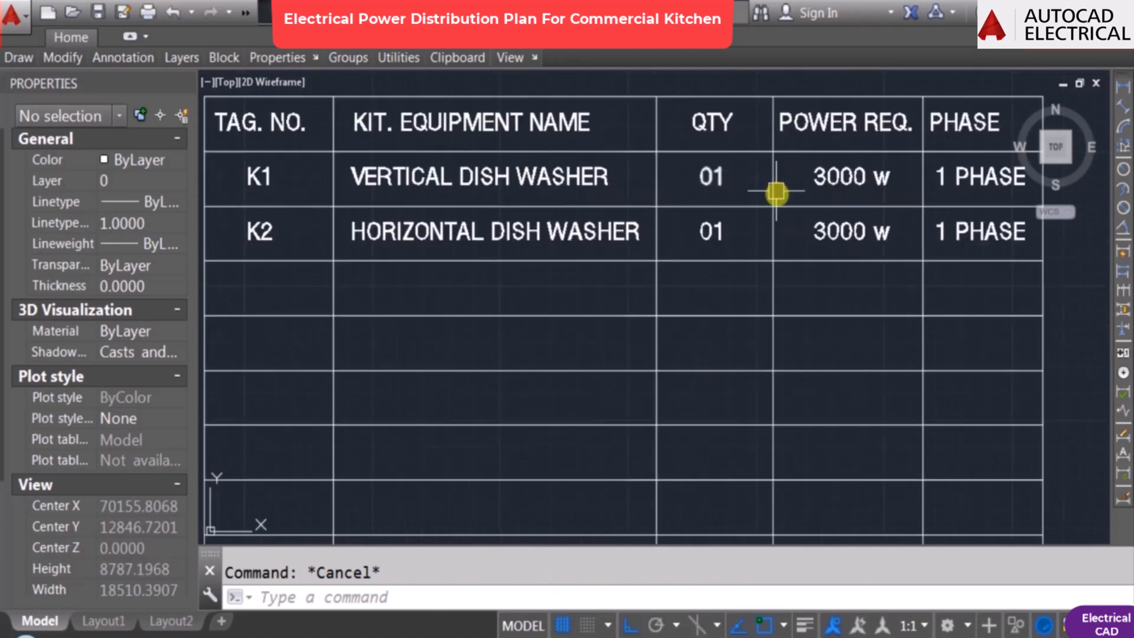
text(ED)
key(Return)
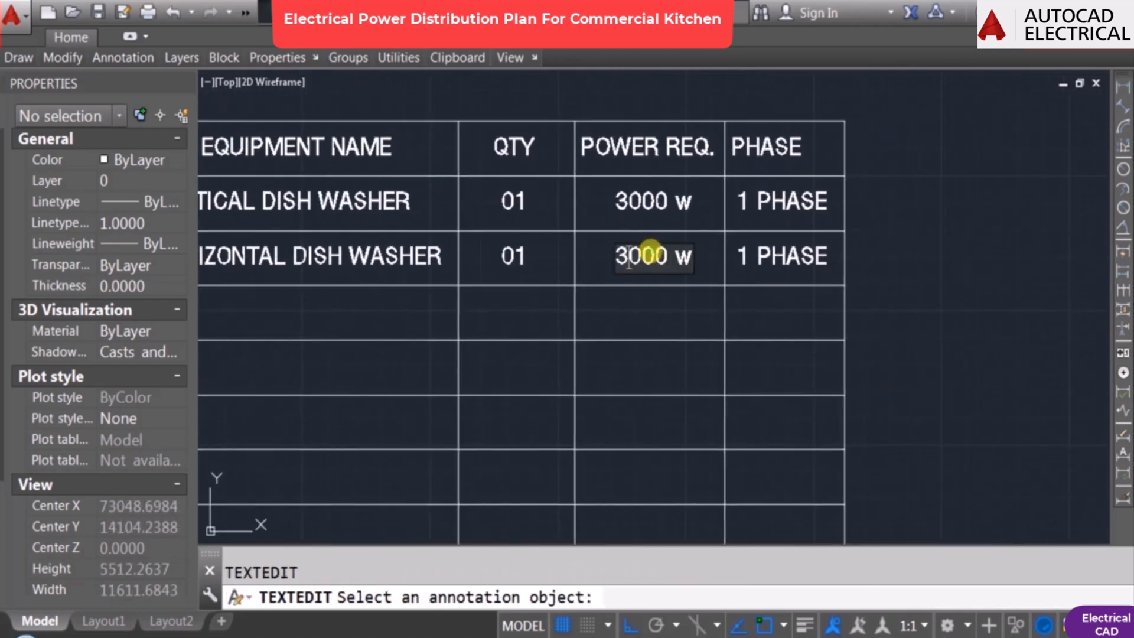
text(5)
click(622, 349)
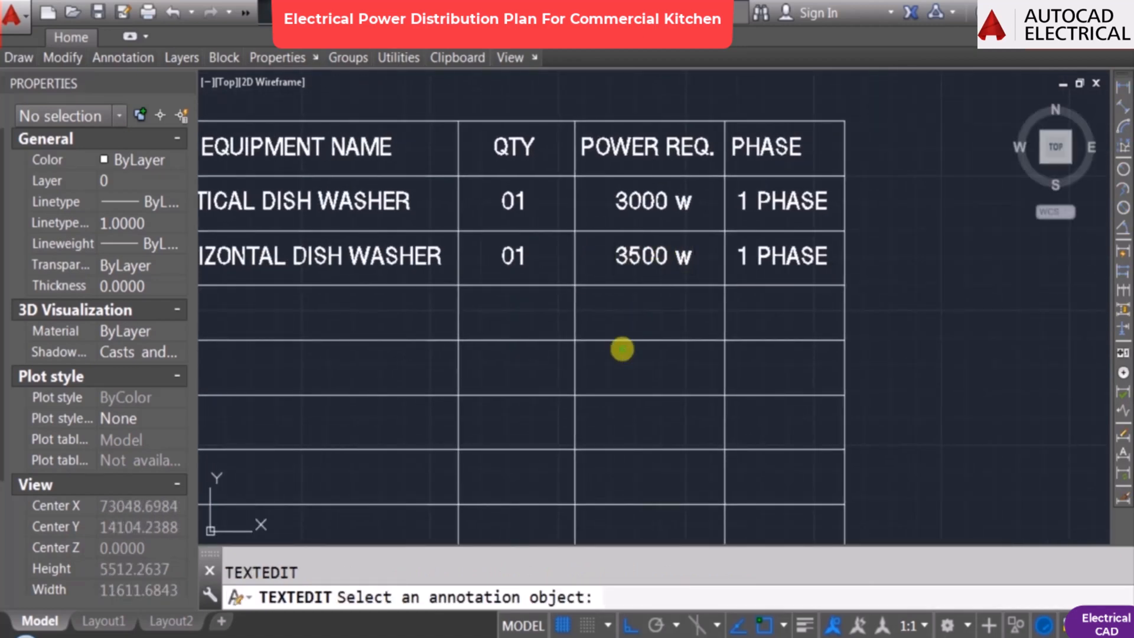
key(Return)
key(Escape)
Step: Change the PHASE text in the K2 row to "3 PHASE"
scroll(725, 155, down, 1)
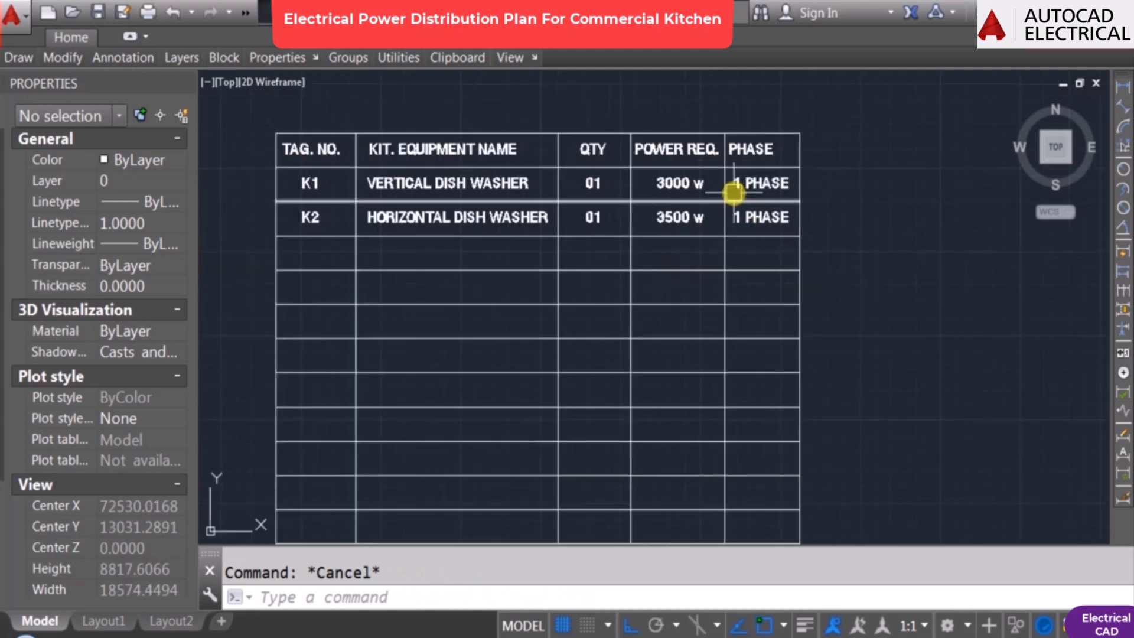
text(ed)
key(Return)
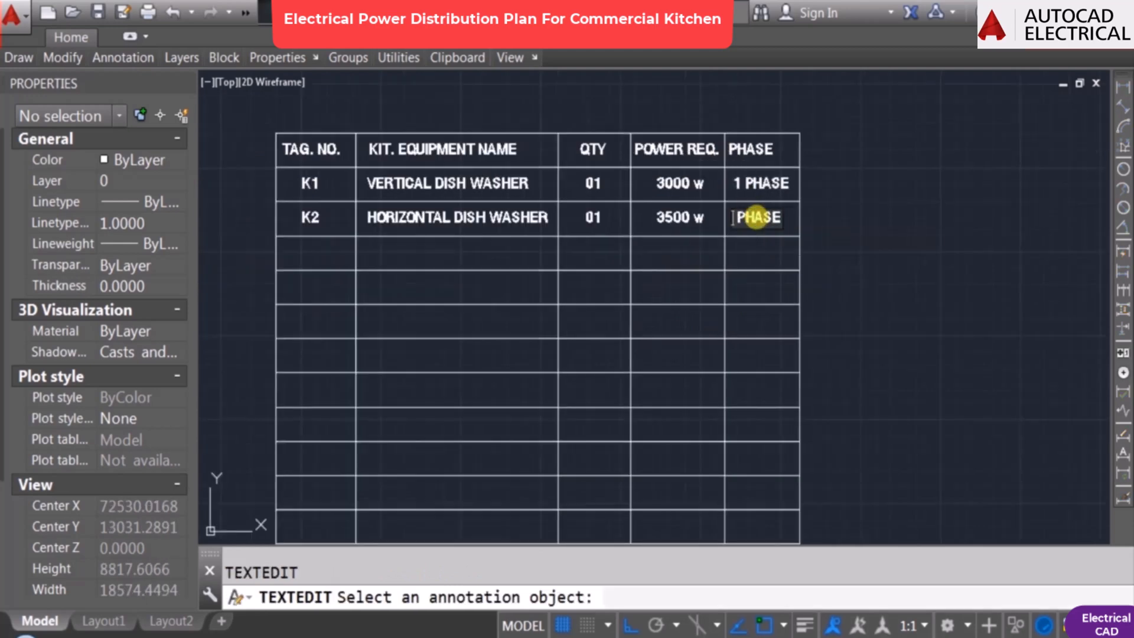
click(970, 275)
key(Return)
scroll(708, 258, down, 1)
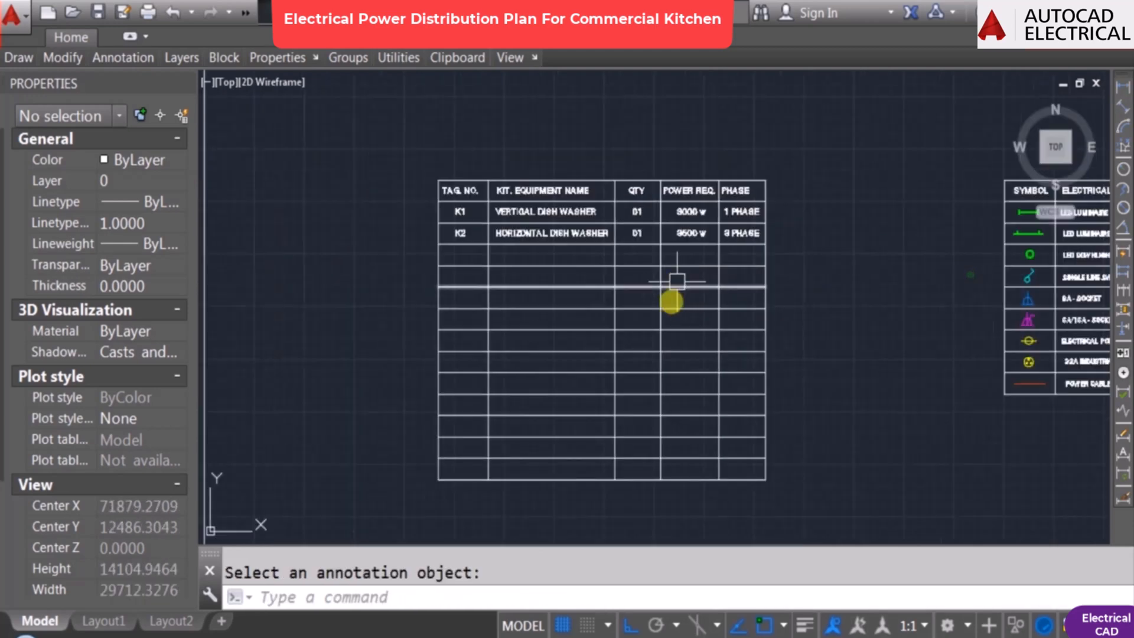
Step: Compare the K1 and K2 dish washer tags in the kitchen plan with their rows in the equipment table
scroll(677, 281, down, 5)
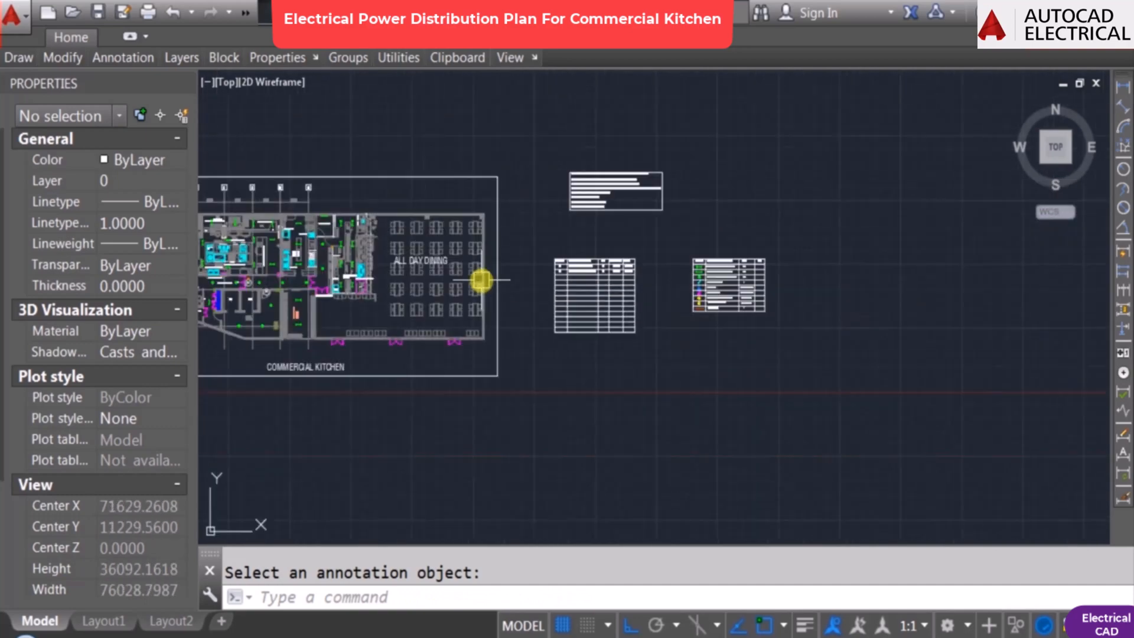
scroll(657, 324, up, 4)
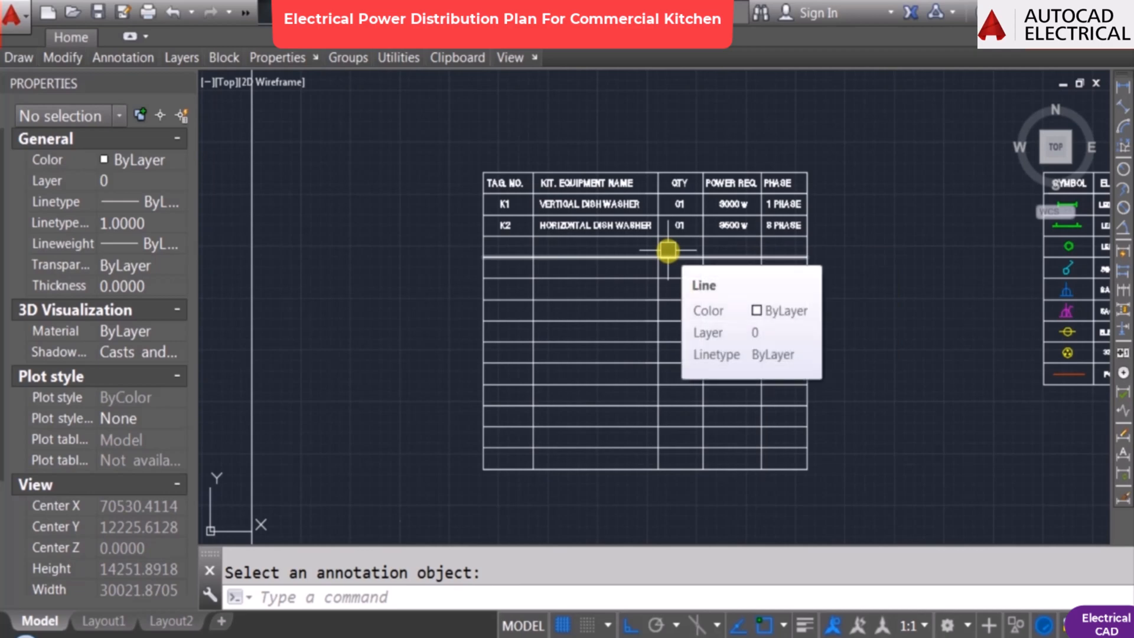
scroll(602, 311, down, 6)
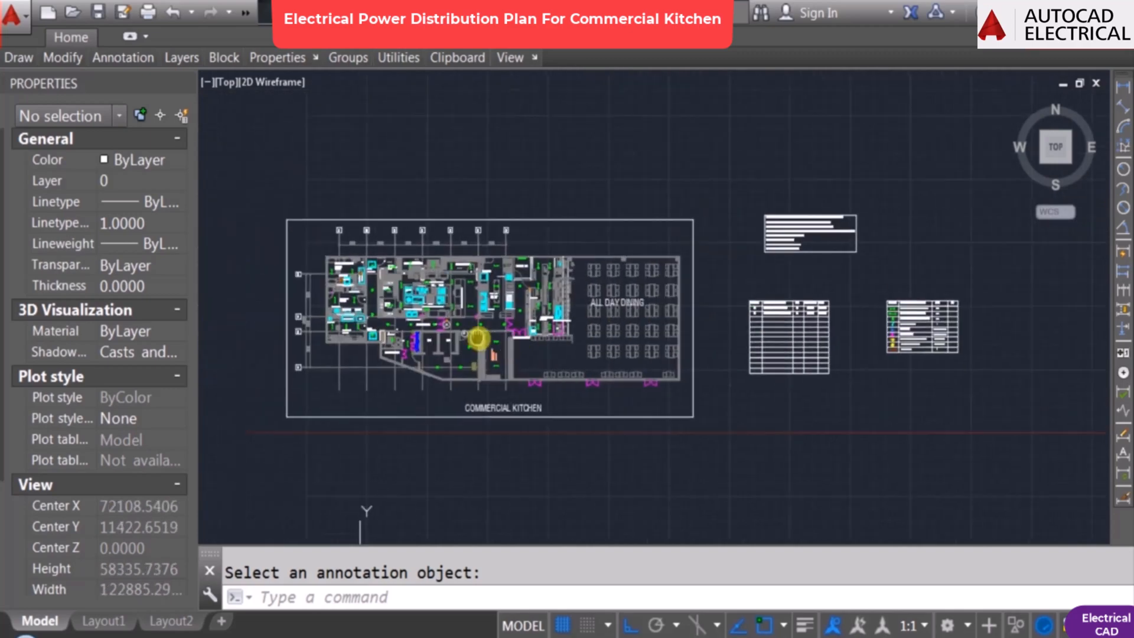
scroll(348, 278, up, 3)
scroll(394, 298, up, 2)
middle_drag(339, 313, 504, 289)
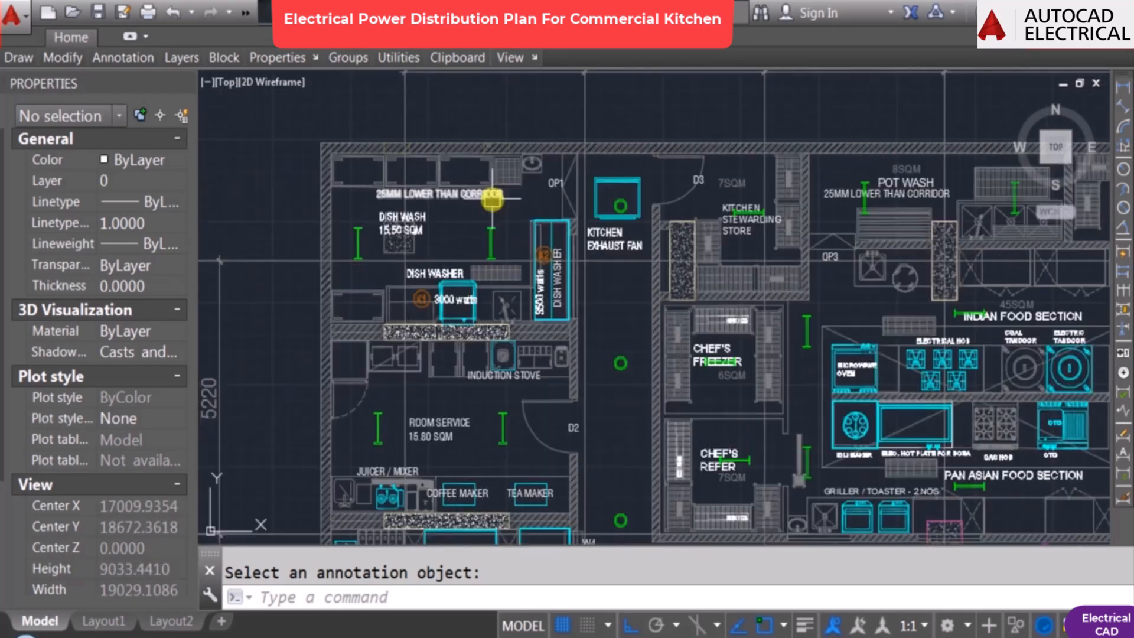
scroll(482, 213, down, 1)
scroll(422, 213, up, 1)
scroll(460, 231, up, 2)
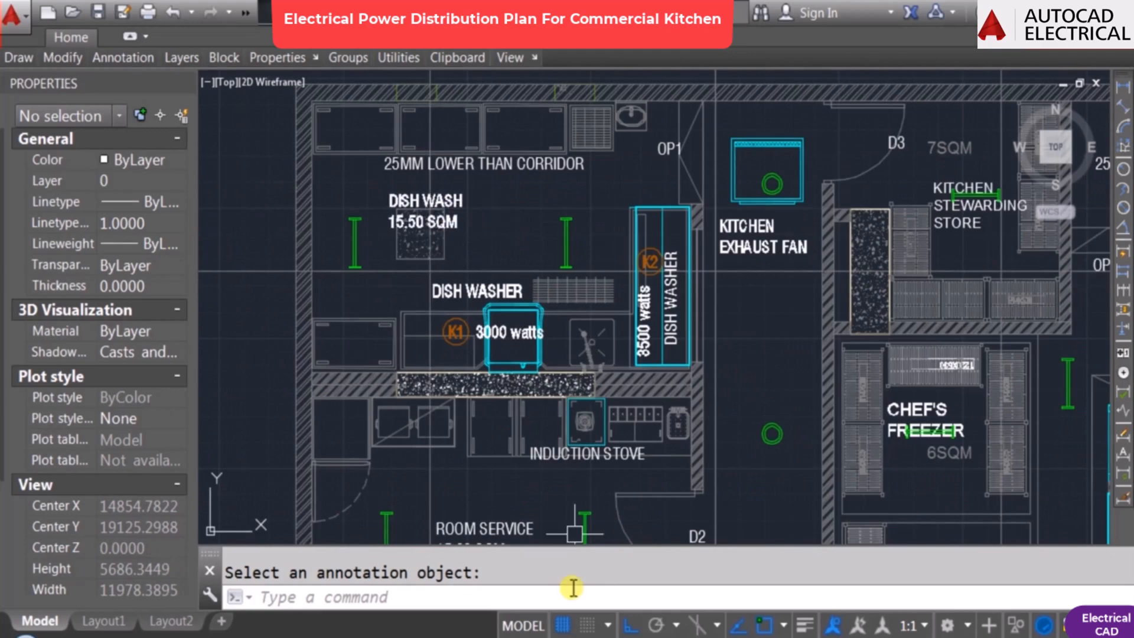
key(Escape)
mouse_move(554, 338)
middle_down()
mouse_move(608, 297)
mouse_move(583, 253)
mouse_move(581, 290)
middle_up()
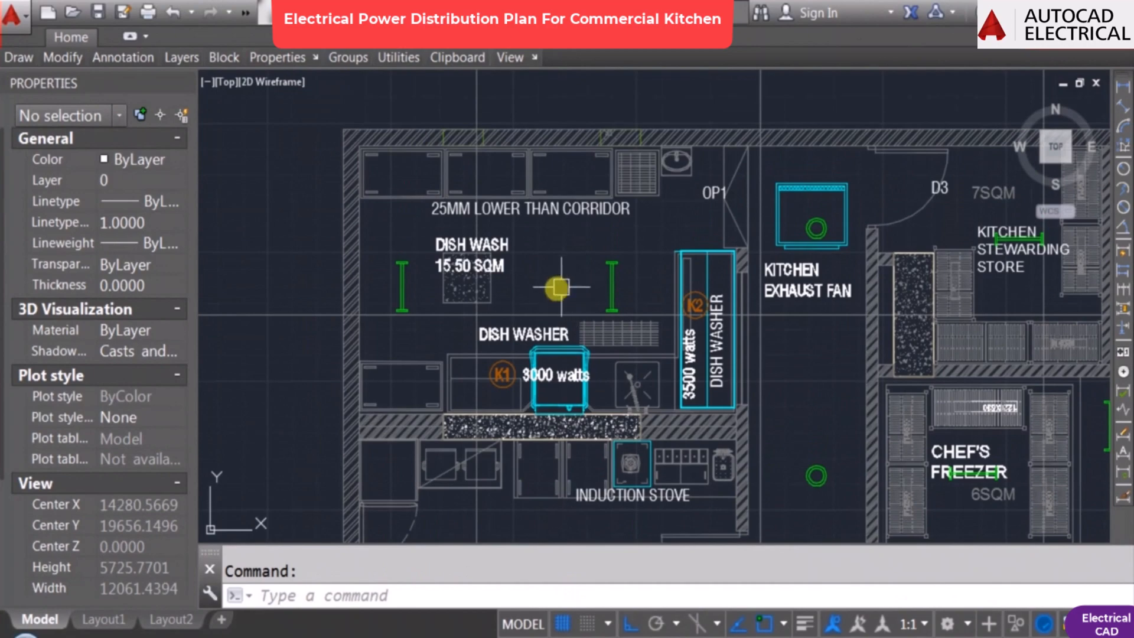
scroll(551, 290, down, 3)
middle_drag(827, 413, 336, 327)
middle_drag(785, 367, 359, 320)
scroll(826, 232, up, 2)
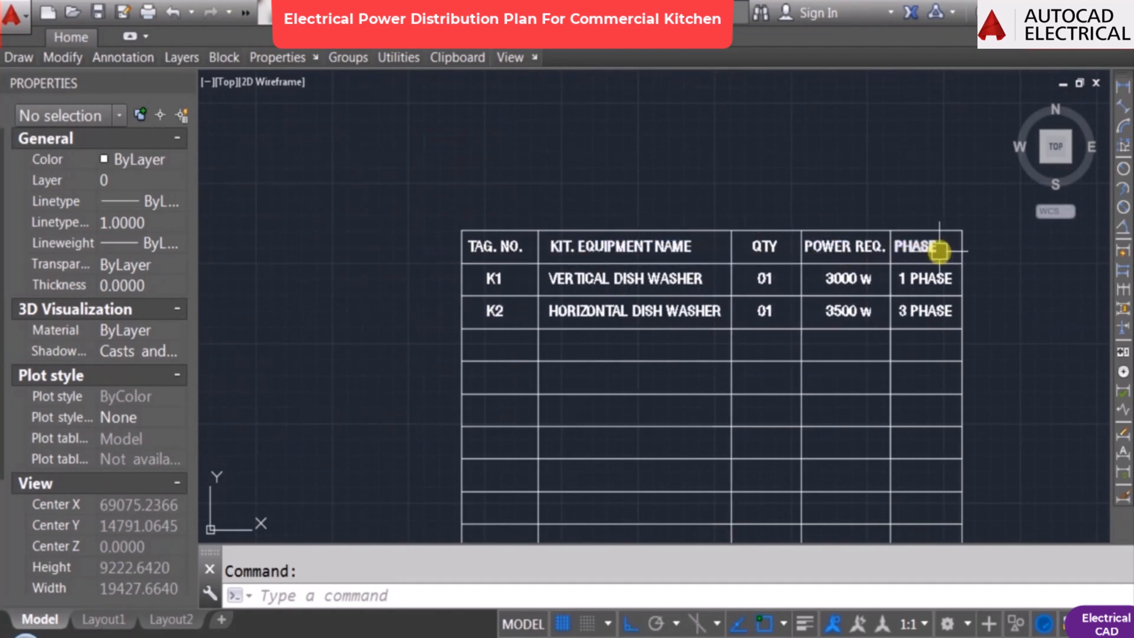
Step: Look over the untagged appliances in the ROOM SERVICE area and the empty rows of the equipment table
scroll(939, 251, down, 3)
middle_drag(501, 284, 852, 331)
scroll(497, 269, up, 3)
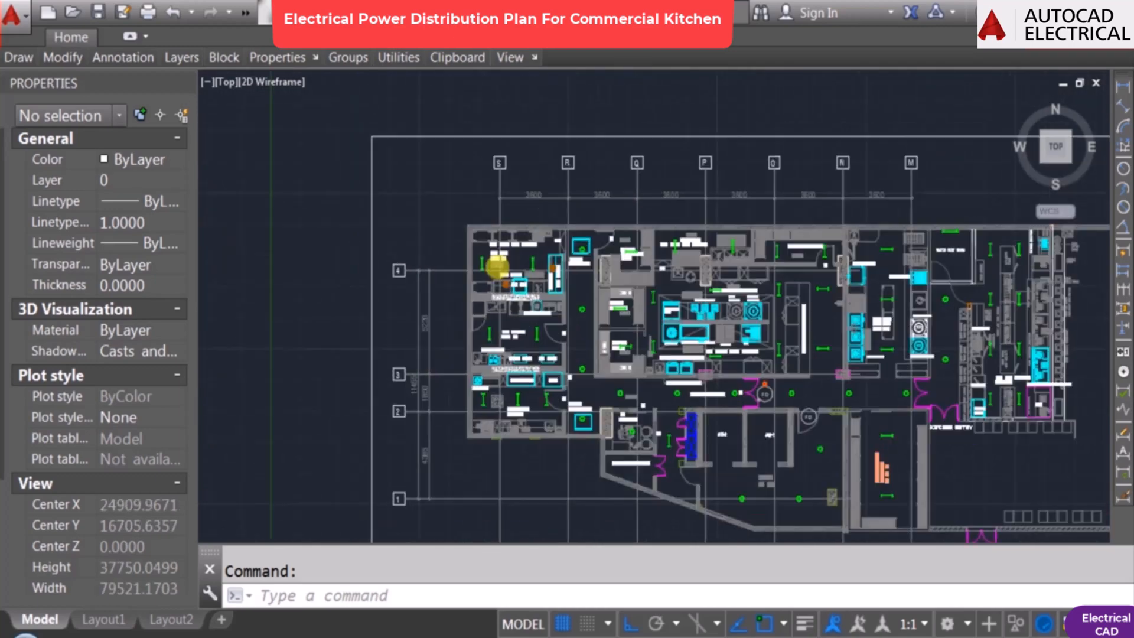
scroll(532, 471, up, 1)
middle_drag(500, 443, 495, 324)
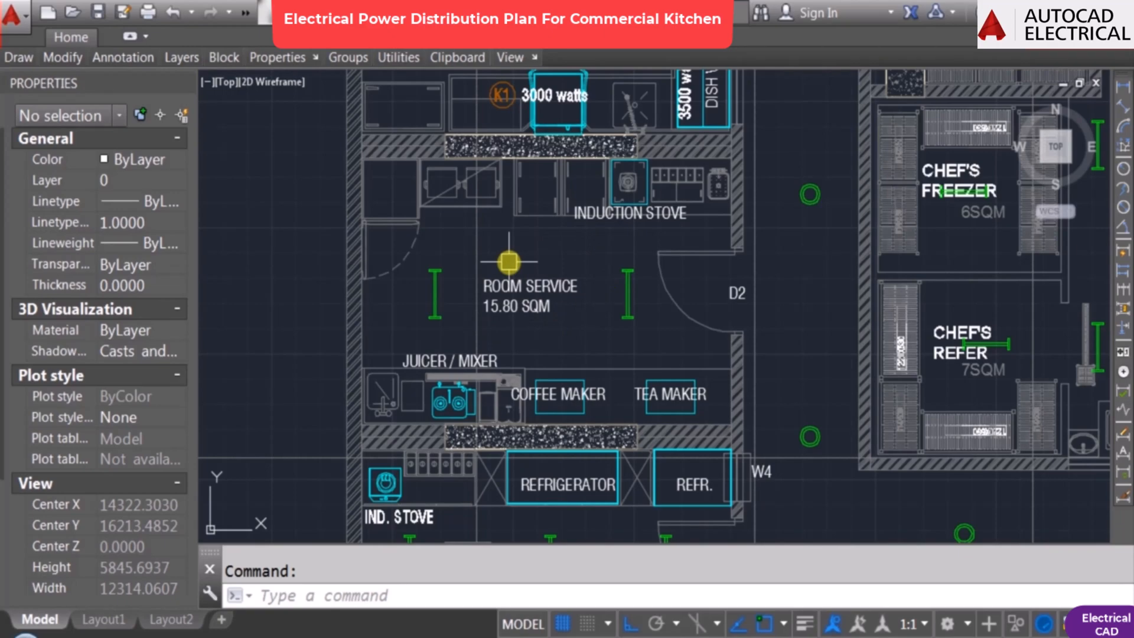
scroll(537, 300, down, 4)
middle_drag(898, 341, 320, 358)
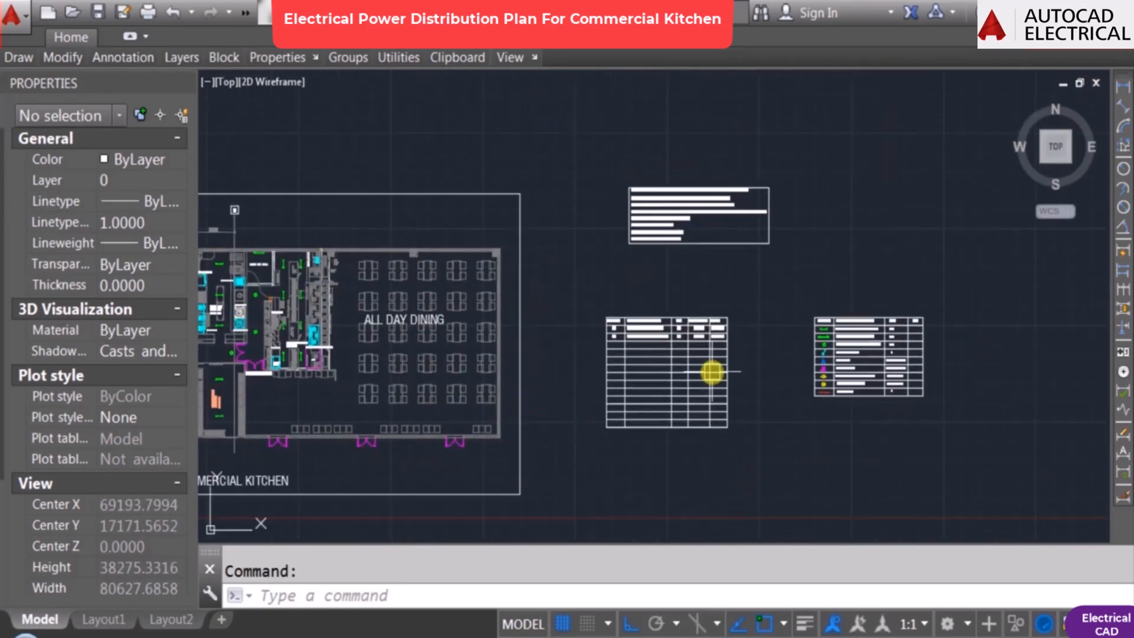
scroll(575, 364, up, 3)
key(Escape)
Step: Copy the K2 tag's circle and text from the dish washer to beside the room service induction stove, with Ortho off
scroll(657, 317, down, 6)
middle_drag(532, 313, 933, 296)
text(co)
key(Return)
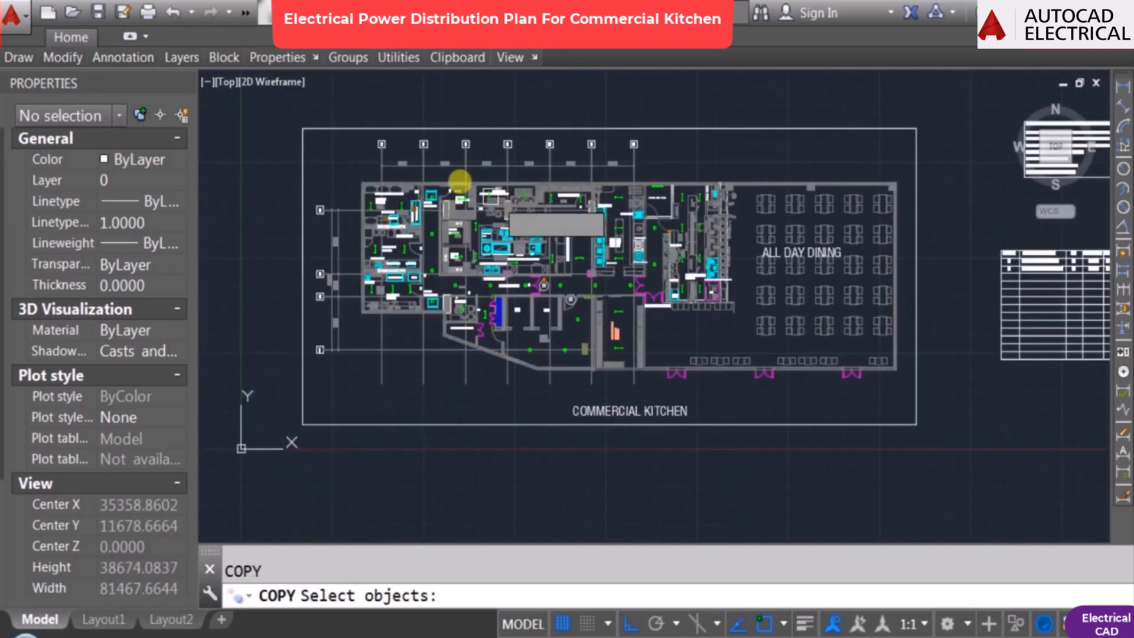
scroll(410, 225, up, 6)
middle_drag(394, 224, 464, 224)
scroll(465, 223, up, 5)
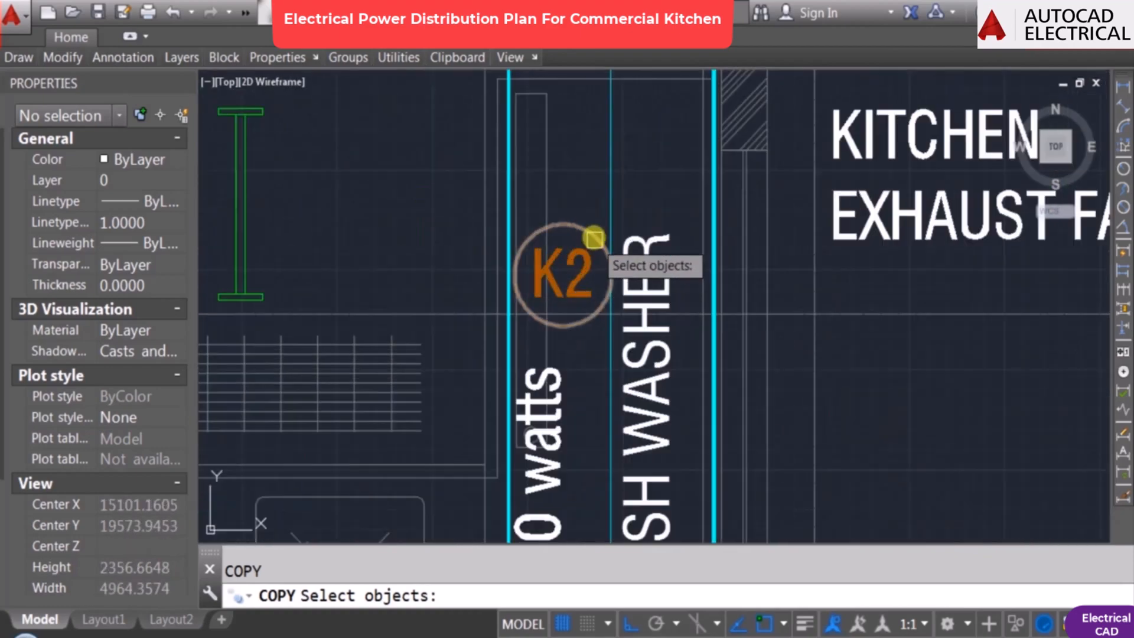
click(577, 253)
key(Return)
click(577, 293)
scroll(601, 151, down, 6)
key(F8)
middle_drag(513, 462, 602, 173)
middle_drag(507, 230, 469, 420)
scroll(561, 239, up, 5)
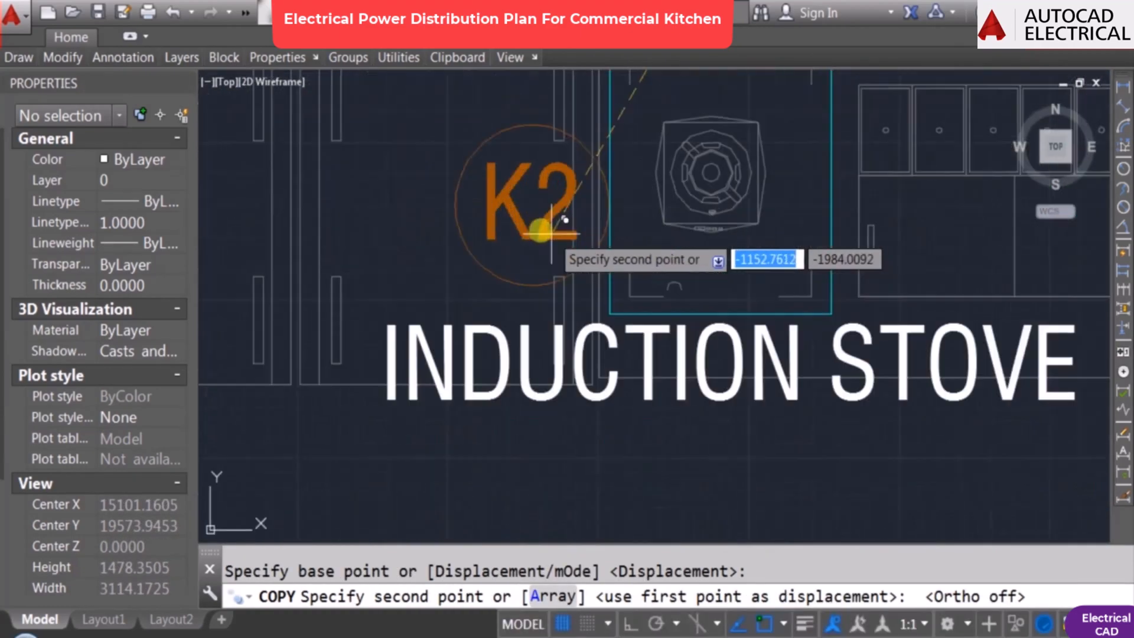
click(530, 226)
key(Escape)
Step: Change the copied tag beside the induction stove to "K3"
text(DDEDIT)
key(Return)
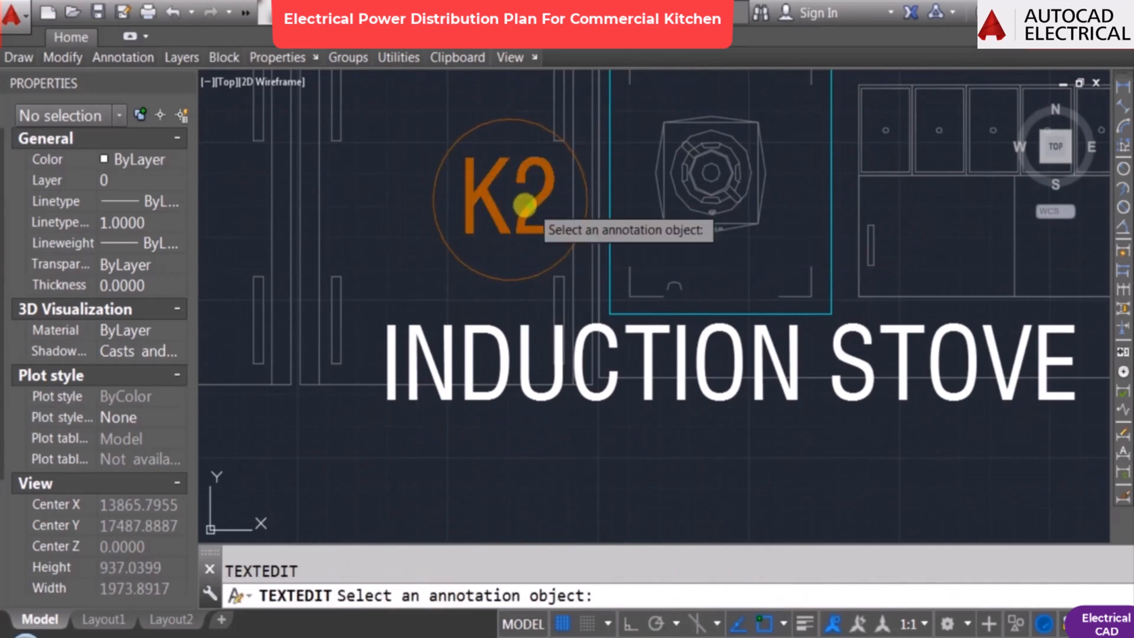
click(522, 204)
text(3)
click(539, 355)
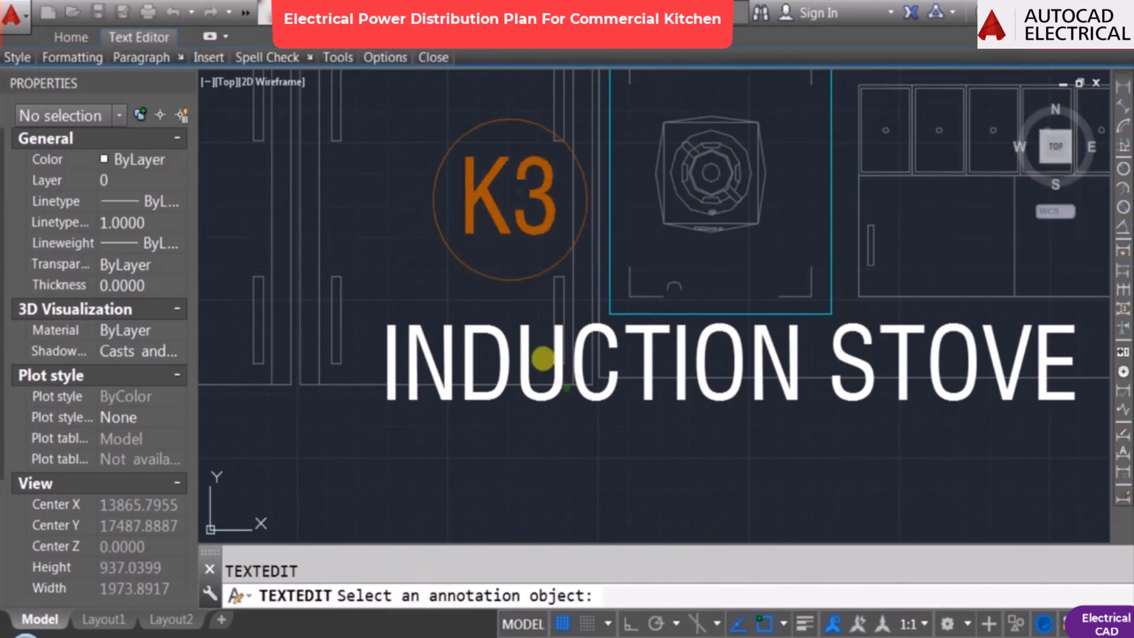
key(Escape)
Step: Copy the K3 tag's text and circle to beside the juicer / mixer
text(CO)
key(Return)
click(527, 225)
click(499, 122)
key(Return)
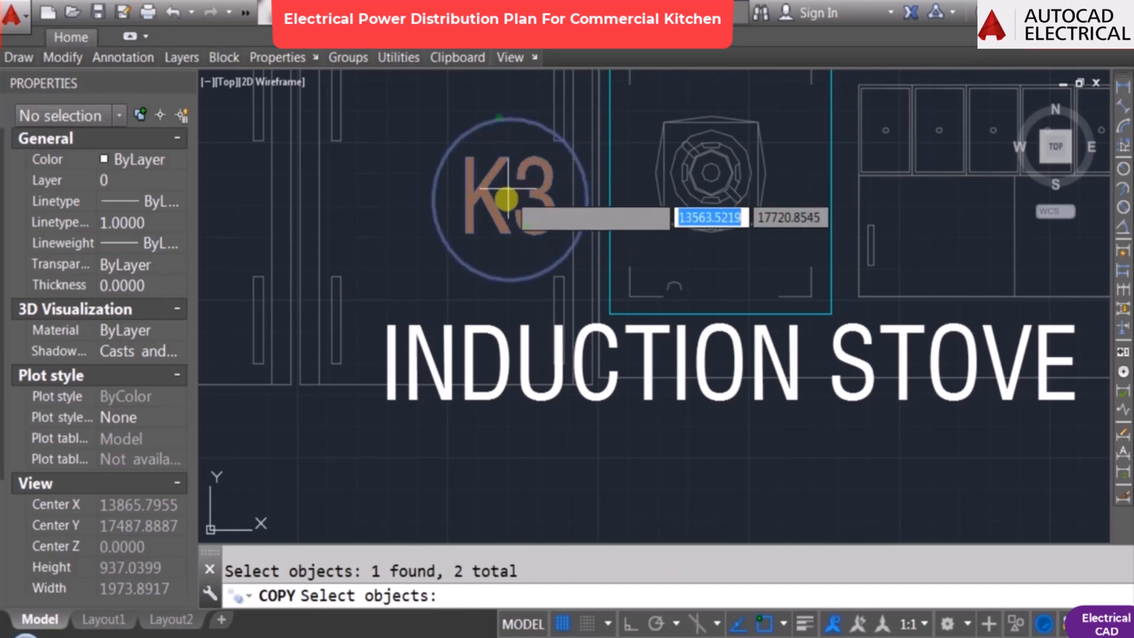
click(508, 201)
scroll(729, 136, down, 8)
scroll(532, 349, up, 6)
click(479, 322)
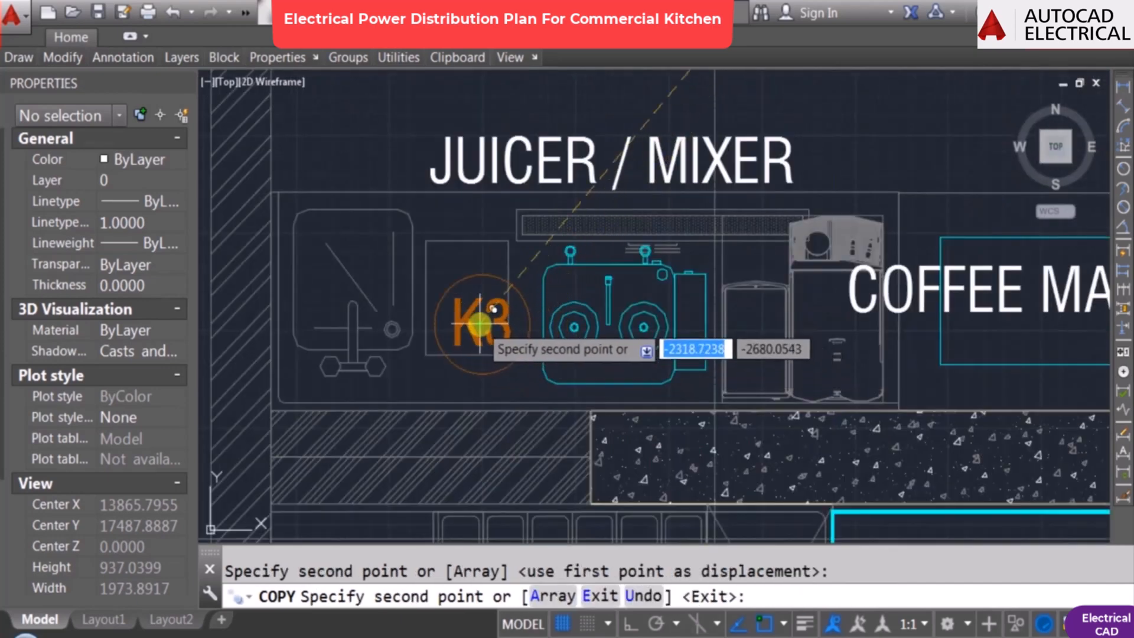
key(Escape)
Step: Change the copied tag beside the juicer / mixer to "K4"
double_click(480, 323)
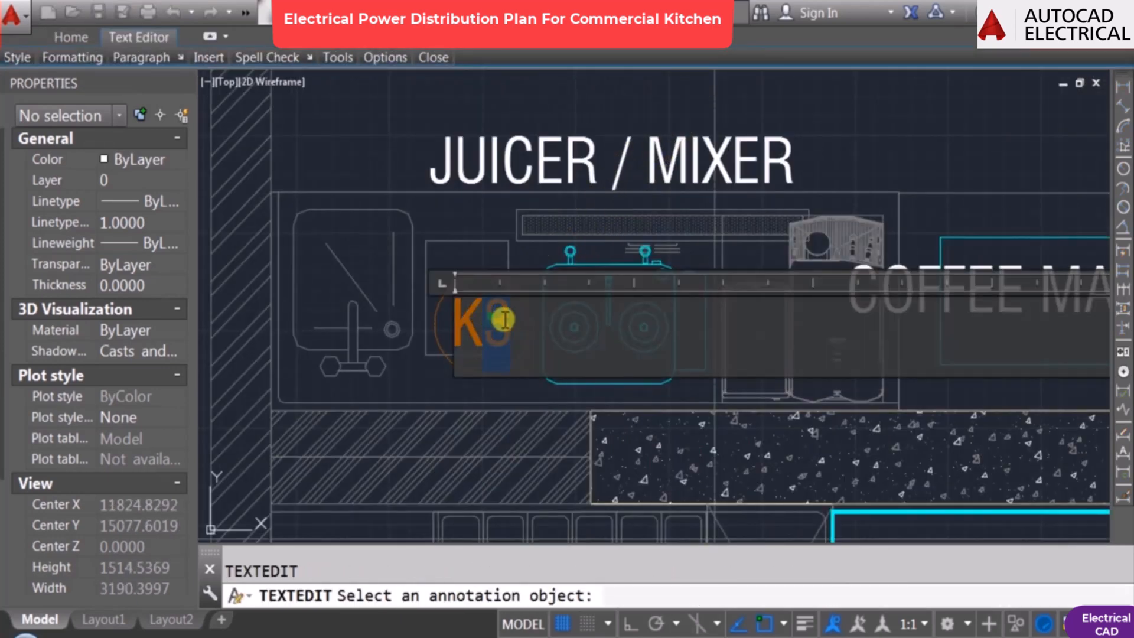
text(4)
click(551, 196)
key(Escape)
Step: Copy the K4 tag's text and circle to just above the coffee maker
text(C)
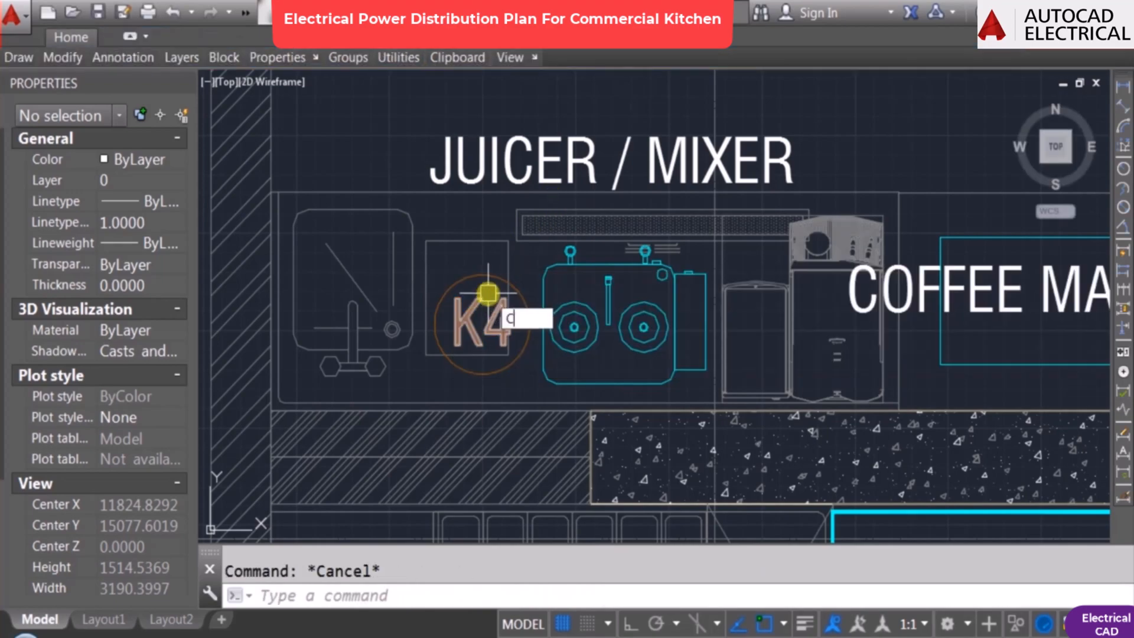
text(O)
key(Return)
click(478, 300)
click(469, 280)
key(Return)
click(484, 335)
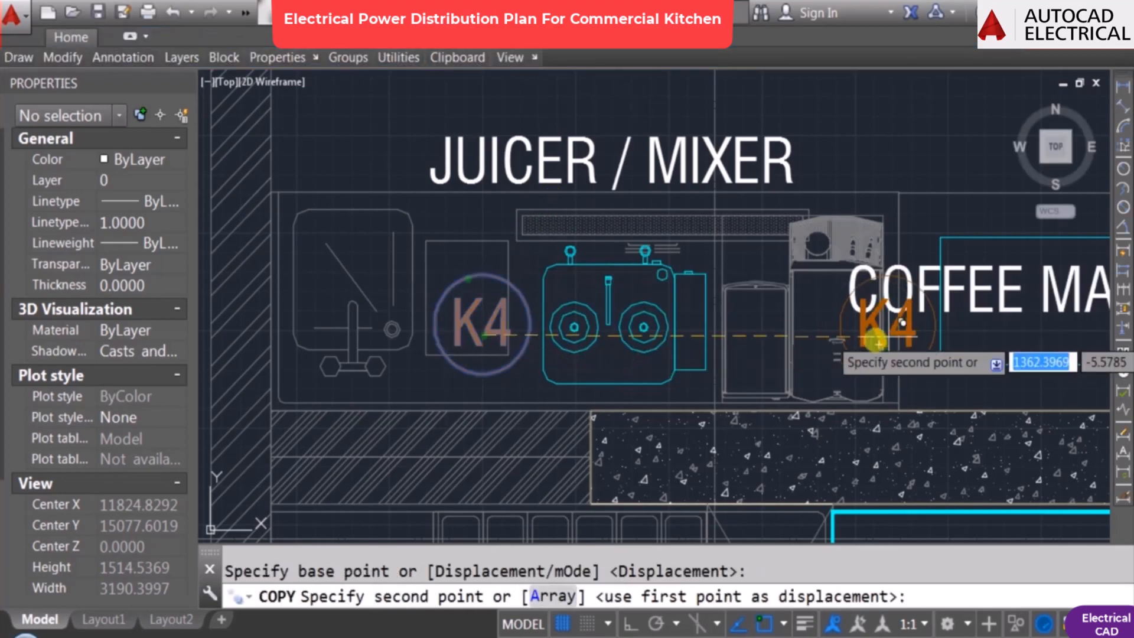
middle_drag(880, 340, 410, 366)
click(566, 220)
key(Escape)
Step: Change the copied tag above the coffee maker to "K5"
text(E)
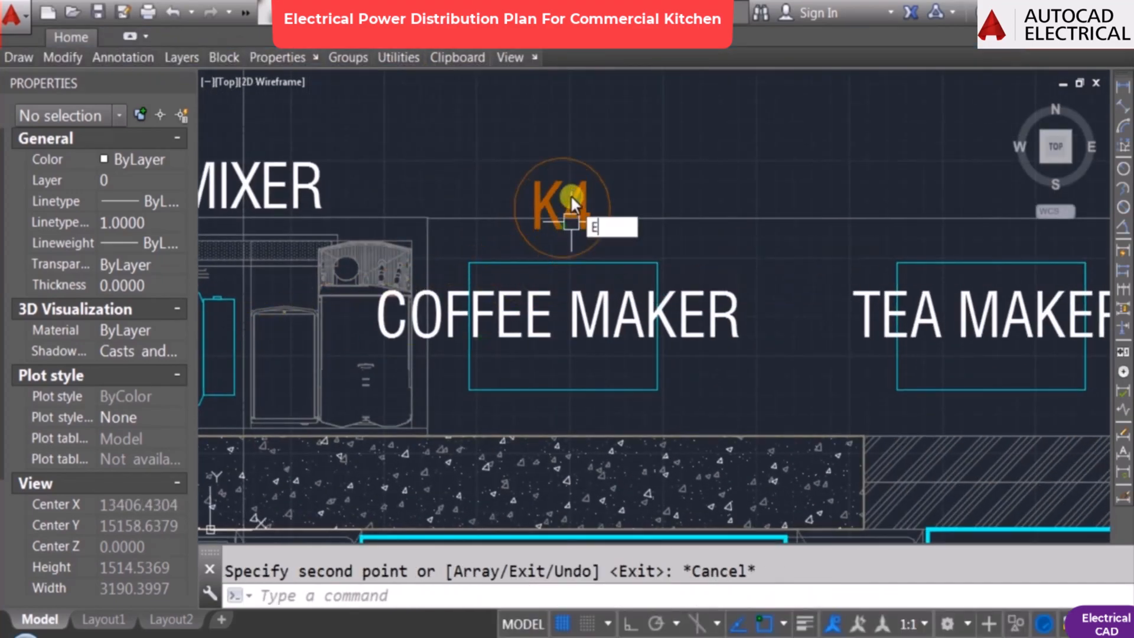
text(D)
key(Return)
click(565, 207)
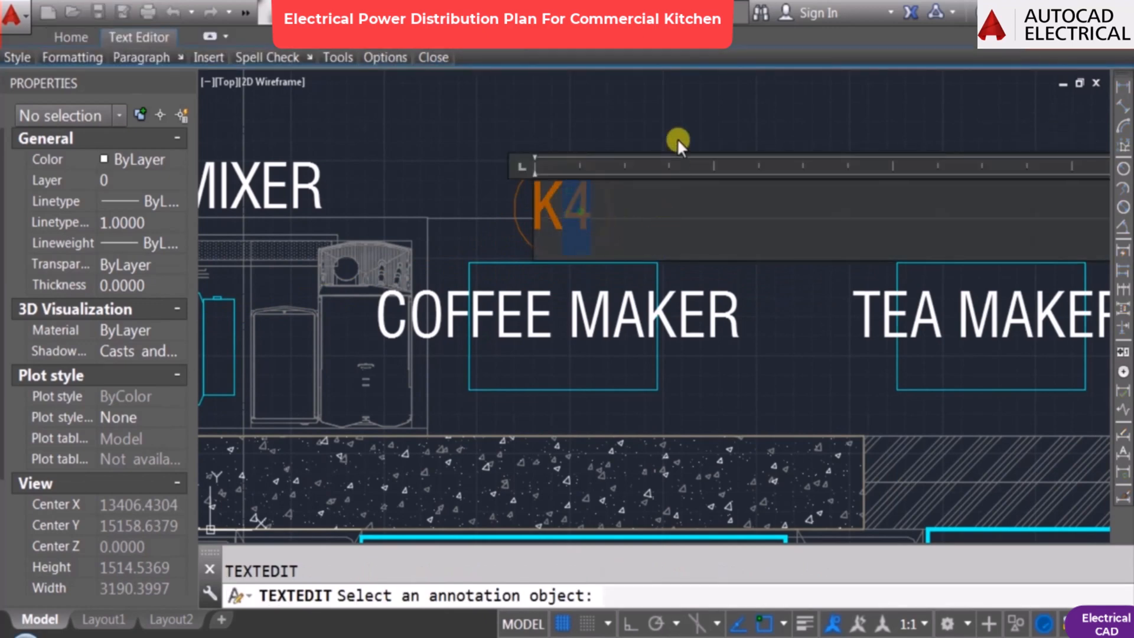
text(5)
click(670, 134)
key(Escape)
Step: Copy the K5 tag's circle and text to just above the tea maker, with object snap off
text(CO)
key(Return)
click(606, 180)
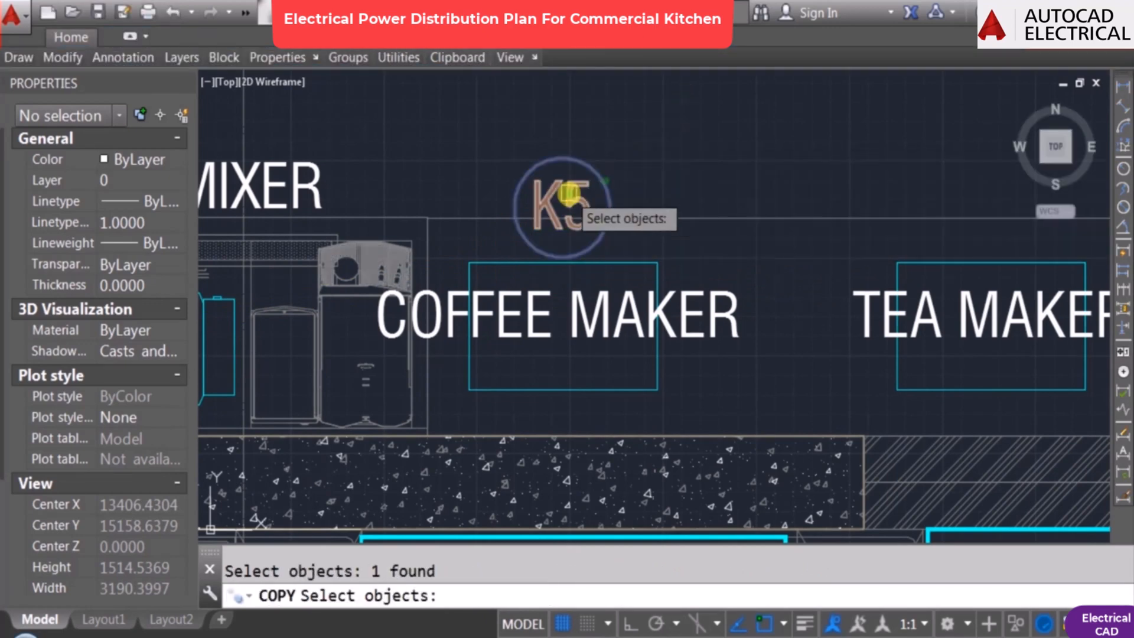
click(569, 194)
key(Return)
click(570, 216)
middle_drag(918, 248, 622, 277)
key(F3)
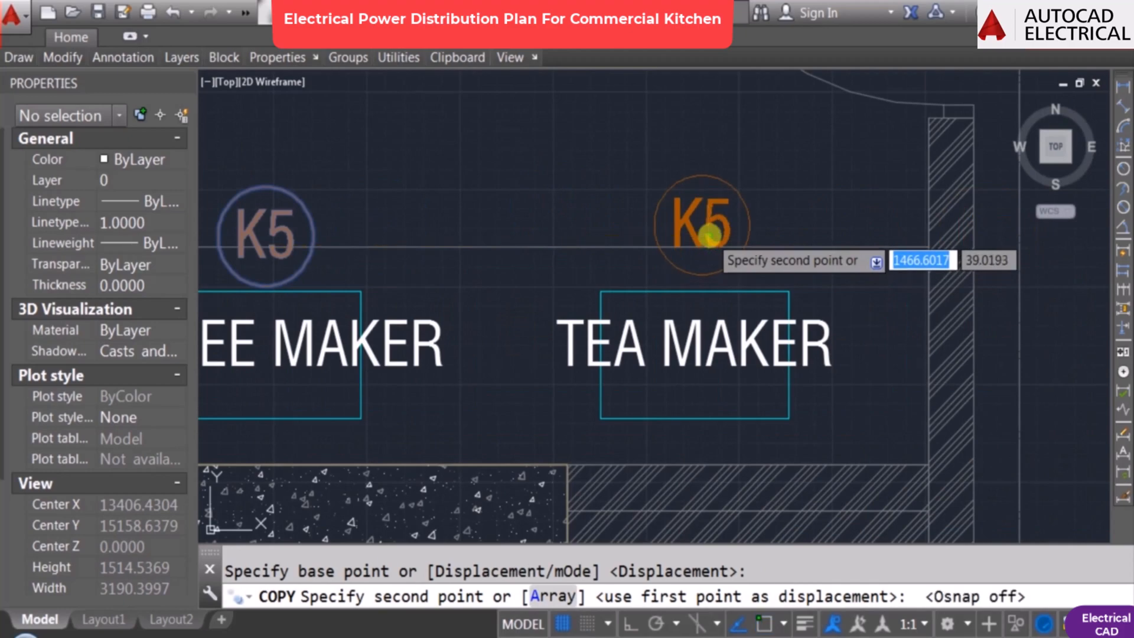
click(710, 242)
key(Escape)
Step: Change the copied tag above the tea maker to "K6"
text(ED)
key(Return)
click(701, 237)
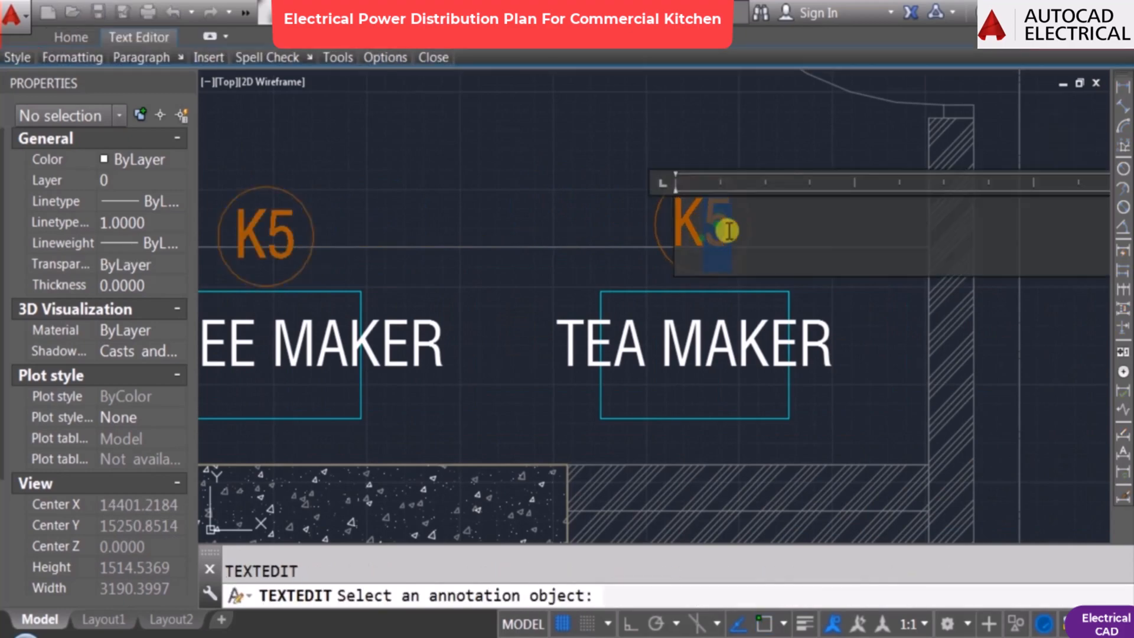
click(809, 384)
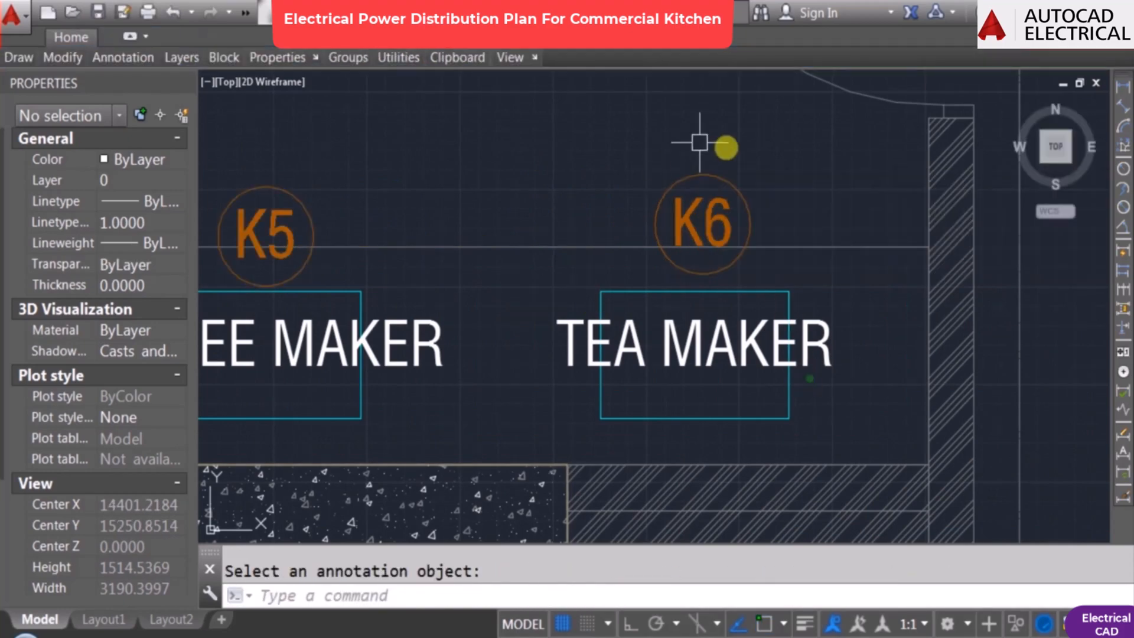
Step: Copy the K2 row's tag, name, quantity, power and phase texts into the next empty table row, with object snap on
key(Escape)
scroll(664, 337, down, 8)
middle_drag(687, 164, 658, 262)
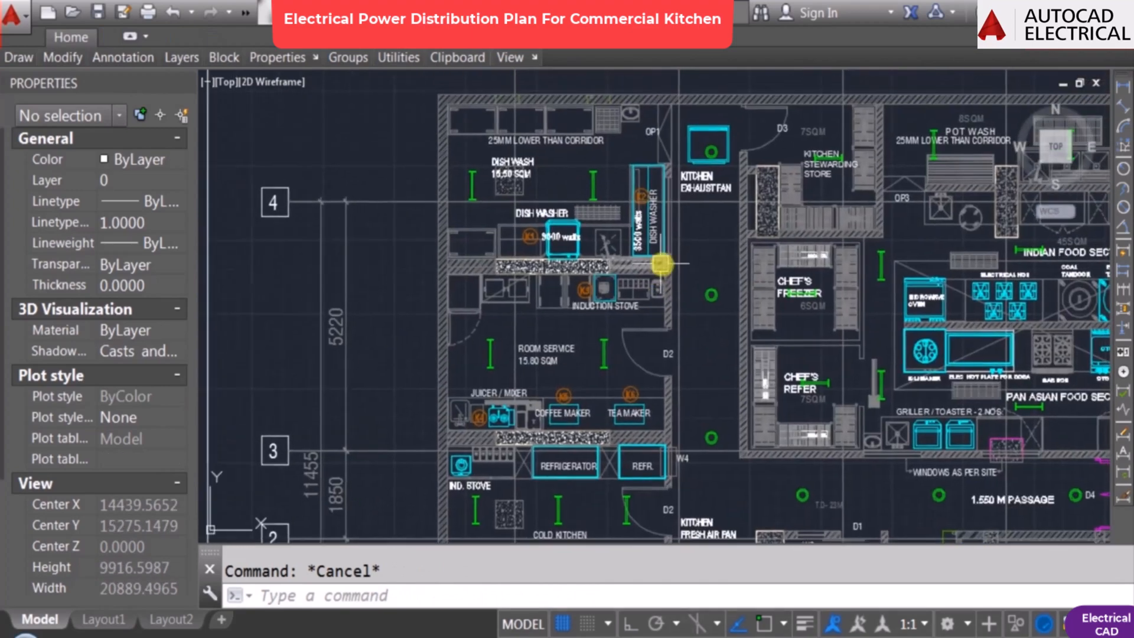
scroll(542, 354, up, 2)
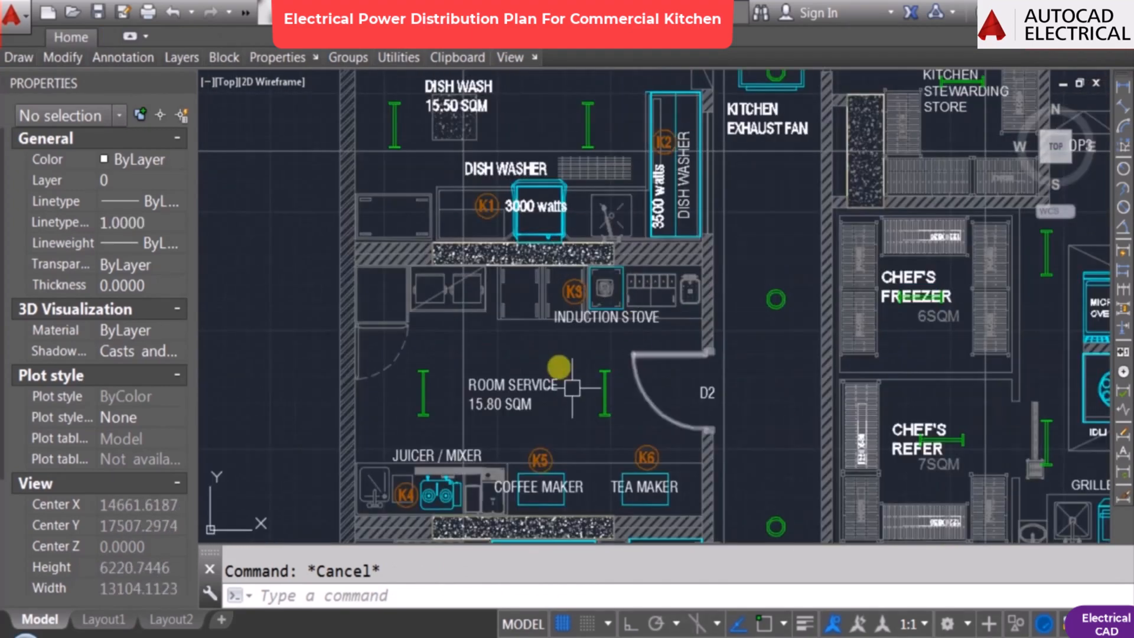
middle_drag(655, 367, 647, 344)
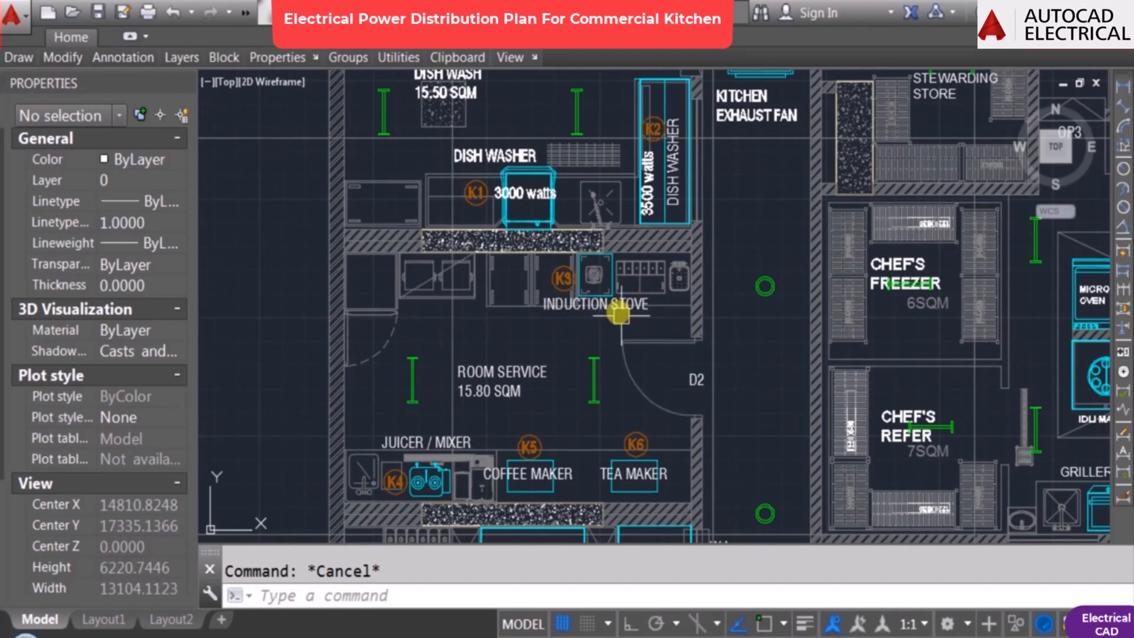
scroll(601, 319, down, 2)
middle_drag(898, 381, 387, 319)
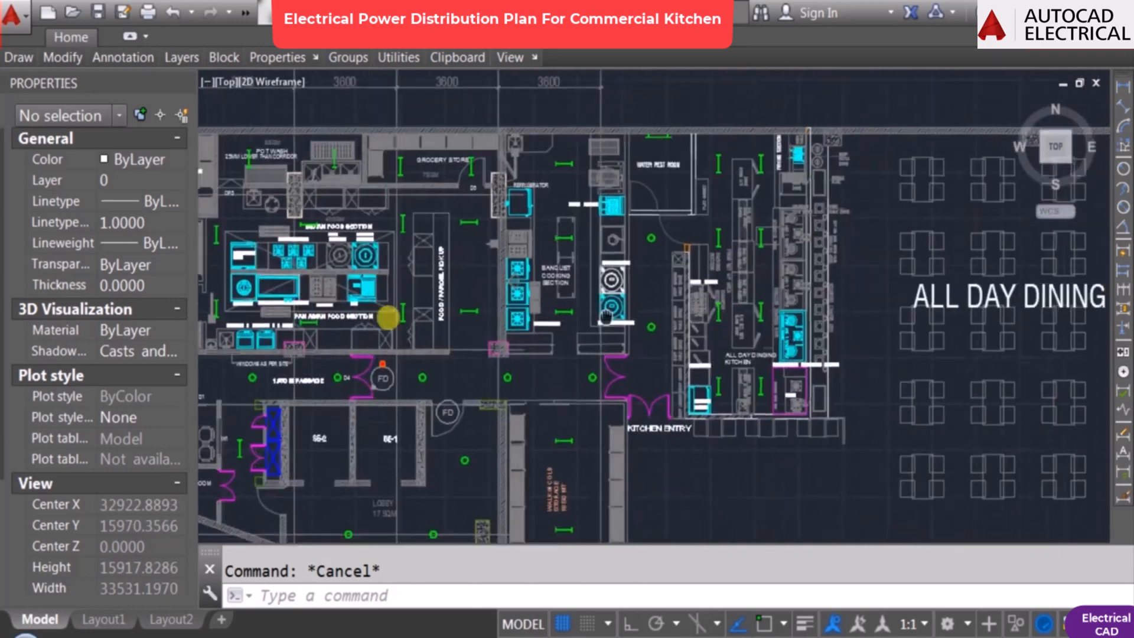
middle_drag(719, 320, 387, 319)
middle_drag(876, 321, 361, 307)
scroll(658, 331, down, 2)
scroll(625, 298, up, 4)
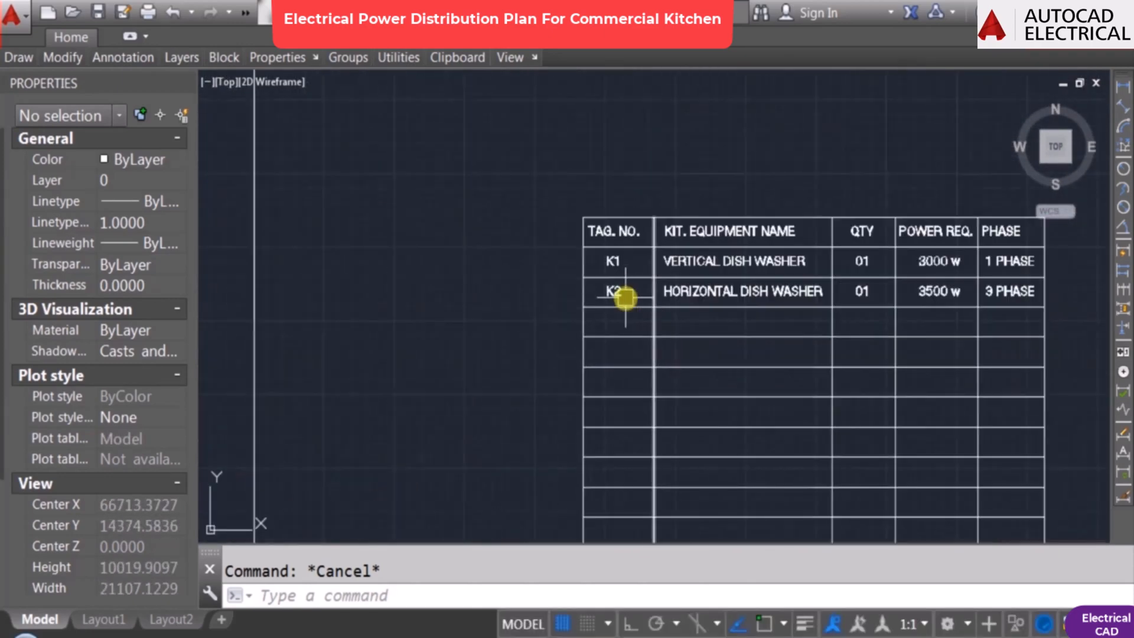
key(Return)
click(614, 291)
click(686, 292)
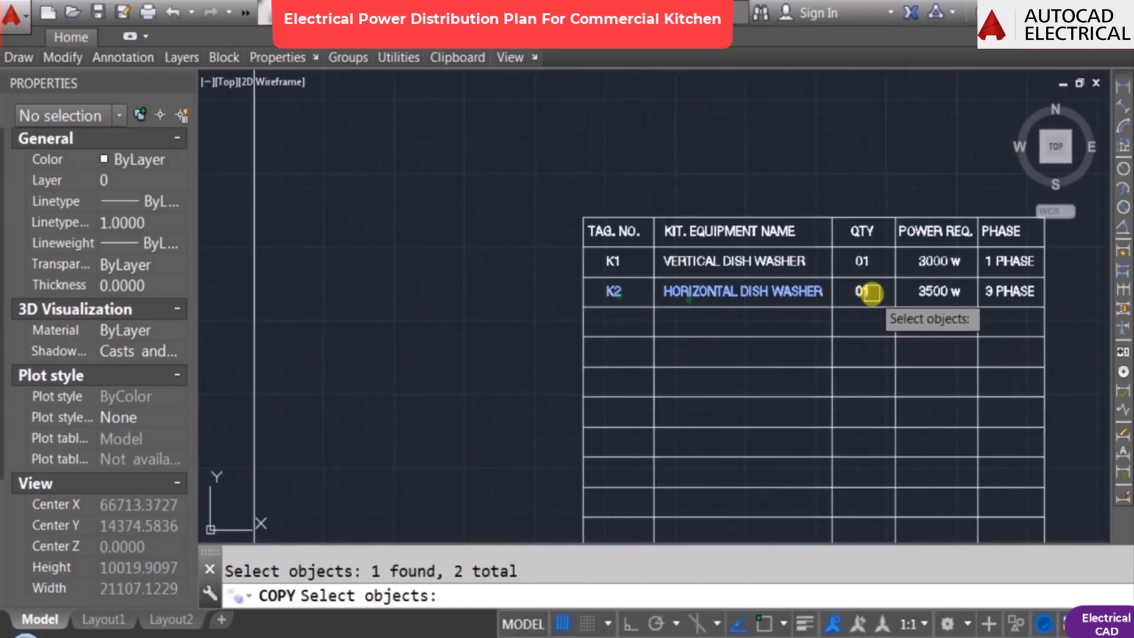
click(865, 292)
click(917, 293)
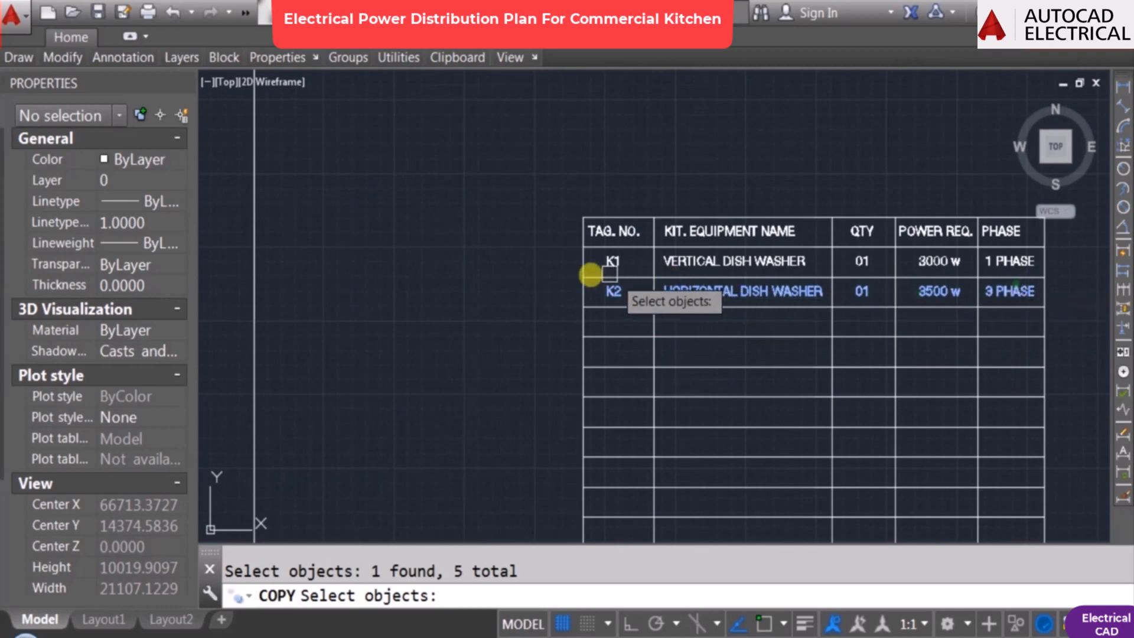
key(Return)
key(F3)
click(585, 277)
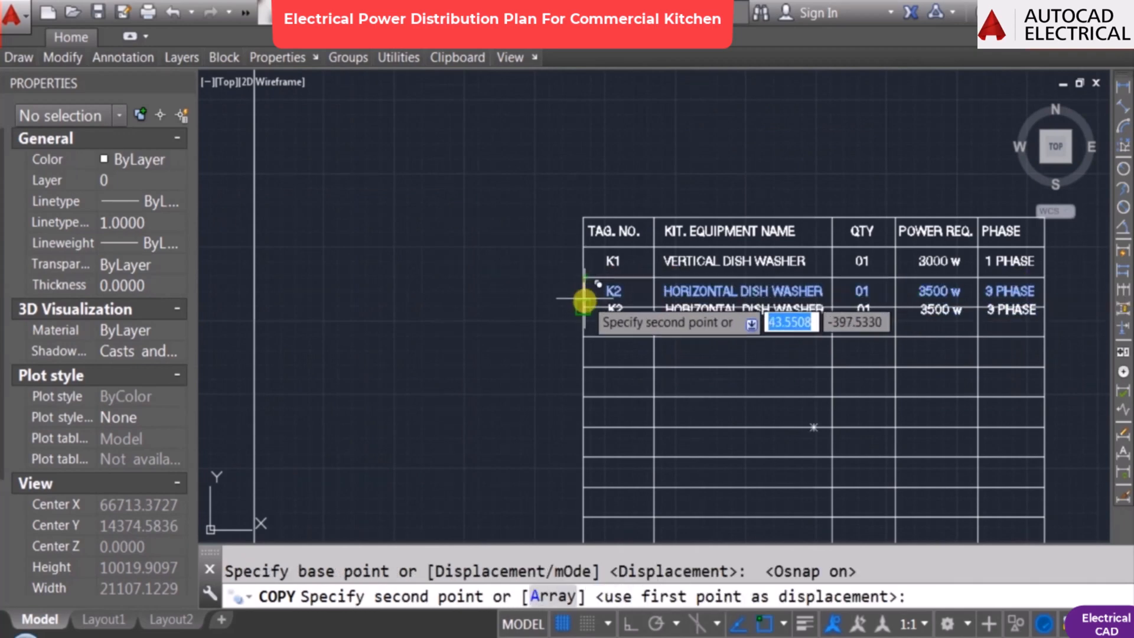
click(611, 321)
key(Escape)
Step: Change the copied row's tag number to "K3" in the equipment table
text(ed)
key(Return)
click(612, 320)
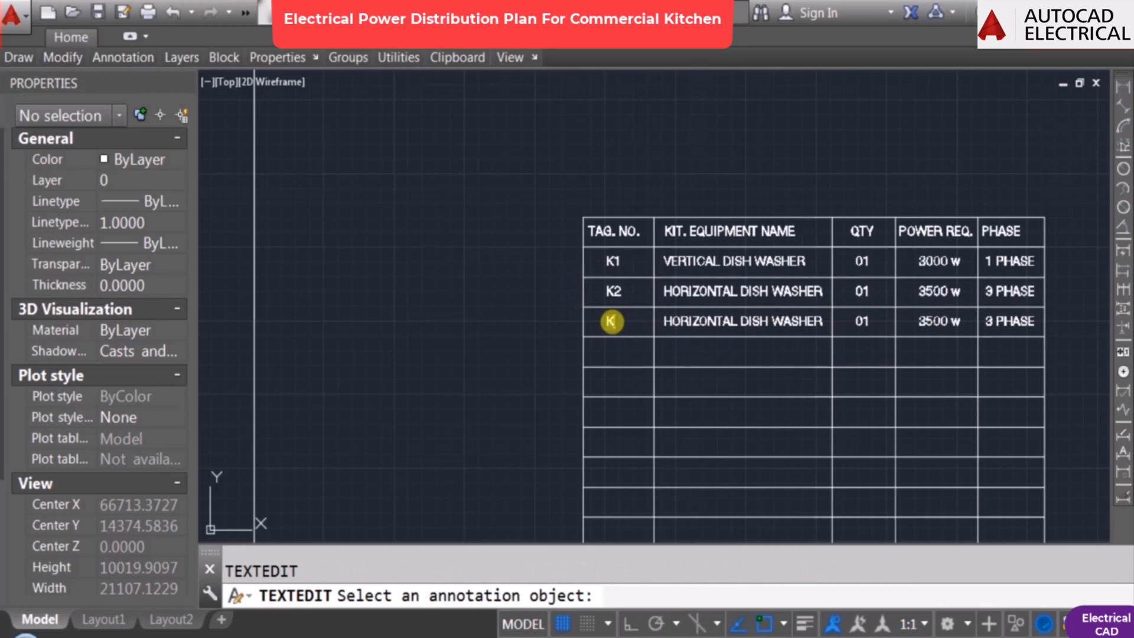
key(Escape)
Step: Change the K3 row's equipment name to "INDUCTION STOVE-R.SERVICE"
text(E)
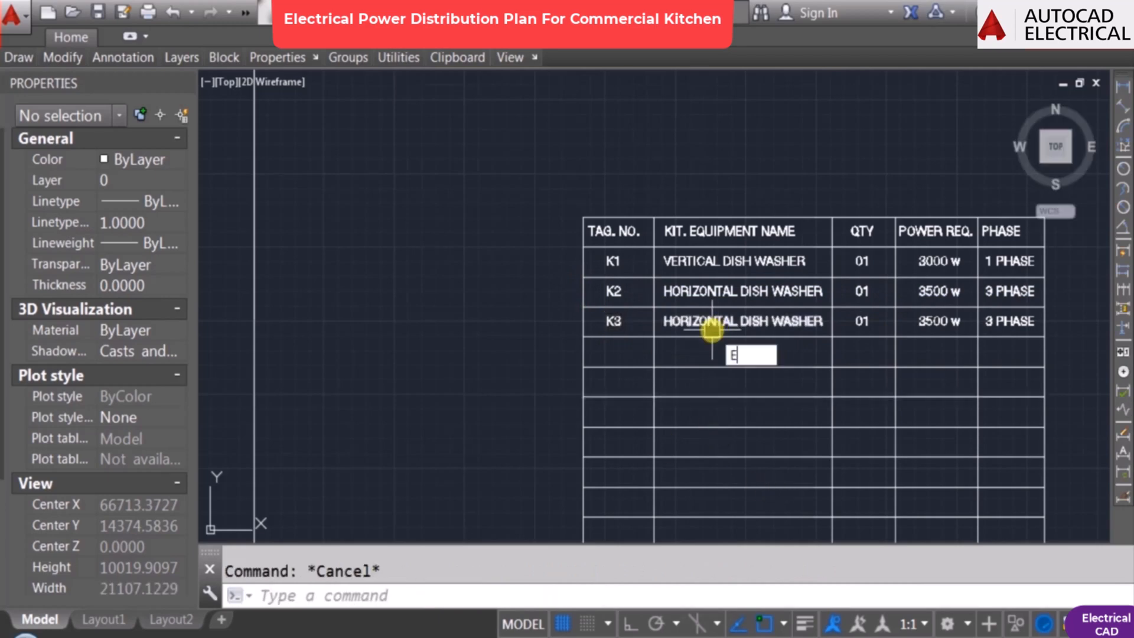
text(d)
key(Return)
scroll(711, 331, up, 2)
click(700, 330)
text(INDUCTION STOVE-R)
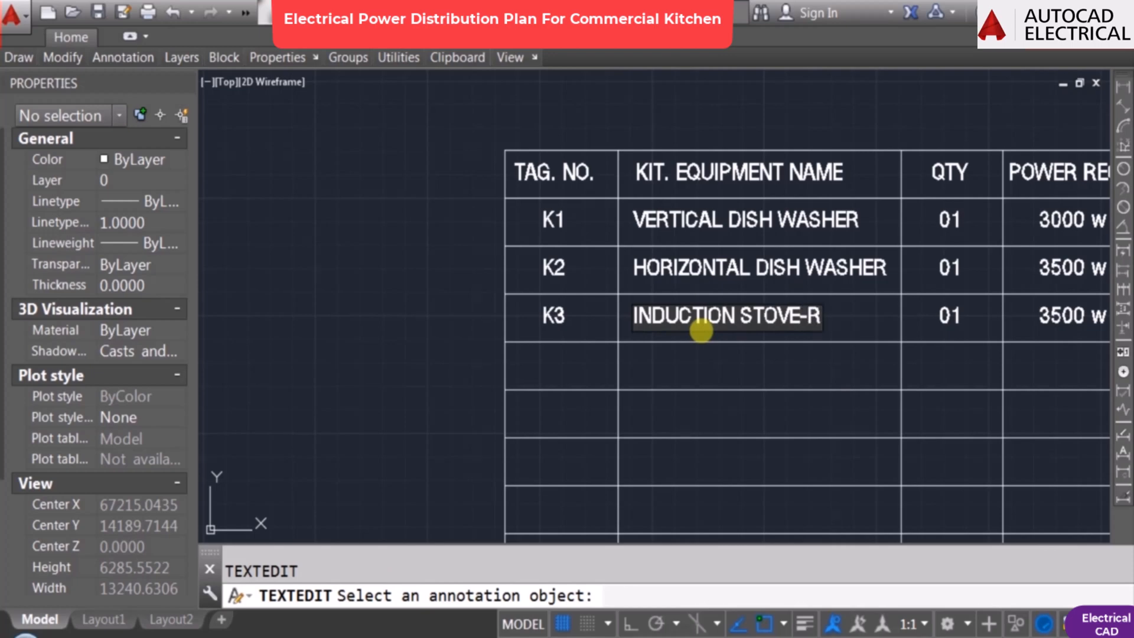
text(IC)
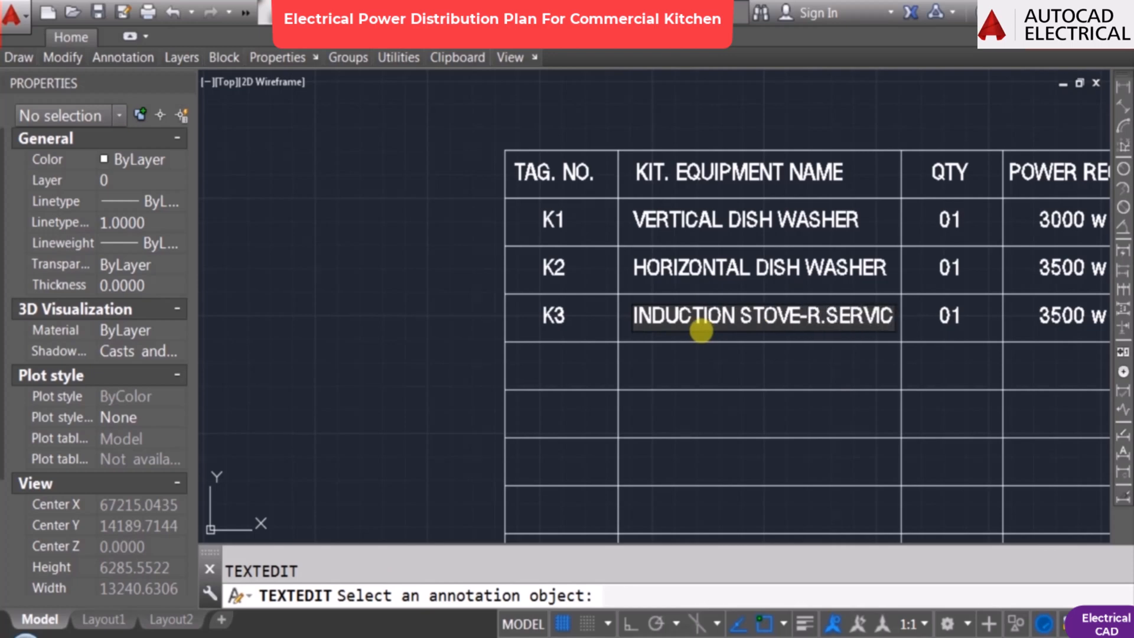
key(Return)
scroll(748, 257, down, 2)
key(Escape)
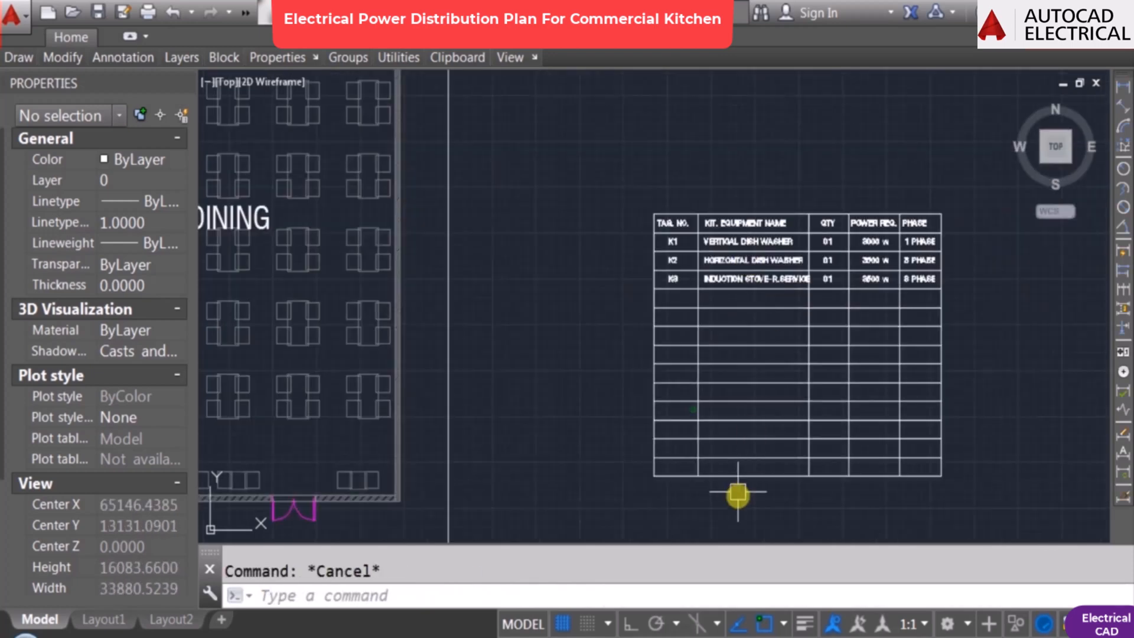
Step: Stretch the tag column side of the table outward with Ortho on, widening the equipment name column
text(s)
key(Return)
click(732, 489)
click(626, 169)
key(Return)
click(663, 172)
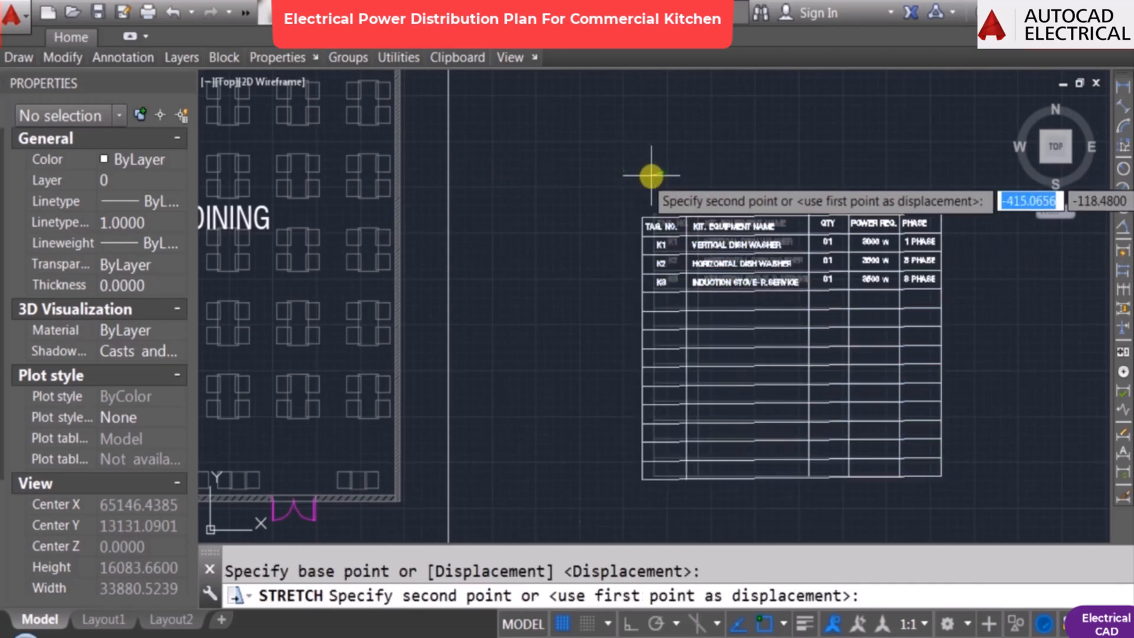
key(F8)
click(697, 163)
Step: Set the K3 row's power requirement to 3000 w
scroll(824, 300, up, 4)
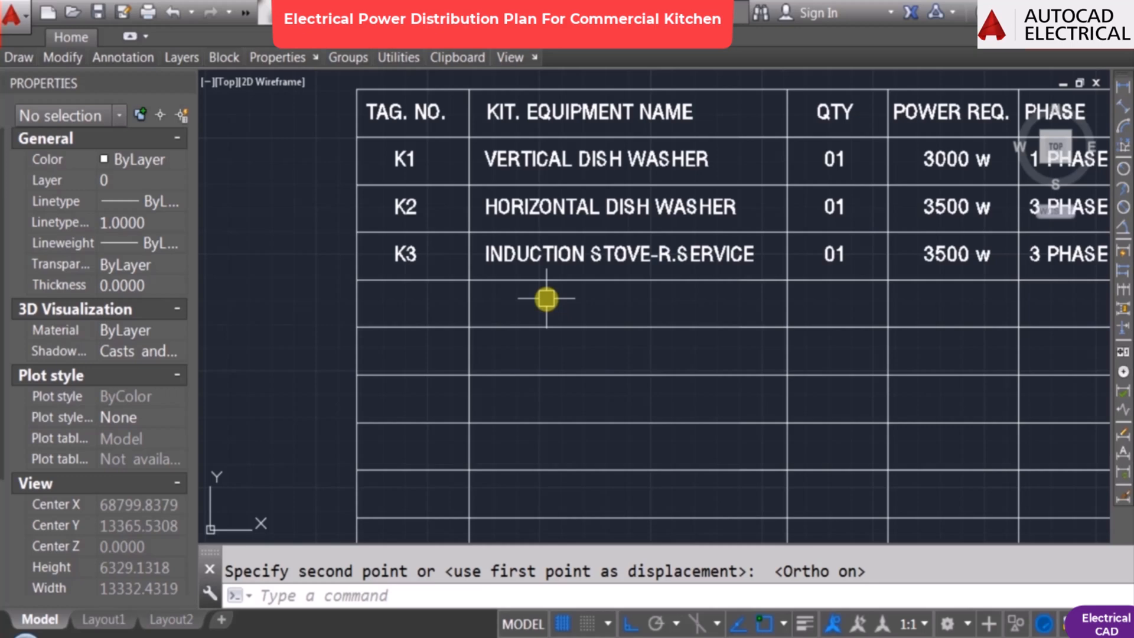
middle_drag(843, 264, 648, 251)
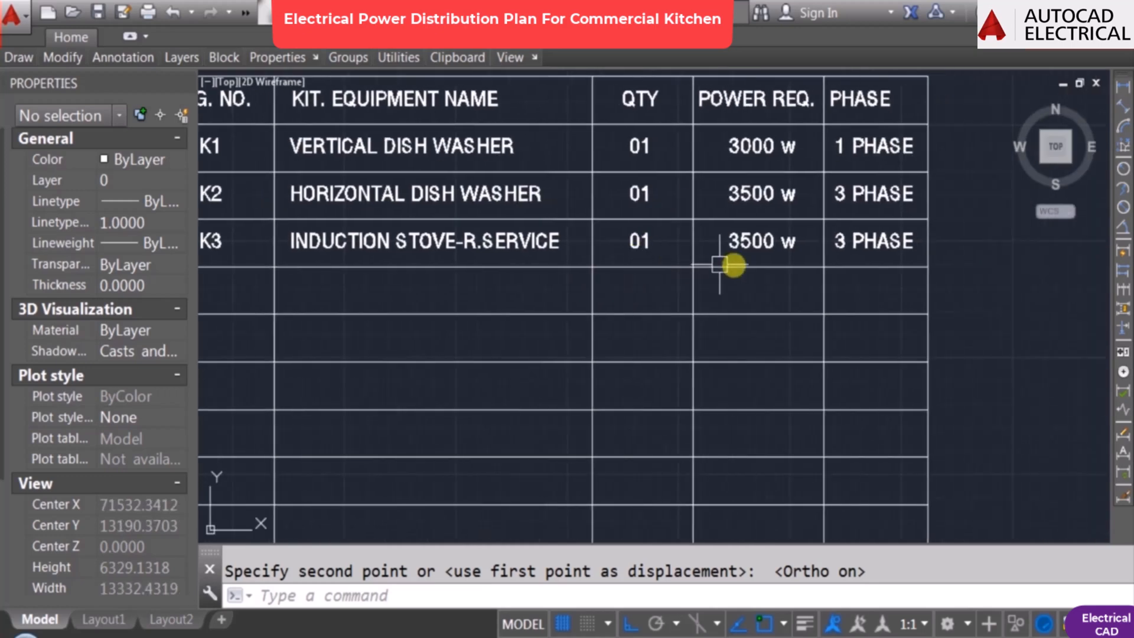
text(ED)
key(Return)
click(739, 248)
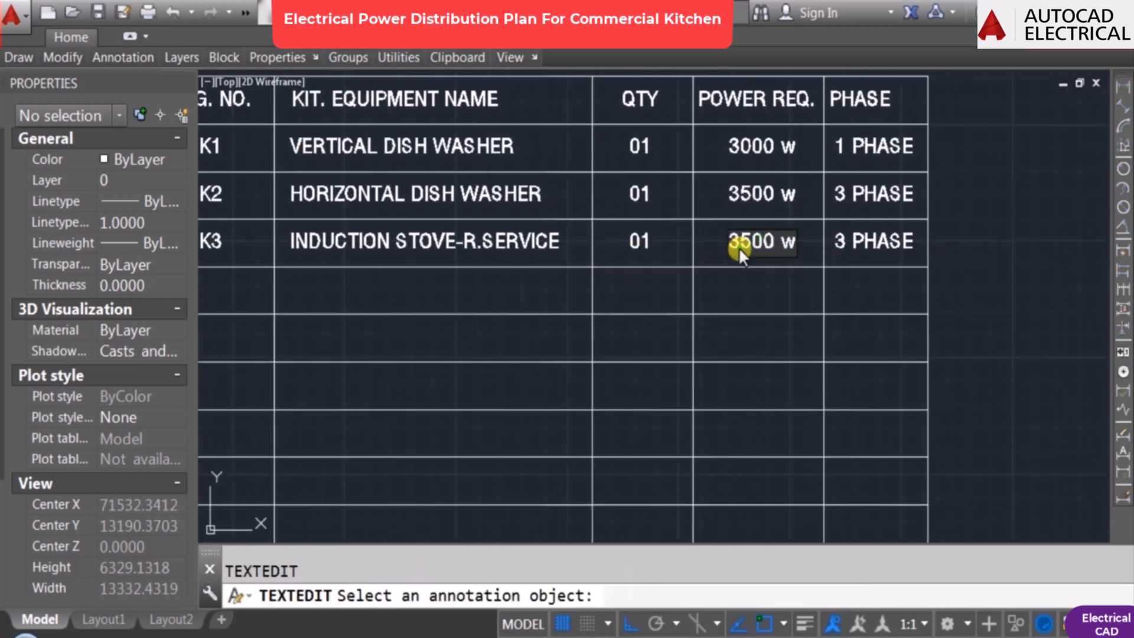
text(0)
key(Delete)
text(0)
key(Right)
key(Right)
key(Right)
key(Right)
key(Delete)
click(770, 318)
key(Return)
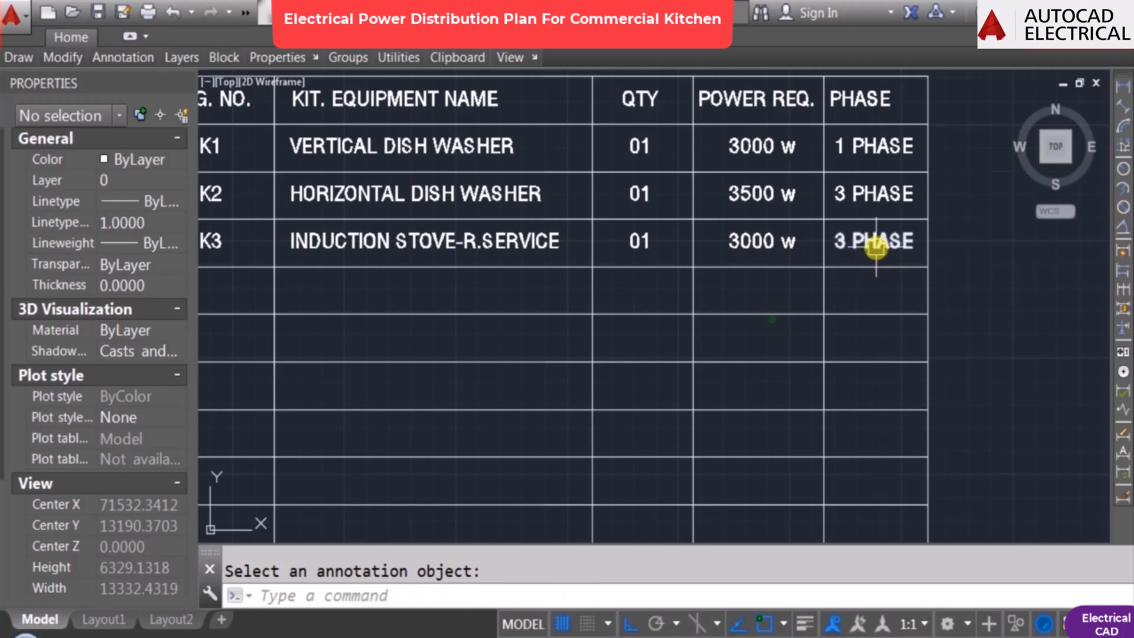
Step: Set the K3 row's phase to "1 PHASE"
double_click(876, 247)
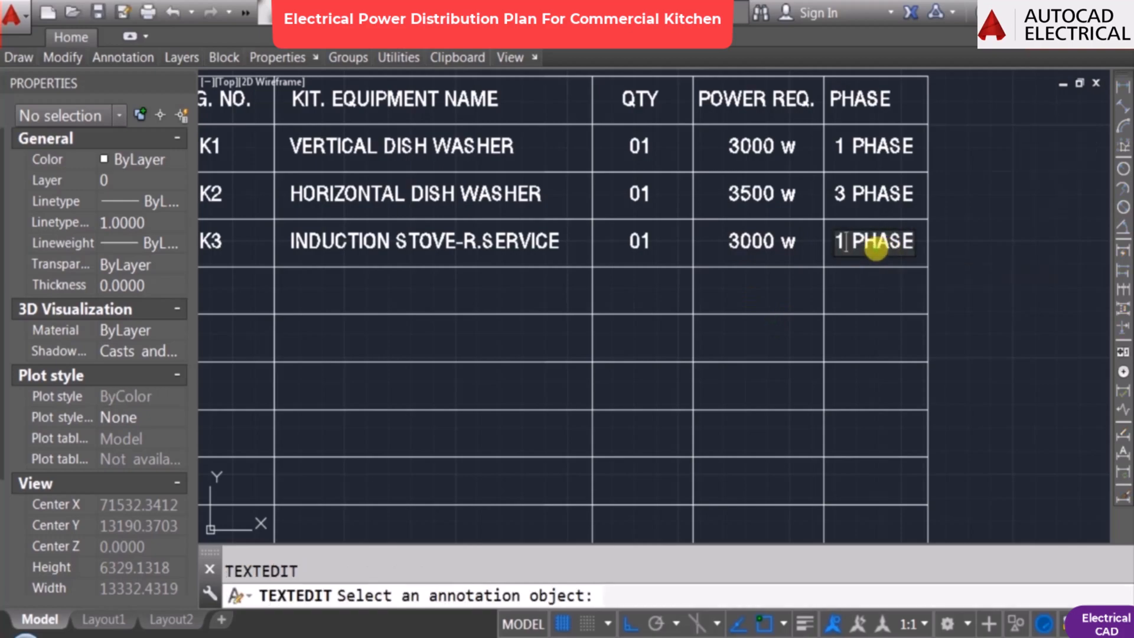
click(920, 272)
key(Return)
Step: Examine the tagged appliances in the room service area of the floor plan, starting with the one tagged K4
scroll(756, 254, down, 5)
scroll(668, 284, up, 4)
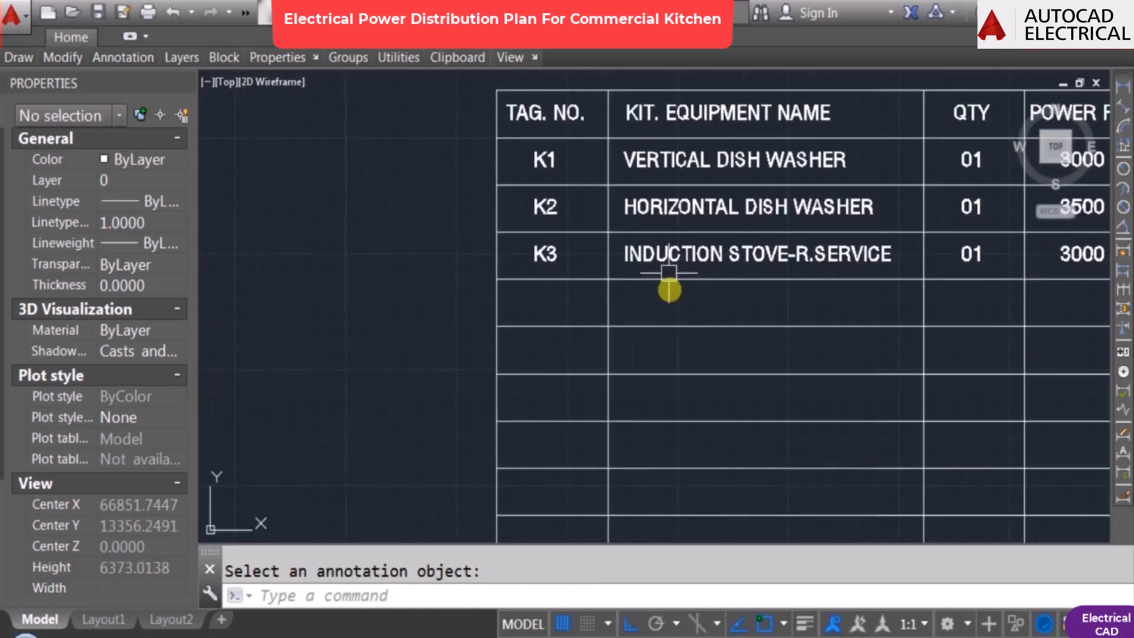
scroll(408, 351, down, 4)
scroll(408, 351, down, 8)
scroll(473, 324, up, 8)
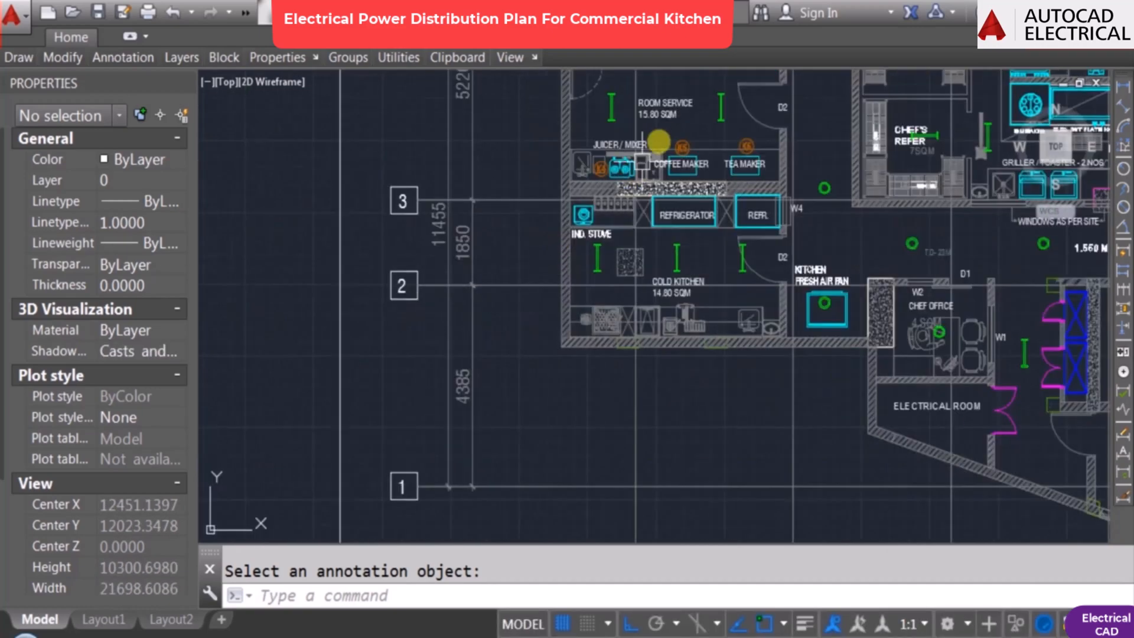
middle_drag(700, 162, 608, 313)
key(Escape)
scroll(480, 351, up, 4)
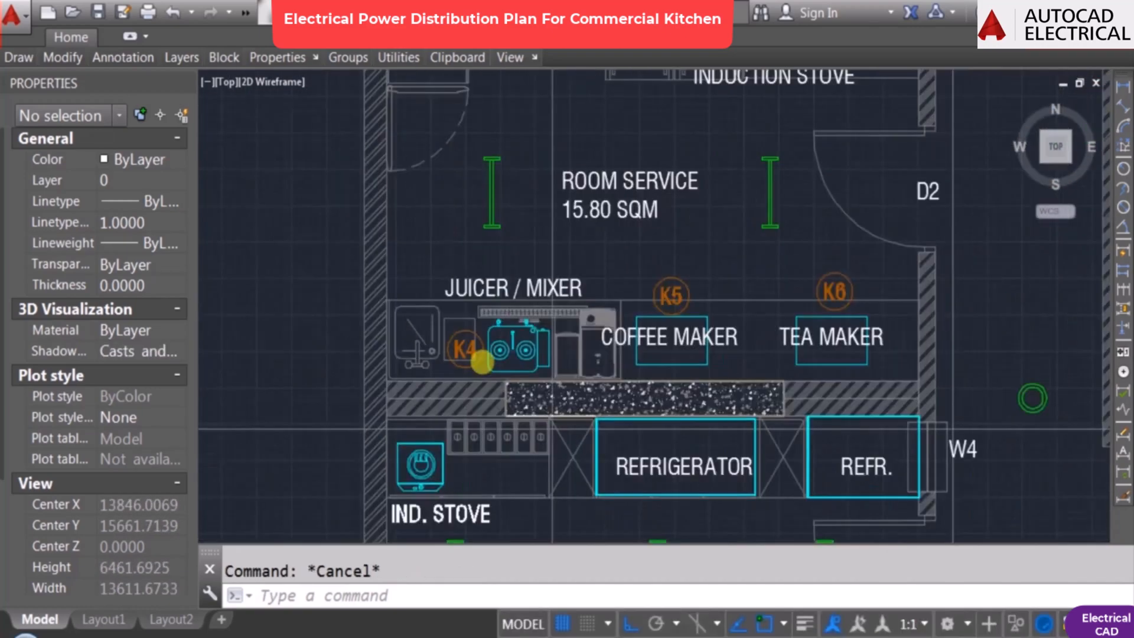
scroll(476, 283, down, 4)
Step: Copy all five texts of the K3 row into the next empty row of the equipment table
middle_drag(985, 347, 446, 283)
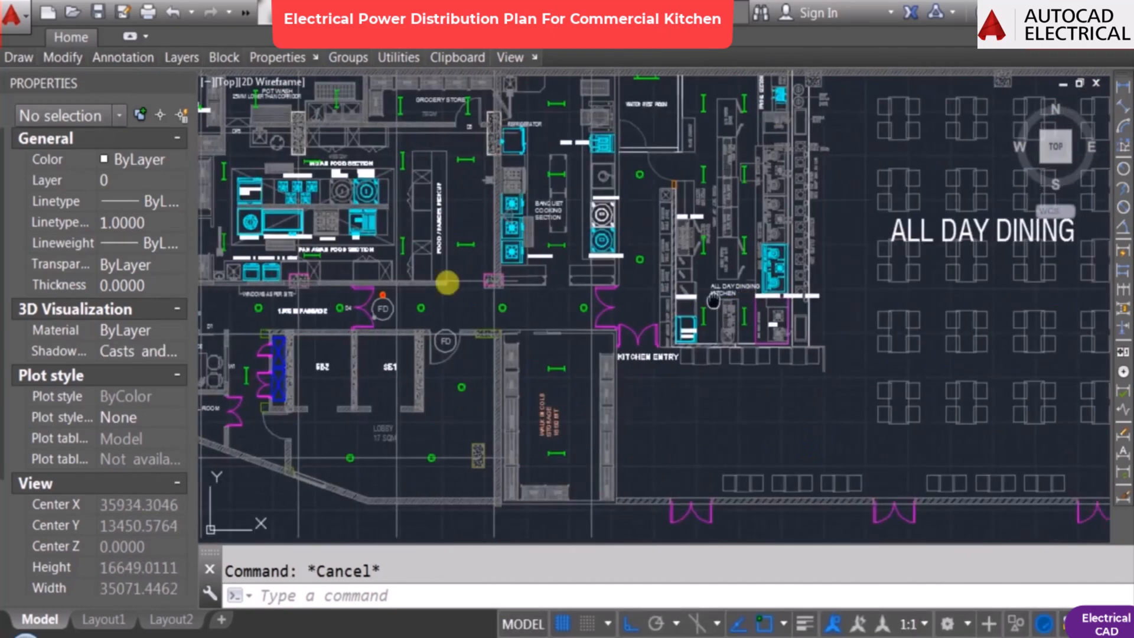
middle_drag(1055, 288, 448, 283)
scroll(762, 279, up, 2)
text(co)
click(626, 294)
click(689, 292)
click(888, 292)
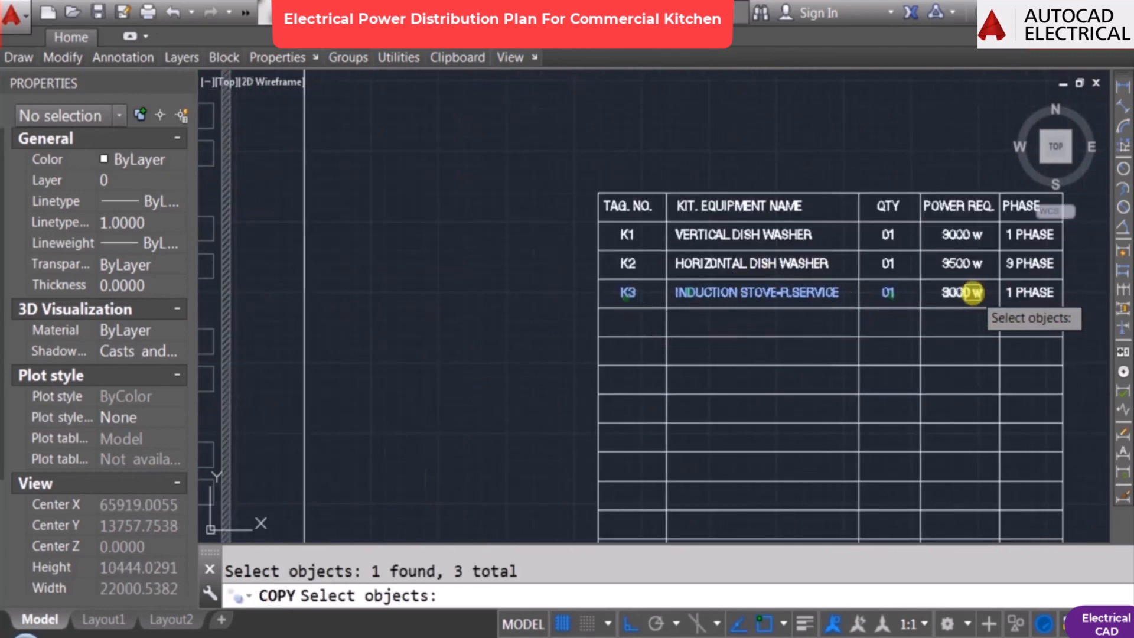
click(971, 292)
click(1014, 292)
click(598, 279)
click(598, 307)
key(Escape)
Step: Change the copied row's tag number to "K4" and its equipment name to "JUICER / MIXER"
text(ed)
click(626, 322)
key(BackSpace)
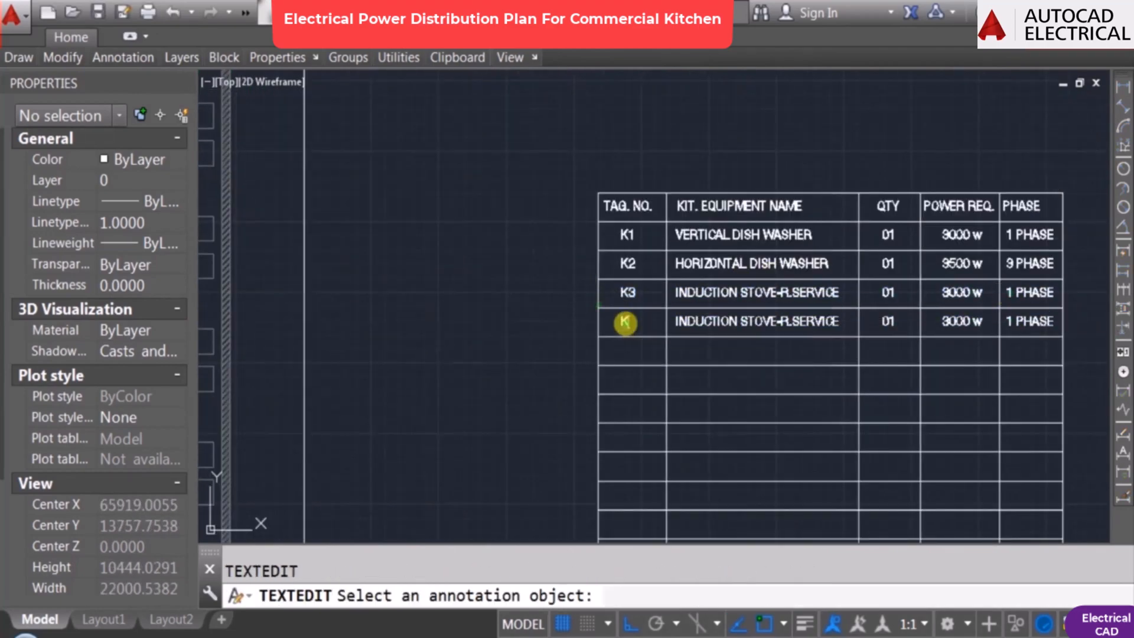
scroll(717, 331, up, 3)
click(718, 329)
text(JUICER / MIXER)
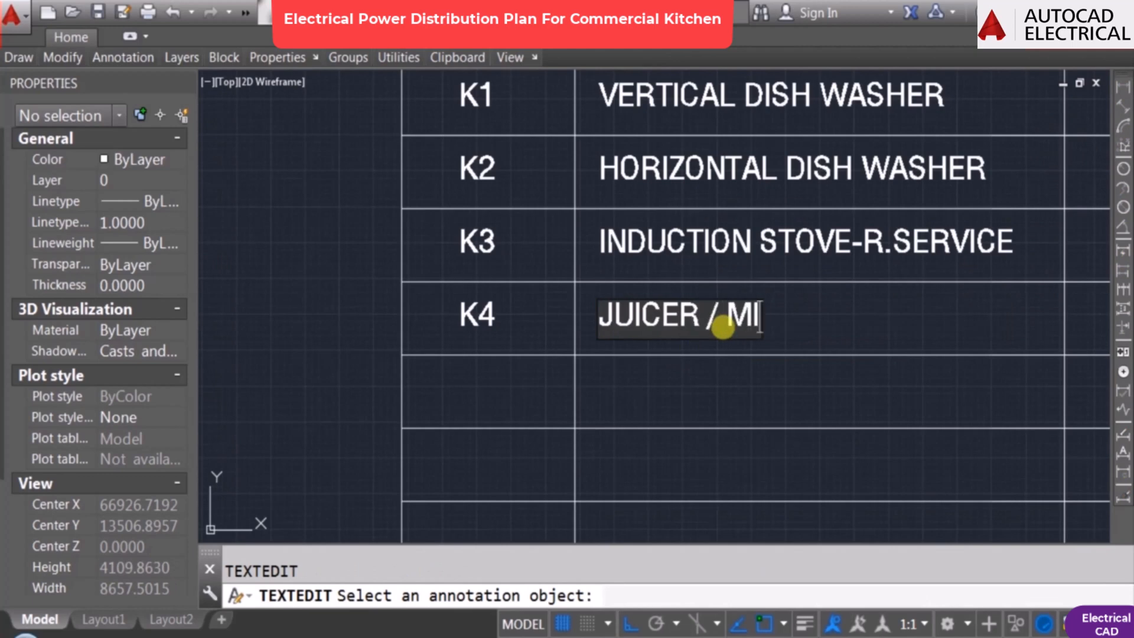
key(Escape)
Step: Set the K4 row's power requirement to 1000 w
scroll(777, 408, down, 2)
double_click(751, 325)
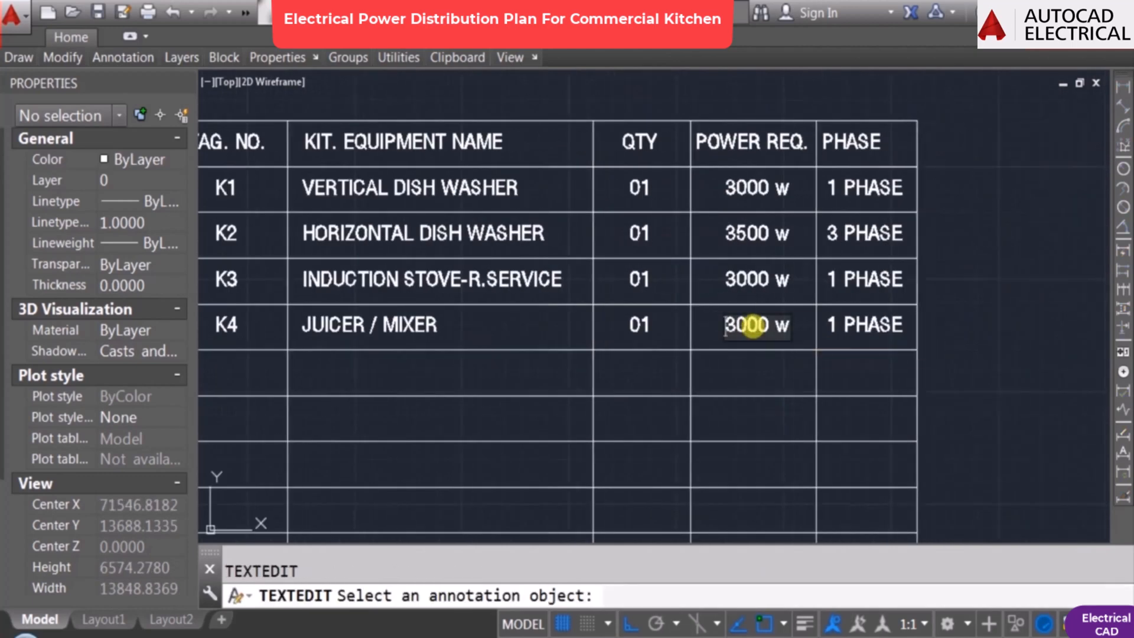
click(794, 440)
key(Escape)
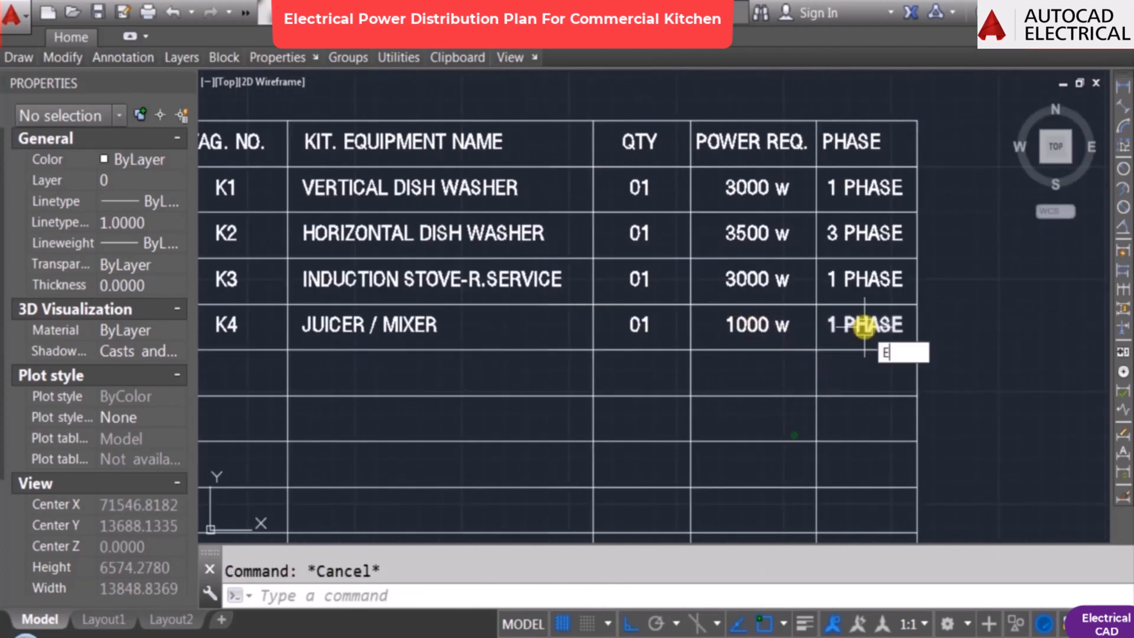
double_click(864, 326)
click(856, 367)
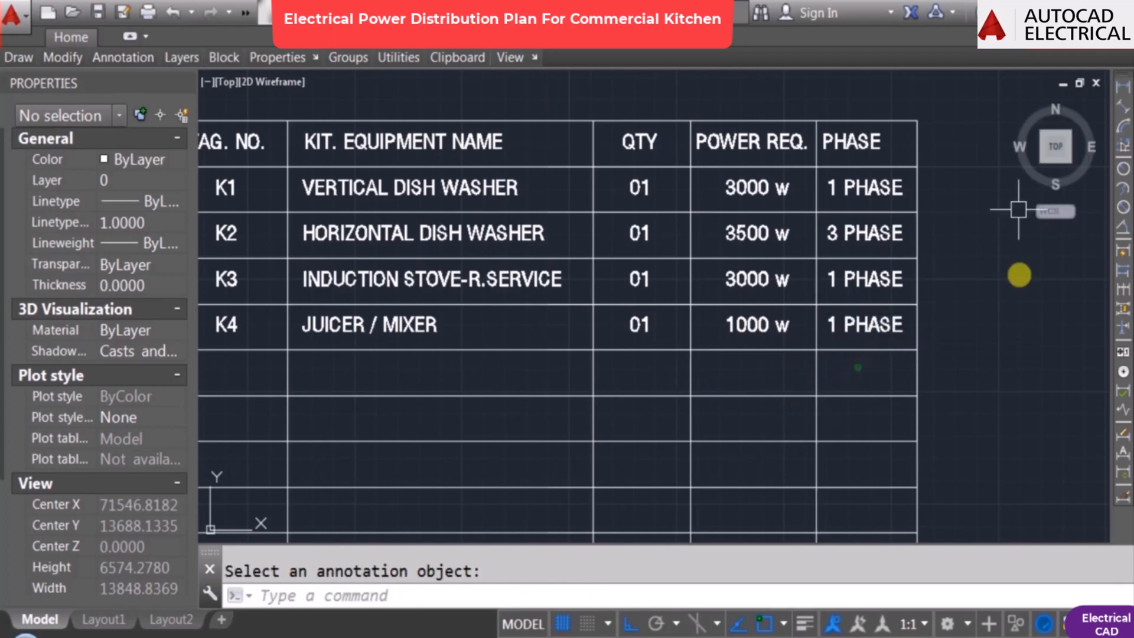
Step: Copy all five texts of the K4 row into the next empty row of the equipment table
scroll(901, 356, down, 4)
middle_drag(757, 391, 919, 372)
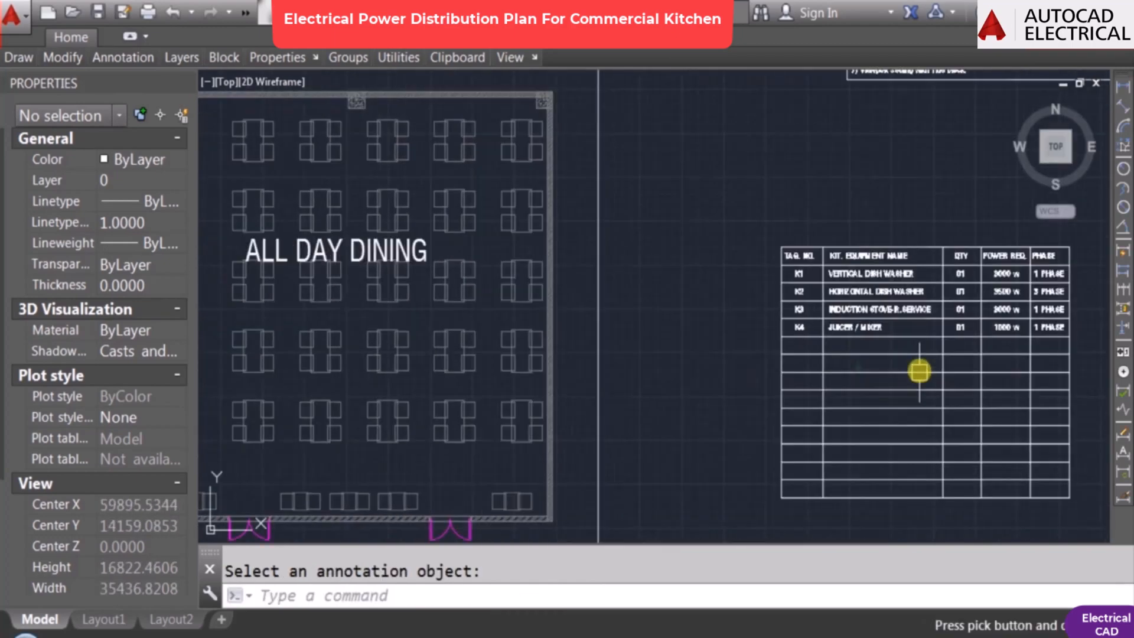
scroll(892, 345, up, 2)
text(co)
scroll(759, 329, up, 2)
click(585, 289)
click(707, 291)
middle_drag(856, 290, 702, 289)
click(832, 288)
click(936, 289)
click(1048, 290)
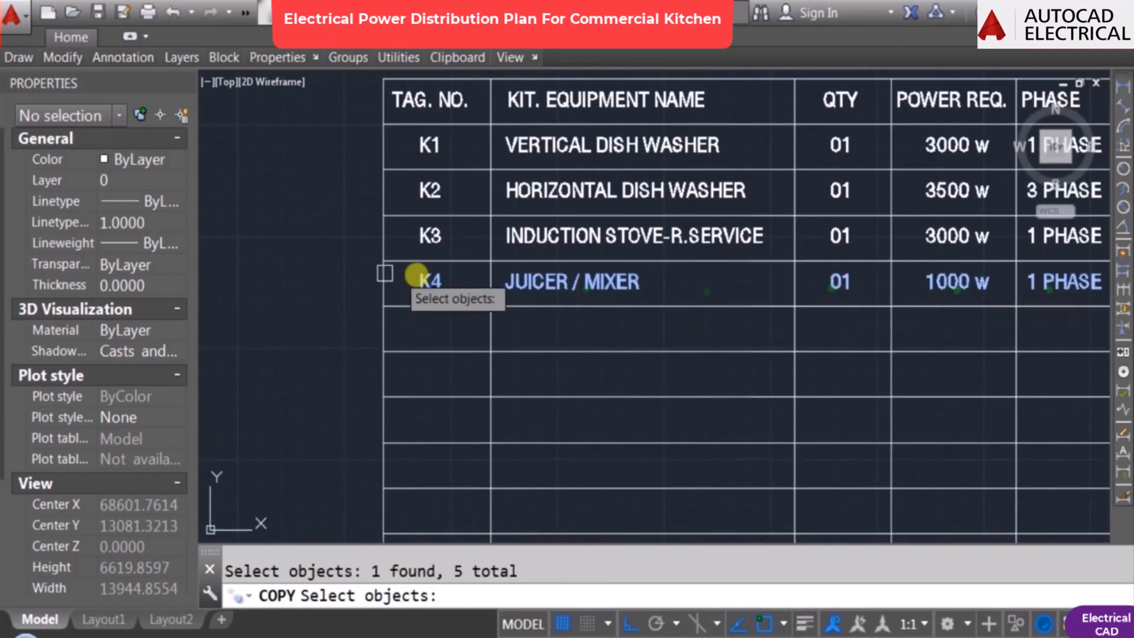
key(space)
click(384, 261)
click(385, 301)
key(Escape)
Step: Change the copied row's tag number to "K5" in the equipment table
text(ed)
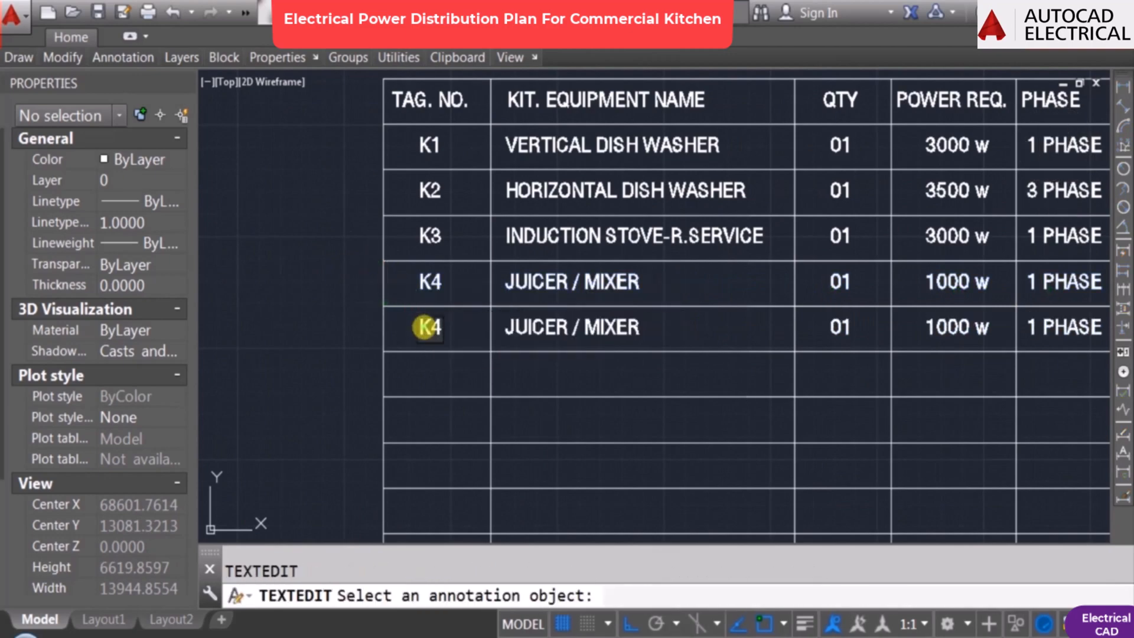
click(519, 392)
scroll(769, 276, down, 2)
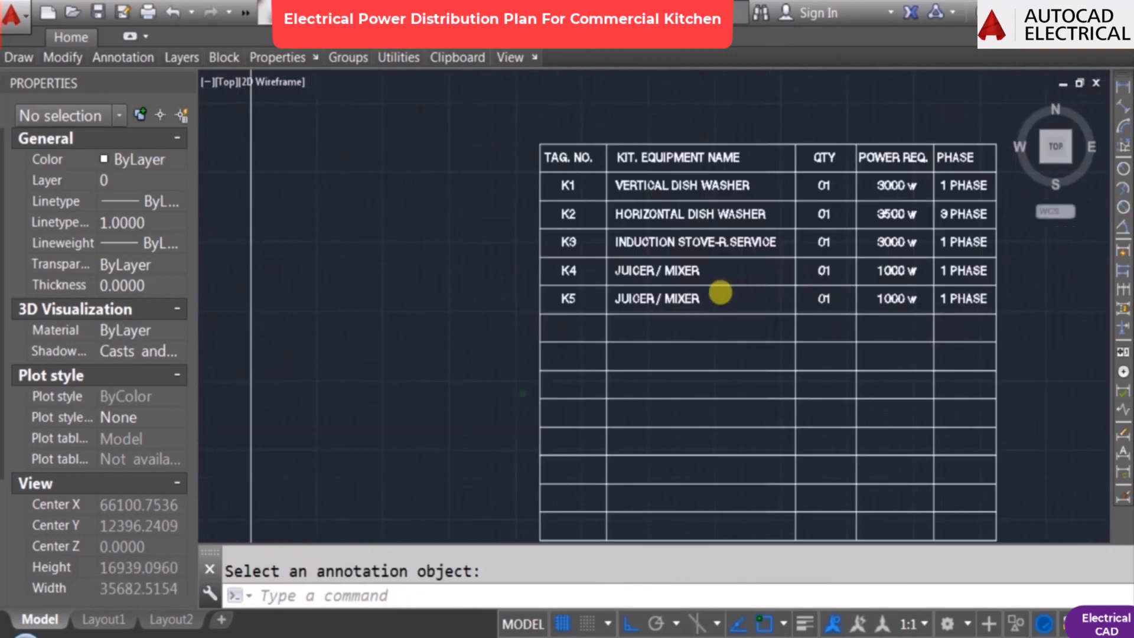
key(Escape)
Step: Check the K5 appliance on the plan and change the K5 row's equipment name to "COFFEE MAKER"
scroll(745, 290, up, 3)
scroll(660, 331, down, 4)
middle_drag(434, 336, 776, 322)
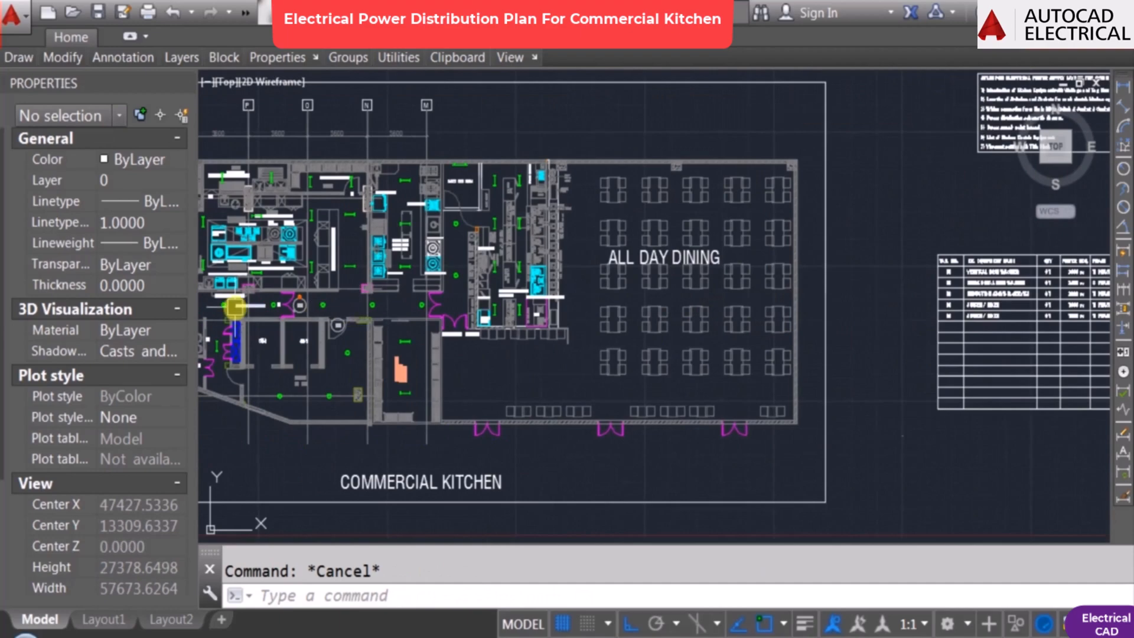
middle_drag(367, 319, 599, 343)
scroll(337, 293, up, 6)
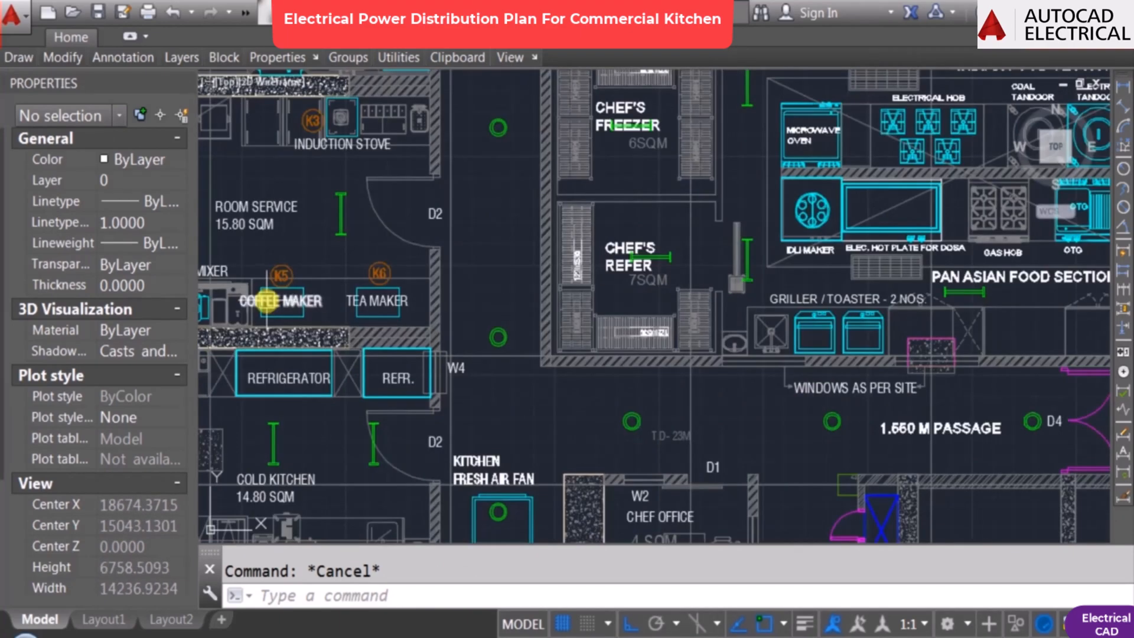
scroll(374, 349, down, 4)
middle_drag(1063, 366, 831, 379)
scroll(830, 380, up, 4)
scroll(671, 329, up, 2)
key(Return)
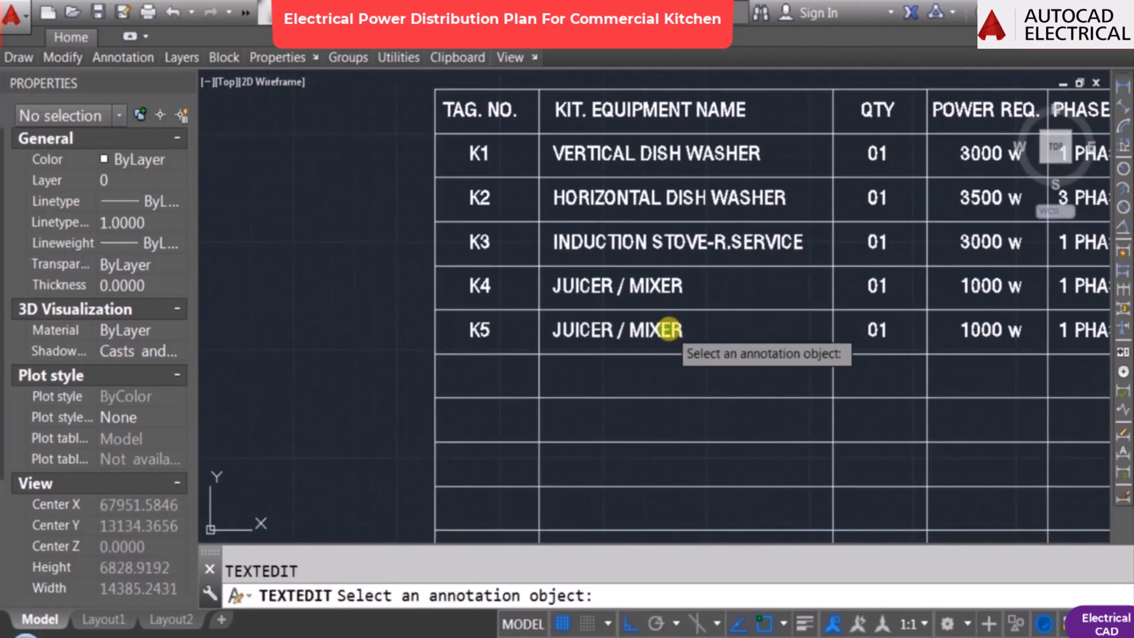
click(669, 329)
text(COFFEE MAKER)
key(Return)
key(Escape)
middle_drag(1001, 347, 721, 346)
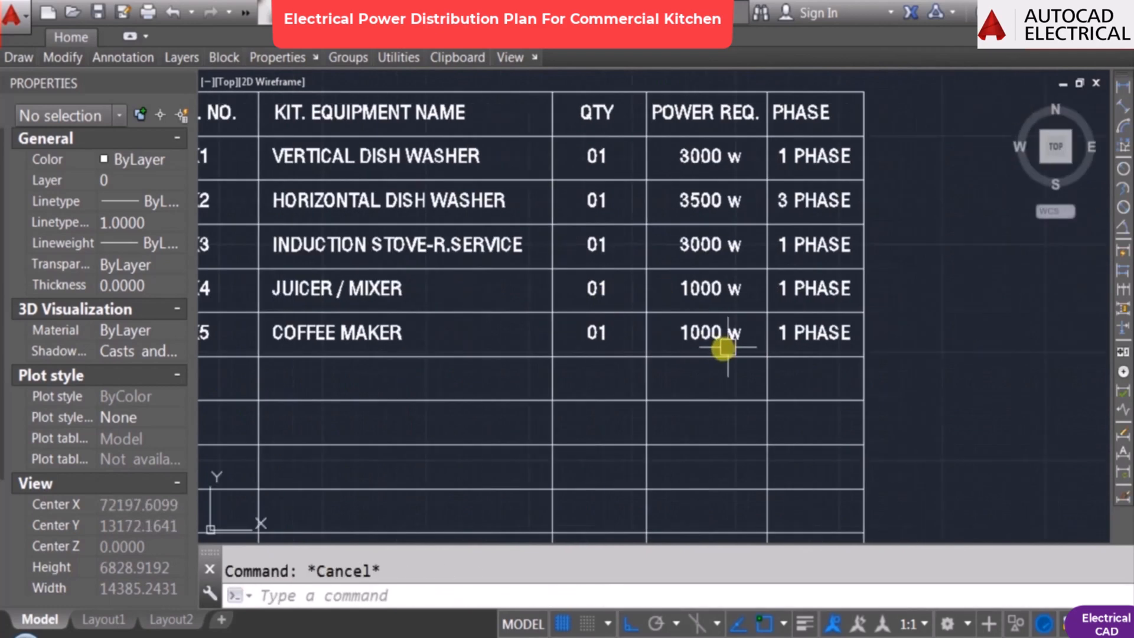
key(Return)
click(704, 333)
key(Escape)
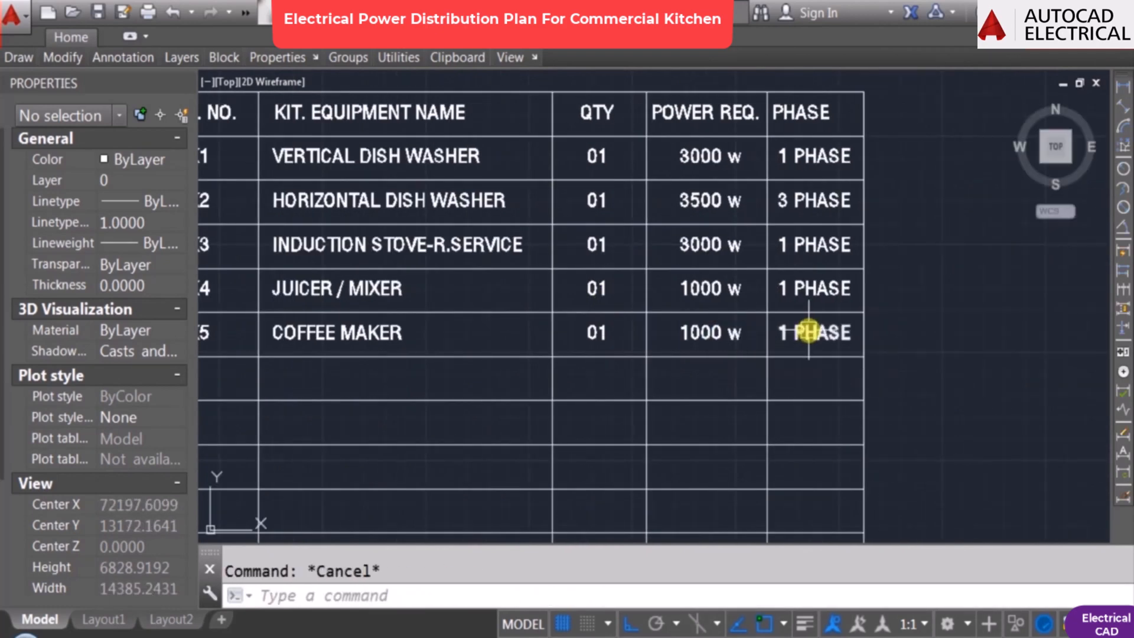
Step: Copy all five texts of the K5 row into the next empty row of the equipment table
scroll(809, 331, down, 2)
text(co)
key(Return)
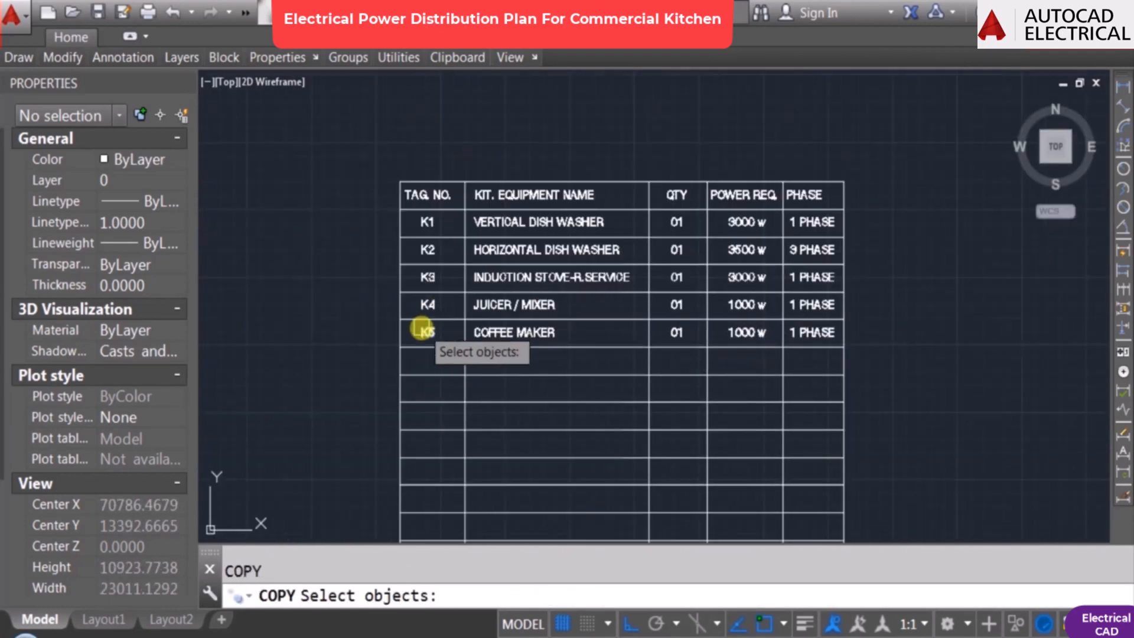
click(424, 330)
click(487, 334)
click(675, 333)
click(746, 335)
click(810, 333)
key(Return)
click(401, 319)
click(400, 346)
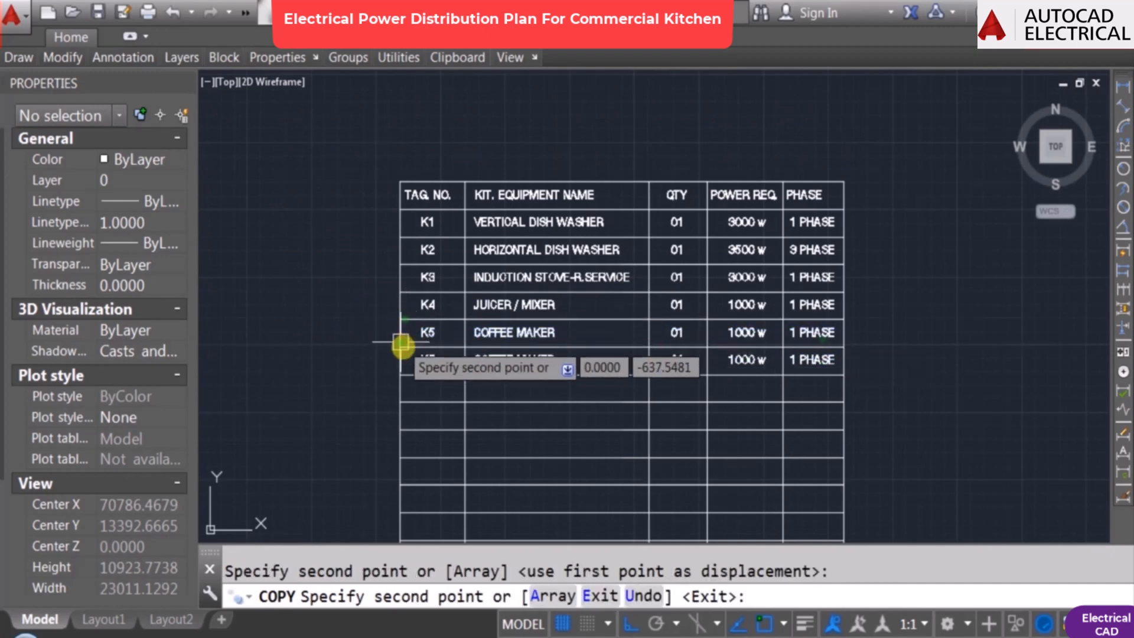
key(Escape)
Step: Change the copied row's tag number to "K6" and its equipment name to "TEA VENDING MACHINE"
key(Return)
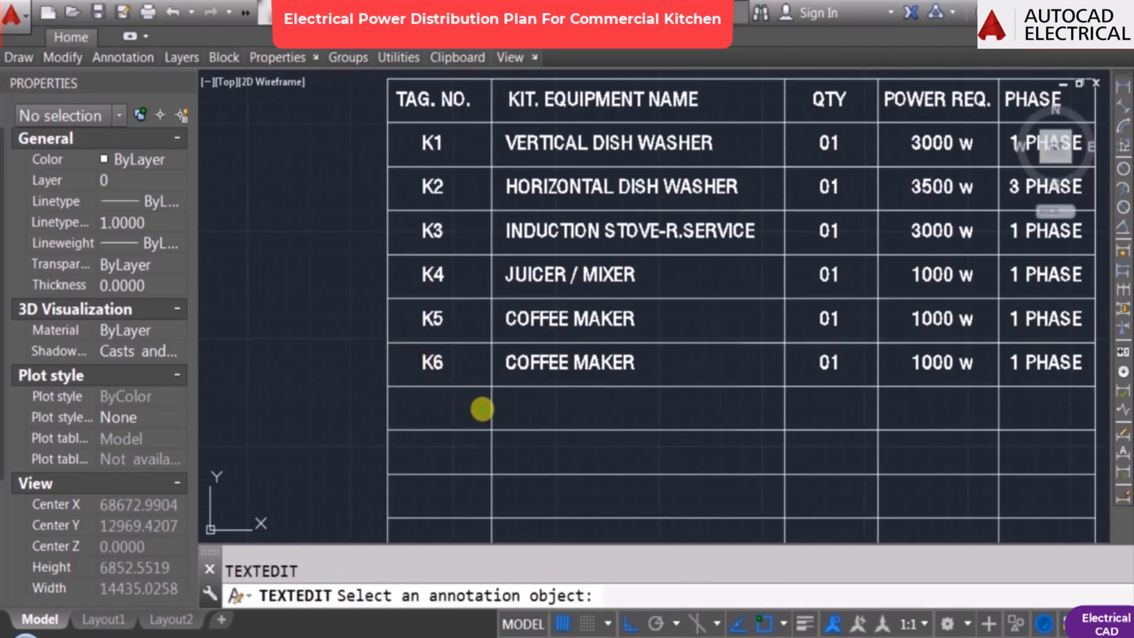
key(Escape)
double_click(555, 369)
key(Delete)
key(Delete)
key(Delete)
key(Delete)
key(Delete)
key(Delete)
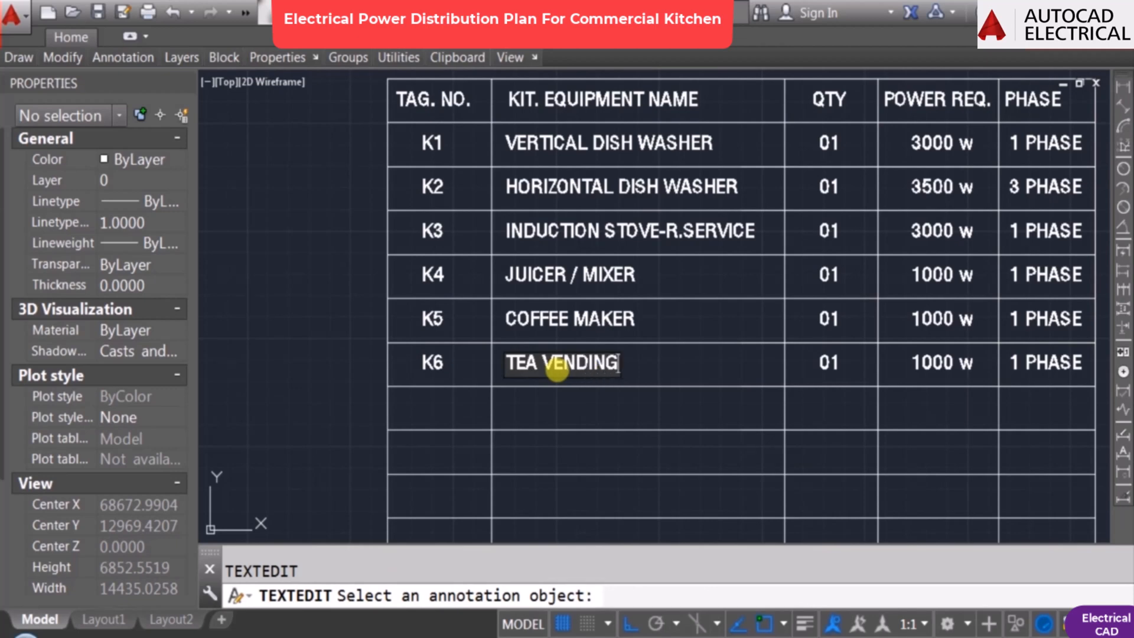
text(INE)
key(Return)
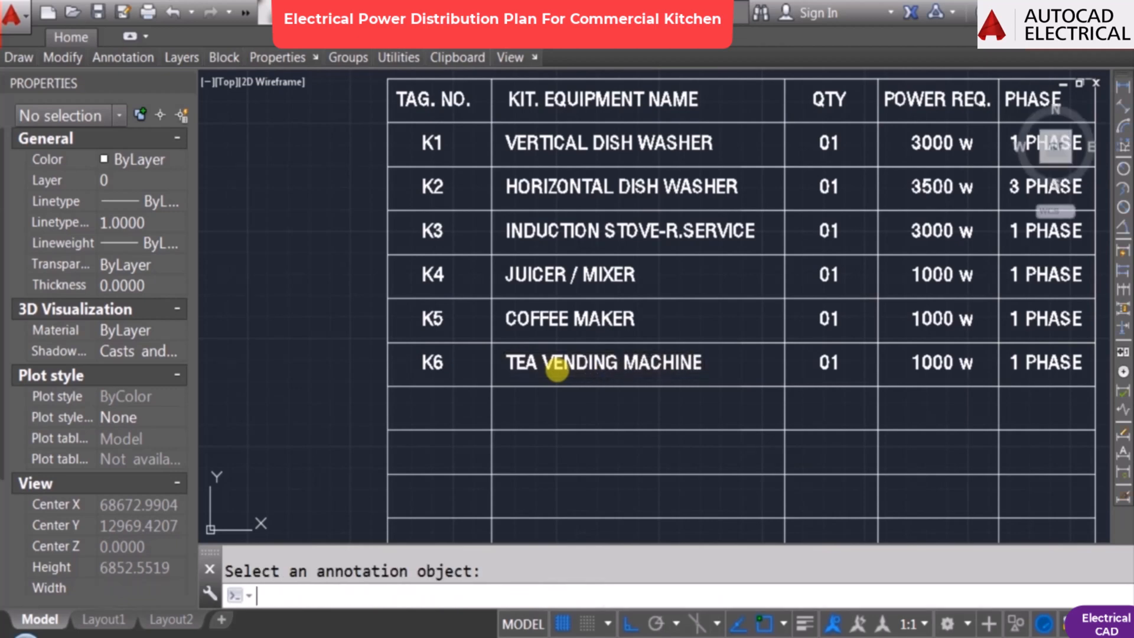
key(Escape)
Step: Set the K6 row's power requirement to 800 w
middle_drag(985, 412, 691, 371)
text(ed)
key(Return)
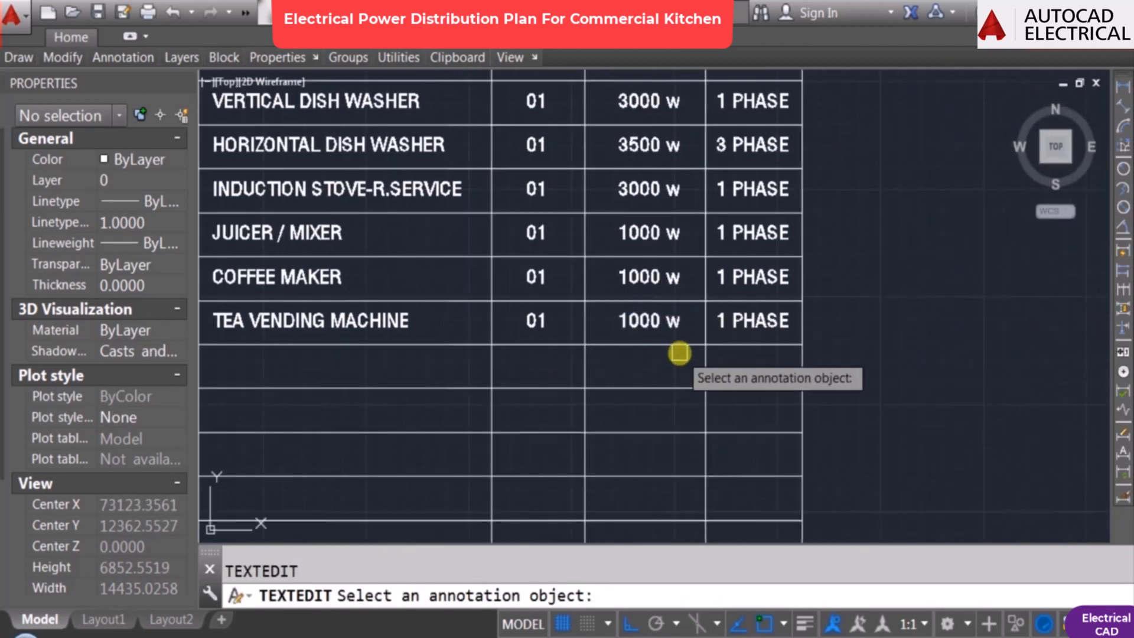
key(Escape)
double_click(660, 322)
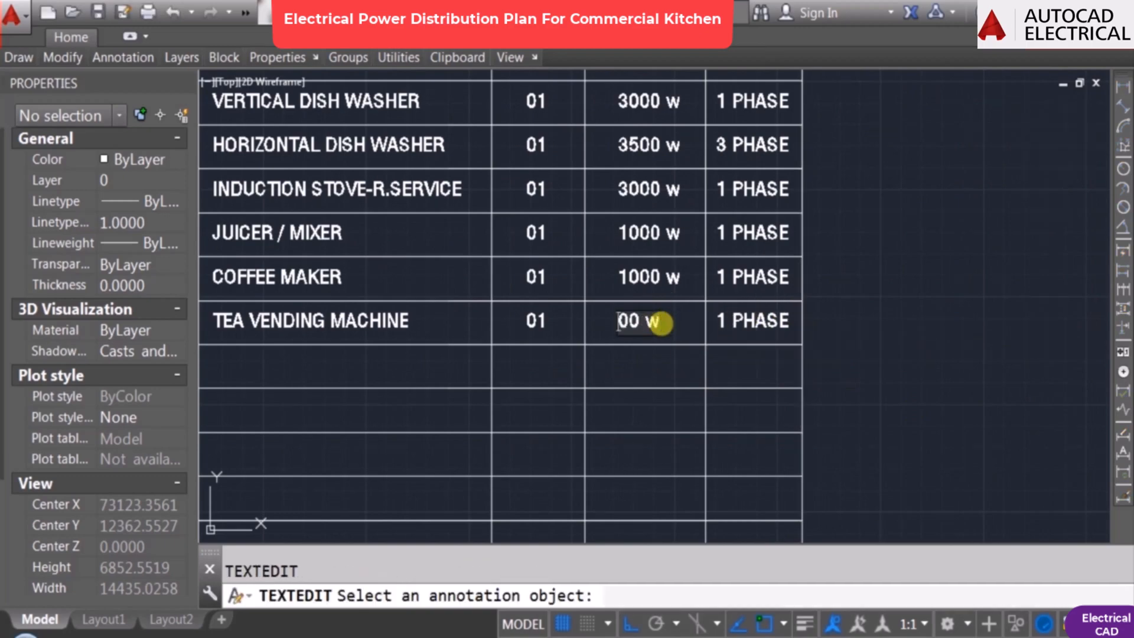
key(Return)
key(Return)
Step: Examine the room service and cold kitchen areas of the plan for the electric appliances that still need a tag
scroll(835, 277, down, 1)
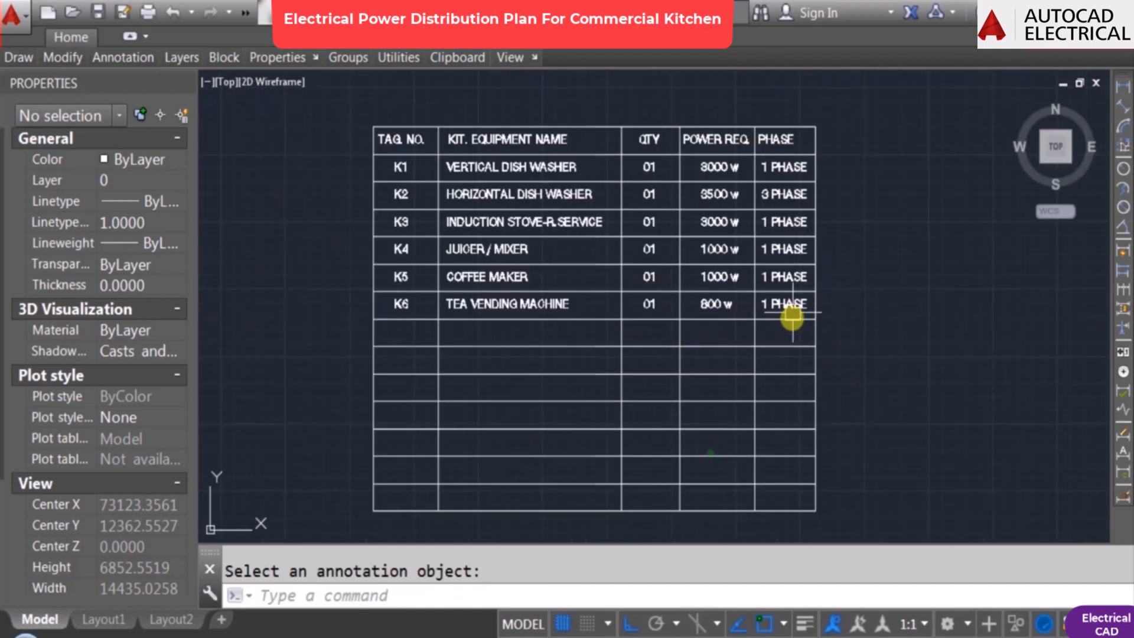
middle_drag(471, 390, 962, 344)
scroll(962, 344, down, 1)
scroll(457, 331, down, 1)
middle_drag(457, 330, 877, 353)
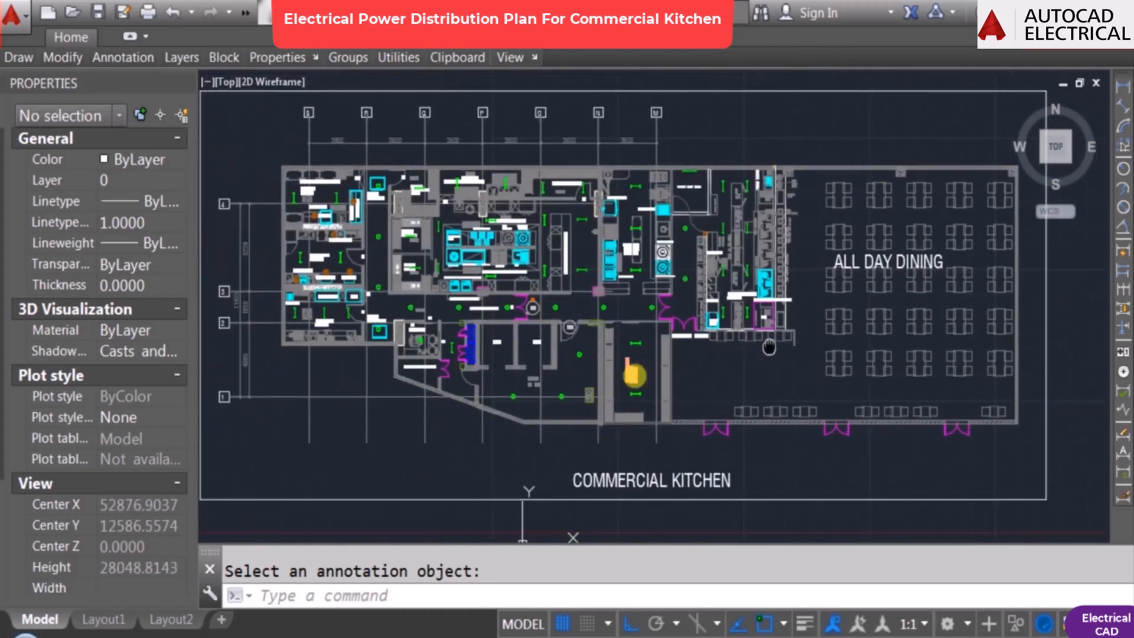
scroll(273, 292, up, 2)
middle_drag(360, 316, 398, 383)
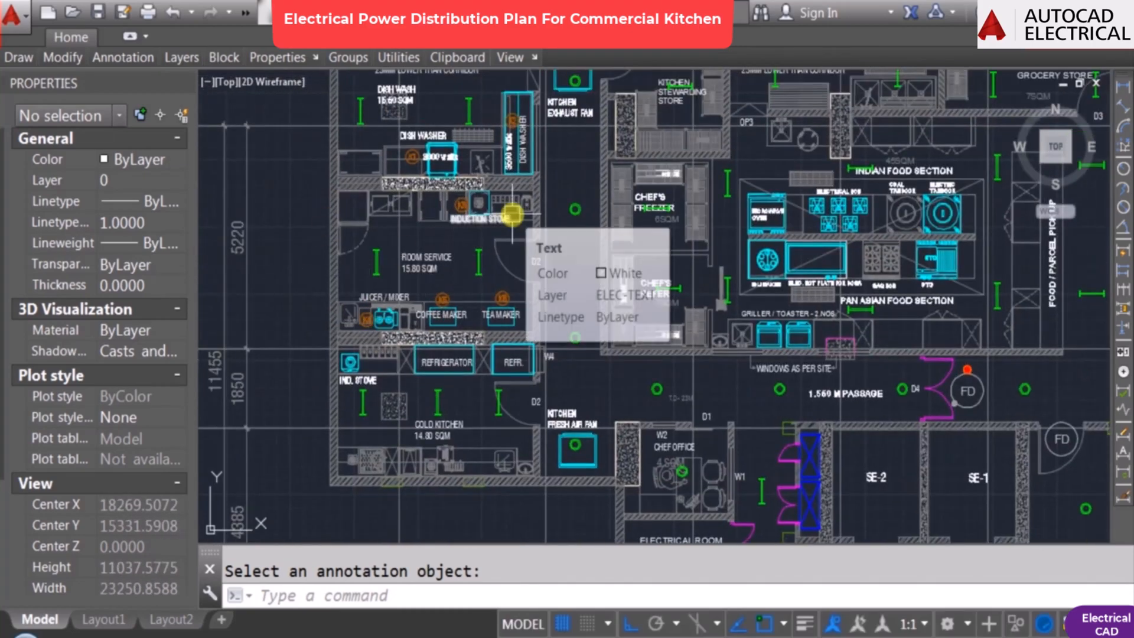
scroll(437, 449, up, 2)
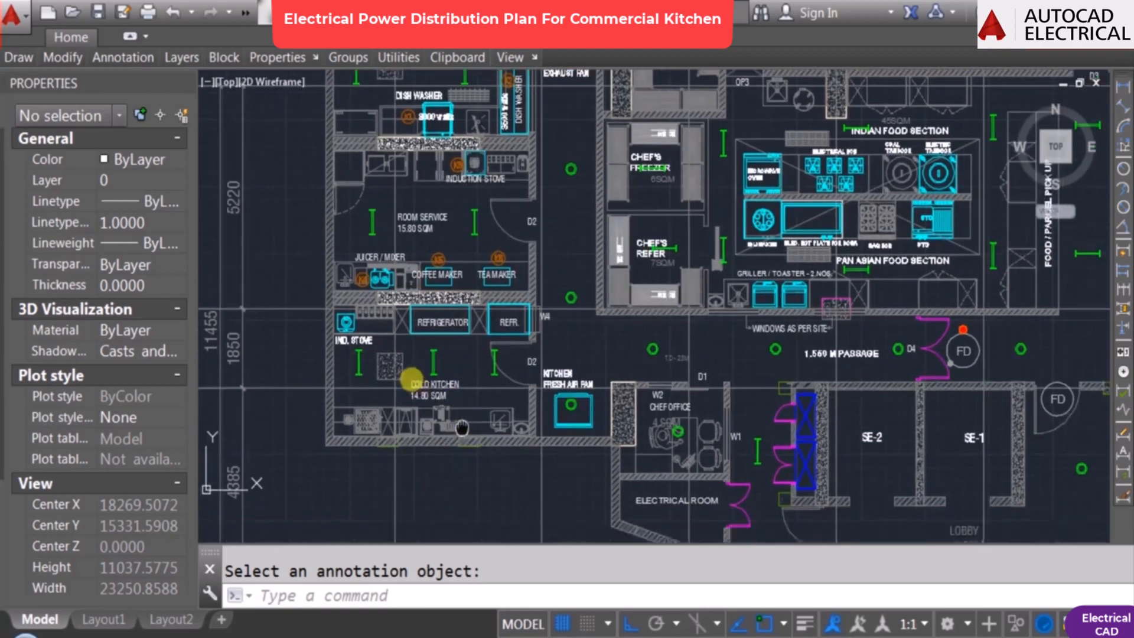
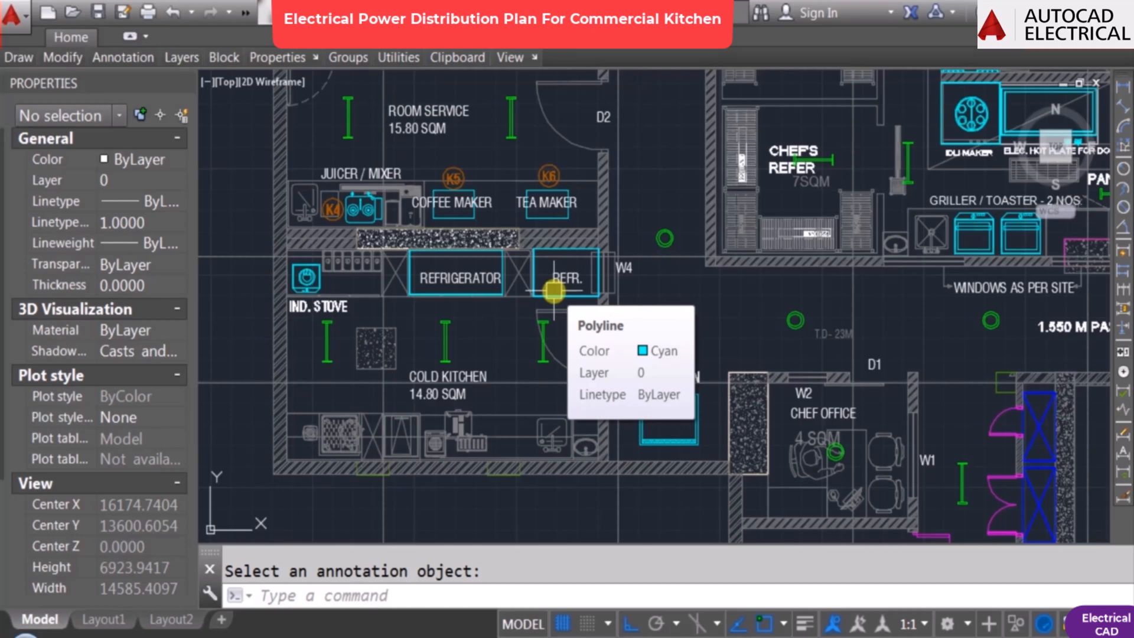
scroll(496, 381, up, 5)
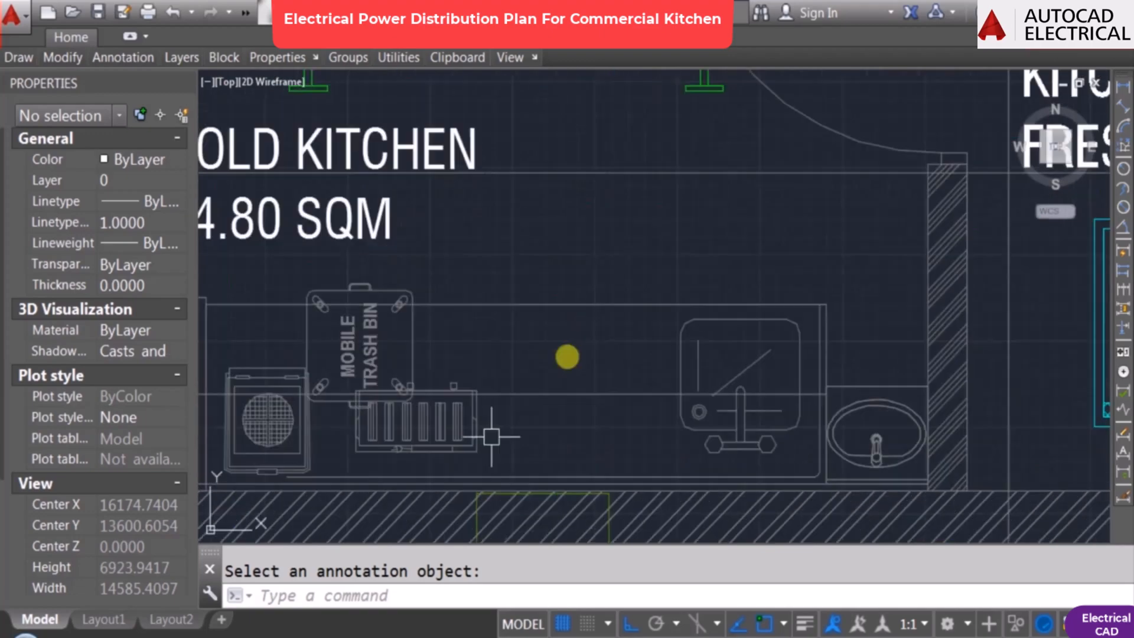
scroll(526, 354, down, 3)
scroll(534, 336, up, 6)
scroll(534, 336, down, 6)
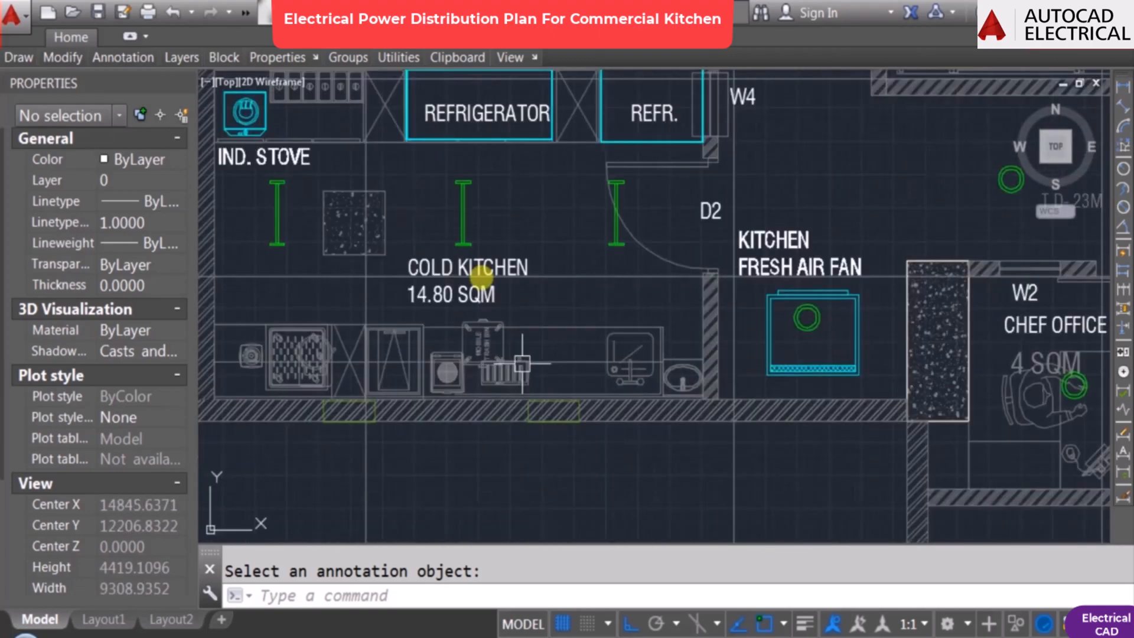
scroll(526, 195, down, 2)
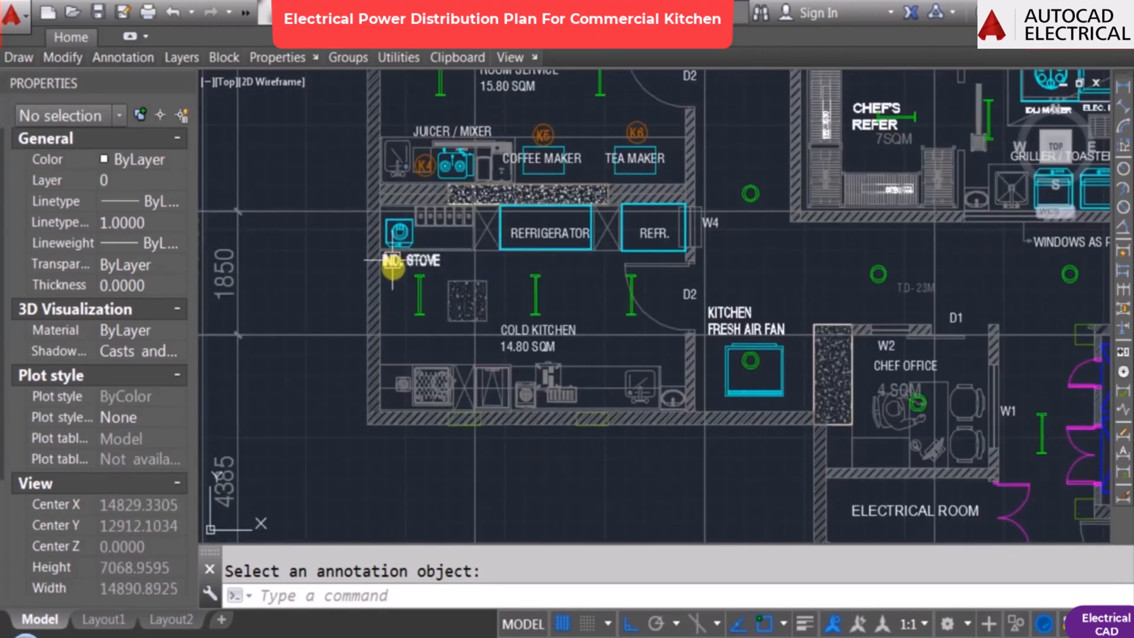
scroll(491, 305, down, 2)
middle_drag(1034, 288, 593, 295)
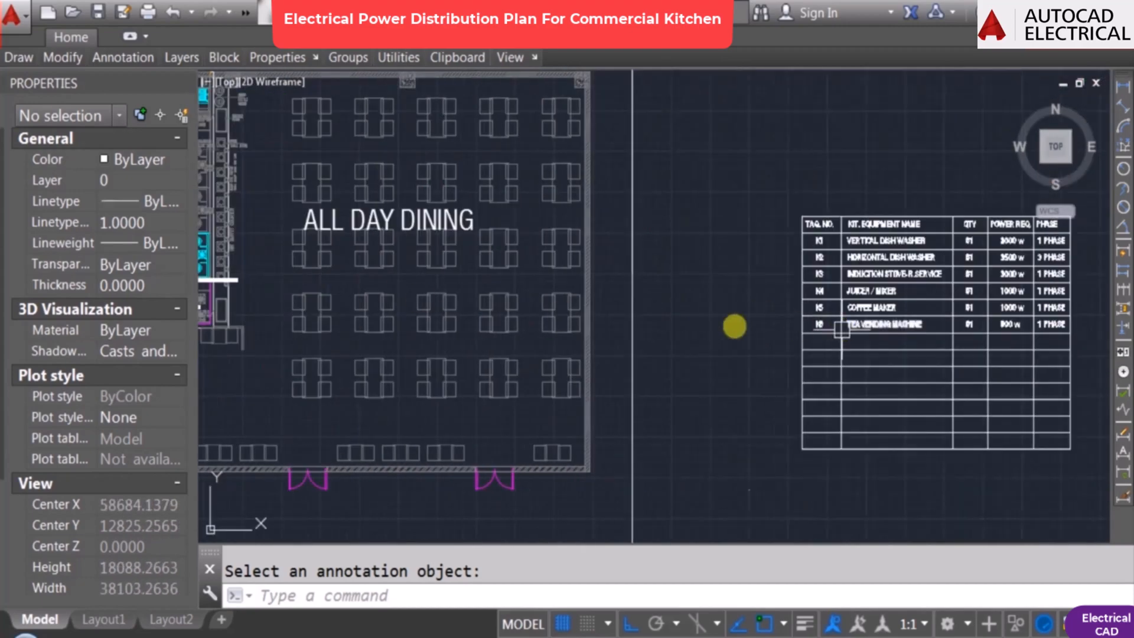
Step: Copy the tea maker's K6 tag bubble to the spot beside the induction stove in the cold kitchen
text(co)
key(Return)
middle_drag(321, 343, 1103, 330)
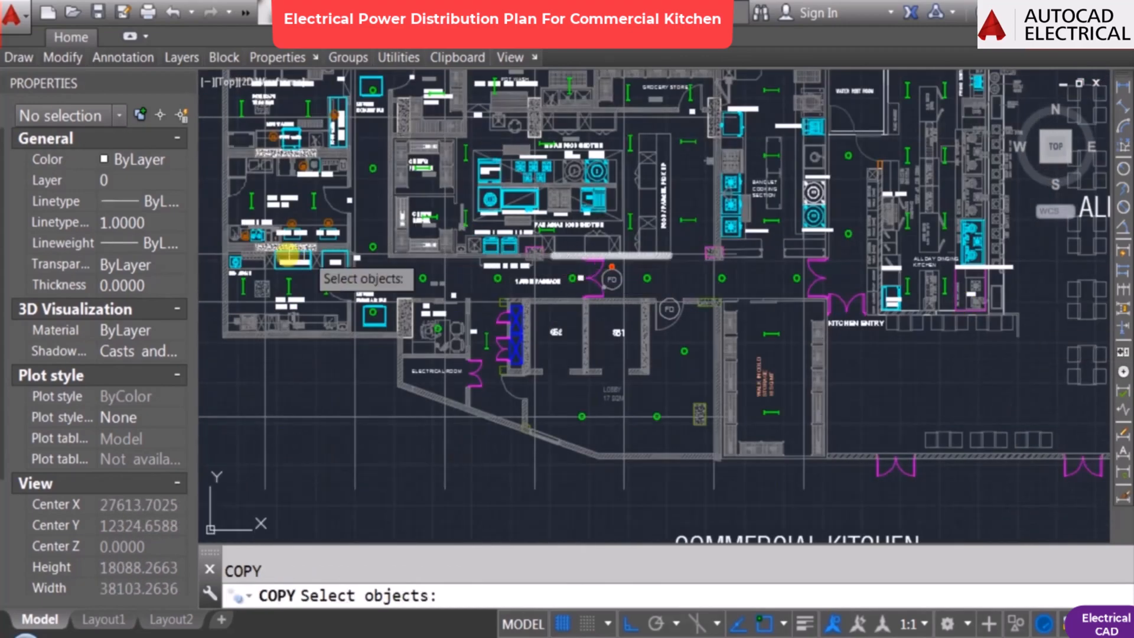
scroll(297, 252, up, 3)
scroll(427, 110, up, 1)
click(459, 94)
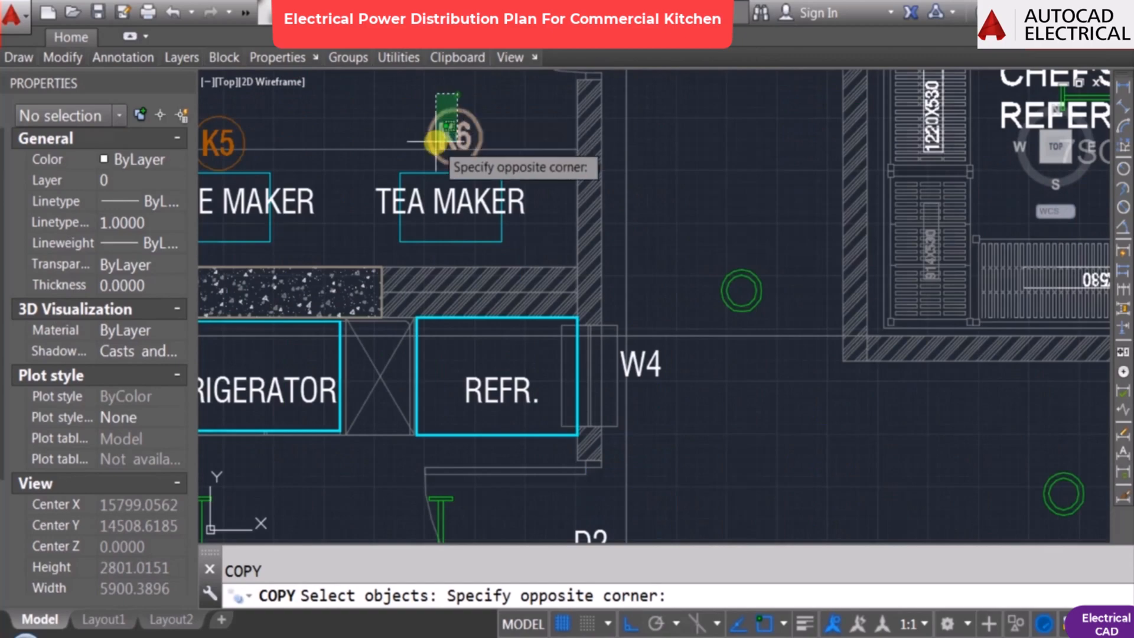
click(435, 143)
key(Return)
click(475, 118)
scroll(414, 323, down, 1)
middle_drag(407, 327, 647, 232)
key(F8)
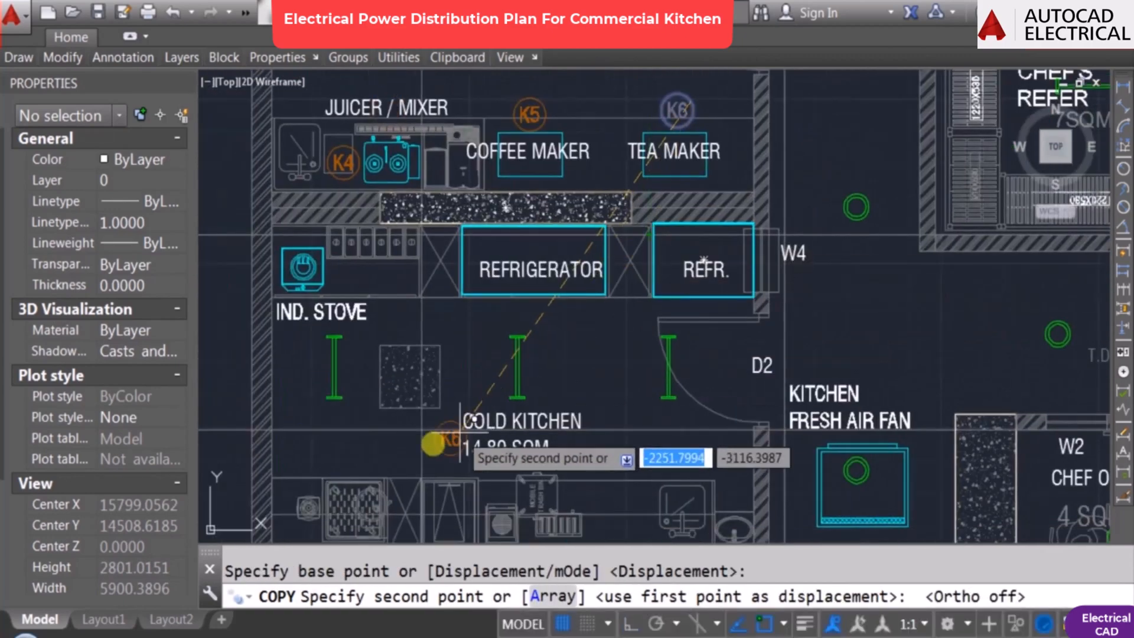
middle_drag(436, 443, 455, 405)
scroll(314, 303, up, 4)
click(466, 131)
key(Escape)
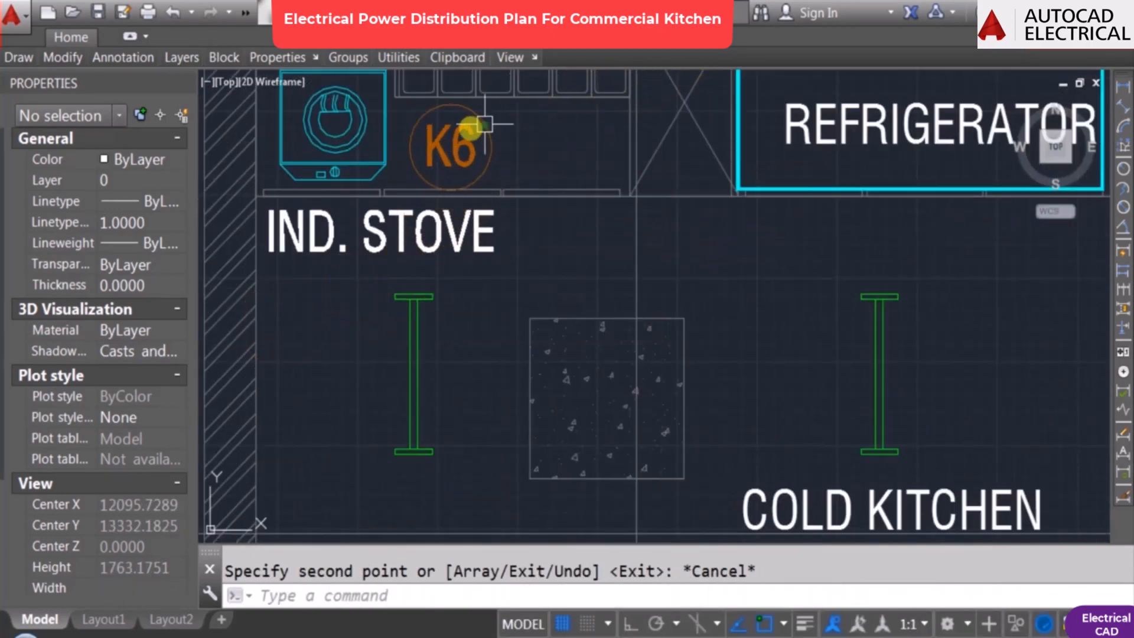
Step: Change the copied tag beside the cold kitchen's induction stove to "K7"
double_click(466, 132)
key(BackSpace)
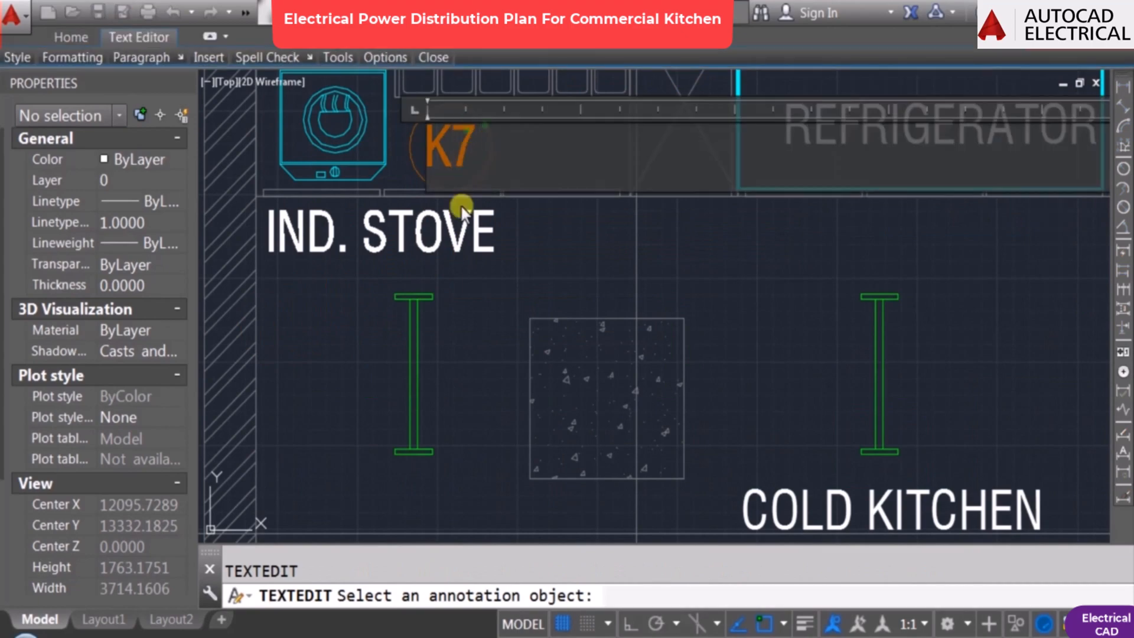
click(462, 210)
Step: Copy the K7 tag bubble onto the refrigerator in the cold kitchen
text(co)
click(498, 167)
click(460, 158)
key(Escape)
click(415, 170)
middle_drag(943, 199, 384, 298)
key(F3)
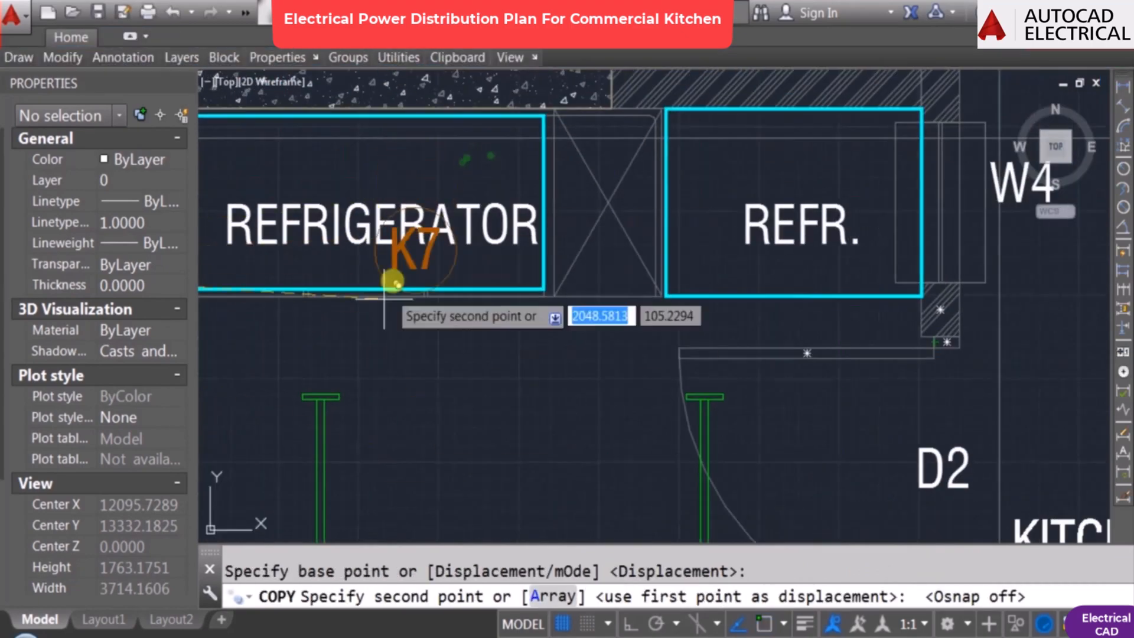
click(388, 196)
key(Escape)
key(Escape)
middle_drag(422, 245, 526, 357)
Step: Erase the tag text and circle that were copied onto the refrigerator
text(e)
click(555, 293)
key(Escape)
key(Escape)
text(e)
click(562, 296)
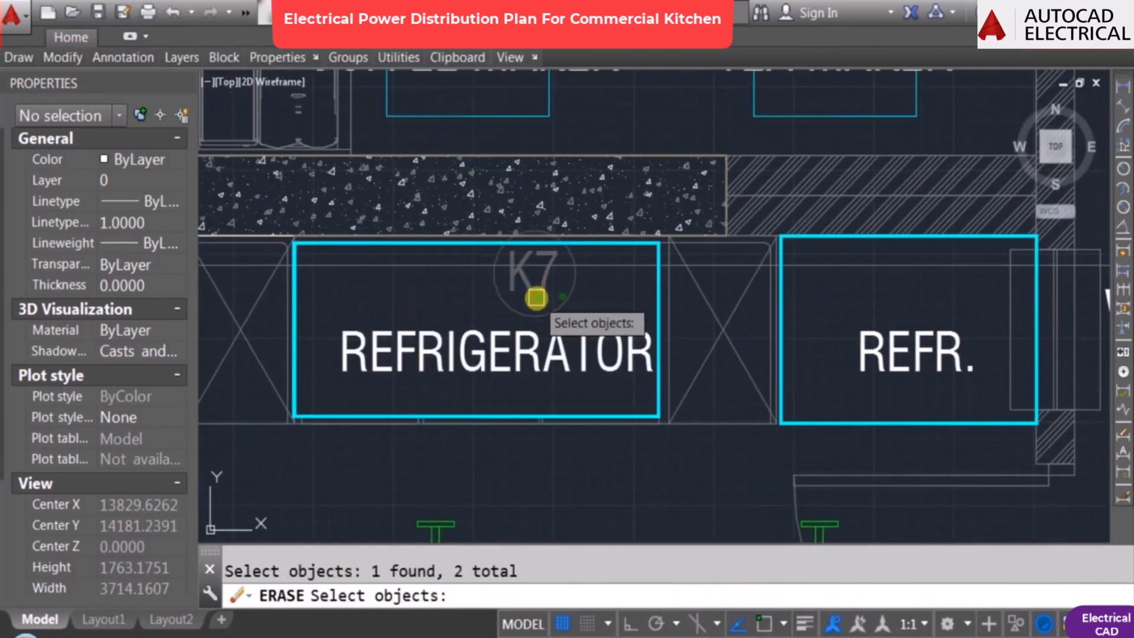
key(space)
key(Escape)
Step: Examine the refrigerators in the cold kitchen and the chef's freezer and refer rooms on the plan
scroll(578, 250, down, 2)
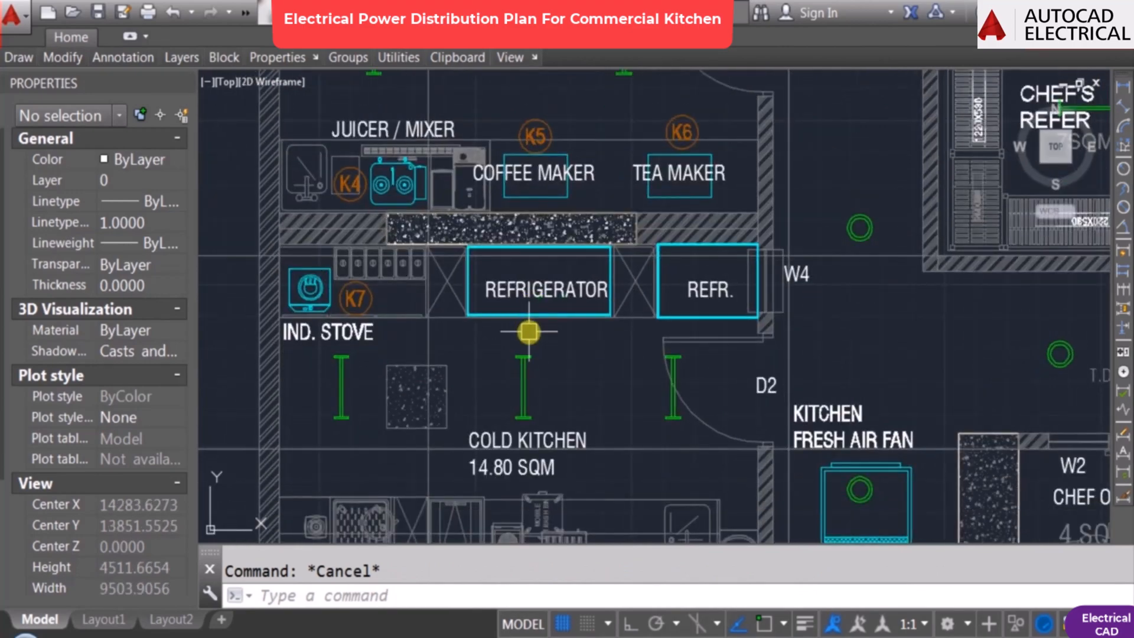
scroll(529, 331, down, 4)
scroll(669, 453, up, 4)
scroll(643, 413, down, 2)
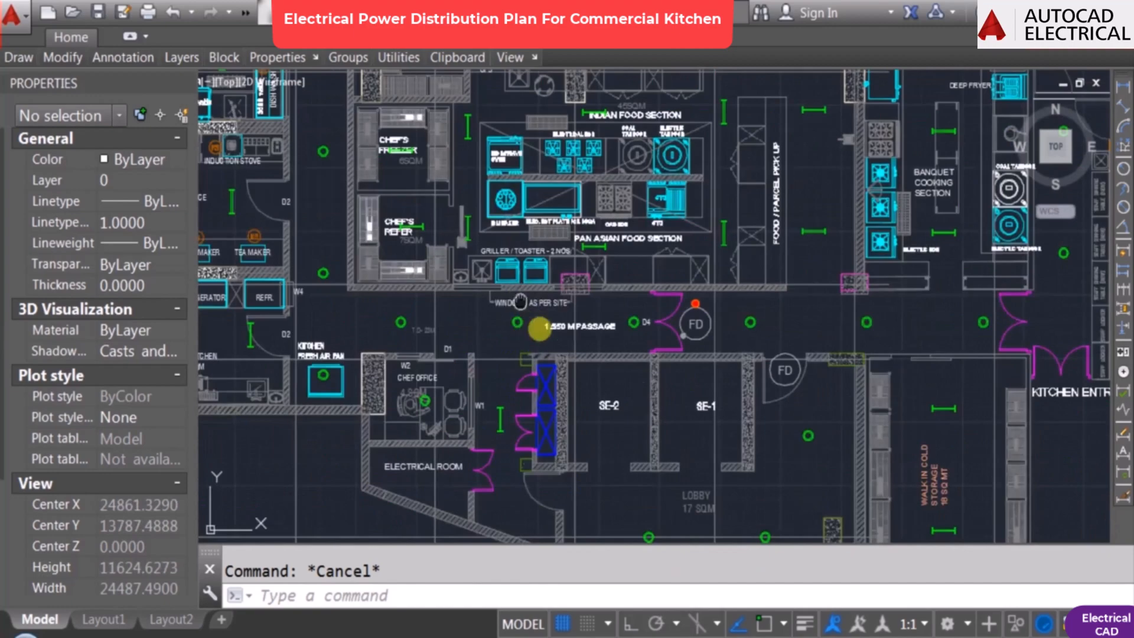
middle_drag(520, 301, 561, 364)
scroll(406, 183, up, 4)
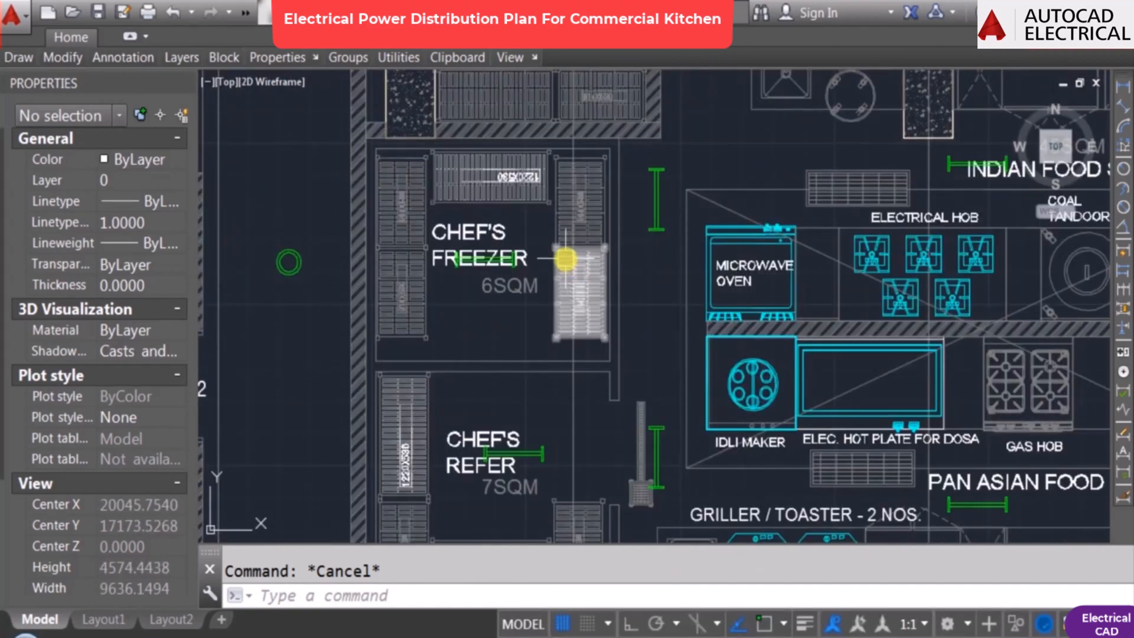
scroll(562, 258, down, 2)
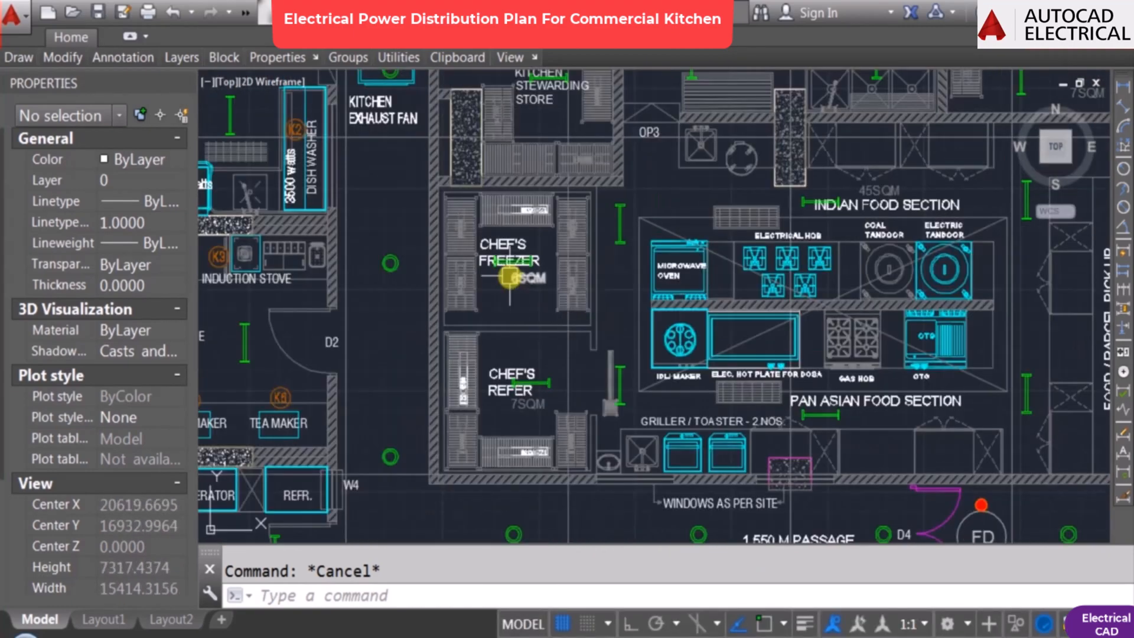
scroll(539, 378, down, 2)
mouse_move(369, 392)
middle_down()
mouse_move(464, 304)
mouse_move(493, 321)
middle_up()
scroll(493, 324, up, 4)
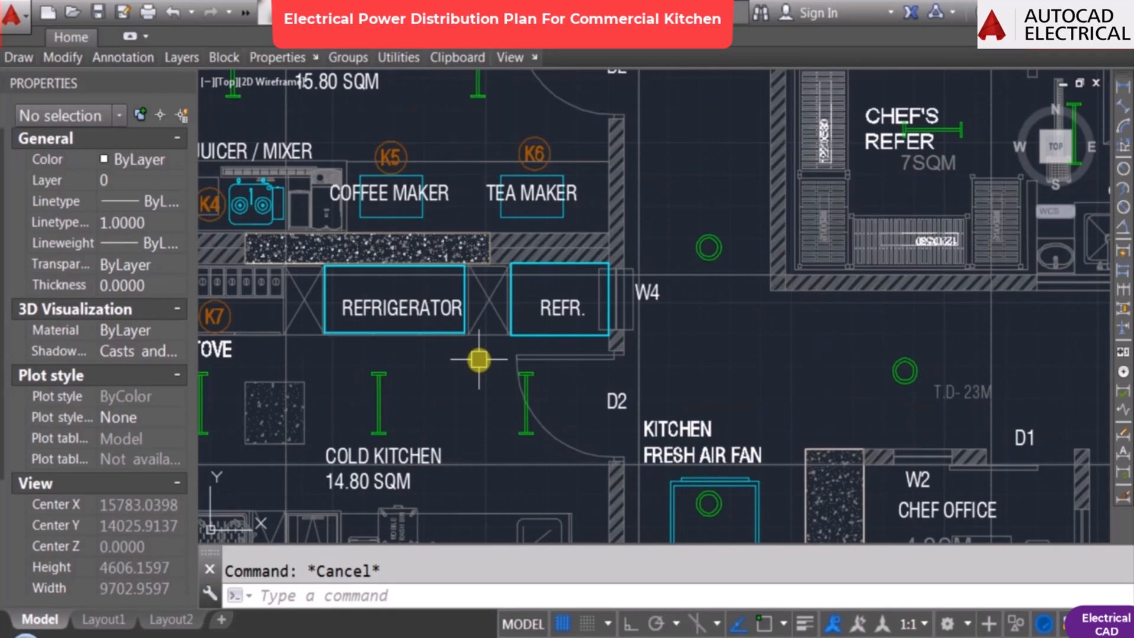
scroll(658, 416, down, 2)
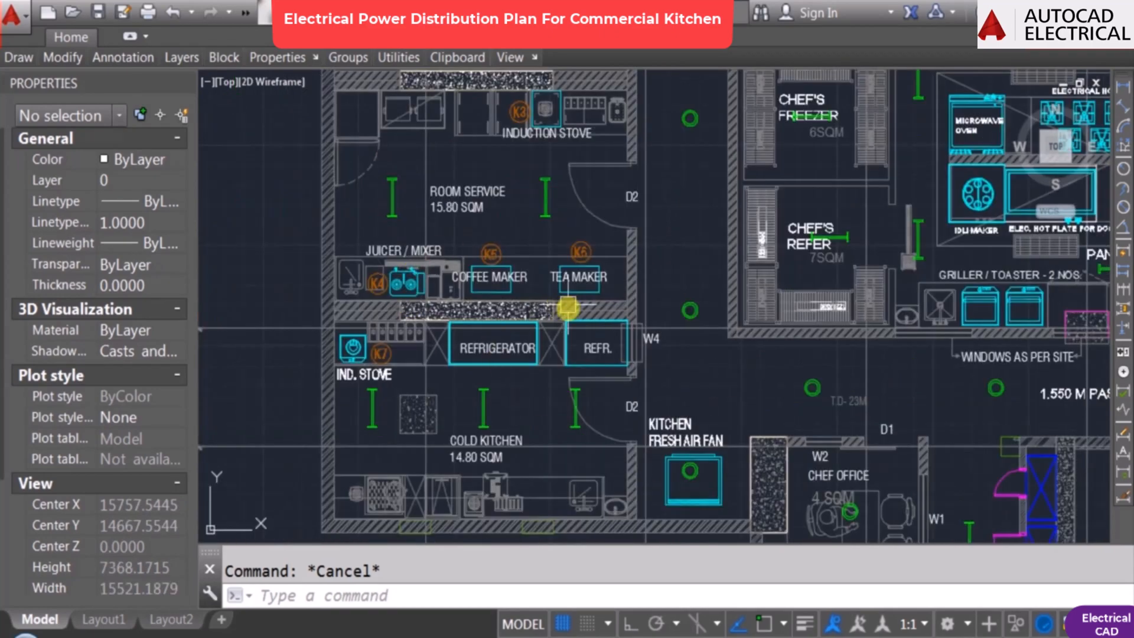
middle_drag(595, 466, 526, 405)
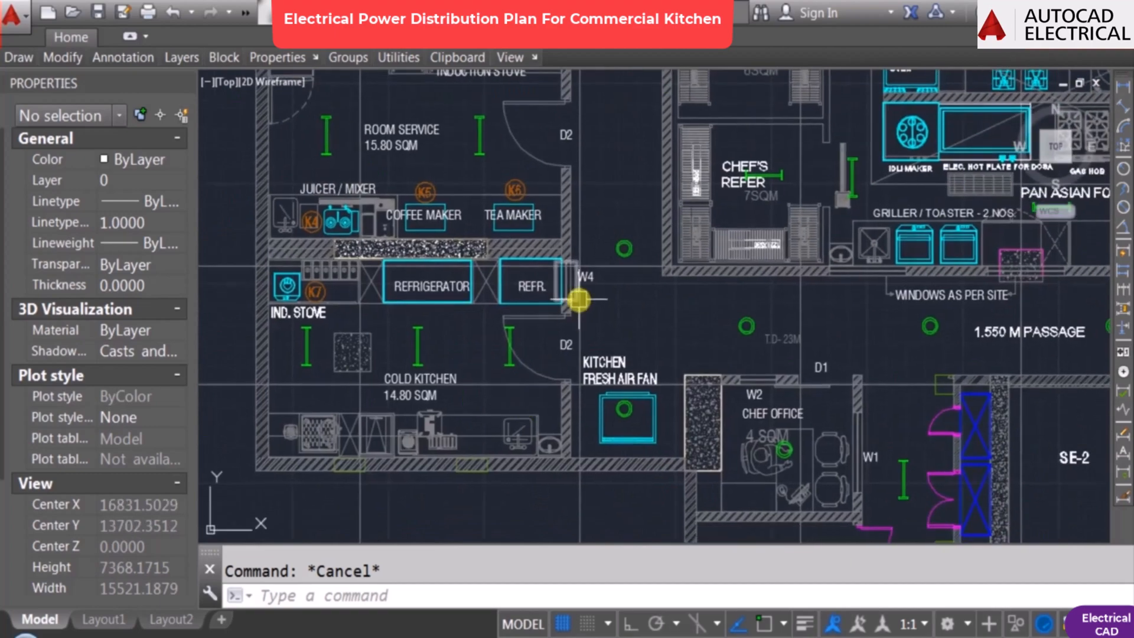
Step: Examine the kitchen exhaust fan and the appliances in the Indian and Pan Asian food sections on the plan
middle_drag(610, 74, 581, 407)
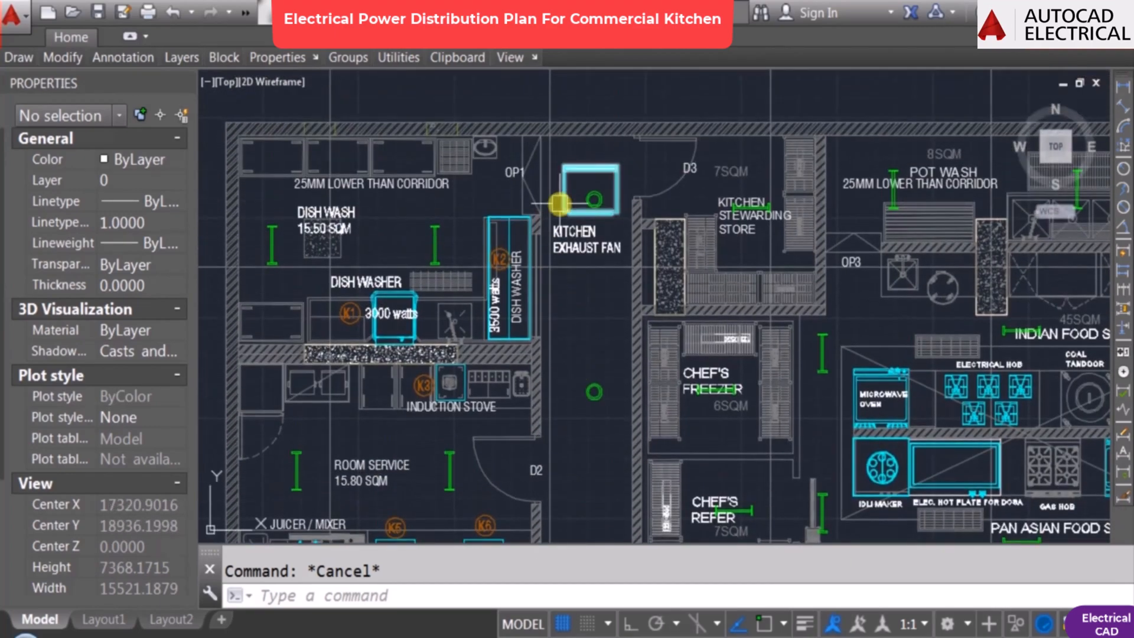
mouse_move(559, 204)
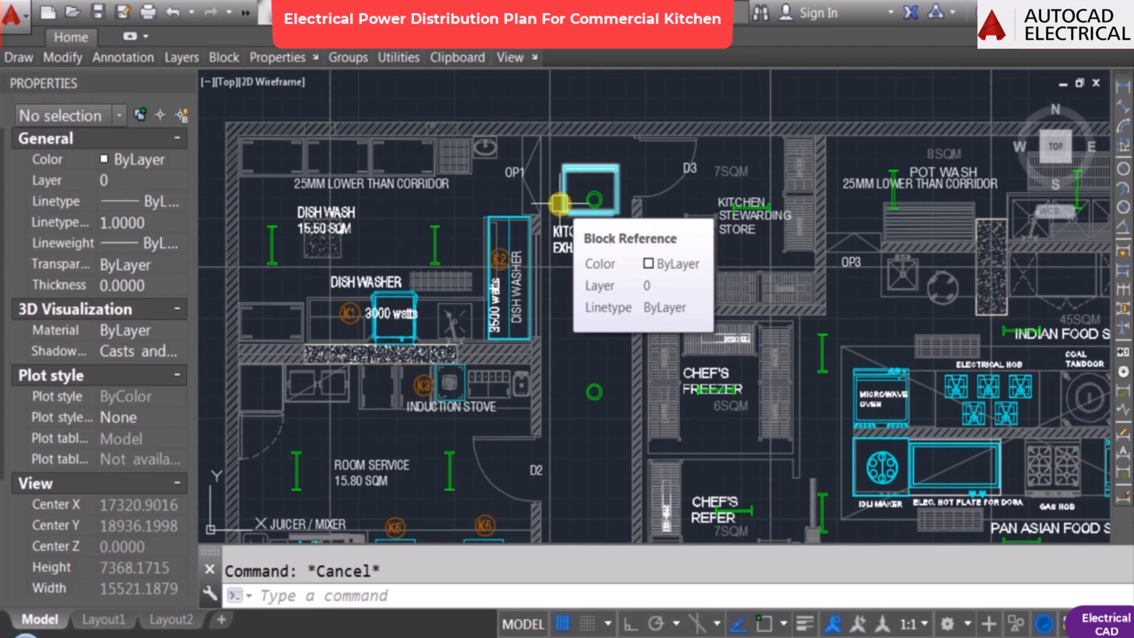
scroll(680, 363, down, 2)
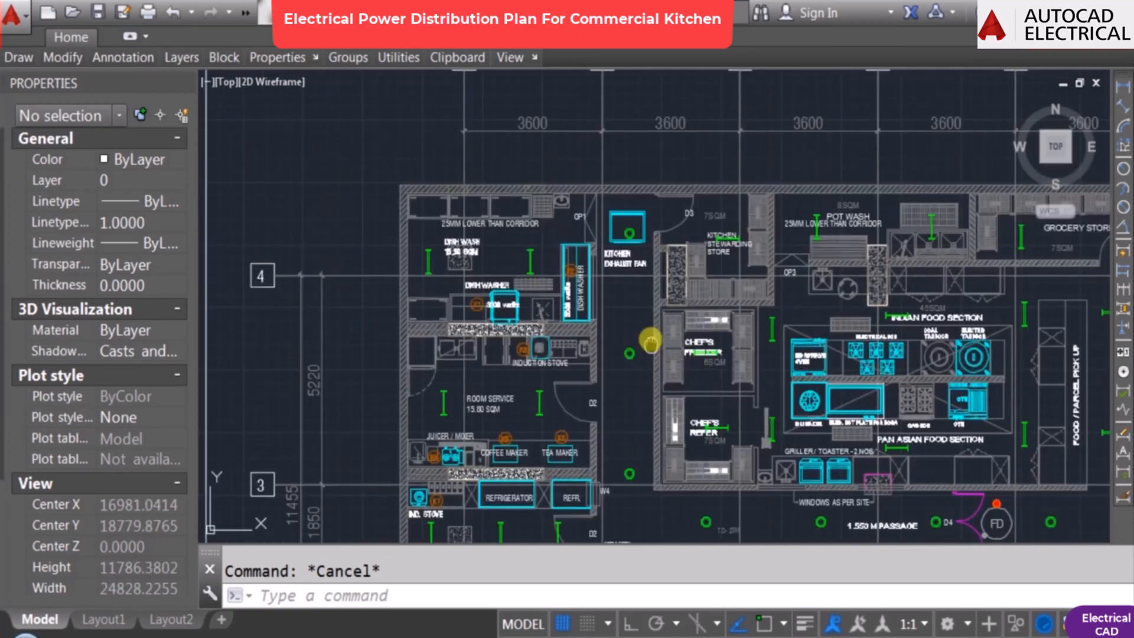
middle_drag(650, 340, 648, 329)
middle_drag(870, 375, 652, 339)
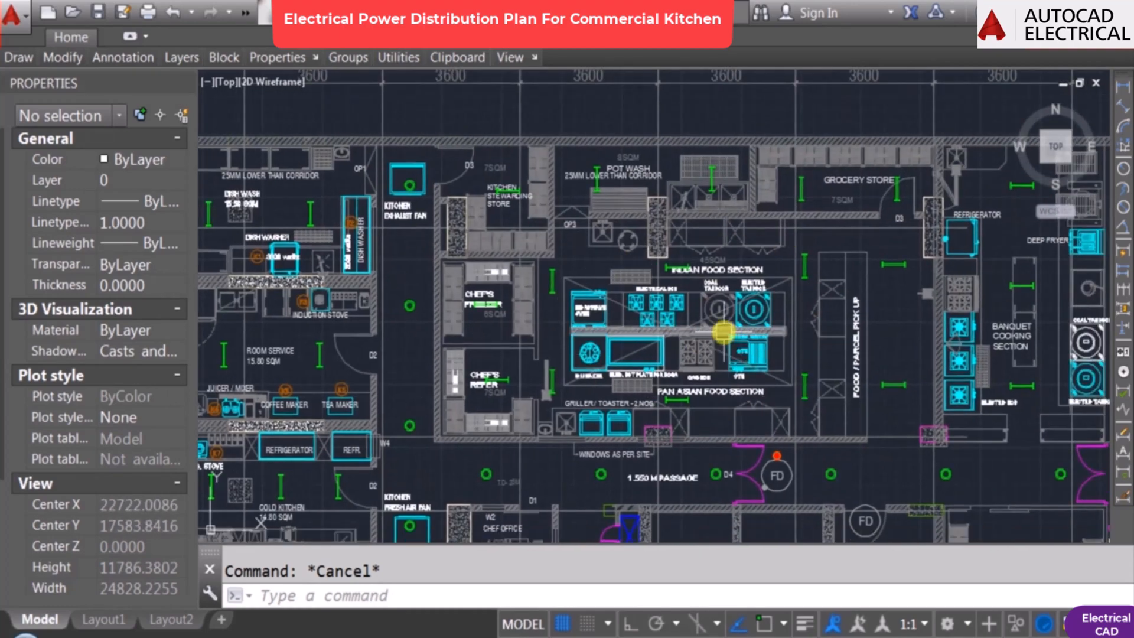
scroll(638, 280, up, 2)
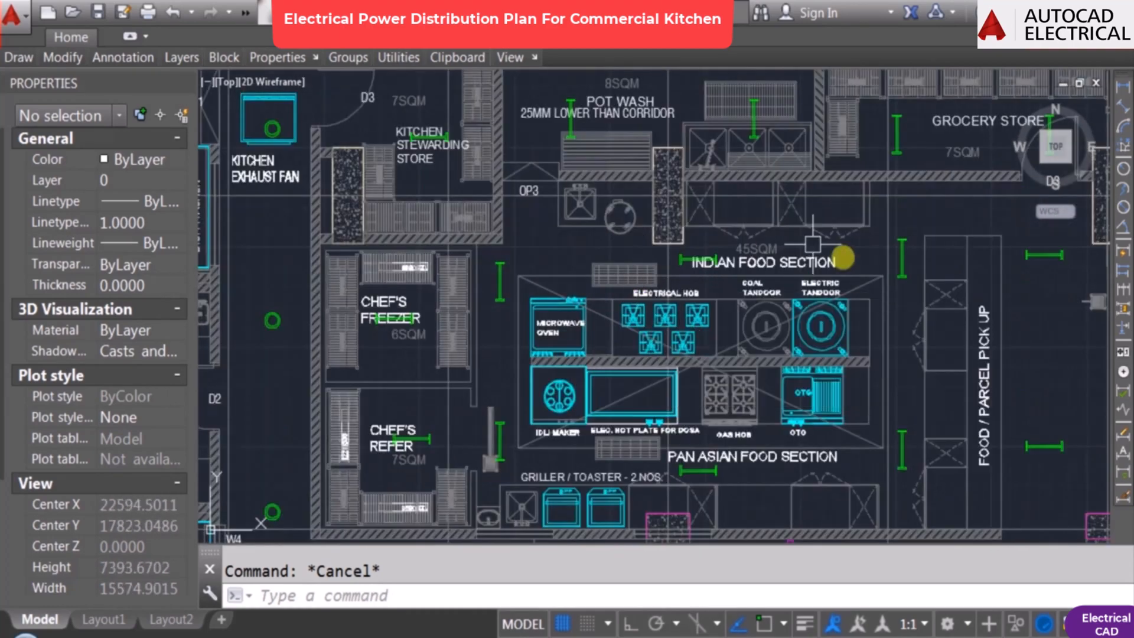
scroll(845, 256, down, 2)
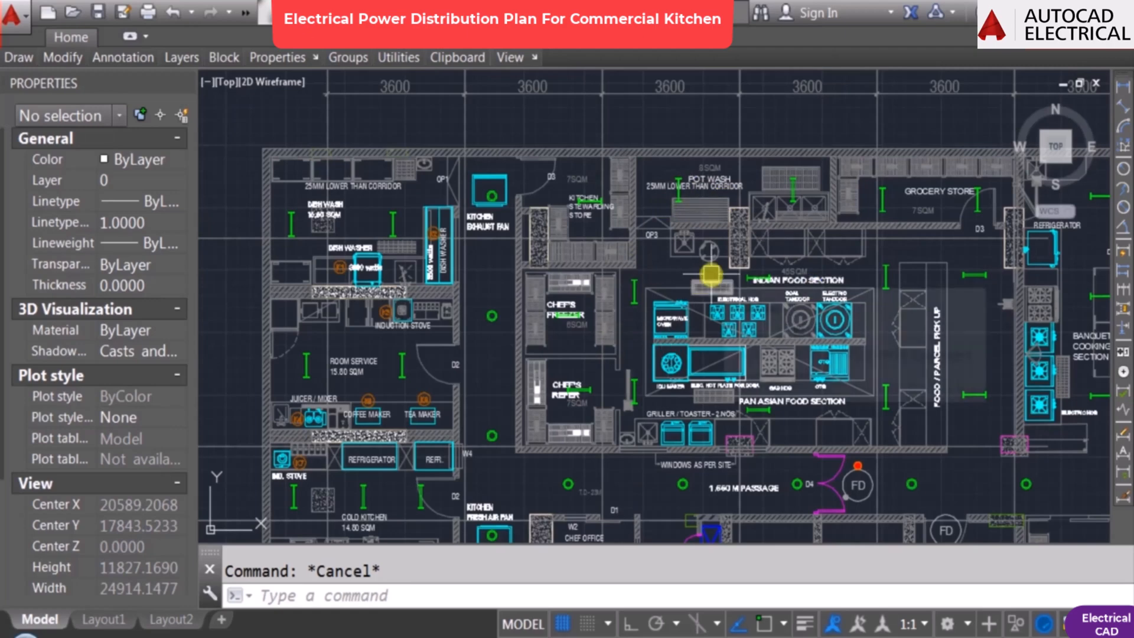
mouse_move(711, 274)
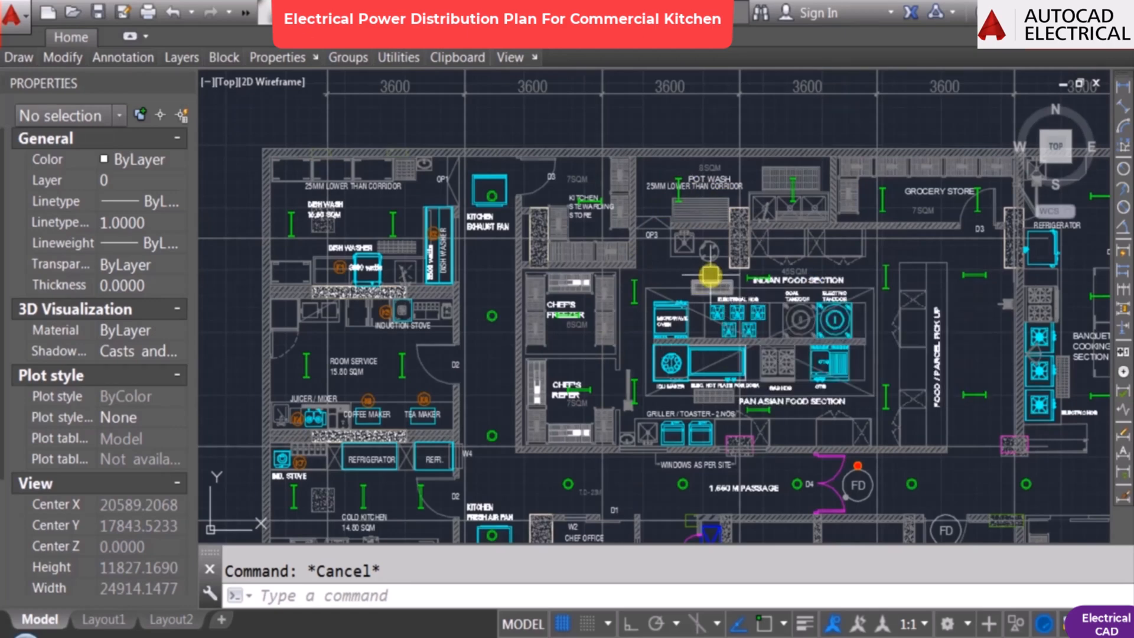
scroll(476, 221, up, 2)
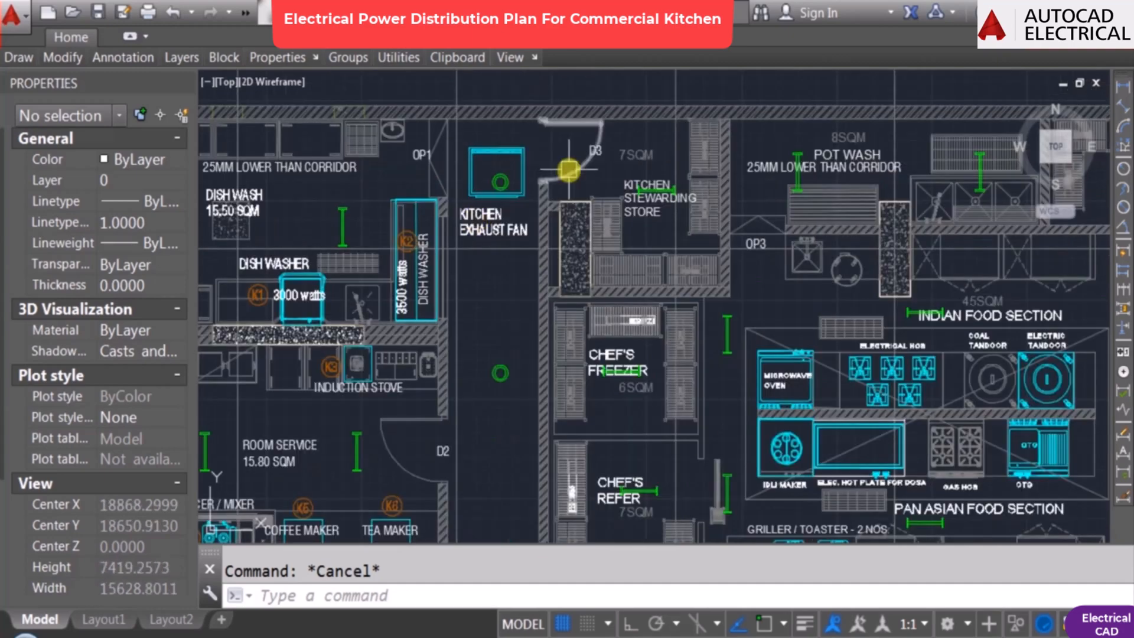
mouse_move(531, 230)
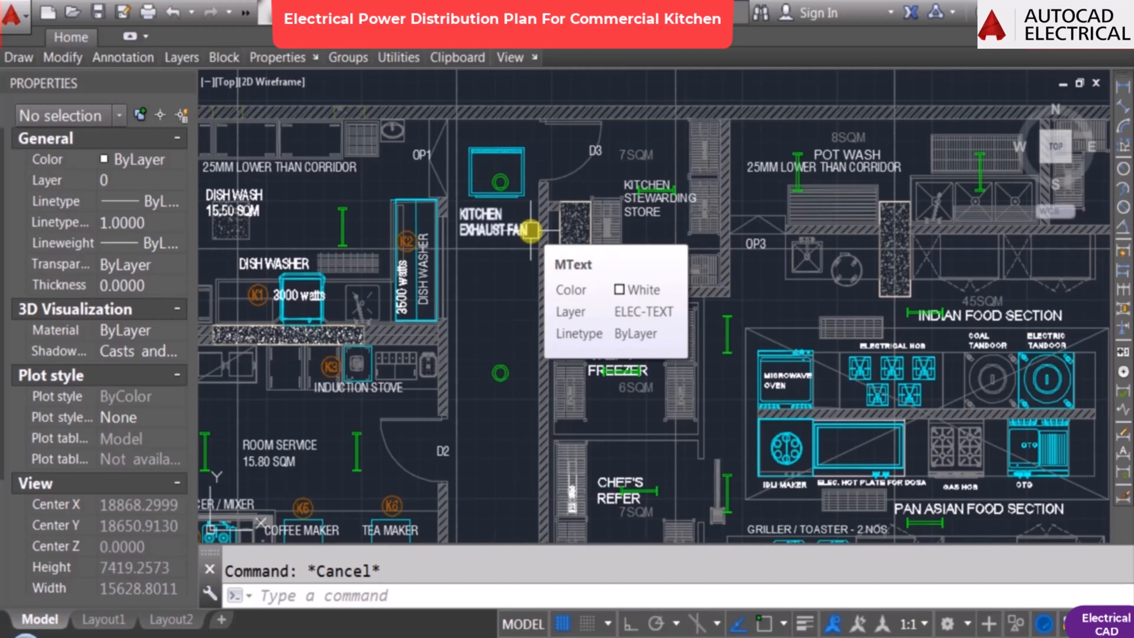
scroll(528, 150, up, 2)
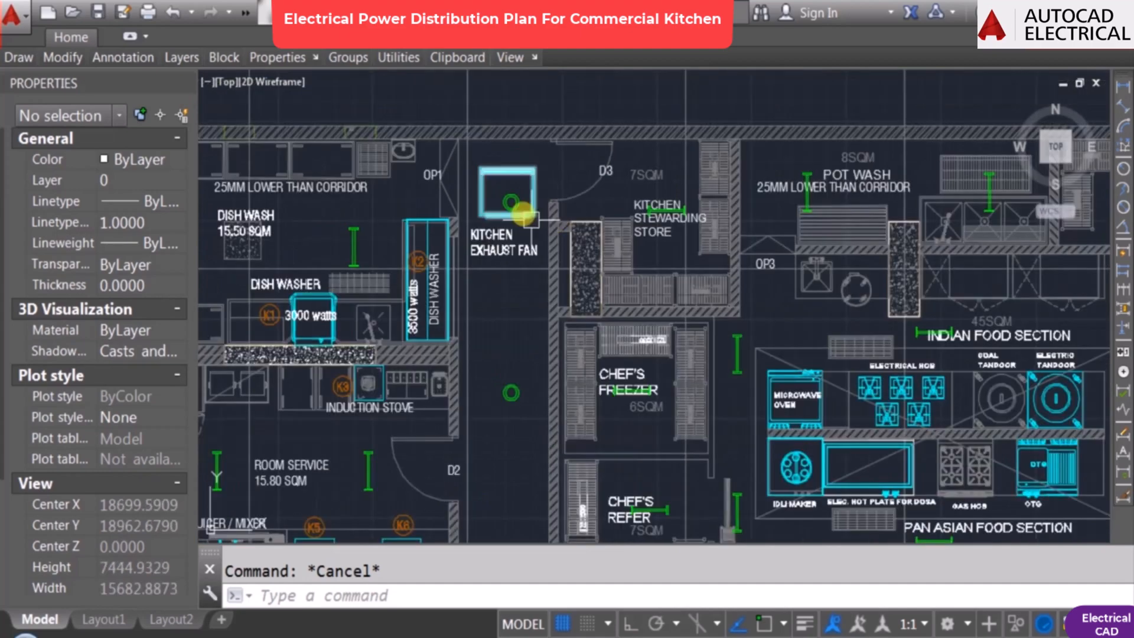
scroll(553, 205, down, 2)
Step: Copy the "KITCHEN EXHAUST FAN" label to the space directly above the exhaust fan symbol
middle_drag(517, 189, 523, 256)
mouse_move(523, 256)
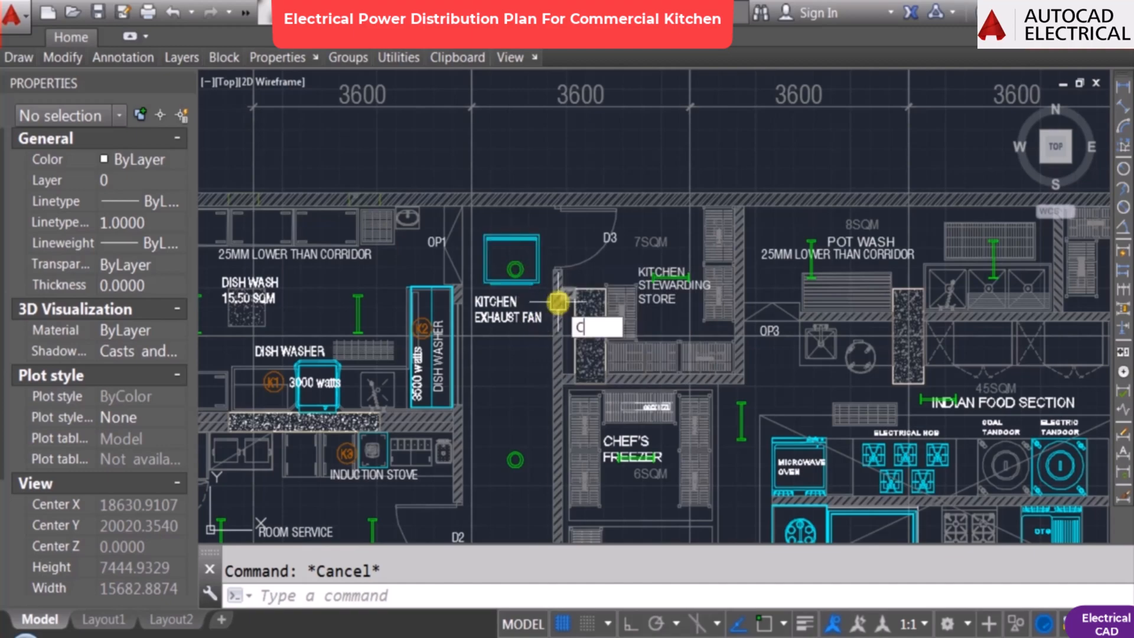
text(o)
key(Return)
scroll(647, 271, up, 3)
click(427, 355)
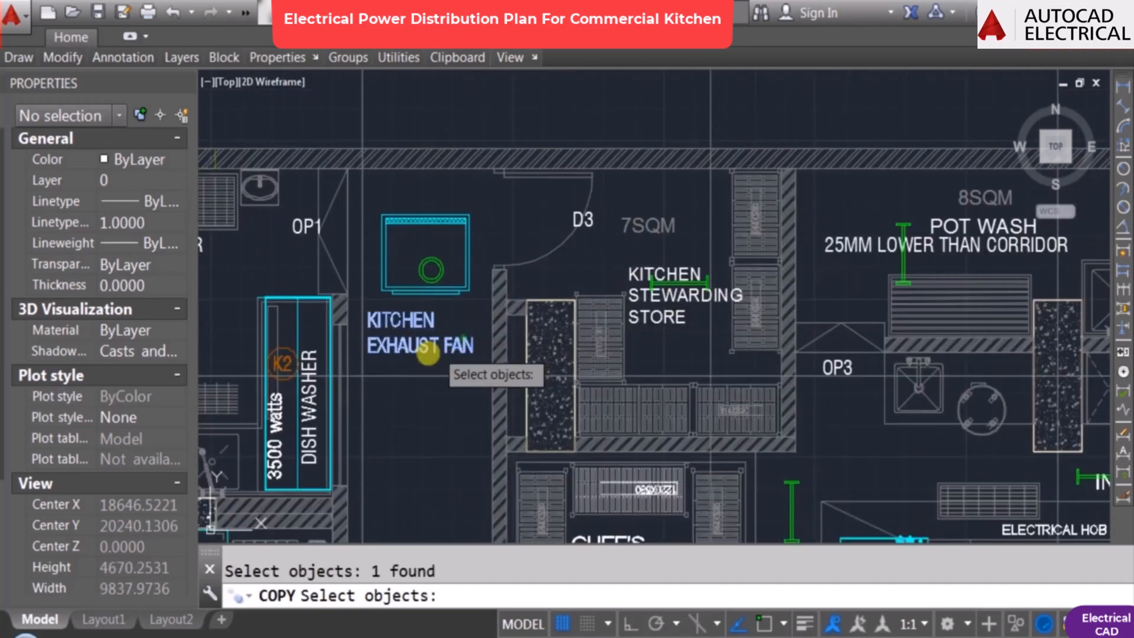
key(Return)
click(427, 354)
scroll(435, 195, up, 3)
click(430, 187)
key(Escape)
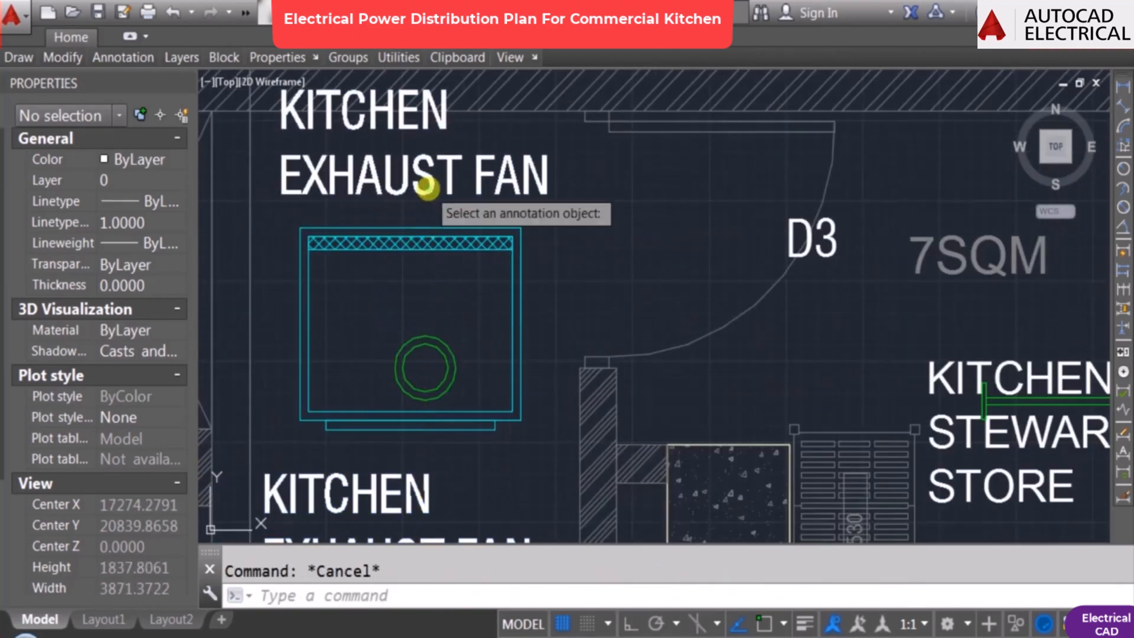
Step: Replace the text of the copied label above the kitchen exhaust fan with "11 kw (11000 W)"
double_click(427, 187)
text(11 kw)
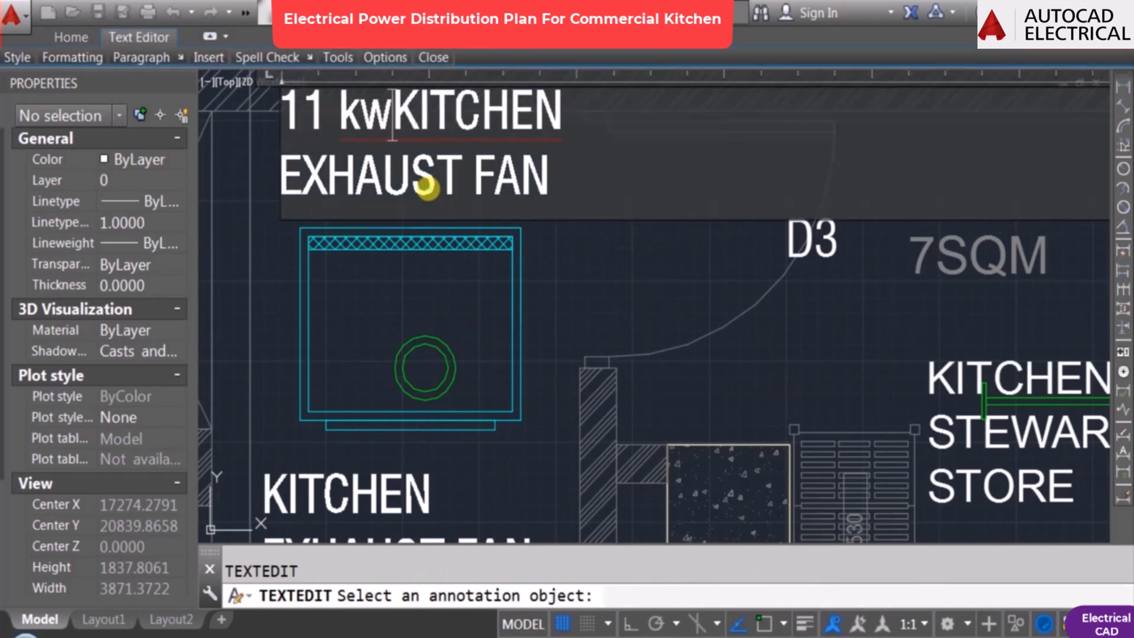
key(Delete)
key(Delete)
key(Delete)
key(Delete)
key(Delete)
key(Delete)
key(Delete)
key(Delete)
key(Delete)
key(Delete)
key(Delete)
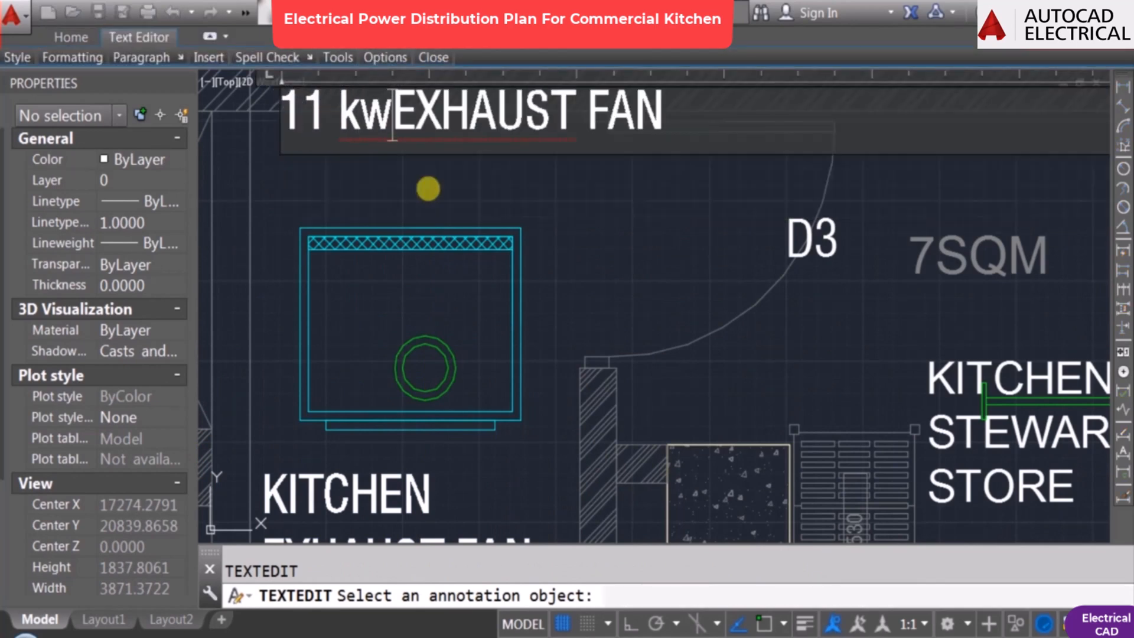
key(Delete)
key(Delete)
key(Delete)
key(Delete)
key(Delete)
key(Delete)
key(Delete)
key(Delete)
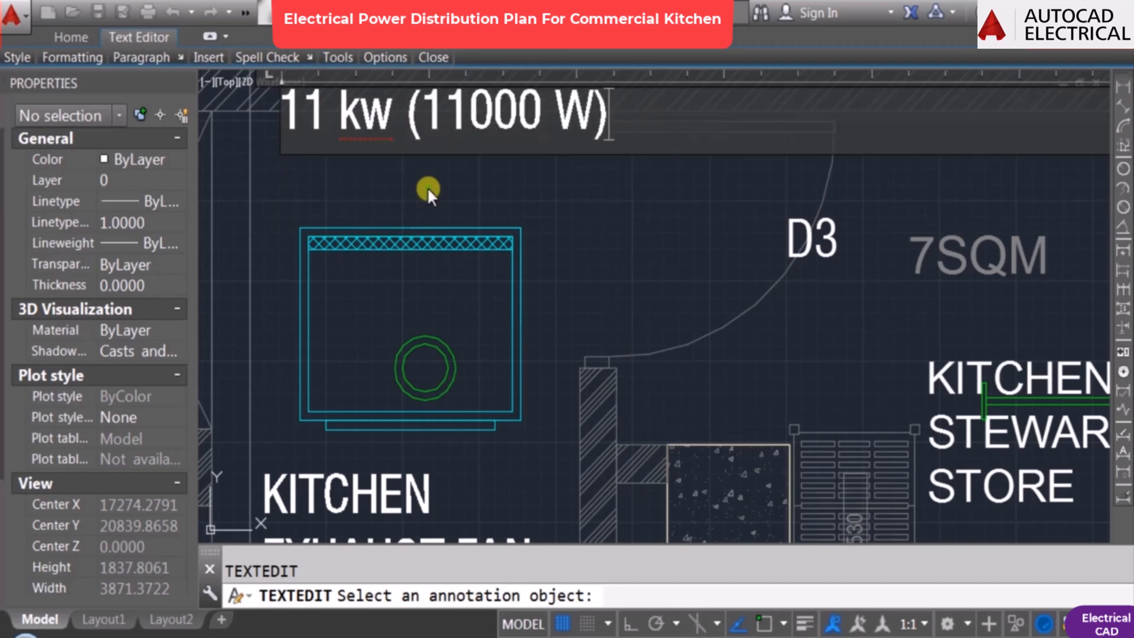
click(427, 188)
key(Escape)
Step: Move the power rating text down so it sits closely above the kitchen exhaust fan symbol
text(m)
click(425, 138)
key(space)
click(482, 158)
click(468, 220)
key(Escape)
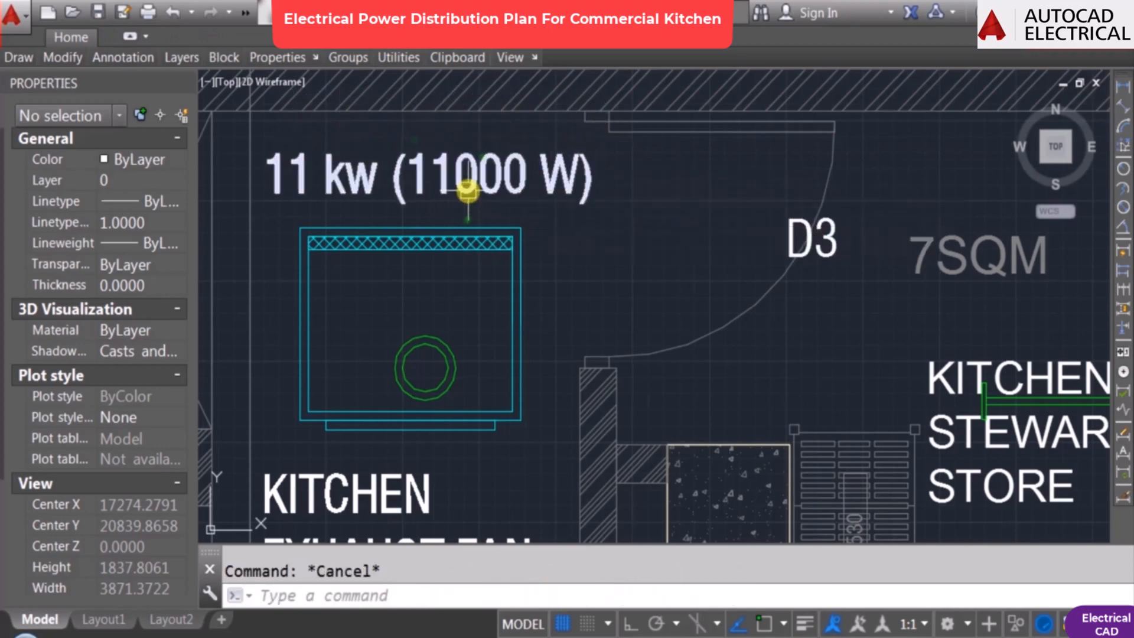
Step: Copy the "11 kw (11000 W)" text to just below the kitchen fresh air fan symbol
text(co)
key(space)
click(467, 190)
key(space)
click(467, 200)
scroll(488, 160, down, 3)
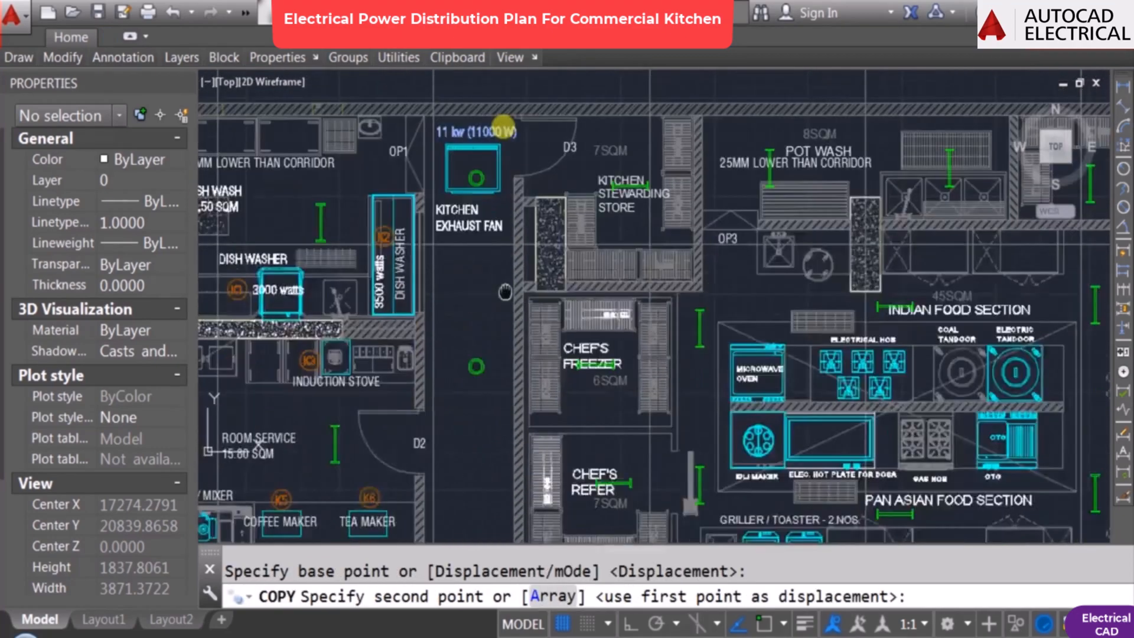
middle_drag(499, 413, 491, 148)
scroll(485, 402, up, 6)
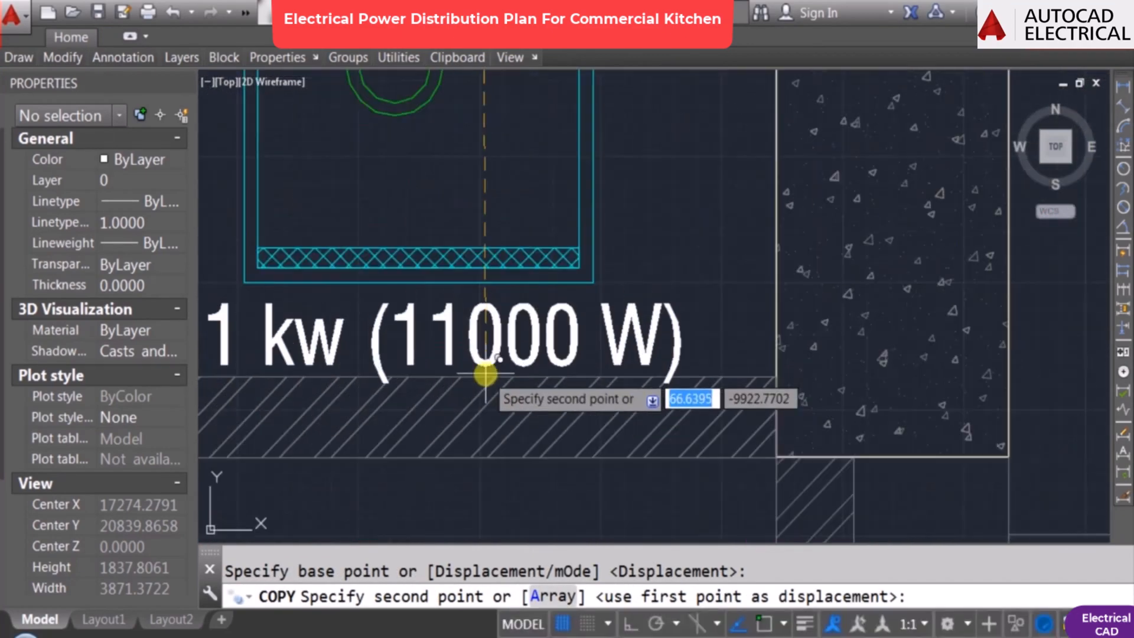
click(532, 363)
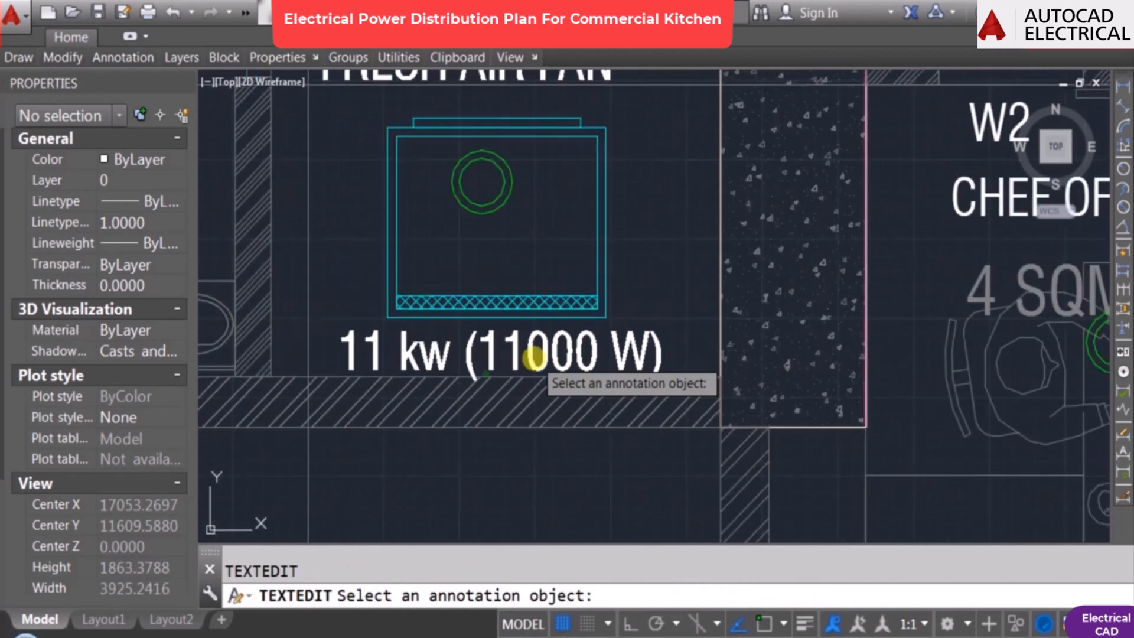
Step: Change the power rating text below the kitchen fresh air fan to "10 kw (10000 W)"
click(530, 355)
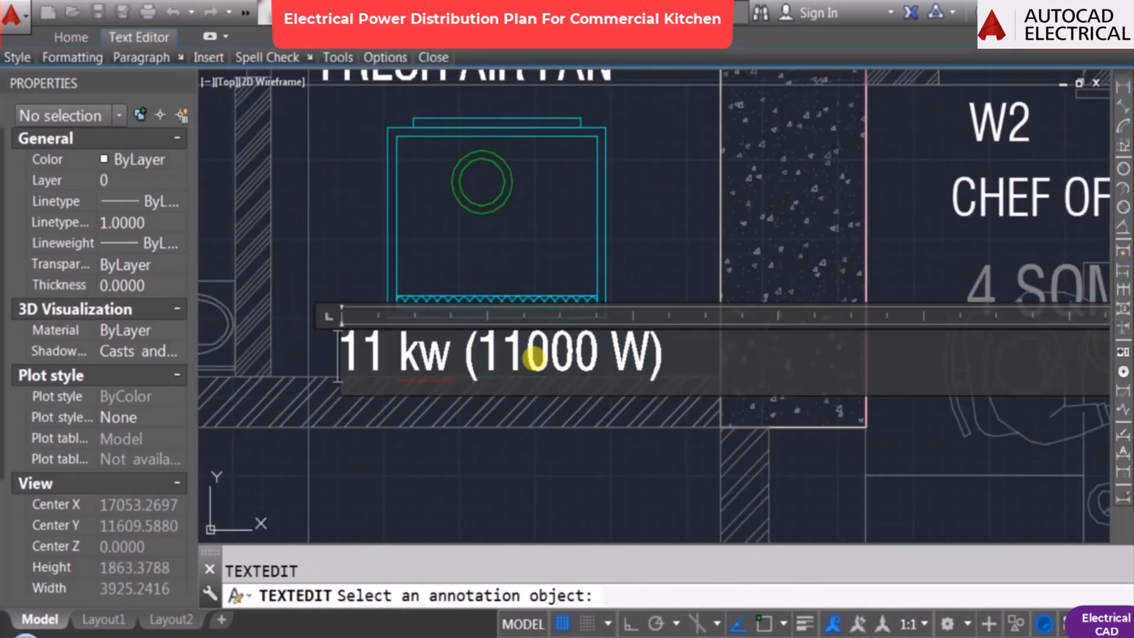
key(Delete)
key(Delete)
text(10)
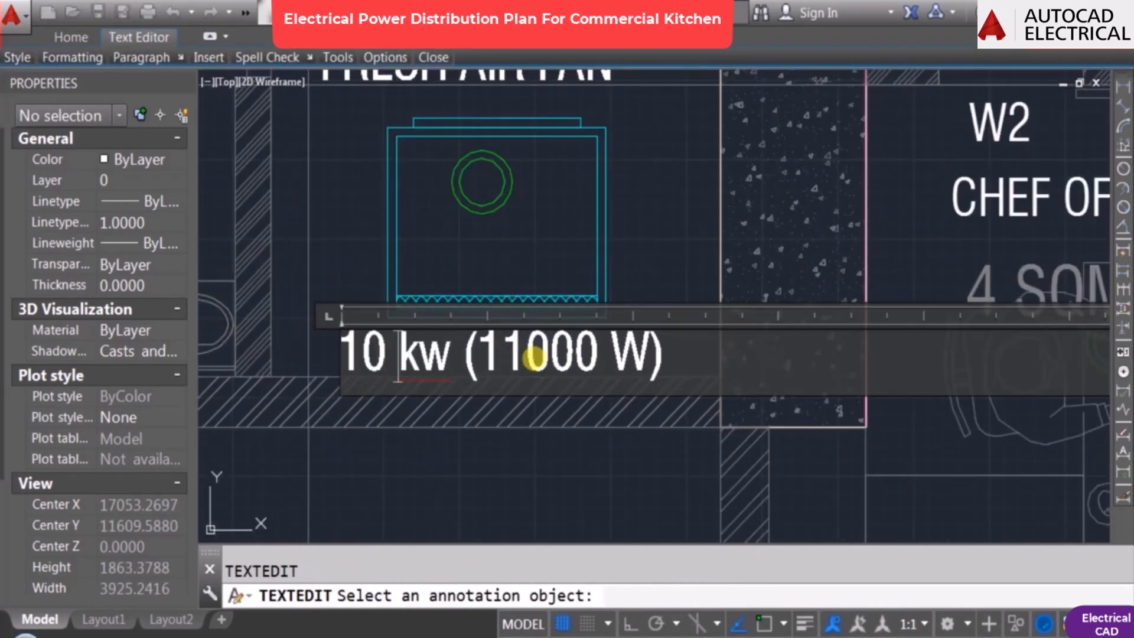
key(Delete)
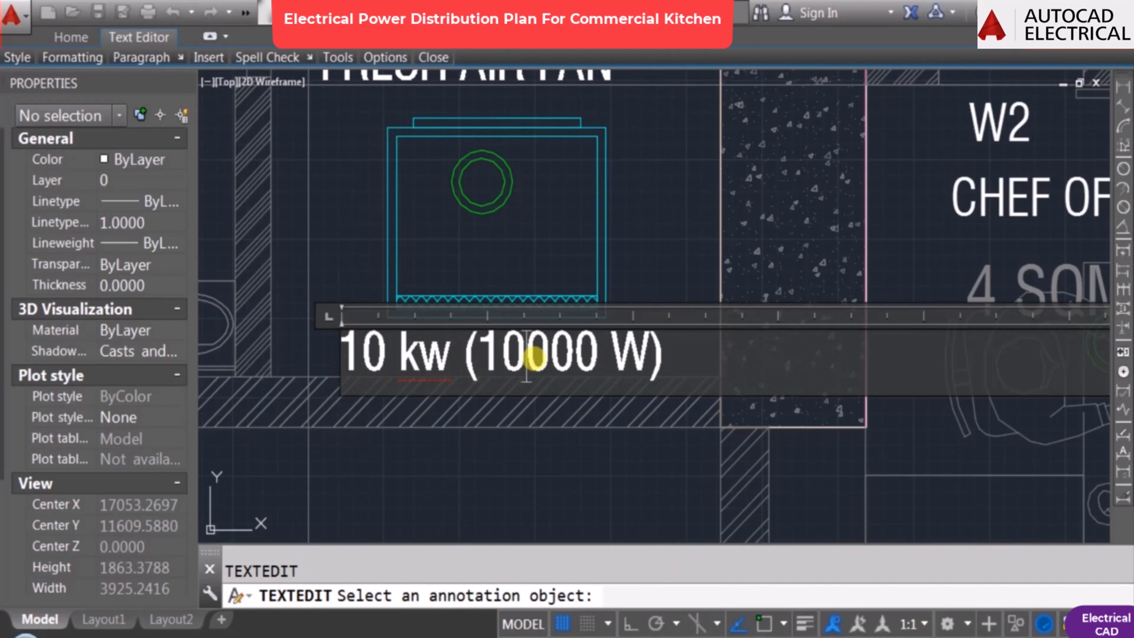
click(711, 165)
scroll(378, 376, down, 4)
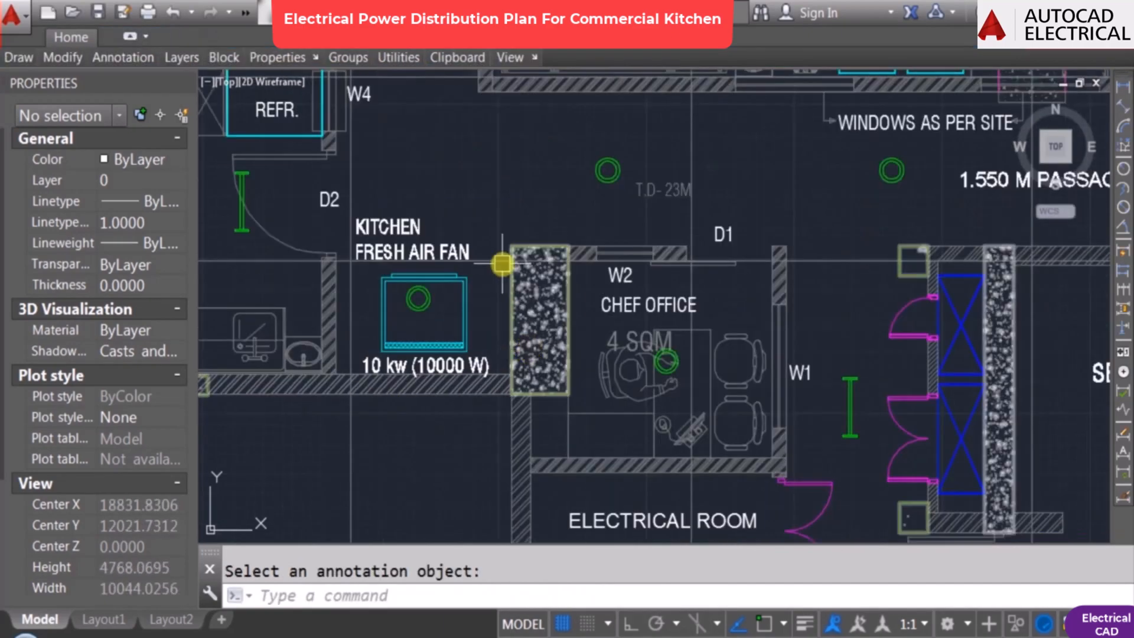
Step: Copy the K7 tag bubble from the cold kitchen's induction stove onto the kitchen exhaust fan
scroll(502, 264, down, 5)
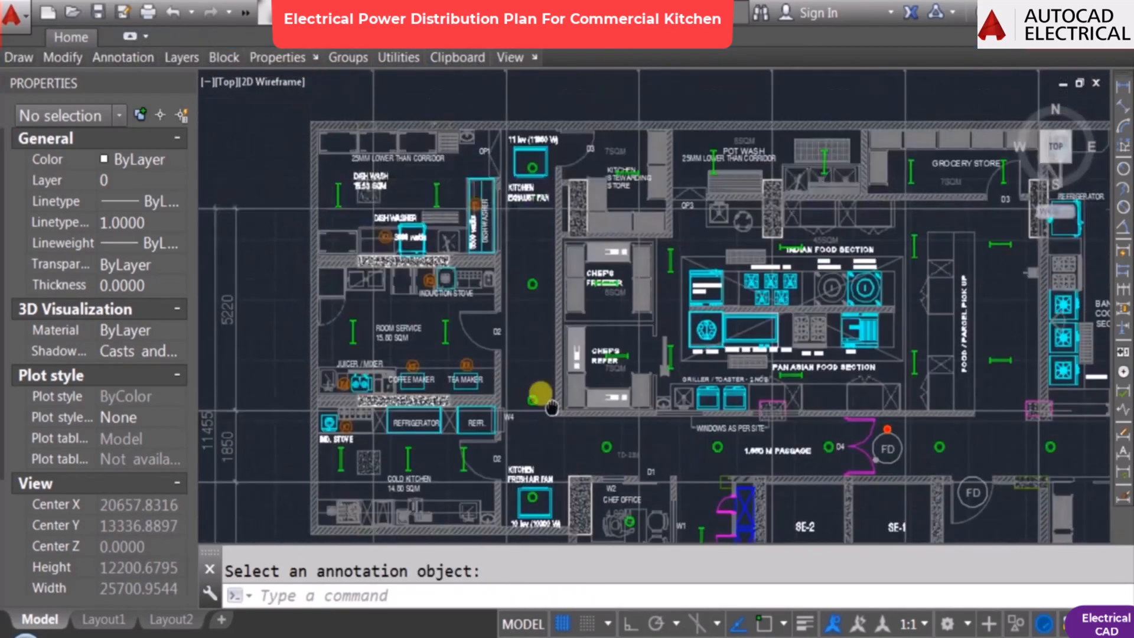
middle_drag(481, 185, 544, 246)
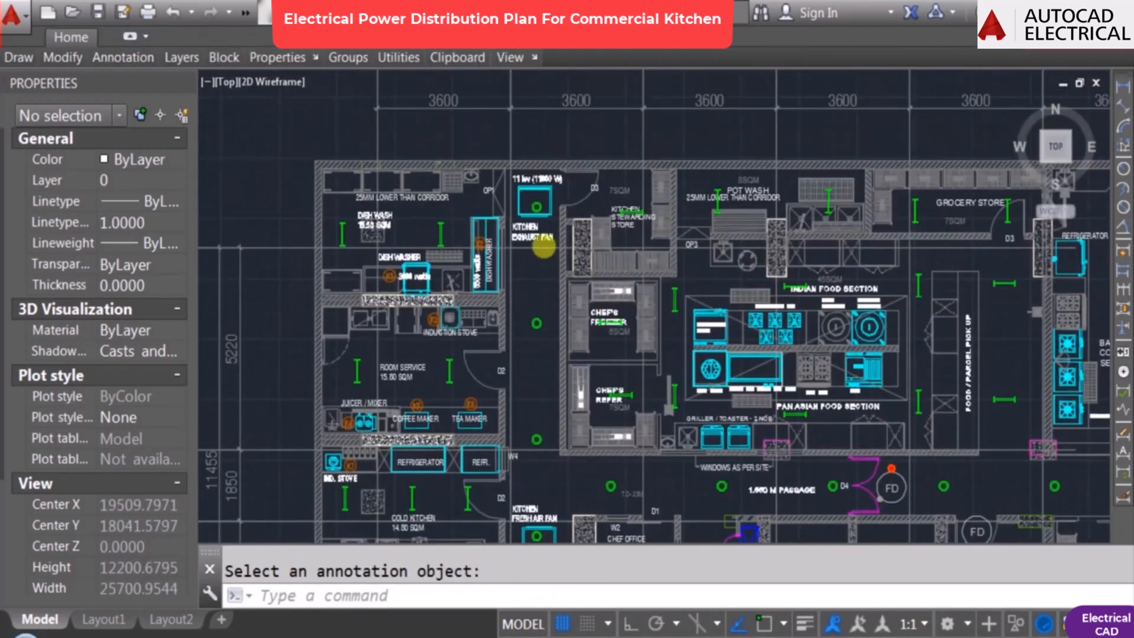
scroll(542, 247, down, 2)
middle_drag(934, 375, 932, 377)
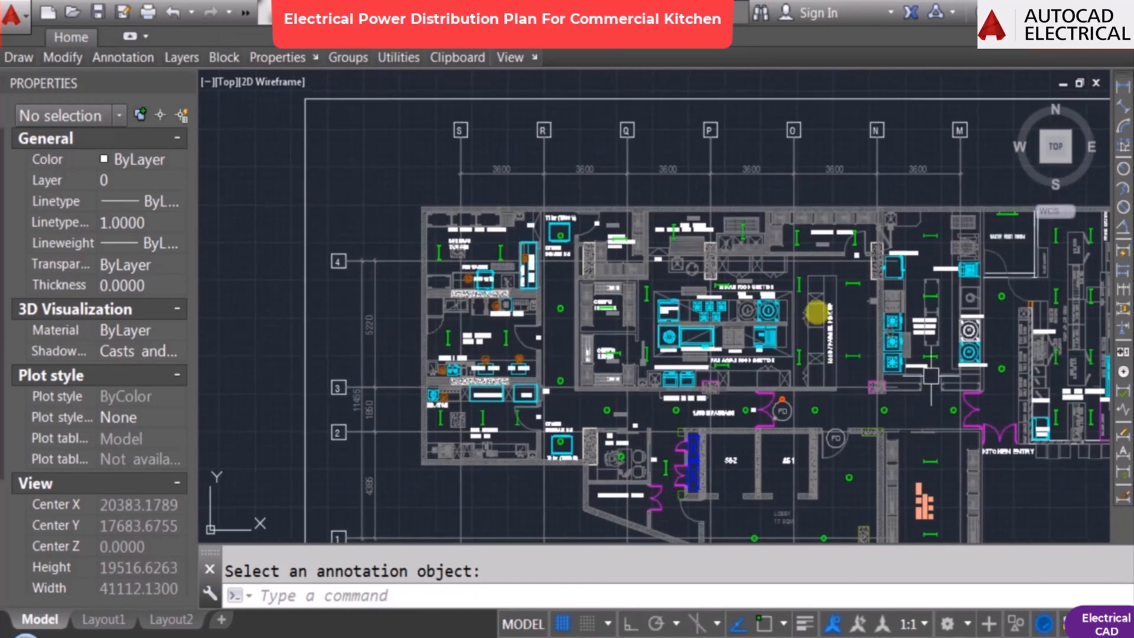
text(co)
key(Return)
scroll(501, 366, up, 8)
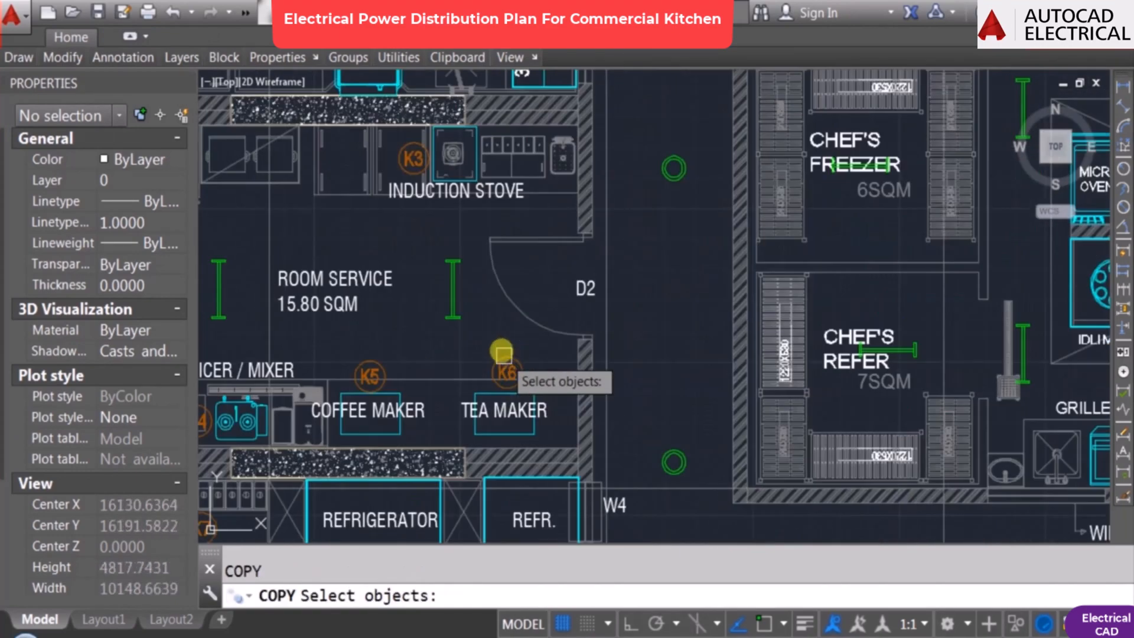
scroll(577, 342, down, 4)
middle_drag(536, 440, 505, 263)
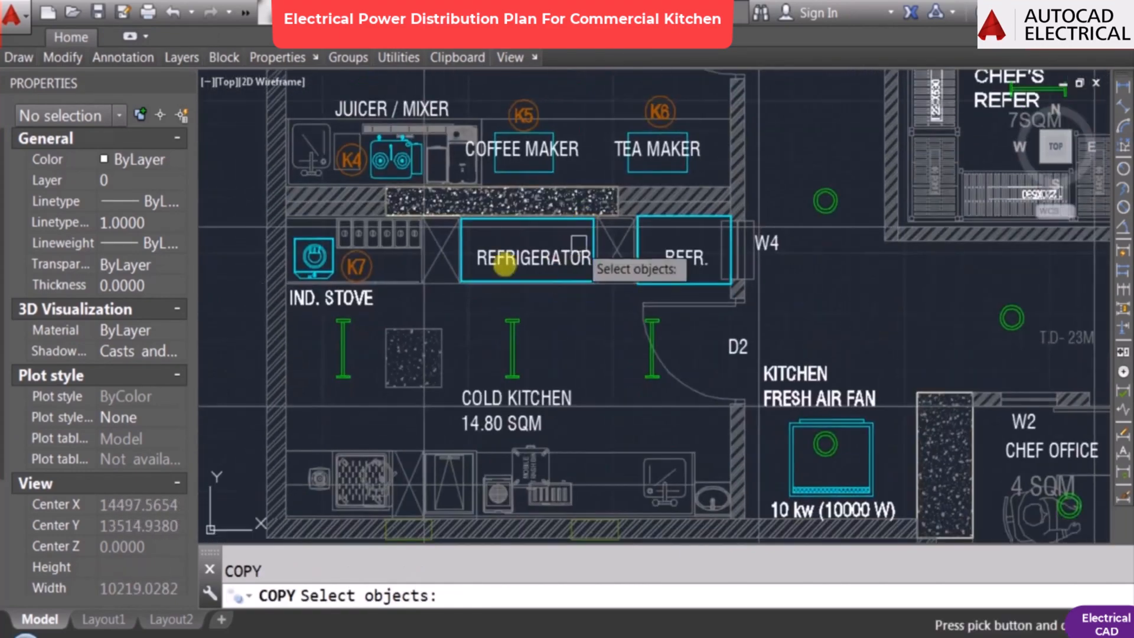
scroll(356, 268, up, 2)
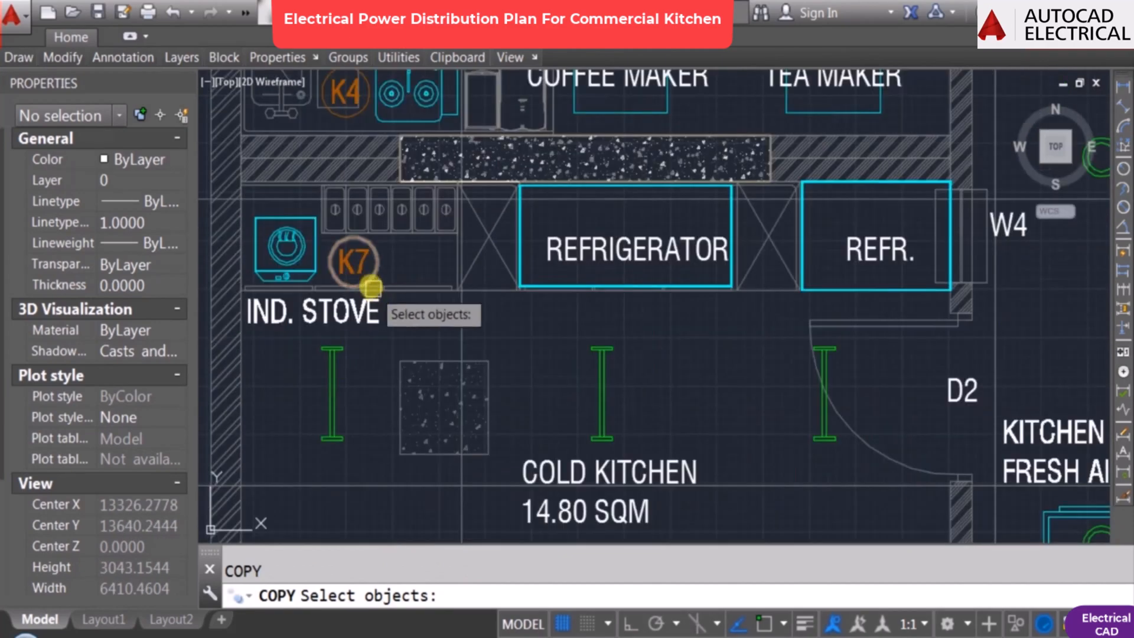
click(354, 261)
key(Return)
click(353, 263)
scroll(619, 338, down, 6)
middle_drag(833, 200, 671, 465)
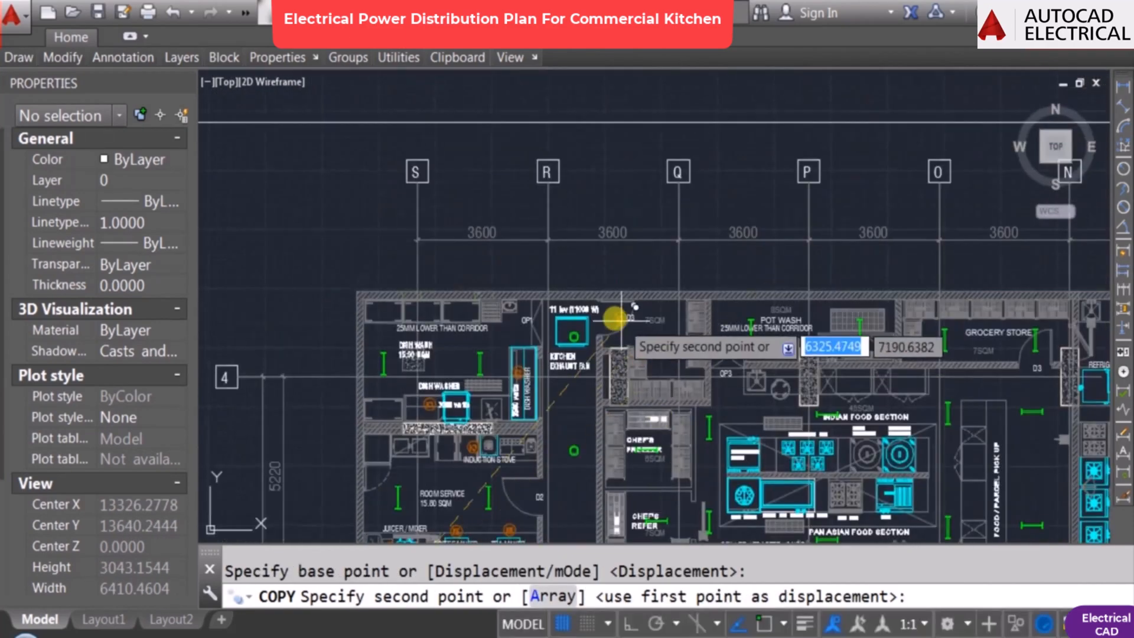
scroll(611, 320, up, 7)
click(424, 439)
key(Escape)
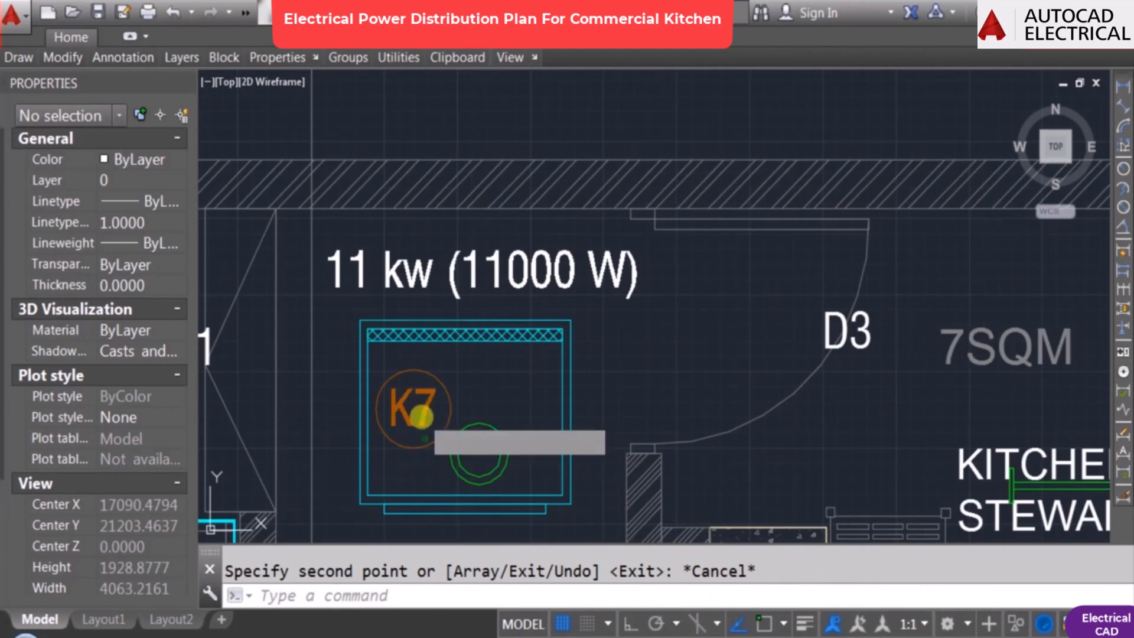
Step: Change the copied tag on the kitchen exhaust fan to "K8"
double_click(421, 416)
text(8)
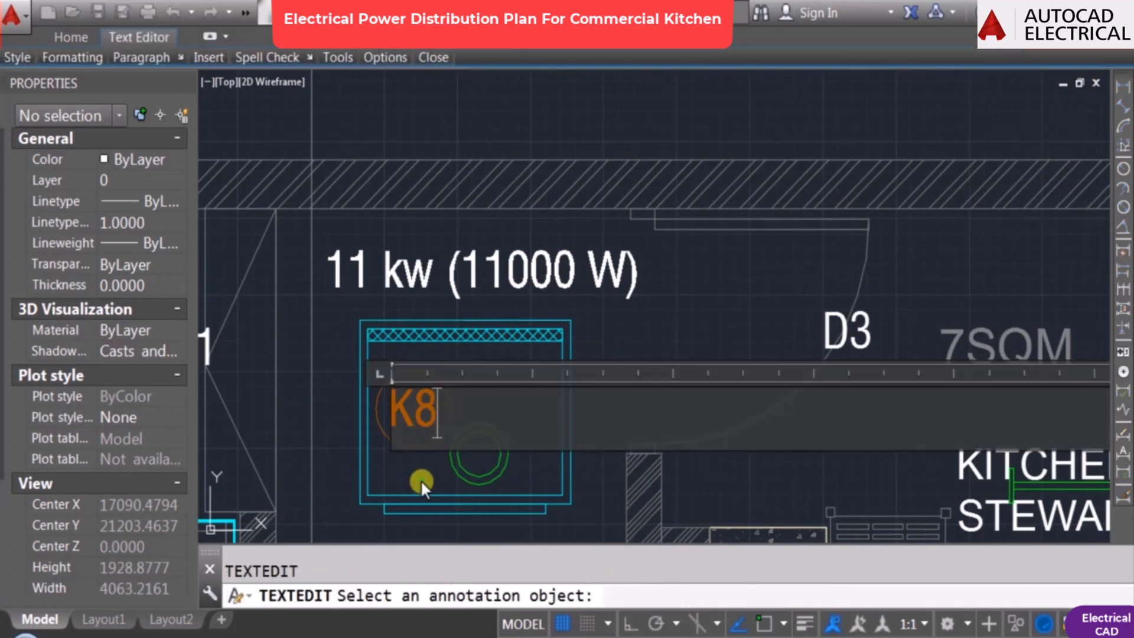
click(423, 480)
scroll(549, 177, down, 6)
key(Escape)
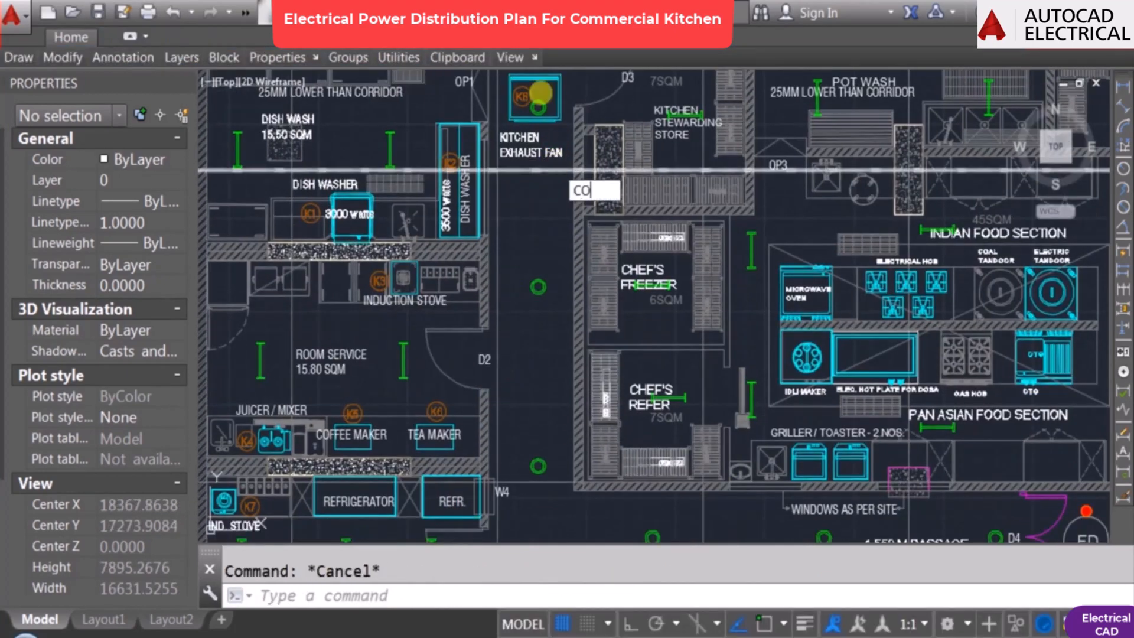
Step: Copy the K8 tag bubble from the kitchen exhaust fan onto the kitchen fresh air fan symbol
key(Return)
scroll(541, 93, up, 5)
click(560, 99)
key(Return)
click(554, 97)
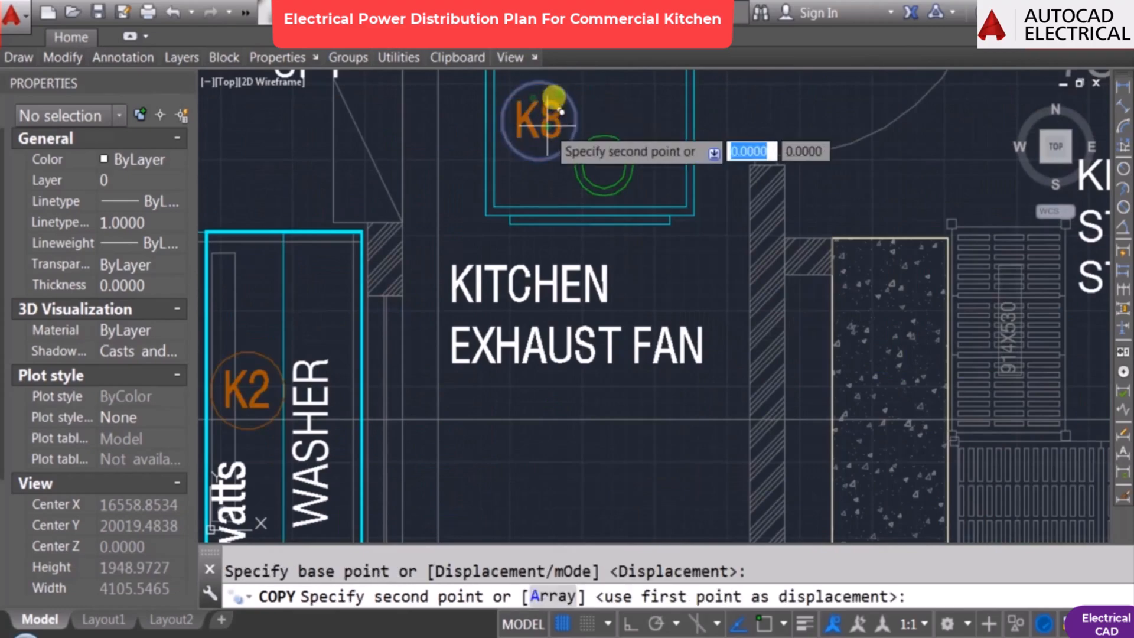
scroll(555, 117, down, 6)
middle_drag(579, 531, 574, 359)
scroll(577, 445, up, 6)
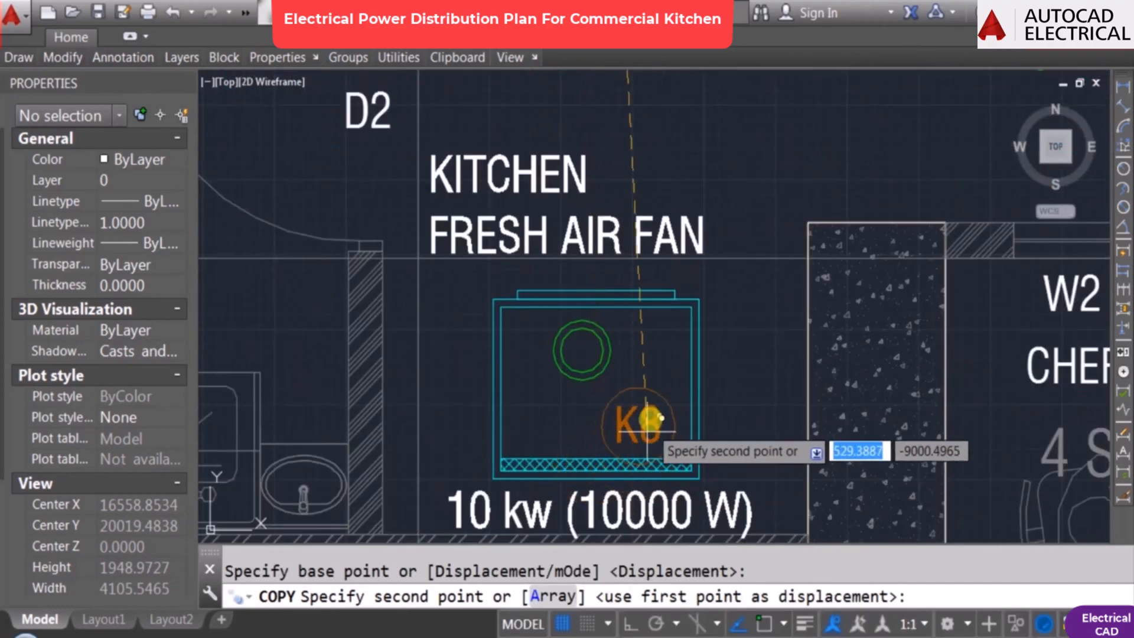
click(646, 416)
key(Escape)
Step: Change the copied tag on the kitchen fresh air fan to "K9"
double_click(647, 414)
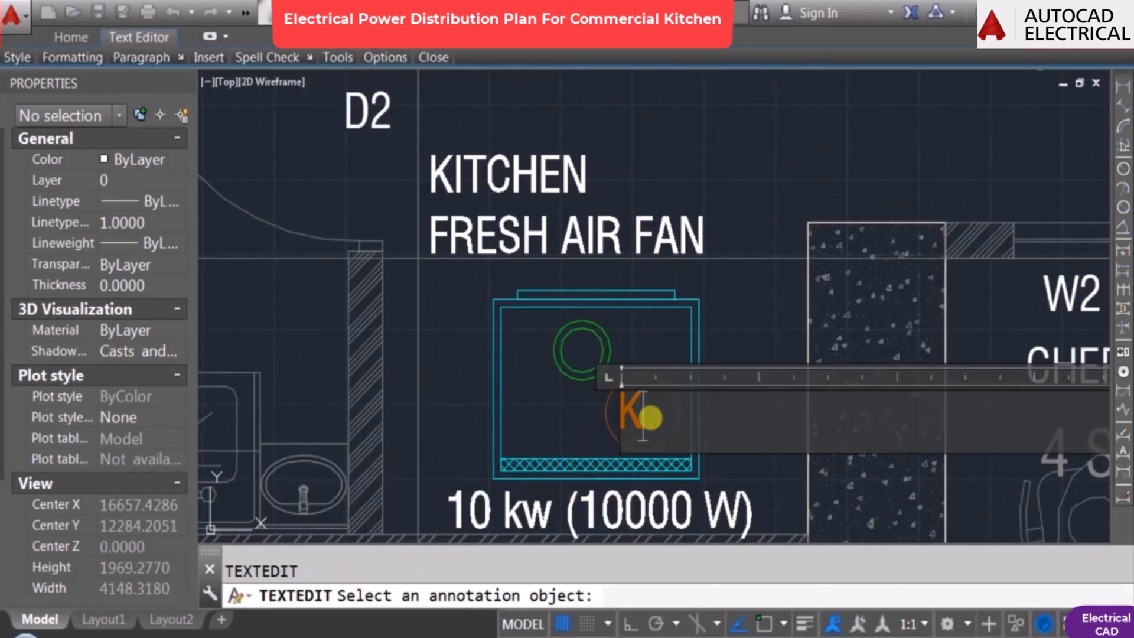
click(740, 317)
key(Escape)
Step: Copy all five K6 tea vending machine entries in the equipment table into the empty row directly below
scroll(644, 381, down, 4)
middle_drag(774, 328, 366, 354)
middle_drag(839, 361, 463, 269)
middle_drag(987, 324, 552, 337)
scroll(725, 372, down, 4)
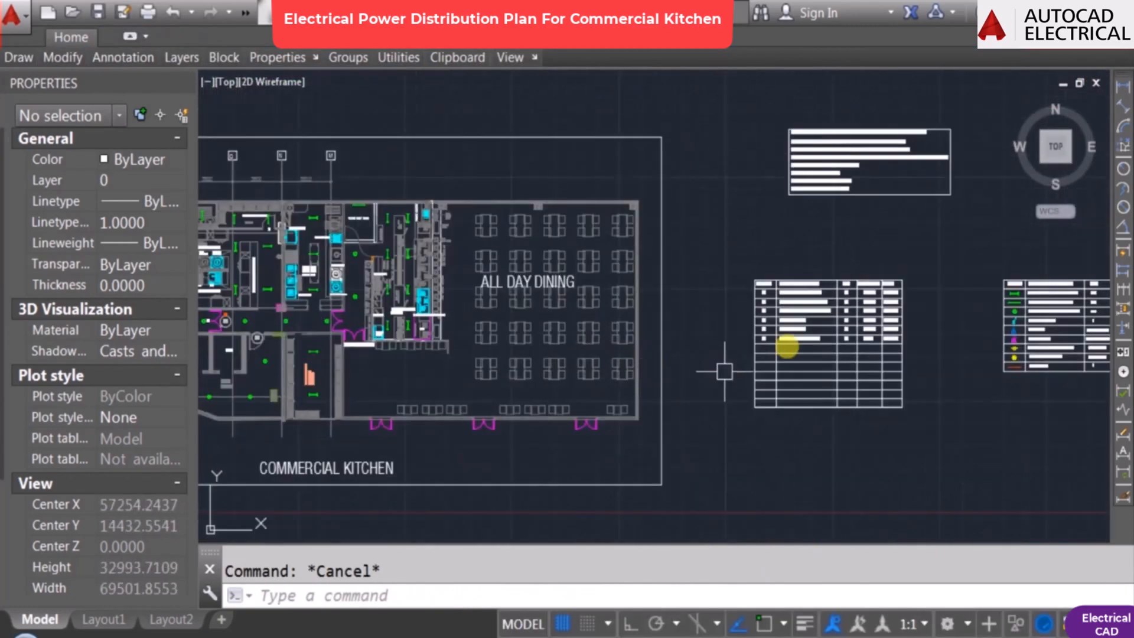
scroll(739, 366, up, 8)
scroll(618, 362, down, 4)
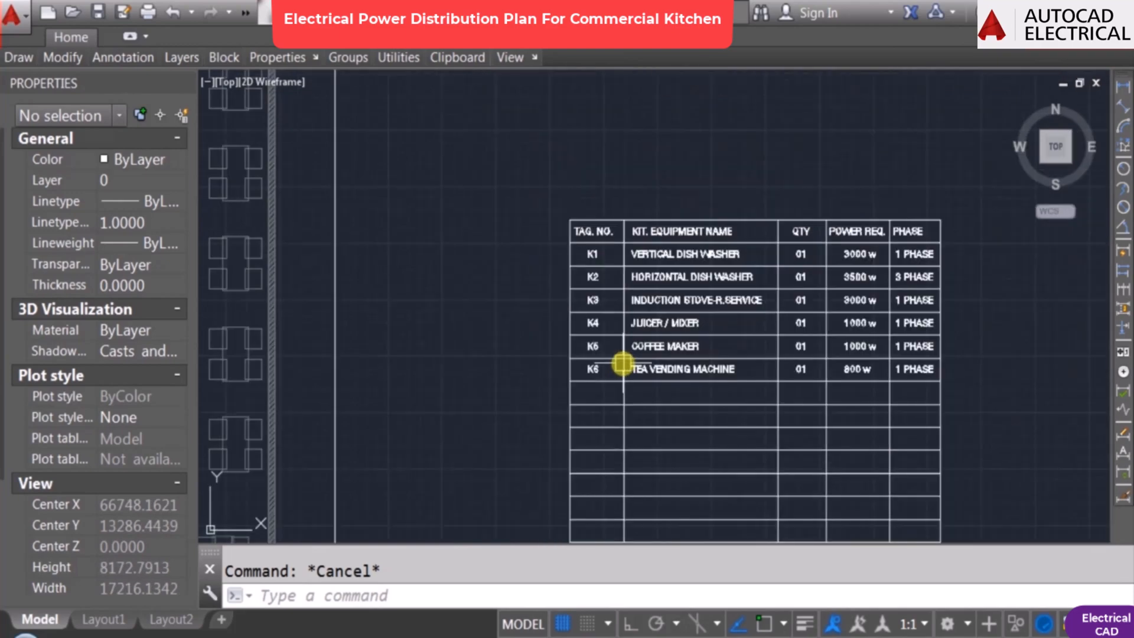
key(Return)
scroll(611, 363, up, 5)
click(552, 390)
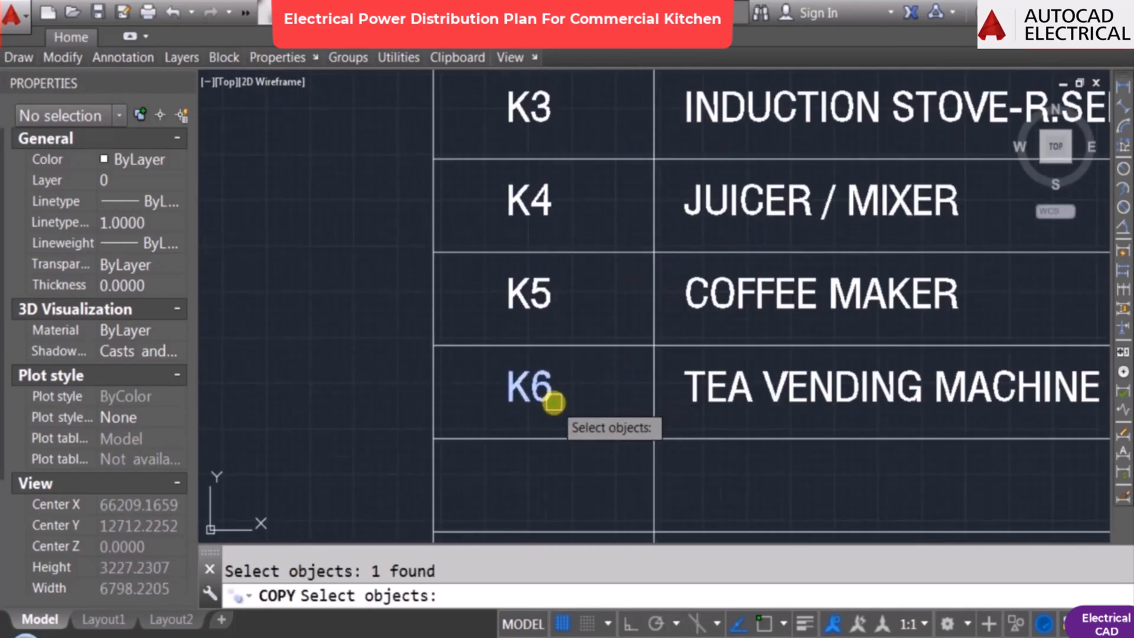
click(726, 381)
scroll(895, 376, down, 3)
click(863, 371)
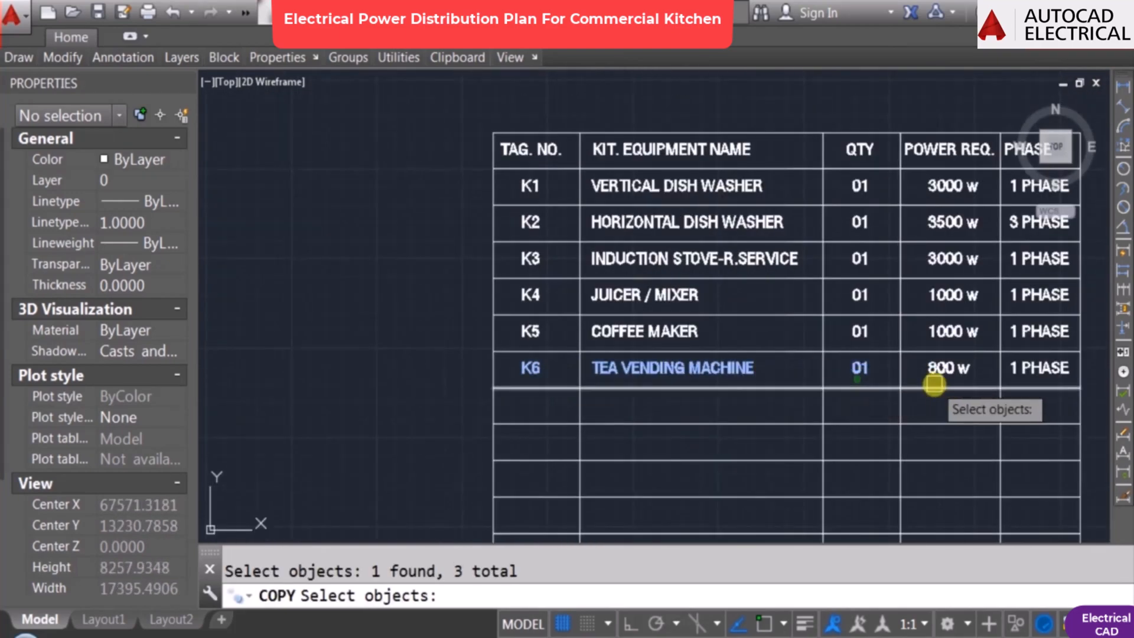
click(945, 370)
click(1039, 369)
key(Return)
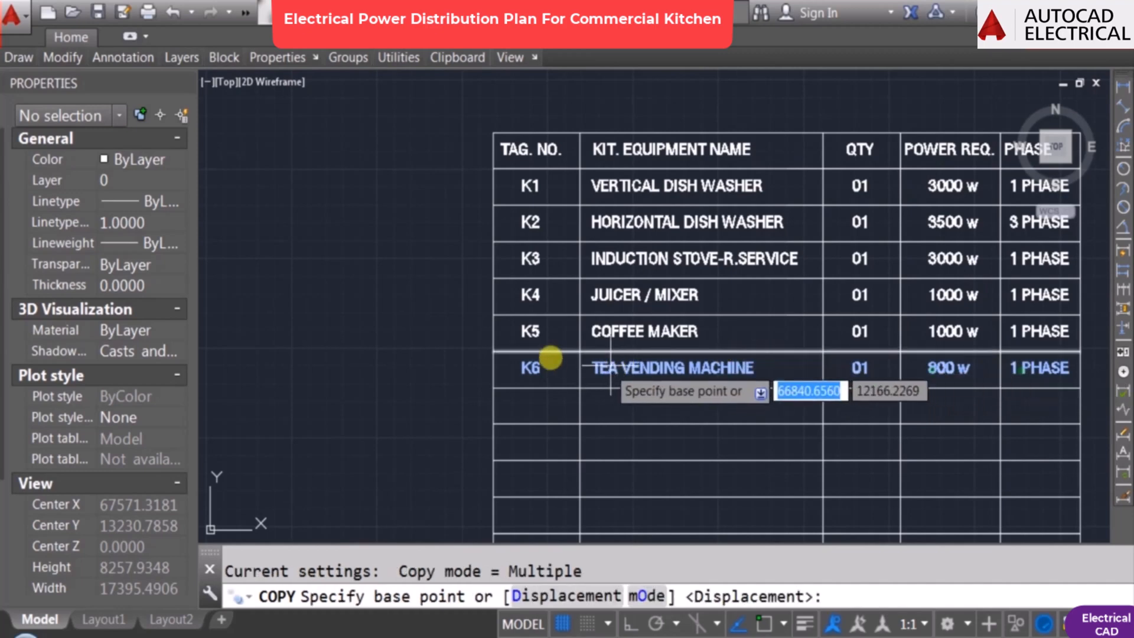
key(F3)
click(495, 353)
click(493, 390)
Step: Change the copied row's tag to "K7" and its equipment name to "INDUCTION STOVE"
double_click(524, 405)
text(K7)
key(Escape)
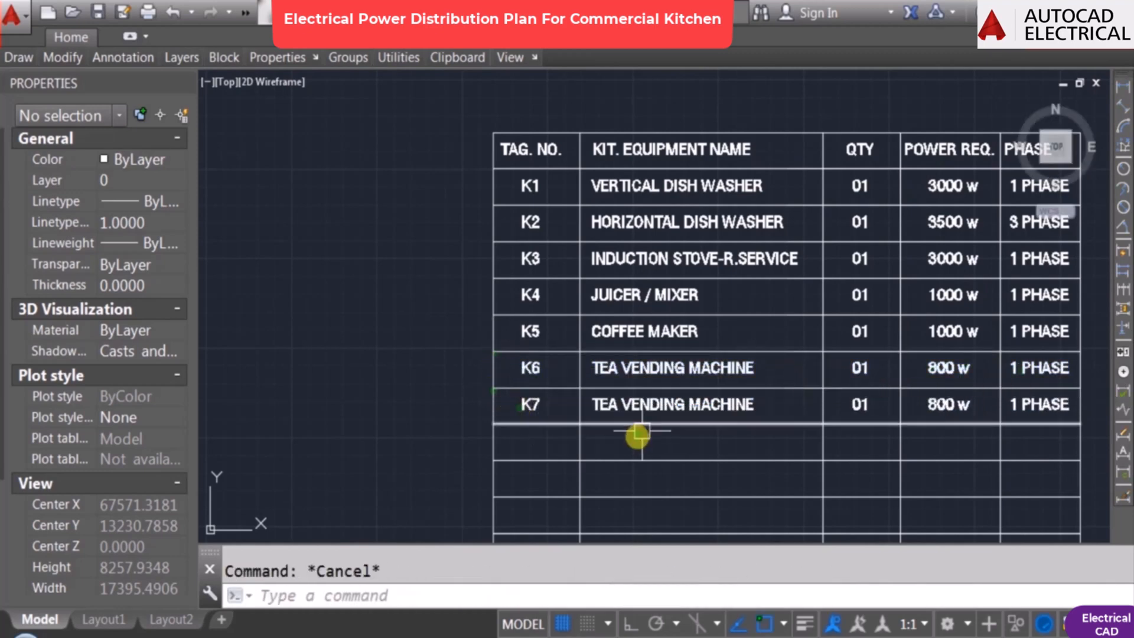
double_click(650, 407)
text(INDUCTION STOVE)
key(Escape)
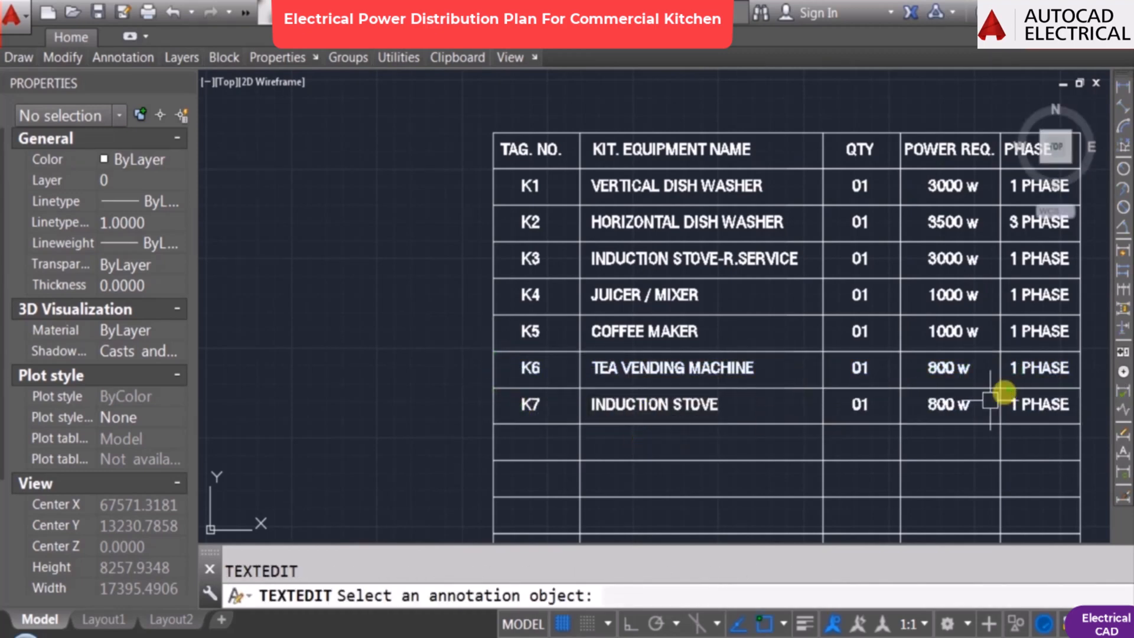
Step: Set the power requirement in the K7 induction stove row to "1000 w"
scroll(945, 401, up, 2)
click(944, 397)
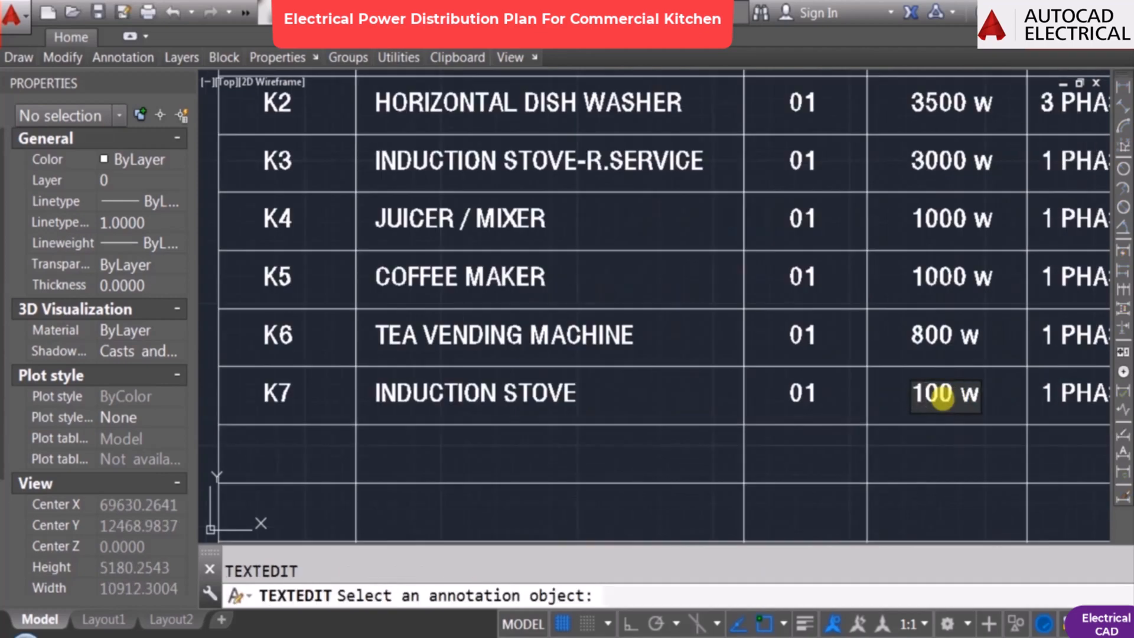
key(Escape)
key(Escape)
Step: Copy all five K7 induction stove entries into the next empty row of the equipment table
scroll(881, 415, down, 3)
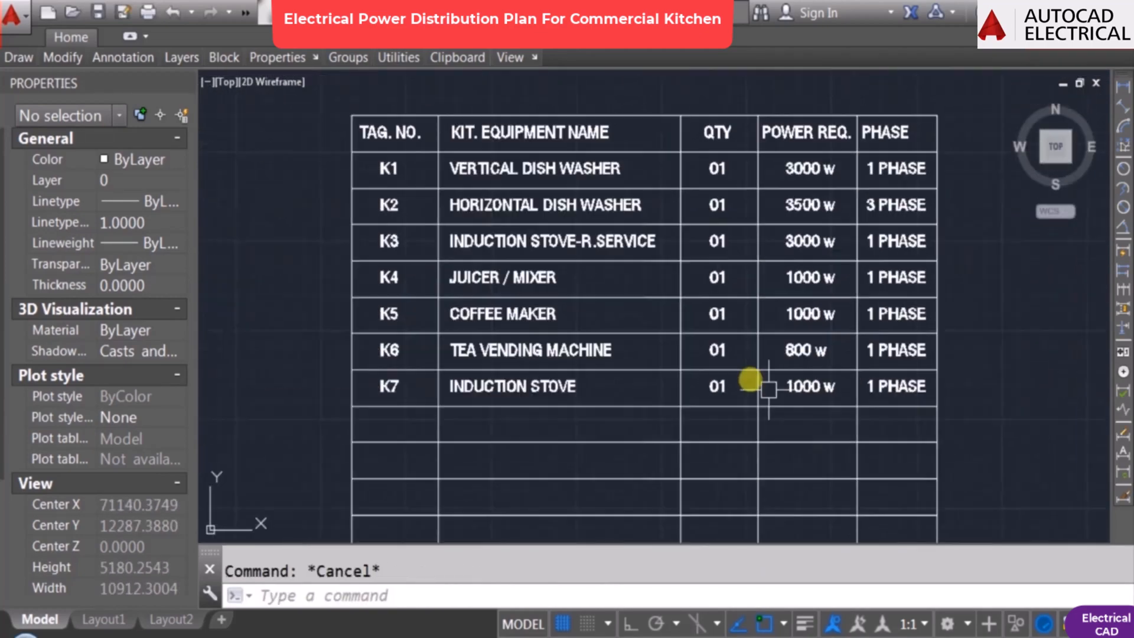
key(Return)
click(384, 388)
click(511, 388)
click(715, 388)
click(811, 388)
click(886, 388)
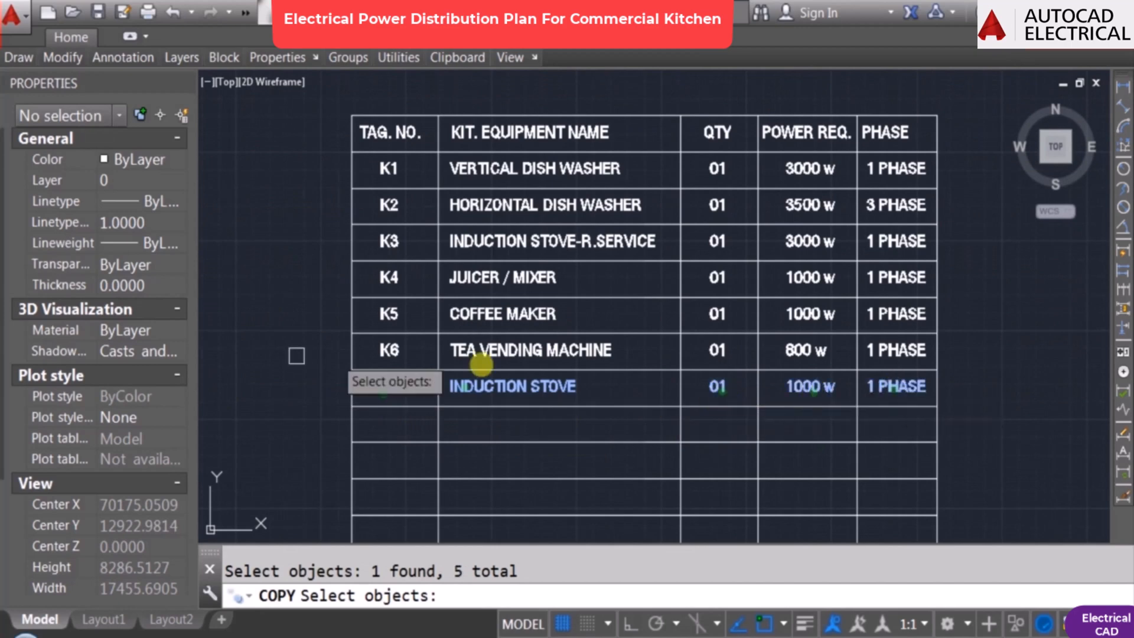
key(Return)
click(352, 370)
Step: Change the new row's tag to "K8" and its equipment name to "KITCHEN EXHAUST FAN"
click(390, 422)
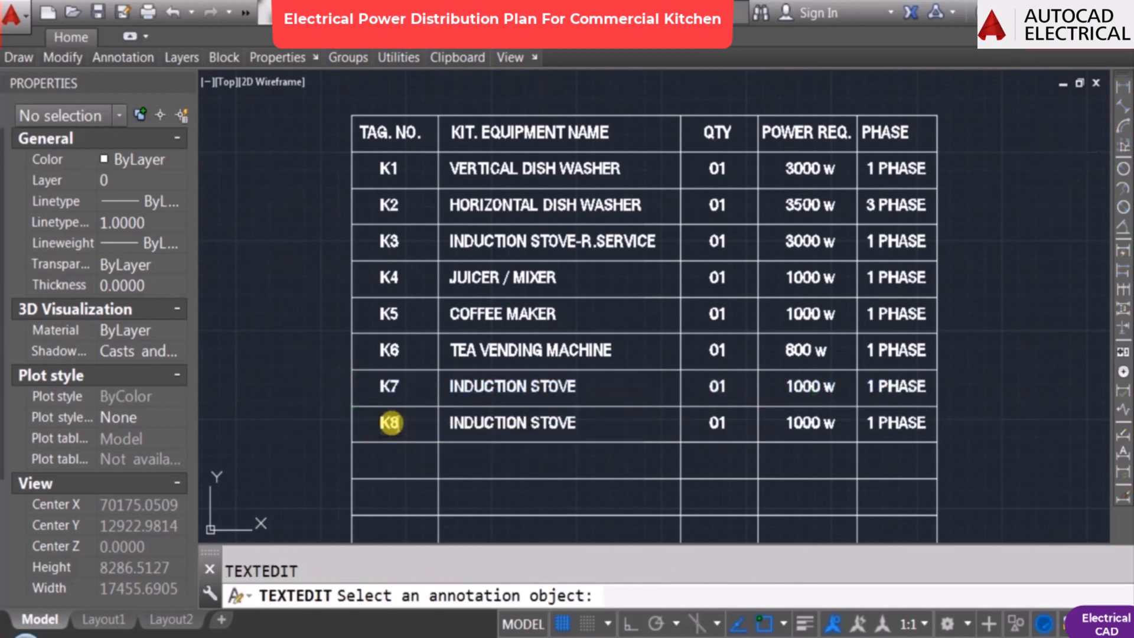
key(Escape)
text(ED)
key(Return)
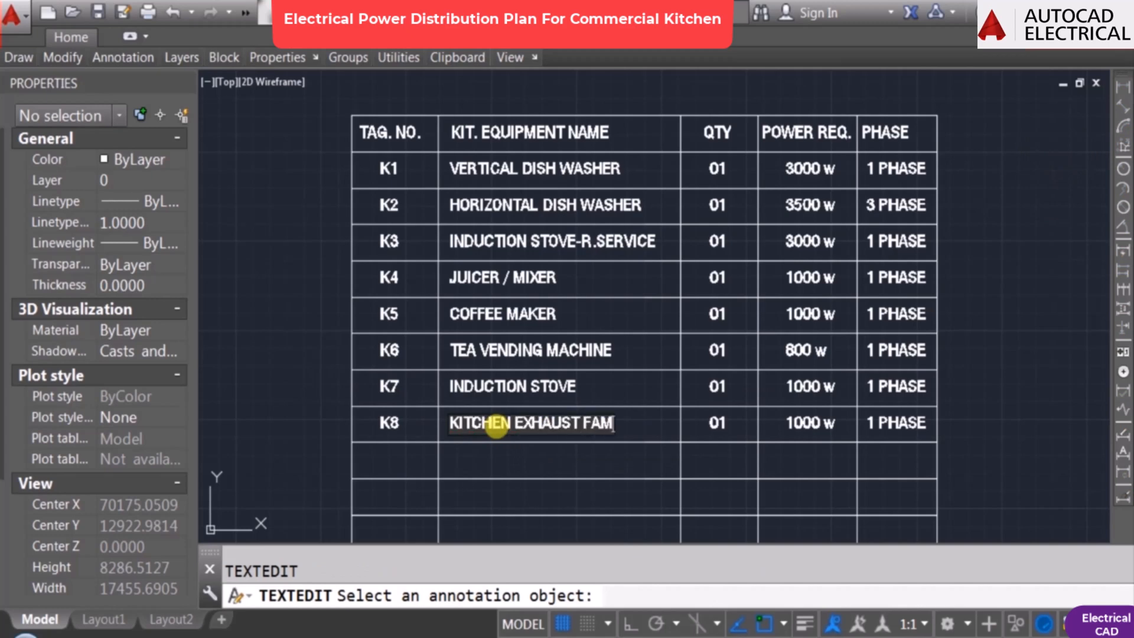
key(Escape)
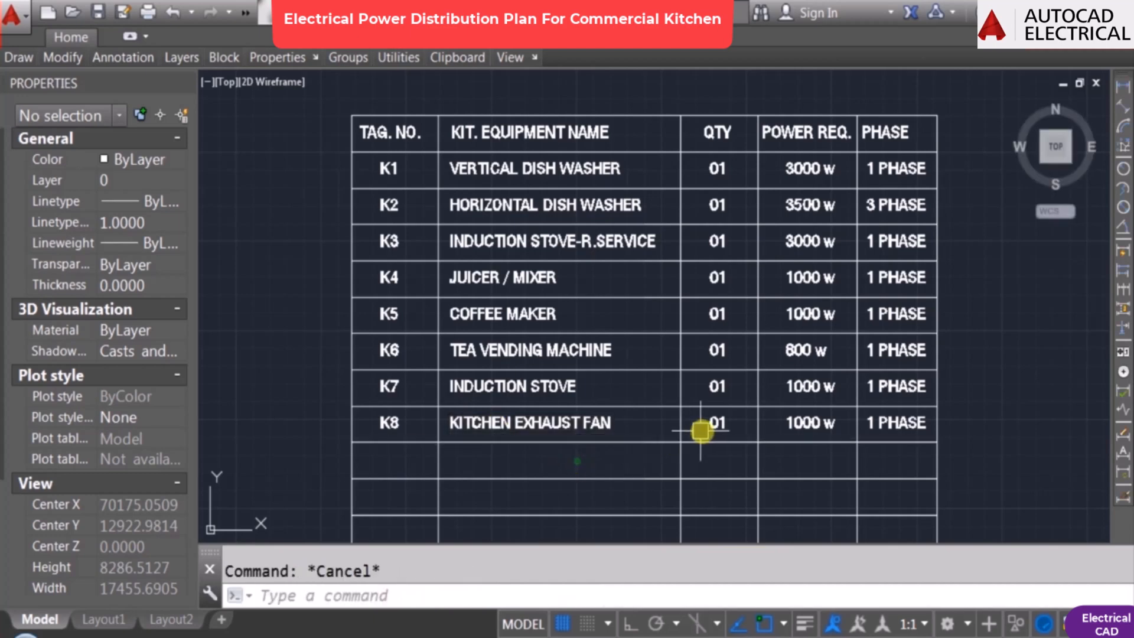
Step: Set the kitchen exhaust fan row's power requirement to "11000 w" and its phase to "3 PHASE"
scroll(684, 405, up, 2)
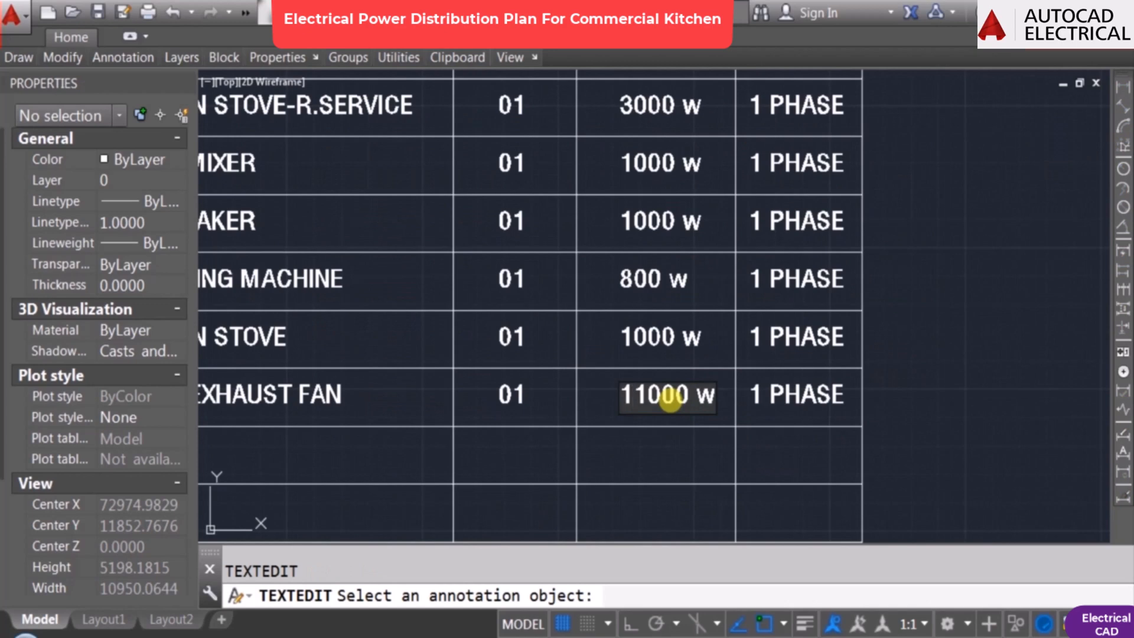
click(806, 421)
key(Escape)
text(ed)
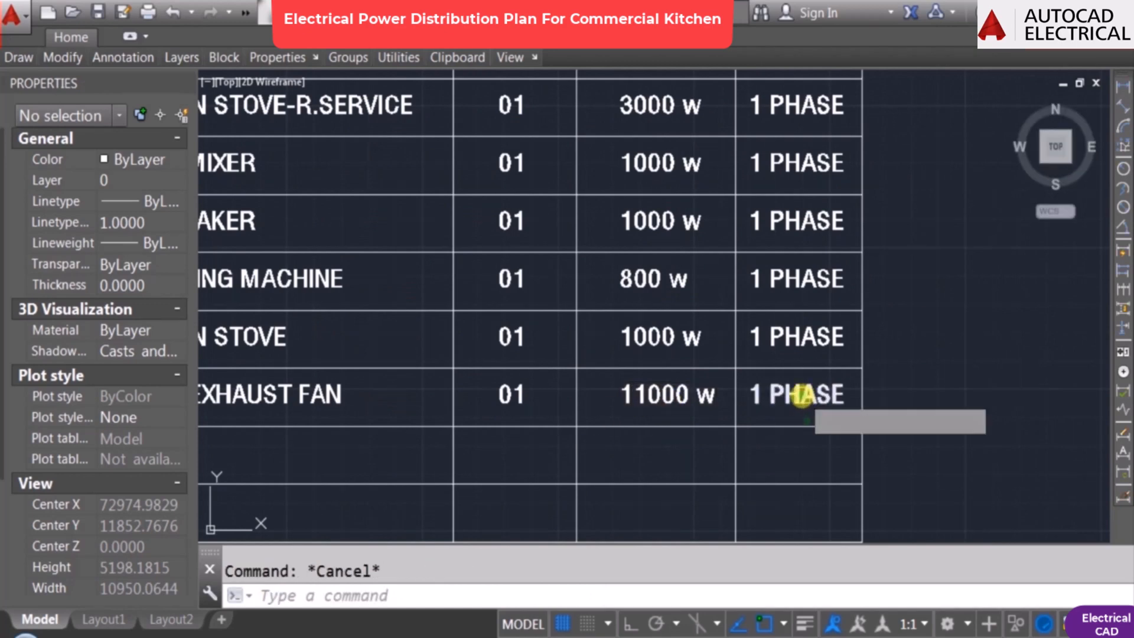
key(Return)
click(801, 395)
click(772, 463)
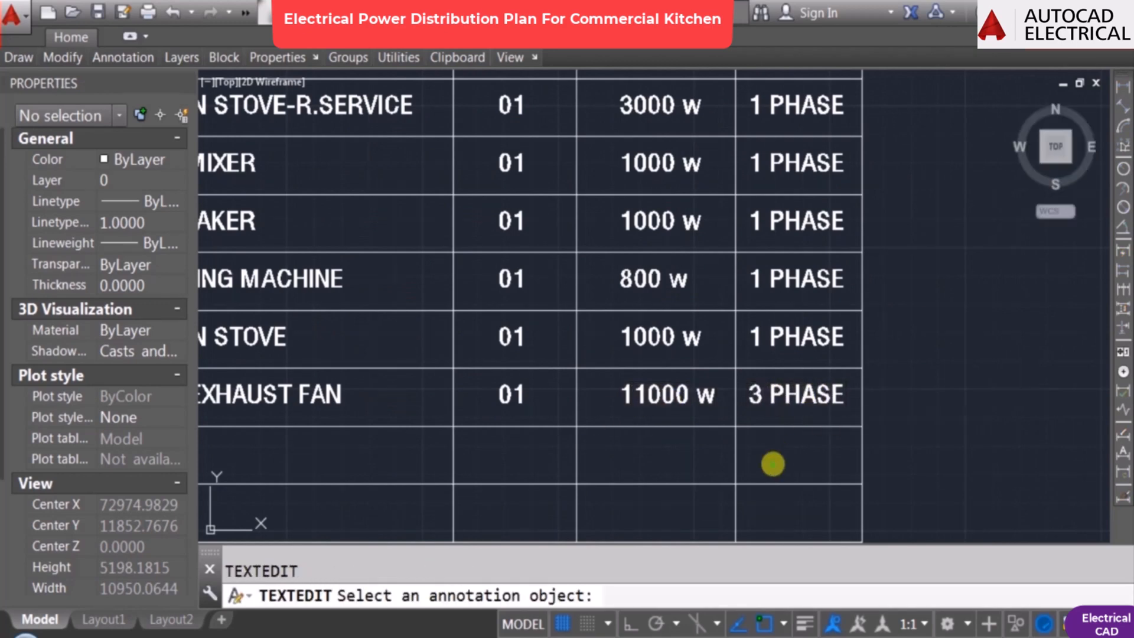
key(Return)
Step: Copy all five K8 kitchen exhaust fan entries into the empty table row directly below
scroll(830, 258, down, 4)
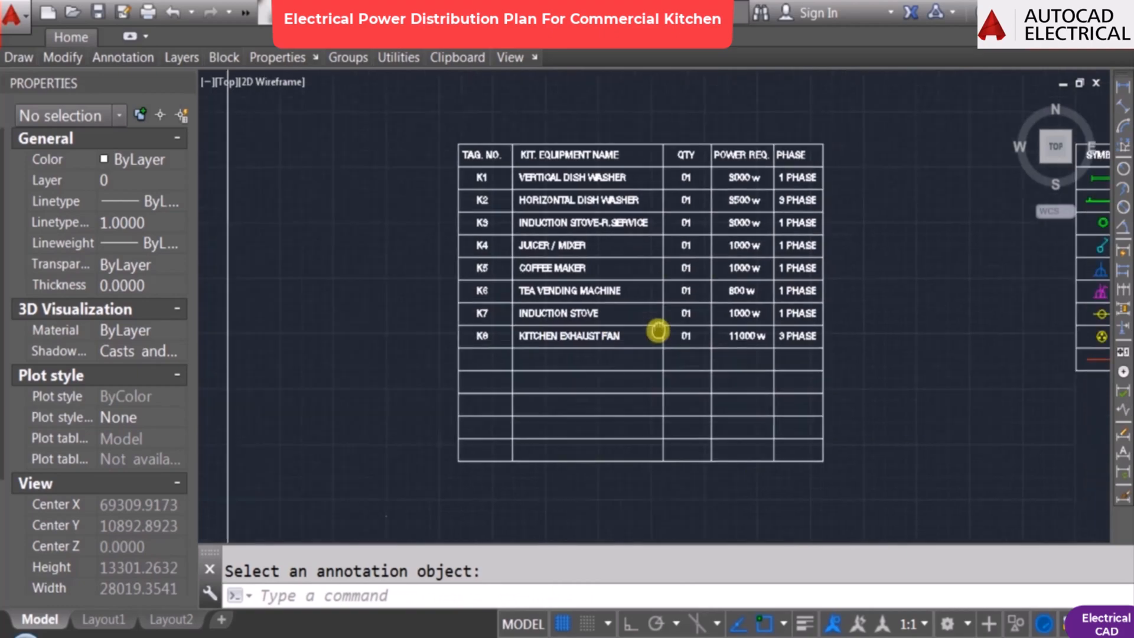
scroll(488, 349, up, 4)
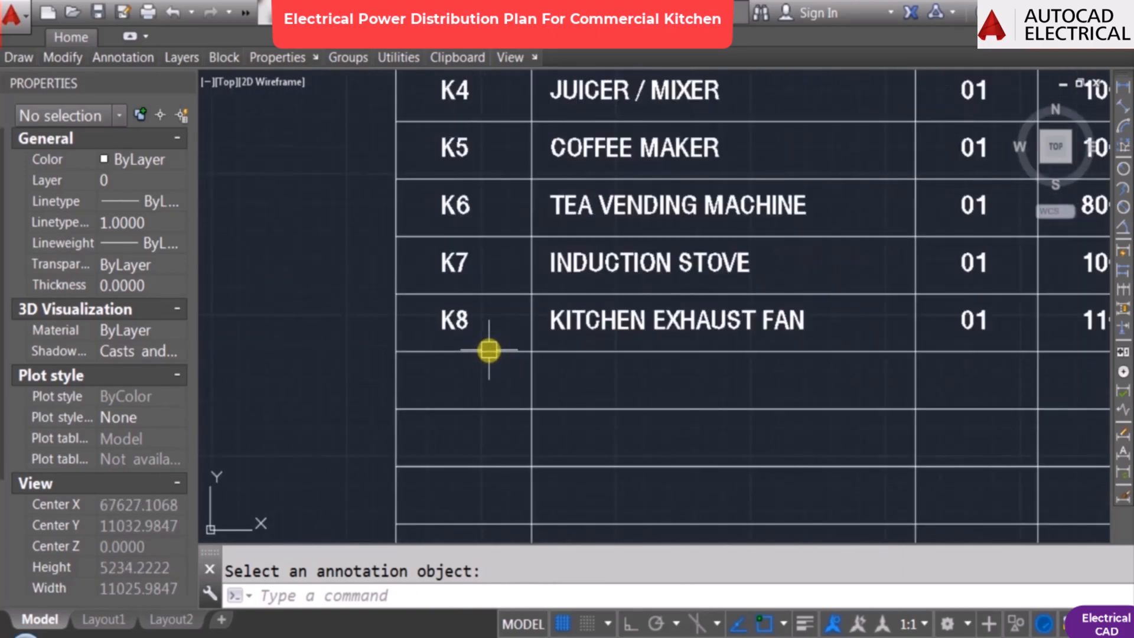
scroll(576, 377, down, 2)
middle_drag(734, 404, 673, 366)
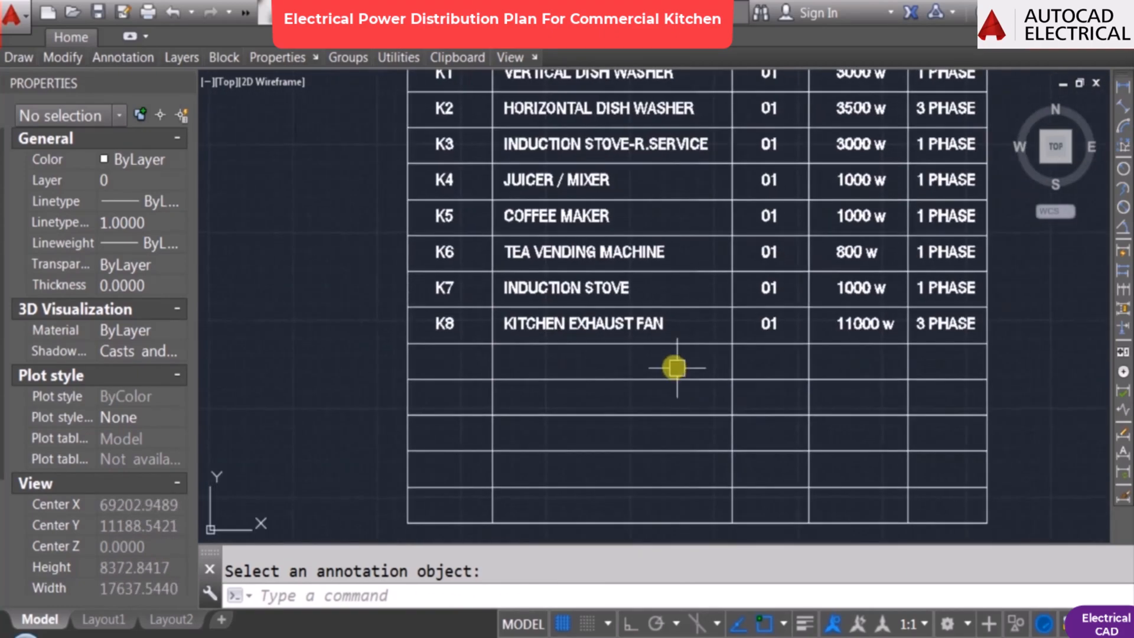
key(Escape)
text(co)
key(Return)
click(452, 328)
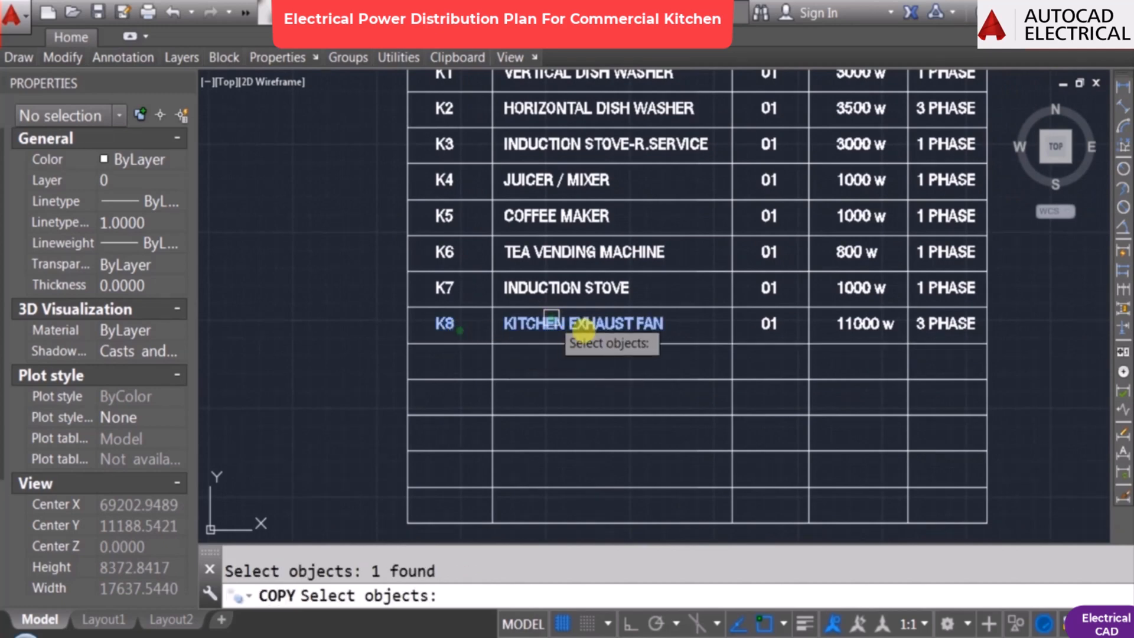
click(591, 328)
click(763, 325)
click(854, 332)
click(945, 323)
key(Return)
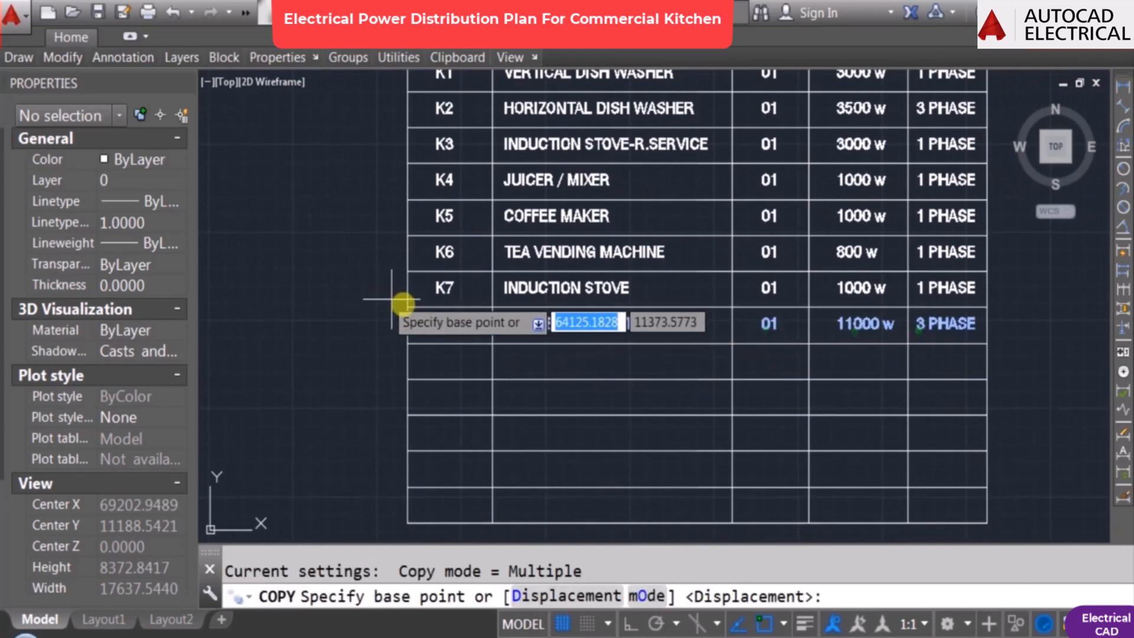
click(408, 307)
click(411, 343)
key(Escape)
Step: Change the copied row's tag to "K9" and its equipment name to "KITCHEN FRESH AIR FAN"
text(ed)
key(Return)
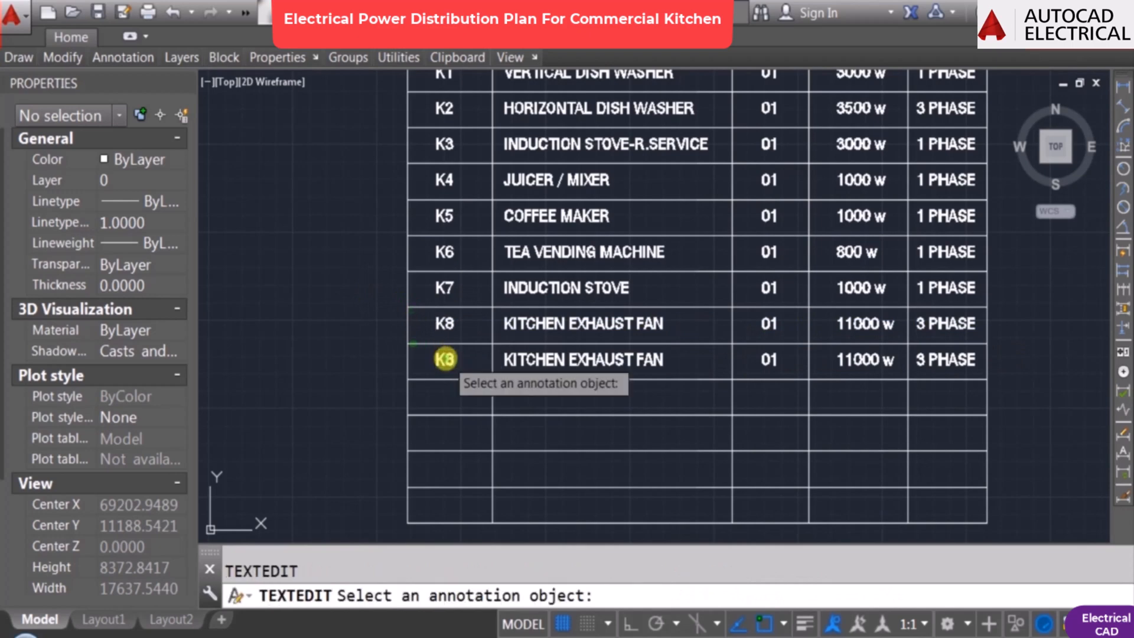
key(Escape)
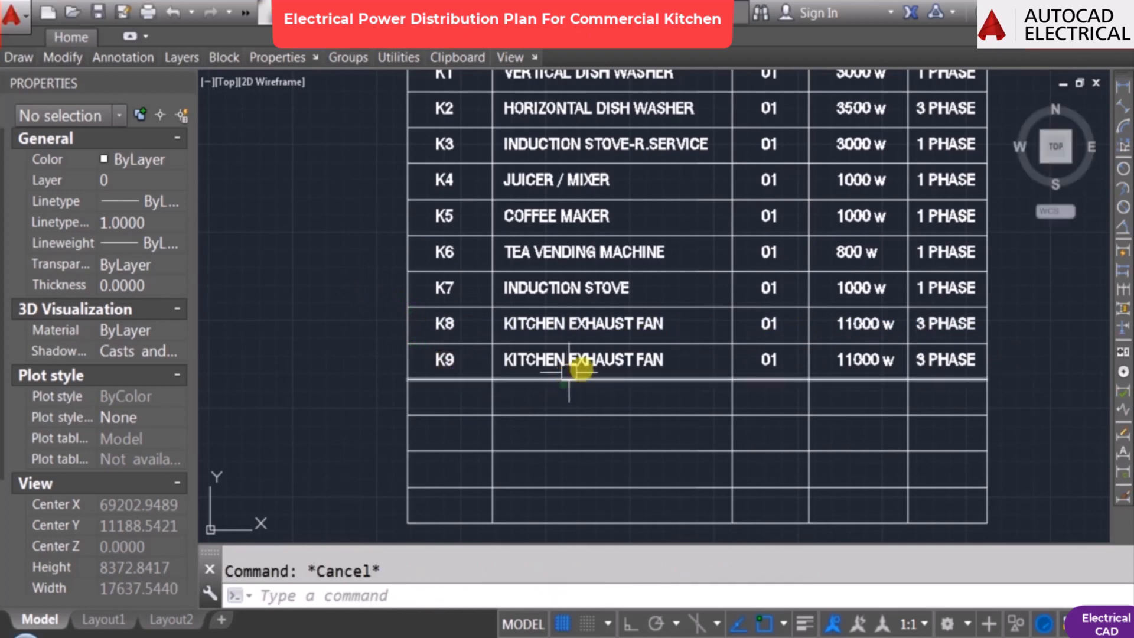
double_click(605, 362)
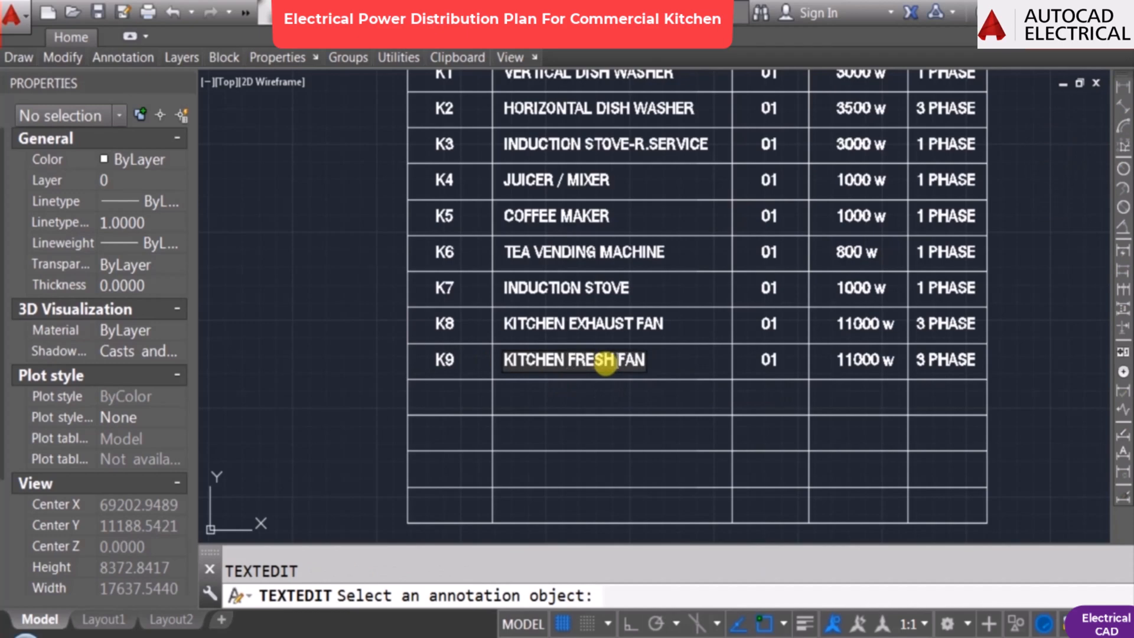
click(696, 395)
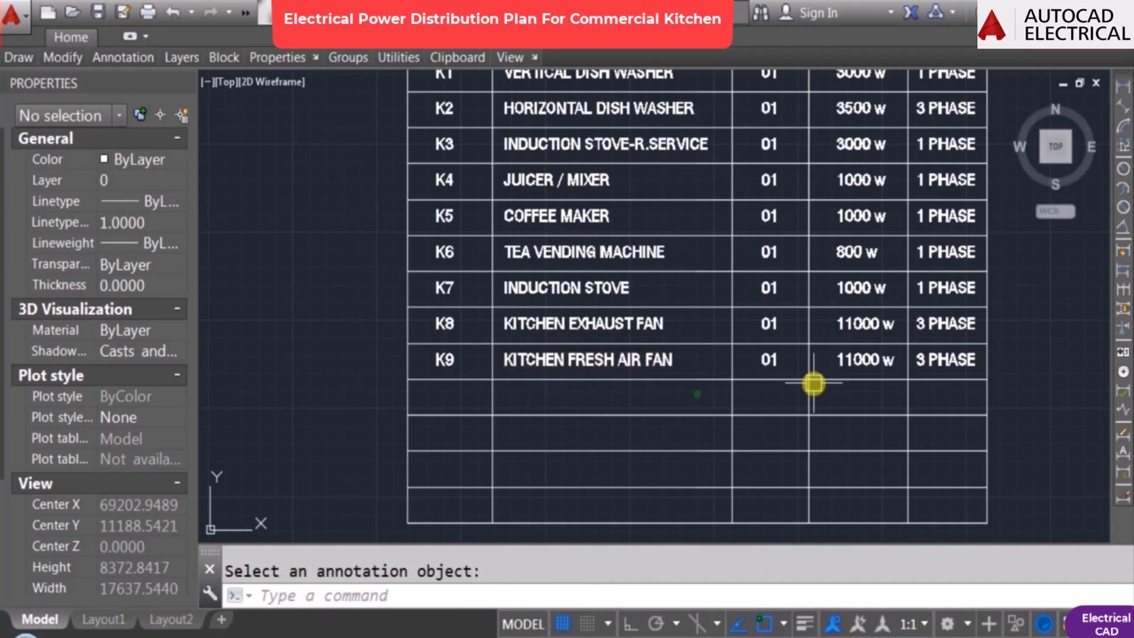
key(Escape)
Step: Set the power requirement in the K9 kitchen fresh air fan row to "10000 w"
scroll(832, 365, up, 1)
text(ed)
key(Return)
click(850, 360)
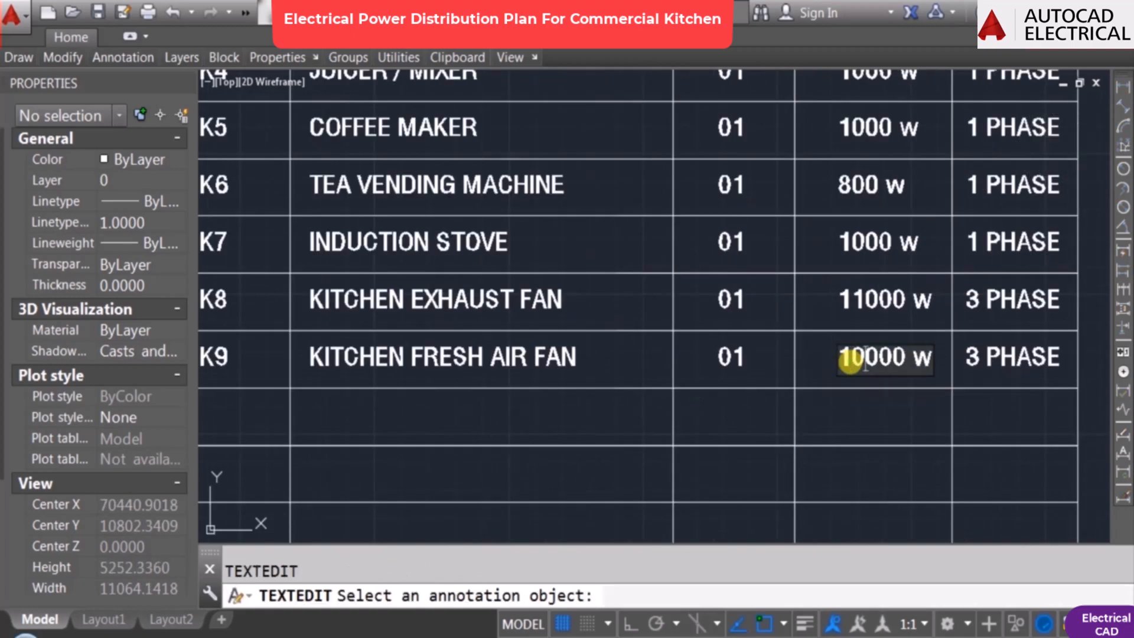
click(985, 405)
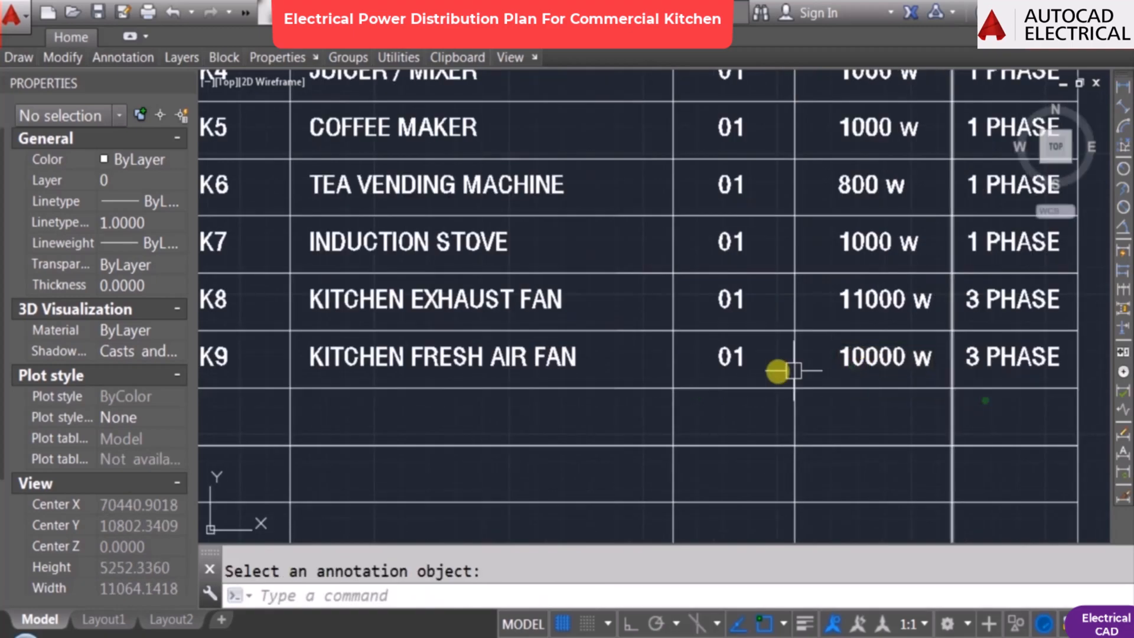
key(Escape)
Step: Examine the kitchen plan's tagged fans and the appliances in the Indian and Pan Asian food sections
scroll(679, 363, down, 4)
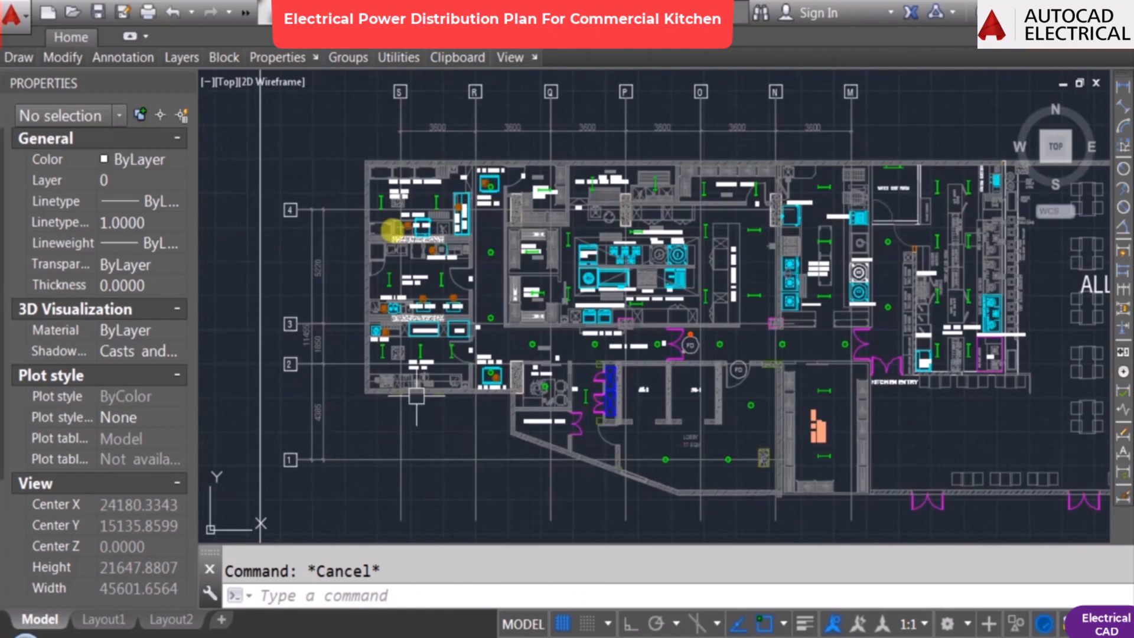
scroll(519, 207, up, 2)
scroll(537, 140, up, 3)
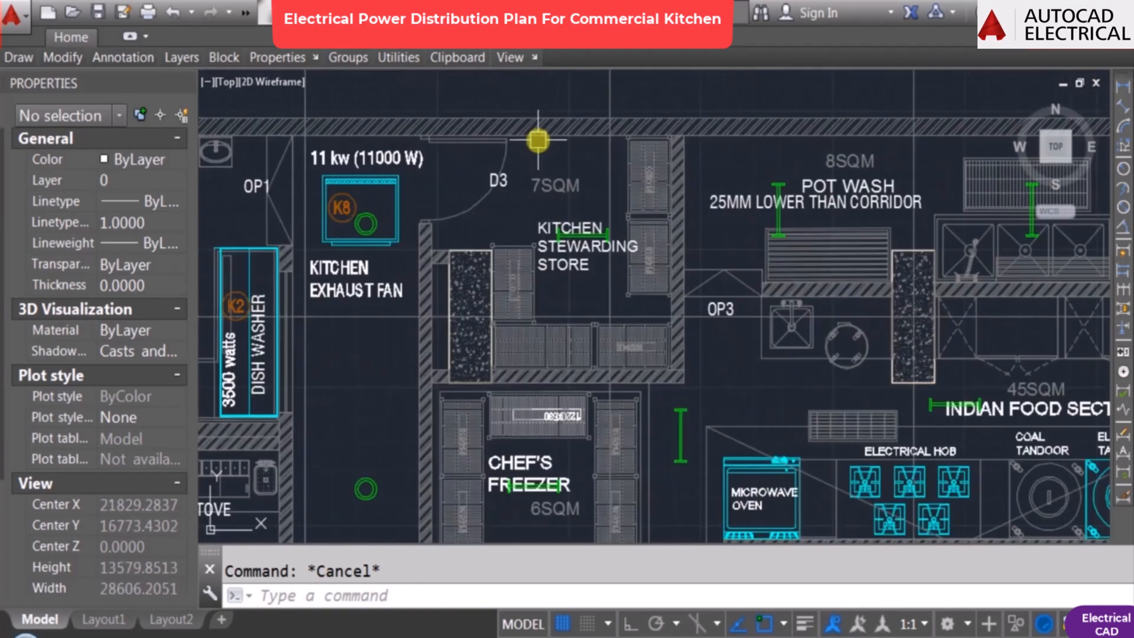
scroll(628, 166, down, 1)
middle_drag(524, 355, 506, 180)
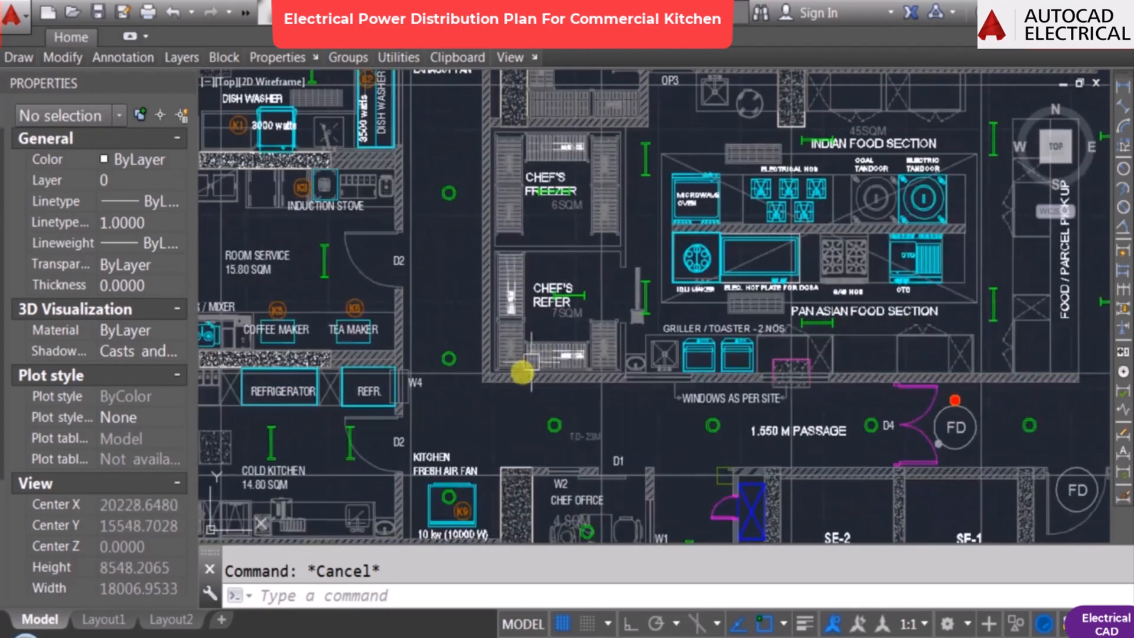
middle_drag(532, 319, 525, 228)
middle_drag(439, 413, 464, 358)
scroll(475, 334, down, 1)
middle_drag(535, 326, 471, 452)
scroll(614, 346, up, 2)
scroll(638, 371, down, 2)
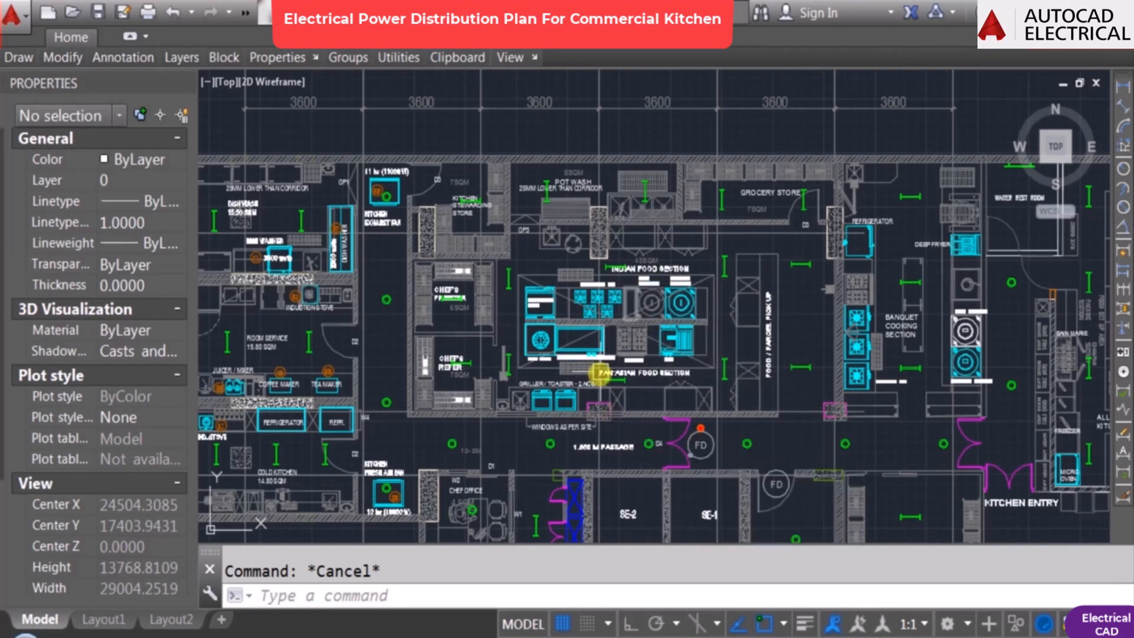
scroll(589, 329, up, 4)
scroll(590, 324, down, 2)
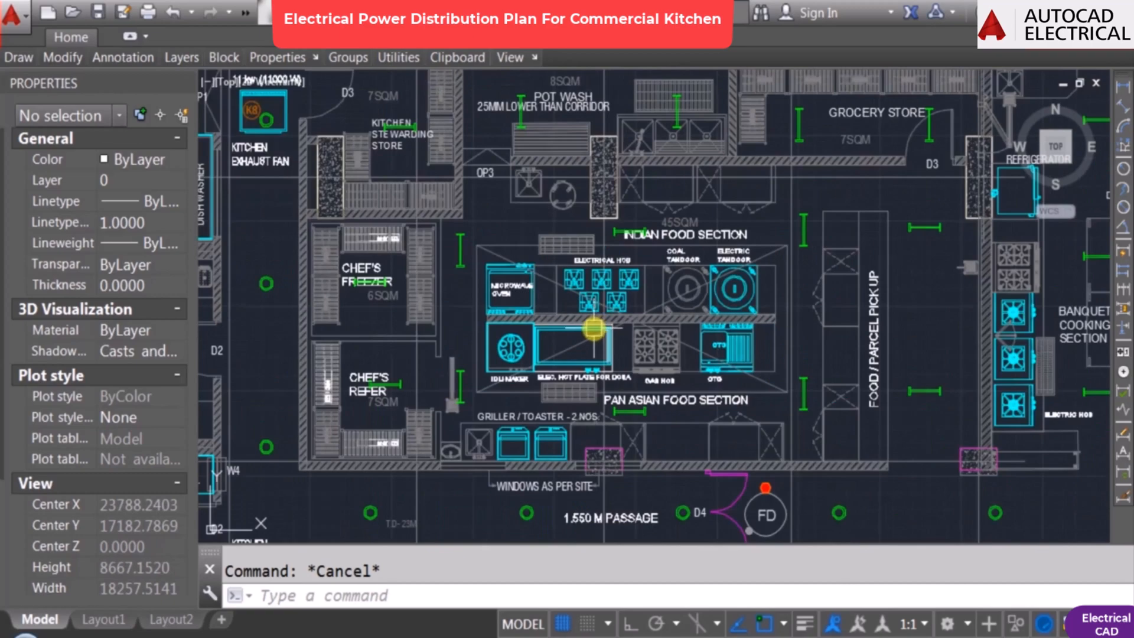
Step: Copy the kitchen exhaust fan's K8 tag, circle and text, to just above the microwave oven in the Indian food section
scroll(593, 329, down, 2)
scroll(531, 401, up, 2)
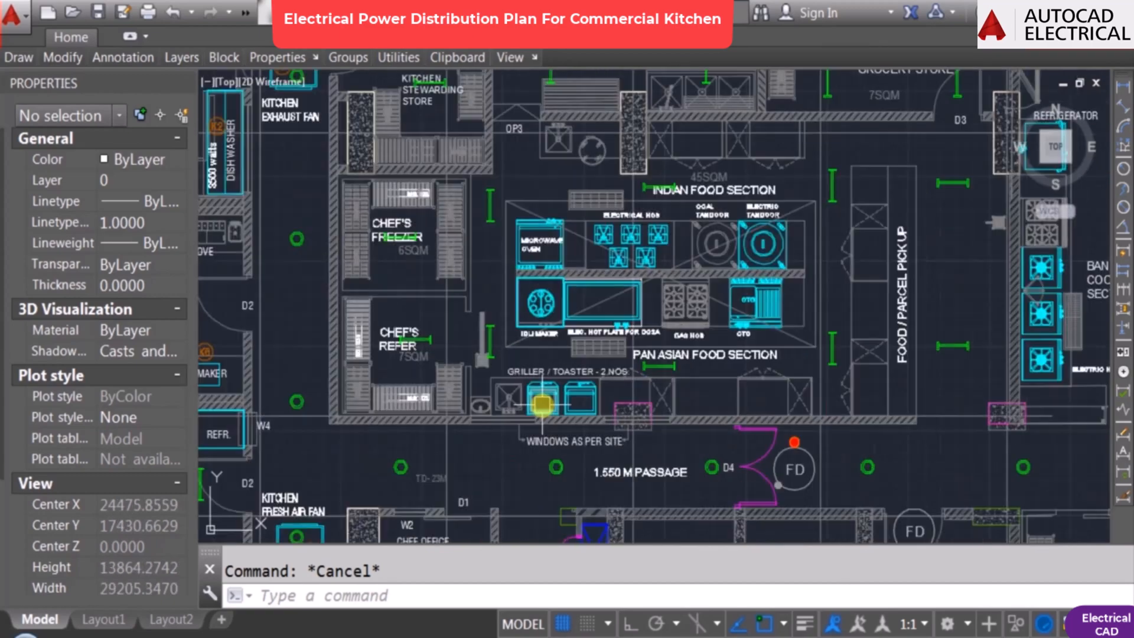
scroll(536, 401, up, 2)
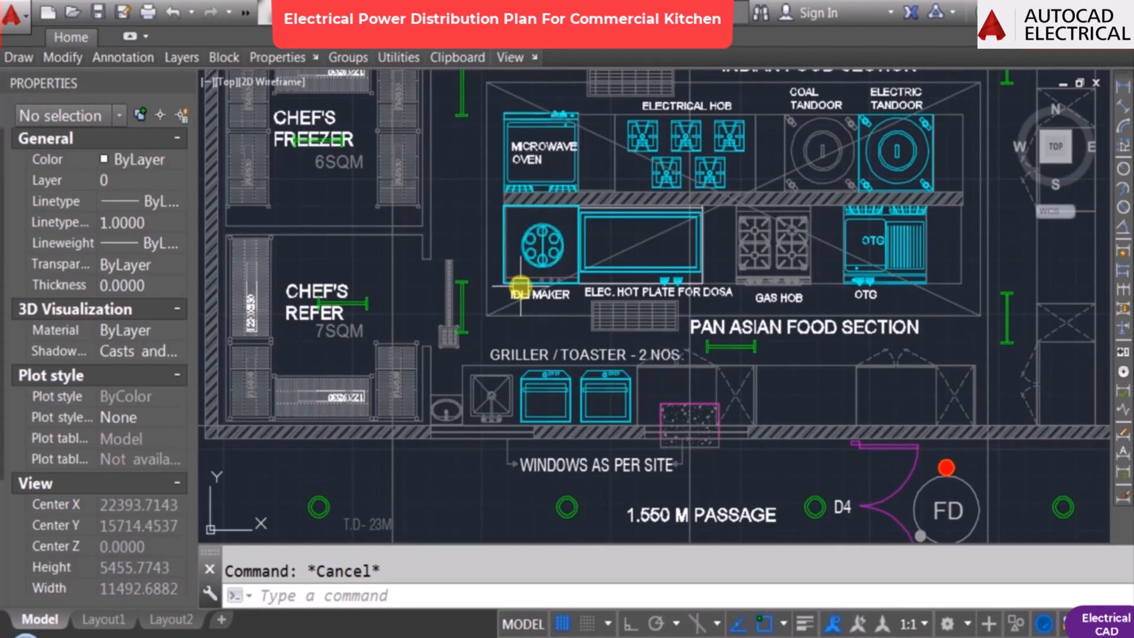
middle_drag(648, 322, 547, 350)
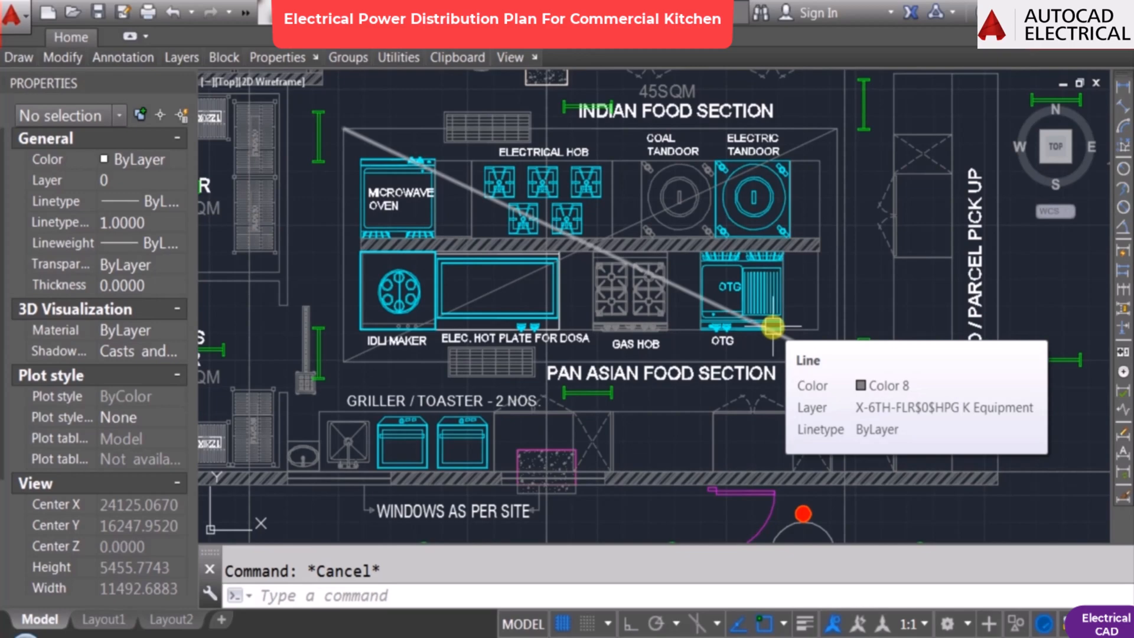
scroll(575, 318, down, 2)
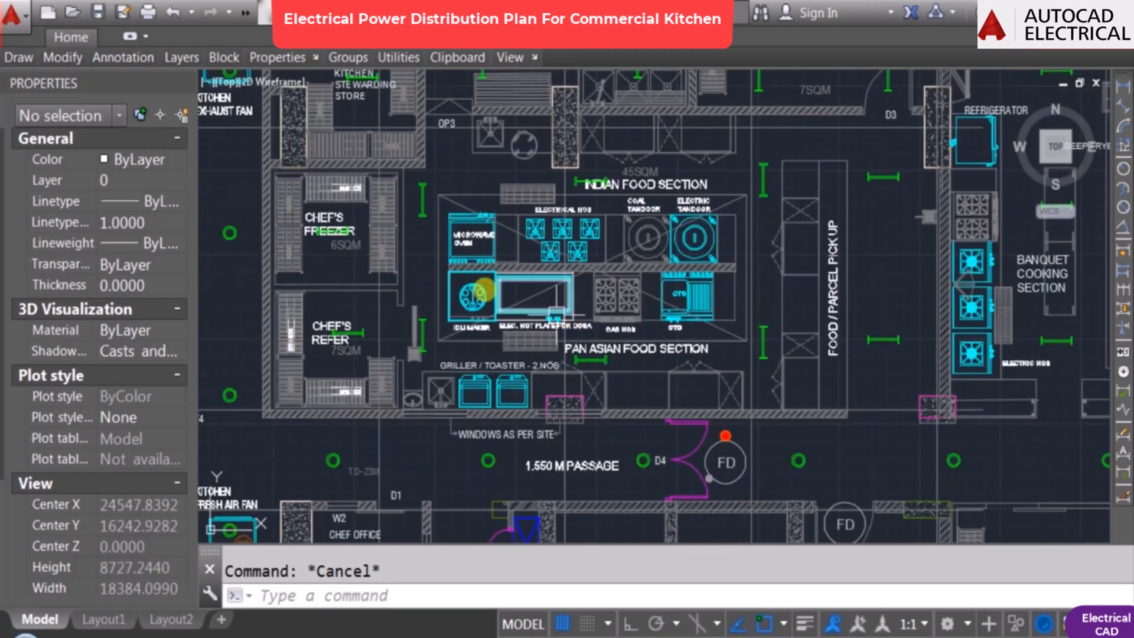
scroll(473, 241, up, 2)
text(co)
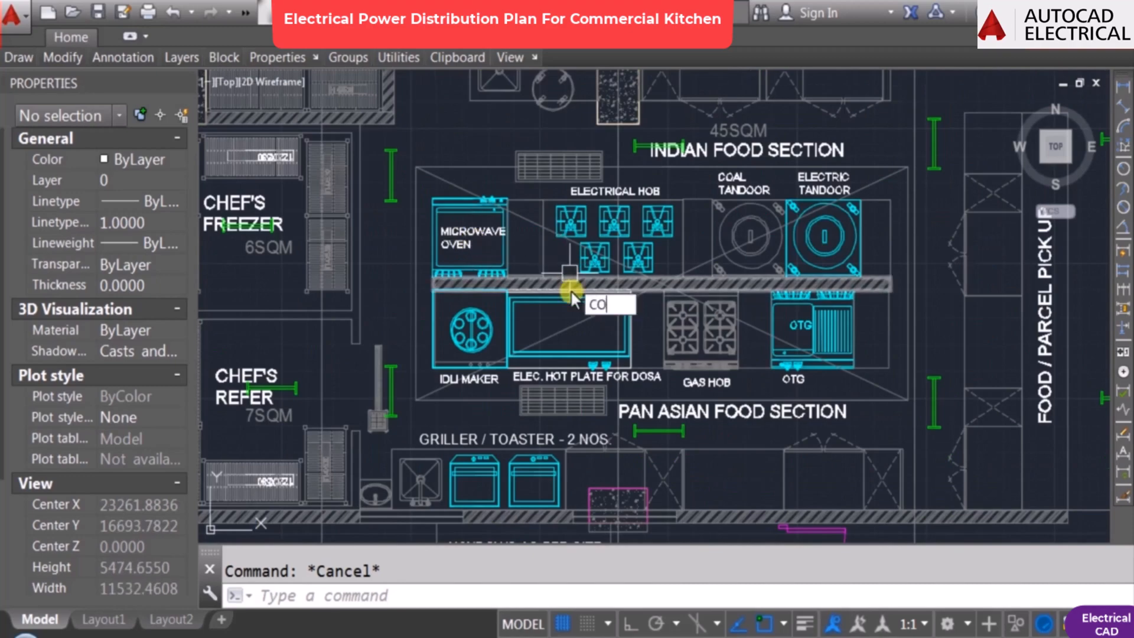
key(Return)
scroll(625, 337, down, 4)
scroll(405, 174, up, 4)
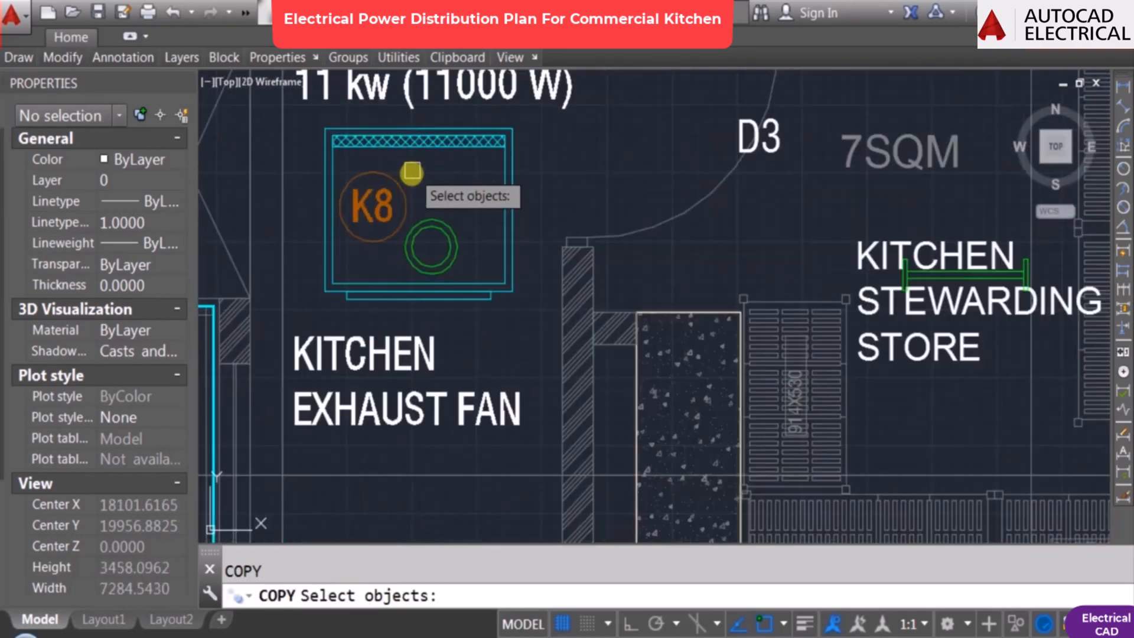
click(398, 181)
click(381, 200)
key(Return)
click(373, 240)
scroll(338, 218, down, 4)
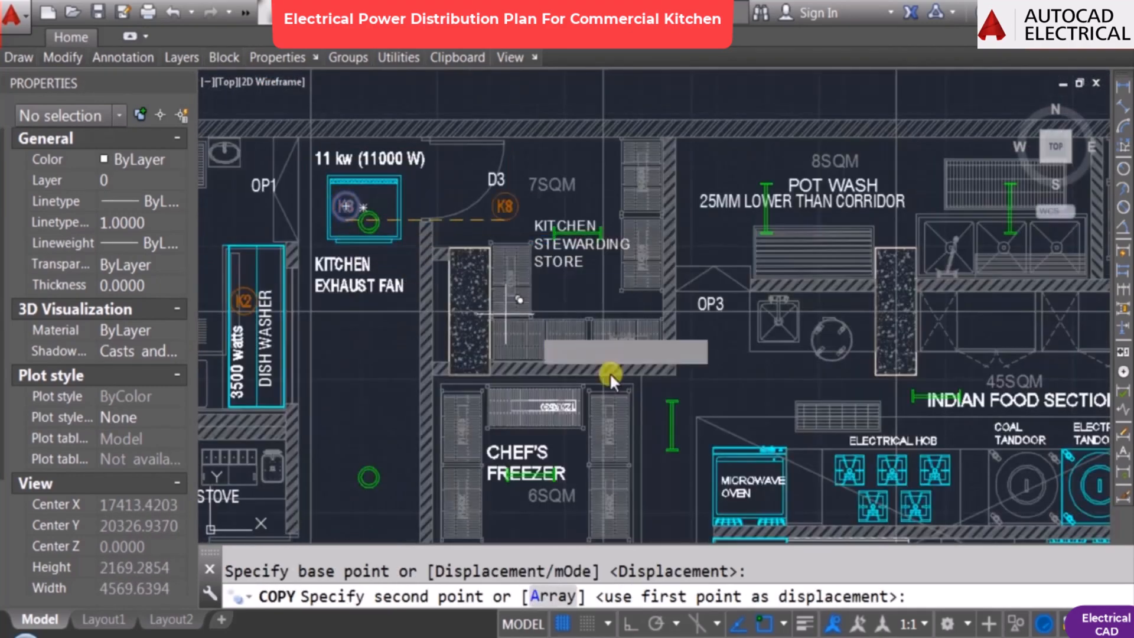
key(F8)
middle_drag(742, 471, 658, 297)
scroll(657, 289, up, 2)
key(F8)
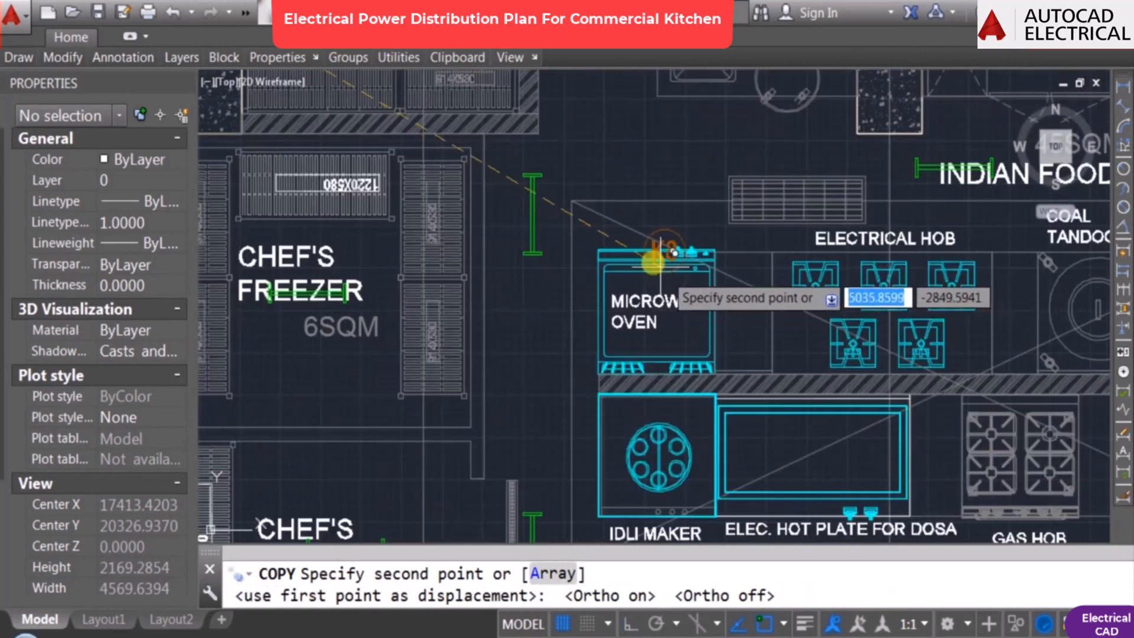
click(650, 232)
key(Escape)
Step: Change the text of the copied tag above the microwave oven to "K10"
double_click(649, 232)
scroll(650, 232, up, 2)
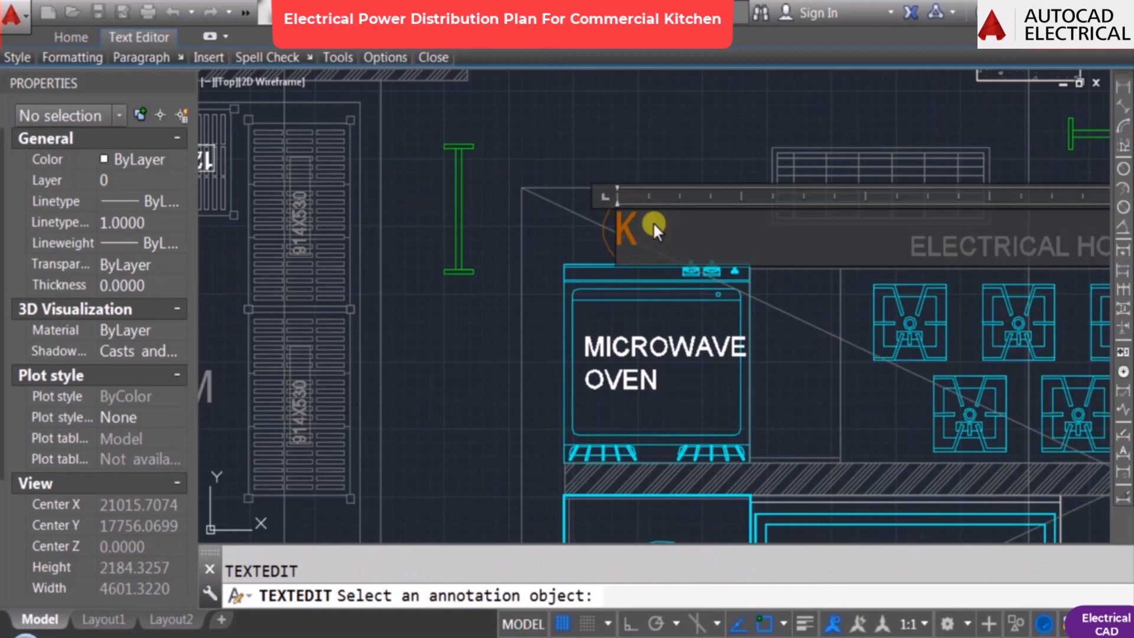
click(572, 323)
scroll(639, 244, up, 2)
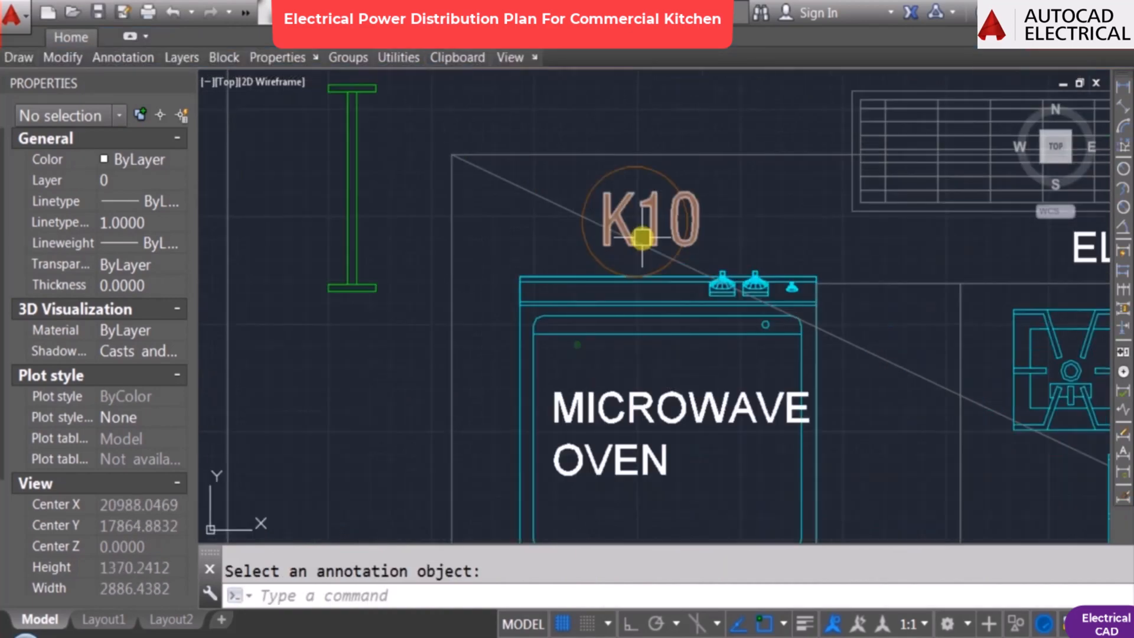
key(Escape)
Step: Enlarge the circle of the K10 tag slightly so that it surrounds the wider text
click(666, 159)
scroll(650, 160, up, 2)
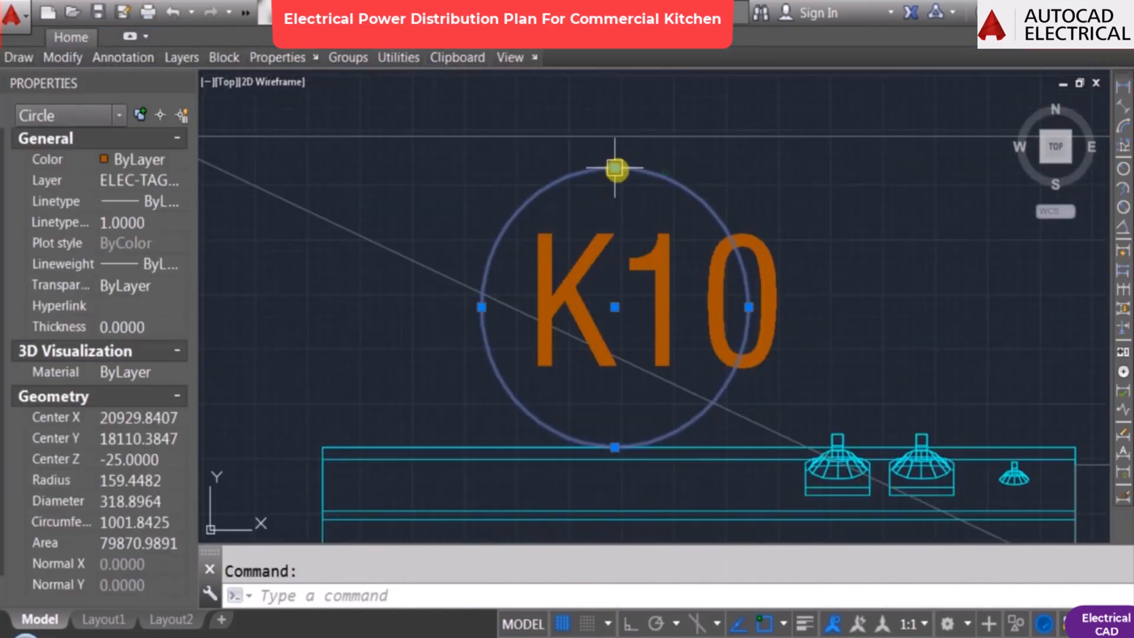
click(615, 168)
scroll(619, 159, up, 4)
key(F3)
click(619, 136)
key(Escape)
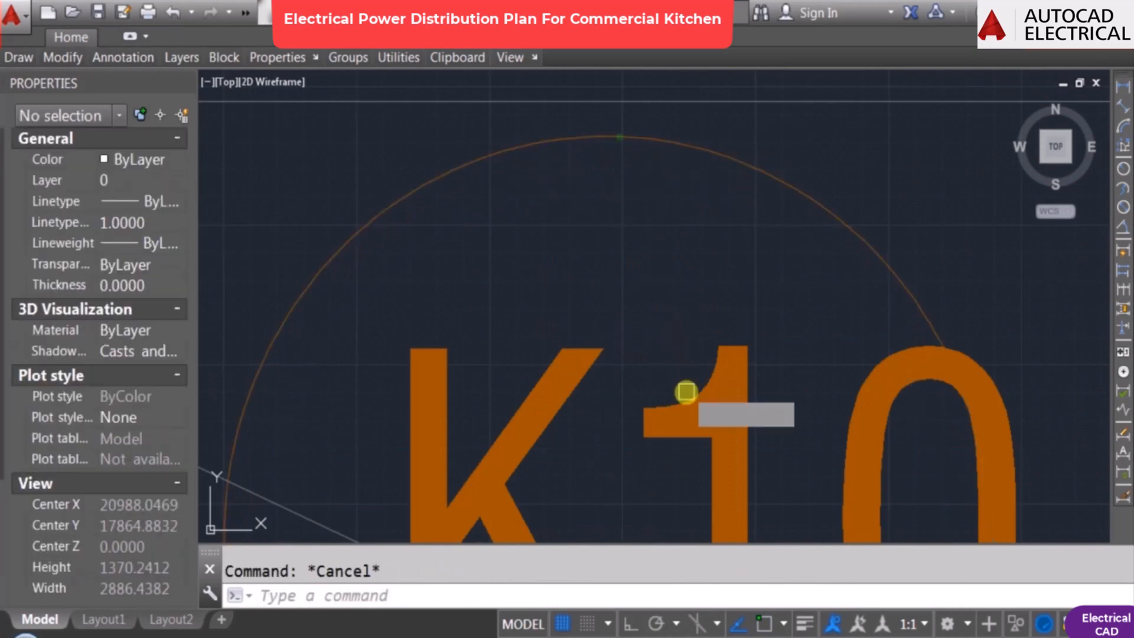
Step: Move the K10 text slightly so that it is centred inside its circle
click(686, 393)
scroll(613, 301, down, 3)
key(Return)
click(667, 149)
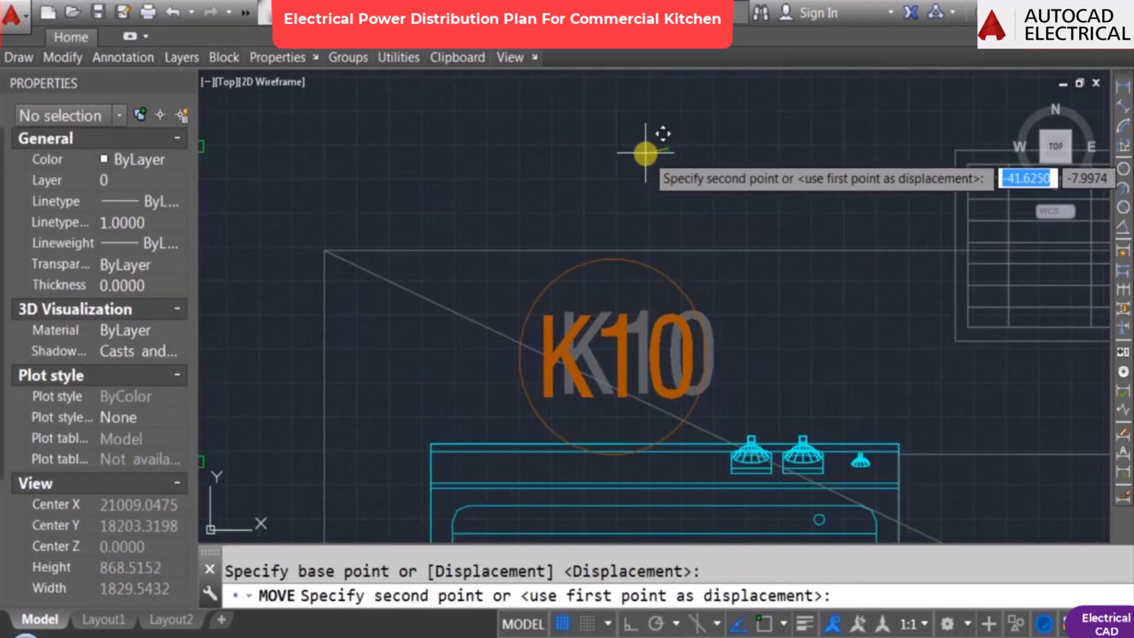
key(Escape)
Step: Copy the K10 tag to the empty space beside the idli maker and change the copy's text to "K11"
scroll(634, 211, down, 2)
click(644, 251)
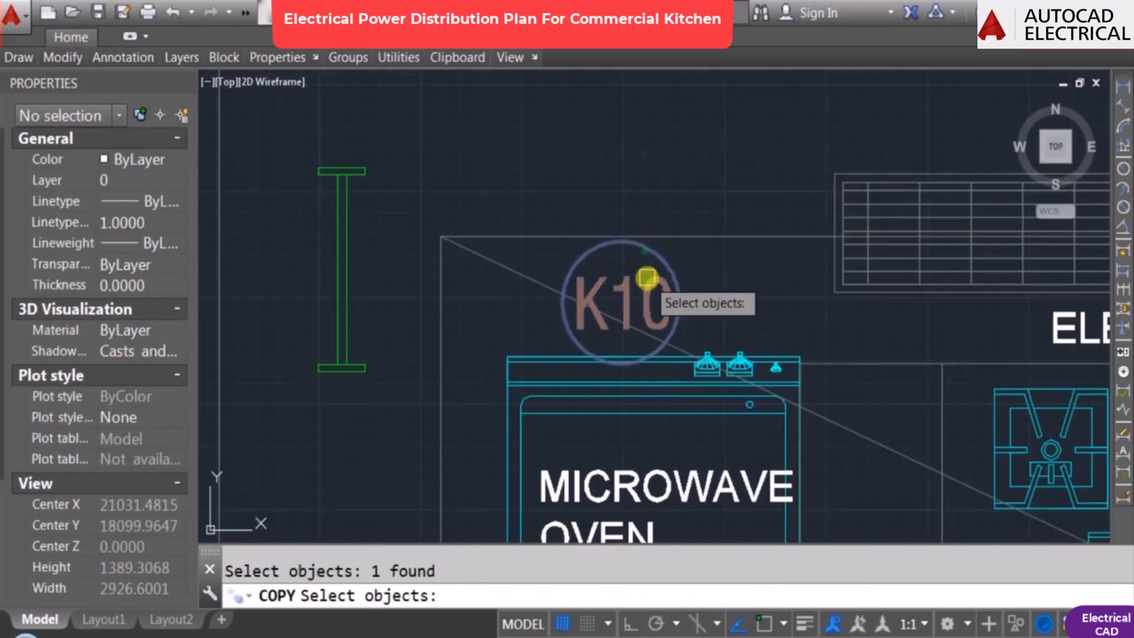
key(Return)
click(645, 251)
scroll(626, 147, down, 5)
scroll(627, 413, up, 4)
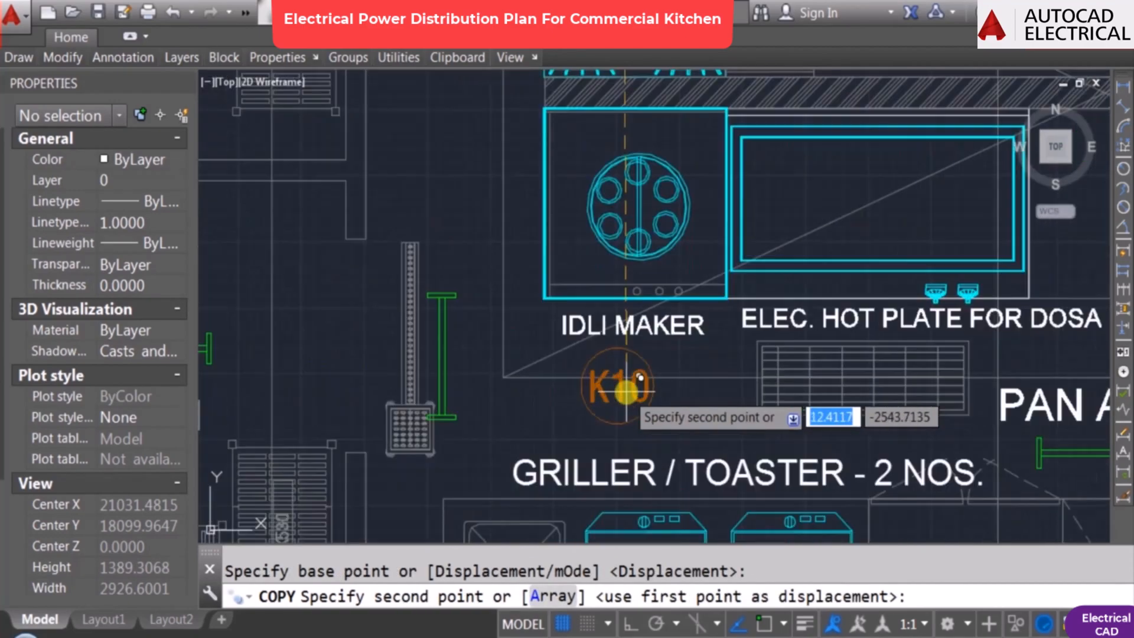
click(501, 202)
key(Escape)
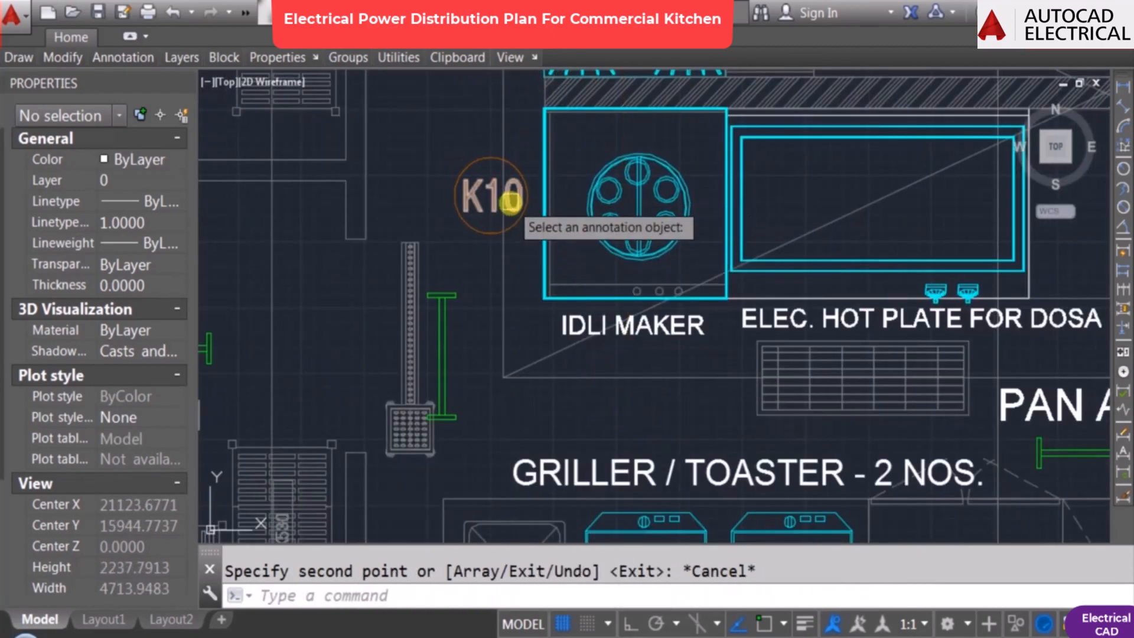
double_click(500, 194)
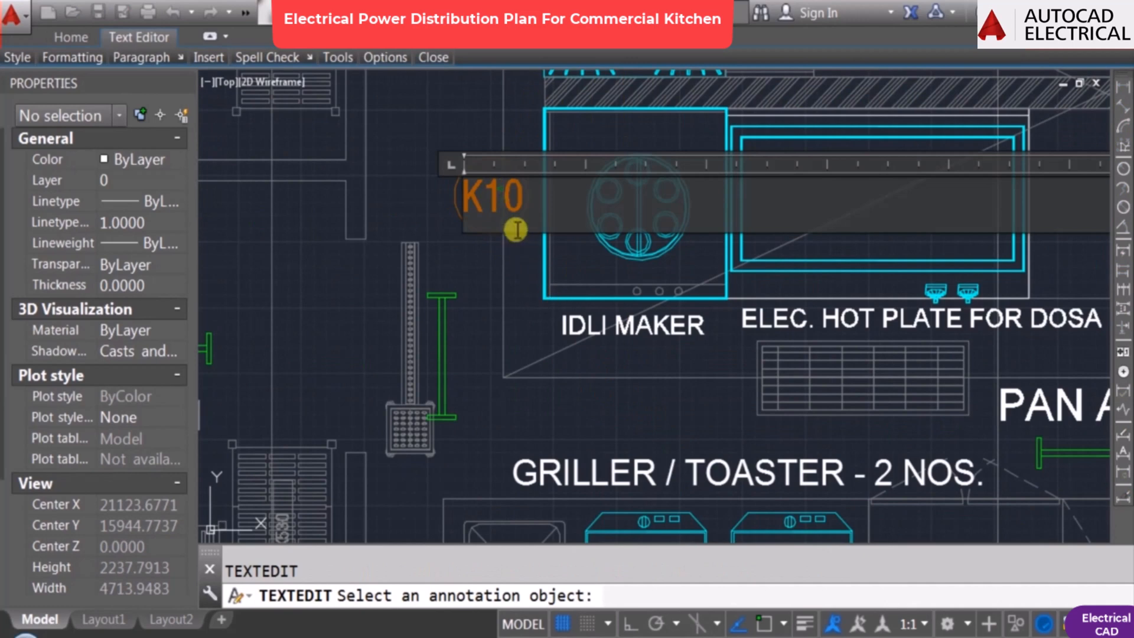
click(584, 305)
Step: Copy the K11 tag onto the electric hot plate for dosa and change the copy's text to "K12"
text(c)
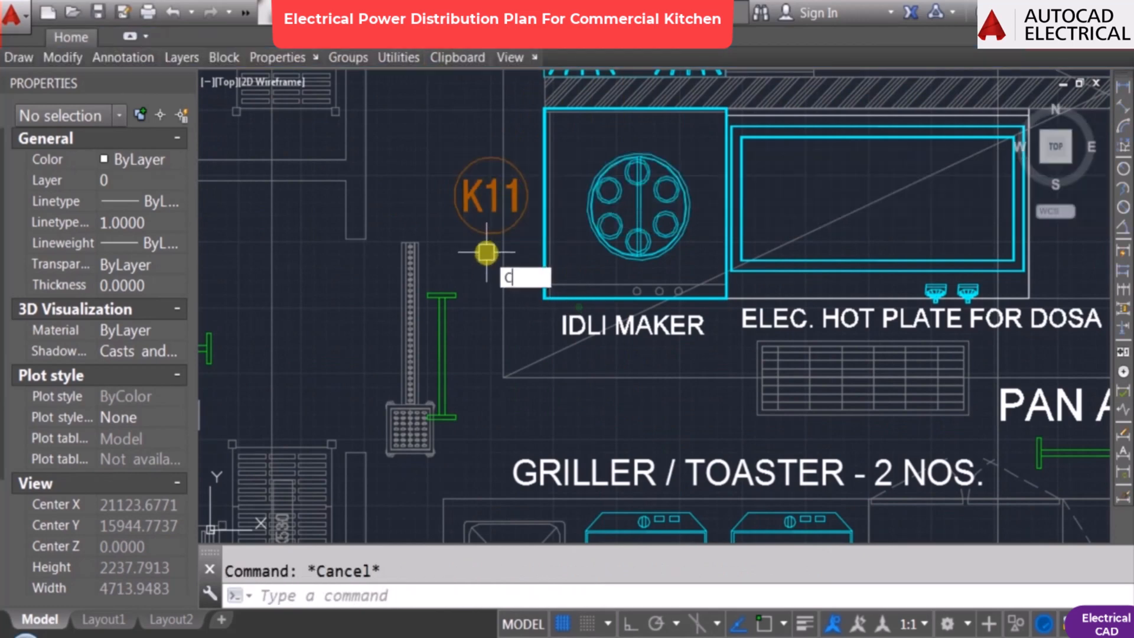
text(o)
key(Return)
click(469, 169)
key(Return)
click(506, 232)
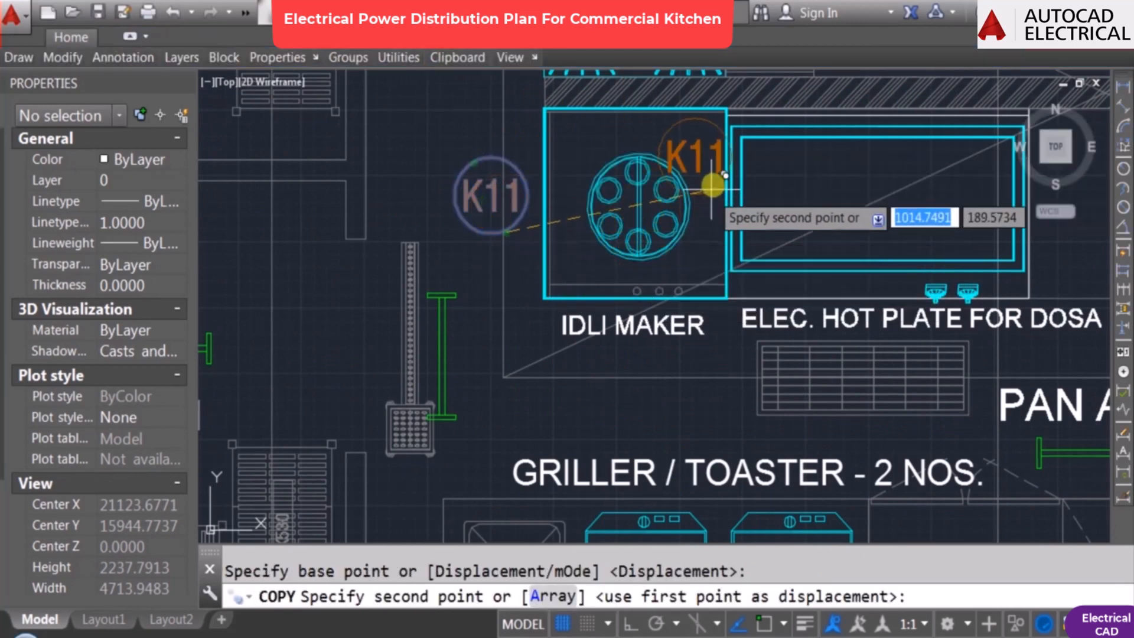
click(847, 224)
key(Escape)
mouse_move(847, 224)
middle_down()
mouse_move(741, 223)
mouse_move(718, 195)
middle_up()
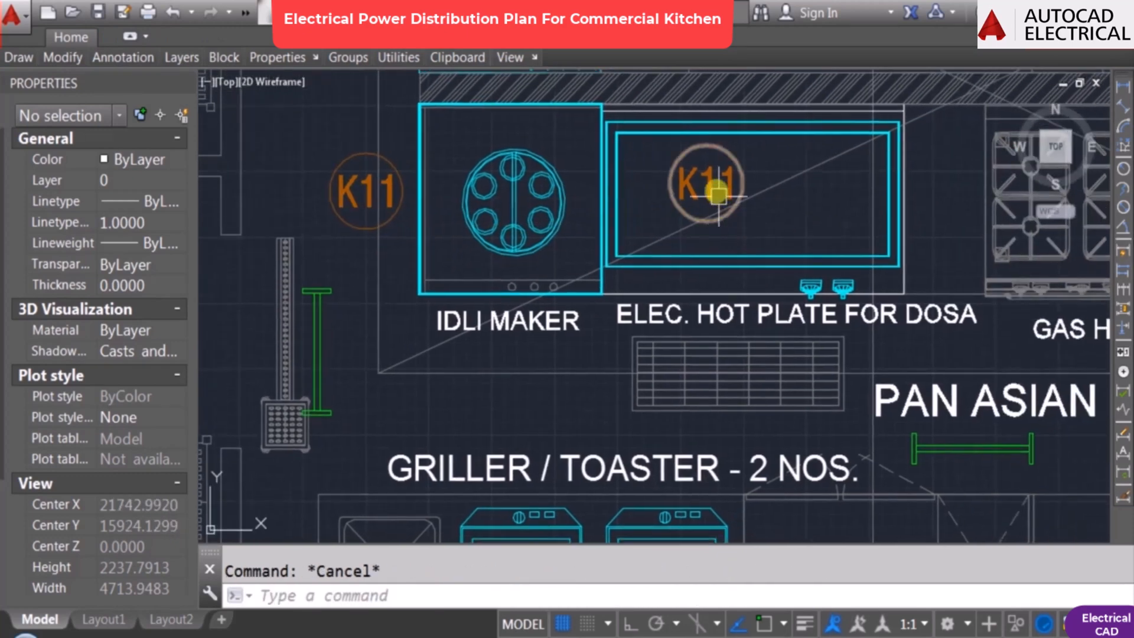
double_click(718, 194)
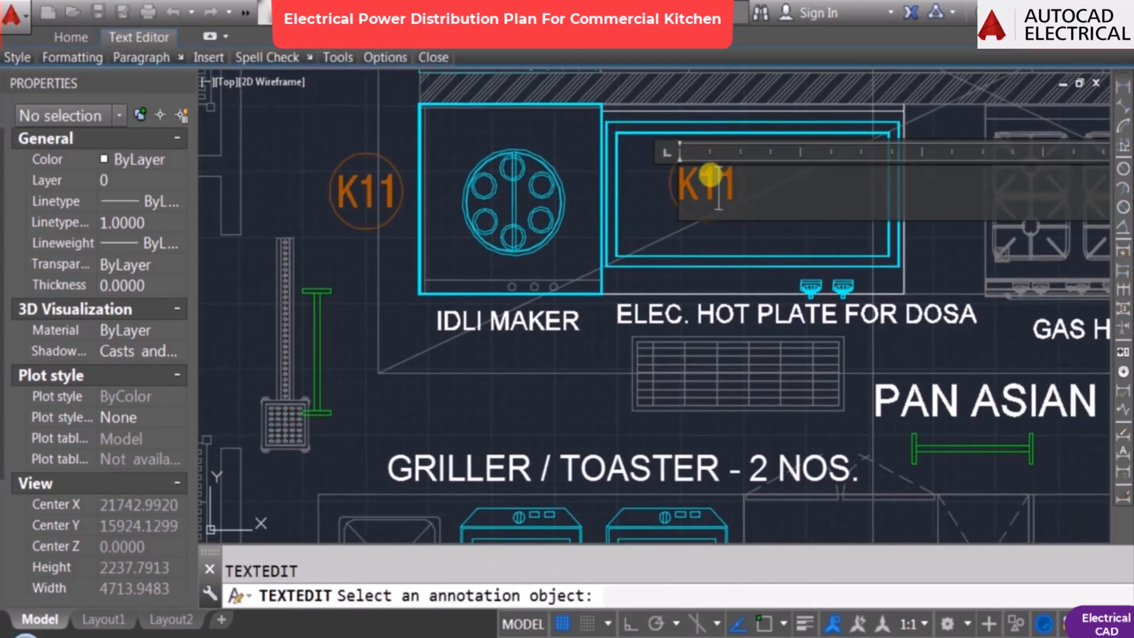
click(728, 343)
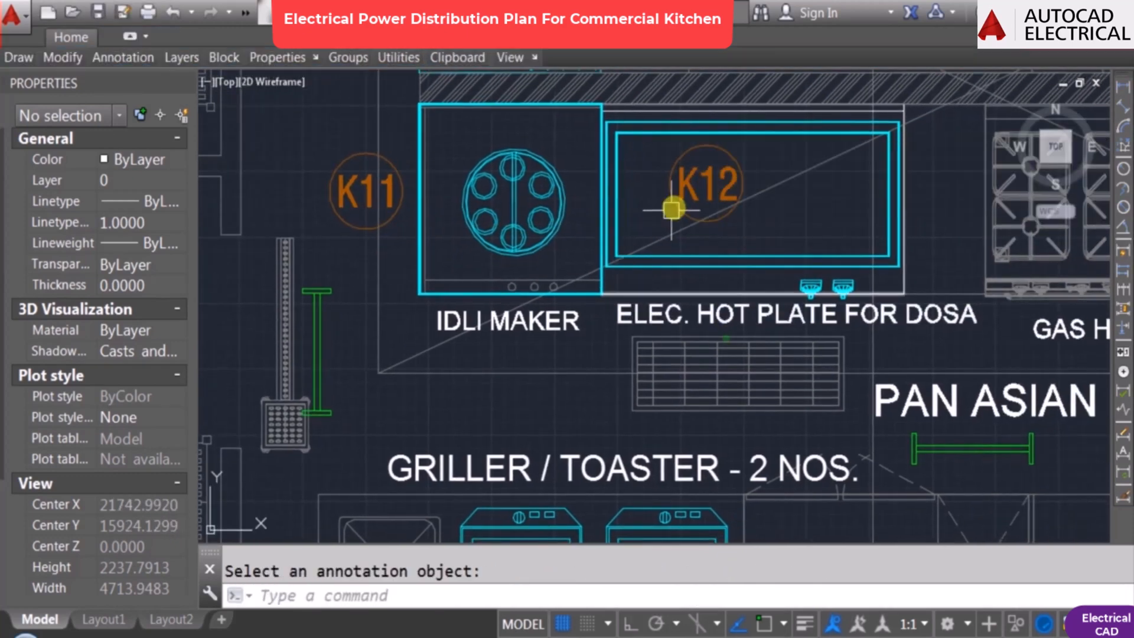
Step: Copy the K12 tag onto the griller / toaster nearest the sink
key(Escape)
text(co)
key(Return)
click(725, 161)
key(Return)
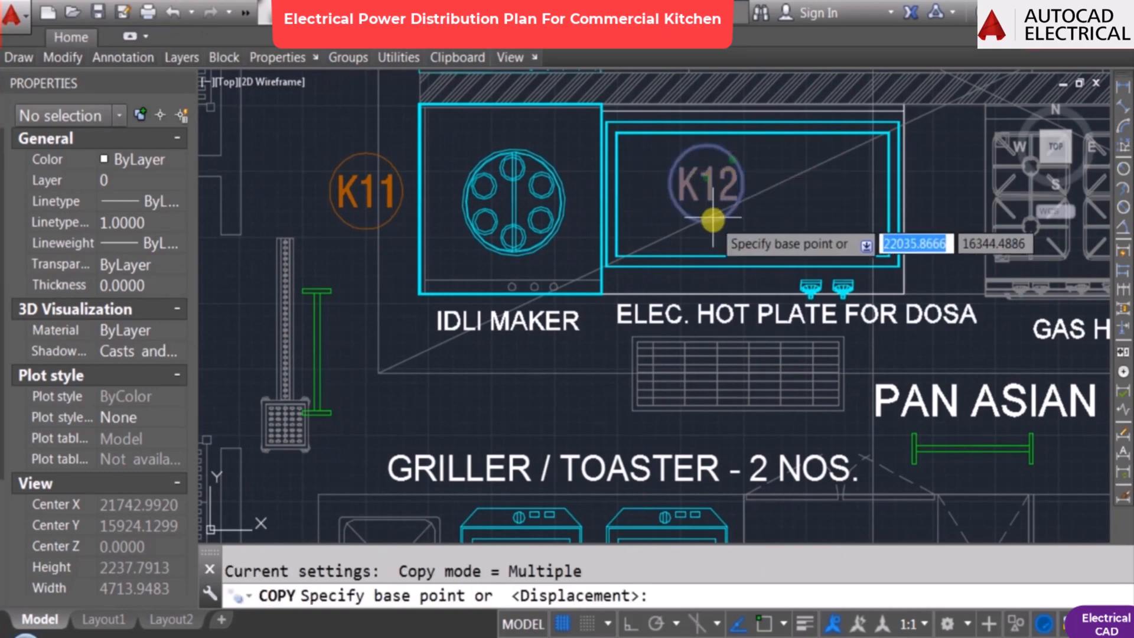
click(711, 212)
scroll(649, 349, down, 4)
scroll(635, 288, up, 7)
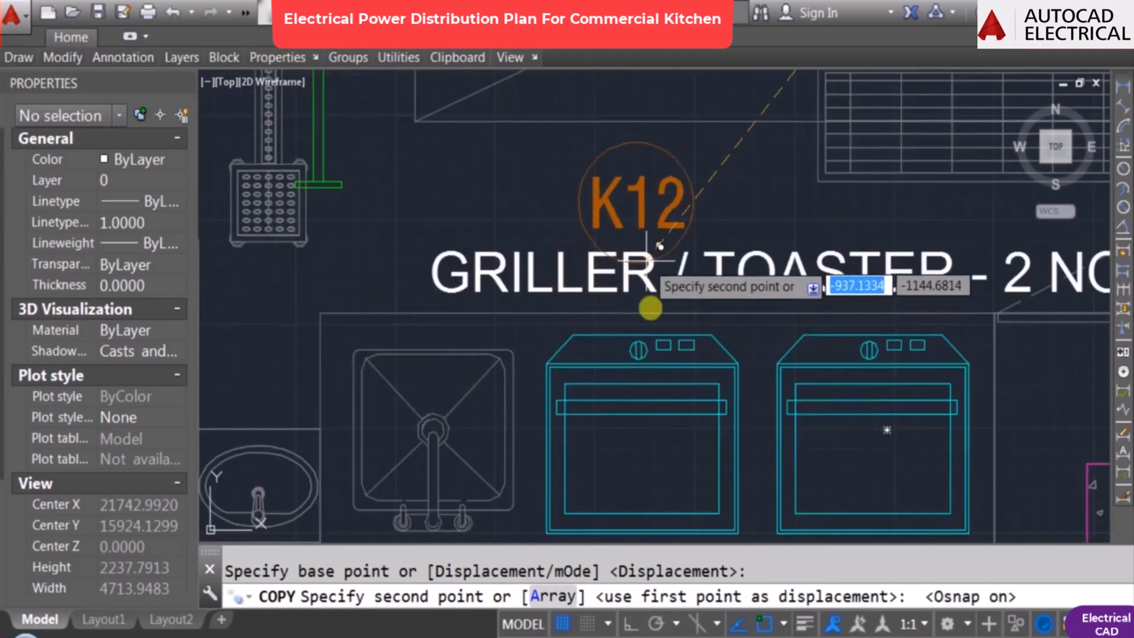
click(676, 511)
key(Escape)
Step: Change the text of the copied tag on the griller / toaster to "K13"
text(ED)
key(Return)
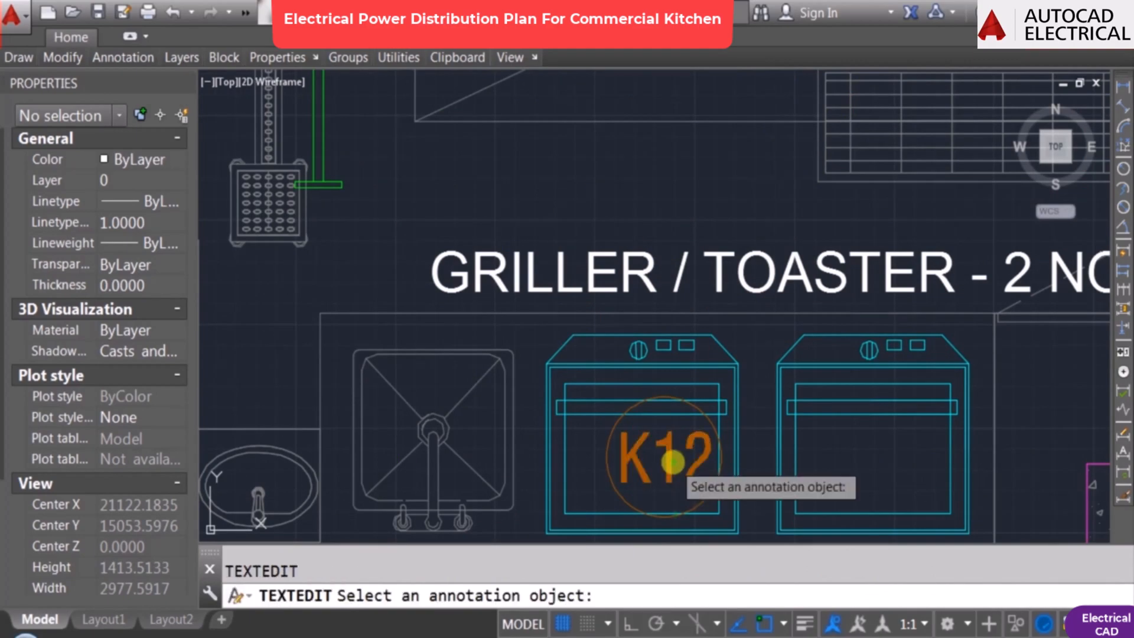
click(673, 462)
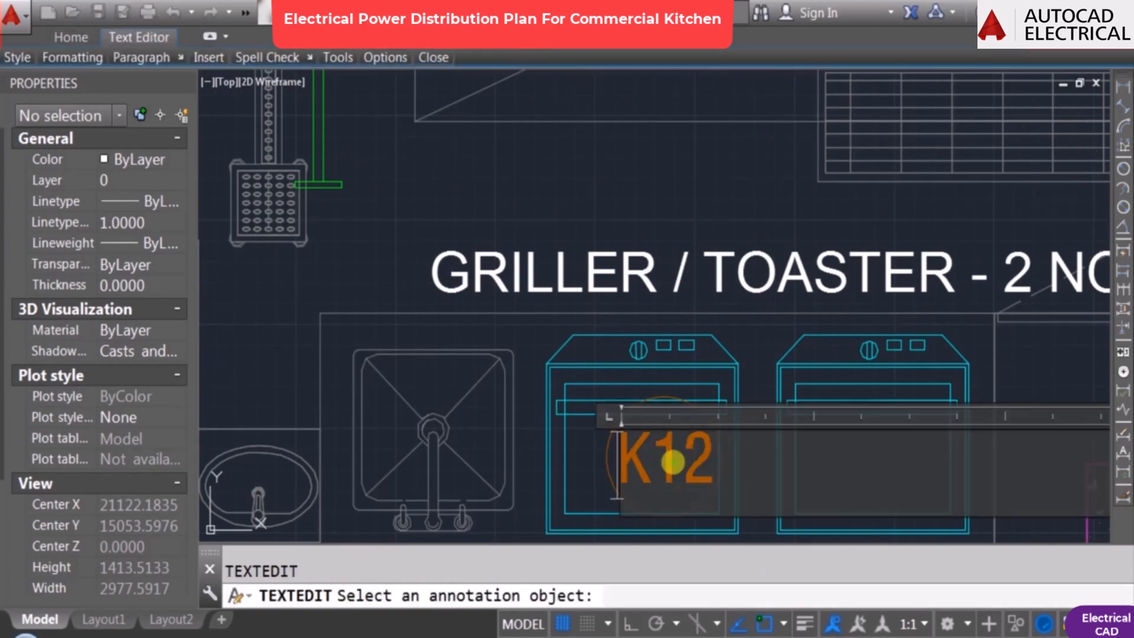
click(546, 296)
key(Escape)
Step: Examine the K10 to K13 tags on the kitchen plan and the equipment table's empty rows below K9
scroll(564, 331, down, 4)
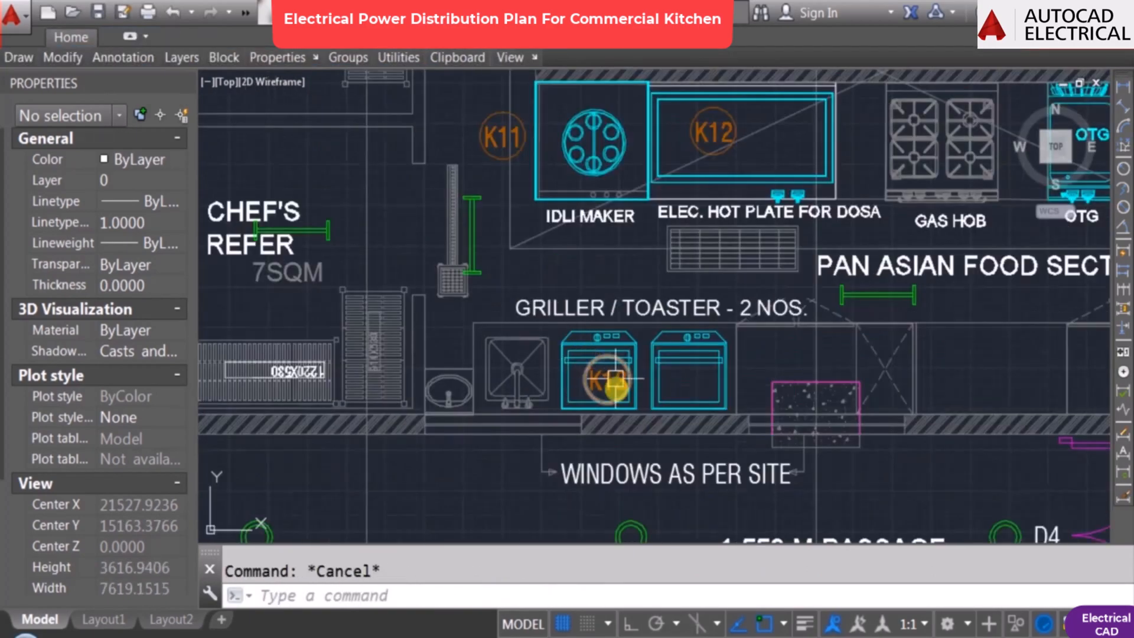
scroll(611, 381, up, 2)
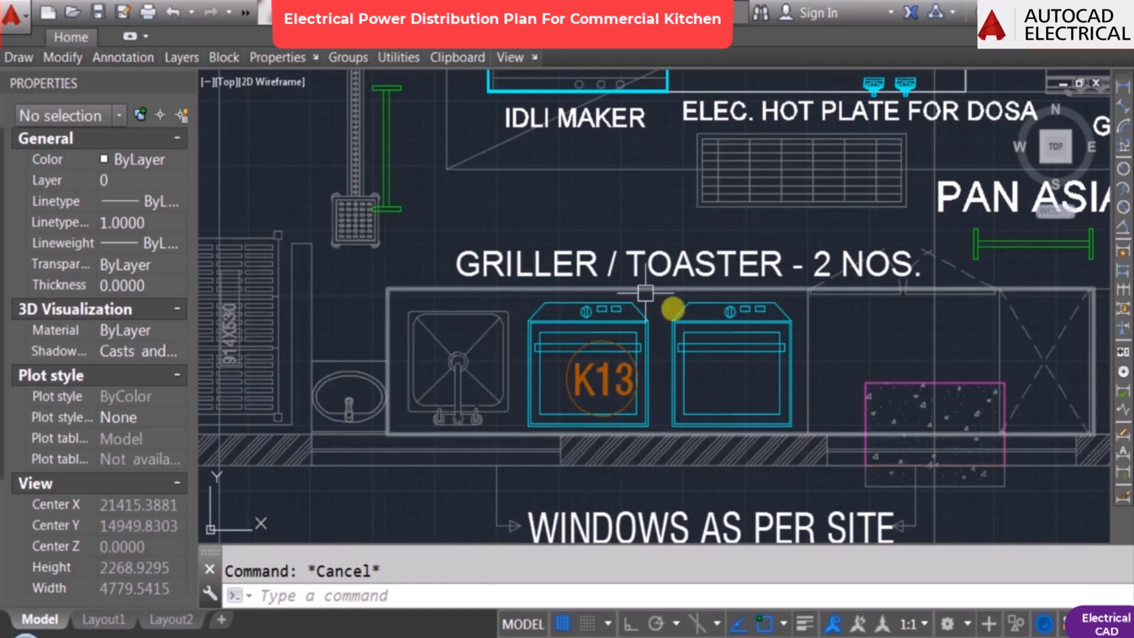
scroll(681, 356, down, 2)
middle_drag(679, 329, 668, 398)
middle_drag(623, 228, 614, 256)
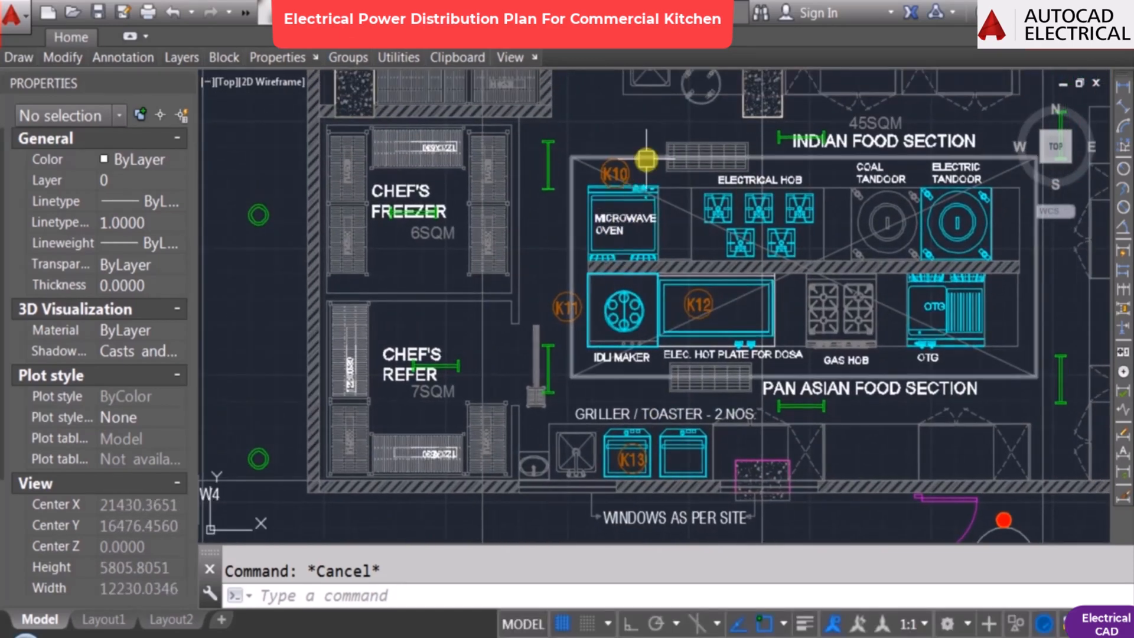
scroll(632, 248, down, 6)
middle_drag(640, 296, 309, 268)
middle_drag(1028, 331, 590, 331)
scroll(620, 333, up, 4)
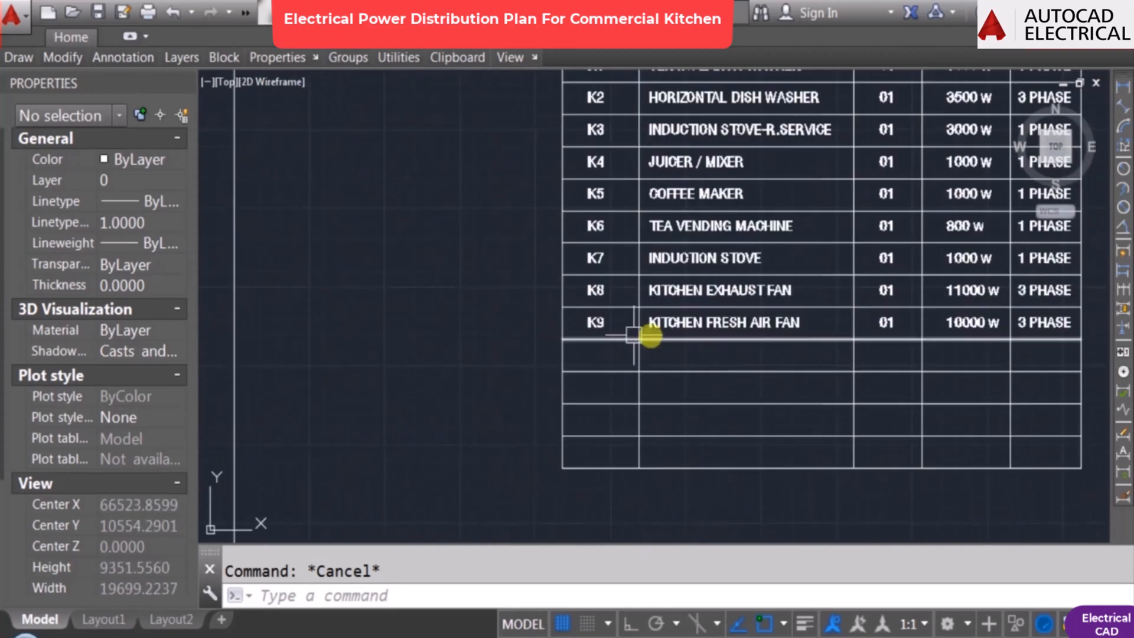
Step: Copy the K9 row's text entries into the empty row directly below it in the equipment schedule
scroll(621, 327, up, 2)
text(o)
key(Return)
key(Escape)
text(co)
click(589, 314)
scroll(531, 330, down, 1)
click(711, 319)
click(847, 324)
click(911, 323)
click(1005, 328)
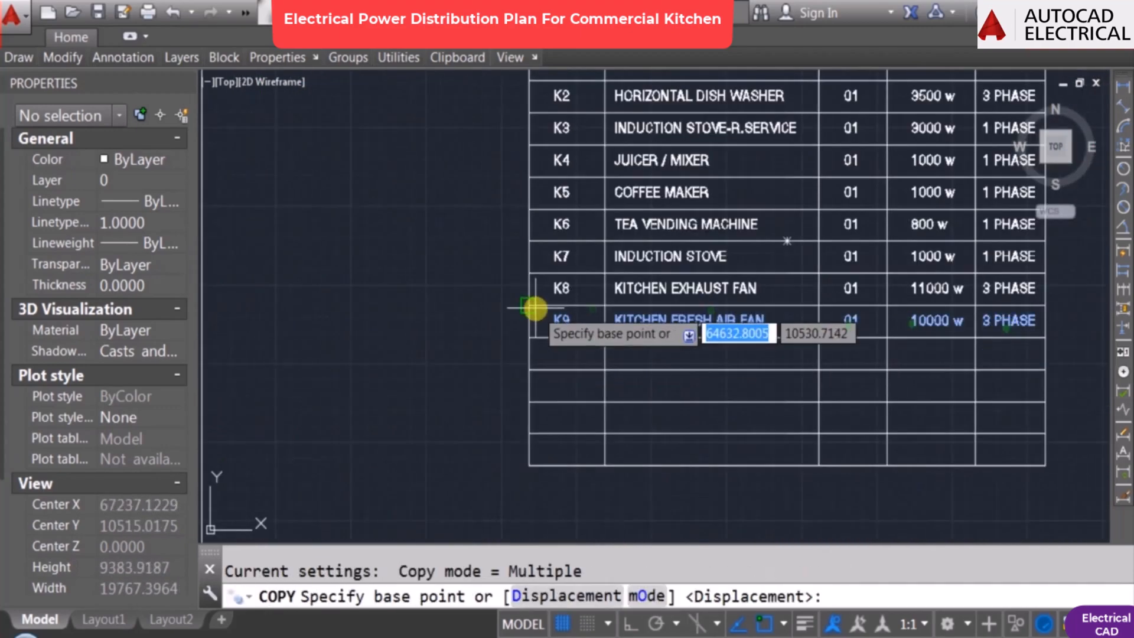
key(Escape)
Step: Change the copied row's tag number to K10 and its equipment name to MICROWAVE OVEN
scroll(554, 357, up, 2)
double_click(555, 356)
key(Return)
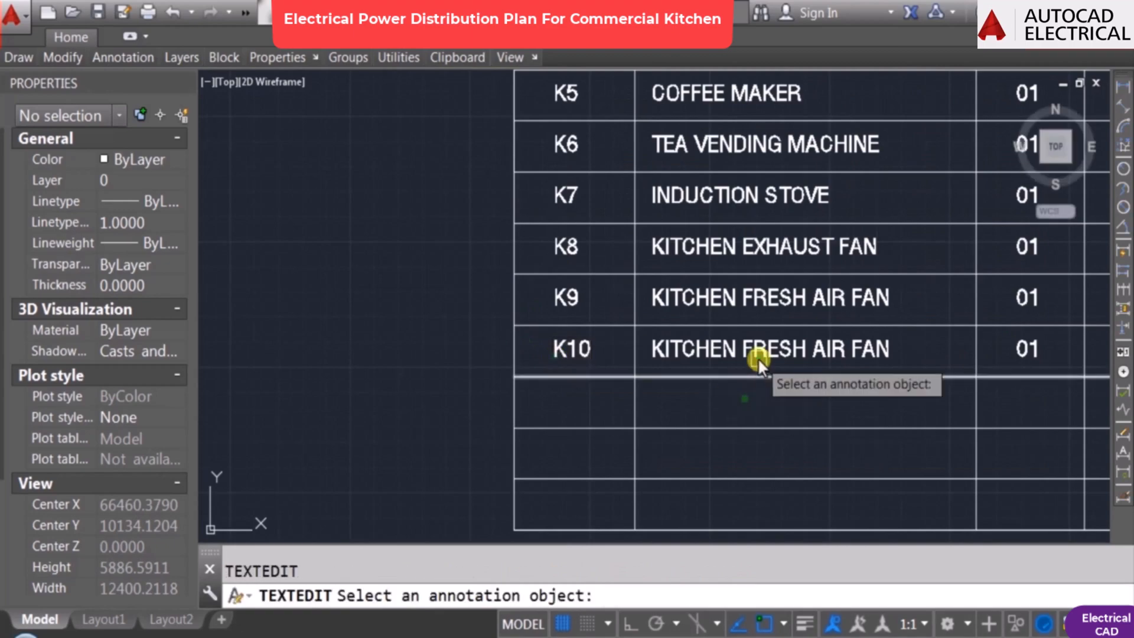
click(757, 357)
key(Right)
key(Right)
key(Right)
key(Right)
key(Right)
key(Delete)
key(Delete)
key(Delete)
key(Delete)
key(Delete)
key(Delete)
key(Delete)
key(Delete)
key(Delete)
key(Delete)
key(Delete)
key(Delete)
key(Delete)
key(Delete)
key(Delete)
key(Delete)
key(Delete)
key(Delete)
key(Delete)
key(Delete)
scroll(986, 417, down, 3)
mouse_move(440, 309)
middle_down()
mouse_move(633, 339)
mouse_move(750, 337)
middle_up()
scroll(346, 285, up, 5)
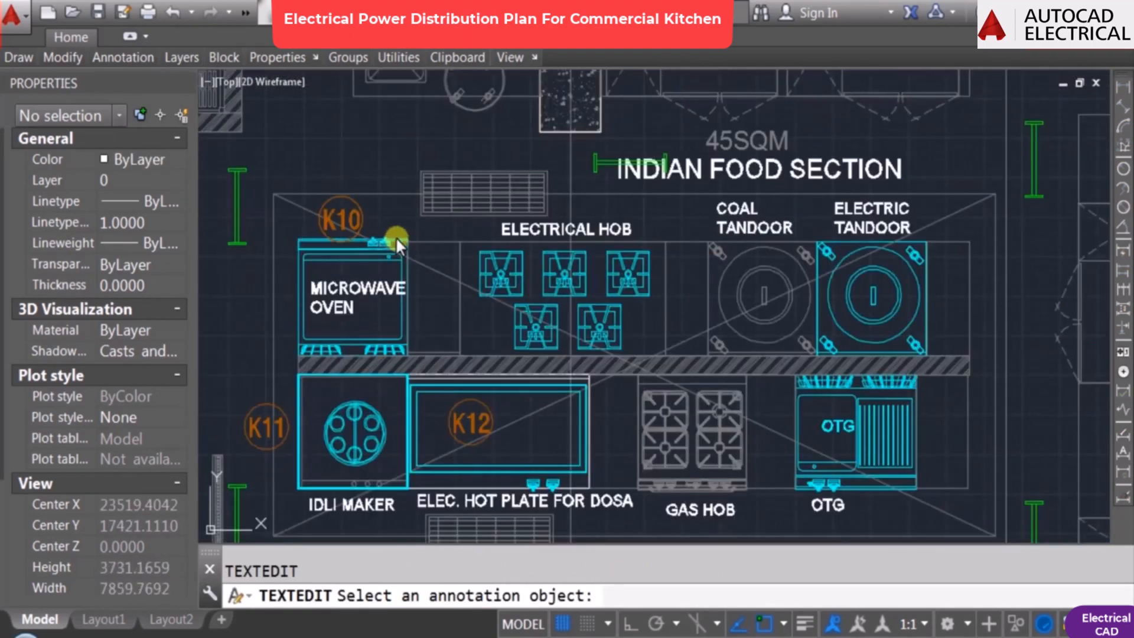
scroll(695, 353, down, 3)
middle_drag(777, 394, 218, 311)
middle_drag(1004, 437, 561, 451)
scroll(561, 451, up, 2)
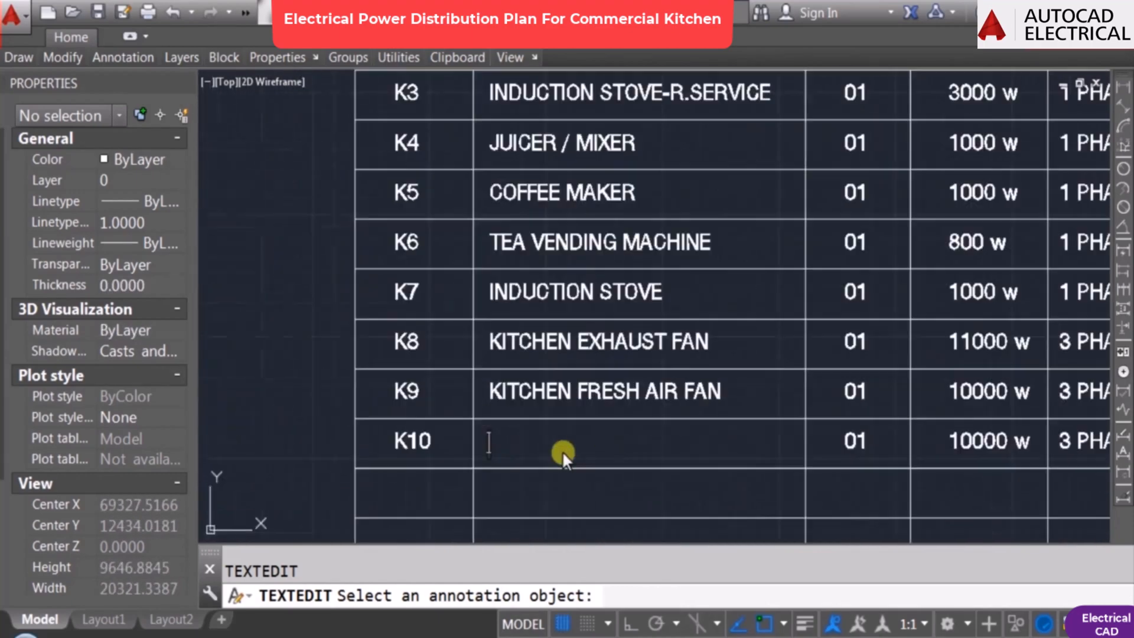
text(MICROWAVE OVEN)
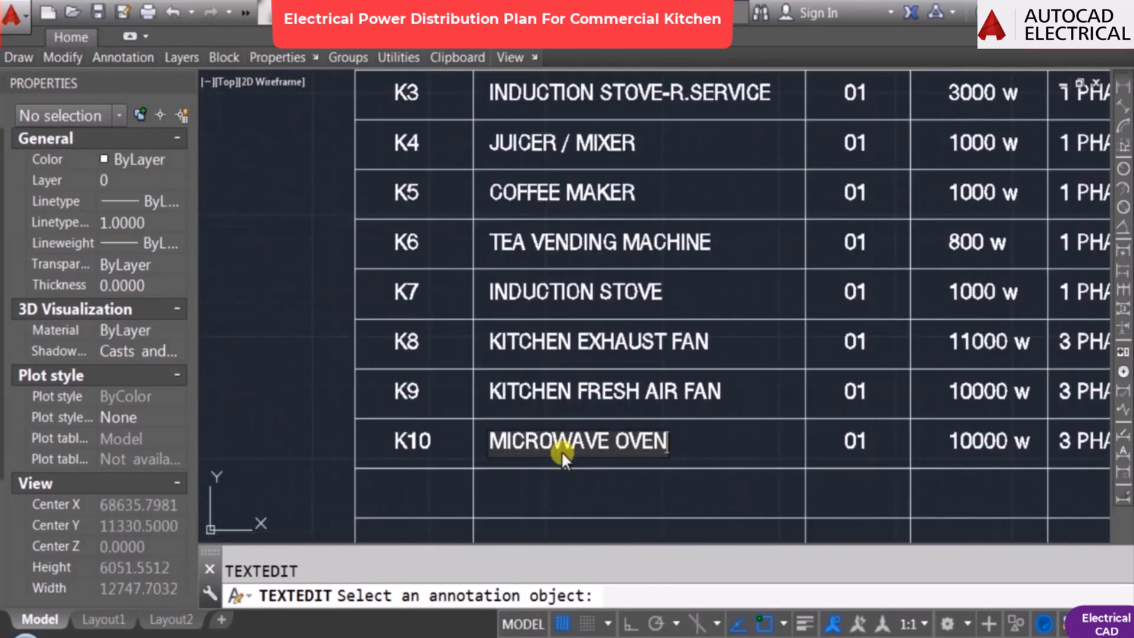
key(Escape)
Step: Set the microwave oven row's required power to 3000 w and its phase to 1 PHASE
middle_drag(990, 459, 805, 392)
double_click(805, 375)
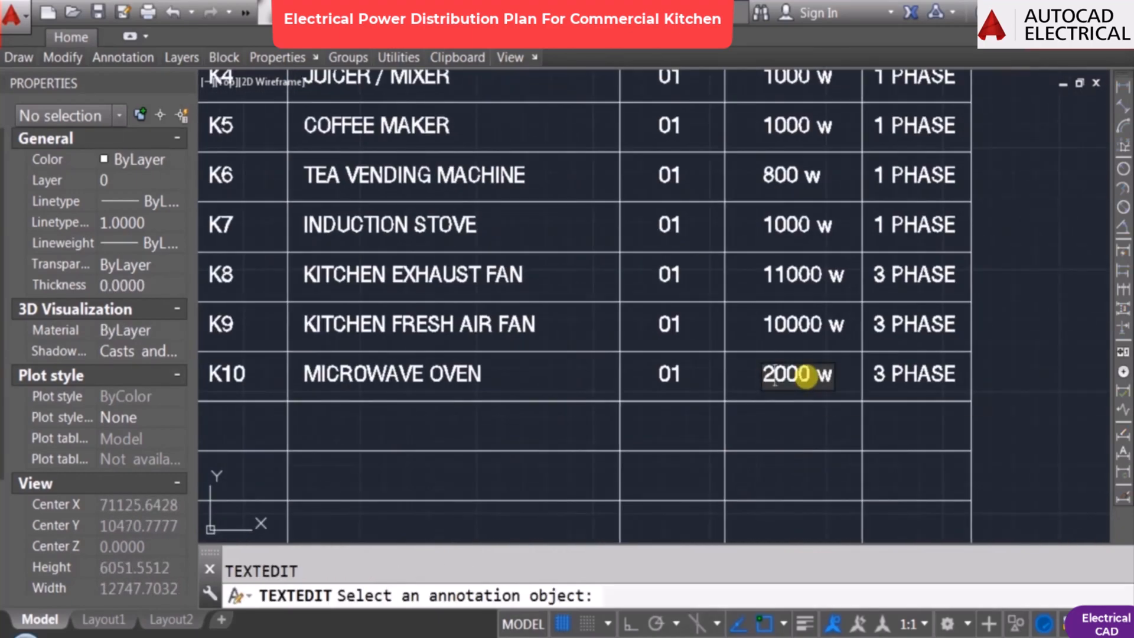
click(868, 423)
double_click(893, 382)
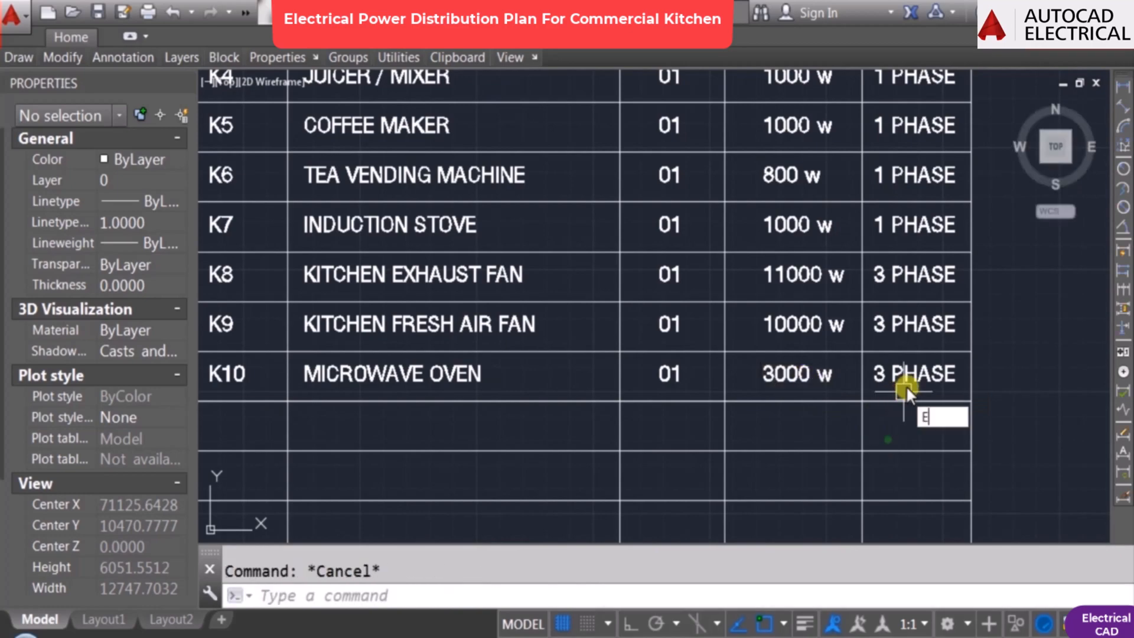
text(1)
click(878, 424)
scroll(840, 392, down, 3)
scroll(643, 395, up, 2)
key(Escape)
Step: Copy all text entries of the K10 microwave oven row into the next empty schedule row
text(c)
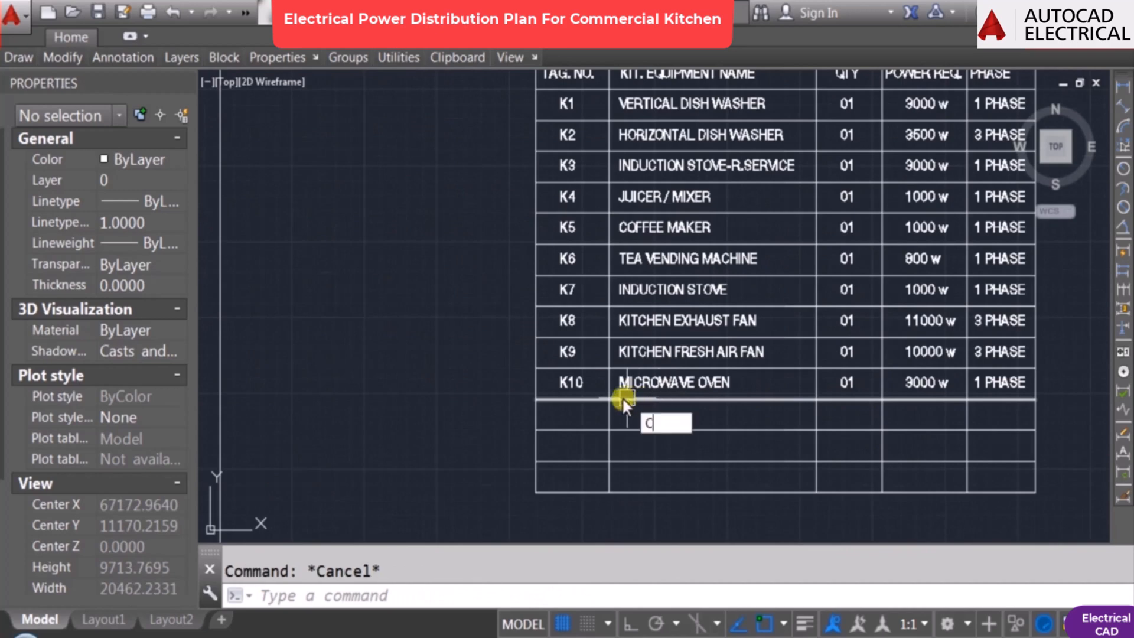
key(Return)
click(570, 383)
click(673, 384)
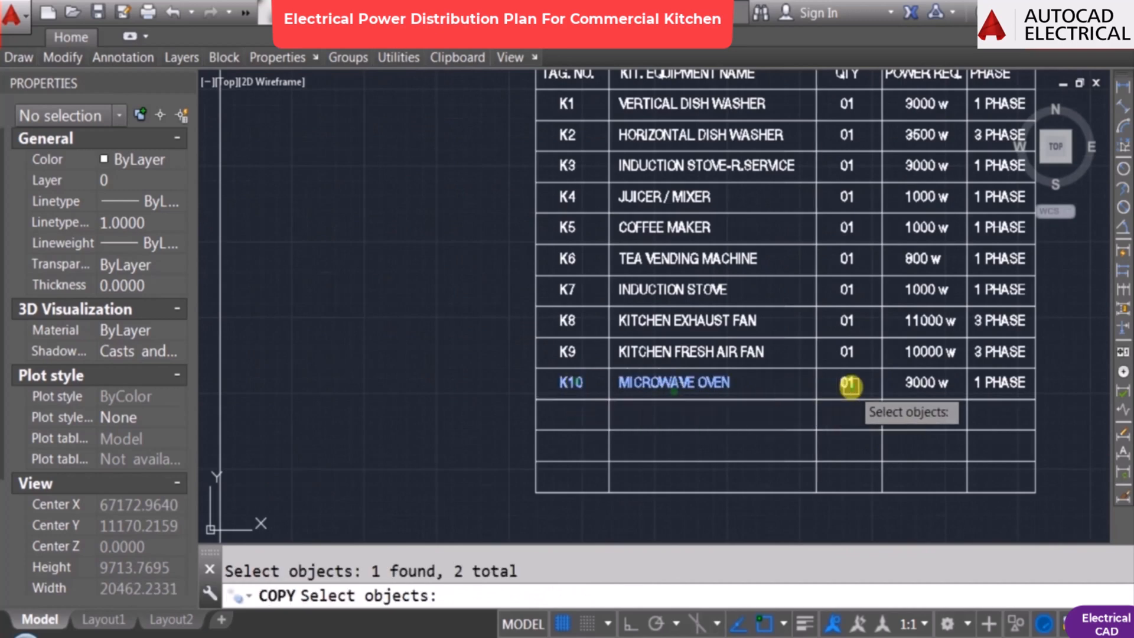
click(850, 387)
click(930, 384)
click(983, 384)
key(Return)
click(535, 366)
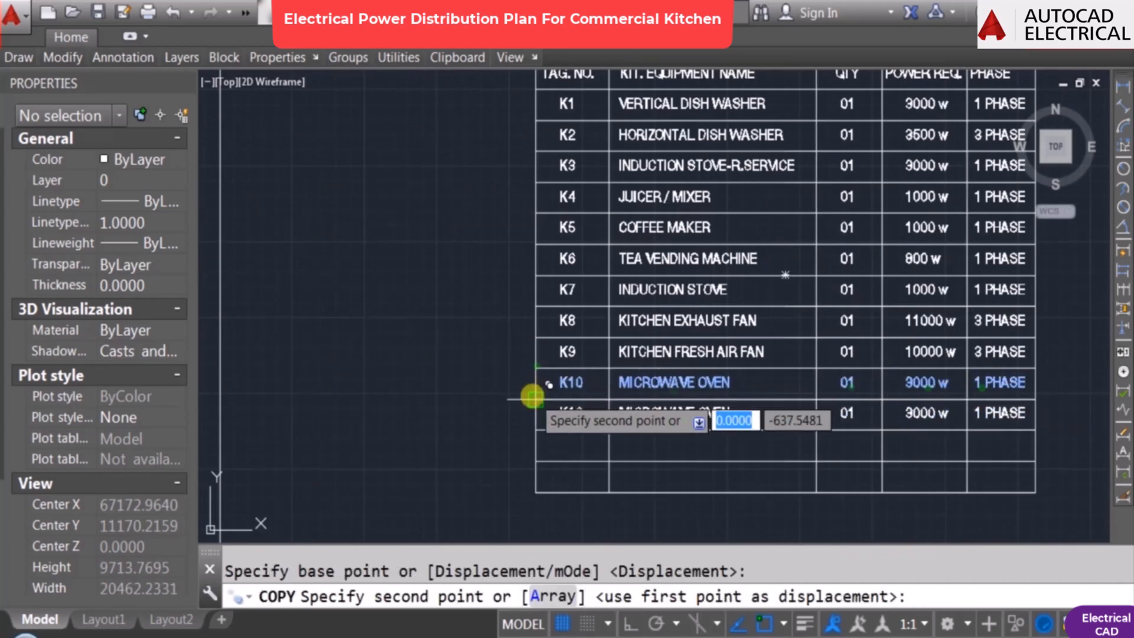
click(532, 397)
Step: Change the copied row's tag number to K11 and its equipment name to ELEC. IDLI MAKER
double_click(571, 414)
key(Return)
key(Escape)
scroll(702, 408, down, 6)
scroll(340, 363, up, 6)
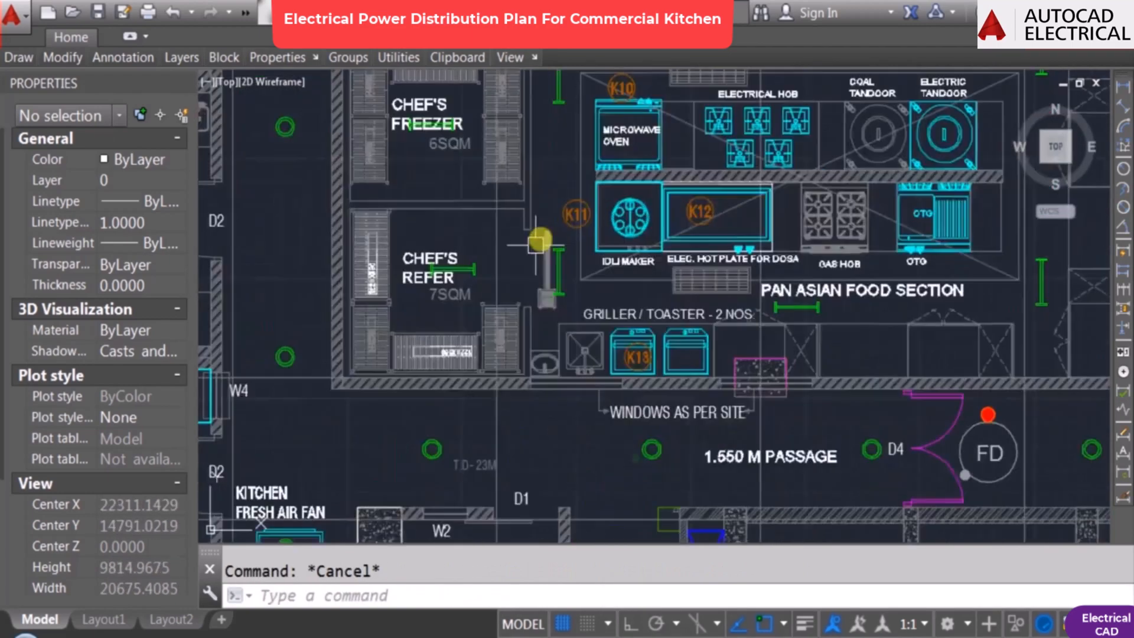
scroll(539, 243, down, 4)
scroll(618, 402, up, 6)
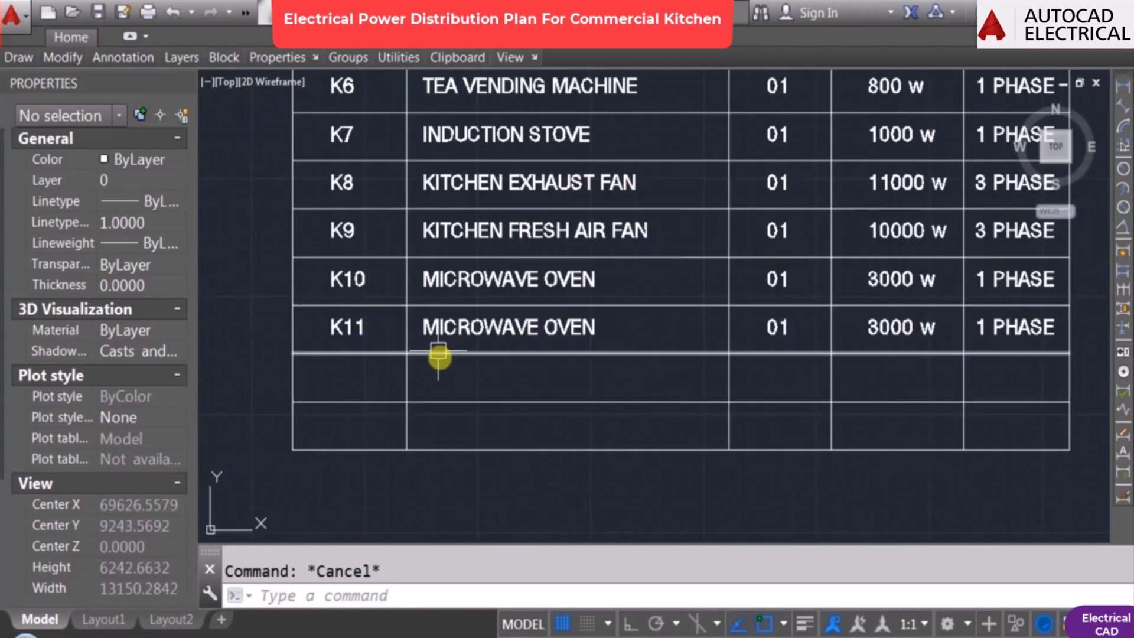
double_click(457, 328)
text(ELEC. IDLI MAKER)
key(Return)
key(Escape)
Step: Set the idli maker row's required power to 2500 w
middle_drag(817, 365, 671, 365)
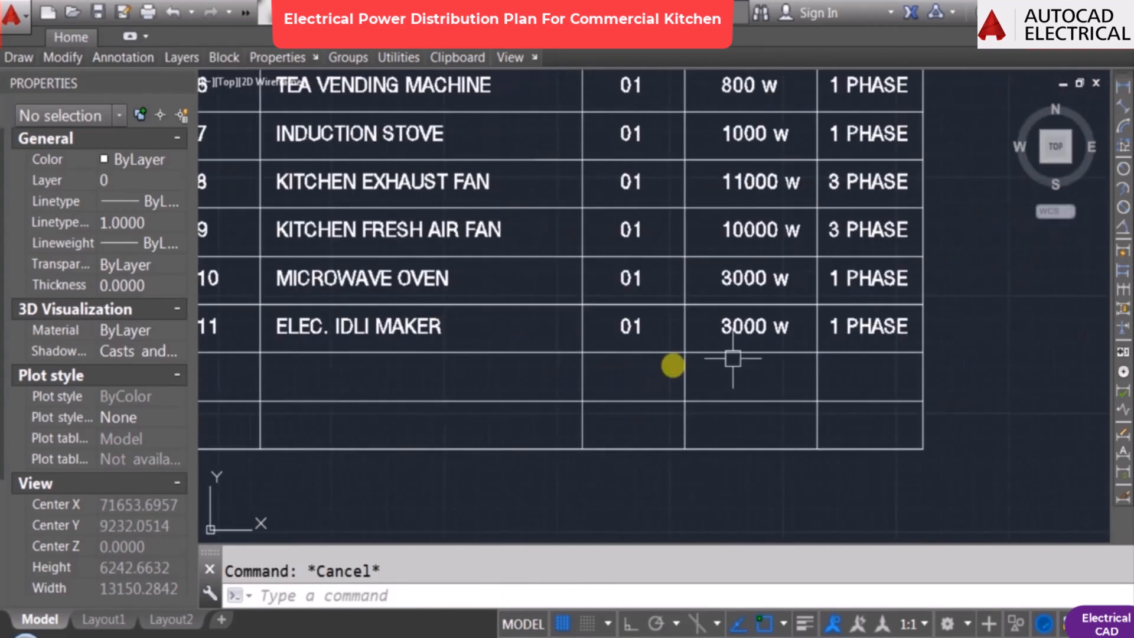
double_click(766, 330)
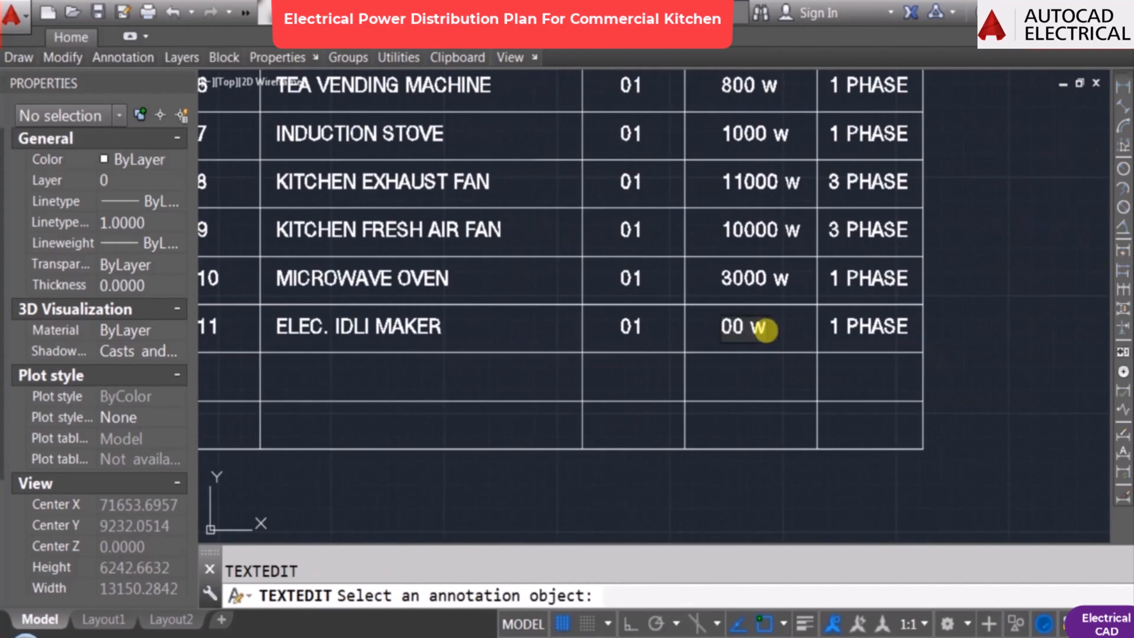
key(Escape)
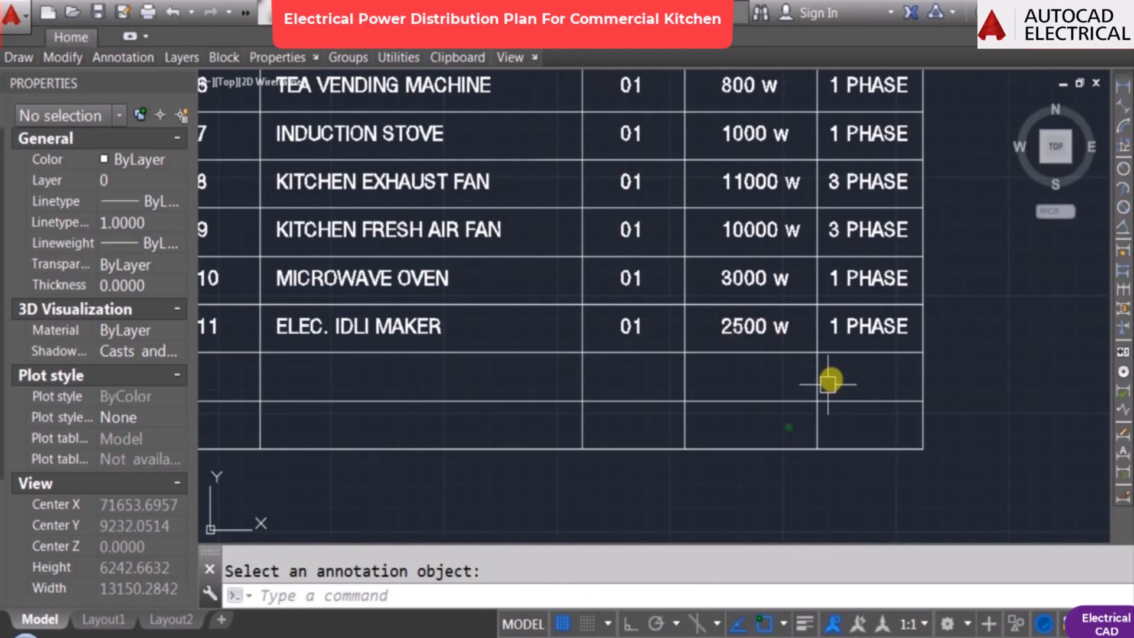
Step: Examine the tagged equipment on the commercial kitchen floor plan to identify the next schedule item
scroll(828, 380, down, 3)
scroll(726, 390, down, 5)
middle_drag(442, 397, 966, 367)
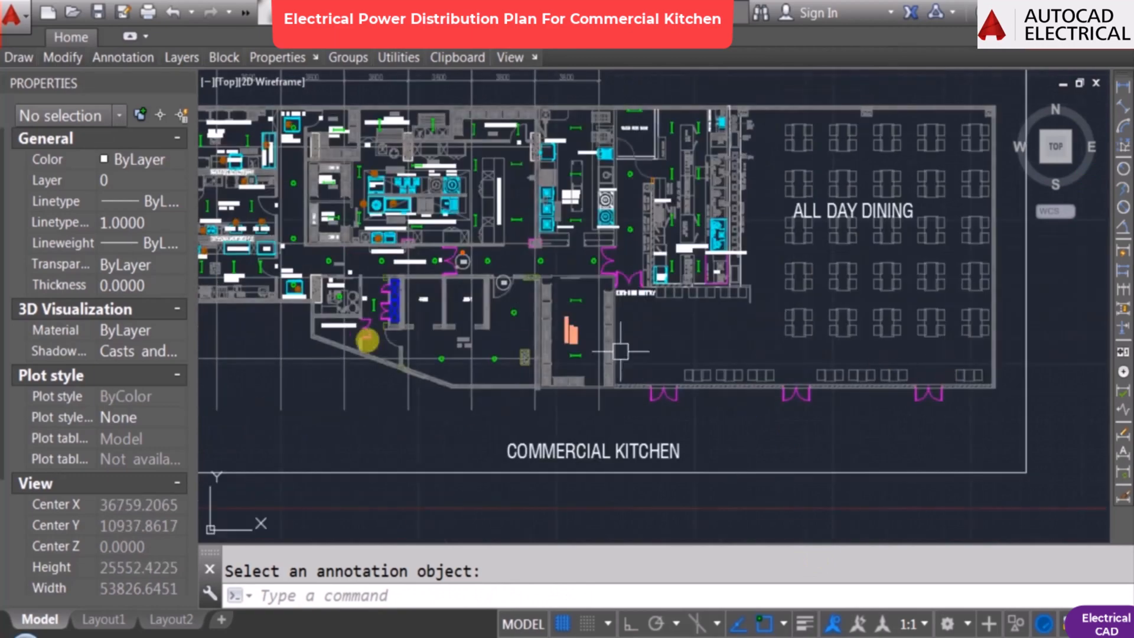
middle_drag(367, 334, 537, 411)
scroll(564, 285, up, 5)
scroll(602, 289, down, 5)
middle_drag(720, 299, 533, 282)
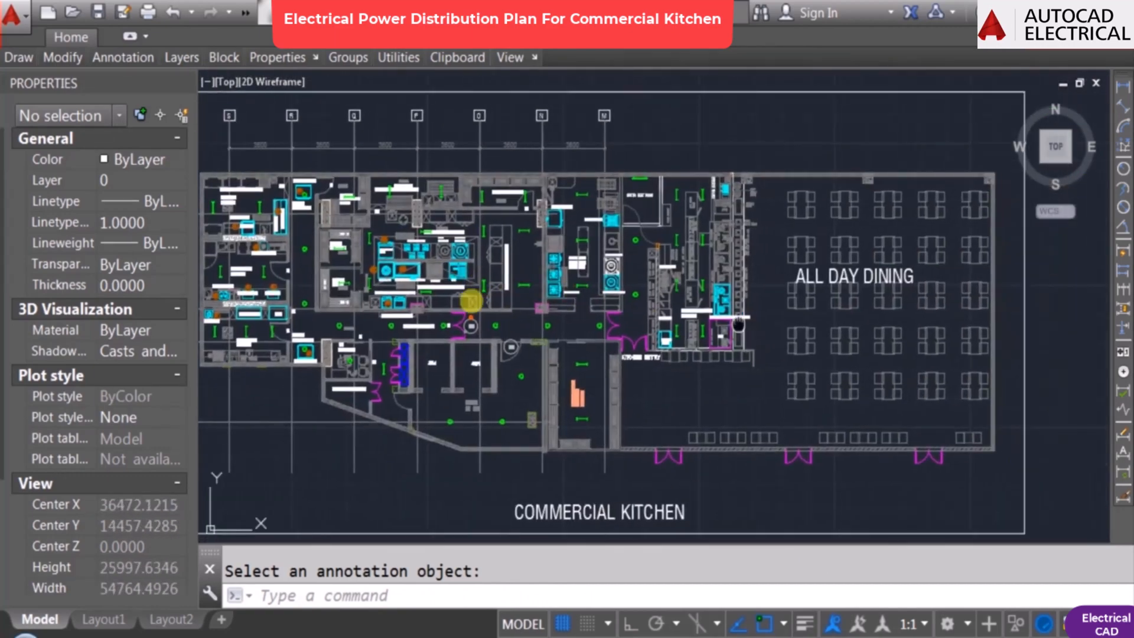
middle_drag(1004, 319, 488, 295)
middle_drag(801, 386, 574, 311)
Step: Copy all text entries of the K11 idli maker row into the empty row beneath it
scroll(426, 361, up, 4)
key(Escape)
text(co)
key(Return)
click(572, 308)
click(654, 309)
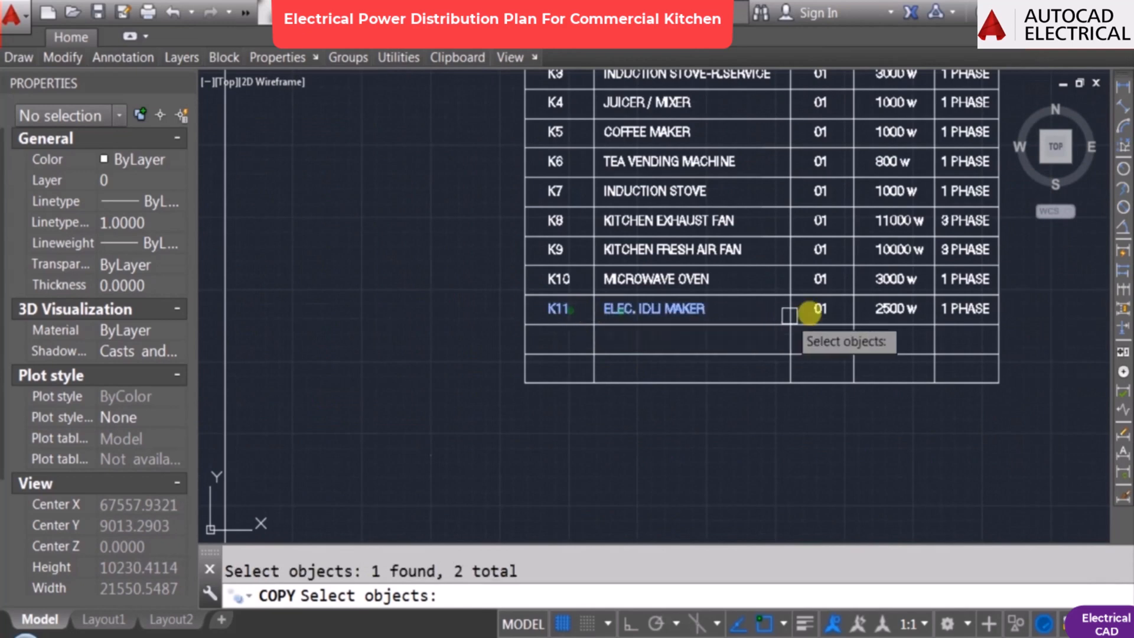
click(820, 308)
click(895, 308)
click(964, 308)
key(Return)
click(524, 295)
click(524, 324)
key(Escape)
Step: Change the copied row's tag number to K12 and its equipment name to ELEC. HOT PLATE FOR DOSA
text(ed)
click(562, 340)
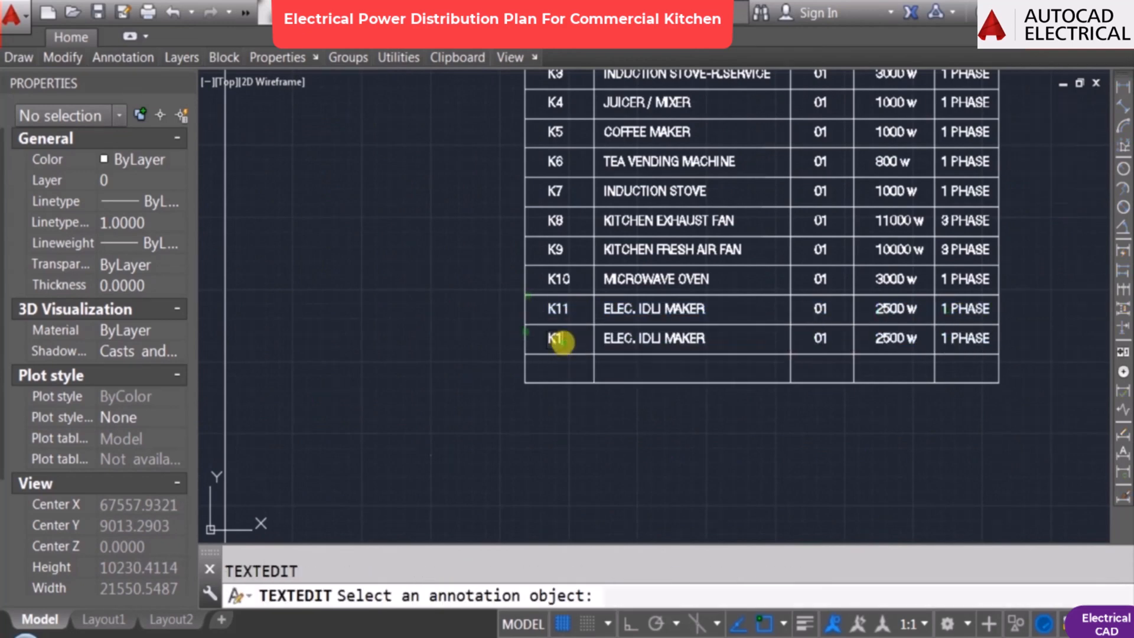
scroll(670, 343, up, 5)
text(ed)
click(671, 344)
key(Right)
key(Right)
key(Right)
key(Right)
key(Delete)
key(Delete)
key(Delete)
key(Delete)
key(Delete)
key(Delete)
key(Delete)
key(Delete)
key(Delete)
key(Delete)
text(HOT )
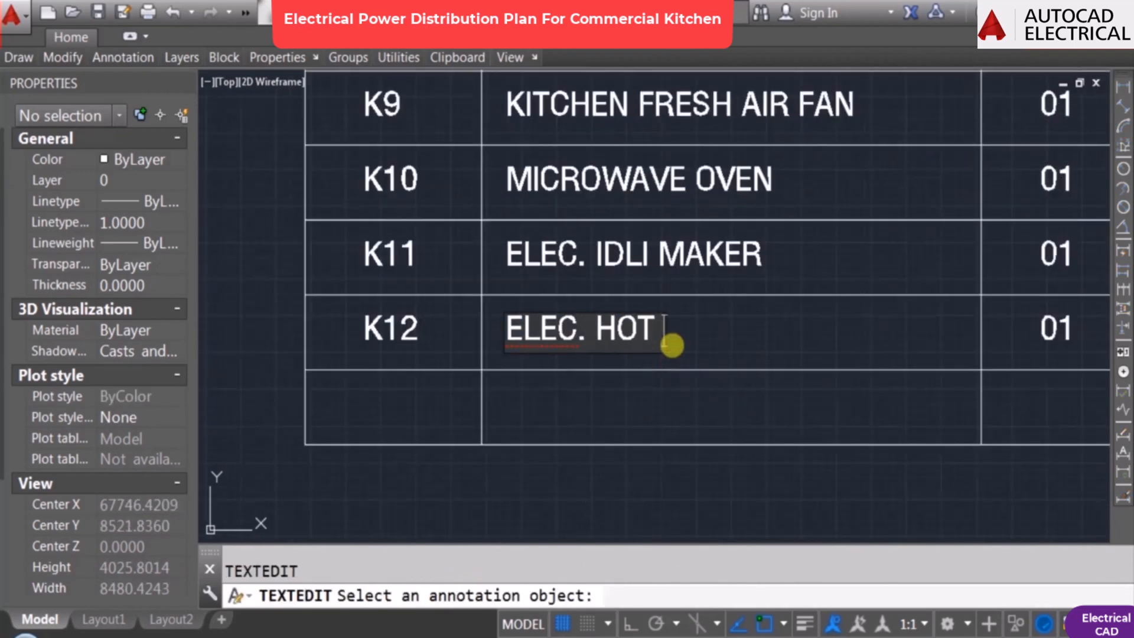
text(PLATE FOR DO)
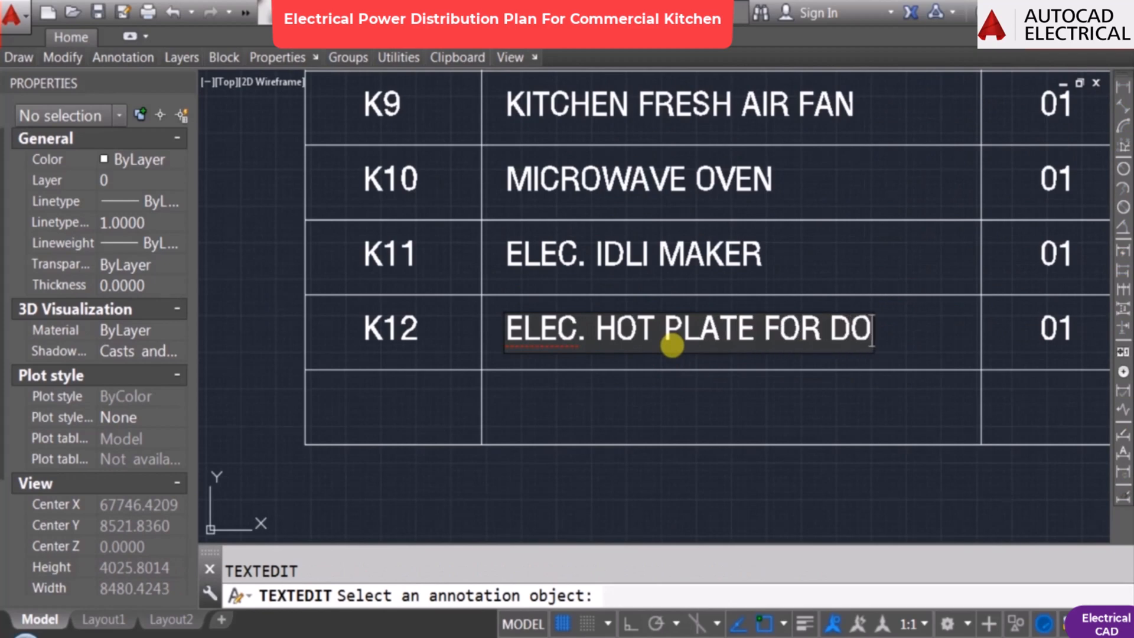
text(SA)
click(878, 404)
Step: Set the required power of the K12 hot plate row to 3500 w
middle_drag(944, 402, 491, 404)
key(Escape)
text(ed)
click(786, 332)
key(Delete)
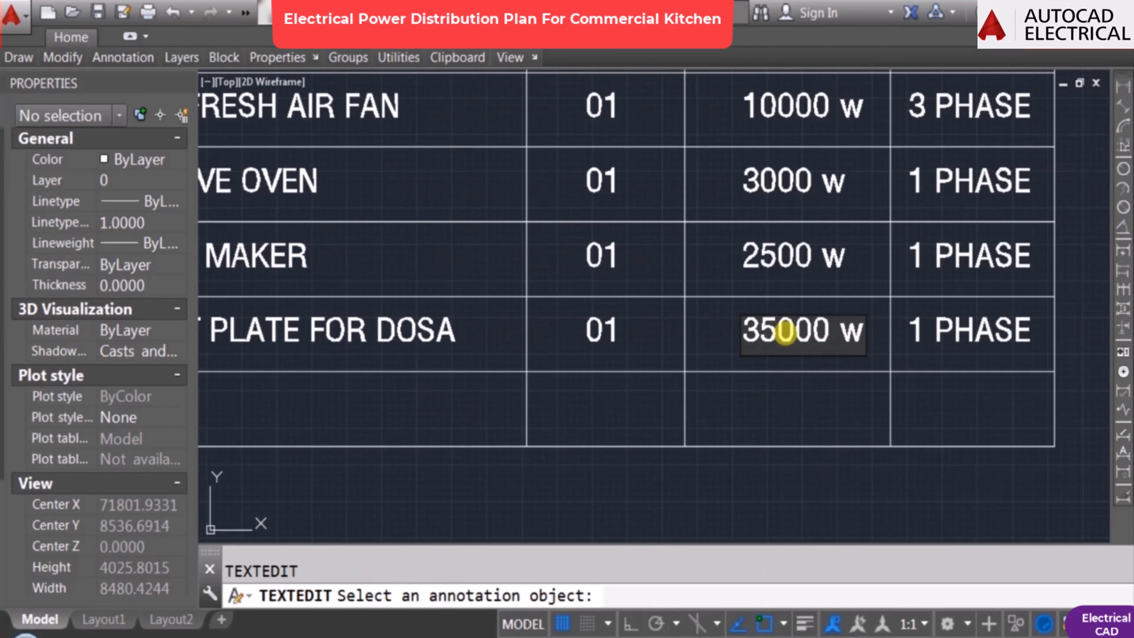
click(929, 362)
key(Escape)
Step: Set the phase of the K12 hot plate row to 3 PHASE
text(ed)
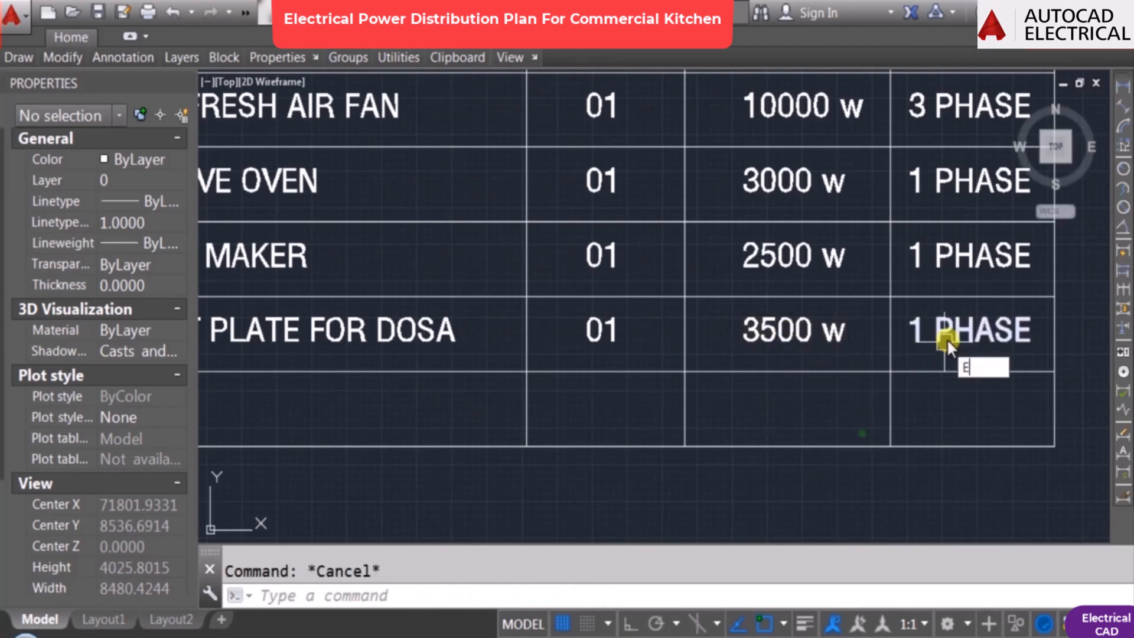
click(929, 347)
key(Delete)
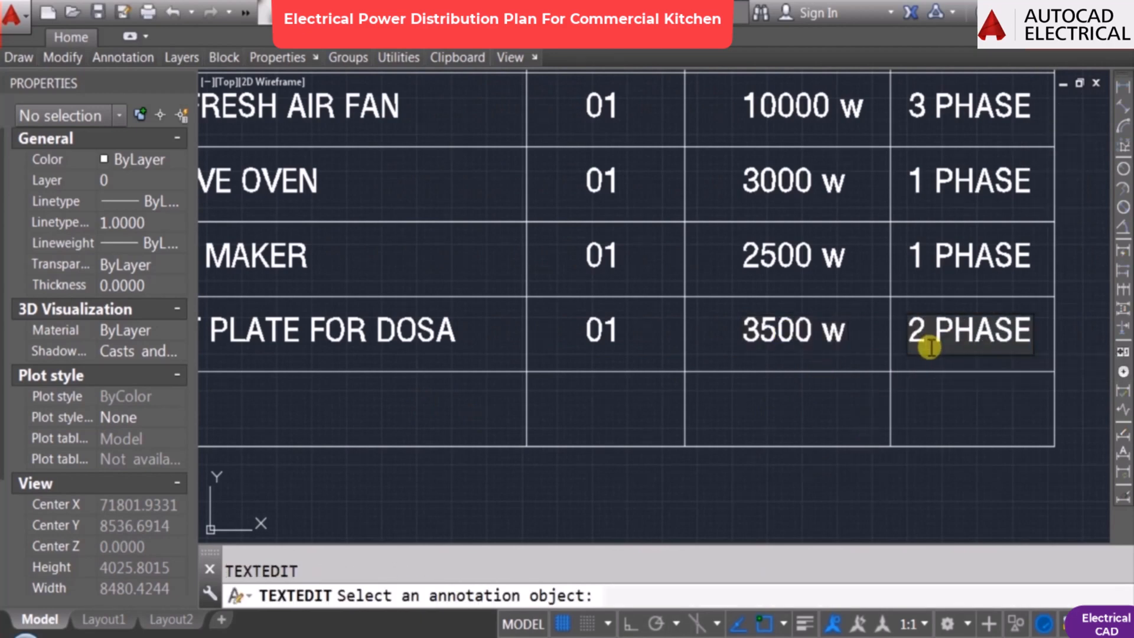
click(922, 398)
scroll(856, 374, down, 3)
key(Escape)
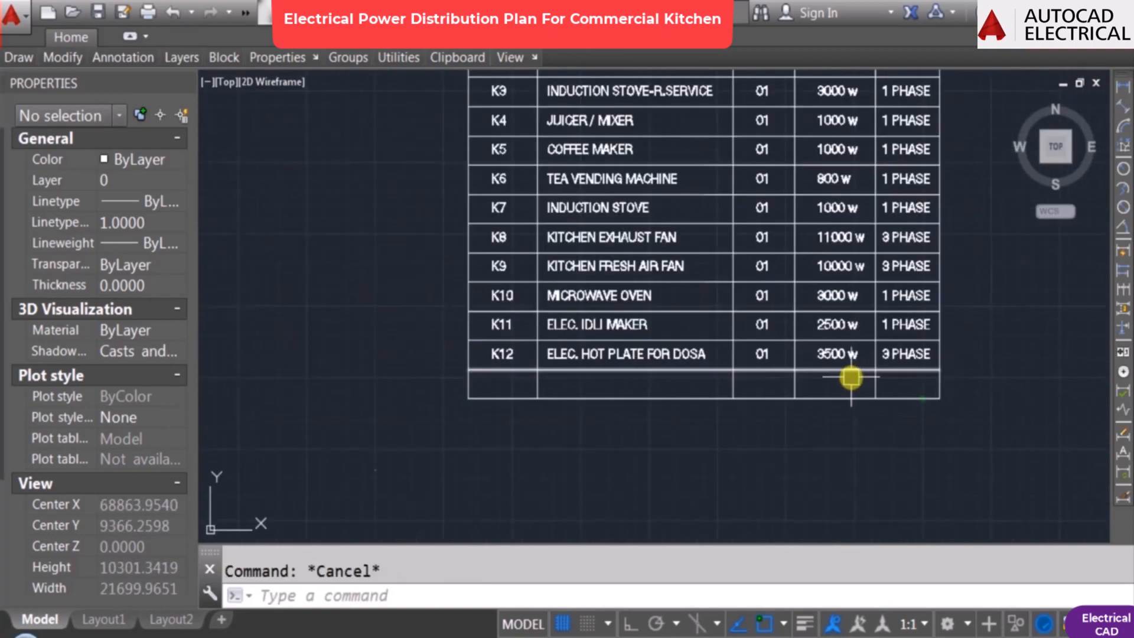
Step: Change the phase of the K12 hot plate row to 1 PHASE
scroll(886, 376, up, 3)
text(ed)
click(898, 372)
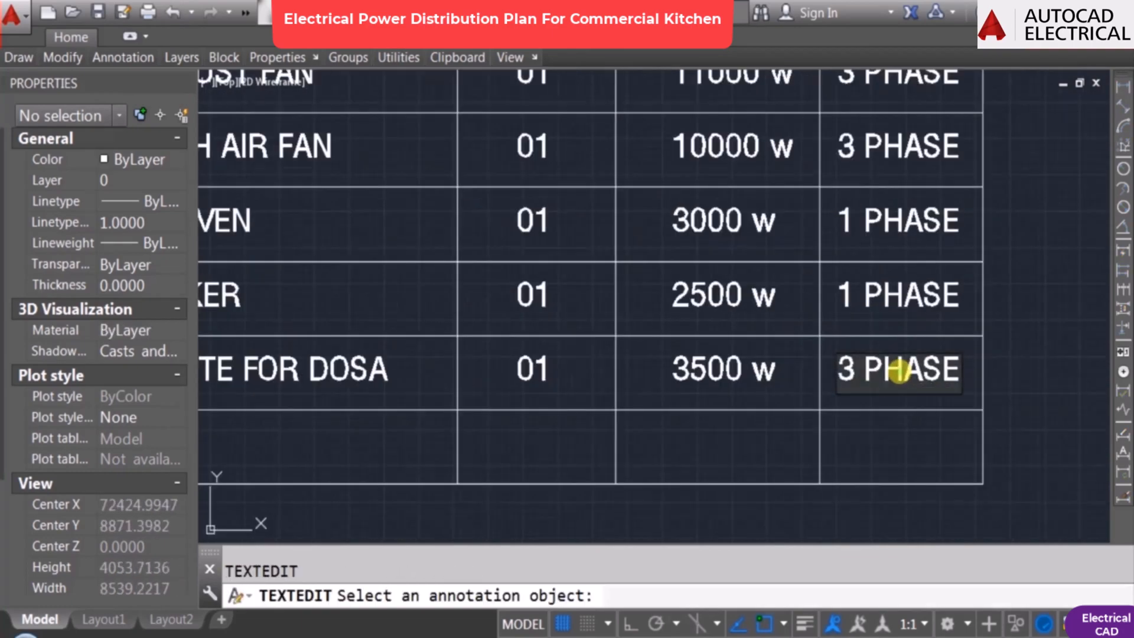
click(930, 446)
key(Escape)
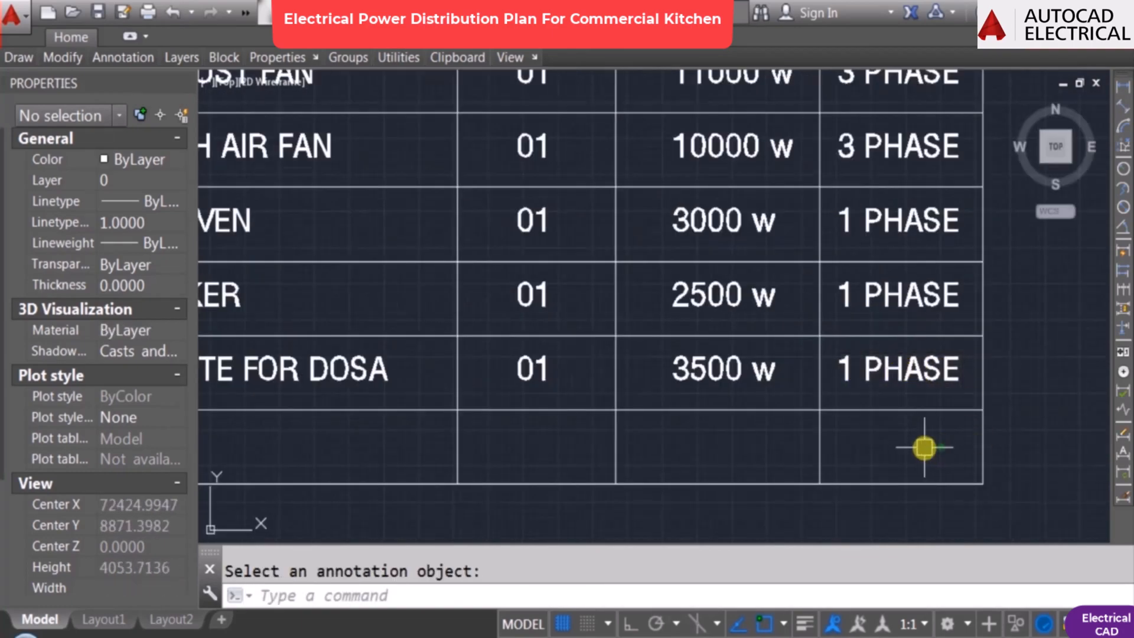
Step: Stretch the bottom edge of the equipment schedule table downward by three row heights
scroll(883, 359, down, 4)
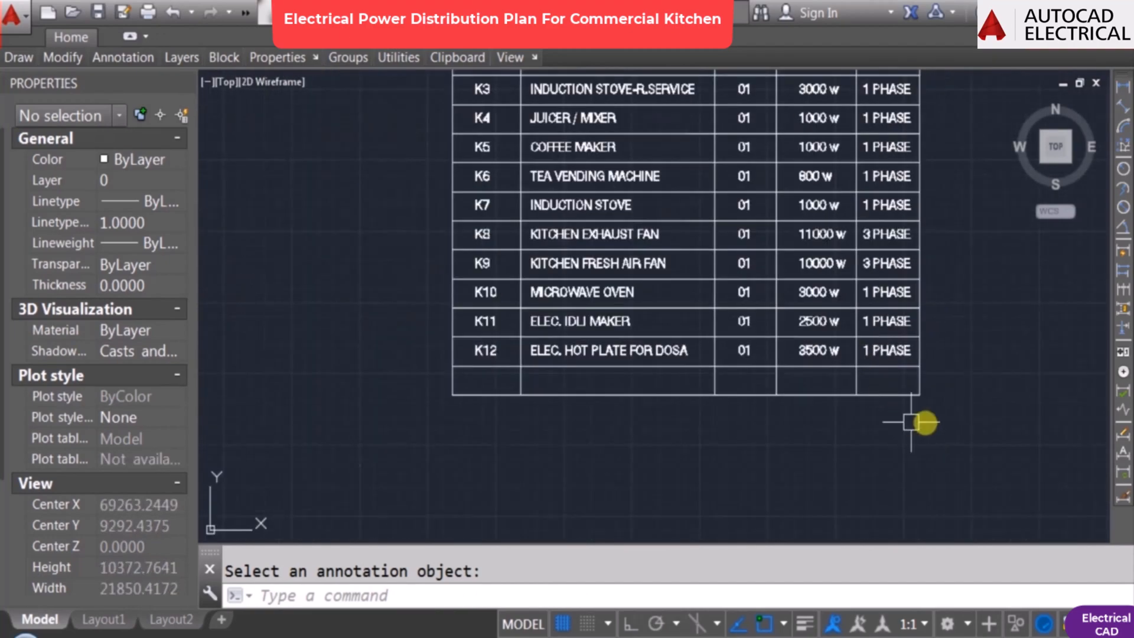
text(s)
click(949, 414)
click(403, 385)
key(space)
click(450, 366)
click(450, 394)
key(Escape)
text(s)
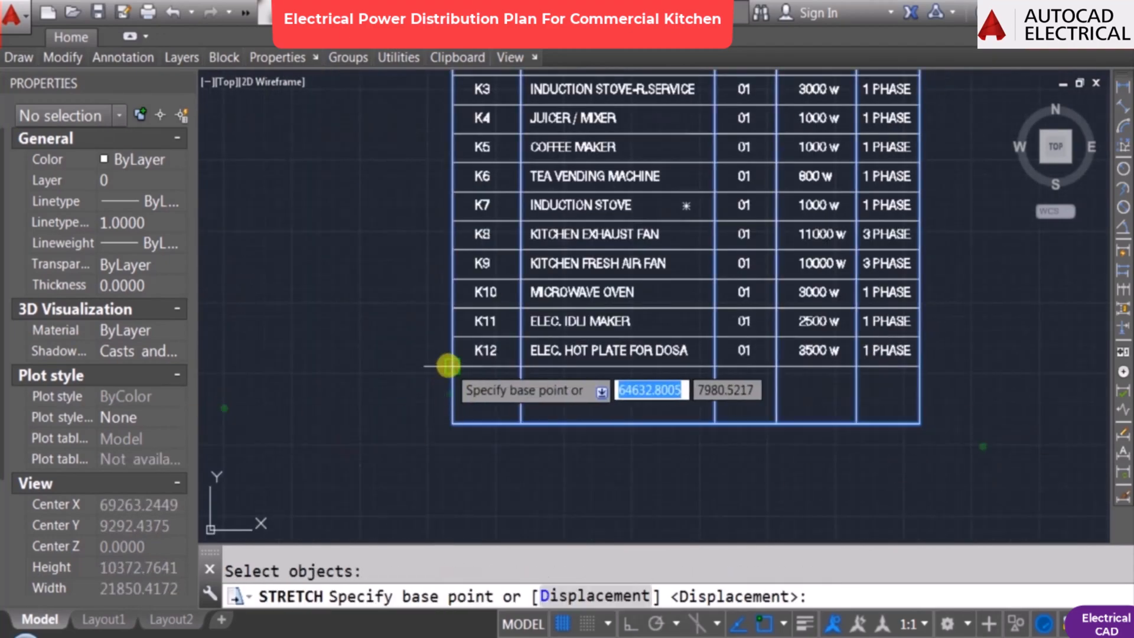
click(450, 366)
click(450, 423)
Step: Copy three existing horizontal row lines down into the stretched area to form new empty rows below K12
text(c)
click(470, 366)
click(466, 337)
click(464, 307)
key(space)
click(453, 279)
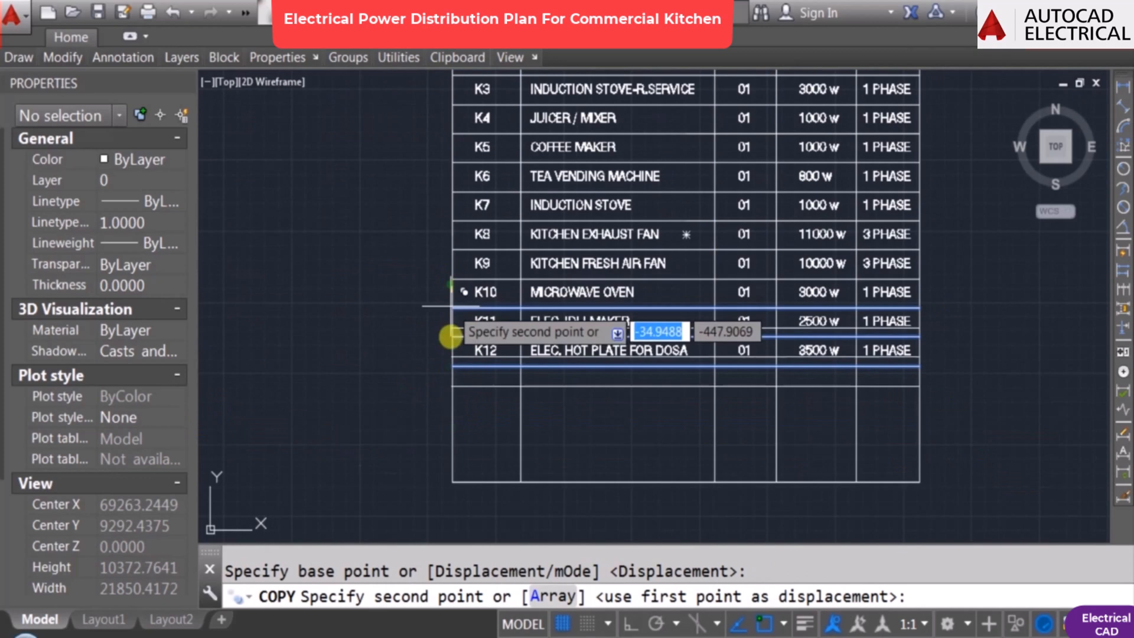
click(452, 368)
key(Escape)
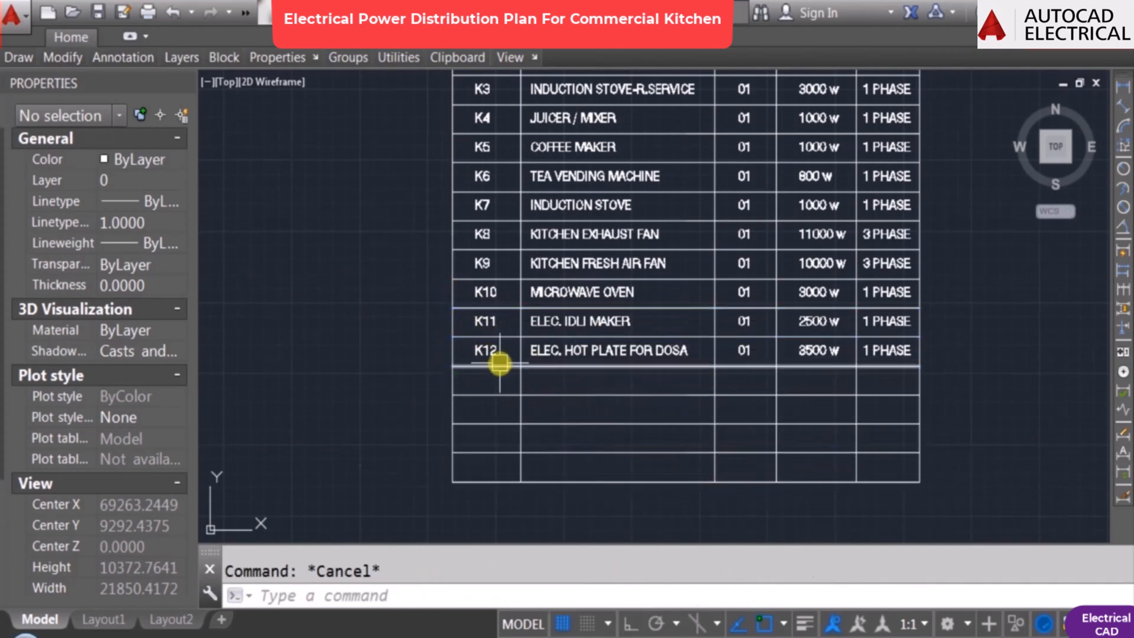
Step: Copy all five texts of the K12 row into the empty row directly below it
text(c)
key(space)
click(485, 350)
click(572, 351)
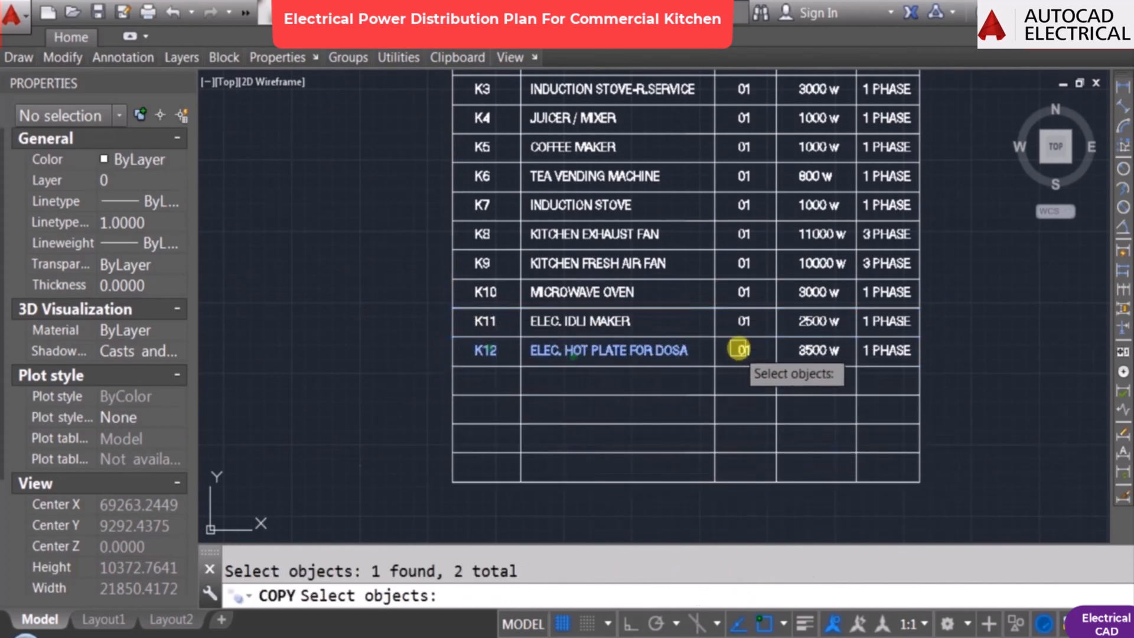
click(742, 352)
click(818, 354)
click(875, 352)
key(space)
click(452, 337)
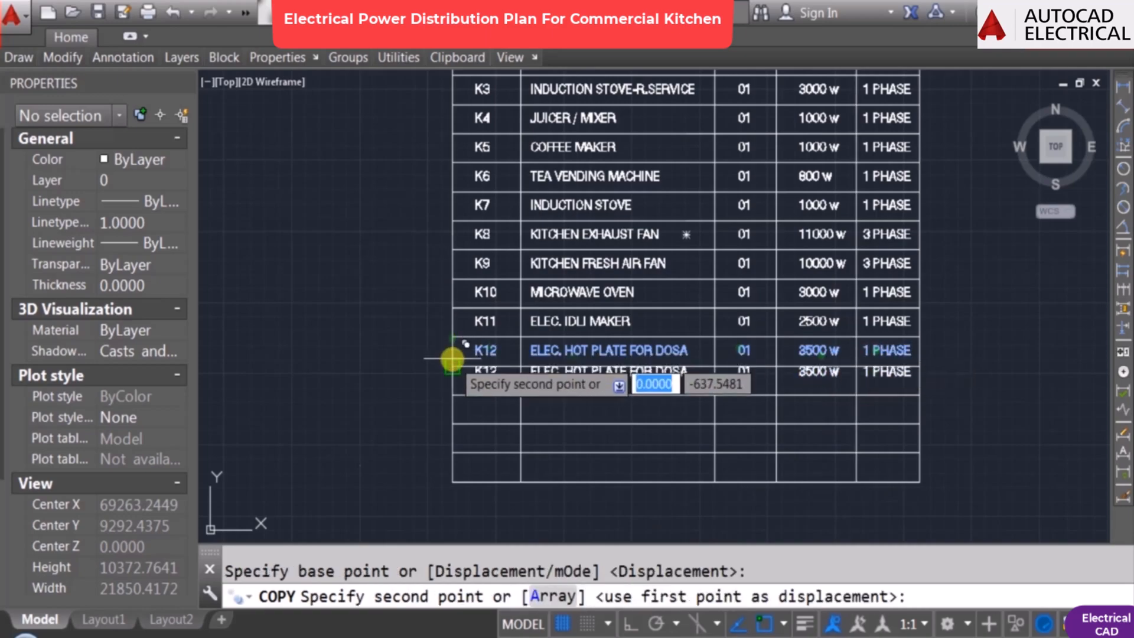
click(452, 367)
key(Escape)
Step: Change the copied row's tag number to K13 and its equipment name to GRILLER / TOASTER
text(ed)
key(space)
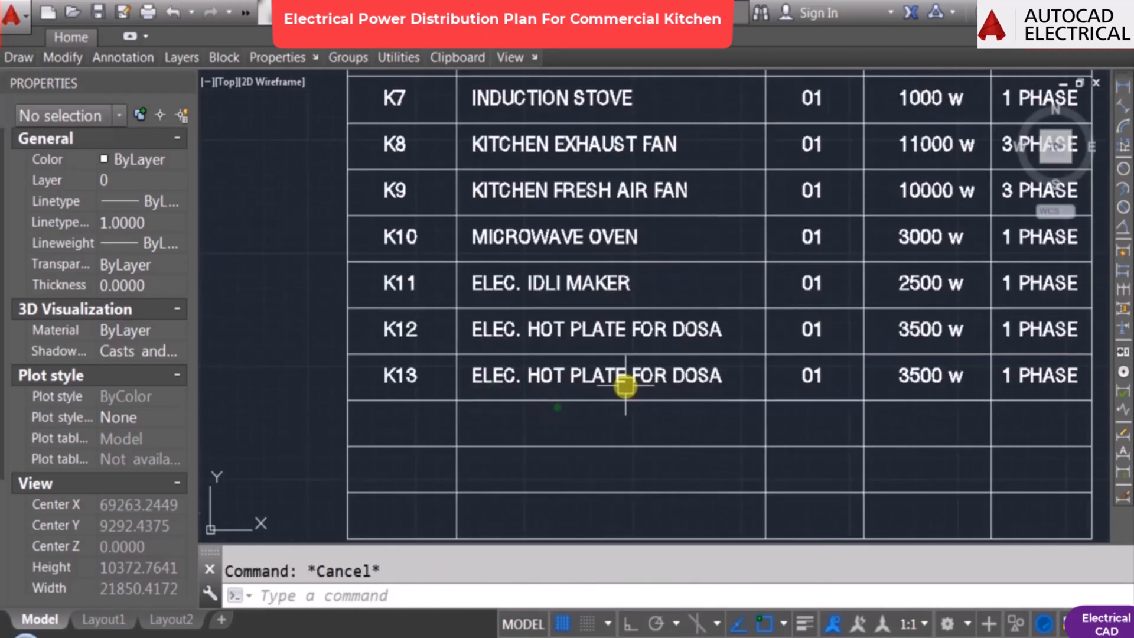
scroll(620, 381, down, 5)
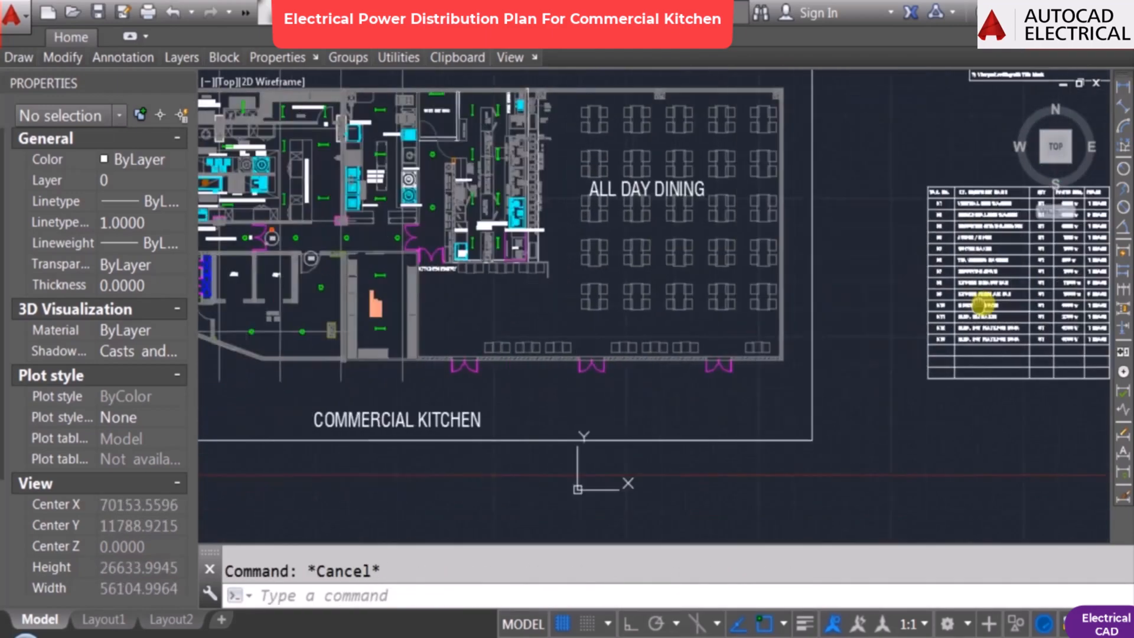
scroll(401, 180, up, 10)
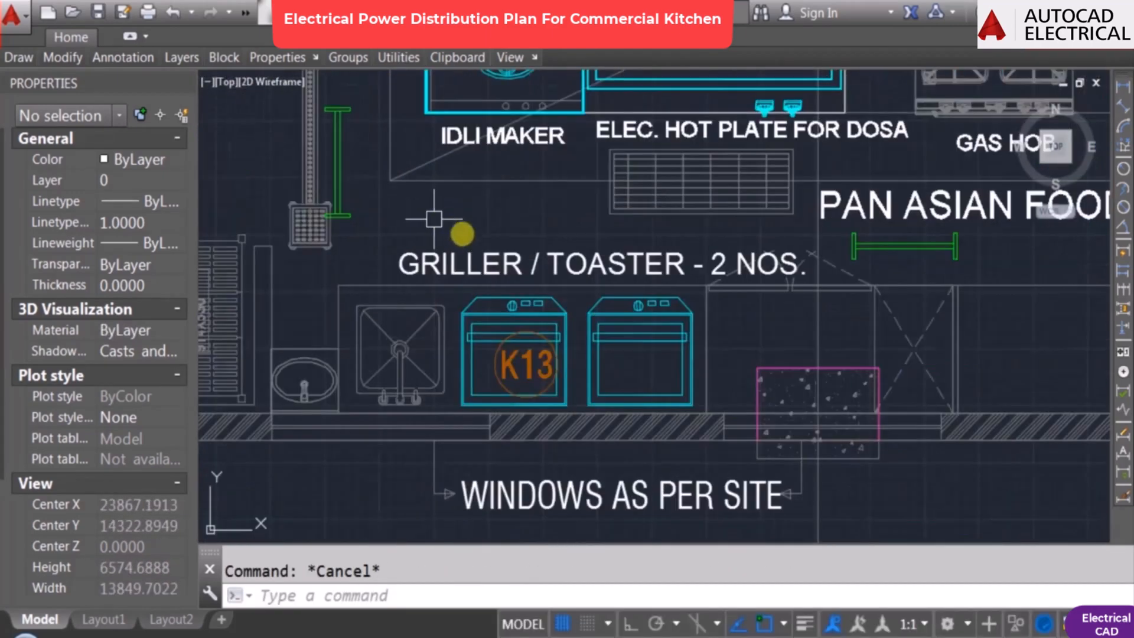
scroll(655, 301, down, 10)
middle_drag(431, 319, 51, 294)
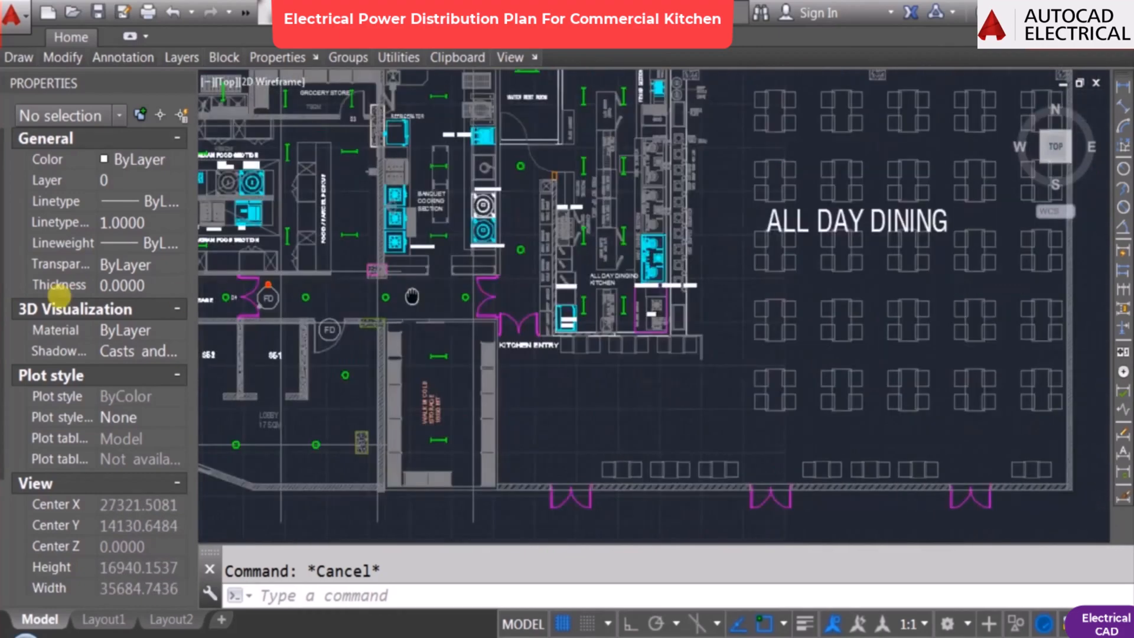
middle_drag(908, 291, 426, 283)
scroll(1021, 511, up, 5)
text(ED)
key(Return)
click(629, 360)
text(GRILLER / TOASTER)
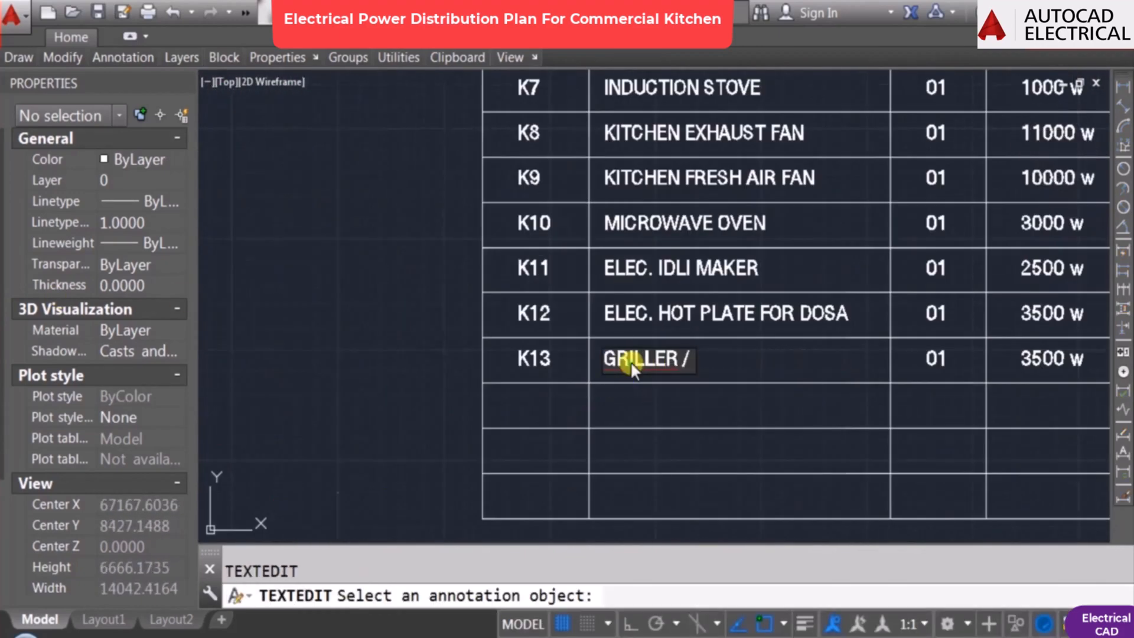
click(520, 416)
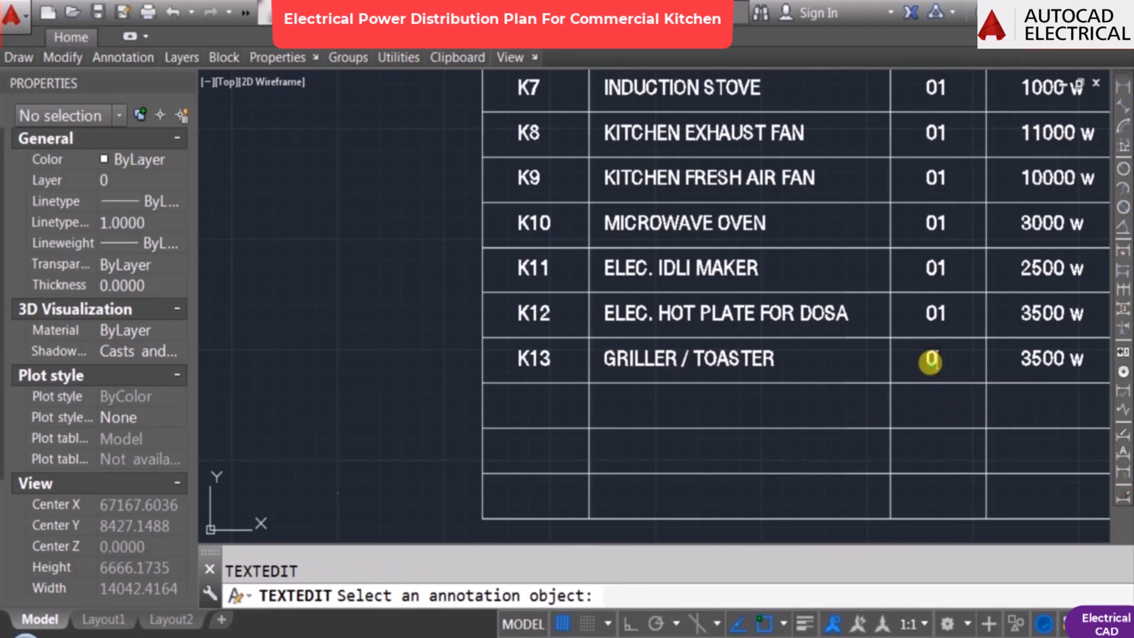
Step: Set the K13 griller row's quantity to 02 and its required power to 1500 w
click(853, 394)
middle_drag(855, 388, 578, 380)
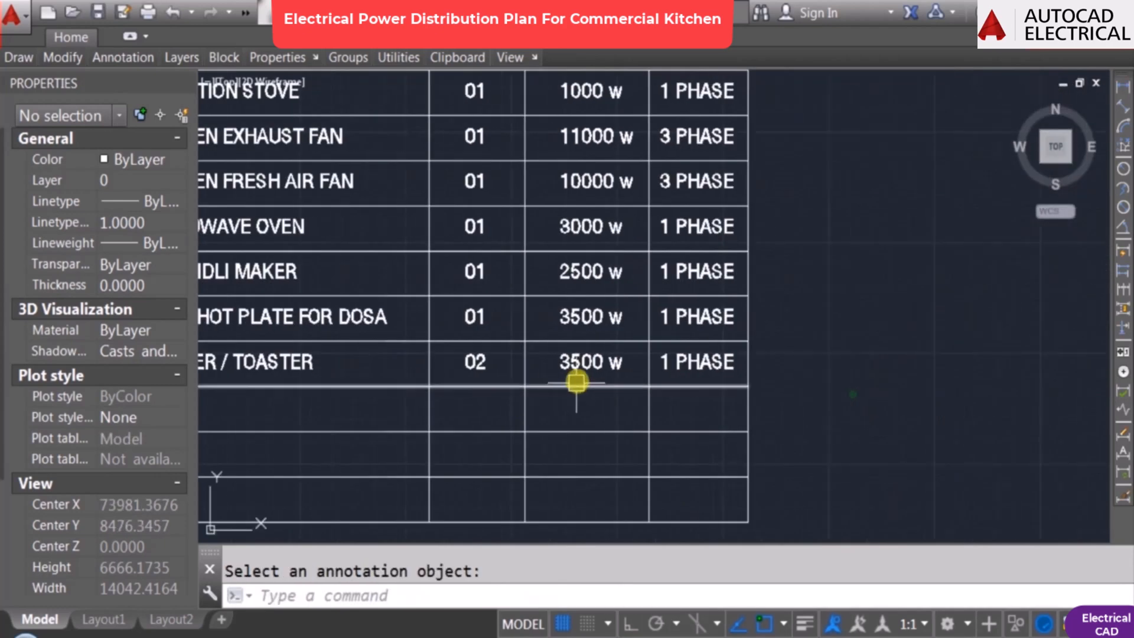
click(582, 361)
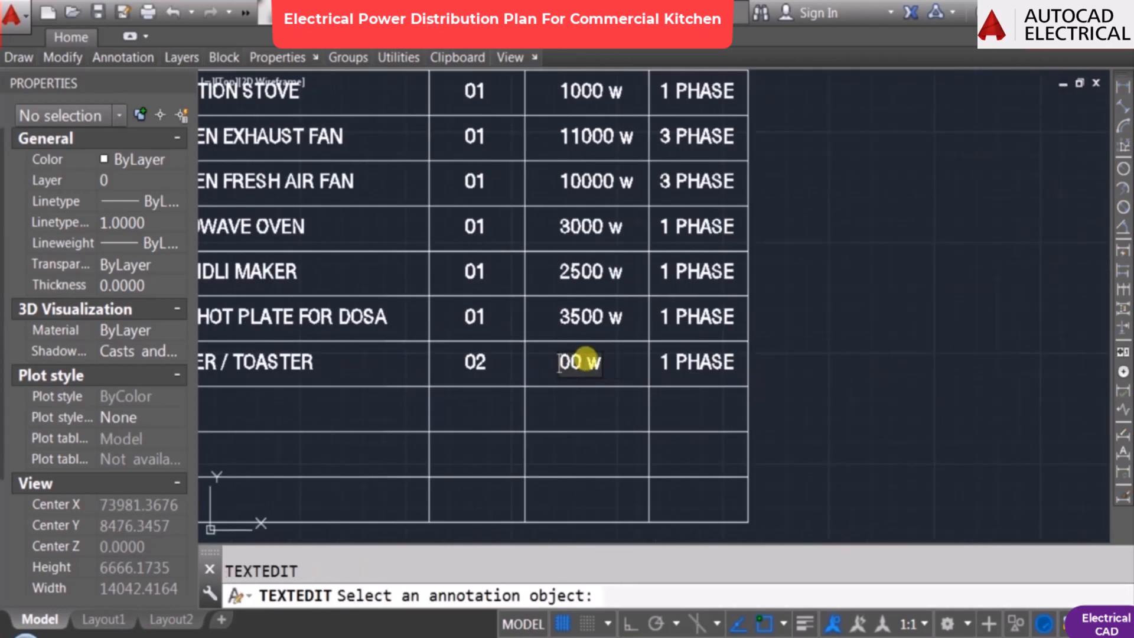
click(684, 391)
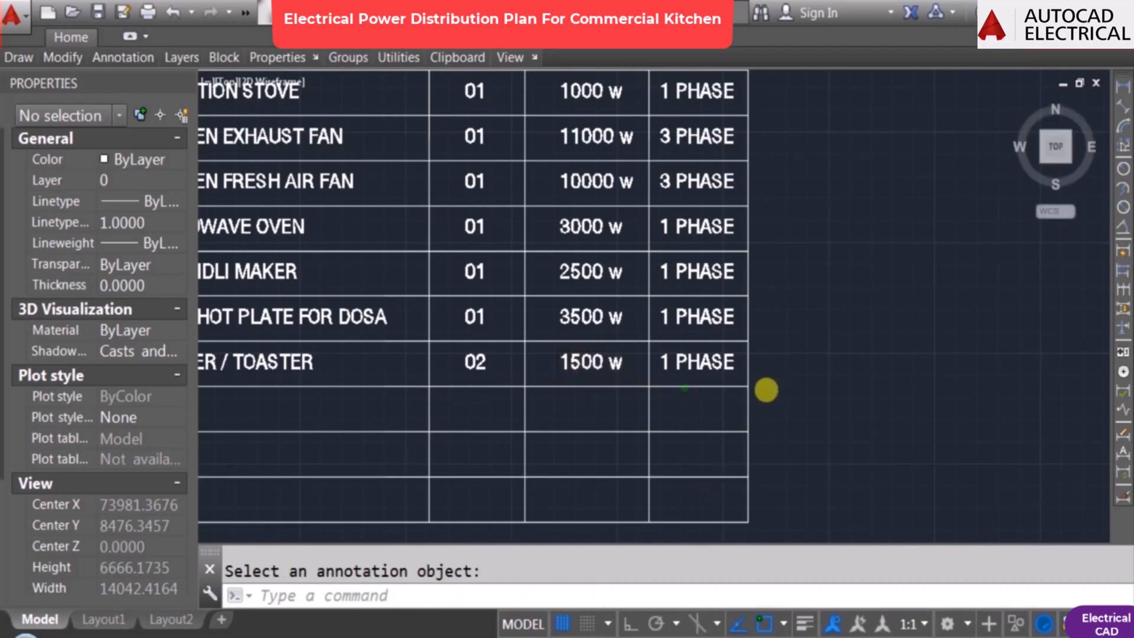
Step: Examine the kitchen plan around the Pan Asian food section for the next equipment that still needs a tag
scroll(762, 387, down, 2)
scroll(659, 383, up, 2)
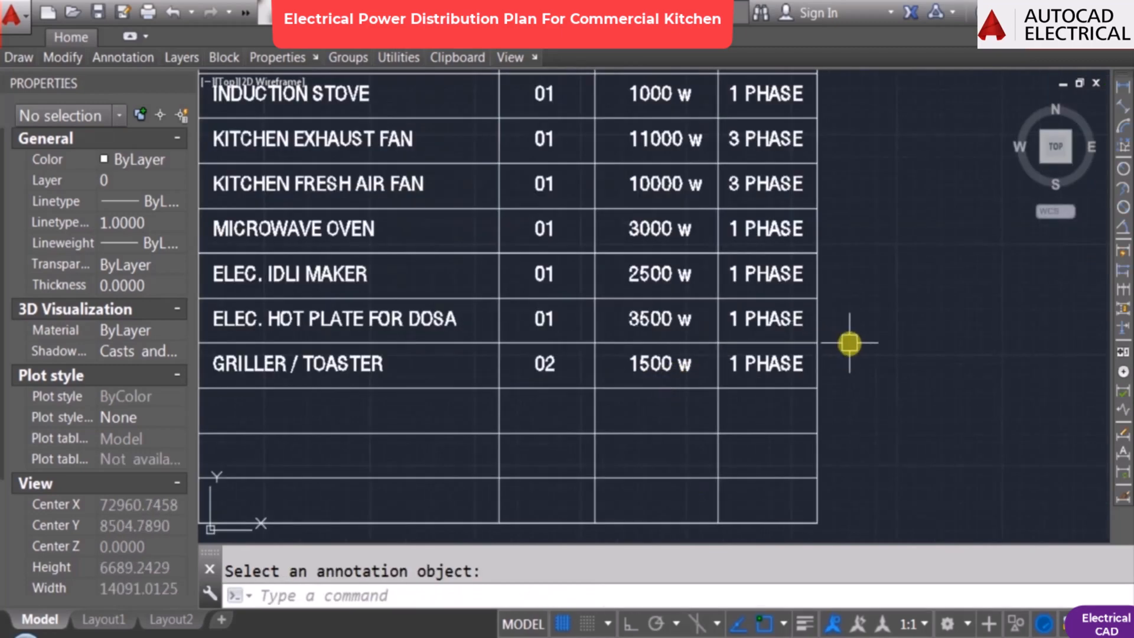
scroll(824, 373, down, 4)
scroll(828, 381, down, 4)
middle_drag(451, 375, 709, 387)
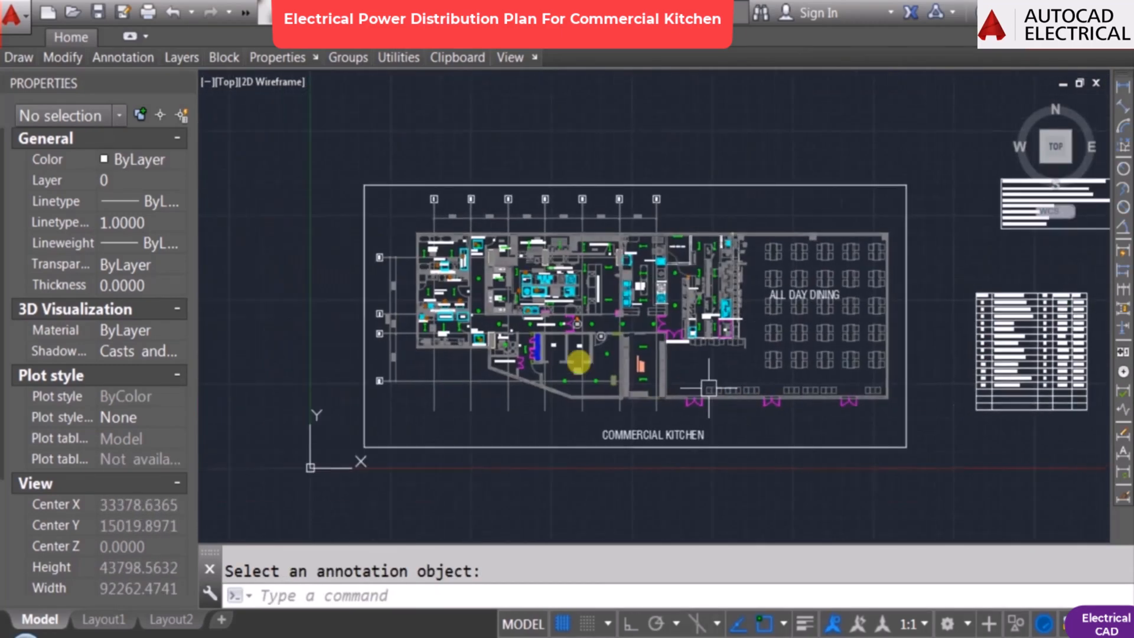
scroll(535, 329, up, 6)
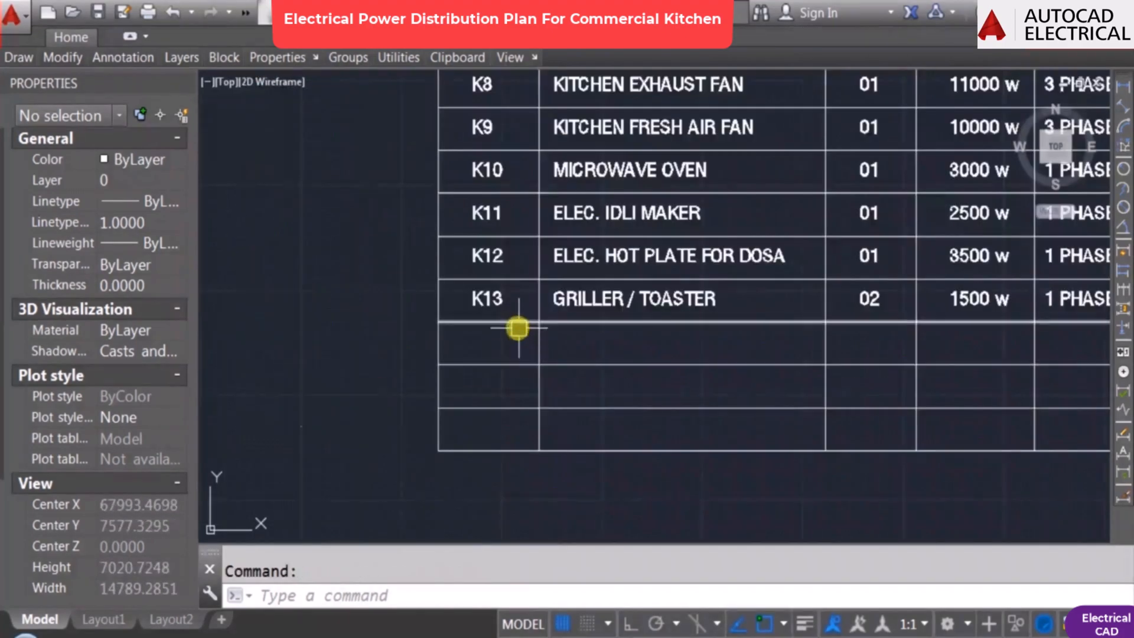
middle_drag(559, 344, 366, 383)
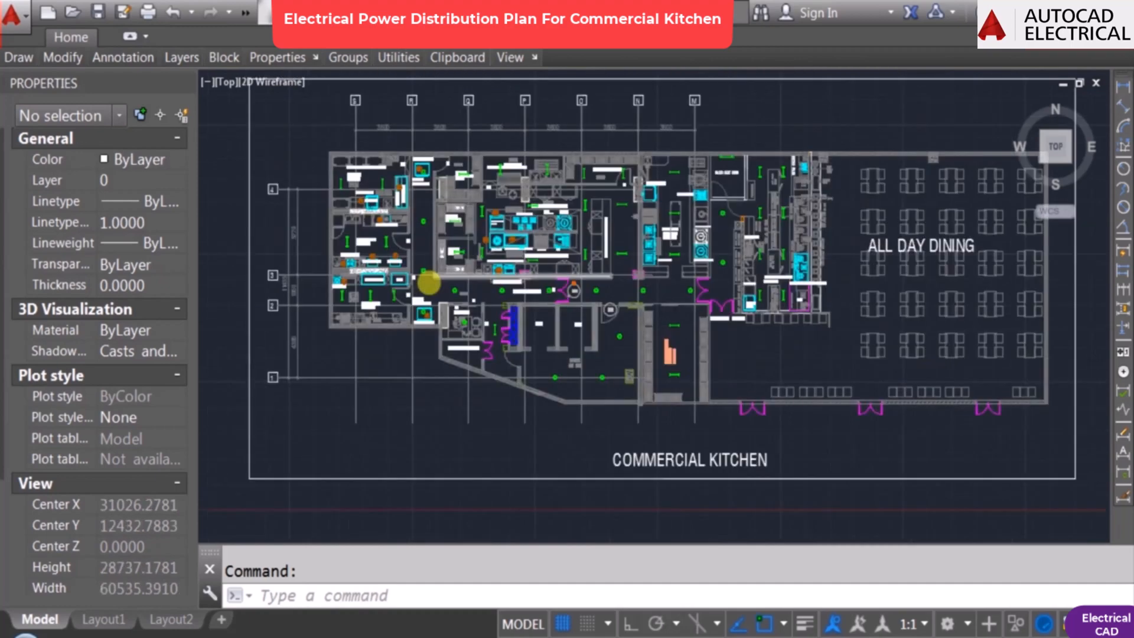
scroll(663, 271, up, 5)
middle_drag(717, 266, 798, 225)
scroll(624, 311, down, 3)
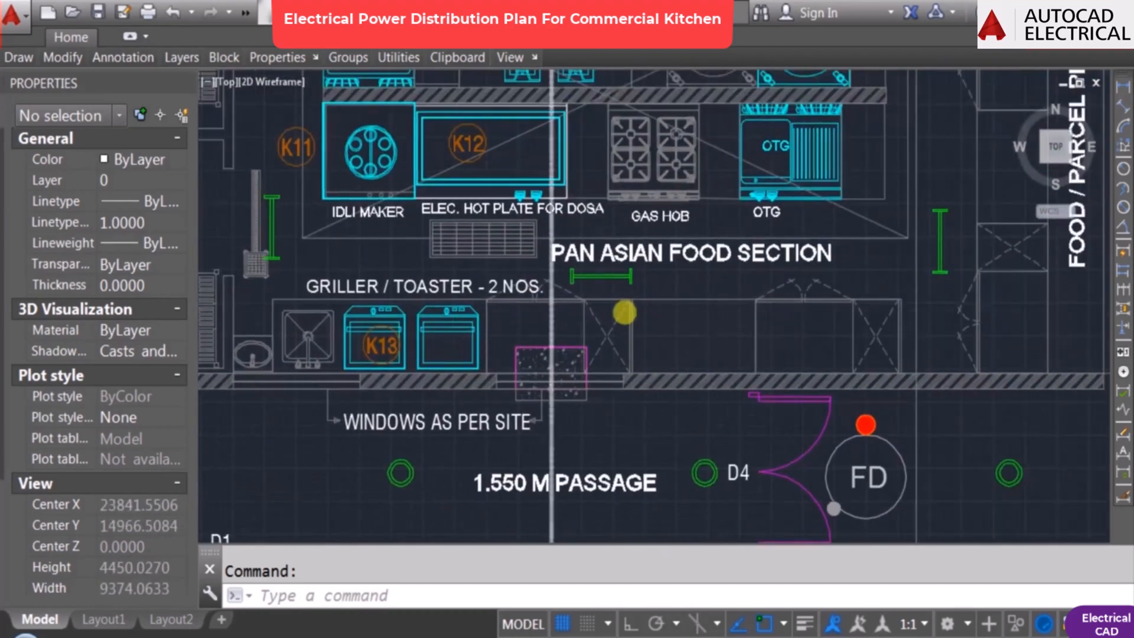
scroll(615, 295, down, 2)
Step: Copy the circled K13 tag from the griller to the free space beside the OTG
key(Escape)
text(co)
key(Return)
scroll(531, 308, up, 5)
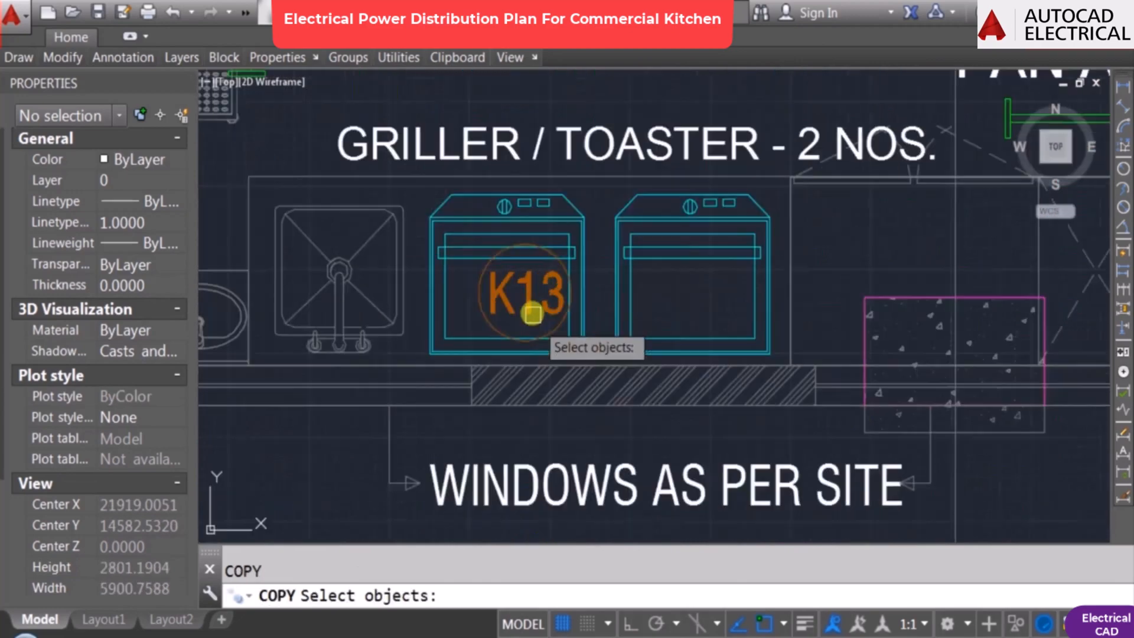
click(519, 308)
key(Return)
click(495, 318)
scroll(620, 319, down, 4)
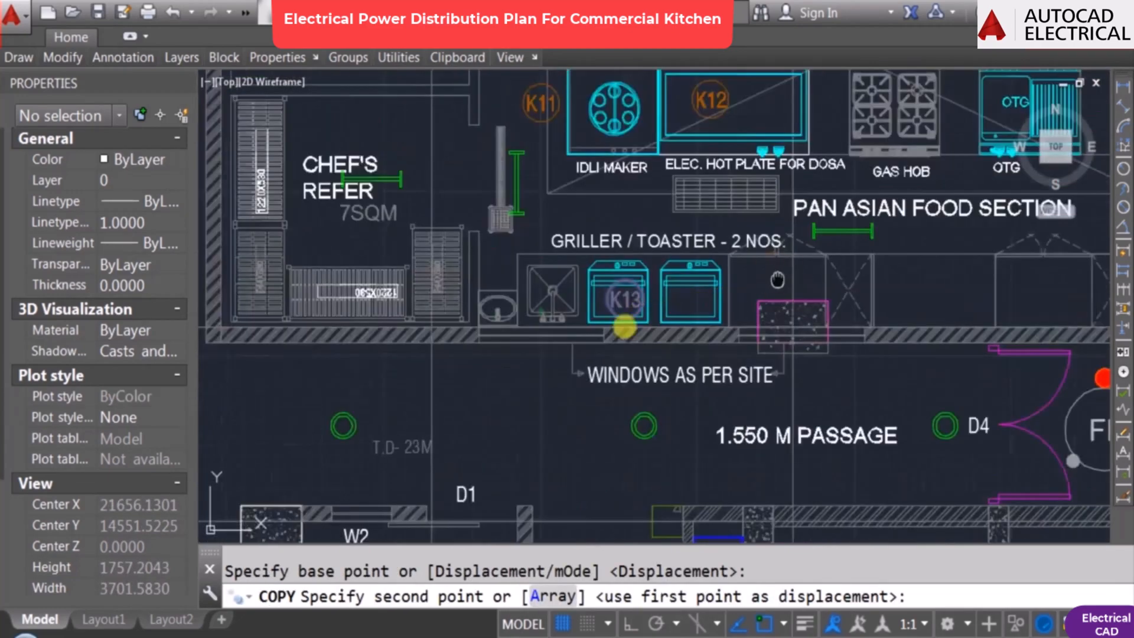
scroll(821, 233, up, 7)
click(868, 316)
key(Escape)
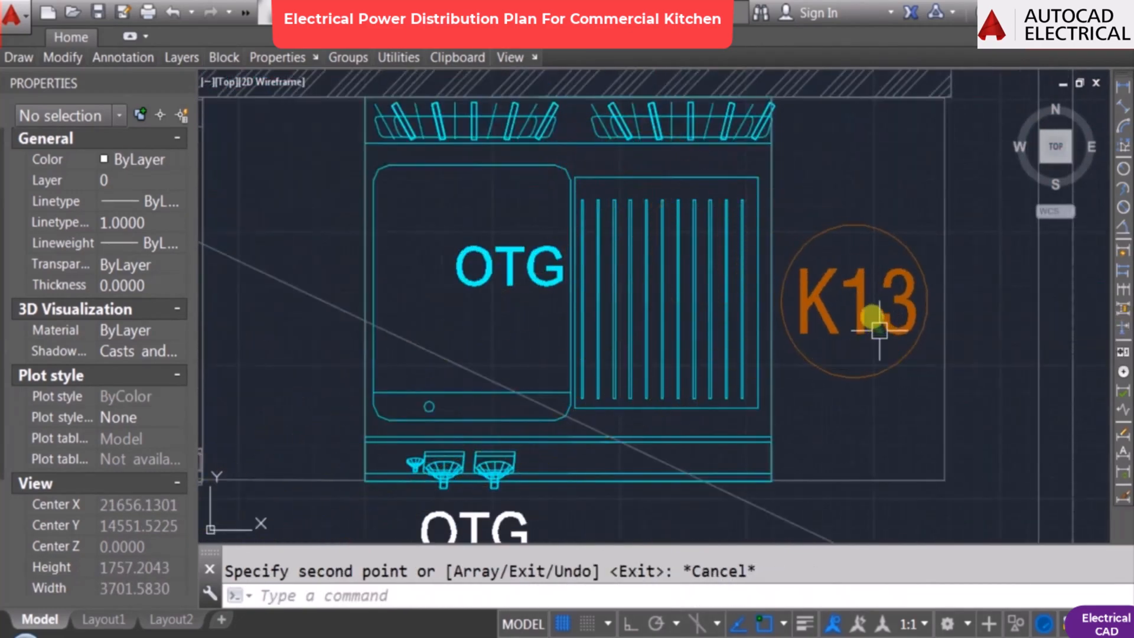
Step: Change the copied tag beside the OTG to K14
double_click(862, 308)
key(BackSpace)
text(4)
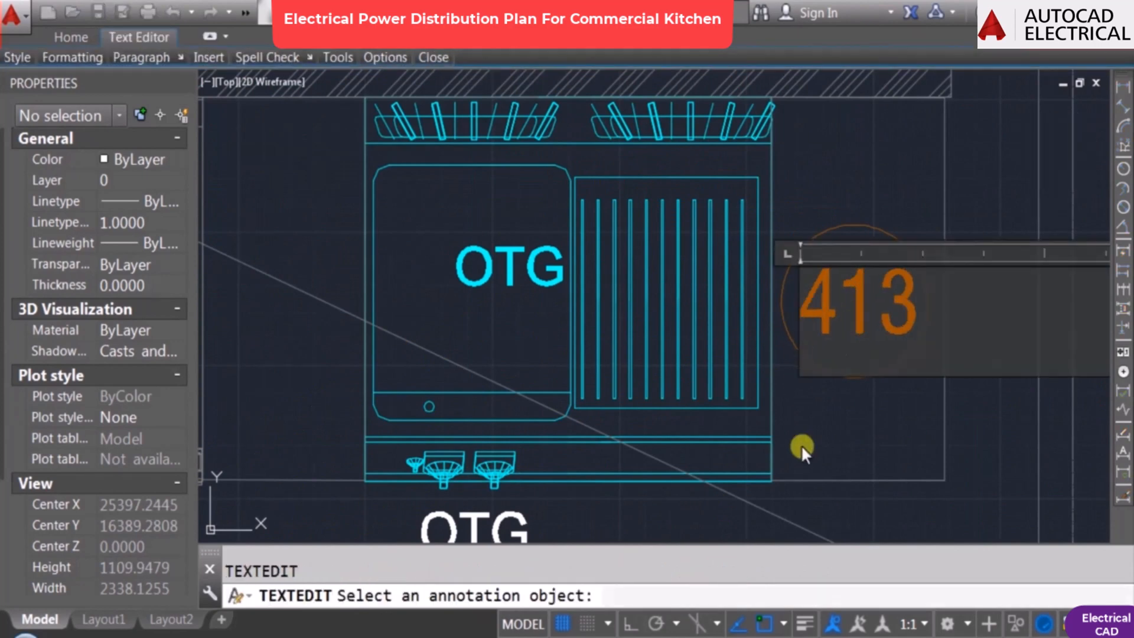
key(BackSpace)
text(k)
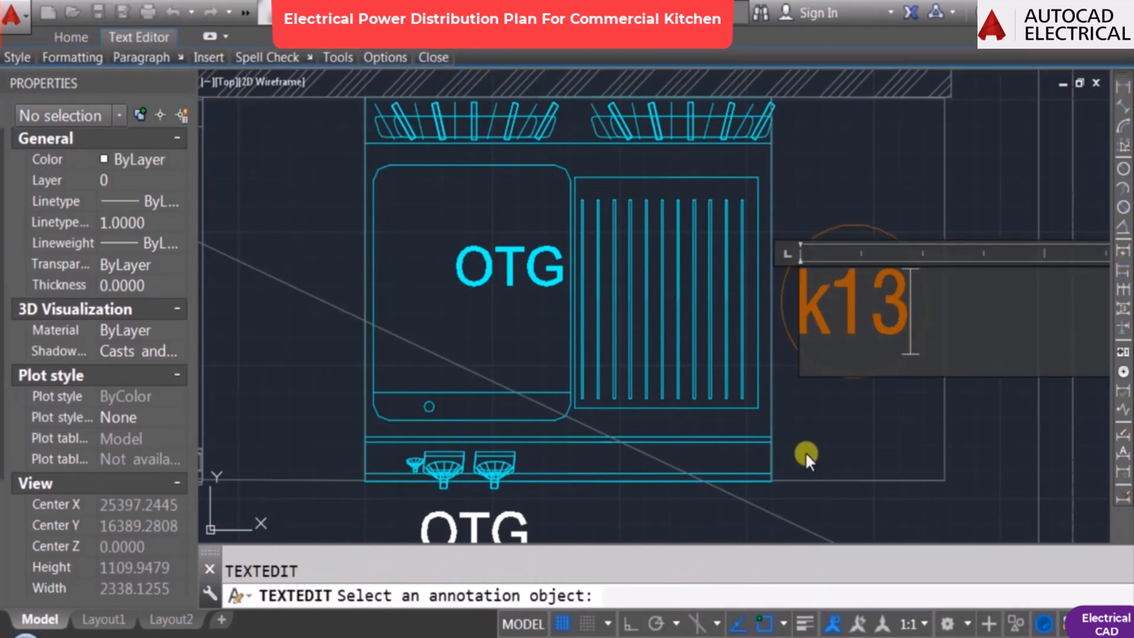
key(End)
key(BackSpace)
key(BackSpace)
key(BackSpace)
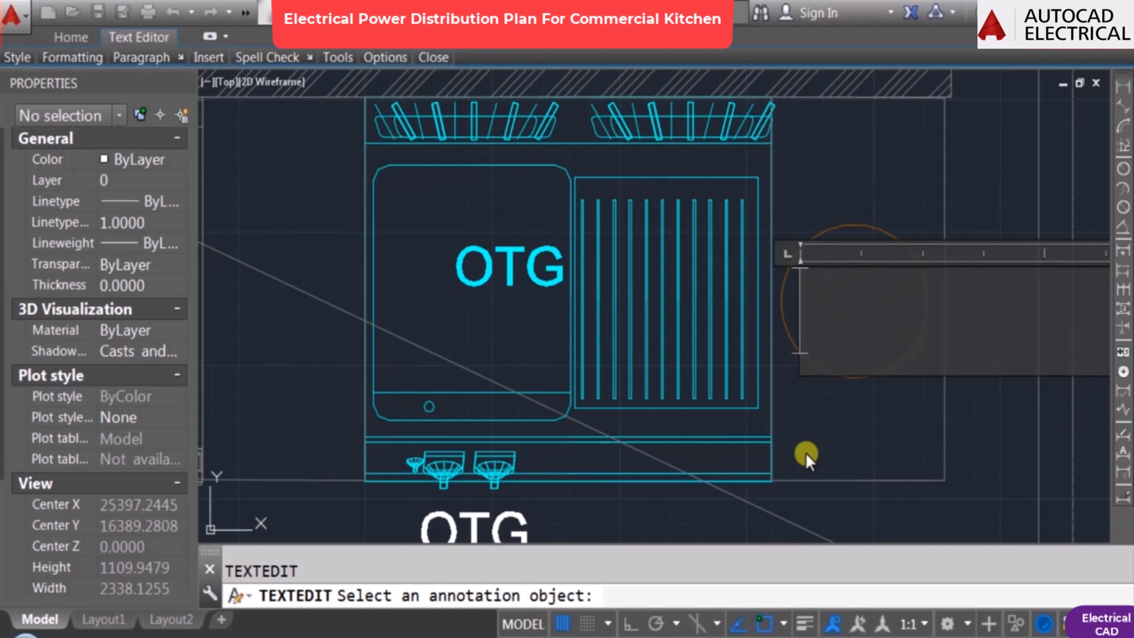
text(K14)
click(862, 206)
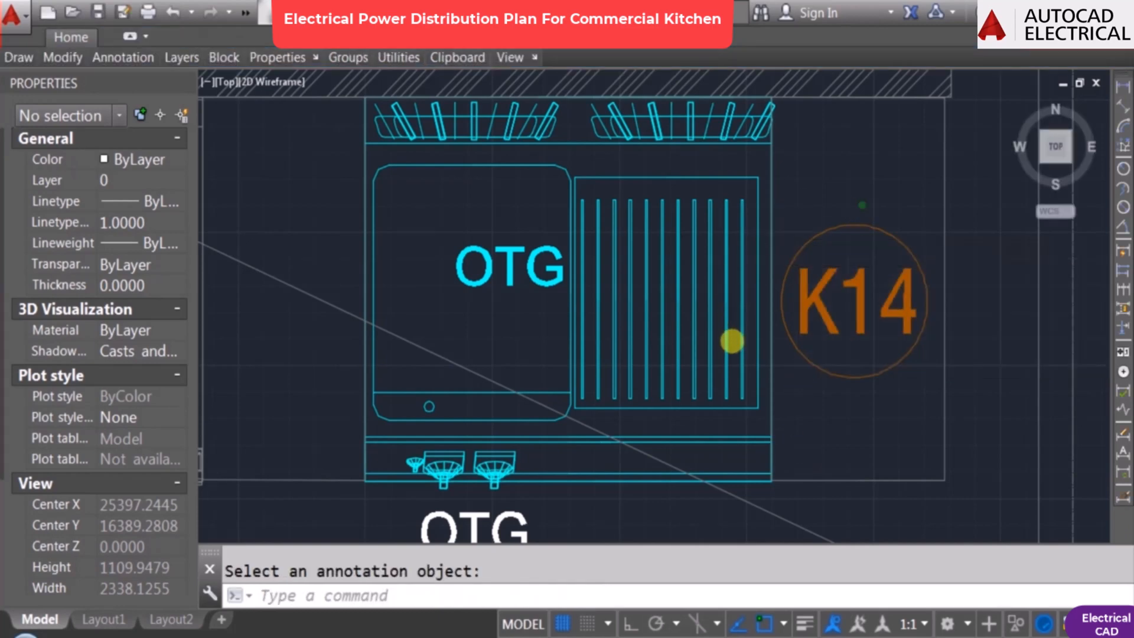
Step: Copy the circled K14 tag to the space beside the electric cooking range of the all day dining kitchen
scroll(784, 358, down, 3)
middle_drag(785, 358, 719, 329)
key(Escape)
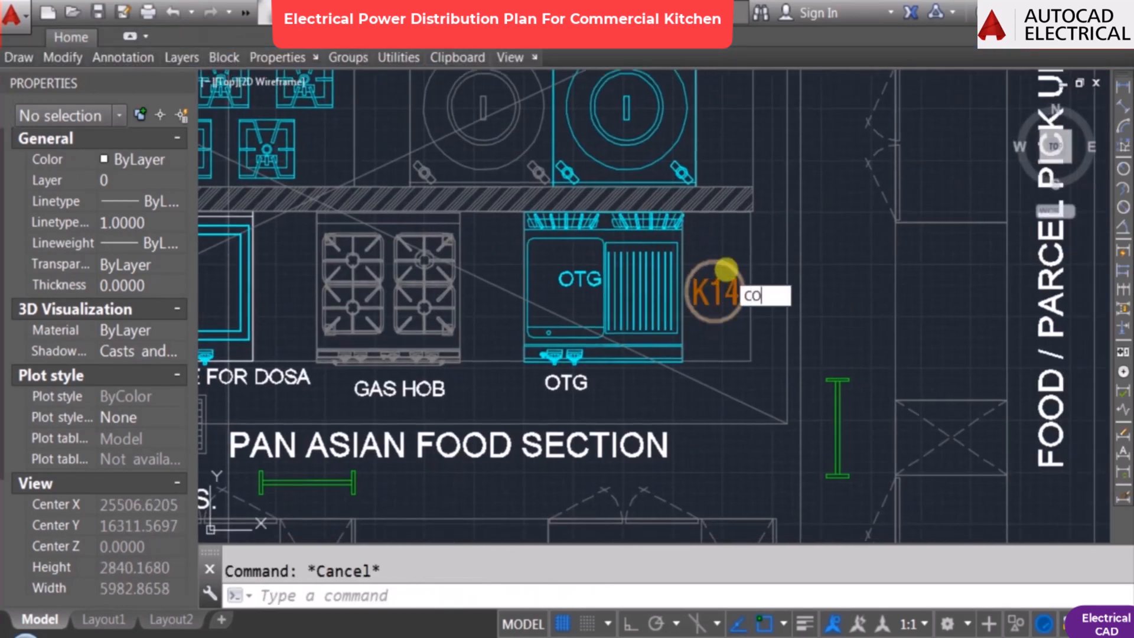
key(Return)
click(716, 291)
click(721, 311)
key(Return)
click(716, 291)
scroll(807, 373, down, 4)
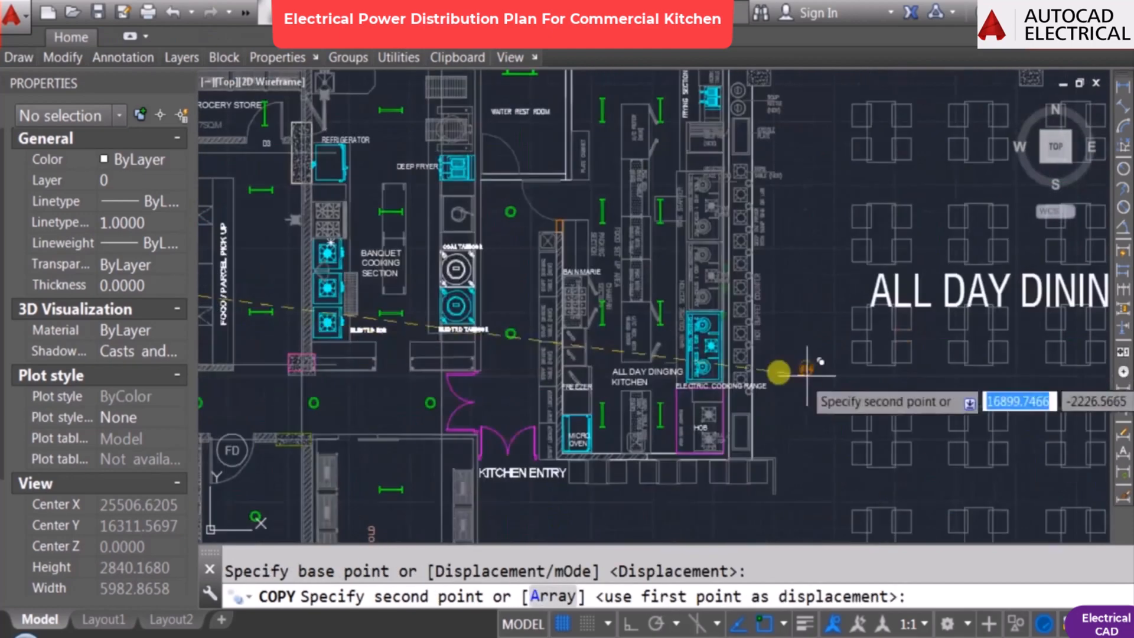
click(807, 375)
key(Escape)
scroll(807, 375, down, 4)
scroll(844, 443, up, 7)
key(Return)
click(514, 287)
click(621, 290)
click(886, 290)
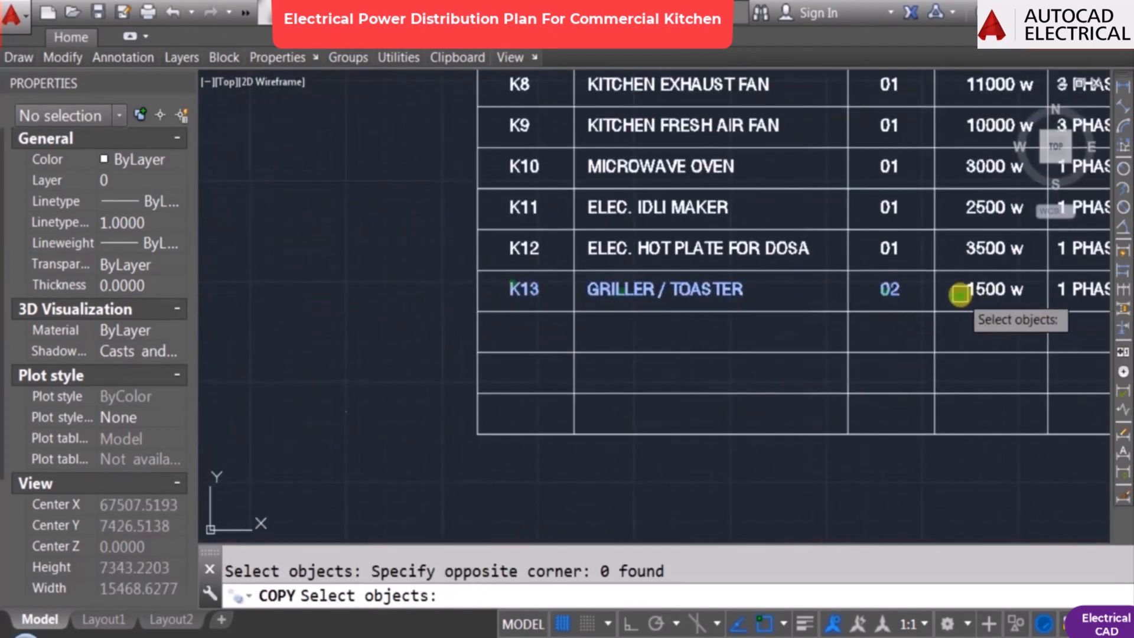
click(960, 293)
key(Escape)
Step: Copy all five texts of the K13 griller row into the empty row directly below it
middle_drag(799, 312, 624, 307)
key(Return)
click(260, 282)
click(971, 305)
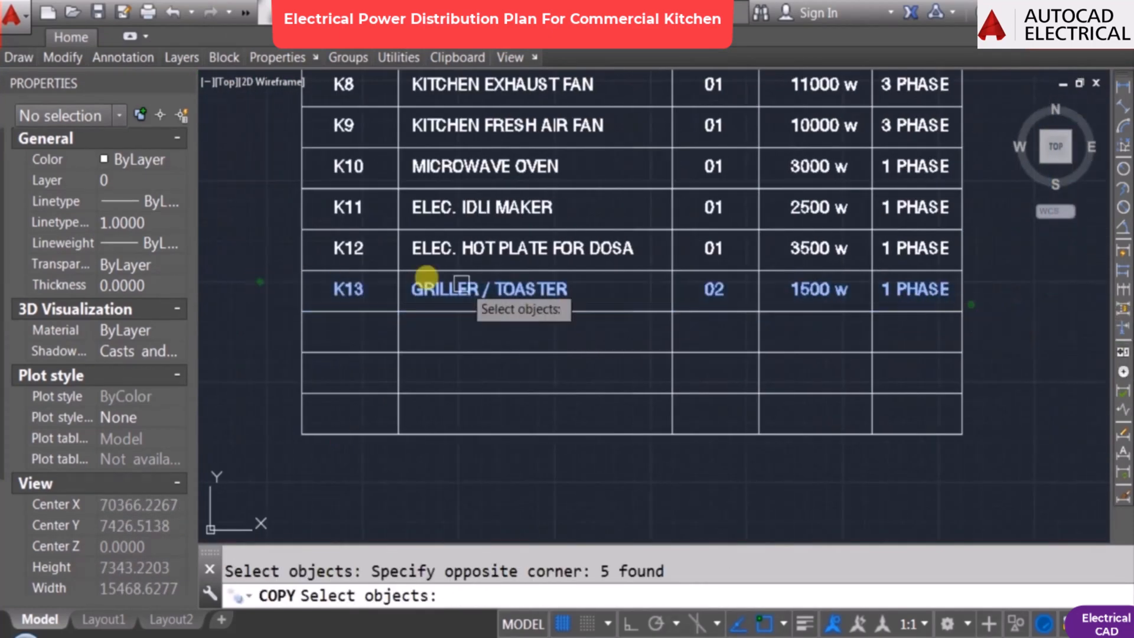
key(Return)
click(303, 273)
click(347, 328)
key(Escape)
text(d)
key(Return)
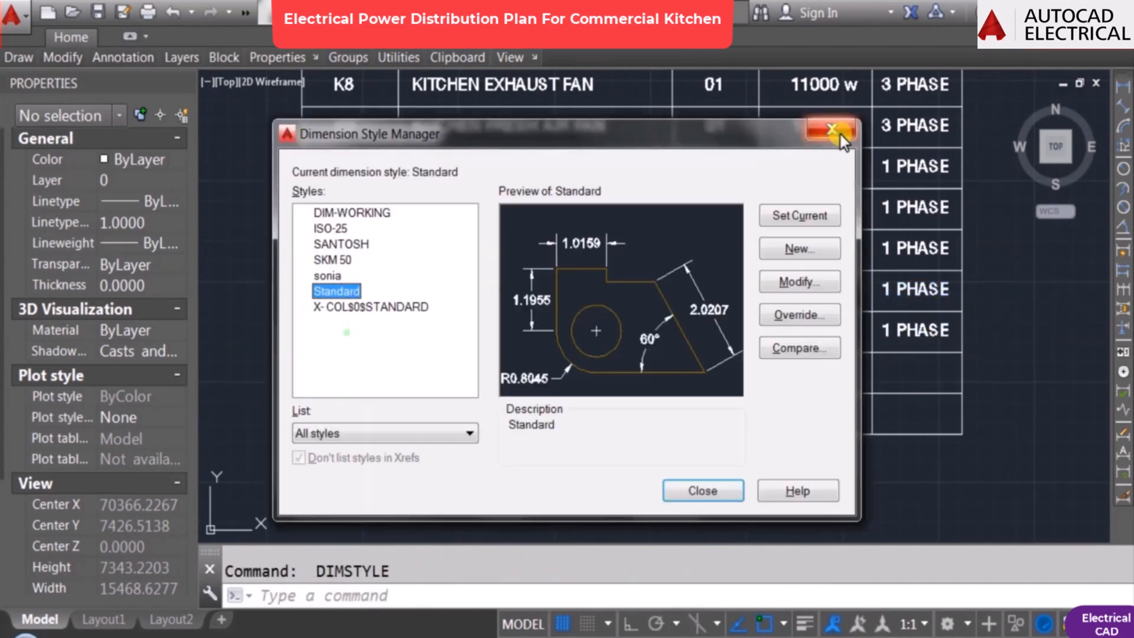
click(832, 130)
Step: Change the copied row's tag number to K14 and its equipment name to OTG
double_click(349, 331)
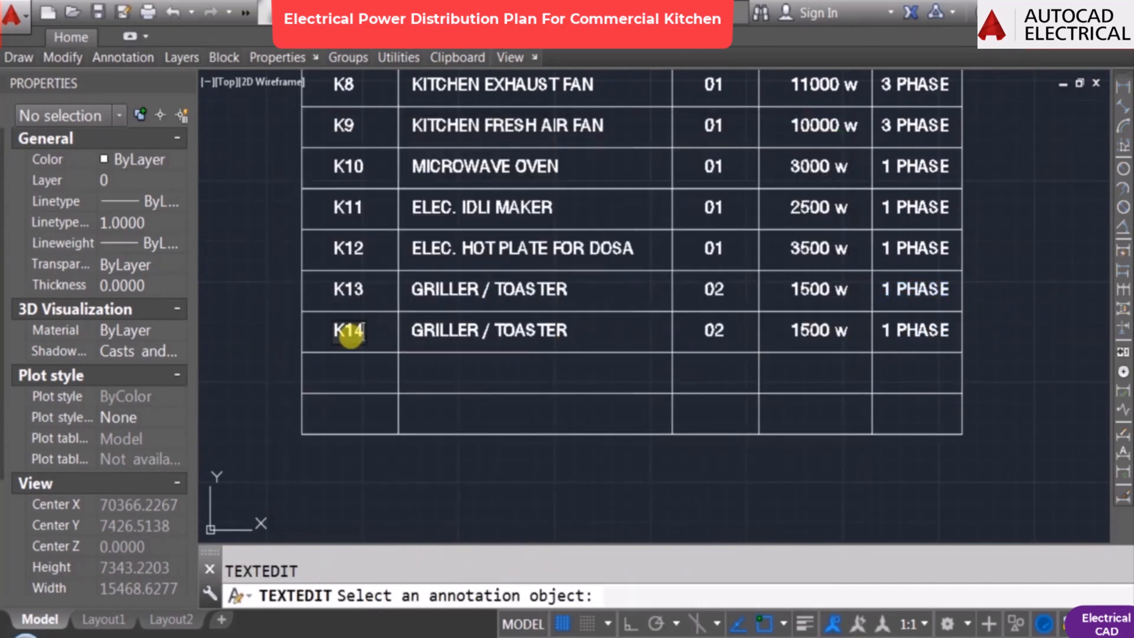
key(Escape)
key(Return)
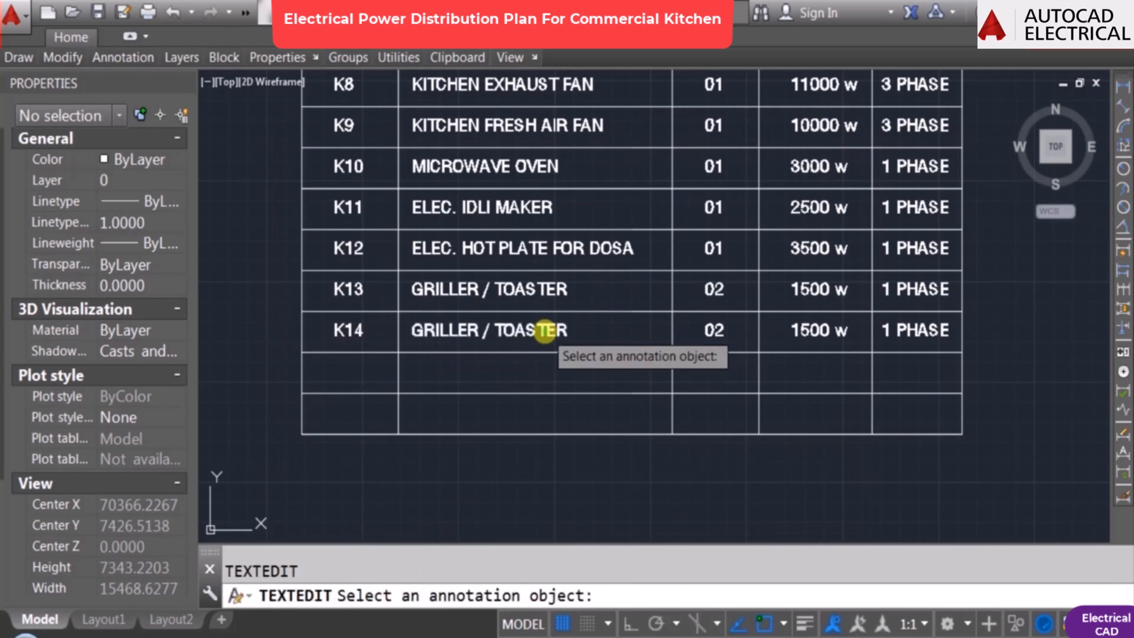
click(545, 330)
key(Return)
key(Return)
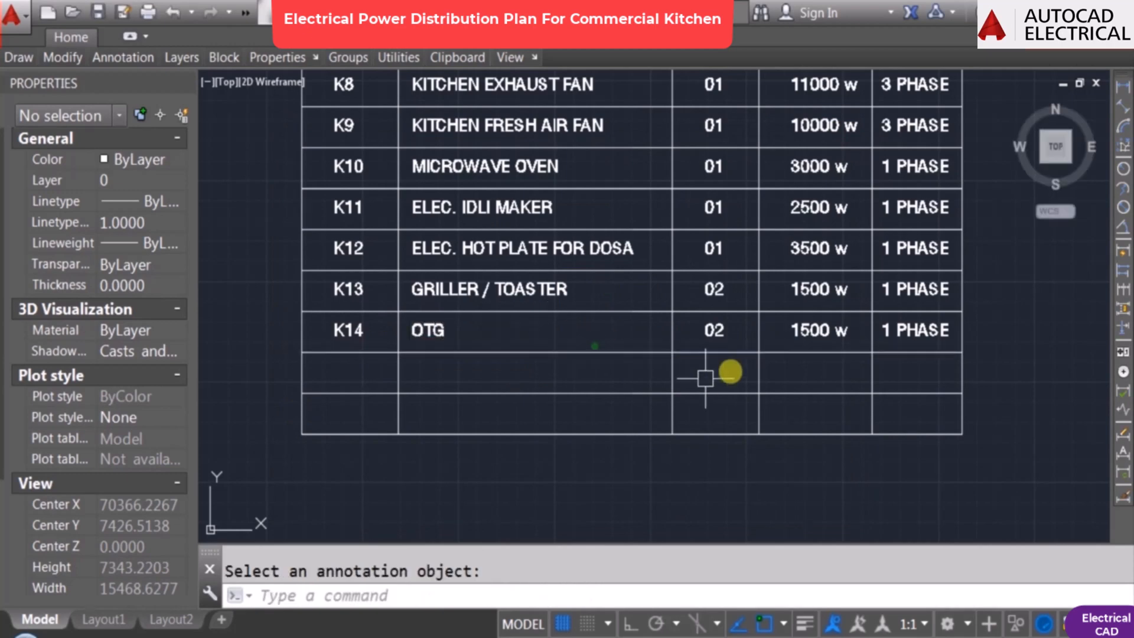
Step: Set the quantity in the K14 OTG row of the power schedule to 01
key(Escape)
text(ed)
key(Return)
click(717, 333)
text(01)
key(Escape)
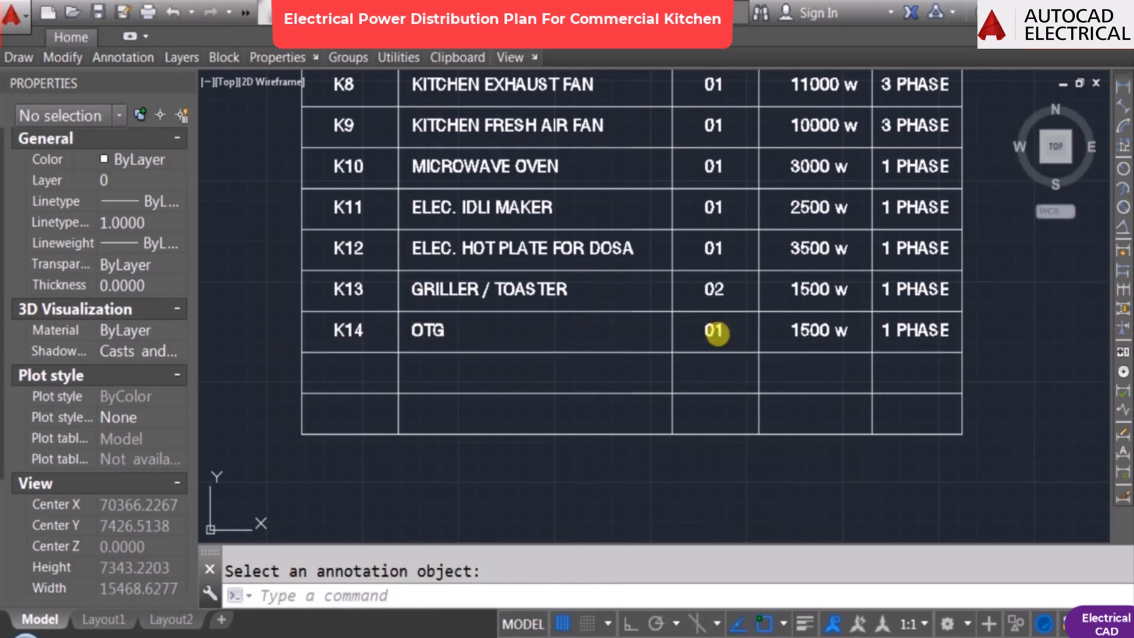
Step: Set the power requirement in the K14 OTG row to 1000 w
text(ED)
key(Return)
click(811, 332)
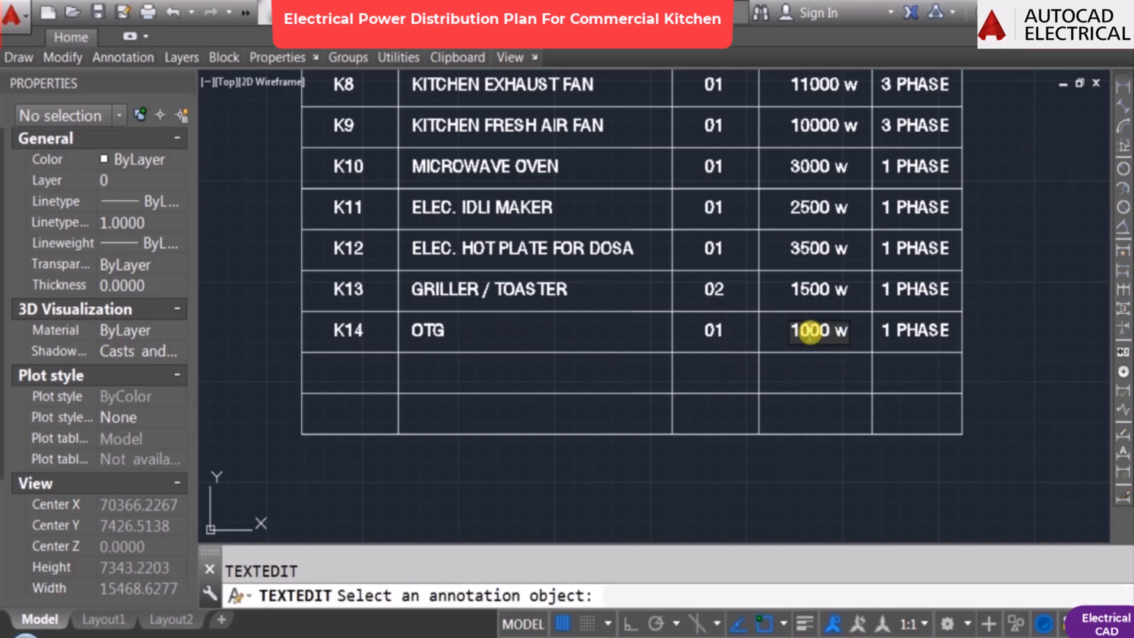
key(Return)
key(Return)
key(Escape)
text(ed)
key(Return)
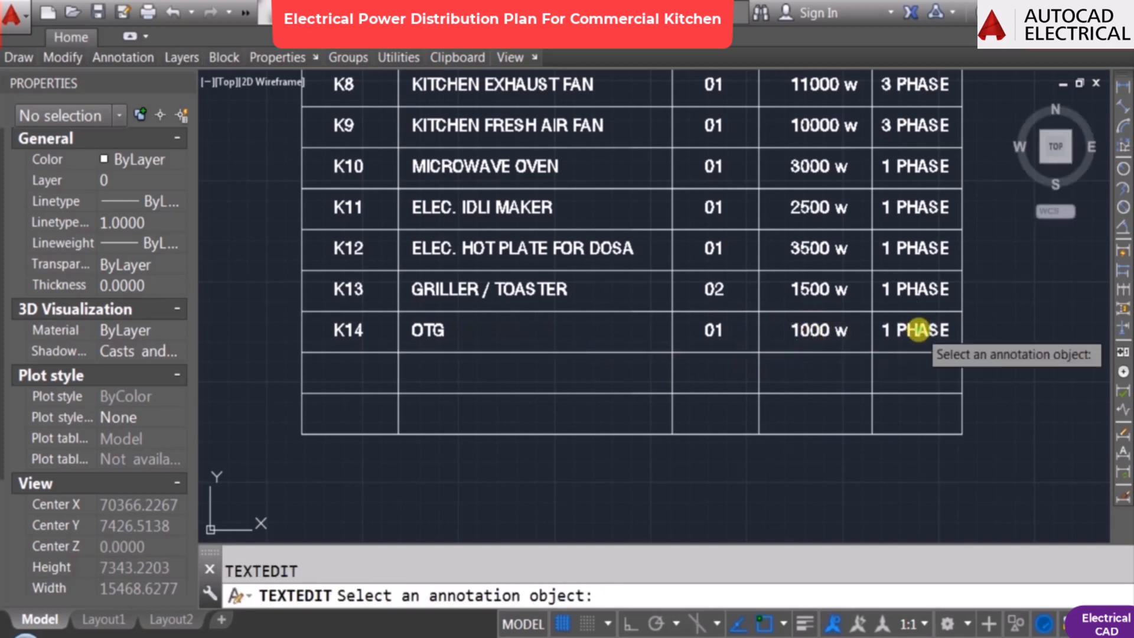
click(918, 330)
key(Escape)
key(Escape)
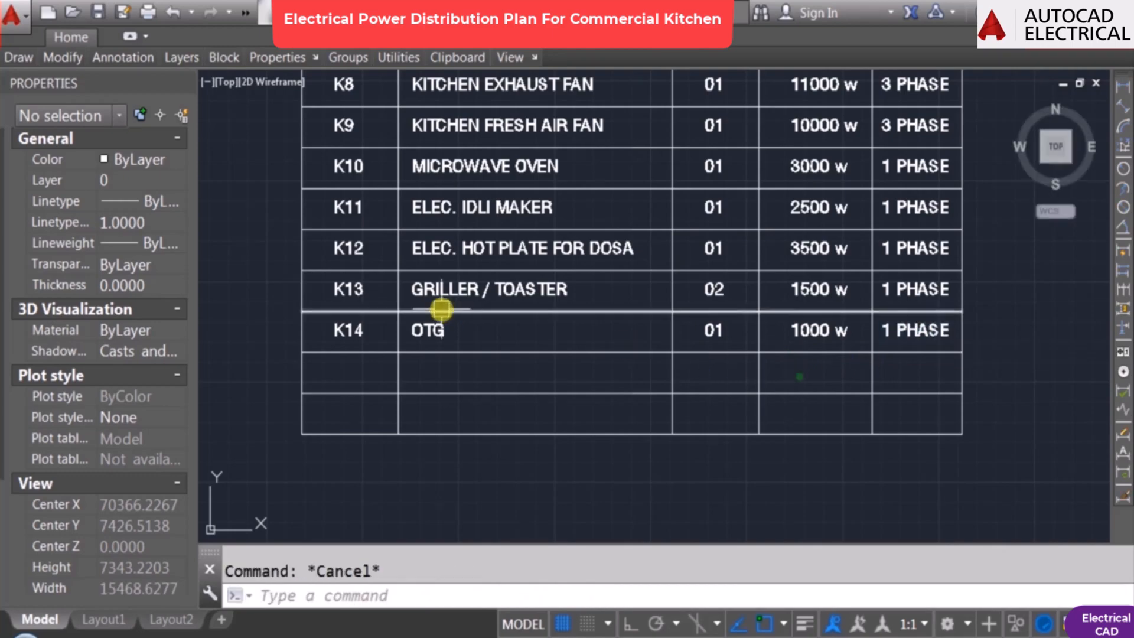
Step: Copy the circled K14 tag from the OTG to the space beside the electric tandoor of the Indian food section
scroll(440, 309, down, 3)
middle_drag(441, 309, 830, 339)
middle_drag(251, 354, 509, 351)
scroll(484, 201, up, 3)
text(co)
key(Return)
middle_drag(392, 267, 601, 339)
scroll(600, 338, up, 4)
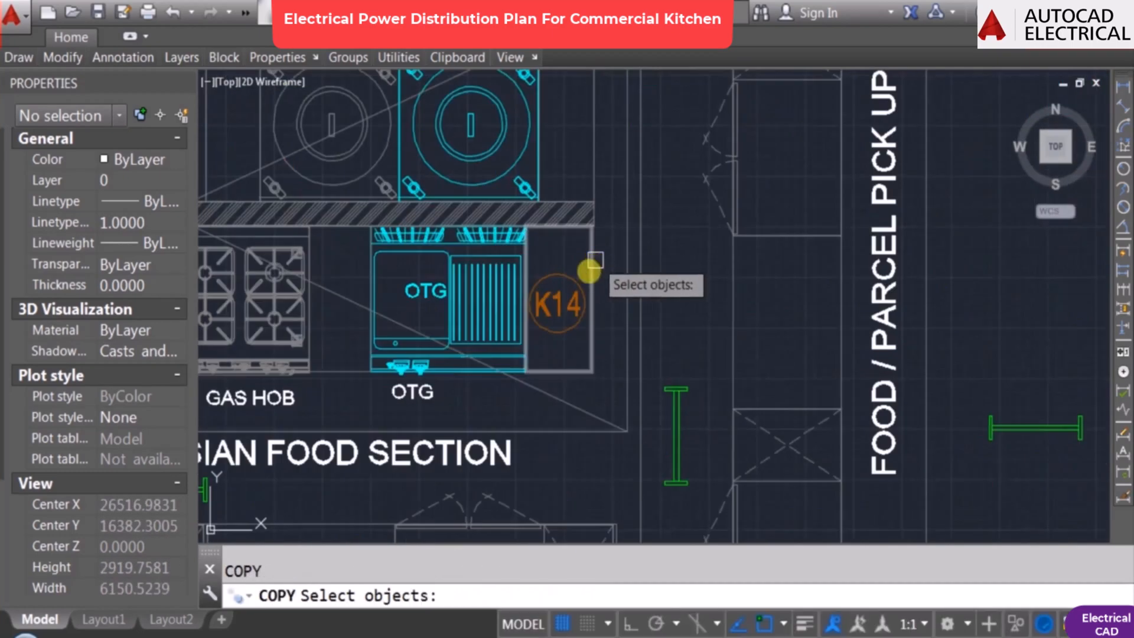
click(555, 295)
key(Return)
click(558, 304)
middle_drag(564, 138, 577, 288)
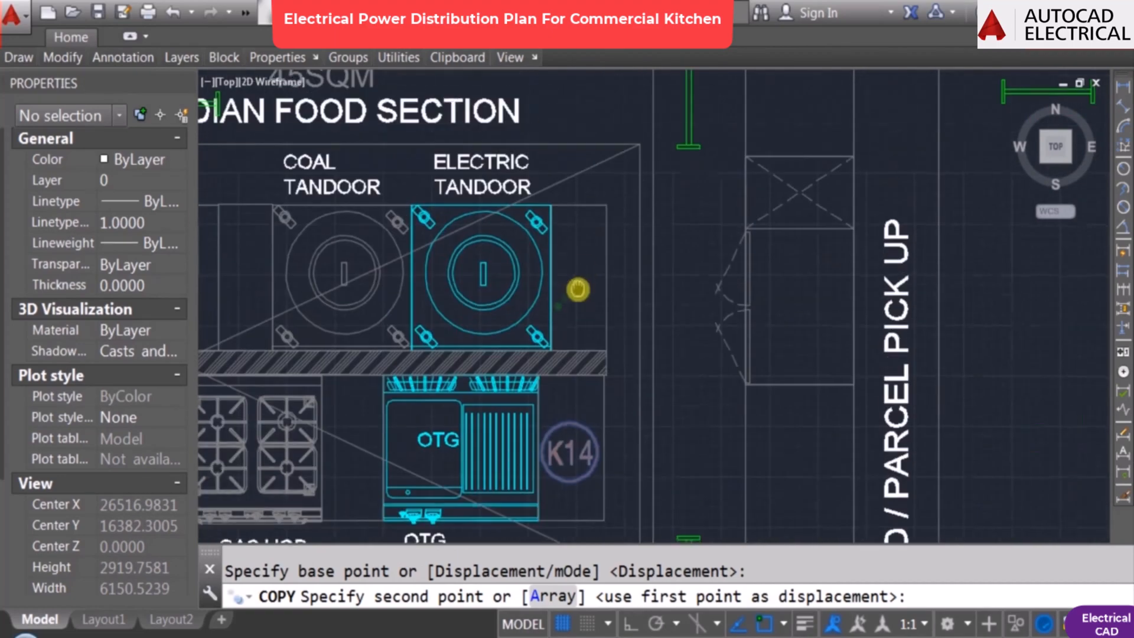
click(585, 265)
key(Escape)
Step: Change the copied tag beside the electric tandoor to K15
double_click(584, 269)
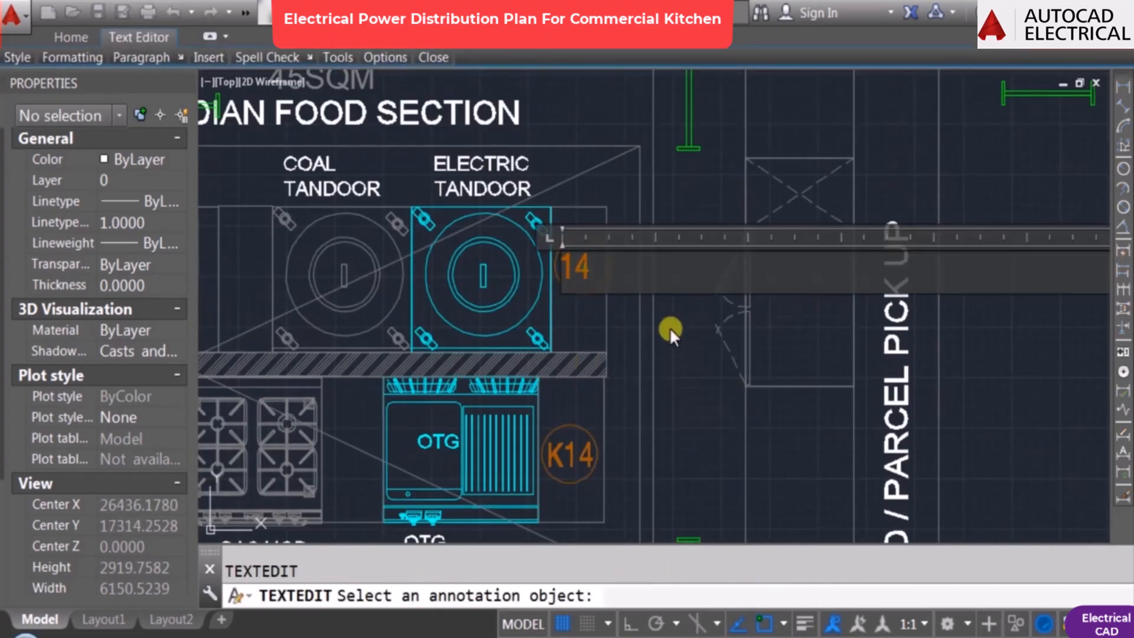
key(BackSpace)
text(5)
click(623, 374)
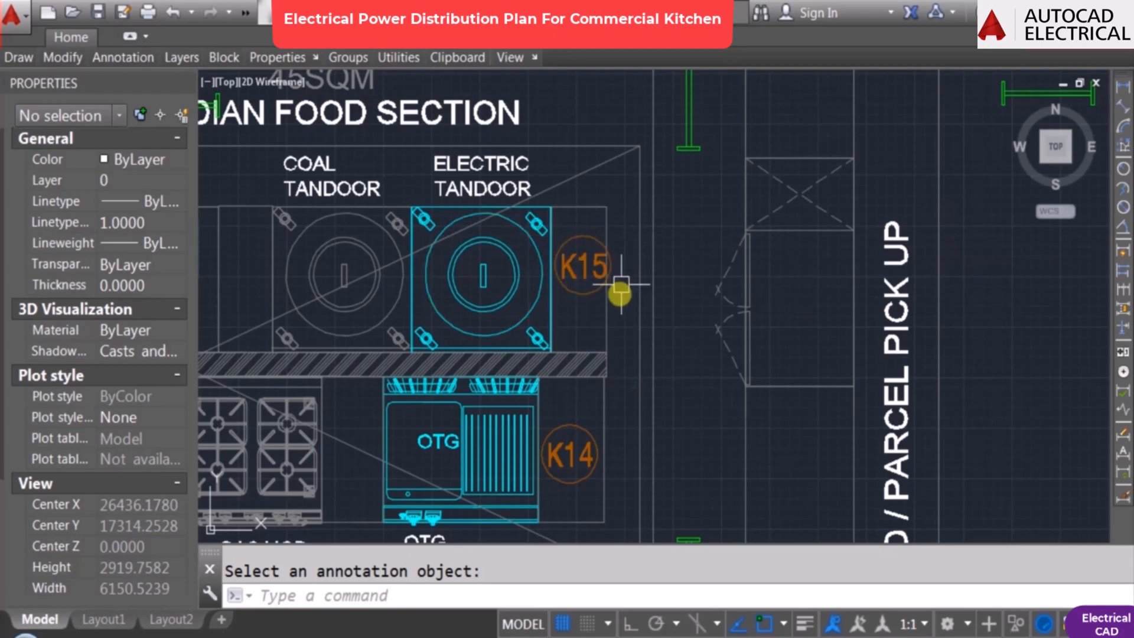
Step: Copy all five texts of the K14 OTG row into the empty schedule row directly below it
scroll(623, 292, down, 2)
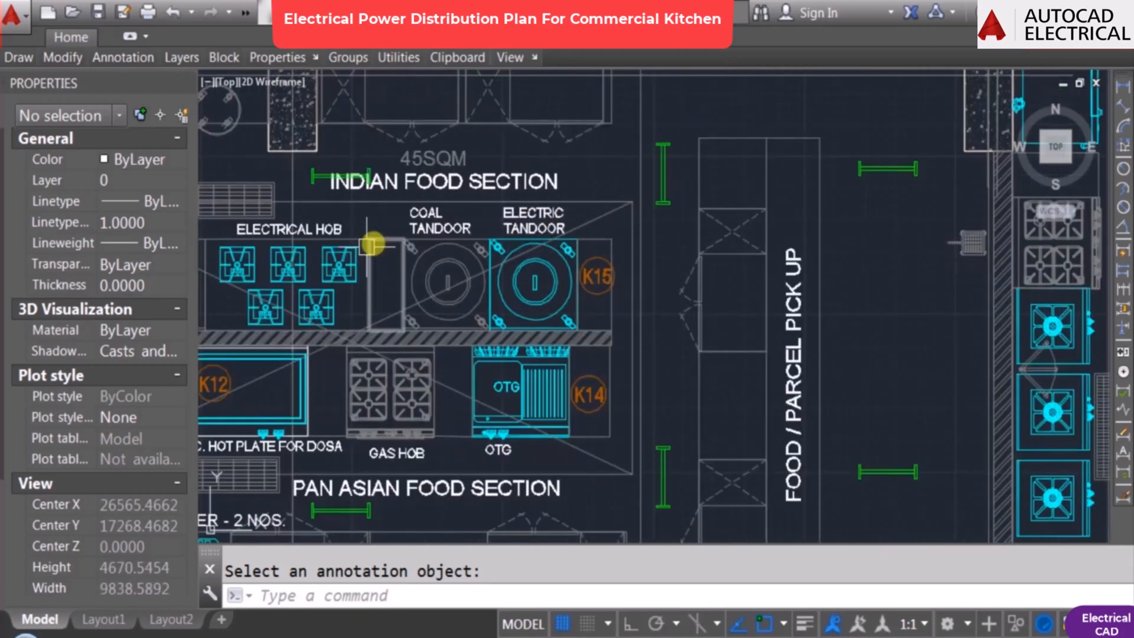
scroll(400, 240, up, 2)
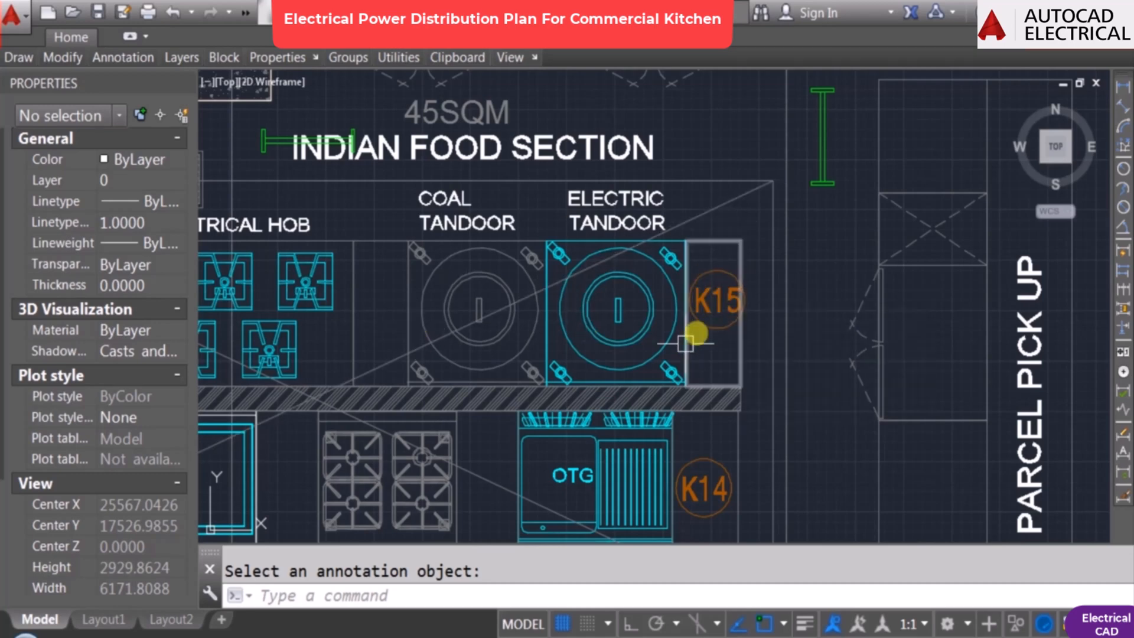
scroll(646, 306, down, 2)
scroll(987, 337, down, 2)
middle_drag(987, 337, 501, 284)
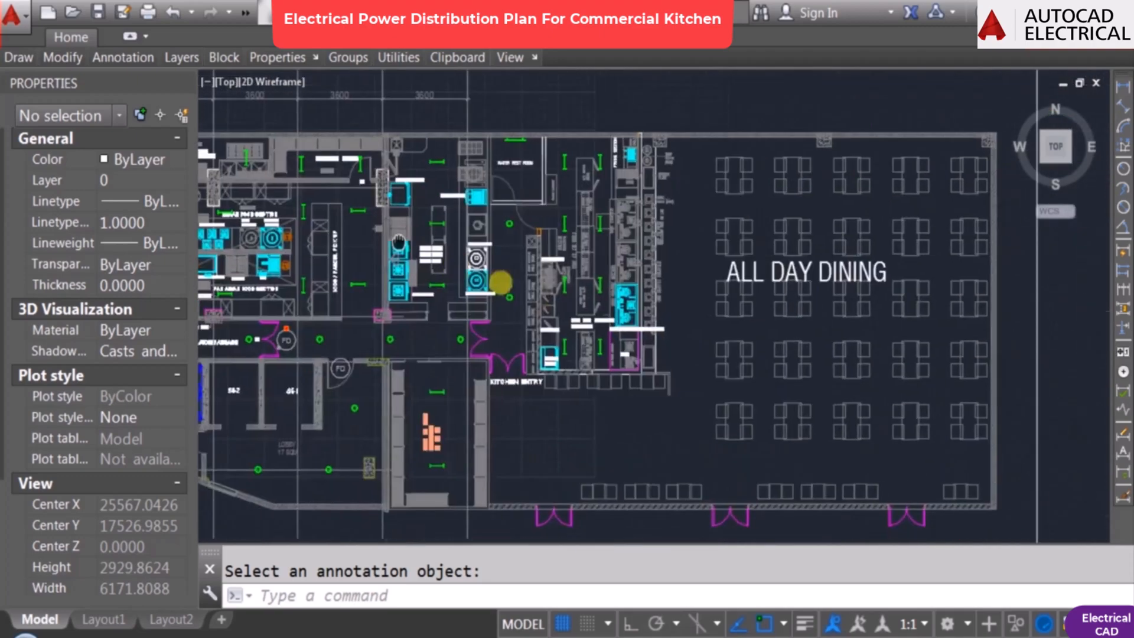
middle_drag(658, 329, 321, 225)
middle_drag(850, 342, 654, 318)
scroll(708, 370, up, 3)
key(Escape)
text(co)
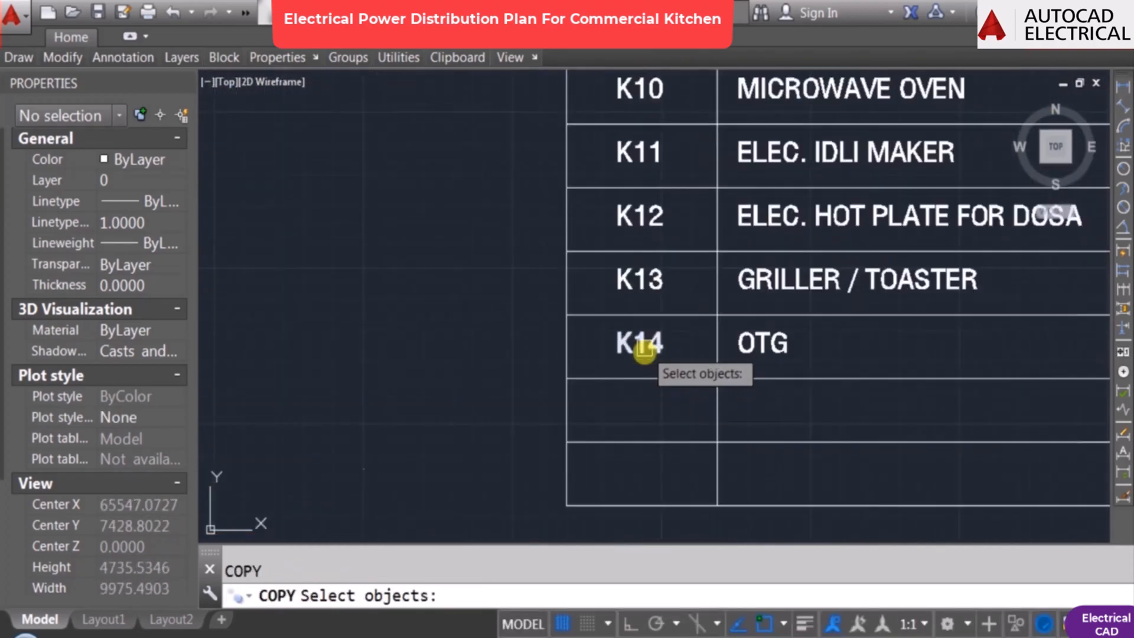
click(644, 348)
click(770, 346)
scroll(872, 299, up, 1)
scroll(670, 319, down, 2)
click(828, 311)
click(969, 331)
key(Escape)
Step: Change the tag number of the copied OTG row to K15
text(ed)
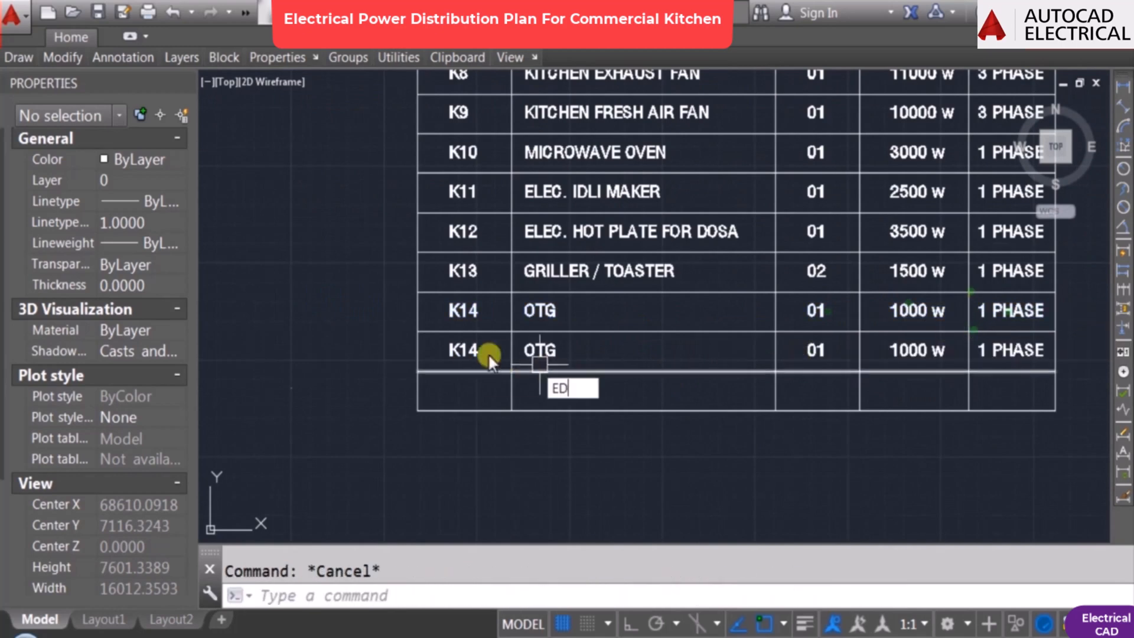
click(462, 355)
text(K15)
key(Return)
key(Escape)
Step: Change the equipment name in the K15 row to ELECTRICAL TANDOOR
key(e)
key(d)
key(space)
click(538, 356)
text(ELECTRICAL TANDOOR)
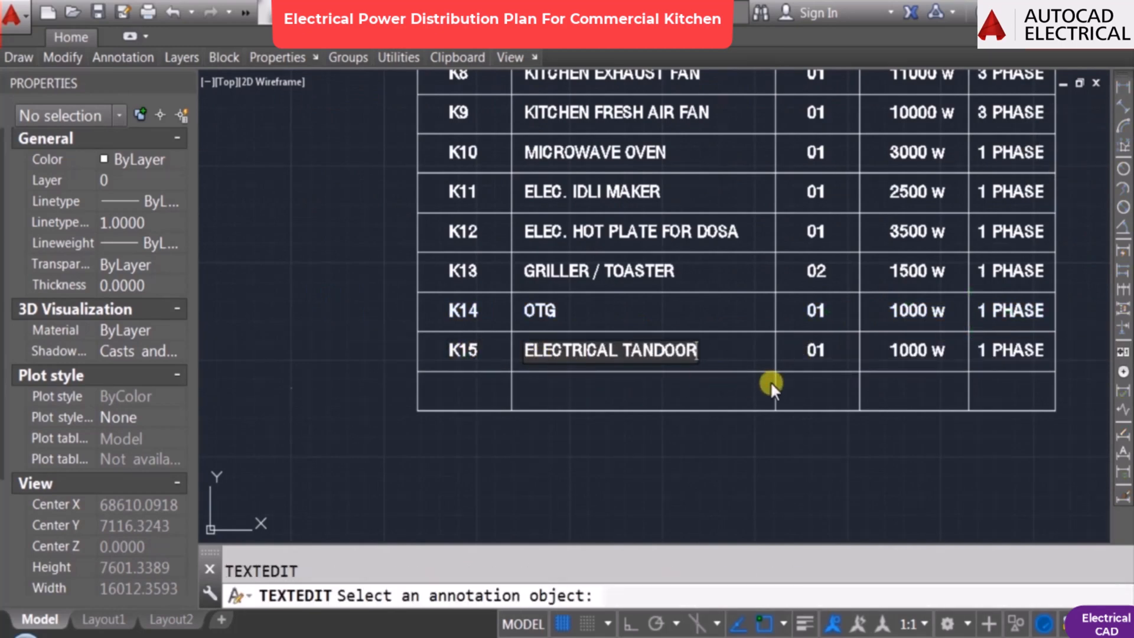
key(Return)
key(Escape)
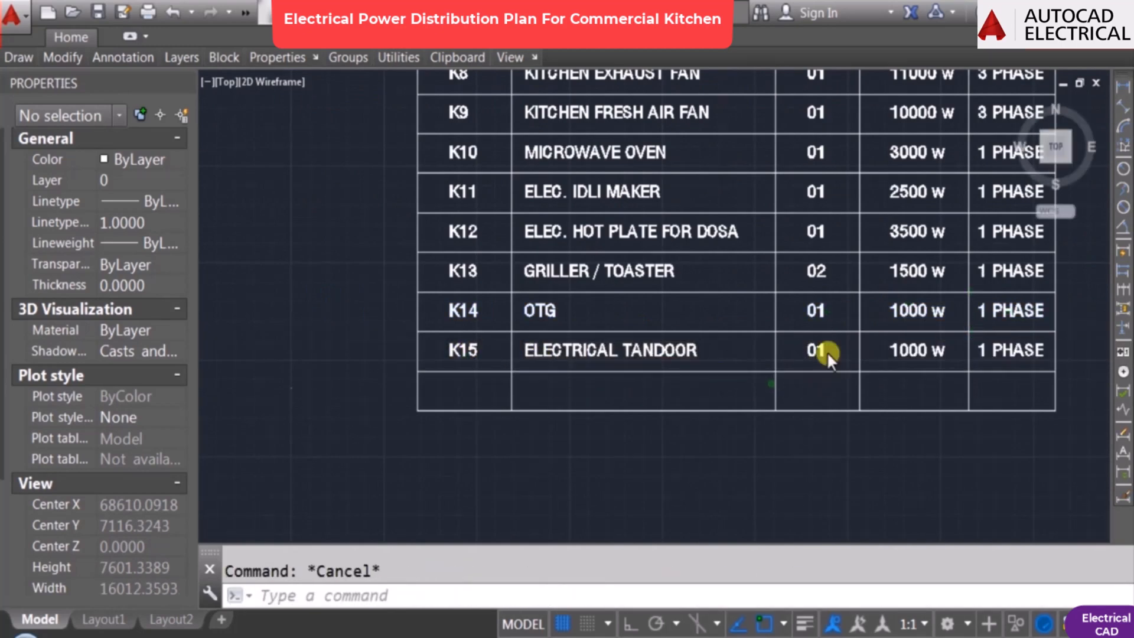
Step: Set the power requirement of the electrical tandoor row to 4800 w
scroll(829, 353, up, 1)
key(space)
key(Escape)
key(Escape)
scroll(934, 377, down, 1)
scroll(935, 377, down, 3)
scroll(941, 374, up, 5)
text(ED)
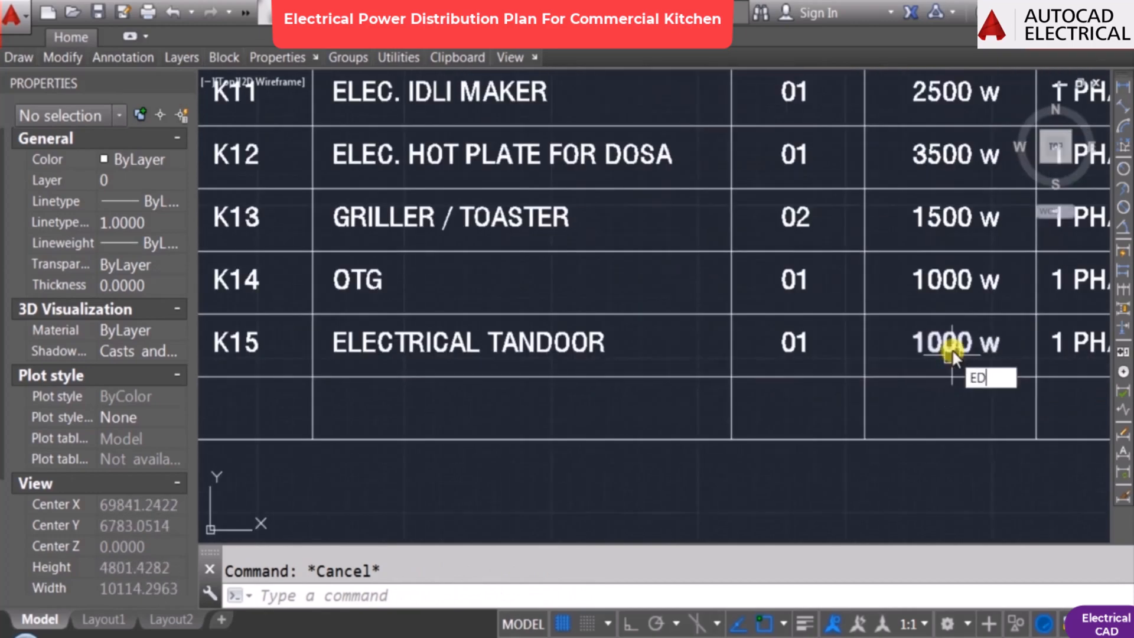
click(952, 351)
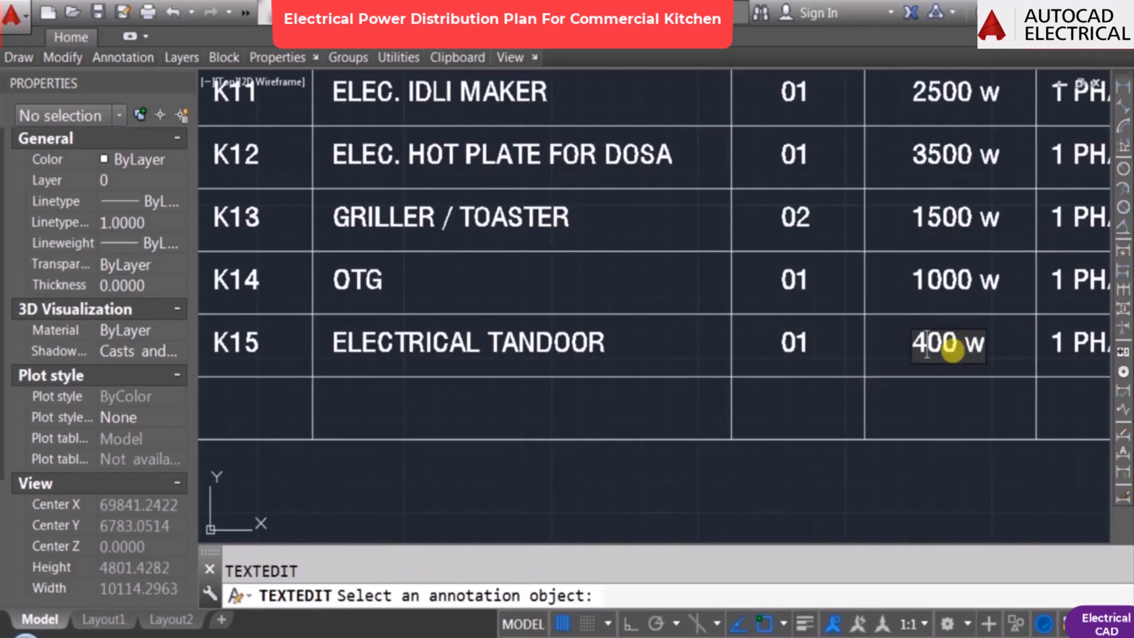
key(Return)
Step: Change the phase entry of the electrical tandoor row to 3 PHASE
scroll(856, 374, down, 8)
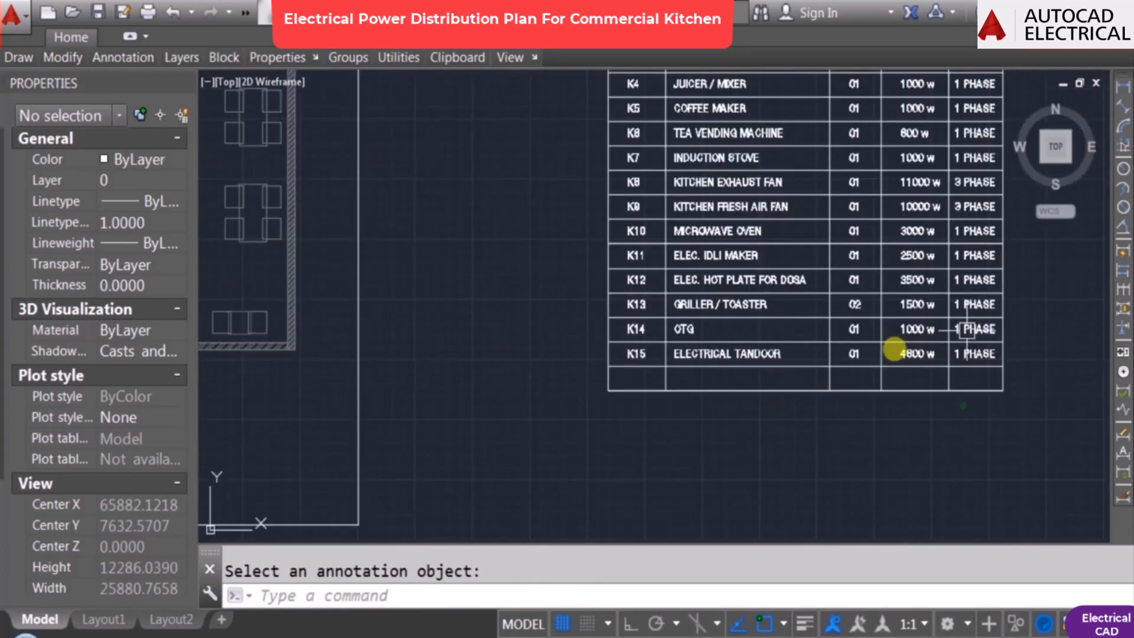
scroll(925, 325, up, 10)
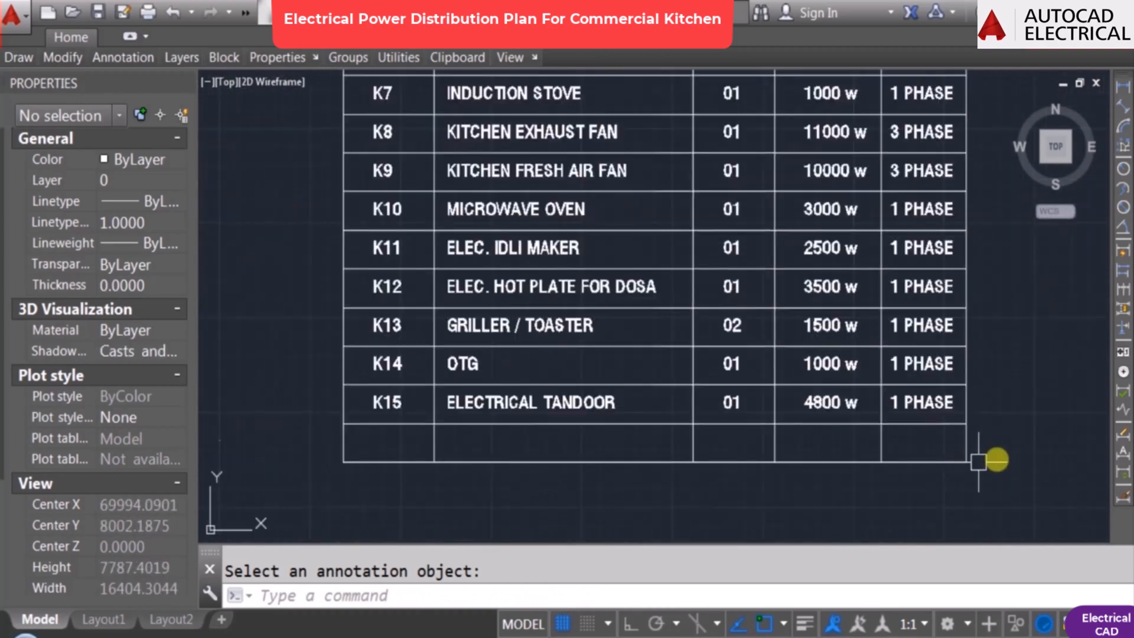
key(Return)
click(912, 372)
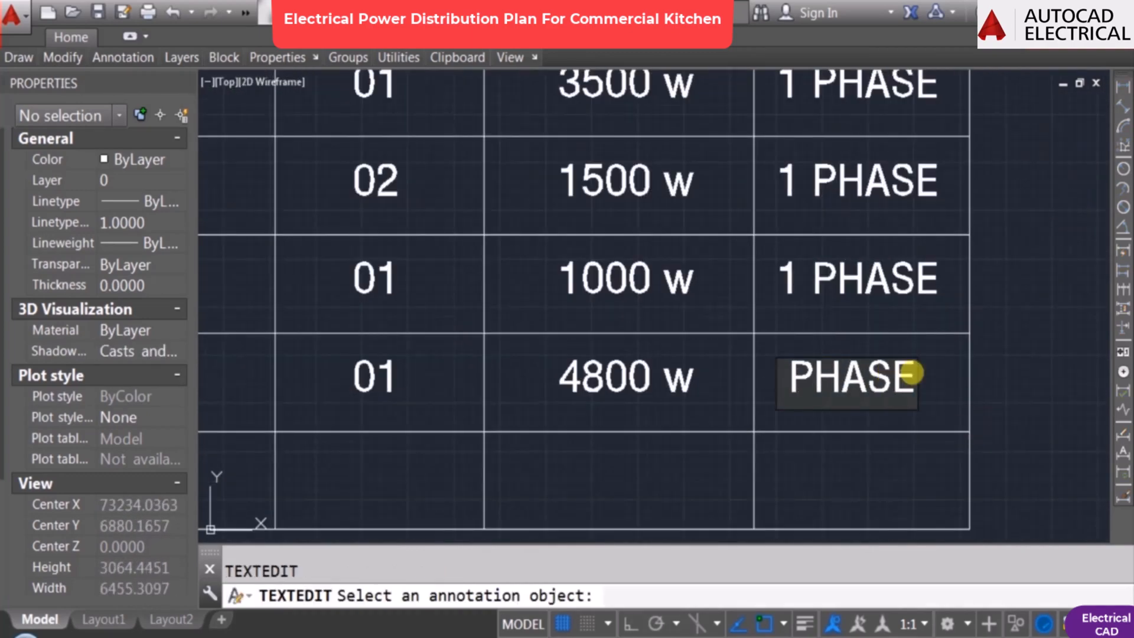
click(892, 465)
key(Return)
Step: Copy the circled K15 tag to the space just below the lowest electric hob in the banquet cooking section
scroll(897, 401, down, 6)
scroll(523, 293, up, 3)
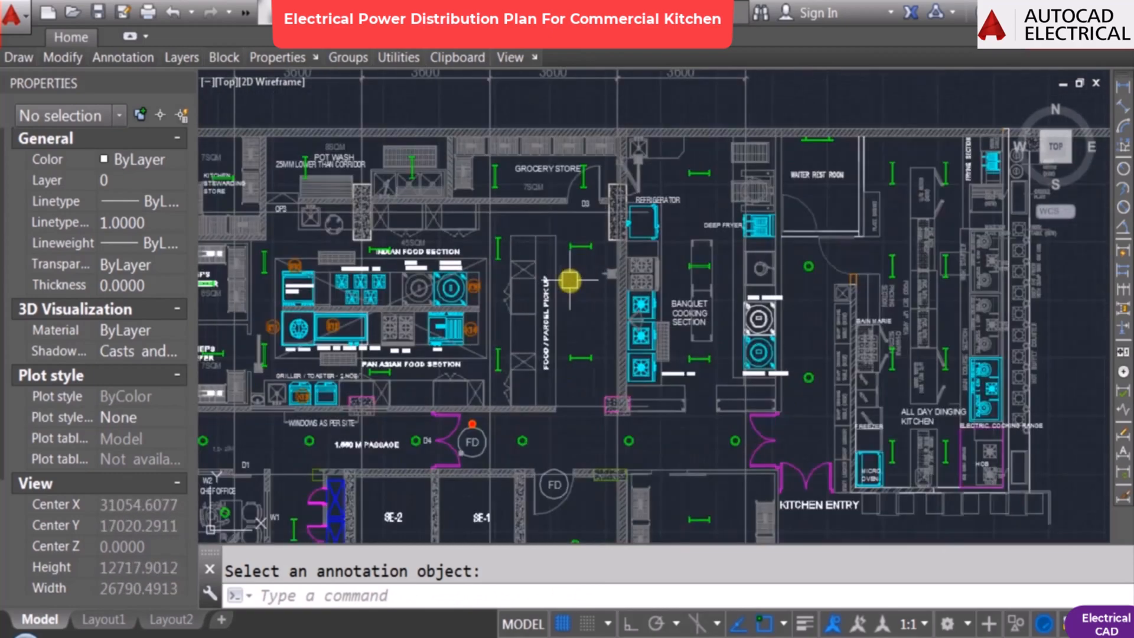
text(co)
key(Return)
scroll(491, 314, up, 8)
click(361, 182)
key(Return)
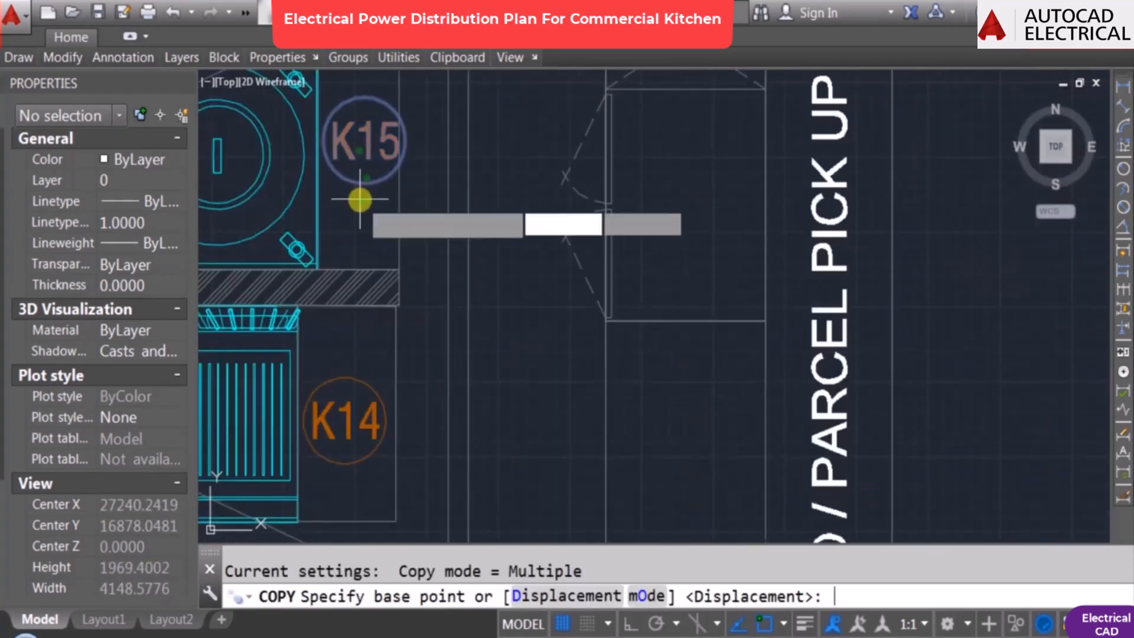
click(360, 197)
scroll(496, 304, down, 8)
scroll(668, 245, up, 7)
scroll(669, 248, down, 3)
scroll(663, 384, up, 2)
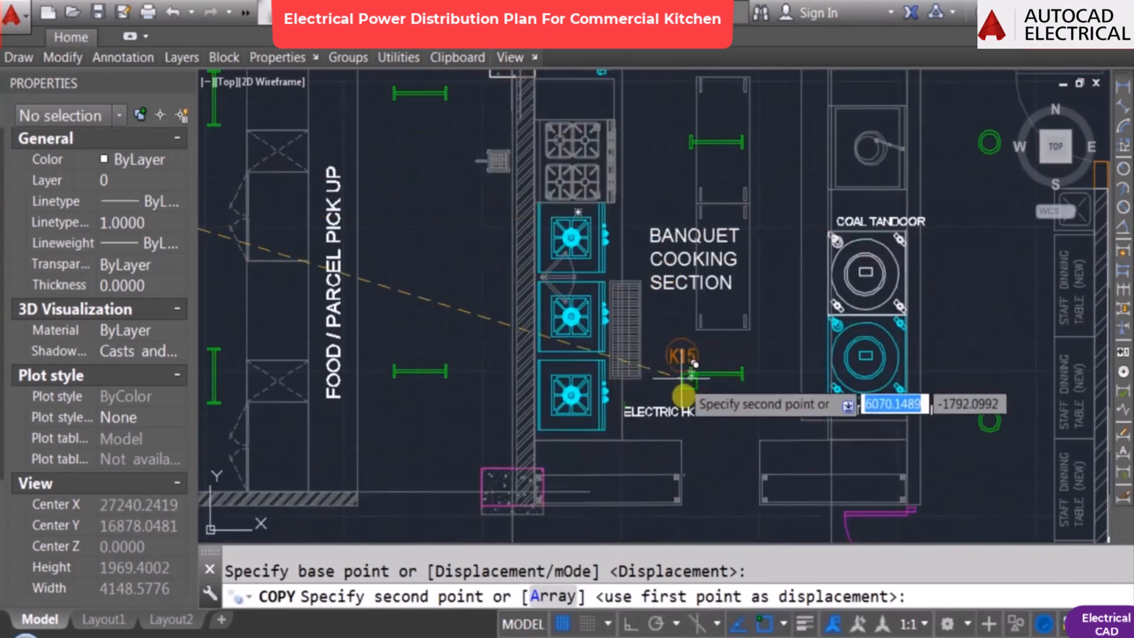
scroll(535, 450, up, 3)
scroll(524, 472, up, 4)
click(525, 494)
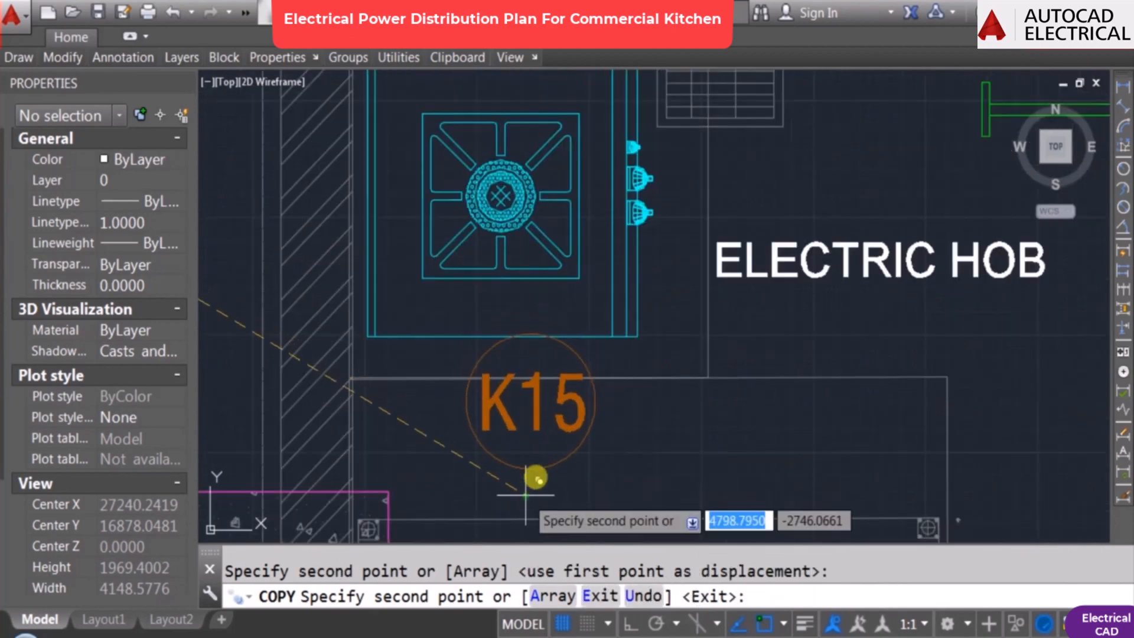
key(Return)
Step: Change the copied tag below the electric hob to K16
text(ed)
key(Return)
click(532, 421)
key(BackSpace)
text(6)
text(K)
key(Right)
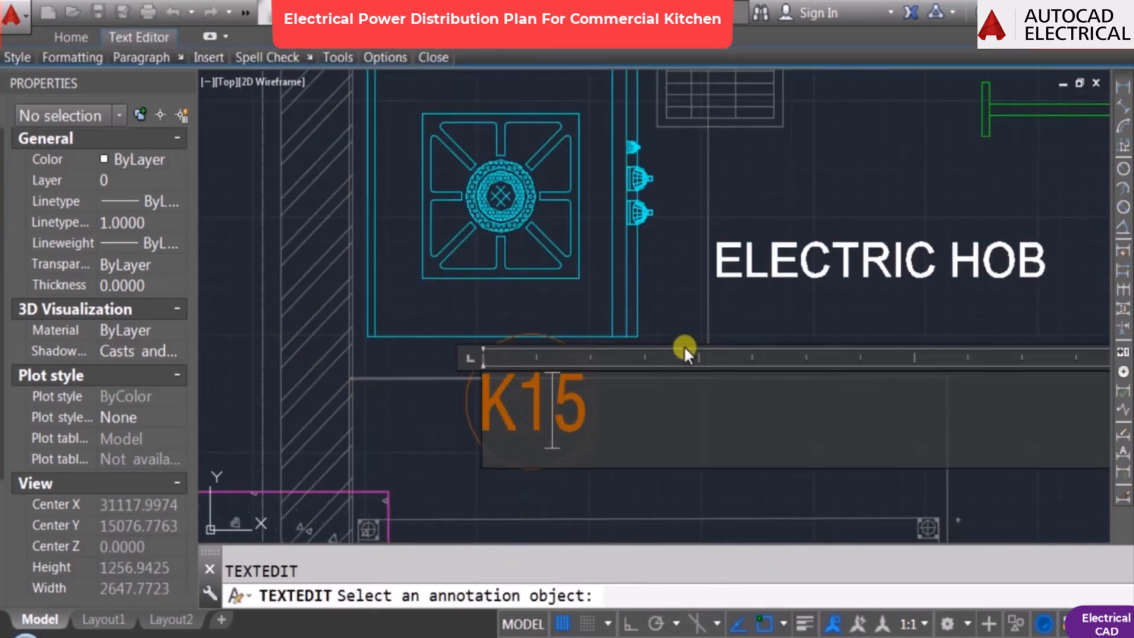
key(Delete)
text(6)
click(592, 298)
Step: Stretch the lower end of the power schedule table downward to make room for more rows
scroll(539, 436, down, 3)
scroll(591, 464, down, 1)
scroll(570, 323, down, 2)
middle_drag(994, 377, 366, 187)
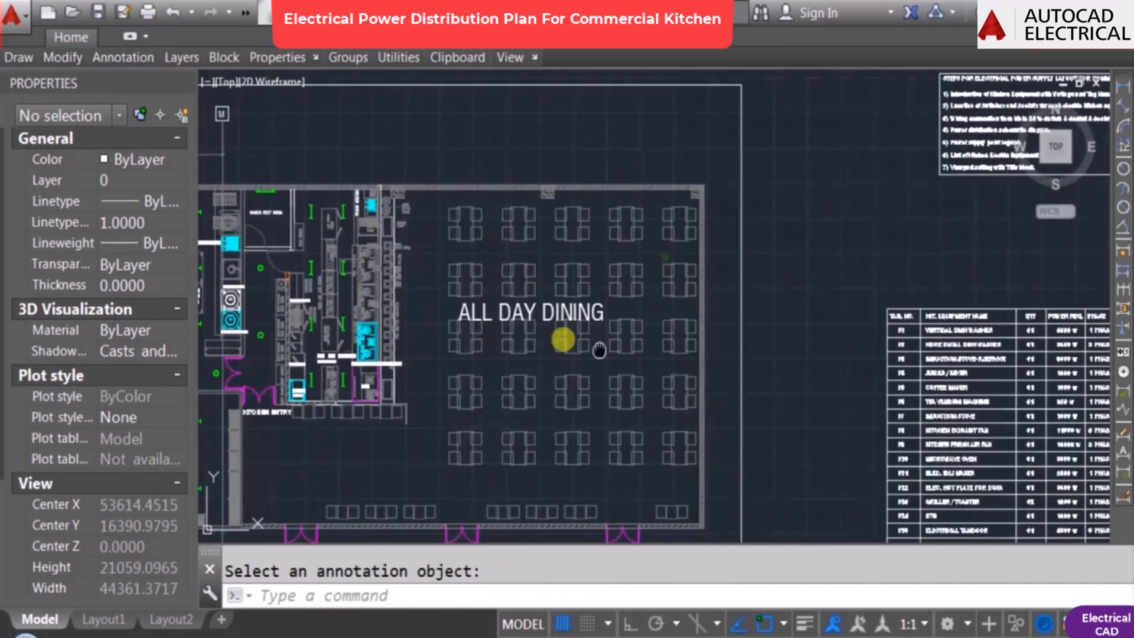
scroll(880, 417, up, 1)
text(s)
click(954, 423)
click(475, 361)
key(Return)
click(523, 281)
click(523, 371)
key(Escape)
Step: Copy the horizontal row line down the stretched table area to form five equally high empty rows
text(co)
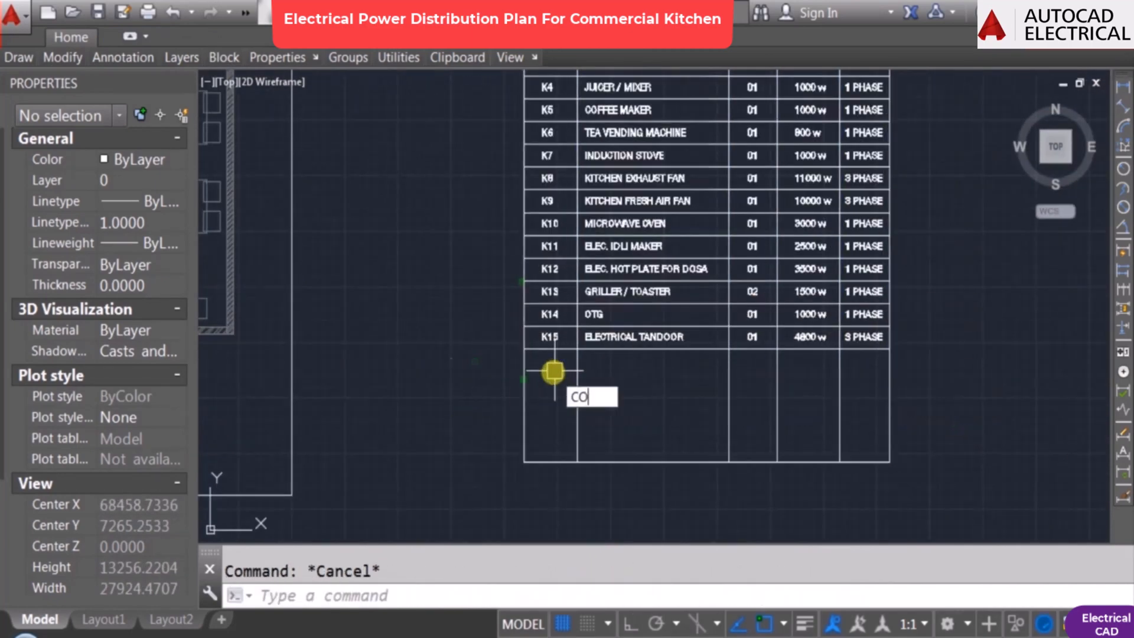
scroll(548, 367, up, 5)
click(515, 346)
click(507, 84)
key(Return)
scroll(506, 196, down, 5)
Step: Copy all five texts of the K15 electrical tandoor row into the empty row directly below it
key(space)
scroll(509, 237, up, 5)
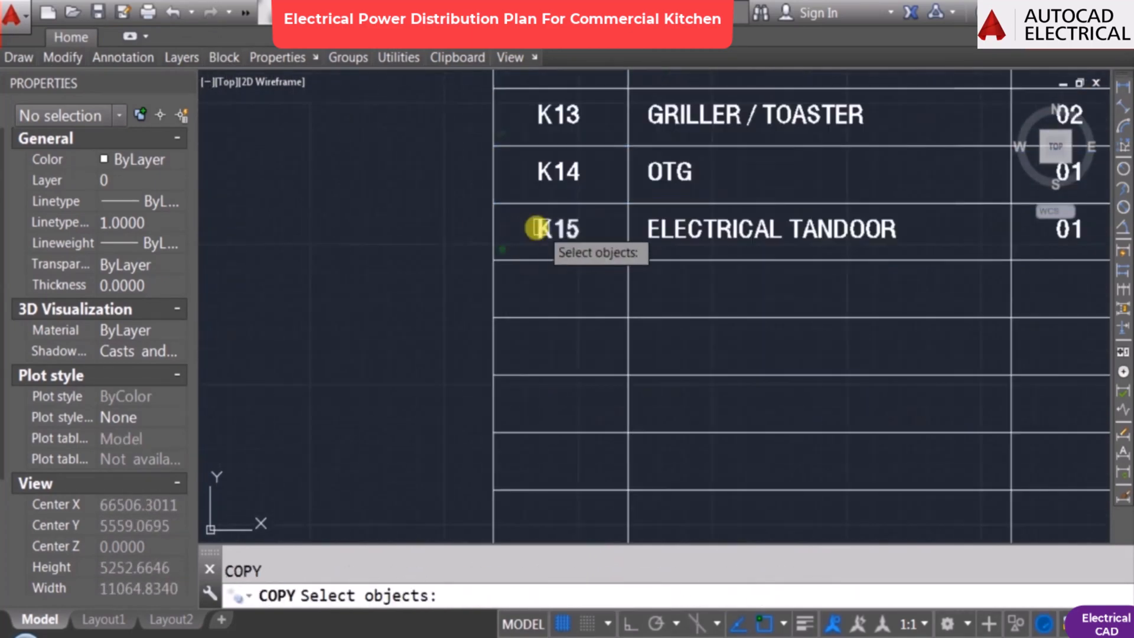
click(546, 229)
click(826, 235)
middle_drag(844, 253, 418, 259)
click(639, 237)
click(785, 236)
click(885, 238)
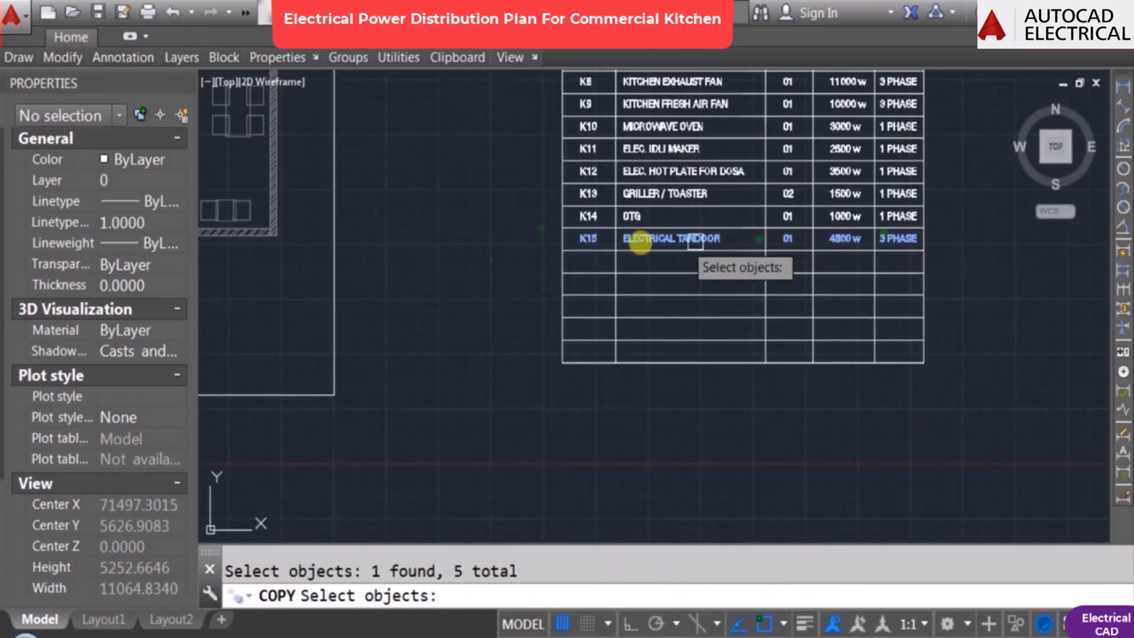
click(566, 233)
click(564, 256)
key(Escape)
Step: Change the tag number of the copied electrical tandoor row to K16
scroll(585, 258, up, 4)
text(e)
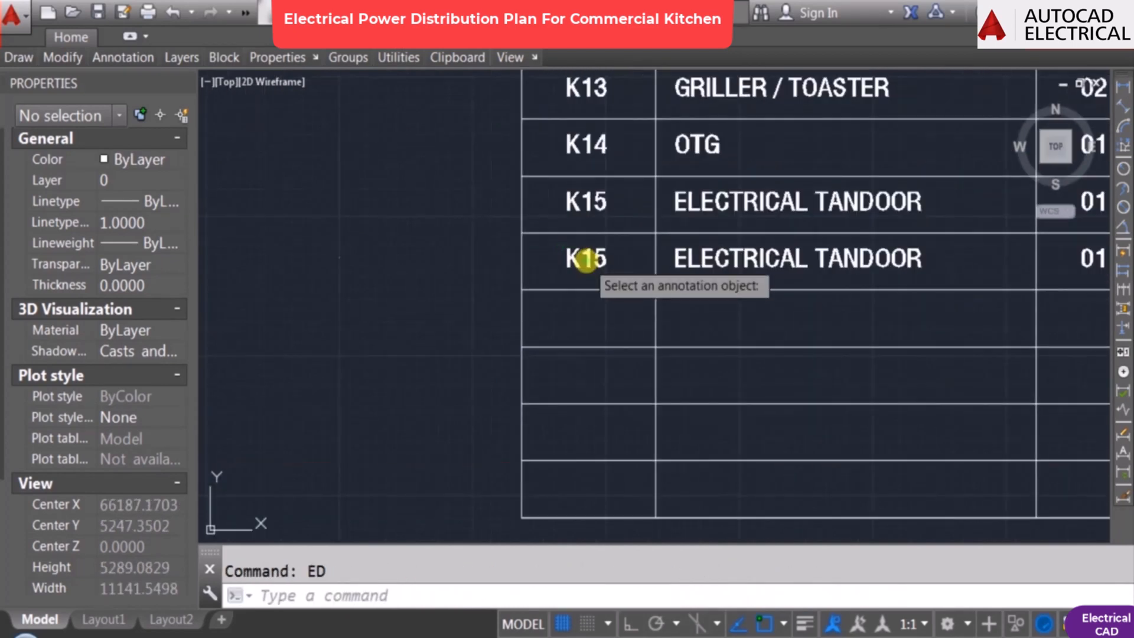
click(586, 259)
text(K16)
key(Return)
key(Escape)
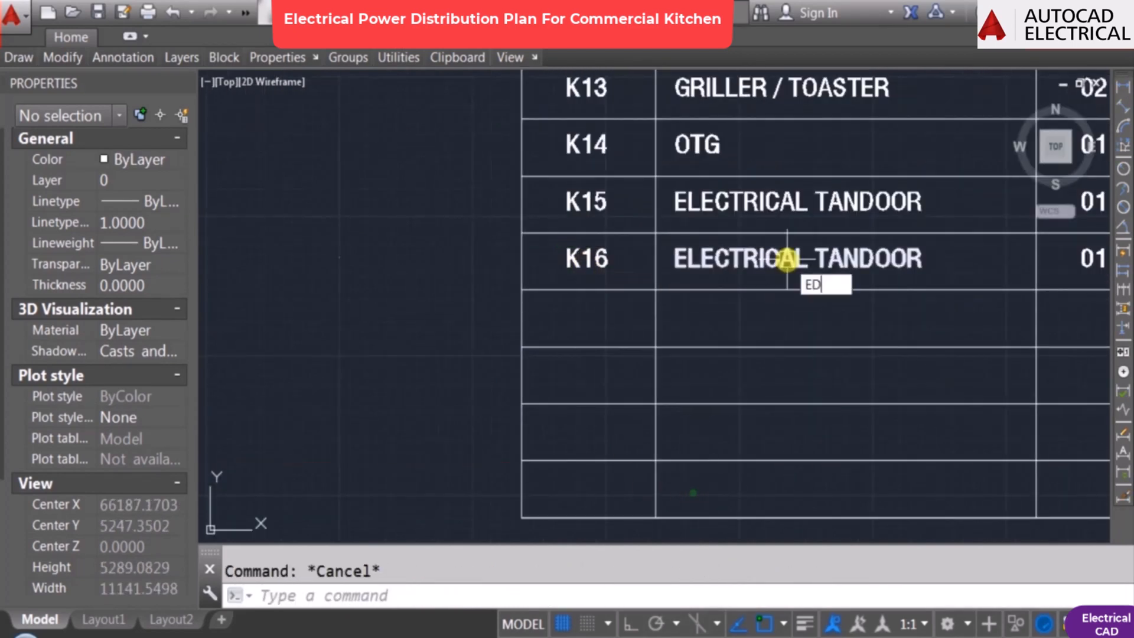
Step: Change the equipment name in the K16 row to ELECTRICAL HOB / COOKING RANGE
key(space)
click(787, 259)
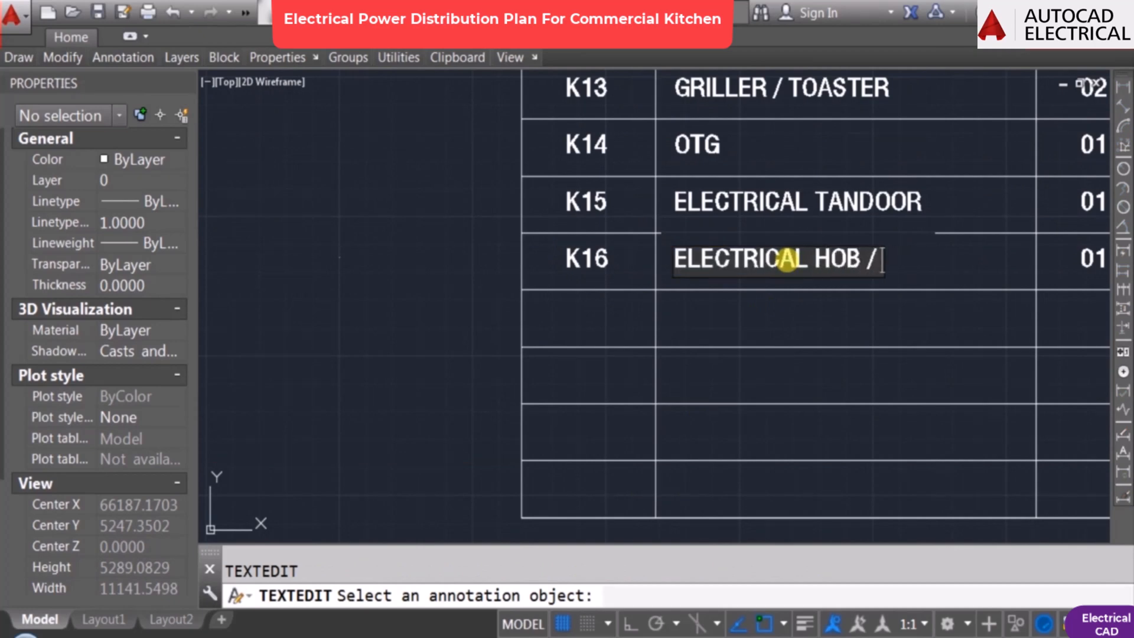
text(GE)
key(Return)
key(Return)
Step: Stretch the schedule table sideways to widen the equipment name column so that ELECTRICAL HOB / COOKING RANGE fits
scroll(590, 400, down, 3)
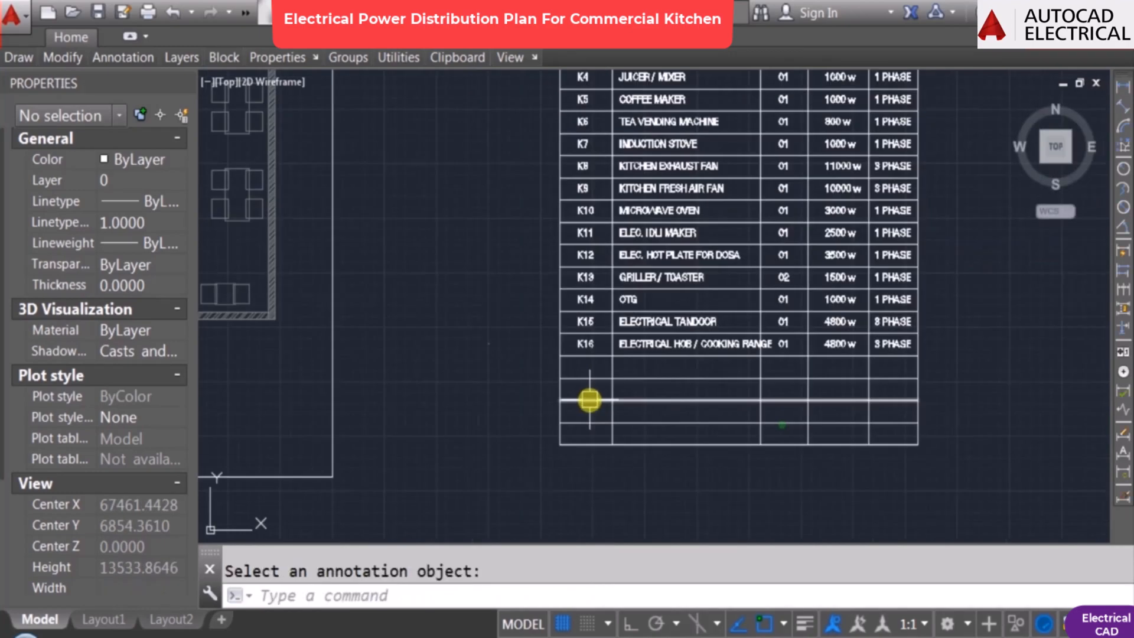
text(s)
click(651, 455)
click(560, 118)
key(Return)
click(592, 105)
Step: Set the quantity in the K16 electrical hob row to 03
scroll(717, 325, up, 6)
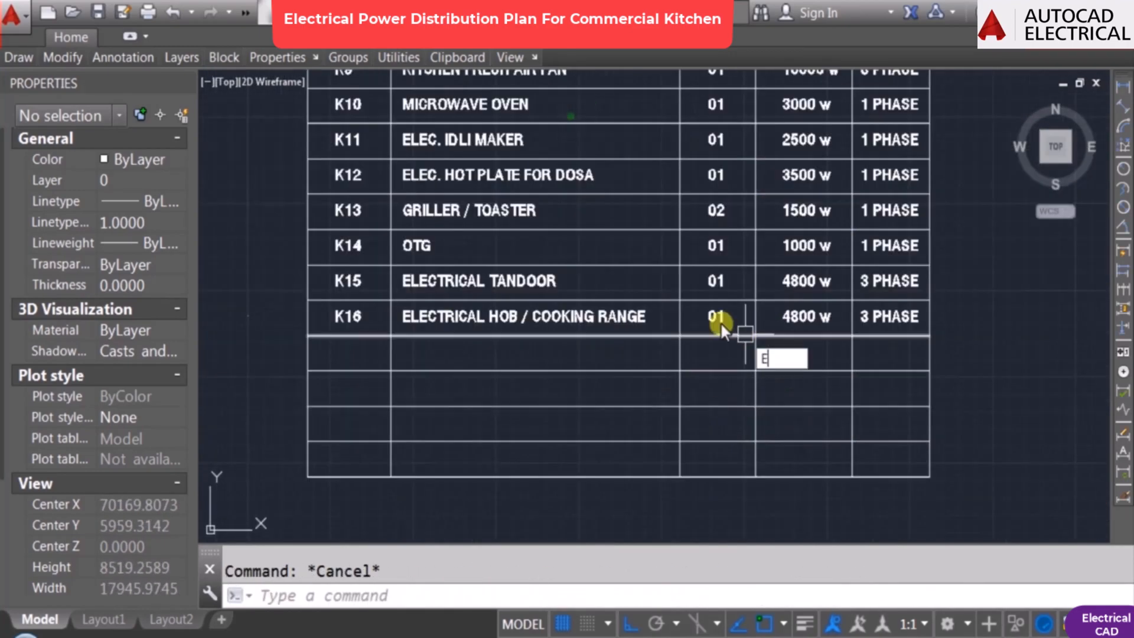
double_click(715, 317)
text(03)
key(Return)
key(Return)
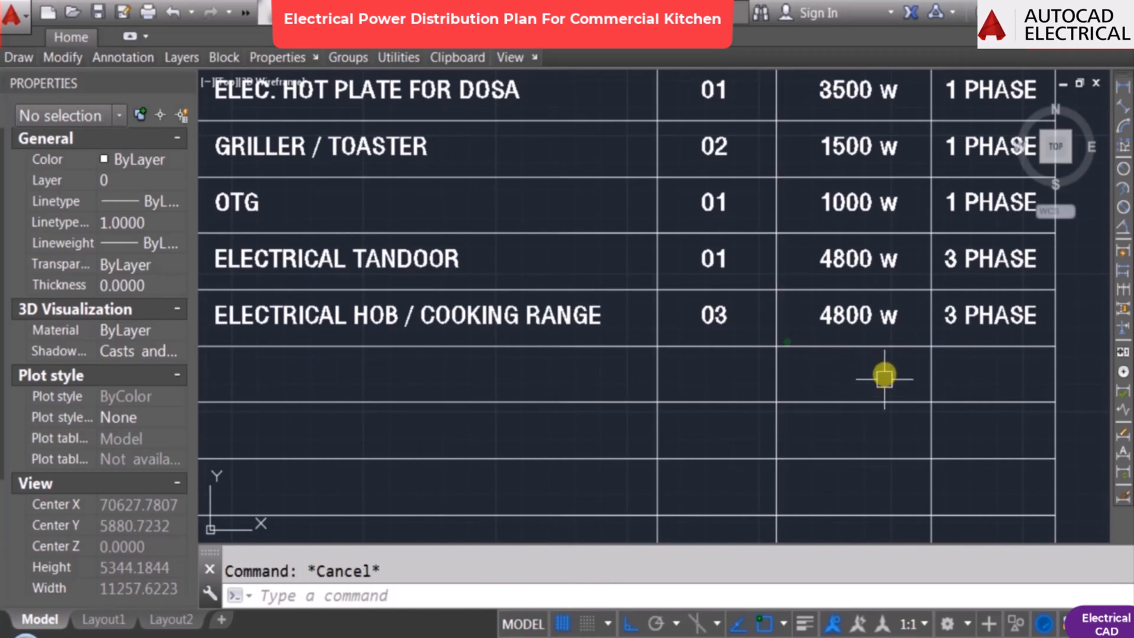
Step: Set the power to 1500 w and the phase to 1 PHASE in the K16 electrical hob row
double_click(863, 321)
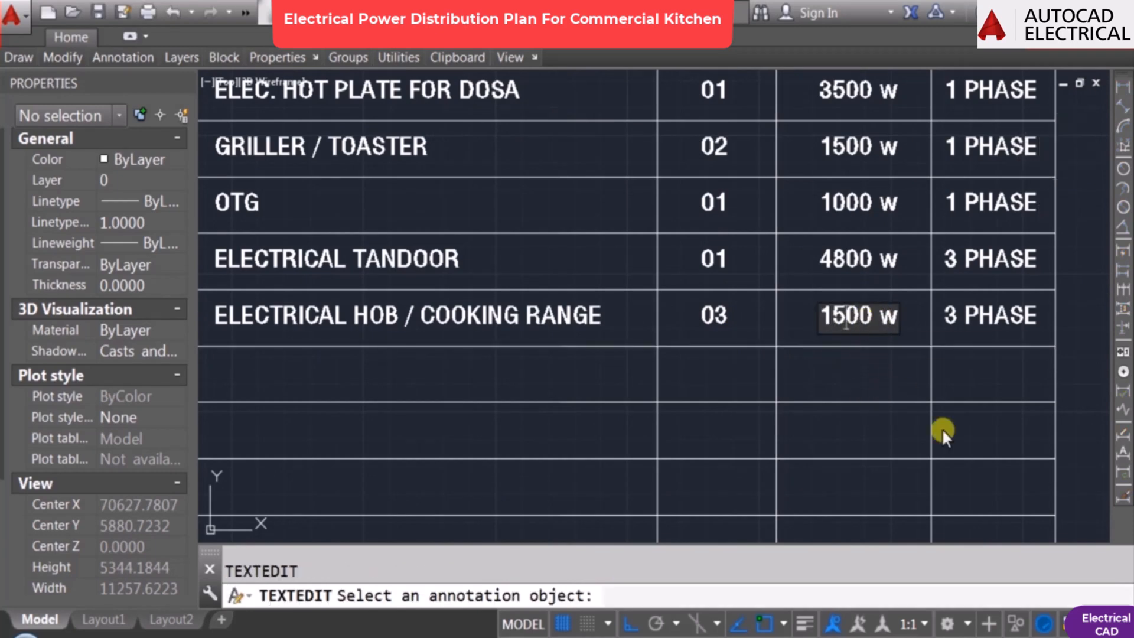
key(Return)
key(Return)
double_click(985, 320)
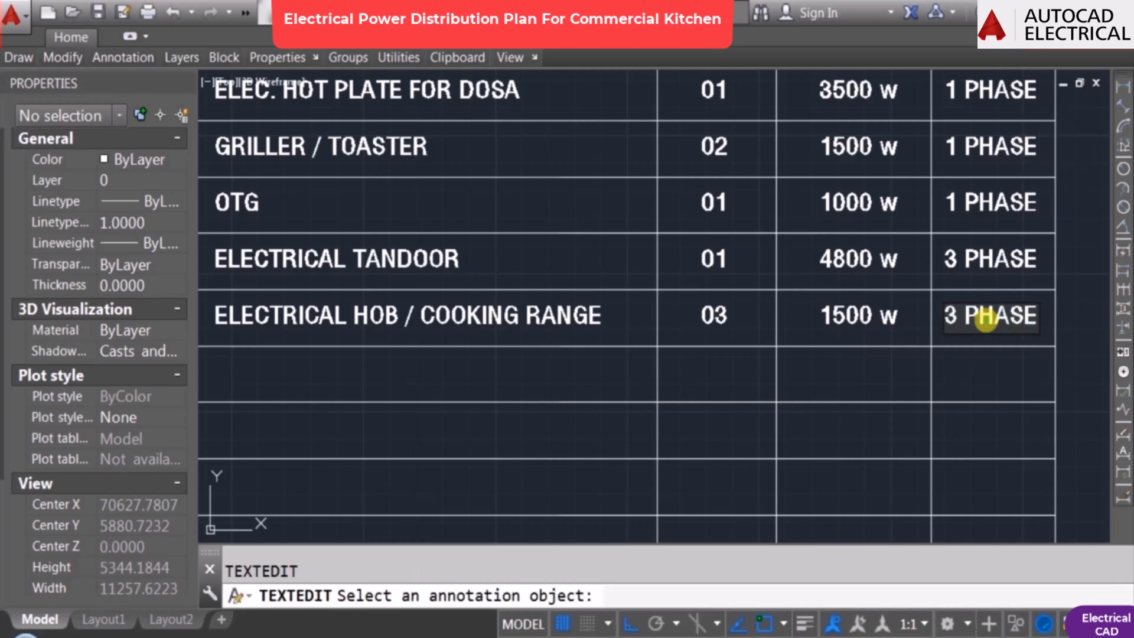
key(Return)
key(Return)
Step: Copy the K16 tag from the banquet section's electric hob to just below the ELECTRIC TANDOOR label
scroll(862, 440, down, 10)
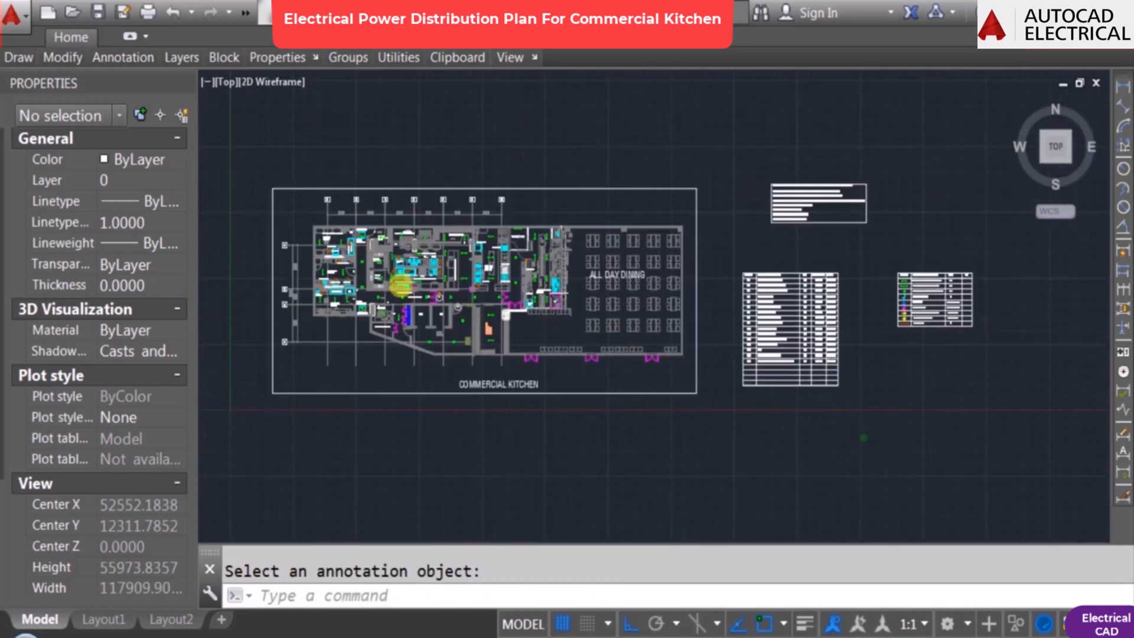
scroll(405, 283, up, 6)
middle_drag(608, 261, 683, 301)
scroll(840, 182, up, 1)
text(co)
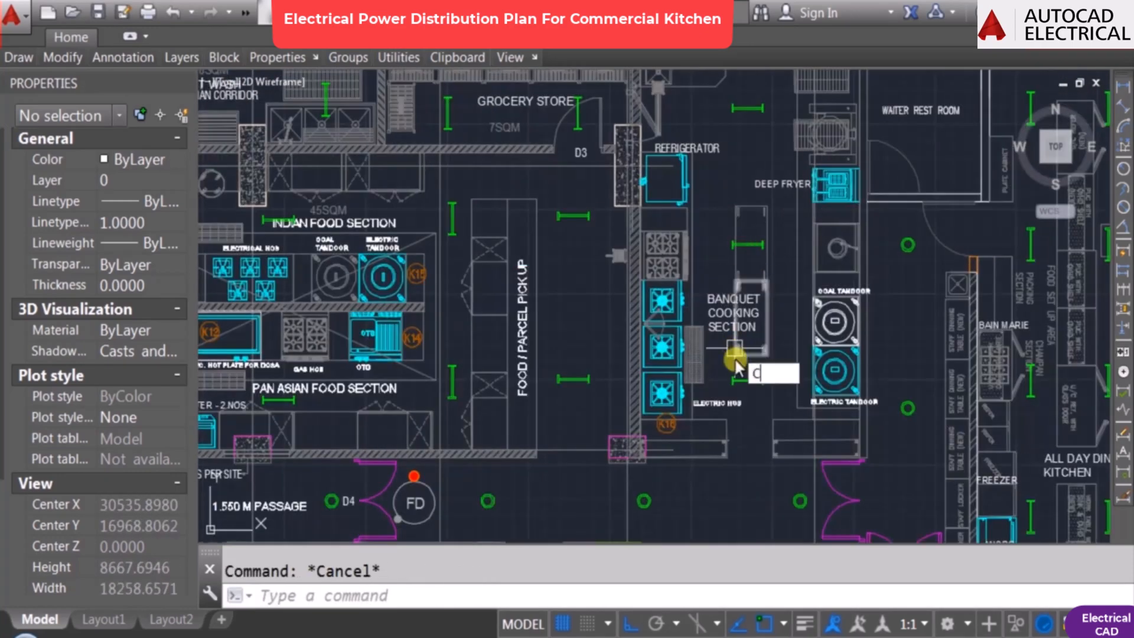
scroll(722, 411, up, 3)
click(575, 471)
key(Return)
click(545, 485)
mouse_move(764, 399)
middle_down()
mouse_move(719, 393)
mouse_move(726, 458)
middle_up()
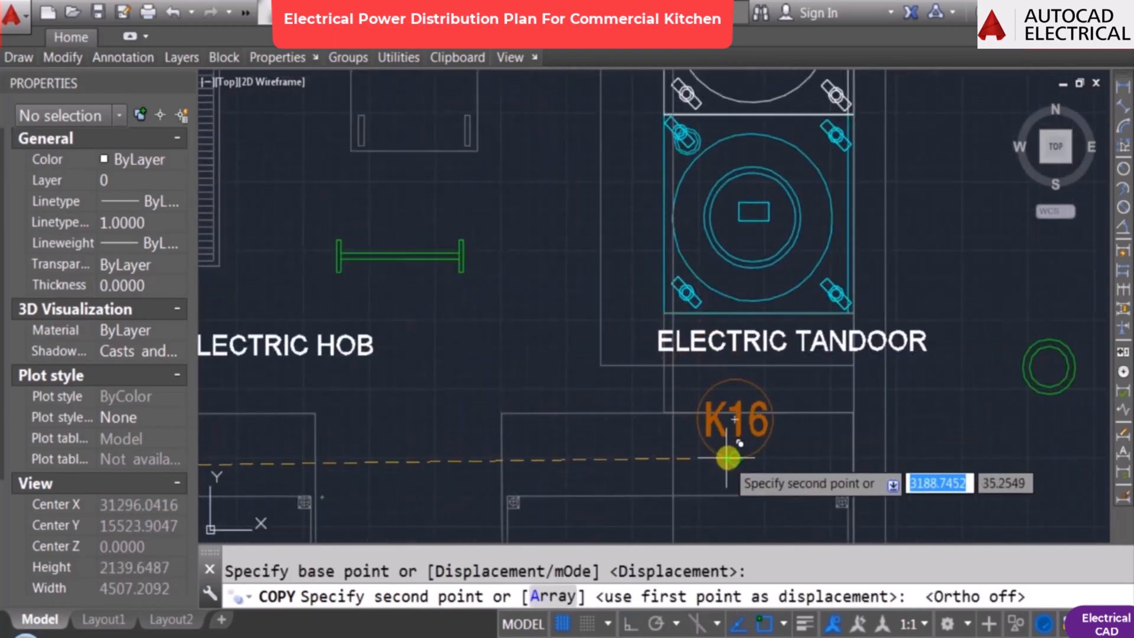
click(732, 451)
key(Escape)
text(ed)
click(739, 431)
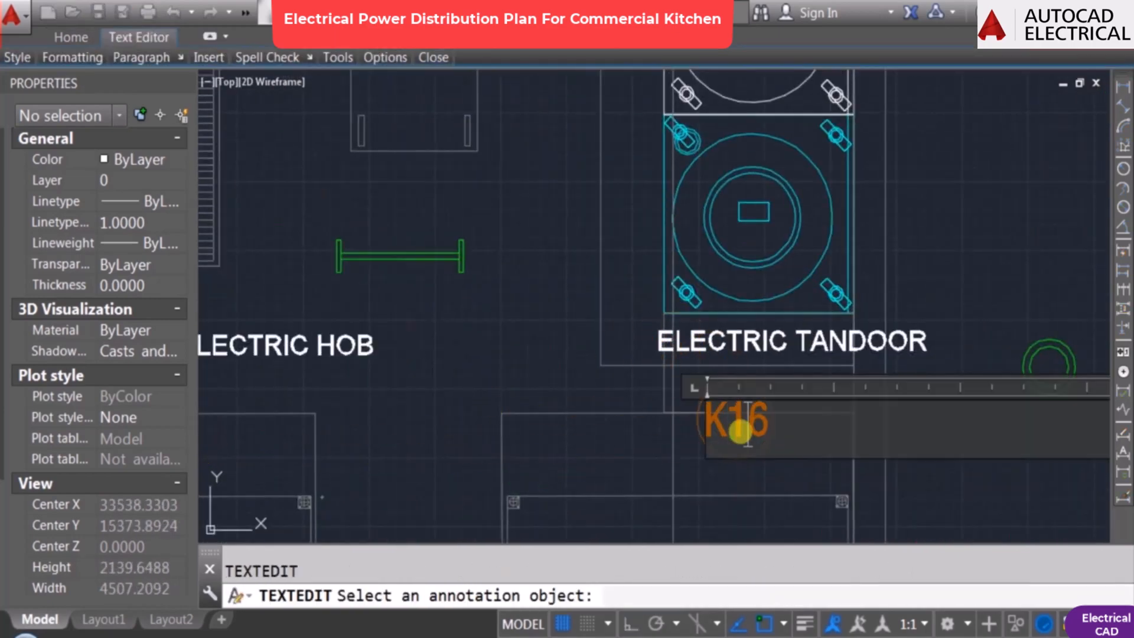
key(Escape)
Step: Set the quantity in the K15 electrical tandoor row of the schedule to 02
scroll(860, 488, down, 4)
scroll(431, 321, down, 6)
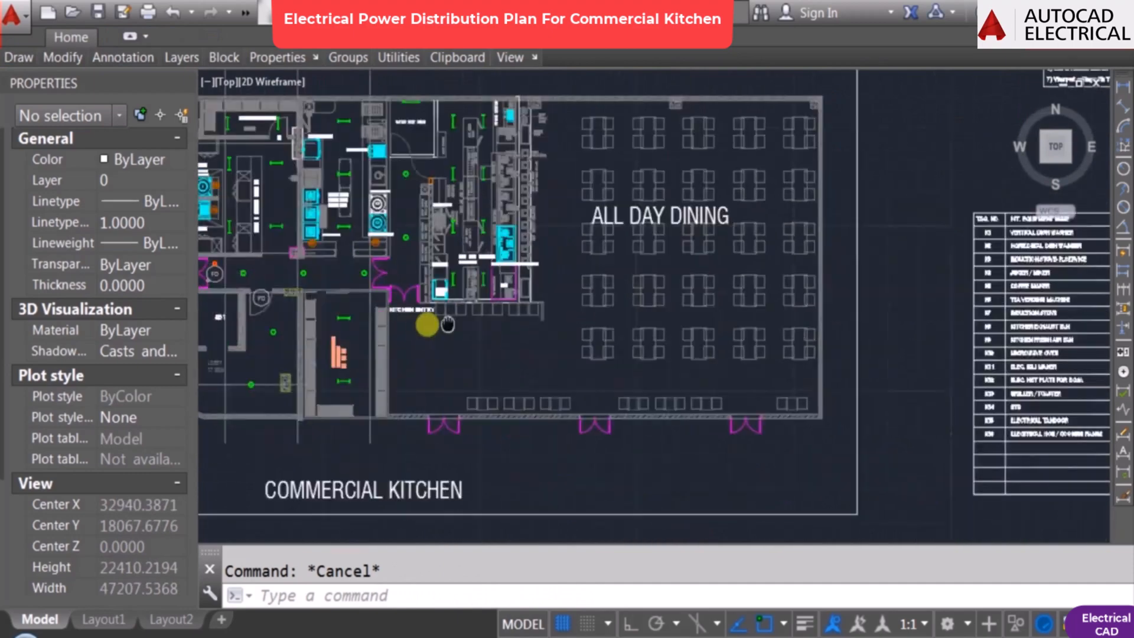
scroll(724, 399, down, 2)
scroll(797, 353, up, 6)
middle_drag(808, 467, 721, 383)
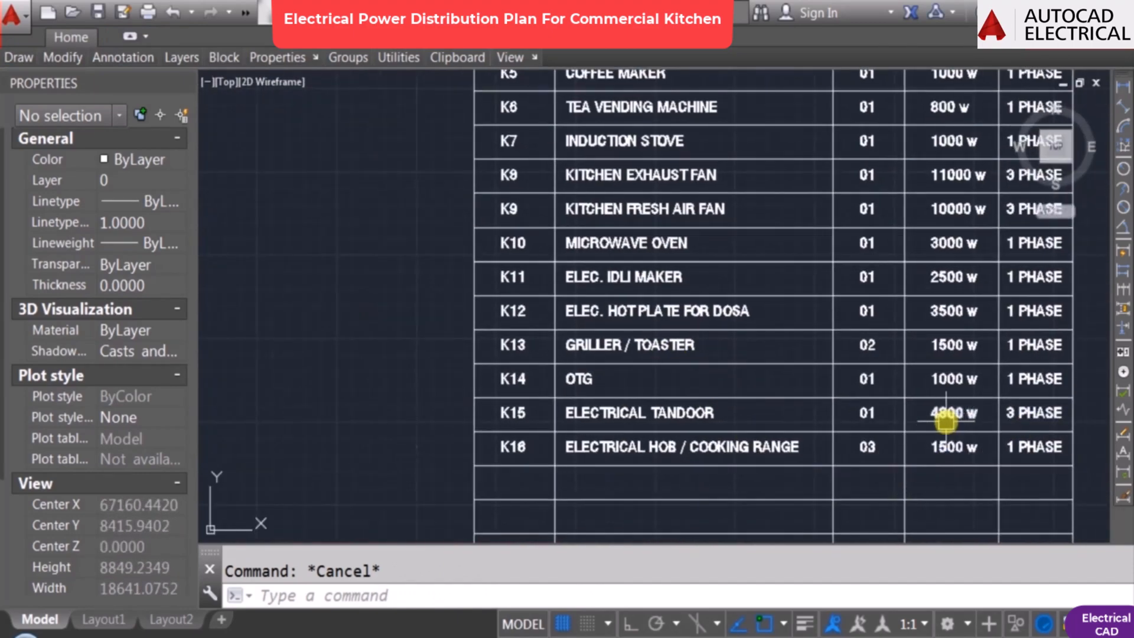
scroll(856, 426, up, 4)
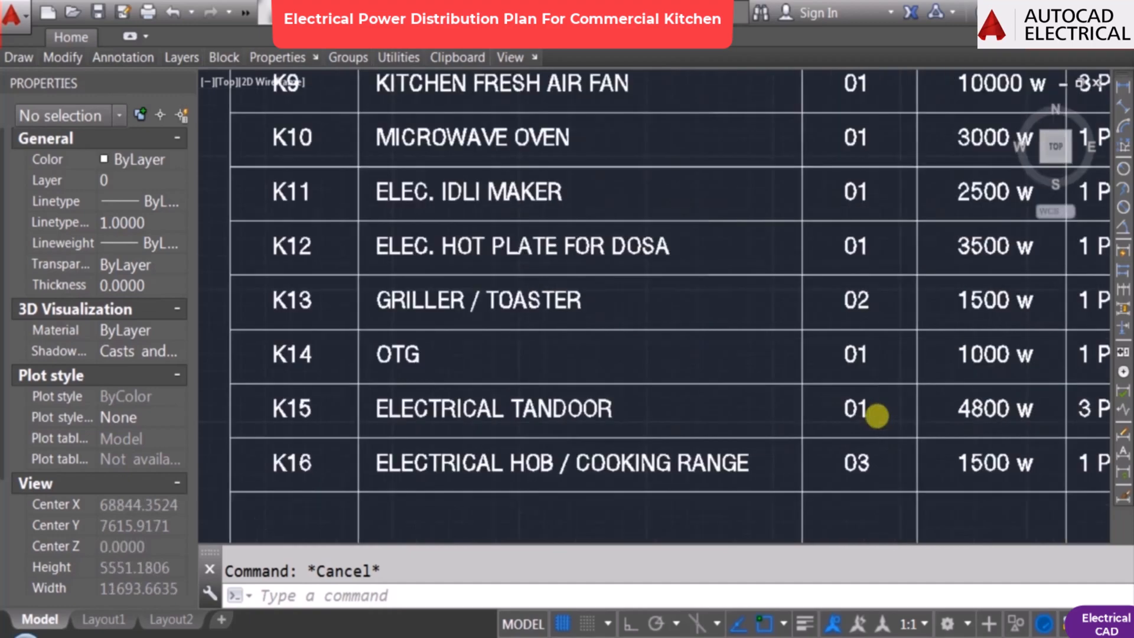
key(Return)
click(847, 409)
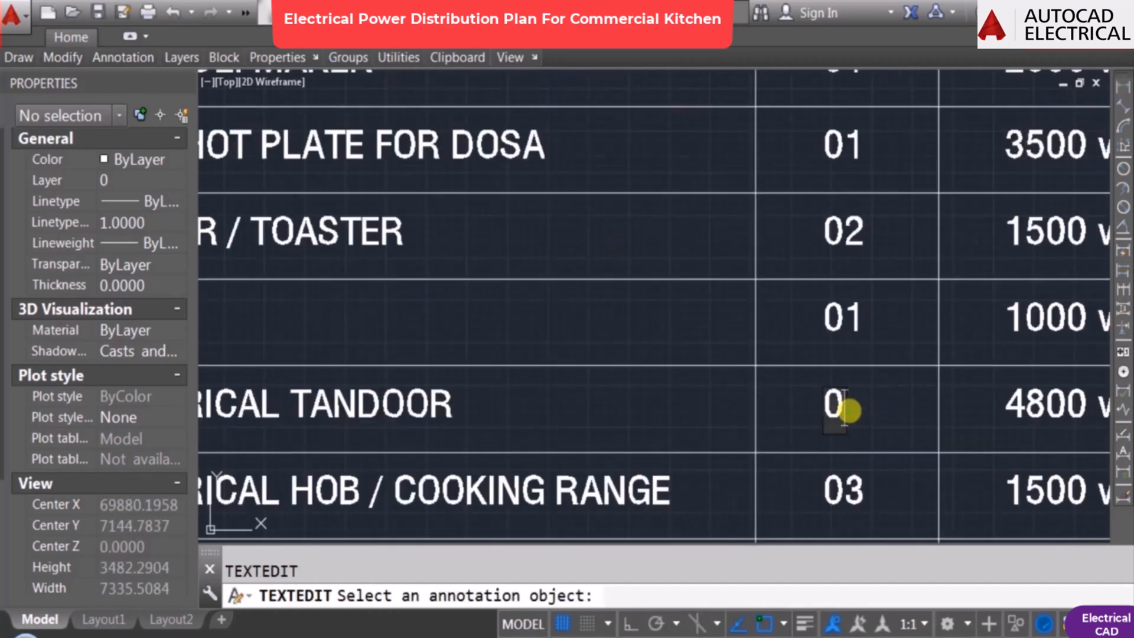
key(Return)
scroll(862, 363, down, 2)
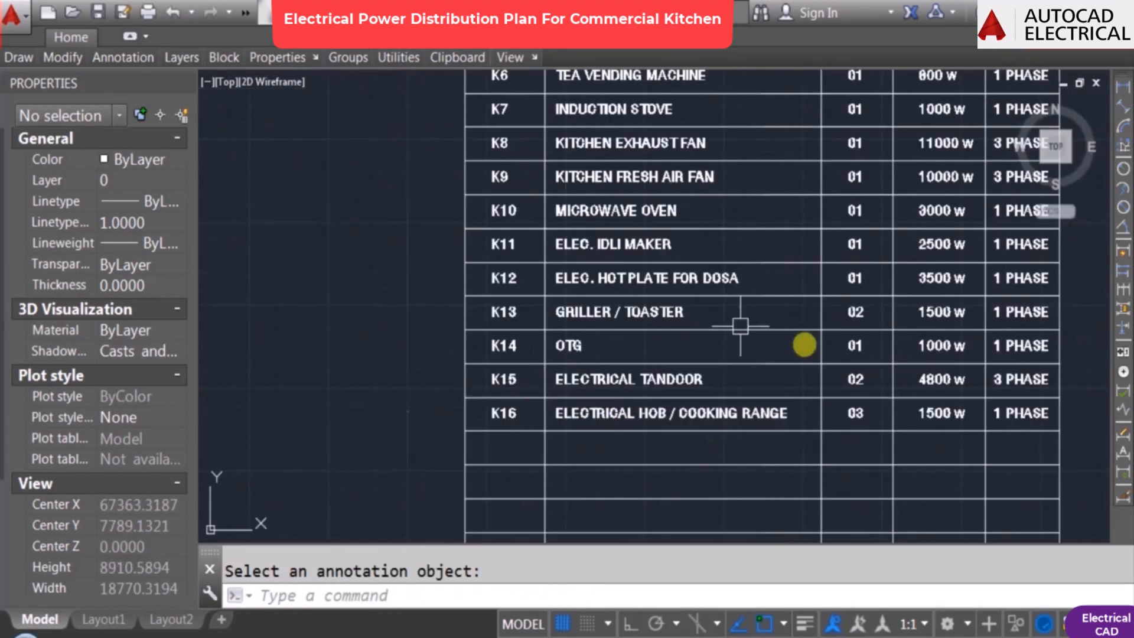
scroll(753, 334, down, 2)
middle_drag(641, 305, 1117, 349)
scroll(661, 213, up, 5)
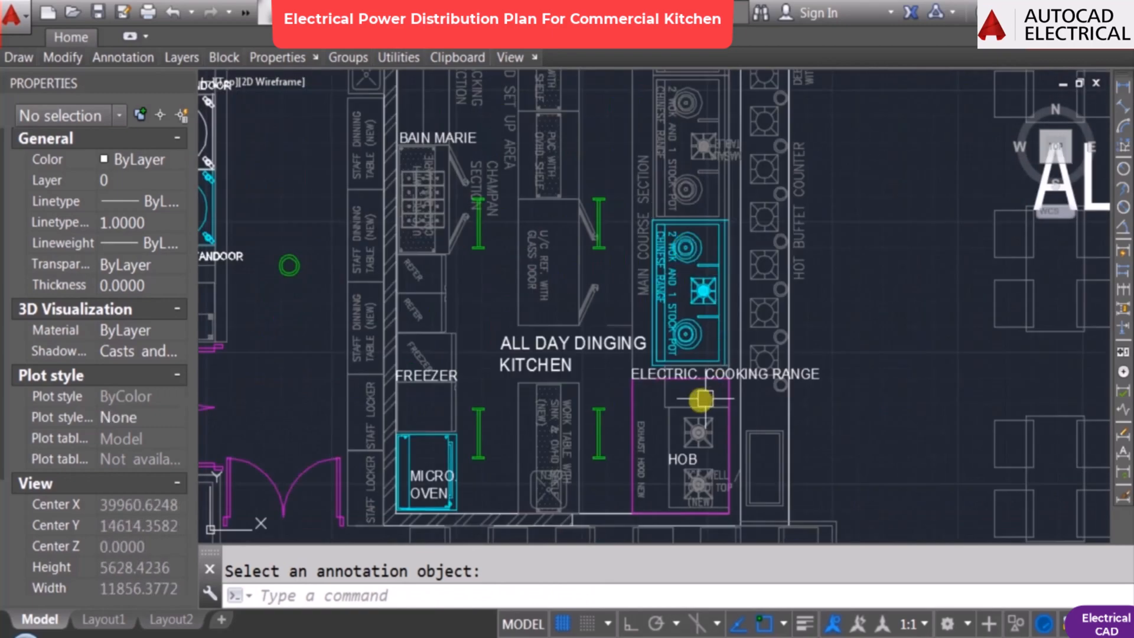
key(Return)
scroll(585, 372, down, 2)
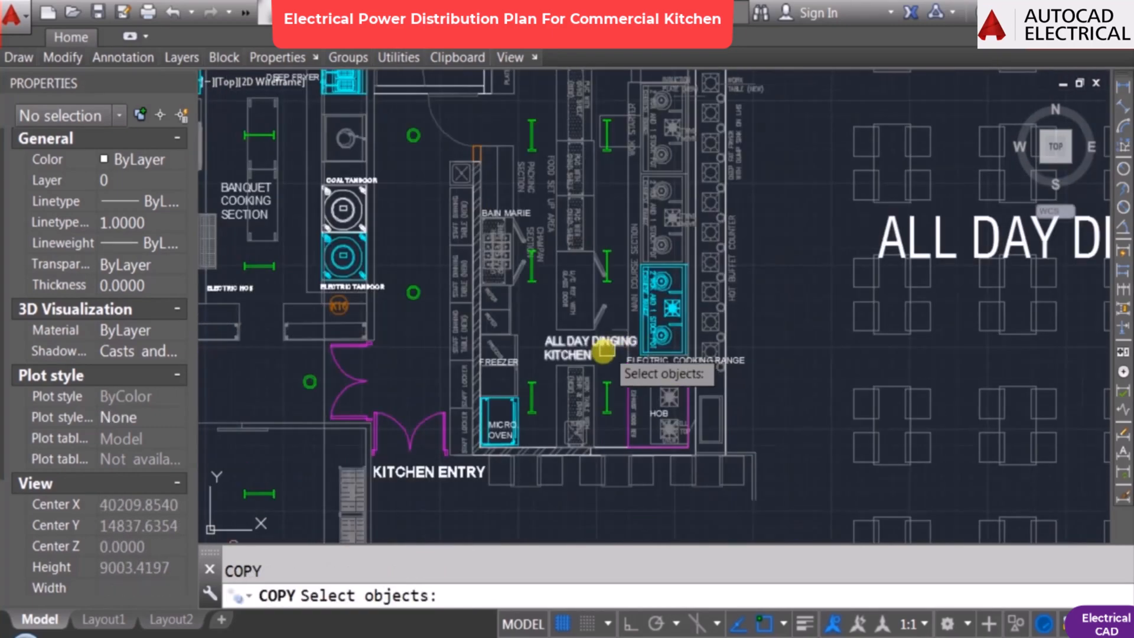
key(Escape)
Step: Change the copied tag below the banquet section's electric tandoor to K15
scroll(378, 345, up, 5)
double_click(526, 362)
key(Escape)
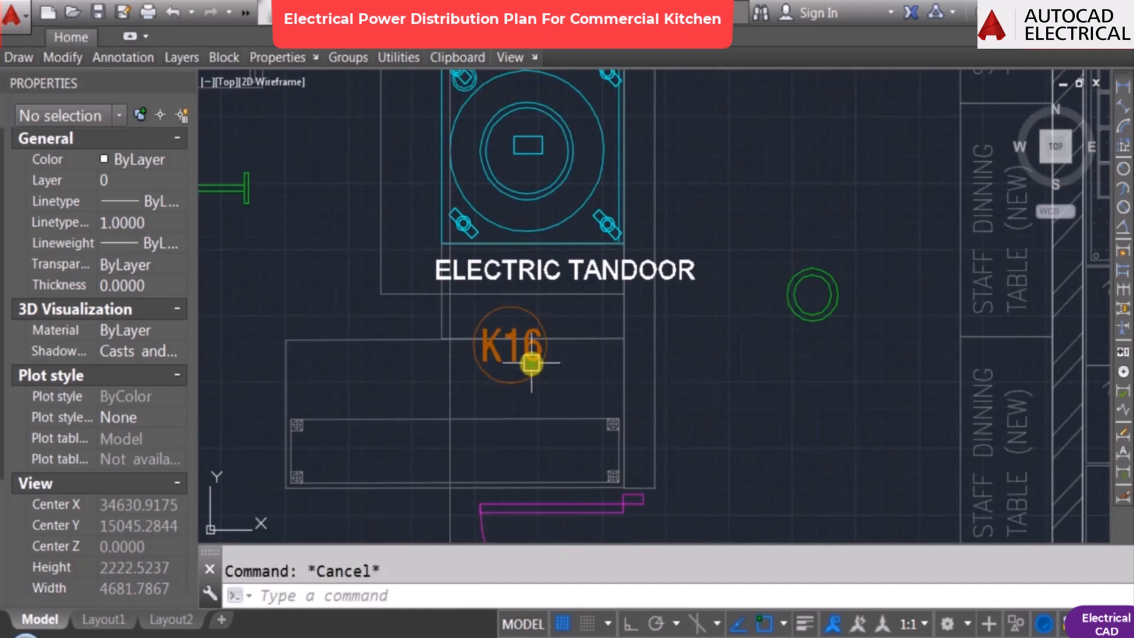
scroll(532, 362, down, 3)
scroll(945, 437, up, 5)
double_click(817, 374)
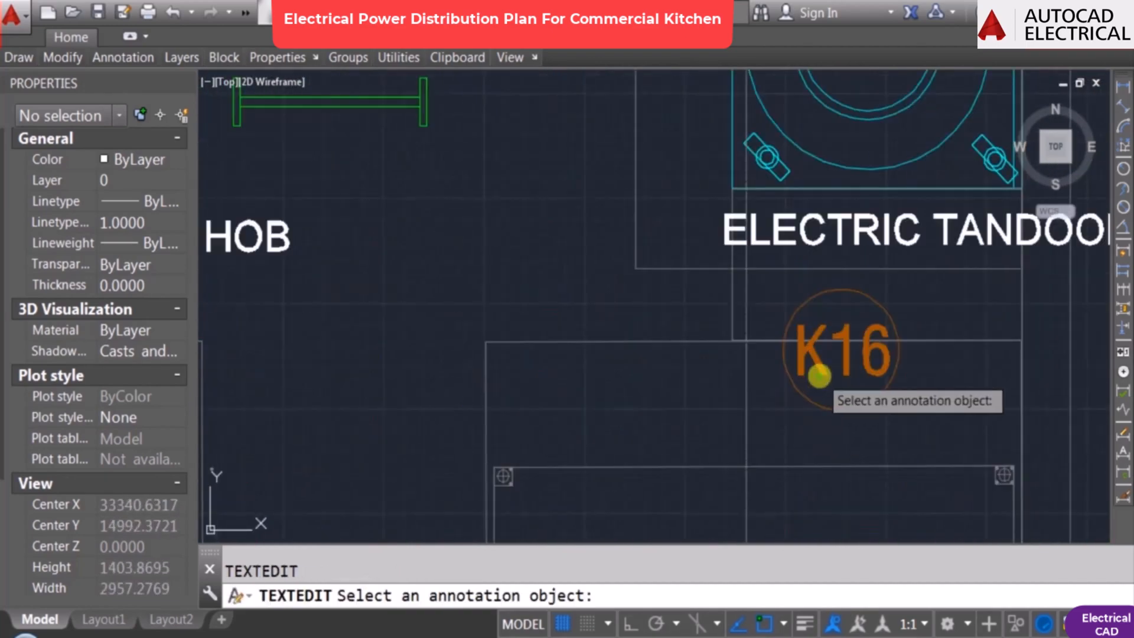
click(648, 375)
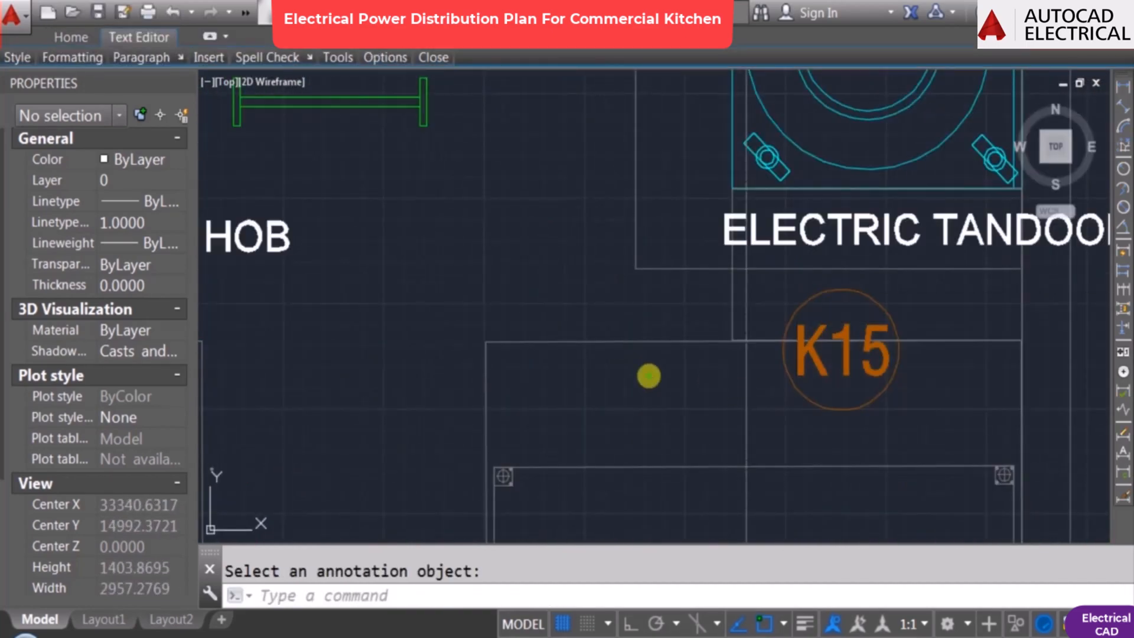
key(Escape)
Step: Examine the banquet cooking section and the all-day dining kitchen on the plan for equipment without tags
scroll(648, 374, down, 7)
scroll(642, 301, up, 2)
scroll(642, 301, down, 4)
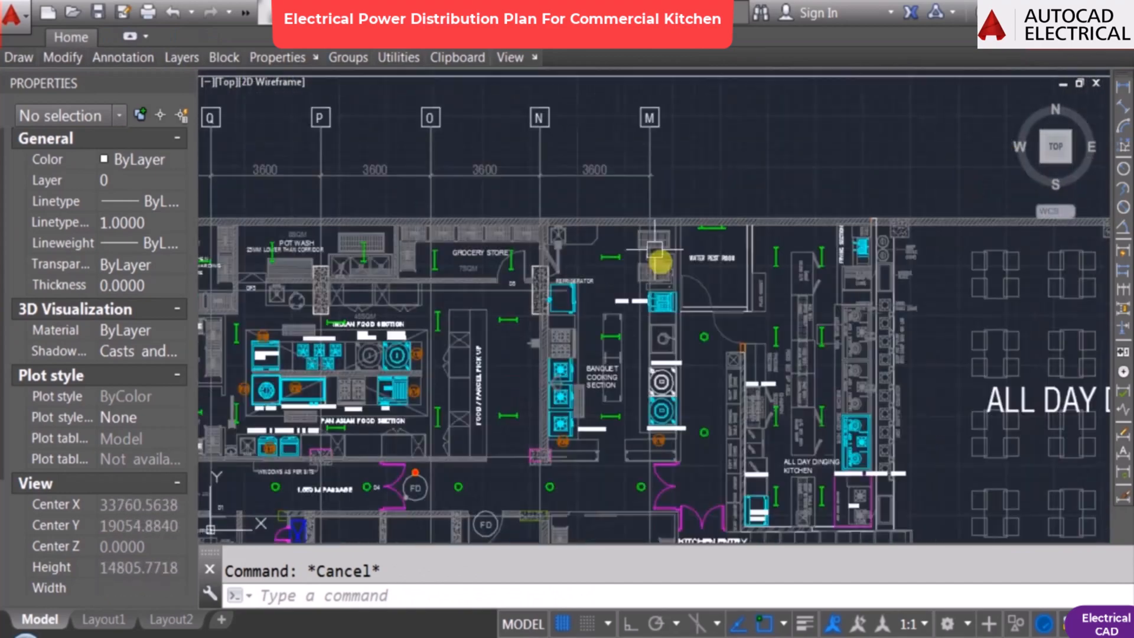
scroll(610, 284, up, 4)
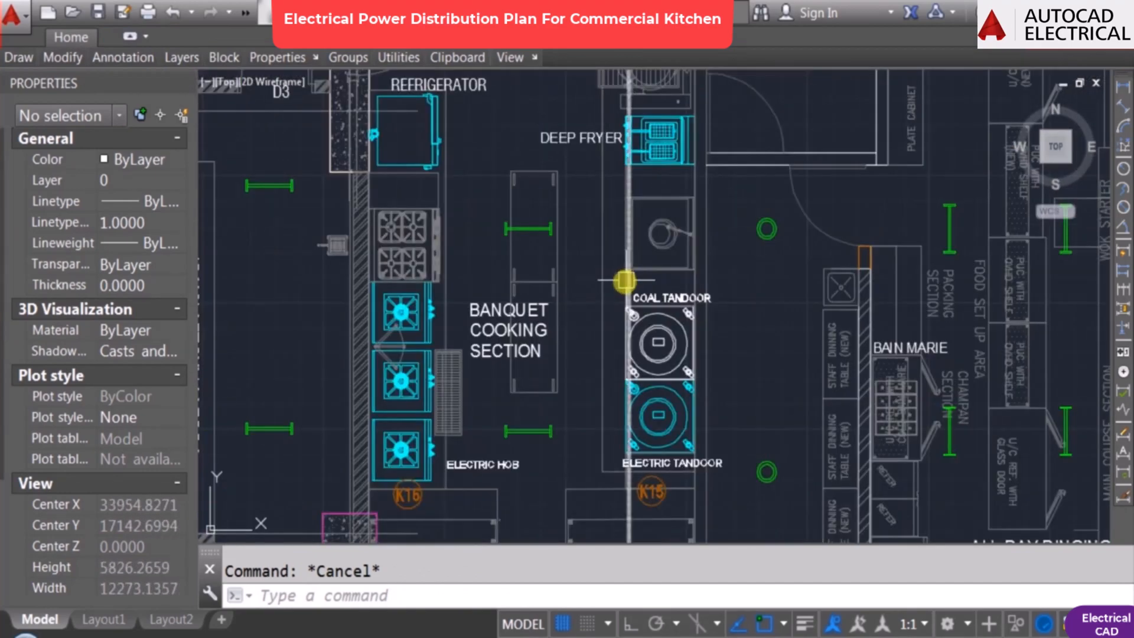
scroll(628, 289, down, 2)
scroll(619, 319, down, 3)
mouse_move(679, 386)
middle_down()
mouse_move(628, 293)
mouse_move(640, 451)
middle_up()
scroll(602, 255, up, 4)
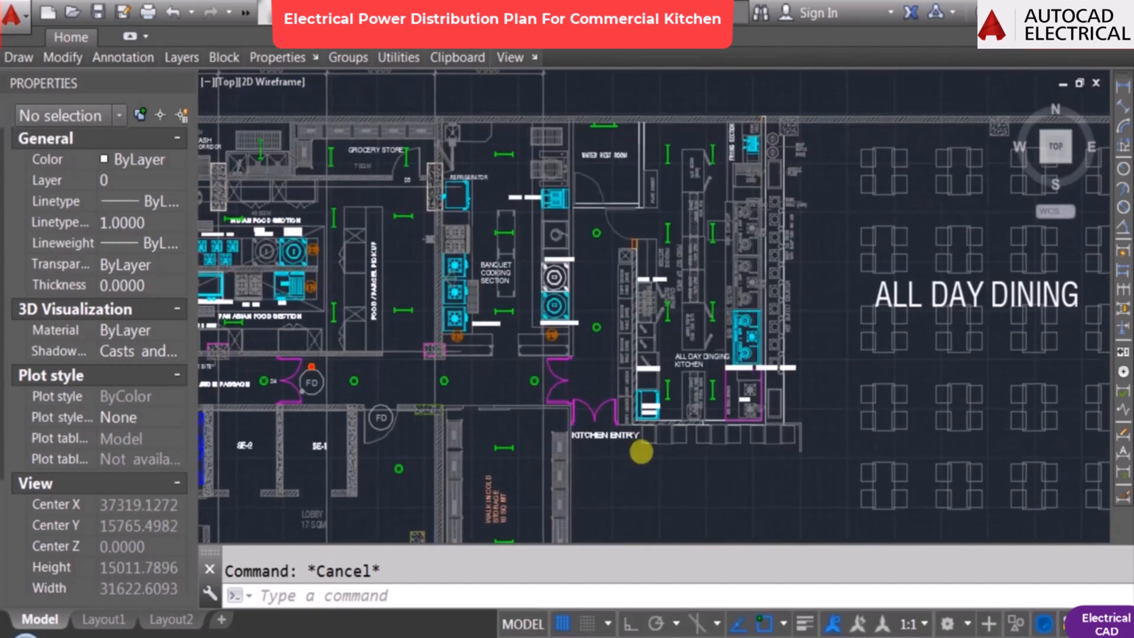
scroll(770, 278, up, 4)
text(o)
key(Return)
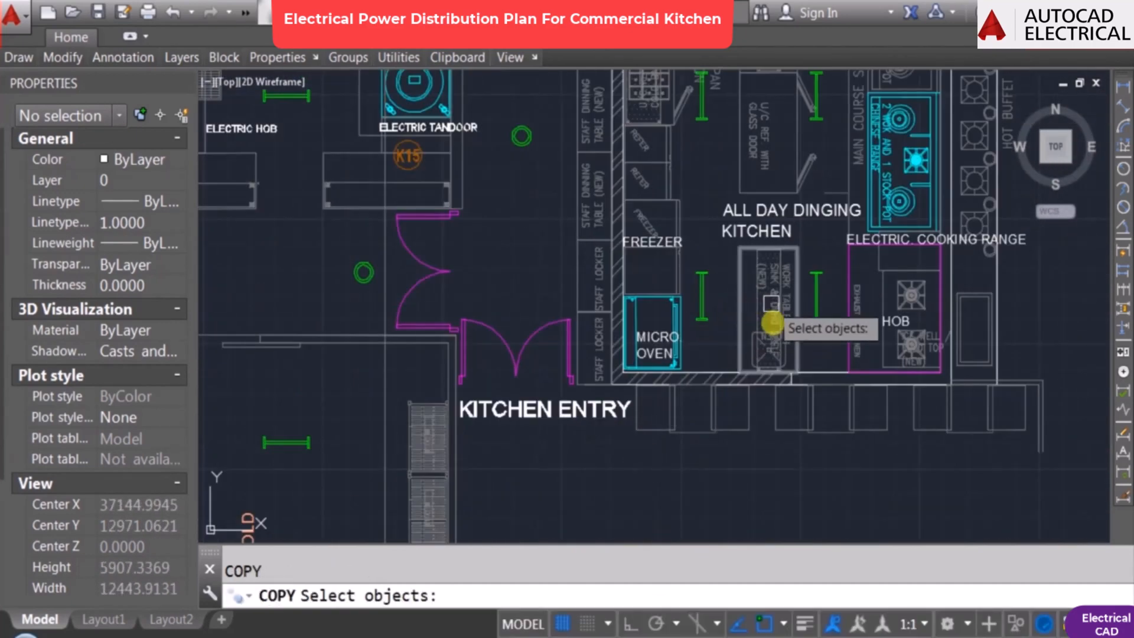
scroll(768, 321, down, 4)
key(Escape)
Step: Check the microwave oven's tag in the Indian food section against the micro oven in the all-day dining kitchen
scroll(257, 179, up, 4)
middle_drag(301, 216, 487, 236)
scroll(391, 168, up, 4)
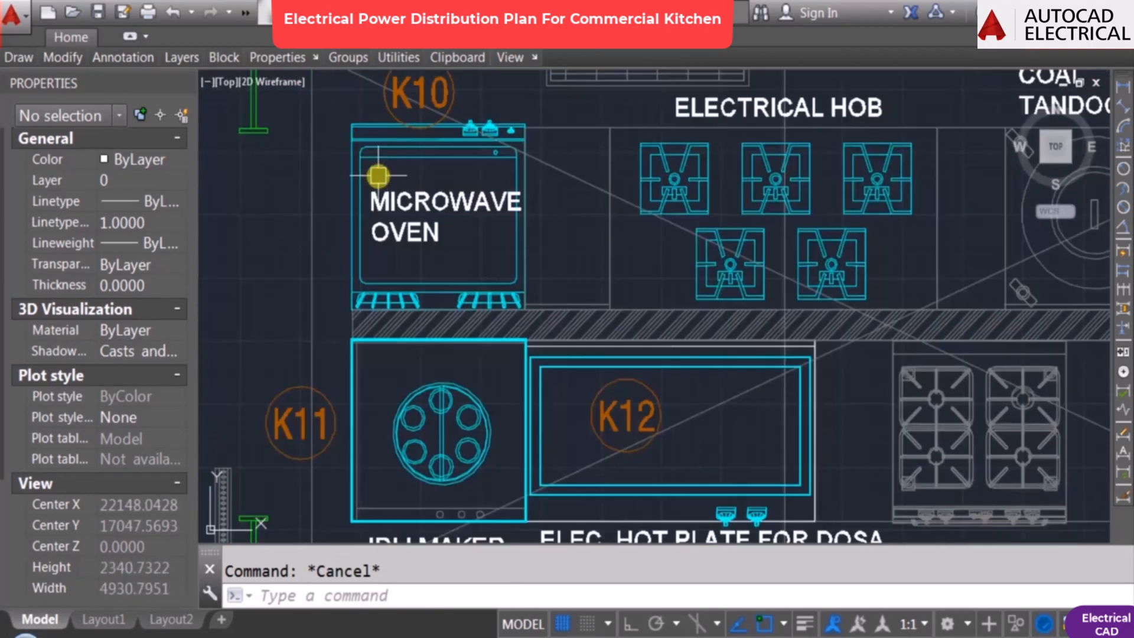
scroll(460, 236, down, 8)
middle_drag(973, 352, 671, 249)
scroll(682, 272, up, 4)
middle_drag(481, 286, 668, 341)
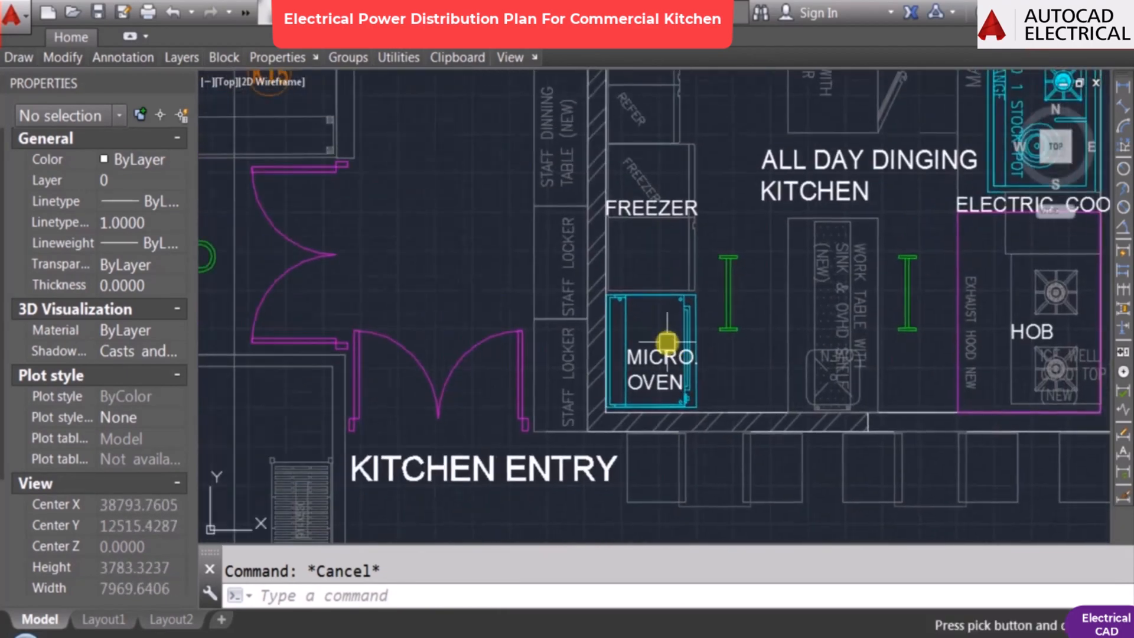
scroll(683, 338, up, 2)
key(Return)
scroll(792, 281, down, 8)
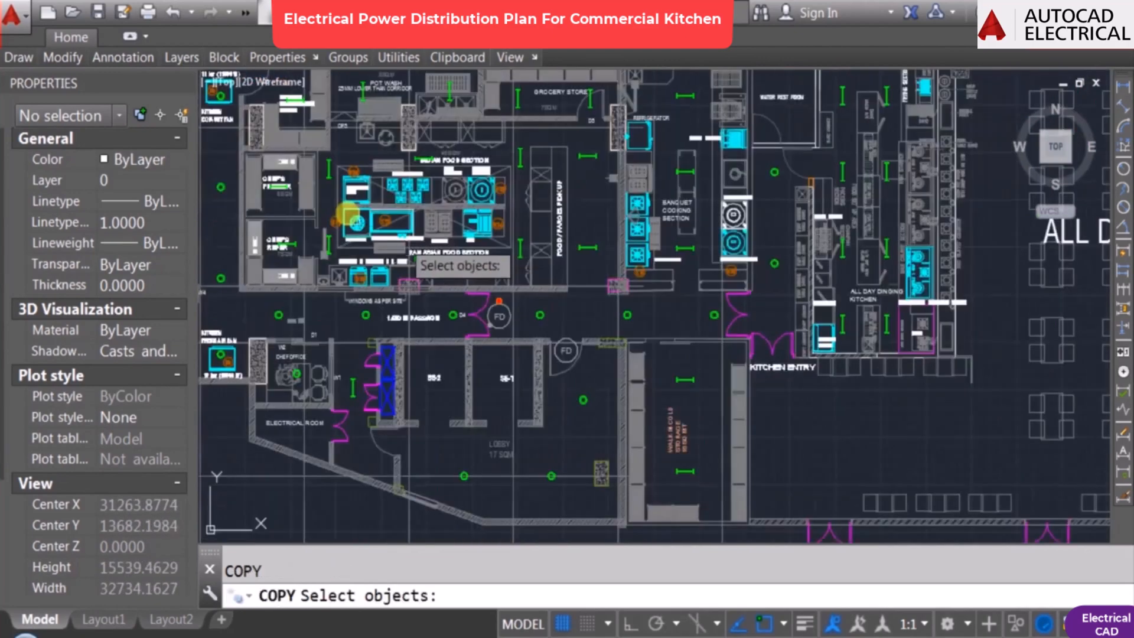
middle_drag(319, 198, 620, 304)
scroll(650, 292, up, 8)
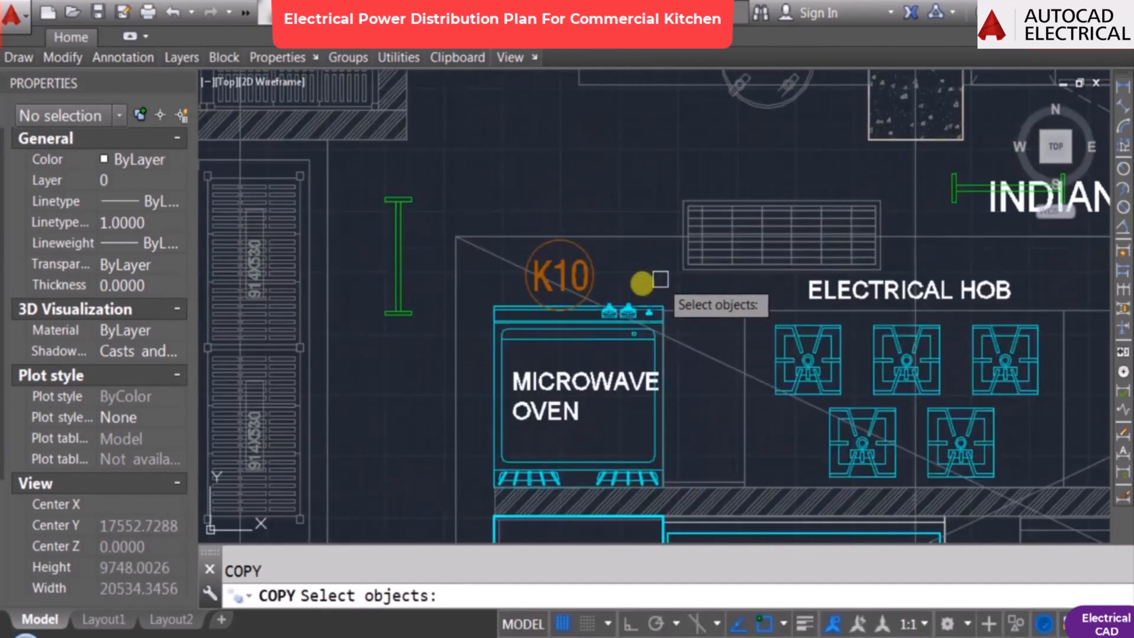
click(580, 266)
key(Return)
click(581, 269)
key(Escape)
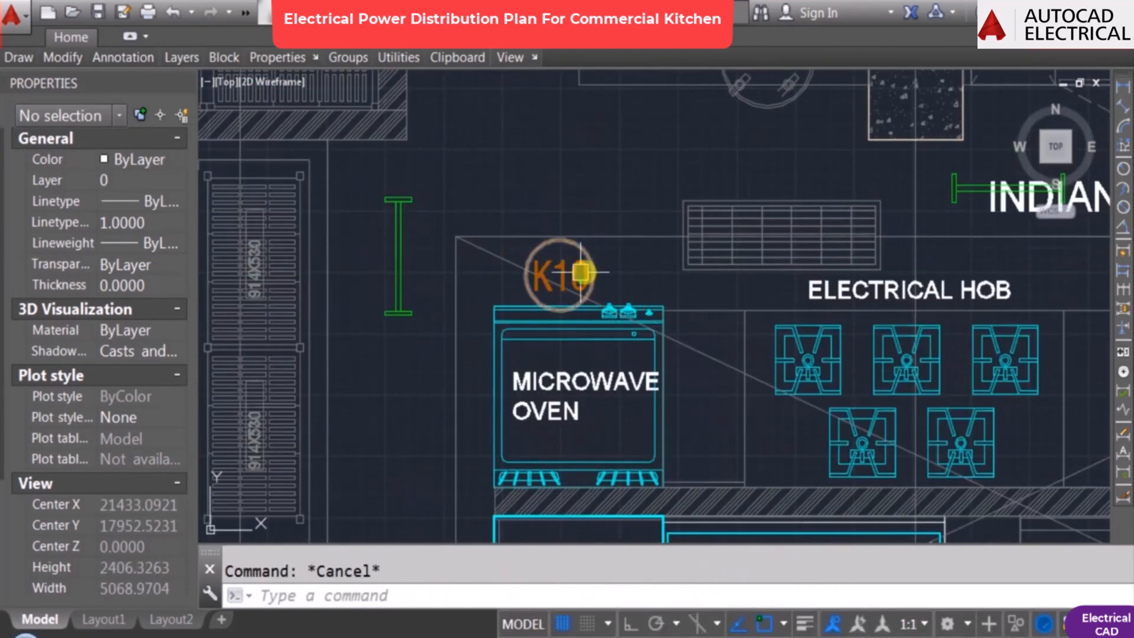
Step: Copy the K10 tag from the Indian food section's microwave oven to beside the micro oven in the all-day dining kitchen
text(c)
scroll(577, 270, up, 2)
text(o)
key(Return)
click(576, 261)
key(Return)
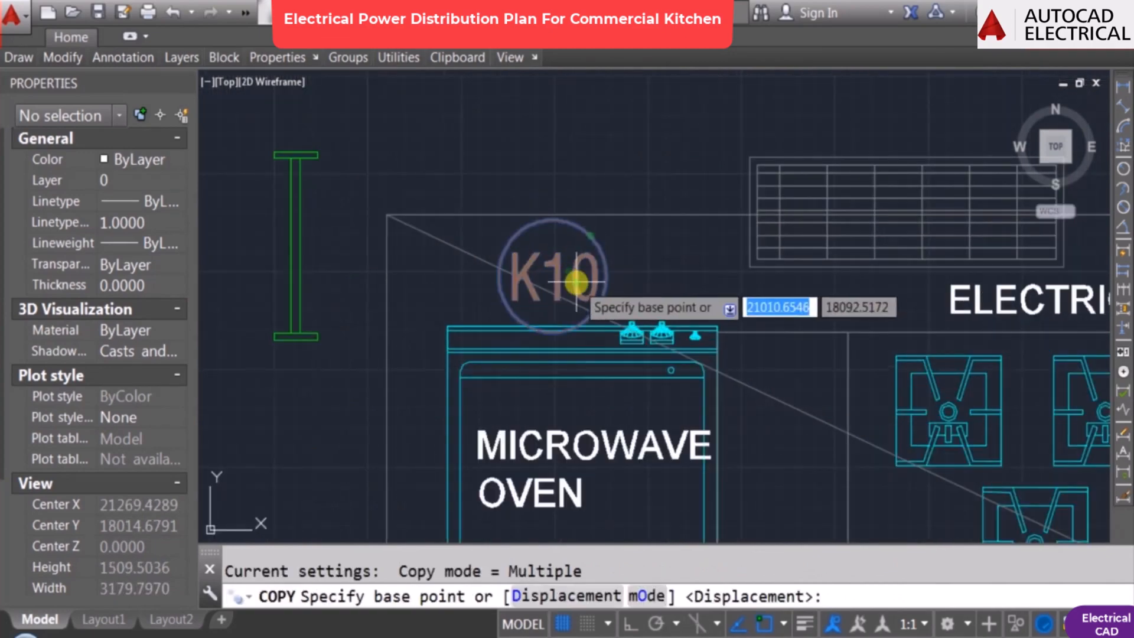
click(580, 289)
scroll(484, 263, down, 4)
middle_drag(1024, 389, 454, 270)
scroll(549, 292, down, 1)
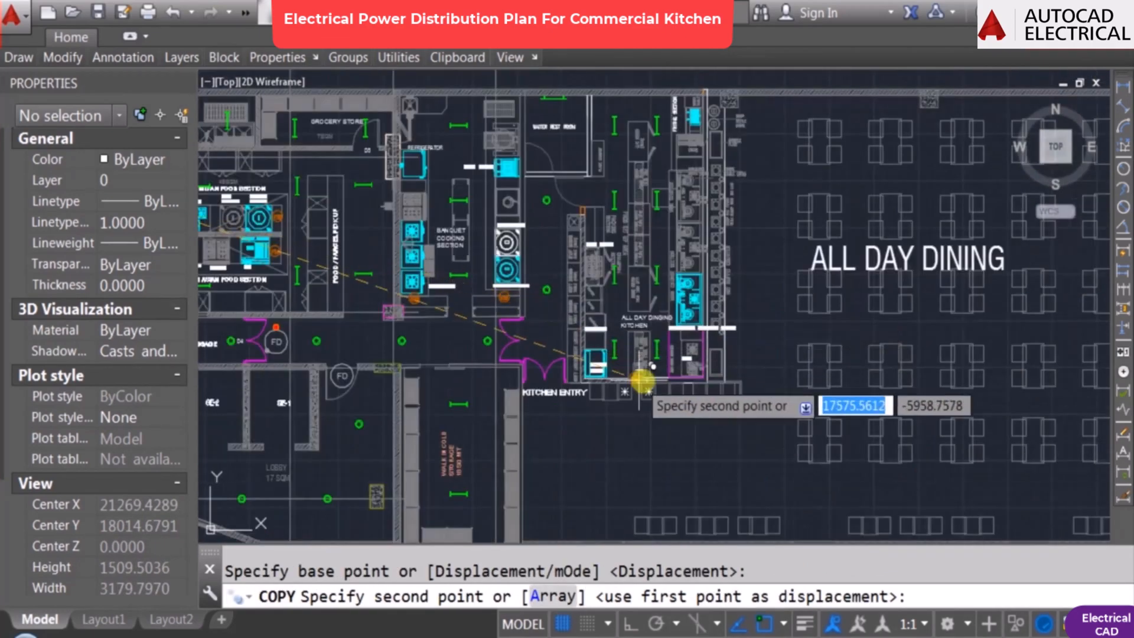
scroll(645, 376, up, 3)
scroll(569, 359, up, 1)
click(539, 339)
key(Escape)
Step: Set the quantity in the K10 microwave oven row of the schedule to 02
scroll(569, 370, down, 6)
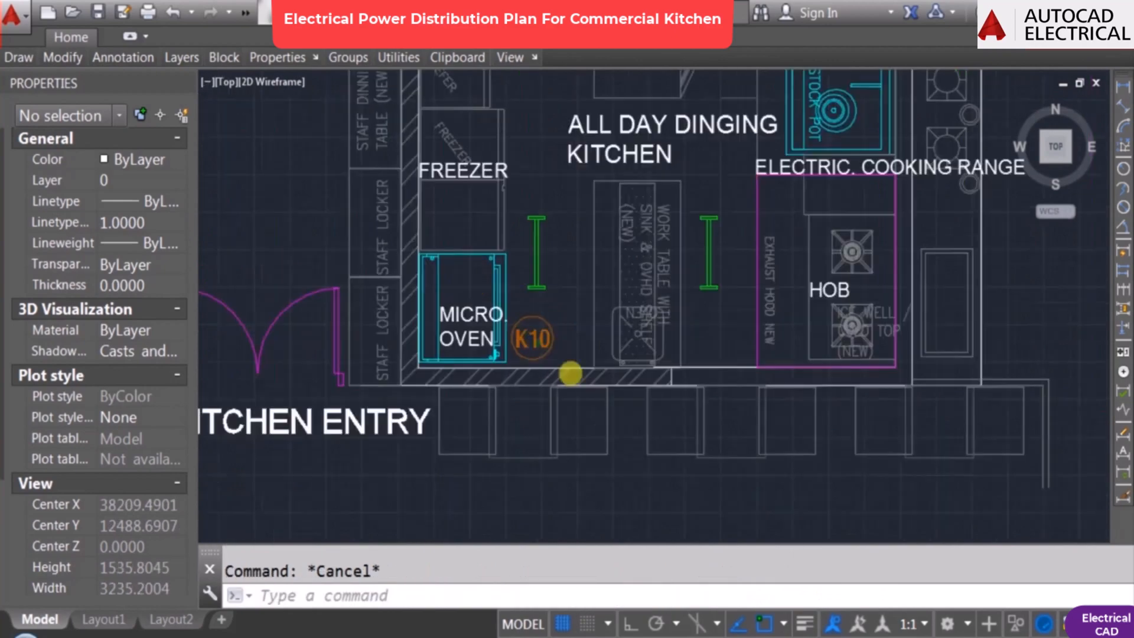
middle_drag(862, 361, 717, 304)
scroll(714, 393, up, 4)
scroll(737, 334, up, 3)
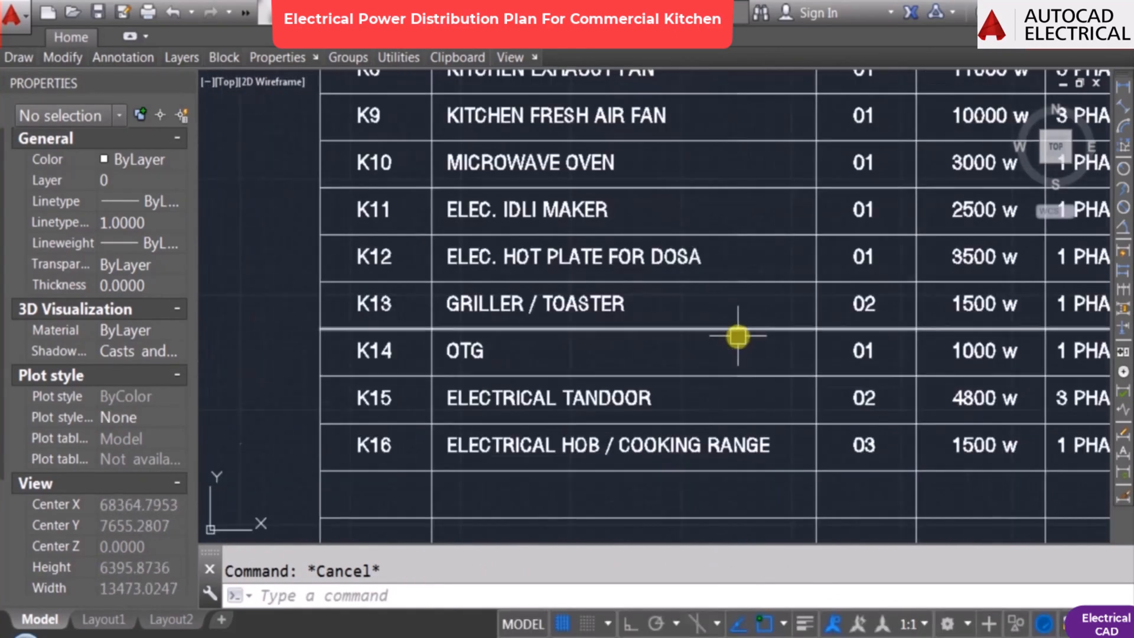
scroll(788, 249, down, 2)
middle_drag(757, 259, 702, 324)
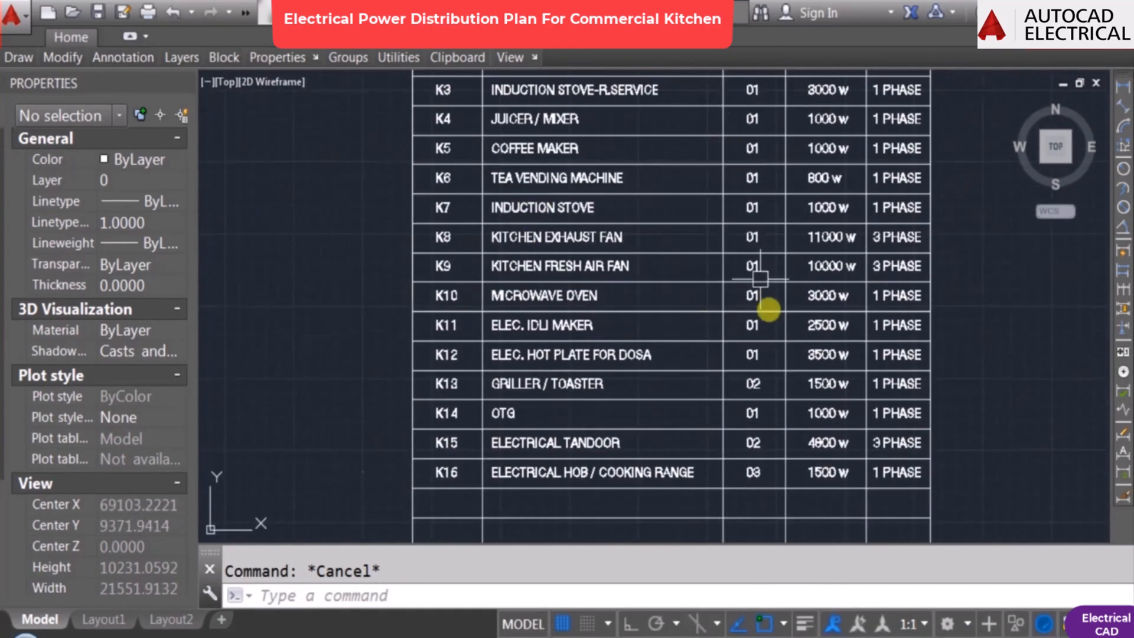
scroll(782, 307, up, 2)
key(Return)
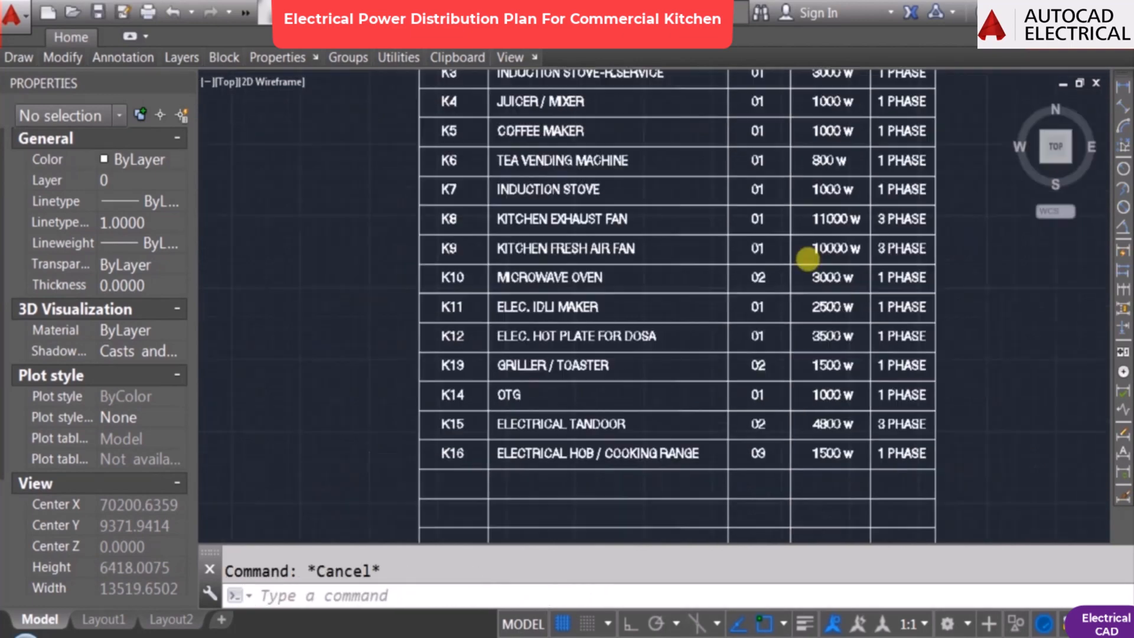
Step: Examine the all-day dining kitchen on the plan for electrical equipment that still has no tag
scroll(807, 259, down, 8)
scroll(678, 274, up, 3)
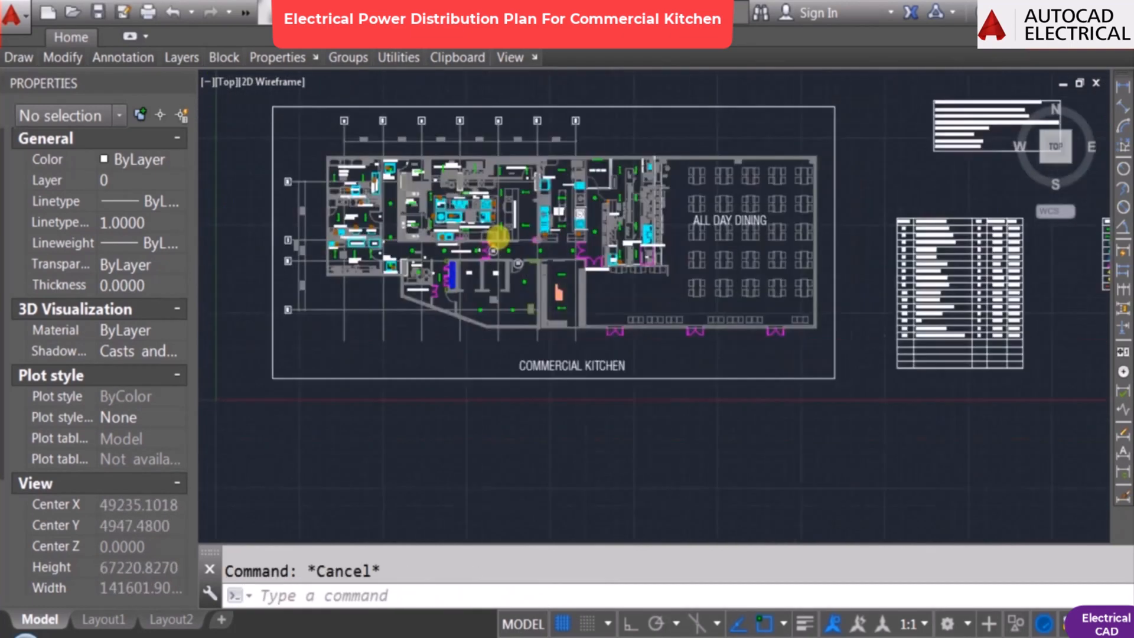
scroll(498, 235, up, 2)
scroll(392, 218, up, 2)
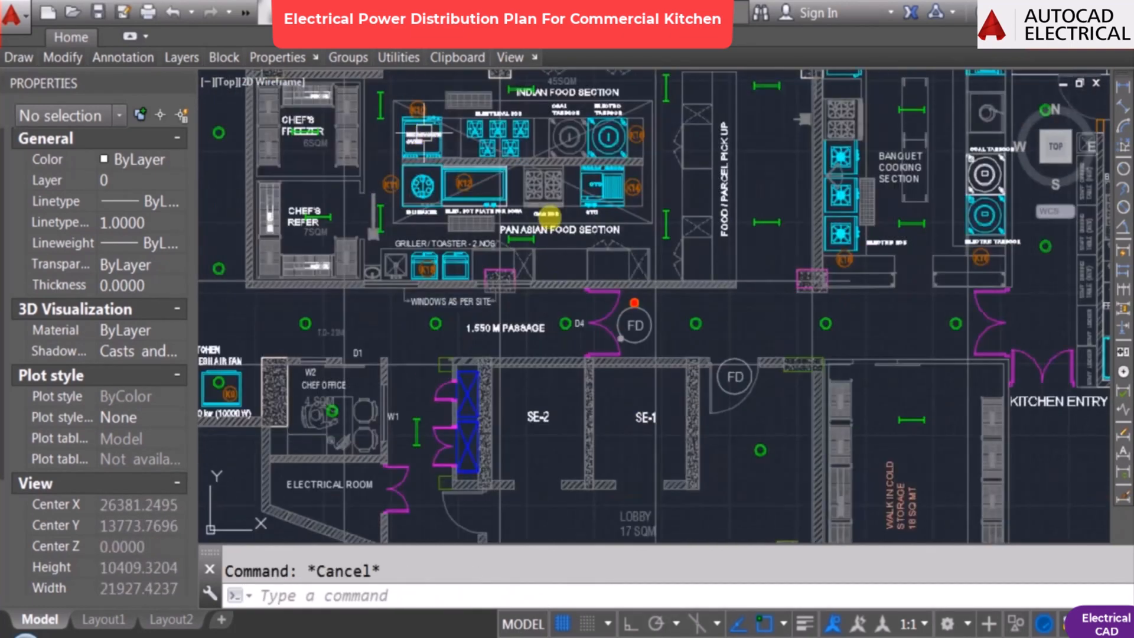
middle_drag(944, 258, 565, 283)
scroll(781, 409, up, 1)
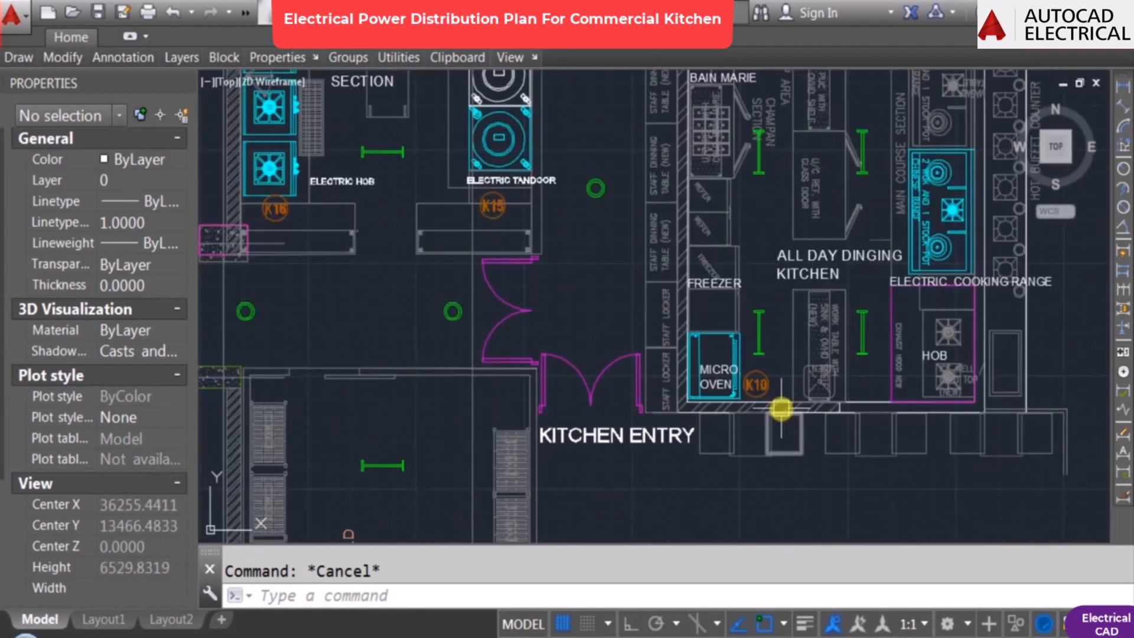
scroll(743, 383, down, 2)
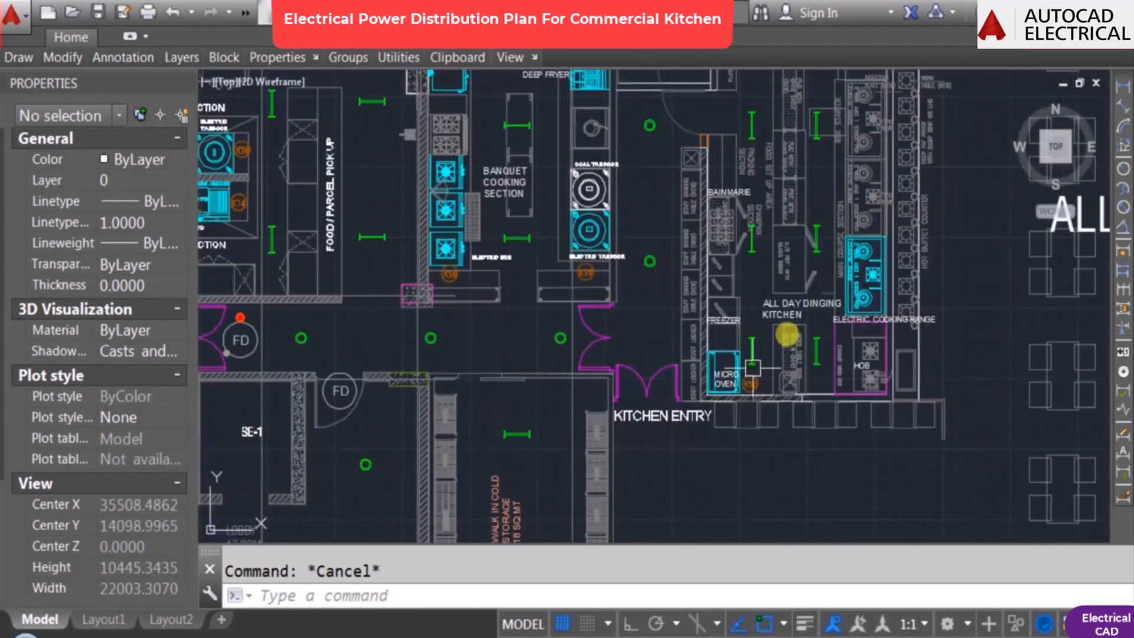
scroll(823, 267, up, 4)
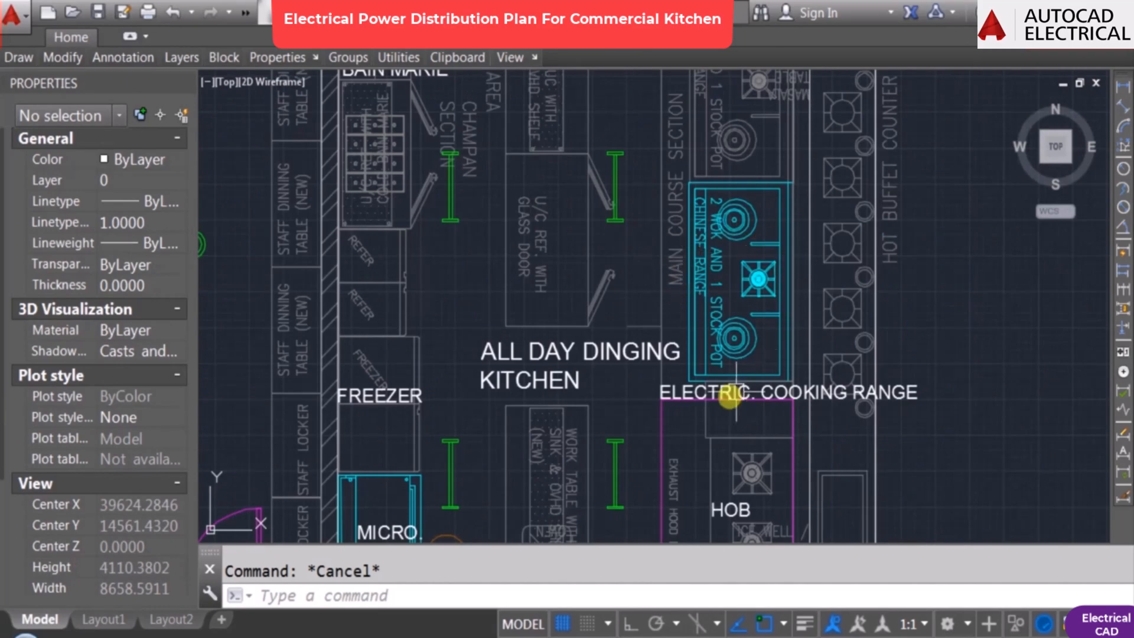
scroll(617, 314, down, 1)
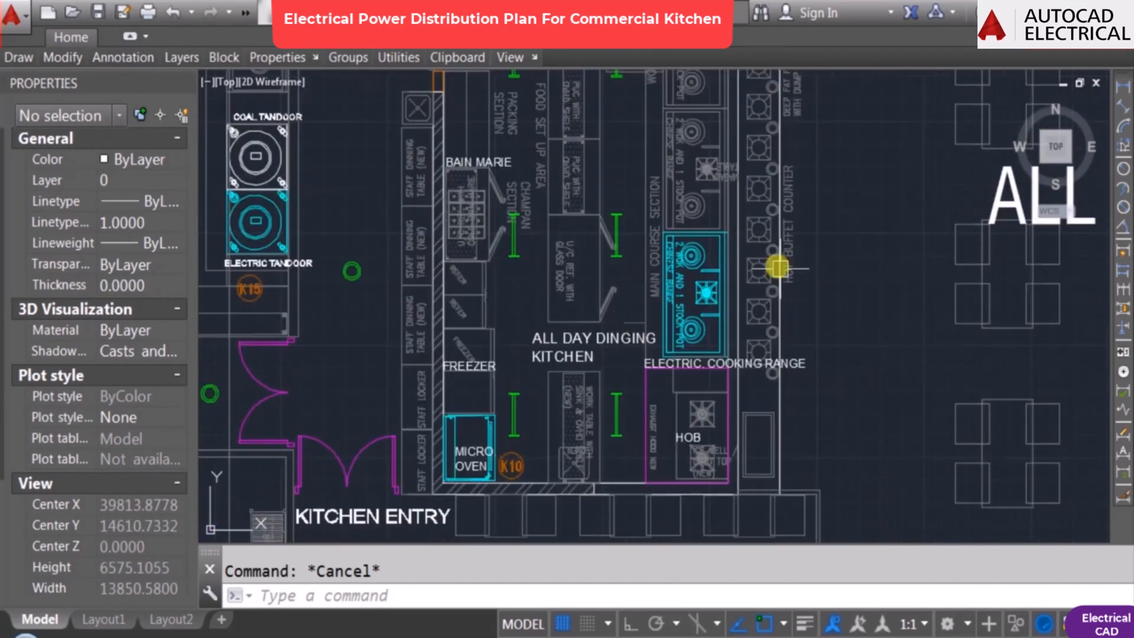
Step: Copy the K10 tag from the micro oven to beside the electric cooking range in the all-day dining kitchen
text(co)
key(Return)
scroll(531, 468, up, 2)
double_click(492, 456)
key(Return)
click(492, 455)
scroll(715, 378, down, 2)
scroll(635, 377, down, 3)
scroll(983, 496, up, 2)
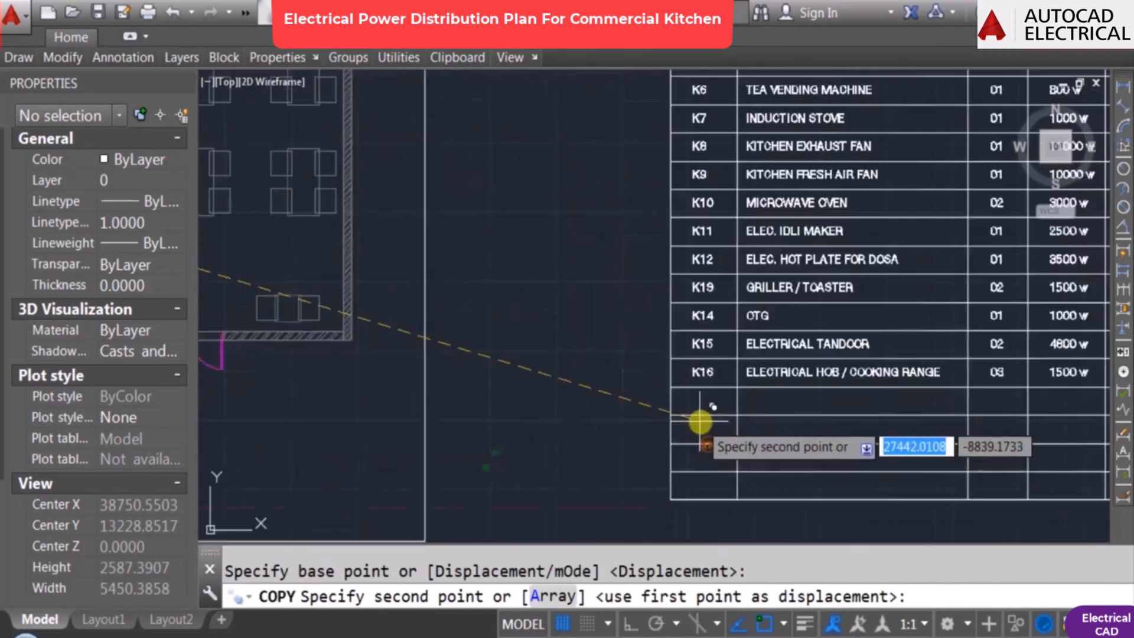
scroll(708, 418, down, 2)
middle_drag(496, 307, 655, 378)
scroll(417, 332, up, 2)
scroll(513, 274, up, 3)
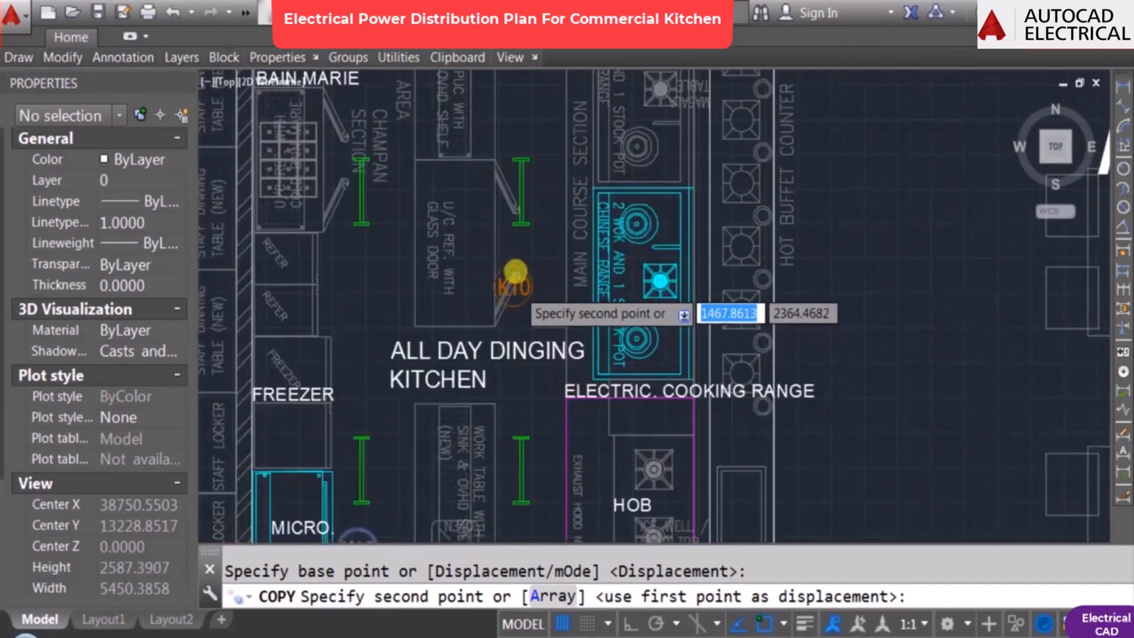
click(562, 295)
scroll(585, 291, up, 1)
key(Escape)
Step: Change the copied tag beside the electric cooking range to K17
double_click(583, 291)
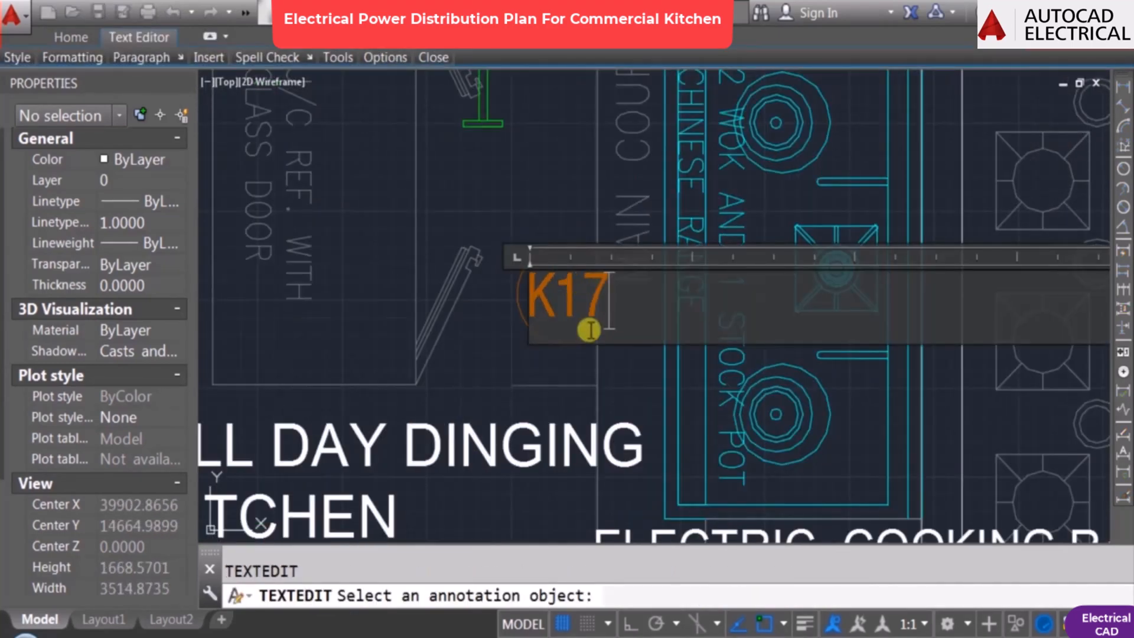
click(724, 316)
key(Escape)
scroll(724, 317, down, 3)
scroll(656, 325, up, 2)
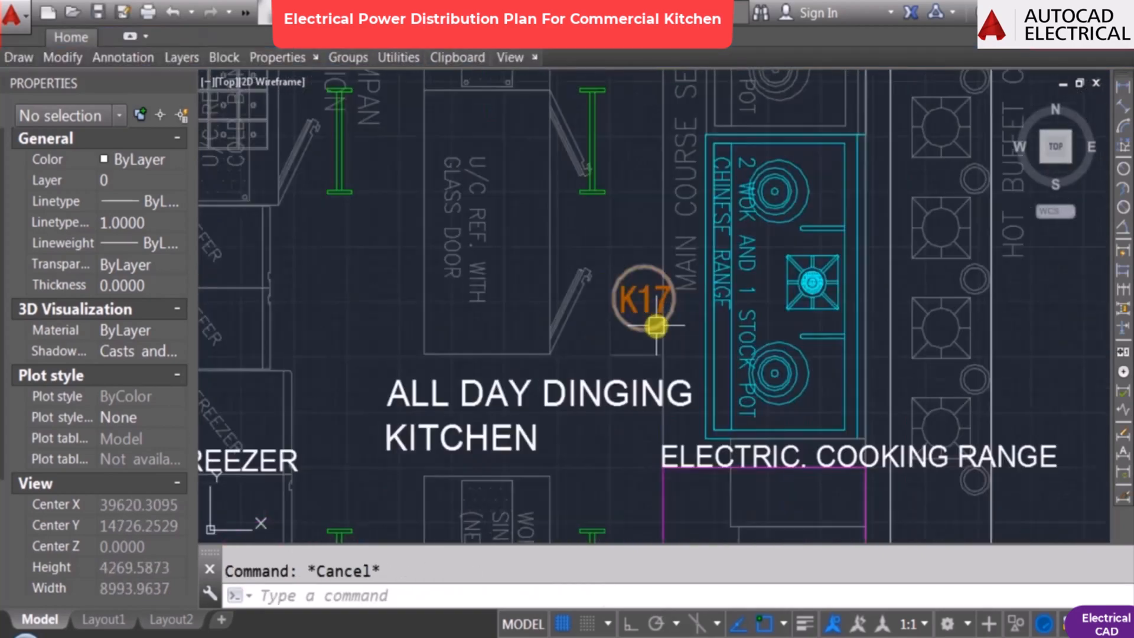
Step: Copy all five entries of the K16 electrical hob / cooking range row into the empty schedule row below
scroll(628, 320, down, 5)
scroll(612, 401, up, 3)
text(co)
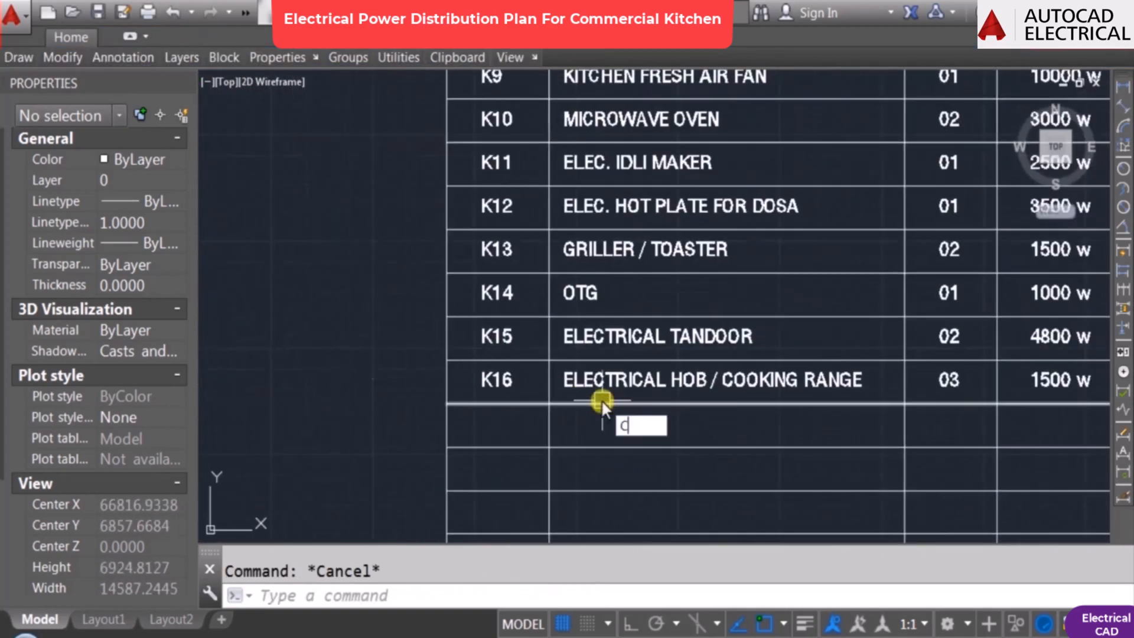
key(Return)
click(498, 380)
click(649, 379)
middle_drag(903, 409, 760, 378)
click(807, 352)
click(918, 357)
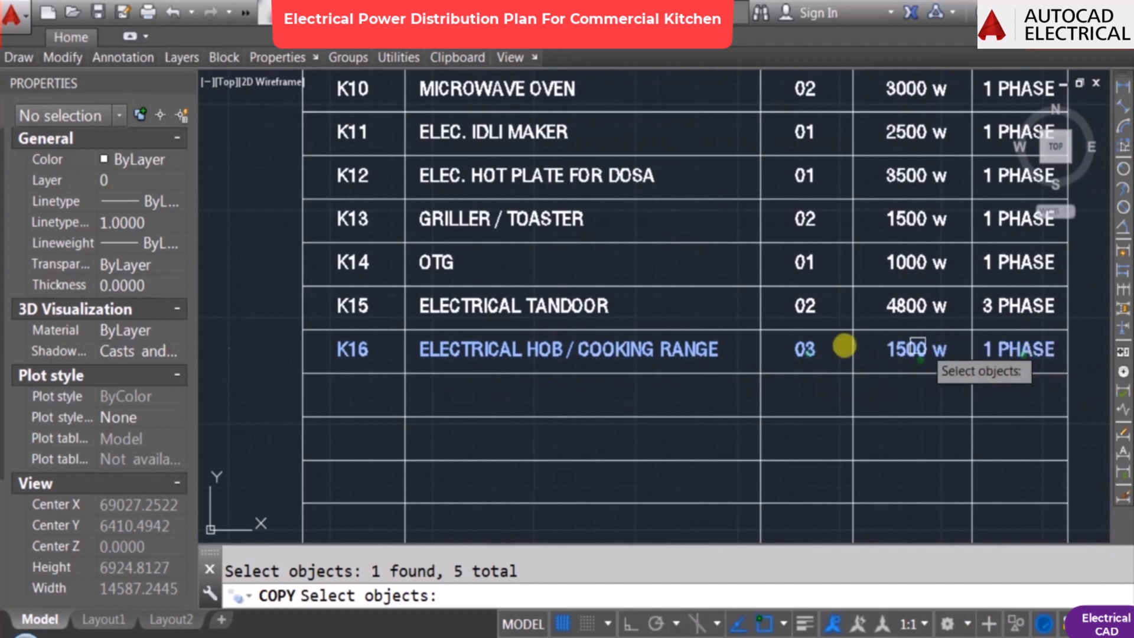
key(Return)
click(853, 329)
click(853, 372)
key(Escape)
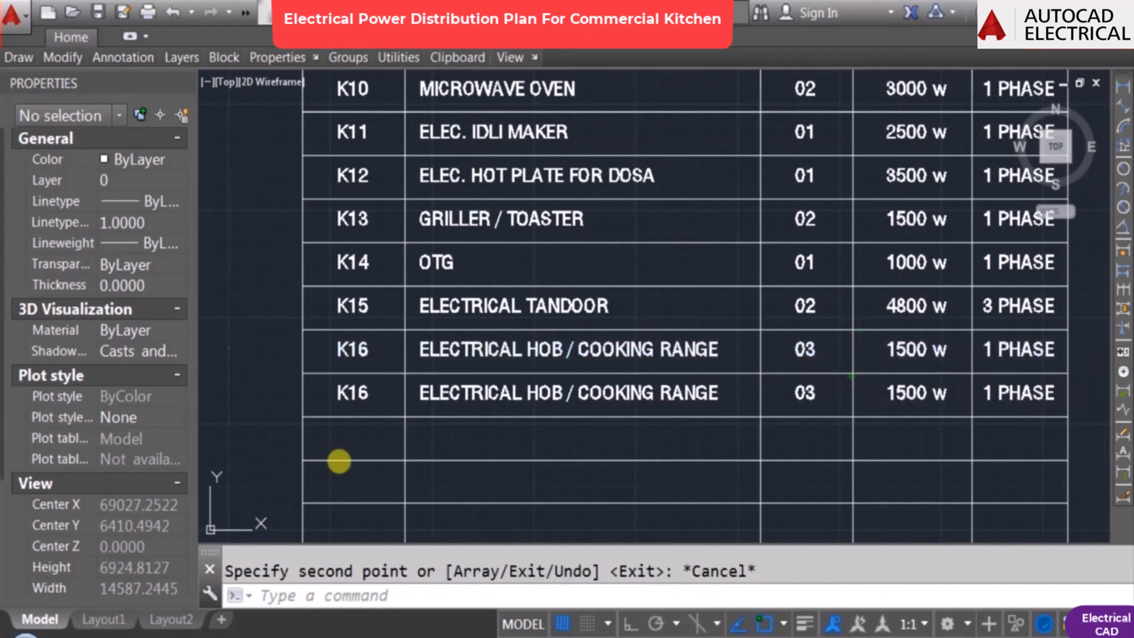
Step: Change the tag number of the copied electrical hob / cooking range row to K17
text(ed)
key(Return)
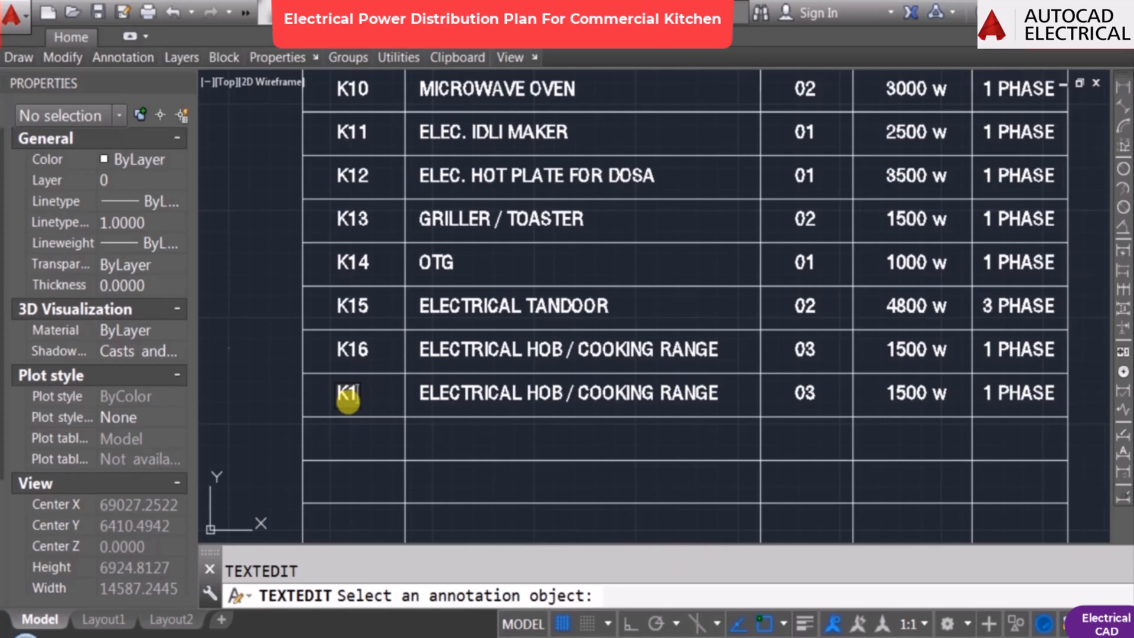
click(405, 412)
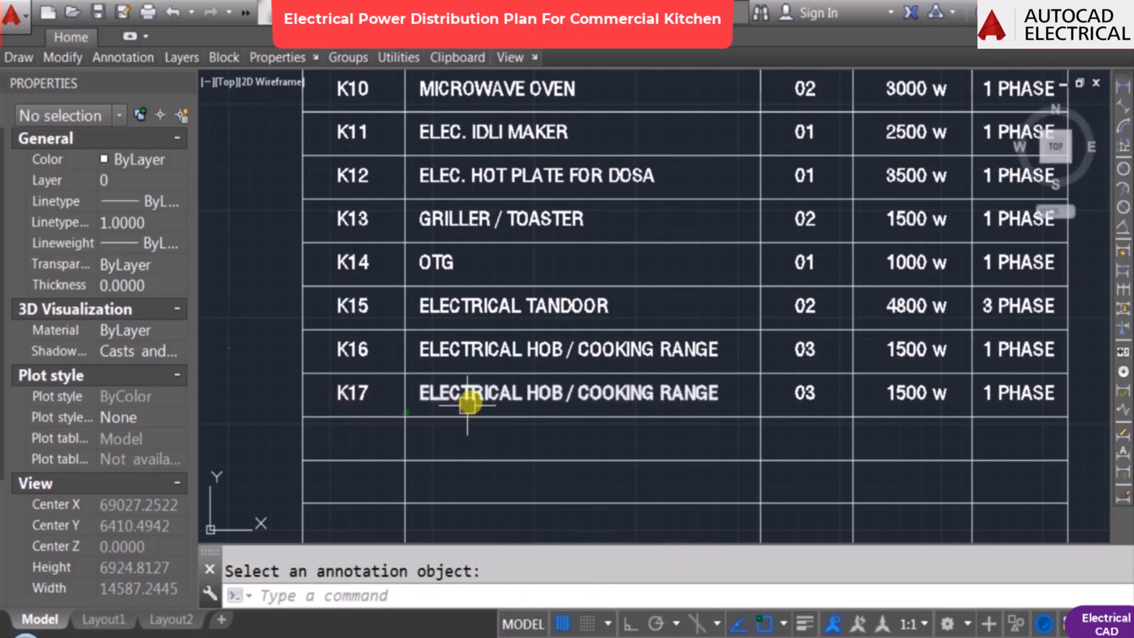
key(Return)
key(Escape)
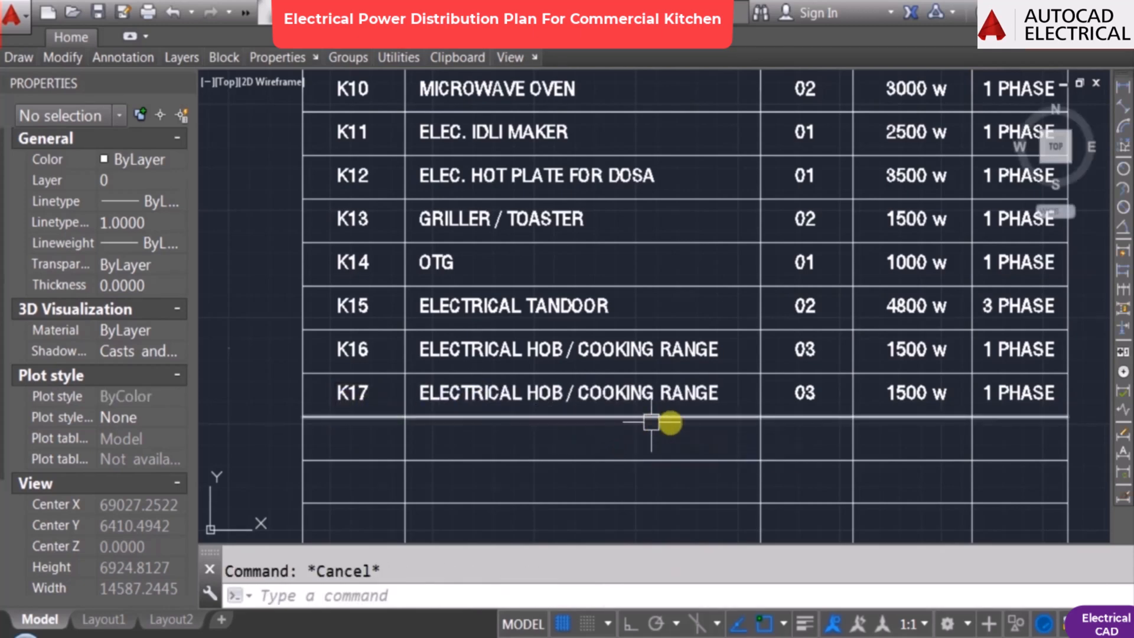
Step: Set the quantity in the K17 row to 01 and its power requirement to 2500 w
mouse_move(664, 420)
middle_down()
mouse_move(662, 436)
mouse_move(593, 421)
middle_up()
key(Return)
click(665, 370)
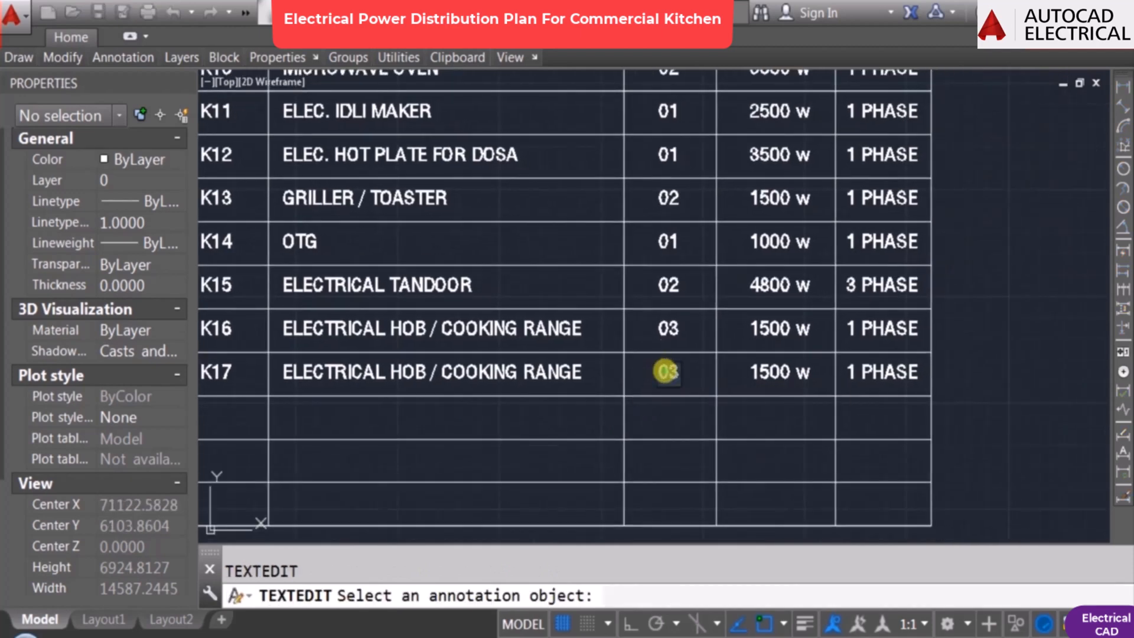
key(Escape)
key(Return)
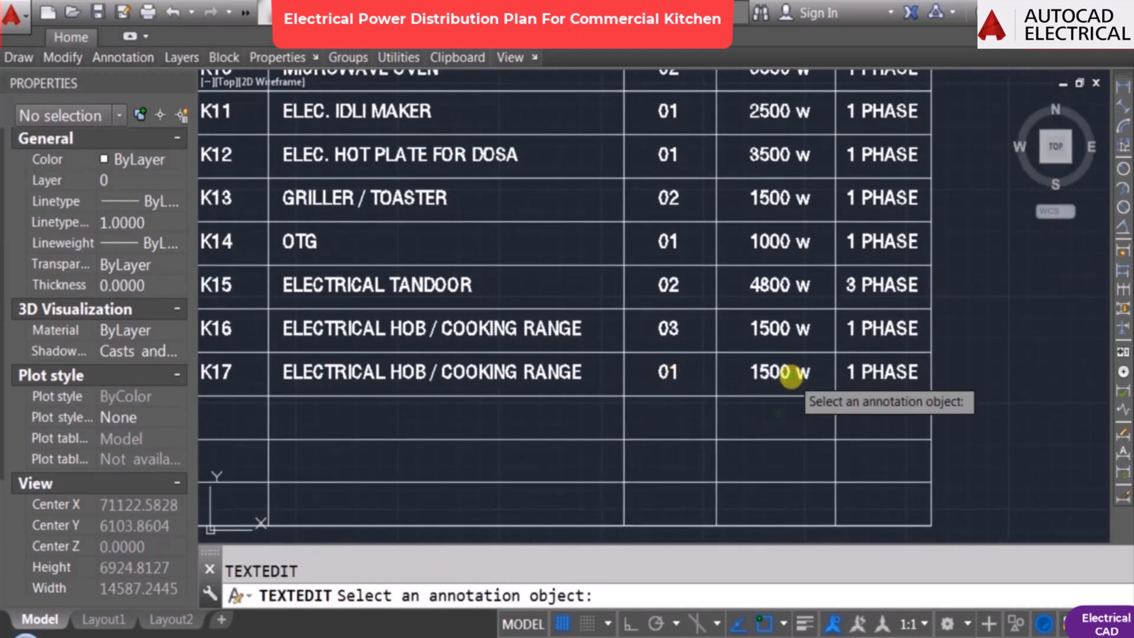
click(790, 372)
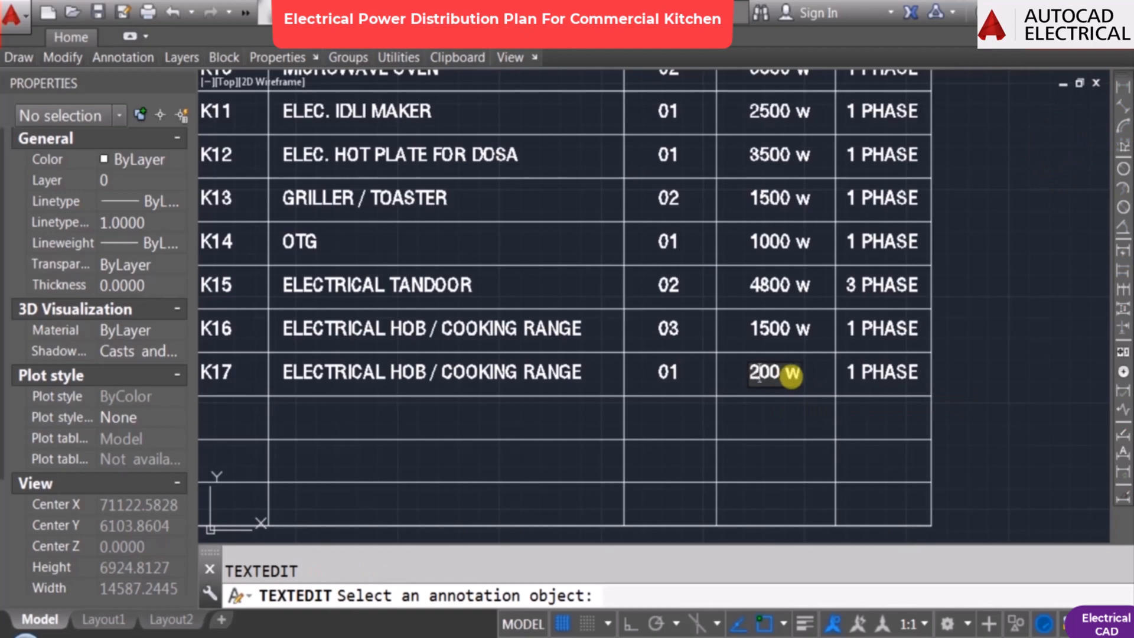
key(Return)
Step: Examine the frying section and the rest of the kitchen plan for equipment still missing a tag
scroll(922, 393, down, 5)
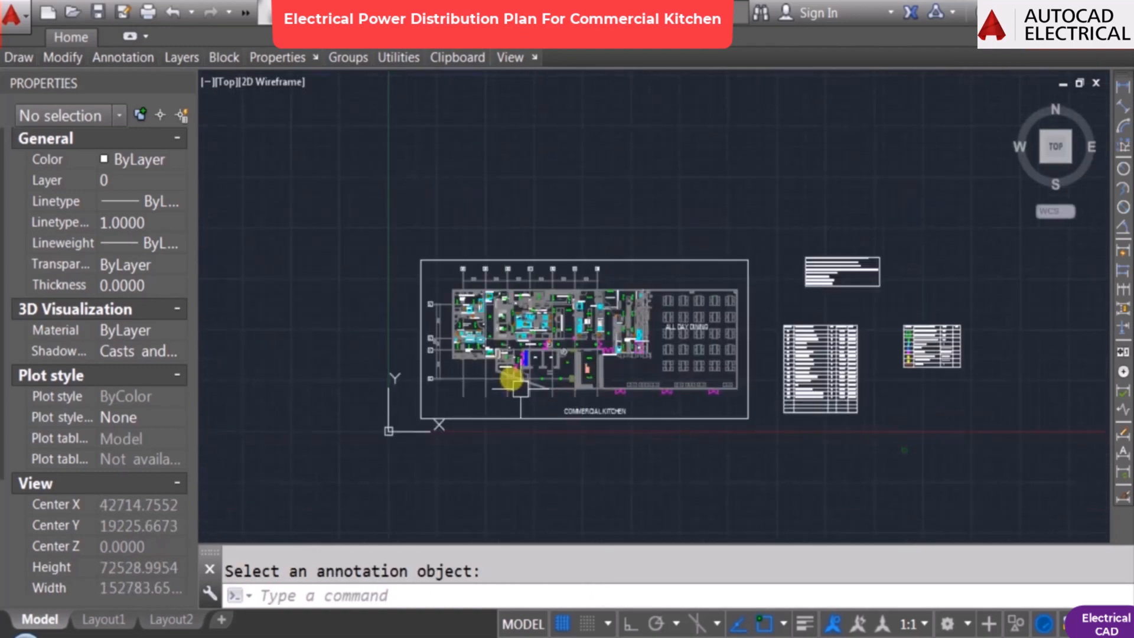
scroll(621, 322, up, 2)
scroll(620, 322, up, 2)
scroll(679, 242, up, 4)
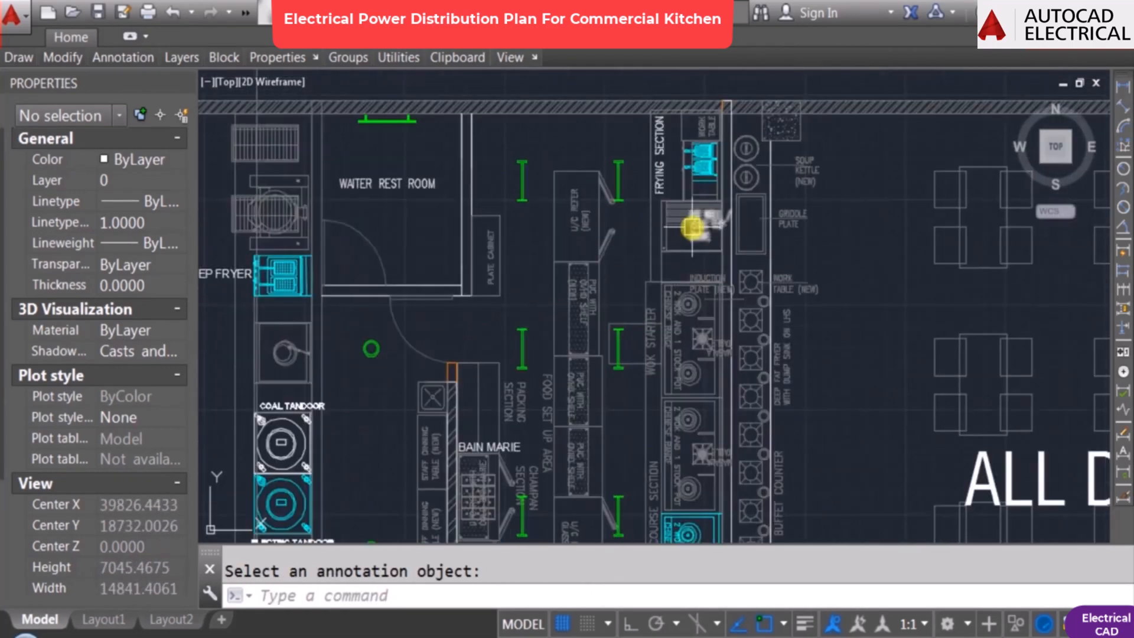
scroll(539, 256, down, 4)
scroll(568, 410, up, 2)
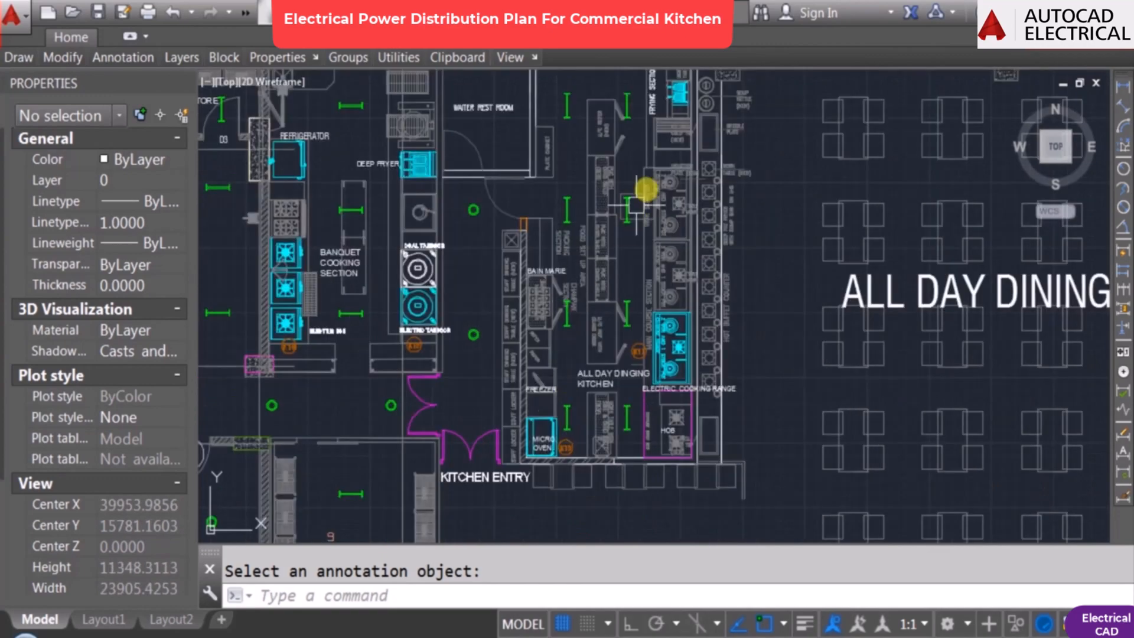
middle_drag(647, 189, 625, 313)
scroll(657, 195, up, 4)
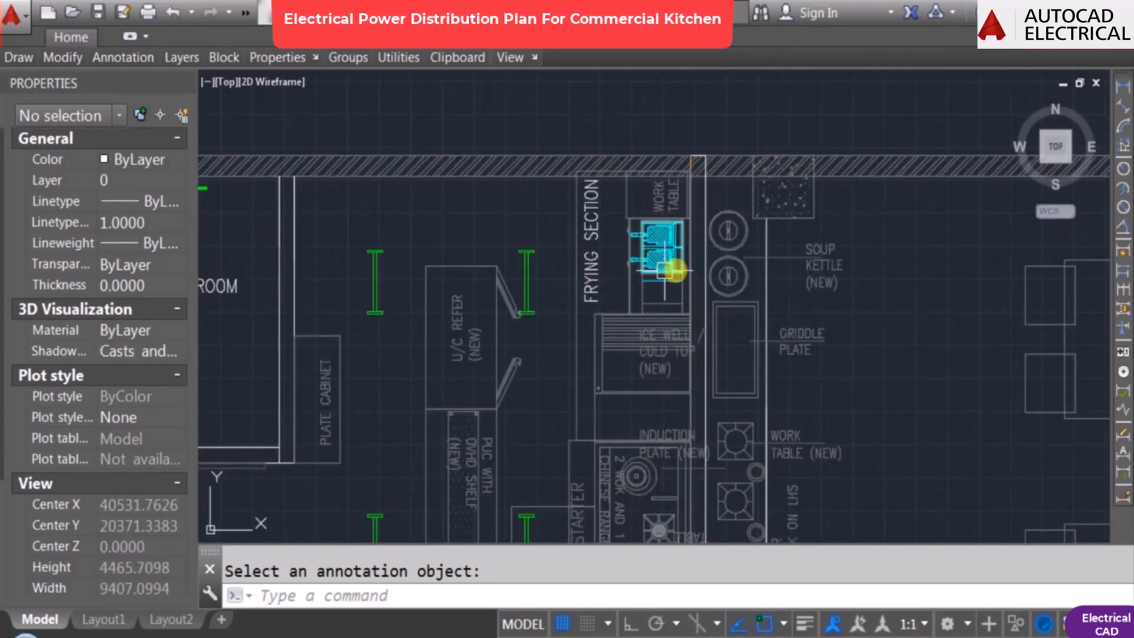
scroll(683, 245, up, 4)
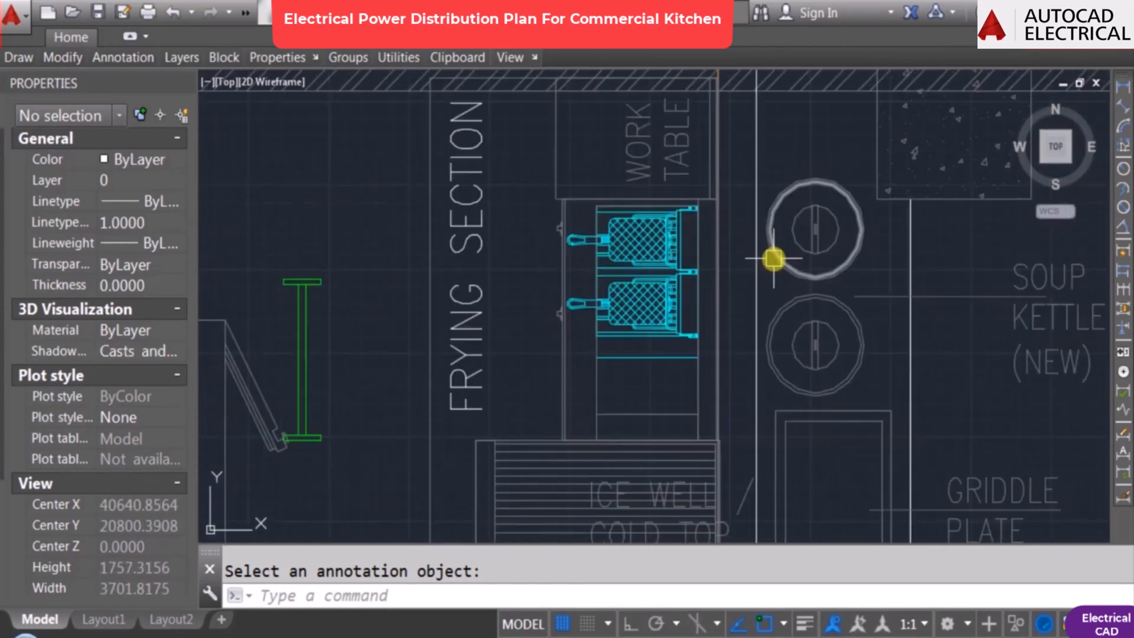
scroll(759, 287, down, 6)
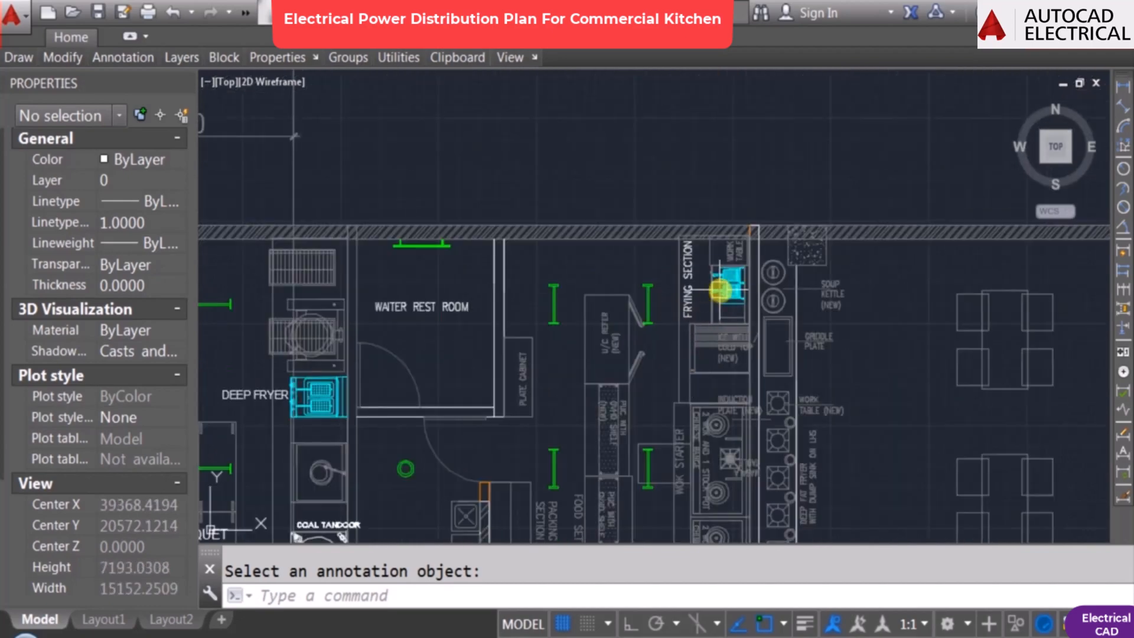
scroll(769, 253, up, 2)
scroll(678, 419, down, 4)
scroll(600, 374, down, 4)
middle_drag(600, 375, 614, 305)
key(Escape)
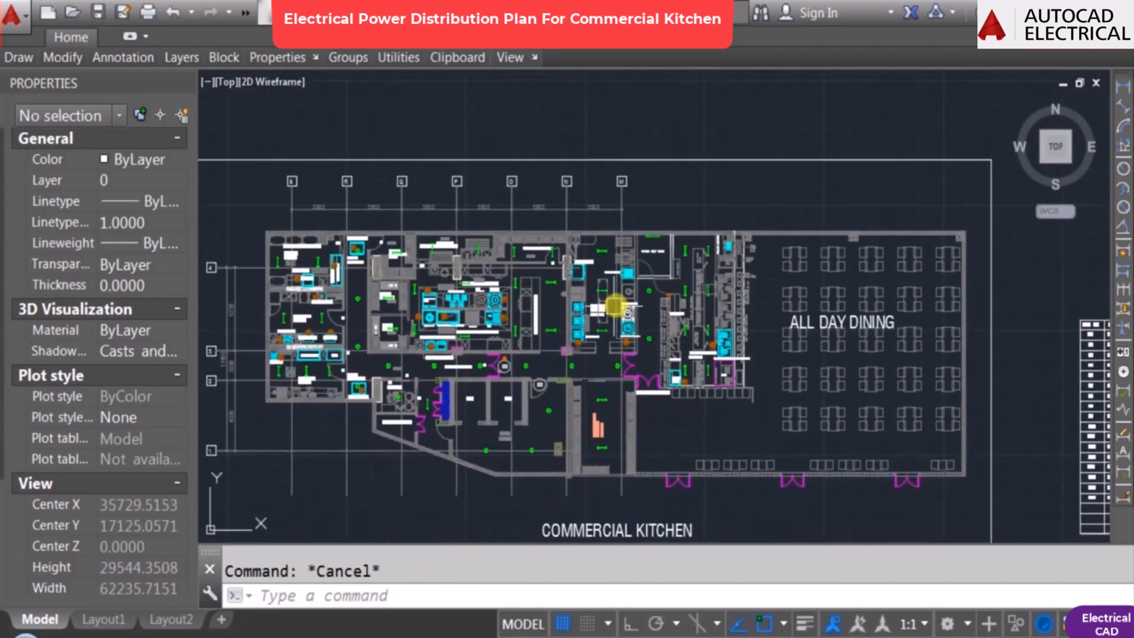
Step: Erase the two horizontal lines dividing the empty rows below K17 in the equipment schedule
text(Z)
key(Return)
text(E)
key(Return)
scroll(923, 457, up, 5)
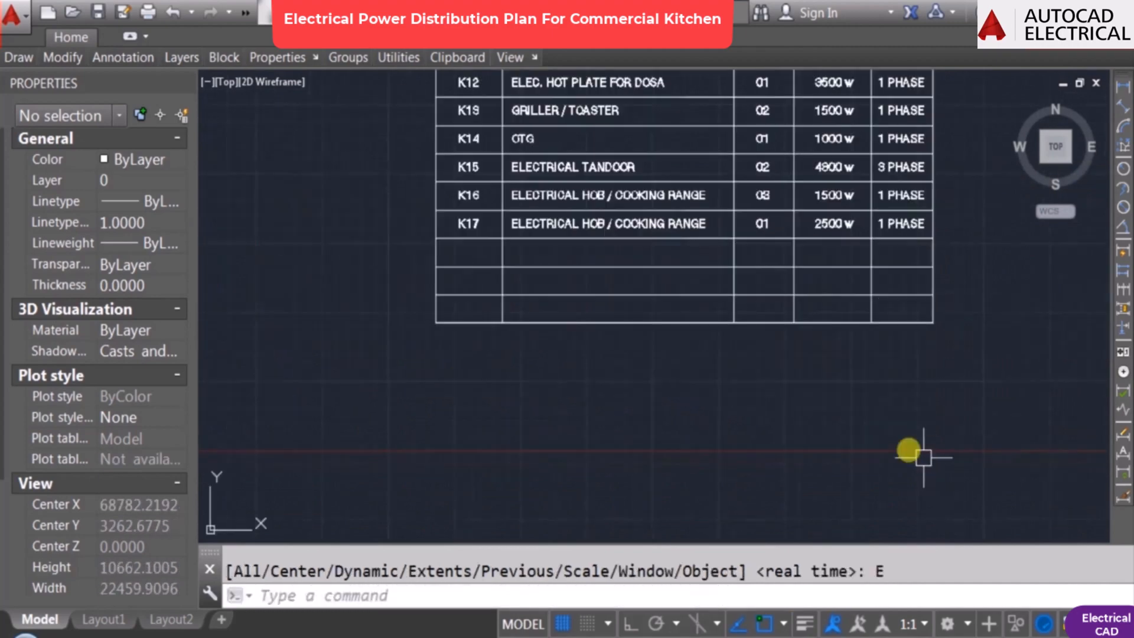
middle_drag(752, 328, 766, 386)
text(E)
key(Return)
click(691, 313)
click(710, 366)
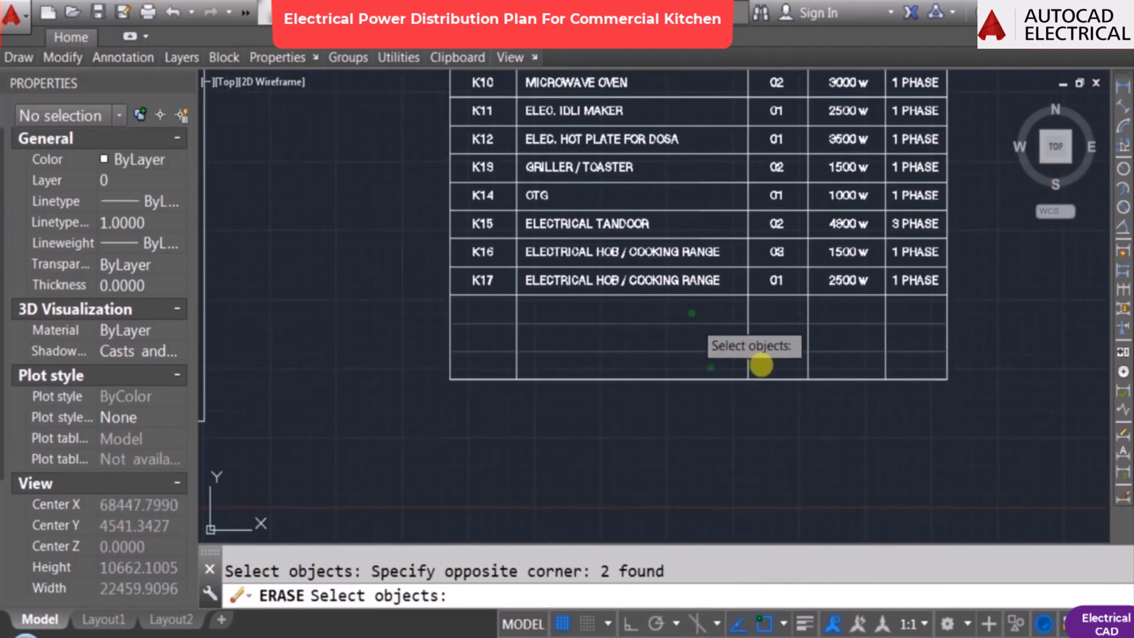
key(Return)
Step: Stretch the schedule's bottom edge up to the underside of the K17 row to close the empty space
text(S)
key(Return)
click(962, 413)
click(414, 349)
key(Return)
click(446, 385)
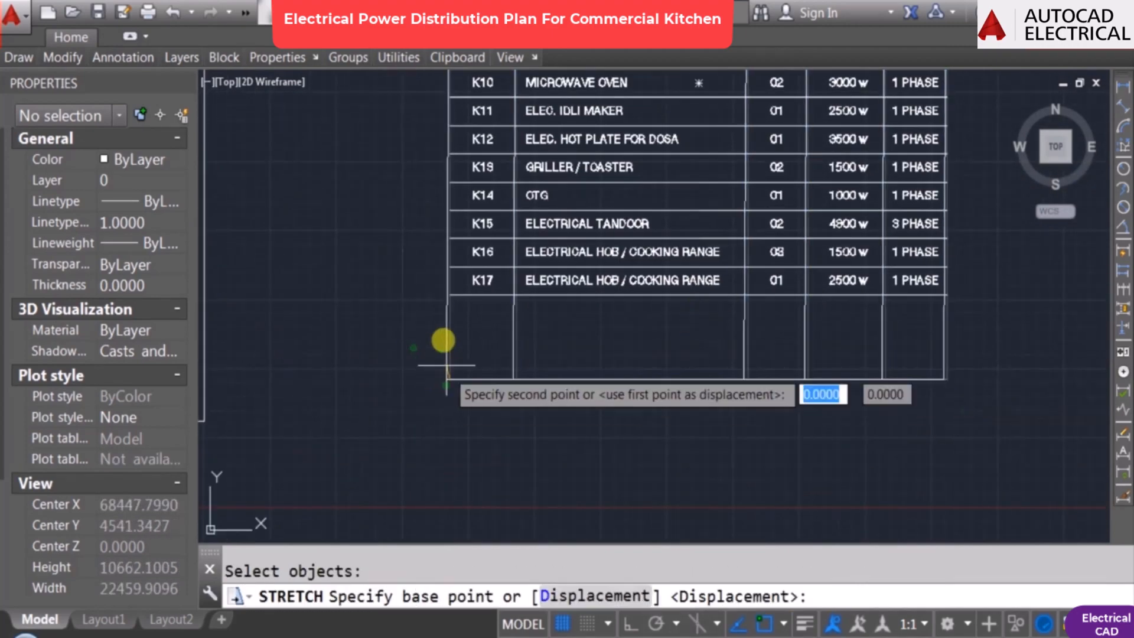
key(Escape)
Step: Review the equipment schedule, the kitchen plan and the task list beside them
scroll(534, 186, down, 4)
scroll(520, 233, up, 8)
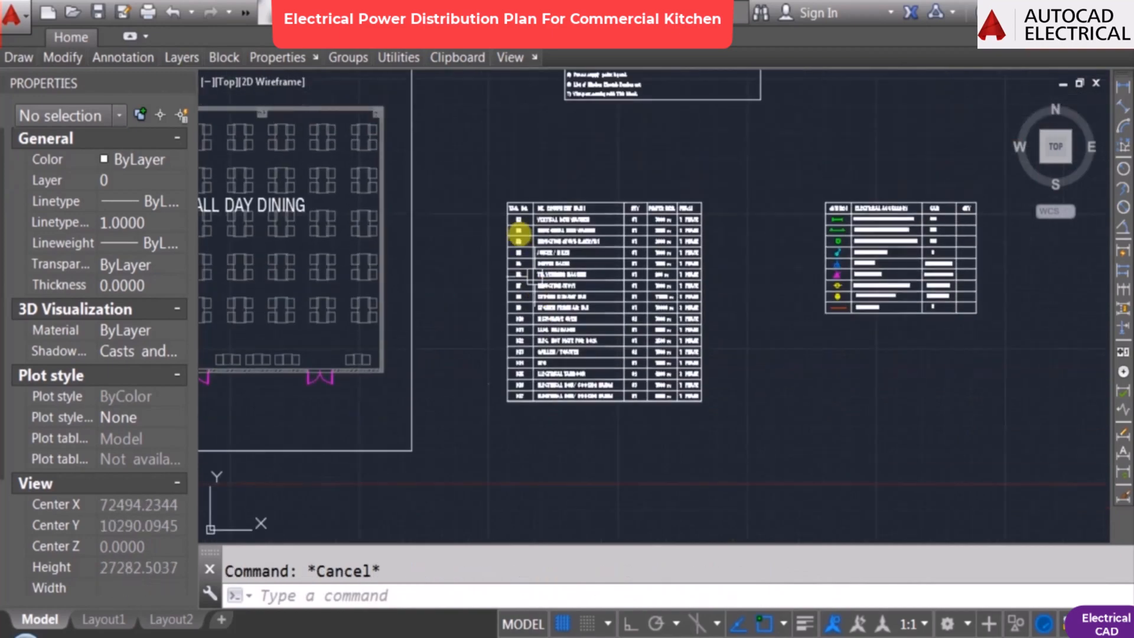
scroll(528, 232, down, 10)
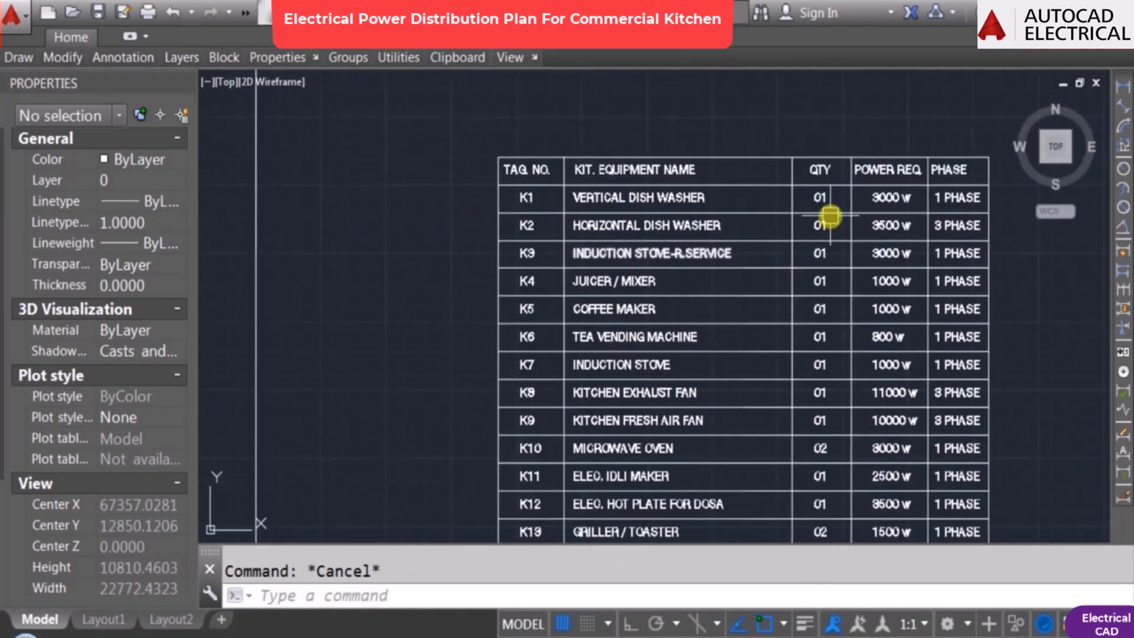
middle_drag(446, 183, 601, 195)
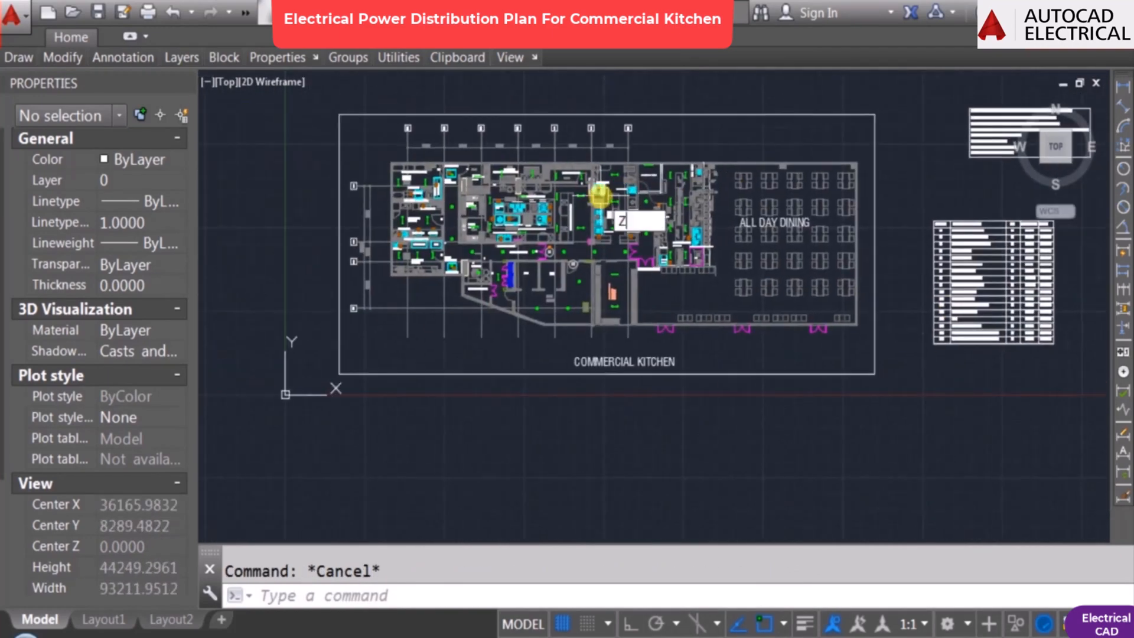
key(Return)
scroll(776, 256, up, 2)
middle_drag(776, 256, 724, 360)
key(Return)
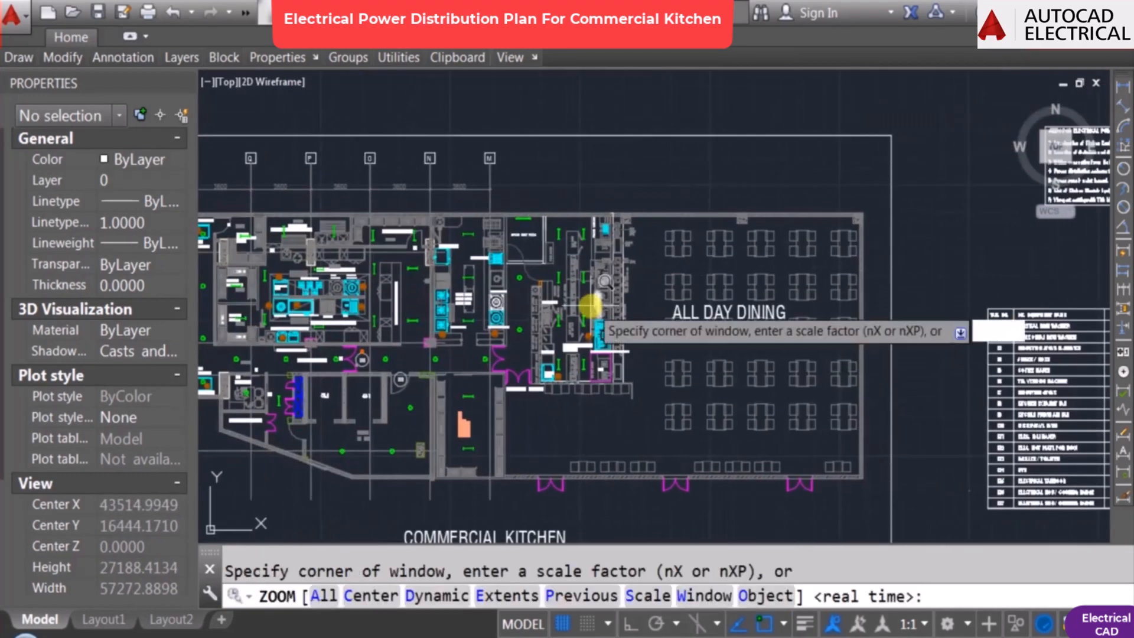
text(E)
key(Return)
scroll(822, 309, up, 4)
middle_drag(822, 308, 769, 395)
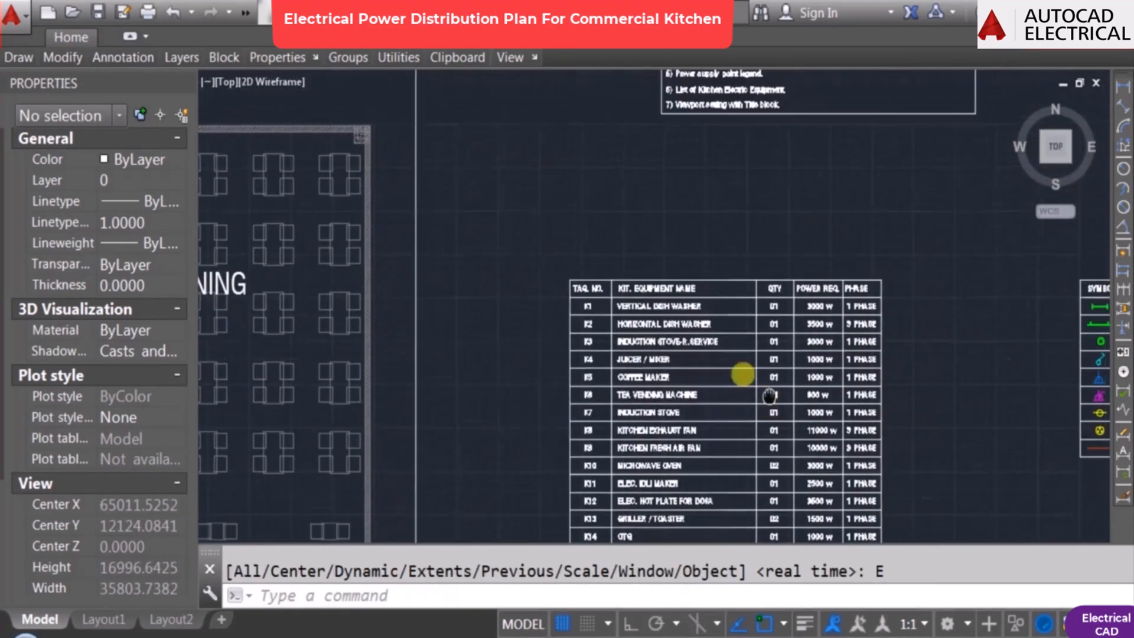
Step: Copy the KIT. EQUIPMENT NAME heading into the empty space above the equipment schedule
key(Escape)
text(co)
key(Return)
scroll(711, 307, up, 4)
click(640, 265)
key(Return)
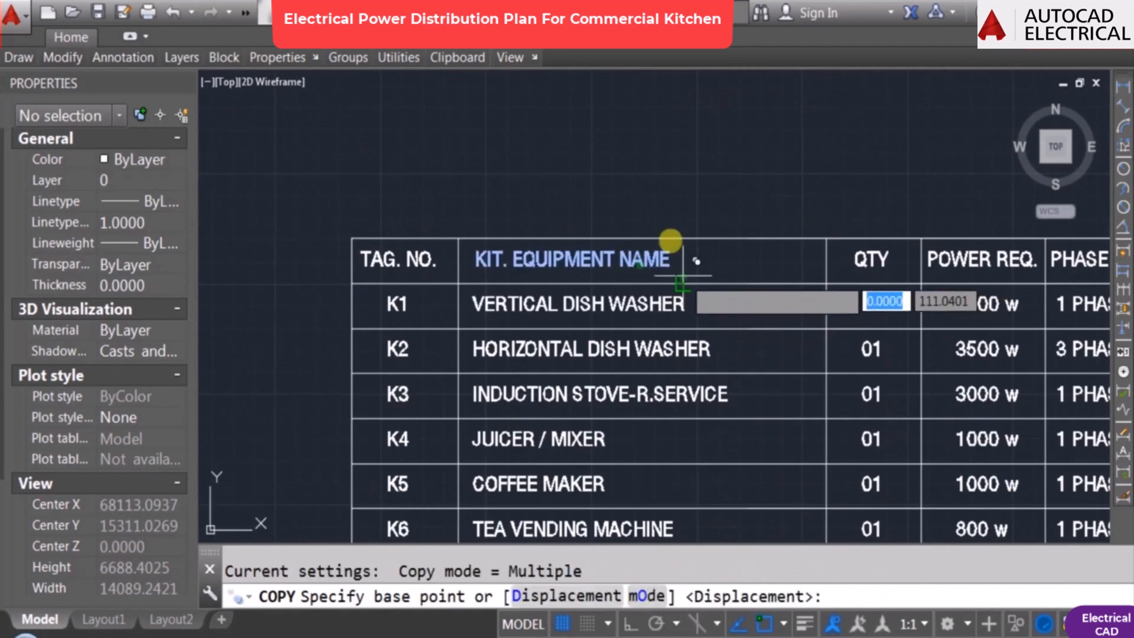
click(670, 240)
click(652, 186)
key(Escape)
Step: Change the copied heading's text to CHART FOR ELECTRICAL POWER EQUIPMENT FOR COMMERCIAL KITCHEN
double_click(648, 187)
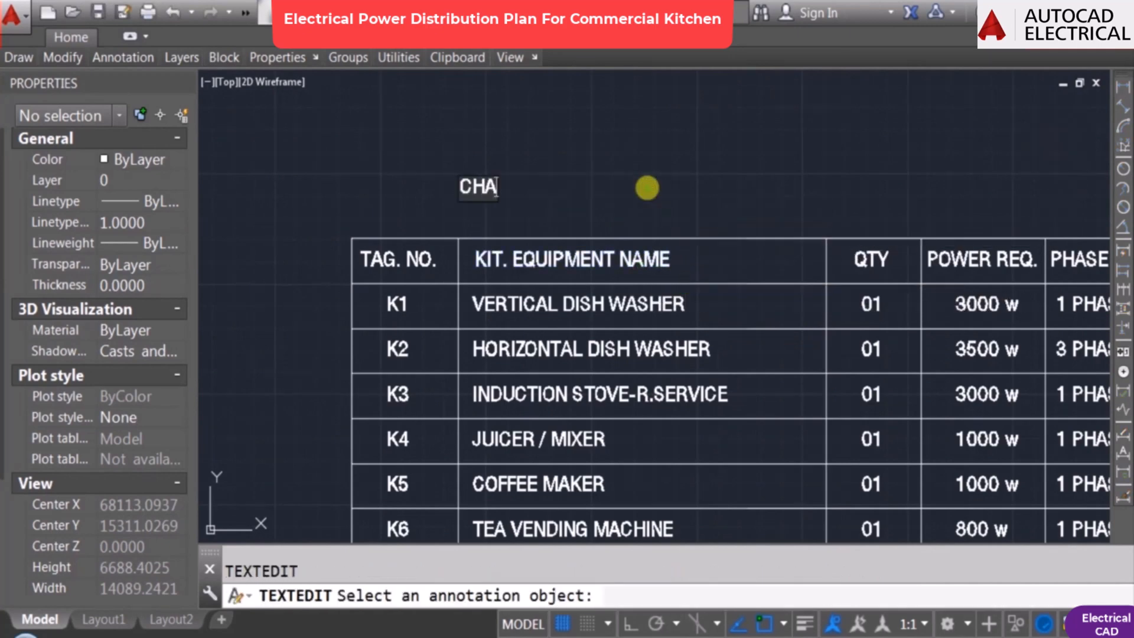
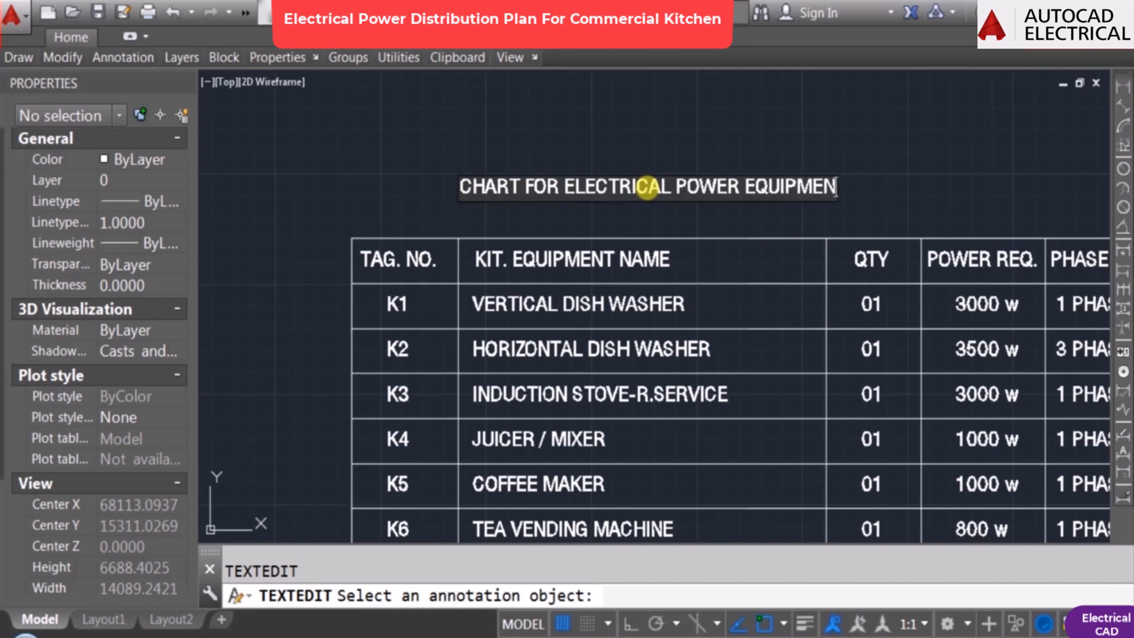
text(T FOR)
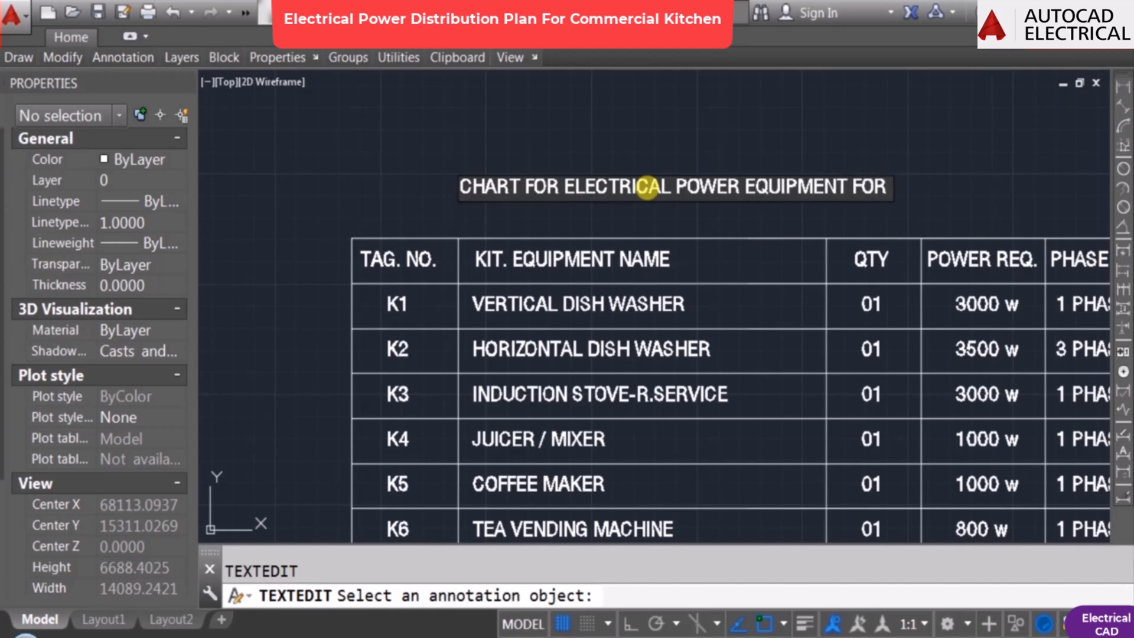
text( COMMERCIAL KIT)
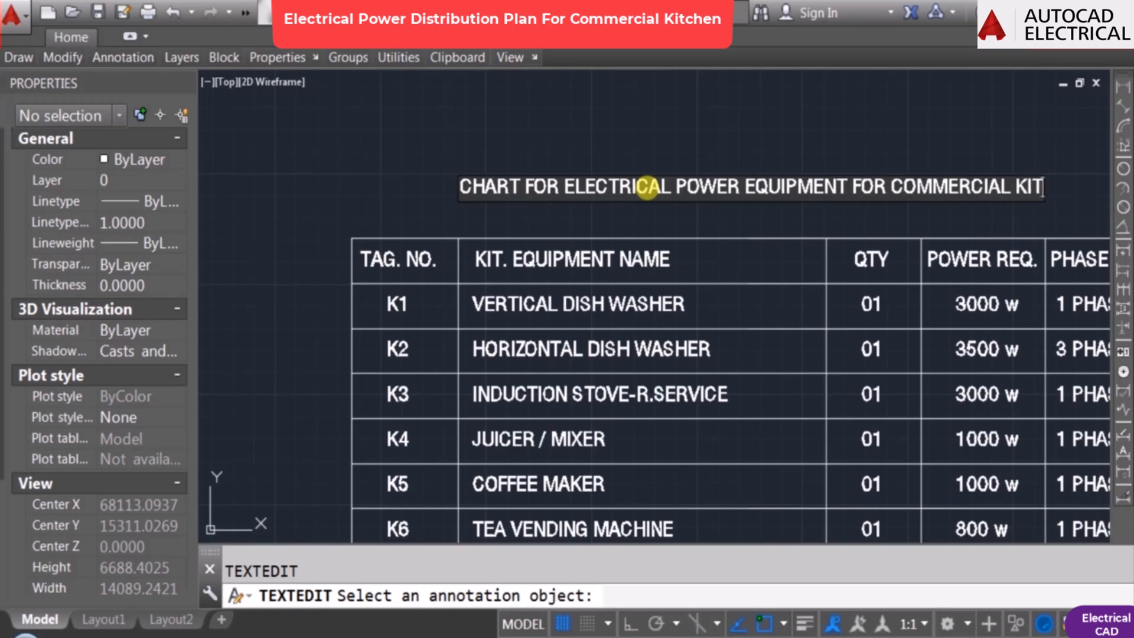
text(CHEN)
click(693, 239)
scroll(578, 208, down, 1)
key(Return)
key(Escape)
Step: Frame the equipment chart and its title with a rectangle about 13630 by 13570 units, and save the drawing
scroll(730, 200, down, 2)
text(z )
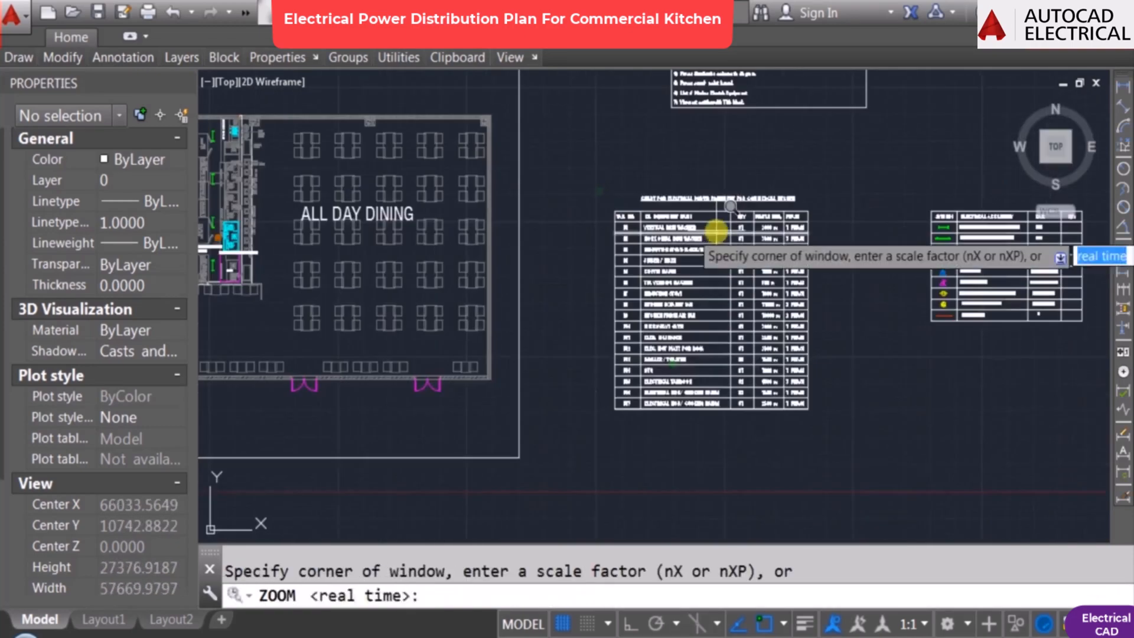
text(e)
scroll(919, 197, up, 2)
middle_drag(926, 194, 747, 236)
key(Escape)
scroll(688, 195, down, 2)
scroll(591, 297, up, 1)
text(rec)
click(584, 265)
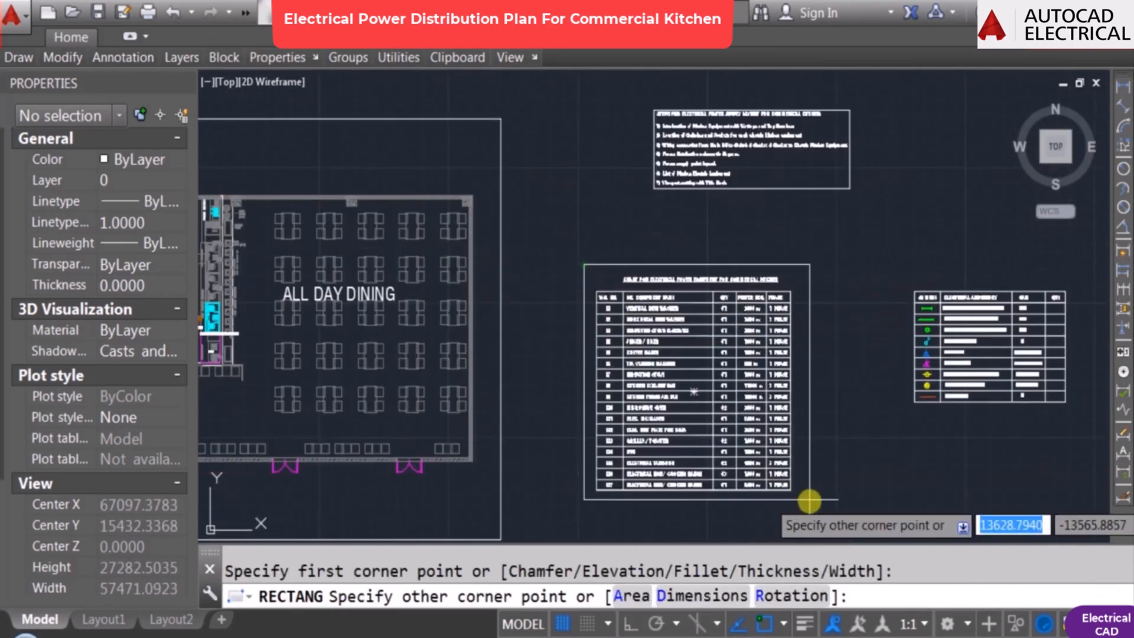
key(F3)
key(Escape)
scroll(940, 331, up, 2)
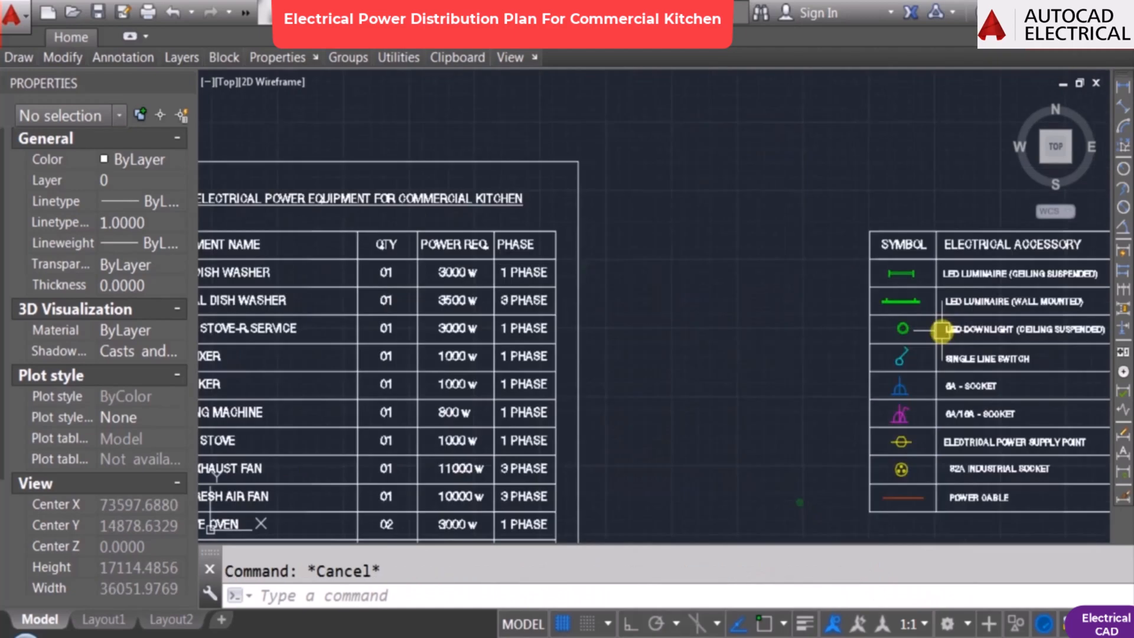
text(z e)
key(ctrl+s)
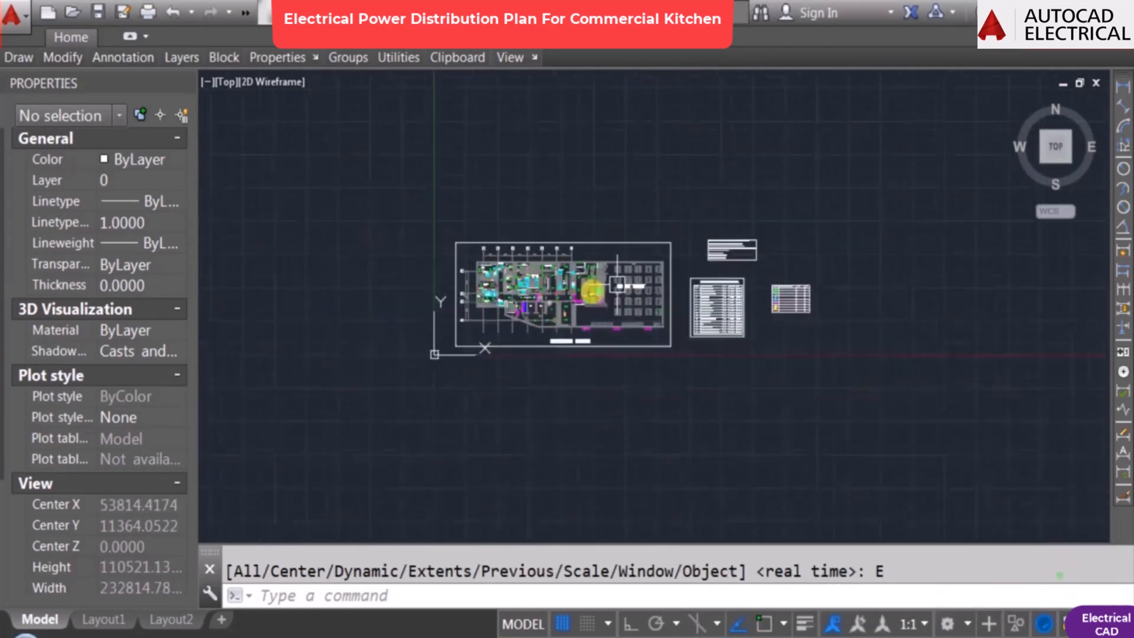
Step: Review the framed equipment chart, the list of layout steps, the symbol table and the kitchen plan
scroll(698, 354, up, 8)
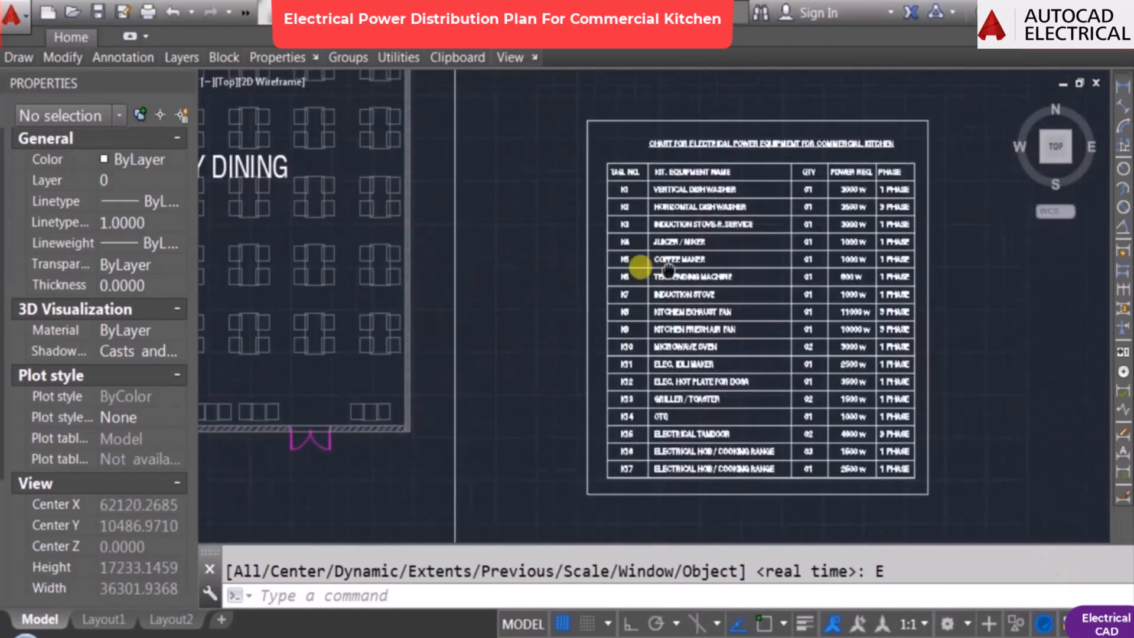
scroll(709, 272, down, 4)
scroll(720, 283, up, 7)
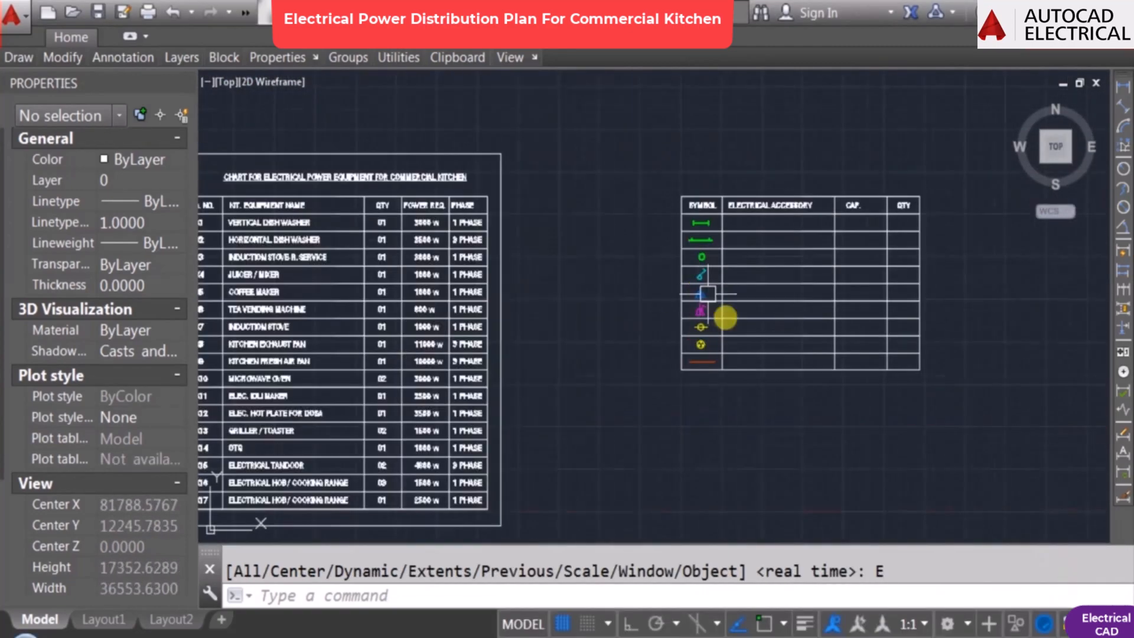
scroll(758, 230, down, 4)
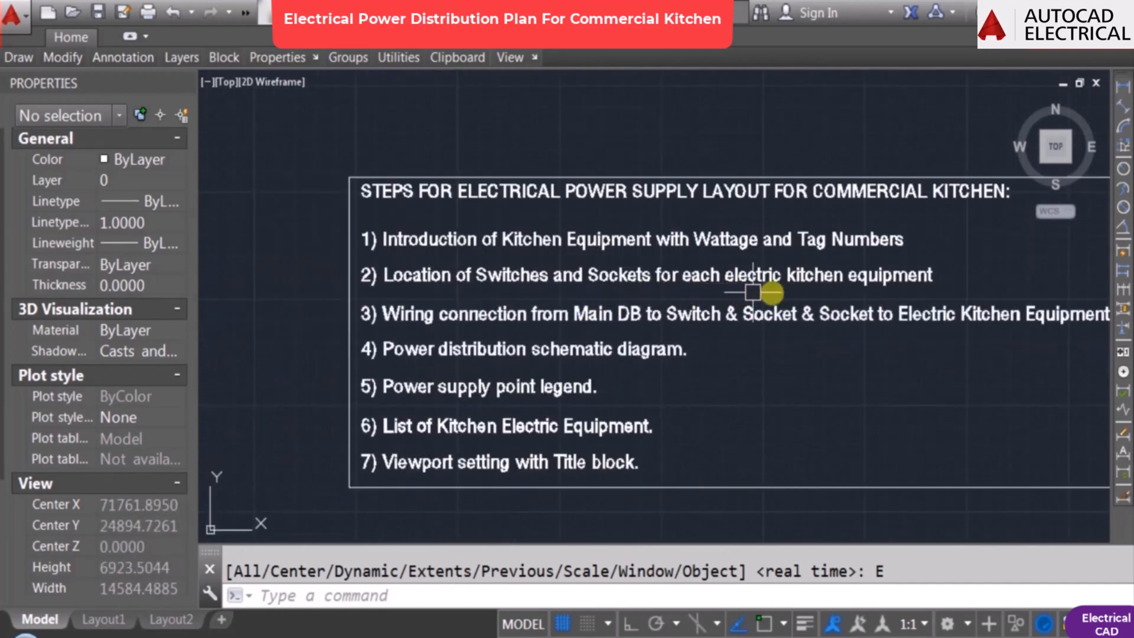
scroll(906, 342, down, 4)
scroll(734, 388, up, 5)
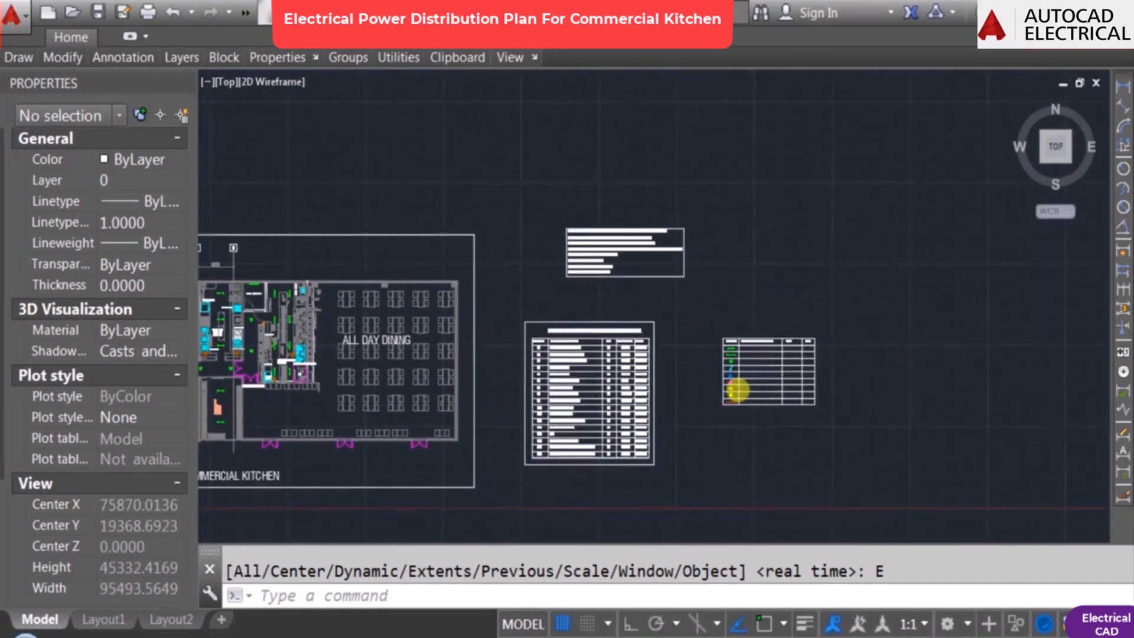
scroll(716, 276, up, 5)
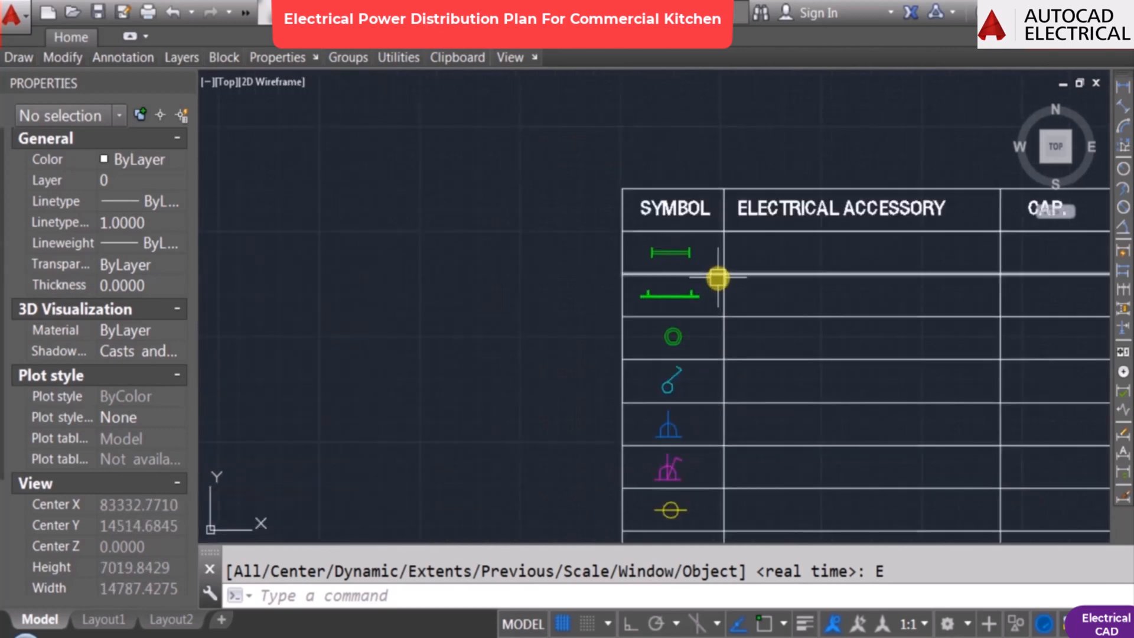
scroll(719, 278, down, 1)
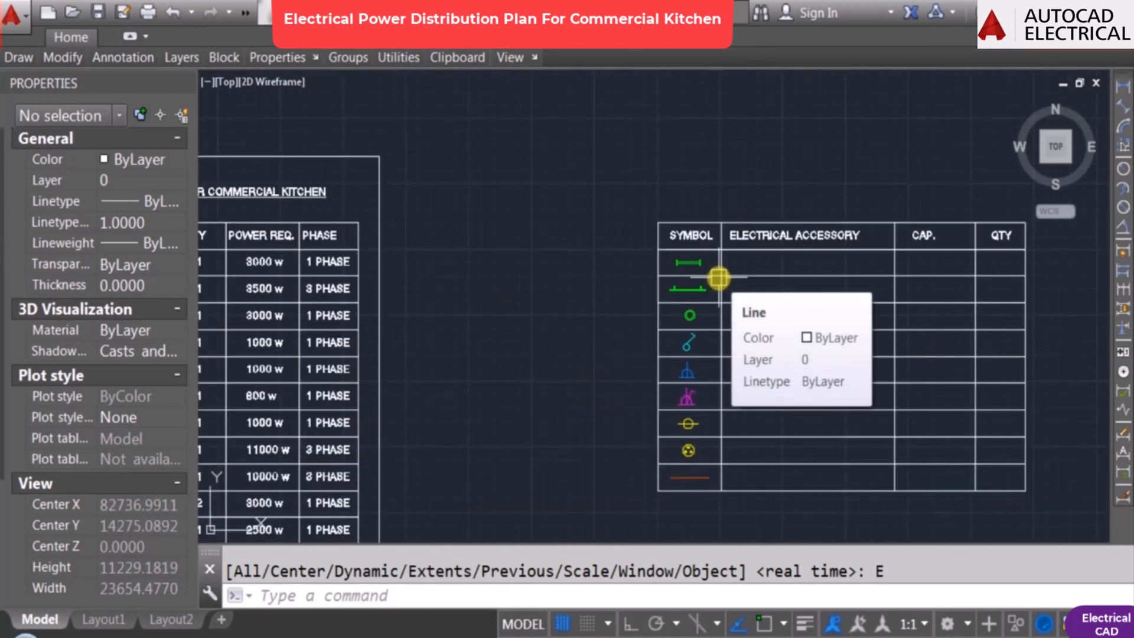
scroll(718, 278, down, 6)
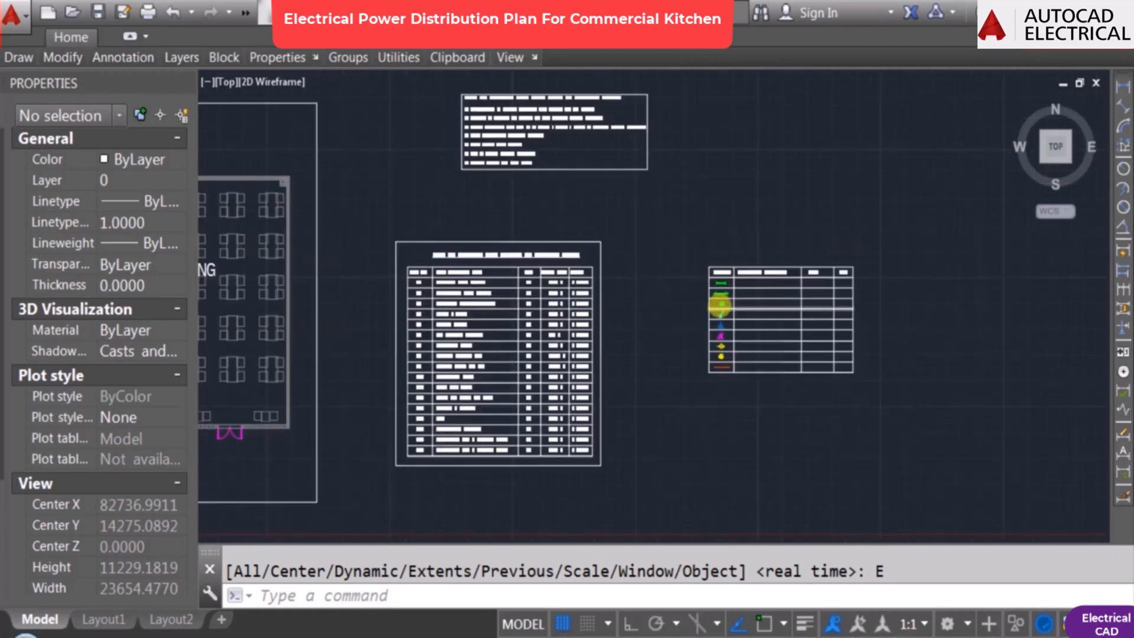
middle_drag(765, 171, 980, 203)
middle_drag(510, 306, 861, 271)
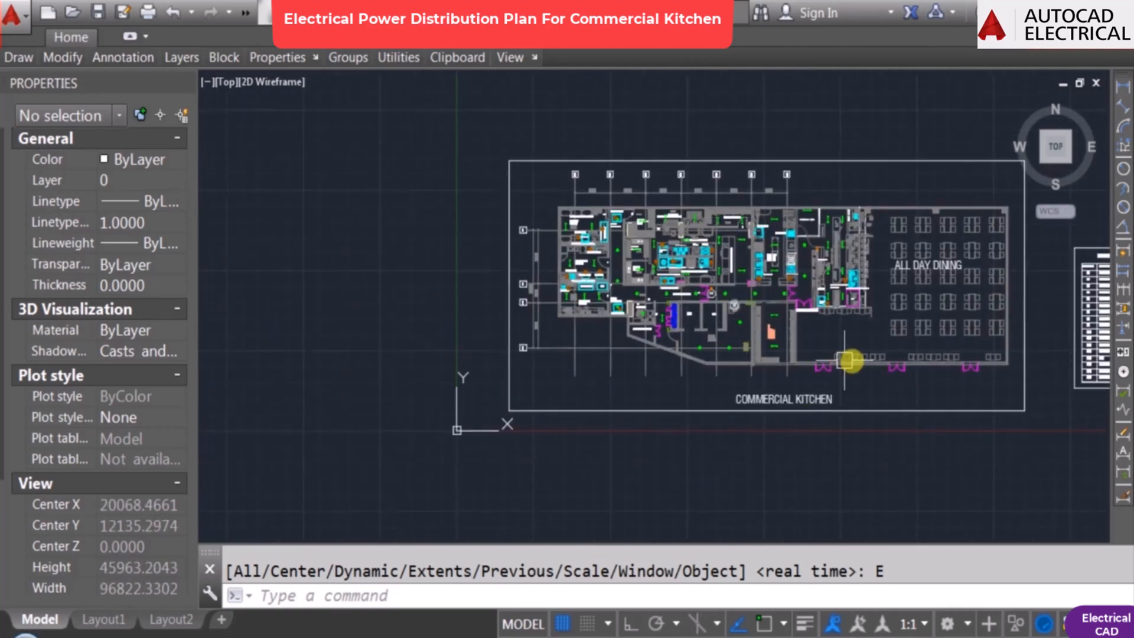
middle_drag(988, 321, 479, 274)
Step: Copy the ELECTRICAL ACCESSORY heading straight up into the space above the symbol table
scroll(879, 211, up, 4)
key(Escape)
text(CO)
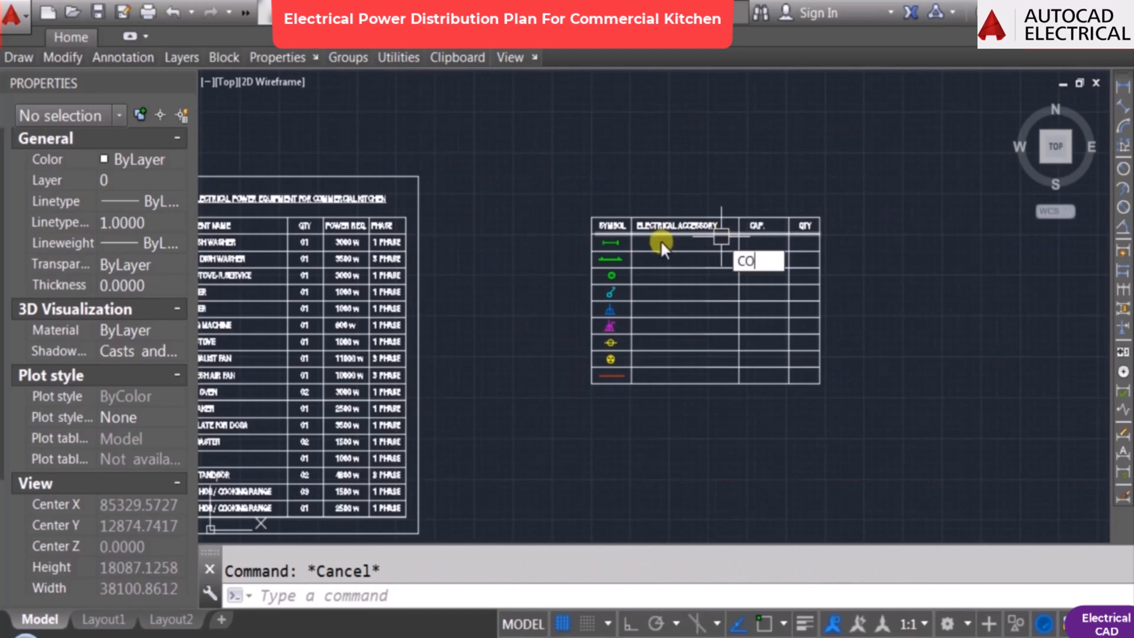
key(Return)
scroll(657, 241, up, 5)
click(678, 202)
key(Return)
click(701, 201)
click(698, 145)
key(Escape)
Step: Reword the copied text above the symbol table as ELECTRICAL LEGEND:
double_click(699, 145)
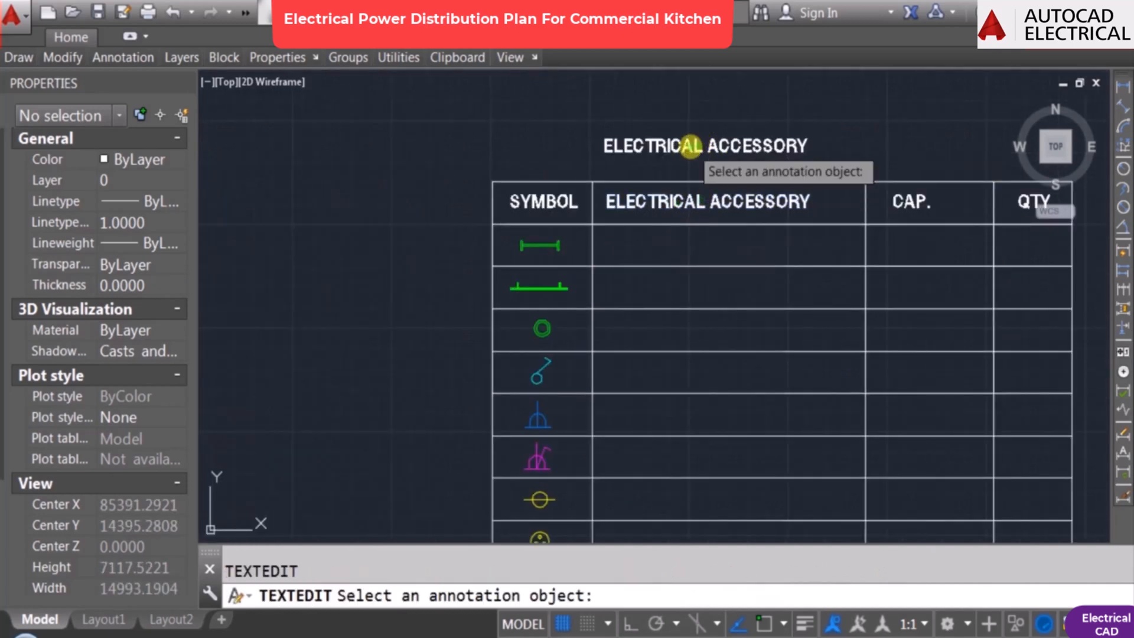
drag(708, 141, 863, 146)
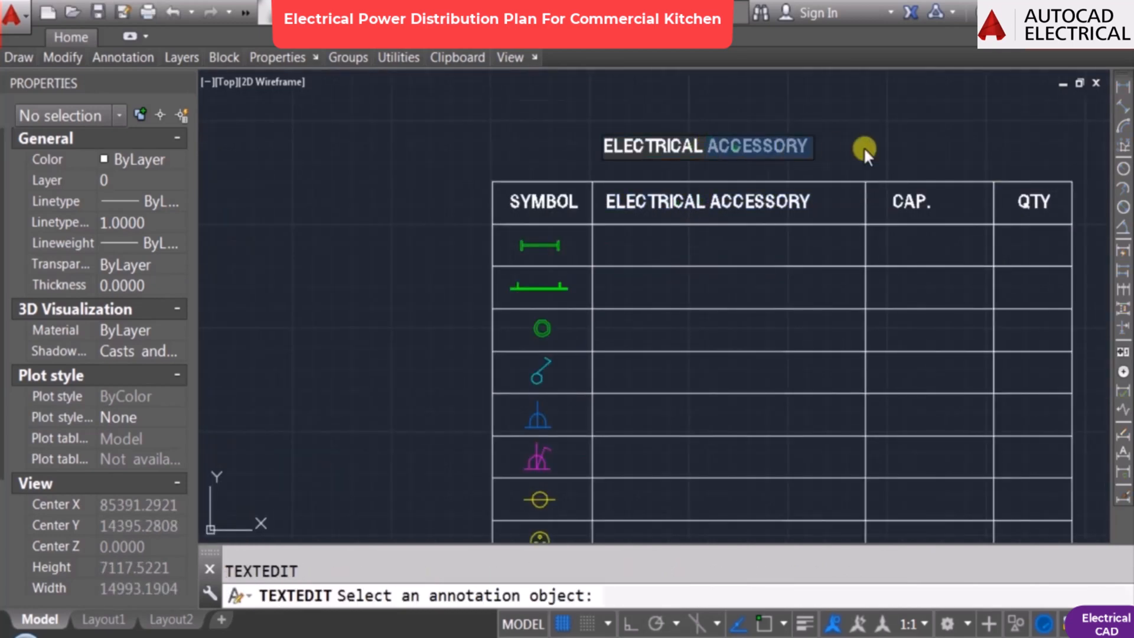
text(LEGEND:)
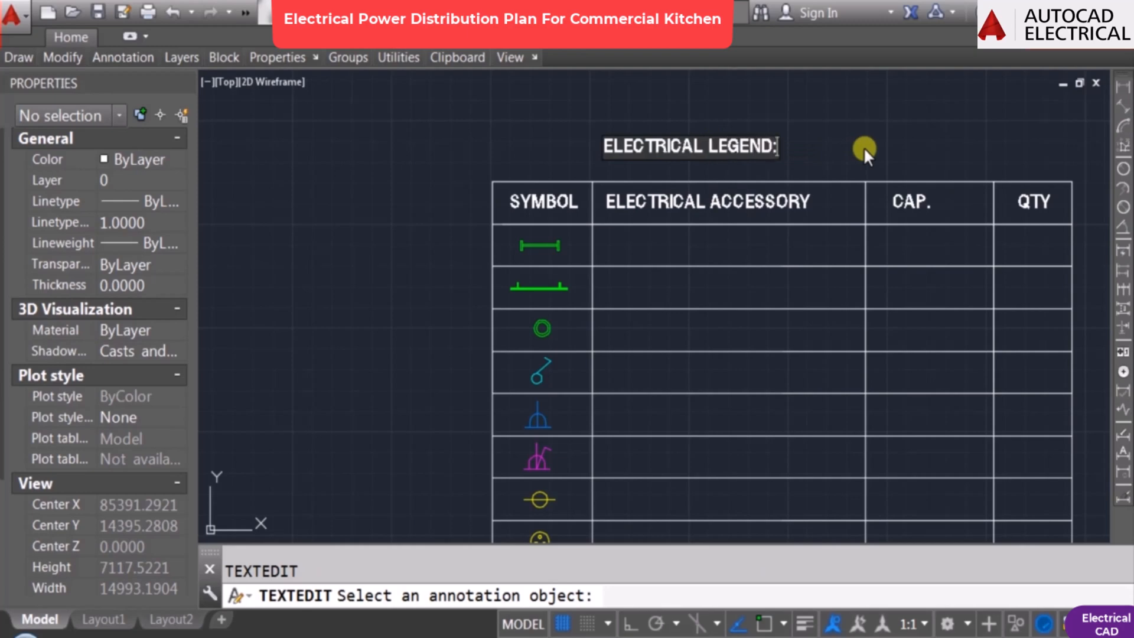
click(863, 146)
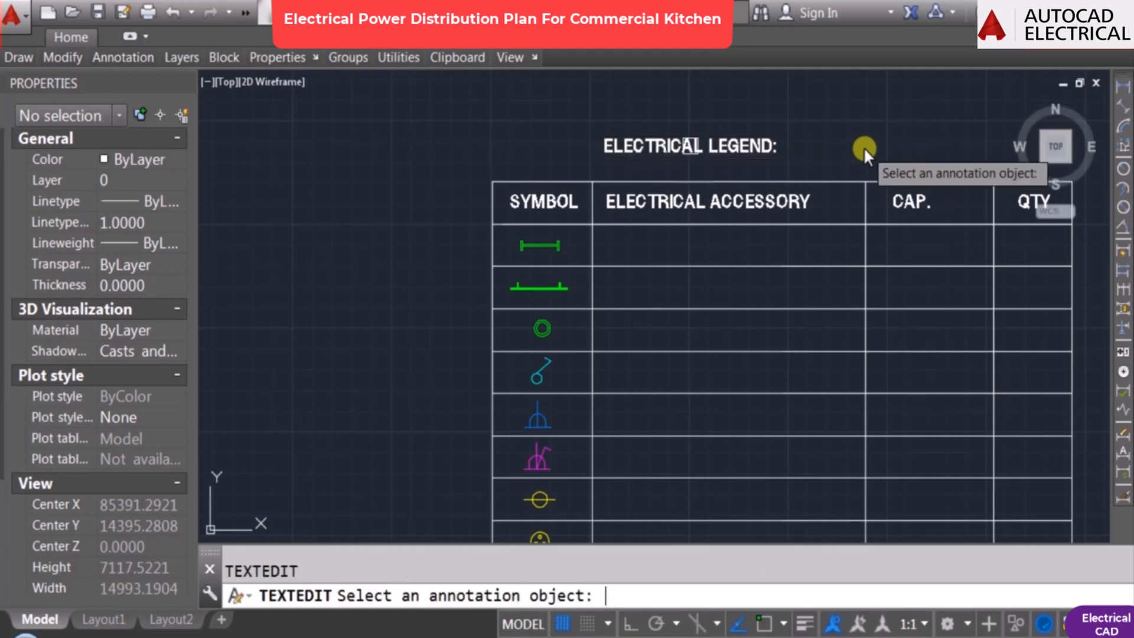
key(Escape)
Step: Copy the ELECTRICAL ACCESSORY heading straight down into the legend's first symbol row
scroll(708, 283, down, 4)
scroll(579, 201, up, 6)
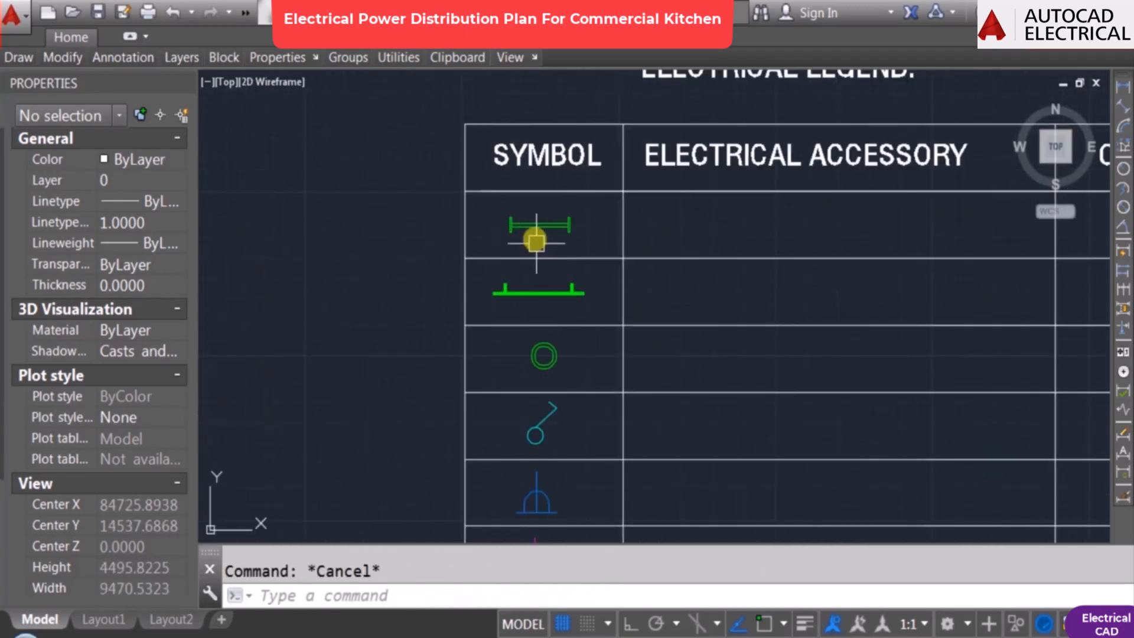
text(co)
key(Return)
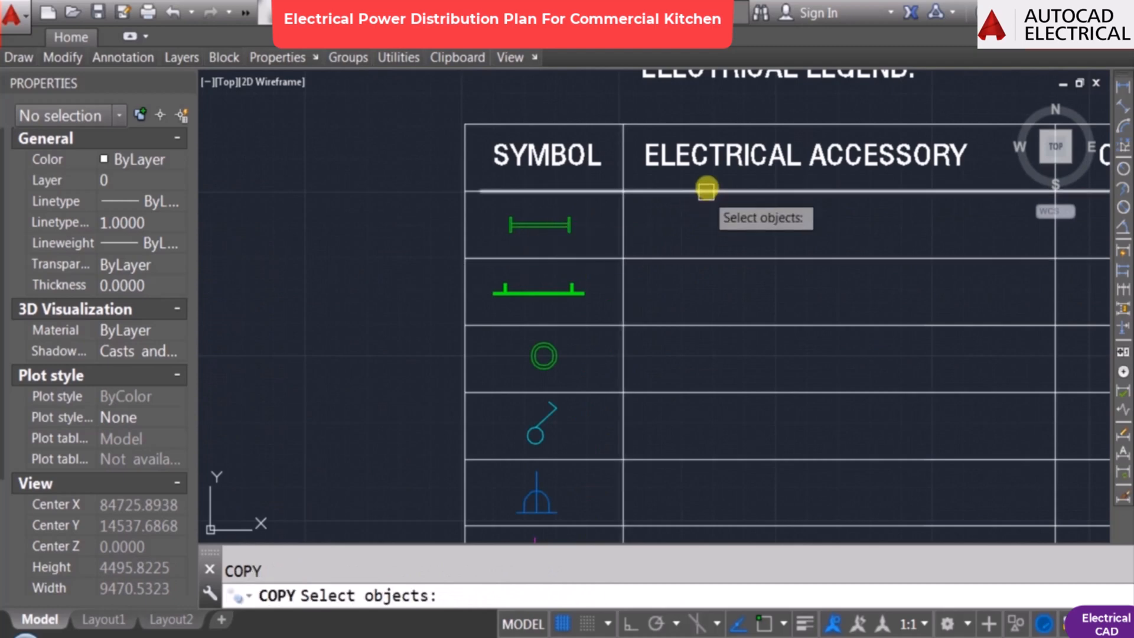
click(725, 174)
key(Return)
click(698, 161)
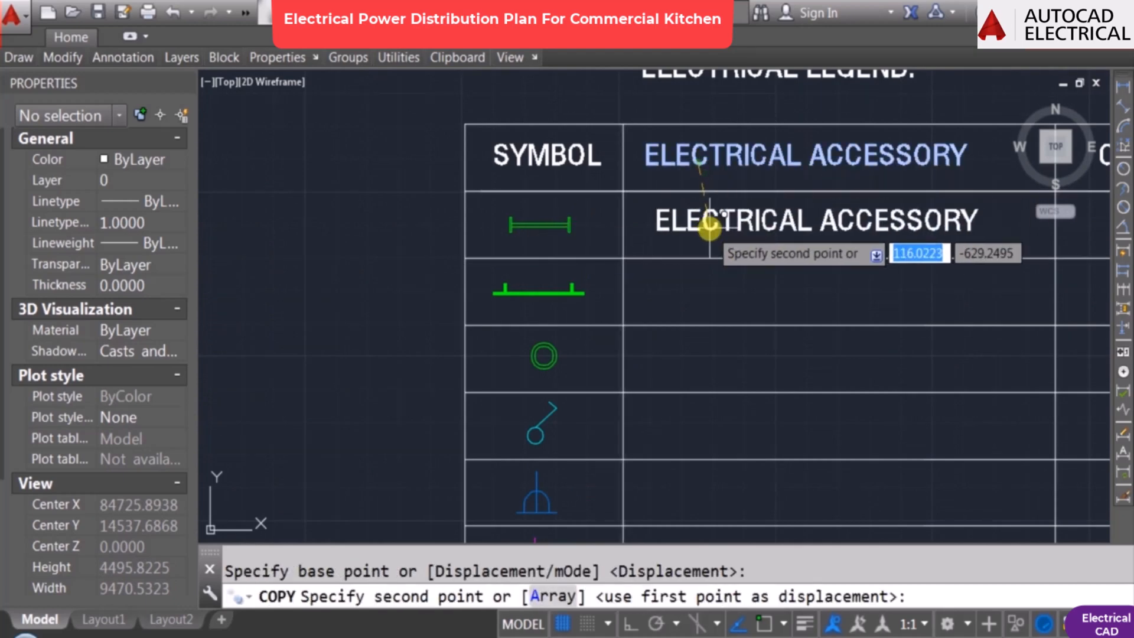
key(F8)
click(711, 228)
key(Escape)
Step: Change the first row's accessory text to LED LUMINUIRE (CEILING SUSPENDED)
text(ed)
key(Return)
click(711, 228)
text(LE)
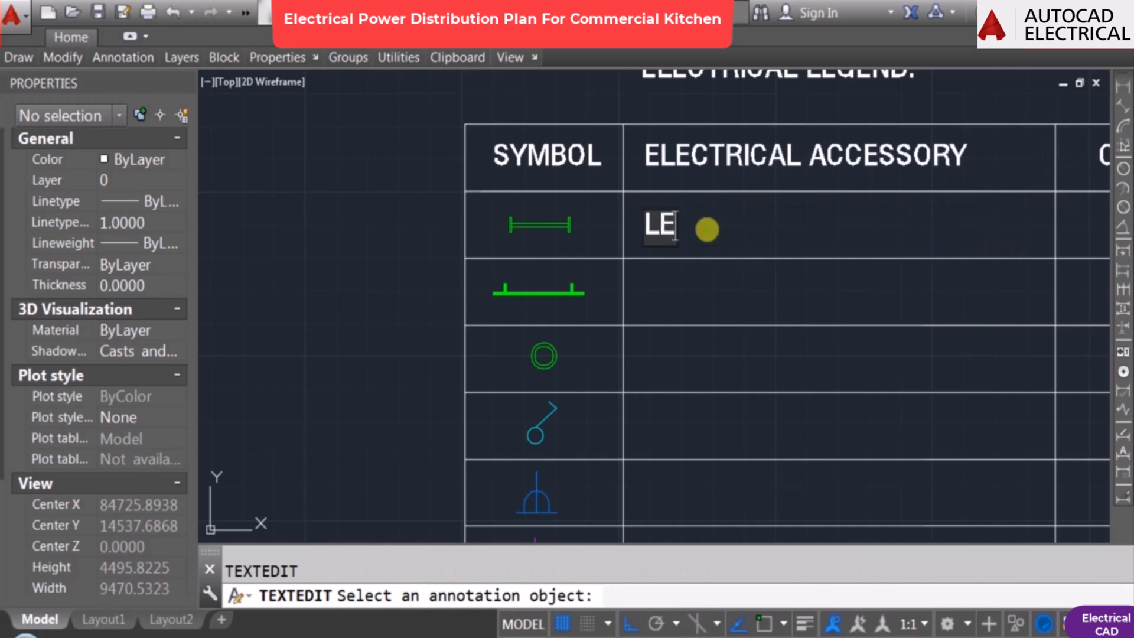
text(D LUMINUIR)
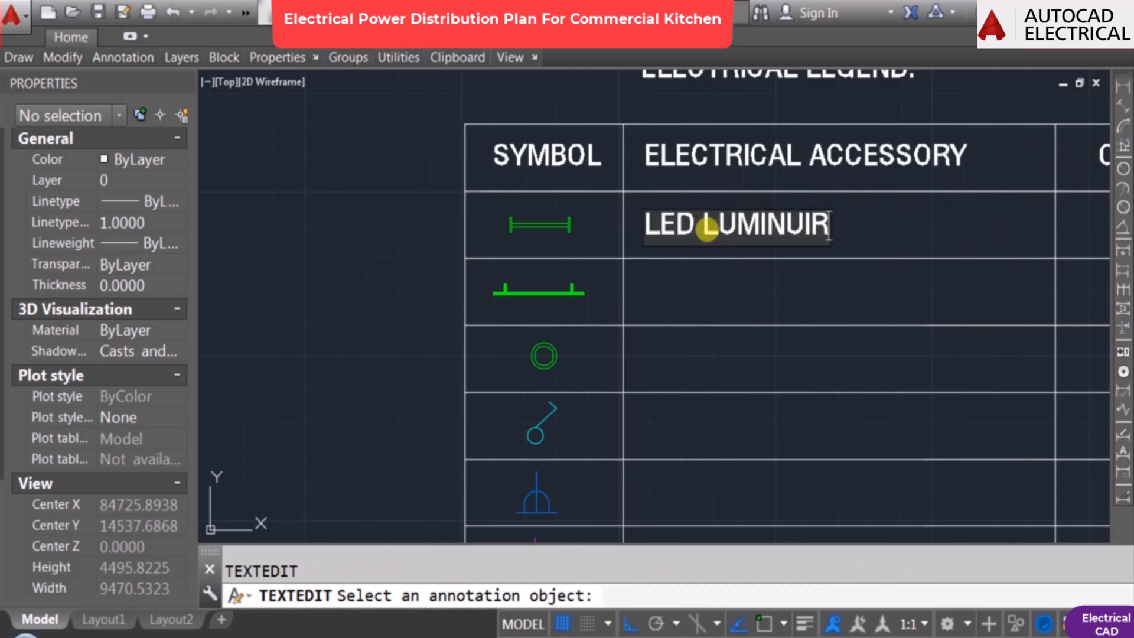
text(E (CEILING S)
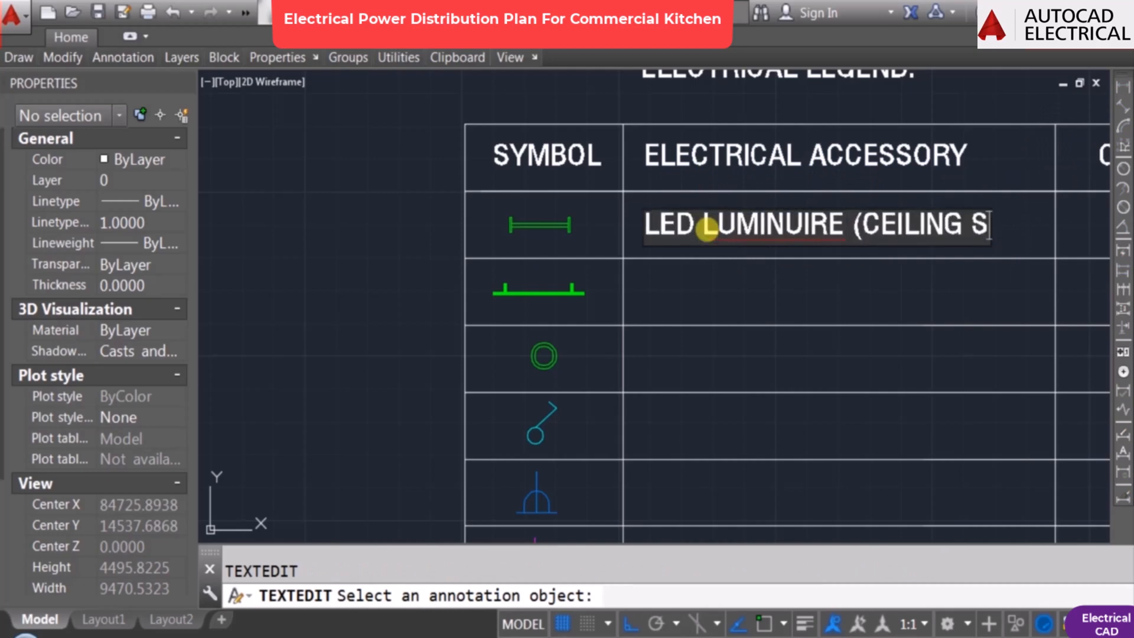
text(USPENDED))
key(Return)
key(Escape)
Step: Stretch the CAP. and QTY side of the legend outward, widening the ELECTRICAL ACCESSORY column to fit the LED description
scroll(680, 223, down, 6)
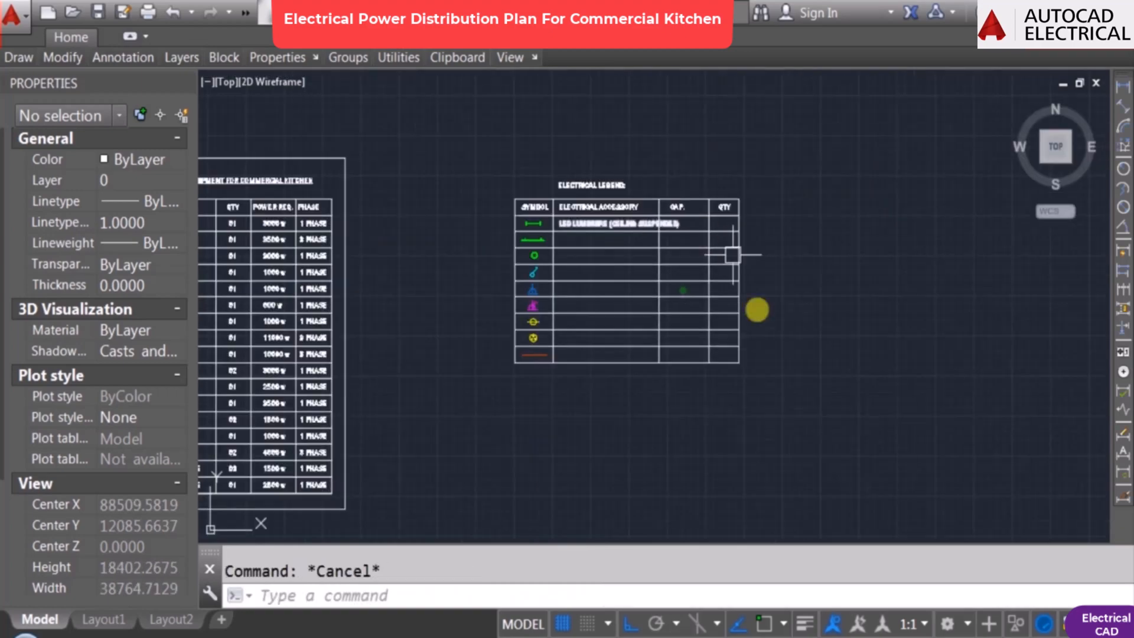
key(s)
key(Return)
click(790, 396)
click(656, 132)
key(Return)
click(656, 132)
Step: Examine the green light fixtures in the kitchen plan's dish wash area and compare them with the legend's symbols
scroll(380, 188, up, 6)
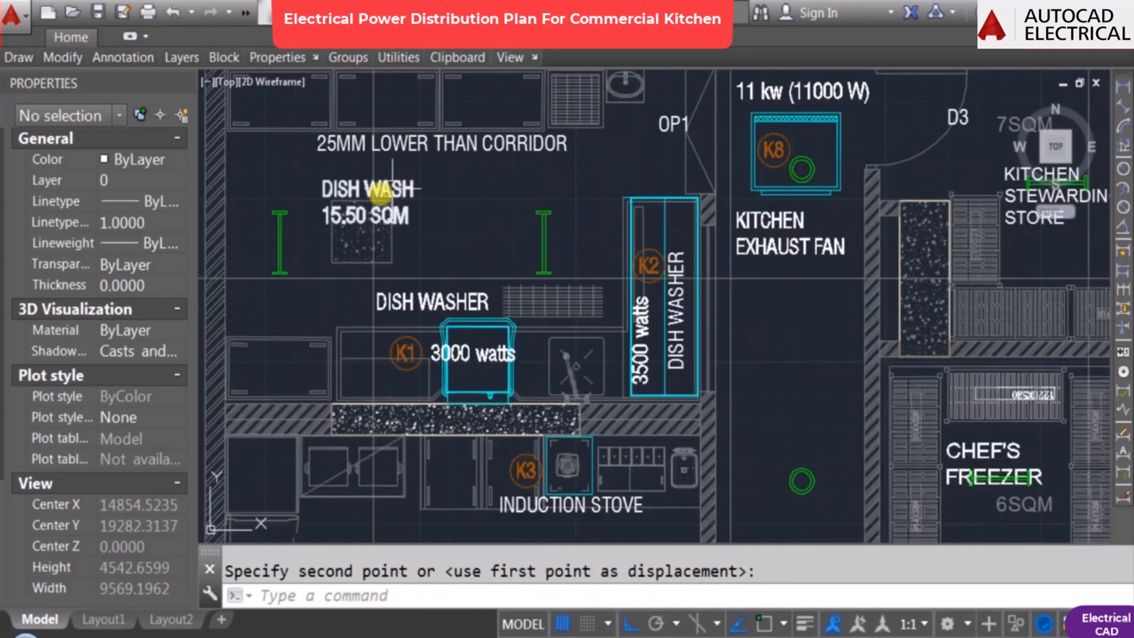
middle_drag(380, 187, 499, 182)
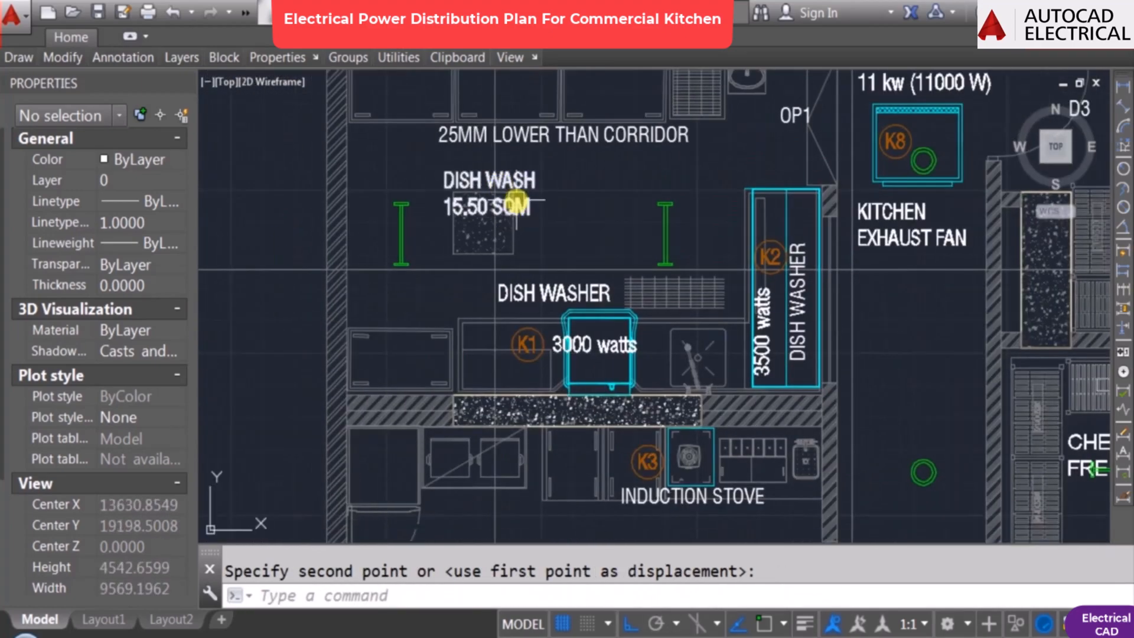
scroll(525, 206, down, 4)
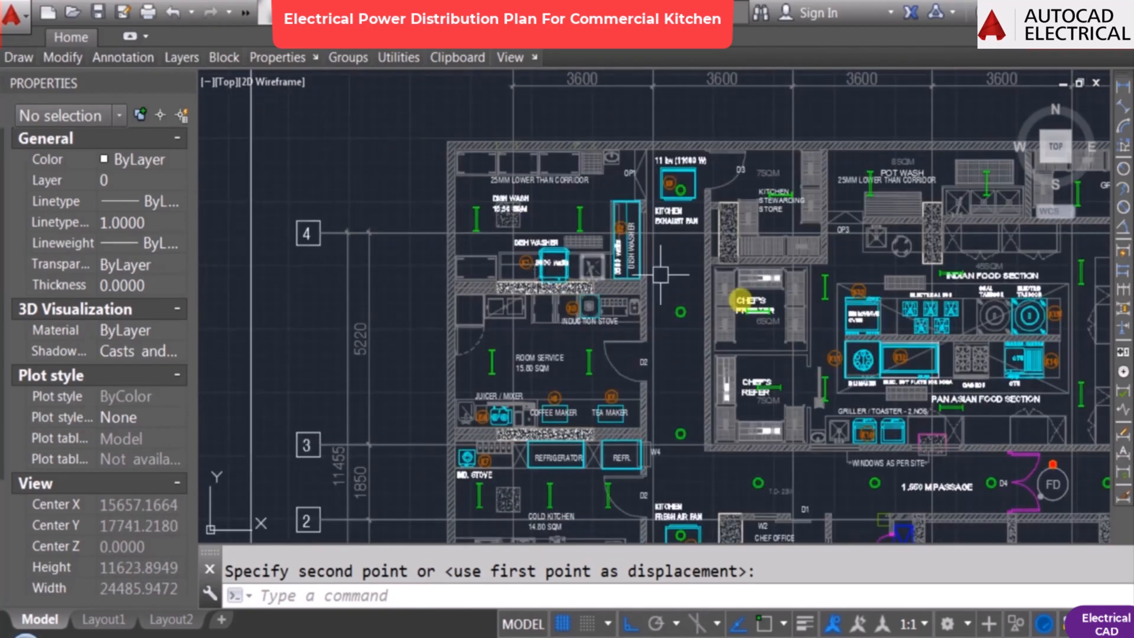
scroll(519, 228, down, 3)
scroll(435, 213, up, 6)
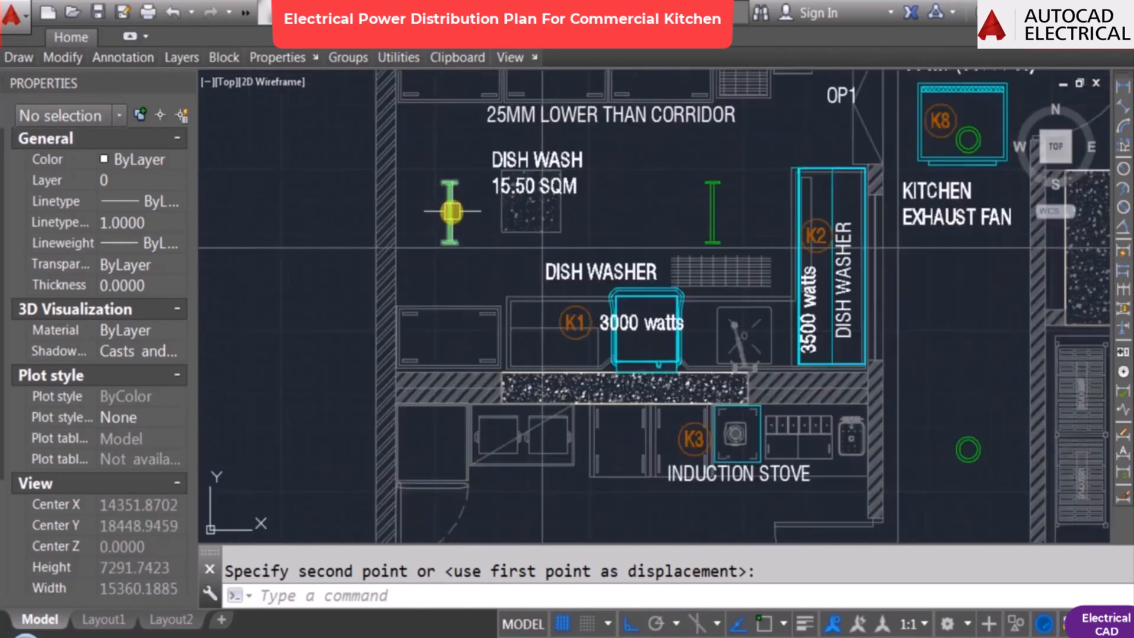
scroll(889, 334, down, 6)
scroll(591, 286, down, 1)
middle_drag(890, 334, 468, 265)
scroll(657, 231, up, 2)
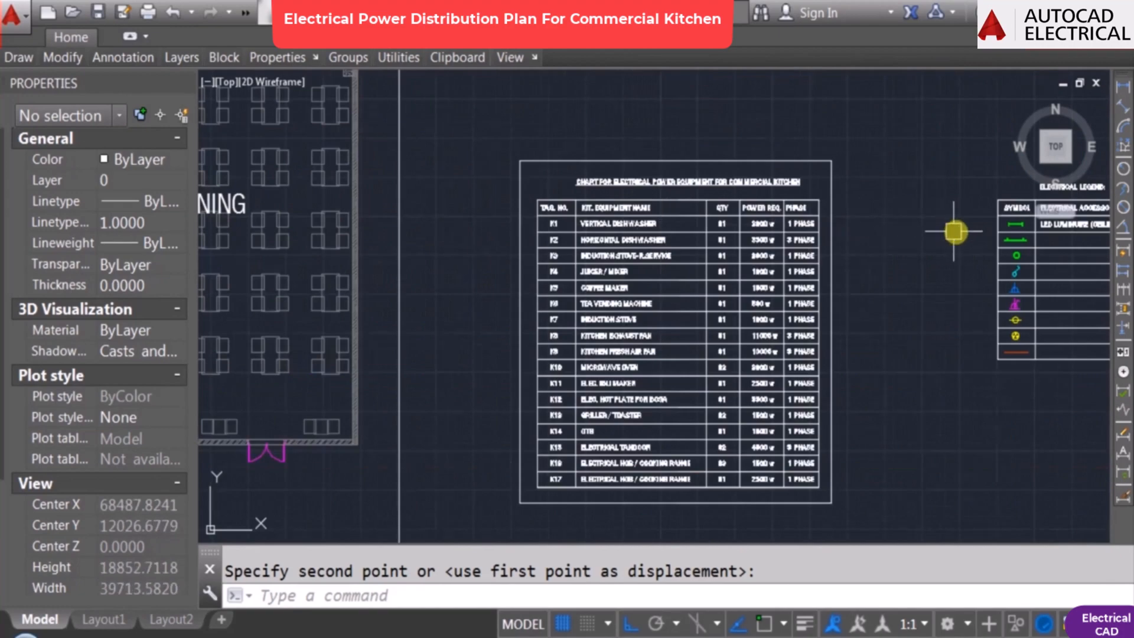
middle_drag(992, 232, 679, 229)
scroll(766, 211, up, 3)
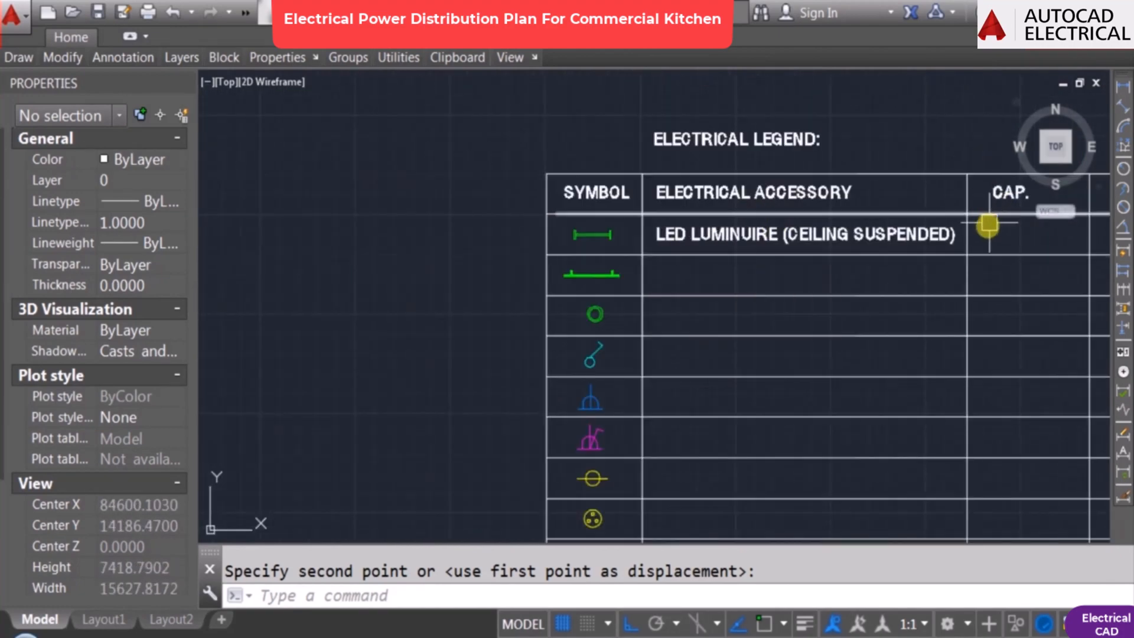
Step: Copy the LED LUMINUIRE description straight across into the CAP. cell of the legend's first symbol row
scroll(810, 304, down, 3)
scroll(879, 281, up, 3)
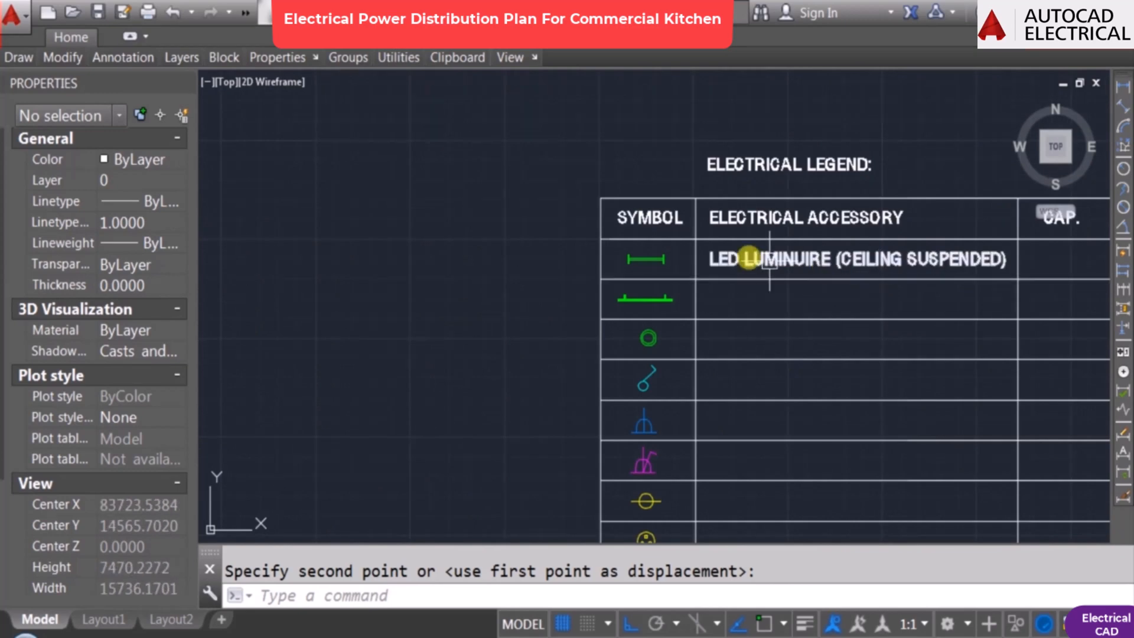
scroll(766, 264, down, 2)
middle_drag(856, 311, 775, 285)
key(Escape)
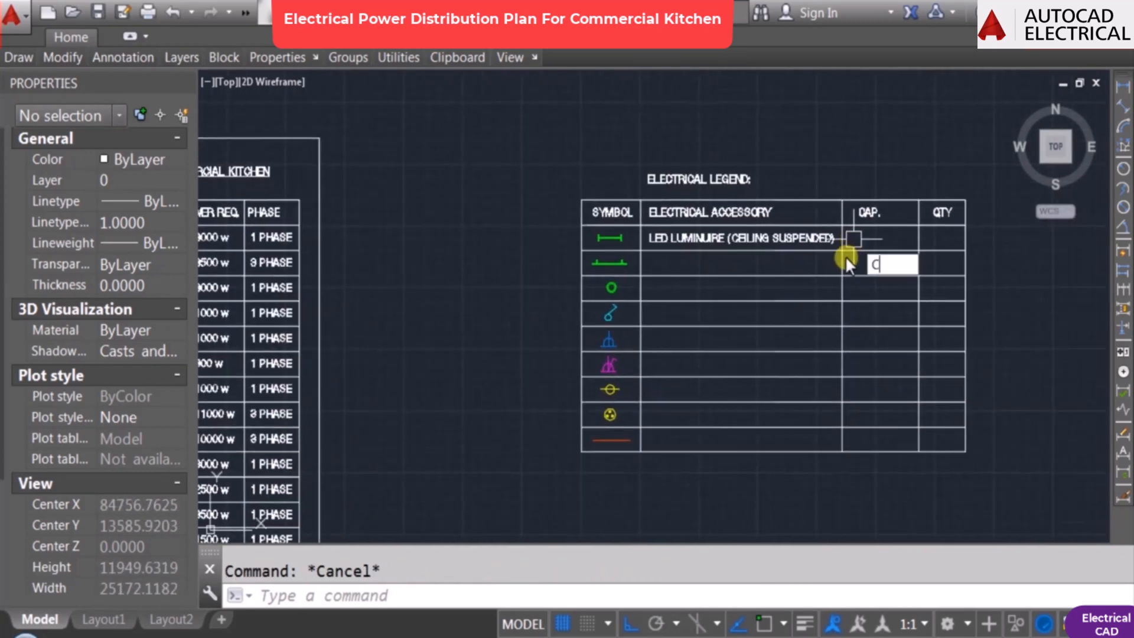
scroll(726, 254, up, 2)
text(co)
key(Return)
click(701, 251)
key(Return)
click(703, 250)
middle_drag(959, 257, 728, 257)
scroll(810, 272, up, 2)
click(812, 275)
key(Escape)
Step: Change the copied text in the first row's CAP. cell to 20 w
text(ed)
key(Return)
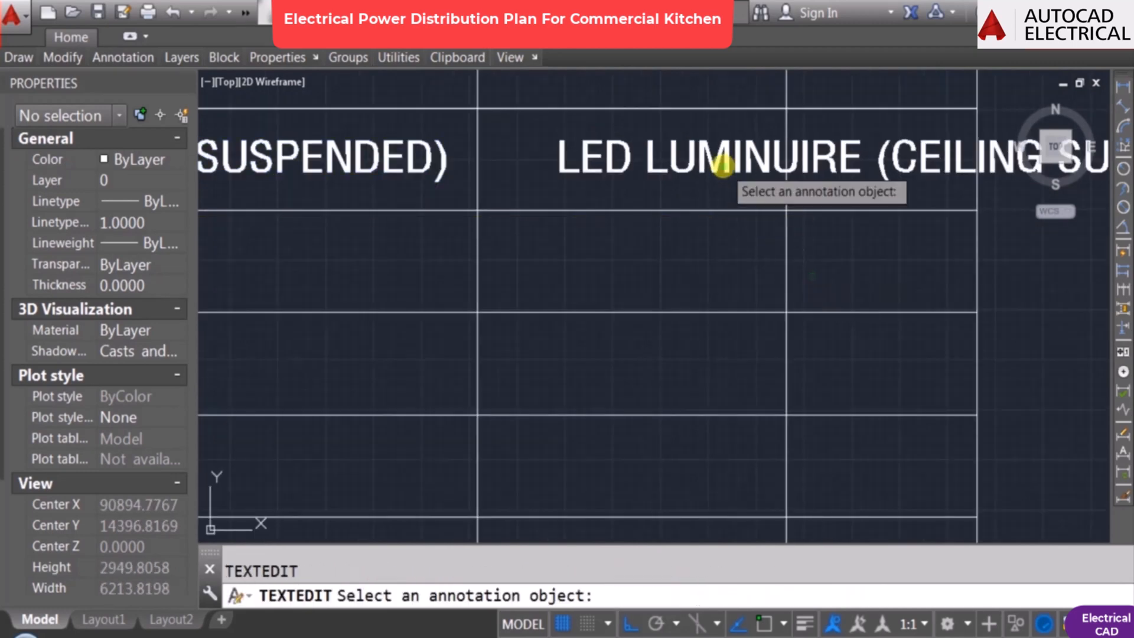
click(723, 166)
text(20 w)
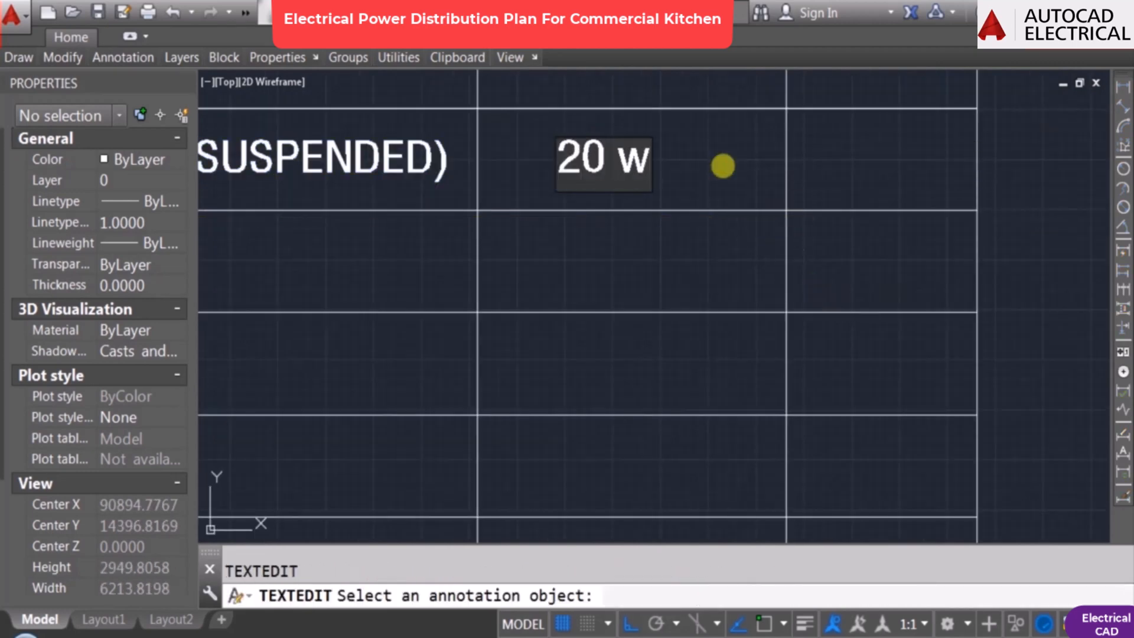
click(702, 189)
scroll(679, 289, down, 4)
key(Escape)
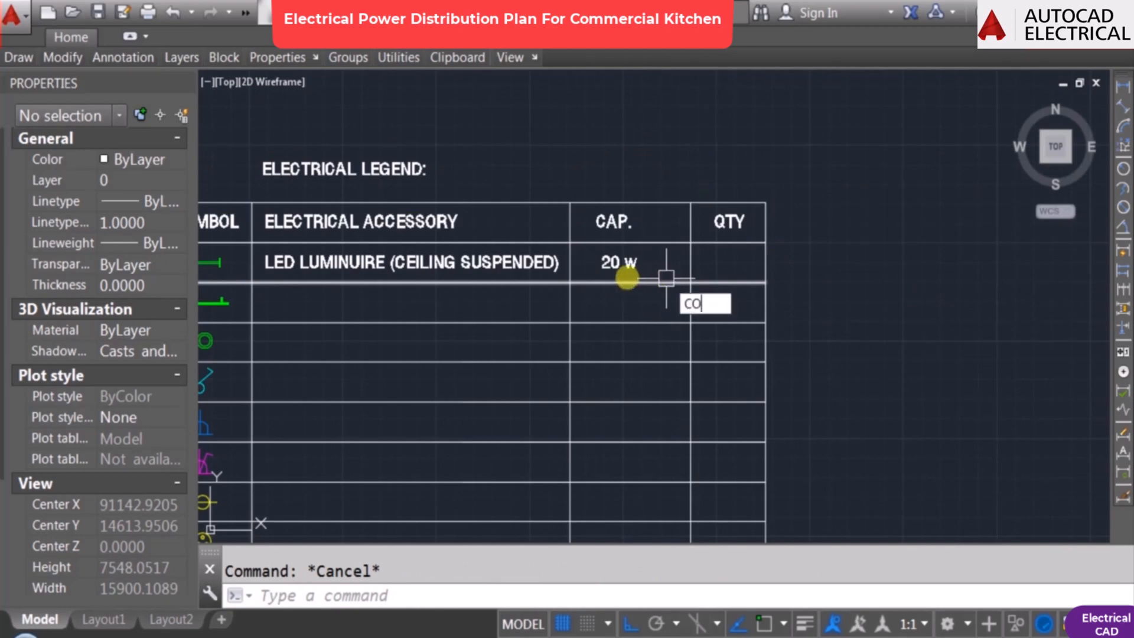
text(co)
key(Return)
scroll(784, 246, up, 1)
scroll(506, 285, down, 6)
key(Escape)
Step: Start the Filter command and load the filter list from an LED light fixture in the kitchen plan's dish wash area
scroll(708, 296, up, 3)
middle_drag(709, 296, 961, 376)
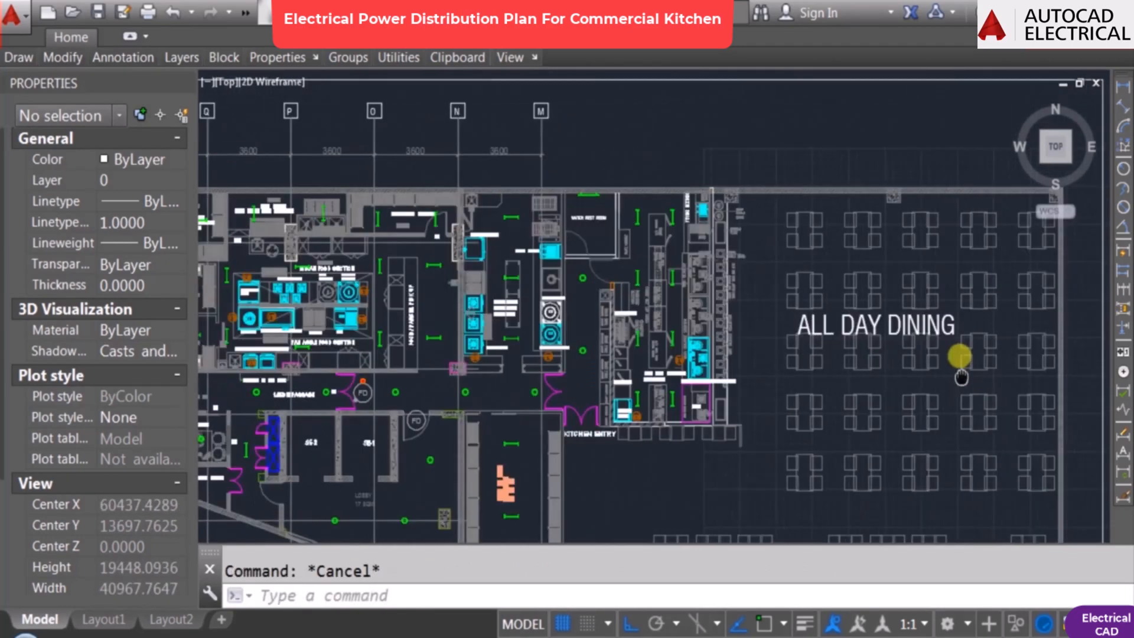
scroll(960, 376, down, 2)
middle_drag(573, 388, 560, 366)
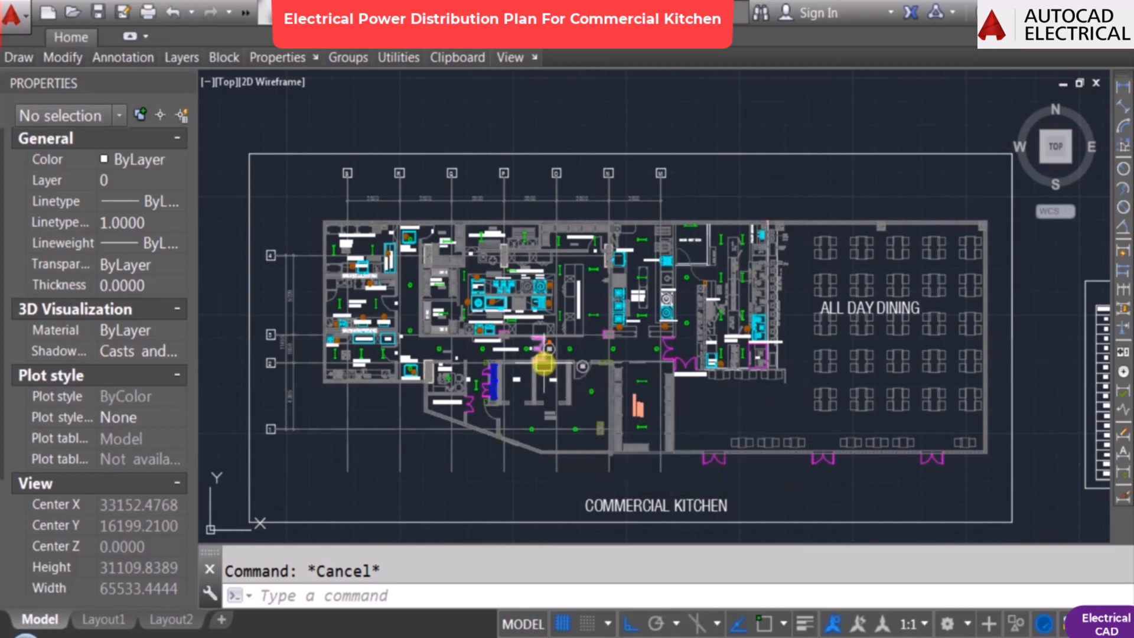
text(FI)
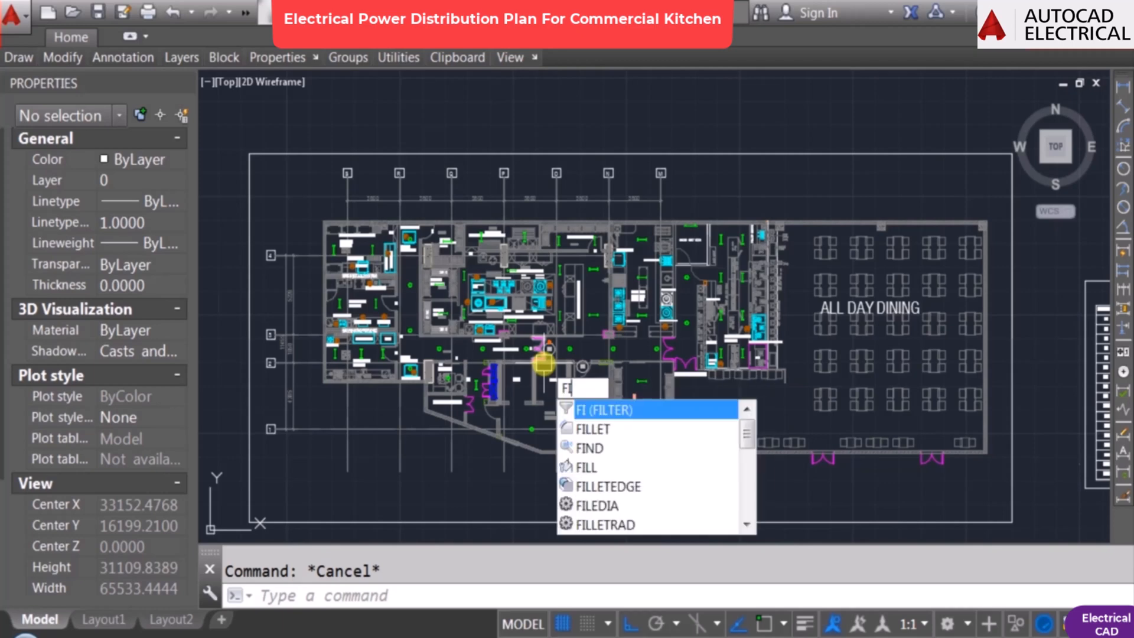
key(Escape)
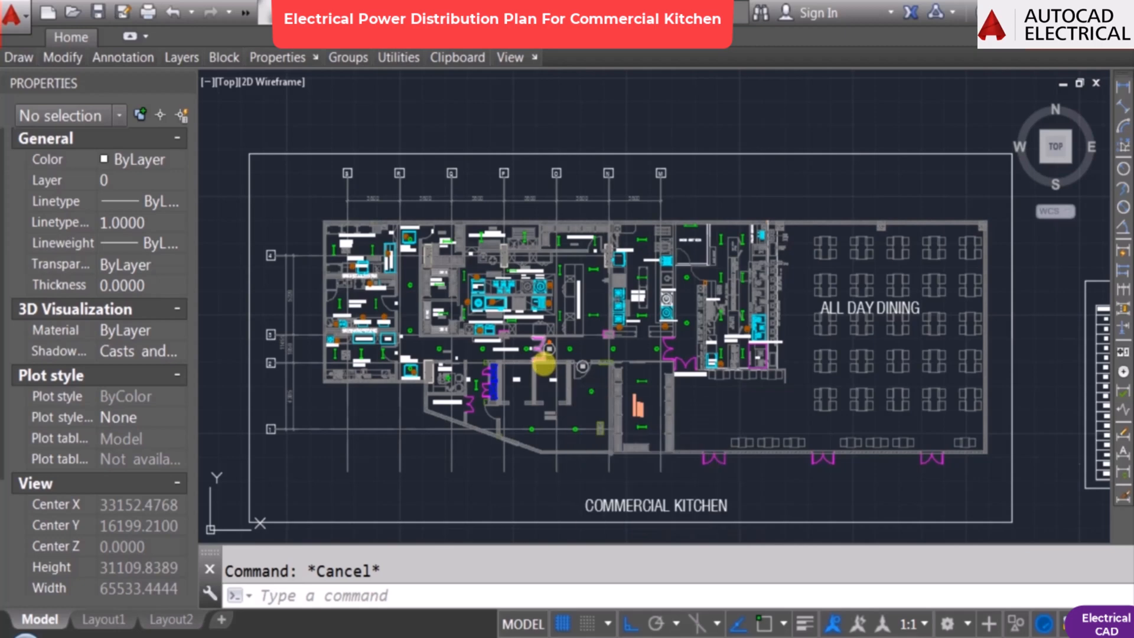
text(FI)
key(Return)
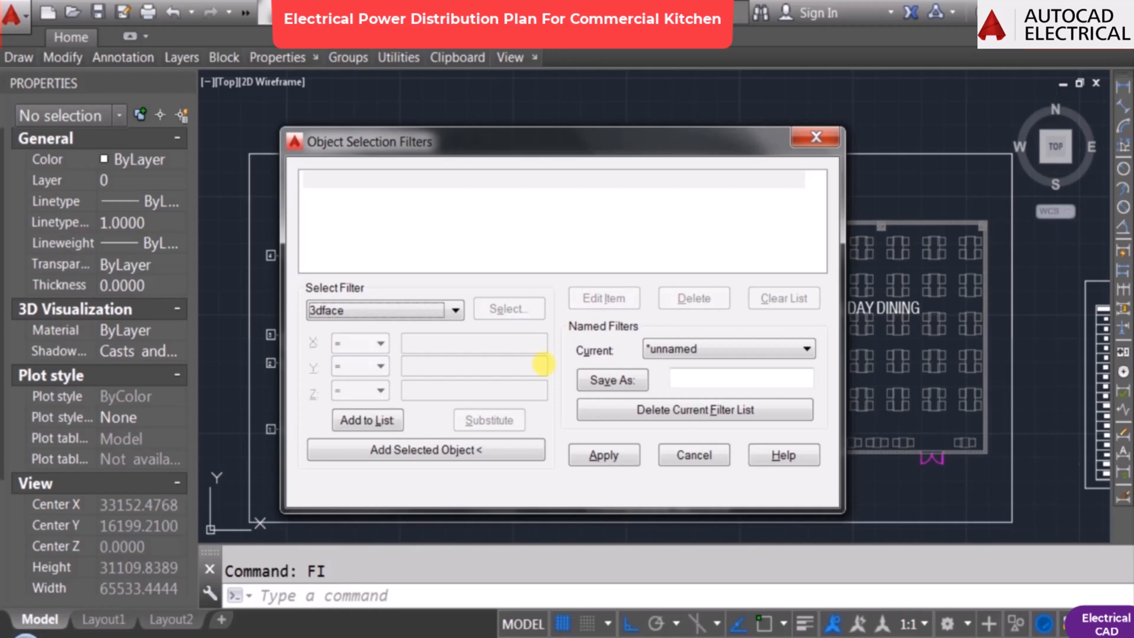
click(399, 456)
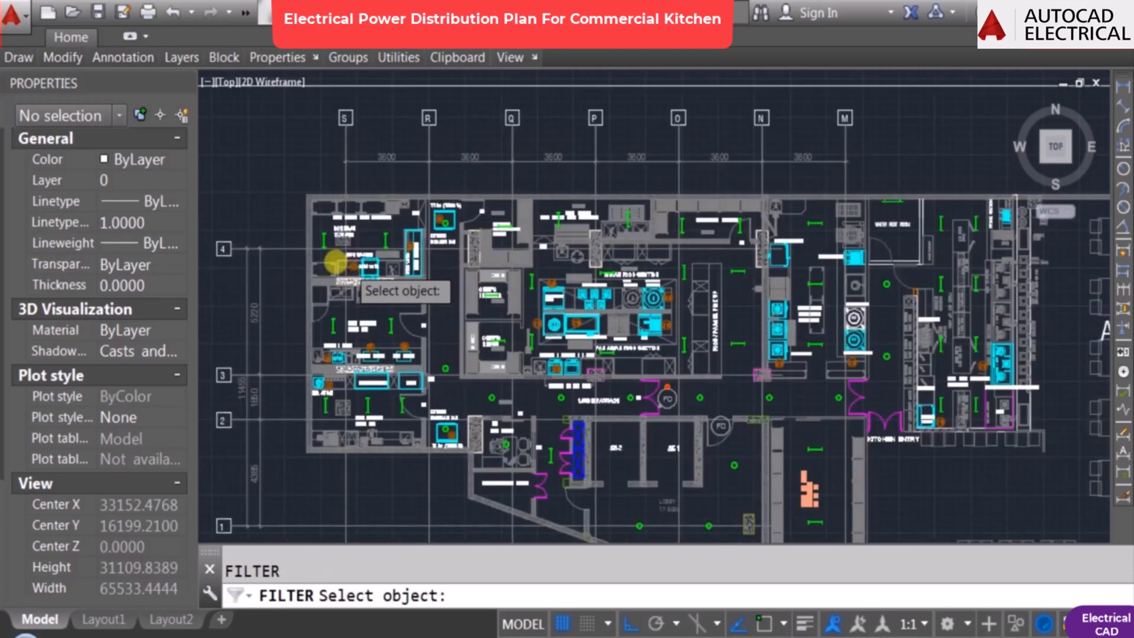
scroll(335, 262, up, 6)
click(286, 201)
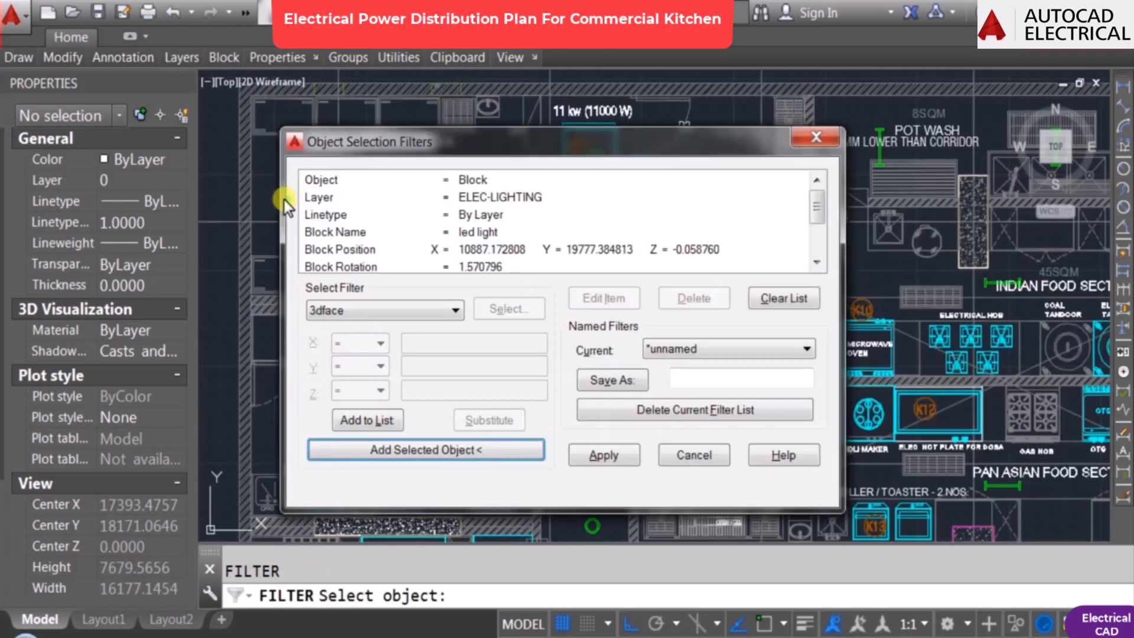
Step: Reduce the filter list to the criteria Object = Block, Layer = ELEC-LIGHTING and Block Name = led light
click(334, 193)
key(Up)
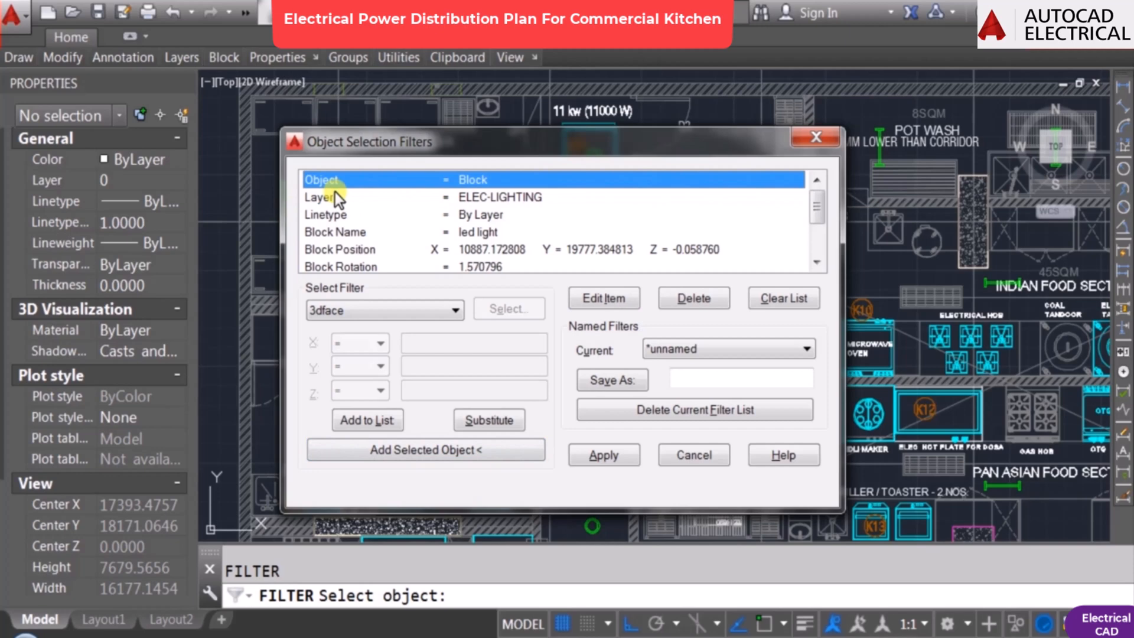
key(Down)
key(Down)
key(Down)
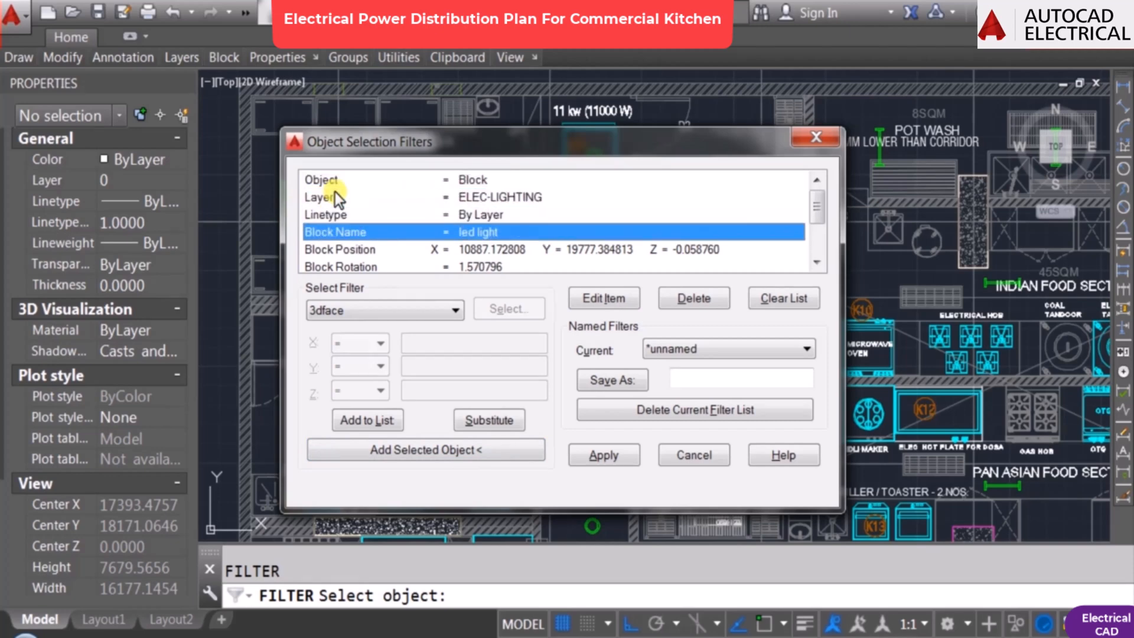
key(Down)
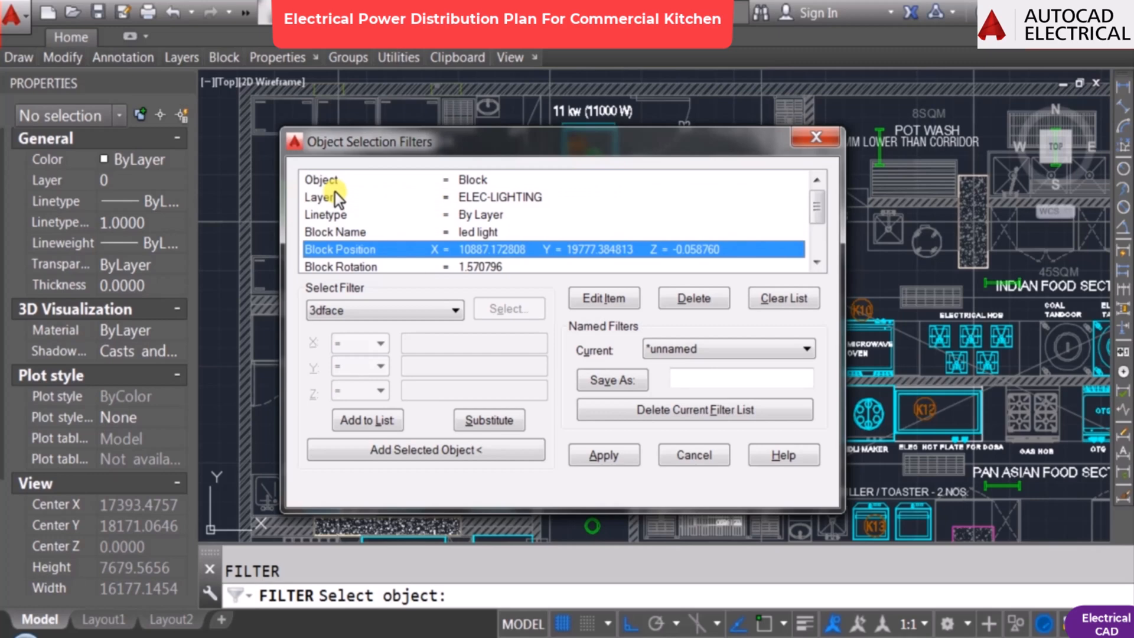
key(Down)
key(Down)
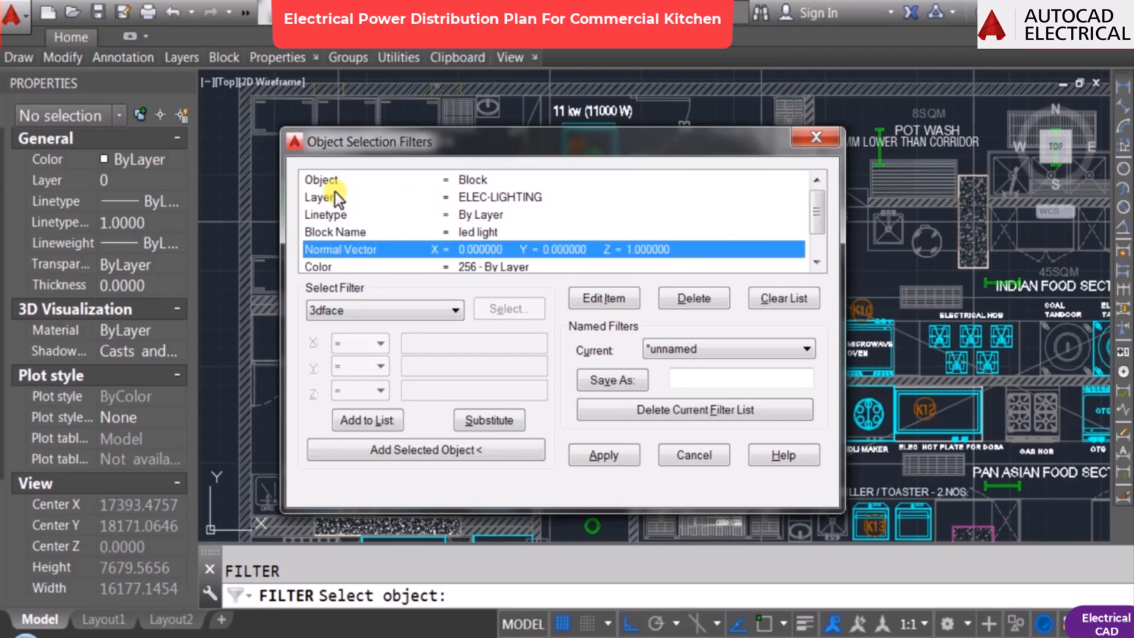
key(Delete)
key(Delete)
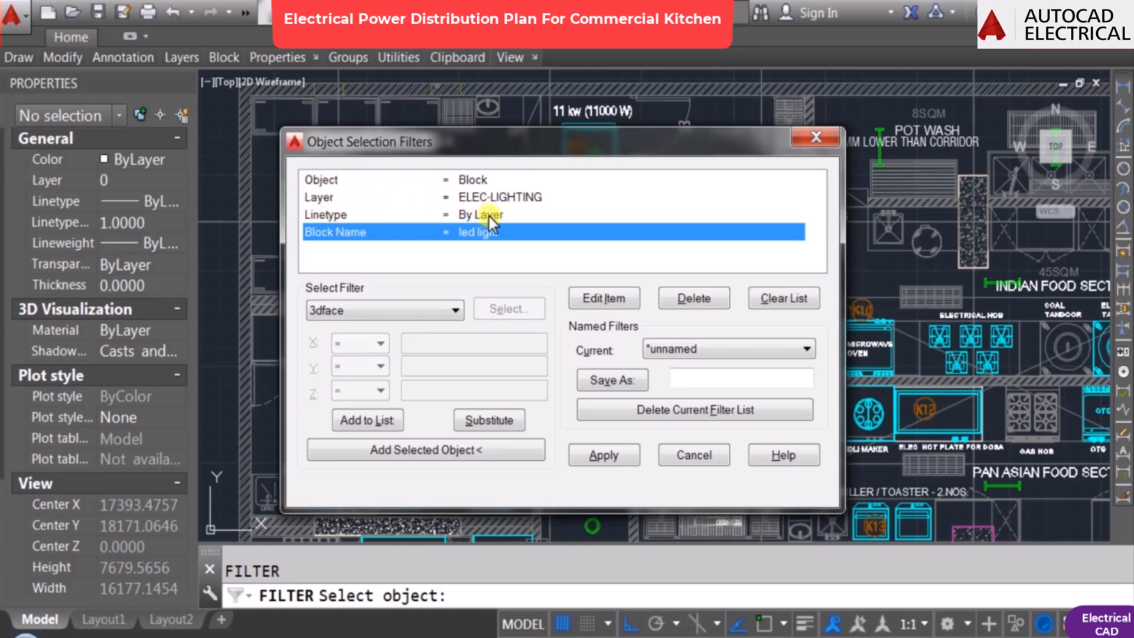
click(327, 215)
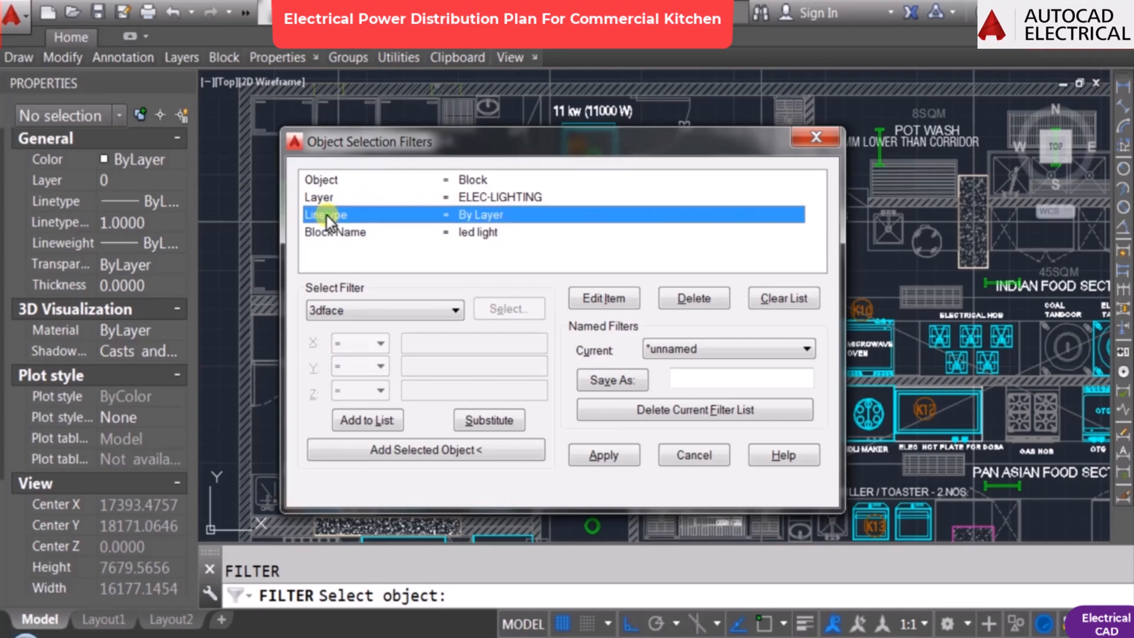
key(Delete)
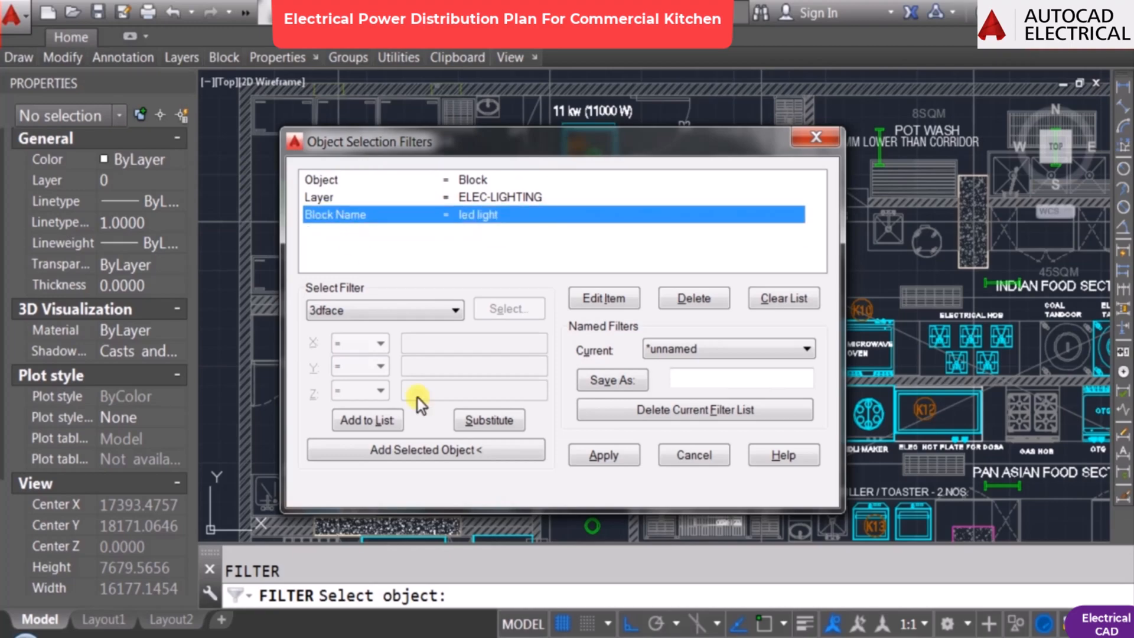
Step: Apply the filter to the entire commercial kitchen plan to select all its LED light blocks
click(601, 456)
scroll(610, 336, down, 8)
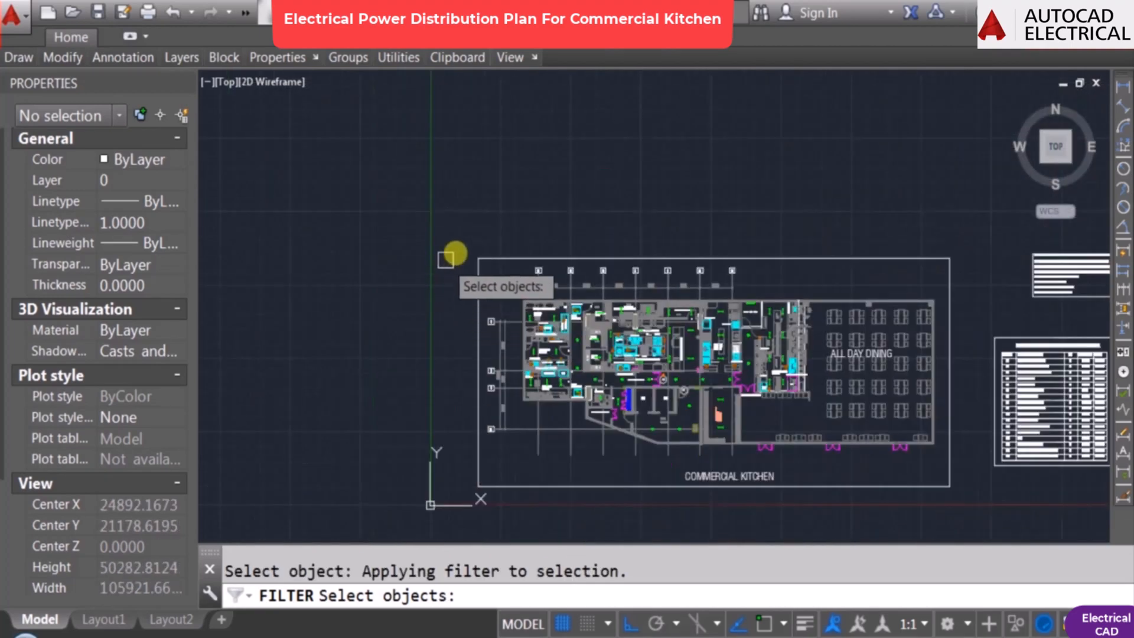
click(463, 248)
click(965, 466)
key(Return)
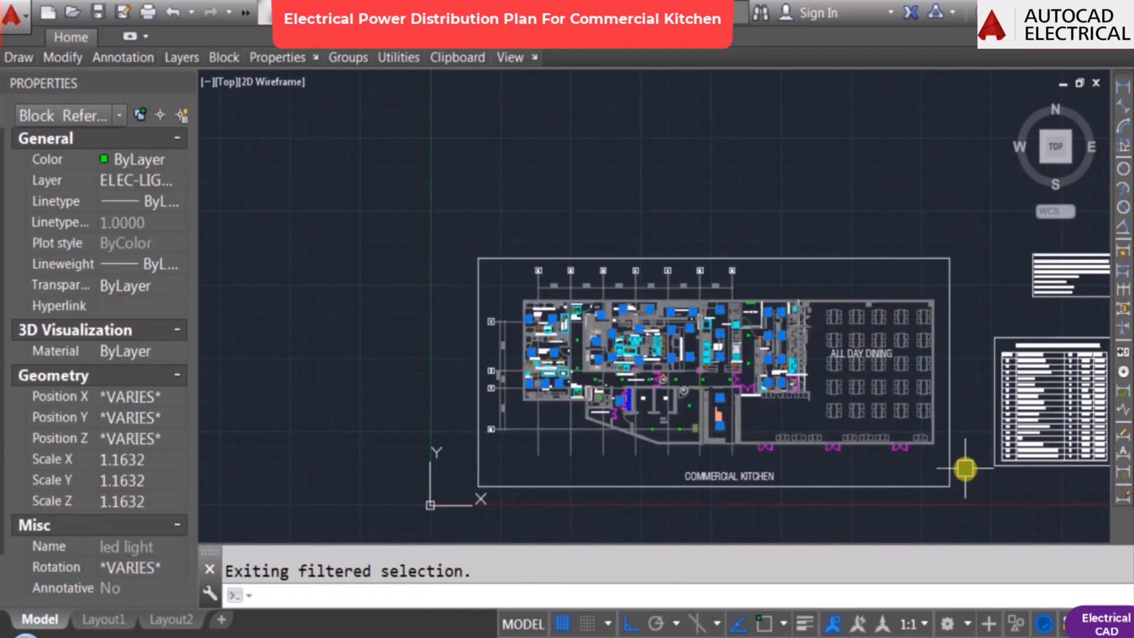
Step: Check the quantity of filtered LED lights in the command history, inspect the selected fixtures on the plan, and clear the selection
scroll(608, 331, up, 2)
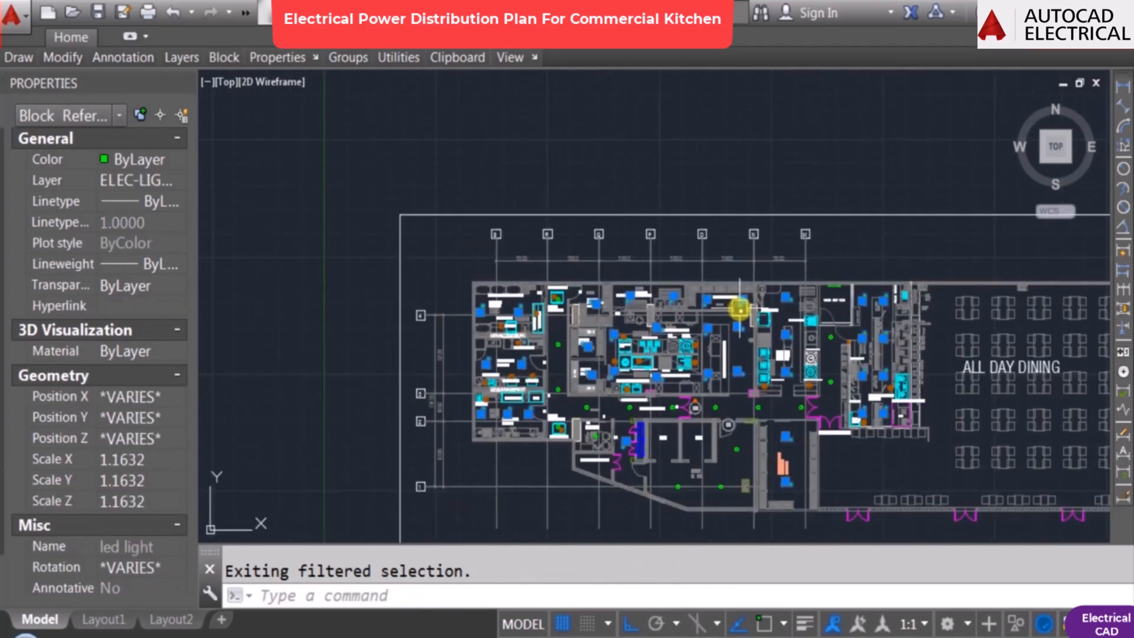
scroll(659, 341, down, 2)
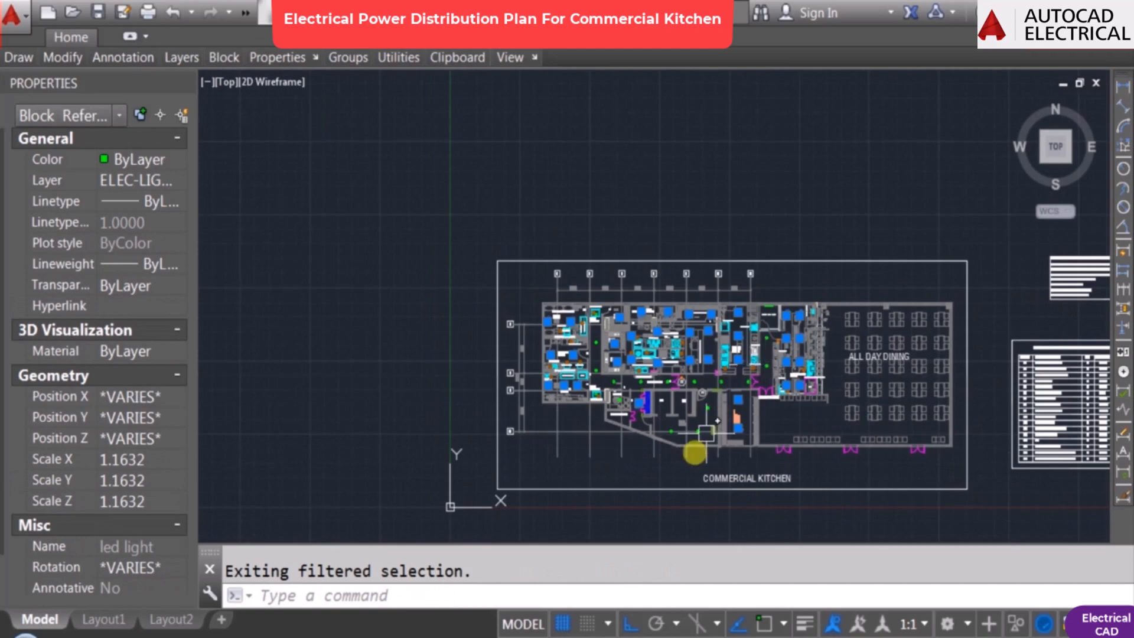
key(F3)
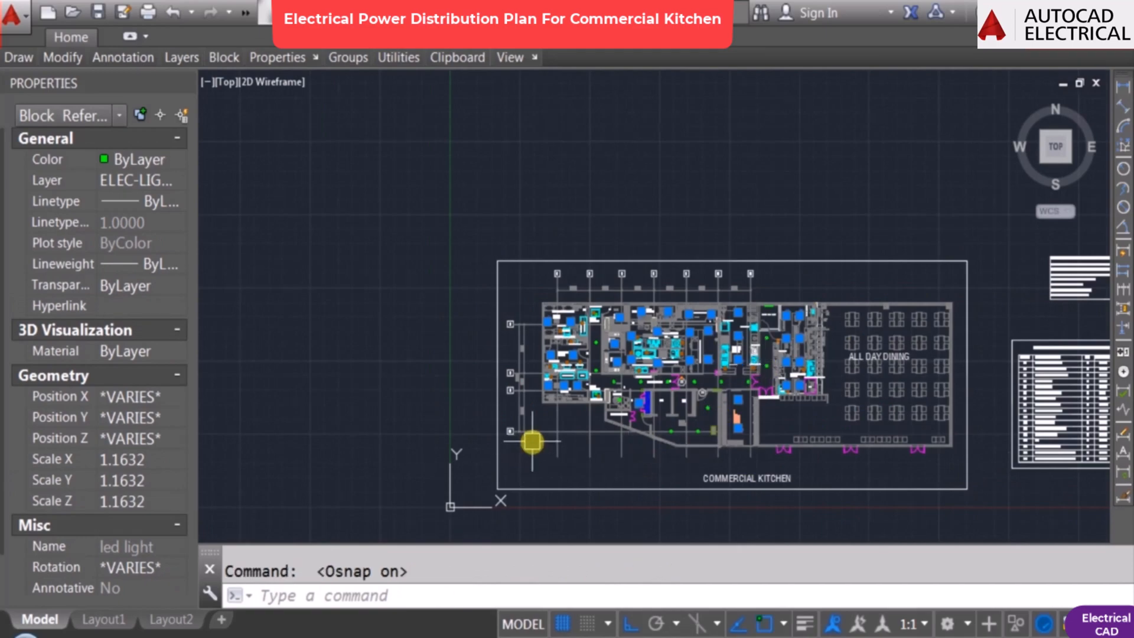
key(F2)
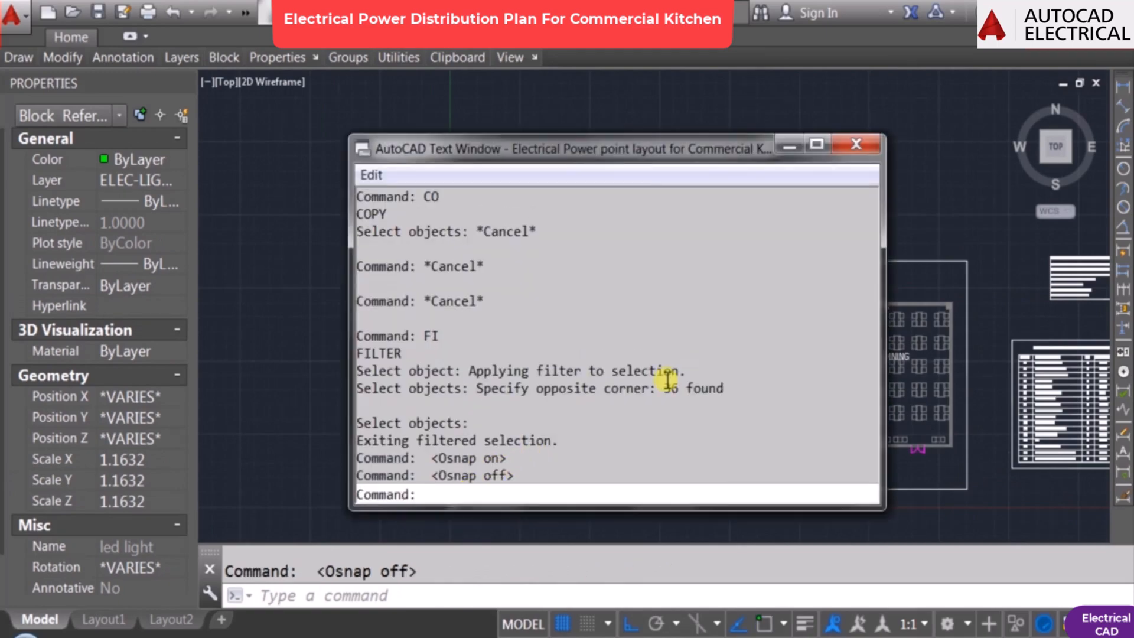
key(F2)
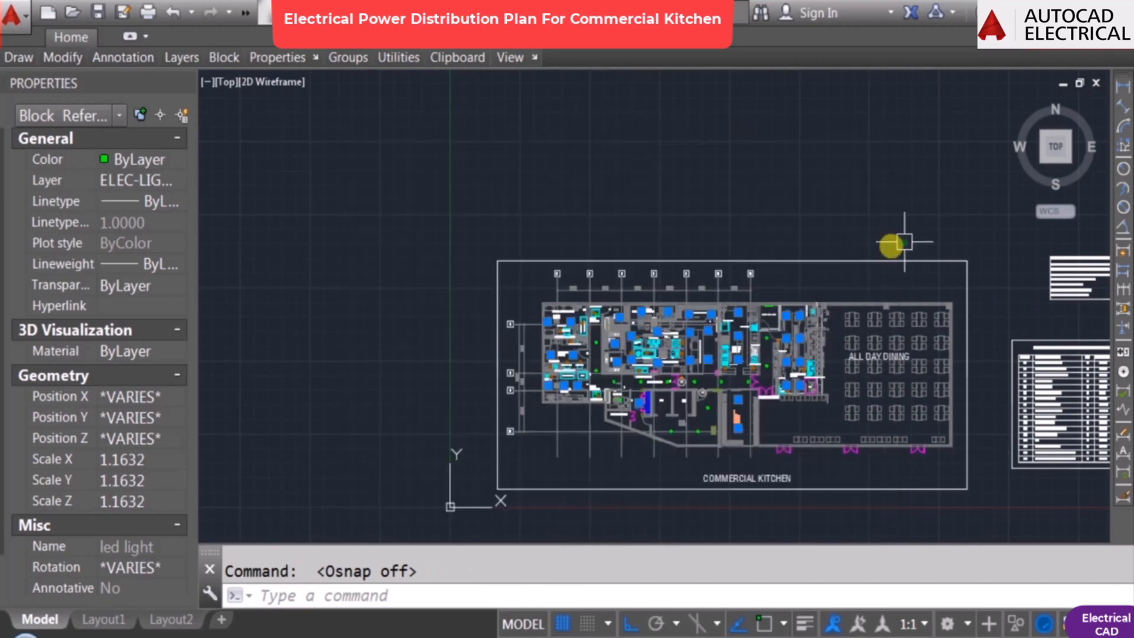
scroll(561, 284, up, 2)
scroll(561, 286, up, 3)
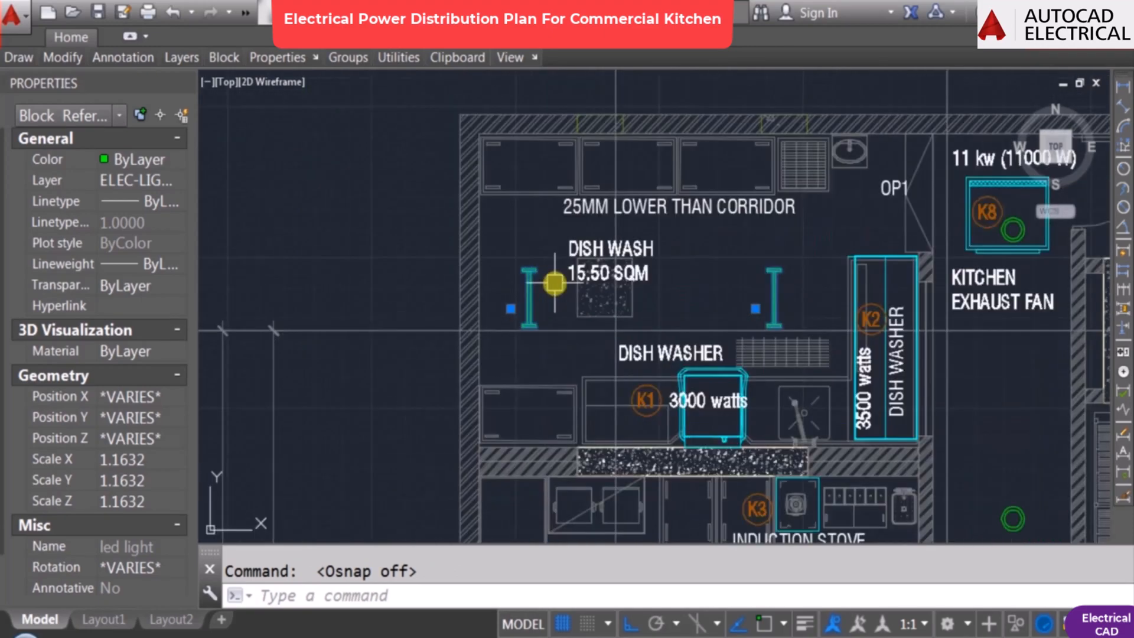
key(Escape)
Step: Copy the 20 w text straight across into the QTY cell of the legend's first symbol row
scroll(565, 285, down, 3)
middle_drag(806, 352, 316, 320)
scroll(511, 325, down, 2)
middle_drag(750, 374, 642, 342)
scroll(937, 316, up, 4)
scroll(941, 265, up, 4)
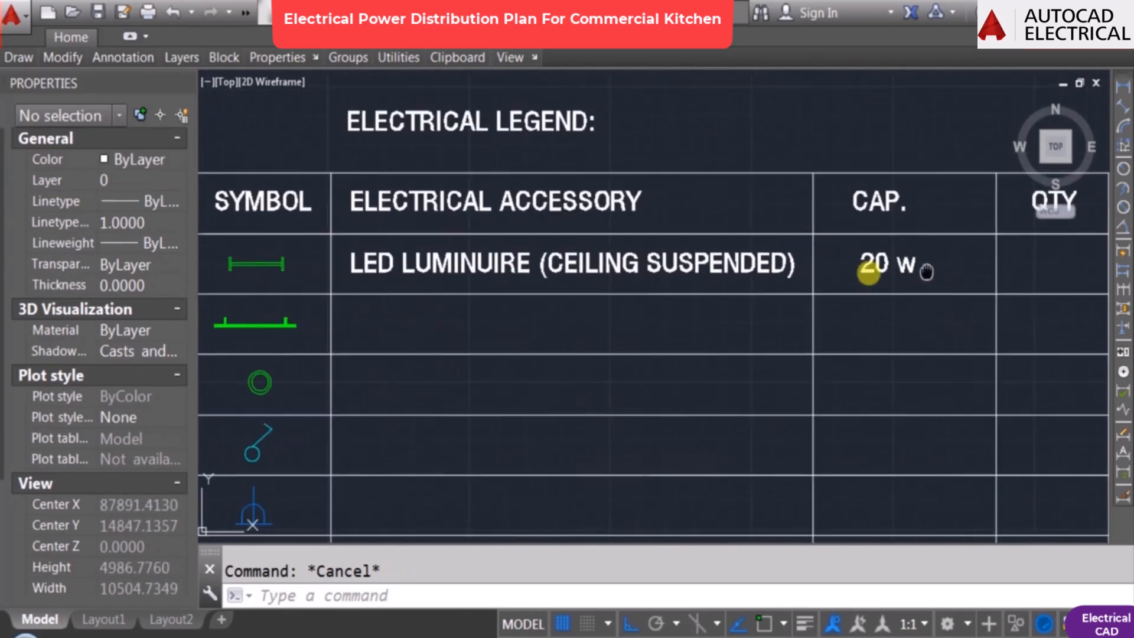
click(782, 267)
text(co)
key(Return)
click(783, 267)
click(944, 270)
key(Escape)
Step: Change the copied text in the first row's QTY cell to 36 Nos
text(ed)
key(Return)
click(944, 270)
key(Delete)
key(Delete)
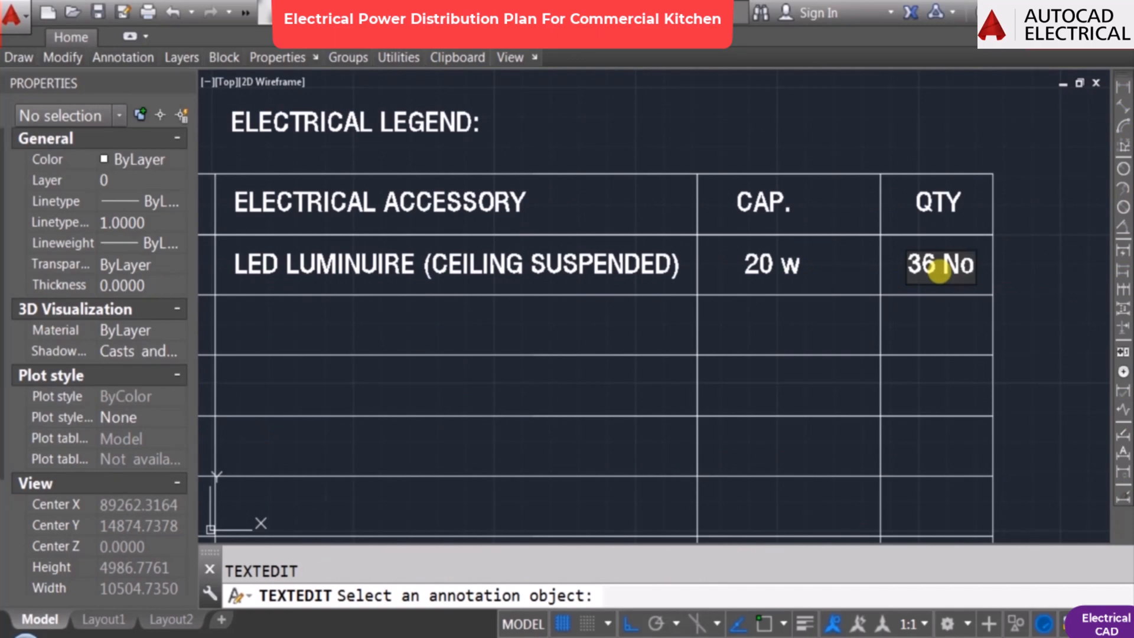
text(36 Nos.)
key(Return)
key(Escape)
scroll(849, 290, down, 3)
text(s)
key(Return)
click(912, 428)
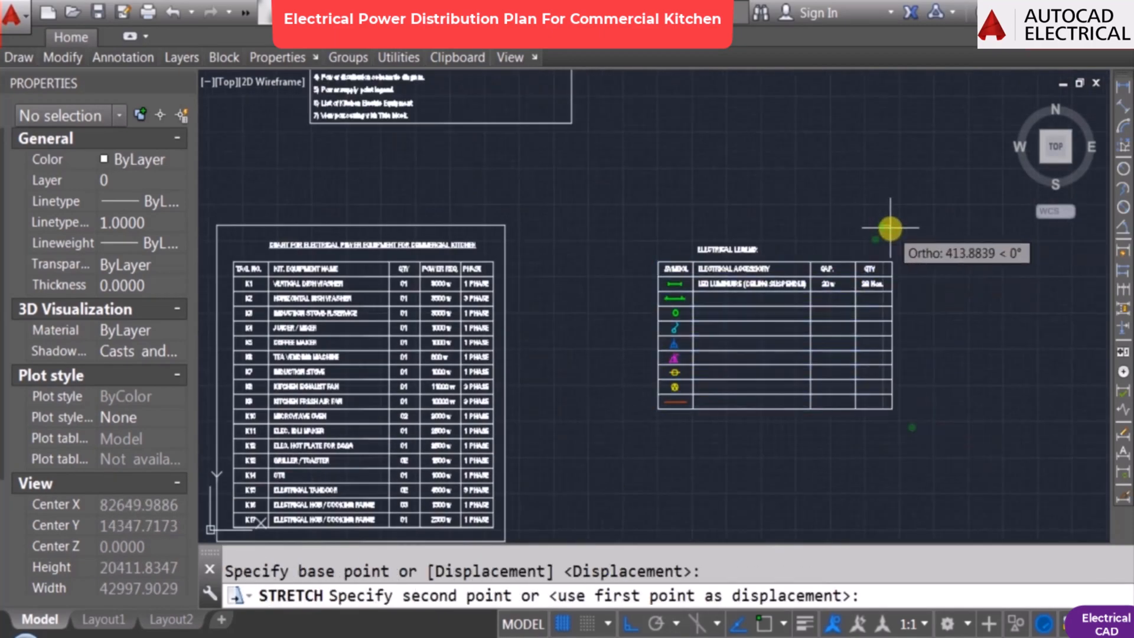
key(Escape)
Step: Copy the LED LUMINUIRE (CEILING SUSPENDED) description straight down into the legend's second symbol row
scroll(621, 306, down, 3)
scroll(578, 271, up, 4)
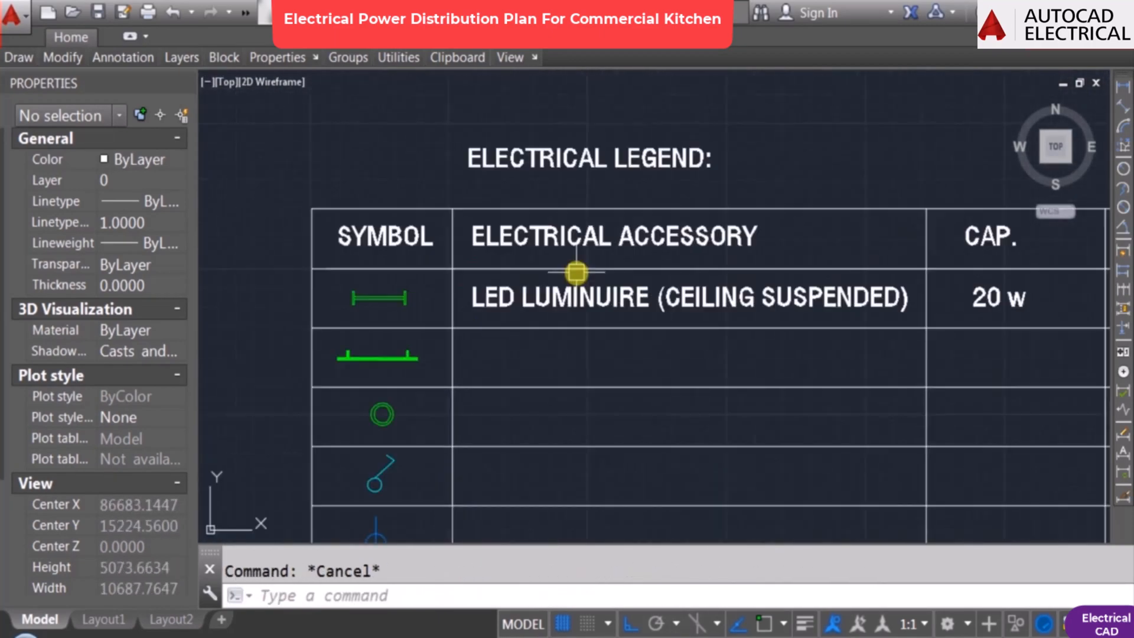
key(Return)
click(575, 304)
key(Return)
click(597, 329)
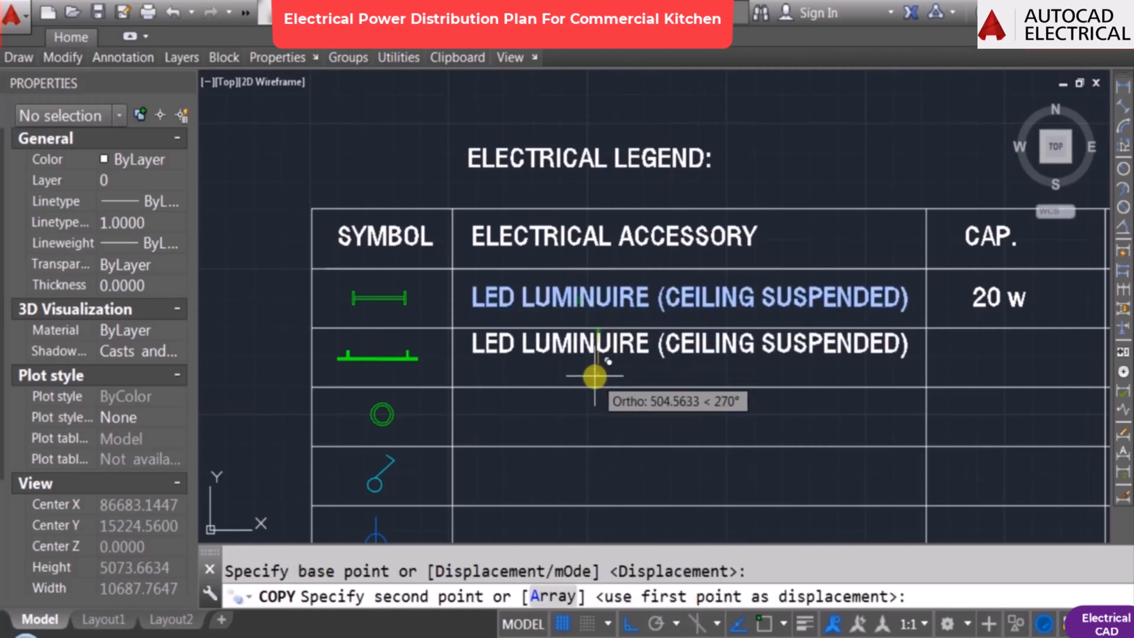
scroll(599, 394, up, 2)
key(F3)
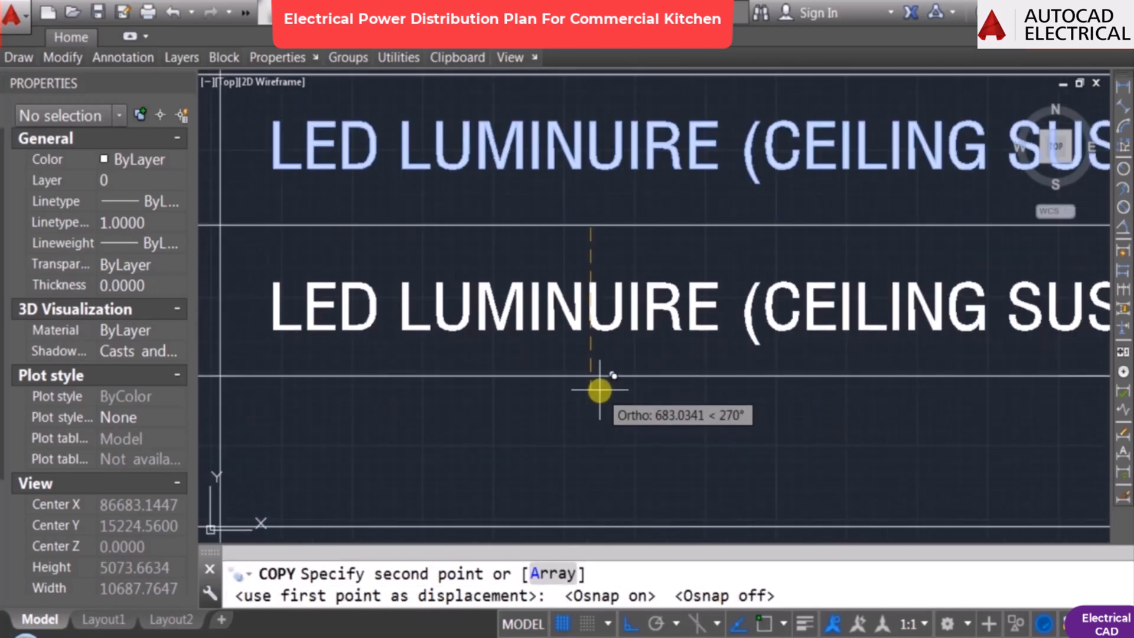
click(599, 390)
key(Return)
Step: Change the copied description in the legend's second symbol row to LED LUMINUIRE (WALL MOUNTED)
text(ed)
key(Return)
click(761, 317)
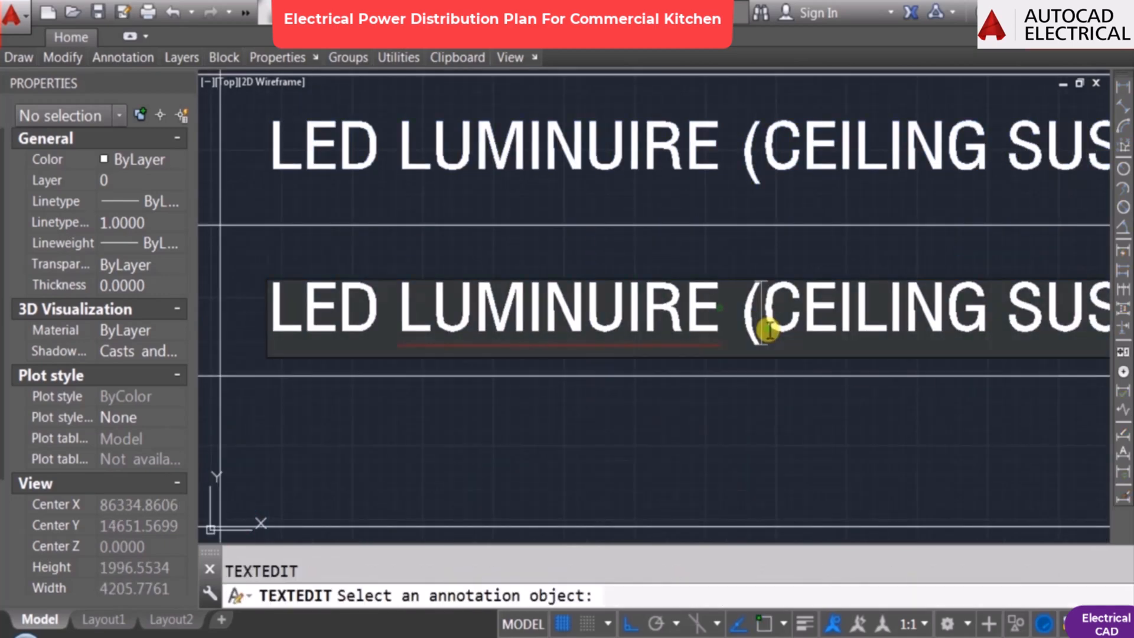
key(Delete)
key(Delete)
key(Delete)
key(Delete)
key(Delete)
key(Delete)
key(Delete)
key(Delete)
key(Delete)
key(Delete)
key(Delete)
key(Delete)
key(Delete)
key(Delete)
key(Delete)
key(Delete)
key(Delete)
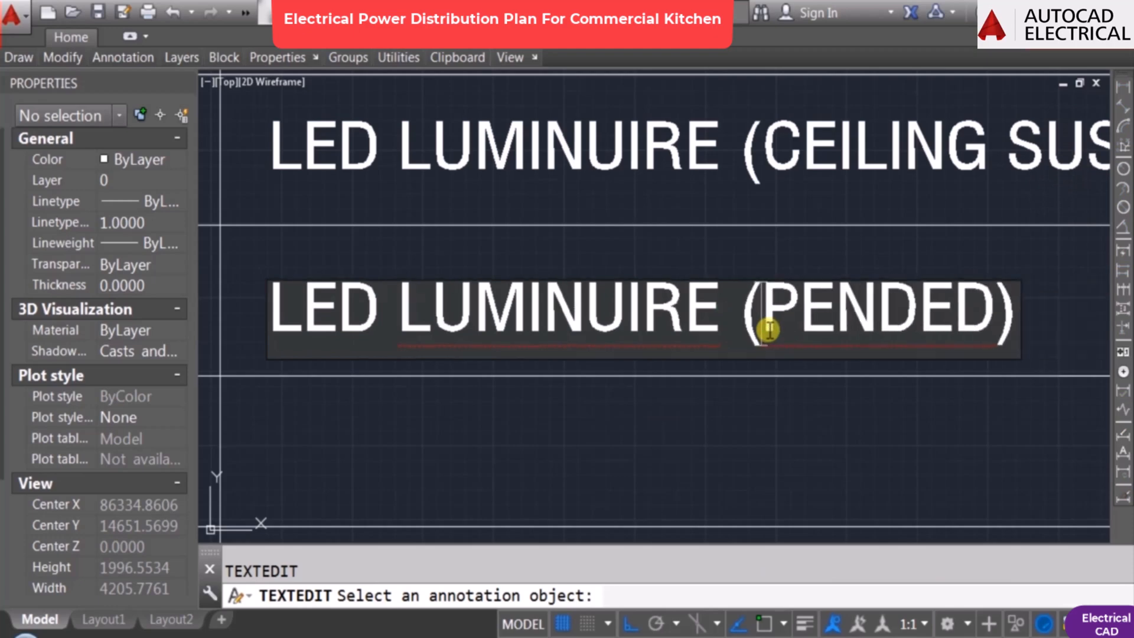
text(WALL MOUN)
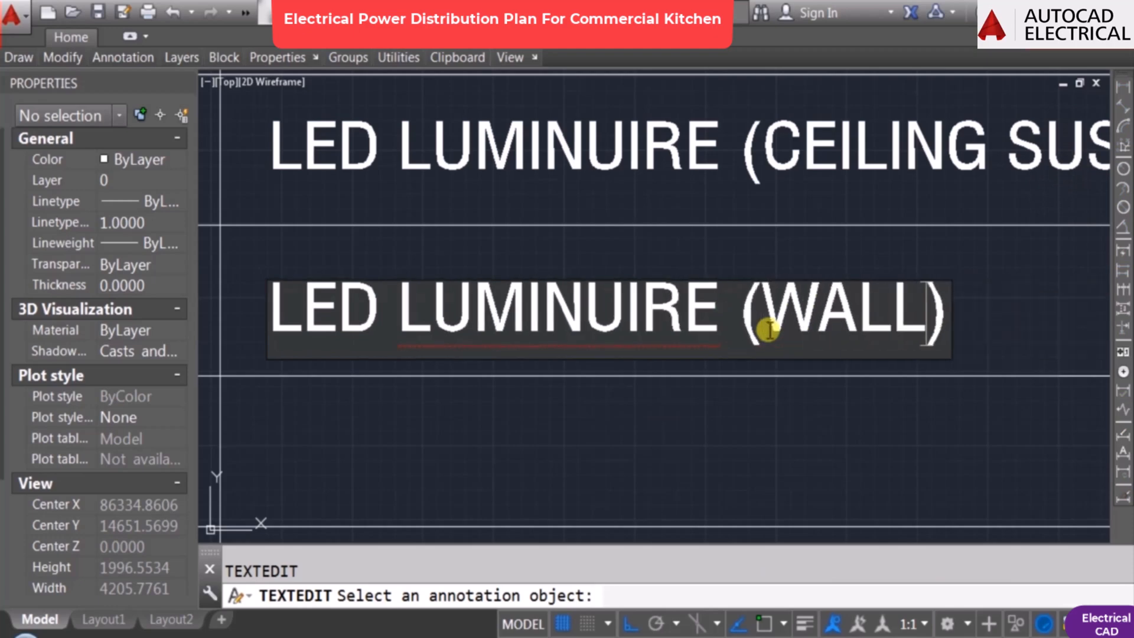
text(TED)
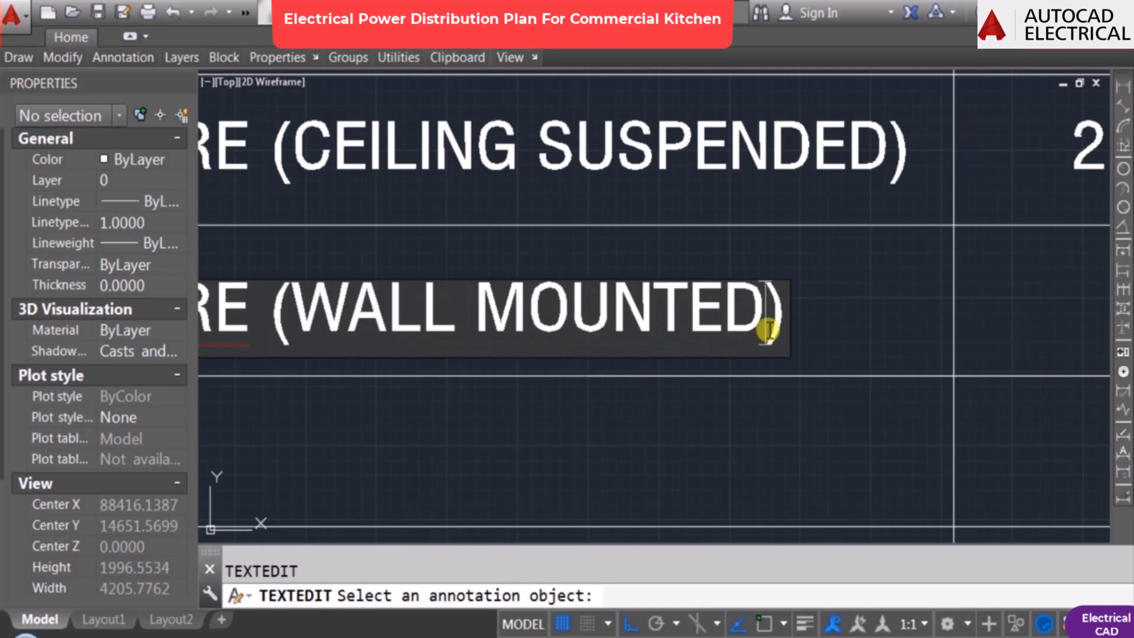
click(831, 335)
scroll(463, 359, down, 5)
key(Escape)
Step: Copy the 20 w capacity text straight down into the CAP. cell of the wall mounted luminaire row
text(co)
key(Return)
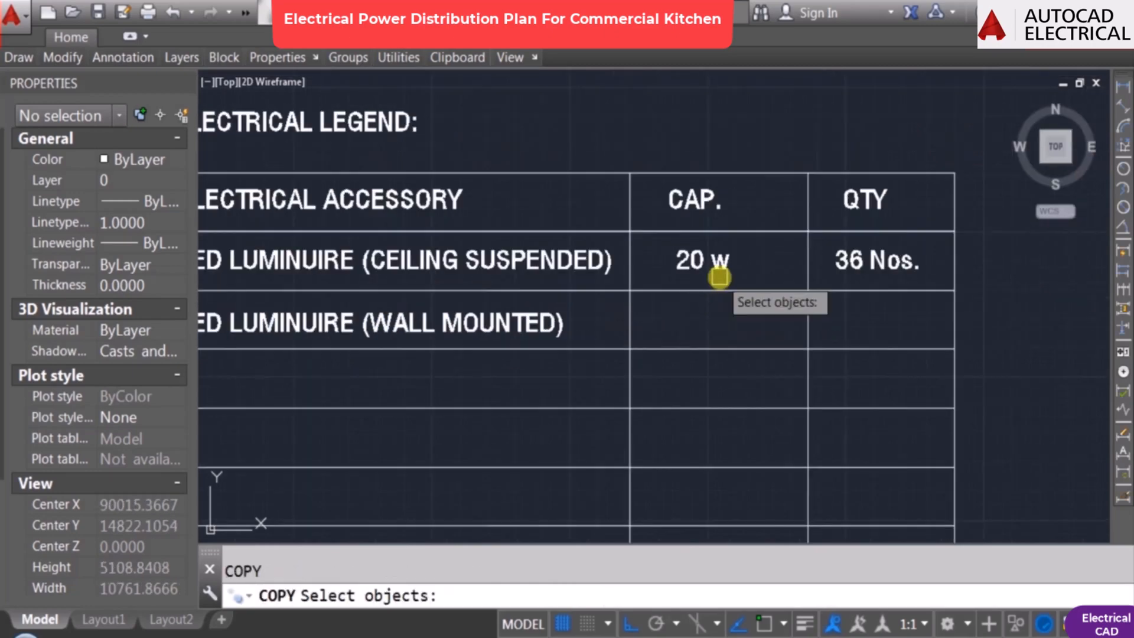
click(719, 277)
key(Return)
click(715, 272)
scroll(716, 336, up, 2)
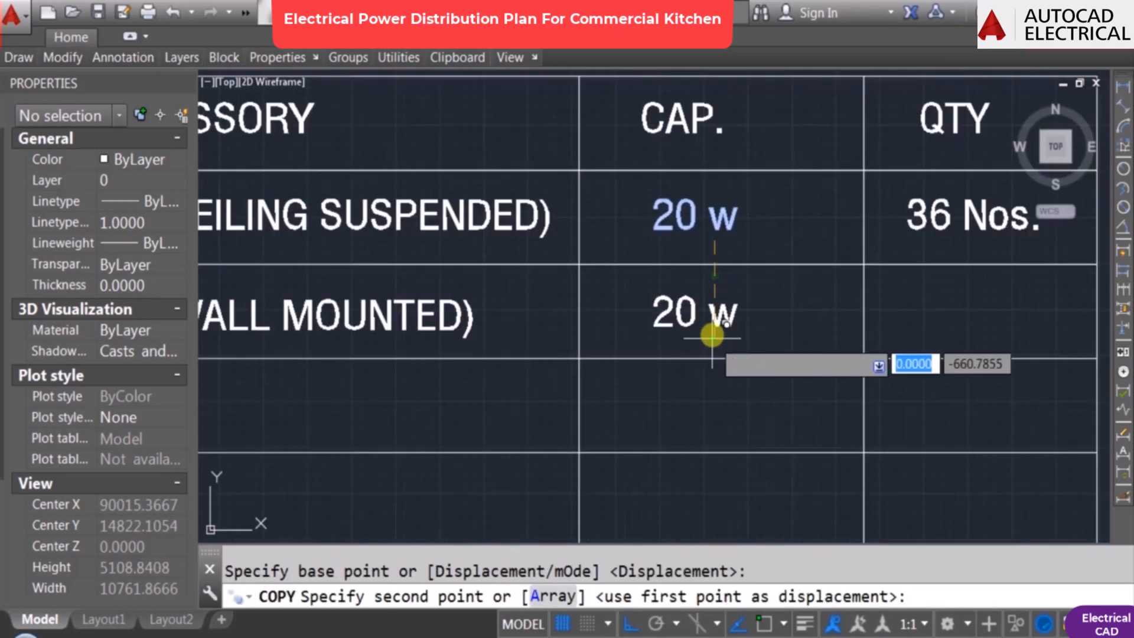
click(712, 336)
key(Escape)
Step: Examine the light fixtures on the kitchen plan, especially around the waiter rest room, and compare them with the legend symbols
scroll(823, 321, down, 4)
scroll(697, 301, up, 2)
scroll(464, 298, down, 2)
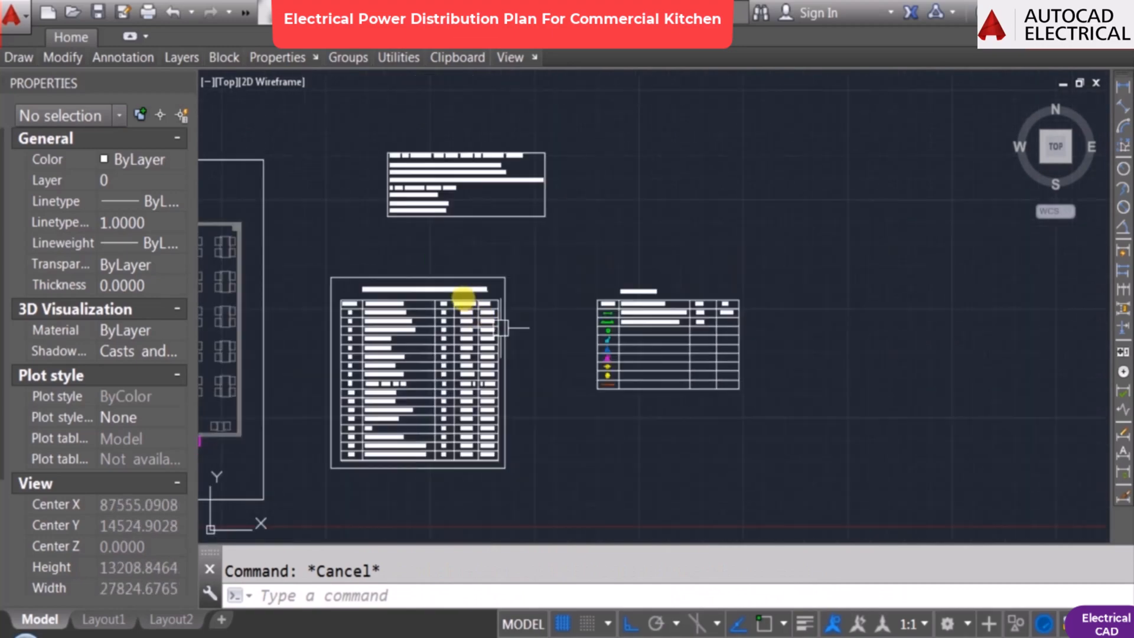
middle_drag(466, 301, 810, 366)
middle_drag(391, 333, 754, 289)
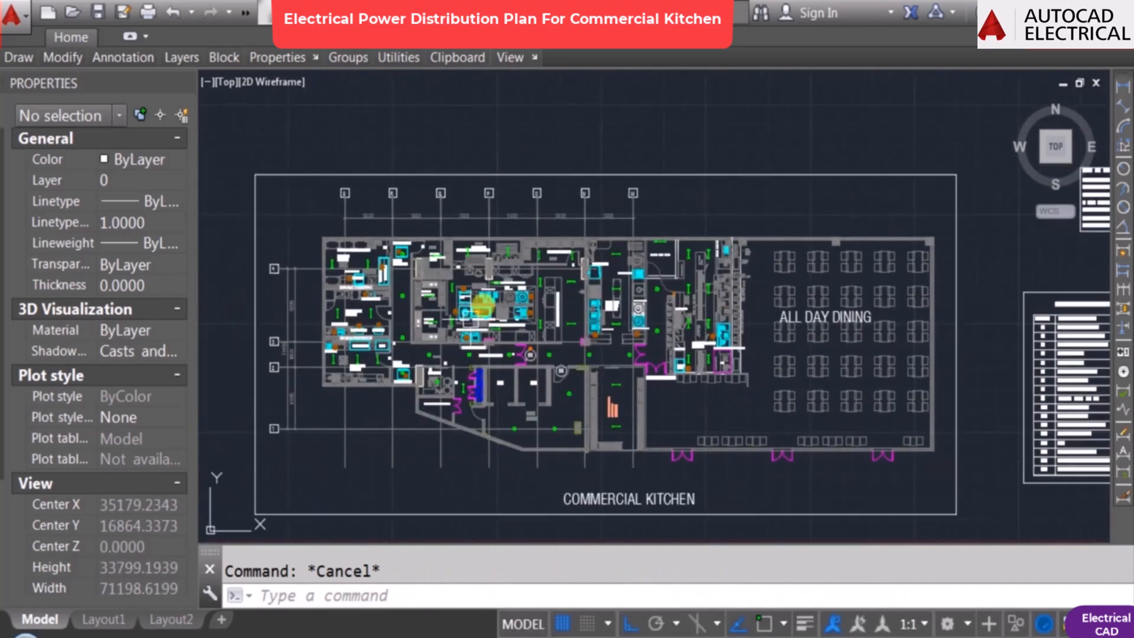
scroll(691, 253, up, 2)
scroll(675, 289, up, 4)
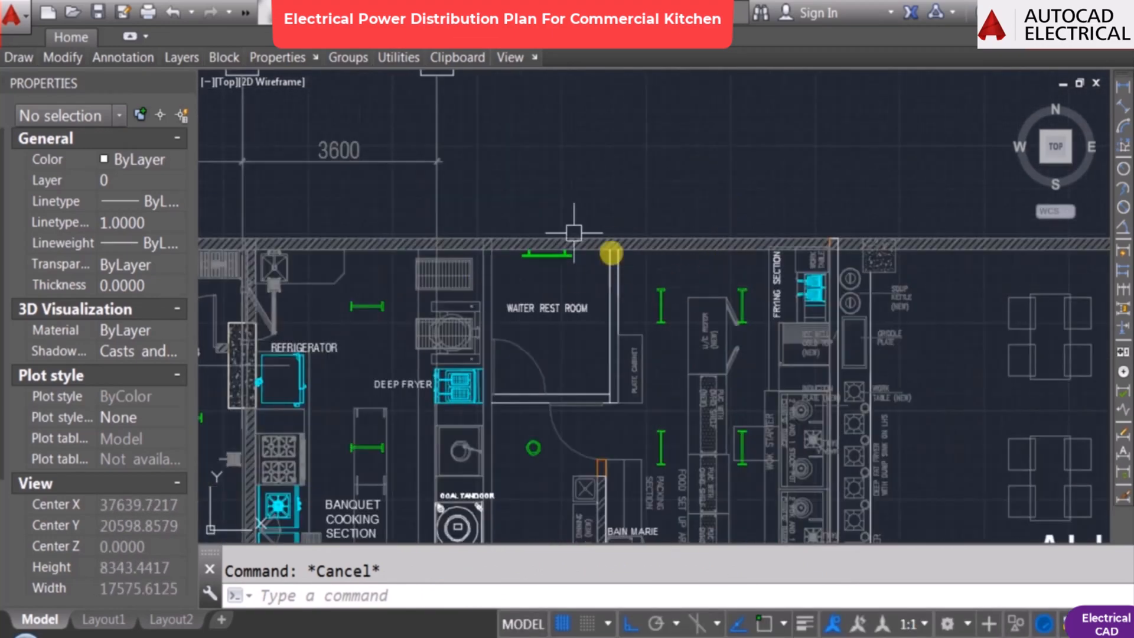
scroll(597, 351, down, 4)
middle_drag(605, 237, 611, 230)
middle_drag(801, 329, 673, 355)
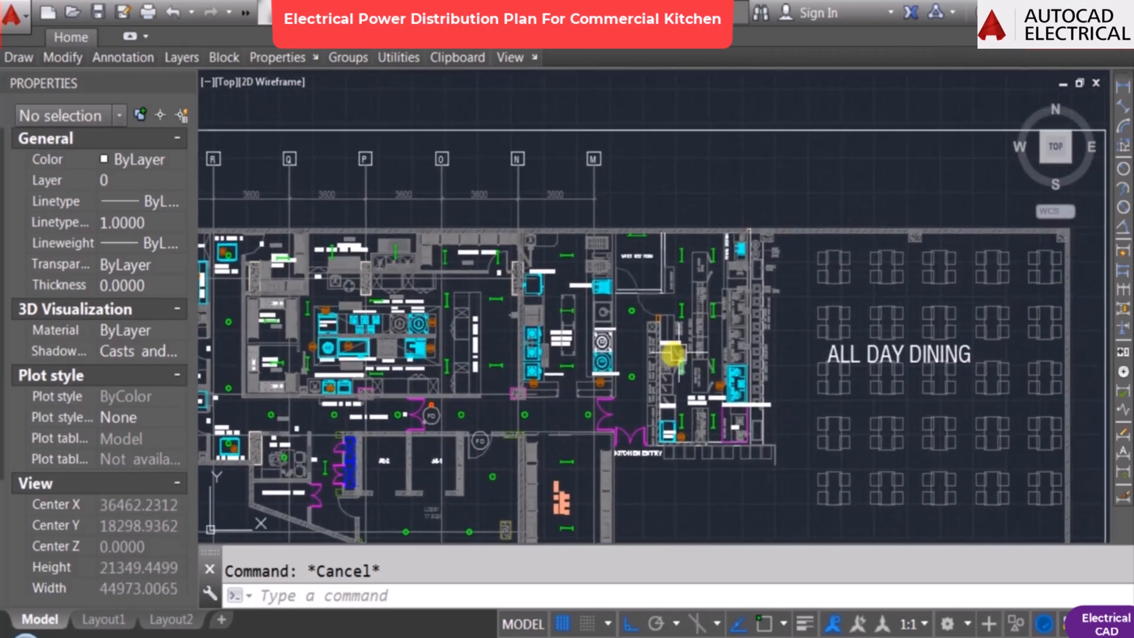
scroll(642, 221, down, 2)
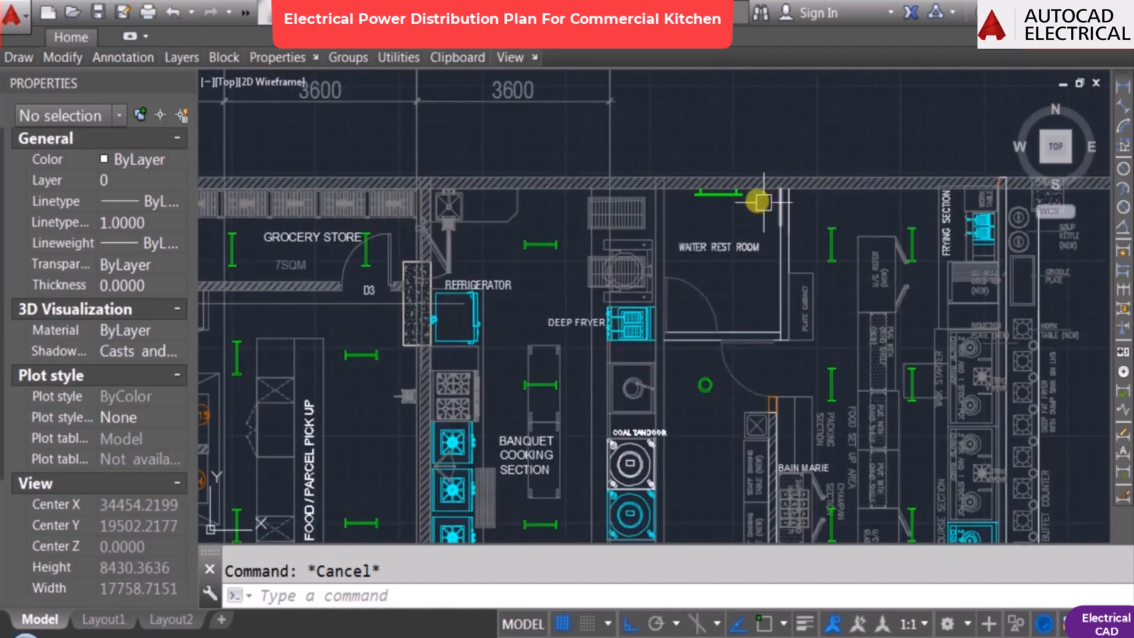
scroll(797, 172, up, 2)
scroll(788, 157, down, 5)
scroll(784, 152, up, 5)
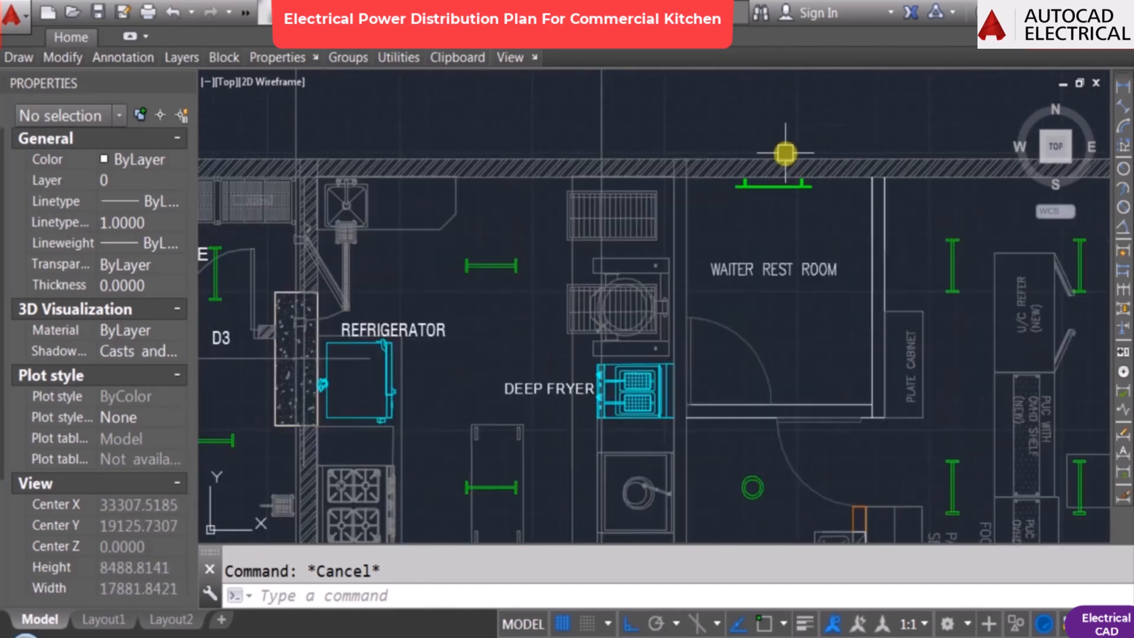
scroll(726, 212, down, 3)
middle_drag(929, 289, 427, 286)
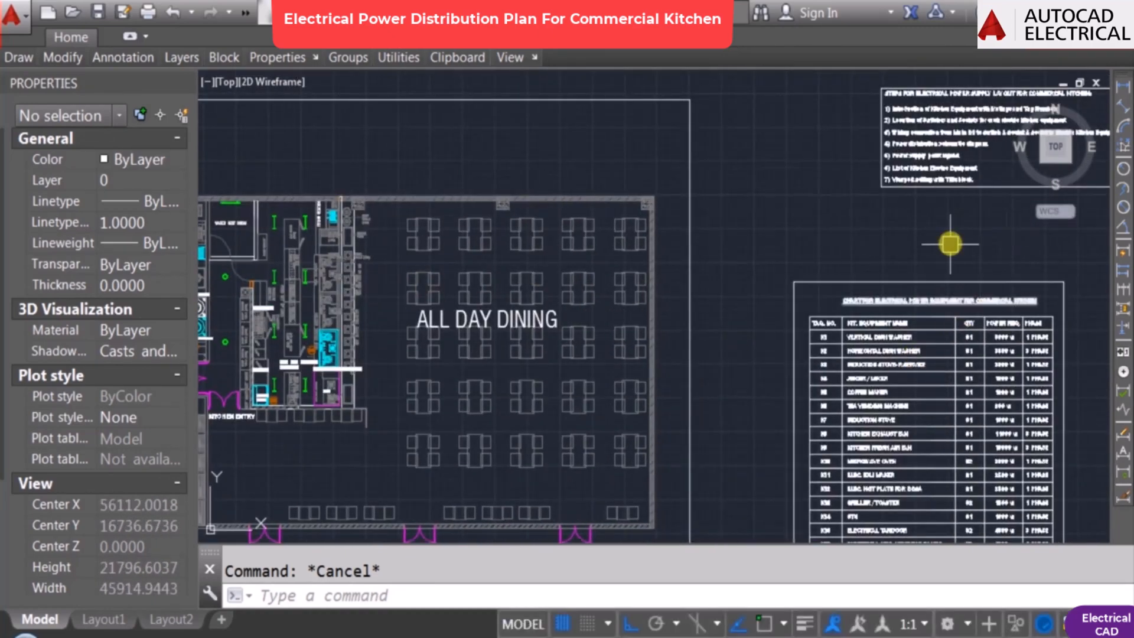
middle_drag(806, 256, 291, 260)
scroll(830, 349, up, 5)
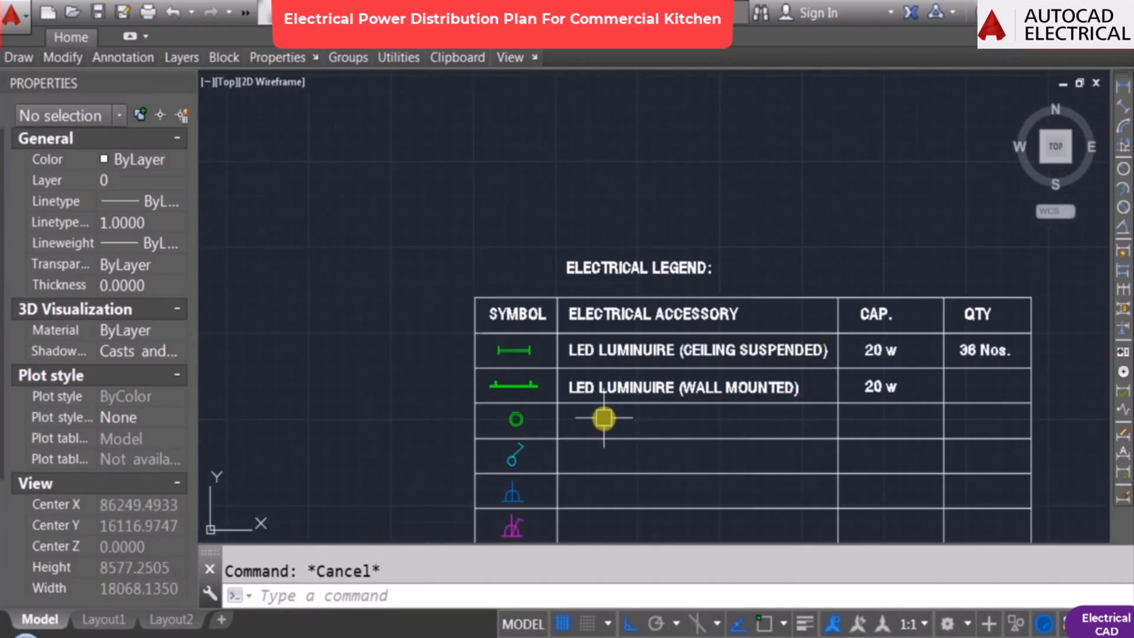
mouse_move(642, 398)
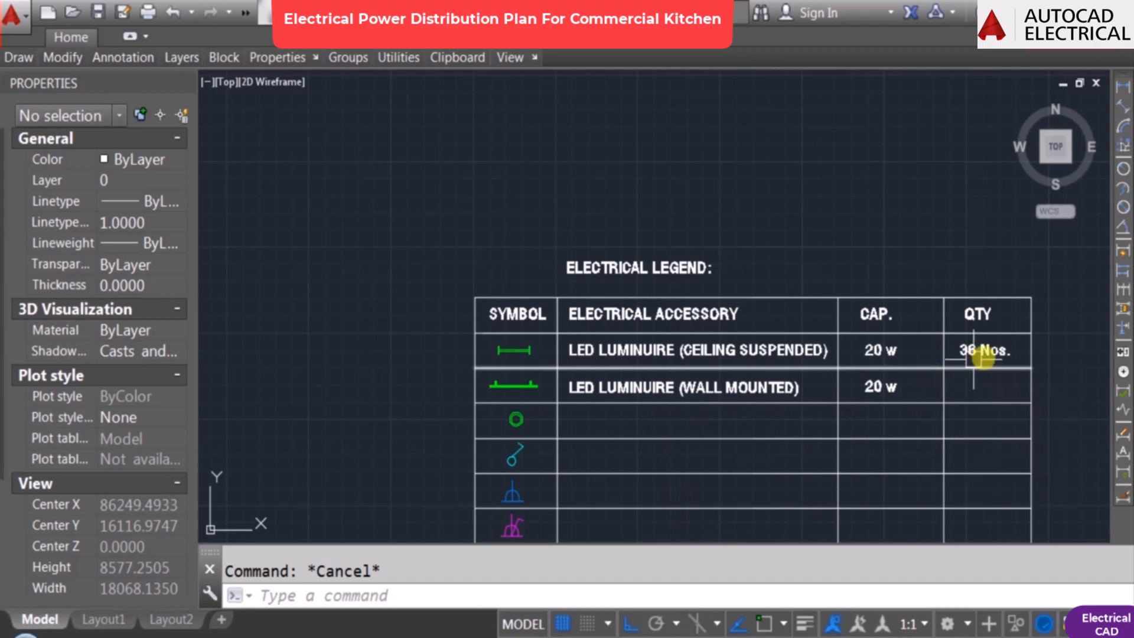
Step: Start an object selection filter and load its criteria from the wall mounted LED fixture in the waiter rest room
scroll(997, 351, down, 8)
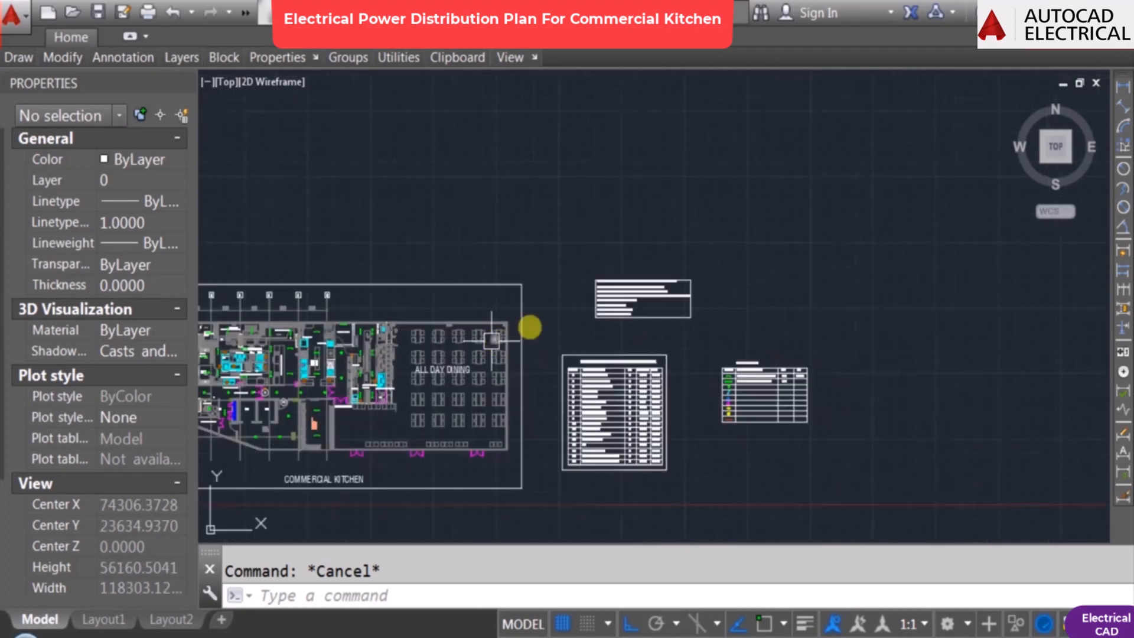
scroll(529, 324, up, 1)
key(Return)
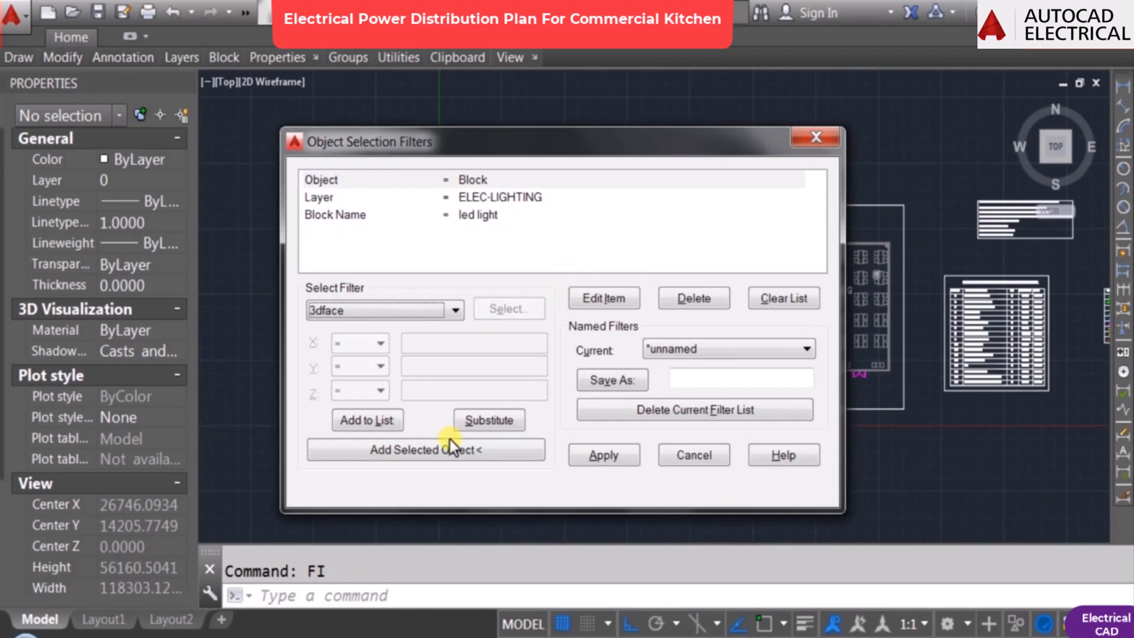
click(449, 449)
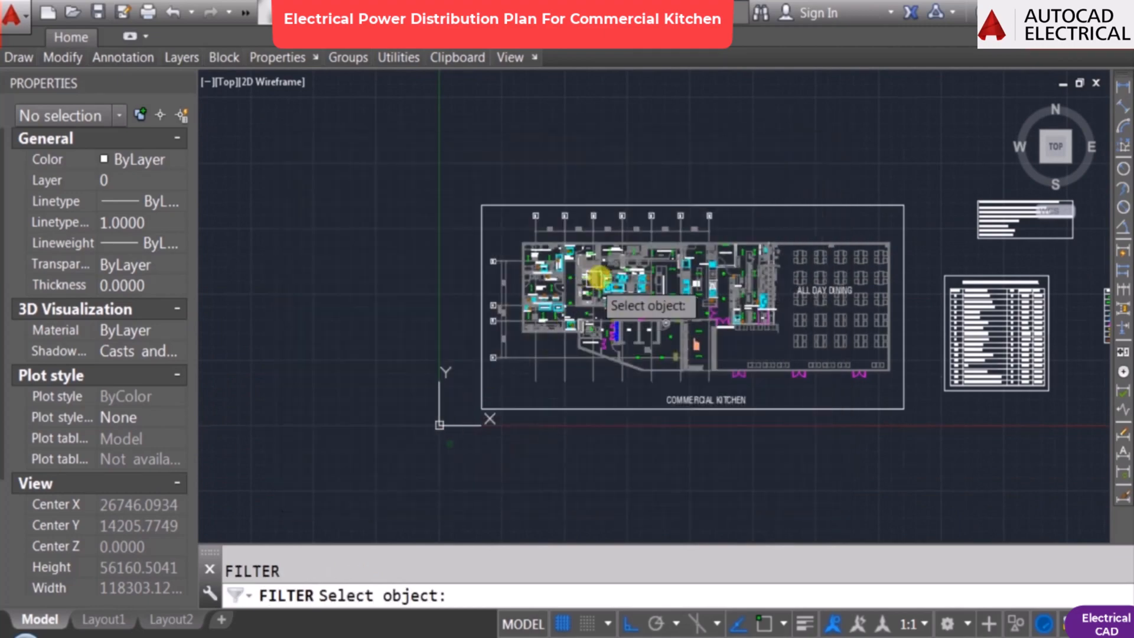
scroll(685, 255, up, 4)
scroll(666, 207, up, 1)
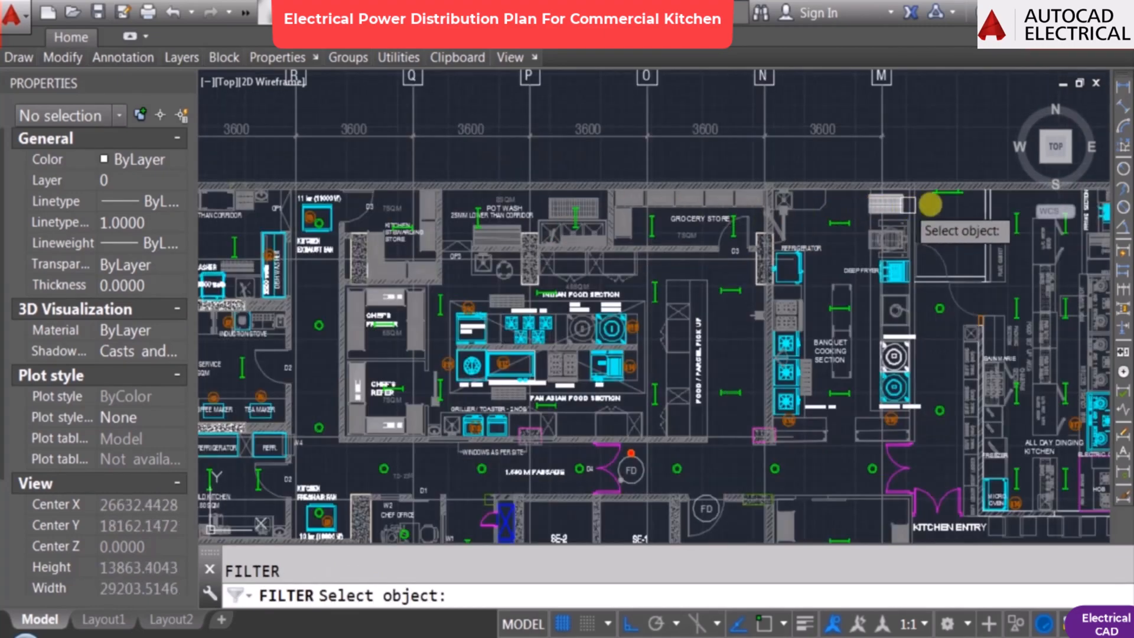
scroll(955, 187, up, 4)
click(956, 177)
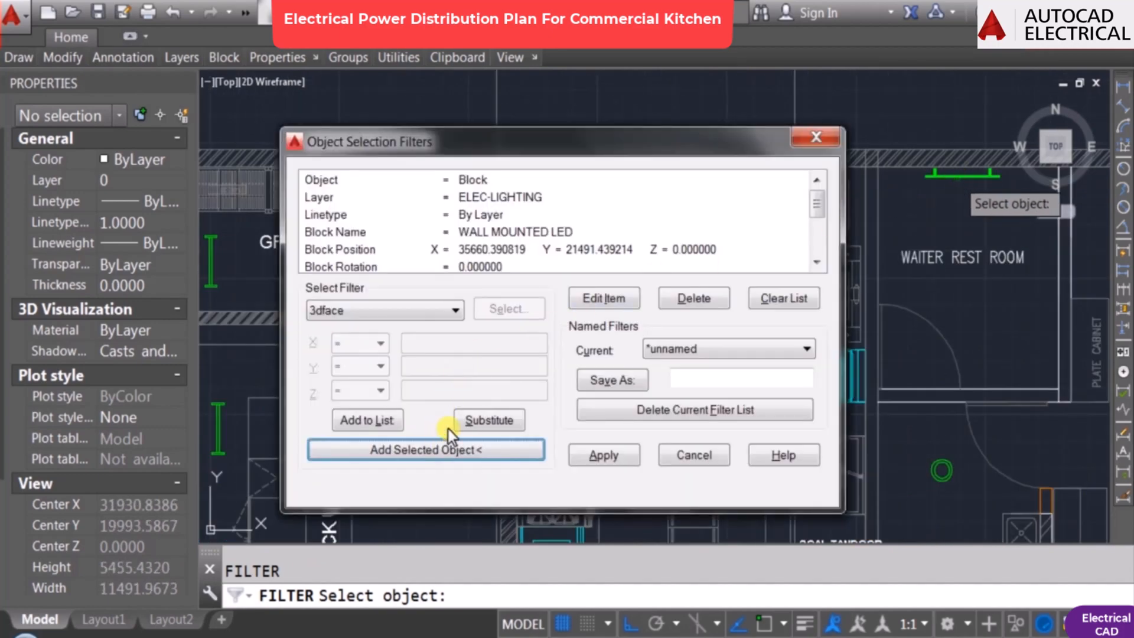
Step: Reduce the filter criteria to Object Block, Layer ELEC-LIGHTING and Block Name WALL MOUNTED LED
click(393, 206)
key(Delete)
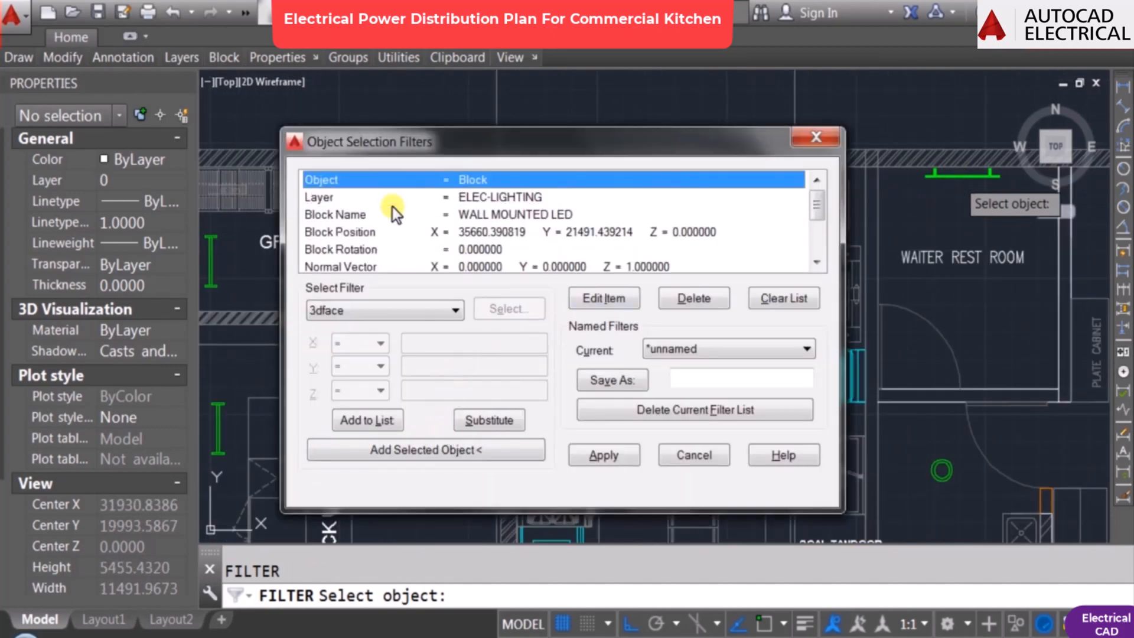
key(Down)
key(Down)
key(Down)
key(Delete)
key(Delete)
key(Delete)
key(Delete)
key(Delete)
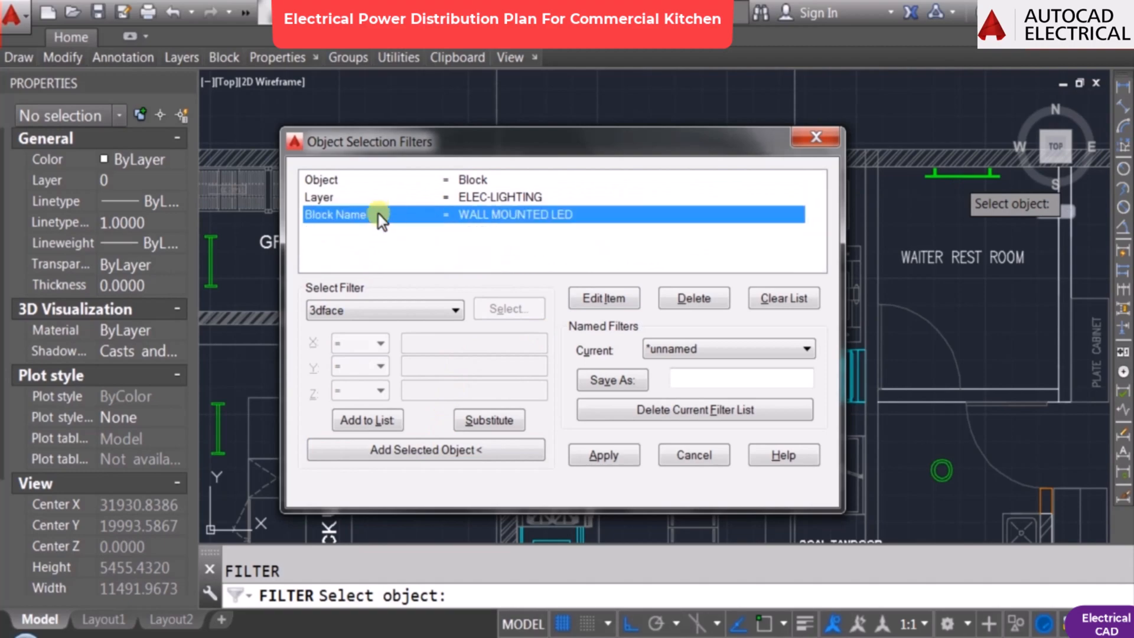
Step: Apply the filter to a selection window around the whole commercial kitchen plan
click(600, 455)
scroll(606, 250, down, 10)
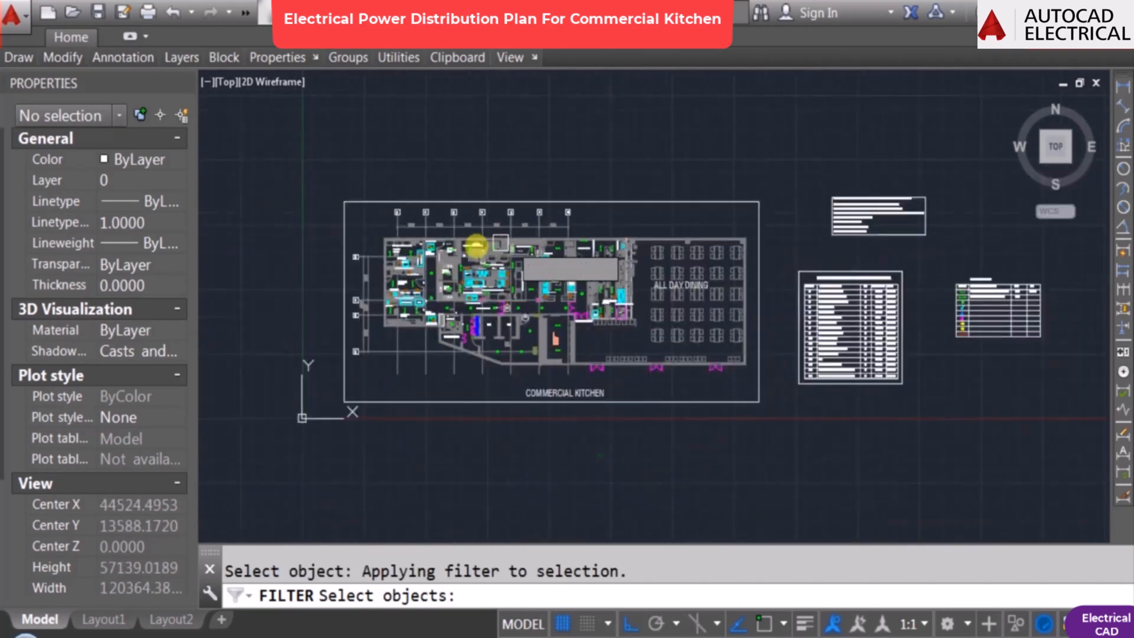
click(330, 194)
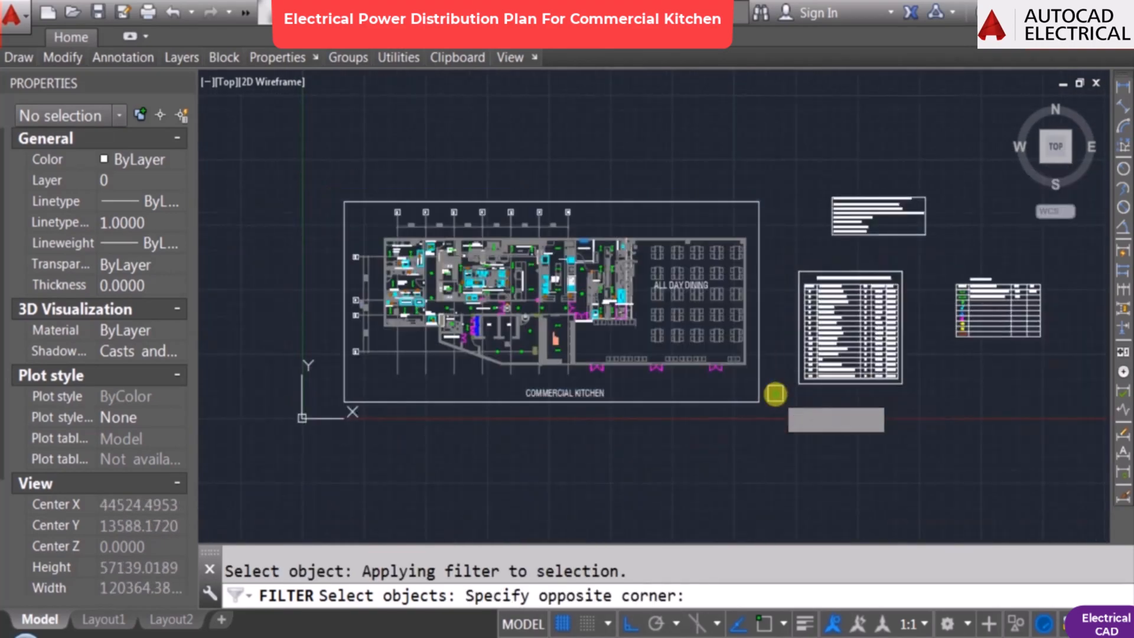
click(775, 394)
key(Return)
Step: Inspect the filtered wall mounted LED on the plan, check its quantity in the command history, and clear the selection
scroll(582, 236, up, 4)
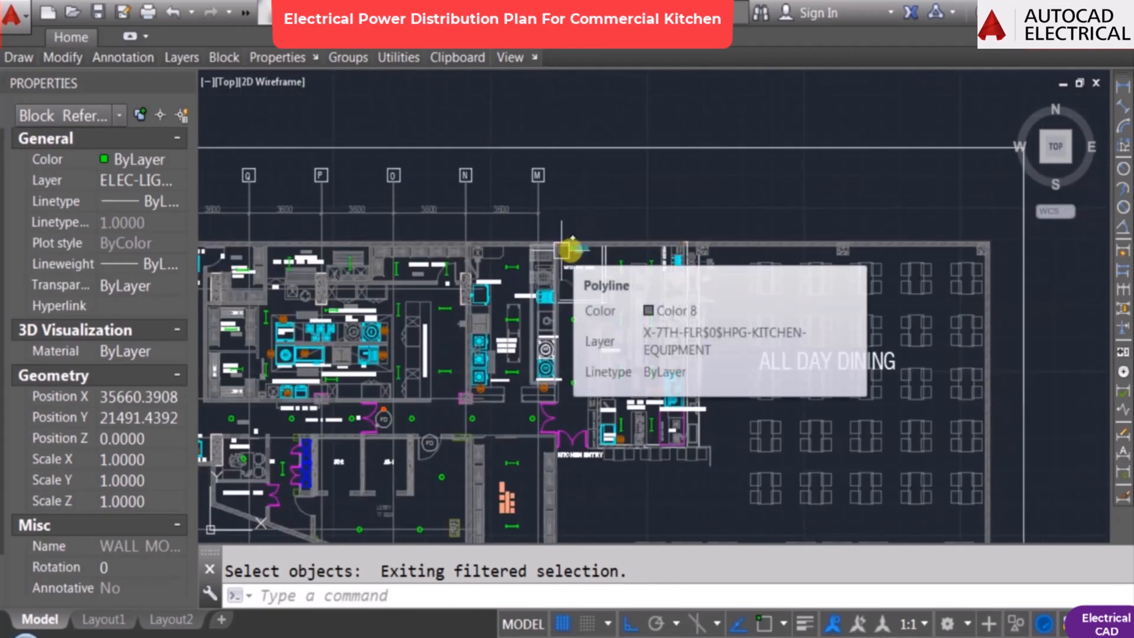
scroll(584, 246, up, 5)
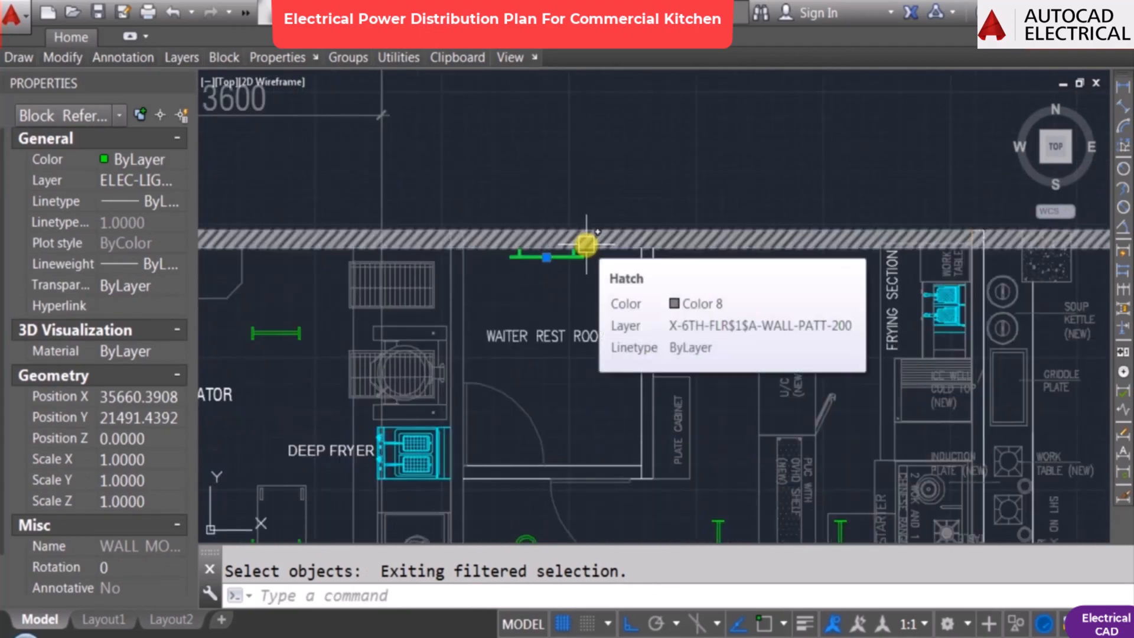
key(F2)
key(F2)
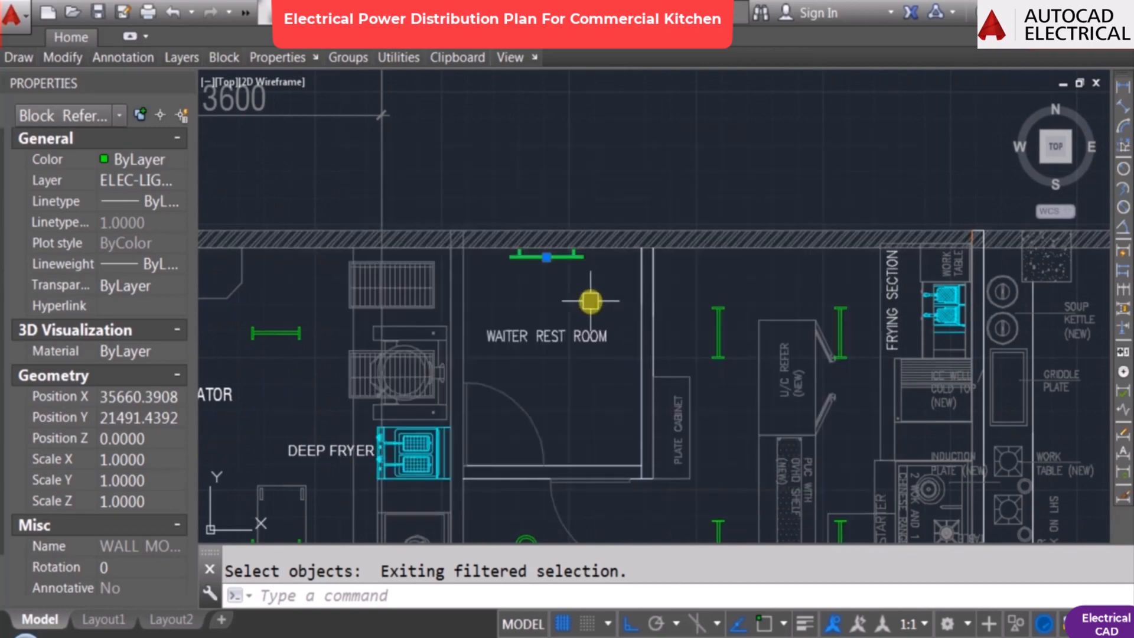
scroll(591, 303, down, 5)
key(Escape)
Step: Copy the 36 Nos. text straight down into the QTY cell of the wall mounted luminaire row
middle_drag(964, 376, 623, 322)
scroll(670, 321, up, 4)
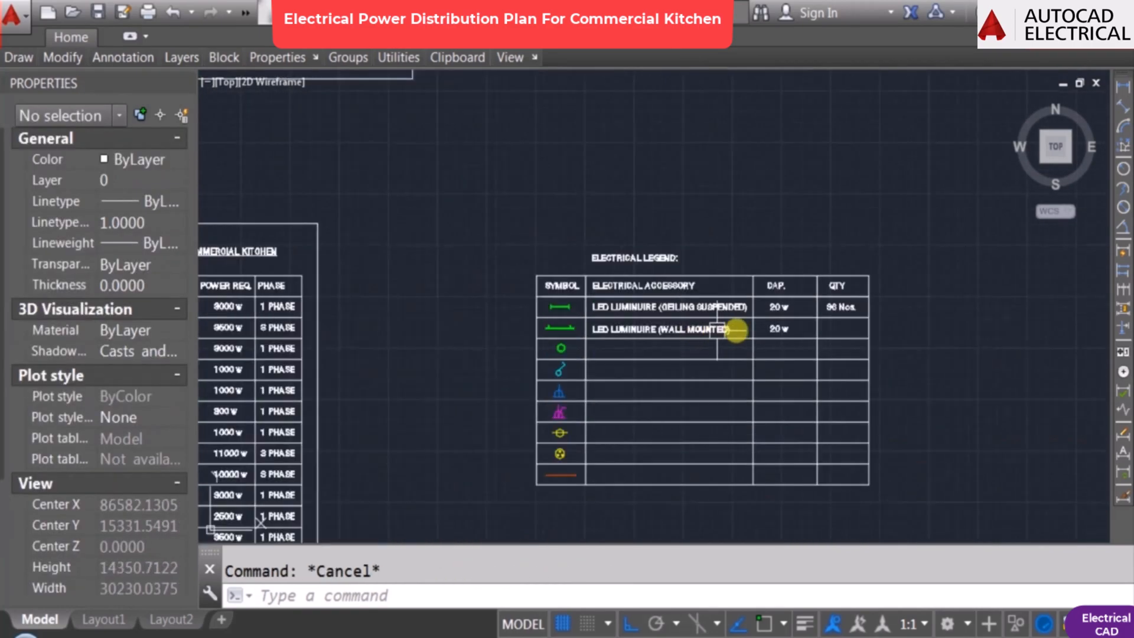
scroll(806, 313, up, 3)
text(co)
key(Return)
click(842, 298)
key(Return)
click(953, 283)
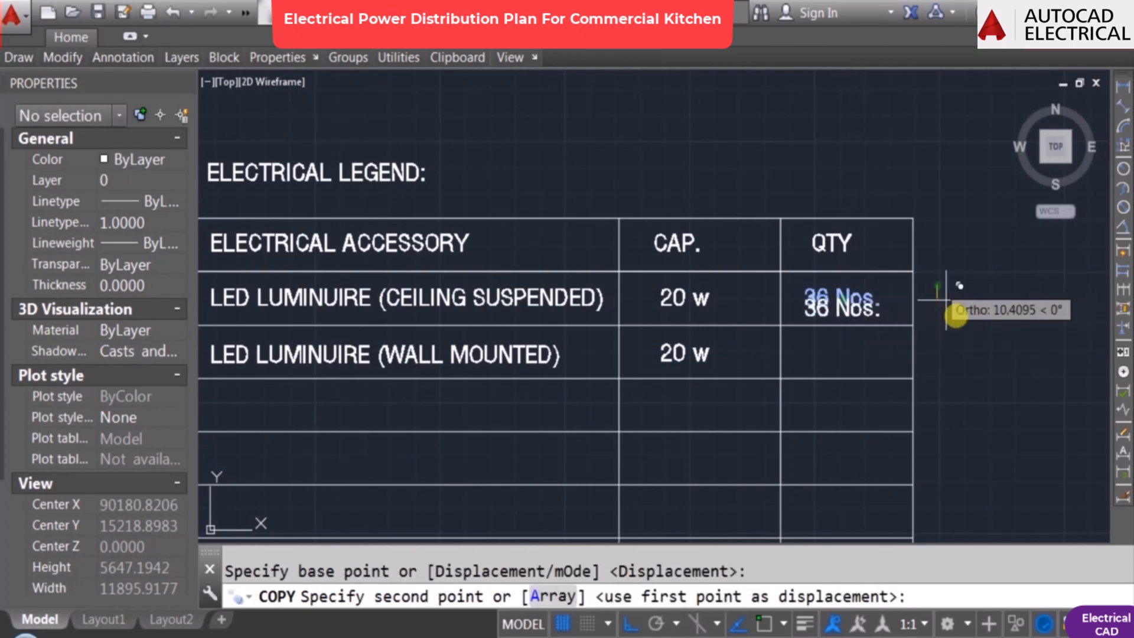
click(962, 338)
key(Escape)
Step: Edit the number in the wall mounted row's copied QTY text and save the drawing
double_click(861, 353)
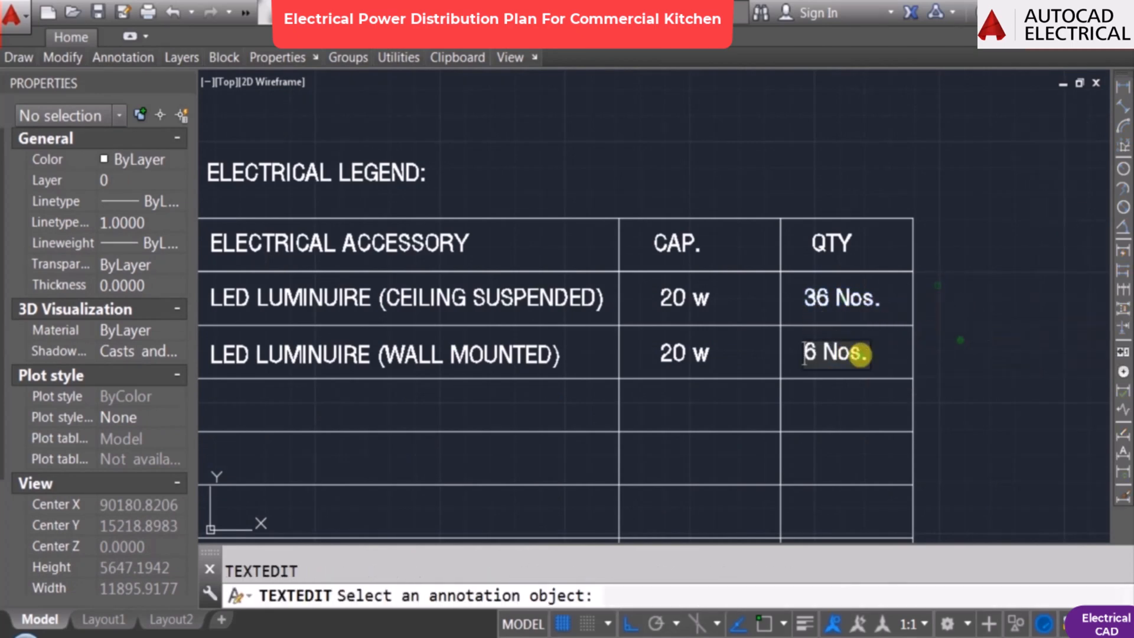
scroll(919, 349, down, 4)
key(ctrl+s)
Step: Copy the wall mounted row's description and 20 w capacity down one row to the circular light symbol
scroll(679, 392, up, 4)
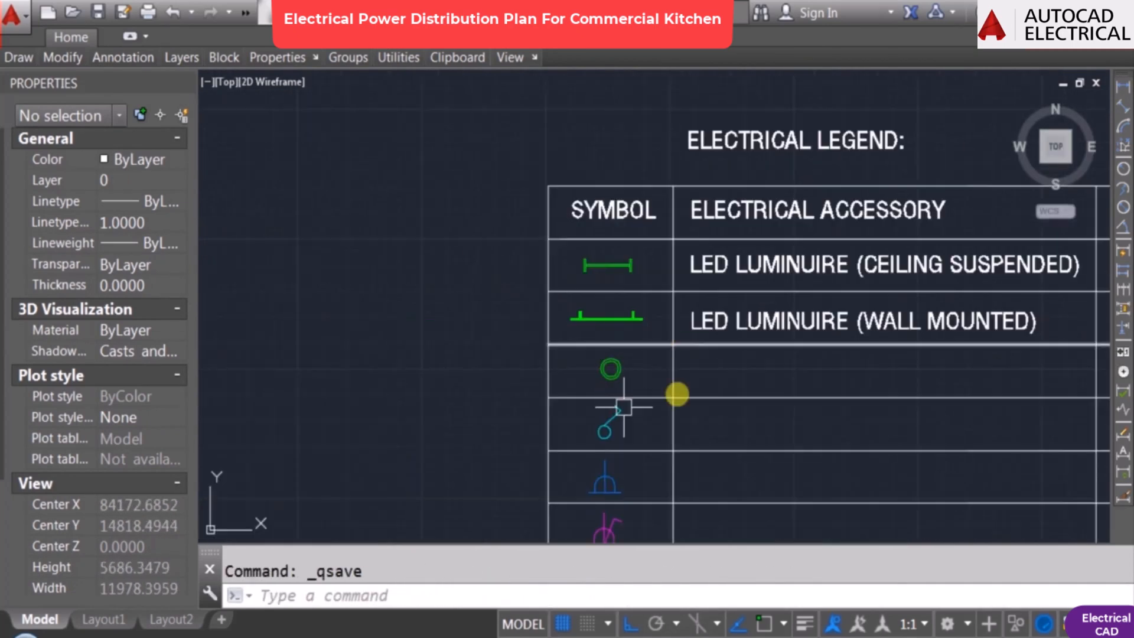
middle_drag(678, 392, 533, 360)
key(Escape)
text(co)
key(Return)
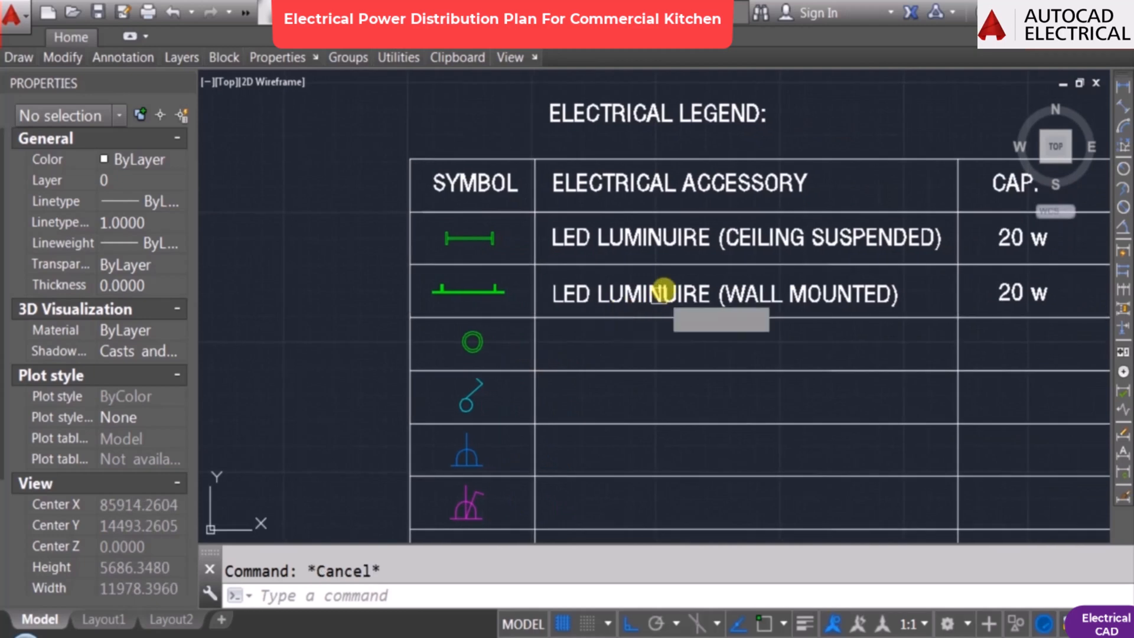
click(665, 288)
key(Return)
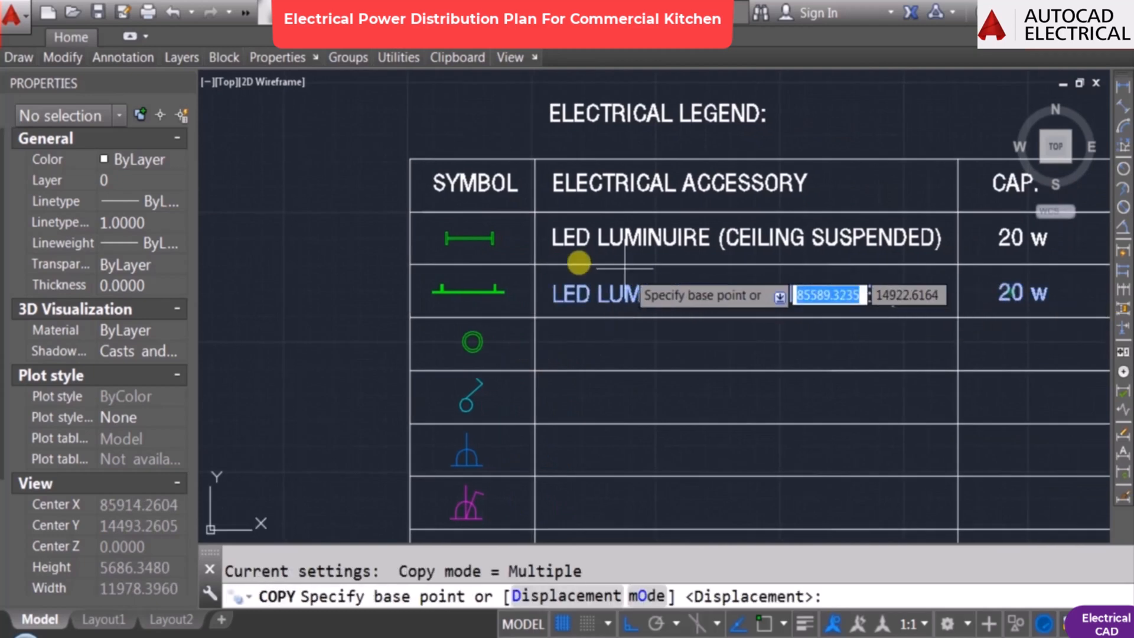
click(532, 264)
click(535, 318)
key(Escape)
Step: Change the copied description beside the circular light symbol to LED DOWNLIGHT (CEILING SUSPENDED)
double_click(578, 346)
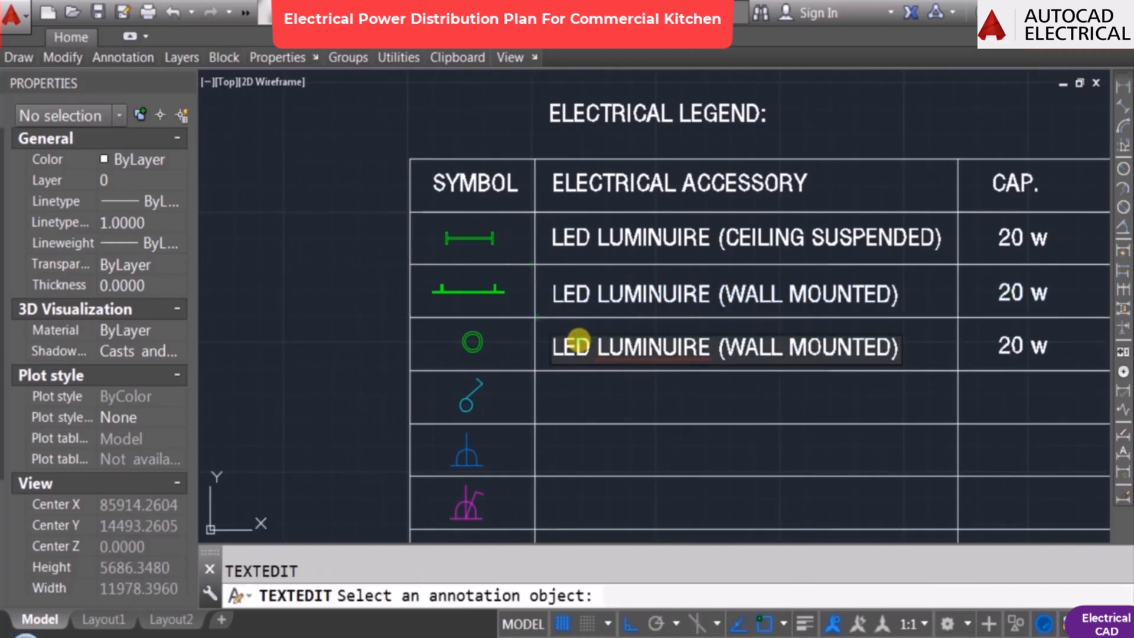
key(Delete)
key(Delete)
key(Delete)
key(Delete)
key(Delete)
key(Delete)
key(Delete)
key(Delete)
key(Delete)
text(DOWNLIGH)
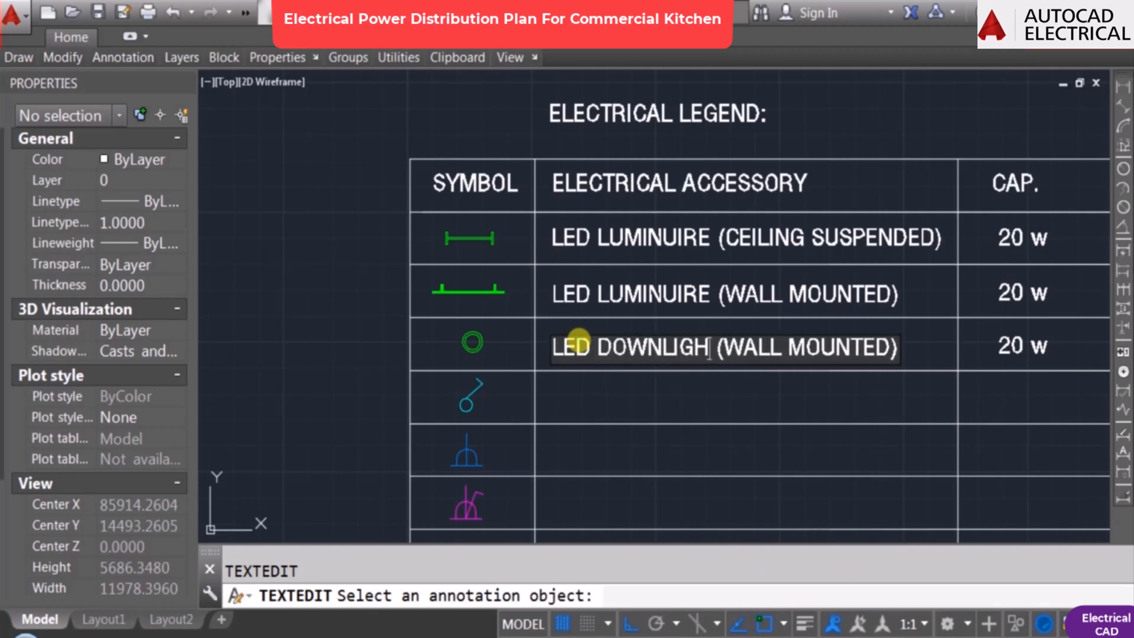
text(T)
key(Right)
key(Right)
key(Delete)
key(Delete)
key(Delete)
key(Delete)
key(Delete)
key(Delete)
key(Delete)
key(Delete)
key(Delete)
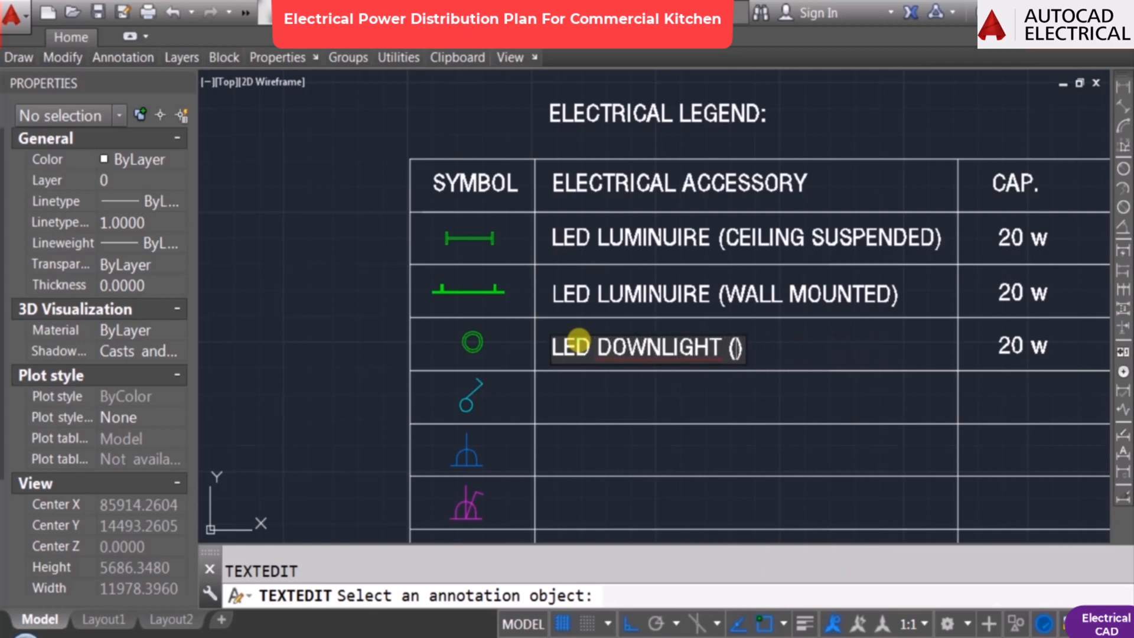
text(CEILING SUSPENDED)
click(686, 395)
Step: Stretch the legend table so that the ELECTRICAL ACCESSORY column becomes slightly wider, shifting the CAP. and QTY columns along
scroll(730, 295, down, 2)
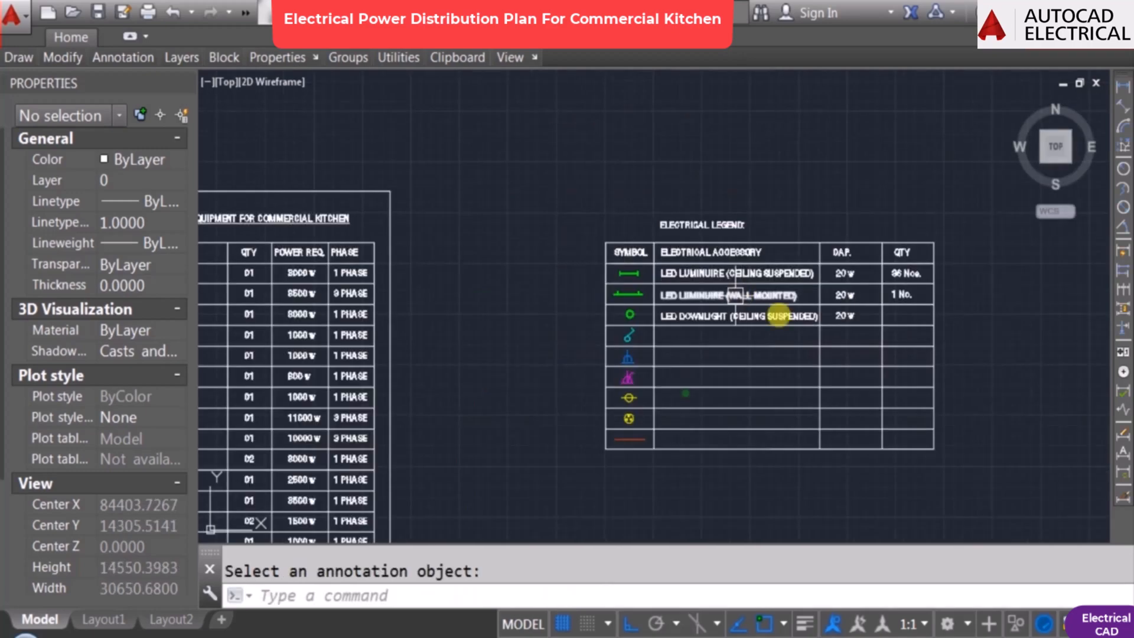
text(s)
key(Return)
click(967, 461)
click(811, 144)
click(811, 144)
click(836, 144)
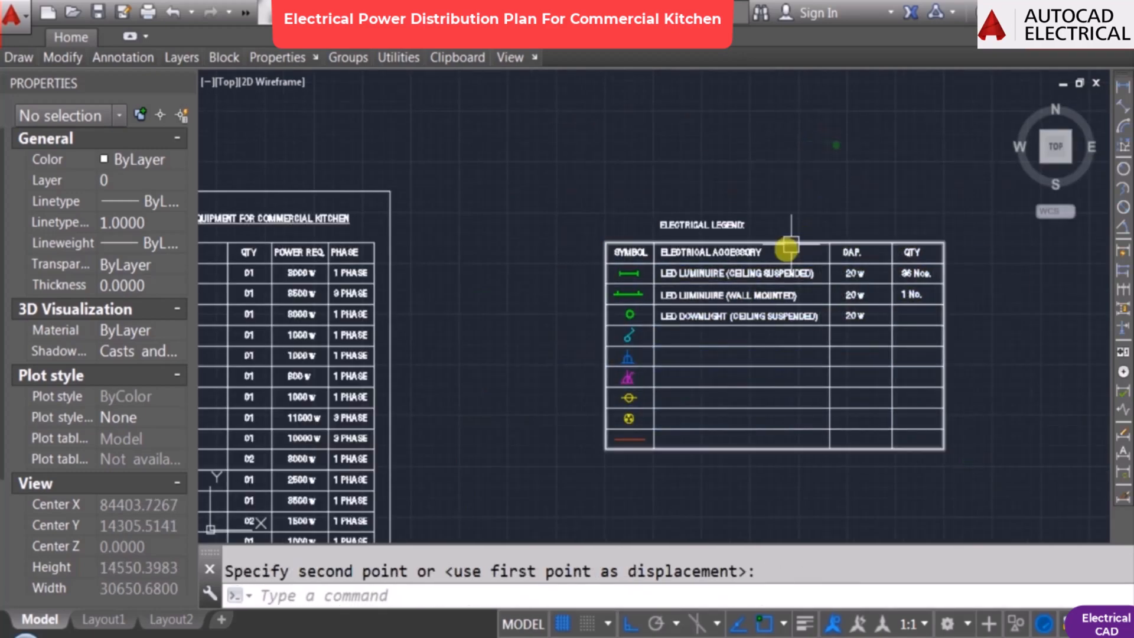
Step: Start an object selection filter and load its criteria from a circular downlight in the corridor beside the chef's freezer
scroll(683, 331, down, 6)
middle_drag(520, 328, 825, 315)
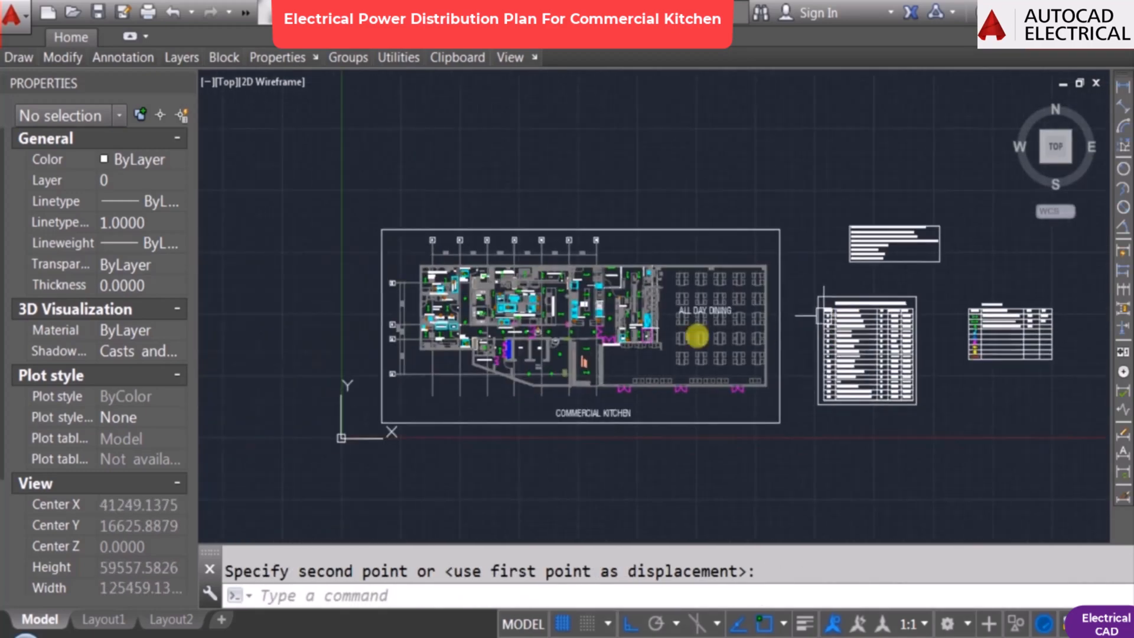
scroll(533, 288, up, 2)
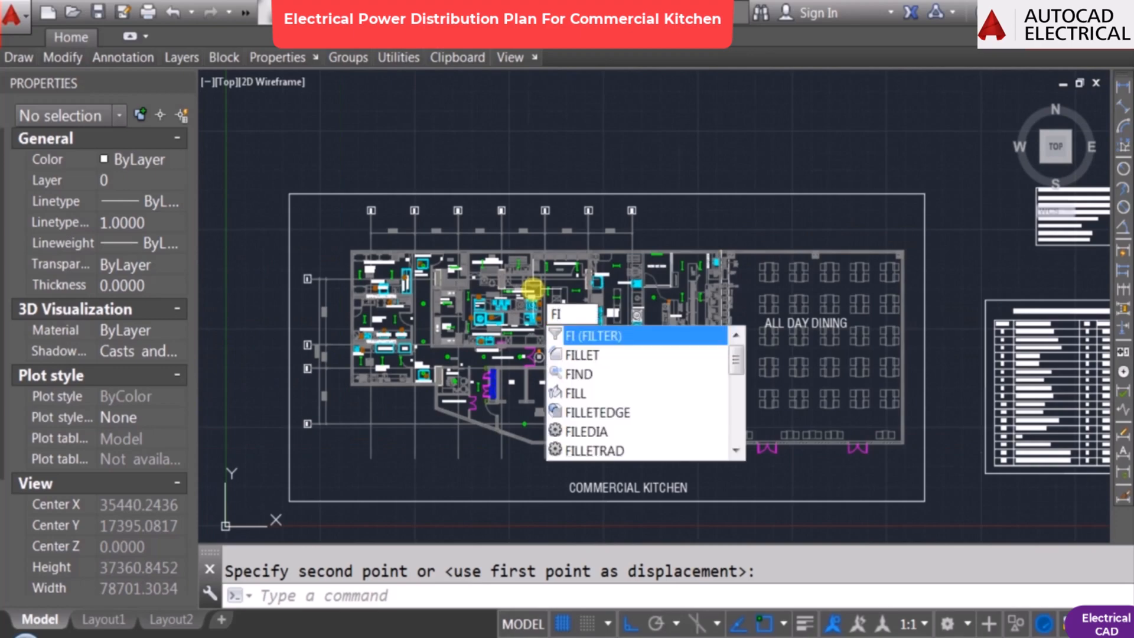
key(Return)
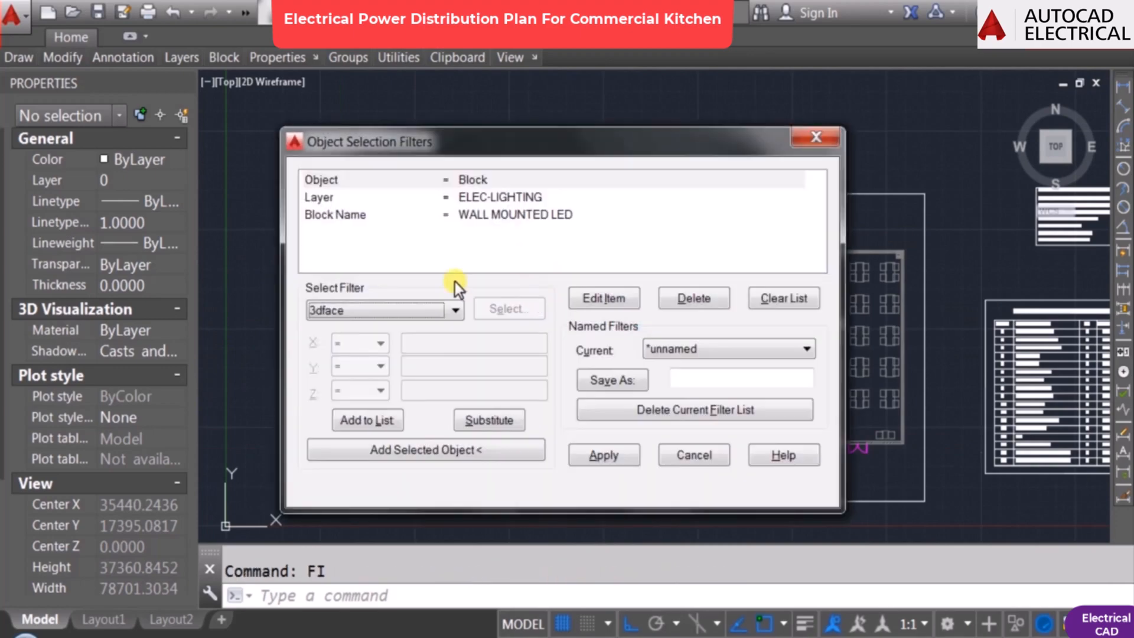
click(437, 447)
scroll(454, 320, up, 2)
scroll(453, 320, up, 7)
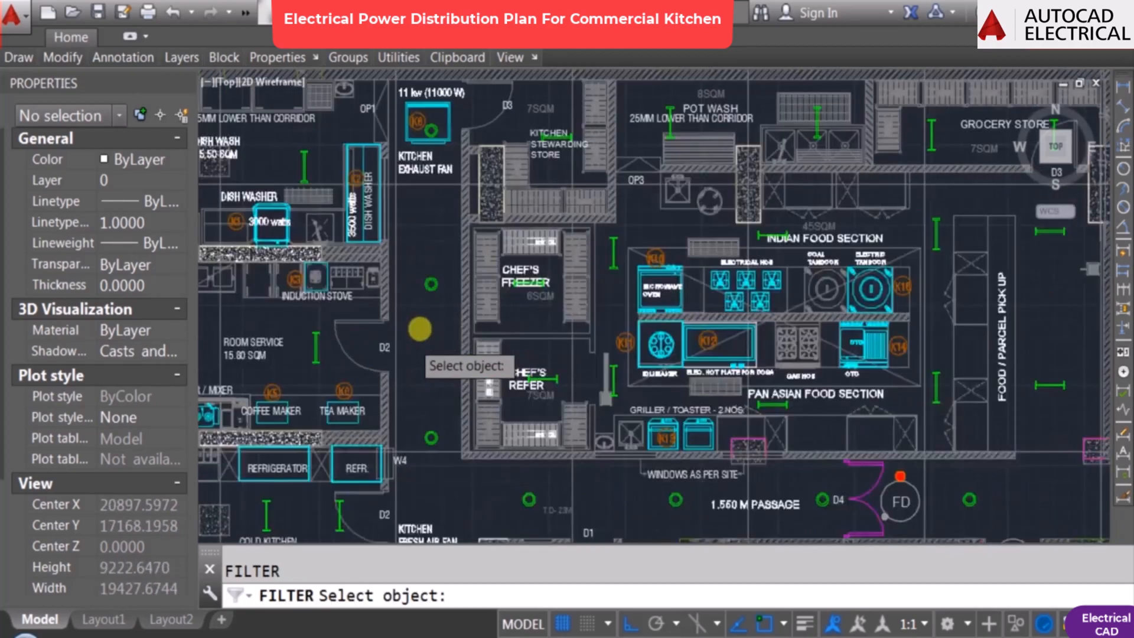
click(450, 212)
Step: Remove the Linetype criterion from the downlight's selection filter list
click(318, 197)
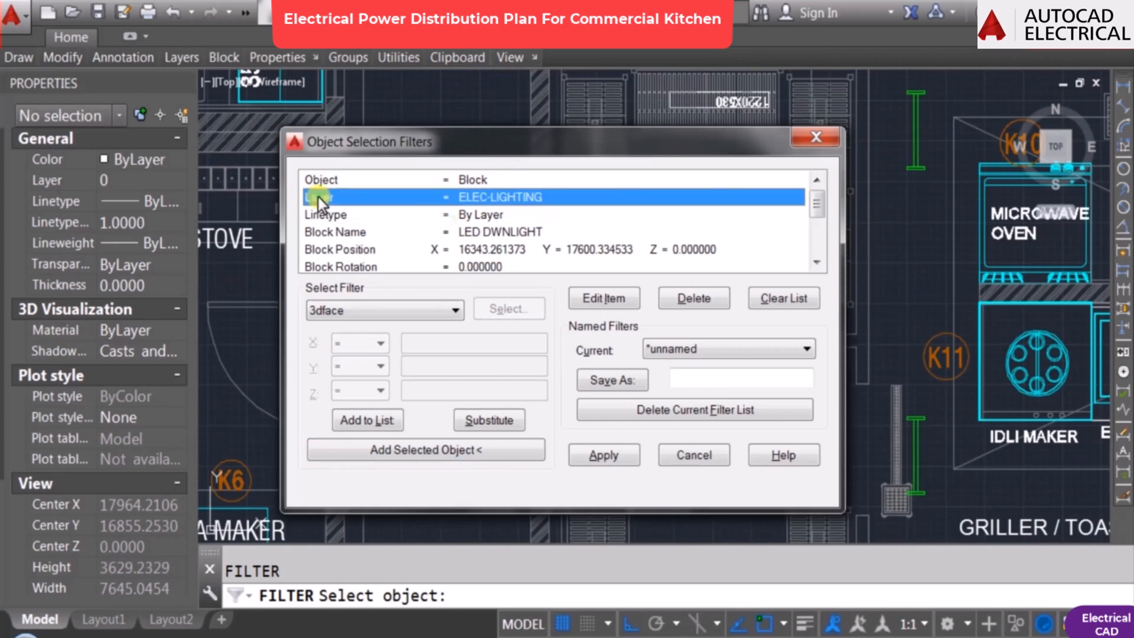
key(Down)
key(Down)
key(Up)
key(Down)
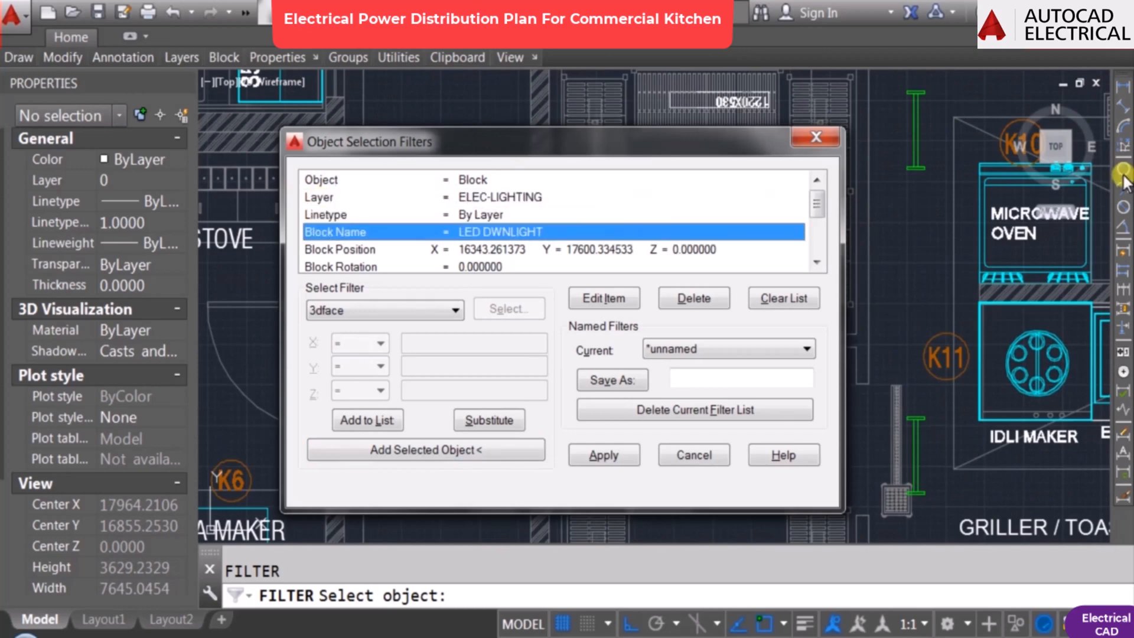
key(Up)
key(Up)
key(Down)
key(Down)
key(Up)
key(Delete)
key(Up)
key(Up)
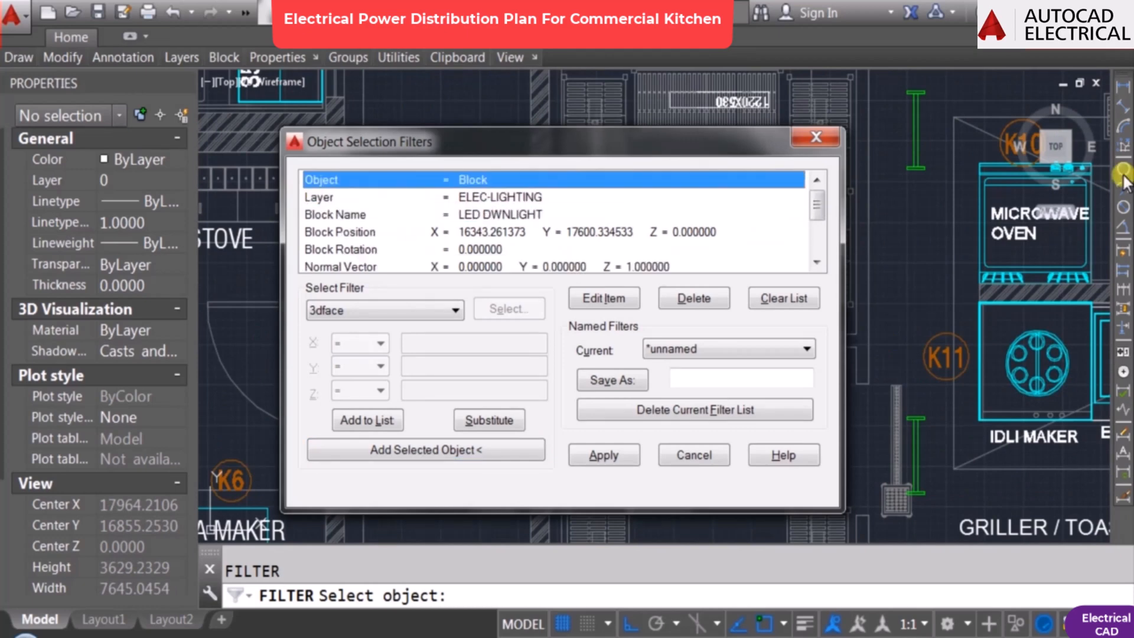
Step: Remove Block Position and all criteria after it, keeping only Block, the ELEC-LIGHTING layer and the LED DWNLIGHT block name
key(Down)
key(Down)
key(Up)
key(Up)
key(Down)
key(Down)
key(Down)
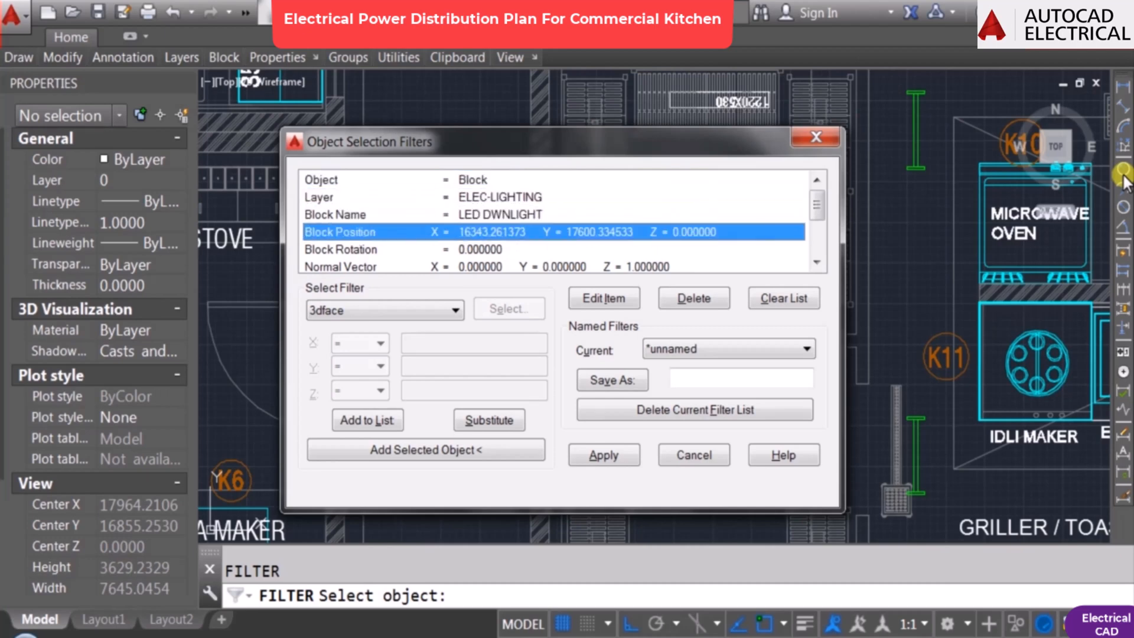
key(Delete)
key(Delete)
key(Delete)
key(Delete)
key(Delete)
key(Delete)
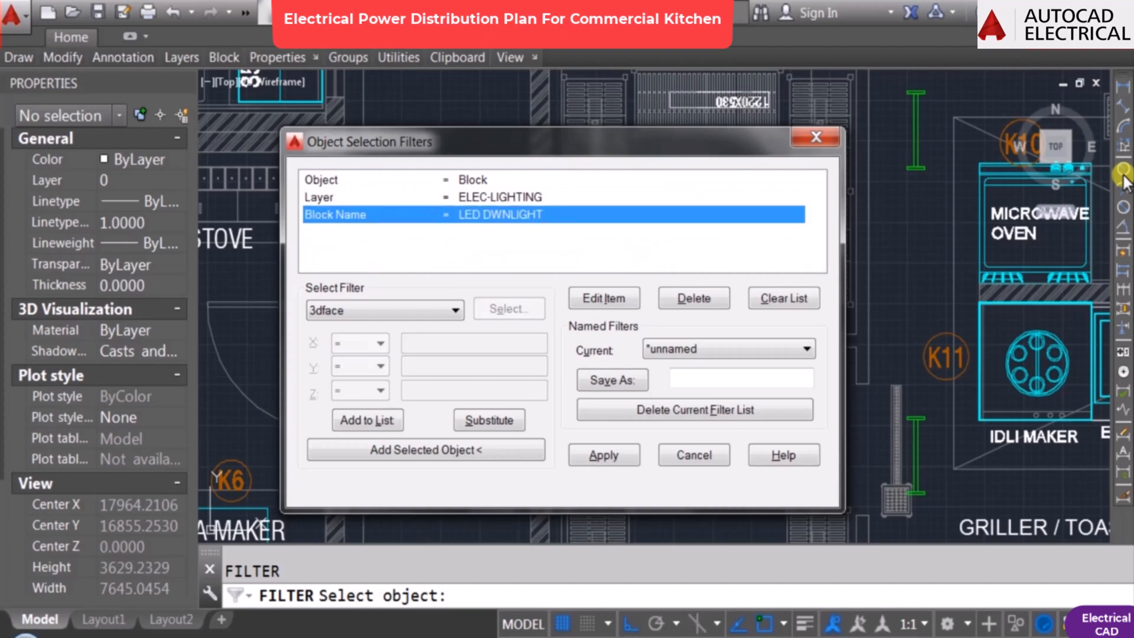
Step: Apply the LED DWNLIGHT filter to a selection window around the whole commercial kitchen plan
click(615, 455)
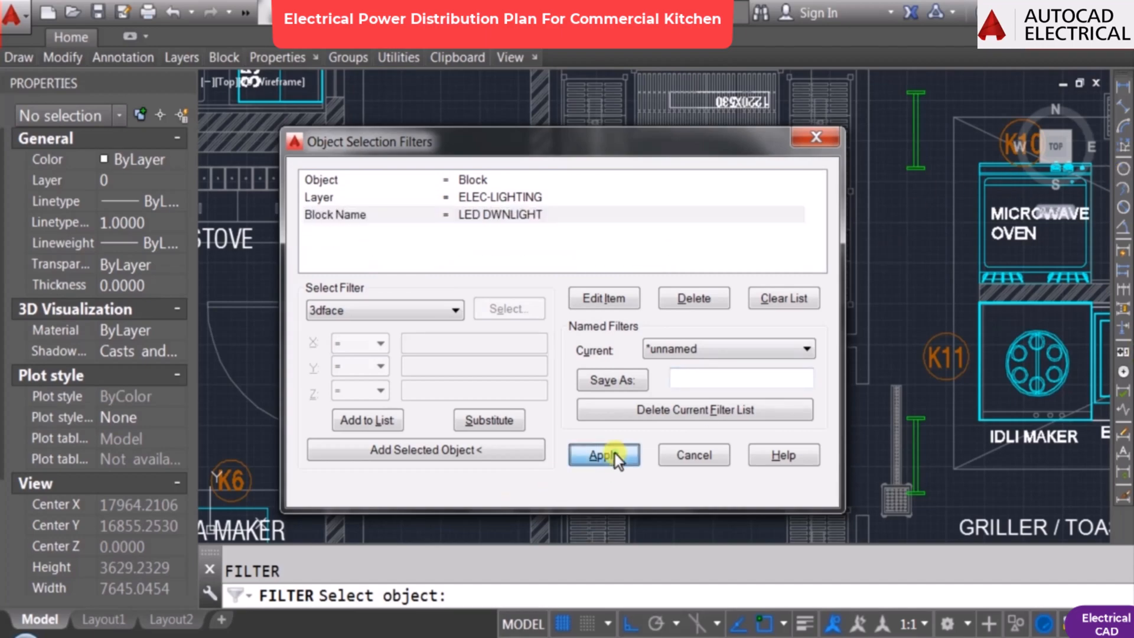
scroll(567, 331, down, 10)
click(444, 214)
click(833, 428)
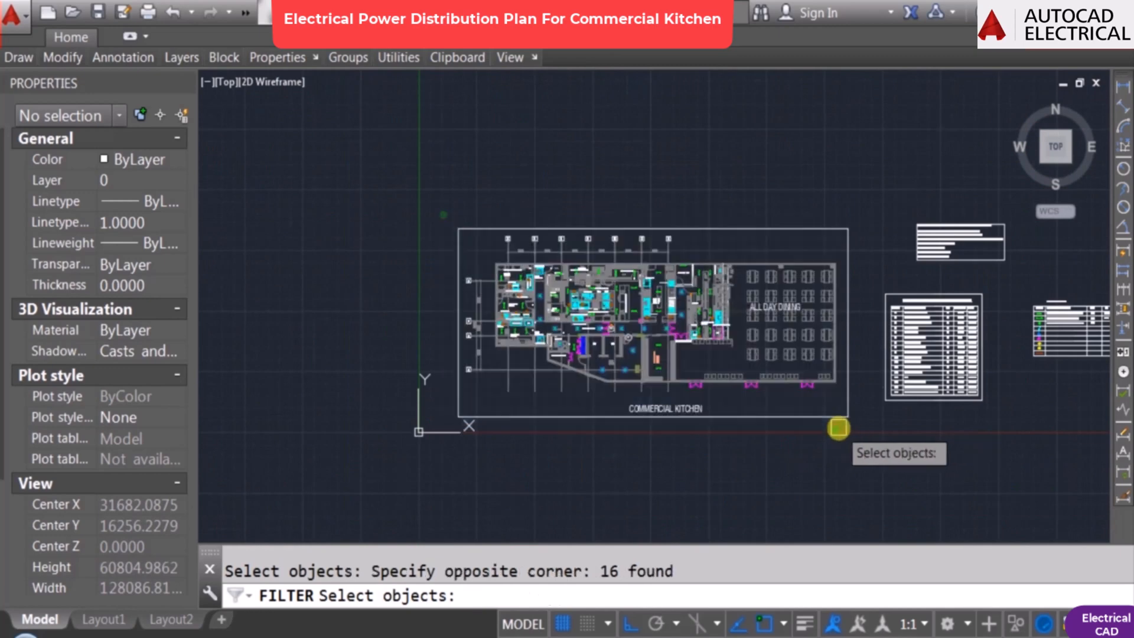
key(Return)
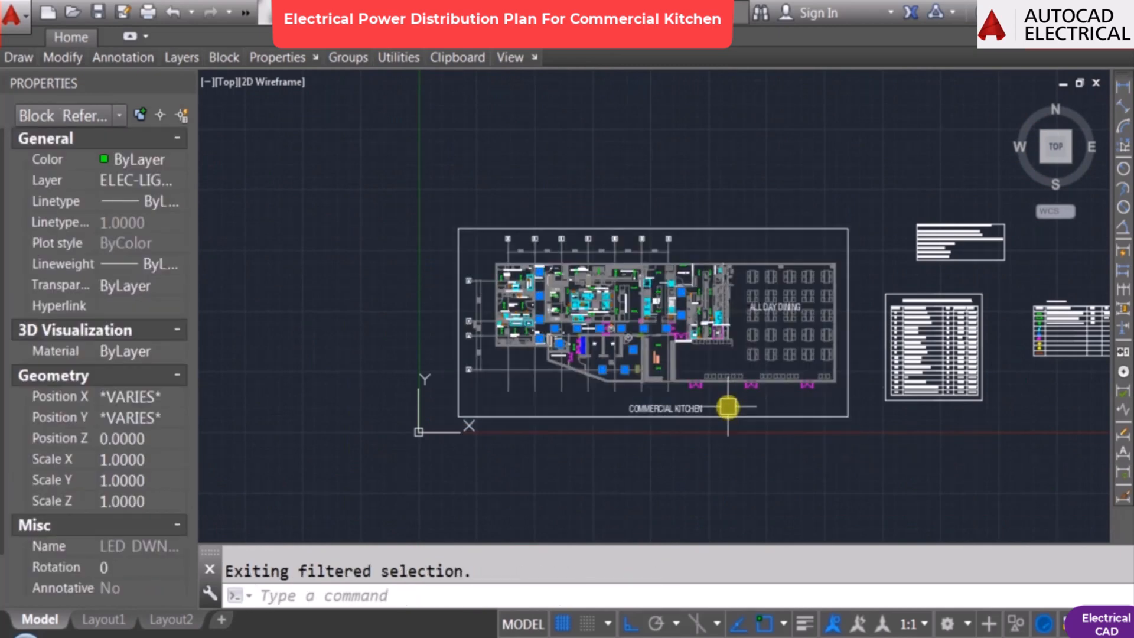
Step: Check the downlight quantity in the command history and clear the selection
key(F2)
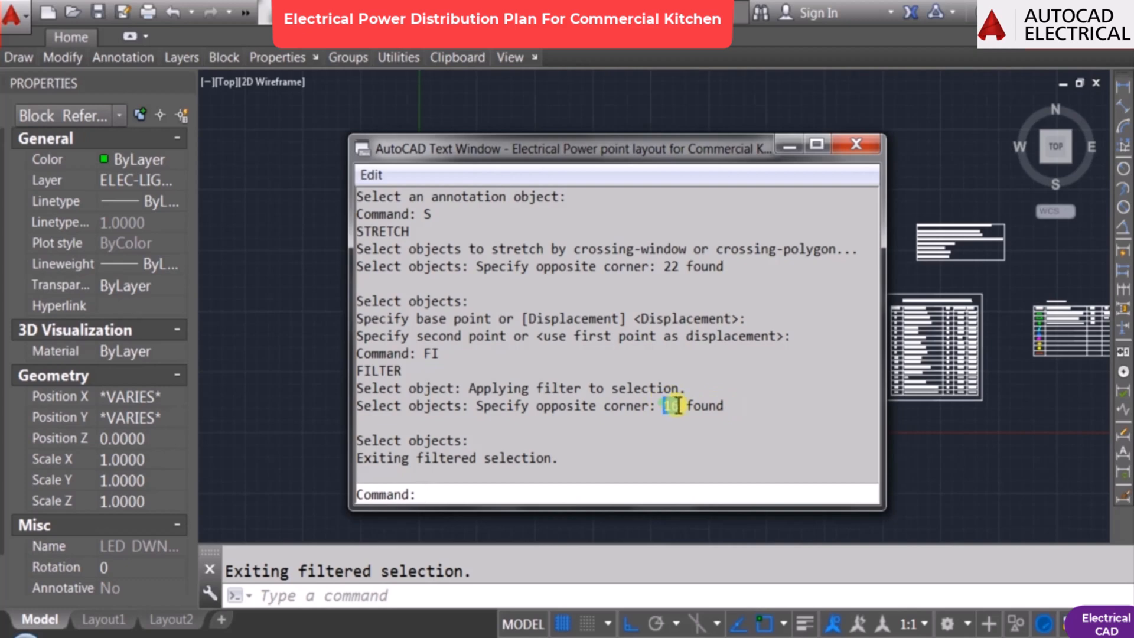
key(F2)
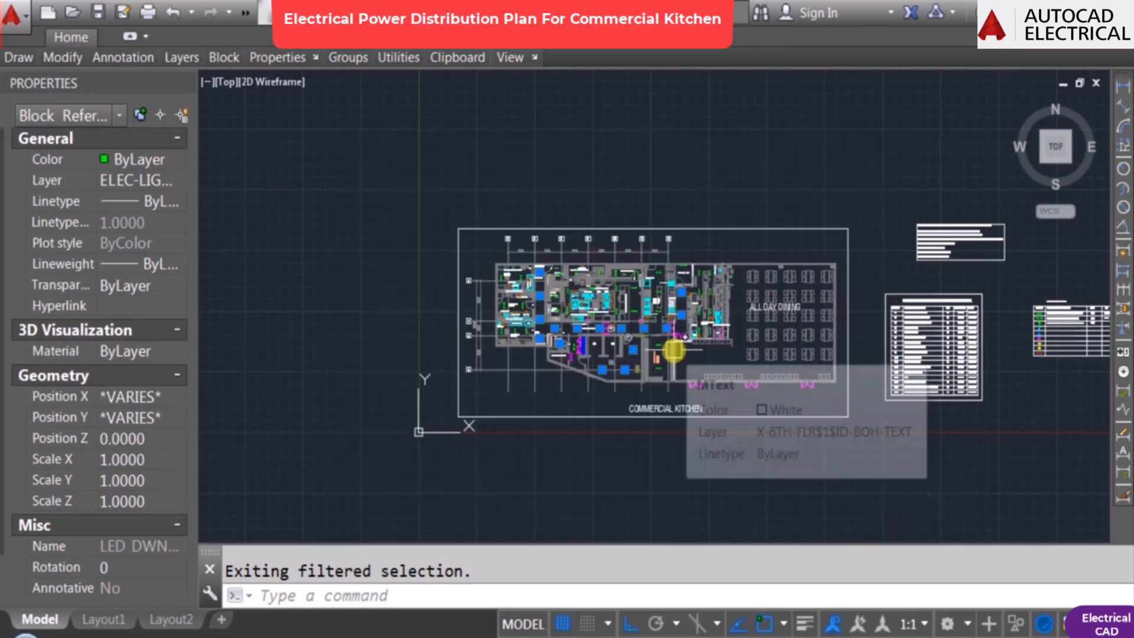
key(Escape)
scroll(771, 278, up, 6)
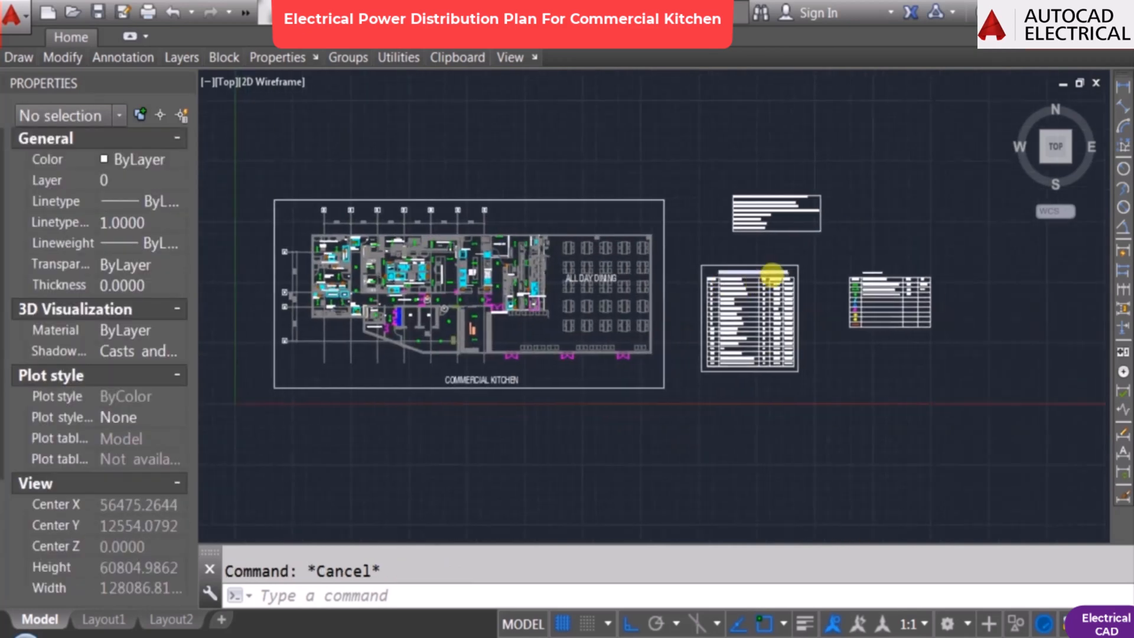
scroll(966, 311, up, 6)
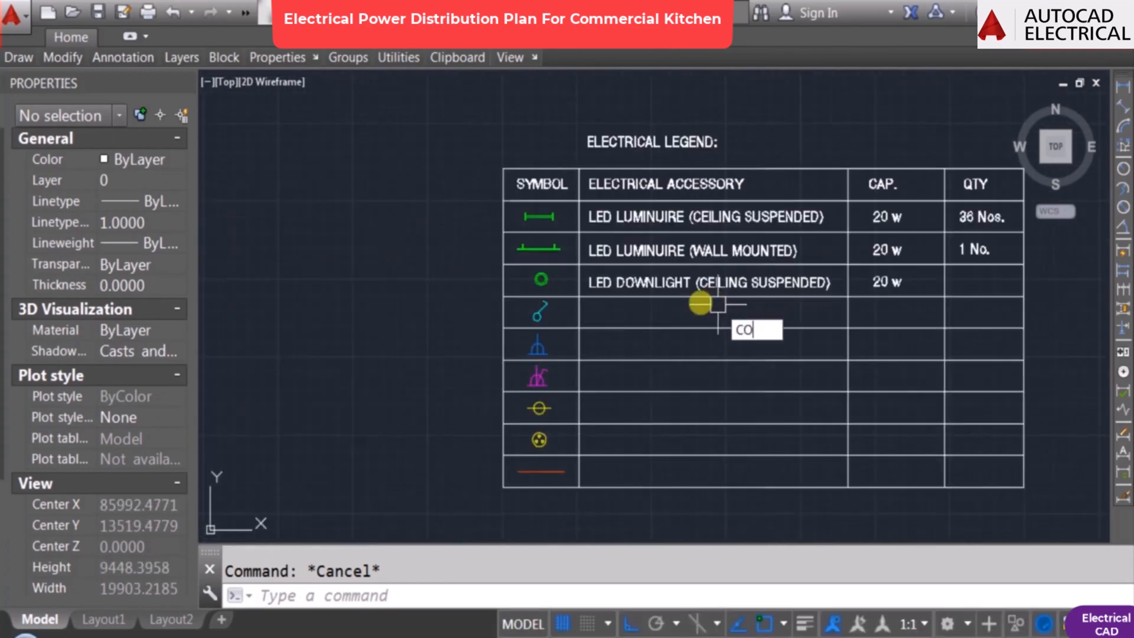
text(co)
key(Return)
click(653, 283)
key(Escape)
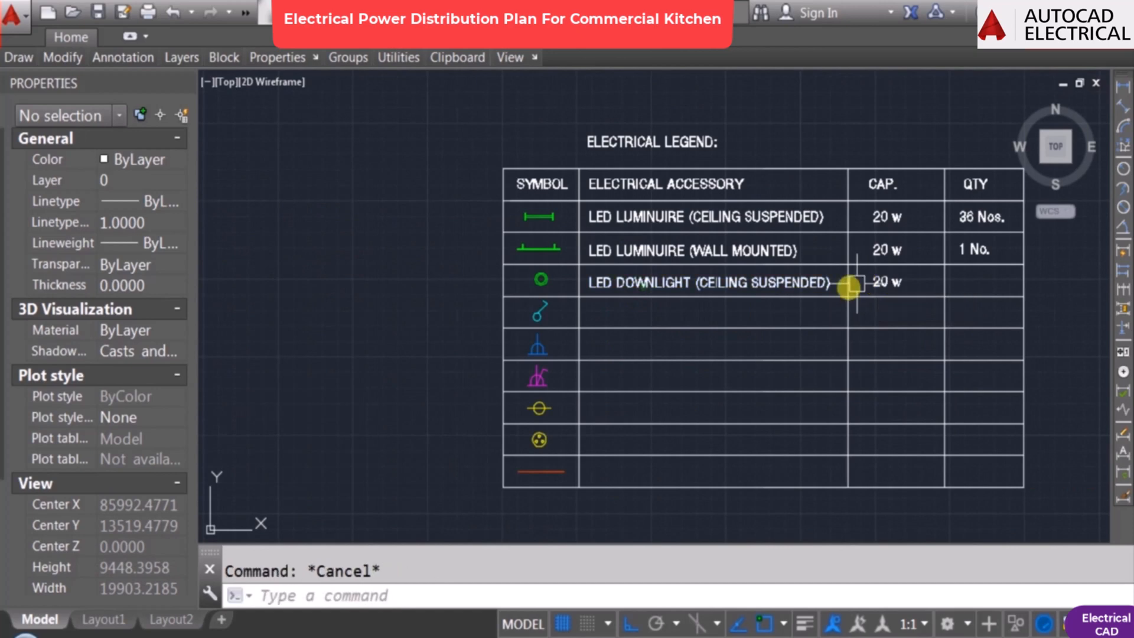
Step: Copy the 1 No. text from the wall mounted row straight down into the LED downlight row's QTY cell
mouse_move(849, 287)
middle_down()
mouse_move(768, 298)
mouse_move(777, 285)
middle_up()
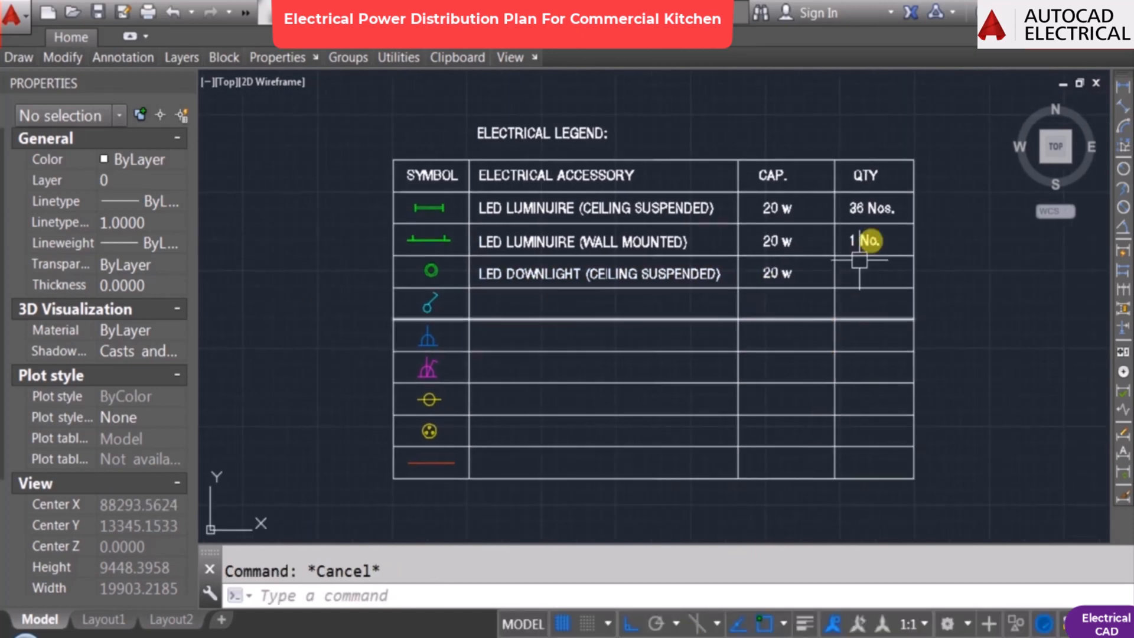
key(Return)
scroll(871, 239, up, 4)
click(871, 240)
key(Return)
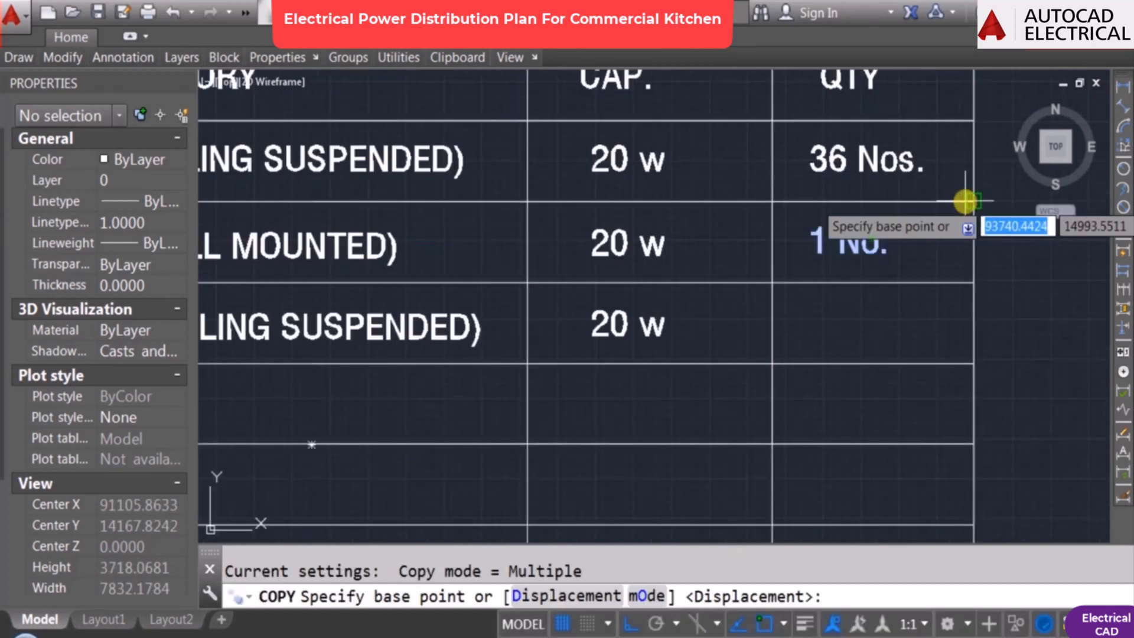
click(965, 202)
click(969, 283)
key(Escape)
Step: Change the LED downlight row's copied QTY text to 16 Nos
text(ed)
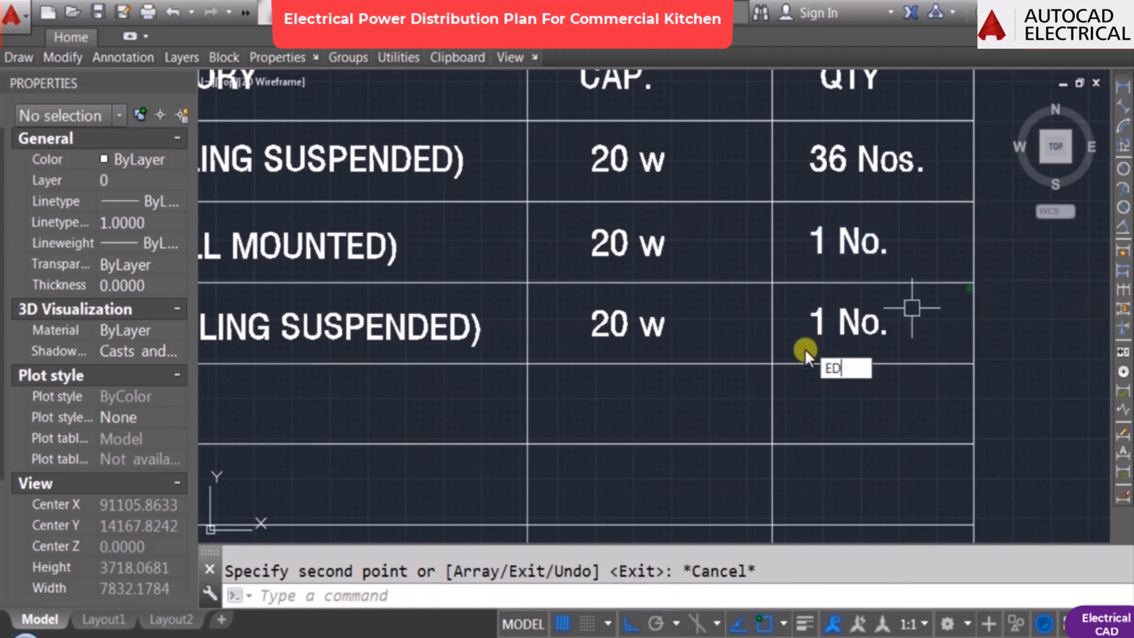
key(Return)
click(846, 331)
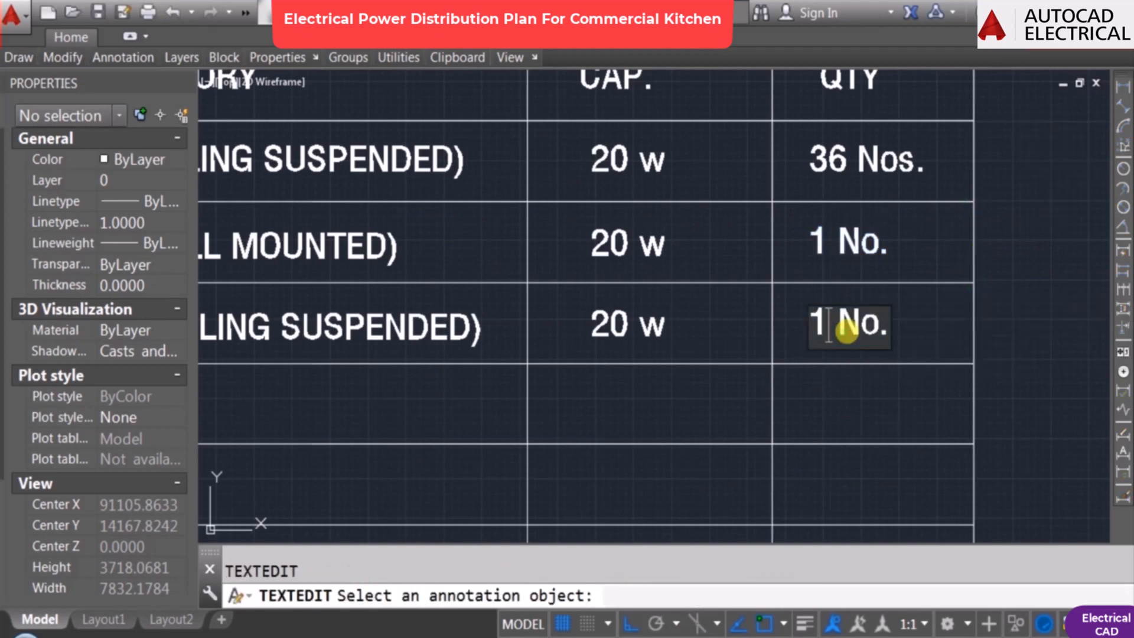
text(6)
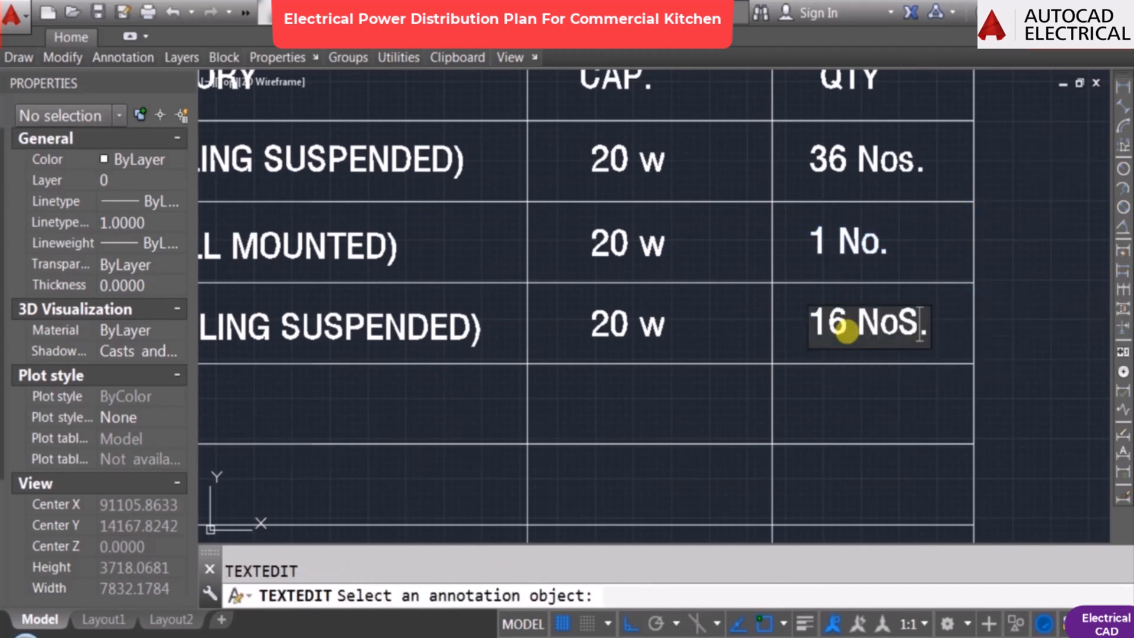
key(Return)
scroll(881, 263, down, 2)
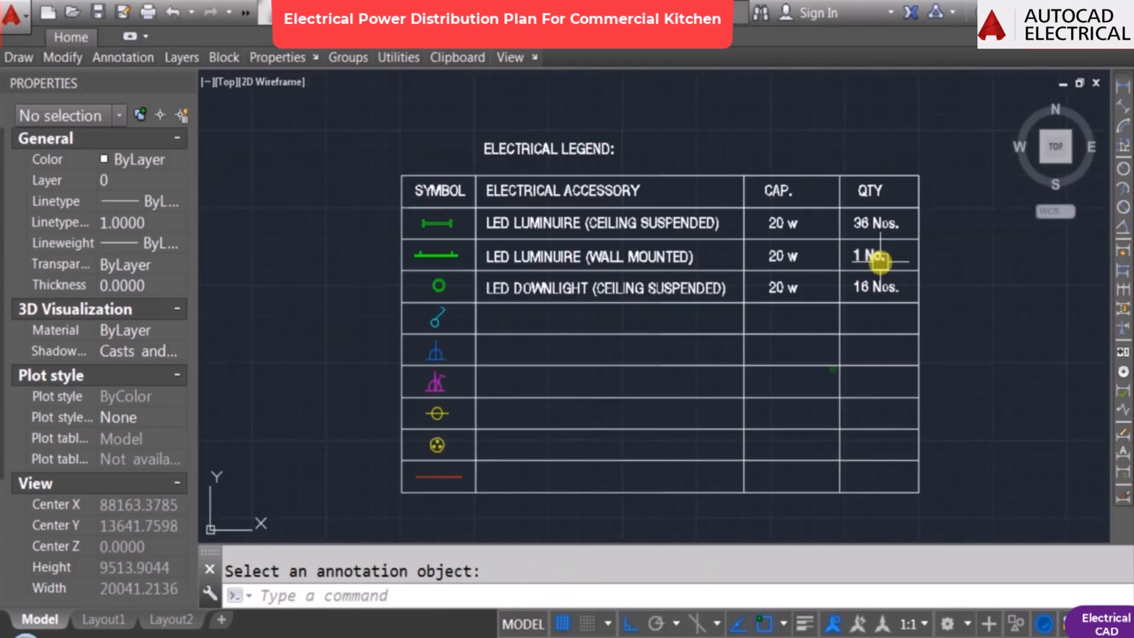
Step: Examine the legend's remaining undescribed symbols, including the red line, and look over the kitchen plan around the dish wash area
scroll(453, 343, up, 2)
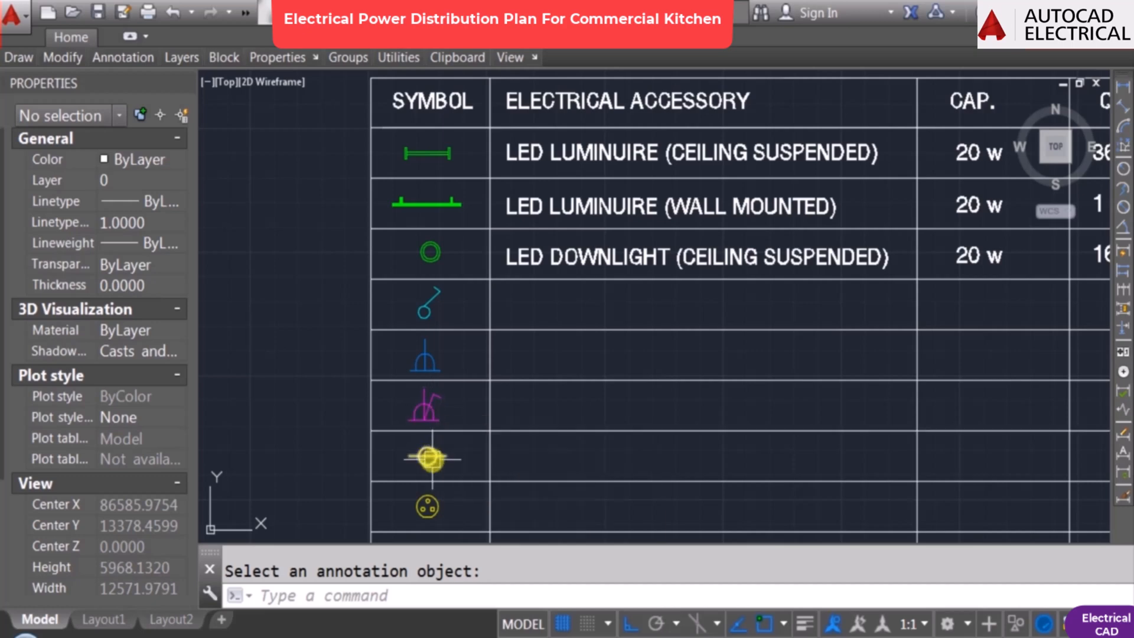
middle_drag(427, 461, 475, 372)
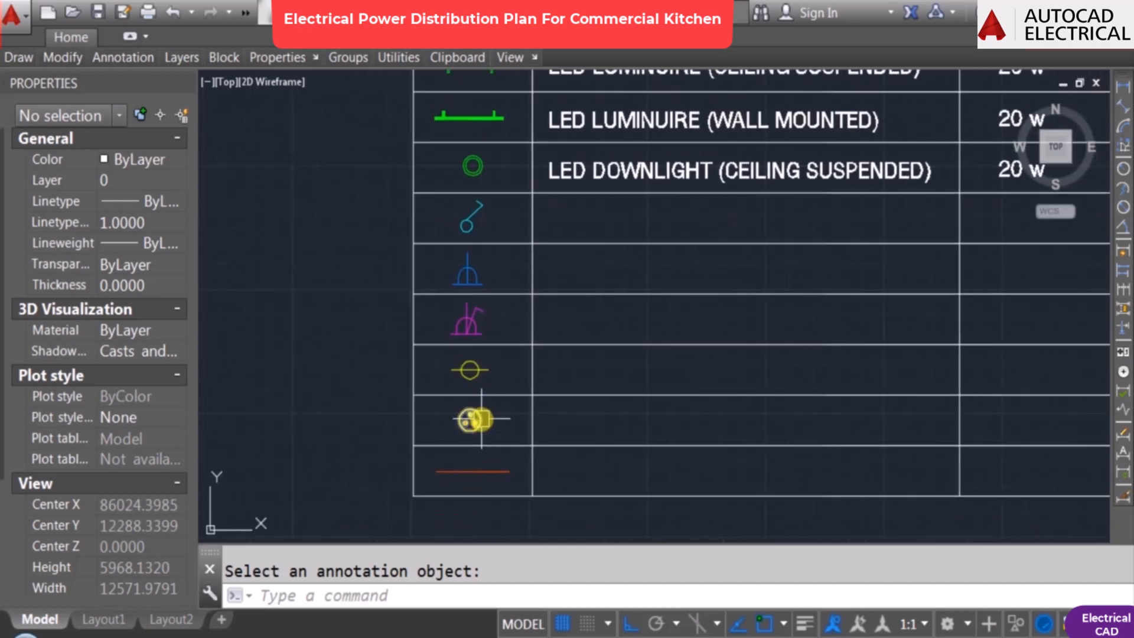
click(491, 469)
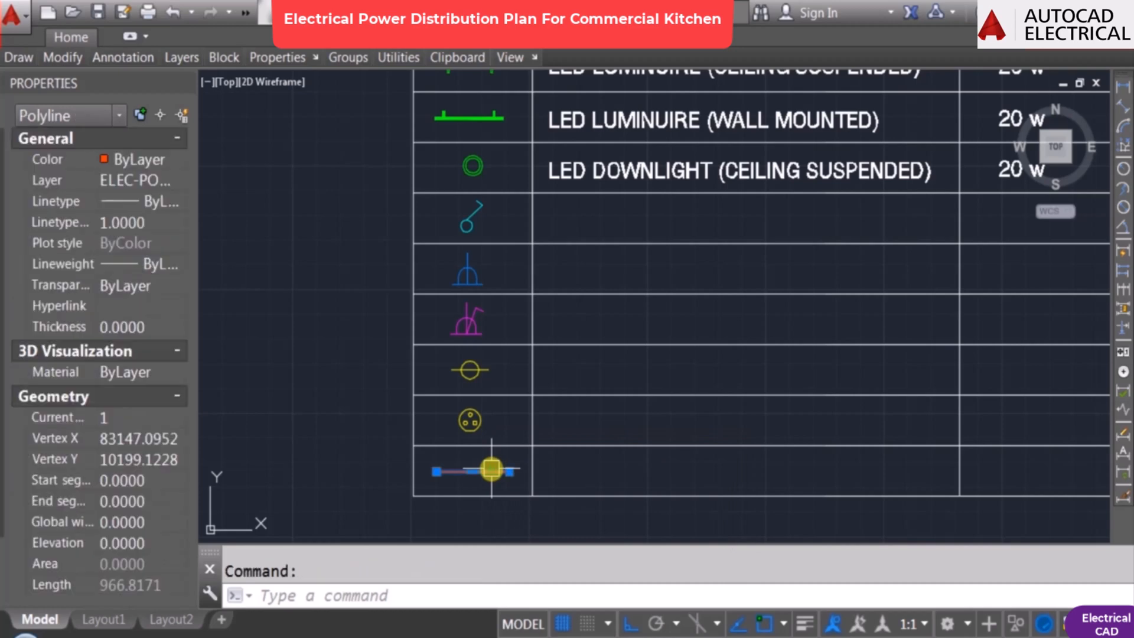
key(Escape)
scroll(650, 307, down, 4)
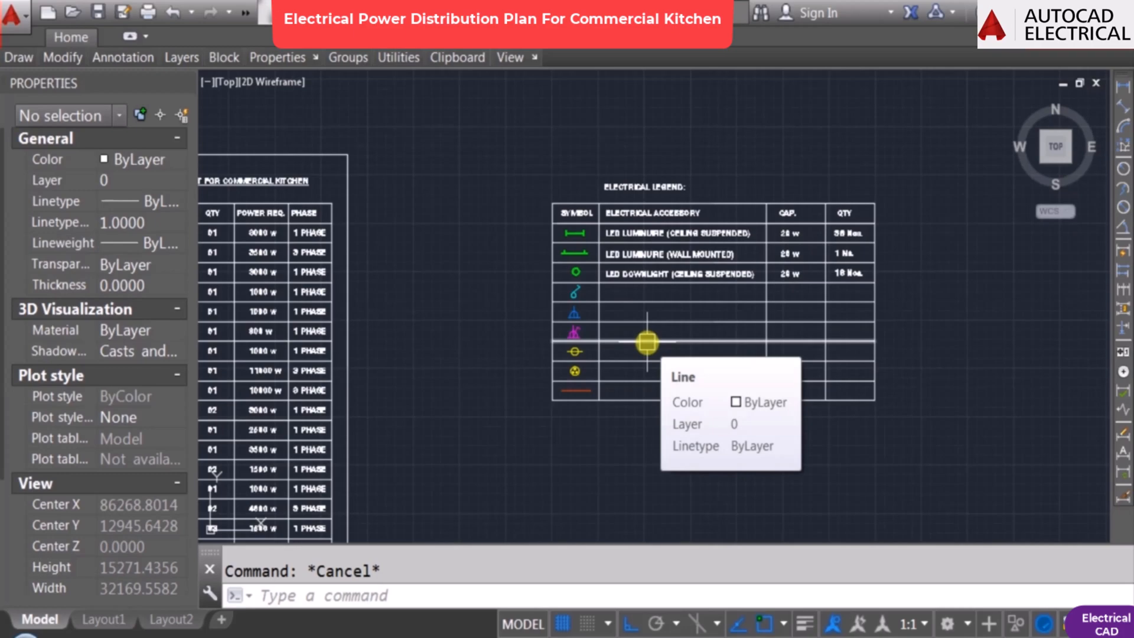
scroll(687, 309, down, 3)
middle_drag(498, 290, 800, 309)
scroll(432, 298, up, 2)
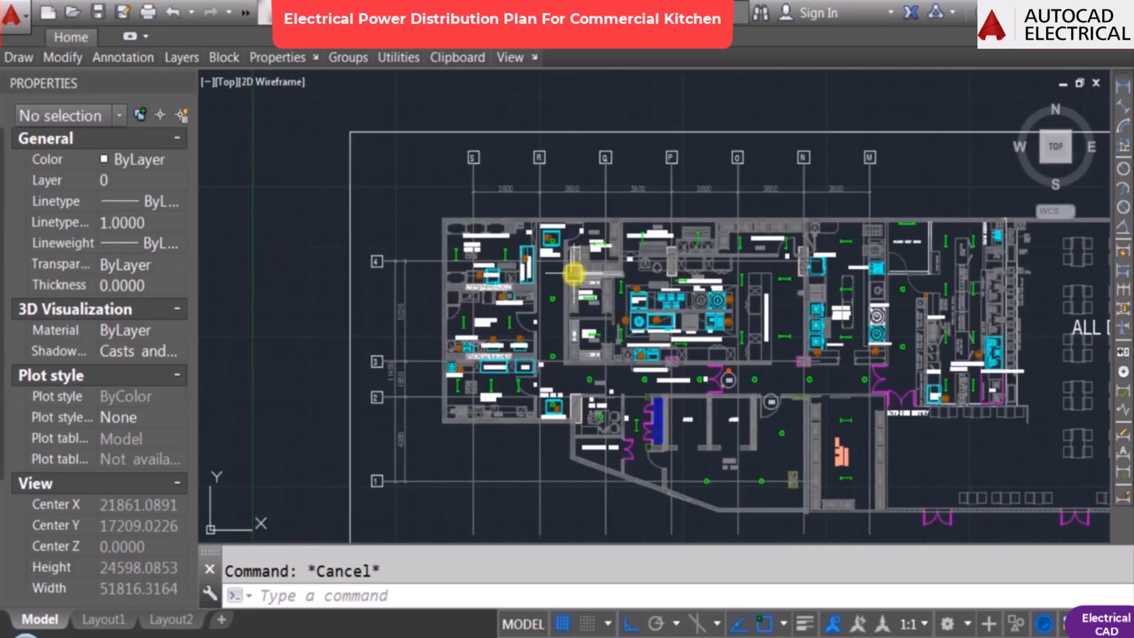
scroll(532, 221, up, 2)
scroll(529, 241, down, 2)
middle_drag(718, 311, 641, 255)
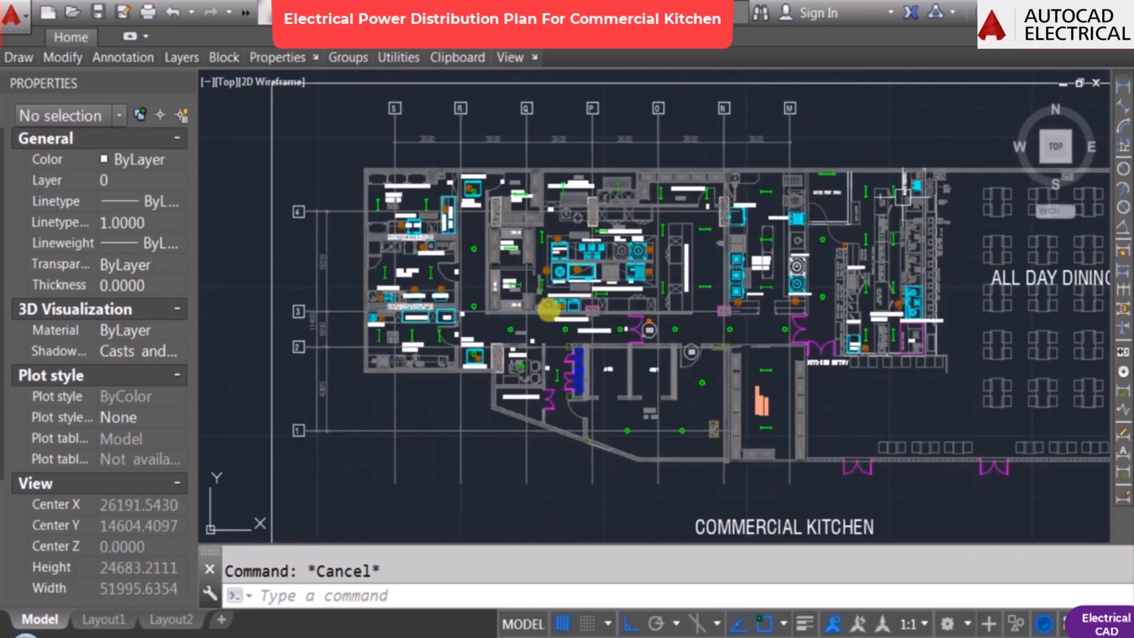
scroll(378, 177, up, 5)
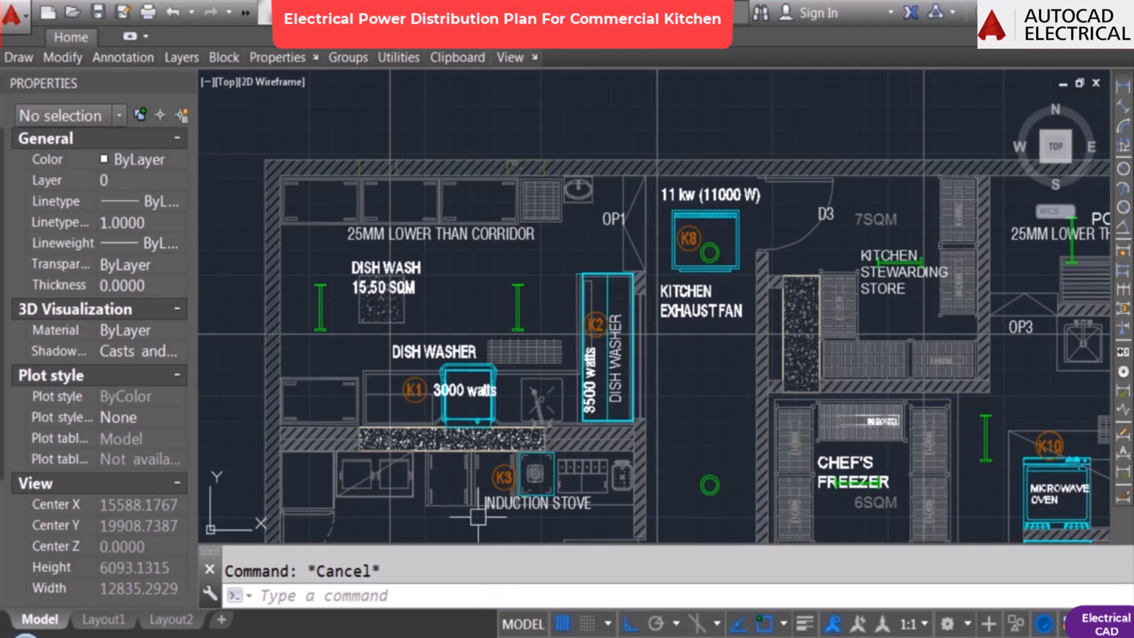
Step: Copy the LED DOWNLIGHT (CEILING SUSPENDED) description straight down into the cyan switch symbol's row of the electrical legend
click(600, 286)
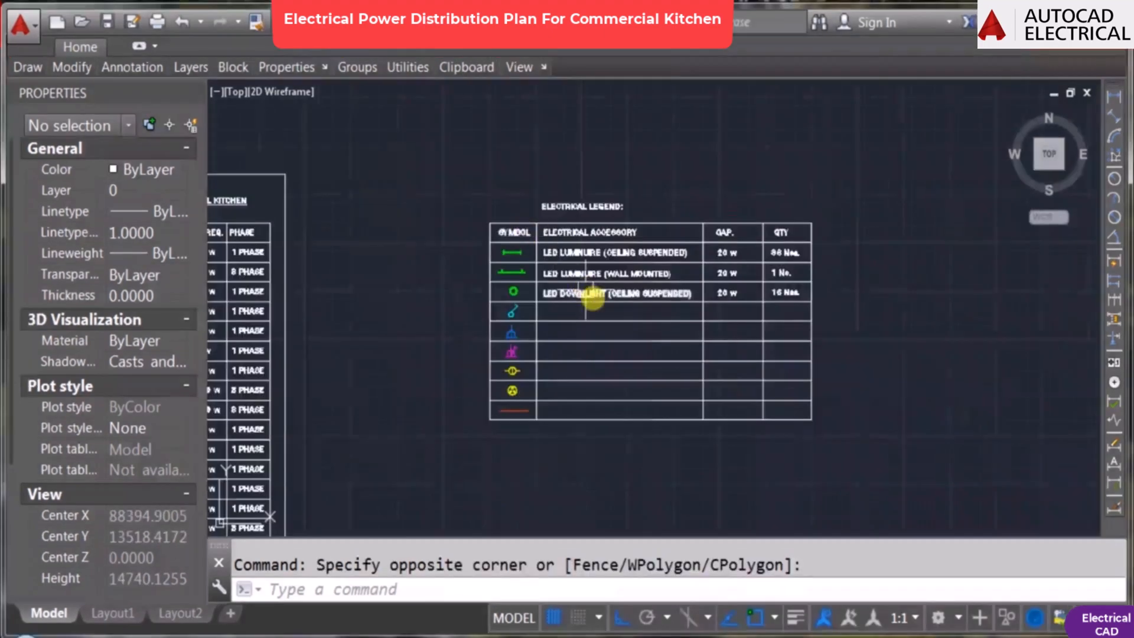
scroll(602, 307, up, 2)
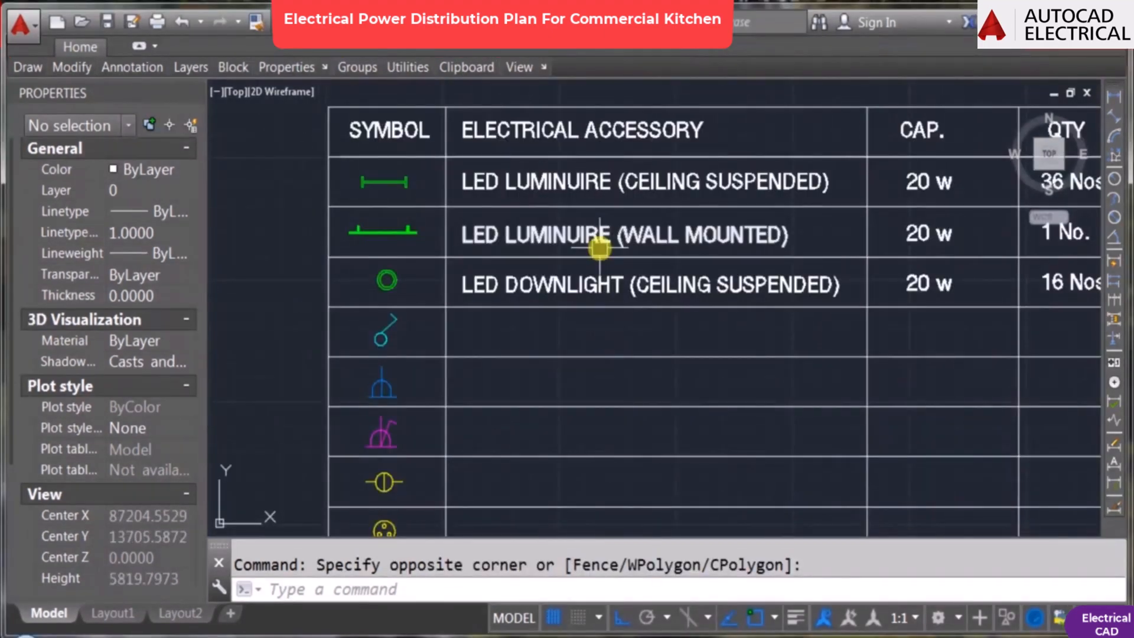
scroll(561, 214, down, 2)
scroll(459, 331, down, 3)
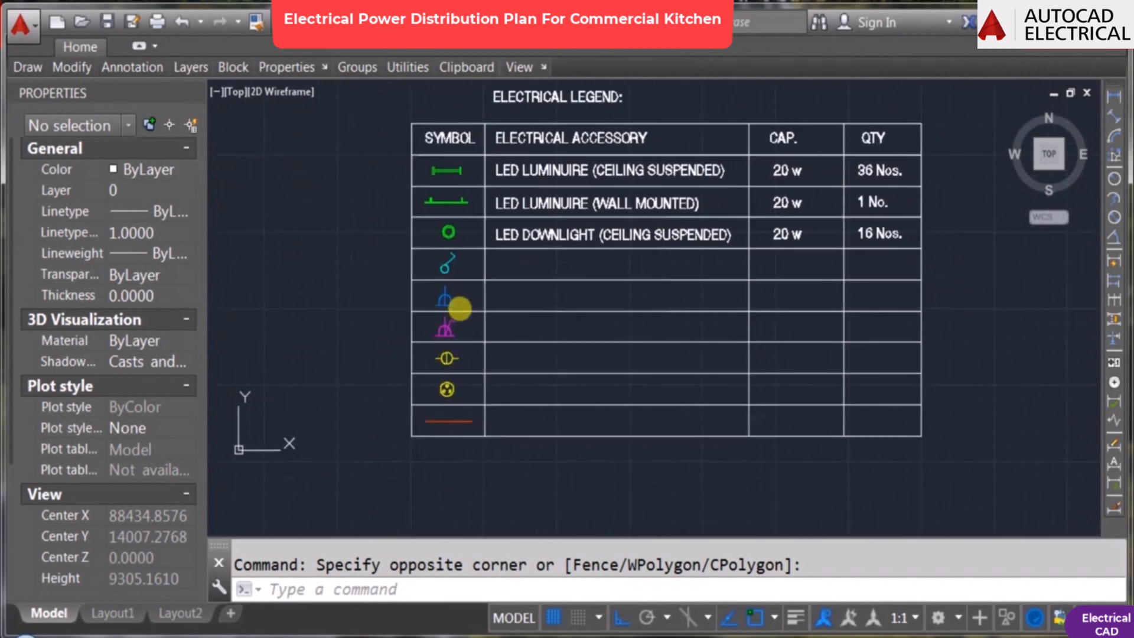
scroll(465, 356, up, 4)
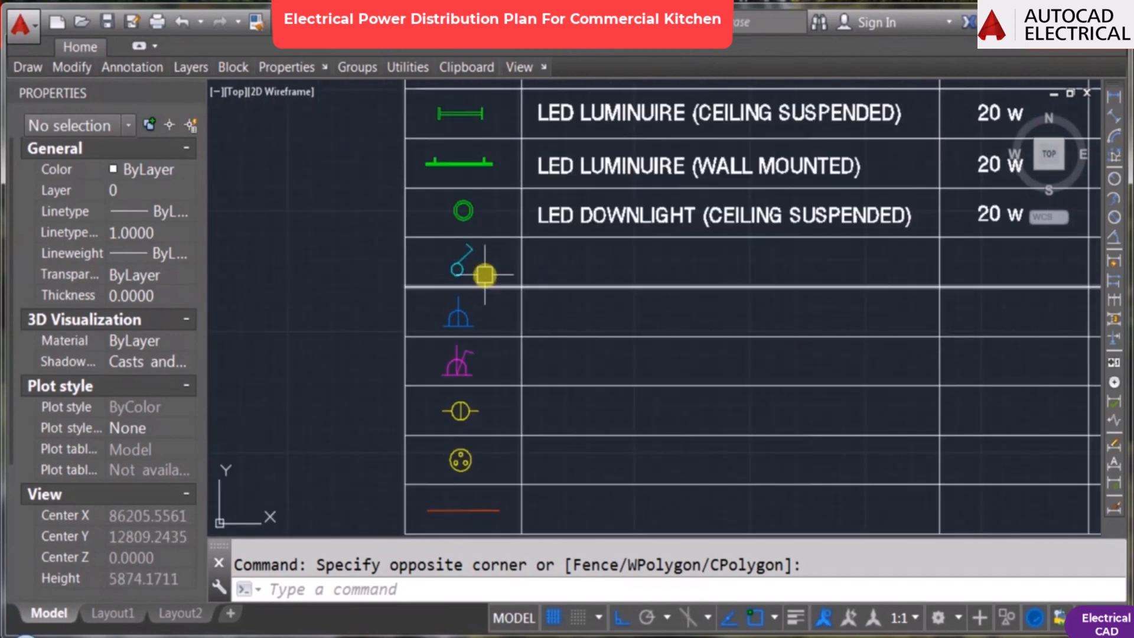
key(Escape)
text(co)
key(Return)
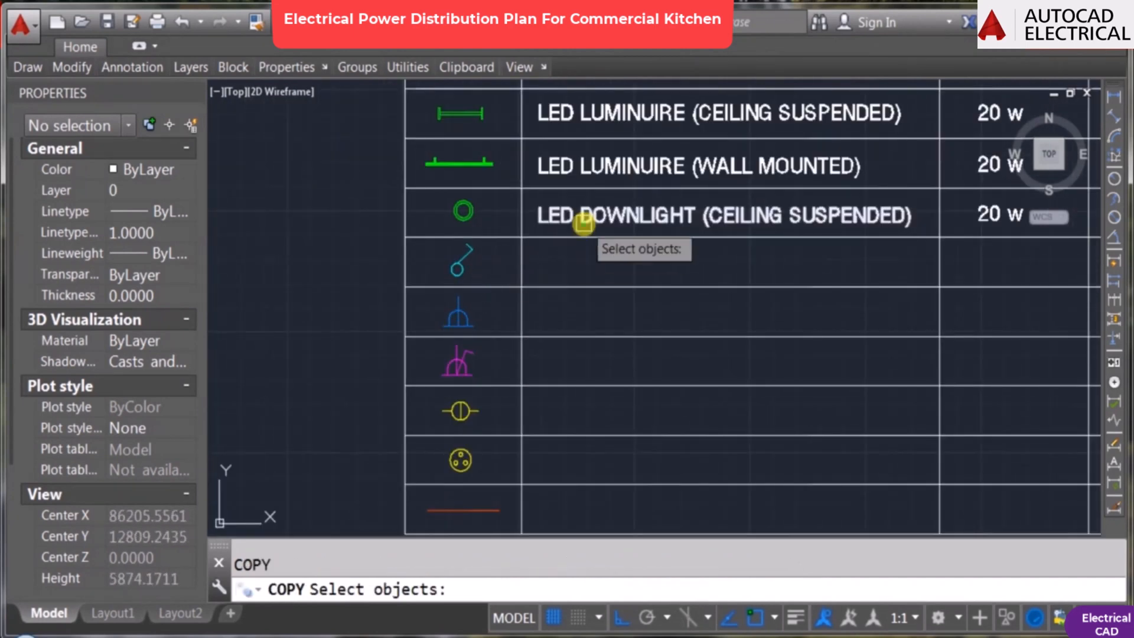
click(577, 220)
key(Return)
click(523, 191)
click(524, 241)
key(Escape)
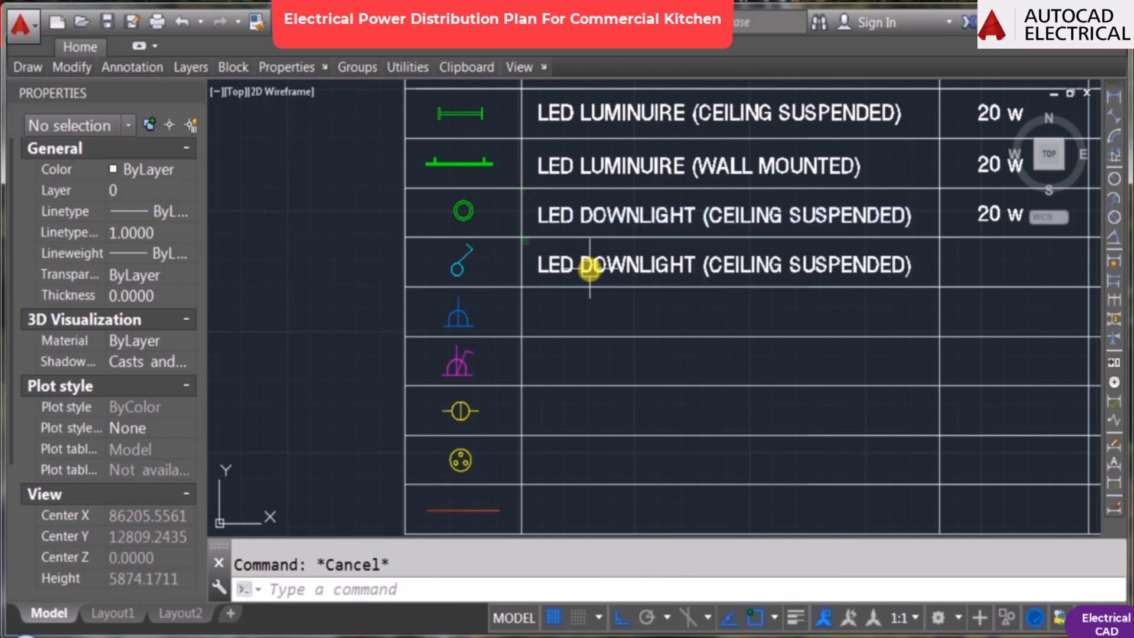
Step: Replace the copied description in the cyan switch symbol's row with SINGLE SWITCH
double_click(591, 269)
key(Home)
key(Delete)
key(Delete)
key(Delete)
key(Delete)
key(Delete)
key(Delete)
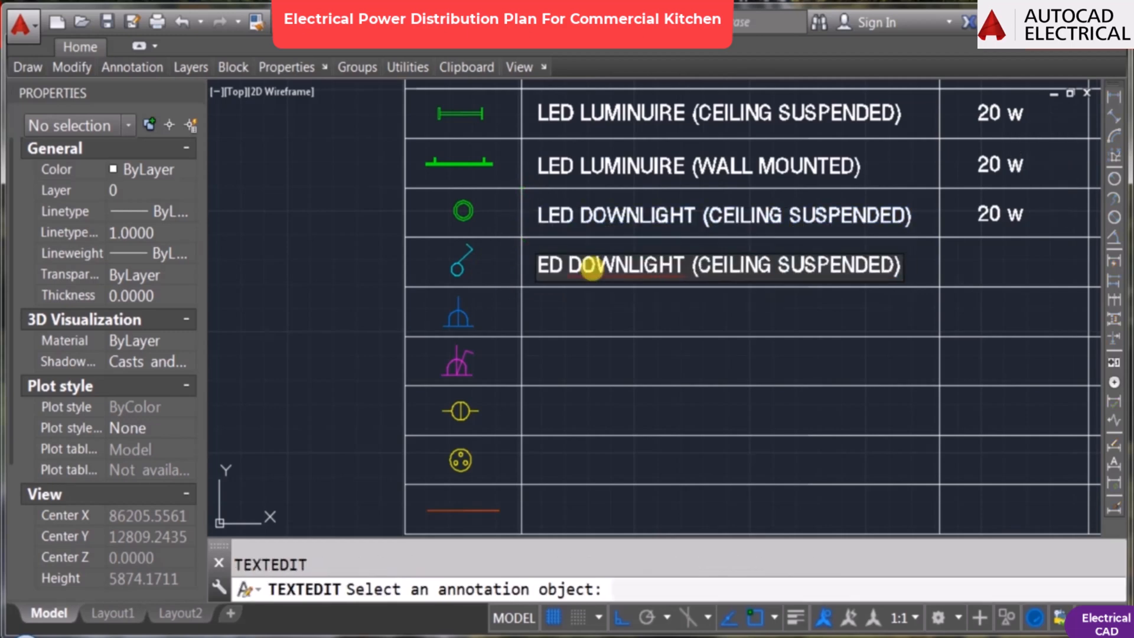
key(Delete)
key(Delete)
key(Delete)
key(Delete)
key(Delete)
key(Delete)
key(Delete)
key(Delete)
key(Delete)
key(Delete)
key(Delete)
key(Delete)
key(Delete)
key(Delete)
key(Delete)
key(Delete)
key(Delete)
key(Delete)
key(Delete)
key(Delete)
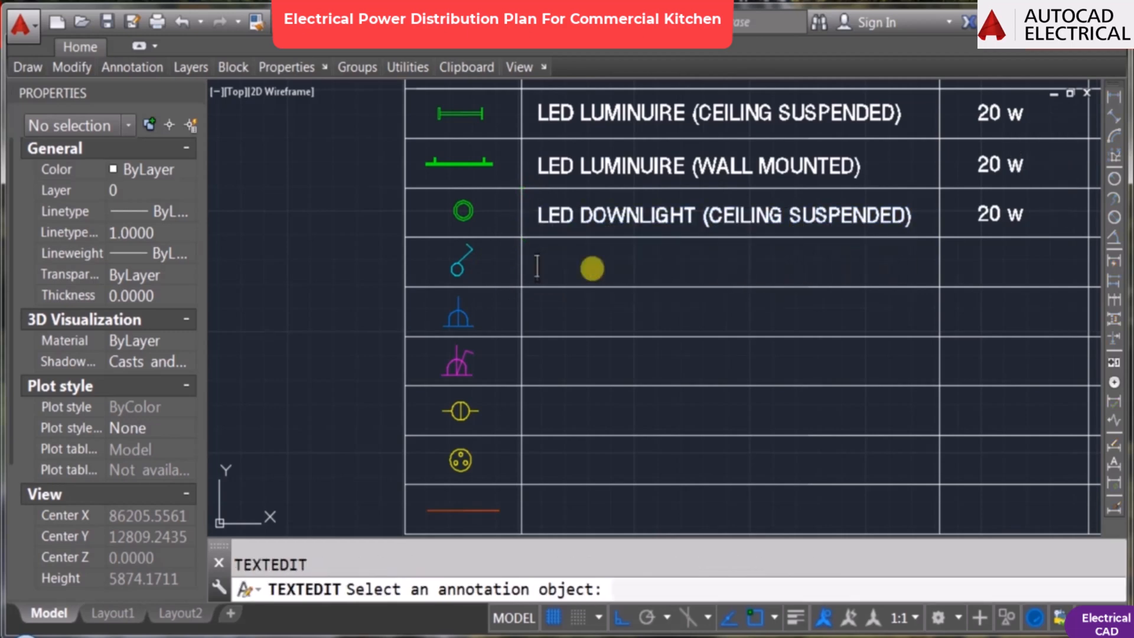
key(BackSpace)
key(BackSpace)
key(BackSpace)
key(BackSpace)
key(BackSpace)
key(BackSpace)
key(BackSpace)
key(BackSpace)
key(BackSpace)
key(BackSpace)
key(BackSpace)
key(BackSpace)
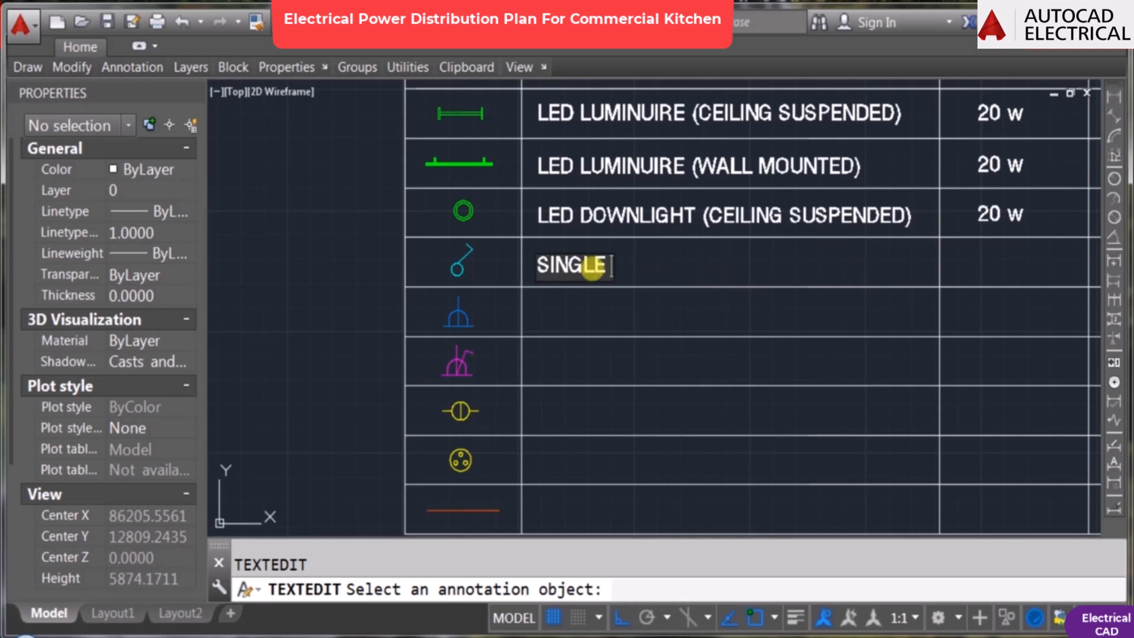
click(824, 348)
Step: Copy the 20 w text from the LED downlight row straight down into the single switch row's CAP. cell
middle_drag(824, 347, 636, 301)
key(Escape)
text(co)
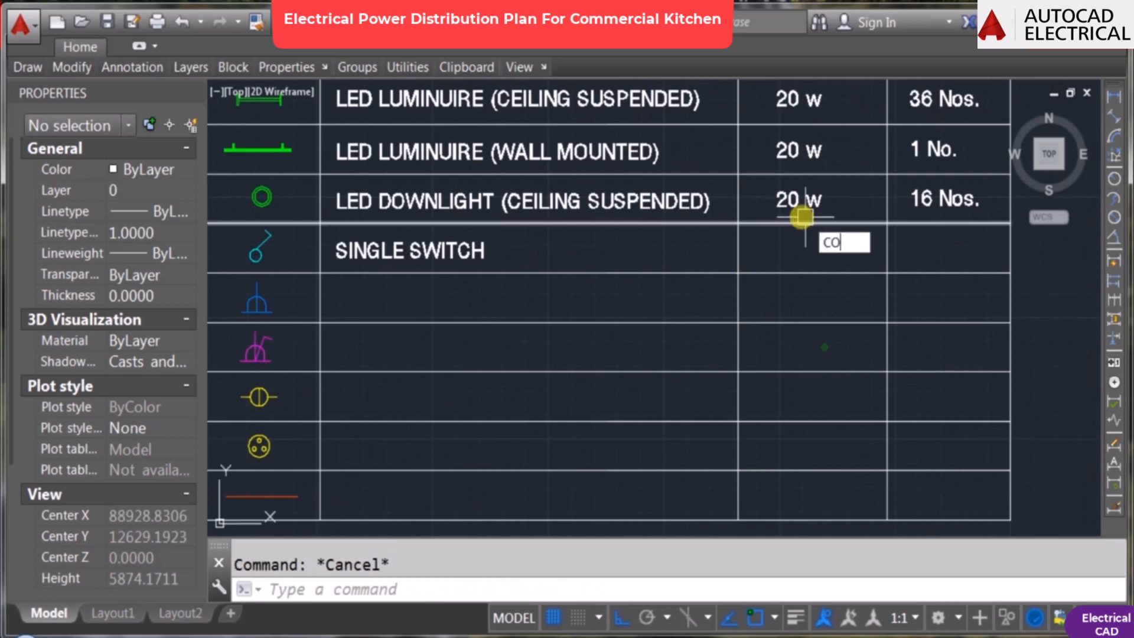
key(Return)
click(743, 176)
key(Return)
click(739, 174)
click(739, 223)
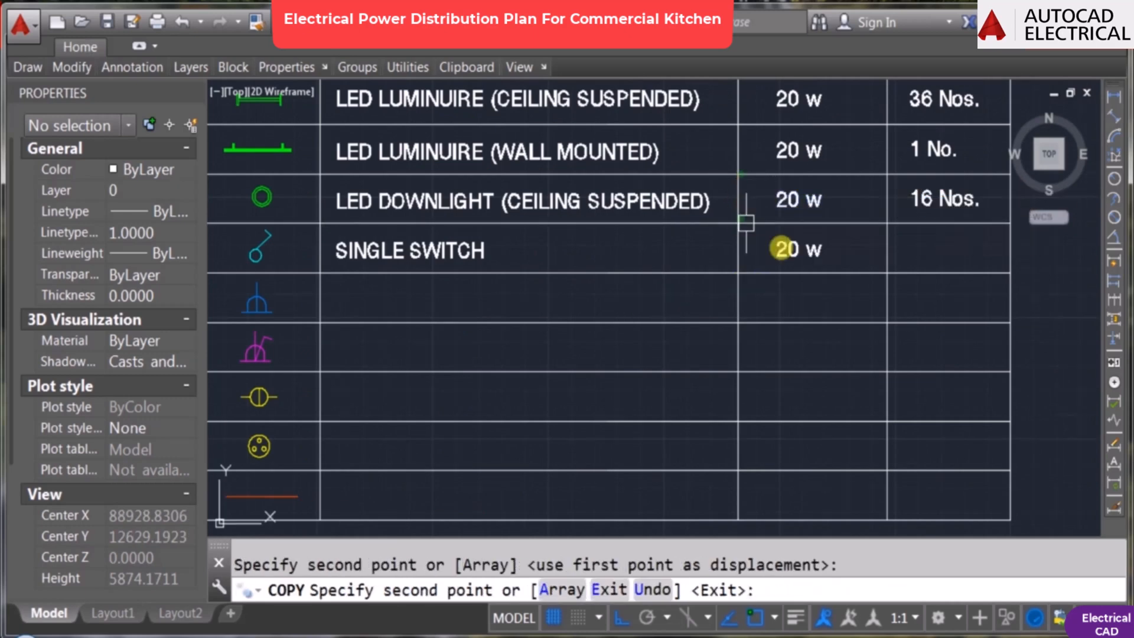
key(Escape)
Step: Change the single switch row's copied CAP. text to --
text(ed)
key(Return)
click(795, 249)
text(--)
click(936, 253)
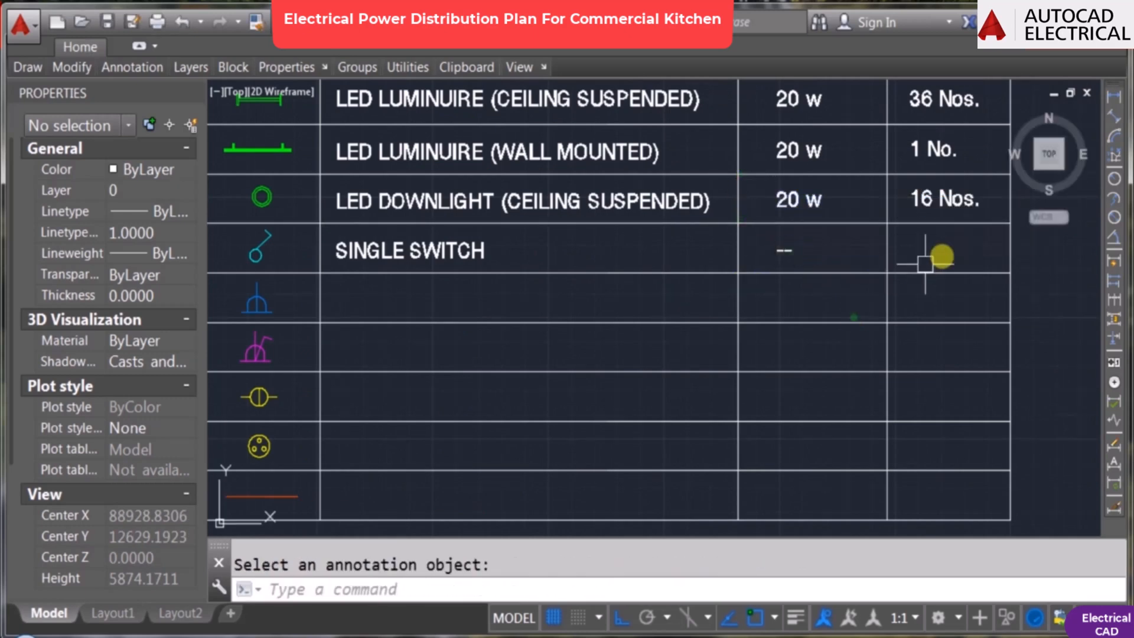
key(Escape)
Step: Copy the SINGLE SWITCH description straight down into the blue socket symbol's row
scroll(768, 351, down, 4)
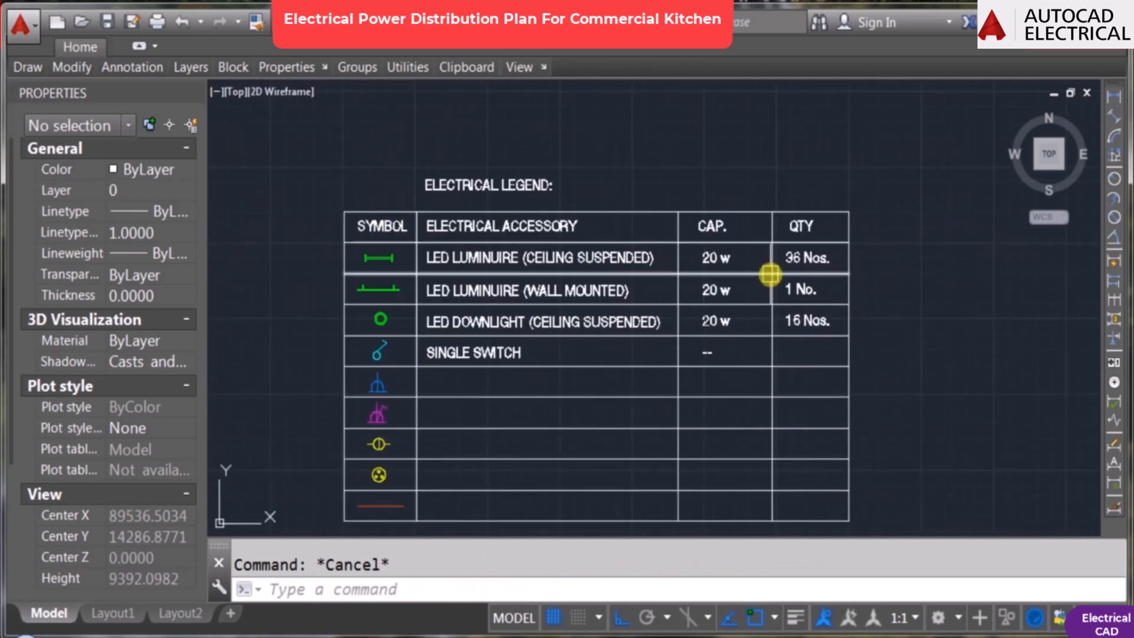
click(462, 361)
text(co)
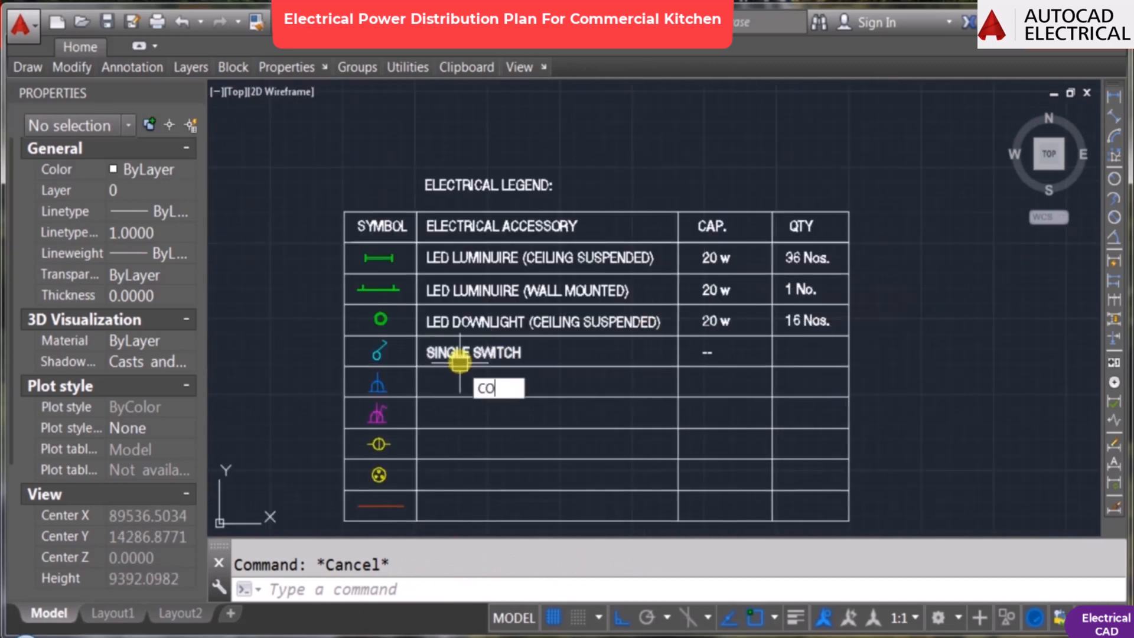
key(Return)
scroll(459, 360, up, 2)
click(387, 330)
click(431, 403)
key(Escape)
Step: Change the copied description in the blue socket symbol's row to SINGLE PIN SOCKET
double_click(434, 402)
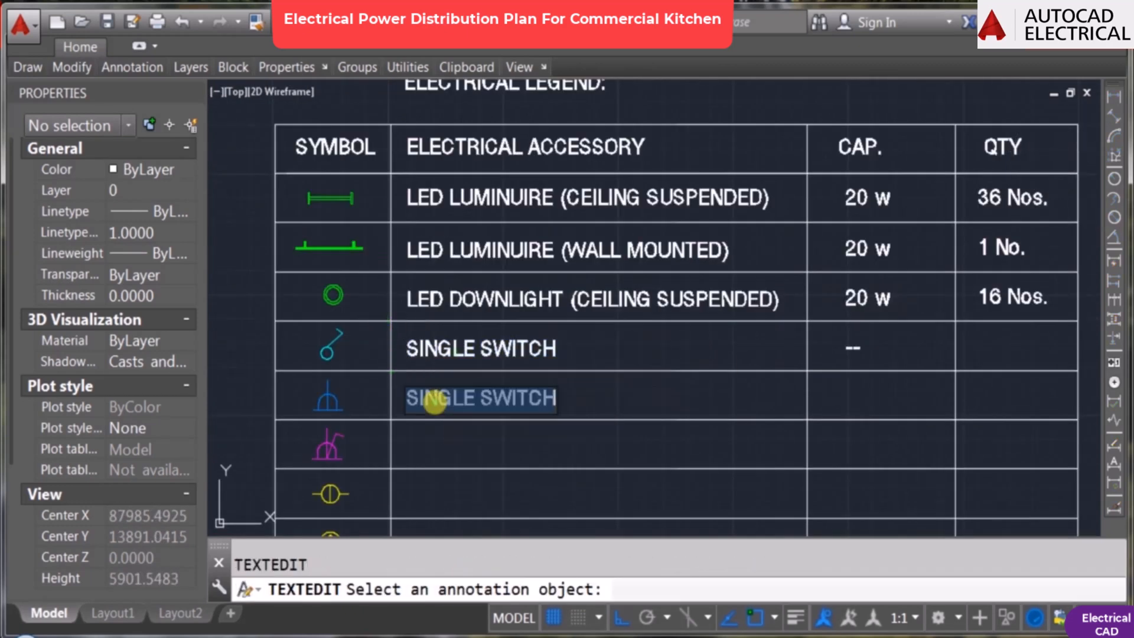
text(SIN)
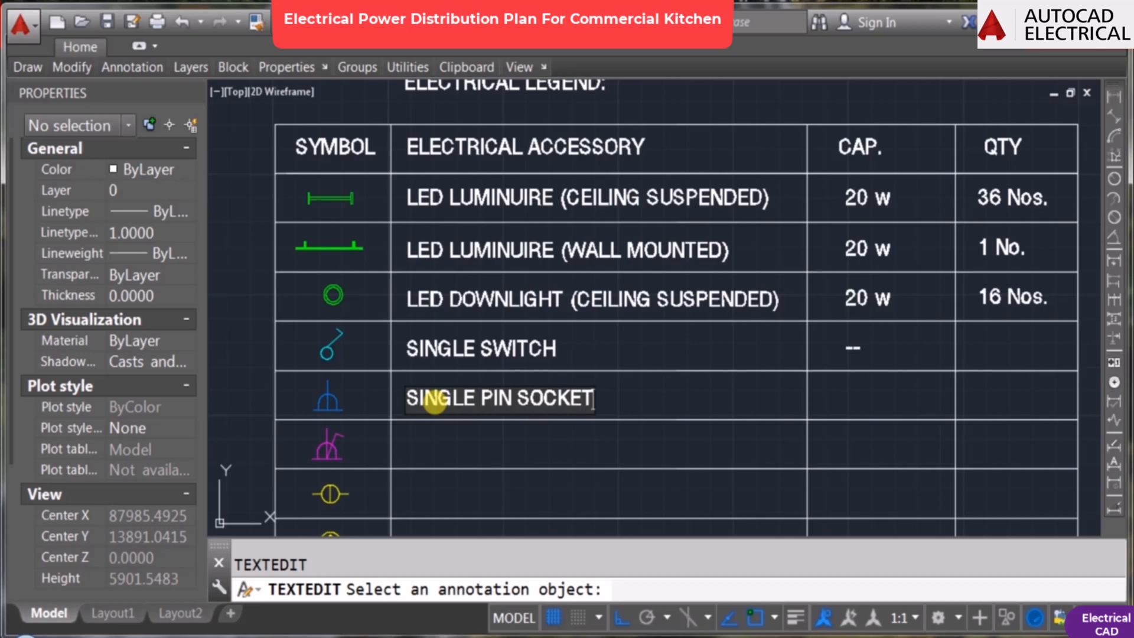
key(Return)
key(Return)
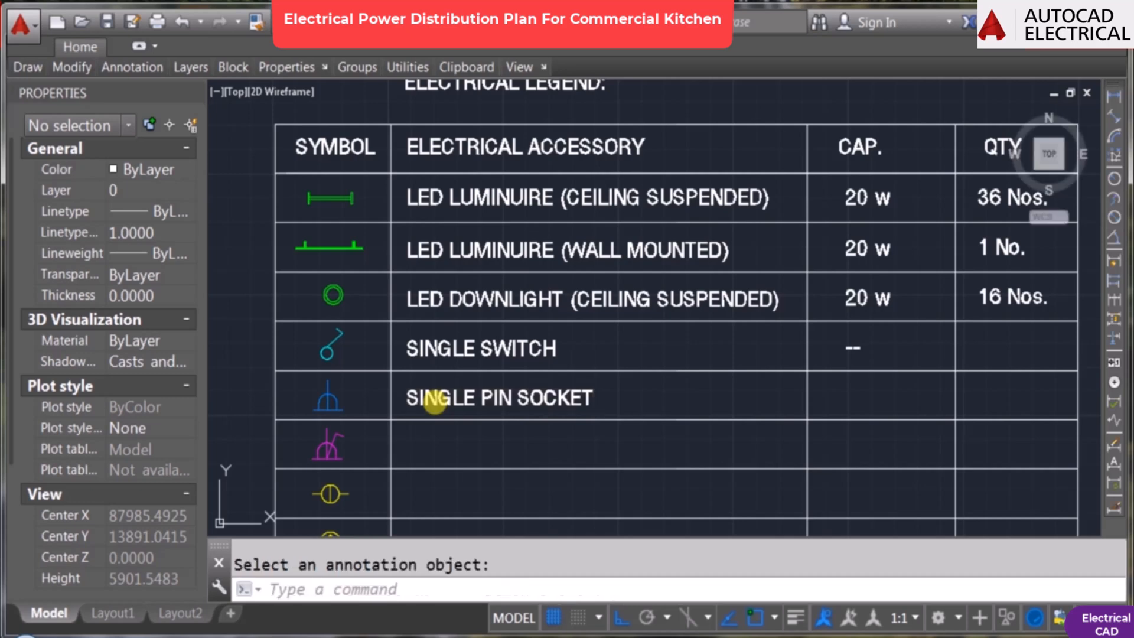
key(Escape)
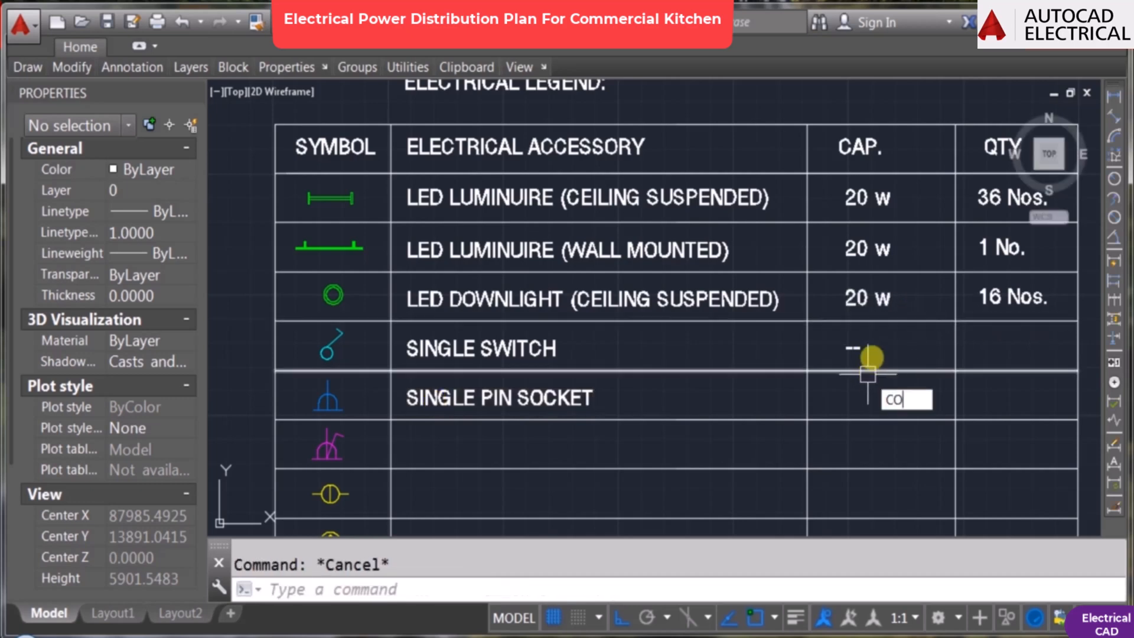
Step: Copy the -- text from the single switch row straight down into the single pin socket row's CAP. cell
text(co)
key(Return)
click(856, 349)
key(Return)
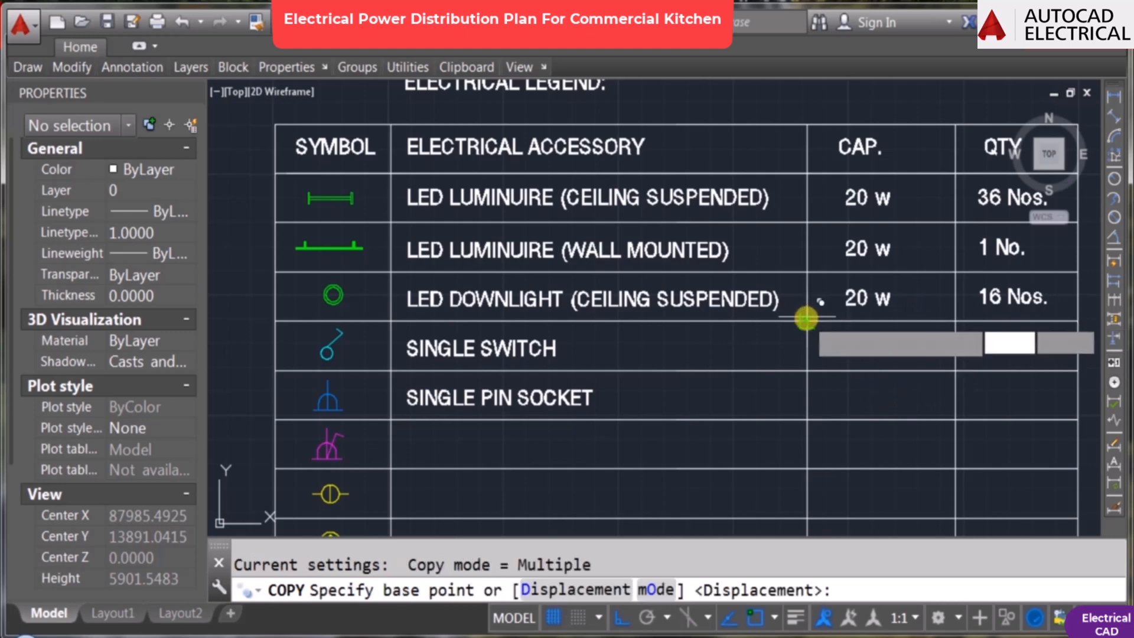
click(806, 319)
click(845, 400)
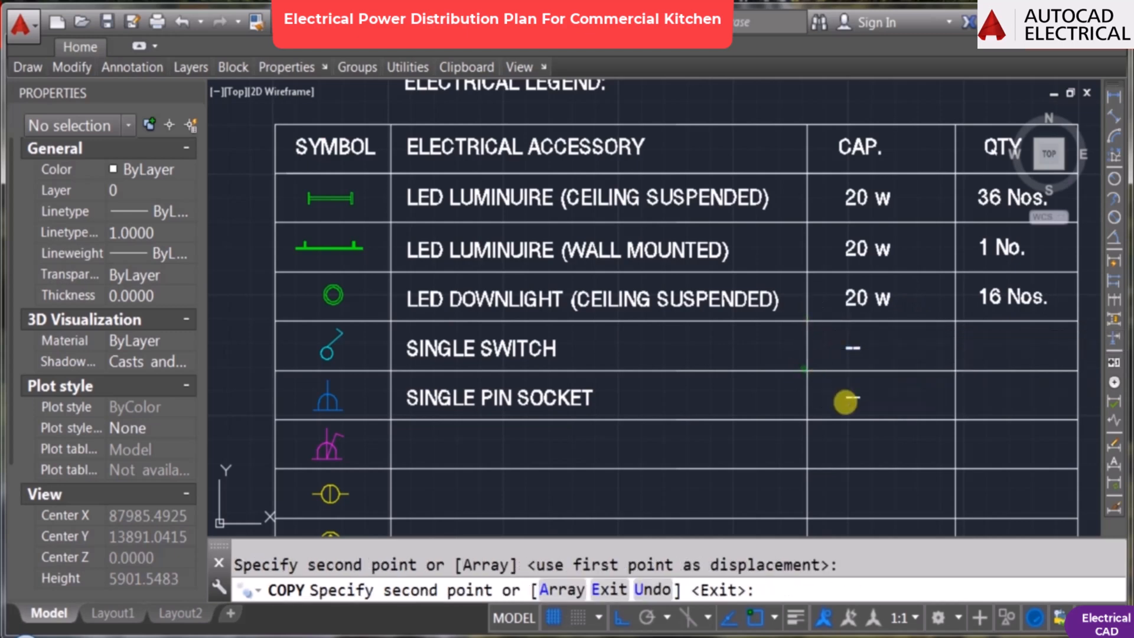
key(Return)
Step: Change the single pin socket row's copied CAP. text to 6A
text(ed)
key(Return)
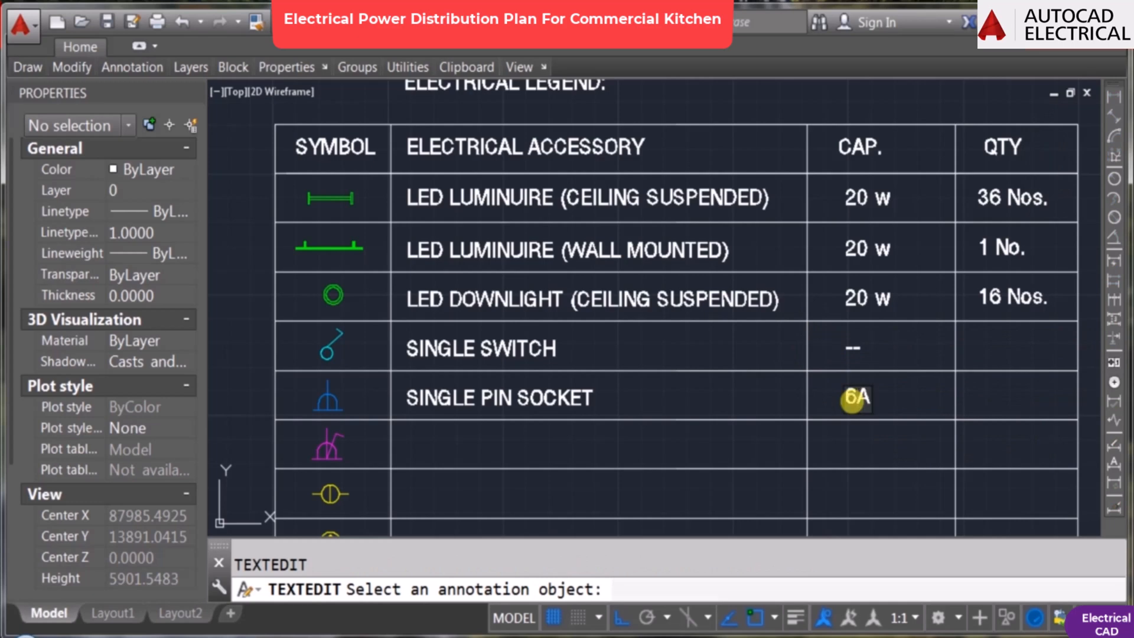
key(Escape)
Step: Copy the SINGLE PIN SOCKET description straight down into the magenta socket symbol's row
scroll(856, 372, down, 3)
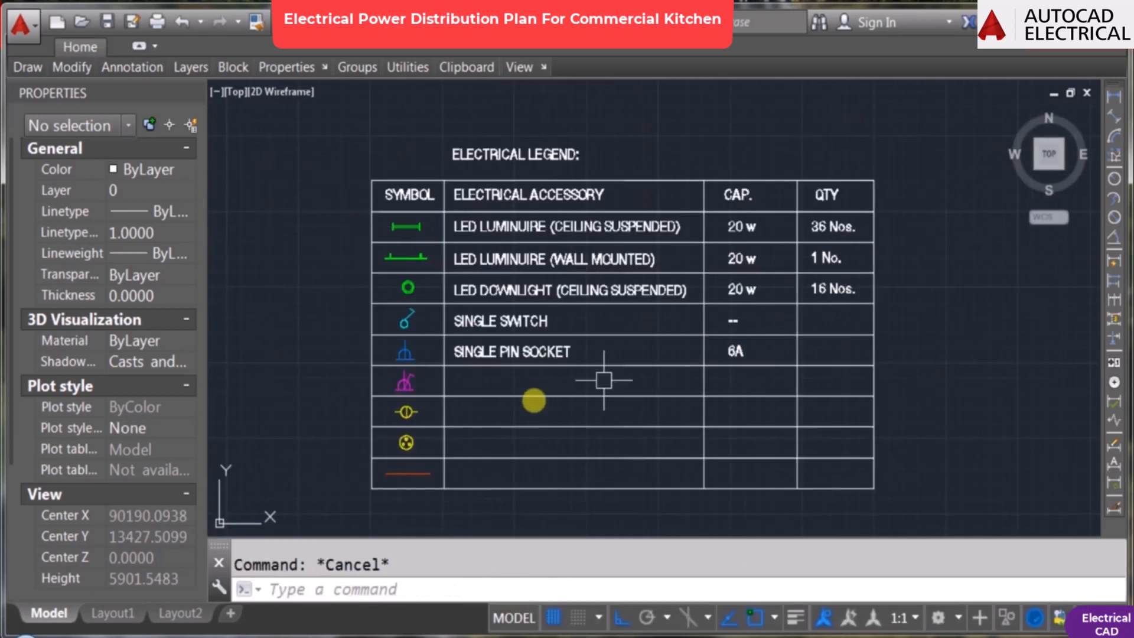
scroll(438, 414, up, 2)
text(co)
key(Return)
click(476, 320)
key(Return)
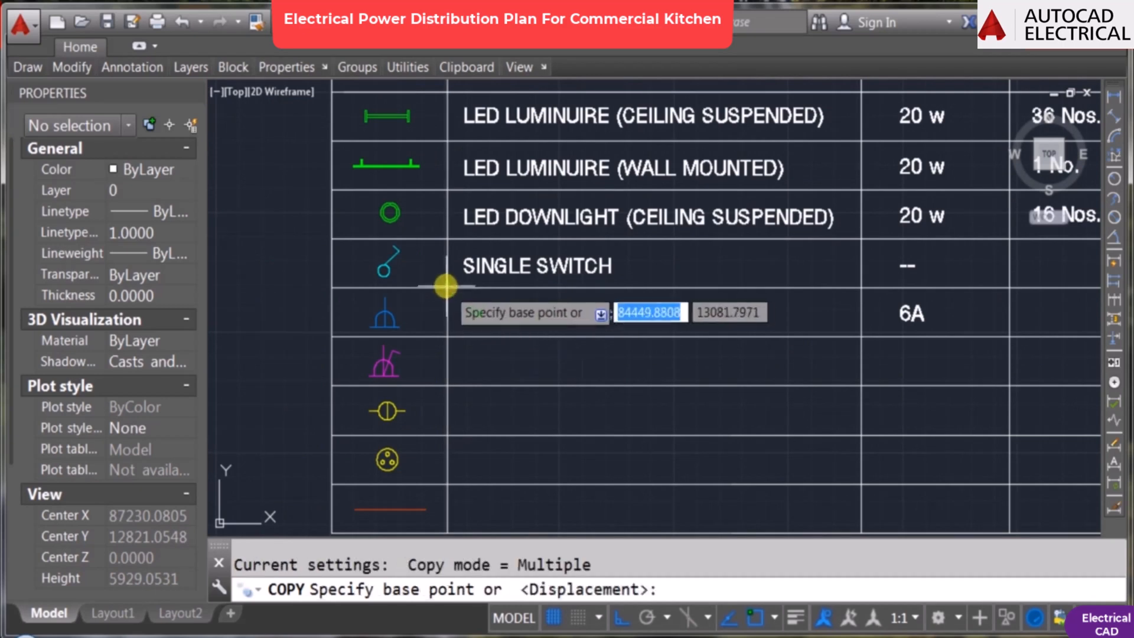
click(447, 335)
click(447, 384)
key(Return)
Step: Change the copied description in the magenta socket symbol's row to THREE PIN SOCKET
text(ed)
key(Return)
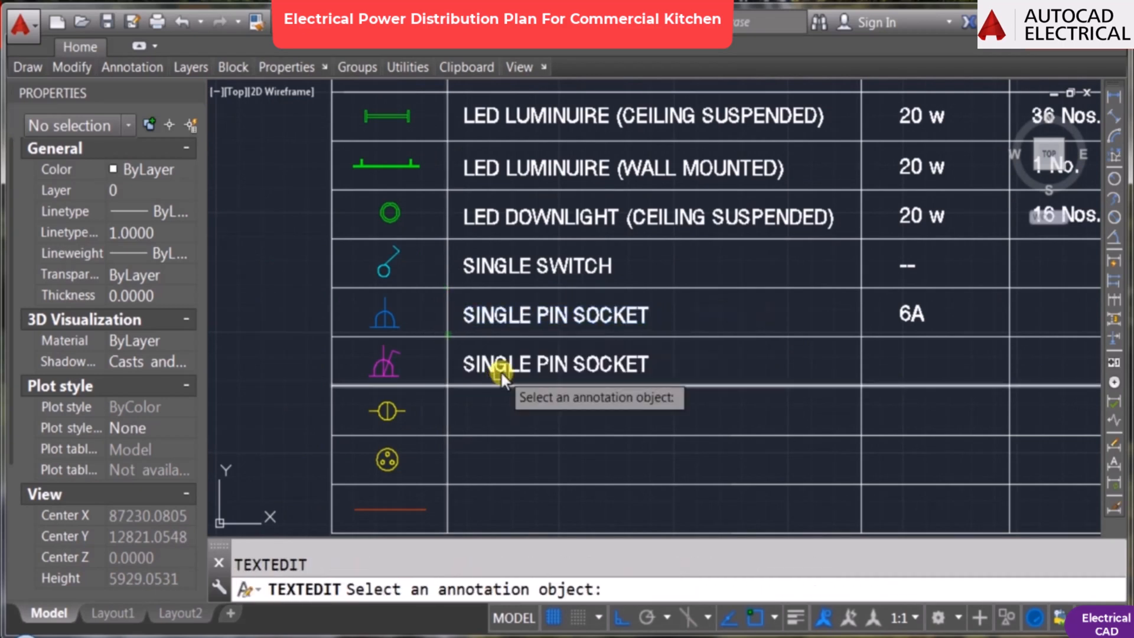
click(501, 365)
text(THREE )
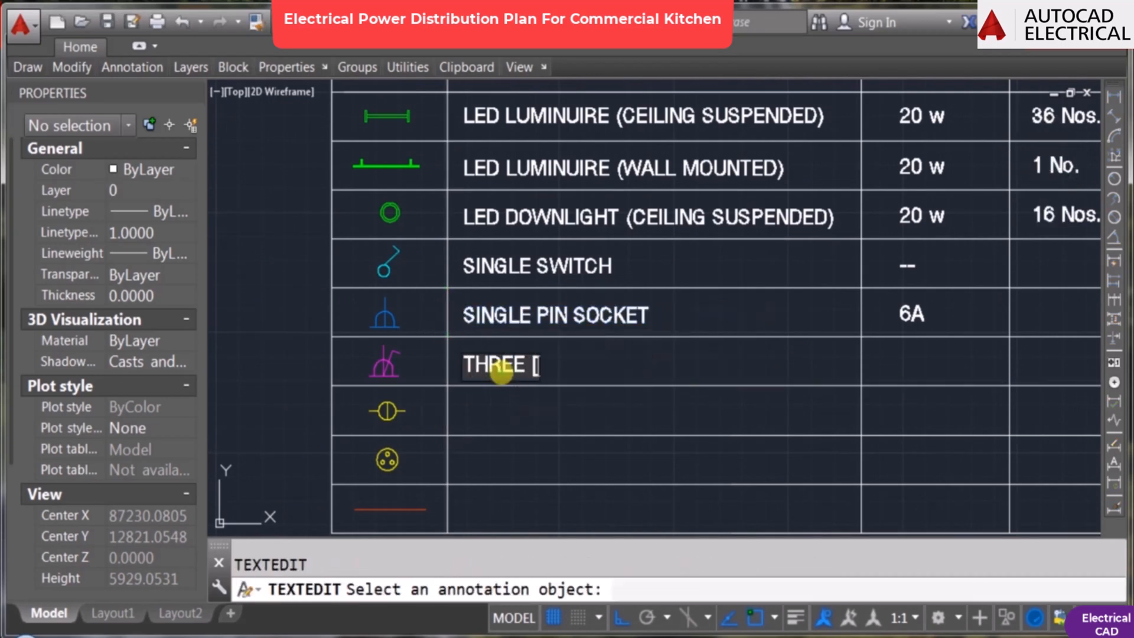
text(PIN SOCKET)
key(Return)
key(Return)
Step: Copy the 6A text from the single pin socket row straight down into the three pin socket row's CAP. cell
middle_drag(919, 433, 885, 415)
key(Escape)
text(co)
key(Return)
click(884, 295)
key(Return)
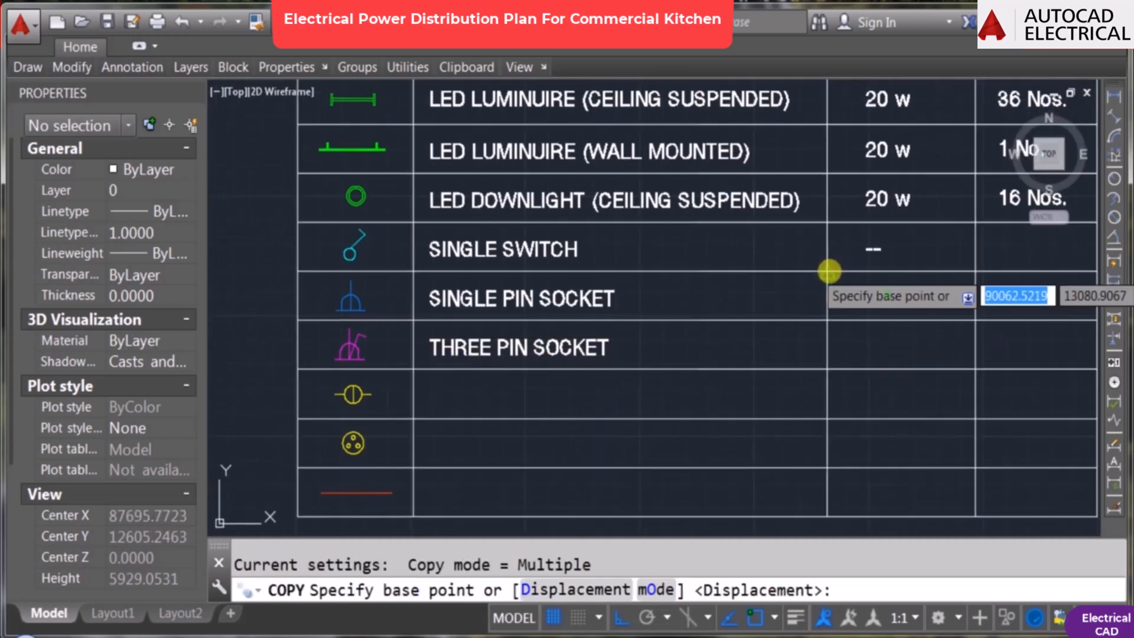
click(878, 297)
click(878, 348)
key(Escape)
Step: Change the three pin socket row's copied CAP. text to 6A / 16A
text(ED)
key(Return)
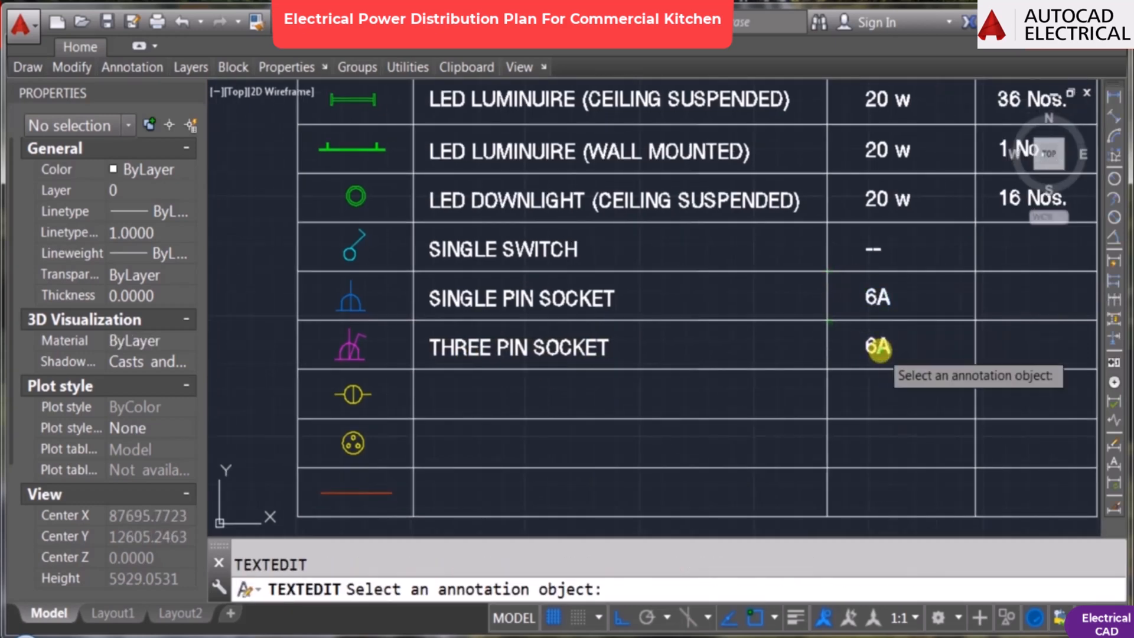
click(878, 348)
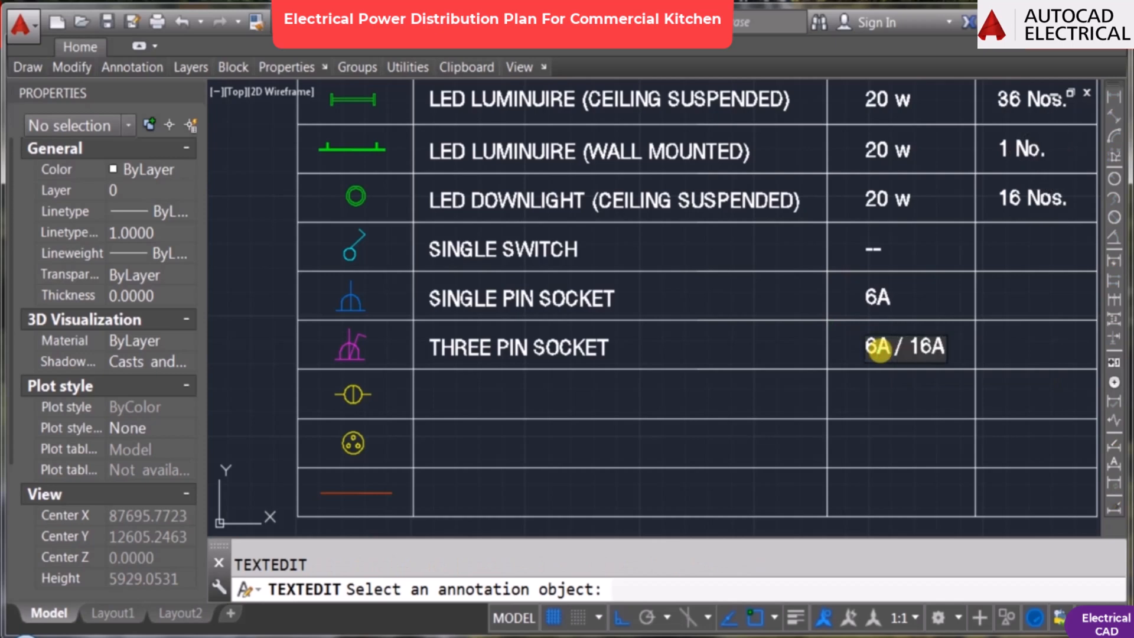
key(Return)
key(Return)
Step: Copy the THREE PIN SOCKET description straight down into the row of the yellow circle symbol with side lines
middle_drag(784, 394, 711, 384)
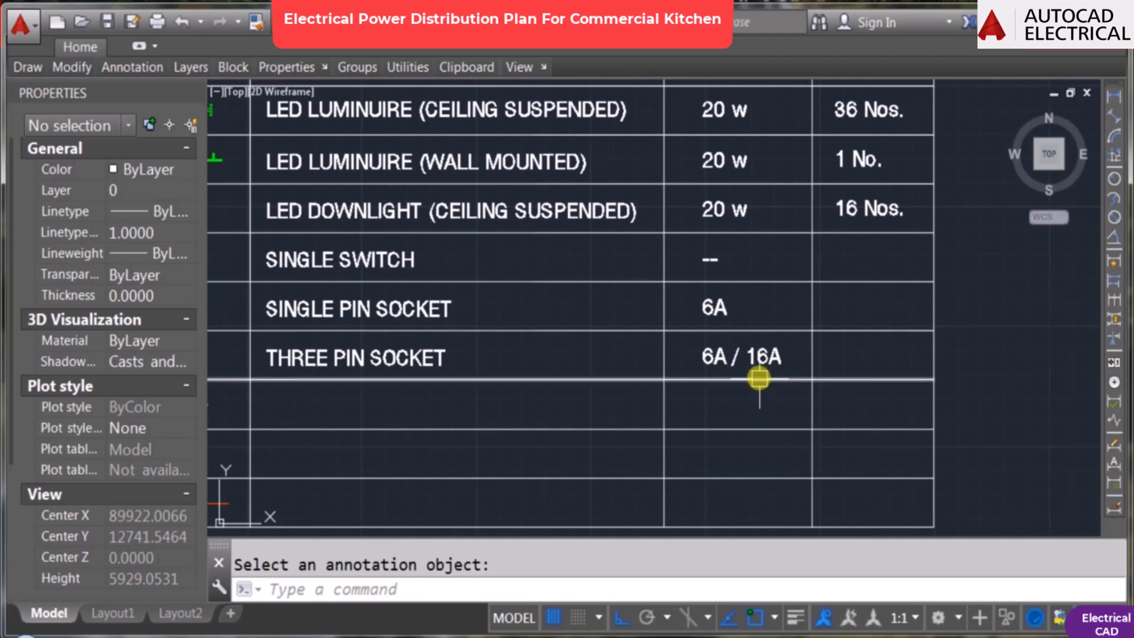
scroll(619, 406, down, 2)
key(Escape)
text(co)
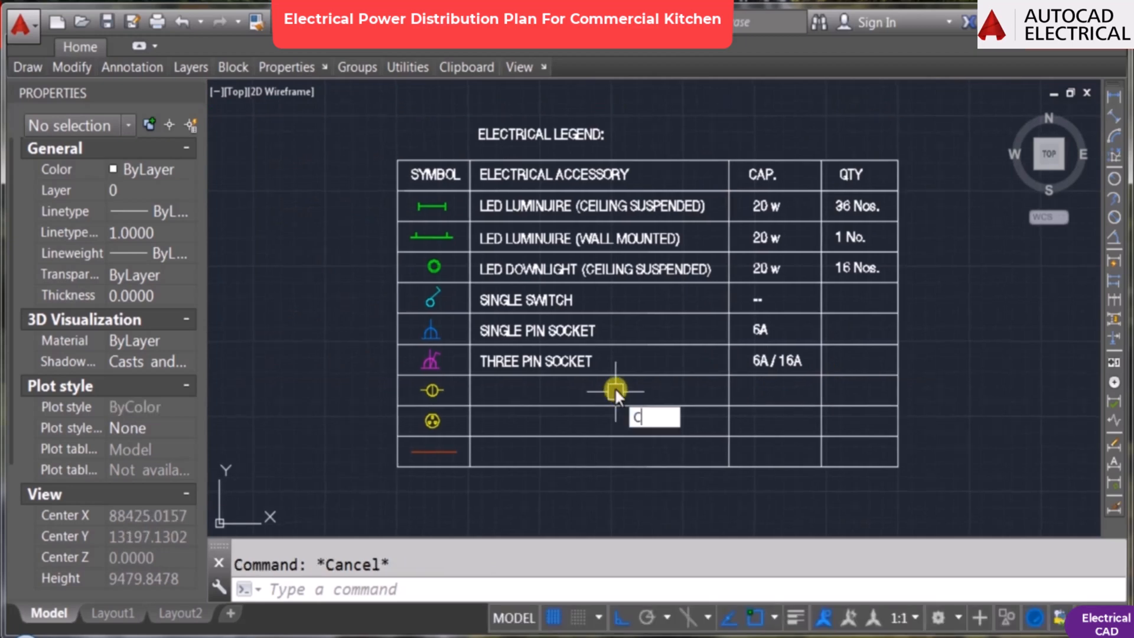
key(Return)
click(492, 365)
key(Return)
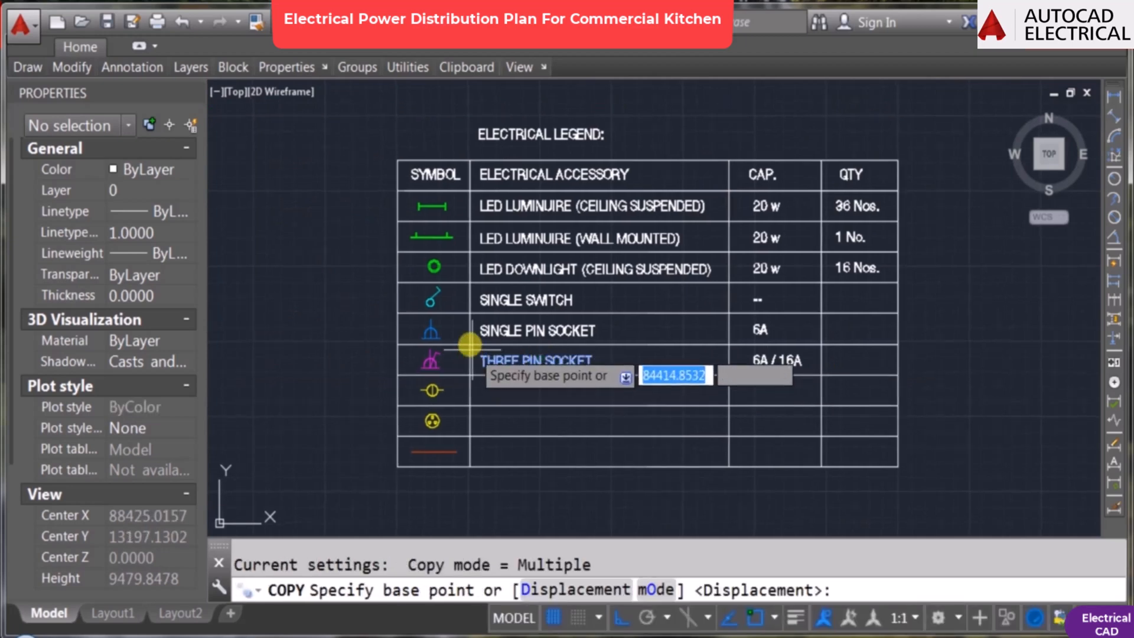
click(469, 345)
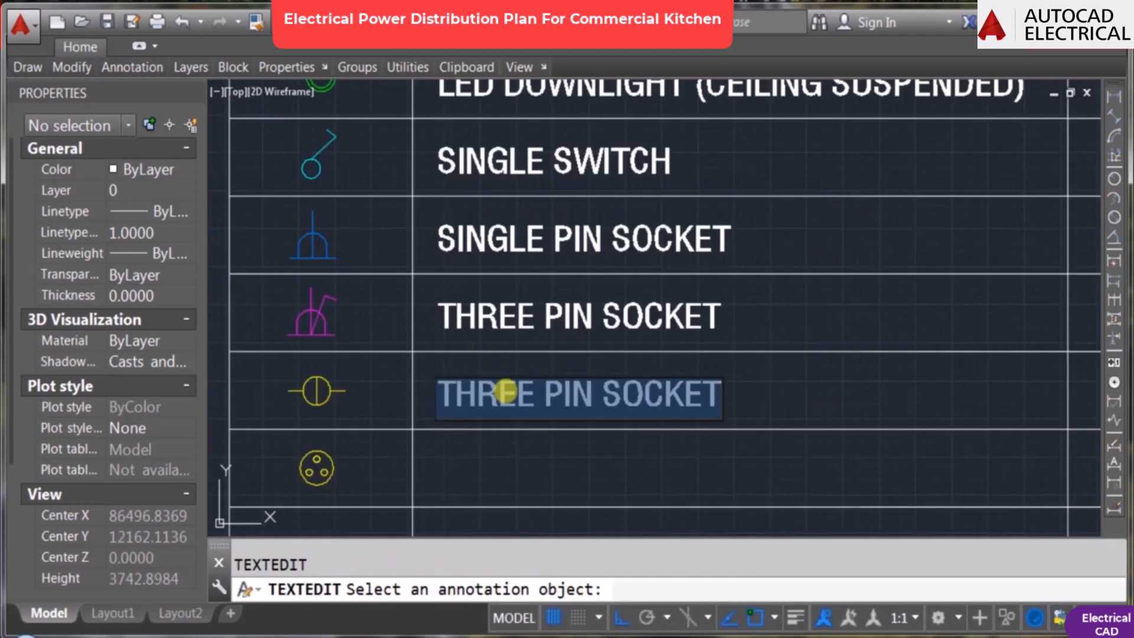
Step: Change the copied description beside the yellow circle symbol with side lines to ELECTRICAL POWER SUPPLY POINT
text(P)
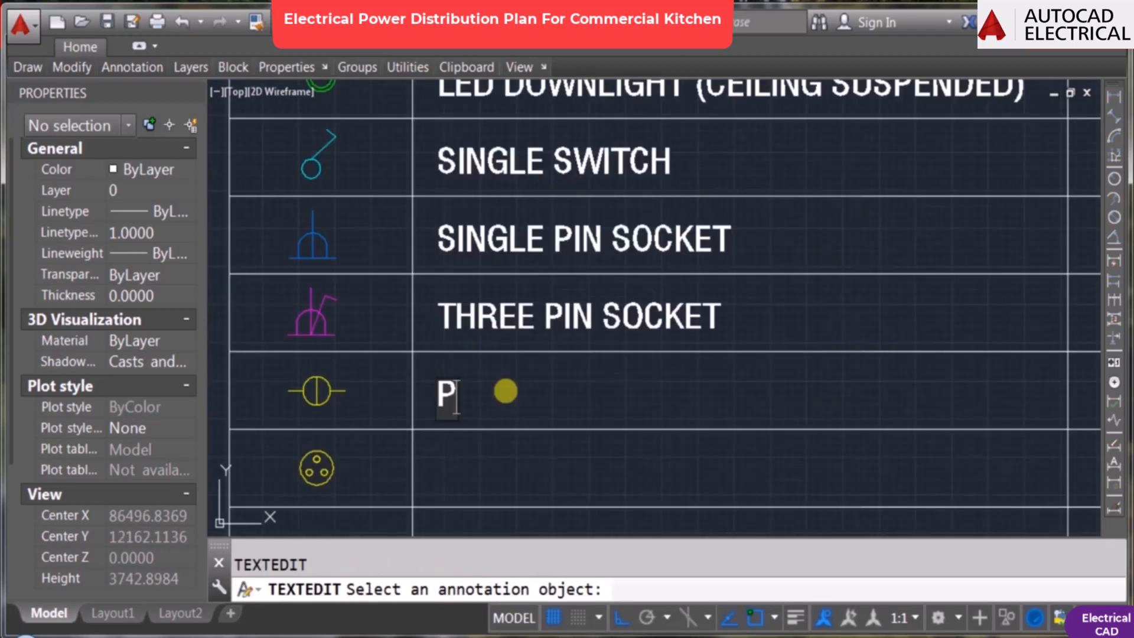
text(OWER SUPPLY POINT)
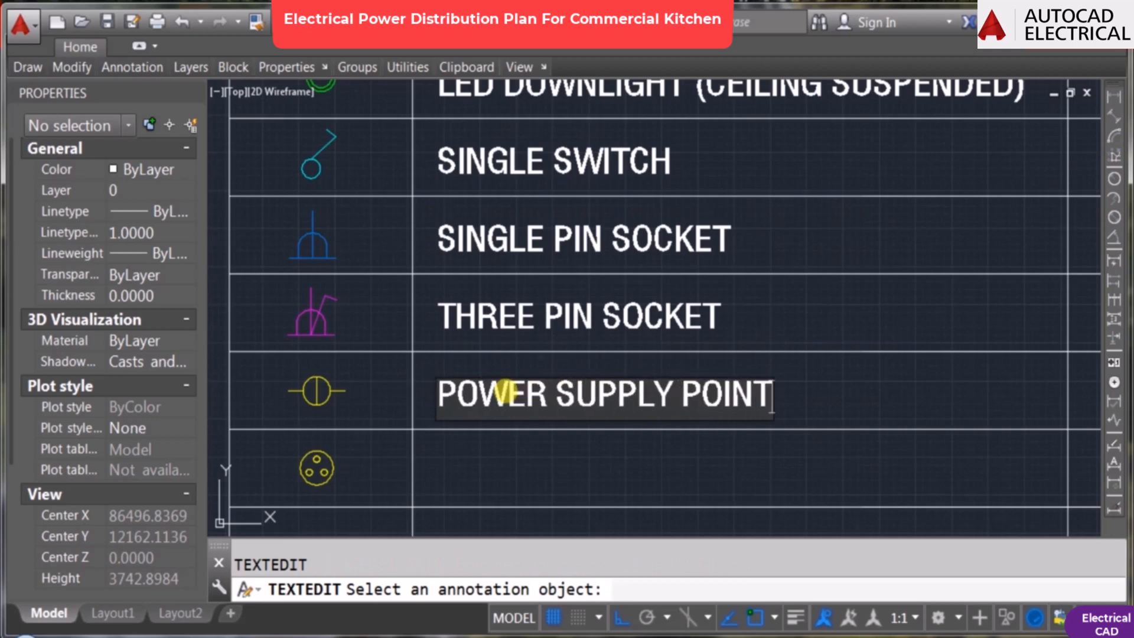
click(447, 405)
text(ELECTRICAL)
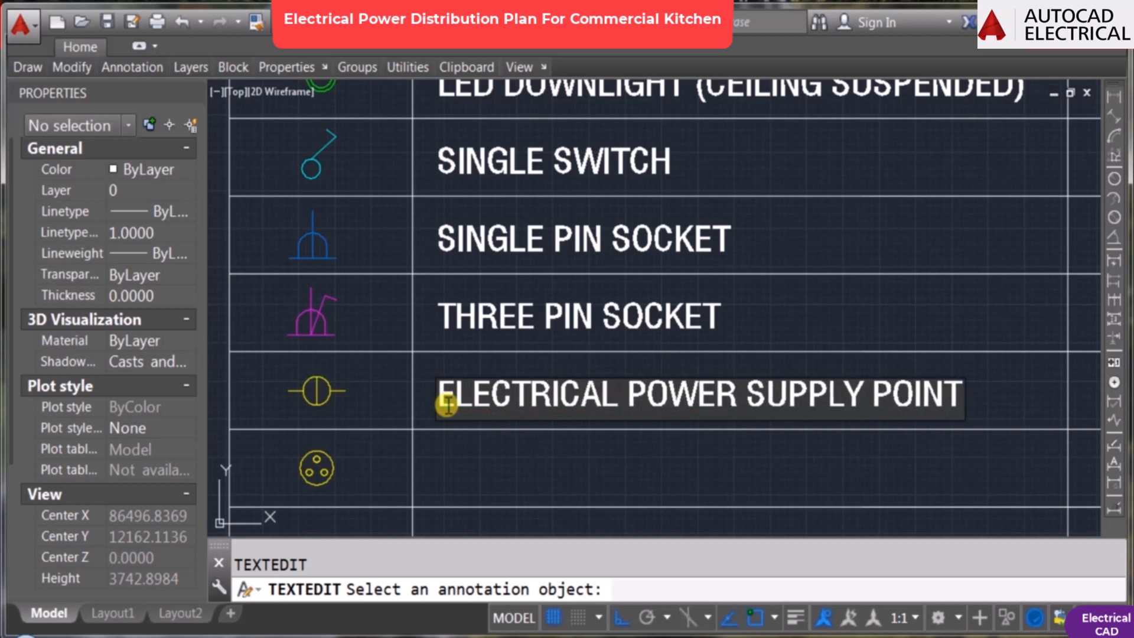
Step: Copy the 6A / 16A text straight down into the electrical power supply point row's CAP. cell and change the copy to ---
scroll(684, 384, down, 5)
click(683, 385)
key(Escape)
text(co)
key(Return)
click(742, 337)
key(Return)
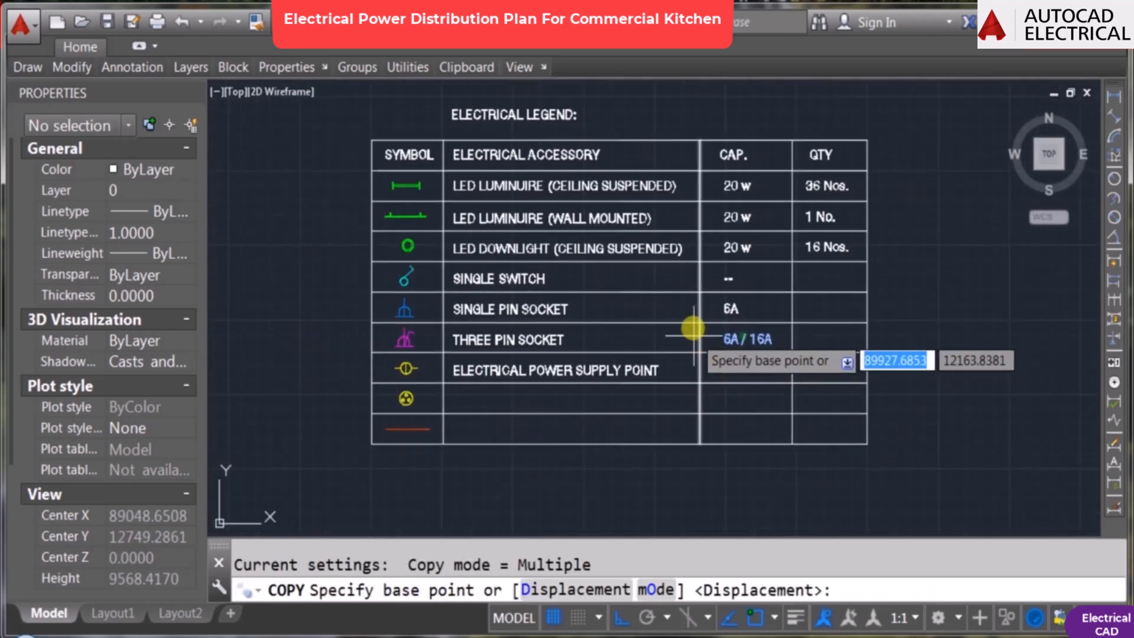
click(700, 323)
click(696, 354)
key(Escape)
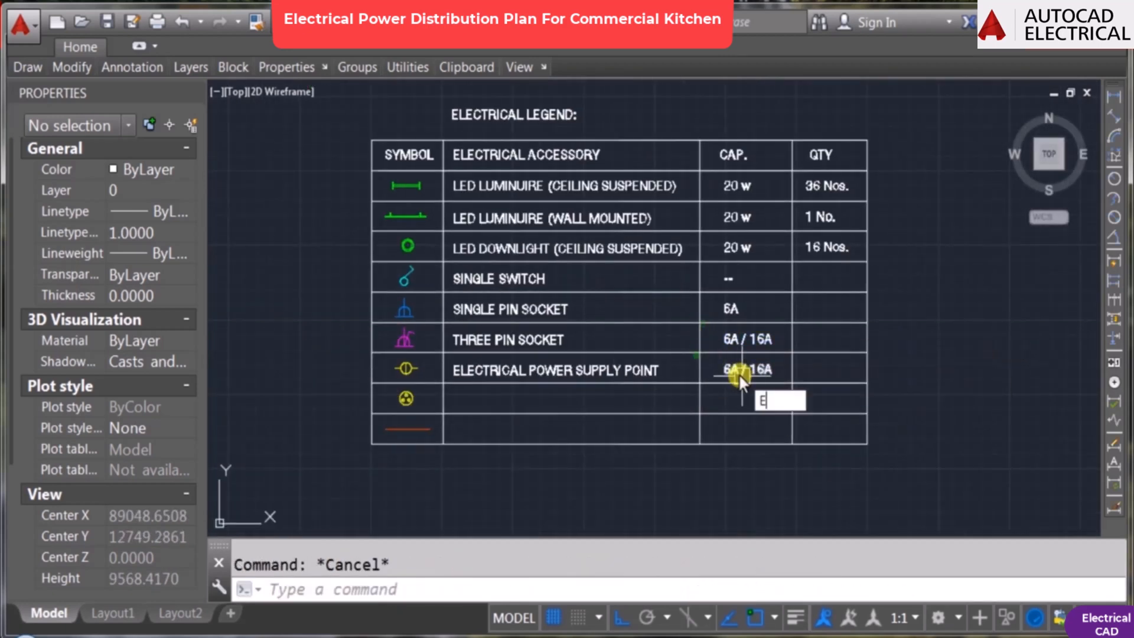
double_click(732, 369)
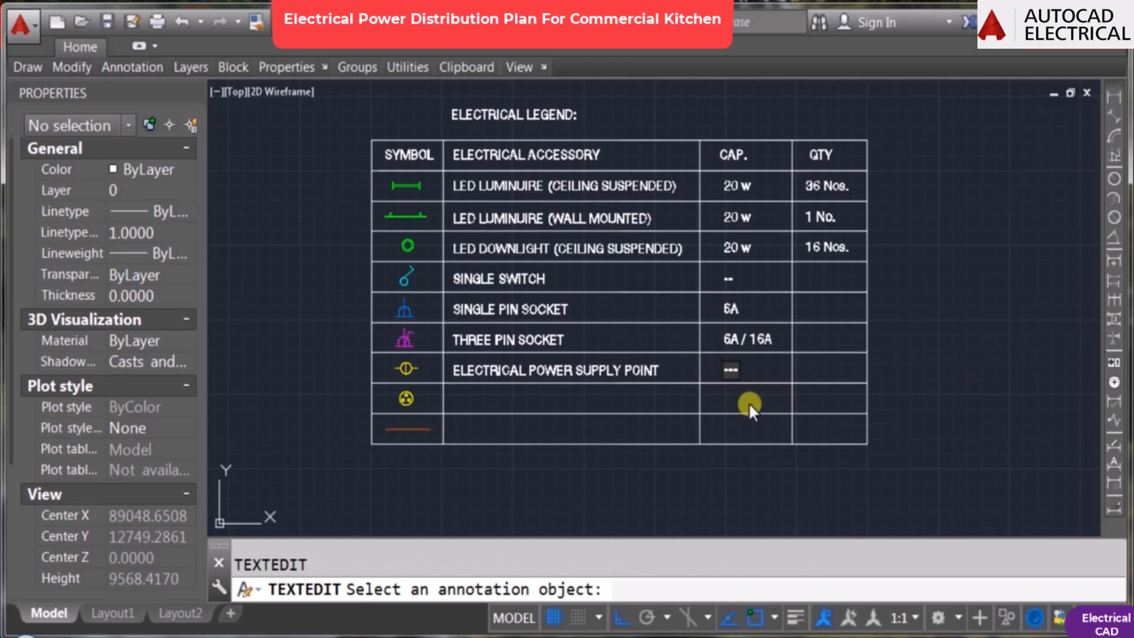
key(Escape)
Step: Copy the ELECTRICAL POWER SUPPLY POINT description straight down into the row of the yellow circle symbol with three inner circles
text(co)
key(Return)
scroll(430, 405, up, 2)
click(472, 361)
key(Return)
click(447, 334)
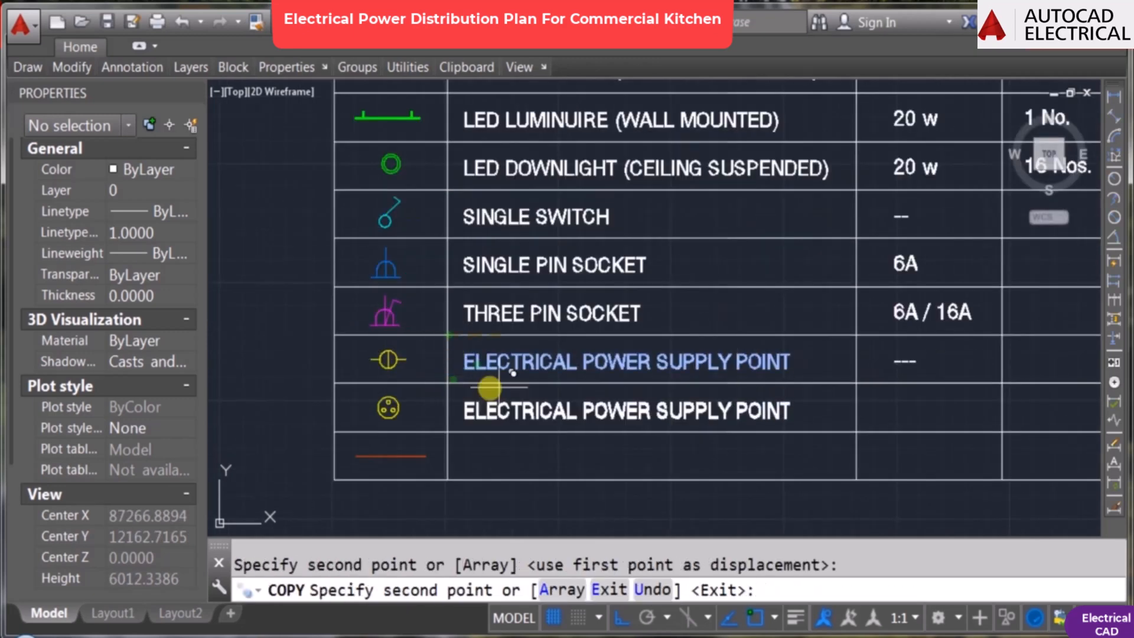
key(Escape)
Step: Change the copied description beside the yellow circle symbol with three inner circles to INDUSTRIAL SOCKET
double_click(523, 413)
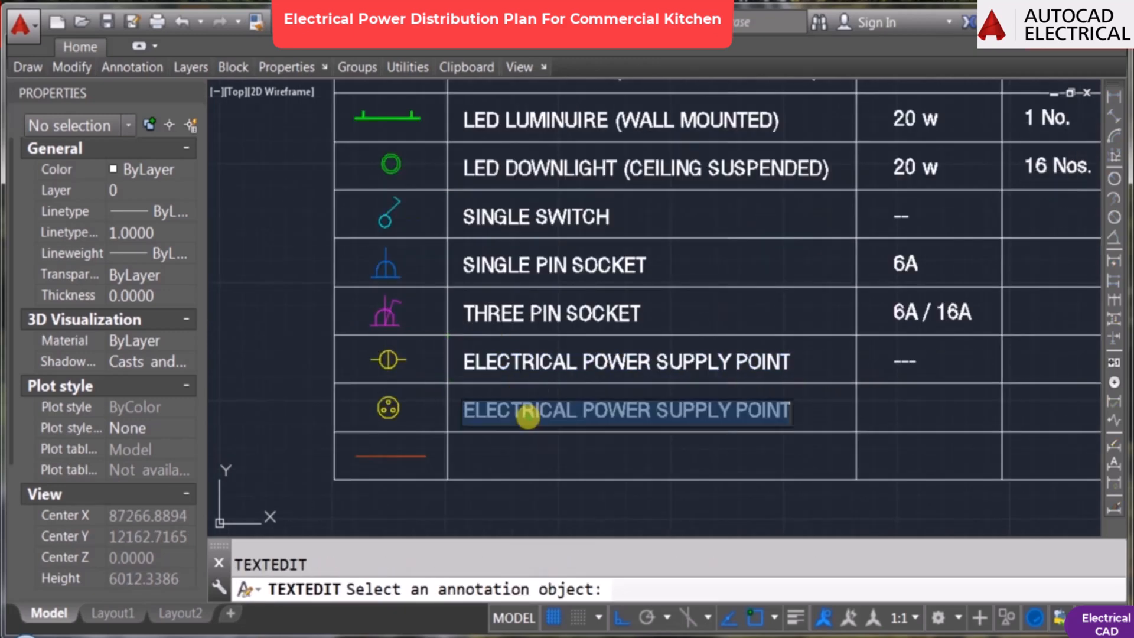
text(INDUSTRIAL )
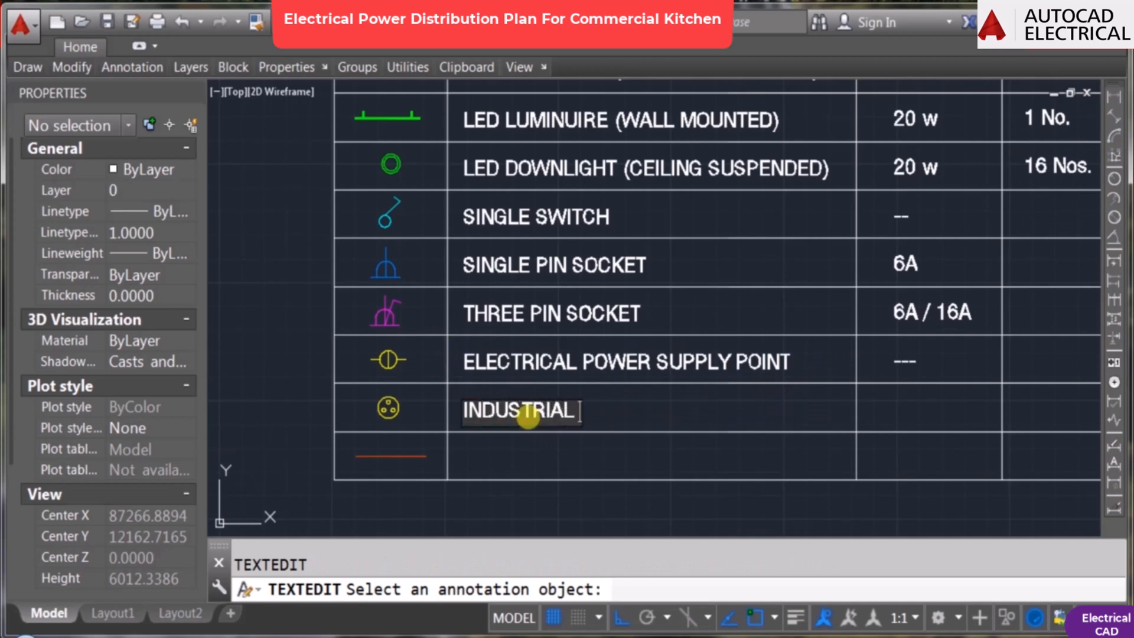
text(SOCKET)
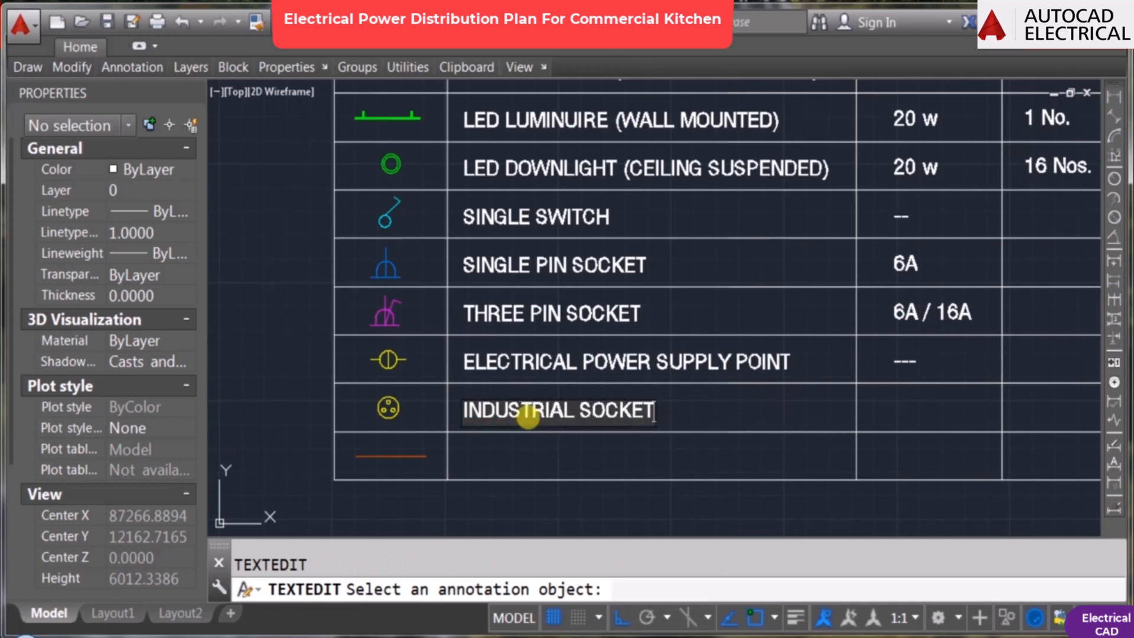
click(603, 445)
key(Escape)
Step: Copy the three pin socket row's 6A / 16A text straight down into the industrial socket row's CAP. cell
text(CO)
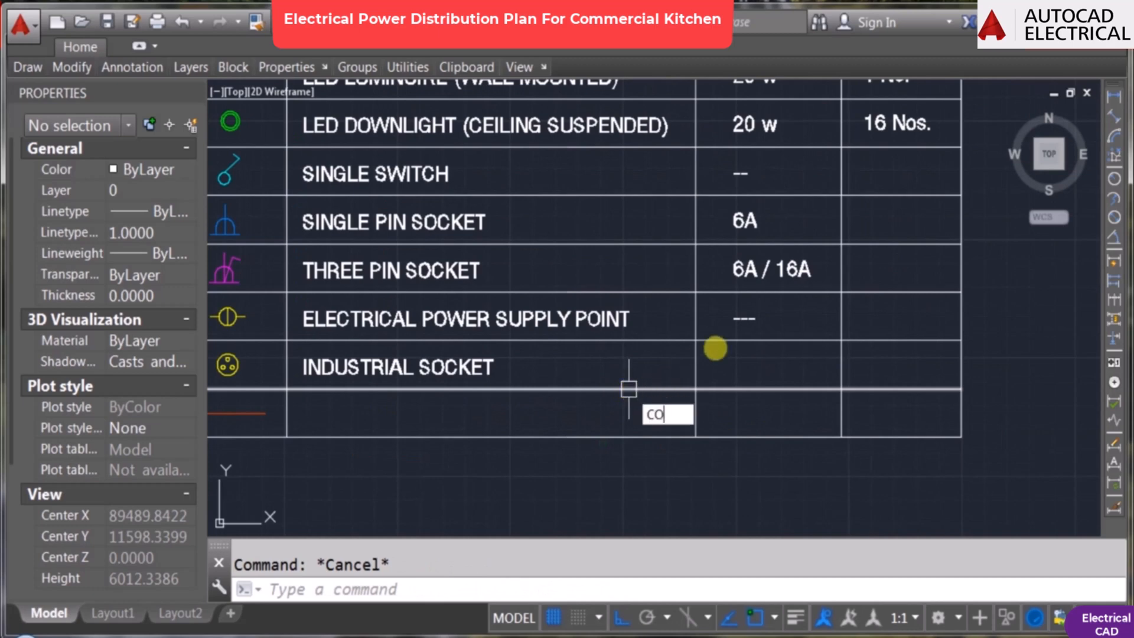
key(Return)
click(752, 269)
key(Return)
click(695, 244)
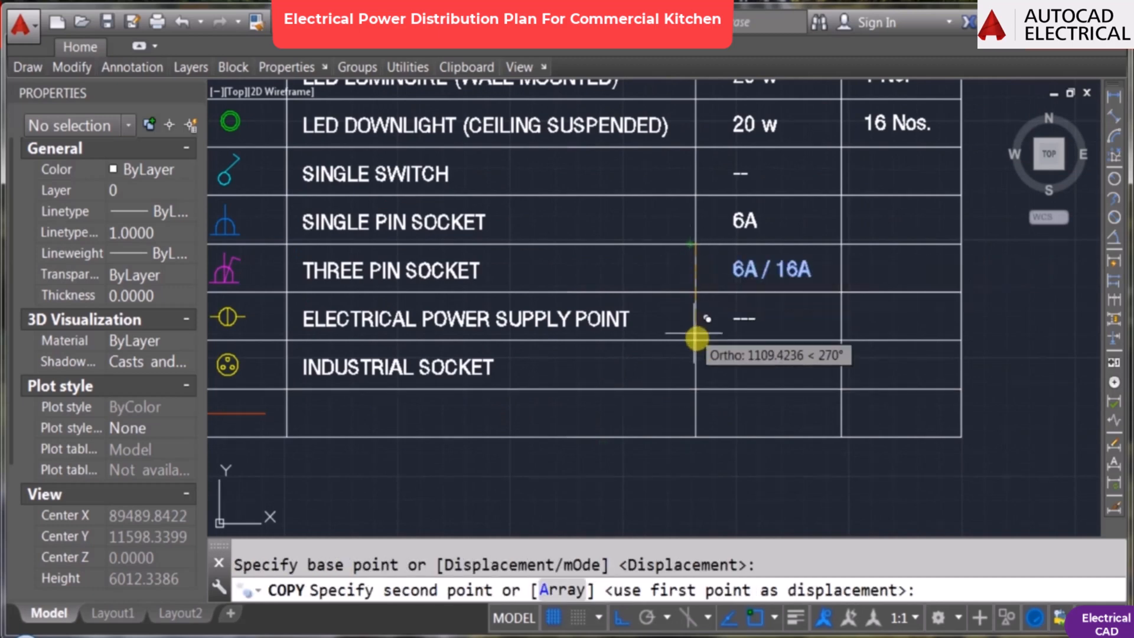
click(696, 341)
key(Escape)
Step: Change the industrial socket row's copied CAP. text to 32A
double_click(751, 367)
text(32A)
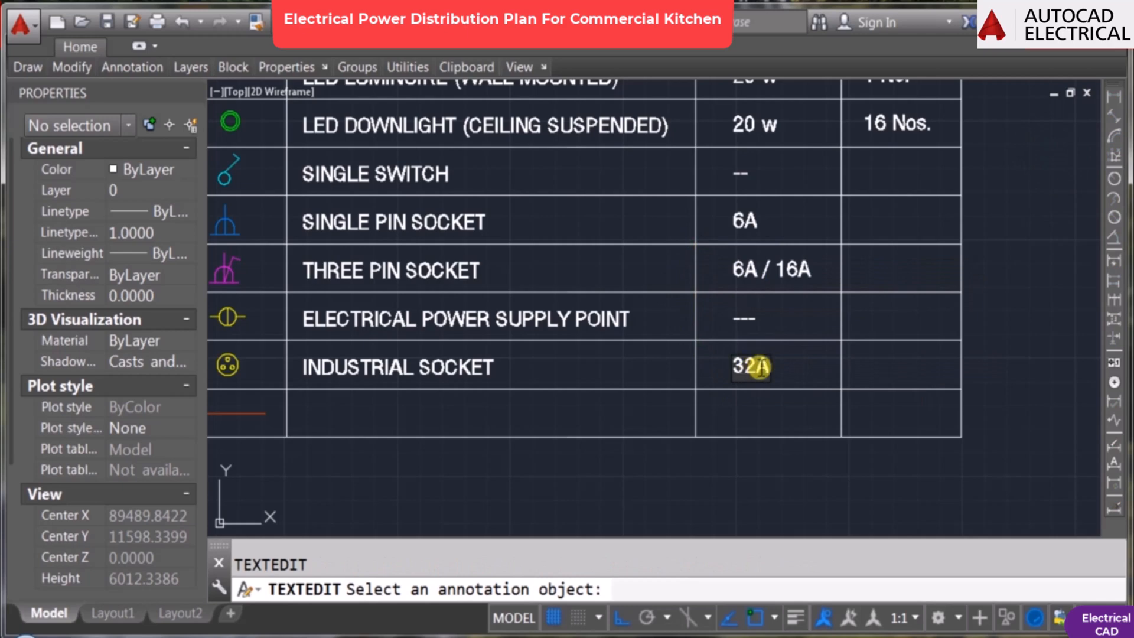
key(Return)
middle_drag(301, 413, 441, 407)
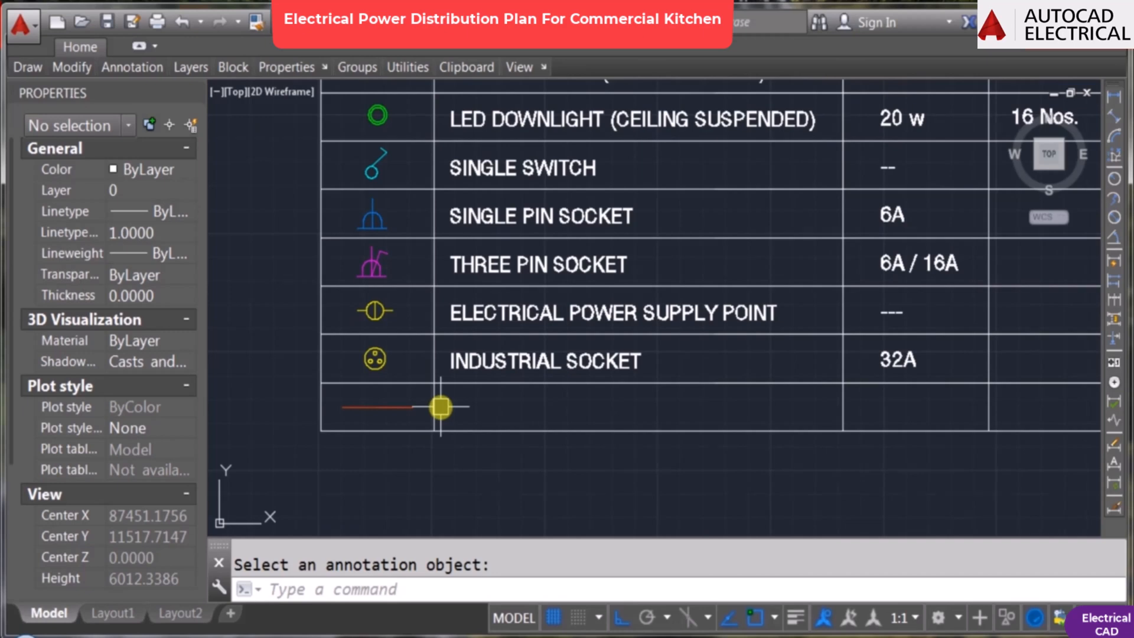
scroll(653, 381, down, 2)
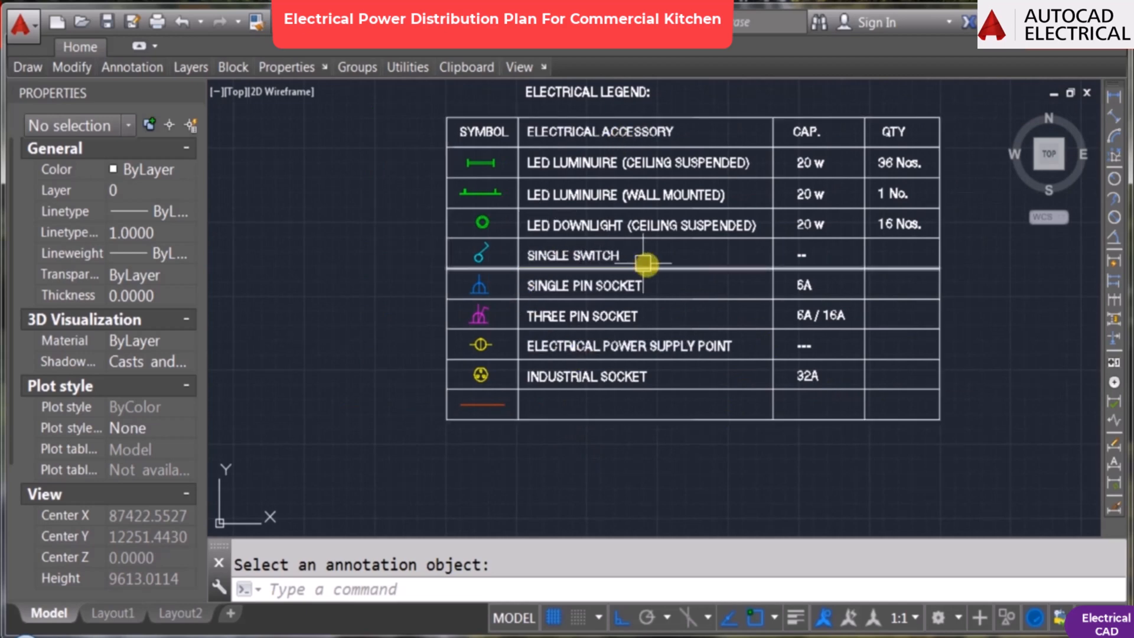
mouse_move(835, 268)
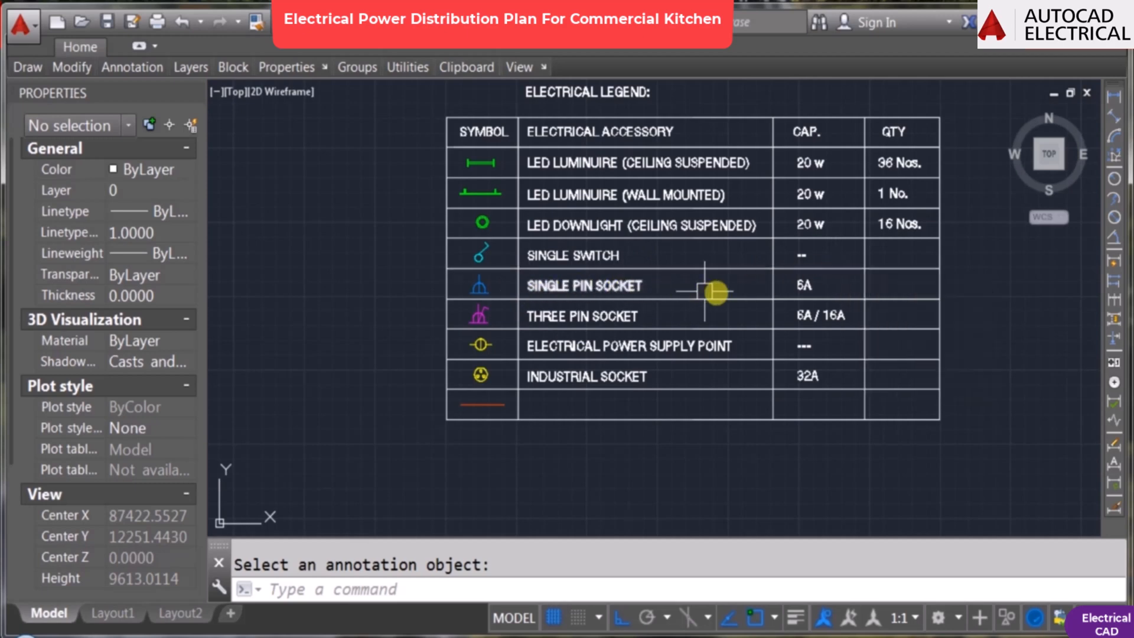
mouse_move(798, 292)
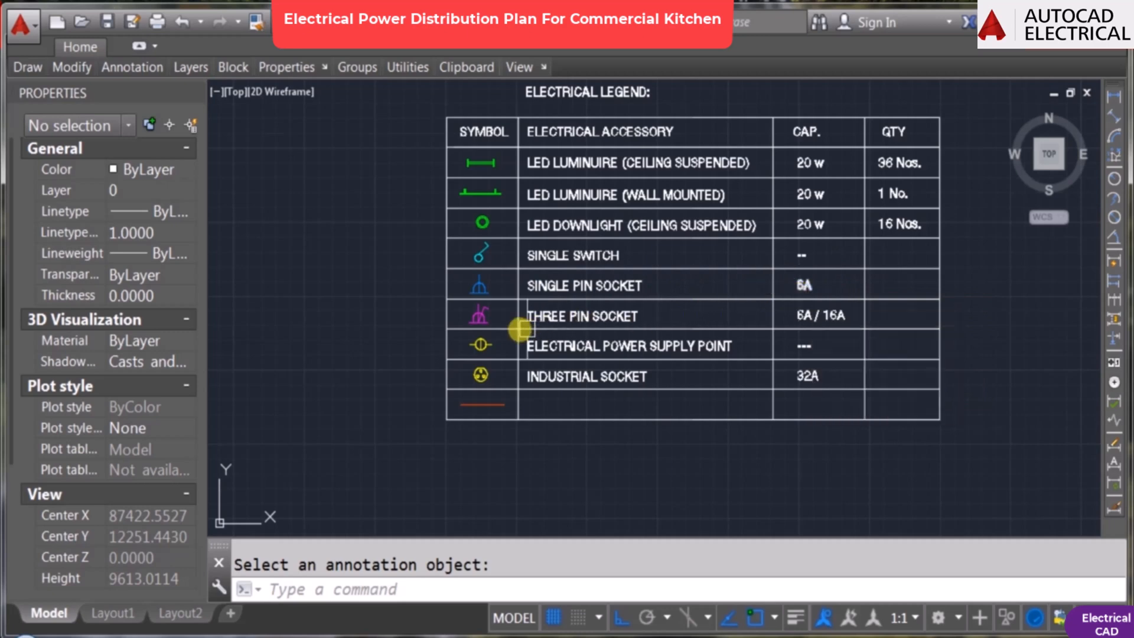
mouse_move(644, 328)
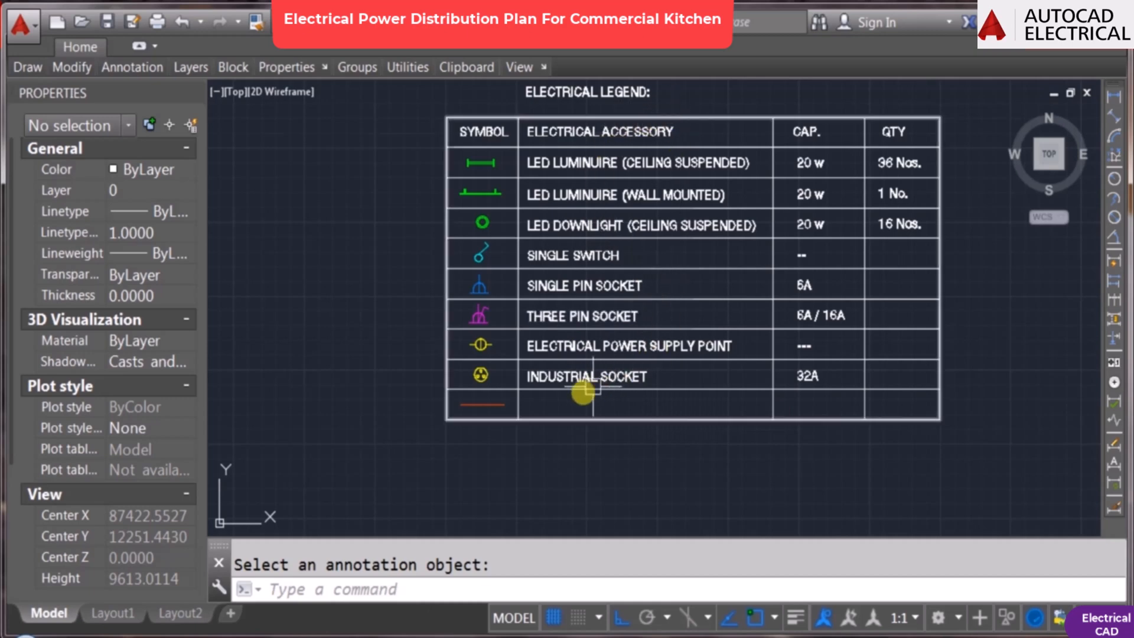
Step: Copy the INDUSTRIAL SOCKET description straight down into the row of the red line symbol
key(Escape)
text(co)
key(Return)
scroll(556, 374, up, 2)
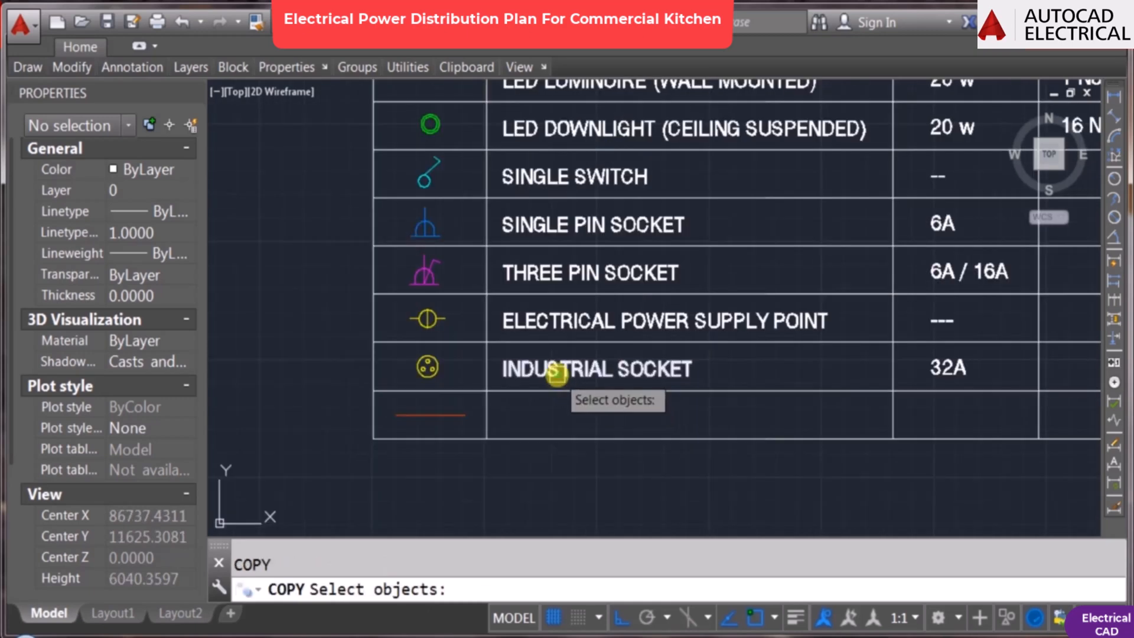
click(557, 374)
key(Return)
click(486, 342)
click(486, 390)
key(Escape)
Step: Change the copied description beside the red line symbol to POWER SUPPLY CABLE
text(ed)
key(Return)
click(567, 410)
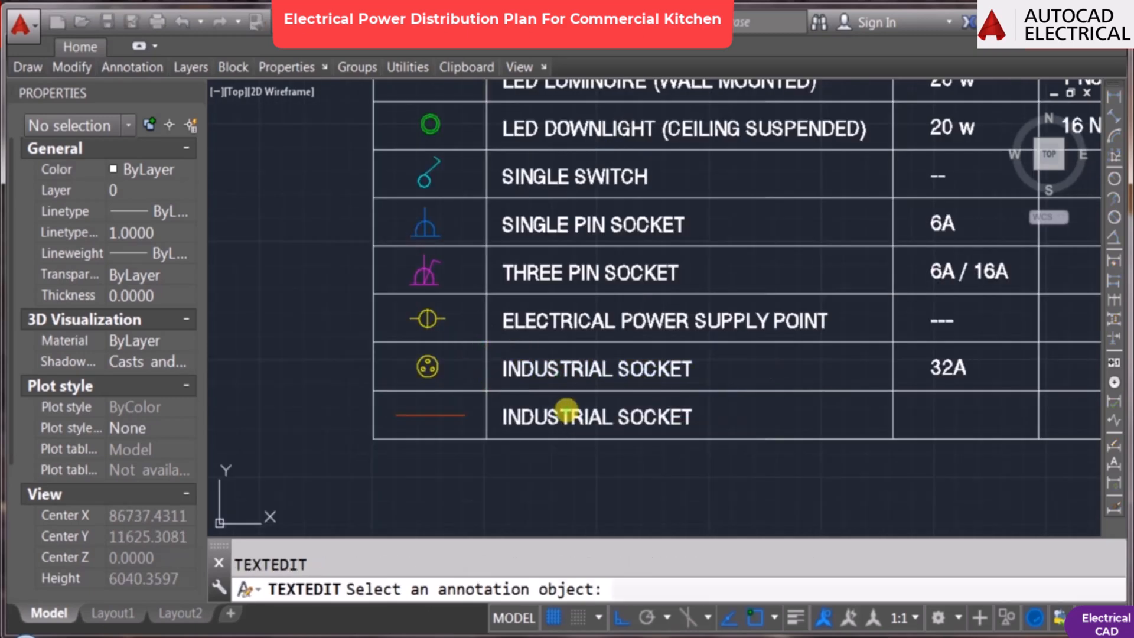
text(POWER SUPPLY CABLE)
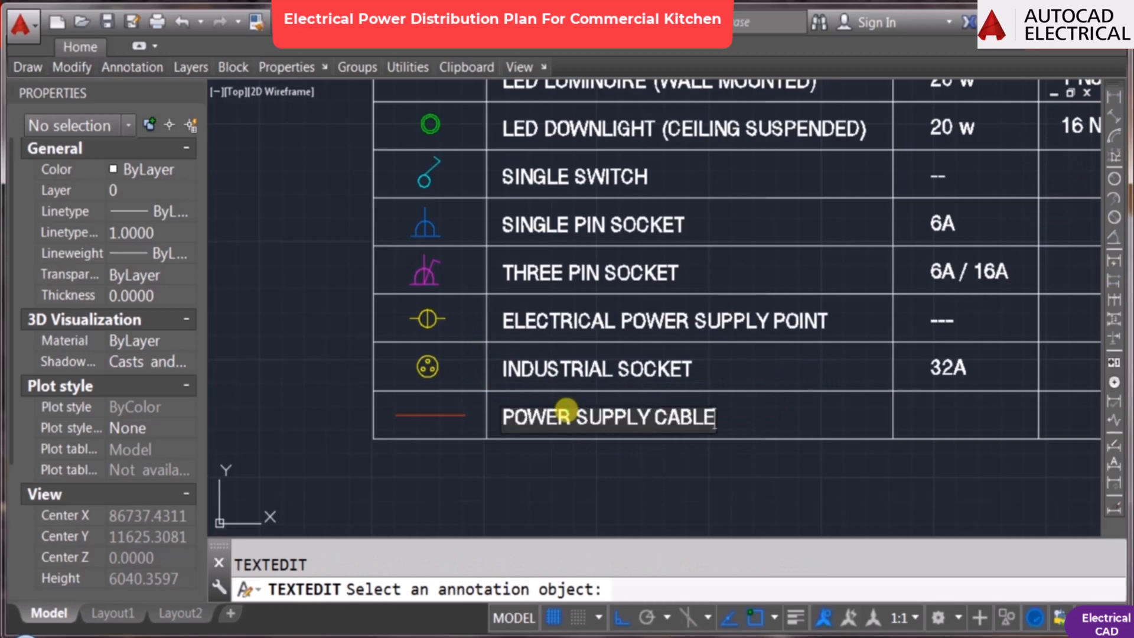
click(949, 423)
key(Escape)
Step: Copy the industrial socket row's 32A text straight down into the power supply cable row's CAP. cell
text(co)
key(Return)
scroll(756, 344, up, 2)
click(755, 341)
key(Return)
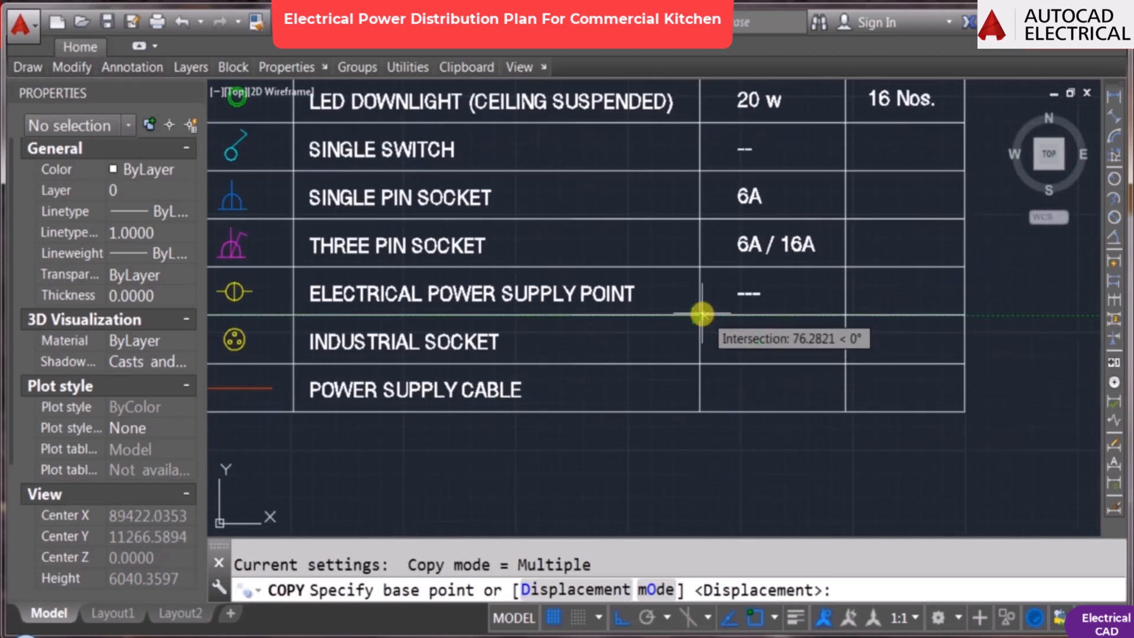
click(701, 314)
click(701, 363)
key(Escape)
Step: Change the power supply cable row's copied CAP. text to --
double_click(753, 387)
text(-)
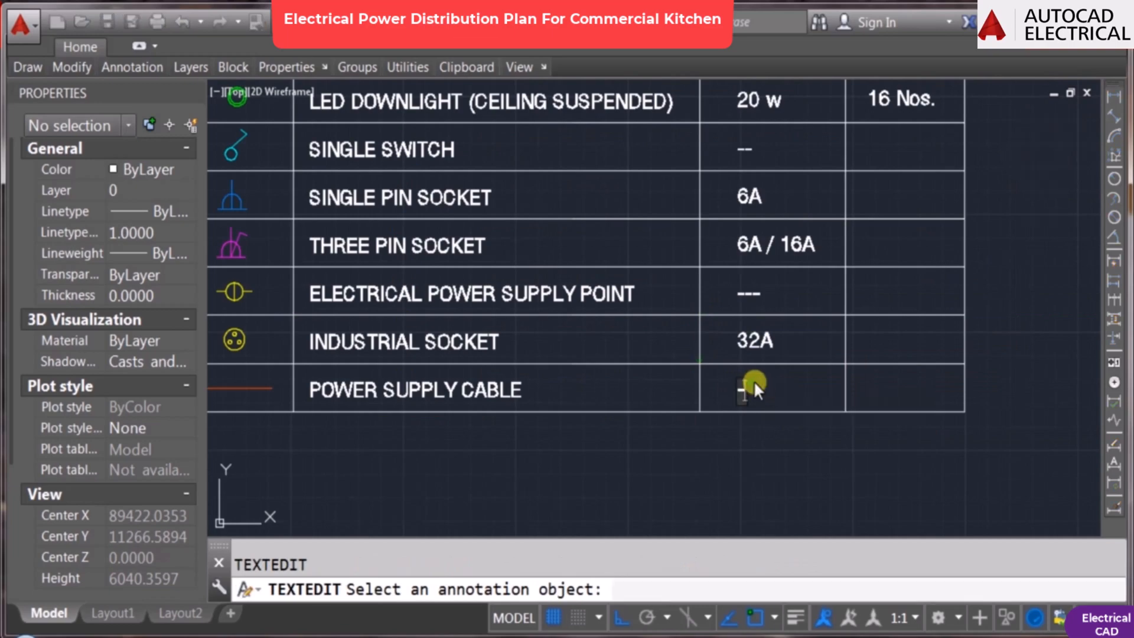
text(-)
click(797, 428)
key(Return)
key(Escape)
Step: Examine the electrical legend and the kitchen plan's dish wash area around dish washers K1 and K2 and exhaust fan K8
scroll(804, 366, down, 2)
middle_drag(677, 360, 651, 384)
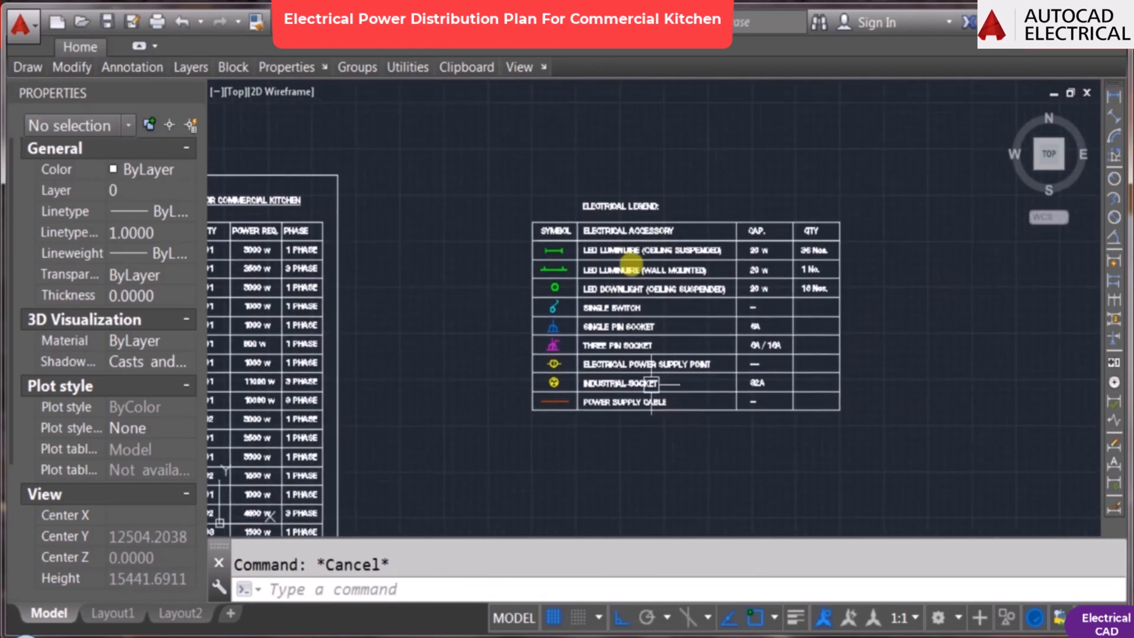
scroll(675, 310, up, 3)
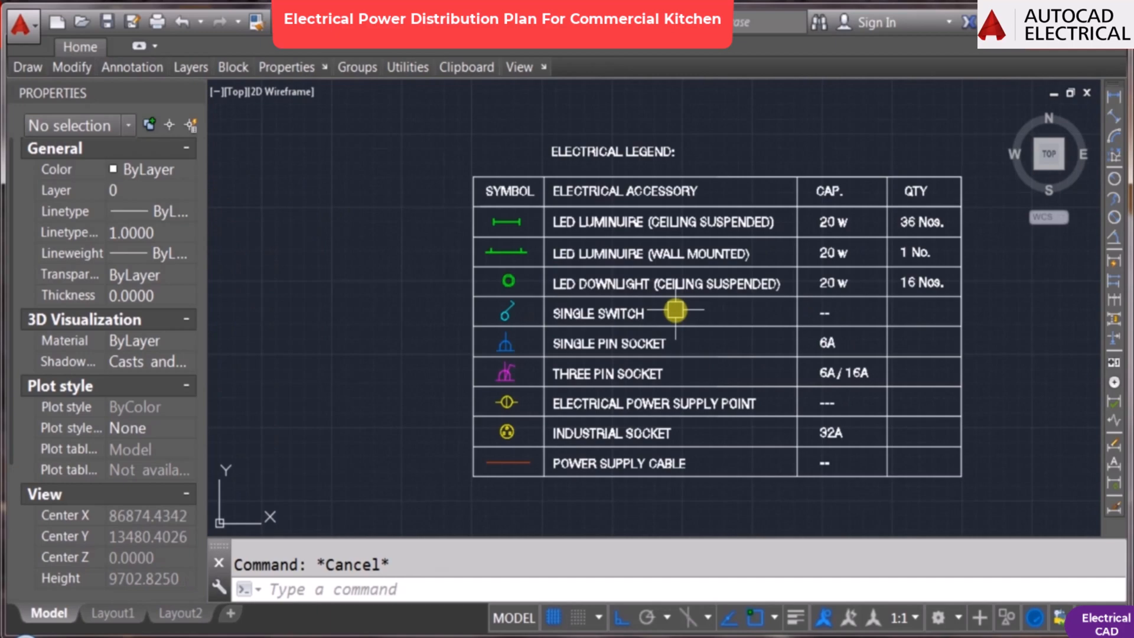
scroll(680, 308, down, 4)
scroll(671, 390, up, 4)
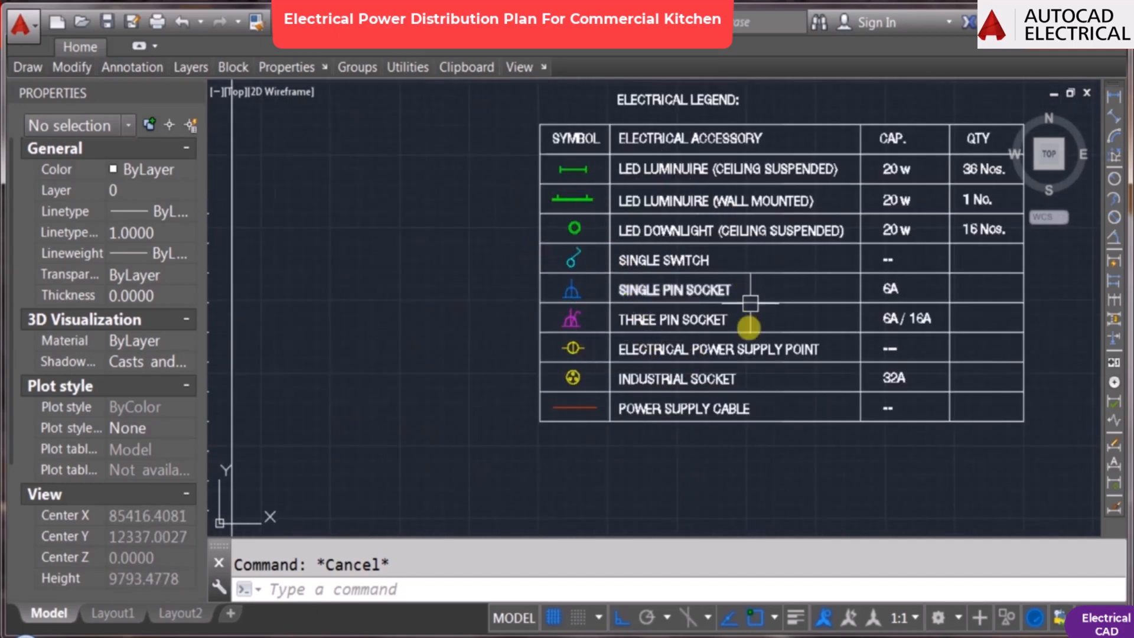
scroll(749, 321, down, 4)
middle_drag(418, 337, 788, 379)
scroll(425, 290, down, 4)
scroll(531, 307, up, 6)
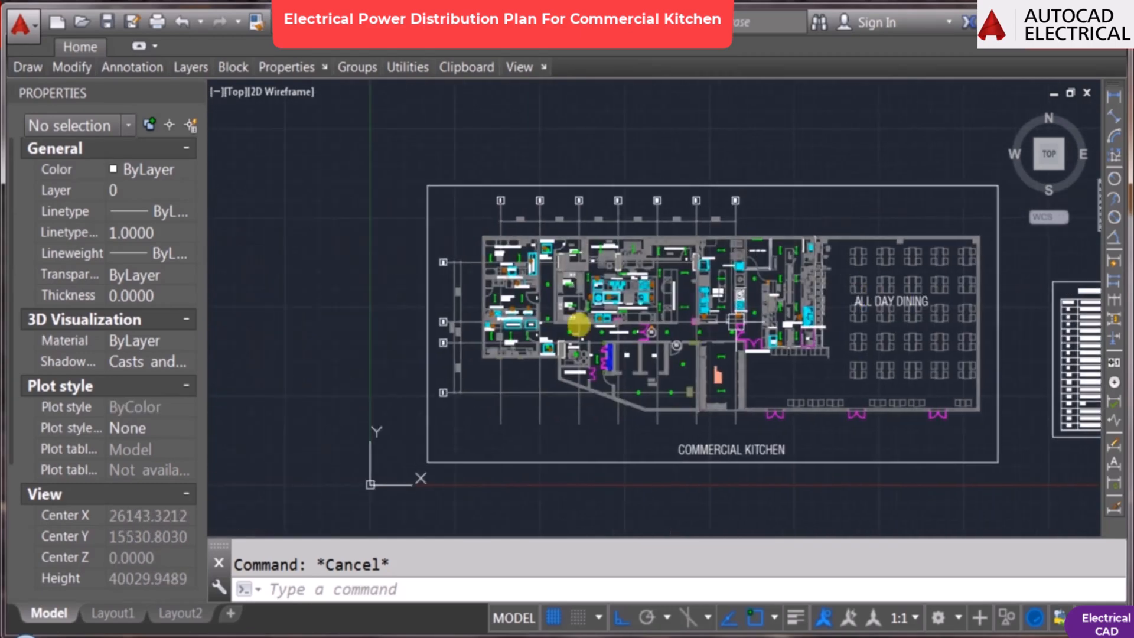
scroll(502, 292, up, 3)
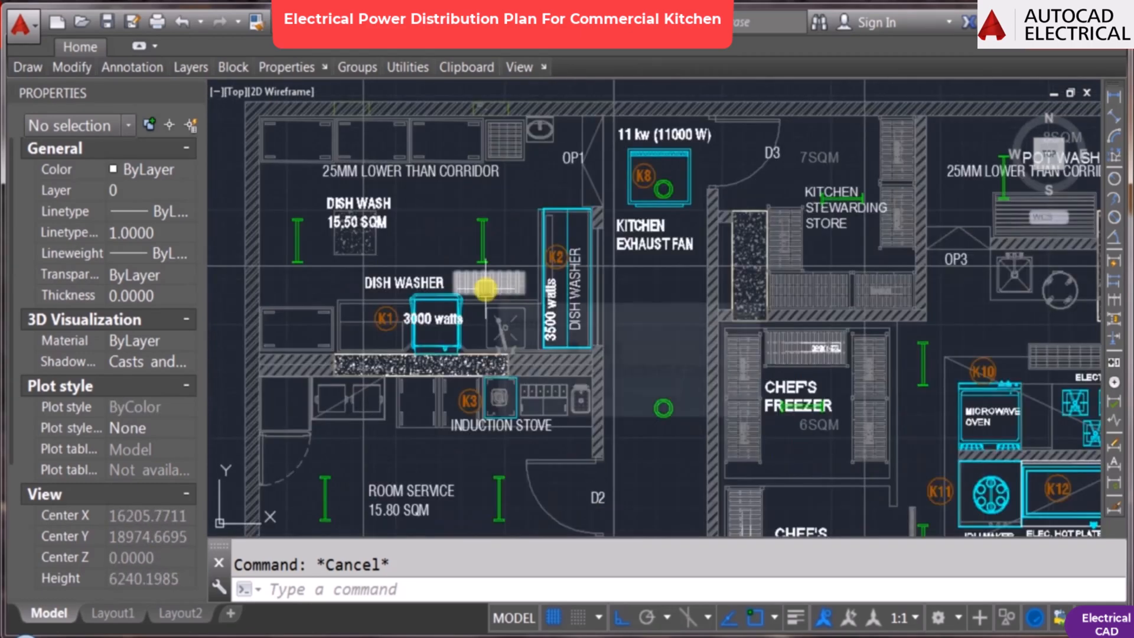
scroll(506, 195, down, 3)
scroll(508, 198, down, 3)
scroll(502, 204, up, 5)
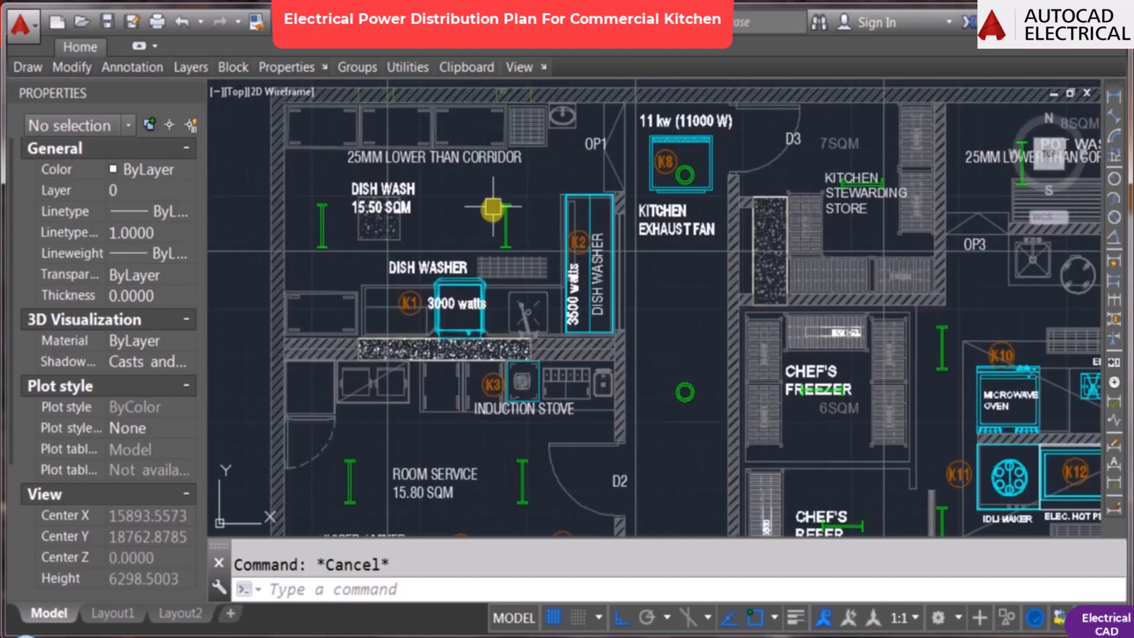
middle_drag(505, 216, 553, 273)
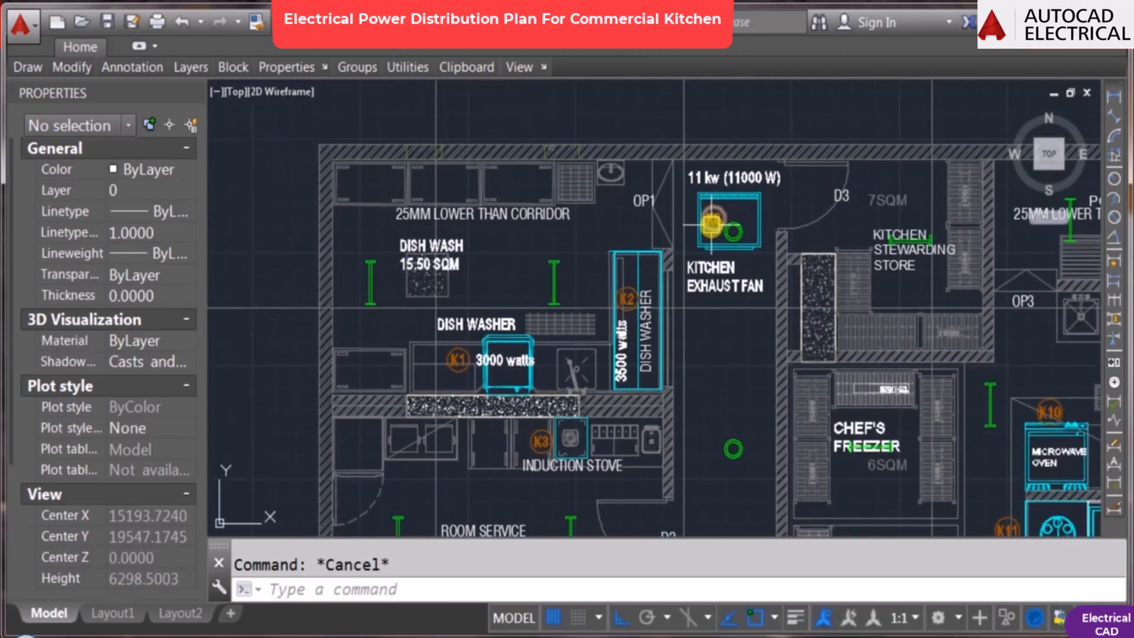
mouse_move(489, 332)
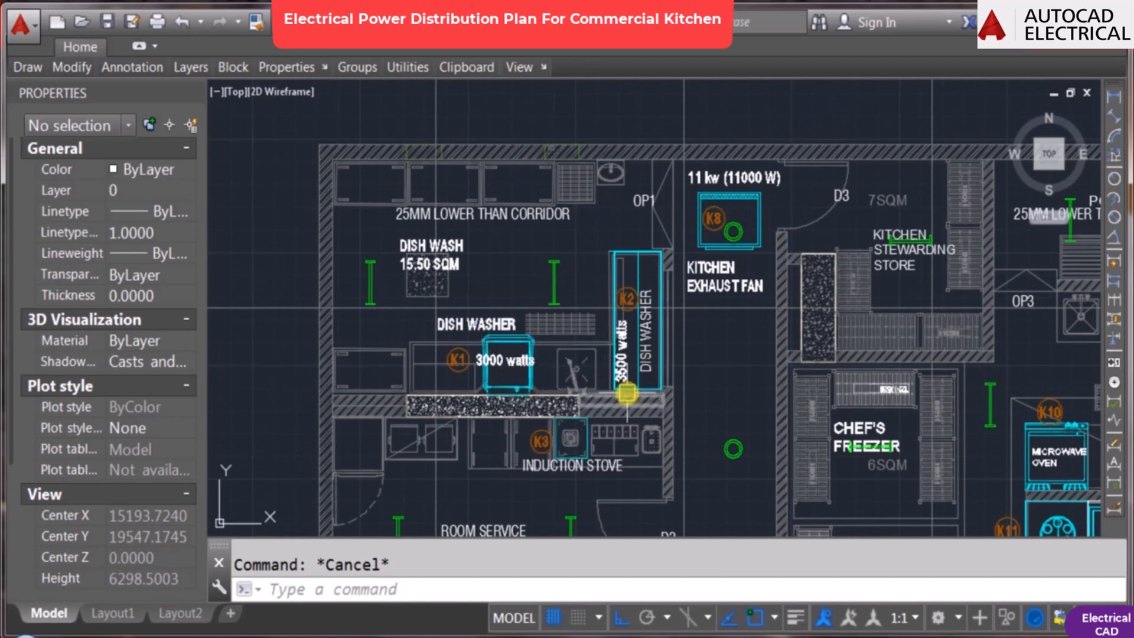
scroll(626, 384, up, 2)
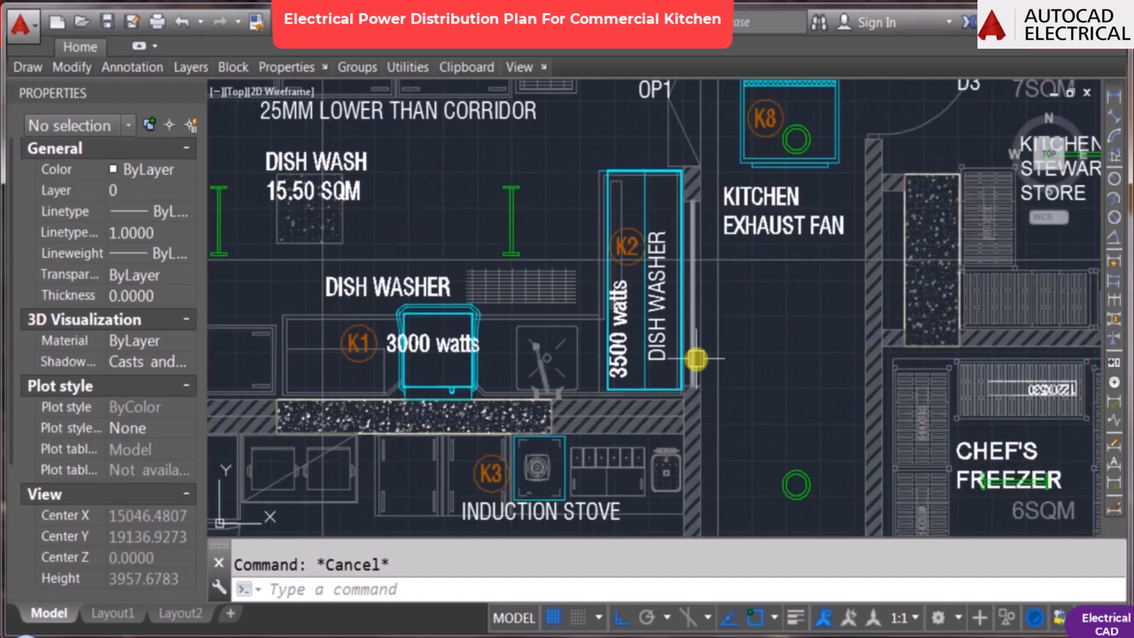
scroll(569, 288, down, 2)
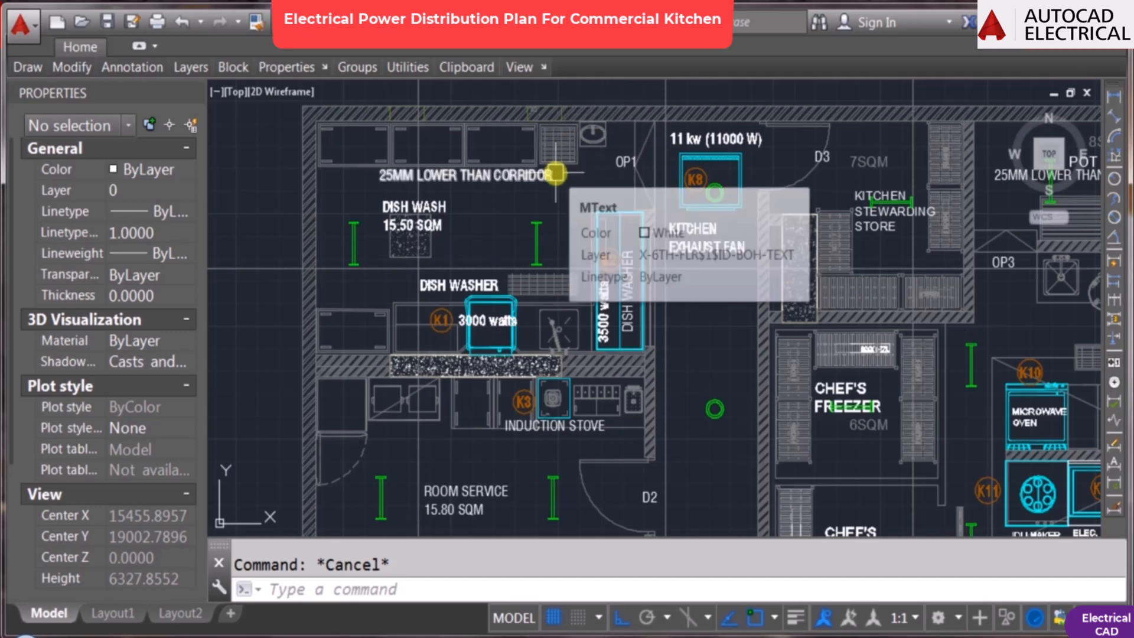
middle_drag(555, 173, 542, 225)
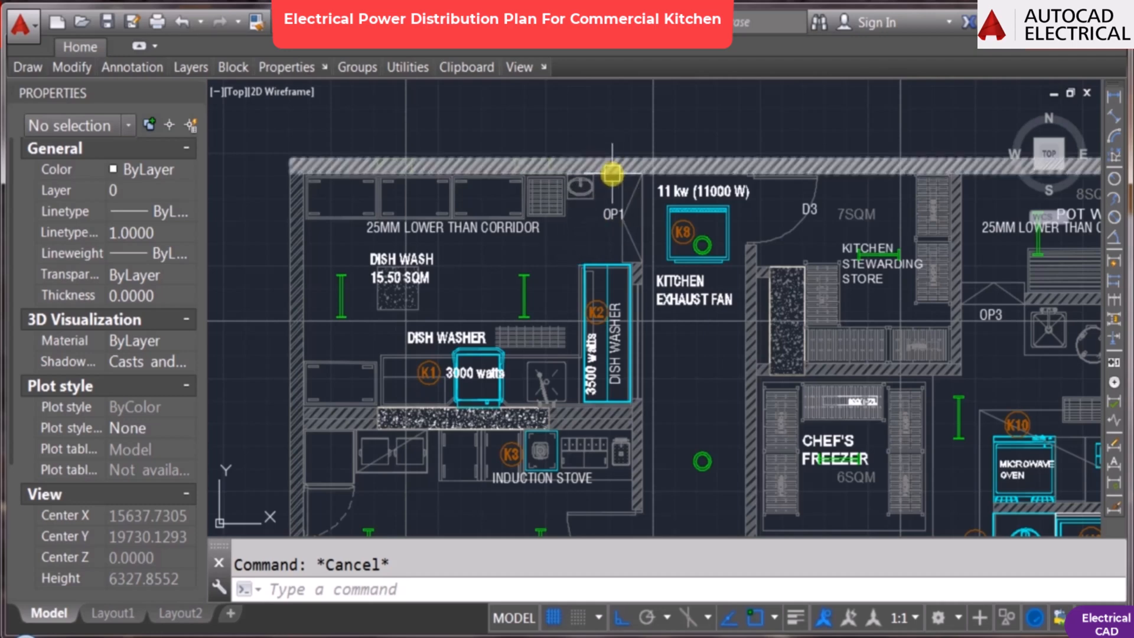
scroll(626, 183, up, 4)
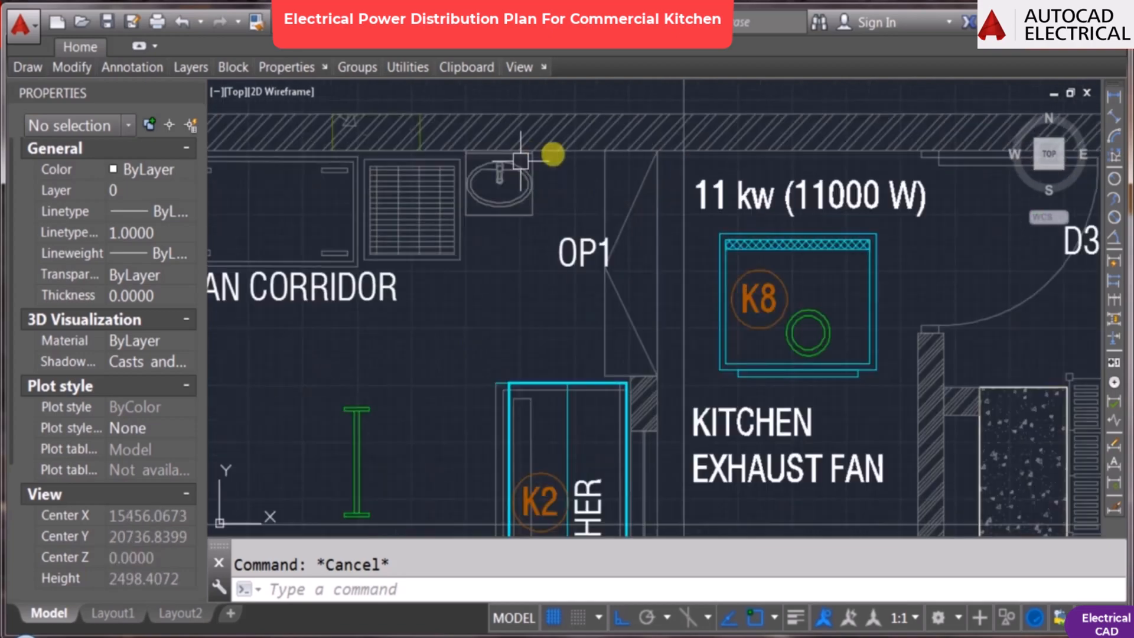
scroll(488, 210, down, 4)
Step: Start copying an accessory symbol from the electrical legend for the kitchen plan
text(co)
key(Return)
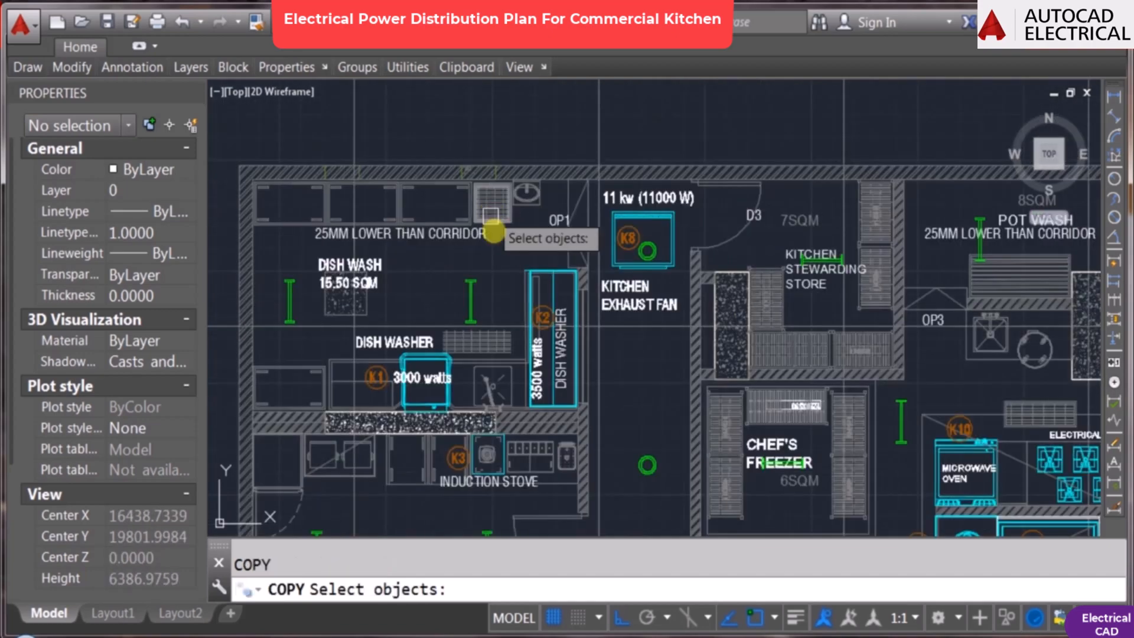
scroll(758, 332, down, 6)
middle_drag(758, 333, 403, 231)
middle_drag(439, 263, 438, 264)
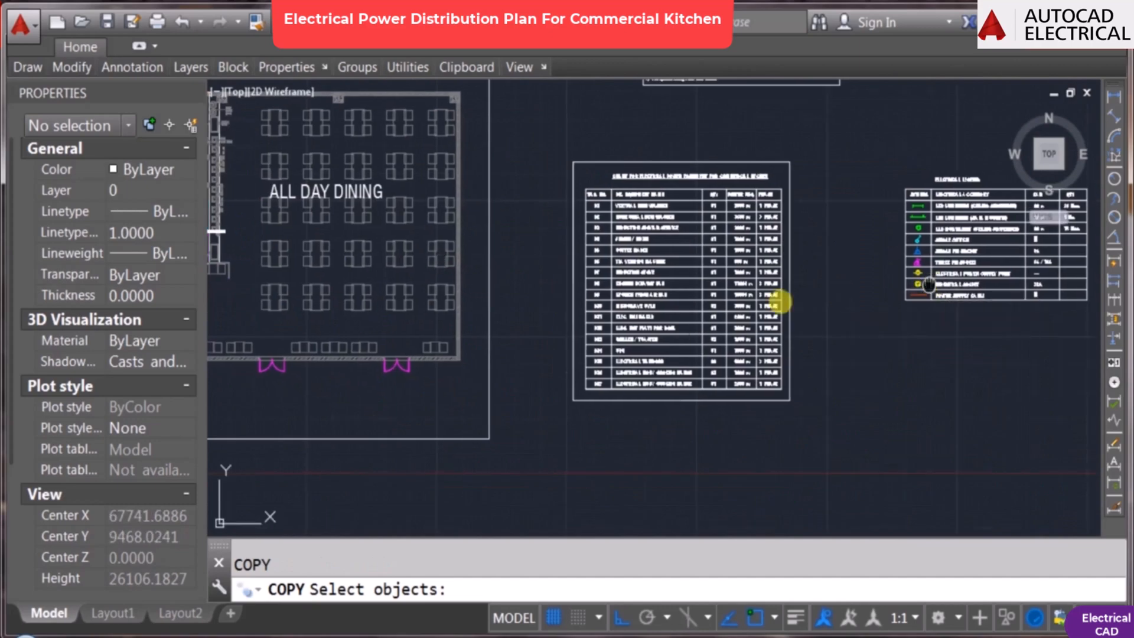
middle_drag(968, 281, 749, 296)
scroll(748, 300, up, 4)
scroll(651, 312, down, 2)
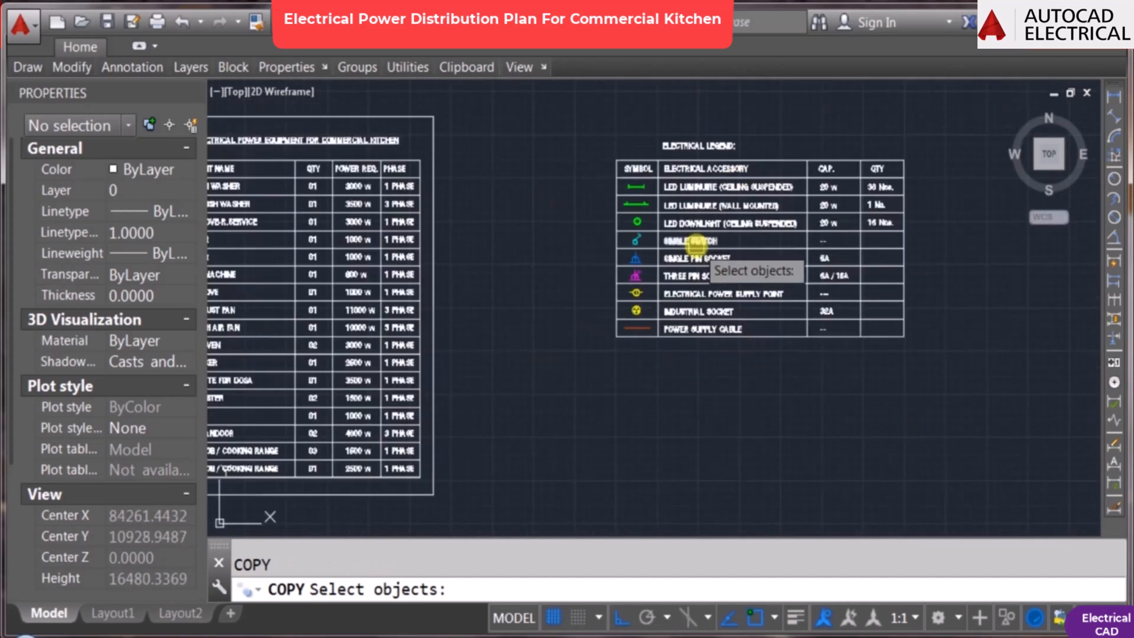
Step: Copy the single switch symbol from the electrical legend to the sink beside opening OP1 in the dish wash room
scroll(648, 290, up, 2)
middle_drag(745, 187, 714, 229)
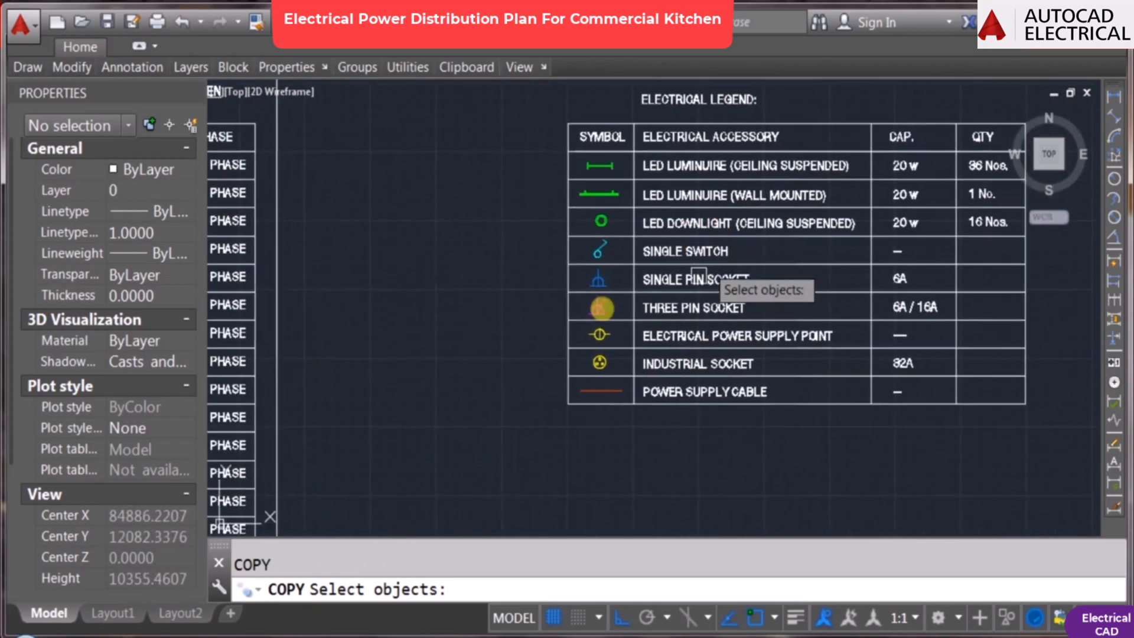
scroll(668, 254, up, 2)
click(547, 252)
key(Return)
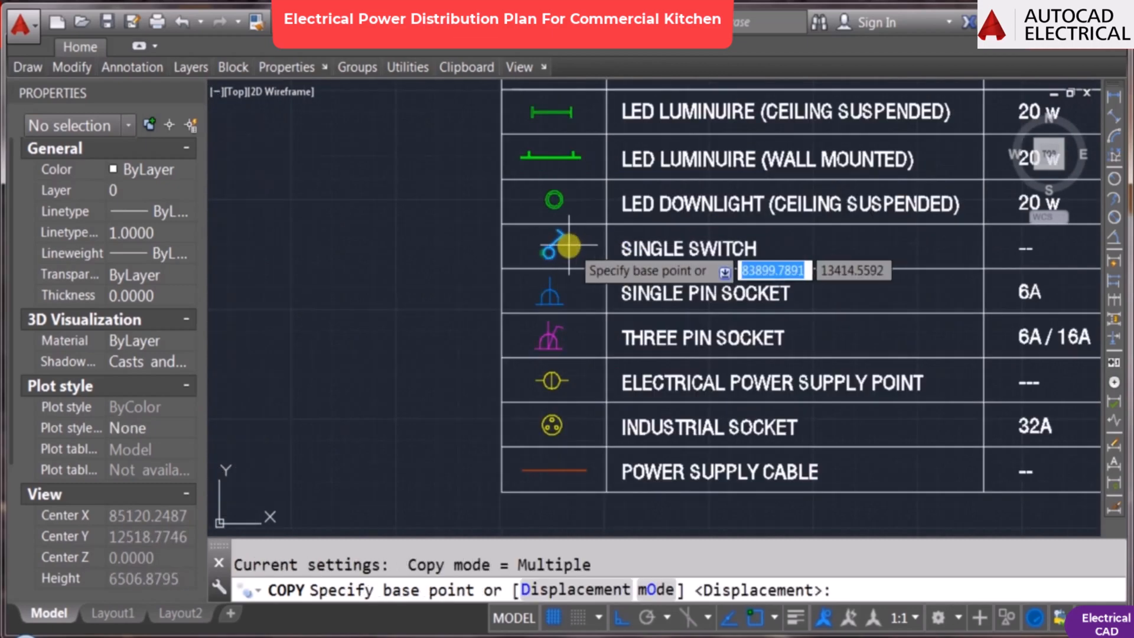
click(562, 232)
scroll(848, 256, down, 3)
key(F8)
scroll(709, 300, down, 4)
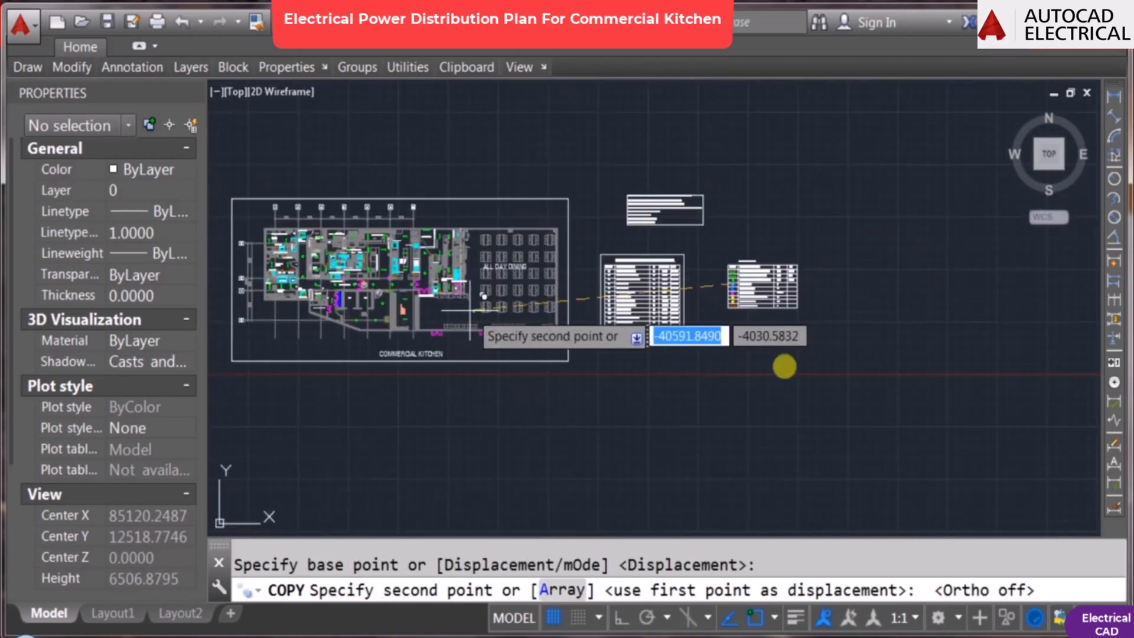
middle_drag(470, 310, 785, 366)
scroll(630, 286, up, 2)
scroll(639, 290, up, 6)
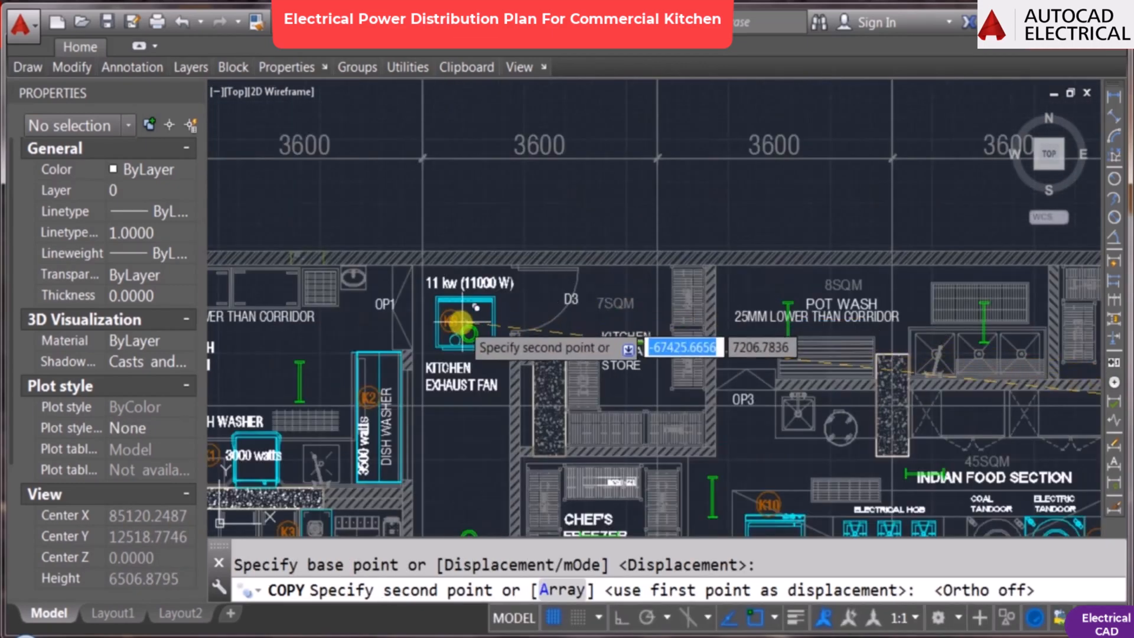
scroll(635, 260, up, 3)
key(F3)
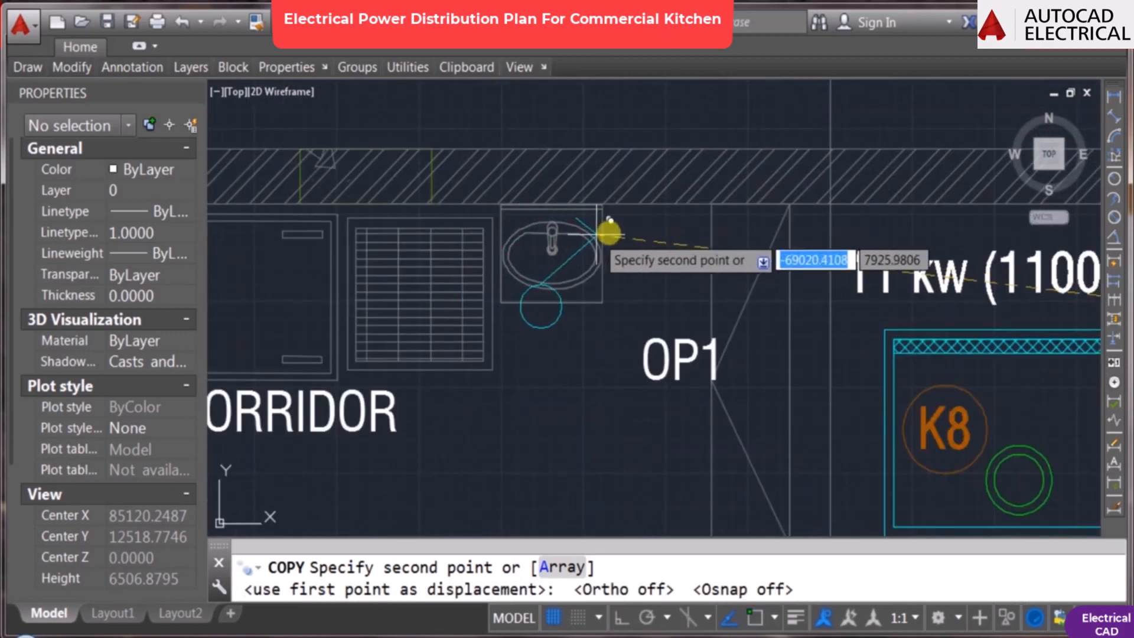
click(509, 242)
scroll(535, 201, down, 3)
key(Escape)
Step: Lock all layers of the drawing in the layer manager
text(z)
key(Return)
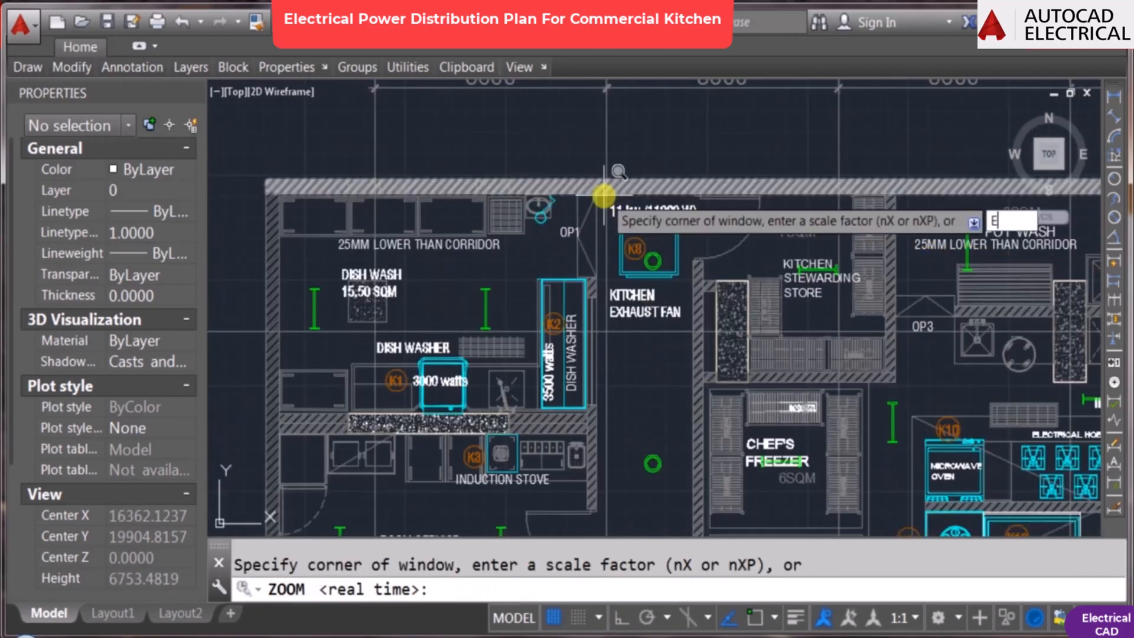
text(e)
key(Return)
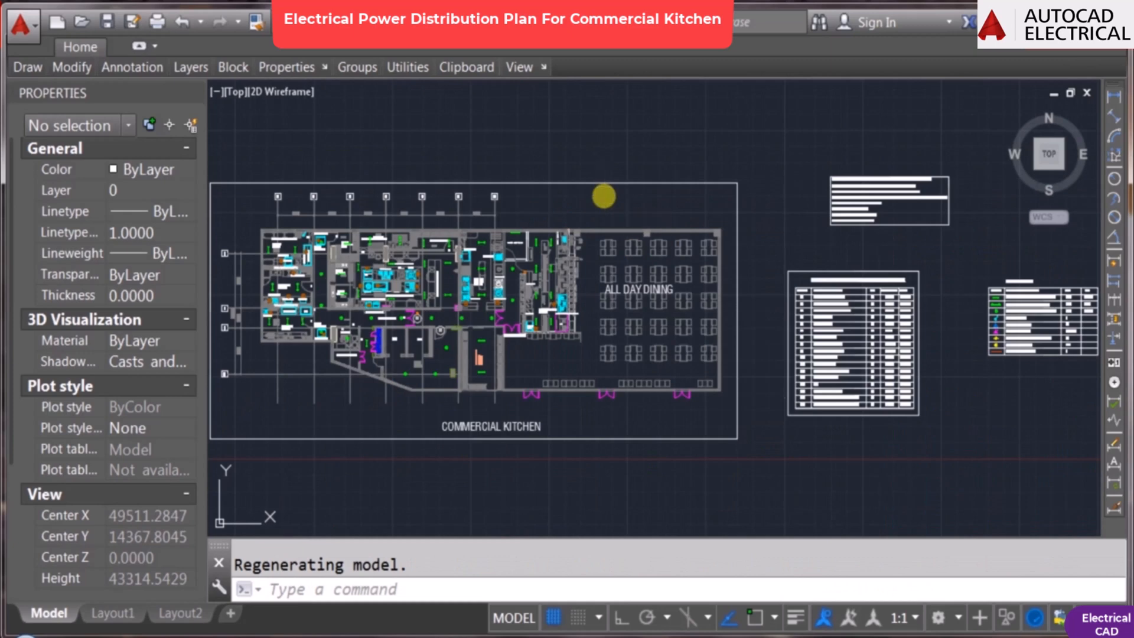
text(la)
key(Return)
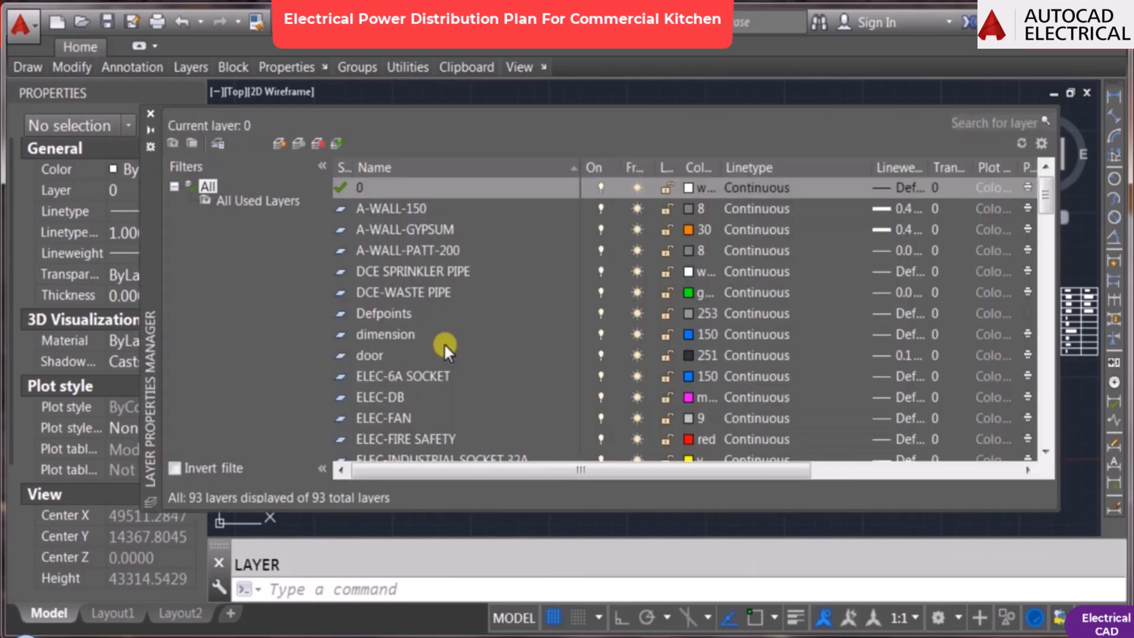
click(444, 343)
key(ctrl+a)
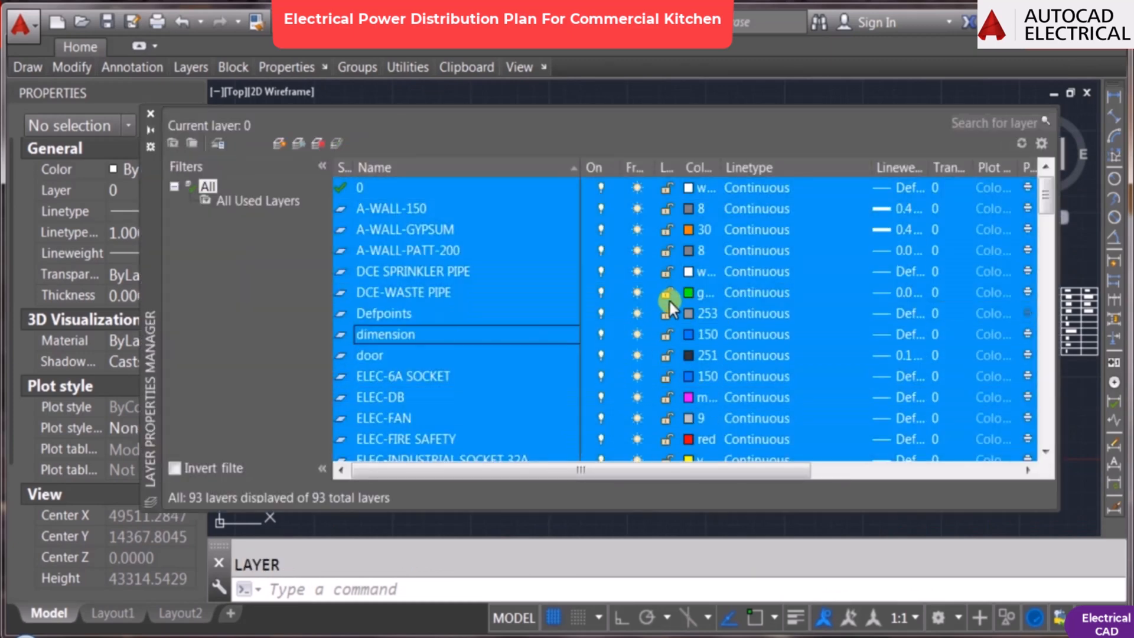
click(667, 297)
Step: Unlock the electrical layers from ELEC-6A SOCKET through ELLEC-6by16A SOCKET and close the layer manager
click(430, 339)
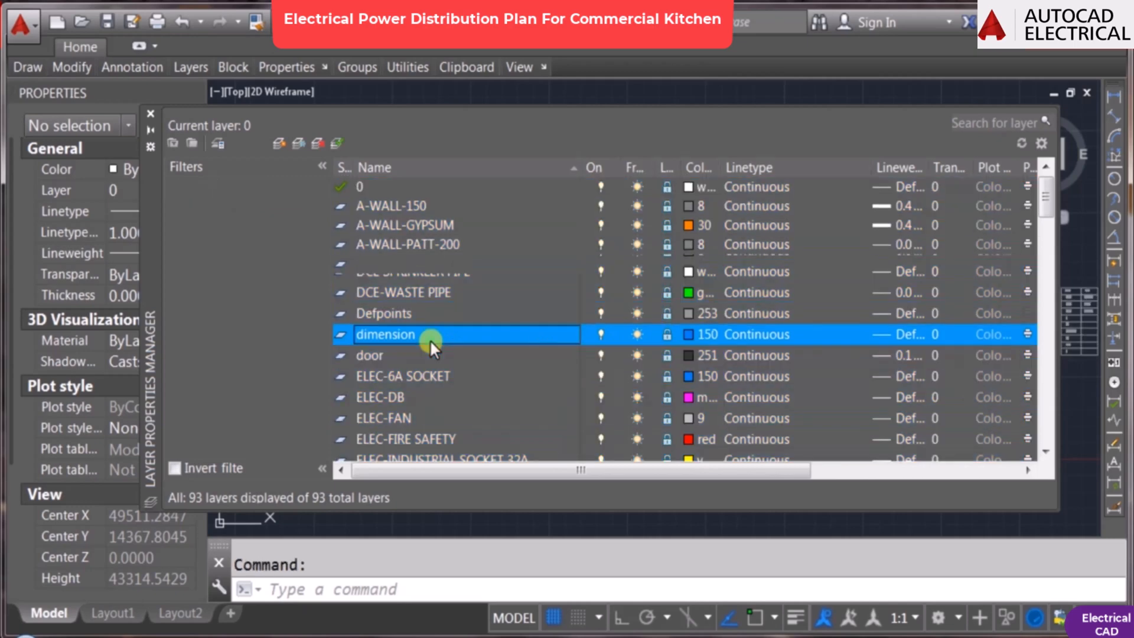
key(Down)
key(Down)
key(Down)
key(Down)
key(Down)
key(Down)
key(Up)
key(Up)
key(Up)
key(Up)
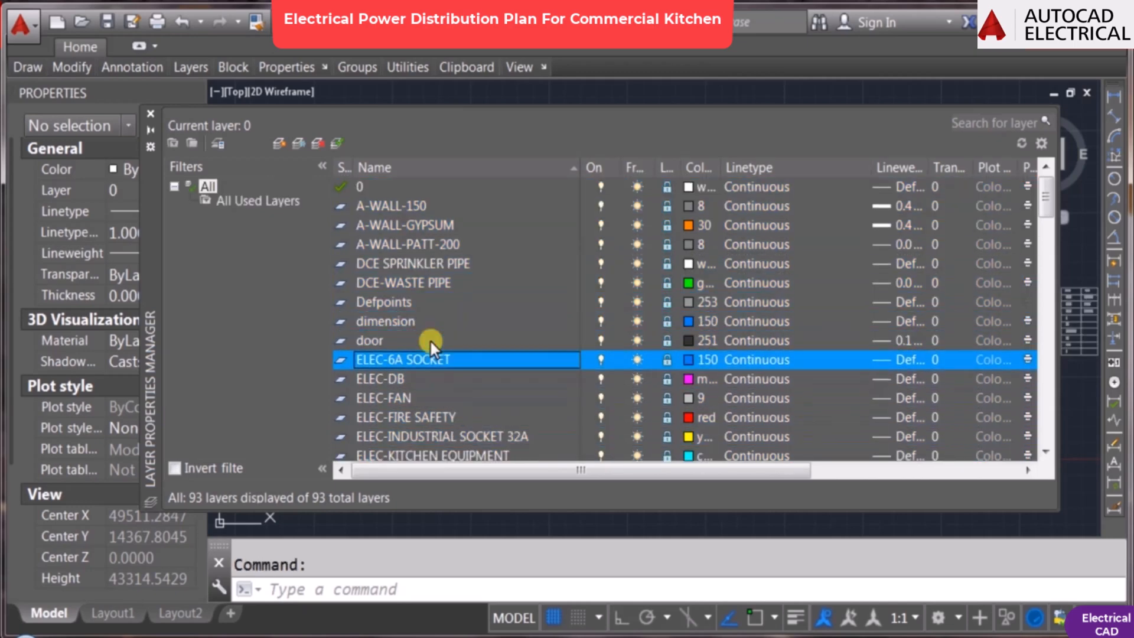
key(shift+Down)
key(shift+Down)
key(shift+Down)
key(shift+Down)
key(shift+Down)
key(shift+Down)
key(shift+Down)
key(shift+Down)
key(shift+Down)
key(shift+Down)
key(shift+Down)
key(shift+Down)
key(shift+Down)
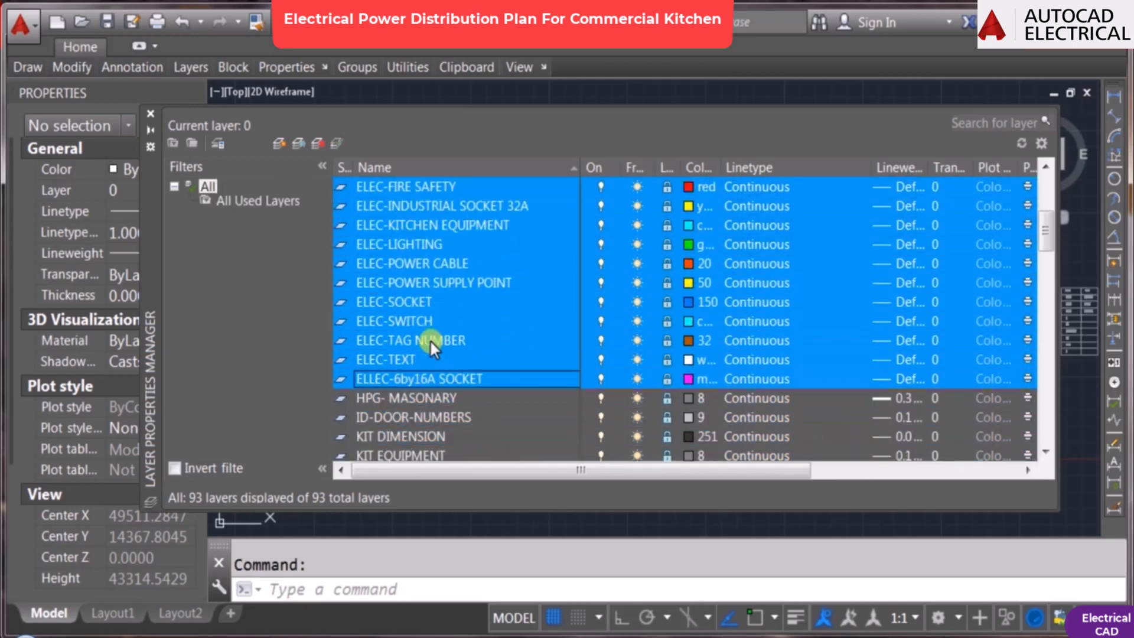
click(669, 305)
click(455, 322)
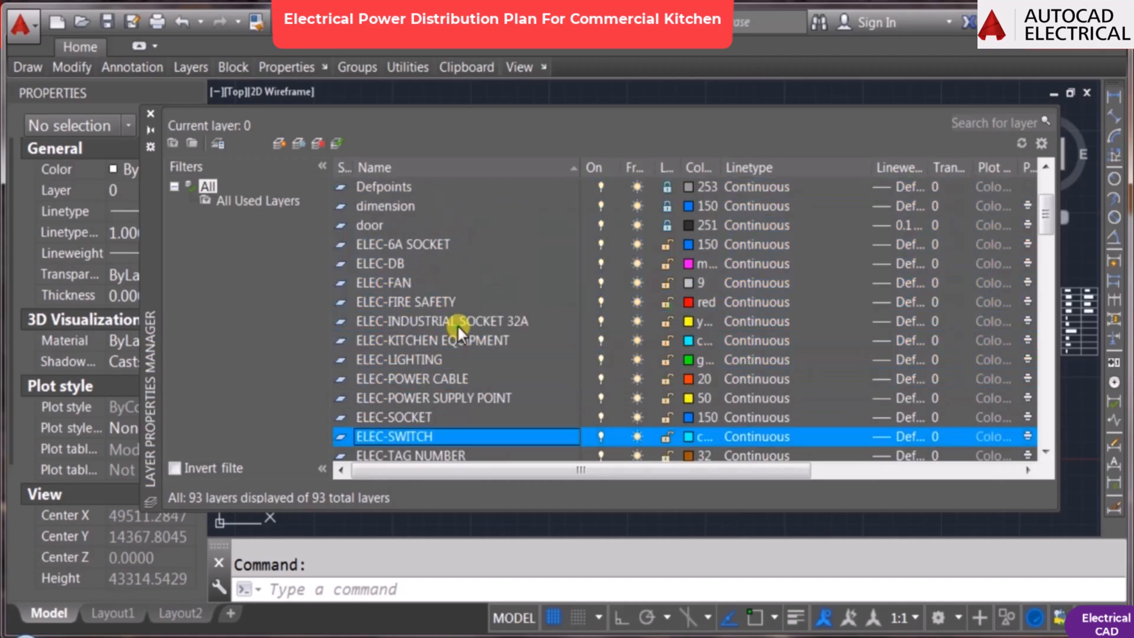
click(151, 114)
Step: Examine the placed switch symbol's position and size in relation to the dish wash room around it
scroll(549, 340, up, 8)
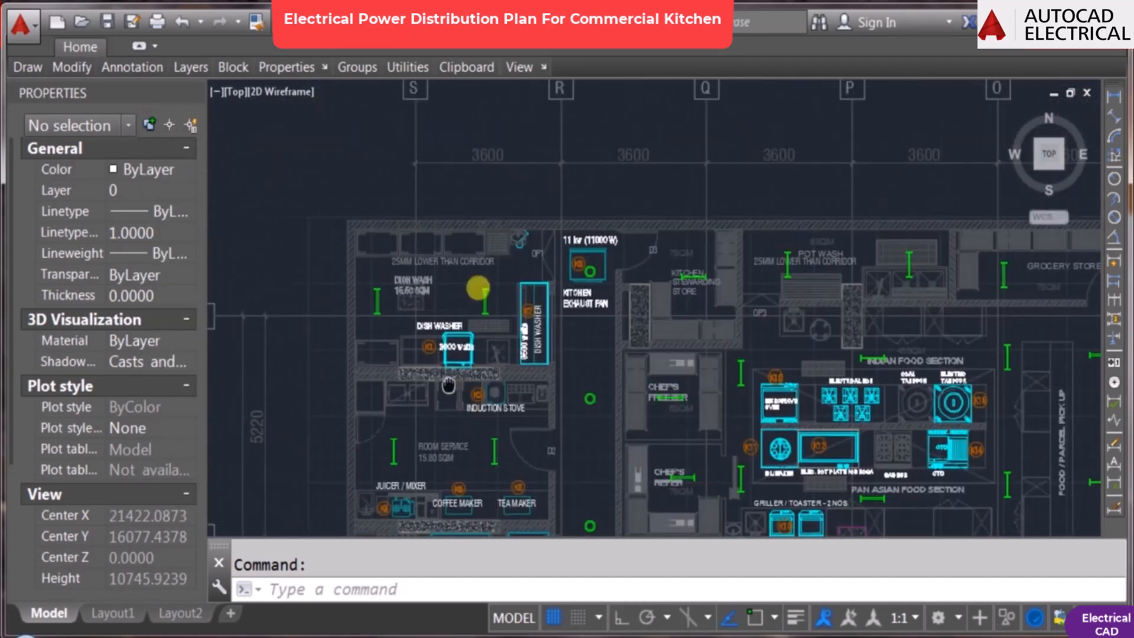
scroll(524, 269, up, 4)
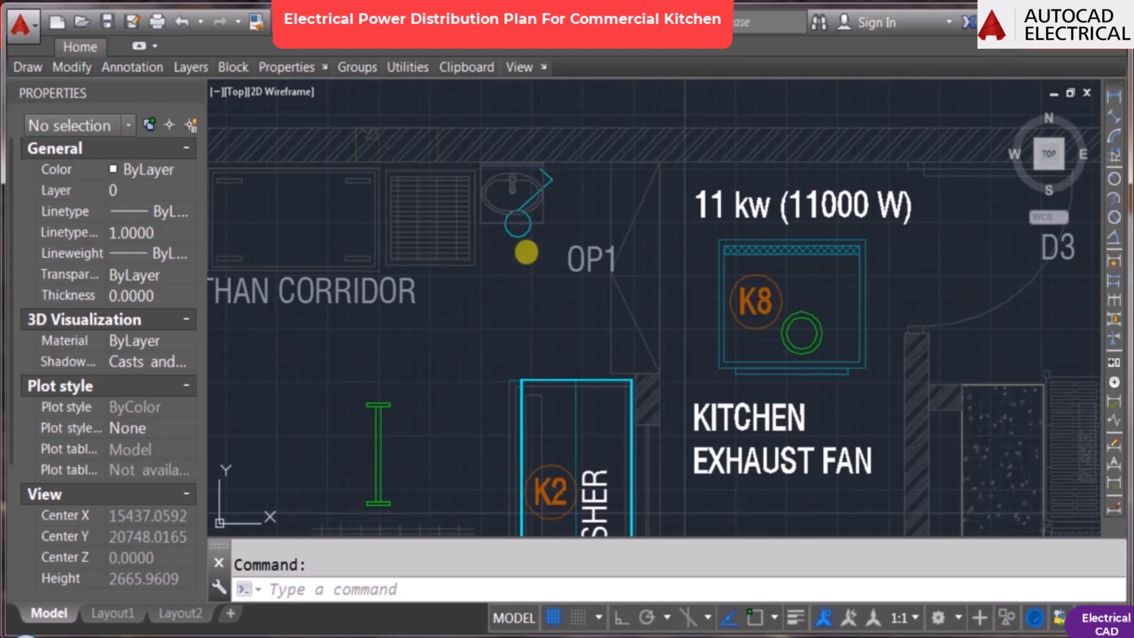
scroll(525, 312, down, 2)
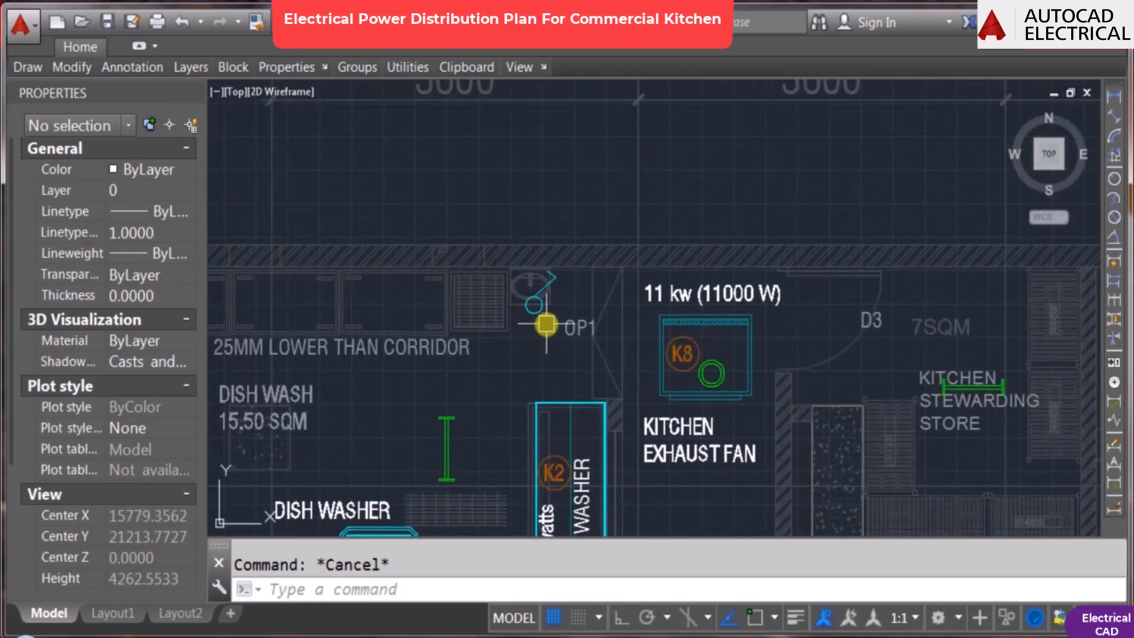
key(Escape)
scroll(589, 281, down, 2)
key(Escape)
middle_drag(554, 324, 550, 240)
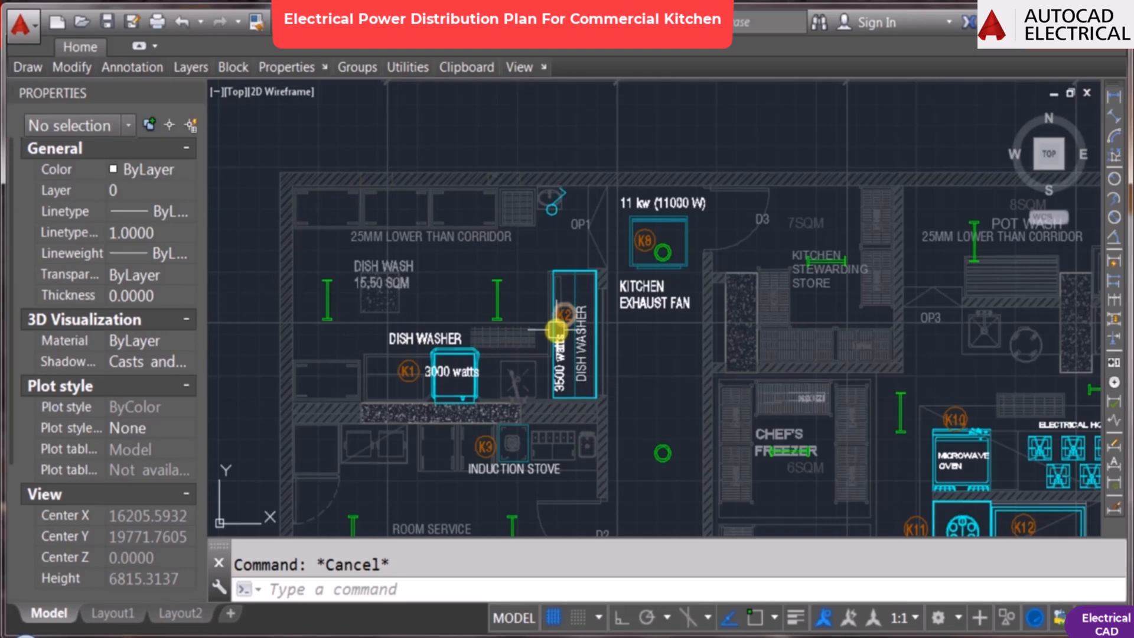
mouse_move(555, 329)
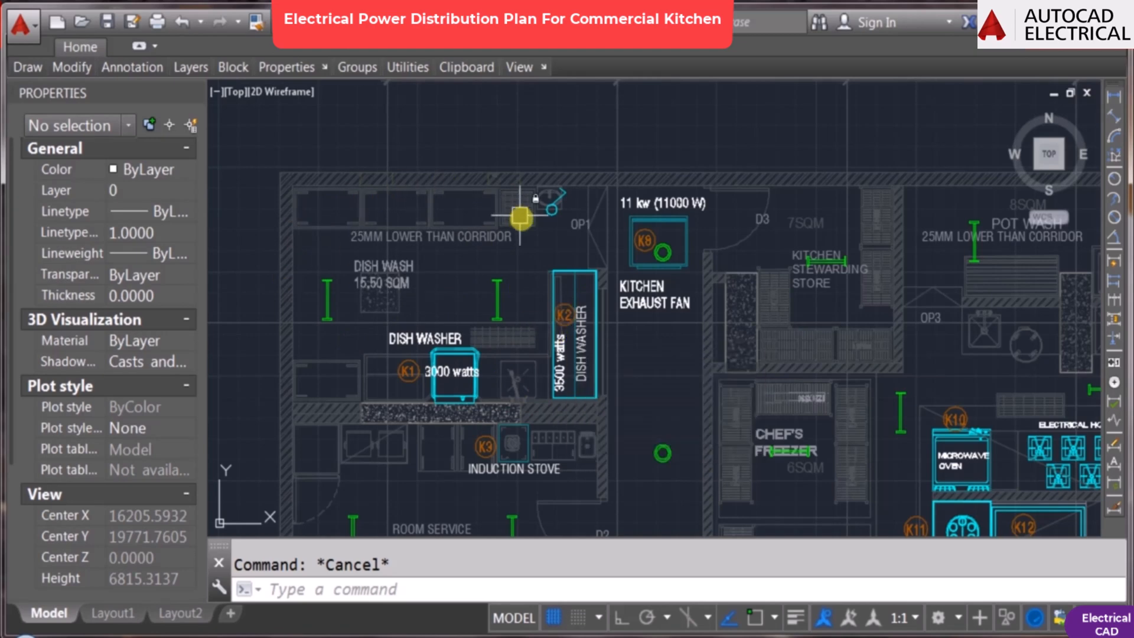
scroll(553, 200, up, 2)
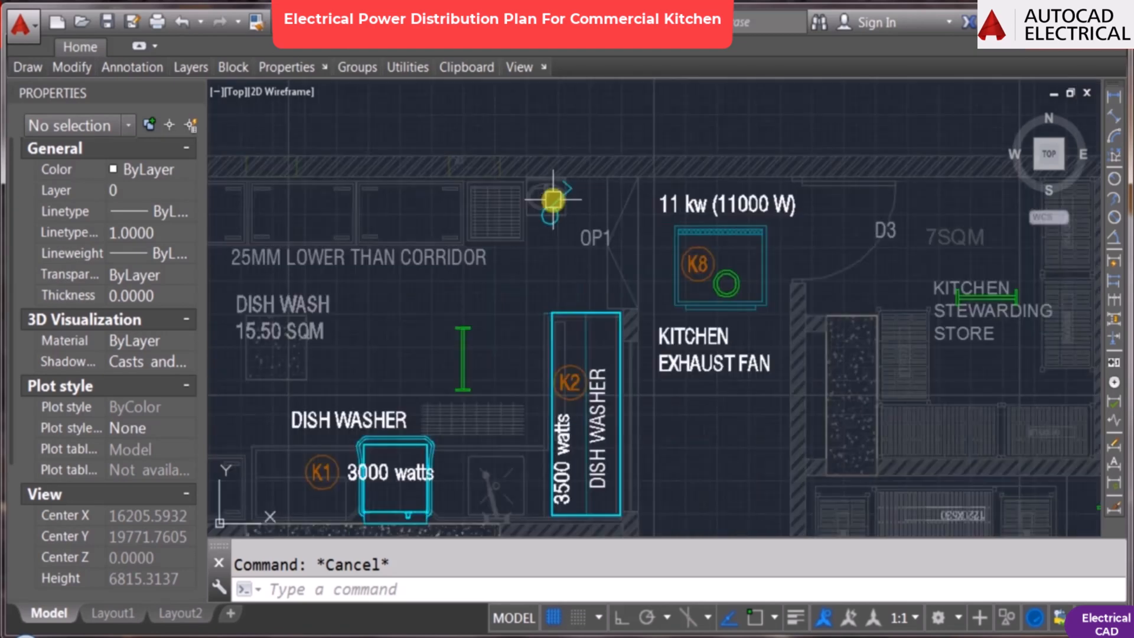
text(co)
click(551, 210)
key(Escape)
Step: Scale the switch symbol beside opening OP1 by a factor of 0.7
scroll(557, 230, up, 1)
text(sc)
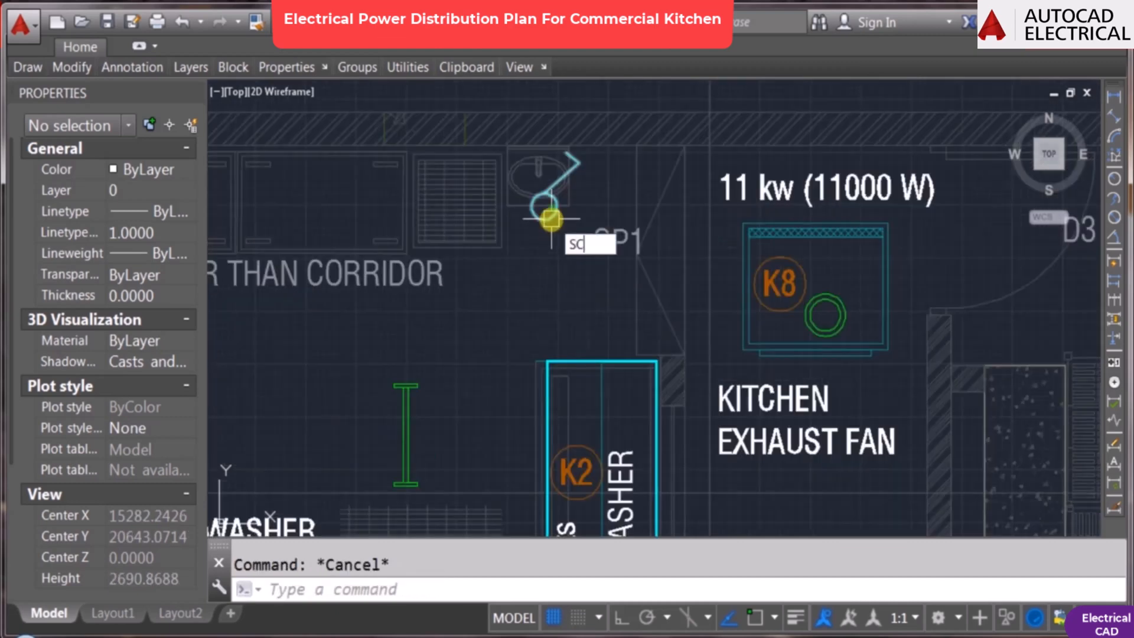
click(551, 218)
key(space)
key(F3)
click(539, 204)
text(.7)
key(Return)
key(Escape)
Step: Move the scaled switch symbol up and to the left so it sits against the upper wall over the sink
text(m)
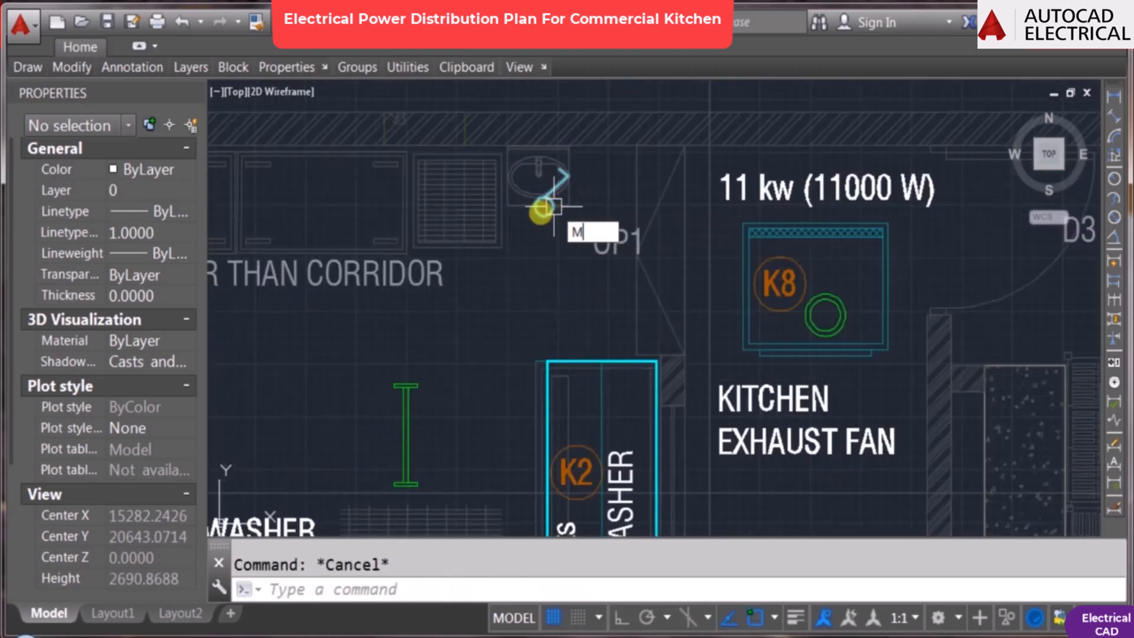
key(space)
scroll(540, 211, up, 2)
click(540, 211)
key(space)
click(542, 289)
click(518, 253)
key(Escape)
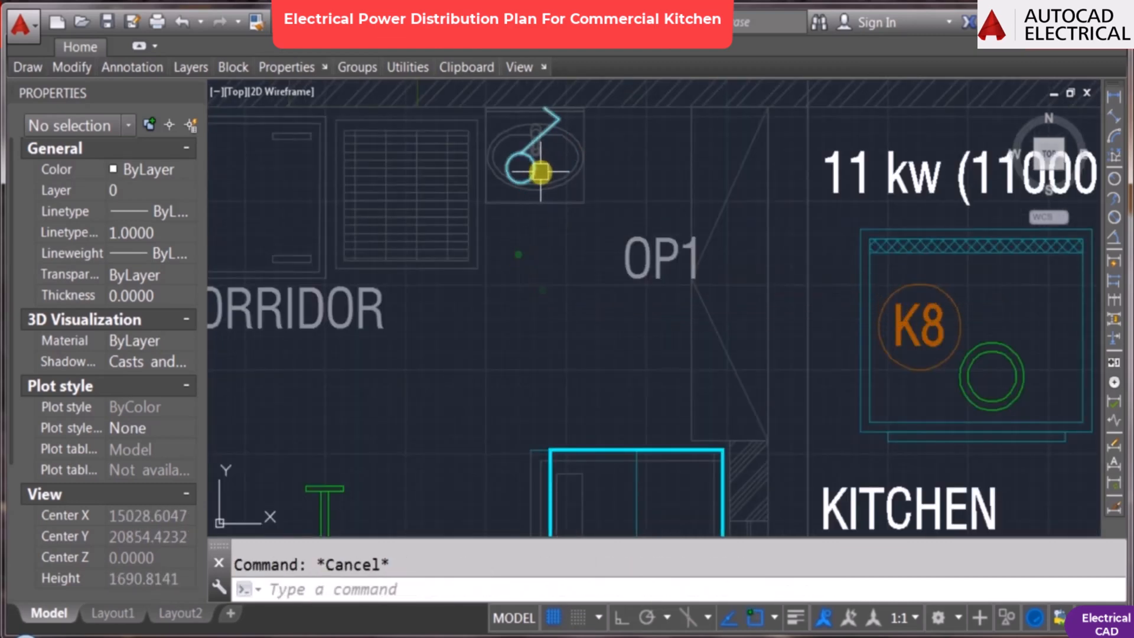
Step: Copy the switch symbol three times horizontally to its right along the wall, about 150 units apart, with ortho on
text(cond)
click(532, 171)
key(space)
click(520, 282)
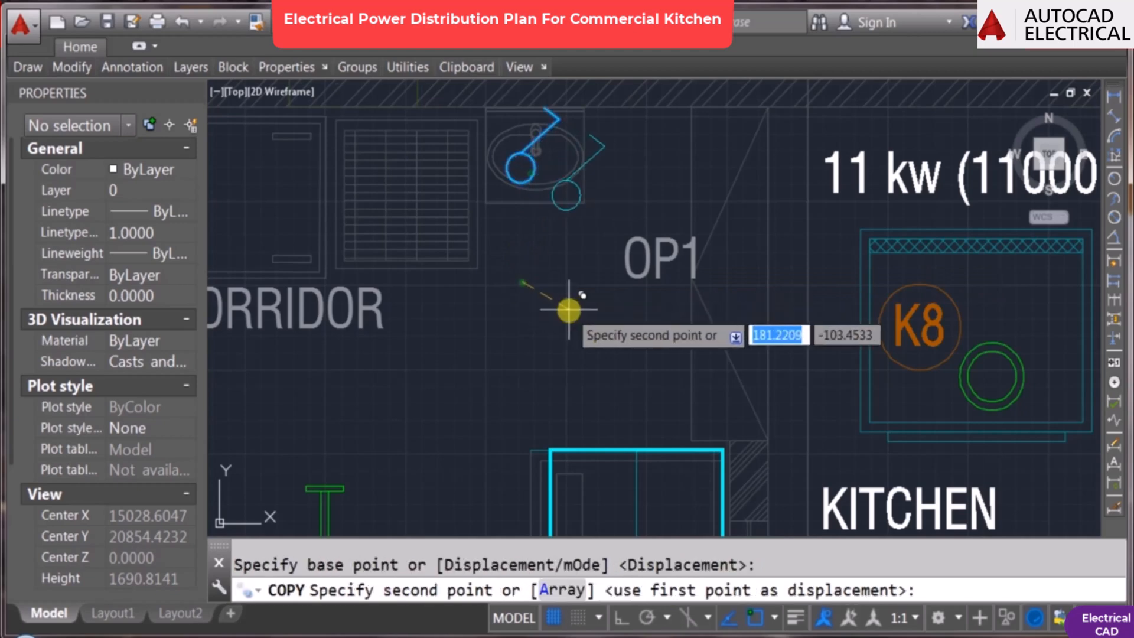
key(F8)
click(562, 300)
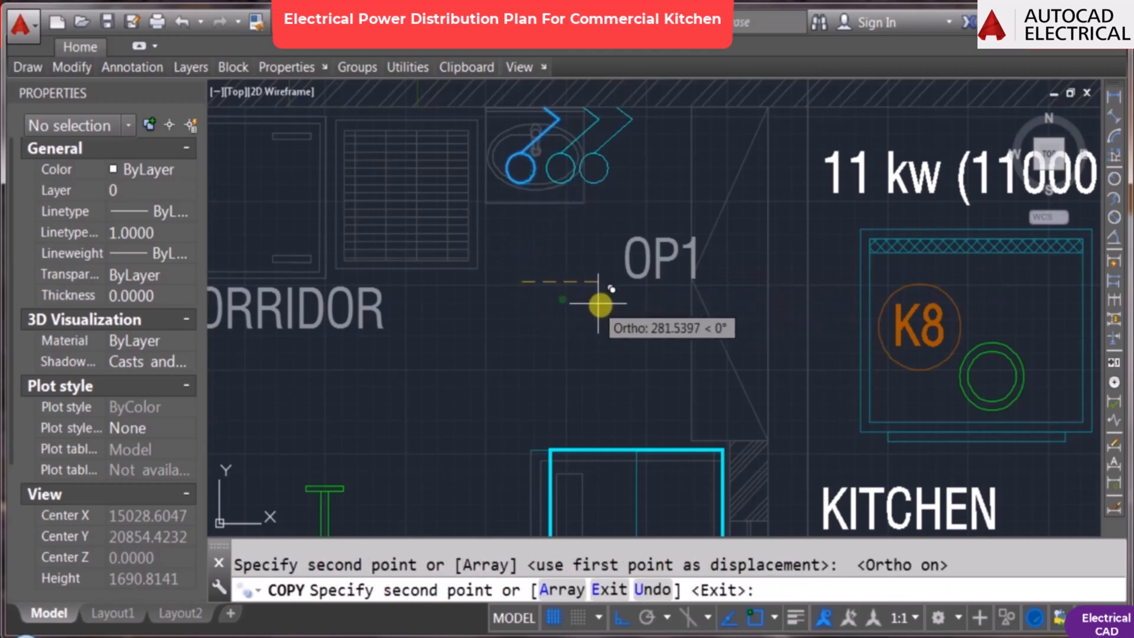
click(625, 304)
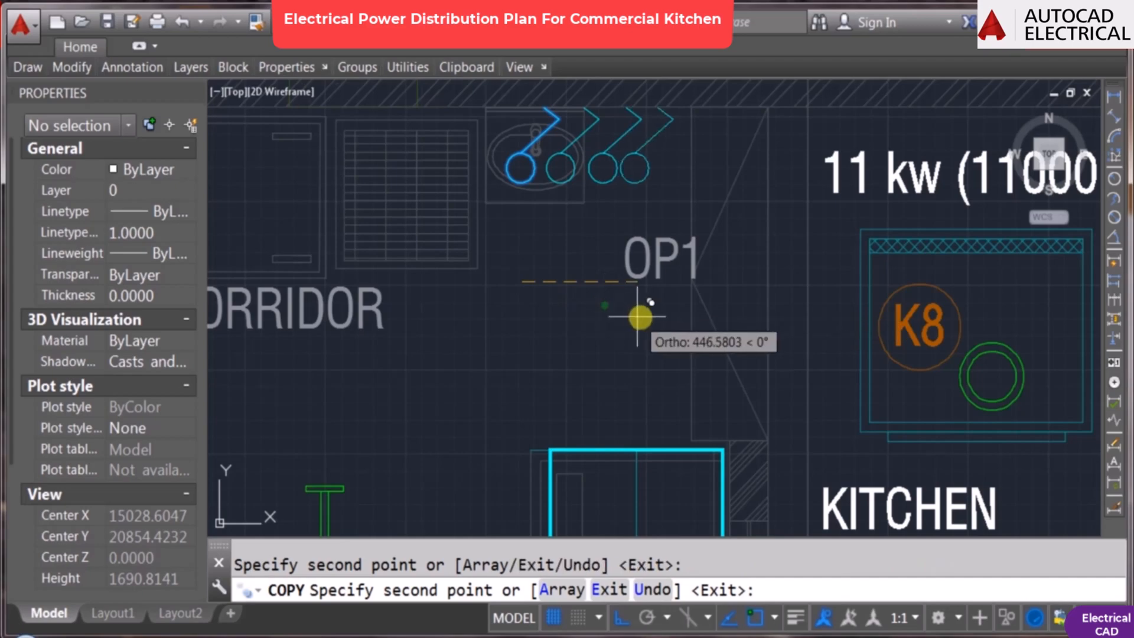
scroll(632, 269, down, 4)
key(Escape)
scroll(541, 258, down, 4)
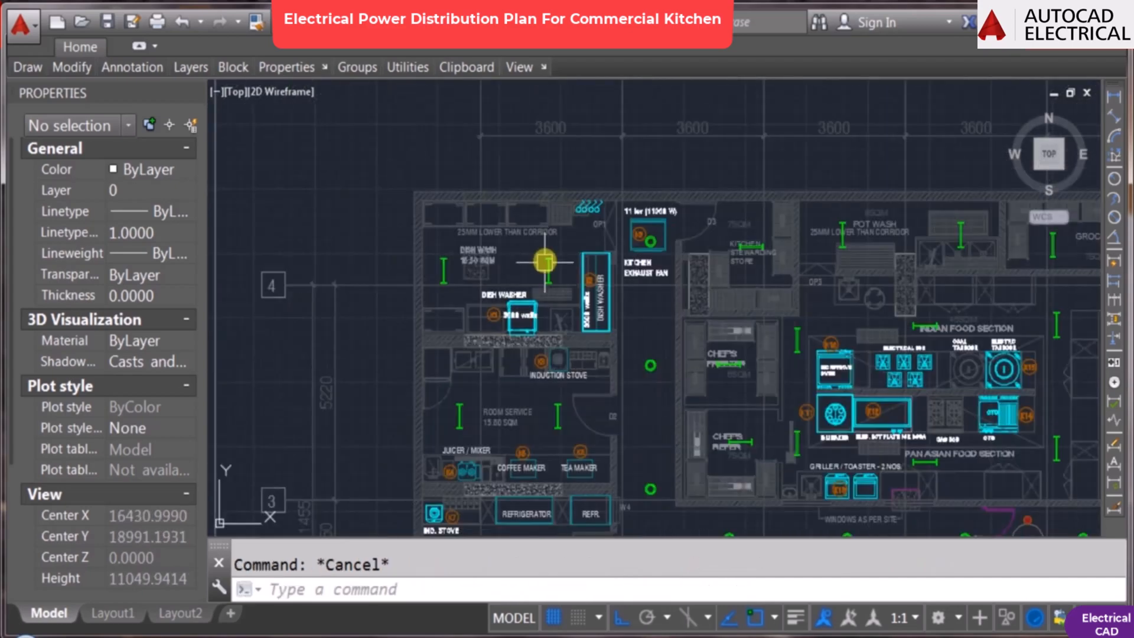
Step: Copy the rightmost switch symbol about 150 units to the right to add a fifth switch to the row
middle_drag(542, 258, 554, 268)
scroll(362, 394, up, 2)
scroll(665, 220, up, 4)
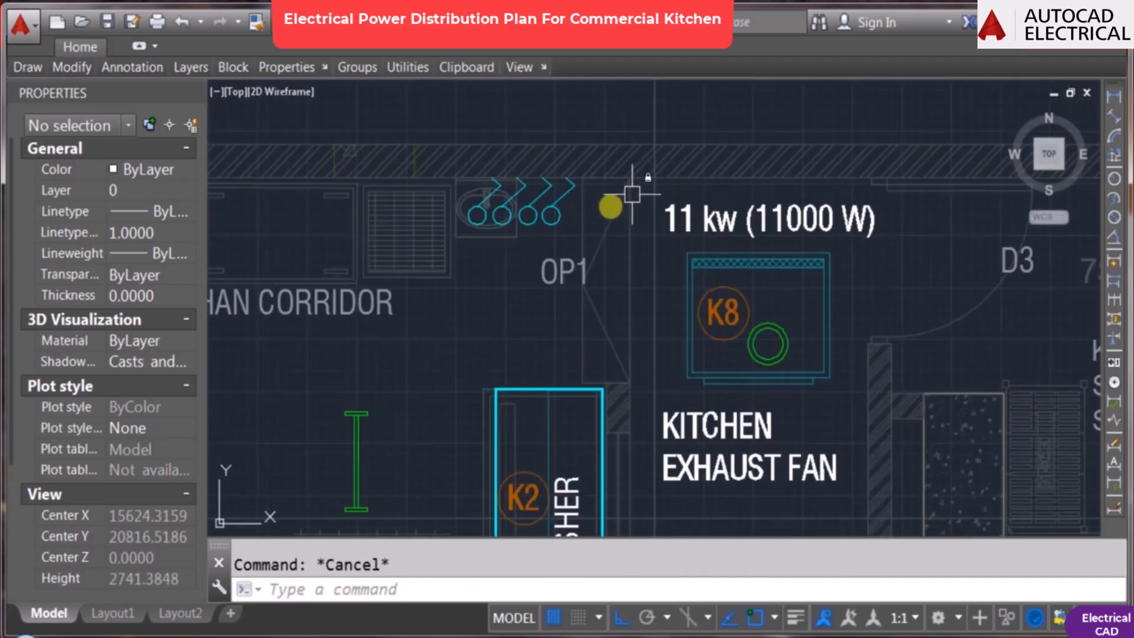
text(CO)
key(Return)
scroll(550, 233, up, 2)
click(551, 218)
key(Return)
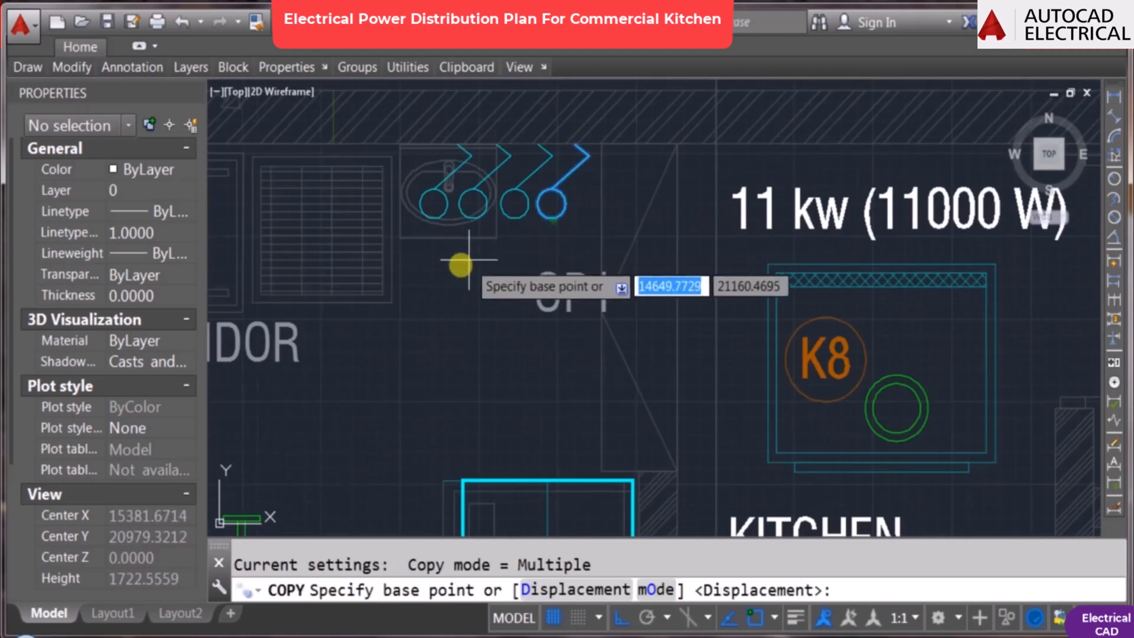
click(442, 297)
click(488, 294)
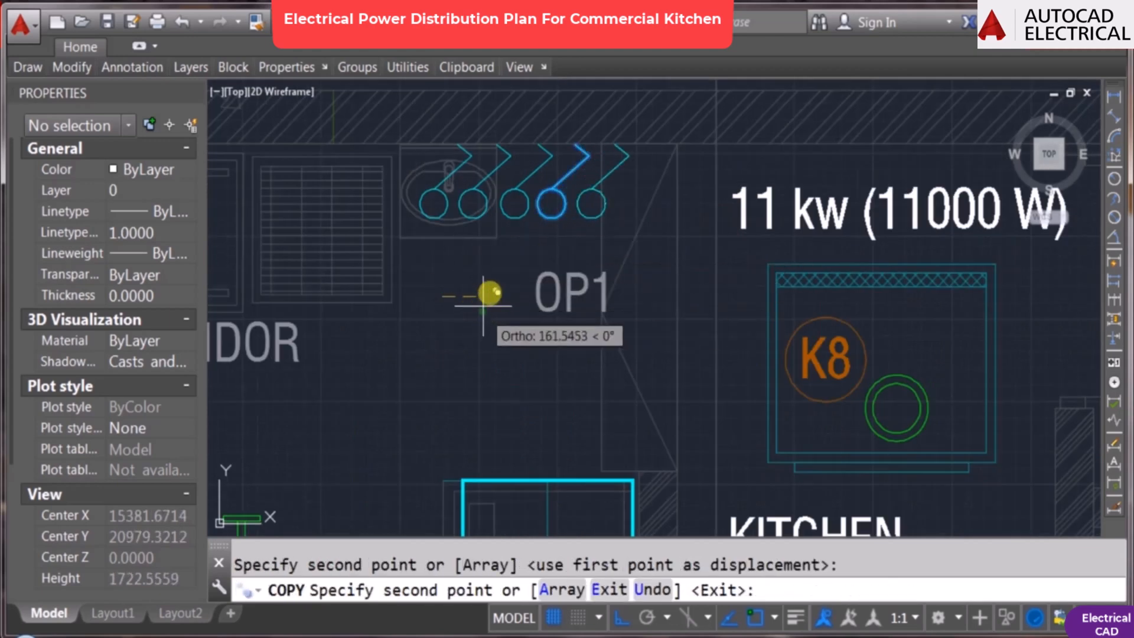
key(Escape)
Step: Move the whole row of five switch symbols slightly to the left along the wall
scroll(558, 243, down, 2)
text(M)
key(Return)
click(443, 117)
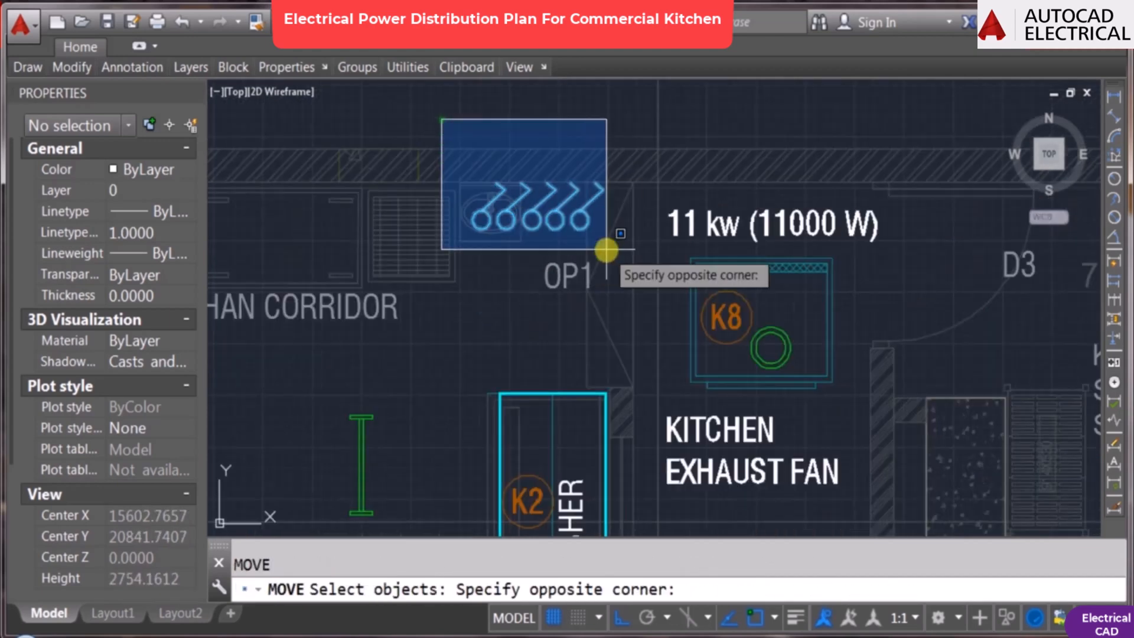
click(607, 246)
key(Return)
click(592, 99)
key(Escape)
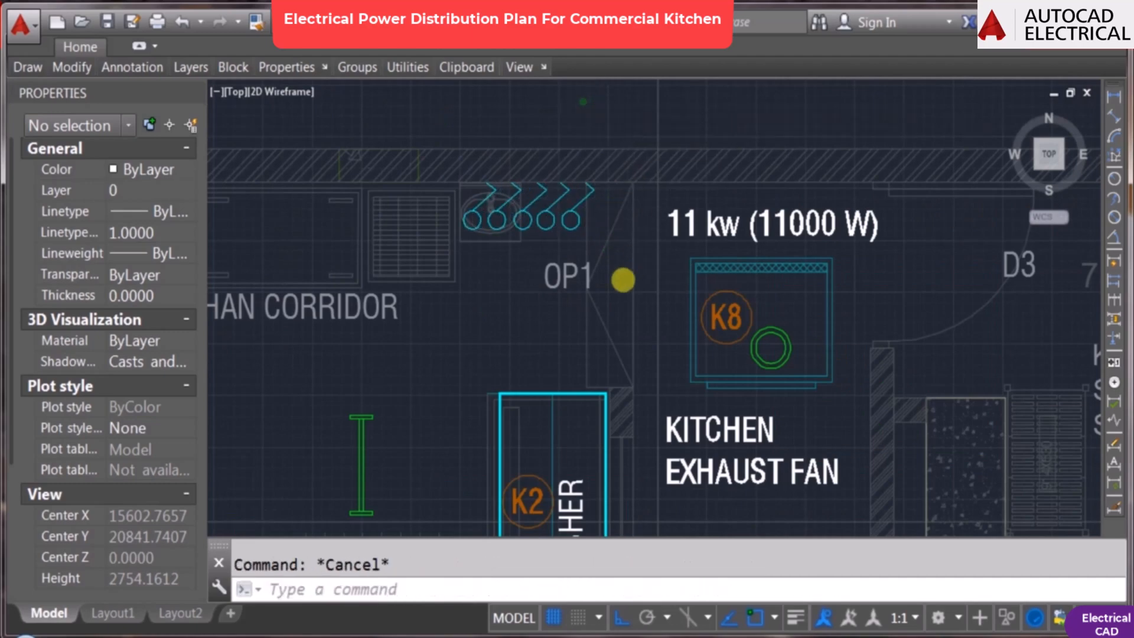
scroll(604, 289, down, 2)
scroll(578, 193, up, 2)
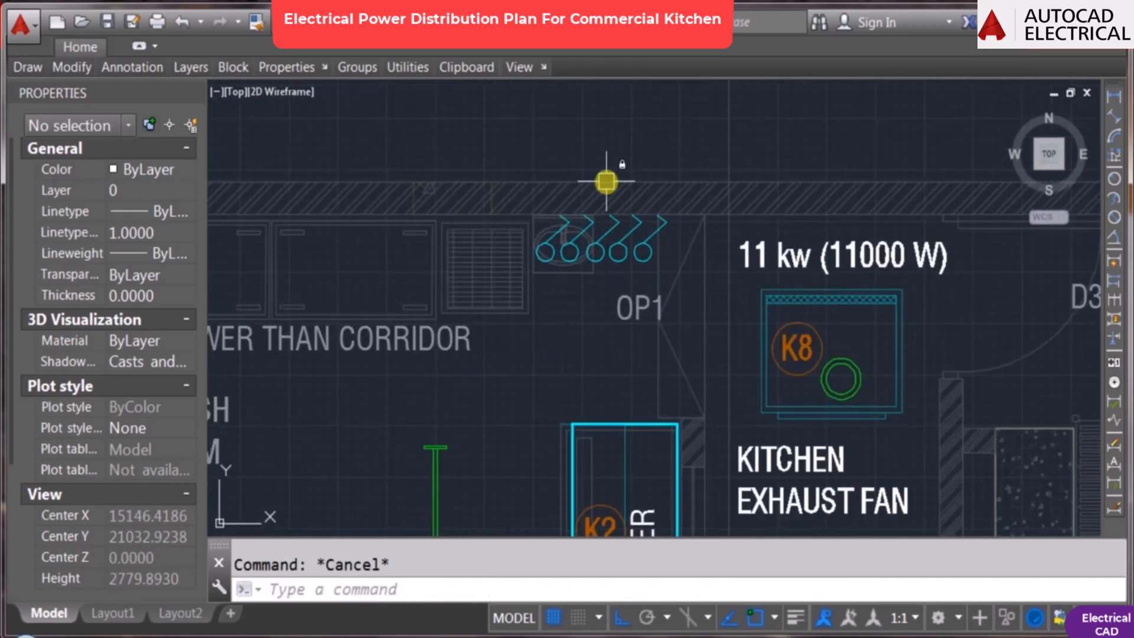
scroll(656, 204, down, 2)
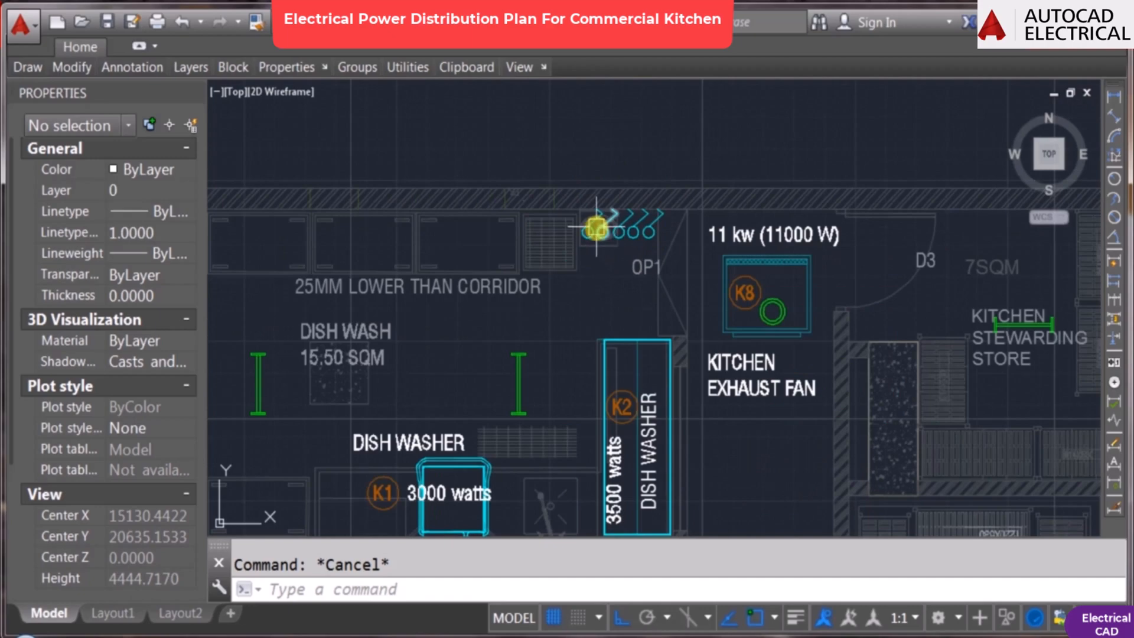
scroll(556, 288, down, 2)
key(space)
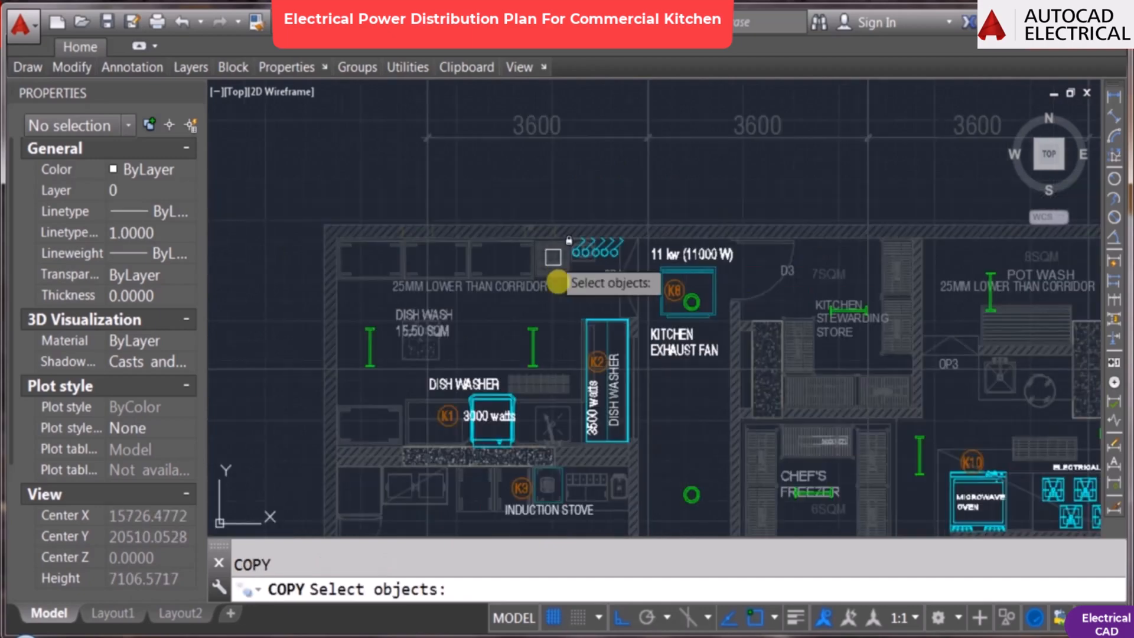
key(Escape)
key(Escape)
middle_drag(517, 384, 504, 328)
scroll(585, 186, up, 2)
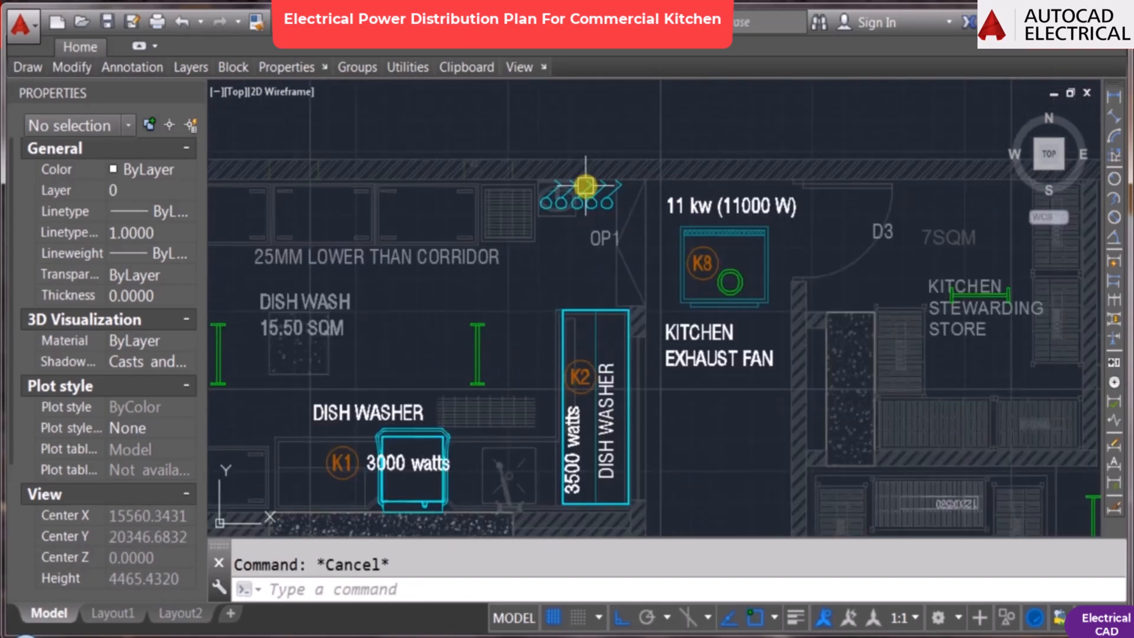
Step: Copy the magenta three pin socket symbol from the electrical legend into the dish wash room, right of the five switches above OP1
text(co)
key(Escape)
text(co)
key(space)
scroll(710, 344, down, 4)
middle_drag(829, 370, 594, 305)
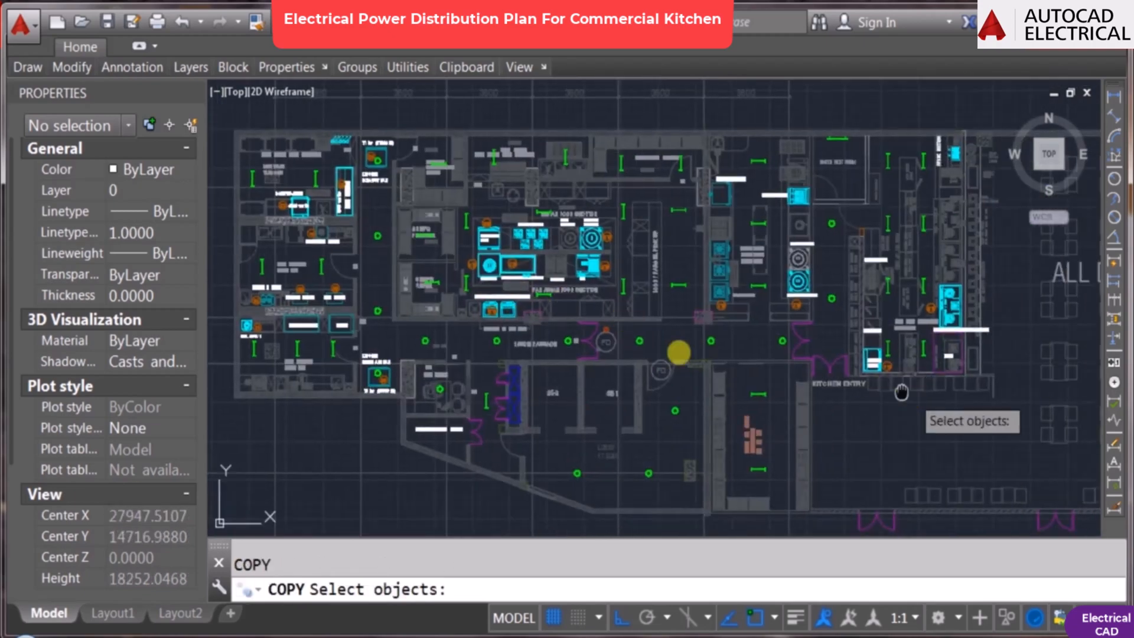
middle_drag(901, 392, 474, 298)
scroll(750, 253, down, 2)
middle_drag(751, 253, 577, 334)
scroll(777, 309, up, 2)
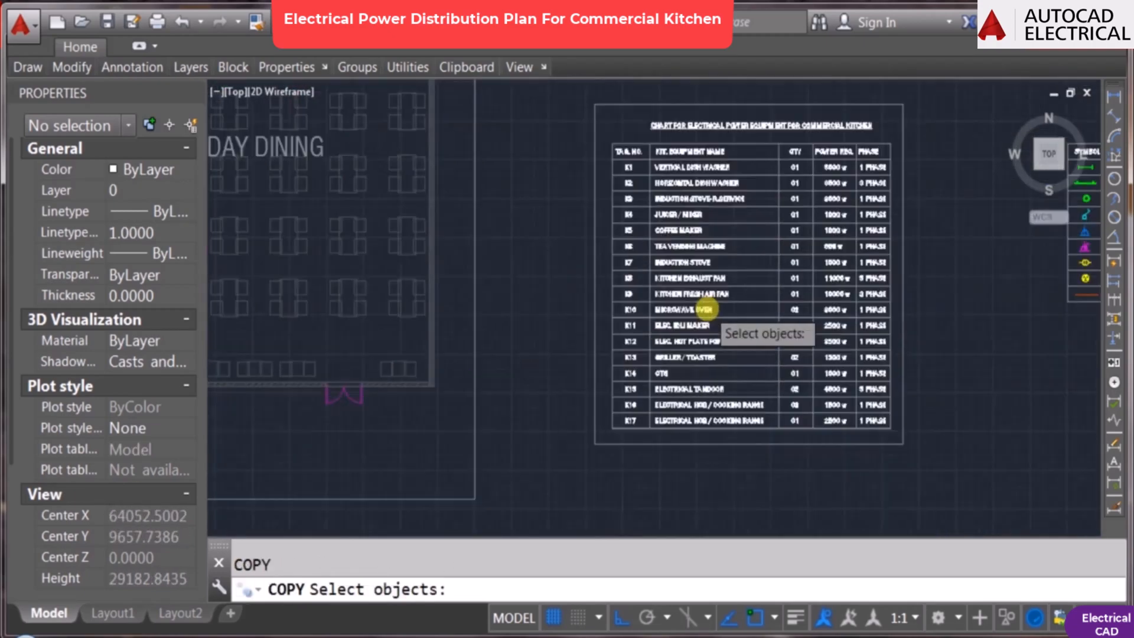
scroll(784, 301, up, 2)
middle_drag(784, 302, 445, 289)
scroll(806, 279, down, 2)
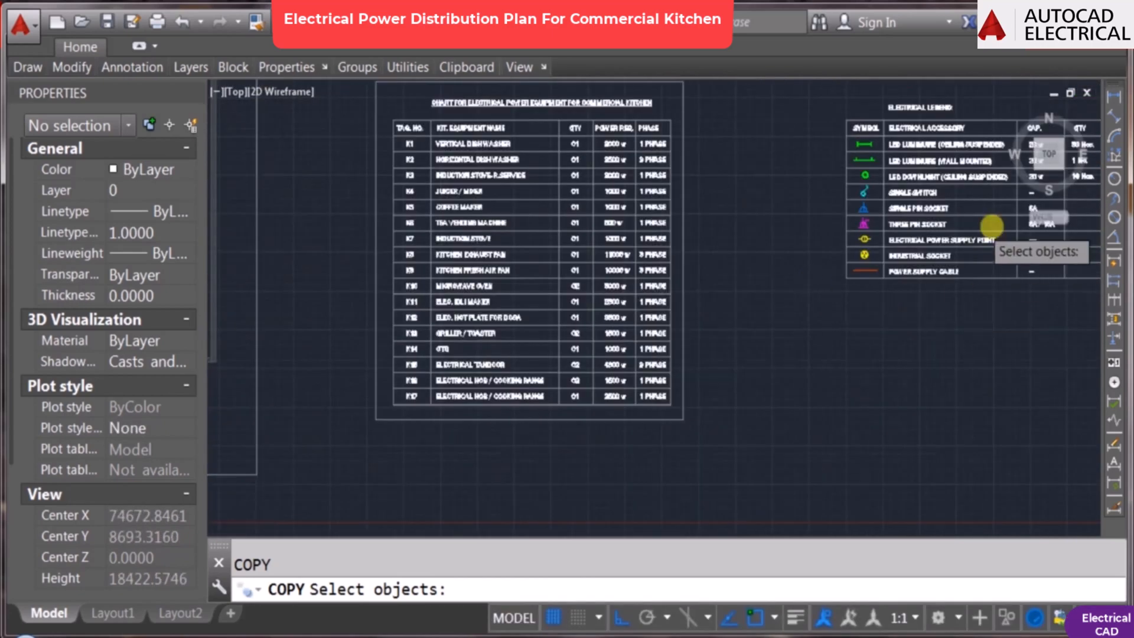
scroll(990, 225, up, 4)
key(Escape)
click(678, 219)
key(Return)
click(678, 235)
scroll(809, 292, down, 3)
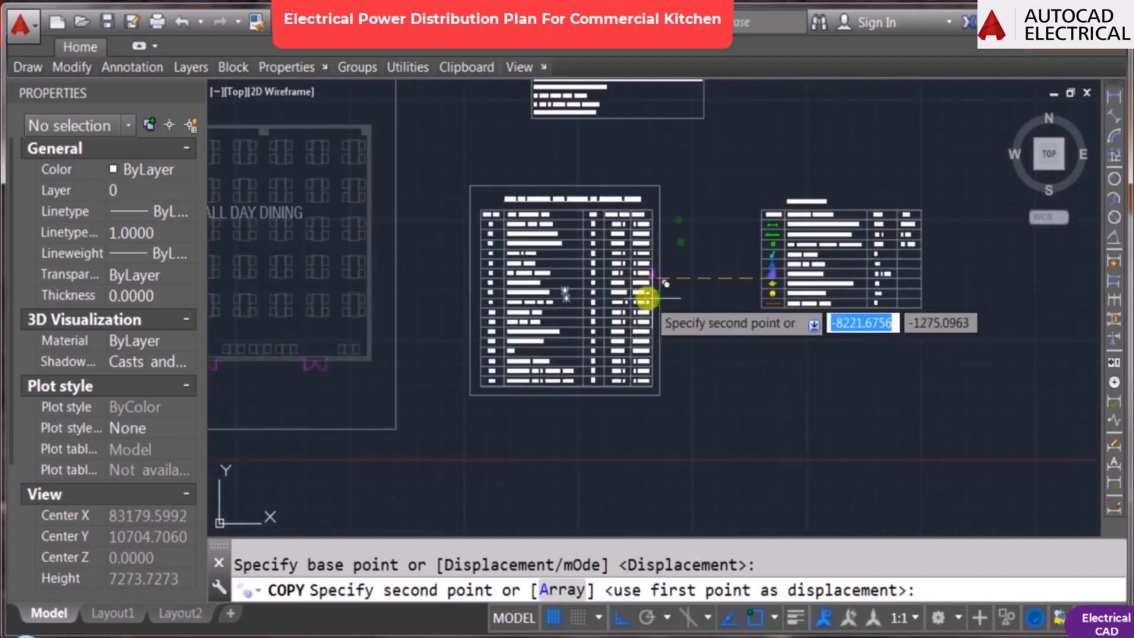
key(F8)
scroll(646, 296, down, 2)
middle_drag(645, 296, 941, 376)
scroll(612, 343, up, 2)
scroll(548, 307, up, 2)
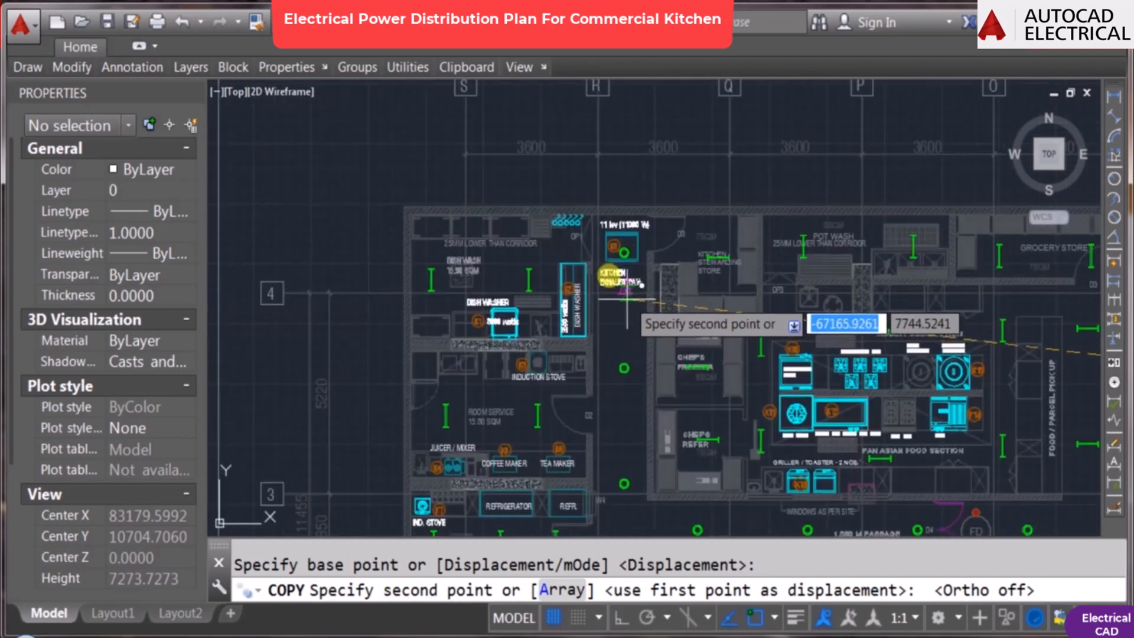
scroll(626, 305, up, 2)
scroll(576, 234, up, 2)
key(F3)
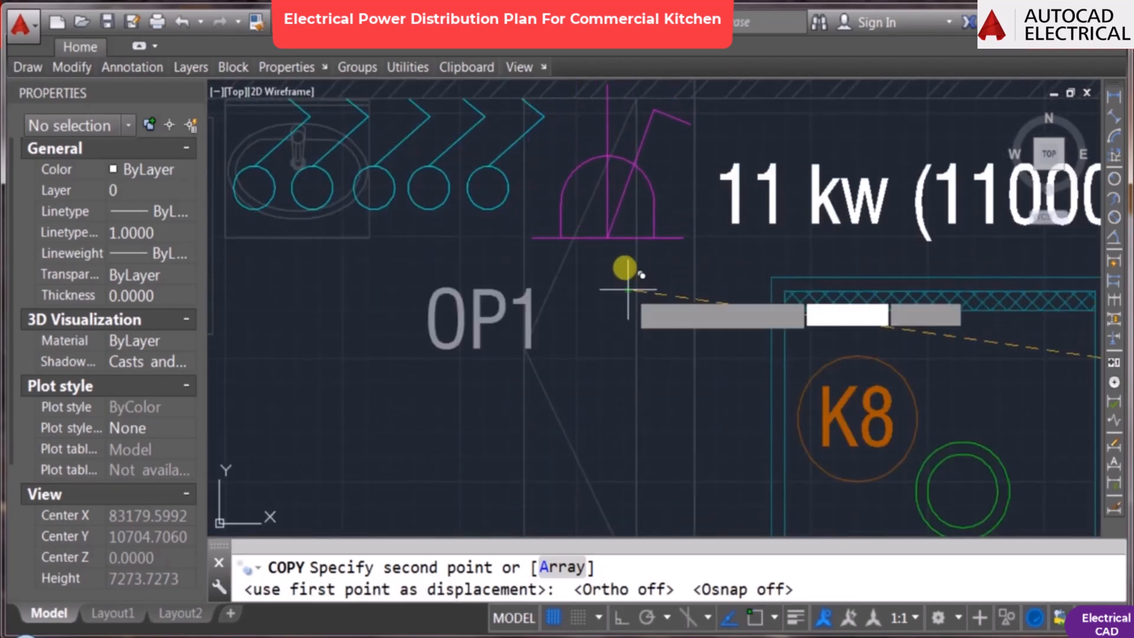
click(621, 245)
key(Escape)
Step: Try to rotate the copied socket symbol by 80 degrees about the middle of its base line
text(D)
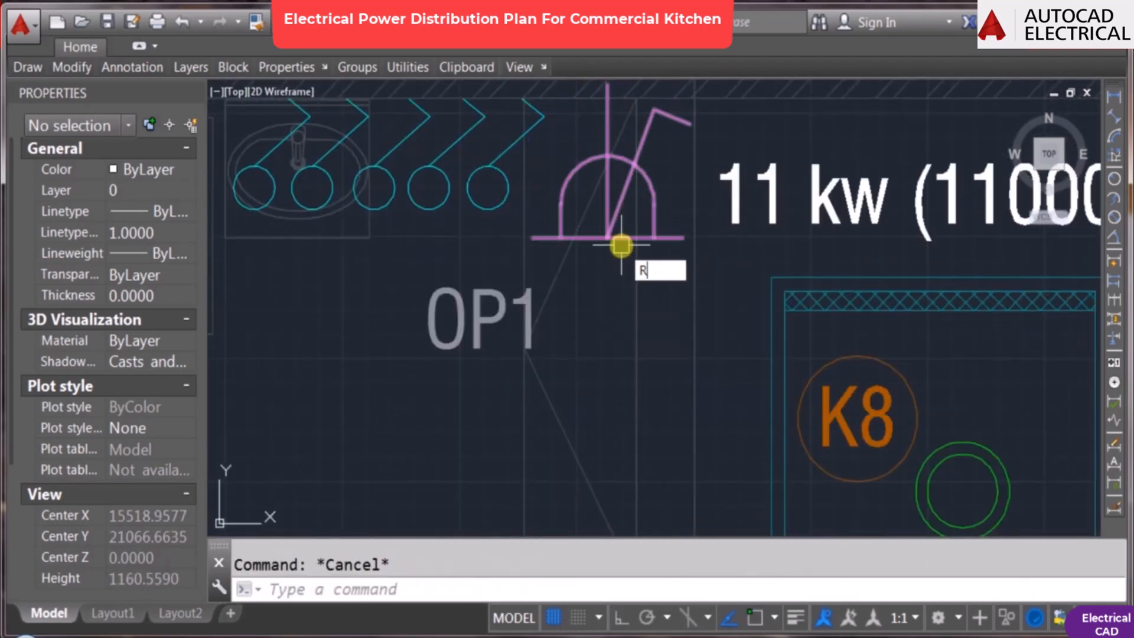
text(O)
key(Return)
click(620, 245)
key(Return)
click(605, 235)
text(0)
key(Return)
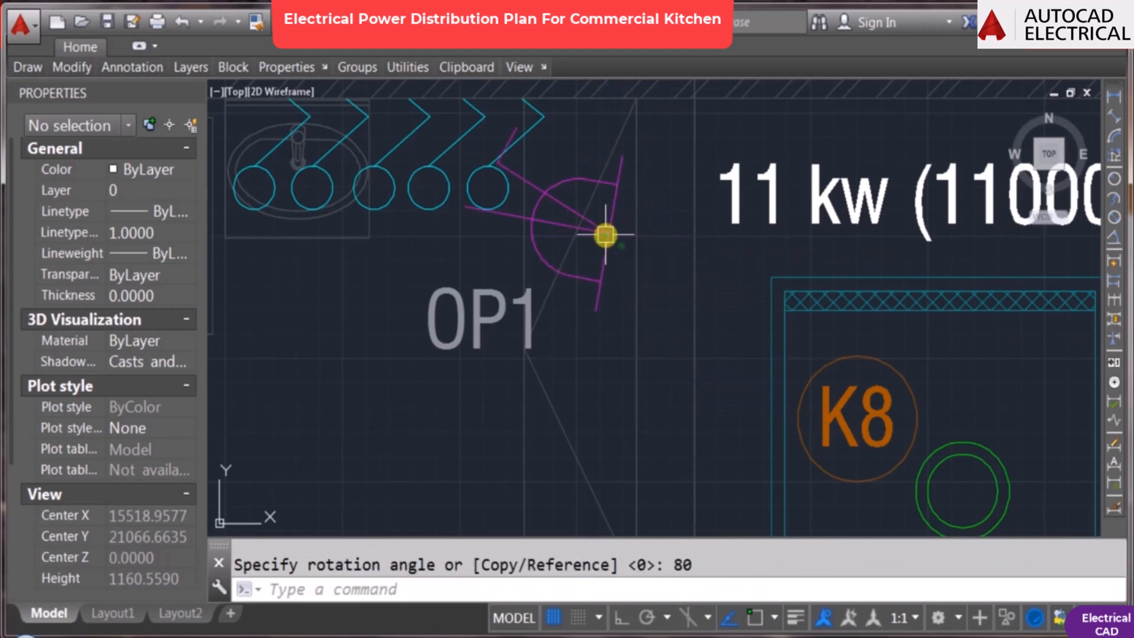
key(Escape)
Step: Rotate the copied socket symbol by 180 degrees about the middle of its base line
key(Return)
text(1)
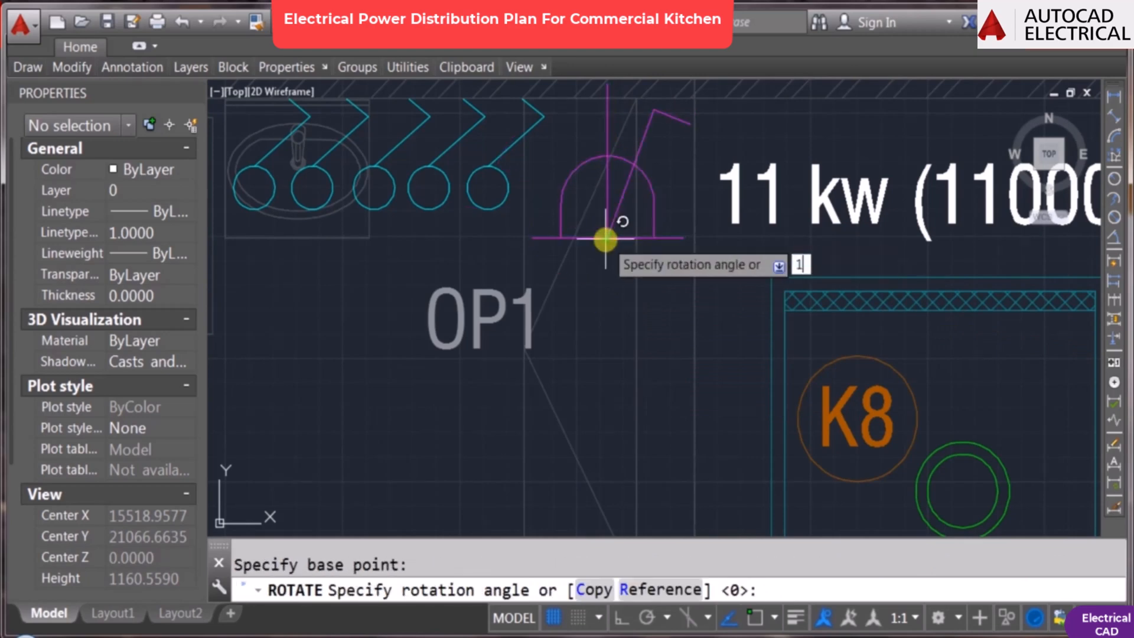
key(Escape)
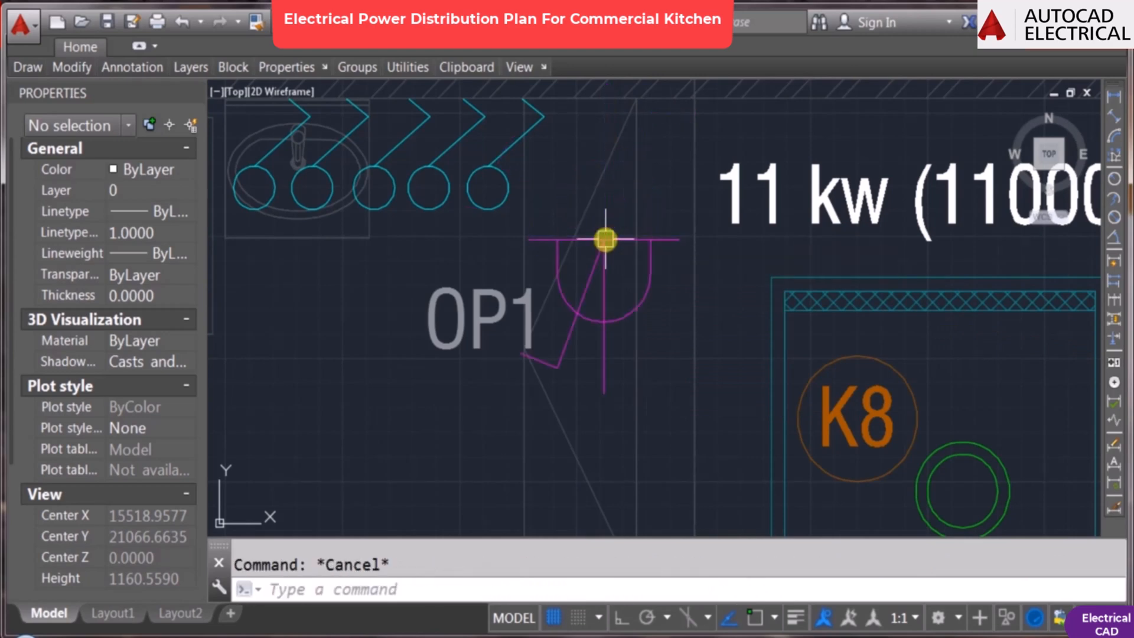
Step: Move the socket symbol up so its base line lies against the upper wall, beside the switch row
text(m)
key(Return)
click(648, 331)
key(Return)
click(654, 348)
key(F3)
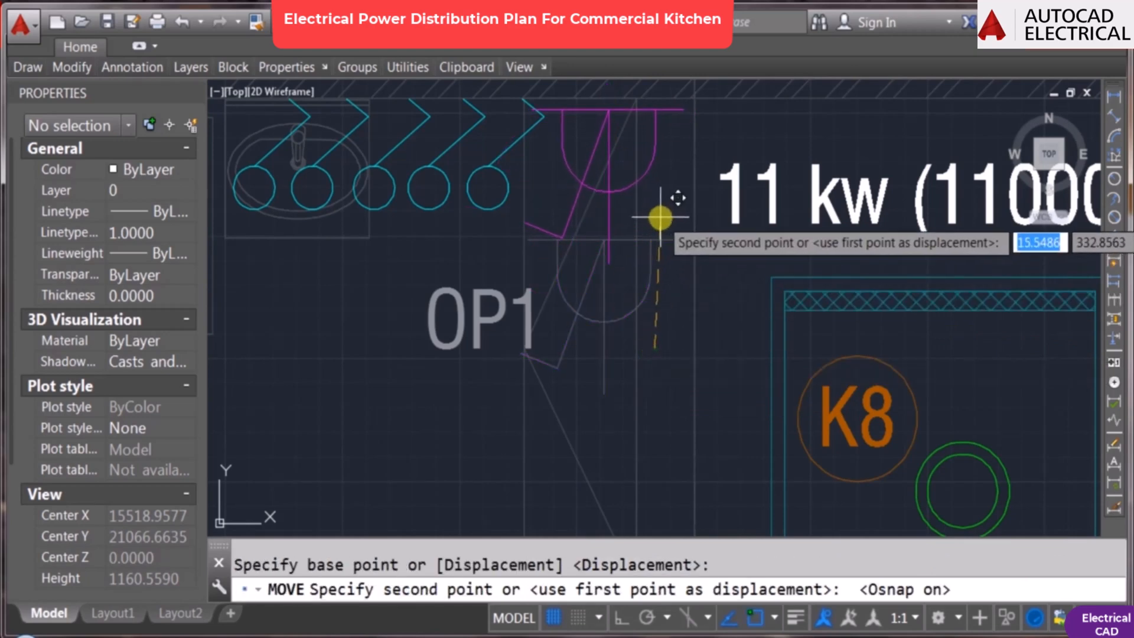
click(663, 213)
Step: Scale the socket symbol by 0.7 about the middle of its base line on the wall
scroll(506, 311, down, 5)
scroll(580, 258, down, 2)
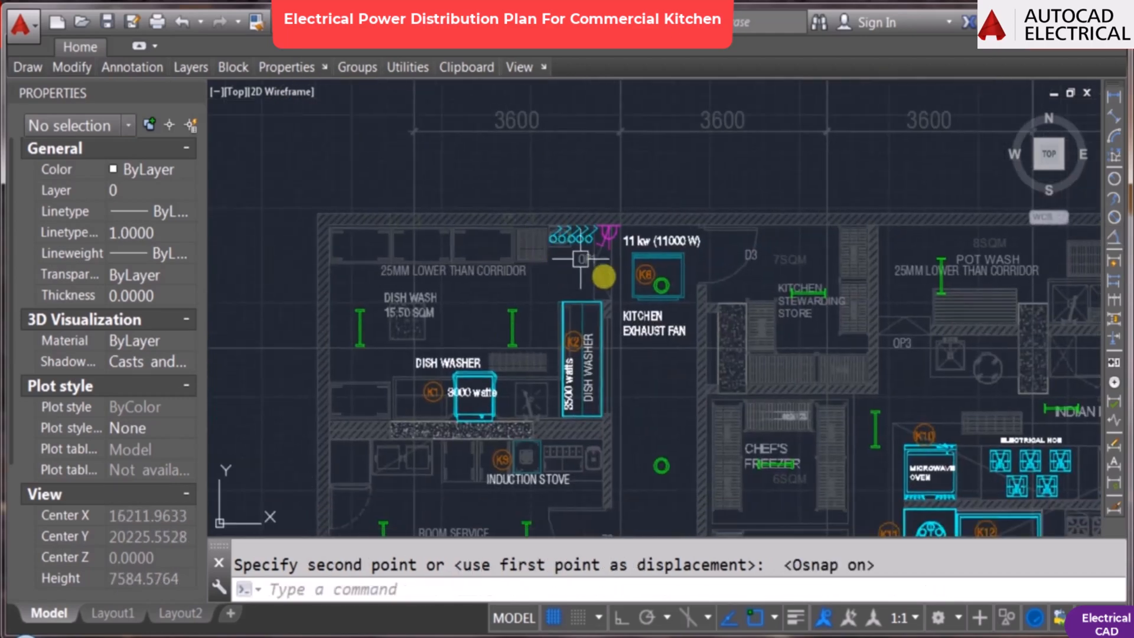
scroll(585, 249, up, 3)
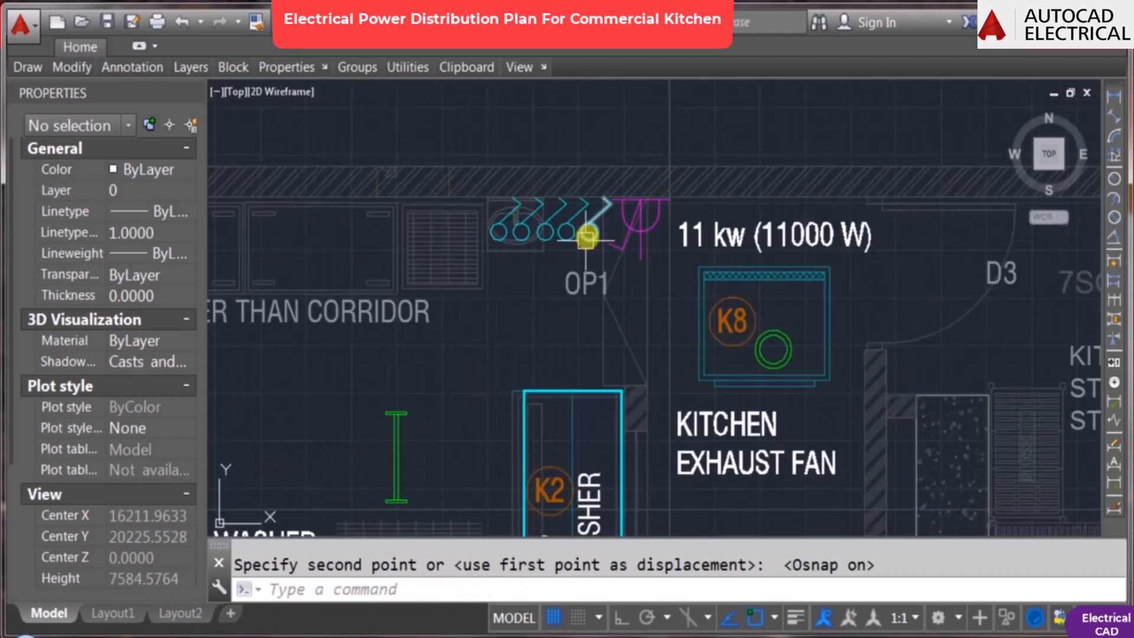
text(sc)
key(Return)
scroll(651, 239, up, 3)
click(655, 220)
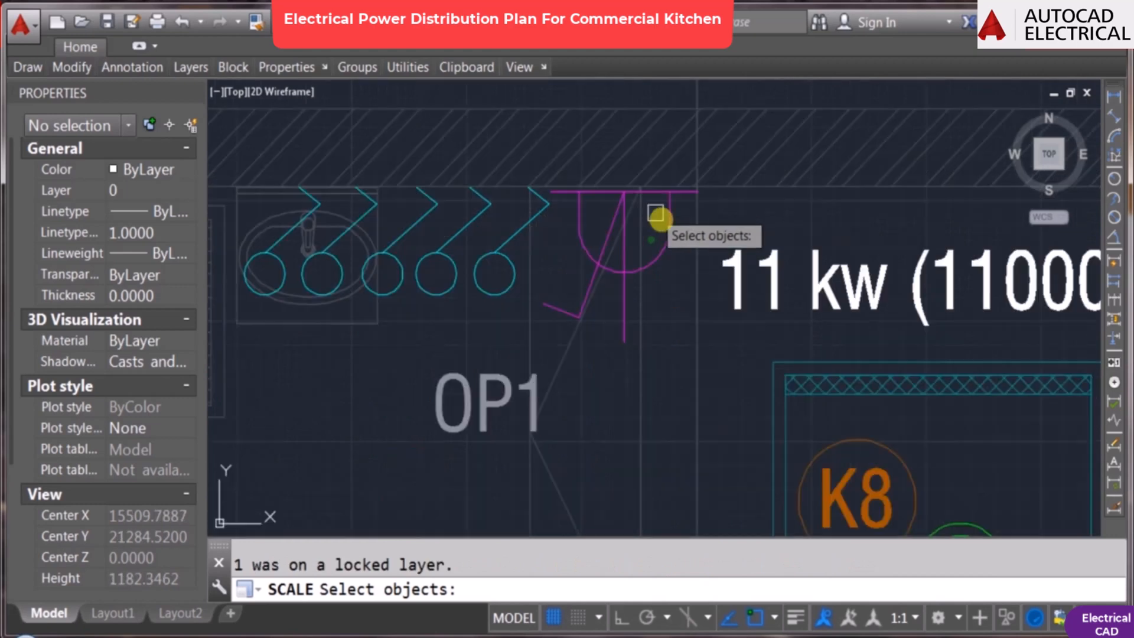
click(640, 195)
key(Return)
click(623, 190)
text(.)
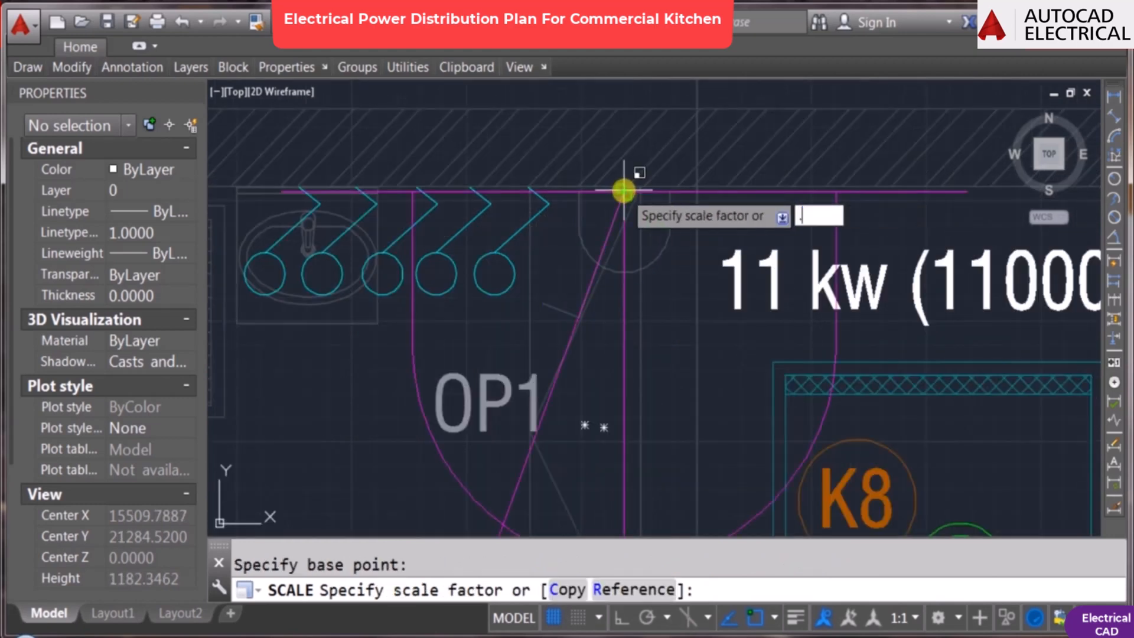
text(7)
key(Return)
scroll(620, 188, down, 2)
key(Escape)
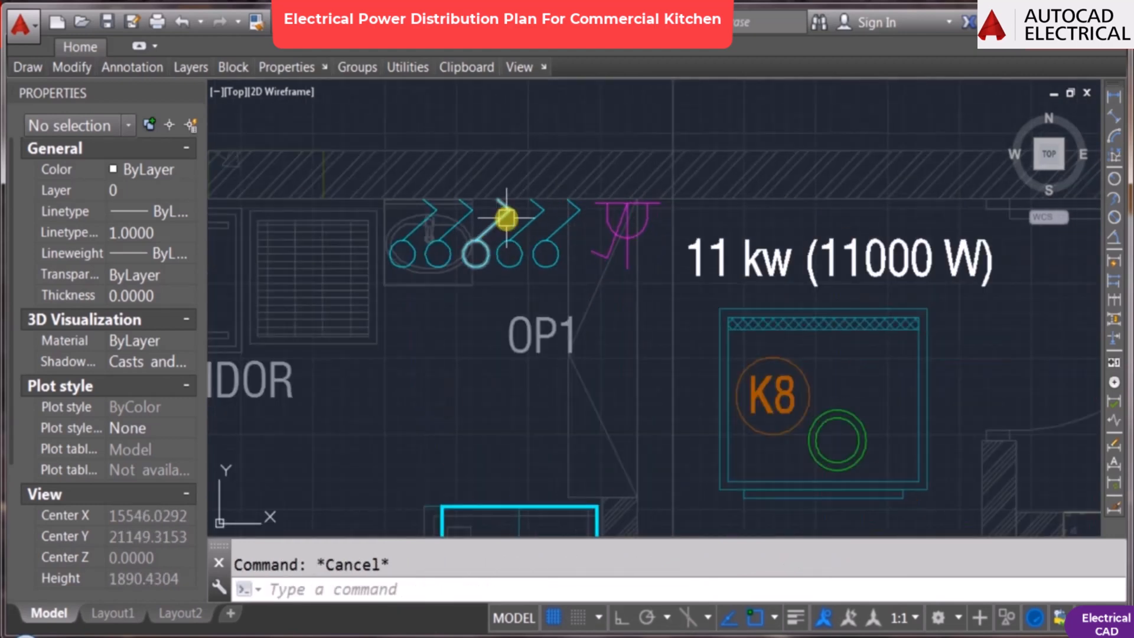
Step: Scale the row of five switch symbols down by the same factor as the socket, about a point at the upper wall
key(Return)
click(351, 129)
click(642, 324)
key(Return)
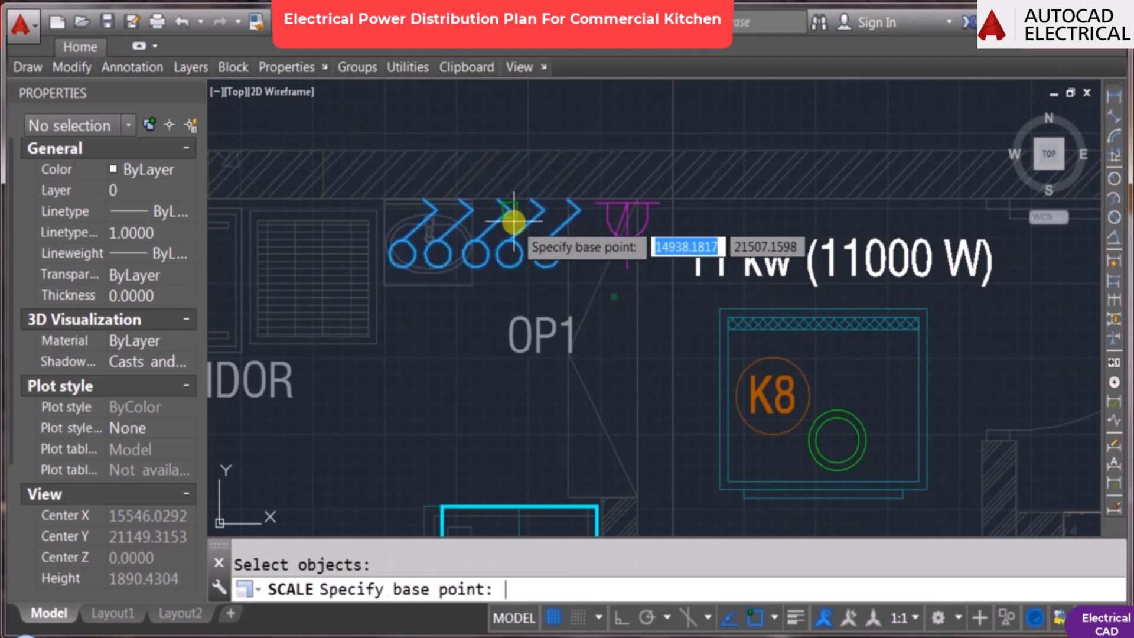
click(511, 210)
key(Escape)
key(Escape)
text(m)
click(365, 111)
scroll(534, 236, down, 2)
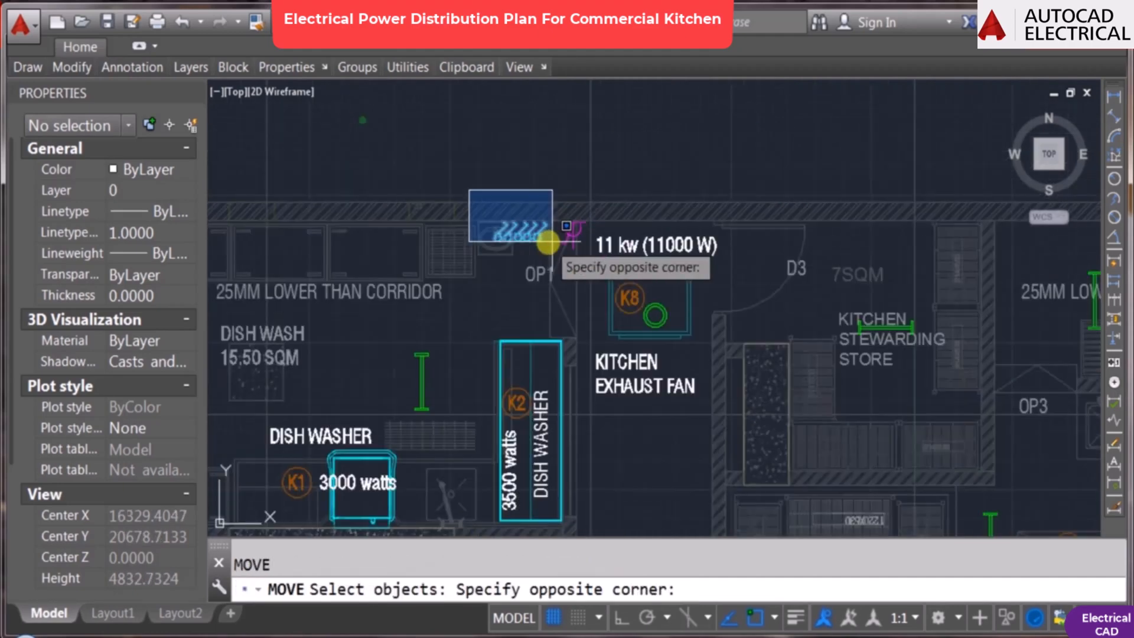
click(550, 244)
key(Escape)
Step: Move the row of five switch symbols slightly to the right along the wall, towards the socket
scroll(524, 314, down, 2)
key(Return)
scroll(496, 300, up, 3)
click(523, 166)
click(668, 238)
scroll(647, 230, up, 2)
key(Return)
click(667, 283)
click(688, 283)
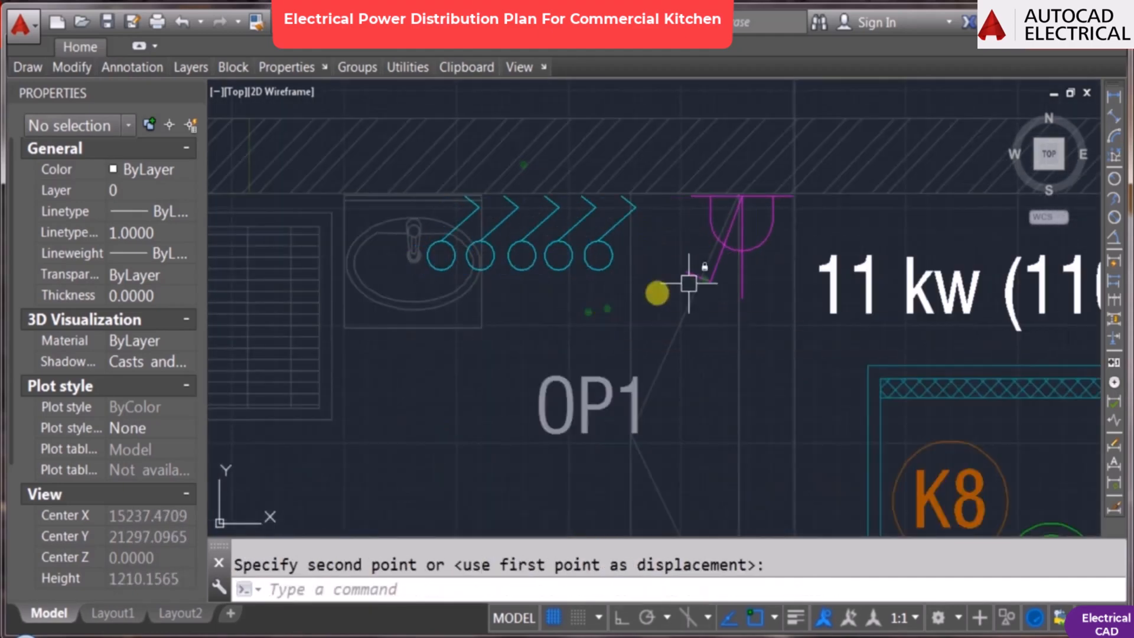
Step: Move the socket symbol to the left along the wall, close to the last switch, with ortho on
click(544, 360)
key(F8)
key(Escape)
scroll(572, 268, down, 4)
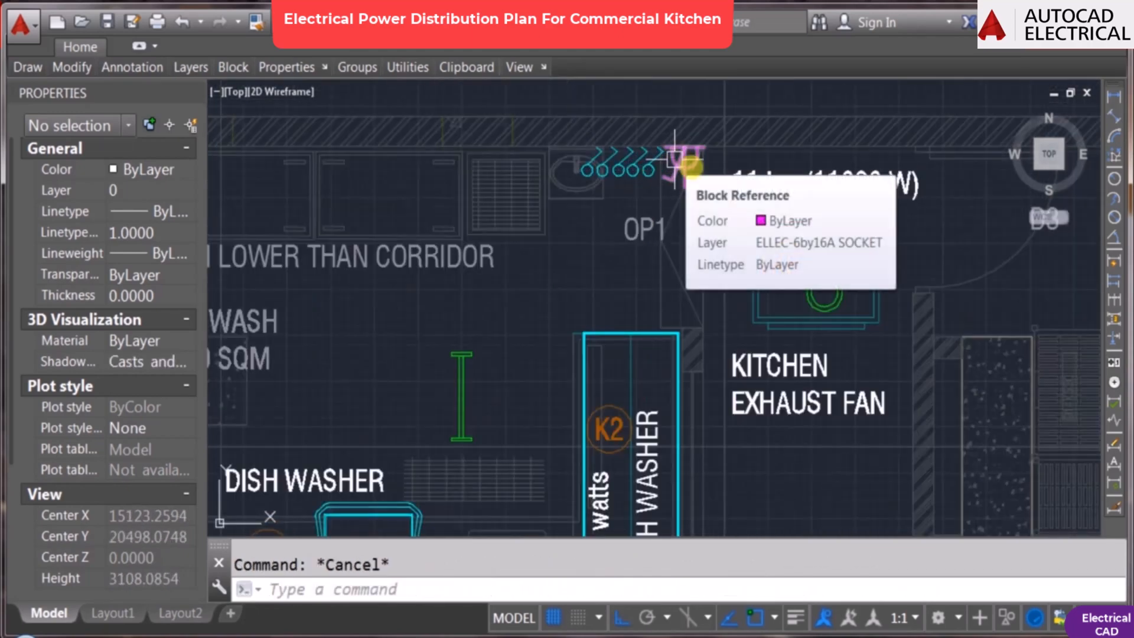
Step: Erase the three leftmost switch symbols over the sink, keeping the two beside the socket
scroll(679, 261, down, 2)
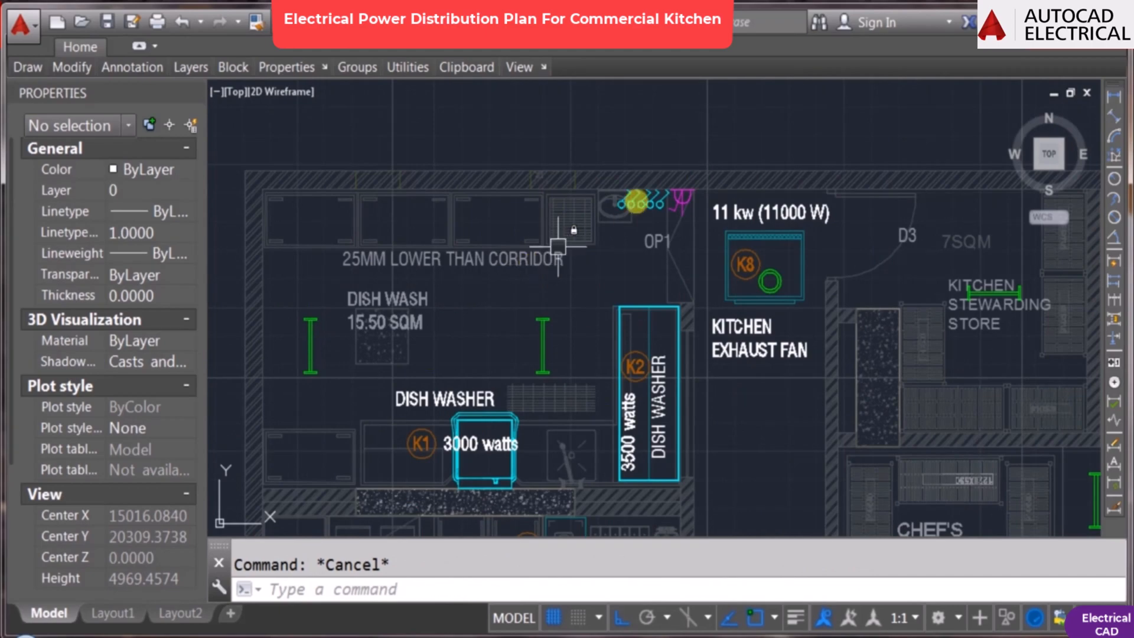
scroll(670, 186, up, 4)
scroll(649, 226, down, 4)
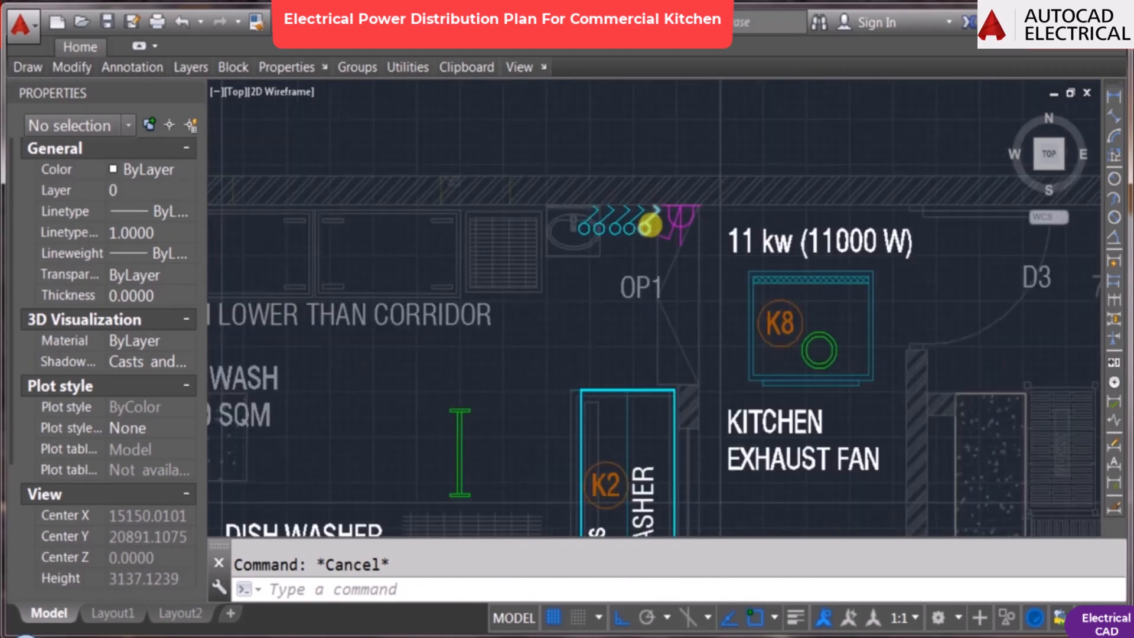
mouse_move(541, 294)
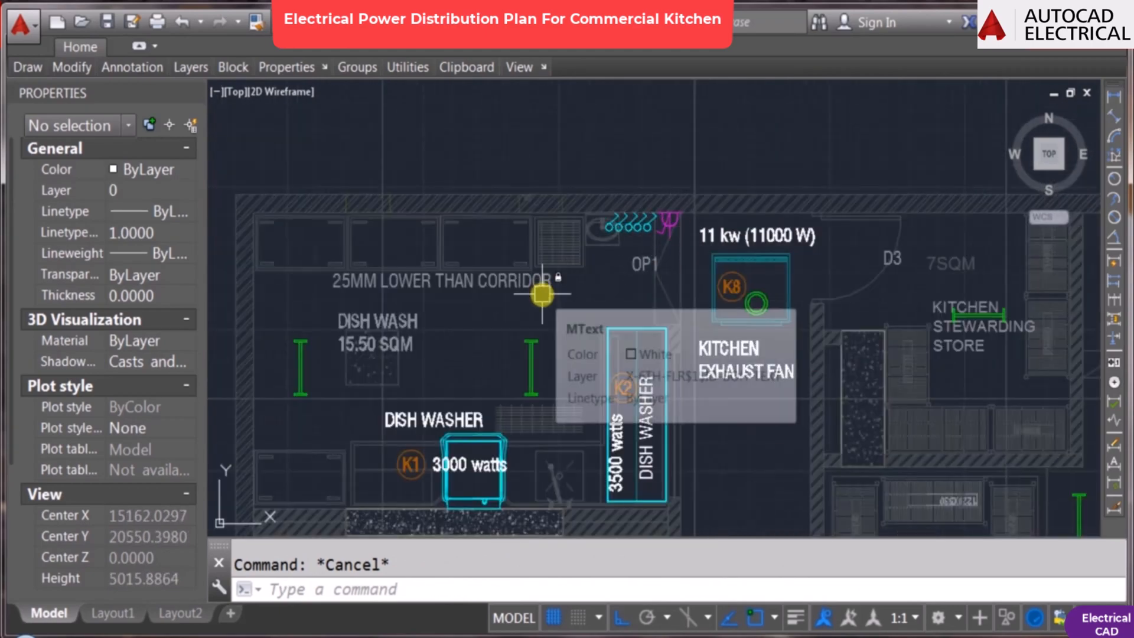
scroll(615, 248, up, 6)
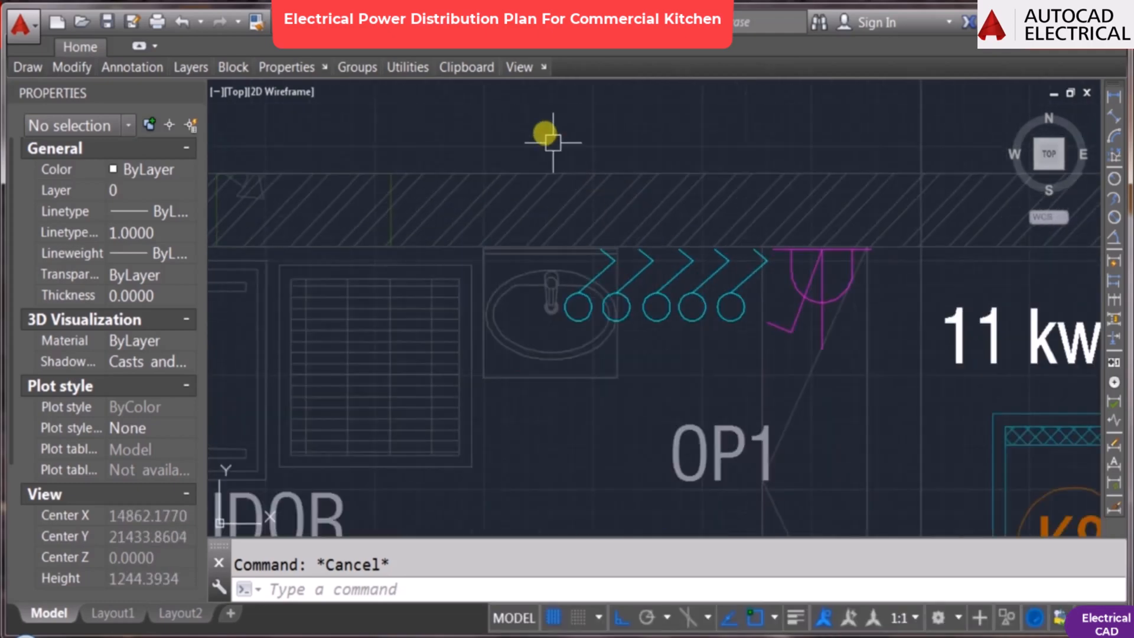
text(e)
key(Return)
click(538, 128)
click(697, 354)
key(Return)
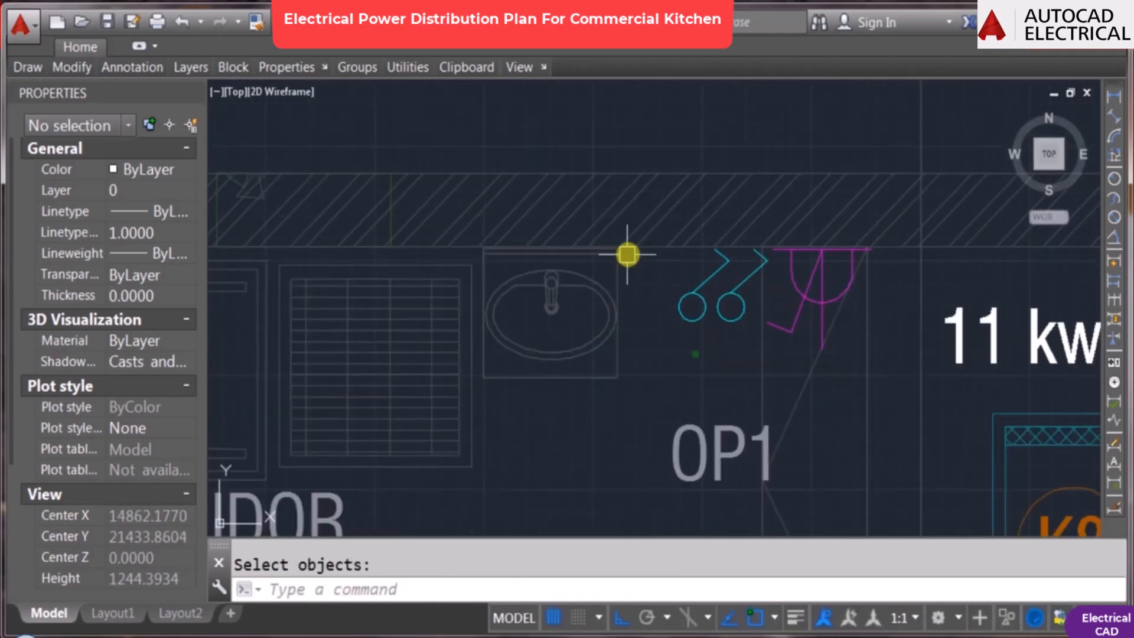
Step: Copy the left one of the two remaining switch symbols horizontally to the left to make a row of three
scroll(678, 284, down, 4)
scroll(707, 304, up, 2)
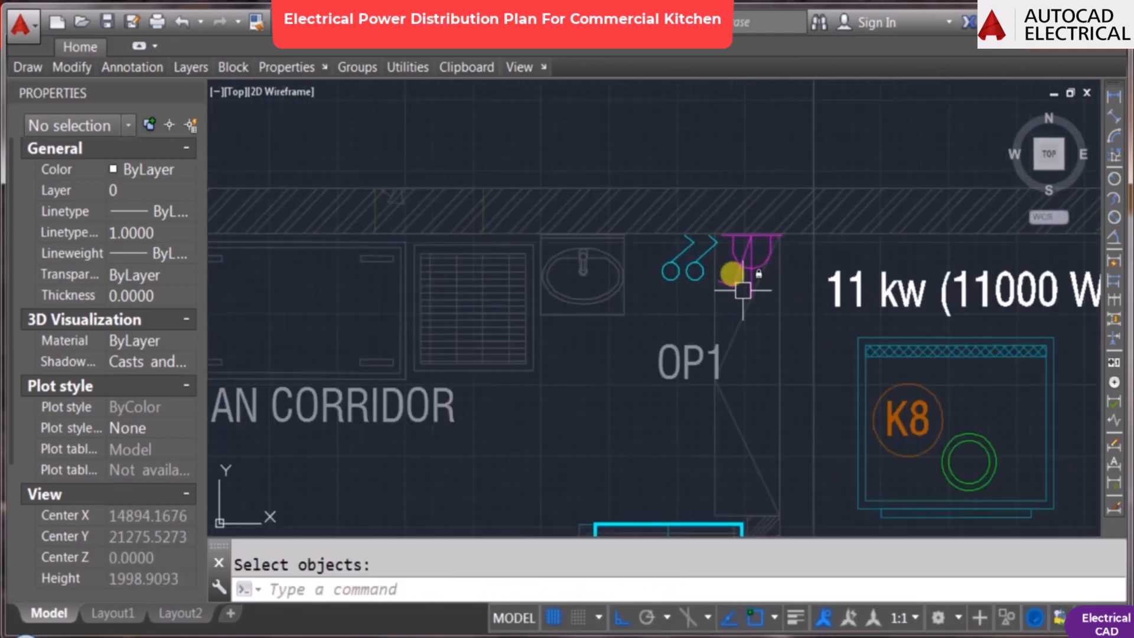
scroll(703, 216, down, 2)
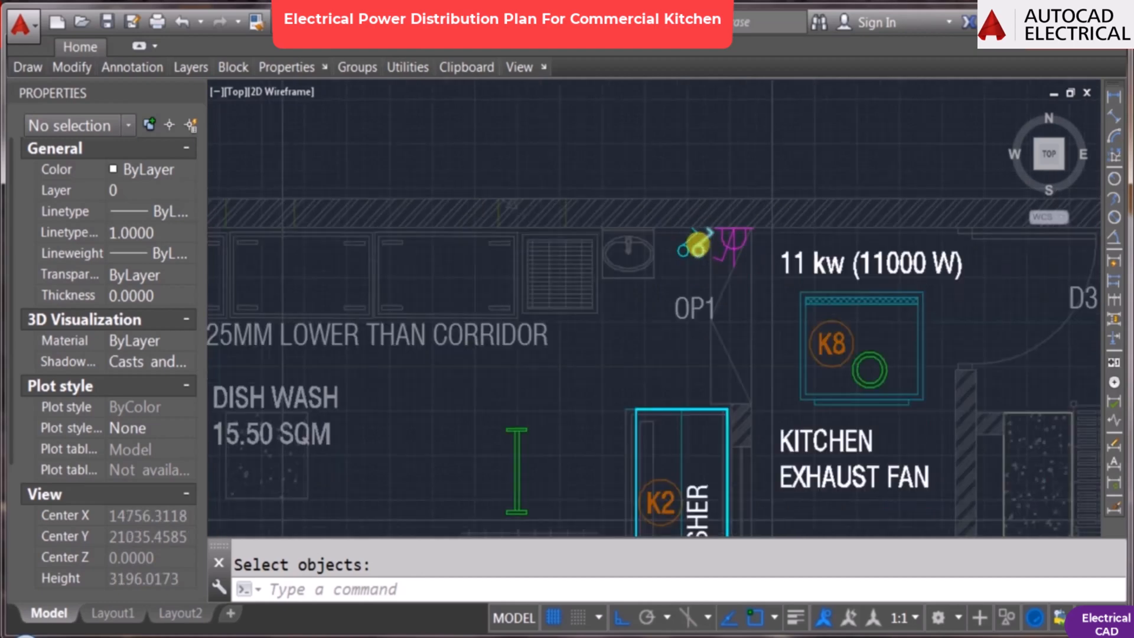
scroll(670, 245, up, 6)
key(Escape)
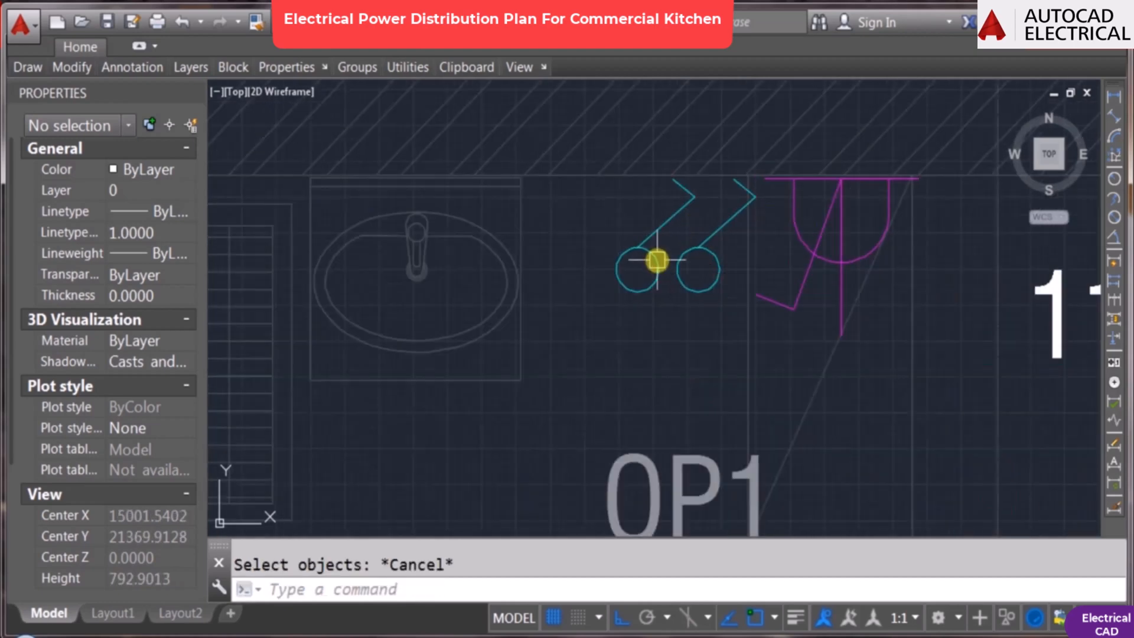
text(co)
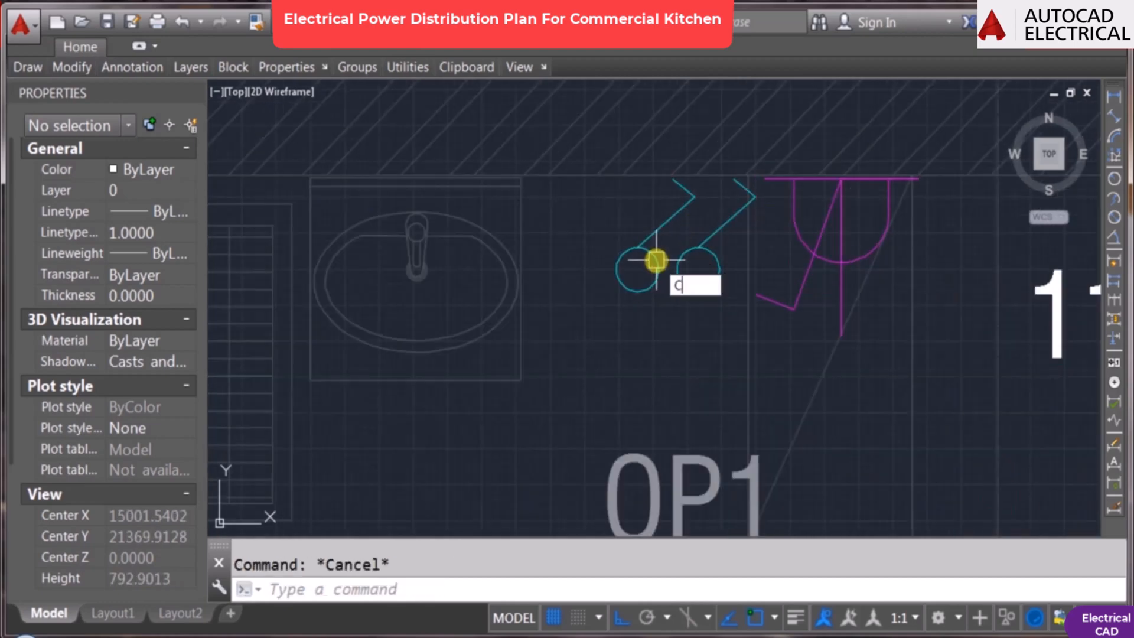
key(Return)
click(663, 251)
key(Return)
click(640, 342)
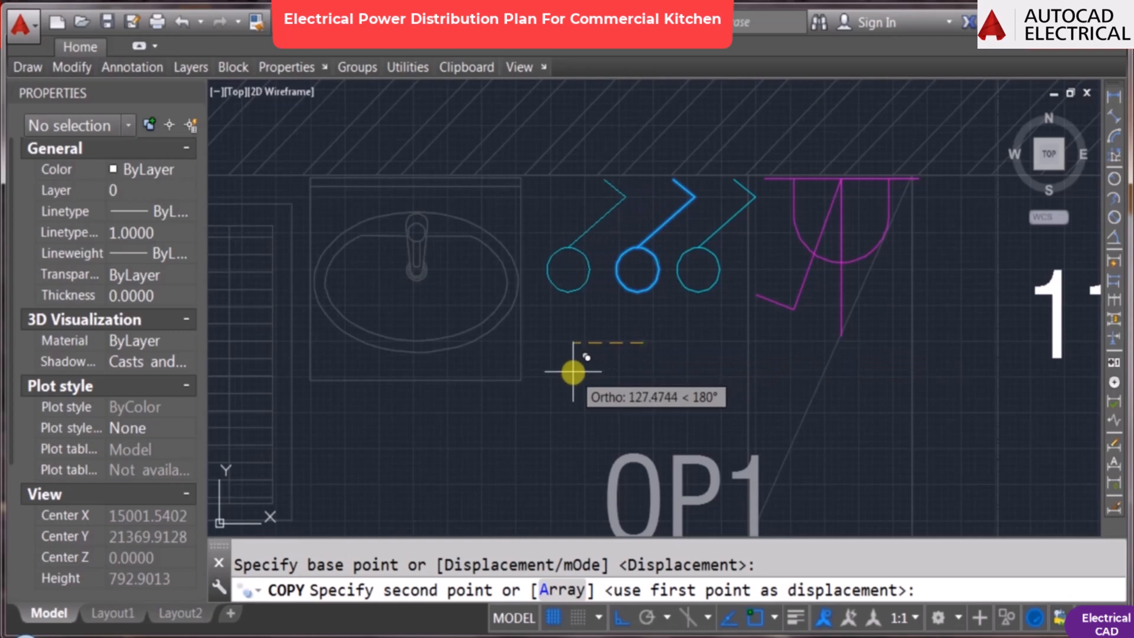
click(579, 362)
key(Escape)
Step: Examine the dish wash room around the switch row, the socket and the K1 and K2 dish washers
scroll(648, 263, down, 4)
scroll(550, 334, down, 1)
middle_drag(550, 334, 530, 245)
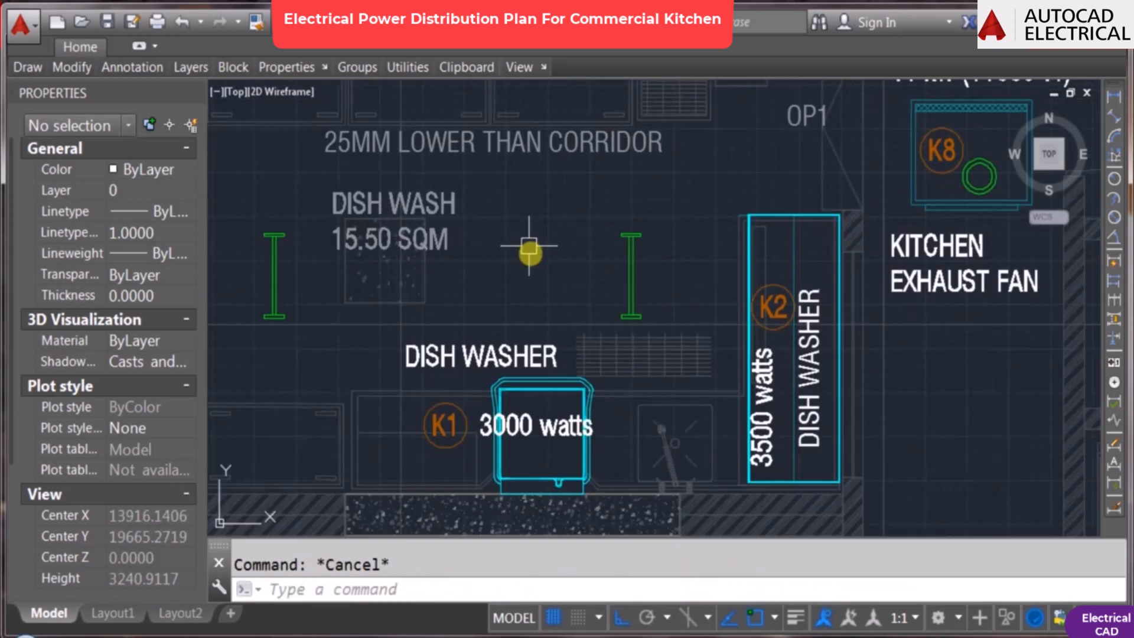
scroll(531, 245, down, 4)
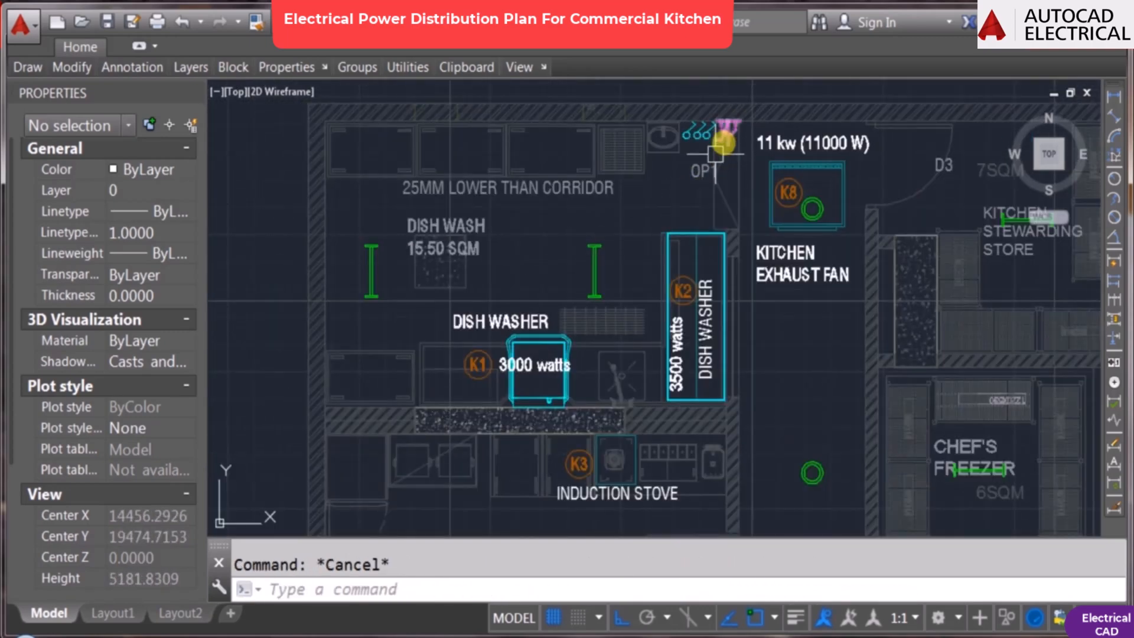
scroll(720, 157, up, 3)
scroll(644, 168, down, 3)
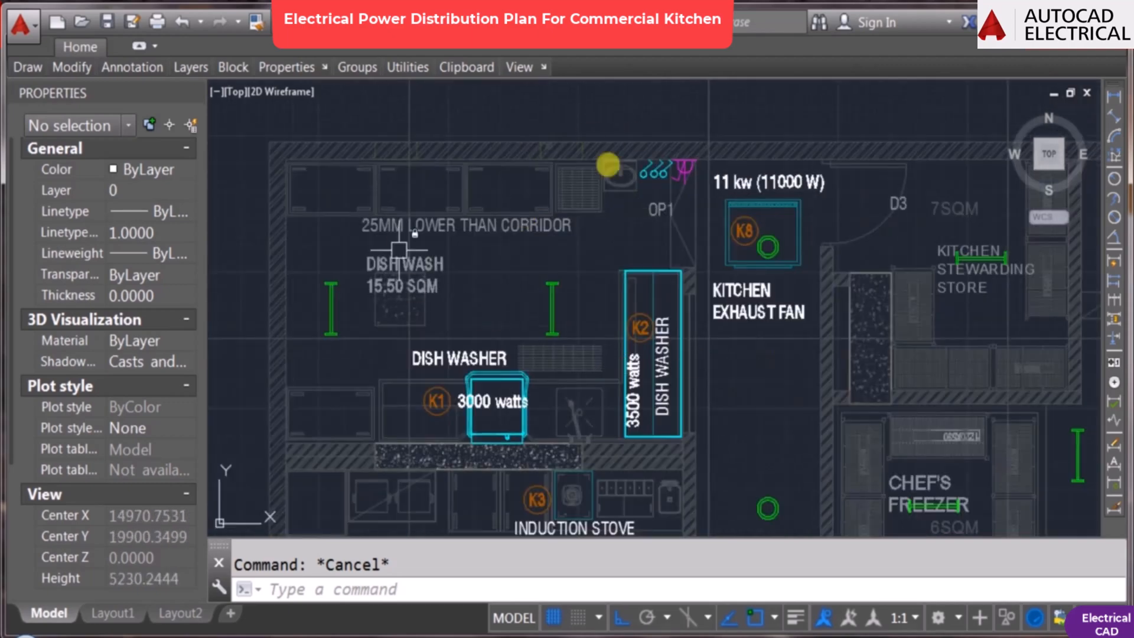
middle_drag(489, 371, 501, 329)
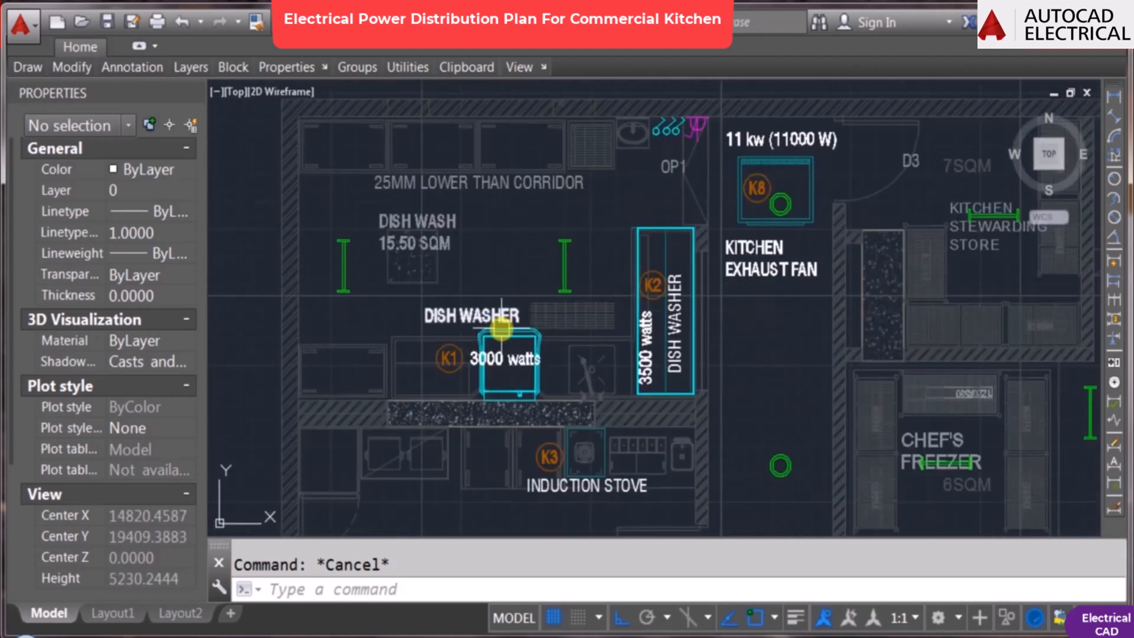
scroll(512, 358, up, 2)
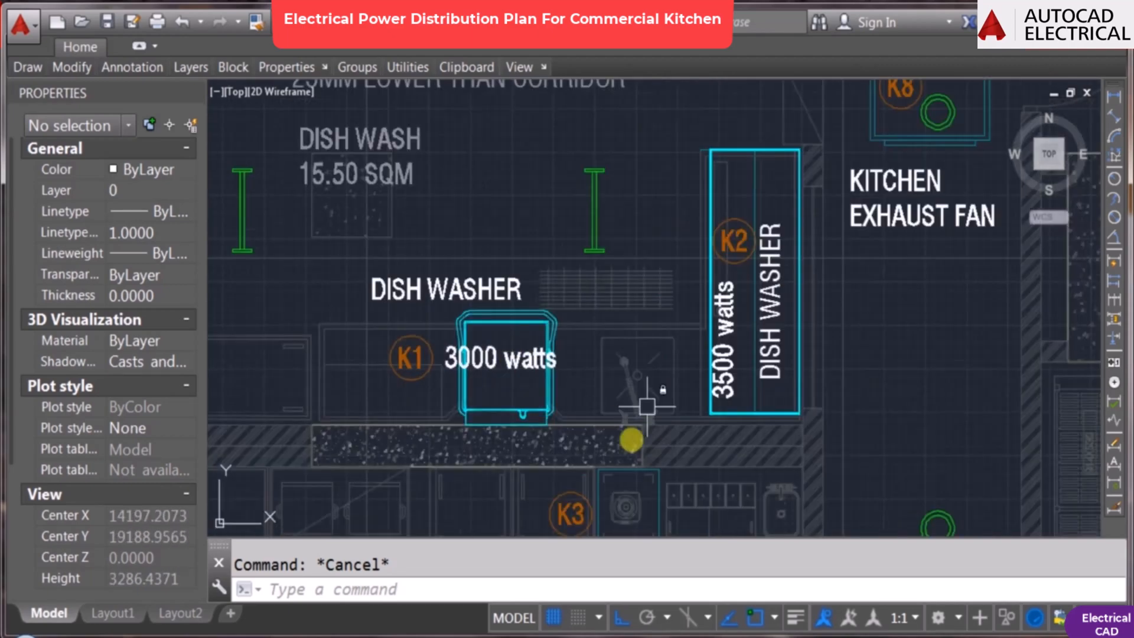
Step: Copy two of the switch symbols and the socket symbol from near OP1 to the wall beside the K1 dish washer
key(Return)
scroll(573, 419, down, 2)
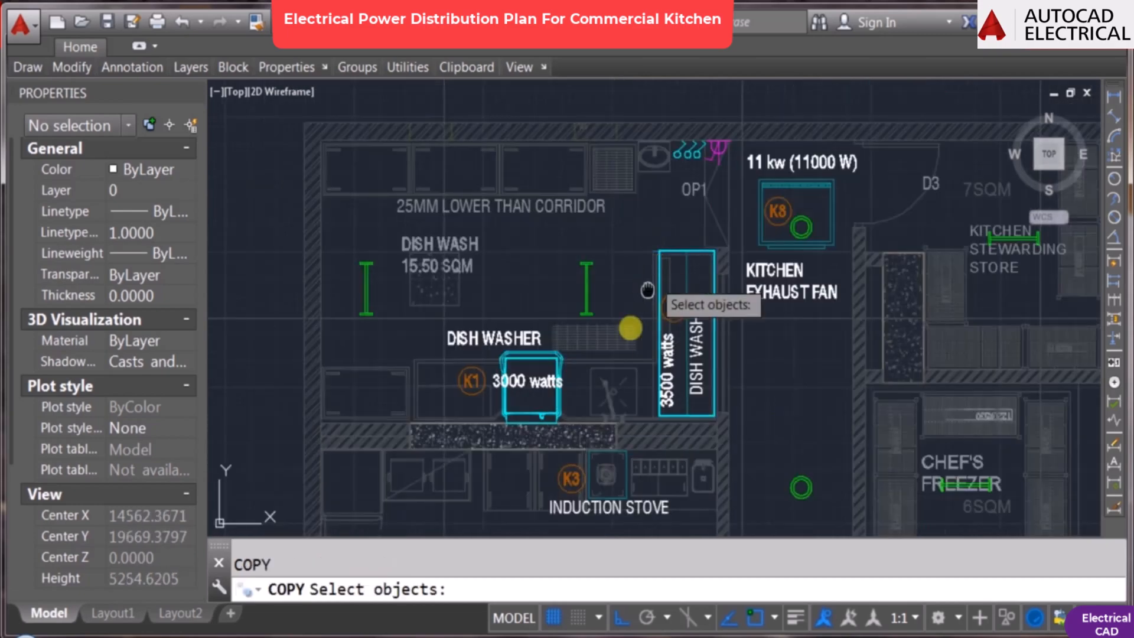
scroll(654, 212, up, 4)
click(692, 232)
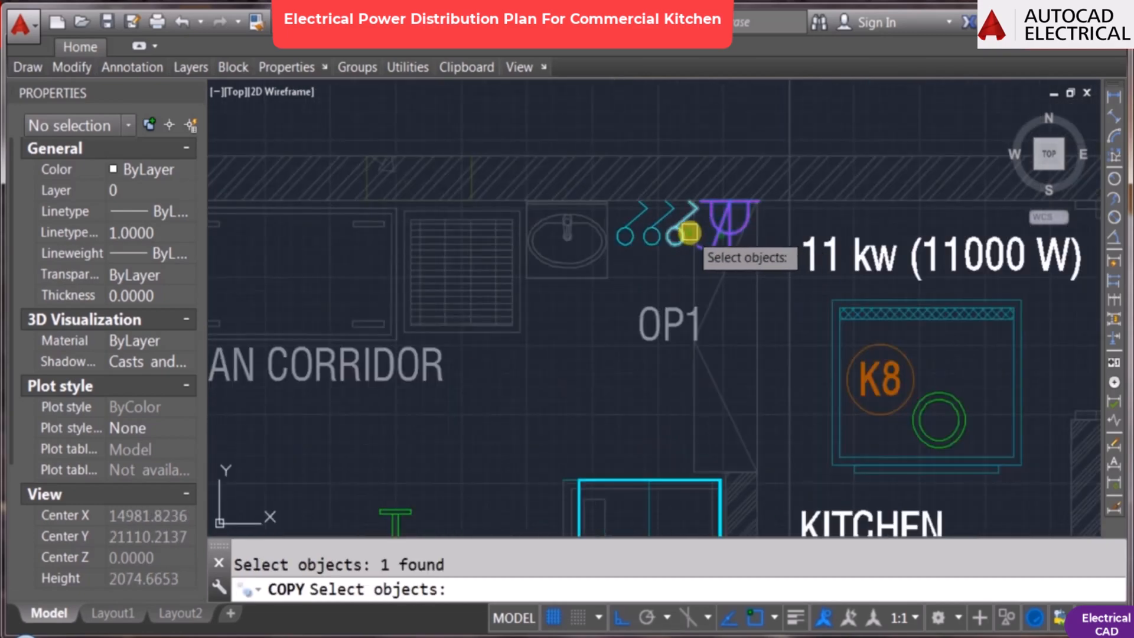
click(653, 235)
click(678, 248)
key(Return)
click(673, 247)
scroll(551, 246, down, 5)
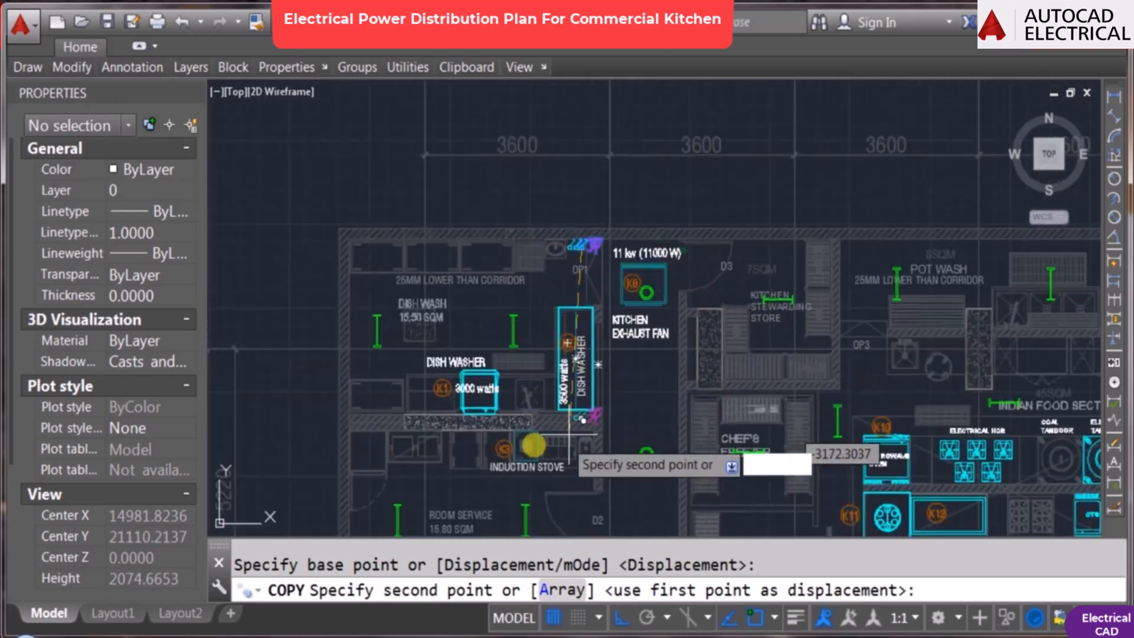
key(F8)
scroll(539, 254, up, 4)
key(F3)
scroll(561, 230, up, 3)
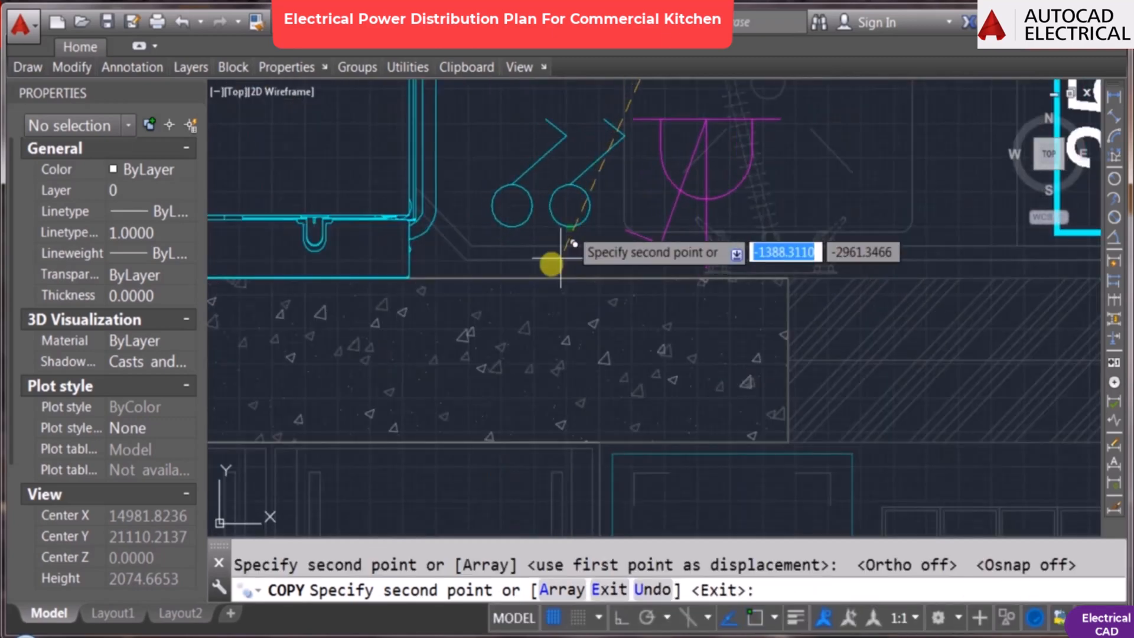
scroll(561, 258, down, 4)
key(Escape)
scroll(534, 220, up, 2)
text(ro)
key(Return)
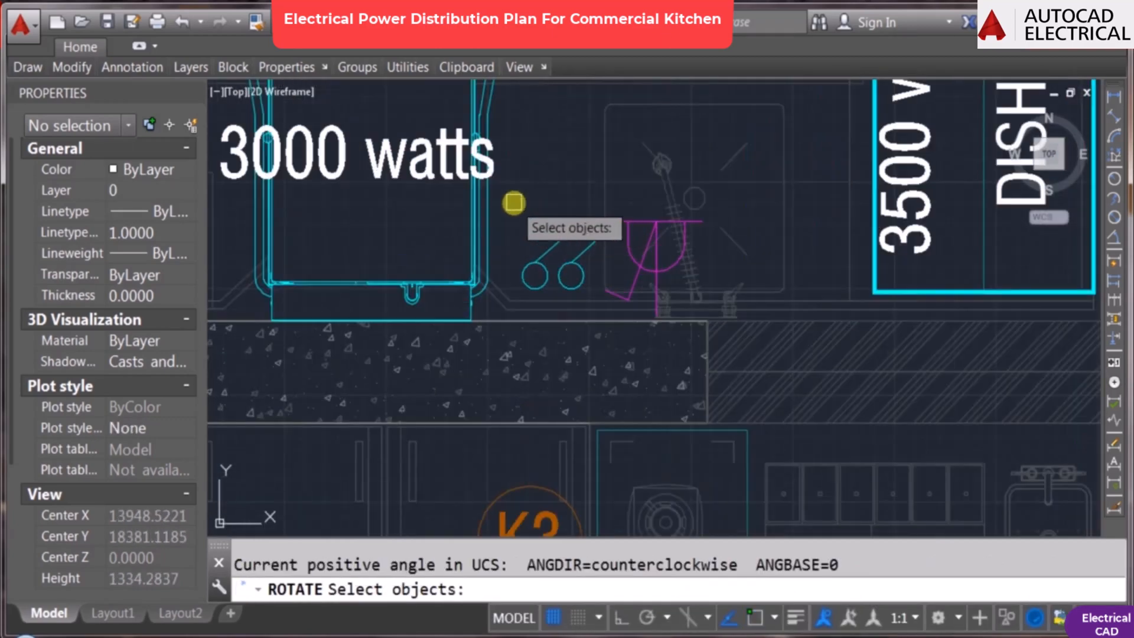
click(514, 241)
click(696, 324)
key(Return)
key(Escape)
Step: Rotate the copied pair of switches and socket beside the K1 dish washer by 180 degrees
text(R)
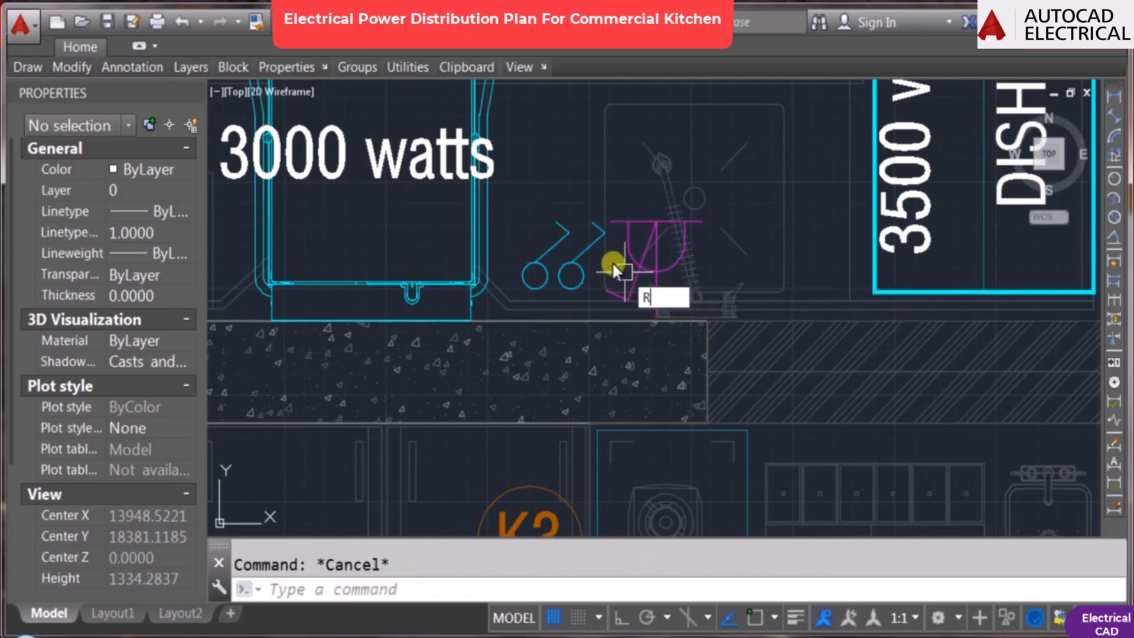
text(o)
key(Return)
click(519, 189)
click(741, 332)
key(Return)
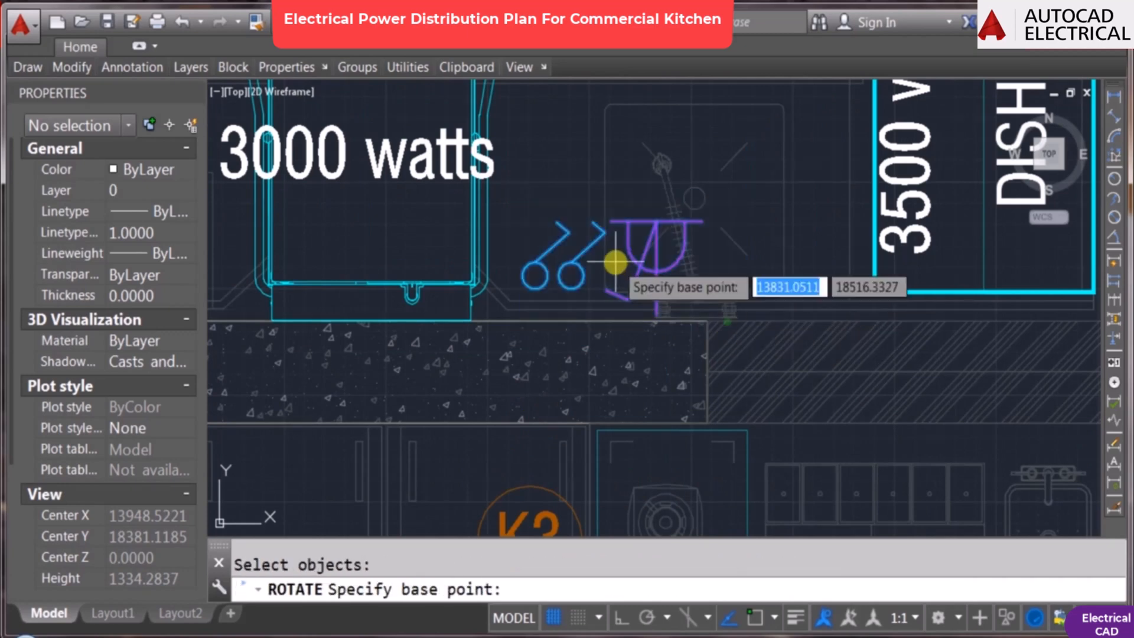
click(614, 261)
text(180)
key(Return)
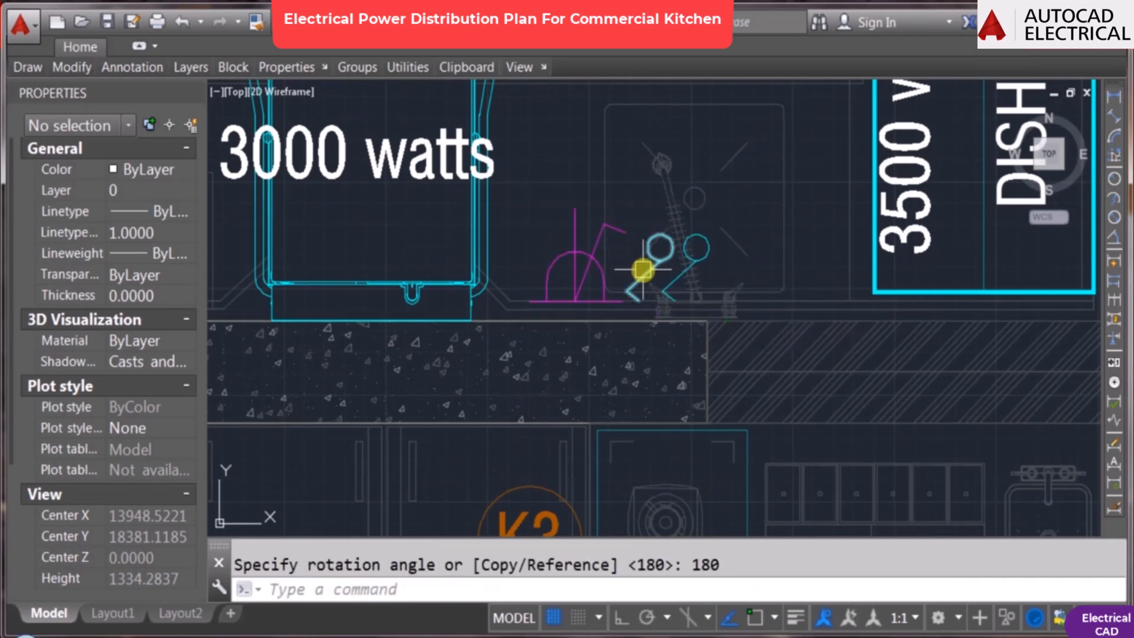
Step: Erase the switch symbol farther from the socket beside the K1 dish washer, keeping the one next to the socket
key(Escape)
text(e)
key(Return)
click(694, 261)
key(Return)
middle_drag(633, 288, 706, 340)
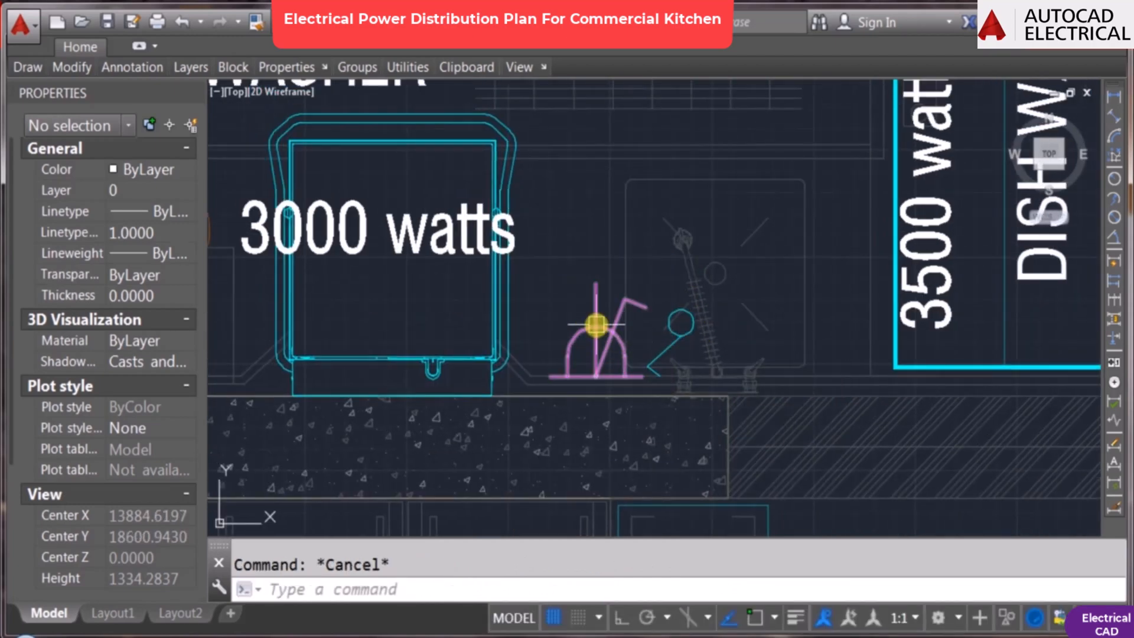
scroll(596, 325, down, 4)
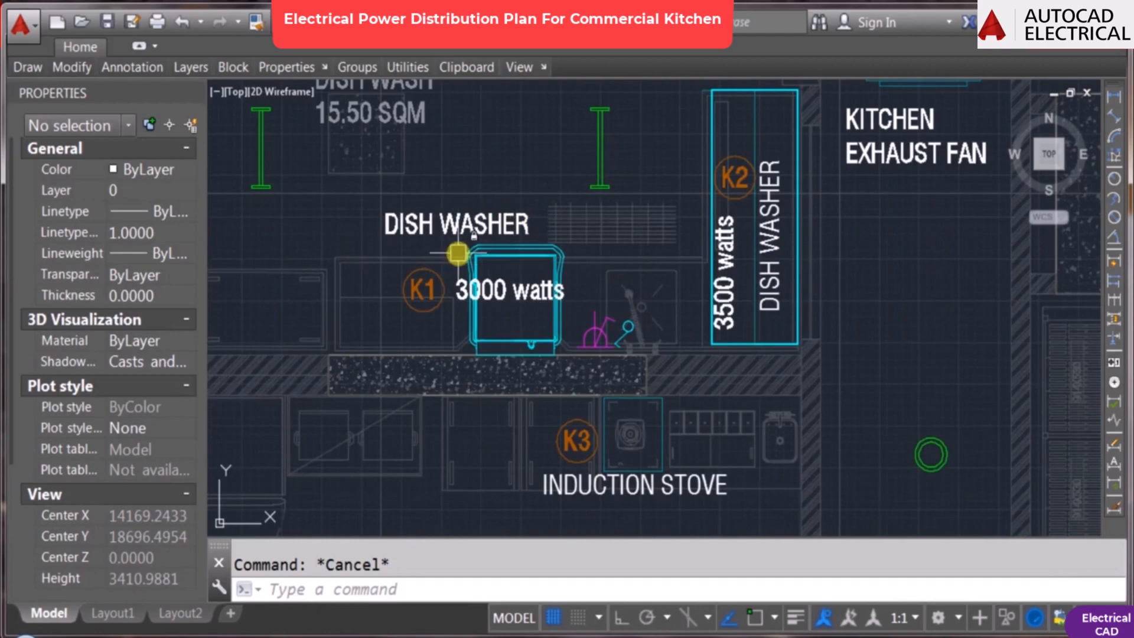
Step: Copy the K1 dish washer's socket and switch symbols into the upper part of the K2 dish washer outline
middle_drag(620, 338, 582, 367)
text(CO)
key(Return)
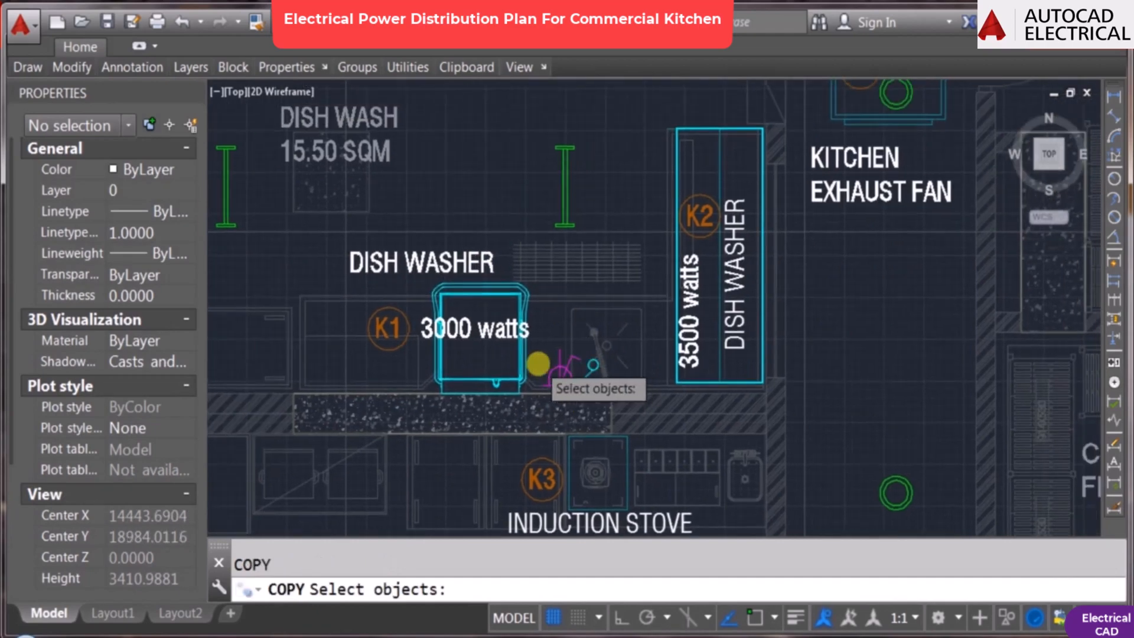
scroll(538, 362, up, 6)
click(540, 300)
click(845, 481)
key(Return)
click(710, 405)
scroll(658, 403, down, 4)
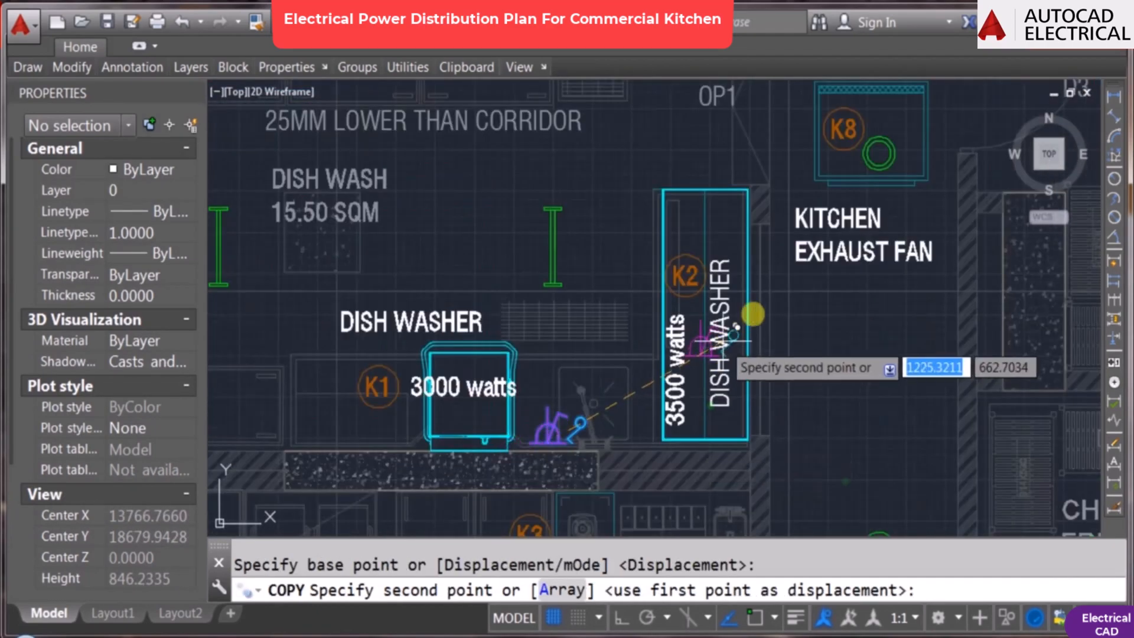
scroll(751, 308, up, 4)
key(F3)
click(678, 208)
key(Escape)
Step: Rotate the copied socket and switch at the K2 dish washer by 90 degrees
text(RO)
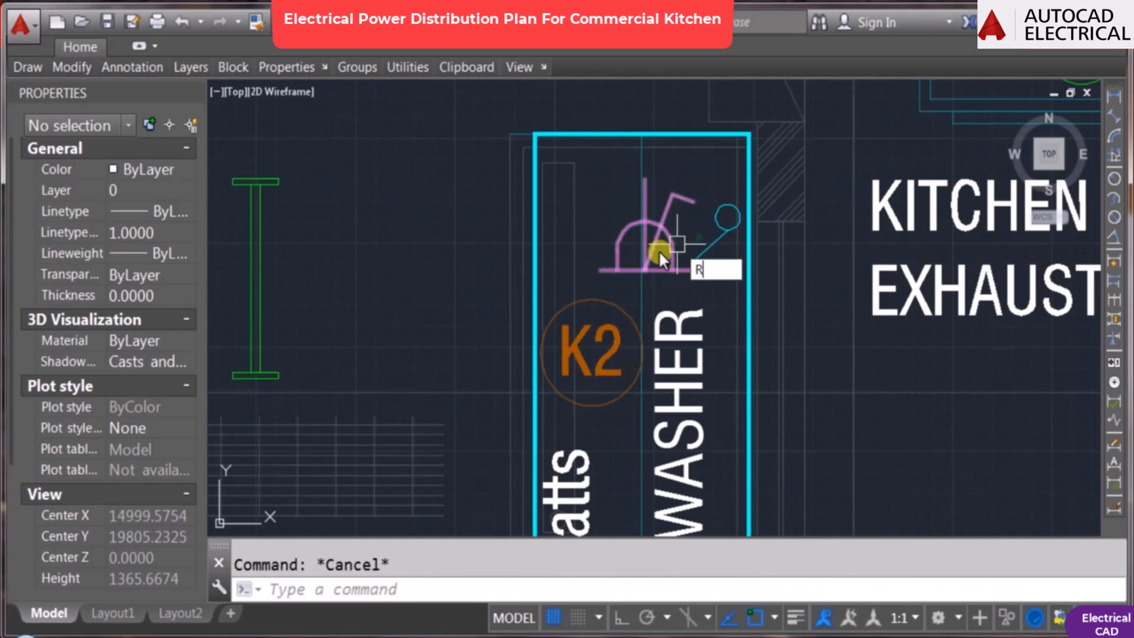
key(Return)
click(576, 114)
click(764, 313)
key(Return)
click(721, 260)
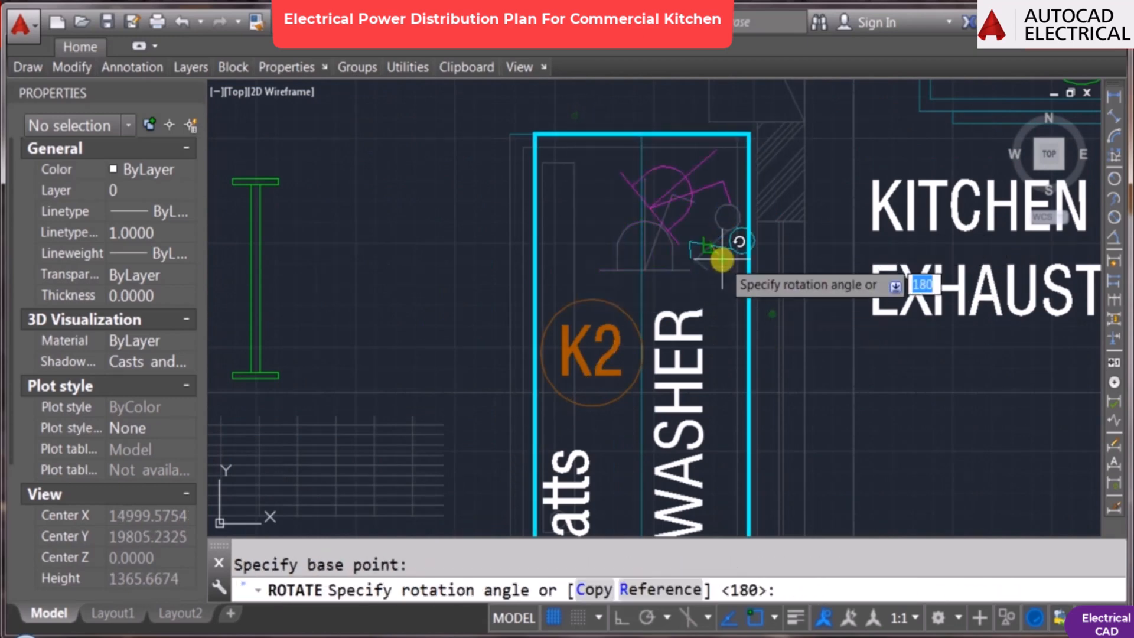
text(90)
key(Return)
key(Escape)
Step: Move the rotated socket and switch up to the wall-side edge at the top of the K2 dish washer
text(m)
key(Return)
click(951, 448)
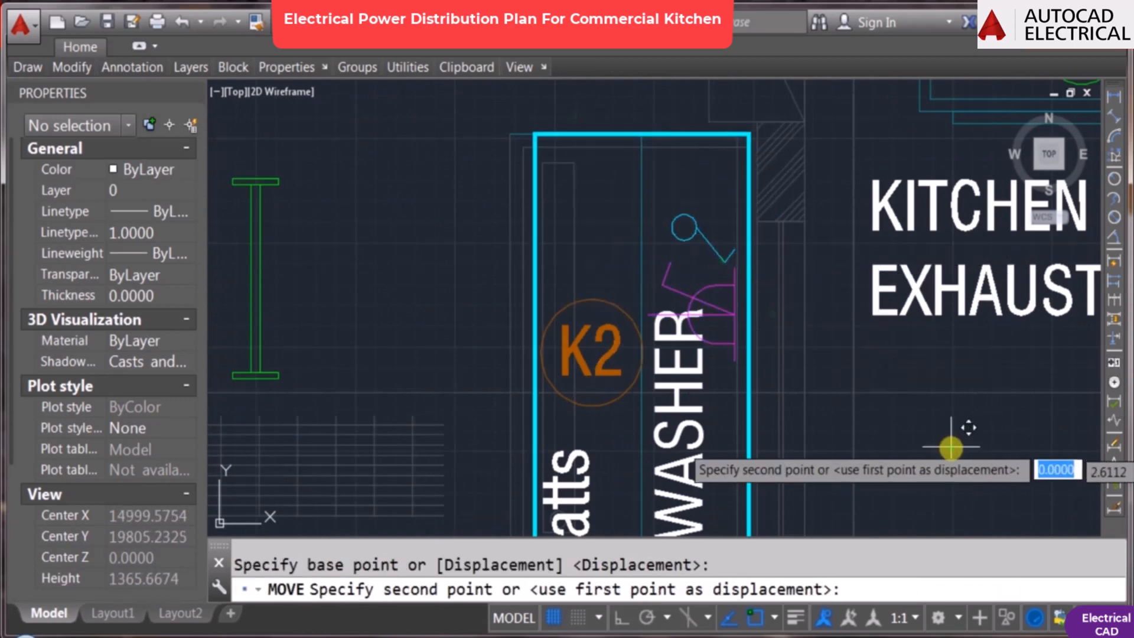
click(967, 375)
scroll(572, 248, down, 5)
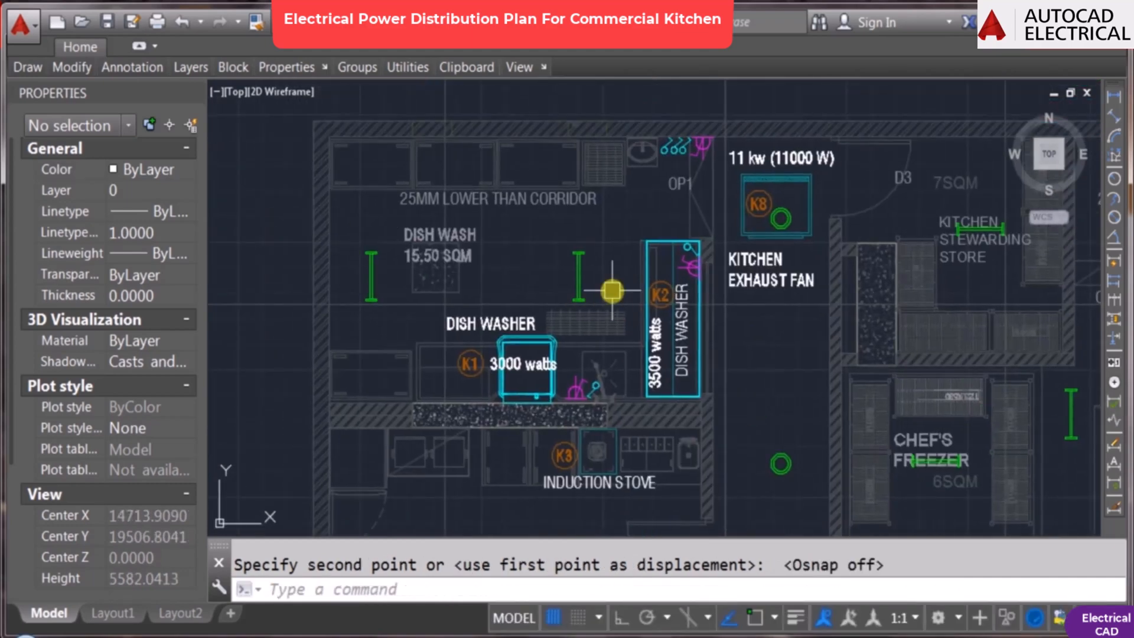
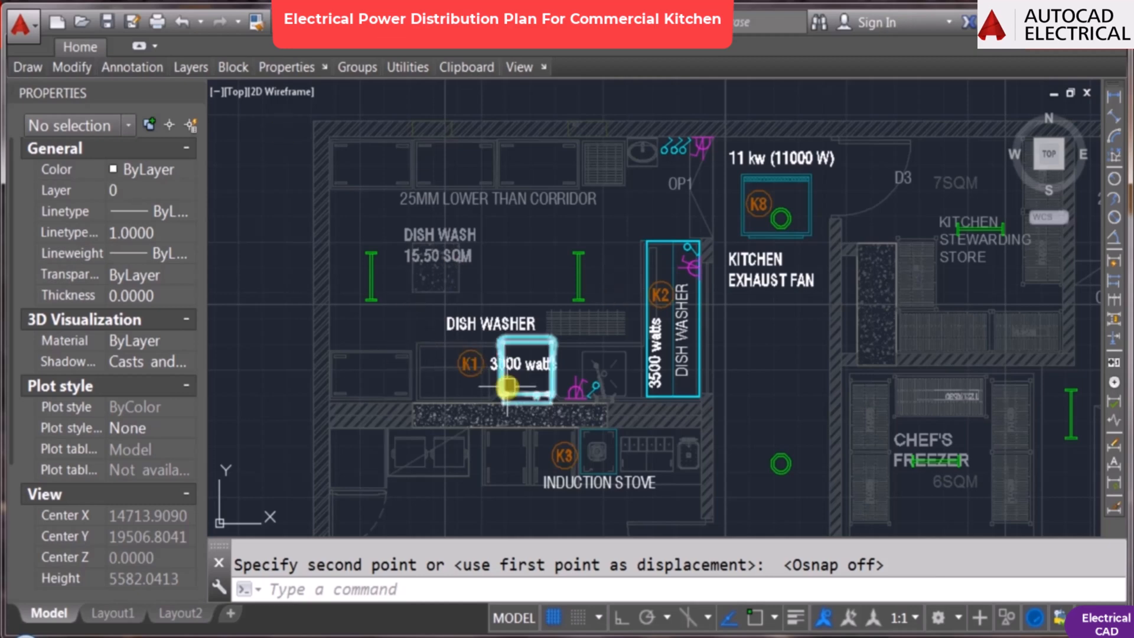
Step: Make ELEC-POWER CABLE the current layer
text(LA)
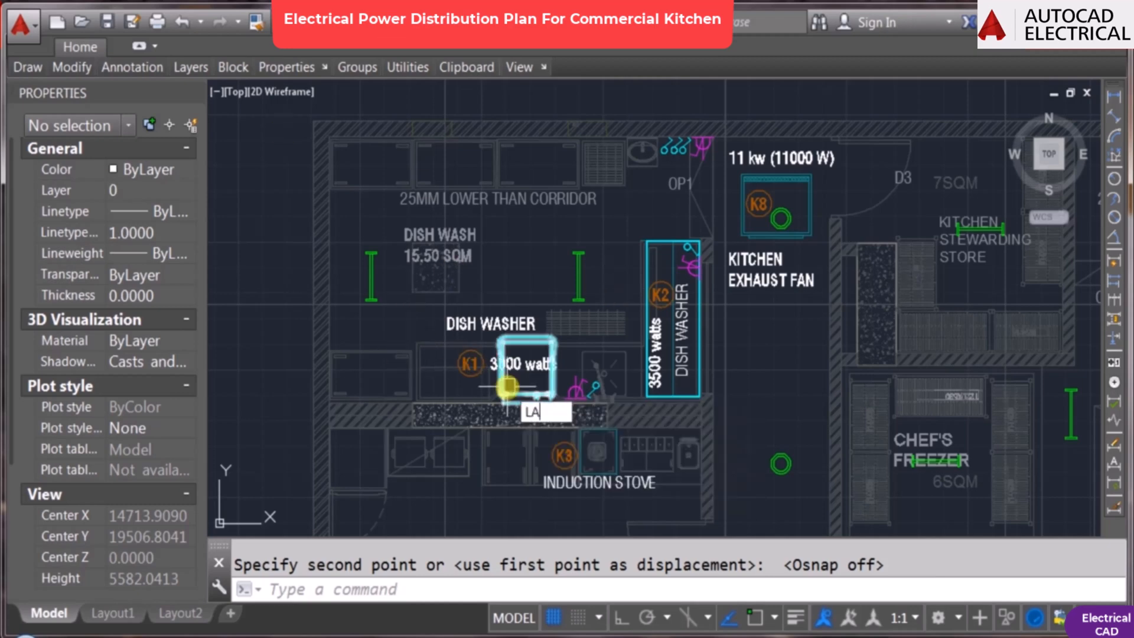
key(Return)
click(417, 378)
scroll(425, 383, down, 3)
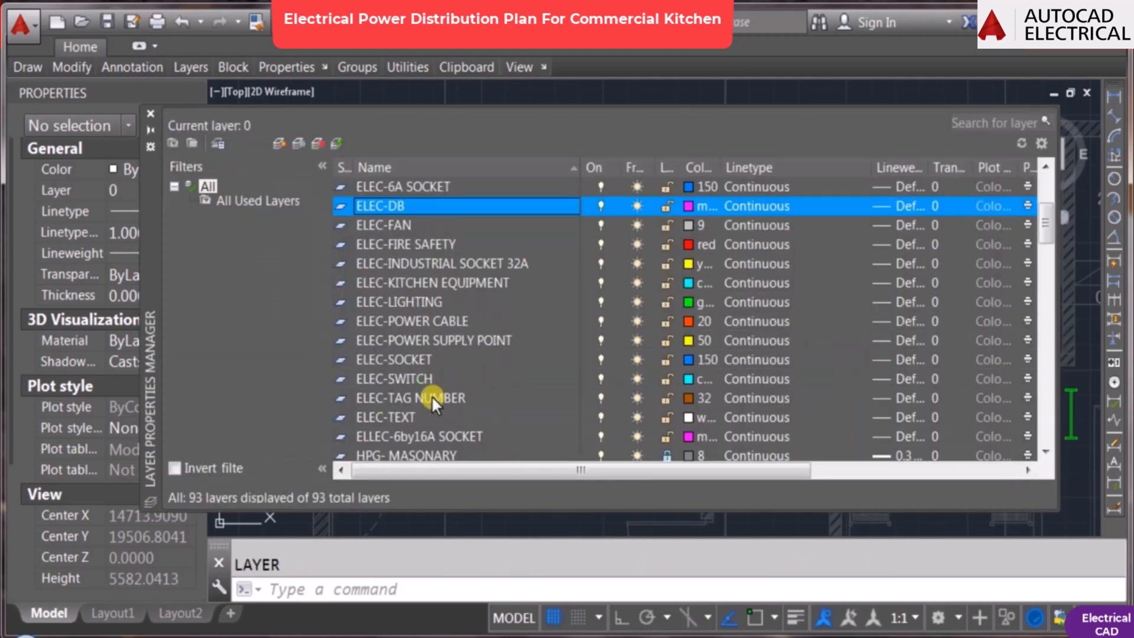
scroll(431, 390, down, 1)
scroll(431, 391, down, 1)
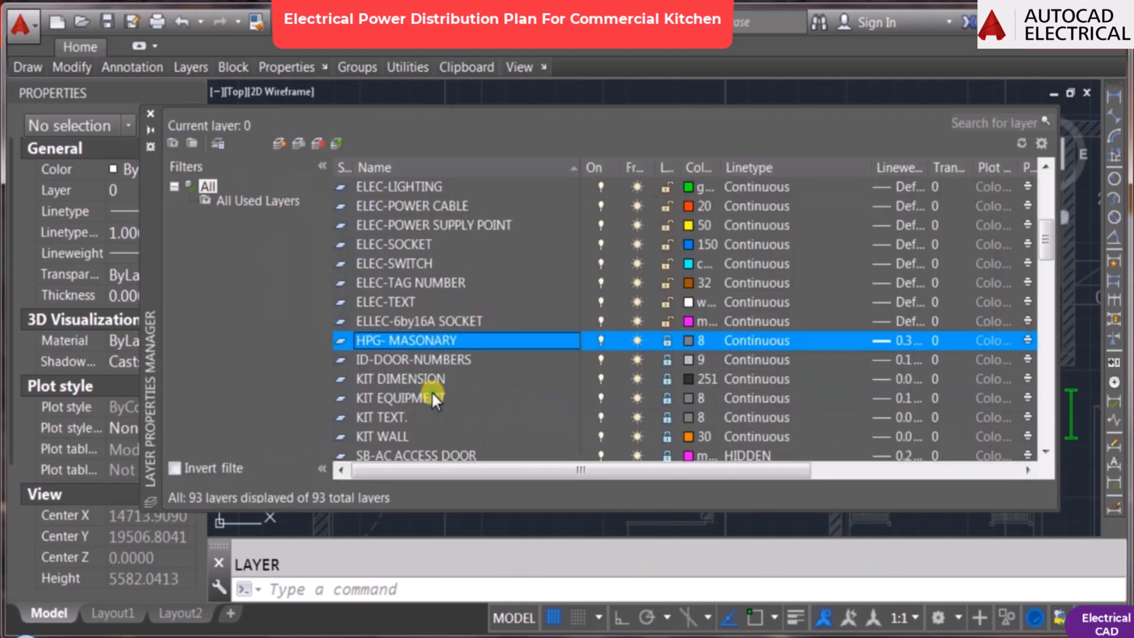
scroll(429, 414, down, 3)
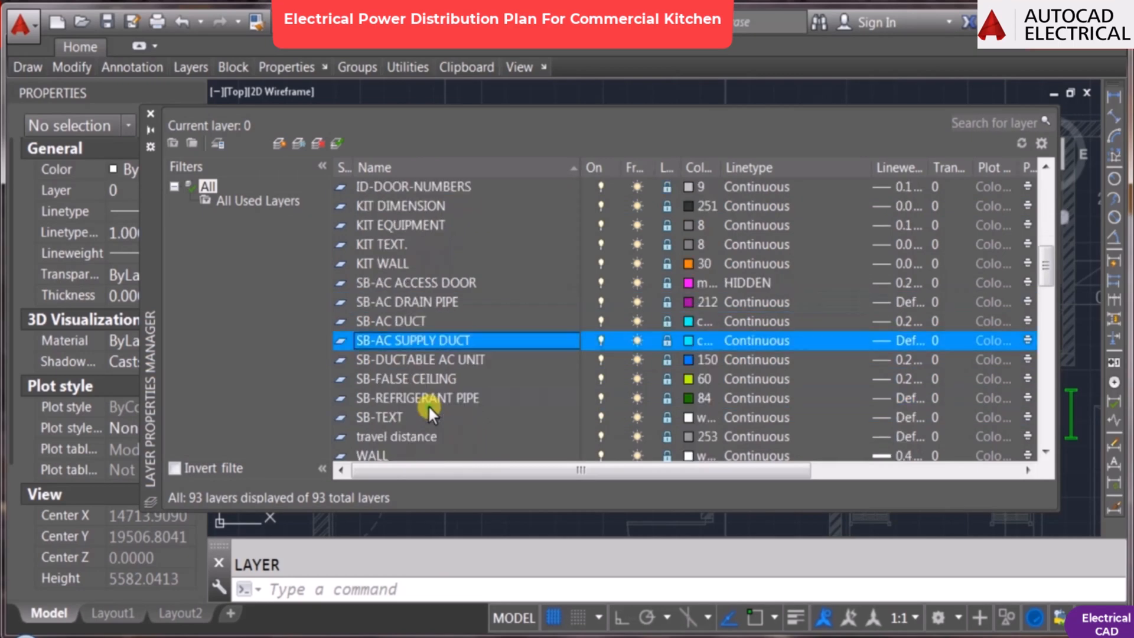
scroll(427, 405, up, 2)
click(421, 379)
scroll(419, 379, up, 1)
click(418, 263)
double_click(427, 206)
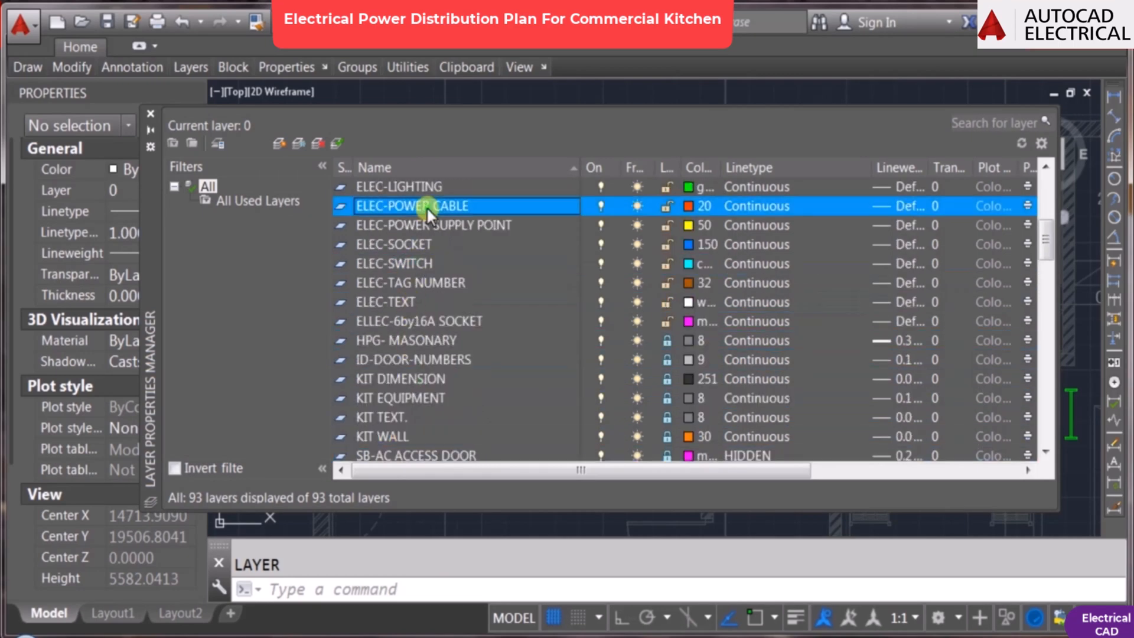
click(150, 114)
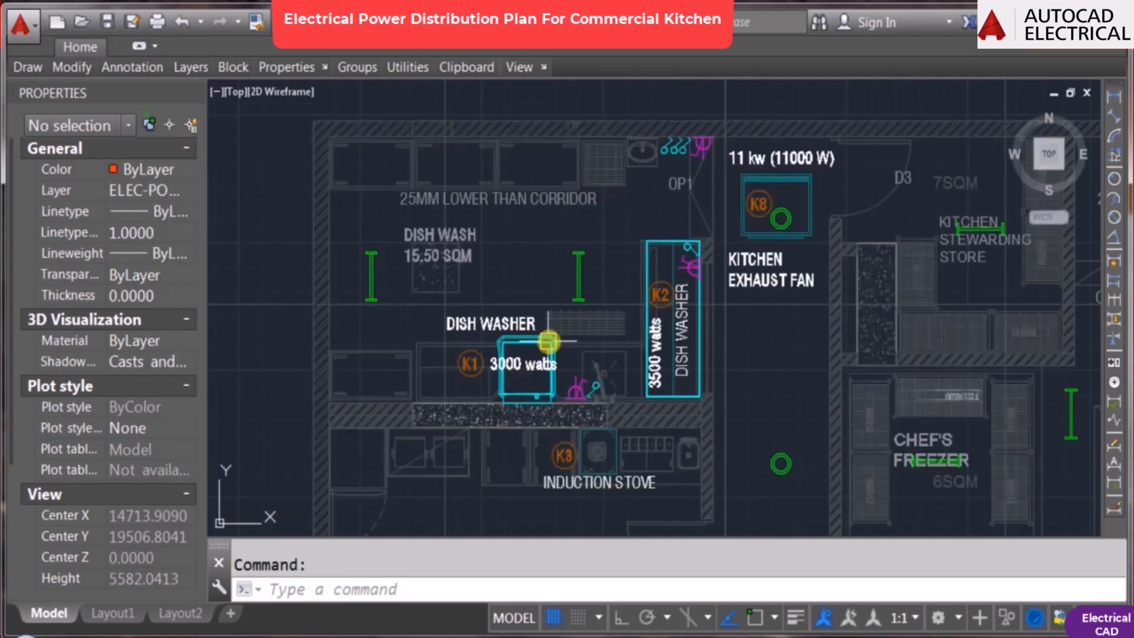
middle_drag(679, 245, 694, 309)
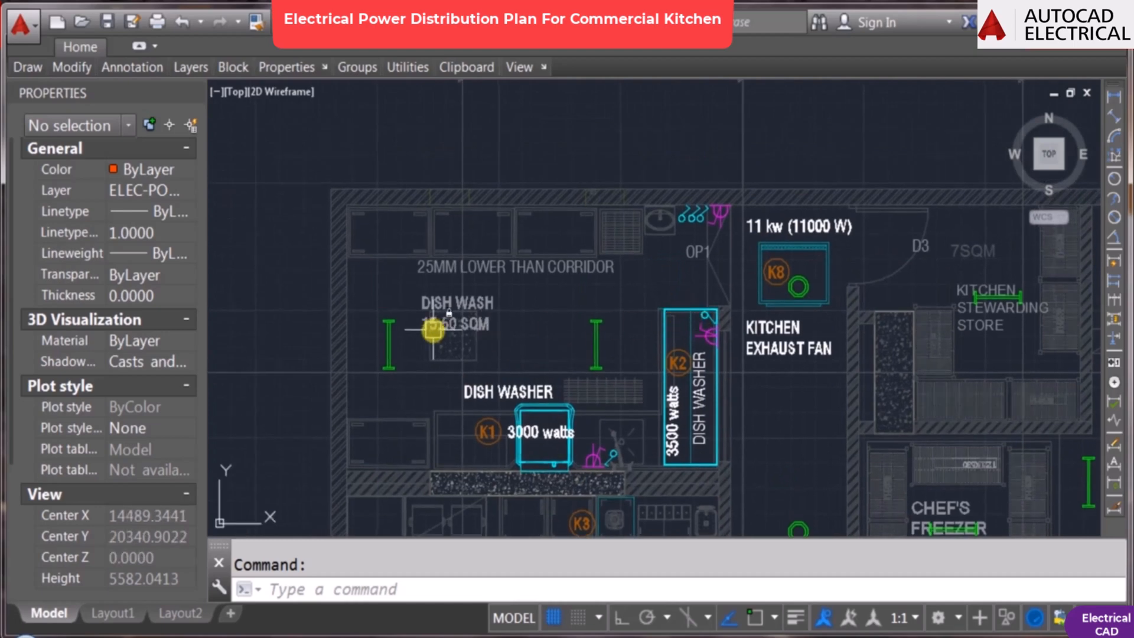
text(a)
key(Return)
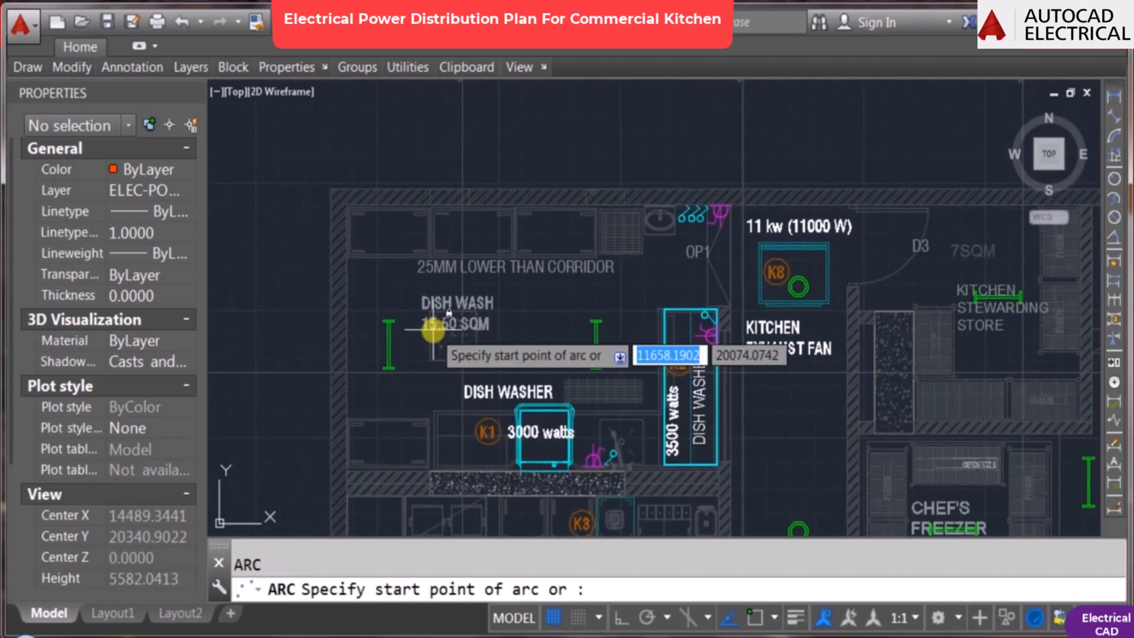
click(389, 345)
scroll(422, 301, up, 2)
key(F3)
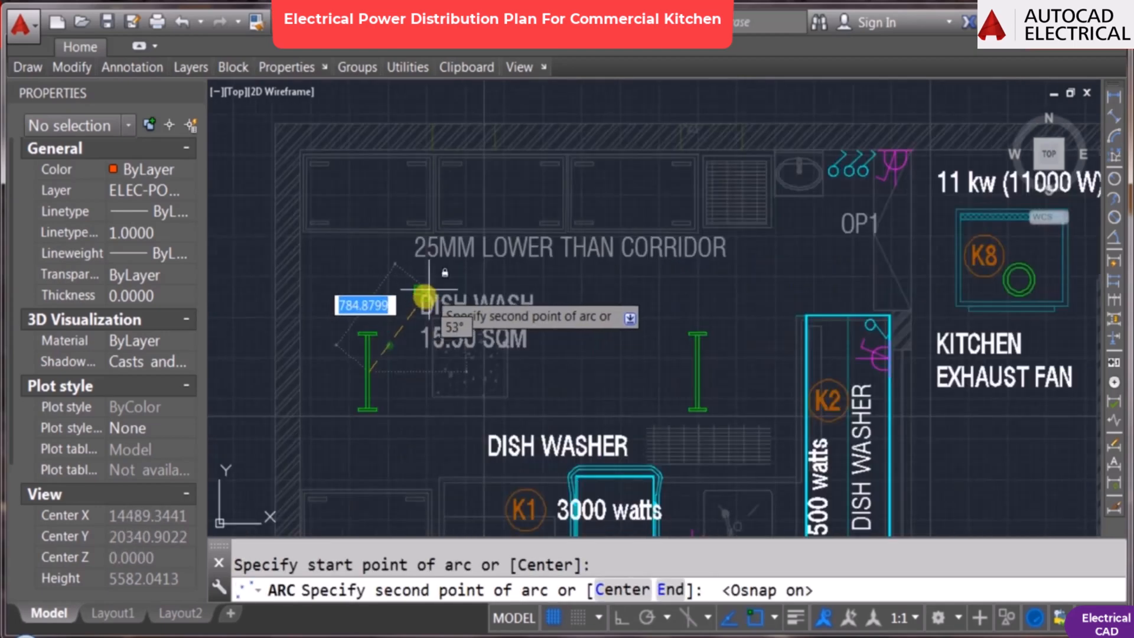
key(Escape)
Step: Draw a cable arc from the midpoint of the left light fixture in the dish wash room up to the corridor note
click(148, 169)
text(a)
key(Return)
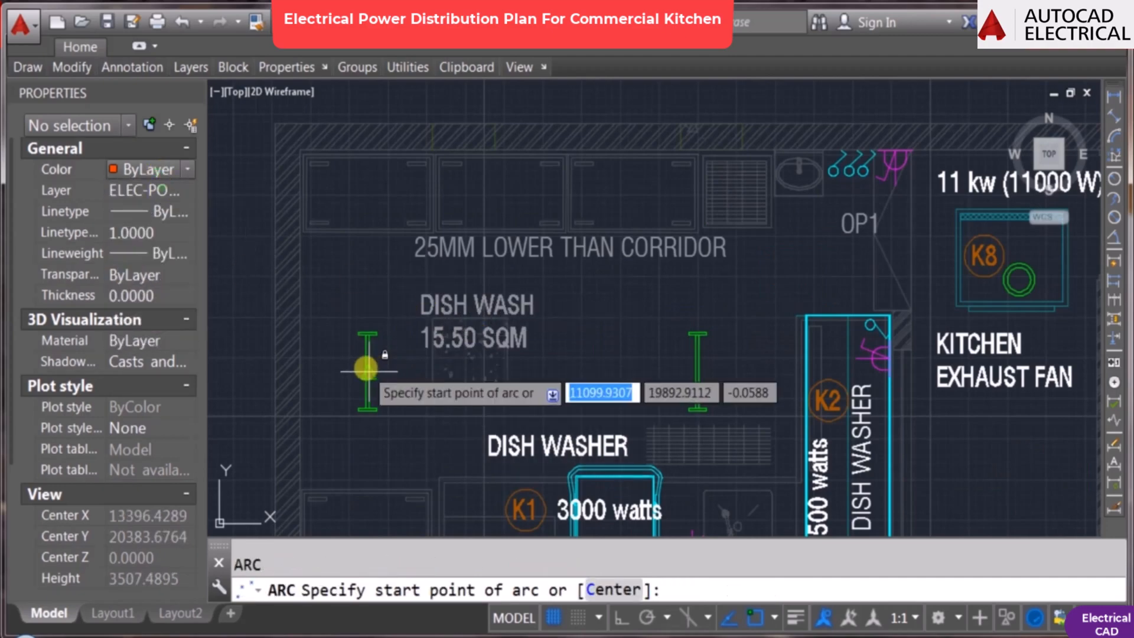
click(369, 370)
key(F3)
click(430, 288)
click(616, 251)
Step: Continue the cable with a second arc from the first one's end to the leftmost switch near the sink
key(Return)
key(F3)
click(615, 251)
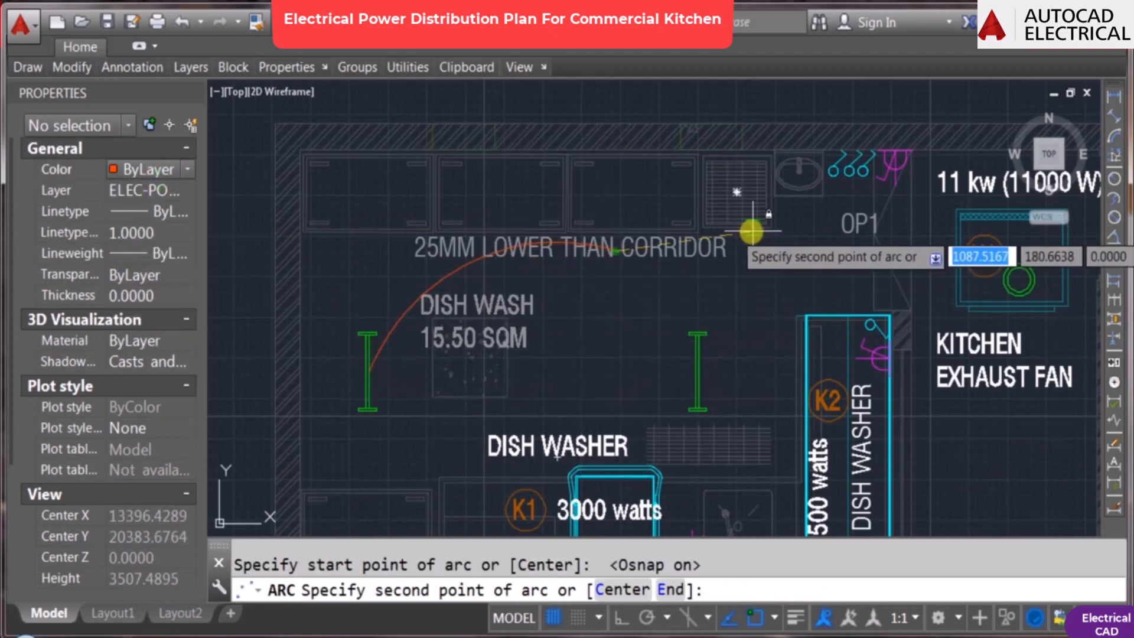
click(766, 243)
scroll(832, 172, up, 3)
scroll(832, 172, down, 3)
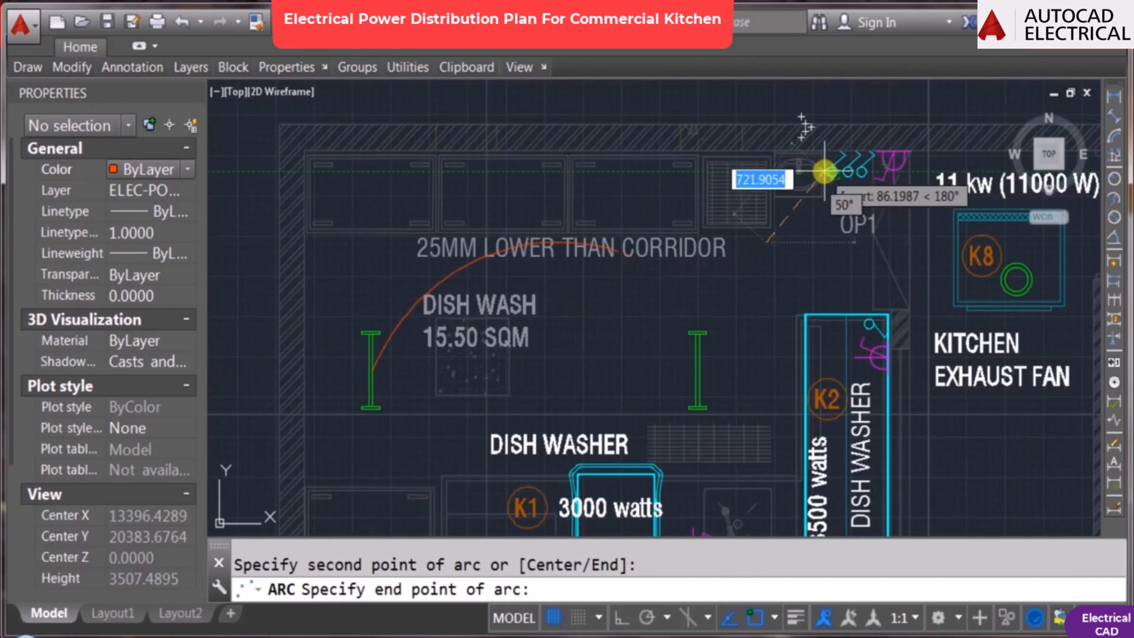
click(833, 173)
scroll(540, 299, down, 4)
key(Escape)
Step: Draw a three-point cable arc from the right light fixture in the dish wash room to the middle switch near OP1
scroll(715, 299, up, 4)
key(Return)
click(706, 297)
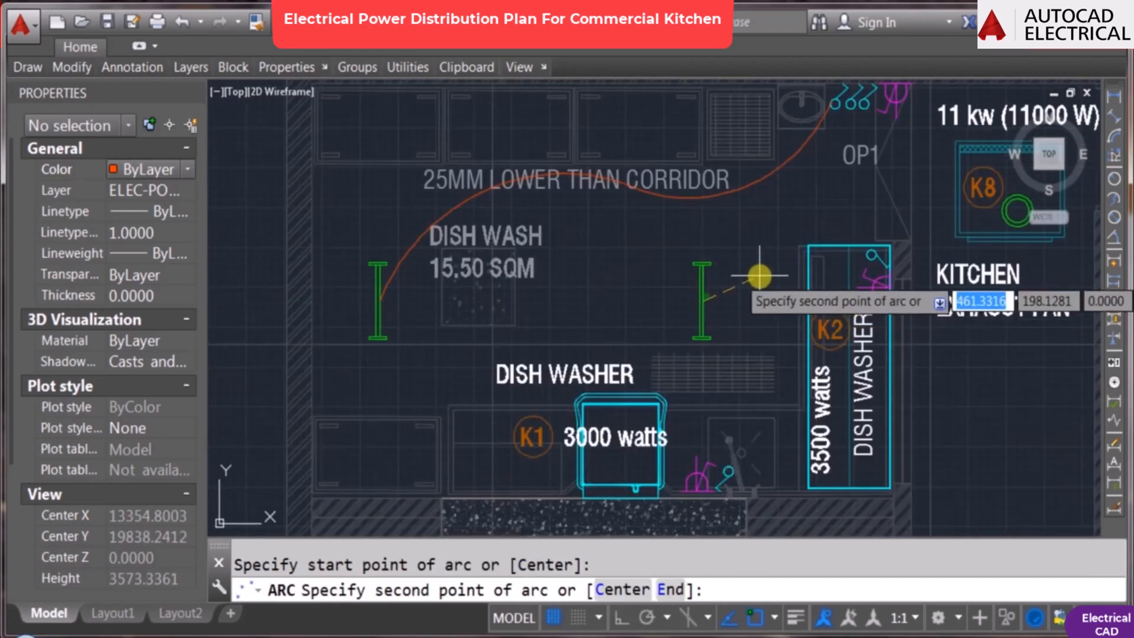
click(761, 273)
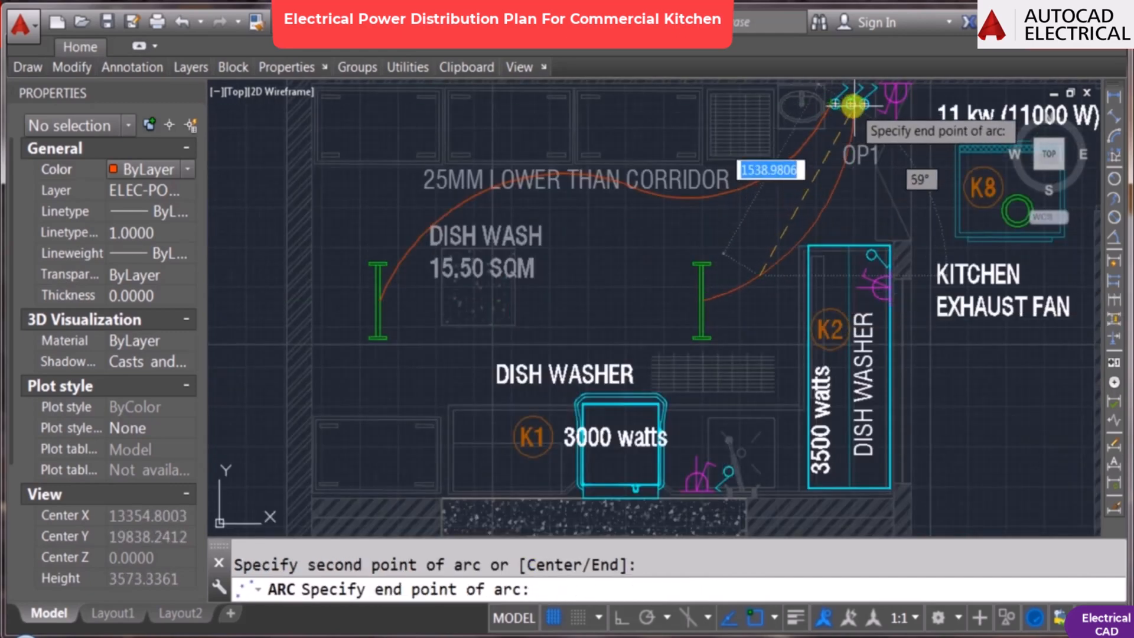
scroll(850, 105, up, 5)
key(Escape)
scroll(729, 217, down, 8)
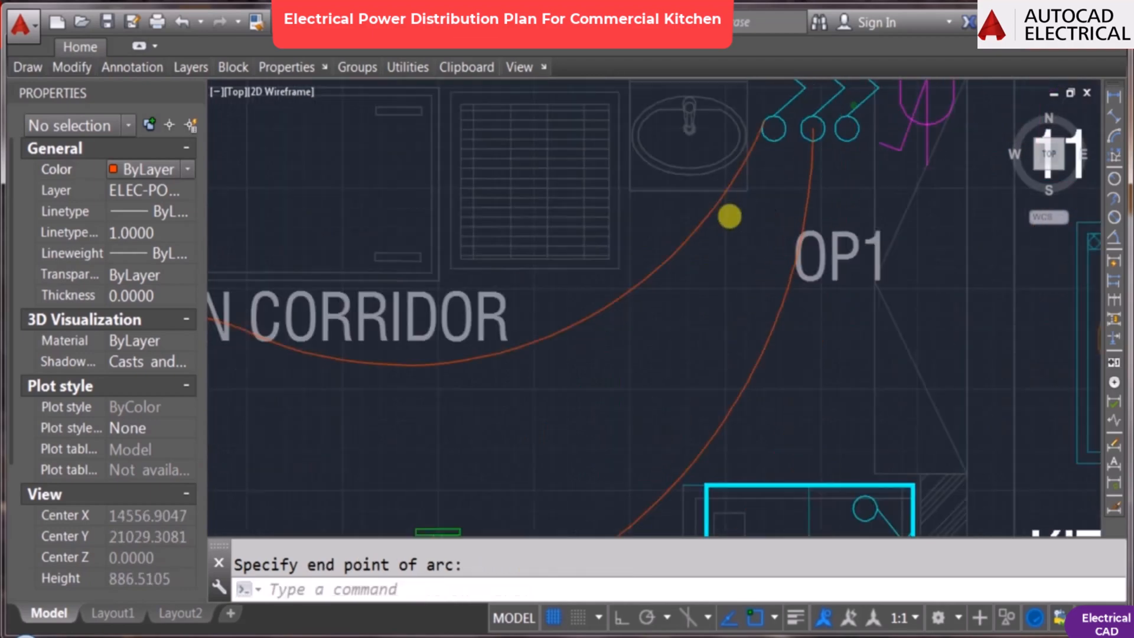
Step: With object snap off for the remaining points, draw a three-point cable arc from the switch beside the K1 dish washer to that dish washer's edge
scroll(699, 330, down, 3)
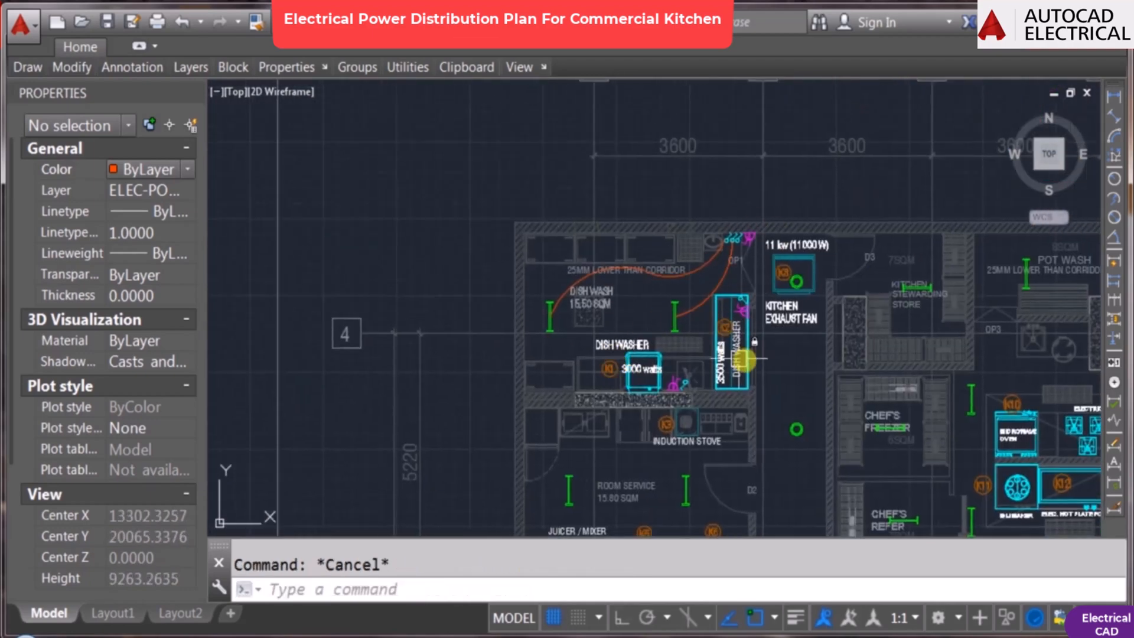
scroll(731, 332, up, 3)
mouse_move(563, 362)
middle_down()
mouse_move(623, 359)
mouse_move(537, 328)
middle_up()
middle_drag(614, 290, 621, 279)
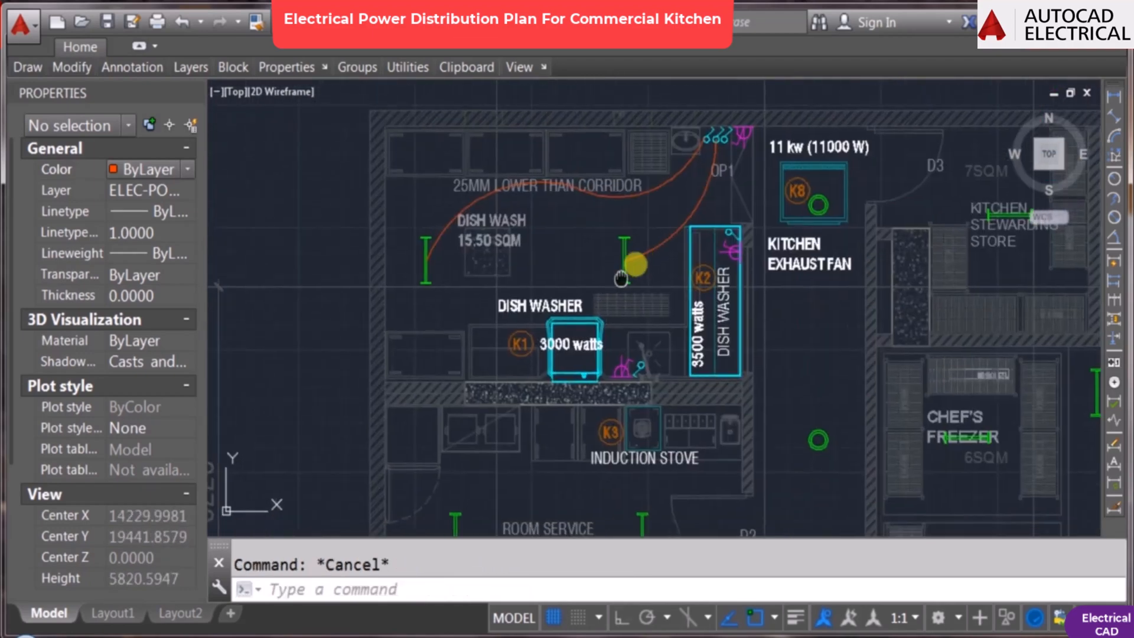
scroll(620, 278, up, 5)
key(Return)
click(757, 335)
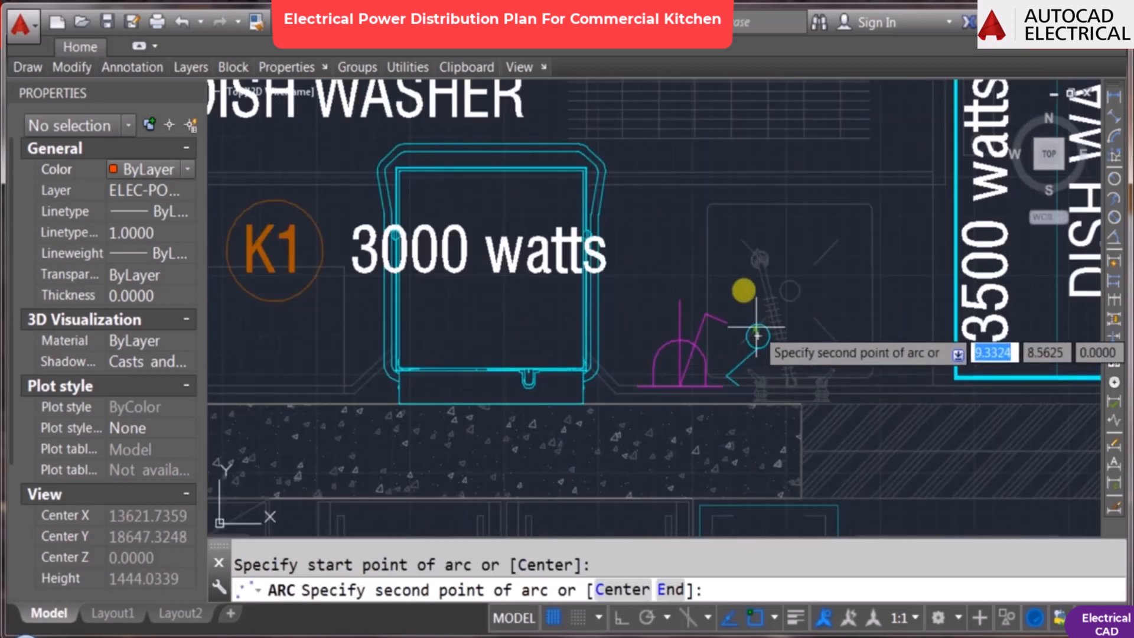
key(F3)
click(732, 241)
click(602, 183)
scroll(734, 254, down, 4)
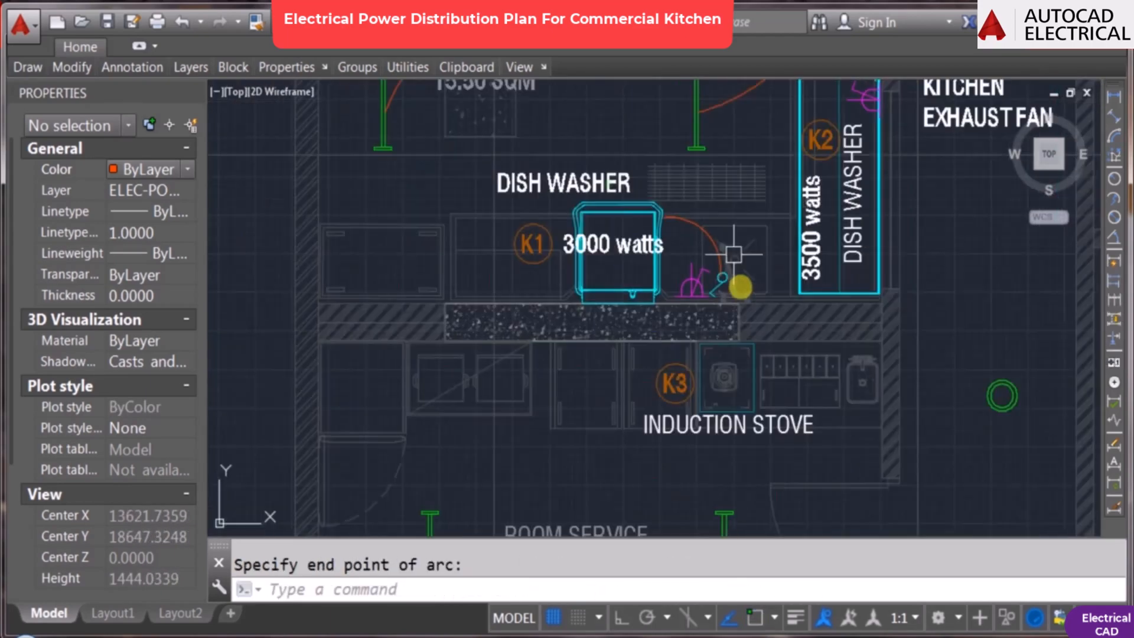
key(Escape)
Step: Draw a three-point cable arc from the switch inside the K2 dish washer outline to the edge of its K2 tag
mouse_move(734, 254)
middle_down()
mouse_move(715, 267)
mouse_move(654, 409)
mouse_move(679, 422)
middle_up()
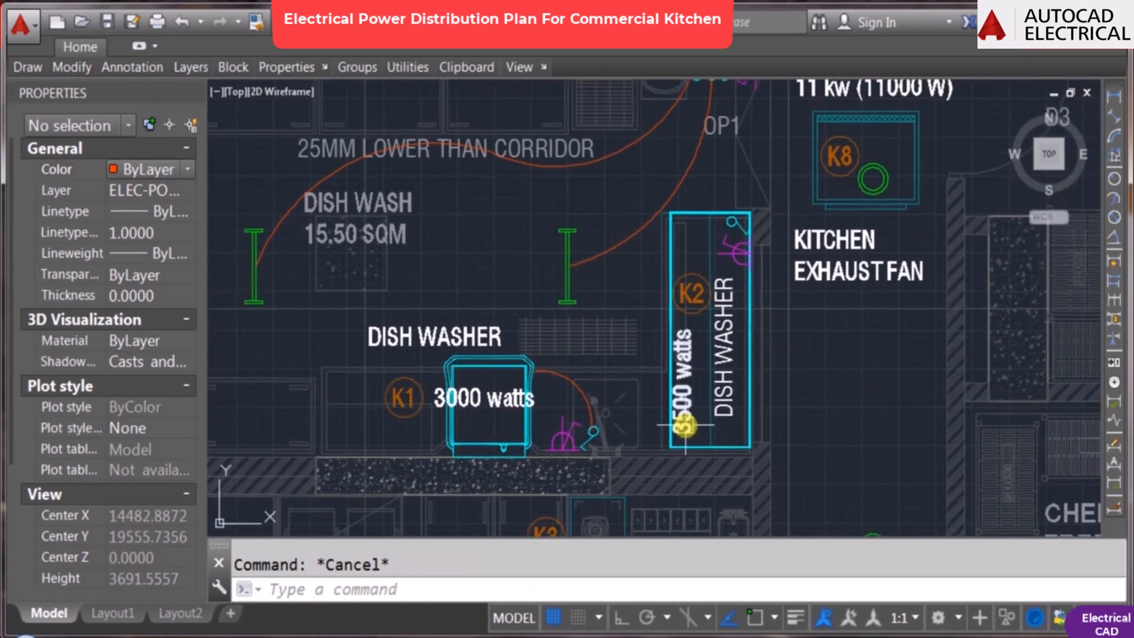
key(Return)
scroll(721, 253, up, 3)
click(740, 160)
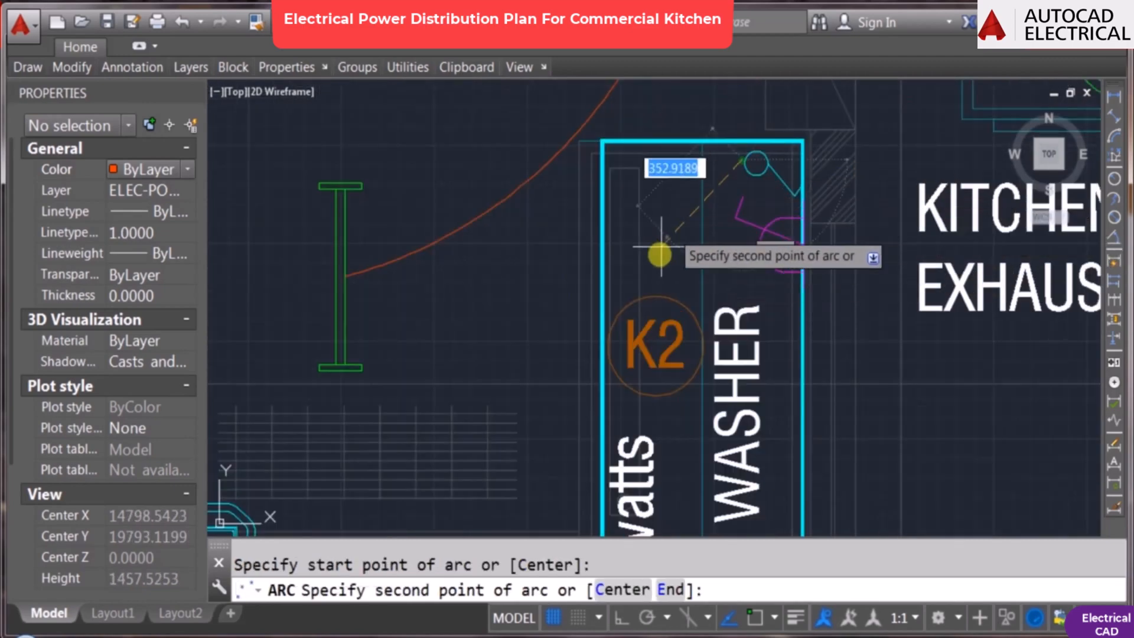
click(674, 242)
click(702, 345)
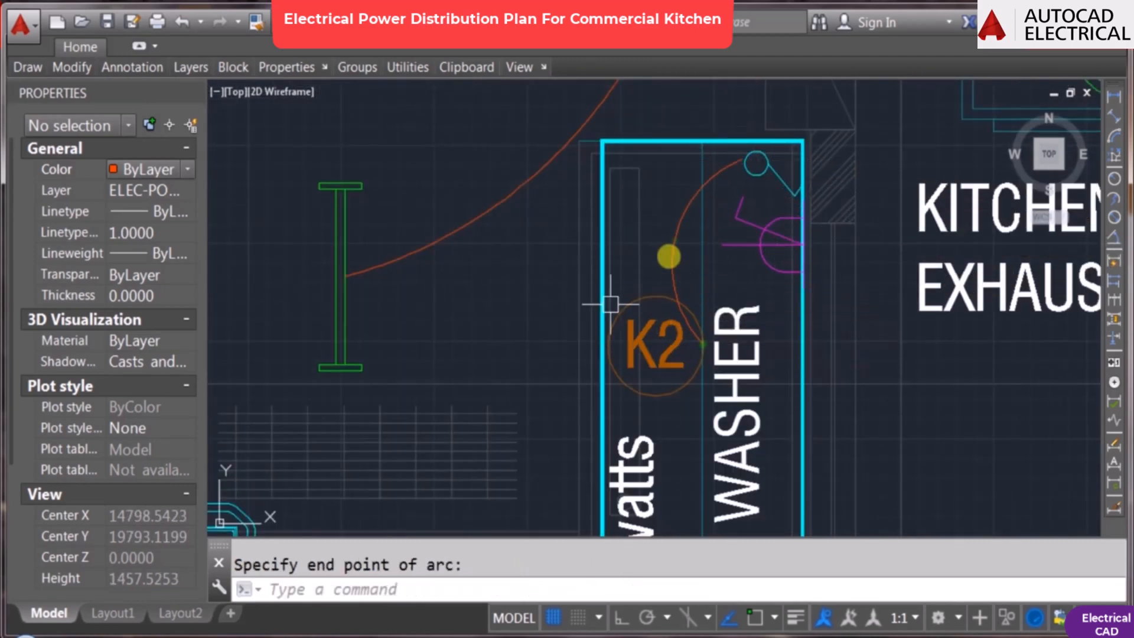
key(Escape)
Step: Review the dish wash room's cable runs between the lights, the switches near OP1, the sockets and the K1 and K2 dish washers
scroll(599, 362, down, 8)
middle_drag(600, 362, 634, 376)
middle_drag(787, 335, 577, 313)
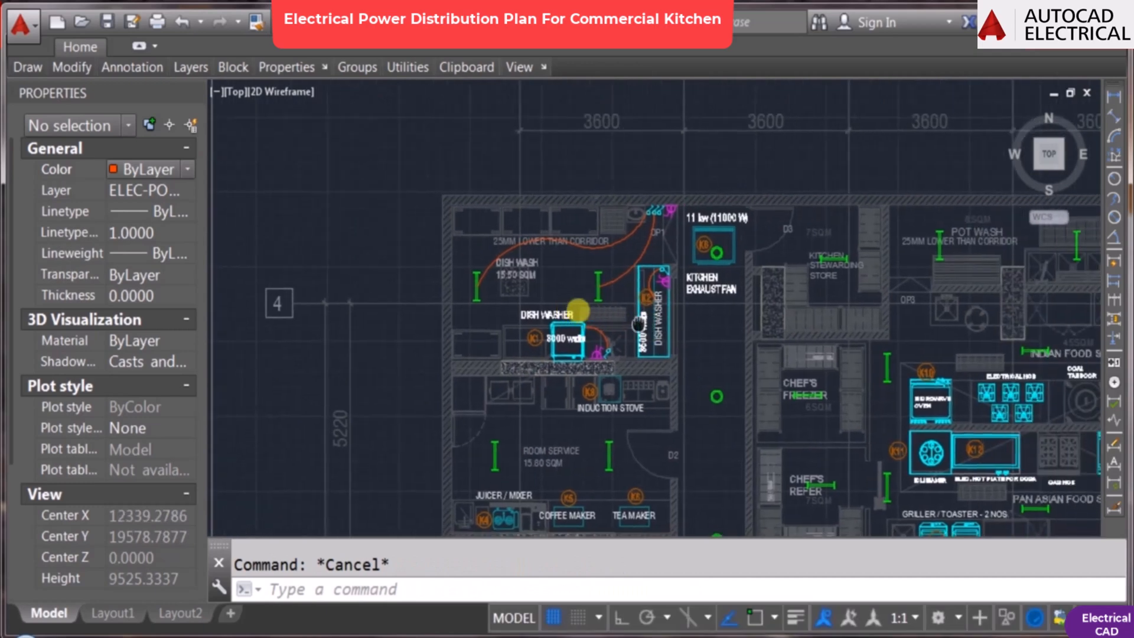
mouse_move(592, 307)
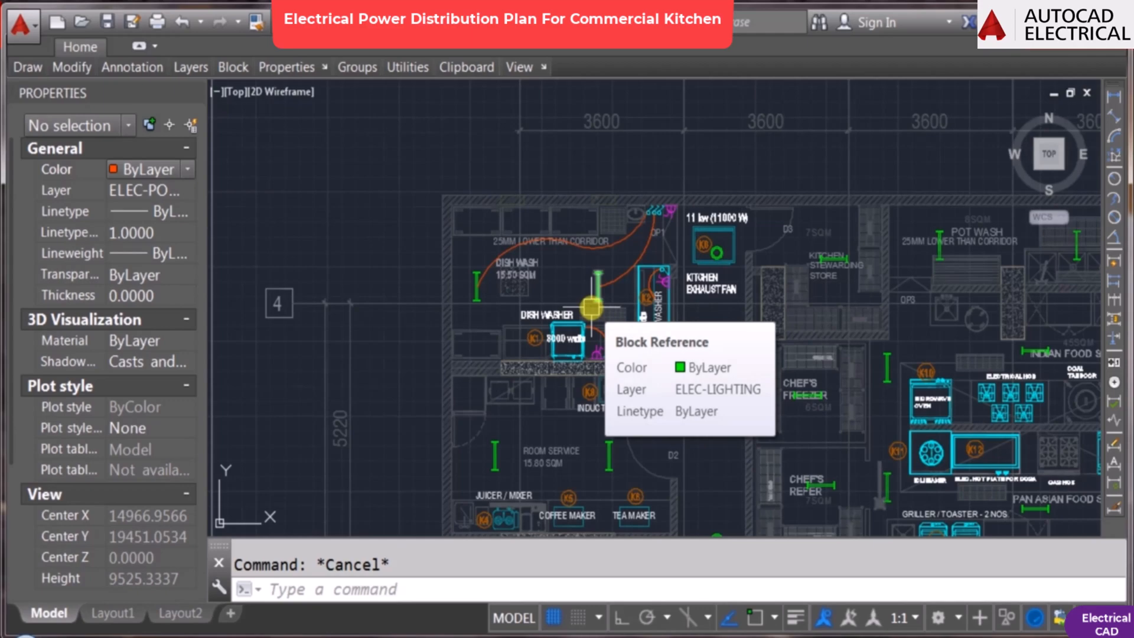
scroll(463, 285, up, 4)
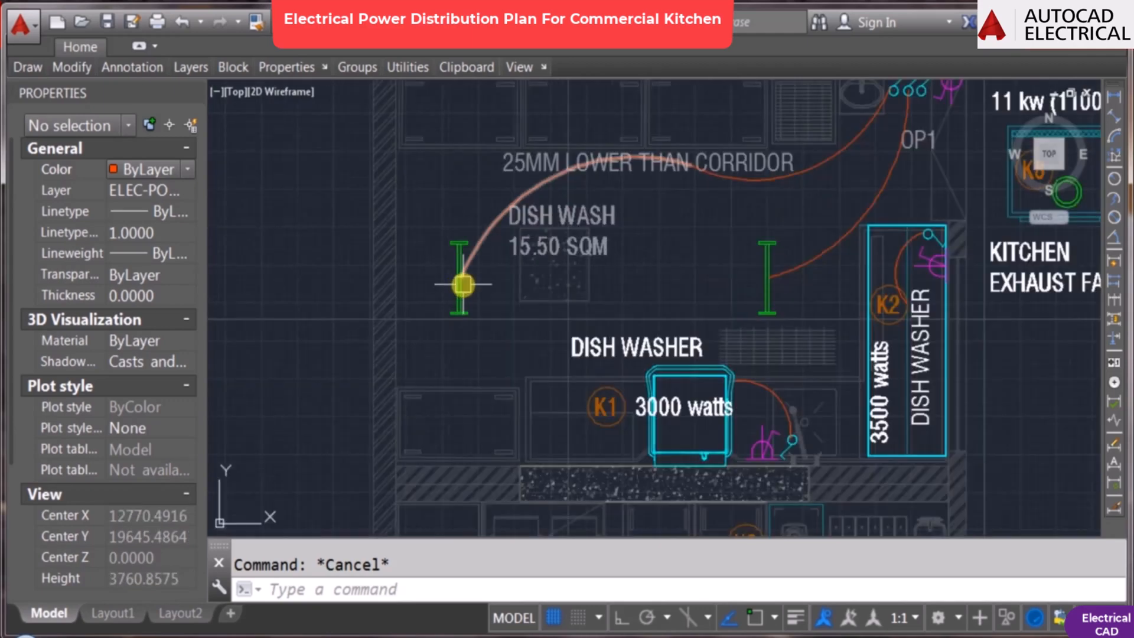
scroll(463, 285, down, 2)
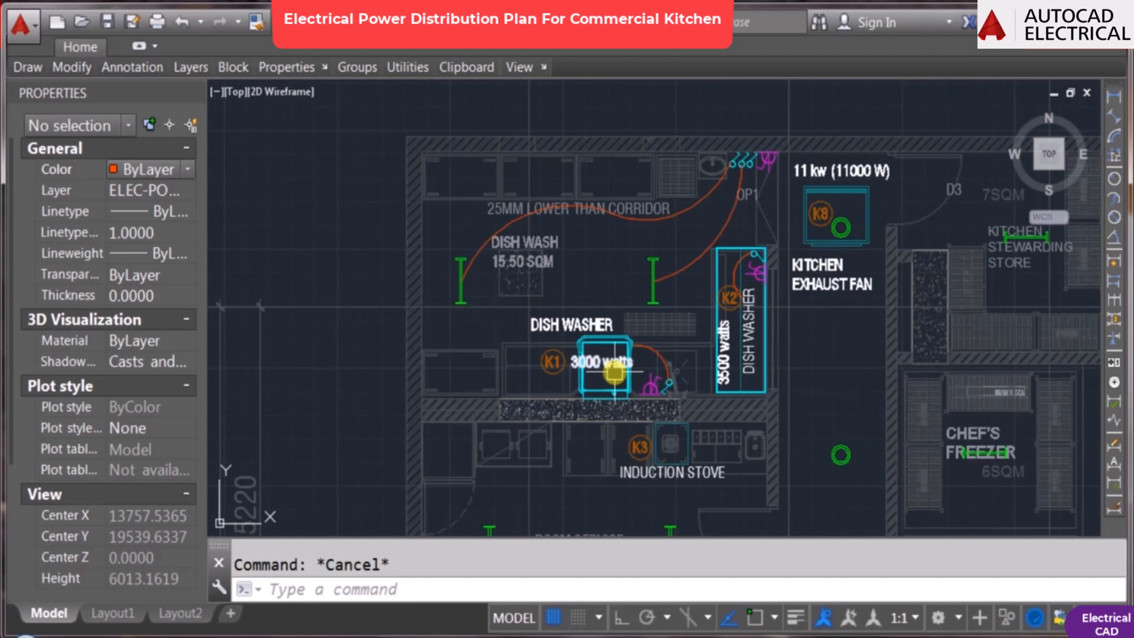
middle_drag(760, 319, 736, 344)
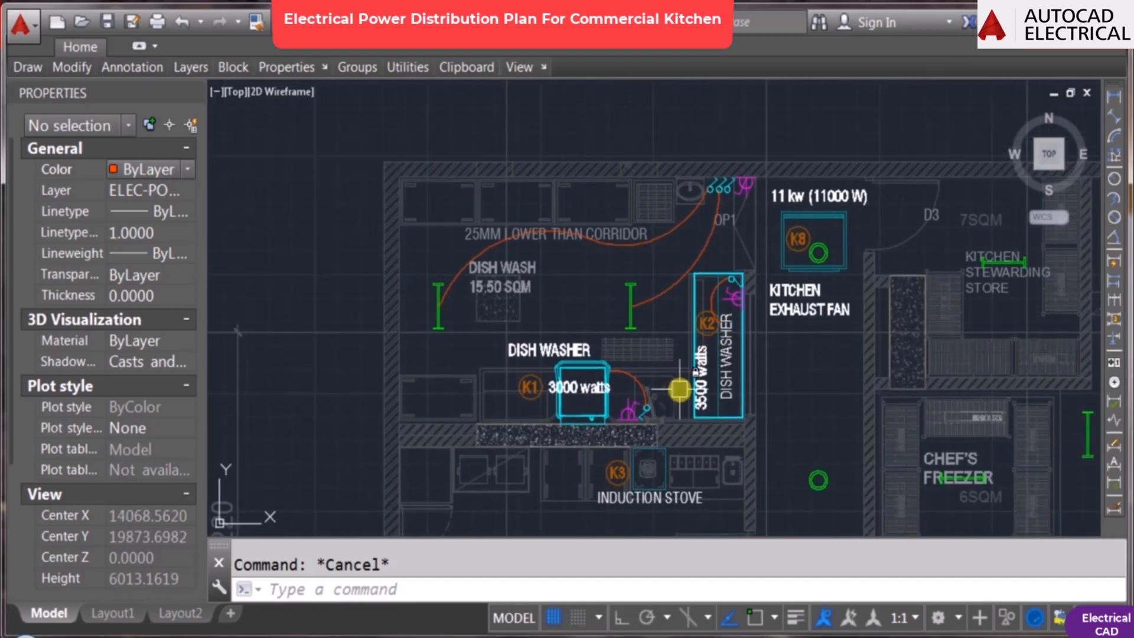
scroll(679, 389, up, 2)
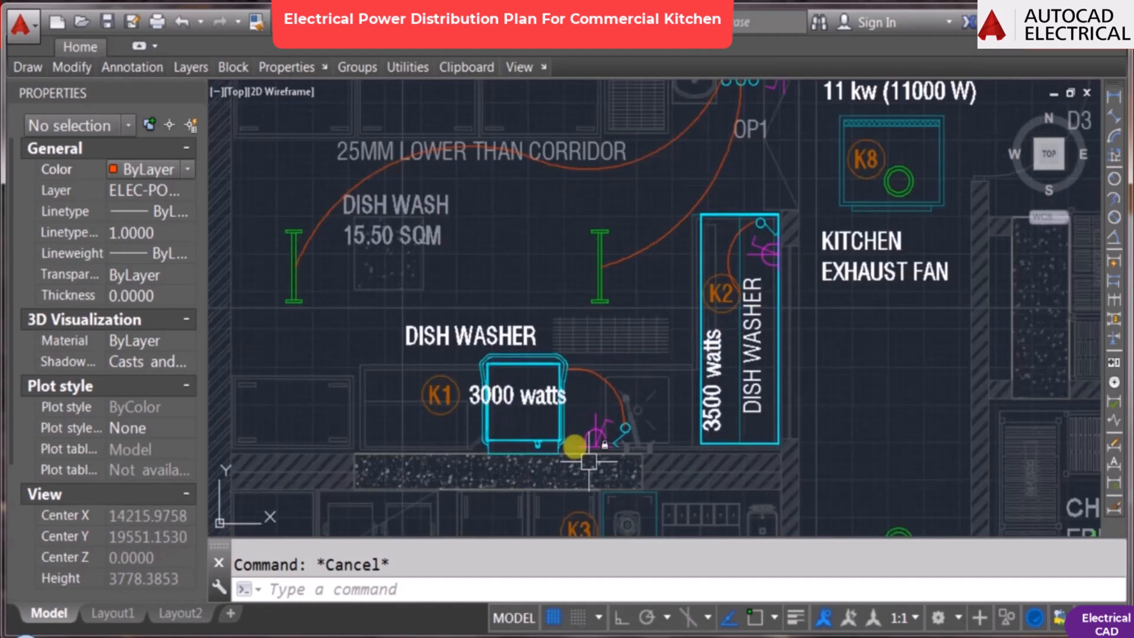
scroll(583, 423, up, 2)
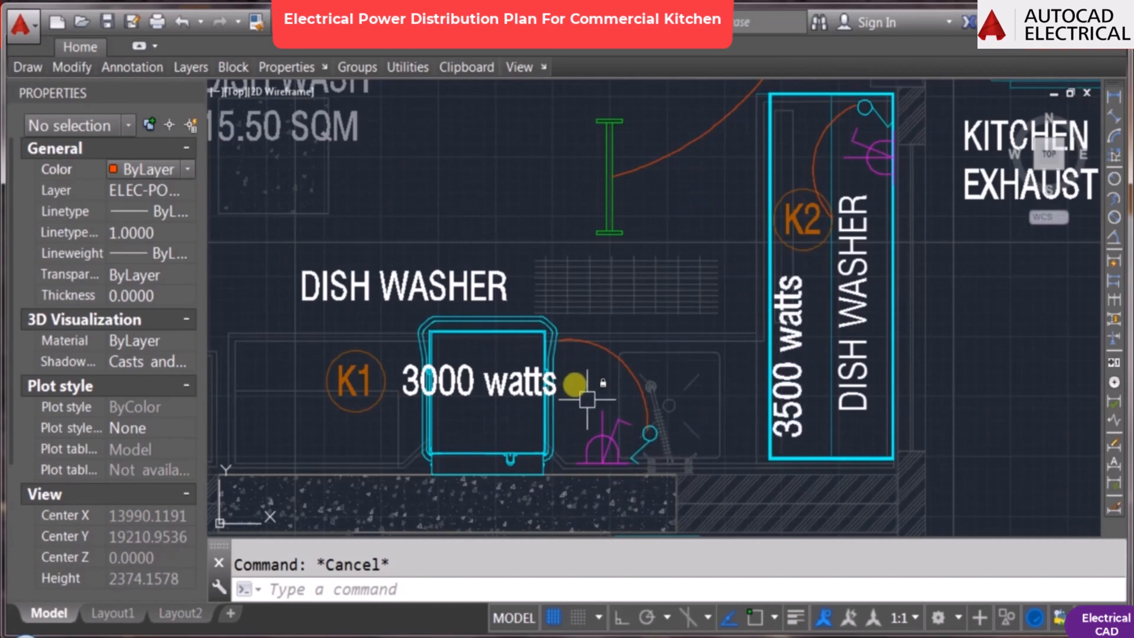
middle_drag(759, 329, 538, 340)
scroll(615, 233, down, 2)
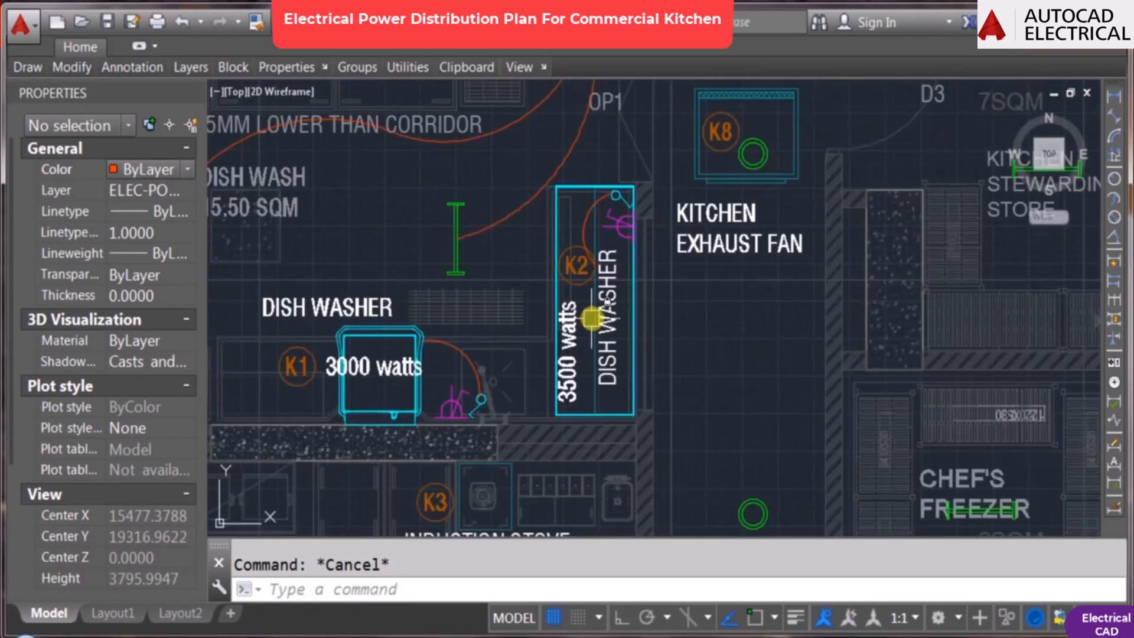
scroll(661, 212, up, 2)
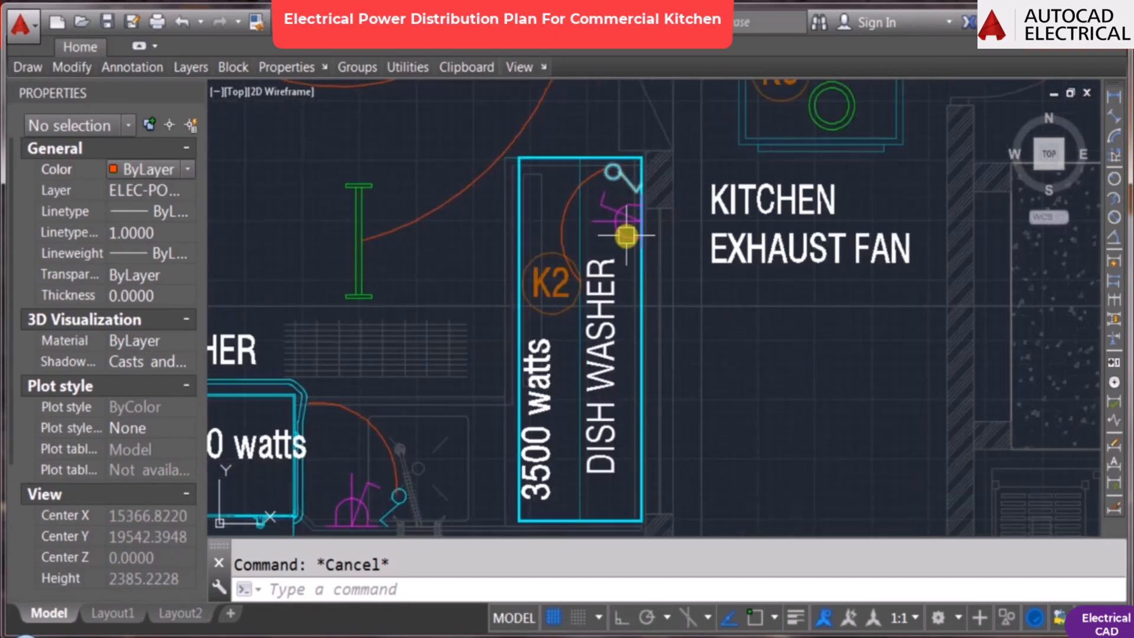
scroll(626, 235, down, 4)
middle_drag(661, 349, 657, 326)
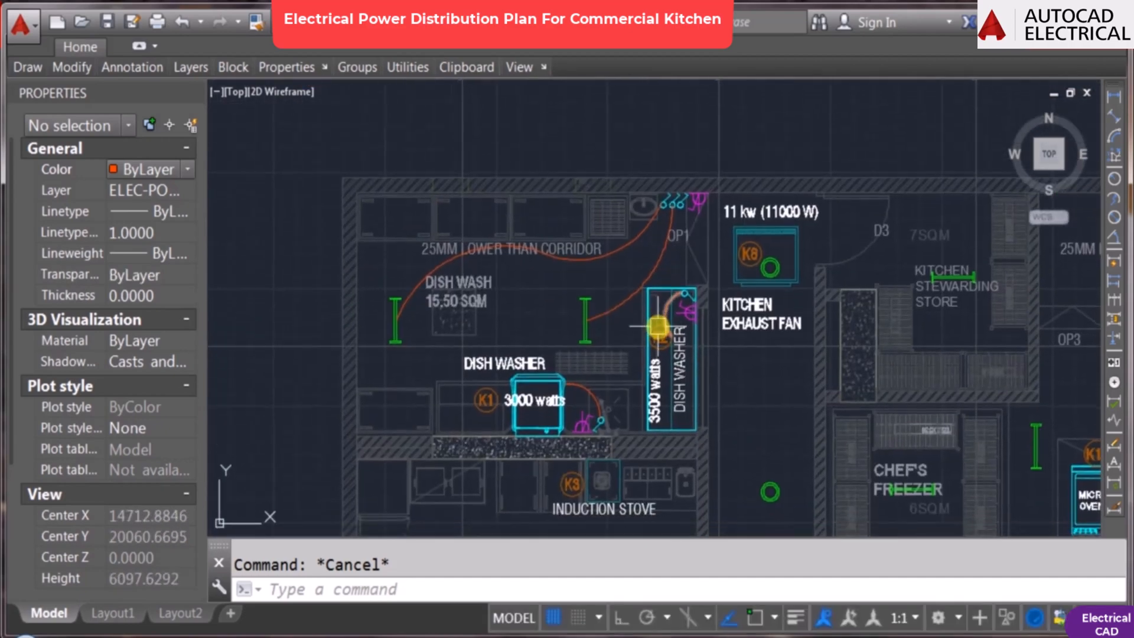
scroll(678, 200, up, 2)
scroll(674, 203, down, 2)
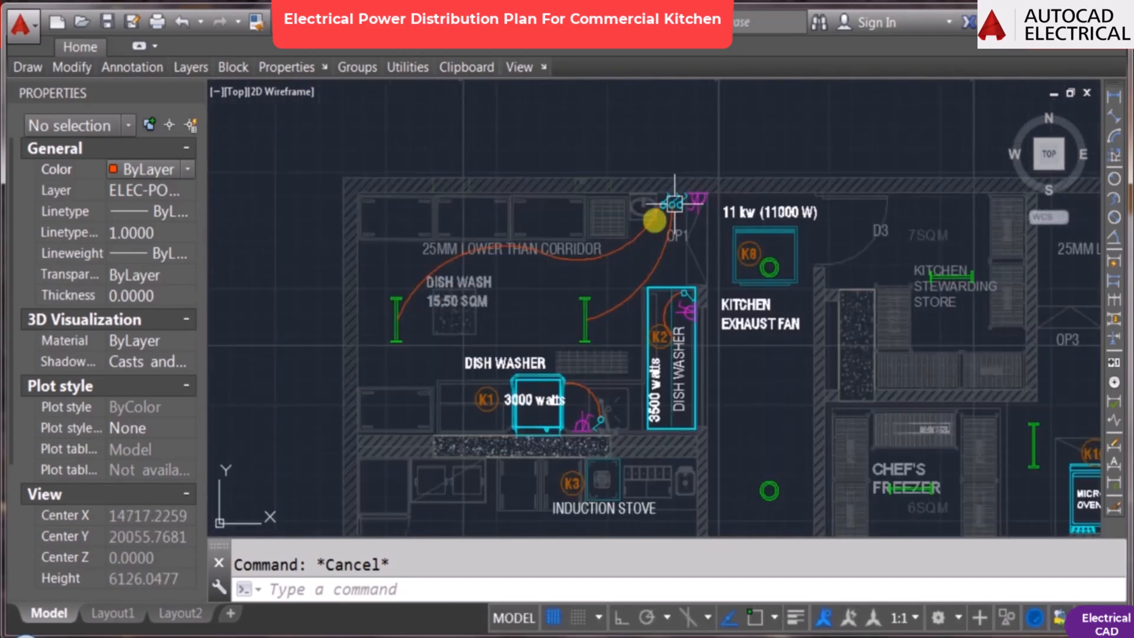
scroll(662, 237, up, 2)
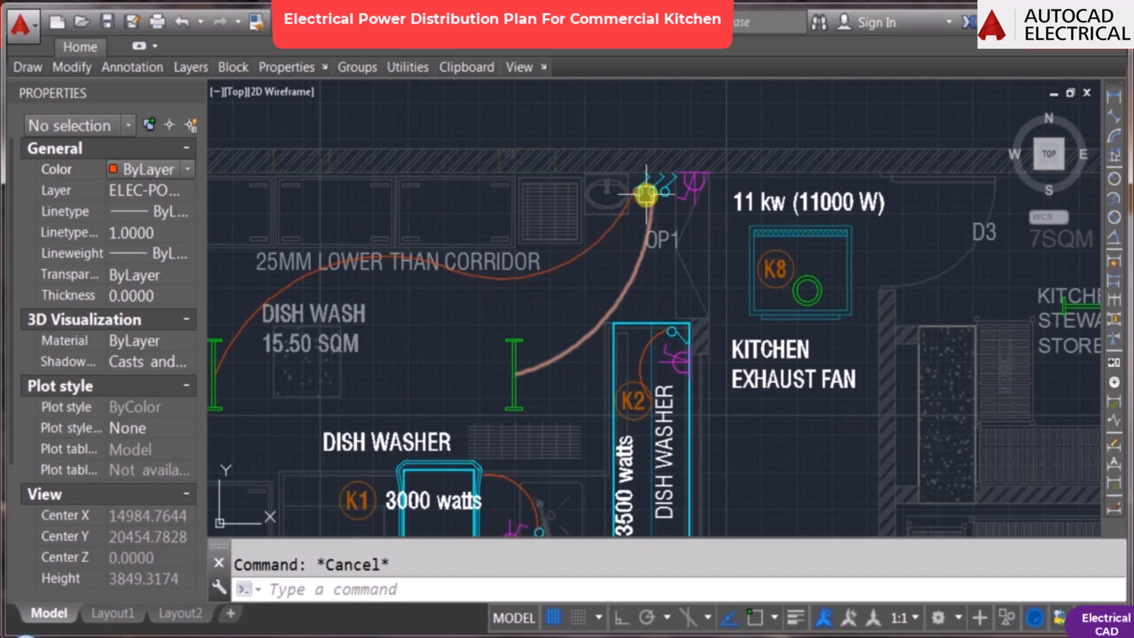
middle_drag(485, 324, 536, 322)
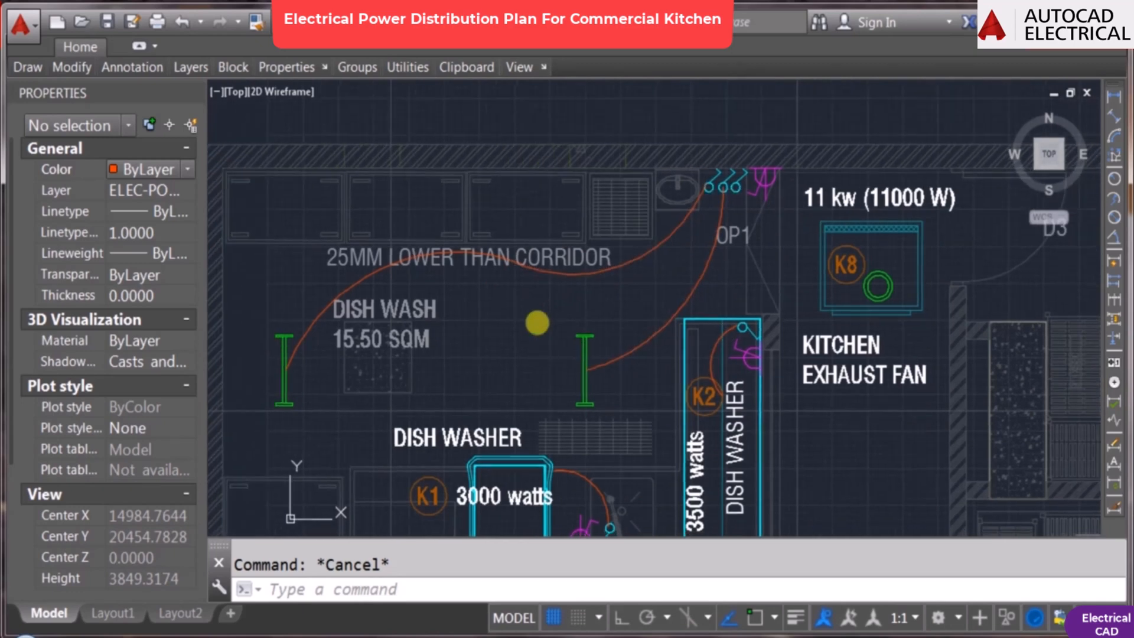
scroll(683, 208, up, 3)
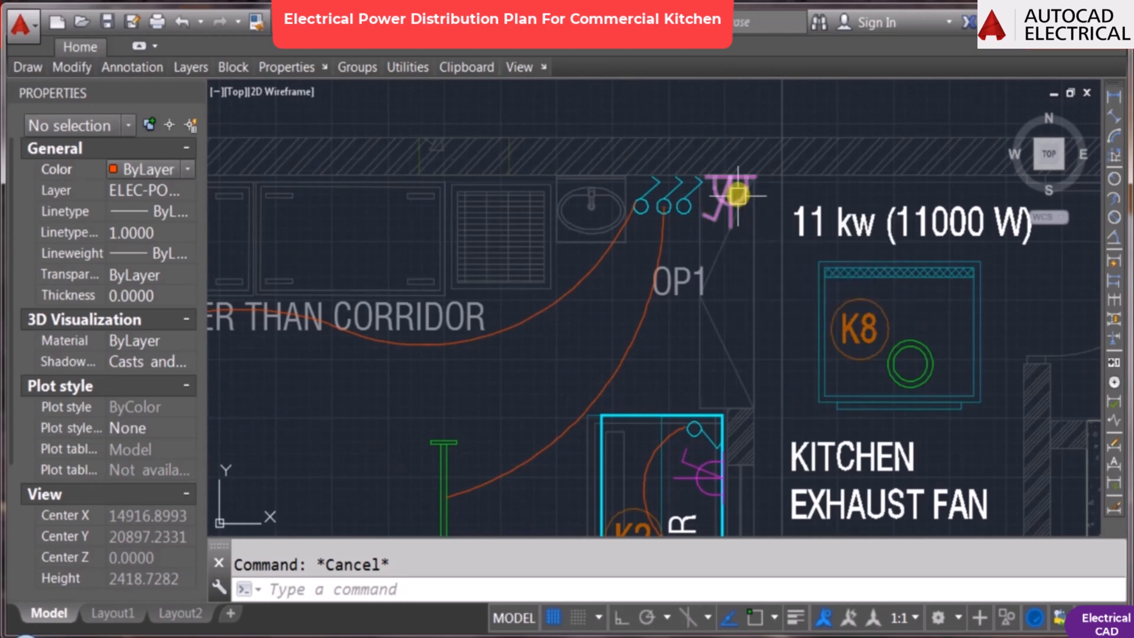
middle_drag(734, 202, 685, 247)
mouse_move(692, 253)
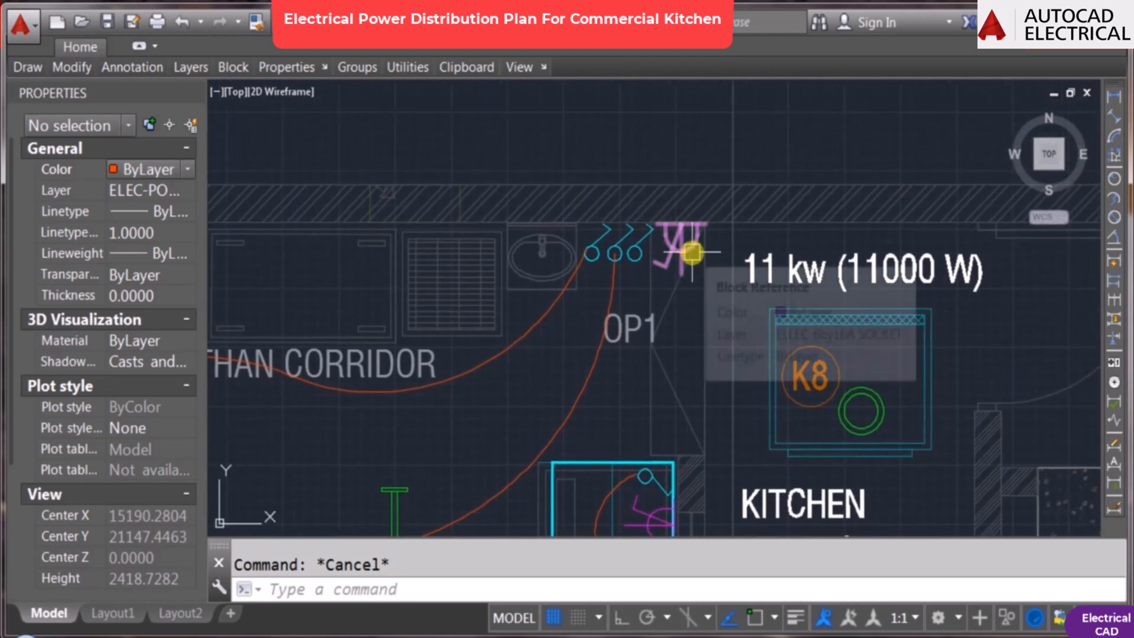
scroll(692, 253, down, 4)
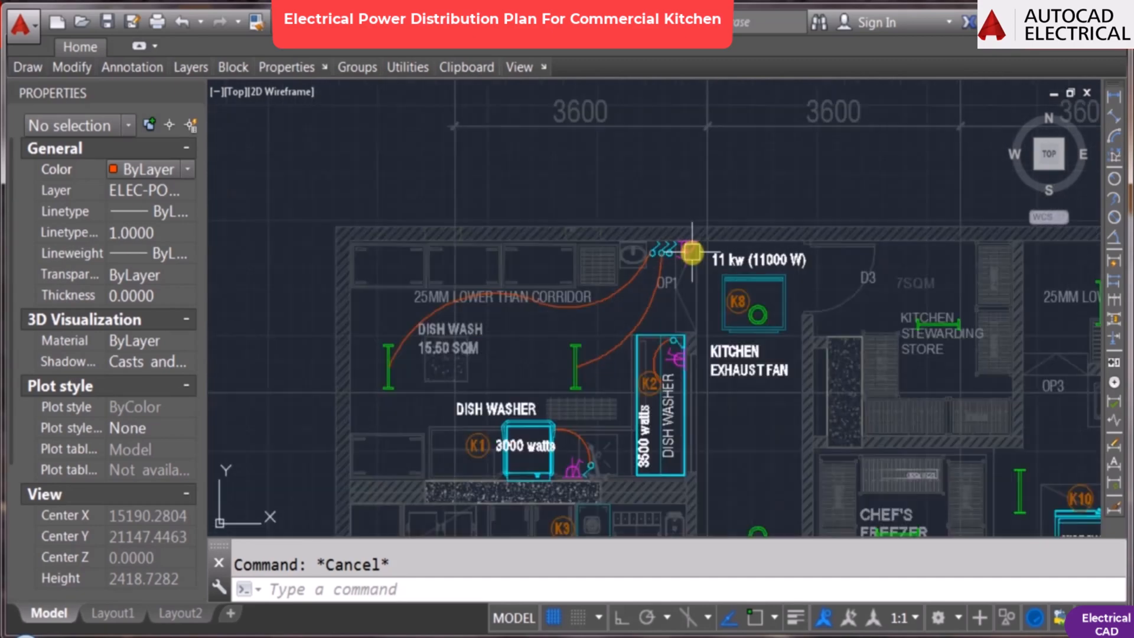
scroll(709, 249, down, 2)
middle_drag(659, 339, 599, 252)
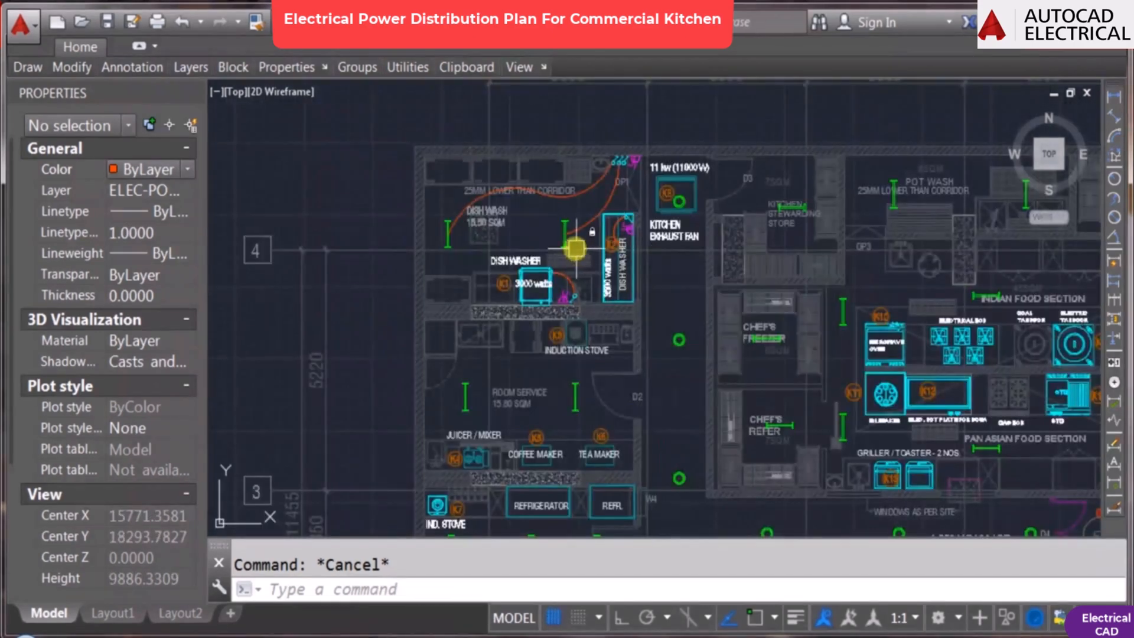
scroll(535, 218, up, 5)
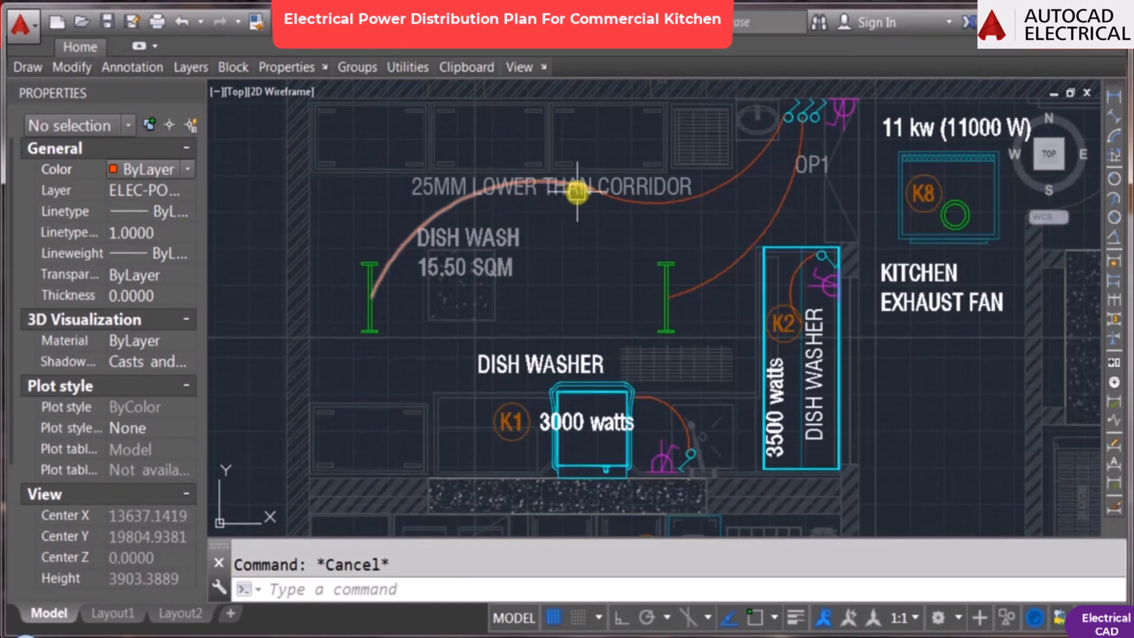
Step: Examine the room service area's light fixtures, its equipment K3 to K6 and the walls around door D2
scroll(673, 247, down, 5)
middle_drag(695, 366, 593, 211)
scroll(569, 249, up, 2)
scroll(555, 275, down, 2)
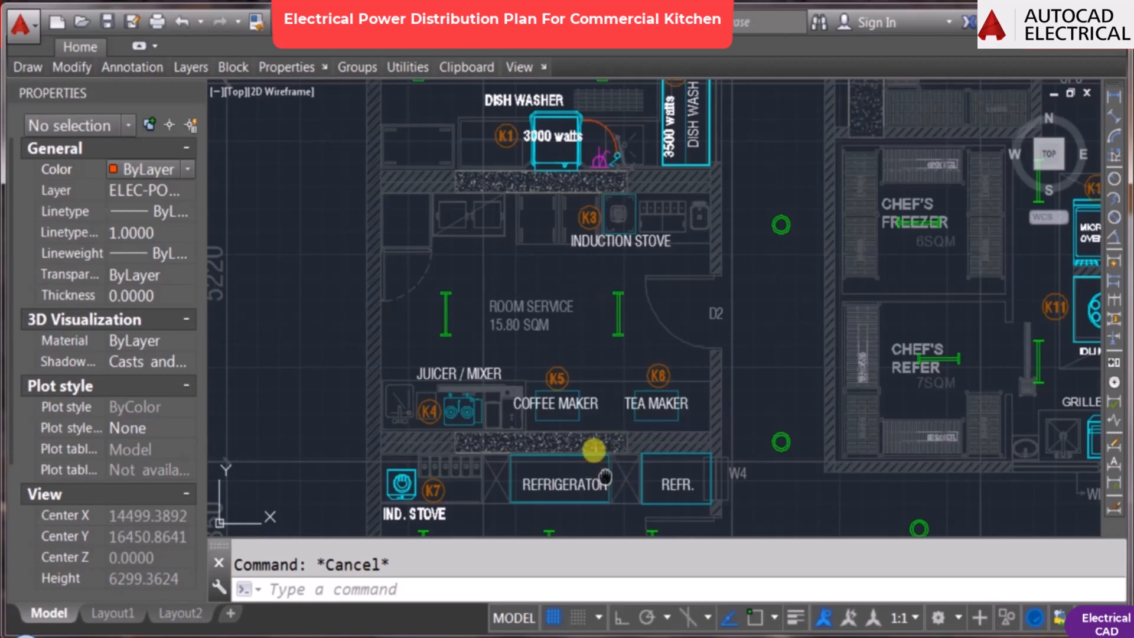
middle_drag(605, 476, 591, 442)
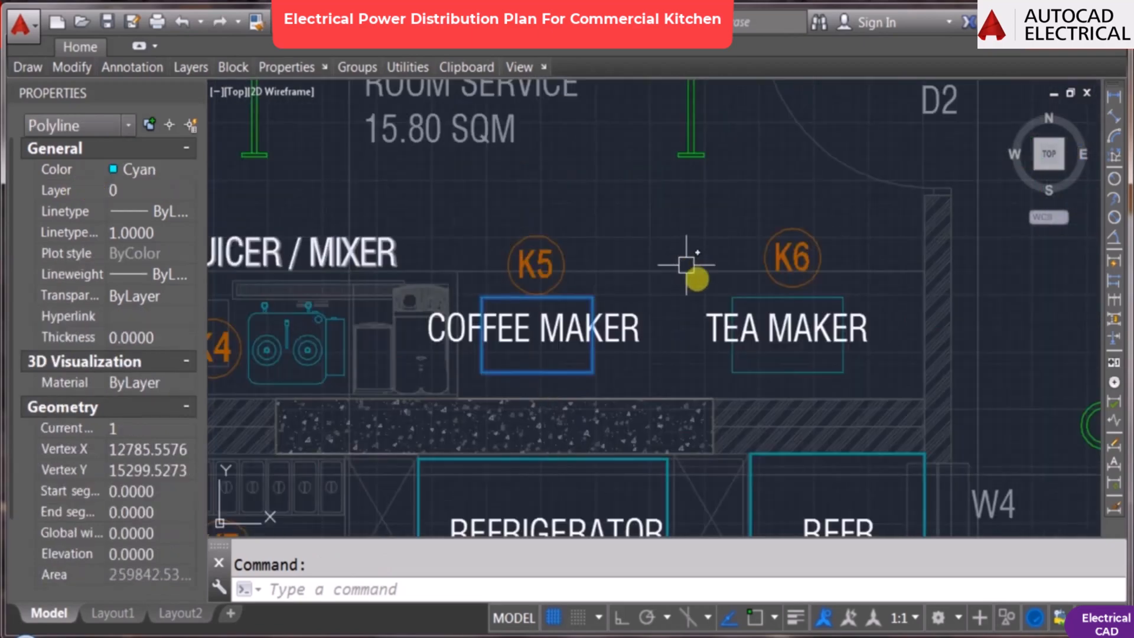
scroll(739, 319, down, 3)
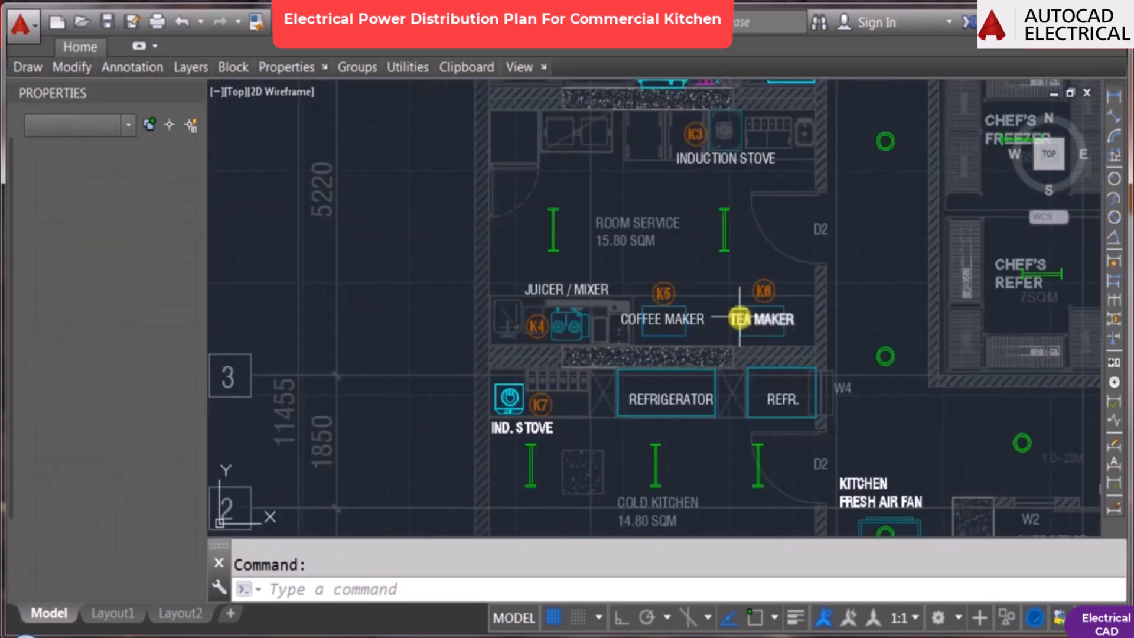
key(Escape)
scroll(689, 356, up, 2)
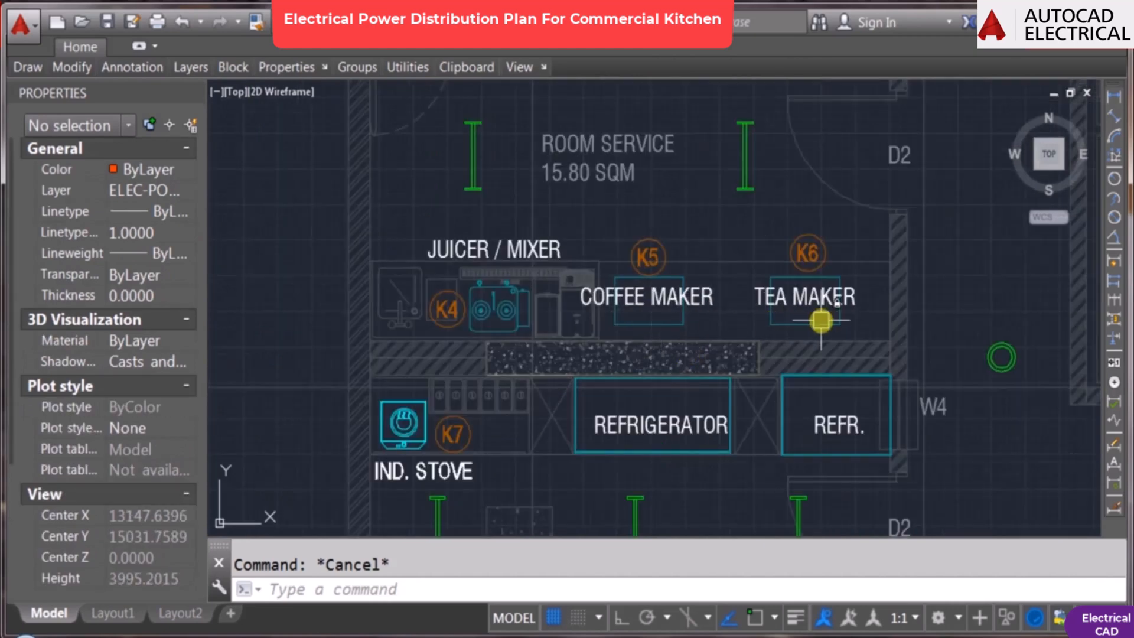
middle_drag(520, 267, 497, 335)
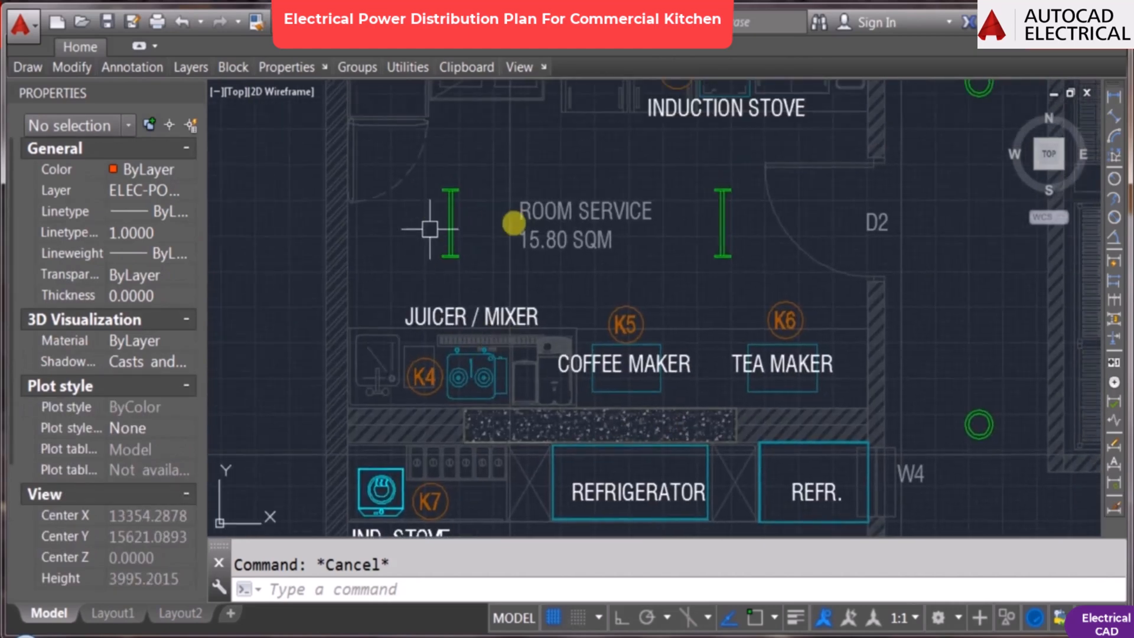
mouse_move(620, 223)
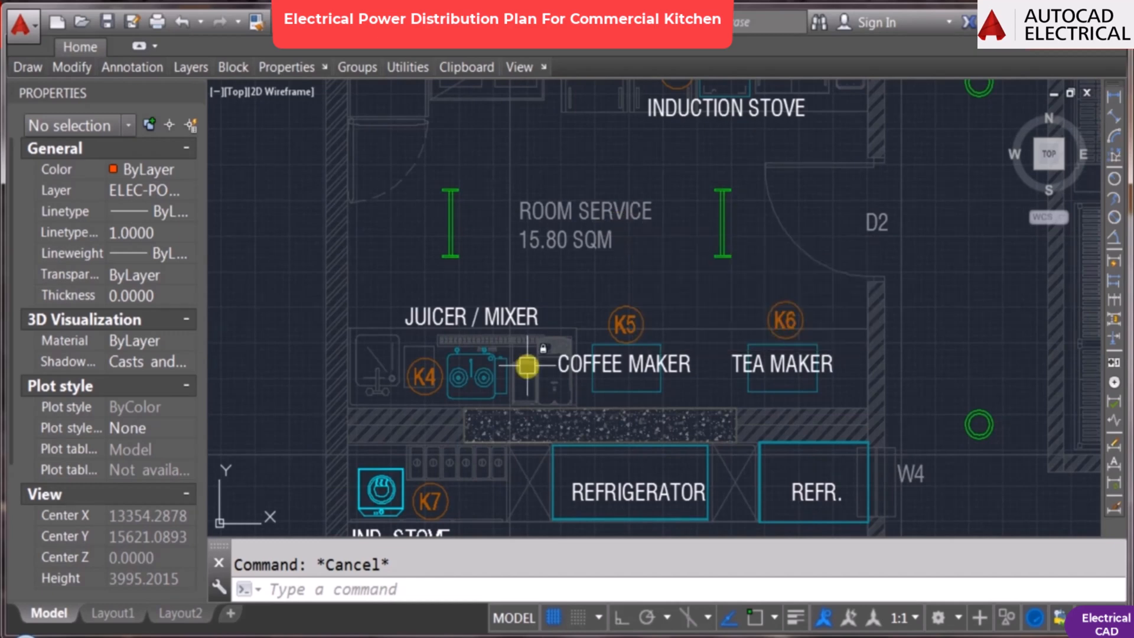
scroll(602, 331, down, 2)
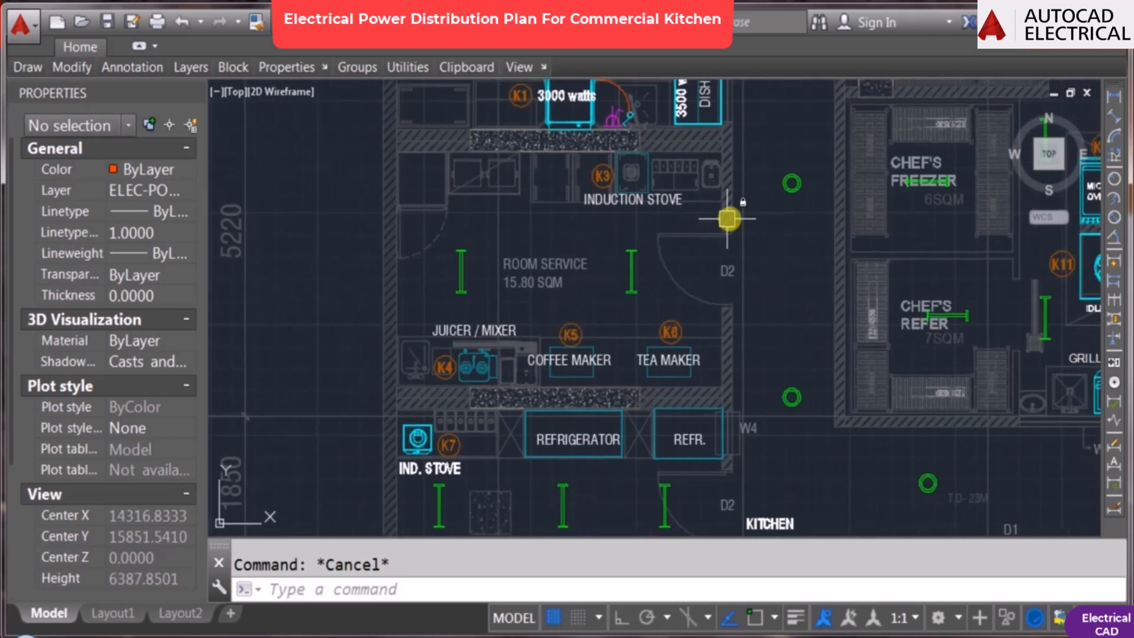
middle_drag(728, 218, 688, 259)
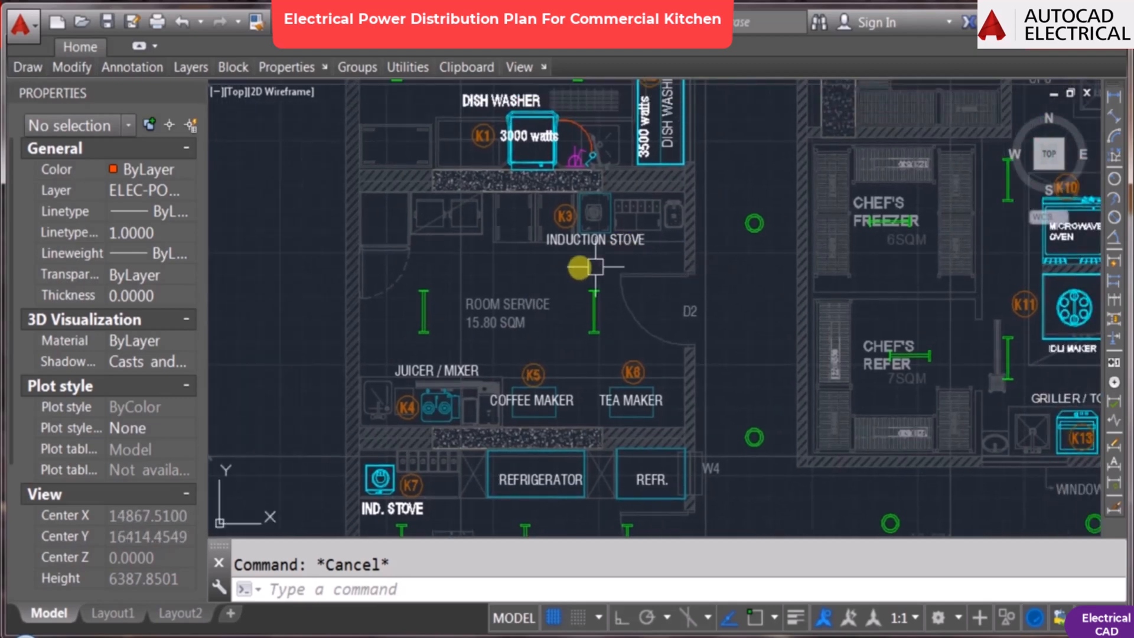
scroll(604, 220, up, 2)
scroll(588, 233, down, 2)
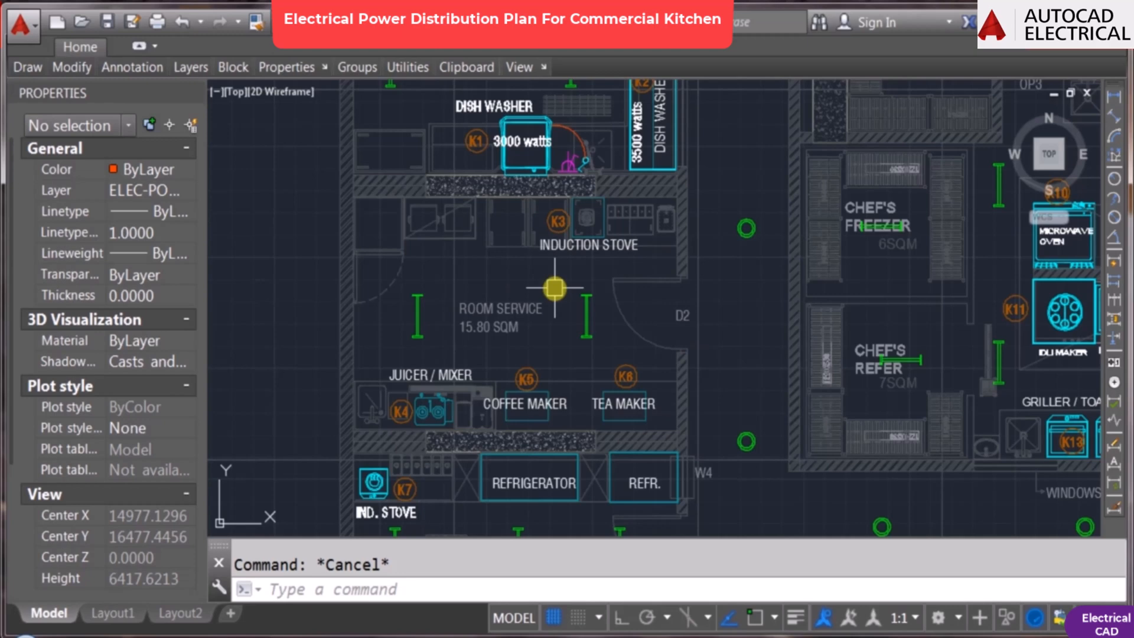
scroll(693, 238, up, 2)
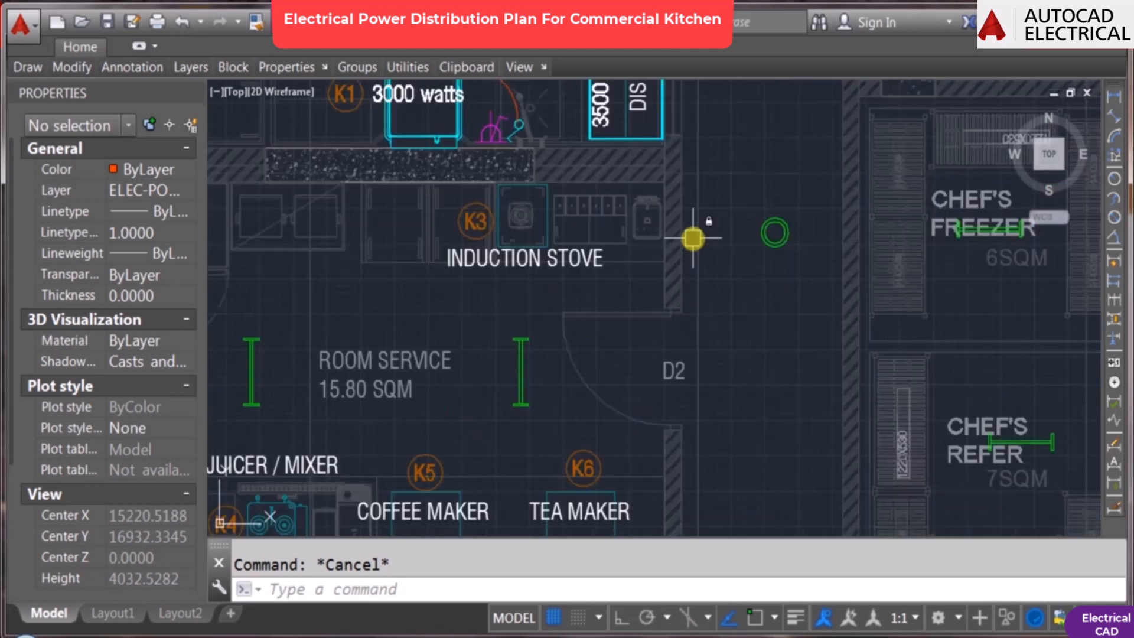
Step: Copy the three switches and the socket near OP1 to the wall beside door D2 in the room service area
key(Return)
scroll(635, 189, down, 6)
scroll(600, 233, up, 8)
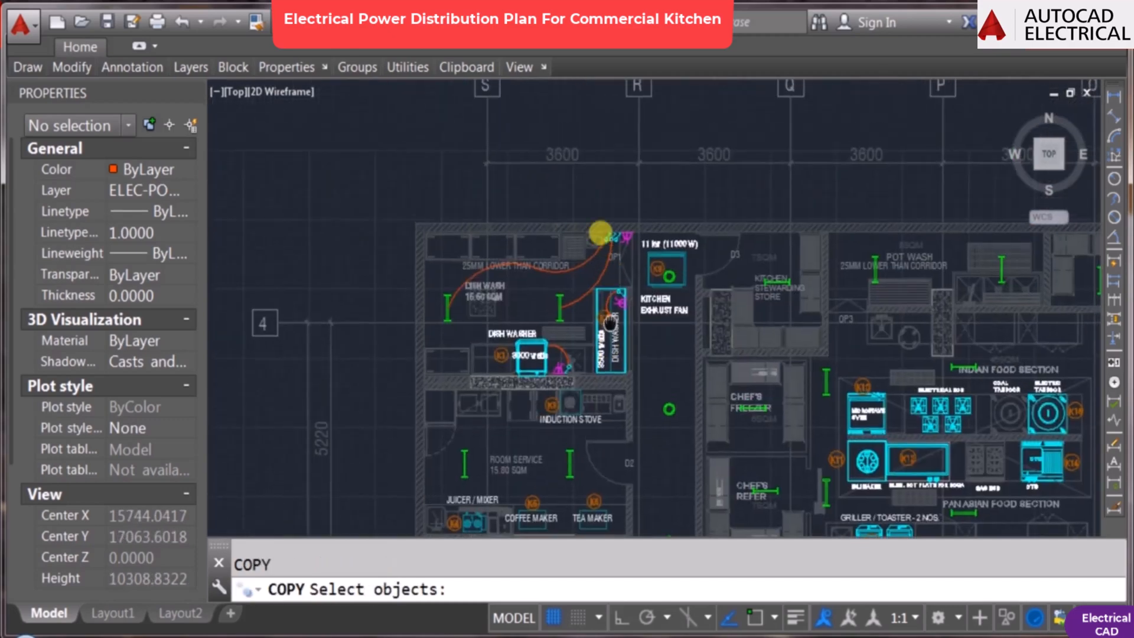
click(572, 145)
click(729, 264)
key(Return)
click(650, 249)
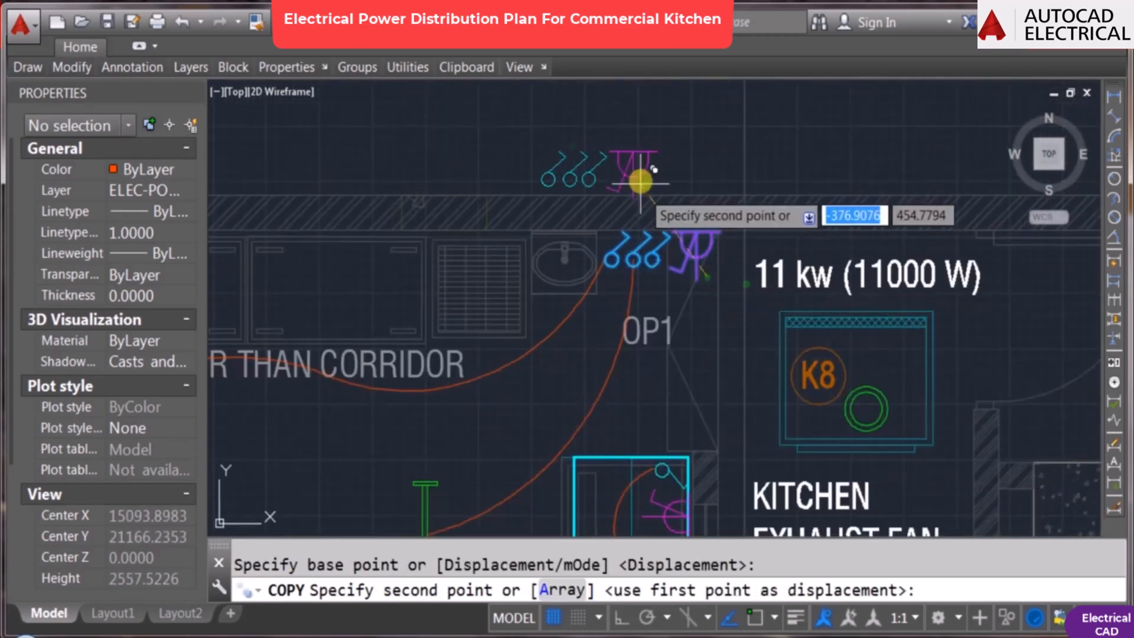
scroll(650, 210, down, 5)
scroll(721, 361, up, 8)
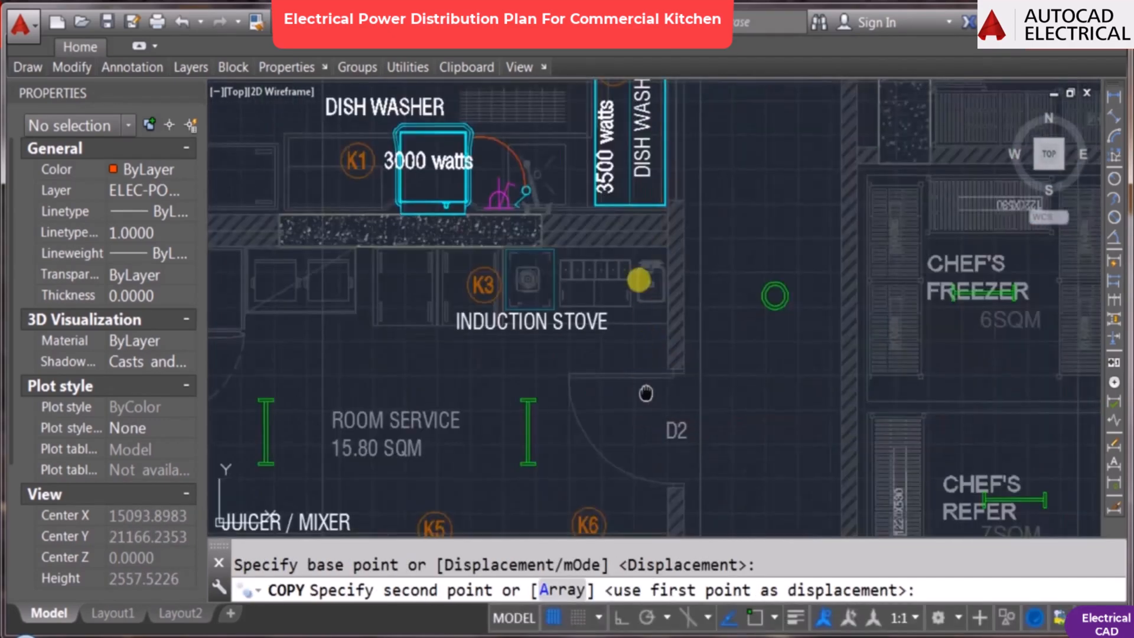
click(629, 278)
scroll(583, 324, down, 3)
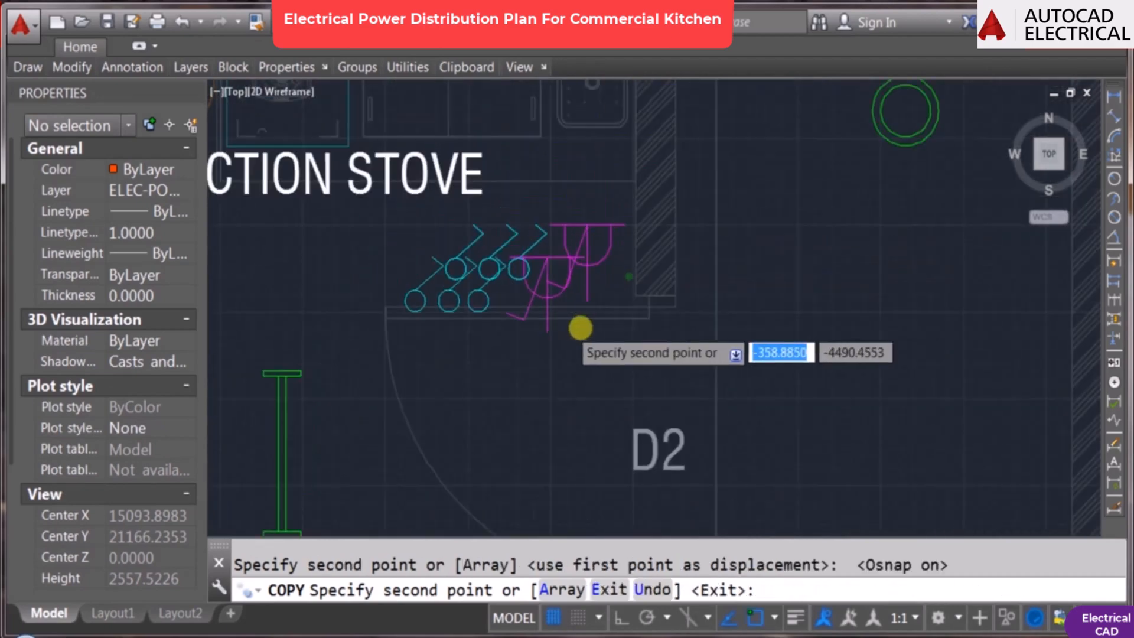
key(Escape)
Step: Rotate the copied switch and socket group beside door D2 by -90 degrees
scroll(537, 278, down, 2)
scroll(537, 279, up, 4)
text(ro)
key(Return)
click(395, 206)
click(742, 384)
key(Return)
click(631, 320)
text(-90)
key(Return)
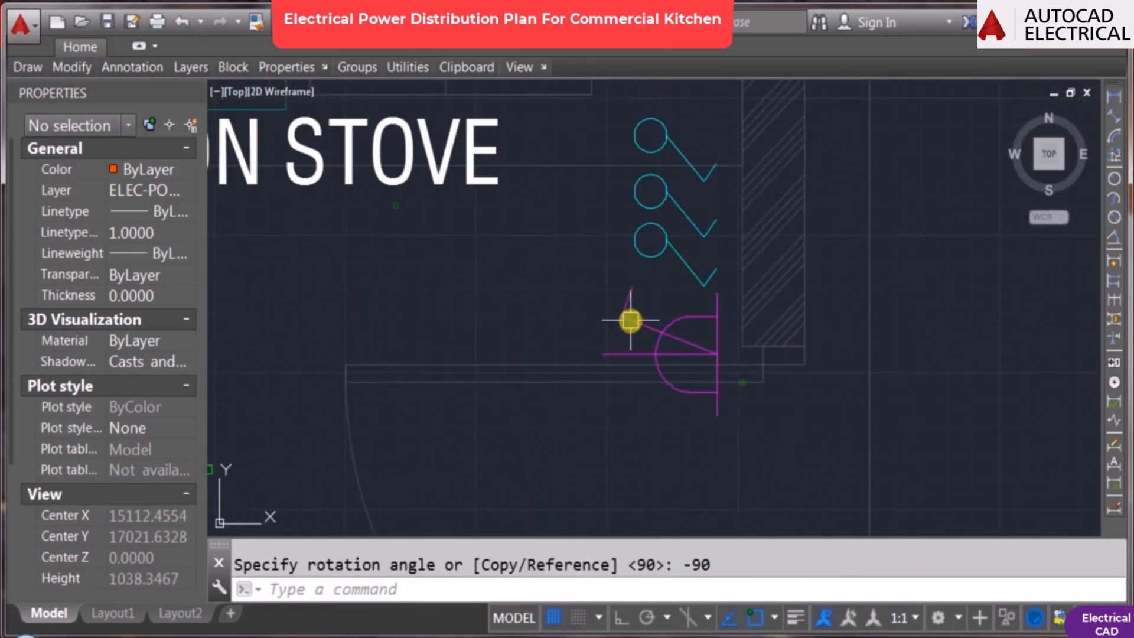
Step: Move the rotated switch and socket group against the wall just above door D2
text(m)
click(980, 365)
click(1003, 277)
scroll(781, 337, down, 3)
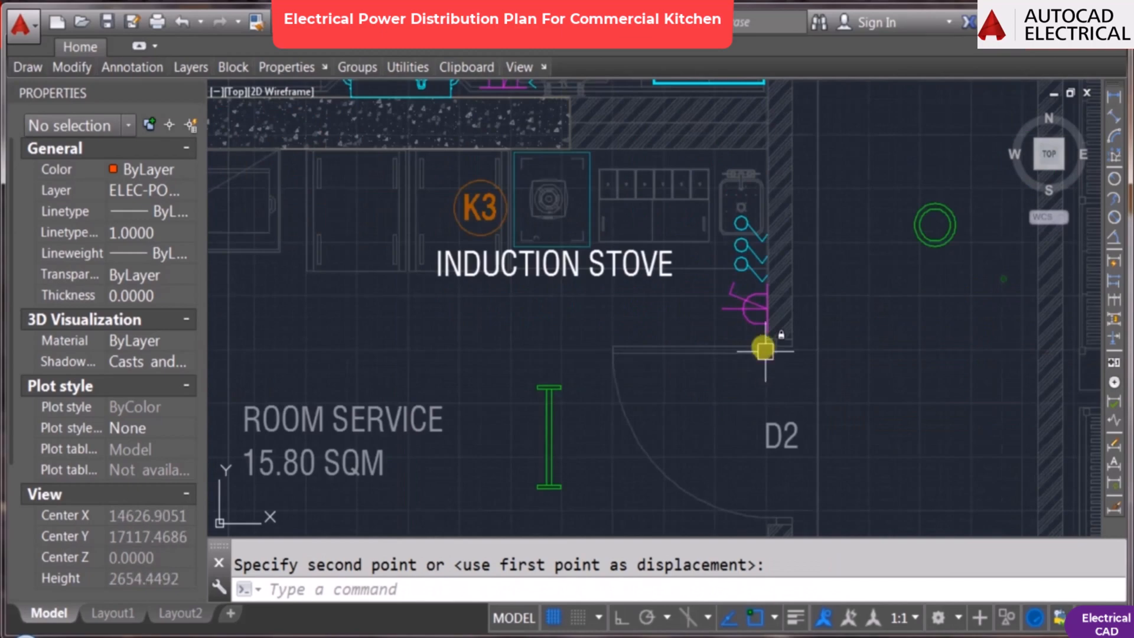
scroll(759, 322, down, 2)
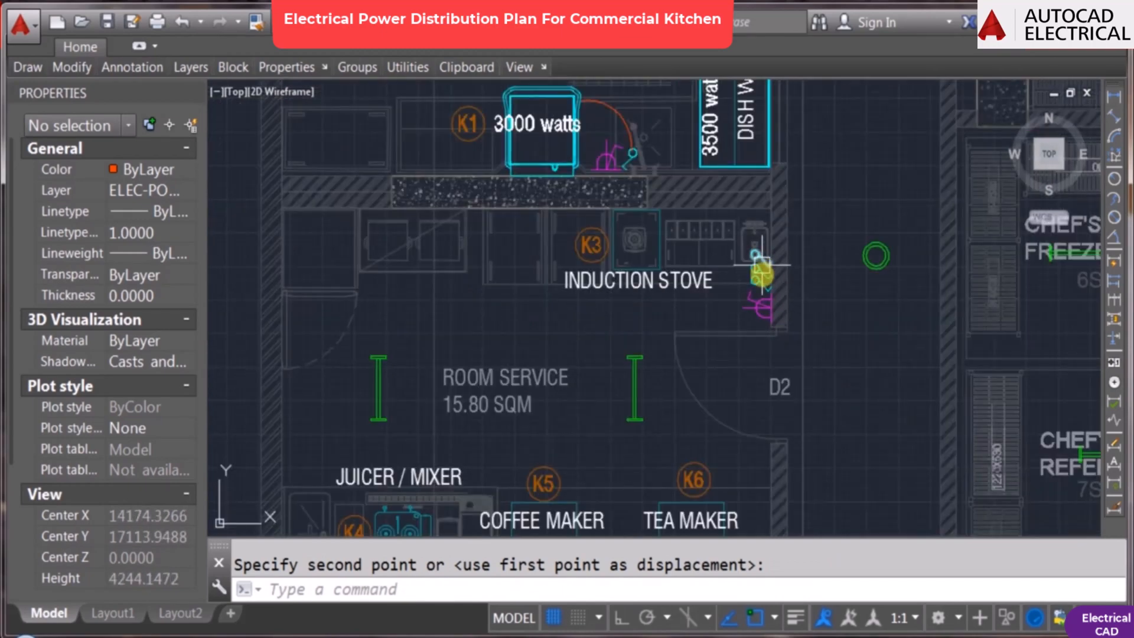
scroll(762, 277, up, 4)
scroll(760, 247, down, 4)
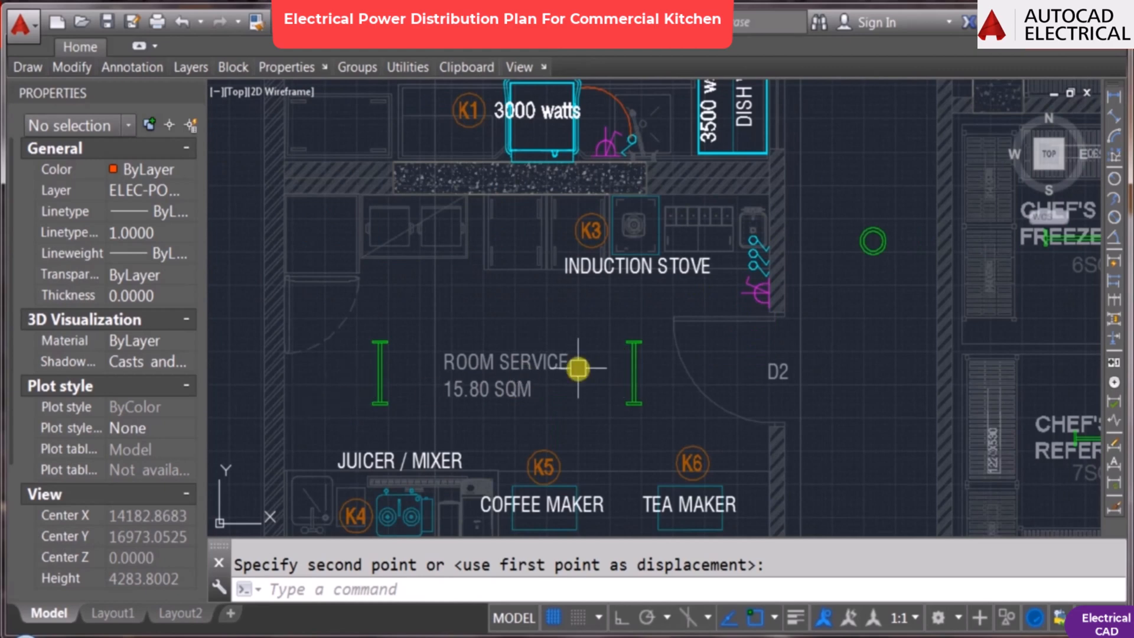
Step: Draw a three-point cable arc from the middle of the left room service light over the room label, with object snap off after the start point
text(a)
key(Return)
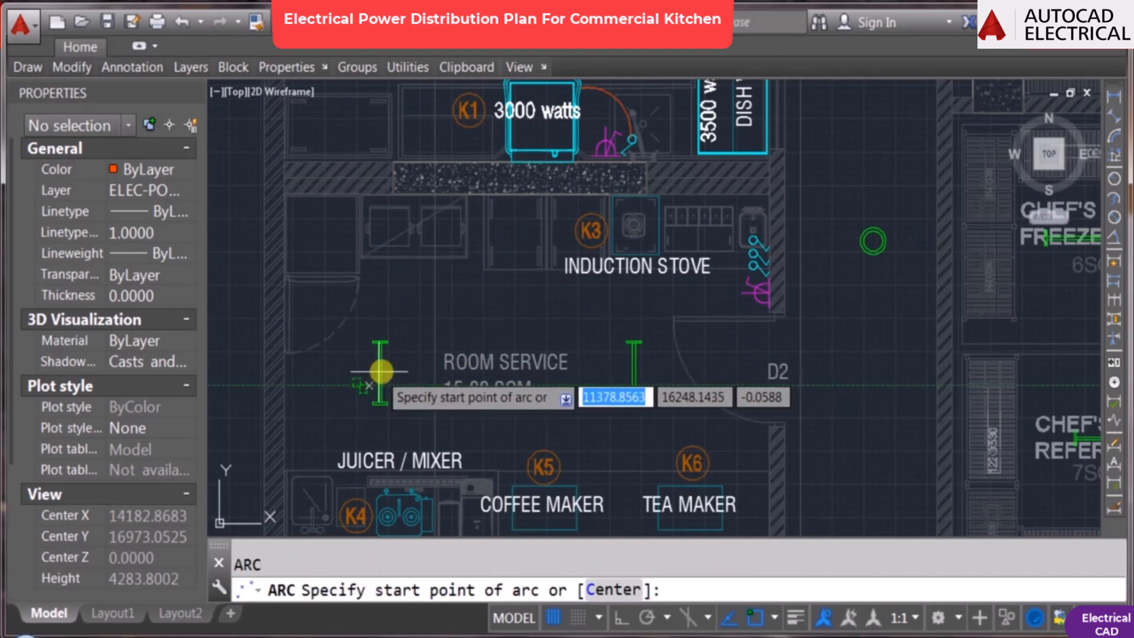
click(380, 372)
key(F3)
click(495, 316)
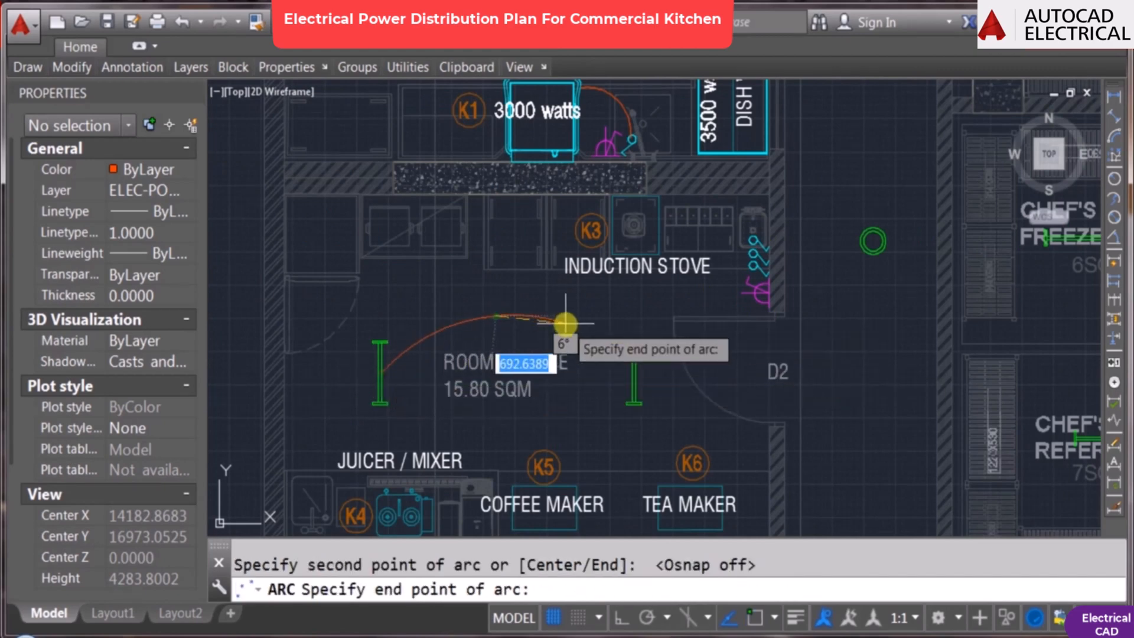
click(565, 323)
Step: Continue the cable with a second arc, snapped to the first arc's end and ending at the uppermost switch beside door D2
key(Return)
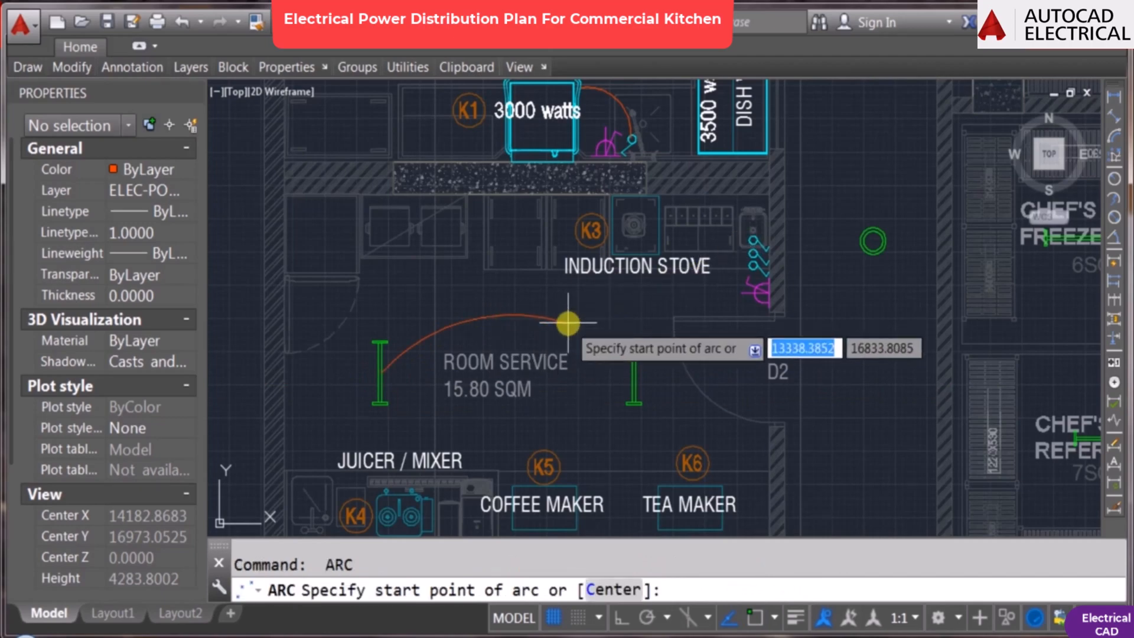
key(F3)
click(566, 323)
scroll(685, 309, up, 2)
key(F3)
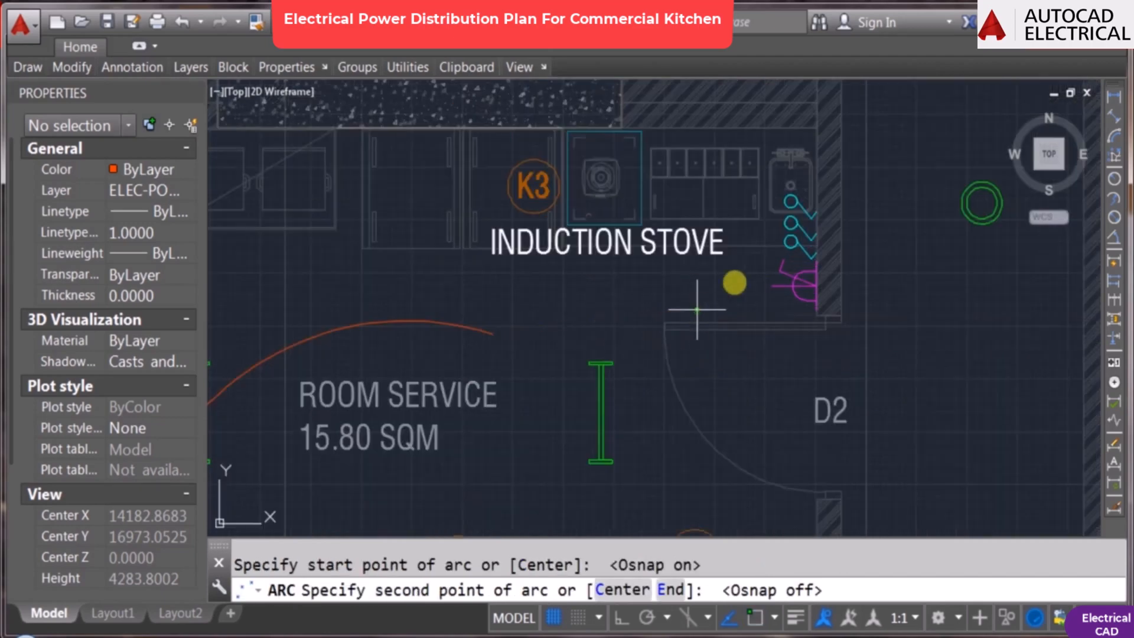
click(685, 316)
click(787, 206)
scroll(717, 259, down, 2)
Step: Draw a three-point cable arc from the right room service light to the next switch in the group above door D2
key(Return)
key(F3)
click(645, 355)
click(716, 331)
scroll(769, 283, up, 2)
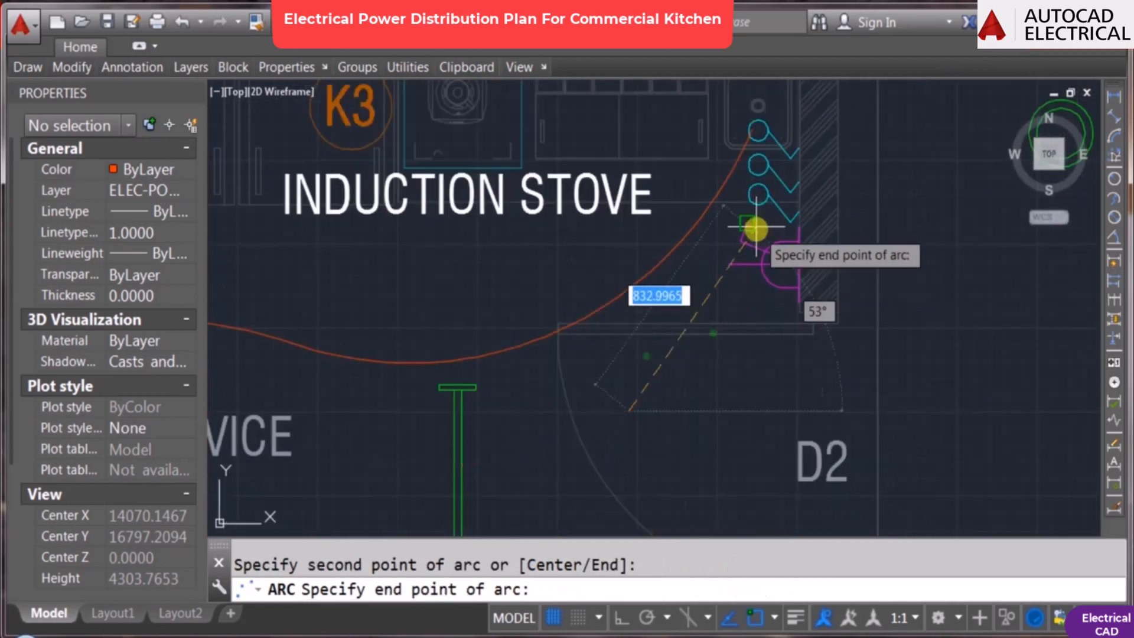
click(742, 162)
key(Escape)
Step: Review the room service light wiring and examine the wall beside the K4 juicer, K5 coffee maker and K6 tea maker
scroll(770, 286, down, 2)
scroll(677, 321, down, 2)
scroll(596, 302, down, 2)
scroll(605, 299, up, 4)
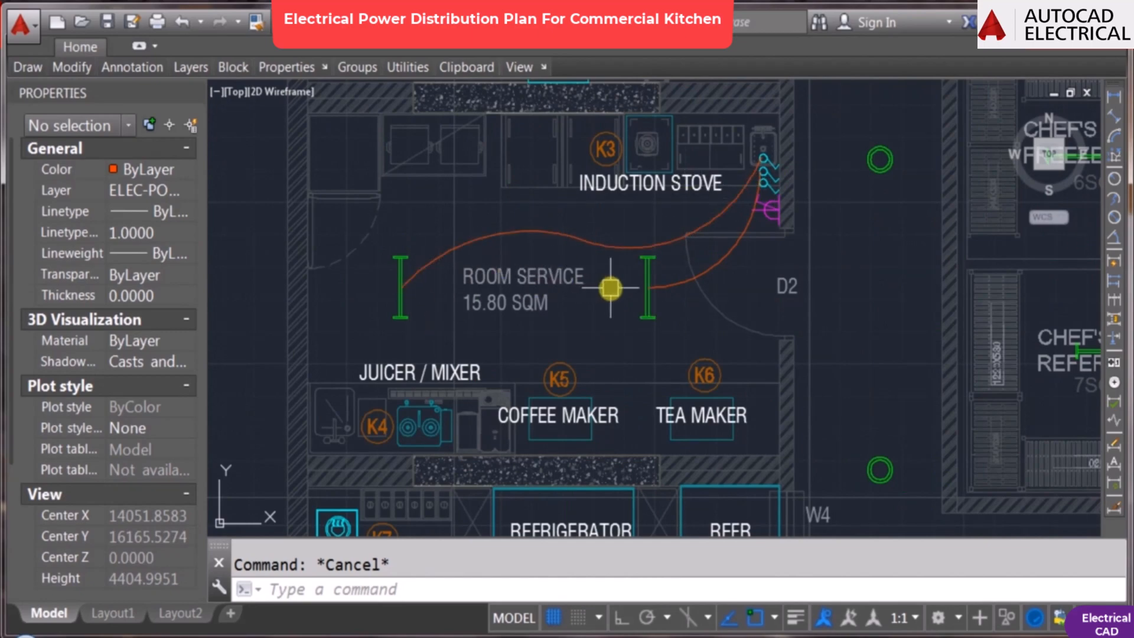
scroll(609, 288, down, 1)
scroll(522, 377, up, 1)
middle_drag(587, 346, 559, 337)
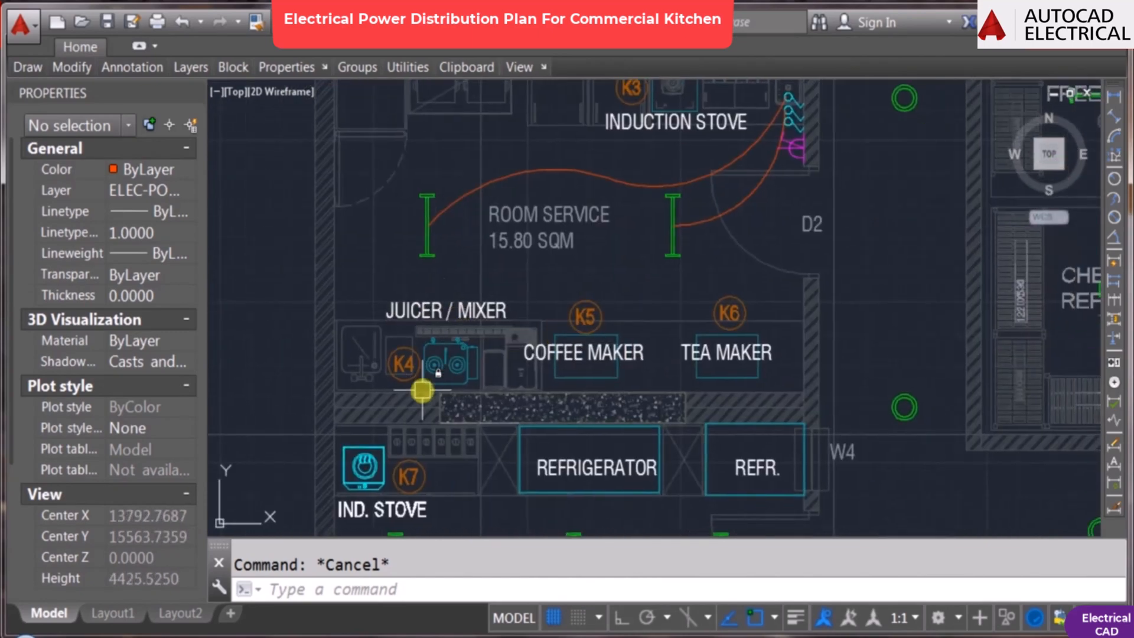
scroll(564, 357, down, 2)
scroll(496, 383, up, 4)
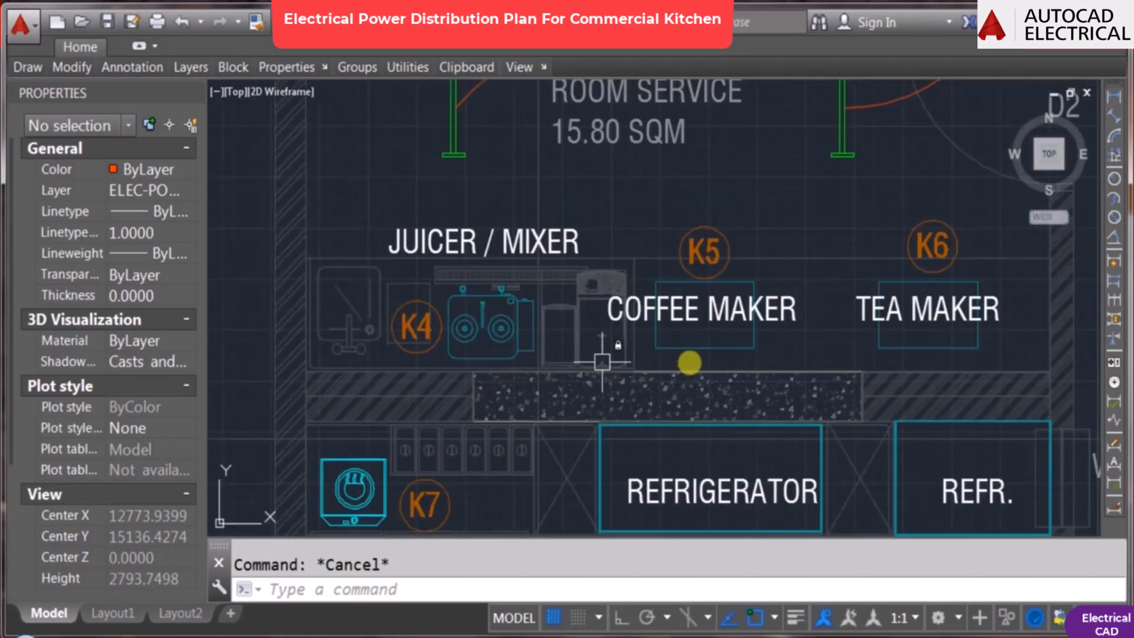
scroll(707, 358, down, 4)
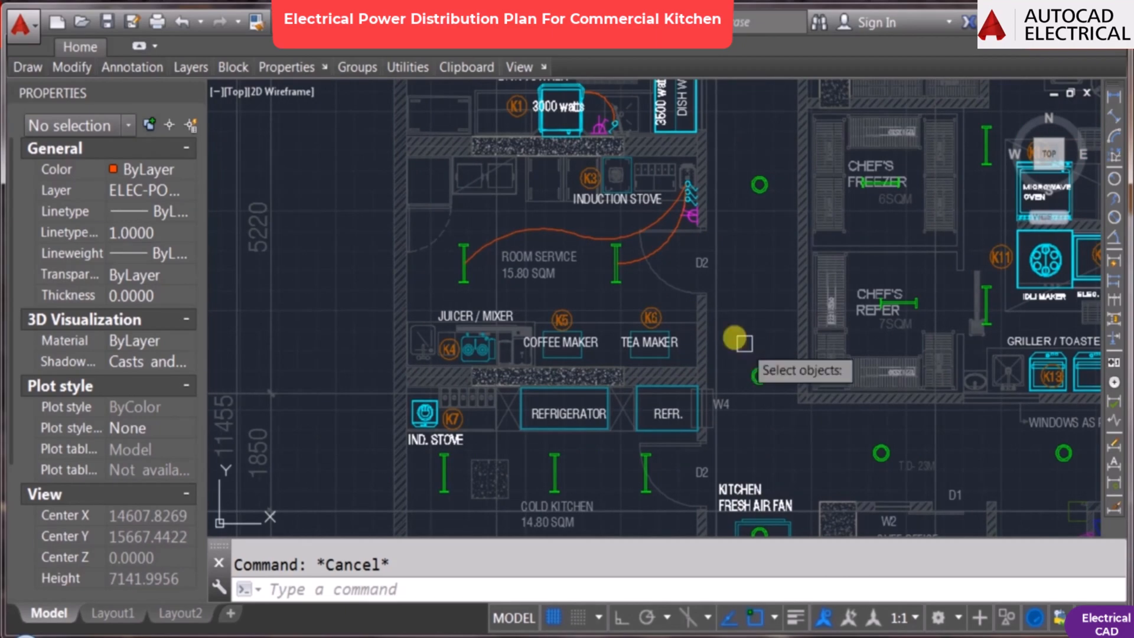
Step: Copy the socket and switch beside the K1 dish washer to the wall corner beside the K6 tea maker
text(co)
key(Return)
scroll(631, 182, up, 6)
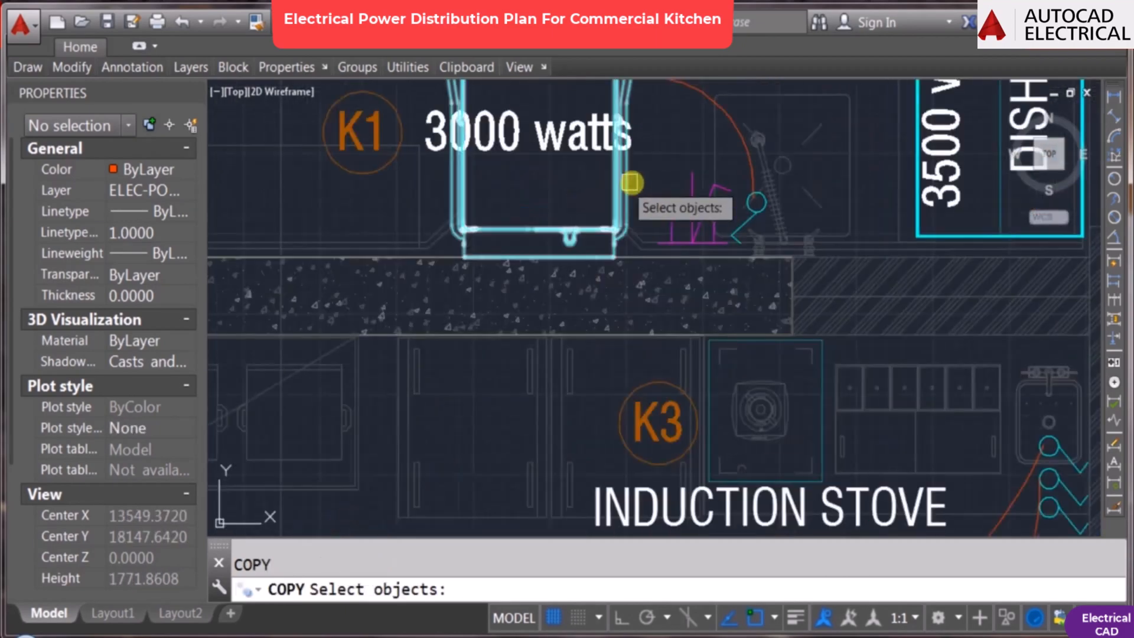
click(653, 168)
click(792, 256)
key(Return)
click(762, 244)
scroll(657, 178, down, 6)
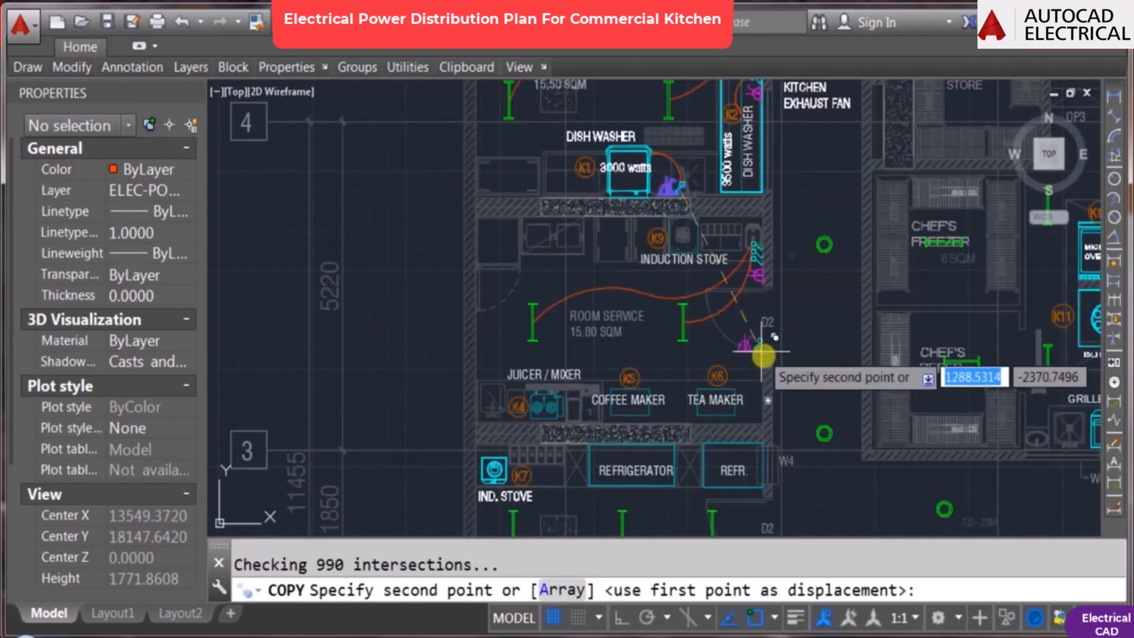
key(F3)
scroll(679, 379, up, 6)
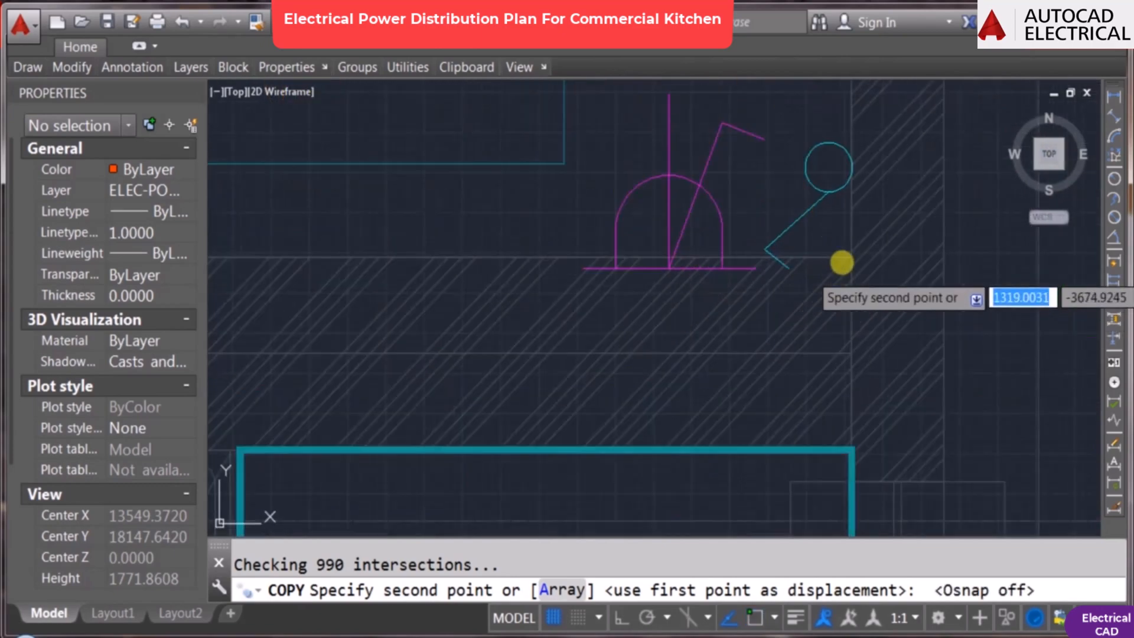
key(F3)
click(753, 303)
key(Escape)
scroll(756, 302, down, 3)
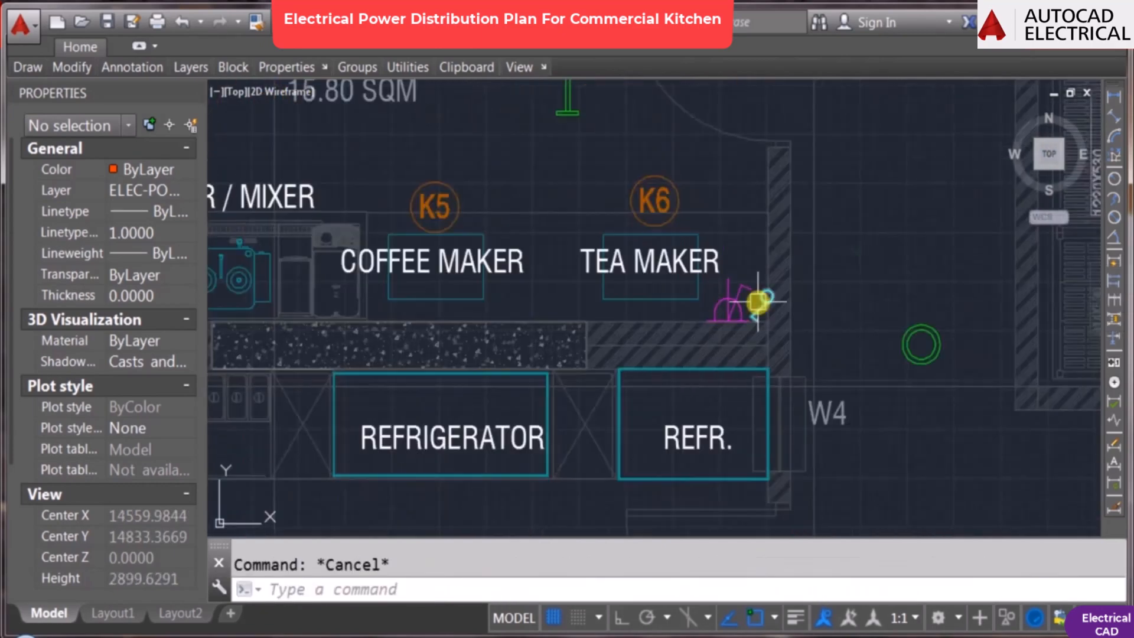
Step: Move the copied socket and switch slightly away from the side wall near the K6 tea maker, using ortho mode
scroll(758, 303, up, 4)
text(m)
key(Return)
click(567, 144)
click(874, 382)
key(Return)
click(992, 349)
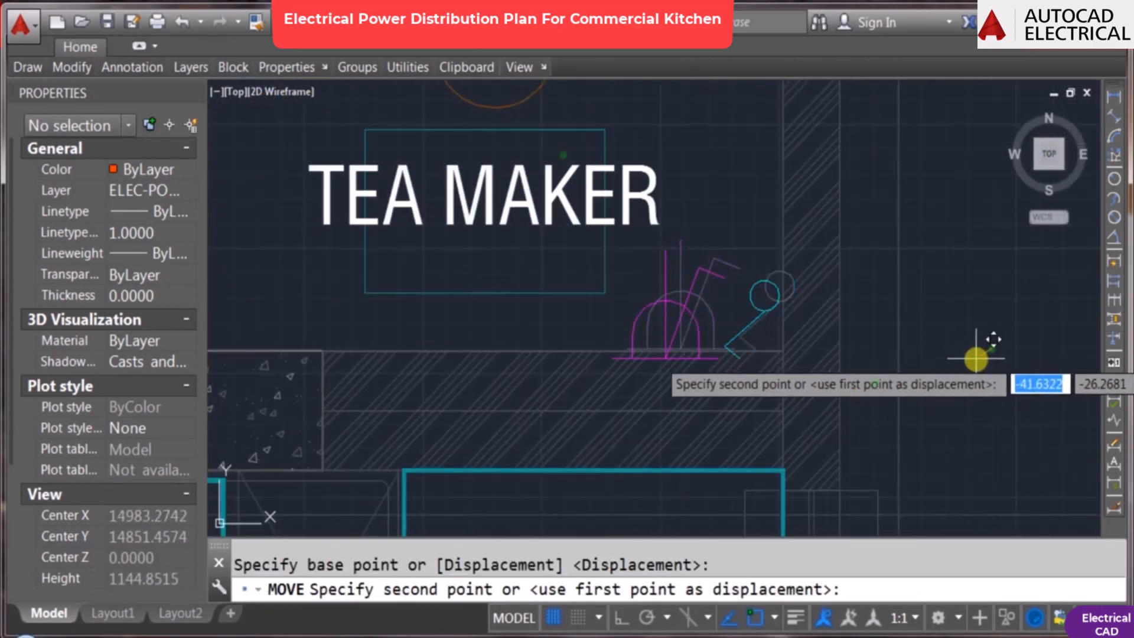
key(F8)
click(971, 358)
key(Escape)
Step: Rotate the switch beside the K6 tea maker by 180 degrees
scroll(752, 330, down, 4)
scroll(744, 327, up, 4)
text(ro)
key(Return)
click(753, 324)
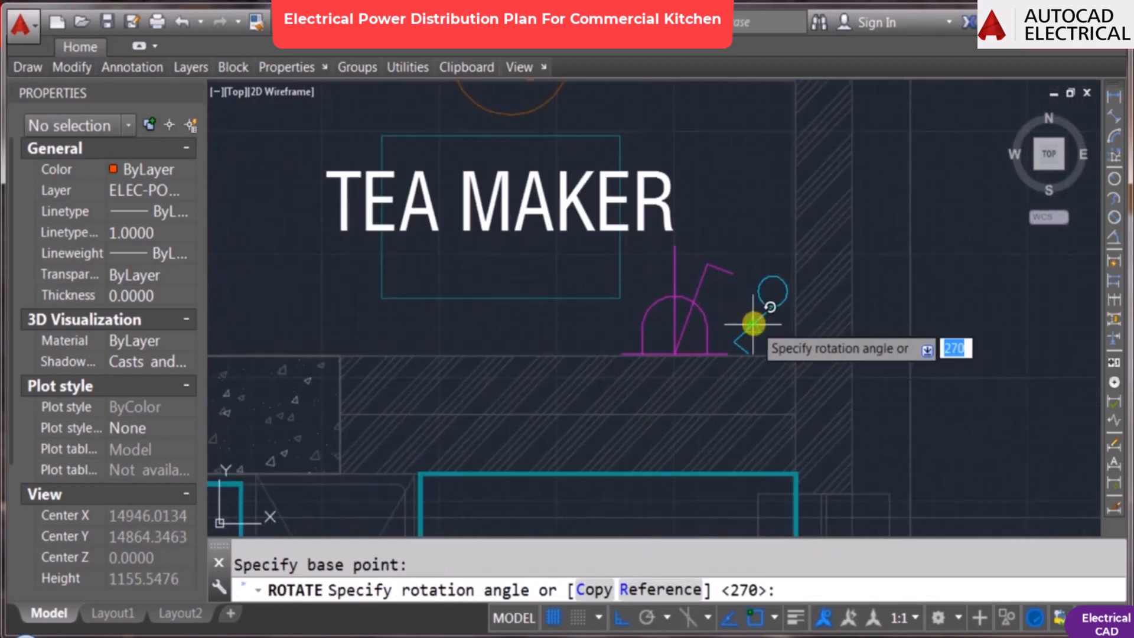
text(180)
key(Return)
Step: Move the rotated switch with ortho off so it sits above the wall line, to the right of the tea maker's socket
text(m)
key(Return)
click(753, 323)
key(Return)
click(1017, 333)
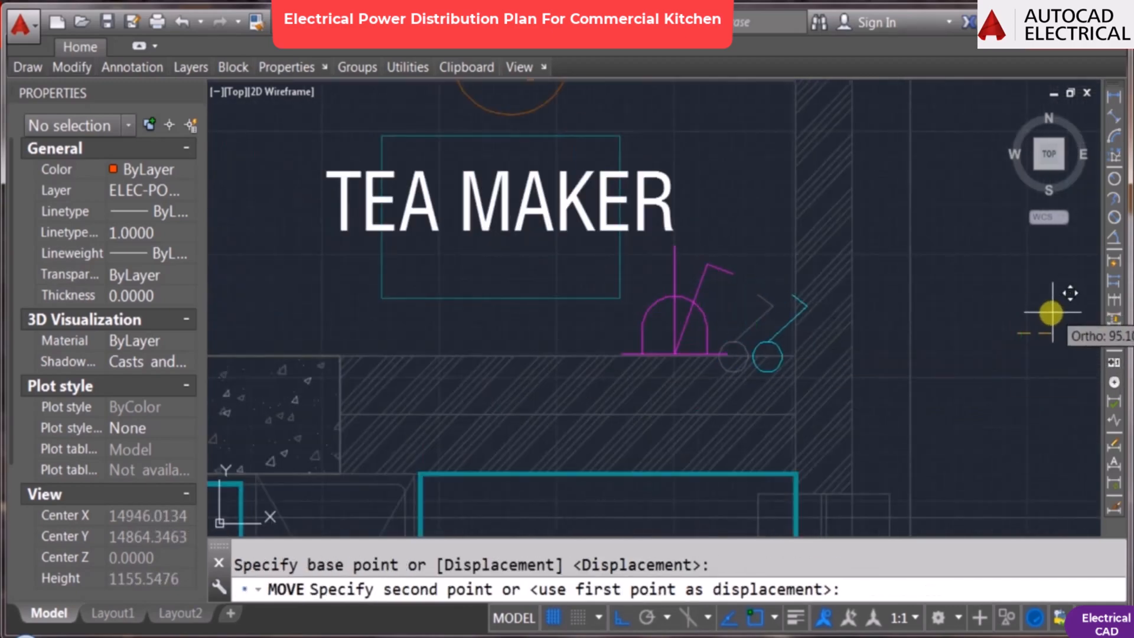
key(F8)
click(1048, 313)
scroll(821, 295, down, 2)
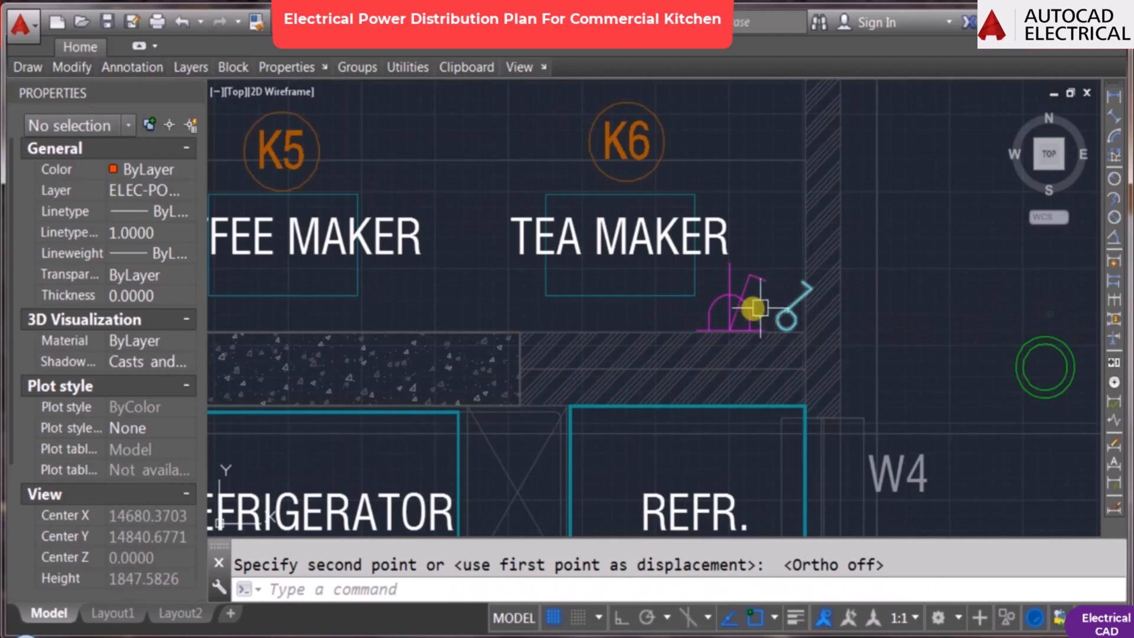
key(Escape)
Step: Move the tea maker's socket and switch along the wall with ortho on, to between the K5 coffee maker and K6 tea maker
scroll(758, 336, down, 4)
key(Return)
scroll(760, 319, up, 4)
click(765, 219)
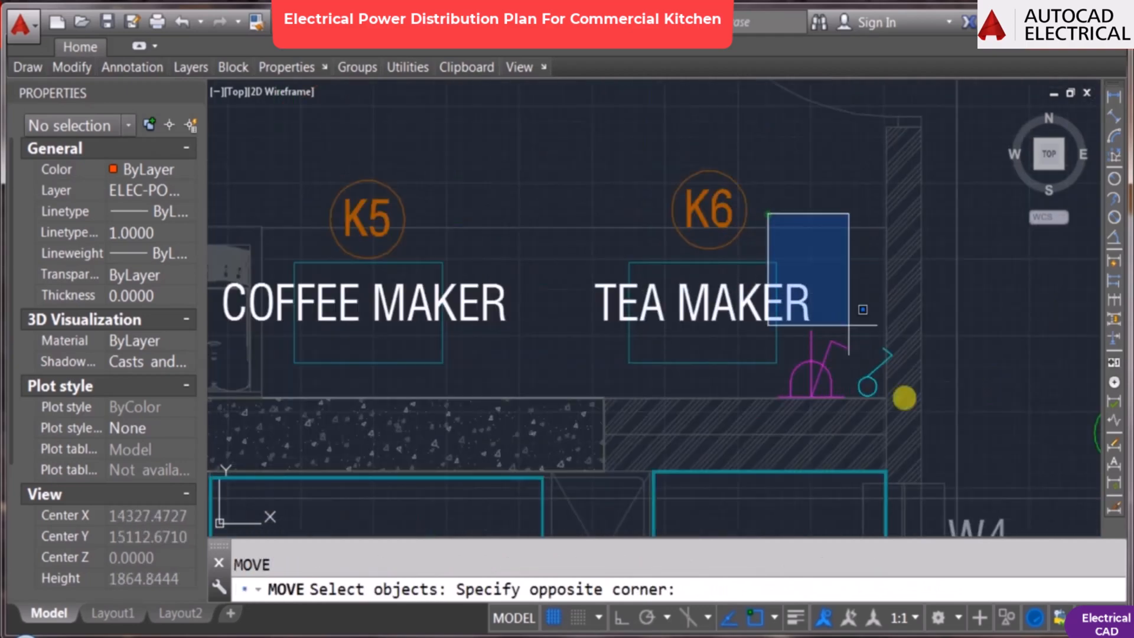
click(921, 428)
key(Return)
click(833, 395)
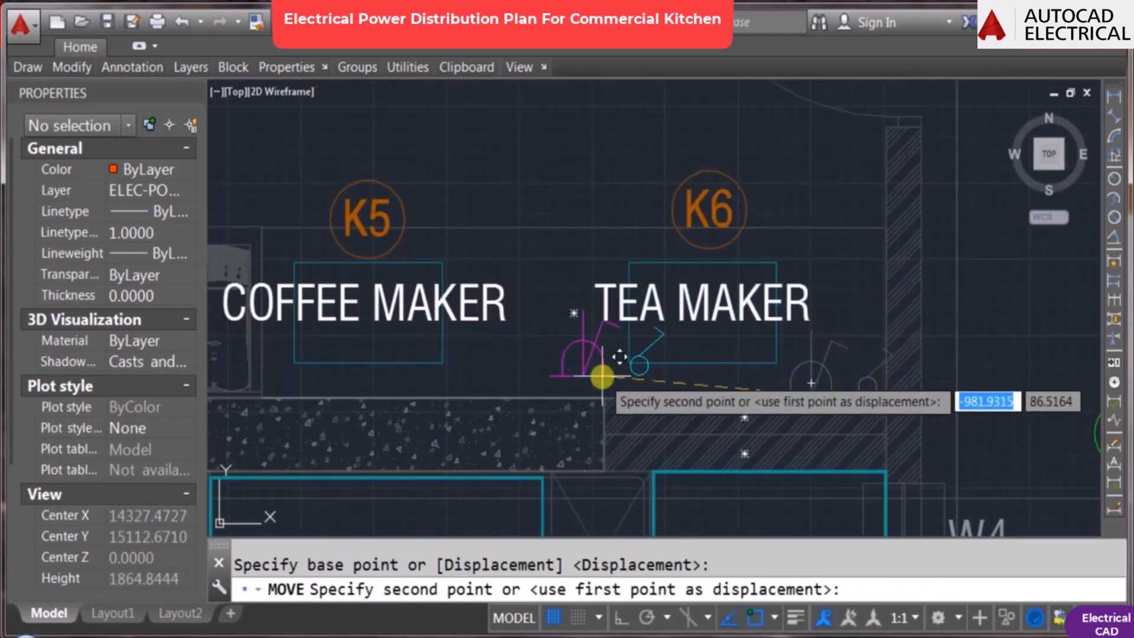
scroll(602, 377, up, 2)
key(F8)
click(498, 371)
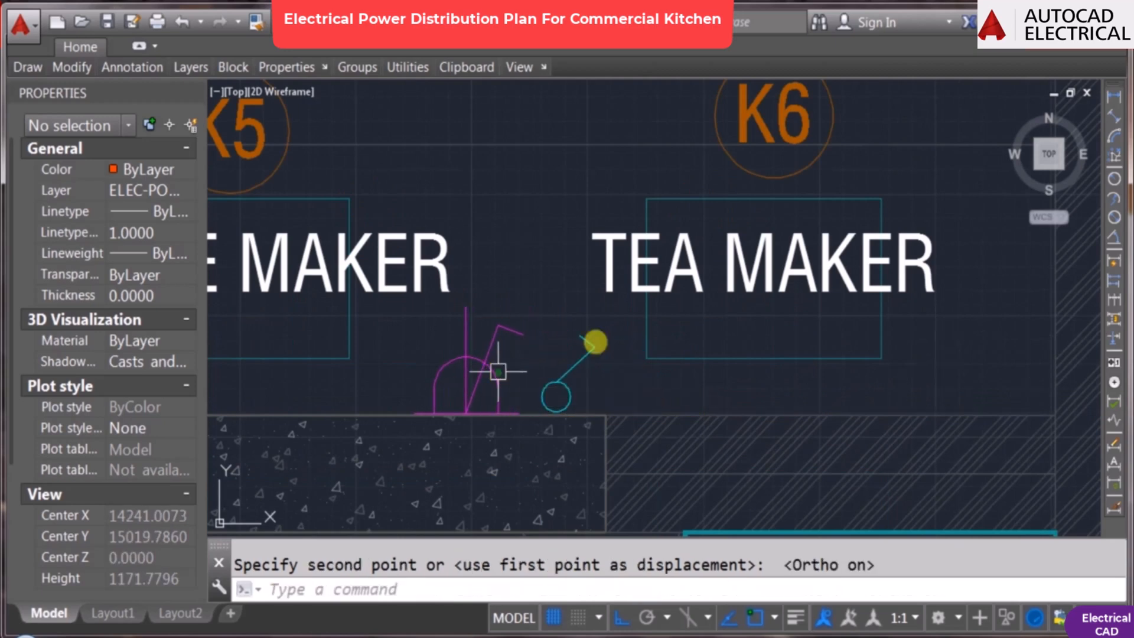
key(Escape)
scroll(651, 355, down, 2)
scroll(671, 347, down, 2)
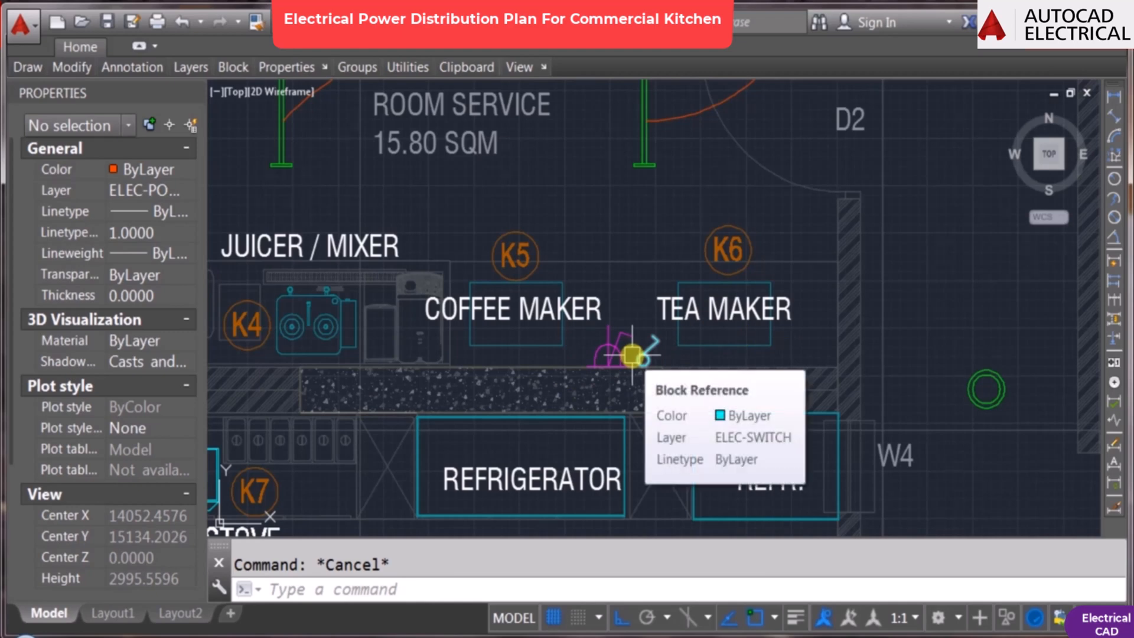
scroll(654, 359, up, 2)
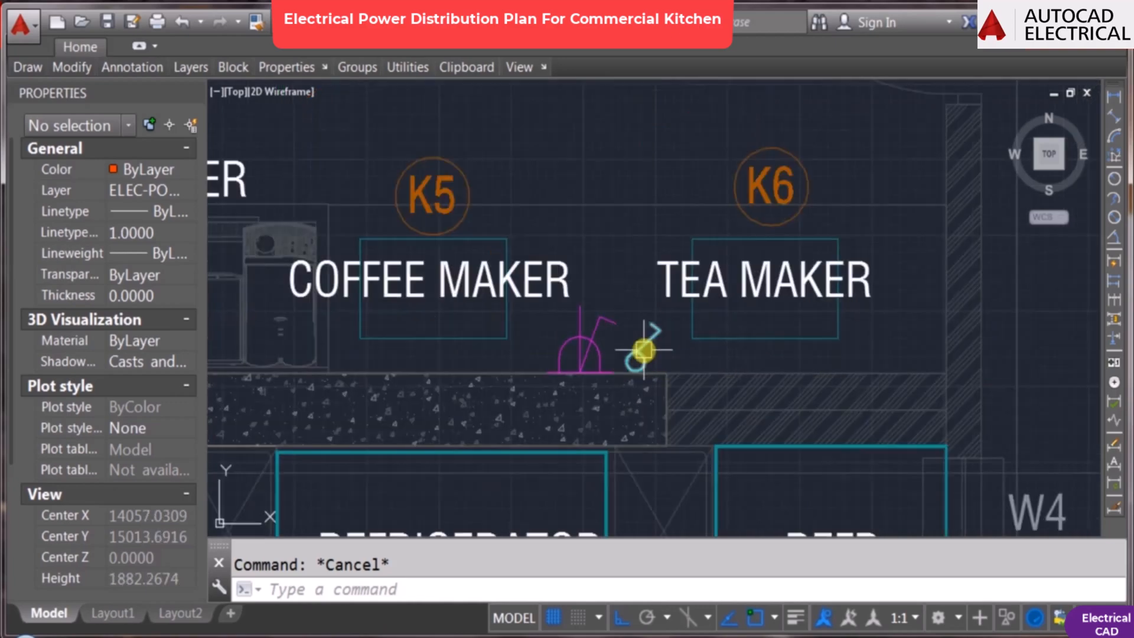
scroll(618, 354, down, 2)
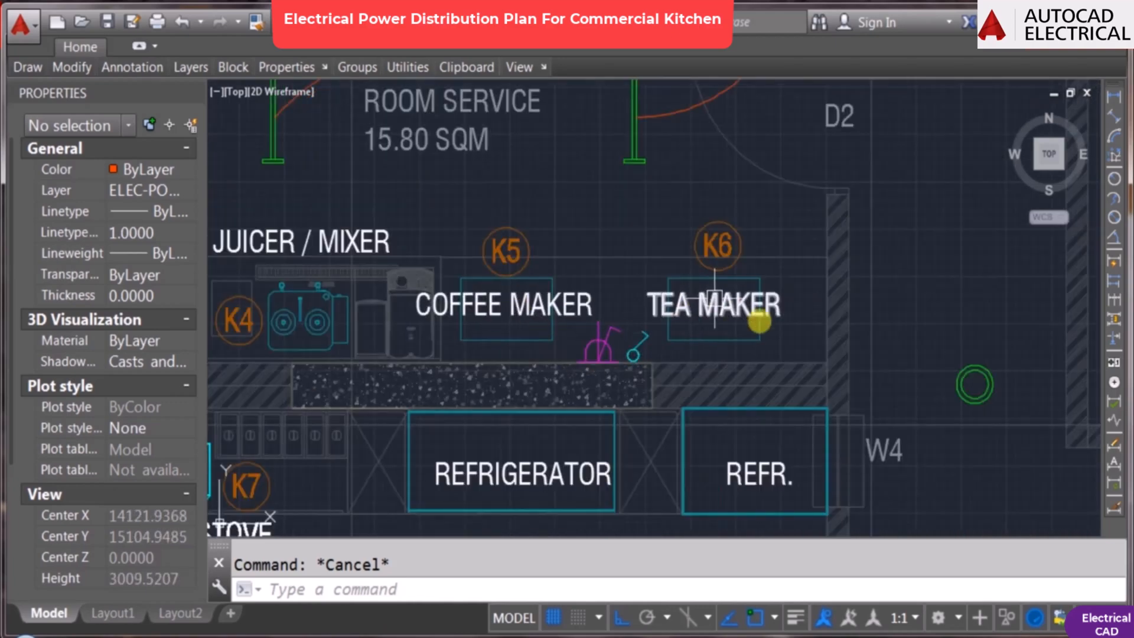
scroll(769, 323, down, 2)
scroll(638, 328, up, 4)
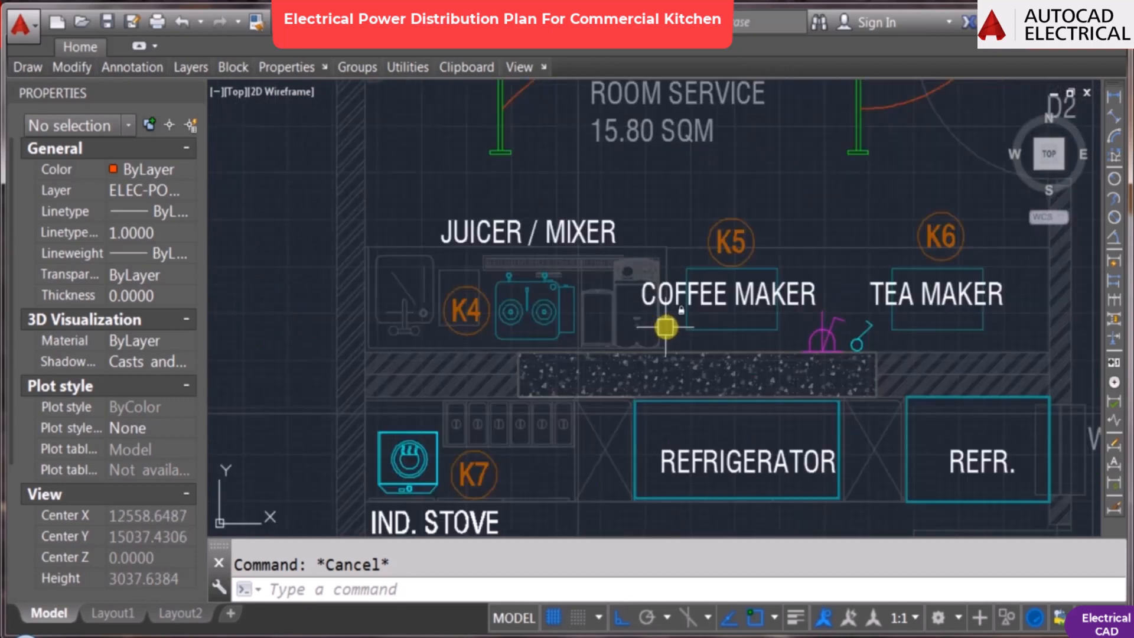
text(co)
key(Return)
click(790, 255)
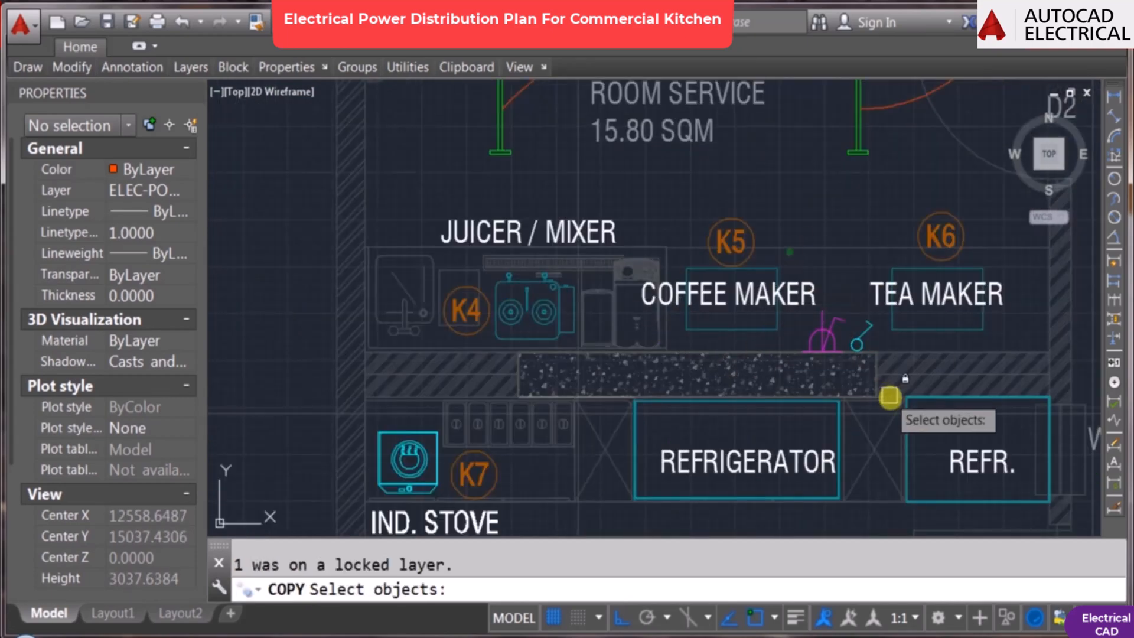
key(Escape)
Step: Copy the socket and switch between the coffee maker and tea maker to the side wall above the juicer/mixer counter, with ortho off
text(co)
key(Return)
scroll(804, 255, up, 2)
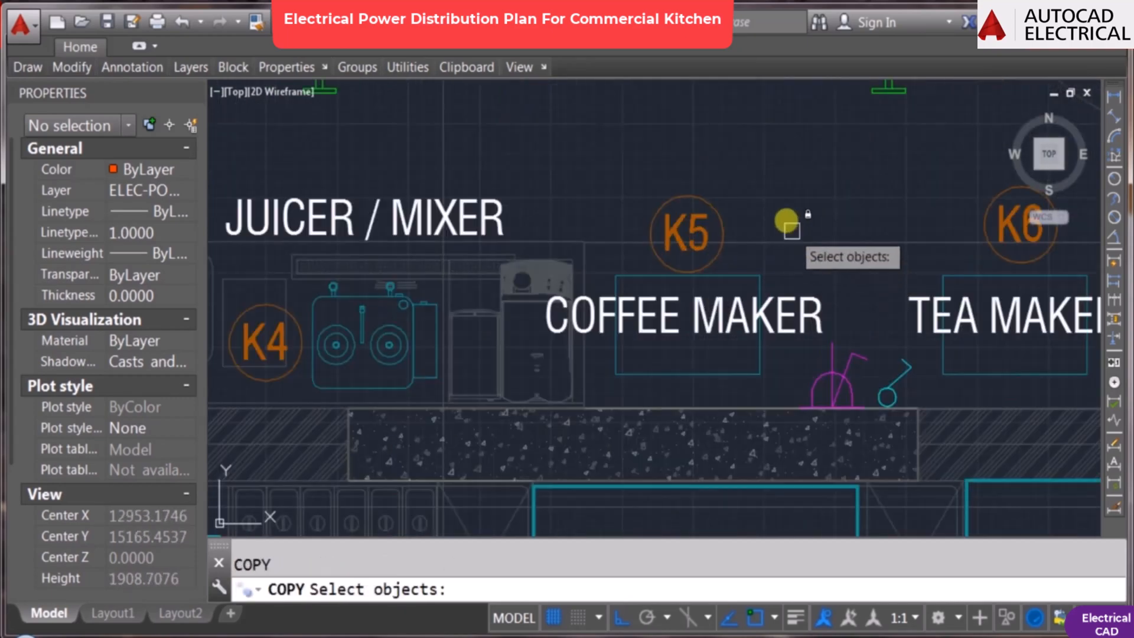
click(791, 228)
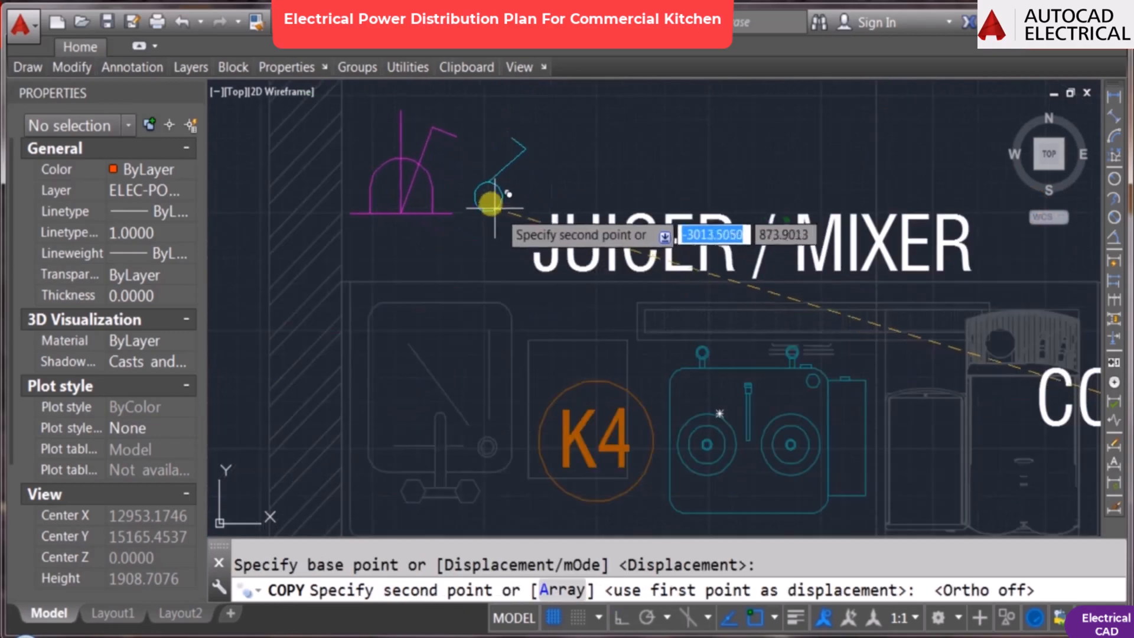
click(491, 204)
key(Escape)
Step: Rotate the copied socket and switch near the juicer/mixer by 270 degrees
scroll(590, 277, down, 3)
text(ro)
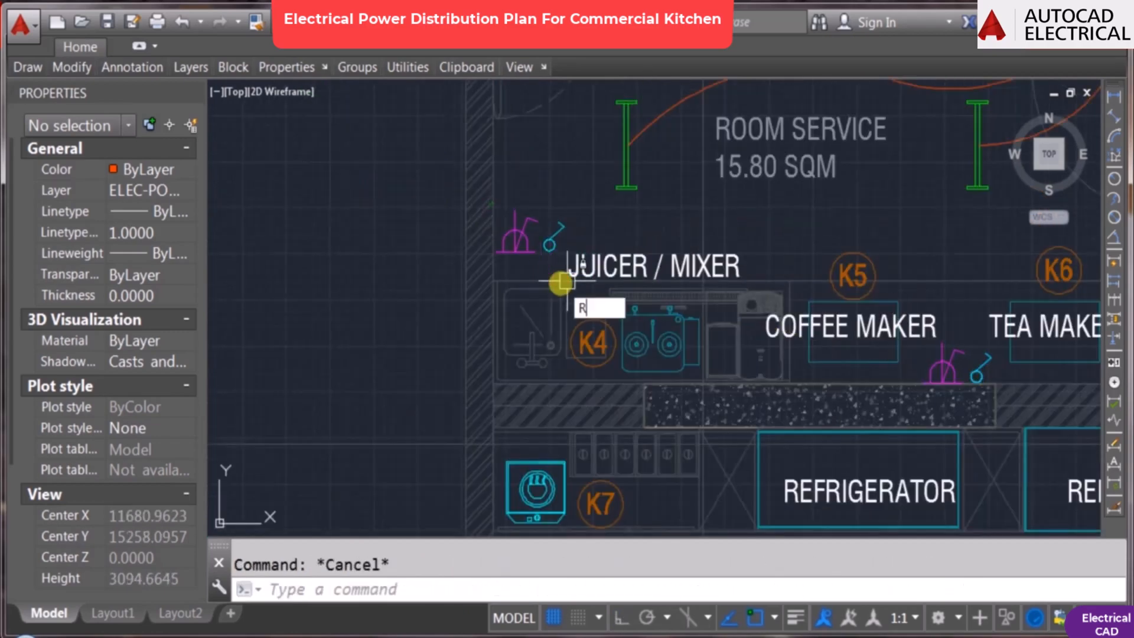
key(Return)
scroll(456, 190, up, 2)
click(403, 183)
click(570, 297)
key(Return)
click(555, 273)
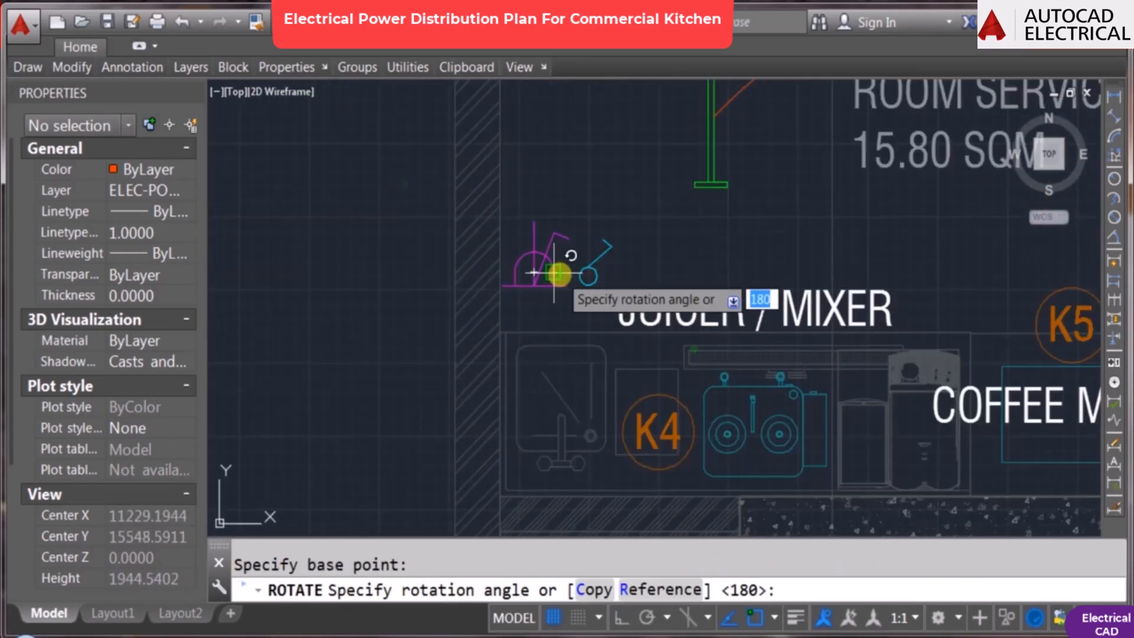
key(Return)
Step: Move the rotated socket and switch down to the counter wall just below the K4 label
key(Return)
click(664, 181)
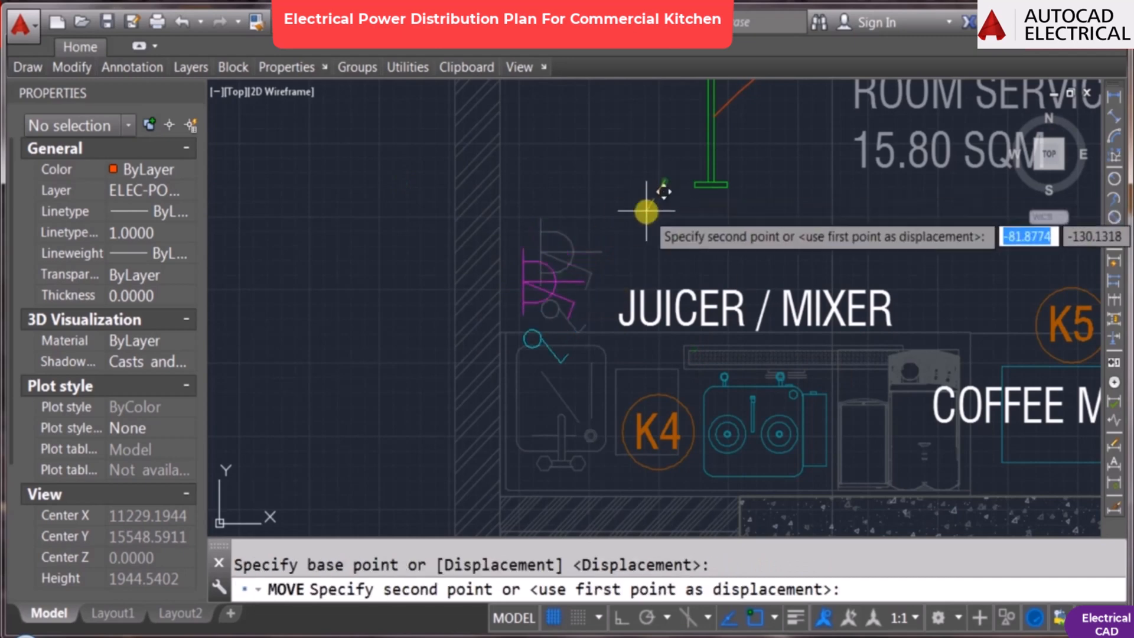
scroll(636, 233, down, 2)
key(Escape)
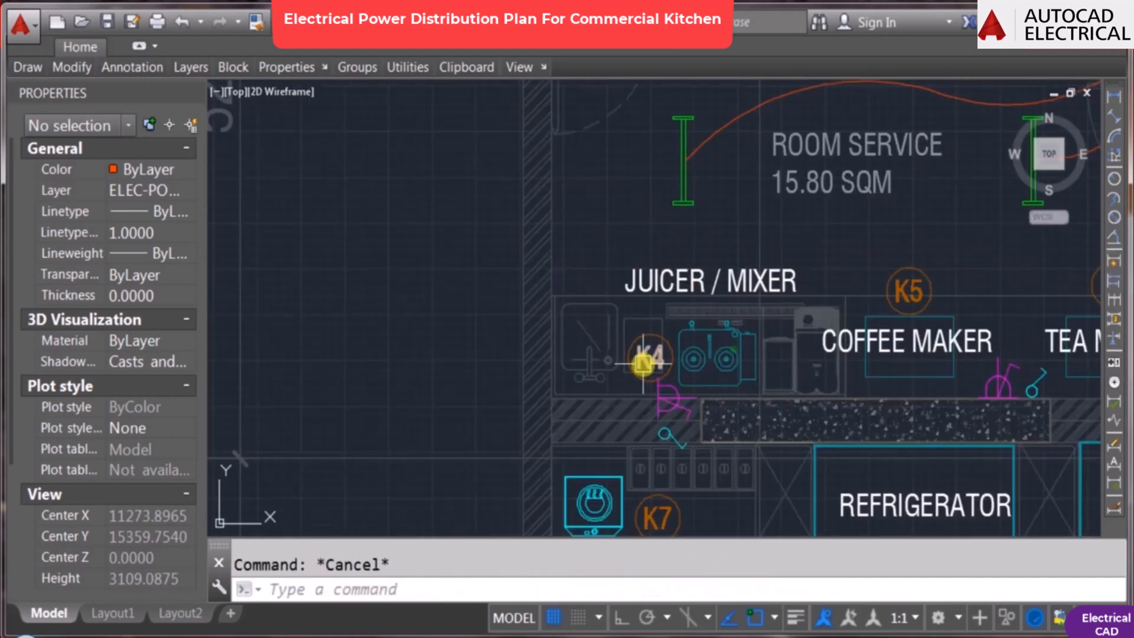
Step: Try to rotate the socket and switch below K4 by 90 degrees, with the K4 label included in the window selection
text(RO)
key(Return)
click(594, 281)
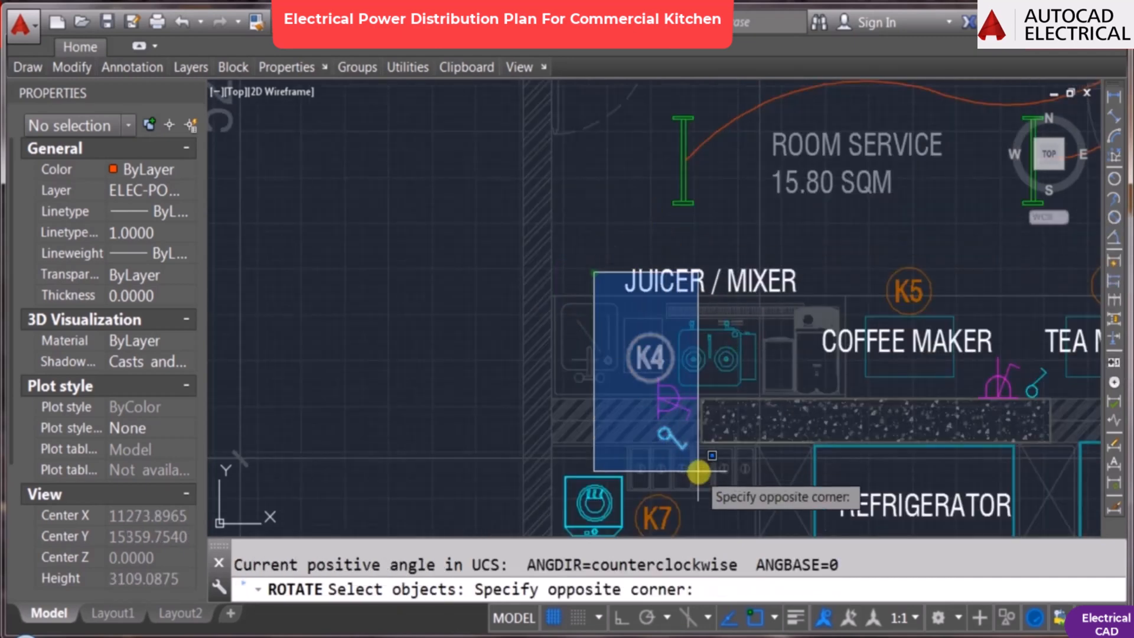
click(665, 471)
key(Return)
click(666, 407)
text(90)
key(Return)
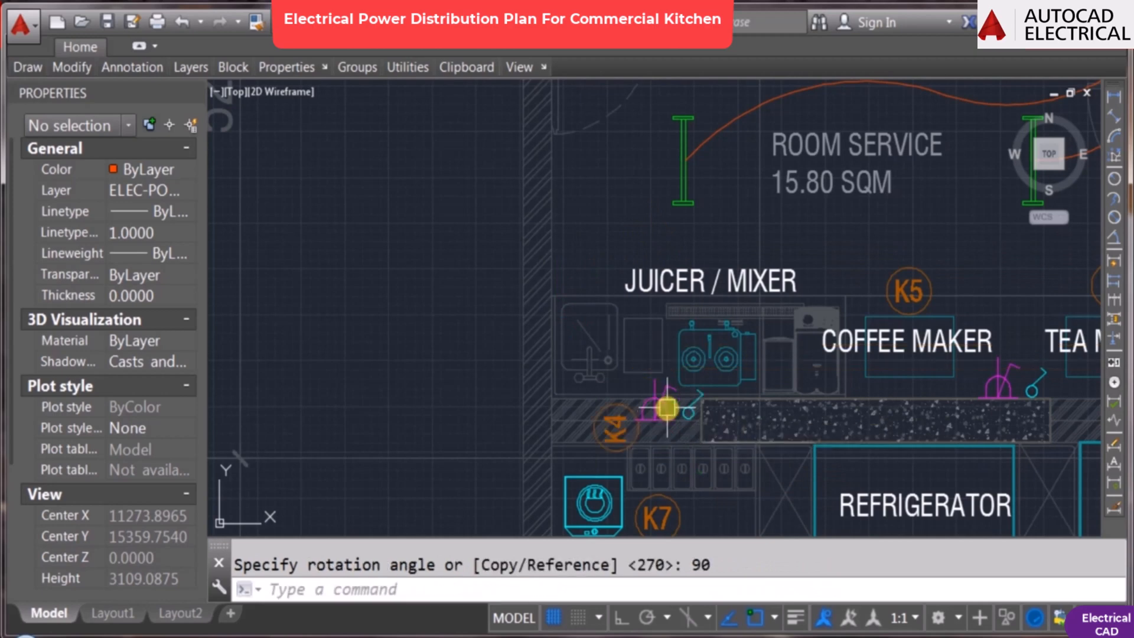
key(Escape)
key(ctrl+z)
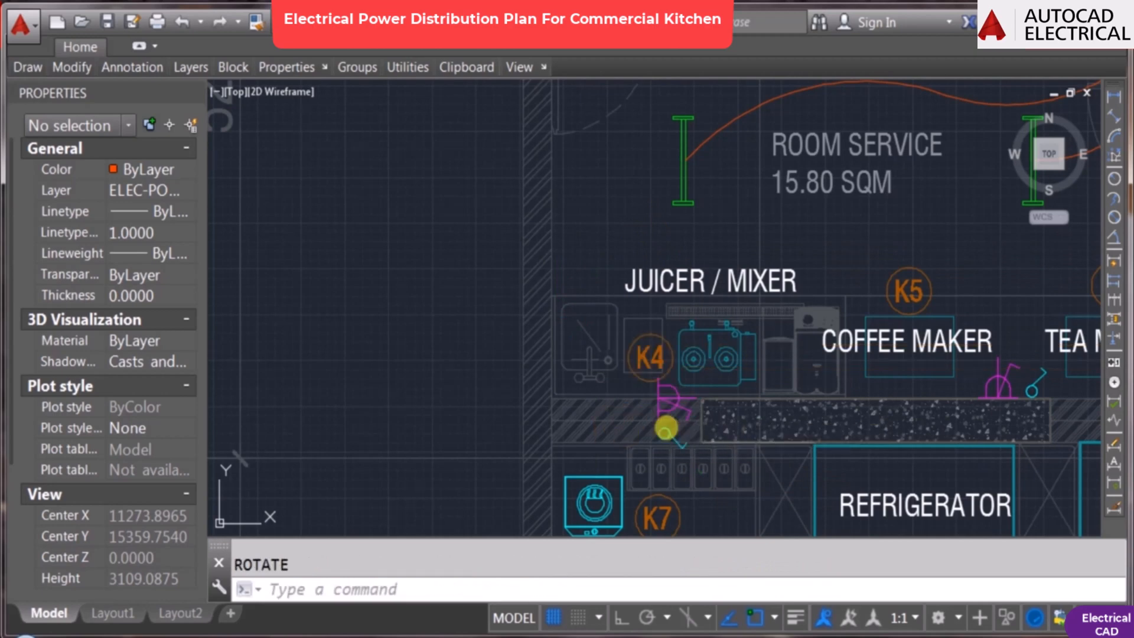
Step: Rotate only the socket and switch below K4 by 90 degrees, leaving the K4 label out of the selection
text(RO)
key(Return)
scroll(640, 385, up, 5)
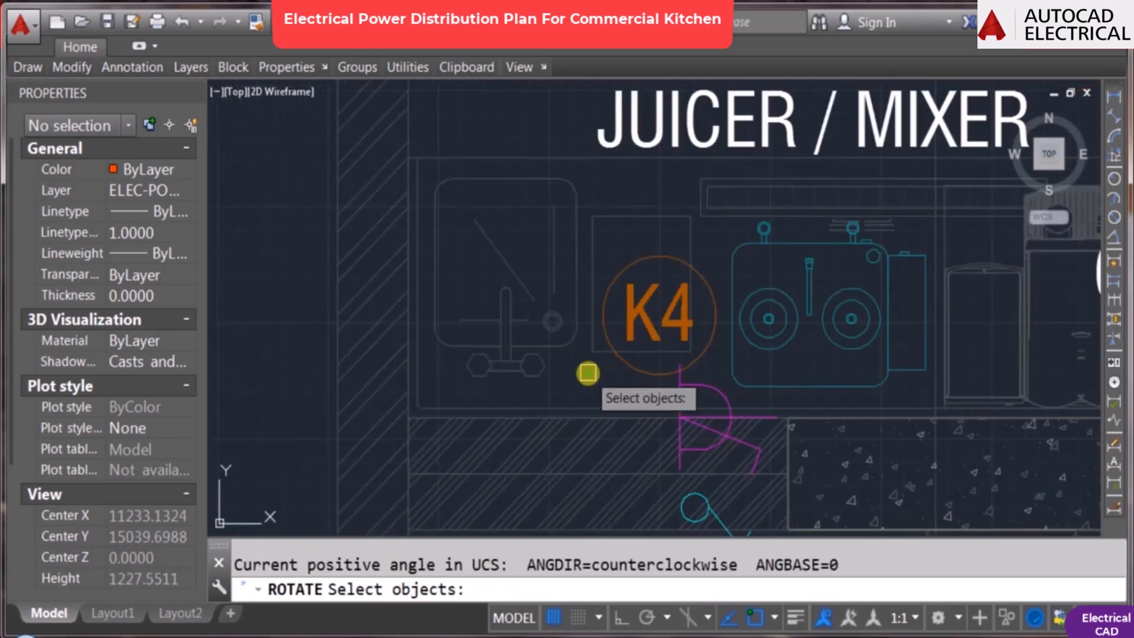
scroll(589, 371, down, 3)
click(618, 376)
click(766, 492)
click(700, 416)
scroll(699, 419, up, 3)
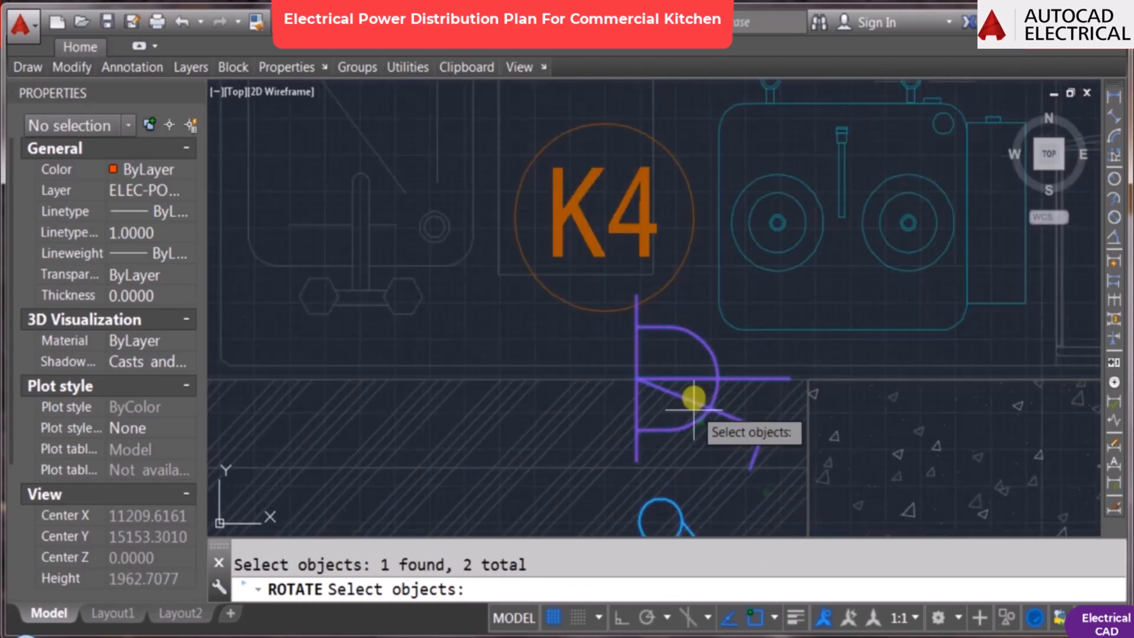
key(Return)
click(692, 397)
text(90)
key(Return)
key(Escape)
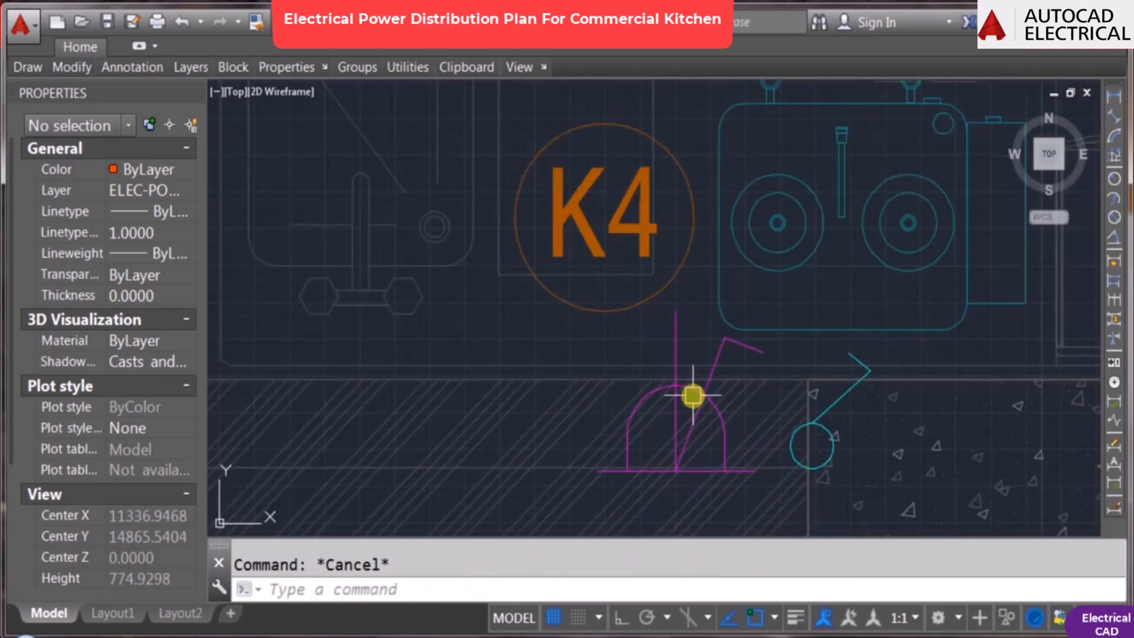
Step: Move the juicer/mixer's socket and switch up with object snap off so they sit just above the wall line, beside the mixer
key(Return)
text(P)
key(Return)
key(Return)
click(740, 415)
key(F3)
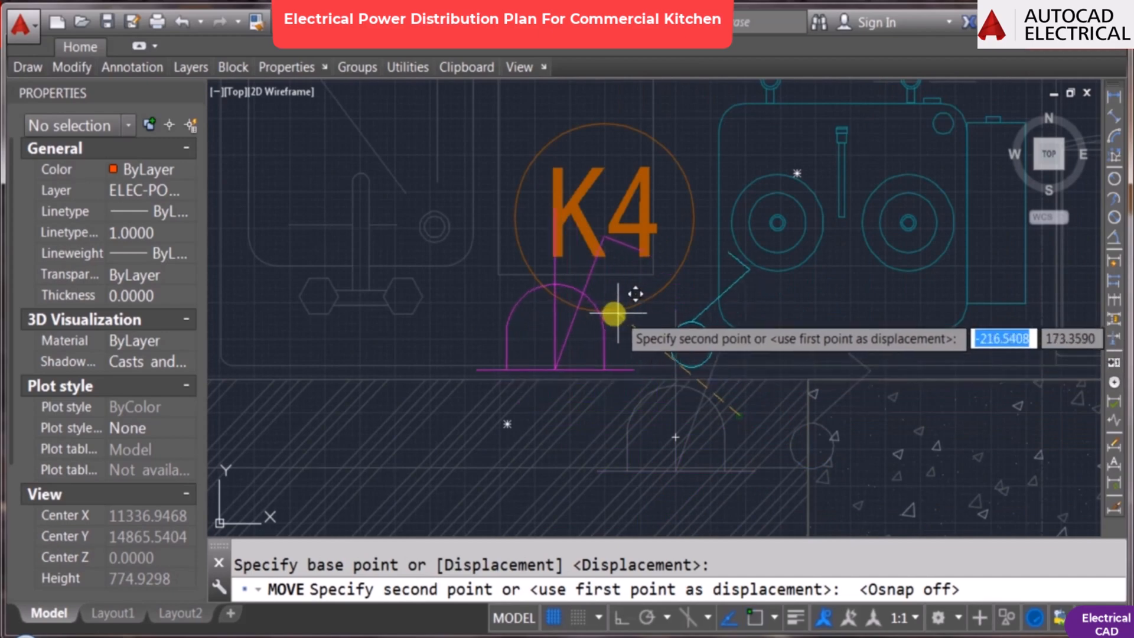
click(609, 313)
key(Escape)
scroll(609, 313, down, 2)
text(M)
key(Return)
click(648, 311)
click(626, 254)
key(Return)
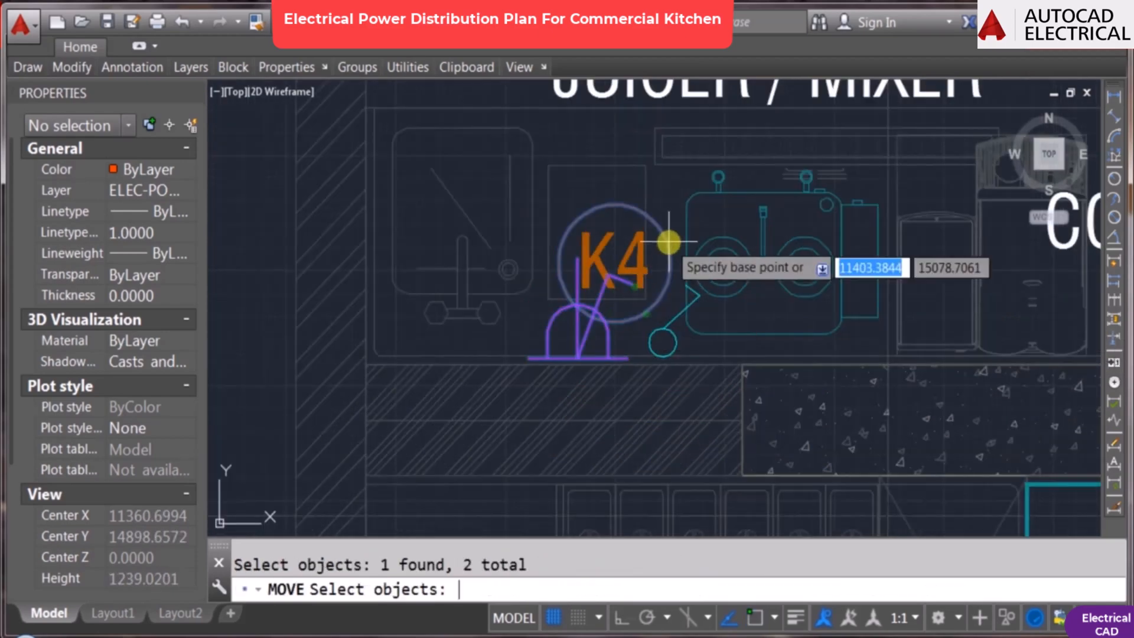
key(Escape)
Step: Move the K4 label up and to the right, clear of the socket, to the mixer's upper-left corner
text(M)
key(Return)
click(631, 249)
click(632, 222)
key(Return)
click(644, 254)
key(F3)
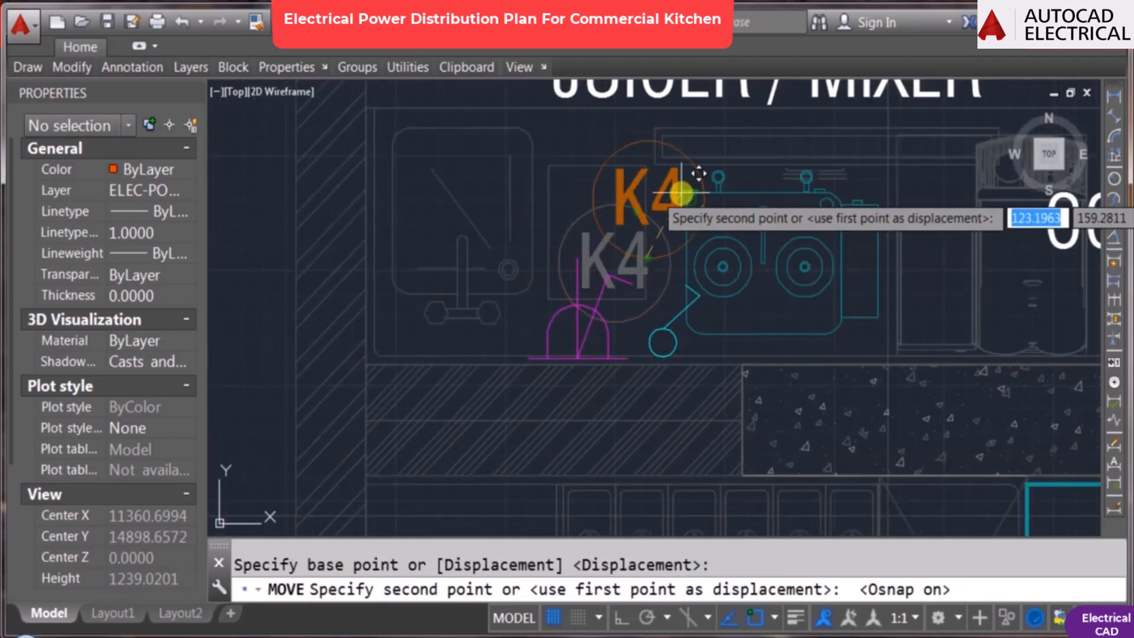
key(Escape)
scroll(634, 235, down, 4)
middle_drag(658, 298, 653, 371)
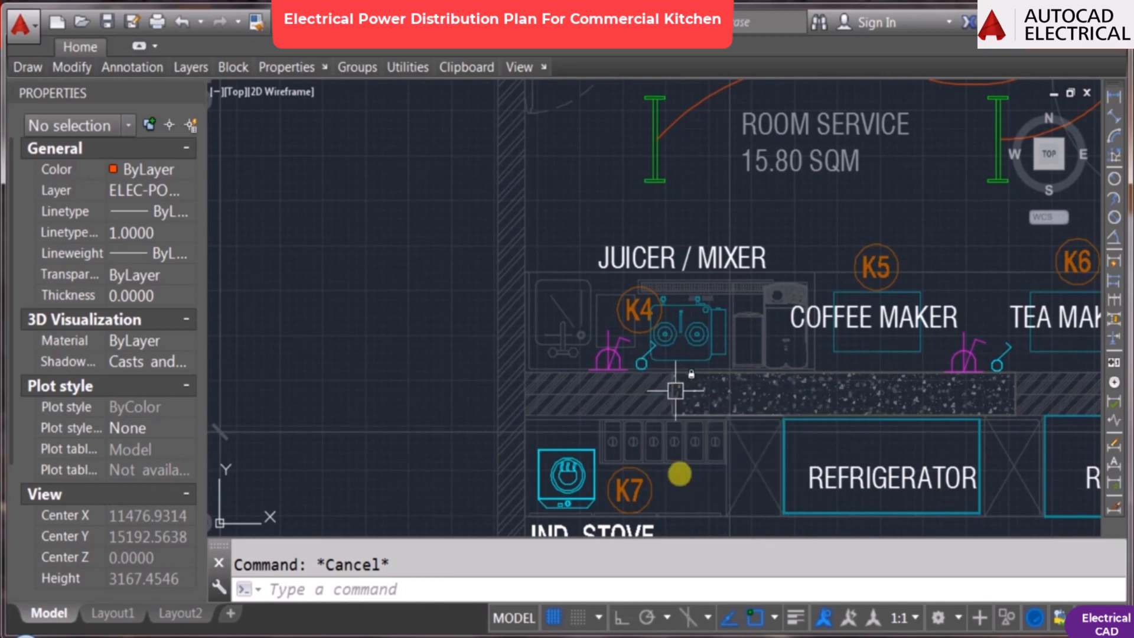
scroll(718, 435, down, 5)
scroll(706, 424, up, 5)
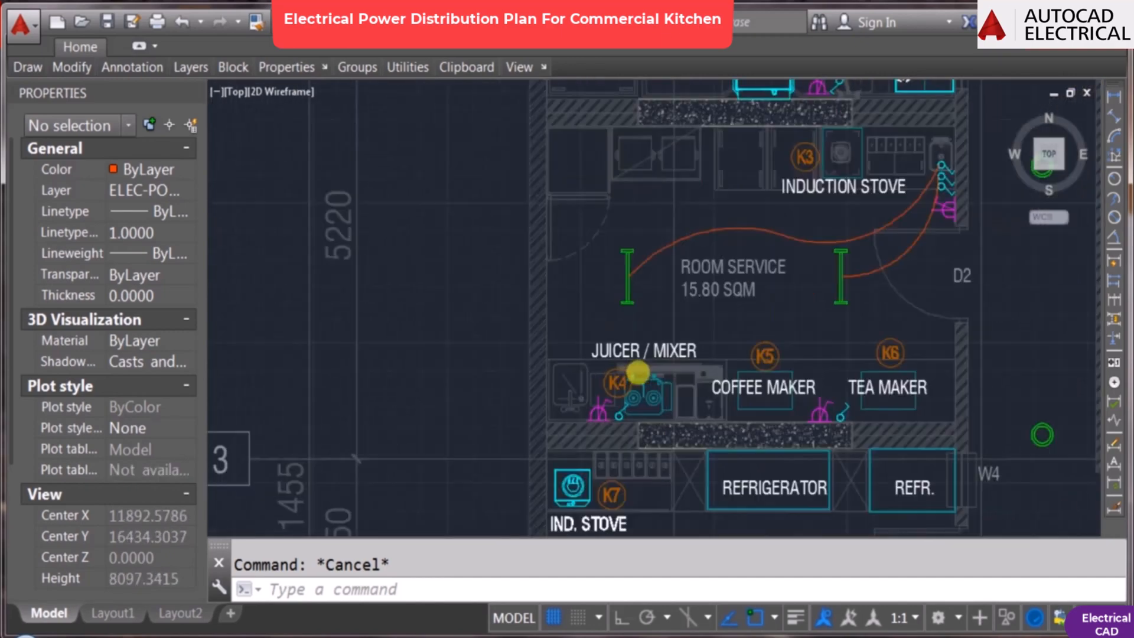
scroll(738, 330, down, 5)
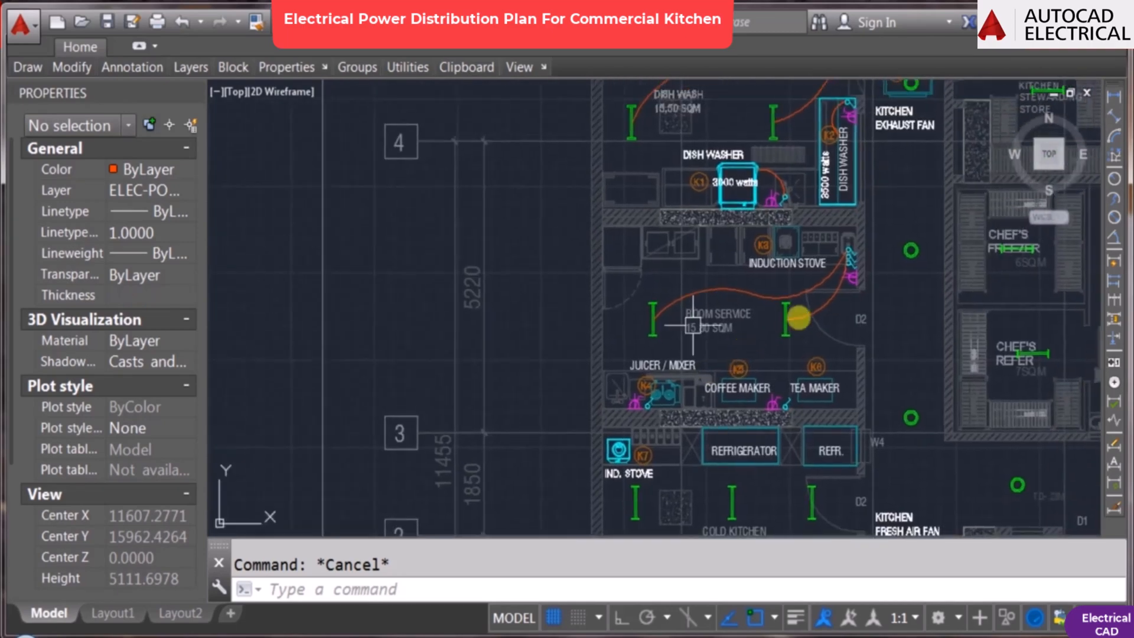
Step: Draw a three-point arc as the wire from the switch beside the shared socket to the K6 tea maker
scroll(768, 336, up, 5)
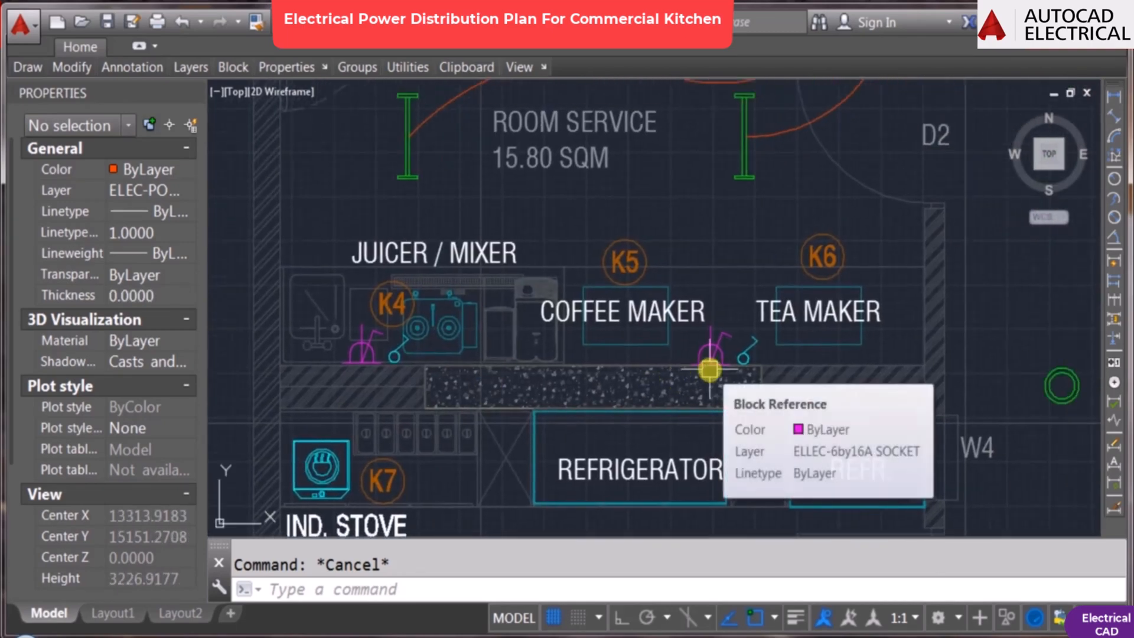
text(a)
key(Return)
scroll(712, 377, up, 3)
scroll(711, 425, up, 2)
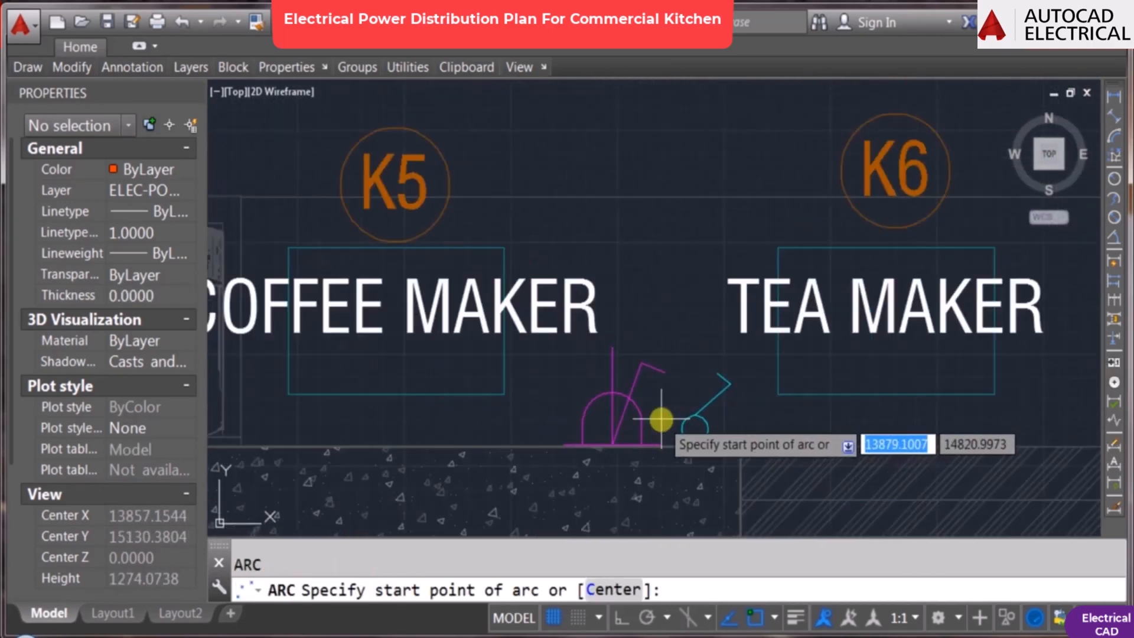
click(679, 423)
scroll(684, 331, up, 5)
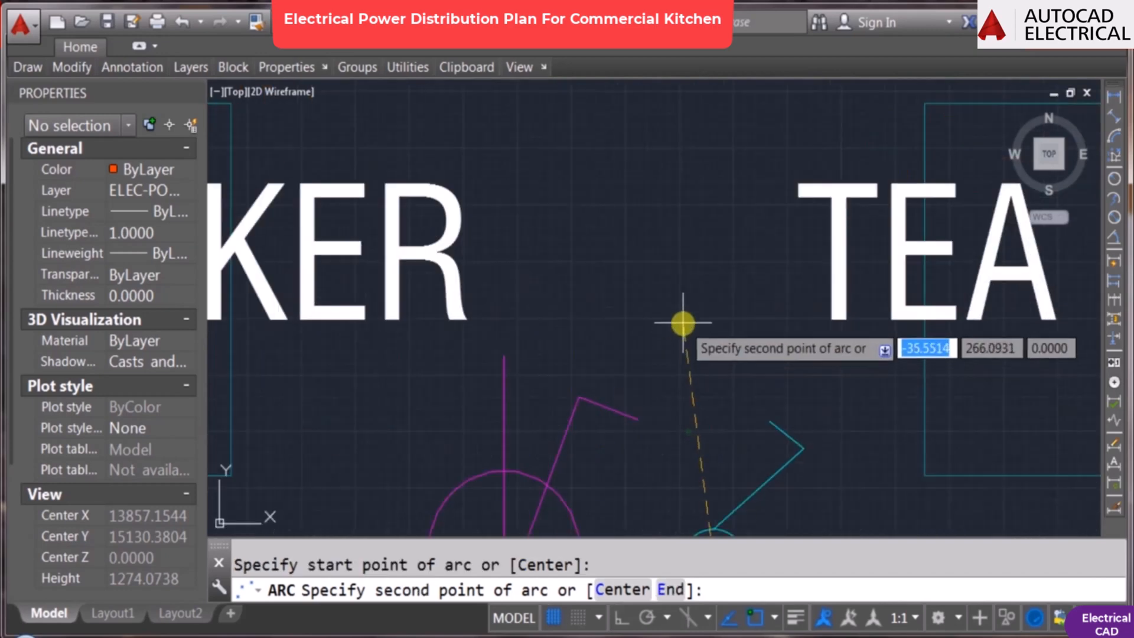
click(684, 325)
click(962, 223)
scroll(777, 323, down, 5)
Step: Draw a second three-point arc as the wire from the same switch to the K5 coffee maker
key(Return)
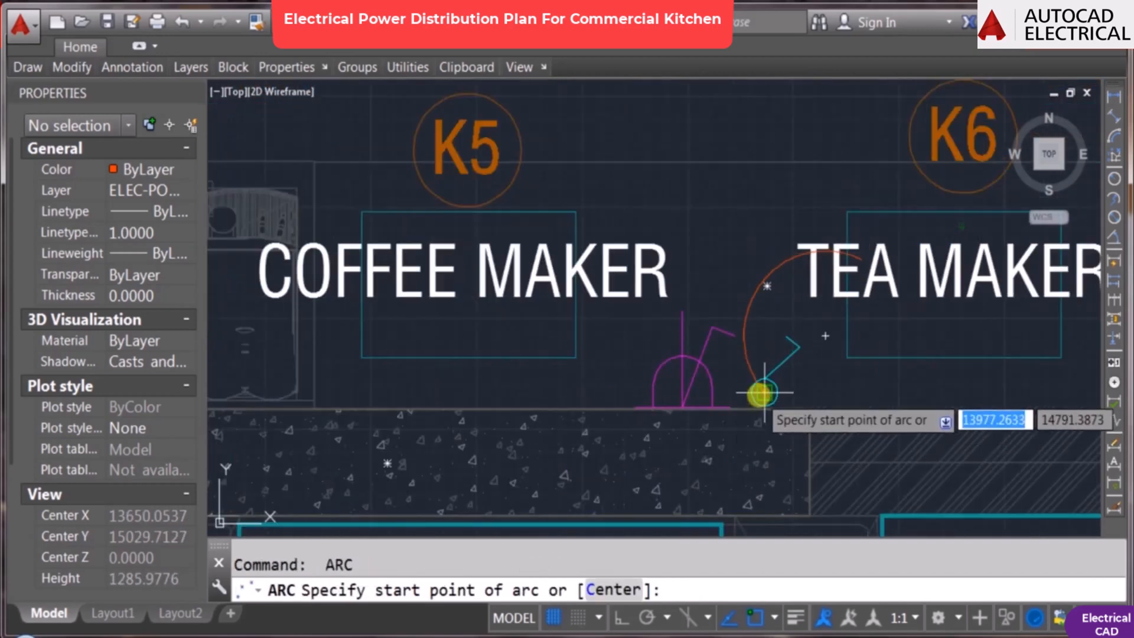
click(762, 387)
click(717, 295)
click(565, 255)
key(Return)
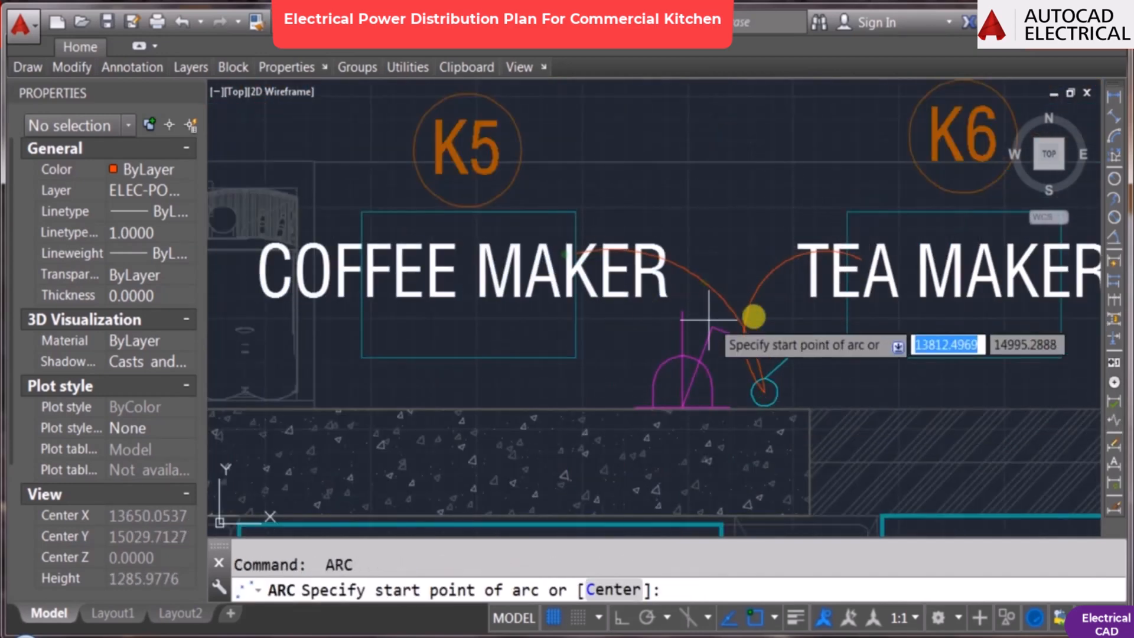
key(Escape)
Step: Draw a three-point arc as the wire from the switch below K4 to the top of the juicer/mixer
scroll(654, 450, down, 6)
scroll(532, 422, up, 6)
key(Return)
click(532, 422)
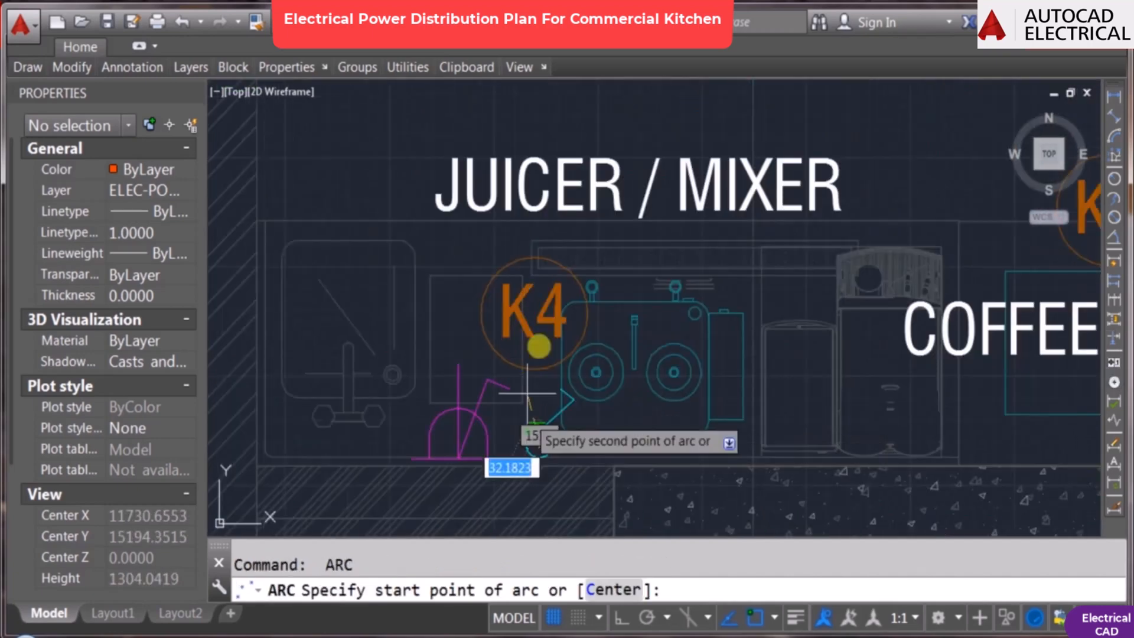
click(637, 338)
click(601, 309)
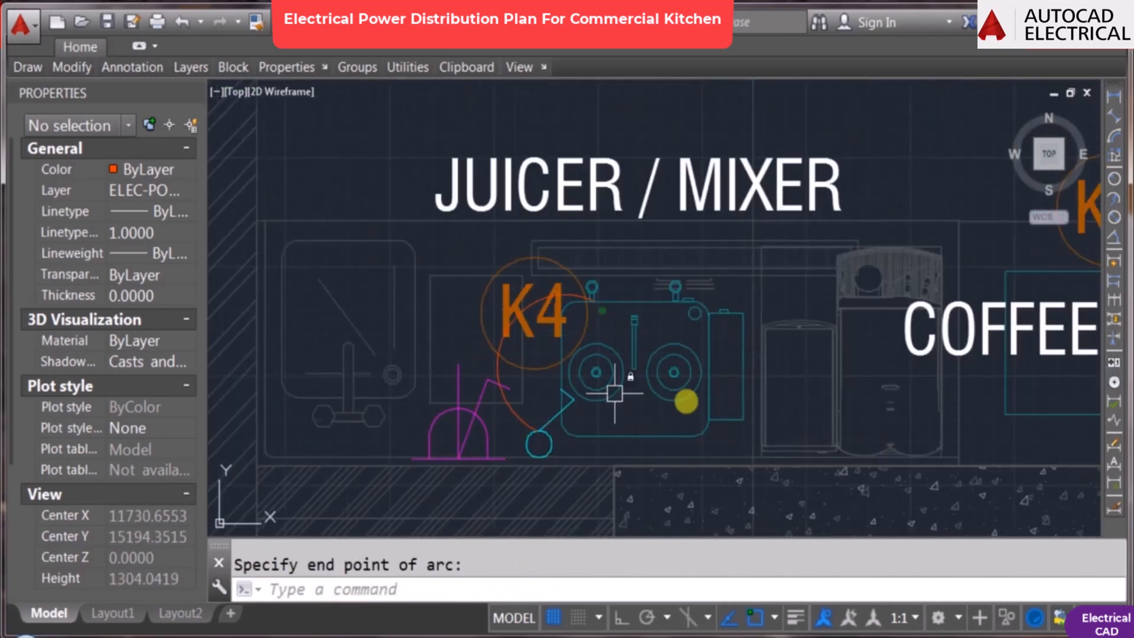
key(Escape)
Step: Move the K4 label to the right with object snap off, away from the wire and over the right half of the mixer
scroll(708, 453, down, 5)
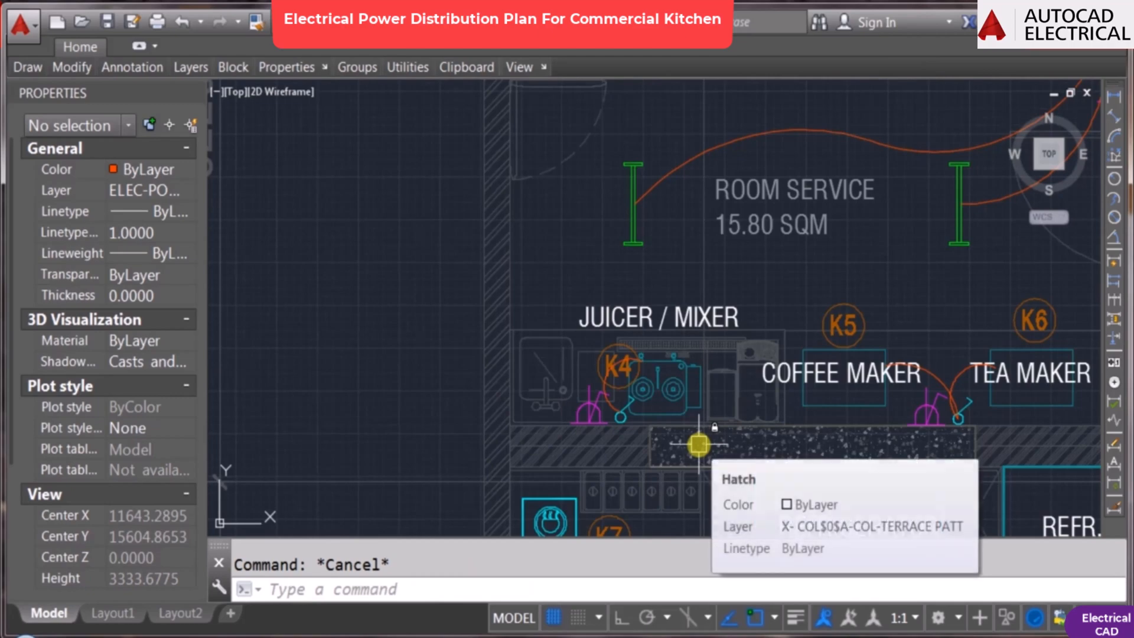
text(M)
key(Return)
scroll(618, 363, up, 6)
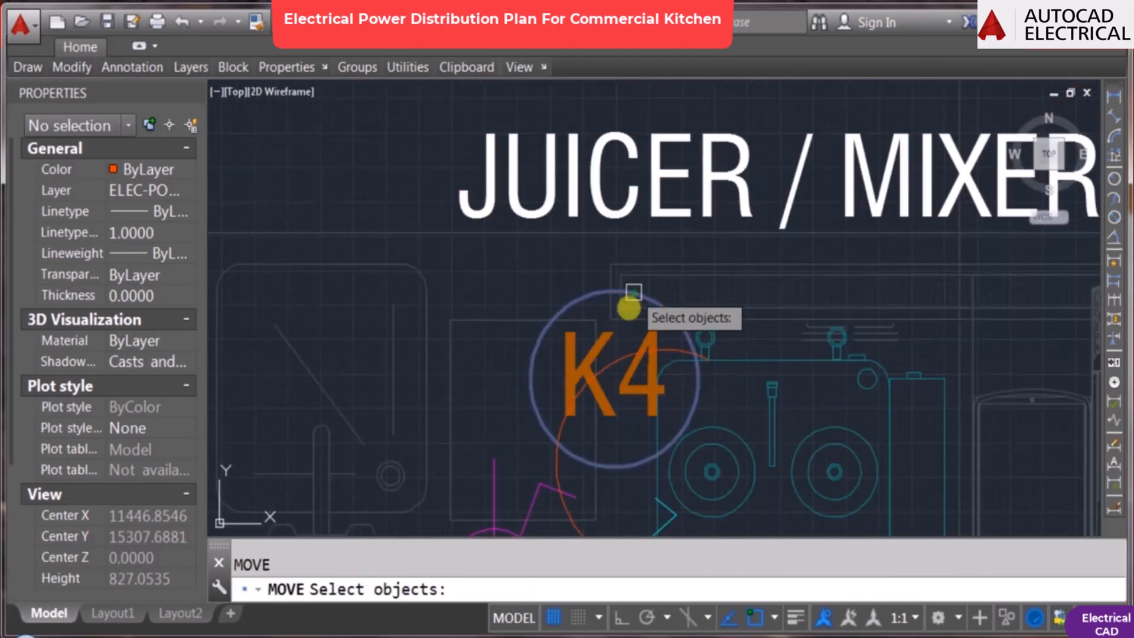
click(590, 345)
key(Return)
click(704, 361)
key(F3)
click(704, 331)
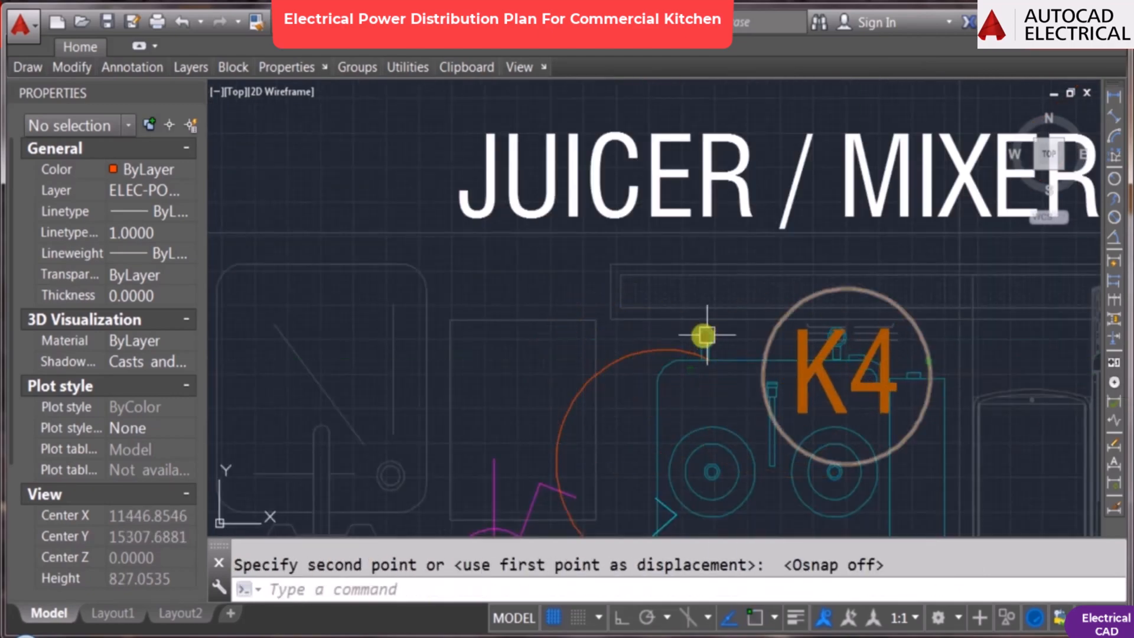
key(Escape)
Step: Examine the wired room service area and the lights and equipment in the adjoining cold kitchen
scroll(576, 421, down, 6)
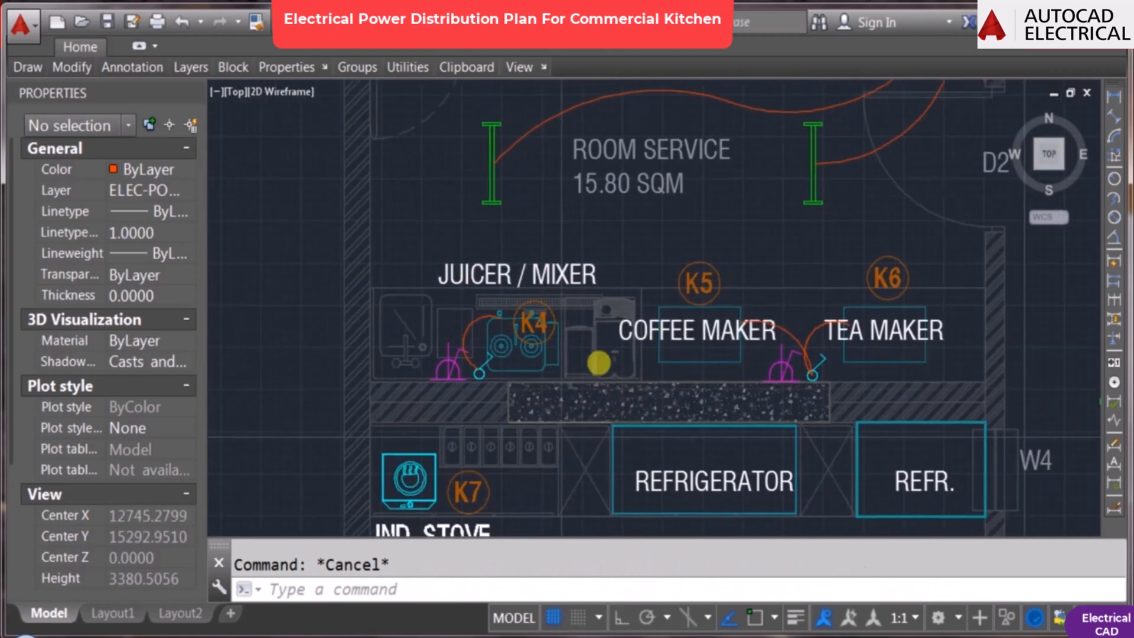
scroll(598, 362, down, 3)
middle_drag(691, 203, 606, 247)
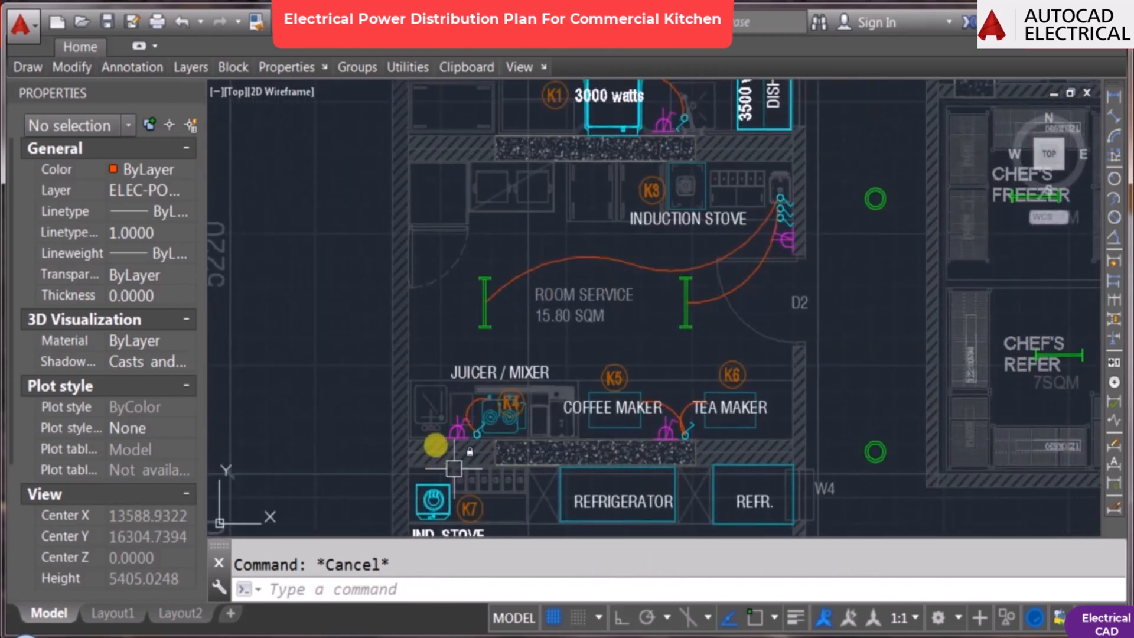
scroll(440, 455, up, 2)
scroll(514, 409, down, 2)
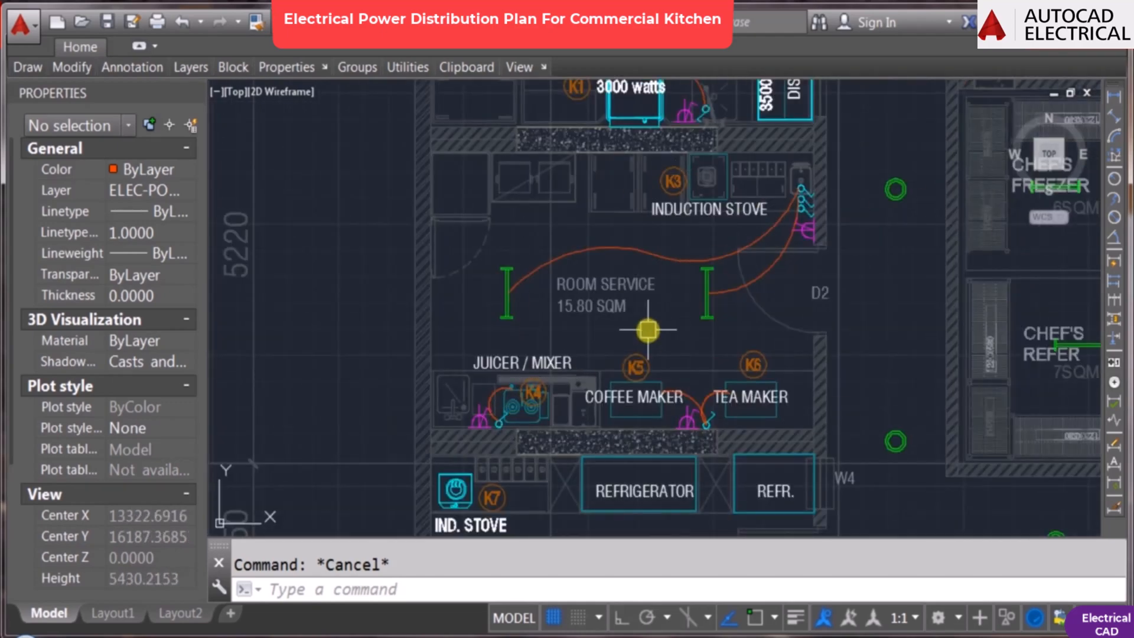
scroll(649, 291, down, 1)
middle_drag(650, 290, 580, 284)
scroll(574, 290, down, 1)
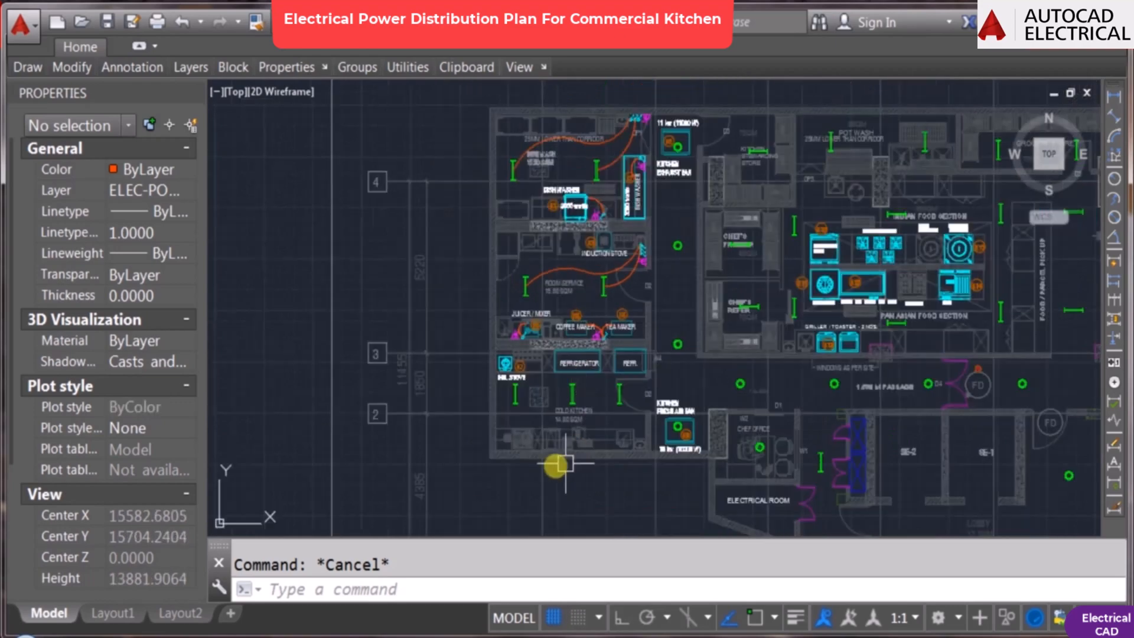
scroll(556, 451, up, 2)
middle_drag(587, 343, 565, 365)
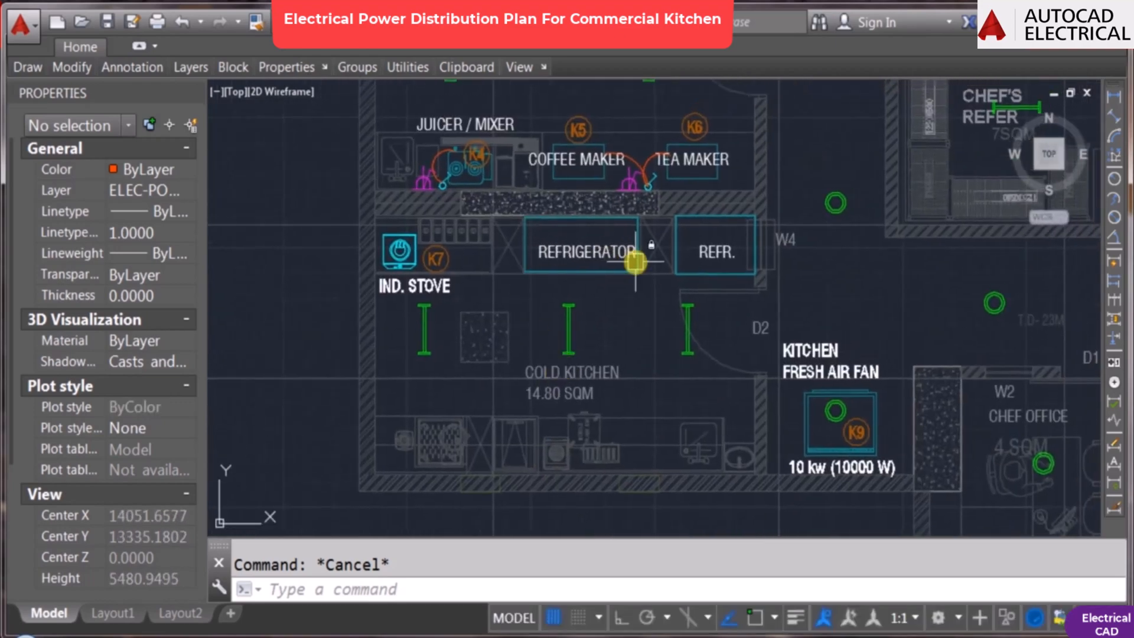
mouse_move(635, 262)
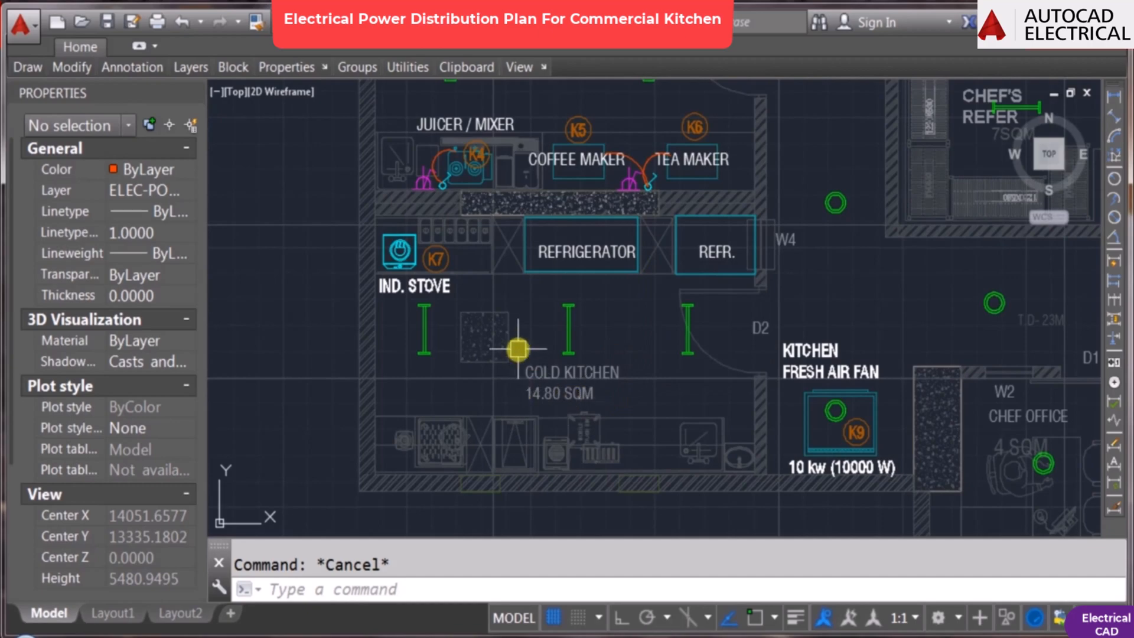
scroll(498, 347, down, 2)
middle_drag(419, 170, 385, 269)
scroll(554, 201, up, 4)
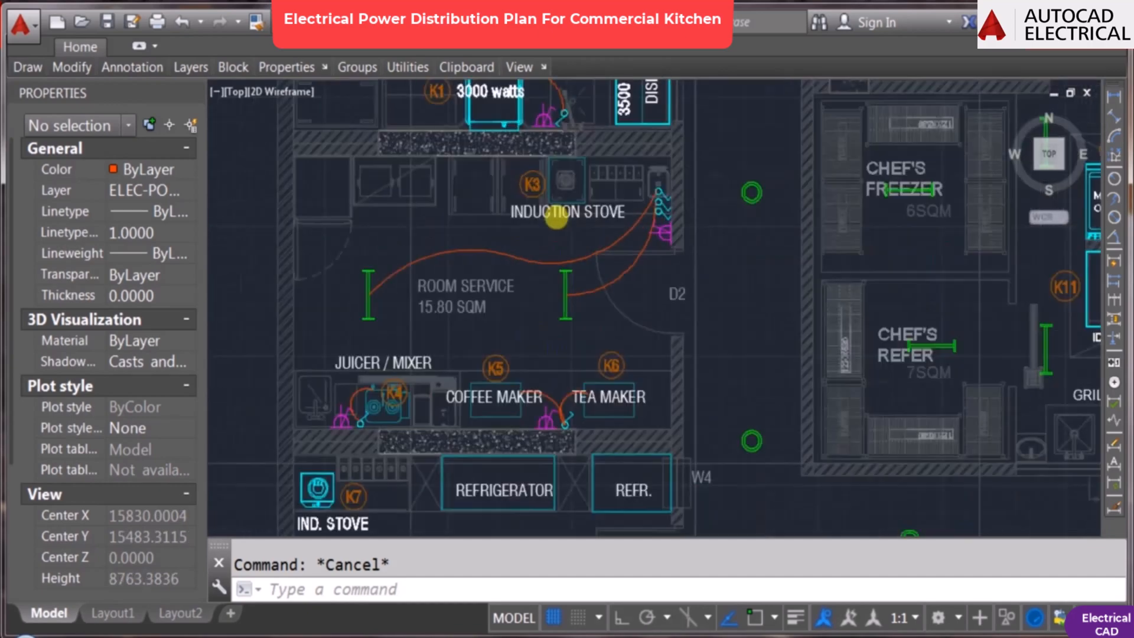
Step: Draw a three-point arc as the wire from the K3 induction stove to the lowest of the three switches beside the sink
scroll(526, 228, down, 2)
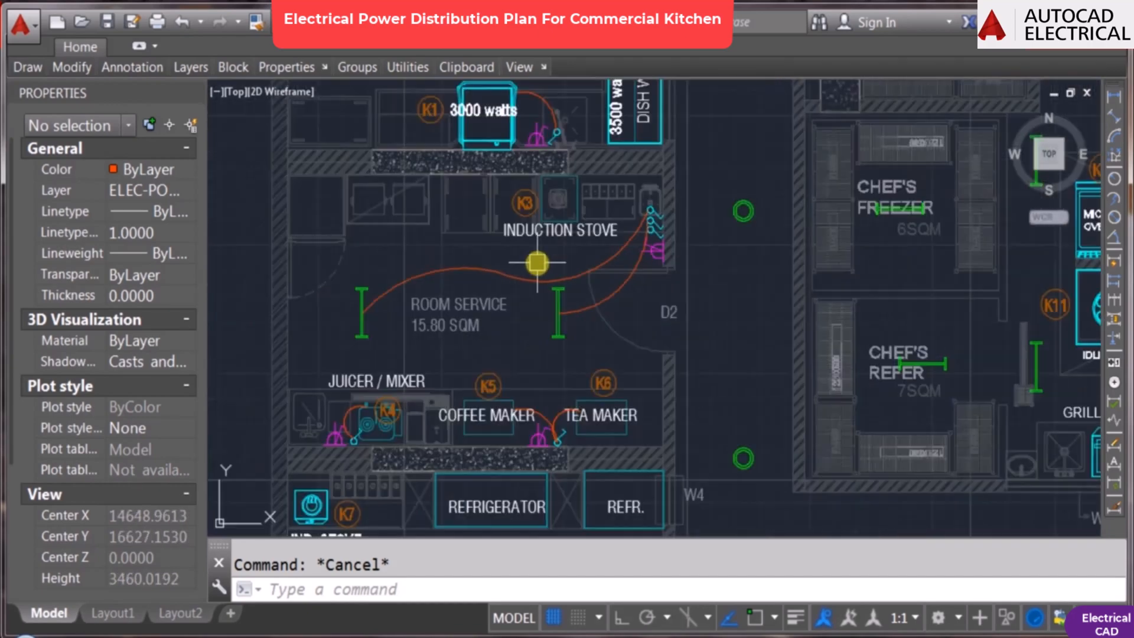
middle_drag(532, 227, 554, 283)
scroll(553, 283, up, 2)
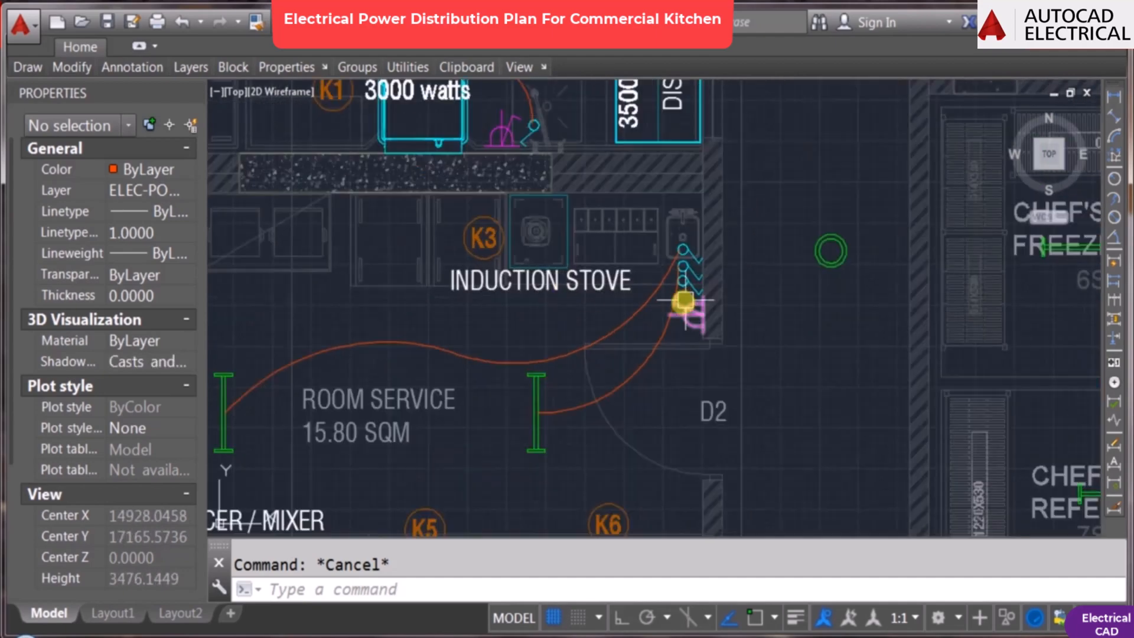
middle_drag(683, 299, 614, 258)
scroll(554, 290, up, 2)
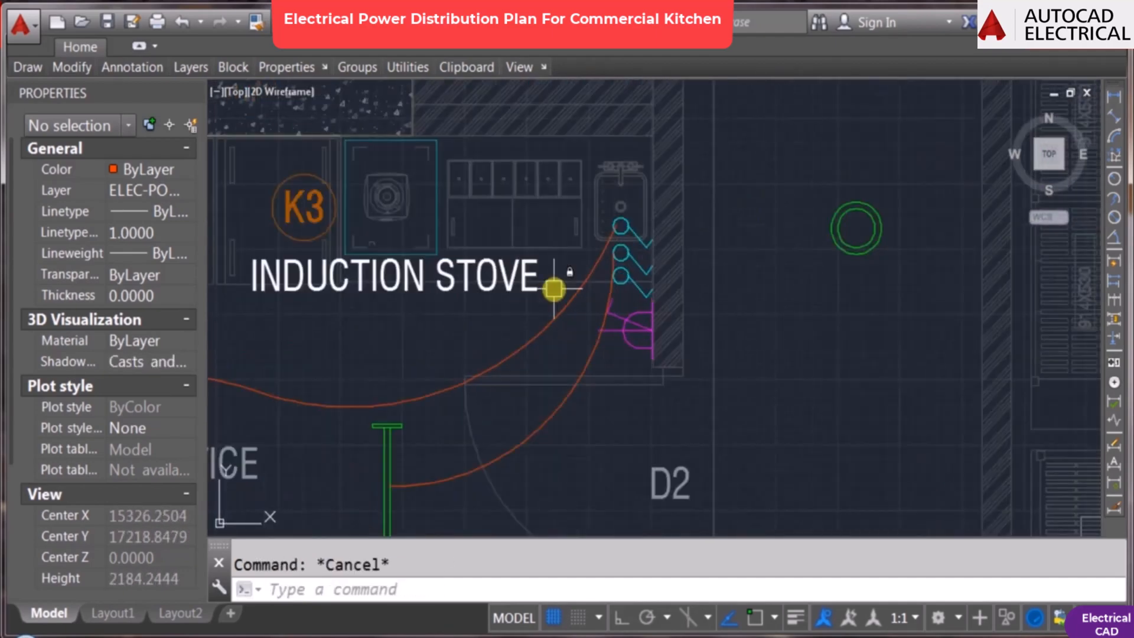
key(Return)
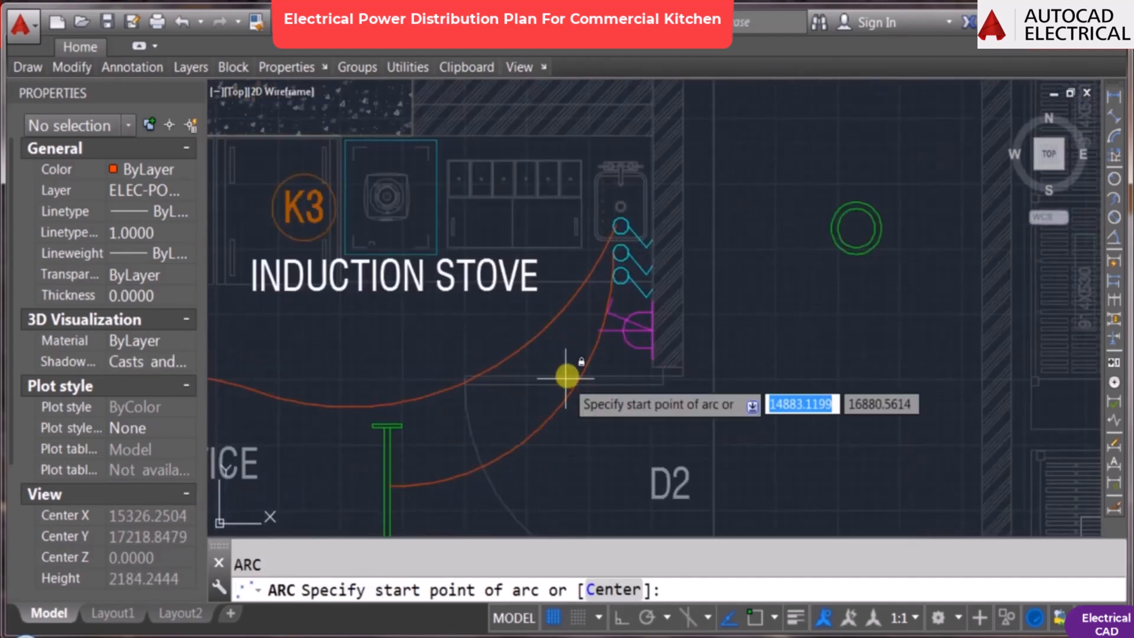
click(437, 217)
click(519, 225)
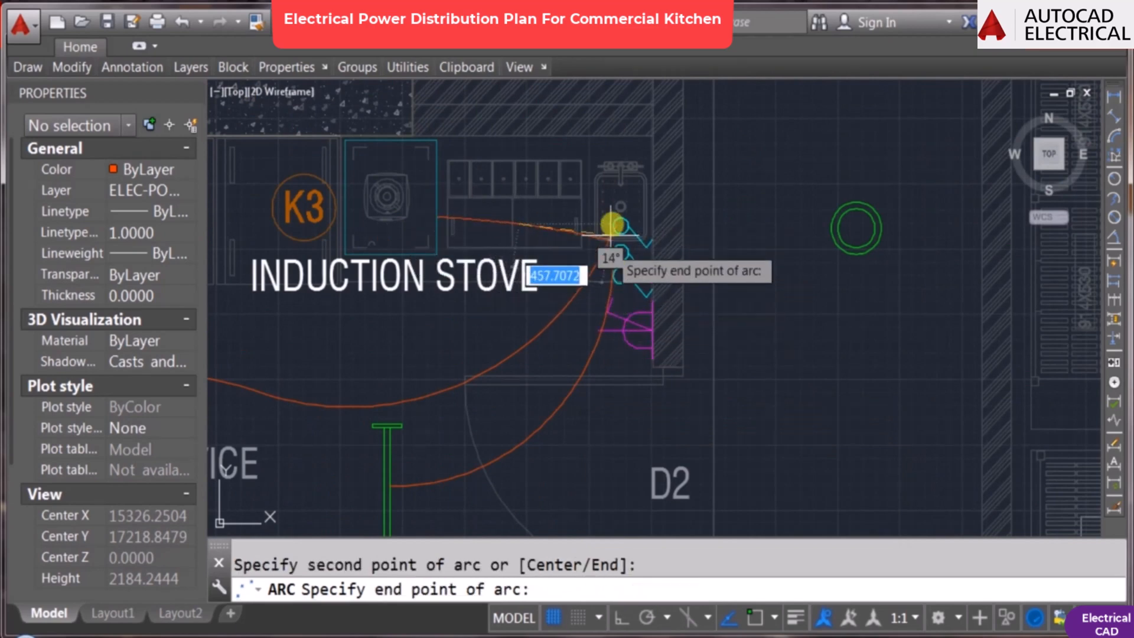
click(617, 268)
key(Escape)
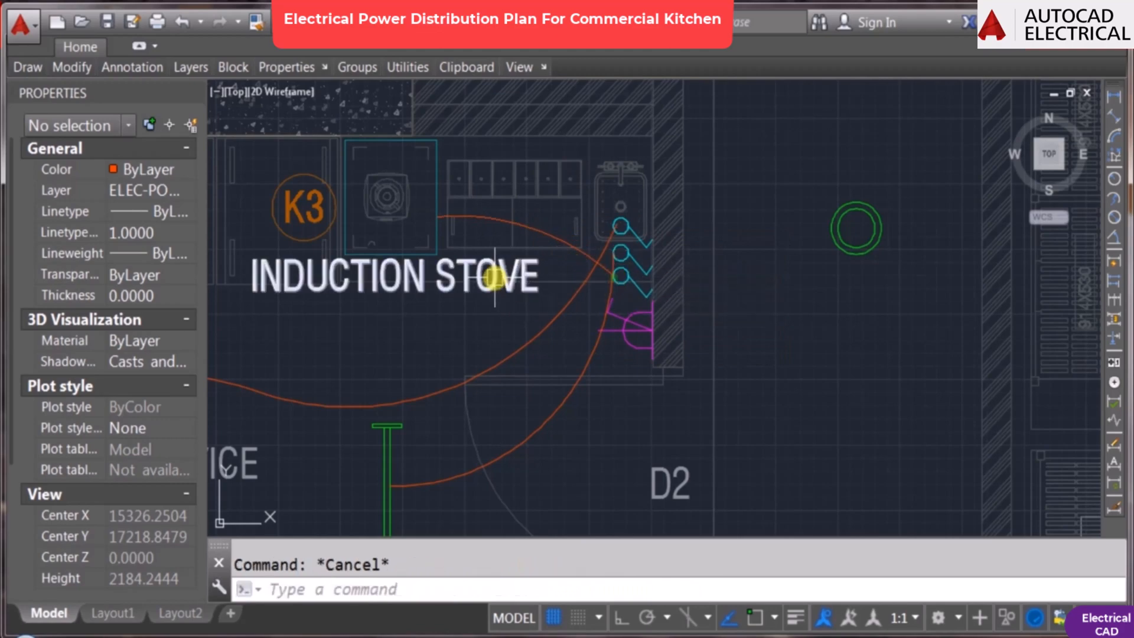
Step: Copy the room service's three wall switches and socket straight down with Ortho on to the cold kitchen wall below door D2
scroll(509, 323, down, 5)
middle_drag(501, 341, 575, 369)
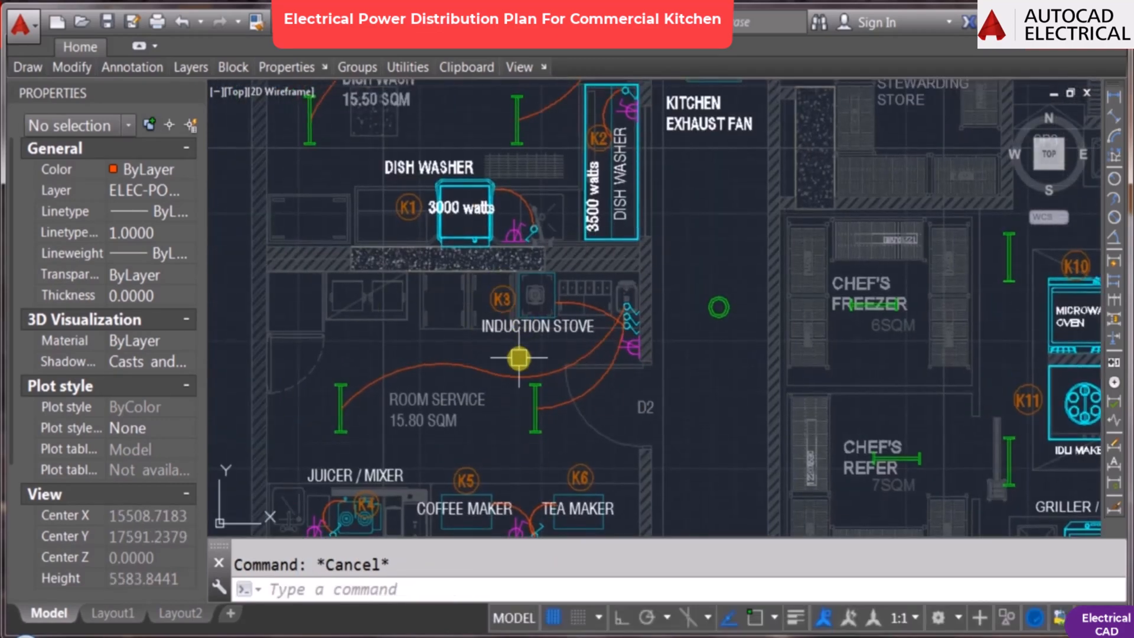
scroll(647, 353, up, 4)
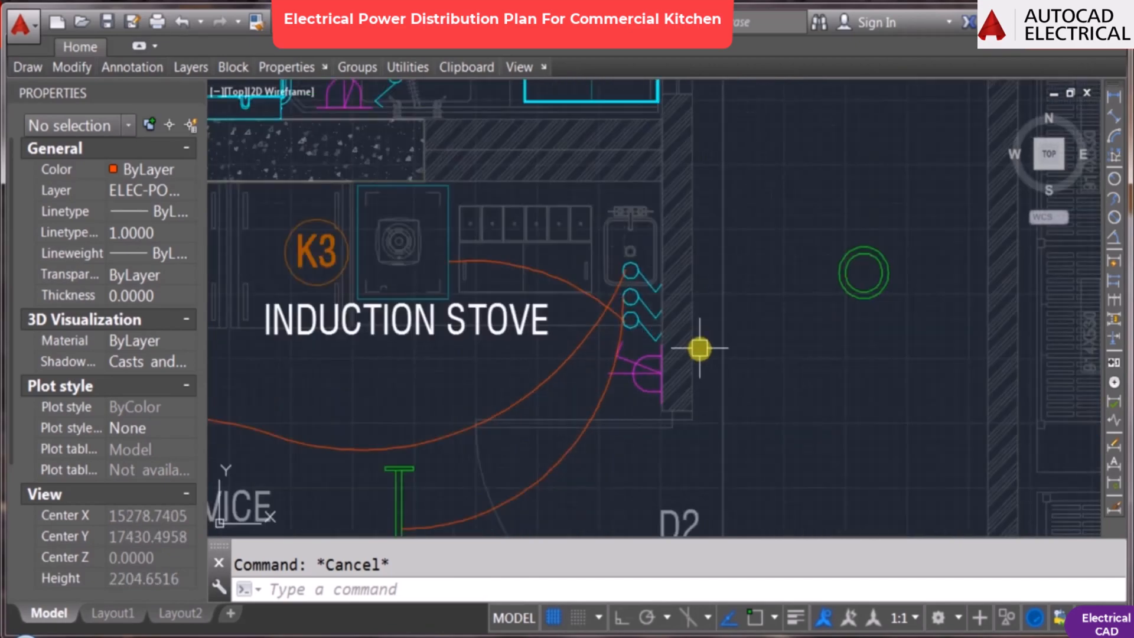
scroll(662, 313, down, 6)
scroll(506, 407, up, 3)
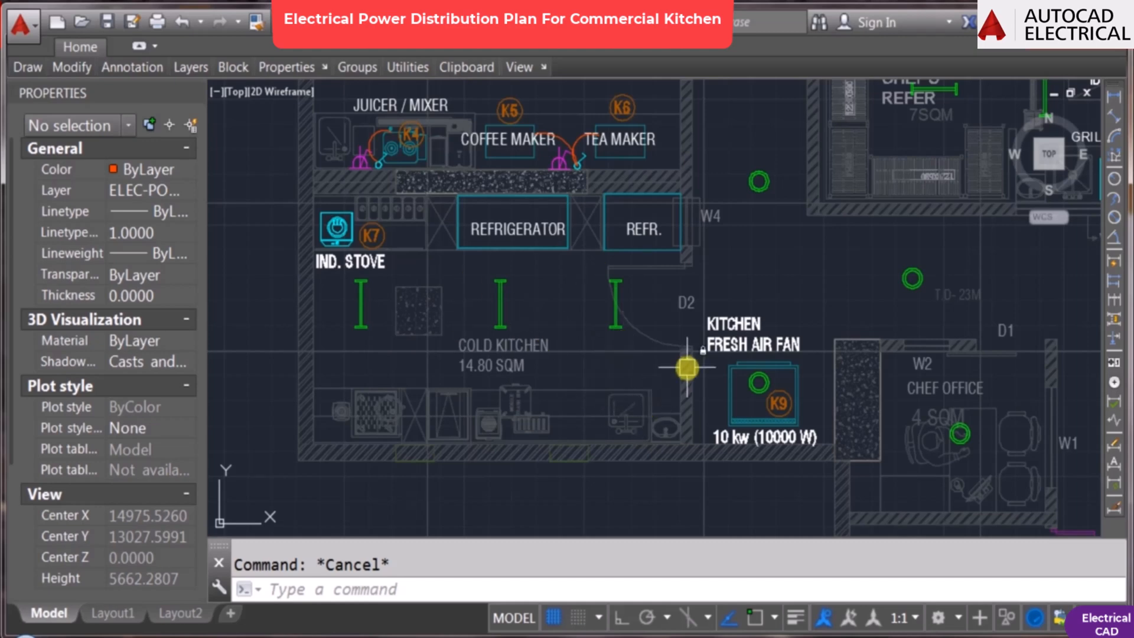
key(Return)
scroll(589, 336, down, 4)
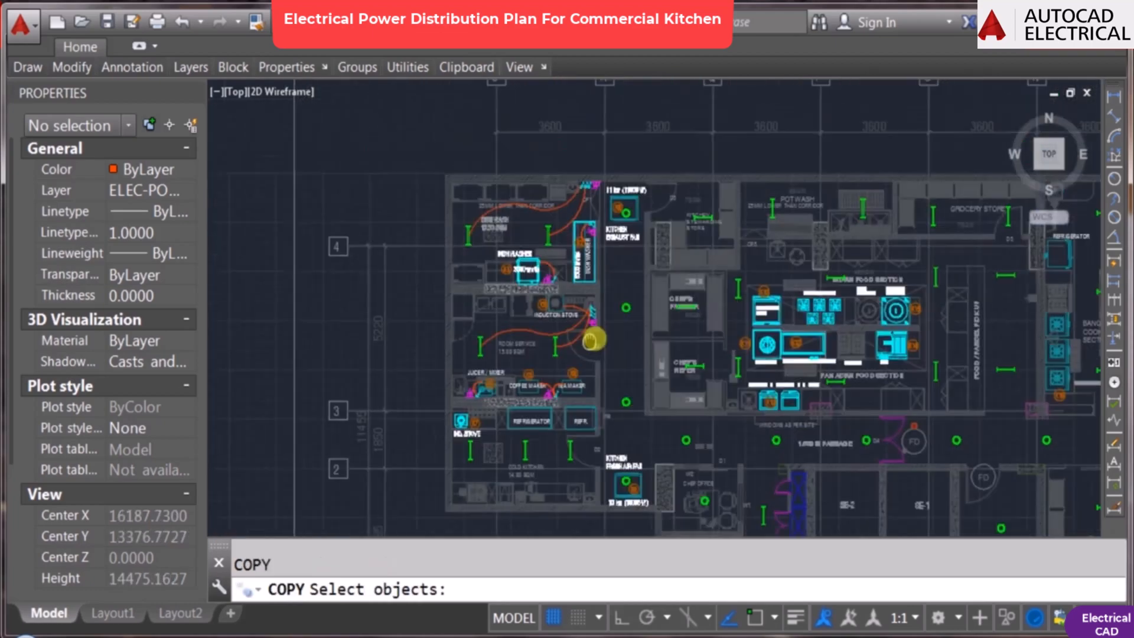
scroll(549, 354, up, 8)
click(575, 259)
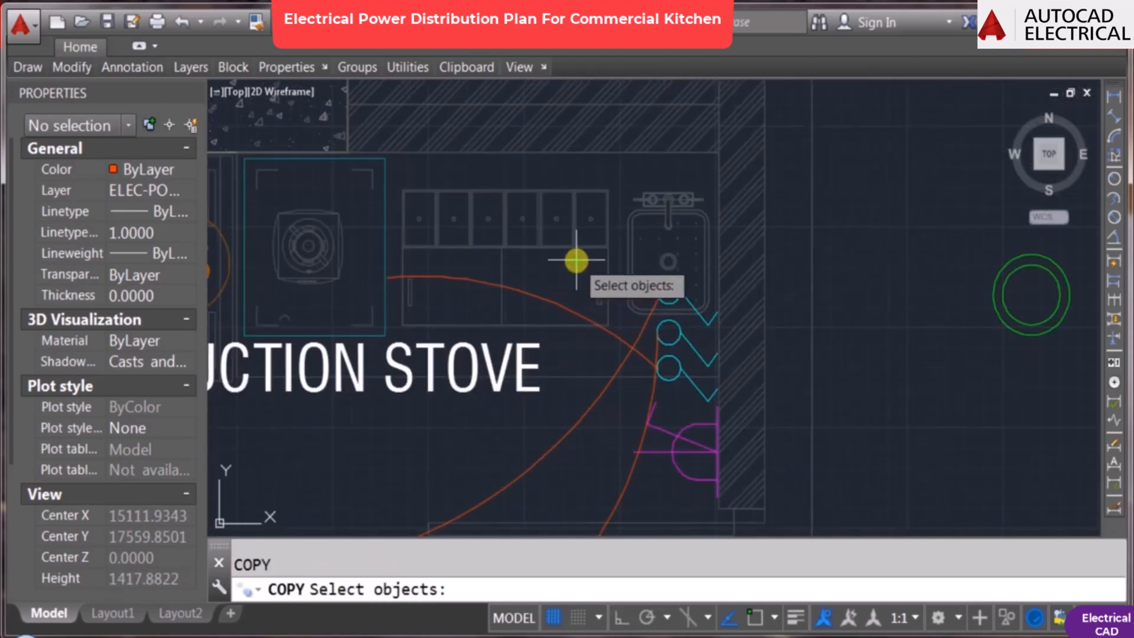
click(767, 517)
key(Return)
click(721, 428)
scroll(745, 204, down, 3)
middle_drag(772, 396, 722, 161)
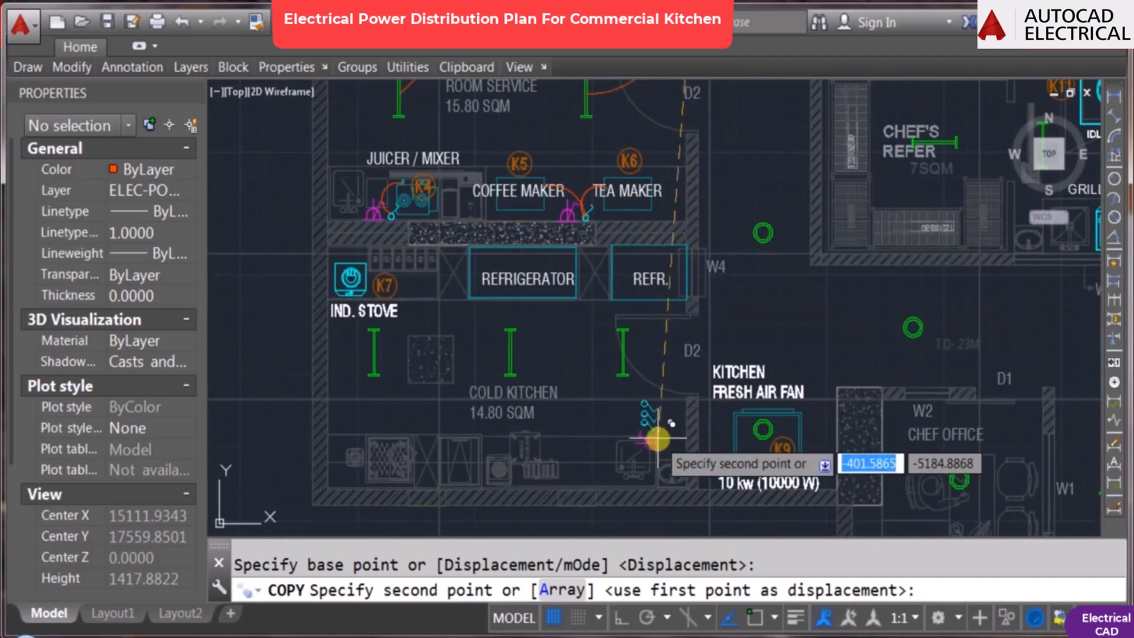
scroll(658, 494, up, 6)
key(F8)
middle_drag(739, 228, 716, 398)
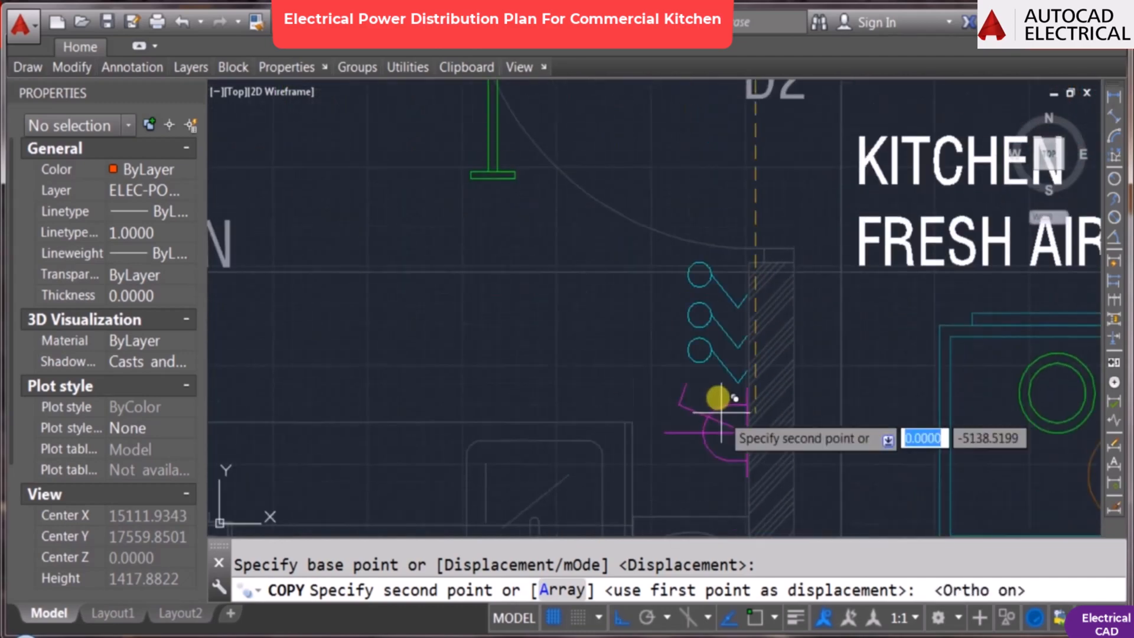
click(718, 432)
key(Escape)
scroll(732, 391, down, 5)
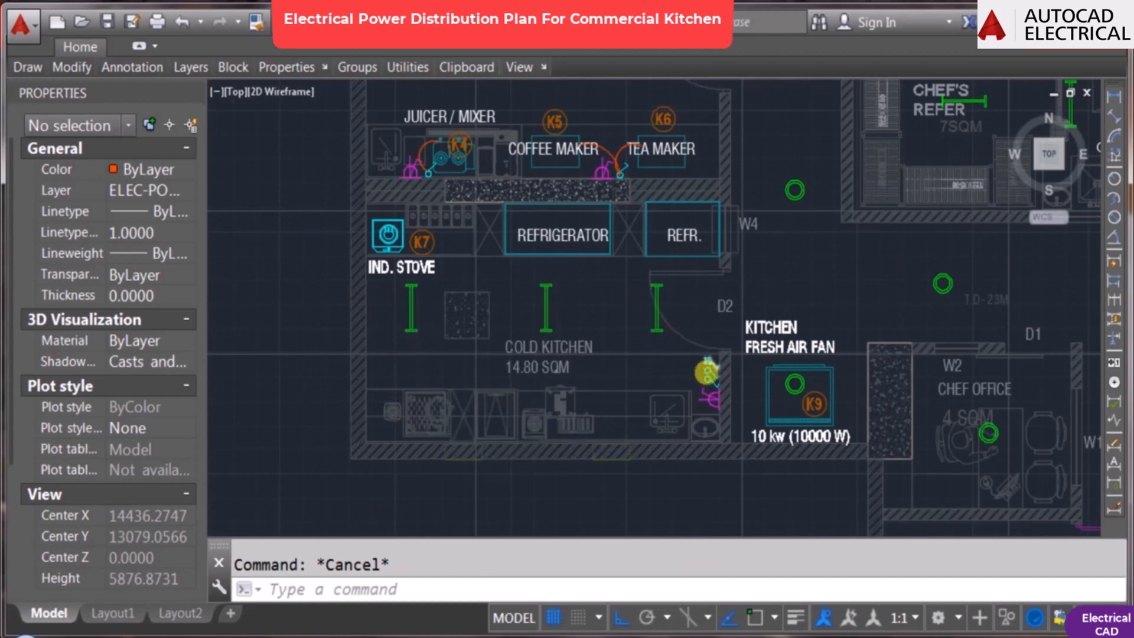
scroll(706, 372, up, 4)
middle_drag(706, 399, 648, 344)
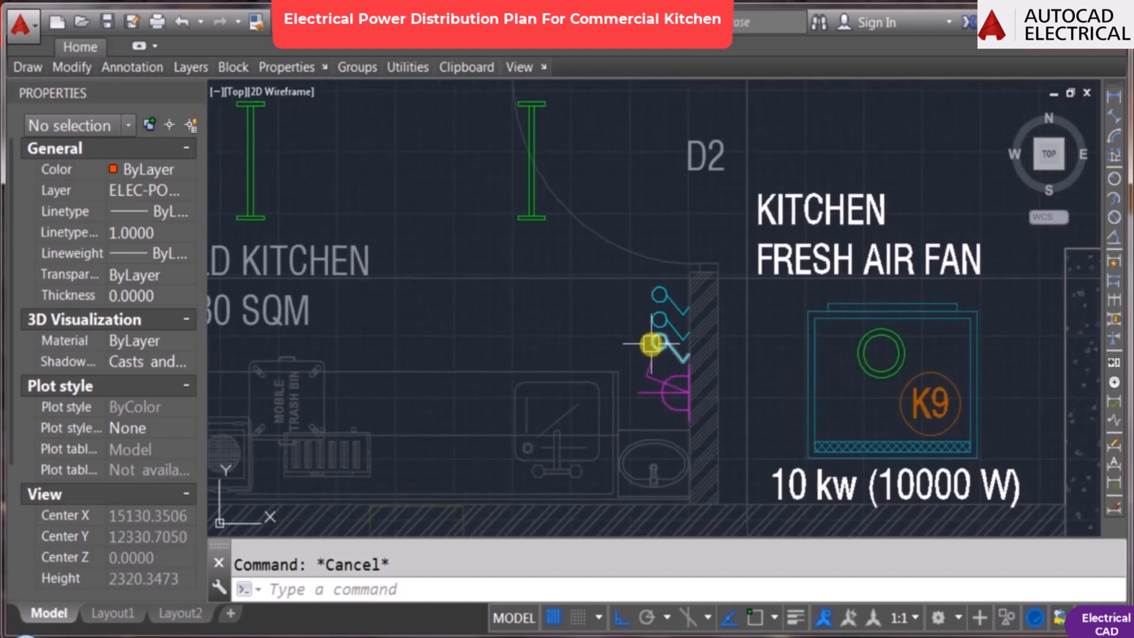
scroll(655, 330, up, 2)
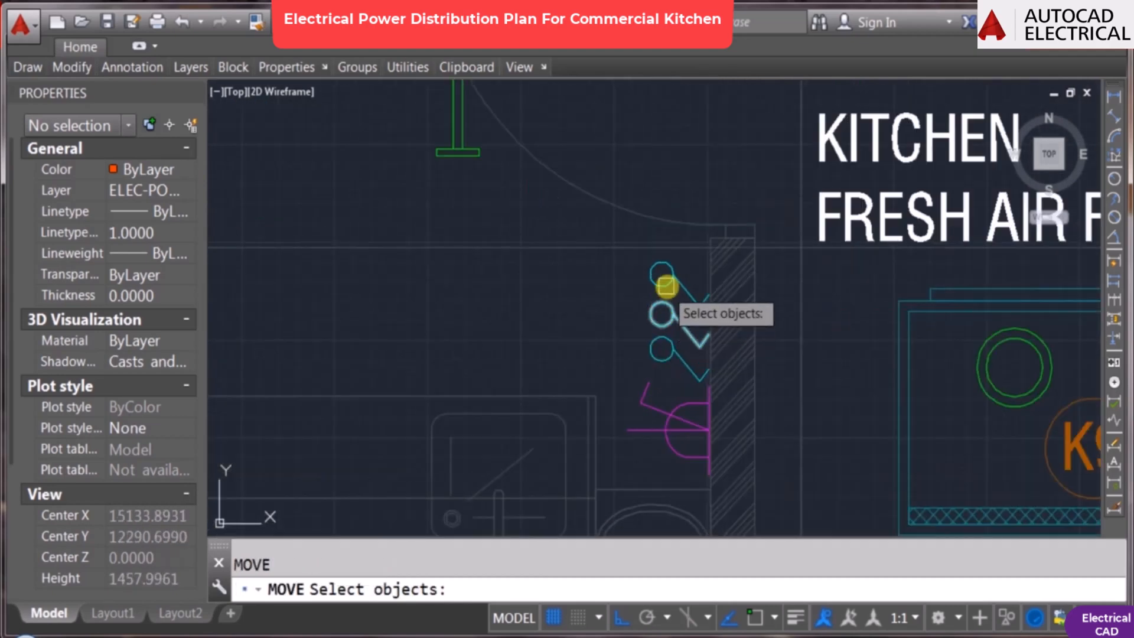
key(Return)
key(Escape)
text(ro)
key(Return)
click(615, 259)
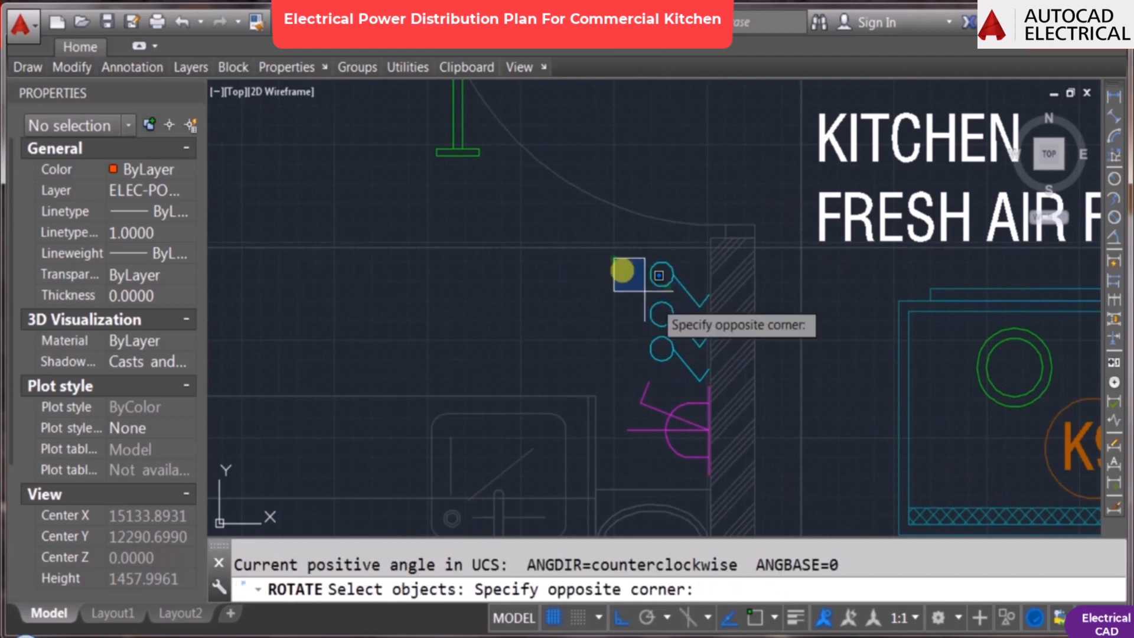
click(738, 388)
key(Escape)
Step: Rotate the three cold kitchen switches by 180 degrees about the middle switch
text(ro)
key(Return)
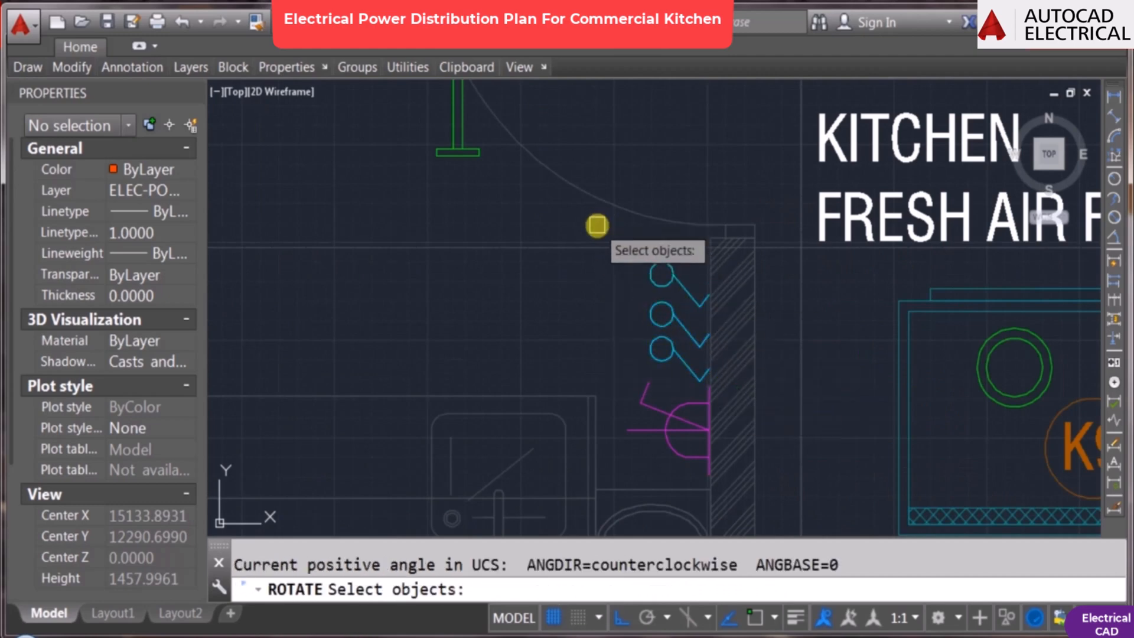
click(596, 223)
click(717, 395)
key(Return)
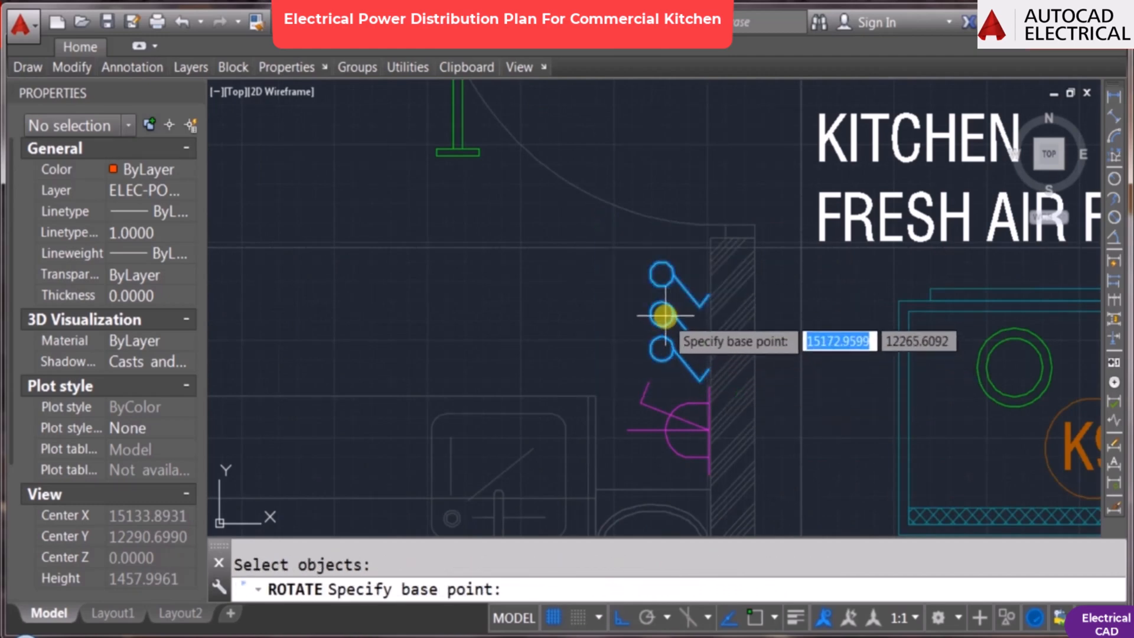
click(665, 315)
key(Return)
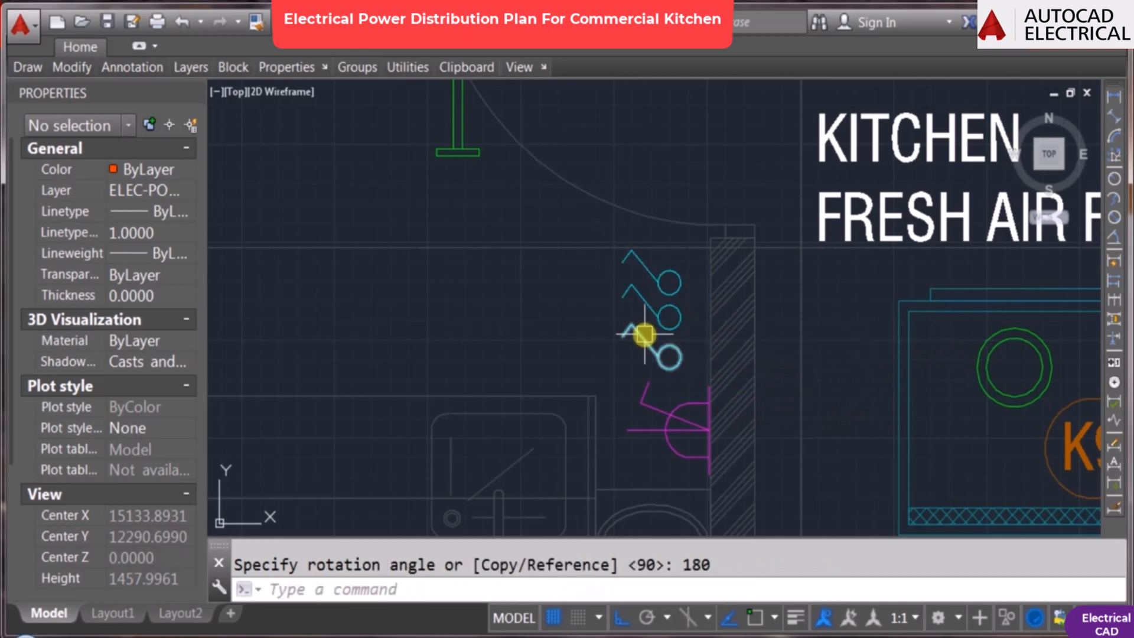
Step: Move the three rotated cold kitchen switches over against the wall, above the socket
key(Escape)
text(m)
key(Return)
text(p)
key(Return)
key(Return)
click(554, 342)
Step: Rotate the three room service switches beside the sink by 180 degrees
scroll(532, 342, down, 5)
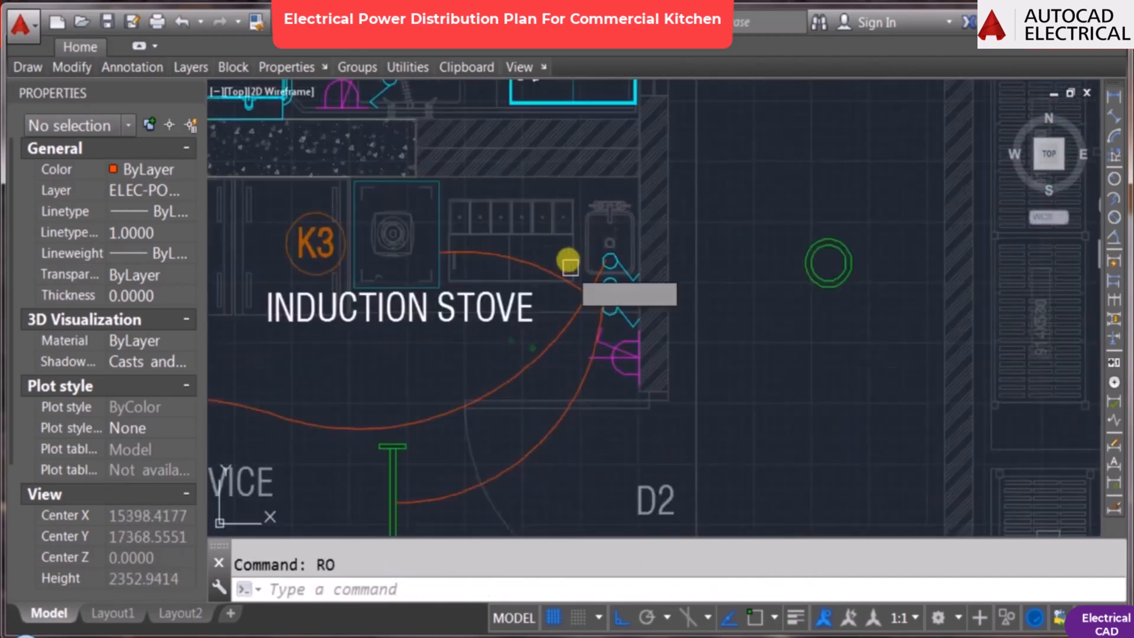
scroll(569, 265, up, 2)
click(547, 230)
click(722, 363)
key(Return)
click(644, 301)
key(Return)
scroll(640, 354, down, 4)
key(Escape)
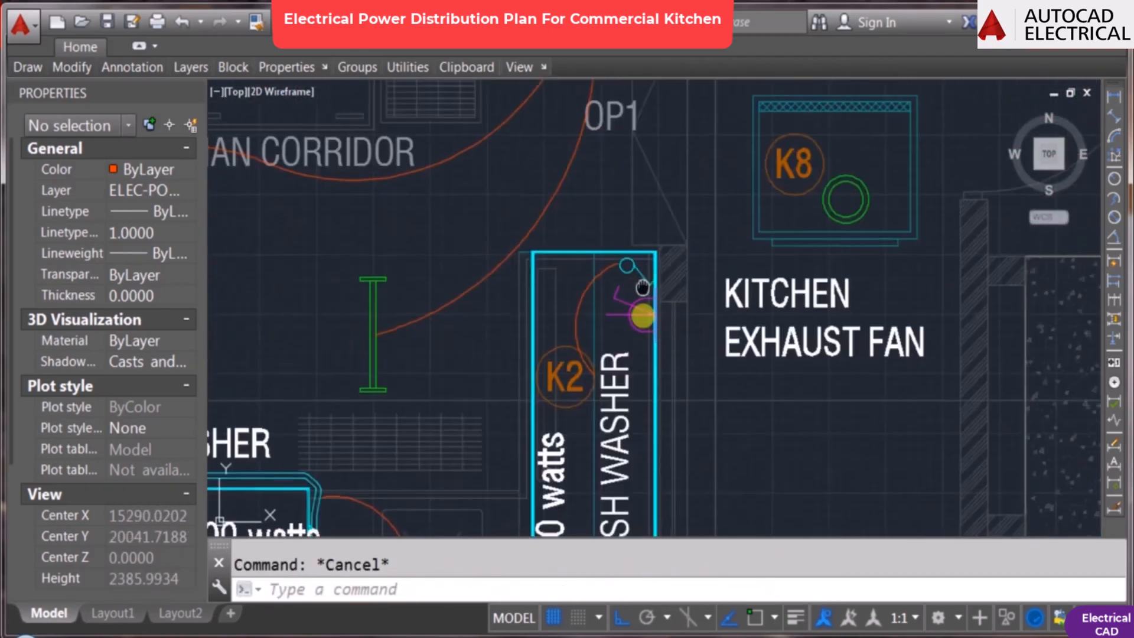
Step: Rotate the switch at the K2 dish washer by 180 degrees in place
middle_drag(642, 288, 645, 328)
text(ro)
scroll(641, 307, up, 2)
click(635, 309)
key(Return)
click(623, 308)
text(180)
scroll(630, 354, down, 2)
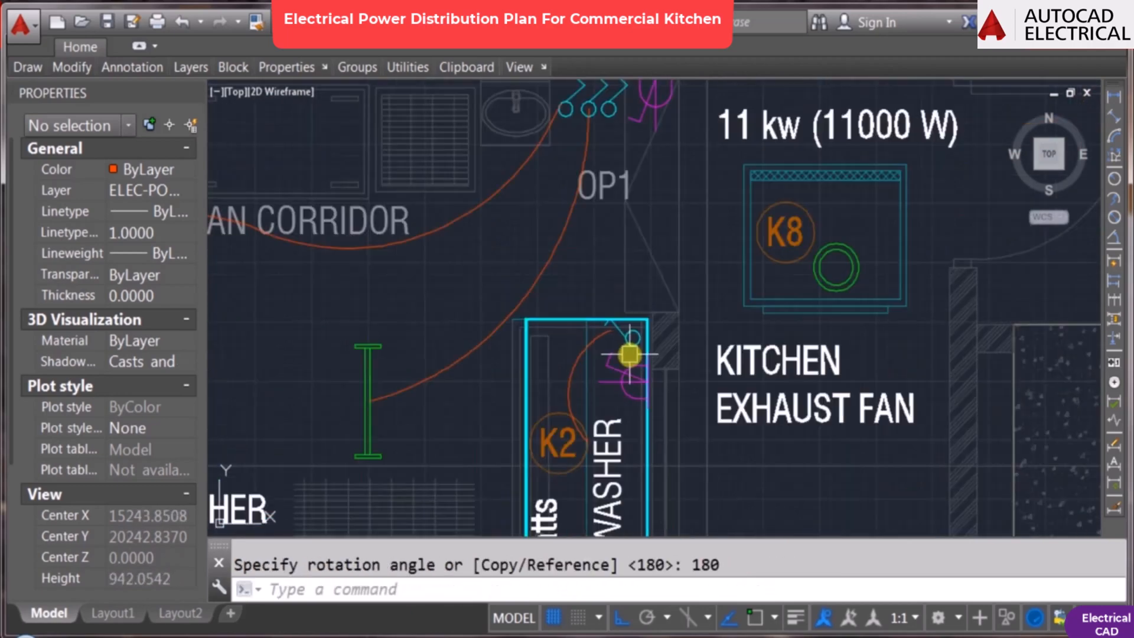
scroll(630, 354, down, 1)
Step: Rotate the row of three switches above OP1 about a point at the row
key(Escape)
middle_drag(620, 198, 620, 280)
scroll(595, 305, up, 1)
text(ro)
drag(553, 172, 660, 303)
key(Return)
click(613, 260)
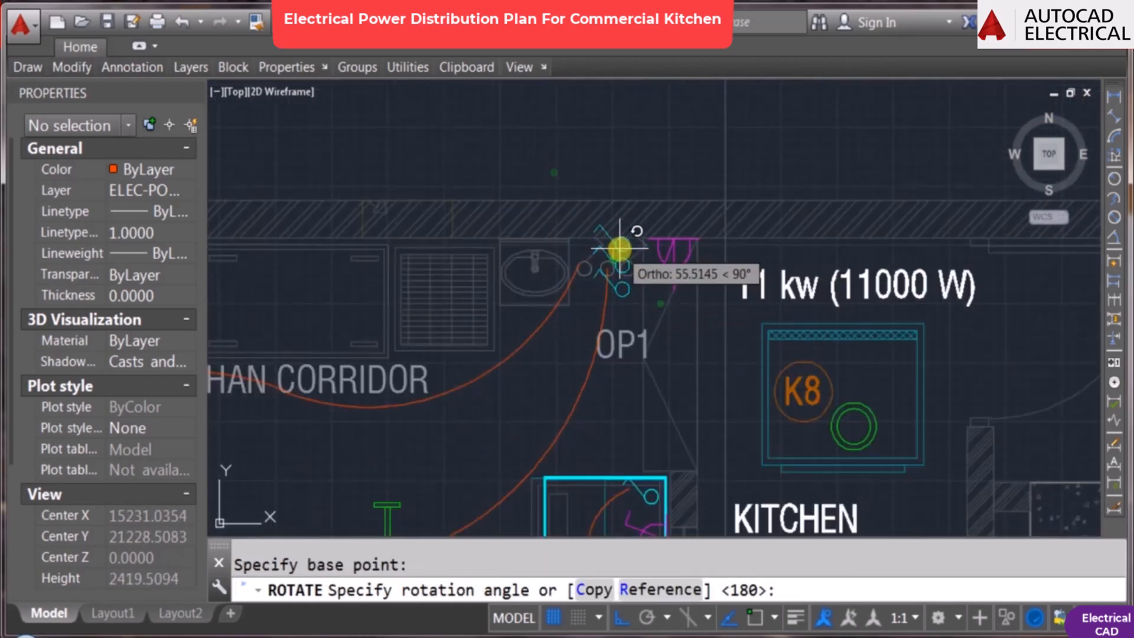
key(Escape)
Step: Copy the topmost cold kitchen switch about 113 units straight up to form a fourth switch in the row
scroll(650, 236, down, 10)
scroll(642, 405, up, 10)
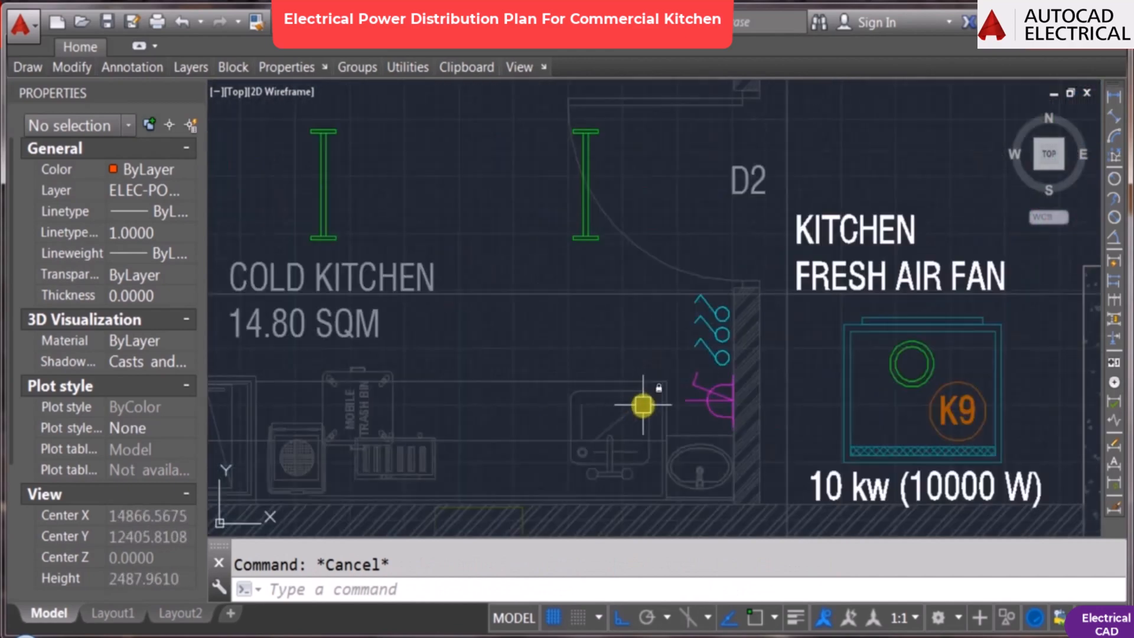
scroll(643, 405, down, 2)
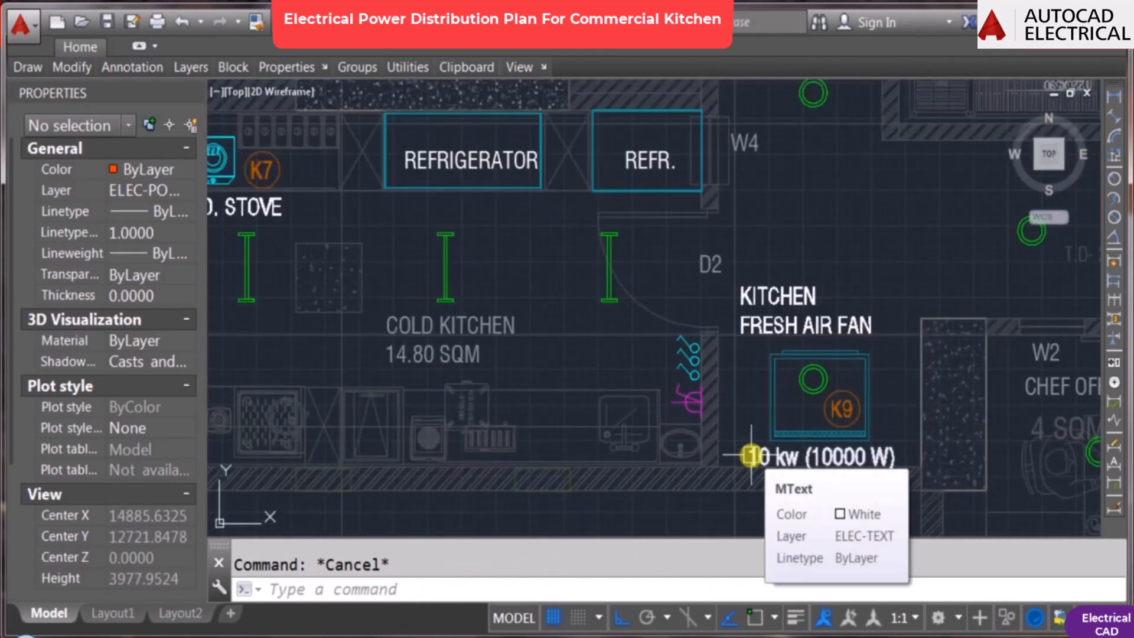
scroll(672, 327, up, 2)
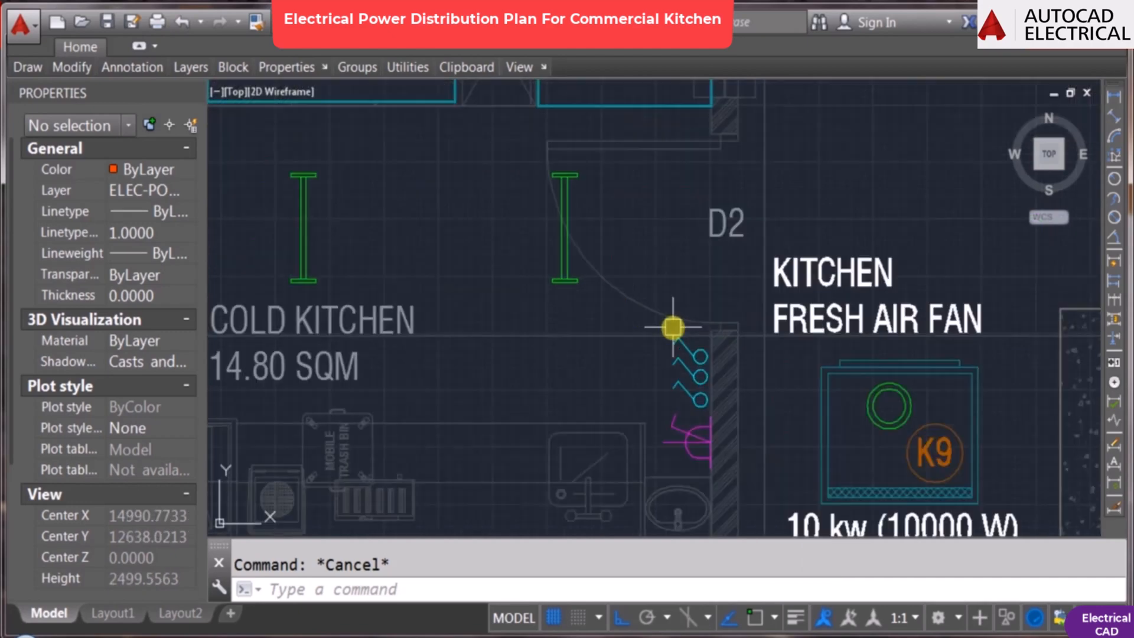
text(o)
key(Return)
scroll(672, 327, up, 4)
click(683, 345)
key(Return)
click(752, 269)
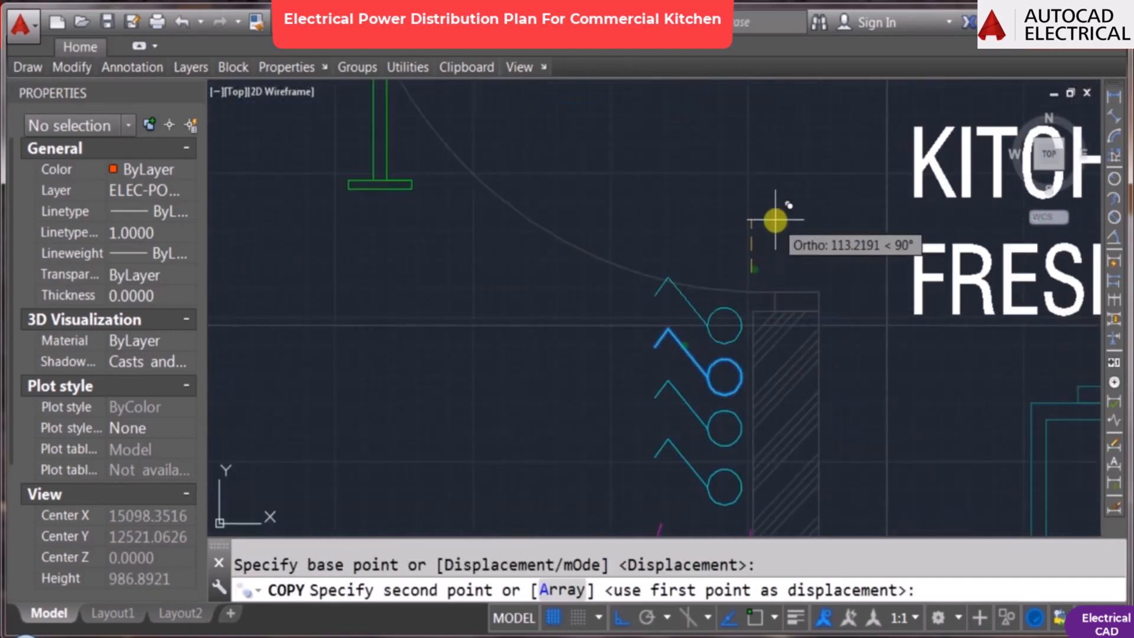
click(775, 218)
key(Escape)
scroll(679, 357, down, 4)
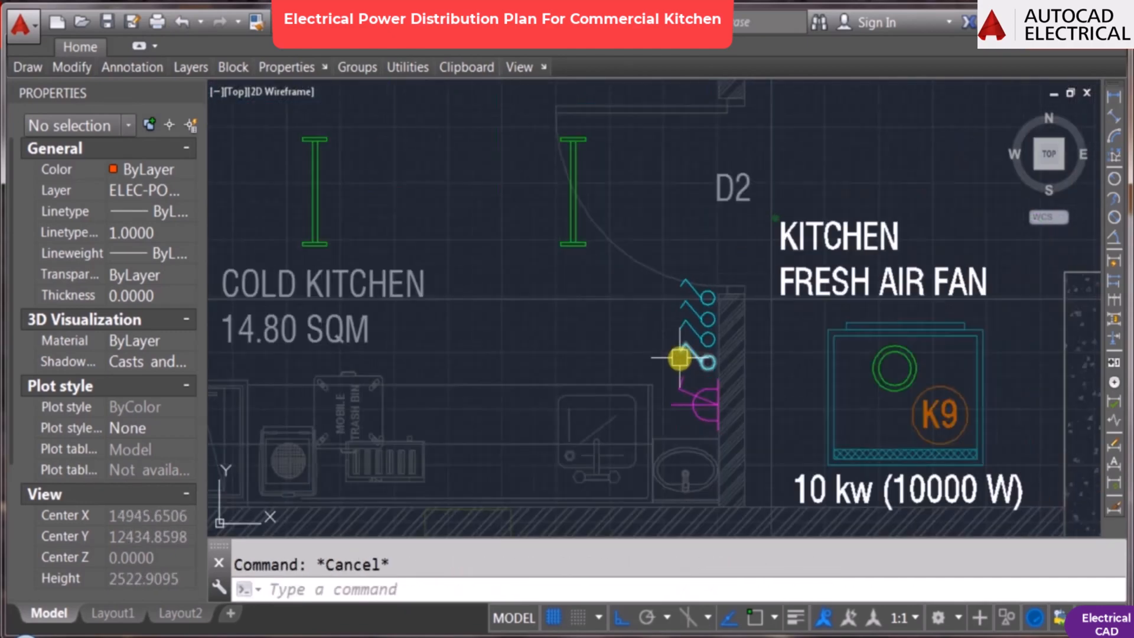
Step: Move the four cold kitchen switches and the socket together slightly down along the wall
text(m)
key(Return)
click(658, 236)
click(752, 451)
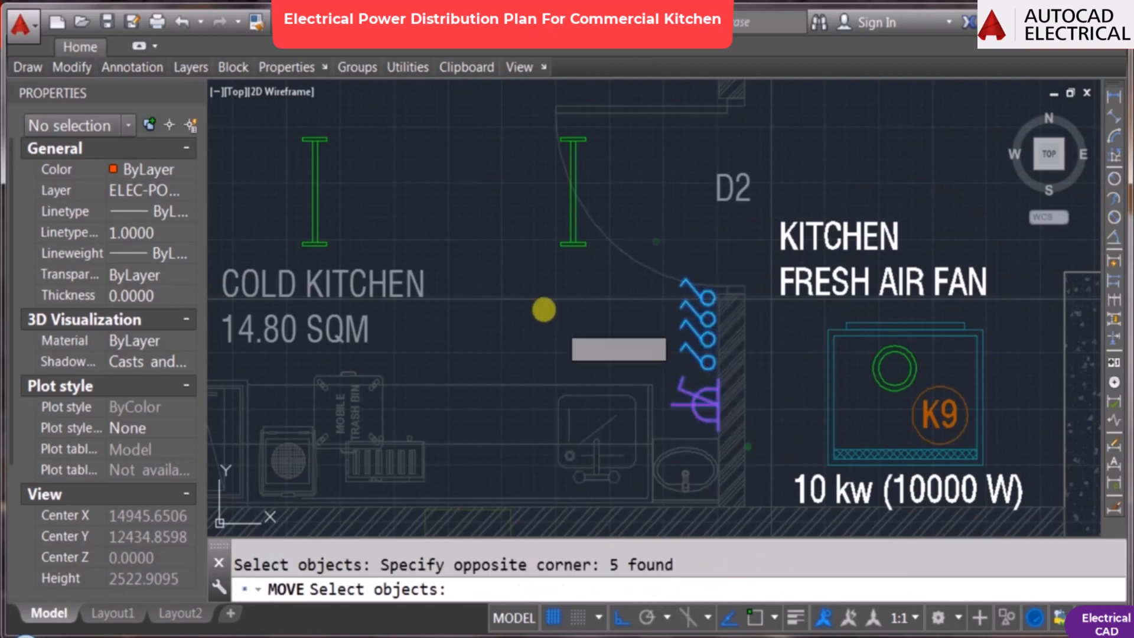
key(Return)
click(544, 311)
click(546, 319)
scroll(655, 329, down, 4)
key(Escape)
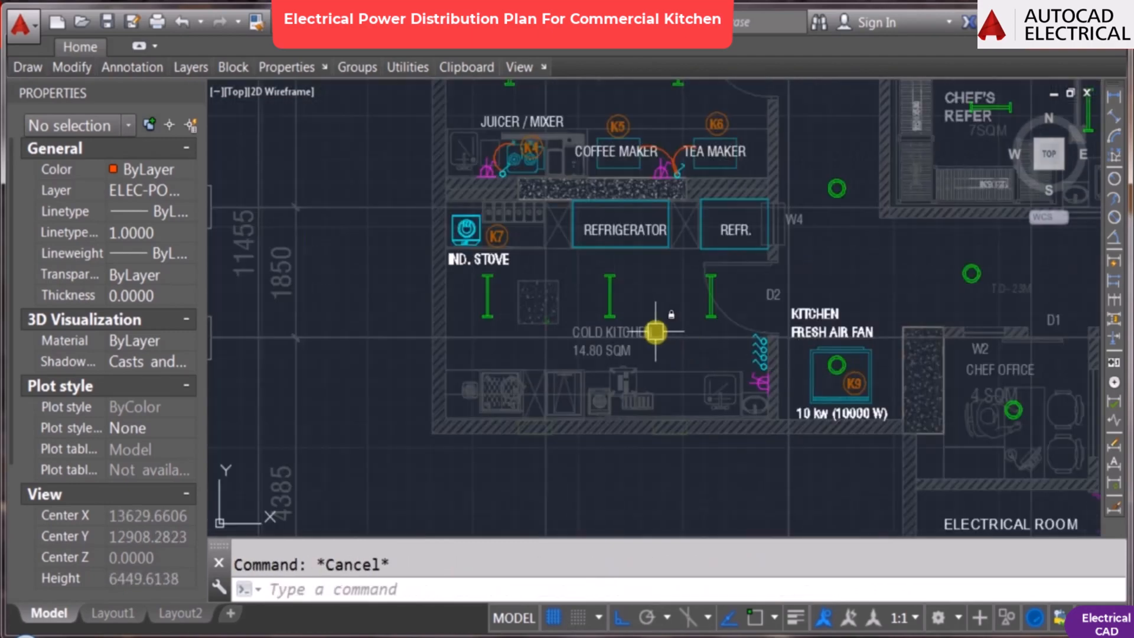
Step: Copy the cold kitchen's lowest wall switch and the socket below it to the counter beside the K7 induction stove
scroll(618, 260, up, 3)
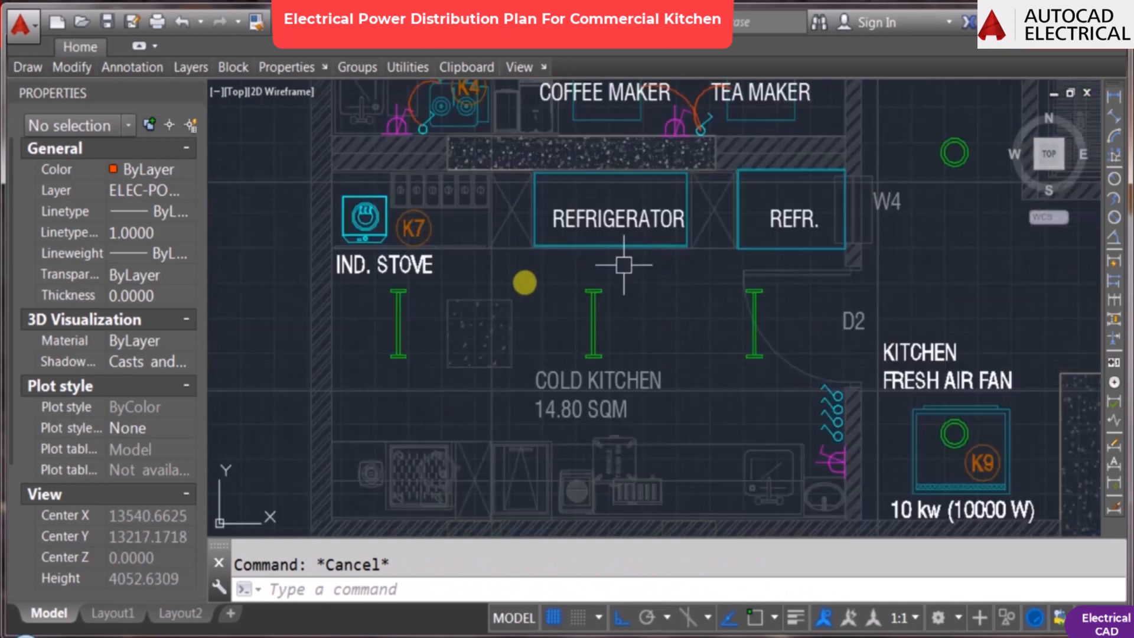
key(Return)
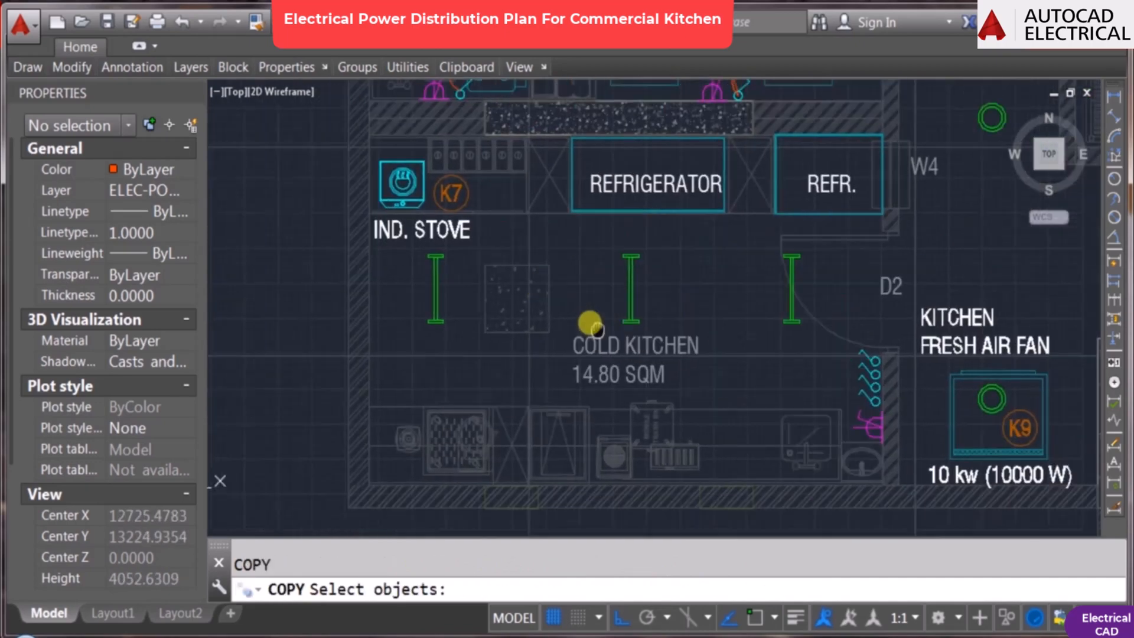
scroll(820, 387, up, 4)
click(825, 353)
click(826, 352)
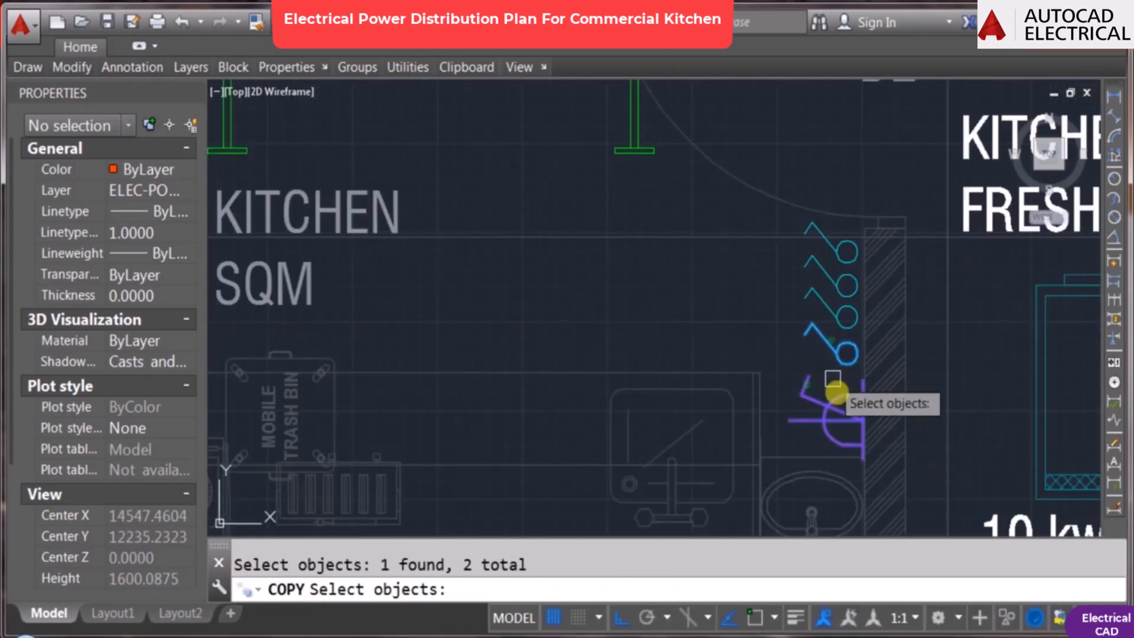
key(Return)
click(809, 384)
scroll(758, 310, down, 3)
key(F8)
middle_drag(537, 181, 580, 314)
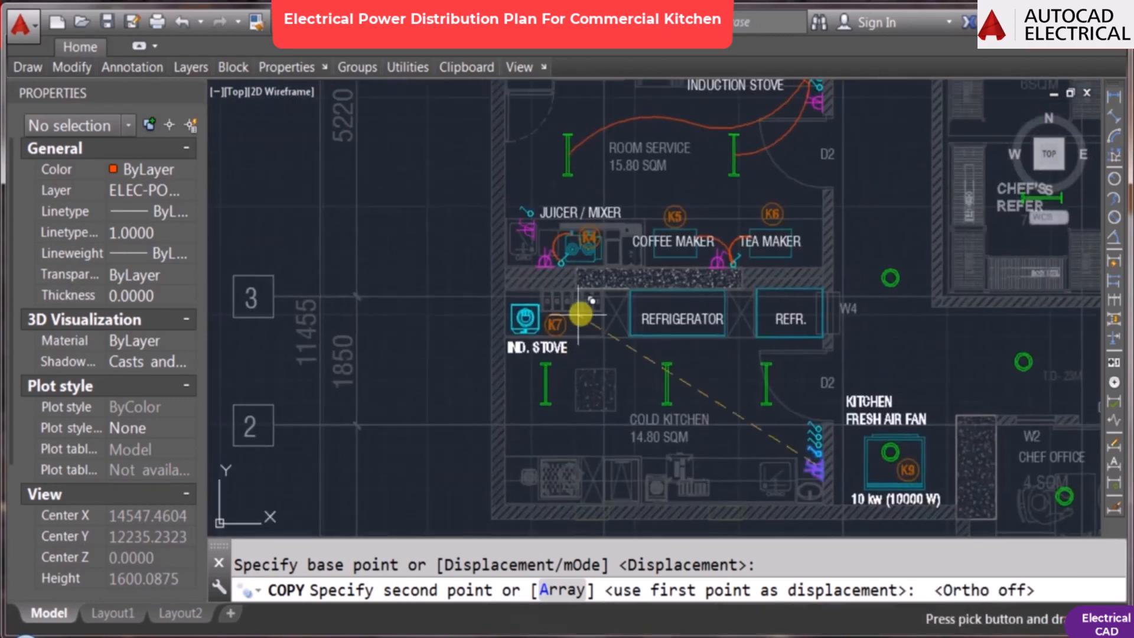
scroll(610, 316, up, 3)
key(F3)
key(Escape)
Step: Rotate the copied switch and socket beside K7 by 90 degrees
text(RO)
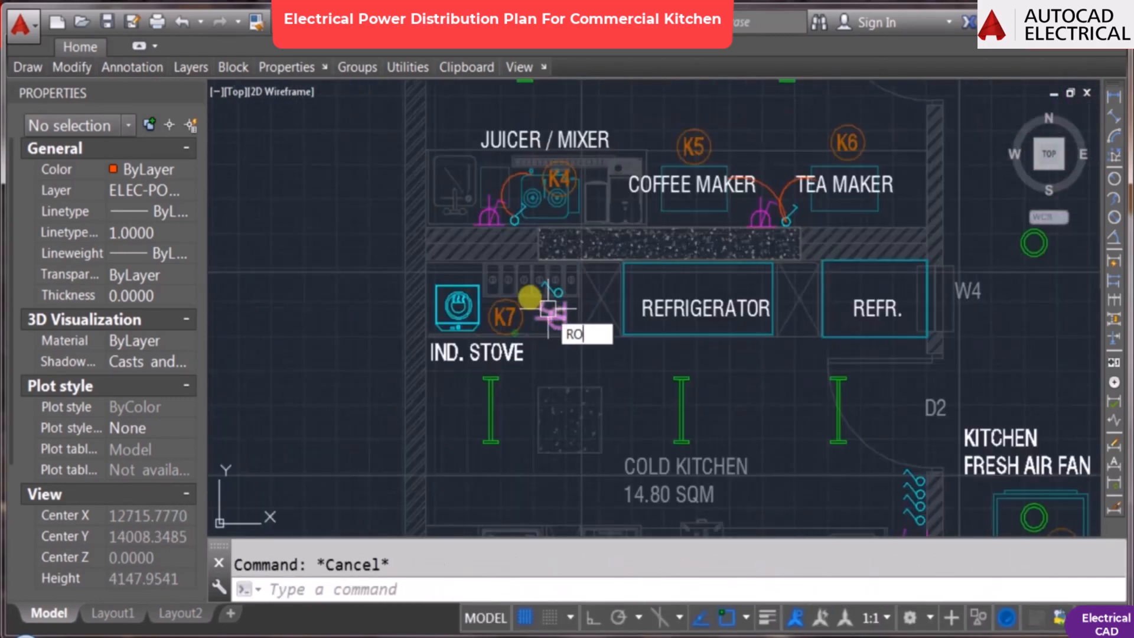
key(Return)
click(520, 223)
click(706, 427)
key(Return)
click(650, 376)
text(90)
key(Return)
key(Escape)
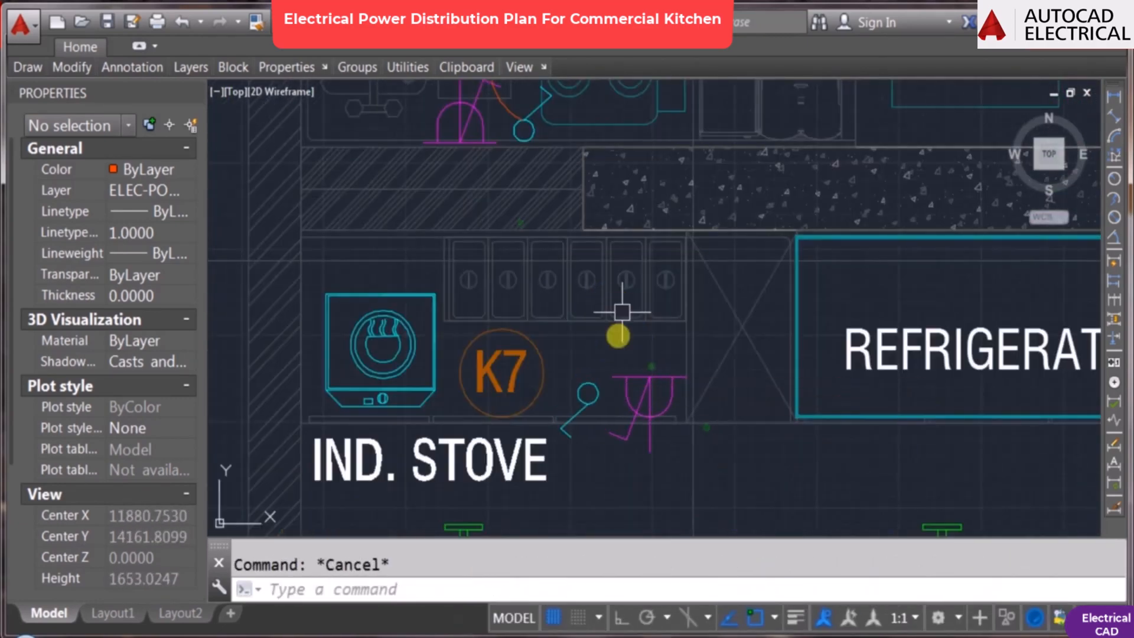
Step: Move the rotated switch and socket up against the wall above the K7 label
text(M)
key(Return)
click(648, 422)
scroll(550, 303, up, 1)
key(F3)
scroll(514, 273, down, 2)
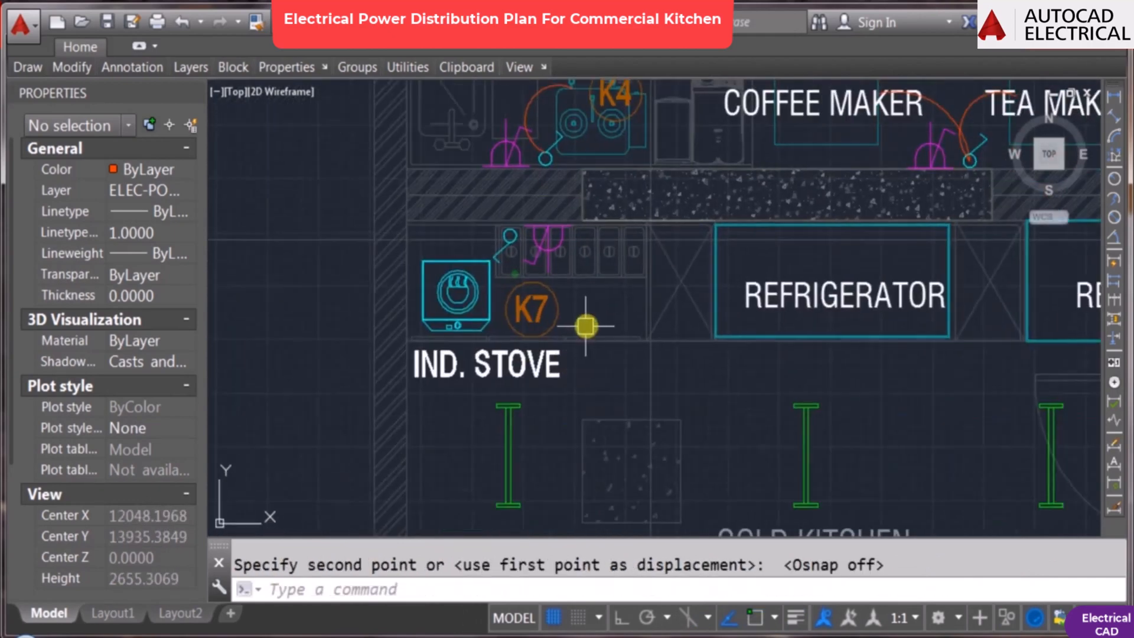
key(Escape)
Step: Copy the K7 switch and socket horizontally to the gap between the REFRIGERATOR and the REFR. unit
scroll(603, 352, down, 2)
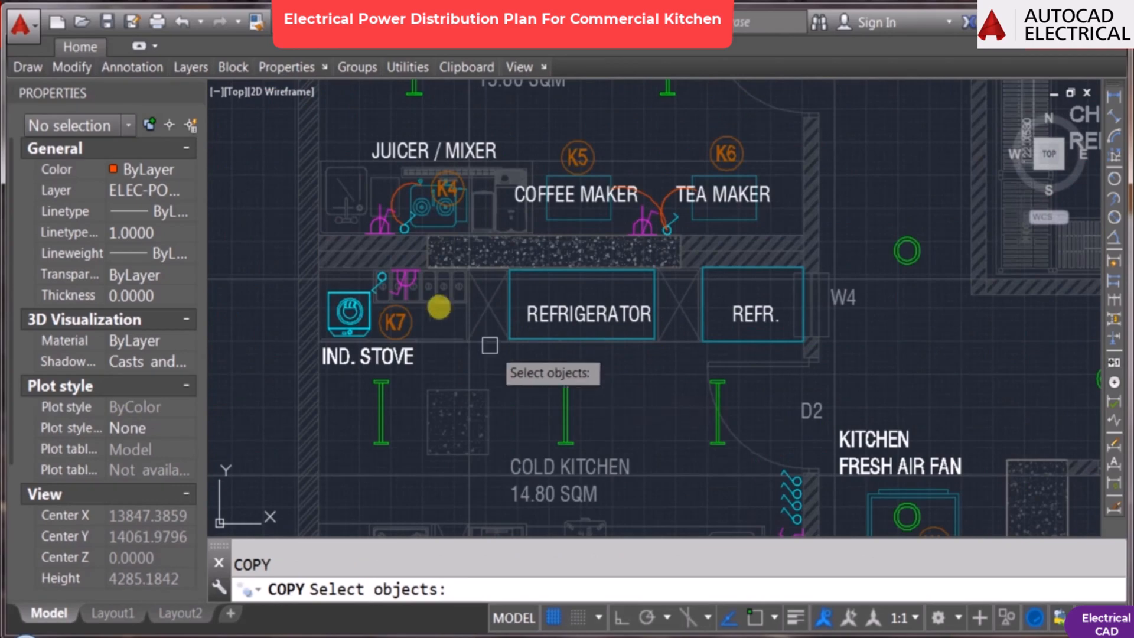
scroll(380, 281, up, 3)
click(381, 264)
key(Return)
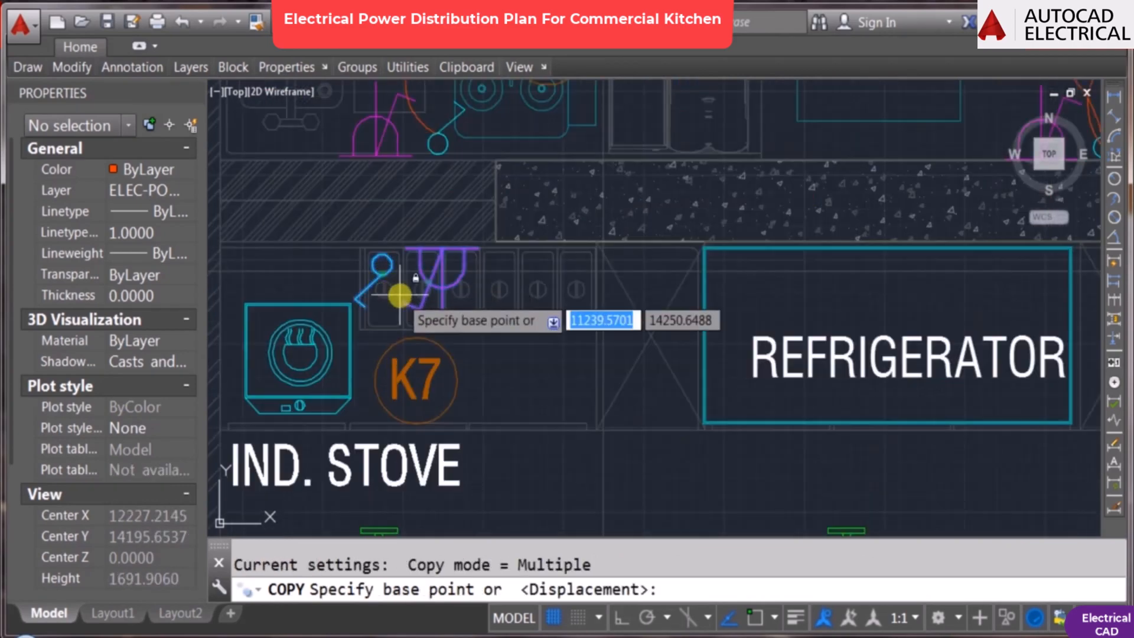
click(399, 295)
scroll(600, 367, down, 2)
scroll(632, 366, up, 2)
key(F8)
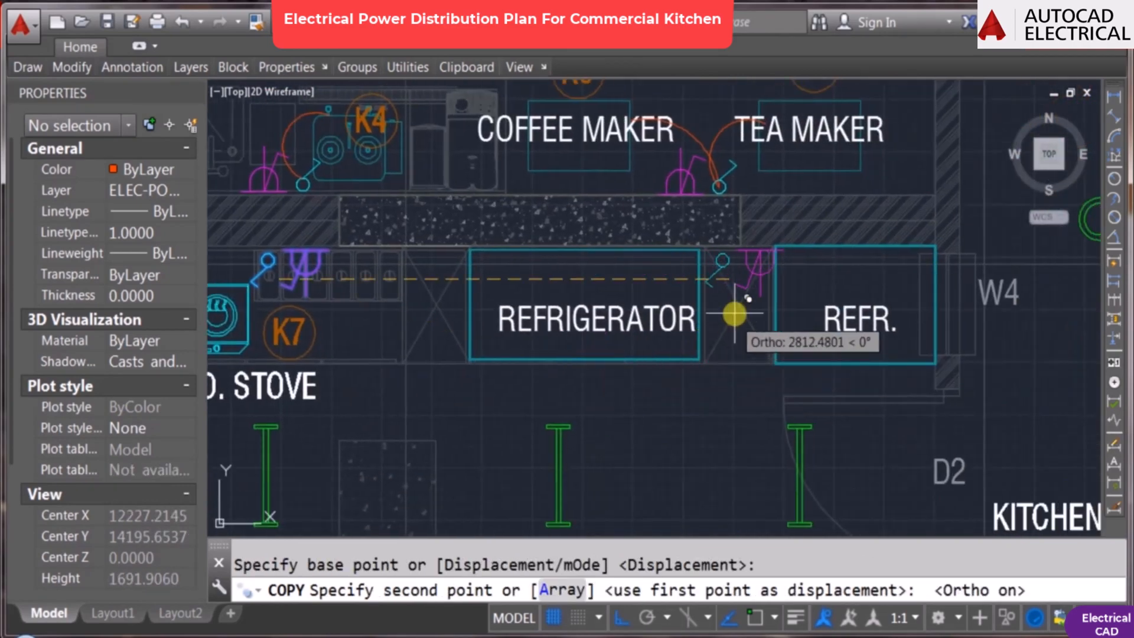
scroll(734, 314, up, 2)
key(F3)
key(F3)
scroll(730, 326, up, 1)
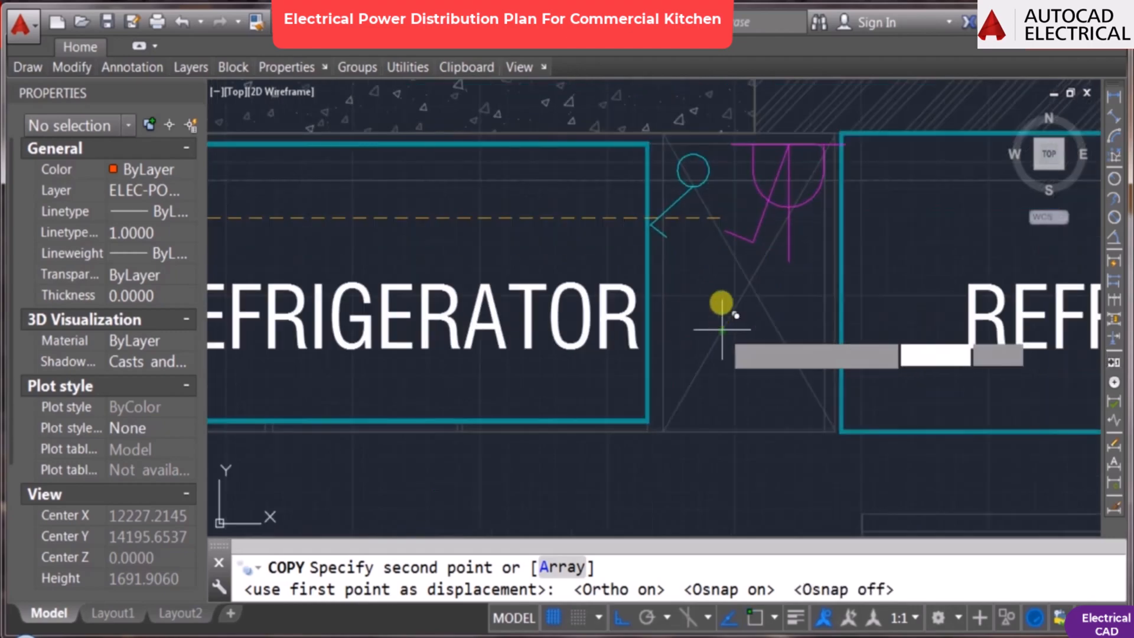
click(721, 302)
key(Escape)
Step: Erase the copied socket between the two refrigerators, keeping only the switch
scroll(720, 292, down, 3)
scroll(697, 288, up, 1)
text(e)
key(Return)
click(731, 281)
key(Return)
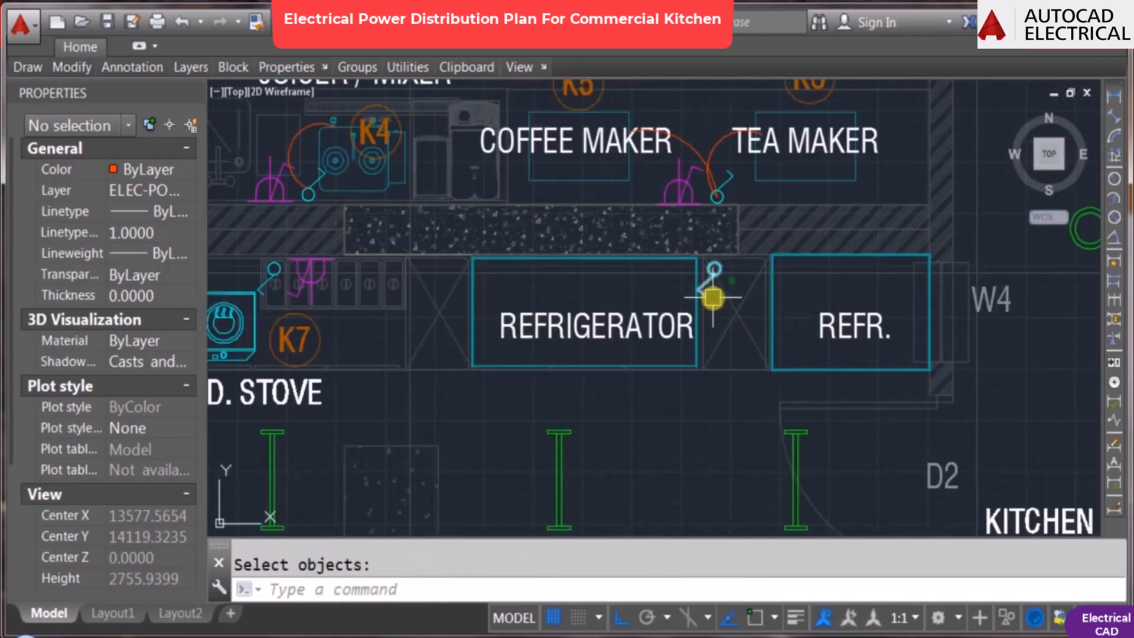
Step: Copy the round three-pin socket symbol from beyond the equipment schedule into the gap between the two refrigerators
text(co)
key(Return)
scroll(957, 369, down, 4)
scroll(671, 307, up, 2)
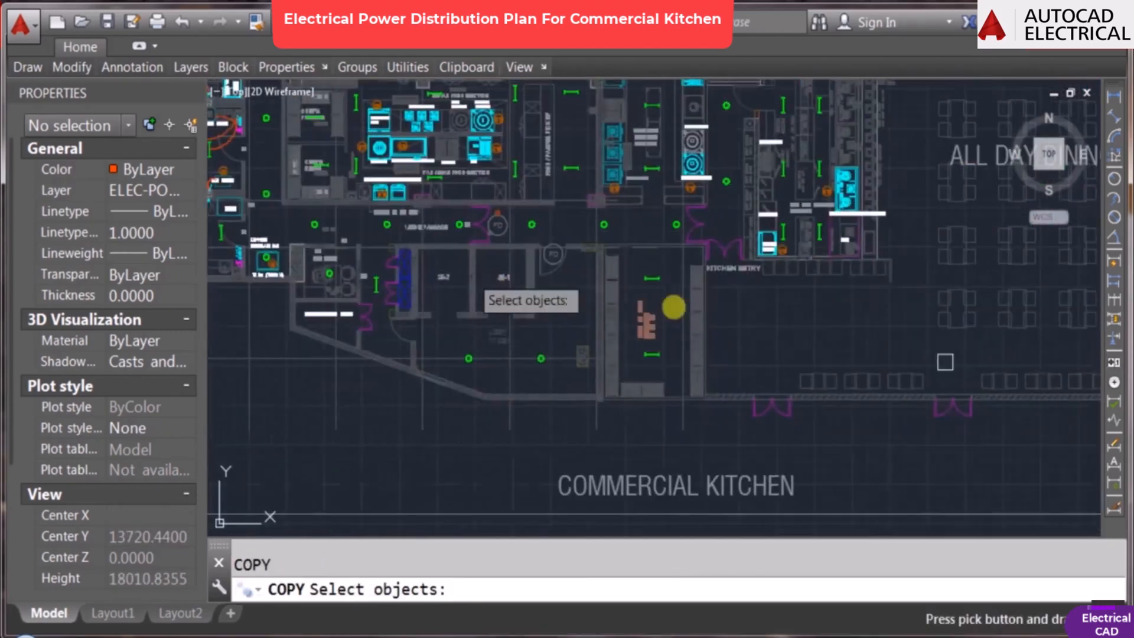
middle_drag(671, 306, 207, 280)
scroll(923, 415, up, 3)
middle_drag(929, 410, 622, 384)
scroll(622, 383, down, 2)
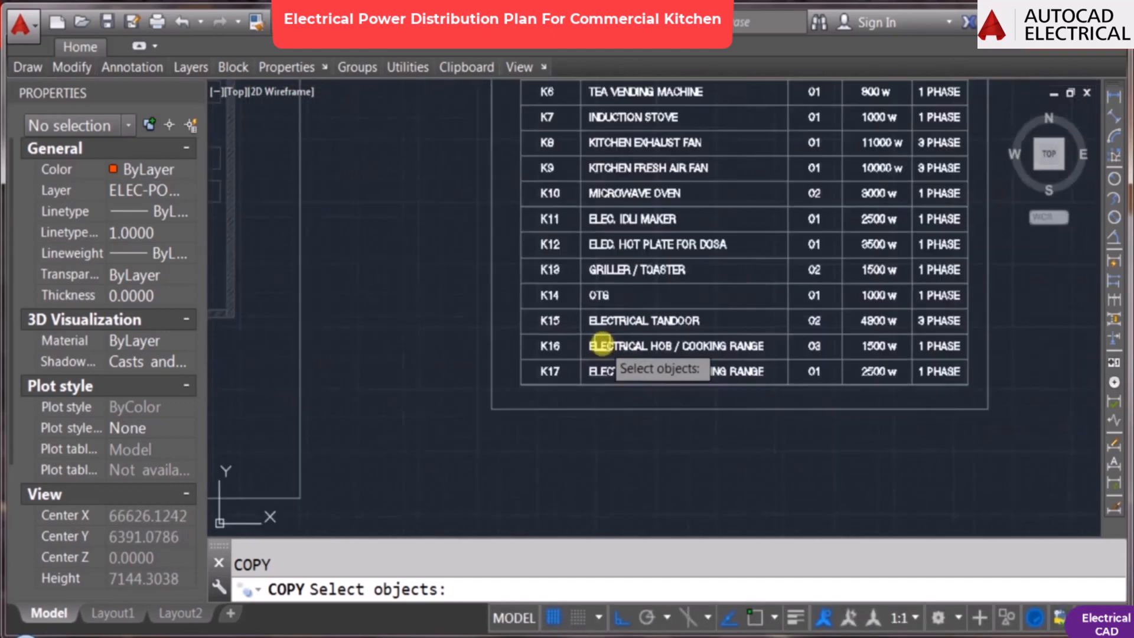
scroll(718, 260, up, 1)
middle_drag(885, 248, 931, 397)
click(894, 282)
key(Return)
click(898, 290)
scroll(731, 321, down, 5)
key(F8)
scroll(815, 330, up, 8)
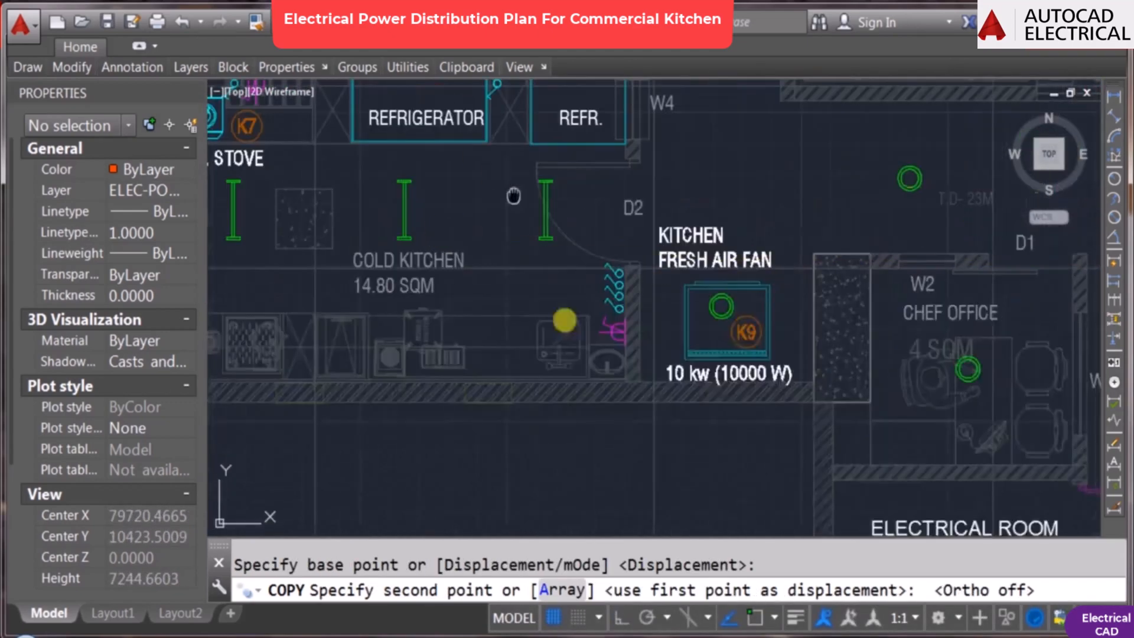
middle_drag(509, 92, 582, 281)
scroll(582, 281, up, 1)
key(F3)
click(636, 321)
key(Escape)
Step: Scale the round socket between the refrigerators by a factor of 0.7
text(sc)
key(Return)
click(589, 265)
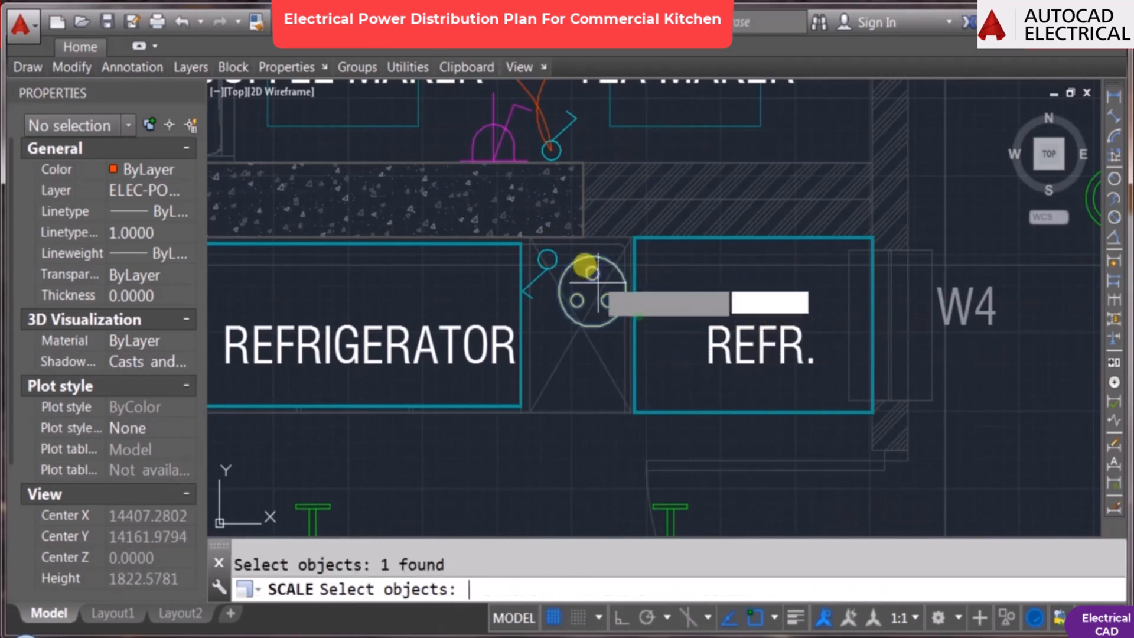
key(Return)
click(593, 258)
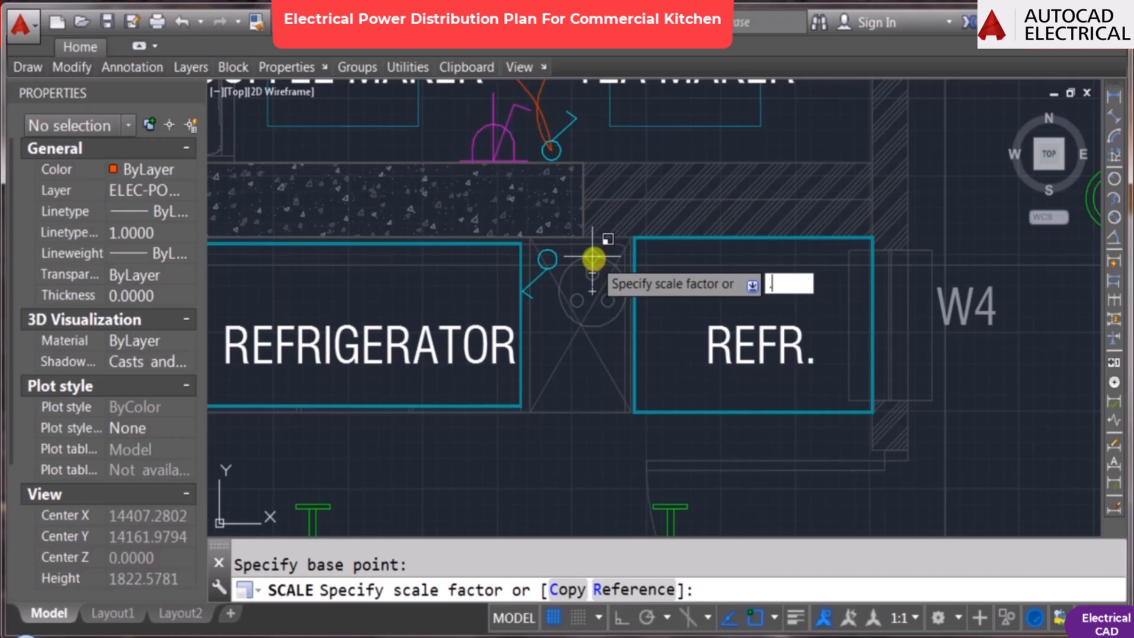
text(.7)
key(Return)
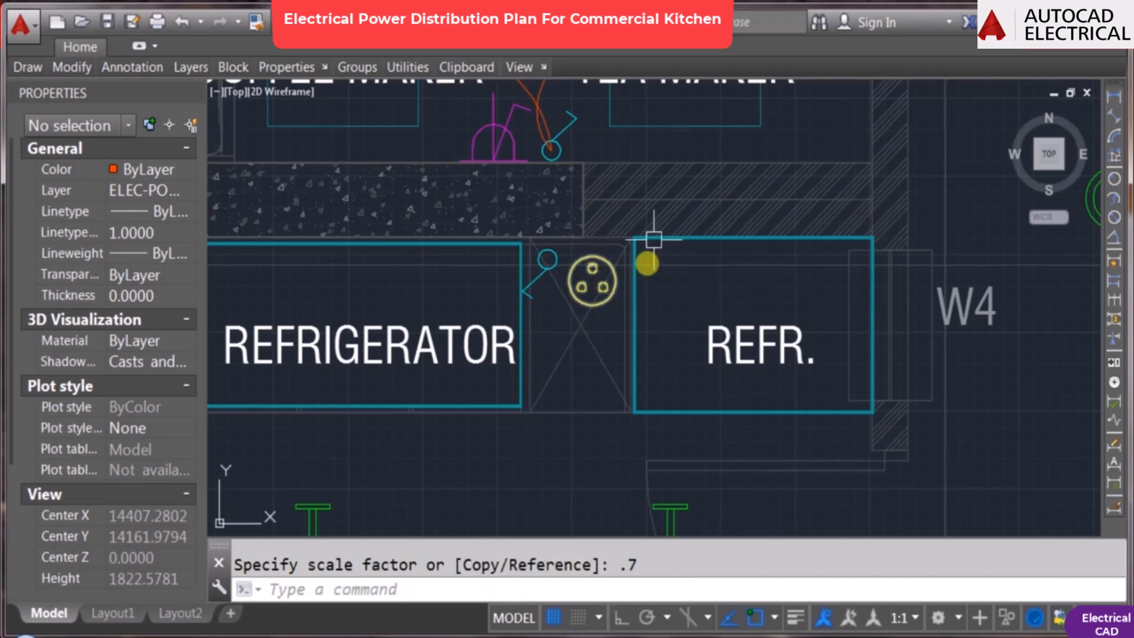
key(Escape)
Step: Move the scaled round socket slightly up, beside the switch between the refrigerators
key(Return)
scroll(596, 297, up, 4)
click(575, 274)
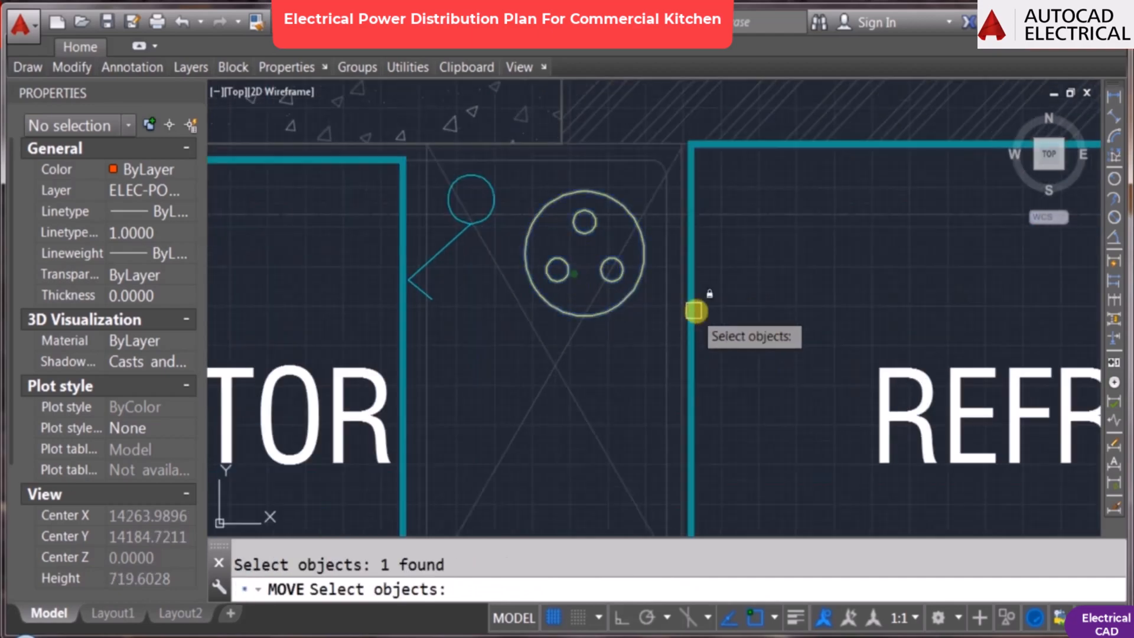
key(Return)
click(697, 310)
click(700, 276)
scroll(638, 242, down, 6)
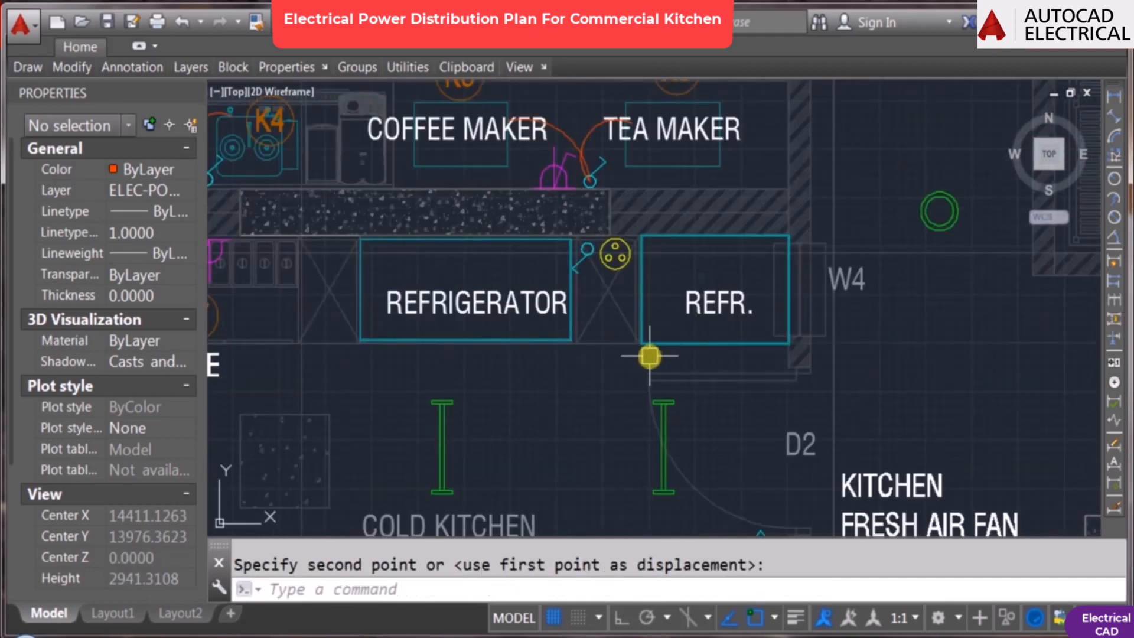
Step: Draw a three-point wiring arc from the K7 switch to the induction stove
scroll(587, 286, up, 3)
scroll(562, 286, down, 5)
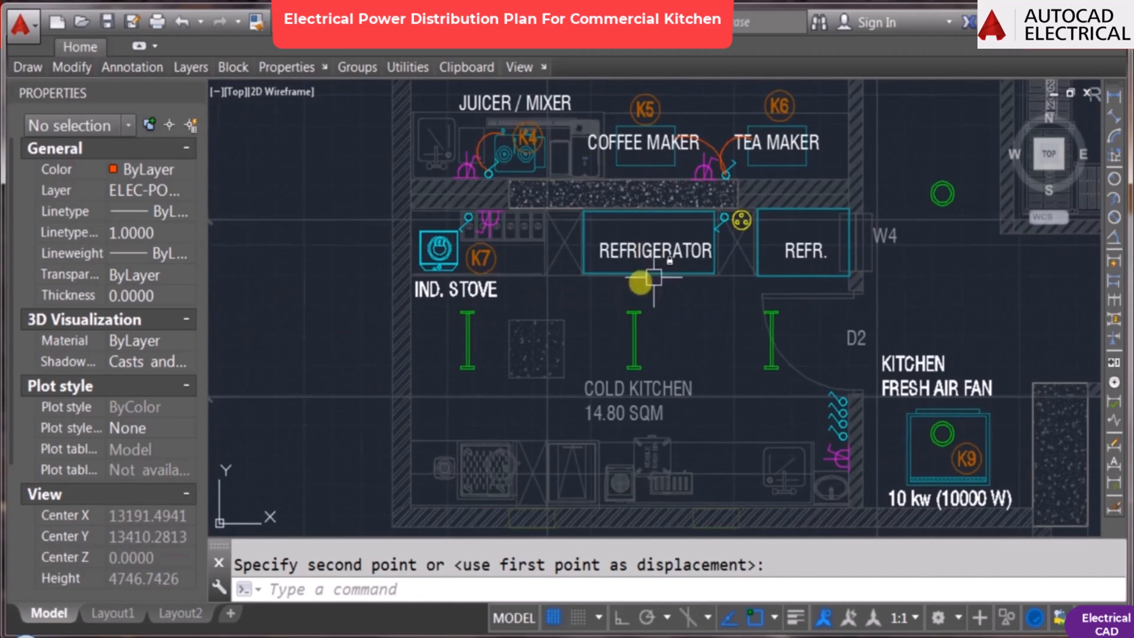
mouse_move(535, 281)
middle_down()
mouse_move(577, 313)
mouse_move(511, 313)
middle_up()
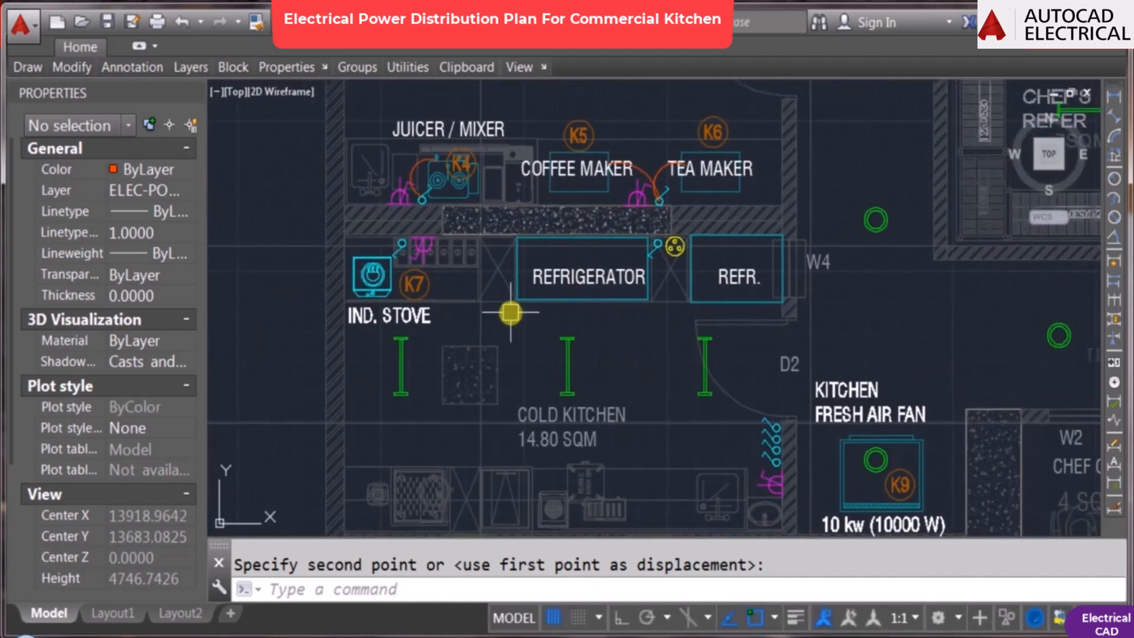
text(a)
key(Return)
scroll(300, 314, up, 2)
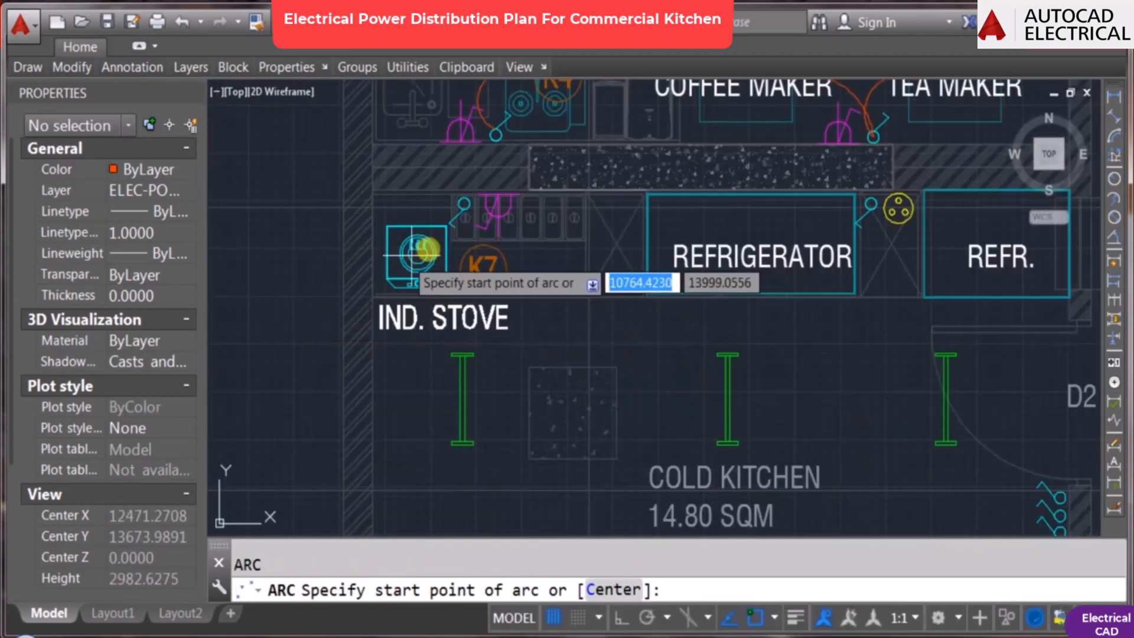
scroll(415, 253, up, 4)
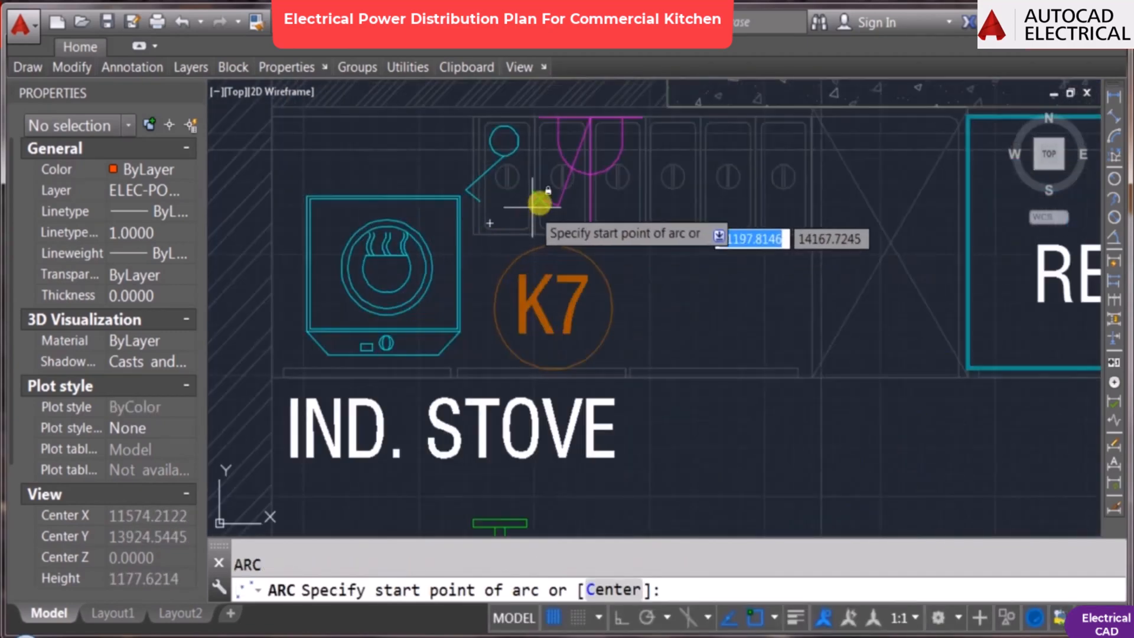
click(509, 157)
key(F3)
click(531, 274)
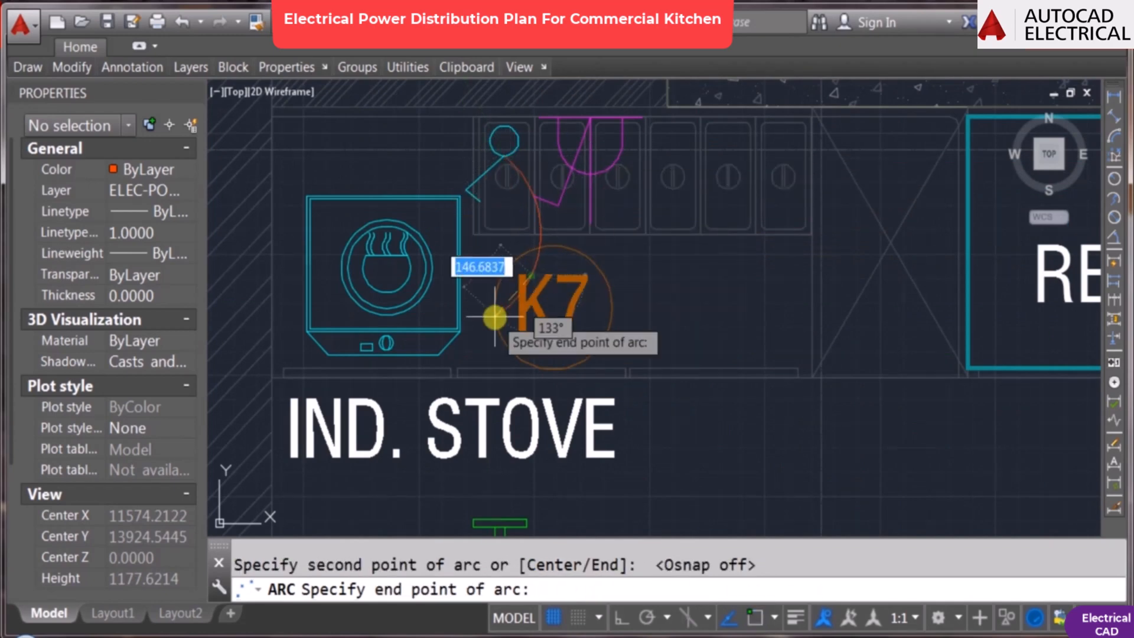
click(499, 236)
scroll(538, 254, down, 4)
middle_drag(587, 290, 532, 285)
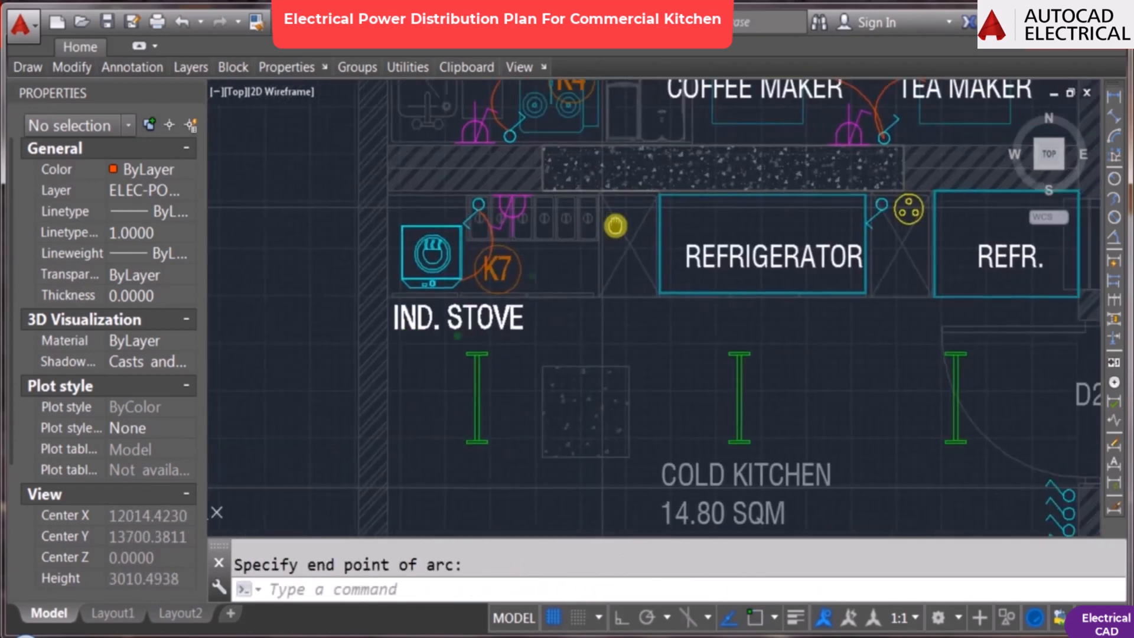
Step: Draw a three-point wiring arc from the REFRIGERATOR's edge to the base of the round socket
scroll(580, 161, down, 4)
scroll(608, 325, up, 4)
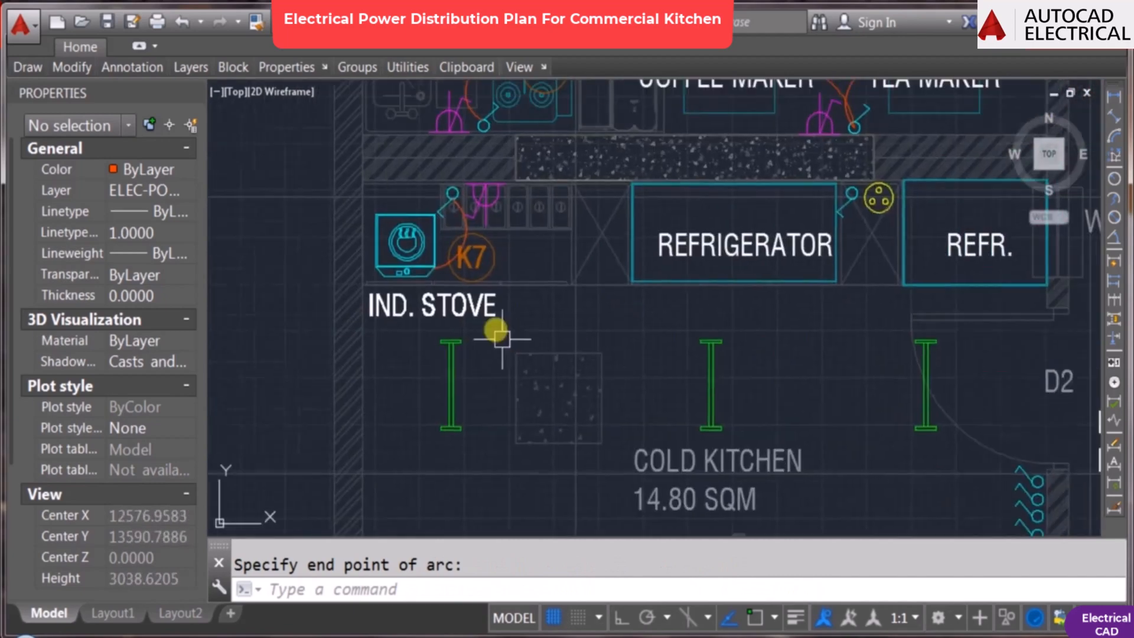
scroll(511, 242, down, 1)
mouse_move(790, 209)
middle_down()
mouse_move(684, 266)
mouse_move(658, 209)
middle_up()
middle_drag(635, 305, 606, 259)
scroll(593, 200, up, 1)
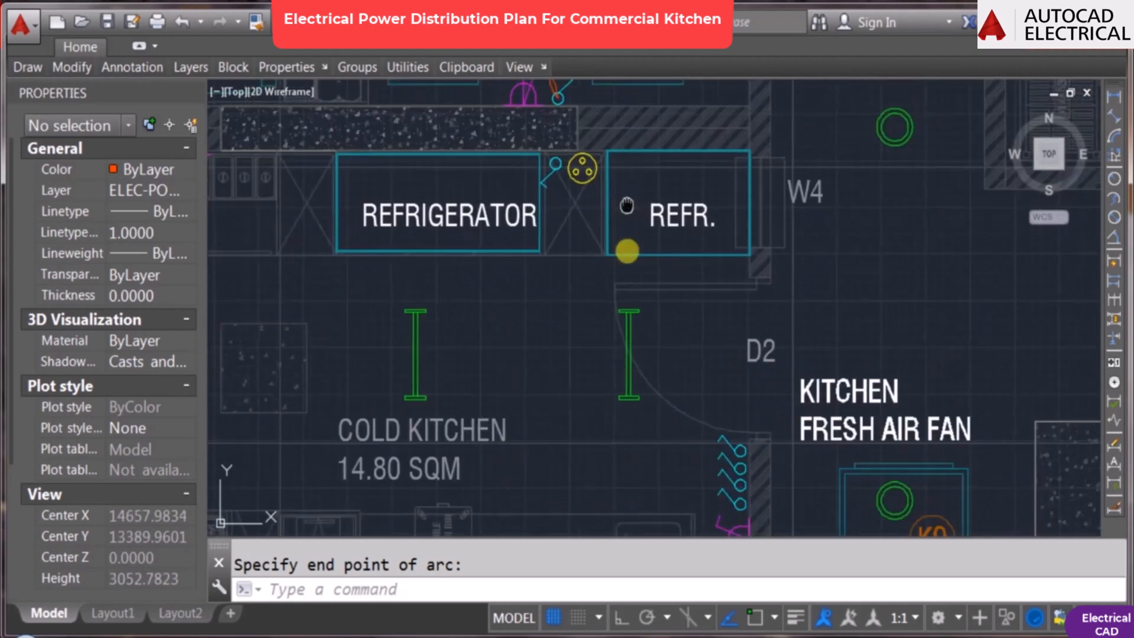
middle_drag(626, 198, 626, 245)
key(Return)
scroll(614, 244, up, 1)
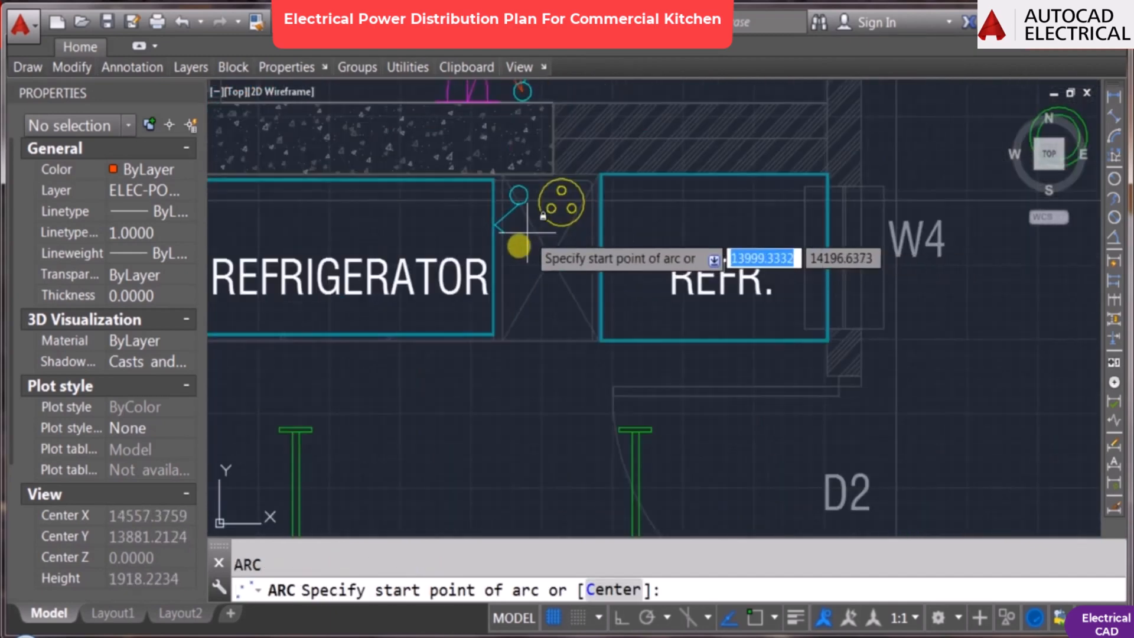
click(503, 272)
click(537, 267)
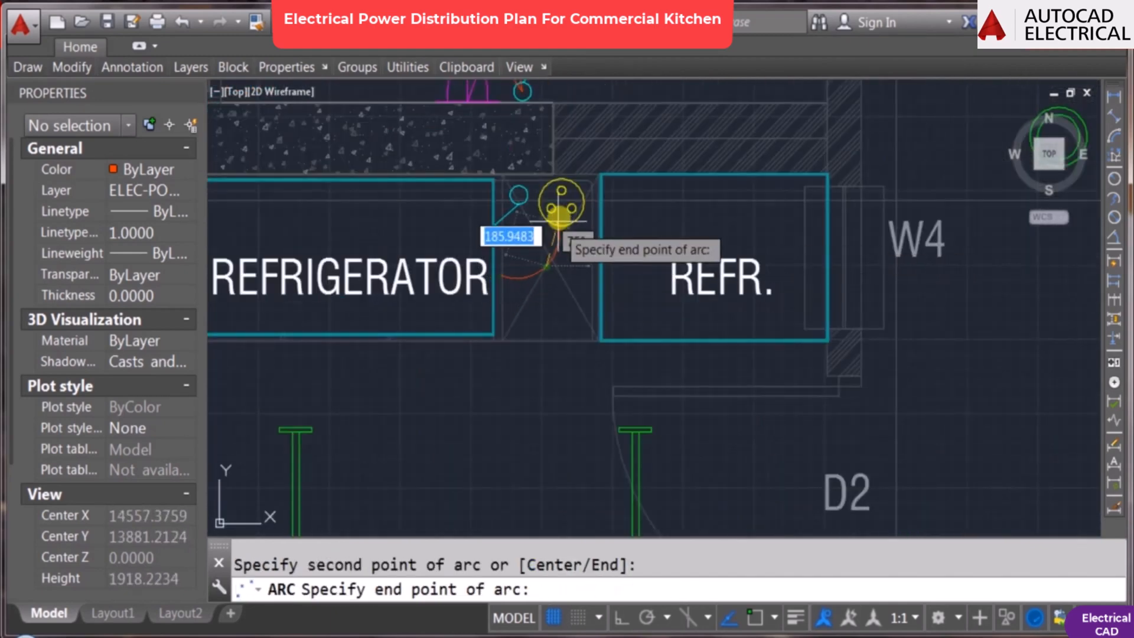
click(562, 229)
key(Return)
key(Return)
click(561, 230)
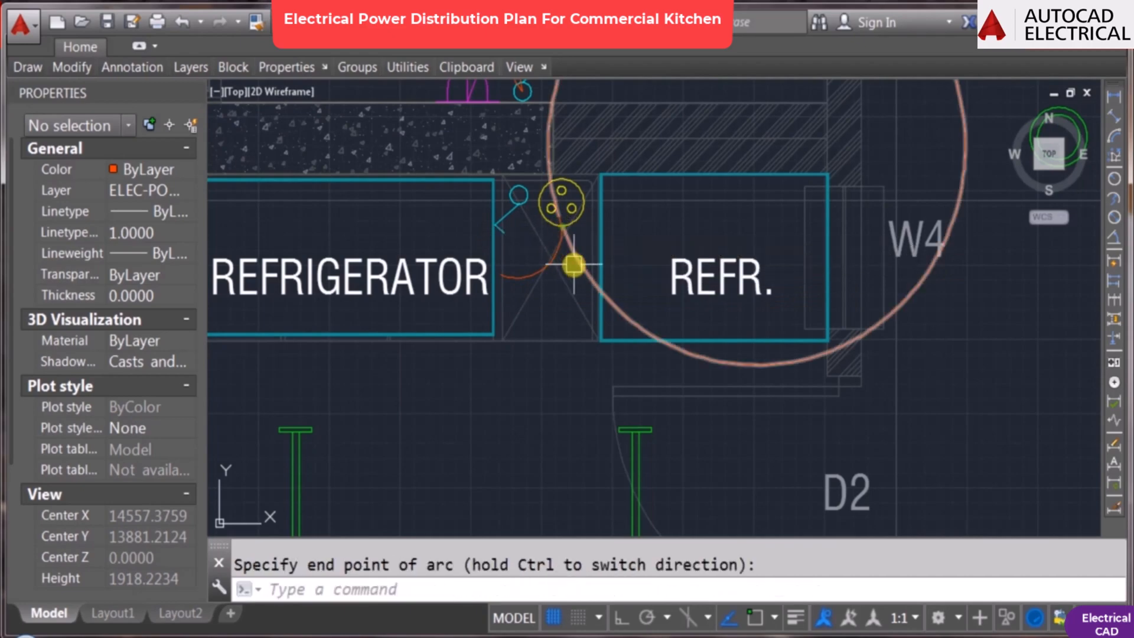
key(Escape)
text(e)
key(Return)
click(577, 260)
key(Return)
Step: Draw a wiring arc from the base of the round socket to the edge of the REFR. unit
key(Return)
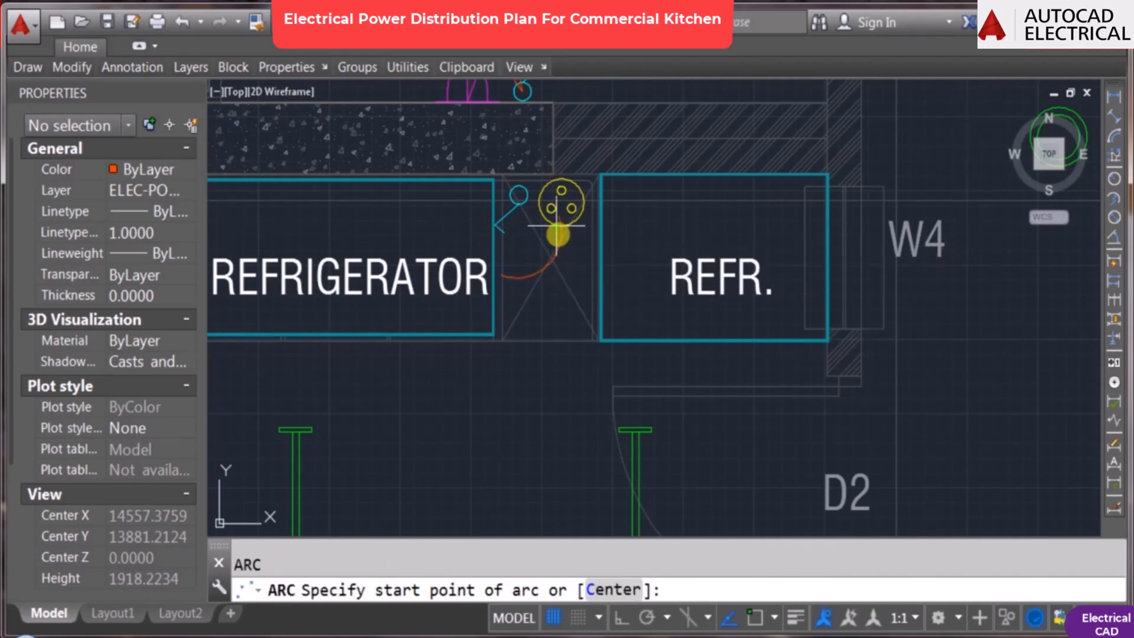
click(559, 231)
click(597, 281)
key(Escape)
scroll(608, 223, down, 5)
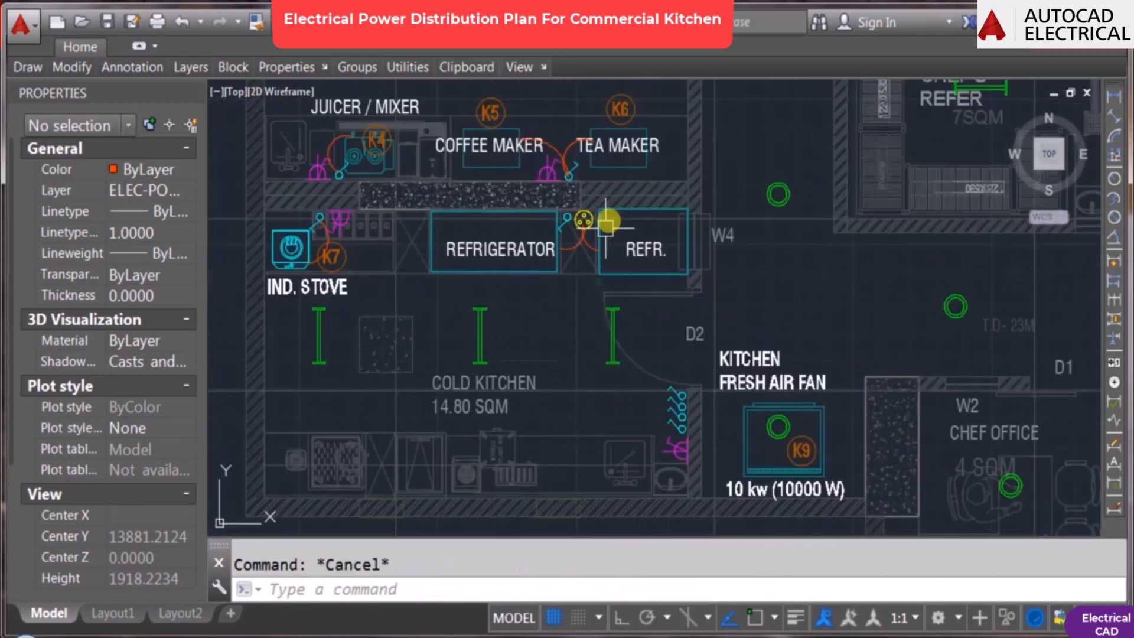
scroll(620, 295, up, 2)
scroll(661, 295, down, 2)
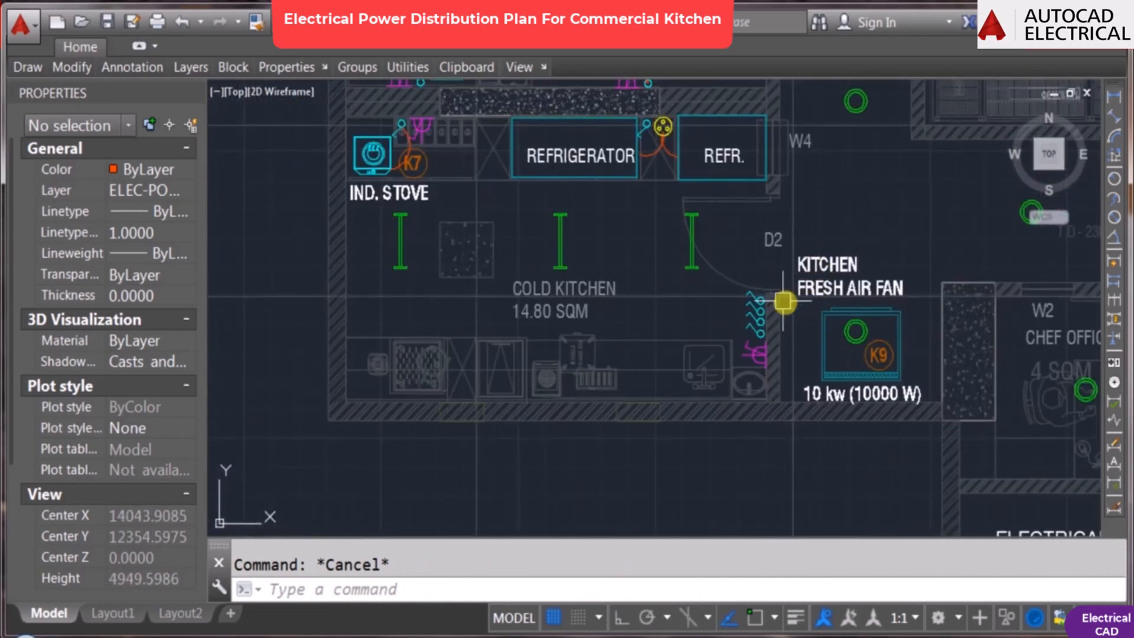
Step: Draw a three-point wiring arc from the cold kitchen's westernmost light down to the middle of the room, near the room label
middle_drag(600, 280, 600, 329)
text(a)
key(Return)
click(400, 299)
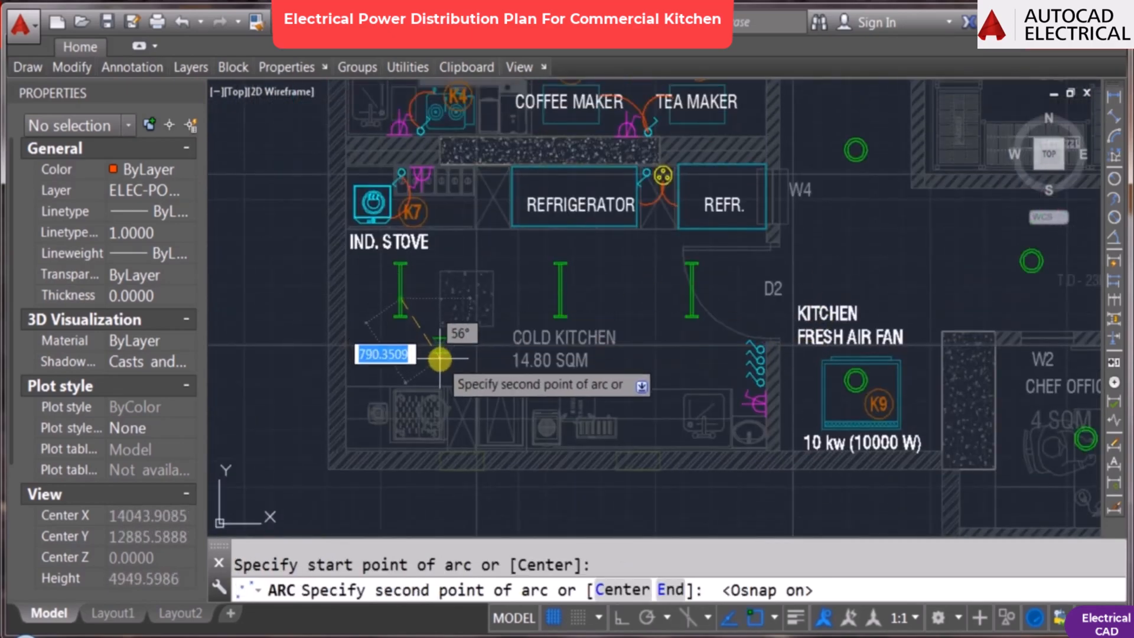
key(F3)
click(490, 372)
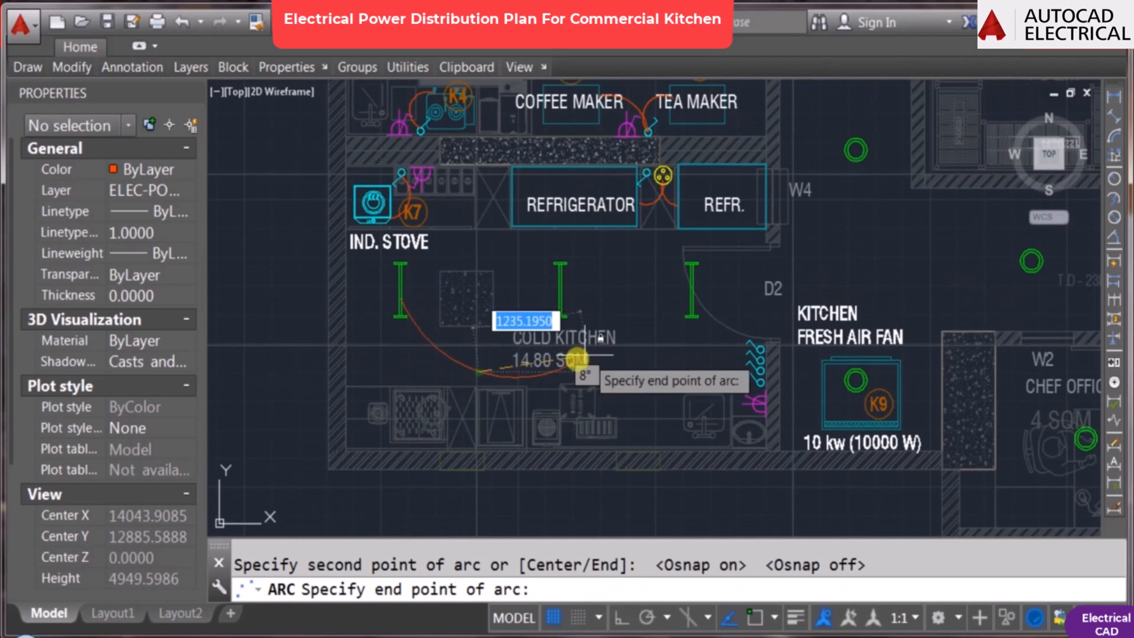
click(575, 359)
Step: Continue the wiring with a three-point arc from the first arc's end to the lowest switch beside door D2
key(Return)
key(F3)
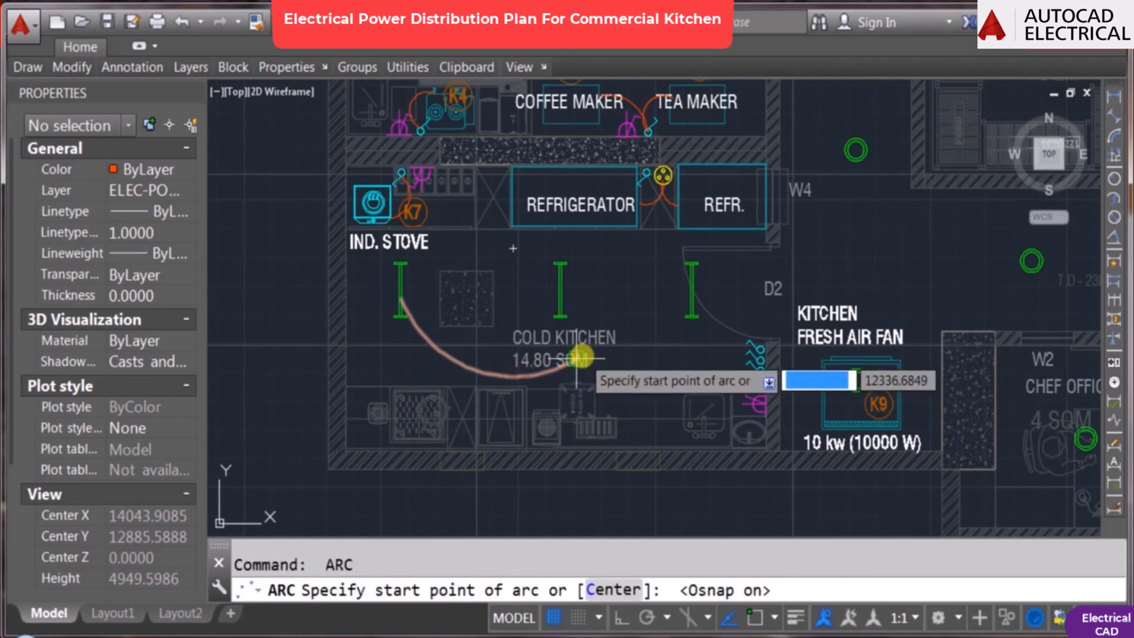
click(575, 358)
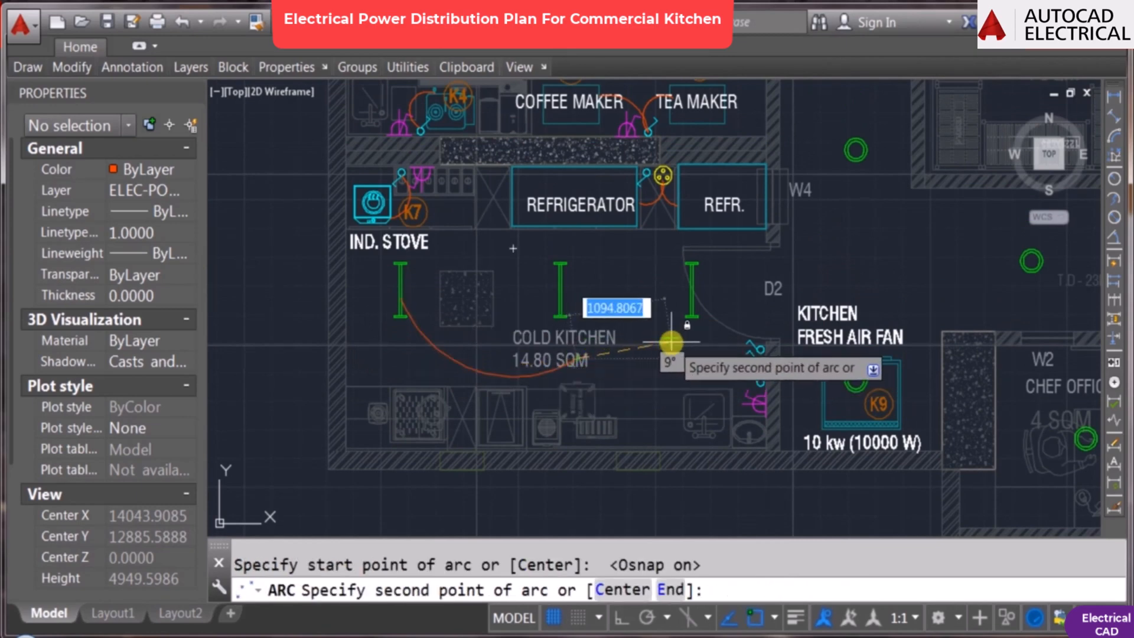
click(671, 341)
scroll(765, 360, up, 2)
click(742, 412)
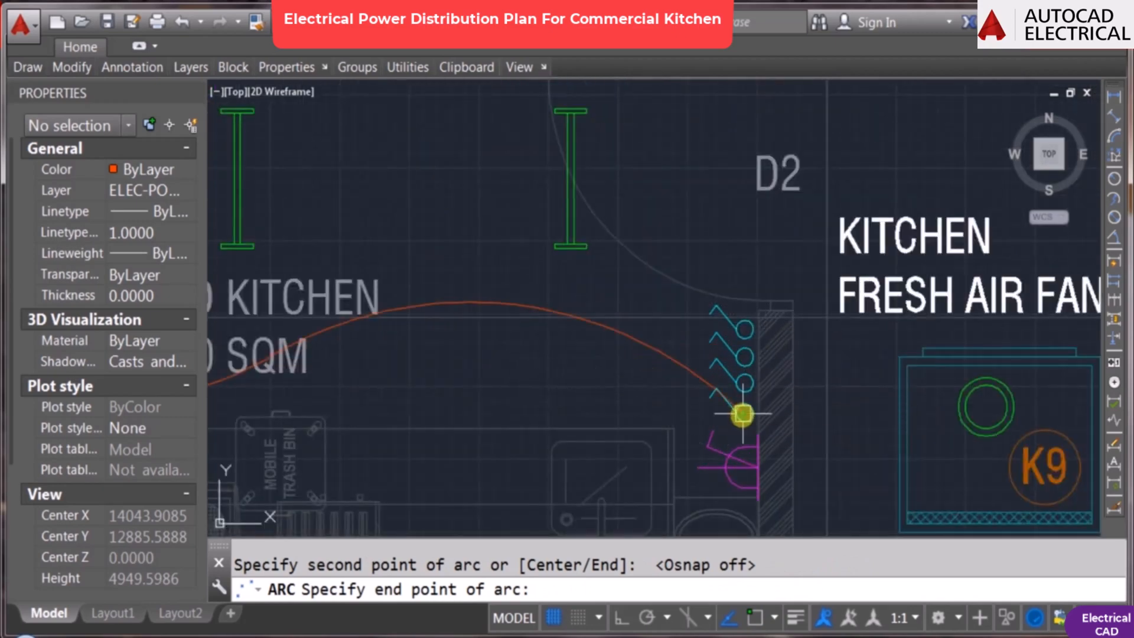
key(Escape)
Step: Draw a three-point wiring arc from the cold kitchen's middle light to the third switch from the top beside door D2
scroll(683, 386, down, 2)
key(Return)
click(515, 307)
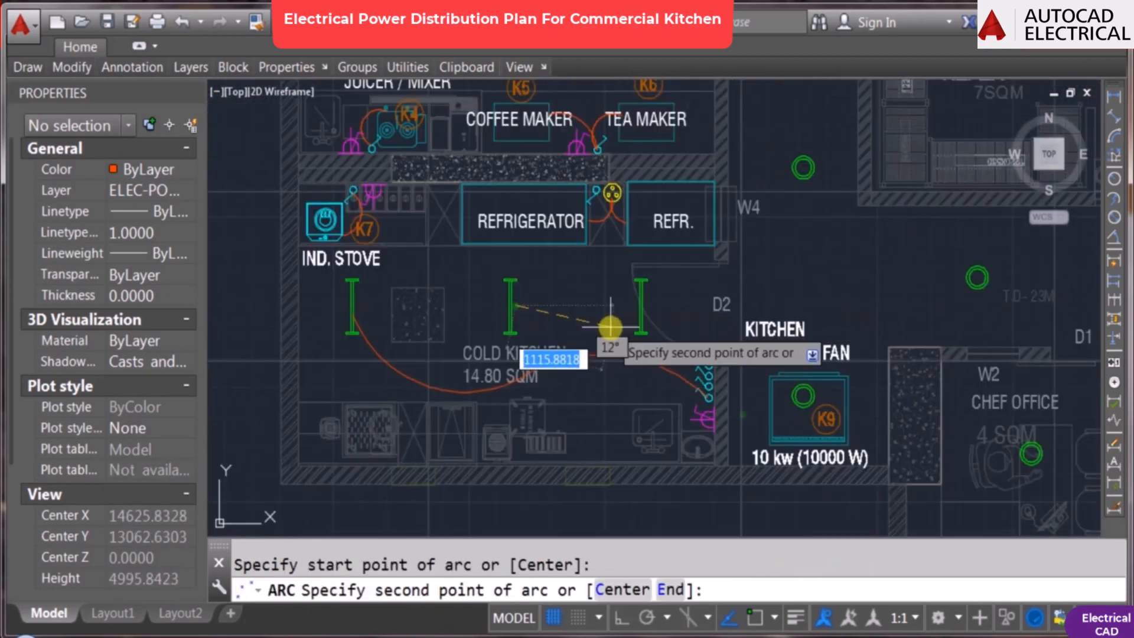
click(608, 329)
scroll(702, 379, up, 2)
click(672, 384)
Step: Draw a three-point wiring arc from the light nearest door D2 to the second switch from the top
key(Return)
scroll(628, 321, up, 2)
click(628, 321)
click(738, 437)
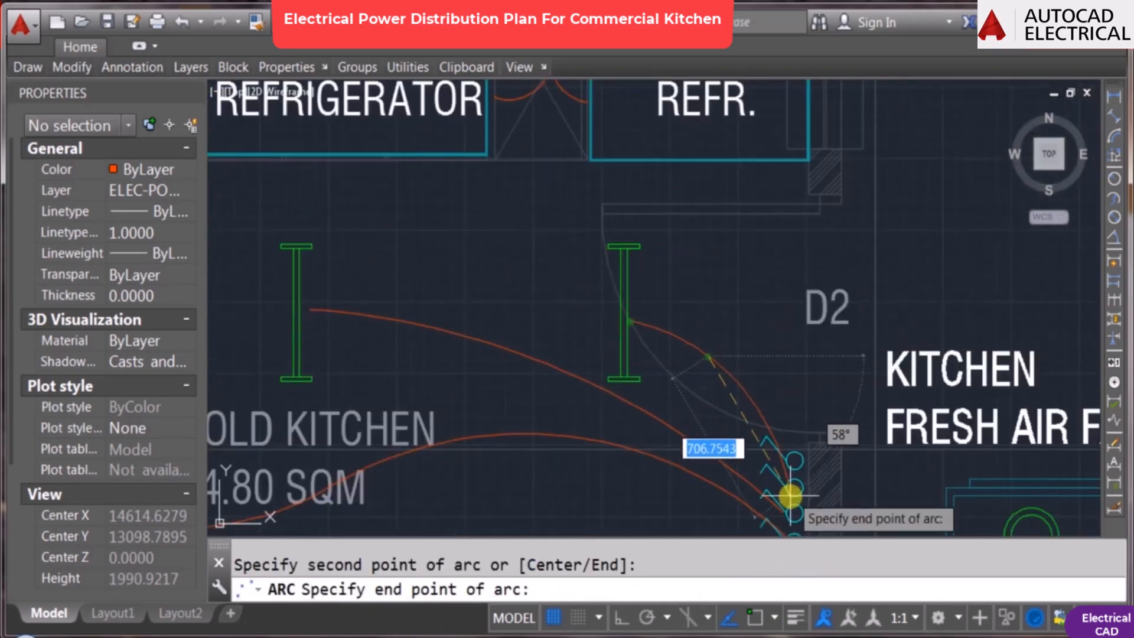
scroll(678, 354, down, 5)
scroll(739, 329, up, 6)
Step: Stretch the end of the arc from the light nearest the door up to the topmost switch
click(633, 258)
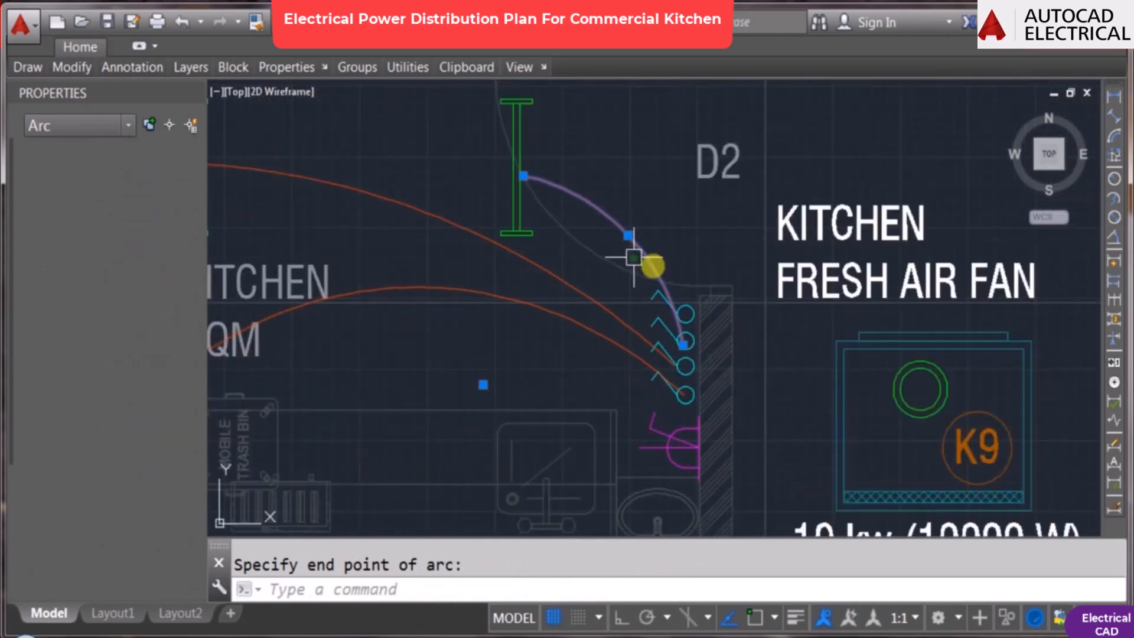
click(679, 340)
scroll(679, 310, up, 4)
scroll(666, 311, down, 3)
key(Escape)
key(Escape)
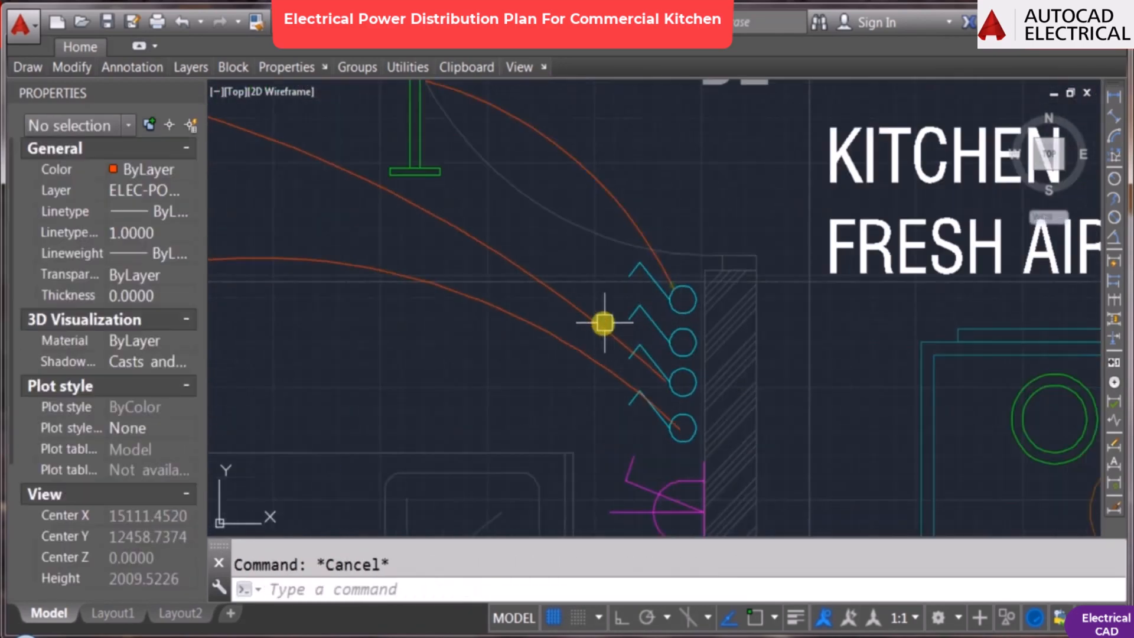
Step: Stretch the end of the middle light's wiring arc up to the second switch from the top
click(598, 322)
click(666, 382)
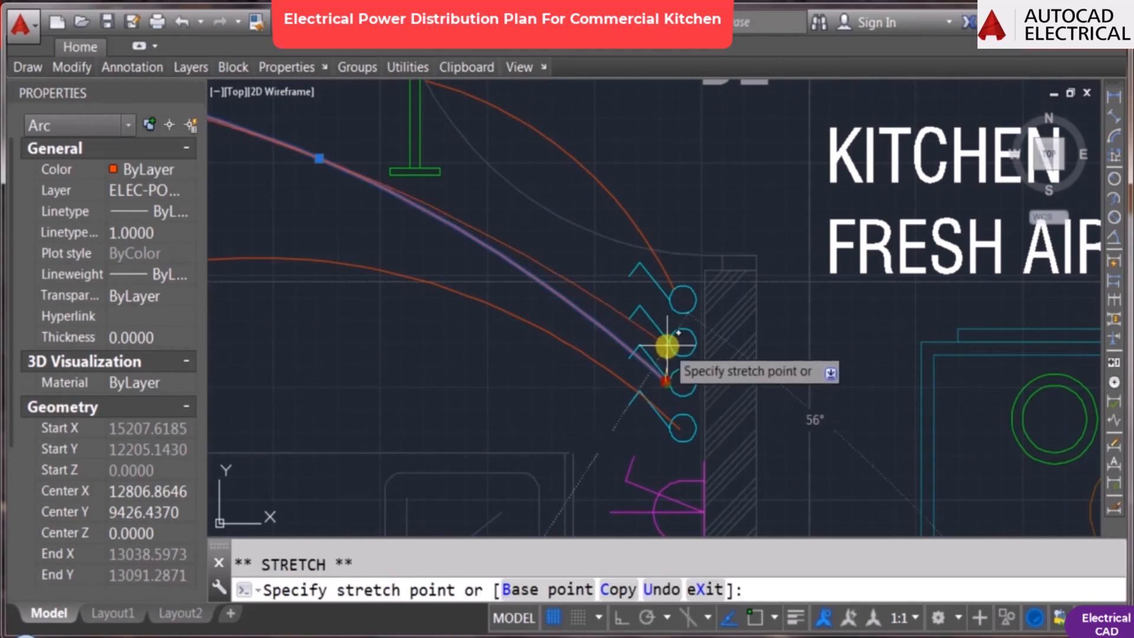
click(670, 340)
key(Escape)
Step: Stretch the end of the westernmost light's wiring up to the third switch from the top
click(597, 366)
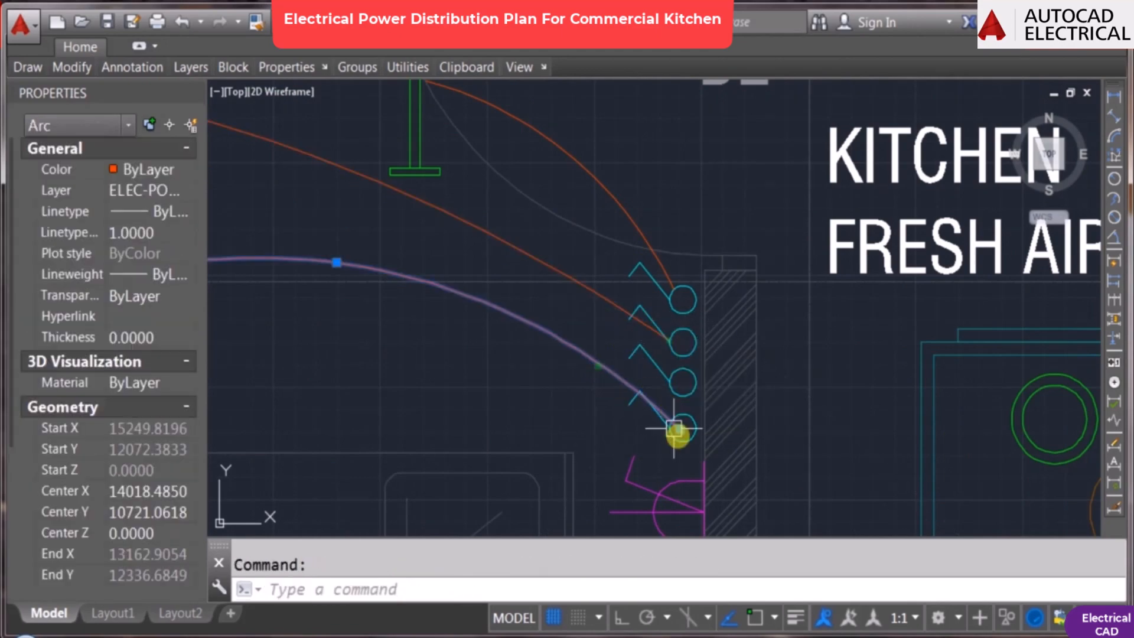
click(679, 429)
click(651, 385)
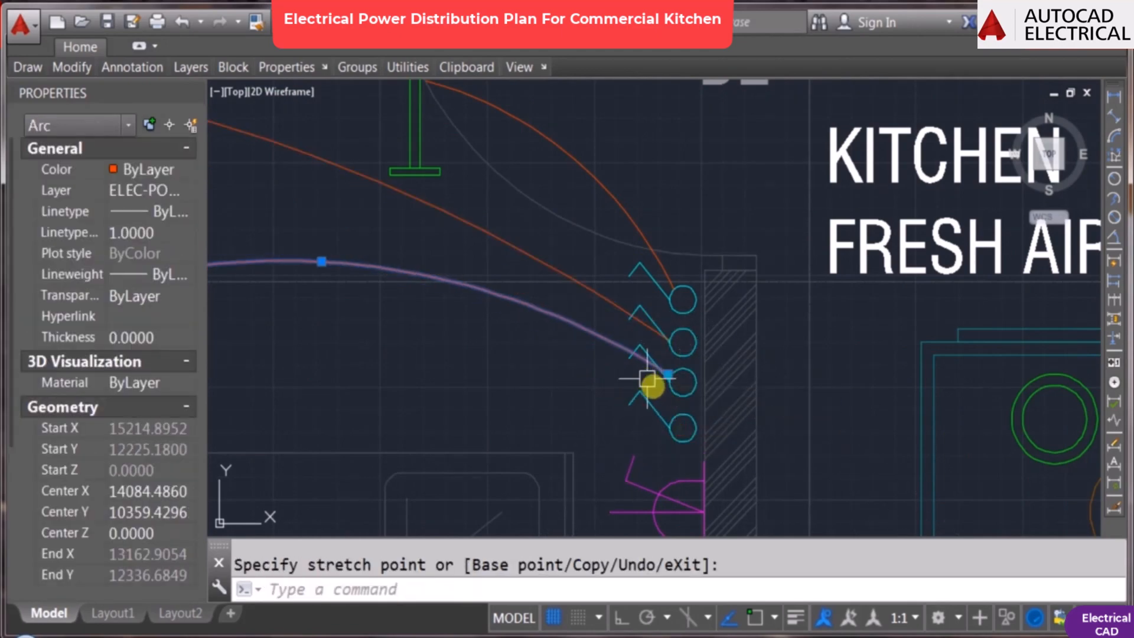
key(Escape)
Step: Examine the switches, sockets and wiring arcs in the cold kitchen and compare them with the dish wash and room service areas
scroll(671, 426, down, 3)
scroll(620, 301, up, 3)
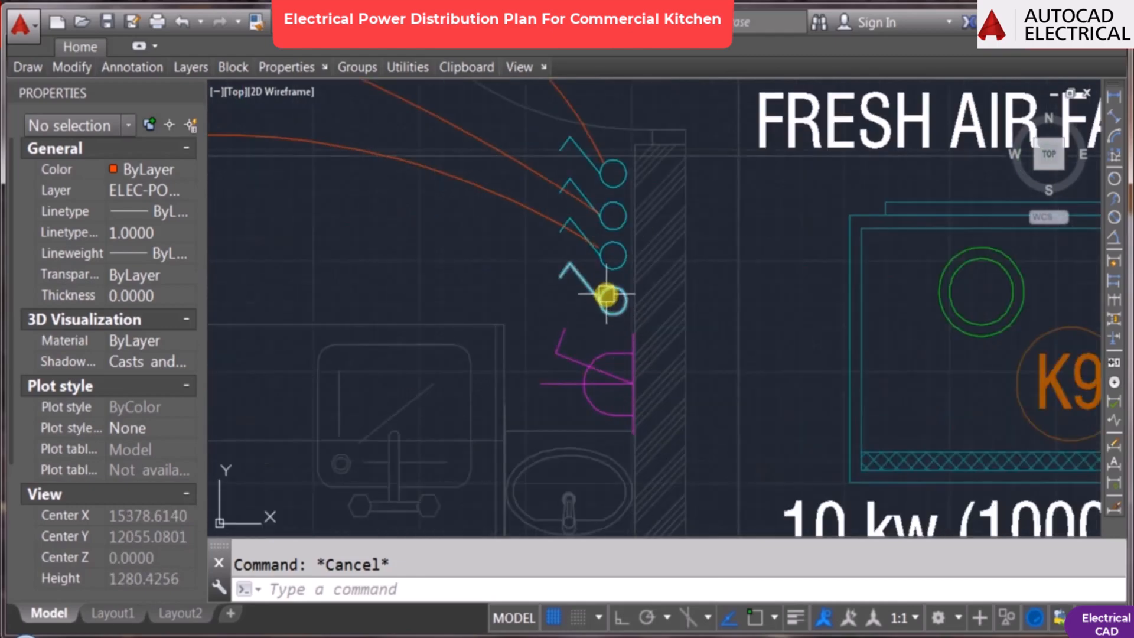
scroll(620, 391, down, 2)
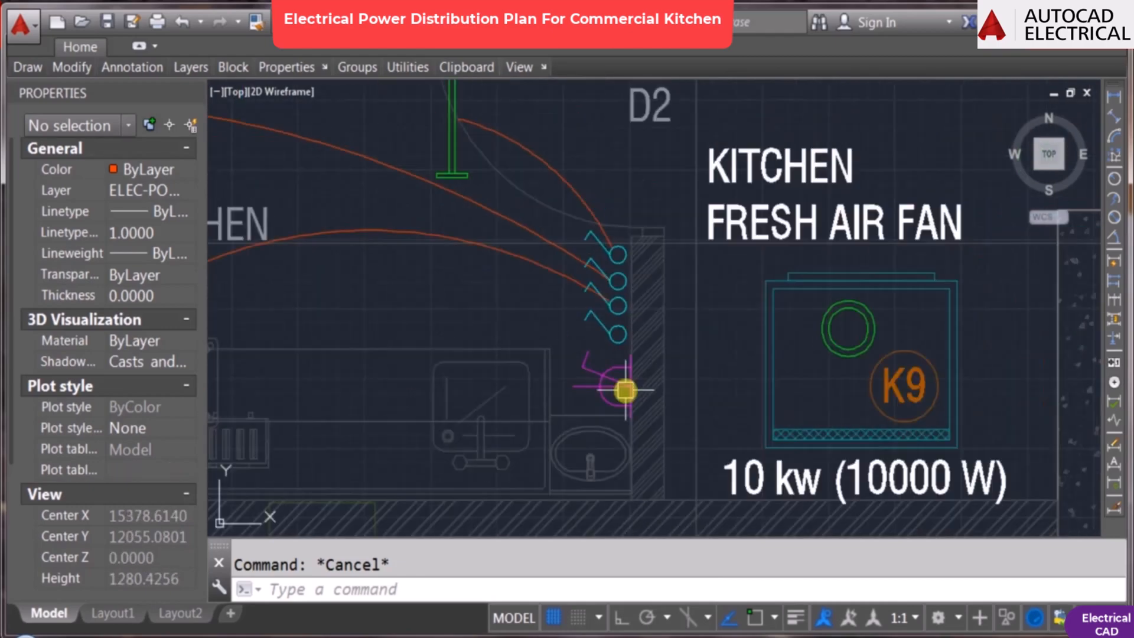
scroll(589, 390, down, 2)
scroll(514, 423, up, 6)
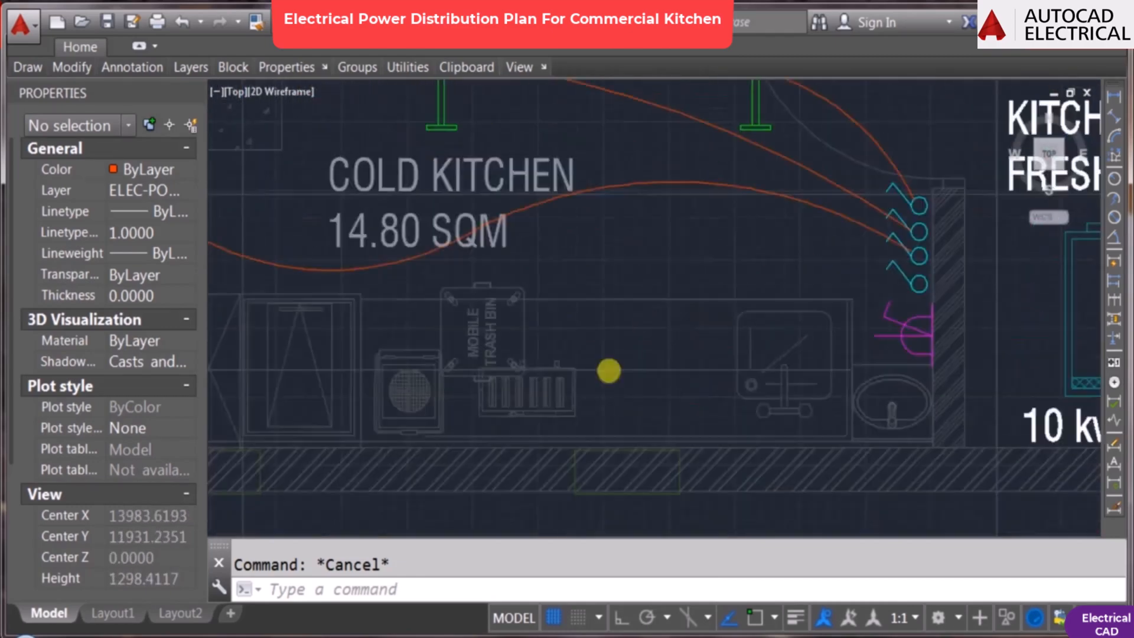
scroll(608, 370, down, 8)
scroll(531, 321, up, 2)
middle_drag(587, 369, 518, 405)
scroll(519, 405, down, 1)
scroll(503, 251, down, 2)
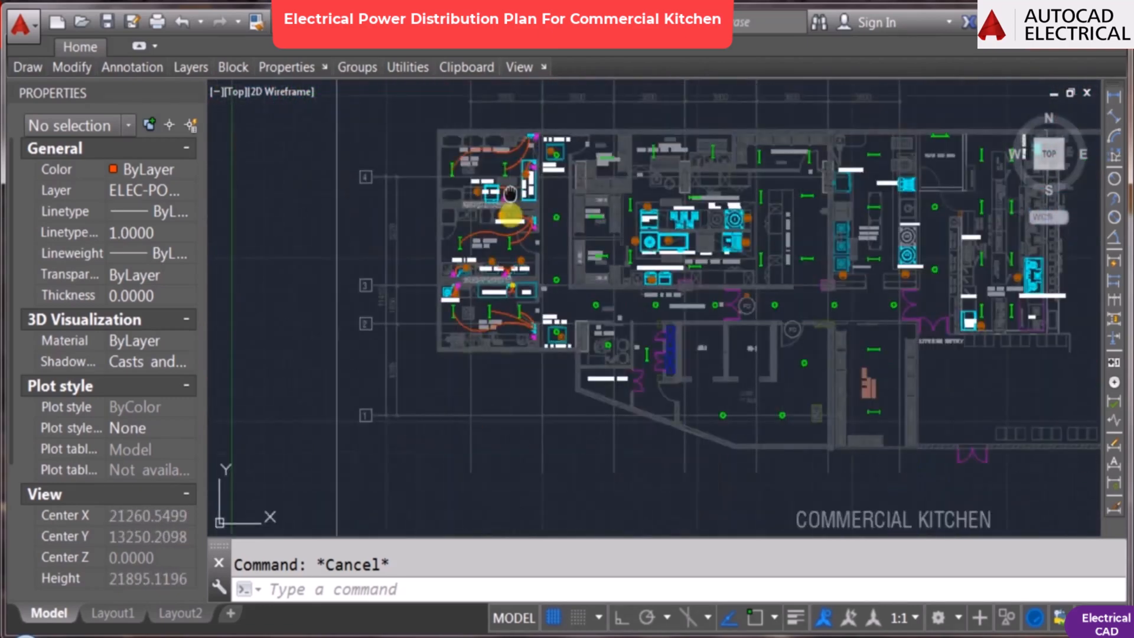
middle_drag(509, 215, 509, 244)
scroll(484, 184, up, 1)
scroll(479, 197, up, 6)
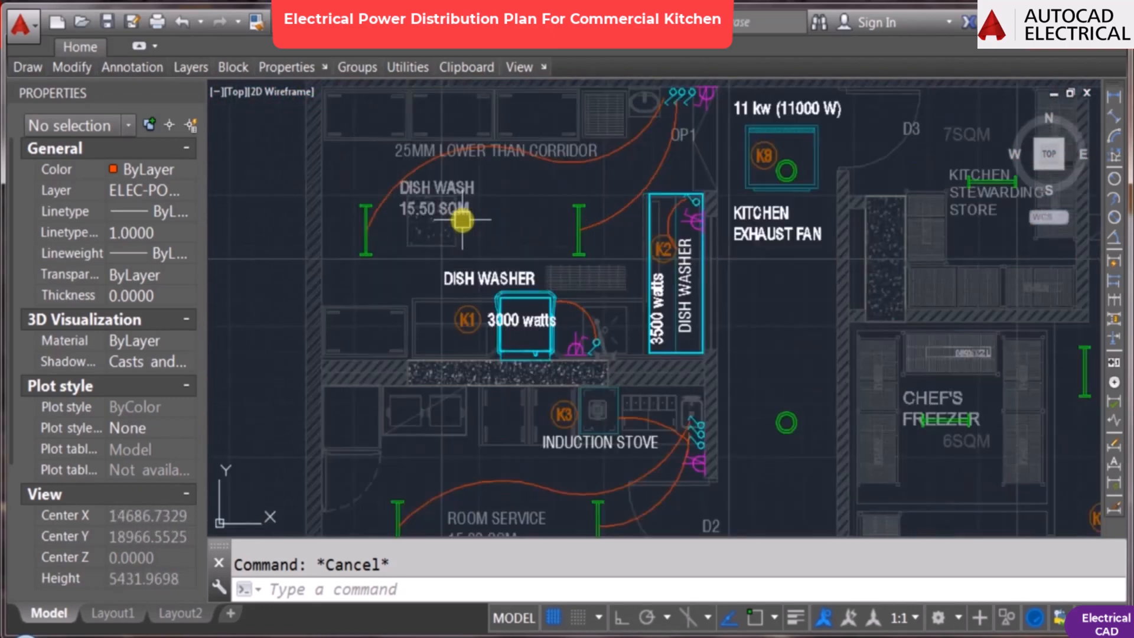
scroll(462, 220, down, 5)
scroll(481, 368, up, 5)
scroll(480, 350, down, 5)
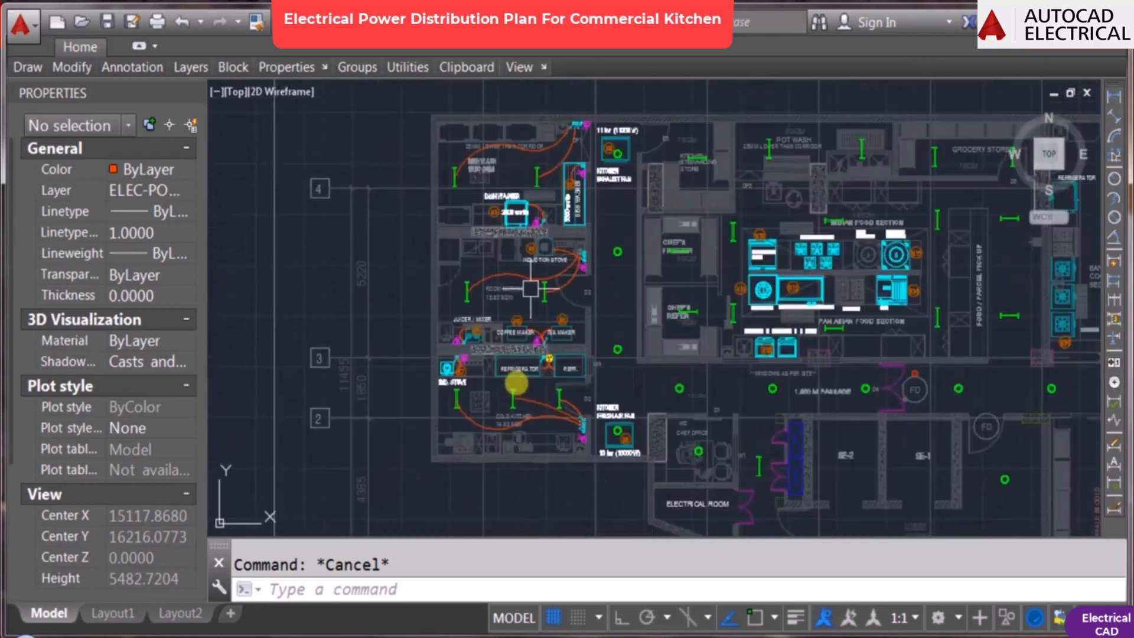
scroll(525, 342, up, 5)
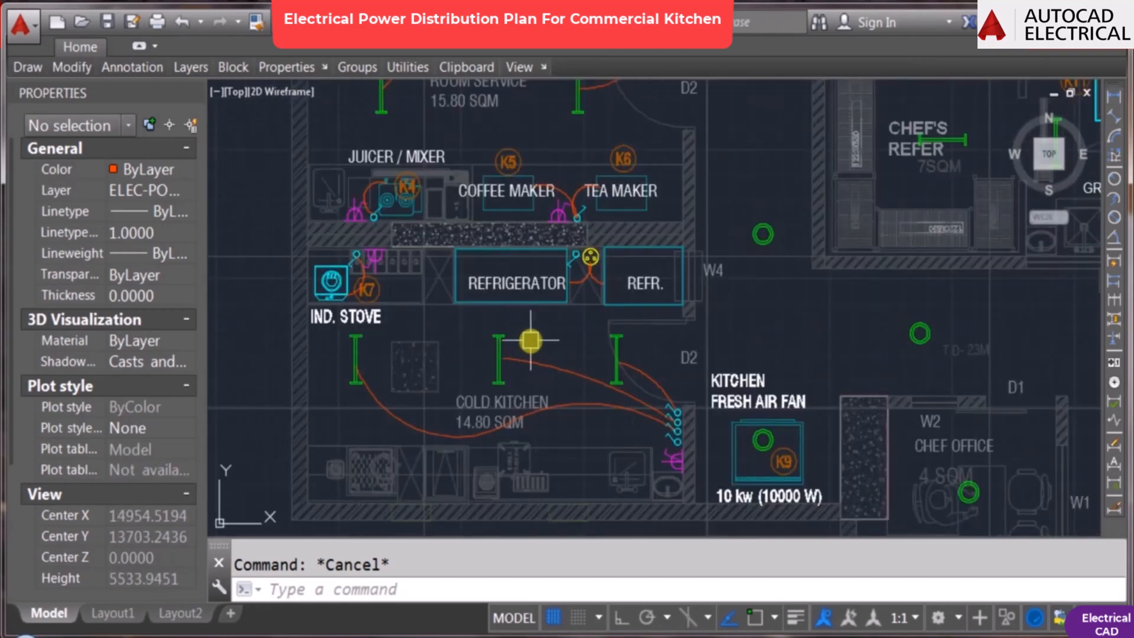
Step: Examine the room service area's lights, induction stove, juicer/mixer, coffee maker and tea maker, and the wall beside door D2
scroll(520, 525, down, 5)
scroll(575, 248, up, 4)
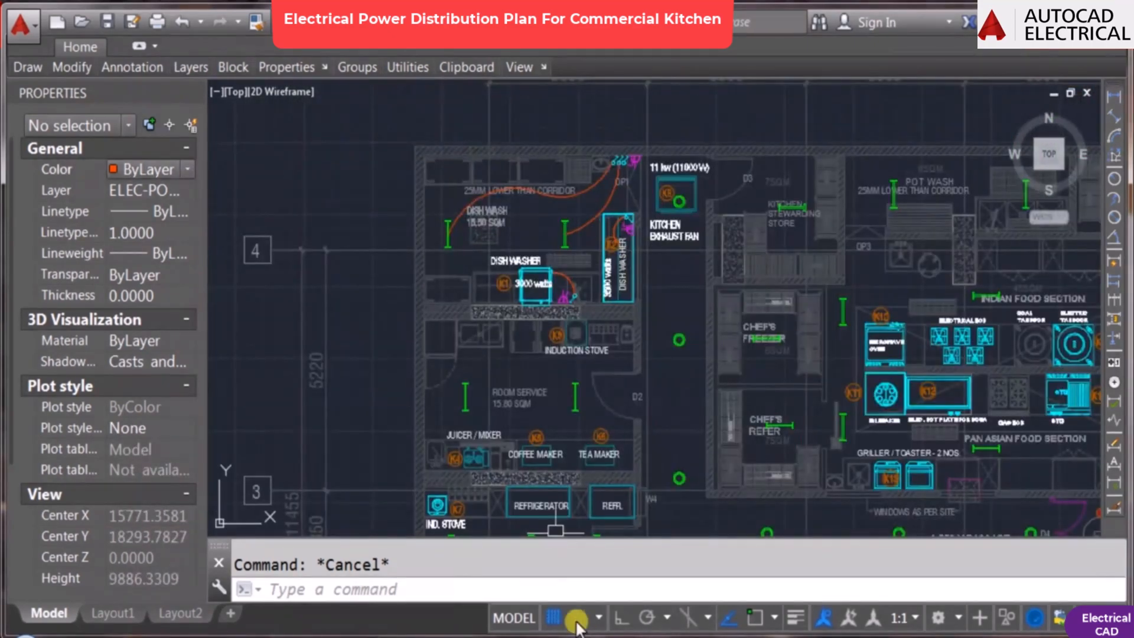
scroll(577, 190, up, 4)
scroll(673, 224, down, 4)
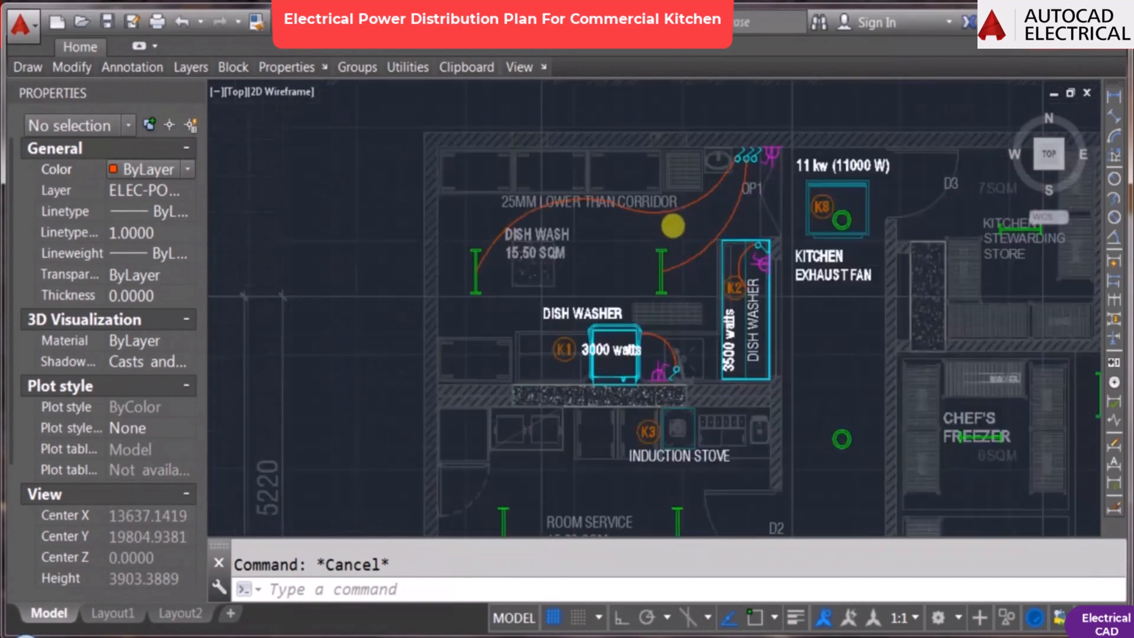
middle_drag(695, 359, 627, 293)
scroll(596, 304, up, 5)
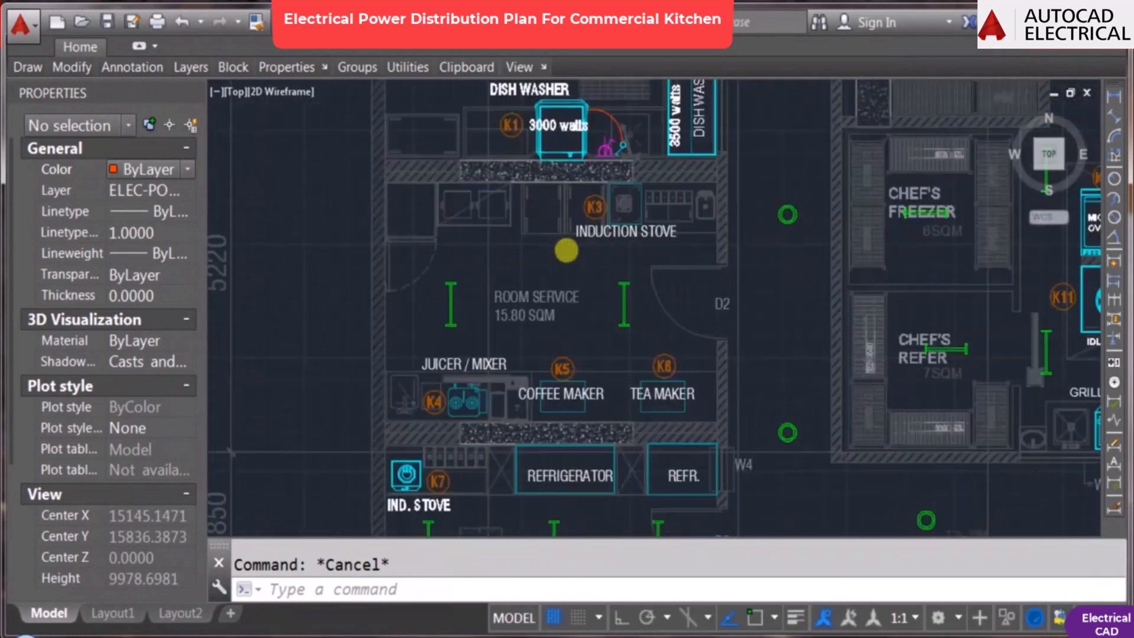
scroll(527, 280, down, 2)
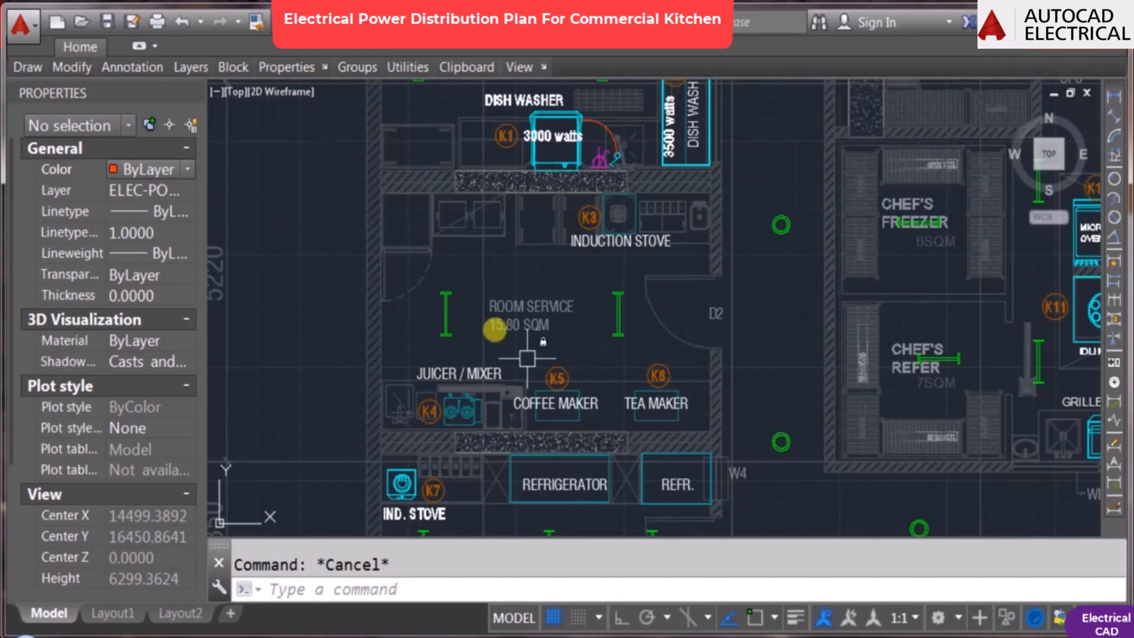
middle_drag(611, 479, 552, 405)
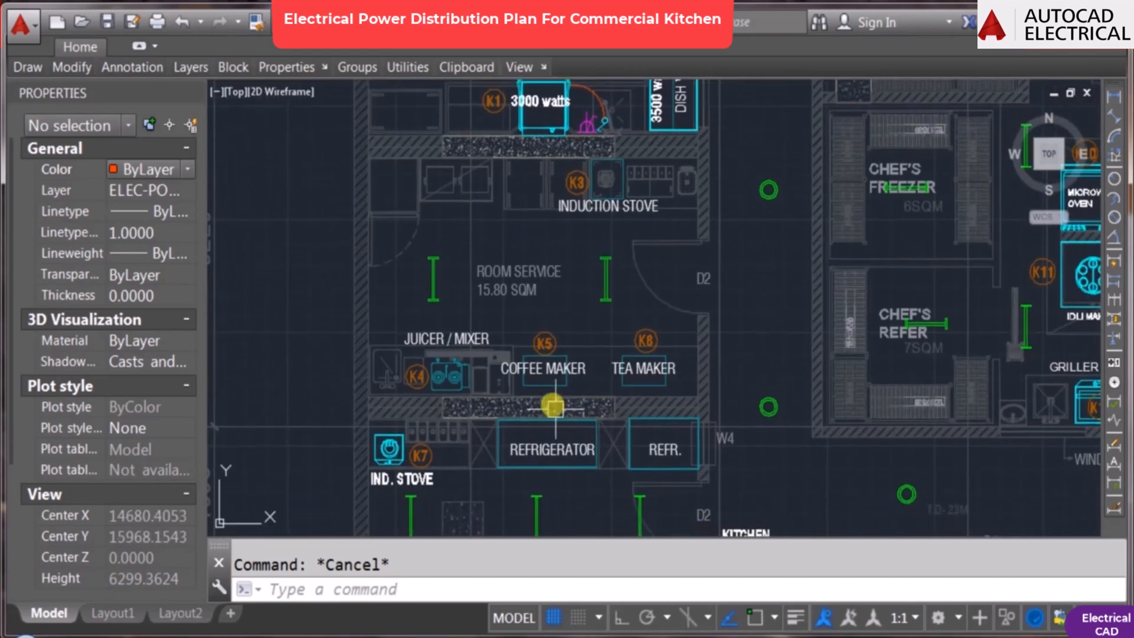
scroll(549, 384, up, 2)
click(550, 384)
scroll(743, 317, down, 4)
key(Escape)
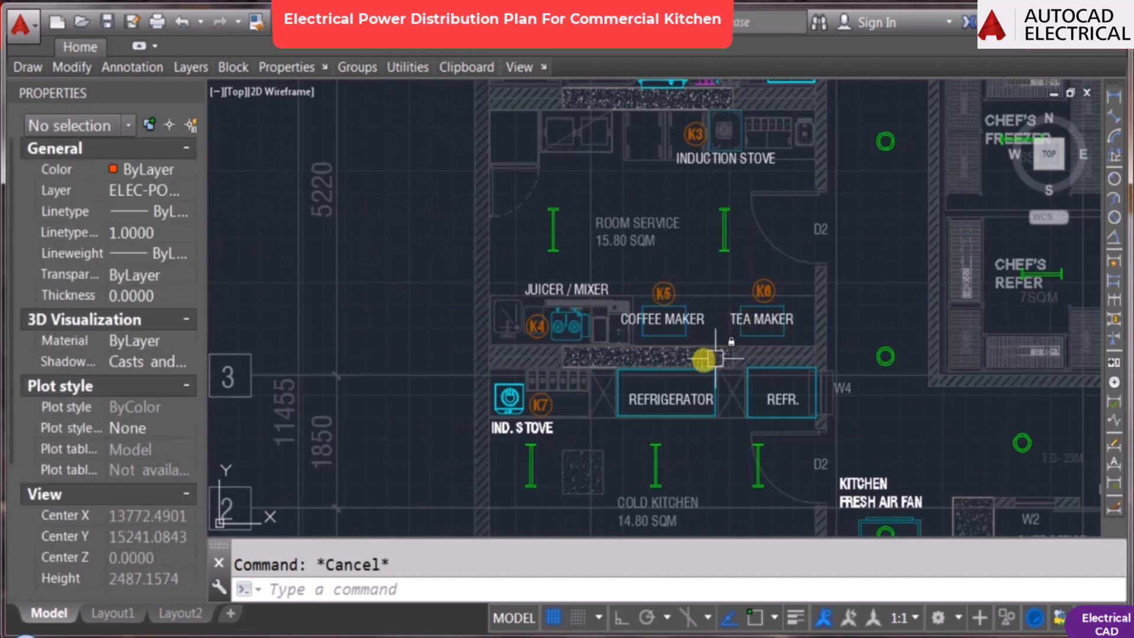
scroll(691, 354, up, 2)
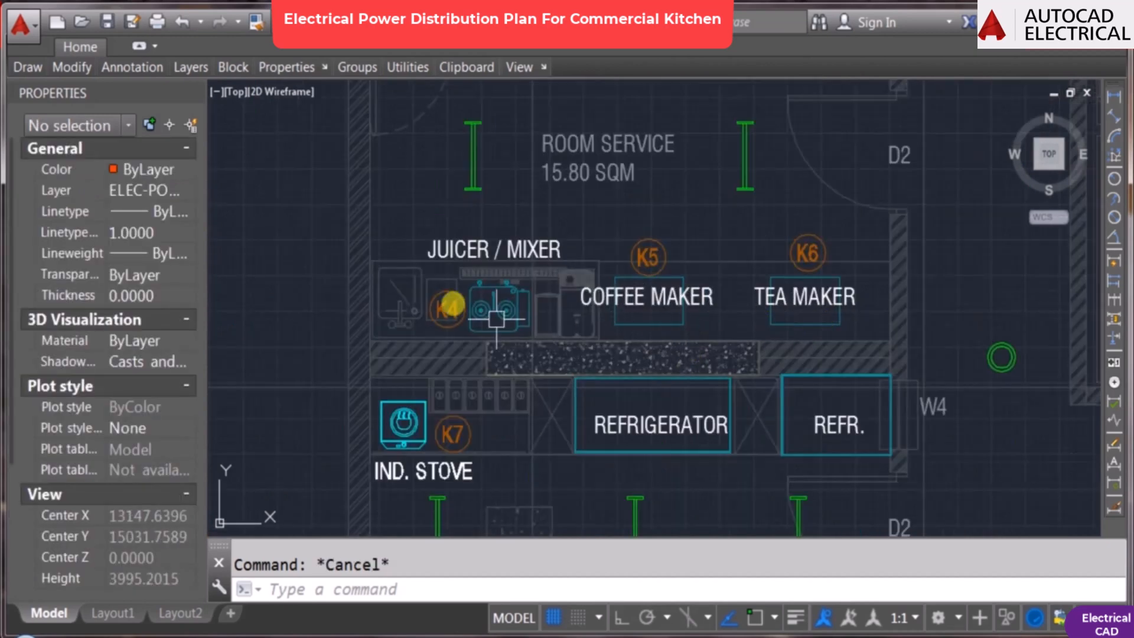
middle_drag(518, 267, 449, 276)
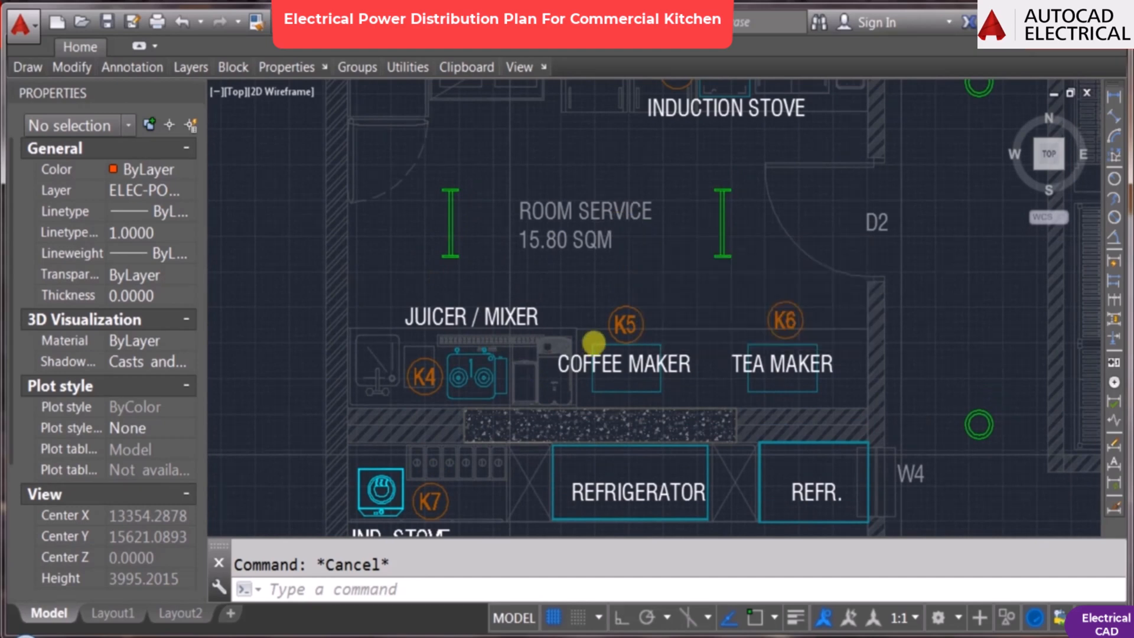
scroll(592, 333, down, 2)
middle_drag(741, 232, 705, 271)
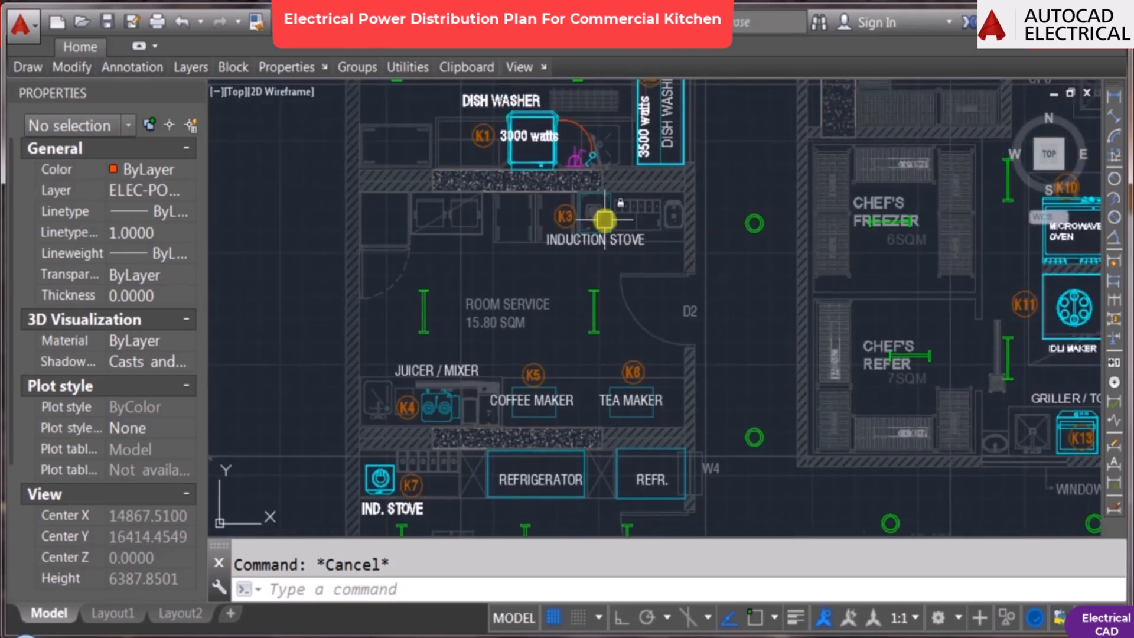
scroll(604, 219, up, 2)
scroll(587, 232, down, 2)
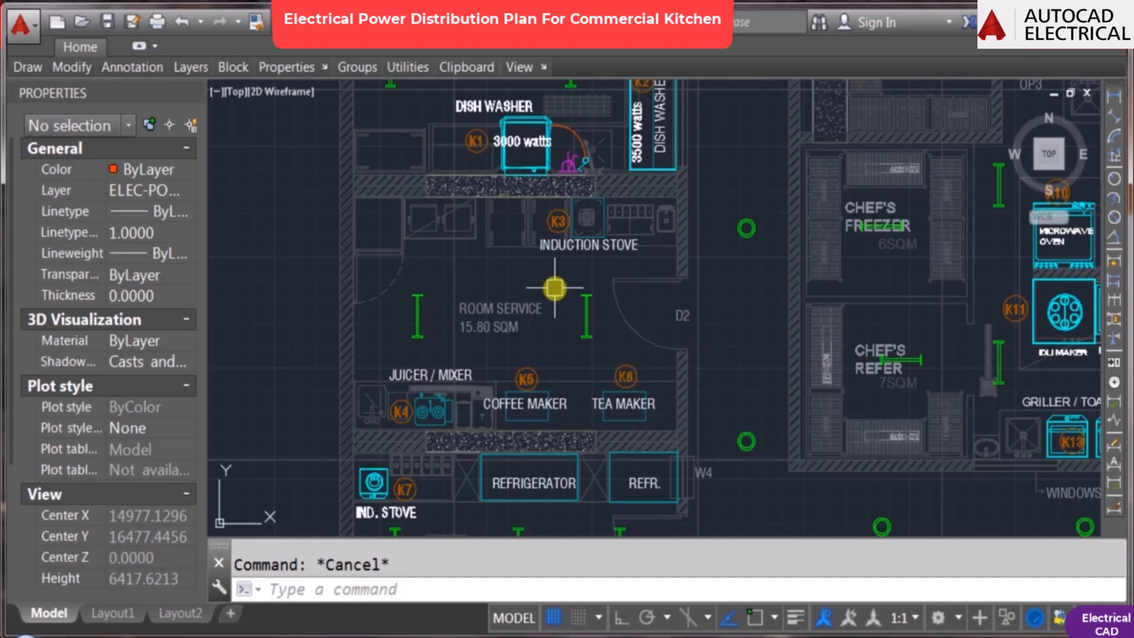
scroll(694, 233, up, 2)
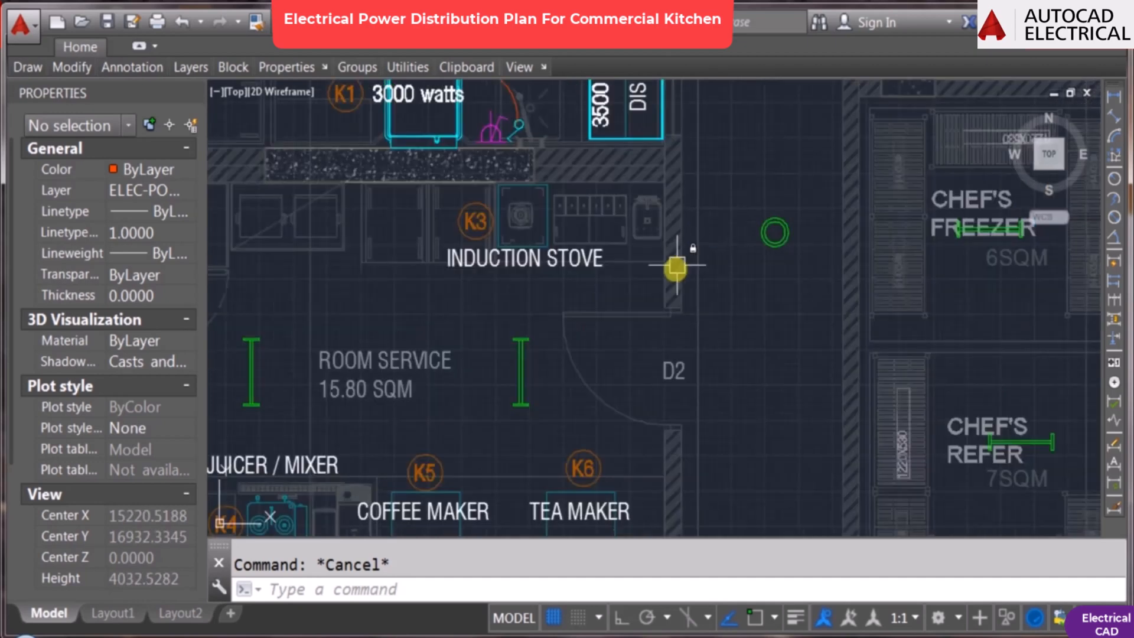
Step: Copy the three switches and the socket from the dish wash area to the room service area, beside door D2 near the induction stove
text(o)
key(Return)
scroll(544, 252, down, 3)
scroll(590, 220, up, 5)
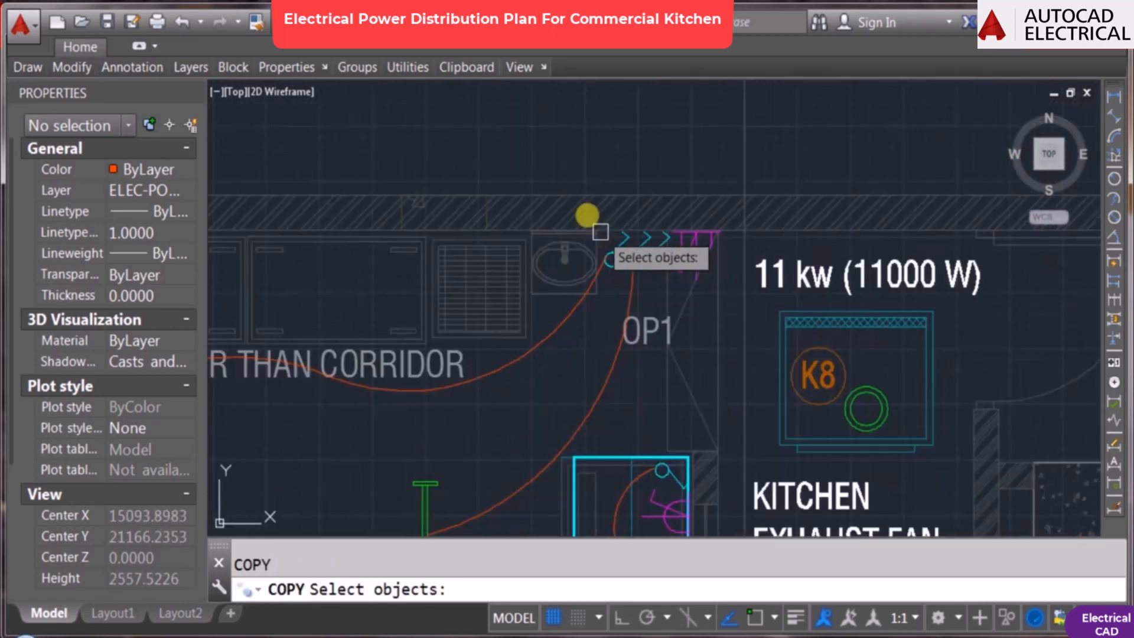
click(571, 146)
click(745, 284)
key(Return)
click(709, 275)
scroll(644, 186, down, 6)
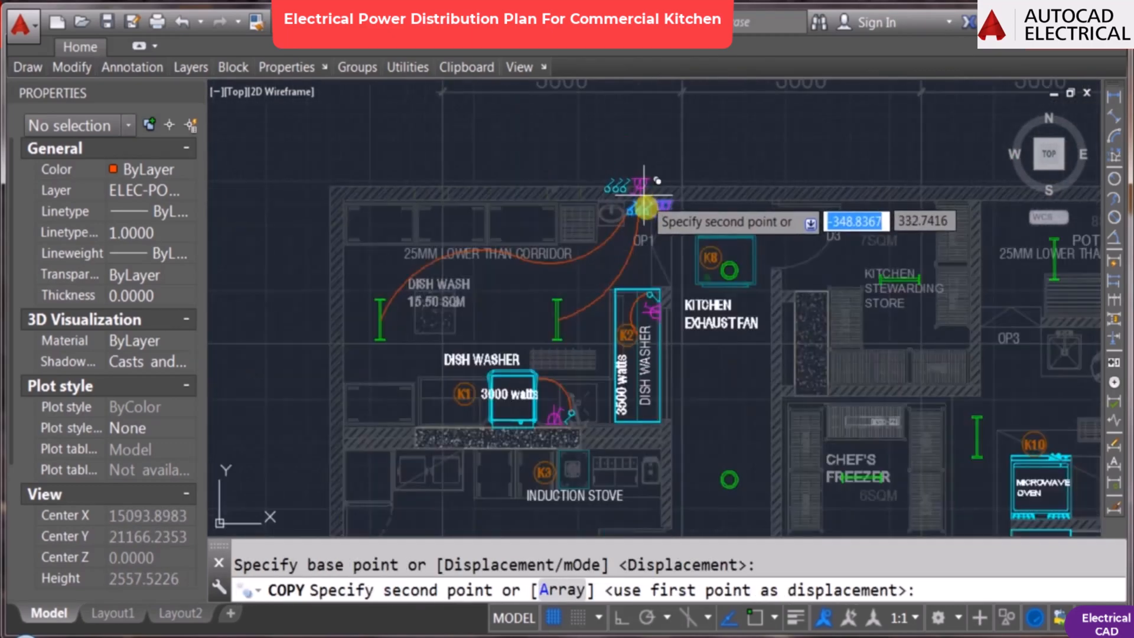
scroll(654, 322, up, 8)
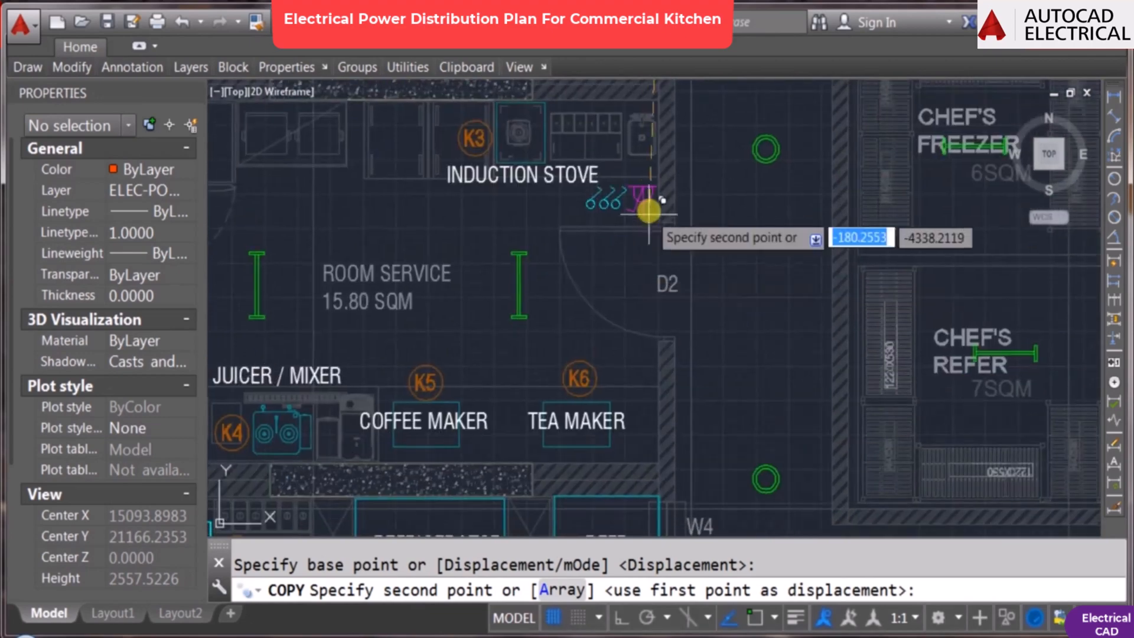
scroll(651, 199, up, 2)
click(627, 272)
key(Escape)
Step: Rotate the copied switches and socket beside the room service door by -90 degrees
scroll(564, 330, down, 4)
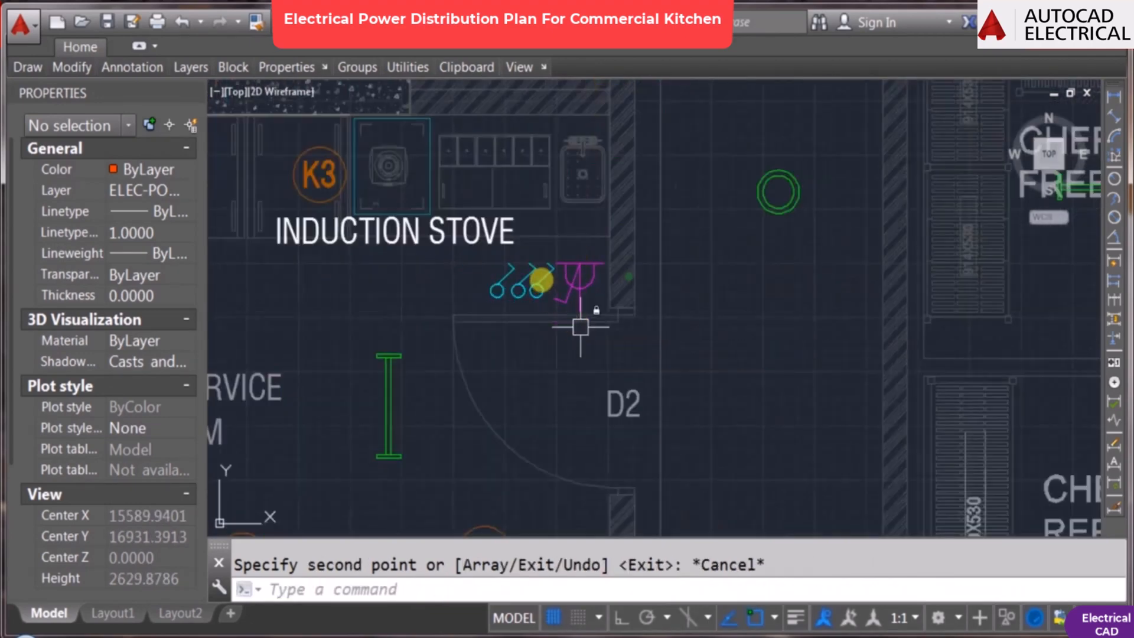
scroll(525, 289, up, 4)
text(ro)
key(Return)
click(393, 204)
click(708, 387)
key(Return)
click(633, 322)
text(-90)
key(Return)
Step: Move the rotated switches and socket against the room service area's wall beside door D2
text(m p)
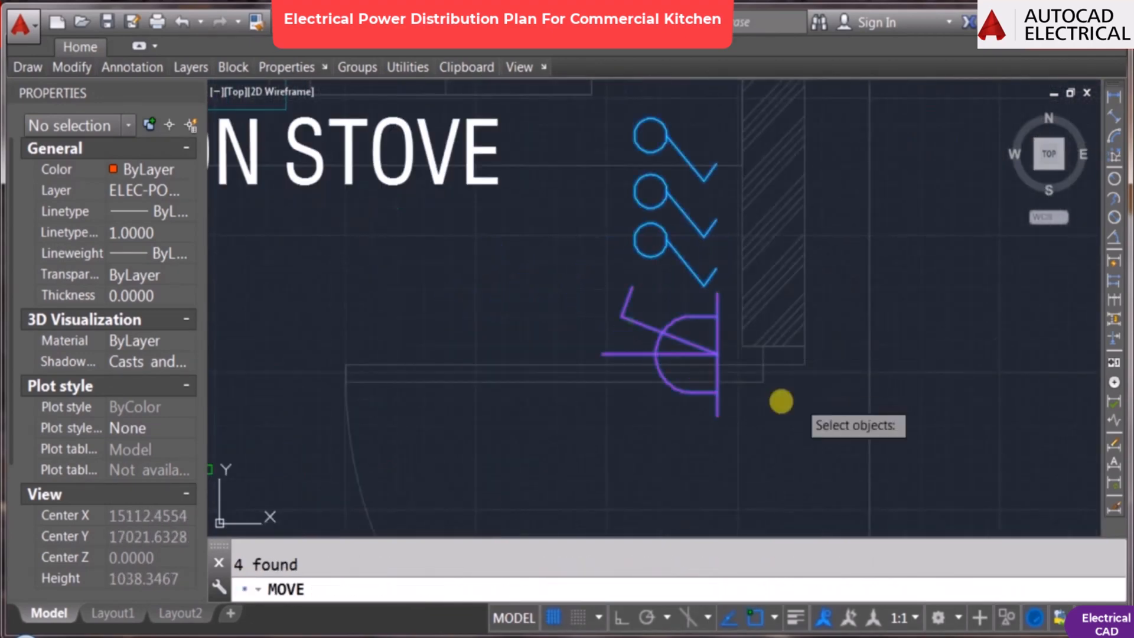
click(981, 364)
click(785, 329)
scroll(764, 352, down, 4)
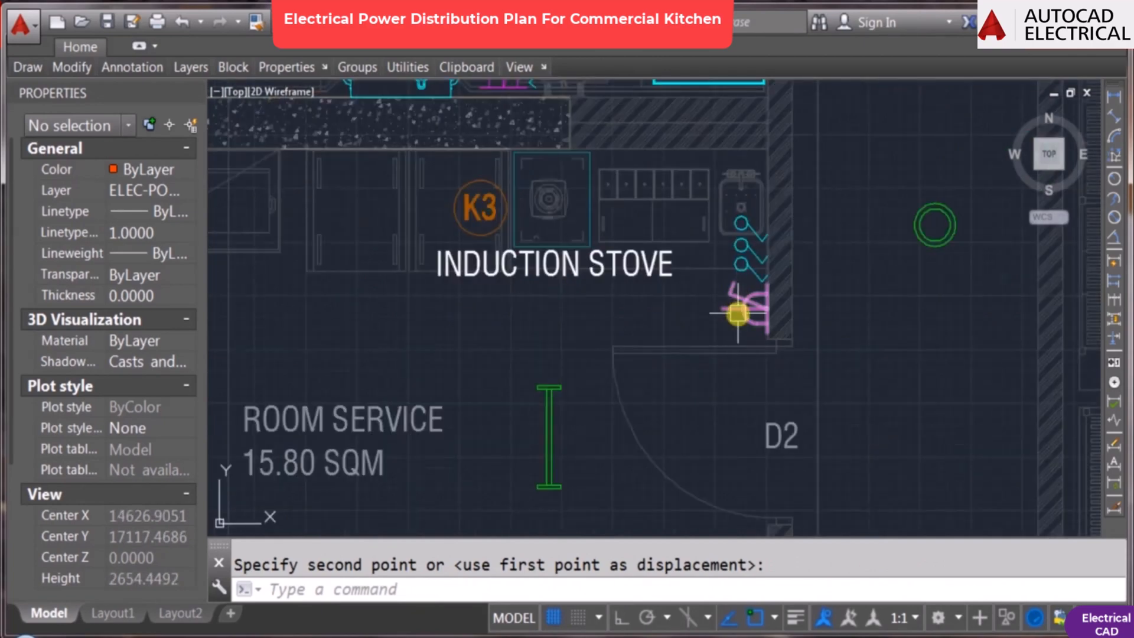
scroll(737, 313, down, 2)
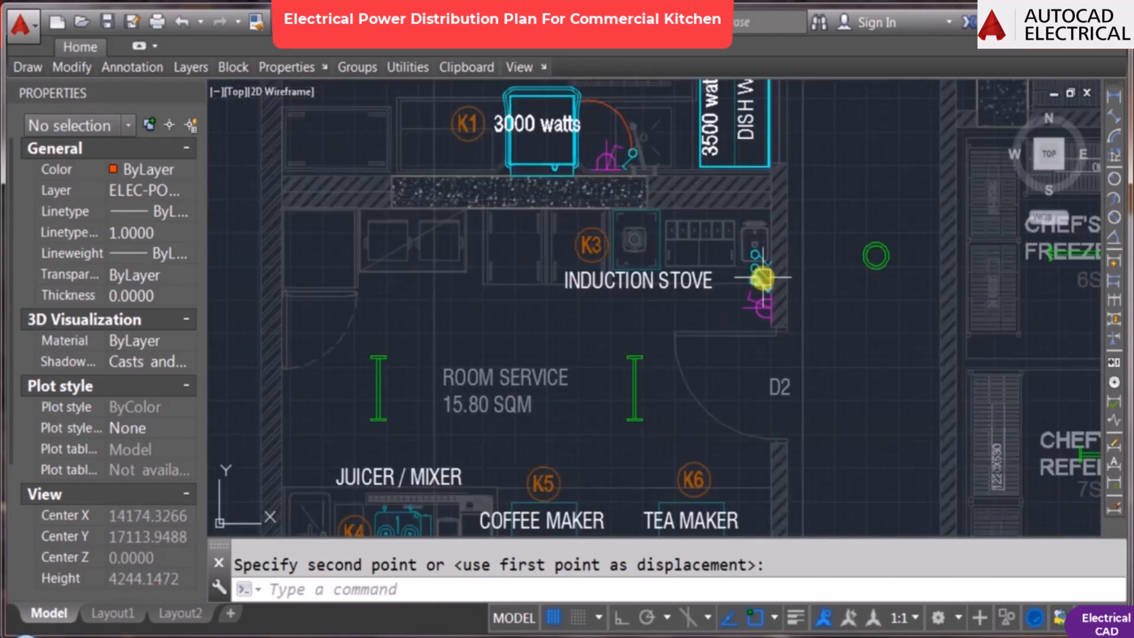
scroll(760, 266, up, 4)
scroll(759, 248, down, 4)
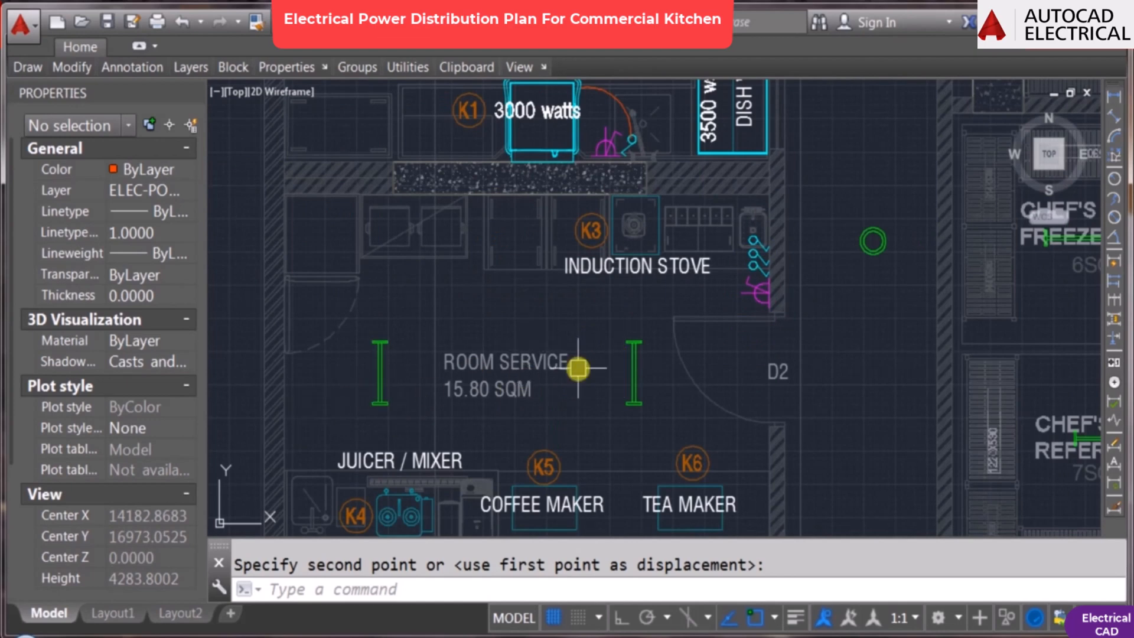
Step: Draw a wiring arc from the room service area's left light over the room label, ending above the label's right end
key(Return)
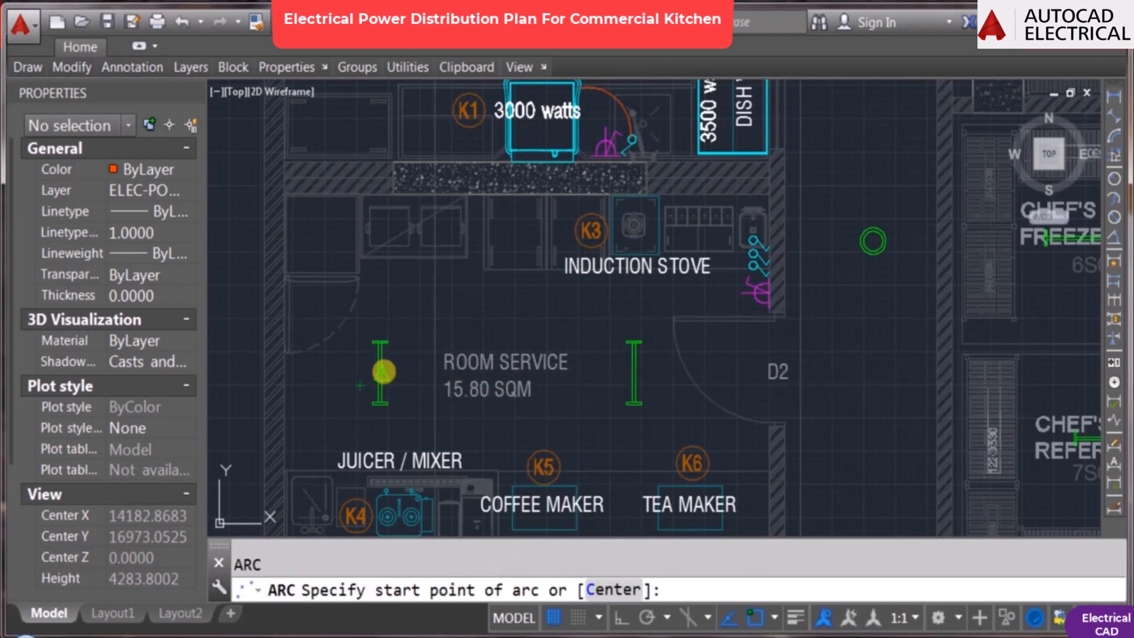
click(381, 371)
key(F3)
click(495, 317)
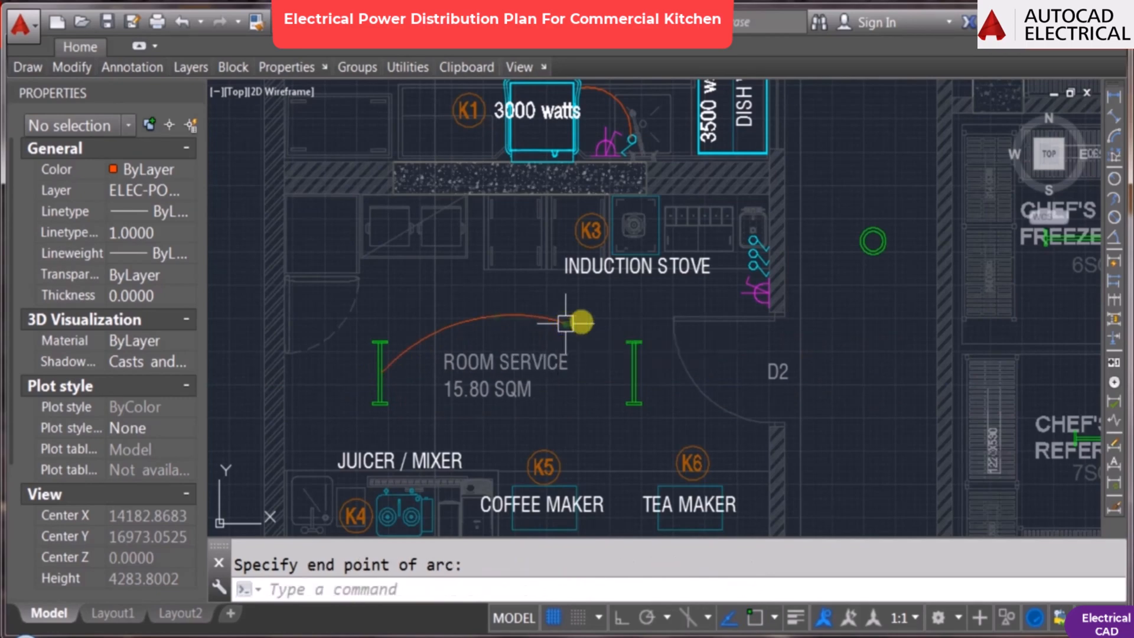
click(566, 323)
Step: Continue the left light's wiring with a second arc from the first arc's end to the uppermost switch beside door D2
key(Return)
key(F3)
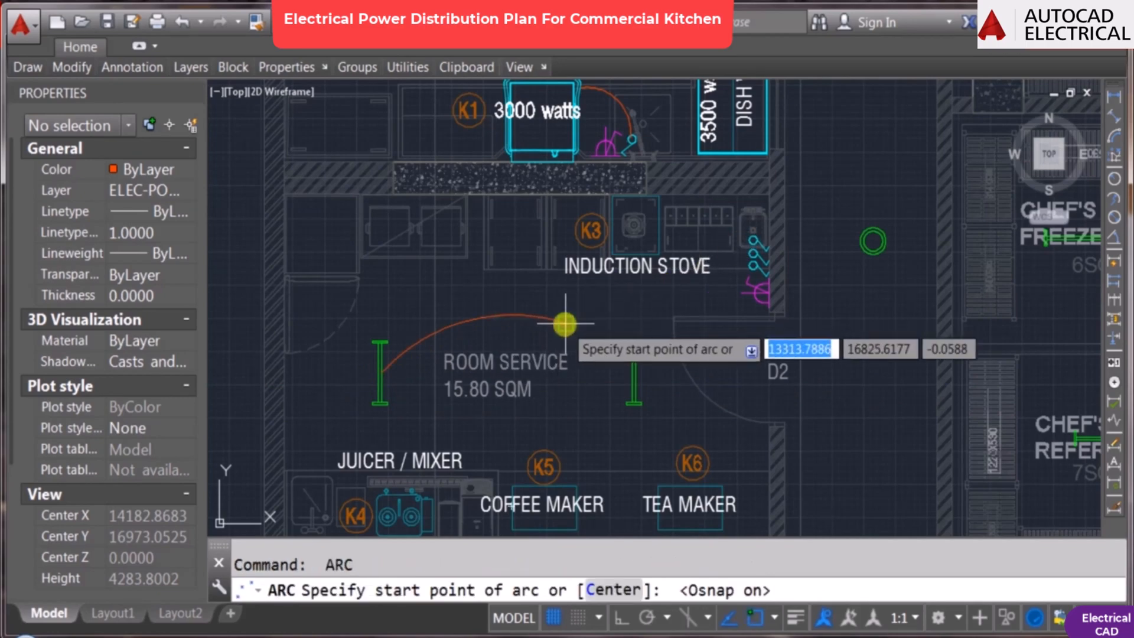
click(564, 322)
scroll(686, 304, up, 1)
key(F3)
click(697, 311)
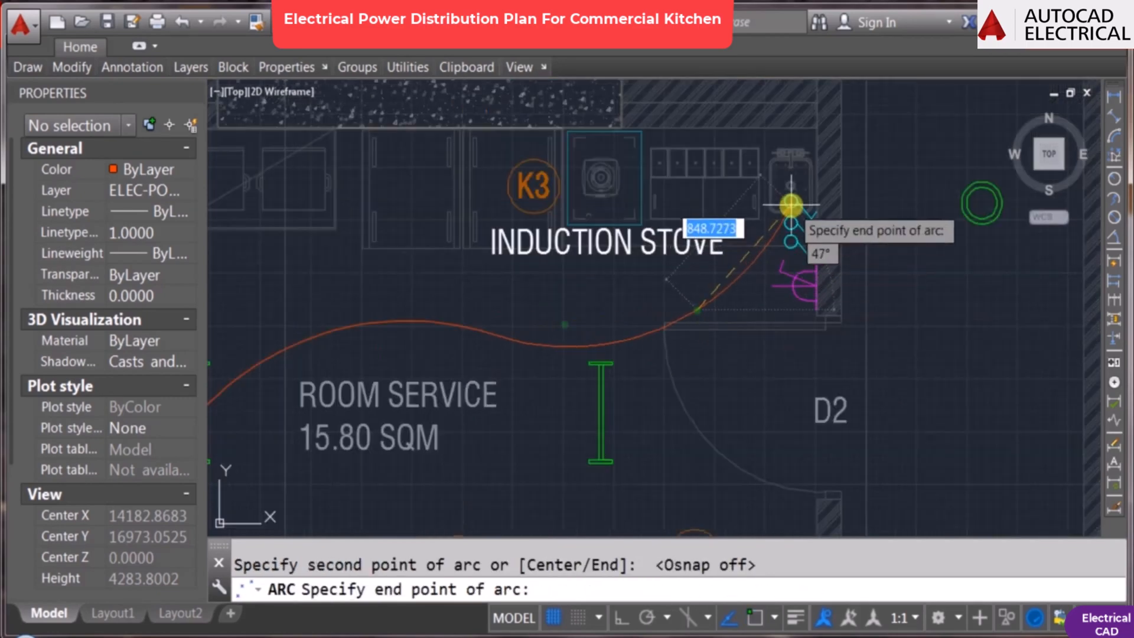
click(787, 202)
scroll(714, 253, down, 1)
Step: Draw a wiring arc from the room service area's right light to the next switch below the uppermost one beside door D2
key(Return)
key(F3)
click(646, 356)
click(716, 329)
scroll(765, 283, up, 2)
click(753, 200)
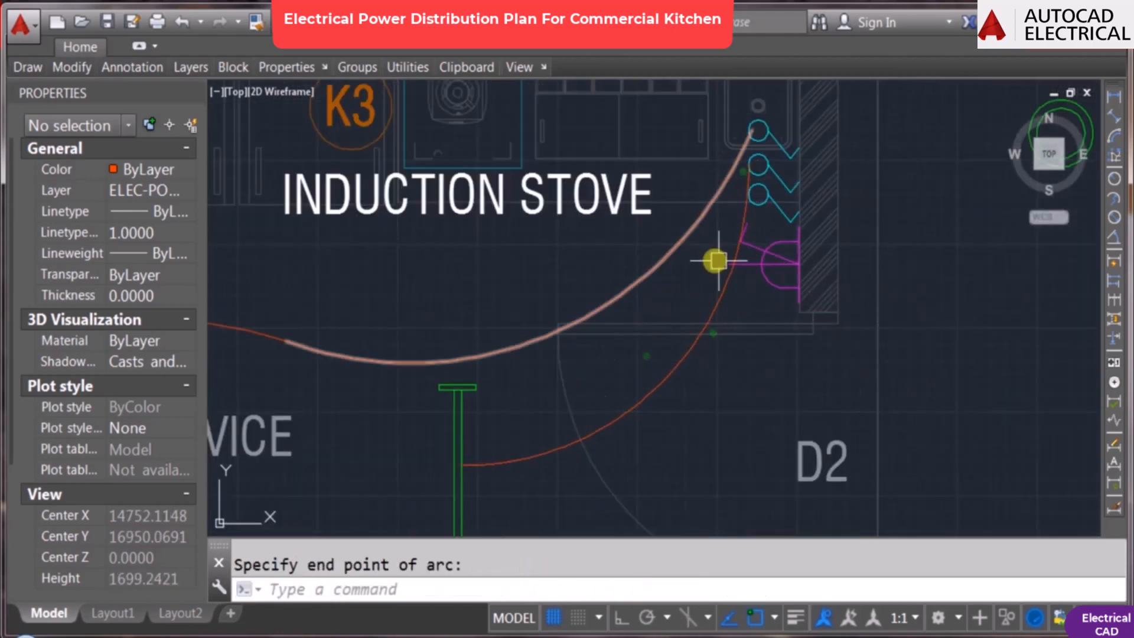
key(Escape)
Step: Examine the room service light wiring and the counter with the juicer/mixer, coffee maker and tea maker
scroll(718, 258, down, 4)
middle_drag(613, 274, 607, 336)
scroll(610, 296, down, 2)
scroll(628, 281, up, 5)
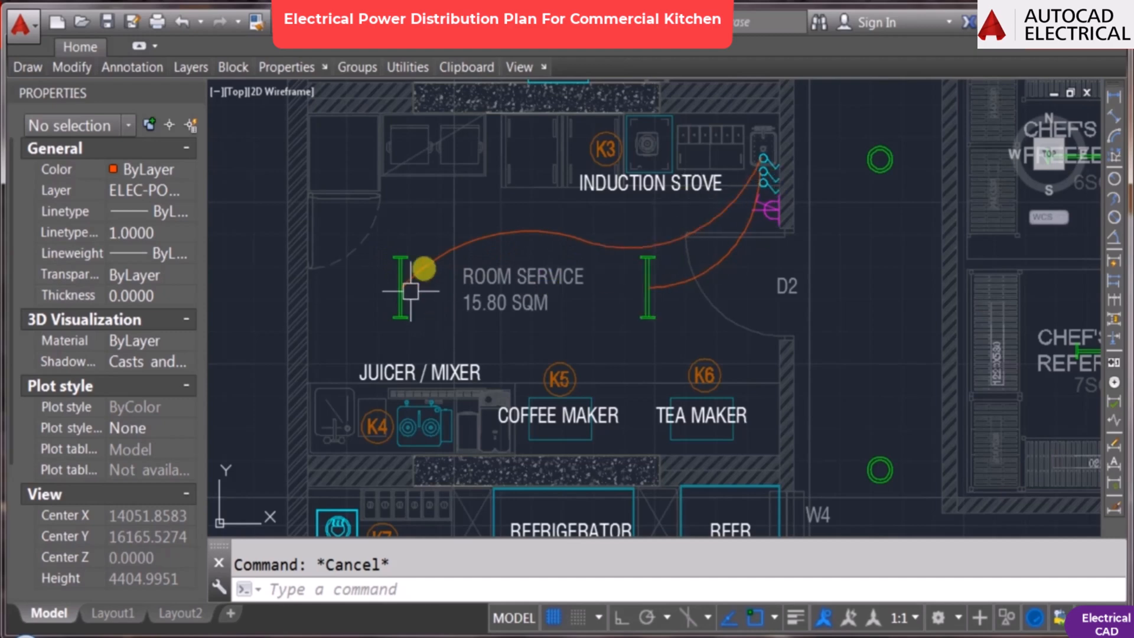
scroll(590, 298, down, 2)
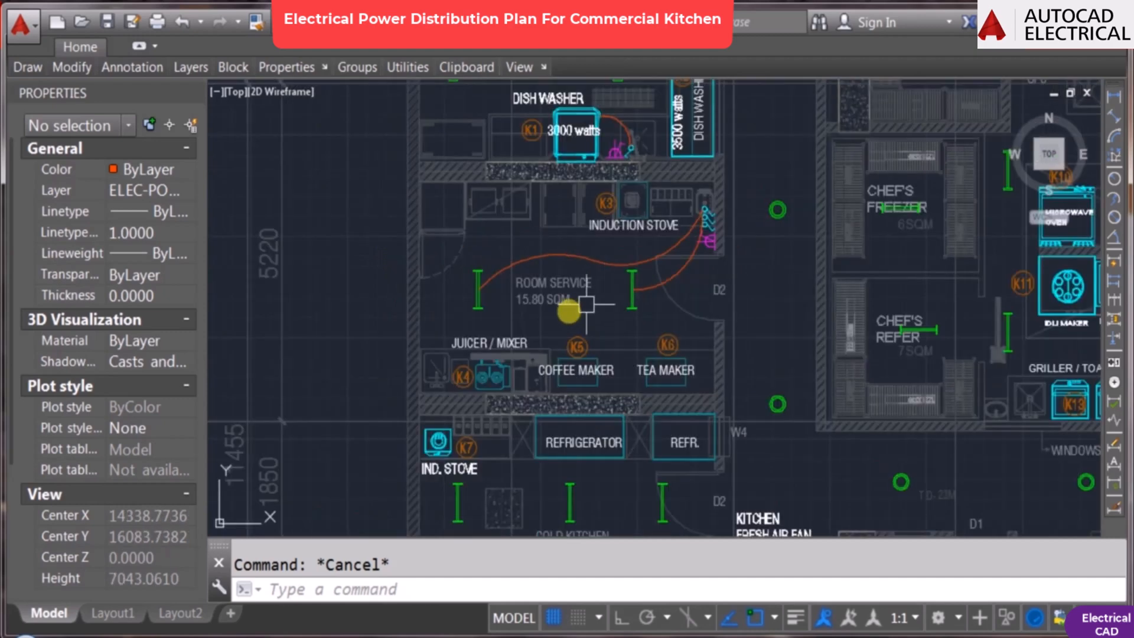
scroll(564, 319, up, 2)
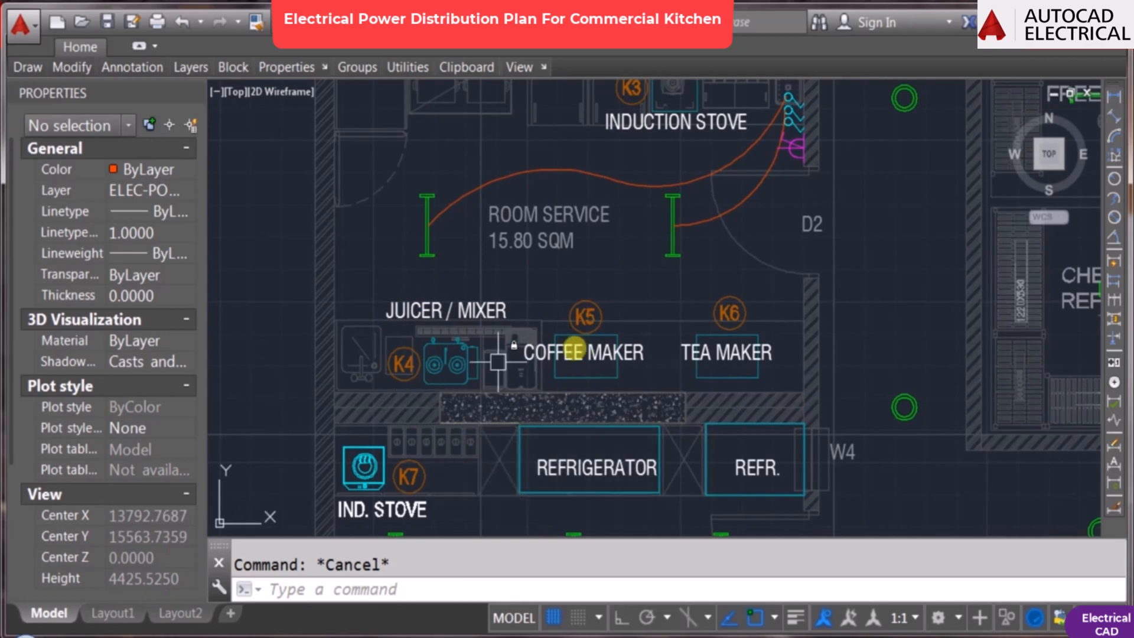
scroll(567, 354, down, 2)
scroll(523, 376, up, 4)
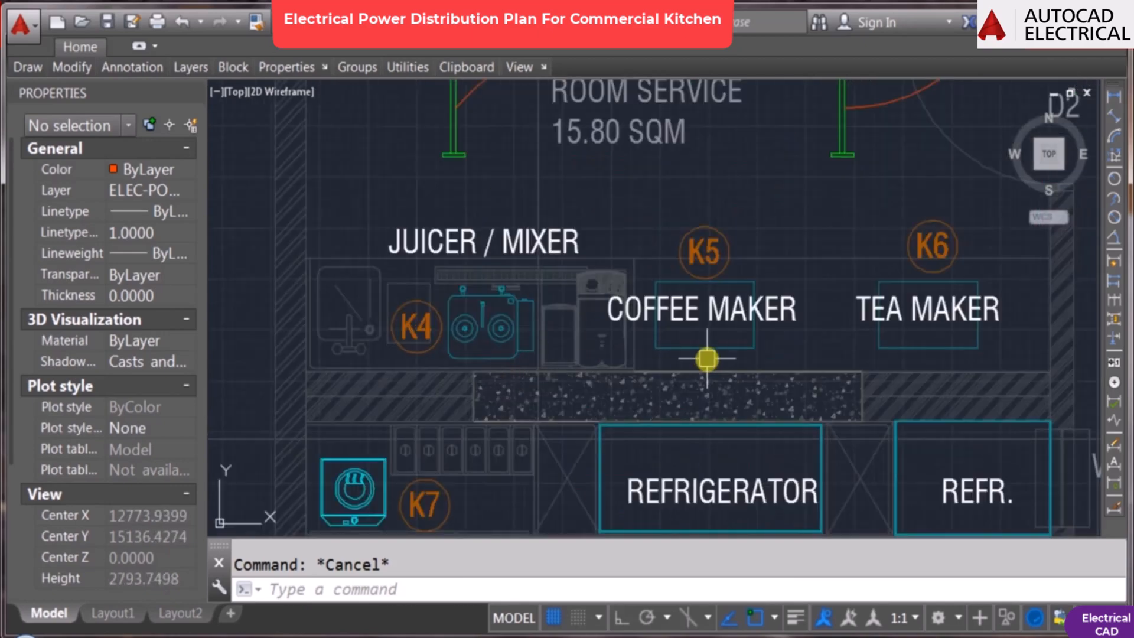
scroll(732, 352, down, 4)
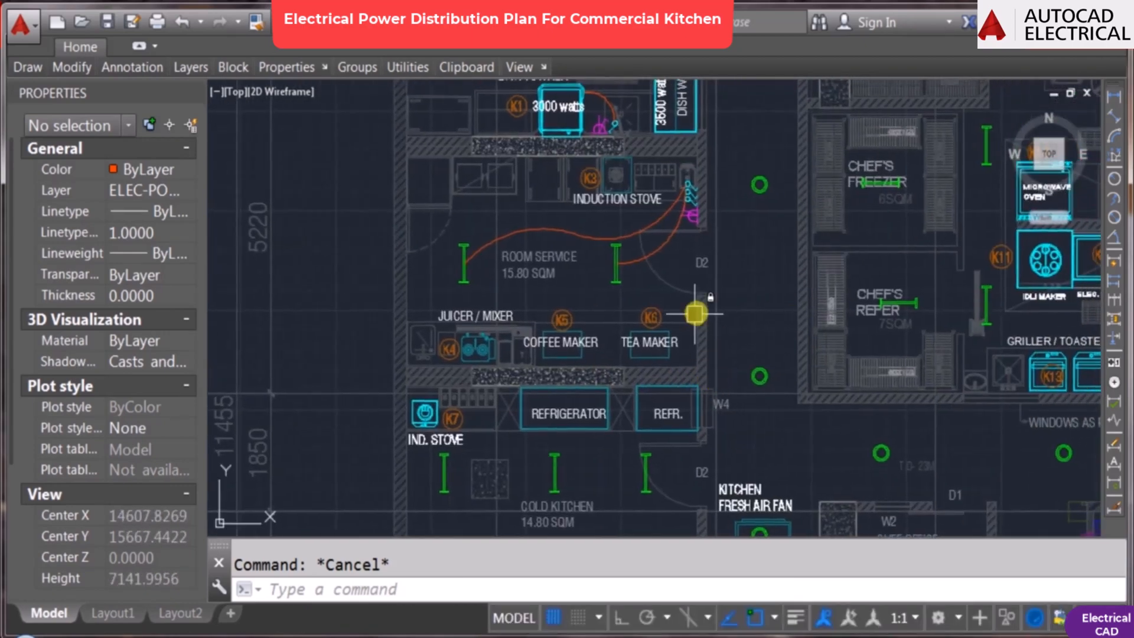
Step: Copy the socket and switch beside dish washer K1 to the room service area's wall corner near the tea maker
text(co)
key(Return)
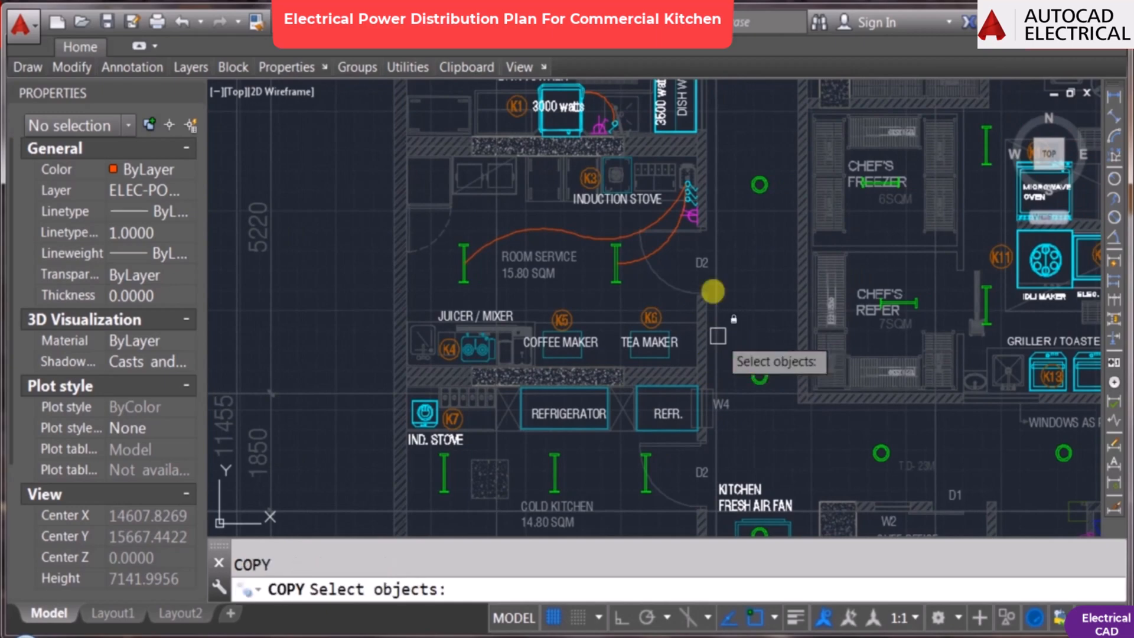
middle_drag(604, 152, 599, 213)
scroll(599, 213, up, 6)
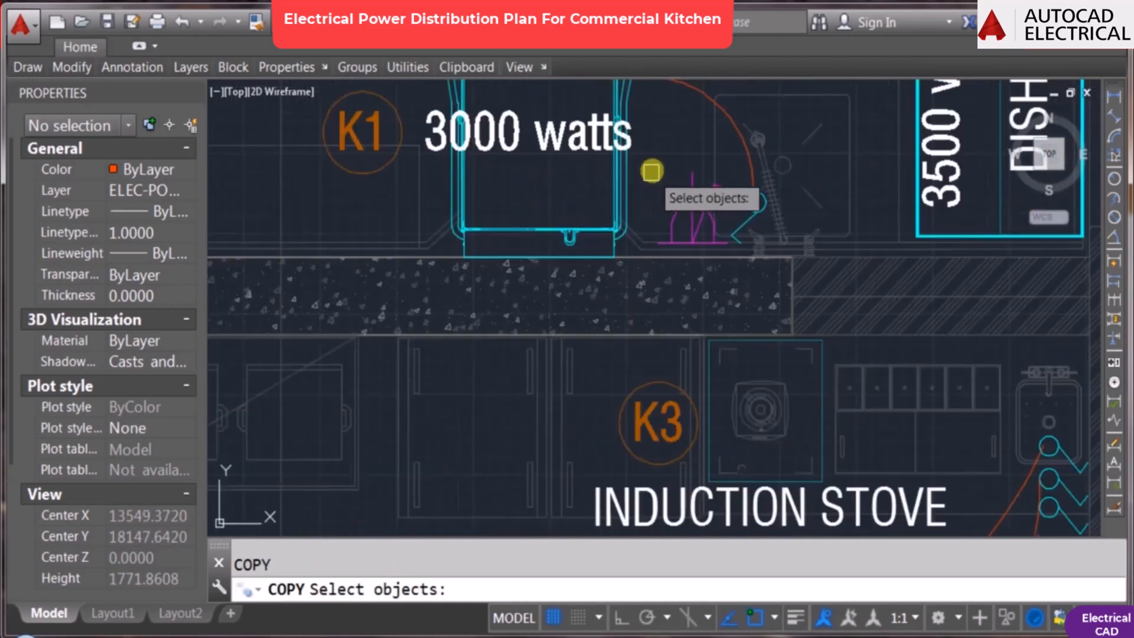
click(651, 172)
click(790, 253)
key(Return)
click(758, 245)
scroll(749, 317, down, 7)
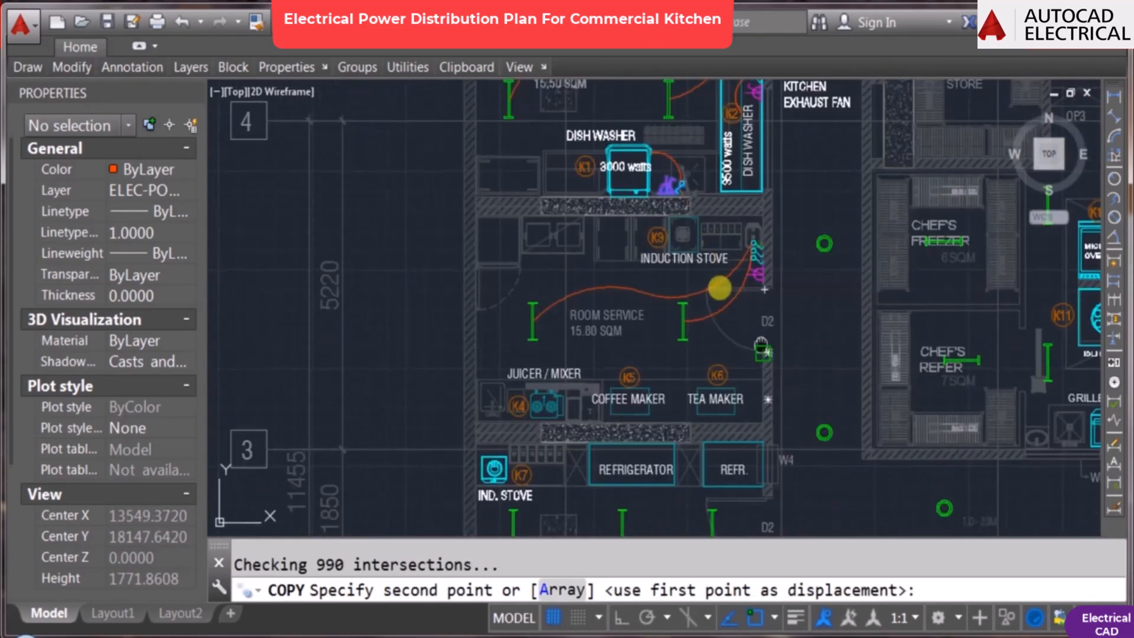
scroll(679, 387, up, 5)
scroll(835, 276, up, 4)
key(F3)
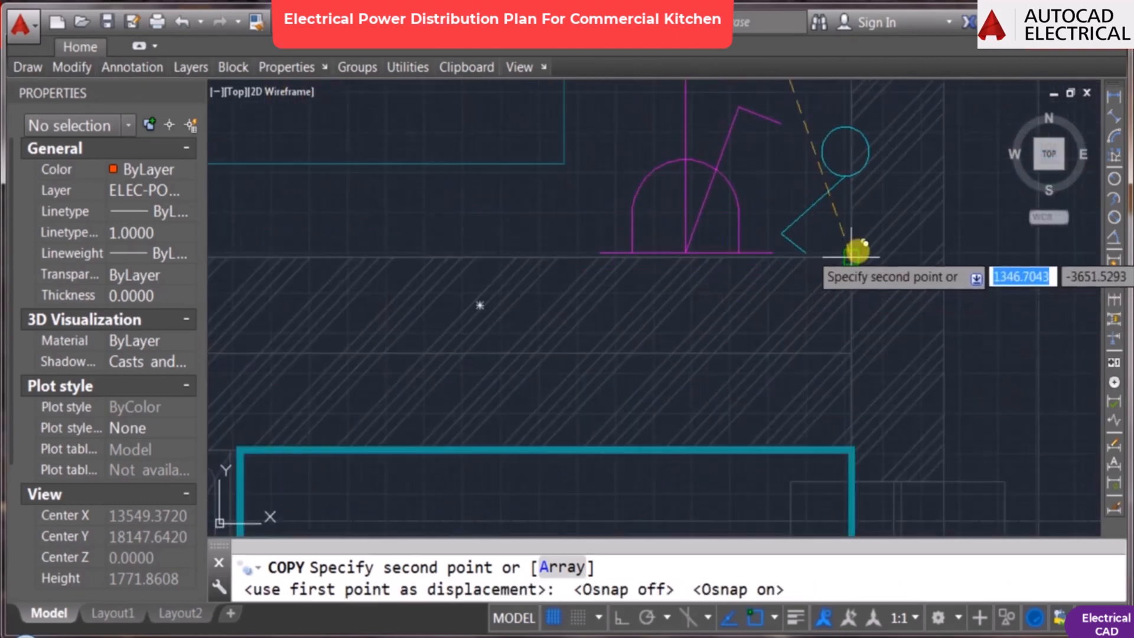
click(857, 251)
scroll(744, 328, down, 4)
key(Escape)
Step: Move the copied socket and switch horizontally away from the wall corner near the tea maker, using ortho
scroll(734, 317, down, 4)
scroll(726, 304, up, 7)
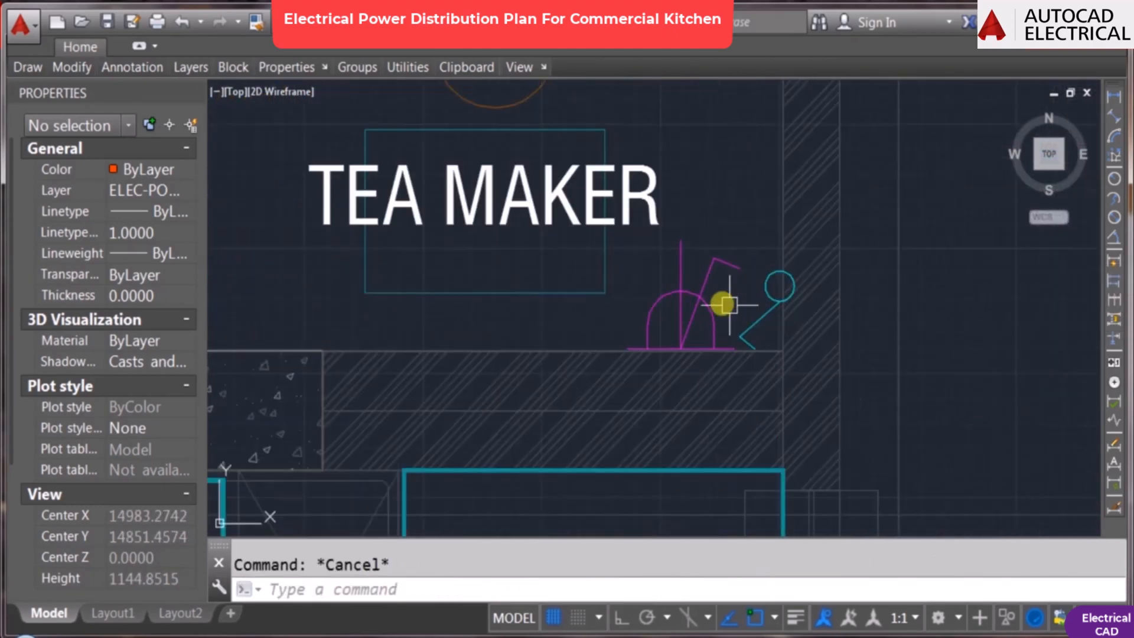
text(m)
key(Return)
click(562, 155)
key(F8)
click(972, 358)
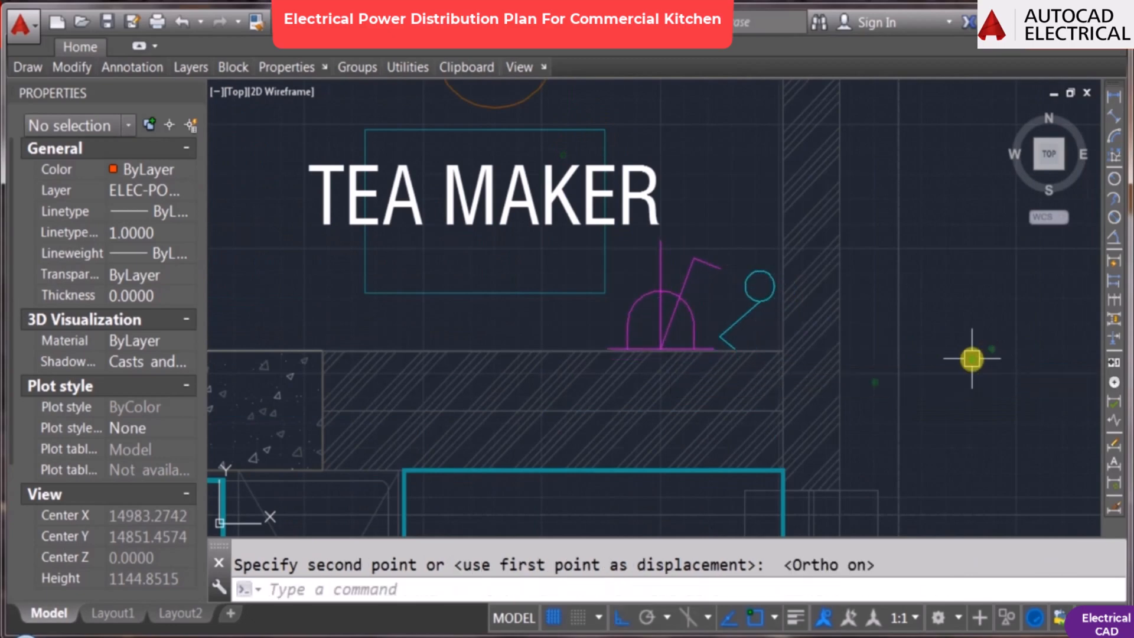
key(Escape)
Step: Rotate the switch near the tea maker by 180 degrees
scroll(746, 334, down, 2)
scroll(736, 326, up, 2)
text(ro)
click(753, 323)
key(Return)
click(753, 323)
text(180)
key(Return)
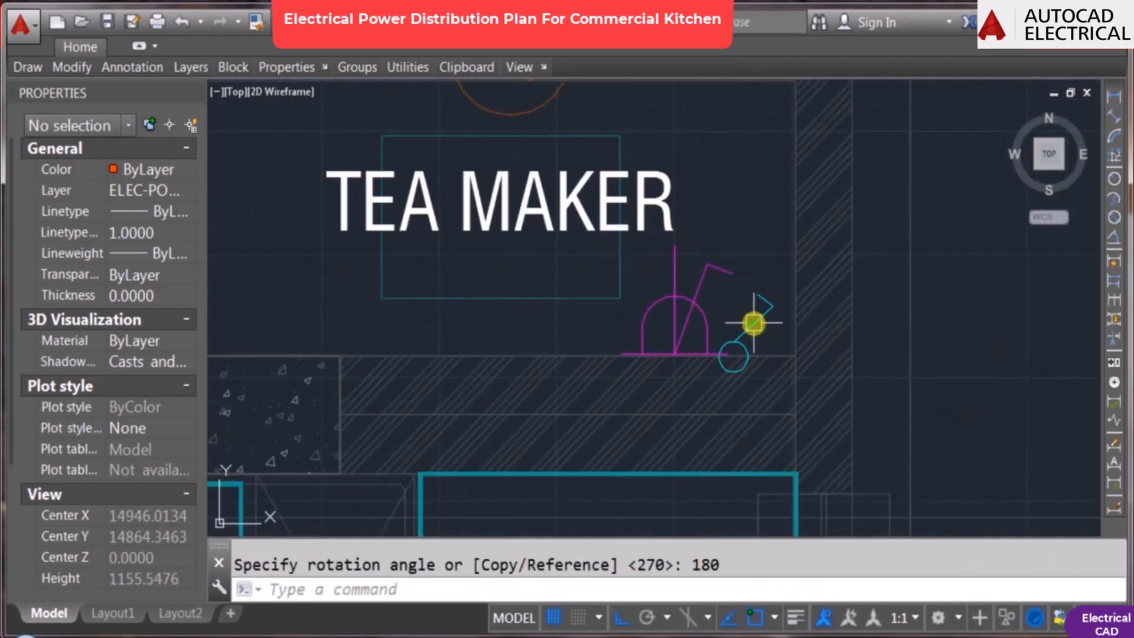
Step: Move the rotated switch up and right, clear of the wall and the socket near the tea maker
key(Escape)
text(m)
click(754, 323)
key(Return)
click(1017, 334)
key(F8)
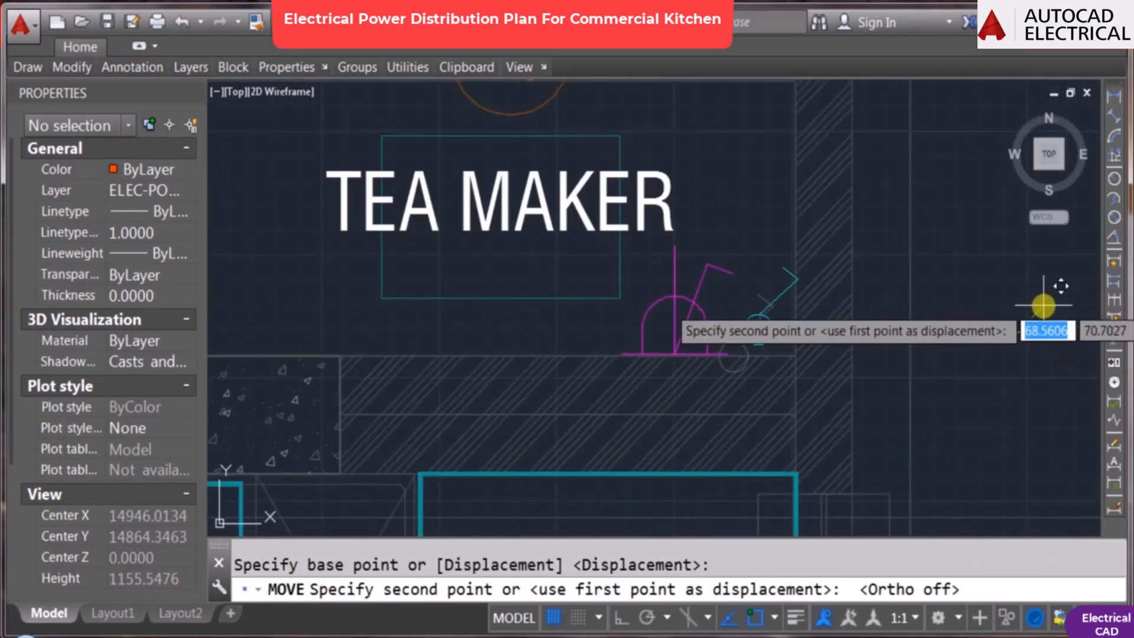
click(1049, 312)
scroll(803, 319, down, 2)
key(Escape)
Step: Move the socket and switch horizontally along the wall to between the coffee maker and the tea maker
scroll(758, 336, down, 4)
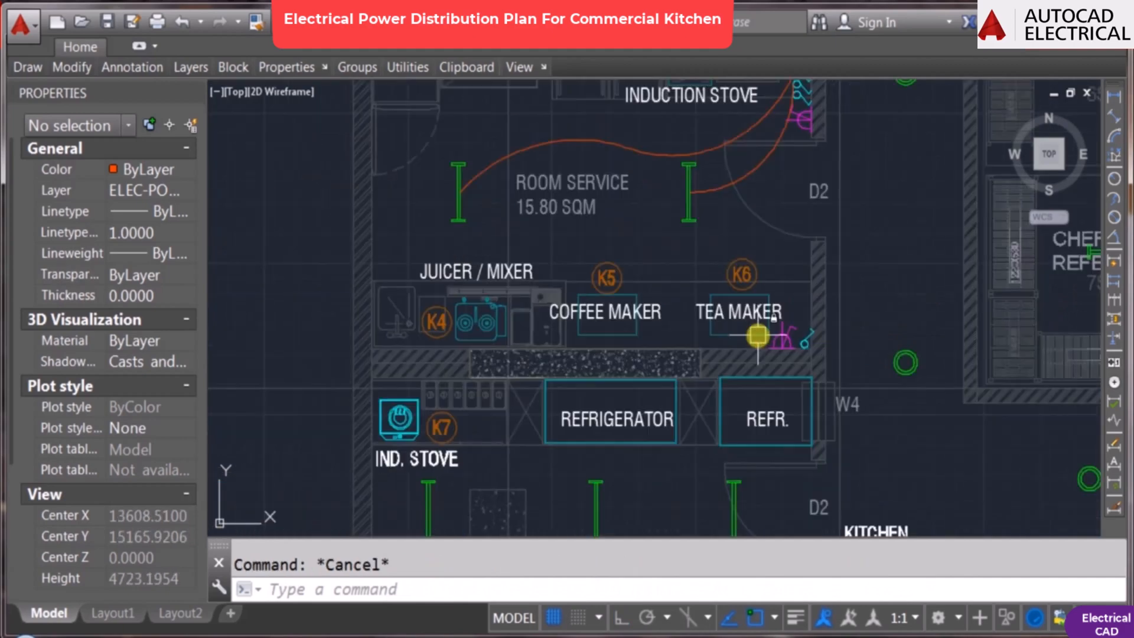
scroll(758, 336, up, 4)
text(m)
click(768, 212)
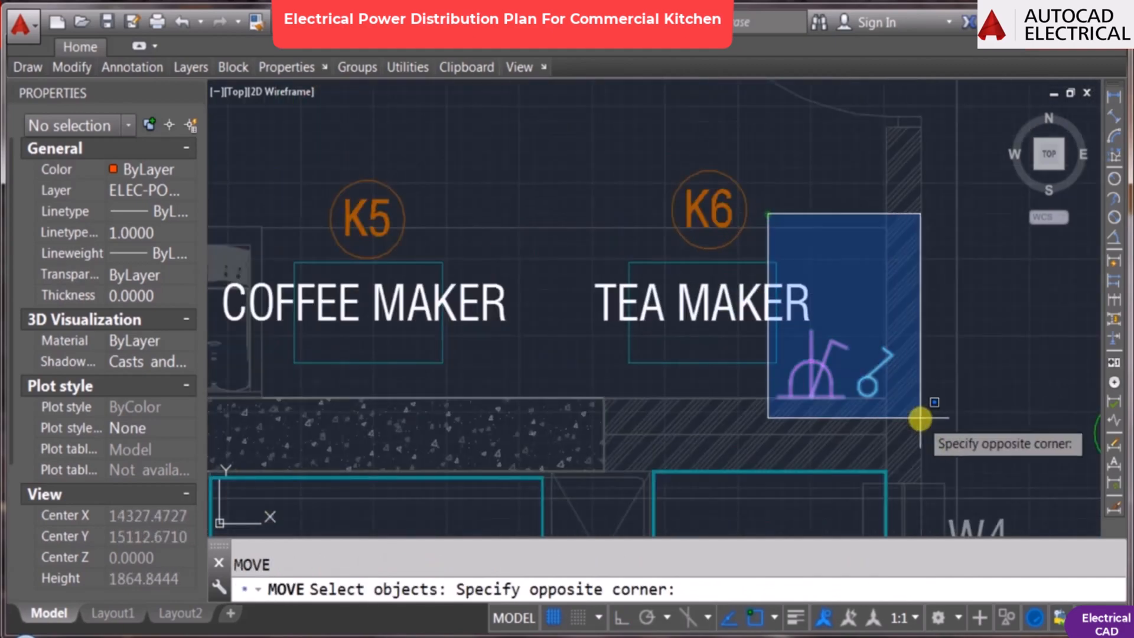
click(923, 417)
key(Return)
click(833, 396)
key(F8)
scroll(600, 372, up, 2)
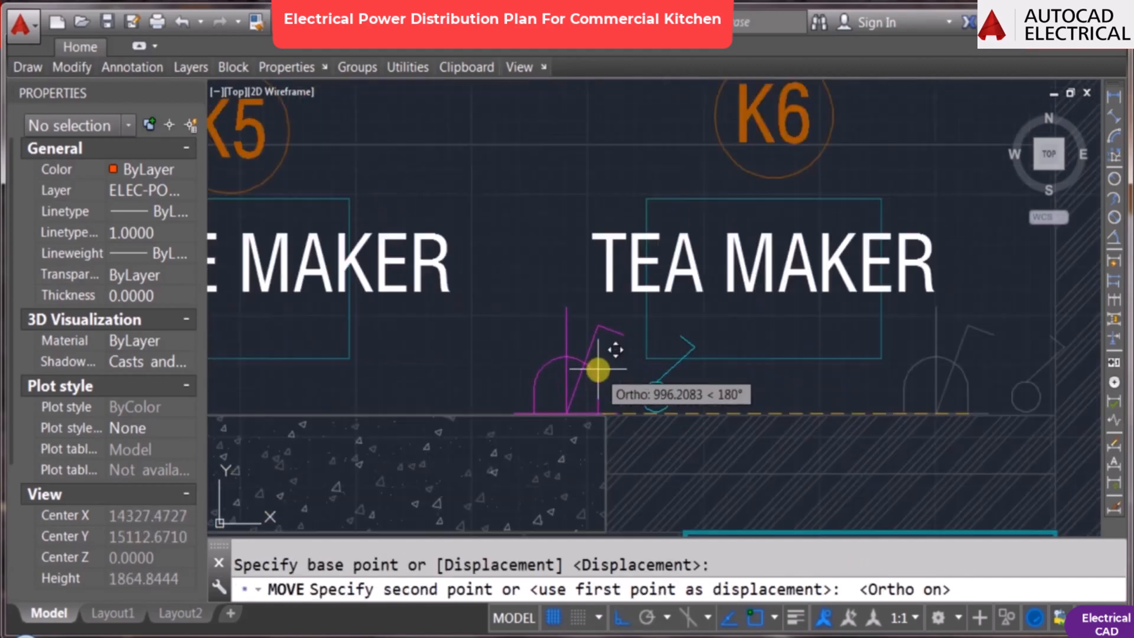
key(Escape)
scroll(726, 356, down, 2)
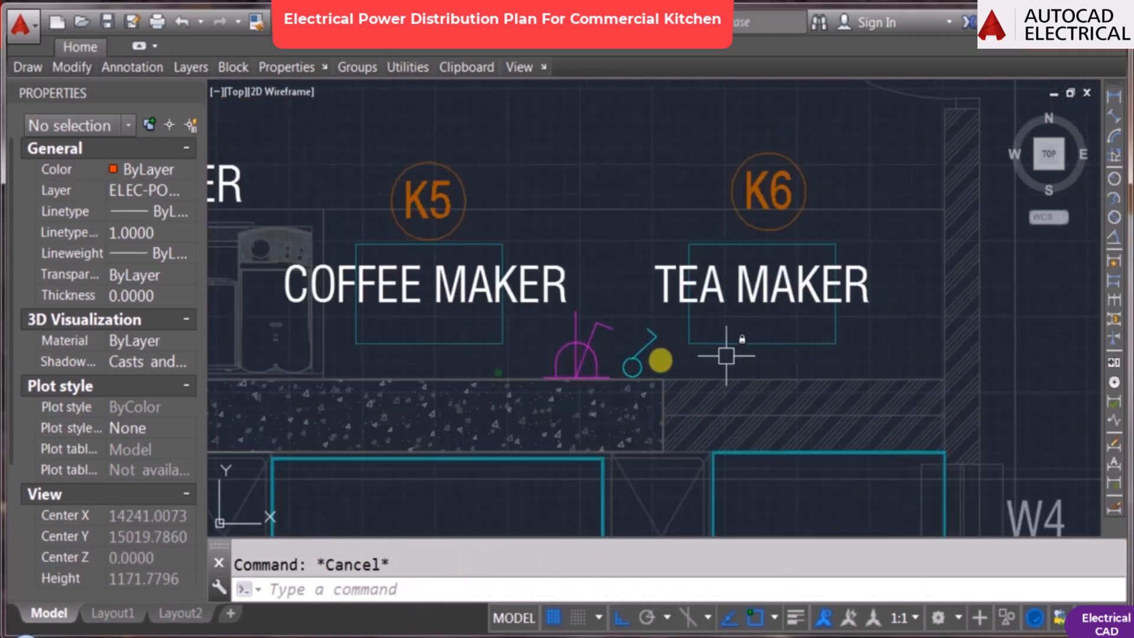
Step: Examine the socket and switch between the coffee maker and tea maker in relation to the juicer/mixer
scroll(670, 350, down, 2)
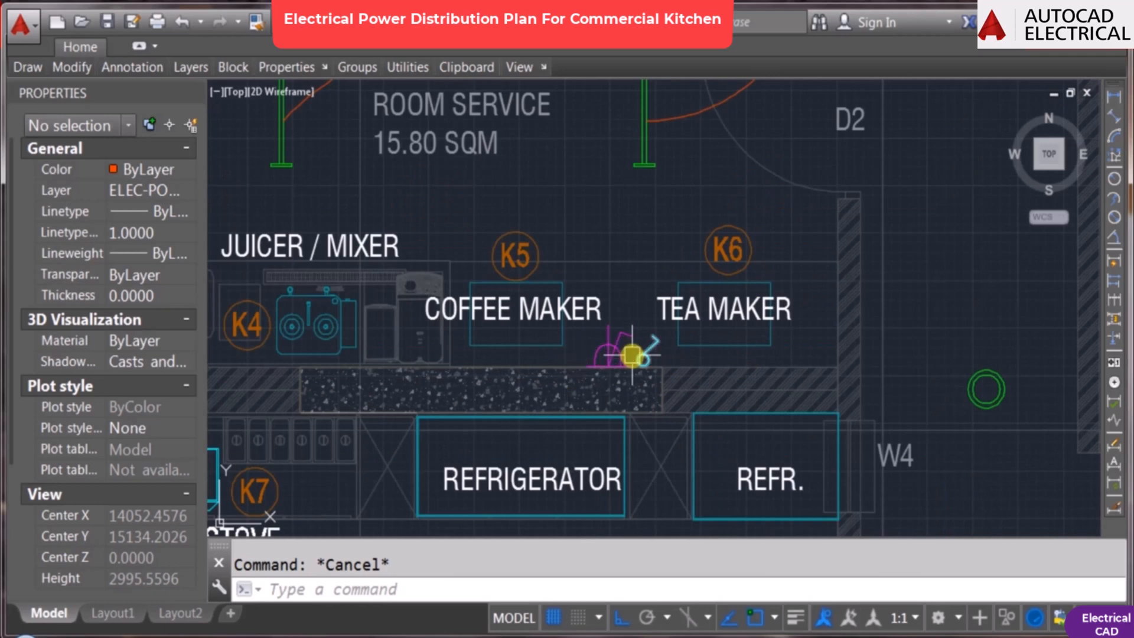
mouse_move(632, 355)
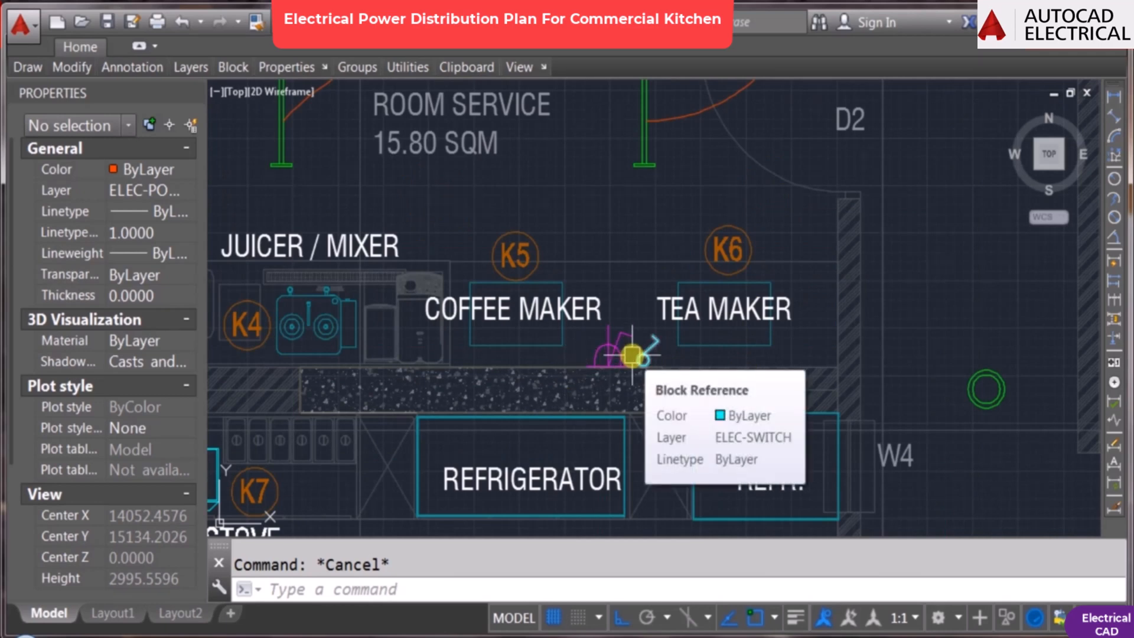
scroll(654, 358, up, 2)
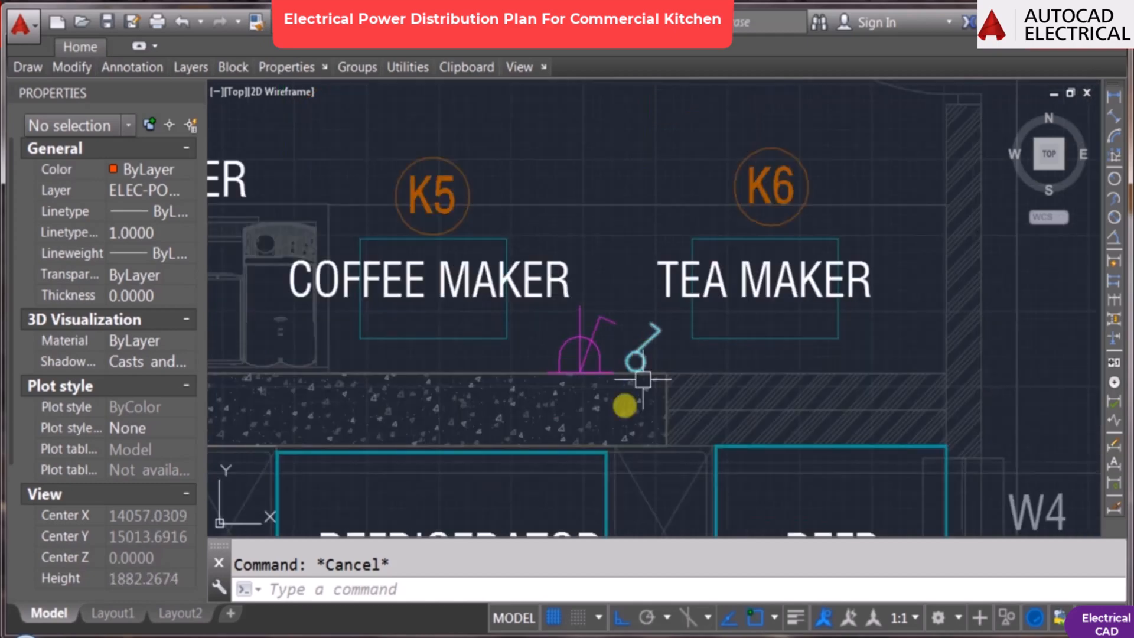
scroll(630, 354, down, 2)
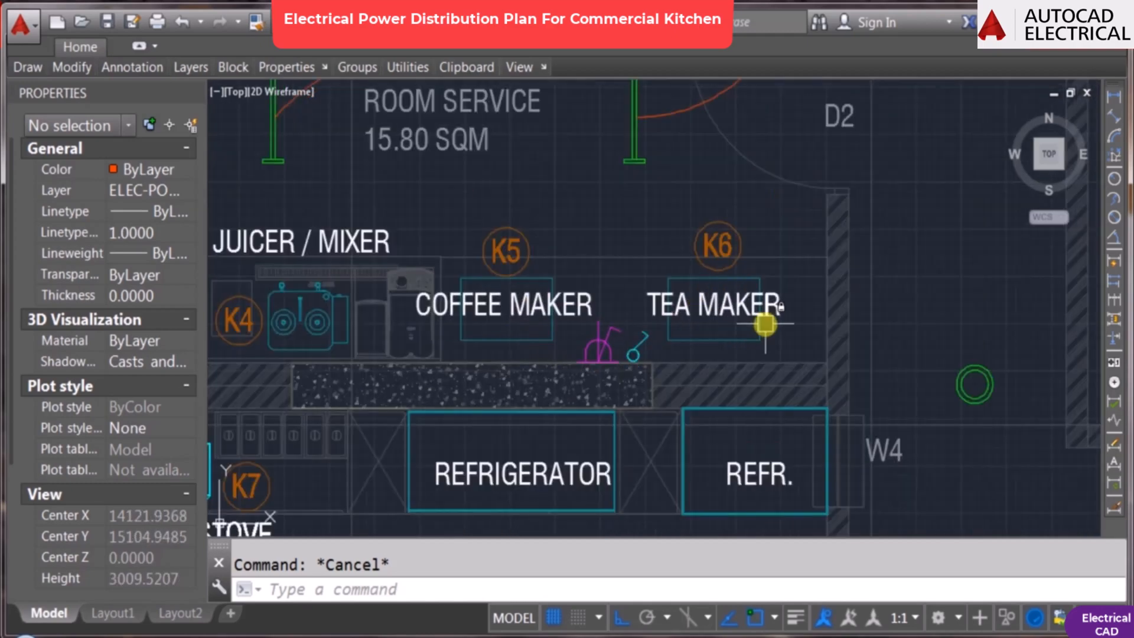
scroll(765, 324, down, 4)
scroll(663, 328, up, 4)
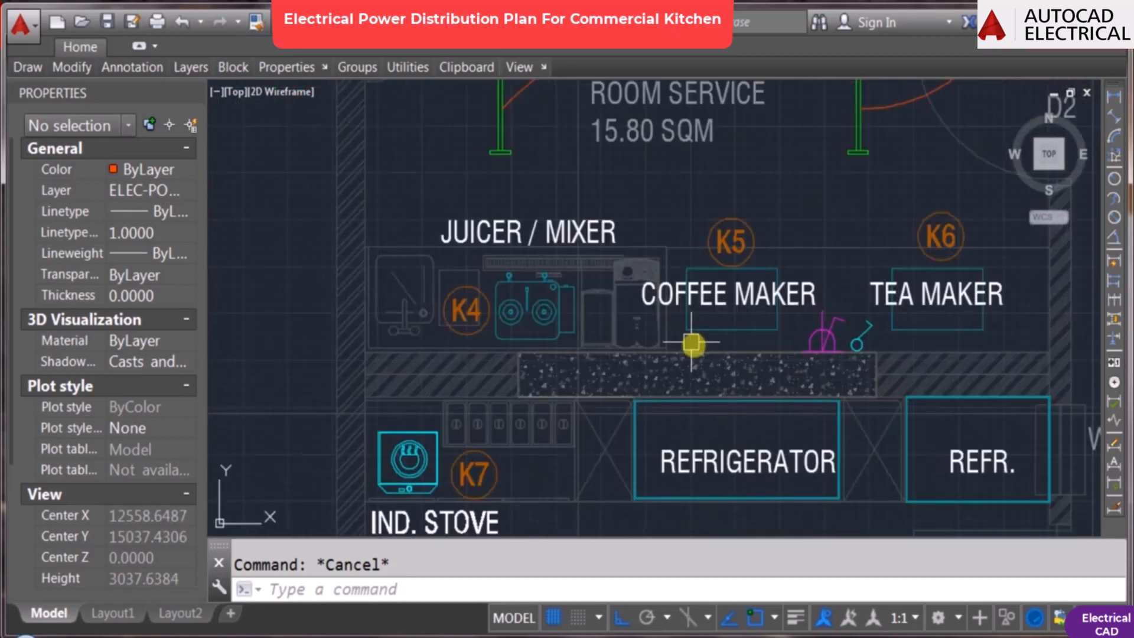
text(CO)
key(Return)
click(786, 247)
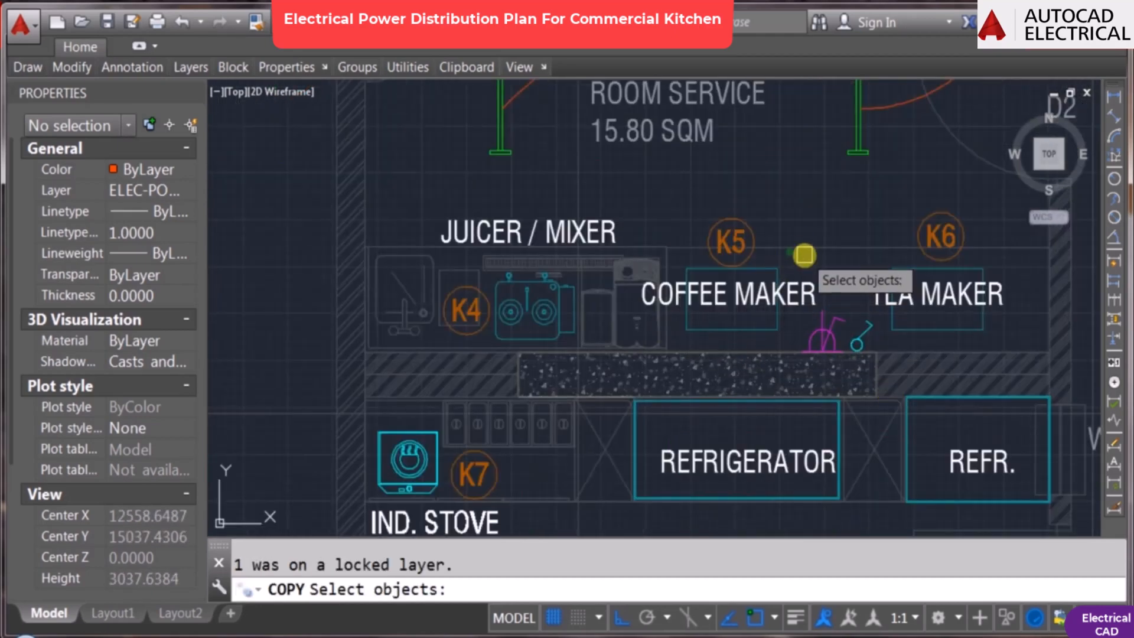
key(Escape)
key(Escape)
Step: Copy the coffee and tea maker socket and switch to the room service area's left wall, above the juicer/mixer counter
text(CO)
scroll(804, 254, up, 1)
key(Return)
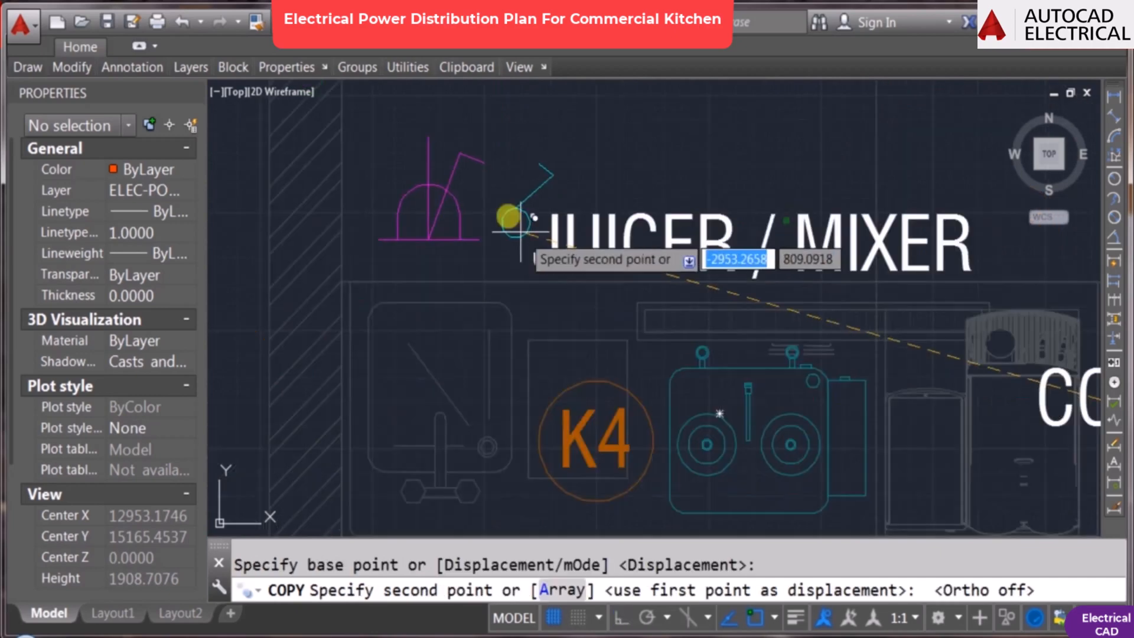
click(479, 207)
scroll(562, 283, down, 2)
key(Escape)
Step: Rotate the copied socket and switch beside the room service area's left wall by 270 degrees
text(RO)
key(Return)
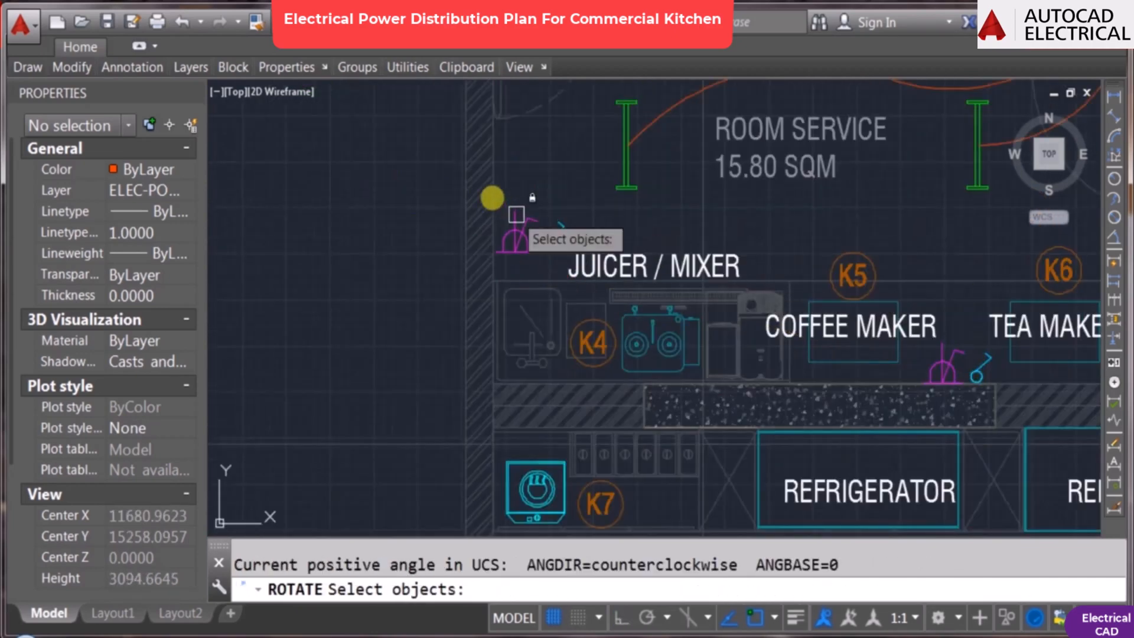
scroll(403, 183, up, 2)
click(403, 183)
click(715, 372)
key(Return)
click(555, 273)
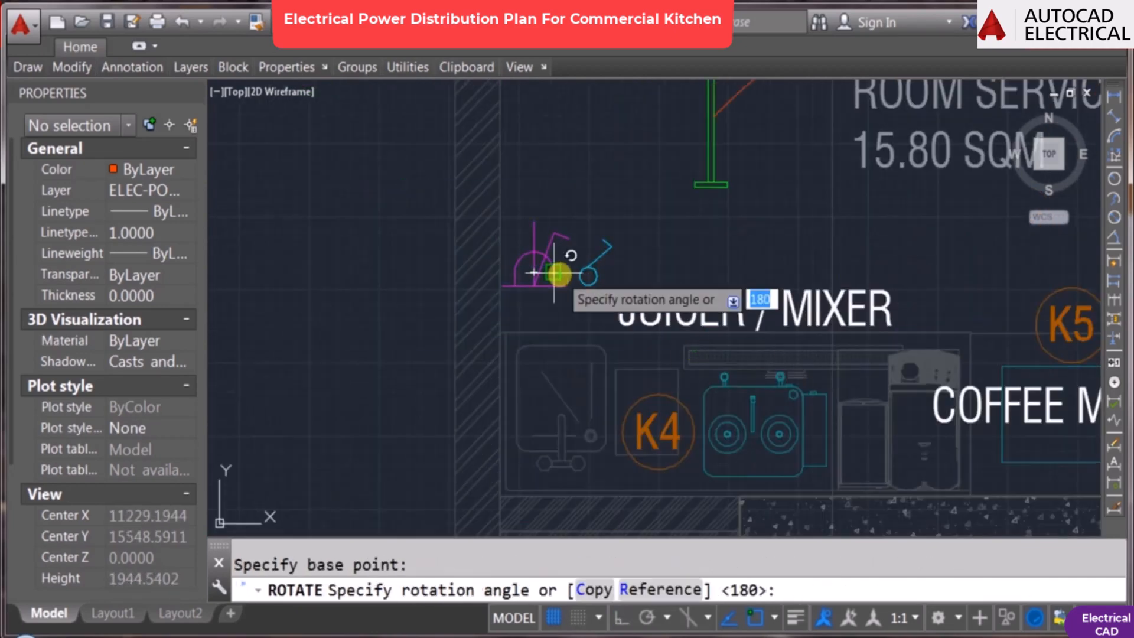
key(Return)
Step: Move the rotated socket and switch to the wall below the K4 tag at the juicer/mixer counter
text(M)
key(Return)
text(P)
key(Return)
key(Return)
click(665, 180)
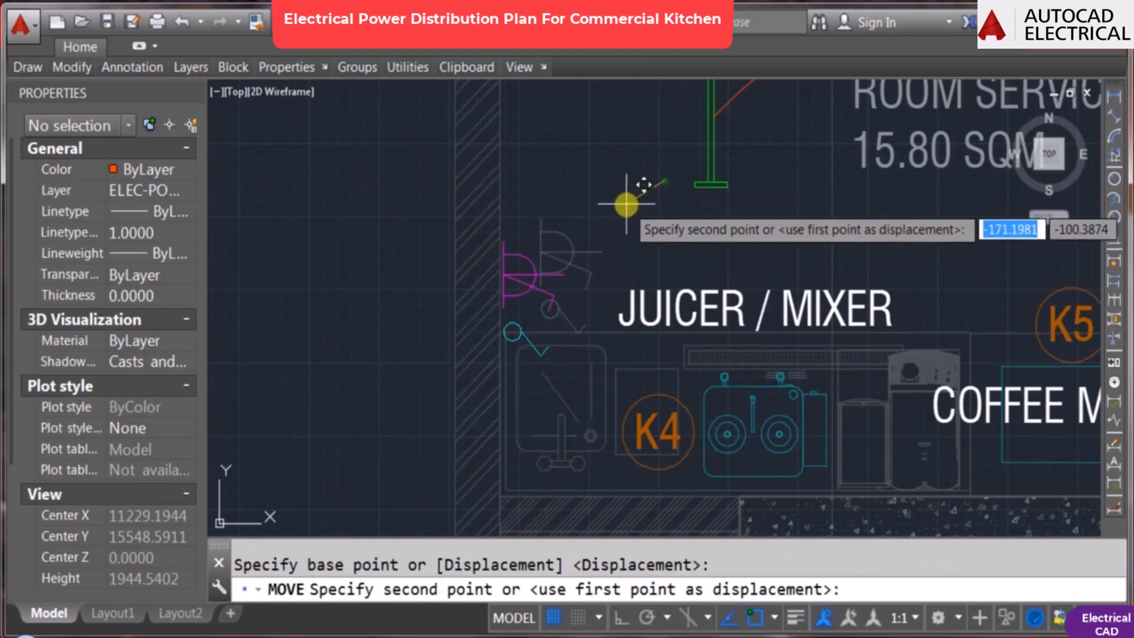
click(629, 226)
scroll(629, 226, down, 2)
key(Escape)
Step: Try to rotate the socket and switch below K4 upright, and undo the rotation that included the K4 tag
text(RO)
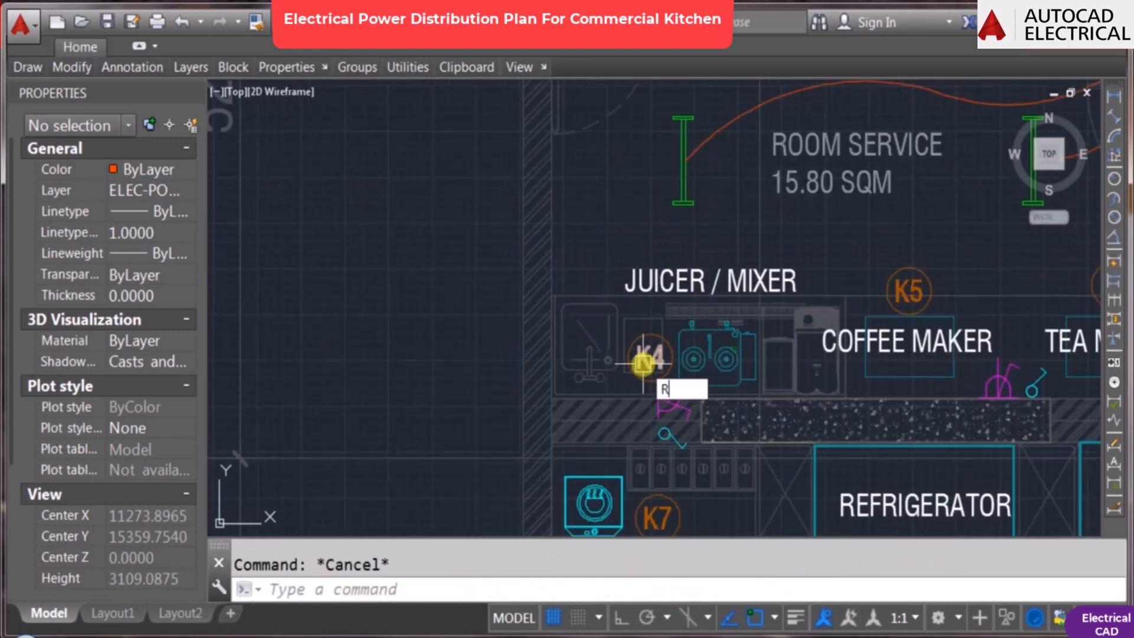
key(Return)
click(593, 268)
click(679, 468)
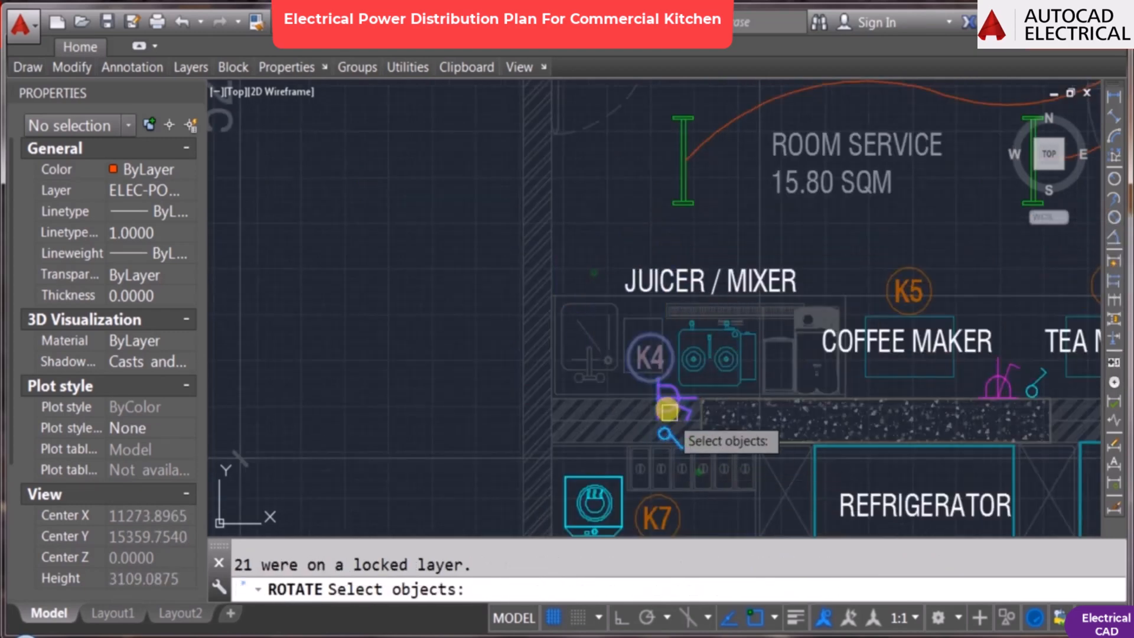
key(Return)
click(668, 407)
key(Return)
key(Escape)
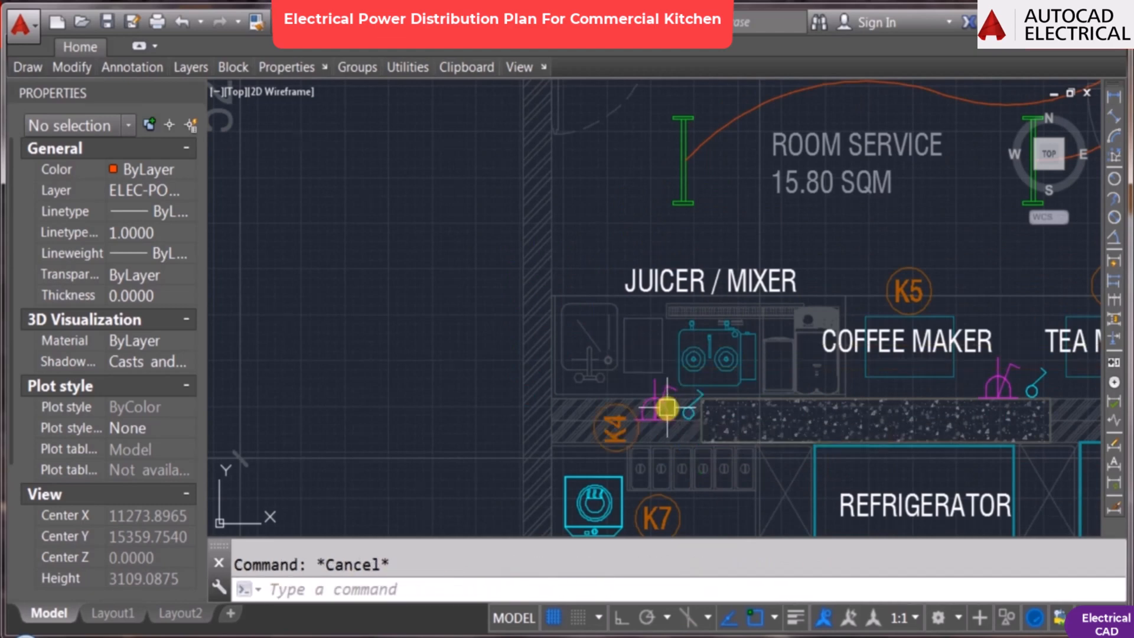
key(ctrl+z)
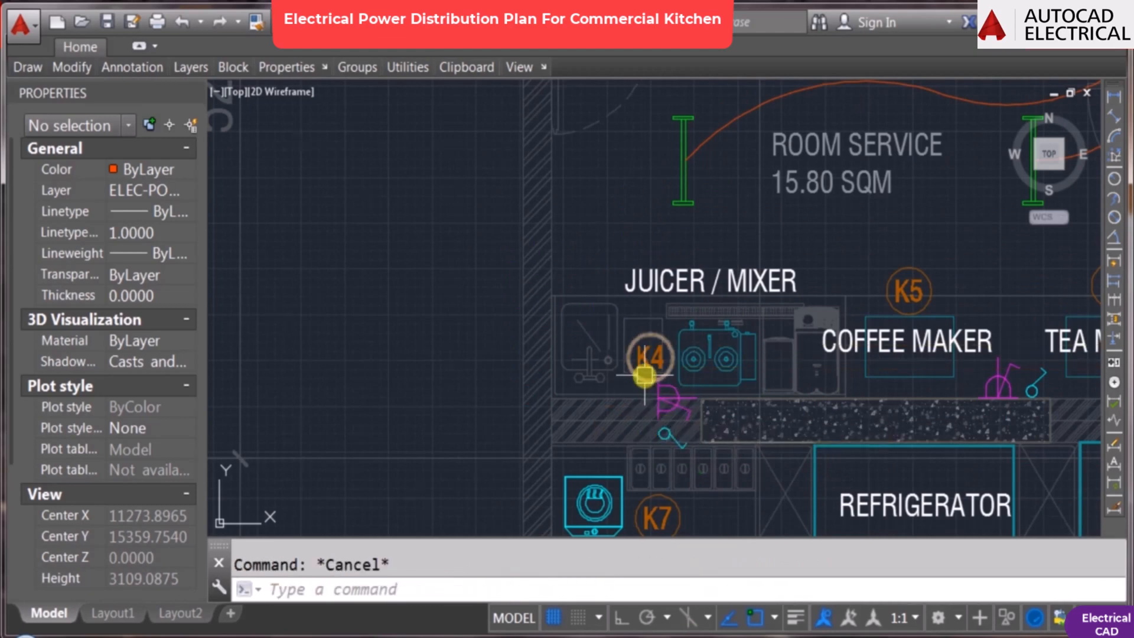
Step: Rotate only the socket and switch below the K4 tag by 90 degrees, leaving the tag out of the selection
text(Ro)
key(Return)
scroll(642, 378, up, 4)
click(665, 377)
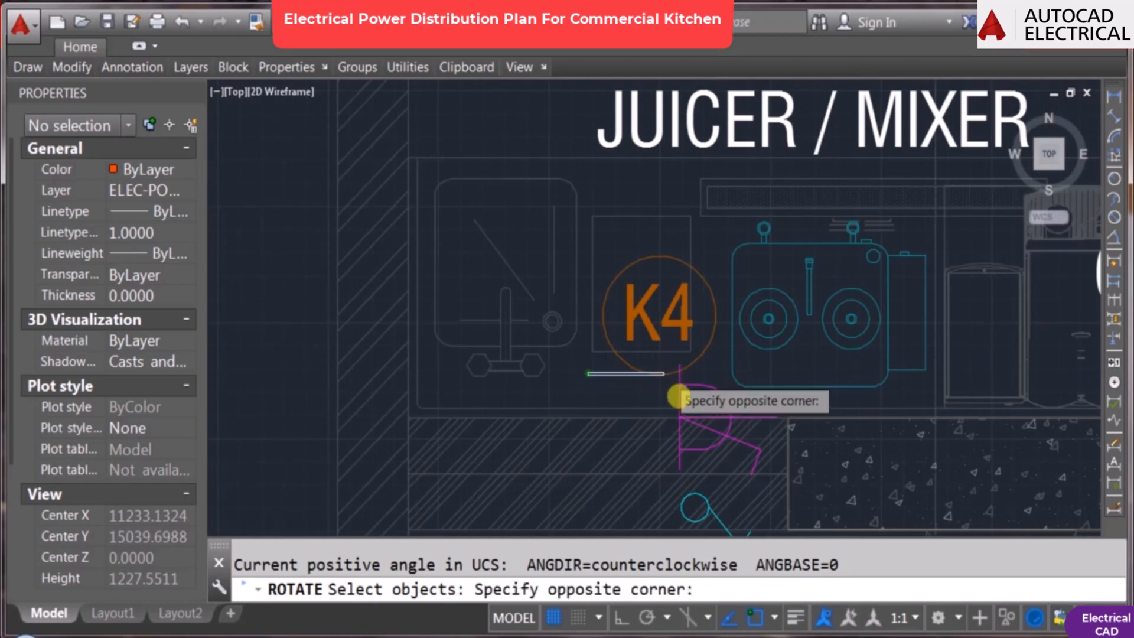
scroll(685, 413, down, 2)
click(751, 483)
scroll(697, 420, up, 2)
click(697, 413)
scroll(694, 437, up, 2)
key(Return)
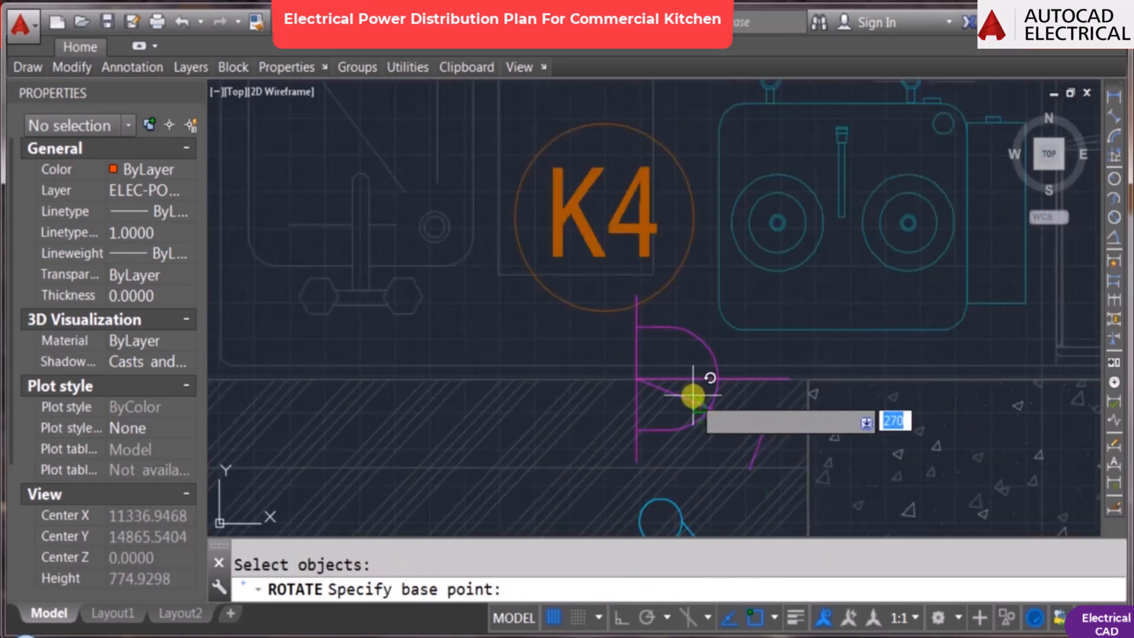
click(693, 407)
text(90)
key(Return)
key(Escape)
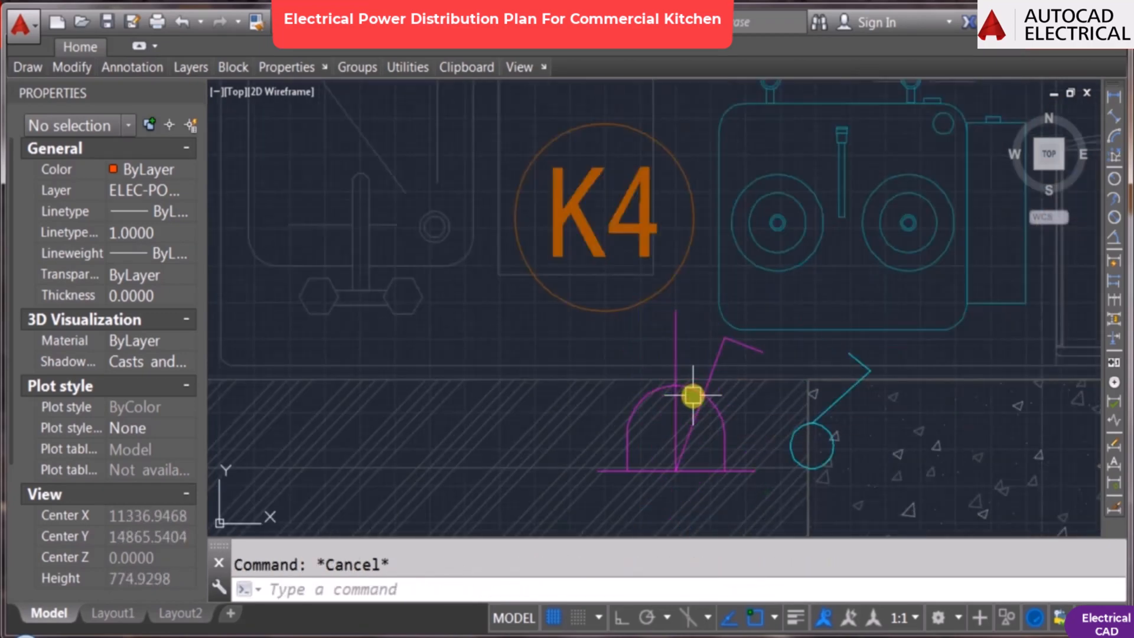
Step: Move the upright socket and switch onto the wall's edge behind the juicer/mixer counter, without object snap
text(m)
key(Return)
key(Return)
click(740, 416)
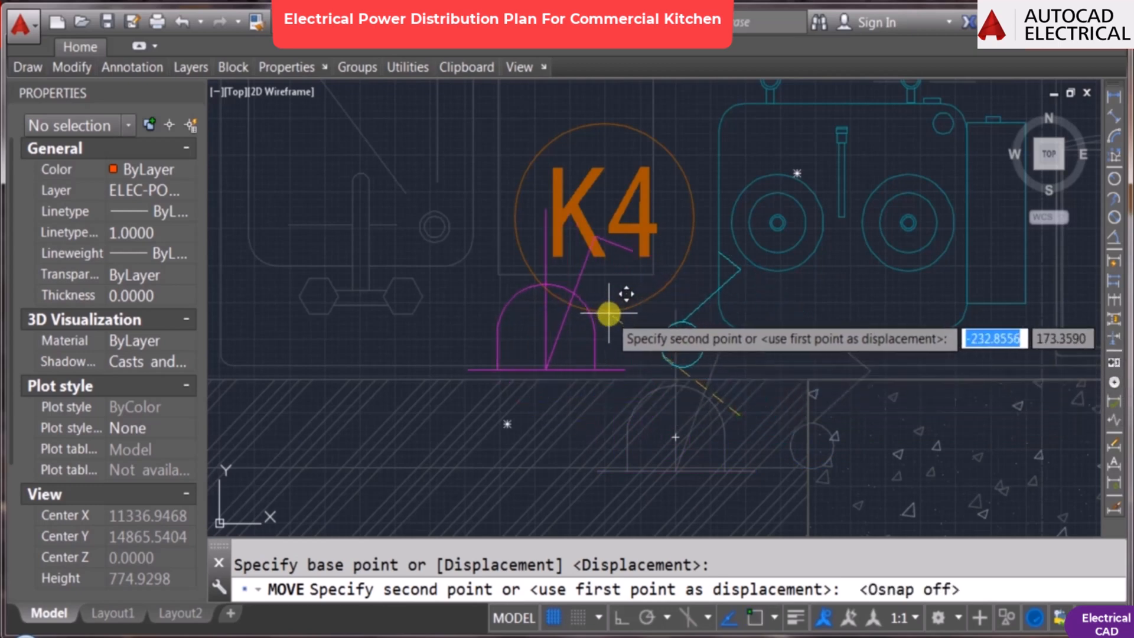
scroll(620, 309, down, 2)
key(Escape)
text(m)
key(Return)
click(667, 243)
key(Return)
key(Escape)
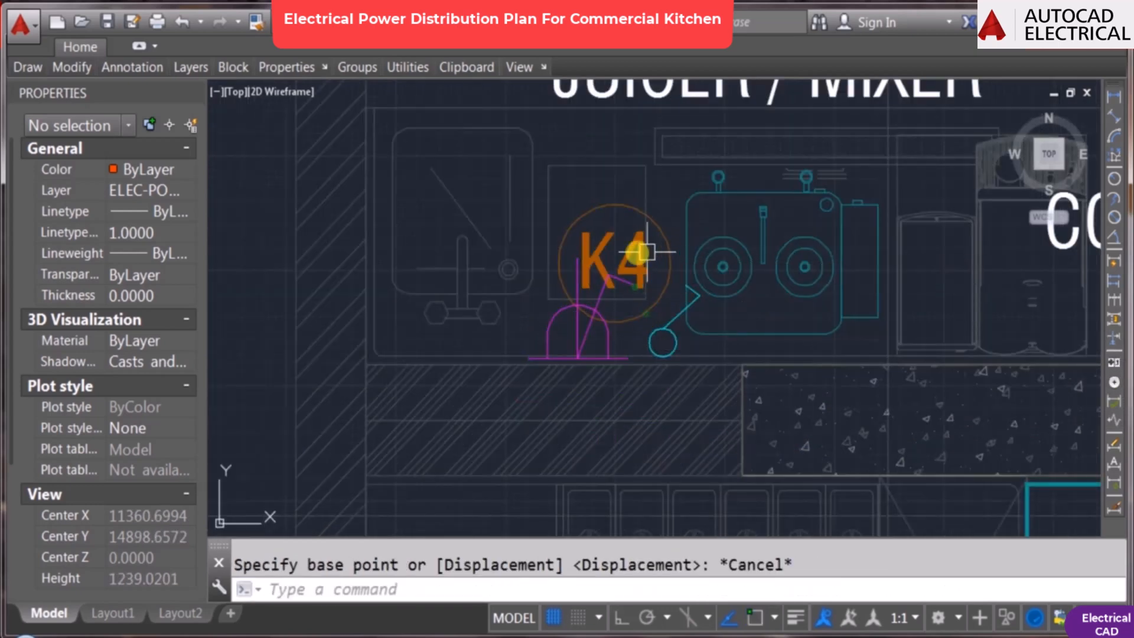
Step: Move the K4 tag up and to the right, clear of the juicer/mixer socket, and turn object snap on
text(m)
key(Return)
click(632, 240)
click(638, 218)
key(Return)
click(648, 255)
key(F3)
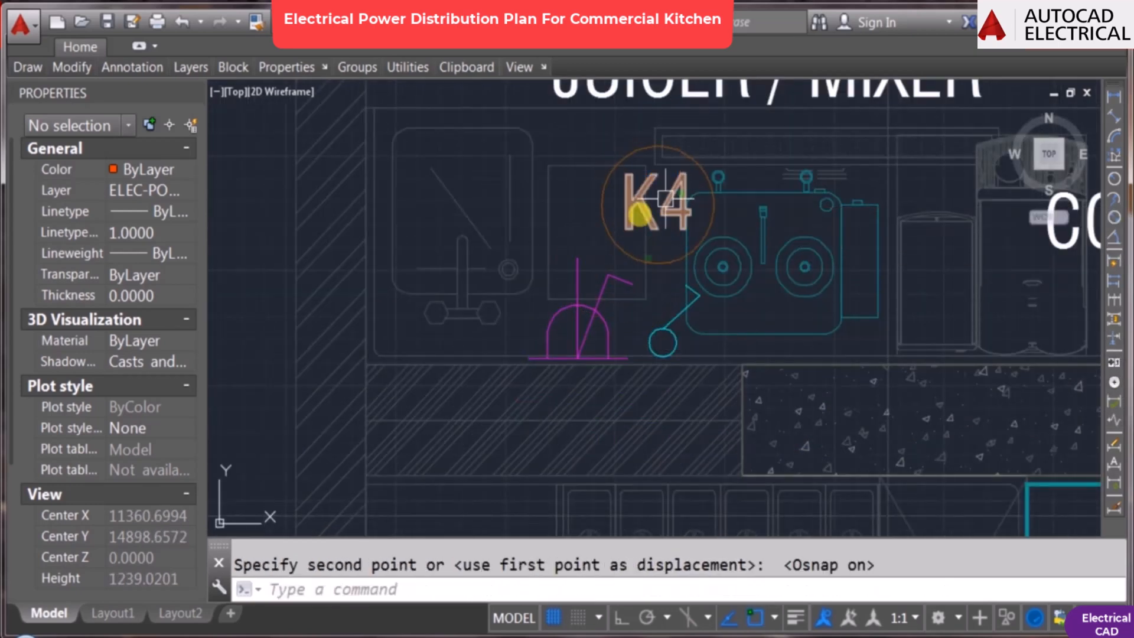
key(Escape)
Step: Examine the socket and switch positions along the juicer/mixer, coffee maker and tea maker counter
scroll(650, 278, down, 4)
middle_drag(650, 279, 652, 370)
mouse_move(653, 371)
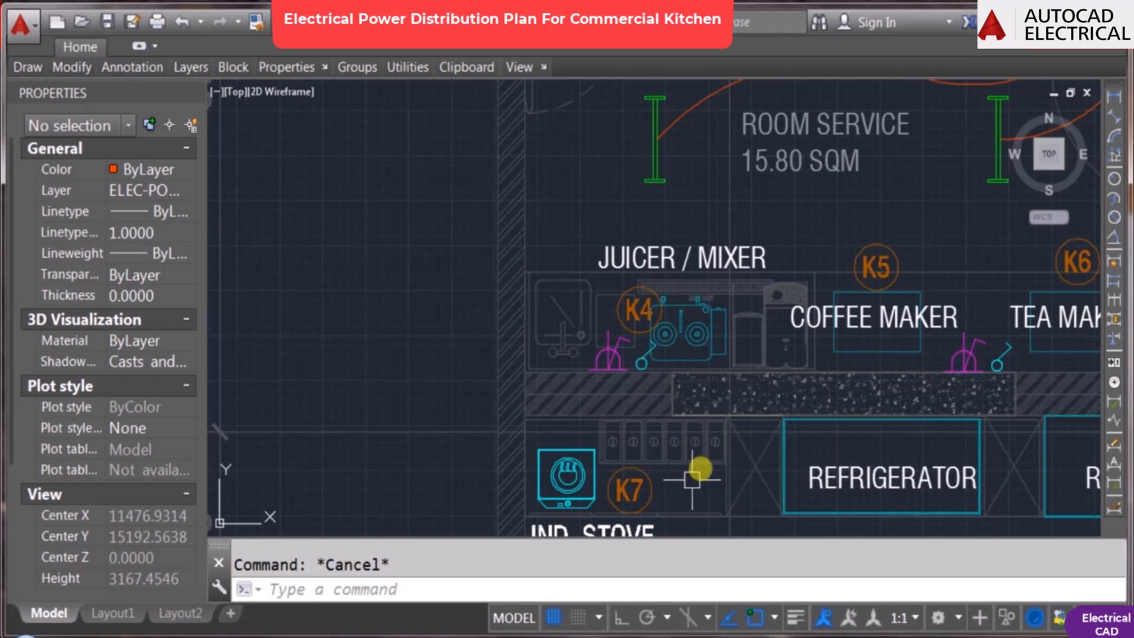
scroll(692, 480, down, 4)
scroll(690, 402, up, 4)
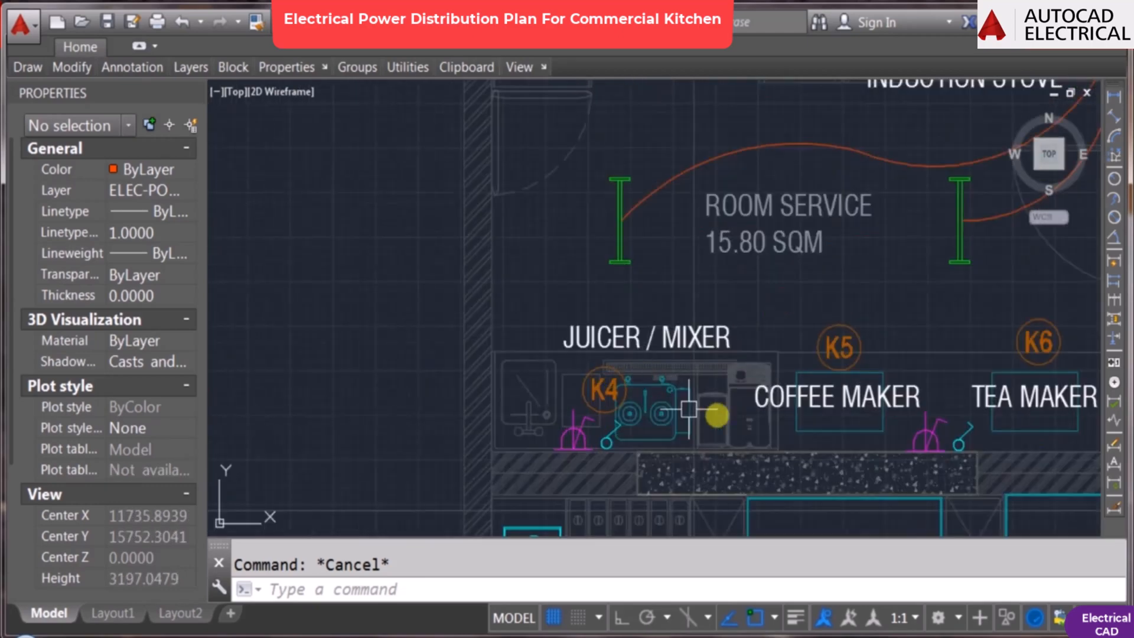
scroll(798, 304, down, 3)
scroll(696, 324, up, 3)
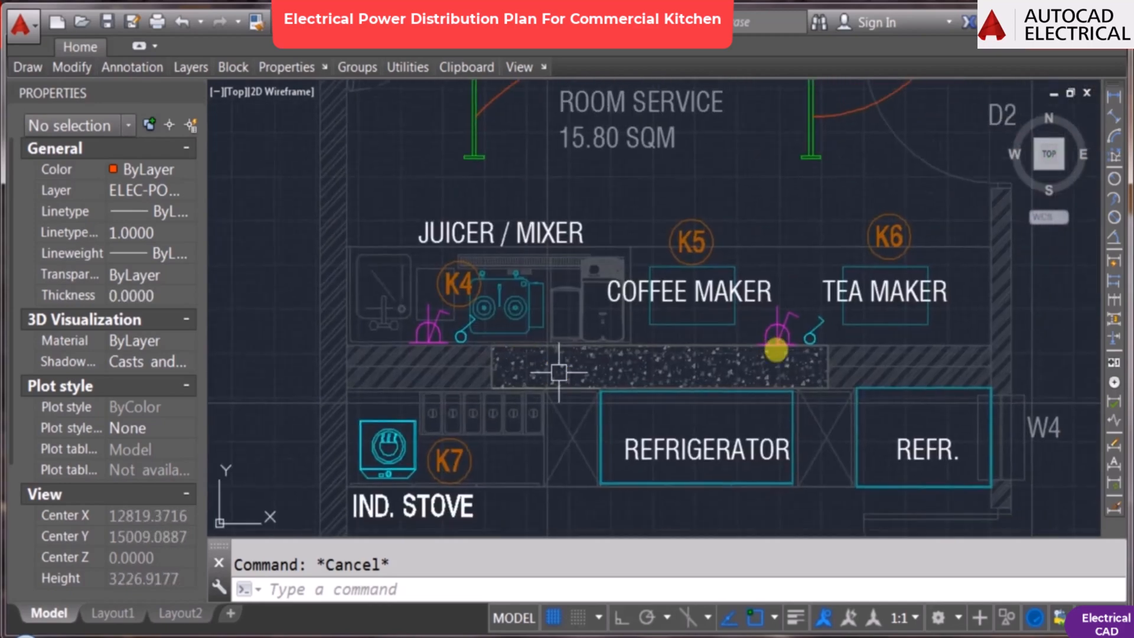
middle_drag(774, 348, 709, 370)
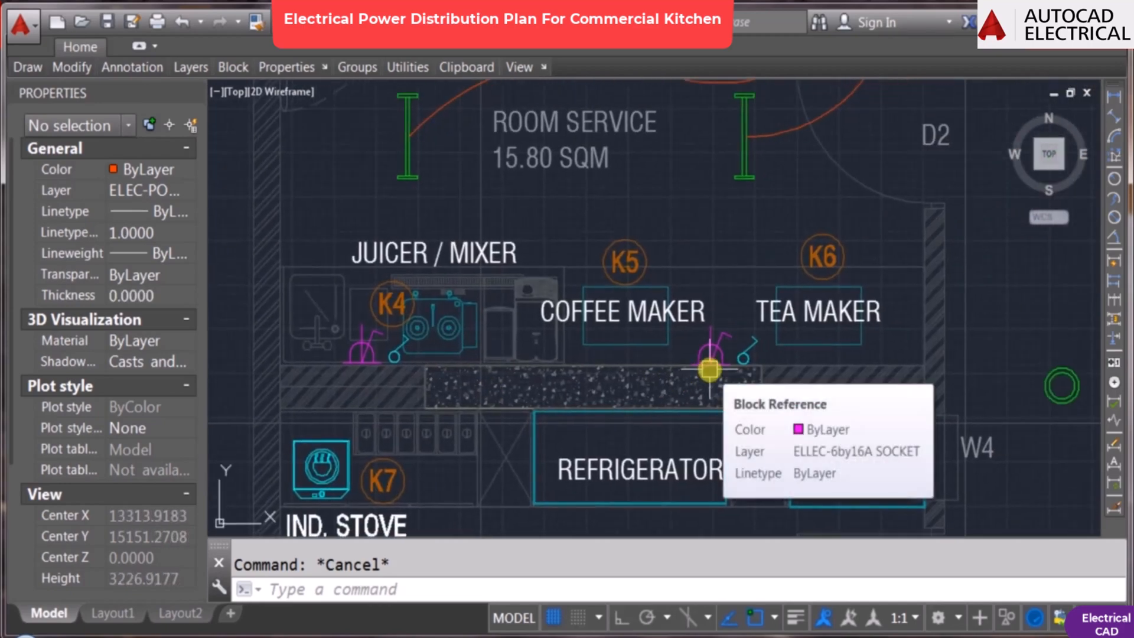
Step: Draw a three-point arc as wiring from the switch near the tea maker to the tea maker
text(arc)
key(Return)
scroll(712, 369, up, 3)
scroll(716, 421, up, 2)
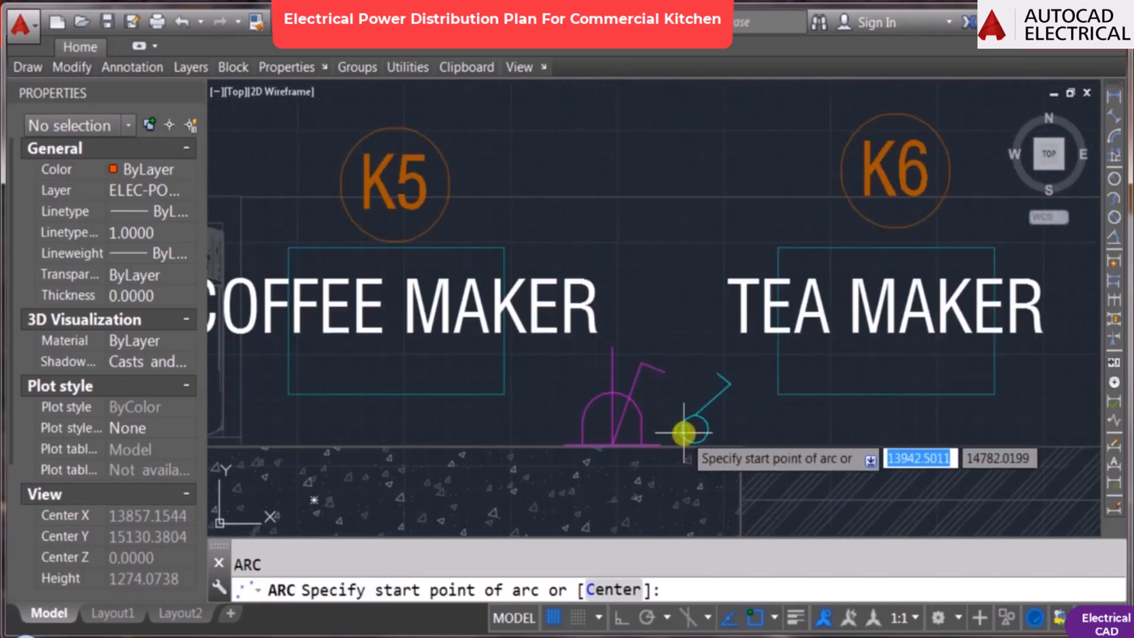
click(694, 428)
scroll(683, 346, up, 4)
click(708, 304)
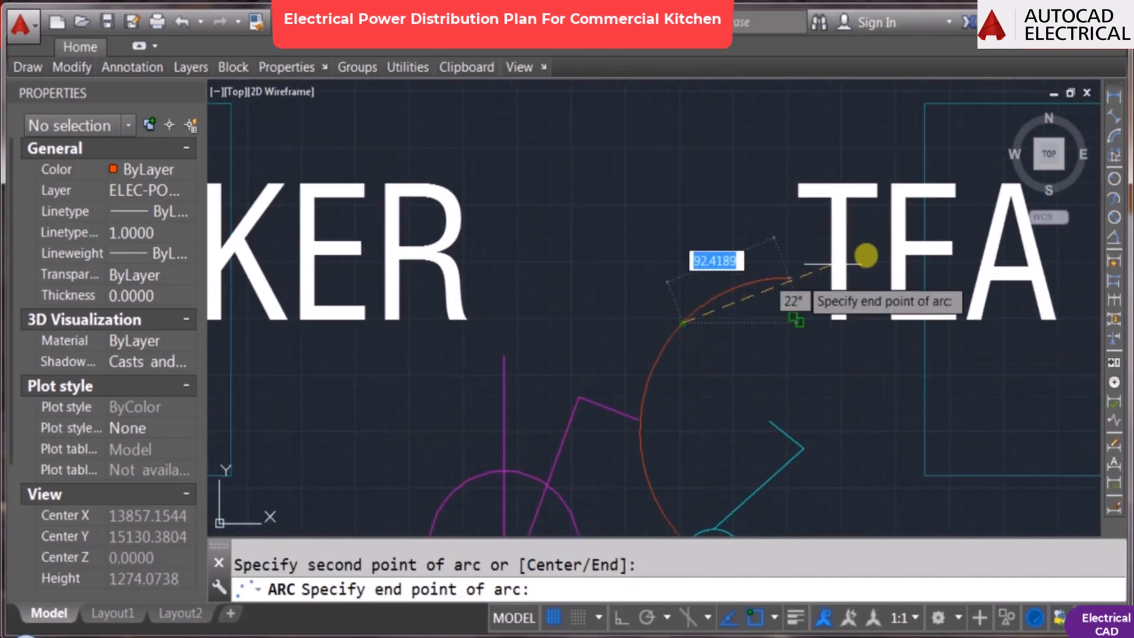
click(794, 295)
scroll(789, 300, down, 4)
Step: Draw a second wiring arc from the same switch to the coffee maker
key(Return)
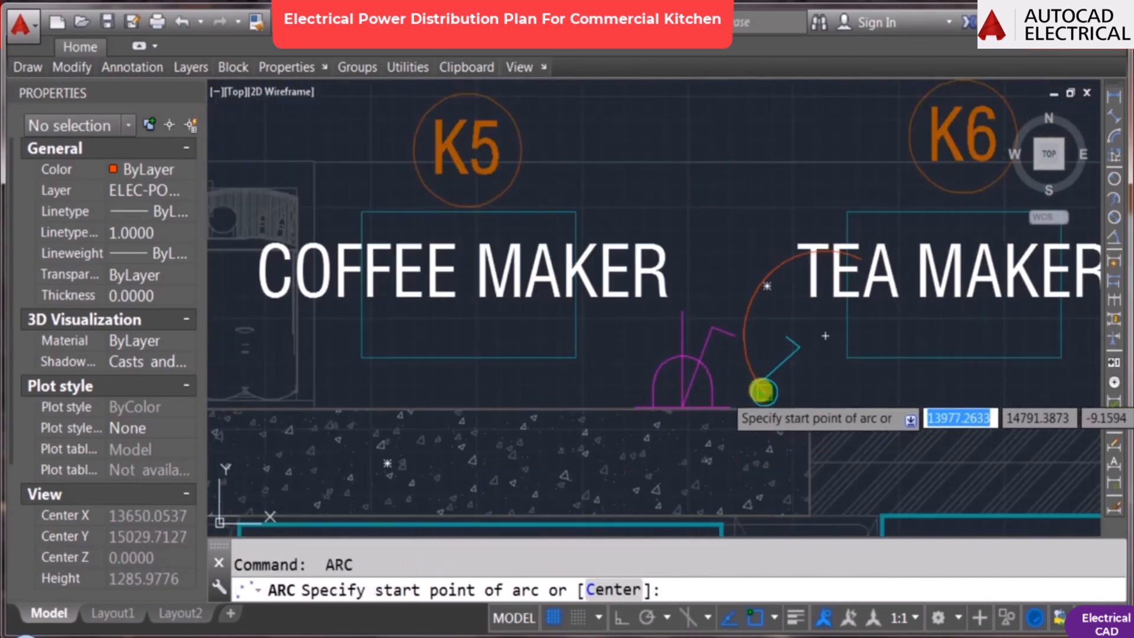
click(762, 388)
click(702, 281)
click(701, 321)
key(Return)
scroll(711, 374, down, 6)
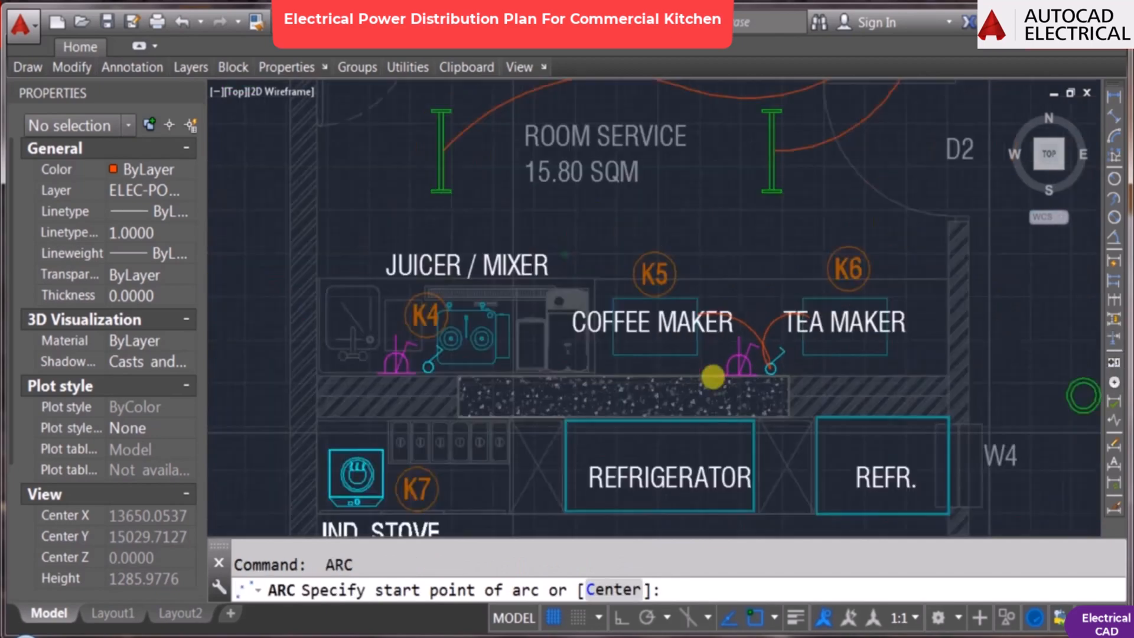
key(Escape)
Step: Draw a wiring arc from the switch below K4 to the juicer/mixer
scroll(536, 419, up, 6)
key(Return)
click(538, 432)
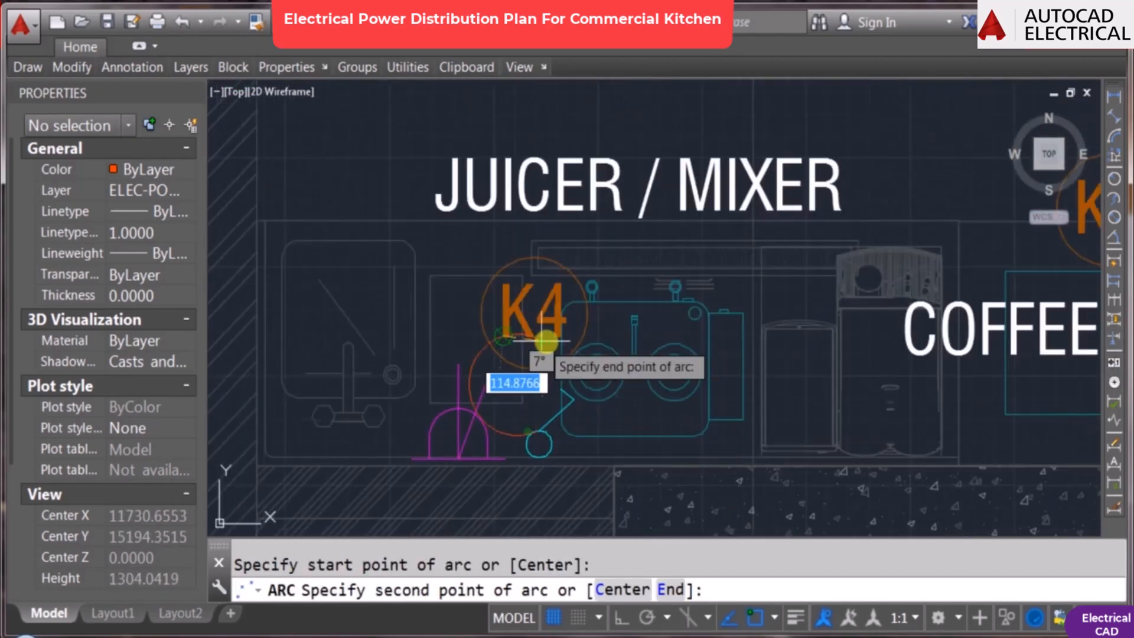
click(490, 366)
click(601, 310)
key(Escape)
scroll(671, 399, down, 4)
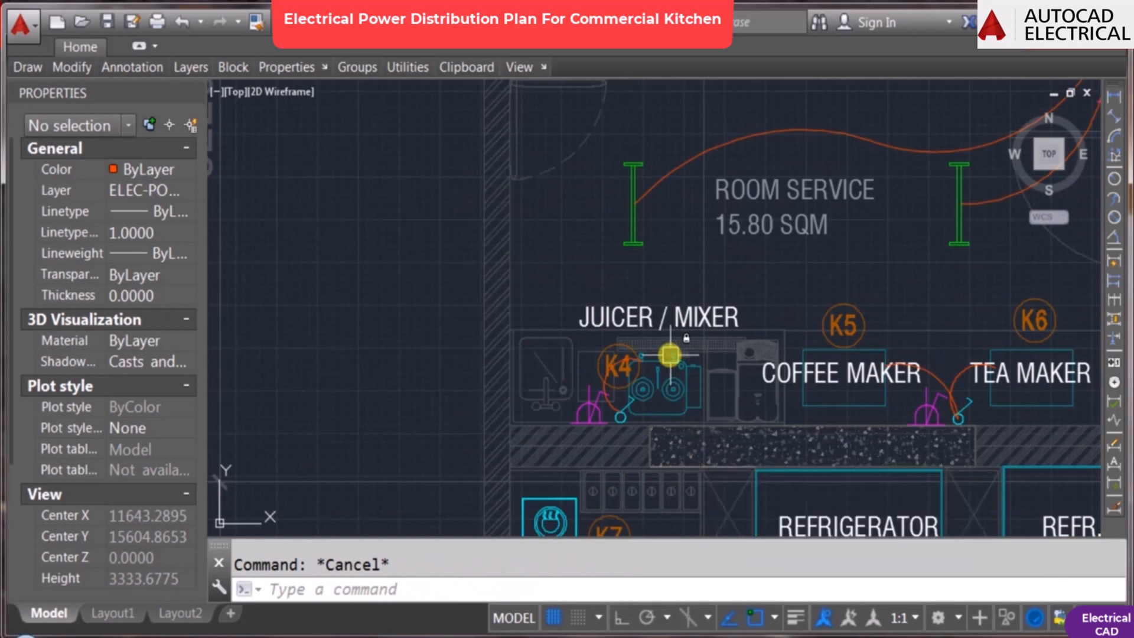
Step: Move the K4 tag to the right over the juicer/mixer, clear of the wiring arc, without object snap
scroll(627, 362, up, 6)
text(m)
key(Return)
click(587, 350)
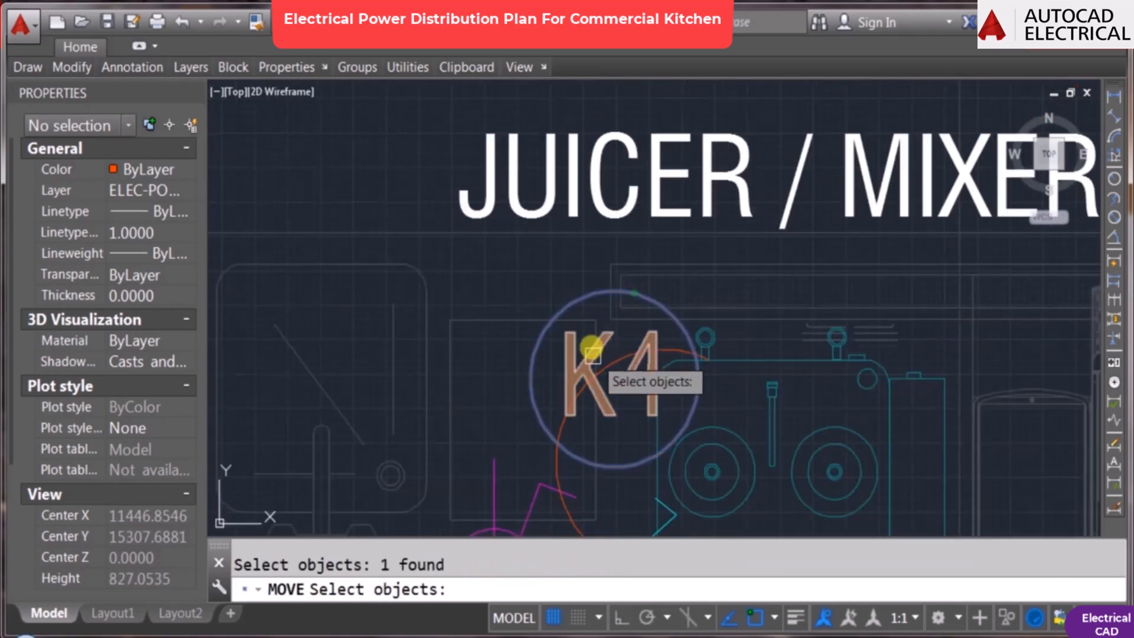
key(Return)
click(698, 368)
key(F3)
click(861, 356)
key(Escape)
scroll(860, 357, down, 6)
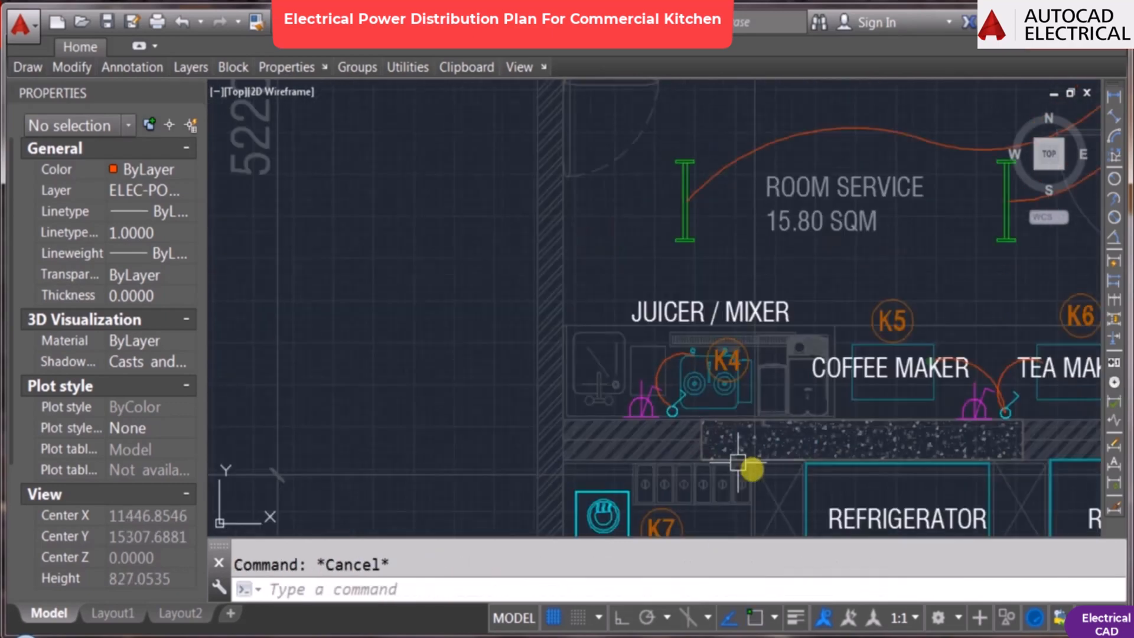
Step: Examine the wired room service area and the cold kitchen's equipment and light layout below it
middle_drag(742, 463, 540, 420)
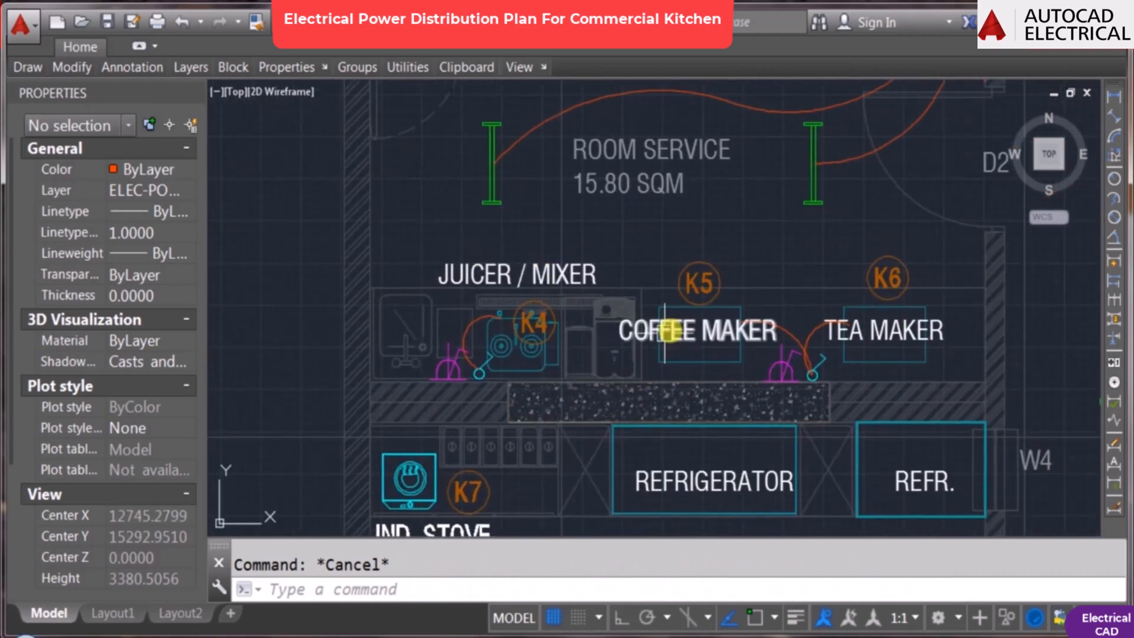
scroll(733, 378, down, 2)
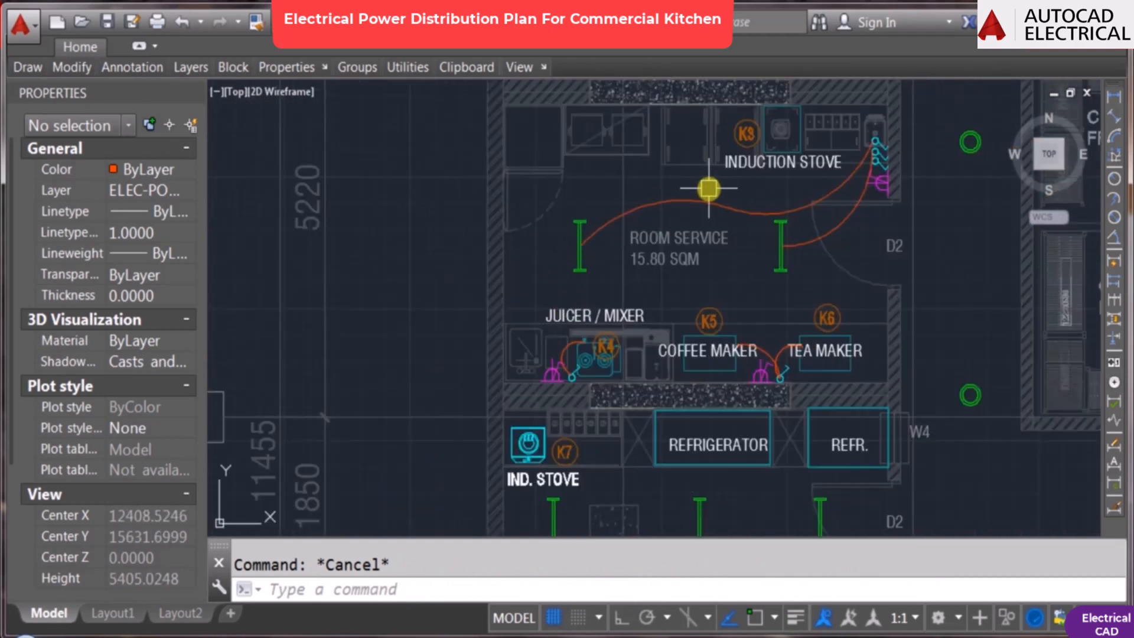
middle_drag(709, 184, 587, 248)
scroll(442, 434, up, 2)
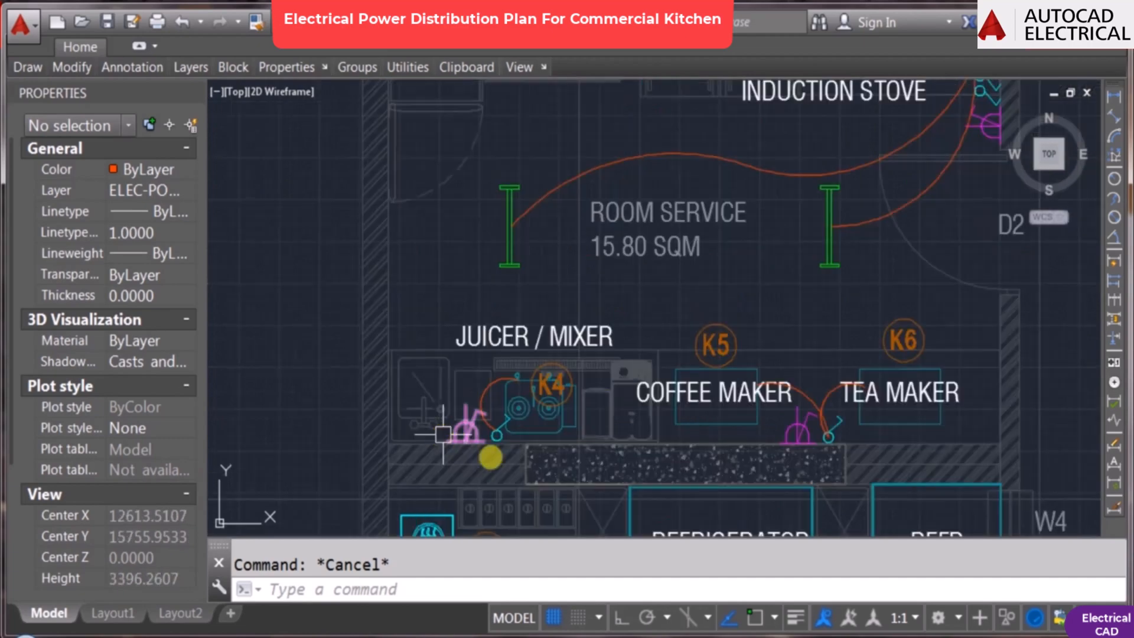
scroll(497, 404, down, 2)
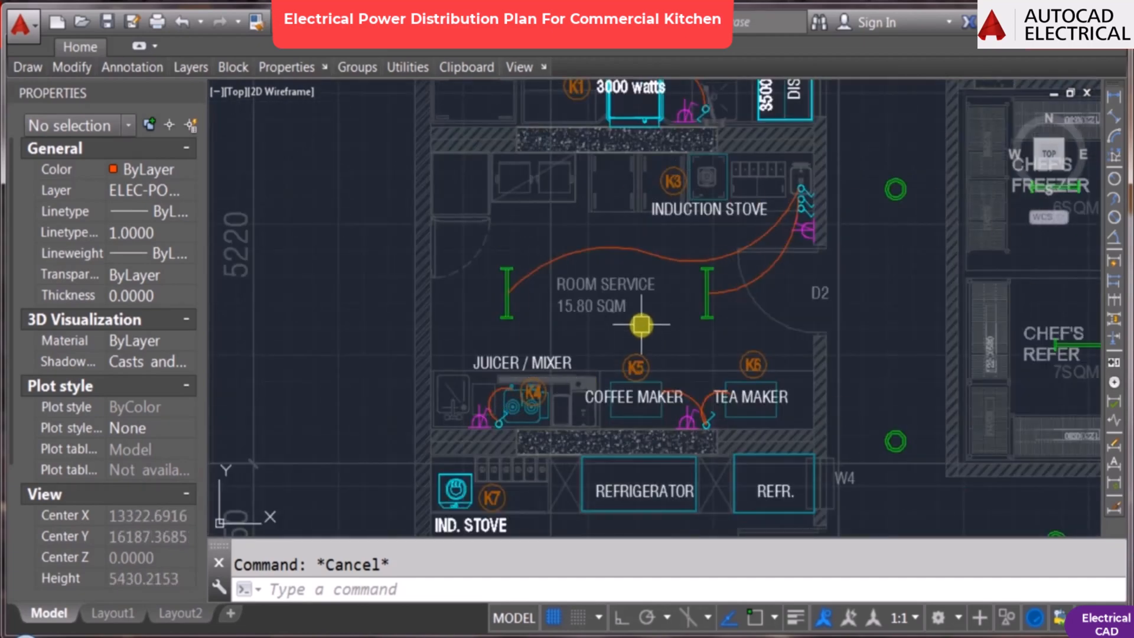
scroll(557, 360, down, 4)
scroll(565, 480, up, 4)
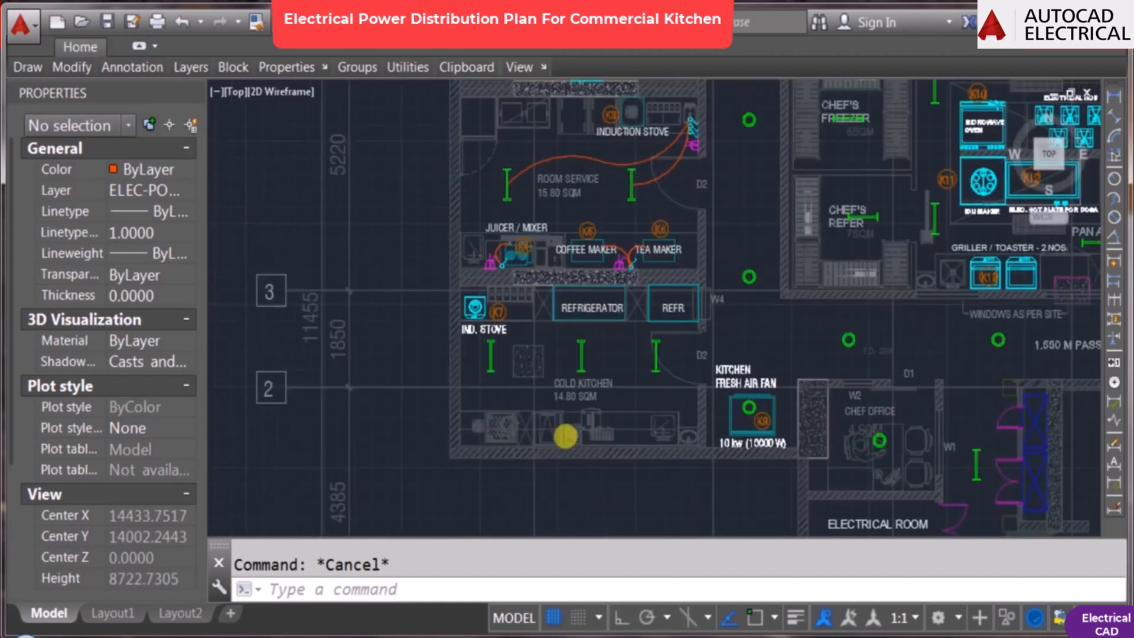
middle_drag(588, 342, 565, 363)
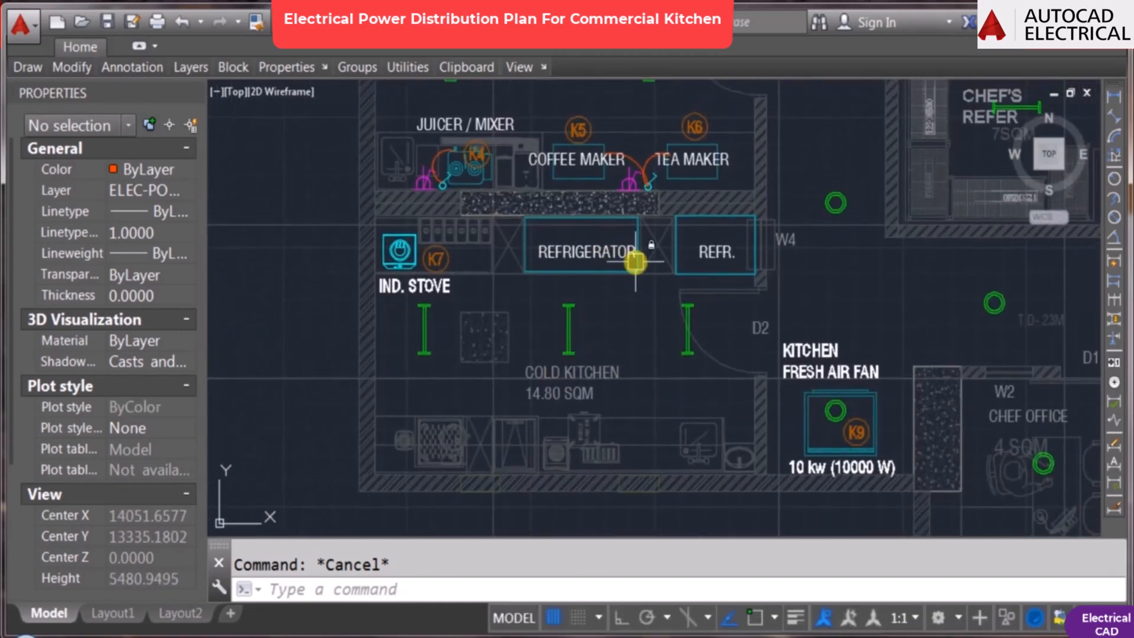
mouse_move(635, 262)
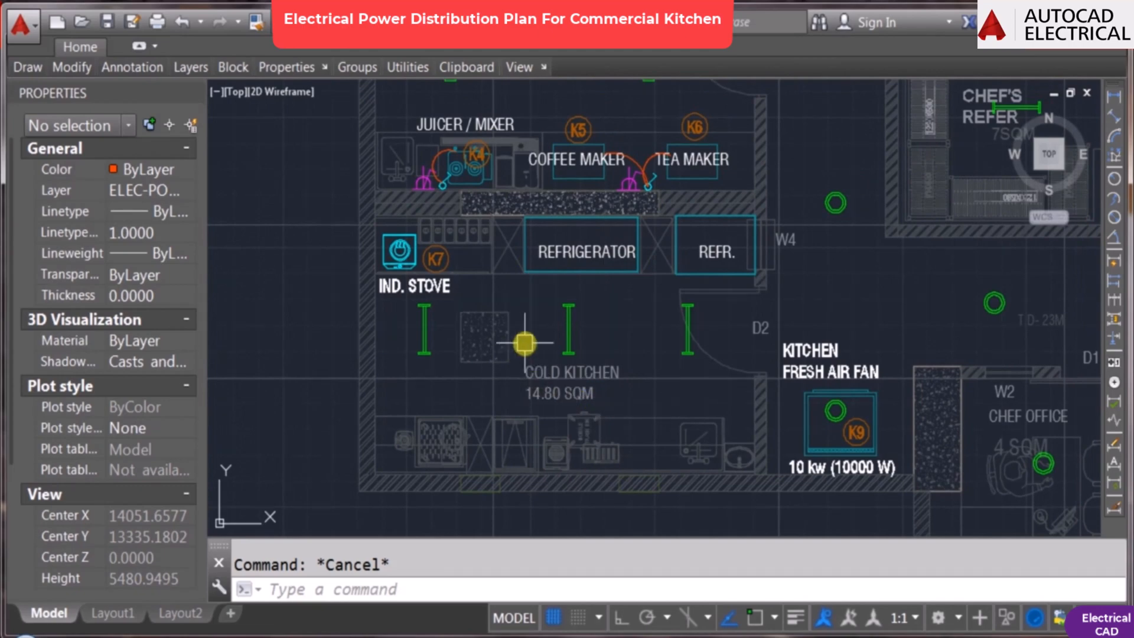
scroll(349, 248, down, 2)
scroll(556, 214, up, 4)
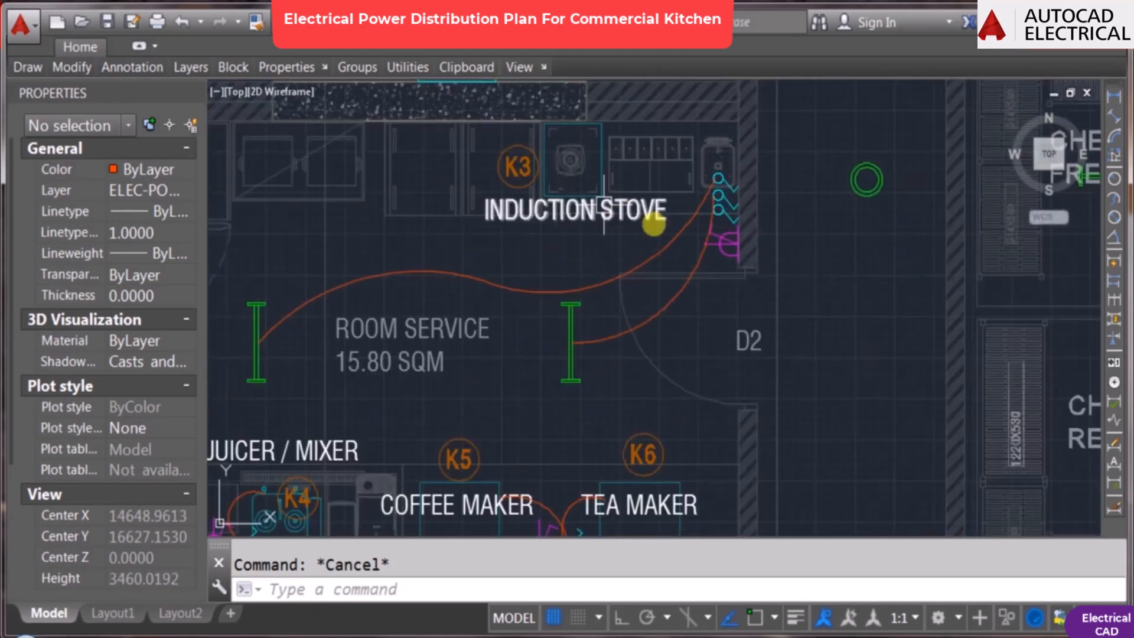
scroll(535, 260, down, 2)
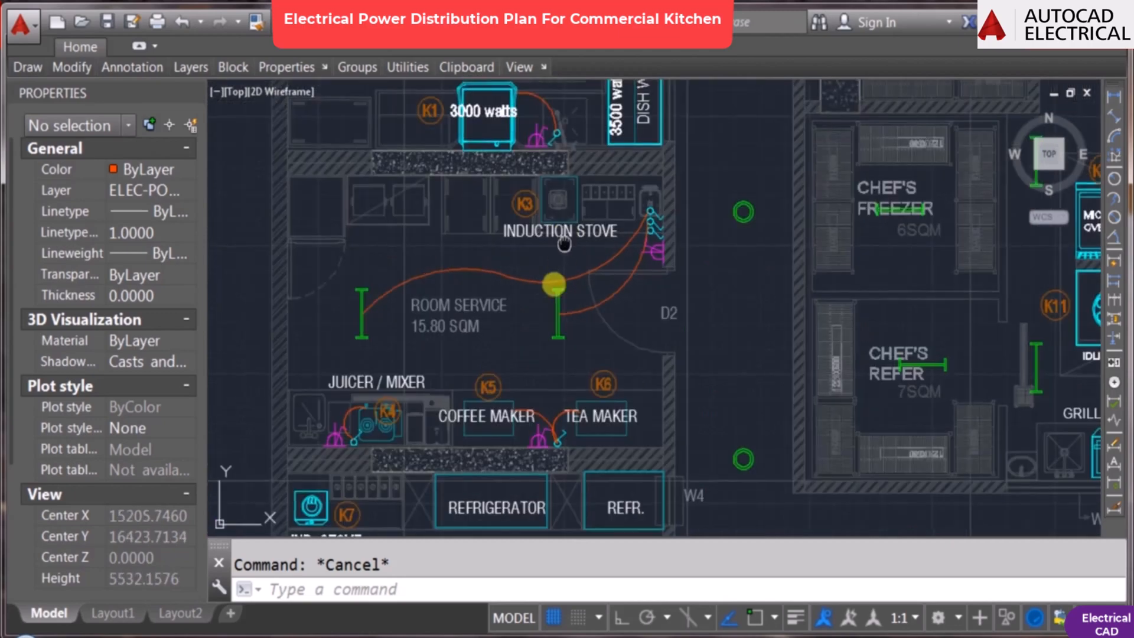
middle_drag(573, 232, 562, 283)
scroll(562, 283, up, 2)
middle_drag(655, 255, 585, 208)
text(co)
key(Return)
middle_drag(569, 247, 554, 292)
scroll(554, 292, up, 2)
key(Escape)
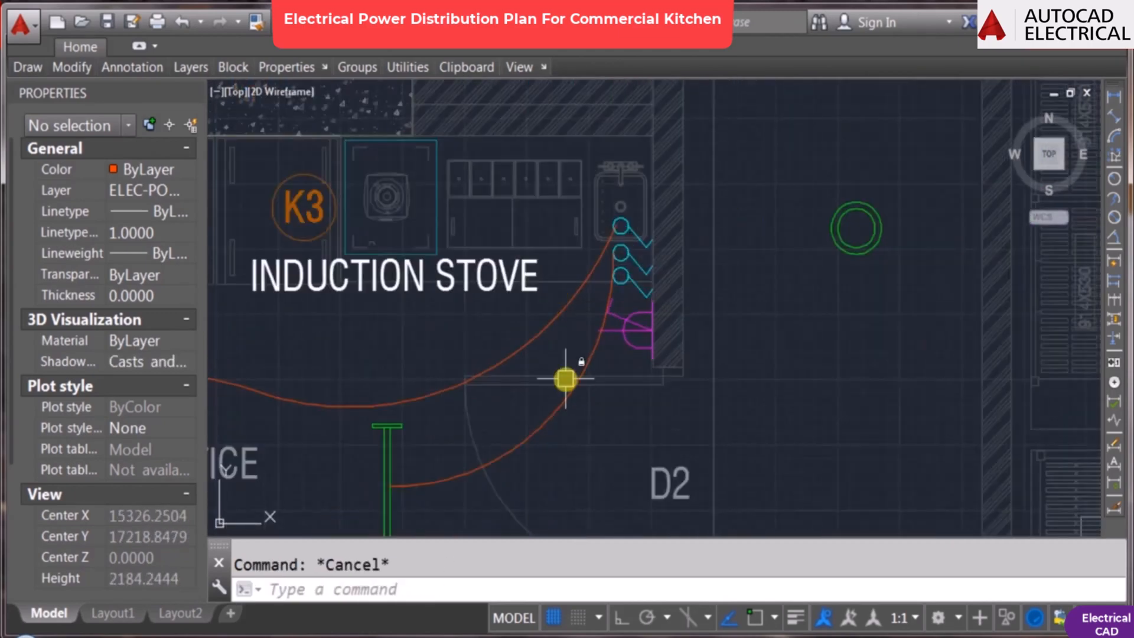
Step: Draw a three-point arc as wiring from the K3 induction stove's edge to the lowest of the three room service switches
text(a)
key(Return)
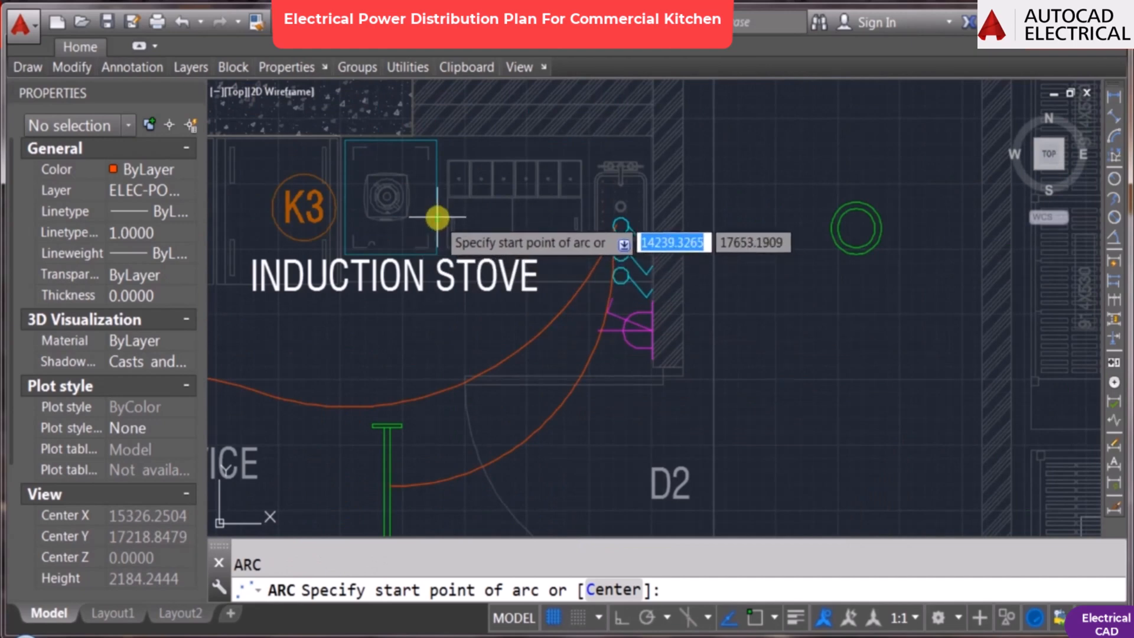
click(437, 218)
click(519, 224)
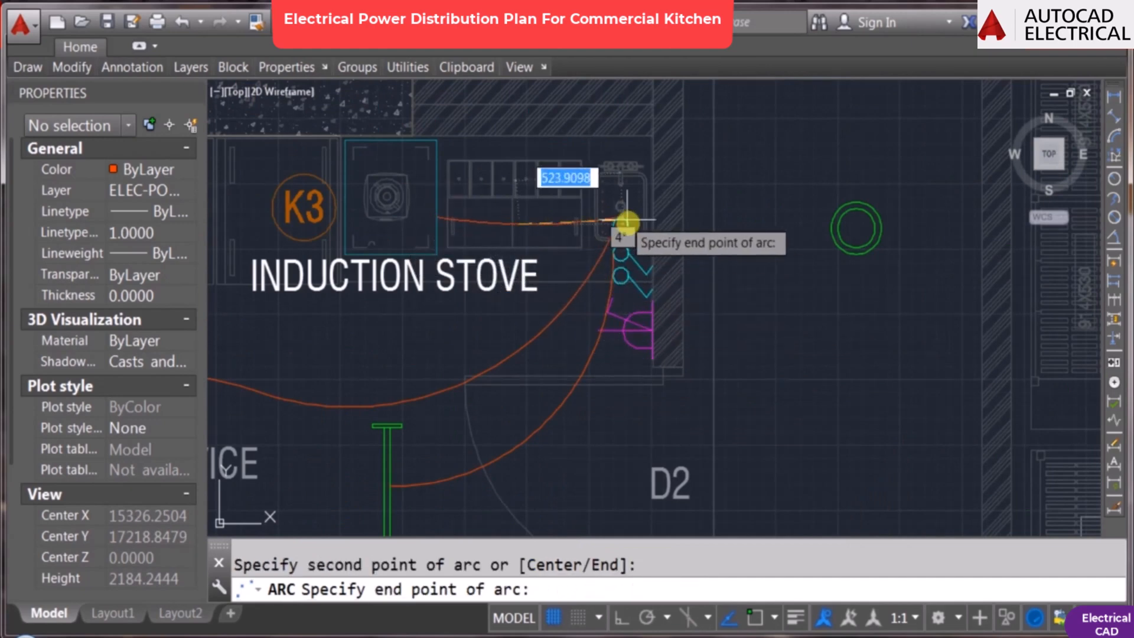
click(613, 275)
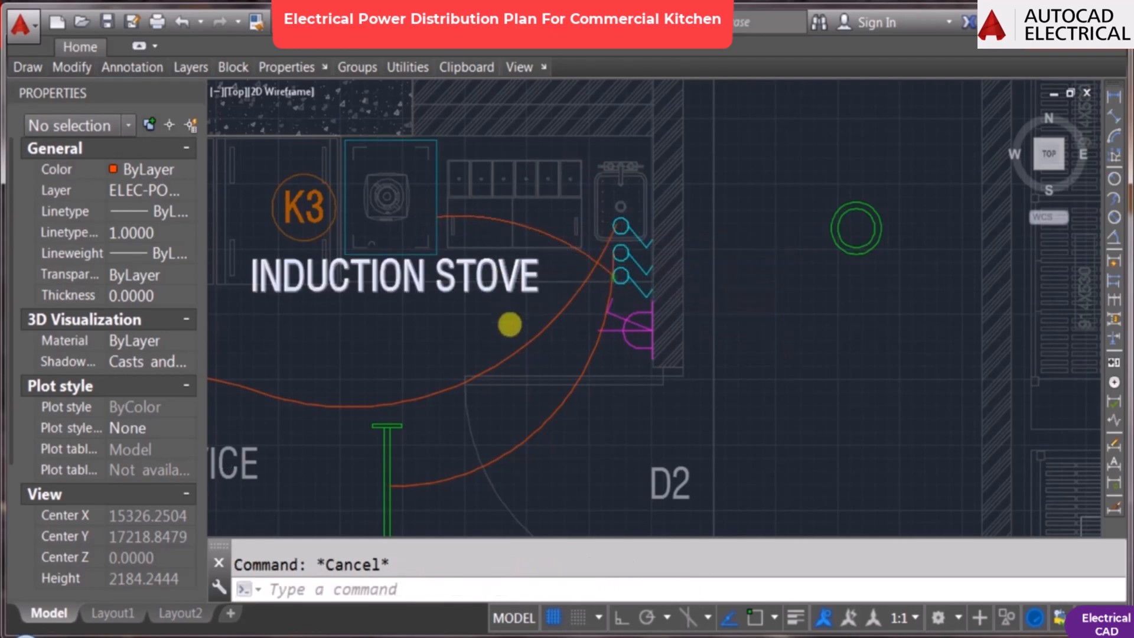
scroll(510, 324, down, 4)
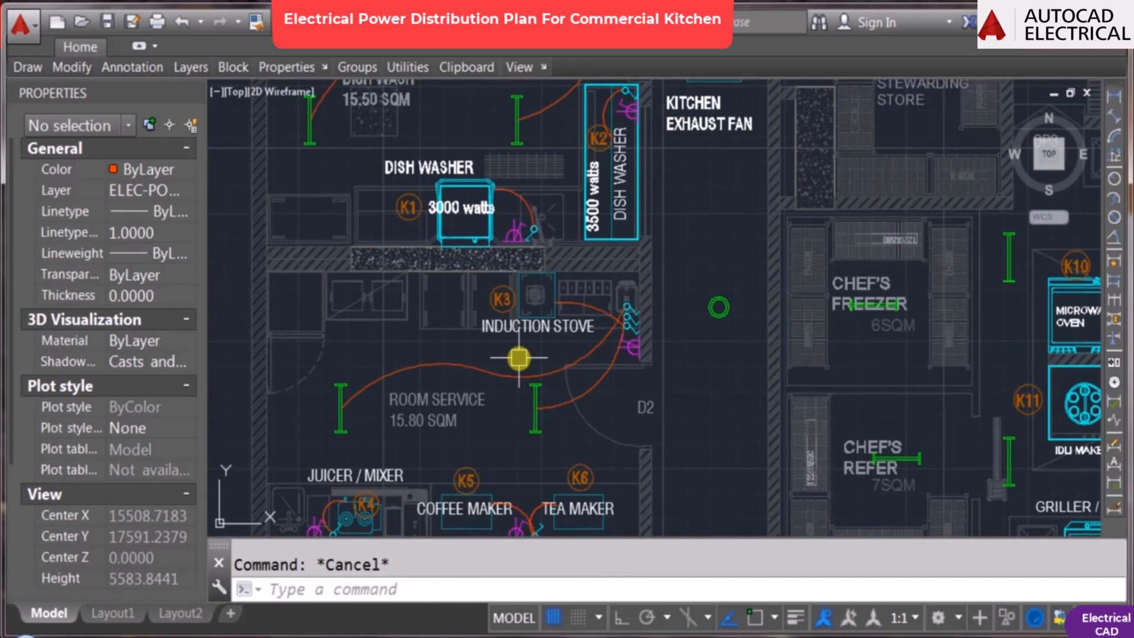
scroll(648, 348, up, 4)
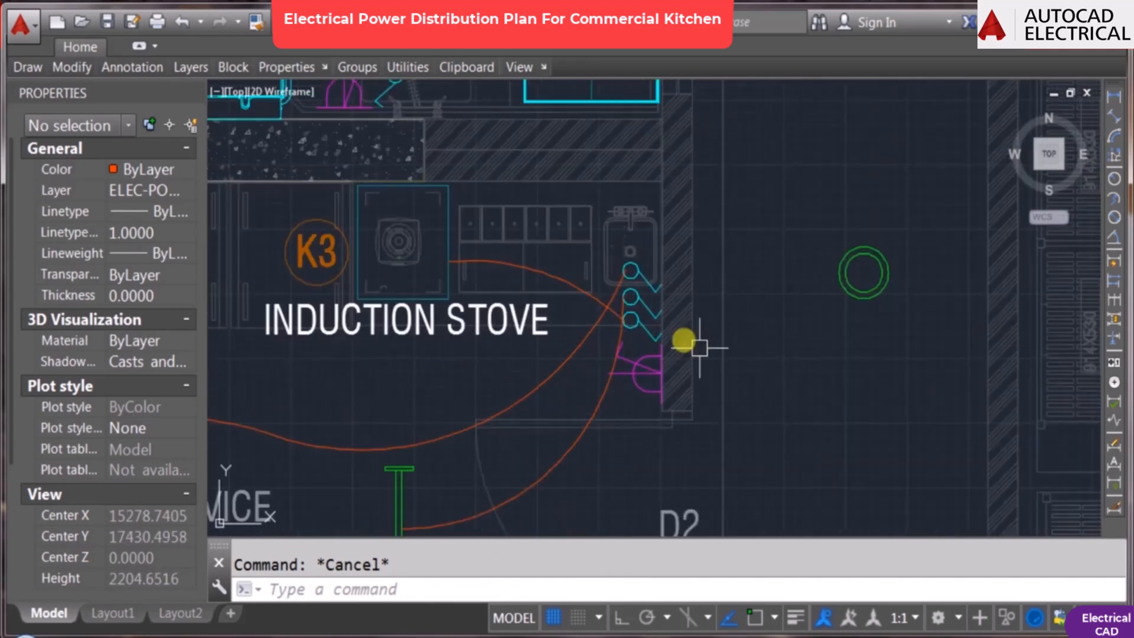
scroll(679, 324, down, 4)
scroll(552, 449, up, 3)
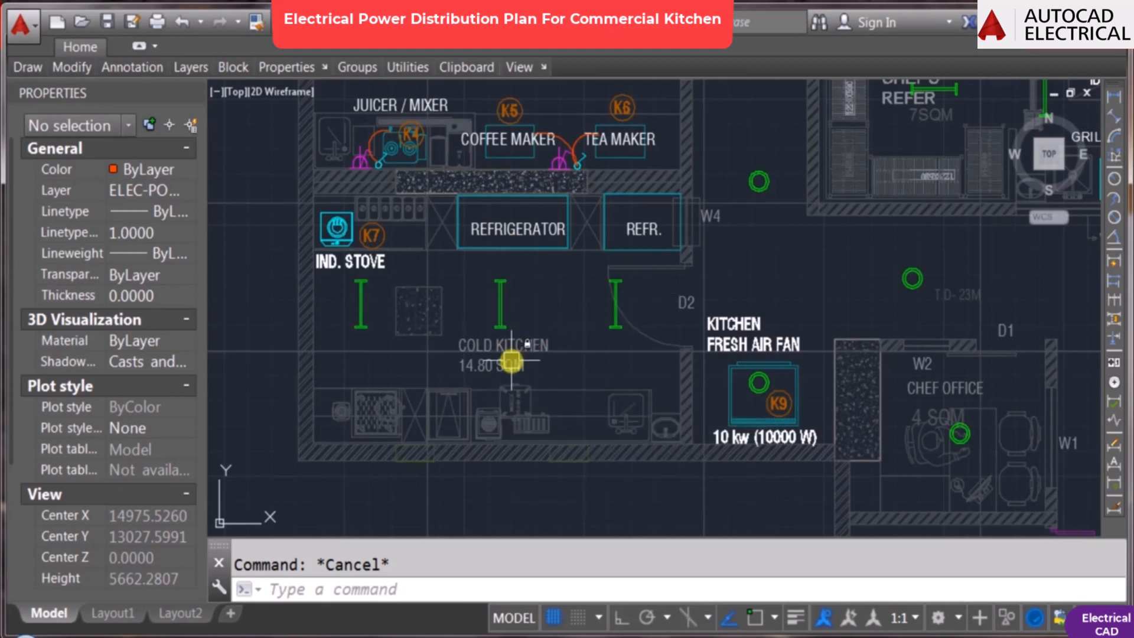
mouse_move(350, 261)
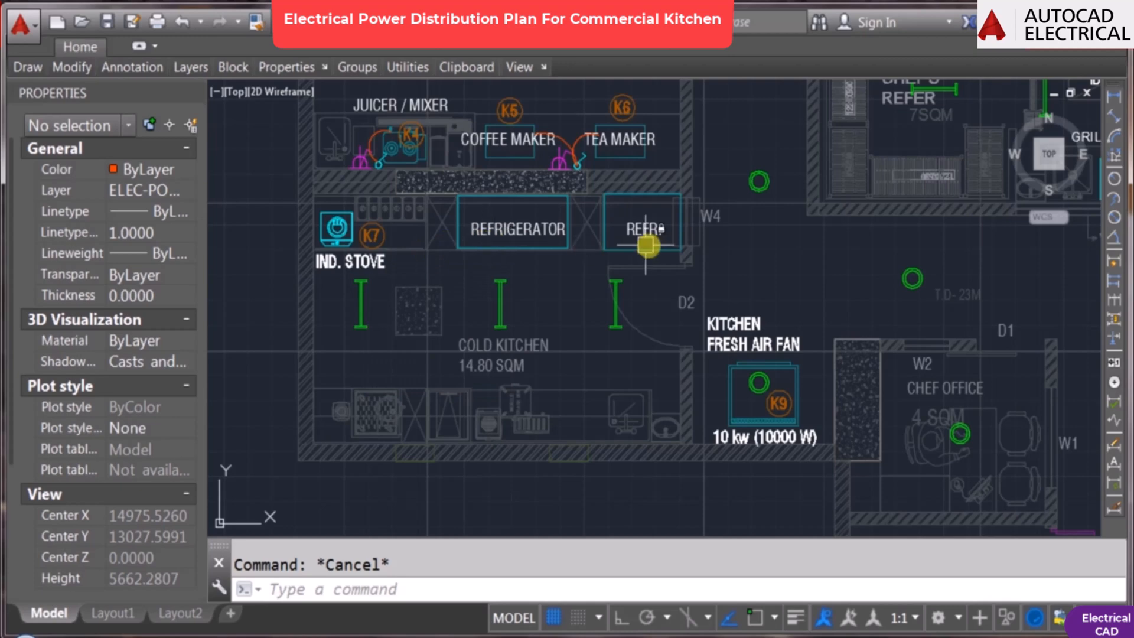
mouse_move(648, 248)
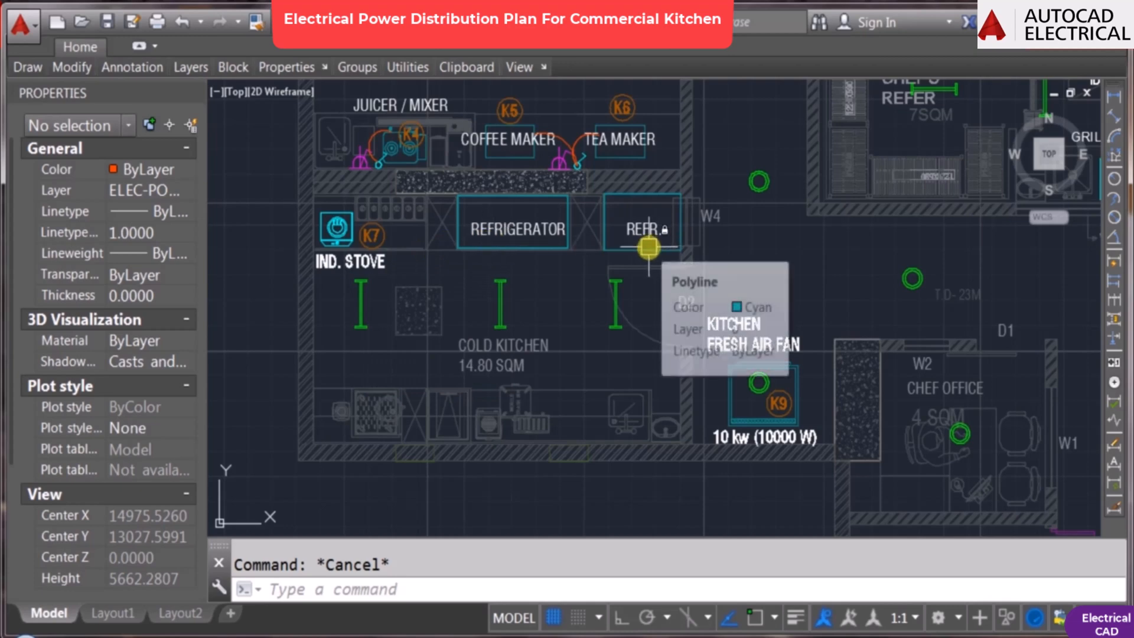
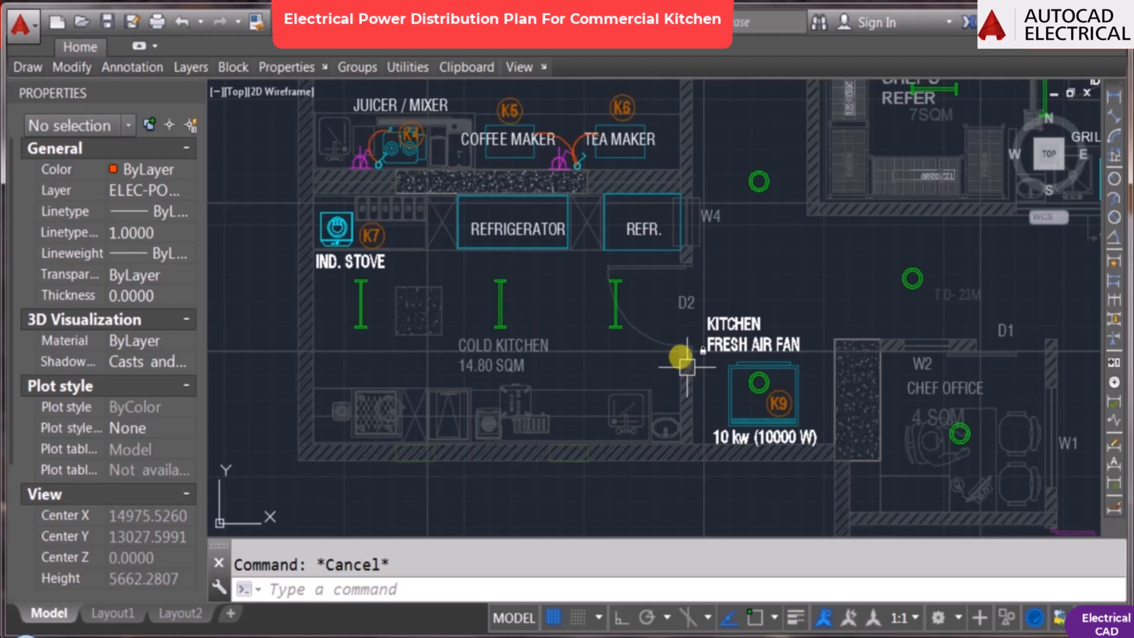
Step: Copy the room service's three switches and socket with Ortho on to the cold kitchen wall just below door D2
text(CO)
key(Return)
scroll(593, 330, down, 2)
middle_drag(631, 191, 592, 338)
scroll(591, 338, up, 2)
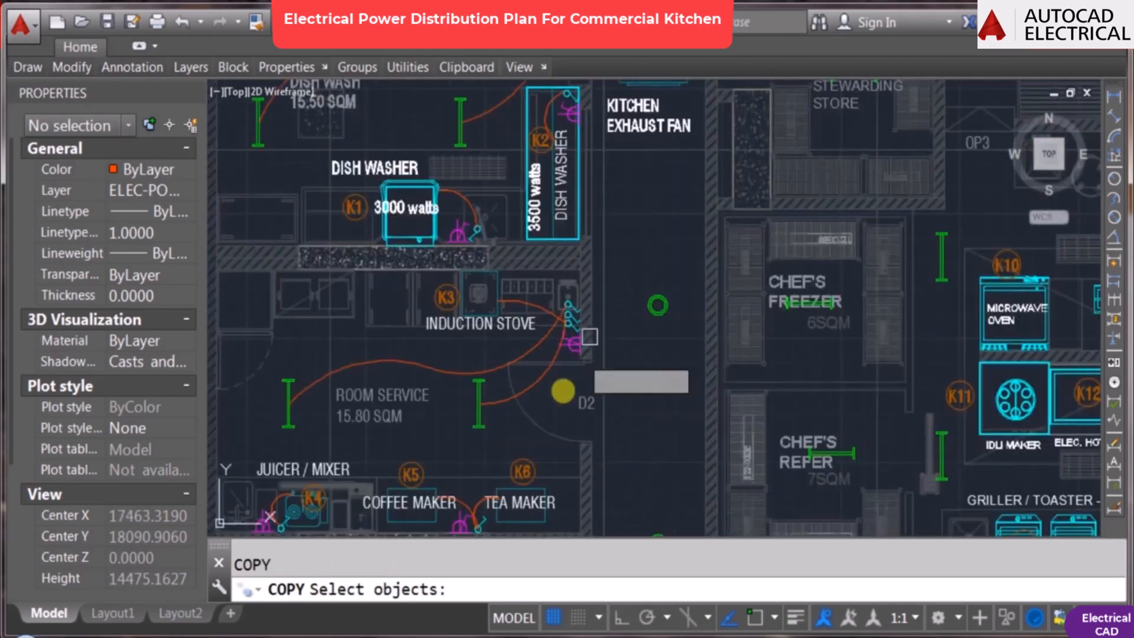
scroll(534, 307, up, 2)
scroll(534, 306, up, 1)
click(577, 258)
click(763, 505)
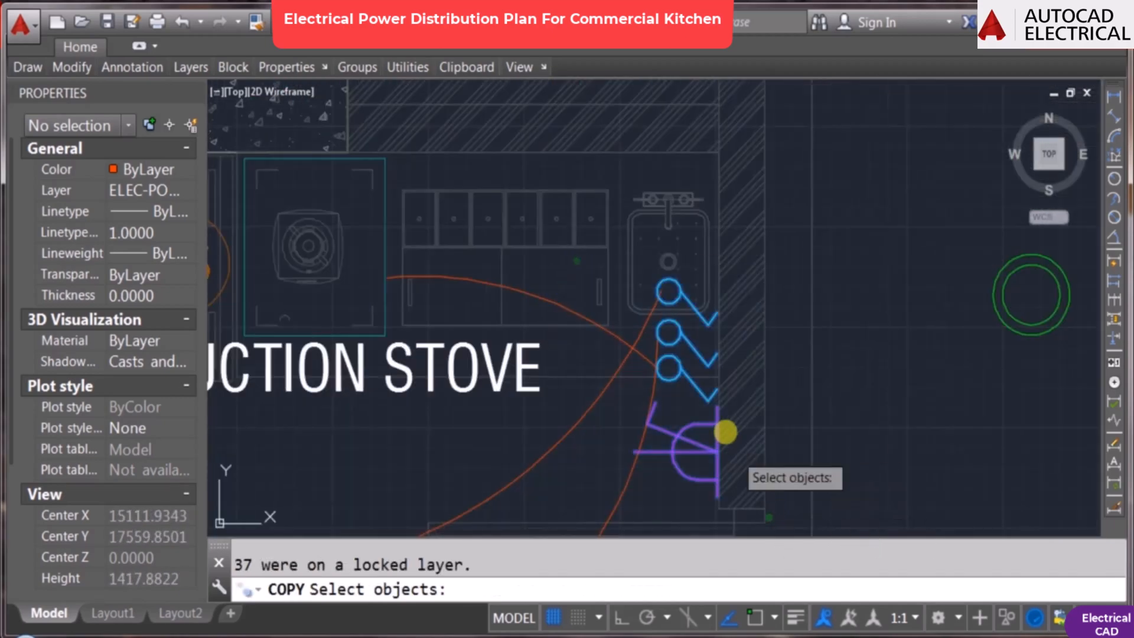
key(Return)
click(723, 435)
scroll(692, 137, down, 1)
scroll(779, 357, down, 3)
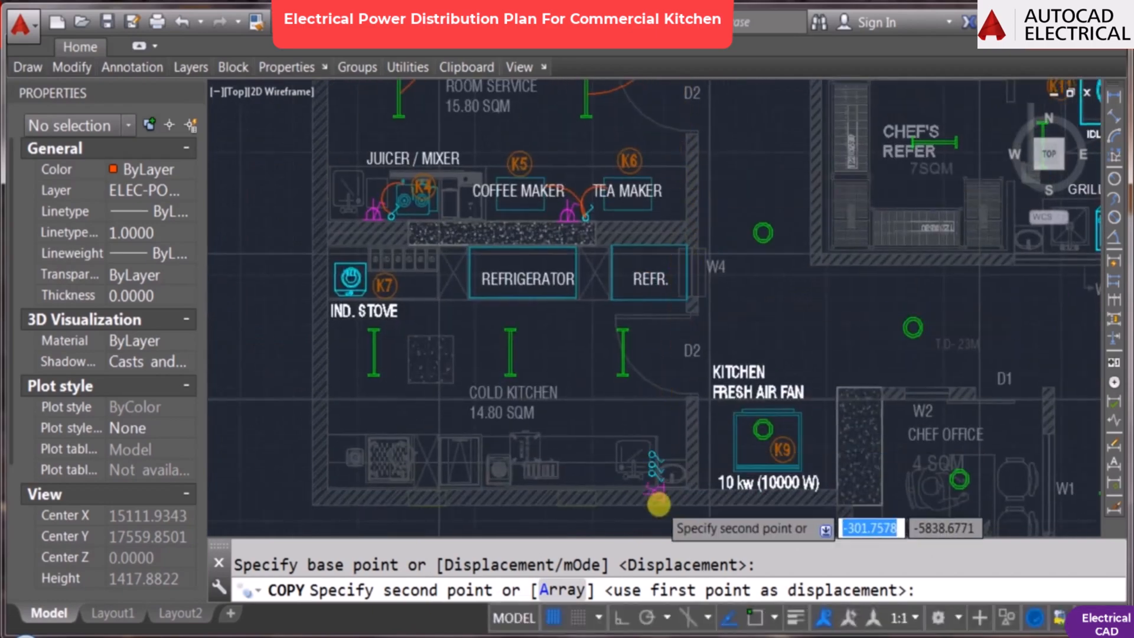
key(F8)
scroll(653, 519, up, 3)
middle_drag(739, 233, 719, 410)
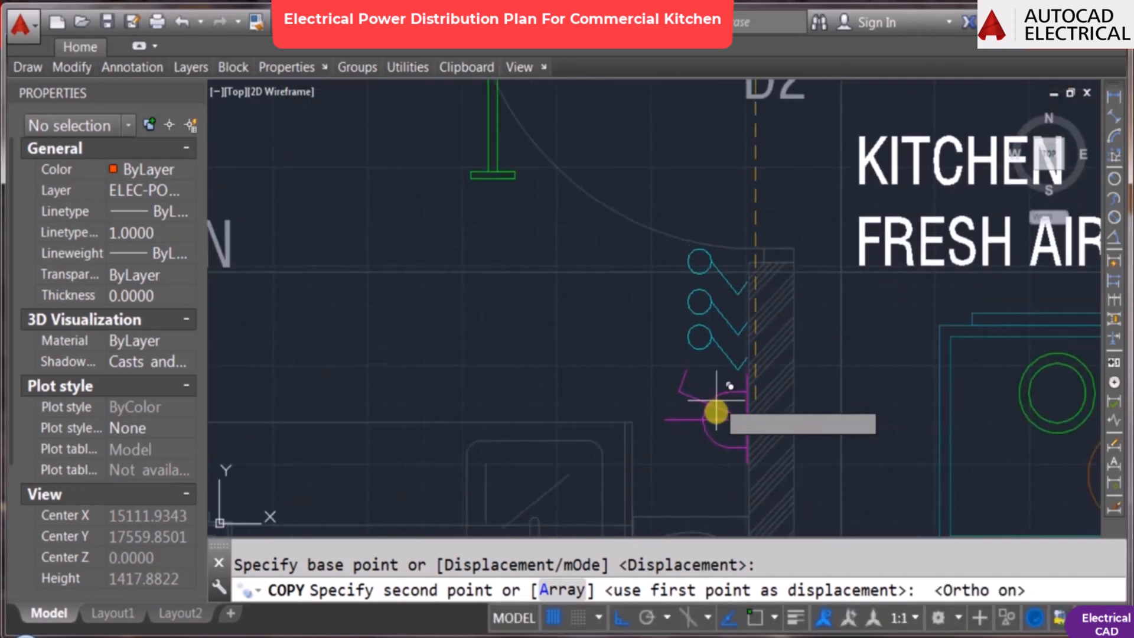
click(721, 407)
key(Escape)
scroll(717, 401, down, 2)
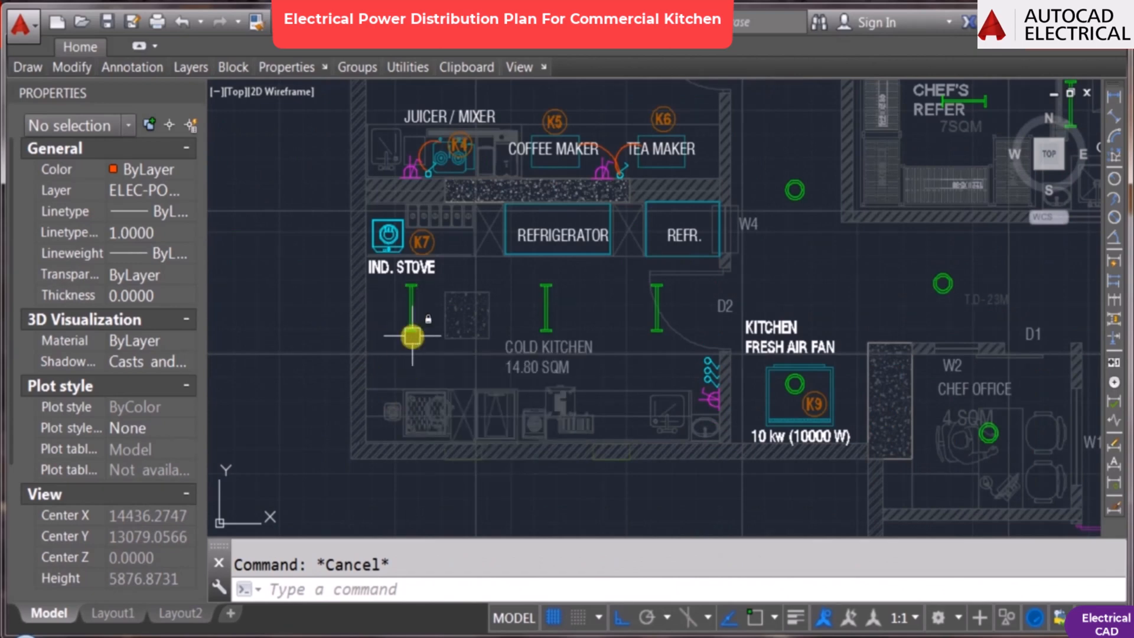
scroll(707, 372, up, 3)
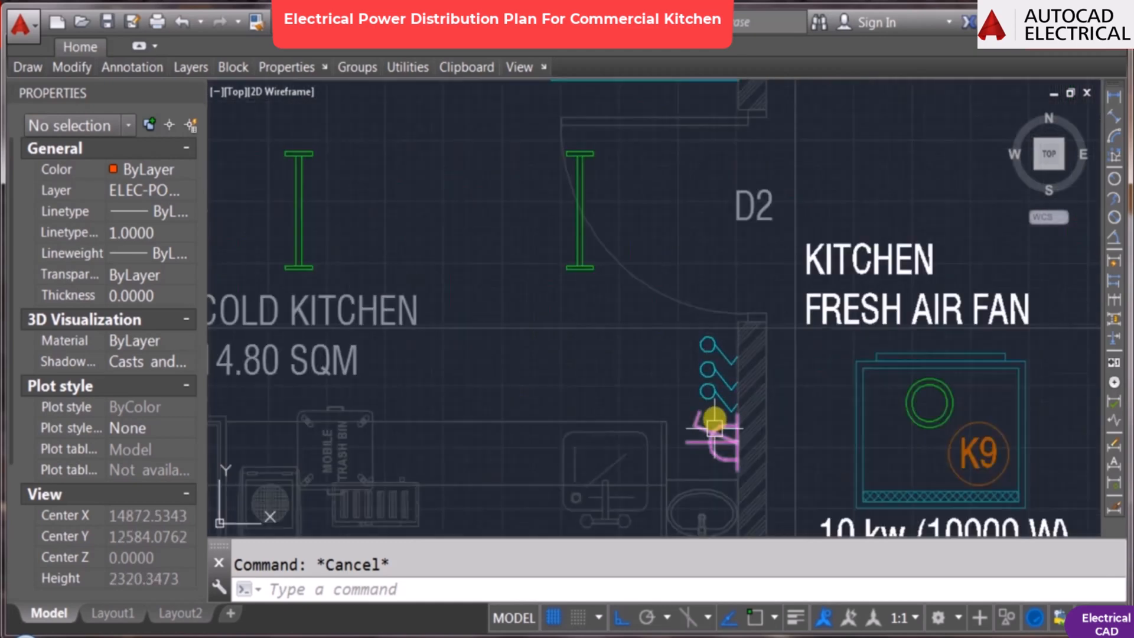
middle_drag(705, 398, 651, 343)
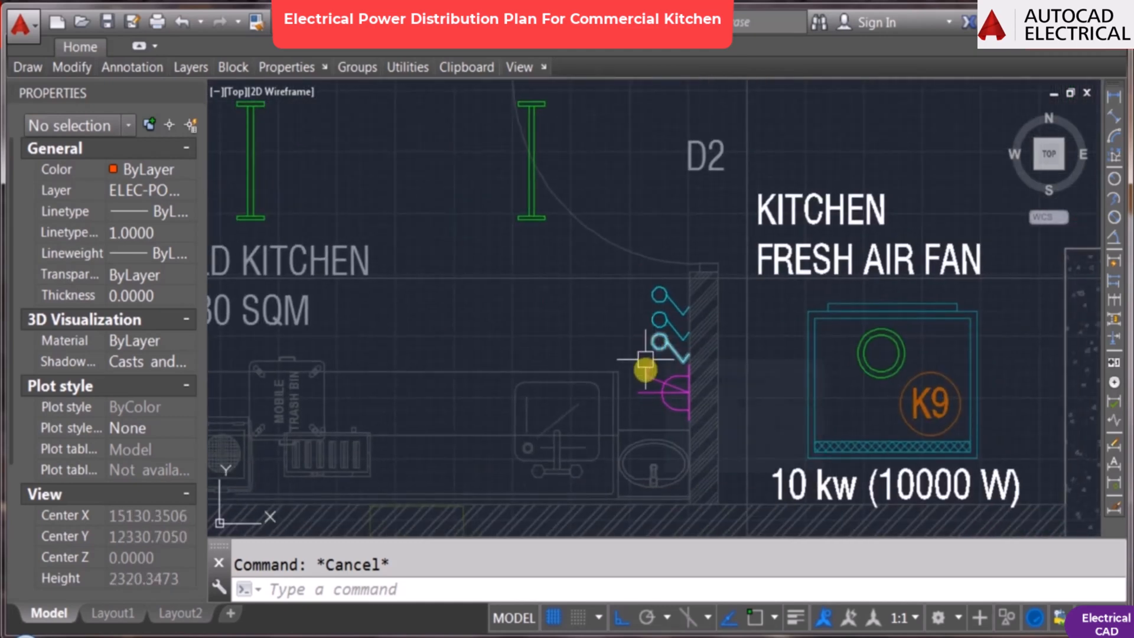
scroll(654, 330, up, 2)
text(m)
key(Return)
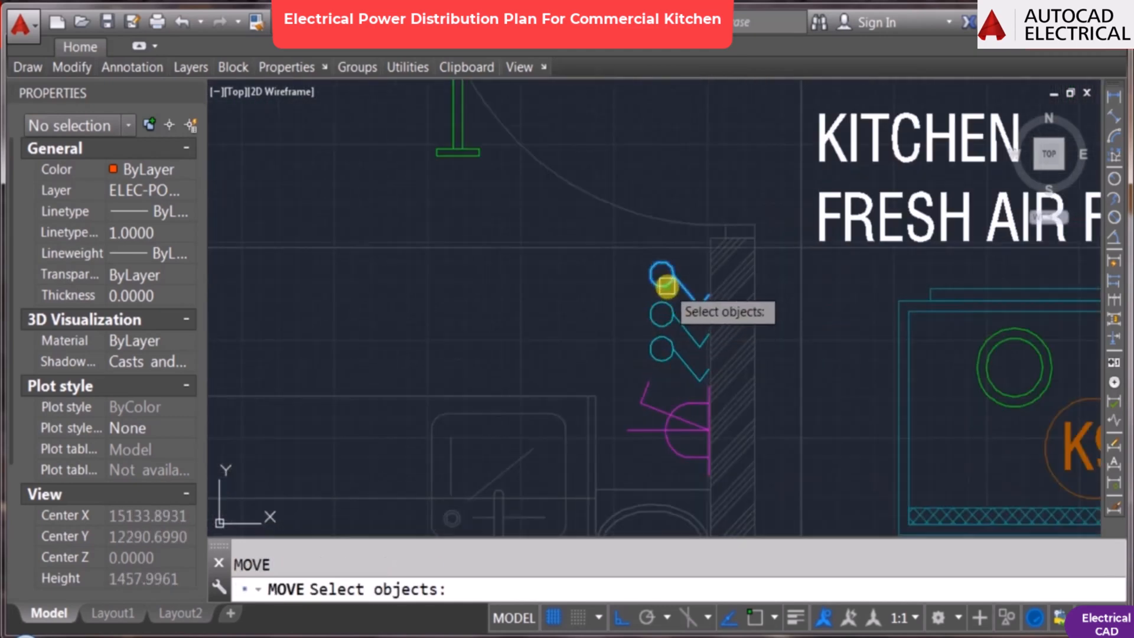
click(666, 286)
key(Return)
key(Escape)
text(ro)
key(Return)
click(613, 258)
click(727, 383)
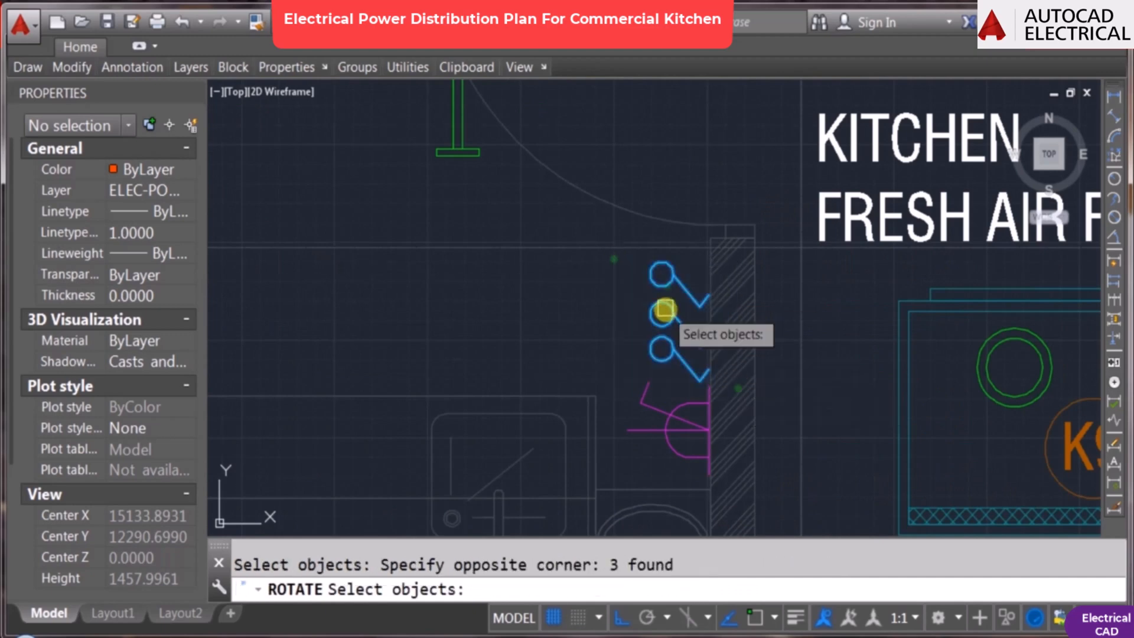
key(Escape)
Step: Rotate the three copied switches in the cold kitchen by 180 degrees
text(ro)
key(Return)
click(600, 218)
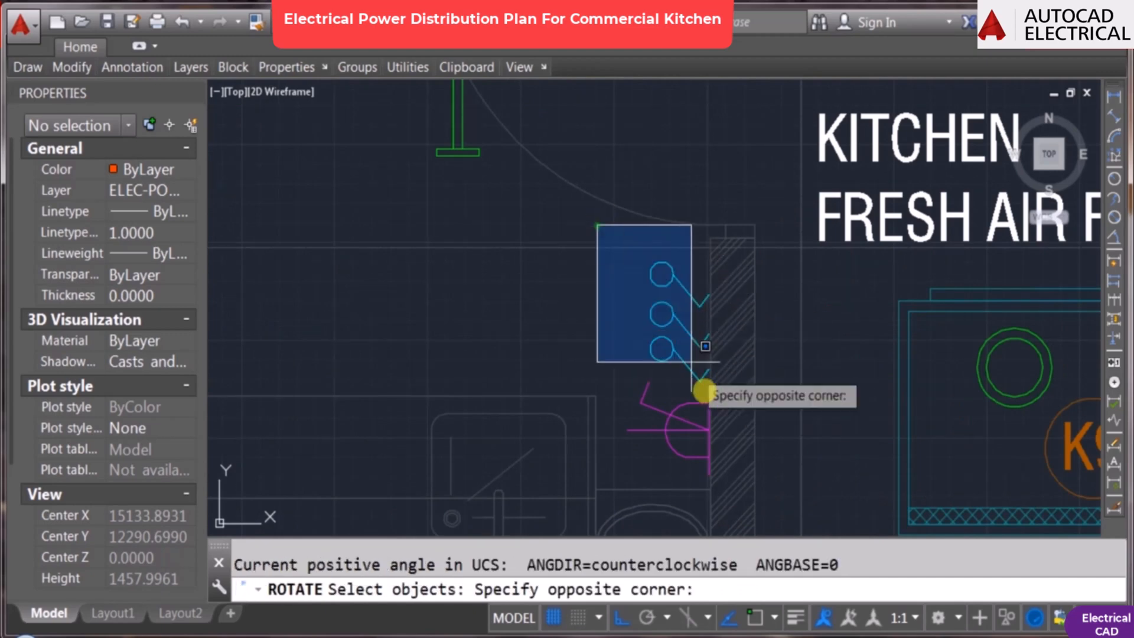
click(703, 390)
key(Return)
click(664, 314)
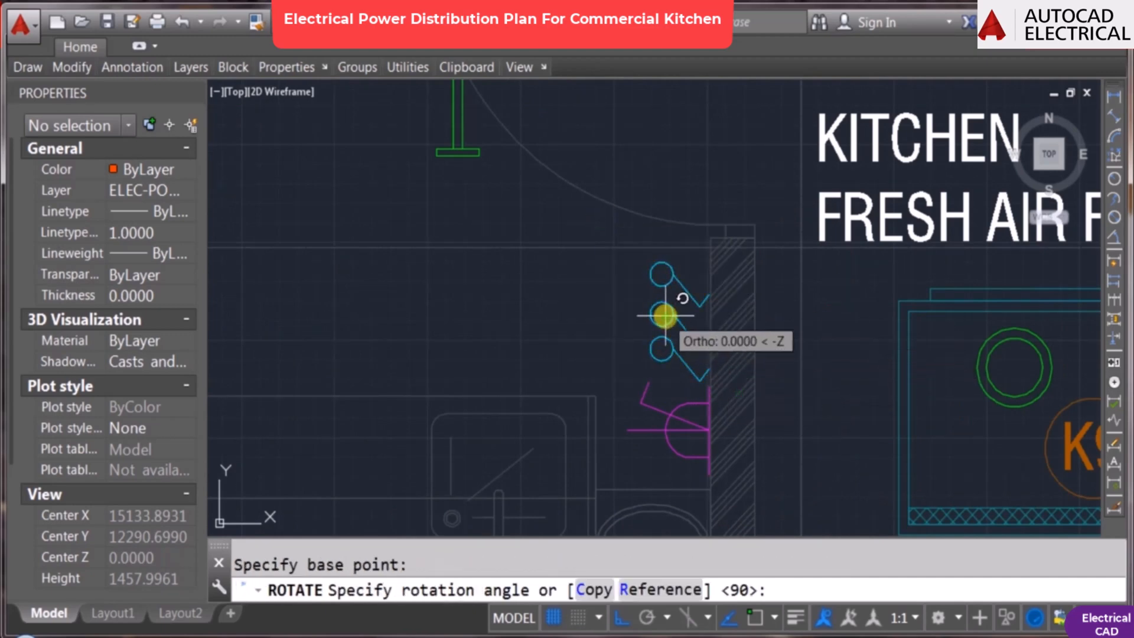
text(180)
key(Return)
key(Escape)
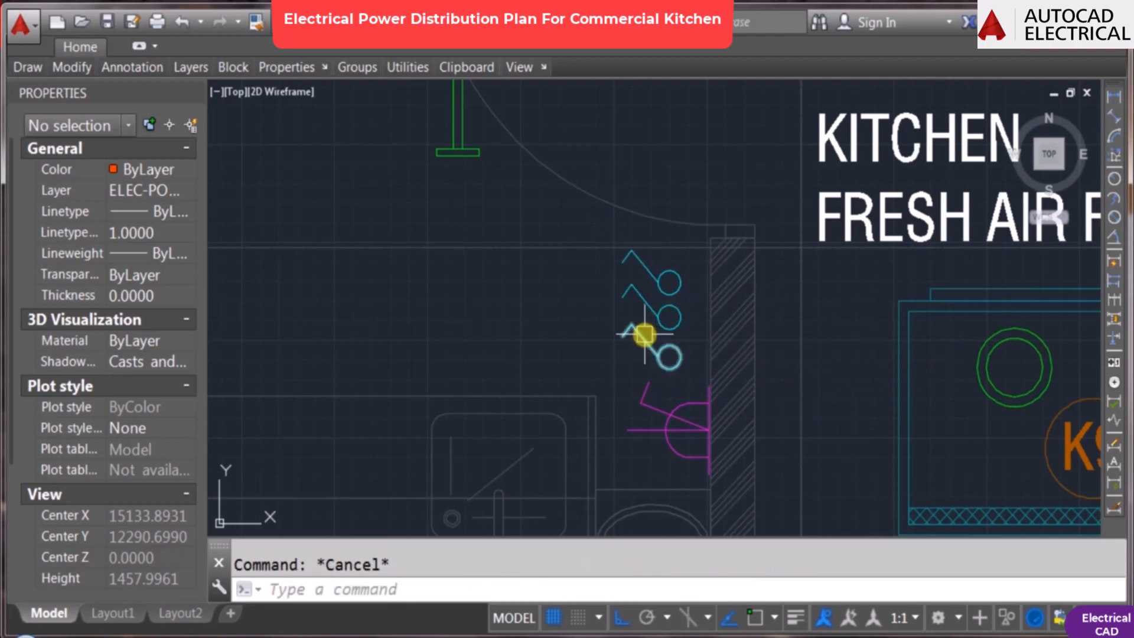
Step: Move the three cold kitchen switches closer to the wall above the socket
text(m)
key(Return)
click(633, 375)
Step: Rotate the three switches beside the induction stove in the room service area by 180 degrees
scroll(633, 375, down, 6)
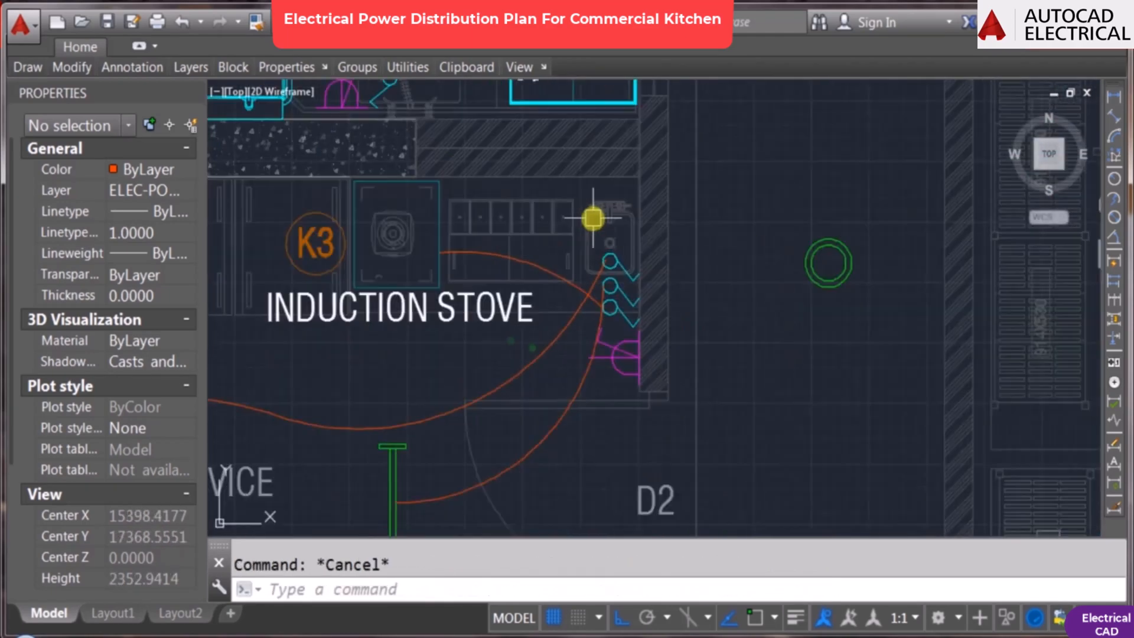
scroll(593, 218, up, 2)
text(ro)
key(Return)
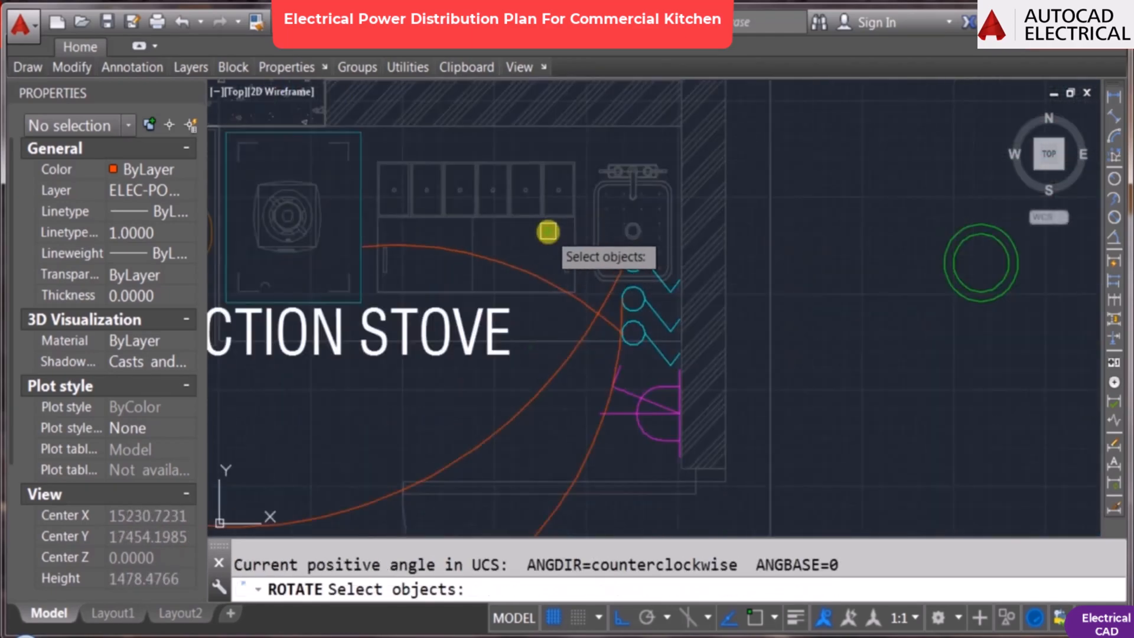
drag(549, 230, 624, 372)
key(Return)
click(650, 303)
text(180)
key(Return)
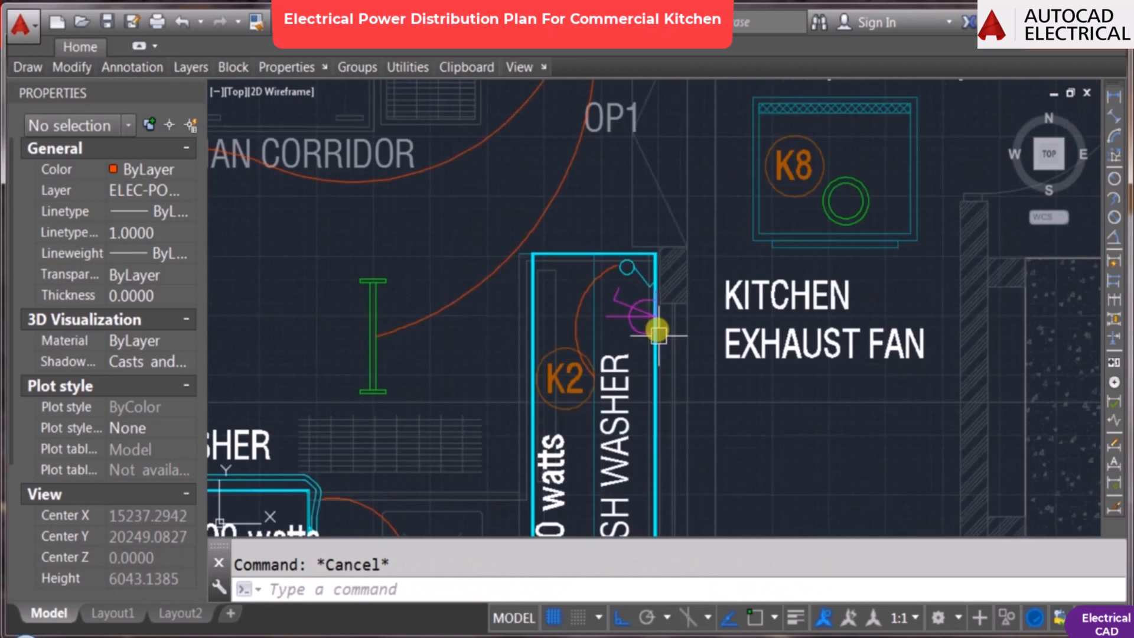
Step: Rotate the switch at the K2 dish washer by 180 degrees
scroll(658, 332, up, 2)
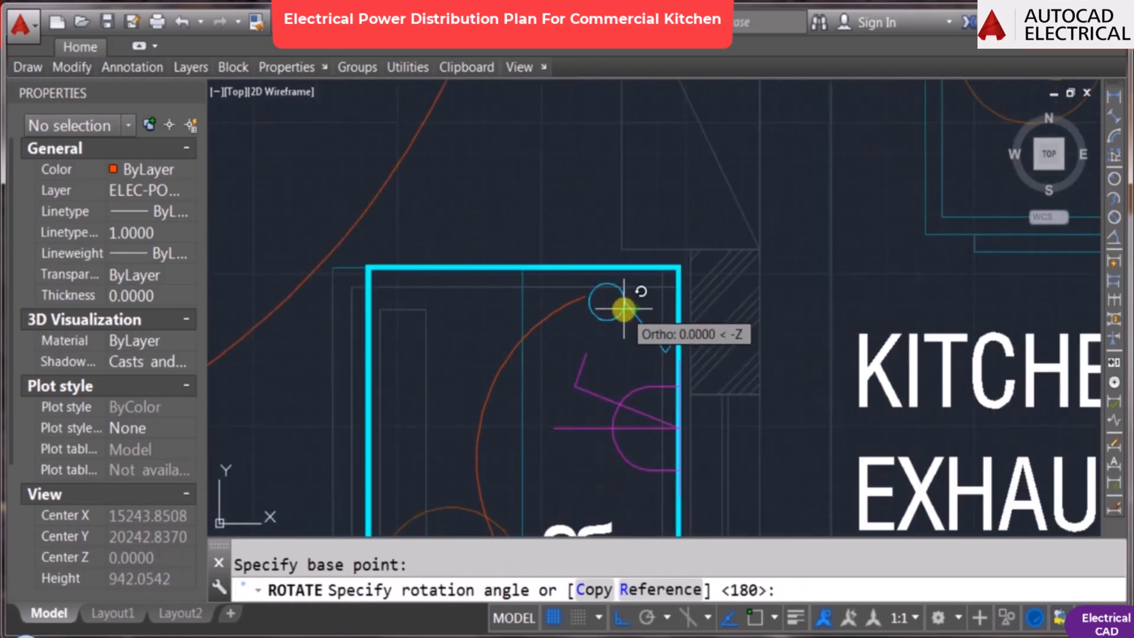
text(180)
key(Return)
scroll(630, 356, down, 3)
key(Escape)
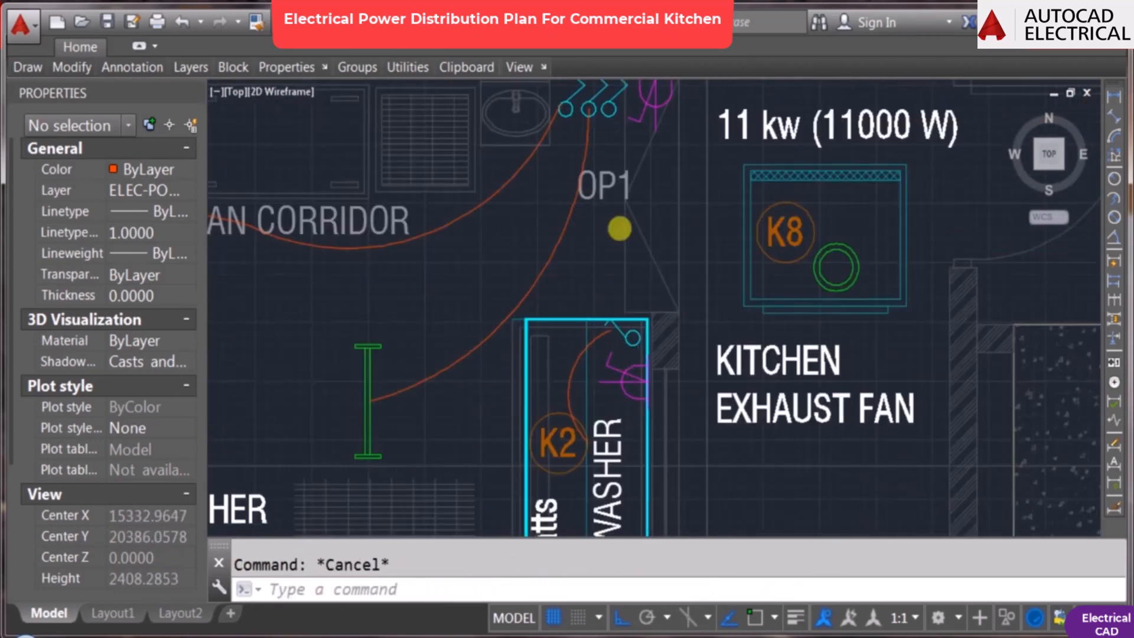
Step: Rotate the three corridor switches above opening OP1 by 180 degrees
scroll(615, 240, down, 5)
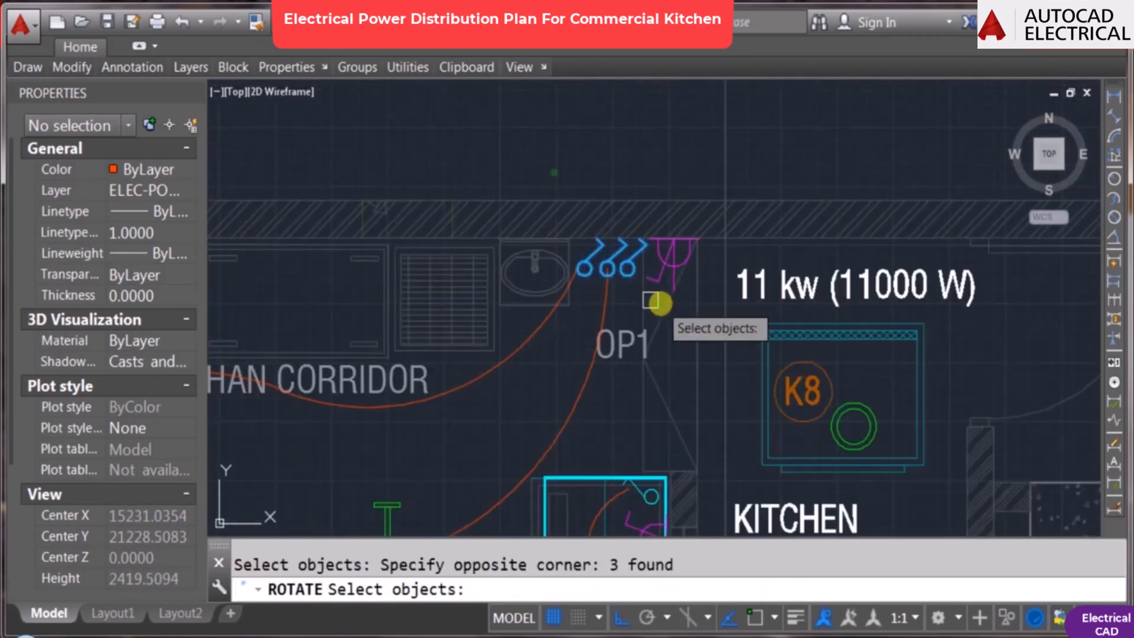
key(Return)
click(612, 260)
text(180)
key(Return)
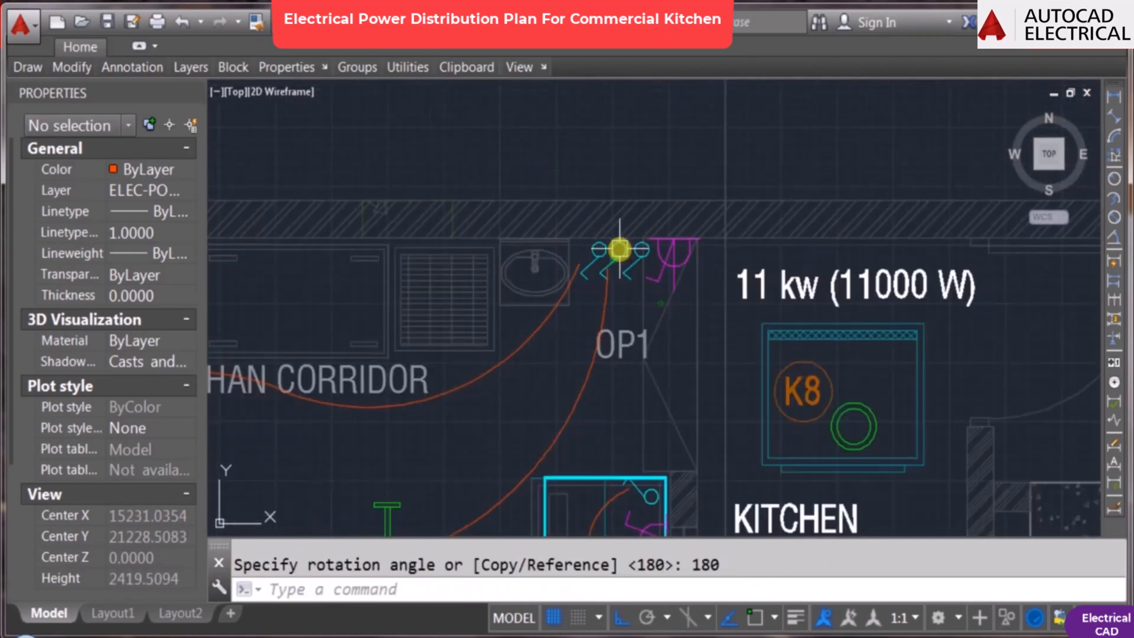
key(Escape)
scroll(662, 210, down, 2)
scroll(649, 242, down, 4)
scroll(649, 345, up, 6)
scroll(643, 407, down, 2)
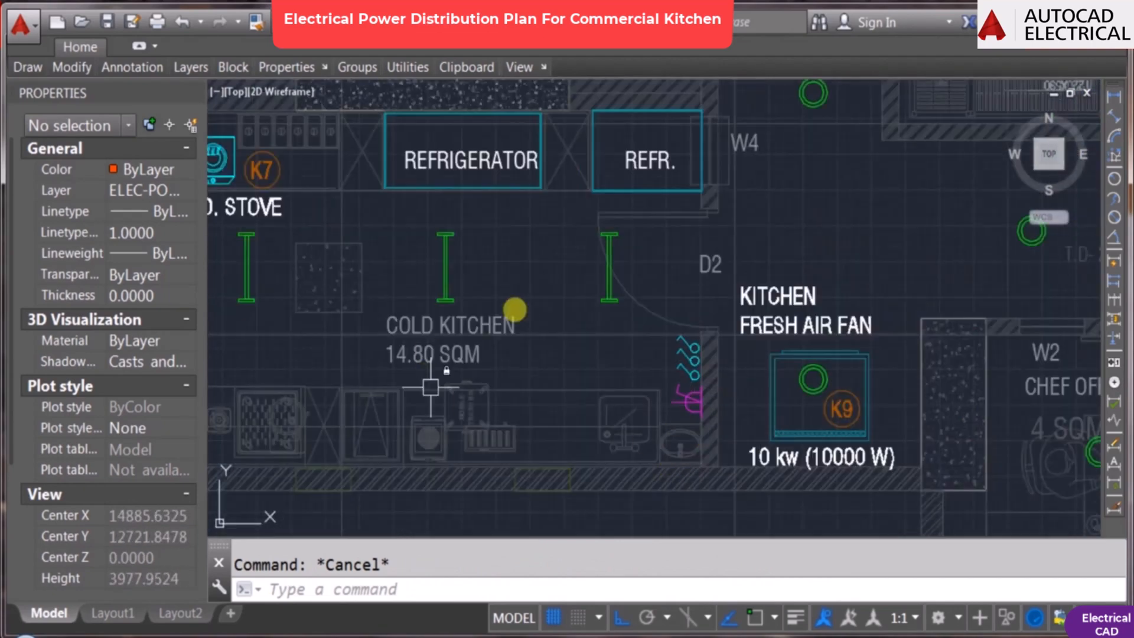
mouse_move(751, 456)
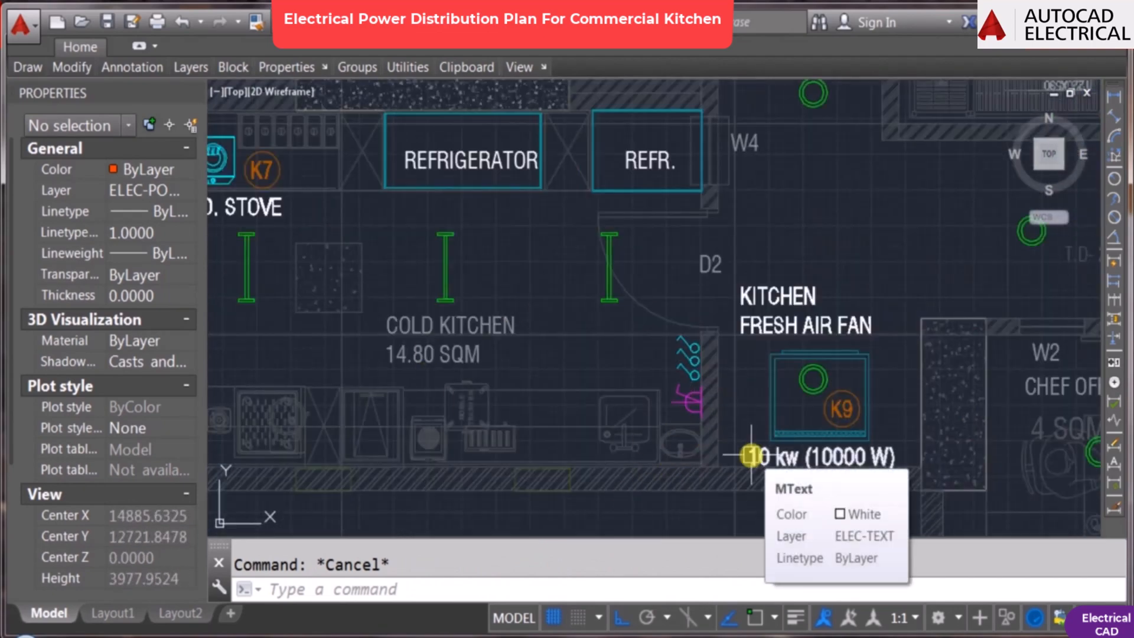
scroll(672, 326, up, 2)
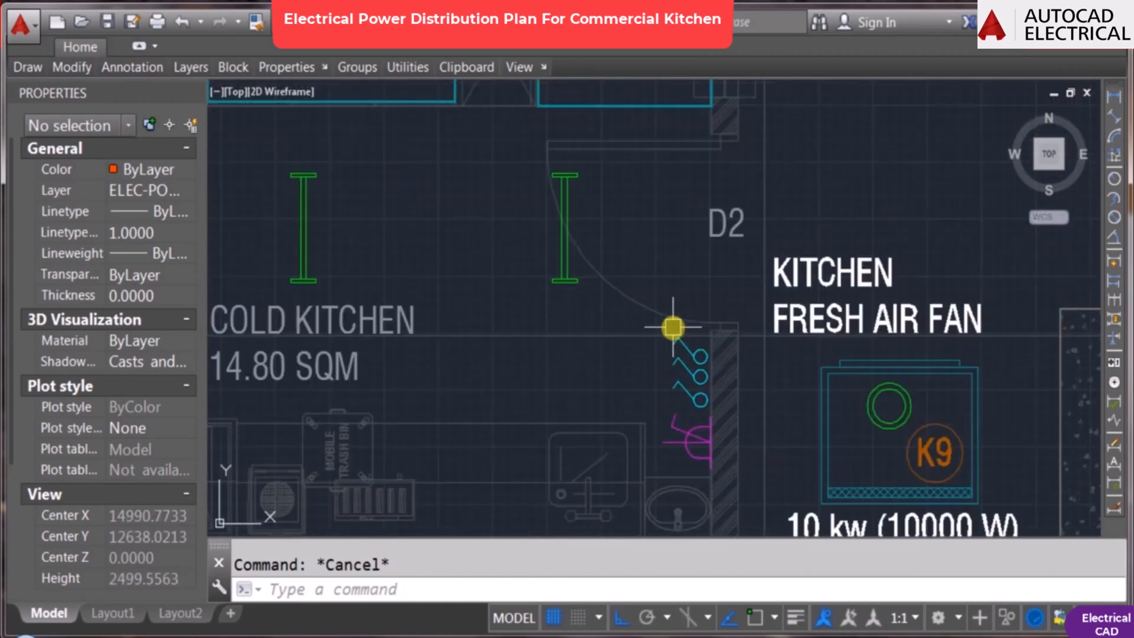
Step: Copy one of the cold kitchen switches upward to add a fourth switch in the row below door D2
scroll(684, 345, up, 5)
text(co)
key(Return)
click(684, 345)
key(Return)
click(753, 271)
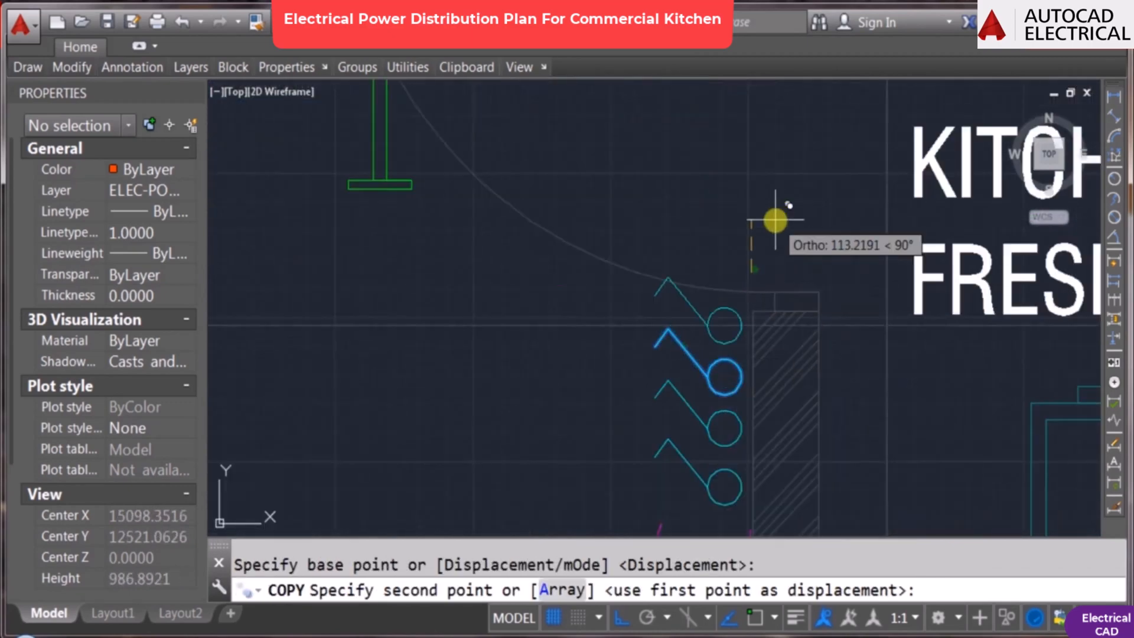
key(Escape)
scroll(682, 357, down, 4)
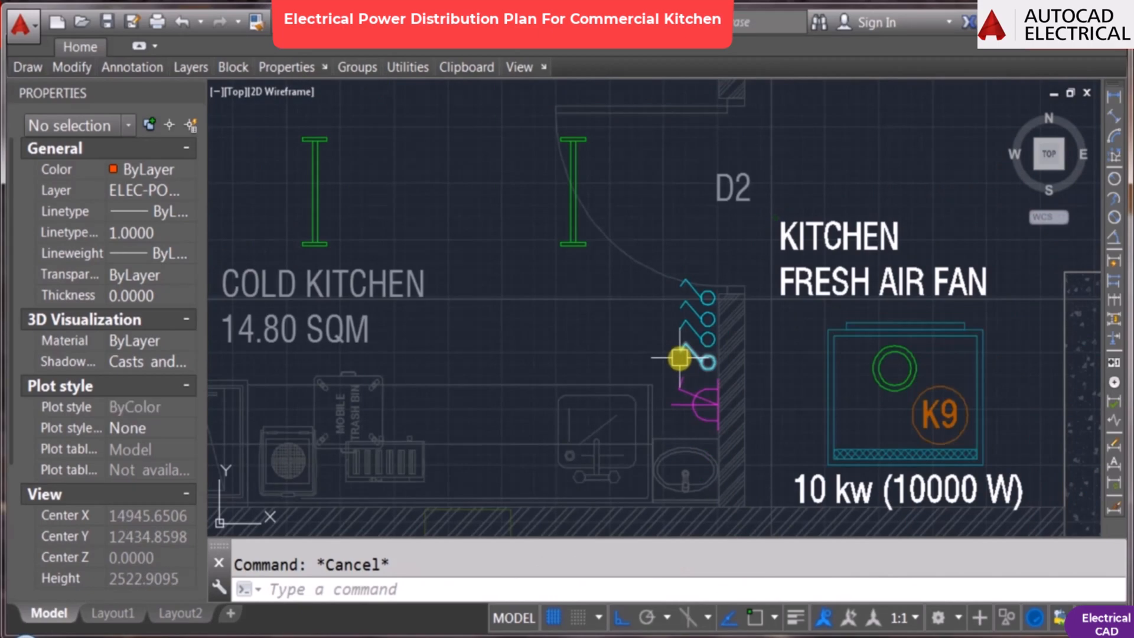
Step: Move the four cold kitchen switches and the socket together slightly down along the wall
text(m)
key(Return)
click(655, 241)
click(748, 447)
key(Return)
click(546, 316)
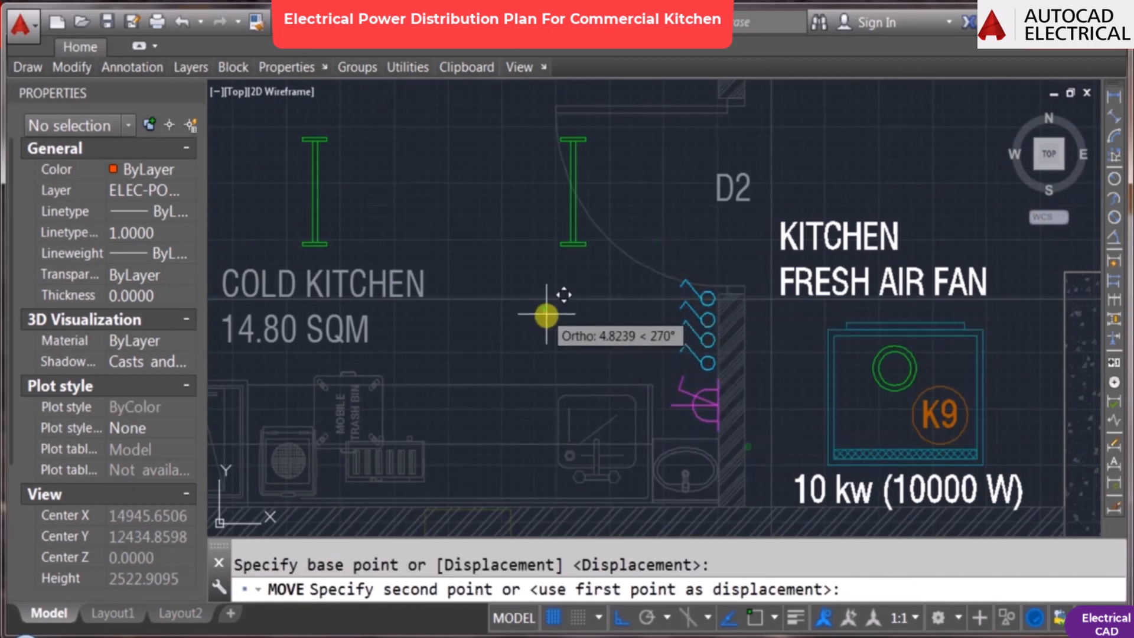
key(Escape)
scroll(658, 331, down, 4)
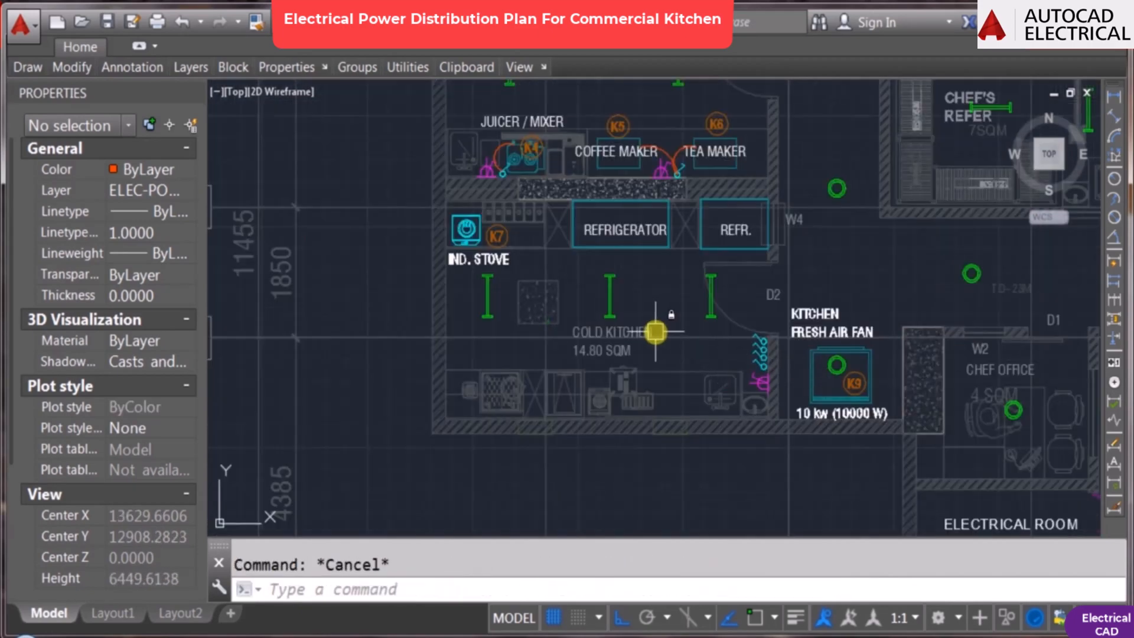
Step: Copy the lowest cold kitchen switch and the socket from the wall by D2 to beside induction stove K7
scroll(624, 261, up, 2)
mouse_move(625, 261)
middle_down()
mouse_move(567, 283)
mouse_move(593, 283)
middle_up()
text(CO)
key(Return)
middle_drag(918, 491, 826, 423)
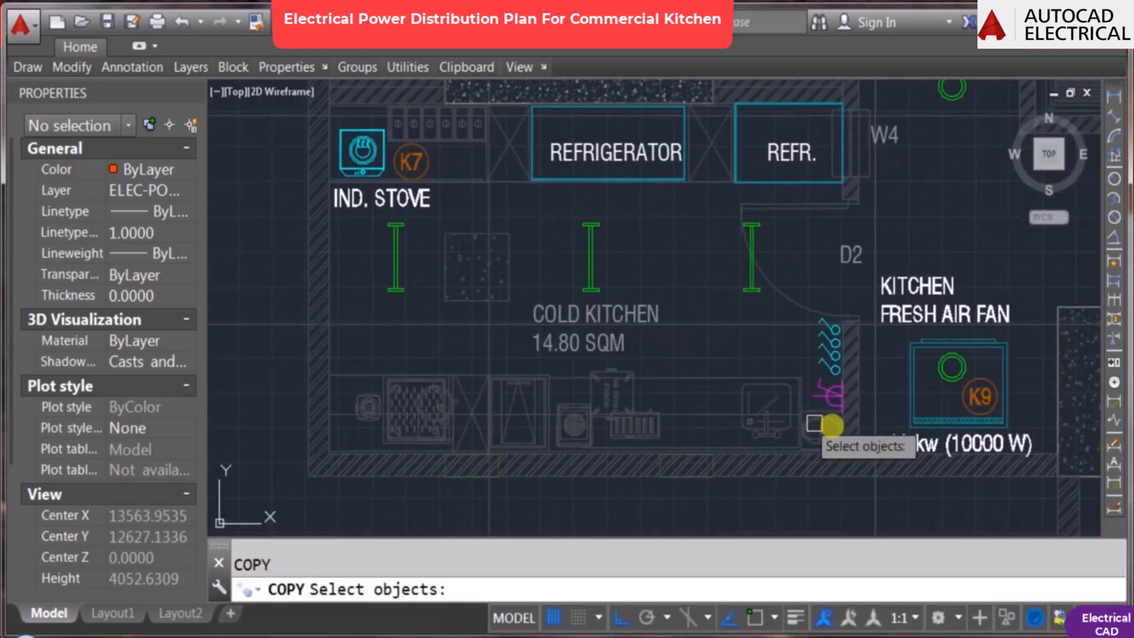
scroll(832, 381, up, 2)
click(806, 384)
key(Return)
click(774, 329)
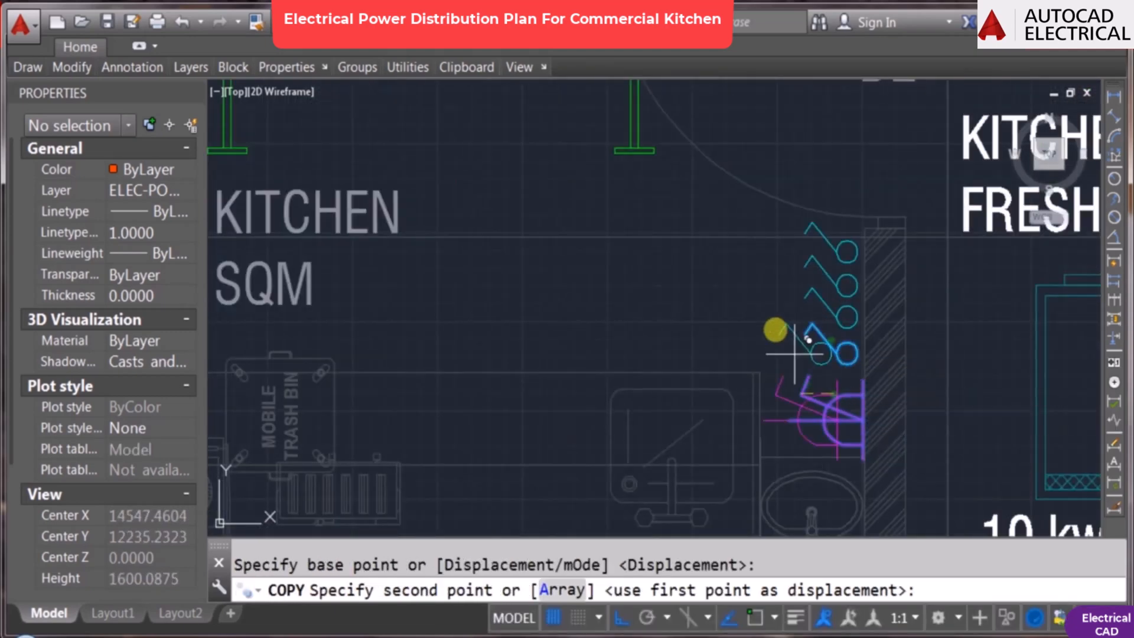
scroll(788, 348, down, 4)
mouse_move(522, 156)
middle_down()
mouse_move(593, 242)
mouse_move(562, 362)
middle_up()
scroll(608, 322, up, 4)
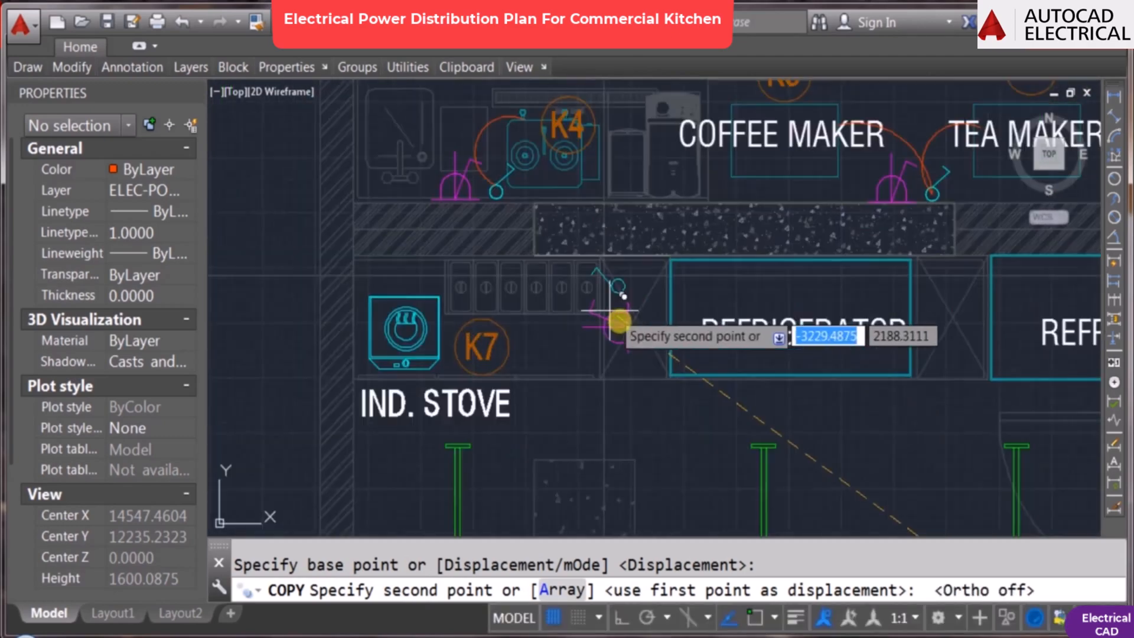
key(F3)
click(514, 332)
key(Escape)
Step: Rotate the copied switch and socket beside induction stove K7 by 90 degrees
text(RO)
key(Return)
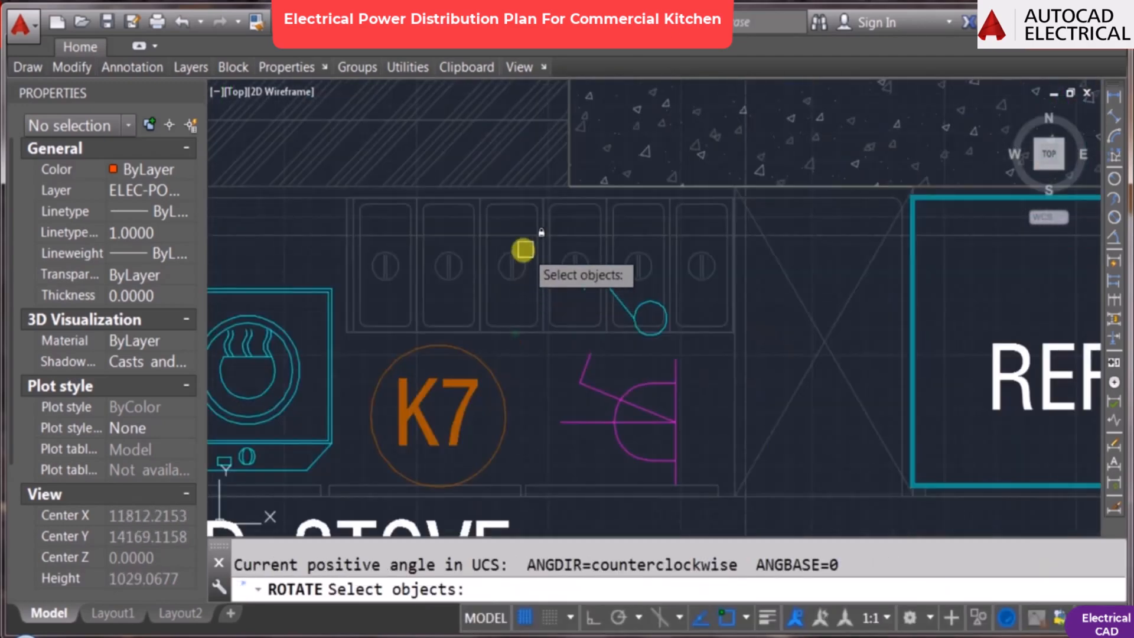
click(520, 222)
click(705, 427)
key(Return)
click(650, 376)
text(90)
key(Return)
Step: Move the rotated switch and socket up against the wall above the K7 tag, beside the induction stove
text(M)
key(Return)
click(649, 421)
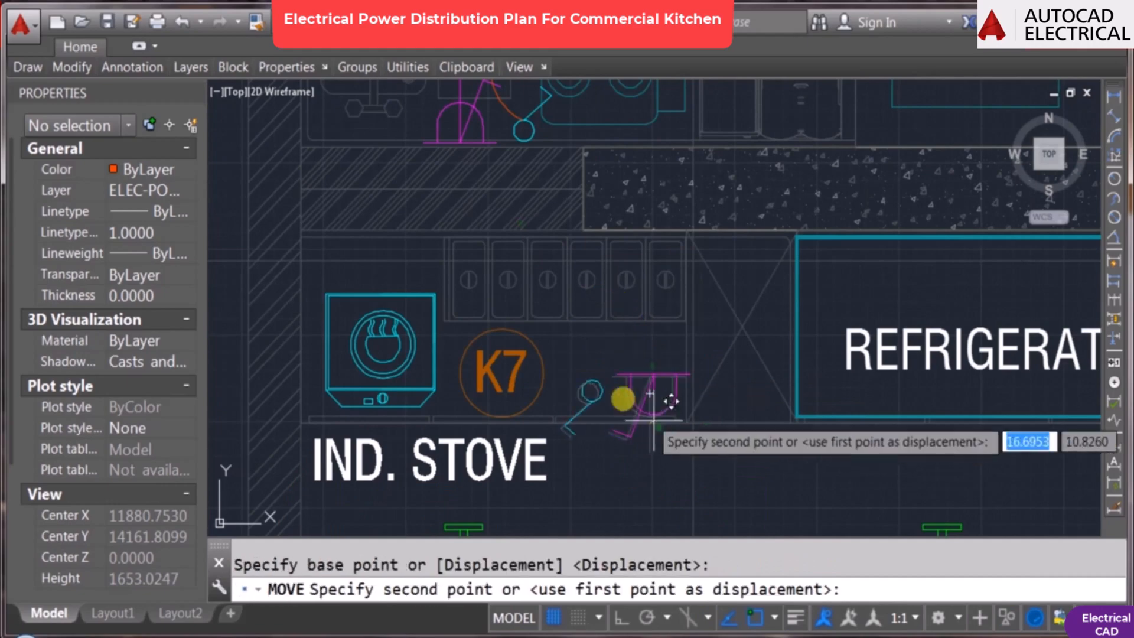
key(F3)
scroll(550, 303, up, 1)
scroll(514, 273, down, 2)
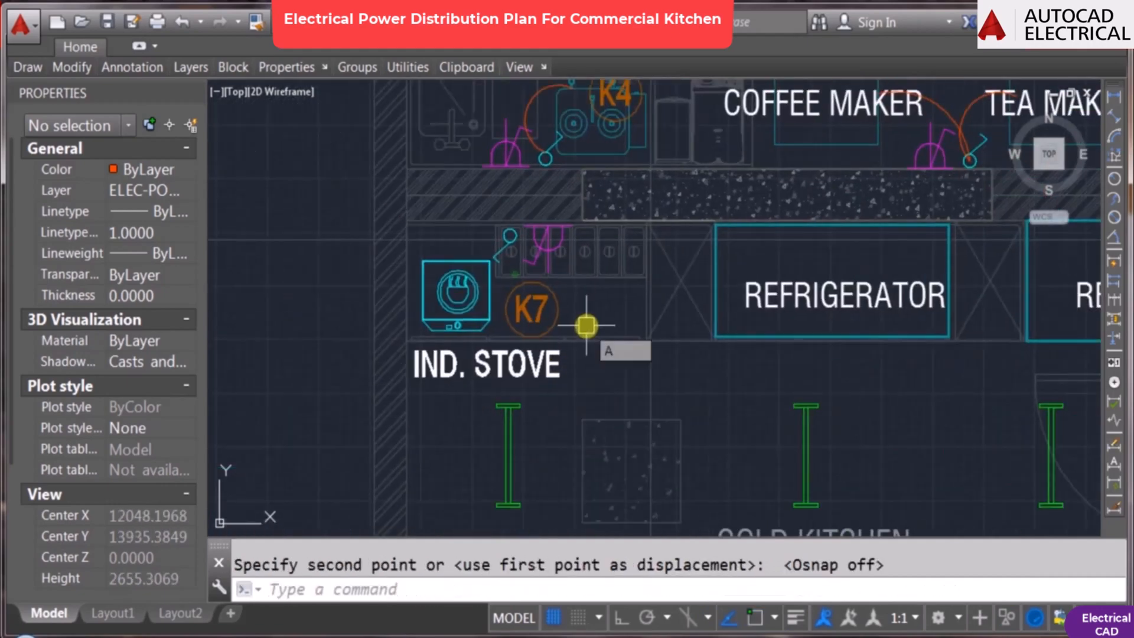
key(Escape)
Step: Copy the K7 switch and socket horizontally into the gap between REFRIGERATOR and REFR
scroll(611, 348, down, 2)
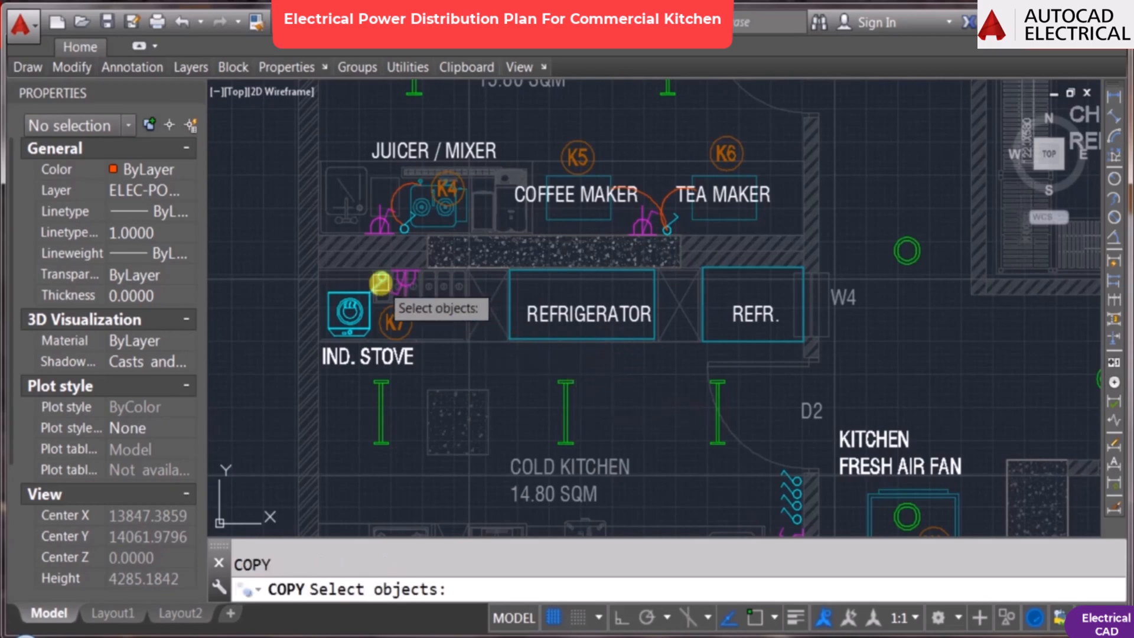
scroll(380, 283, up, 4)
key(Return)
click(398, 293)
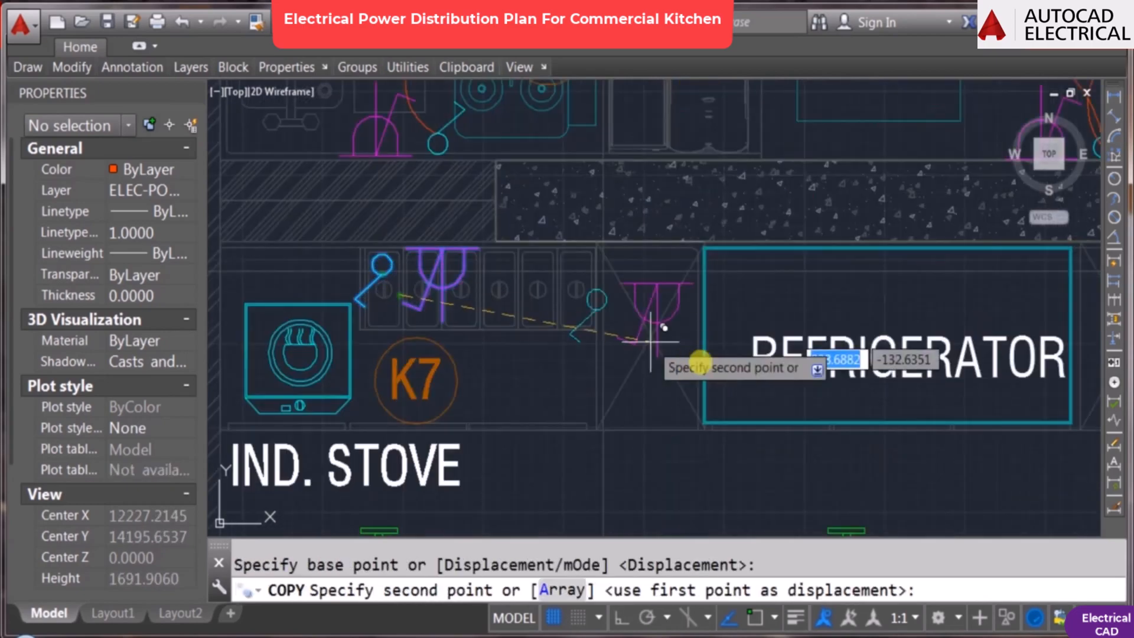
scroll(764, 405, down, 1)
middle_drag(822, 423, 567, 365)
key(F8)
scroll(730, 319, up, 2)
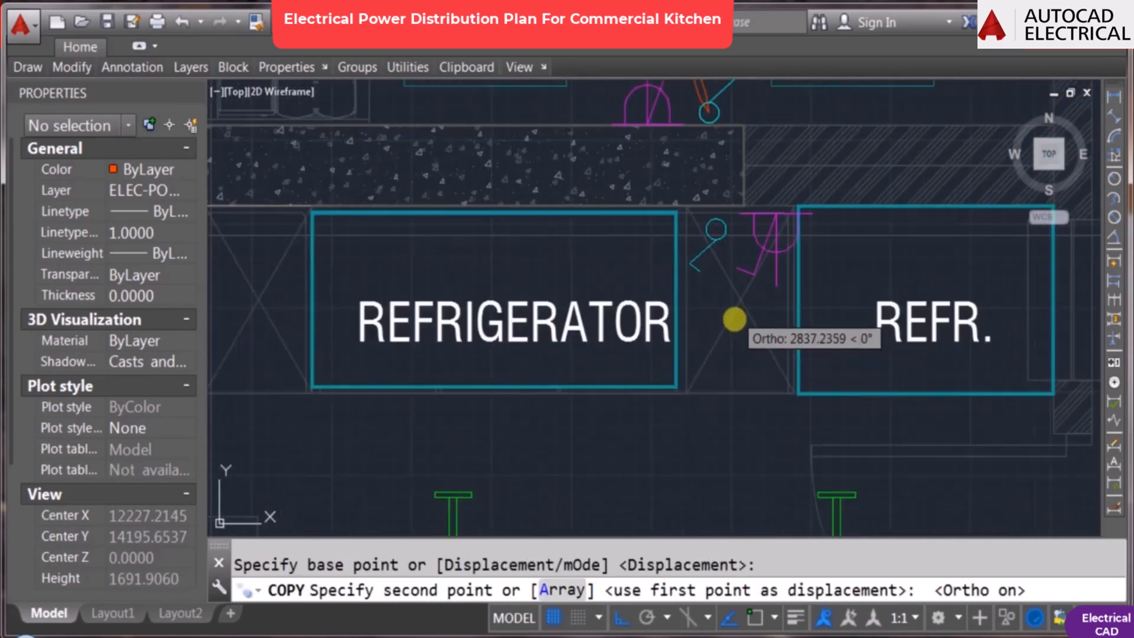
key(F3)
key(F3)
scroll(724, 329, up, 2)
key(Escape)
scroll(722, 330, down, 1)
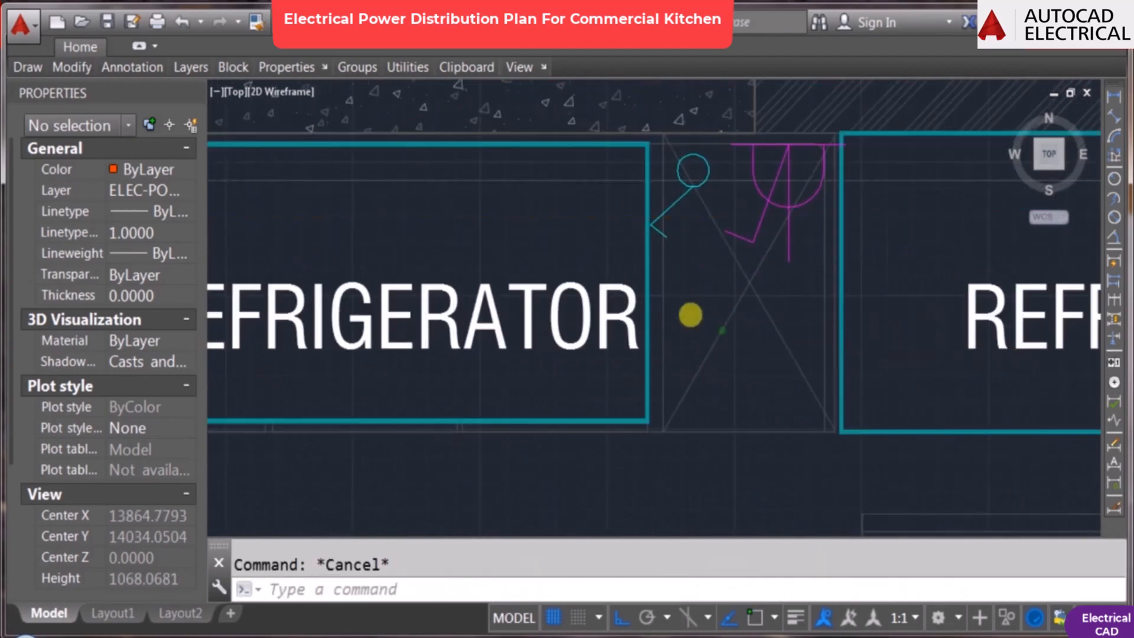
Step: Erase the copied three-pin socket between the two refrigerators, keeping the switch
scroll(689, 316, down, 2)
text(e)
key(Return)
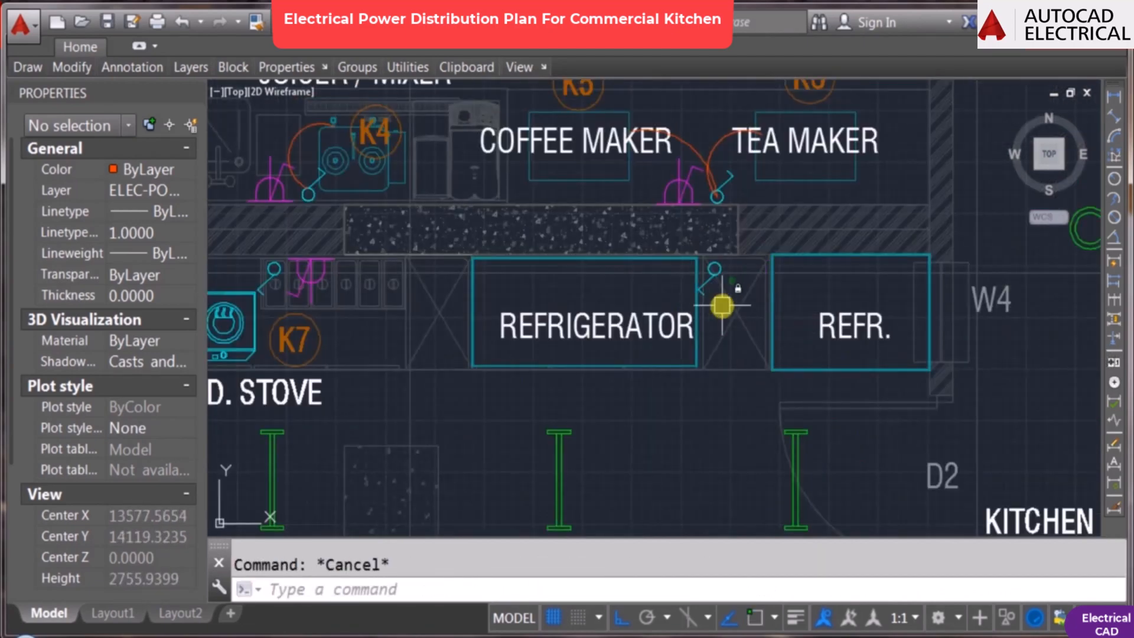
Step: Copy the industrial socket symbol from the electrical legend into the gap between the two refrigerators
key(Return)
scroll(650, 286, down, 4)
mouse_move(833, 345)
middle_down()
mouse_move(526, 268)
mouse_move(349, 253)
middle_up()
middle_drag(954, 309, 382, 295)
scroll(911, 427, up, 5)
middle_drag(914, 426, 599, 397)
scroll(680, 368, down, 7)
scroll(939, 286, up, 7)
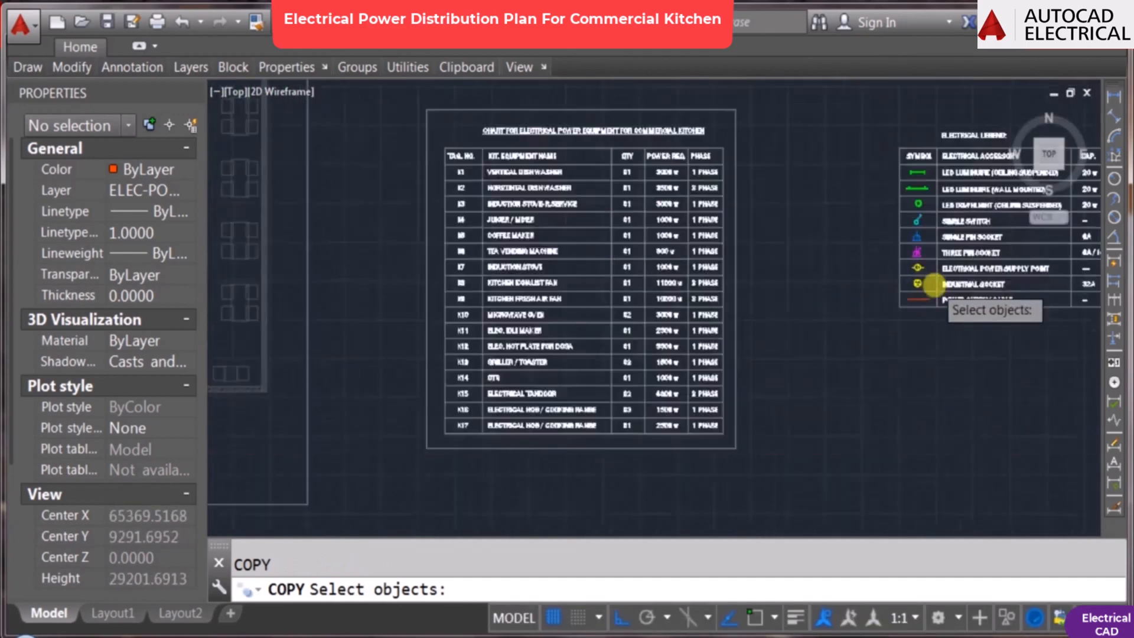
click(897, 289)
key(Return)
click(897, 289)
scroll(778, 327, down, 5)
scroll(456, 248, up, 8)
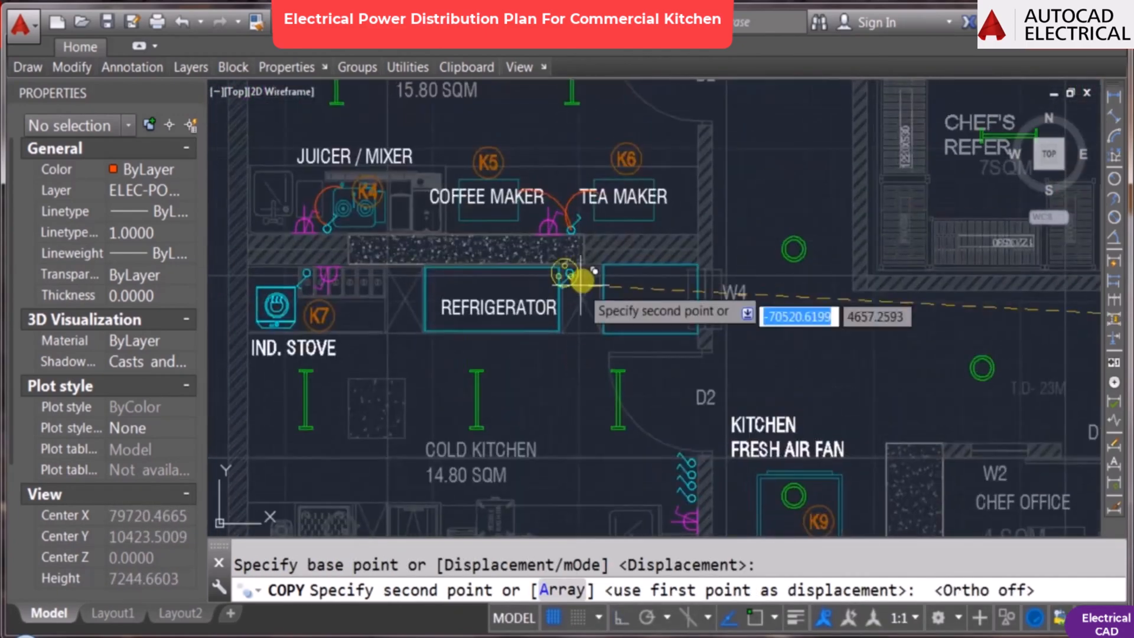
key(F3)
click(635, 324)
key(Escape)
Step: Scale down the industrial socket between the refrigerators about a base point on its upper part
text(sc)
key(Return)
click(608, 299)
key(Return)
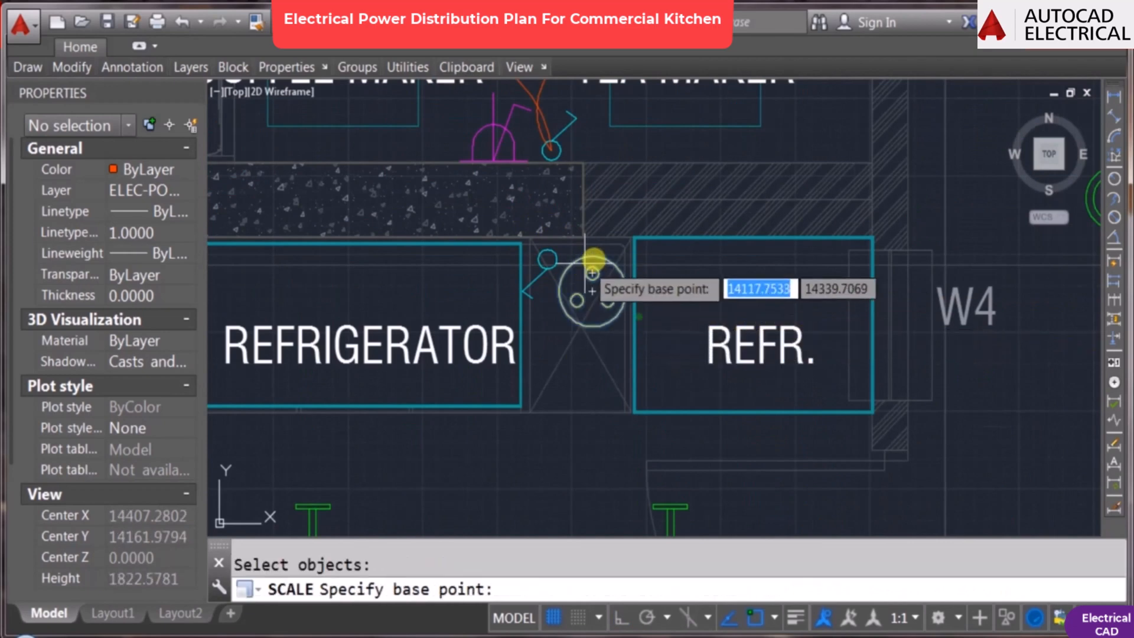
click(593, 258)
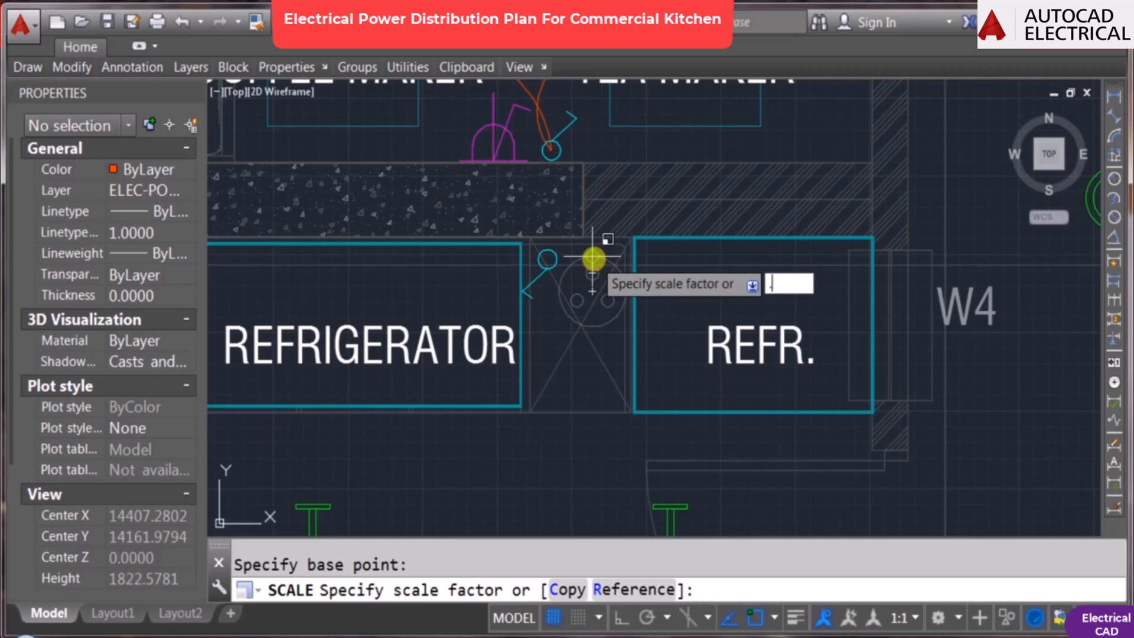
key(Return)
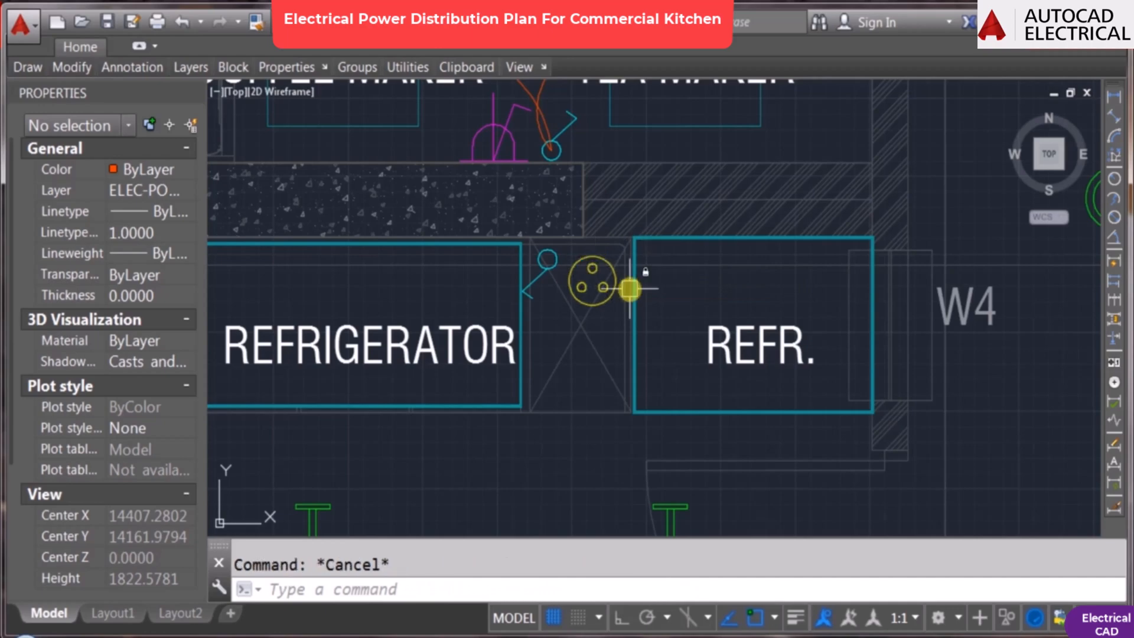
Step: Move the industrial socket slightly closer to the wall, beside the switch between the refrigerators
scroll(605, 295, up, 4)
text(m)
key(Return)
click(583, 283)
key(Return)
click(701, 277)
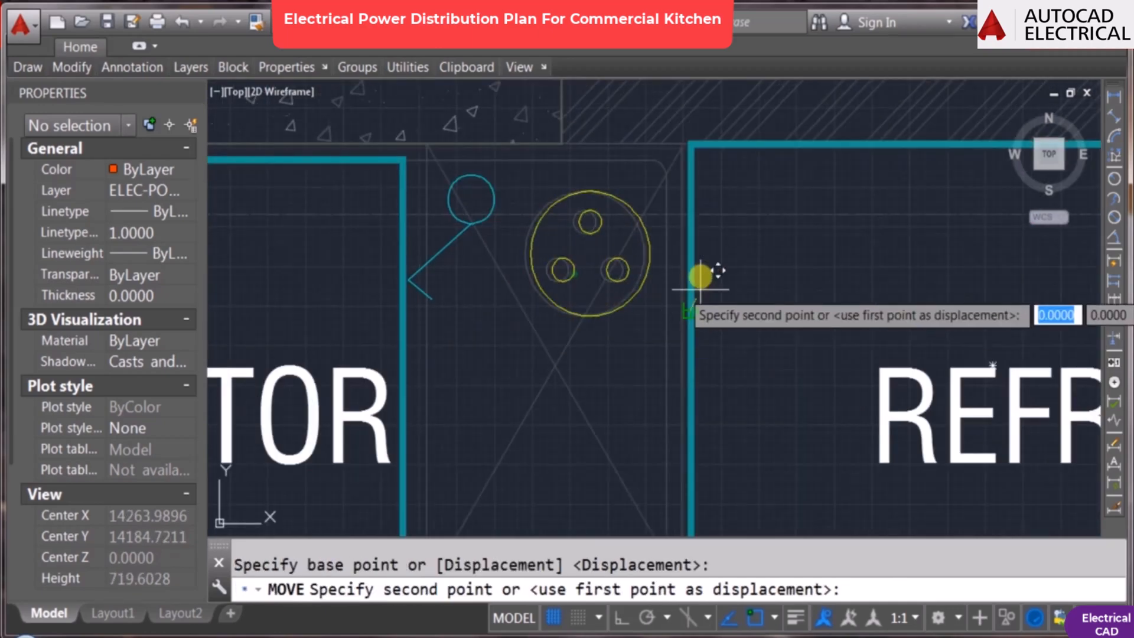
click(700, 276)
Step: Draw a wiring arc from the K7 switch to the induction stove in the cold kitchen
scroll(593, 368, down, 4)
scroll(610, 299, up, 3)
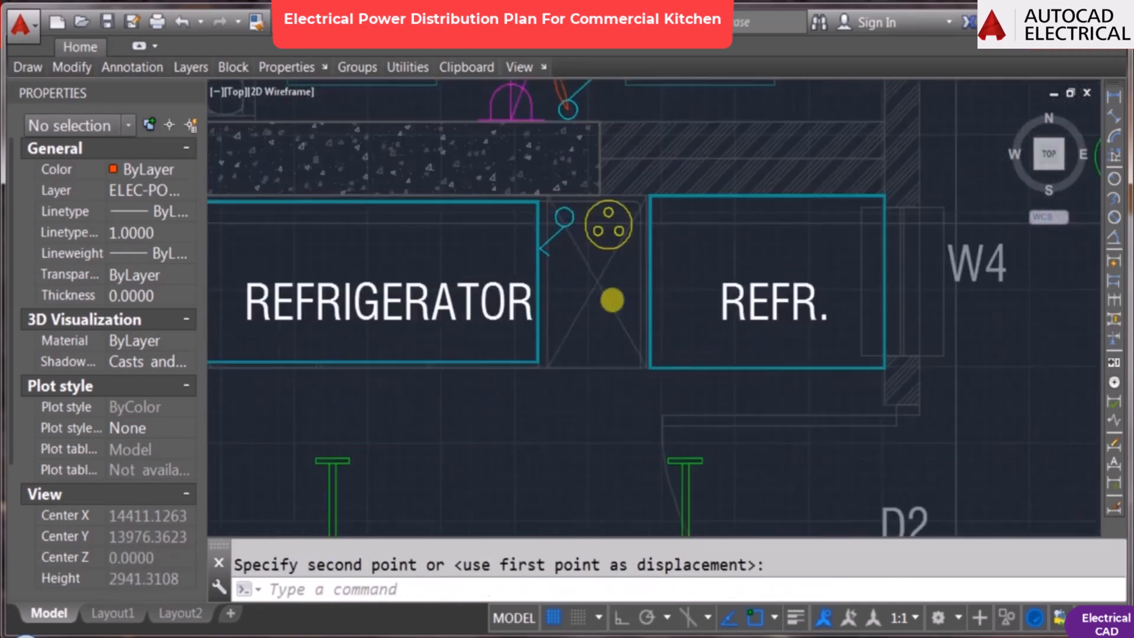
scroll(643, 253, down, 5)
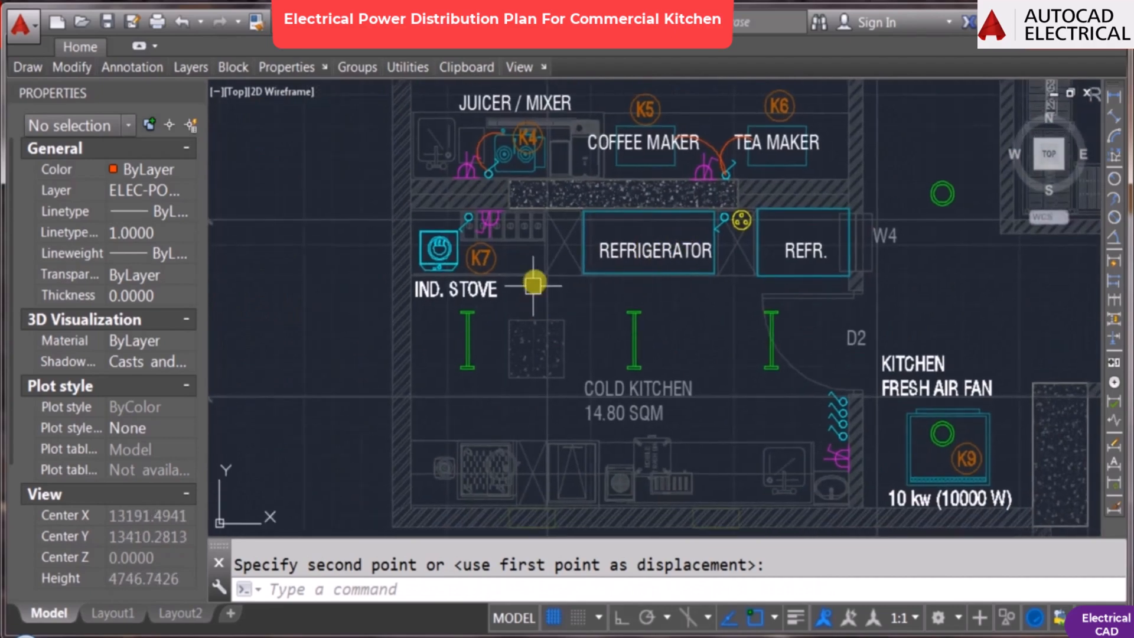
scroll(534, 285, up, 2)
scroll(506, 281, down, 2)
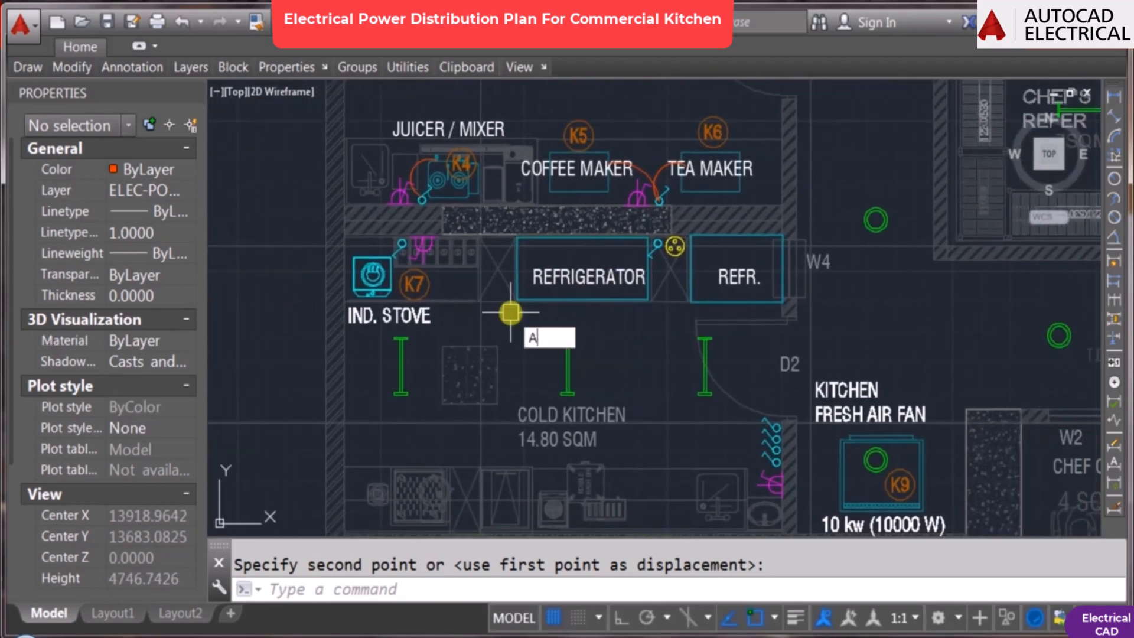
key(Return)
scroll(400, 311, up, 4)
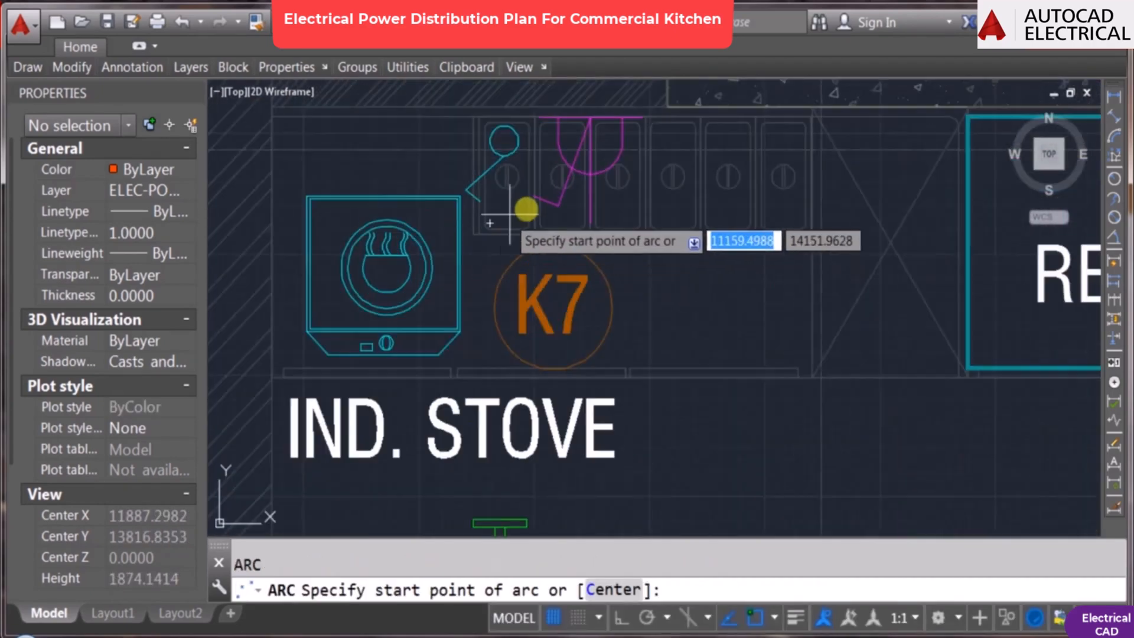
click(503, 140)
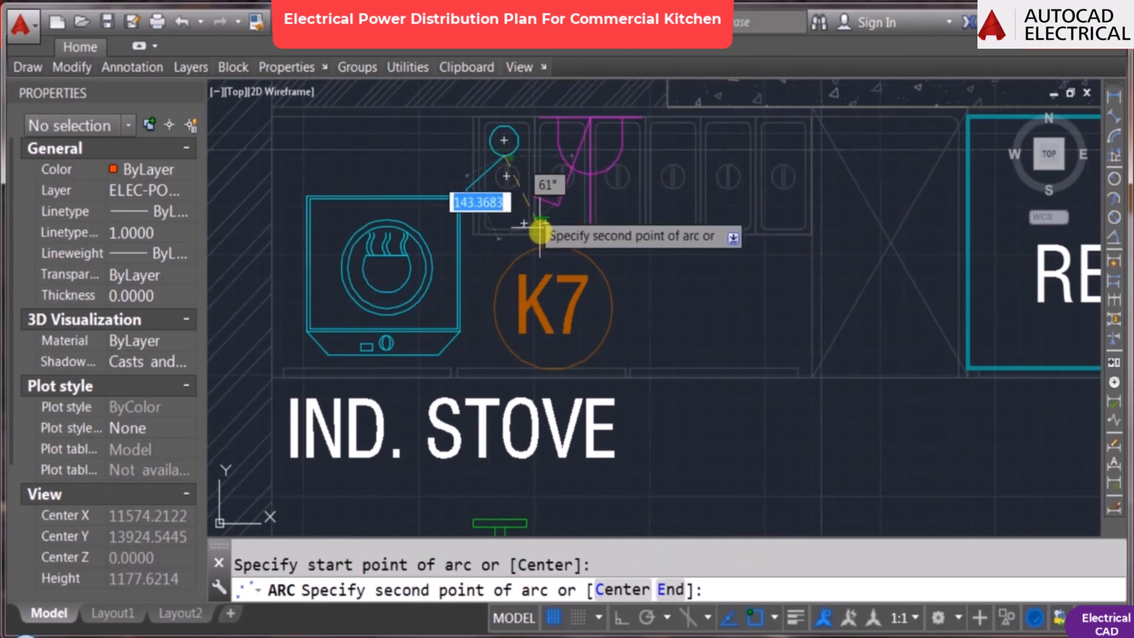
key(F3)
click(531, 275)
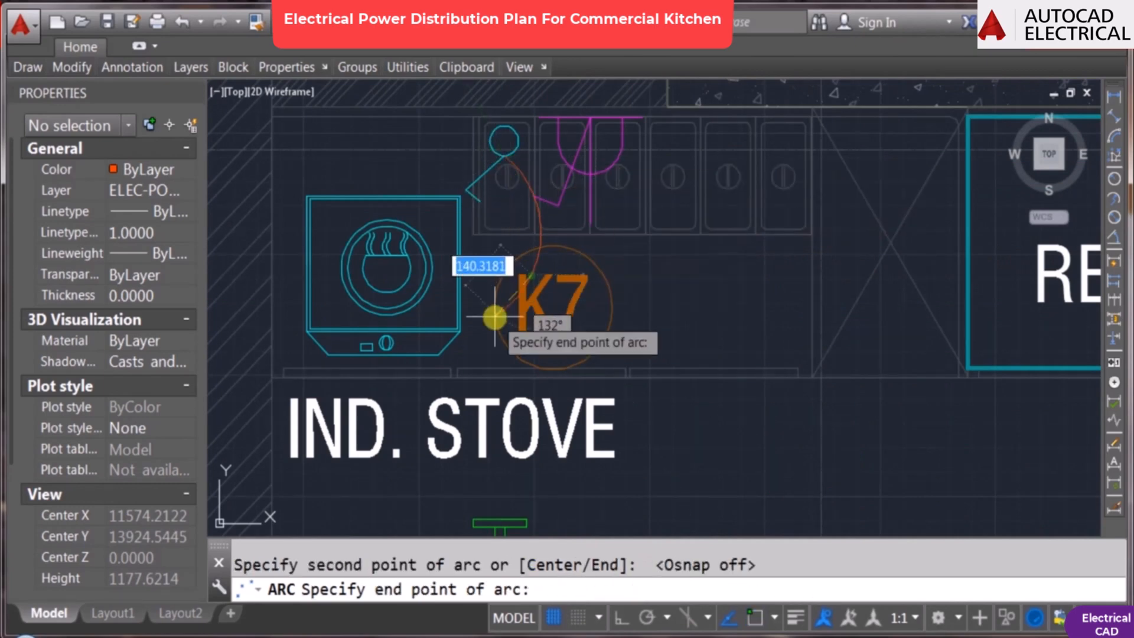
click(458, 335)
Step: Draw a wiring arc from the edge of REFRIGERATOR to the industrial socket
scroll(550, 260, down, 4)
middle_drag(669, 230, 614, 225)
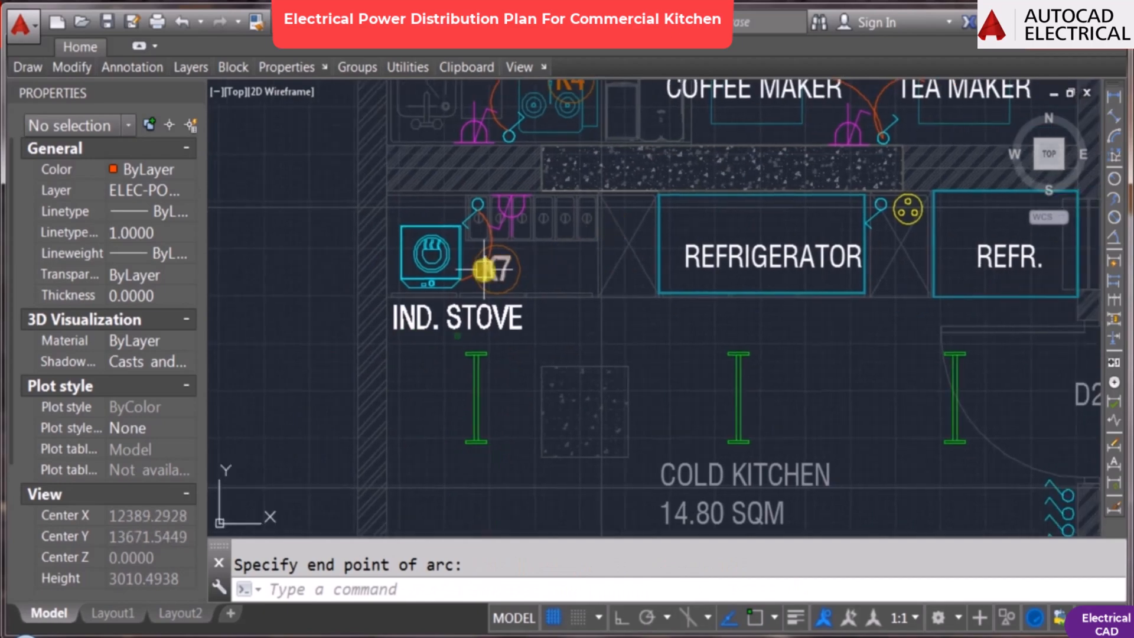
scroll(555, 221, down, 2)
scroll(516, 258, up, 2)
mouse_move(522, 330)
middle_down()
mouse_move(624, 291)
mouse_move(470, 339)
middle_up()
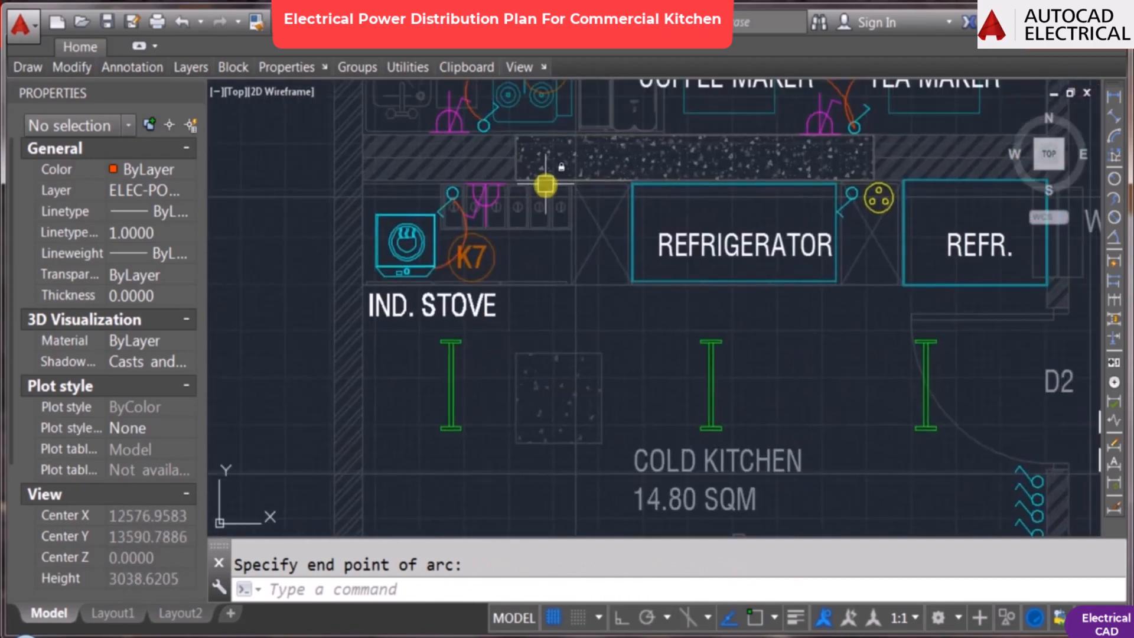
scroll(551, 161, down, 1)
middle_drag(810, 178, 691, 197)
middle_drag(636, 234, 602, 242)
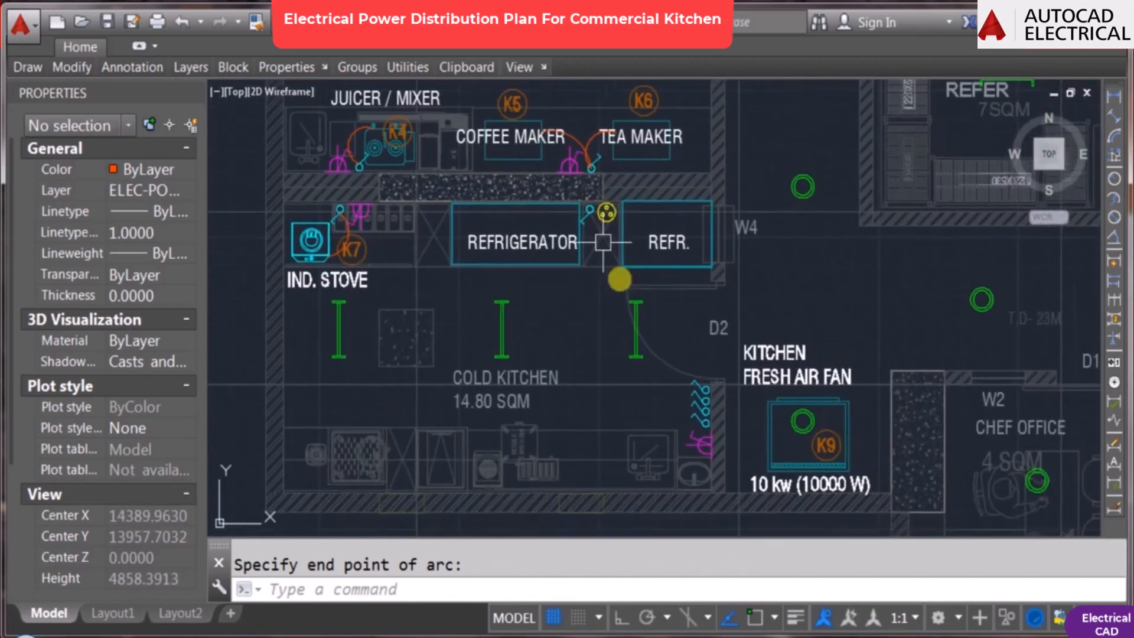
middle_drag(629, 301, 610, 268)
scroll(585, 188, up, 2)
middle_drag(585, 187, 591, 236)
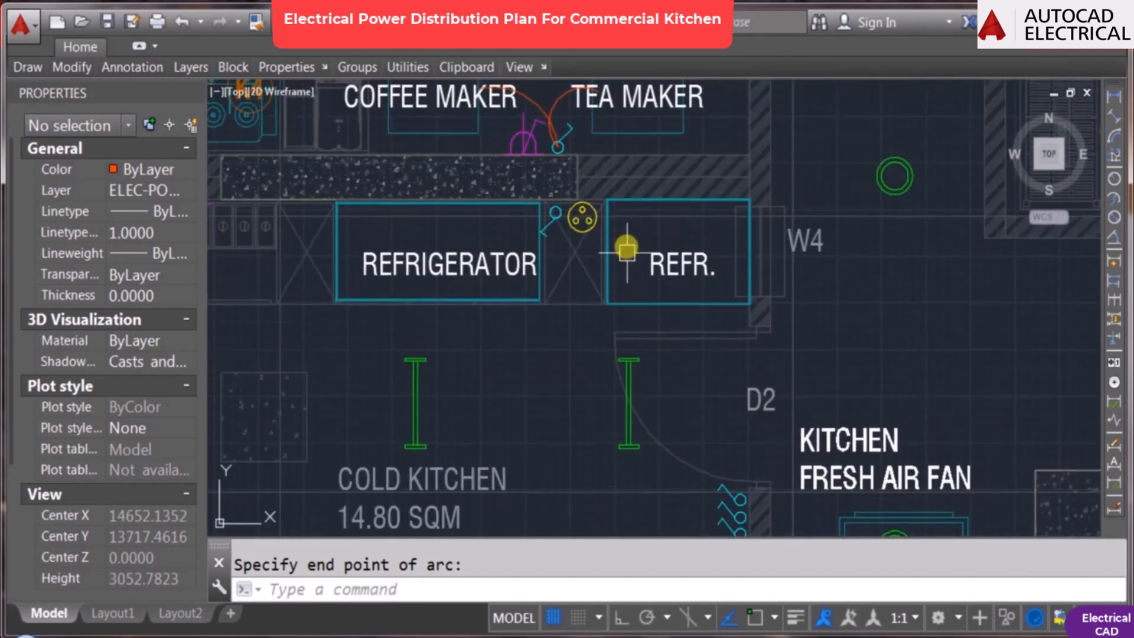
key(Return)
scroll(620, 245, up, 2)
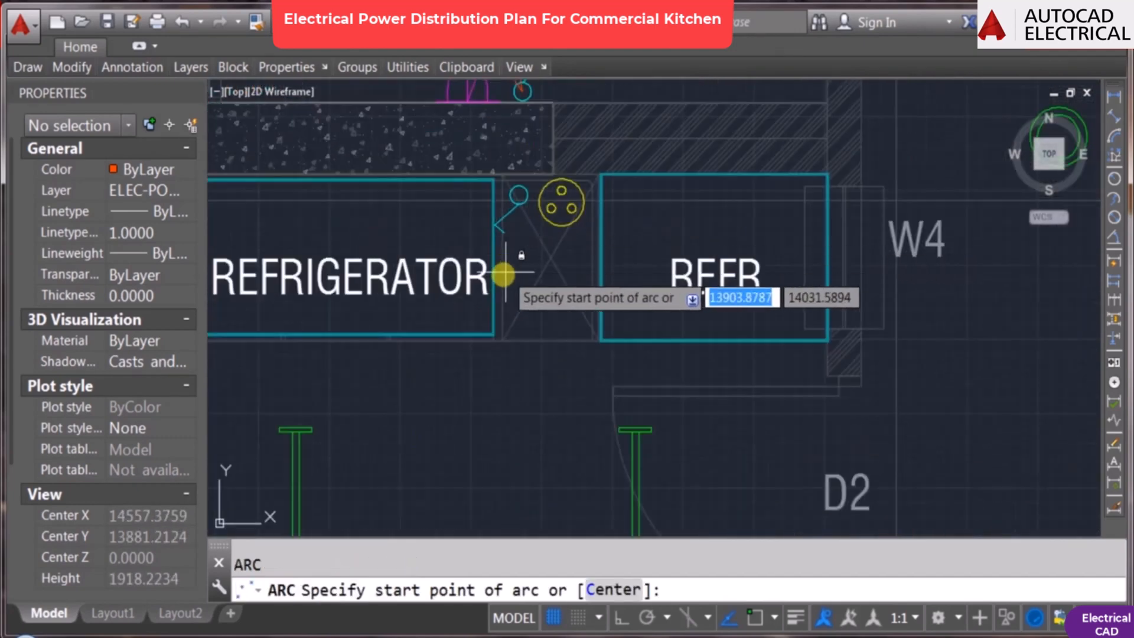
click(500, 275)
click(539, 265)
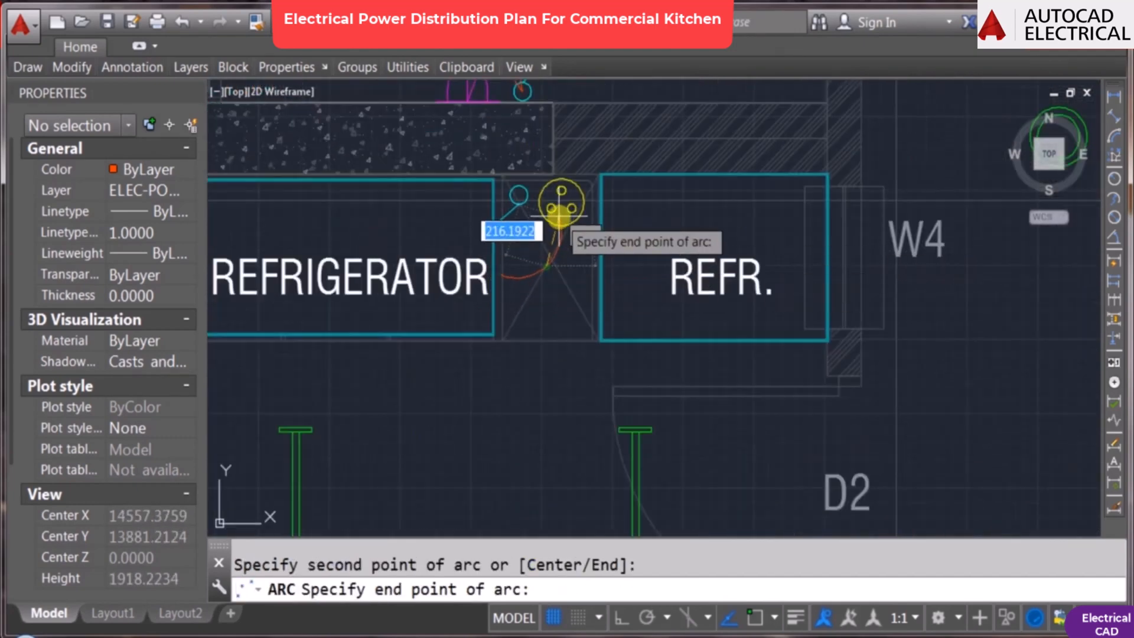
click(559, 218)
Step: Try a wiring arc from the industrial socket toward REFR. and erase it
key(Return)
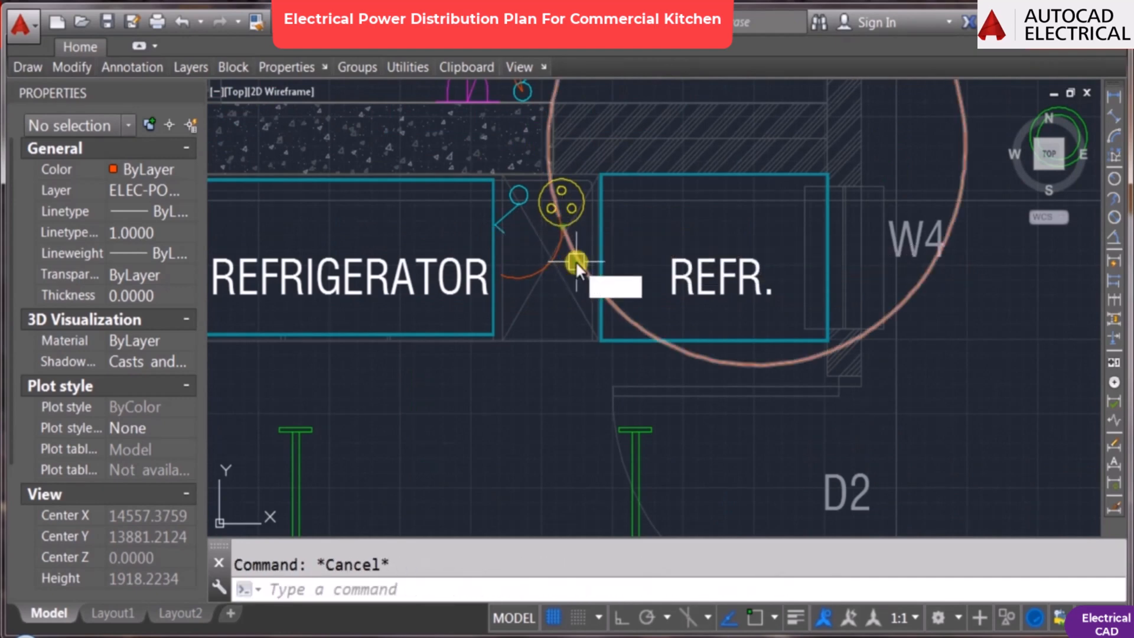
text(e)
key(Return)
click(575, 262)
key(Return)
Step: Draw a wiring arc from the industrial socket to the near edge of REFR
key(Return)
click(559, 223)
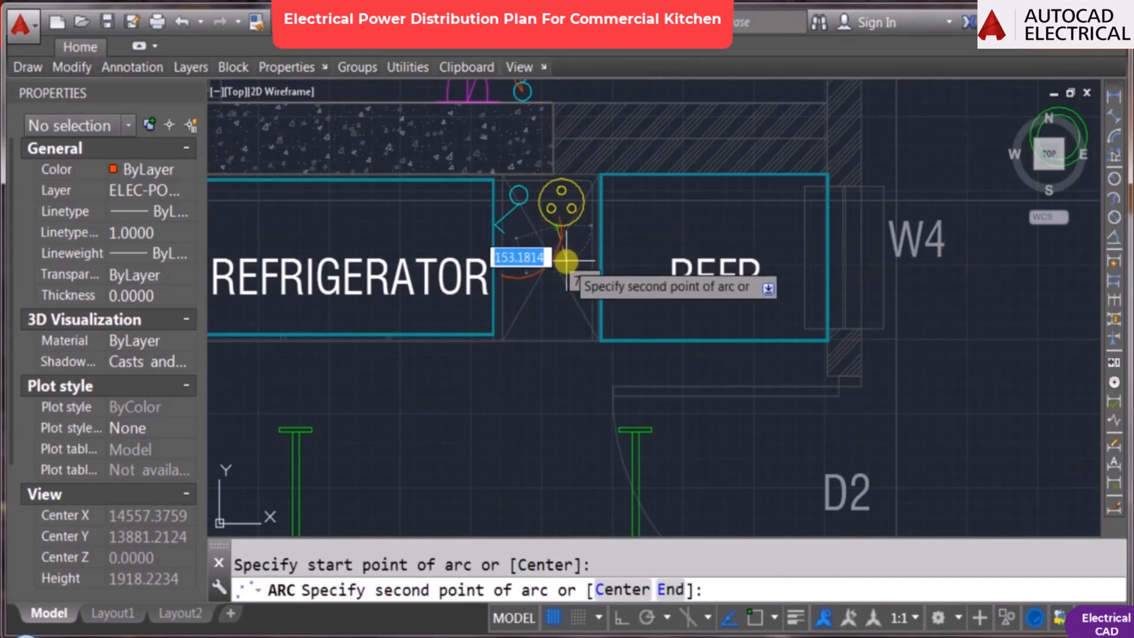
click(598, 280)
key(Escape)
scroll(565, 273, down, 3)
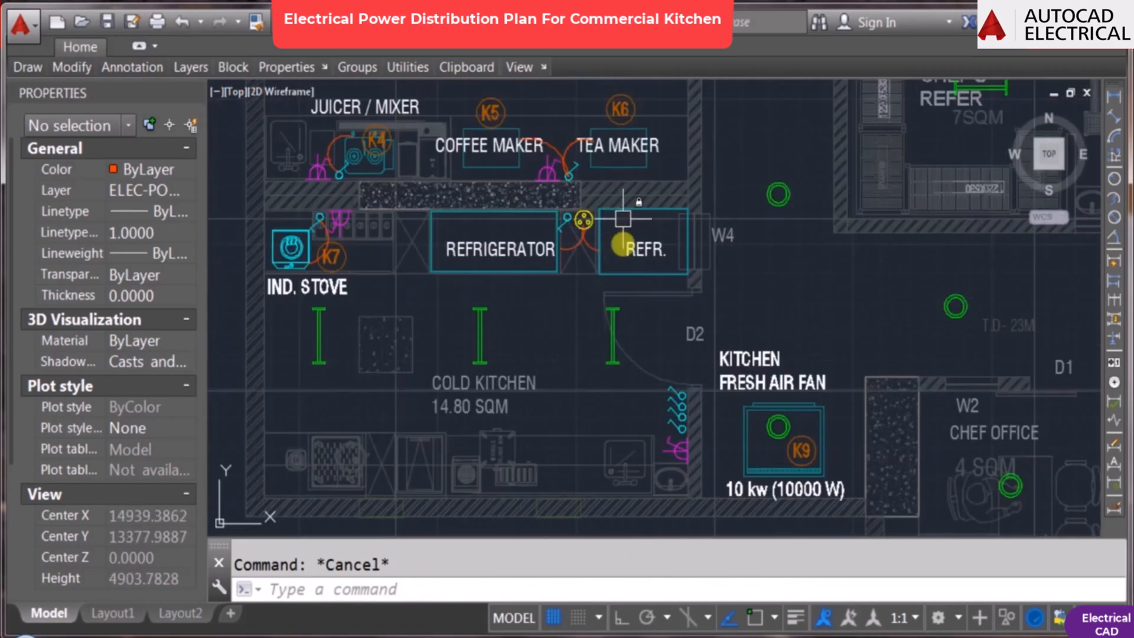
scroll(632, 322, up, 2)
scroll(671, 289, down, 3)
middle_drag(791, 285, 791, 335)
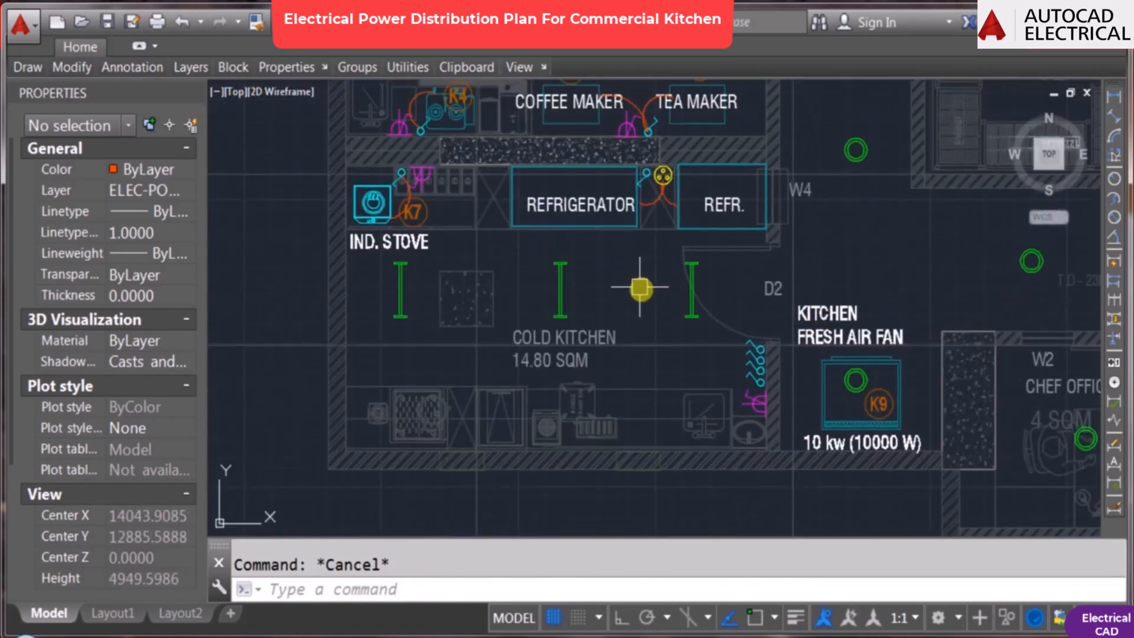
Step: Draw a wiring arc from the light below IND. STOVE, curving downward and ending at the COLD KITCHEN room label
key(Return)
click(400, 300)
key(F3)
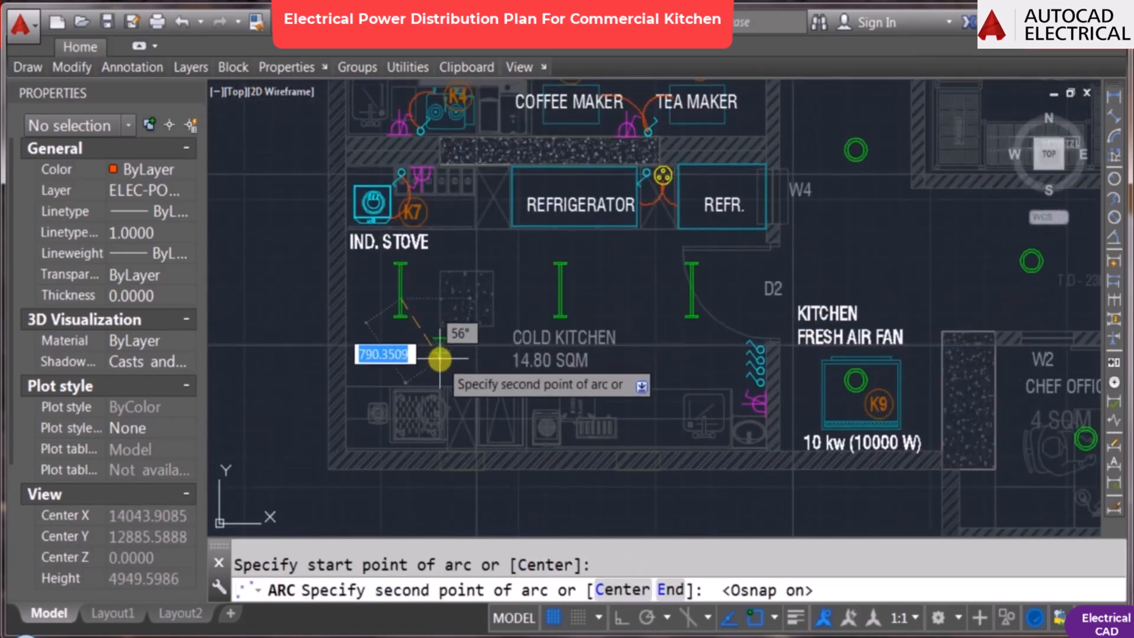
key(F3)
click(480, 370)
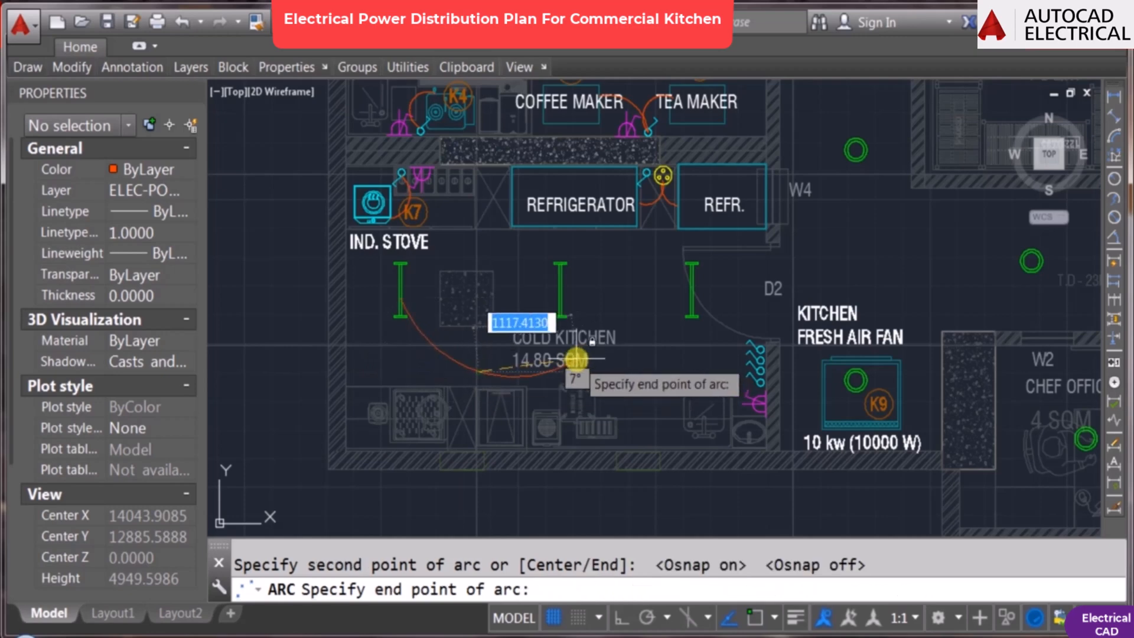
click(576, 358)
Step: Continue that wiring with a second arc from its end over to the lowest switch in the wall bank near door D2
key(Return)
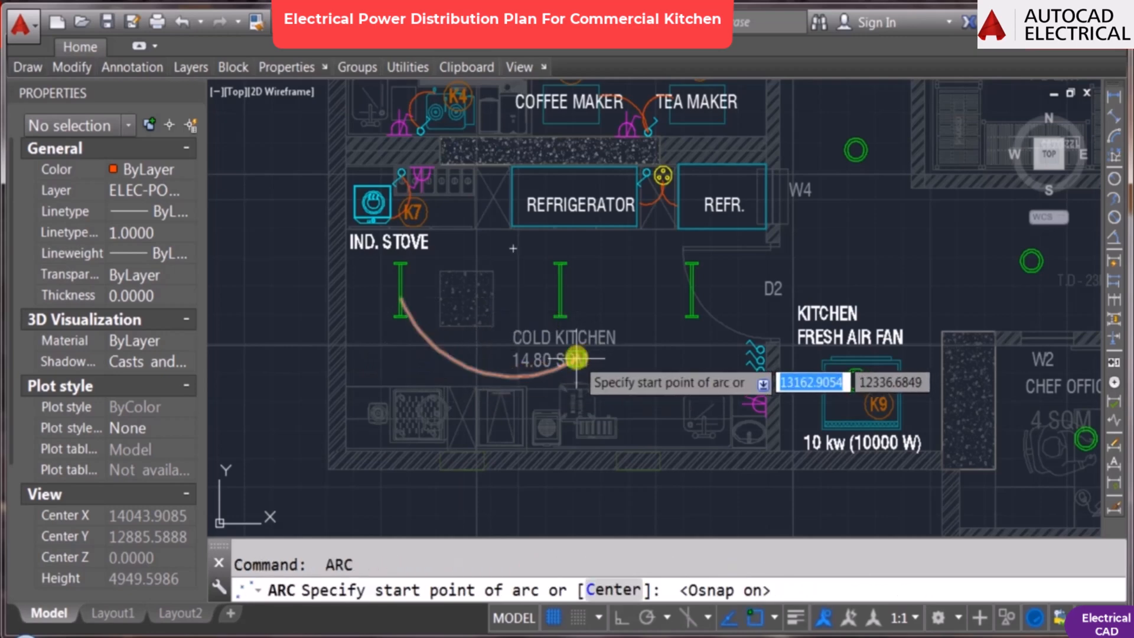
click(576, 358)
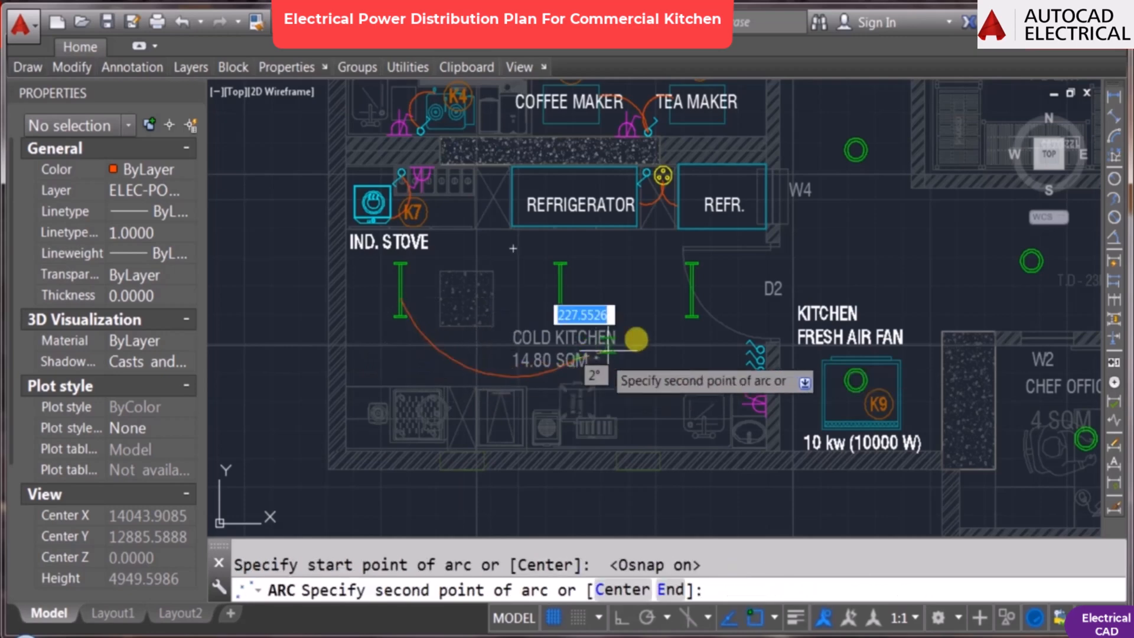
click(671, 340)
scroll(767, 362, up, 4)
click(742, 409)
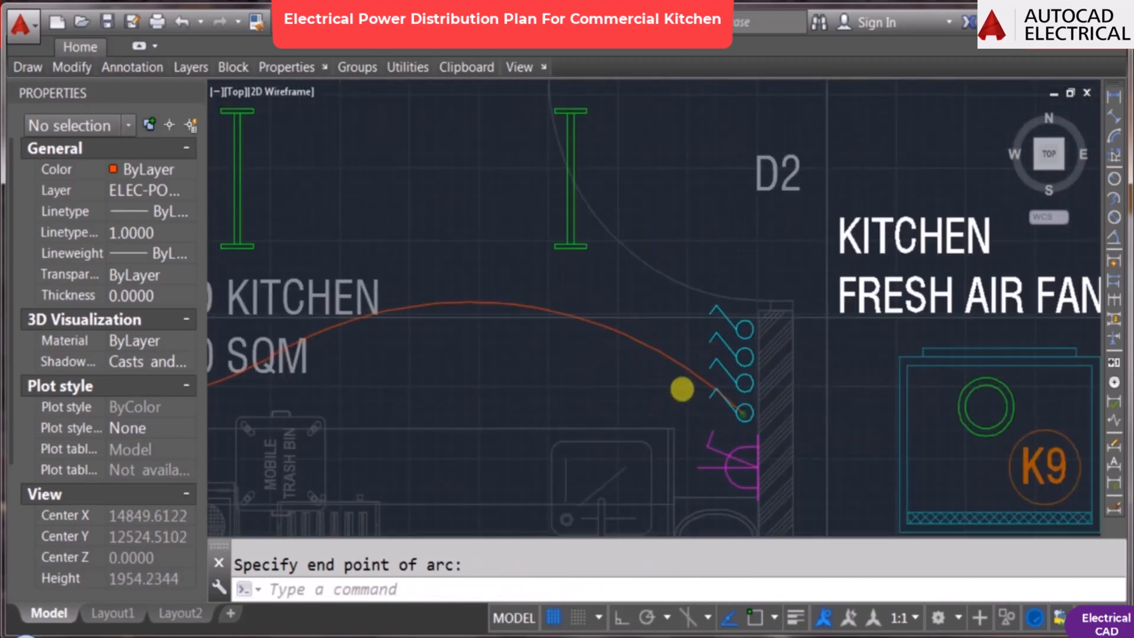
scroll(682, 389, down, 4)
key(Escape)
Step: Draw a wiring arc from the middle cold kitchen light to the third switch down in the bank near door D2
key(Return)
click(513, 305)
click(611, 327)
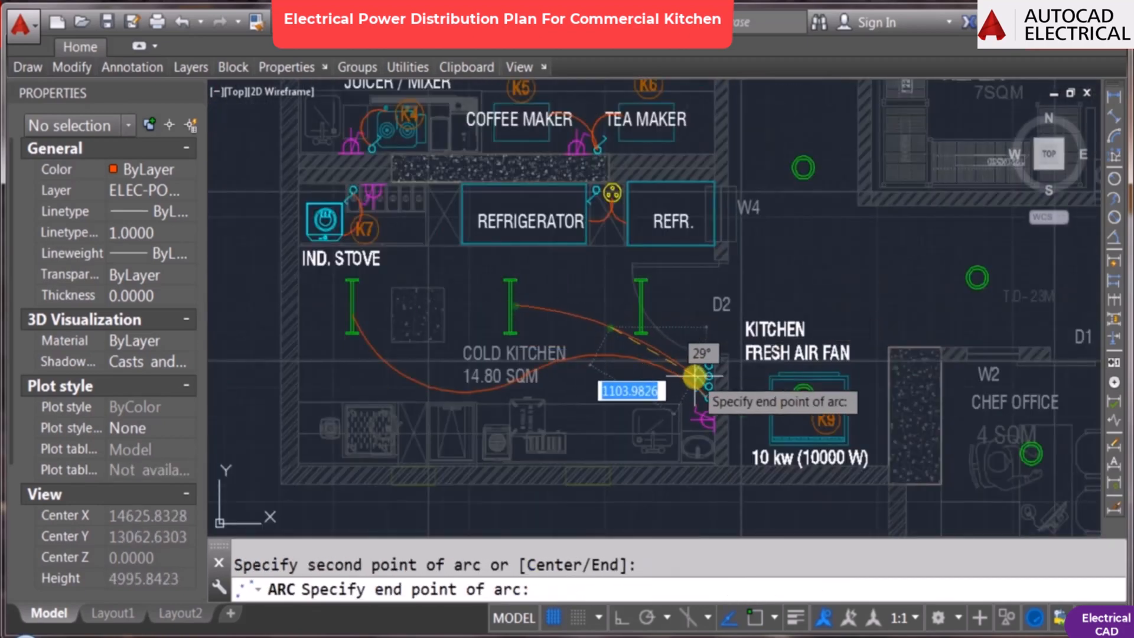
scroll(705, 386, up, 4)
click(703, 387)
Step: Draw a wiring arc from the cold kitchen light nearest door D2 to the second switch down in the bank
scroll(703, 388, down, 4)
scroll(647, 297, up, 4)
key(Return)
click(631, 321)
click(708, 356)
click(791, 491)
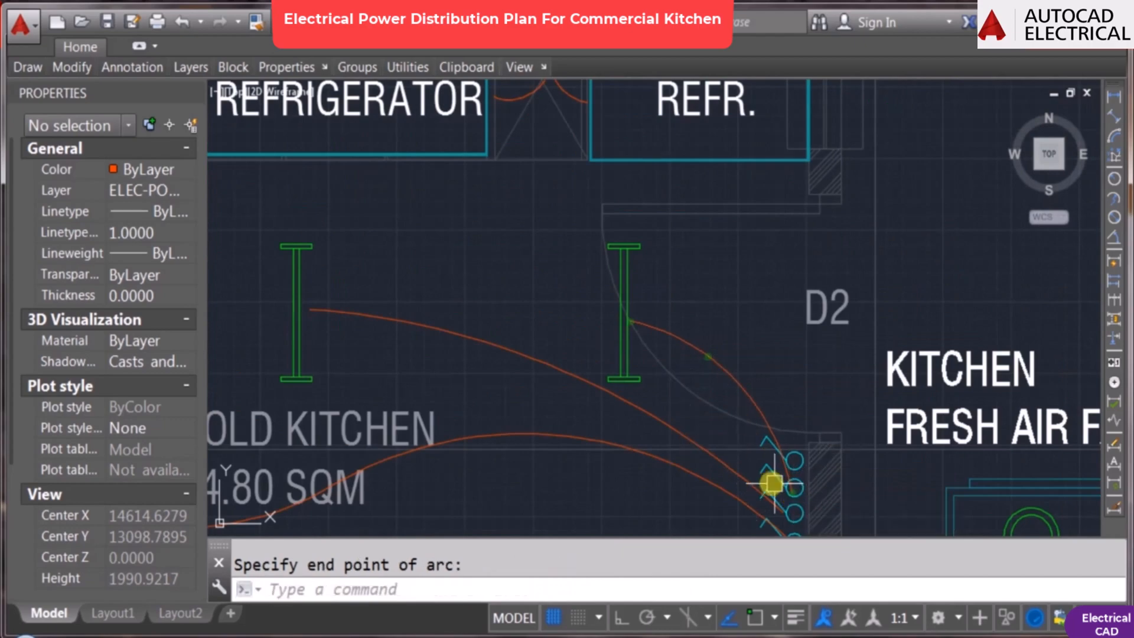
Step: Stretch the end of the arc from the light nearest door D2 onto the uppermost switch of the bank
middle_drag(771, 483, 657, 337)
click(682, 344)
click(682, 343)
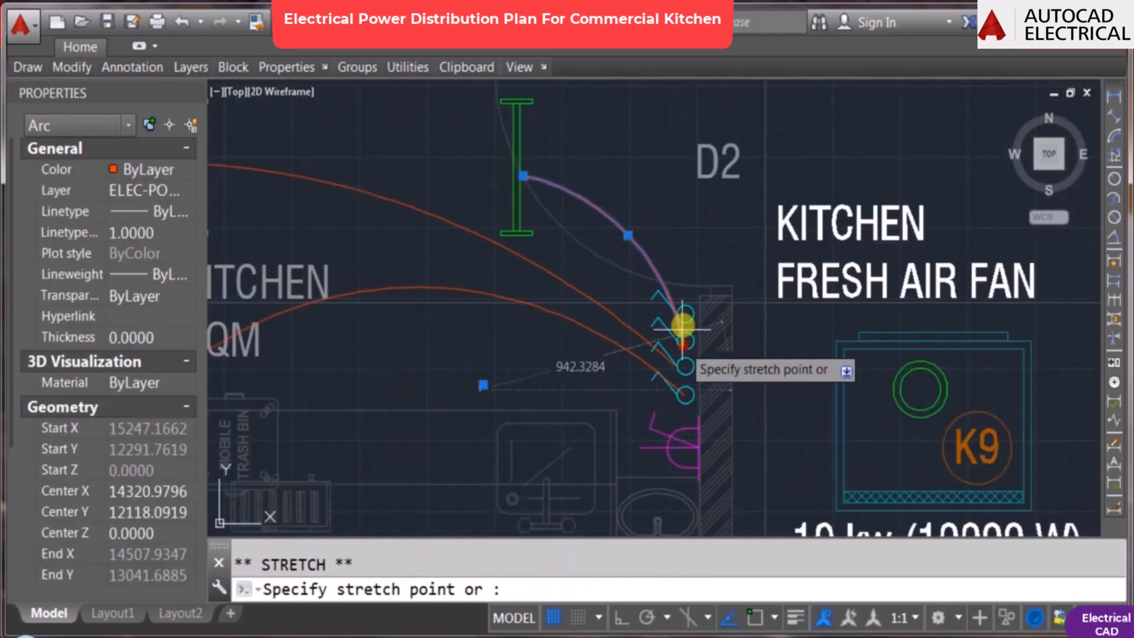
scroll(679, 307, up, 3)
click(675, 285)
key(Escape)
scroll(612, 322, down, 3)
Step: Stretch the end of the middle light's wiring arc onto the second switch from the top
scroll(597, 325, up, 2)
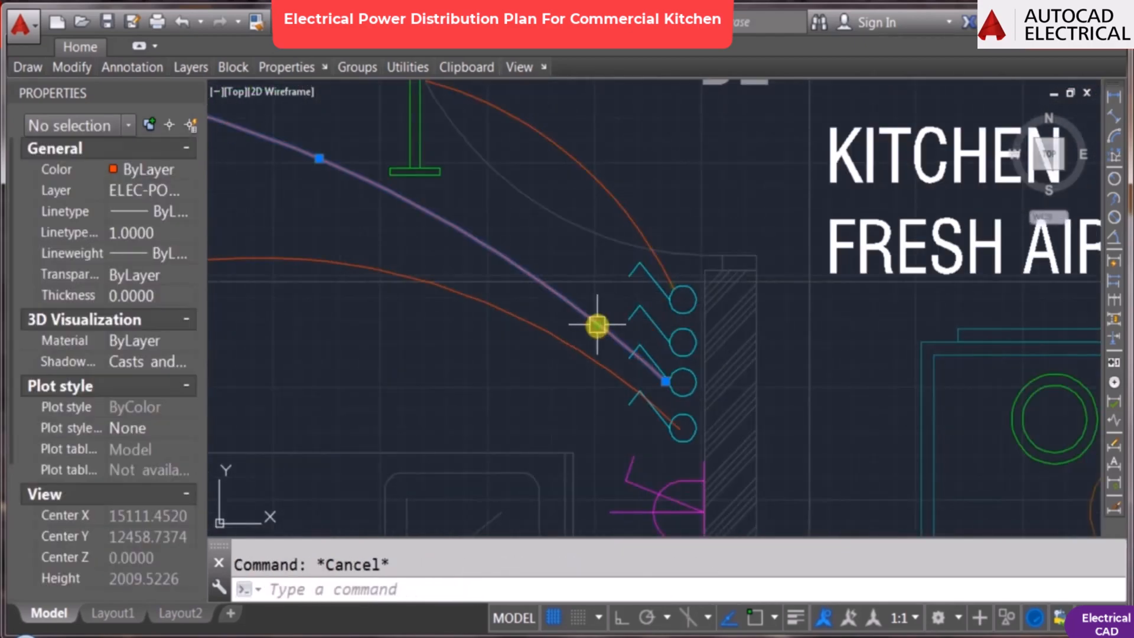
click(597, 325)
click(666, 383)
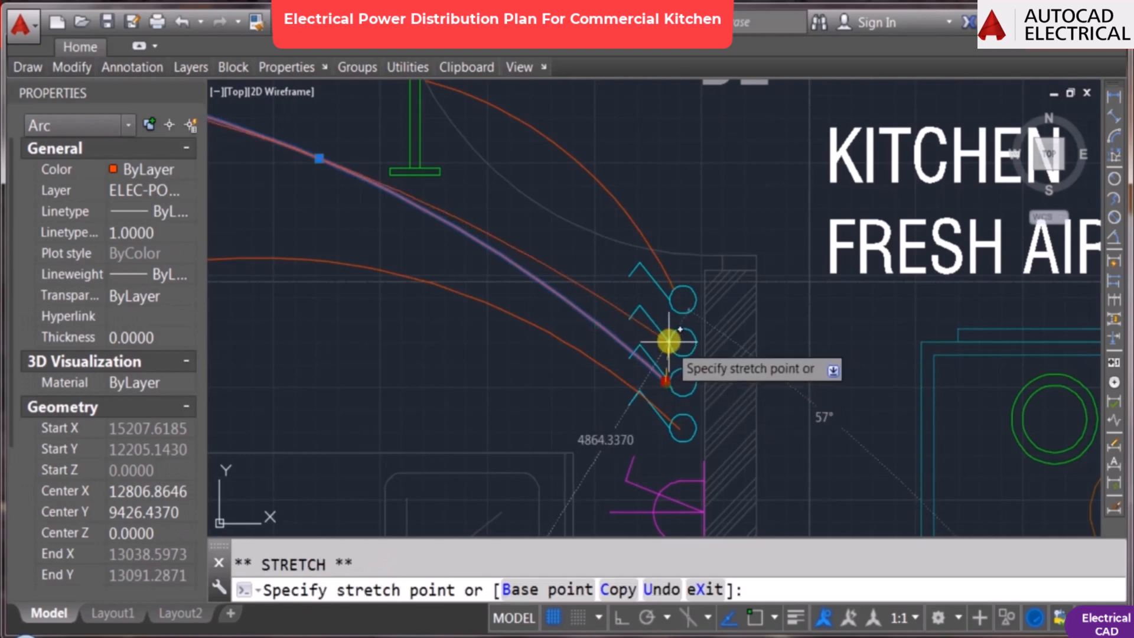
Step: Stretch the end of the lowest wiring arc, fed from the farthest light, onto the third switch from the top
click(679, 428)
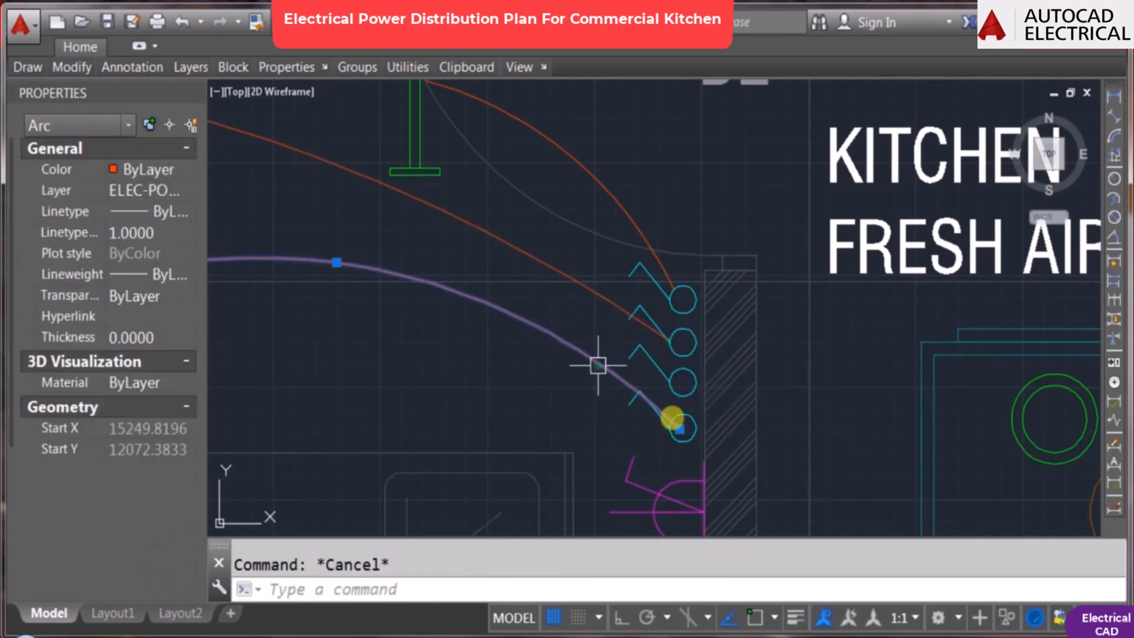
click(680, 428)
click(664, 375)
key(Escape)
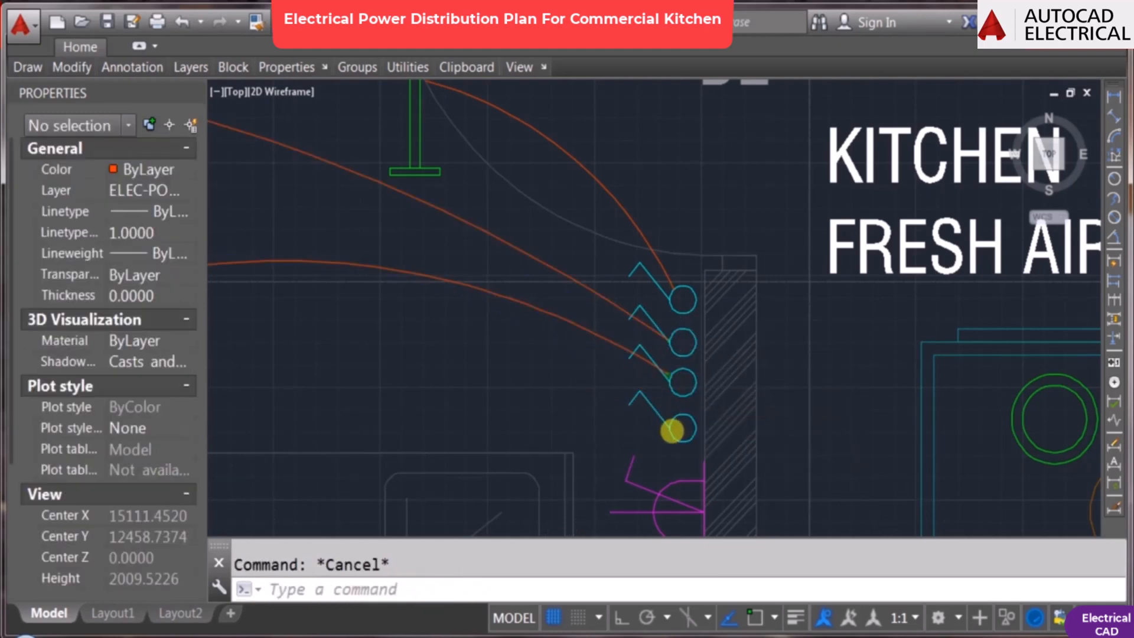
Step: Examine the switches, sockets and wiring arcs in the cold kitchen, room service and dish wash areas
scroll(672, 430, down, 4)
scroll(621, 372, up, 4)
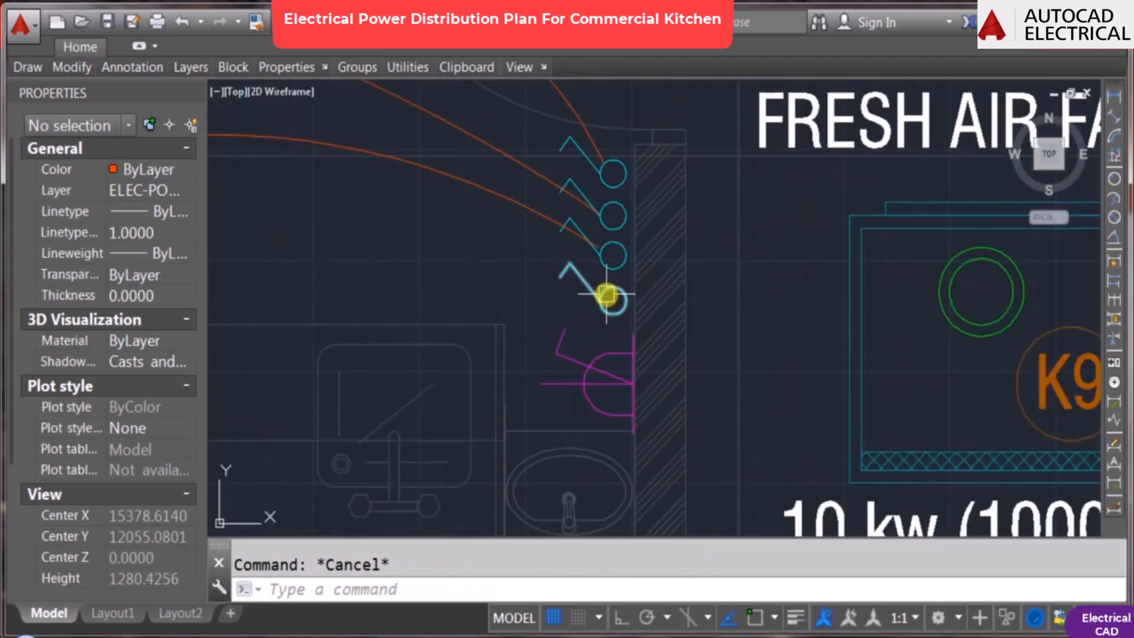
scroll(625, 390, down, 4)
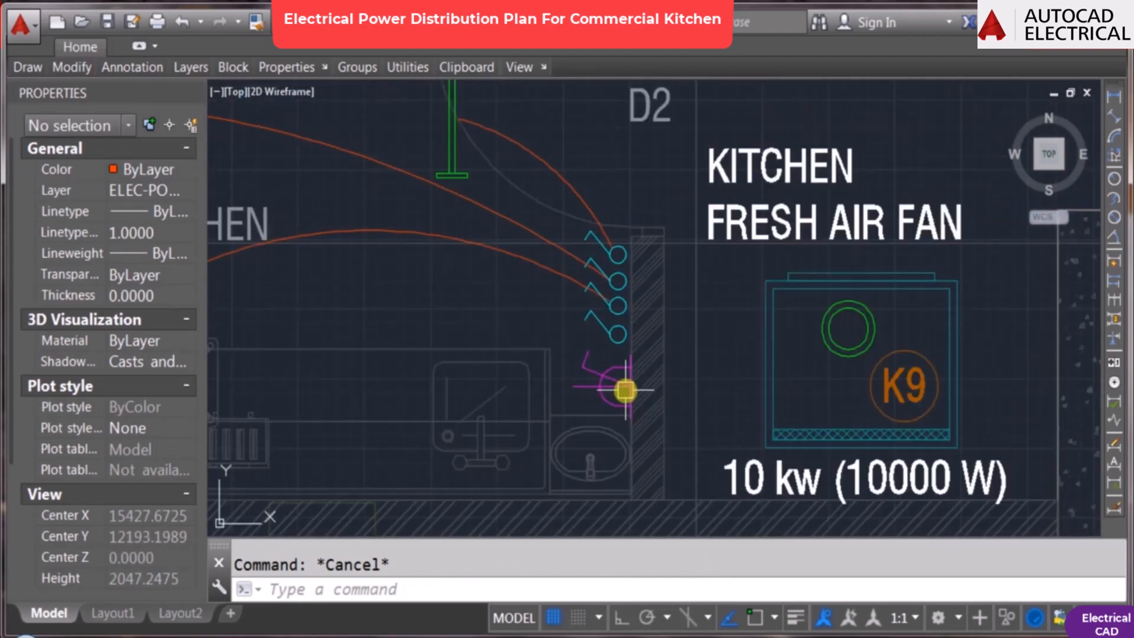
scroll(499, 408, up, 3)
scroll(499, 408, down, 6)
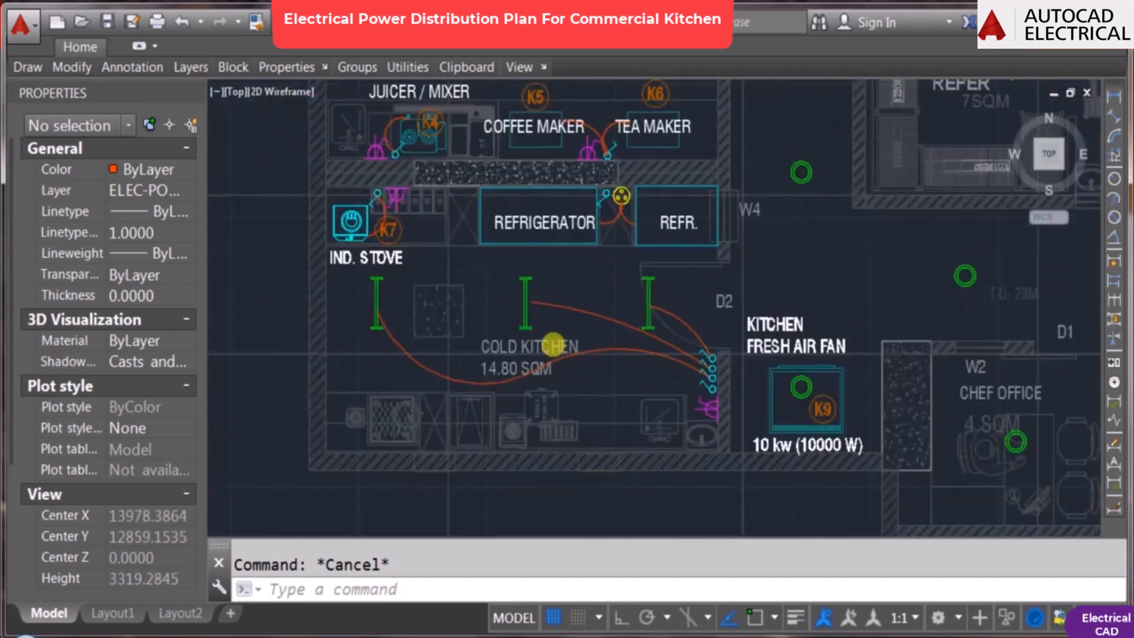
middle_drag(485, 149, 484, 177)
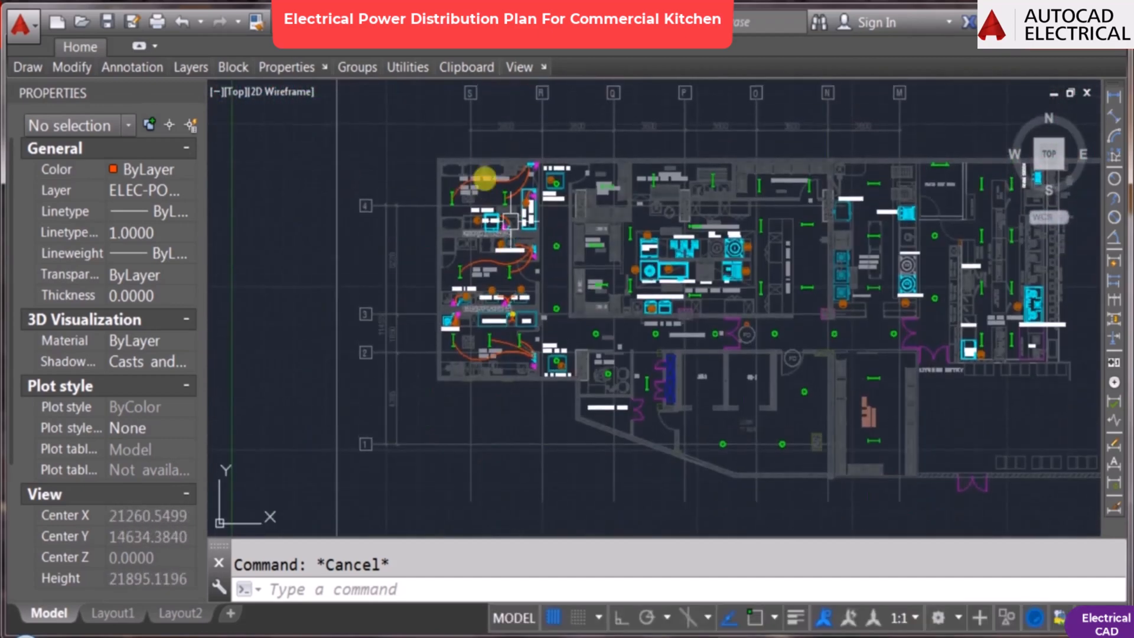
scroll(466, 213, up, 6)
scroll(482, 369, down, 4)
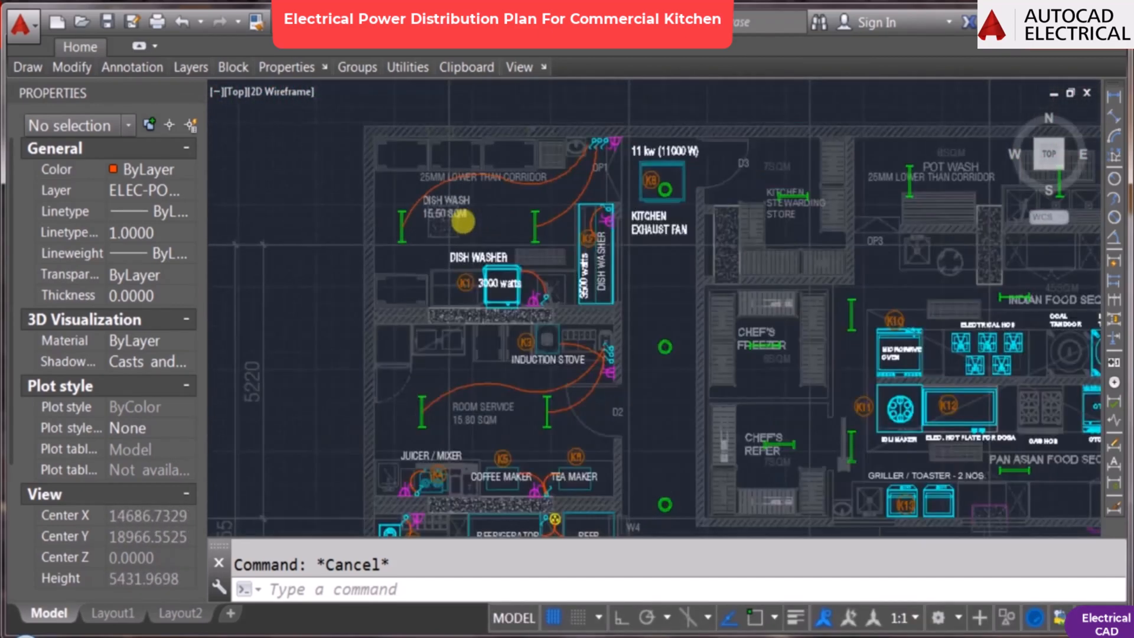
scroll(482, 368, up, 4)
scroll(513, 296, down, 4)
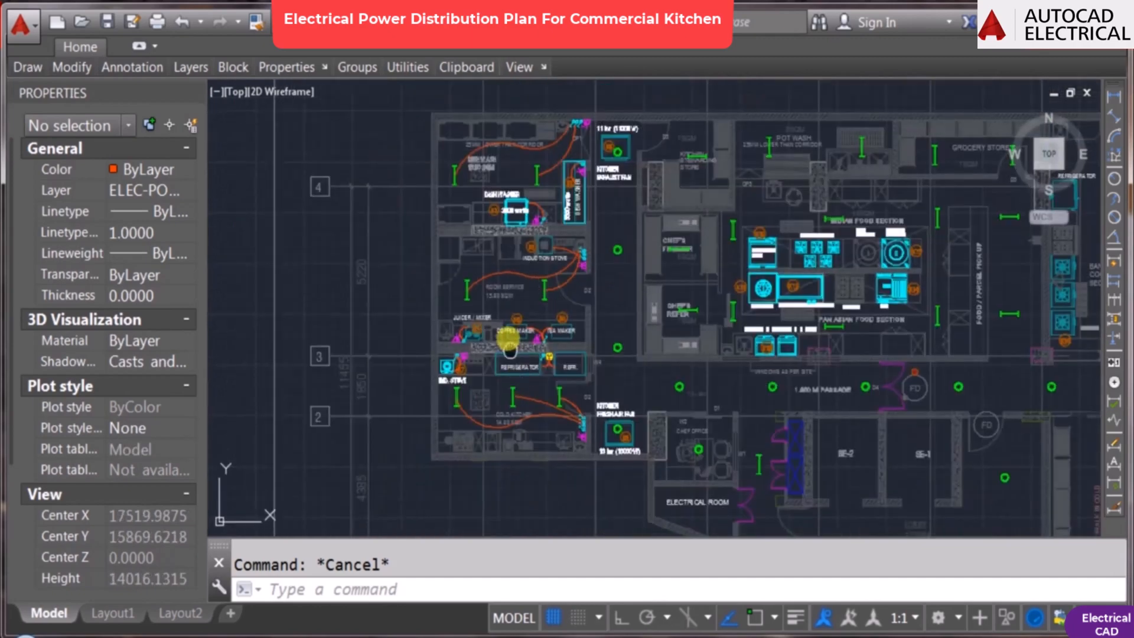
scroll(508, 348, up, 2)
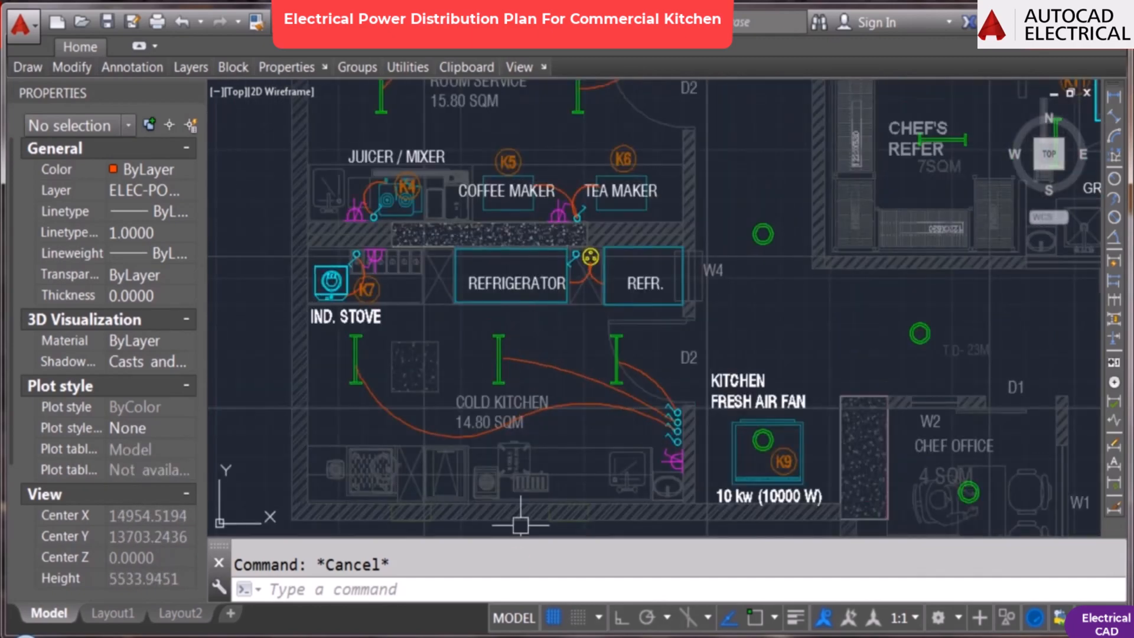
Step: Save the drawing
key(ctrl+s)
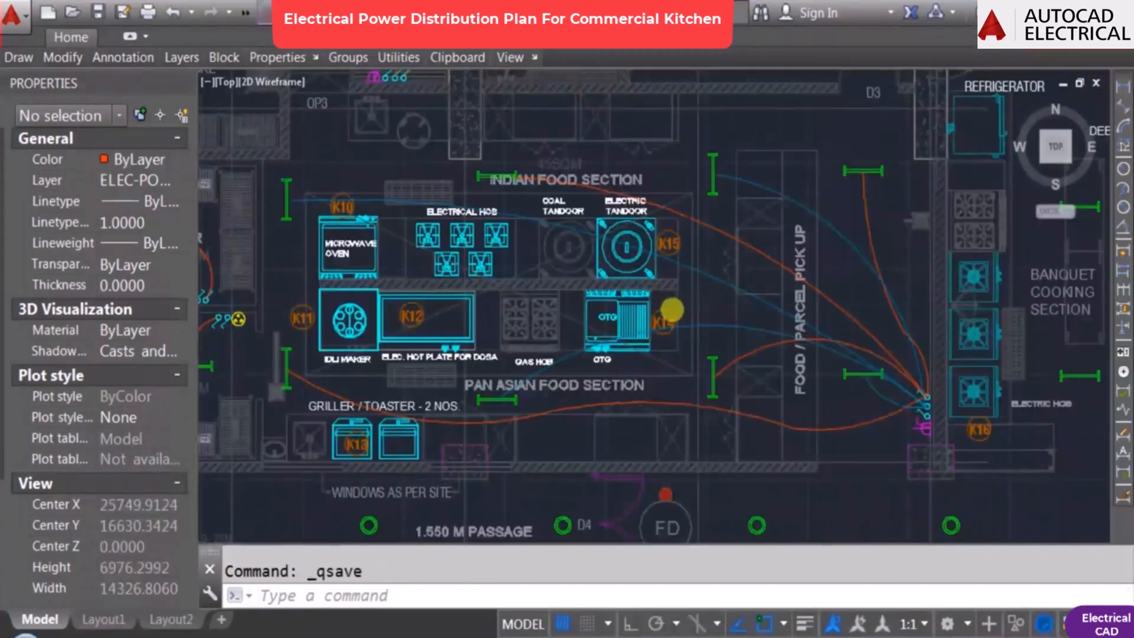
Step: Copy the socket and its adjacent switch from the pot wash wall to the counter wall between the microwave oven and the electrical hob
scroll(582, 285, down, 2)
scroll(568, 295, up, 2)
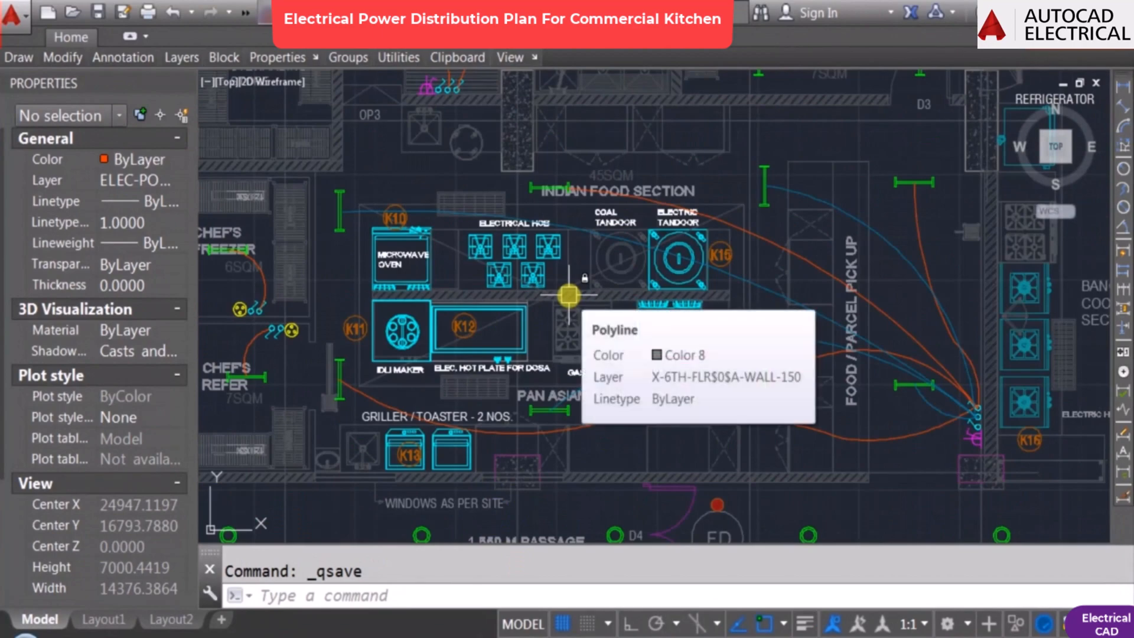
scroll(373, 261, up, 2)
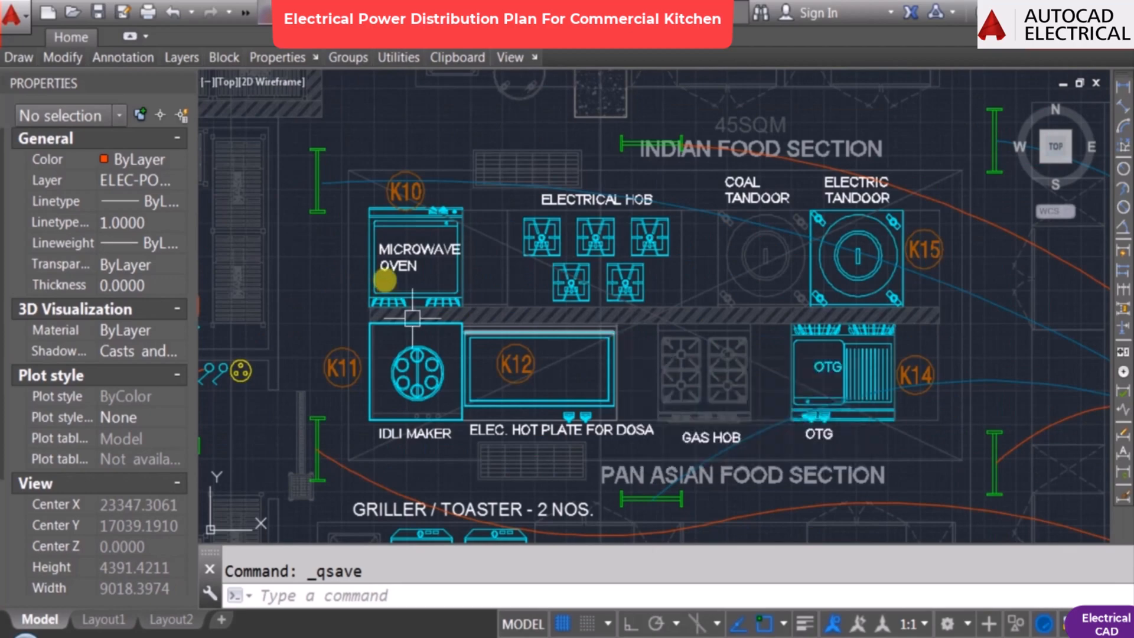
text(co)
key(Return)
scroll(564, 284, down, 2)
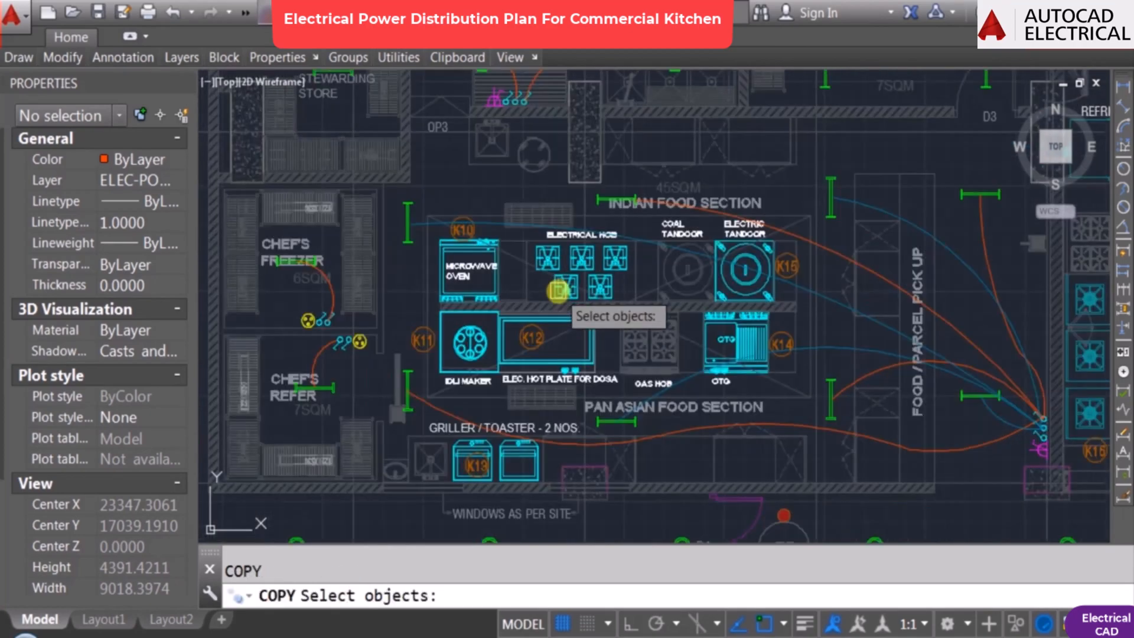
scroll(1004, 446, up, 4)
scroll(582, 239, down, 6)
middle_drag(541, 216, 595, 337)
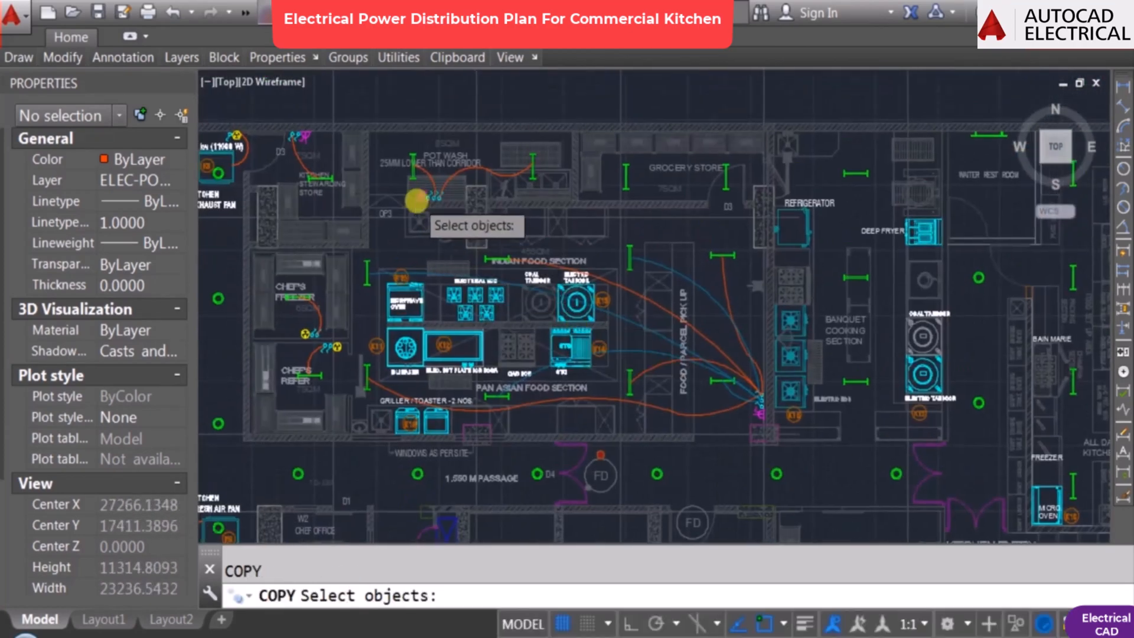
scroll(417, 201, up, 6)
click(317, 131)
click(486, 223)
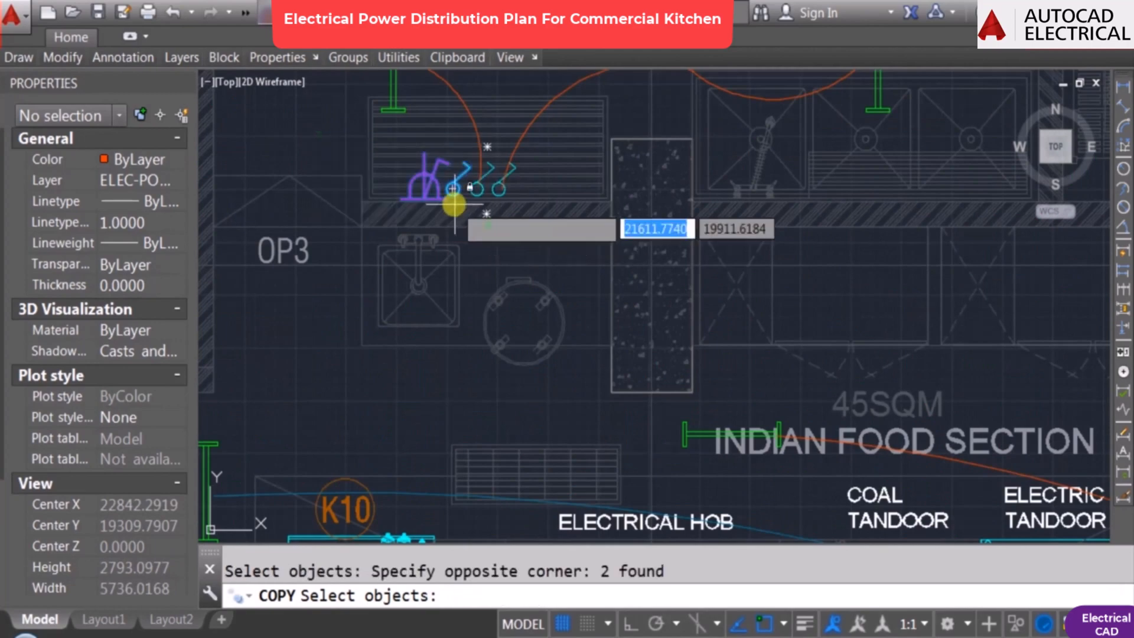
key(Return)
click(454, 204)
scroll(520, 328, down, 5)
scroll(513, 355, up, 8)
key(F3)
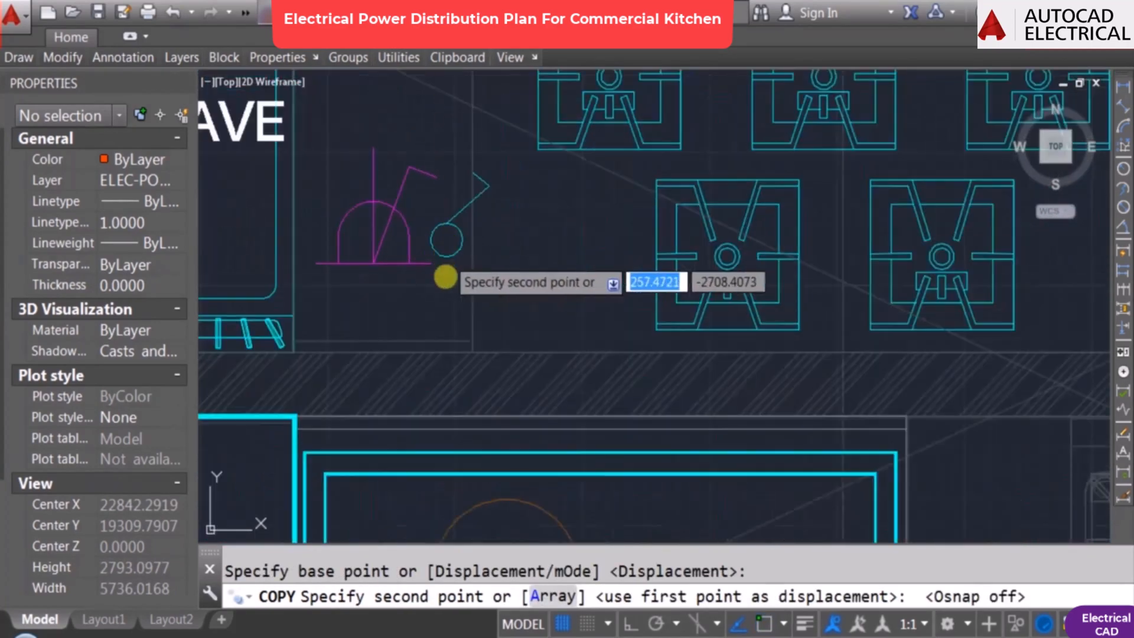
key(F3)
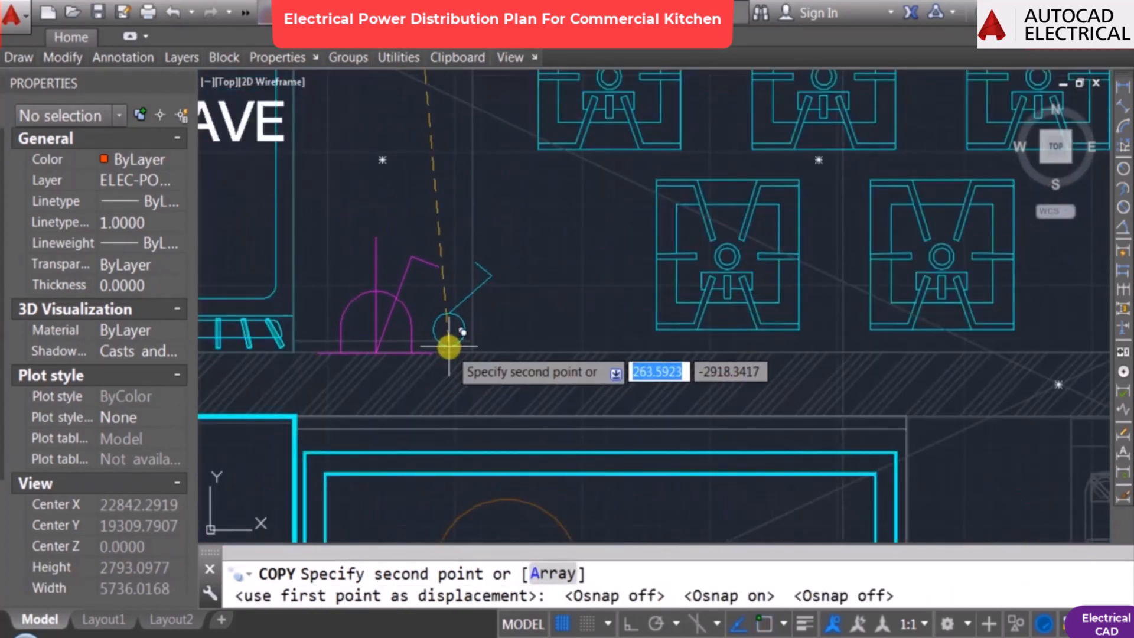
click(448, 346)
scroll(542, 316, down, 4)
key(Escape)
key(Escape)
Step: Copy the socket and switch beside the microwave oven horizontally along the same wall to between the electrical hob and the coal tandoor
scroll(525, 342, down, 2)
mouse_move(537, 338)
middle_down()
mouse_move(405, 371)
mouse_move(417, 361)
middle_up()
key(Return)
scroll(317, 360, up, 4)
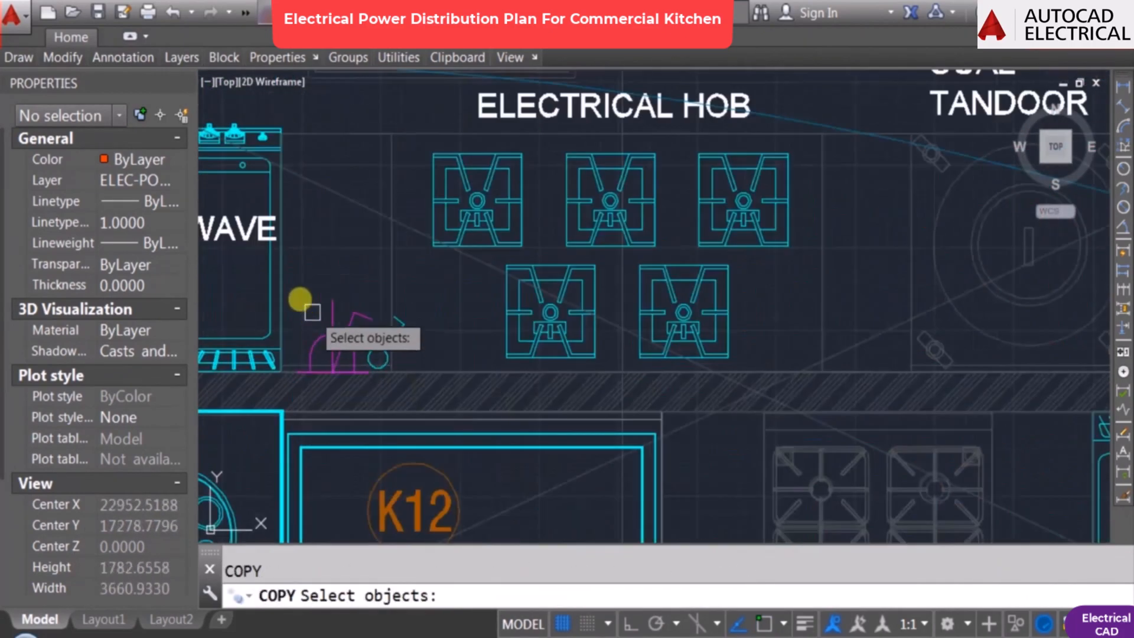
click(297, 294)
click(413, 380)
key(Return)
click(384, 361)
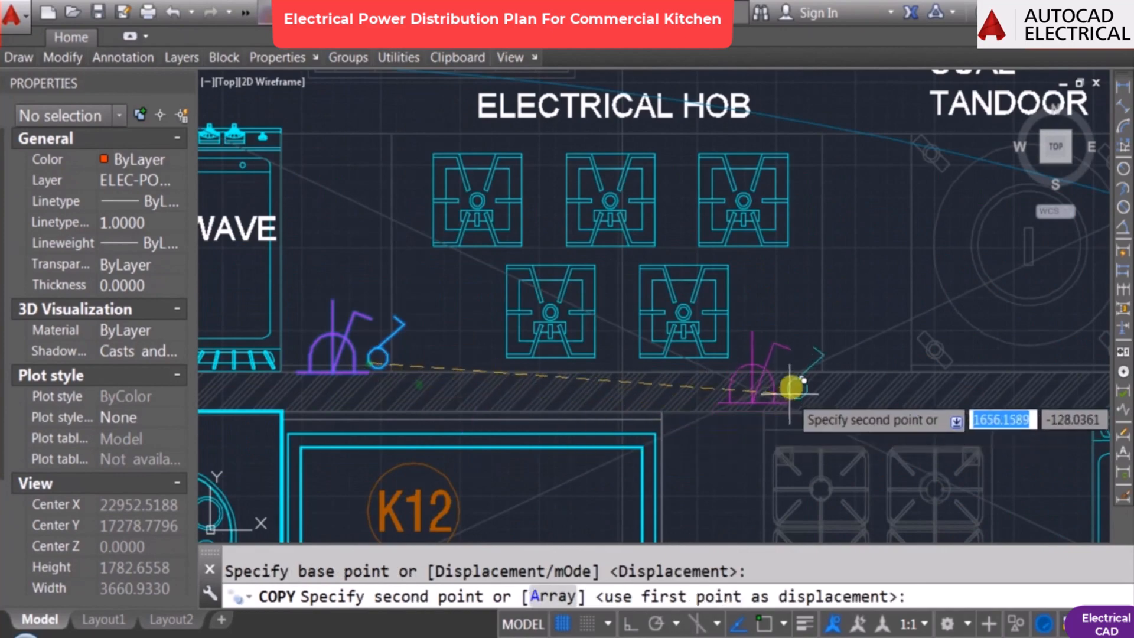
key(F8)
scroll(832, 363, up, 4)
key(F3)
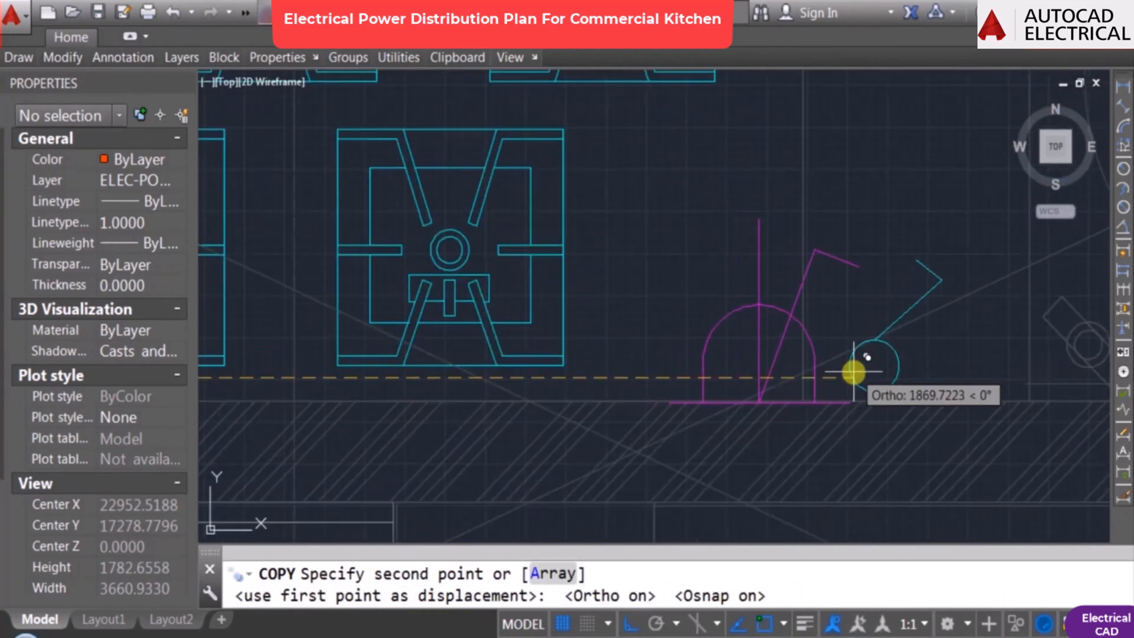
click(862, 373)
scroll(709, 373, down, 4)
key(Escape)
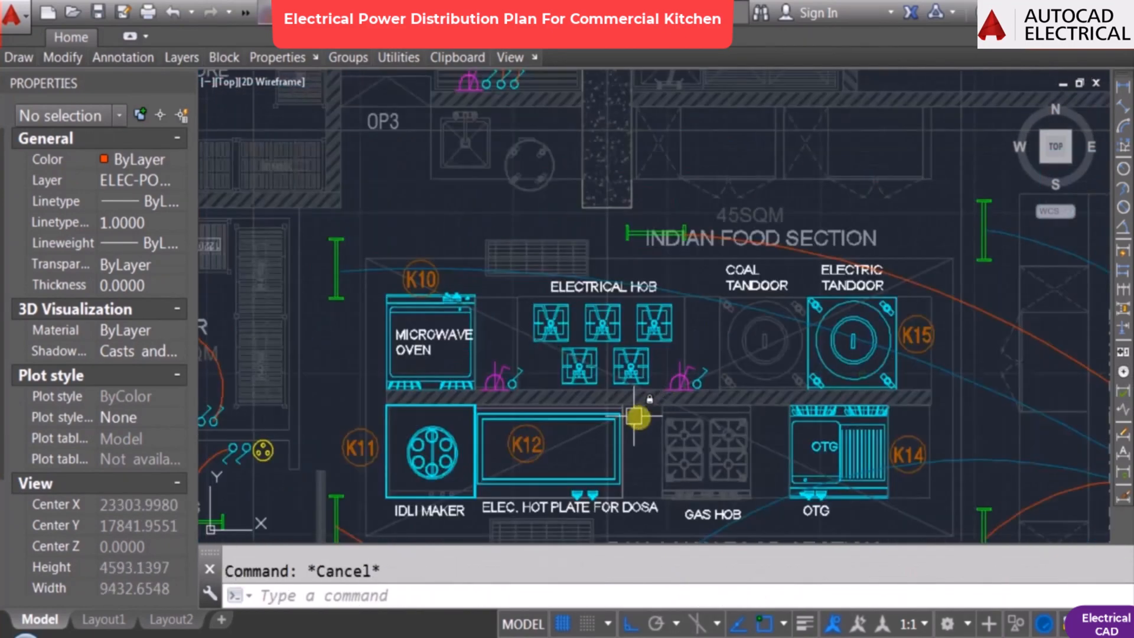
middle_drag(818, 376, 673, 348)
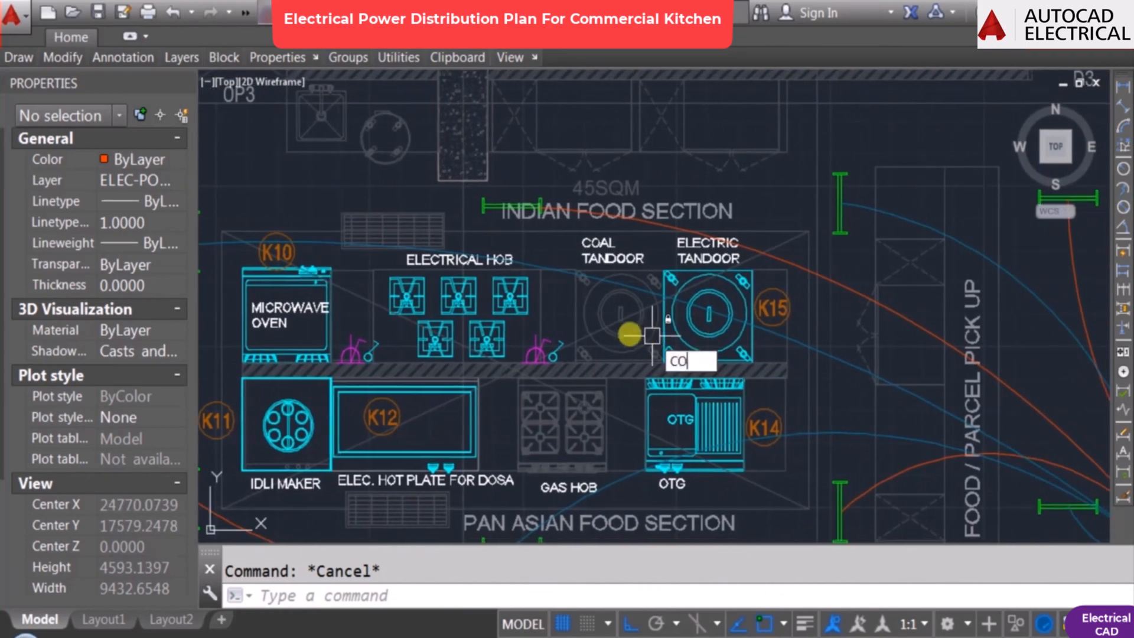
scroll(501, 354, up, 4)
click(523, 312)
click(671, 388)
key(Return)
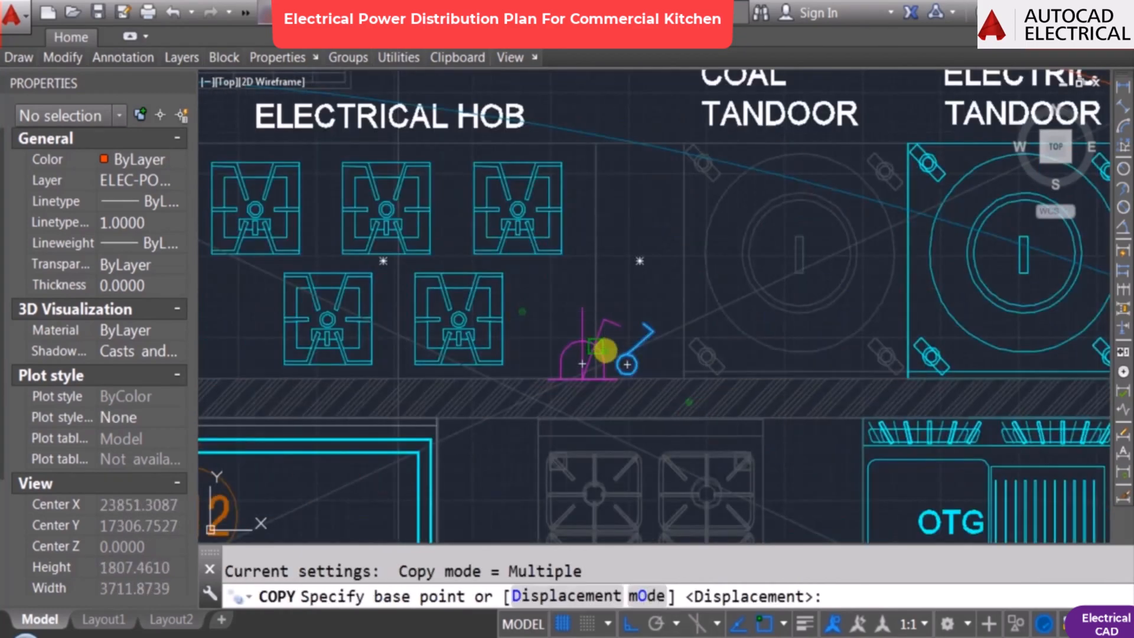
click(576, 325)
key(Escape)
key(Escape)
Step: Copy the socket and switch beside the electrical hob horizontally along the wall to the K15 side of the electric tandoor
text(ct objects:)
click(544, 303)
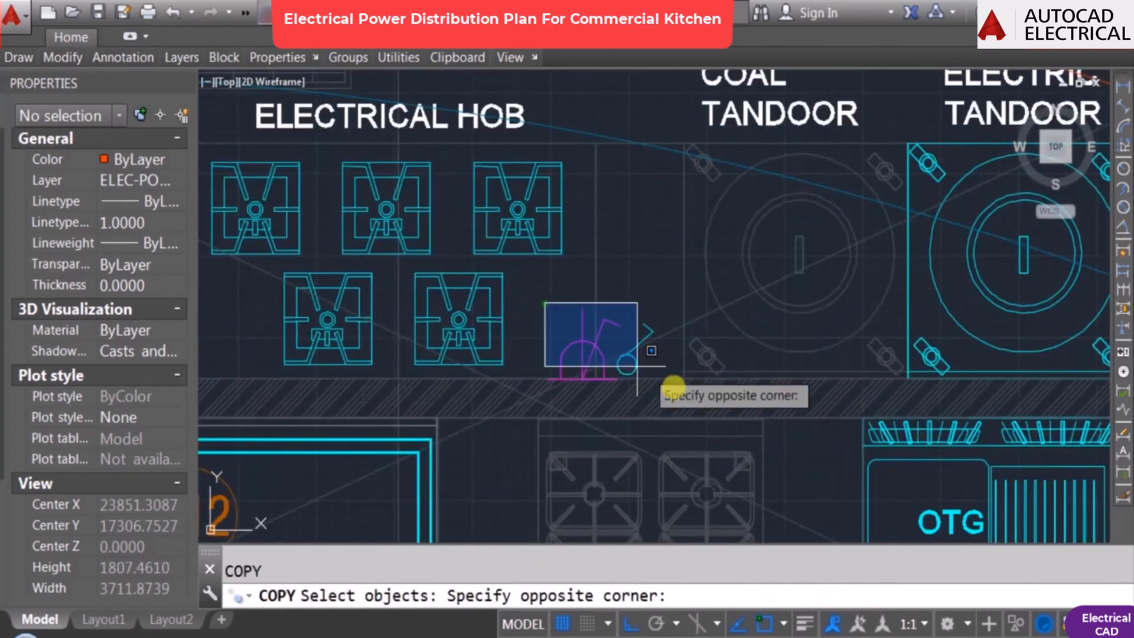
click(671, 388)
key(Return)
click(607, 373)
middle_drag(880, 405, 432, 390)
key(F3)
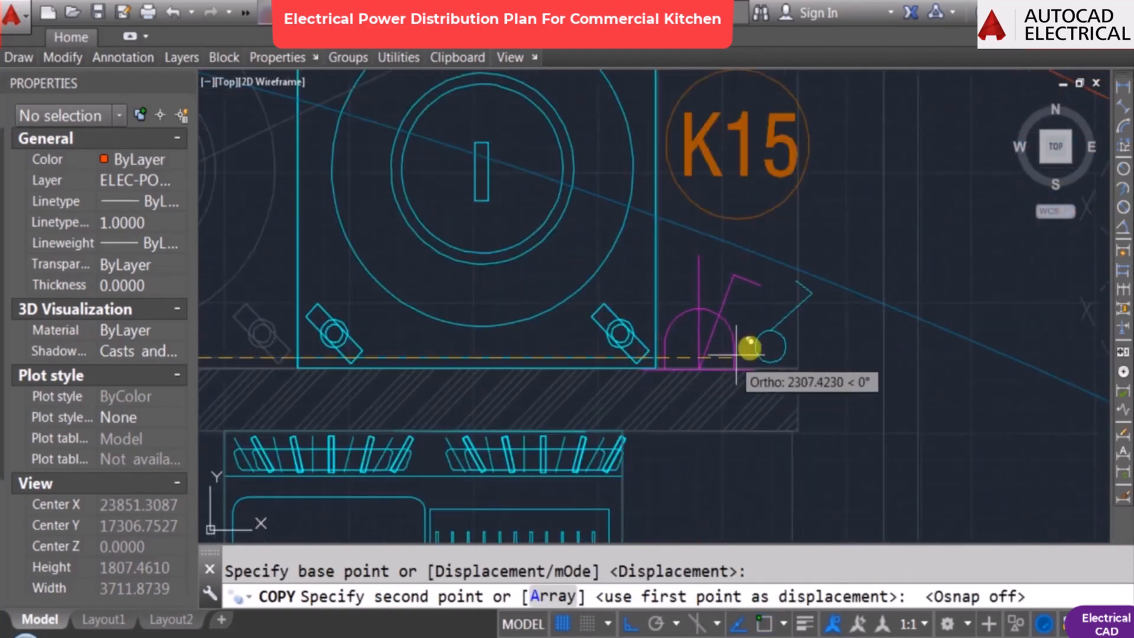
click(762, 334)
key(Escape)
Step: Copy the socket and switch beside the electrical hob to the gap between the K12 hot plate and the gas hob
scroll(596, 465, down, 6)
scroll(496, 451, up, 5)
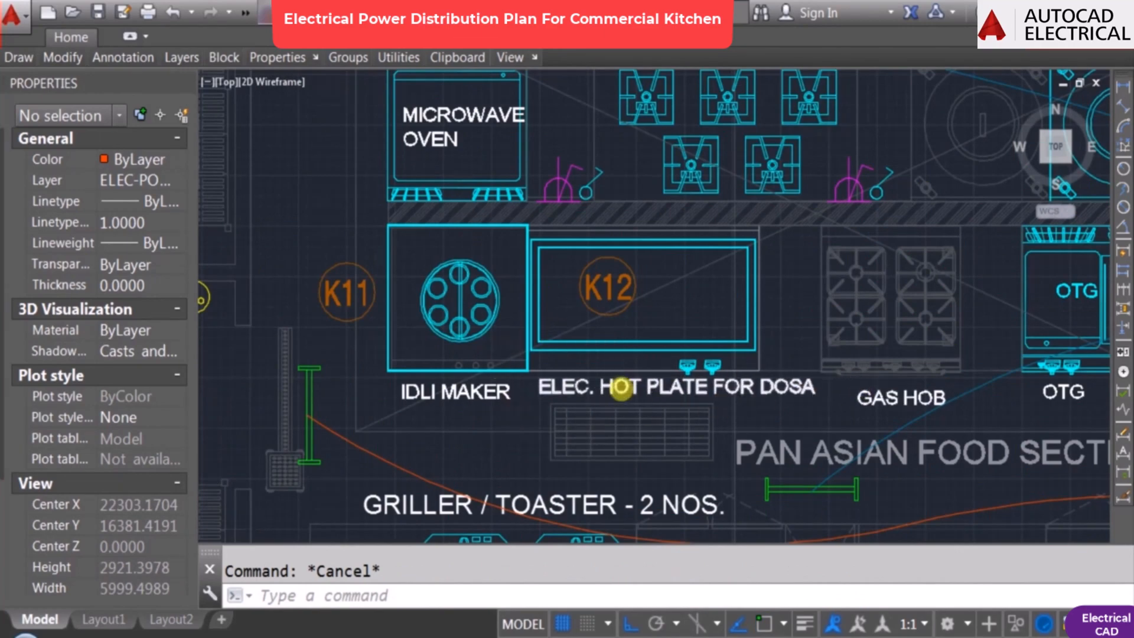
scroll(597, 330, down, 3)
mouse_move(577, 325)
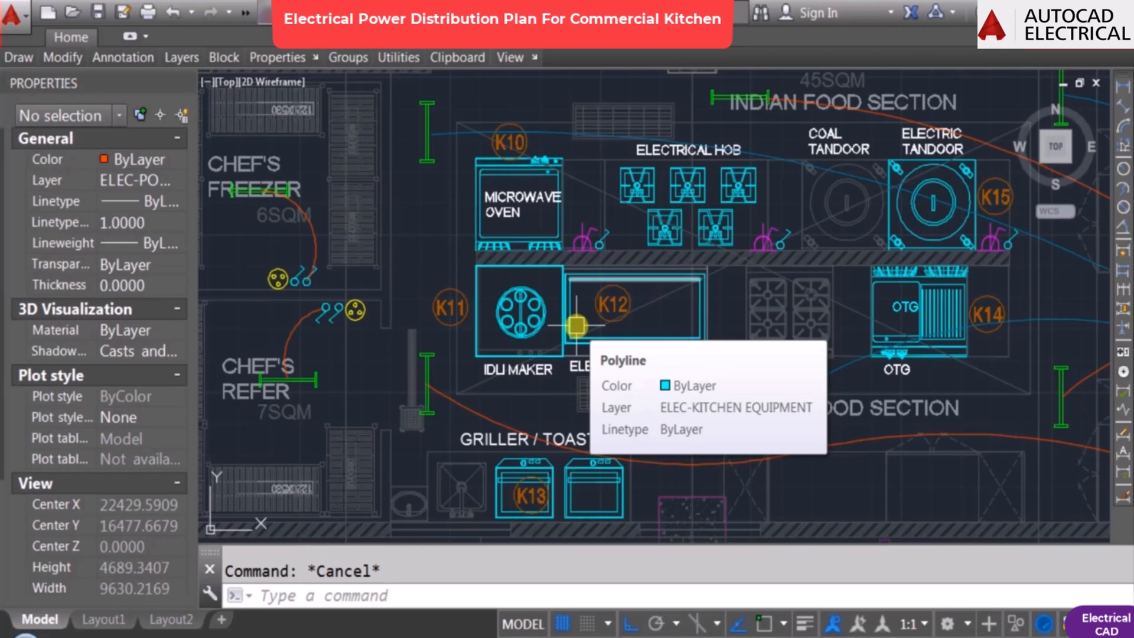
scroll(736, 249, up, 5)
text(co)
key(Return)
click(749, 169)
click(896, 292)
key(Return)
click(870, 274)
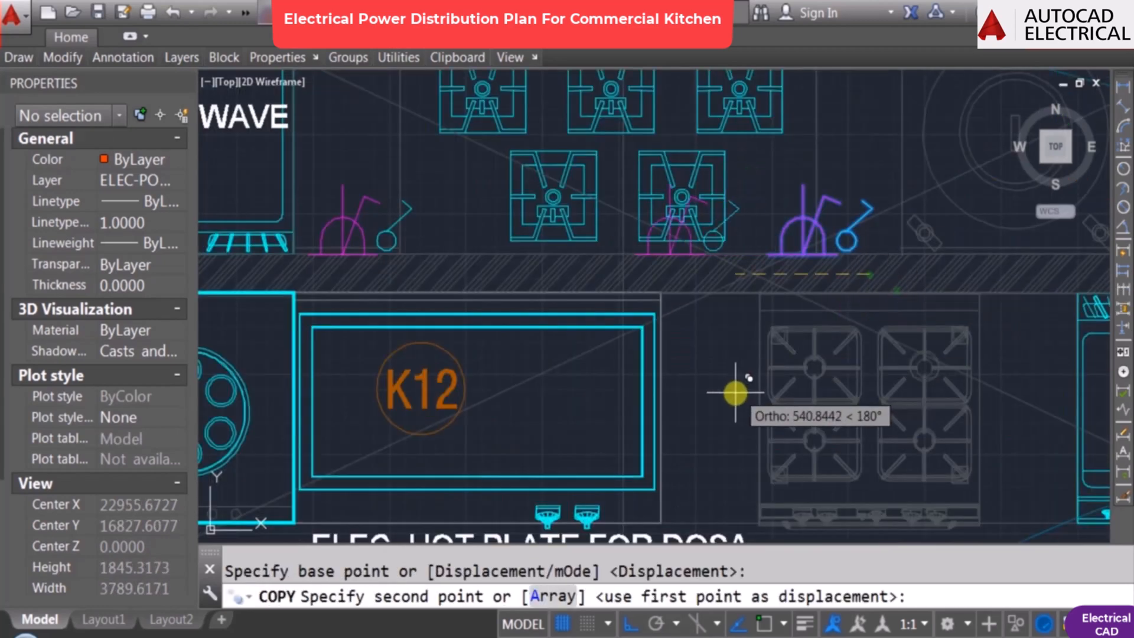
key(F8)
click(713, 375)
key(Escape)
Step: Rotate the copied socket and switch beside the K12 hot plate by 180 degrees
text(ro)
key(Return)
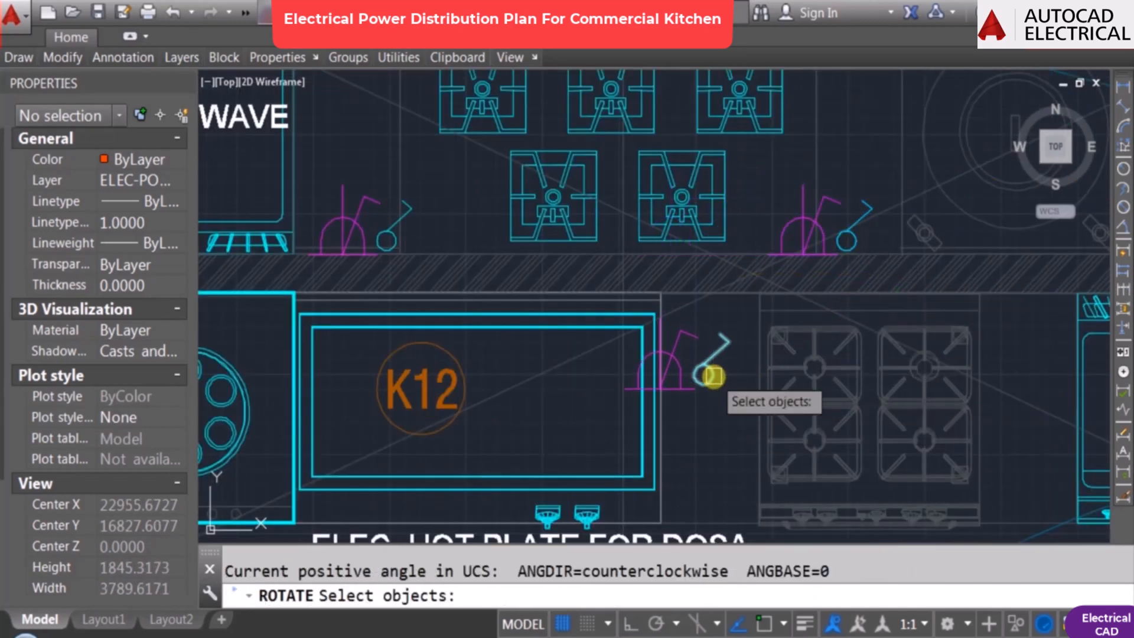
click(679, 364)
key(Return)
click(683, 358)
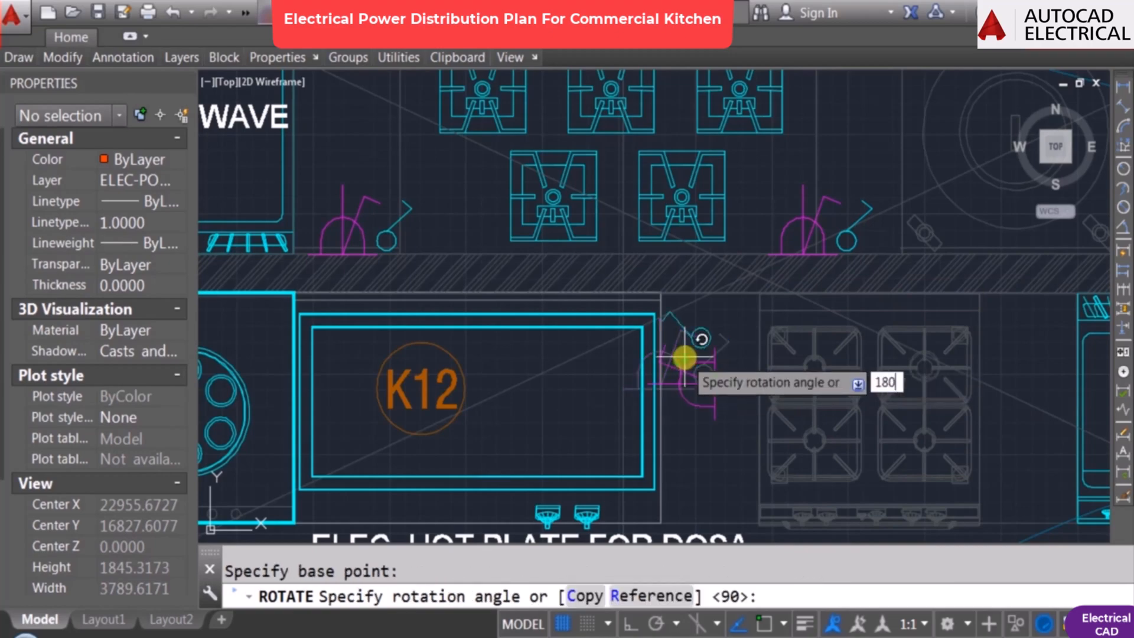
key(Return)
Step: Move the rotated socket and switch against the underside of the wall between the hot plate and the gas hob
key(Return)
text(p)
key(Return)
key(Return)
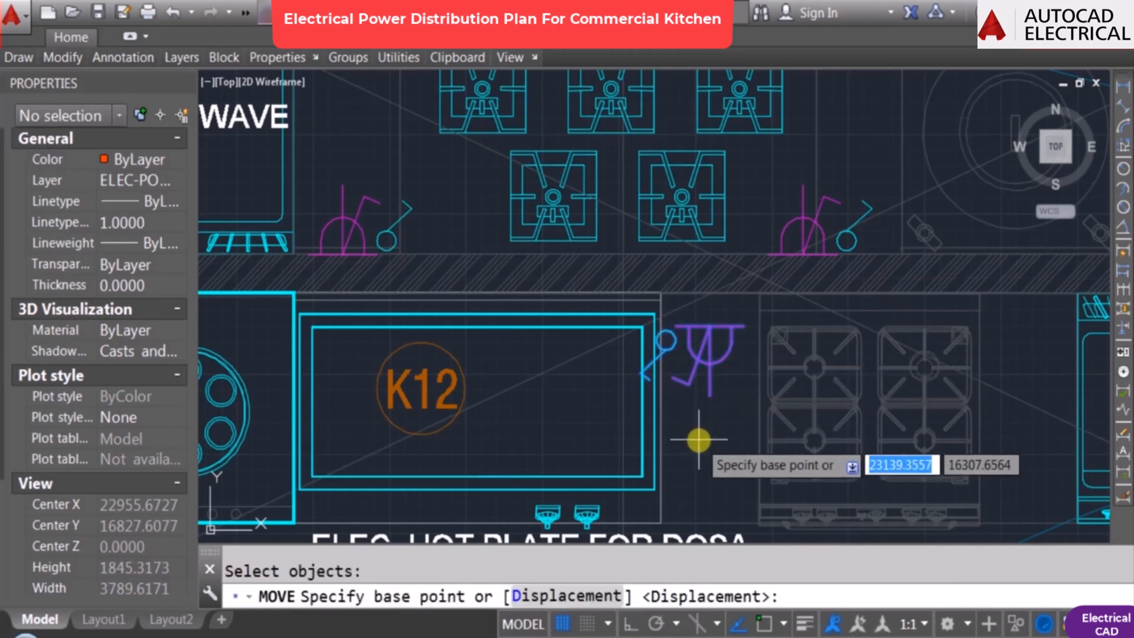
click(699, 438)
key(F3)
click(726, 409)
scroll(725, 358, down, 3)
middle_drag(794, 373, 718, 365)
key(Escape)
scroll(745, 345, up, 2)
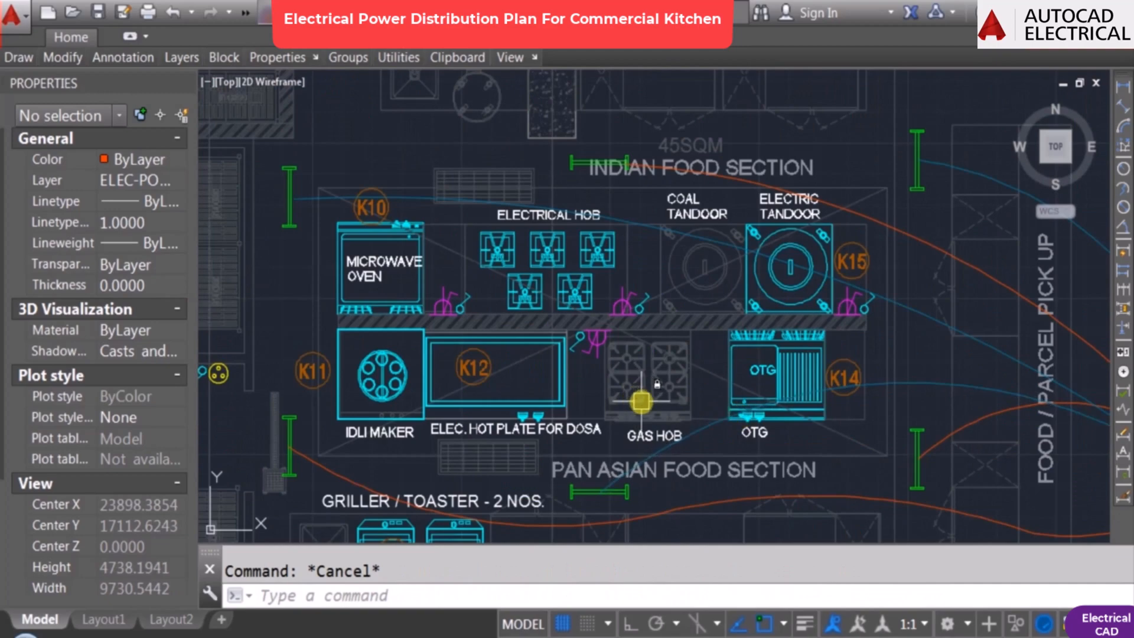
Step: Copy the rotated socket and switch horizontally along the wall to beside the OTG, above tag K14
text(co)
key(Return)
scroll(590, 345, up, 5)
click(609, 348)
key(Return)
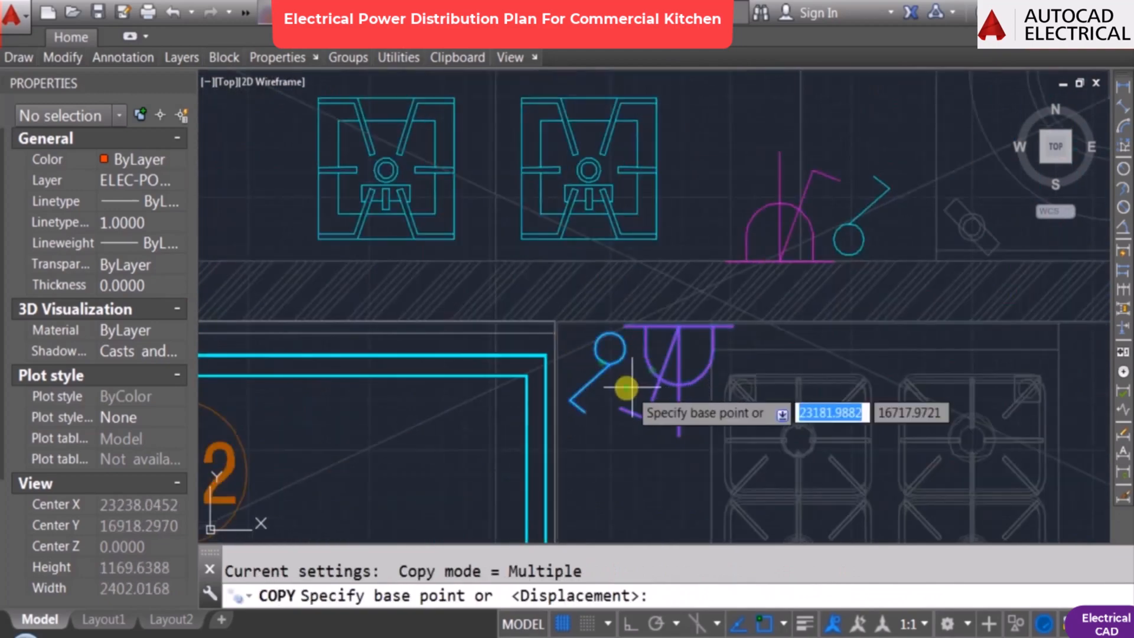
click(630, 387)
scroll(630, 387, down, 5)
key(F8)
scroll(773, 452, up, 5)
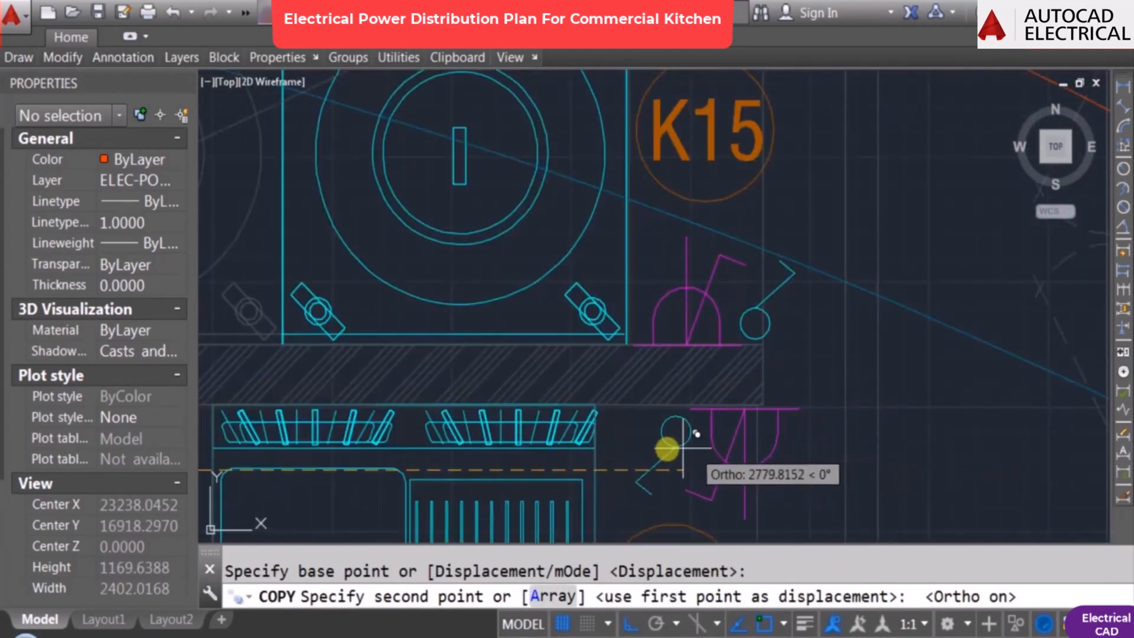
scroll(667, 449, down, 2)
click(564, 437)
key(Escape)
scroll(673, 424, down, 4)
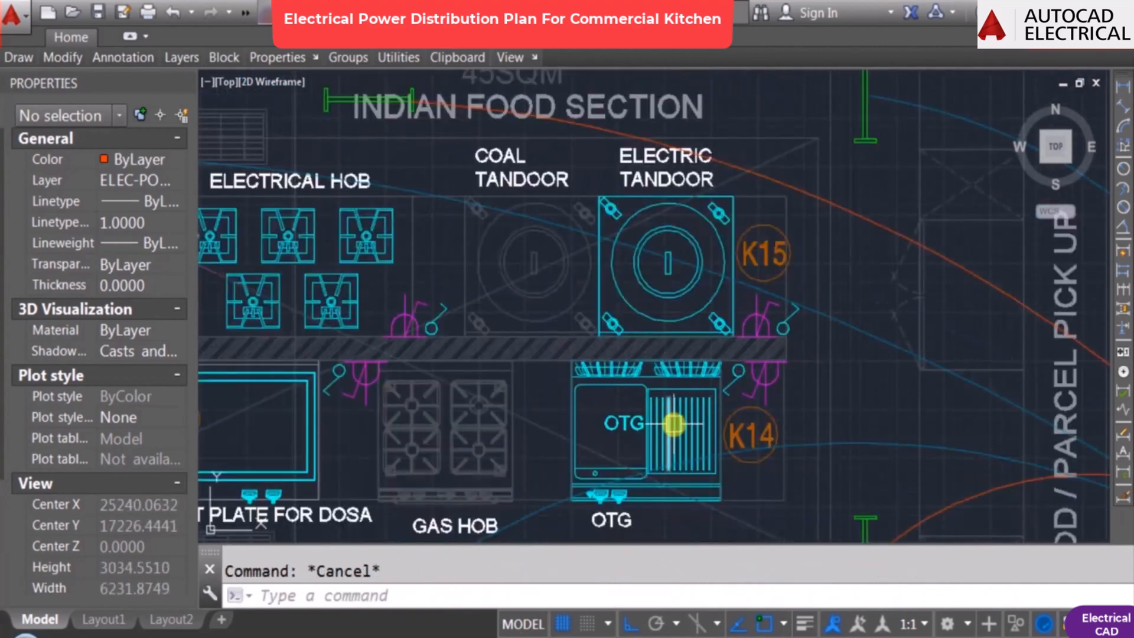
Step: Draw a wiring arc from the socket beside the microwave oven to the oven's side edge
scroll(727, 434, down, 2)
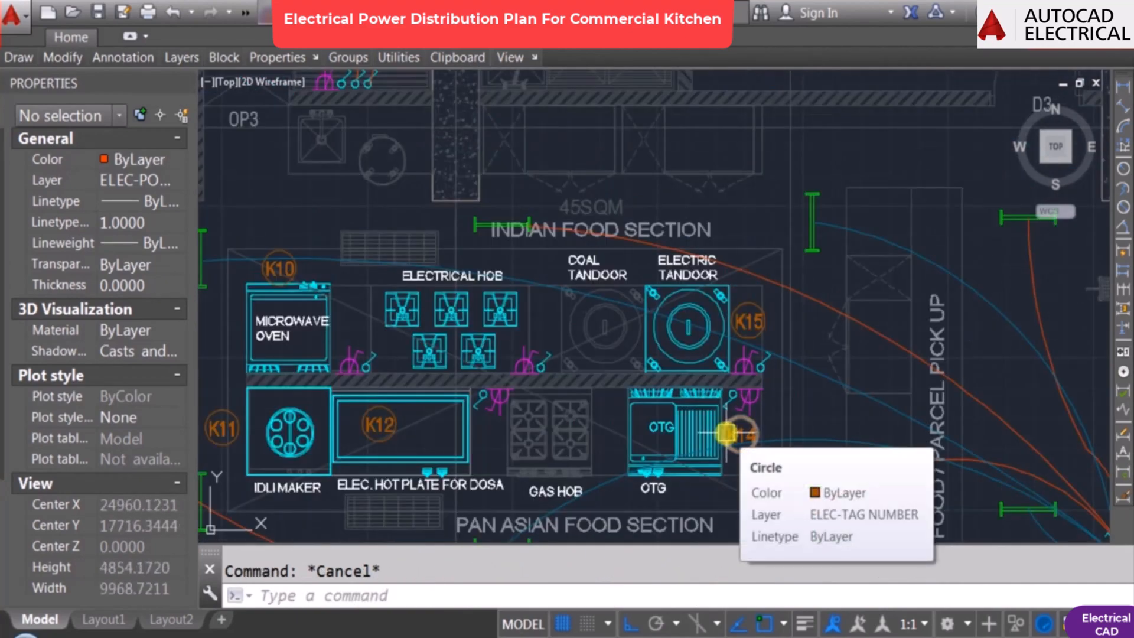
scroll(528, 387, up, 2)
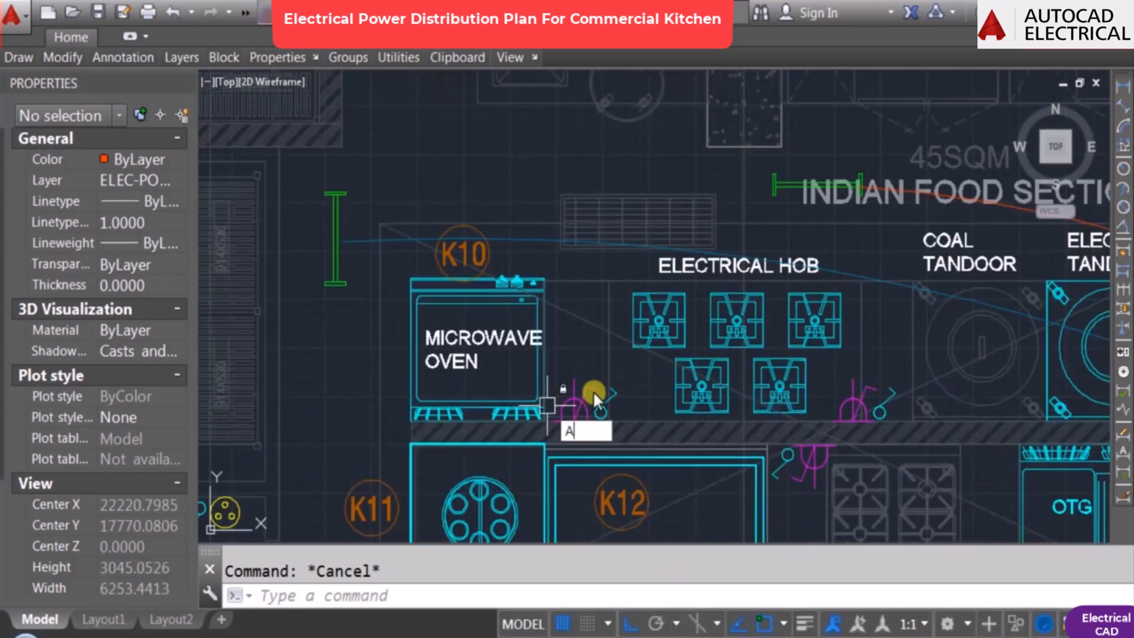
key(Return)
scroll(590, 408, up, 4)
click(543, 464)
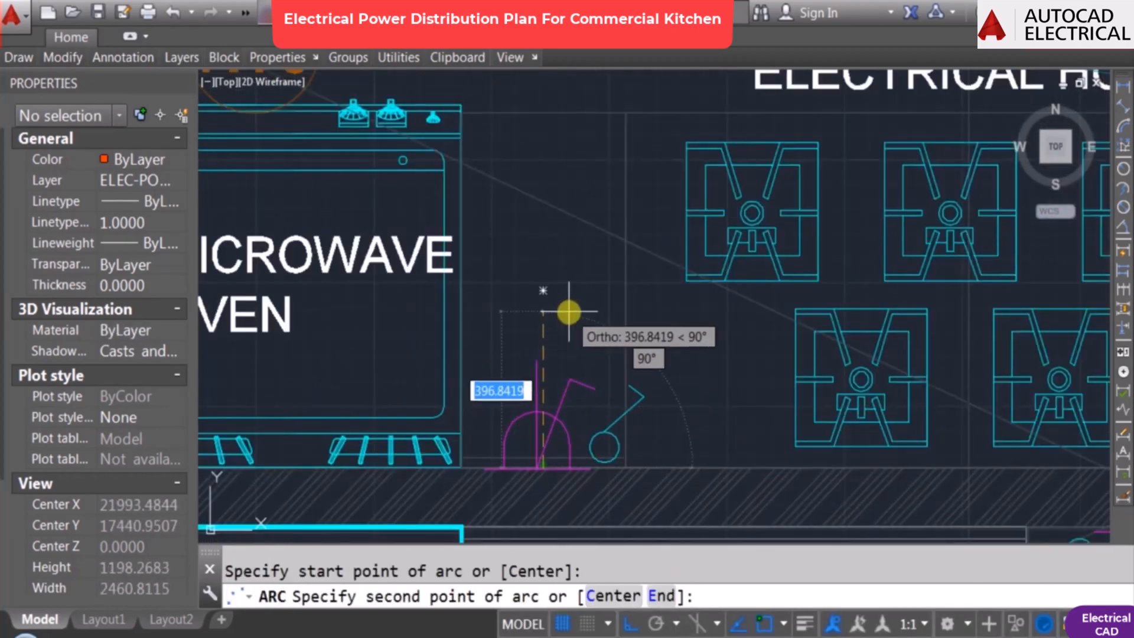
key(F8)
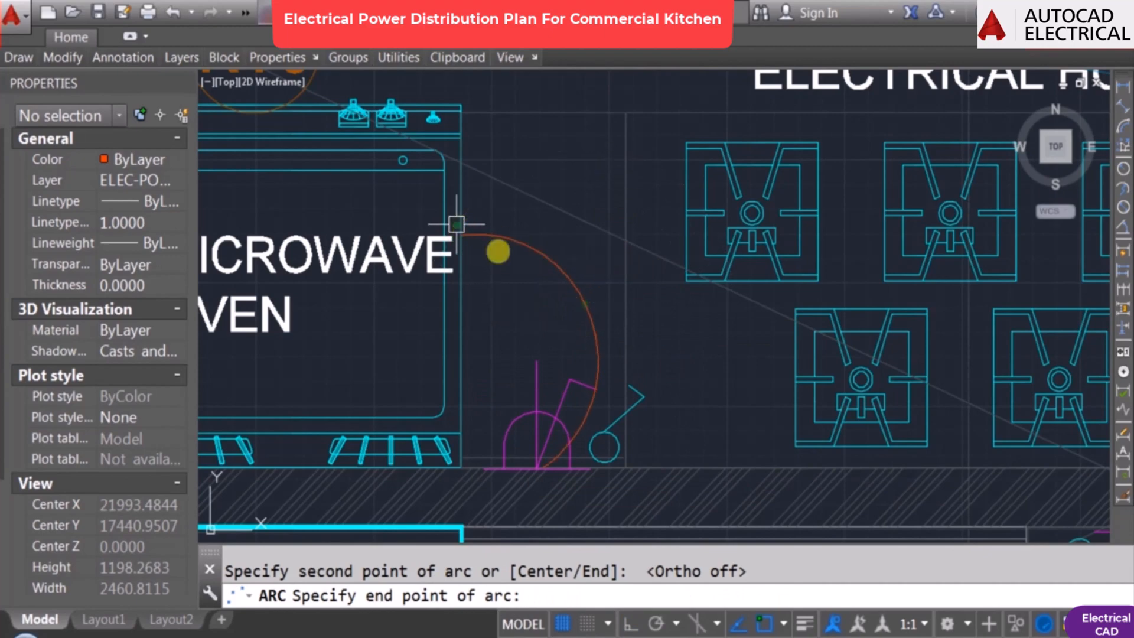
key(Escape)
scroll(560, 324, down, 3)
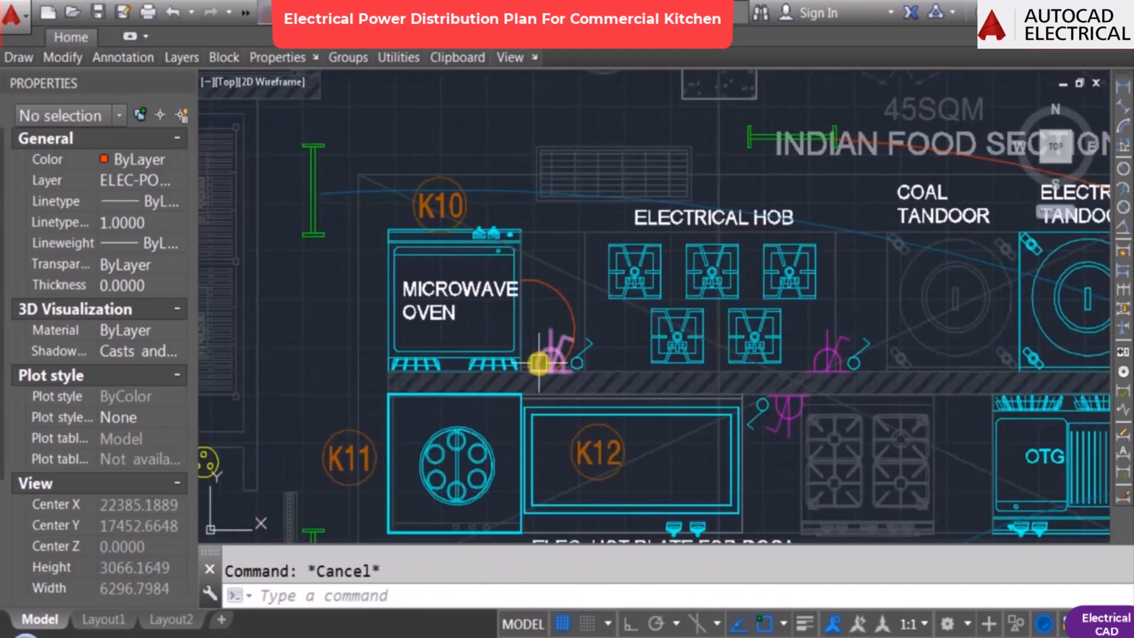
Step: Draw a wiring arc from the socket beside the electrical hob to the hob's nearest upper burner
scroll(627, 362, up, 2)
key(Return)
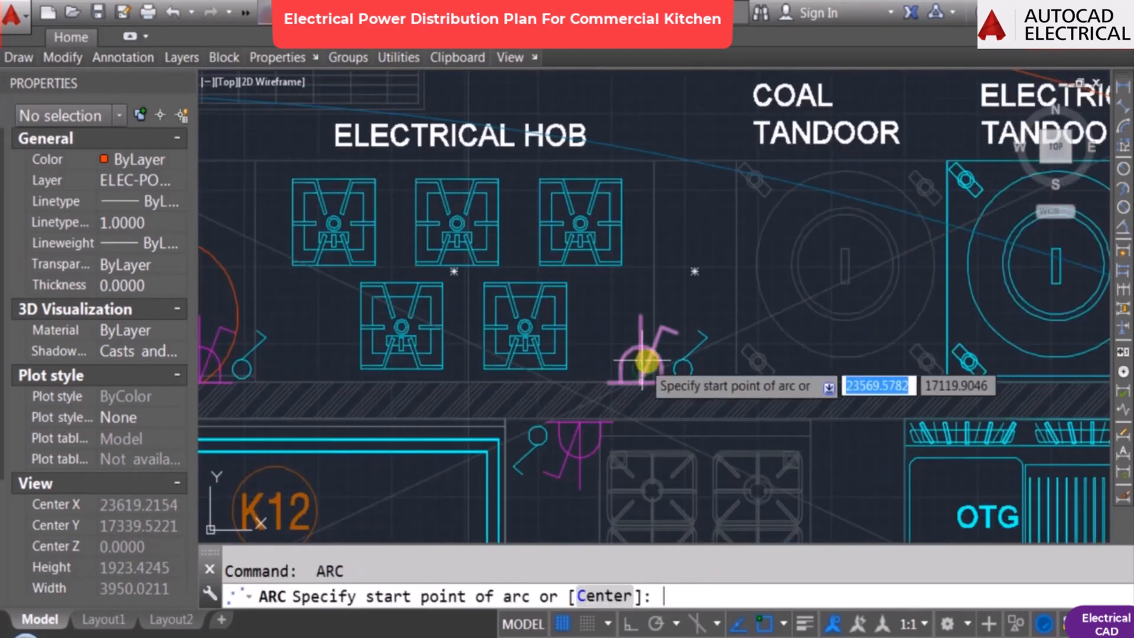
click(639, 382)
key(F3)
scroll(668, 300, up, 2)
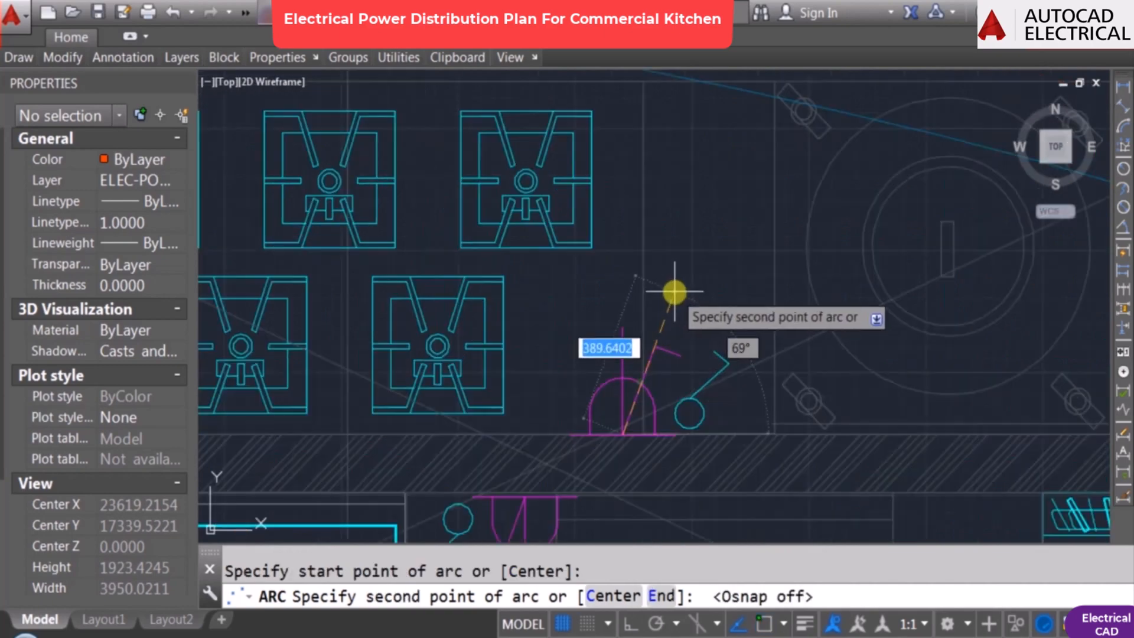
click(675, 291)
click(594, 225)
scroll(590, 305, down, 4)
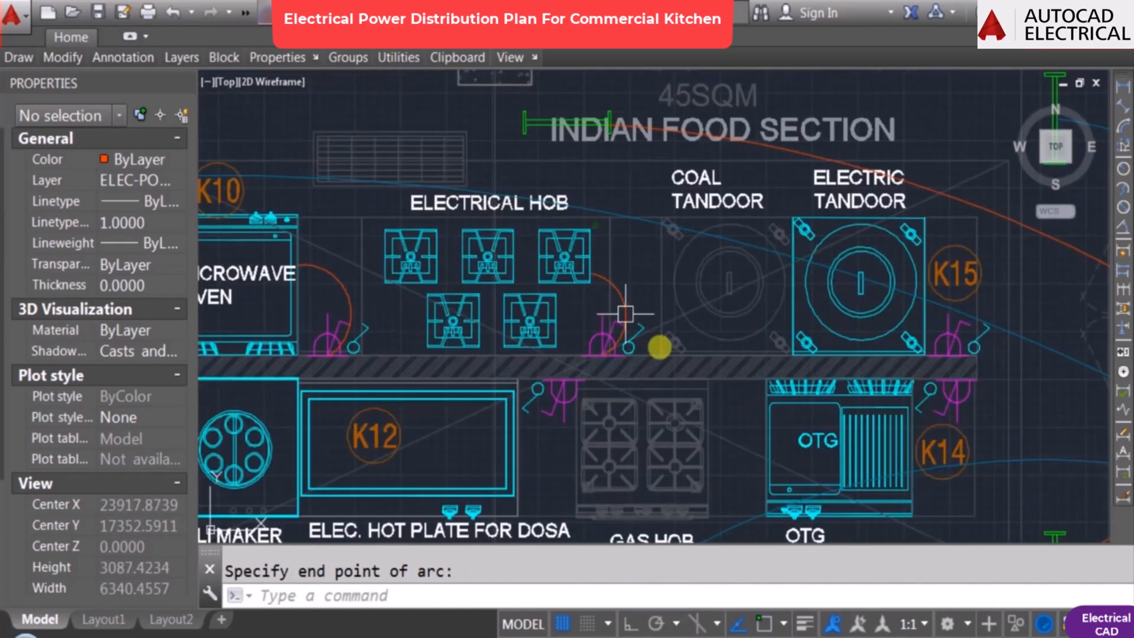
middle_drag(654, 351, 504, 385)
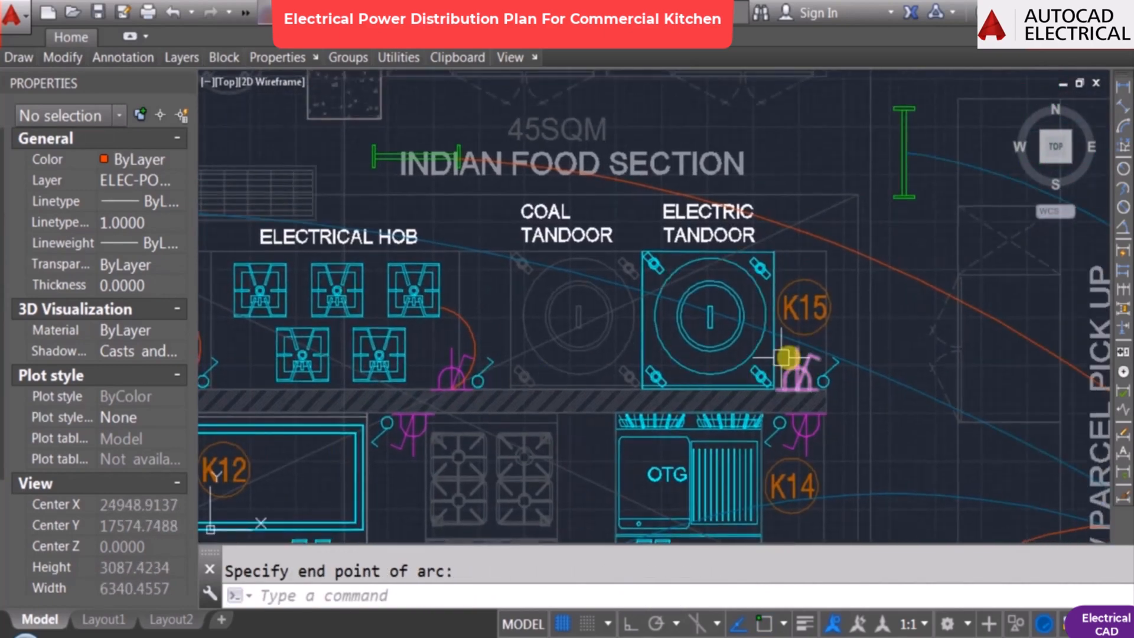
Step: Draw a wiring arc from the socket below tag K15 to the side edge of the electric tandoor
key(Return)
scroll(780, 375, up, 3)
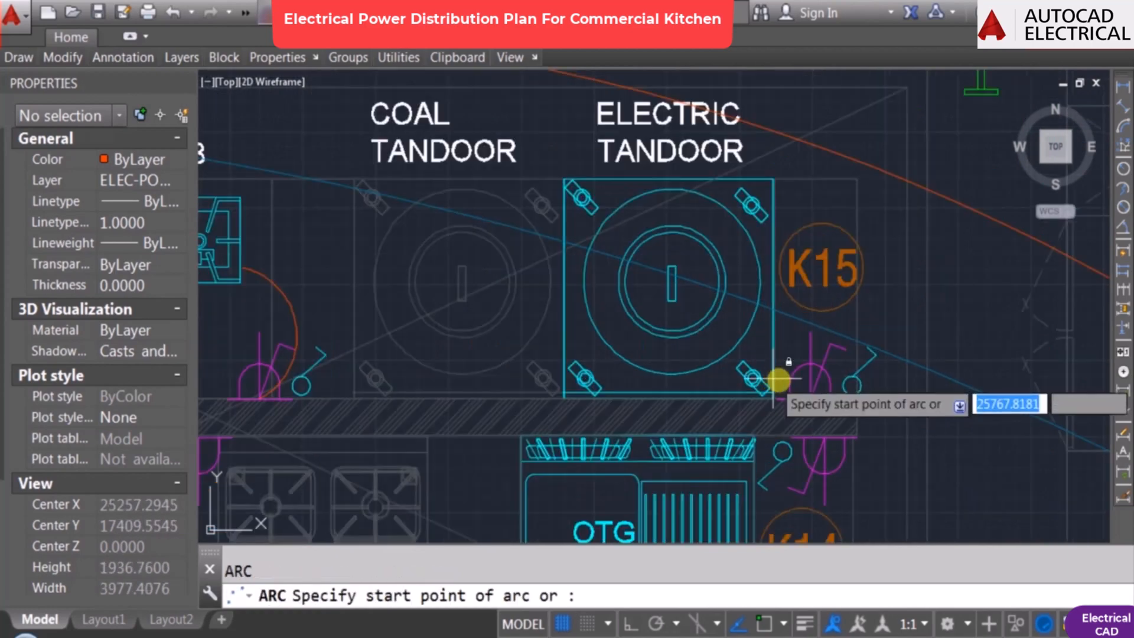
click(827, 410)
key(F3)
click(856, 254)
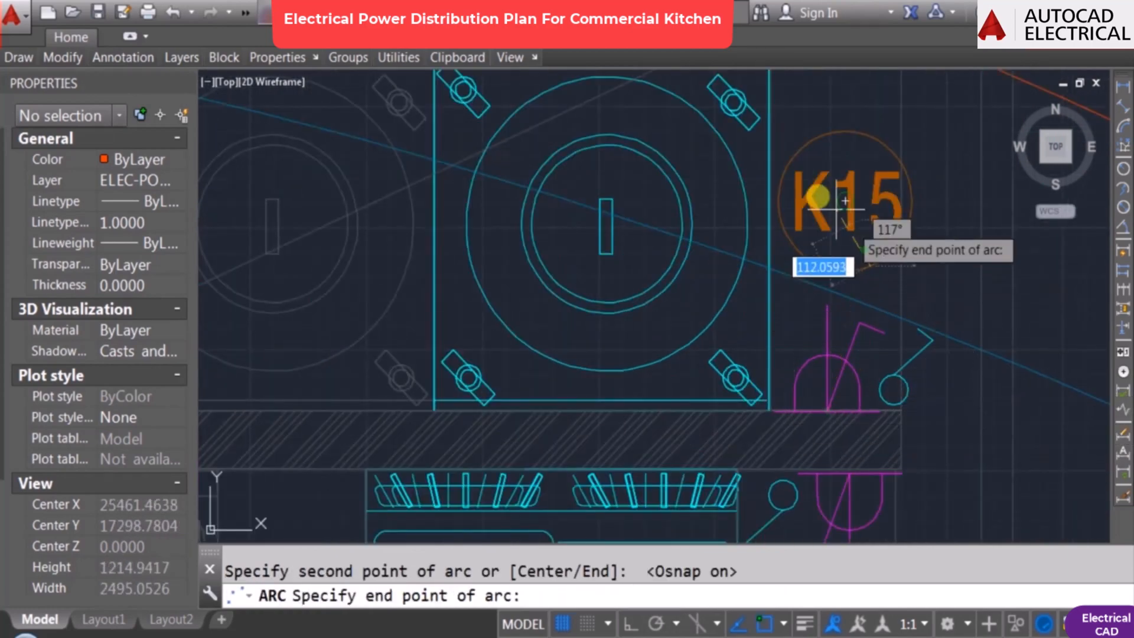
key(Escape)
scroll(767, 342, down, 6)
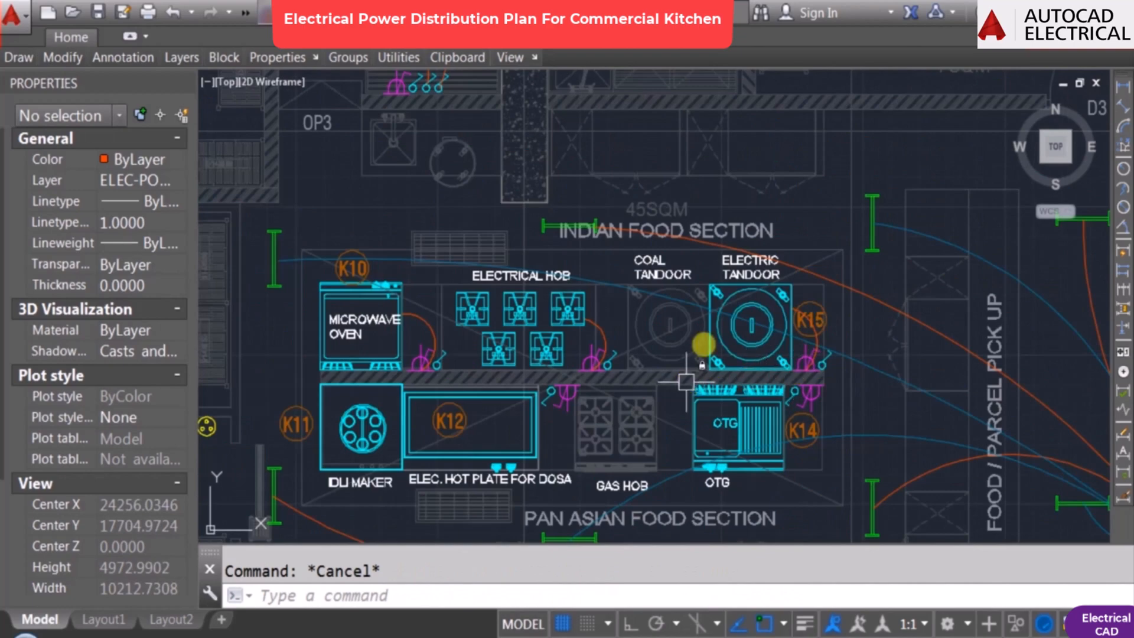
Step: Draw a wiring arc from the idli maker, passing below the dosa hot plate, to the socket beside the gas hob
middle_drag(464, 457, 565, 310)
scroll(565, 310, up, 2)
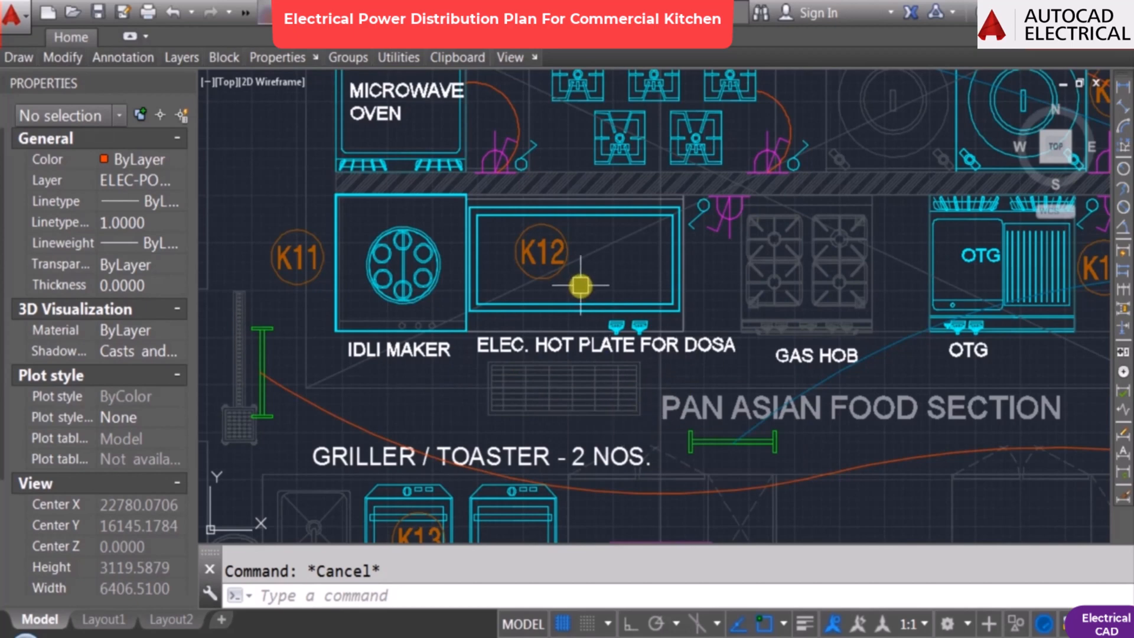
key(Return)
click(456, 322)
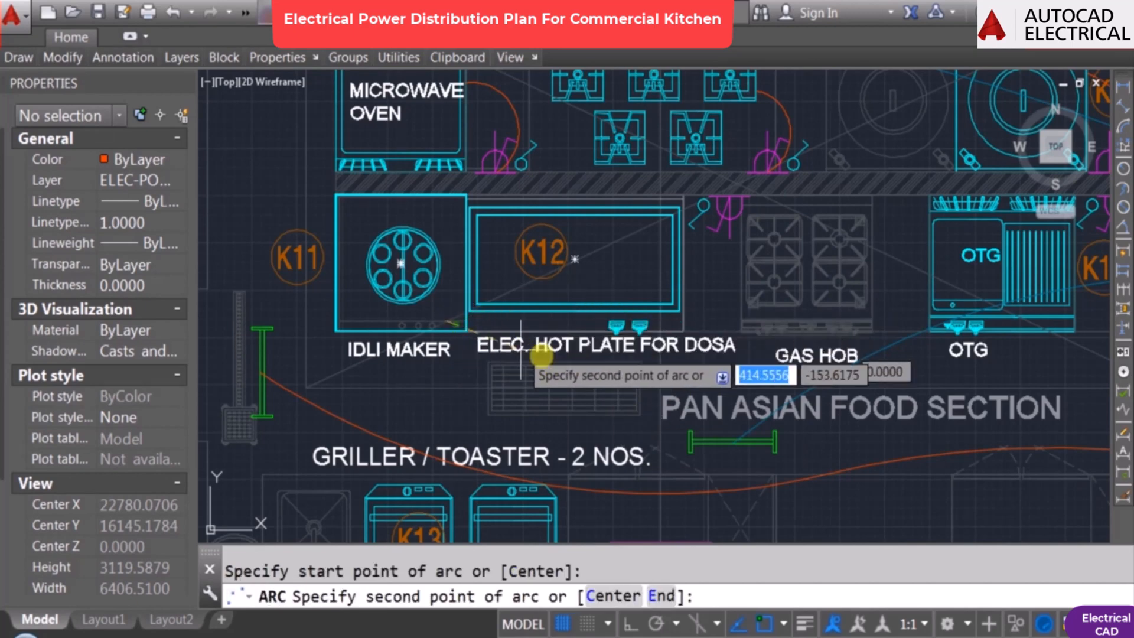
key(F3)
click(594, 351)
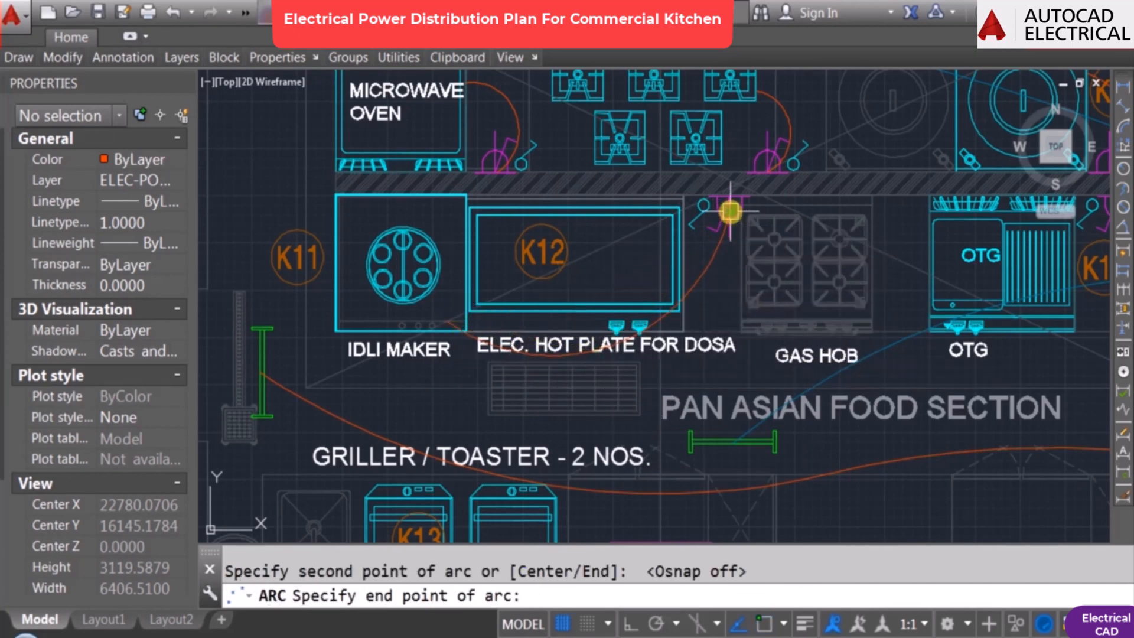
click(731, 211)
key(Return)
click(680, 266)
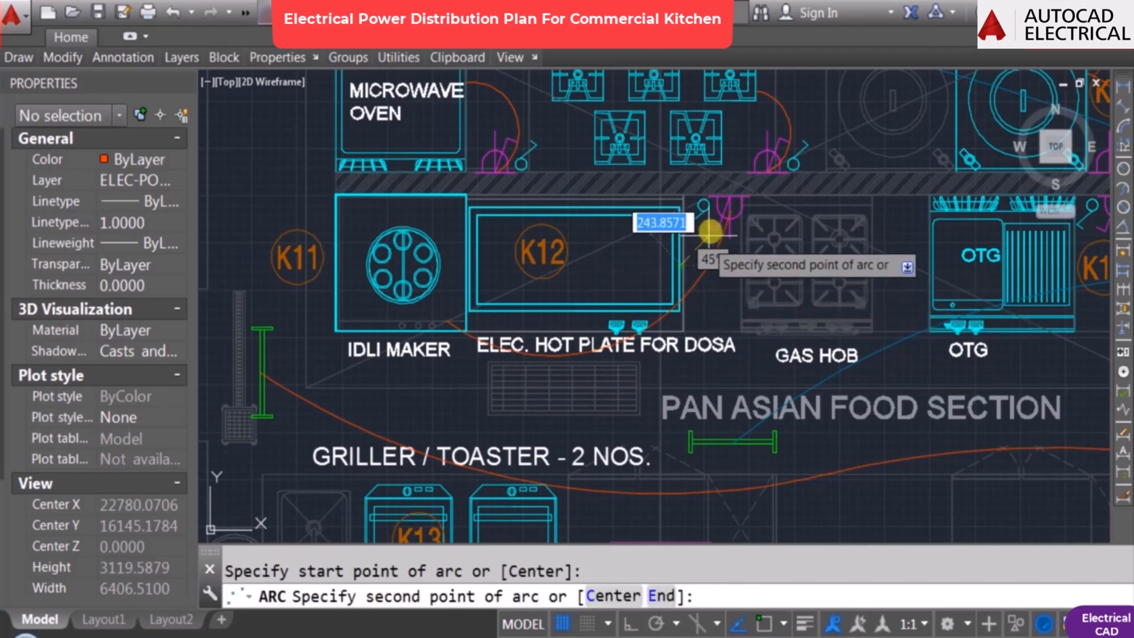
click(725, 210)
key(Escape)
Step: Draw a wiring arc from the side edge of the K12 hot plate to the socket beside the gas hob
key(Return)
scroll(687, 259, up, 4)
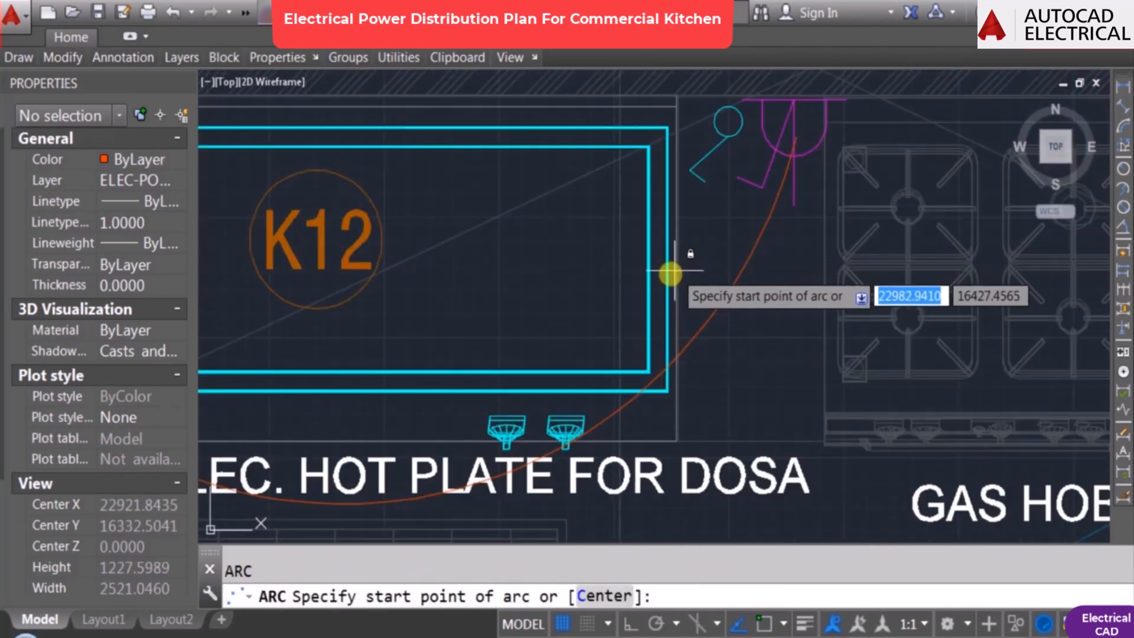
click(670, 273)
key(F3)
click(740, 220)
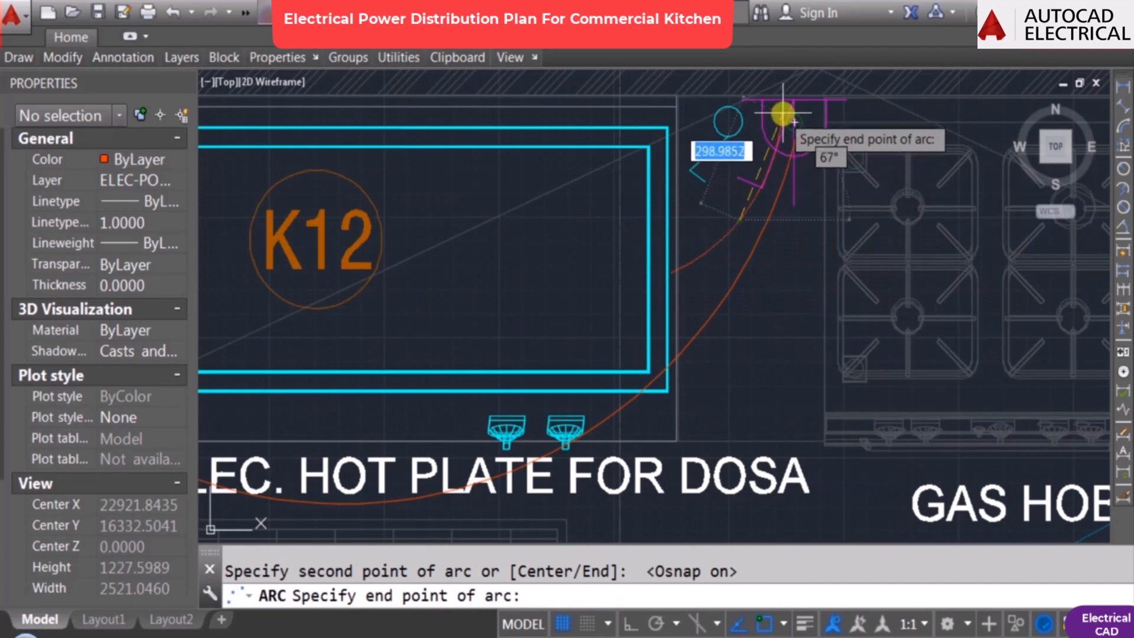
click(777, 118)
scroll(688, 292, down, 6)
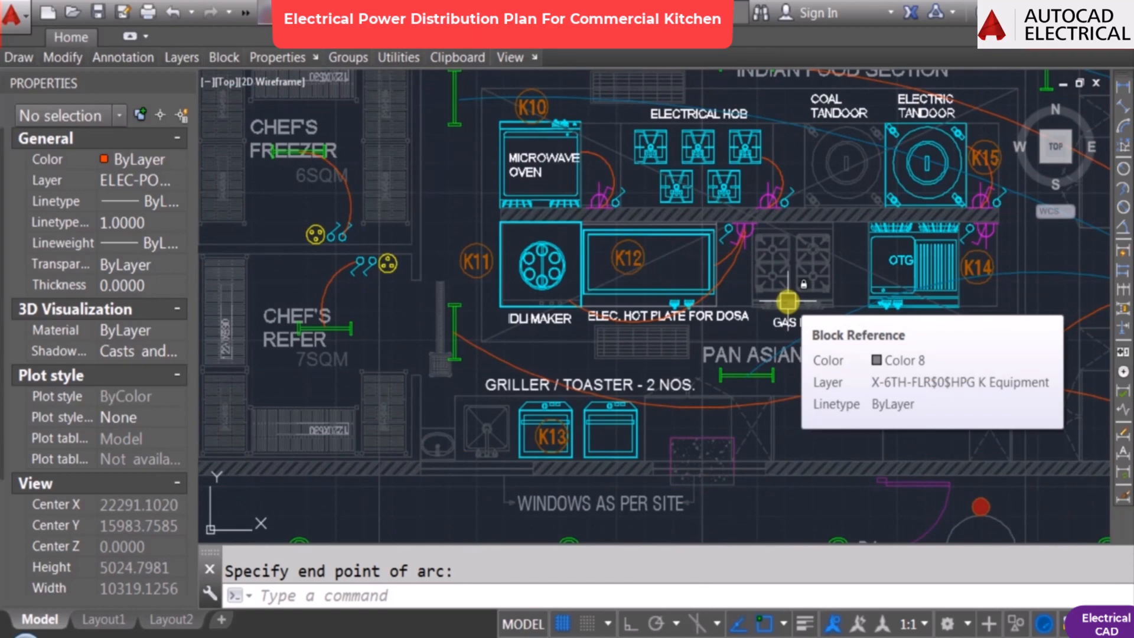
scroll(723, 230, up, 2)
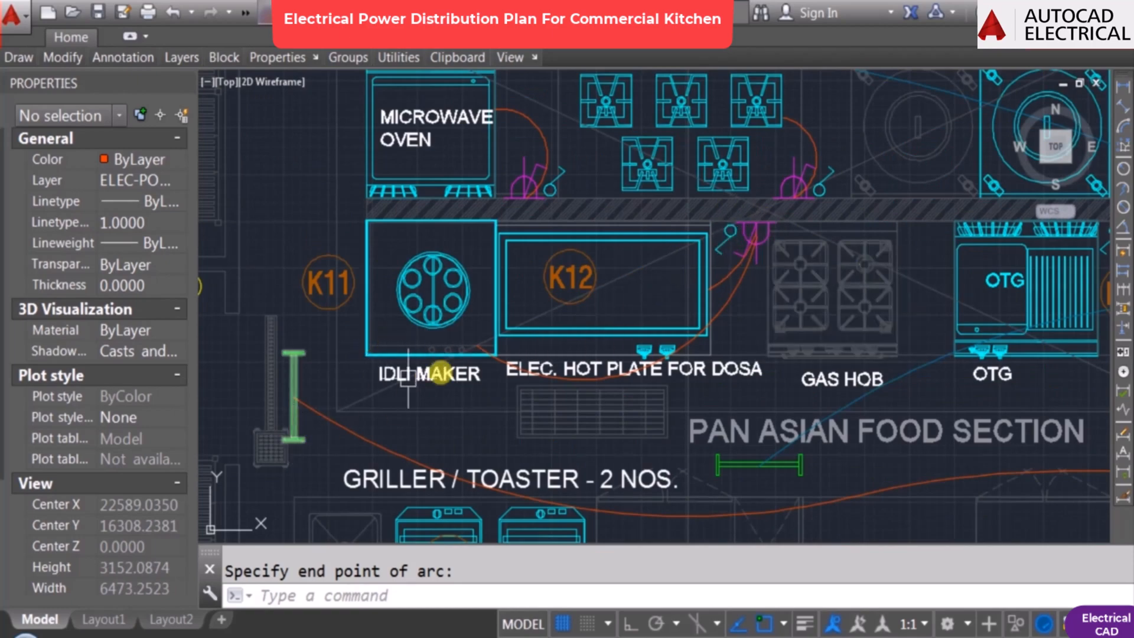
scroll(692, 383, down, 2)
middle_drag(830, 362, 640, 362)
key(Escape)
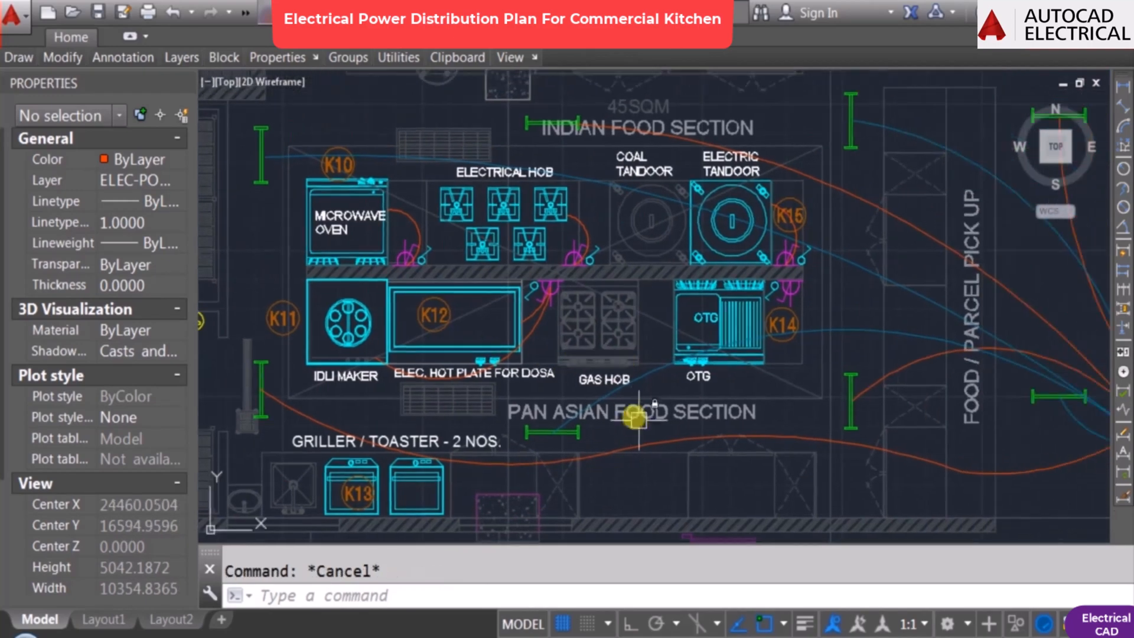
middle_drag(608, 410, 509, 397)
scroll(625, 378, up, 2)
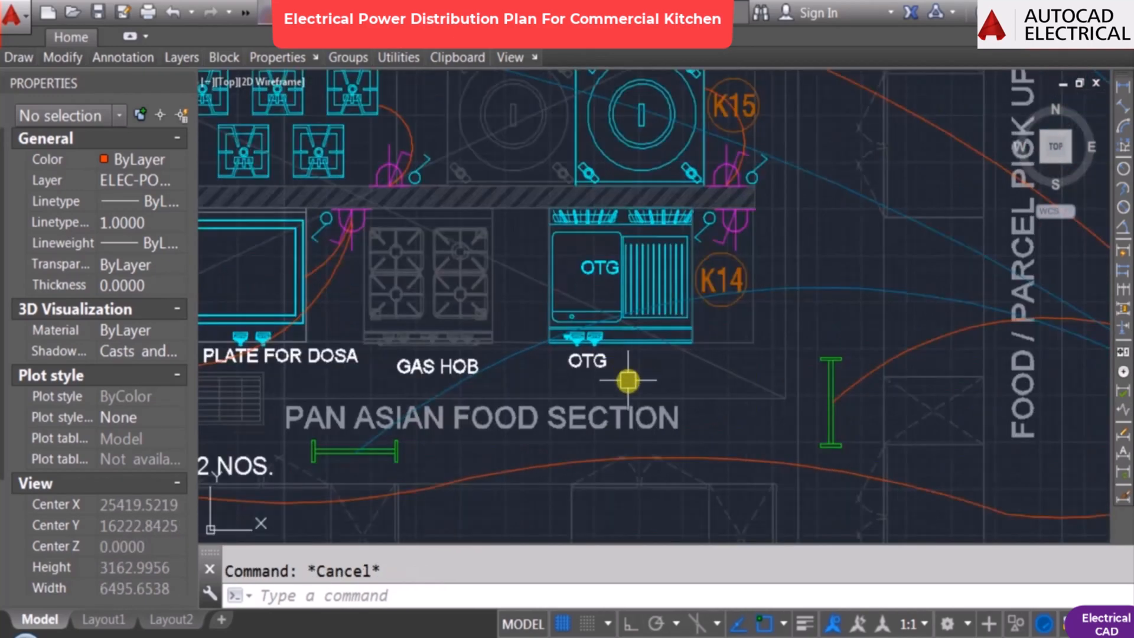
Step: Draw a wiring arc from the side edge of the OTG, passing over tag K14, to the socket above the tag
middle_drag(401, 379, 496, 381)
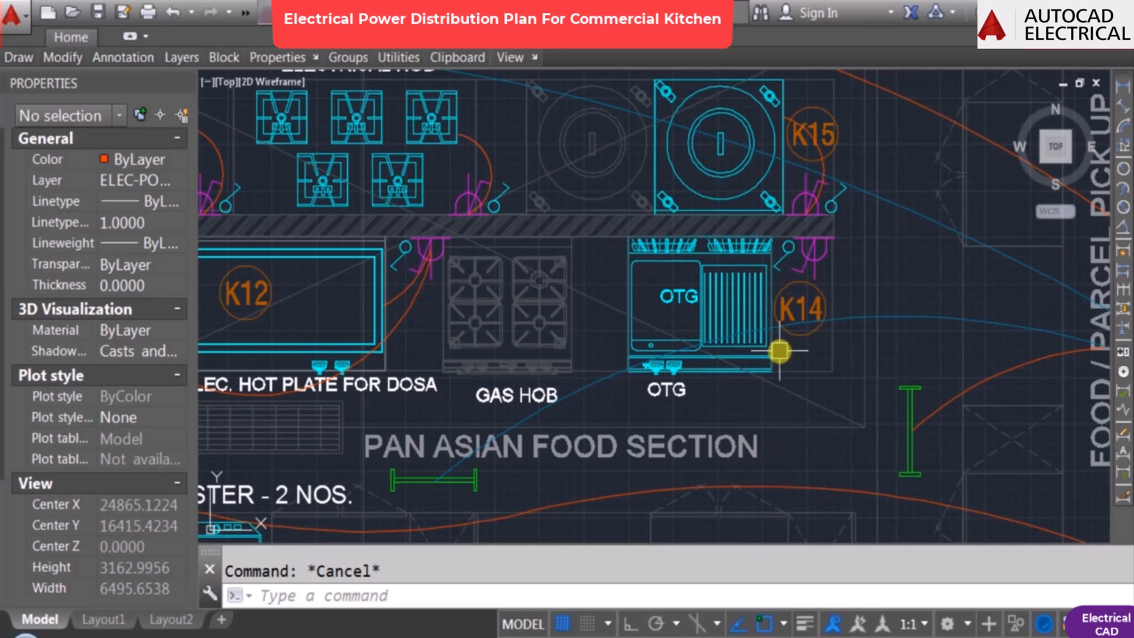
middle_drag(780, 351, 672, 344)
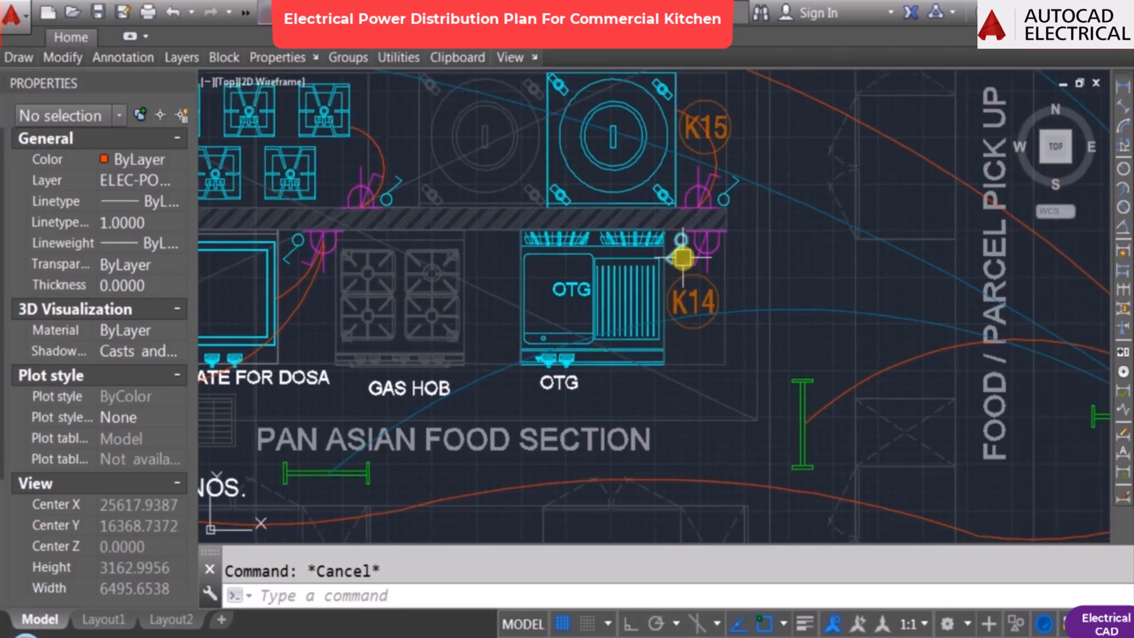
key(Return)
scroll(679, 309, up, 1)
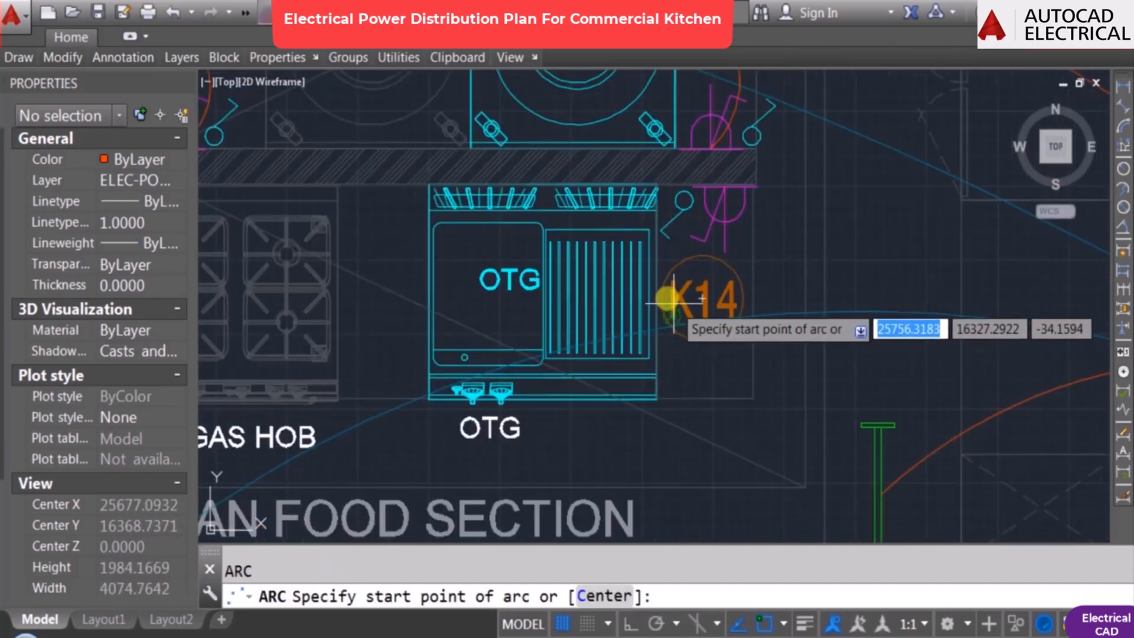
click(658, 299)
key(F3)
scroll(709, 253, up, 2)
click(700, 284)
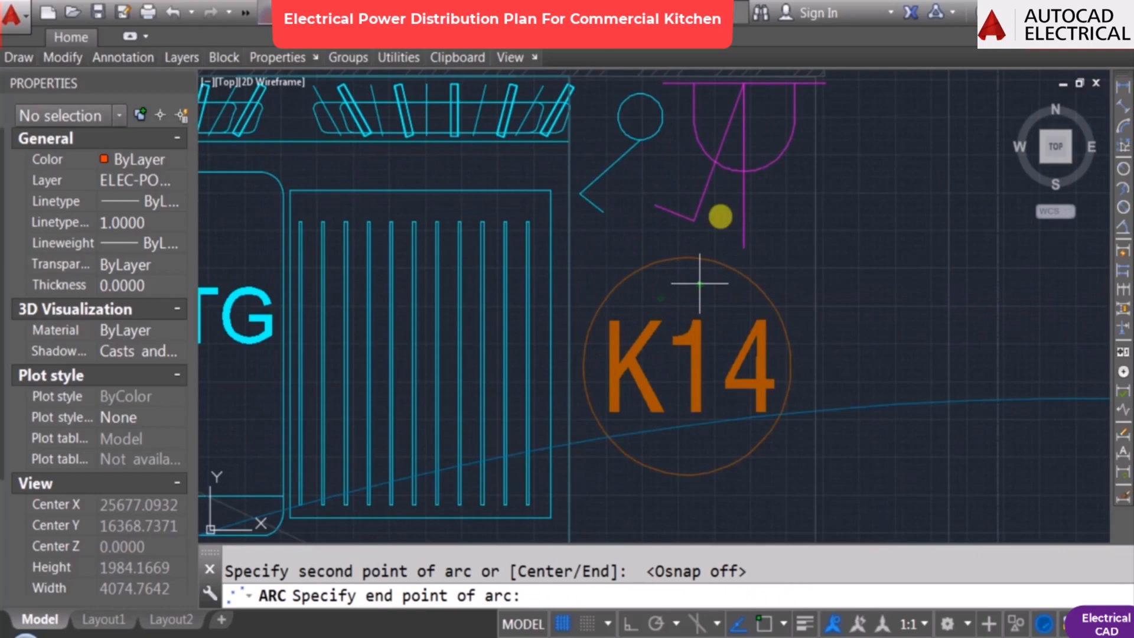
click(742, 94)
key(Escape)
scroll(641, 333, down, 3)
middle_drag(520, 388, 586, 340)
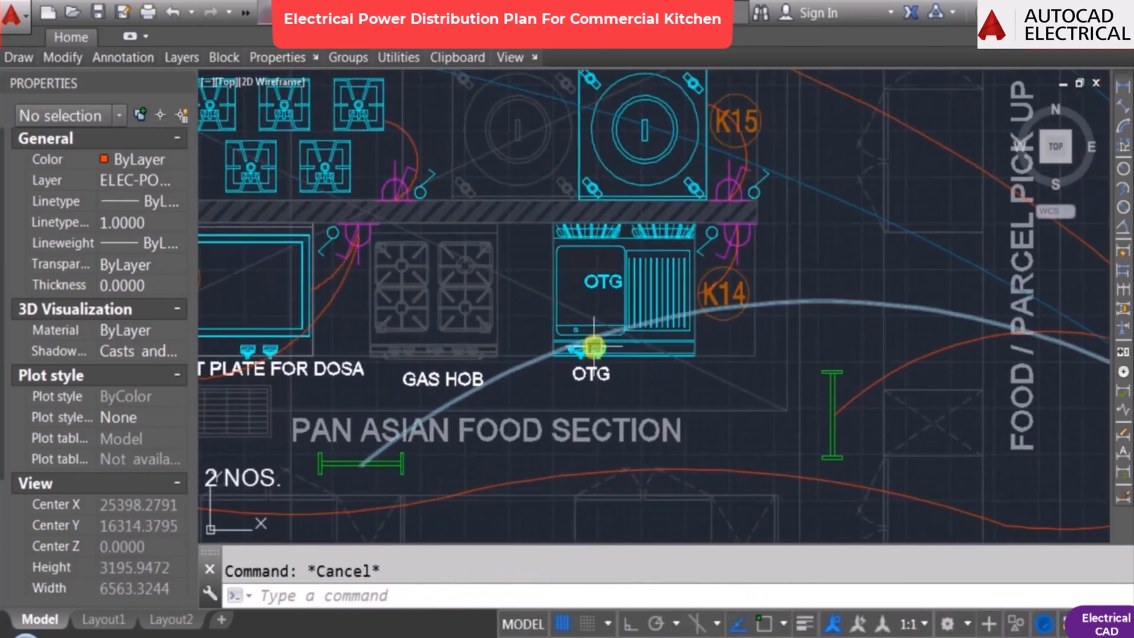
Step: Copy the socket and switch beside the electric tandoor K15 to the wall beside the second griller/toaster
mouse_move(593, 346)
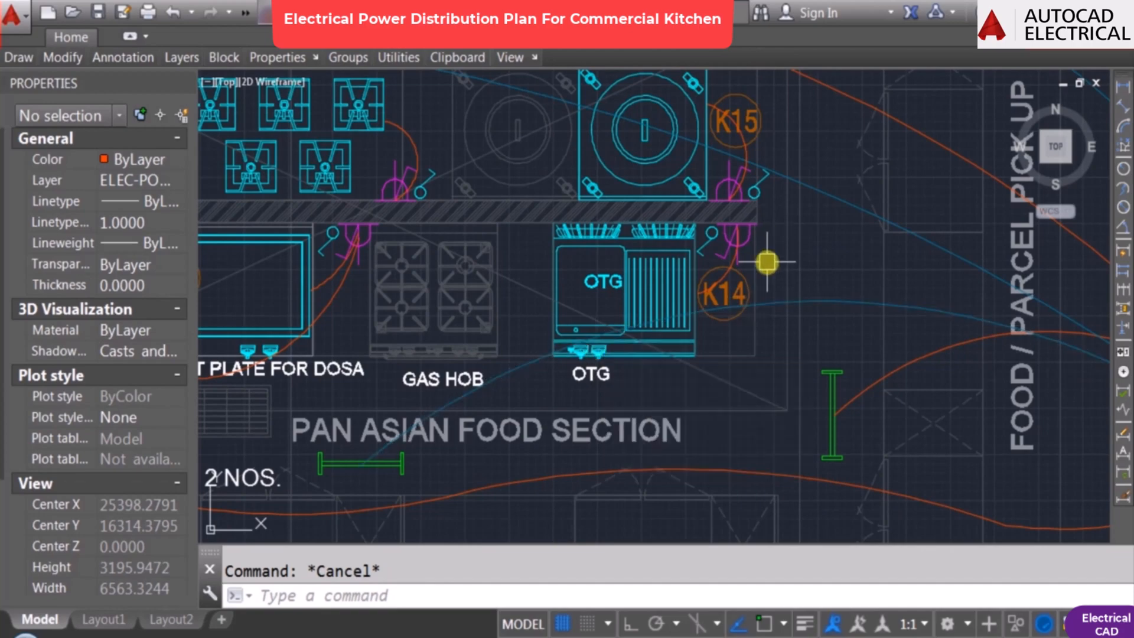
scroll(742, 275, down, 3)
scroll(467, 385, up, 2)
scroll(542, 351, down, 2)
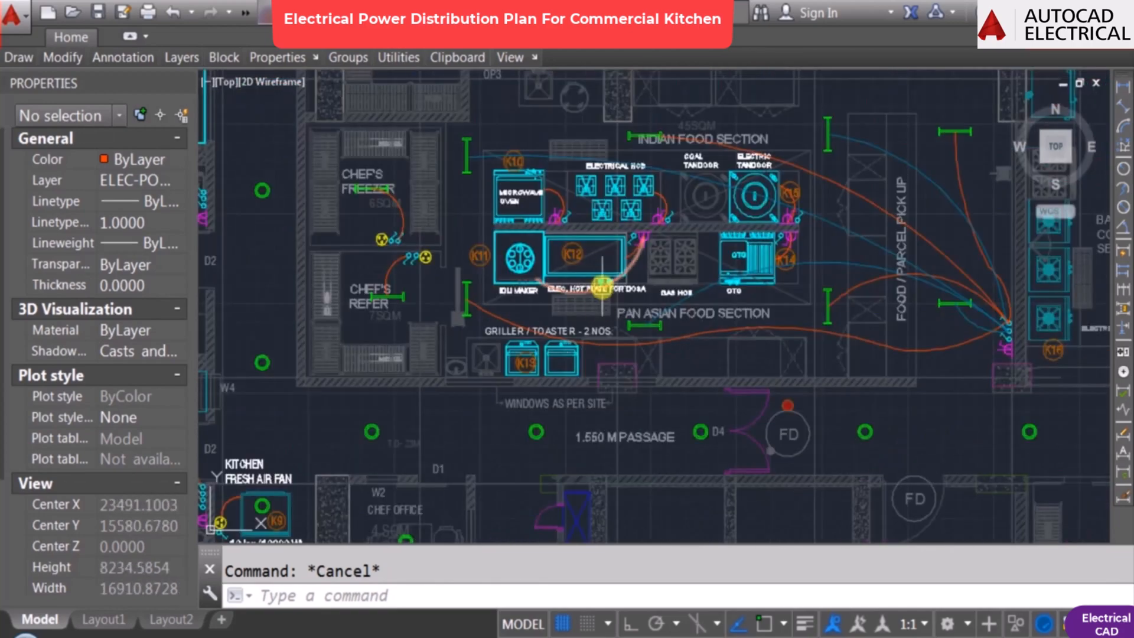
middle_drag(541, 263, 534, 288)
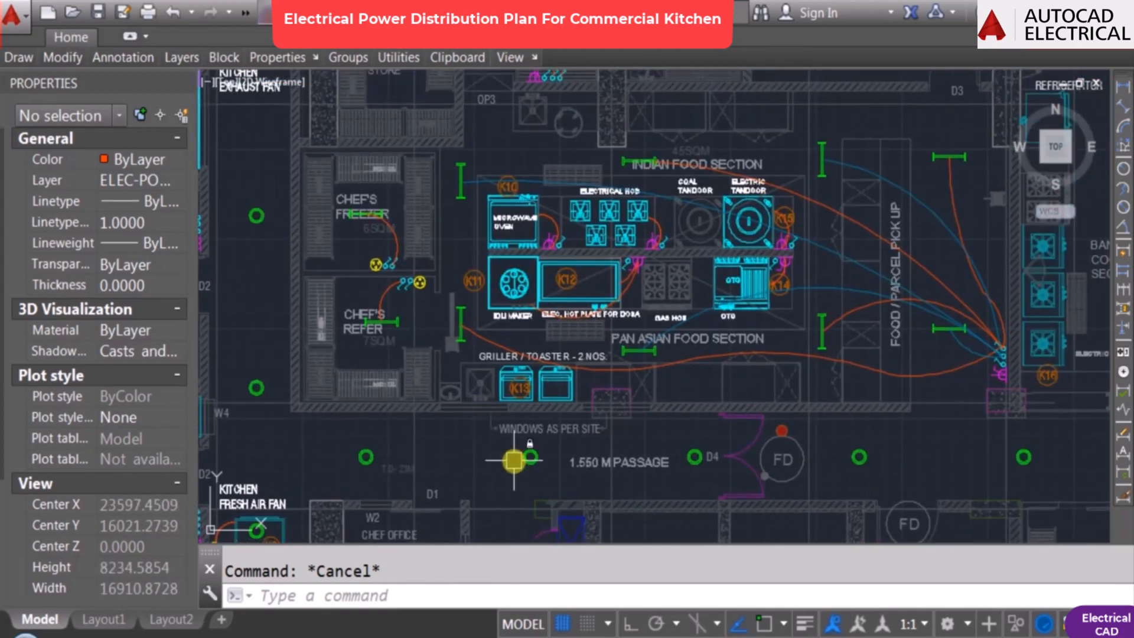
scroll(512, 443, up, 2)
middle_drag(603, 303, 601, 386)
text(co)
key(Return)
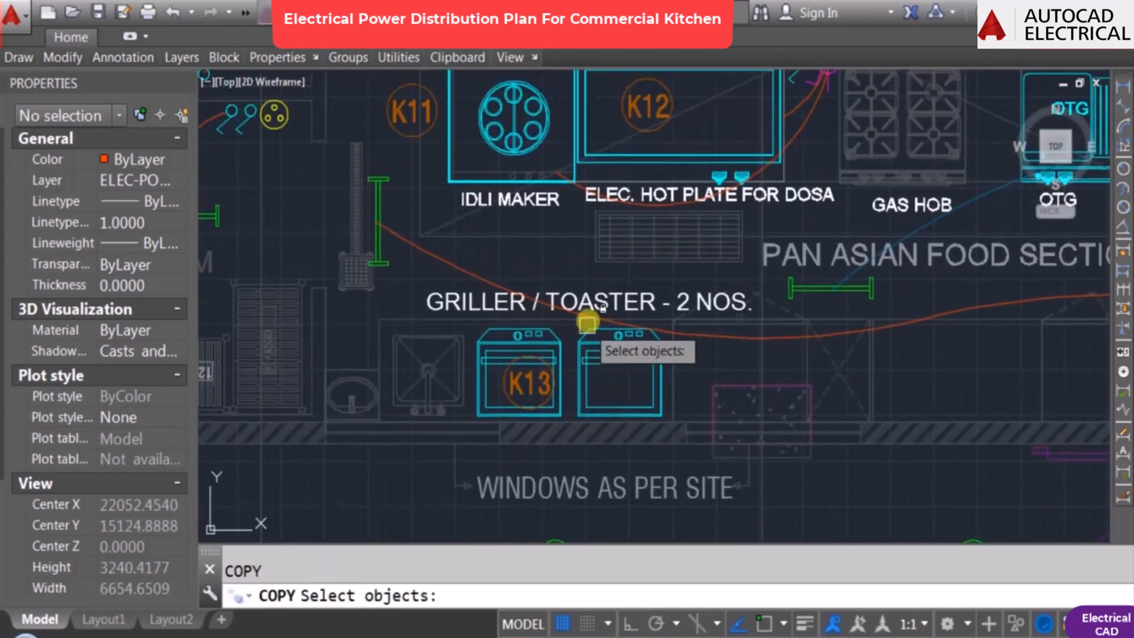
scroll(587, 323, down, 3)
scroll(734, 274, up, 5)
click(864, 220)
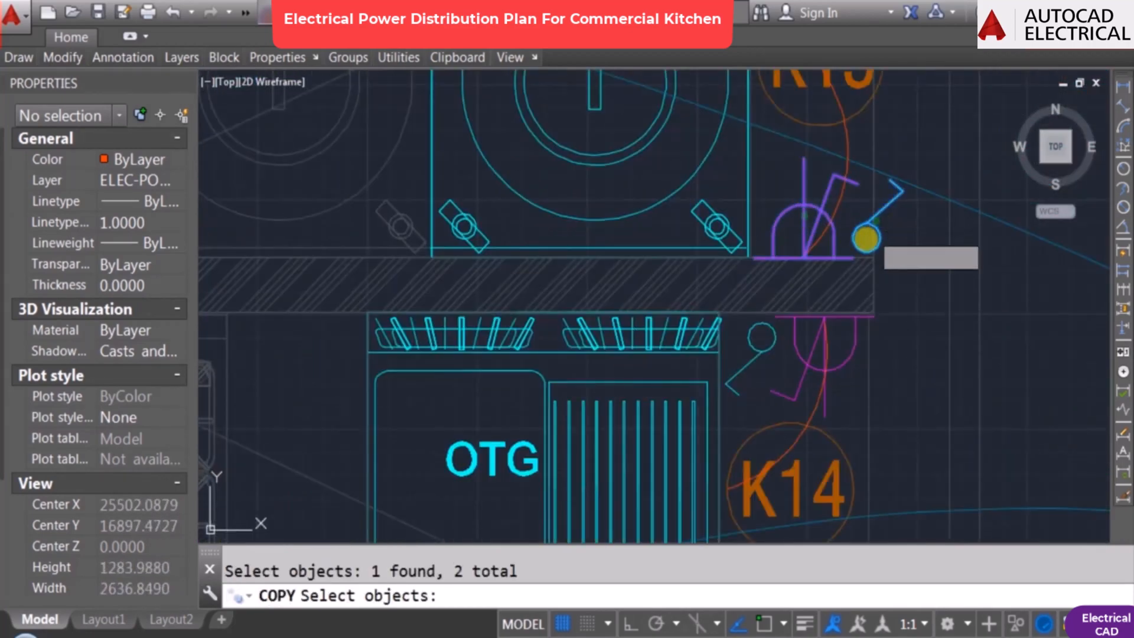
key(Return)
click(866, 238)
scroll(679, 215, down, 5)
middle_drag(567, 414, 564, 301)
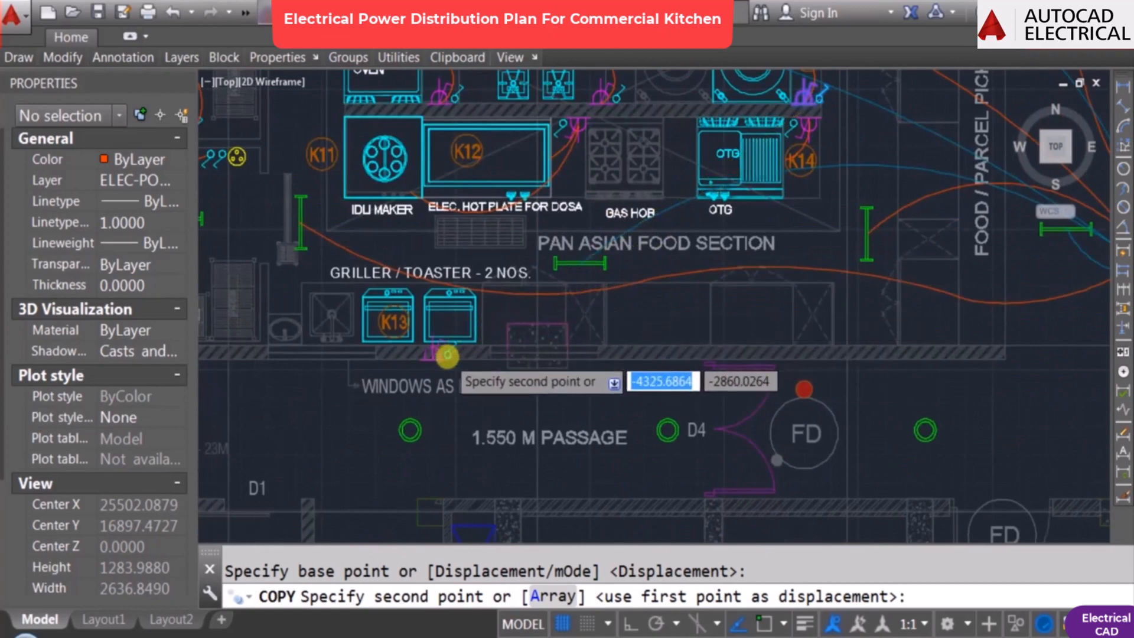
scroll(447, 355, up, 4)
scroll(600, 354, down, 2)
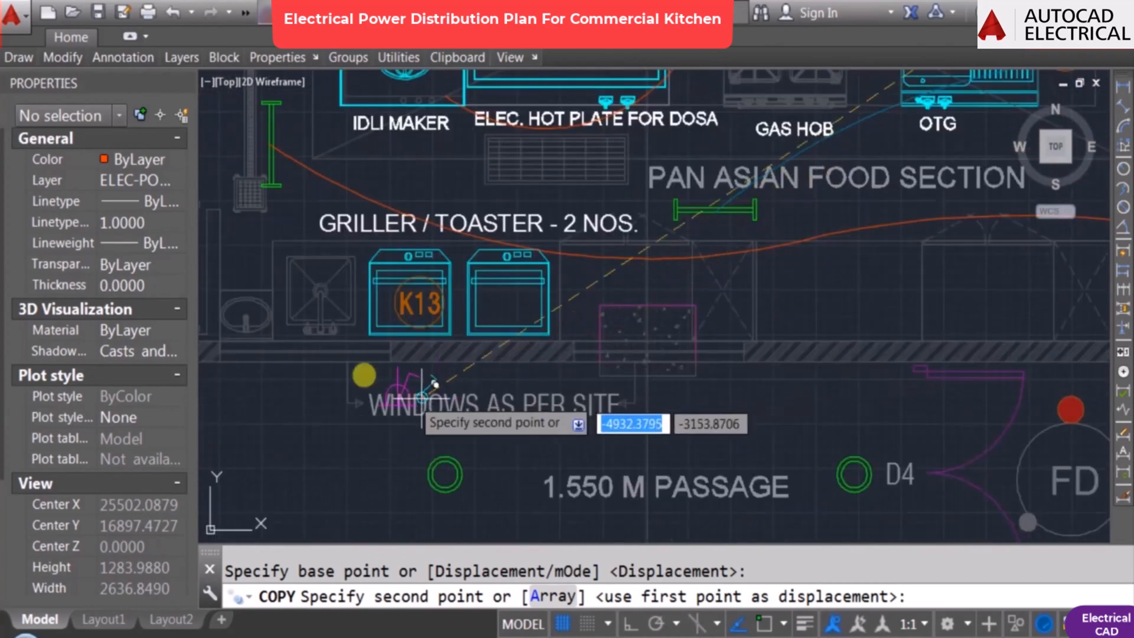
middle_drag(319, 360, 509, 441)
scroll(506, 438, up, 2)
key(F3)
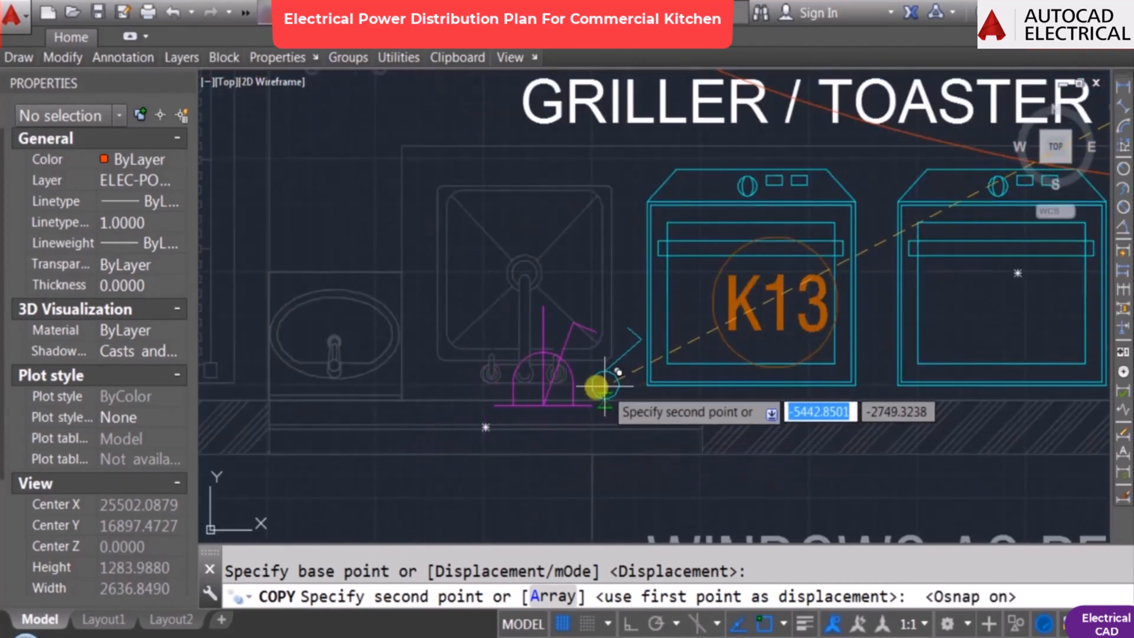
key(F3)
scroll(562, 395, up, 2)
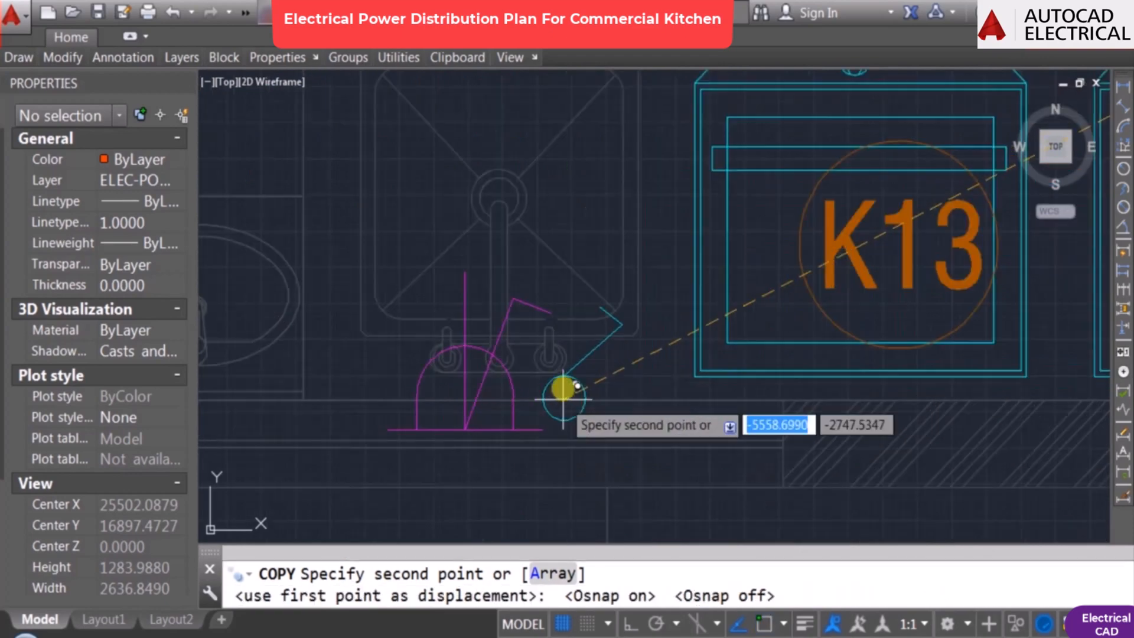
scroll(514, 399, down, 2)
middle_drag(827, 395, 615, 377)
scroll(615, 377, down, 1)
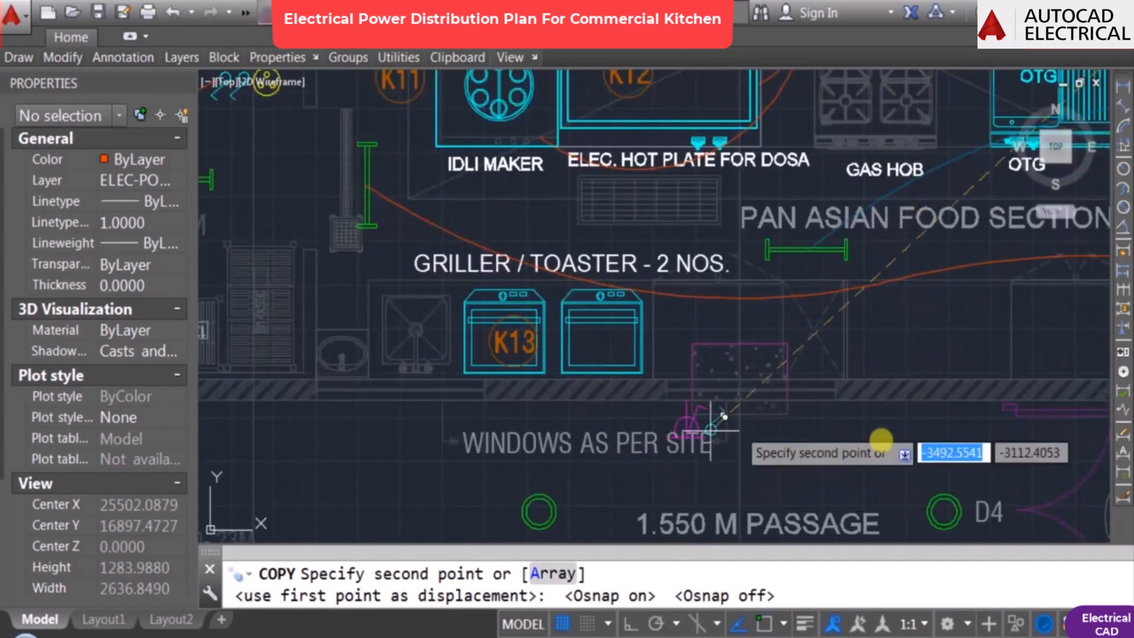
scroll(709, 383, up, 3)
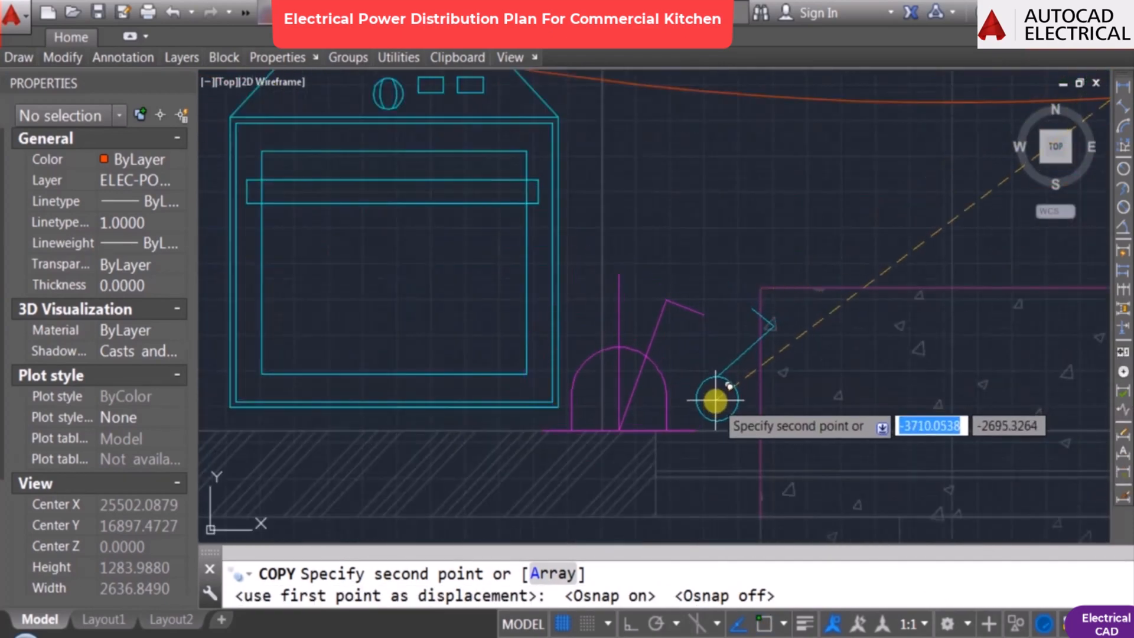
click(716, 401)
scroll(708, 378, down, 4)
key(Escape)
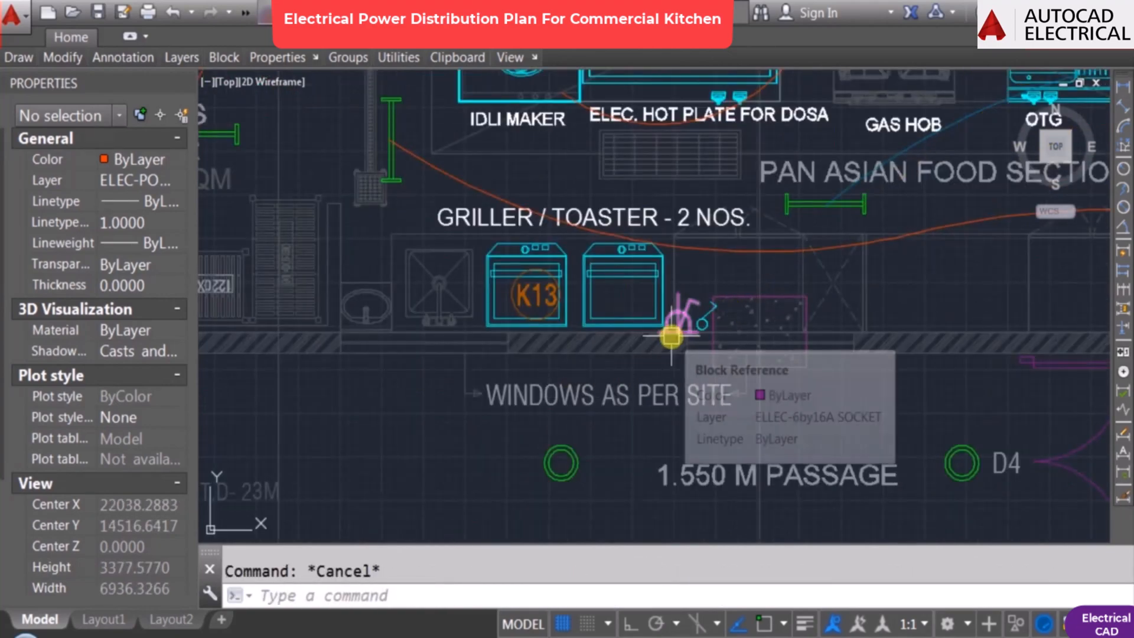
Step: Draw a wiring arc from the side edge of the K13 griller, passing over the second griller, to the new socket
scroll(417, 292, up, 2)
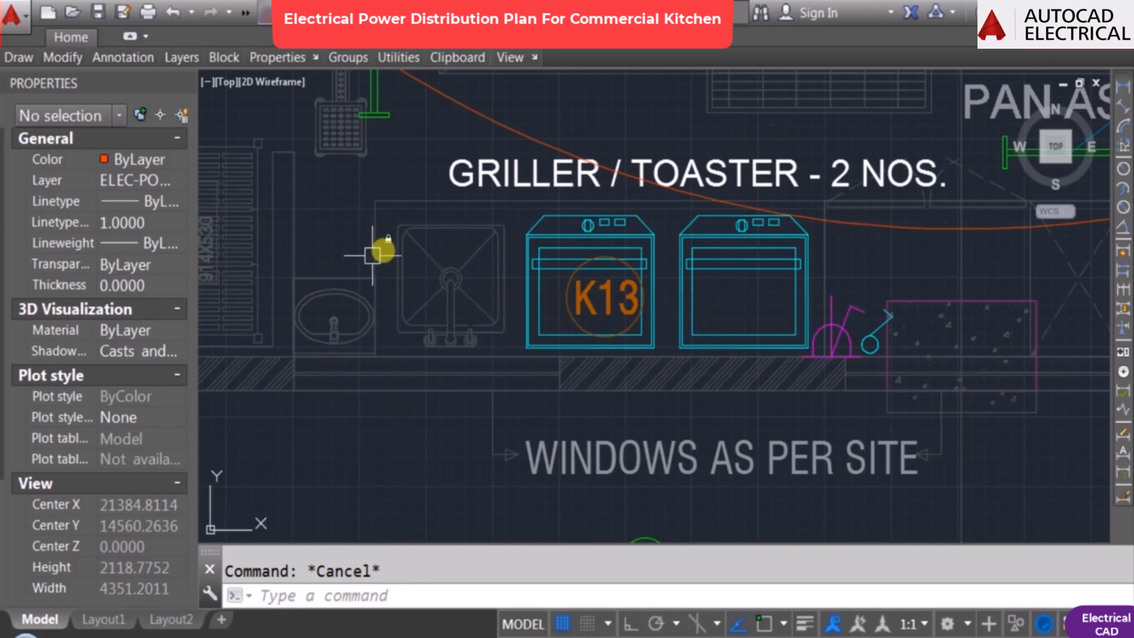
scroll(563, 337, down, 2)
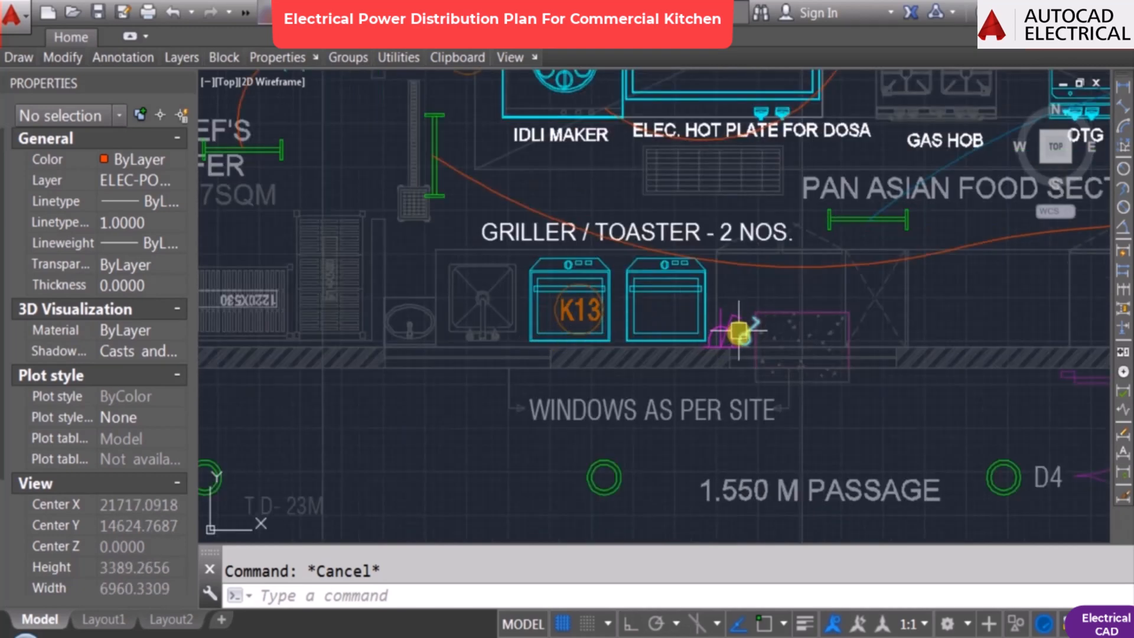
middle_drag(744, 335, 654, 373)
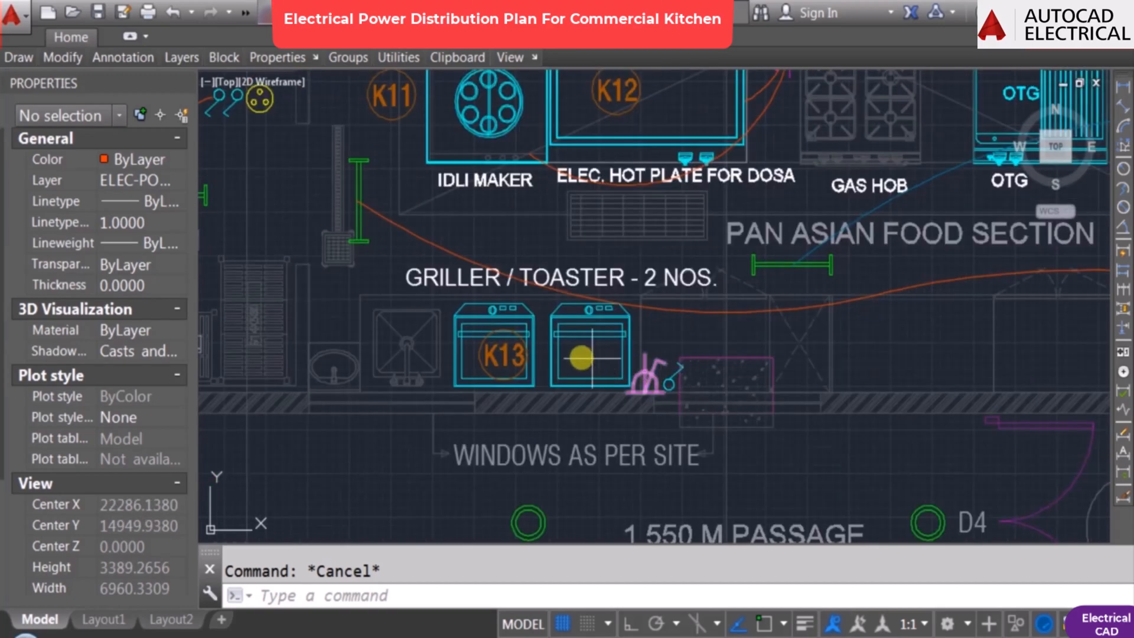
scroll(592, 358, up, 2)
text(a)
key(Return)
click(449, 344)
key(F3)
click(571, 327)
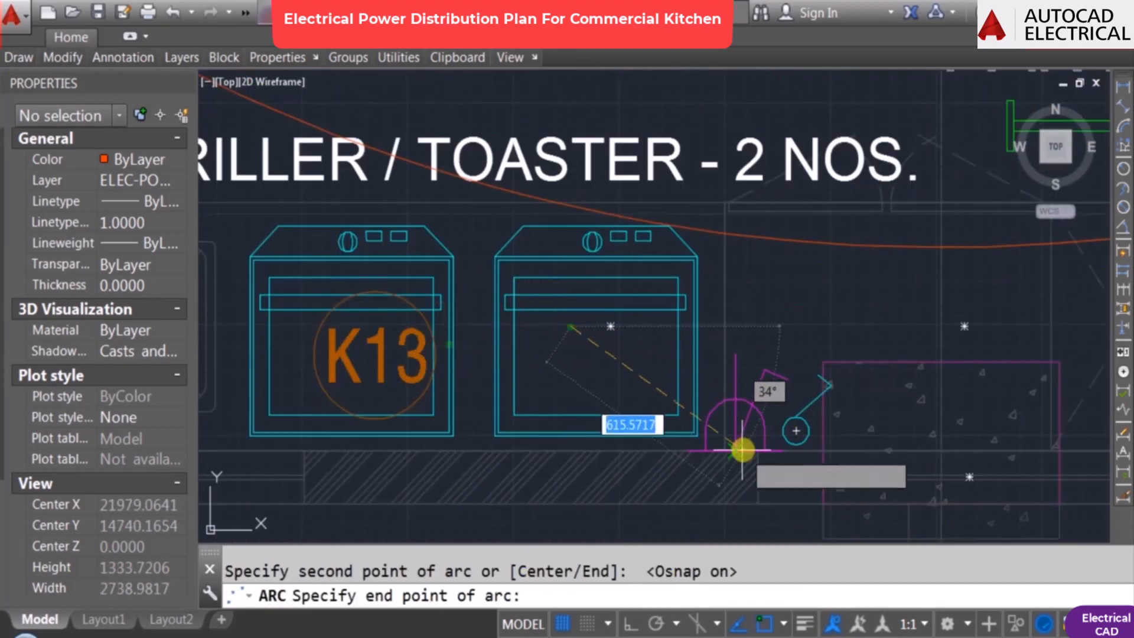
click(736, 450)
text(e)
click(684, 193)
click(662, 199)
key(Return)
Step: Draw a wiring arc from the side edge of the second griller/toaster to the same socket and save the drawing
text(a)
key(Return)
click(705, 303)
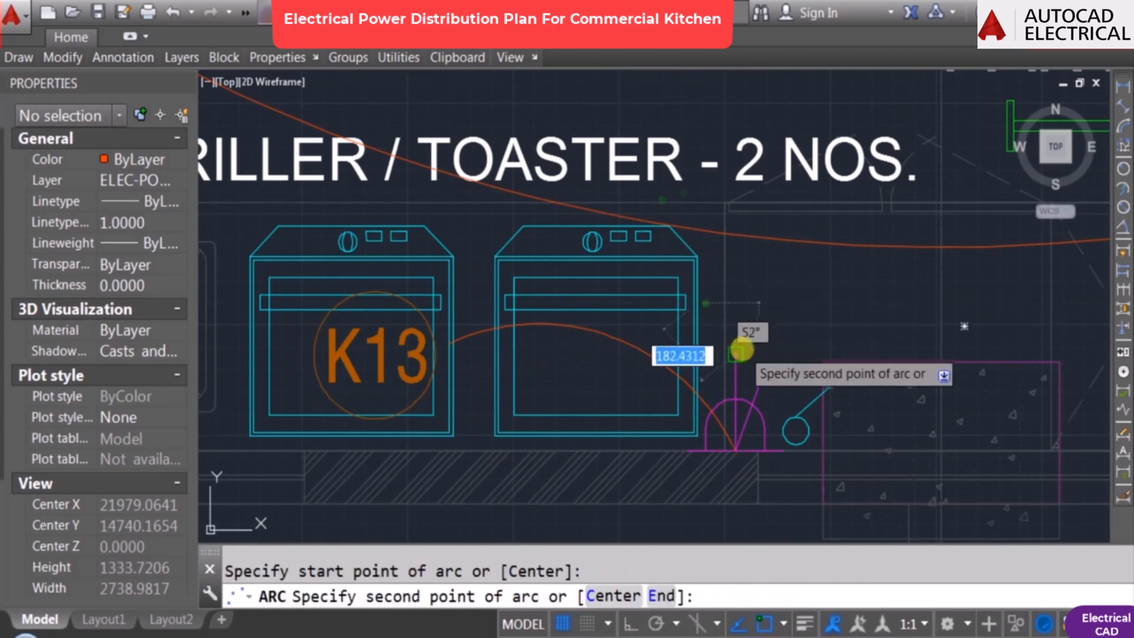
key(F3)
click(741, 351)
click(737, 451)
scroll(709, 414, down, 4)
scroll(585, 319, up, 2)
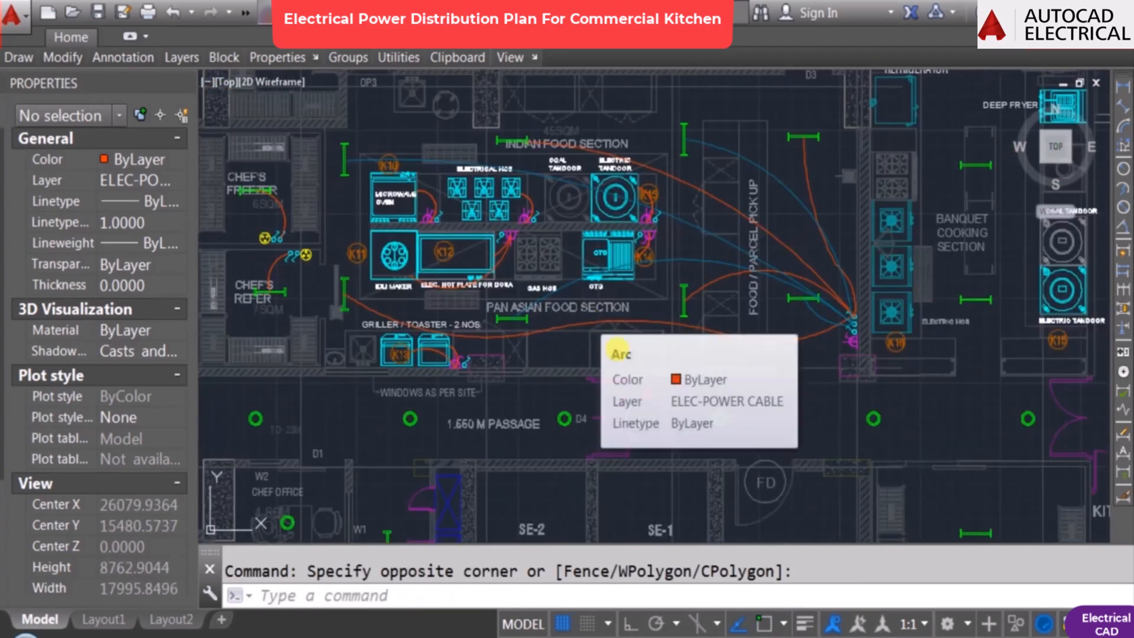
key(ctrl+s)
Step: Copy the socket and switch beside the electric tandoor K15 to the grocery store wall next to door D3
scroll(617, 347, down, 3)
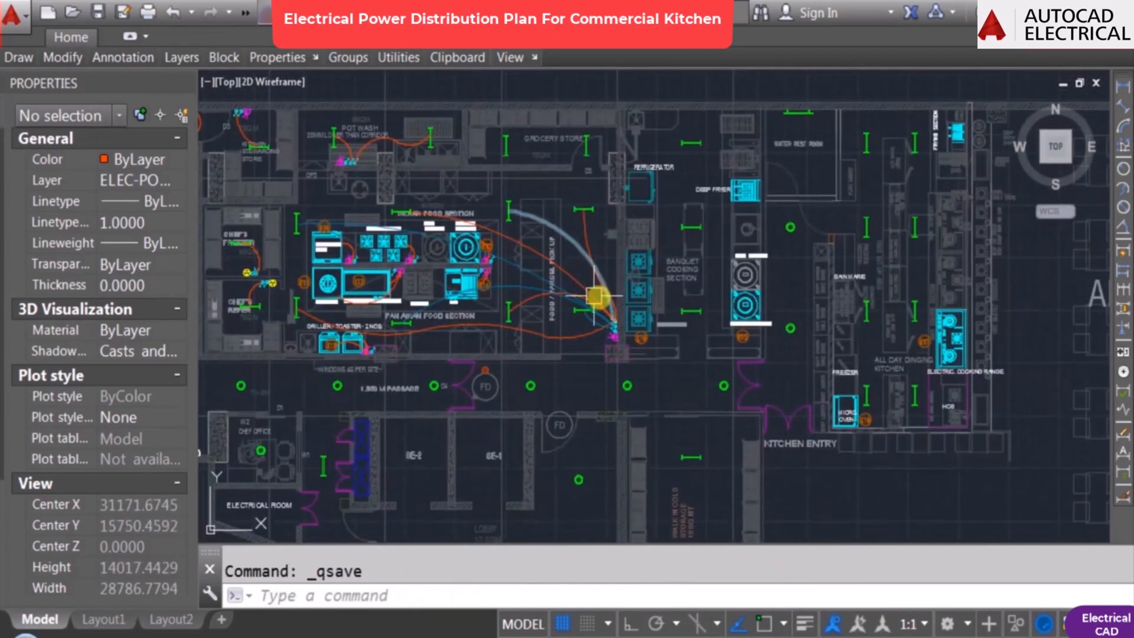
scroll(595, 297, up, 4)
scroll(607, 235, down, 1)
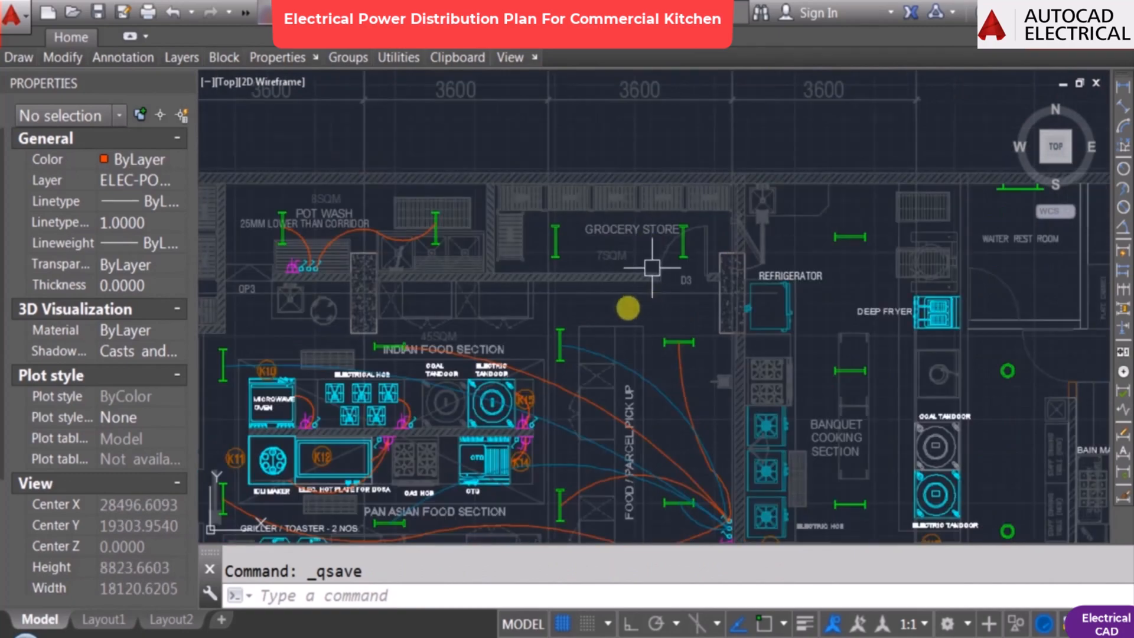
mouse_move(705, 274)
middle_down()
mouse_move(646, 217)
mouse_move(608, 260)
middle_up()
scroll(608, 198, up, 1)
key(Escape)
text(co)
key(Return)
middle_drag(527, 381, 573, 231)
scroll(438, 413, up, 3)
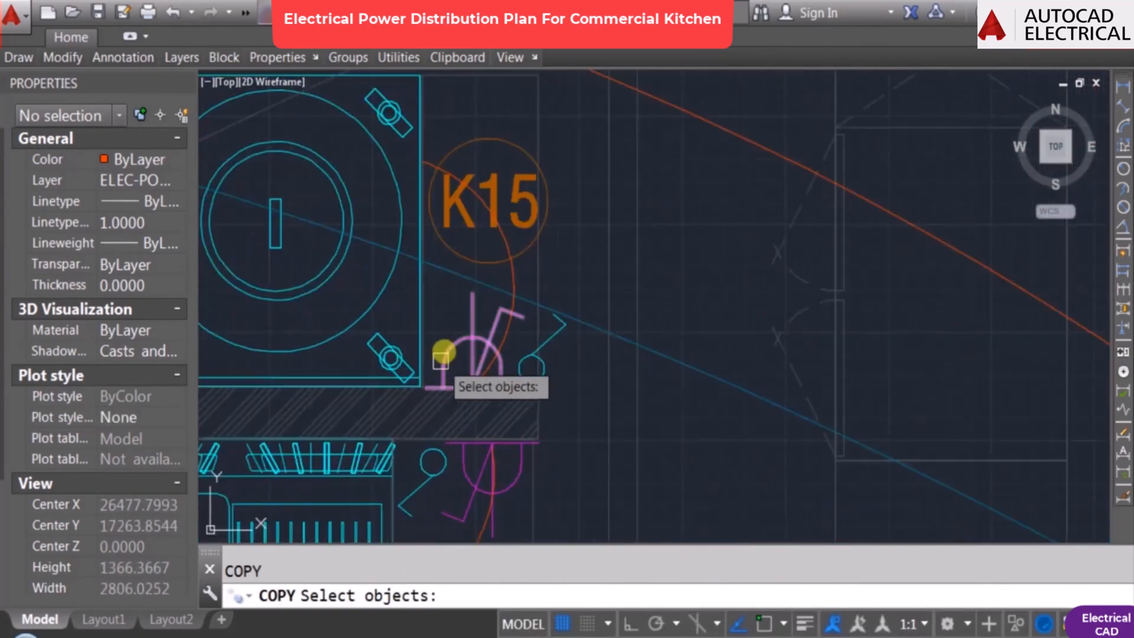
click(441, 361)
click(560, 338)
key(Return)
click(538, 412)
scroll(507, 399, down, 5)
middle_drag(861, 212, 701, 494)
middle_drag(769, 211, 756, 257)
scroll(682, 346, up, 4)
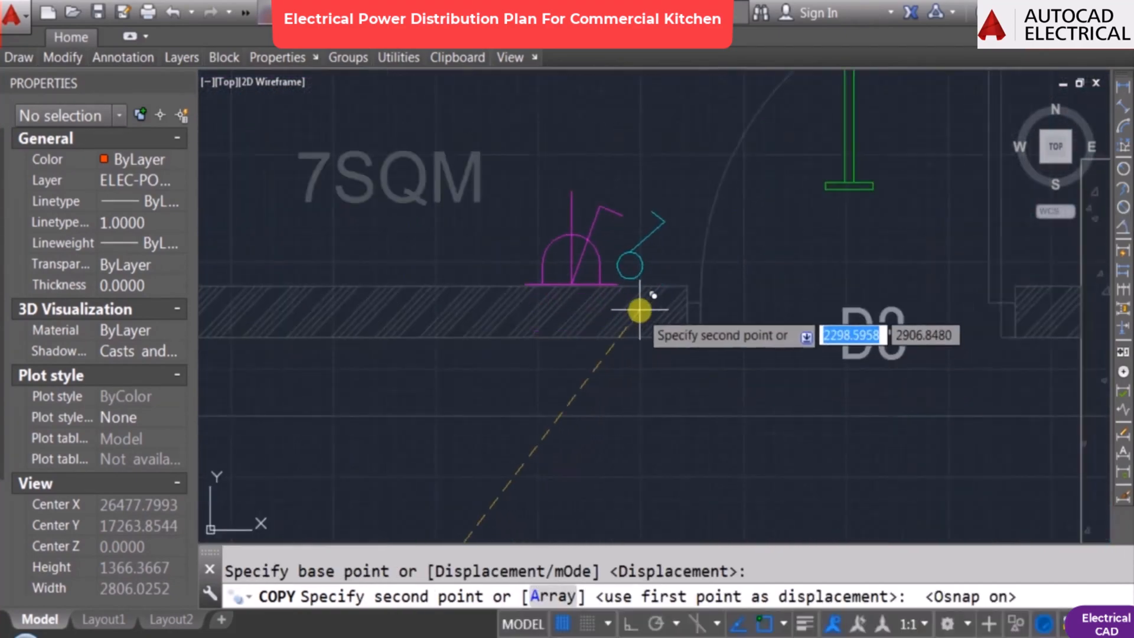
click(605, 285)
key(Escape)
scroll(714, 222, down, 4)
key(Escape)
middle_drag(689, 257, 651, 317)
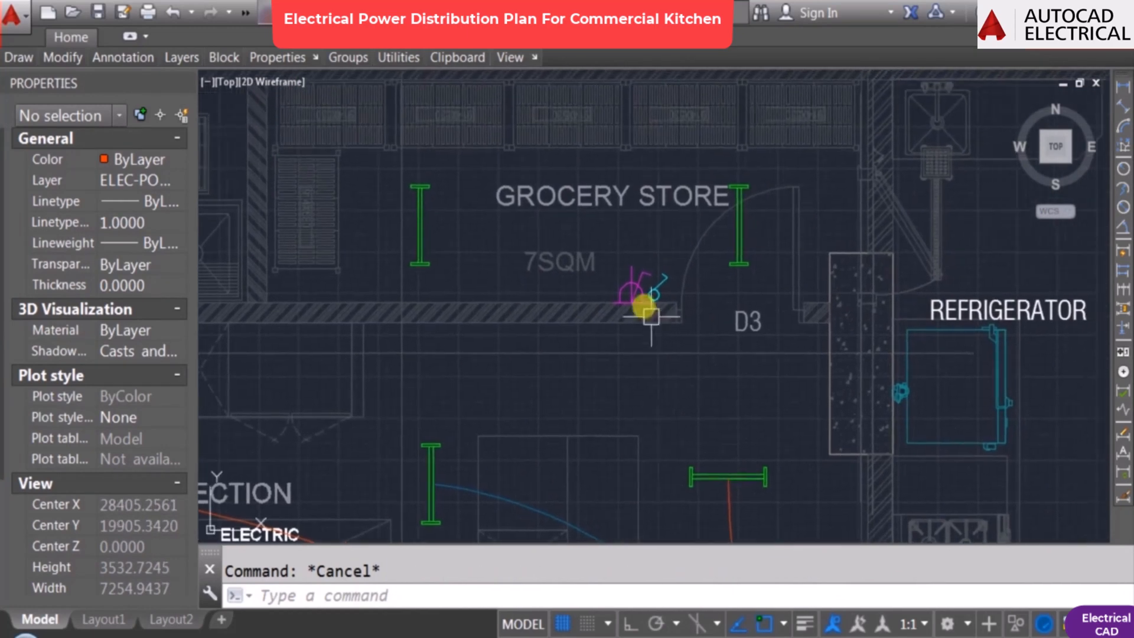
Step: Copy the grocery store switch about 140 units horizontally along the wall towards door D3, with Ortho on
key(Return)
scroll(650, 283, up, 3)
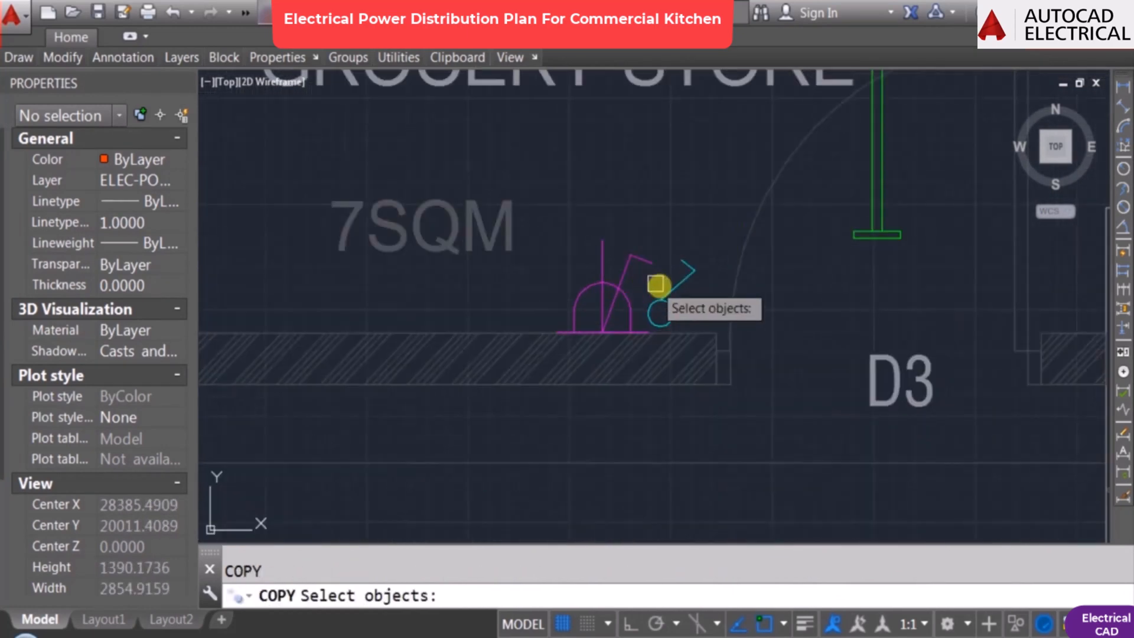
click(679, 290)
key(Return)
click(790, 284)
key(F8)
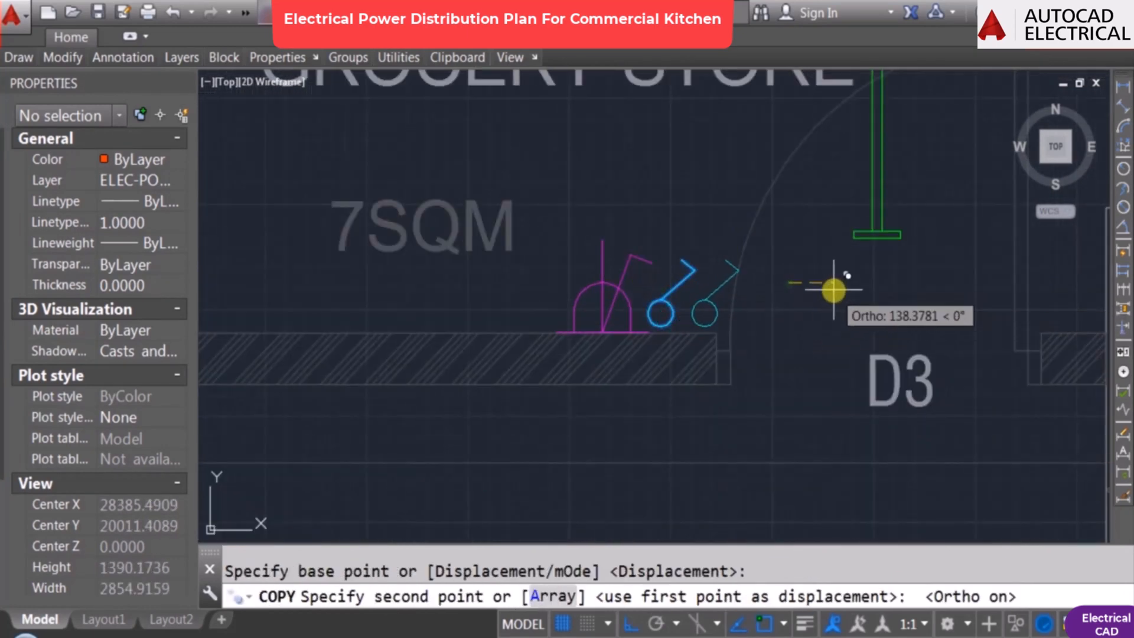
key(Escape)
Step: Move the grocery store socket and its original switch horizontally along the wall, away from door D3
text(m)
key(Return)
click(663, 308)
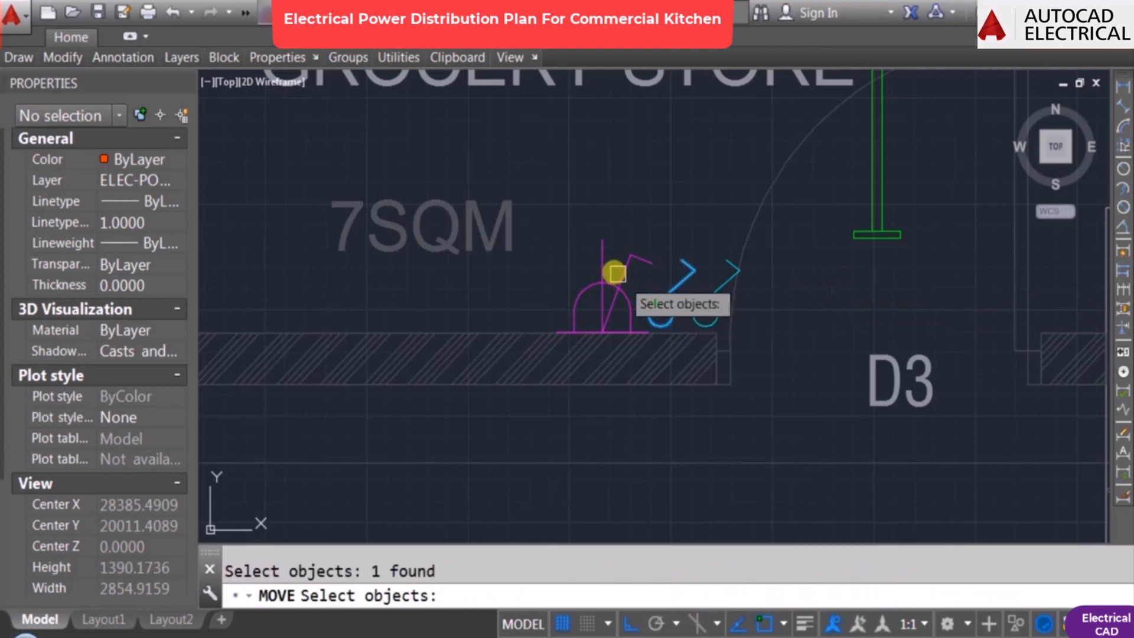
double_click(614, 271)
click(590, 183)
key(Return)
click(726, 135)
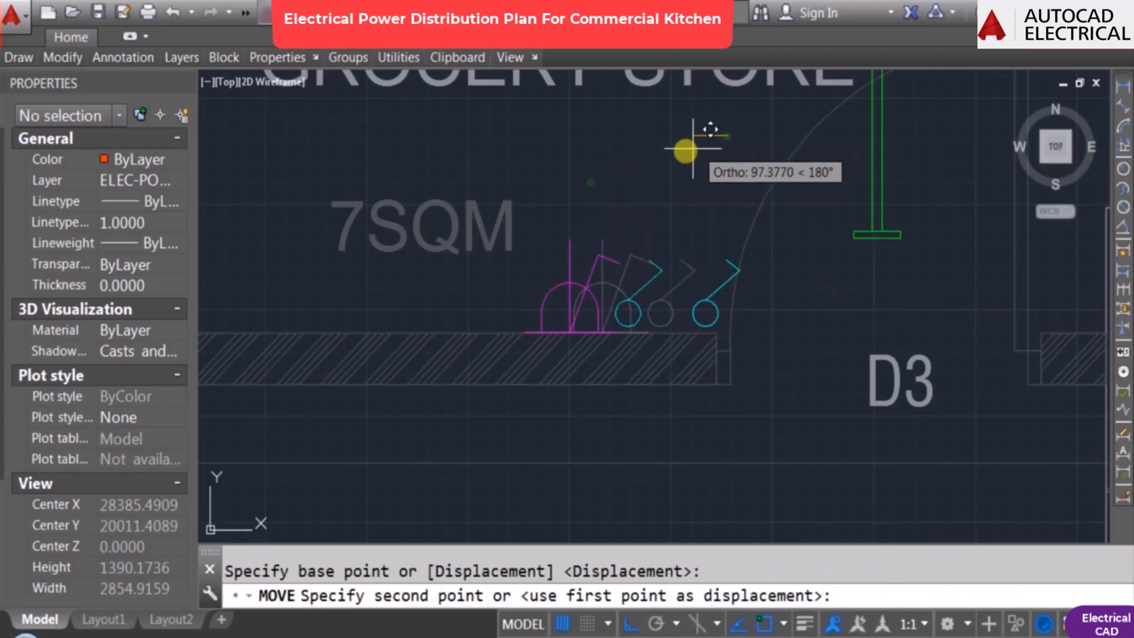
click(683, 152)
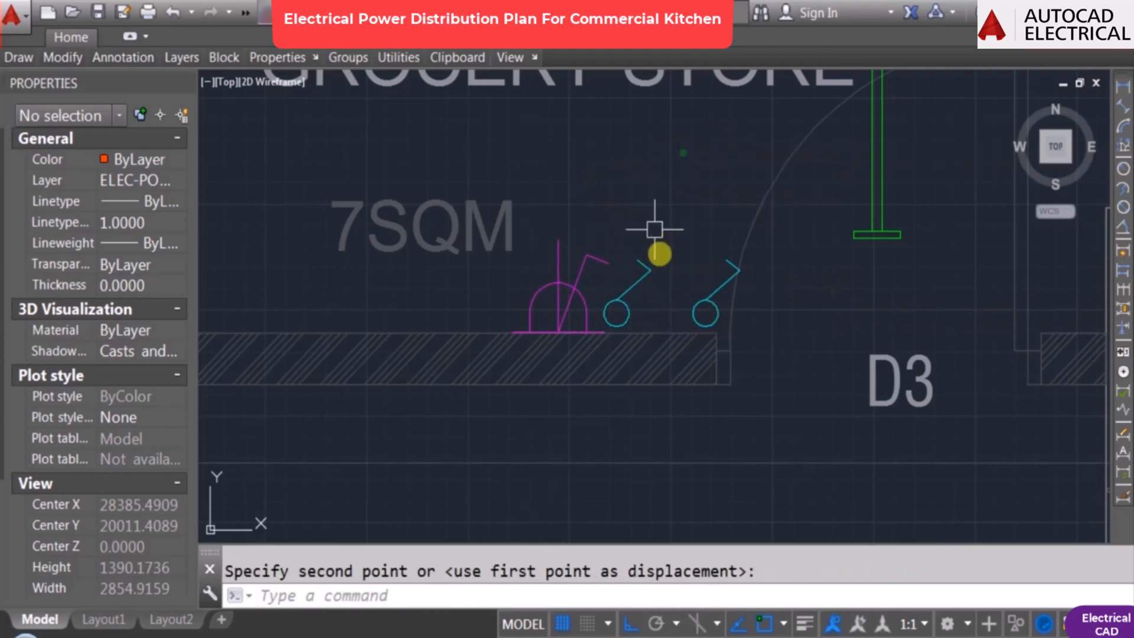
Step: Copy the moved switch about 140 units horizontally into the gap between the two grocery store switches
text(co)
key(Return)
click(651, 269)
key(Return)
click(653, 154)
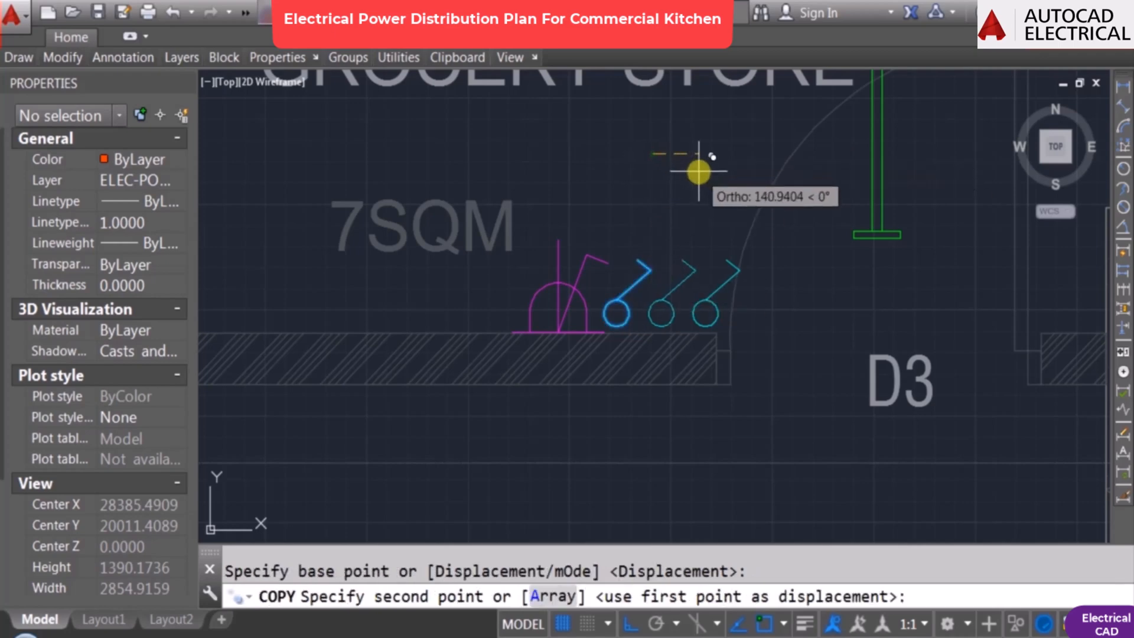
key(Escape)
scroll(720, 248, down, 4)
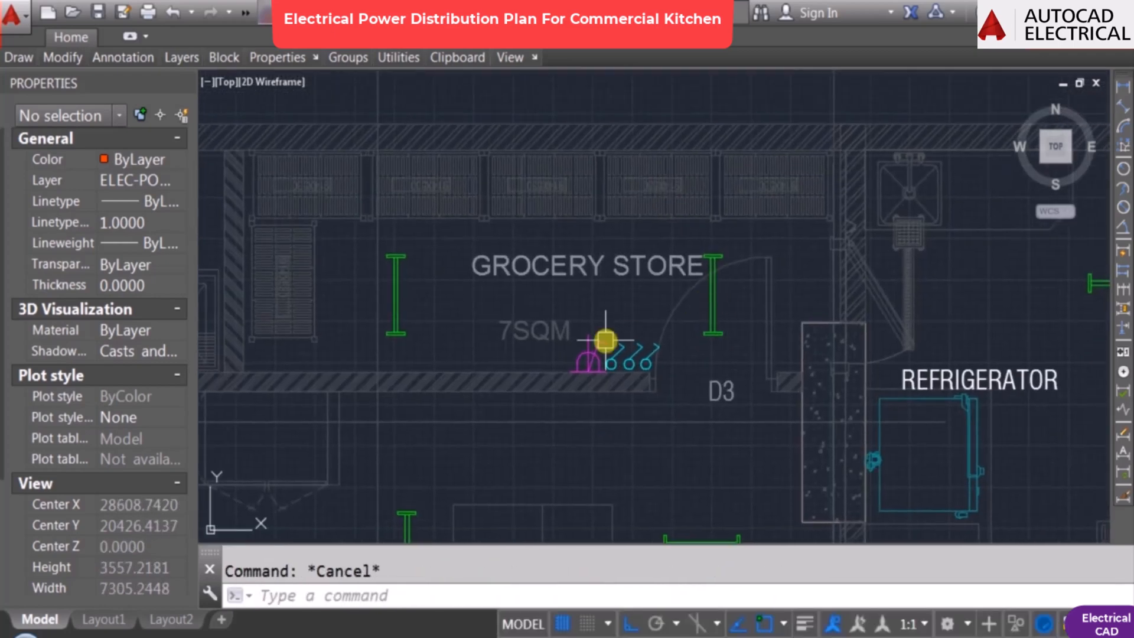
Step: Move the grocery store socket and its three switches together horizontally along the wall, slightly away from door D3, with object snap off
key(Return)
scroll(546, 376, up, 2)
click(547, 247)
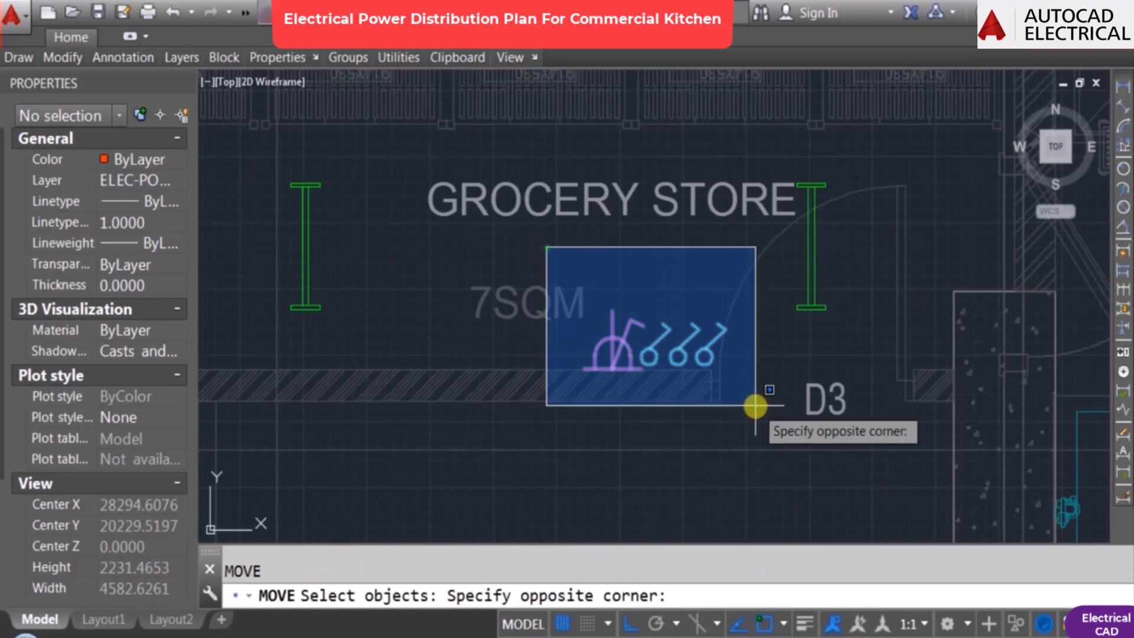
click(755, 407)
key(Return)
click(718, 448)
scroll(704, 456, up, 4)
key(F3)
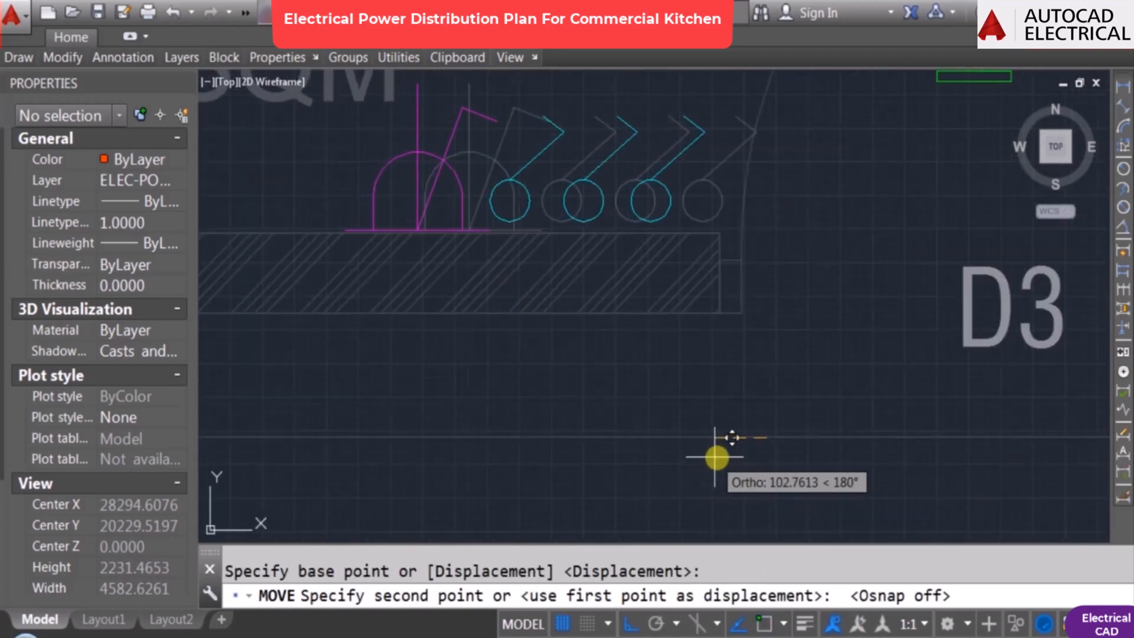
click(687, 439)
scroll(666, 420, down, 6)
middle_drag(739, 321, 647, 321)
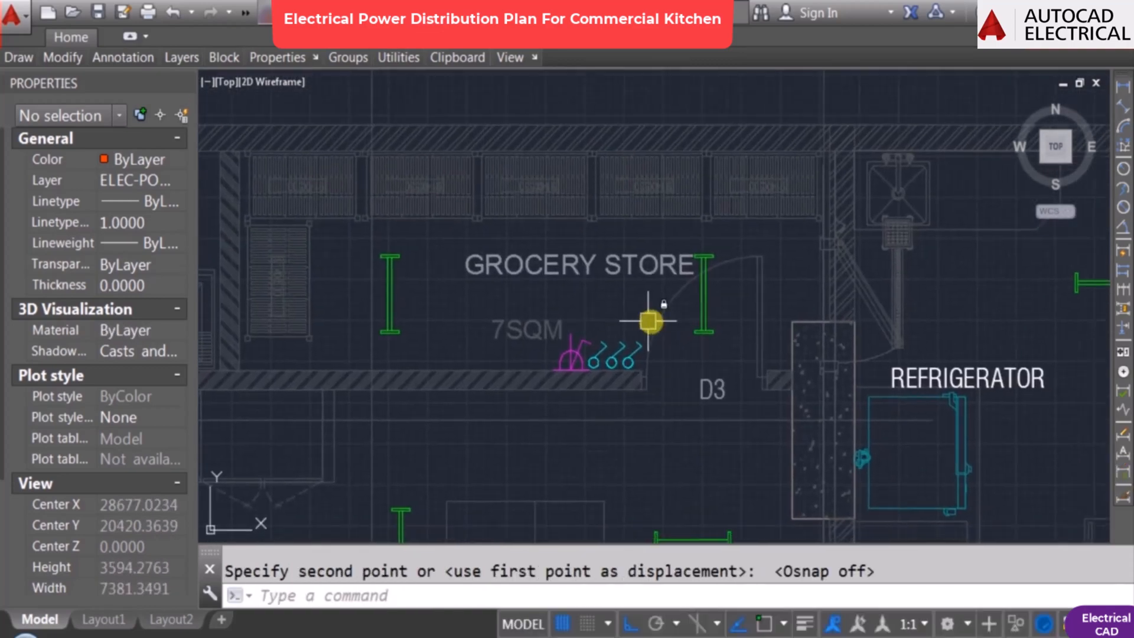
Step: Draw a cable arc from the grocery store light farther from door D3 to the middle switch, with Ortho off
key(Escape)
text(A)
key(Return)
key(F3)
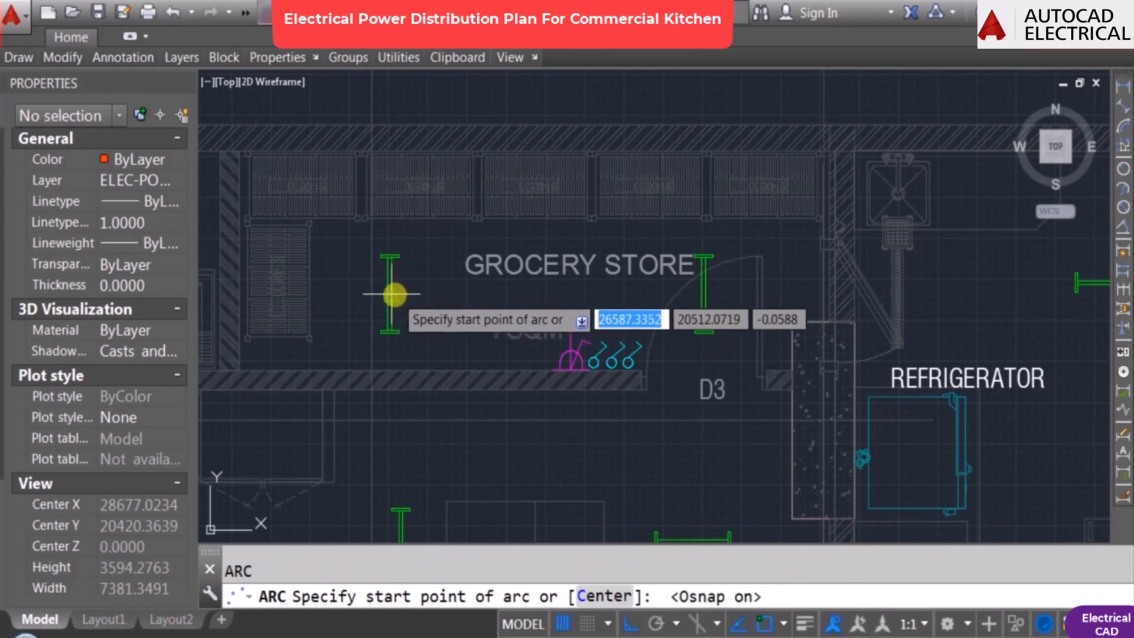
click(391, 293)
key(F3)
scroll(509, 264, up, 2)
key(F8)
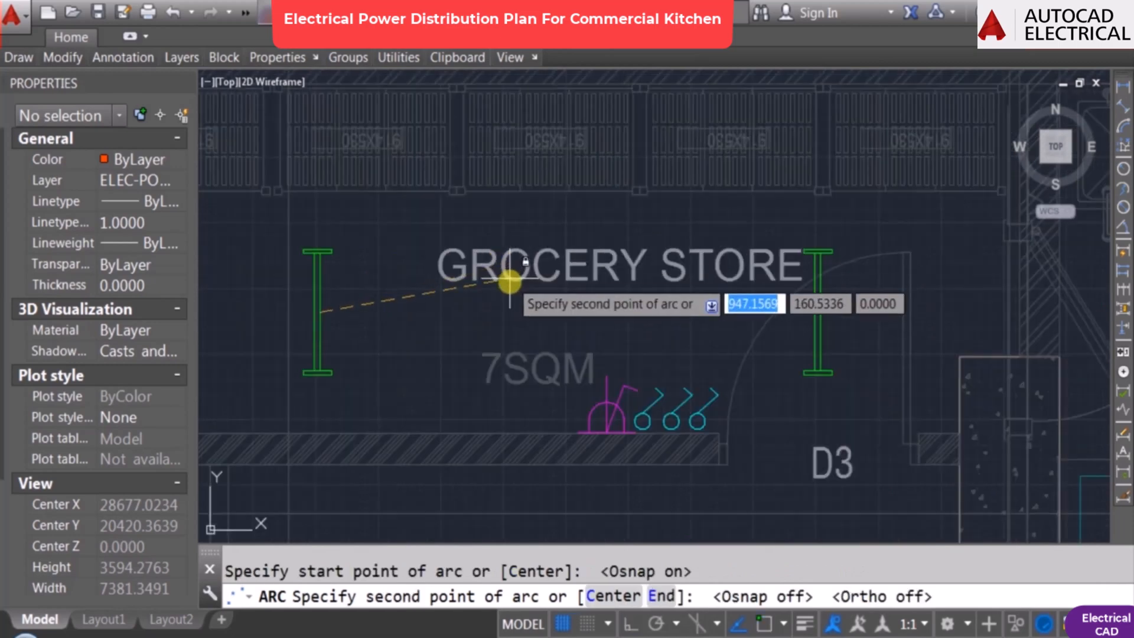
click(508, 284)
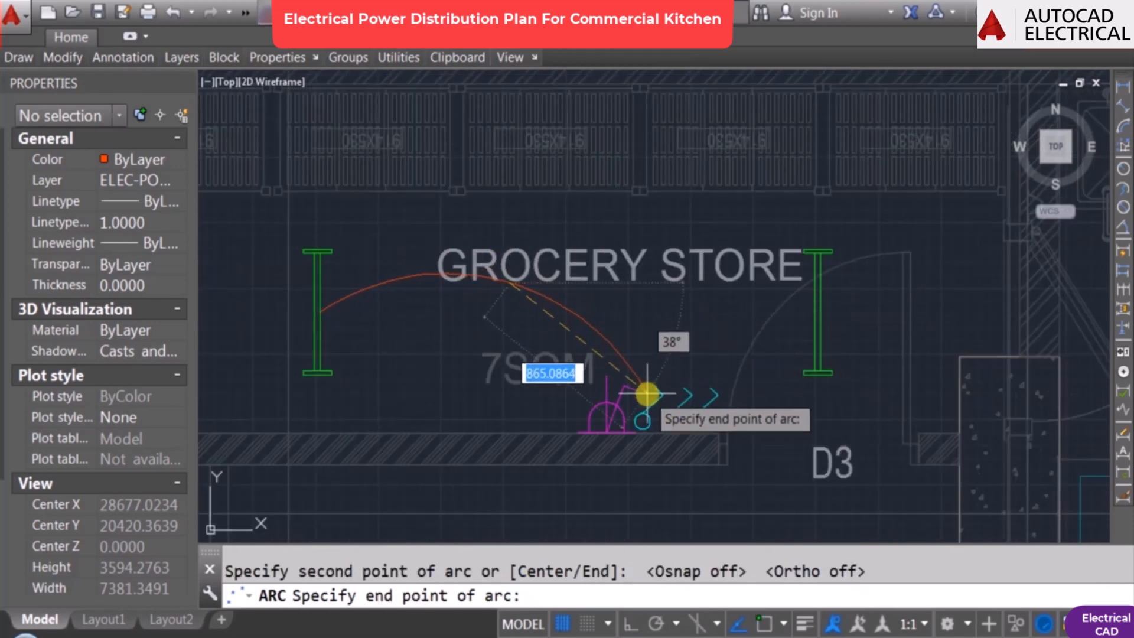
click(671, 410)
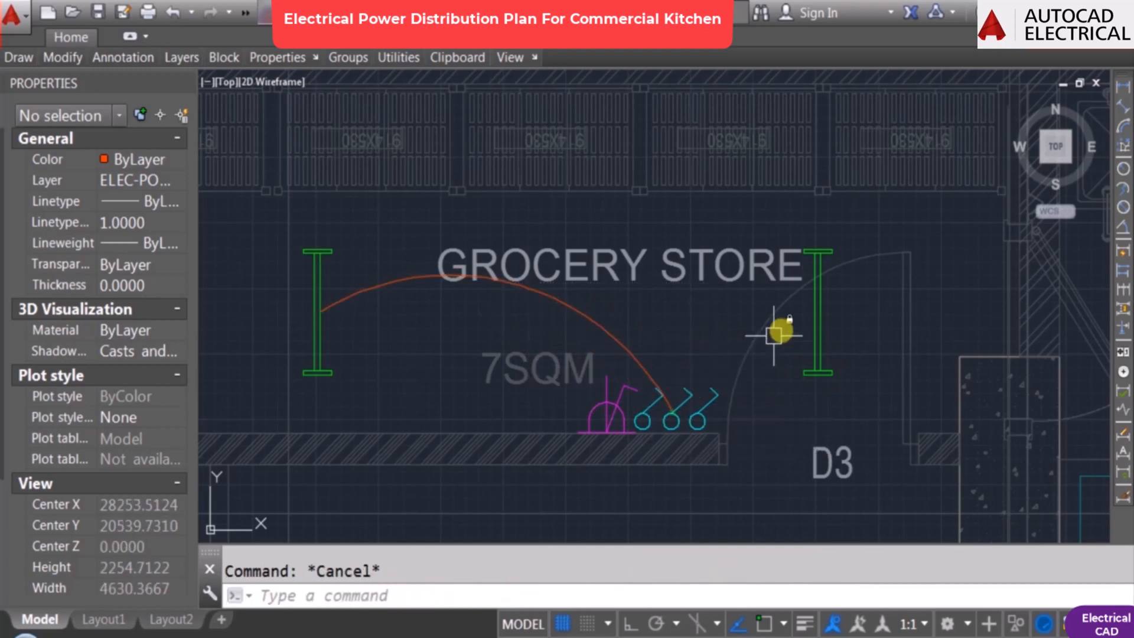
Step: Draw a cable arc from the grocery store light beside door D3 to the switch nearest the door
key(Return)
click(814, 306)
click(763, 330)
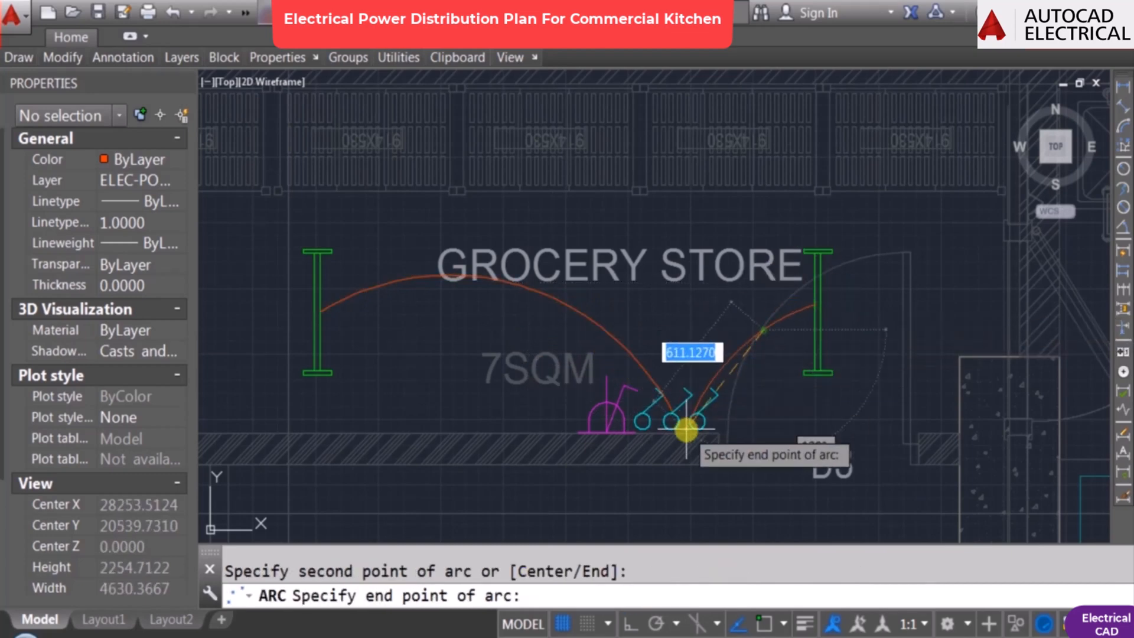
click(697, 414)
key(Escape)
scroll(697, 405, down, 4)
scroll(637, 379, up, 6)
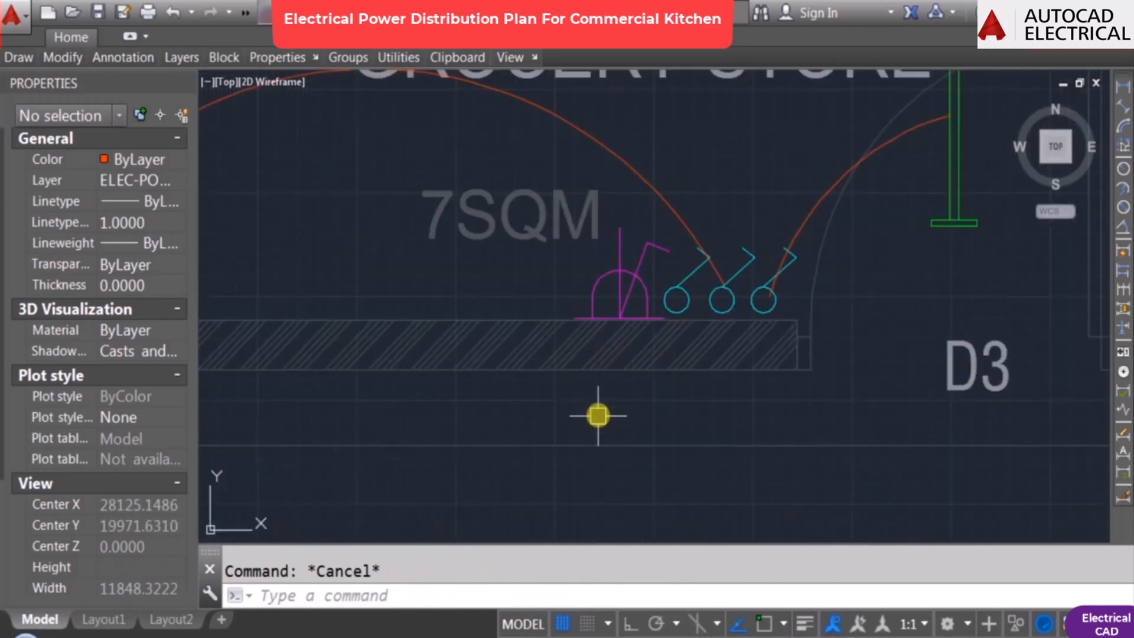
scroll(639, 334, down, 2)
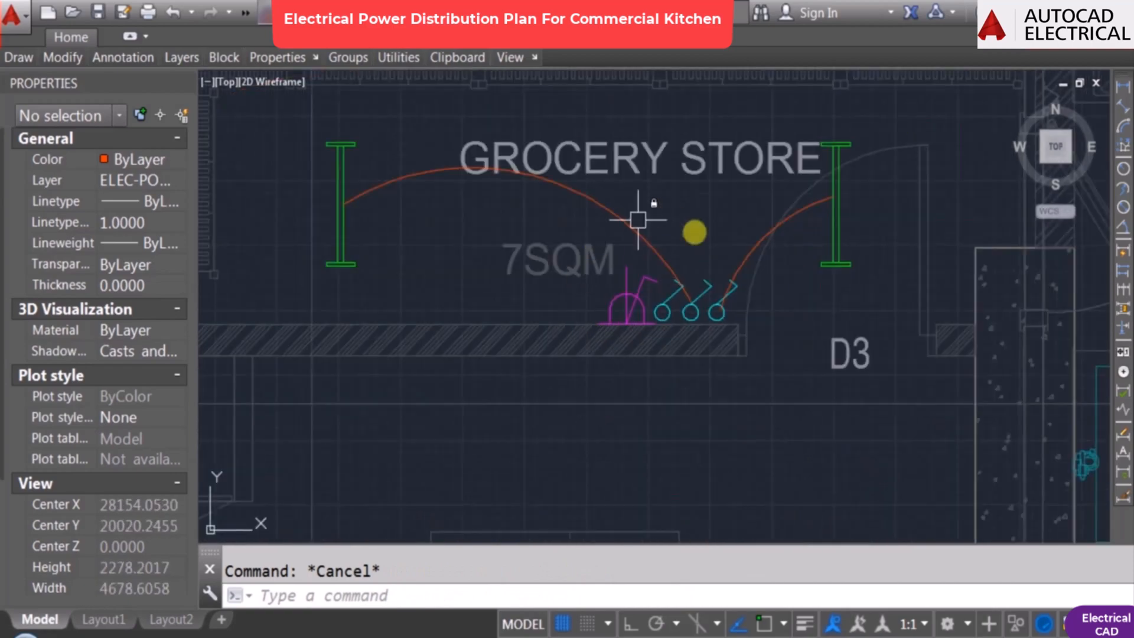
Step: Examine the kitchen plan for unwired lights, from the grocery store and food sections to the corridor near the kitchen exhaust fan
scroll(602, 305, down, 6)
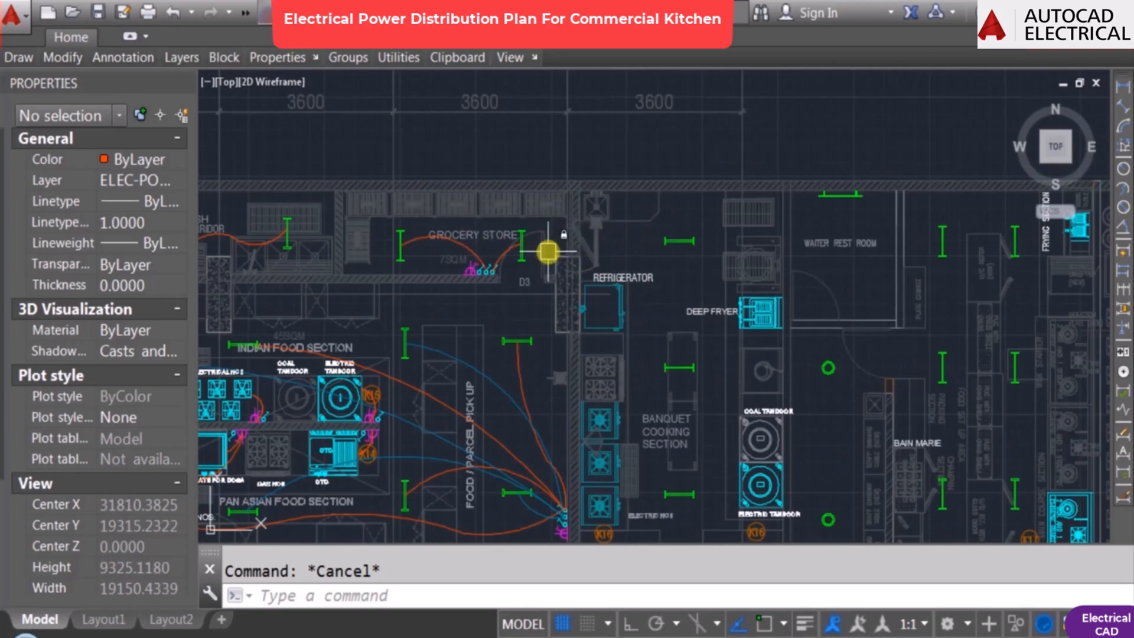
scroll(549, 251, down, 4)
scroll(567, 225, up, 4)
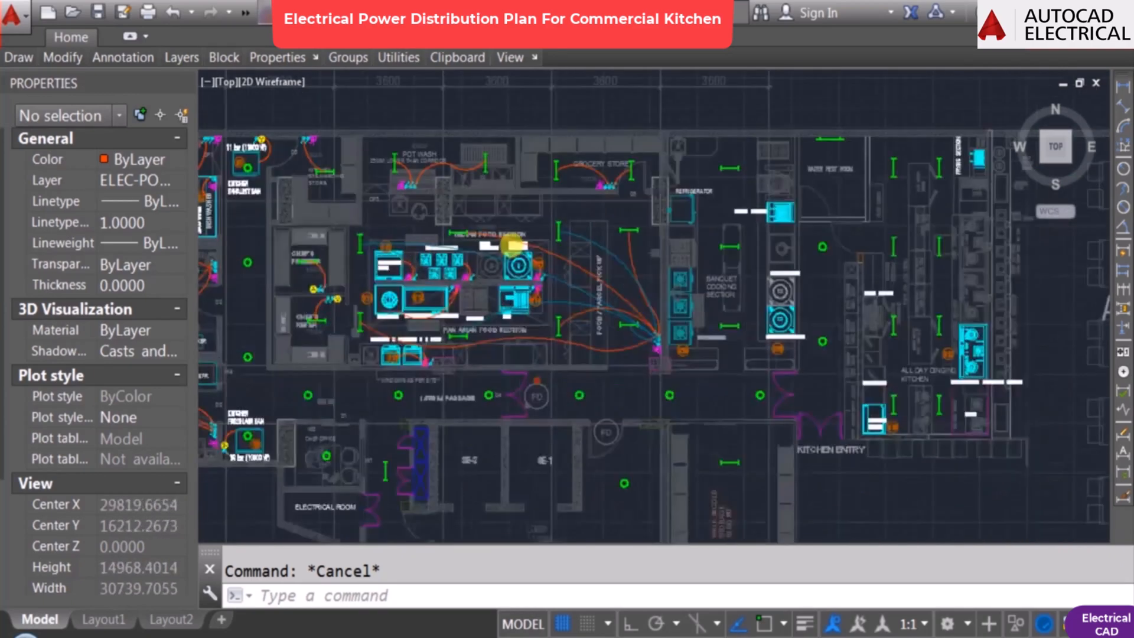
scroll(703, 241, down, 1)
middle_drag(728, 221, 660, 216)
middle_drag(667, 381, 651, 337)
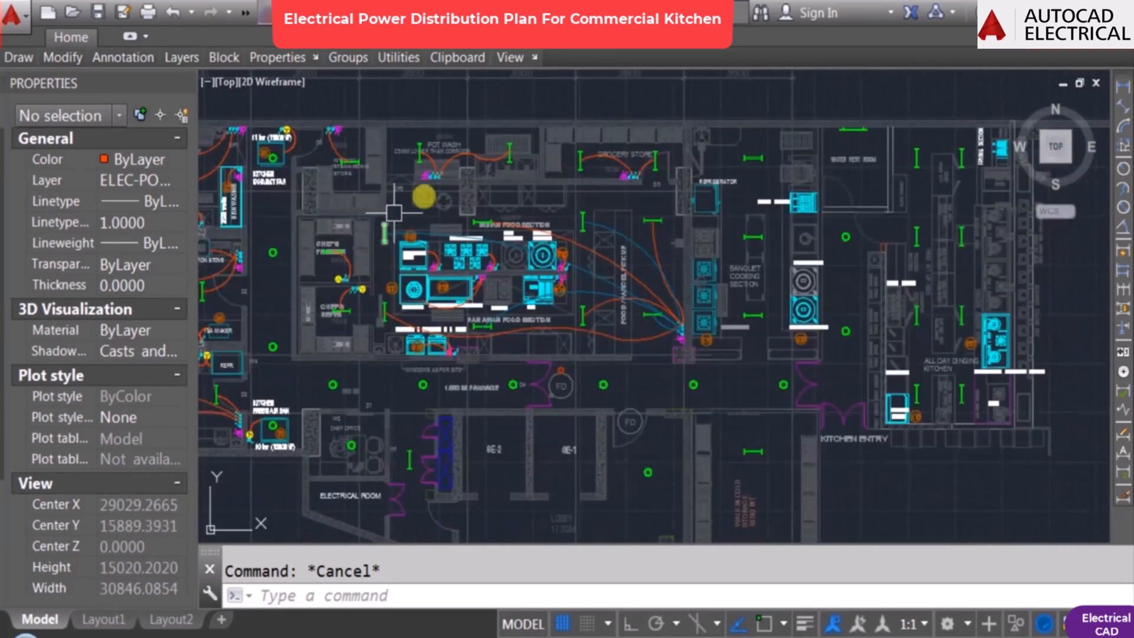
scroll(503, 287, up, 2)
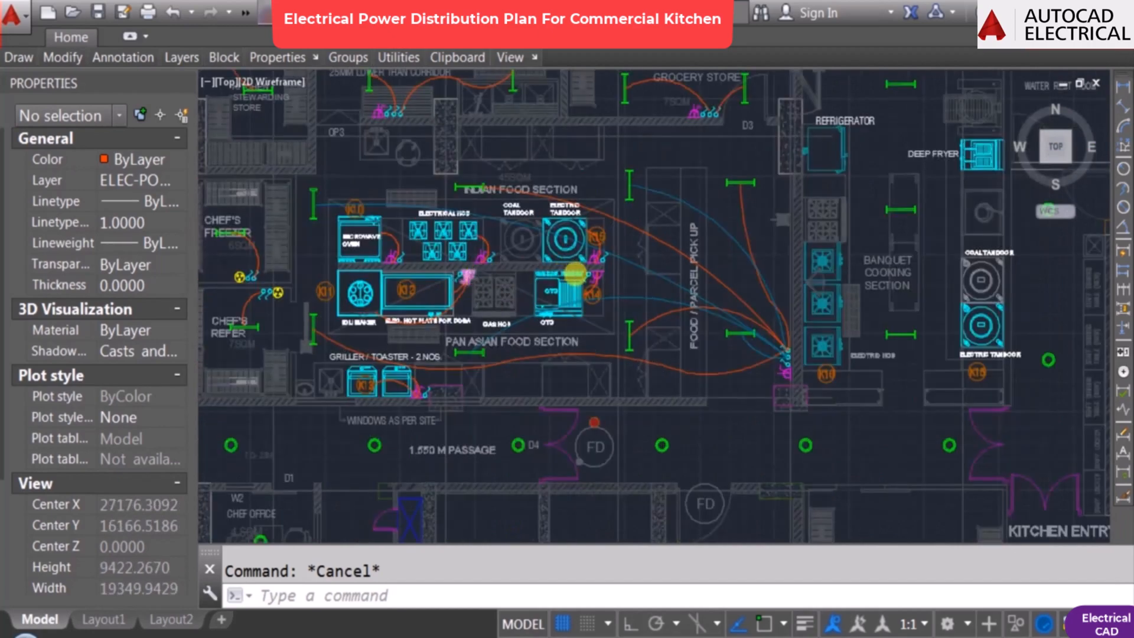
scroll(574, 273, down, 2)
middle_drag(452, 224, 492, 243)
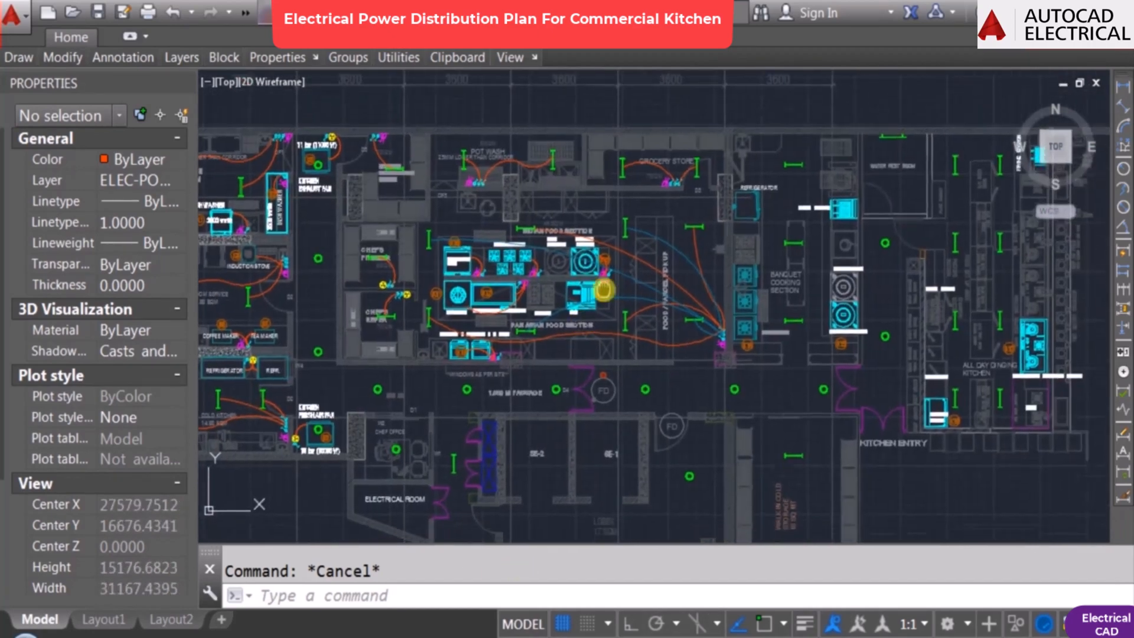
middle_drag(602, 291, 644, 259)
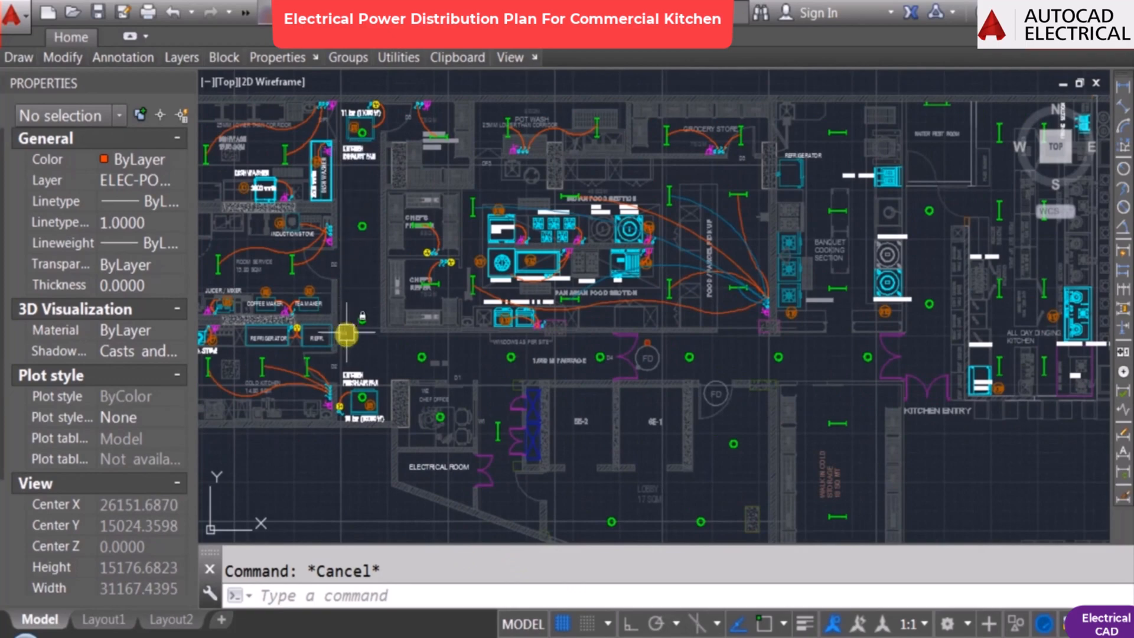
scroll(348, 188, up, 2)
middle_drag(378, 128, 380, 235)
scroll(374, 236, down, 1)
scroll(360, 329, up, 2)
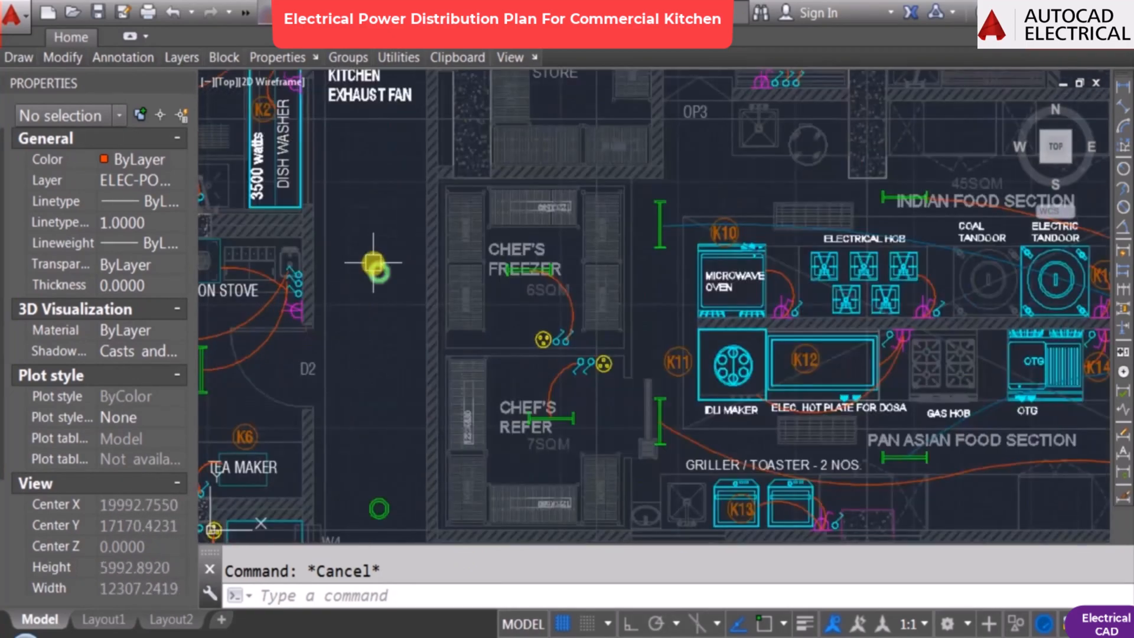
scroll(374, 307, down, 2)
scroll(393, 321, down, 2)
scroll(464, 311, up, 2)
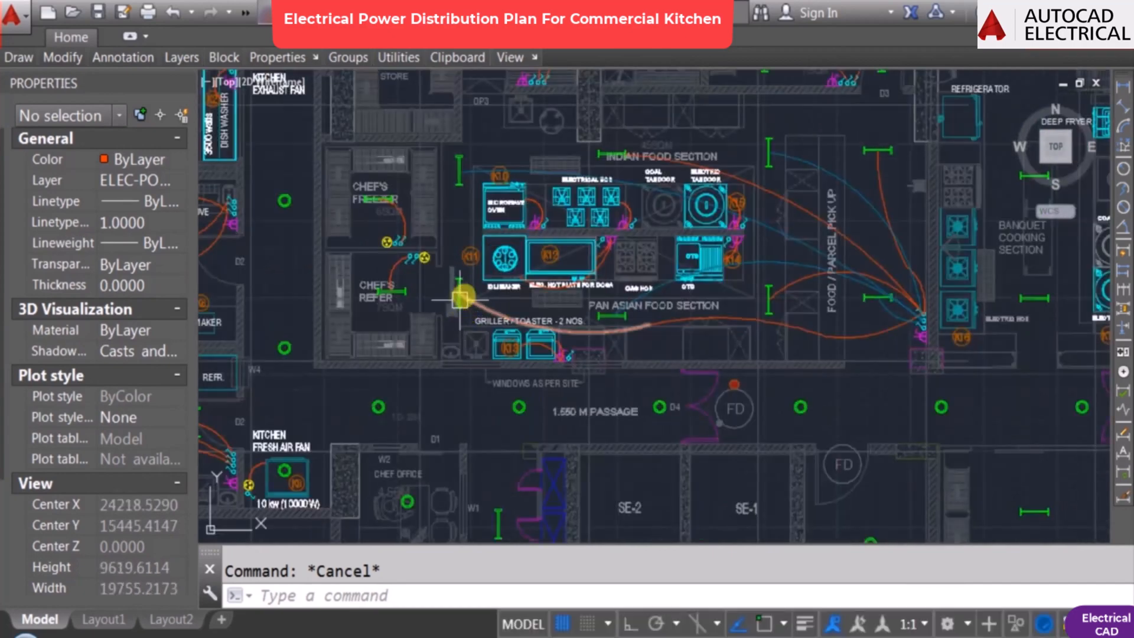
scroll(460, 300, down, 2)
scroll(504, 268, up, 2)
middle_drag(476, 248, 457, 211)
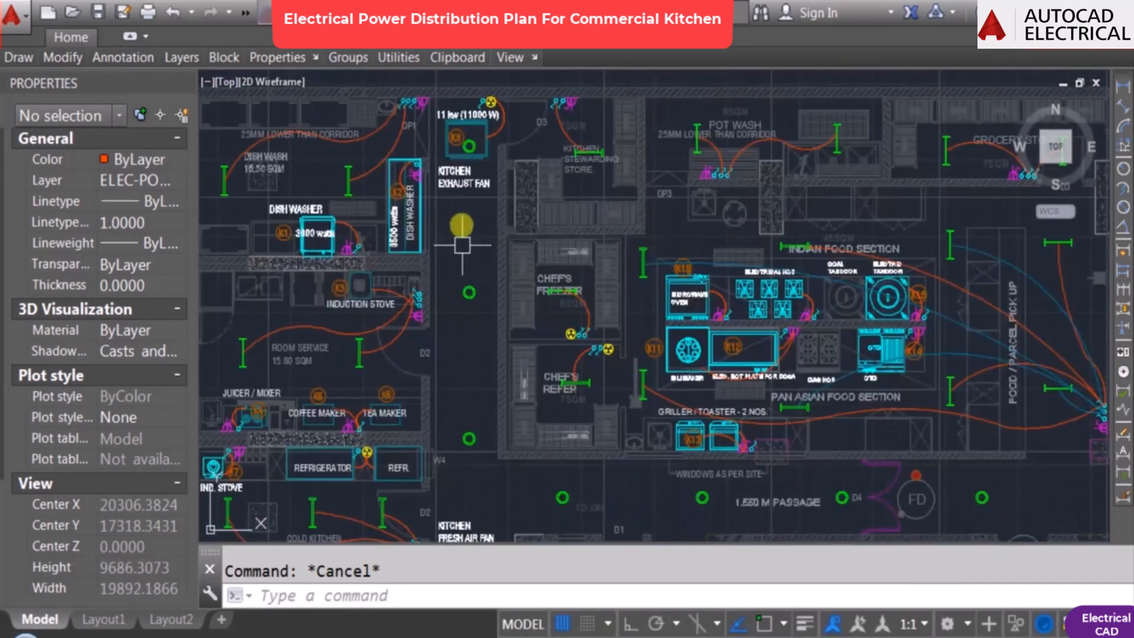
scroll(485, 230, down, 1)
scroll(485, 247, up, 2)
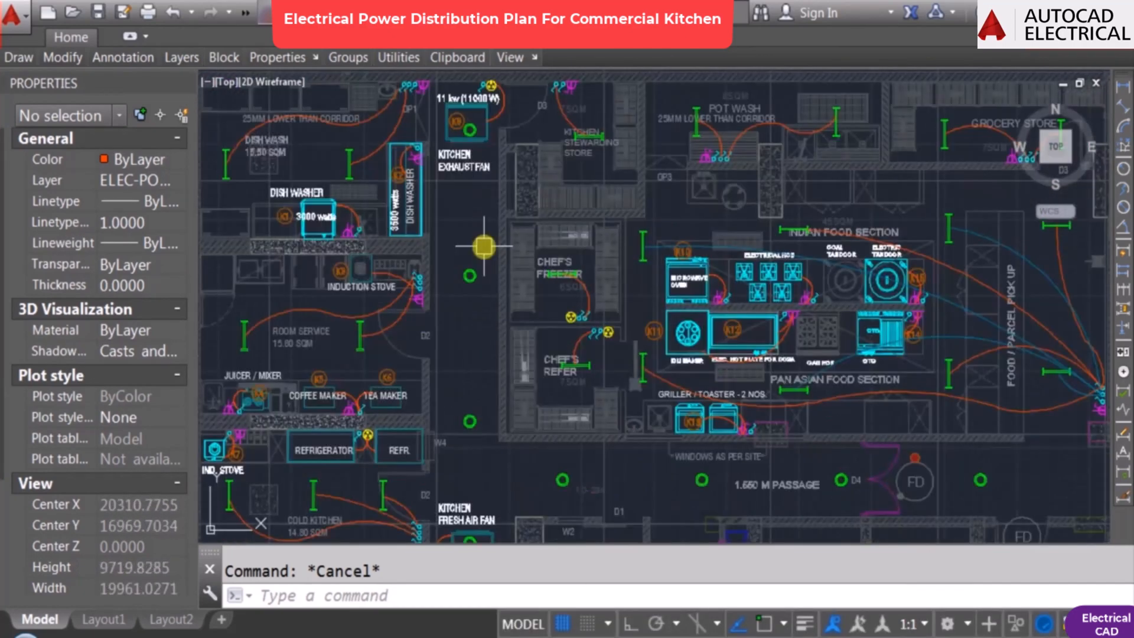
Step: Copy the electrical power supply point symbol from the legend into the corridor between door D2 and the chef's refer
scroll(489, 245, down, 2)
scroll(534, 273, down, 2)
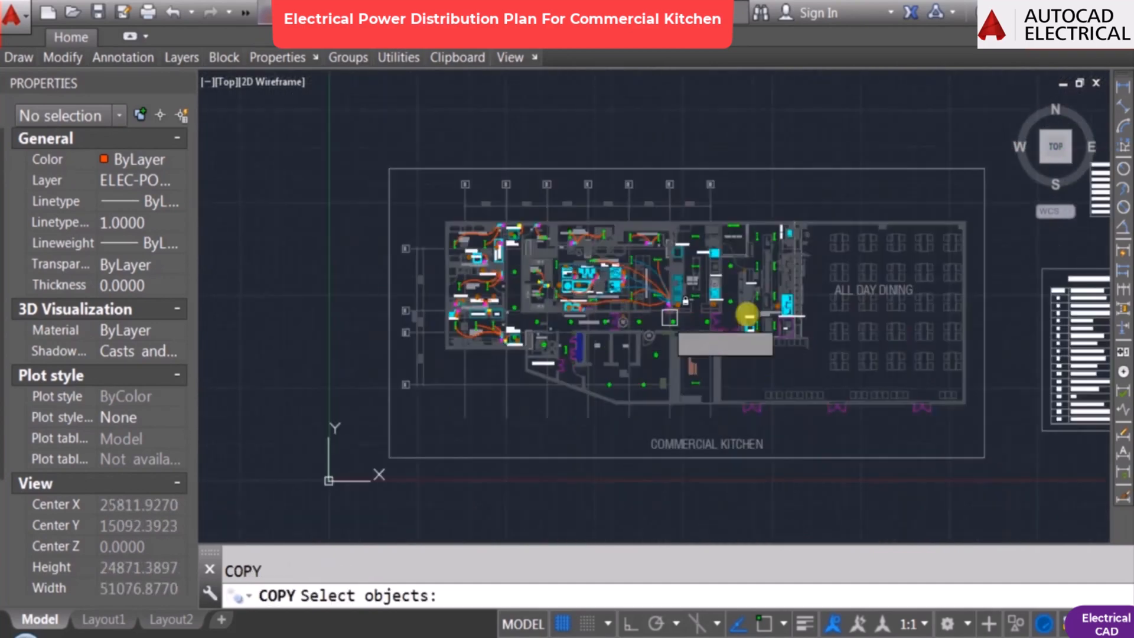
middle_drag(684, 270, 421, 259)
scroll(913, 415, up, 2)
mouse_move(949, 360)
middle_down()
mouse_move(468, 443)
mouse_move(438, 435)
middle_up()
scroll(809, 279, up, 1)
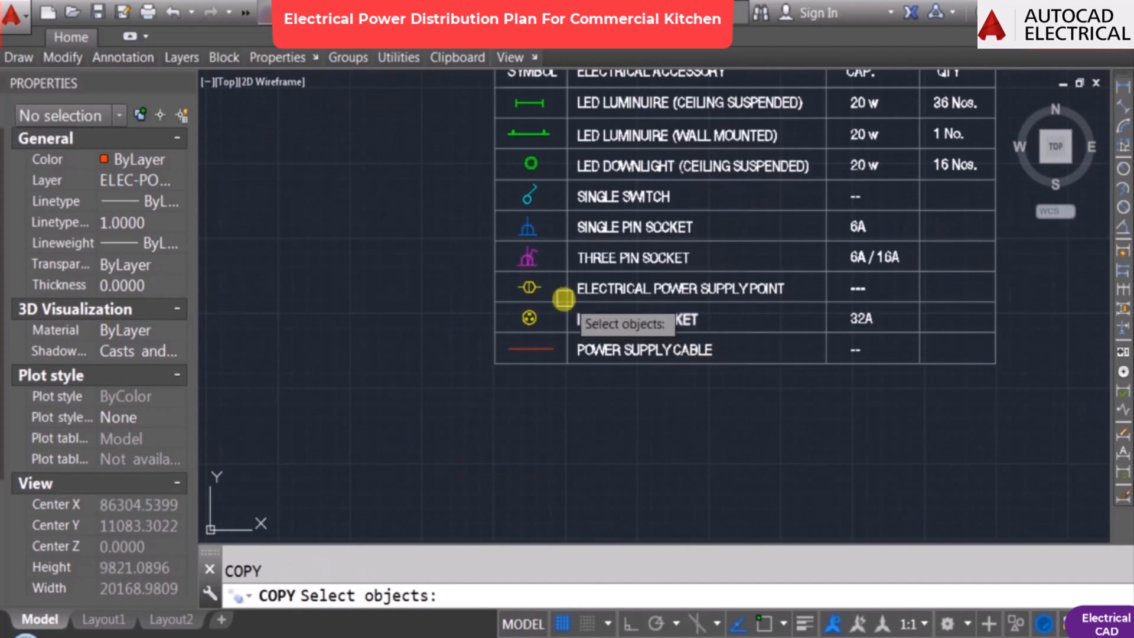
click(529, 291)
key(Return)
click(528, 302)
scroll(677, 327, down, 6)
middle_drag(696, 348, 977, 364)
scroll(694, 348, up, 2)
scroll(738, 357, up, 1)
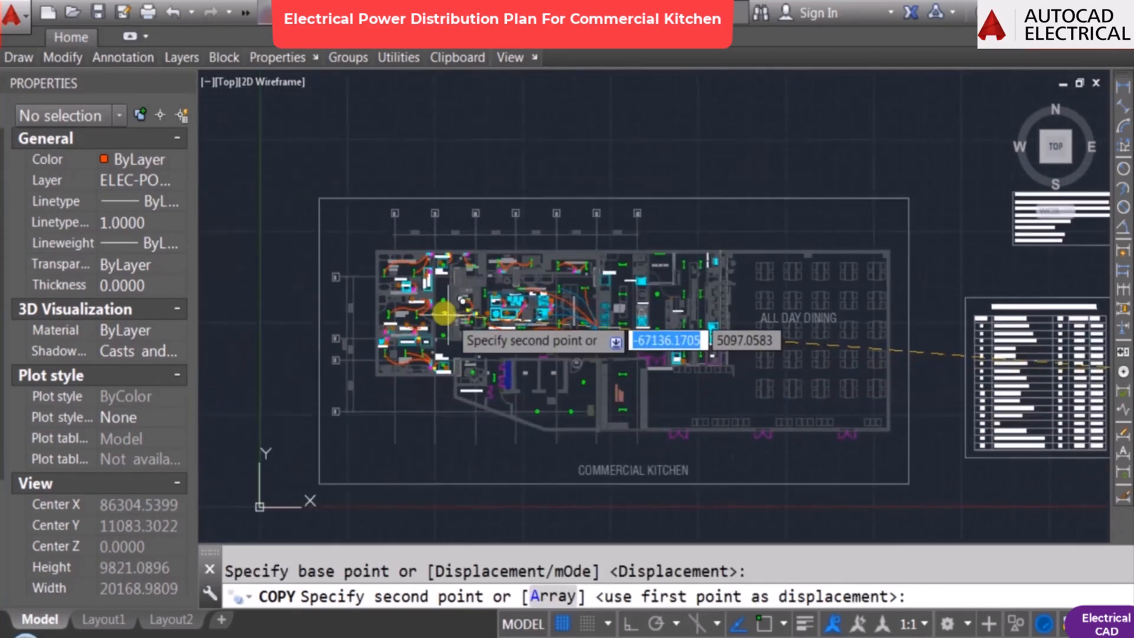
scroll(423, 301, up, 3)
scroll(444, 313, up, 3)
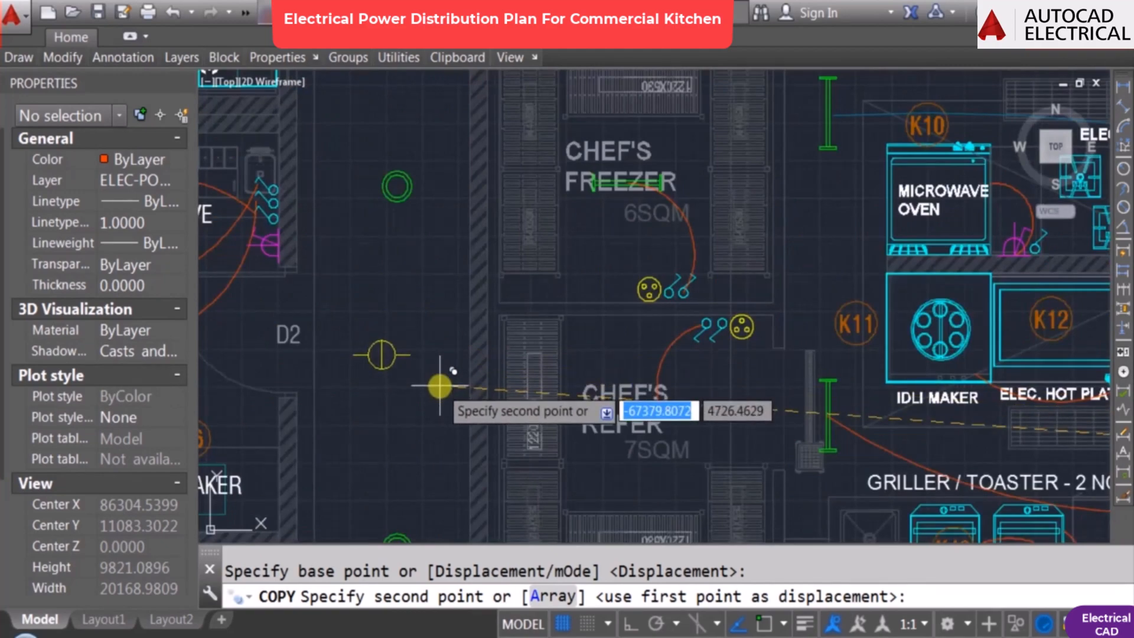
click(451, 379)
key(Escape)
Step: Draw a straight cable line from the downlight at kitchen exhaust fan K8 to the next corridor downlight
text(l)
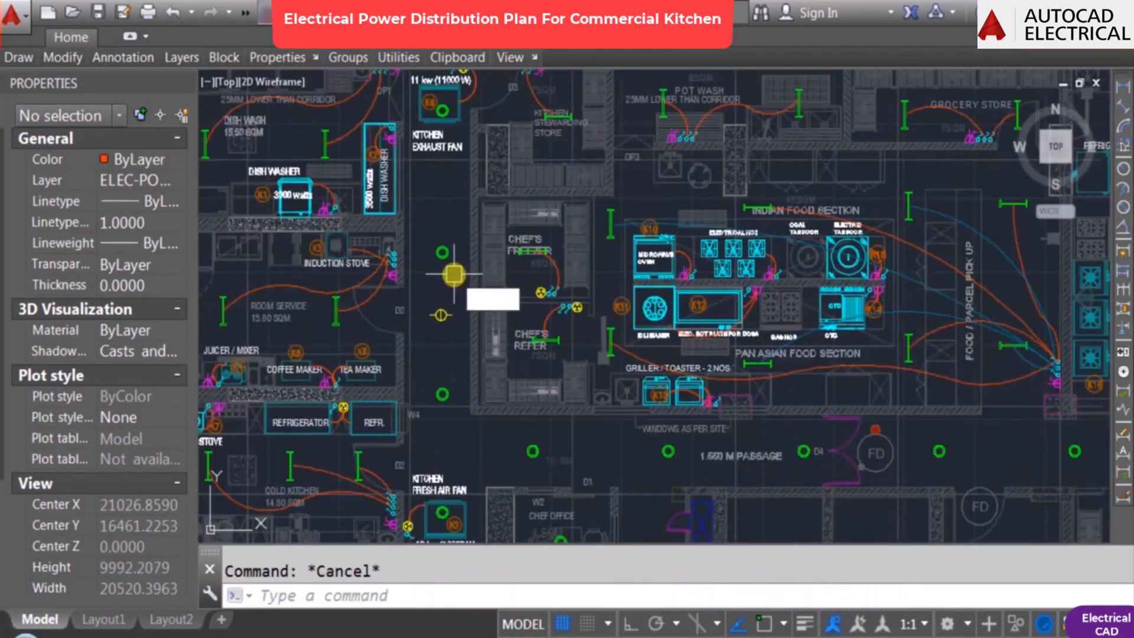
key(Escape)
key(Return)
scroll(437, 127, up, 4)
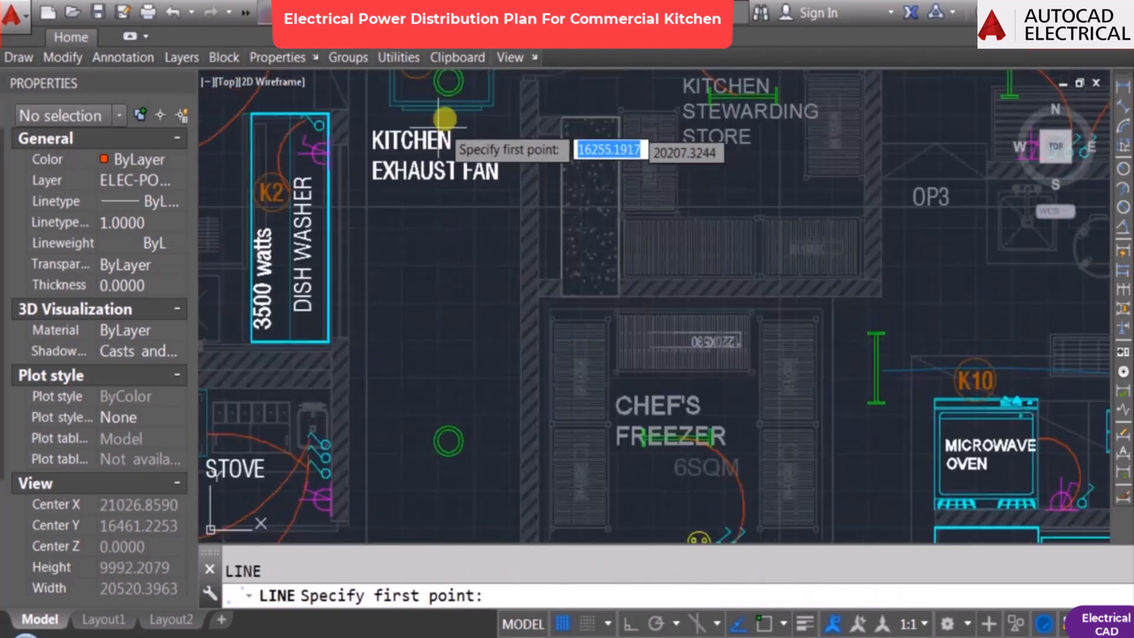
key(F3)
click(447, 83)
click(455, 434)
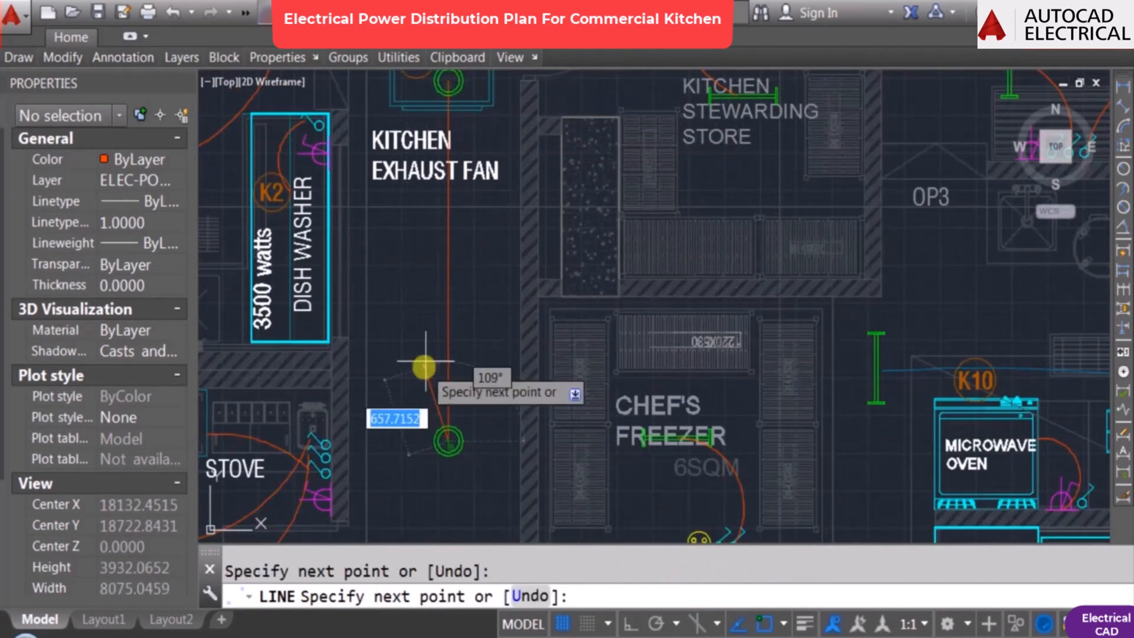
key(Escape)
Step: Erase the straight cable line between the two corridor downlights
scroll(457, 335, down, 5)
middle_drag(475, 381, 458, 324)
text(e)
click(443, 292)
key(Return)
key(Escape)
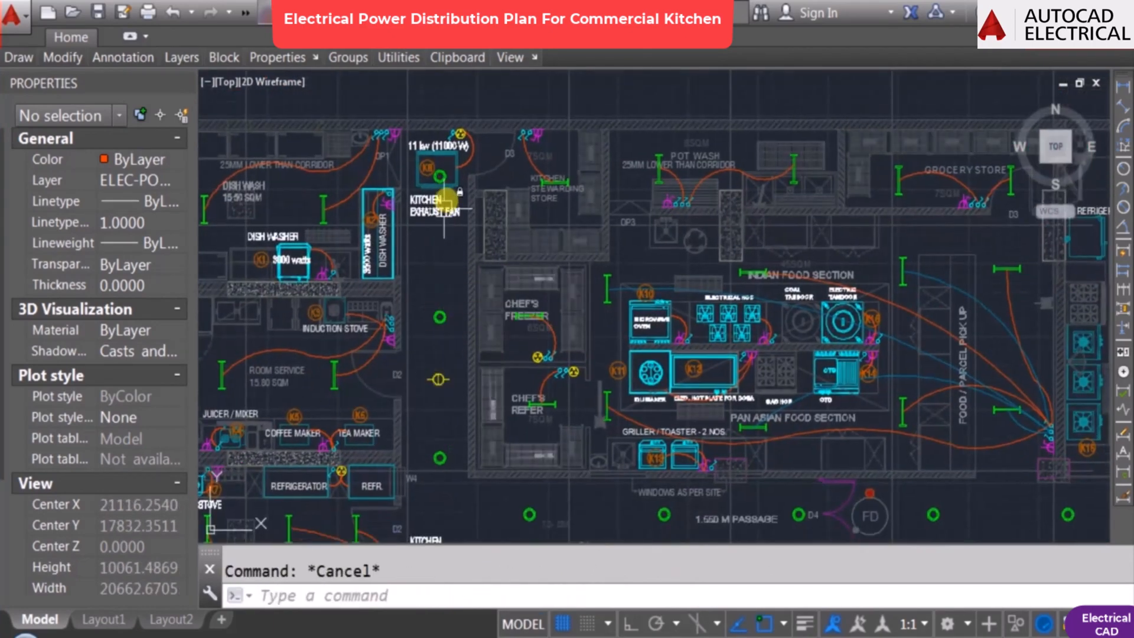
Step: Draw a cable arc from the corridor power supply point, bowing around the adjacent downlight along the chef's freezer wall
scroll(437, 383, up, 4)
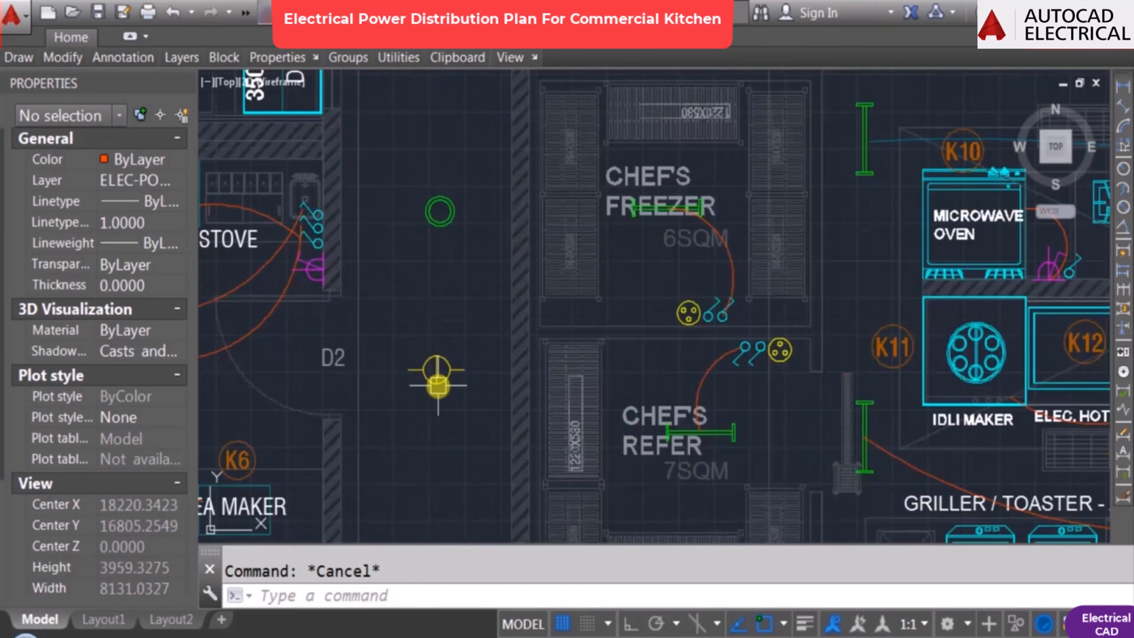
key(Return)
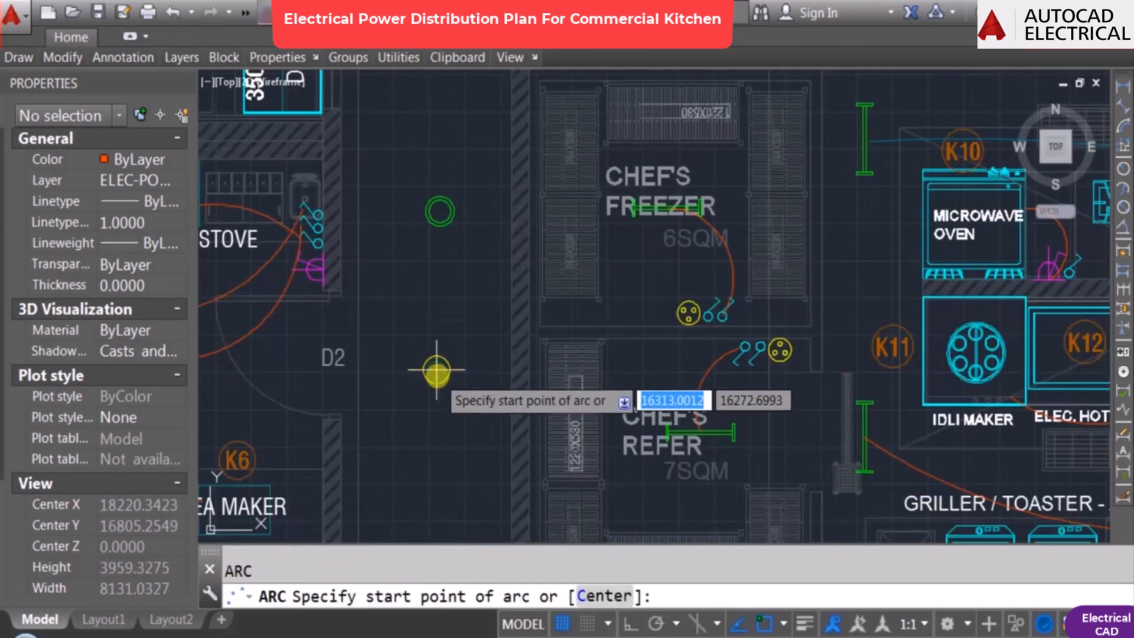
click(436, 370)
key(F3)
click(484, 332)
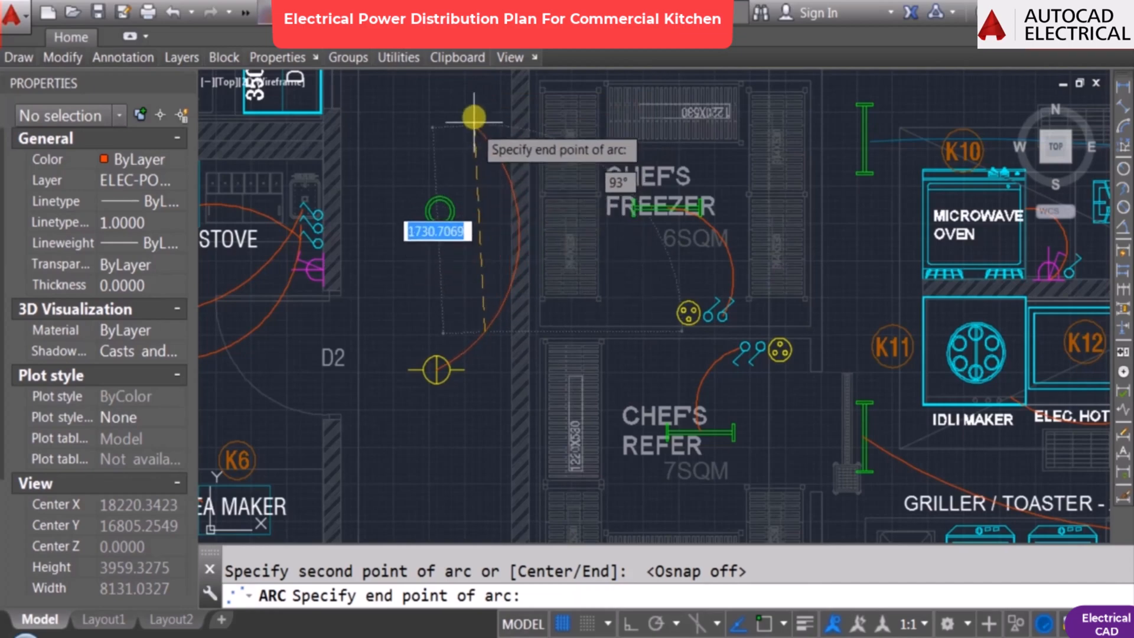
click(487, 135)
middle_drag(488, 136, 514, 367)
Step: Continue the cable with a second arc from the end of the first to the downlight at kitchen exhaust fan K8
key(Return)
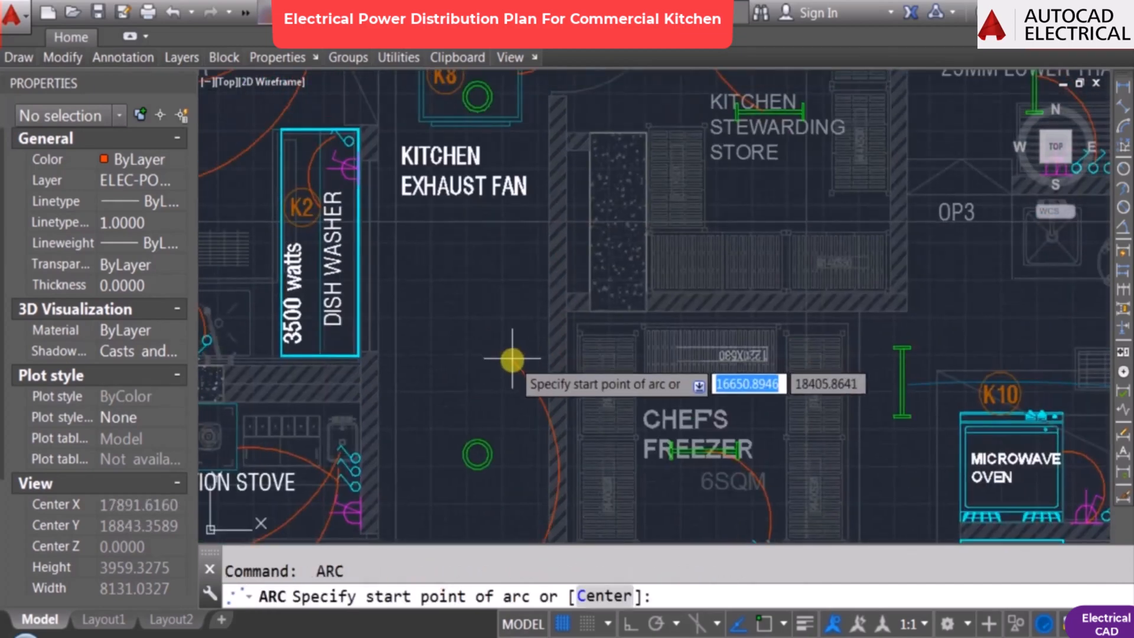
key(F3)
click(511, 362)
click(464, 243)
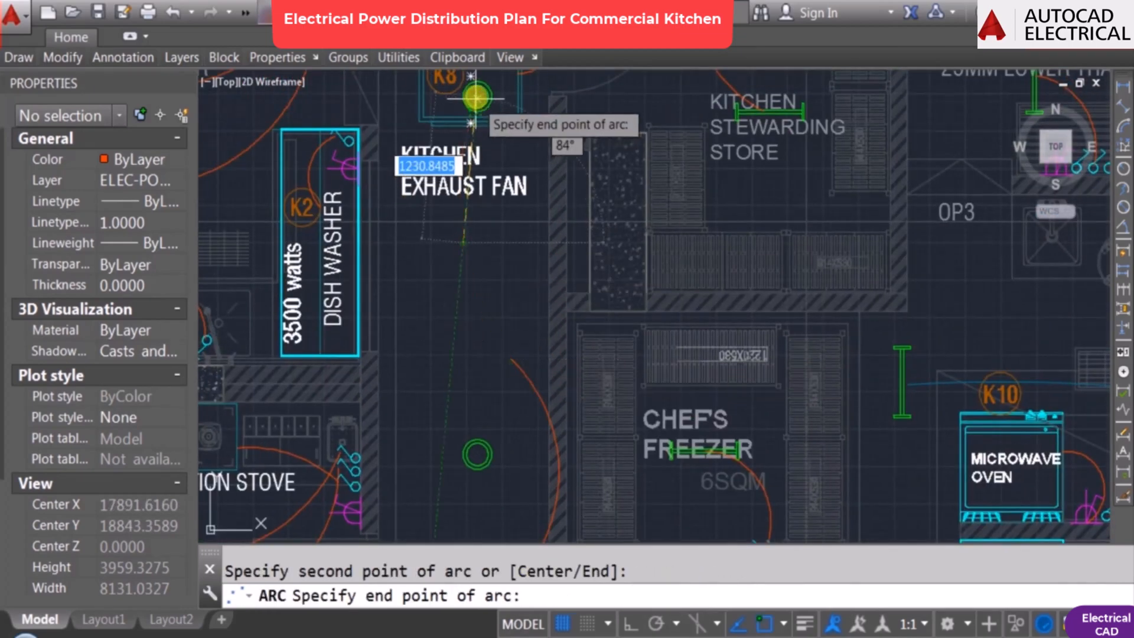
click(474, 99)
key(Escape)
scroll(492, 276, down, 2)
scroll(455, 348, up, 2)
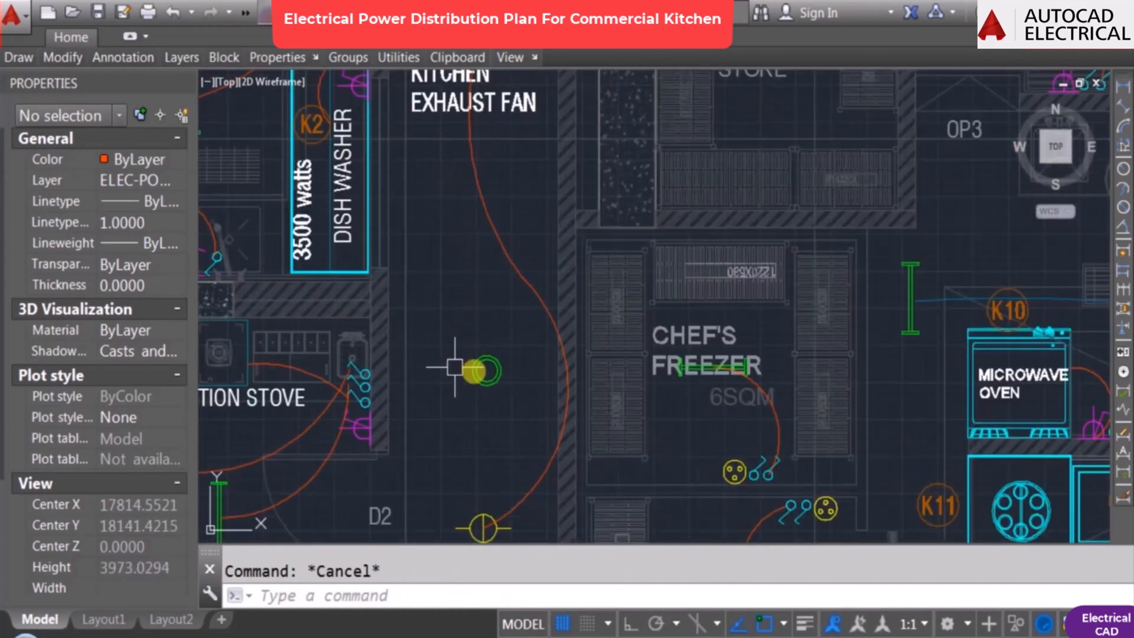
key(Return)
click(482, 371)
key(Escape)
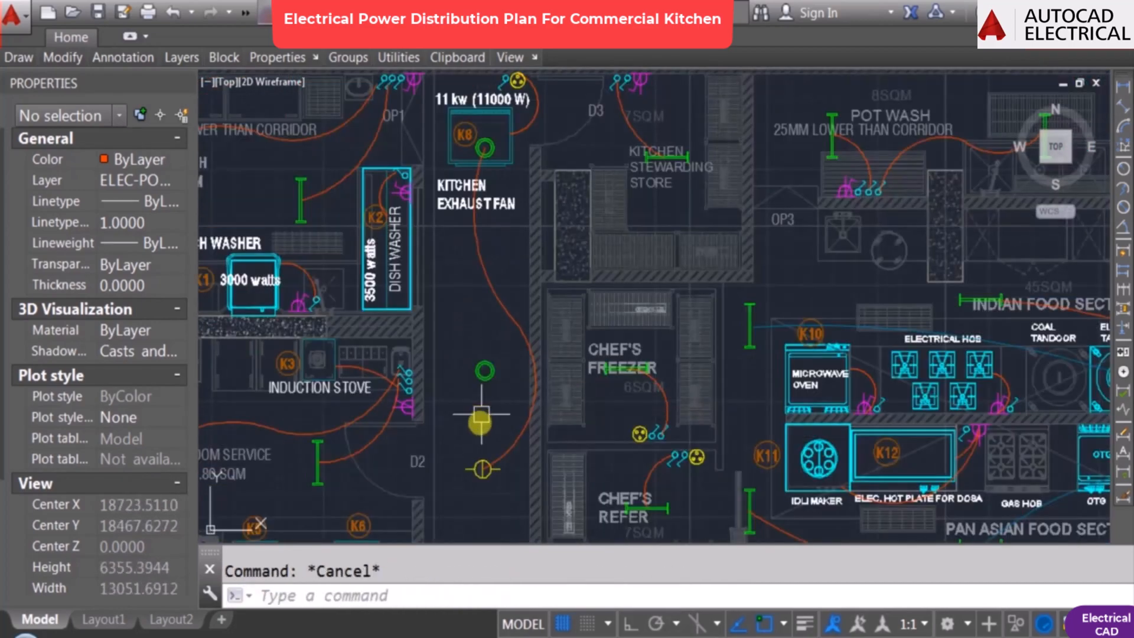
Step: Draw a cable arc from the corridor power supply point to the adjacent downlight beside the chef's freezer
scroll(475, 420, up, 4)
key(Return)
click(482, 524)
click(522, 440)
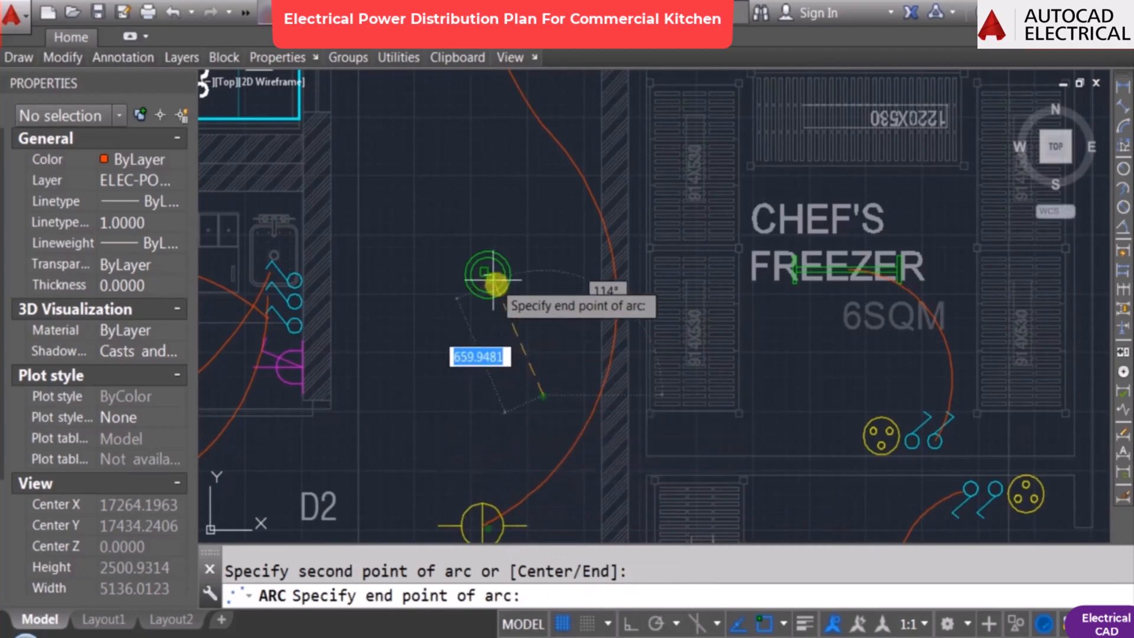
key(Escape)
scroll(567, 431, down, 5)
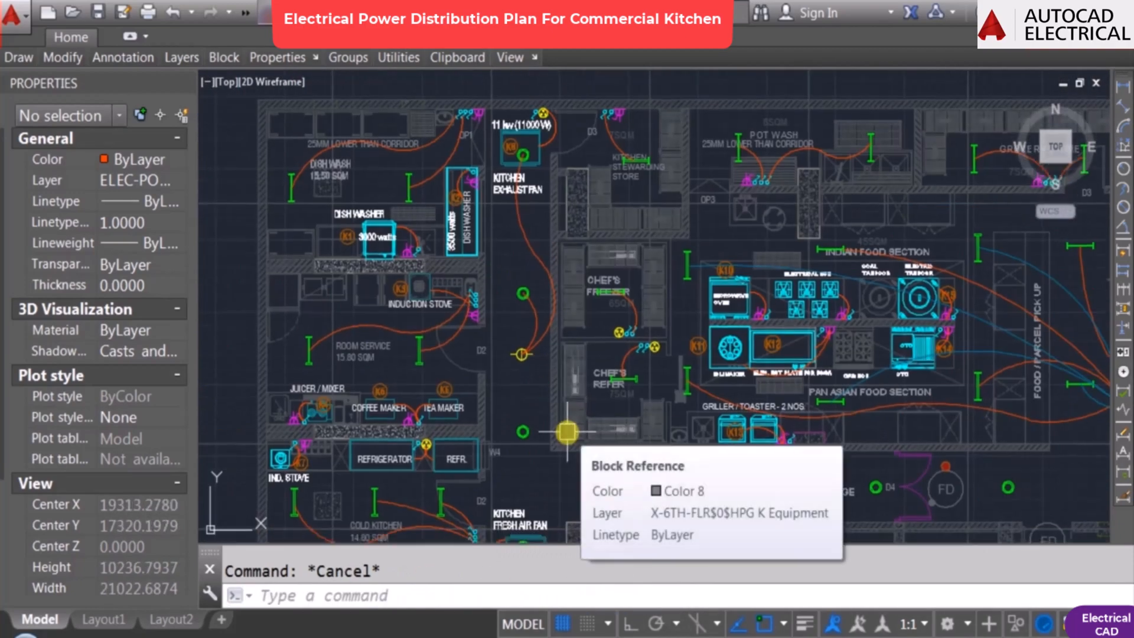
scroll(521, 353, up, 4)
scroll(503, 353, down, 4)
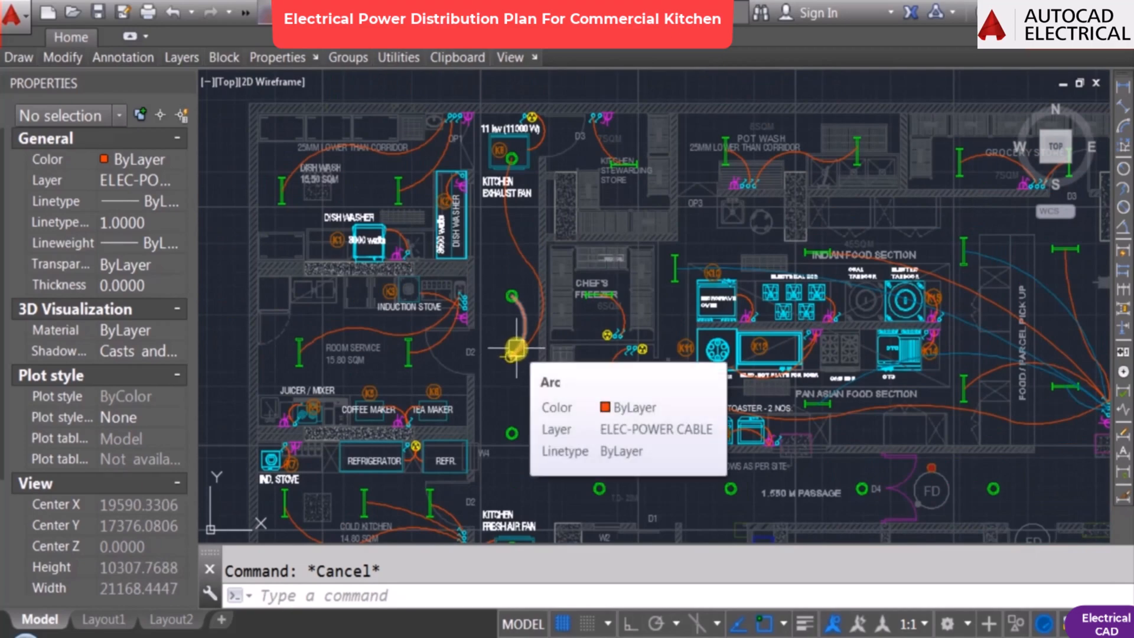
Step: Copy the corridor power supply point into the passage near D1, between the first two passage downlights
scroll(516, 349, down, 7)
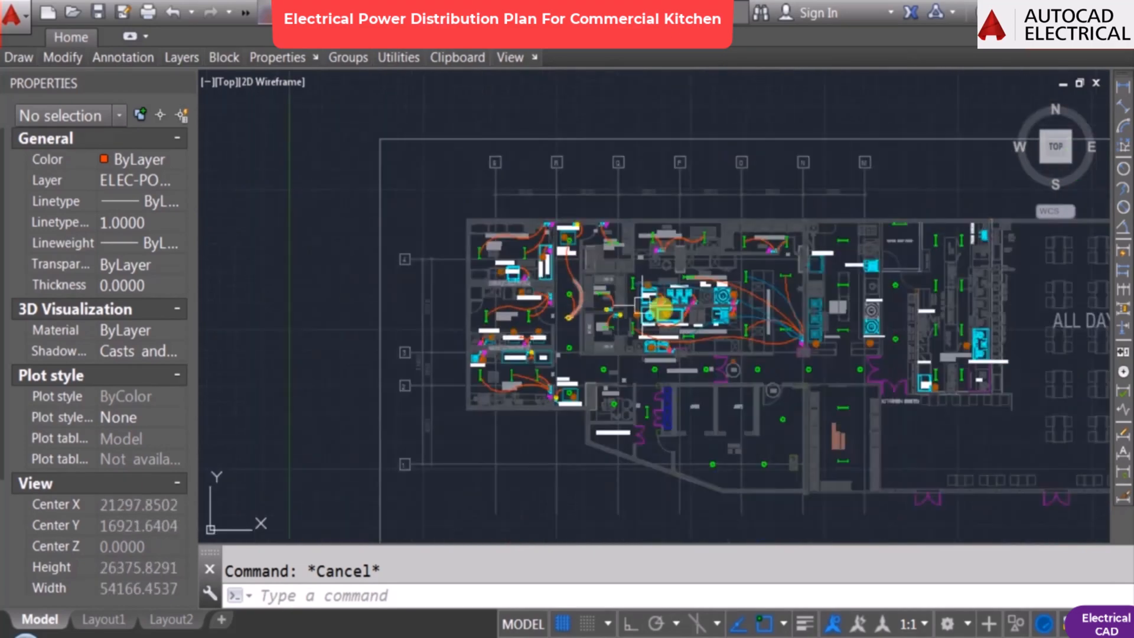
scroll(432, 357, up, 7)
middle_drag(471, 383, 466, 477)
middle_drag(535, 459, 518, 367)
key(Return)
scroll(477, 291, up, 2)
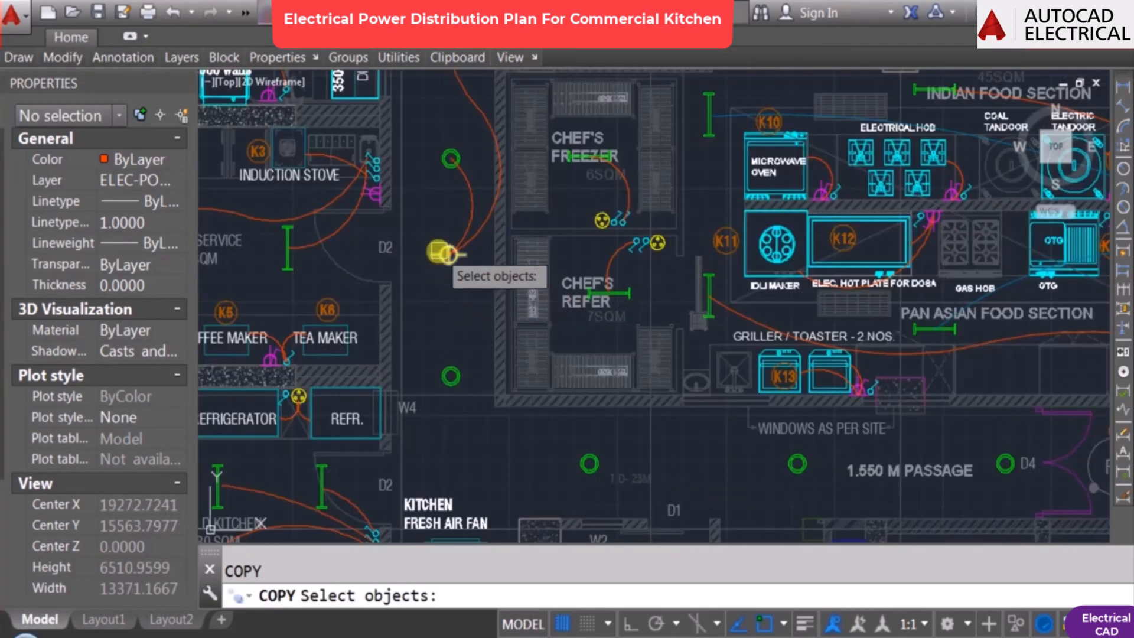
key(Return)
click(464, 284)
middle_drag(677, 456, 522, 372)
scroll(579, 449, up, 2)
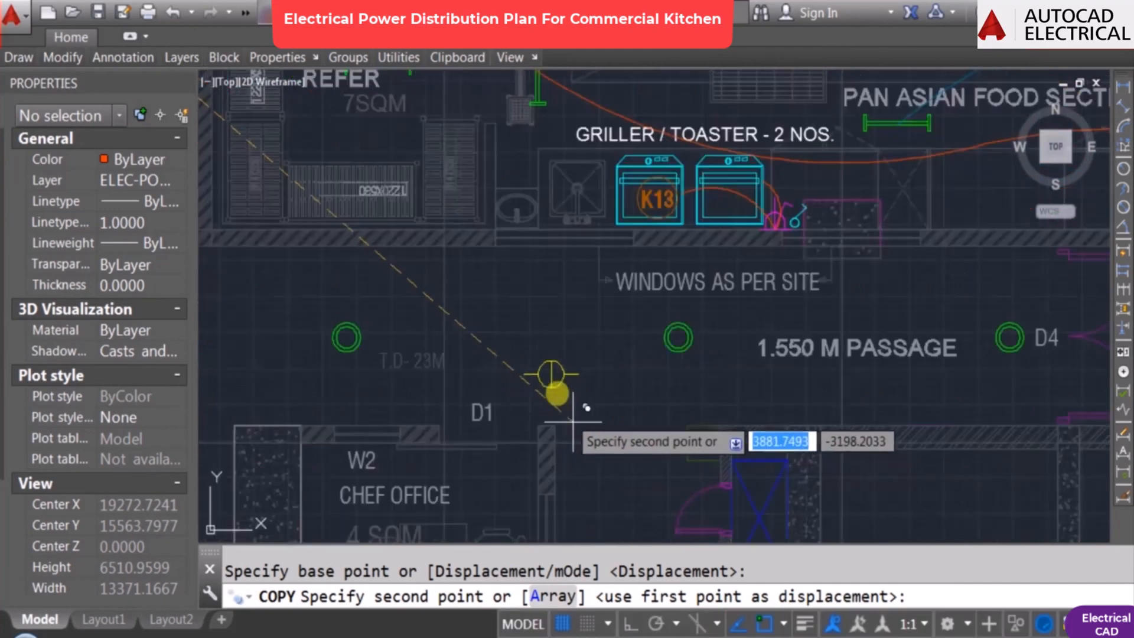
click(550, 383)
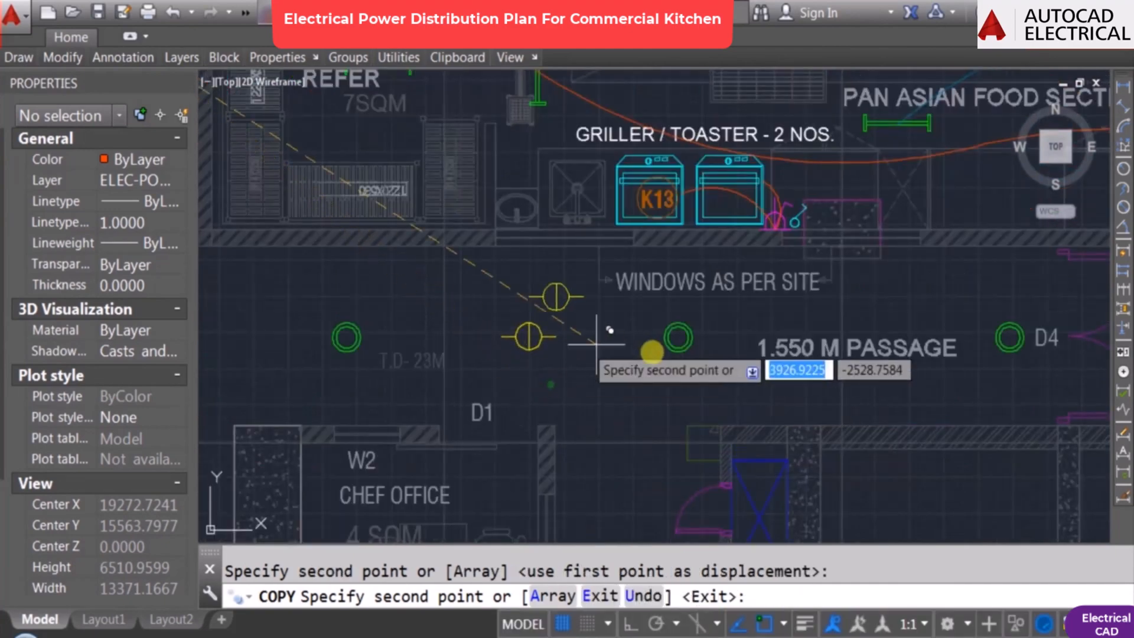
scroll(649, 354, down, 2)
key(Escape)
key(Escape)
Step: Draw a cable arc from the passage supply point near D1 to the first passage downlight, bowing toward the chef office
middle_drag(482, 361, 479, 414)
scroll(586, 405, up, 1)
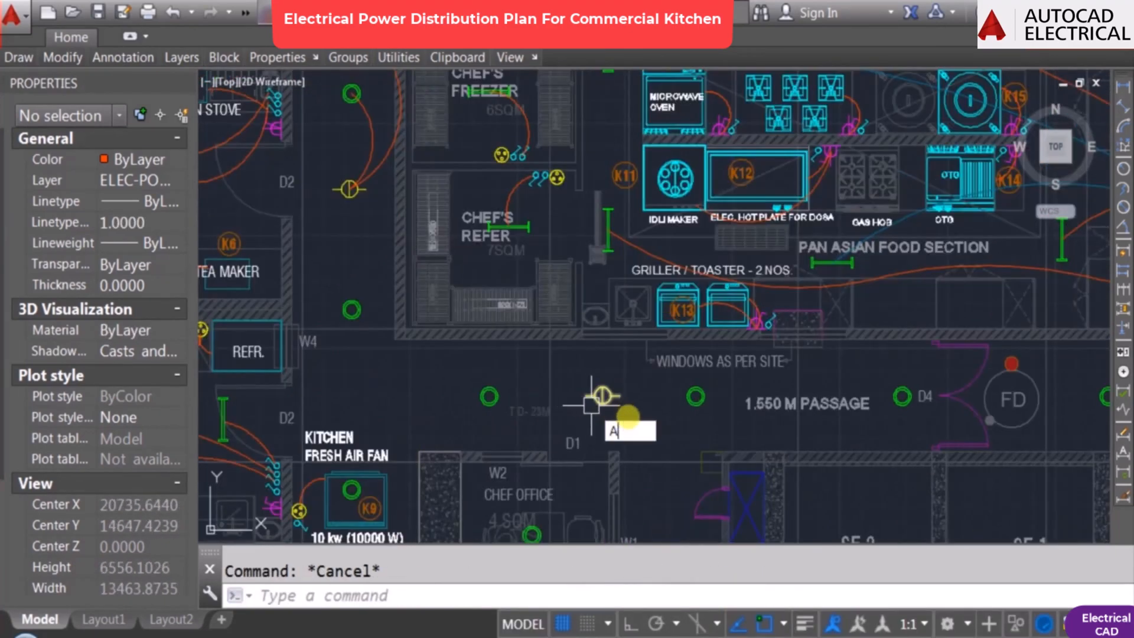
key(Return)
scroll(591, 405, up, 4)
click(560, 366)
key(F3)
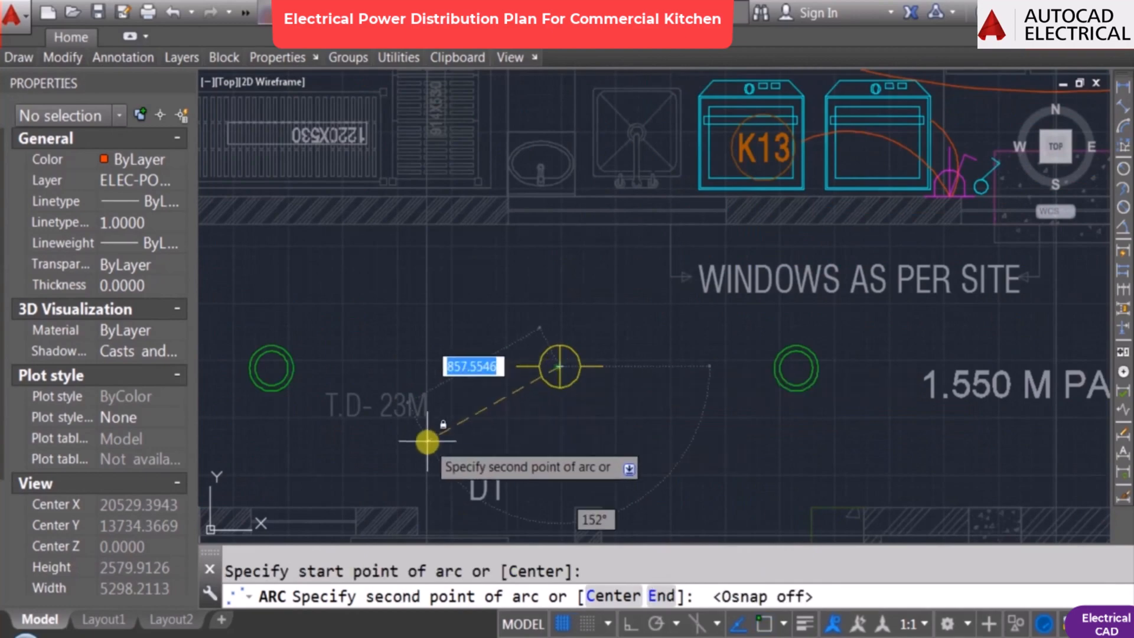
click(427, 441)
click(265, 375)
Step: Draw an S-shaped cable of two arcs from the supply point near D1 to the corridor downlight near W4
key(space)
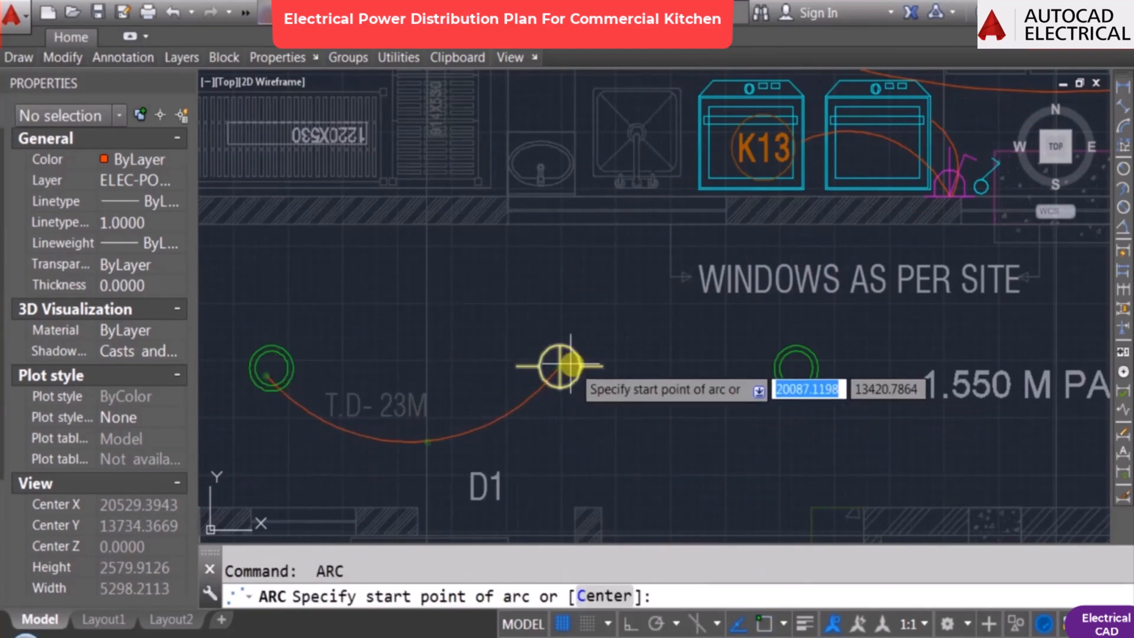
click(561, 365)
click(394, 287)
mouse_move(301, 360)
middle_down()
mouse_move(349, 374)
mouse_move(869, 358)
middle_up()
click(633, 315)
key(space)
click(633, 316)
click(538, 258)
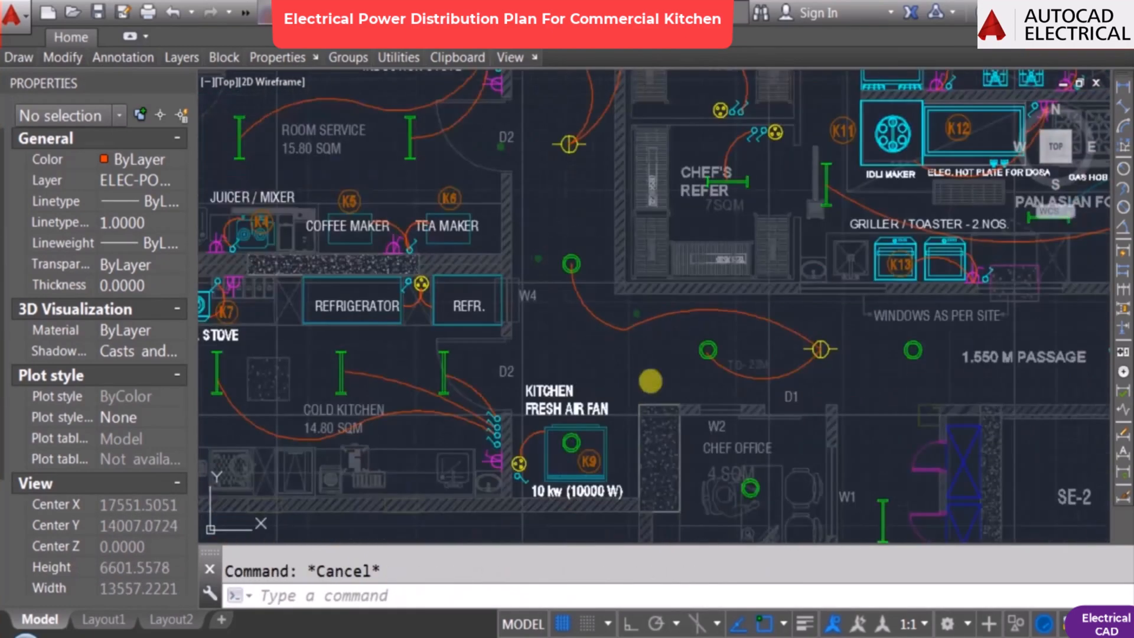
Step: Copy the supply point near D1 straight along the passage to the 1.550 M PASSAGE label, midway between the two downlights
scroll(650, 381, down, 3)
scroll(511, 278, down, 1)
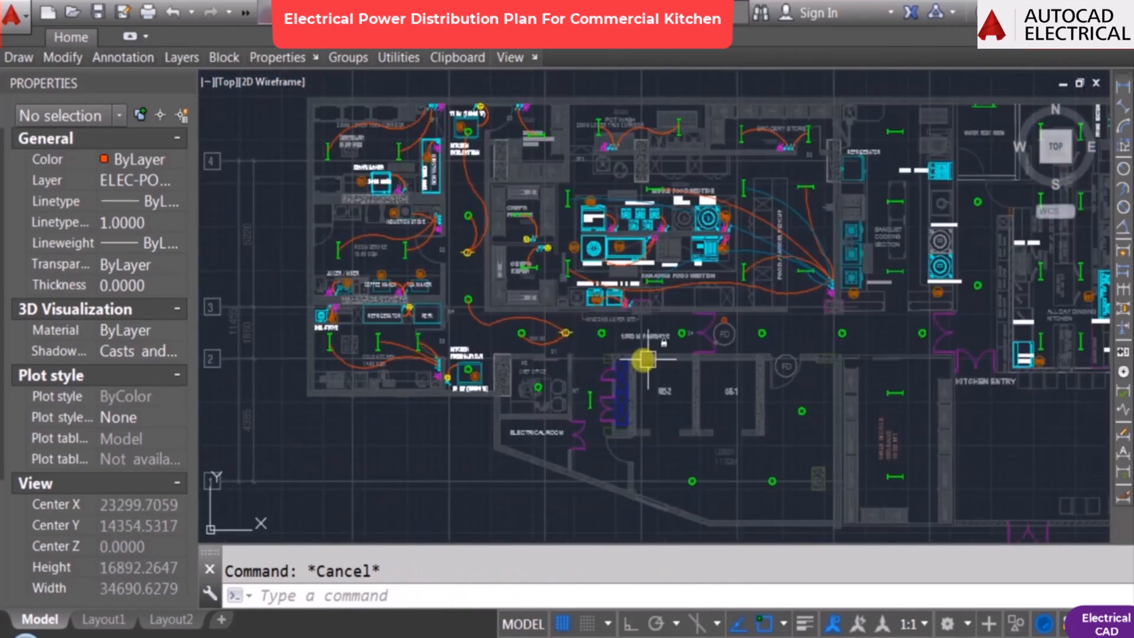
scroll(662, 362, up, 1)
middle_drag(663, 362, 531, 362)
middle_drag(344, 366, 418, 425)
text(co)
key(space)
scroll(464, 354, up, 4)
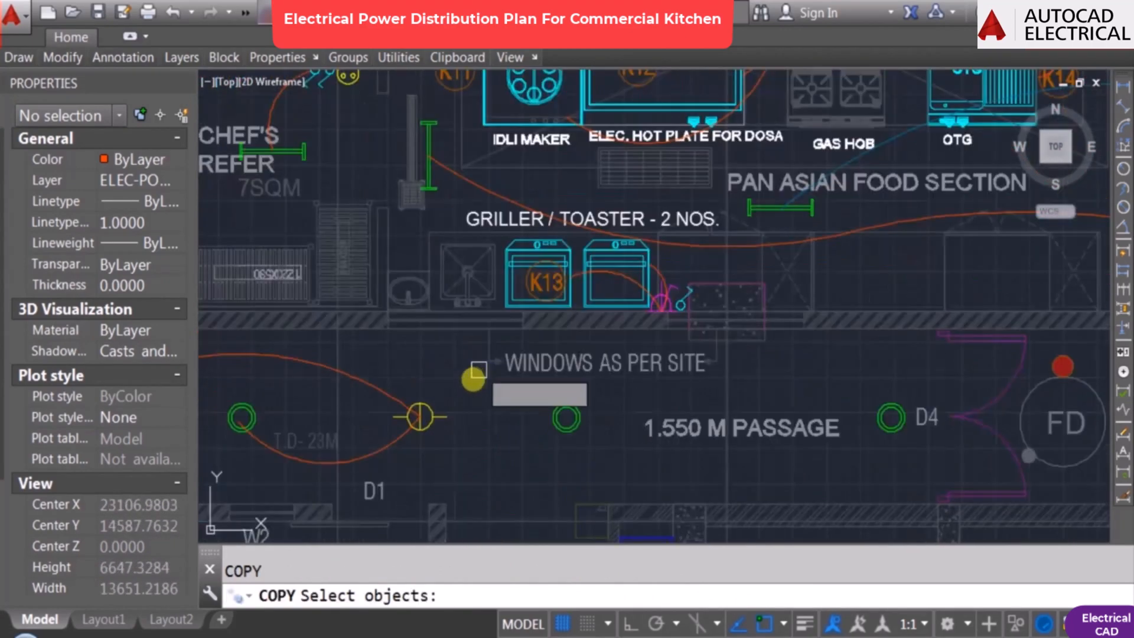
click(450, 415)
key(Return)
click(458, 446)
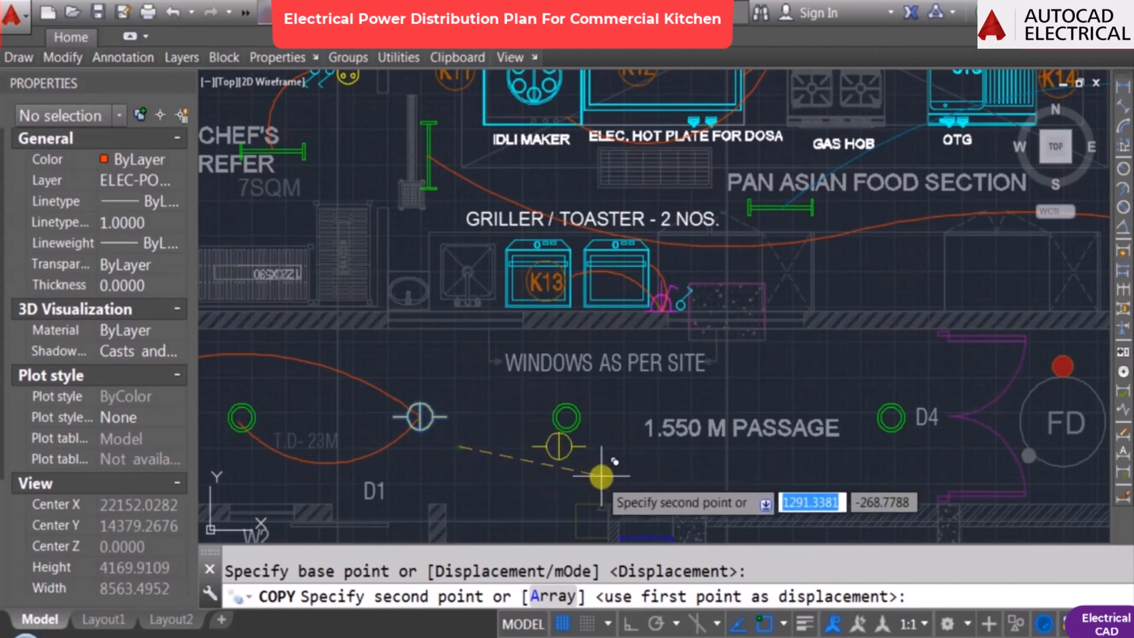
key(F8)
scroll(709, 437, down, 2)
scroll(679, 410, down, 1)
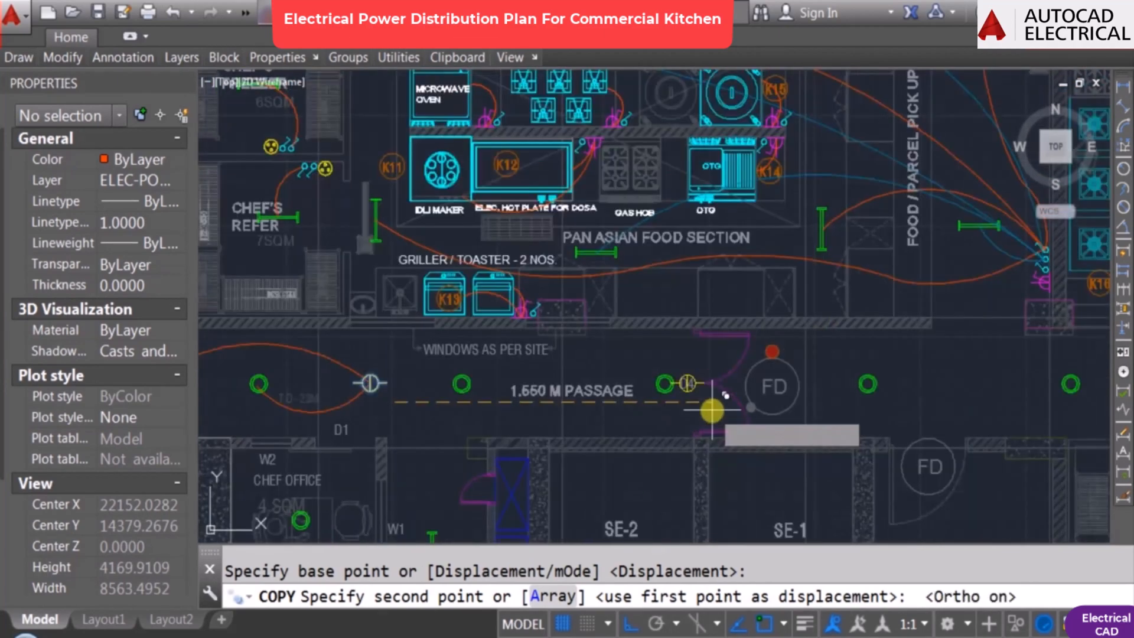
key(F3)
scroll(599, 412, up, 2)
click(598, 415)
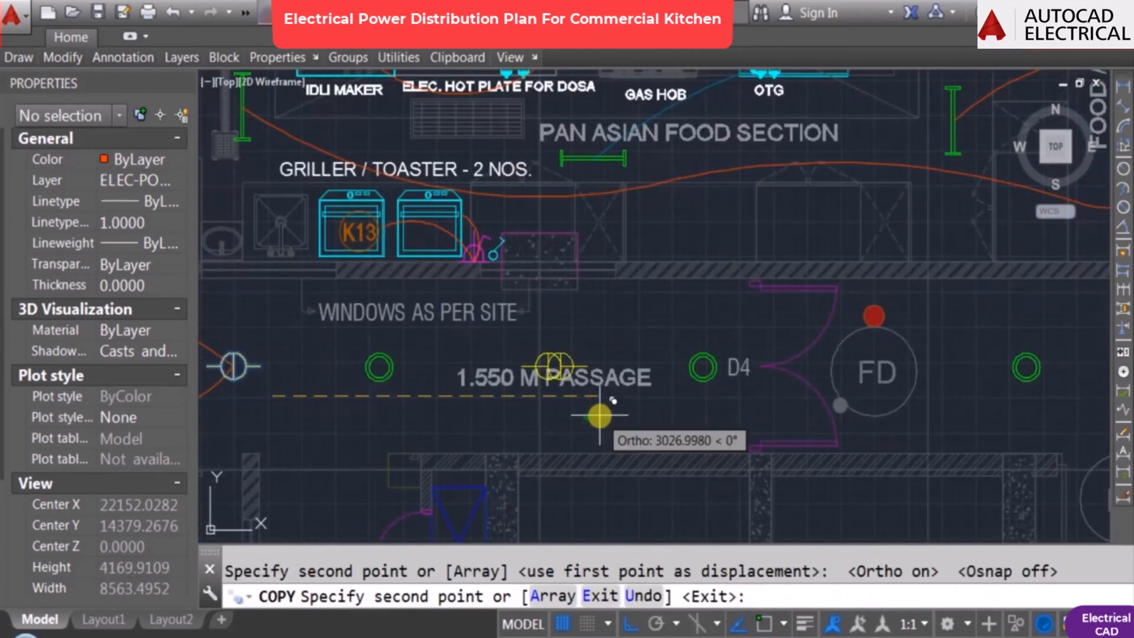
key(Escape)
Step: Draw two cable arcs from the supply point at the 1.550 M PASSAGE label to the downlights on either side
middle_drag(540, 378, 682, 401)
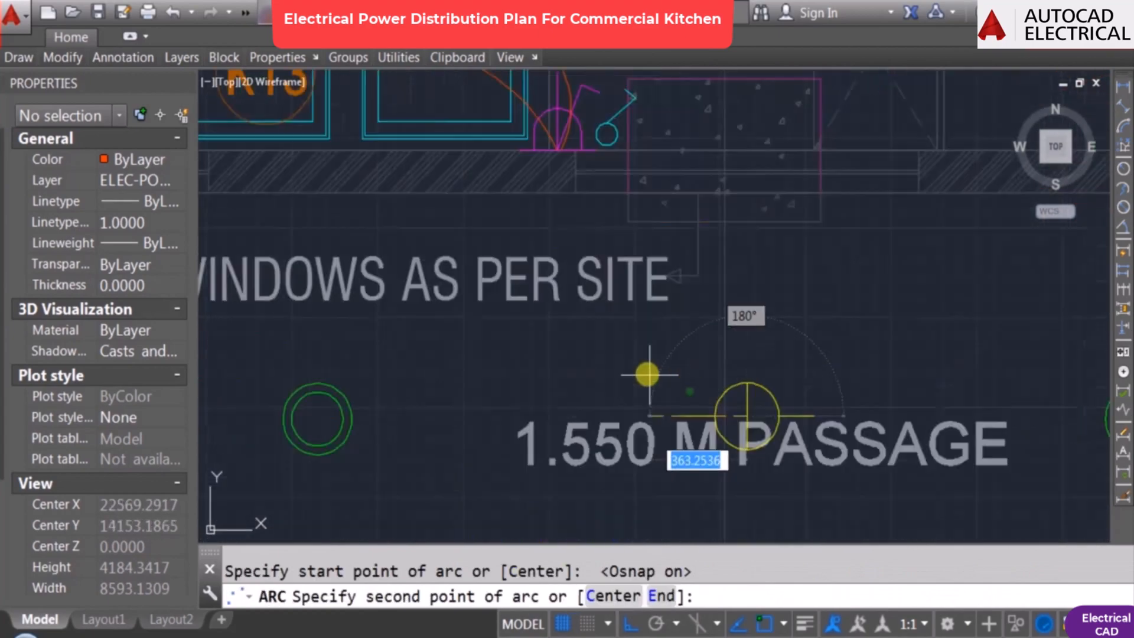
key(F3)
key(F8)
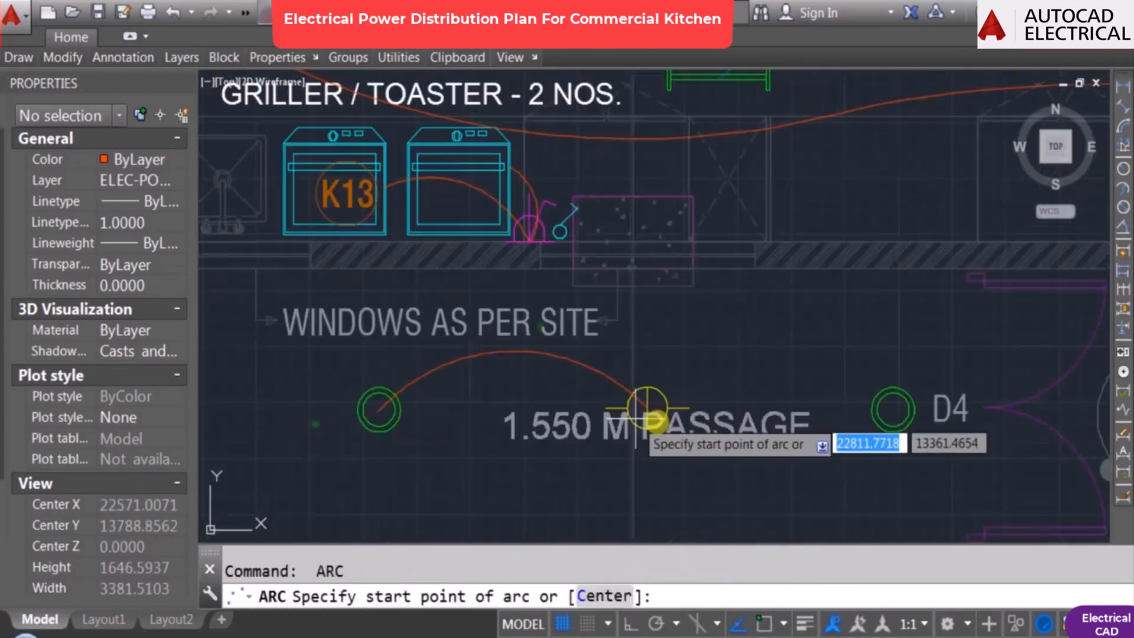
key(Escape)
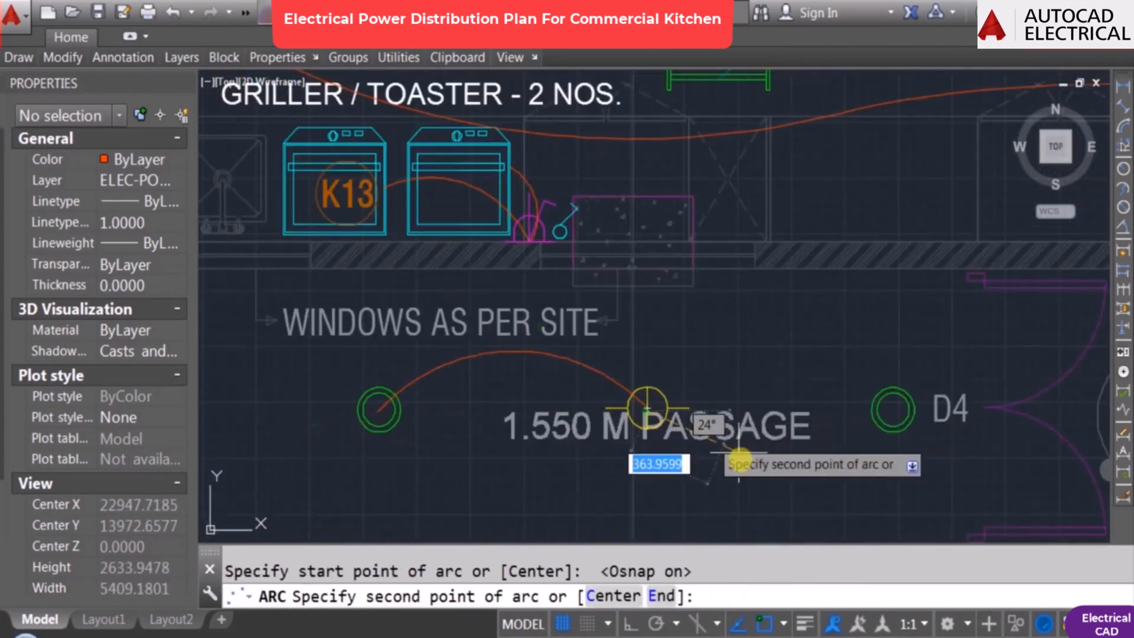
key(F3)
click(817, 428)
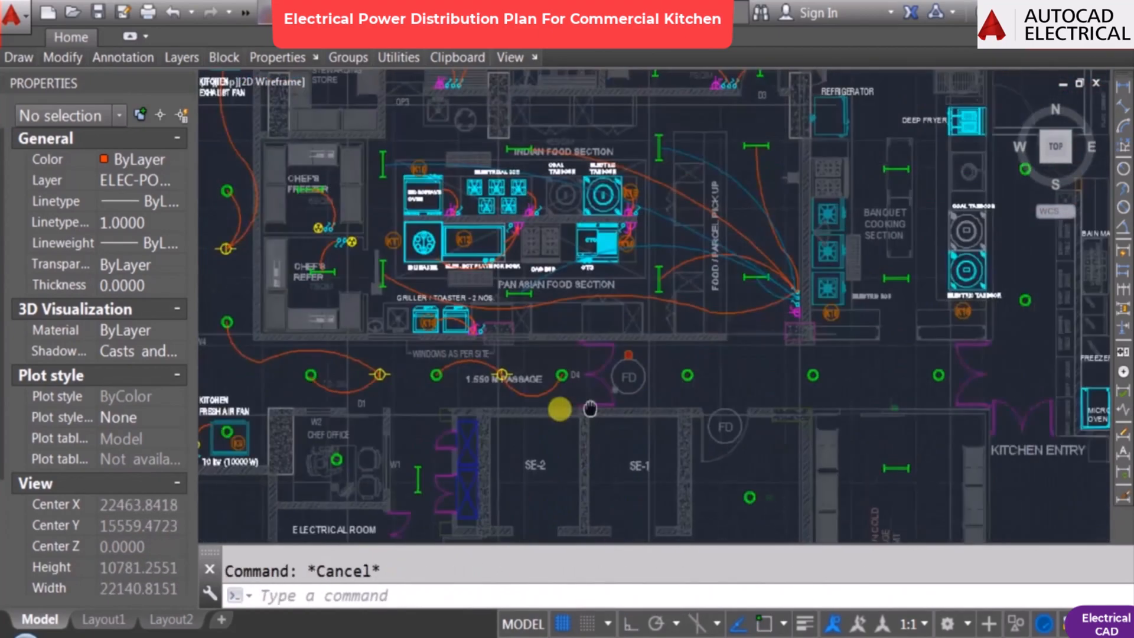
Step: Copy the supply point at the 1.550 M PASSAGE label straight along the passage, between the last two downlights before the kitchen entry
scroll(623, 392, down, 2)
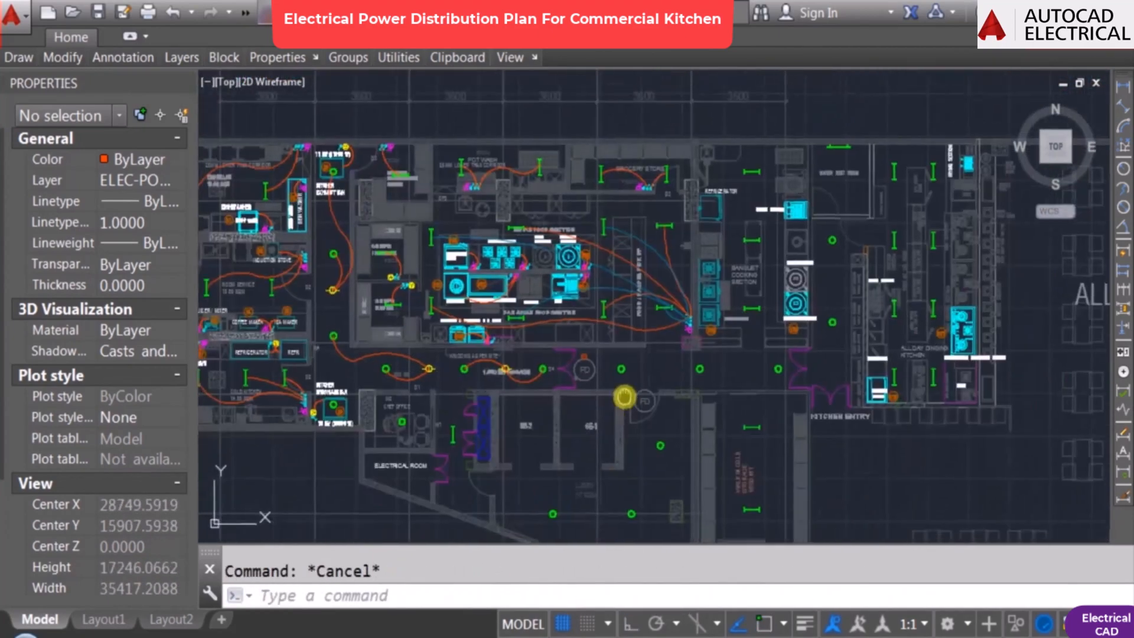
scroll(627, 388, down, 1)
scroll(689, 363, up, 1)
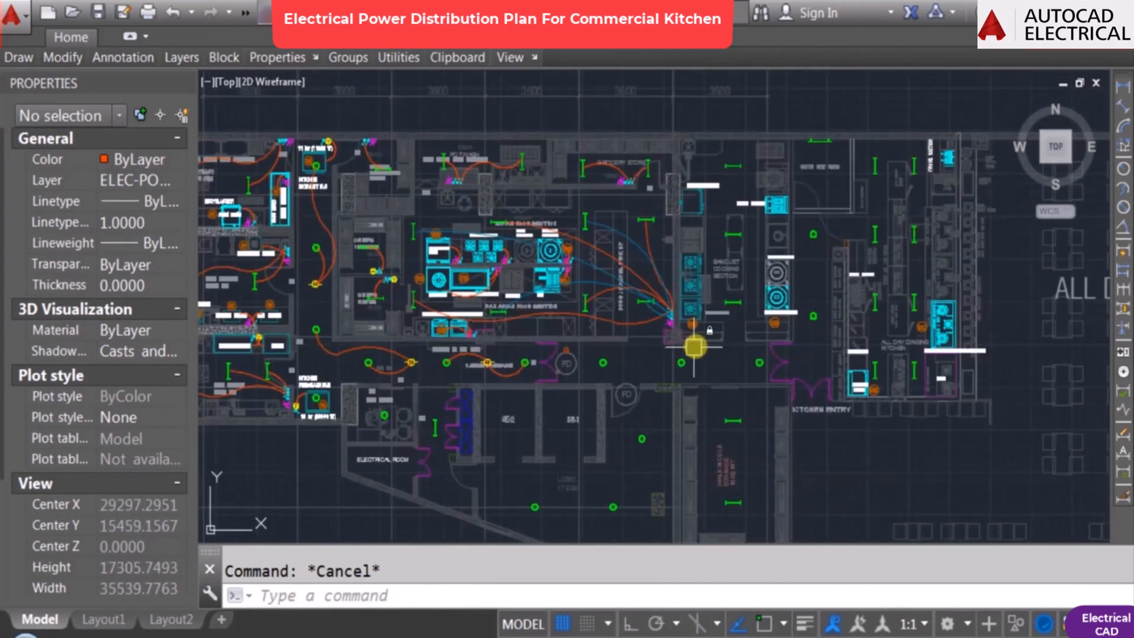
text(co)
key(Return)
scroll(494, 370, up, 3)
click(453, 344)
key(Return)
click(464, 357)
middle_drag(1063, 384, 656, 407)
key(F8)
scroll(641, 364, down, 1)
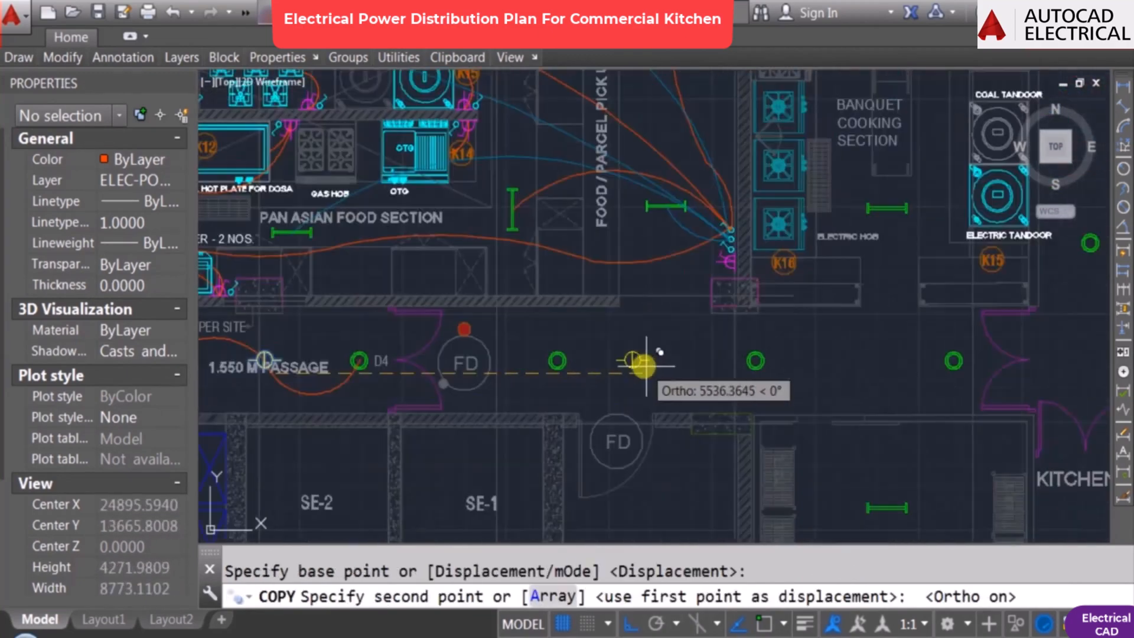
scroll(844, 374, up, 1)
click(889, 373)
key(Escape)
key(Escape)
Step: Draw a cable arc from the new supply point to the passage downlight near K16, bowing toward the banquet cooking section
scroll(875, 362, up, 1)
text(a)
key(Return)
key(F3)
click(866, 339)
key(F8)
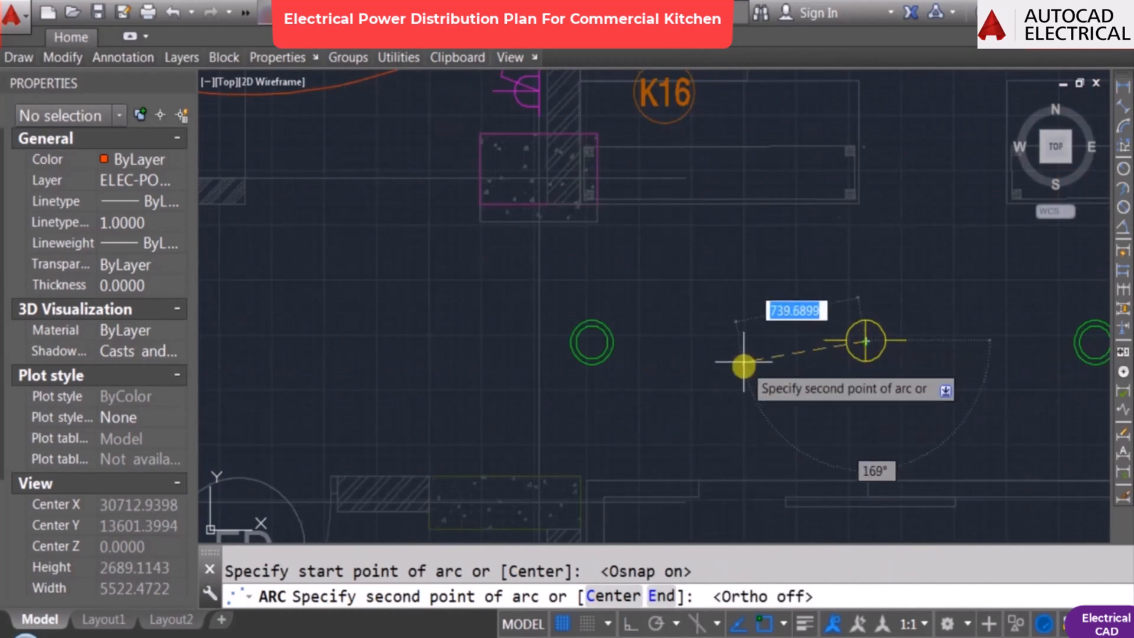
click(747, 265)
click(592, 342)
key(Return)
key(Return)
key(Return)
key(Escape)
Step: Draw a cable arc from the same supply point that bows around the downlight near K16 on the side away from the banquet section
key(Return)
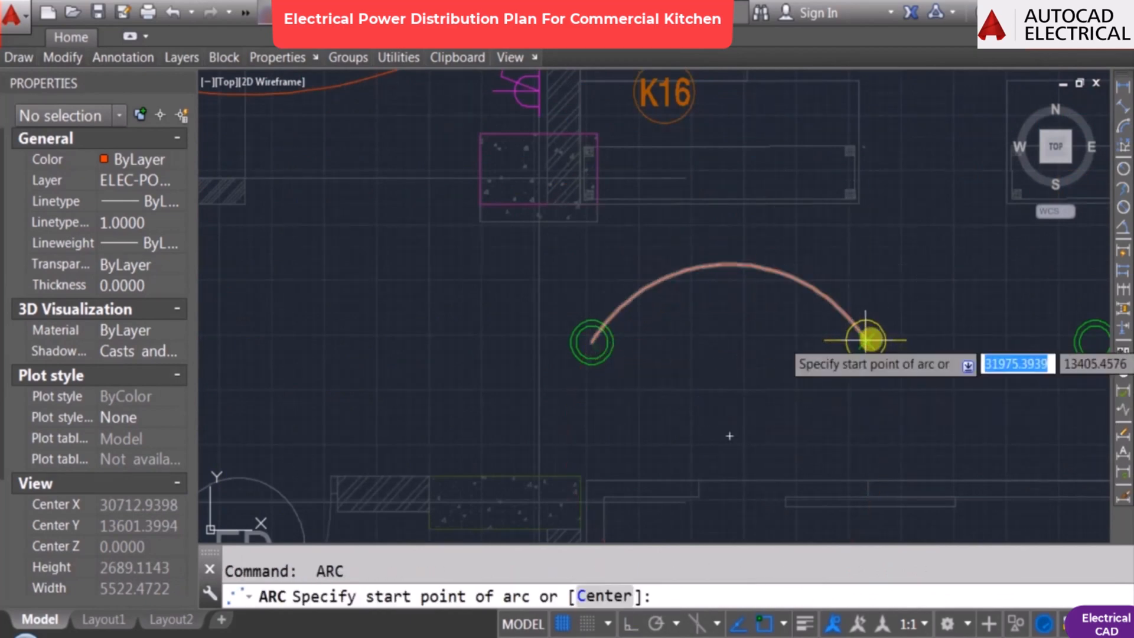
click(866, 339)
scroll(775, 403, down, 1)
key(F3)
click(760, 412)
click(509, 366)
key(Escape)
Step: Continue the cable with an arc from the end of the previous one to the passage downlight near the FD symbols
scroll(507, 366, up, 3)
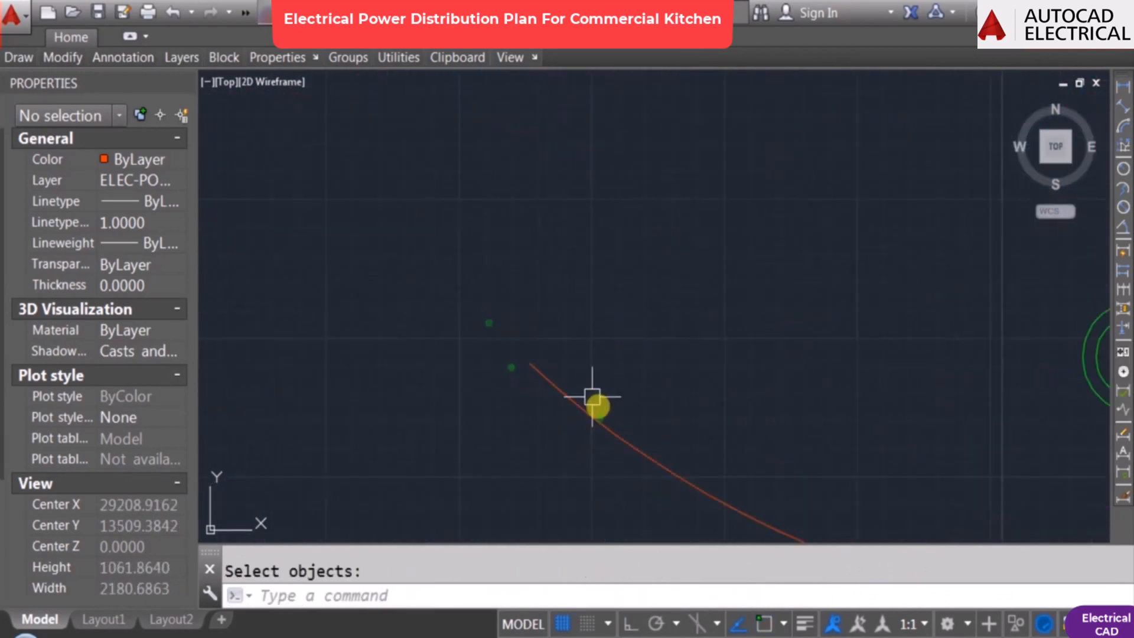
scroll(595, 395, down, 1)
text(a)
key(Return)
key(F3)
click(554, 376)
scroll(503, 327, down, 2)
click(446, 307)
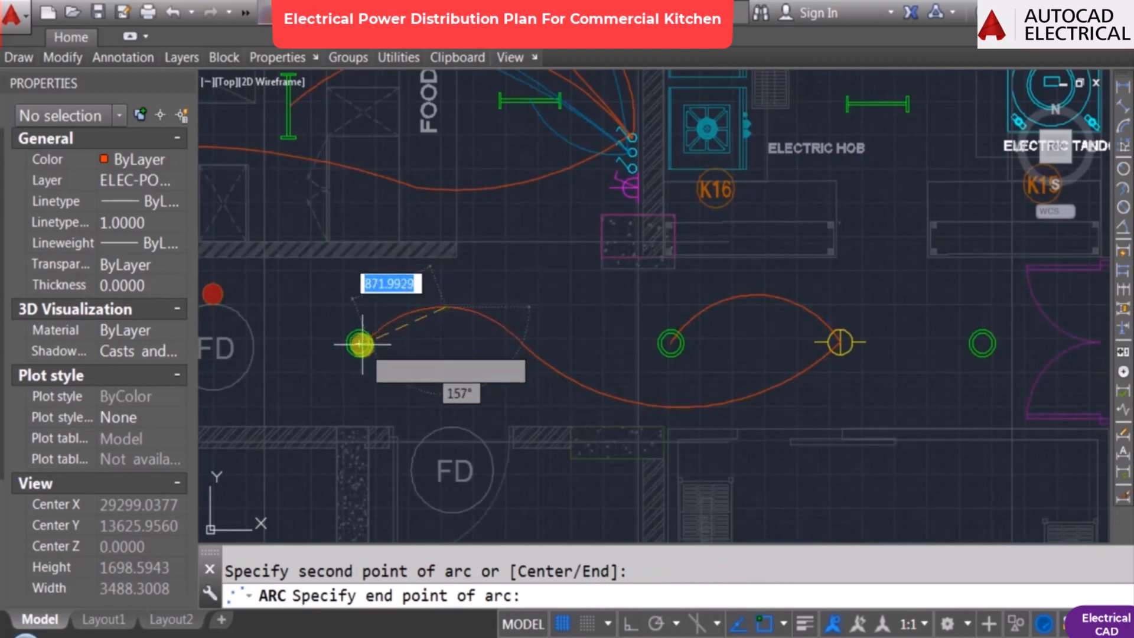
click(361, 344)
scroll(628, 336, down, 6)
key(Escape)
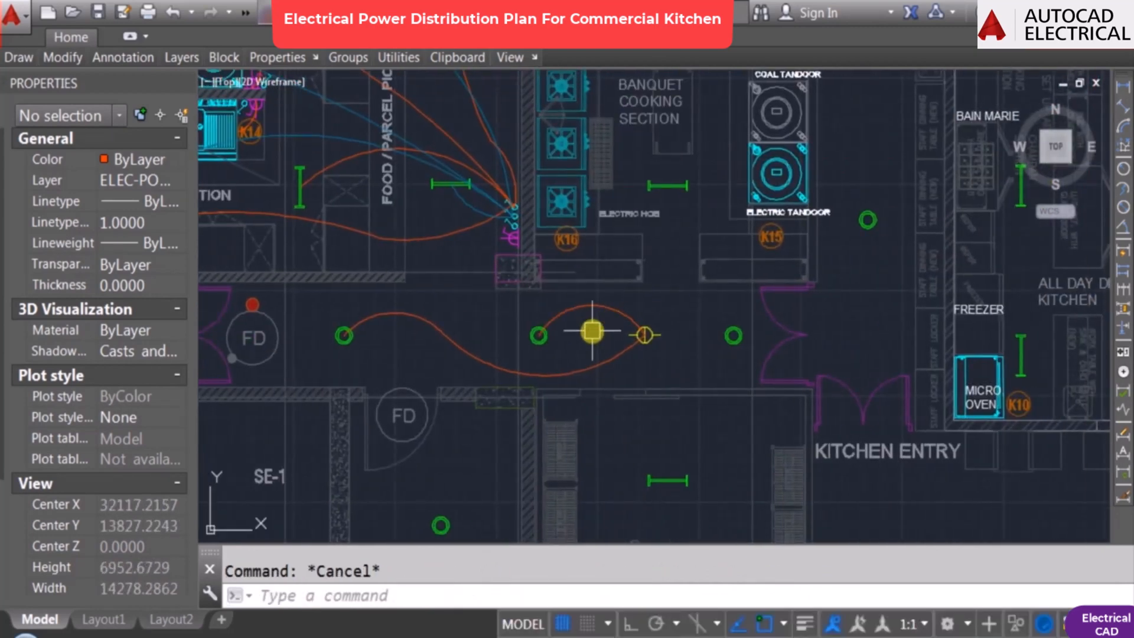
Step: Draw a cable arc from the supply point near K16 to the last passage downlight before the kitchen entry doors
middle_drag(691, 327, 660, 357)
text(a)
key(Return)
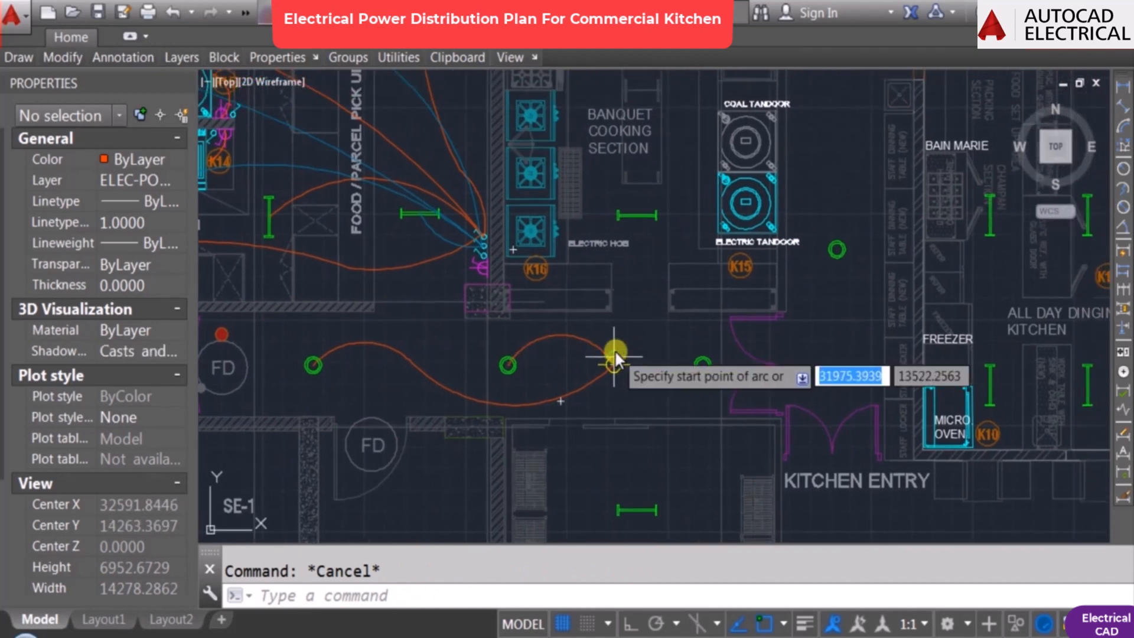
click(612, 364)
scroll(632, 356, up, 4)
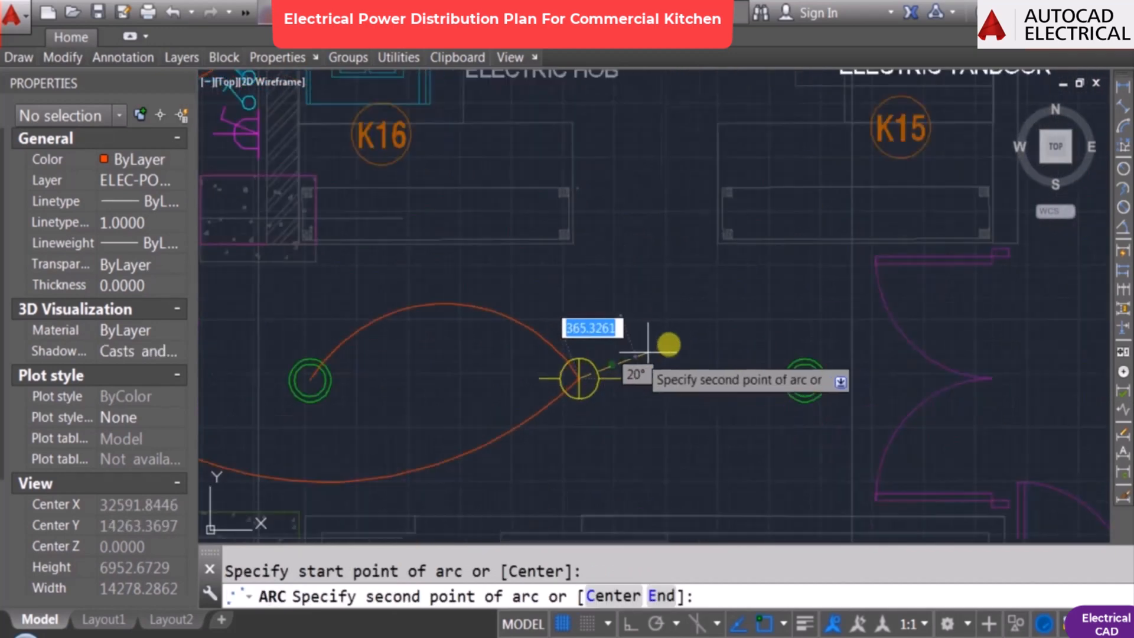
click(672, 336)
click(806, 385)
scroll(806, 385, down, 2)
key(Escape)
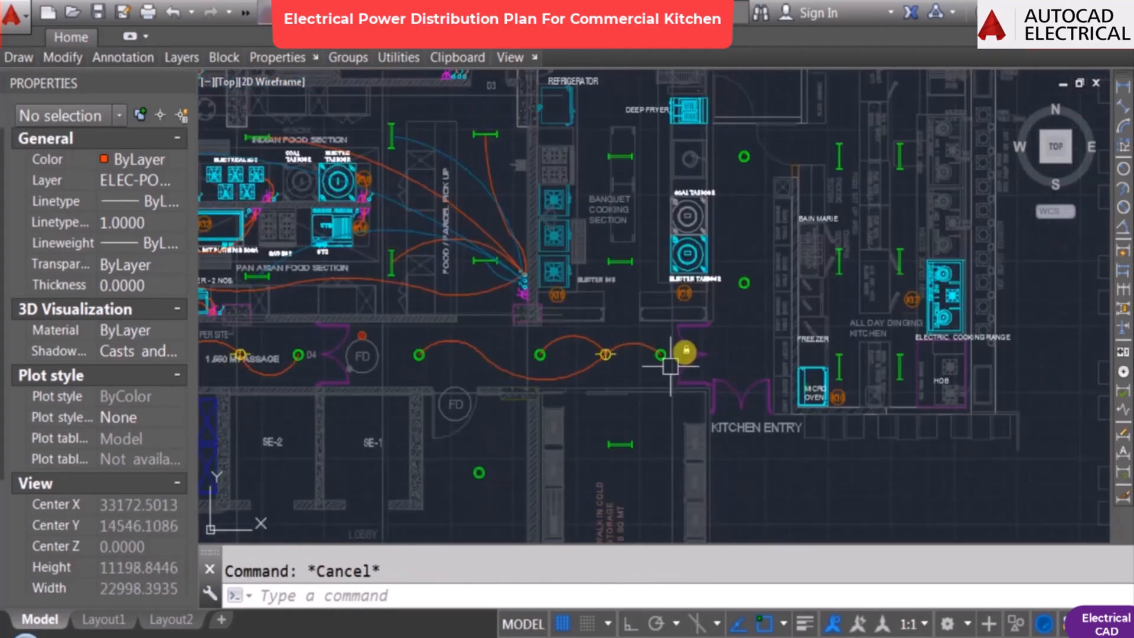
Step: Copy the passage supply point to the aisle between the tandoors and the bain marie, midway between the two downlights
scroll(614, 381, down, 2)
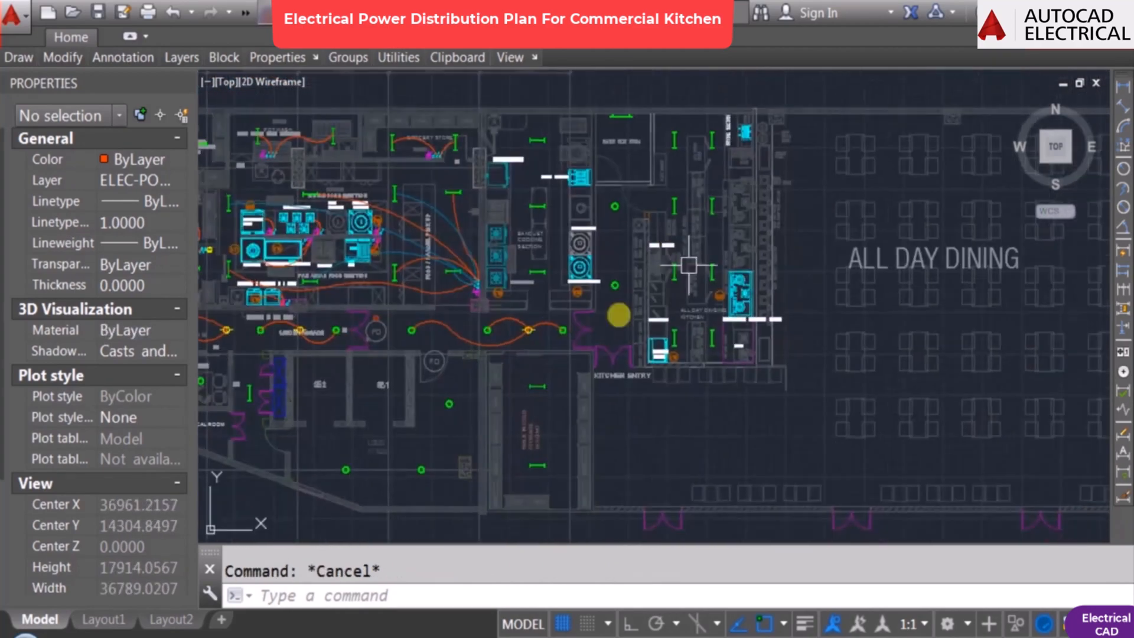
scroll(589, 321, up, 2)
text(co)
key(Return)
scroll(512, 336, up, 4)
click(512, 336)
key(Return)
scroll(594, 424, down, 4)
click(569, 399)
scroll(706, 227, up, 2)
key(F8)
key(F8)
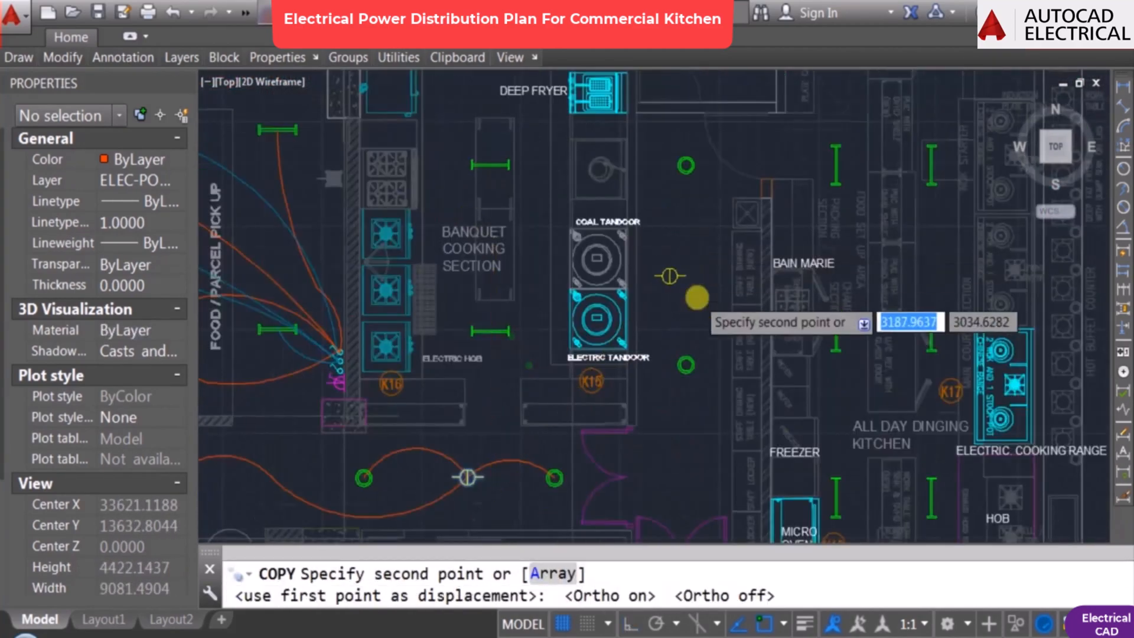
click(714, 284)
middle_drag(672, 302, 635, 304)
key(Escape)
key(Escape)
Step: Rotate the new aisle supply point a quarter turn so its side lines run along the line between the two downlights
scroll(691, 236, down, 4)
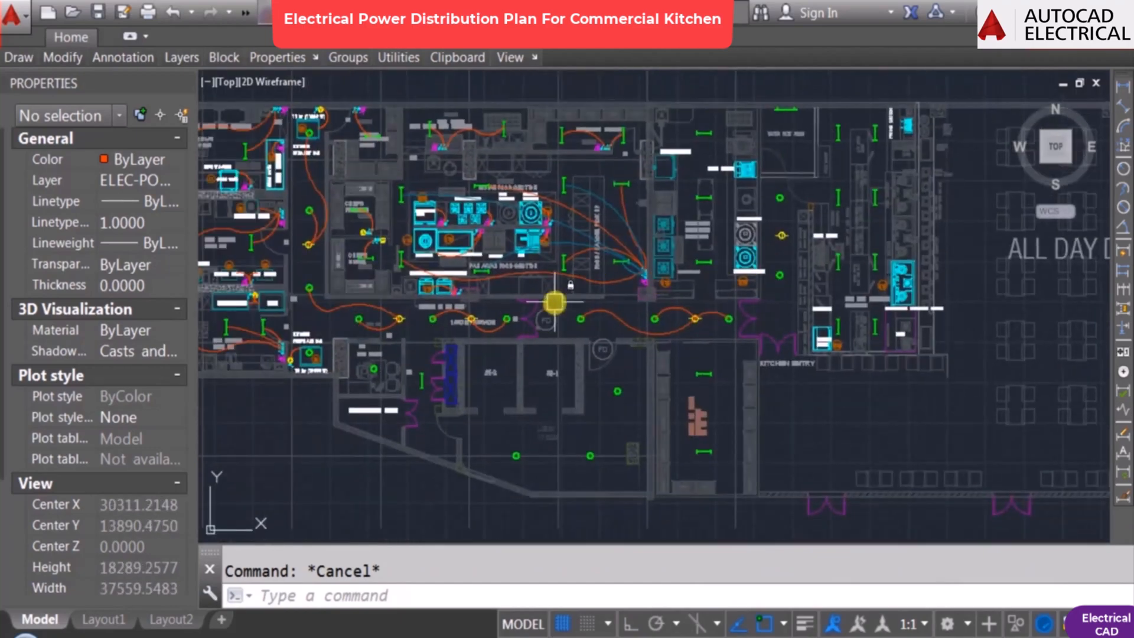
middle_drag(786, 261, 661, 346)
scroll(662, 342, up, 6)
text(ro)
click(639, 301)
key(Return)
click(642, 295)
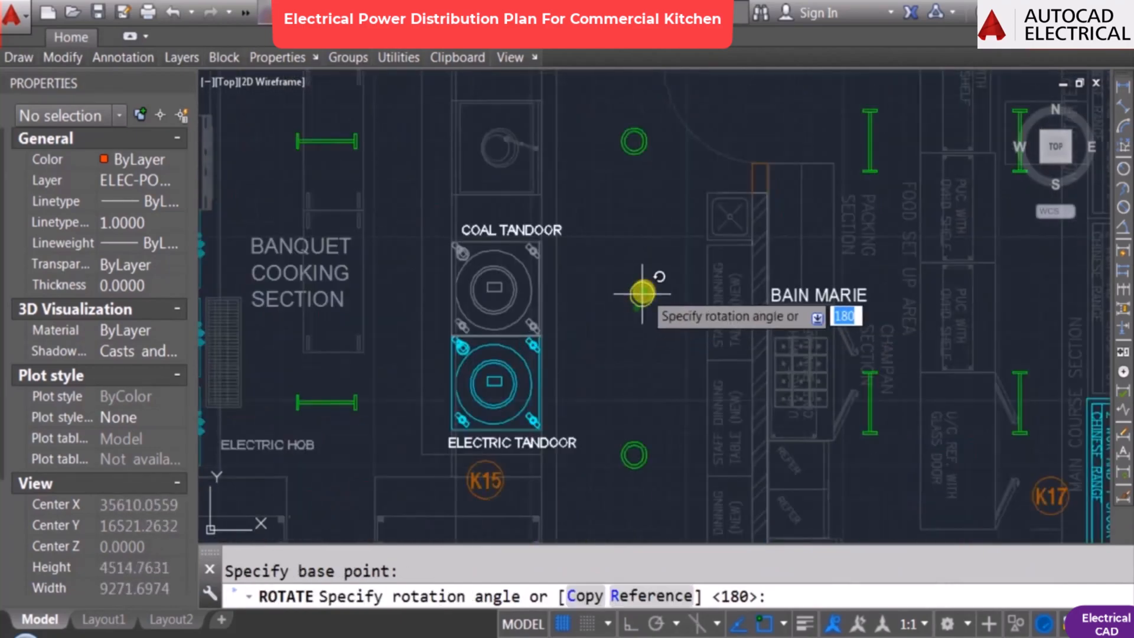
click(643, 291)
Step: Move the rotated supply point into line with the two aisle downlights beside the tandoors
text(m)
key(Return)
click(642, 292)
scroll(654, 354, down, 5)
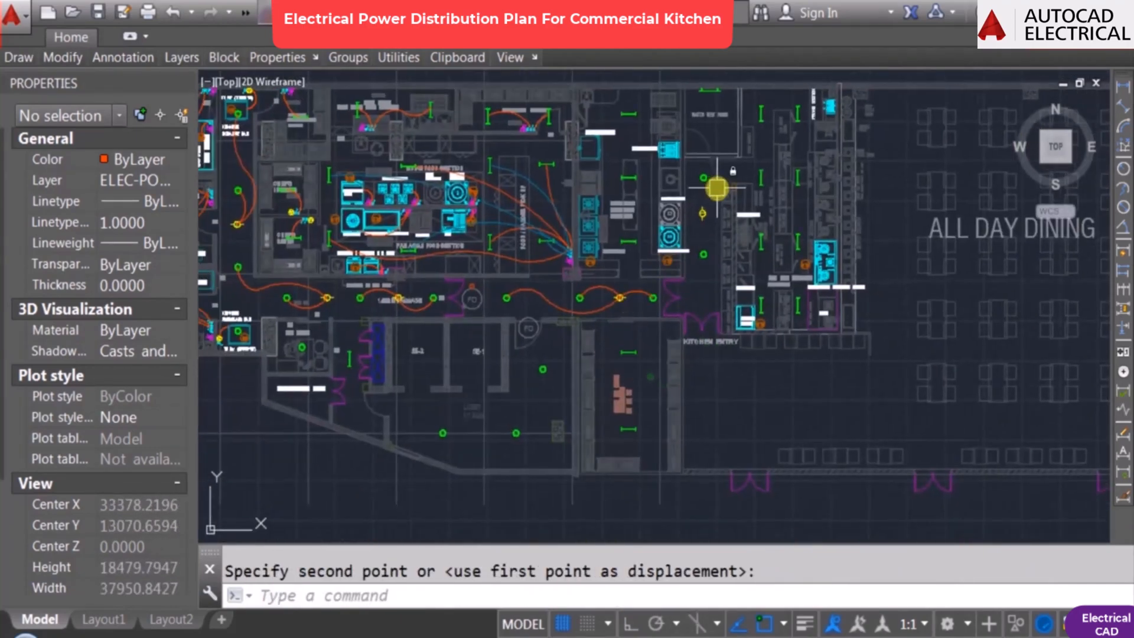
Step: Draw a cable arc between the aisle supply point and the downlight nearer the deep fryer, bowing toward the coal tandoor
middle_drag(723, 185, 690, 277)
text(a)
key(Return)
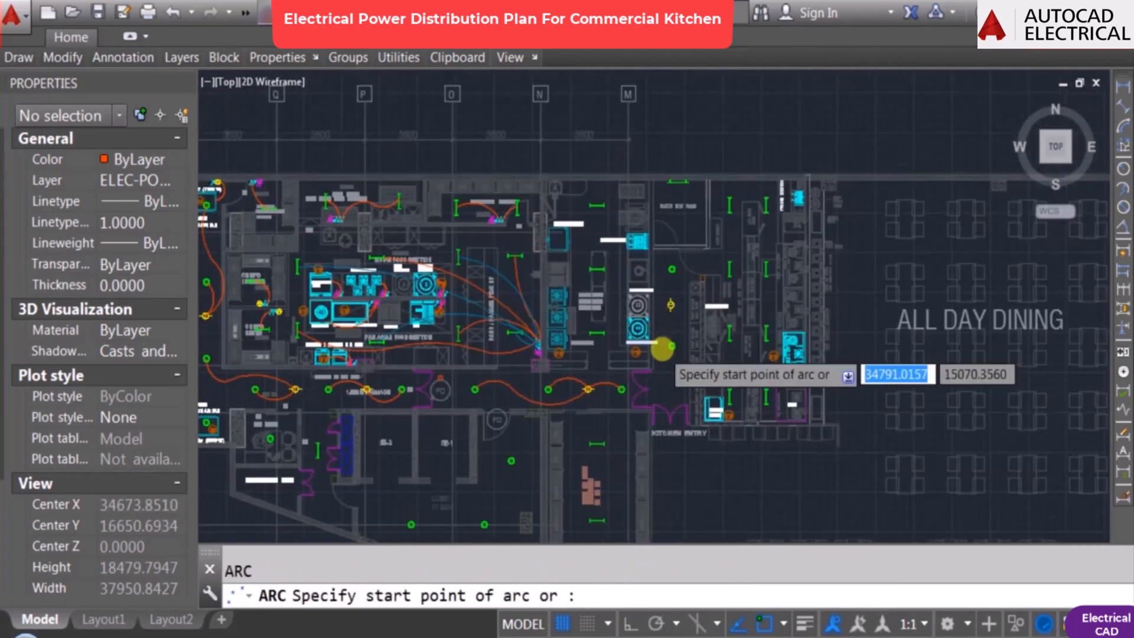
scroll(663, 347, up, 4)
scroll(678, 241, up, 3)
click(678, 241)
click(667, 201)
click(682, 150)
key(Escape)
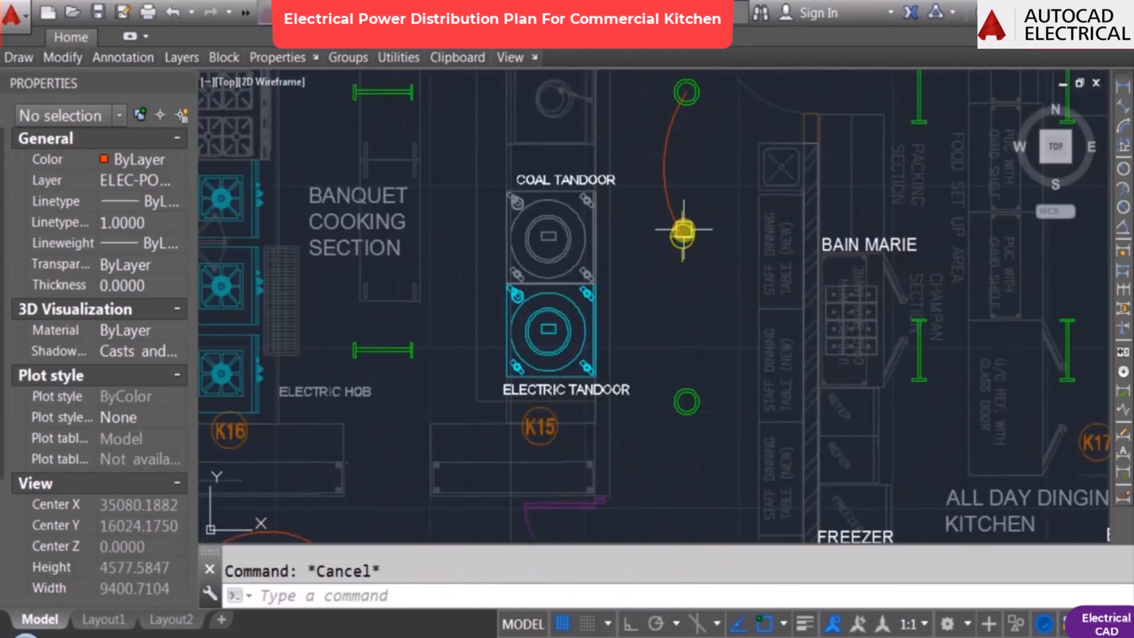
Step: Draw a cable arc from the aisle supply point to the downlight near K15, bowing toward the bain marie
key(Return)
click(682, 237)
key(F3)
scroll(726, 316, up, 2)
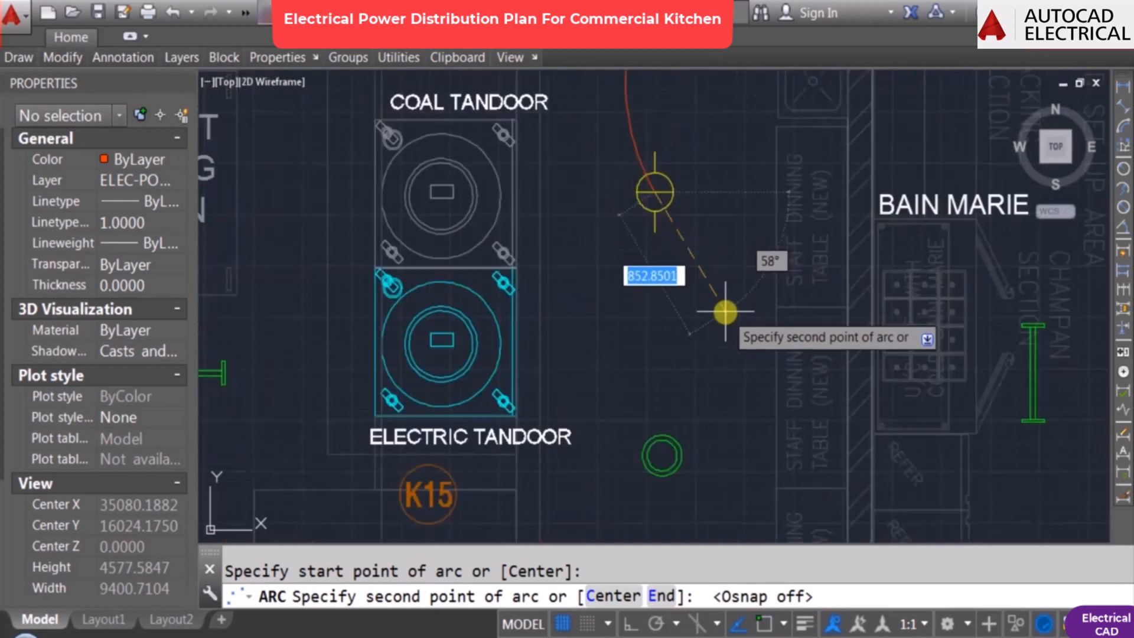
click(725, 311)
click(660, 458)
key(Escape)
scroll(664, 328, down, 2)
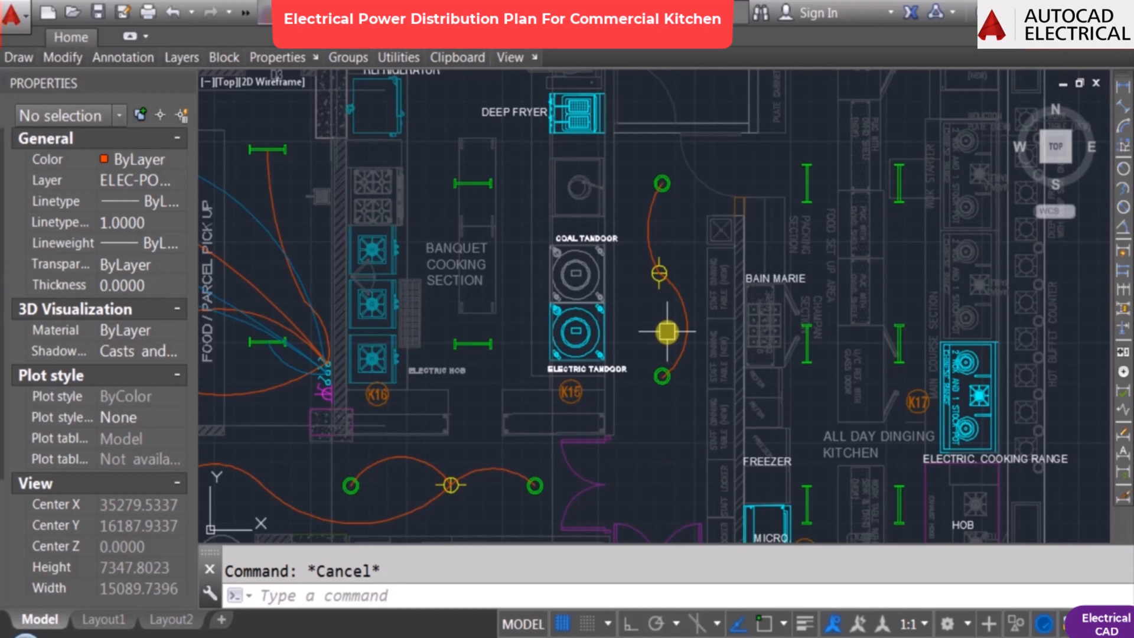
scroll(646, 283, up, 2)
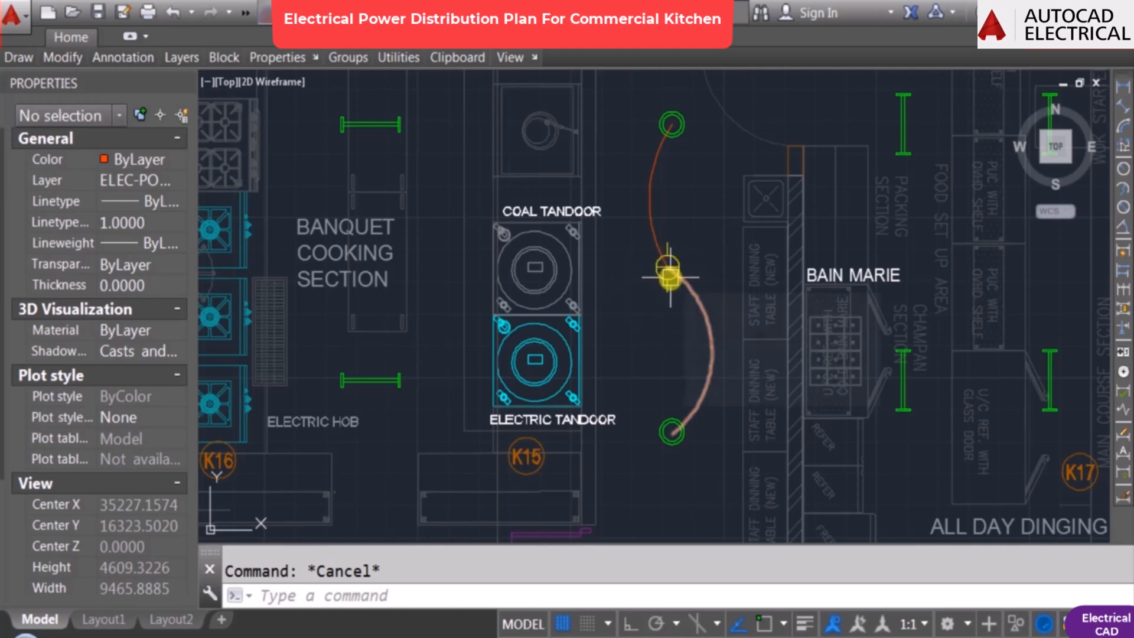
mouse_move(685, 258)
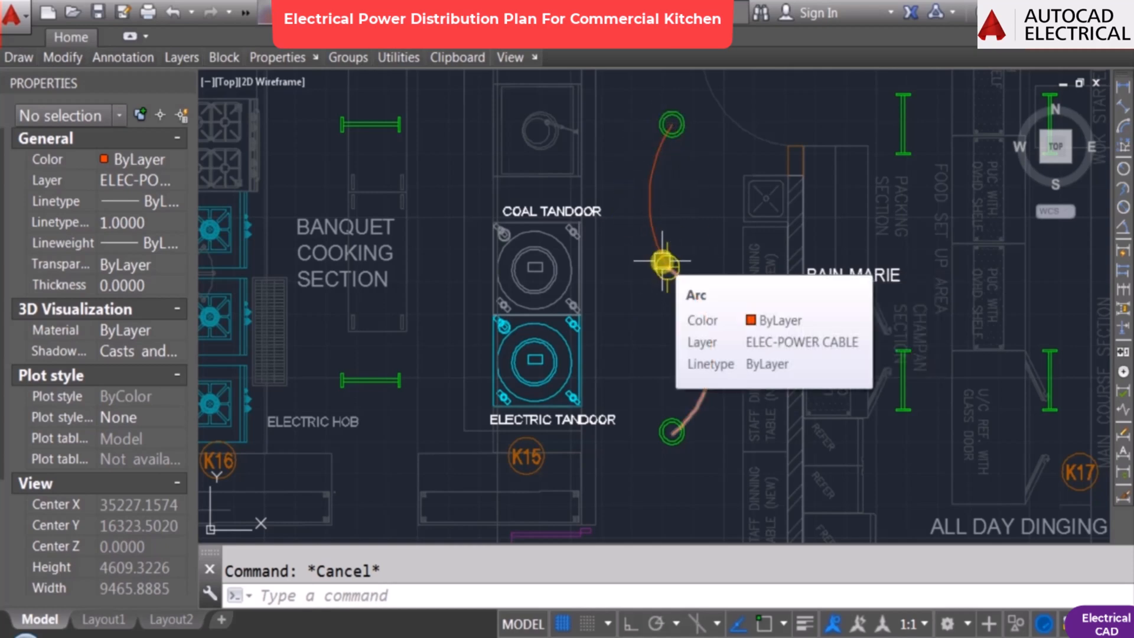
Step: Copy the passage supply point near the kitchen entry into the lobby, midway between the two downlights below the LOBBY label
scroll(671, 260, down, 6)
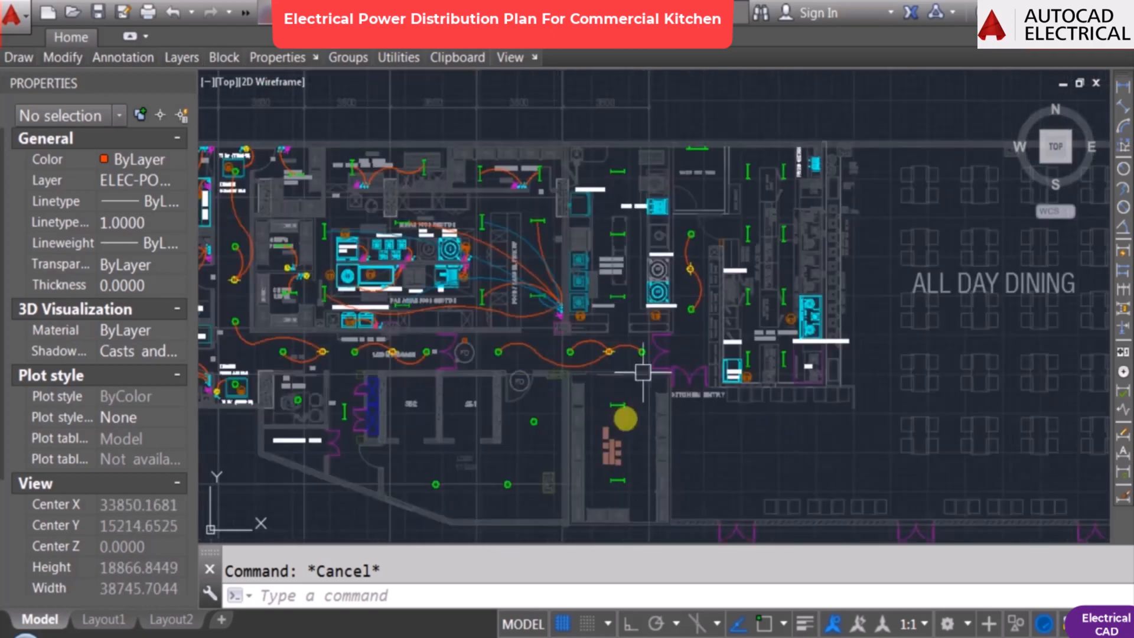
middle_drag(552, 437, 514, 374)
scroll(416, 438, down, 2)
scroll(779, 260, up, 2)
scroll(653, 316, down, 2)
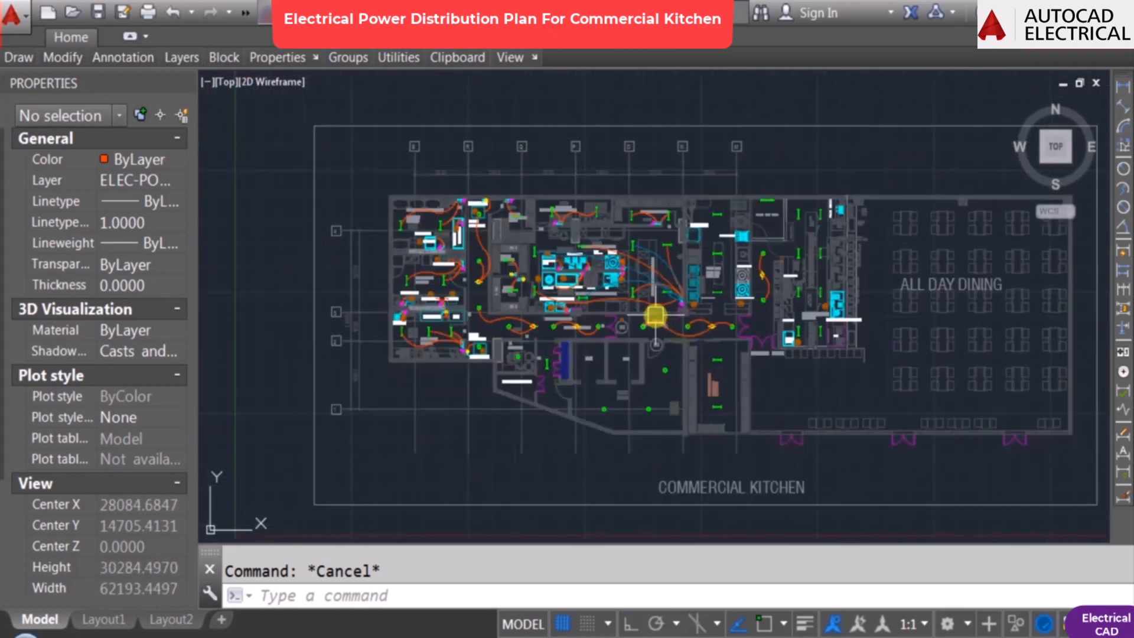
scroll(646, 360, up, 4)
scroll(685, 242, down, 2)
scroll(650, 271, up, 2)
text(co)
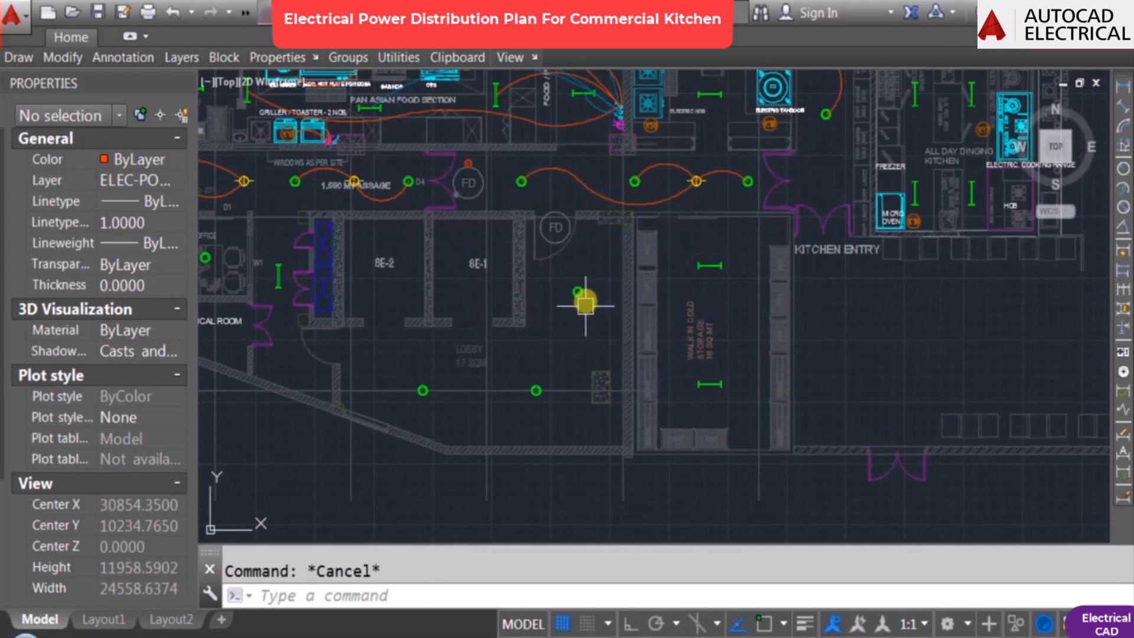
key(Return)
scroll(673, 177, up, 5)
click(674, 177)
key(Return)
click(661, 192)
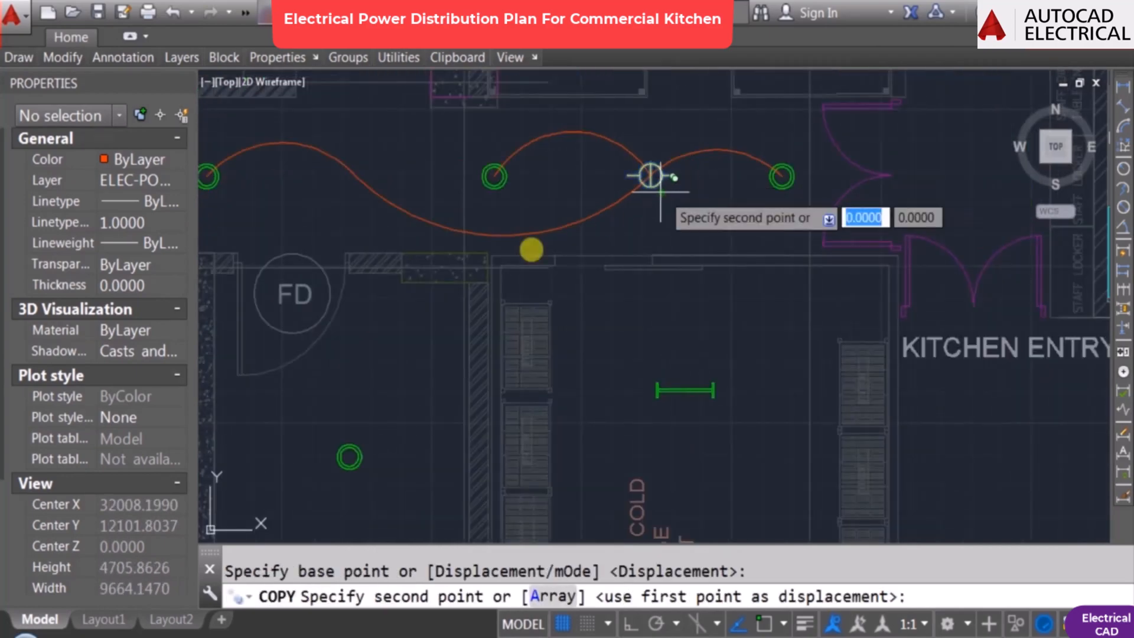
scroll(515, 256, down, 2)
middle_drag(464, 338, 579, 186)
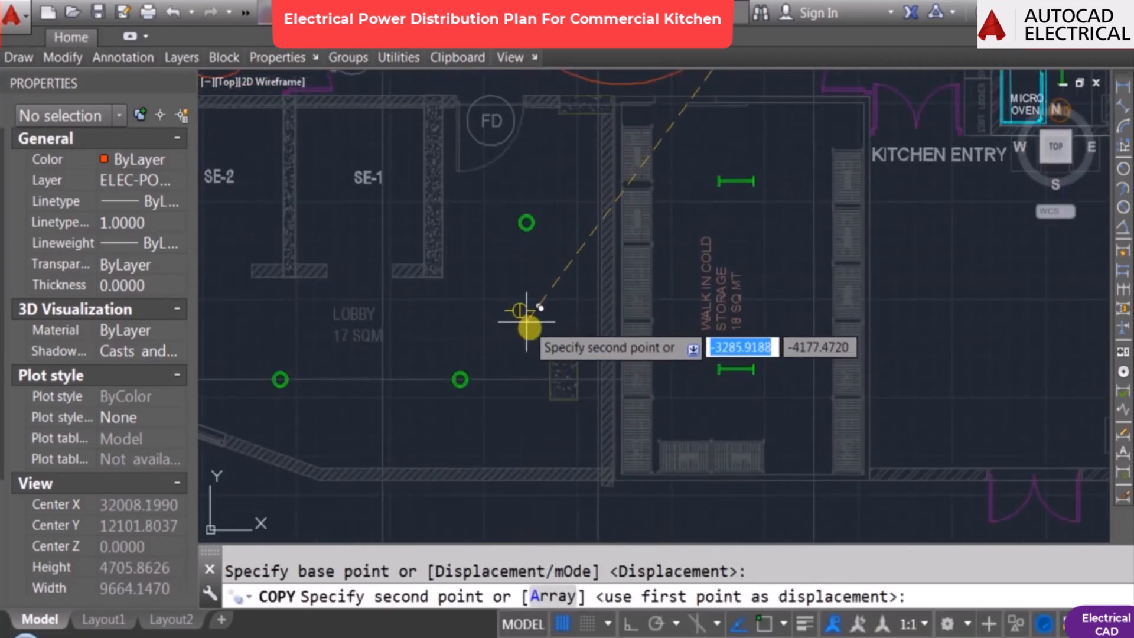
click(382, 389)
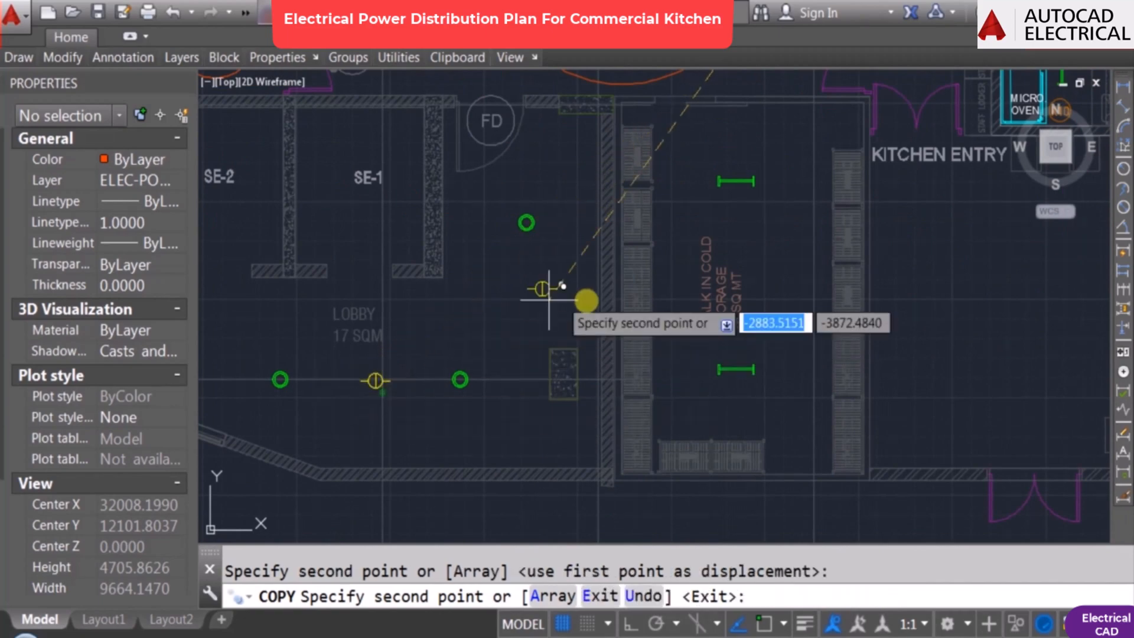
key(Escape)
Step: Draw a cable arc from the lobby downlight nearer the electrical room to the lobby supply point, bowing toward the LOBBY label
scroll(418, 350, down, 4)
middle_drag(419, 349, 501, 401)
text(A)
key(Return)
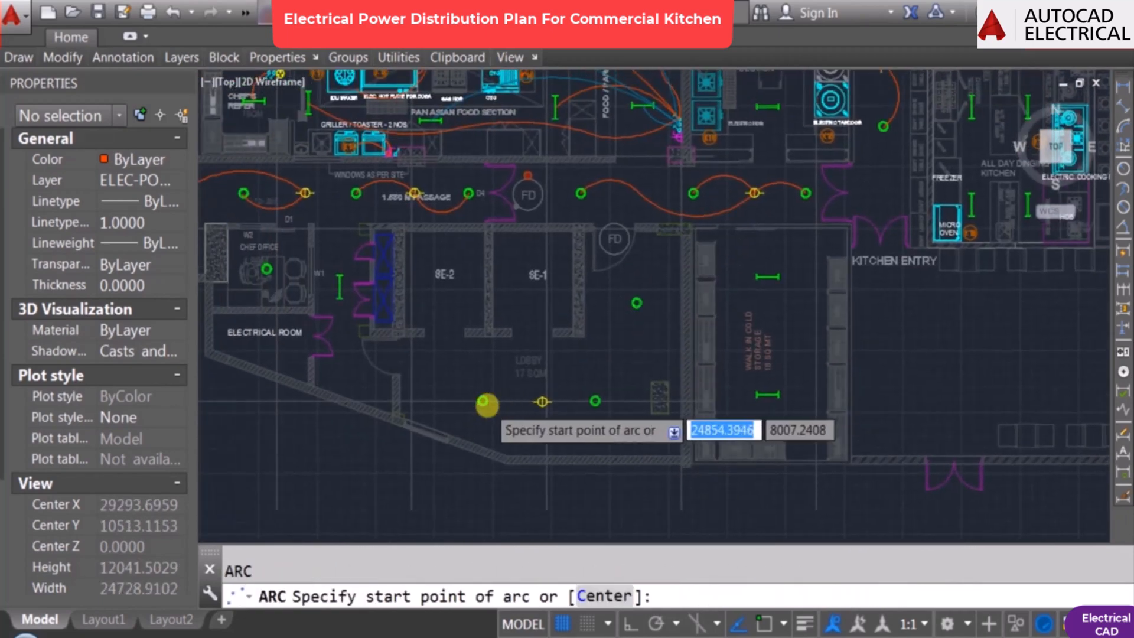
scroll(486, 400, up, 6)
click(456, 389)
key(F3)
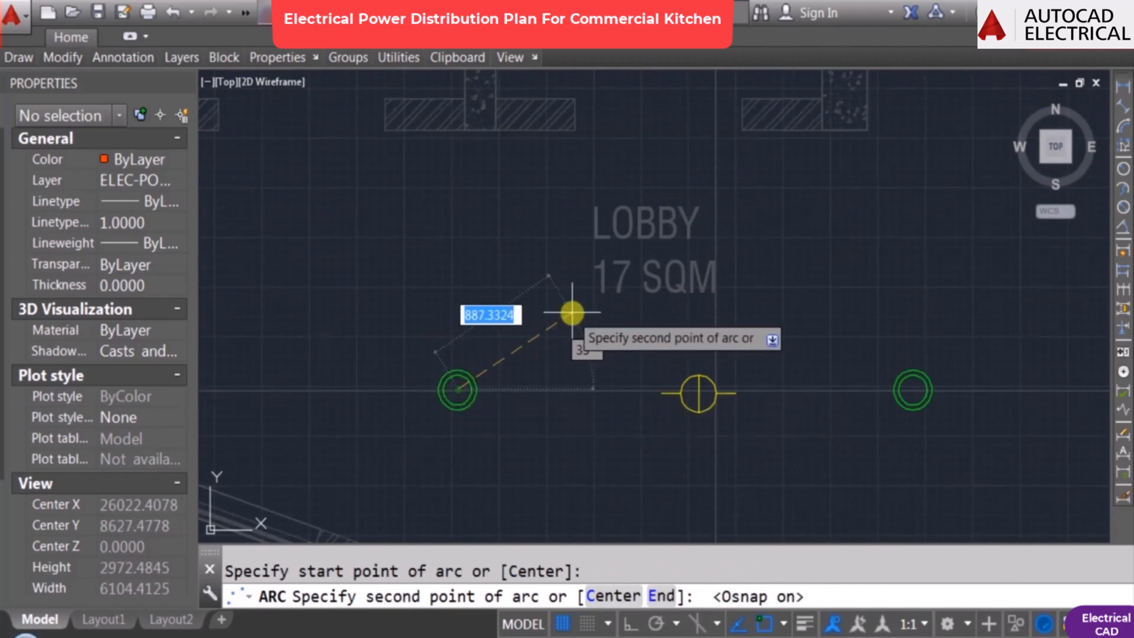
click(572, 313)
click(699, 381)
Step: Draw a cable arc from the lobby supply point to the downlight on the cold storage side, bowing away from the LOBBY label
mouse_move(699, 381)
middle_down()
mouse_move(673, 364)
mouse_move(562, 342)
middle_up()
key(Return)
click(561, 353)
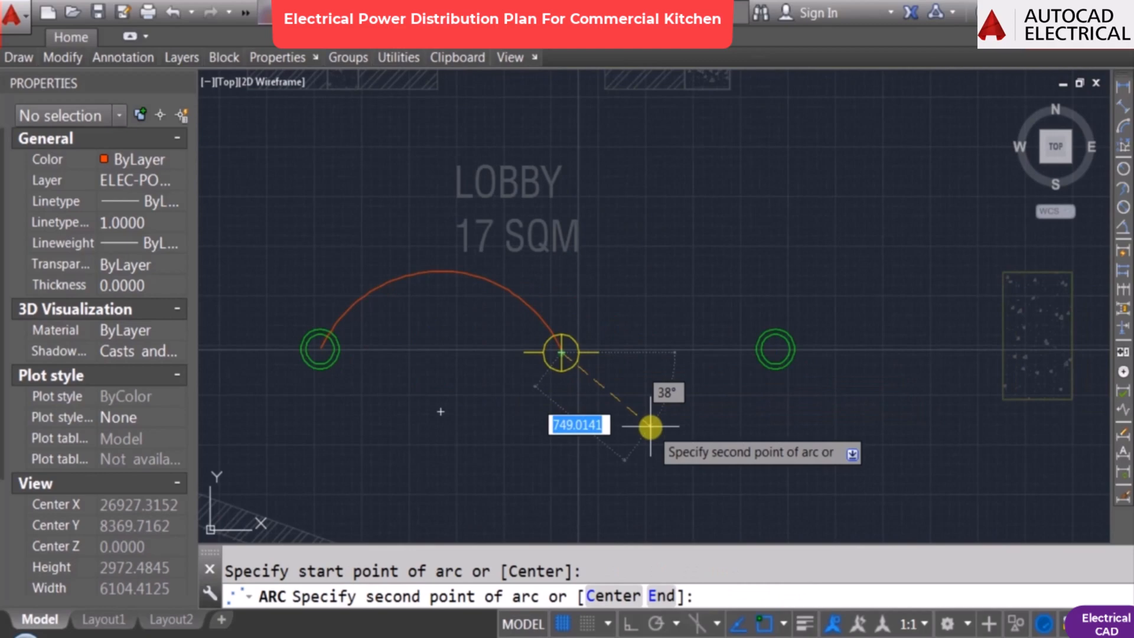
click(675, 436)
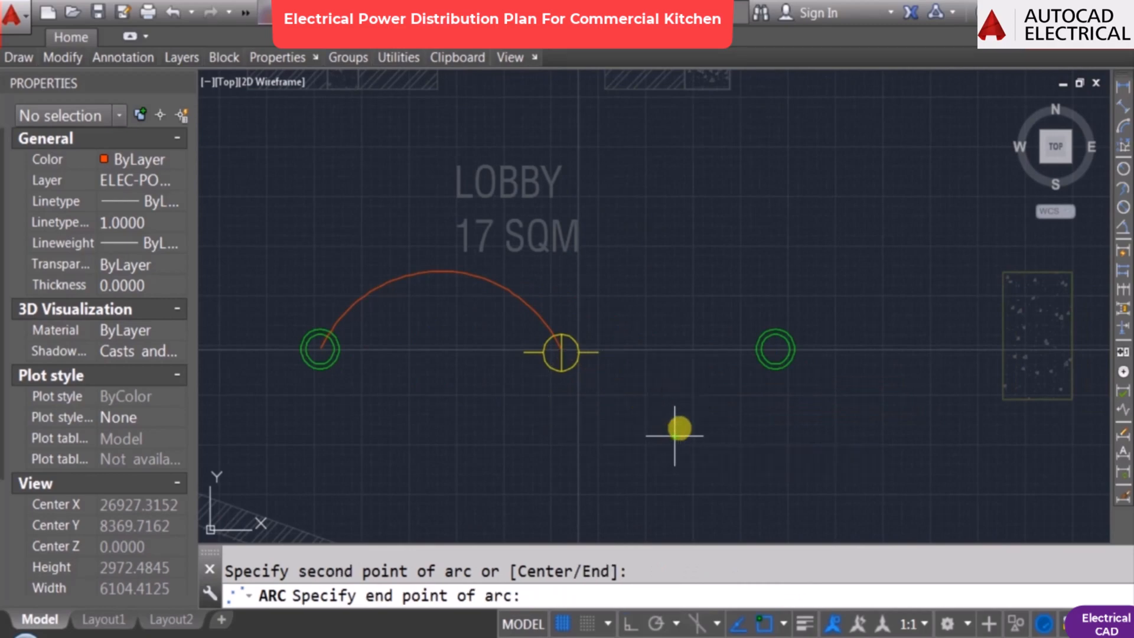
click(775, 348)
key(Return)
key(Return)
key(Escape)
Step: Draw a cable arc from the lobby supply point to the third lobby downlight, near the FD door beside SE-1
key(Return)
click(562, 352)
scroll(571, 365, down, 1)
key(F3)
click(687, 258)
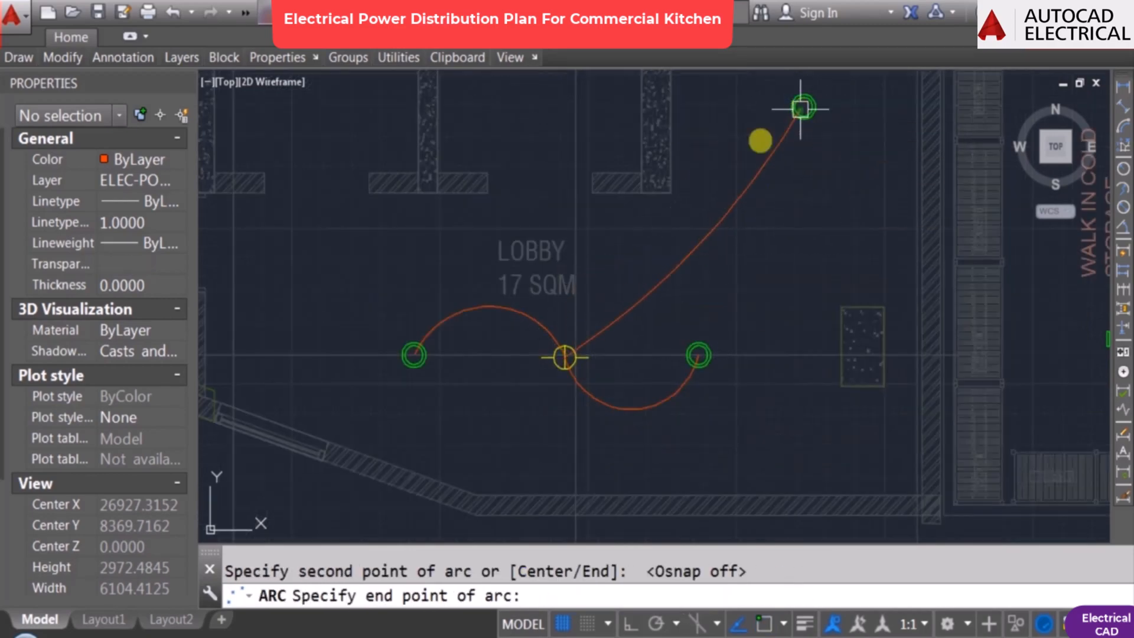
click(800, 109)
key(Escape)
Step: Stretch the midpoint of the long lobby cable arc away from the LOBBY label to give it a deeper bow
scroll(685, 310, down, 4)
scroll(694, 296, up, 3)
click(696, 293)
scroll(694, 294, up, 2)
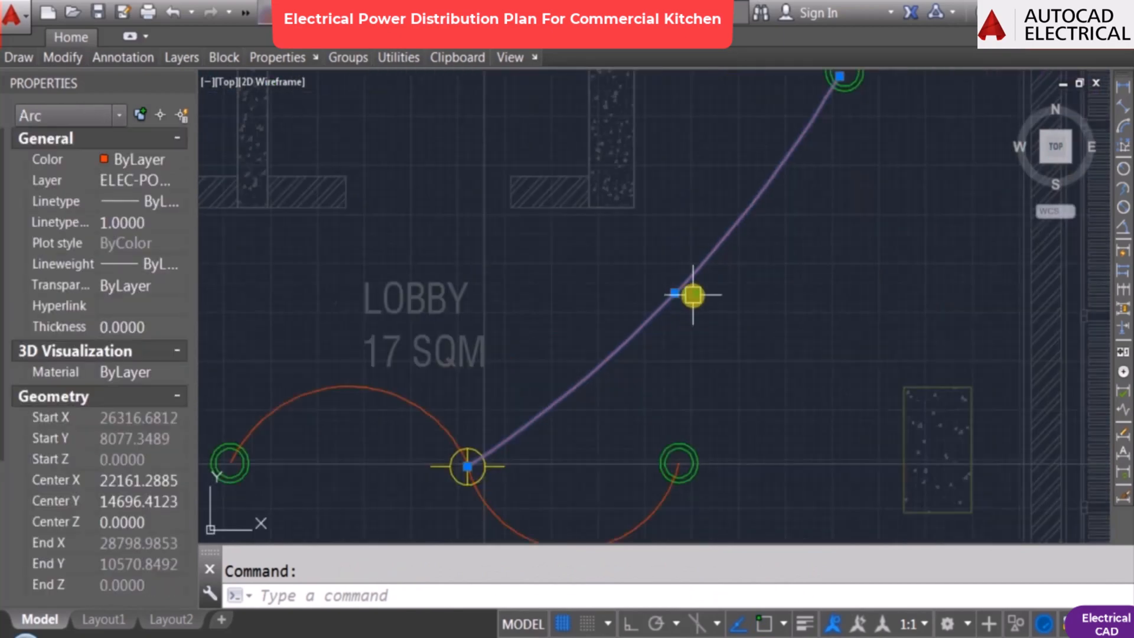
click(711, 308)
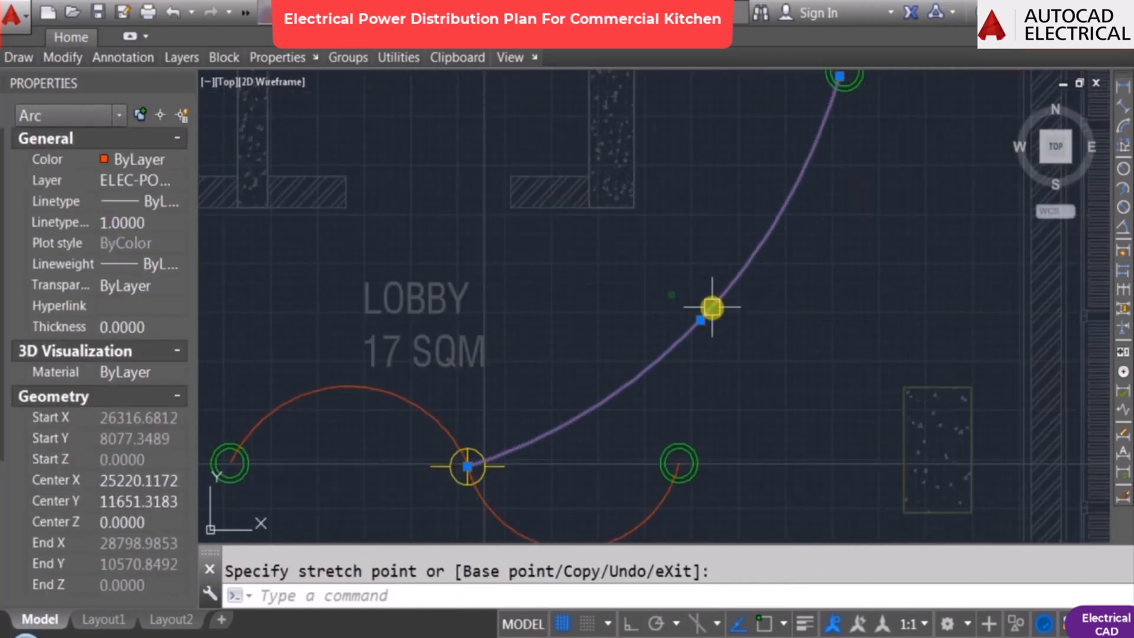
key(Escape)
Step: Draw a cable arc from the passage supply point near D1 to the tube light beside window W1
scroll(614, 387, down, 5)
scroll(494, 294, up, 5)
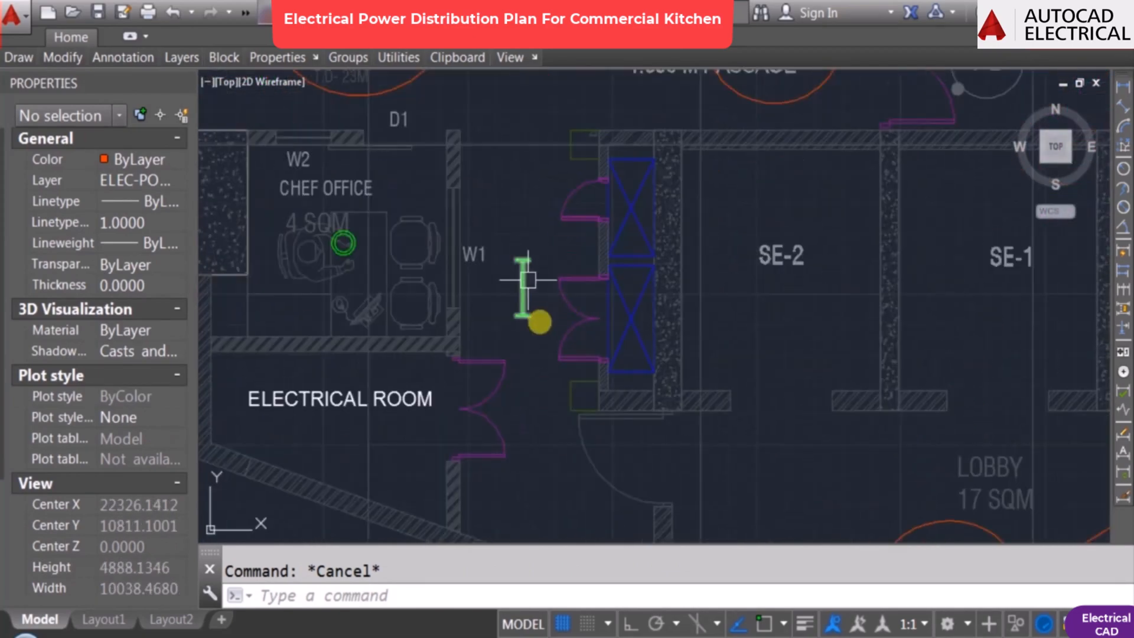
text(a)
key(Return)
middle_drag(434, 115, 445, 183)
key(F3)
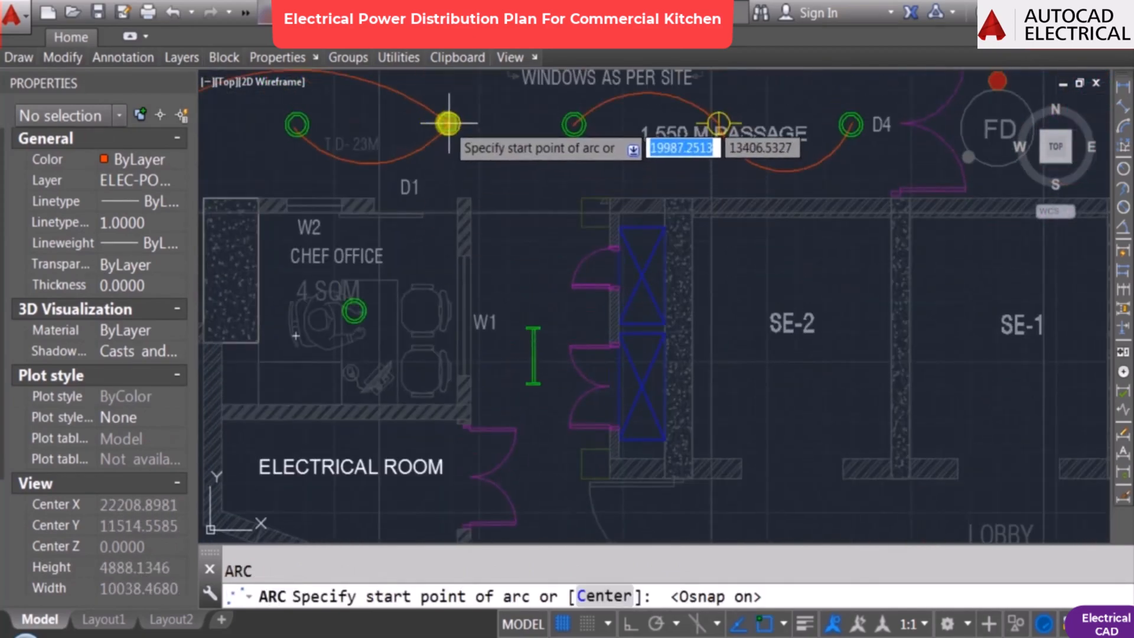
click(448, 124)
click(526, 211)
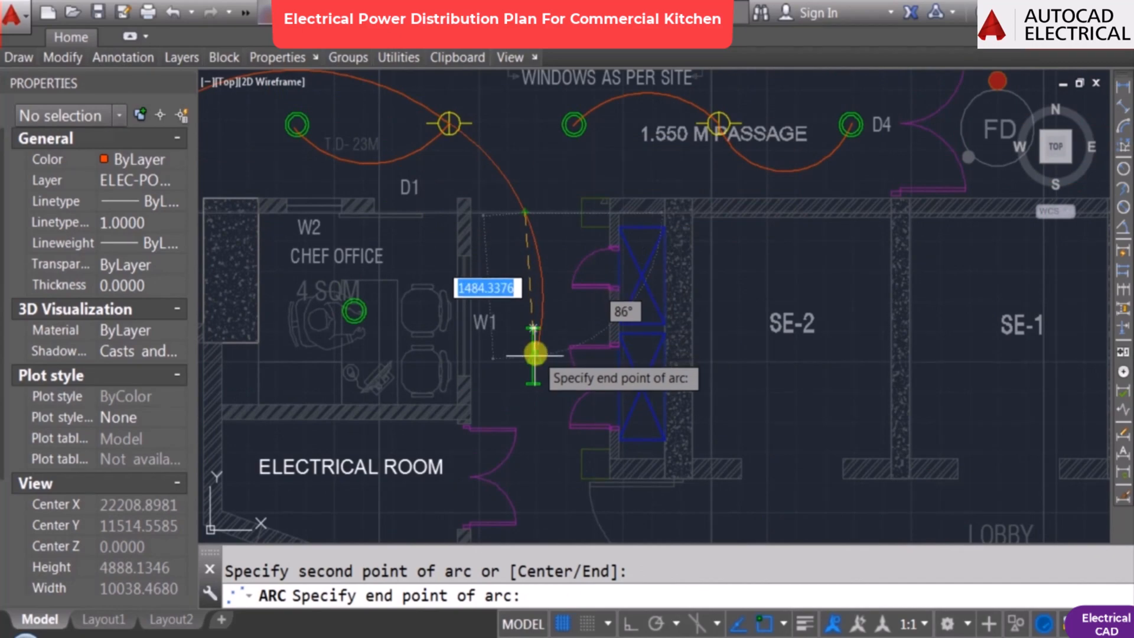
key(Escape)
Step: Check the cable runs across the kitchen plan, including the passage, lobby, banquet cooking section and tandoor area
scroll(519, 278, down, 4)
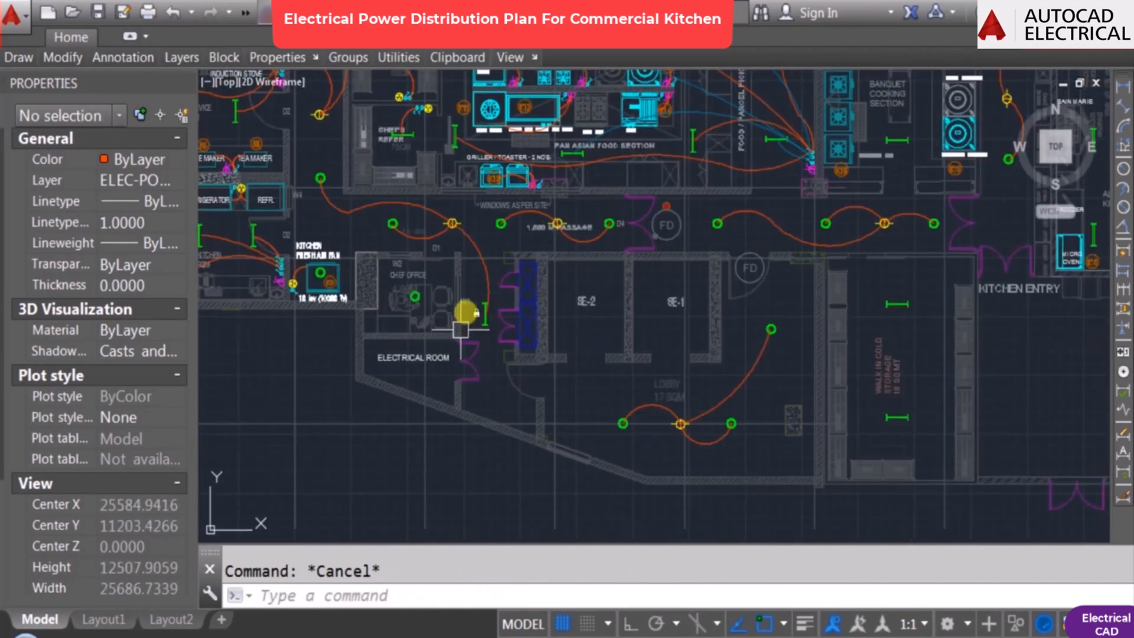
middle_drag(692, 247, 599, 308)
scroll(591, 305, down, 4)
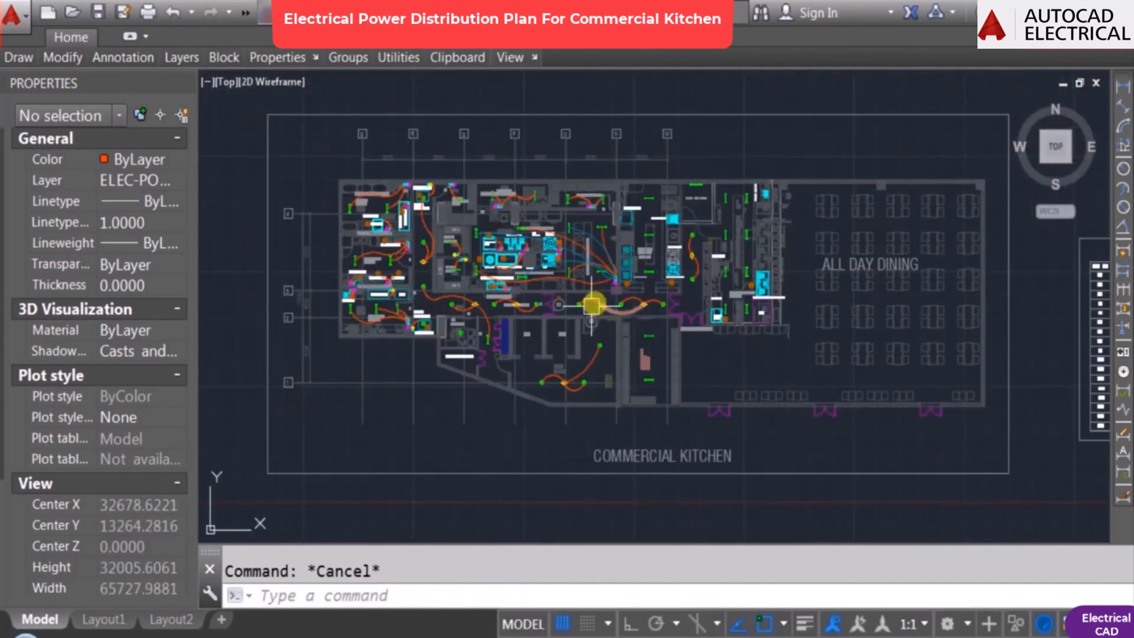
scroll(597, 338, up, 4)
scroll(634, 288, down, 2)
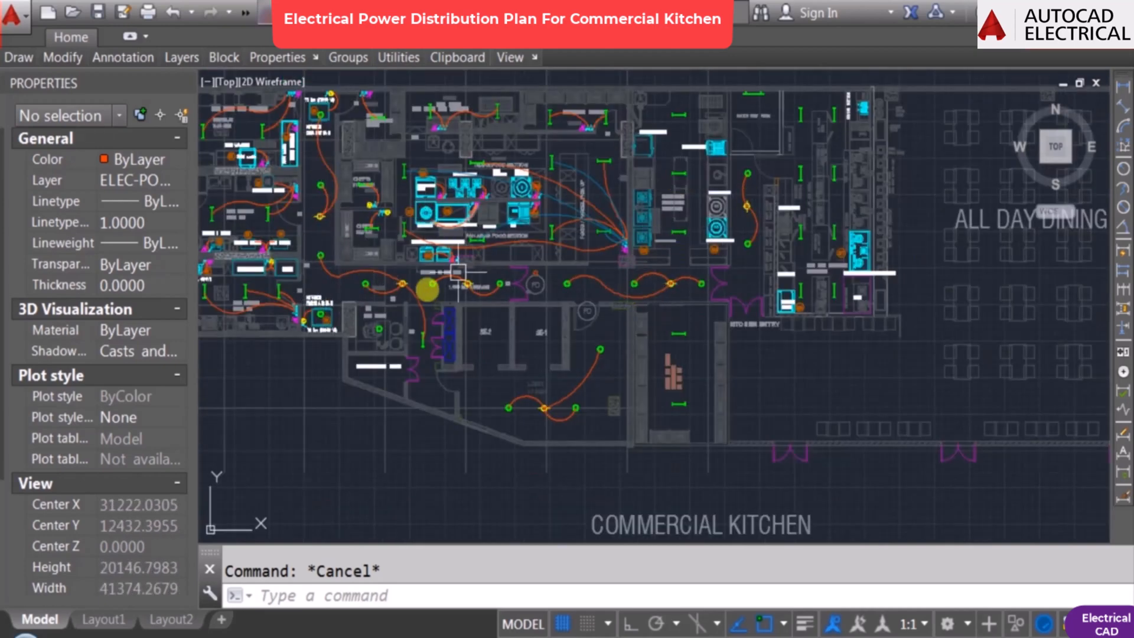
mouse_move(583, 276)
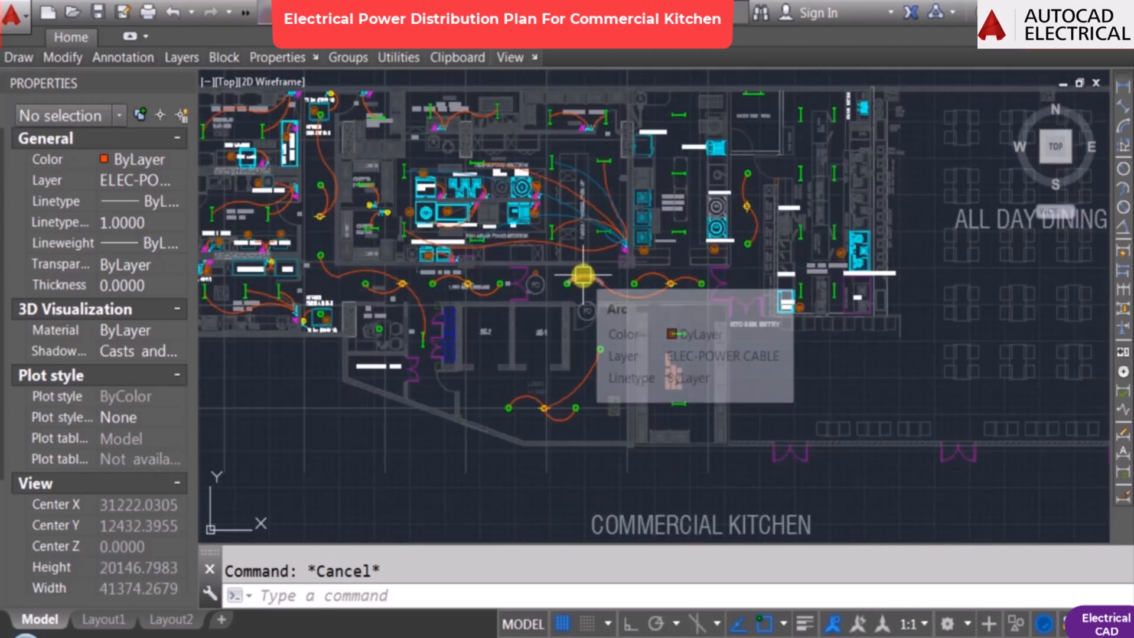
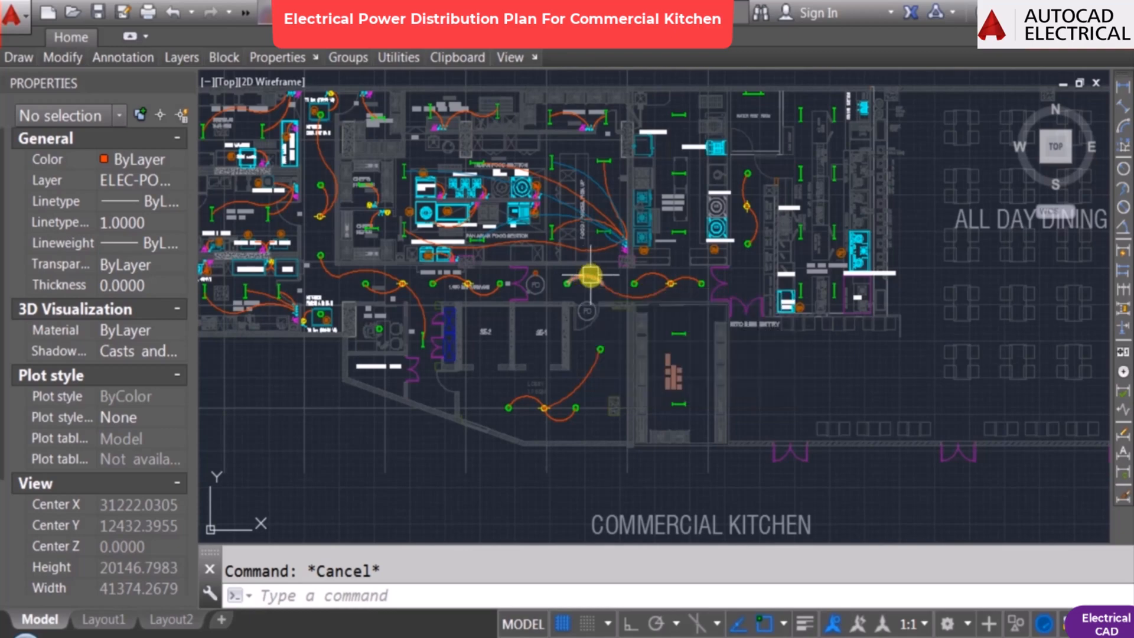
scroll(669, 378, down, 3)
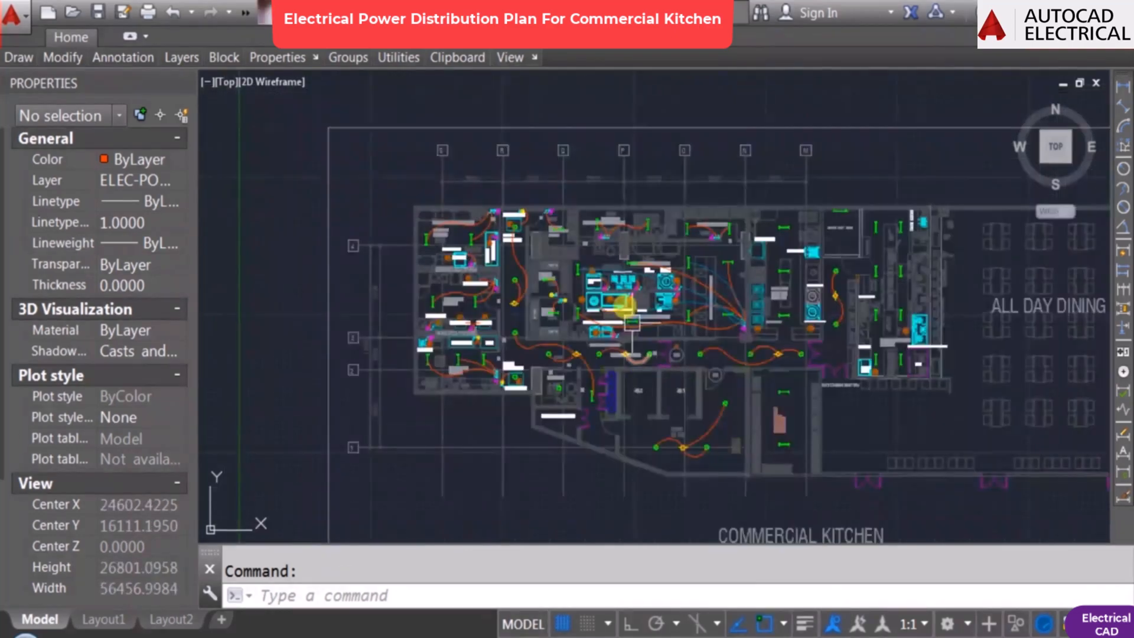
scroll(631, 322, up, 4)
scroll(596, 261, down, 5)
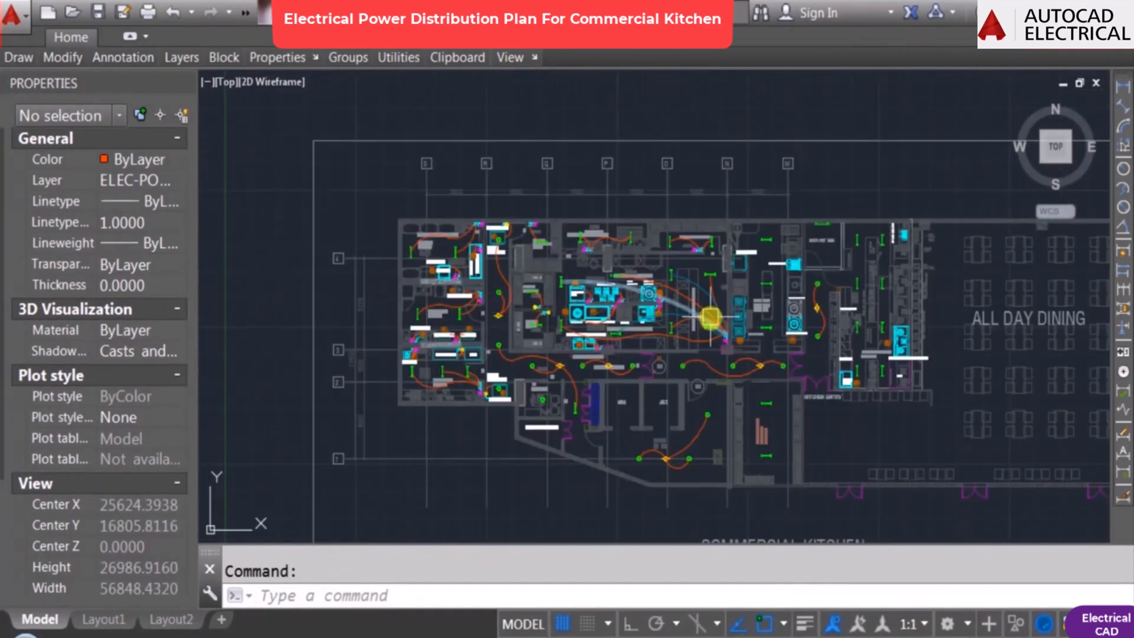
scroll(627, 337, up, 3)
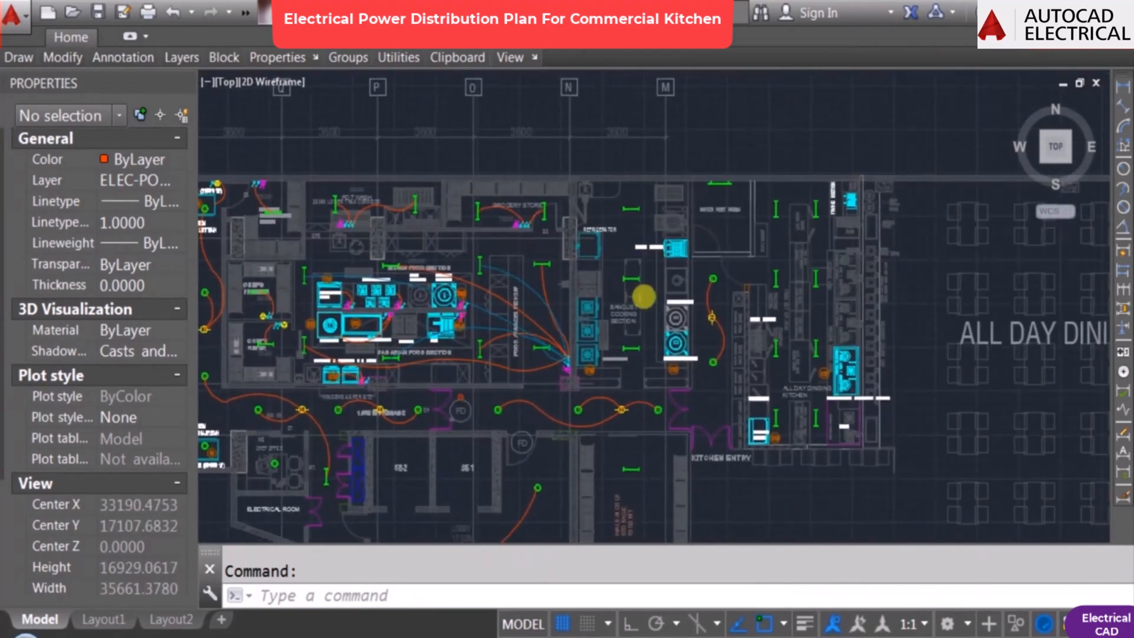
scroll(644, 296, up, 4)
scroll(549, 330, down, 2)
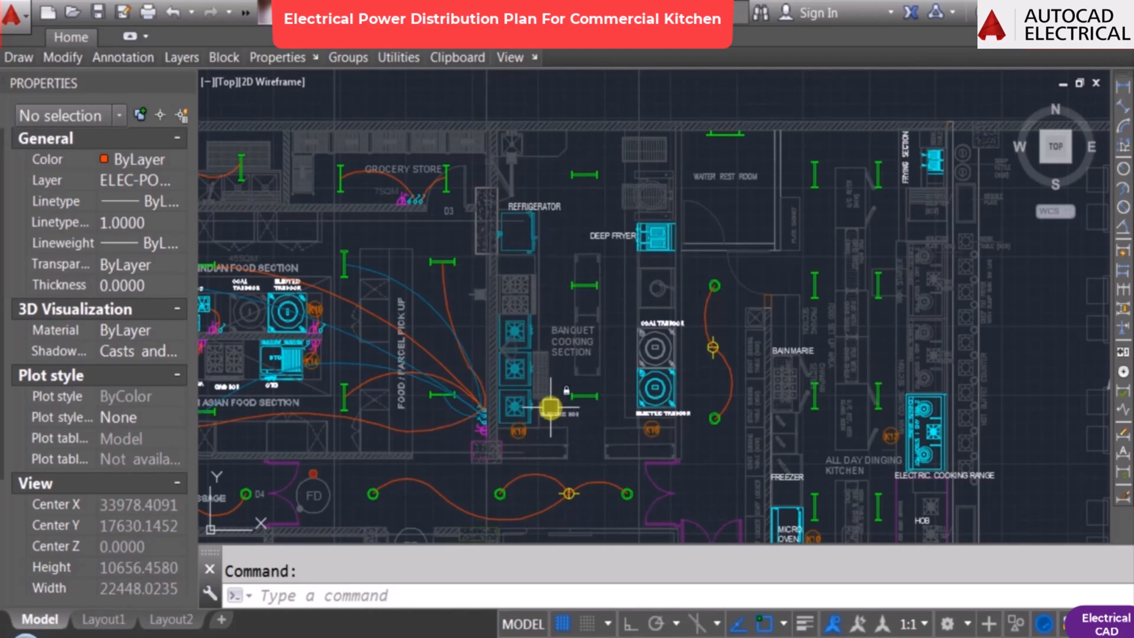
scroll(551, 408, up, 2)
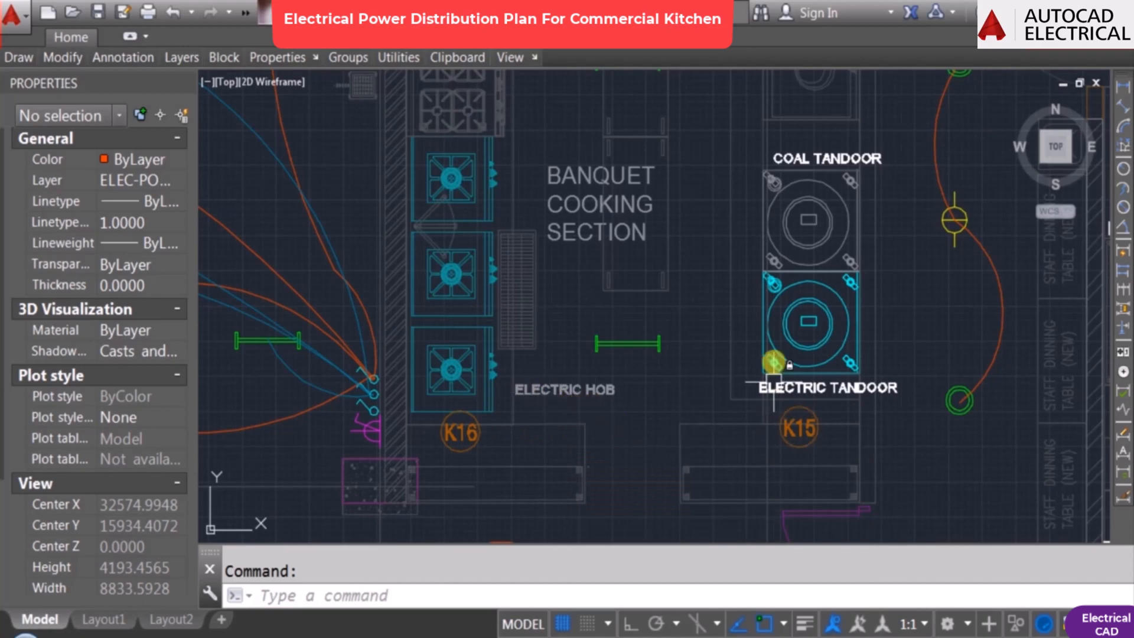
Step: Copy the three switches and socket from the food pick-up side of the wall near K16 to the floor between the refrigerator and deep fryer
scroll(747, 400, down, 2)
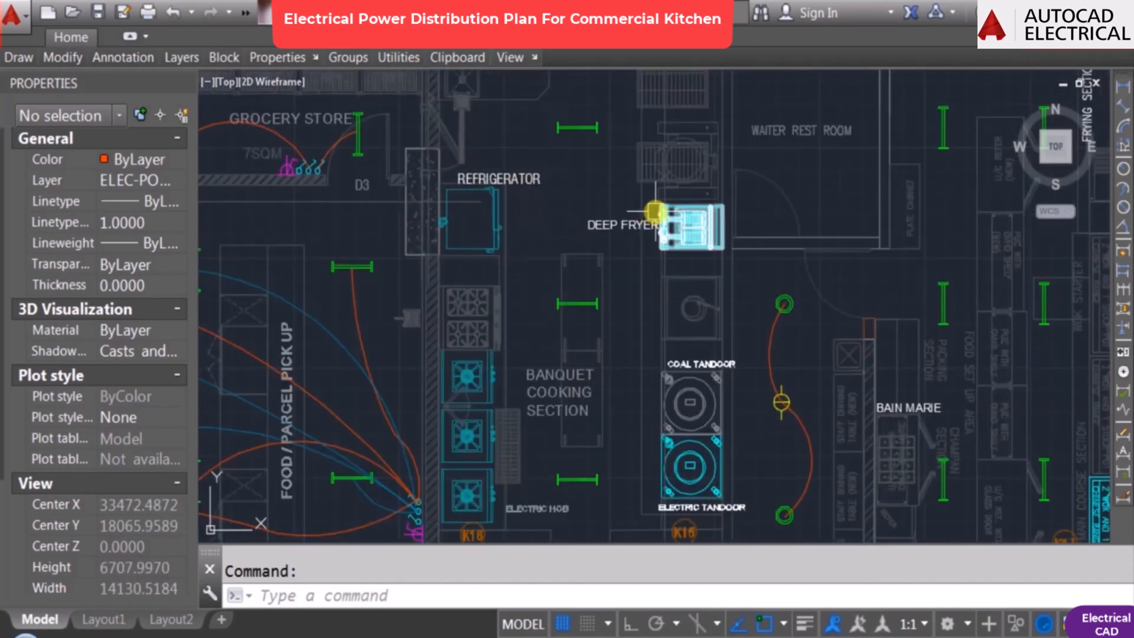
scroll(688, 397, down, 2)
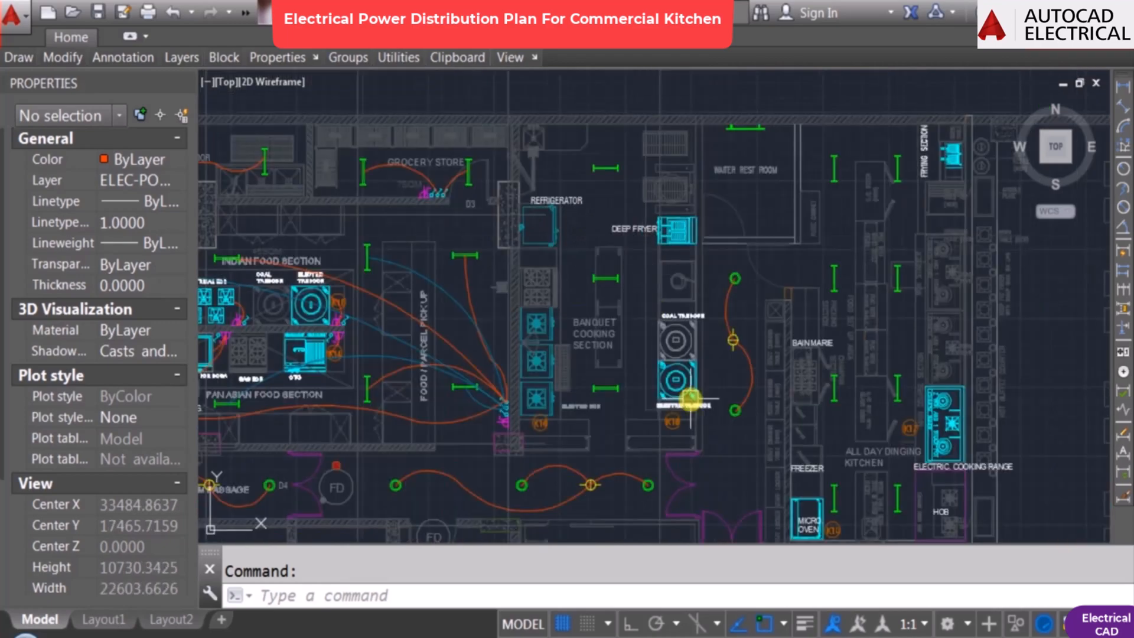
scroll(689, 387, up, 4)
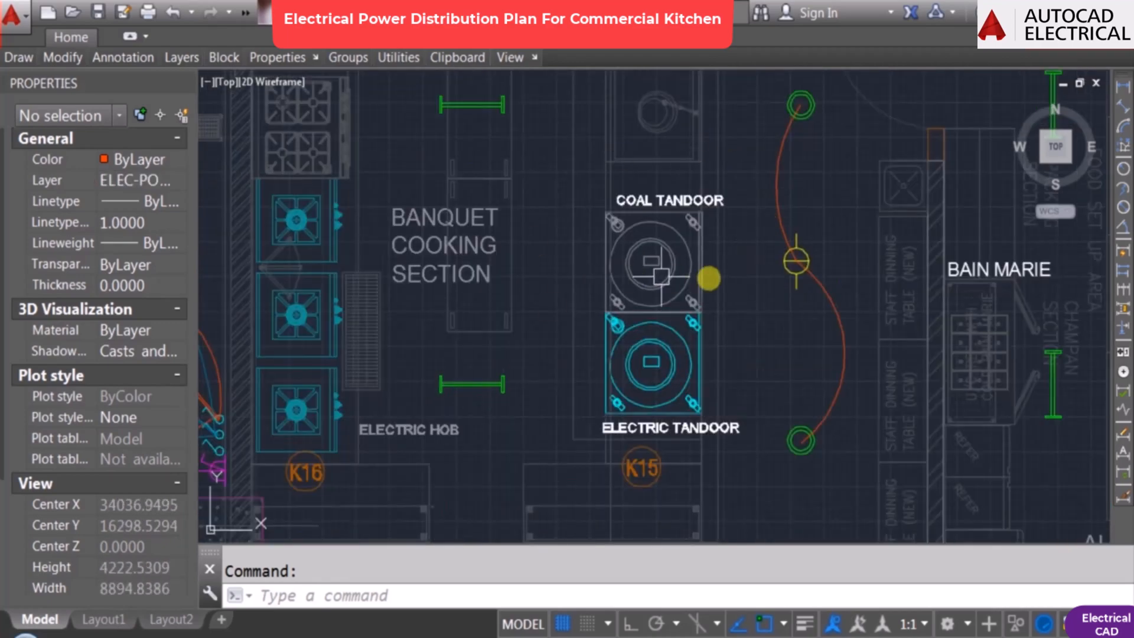
scroll(655, 248, down, 1)
scroll(597, 321, down, 1)
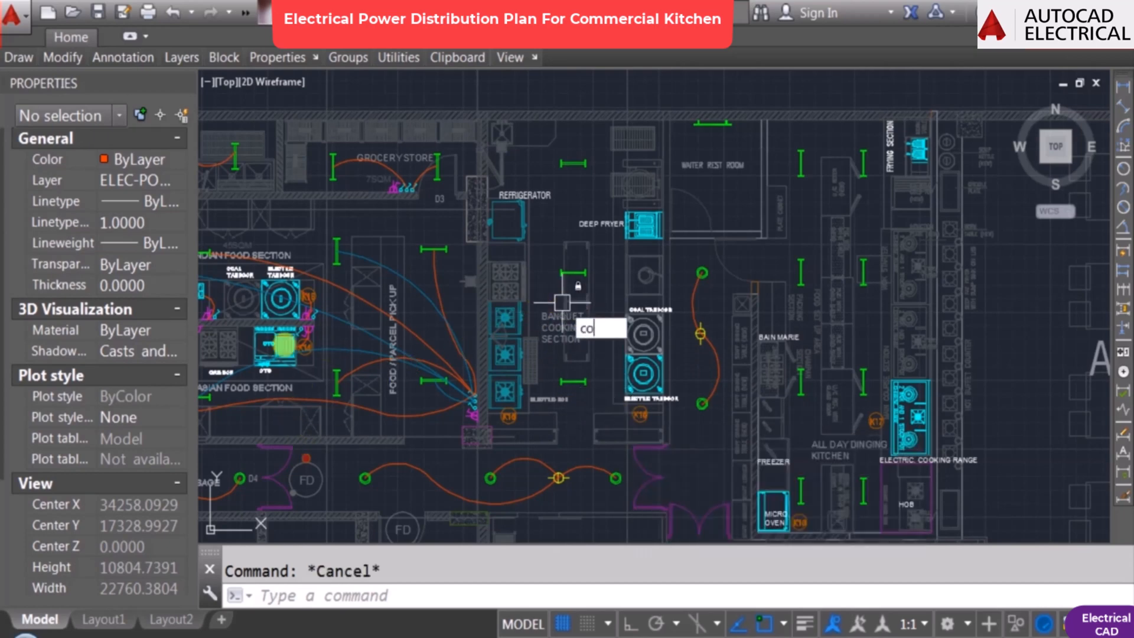
key(Return)
scroll(458, 424, up, 6)
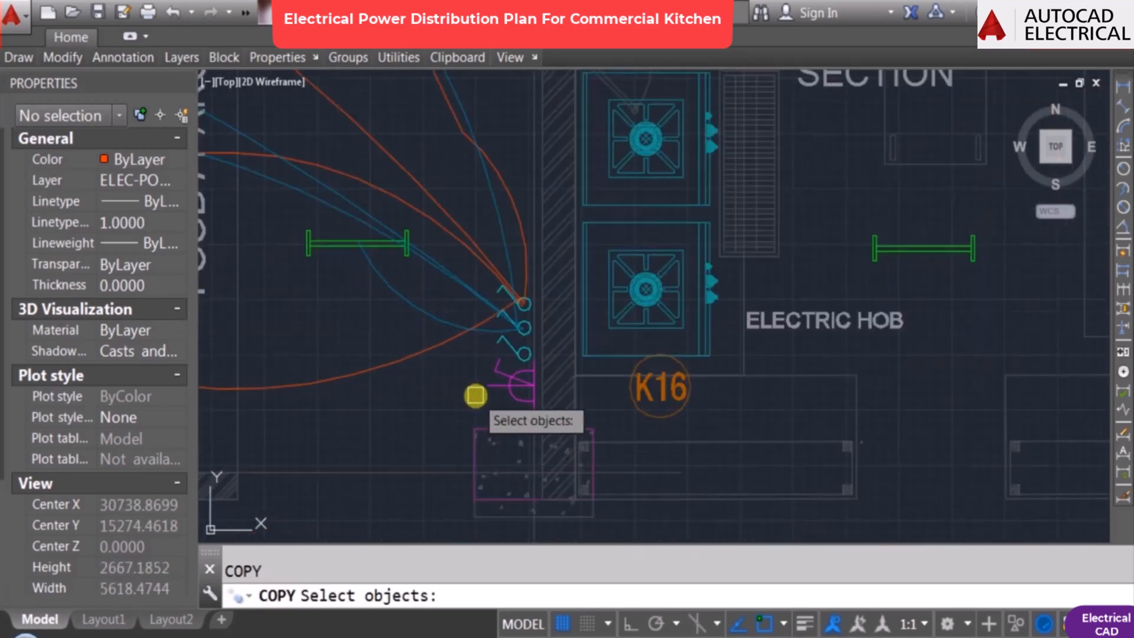
click(497, 391)
scroll(481, 320, up, 1)
click(476, 259)
click(603, 416)
key(Return)
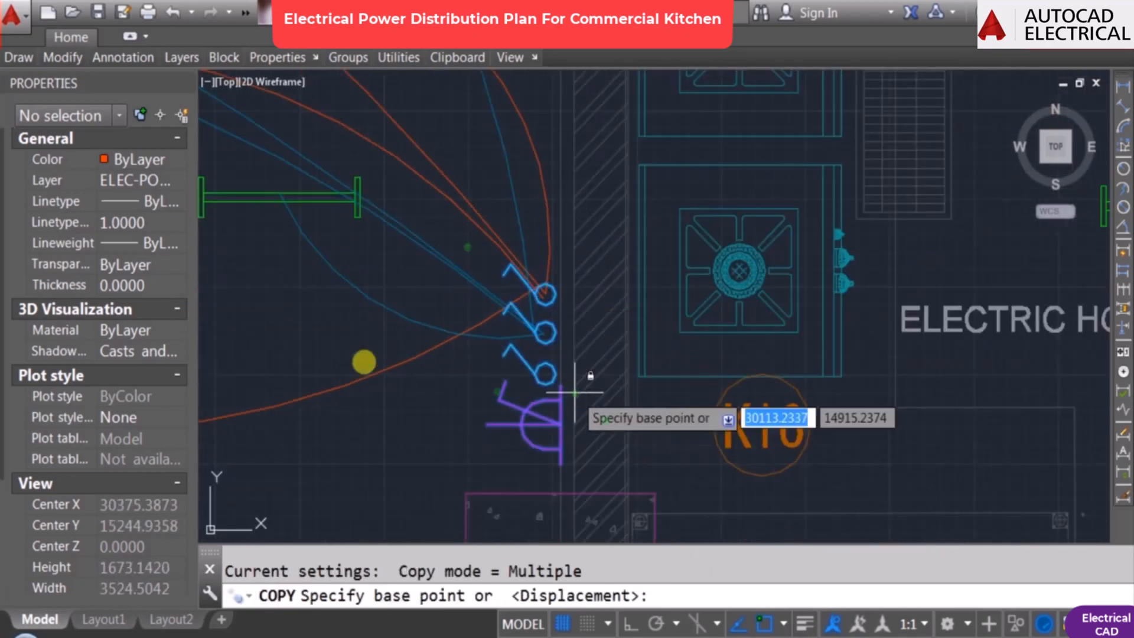
scroll(391, 352, down, 1)
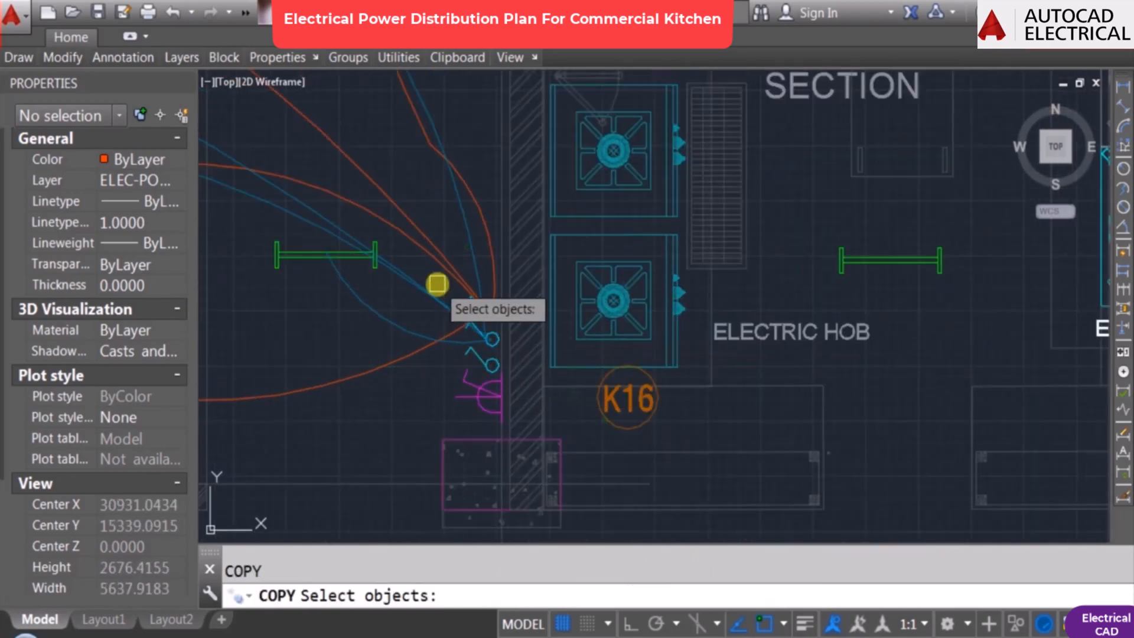
click(449, 307)
scroll(649, 372, down, 4)
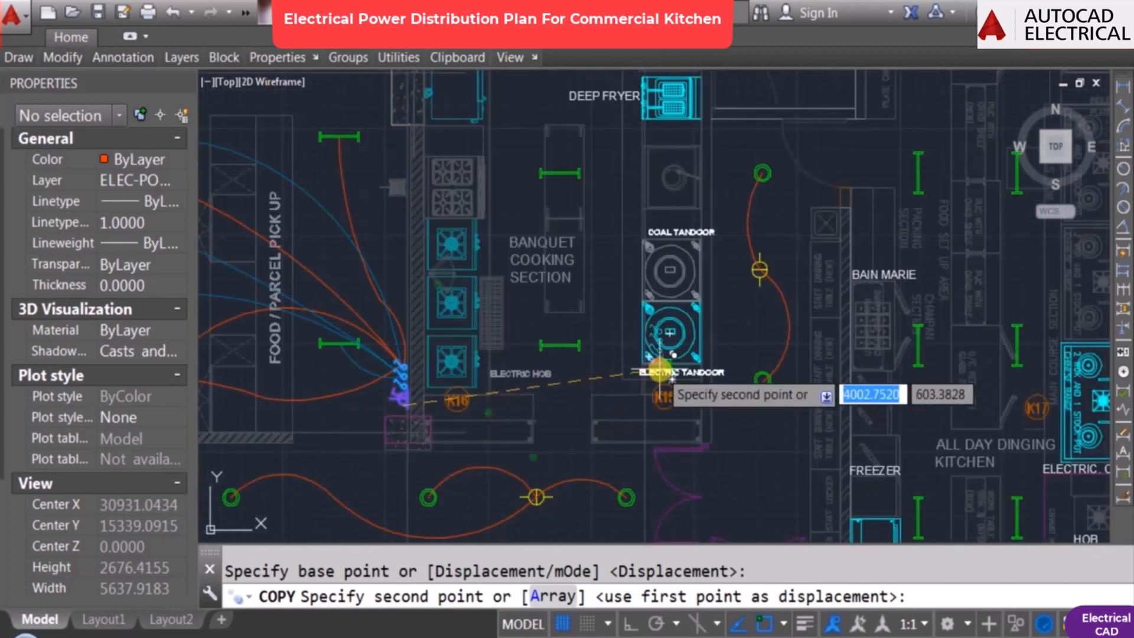
key(F8)
scroll(571, 394, up, 2)
scroll(611, 384, up, 2)
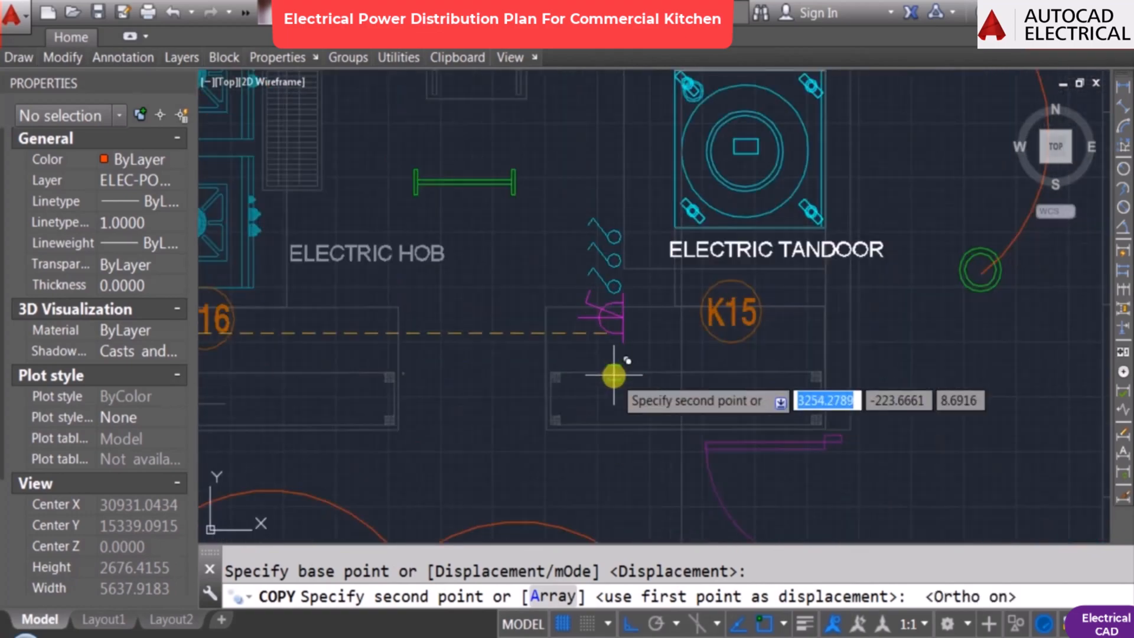
key(F8)
scroll(597, 413, down, 3)
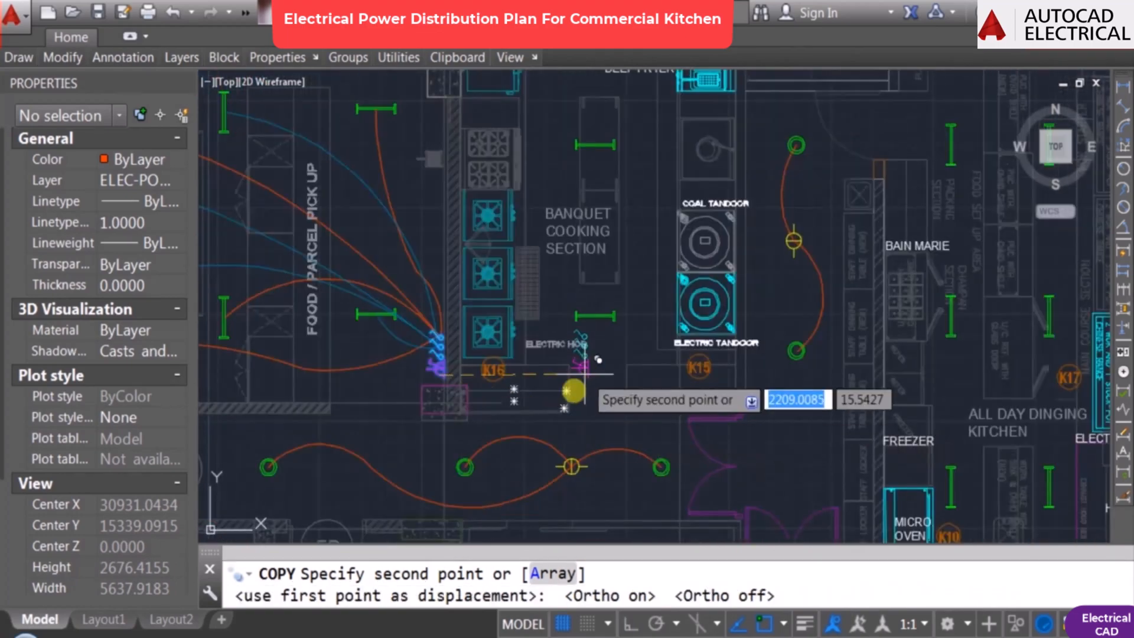
scroll(649, 413, down, 2)
scroll(617, 266, up, 4)
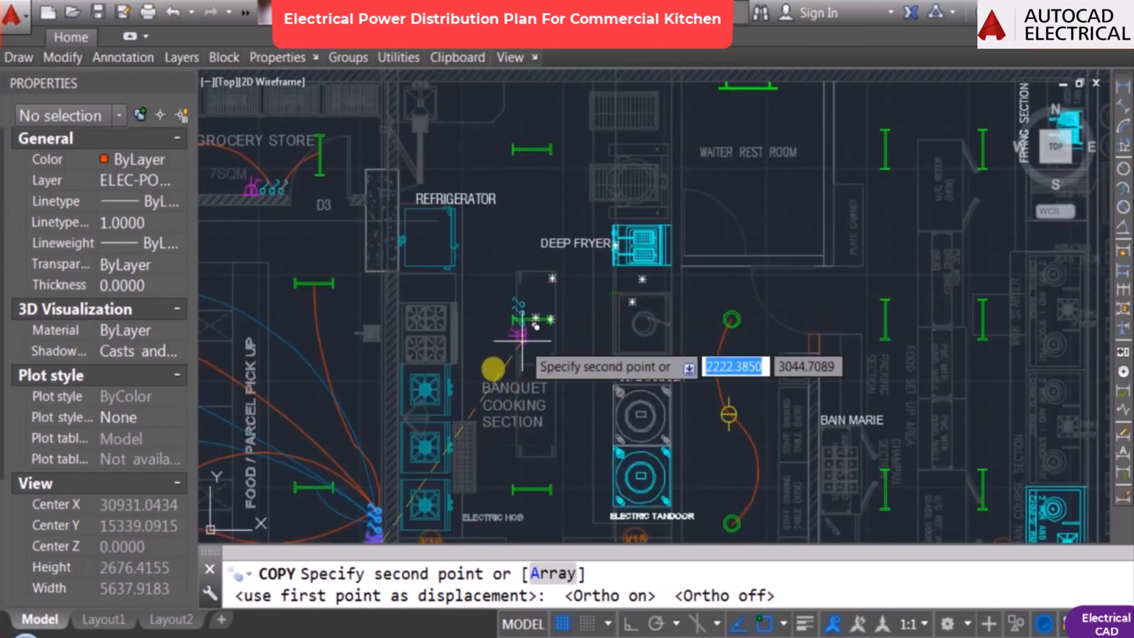
scroll(438, 276, up, 6)
click(607, 277)
key(Escape)
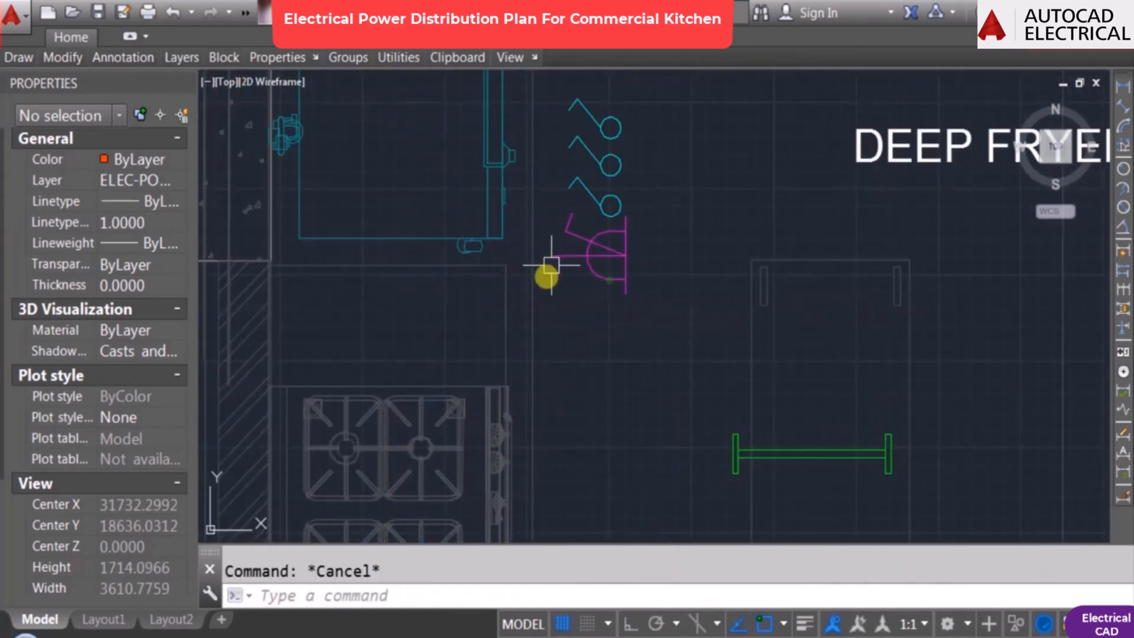
Step: Rotate the copied switches and socket between the refrigerator and deep fryer by 180 degrees
scroll(530, 332, down, 2)
text(ro)
key(Return)
scroll(549, 183, up, 2)
click(543, 156)
click(666, 396)
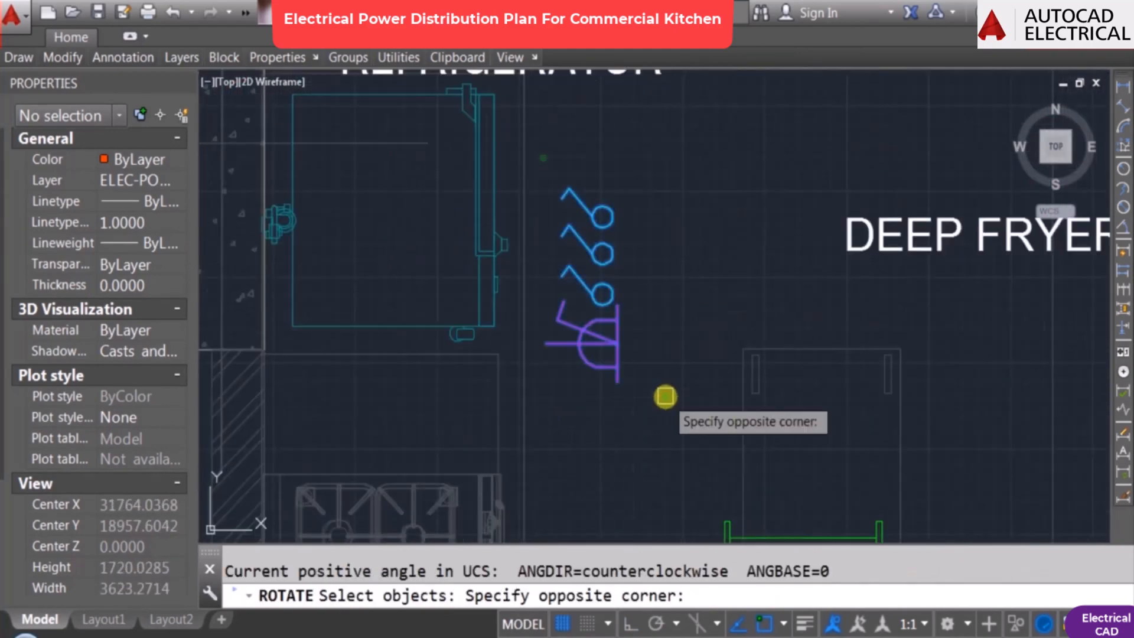
key(Return)
click(605, 305)
text(180)
key(Return)
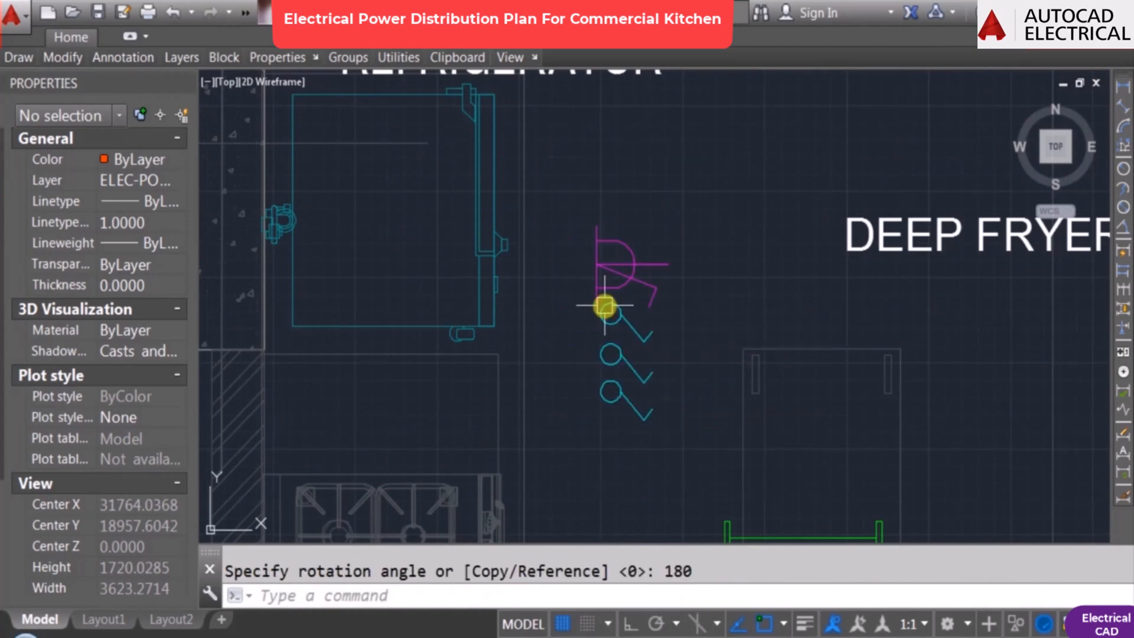
Step: Move the rotated socket and switch group against the wall between the refrigerator and the four-burner range
key(Return)
key(Return)
click(611, 301)
middle_drag(480, 319, 638, 279)
scroll(432, 337, up, 2)
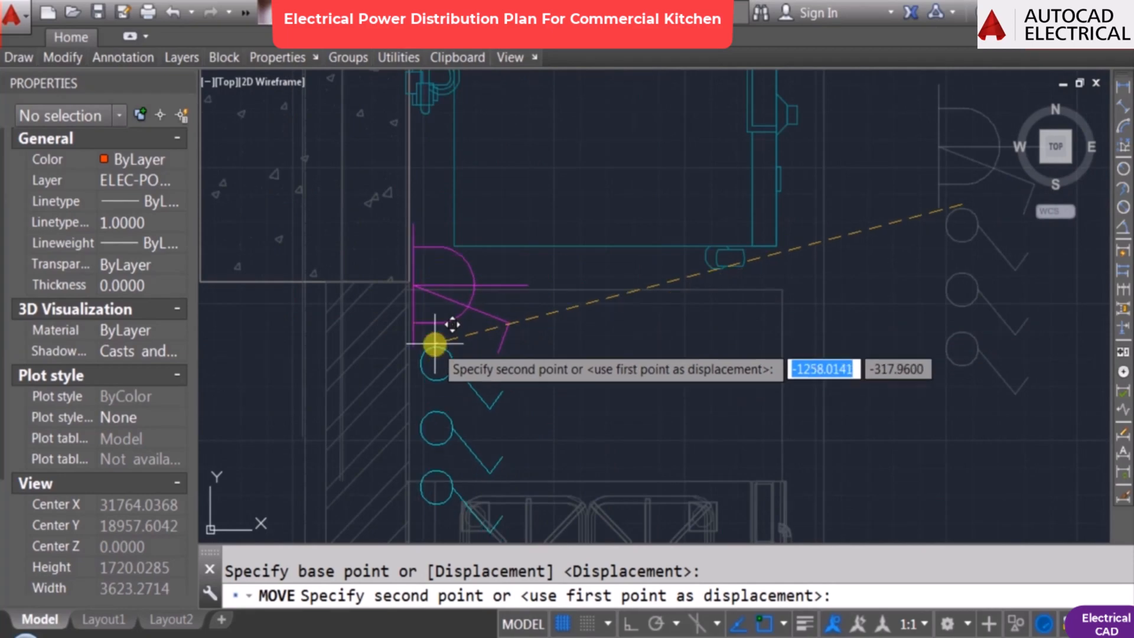
click(435, 344)
Step: Erase the two switches farthest from the socket beside the refrigerator, keeping a single switch
scroll(435, 344, down, 3)
scroll(435, 329, up, 3)
key(Escape)
text(e)
key(Return)
click(436, 350)
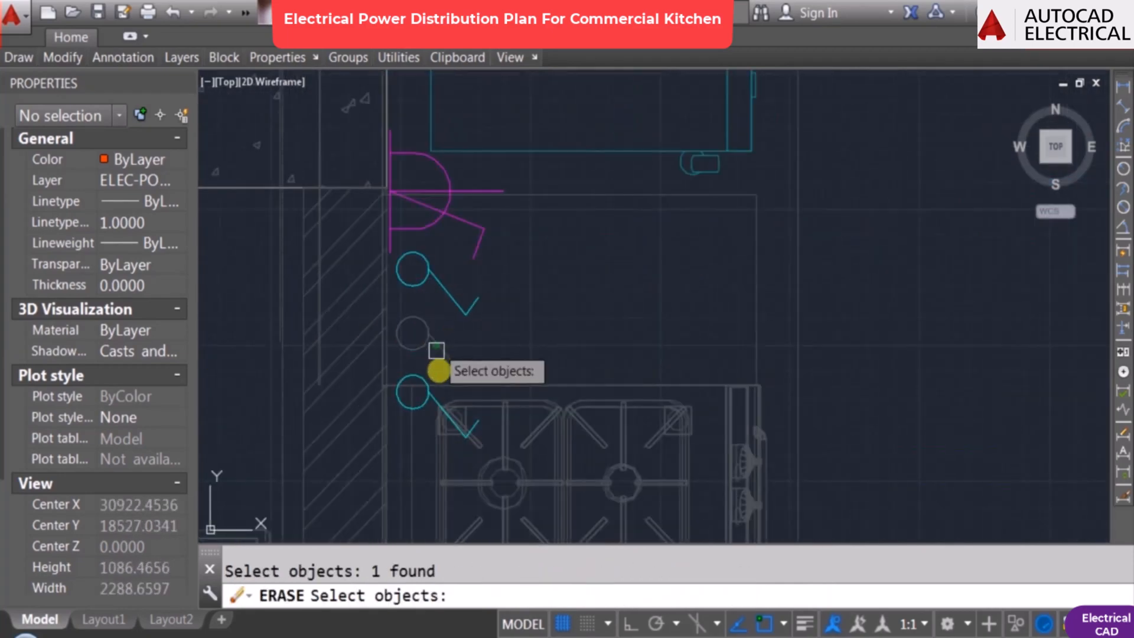
key(Return)
key(Escape)
Step: Copy the refrigerator's socket and switch straight down the same wall to the spot beside the K16 tag, below the electric hobs
scroll(470, 317, down, 5)
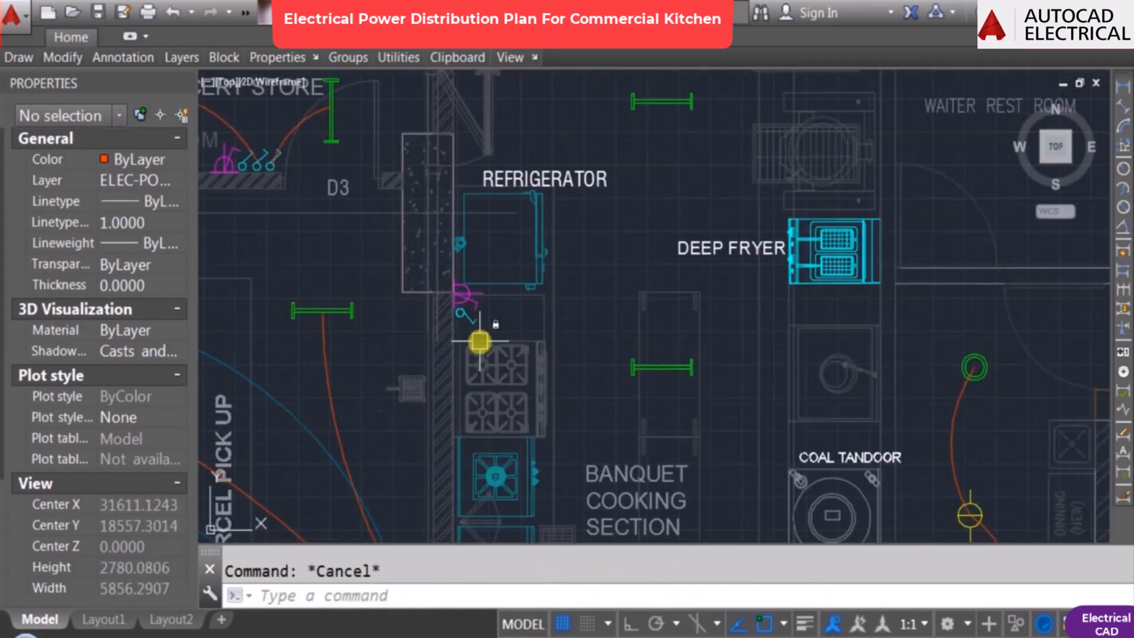
middle_drag(490, 302, 490, 223)
middle_drag(536, 274, 538, 161)
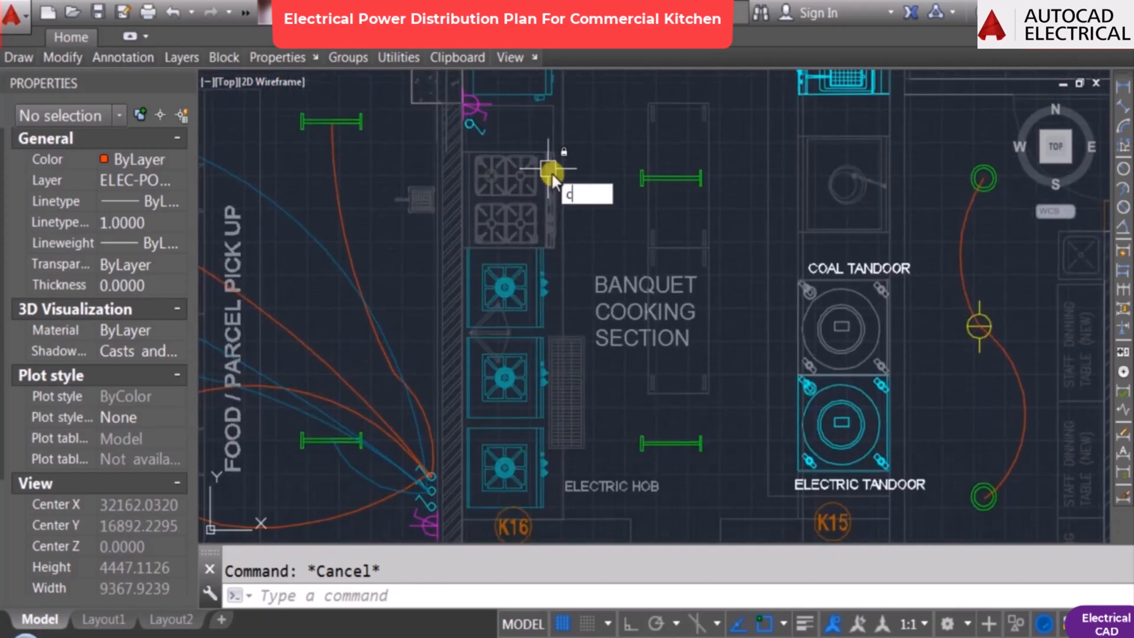
text(o)
key(Return)
scroll(449, 99, up, 6)
middle_drag(283, 90, 346, 217)
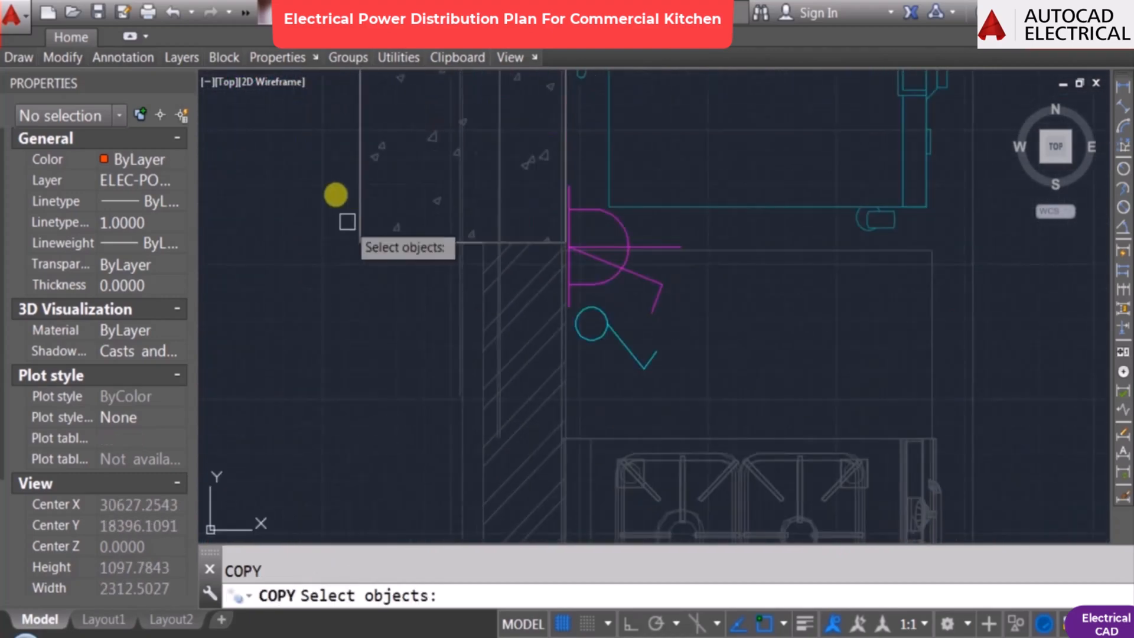
click(324, 161)
click(701, 372)
key(Return)
click(653, 361)
scroll(676, 202, down, 6)
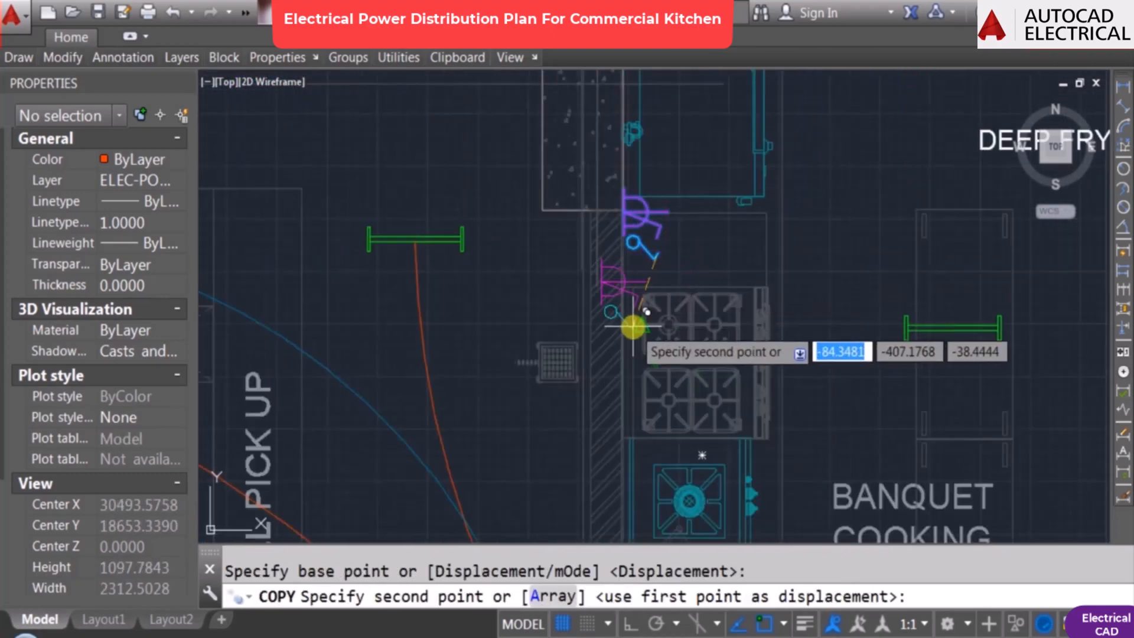
scroll(635, 360, up, 1)
middle_drag(649, 387, 614, 112)
scroll(691, 334, up, 1)
middle_drag(697, 336, 657, 106)
key(F8)
middle_drag(621, 388, 606, 310)
scroll(594, 325, up, 2)
scroll(594, 349, up, 2)
click(566, 360)
key(Escape)
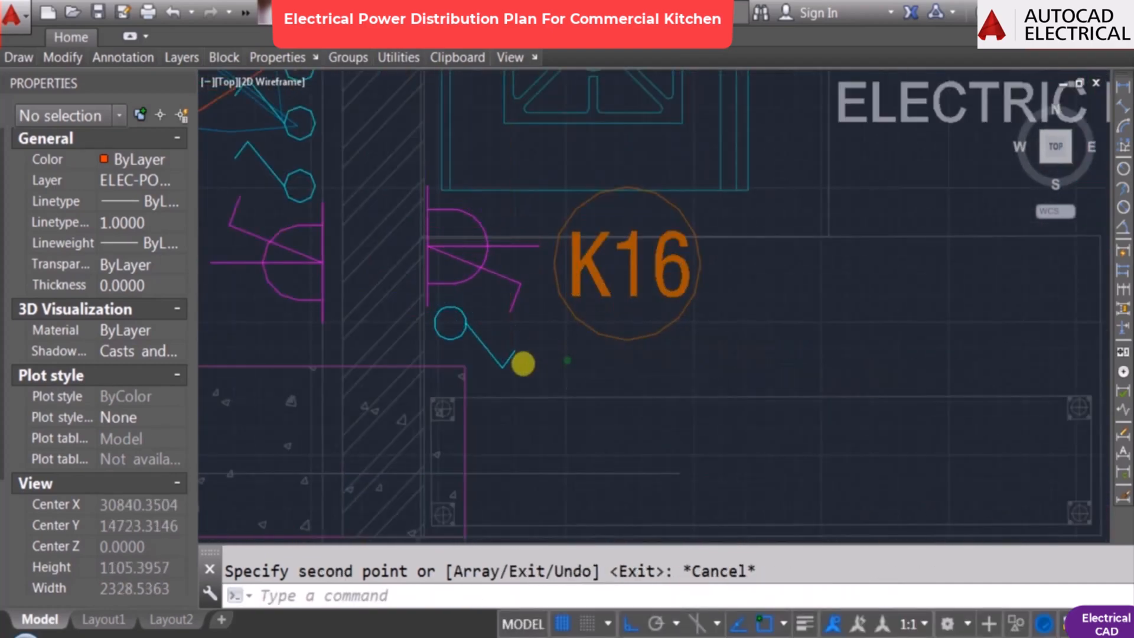
scroll(609, 299, down, 4)
mouse_move(588, 305)
middle_down()
mouse_move(559, 372)
mouse_move(658, 306)
mouse_move(647, 325)
middle_up()
scroll(557, 362, down, 4)
middle_drag(642, 400, 577, 349)
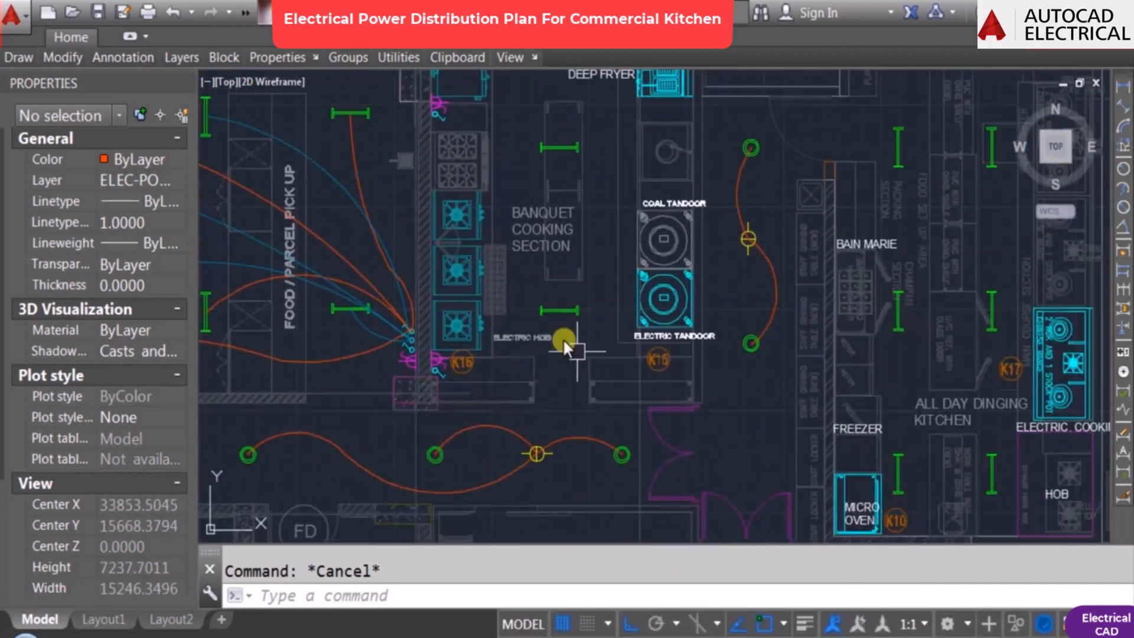
key(space)
scroll(420, 325, up, 6)
scroll(398, 423, up, 3)
click(426, 293)
scroll(561, 327, down, 5)
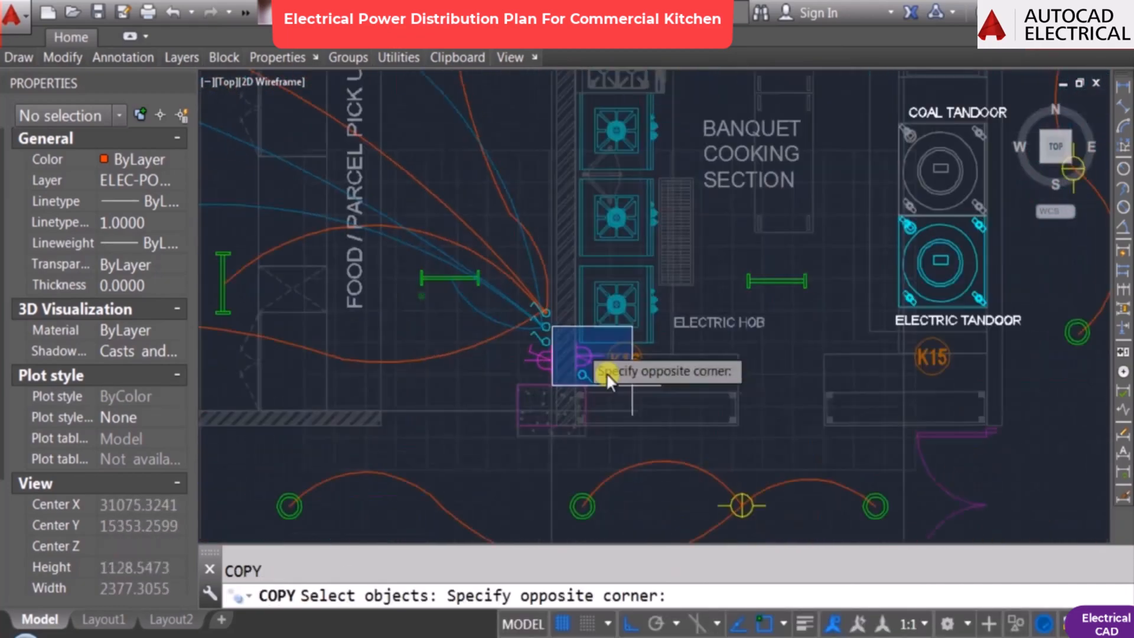
click(635, 387)
key(space)
click(581, 374)
key(Escape)
Step: Copy the socket and switch beside K16 to the open floor next to the K15 tag, near the electric tandoor
middle_drag(722, 387, 647, 392)
scroll(569, 369, up, 4)
key(space)
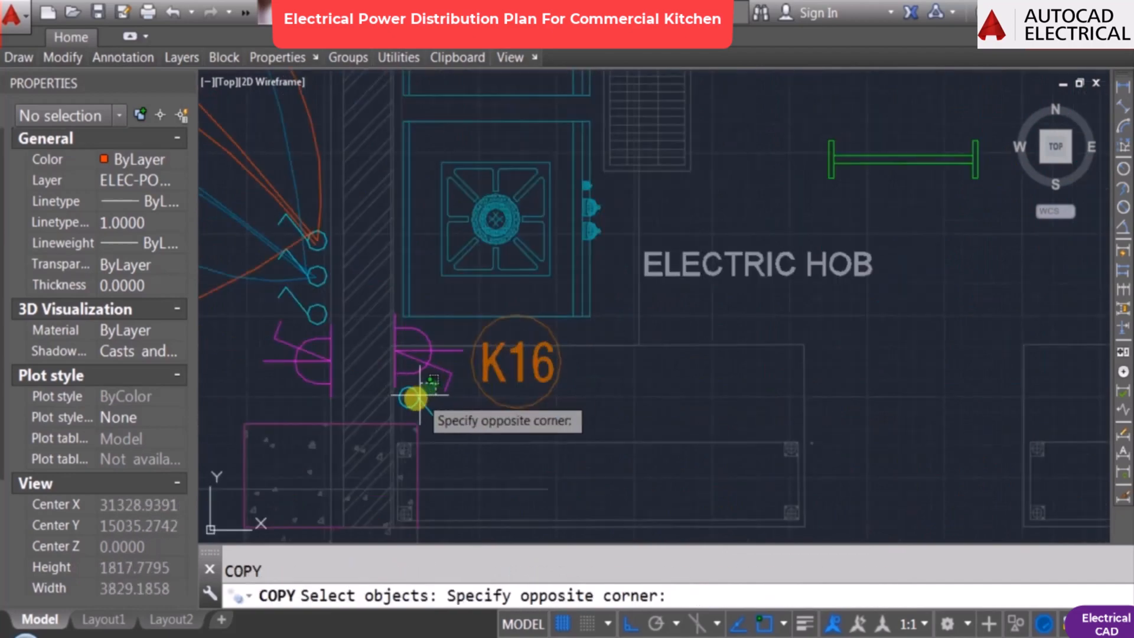
click(430, 381)
key(space)
click(408, 405)
scroll(789, 450, down, 4)
middle_drag(790, 450, 436, 400)
scroll(693, 368, up, 6)
key(F3)
click(701, 369)
key(Escape)
Step: Rotate the copied socket and switch near the electric tandoor by 180 degrees
text(ro)
click(654, 273)
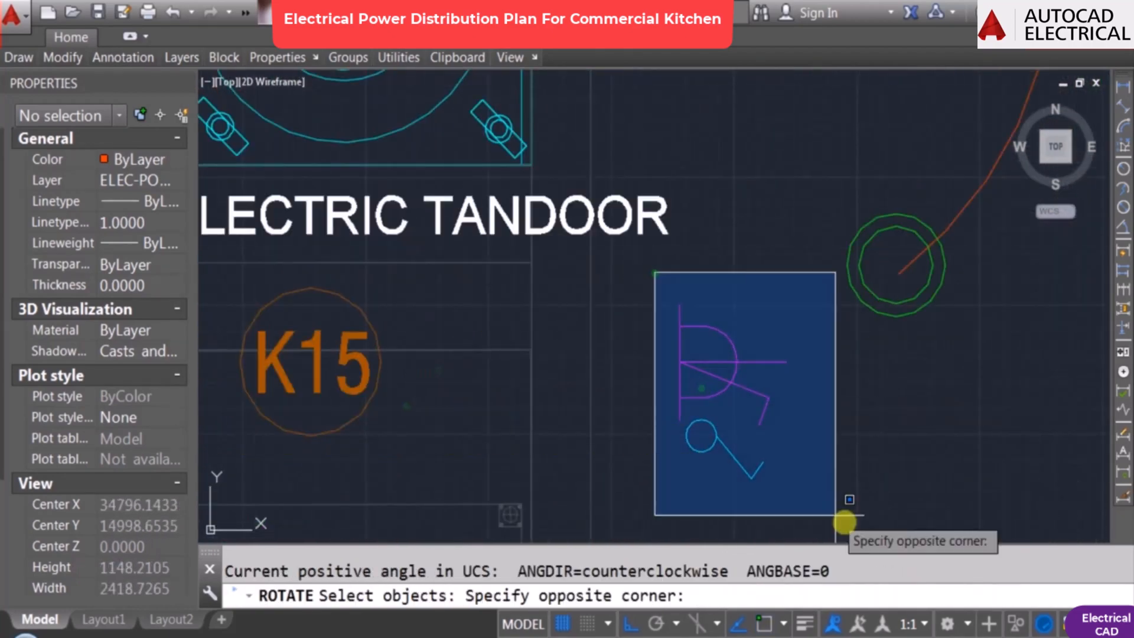
click(844, 522)
key(space)
click(732, 399)
text(180 m p)
Step: Move the rotated socket and switch against the wall line beside K15, below the electric tandoor
click(757, 432)
scroll(652, 472, down, 1)
scroll(498, 422, up, 1)
key(F3)
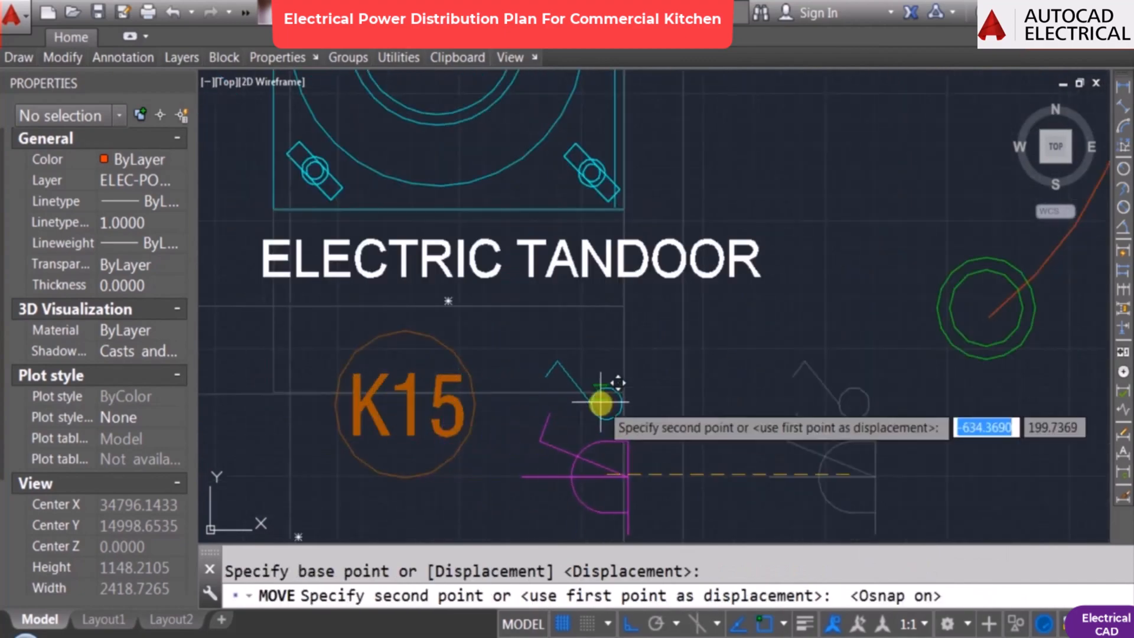
key(F3)
click(592, 415)
Step: Check the socket and switch points around the refrigerator, electric hobs and electric tandoor, and the equipment across the banquet and all-day dining kitchens
scroll(513, 275, down, 1)
scroll(548, 312, down, 2)
middle_drag(548, 311, 725, 431)
middle_drag(608, 476, 528, 243)
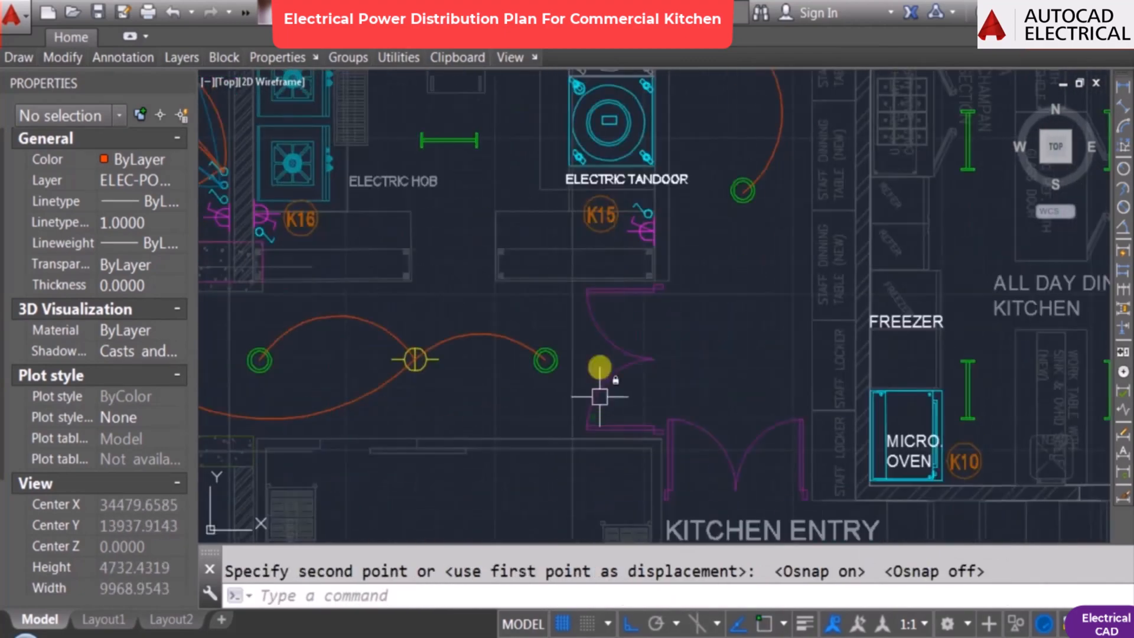
scroll(600, 397, down, 1)
middle_drag(600, 397, 636, 503)
middle_drag(549, 298, 593, 311)
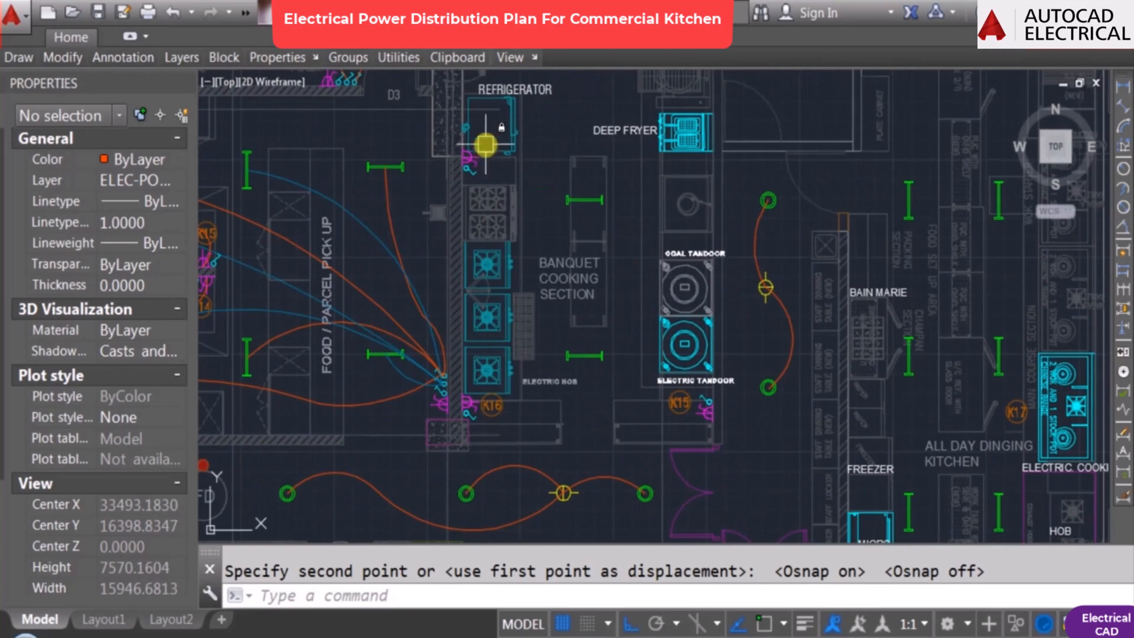
middle_drag(486, 144, 479, 208)
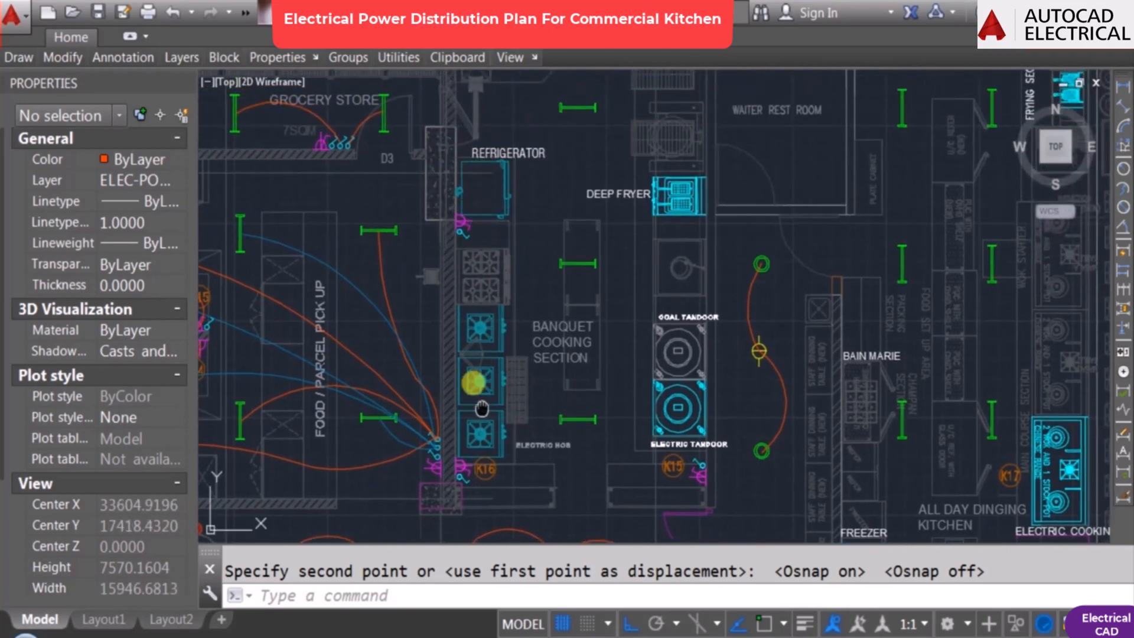
middle_drag(482, 408, 468, 357)
scroll(484, 349, up, 2)
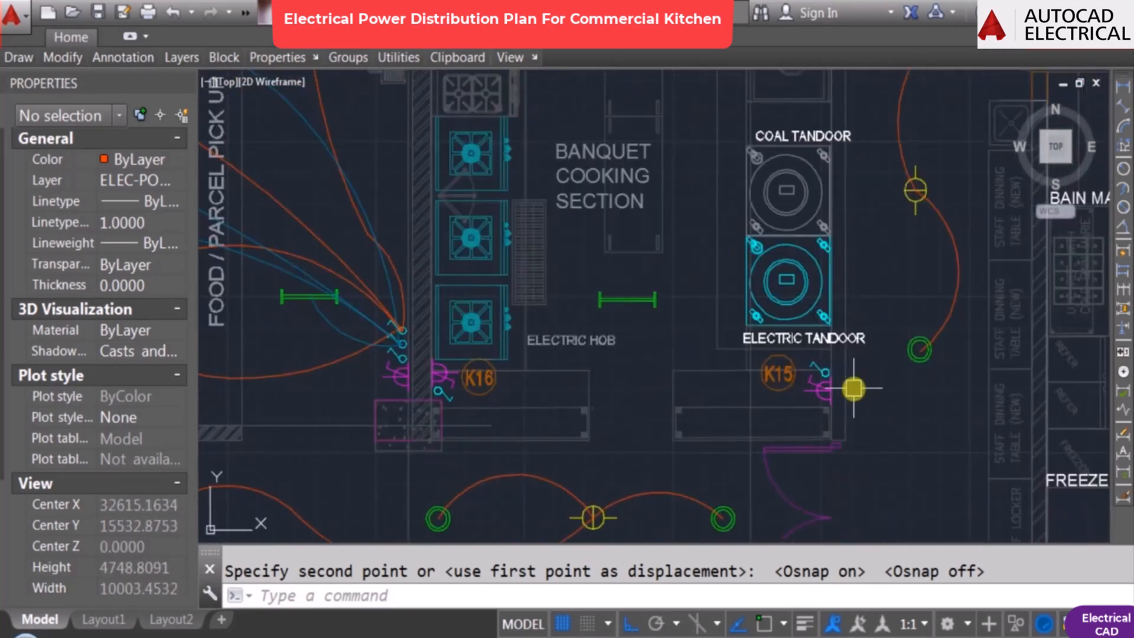
mouse_move(853, 388)
middle_down()
mouse_move(638, 400)
mouse_move(593, 376)
middle_up()
scroll(585, 313, down, 2)
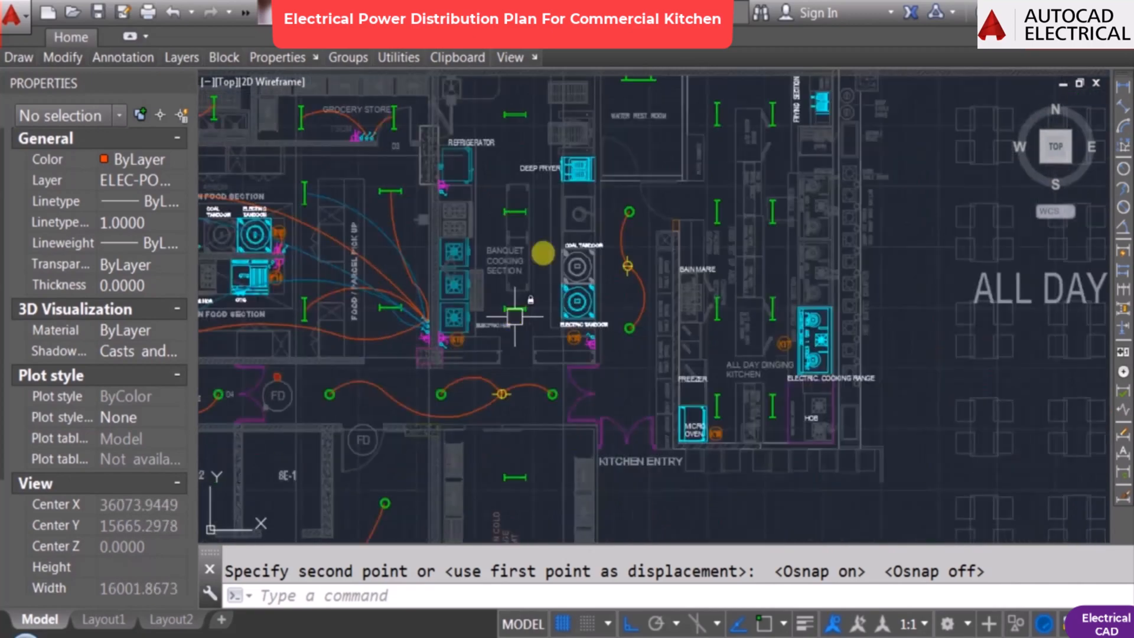
middle_drag(556, 233, 556, 275)
scroll(520, 393, up, 2)
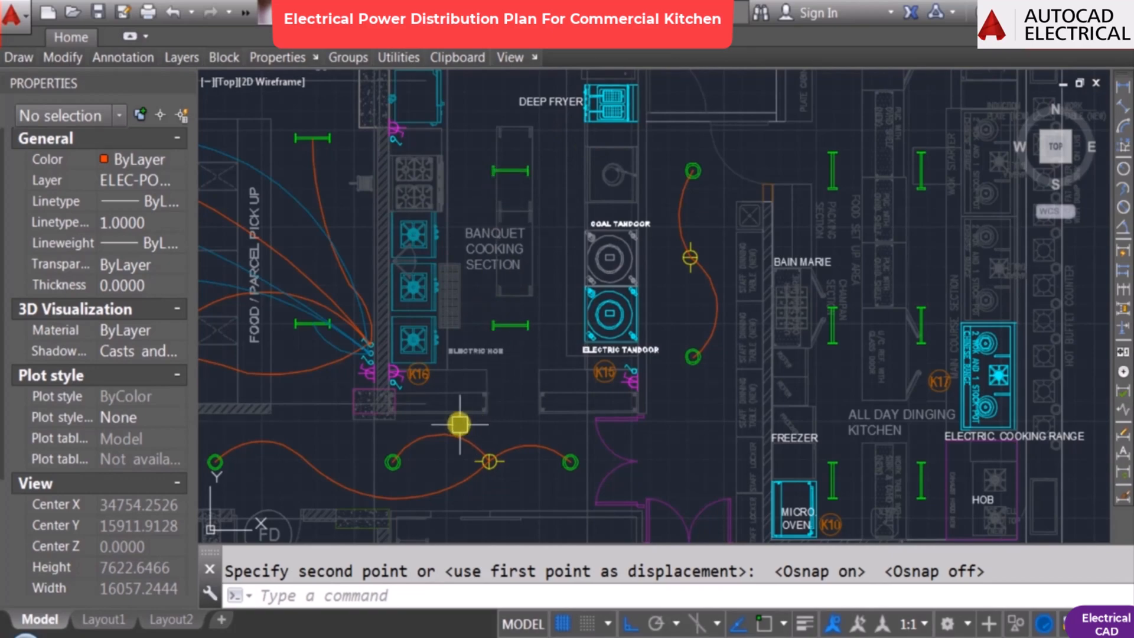
scroll(460, 424, up, 2)
scroll(497, 385, down, 2)
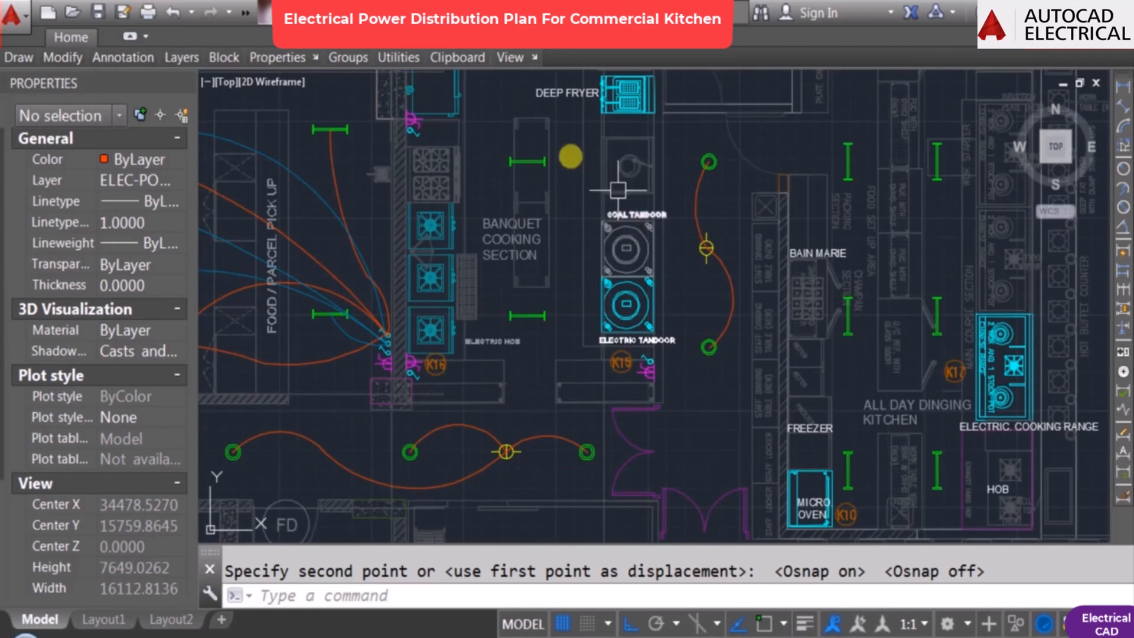
middle_drag(618, 189, 548, 235)
middle_drag(552, 157, 562, 253)
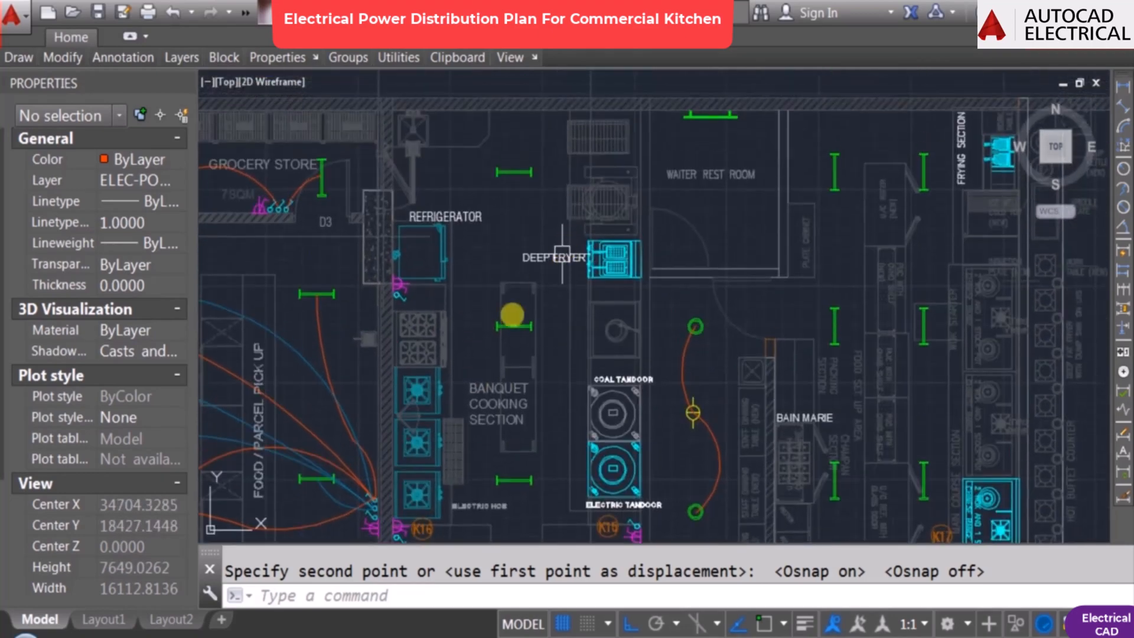
mouse_move(530, 372)
middle_down()
mouse_move(489, 169)
mouse_move(491, 116)
middle_up()
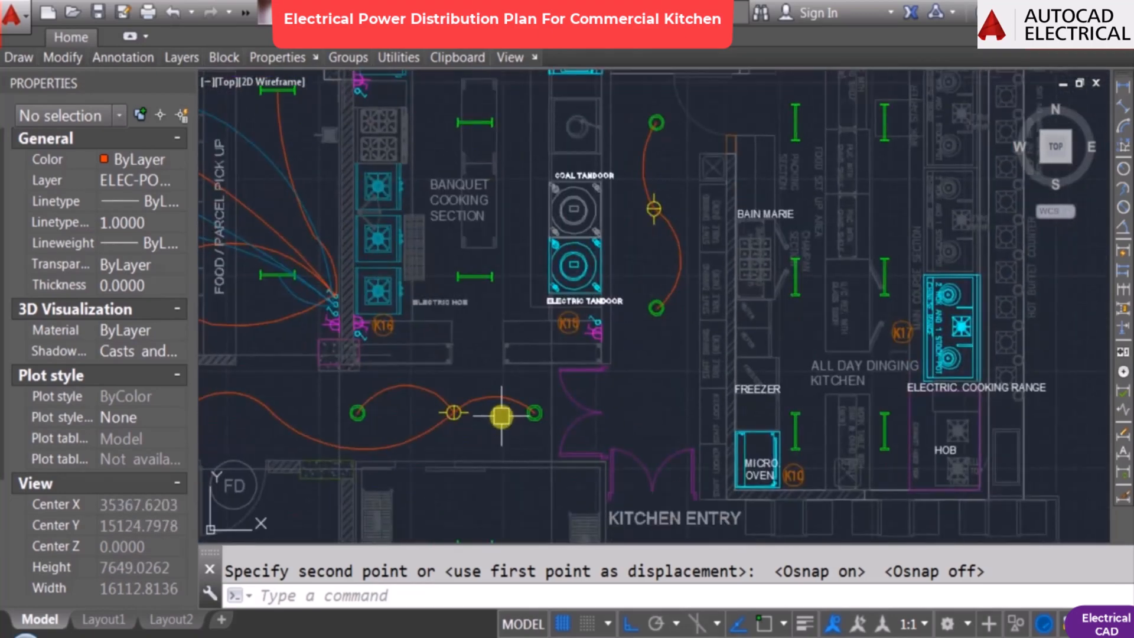
Step: Move the socket and switch beside K15 up along the wall line, closer to the electric tandoor, so the socket sits level with the tag
scroll(410, 366, up, 3)
middle_drag(334, 468, 426, 498)
scroll(514, 332, up, 3)
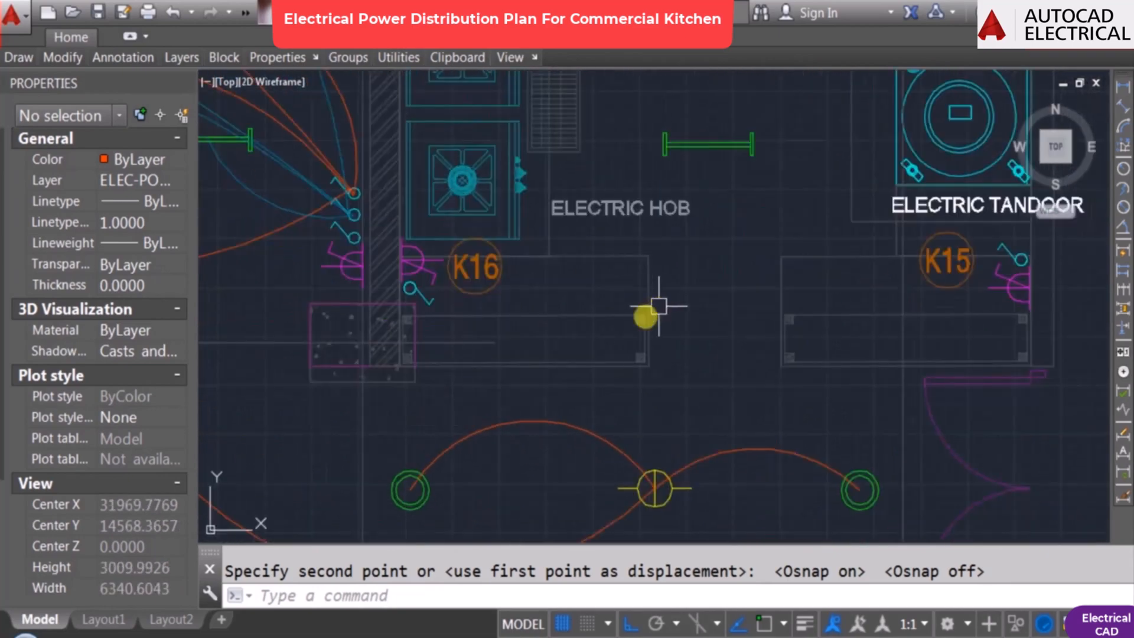
key(Escape)
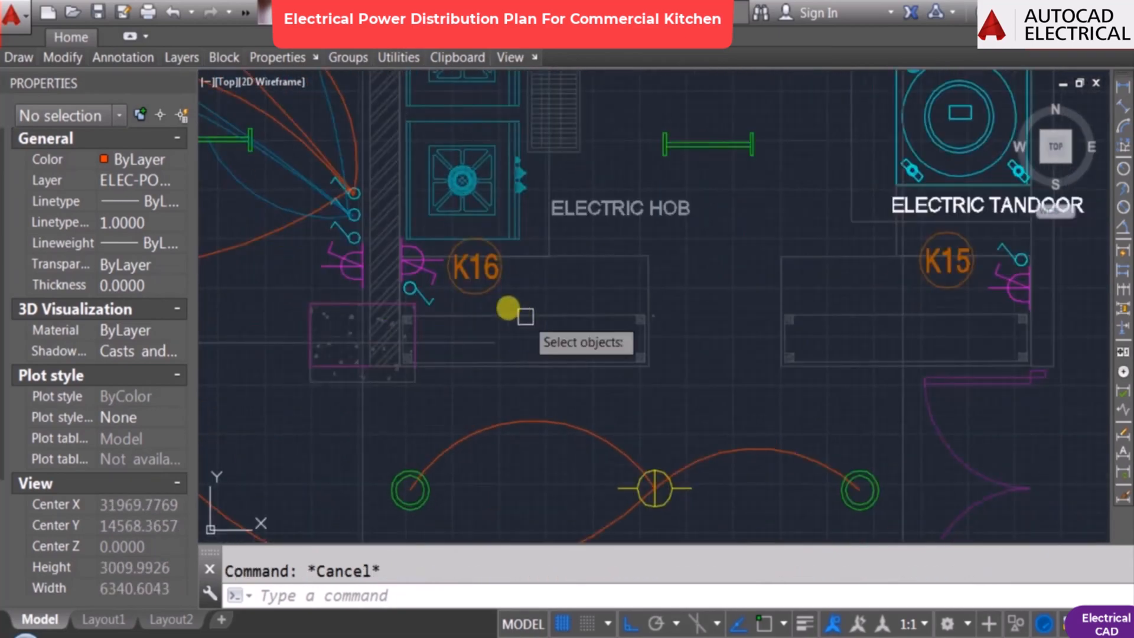
scroll(468, 306, down, 2)
scroll(685, 308, up, 6)
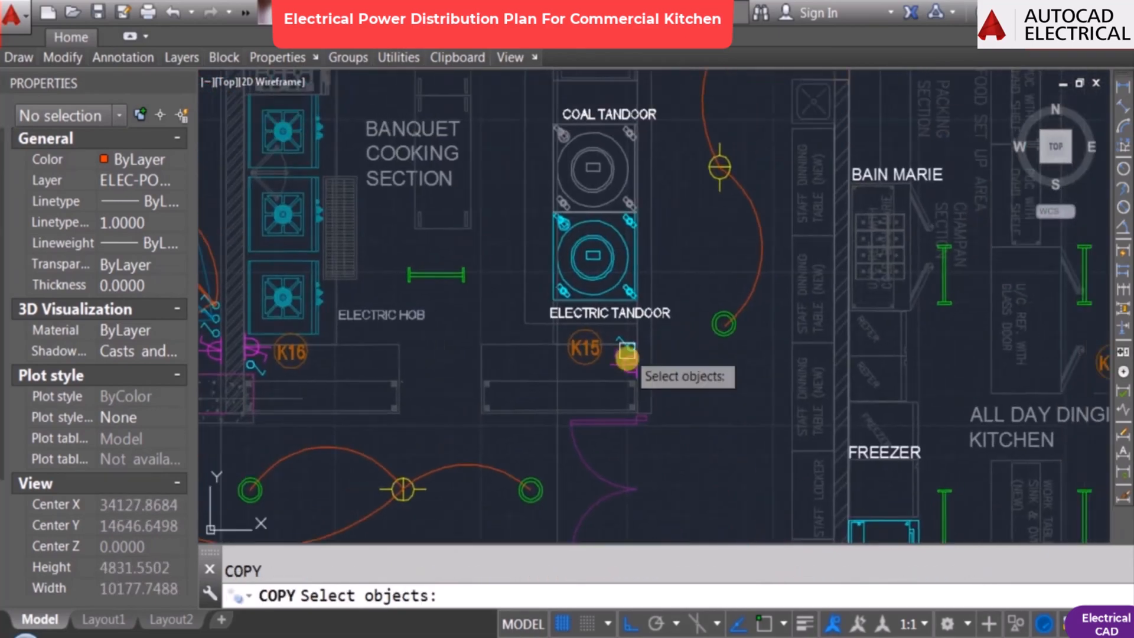
key(Escape)
text(m)
key(Return)
click(570, 288)
click(689, 404)
key(Return)
click(768, 358)
key(F3)
click(778, 314)
scroll(613, 316, down, 1)
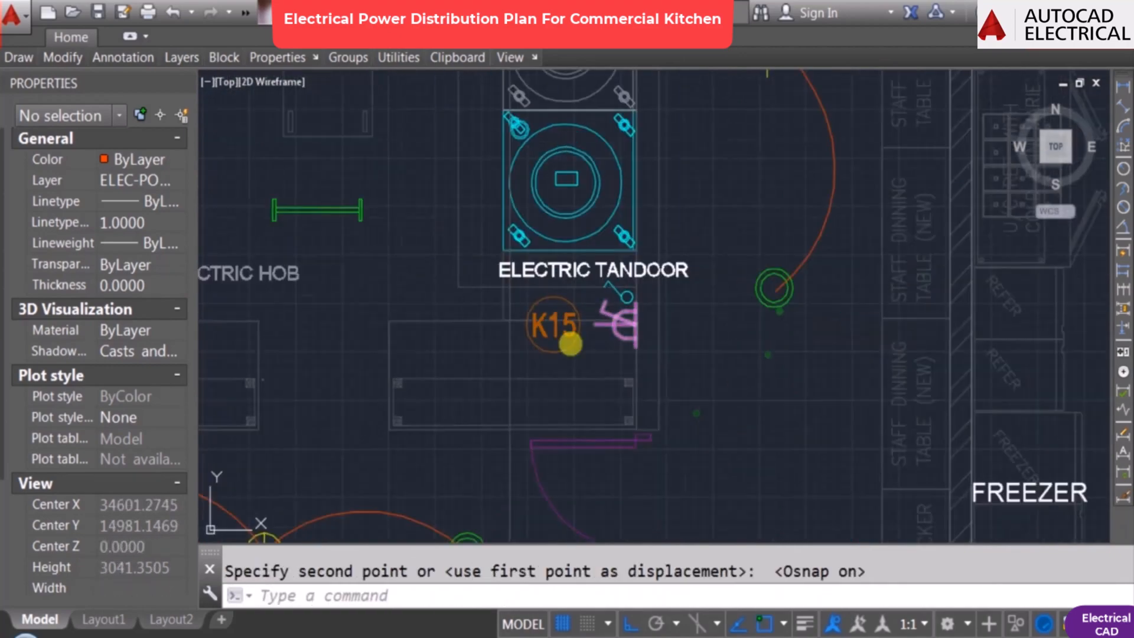
key(Escape)
Step: Copy the socket and switch beside K15 straight down to form a second point on the same wall line
mouse_move(576, 344)
middle_down()
mouse_move(568, 273)
mouse_move(571, 341)
middle_up()
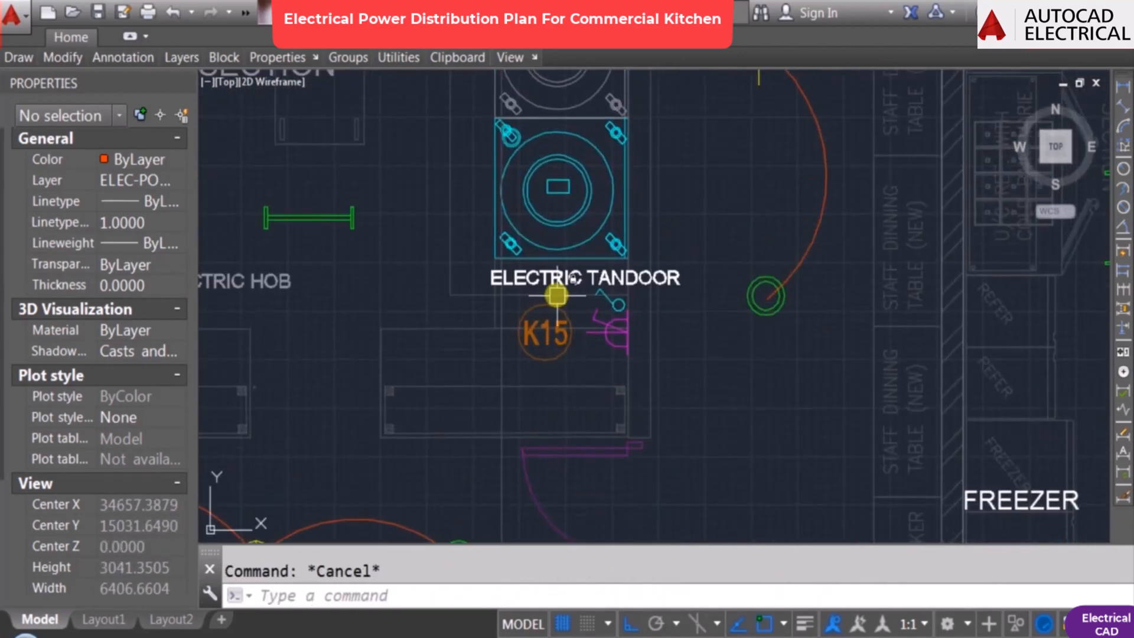
scroll(567, 297, up, 2)
click(630, 342)
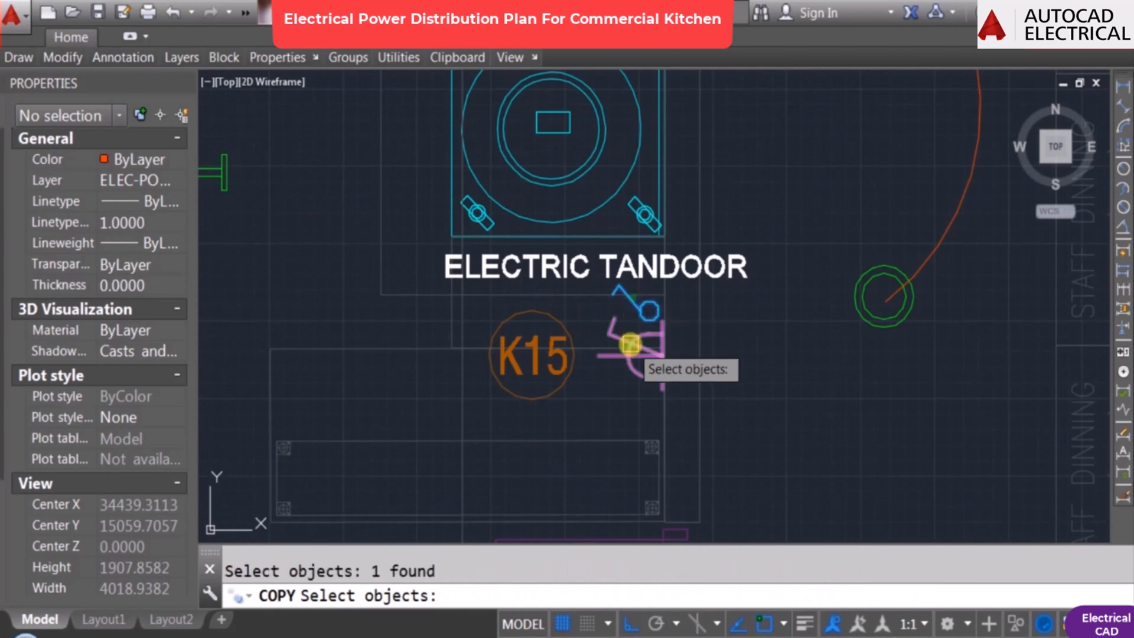
key(Return)
click(737, 306)
click(755, 407)
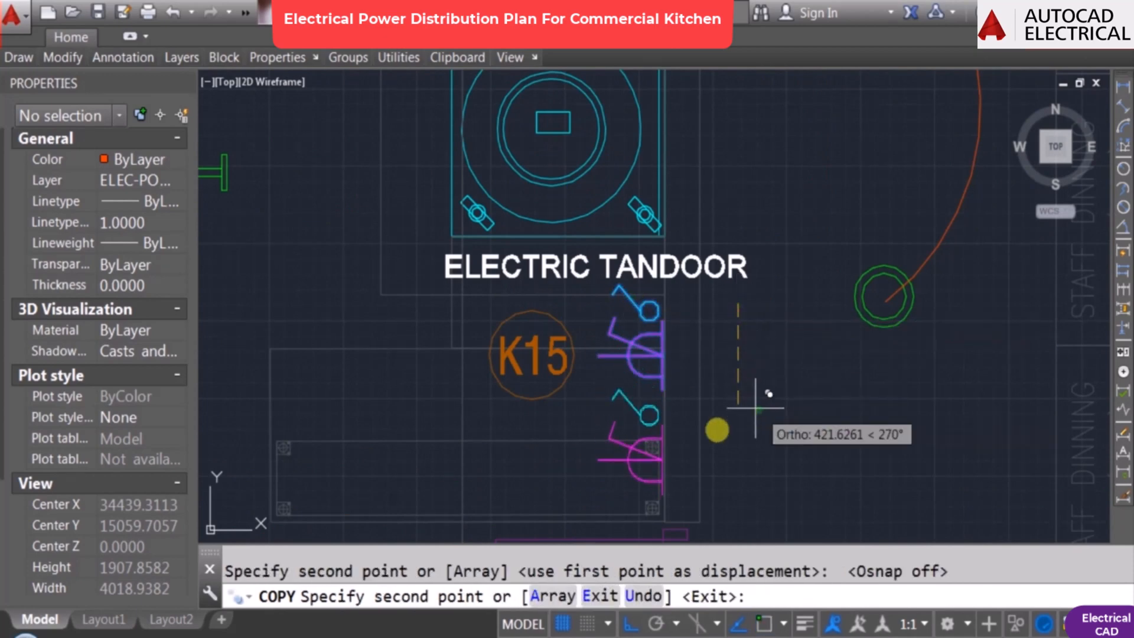
key(Escape)
Step: Move only the copied lower socket about 70 units straight down along the wall, away from its switch
middle_drag(628, 461, 590, 346)
scroll(586, 371, up, 2)
text(m)
key(Return)
click(609, 346)
key(Return)
click(865, 259)
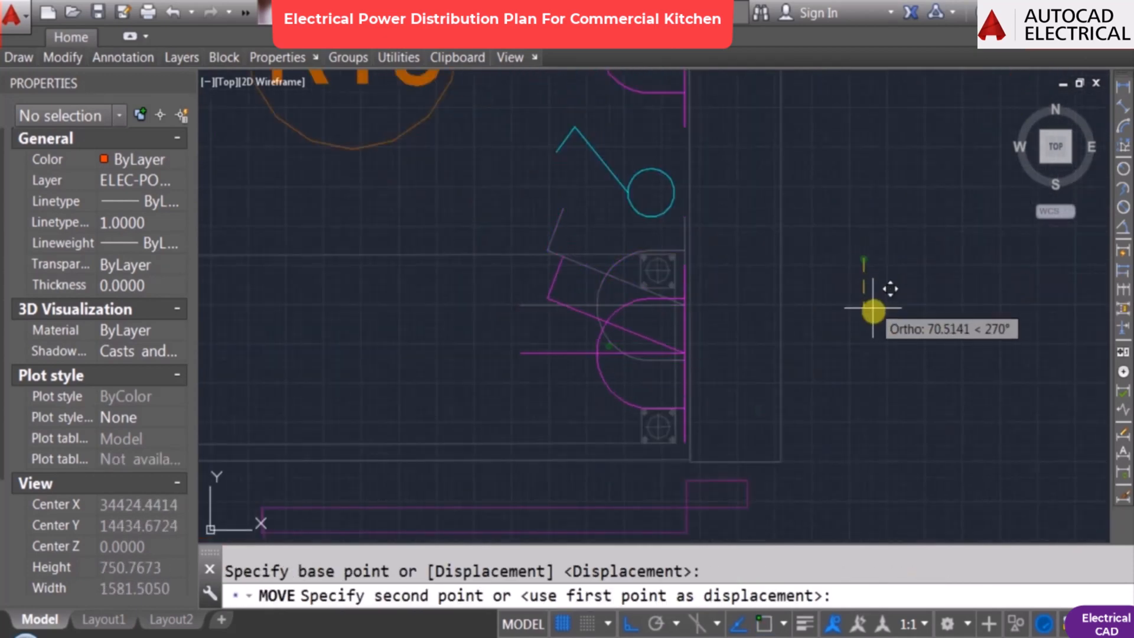
click(873, 310)
key(Escape)
Step: Copy the lower switch below K15 straight down to just above the lower socket
scroll(661, 292, down, 2)
key(Return)
click(651, 246)
key(Return)
scroll(743, 245, up, 2)
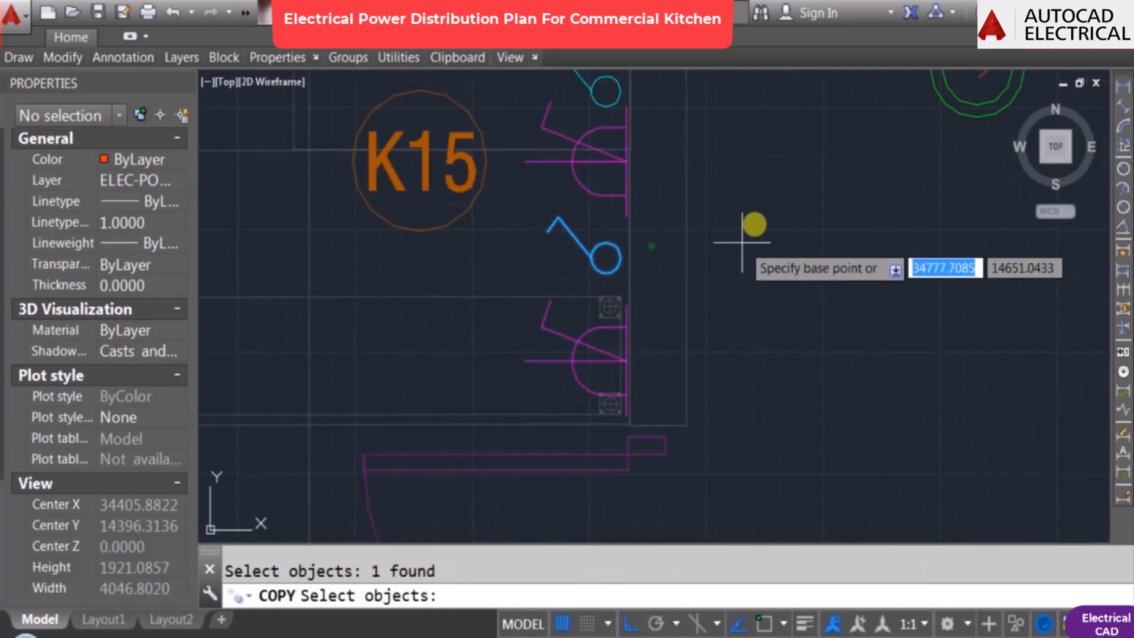
click(770, 219)
click(771, 273)
key(Escape)
Step: Move the newly copied switch slightly up so it sits closer beneath the other switch, clear of the lower socket
text(m)
key(Return)
scroll(591, 266, up, 4)
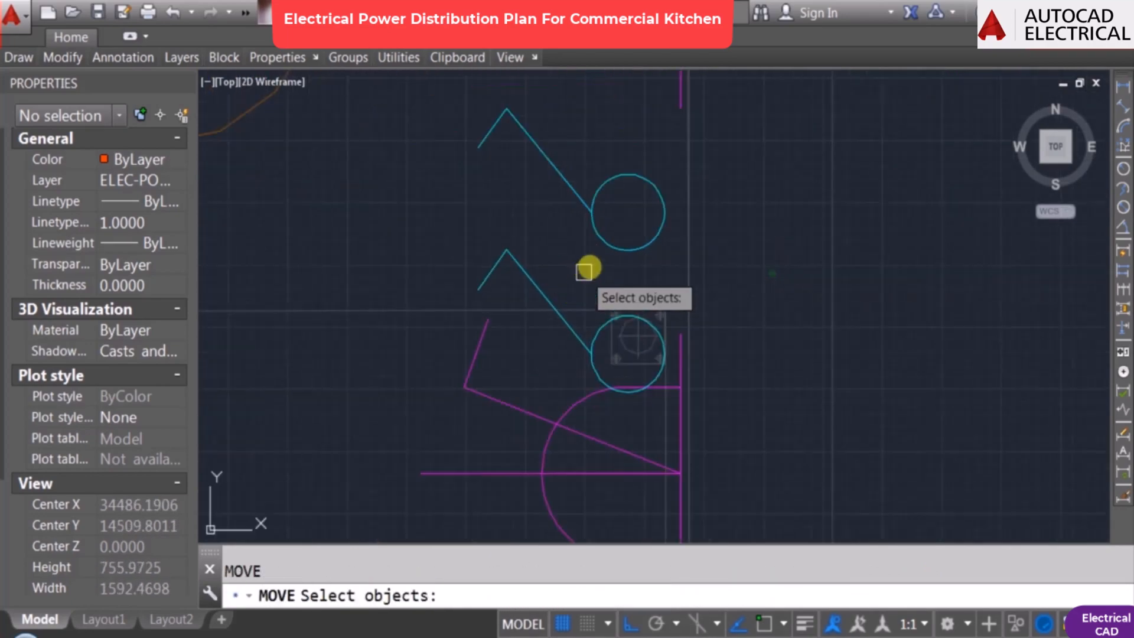
click(552, 314)
key(Return)
click(764, 269)
scroll(762, 224, down, 5)
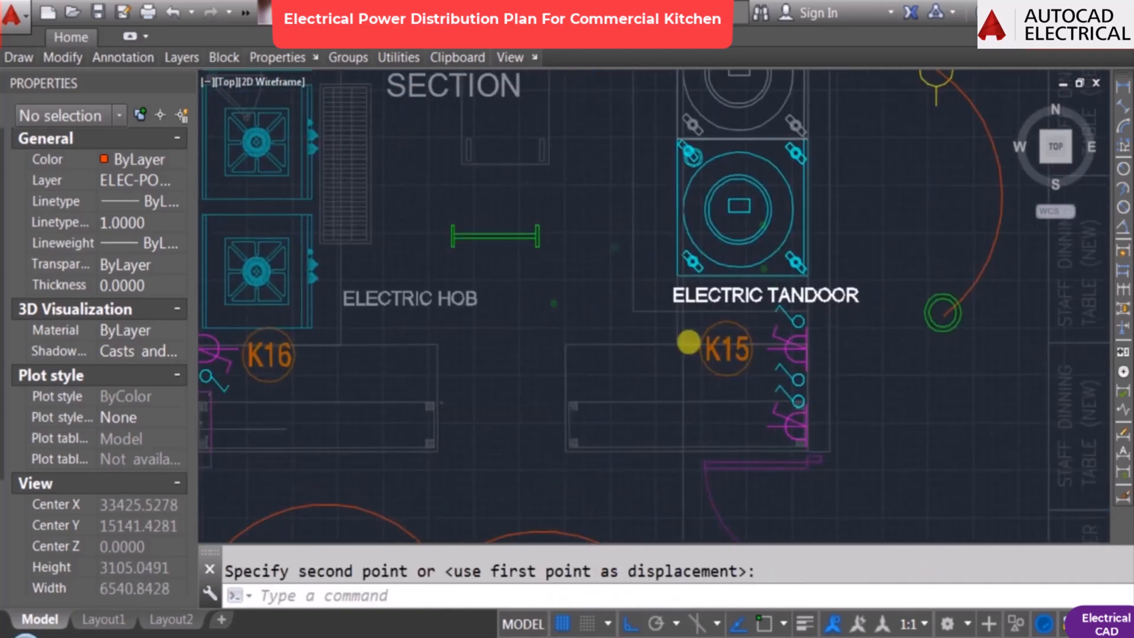
key(Escape)
Step: Draw a wiring arc from the middle tube light in the banquet cooking section, curving down beside the tandoors
text(arc)
key(Return)
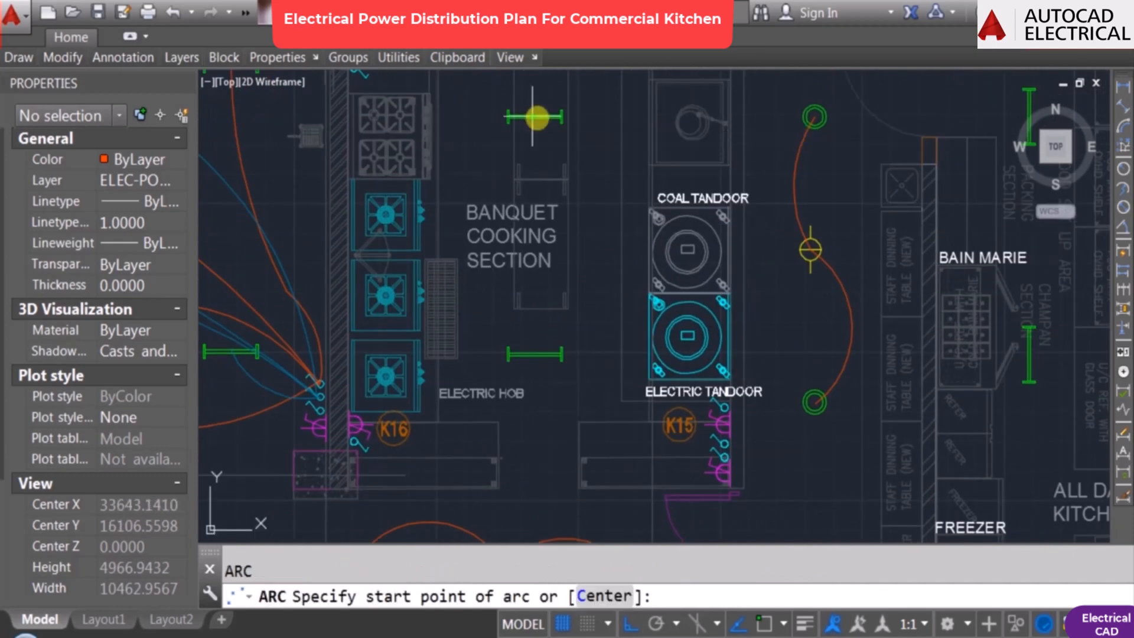
click(562, 116)
key(F8)
click(618, 200)
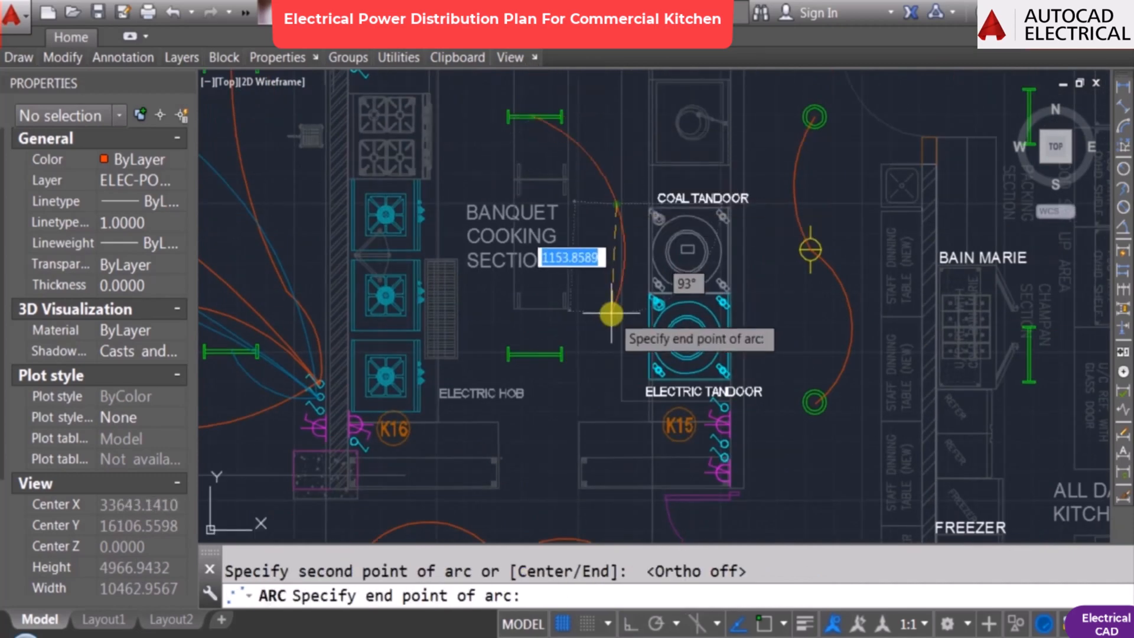
click(620, 317)
Step: Continue the wire with a second arc from the first arc's end to the upper switch of the pair below K15
key(Escape)
text(a)
key(Return)
scroll(624, 320, up, 2)
click(622, 318)
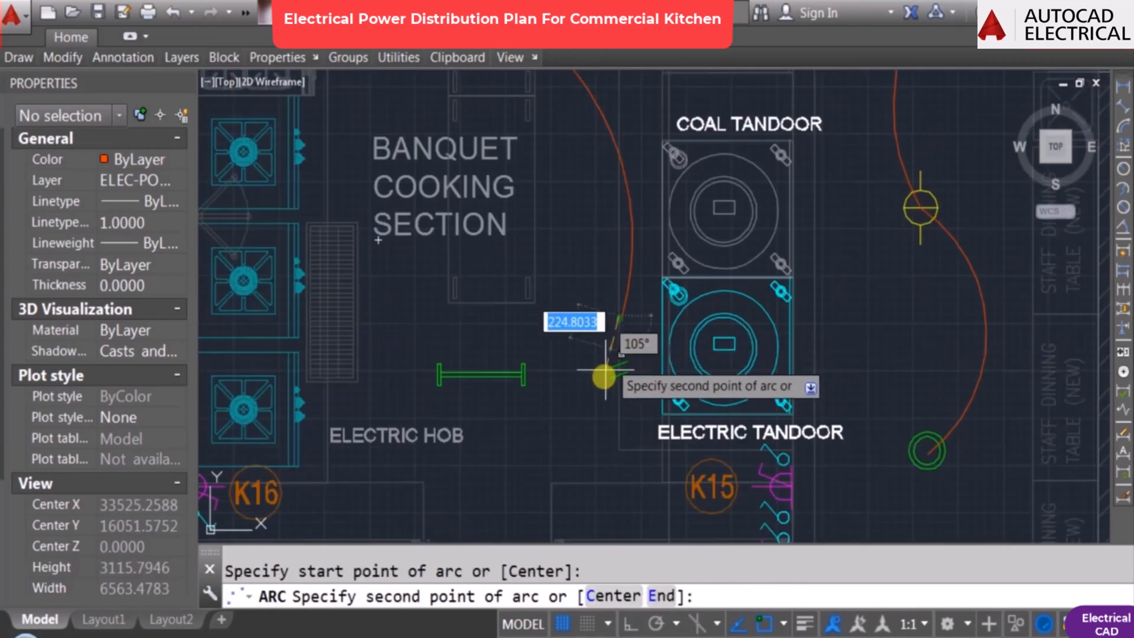
key(Escape)
key(Return)
scroll(625, 331, up, 4)
click(625, 292)
scroll(633, 374, down, 3)
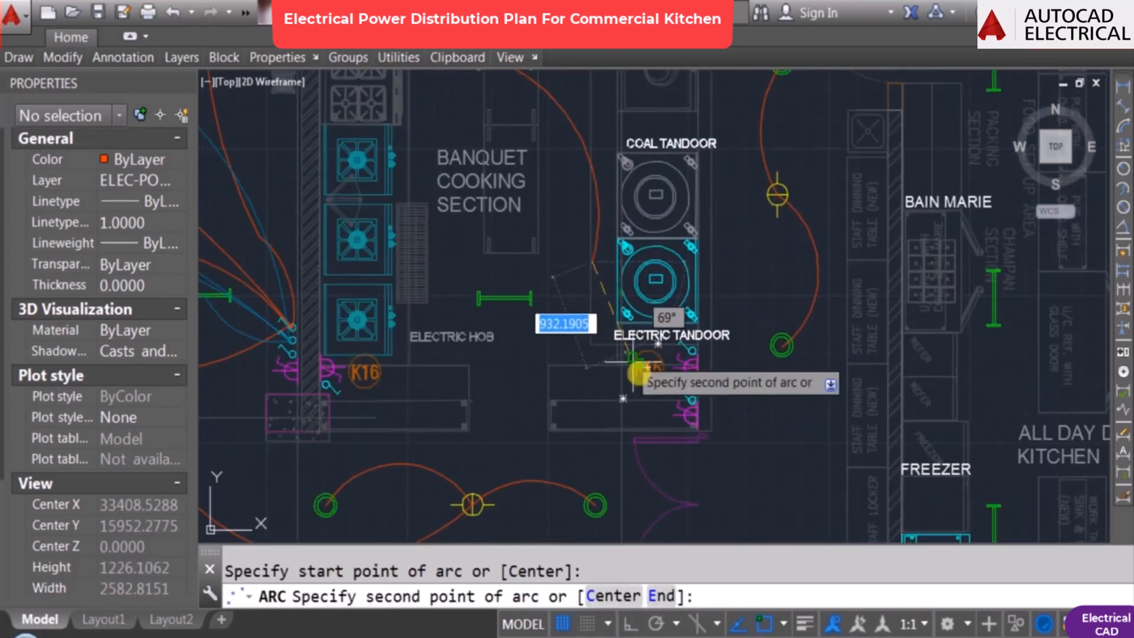
key(F8)
scroll(605, 340, up, 3)
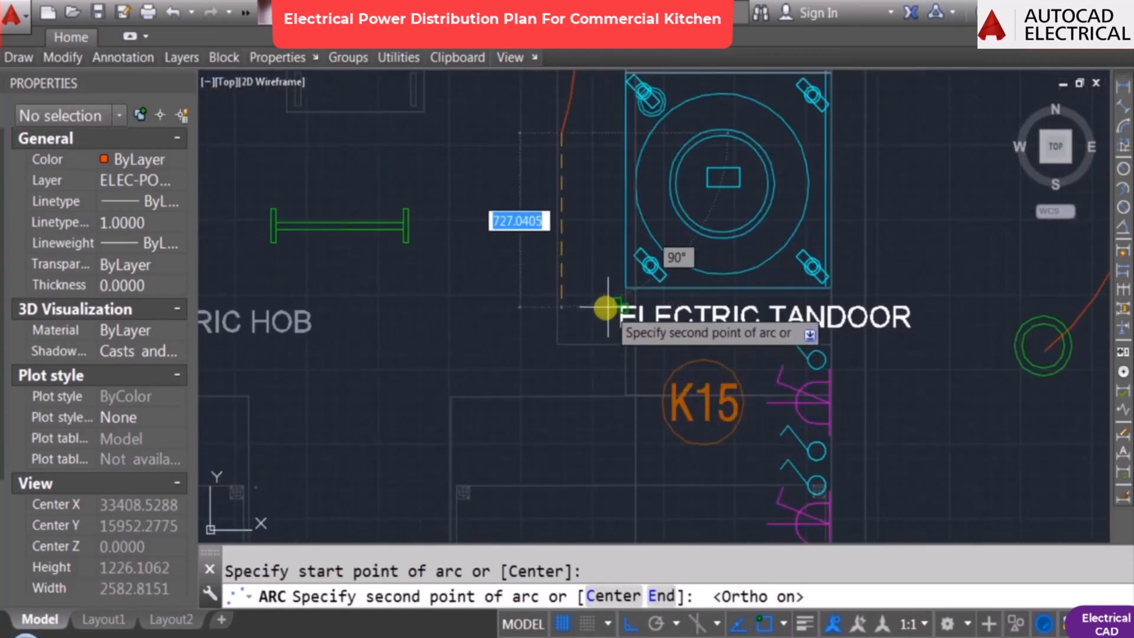
scroll(606, 307, up, 1)
key(F8)
click(698, 362)
scroll(750, 366, down, 4)
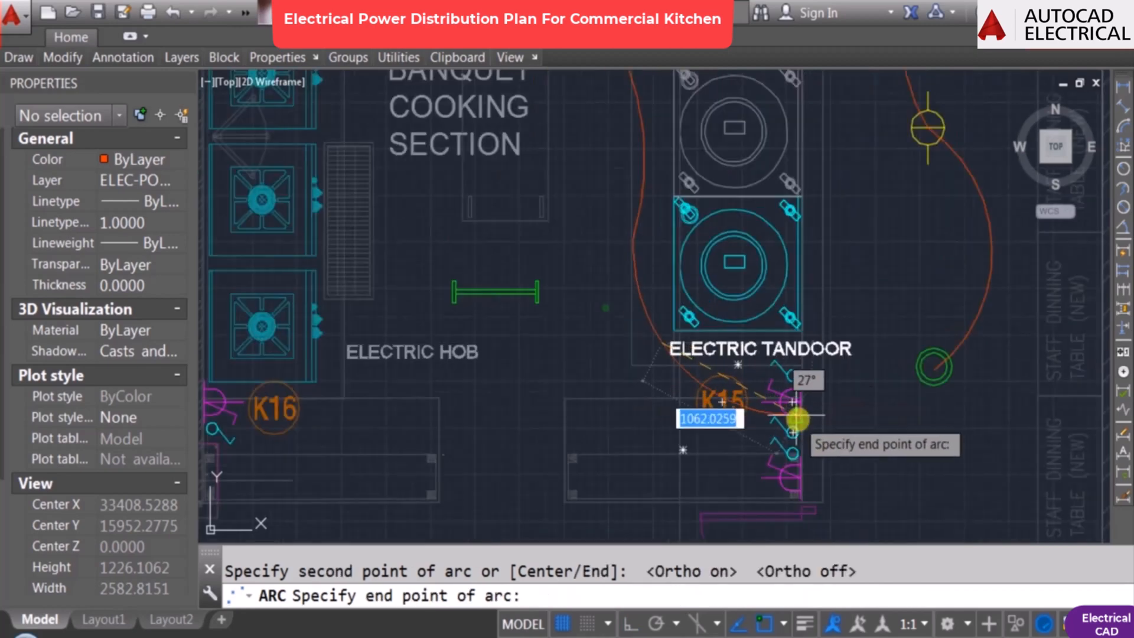
scroll(797, 418, up, 3)
key(Escape)
Step: Draw a wiring arc from the tube light near the electric hob label to the upper switch of the pair below K15
scroll(785, 443, down, 5)
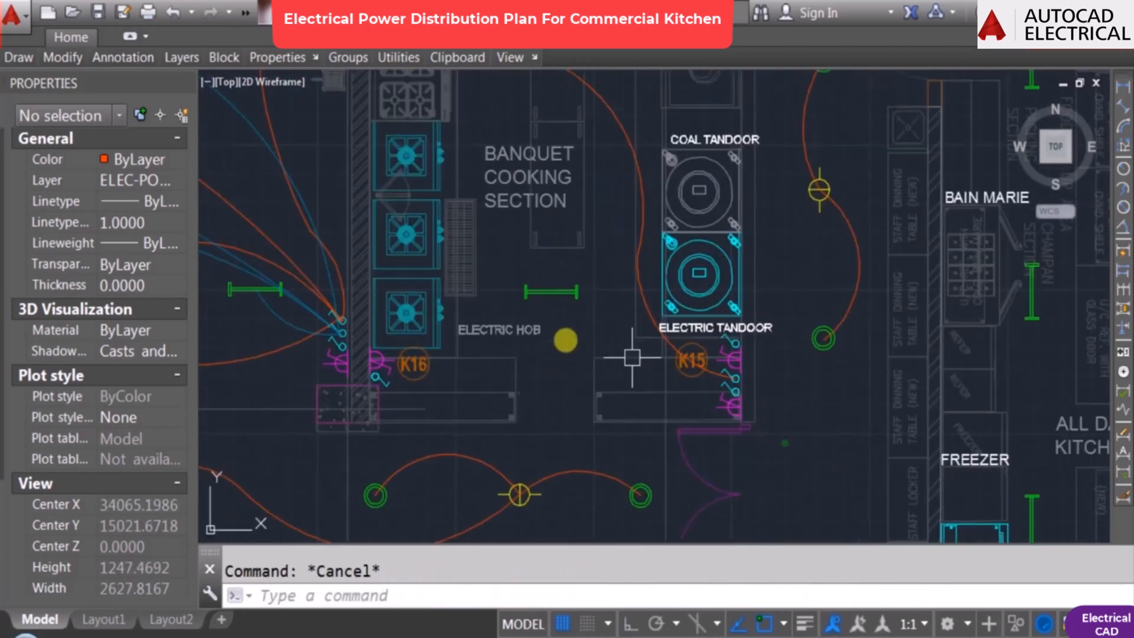
middle_drag(526, 292, 531, 323)
key(Return)
click(556, 324)
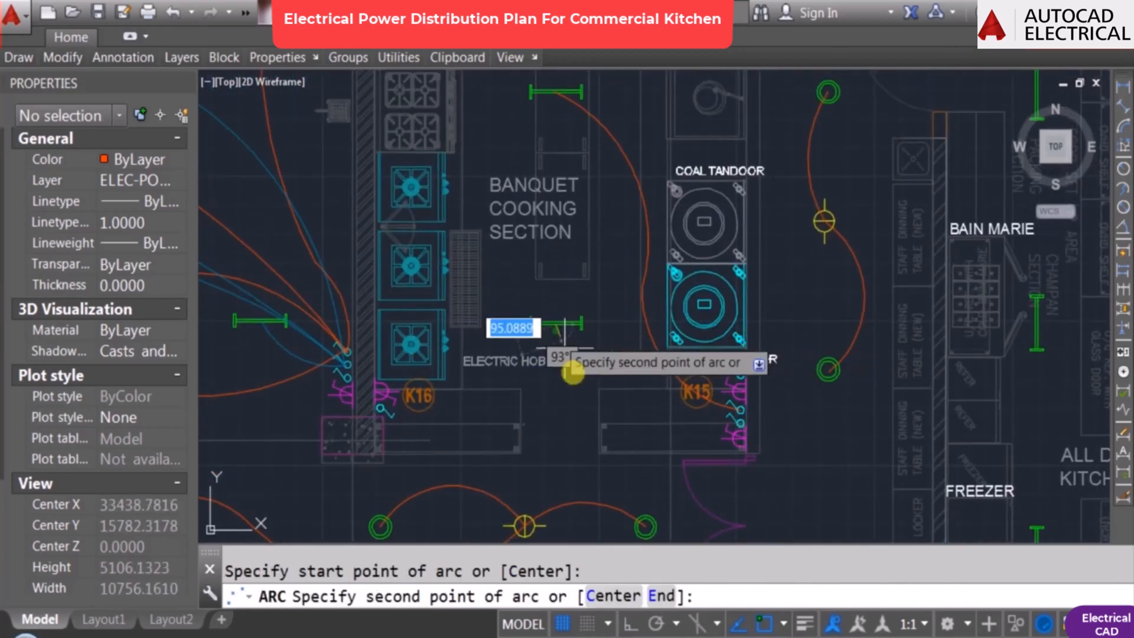
scroll(572, 371, up, 4)
click(609, 404)
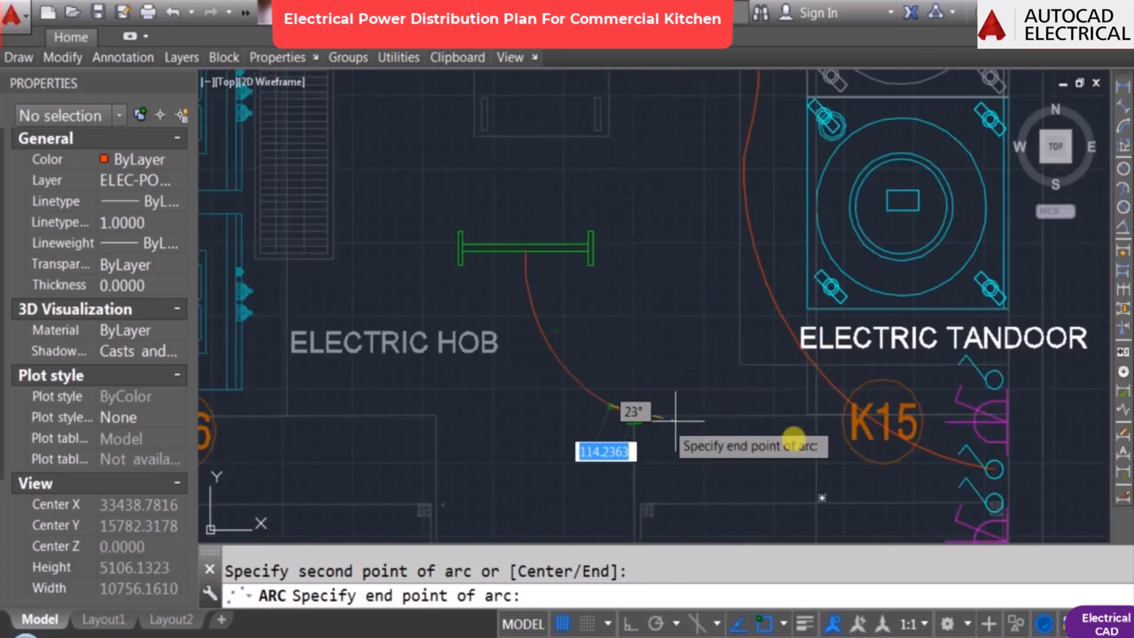
click(991, 470)
key(Escape)
Step: Erase the two-arc wire running past the tandoors from the middle banquet tube light to the switch below K15
scroll(656, 281, down, 4)
scroll(546, 222, down, 2)
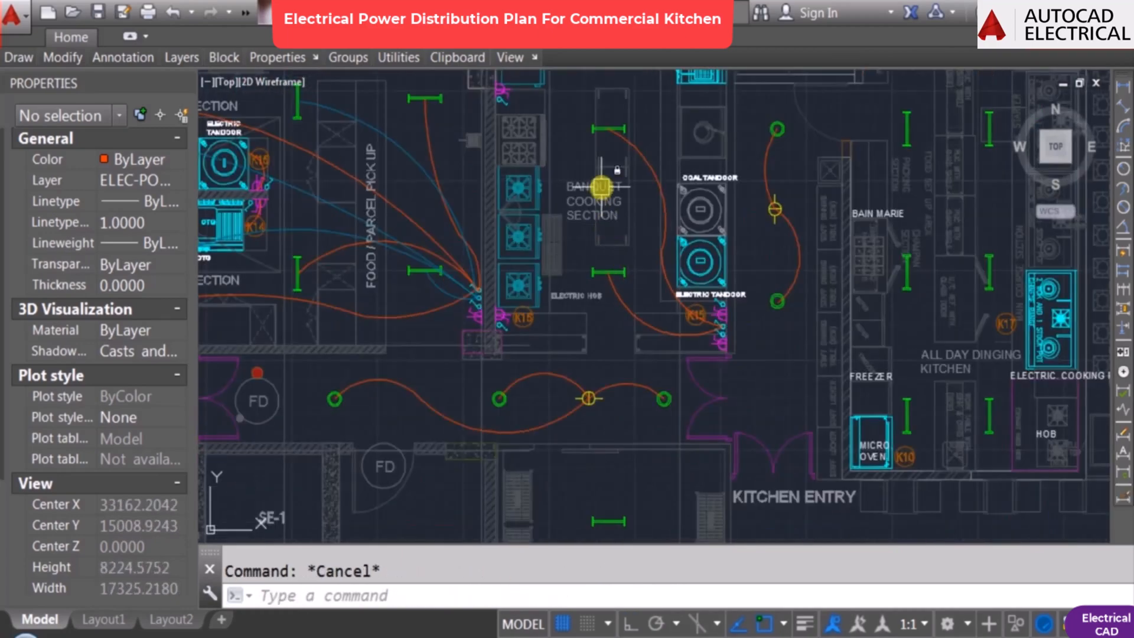
scroll(746, 319, up, 6)
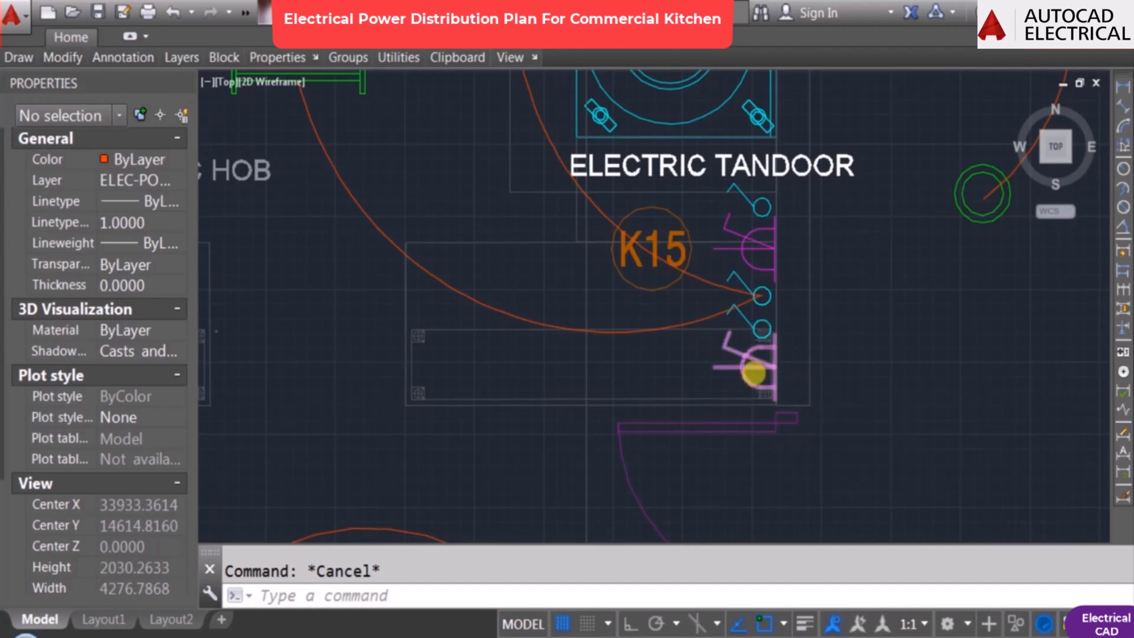
scroll(755, 371, down, 8)
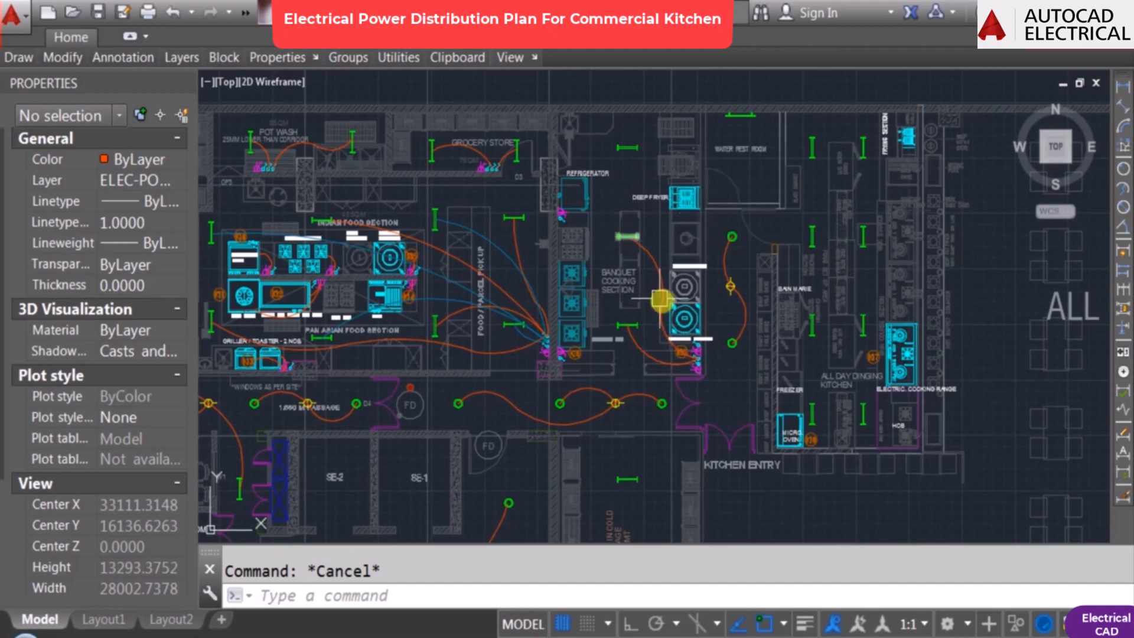
scroll(660, 300, up, 4)
scroll(652, 316, up, 2)
text(e)
key(Return)
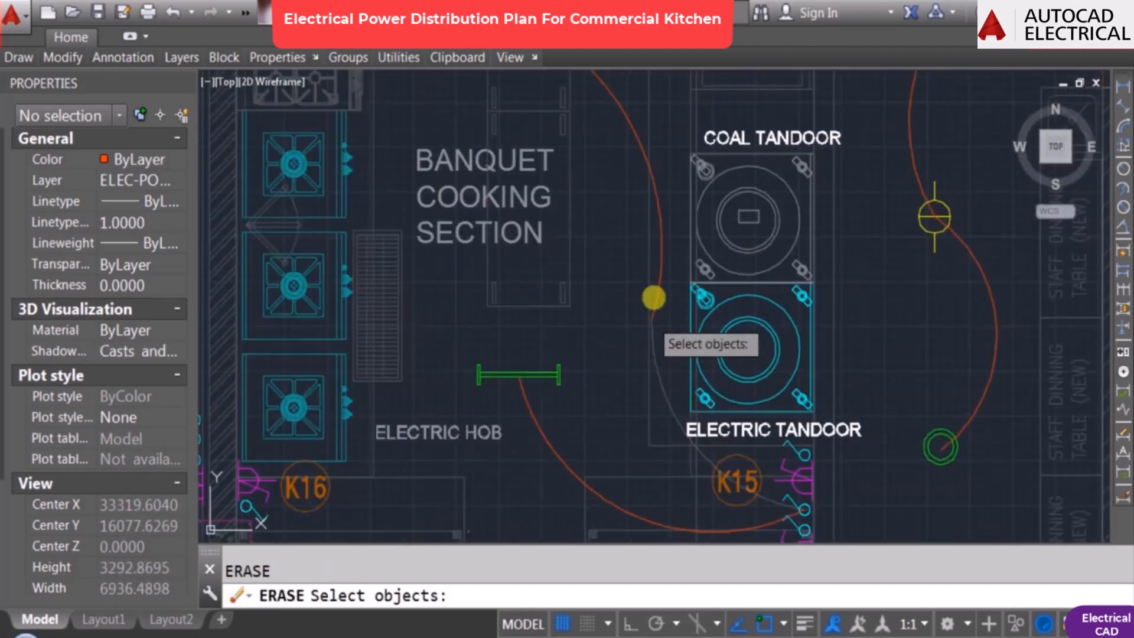
click(653, 363)
key(Escape)
scroll(618, 334, down, 4)
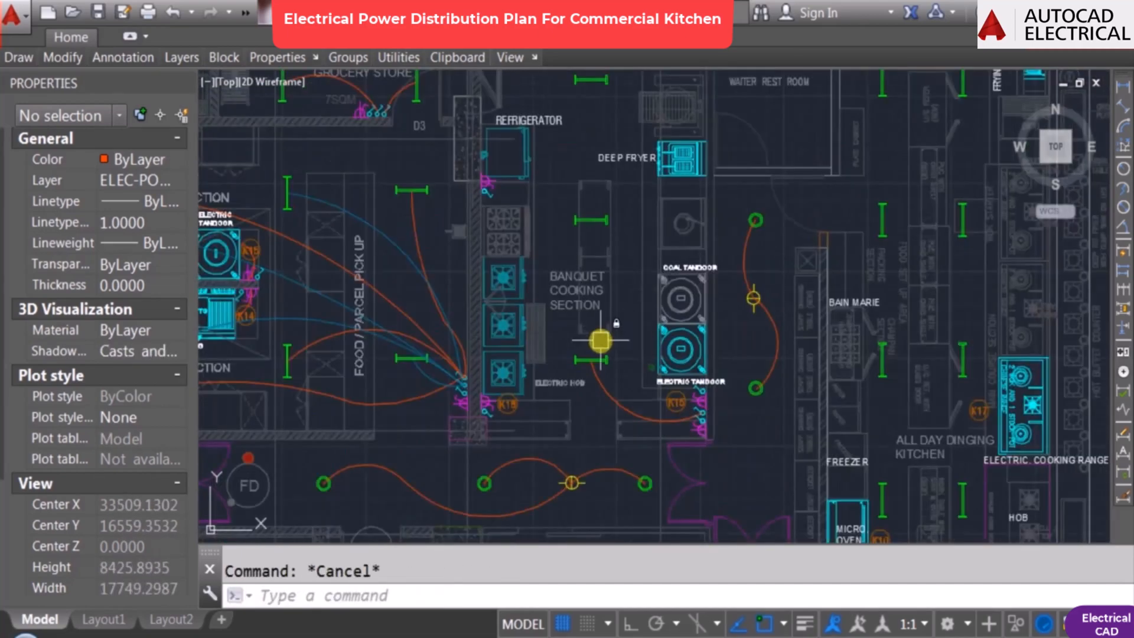
Step: Draw a wiring arc from the tube light near the electric hob label up to the next tube light in the banquet cooking section
scroll(600, 340, up, 4)
text(a)
key(Return)
click(591, 358)
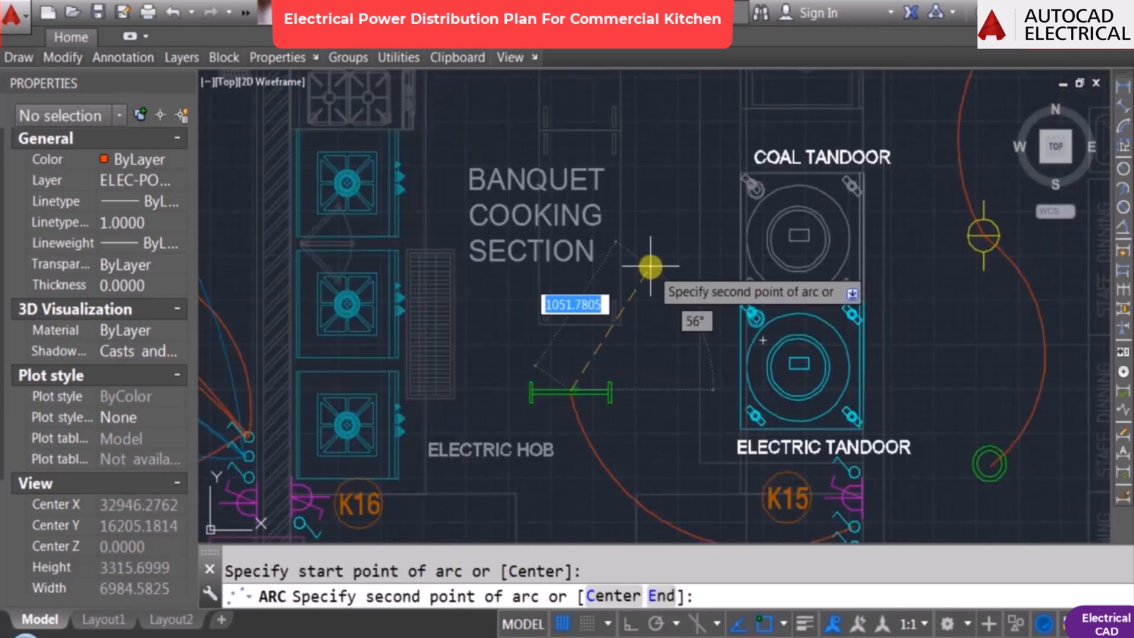
click(650, 266)
middle_drag(587, 89, 605, 286)
click(588, 236)
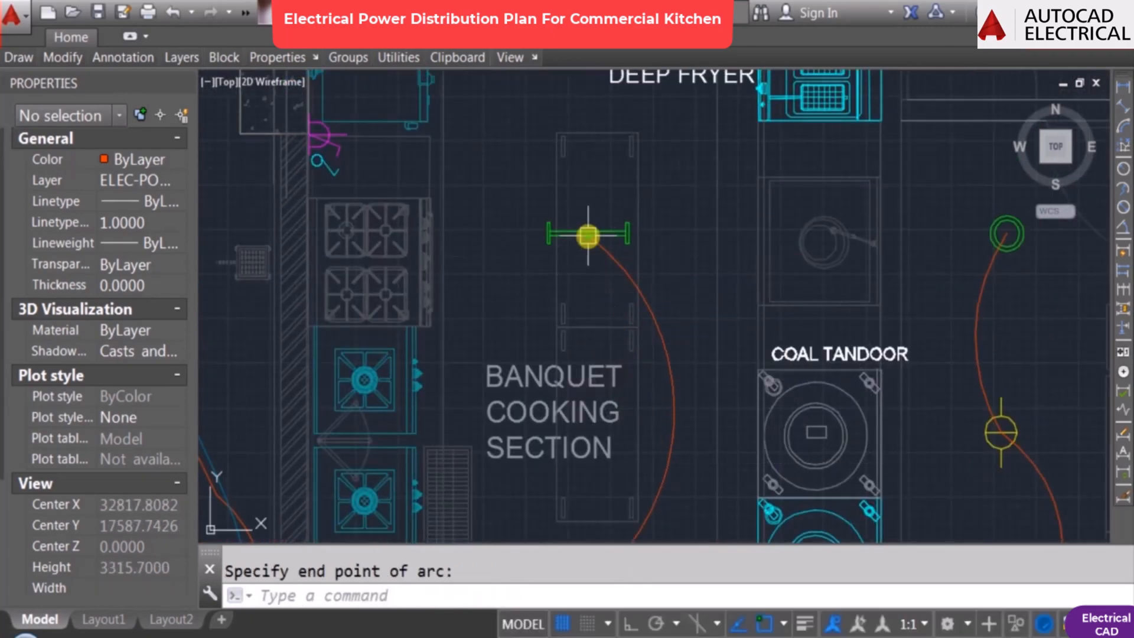
Step: Draw a wiring arc from the middle banquet tube light up to the northern tube light between the refrigerator and deep fryer
key(Return)
key(Return)
key(Escape)
text(a)
key(Return)
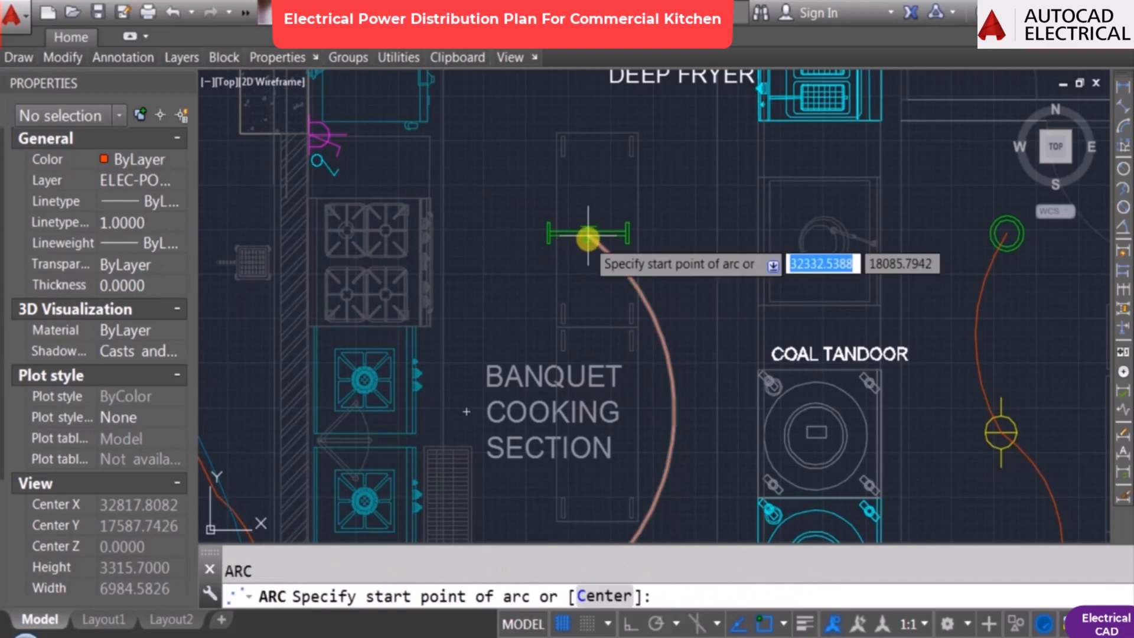
click(587, 236)
middle_drag(589, 167, 609, 435)
key(F3)
click(570, 307)
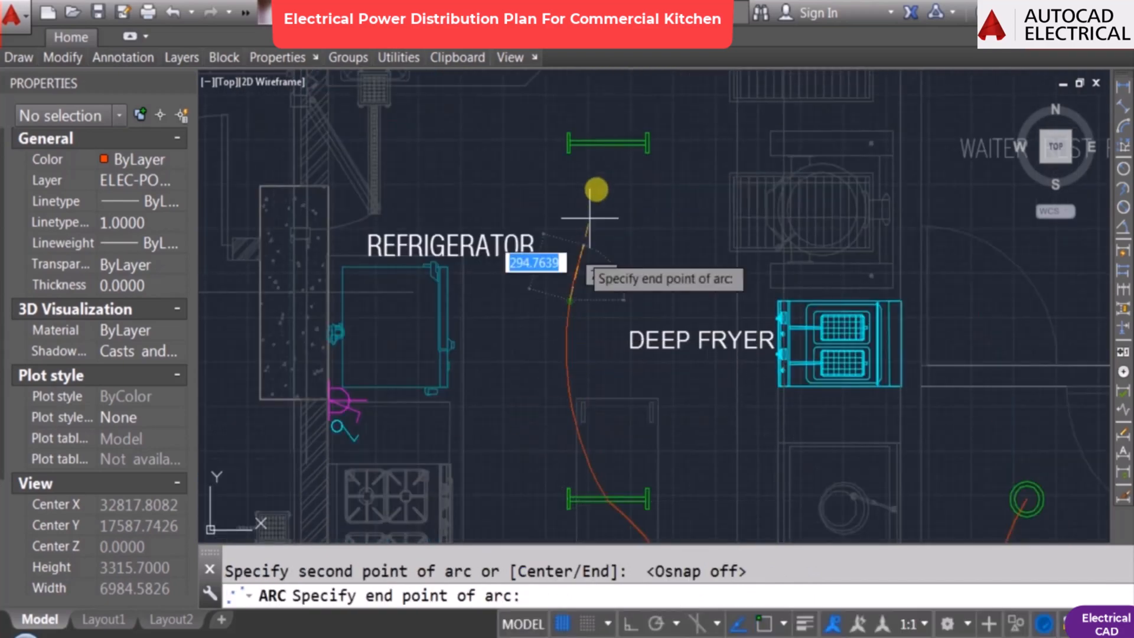
click(607, 143)
scroll(540, 229, down, 2)
key(Escape)
Step: Check the banquet light wiring and the switch points beside K15, and examine the lights in the walk-in cold storage
scroll(552, 374, down, 4)
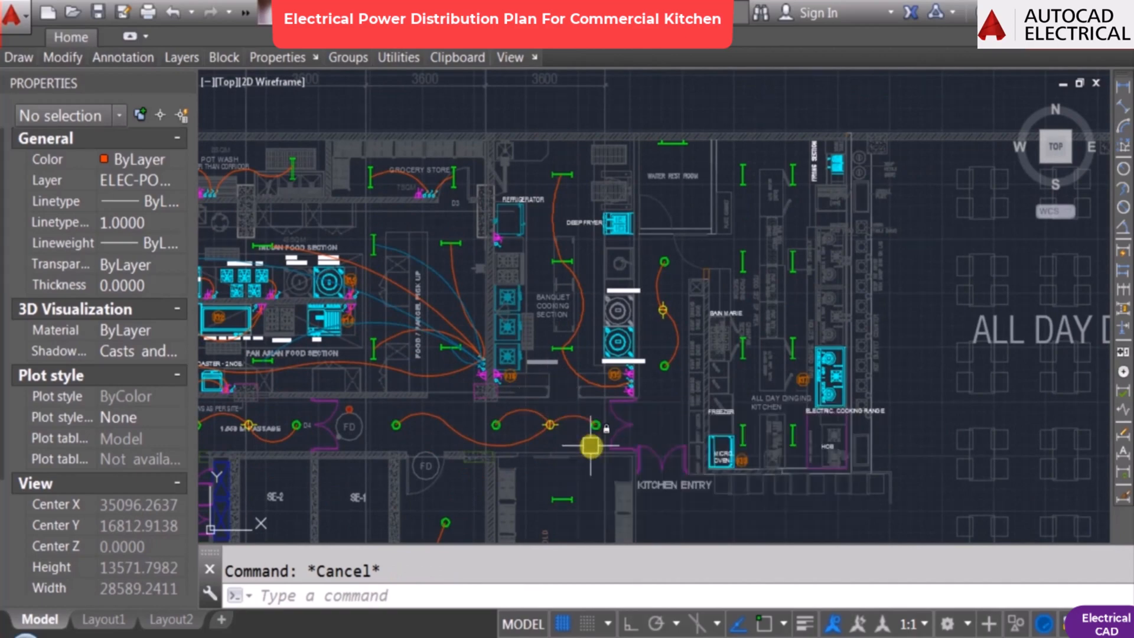
scroll(608, 390, up, 4)
scroll(649, 378, up, 2)
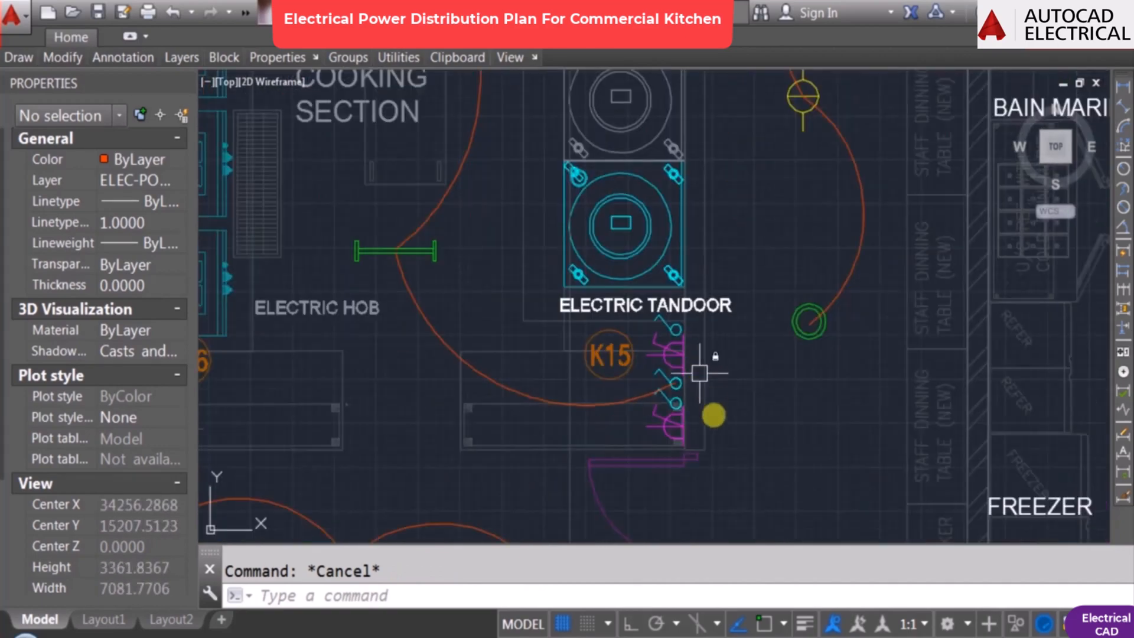
scroll(674, 353, up, 2)
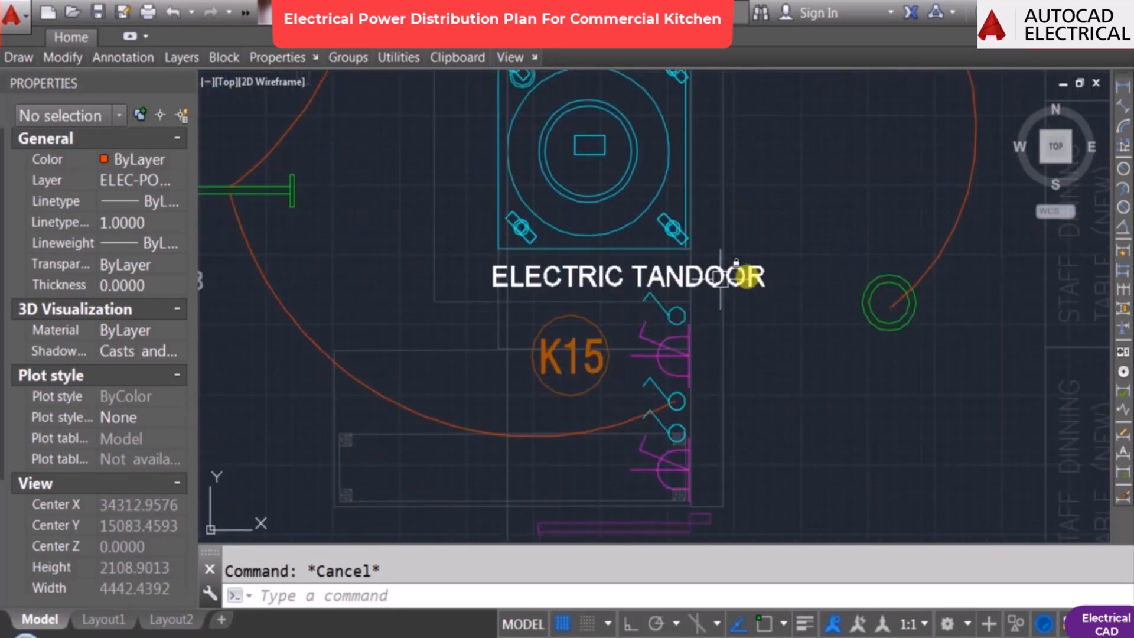
middle_drag(678, 410, 709, 312)
scroll(679, 408, down, 8)
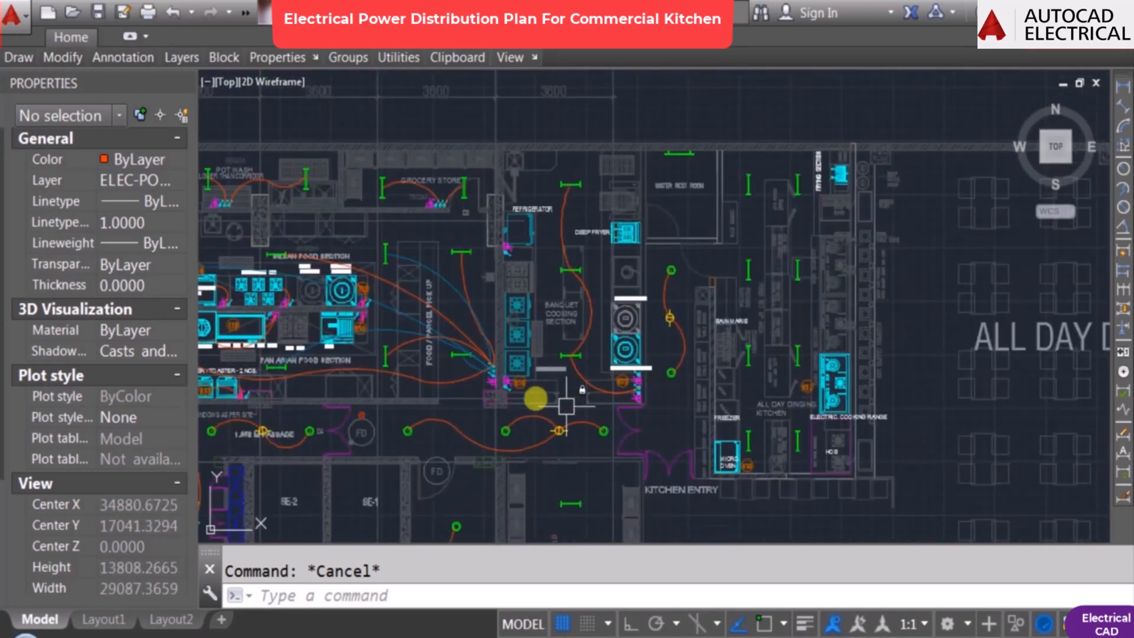
scroll(518, 303, up, 2)
scroll(519, 292, down, 1)
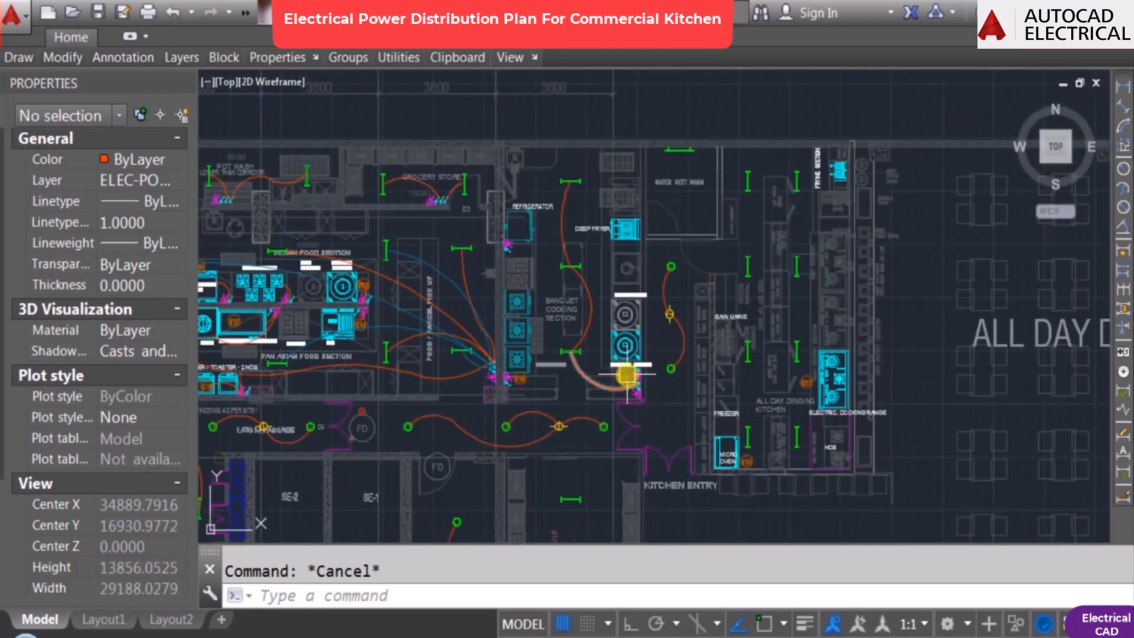
middle_drag(626, 375, 587, 222)
scroll(528, 415, up, 2)
mouse_move(517, 415)
middle_down()
mouse_move(496, 284)
mouse_move(506, 290)
middle_up()
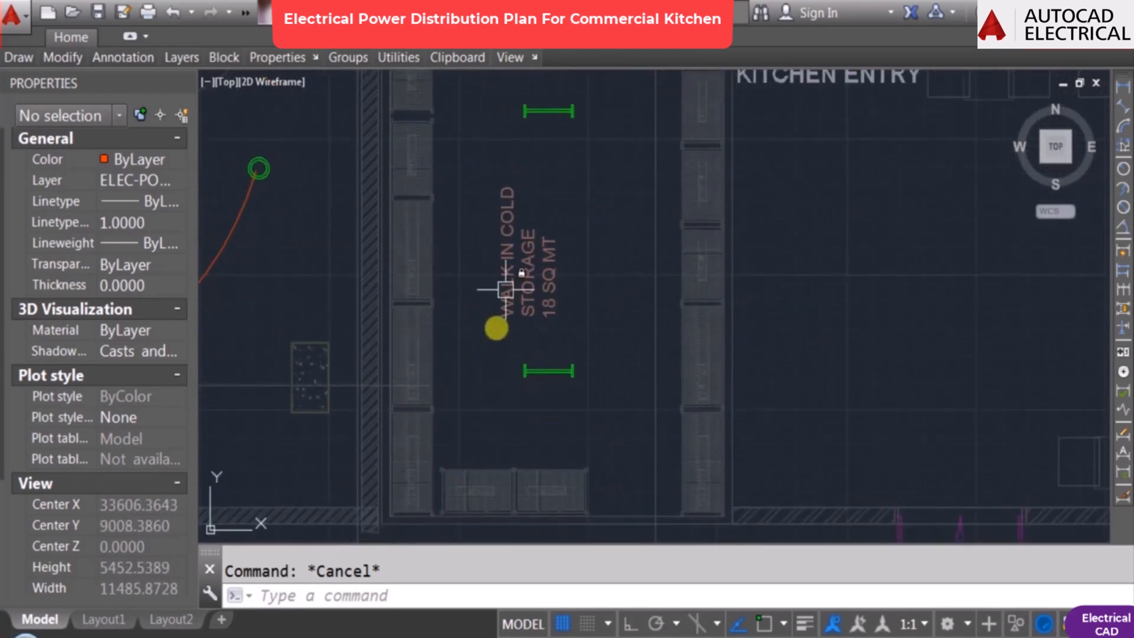
Step: Copy the socket and the switch next to it from below K15 into the walk-in cold storage, north of its northern tube light
scroll(611, 347, down, 2)
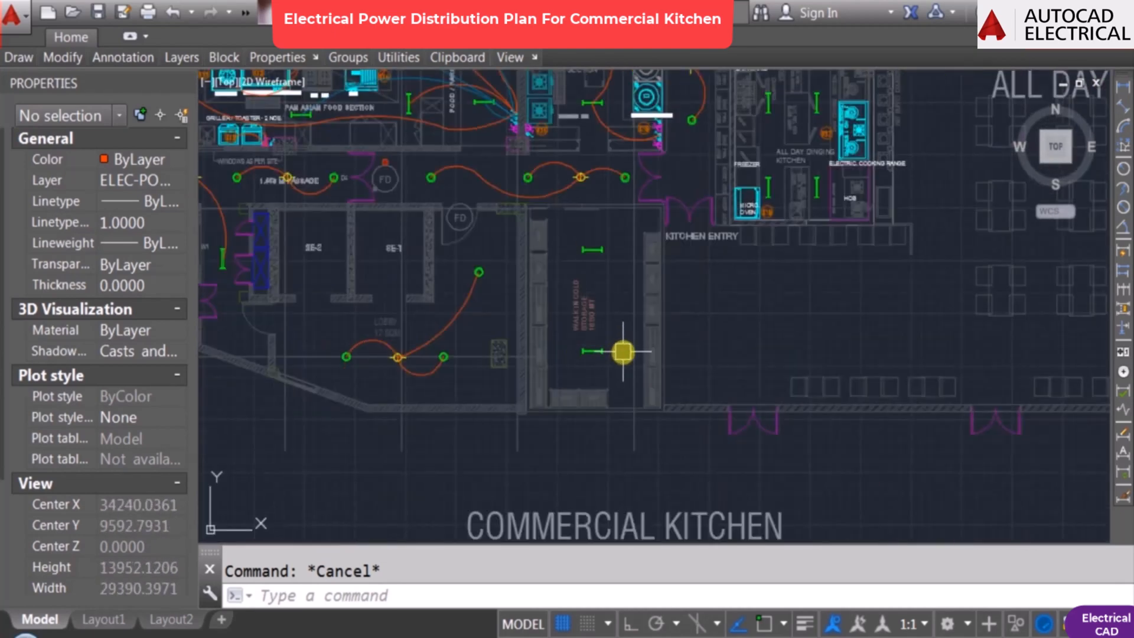
scroll(601, 316, up, 1)
scroll(712, 230, down, 1)
middle_drag(704, 219, 646, 293)
scroll(603, 295, up, 4)
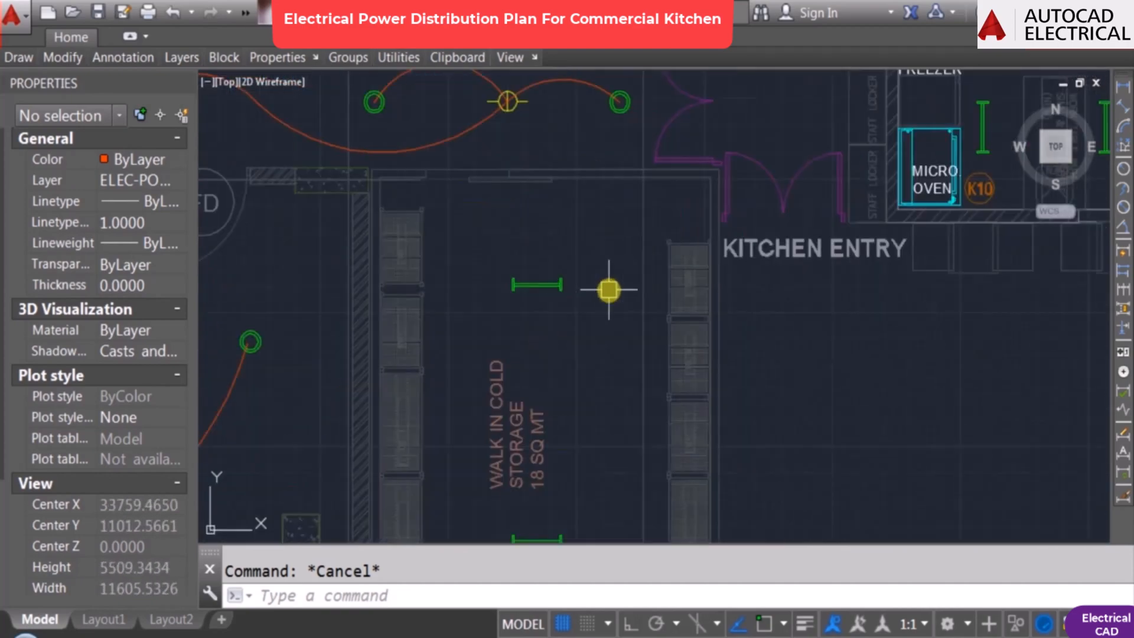
text(co)
key(Return)
scroll(594, 274, down, 2)
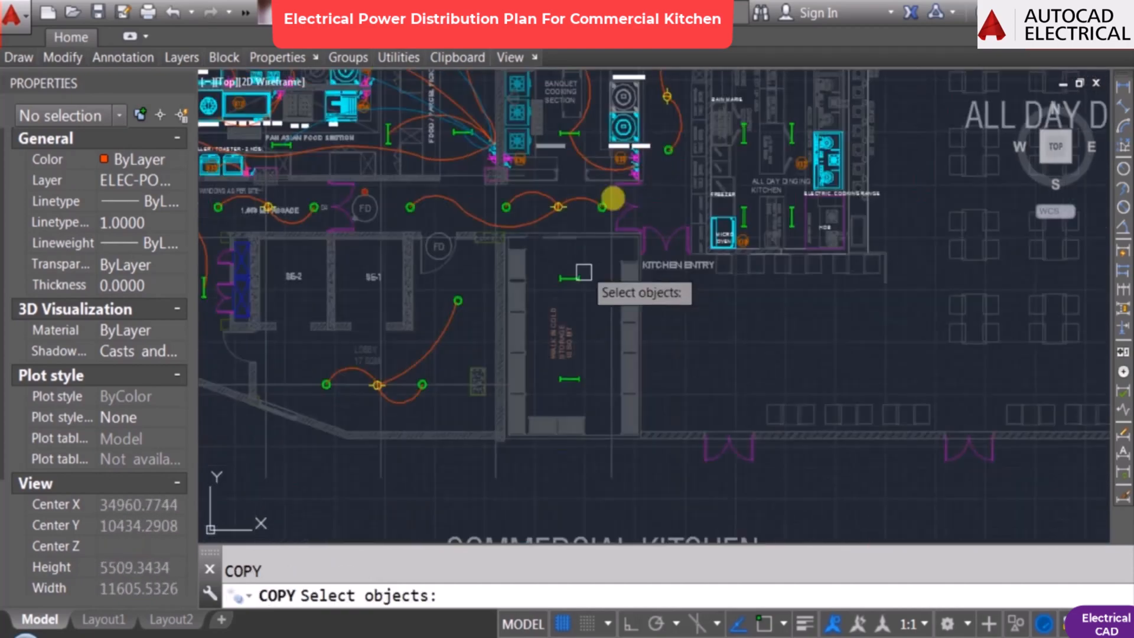
middle_drag(625, 143, 618, 268)
scroll(620, 270, up, 5)
click(626, 231)
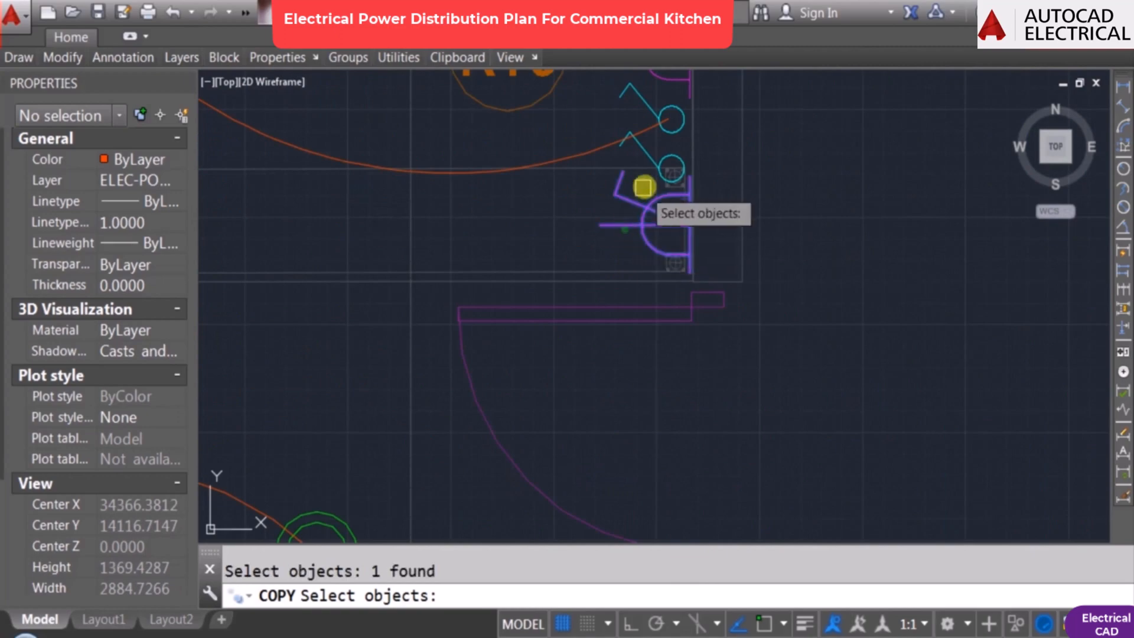
click(647, 156)
key(Return)
click(627, 217)
scroll(504, 274, down, 6)
middle_drag(467, 432, 478, 233)
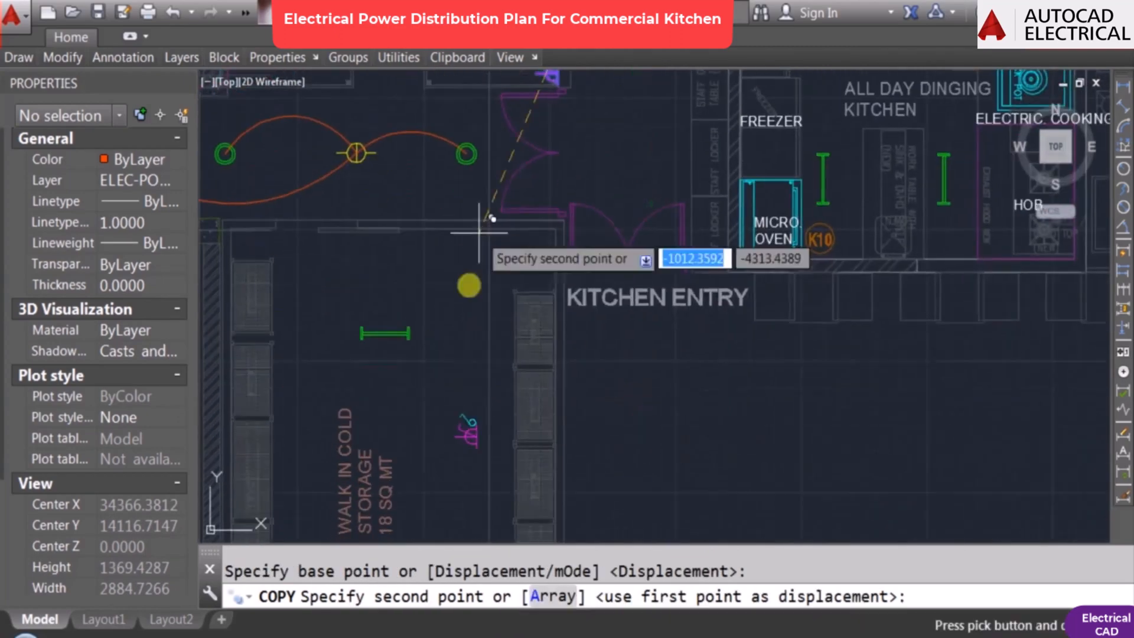
middle_drag(405, 337, 555, 299)
scroll(573, 307, up, 3)
click(562, 286)
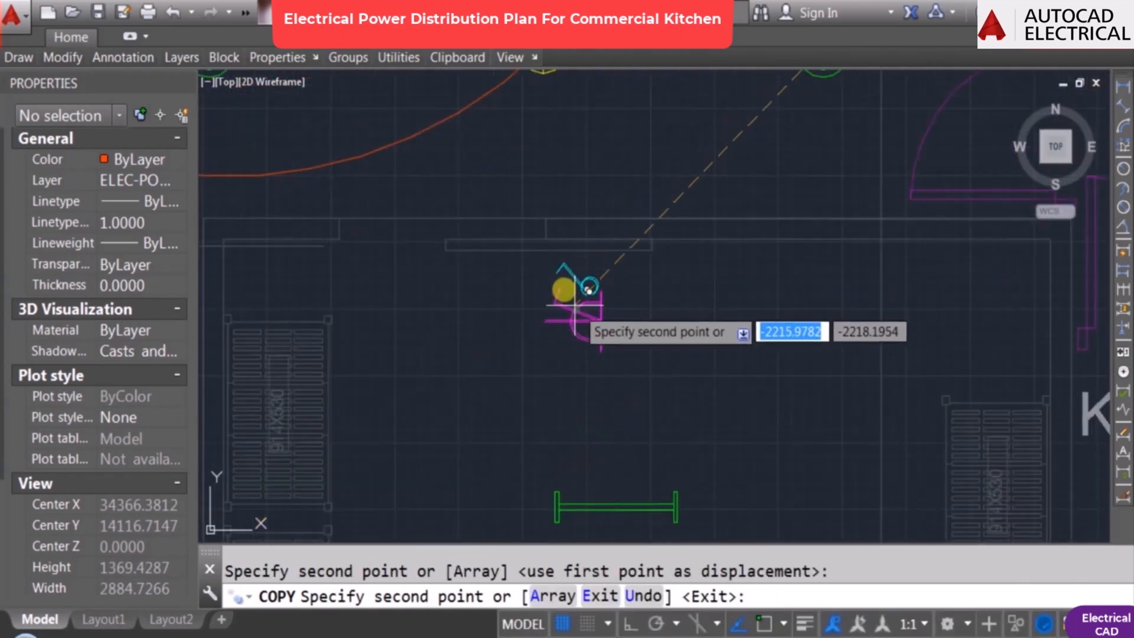
key(Escape)
Step: Rotate the copied socket and switch a quarter turn counterclockwise so the socket's flat side faces the cold storage's north wall
key(Return)
click(489, 195)
click(744, 417)
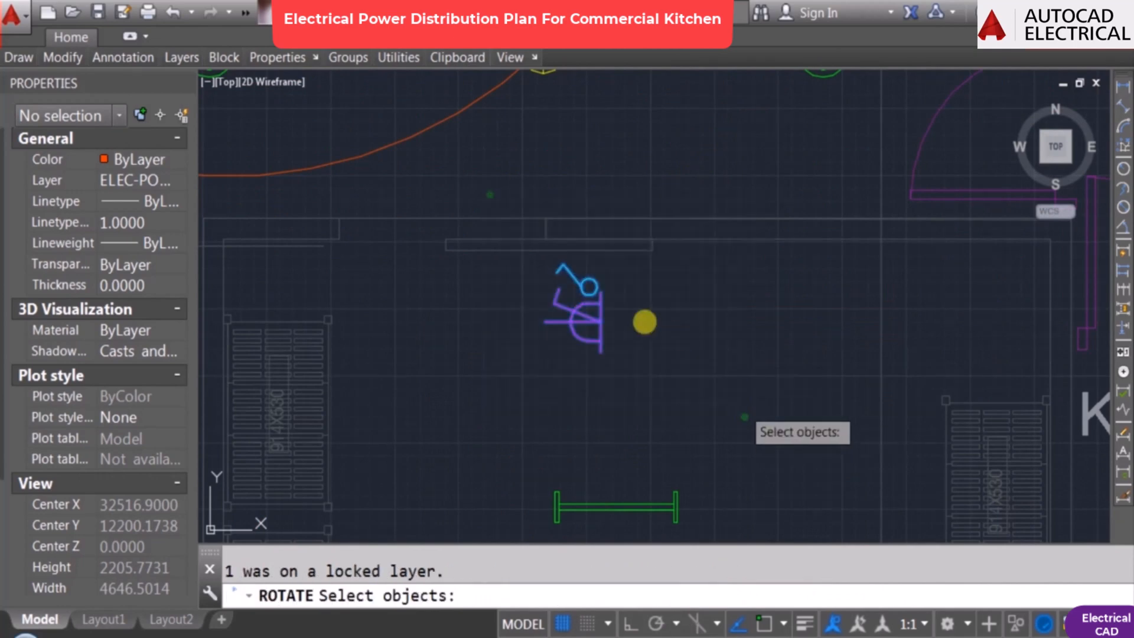
key(Return)
click(634, 317)
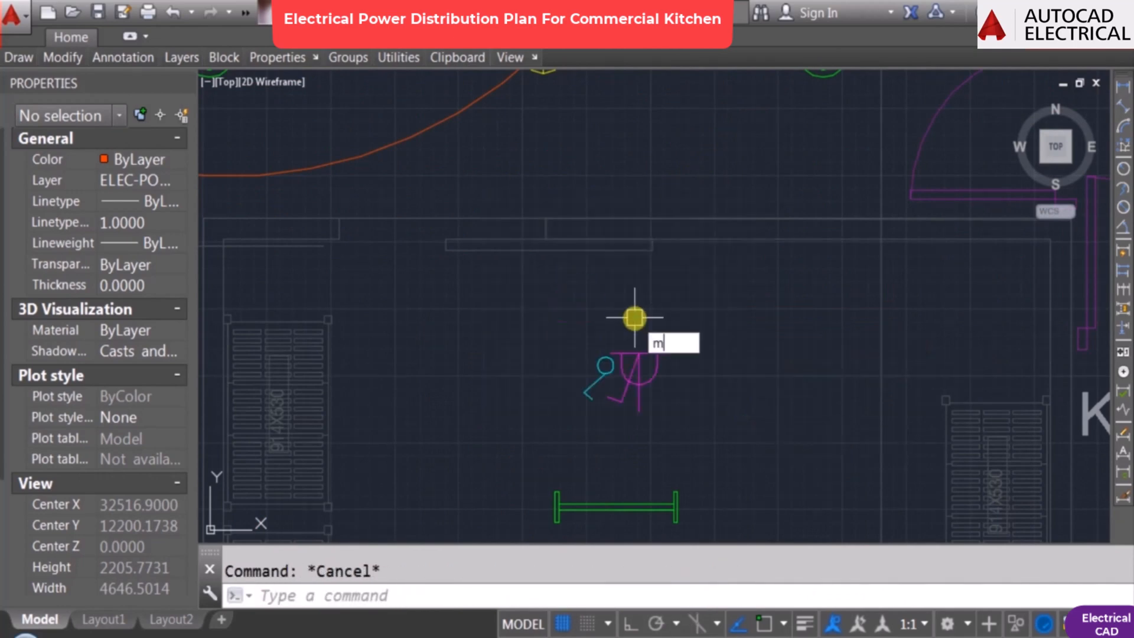
Step: Move the rotated socket and switch to the northwest corner of the cold storage, against the north wall
key(Return)
text(p)
key(Return)
key(Return)
click(706, 374)
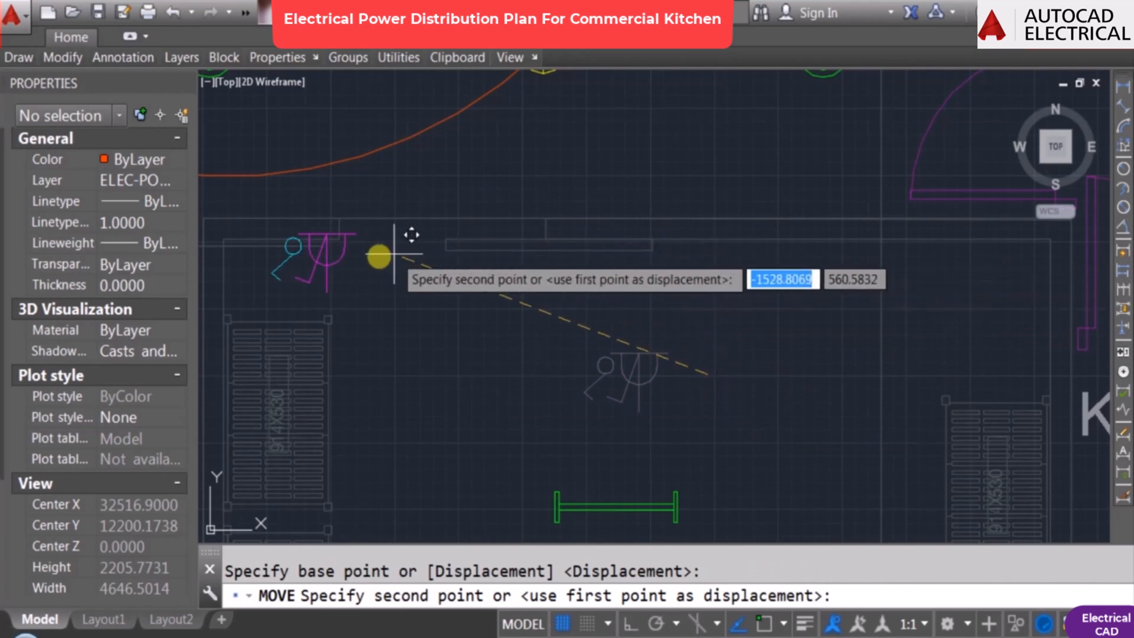
click(354, 260)
Step: Shift the socket slightly east along the wall and place the switch close beside it, against the north wall
scroll(458, 362, down, 2)
scroll(552, 352, up, 4)
key(Escape)
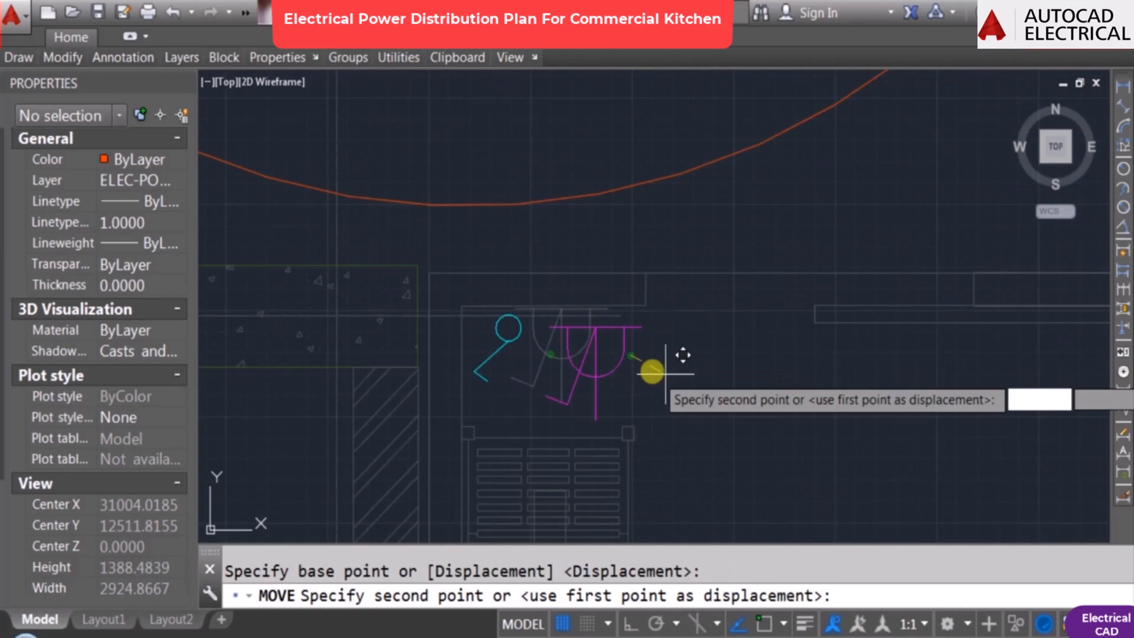
key(F8)
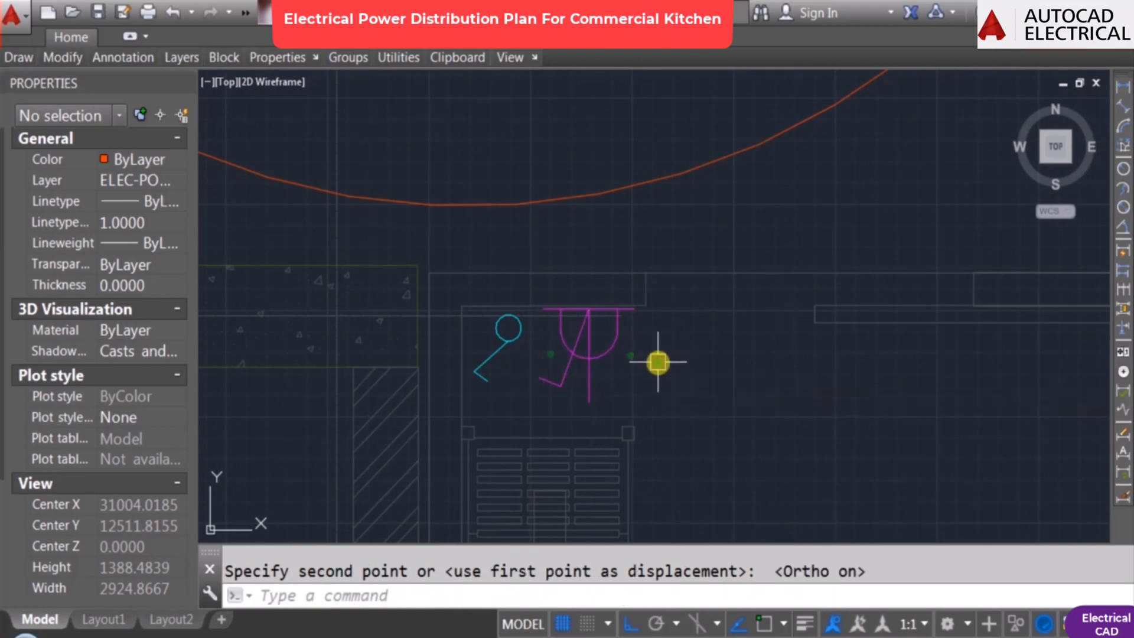
key(F8)
click(679, 352)
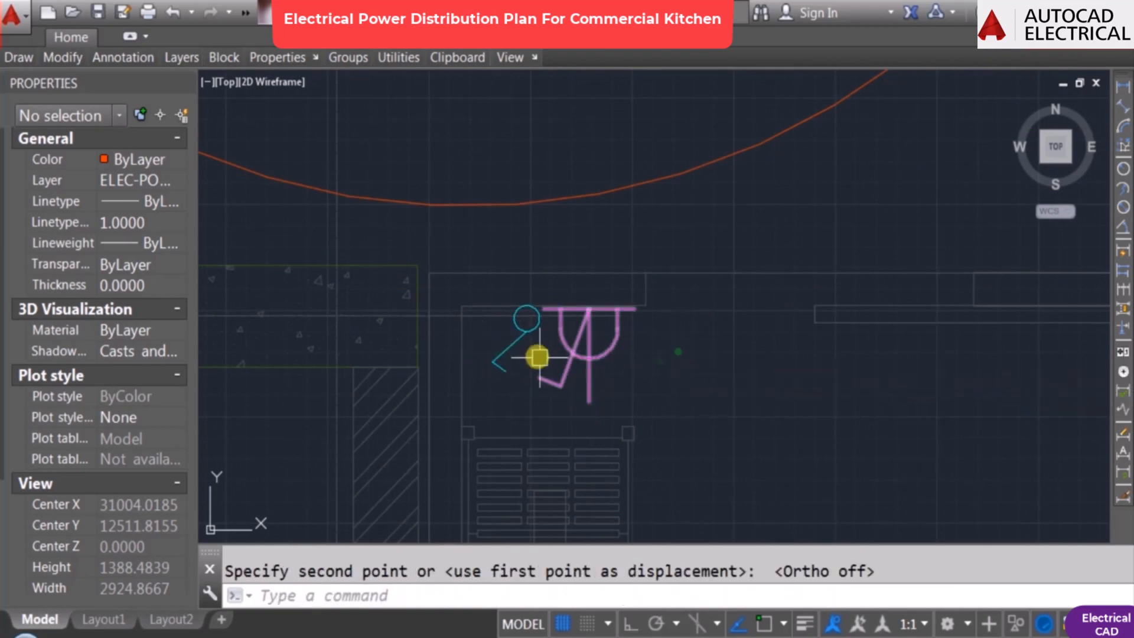
Step: Copy the cold storage switch sideways along the north wall to form a pair of switches beside the socket
click(513, 343)
text(co)
click(794, 338)
key(F8)
click(750, 345)
key(Escape)
key(Escape)
scroll(521, 246, down, 3)
scroll(580, 307, up, 2)
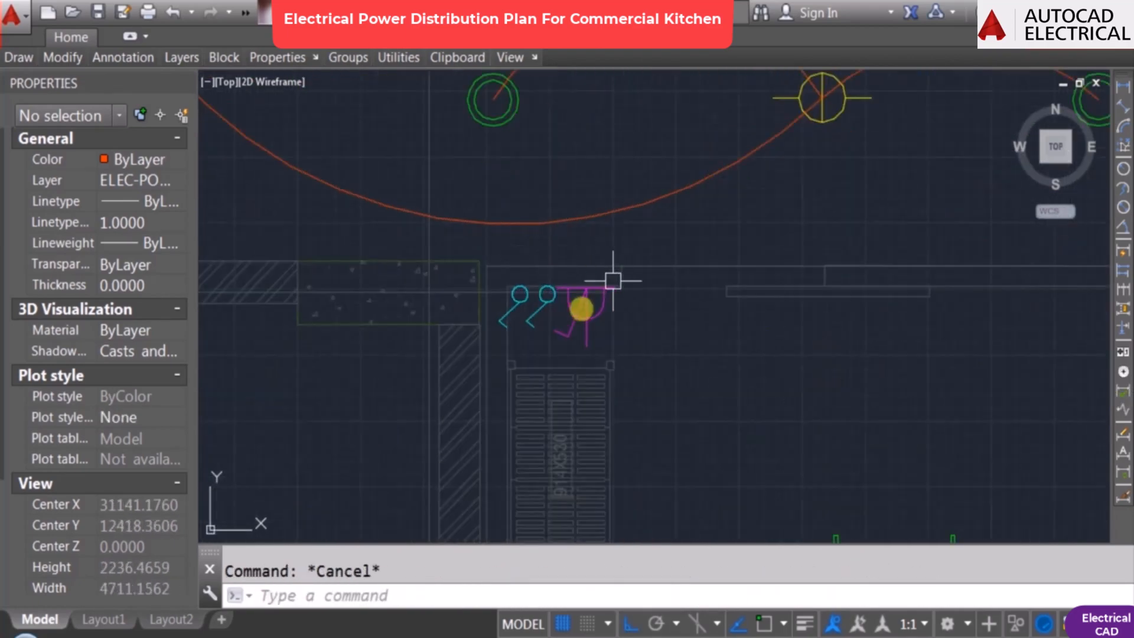
Step: Draw a wiring arc bulging east from the cold storage's southern tube light up to its northern tube light
scroll(579, 266, down, 4)
scroll(535, 245, up, 3)
text(a)
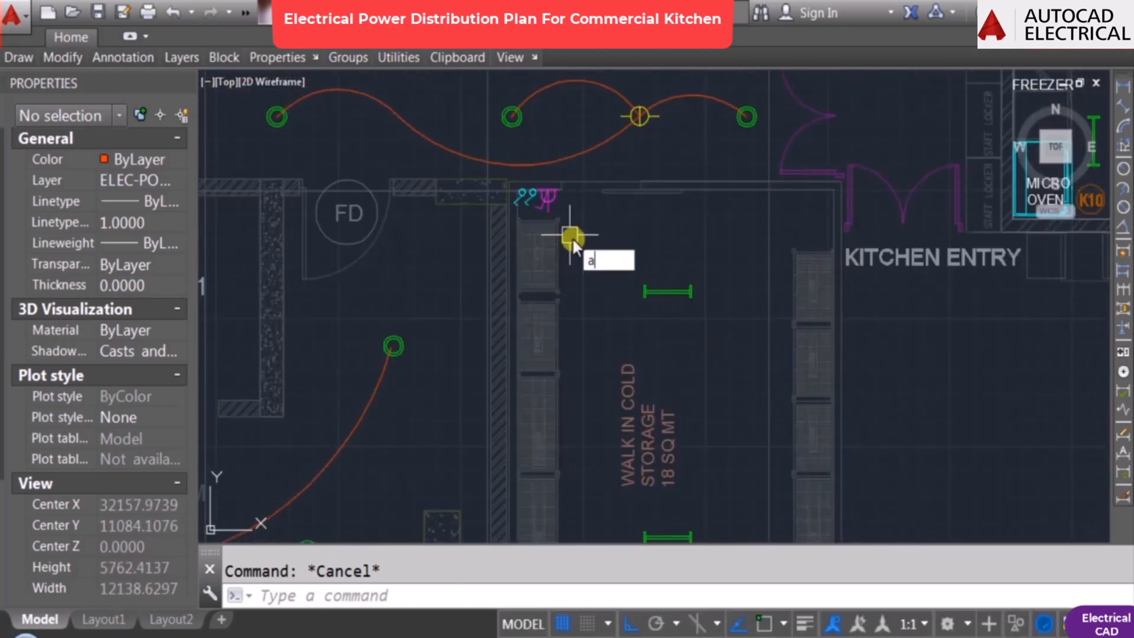
key(Return)
middle_drag(663, 488, 655, 374)
click(653, 432)
key(F8)
click(699, 311)
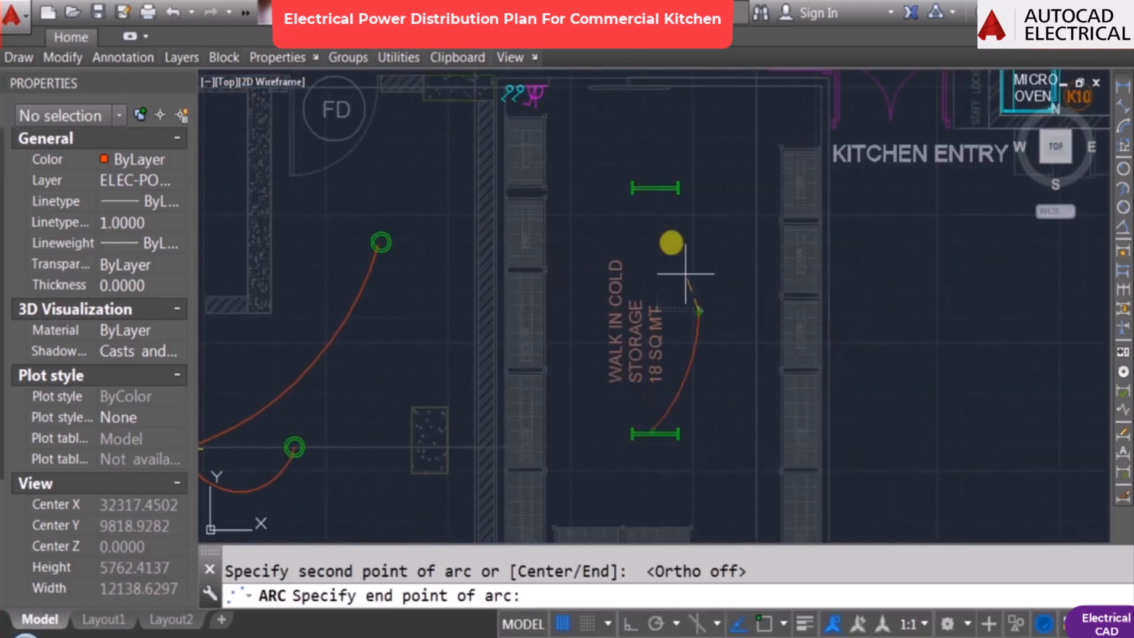
click(653, 184)
Step: Draw a wiring arc from the cold storage's northern tube light to the nearer switch in the northwest corner
scroll(638, 173, up, 3)
key(Return)
click(720, 233)
scroll(711, 236, down, 2)
click(596, 180)
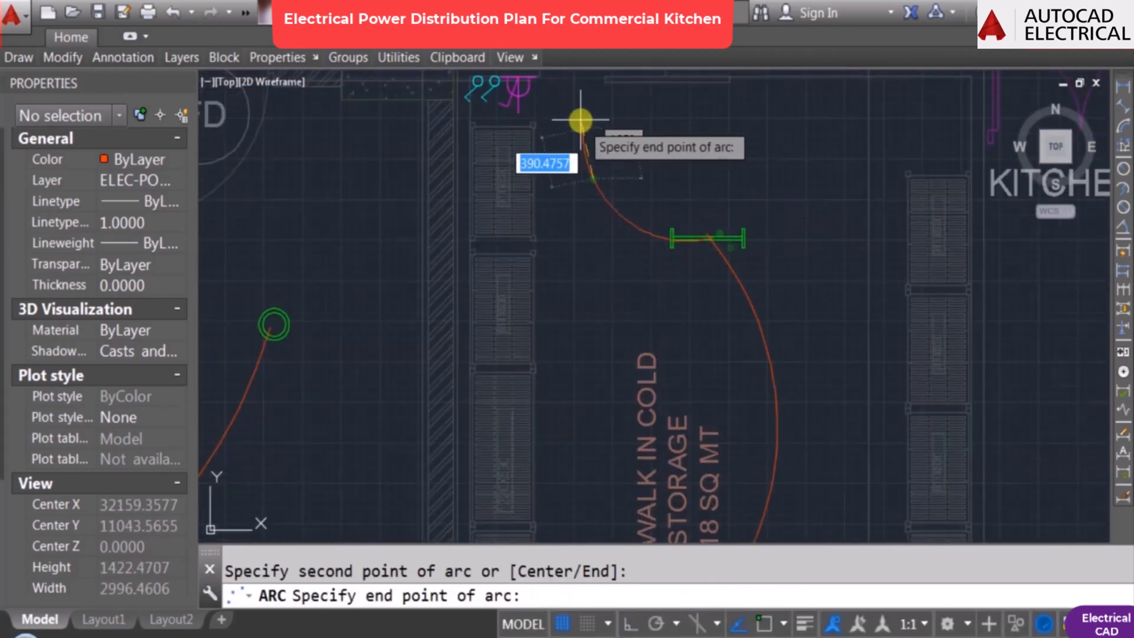
click(512, 102)
key(Escape)
Step: Check the wiring arcs between the cold storage tube lights and the switch points in the northwest corner
scroll(546, 290, down, 2)
scroll(486, 228, up, 2)
scroll(442, 161, down, 2)
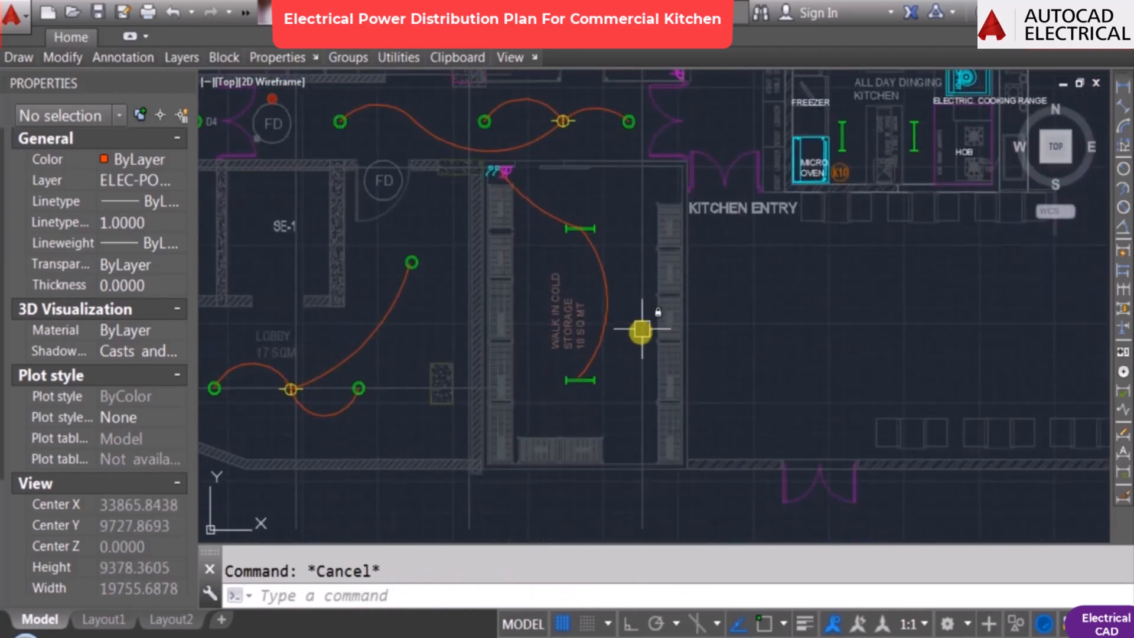
scroll(492, 175, up, 4)
scroll(505, 160, up, 2)
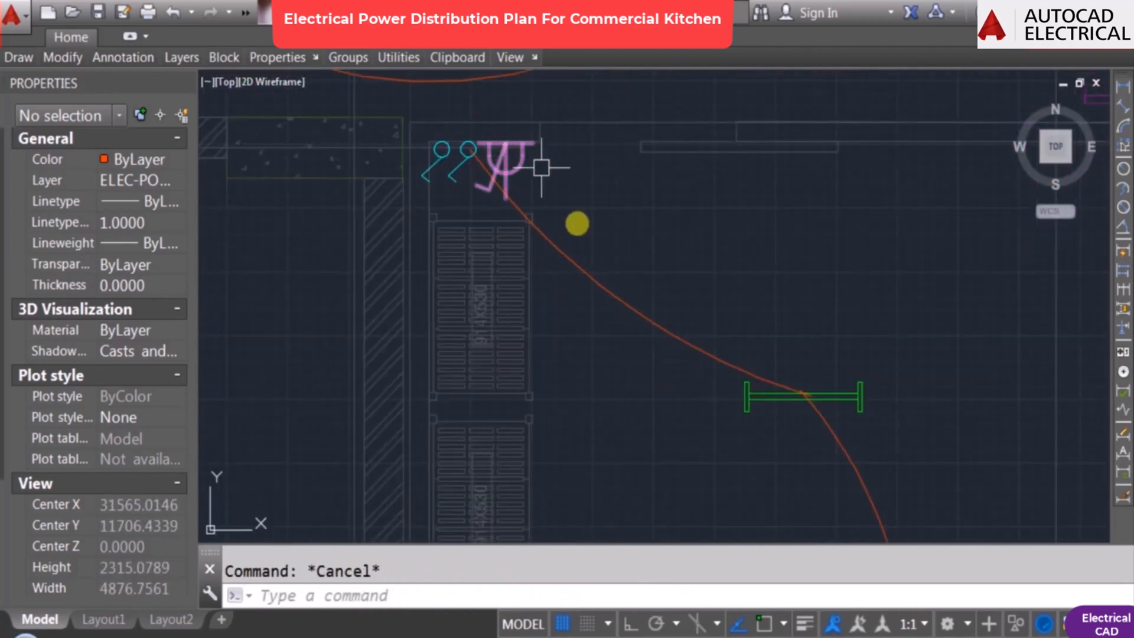
scroll(572, 215, down, 4)
mouse_move(661, 504)
middle_down()
mouse_move(638, 455)
mouse_move(536, 356)
middle_up()
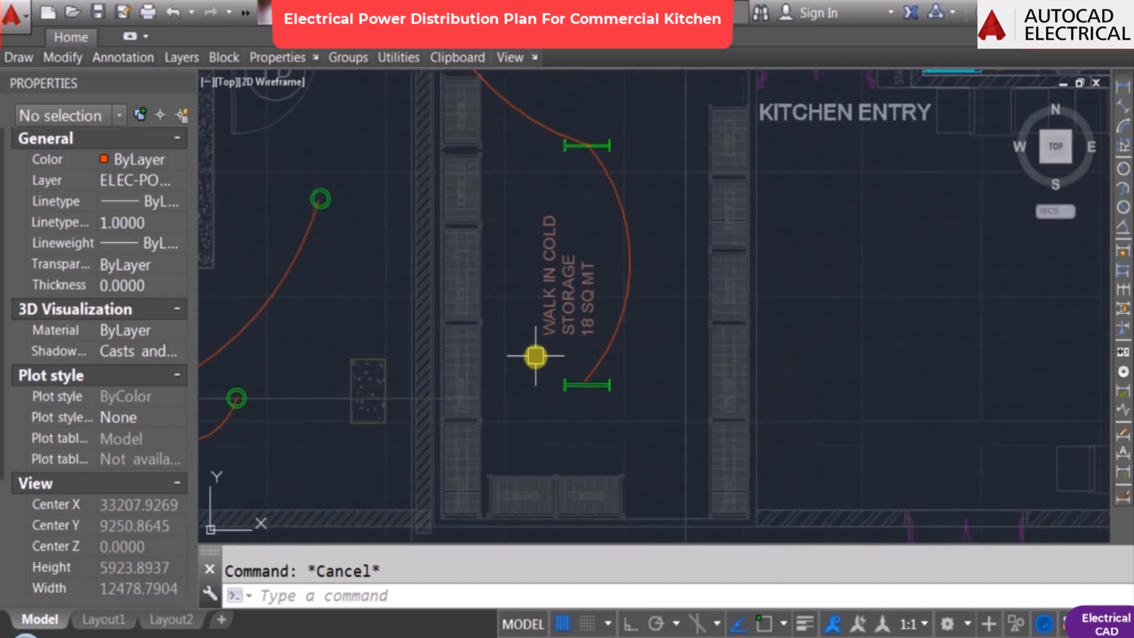
scroll(536, 356, down, 2)
Step: Erase the socket beside the two switches in the cold storage's northwest corner
scroll(480, 271, up, 4)
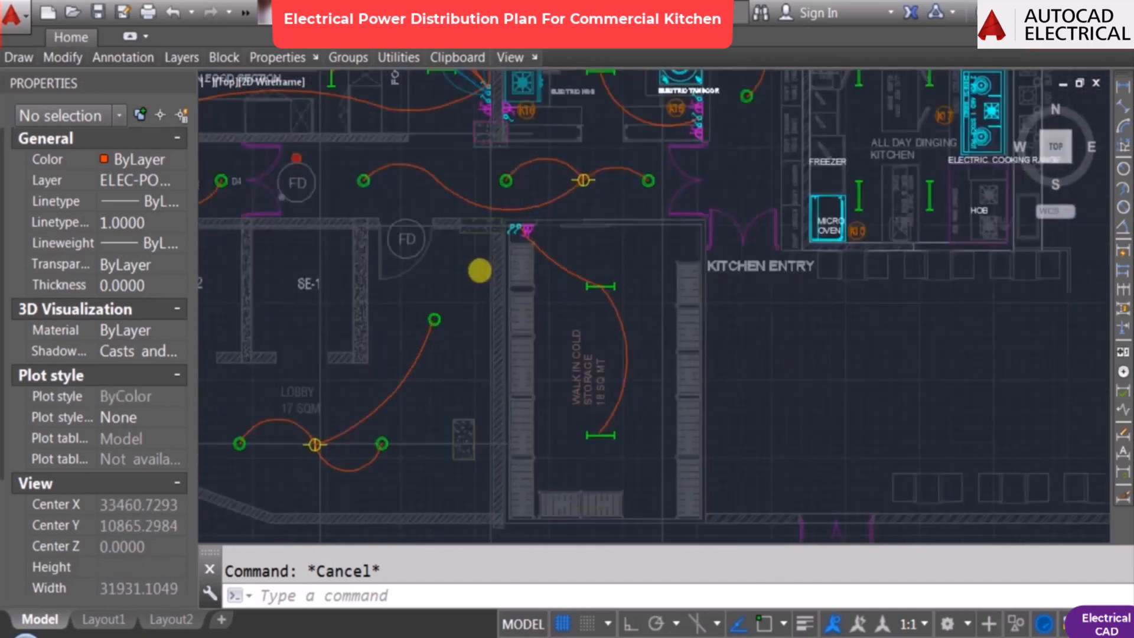
key(Return)
scroll(681, 298, down, 6)
key(Escape)
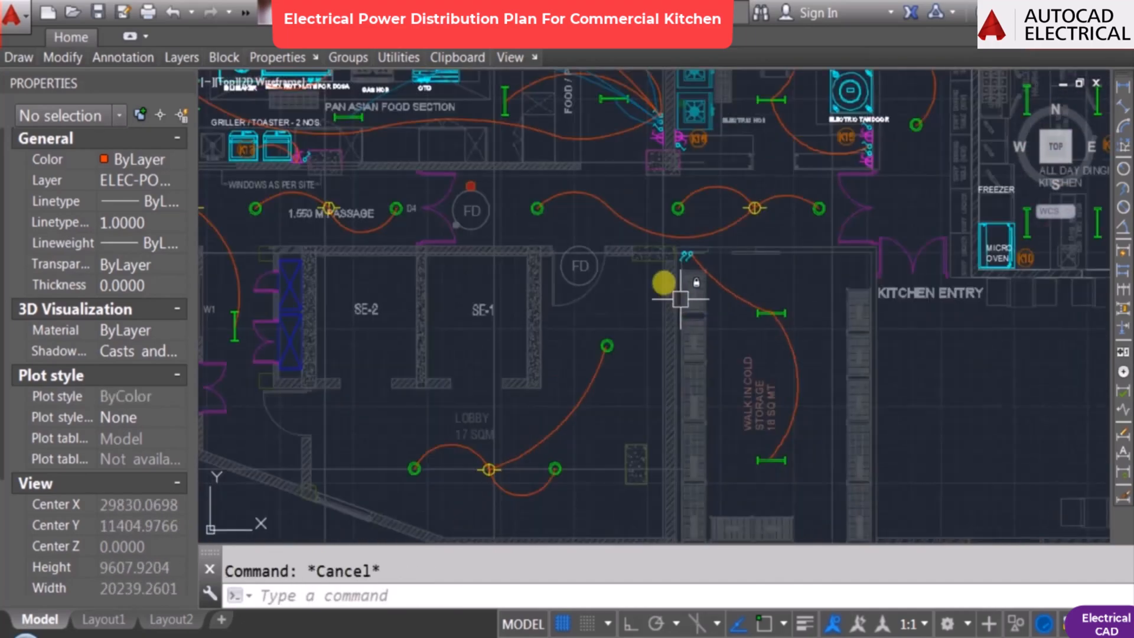
Step: Start copying symbols in the area around the chef office and the 1.550 m passage
text(co)
key(Return)
scroll(456, 284, down, 3)
scroll(448, 264, up, 4)
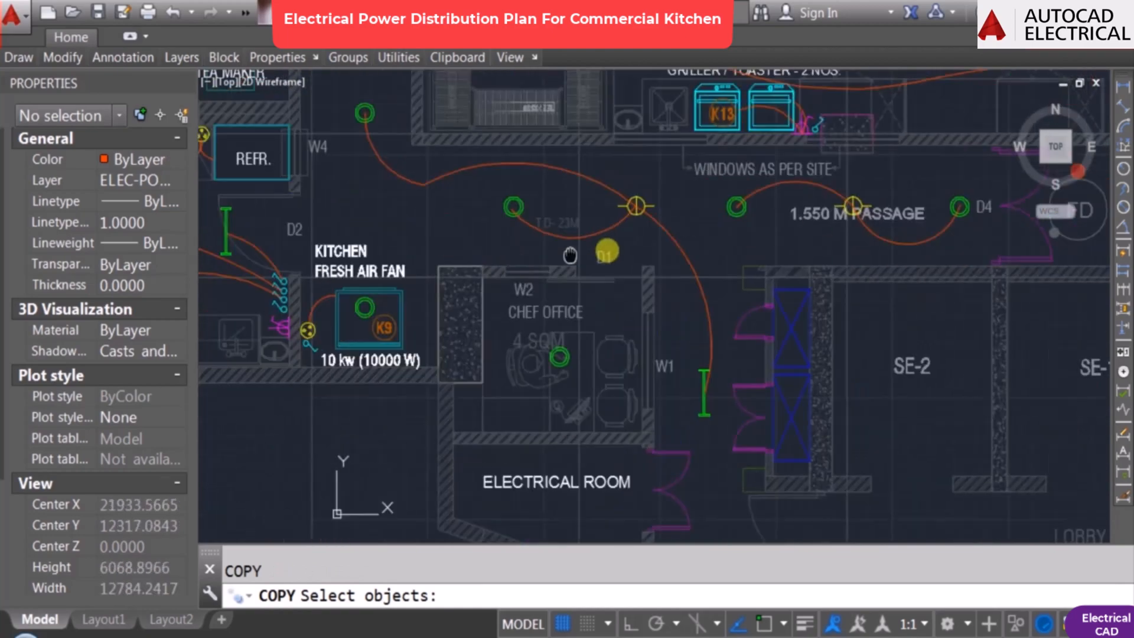
Step: Copy the yellow socket symbol by the kitchen fresh air fan to beside the two switches of the walk-in cold storage
middle_drag(517, 298, 597, 303)
scroll(461, 338, up, 6)
click(532, 264)
key(Return)
click(548, 292)
scroll(304, 335, down, 6)
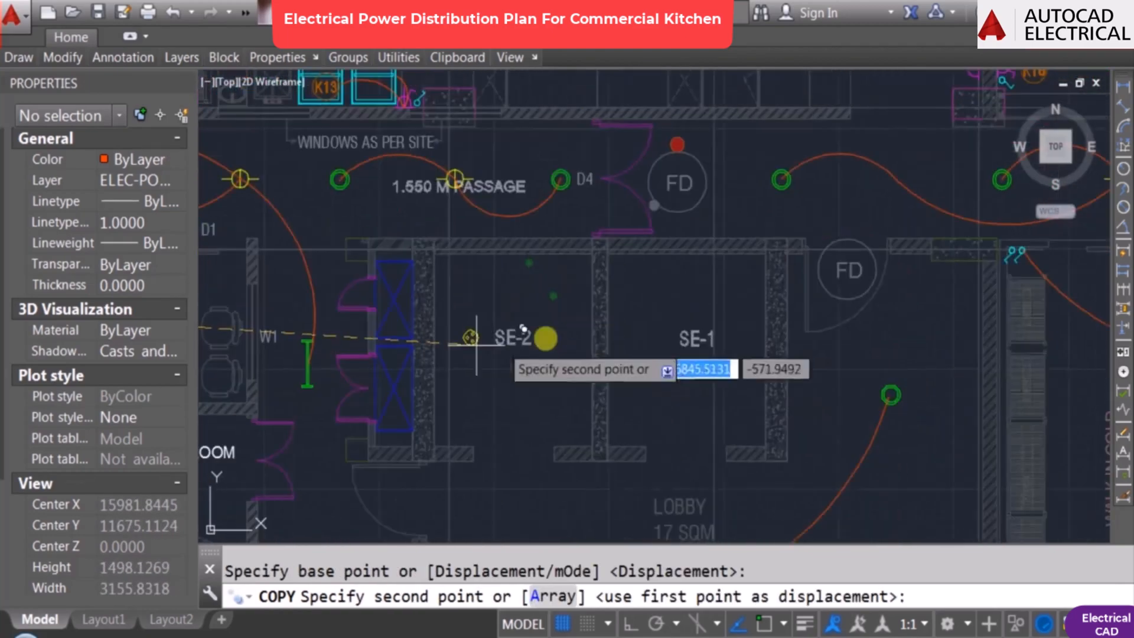
scroll(605, 294, up, 8)
click(604, 295)
key(Escape)
Step: Rotate the copied socket symbol beside the cold storage switches by -90 degrees
click(601, 287)
text(ro)
key(Return)
click(580, 256)
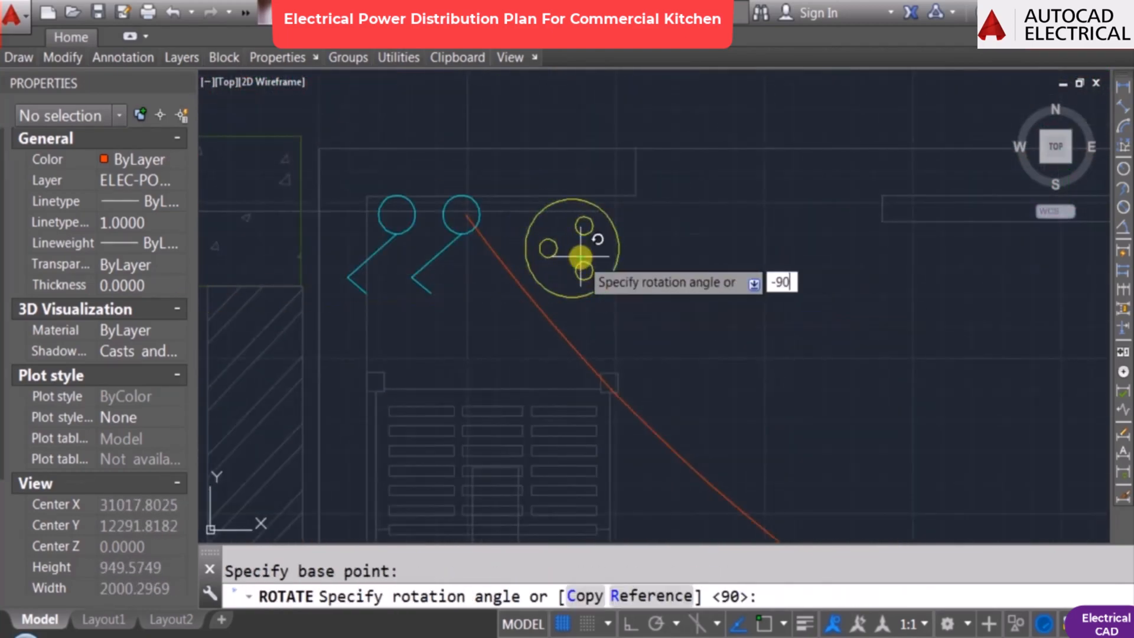
key(Return)
Step: Move the rotated socket symbol slightly to fit neatly beside the cold storage switches
click(579, 258)
text(m)
key(Return)
click(733, 266)
click(704, 271)
Step: Copy one switch and the socket horizontally, with Ortho on, to the right along the cold storage's upper wall
scroll(577, 165, down, 5)
middle_drag(577, 157, 561, 262)
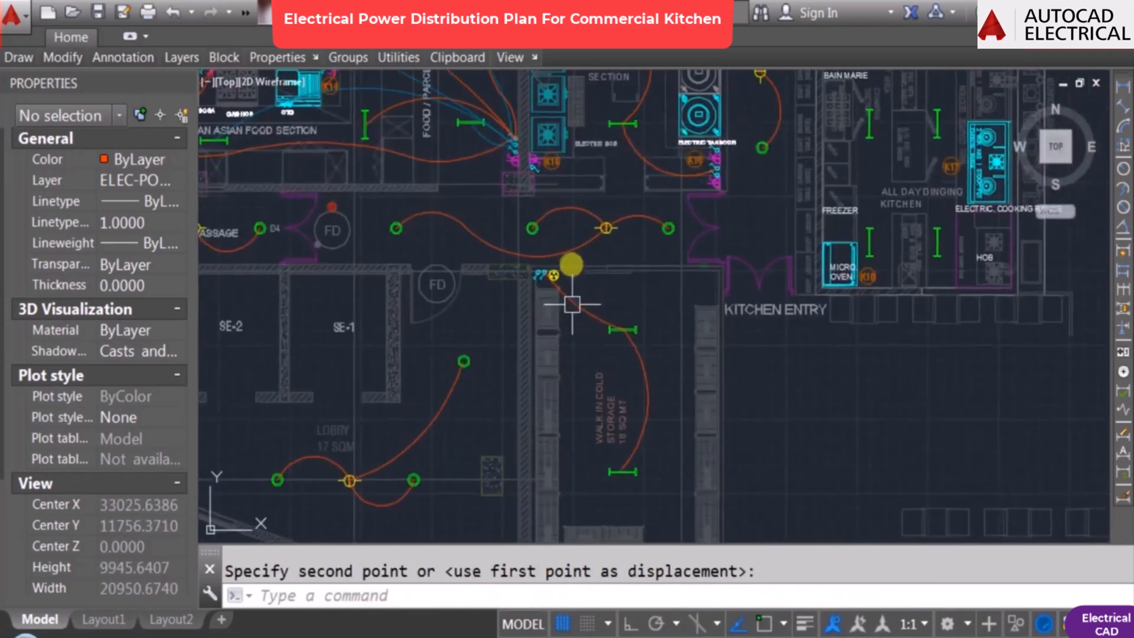
scroll(572, 304, up, 6)
text(co)
key(Return)
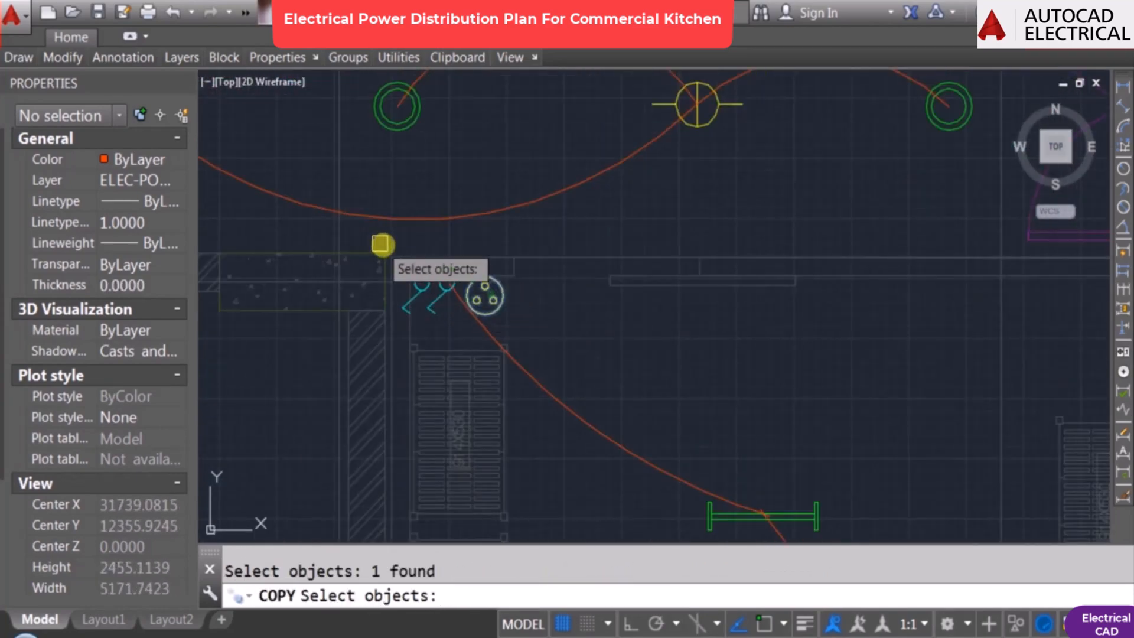
scroll(443, 300, up, 3)
key(Return)
click(421, 325)
scroll(591, 371, down, 4)
key(F8)
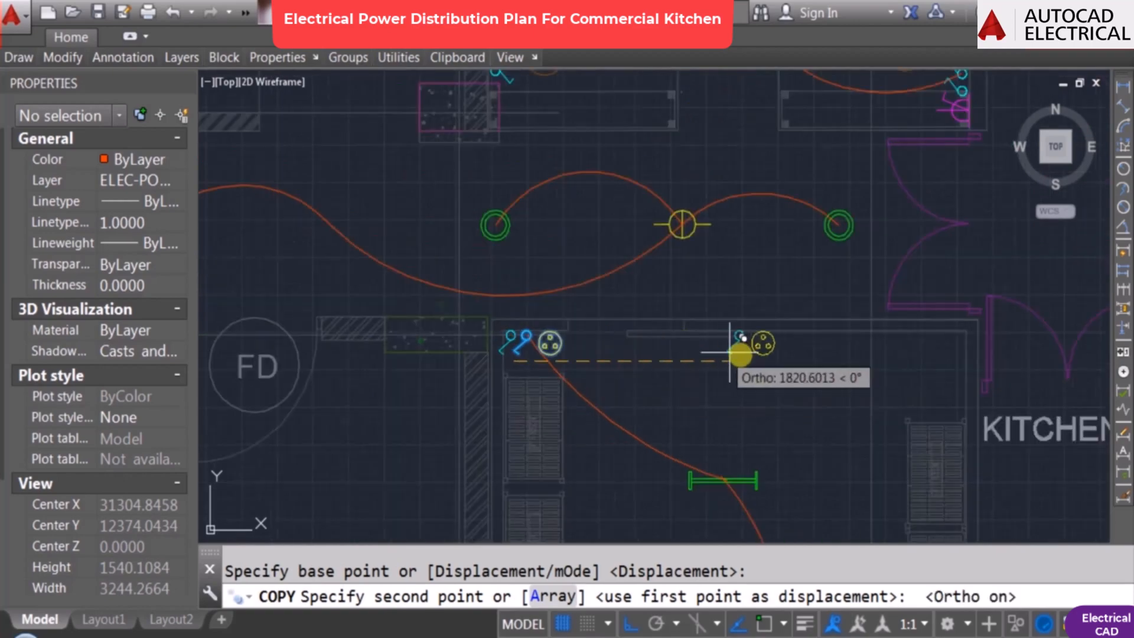
scroll(731, 352, up, 2)
click(762, 372)
key(Escape)
Step: Examine the banquet cooking and all-day dining kitchen areas of the plan, checking their electrical equipment and tags
scroll(663, 291, down, 6)
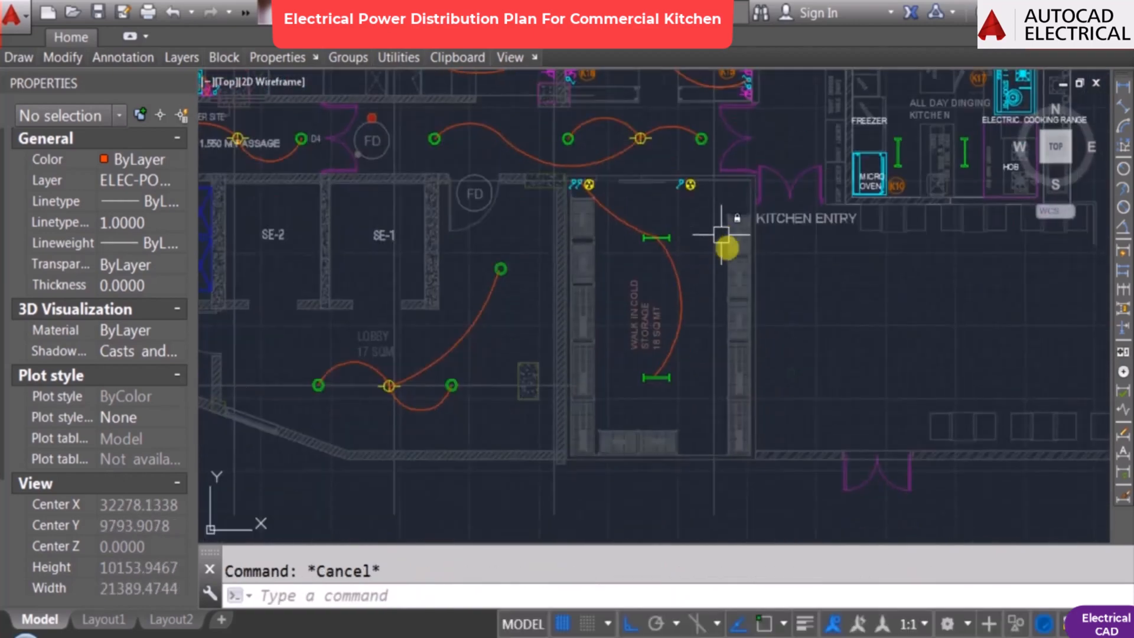
scroll(733, 303, down, 3)
middle_drag(752, 246, 665, 324)
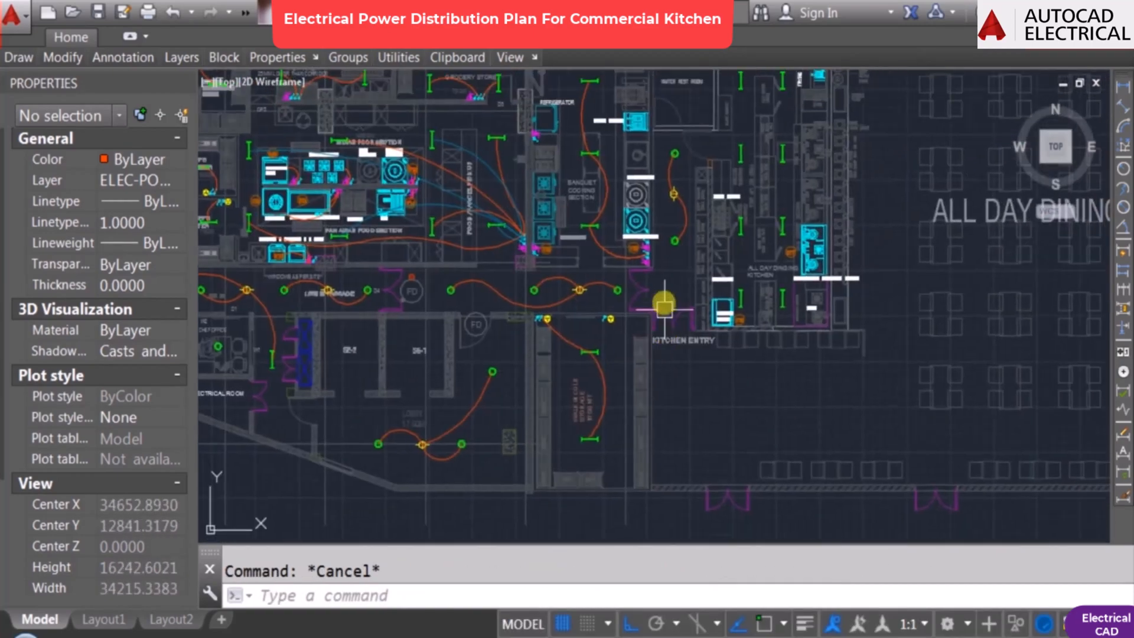
middle_drag(657, 248, 678, 273)
scroll(574, 263, up, 6)
scroll(646, 412, down, 8)
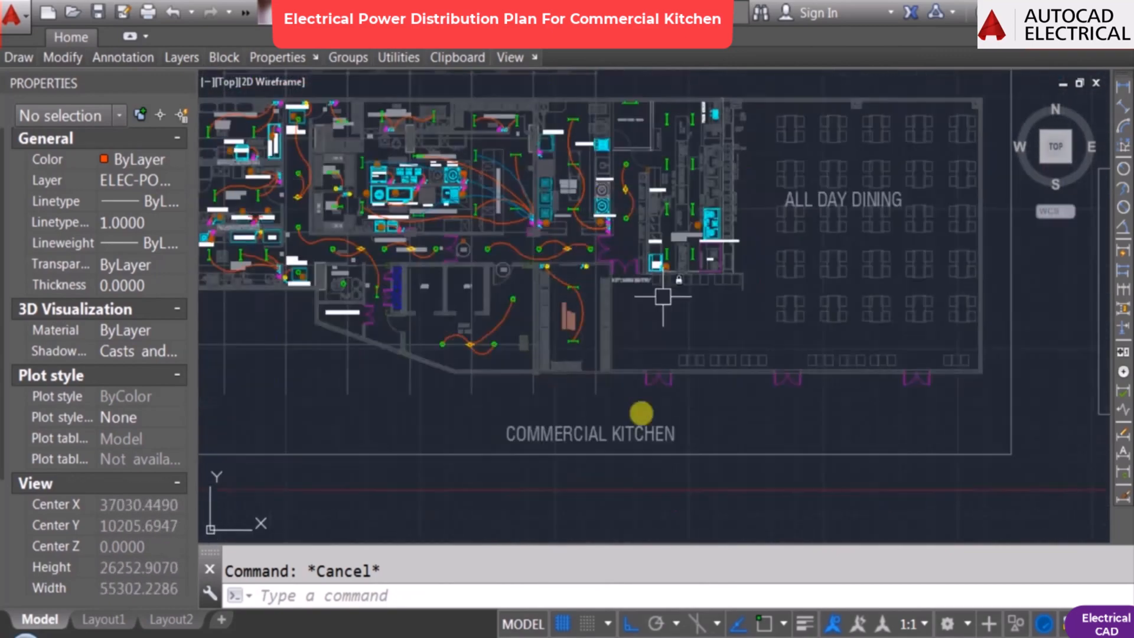
scroll(606, 204, up, 2)
scroll(606, 204, down, 1)
scroll(531, 297, down, 2)
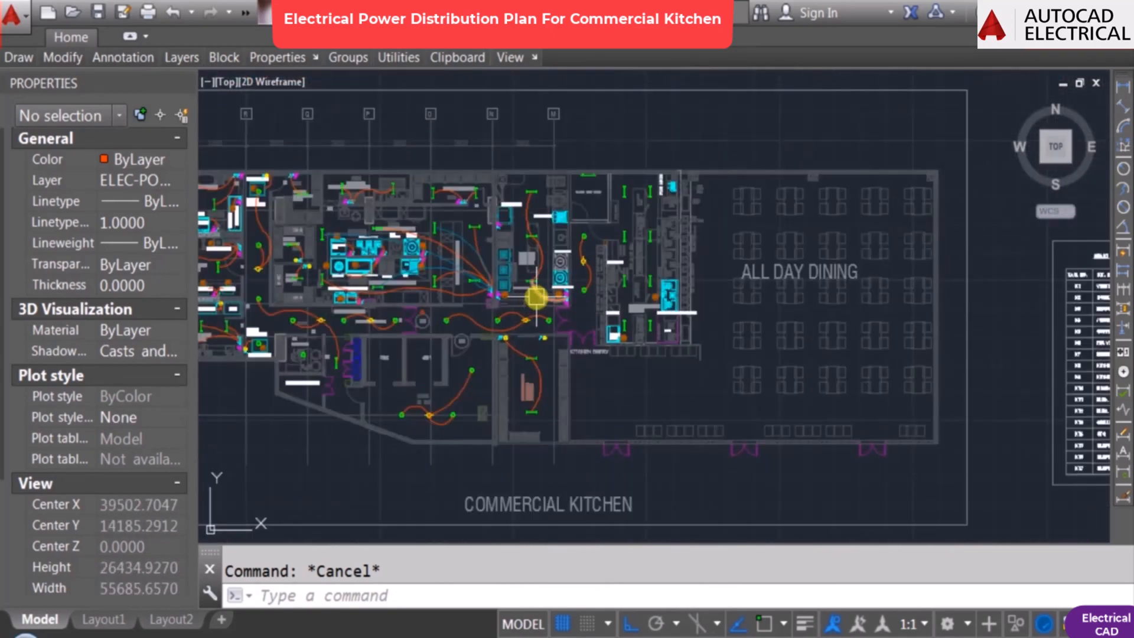
scroll(631, 322, up, 2)
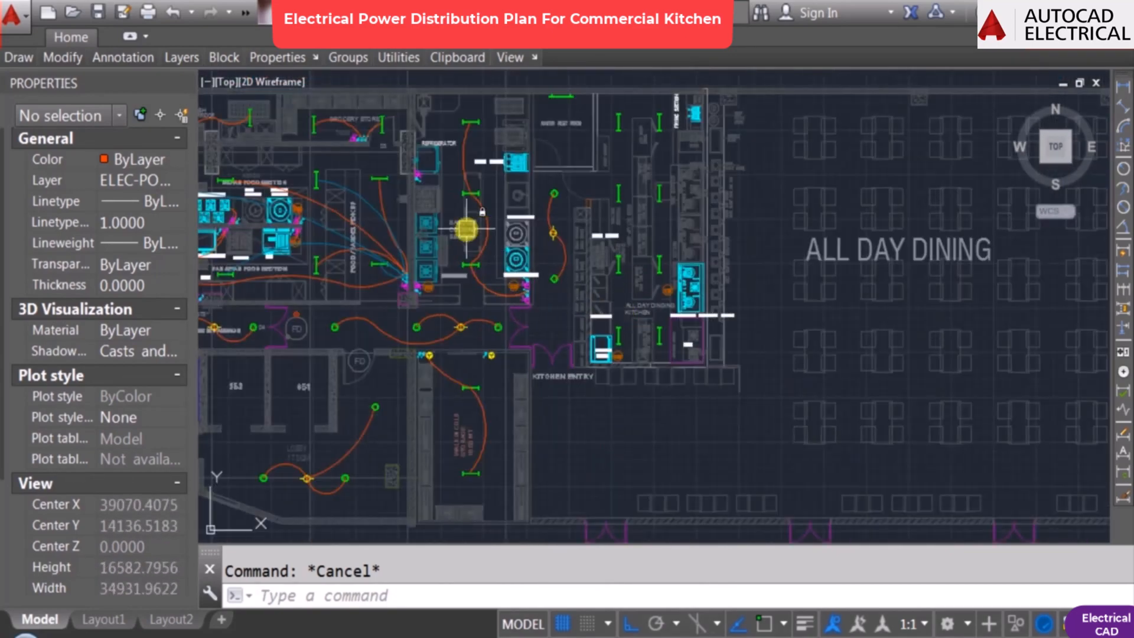
scroll(596, 260, down, 2)
middle_drag(577, 258, 430, 318)
scroll(437, 316, up, 3)
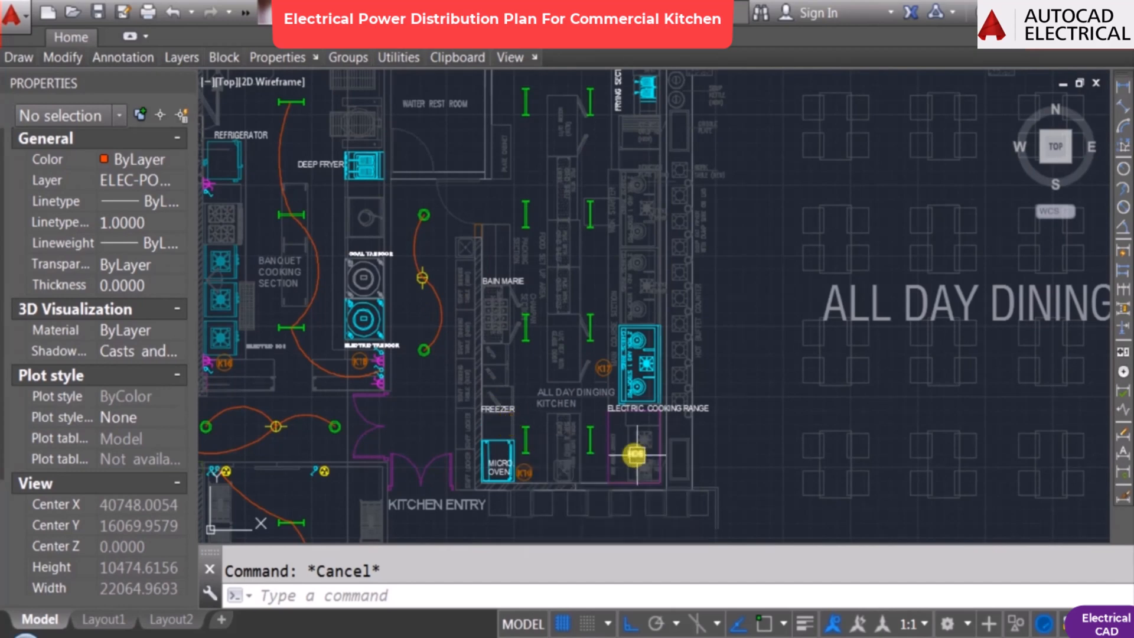
middle_drag(608, 376, 600, 309)
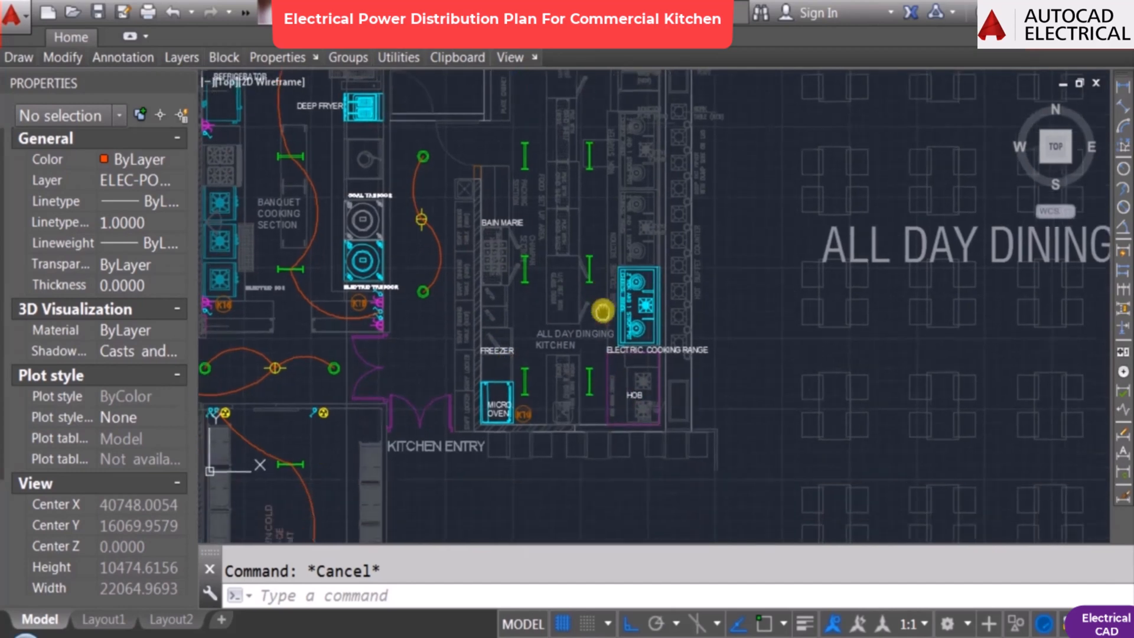
scroll(516, 385, up, 4)
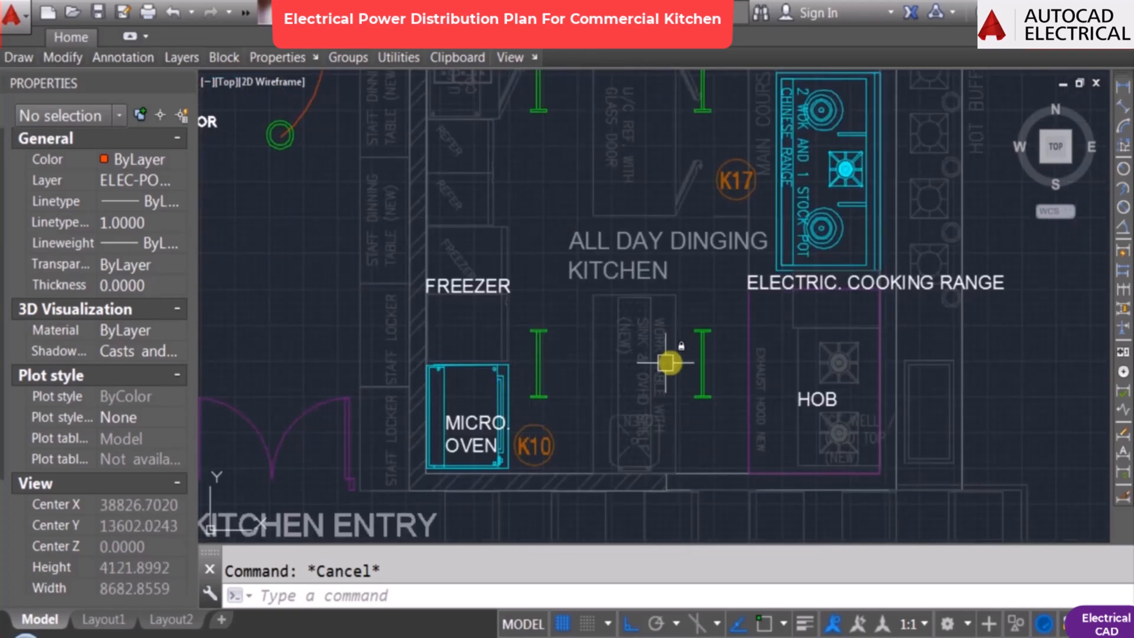
scroll(666, 363, down, 2)
middle_drag(666, 260, 572, 307)
scroll(572, 238, up, 3)
scroll(572, 238, down, 1)
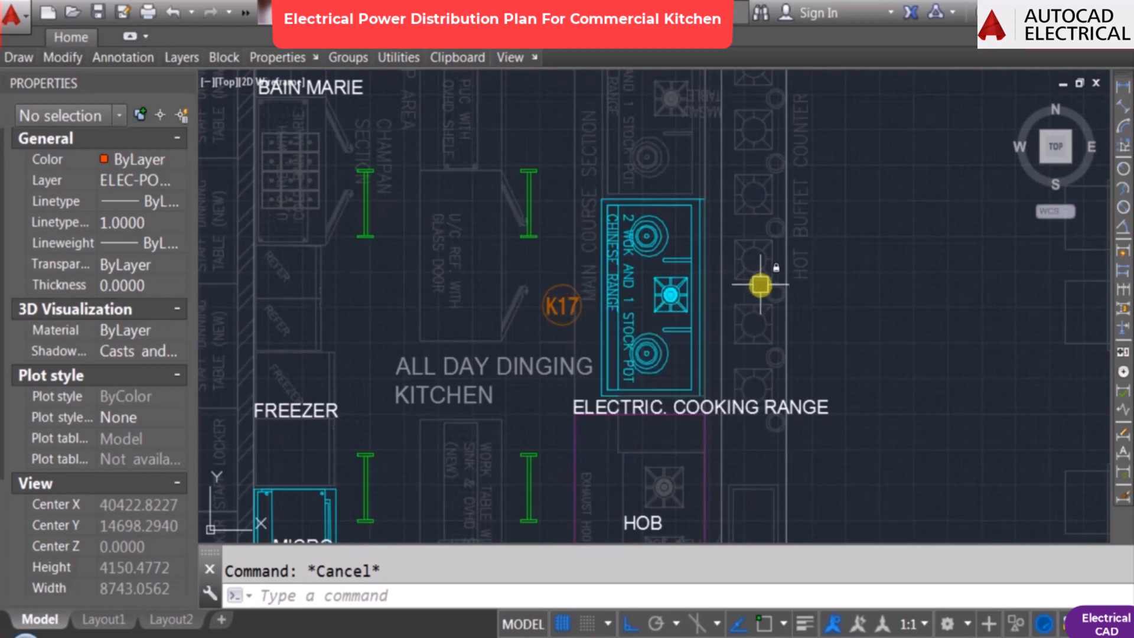
Step: Change the HOB label in the all-day dining kitchen to ELECTRIC HOB
scroll(673, 489, down, 2)
scroll(620, 488, up, 2)
mouse_move(617, 473)
middle_down()
mouse_move(610, 448)
mouse_move(628, 411)
middle_up()
scroll(628, 412, up, 3)
key(Return)
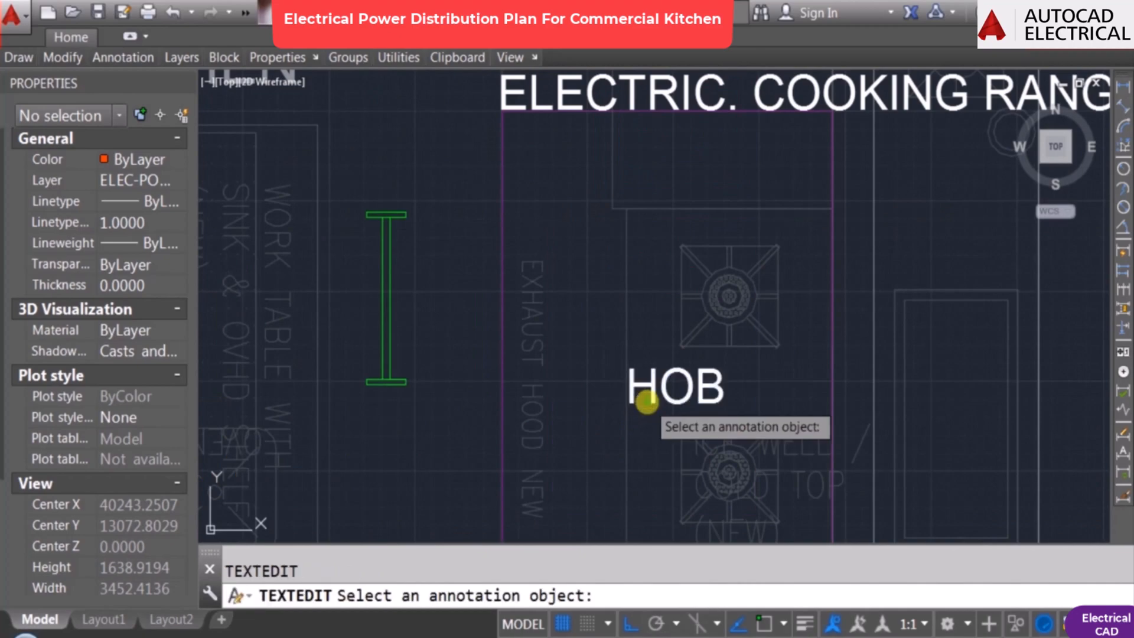
click(646, 402)
text(ele)
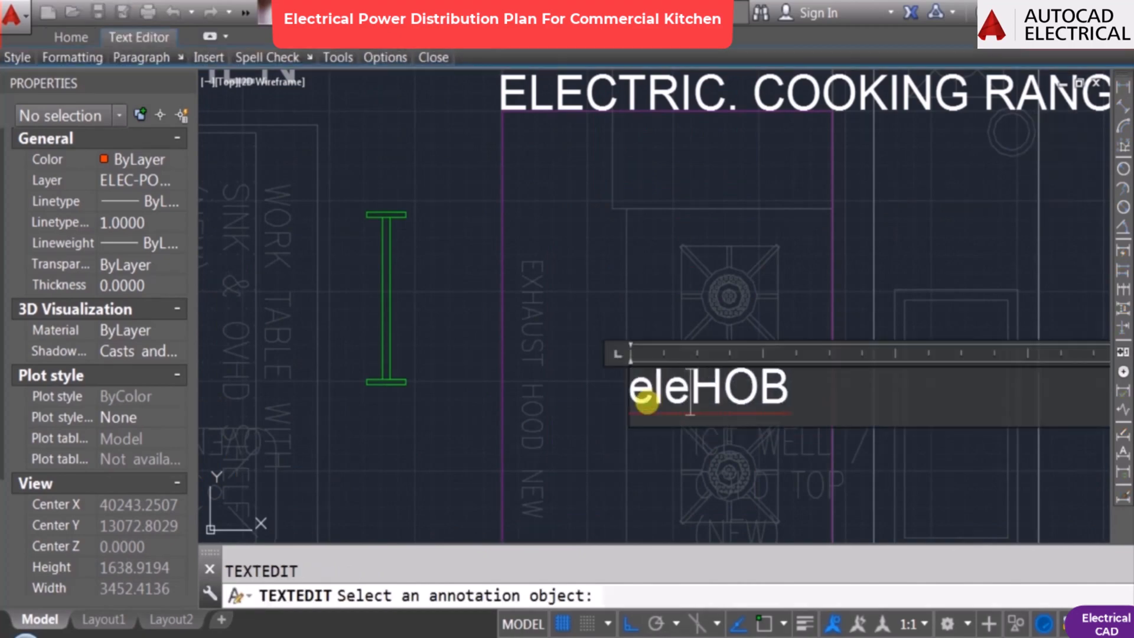
text(CTRIC)
click(738, 460)
scroll(759, 400, down, 5)
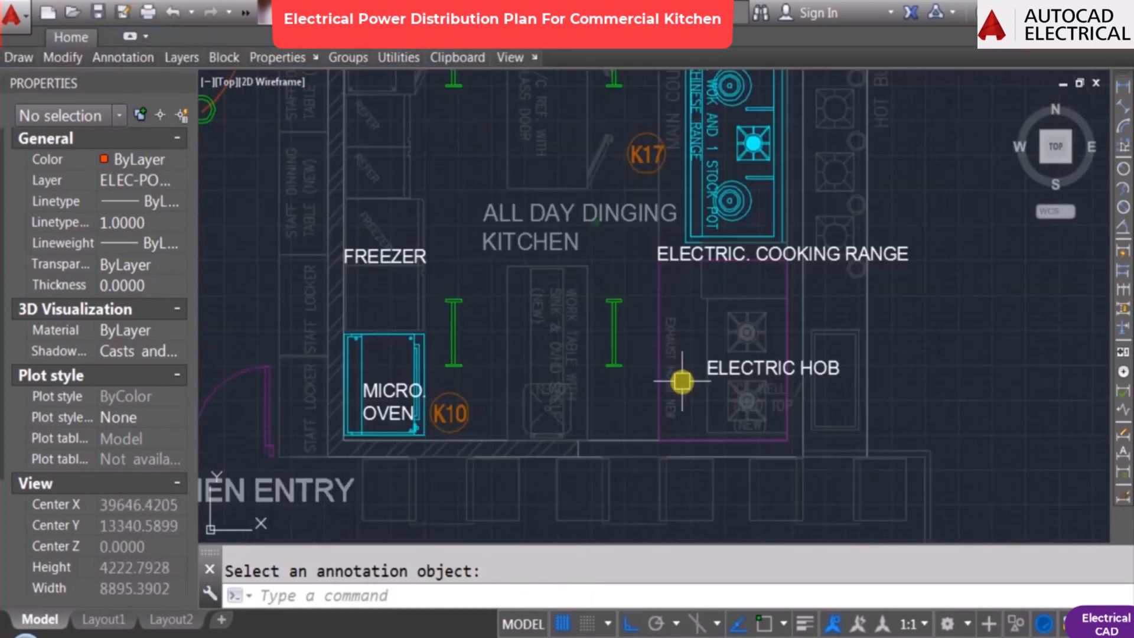
key(Escape)
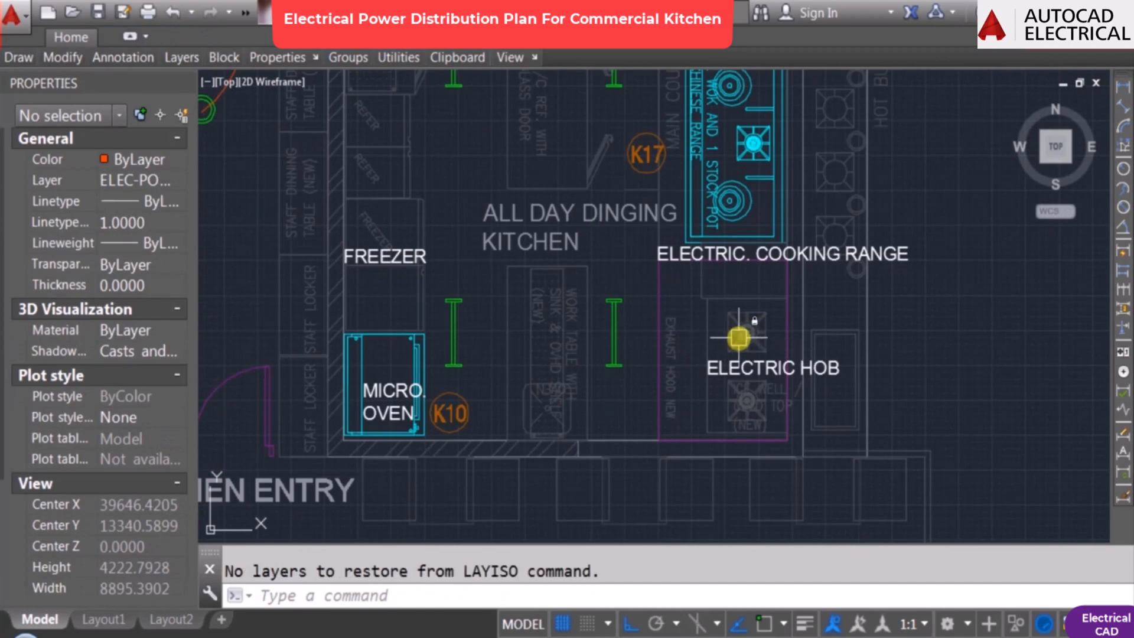
text(LAYUNISO)
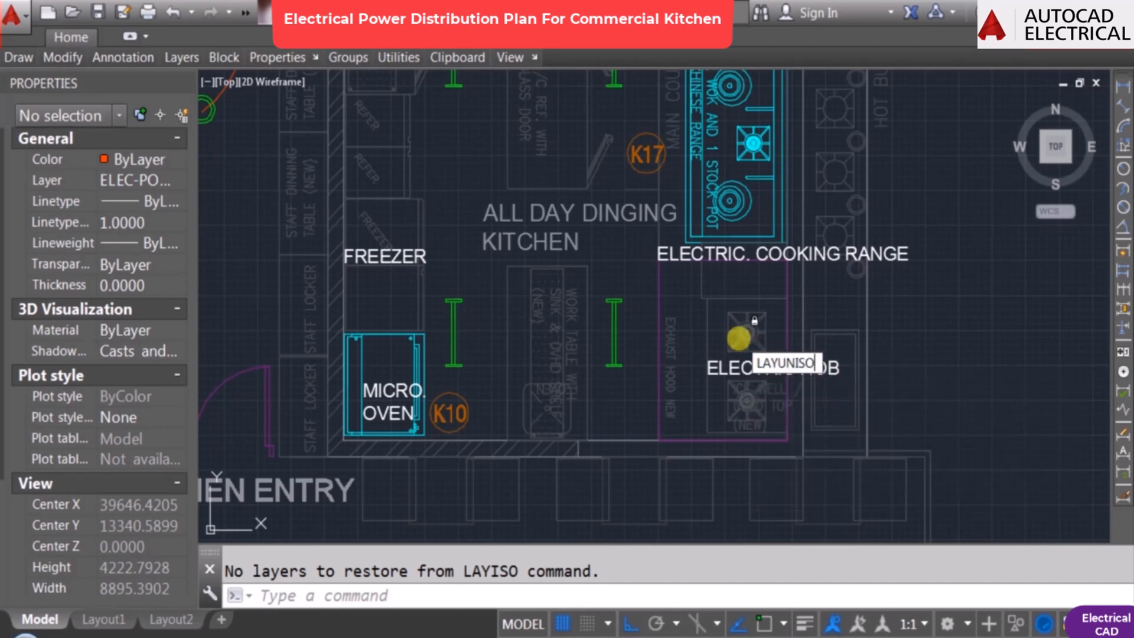
key(Escape)
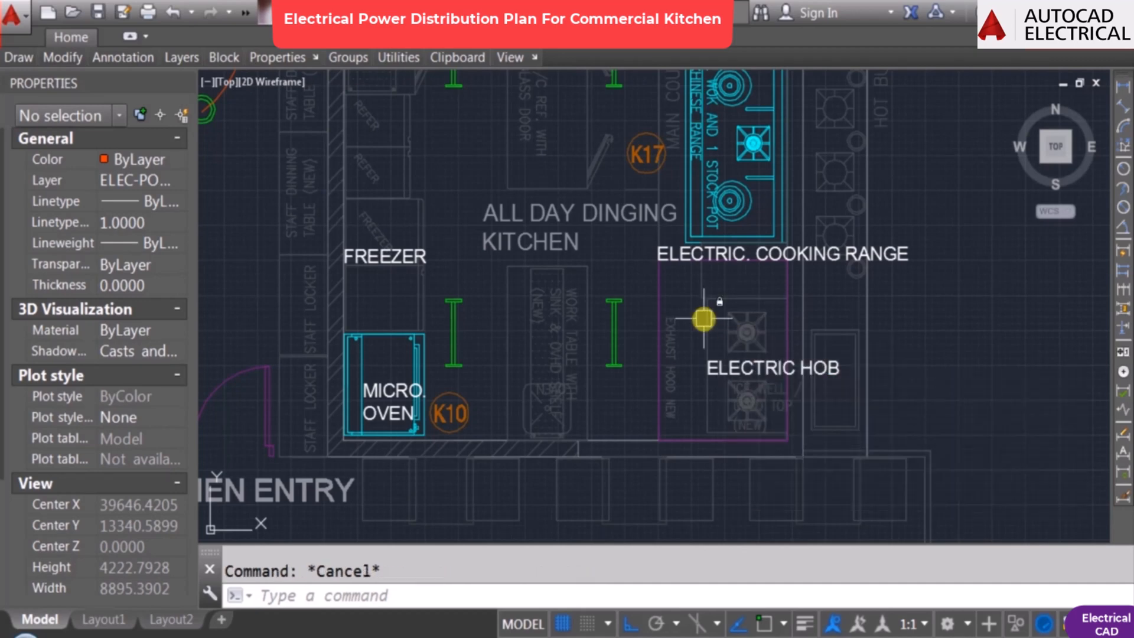
Step: Unlock the layer of the hob burners and the KIT TEXT. layer of the note below them with LAYULK
text(LAYULK)
key(Return)
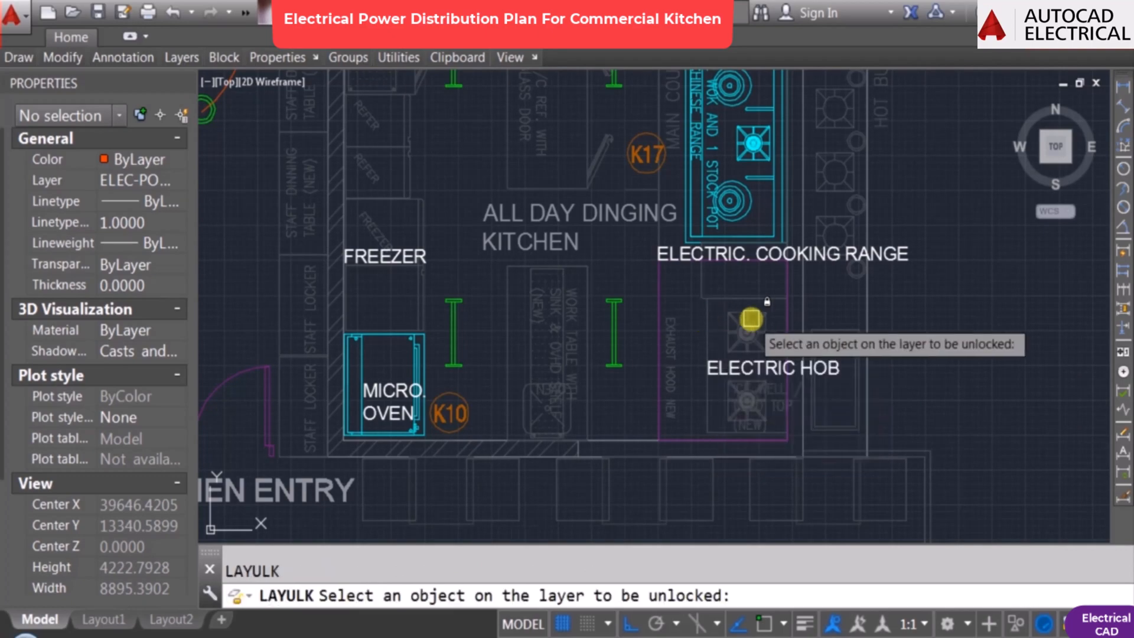
click(747, 322)
scroll(747, 325, up, 4)
scroll(679, 437, down, 2)
scroll(683, 472, up, 6)
key(Return)
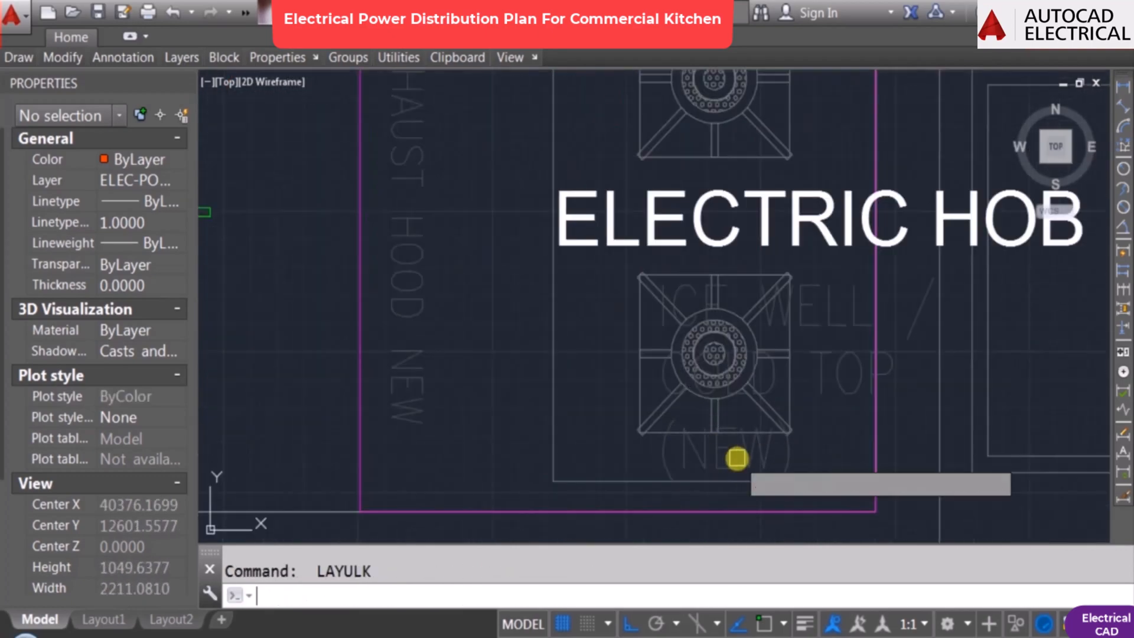
click(719, 450)
scroll(715, 443, down, 4)
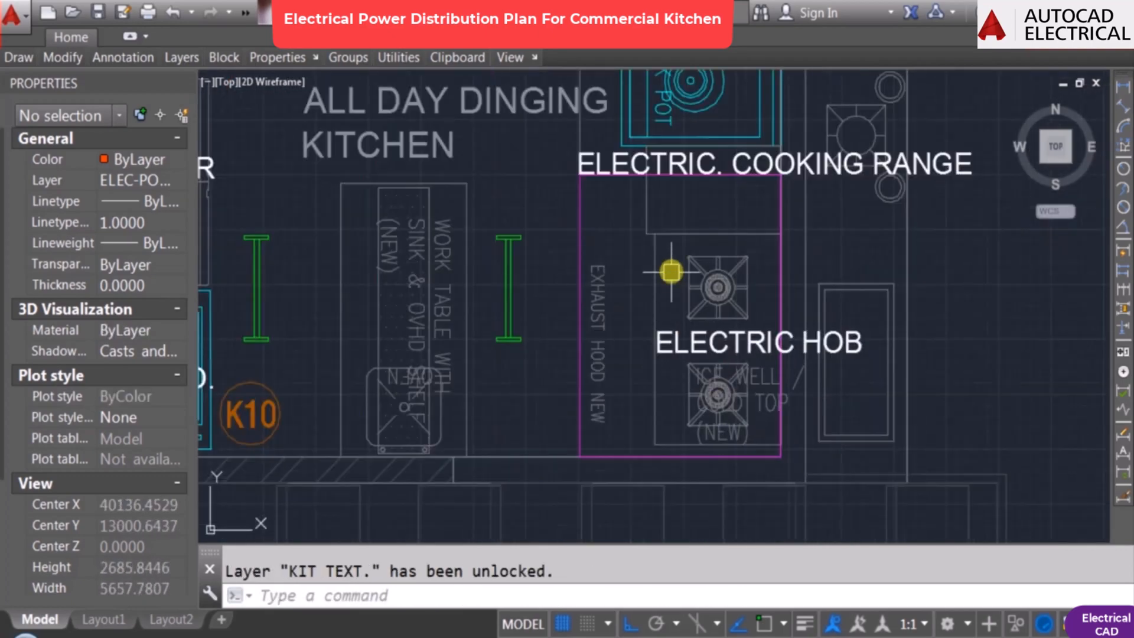
scroll(664, 248, up, 2)
click(650, 229)
click(679, 240)
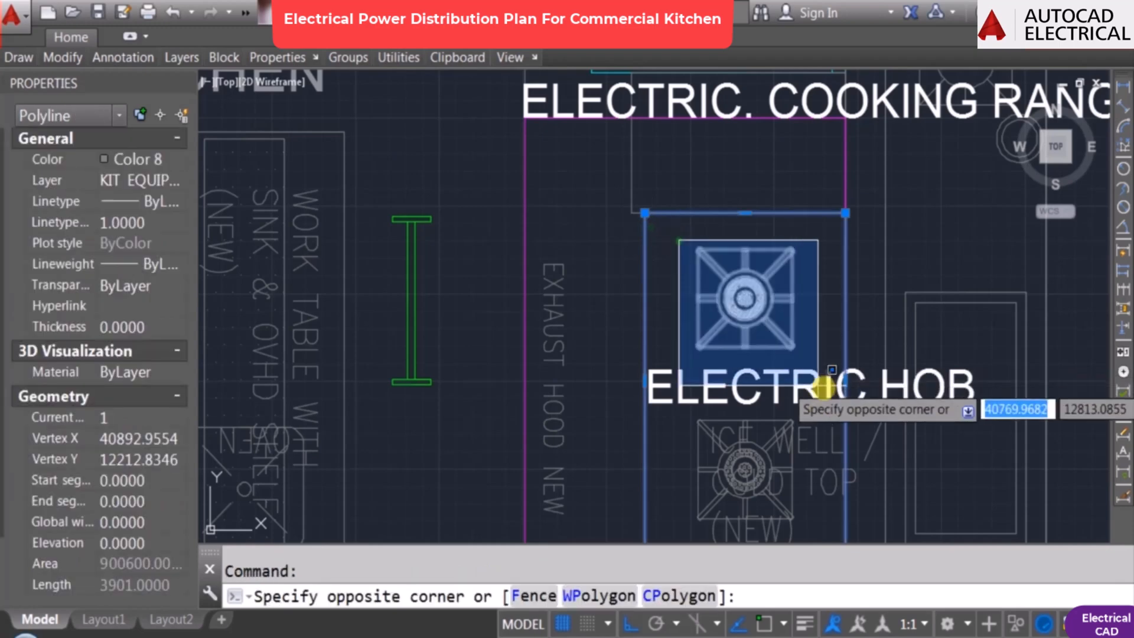
click(823, 372)
scroll(648, 307, down, 1)
scroll(637, 256, up, 2)
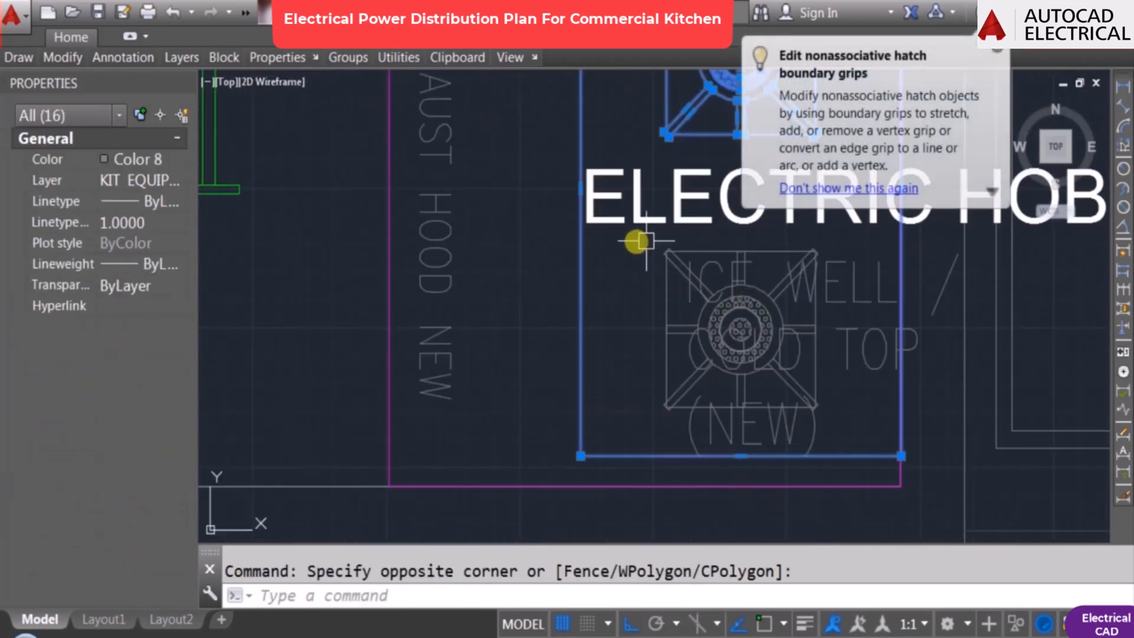
key(Escape)
Step: Set the color of both electric hob burners to Cyan, leaving the hob outline out of the selection
scroll(622, 338, down, 2)
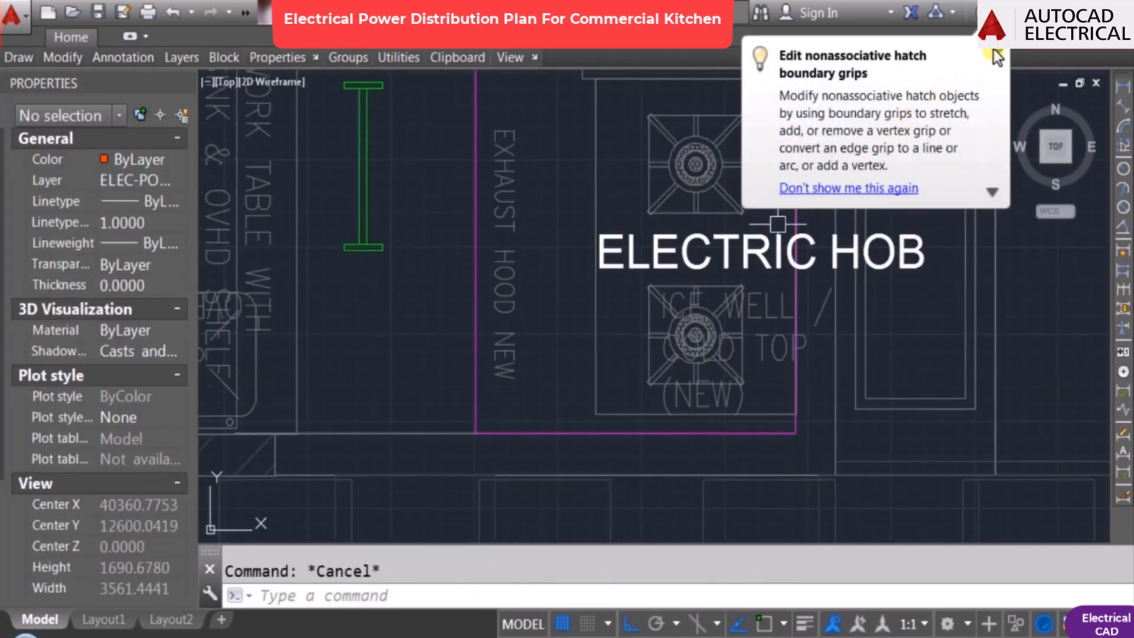
click(994, 54)
click(633, 98)
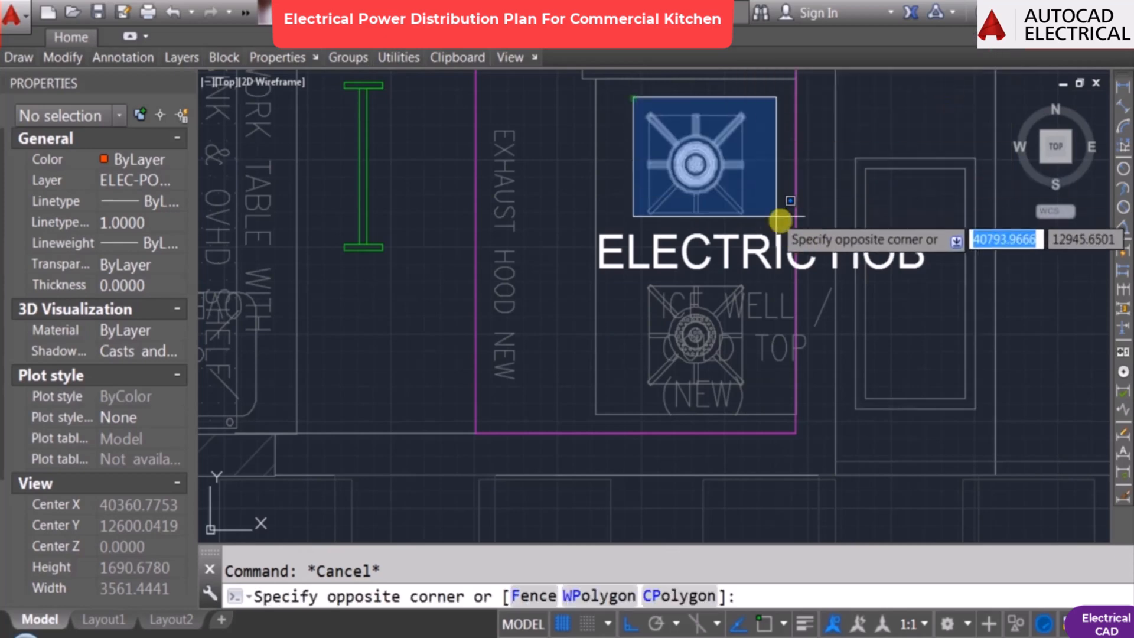
click(784, 218)
scroll(659, 268, up, 3)
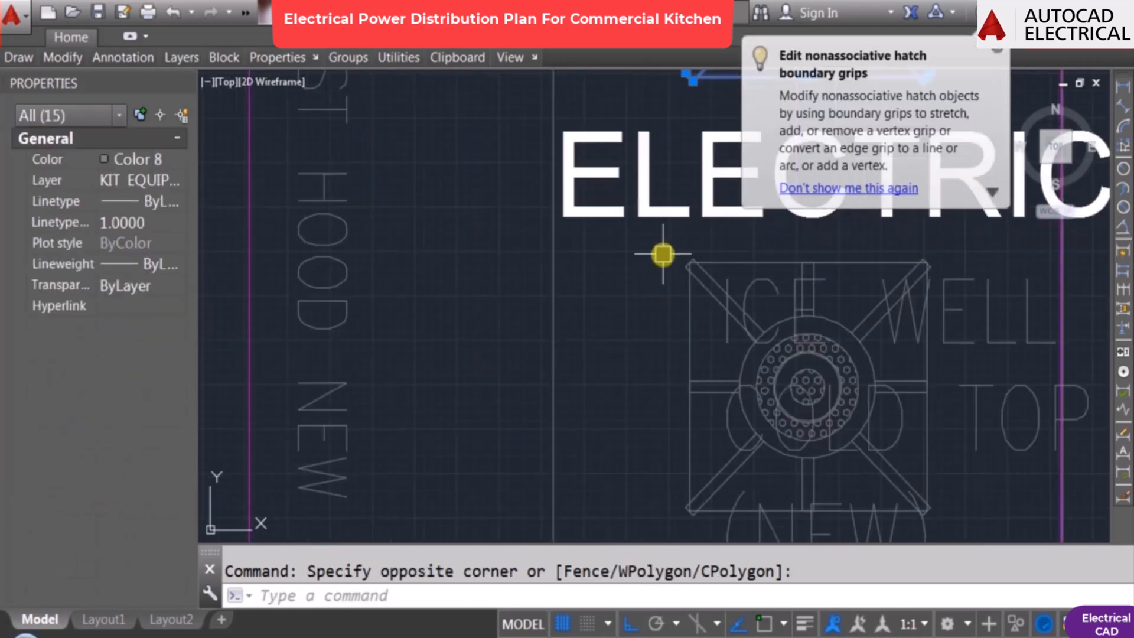
click(662, 254)
scroll(703, 289, down, 3)
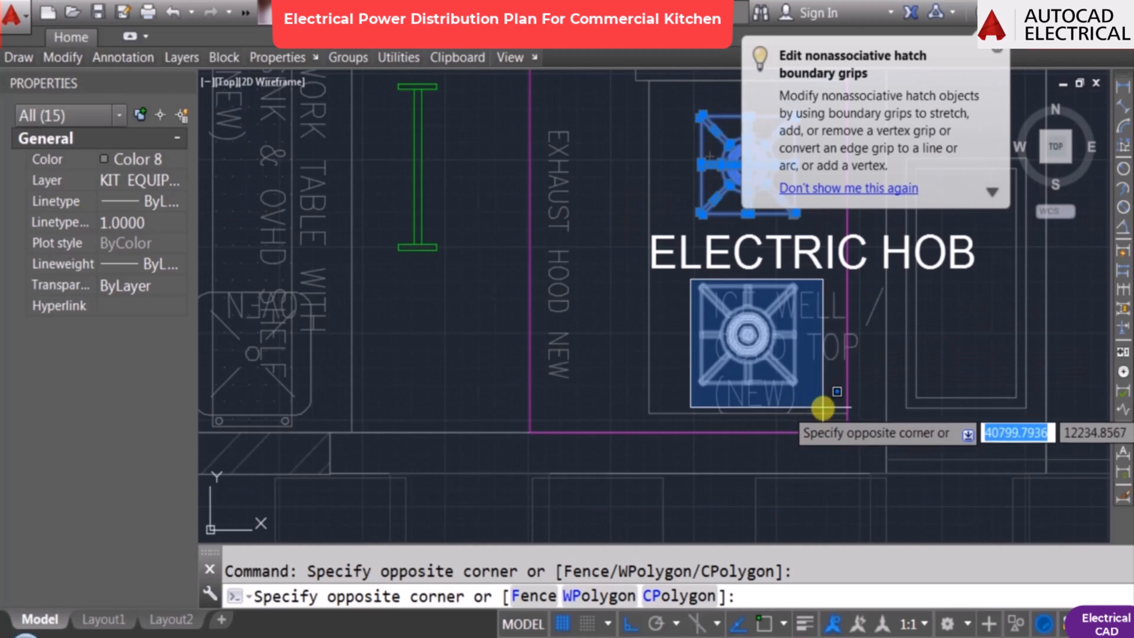
click(822, 408)
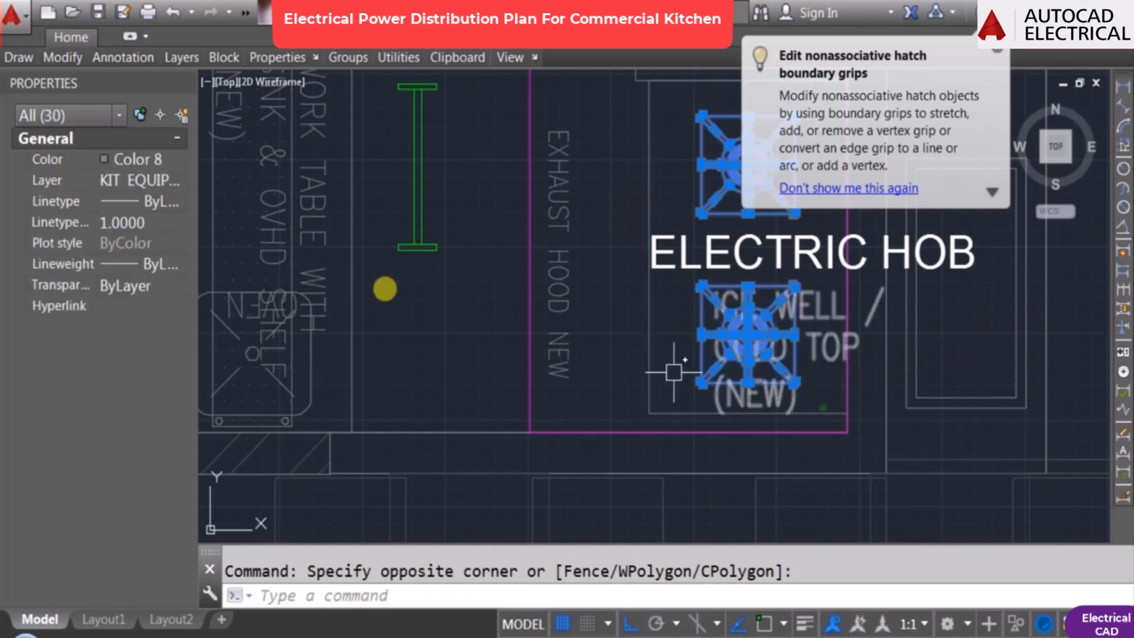
click(133, 178)
click(133, 179)
click(134, 179)
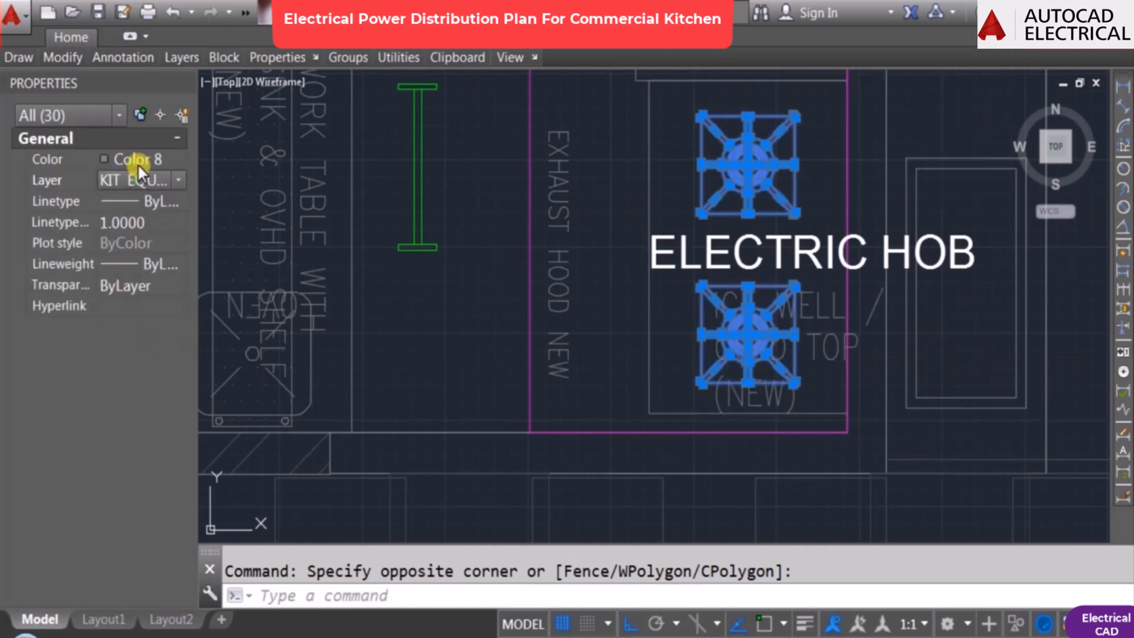
click(138, 163)
click(137, 162)
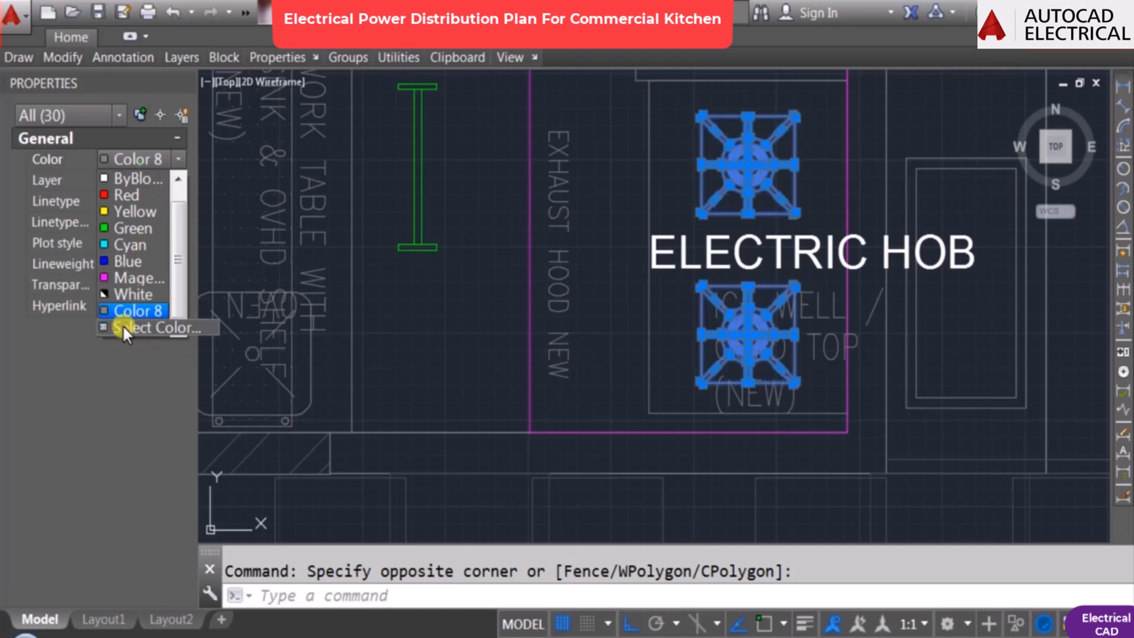
click(132, 242)
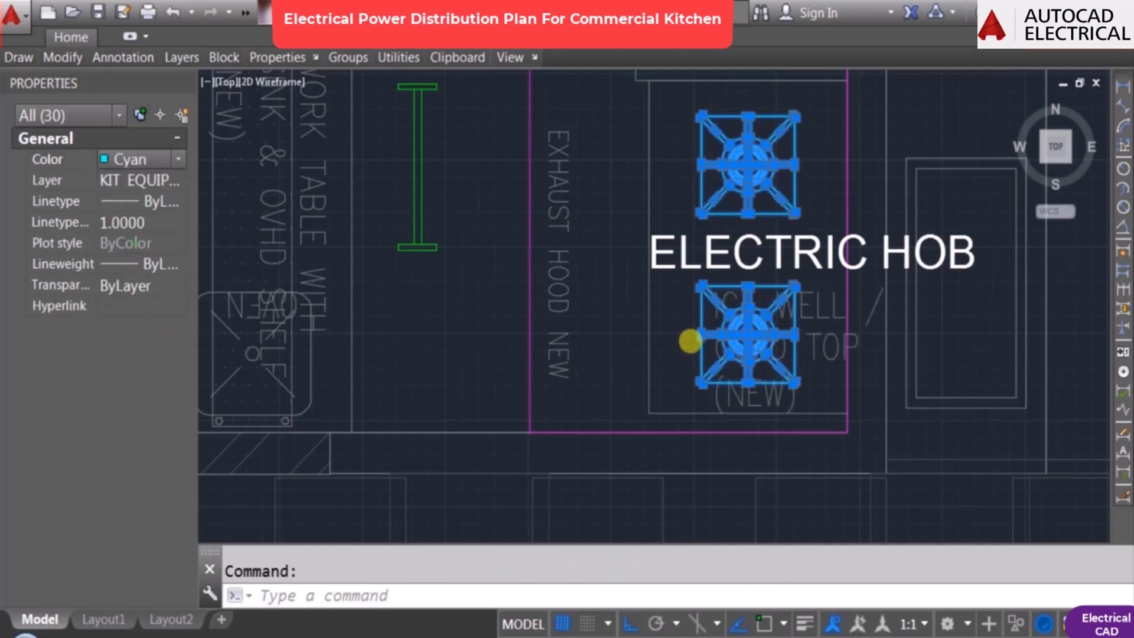
scroll(690, 341, down, 4)
key(Escape)
Step: Erase the magenta exhaust hood rectangle around the electric hob
middle_drag(861, 258, 797, 318)
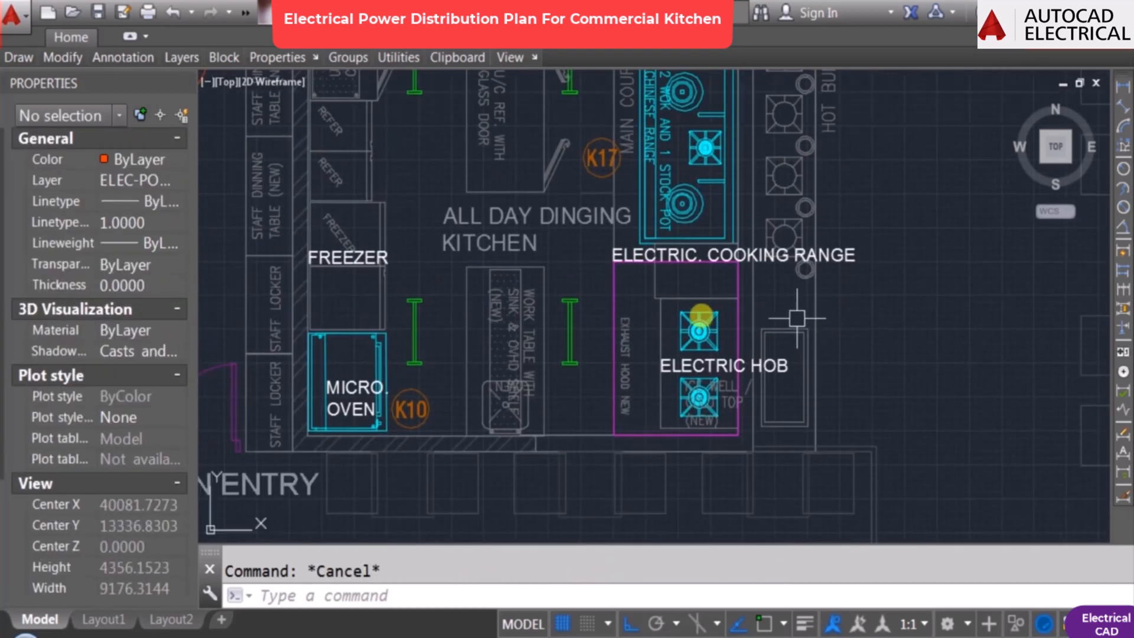
text(e)
key(Return)
click(613, 281)
key(Return)
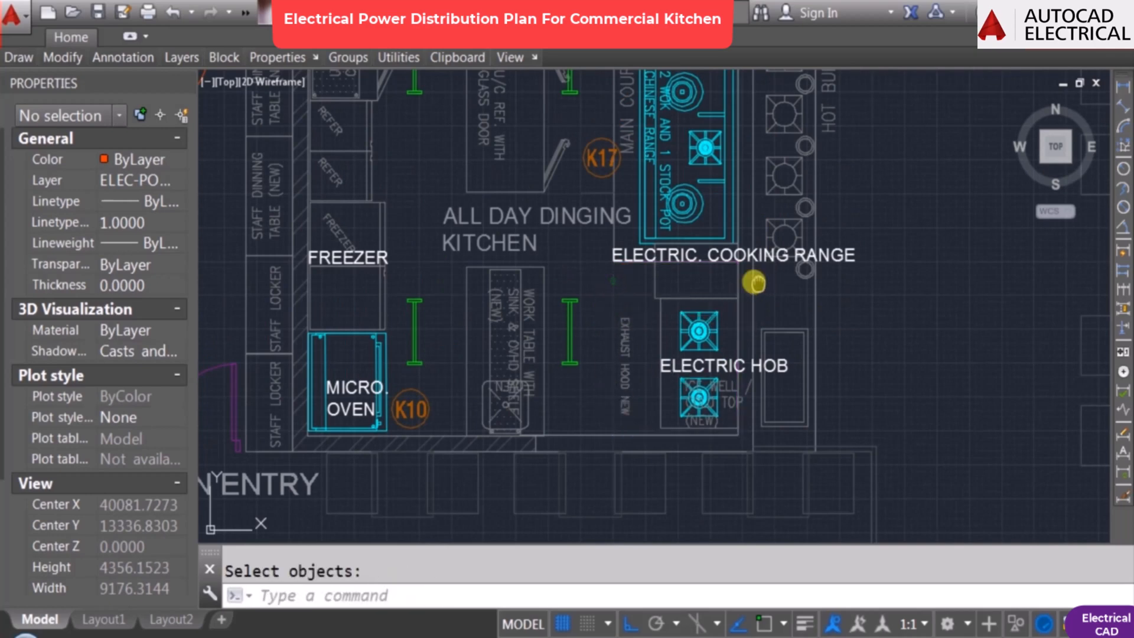
Step: Lock the KIT EQUIPMENT and KIT TEXT. layers with LAYLCK by picking a buffet counter burner and a kitchen section note
middle_drag(754, 283, 723, 233)
middle_drag(639, 264, 628, 278)
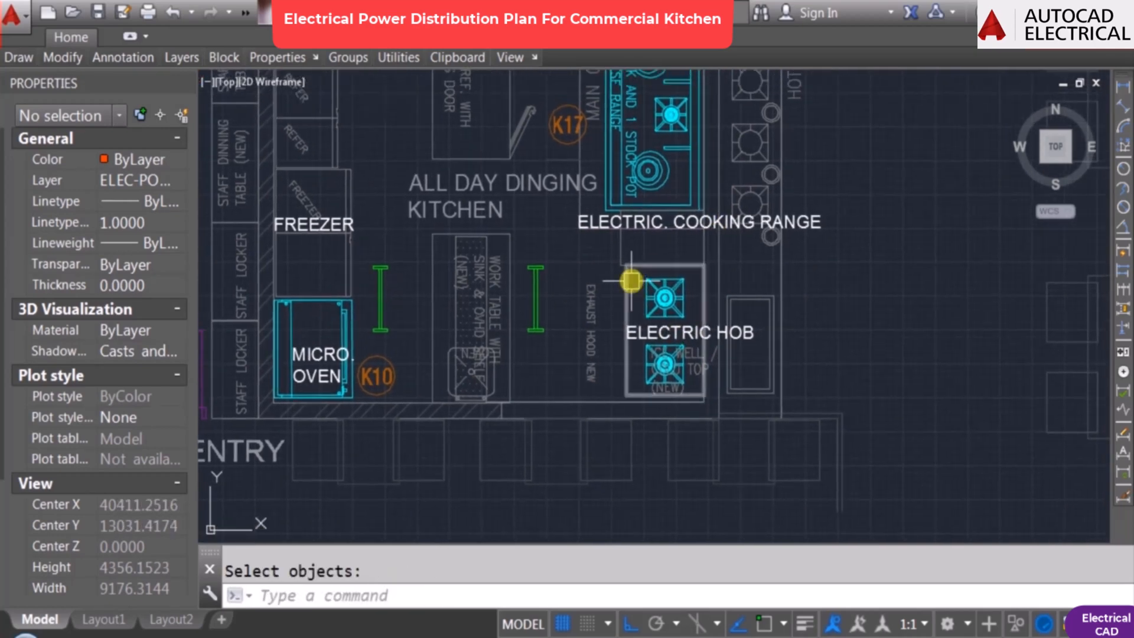
scroll(640, 369, down, 2)
mouse_move(568, 239)
middle_down()
mouse_move(583, 268)
mouse_move(583, 367)
middle_up()
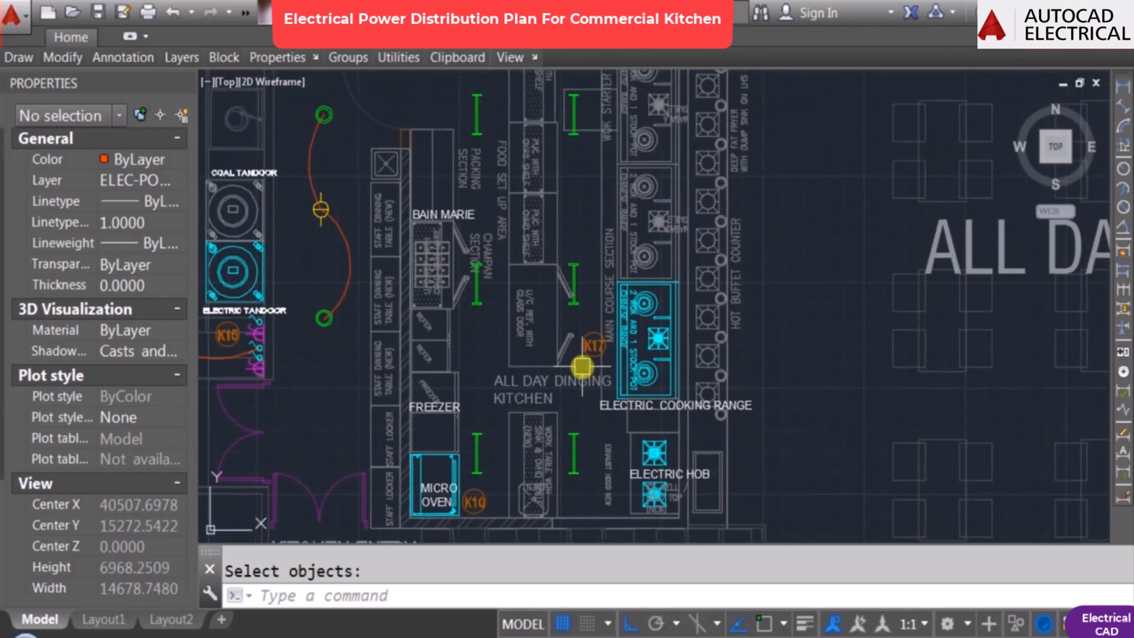
text(LAY)
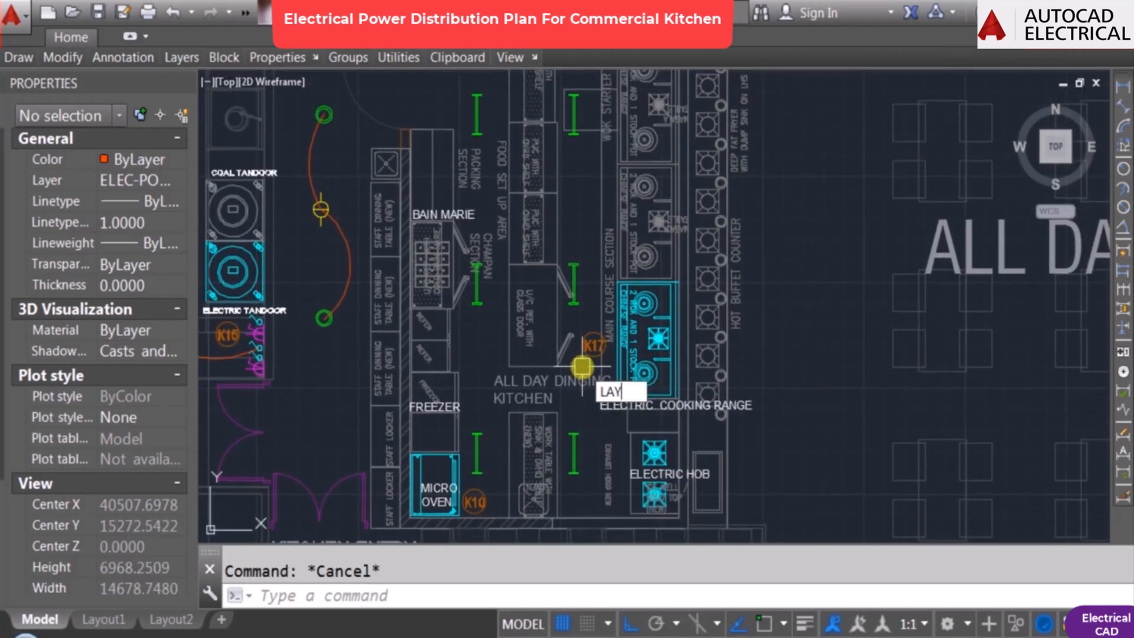
text(LCK)
key(Return)
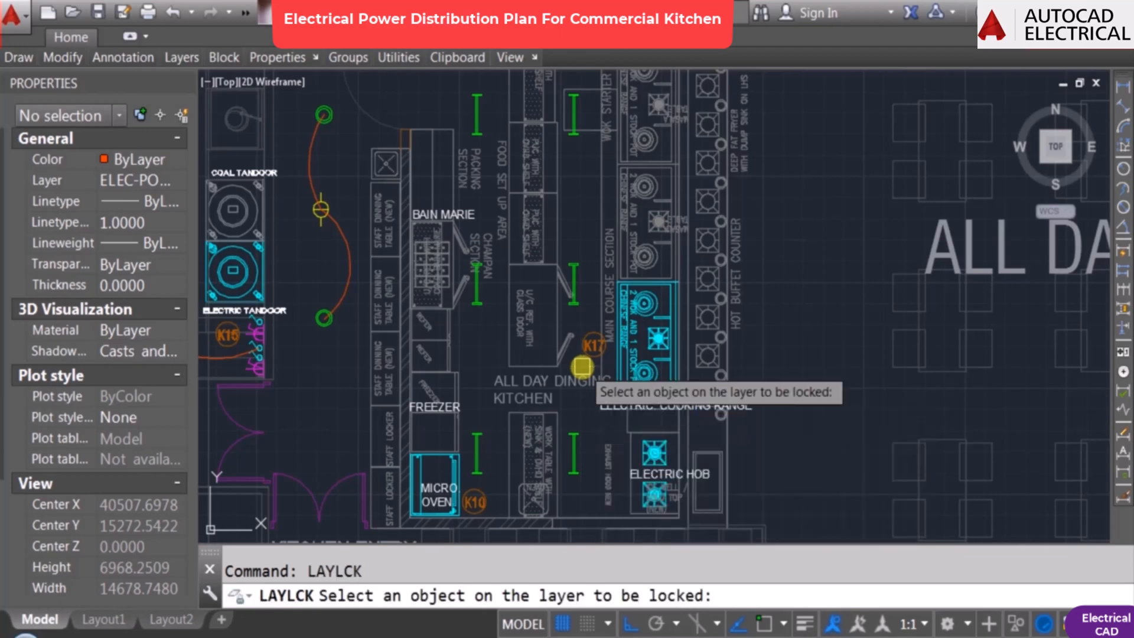
click(706, 273)
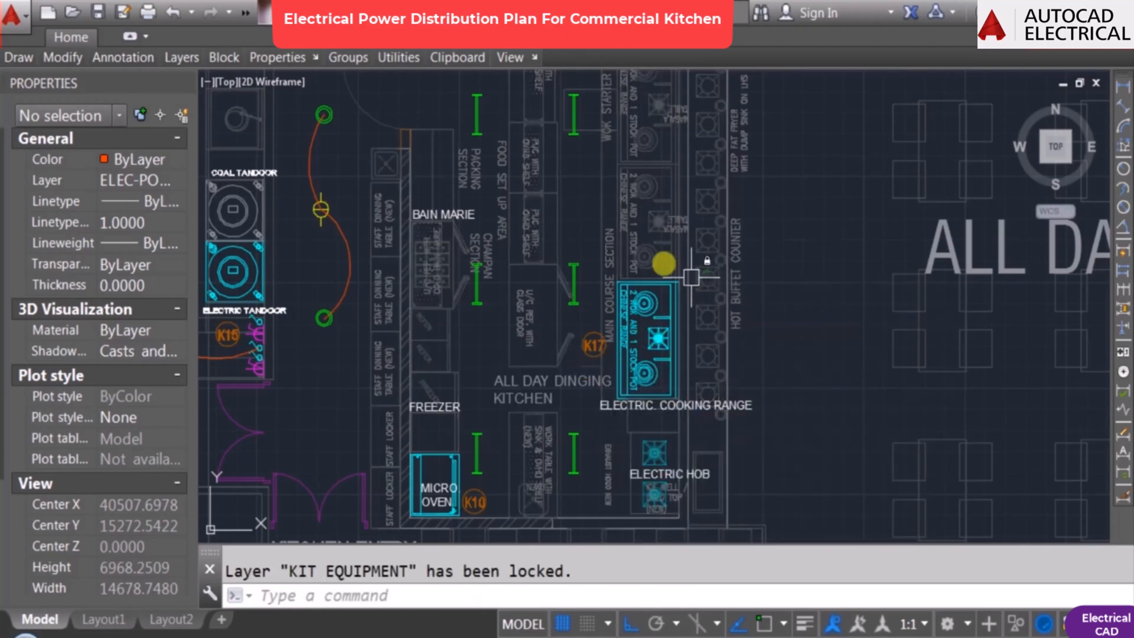
key(Return)
scroll(603, 245, up, 4)
click(603, 246)
scroll(584, 313, down, 6)
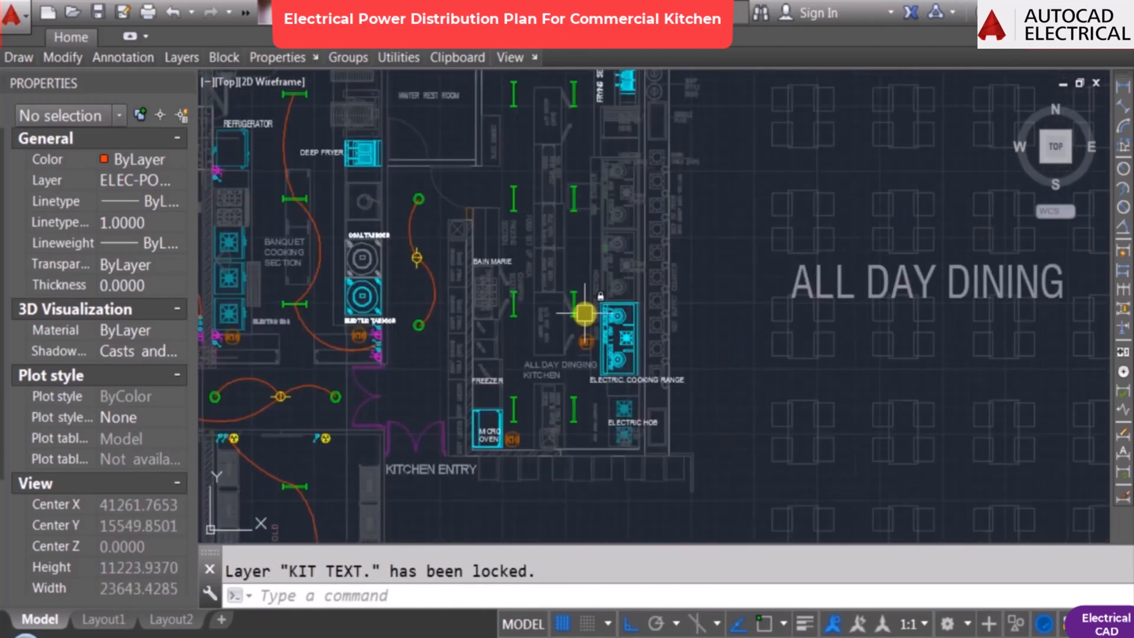
scroll(523, 413, up, 3)
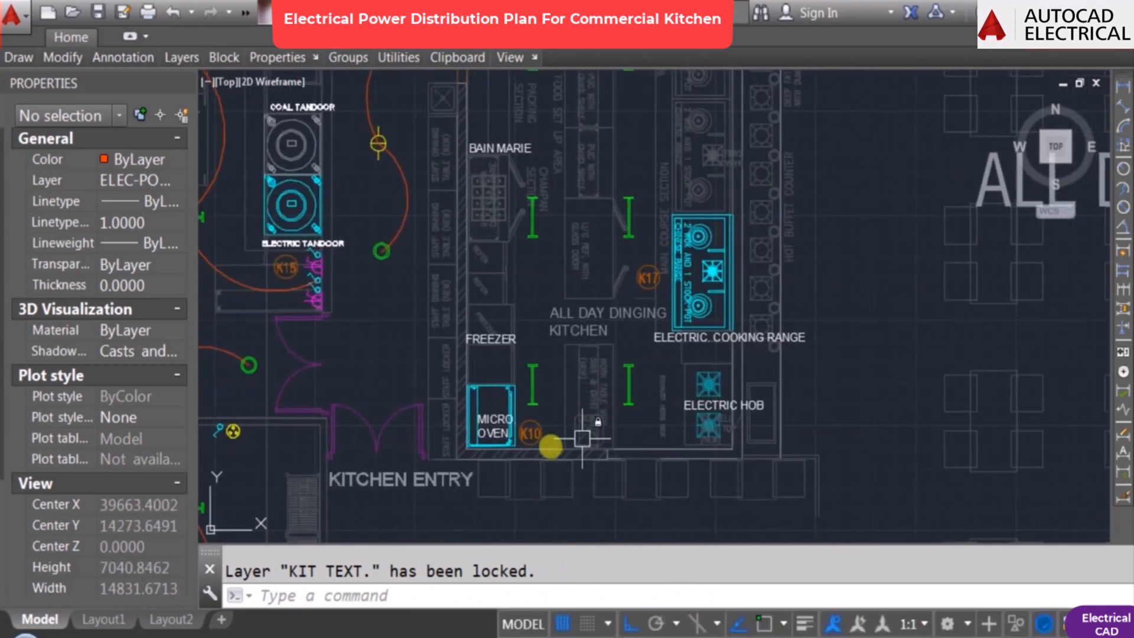
scroll(658, 318, up, 3)
scroll(588, 337, down, 6)
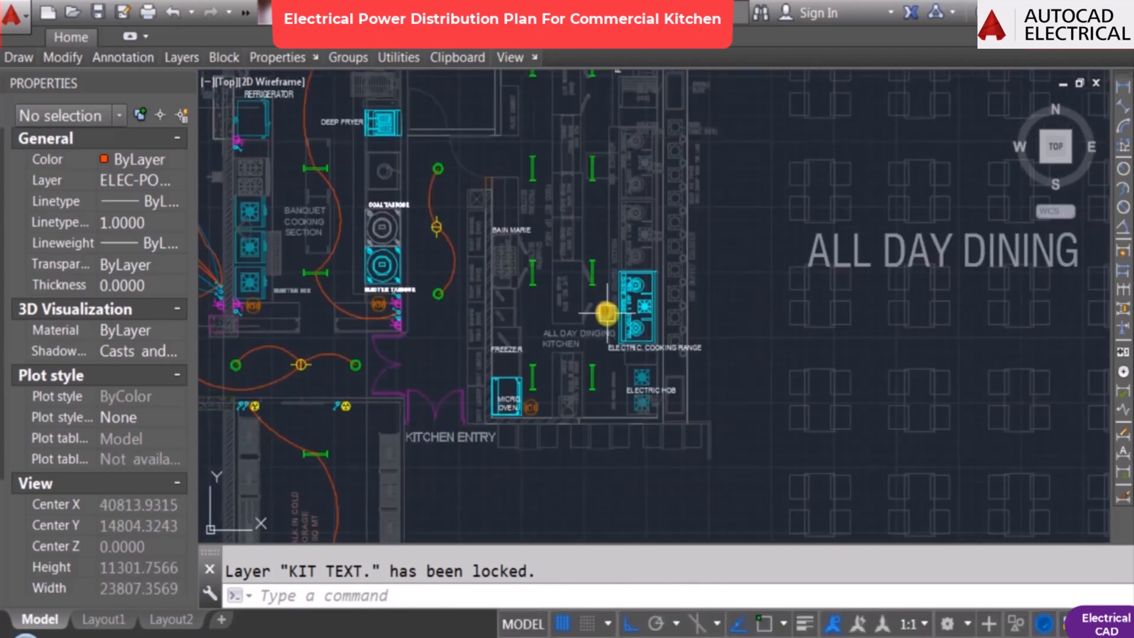
scroll(600, 317, down, 9)
scroll(839, 397, up, 12)
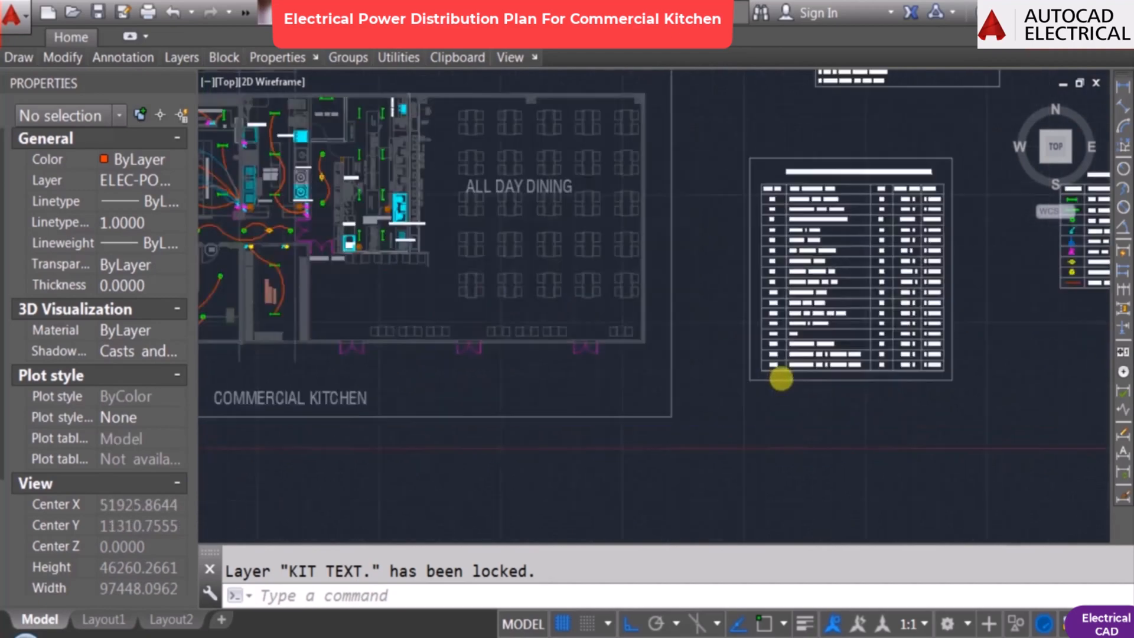
scroll(823, 410, down, 6)
middle_drag(870, 385, 654, 401)
scroll(709, 386, up, 1)
text(S)
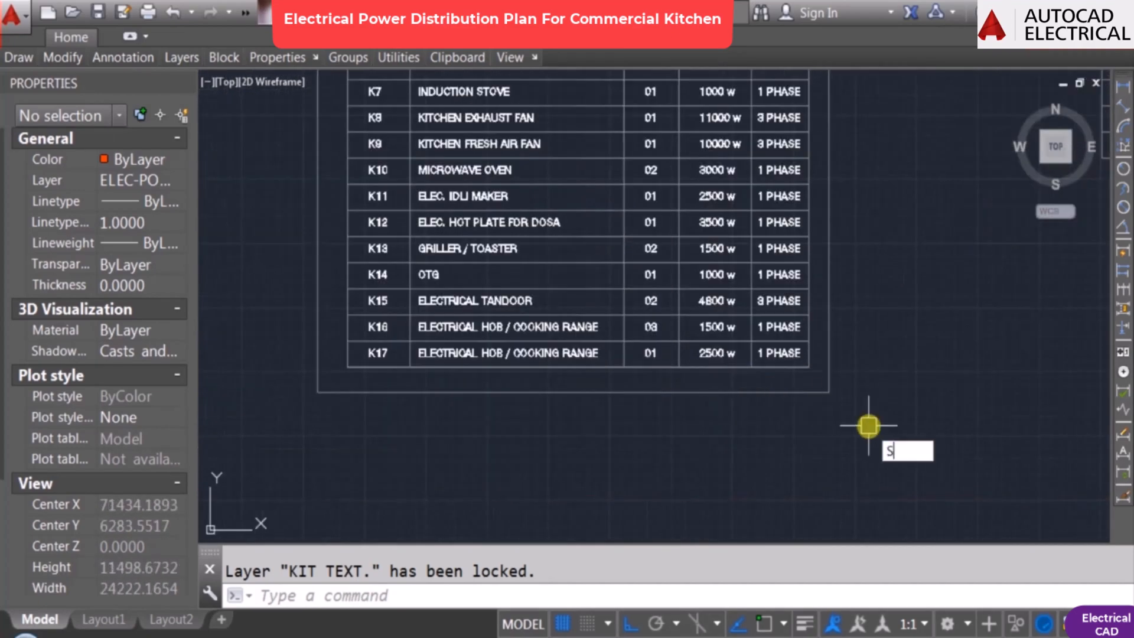
key(space)
click(868, 425)
click(255, 380)
key(space)
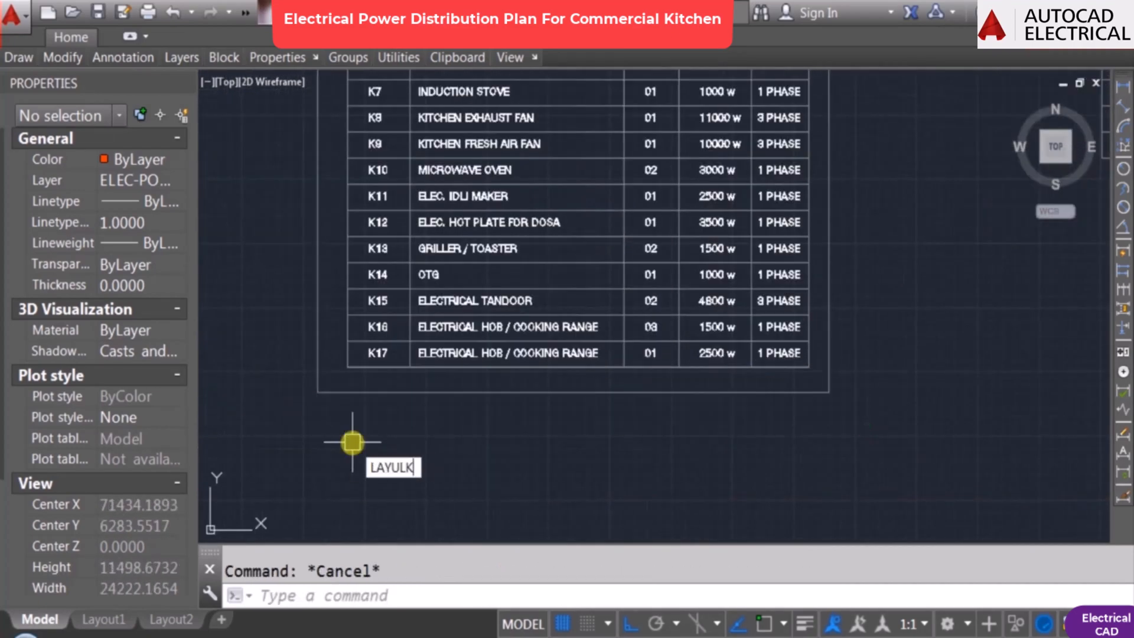
Step: Unlock the layer of the equipment load table's outer frame with LAYULK
text(LAYULK)
key(Return)
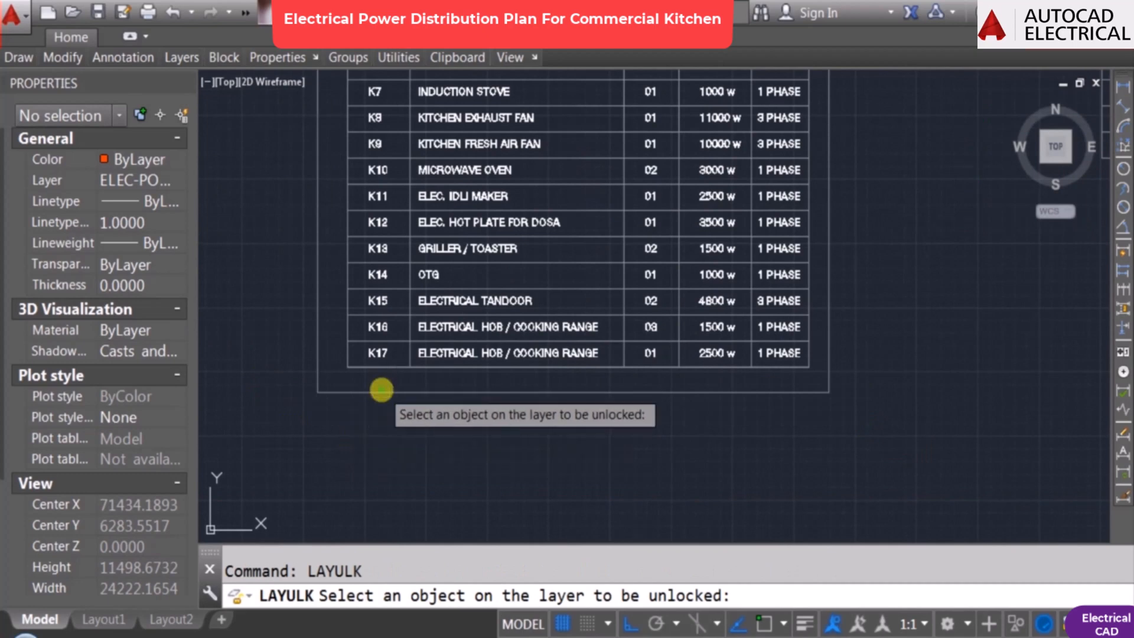
click(381, 389)
Step: Stretch the bottom of the equipment load table and its outer frame down by one row height to add space below K17
text(S)
key(space)
click(860, 430)
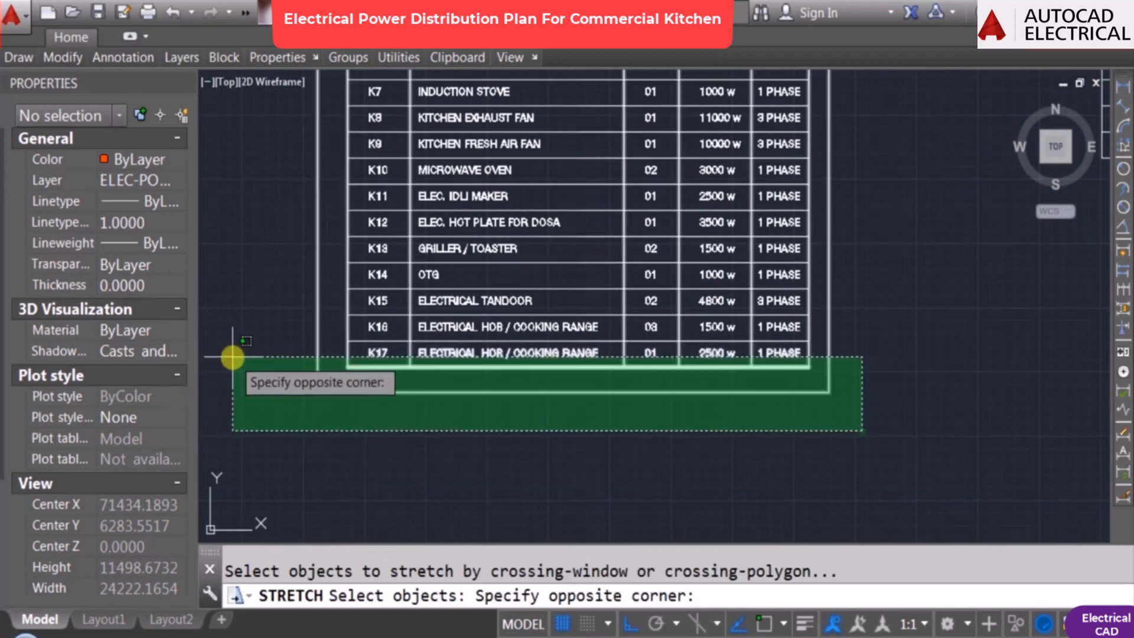
click(237, 367)
key(space)
scroll(321, 361, up, 1)
key(F3)
click(362, 330)
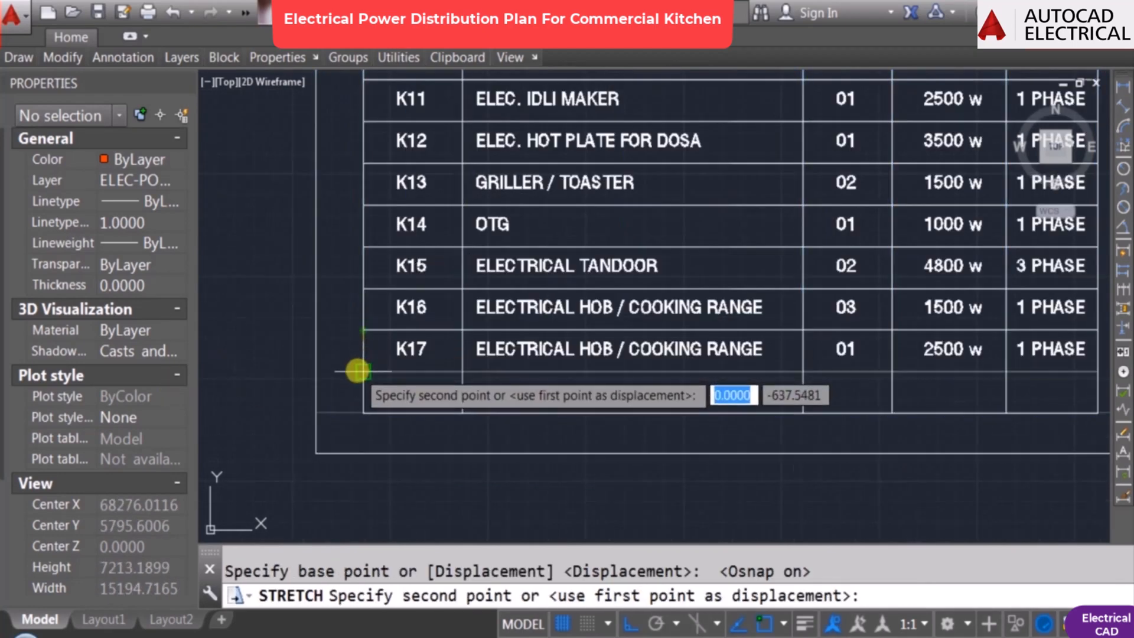
click(362, 370)
scroll(532, 418, down, 2)
key(Escape)
Step: Copy the K17 row's texts and its upper row line down one row height into the empty space
text(CO)
key(space)
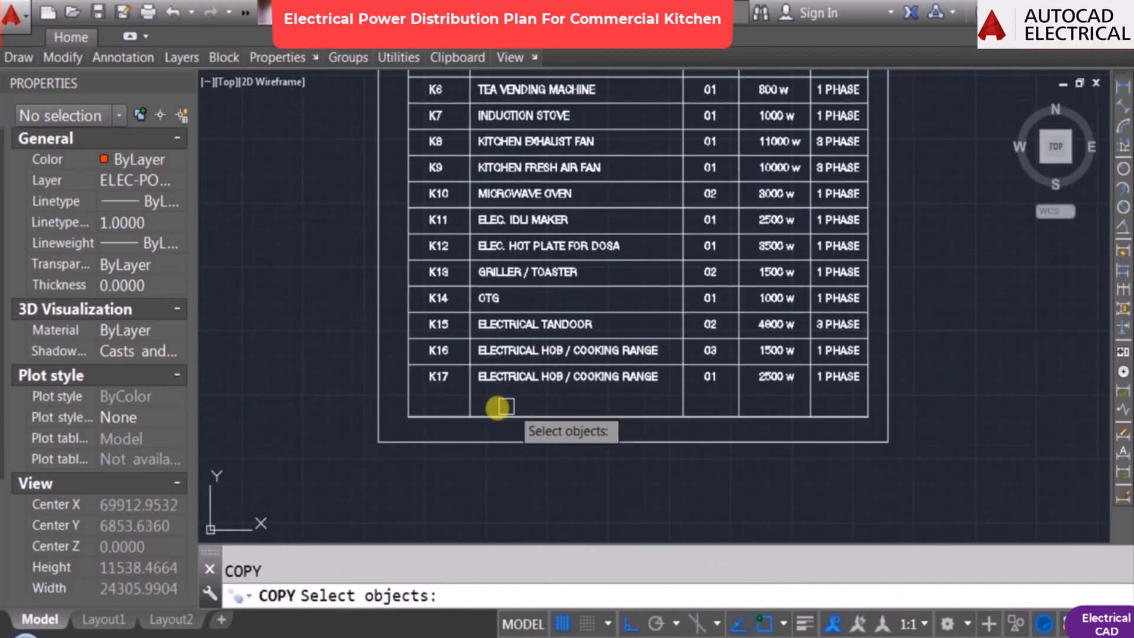
scroll(461, 390, up, 2)
click(410, 369)
click(540, 364)
click(830, 358)
click(936, 359)
click(1034, 359)
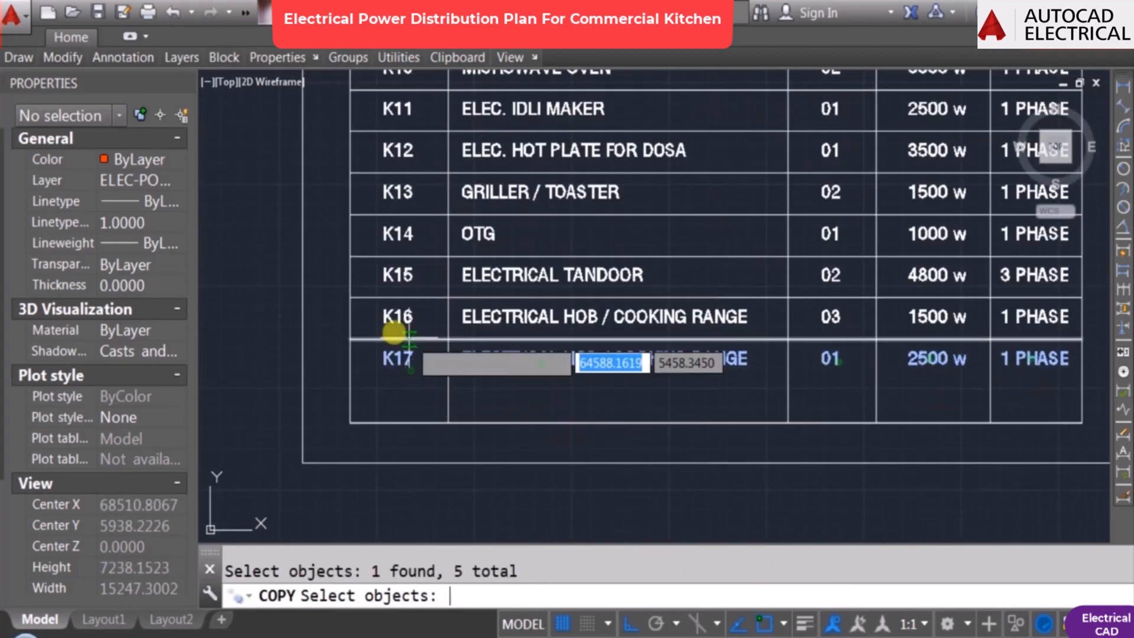
key(space)
click(340, 301)
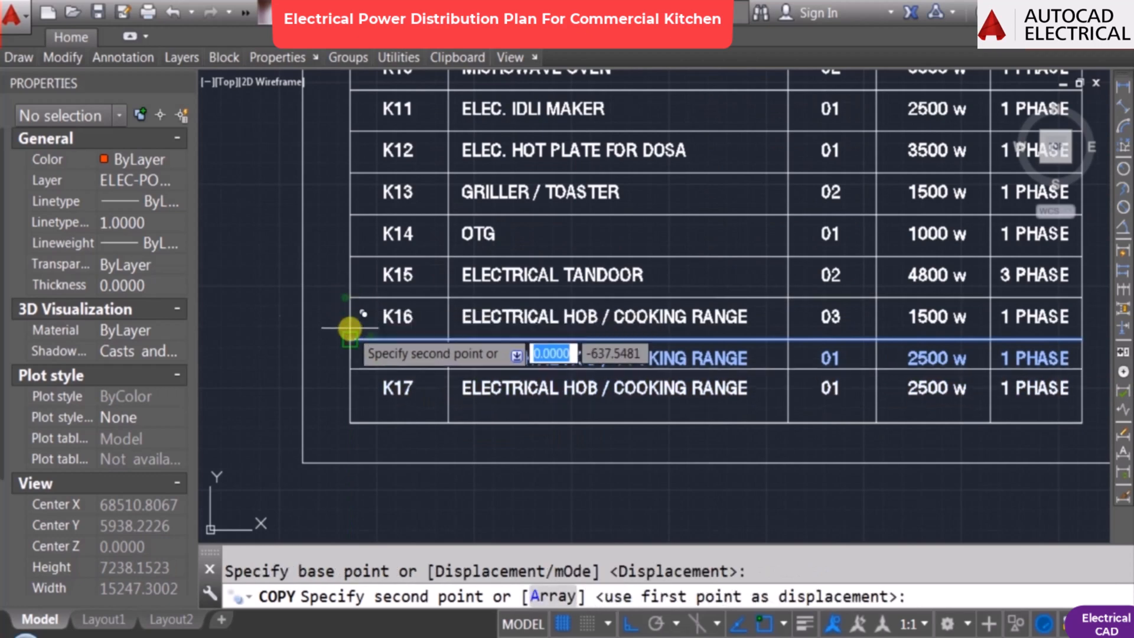
click(354, 341)
key(Escape)
Step: Renumber the copied table row as K18 and change its description to ELECTRICAL HOB
double_click(387, 392)
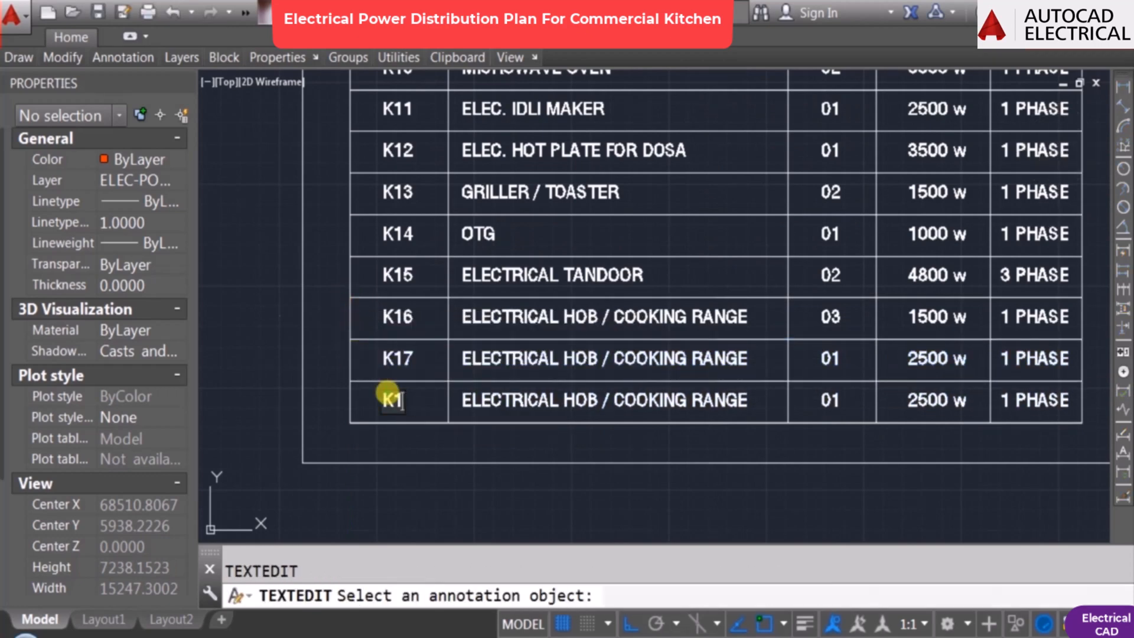
text(8)
key(Return)
key(Escape)
double_click(558, 401)
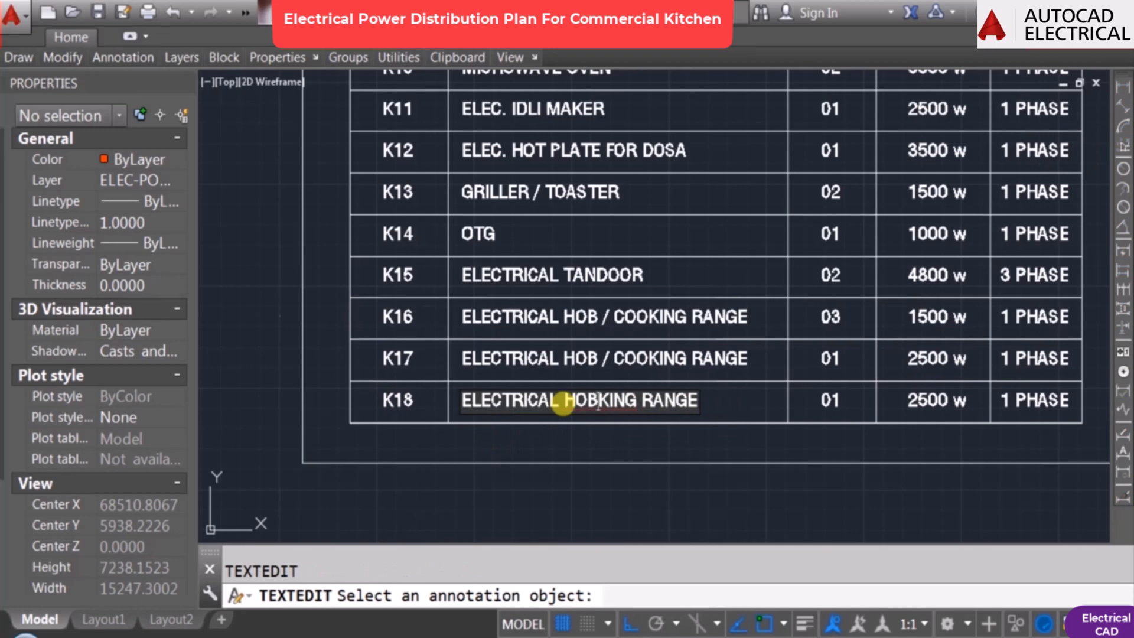
key(Return)
key(Escape)
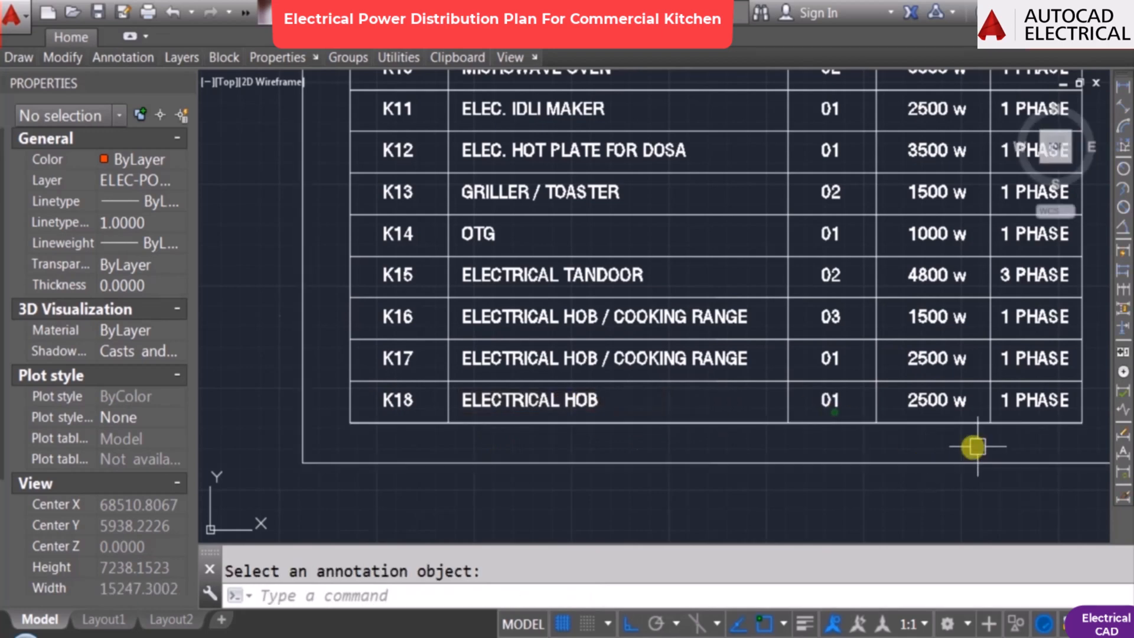
Step: Unlock the layer of the electric hob burners in the all-day dining kitchen with LAYULK
middle_drag(952, 427, 768, 405)
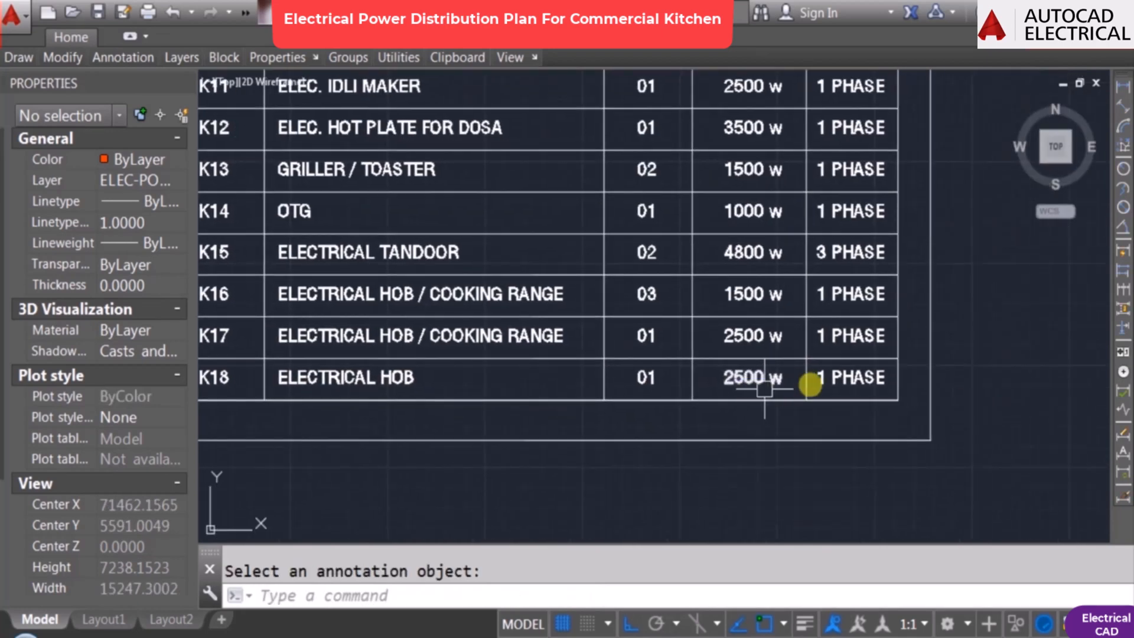
scroll(939, 380, down, 8)
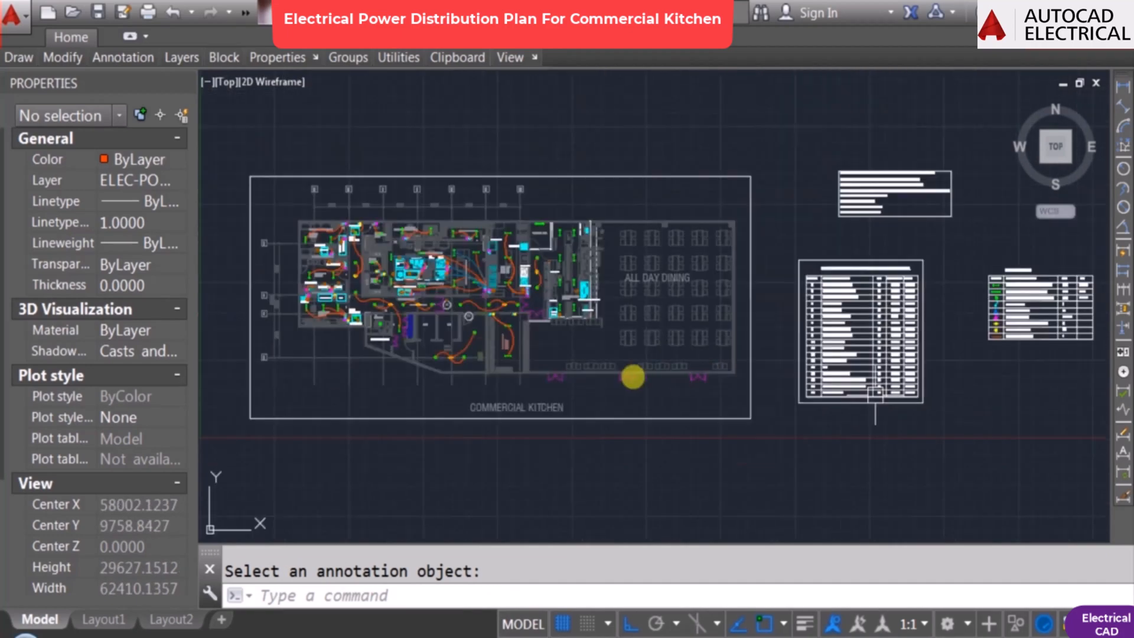
scroll(726, 342, up, 10)
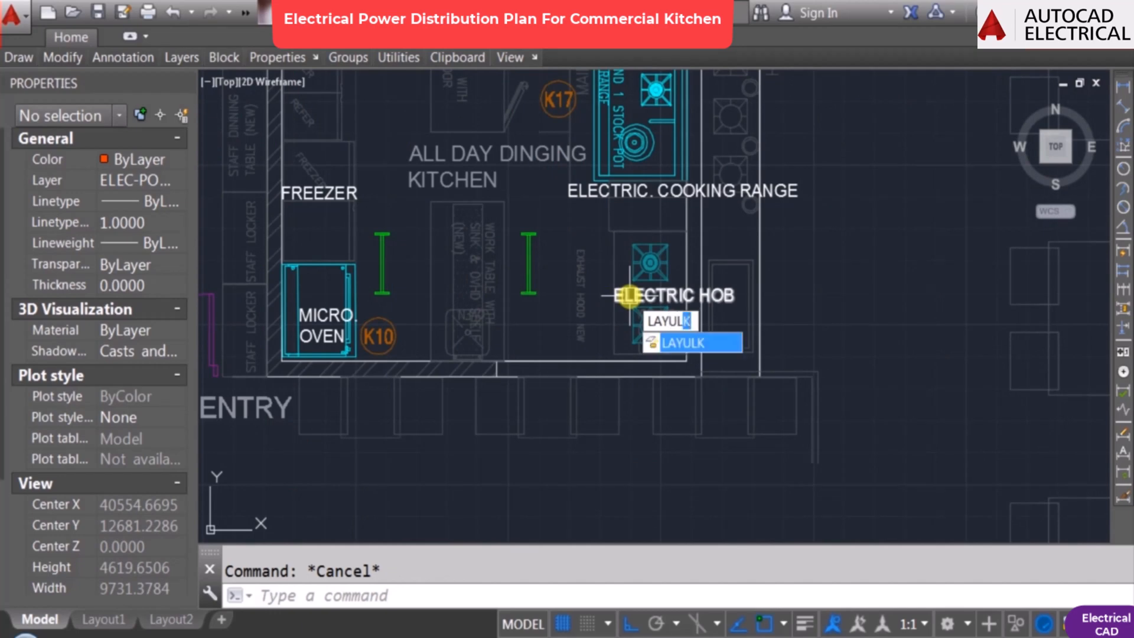
key(Return)
text(LAYUN)
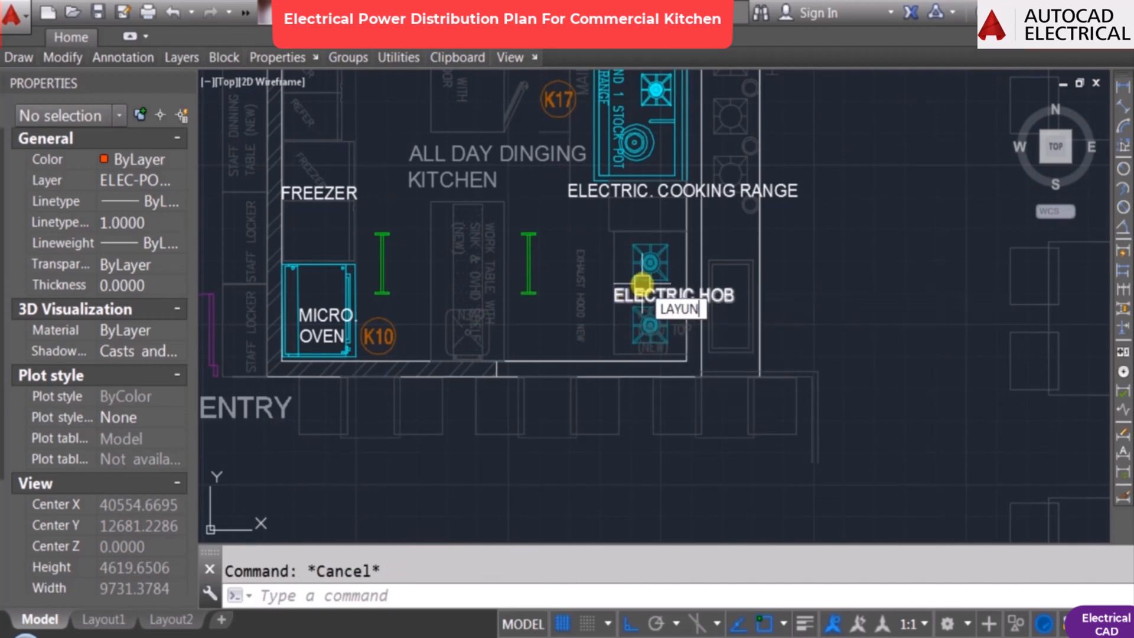
text(LC)
key(Return)
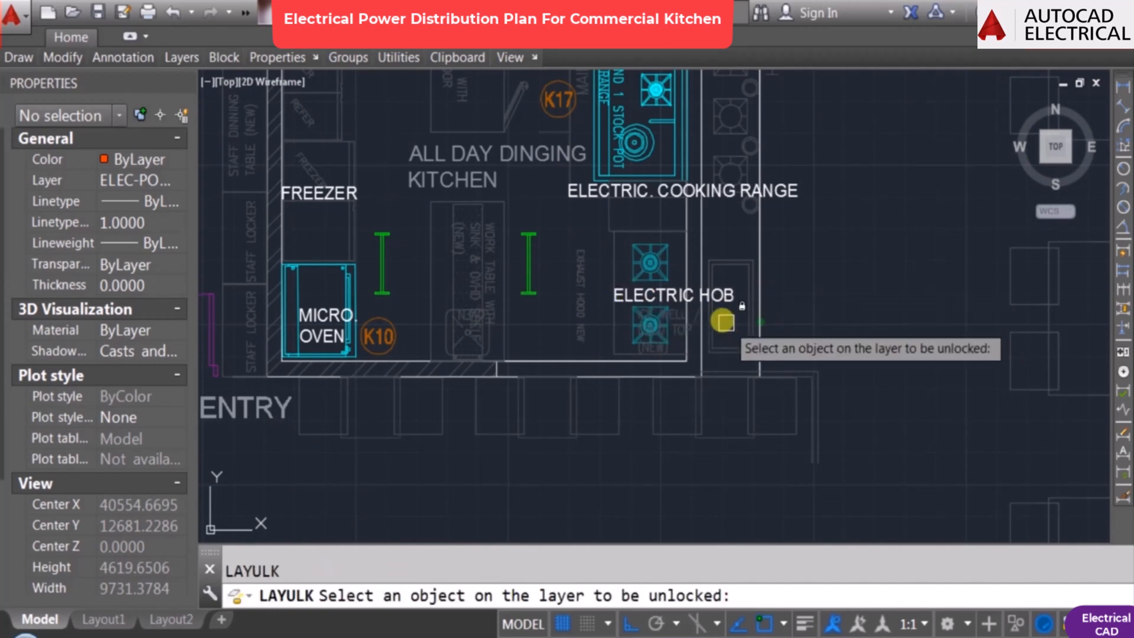
scroll(661, 287, up, 2)
click(635, 226)
Step: Move both electric hob burners to the ELEC-KI layer, leaving the hob outline out of the selection
scroll(639, 148, up, 2)
click(583, 263)
click(716, 379)
mouse_move(511, 391)
middle_down()
mouse_move(517, 465)
mouse_move(513, 330)
middle_up()
scroll(580, 299, up, 2)
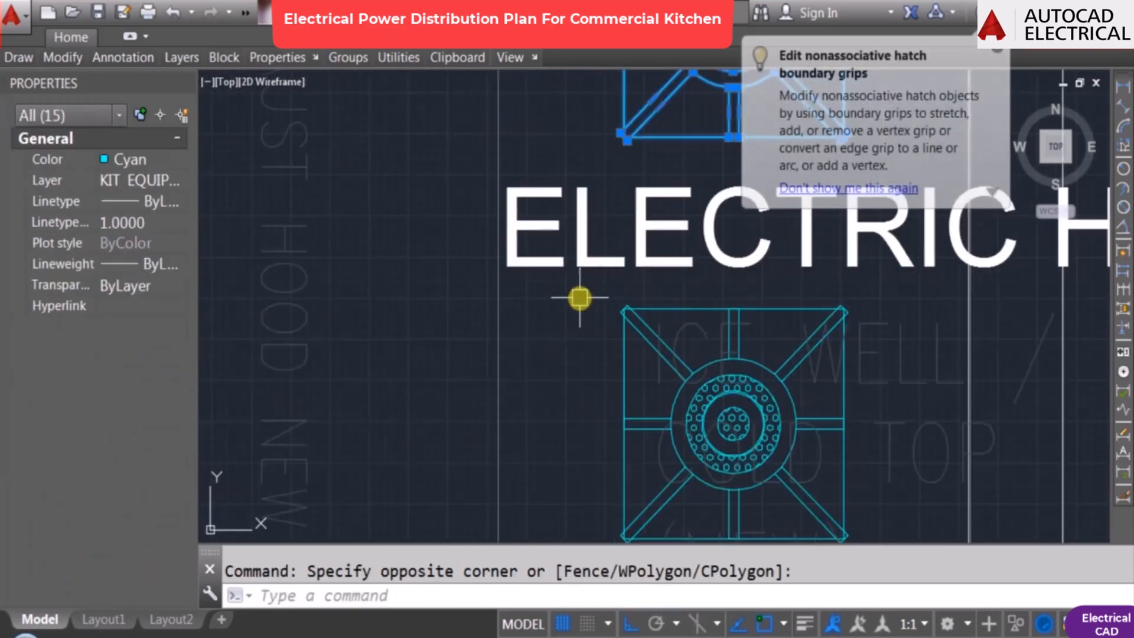
scroll(687, 336, down, 2)
click(651, 323)
click(788, 449)
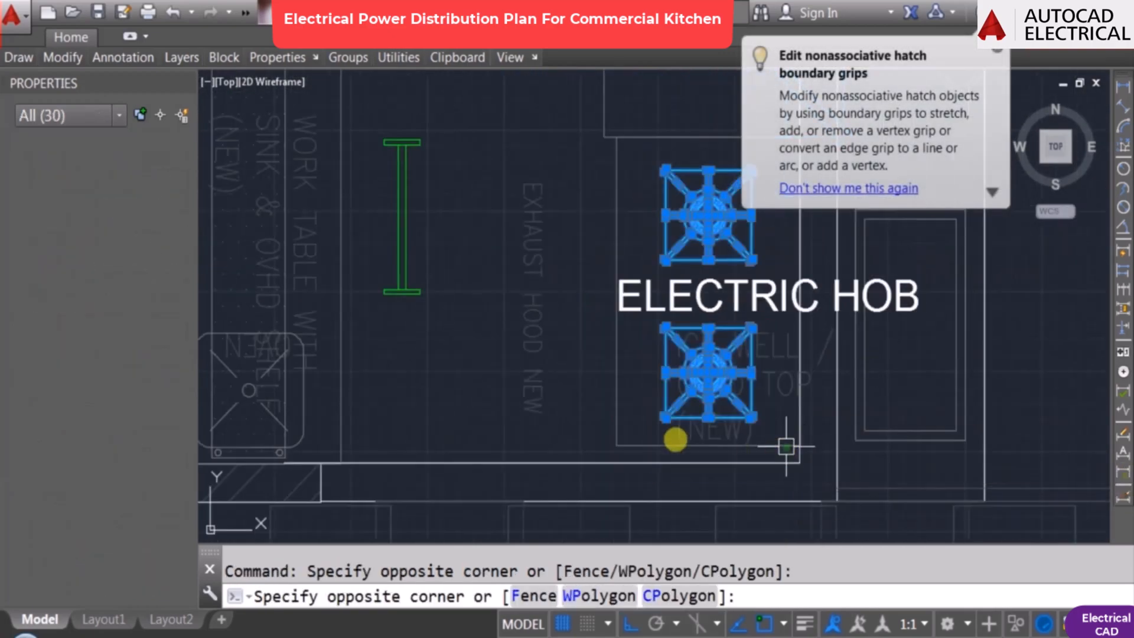
click(125, 178)
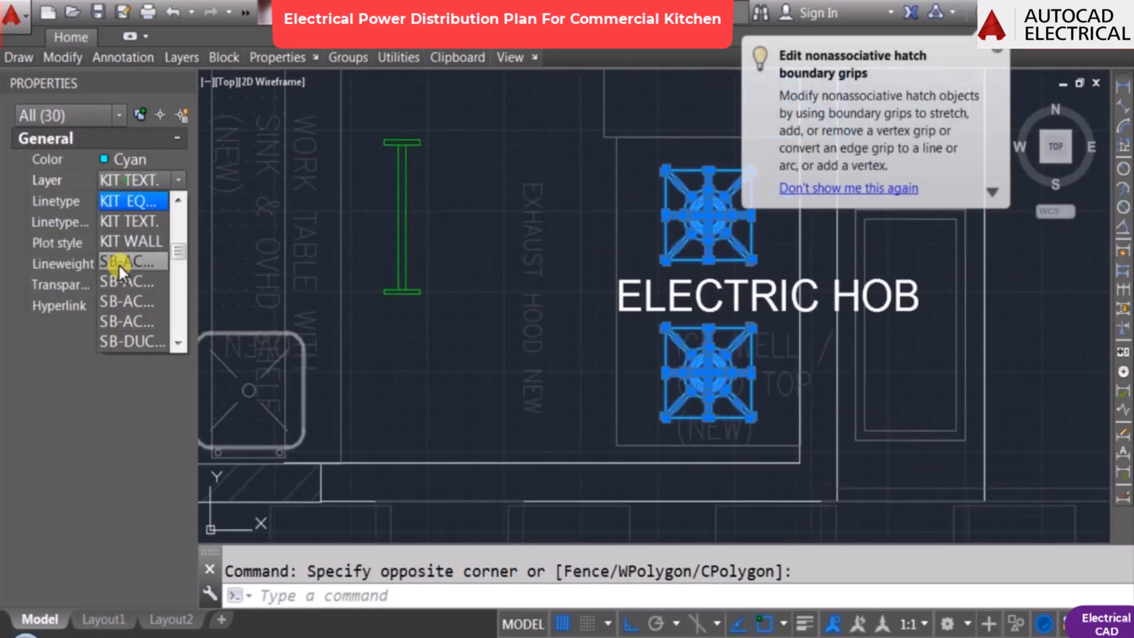
scroll(118, 263, up, 3)
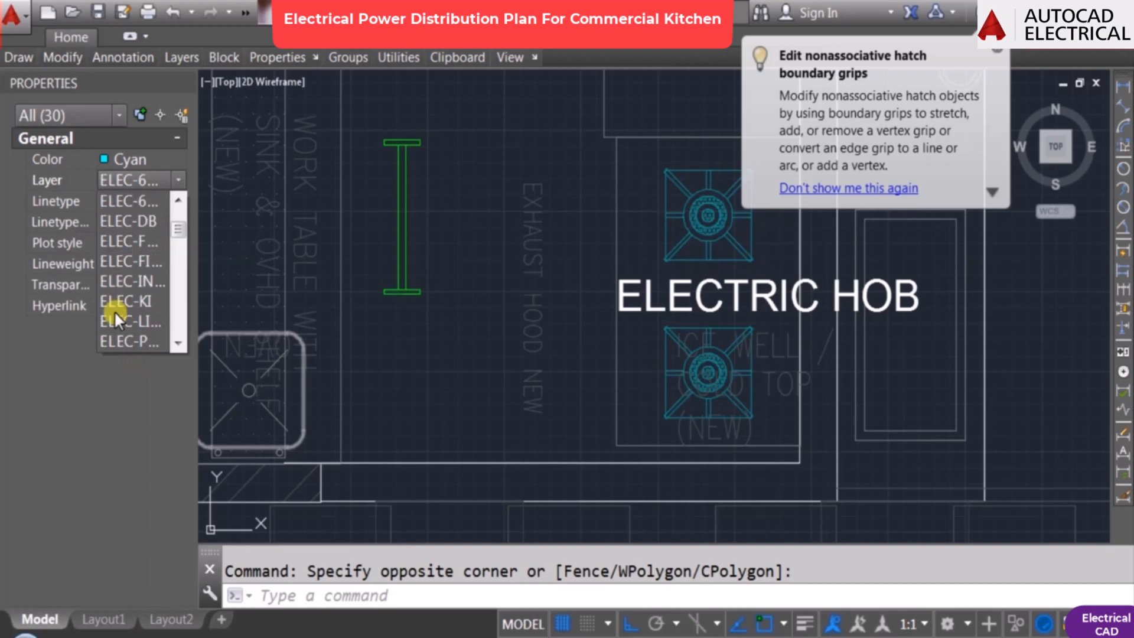
click(144, 300)
key(Escape)
Step: Lock the KIT EQUIPMENT layer again with LAYLCK by picking an object at the electric hob
scroll(707, 316, down, 5)
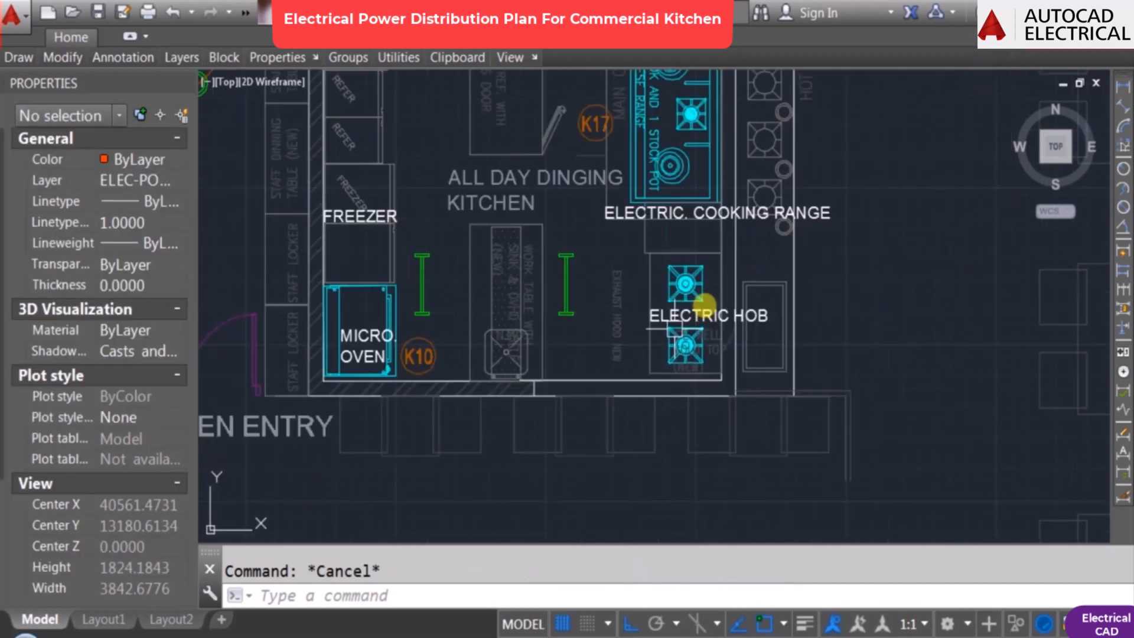
text(LAYL)
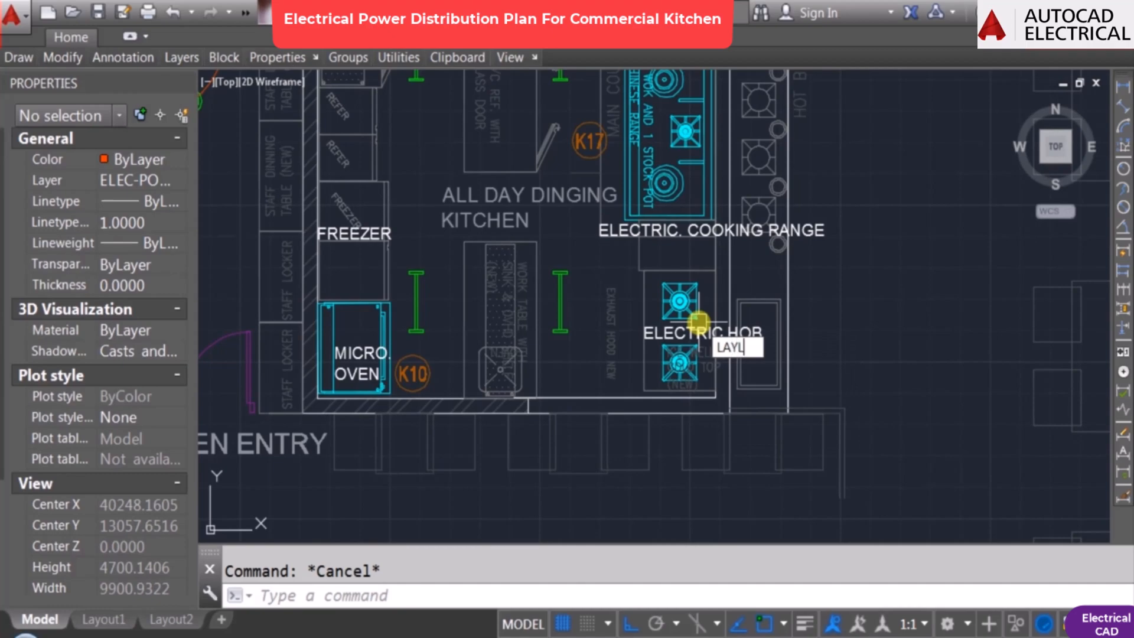
text(CK)
key(Return)
click(678, 299)
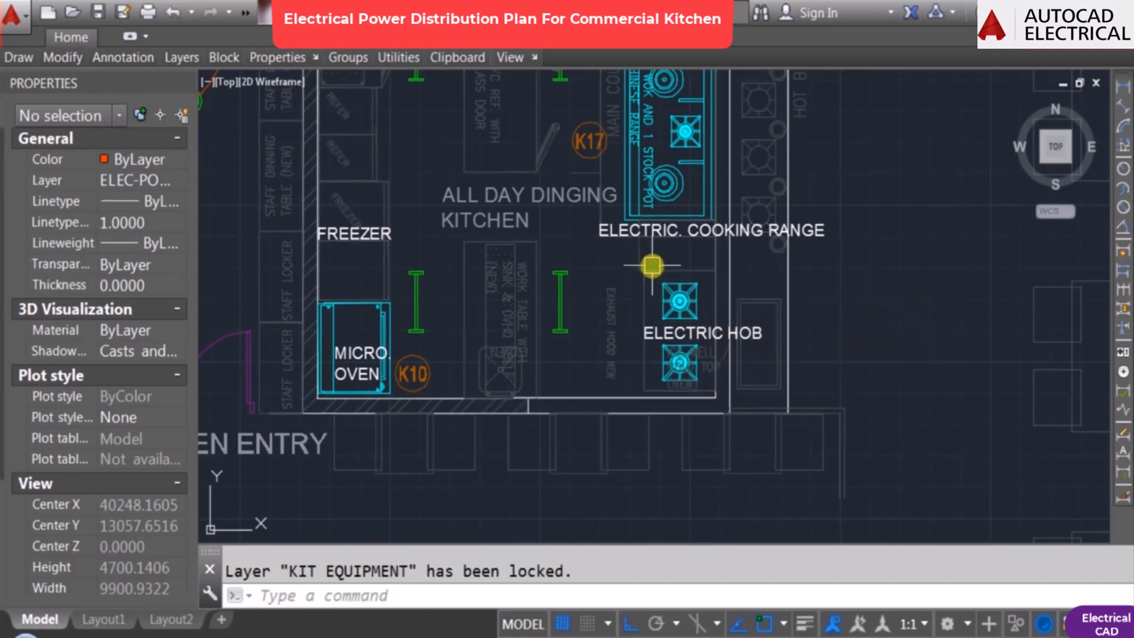
Step: Examine the all-day dining kitchen's equipment and K-number tags around the cooking range, electric hob and micro oven
scroll(641, 385, down, 2)
mouse_move(621, 202)
middle_down()
mouse_move(635, 264)
mouse_move(631, 367)
middle_up()
scroll(653, 219, up, 1)
middle_drag(622, 457, 578, 246)
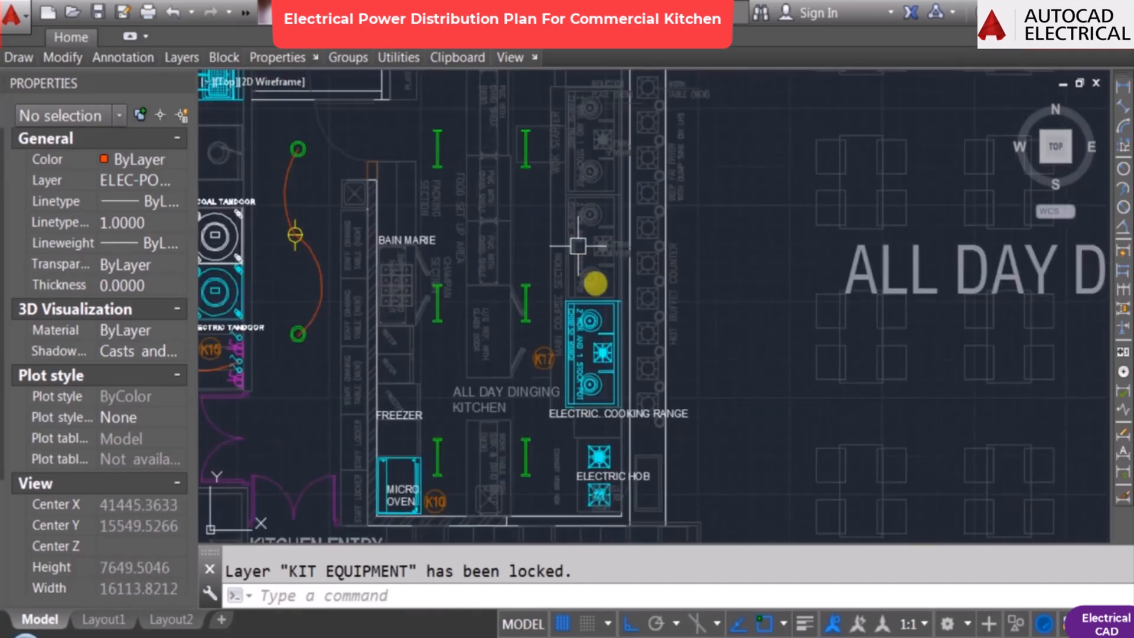
scroll(578, 245, up, 5)
scroll(579, 295, down, 8)
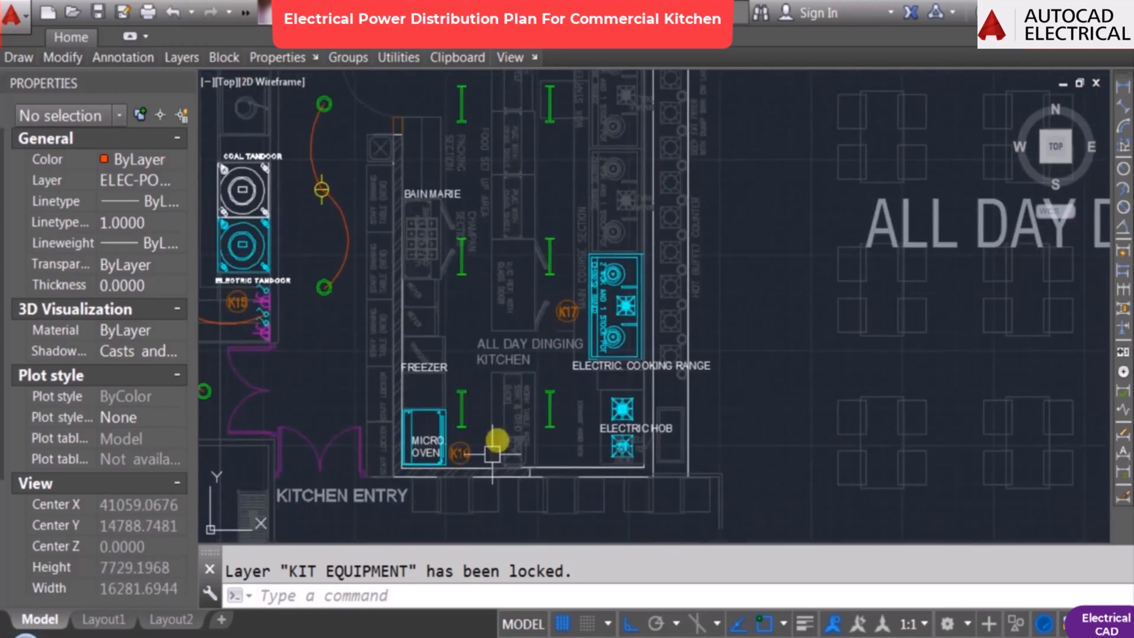
scroll(471, 286, up, 5)
scroll(440, 302, down, 2)
scroll(431, 312, up, 2)
scroll(425, 430, down, 2)
scroll(435, 514, up, 3)
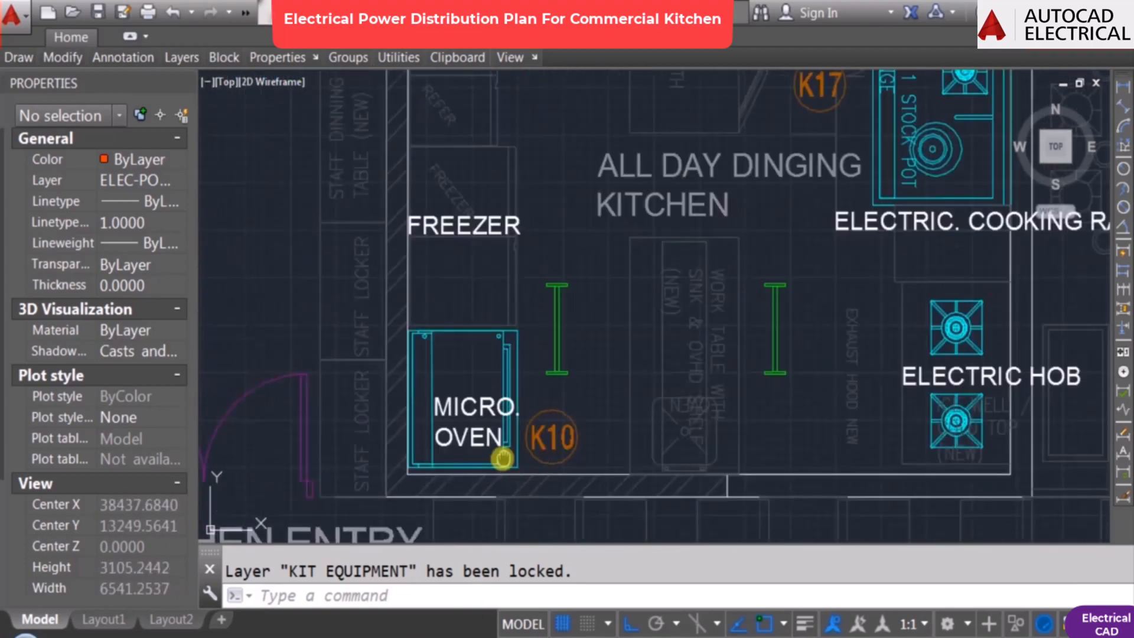
middle_drag(502, 460, 474, 368)
scroll(536, 369, down, 2)
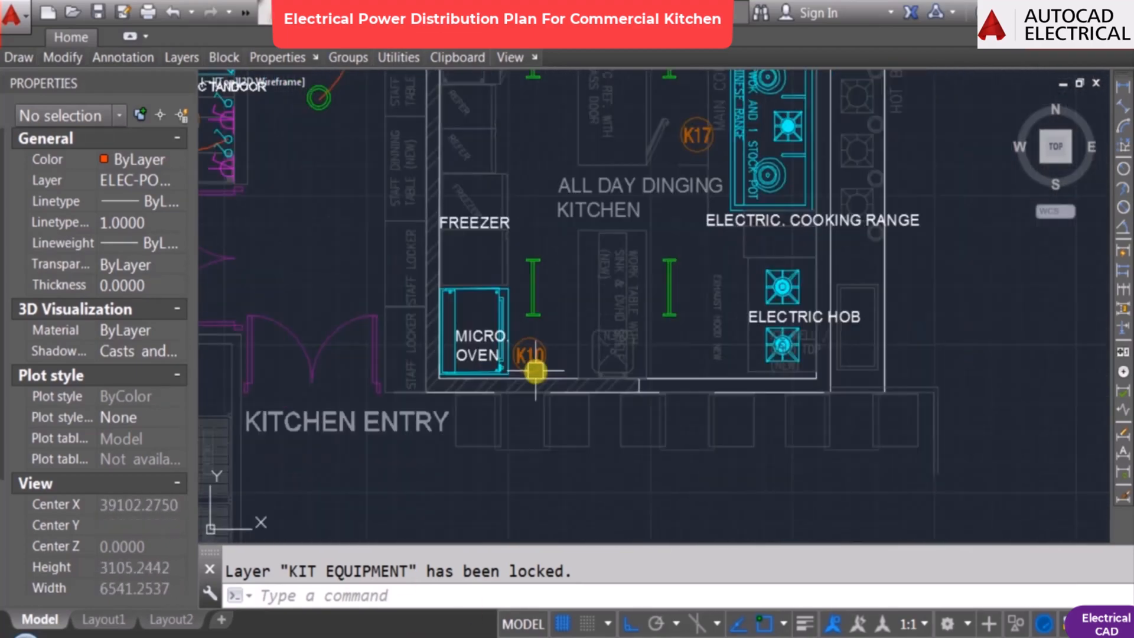
text(co)
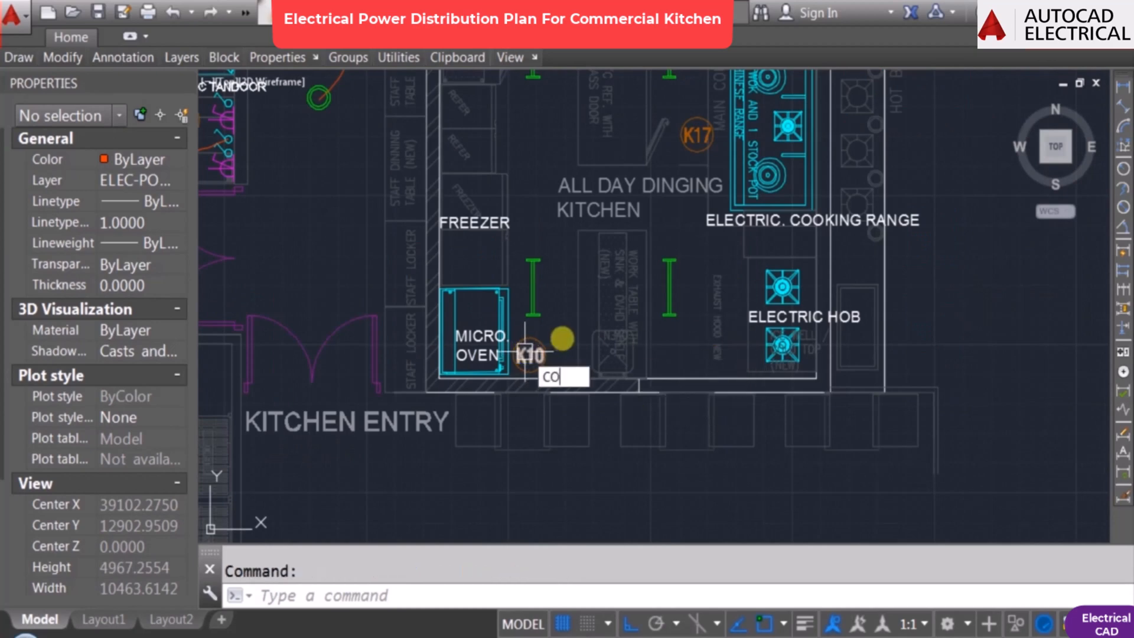
key(Return)
middle_drag(565, 324, 539, 395)
scroll(620, 321, down, 2)
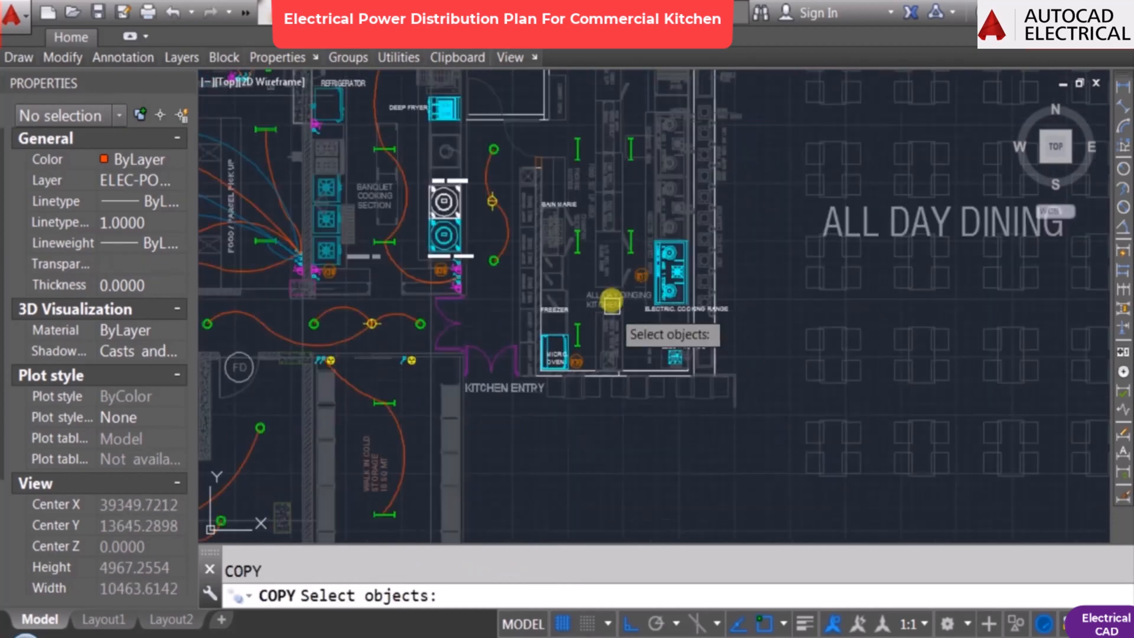
key(Escape)
Step: Examine the load table's K-number rows for the microwave oven, cooking range and electrical hob
middle_drag(608, 253, 608, 287)
middle_drag(582, 312, 566, 422)
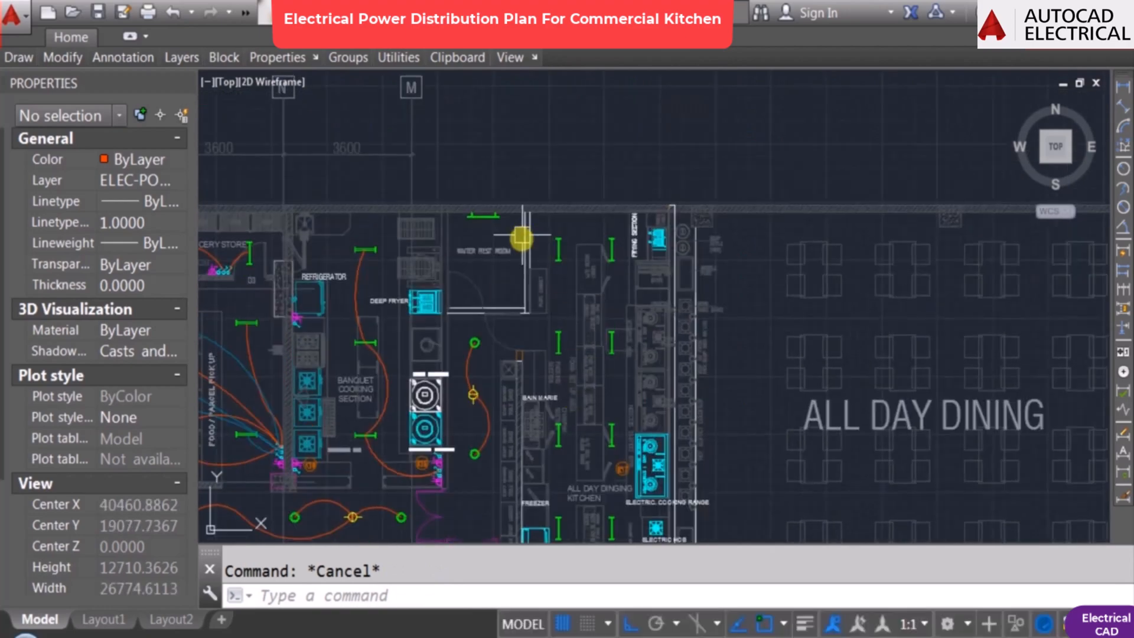
scroll(520, 238, down, 2)
middle_drag(734, 320, 477, 223)
scroll(676, 351, up, 4)
scroll(653, 223, down, 3)
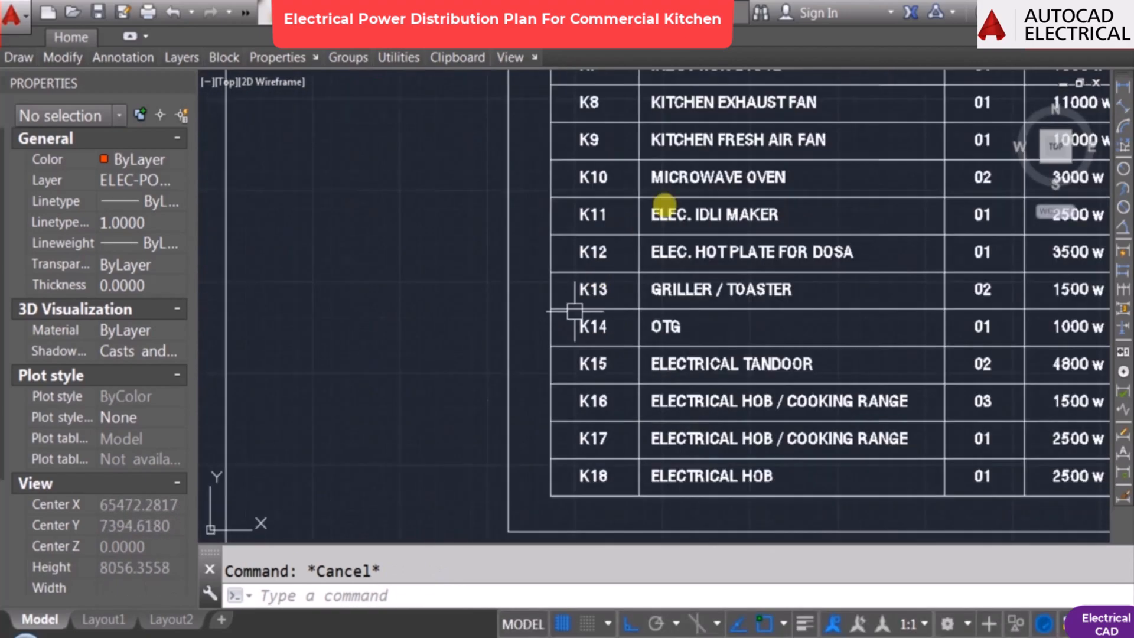
scroll(641, 215, up, 3)
scroll(704, 229, down, 2)
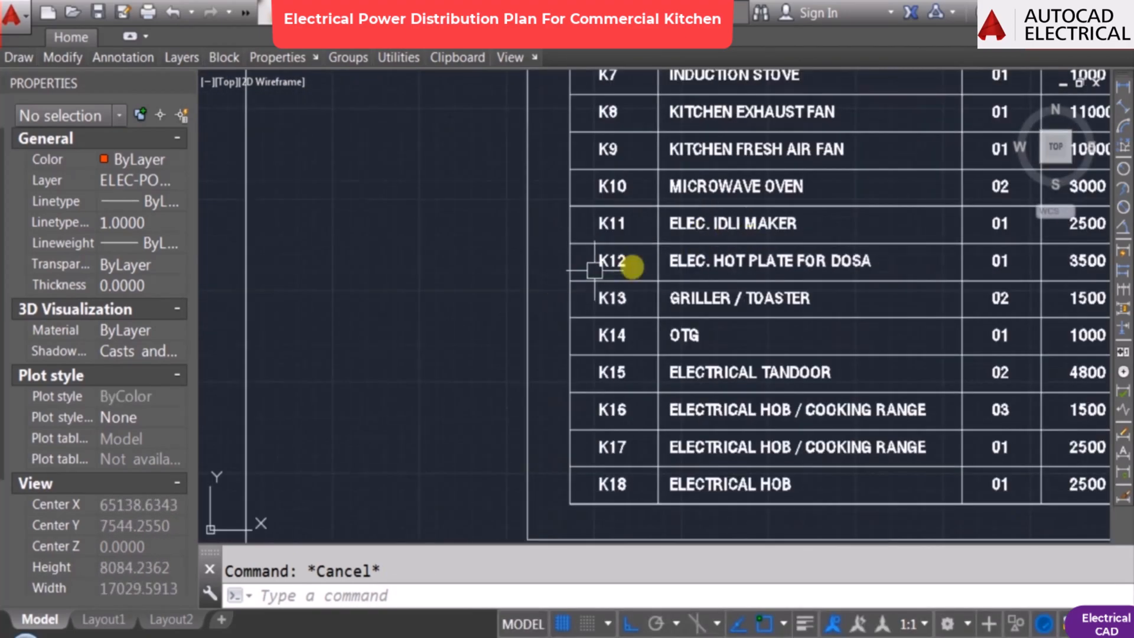
Step: Compare the equipment K-number tags in the all-day dining kitchen with those in the Indian and Pan Asian food sections
scroll(995, 270, down, 4)
middle_drag(535, 348, 824, 470)
scroll(582, 275, up, 4)
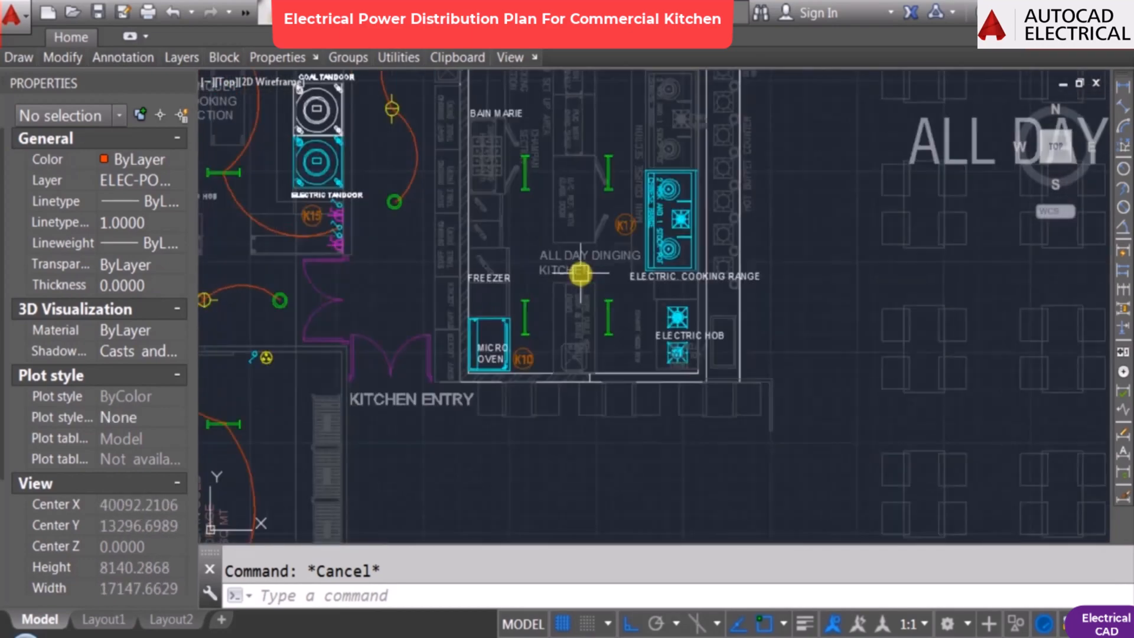
scroll(716, 342, down, 4)
scroll(477, 210, up, 4)
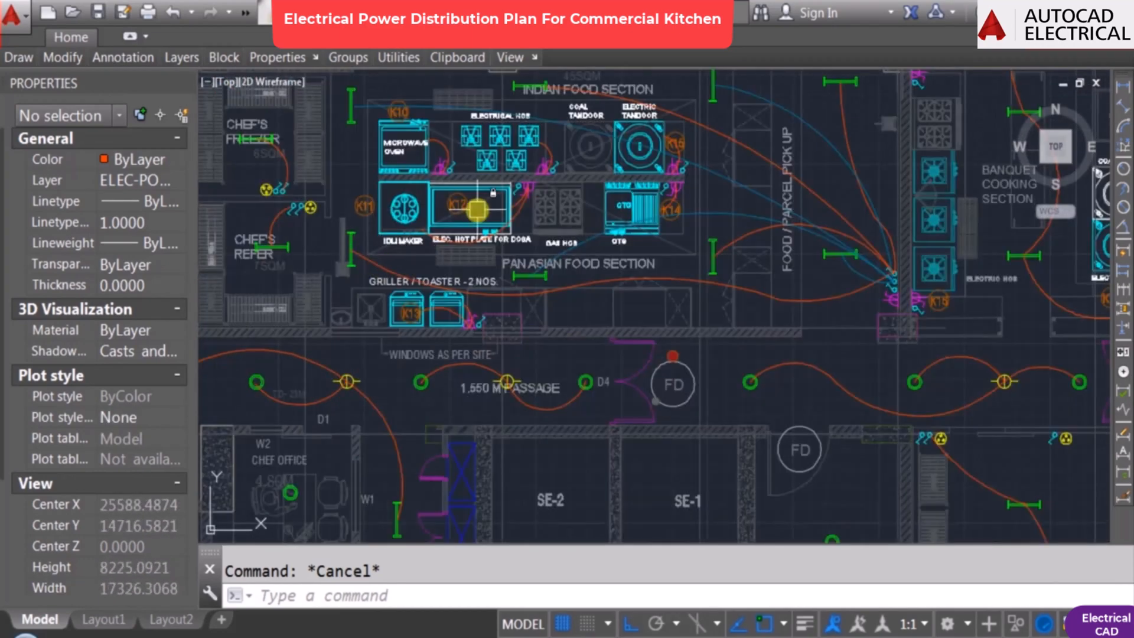
scroll(696, 215, up, 2)
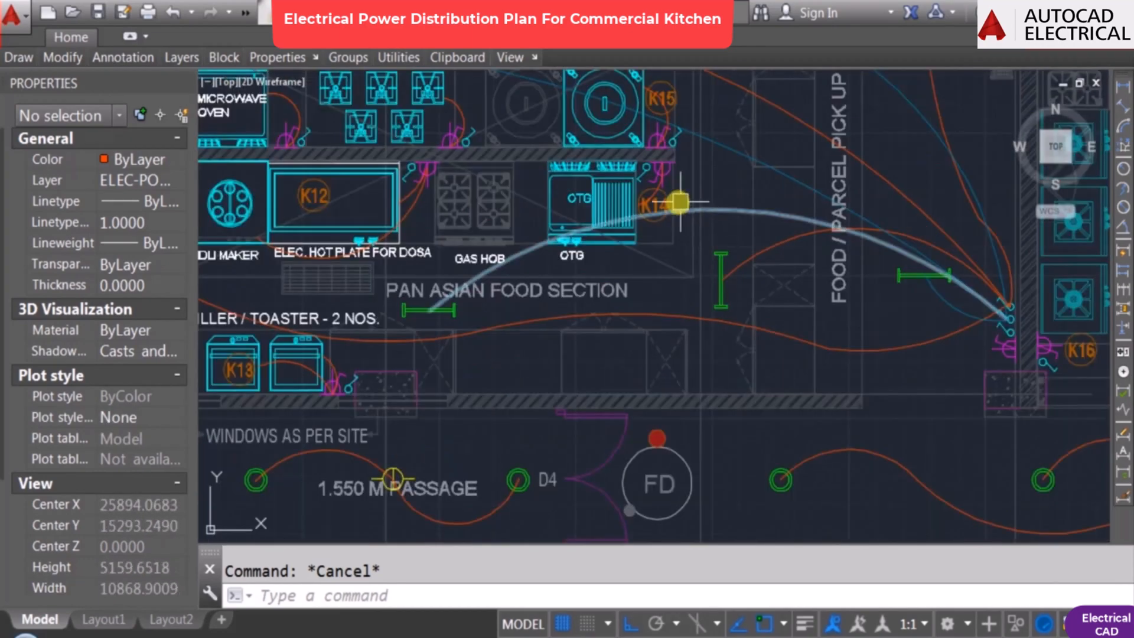
scroll(679, 200, down, 4)
scroll(810, 323, up, 4)
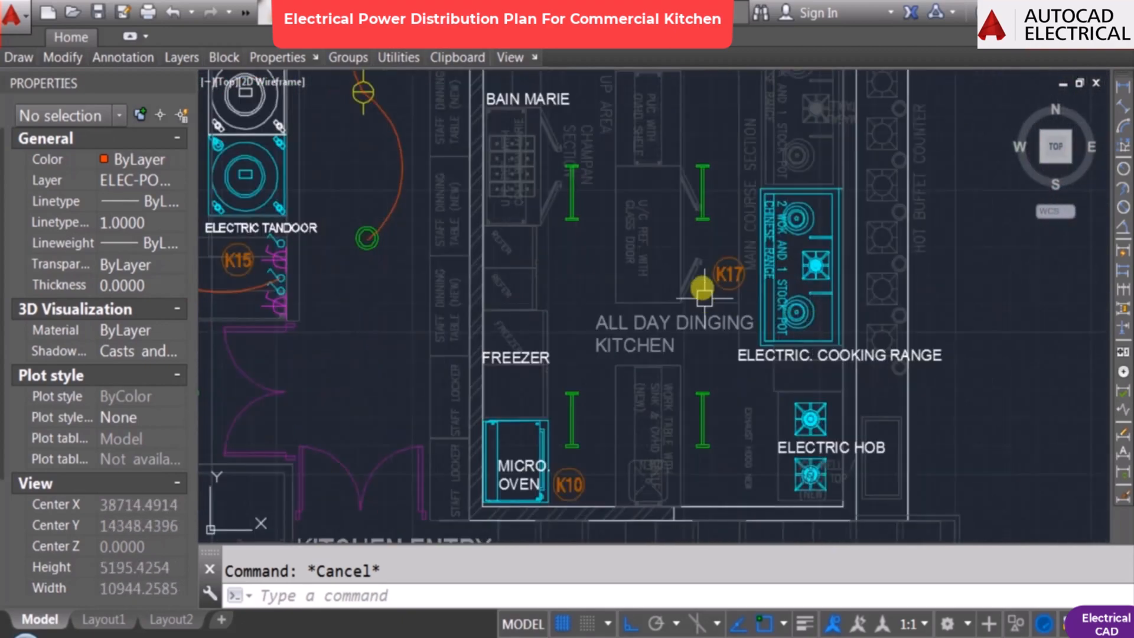
Step: Copy the K17 tag from the electric cooking range to beside the upper electric hob burner and change its text to K18
text(co)
key(space)
scroll(712, 282, up, 1)
click(727, 246)
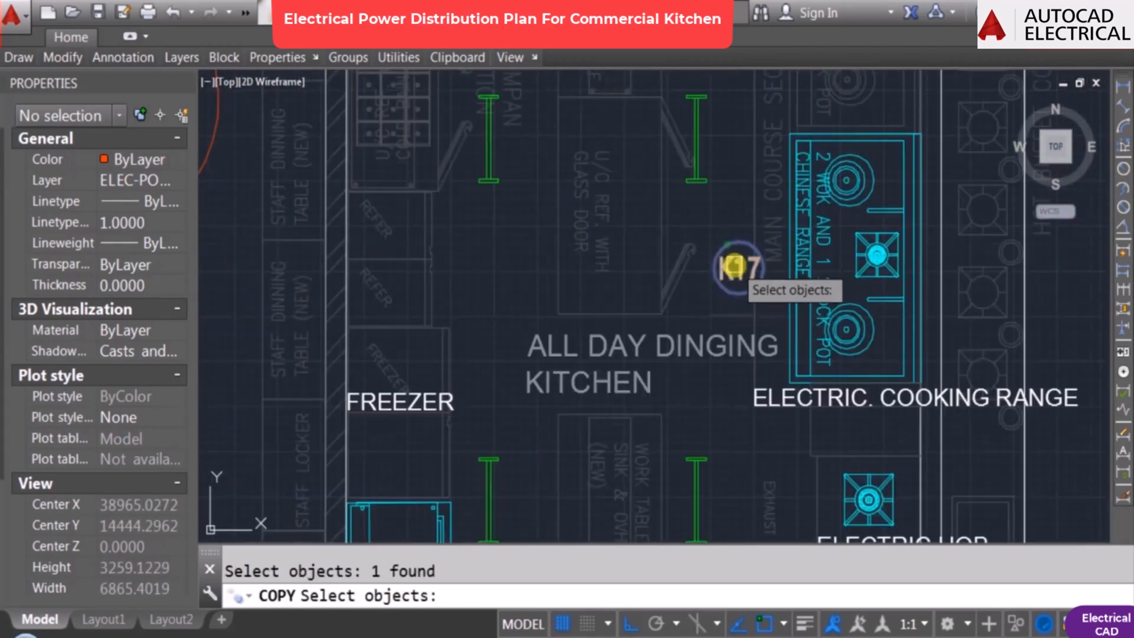
key(space)
click(738, 294)
middle_drag(771, 439, 712, 233)
scroll(732, 327, up, 4)
key(F8)
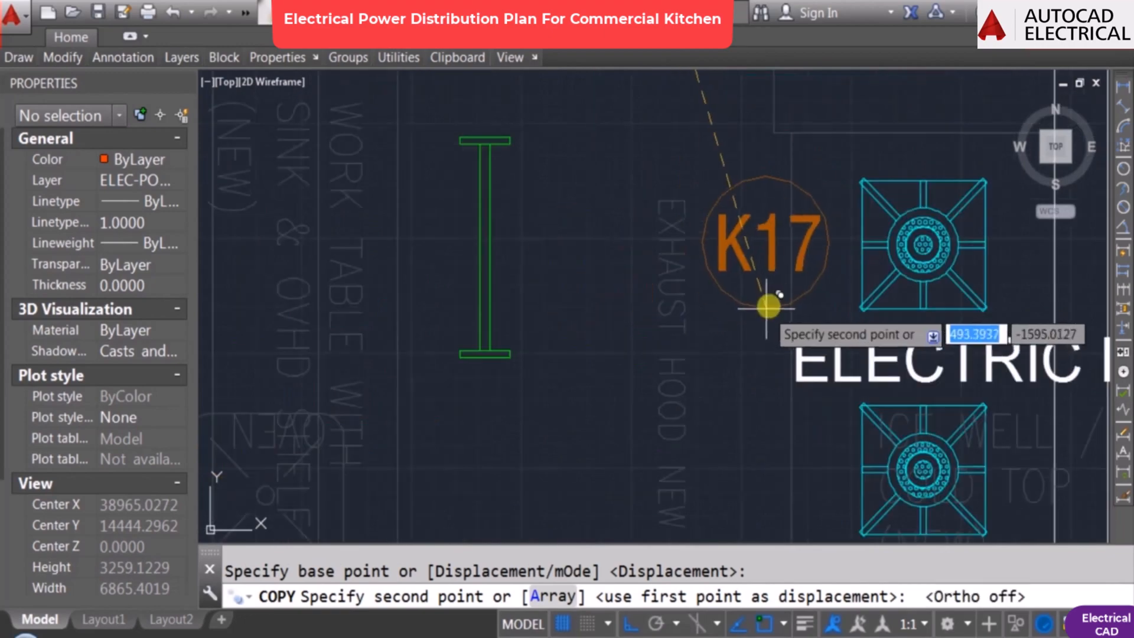
click(779, 337)
key(Escape)
double_click(764, 285)
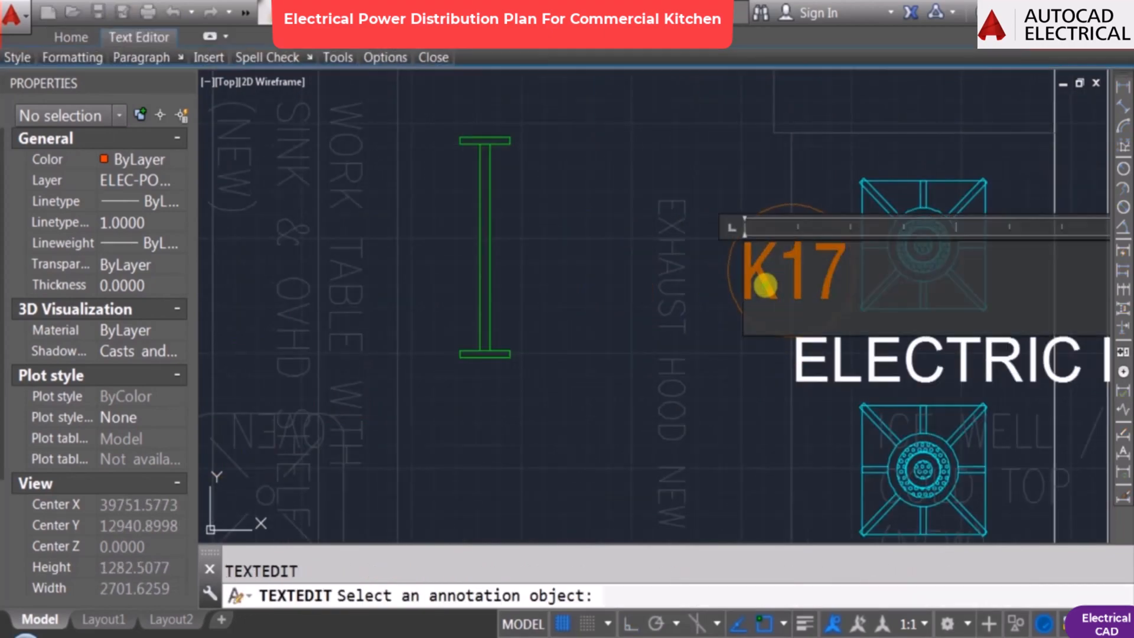
click(607, 472)
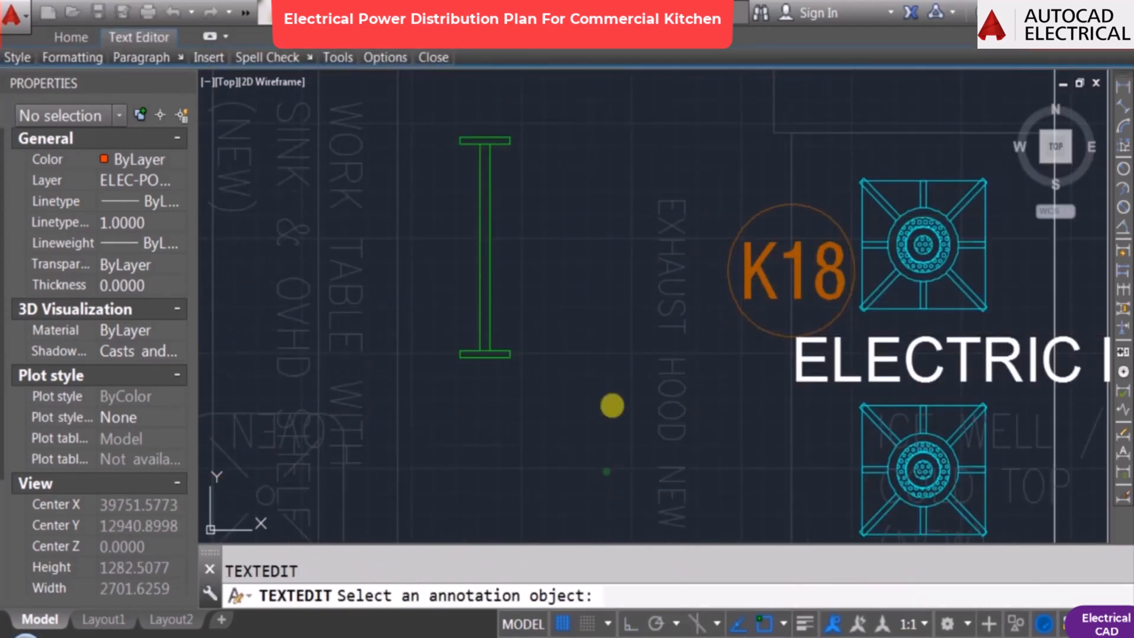
Step: Unlock the KIT EQUIPMENT layer with LAYUNLCK by picking the bain marie's outline
scroll(610, 393, down, 3)
middle_drag(544, 319, 584, 387)
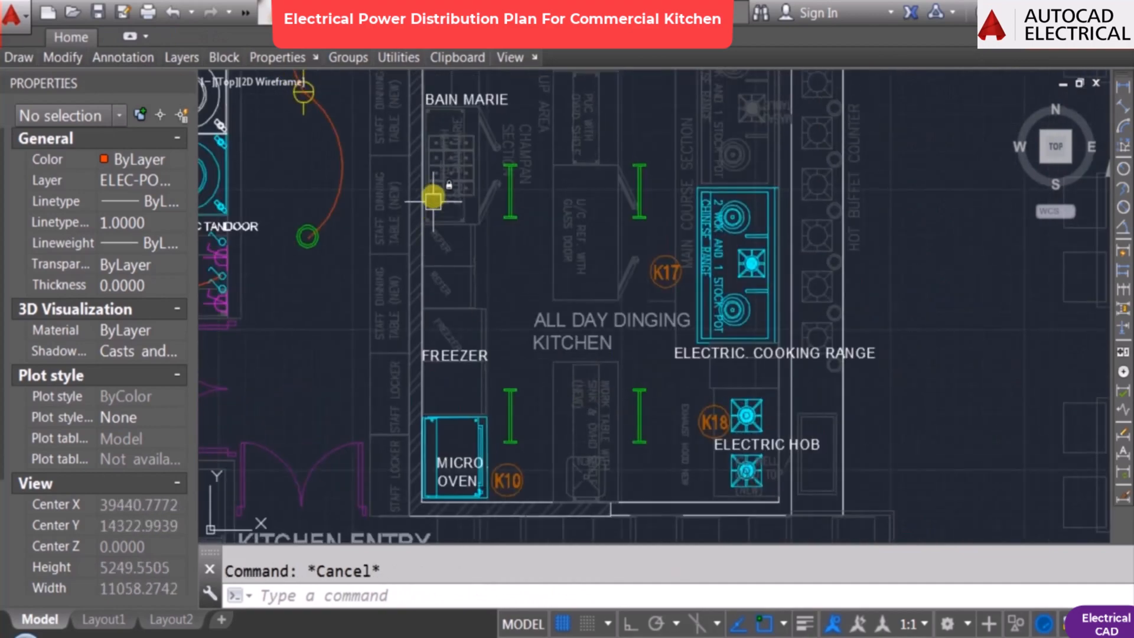
scroll(433, 199, up, 4)
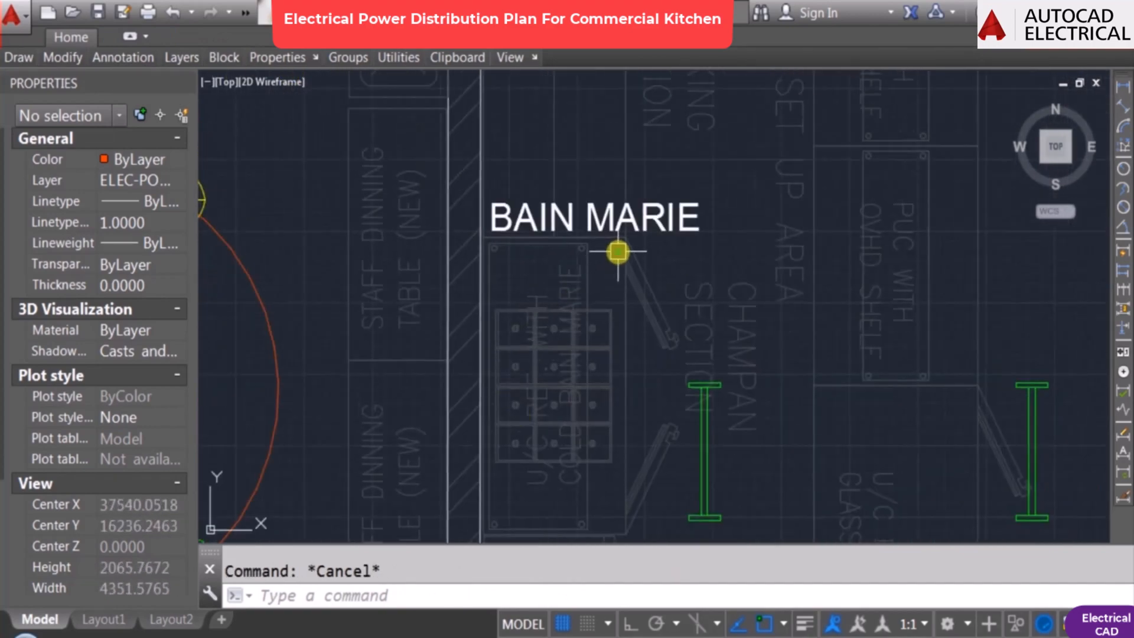
click(620, 255)
key(Escape)
scroll(481, 246, up, 4)
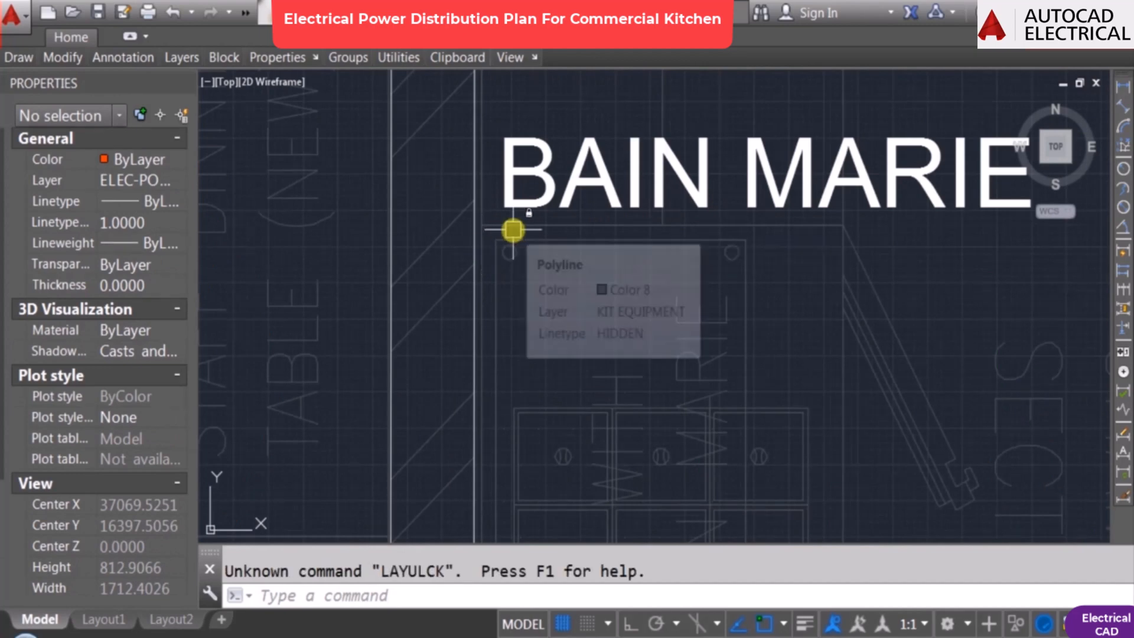
text(NLCK)
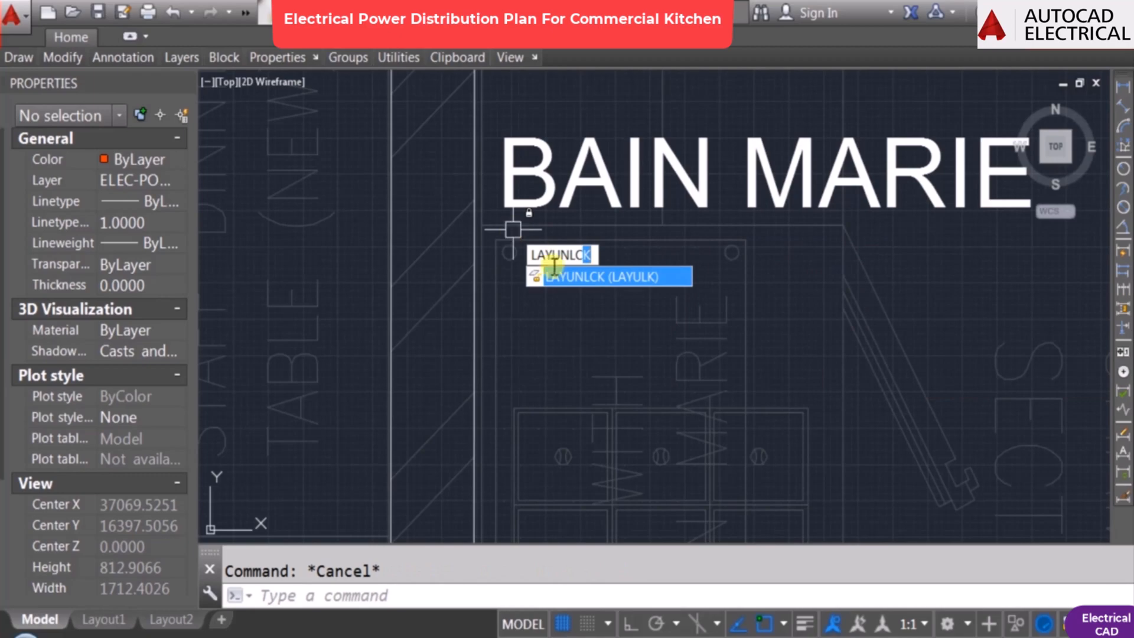
click(602, 277)
click(559, 245)
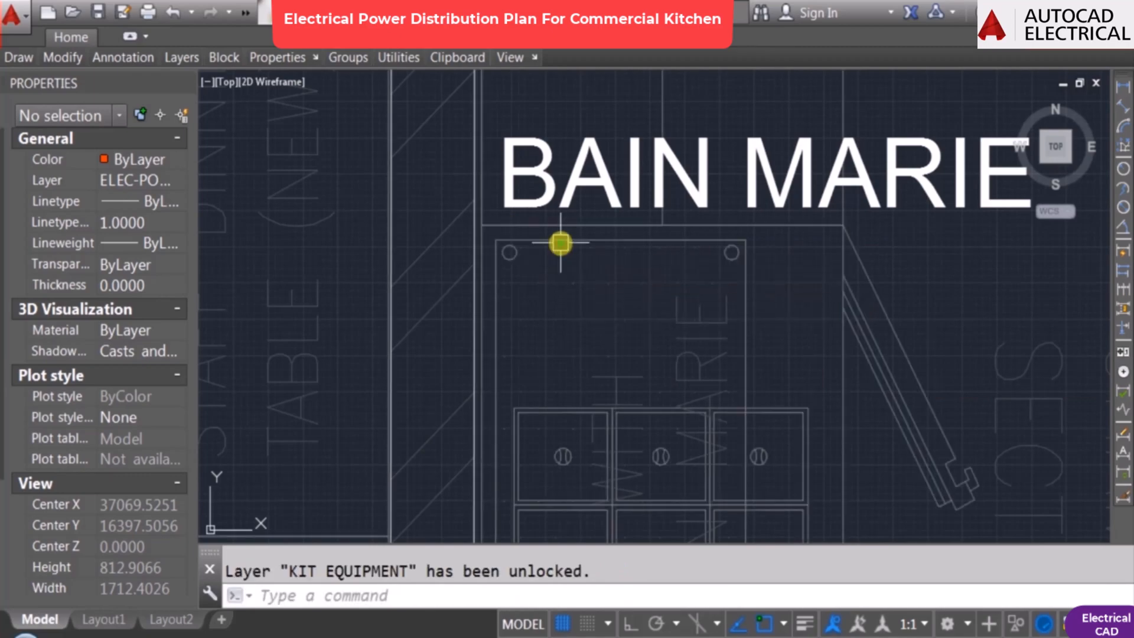
Step: Move the whole bain marie, including its pan grid and both open doors, to the ELEC-KITC layer
scroll(561, 253, down, 2)
scroll(567, 266, down, 4)
key(Escape)
scroll(539, 250, up, 6)
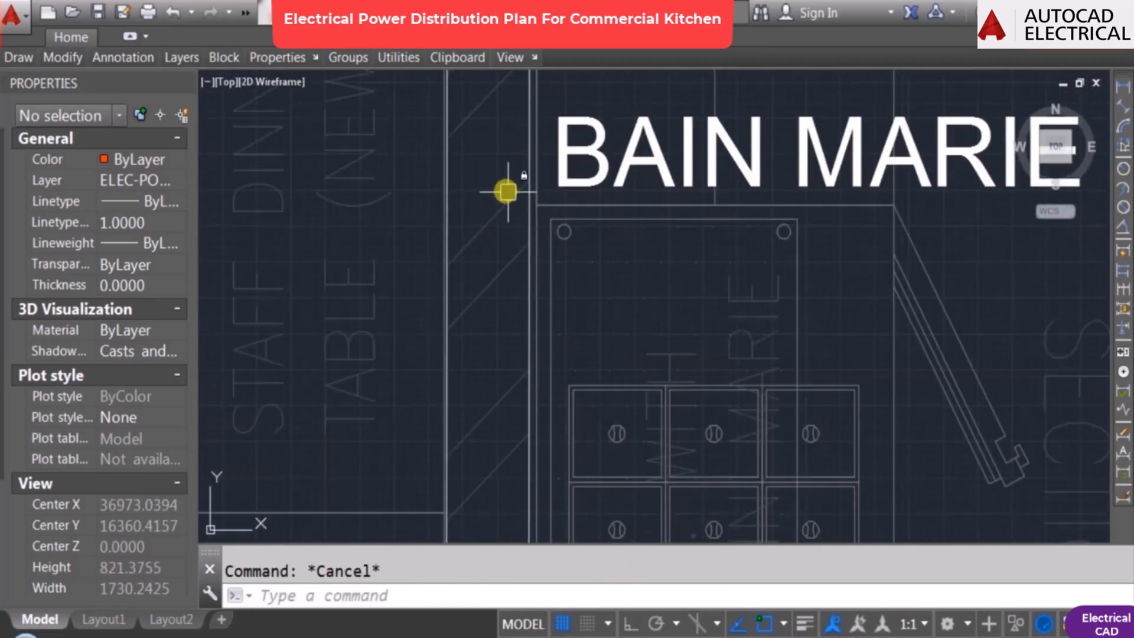
click(491, 187)
scroll(581, 232, down, 3)
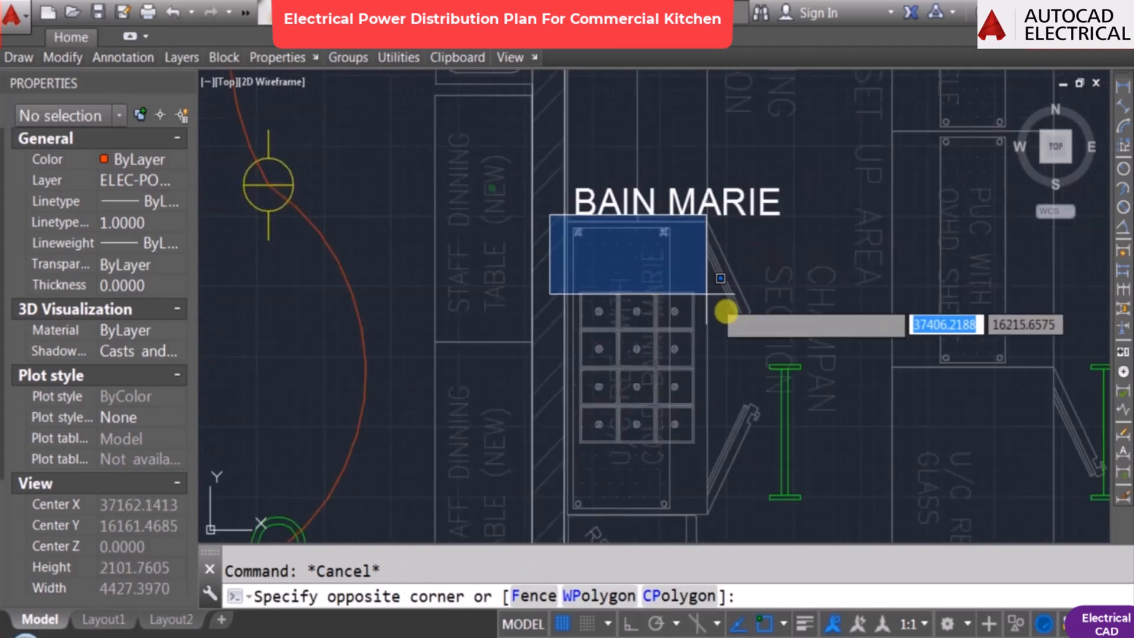
click(786, 523)
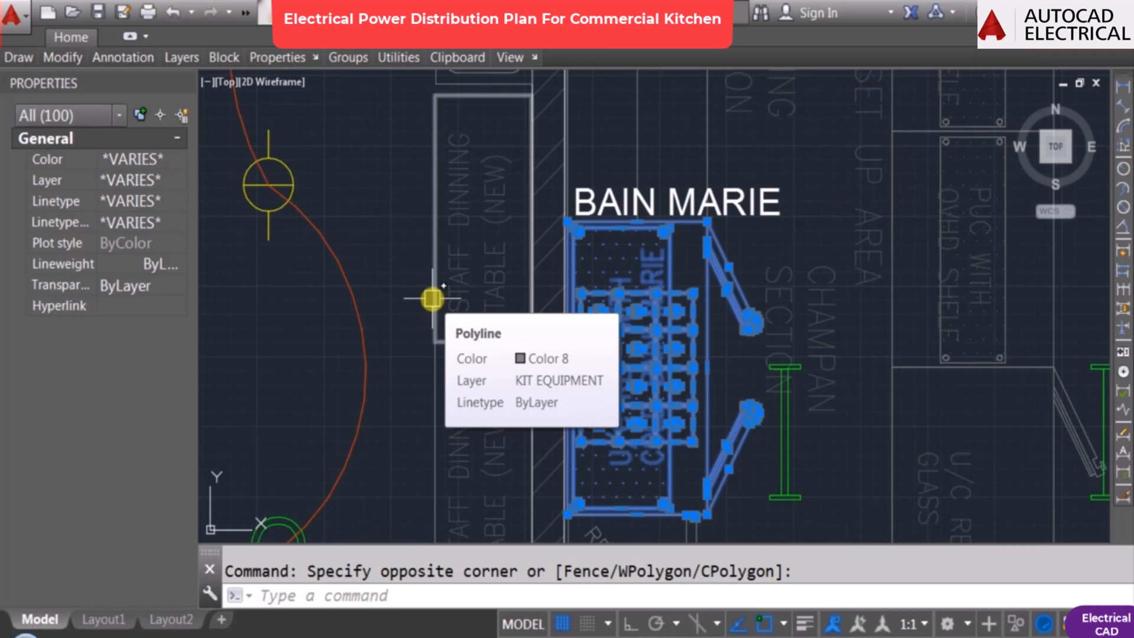
click(123, 177)
key(e)
scroll(137, 330, down, 4)
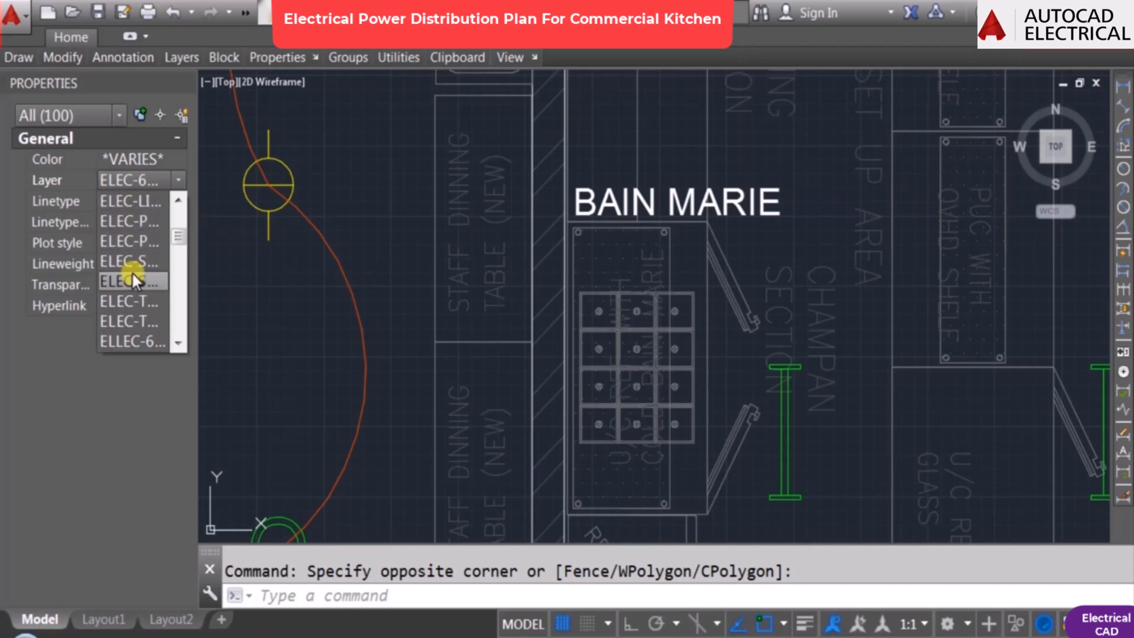
scroll(136, 326, down, 1)
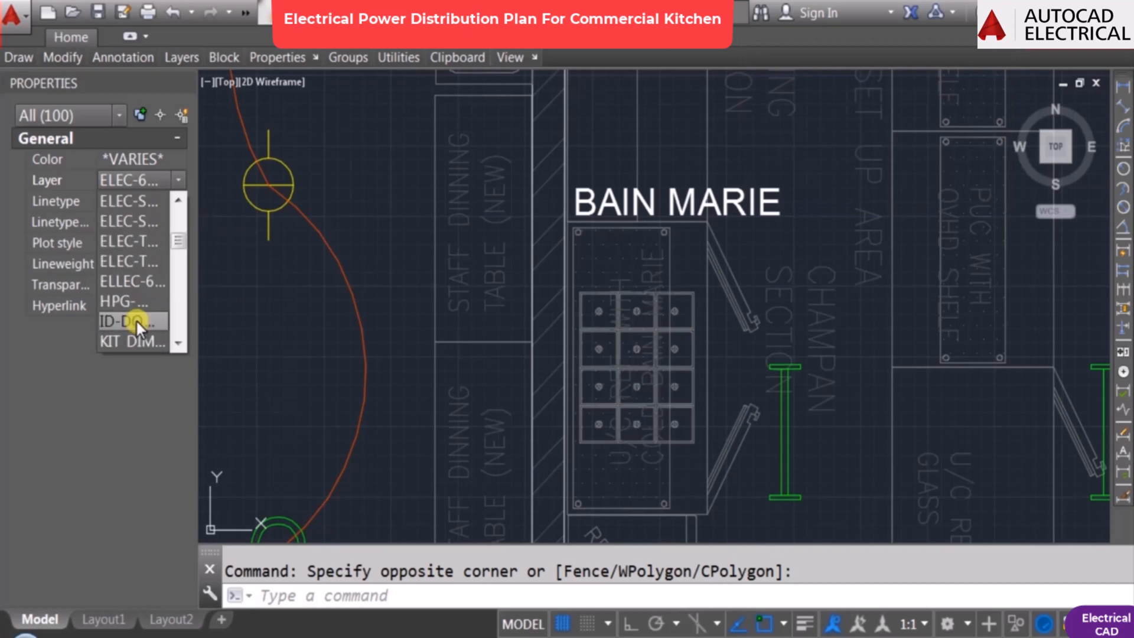
scroll(138, 248, up, 2)
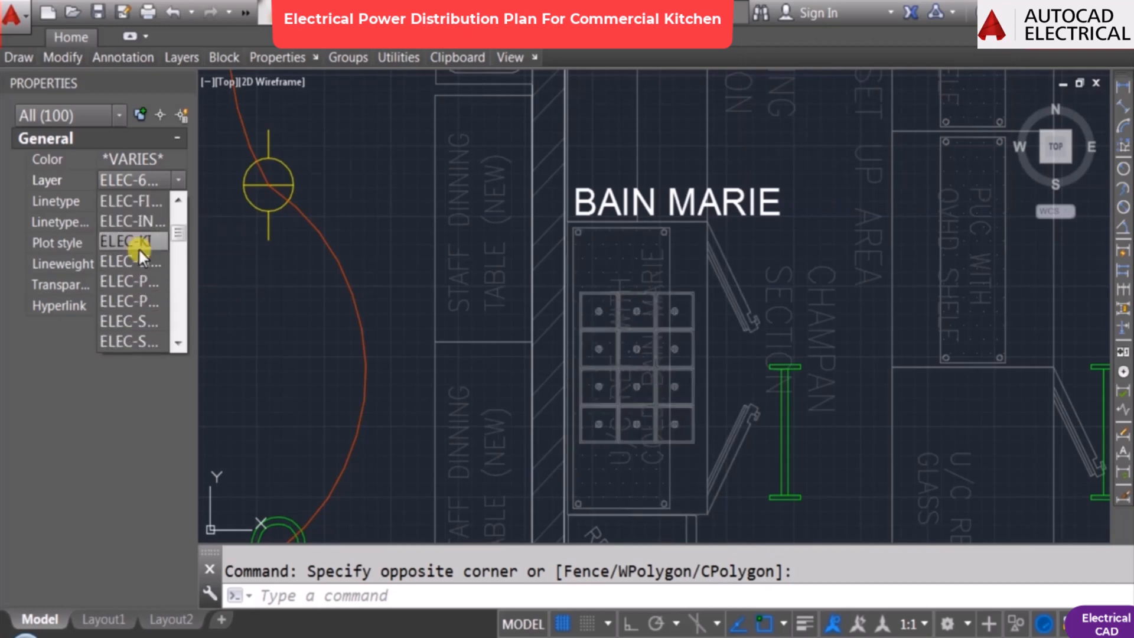
click(138, 240)
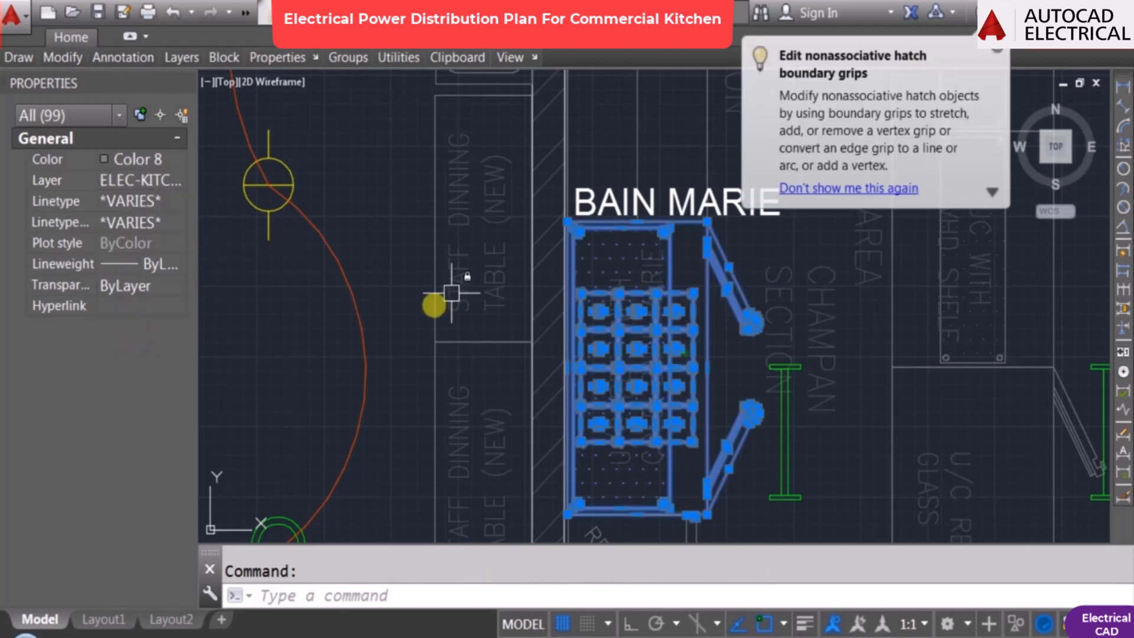
Step: Set the color of the bain marie objects to ByLayer and clear the selection
click(139, 159)
click(136, 174)
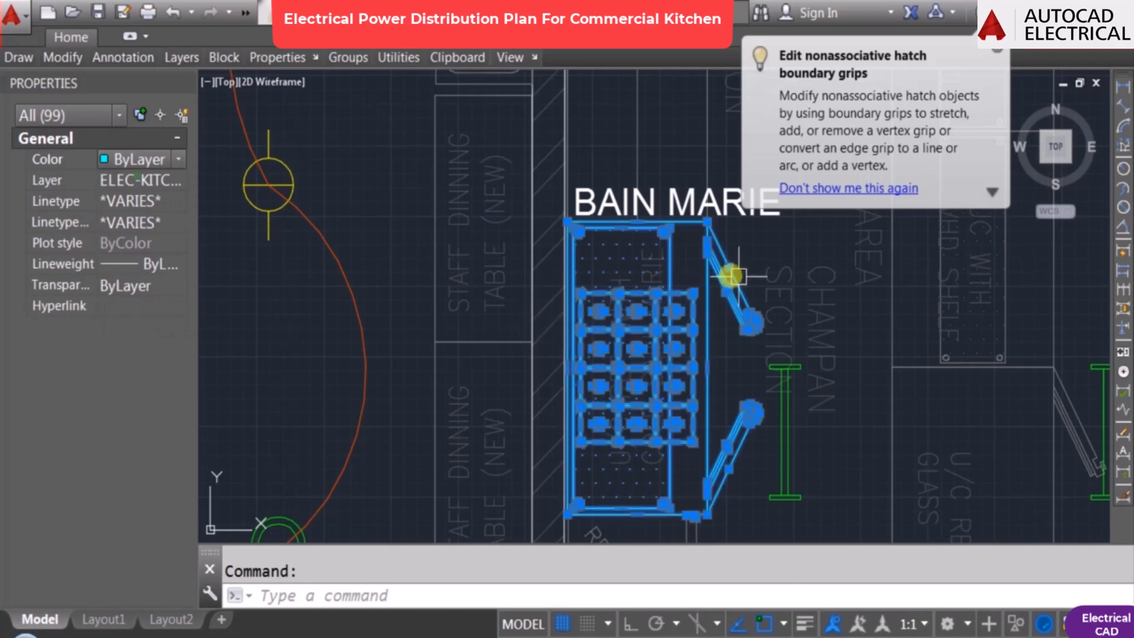
key(Escape)
Step: Copy the K18 tag from the electric hob to the open-door side of the bain marie
scroll(673, 314, down, 4)
middle_drag(700, 339, 610, 278)
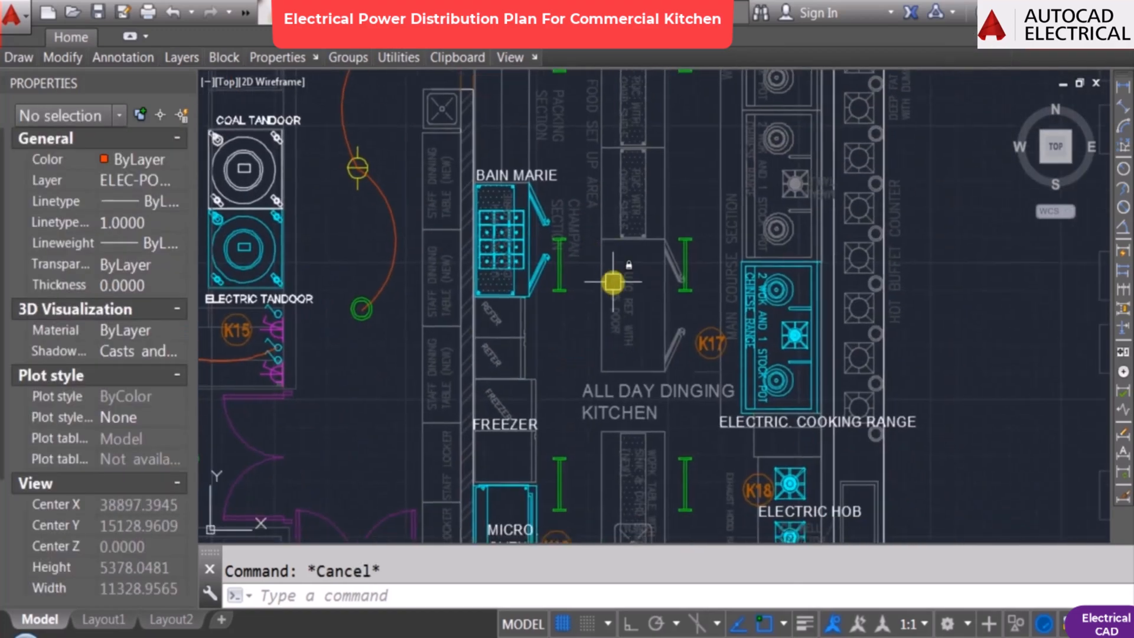
scroll(488, 268, up, 4)
scroll(483, 290, down, 2)
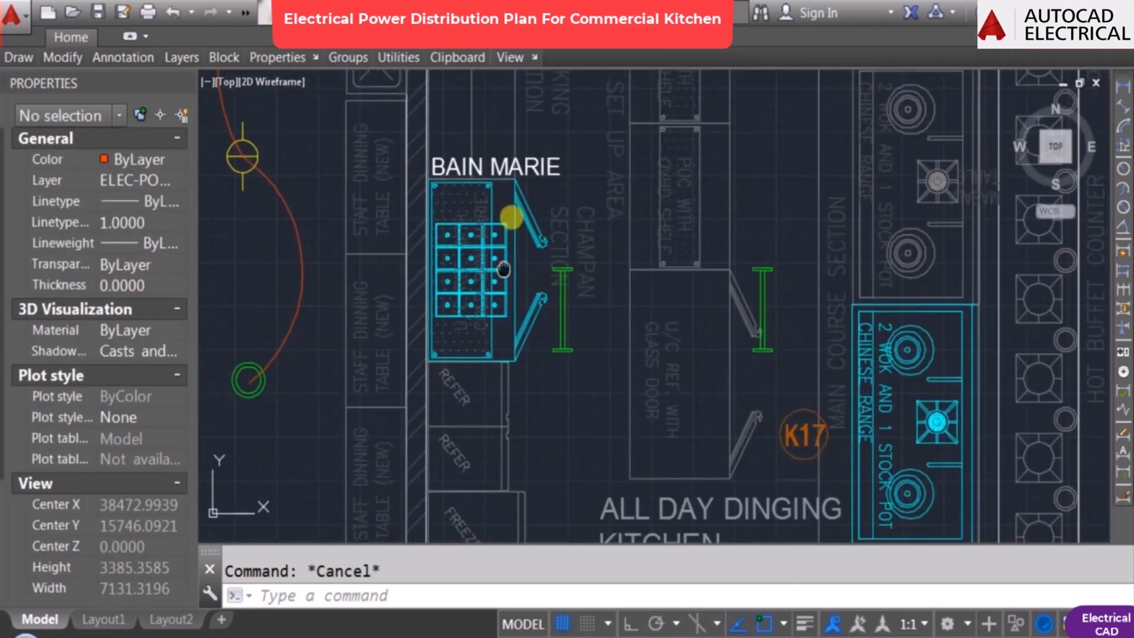
scroll(654, 273, down, 2)
key(Return)
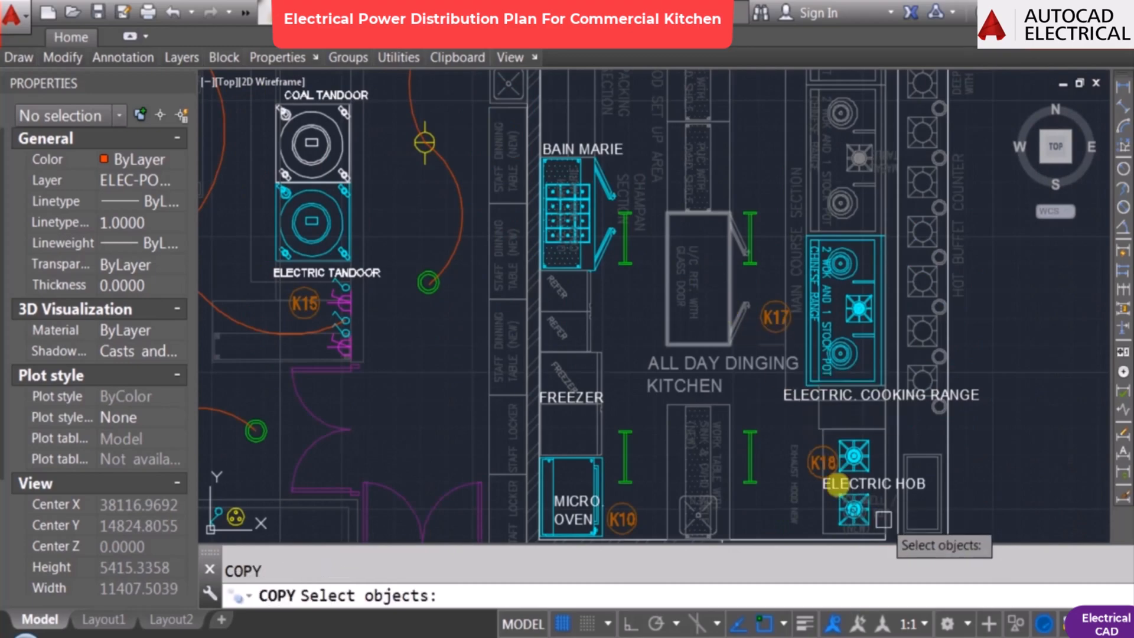
scroll(822, 456, up, 3)
click(831, 455)
key(Return)
click(845, 454)
scroll(608, 373, down, 2)
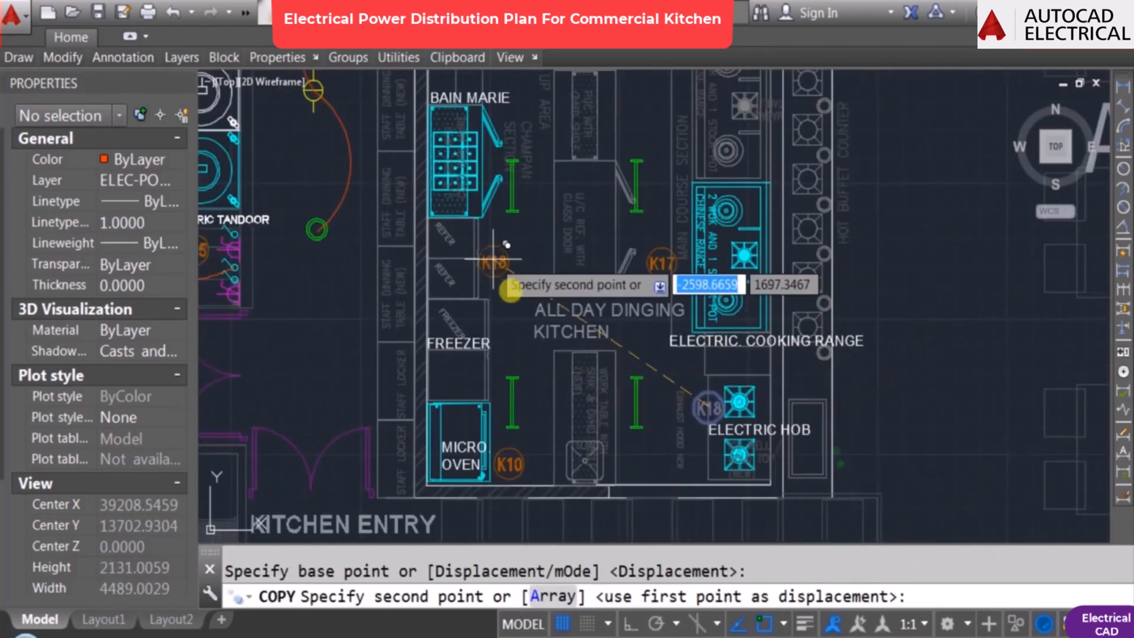
middle_drag(491, 255, 605, 419)
middle_drag(430, 258, 545, 366)
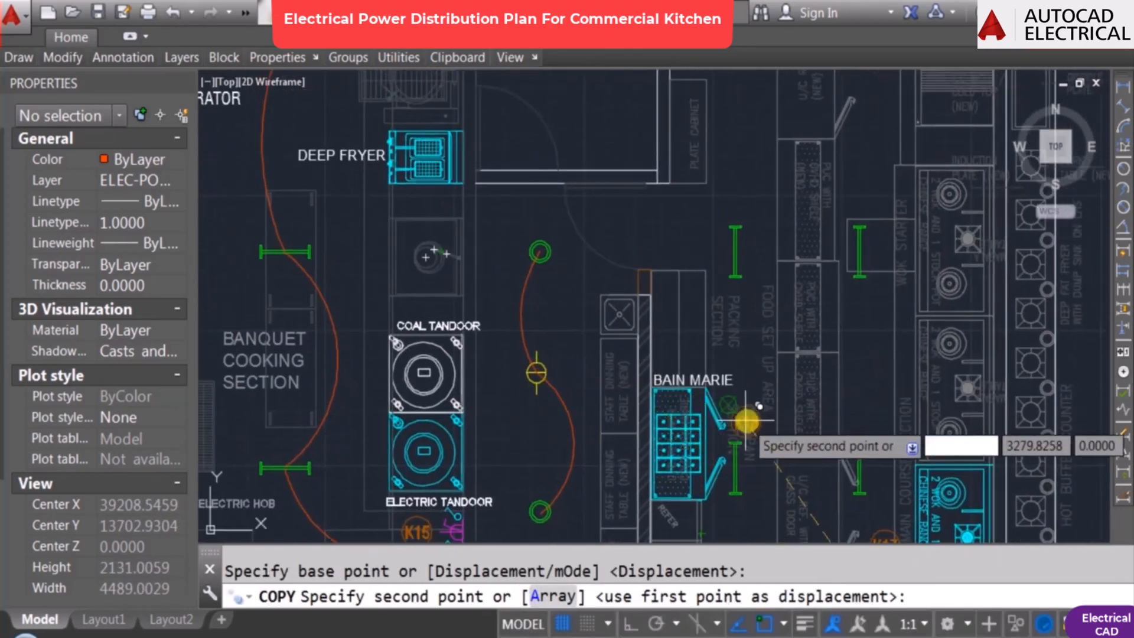
scroll(738, 419, up, 7)
scroll(664, 398, up, 5)
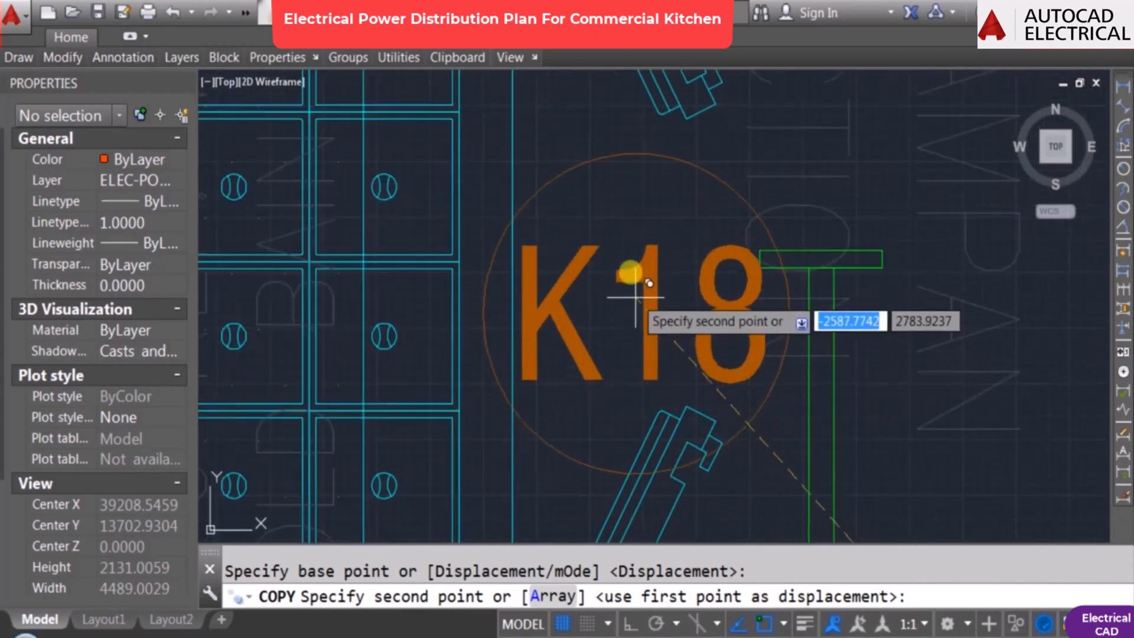
key(Escape)
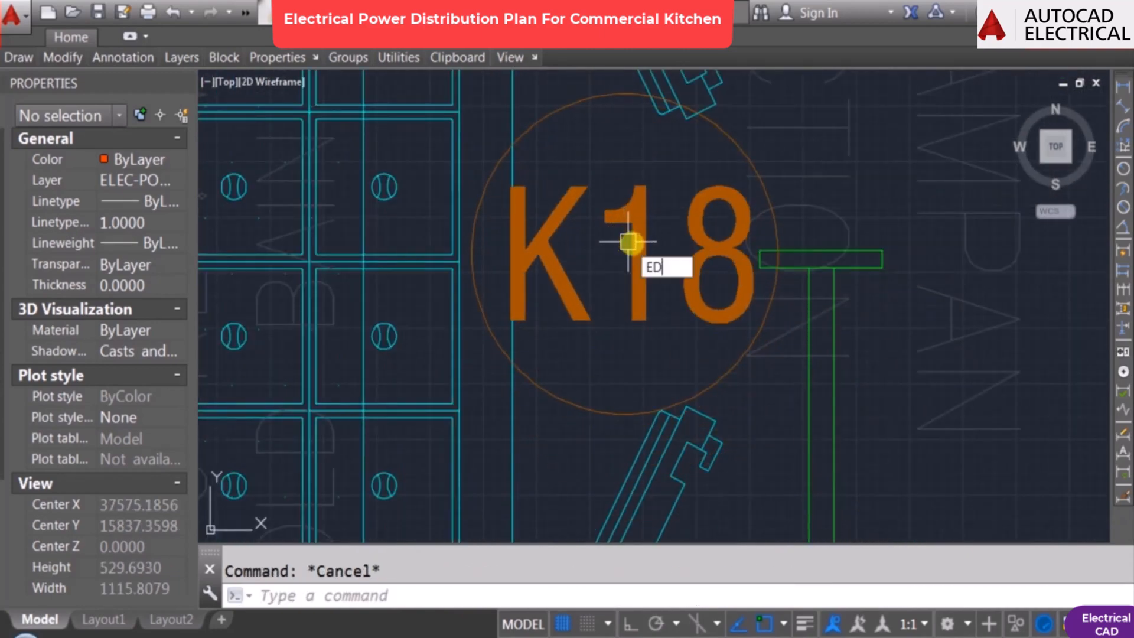
Step: Change the text of the tag beside the bain marie to K19
double_click(631, 244)
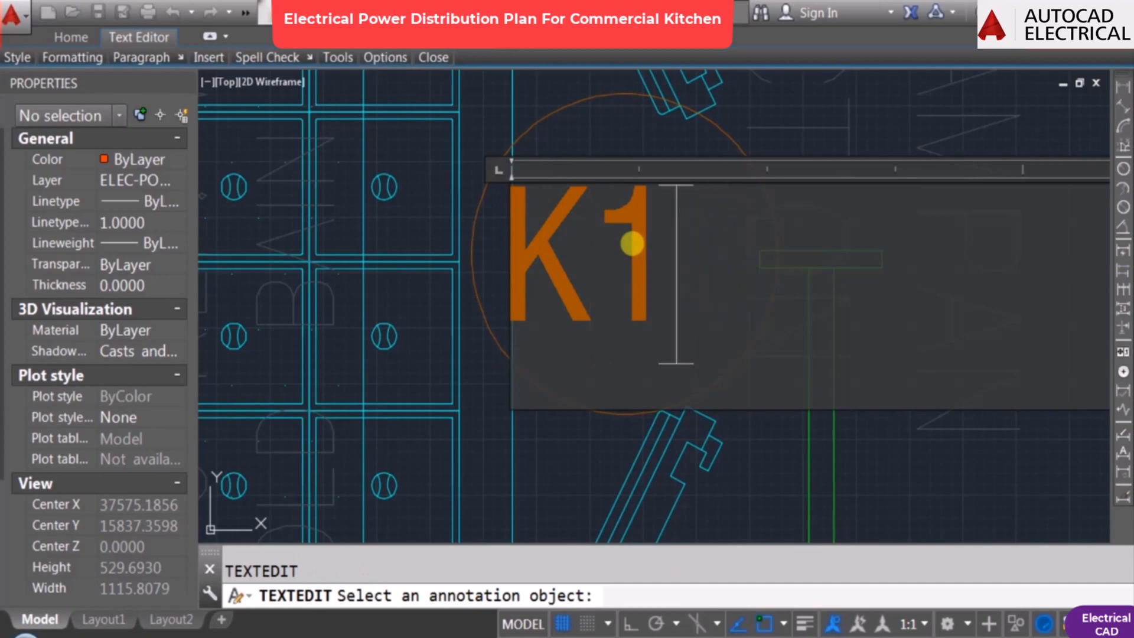
text(9)
click(501, 349)
Step: Stretch the lower borders of the load table and its outer frame down by one row below K18
scroll(579, 278, down, 10)
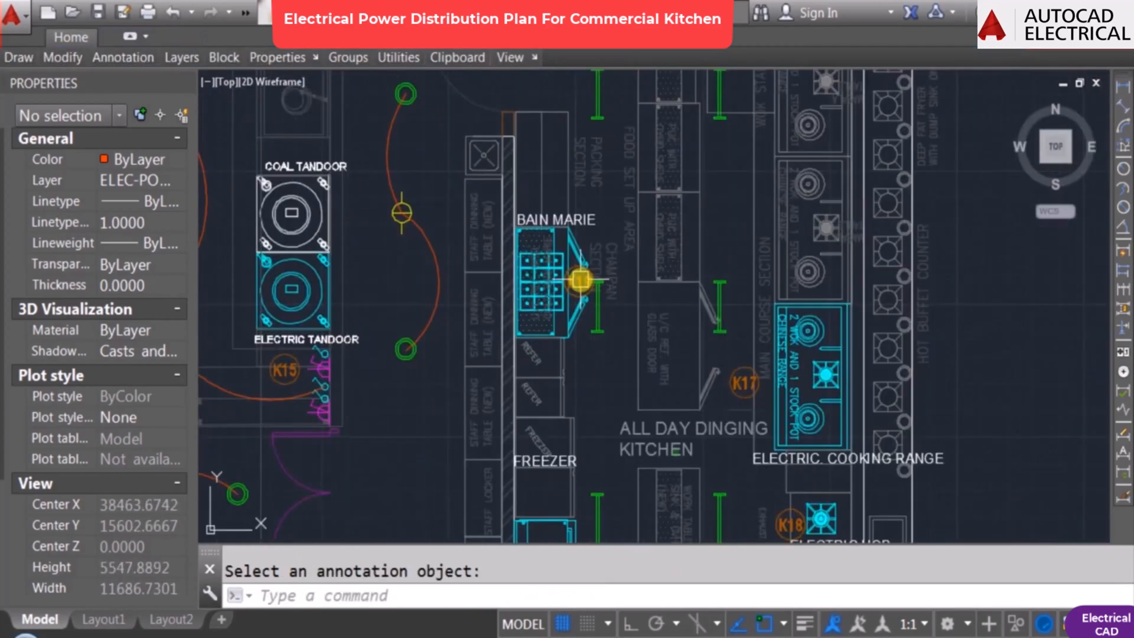
scroll(830, 357, up, 8)
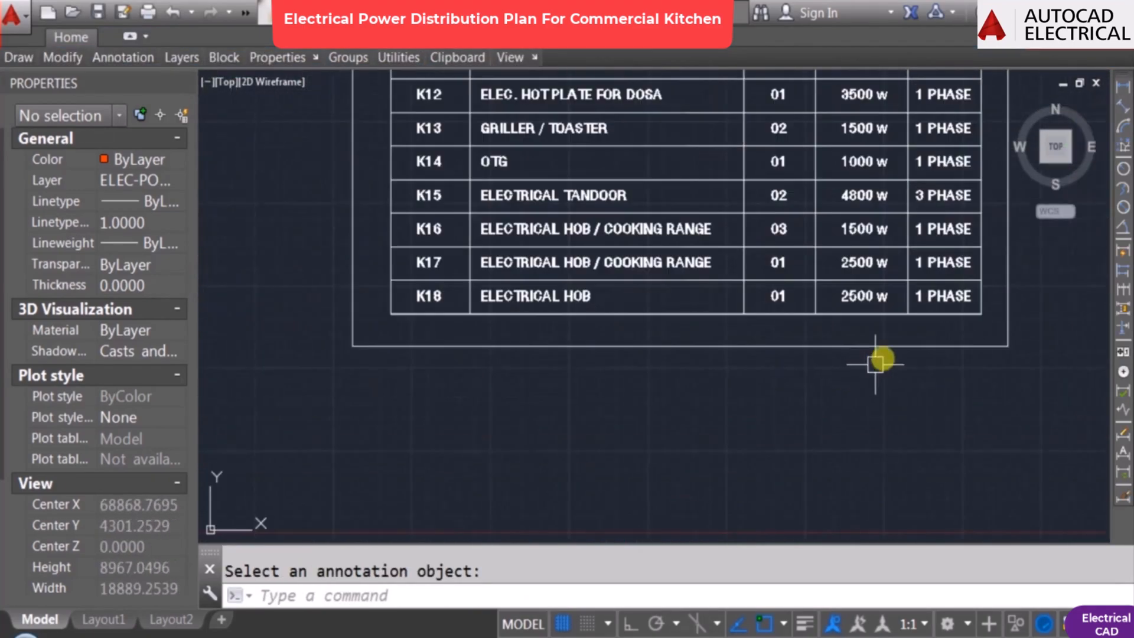
click(1037, 376)
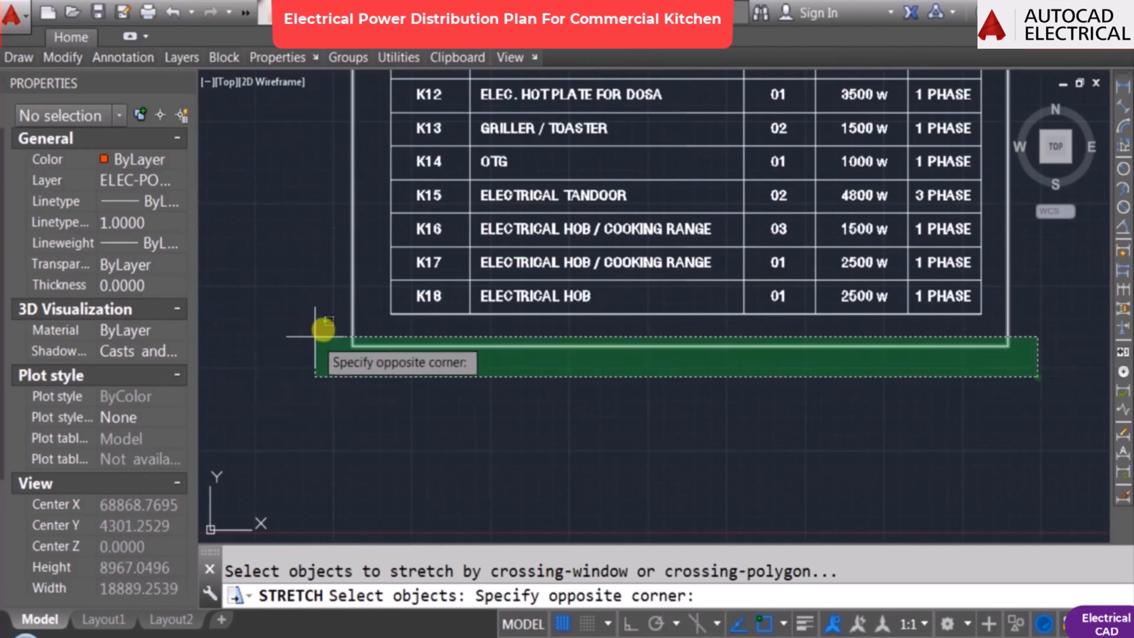
click(324, 310)
key(Return)
click(392, 279)
click(393, 314)
Step: Copy all the text entries of the K18 electrical hob row down into the new empty row
text(co)
click(433, 305)
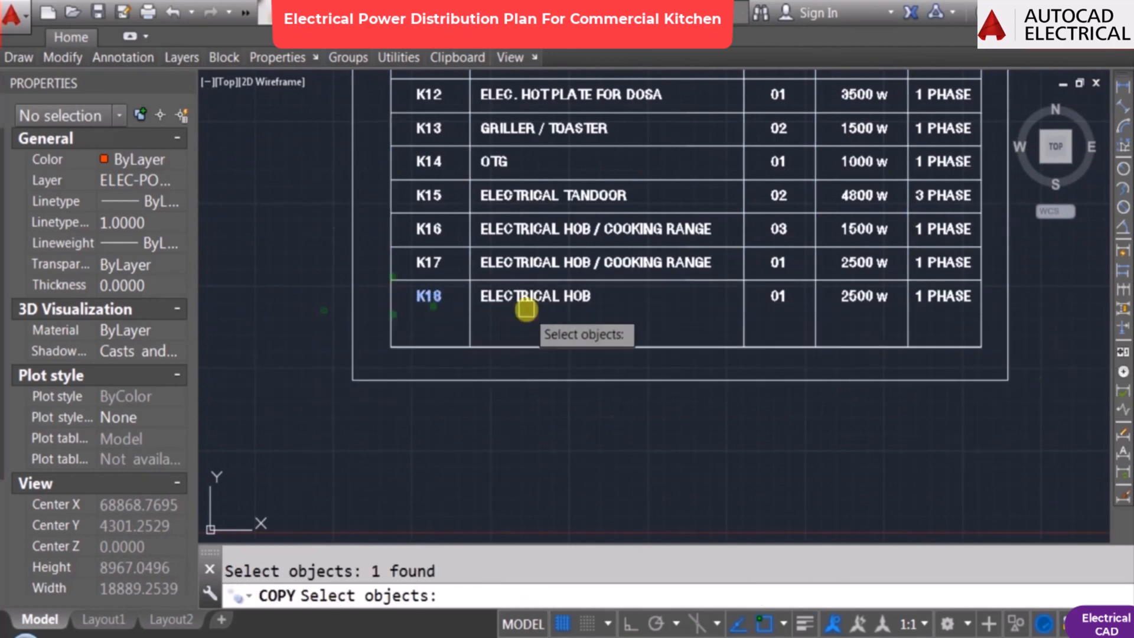
click(526, 309)
click(507, 292)
click(764, 298)
click(856, 295)
click(957, 291)
key(Return)
click(387, 247)
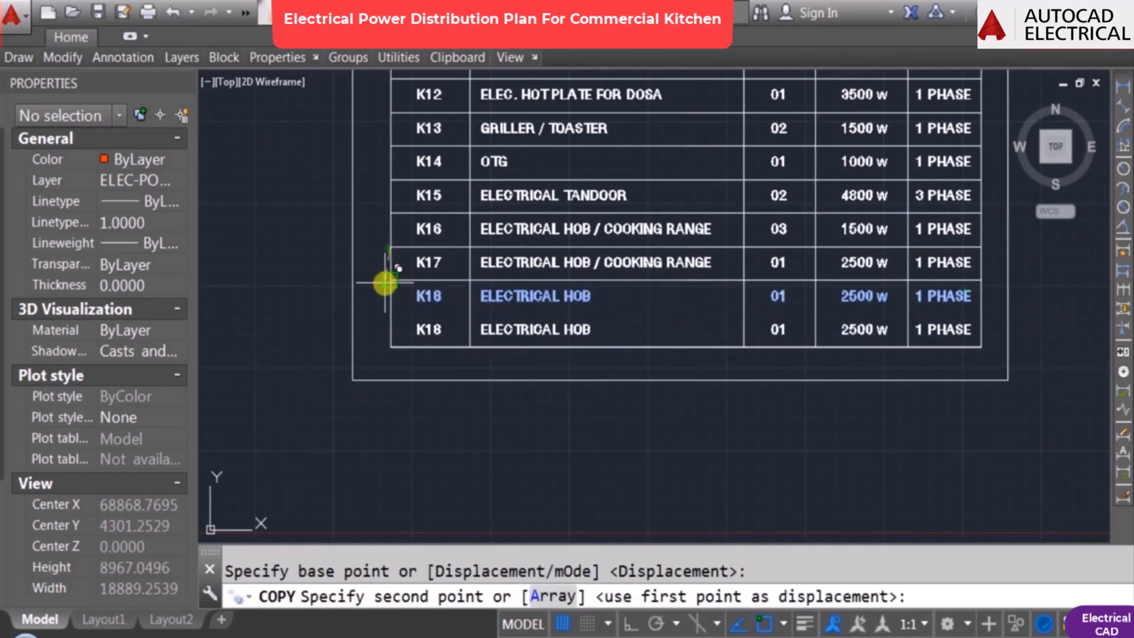
click(384, 283)
Step: Copy the divider line between rows K17 and K18 down one row to separate the new entry
key(Return)
key(Return)
click(406, 286)
key(Return)
click(394, 250)
click(393, 275)
key(Return)
Step: Edit the new load table row to read K19 and BAIN MARIE
scroll(431, 302, up, 1)
text(ed)
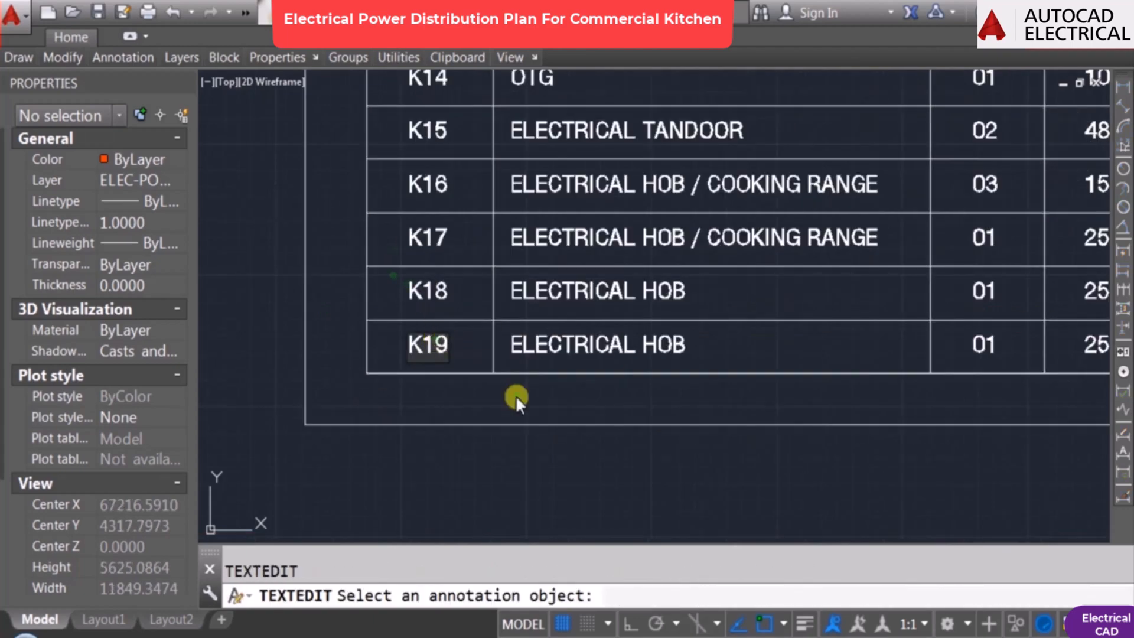
click(592, 344)
text(BAIN MARIE)
click(611, 394)
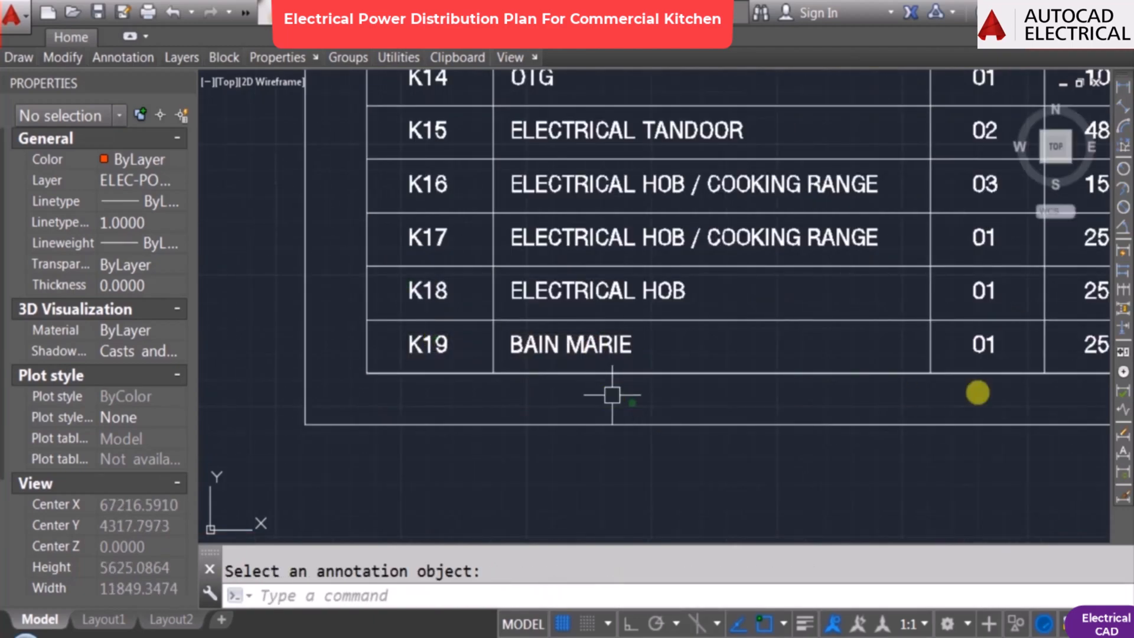
Step: Set the bain marie's load in the K19 row to 3000 w
middle_drag(1051, 387, 629, 373)
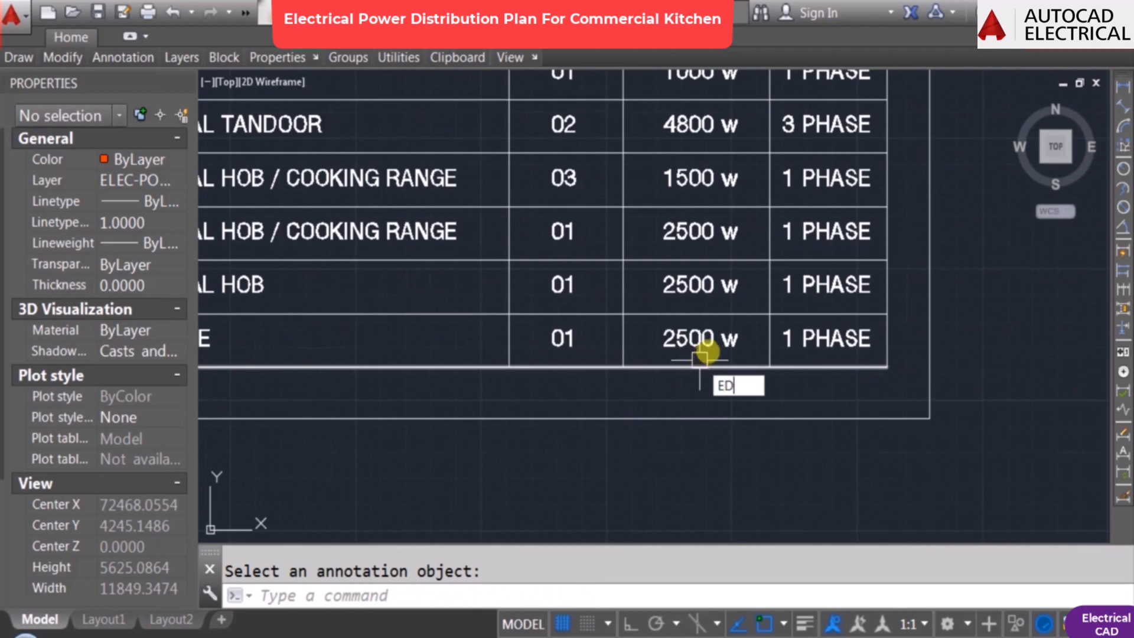
text(ED)
key(space)
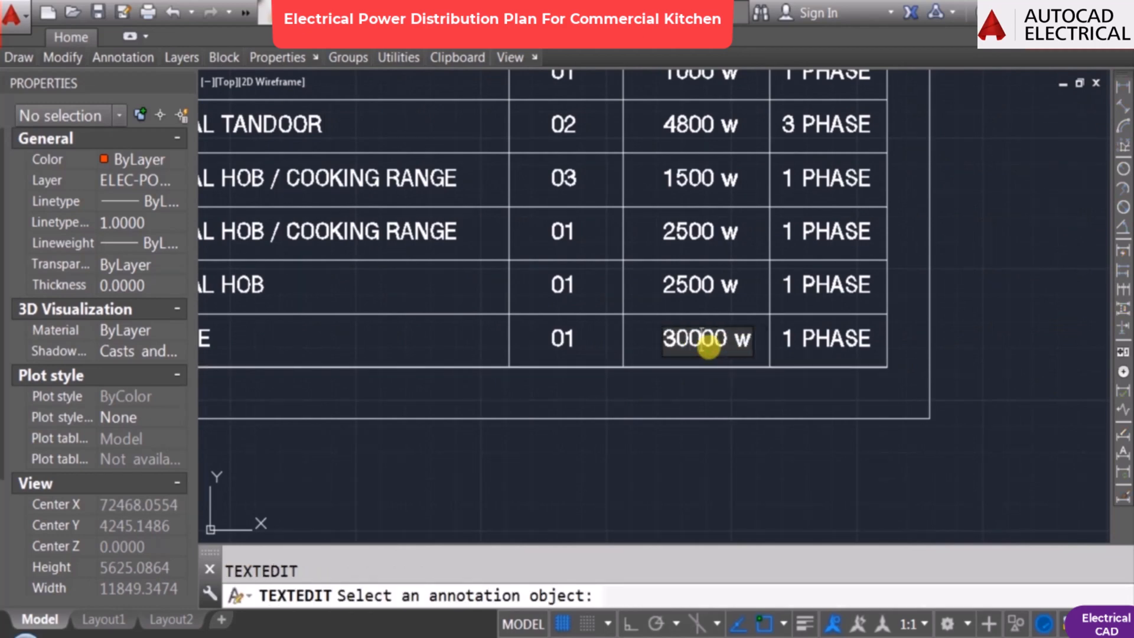
key(Escape)
scroll(791, 414, down, 4)
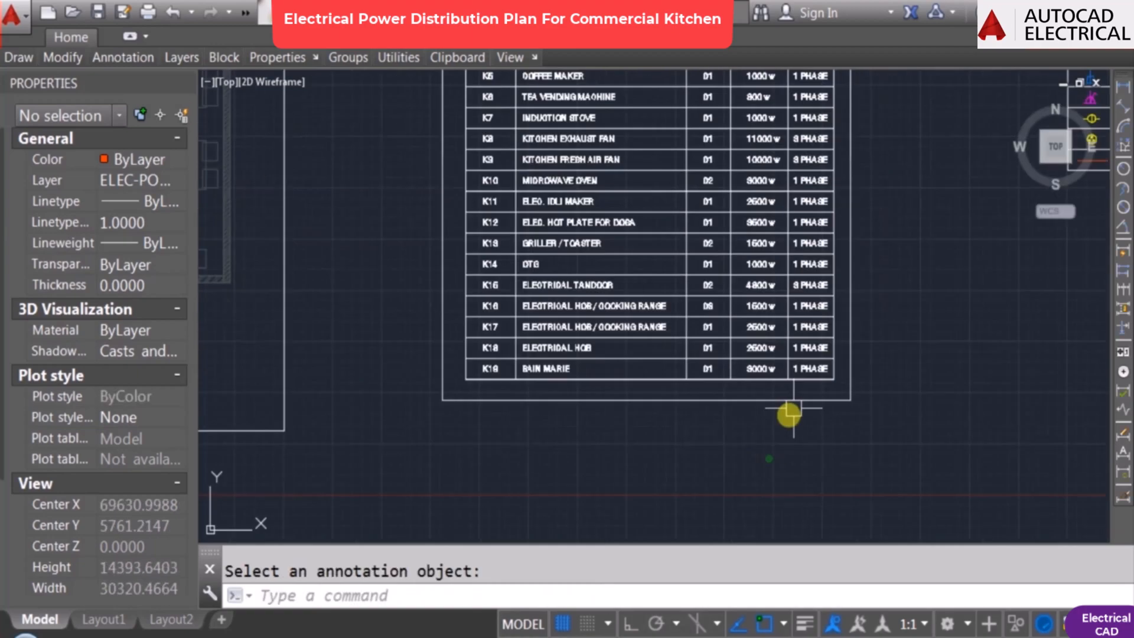
Step: Examine the kitchen plan around the bain marie, waiter rest room and packing section for a socket location
scroll(431, 379, down, 3)
scroll(430, 380, up, 6)
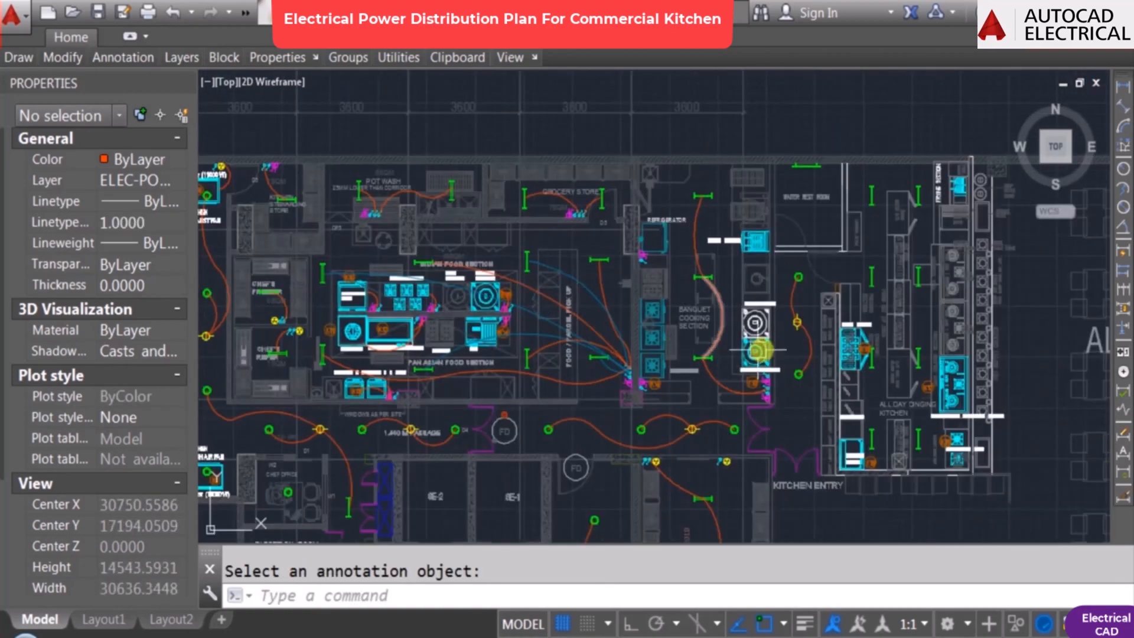
scroll(792, 407, down, 4)
scroll(817, 331, up, 6)
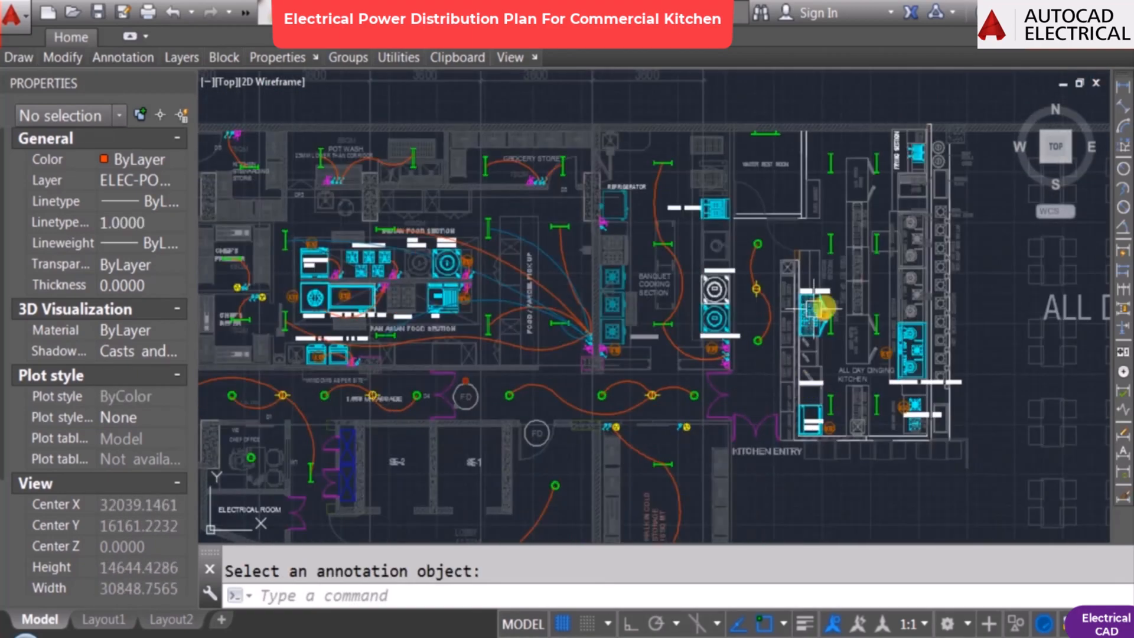
scroll(871, 370, down, 4)
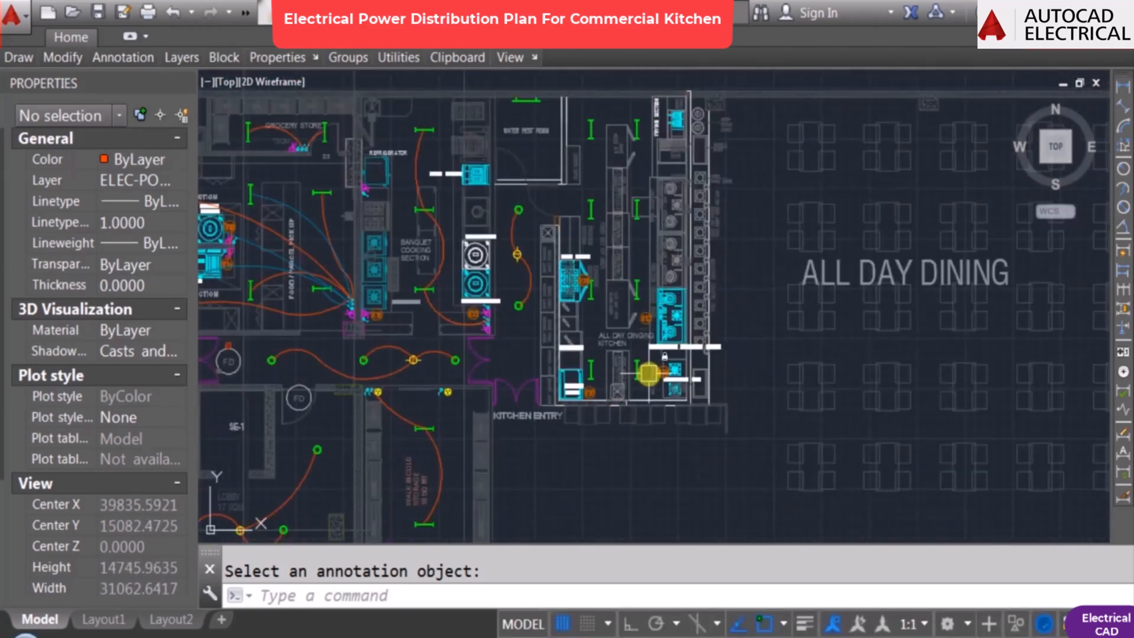
scroll(605, 396, up, 2)
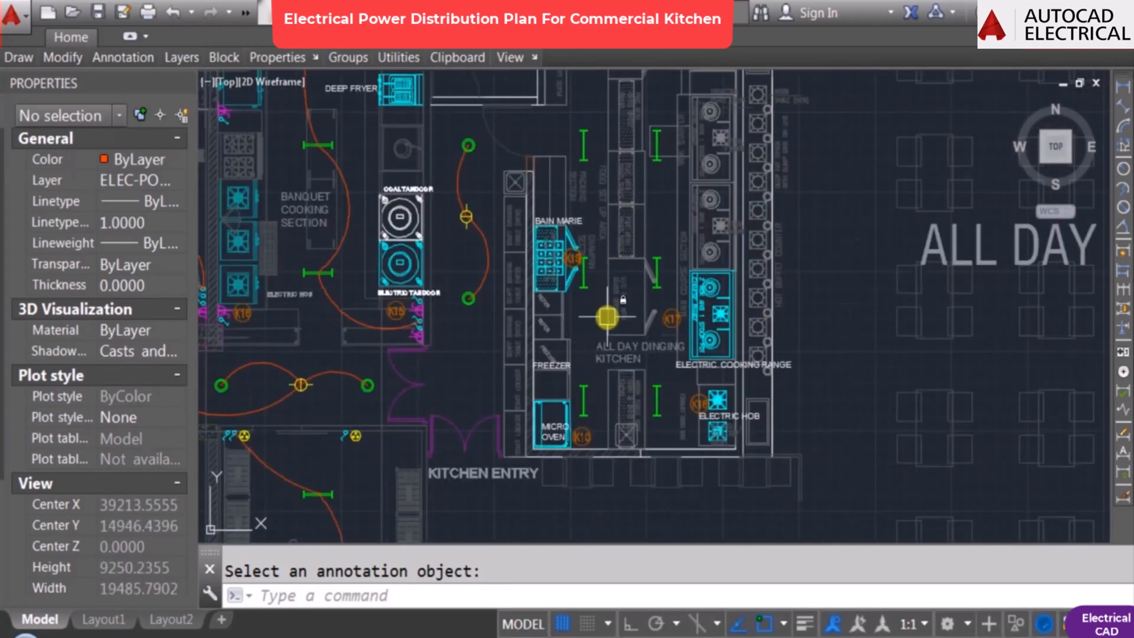
scroll(617, 287, down, 2)
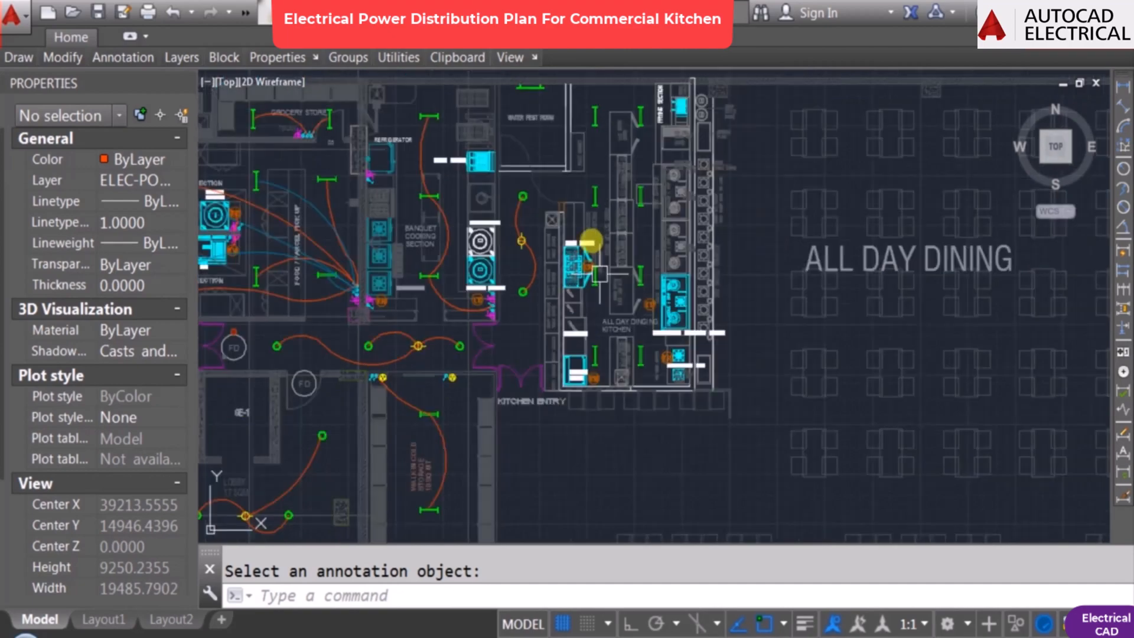
scroll(555, 165, up, 6)
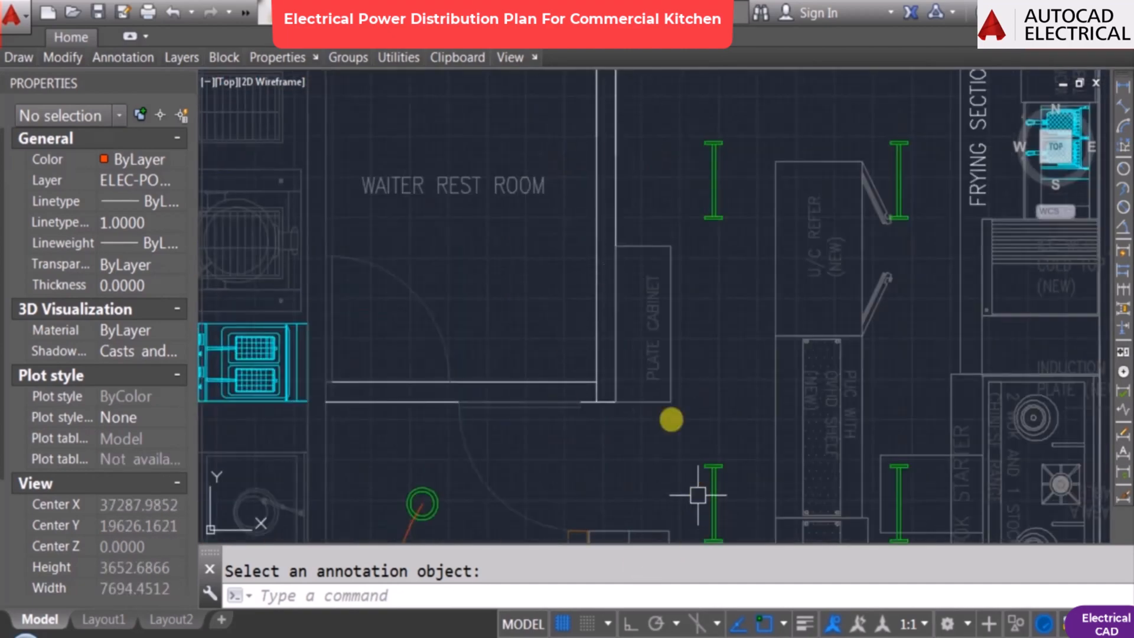
scroll(679, 455, down, 3)
scroll(585, 355, up, 3)
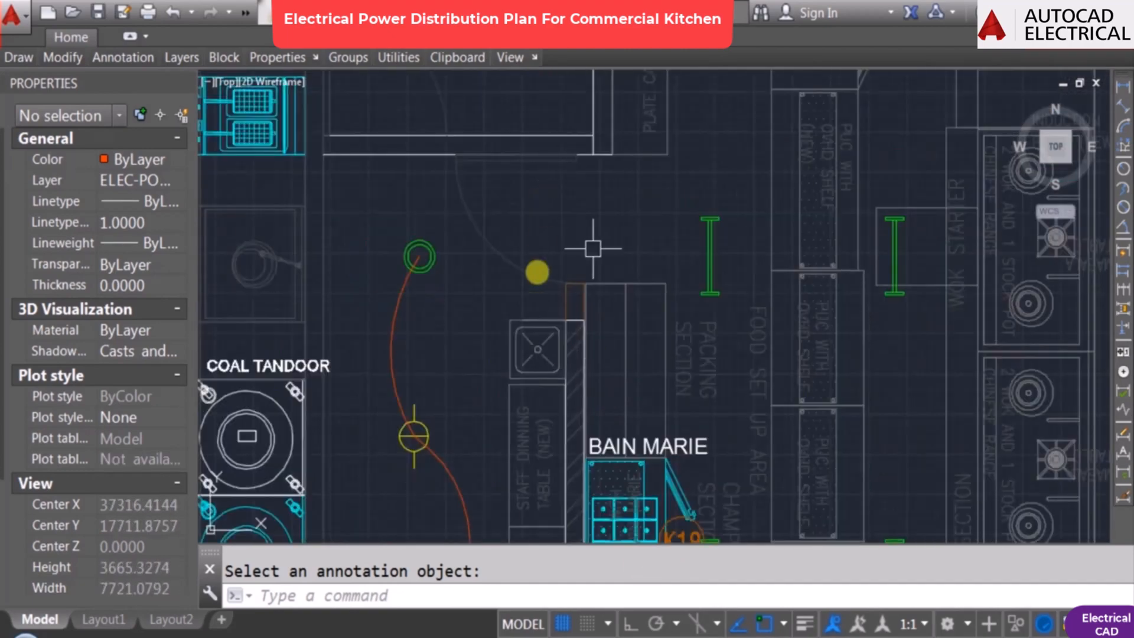
Step: Copy the lower socket and two switches beside the electric tandoor to the counter just above the BAIN MARIE label
scroll(578, 271, down, 2)
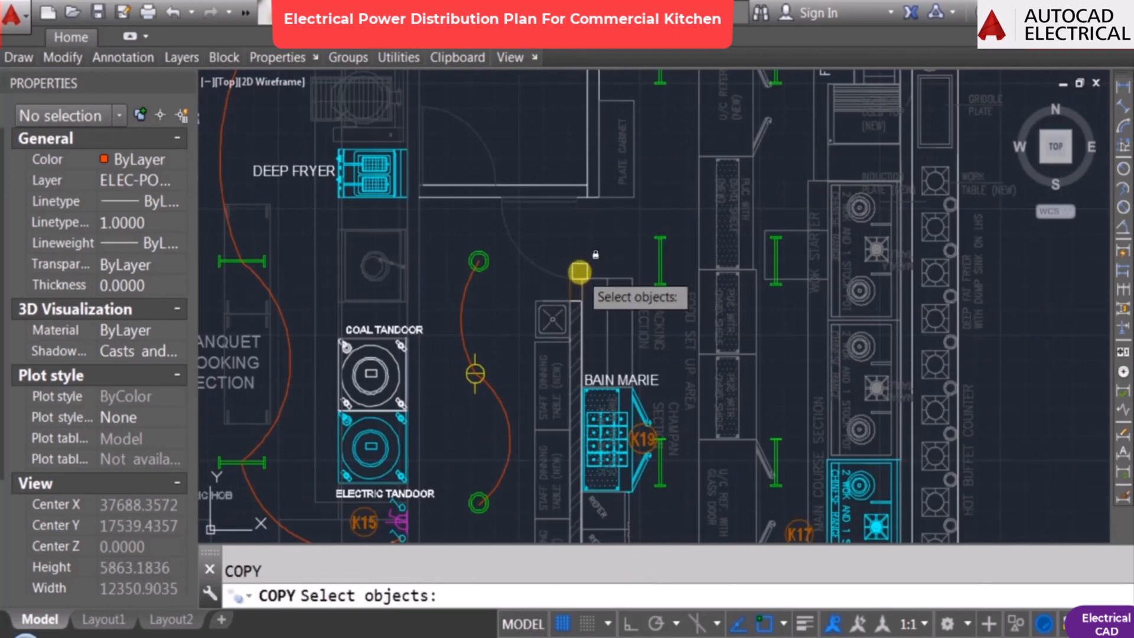
scroll(572, 281, down, 1)
scroll(474, 437, up, 4)
click(409, 280)
click(414, 242)
key(Return)
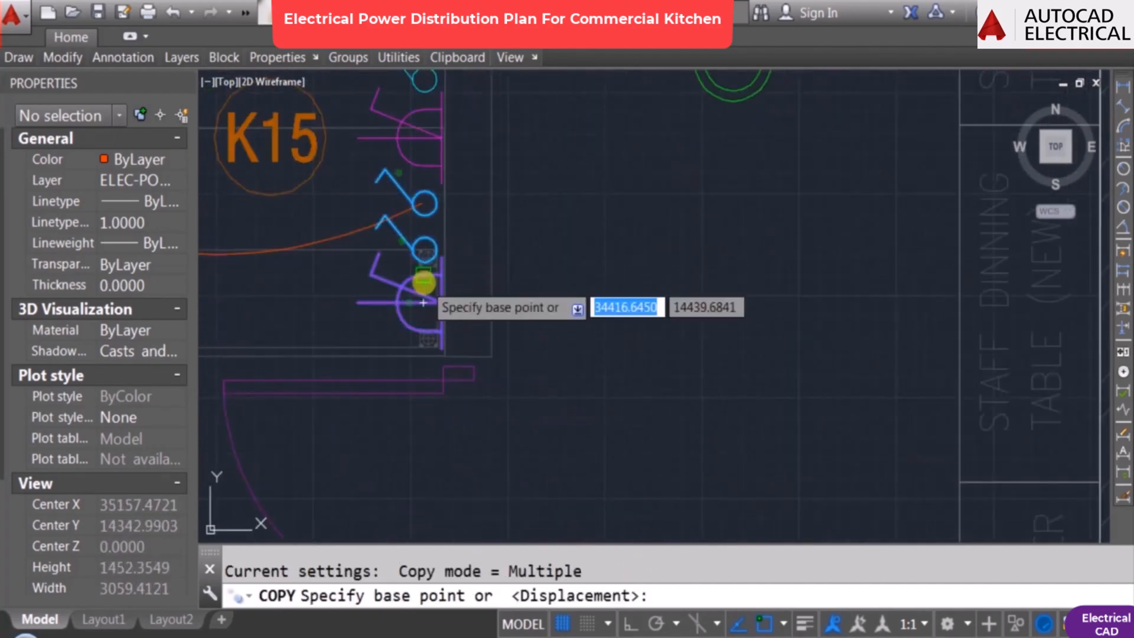
click(423, 281)
scroll(384, 365, down, 3)
key(F8)
key(F8)
scroll(591, 117, up, 4)
click(572, 276)
key(Escape)
Step: Rotate the copied socket and its two switches above the bain marie by 180 degrees
text(ro)
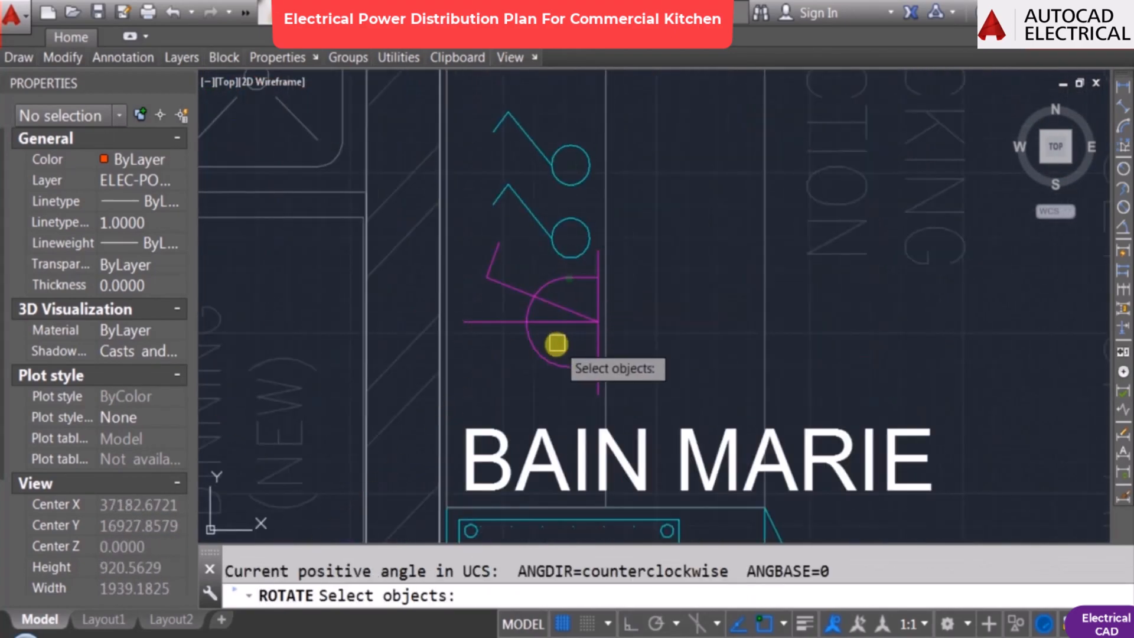
click(557, 344)
click(524, 133)
click(544, 245)
text(180)
key(Return)
scroll(559, 295, down, 4)
key(Escape)
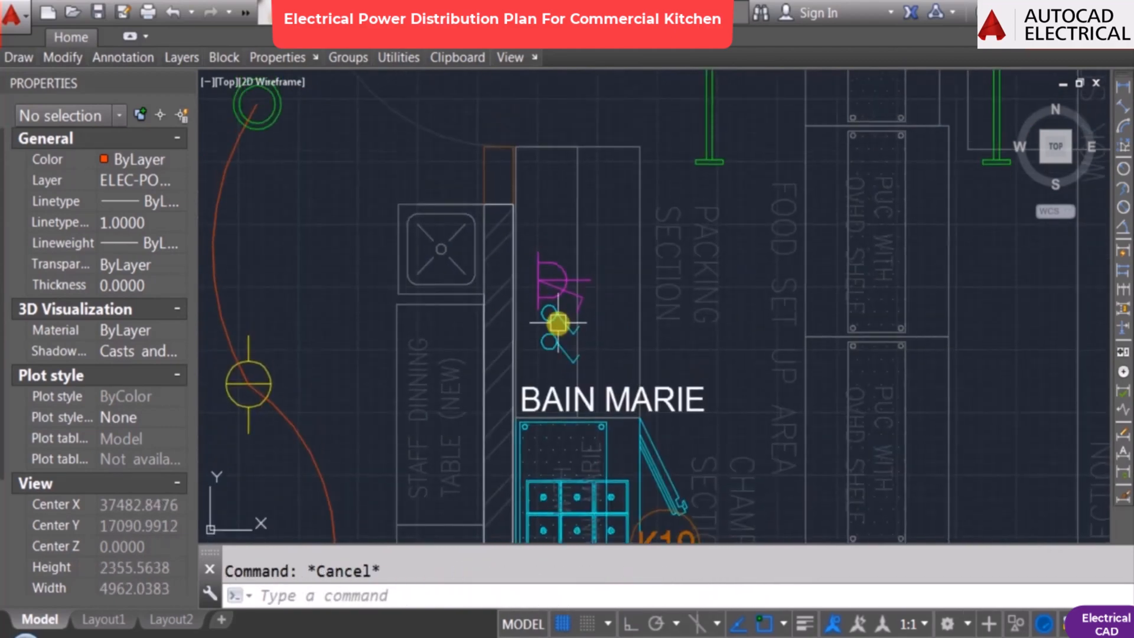
Step: Move the rotated socket and switches against the hatched wall above the bain marie, with object snap off for free placement
key(Return)
click(615, 314)
scroll(615, 310, up, 4)
key(F3)
click(554, 255)
key(Escape)
scroll(557, 295, down, 10)
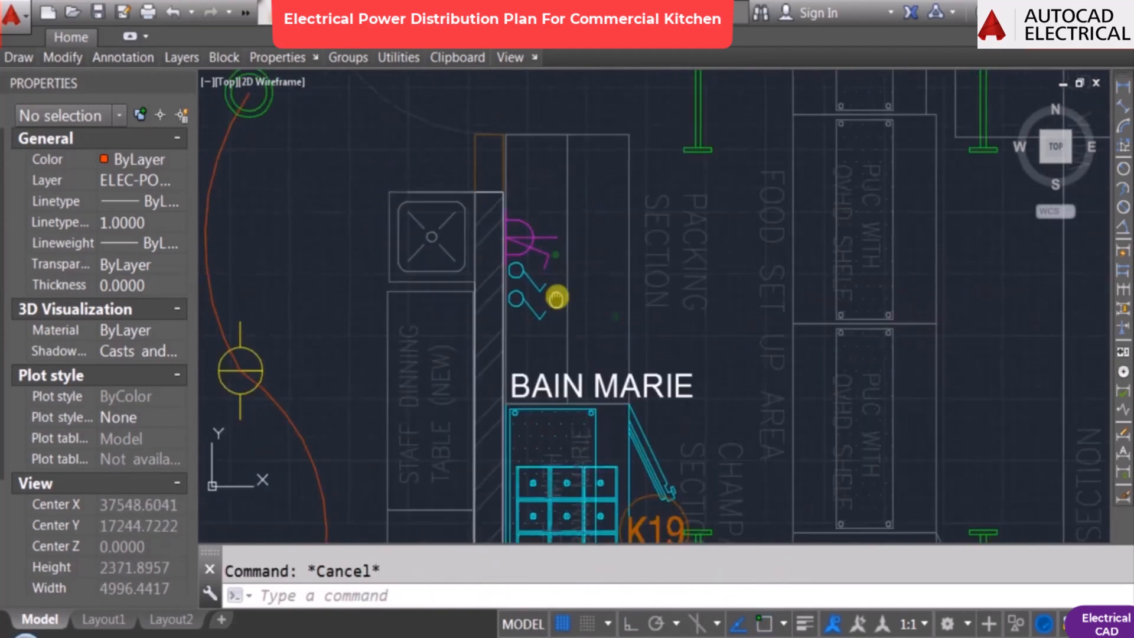
Step: Compare the wired Indian food and banquet sections with the light fittings and equipment of the all day dining kitchen
mouse_move(601, 323)
middle_down()
mouse_move(585, 274)
mouse_move(577, 367)
middle_up()
scroll(590, 403, down, 2)
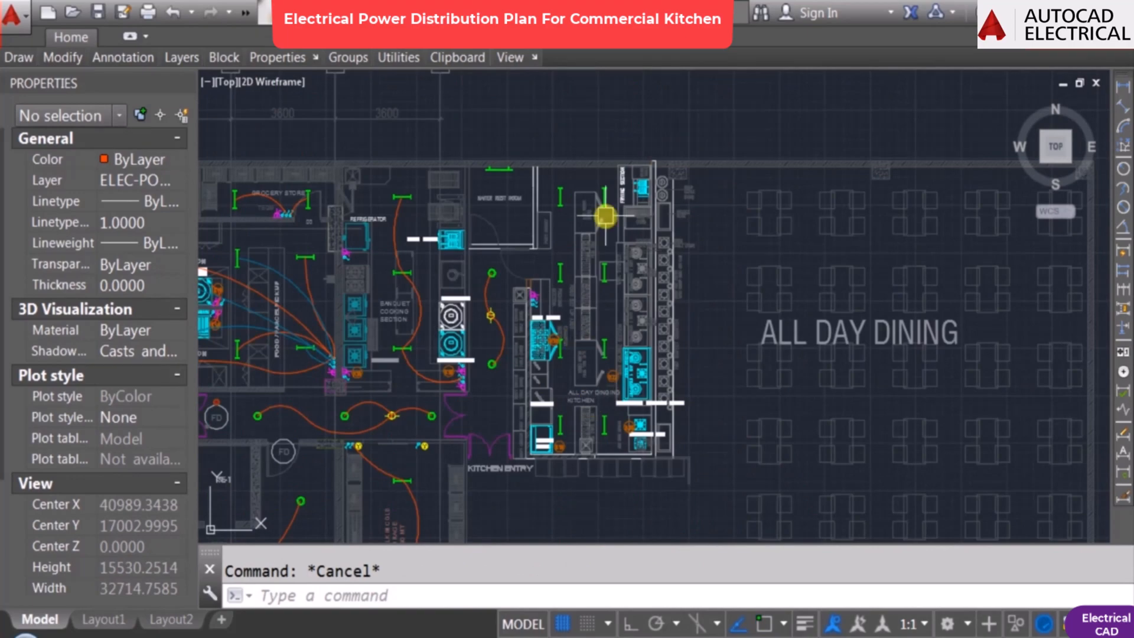
scroll(603, 221, down, 4)
scroll(372, 252, up, 6)
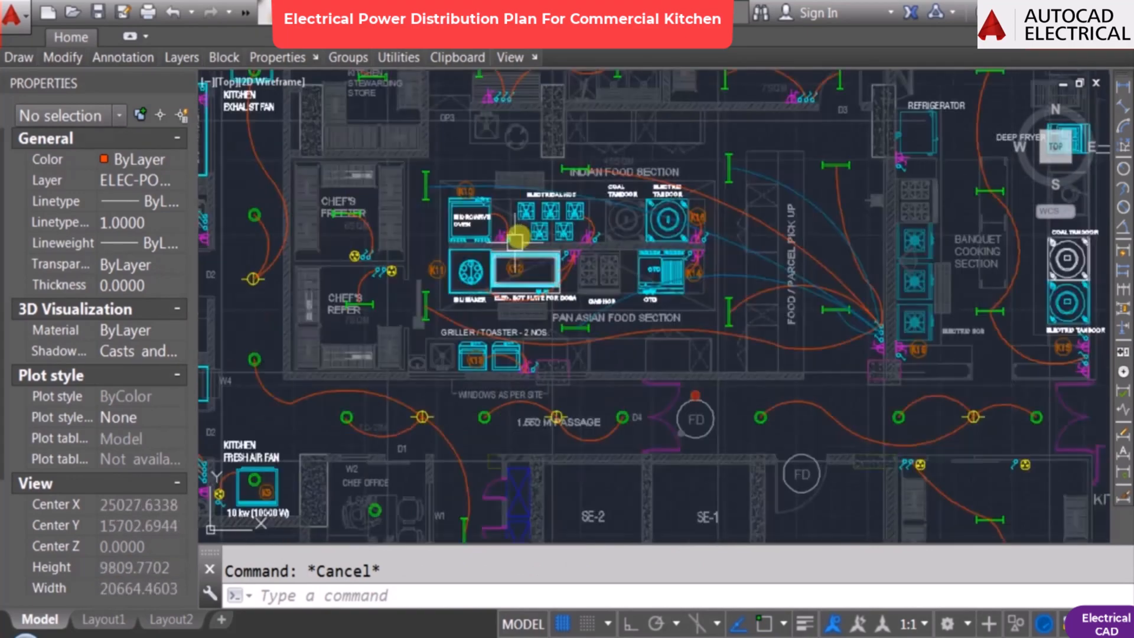
scroll(552, 242, down, 4)
middle_drag(734, 257, 500, 275)
scroll(656, 264, up, 2)
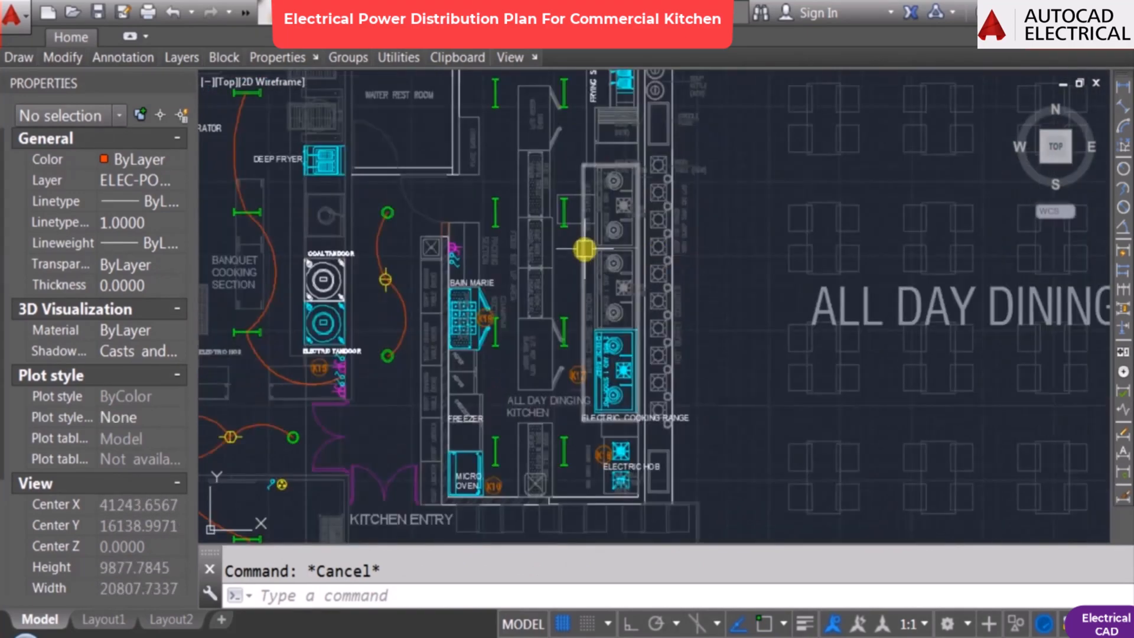
middle_drag(584, 256, 602, 362)
scroll(574, 240, down, 1)
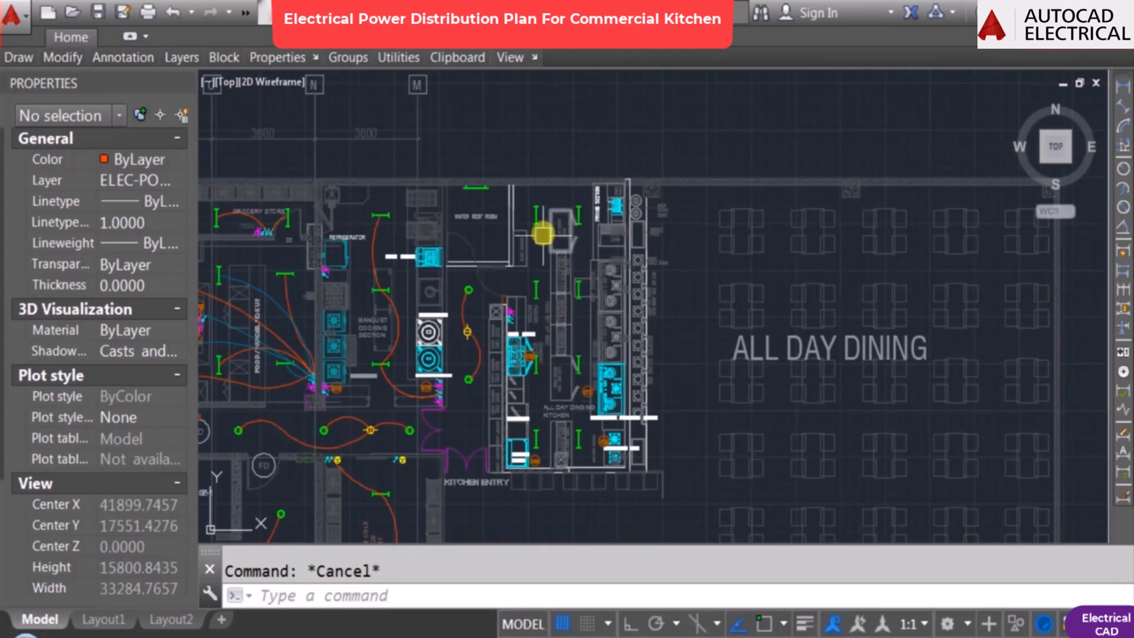
scroll(540, 222, up, 2)
scroll(629, 205, up, 2)
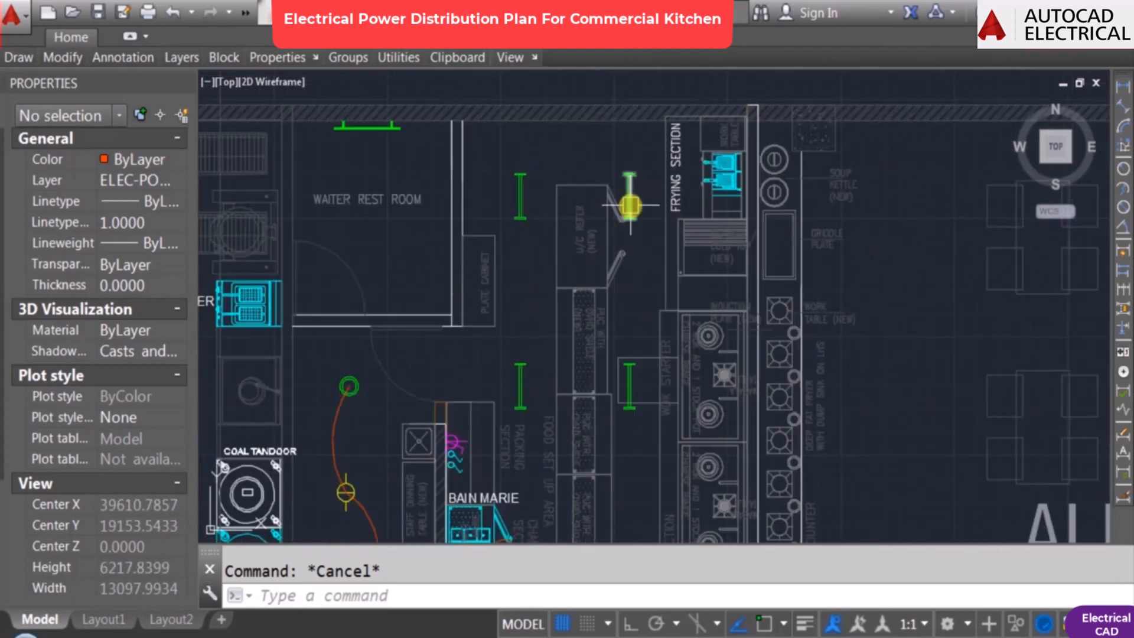
middle_drag(606, 318, 592, 125)
mouse_move(653, 401)
middle_down()
mouse_move(655, 226)
mouse_move(562, 307)
middle_up()
scroll(582, 402, down, 2)
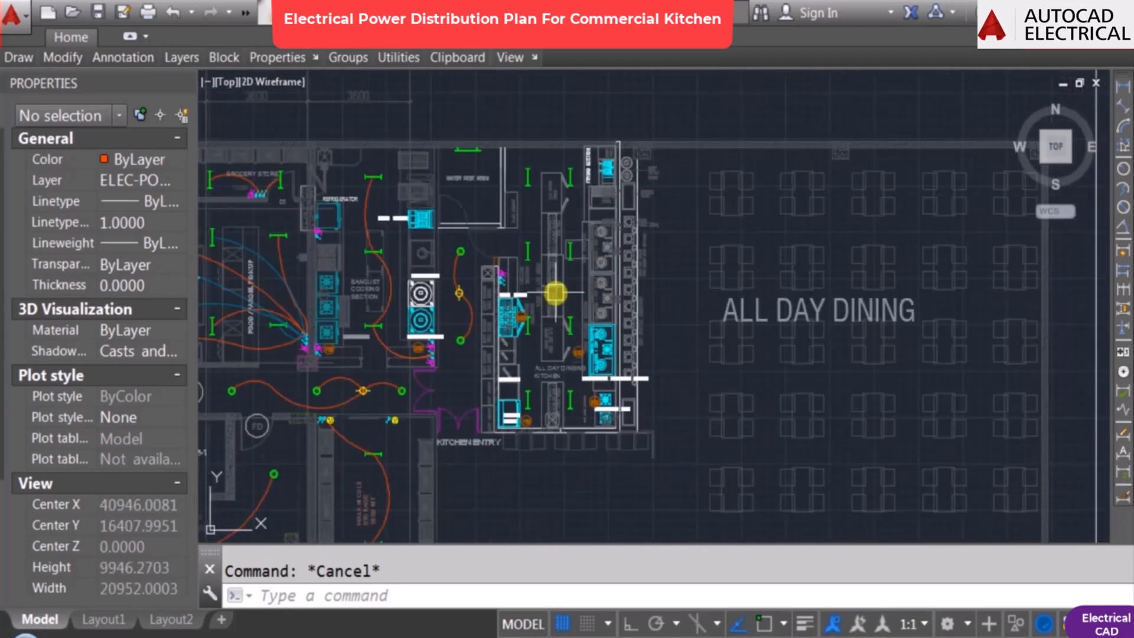
scroll(490, 313, up, 4)
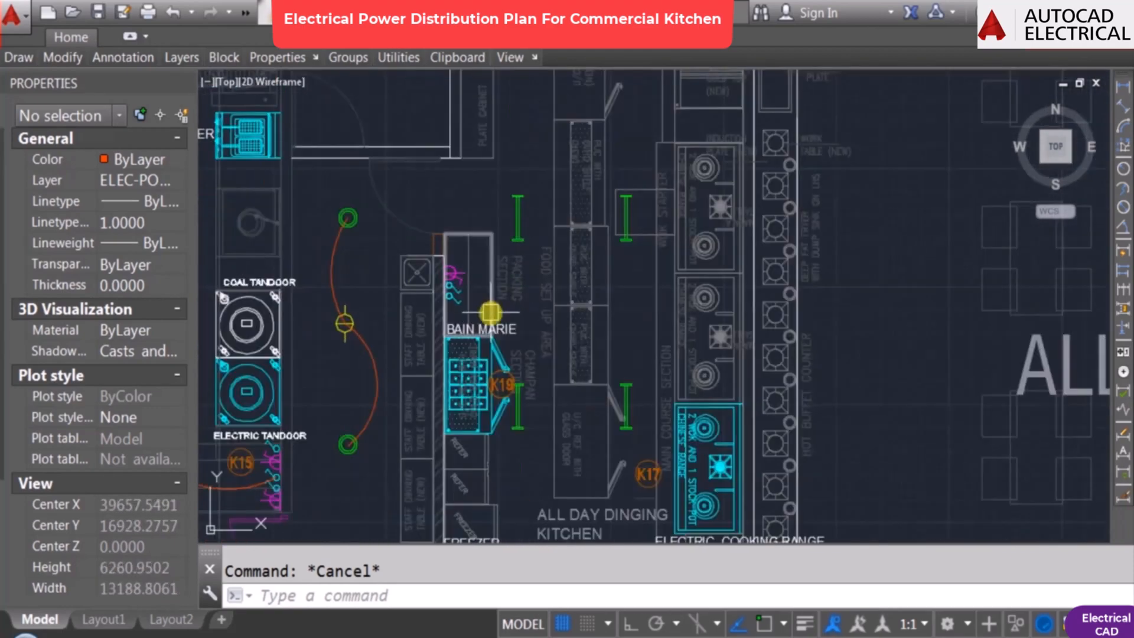
scroll(443, 286, up, 4)
scroll(466, 322, down, 6)
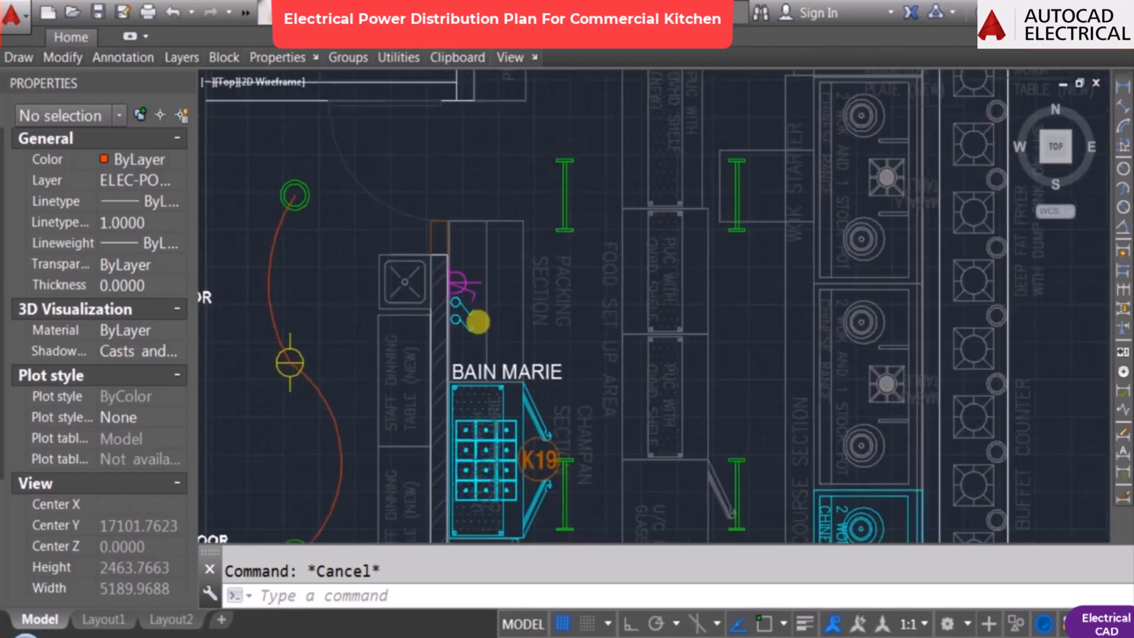
scroll(506, 235, down, 2)
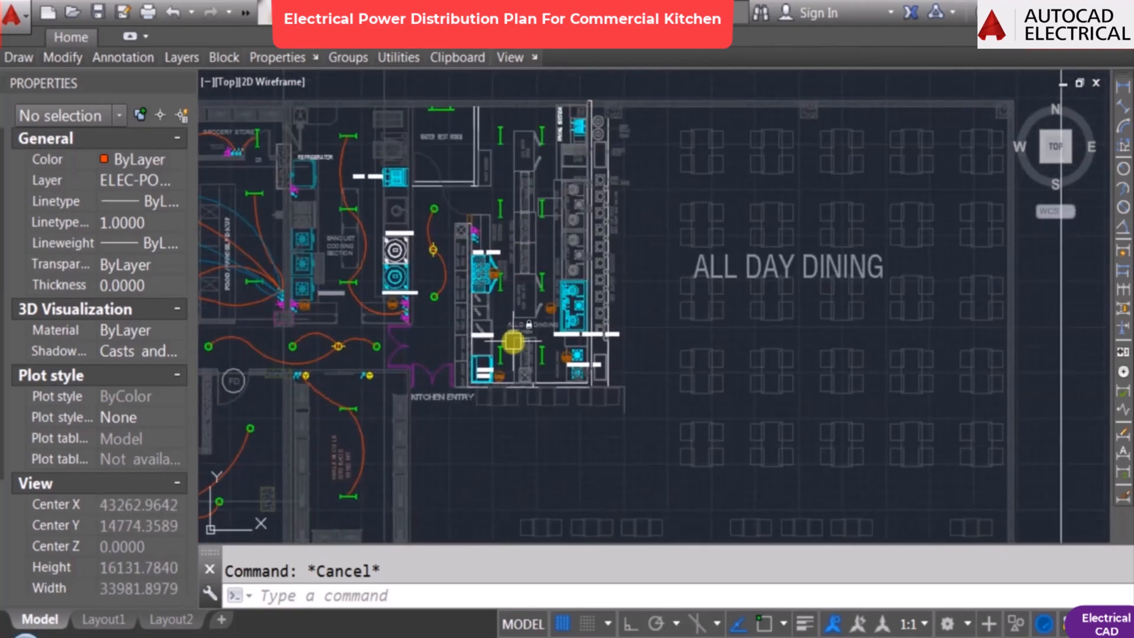
scroll(513, 341, up, 4)
middle_drag(583, 343, 597, 375)
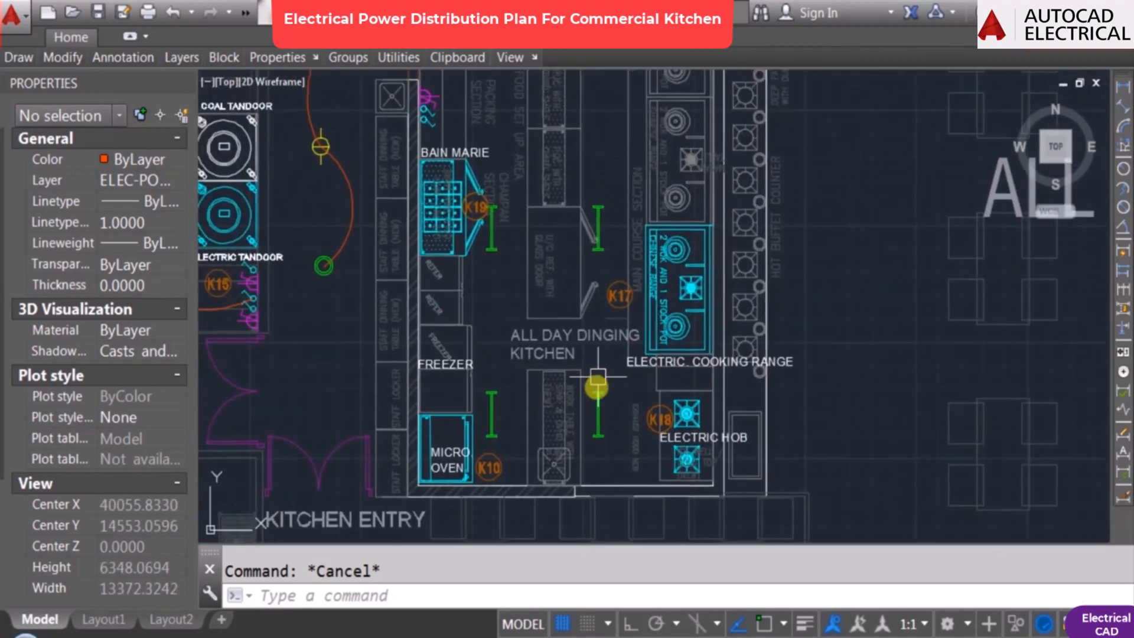
text(a)
key(Return)
click(599, 416)
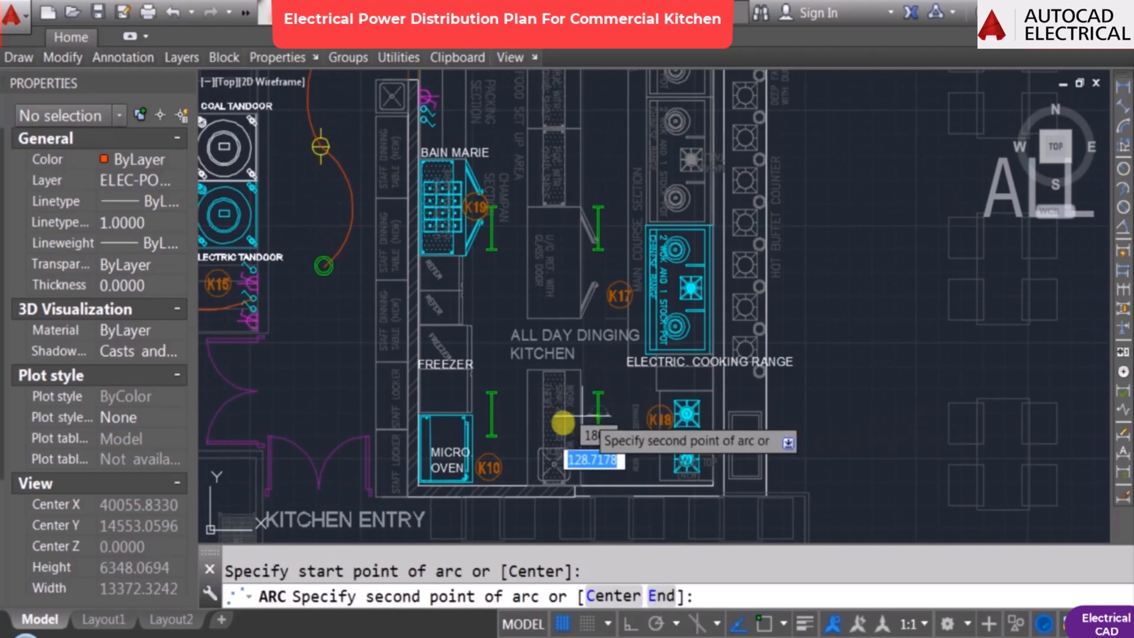
key(F3)
click(513, 355)
scroll(523, 283, up, 1)
key(Escape)
Step: Wire the light fitting beside K18 to the fitting beside K19 with two linked arcs through the all day dining kitchen
middle_drag(630, 491, 622, 465)
key(Return)
click(631, 469)
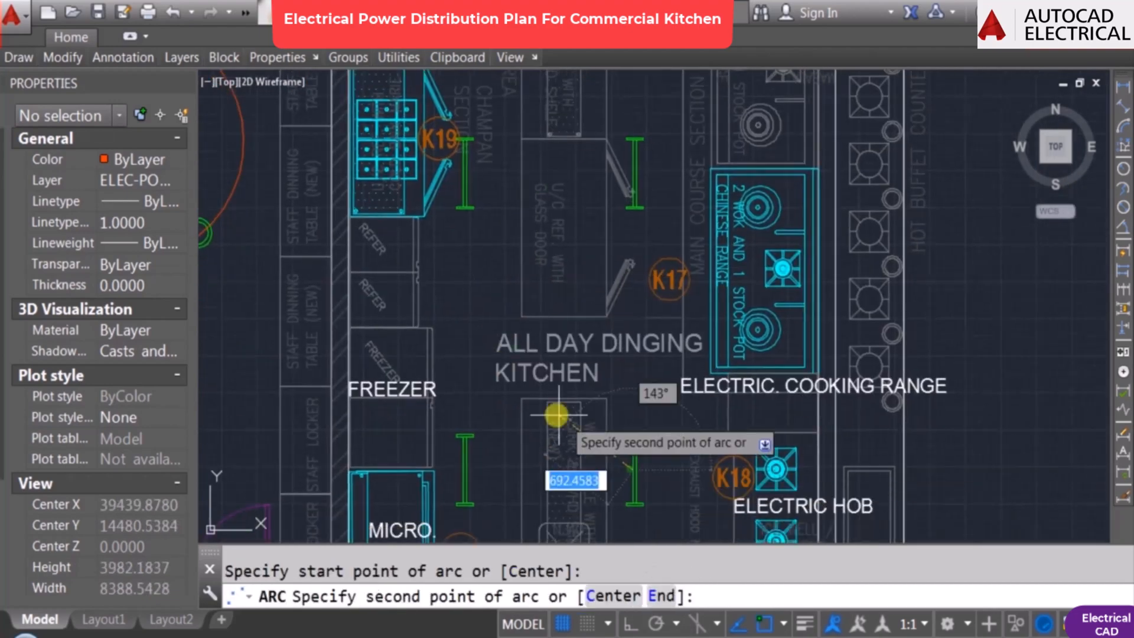
key(F3)
click(540, 394)
click(536, 317)
key(Return)
key(F3)
click(535, 315)
key(F3)
click(527, 218)
click(468, 170)
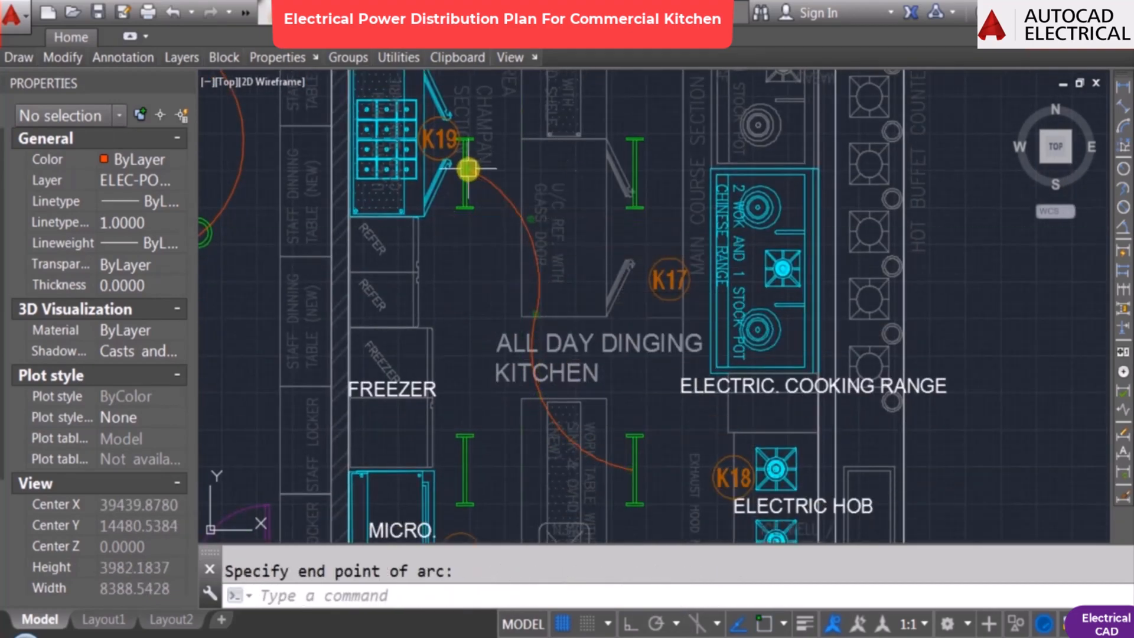
Step: Continue the wiring with two linked arcs from the fitting beside K19 up to the fitting at the wok starter
scroll(556, 155, down, 1)
middle_drag(556, 155, 549, 395)
click(501, 416)
key(Return)
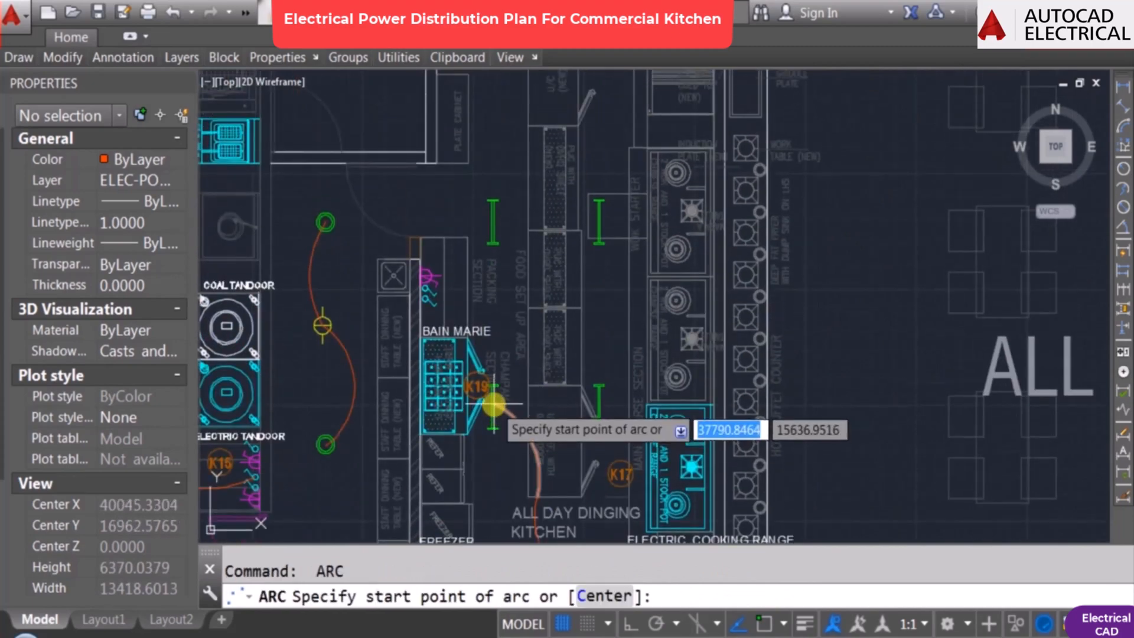
key(F3)
click(494, 401)
scroll(548, 322, down, 1)
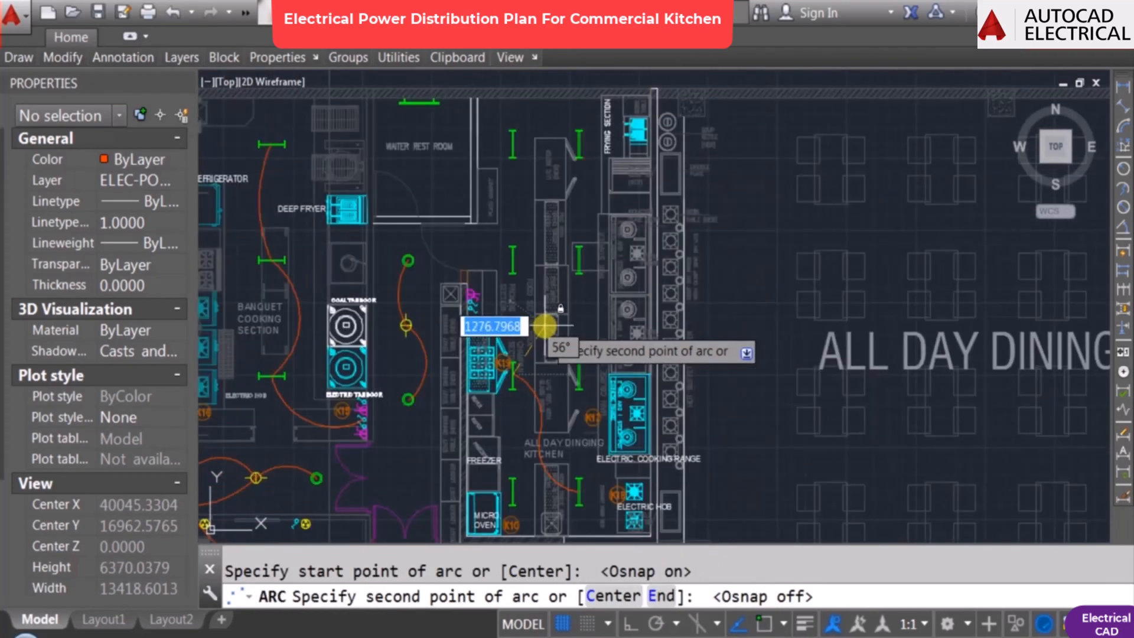
scroll(548, 323, up, 1)
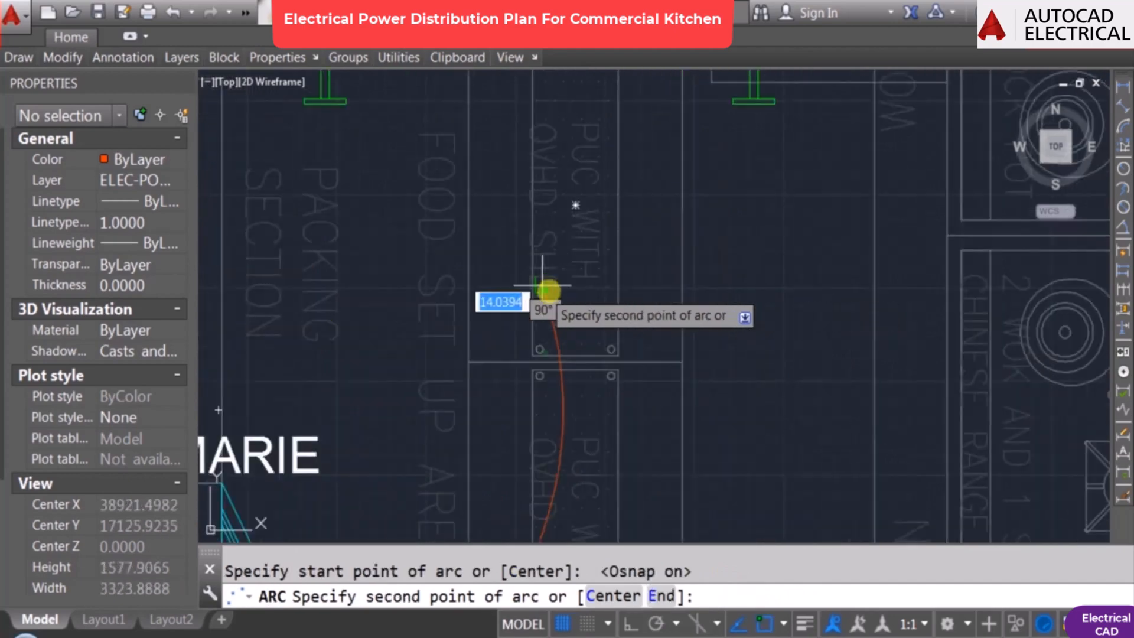
scroll(546, 296, down, 1)
click(566, 154)
click(673, 79)
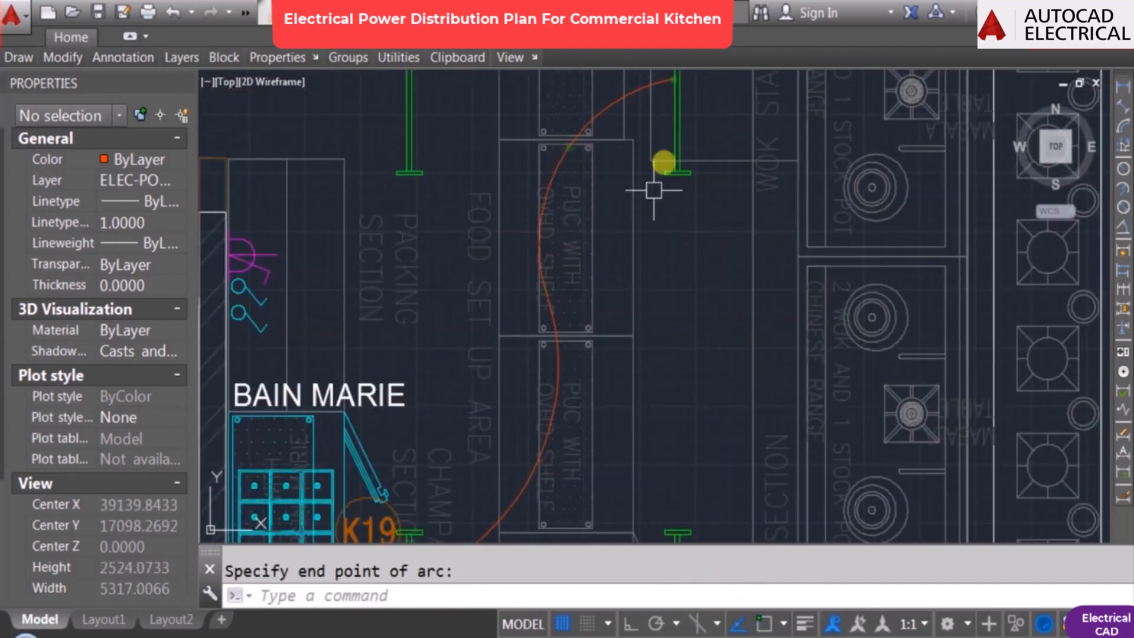
key(Escape)
Step: Draw an arc wire from the wok starter's light fitting up to the under-counter refer near the frying section
scroll(638, 322, down, 3)
scroll(617, 271, up, 3)
key(Return)
click(688, 306)
scroll(628, 260, down, 2)
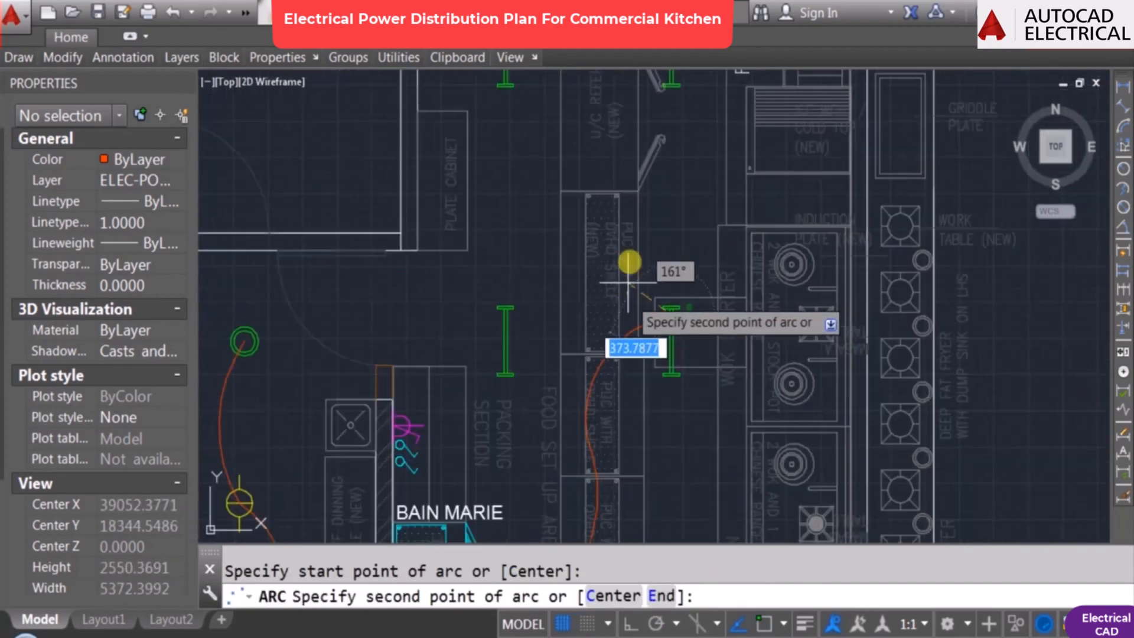
key(F3)
key(F3)
click(577, 236)
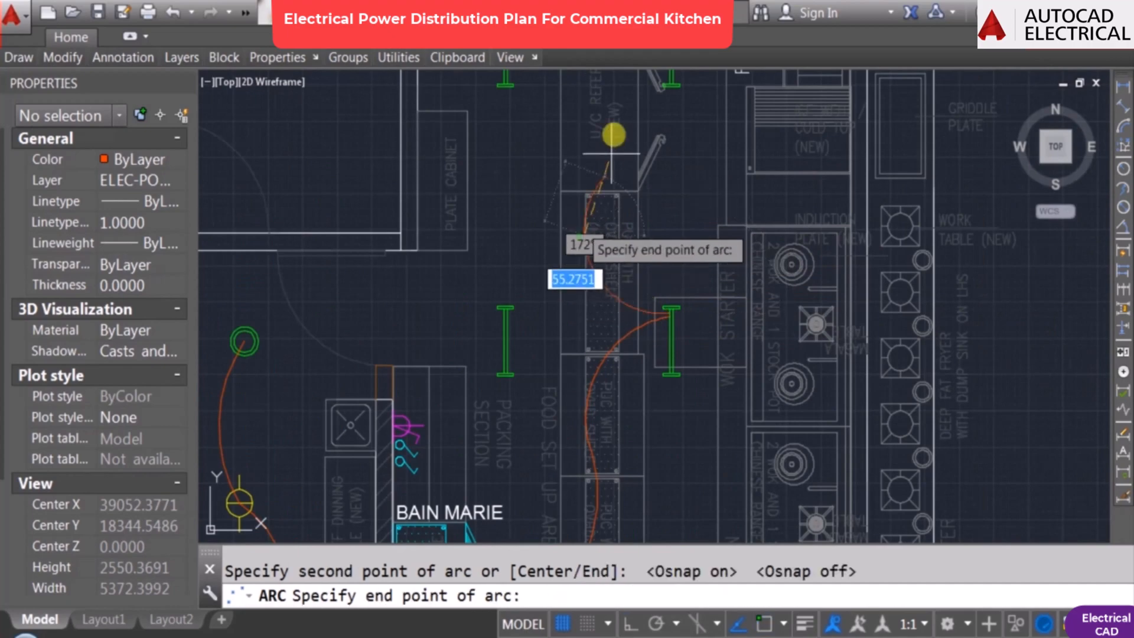
click(590, 147)
Step: Extend the wire with an arc from the under-counter refer to the light fitting near the waiter rest room
middle_drag(597, 135, 633, 359)
key(Return)
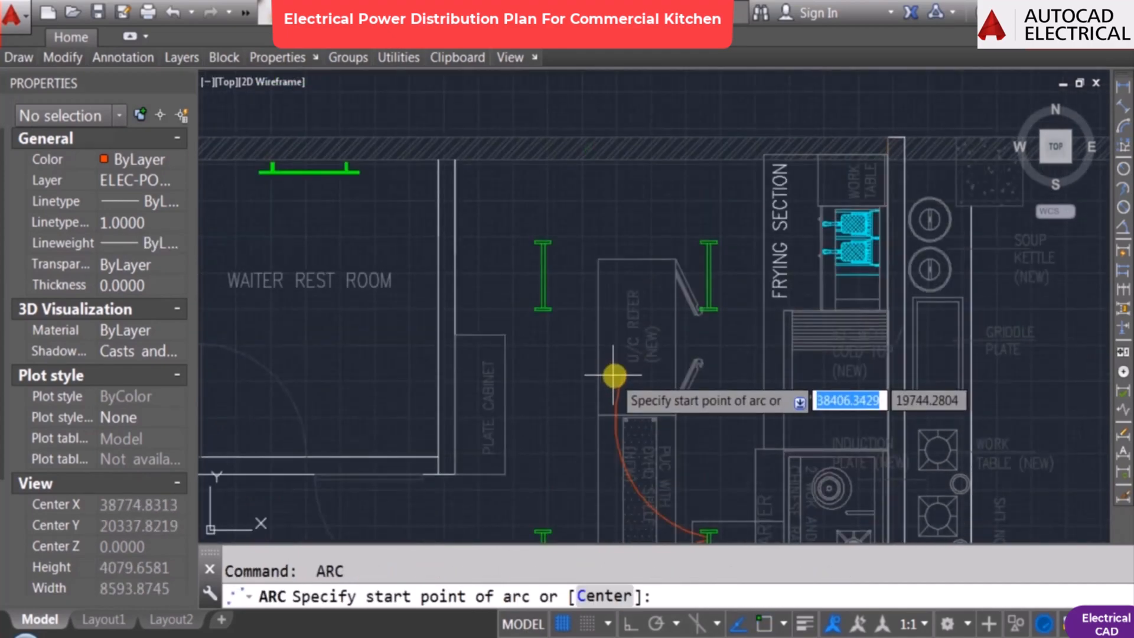
key(F3)
click(617, 365)
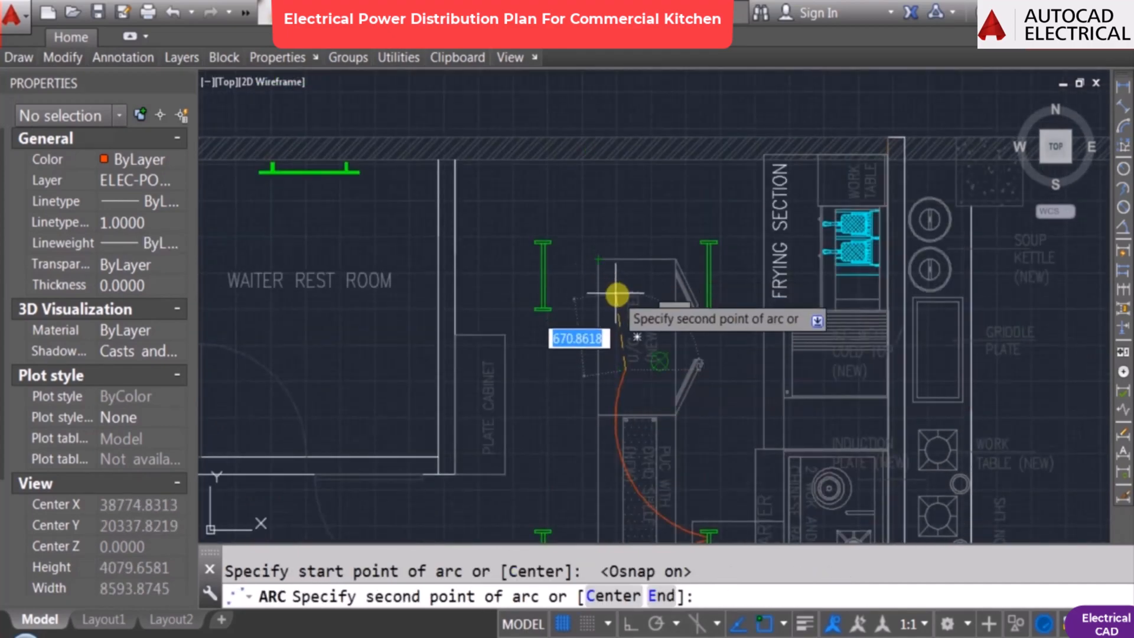
key(F3)
click(610, 298)
key(Escape)
Step: Draw an arc wire from the light fitting near the waiter rest room down past the plate cabinet
scroll(544, 267, down, 6)
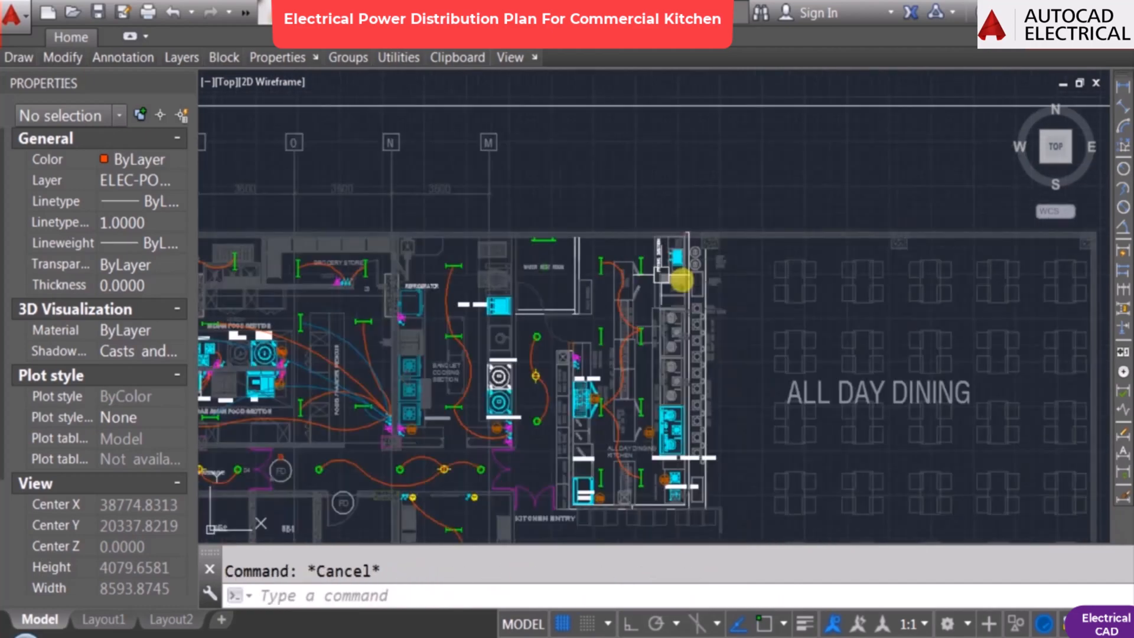
scroll(643, 419, up, 4)
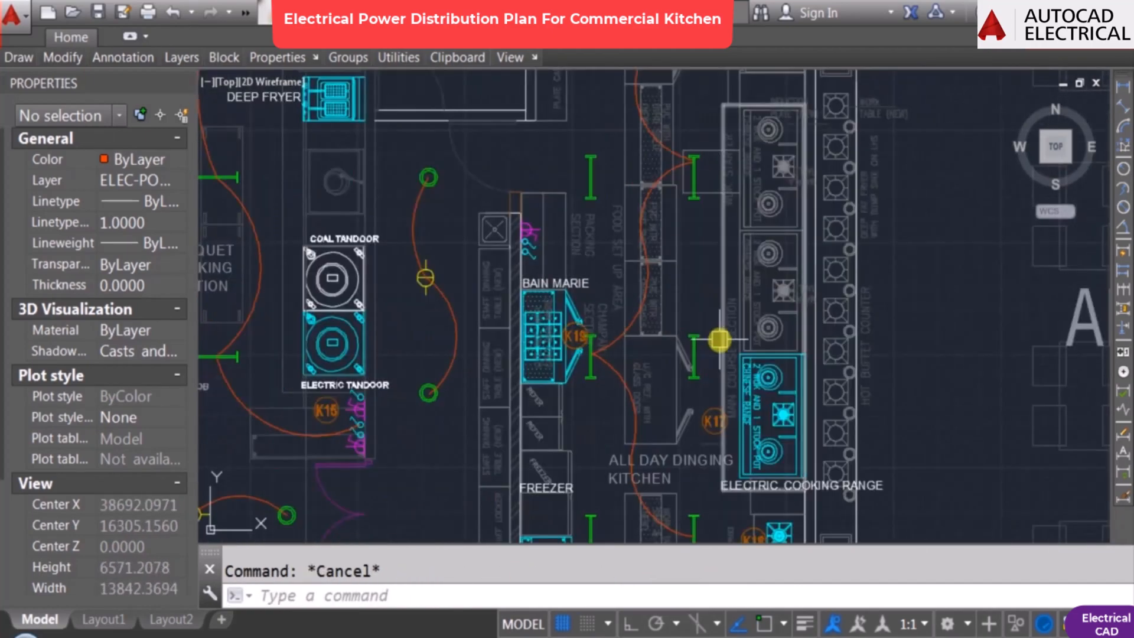
middle_drag(621, 150, 623, 186)
scroll(623, 187, up, 1)
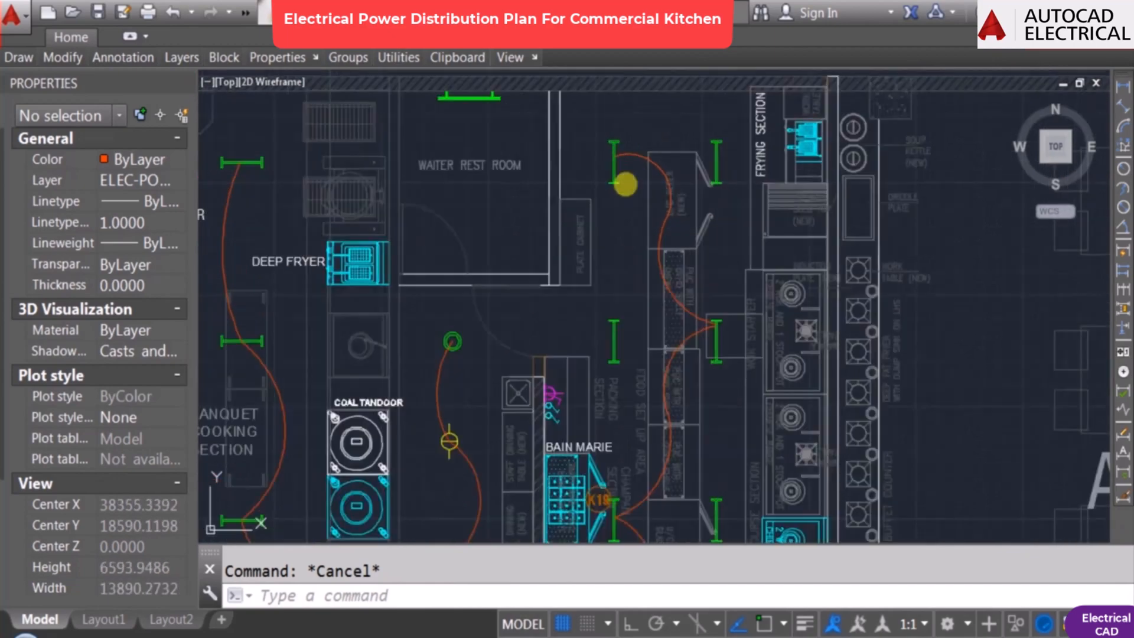
key(Return)
click(614, 155)
key(F3)
key(F3)
click(569, 211)
click(582, 312)
Step: Join the end of the plate cabinet wire to the switches above the bain marie with another arc
key(Return)
key(F3)
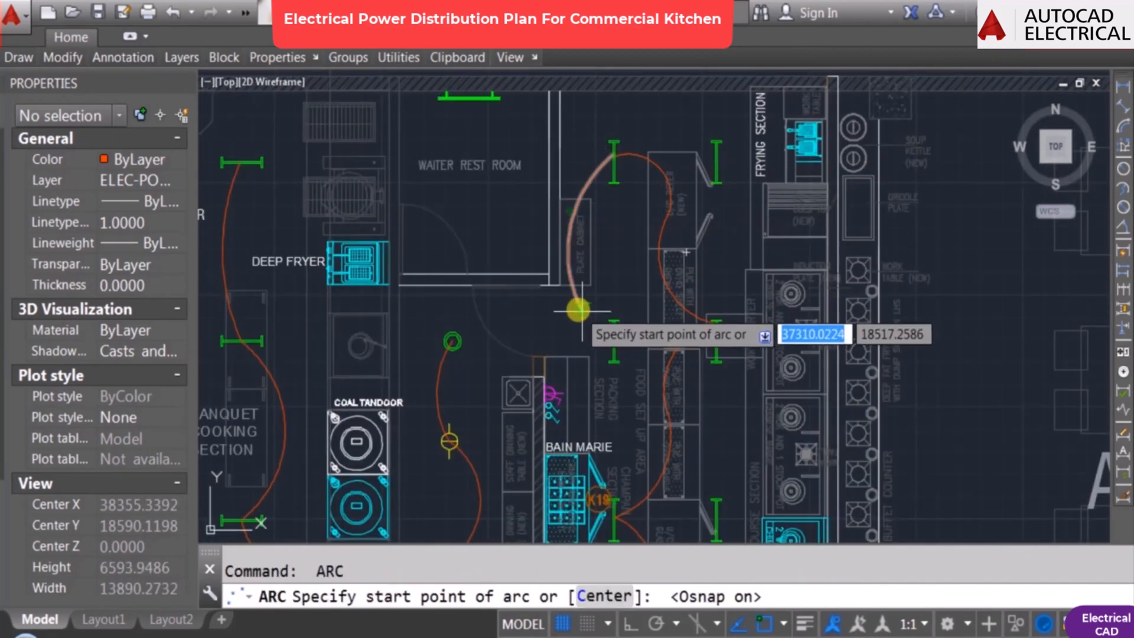
click(577, 311)
key(F3)
scroll(568, 391, up, 2)
click(596, 349)
click(528, 418)
scroll(514, 305, down, 3)
Step: Stretch the end of the switch wire to the centre of the lower switch above the bain marie
scroll(567, 349, up, 5)
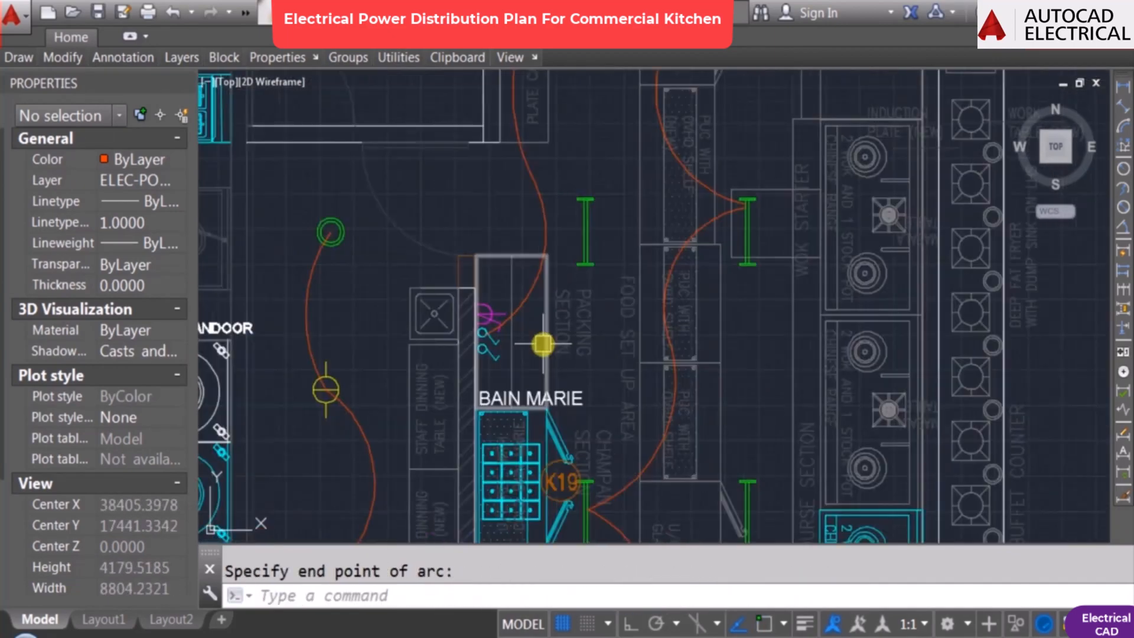
scroll(508, 304, up, 1)
click(483, 336)
scroll(461, 344, up, 4)
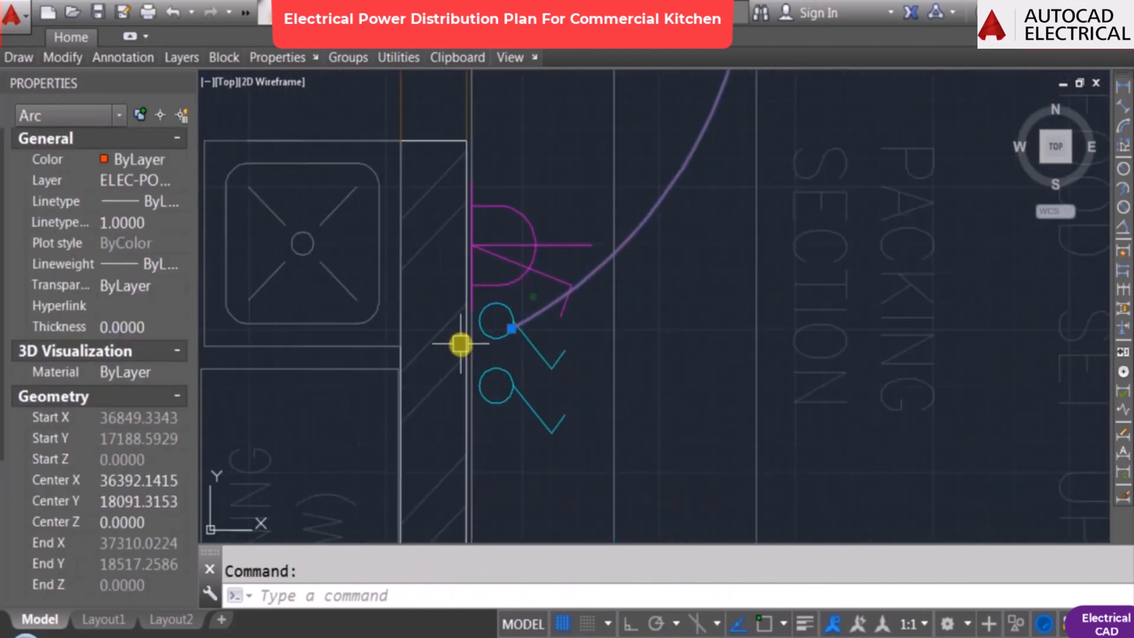
click(512, 328)
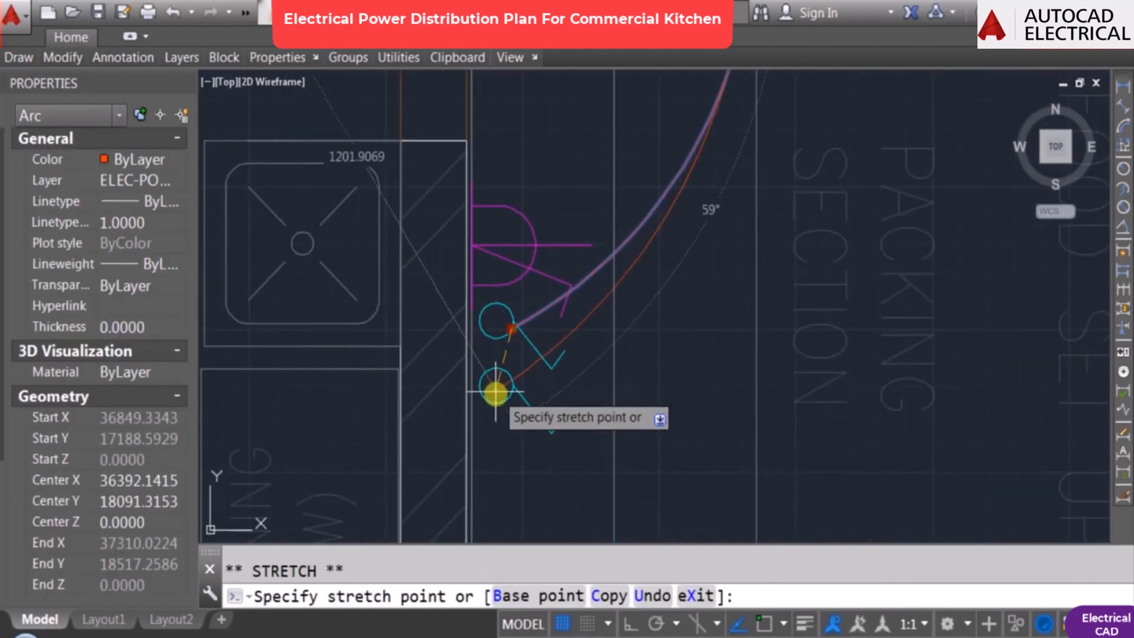
key(Escape)
scroll(608, 359, down, 5)
scroll(641, 380, up, 1)
middle_drag(642, 380, 630, 325)
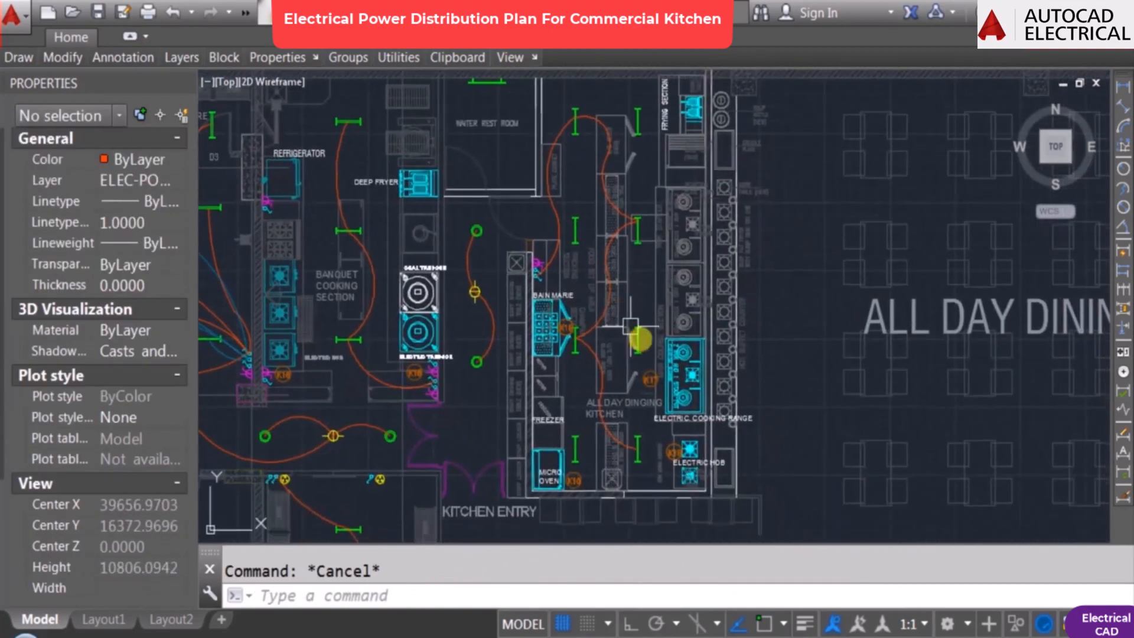
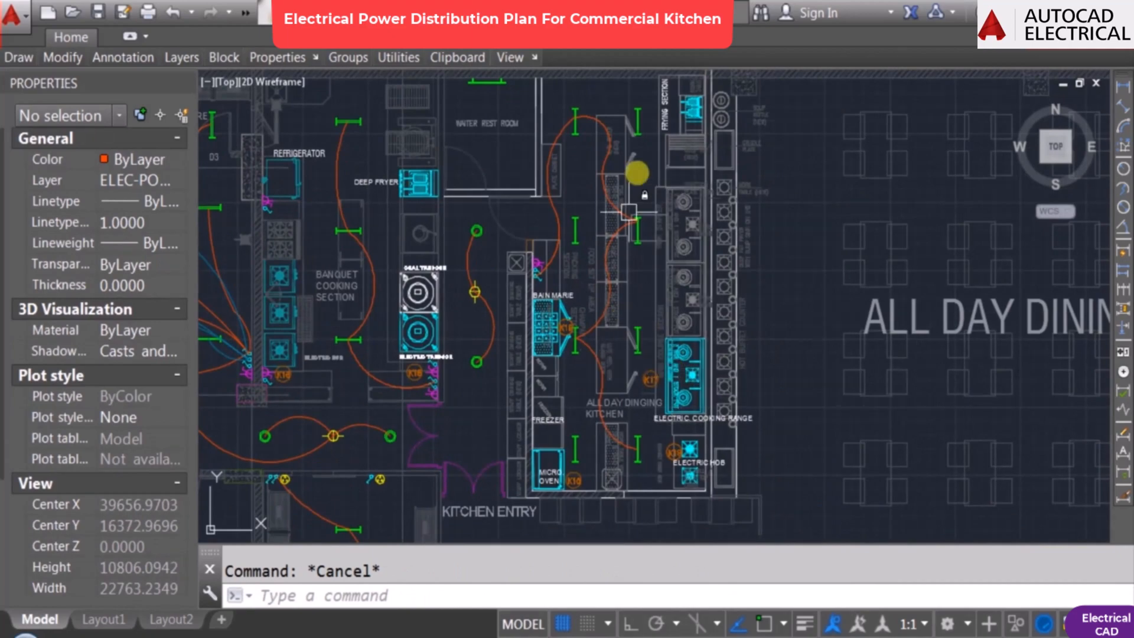
Step: Draw an arc wire from the light fitting beside the micro oven to the fitting at the main course section above K17
scroll(644, 442, up, 5)
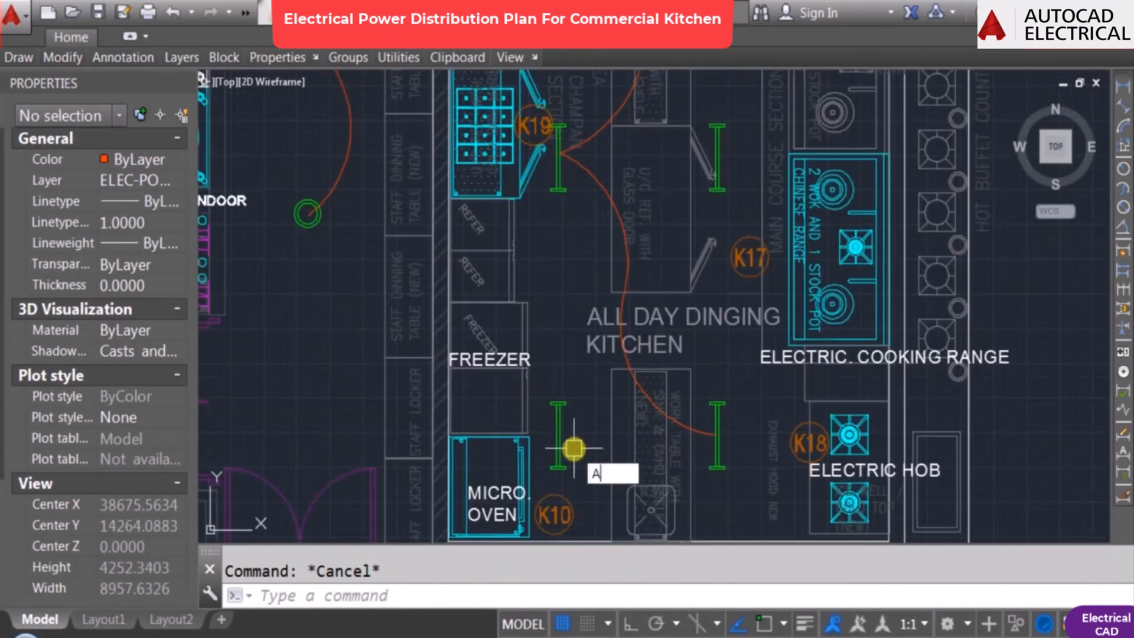
key(Return)
click(559, 443)
key(F3)
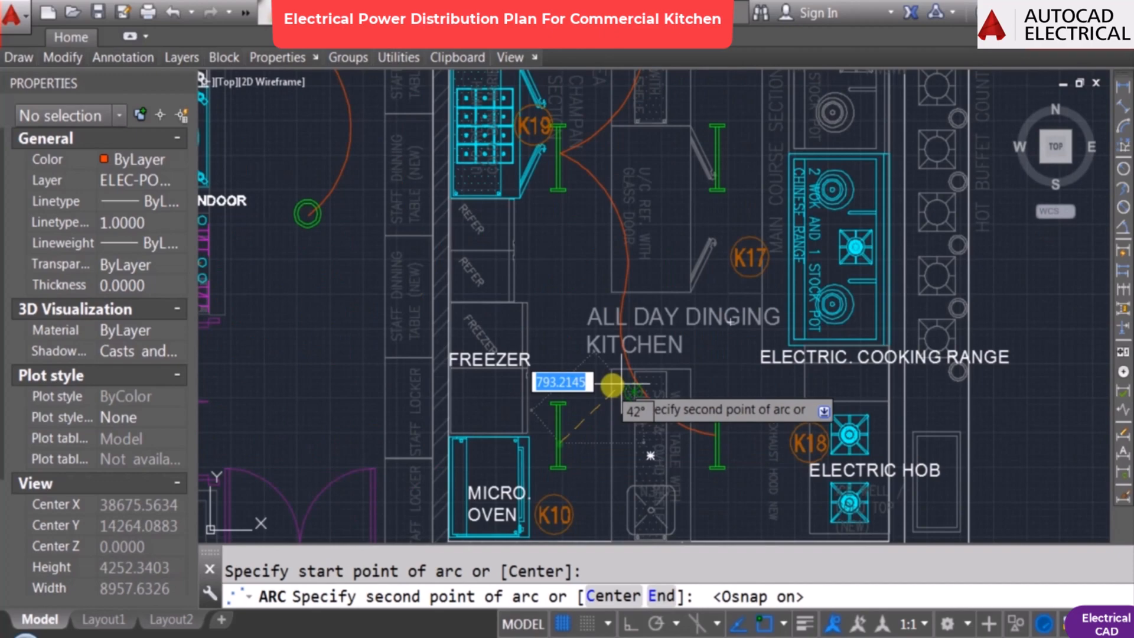
click(668, 357)
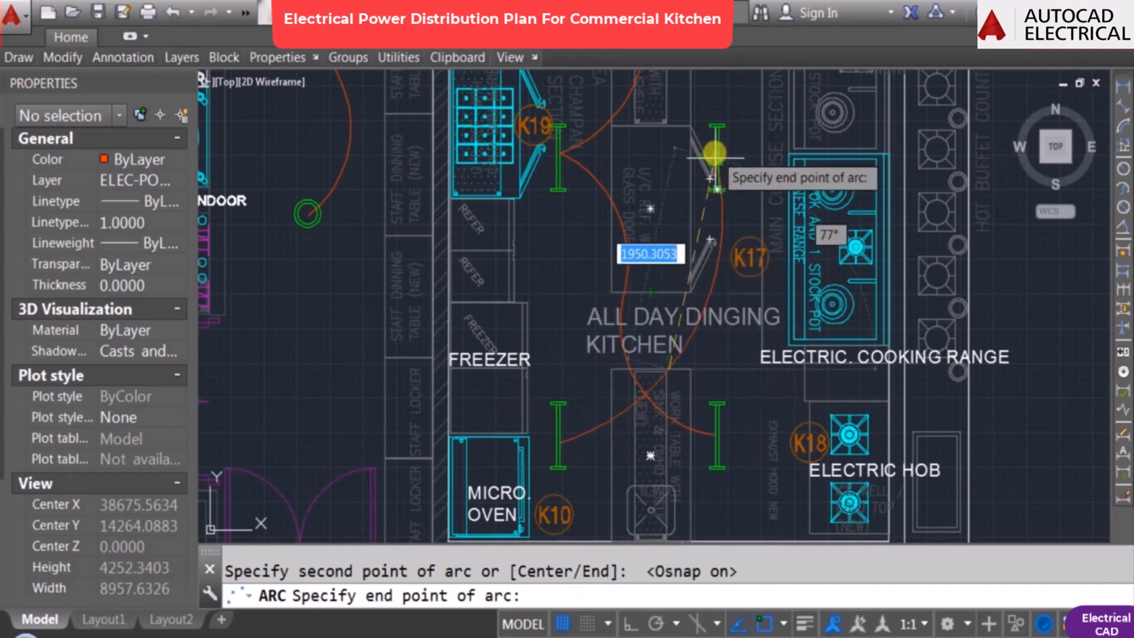
click(717, 188)
Step: Draw an arc wire from the fitting at the main course section to the fitting beside the packing section
key(Return)
middle_drag(717, 155, 709, 355)
click(709, 357)
middle_drag(638, 223, 647, 372)
key(F3)
key(F3)
key(F3)
click(669, 314)
click(561, 223)
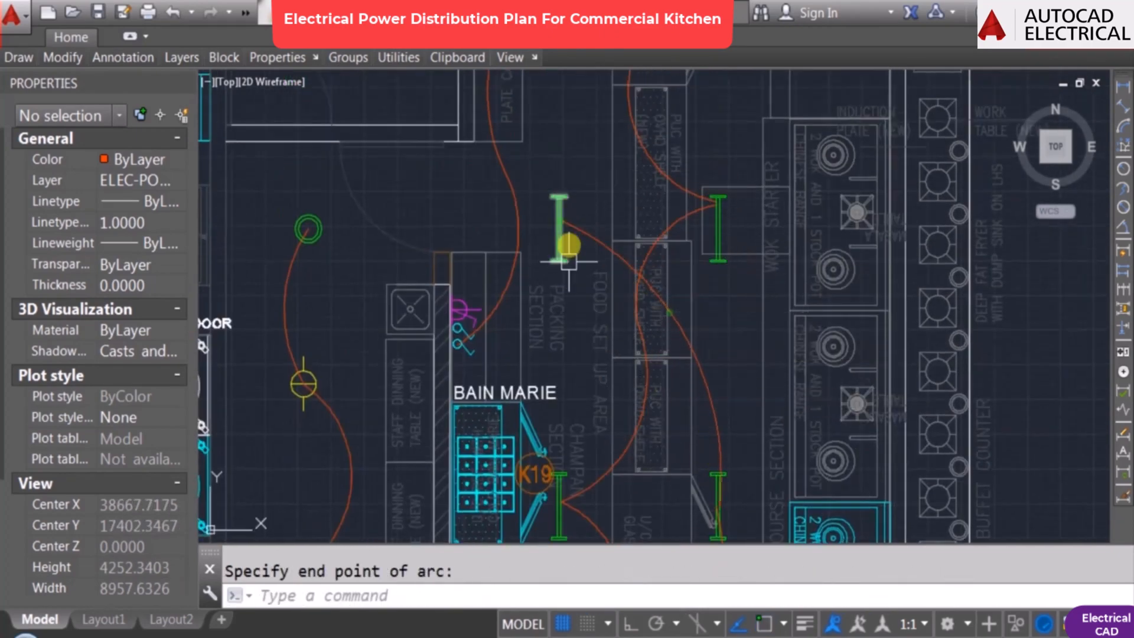
key(Escape)
Step: Wire the fitting beside the packing section to the light fitting next to the frying section with an arc
scroll(558, 345, down, 2)
middle_drag(630, 237, 630, 291)
scroll(562, 364, up, 2)
key(Return)
click(564, 335)
click(673, 147)
middle_drag(673, 147, 679, 323)
click(717, 239)
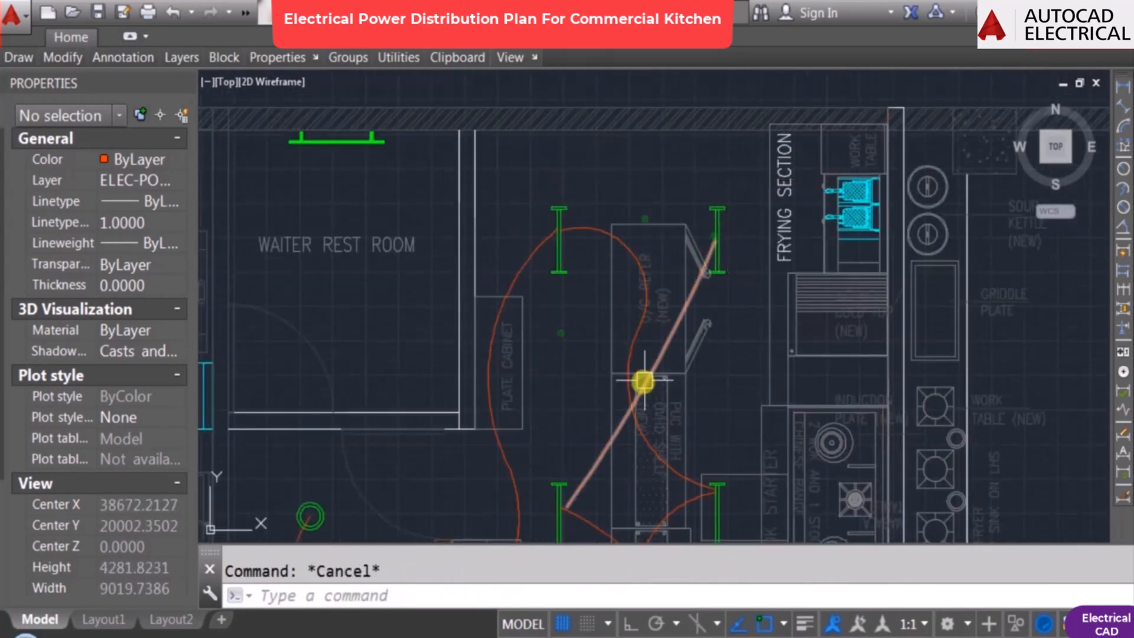
Step: Highlight the three arcs of the second lighting circuit and examine their run from the frying section to the micro oven
click(644, 380)
middle_drag(644, 380, 639, 176)
click(578, 312)
scroll(602, 230, down, 2)
scroll(615, 297, up, 4)
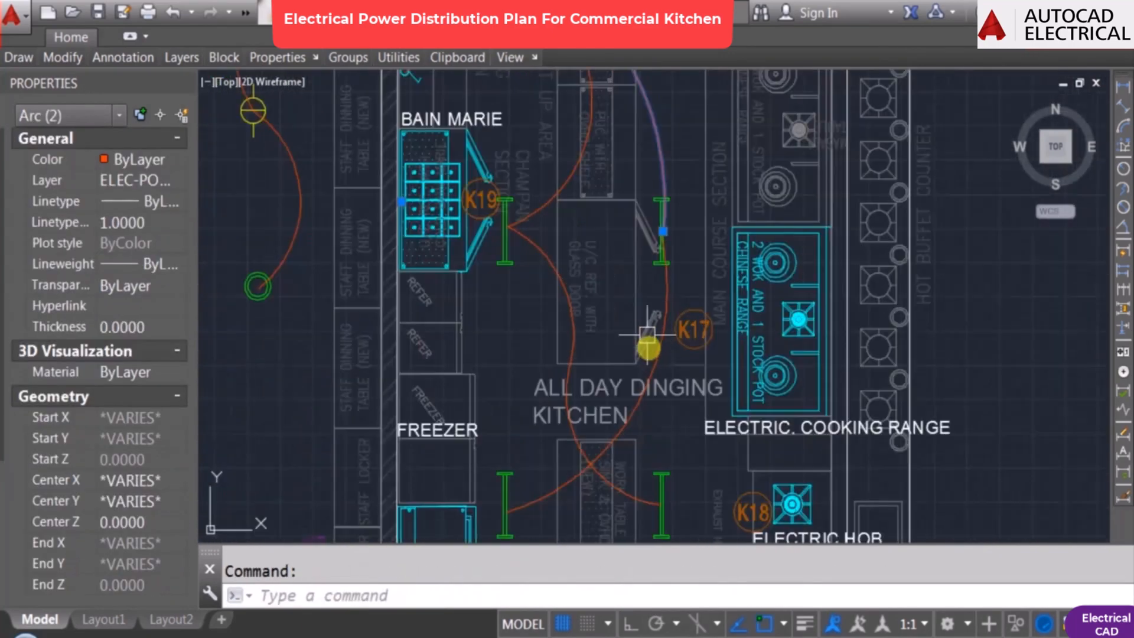
click(666, 294)
scroll(661, 296, down, 2)
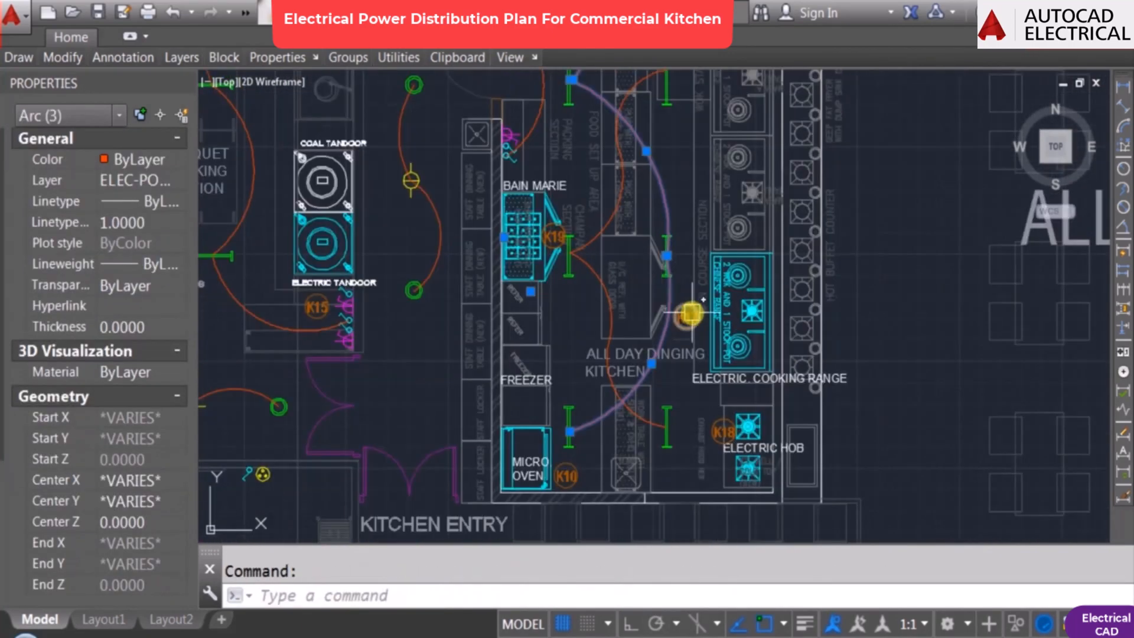
middle_drag(434, 199, 451, 342)
key(Escape)
middle_drag(567, 257, 561, 306)
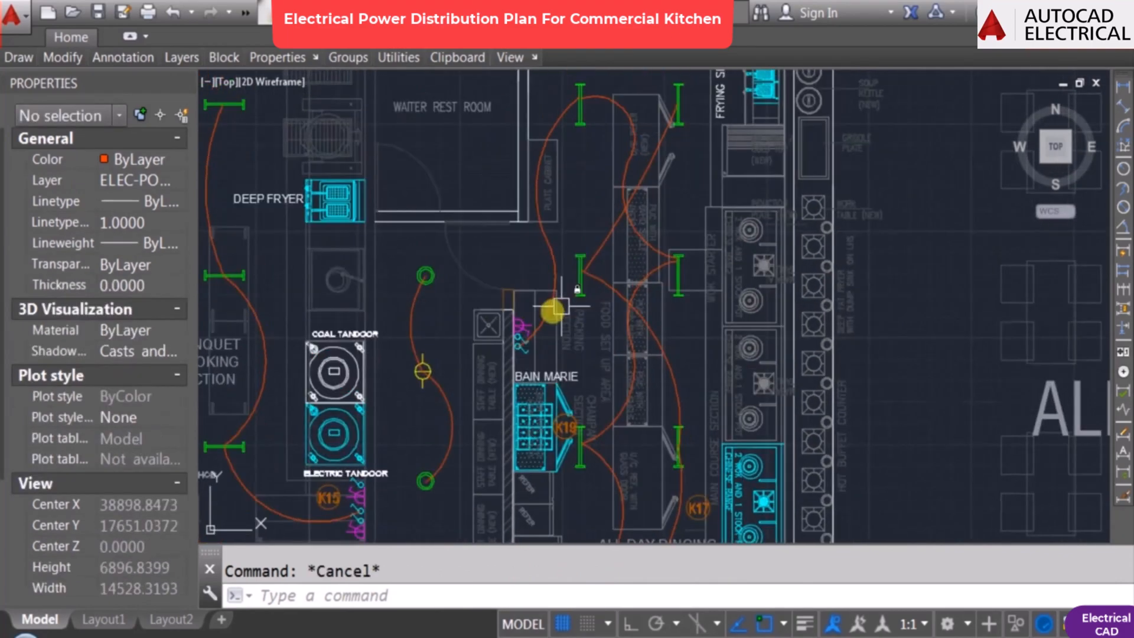
Step: Copy the lower switch above the bain marie straight down, with ortho on, to add a third switch
scroll(581, 138, down, 2)
scroll(590, 267, up, 2)
middle_drag(614, 150, 608, 298)
scroll(509, 300, up, 3)
key(space)
key(Escape)
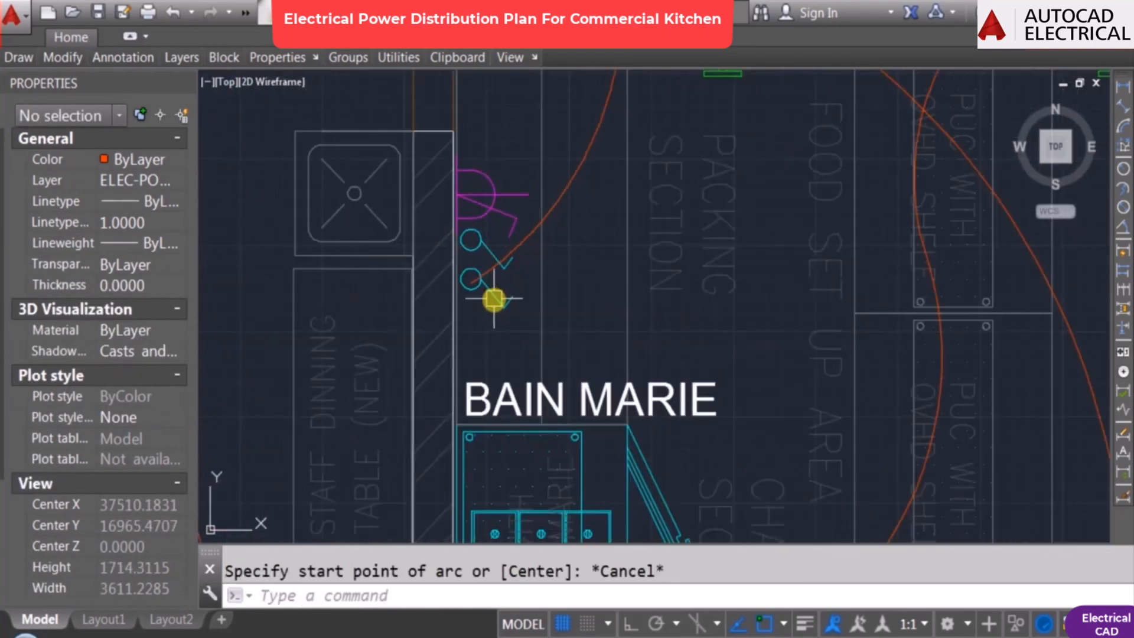
text(co)
click(493, 299)
scroll(500, 317, up, 2)
key(space)
click(581, 245)
key(F8)
click(566, 355)
key(Escape)
double_click(574, 337)
scroll(593, 390, down, 6)
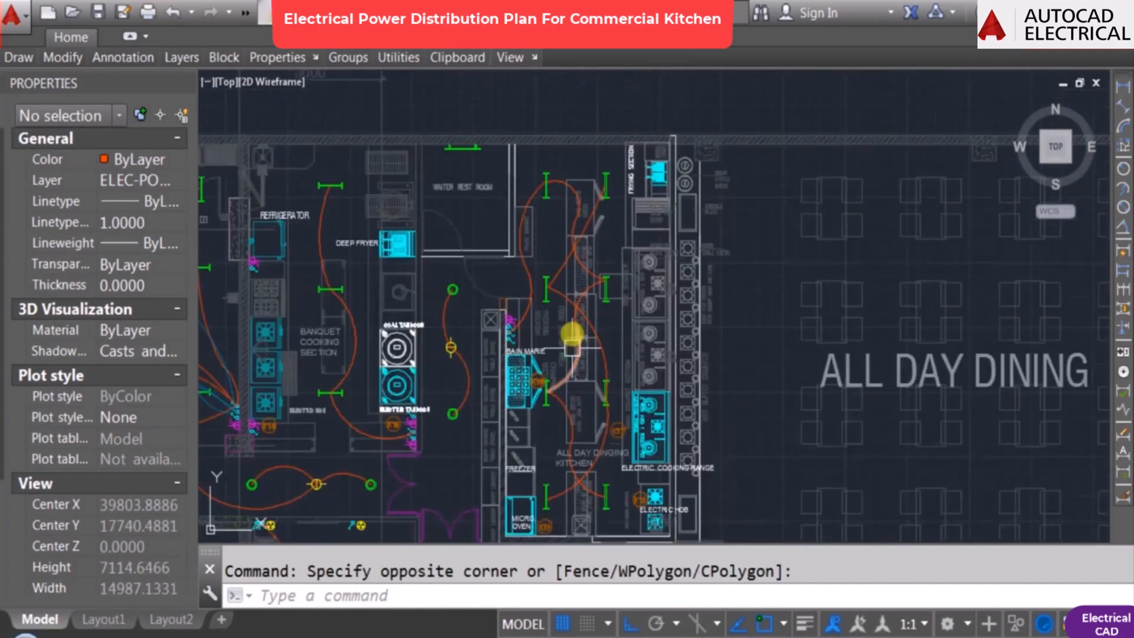
scroll(585, 413, up, 2)
middle_drag(584, 390, 586, 432)
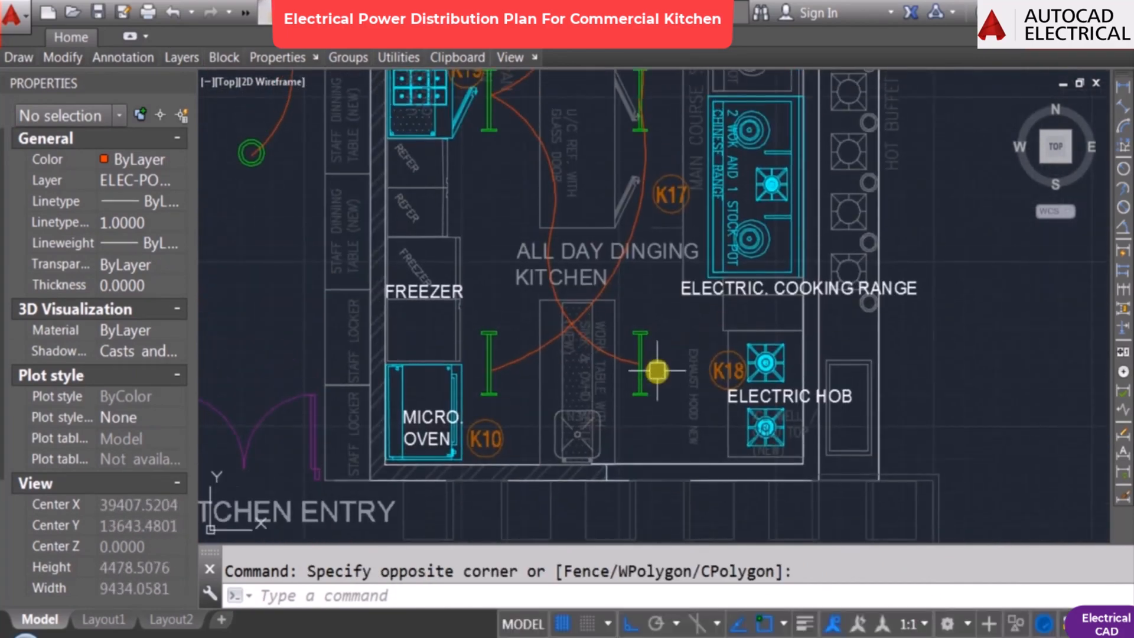
scroll(653, 363, down, 2)
mouse_move(660, 233)
middle_down()
mouse_move(661, 339)
mouse_move(618, 233)
middle_up()
scroll(566, 405, up, 2)
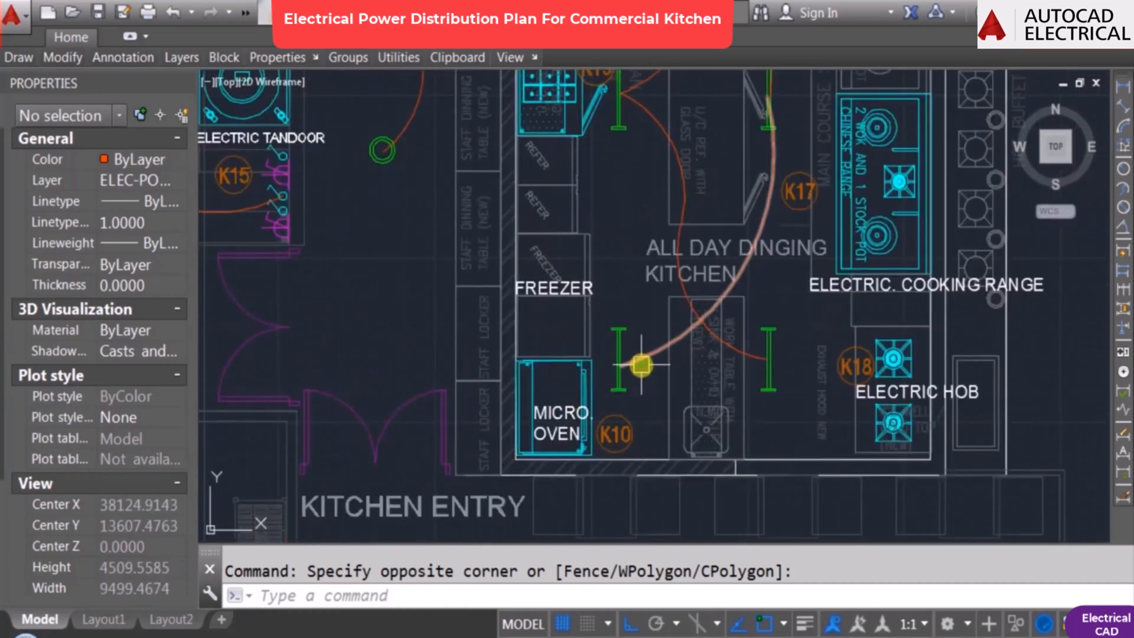
click(641, 365)
middle_drag(738, 91, 730, 355)
click(757, 267)
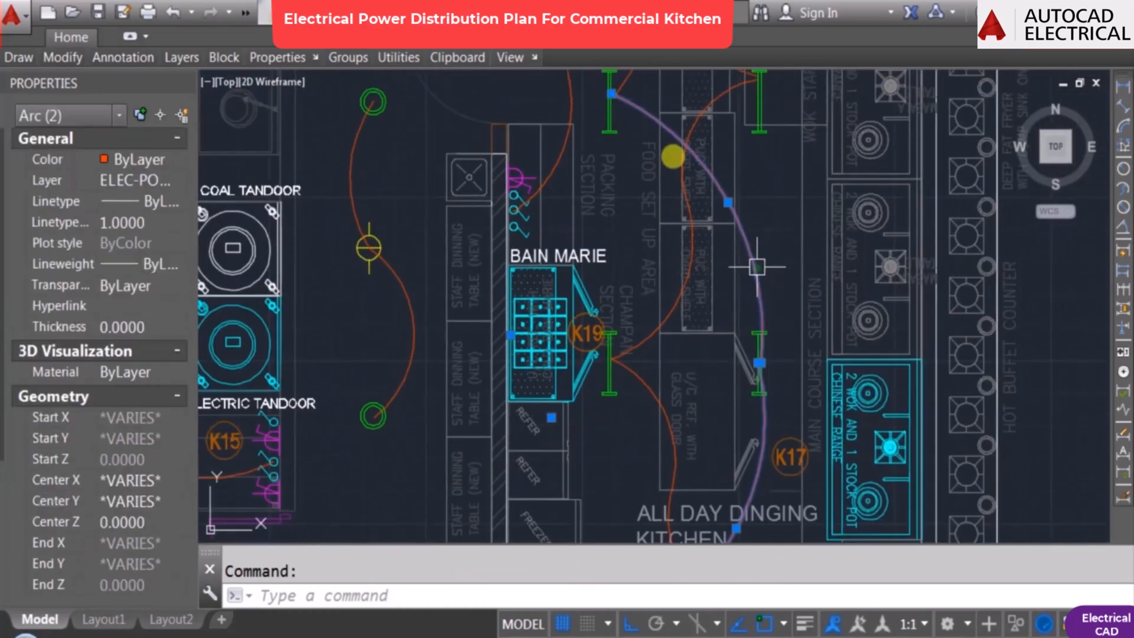
middle_drag(656, 101, 654, 324)
click(635, 293)
scroll(635, 293, down, 4)
middle_drag(550, 303, 551, 250)
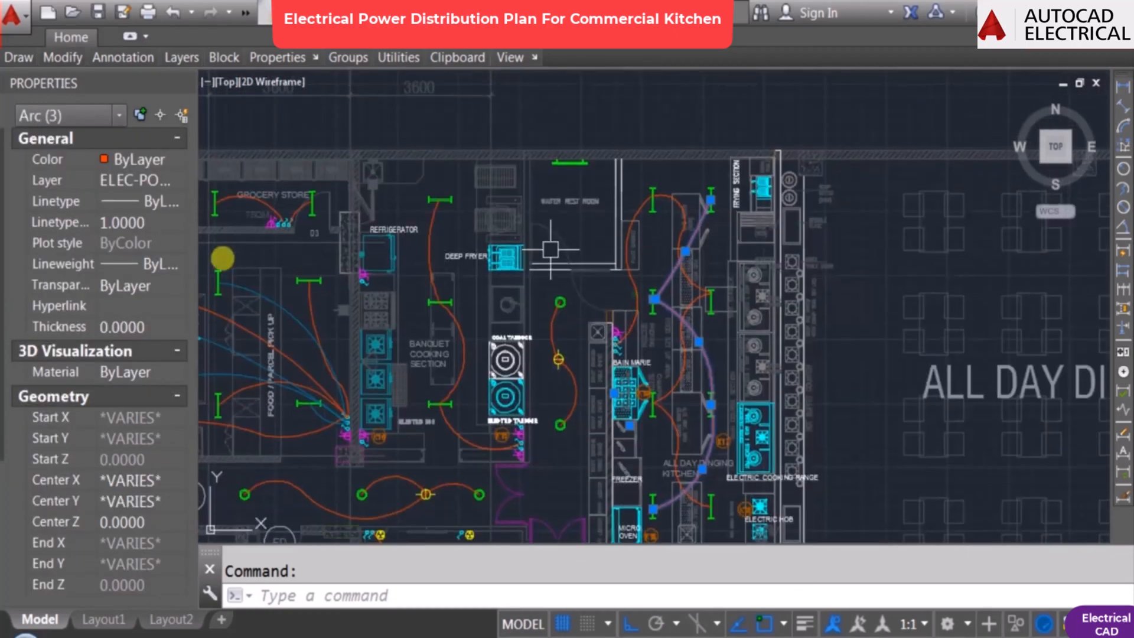
click(137, 160)
key(Escape)
key(Escape)
Step: Match the properties of the blue arc wire near the food pick-up to the three arcs of the all day dining kitchen's second lighting circuit
text(M)
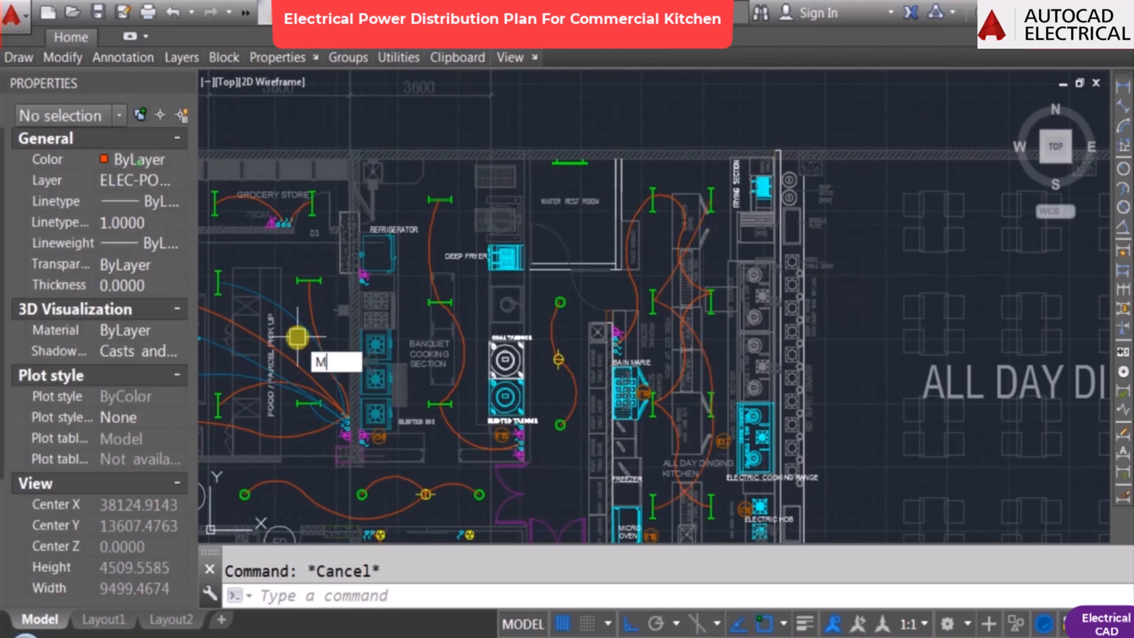
text(A)
key(Return)
scroll(297, 309, up, 2)
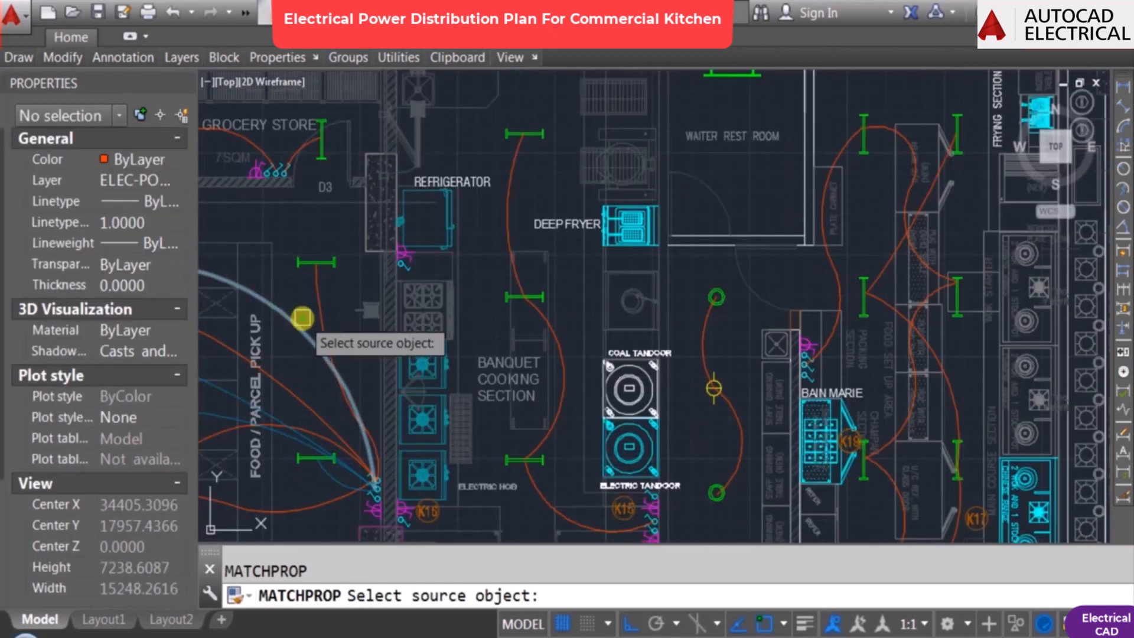
click(299, 316)
scroll(301, 351, down, 4)
scroll(392, 303, up, 8)
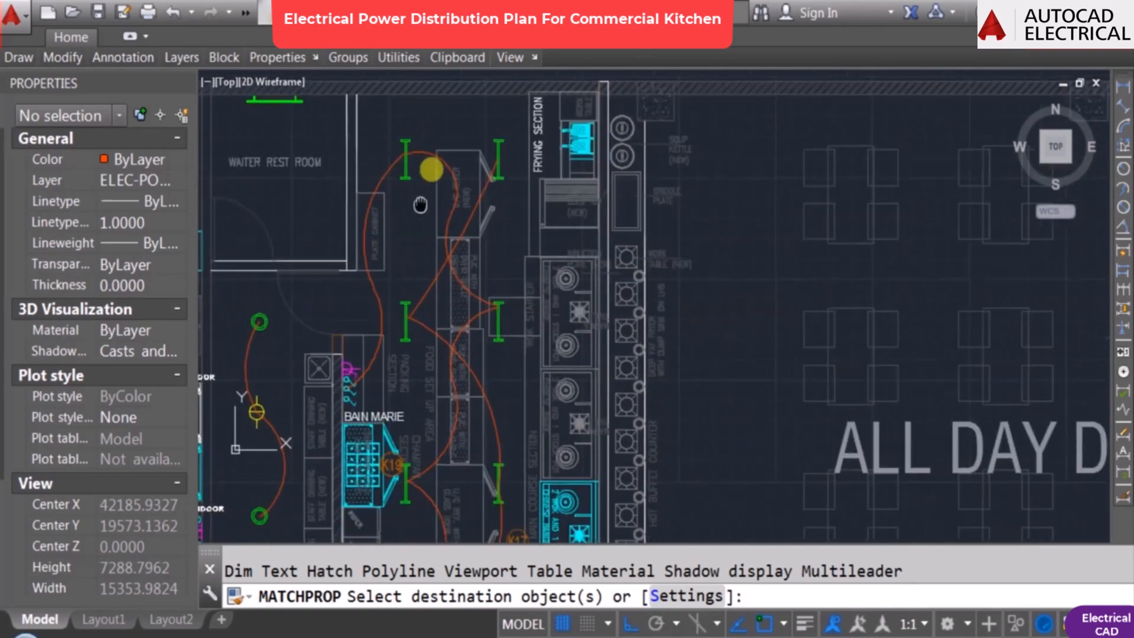
scroll(445, 329, down, 4)
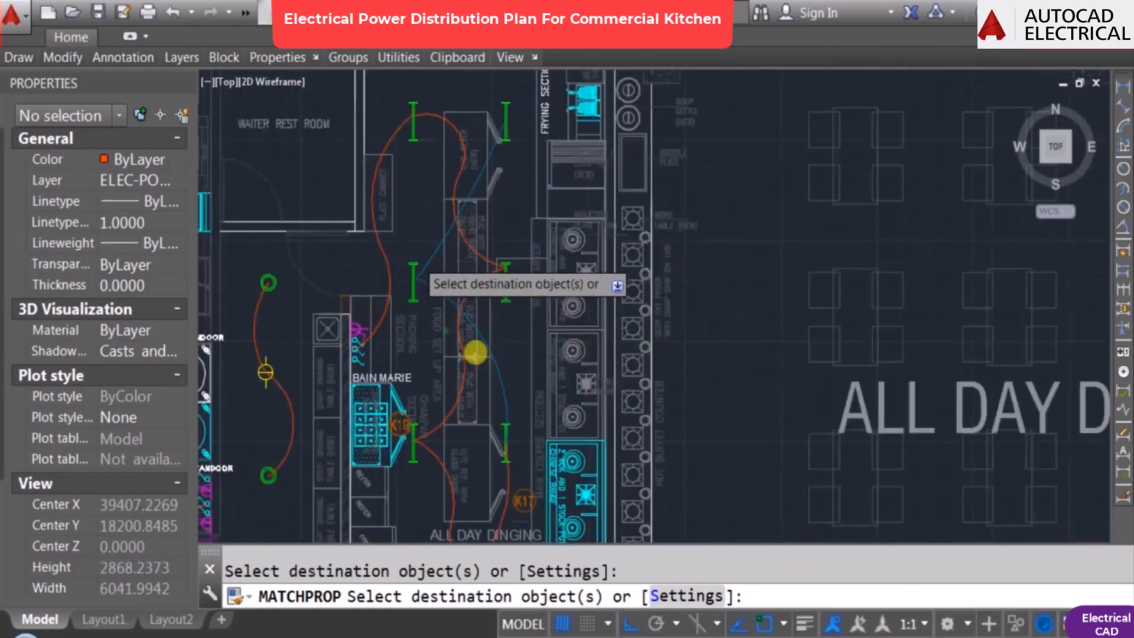
scroll(508, 296, up, 3)
scroll(513, 295, up, 4)
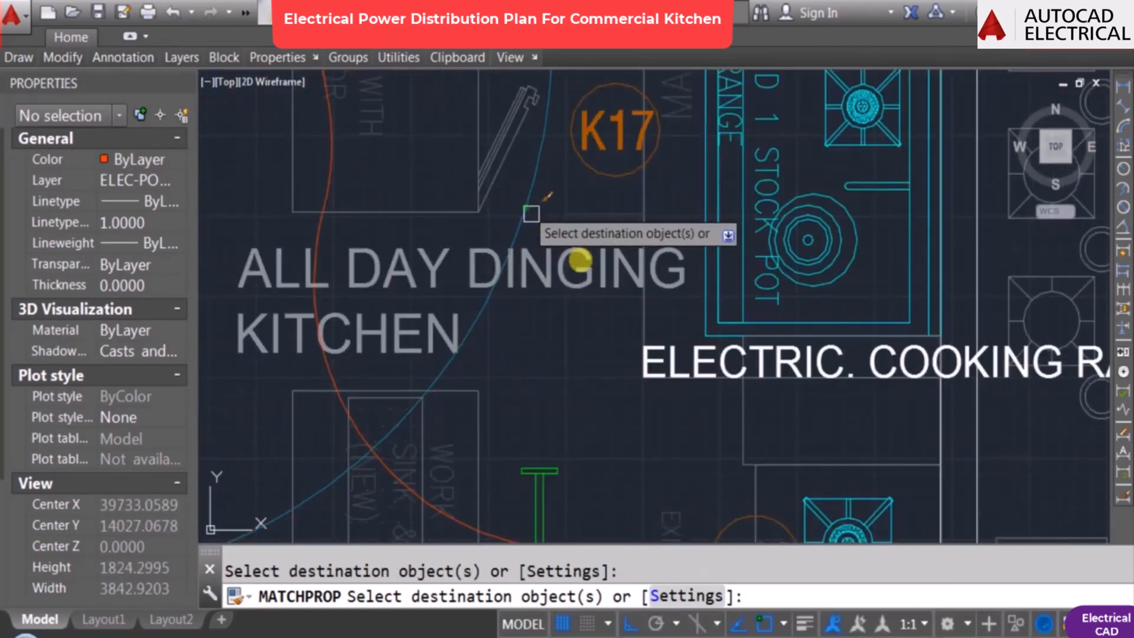
scroll(532, 215, down, 6)
scroll(647, 299, down, 1)
middle_drag(678, 229, 678, 308)
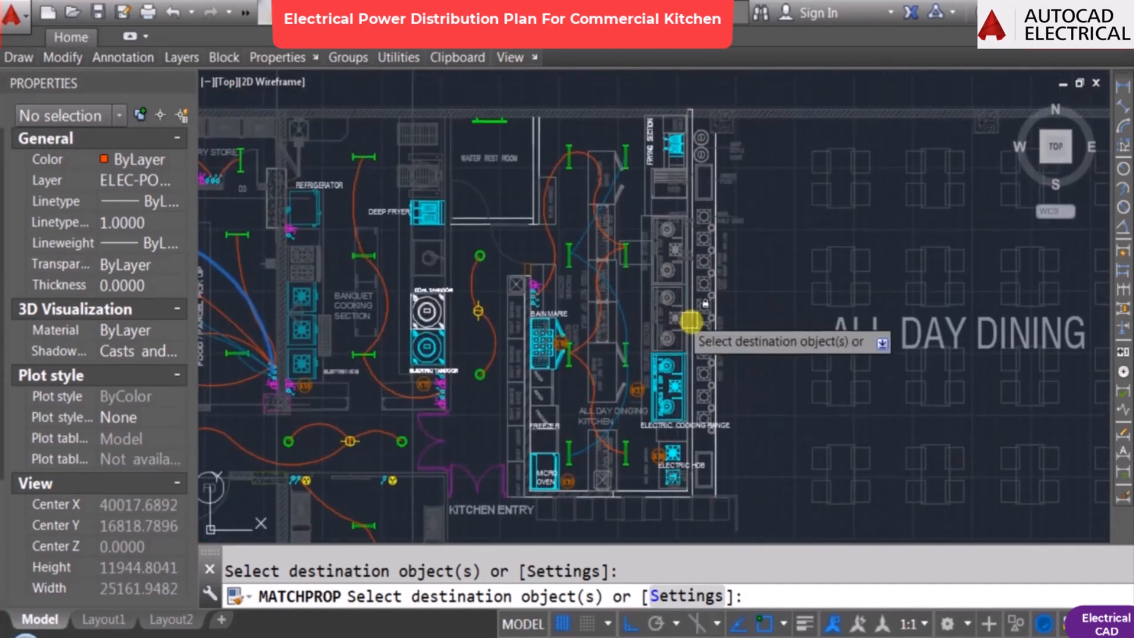
key(Return)
scroll(622, 250, up, 2)
key(Escape)
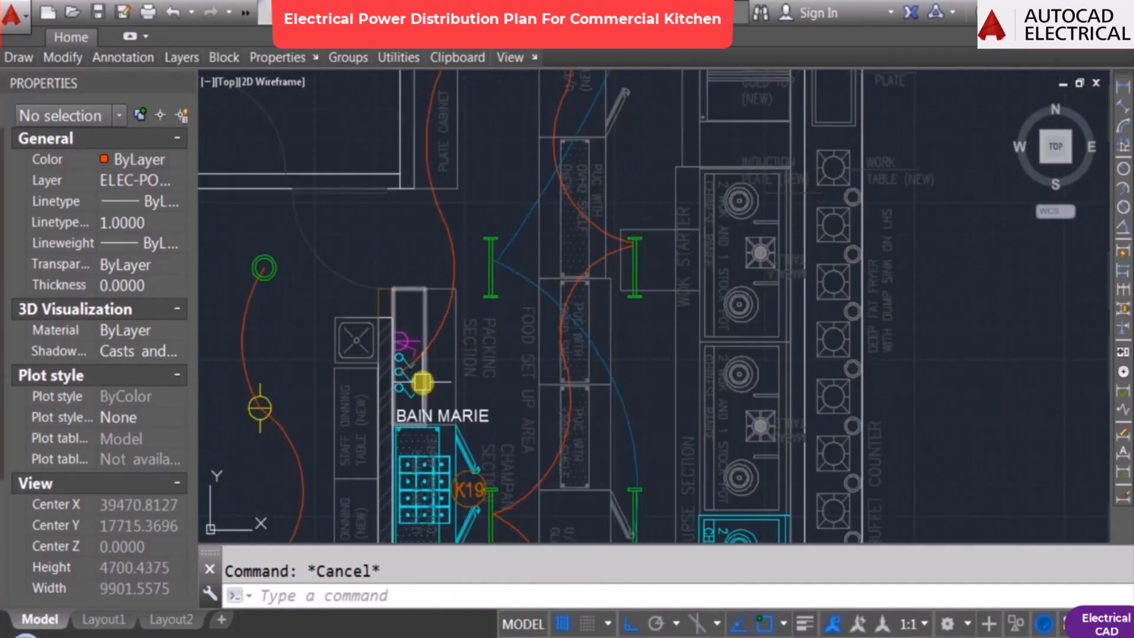
Step: Draw an arc wire from the lowest switch above the bain marie to the light fitting beside the packing section
text(a)
key(Return)
scroll(423, 384, up, 4)
click(360, 392)
key(F3)
key(F8)
click(534, 288)
scroll(592, 181, down, 2)
middle_drag(592, 181, 552, 422)
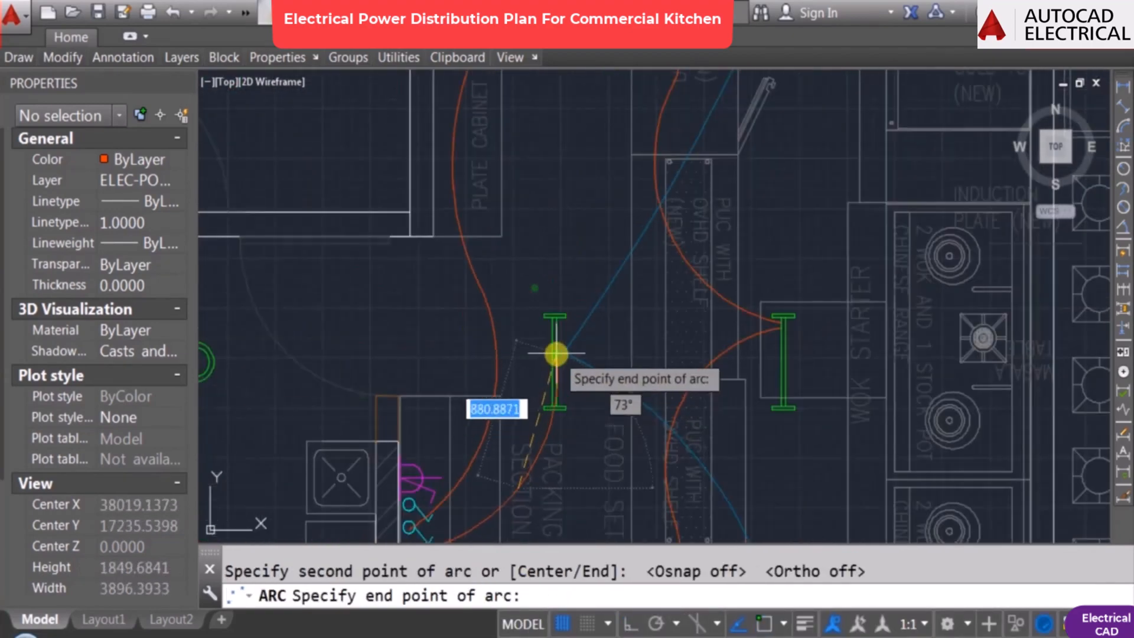
click(557, 355)
Step: Match the blue circuit wire's properties to the arc running from the lowest switch above the bain marie
click(604, 362)
text(ma)
click(536, 456)
key(Escape)
scroll(621, 285, down, 8)
scroll(626, 378, up, 2)
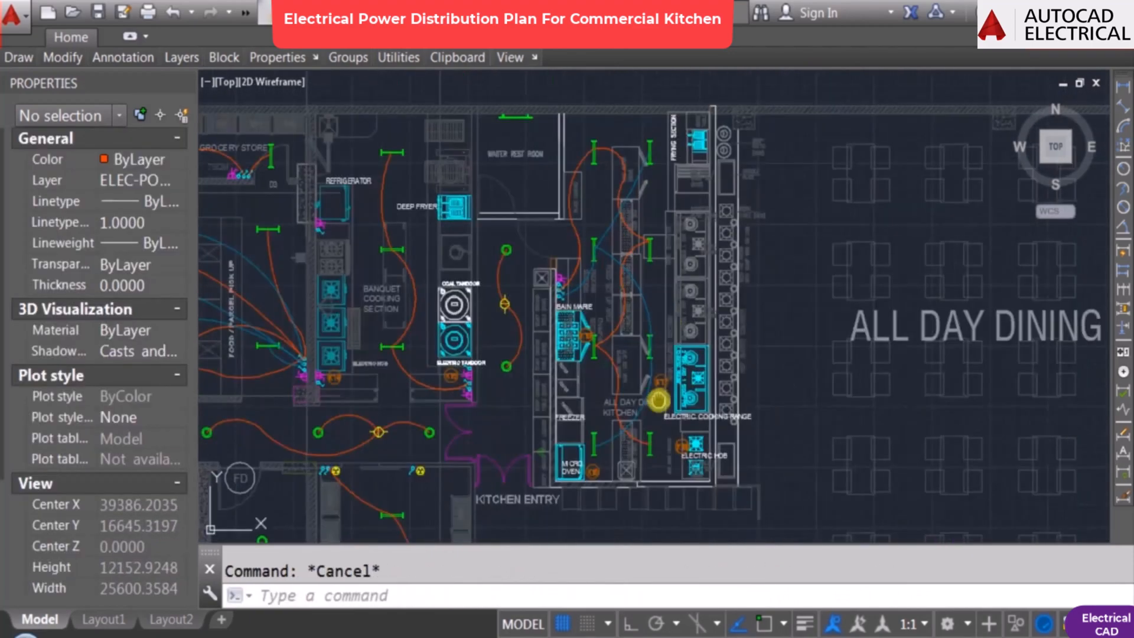
Step: Copy the socket and top switch above the bain marie straight down, with ortho on, to the wall just above the micro oven
scroll(673, 236, up, 4)
scroll(691, 296, down, 4)
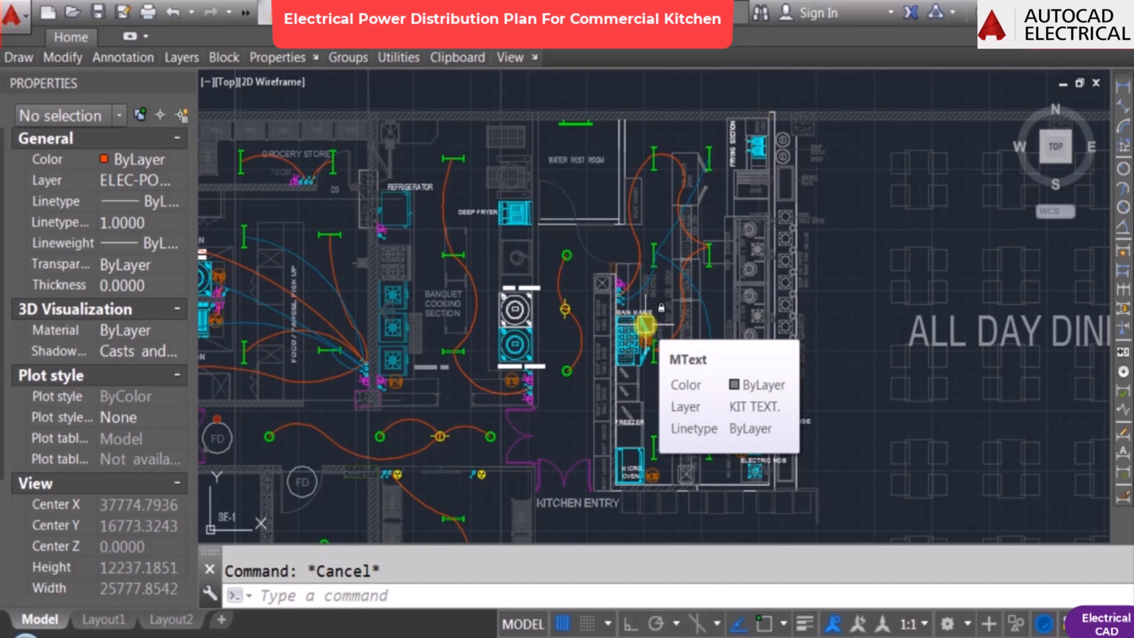
scroll(649, 271, up, 4)
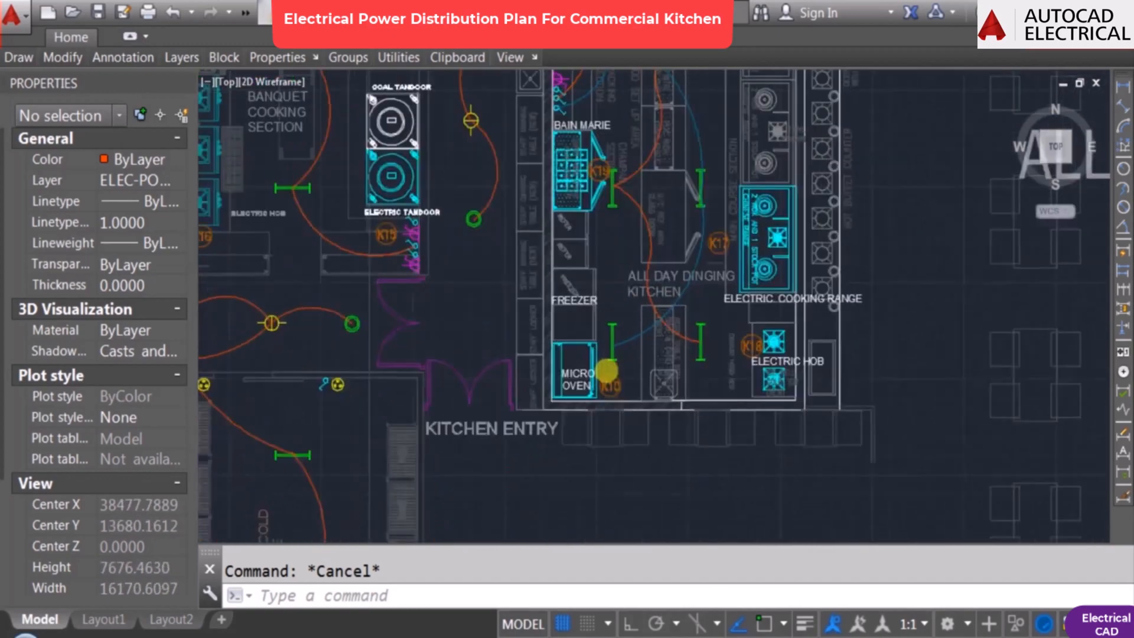
scroll(566, 402, up, 2)
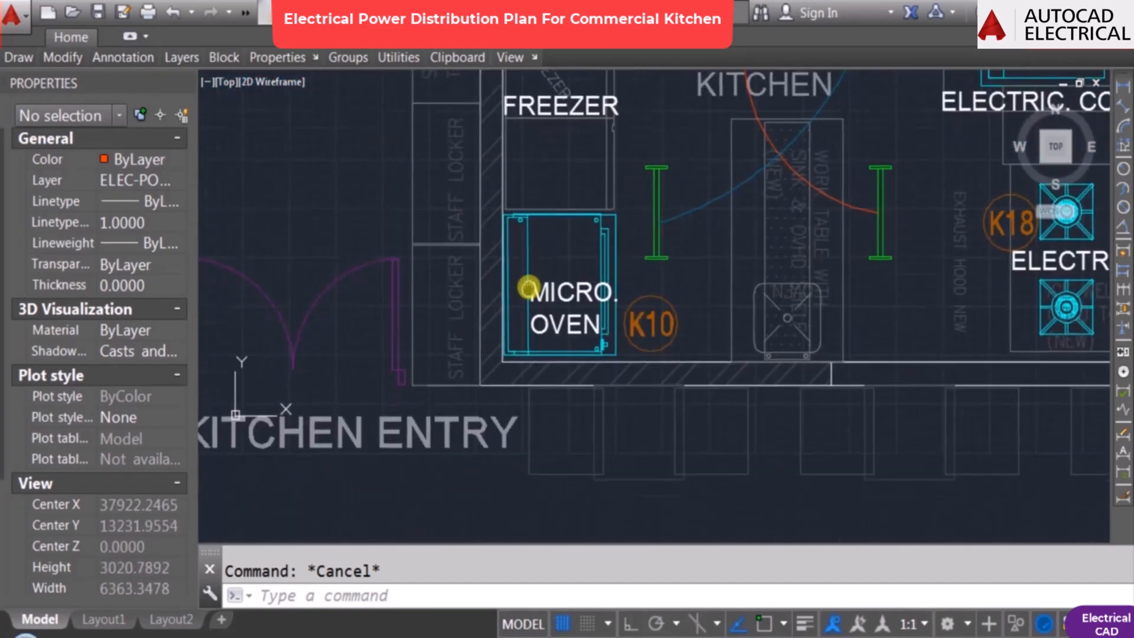
scroll(632, 318, down, 4)
text(C)
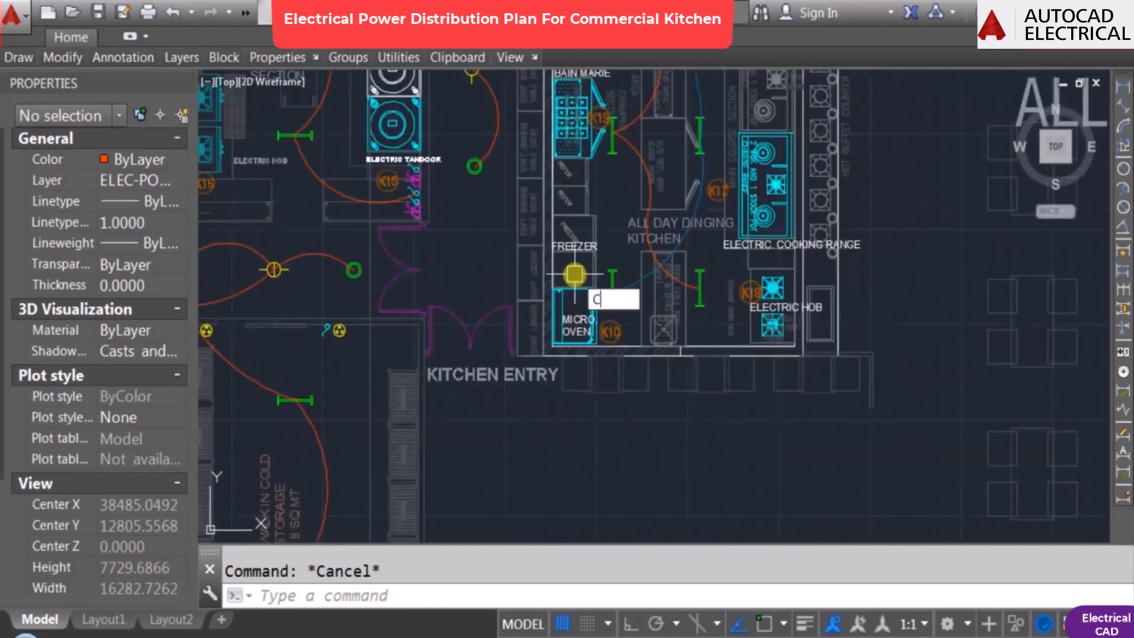
text(O)
key(Return)
scroll(582, 300, up, 1)
scroll(565, 296, down, 1)
middle_drag(573, 248, 573, 321)
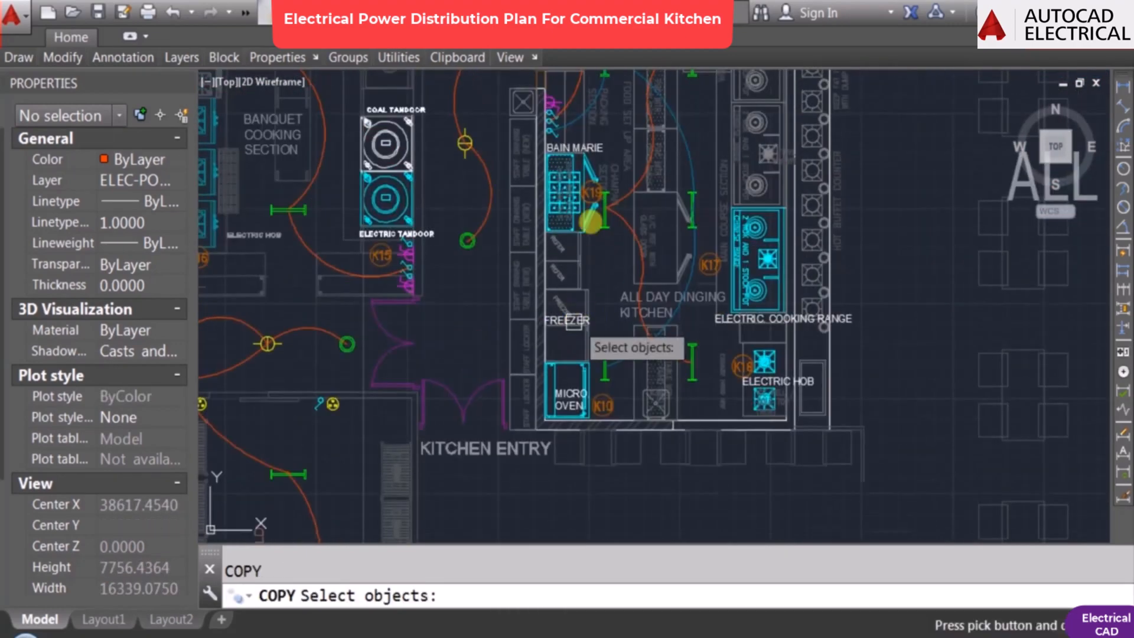
scroll(599, 207, up, 2)
scroll(596, 238, down, 2)
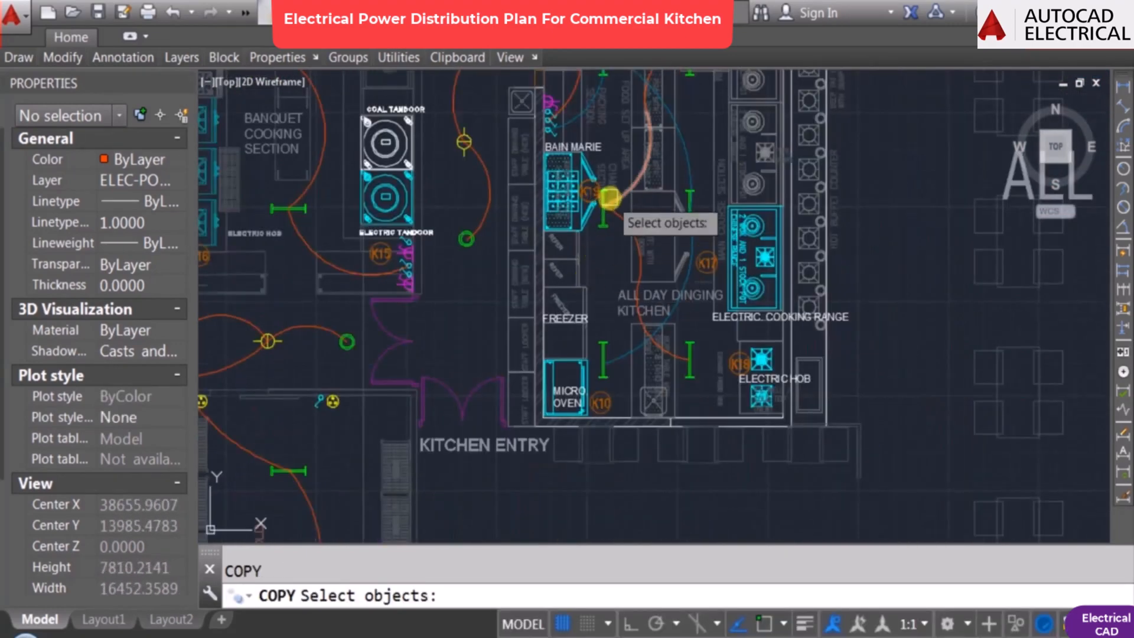
scroll(460, 144, up, 3)
click(468, 173)
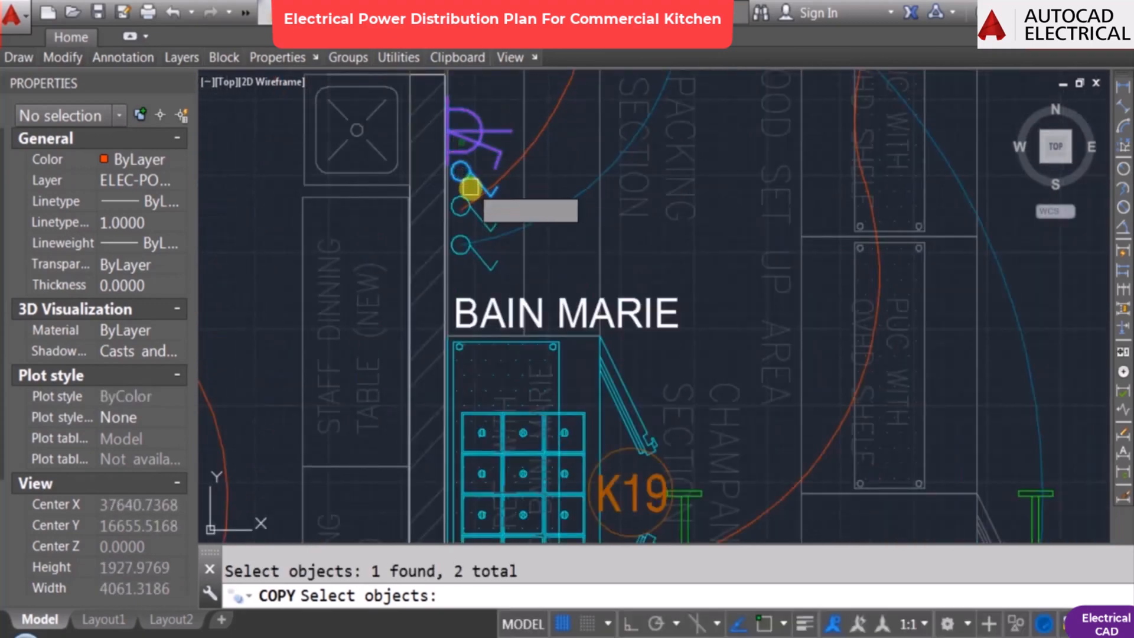
key(Return)
click(470, 187)
scroll(520, 413, down, 3)
key(F8)
middle_drag(556, 512, 533, 299)
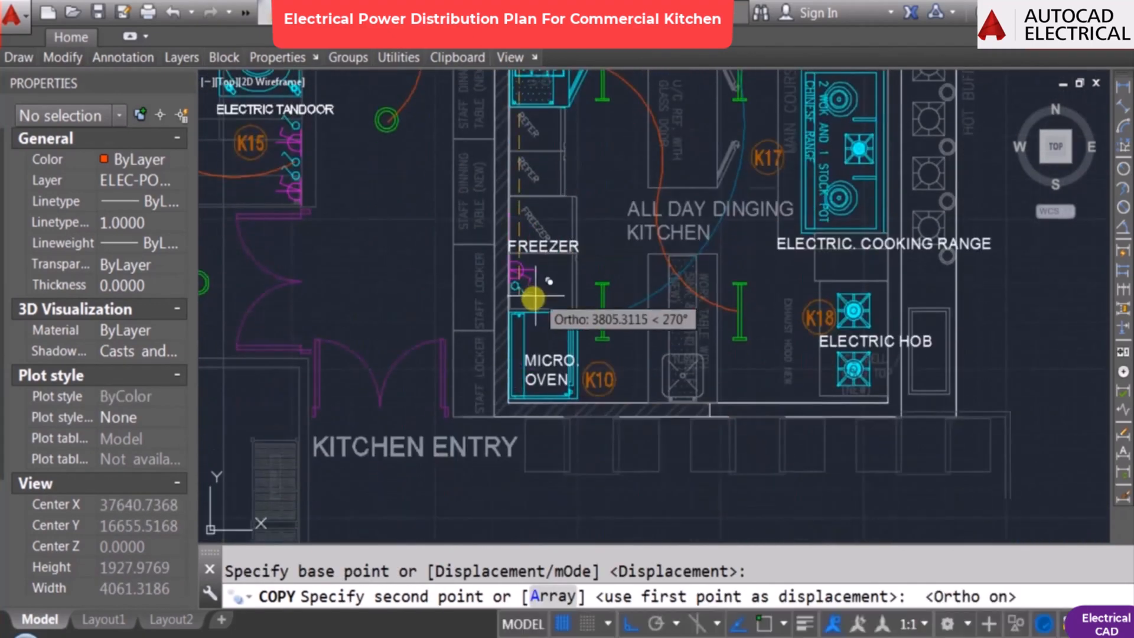
scroll(533, 299, up, 4)
click(527, 312)
scroll(527, 311, down, 3)
key(Escape)
scroll(577, 316, down, 3)
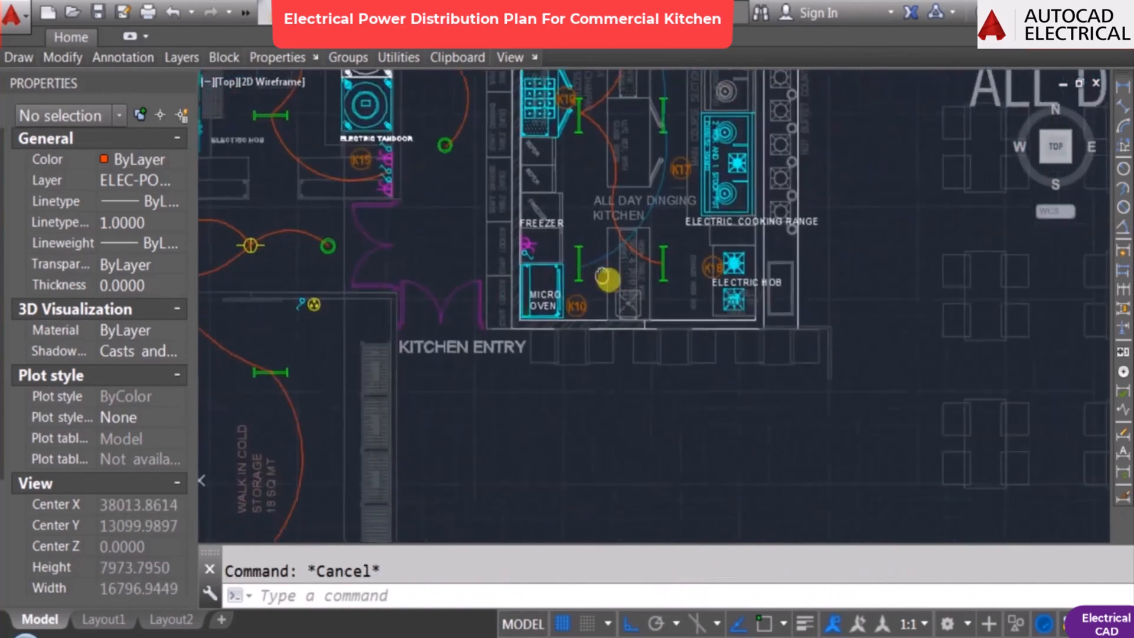
Step: Copy the socket and switch at the micro oven, with ortho off, to the wall above the electric hob
scroll(552, 304, up, 3)
text(CO)
key(Return)
scroll(467, 328, up, 2)
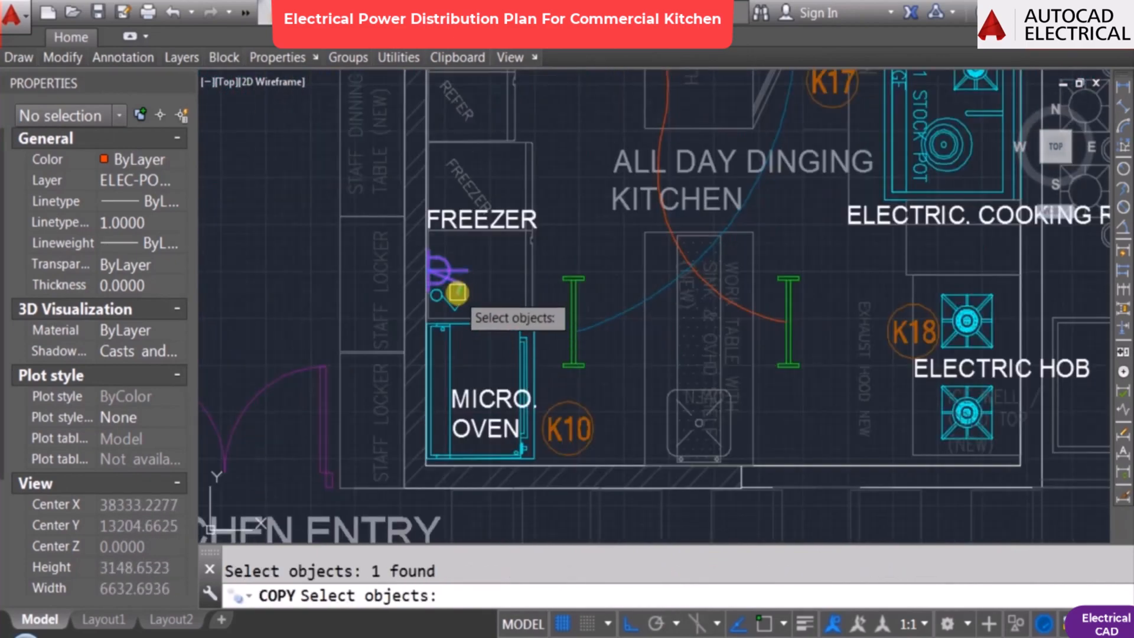
key(Return)
click(454, 307)
middle_drag(898, 372, 594, 340)
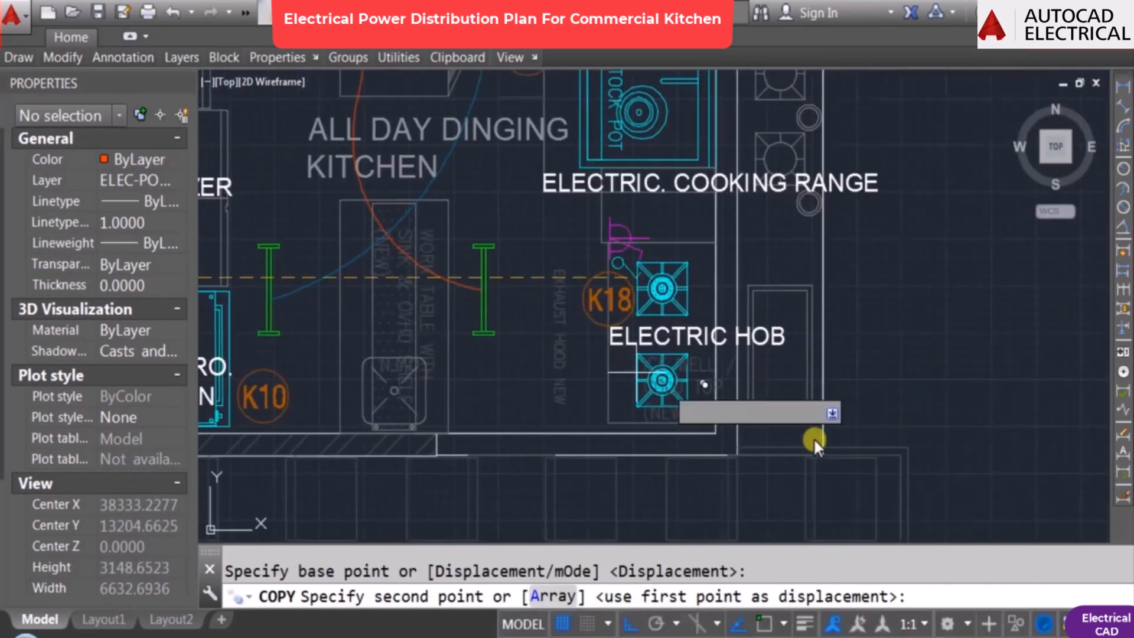
key(F8)
scroll(767, 390, up, 4)
key(F3)
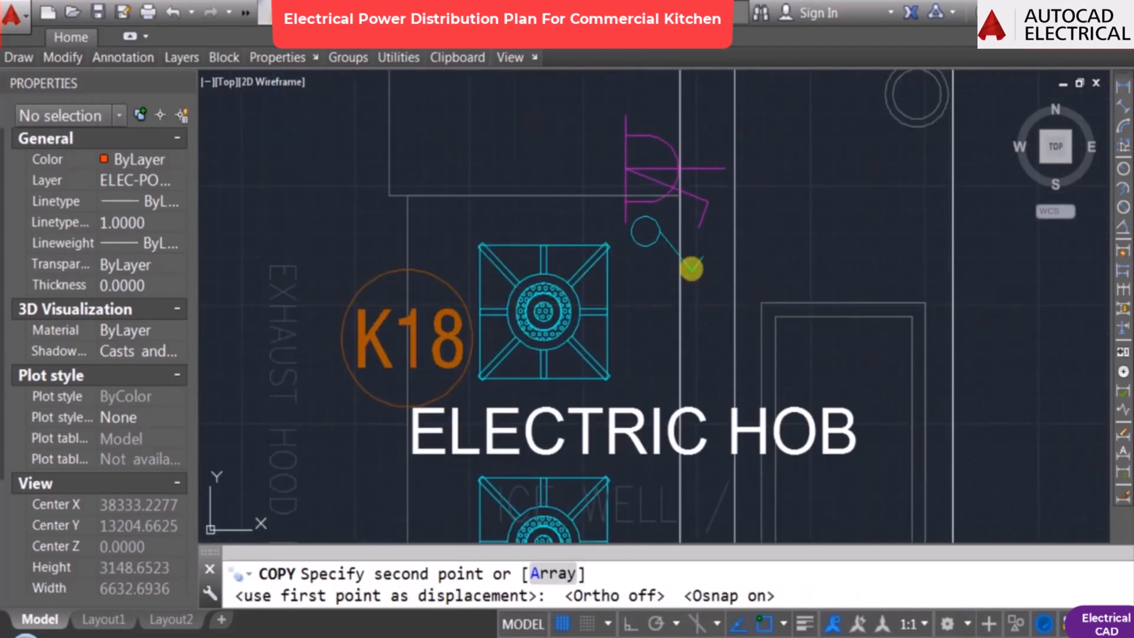
scroll(650, 253, down, 2)
key(Escape)
Step: Rotate the copied socket and switch above the electric hob by 180 degrees
middle_drag(616, 241, 629, 298)
text(RO)
key(Return)
scroll(630, 292, up, 2)
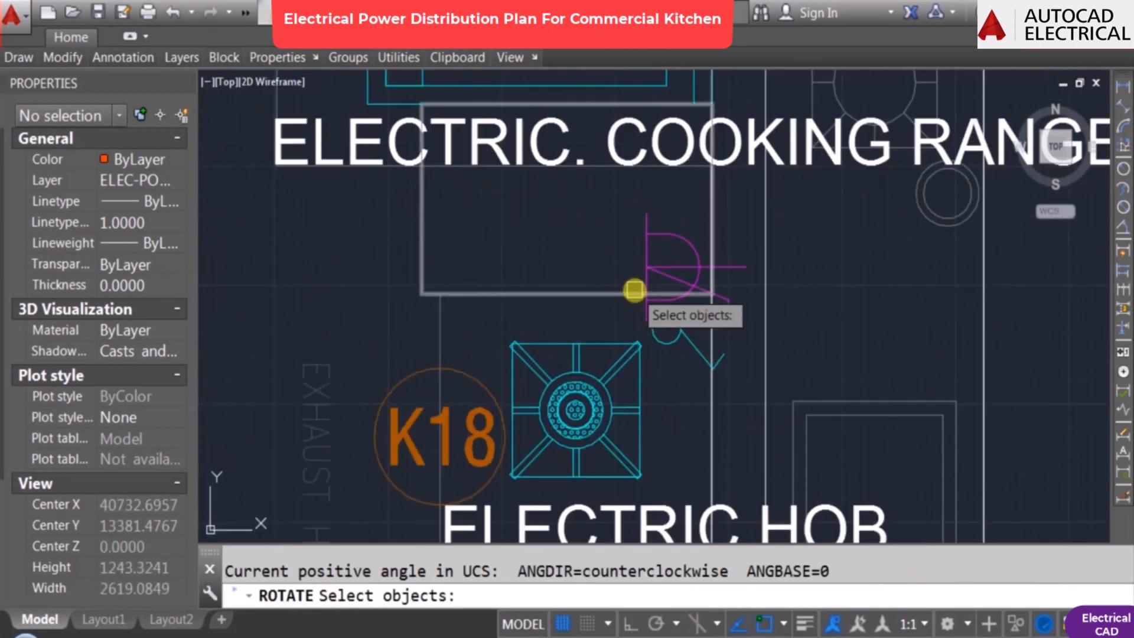
click(660, 297)
key(Return)
click(664, 267)
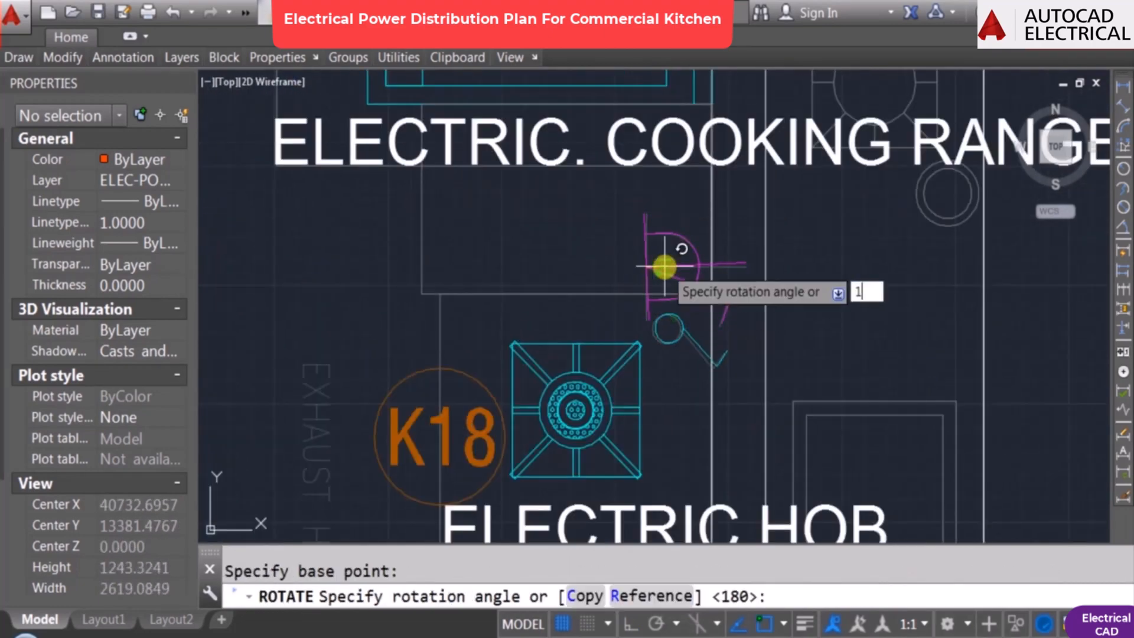
key(Return)
Step: Move the rotated socket and switch against the wall line just above the electric hob
text(m)
key(Return)
click(683, 260)
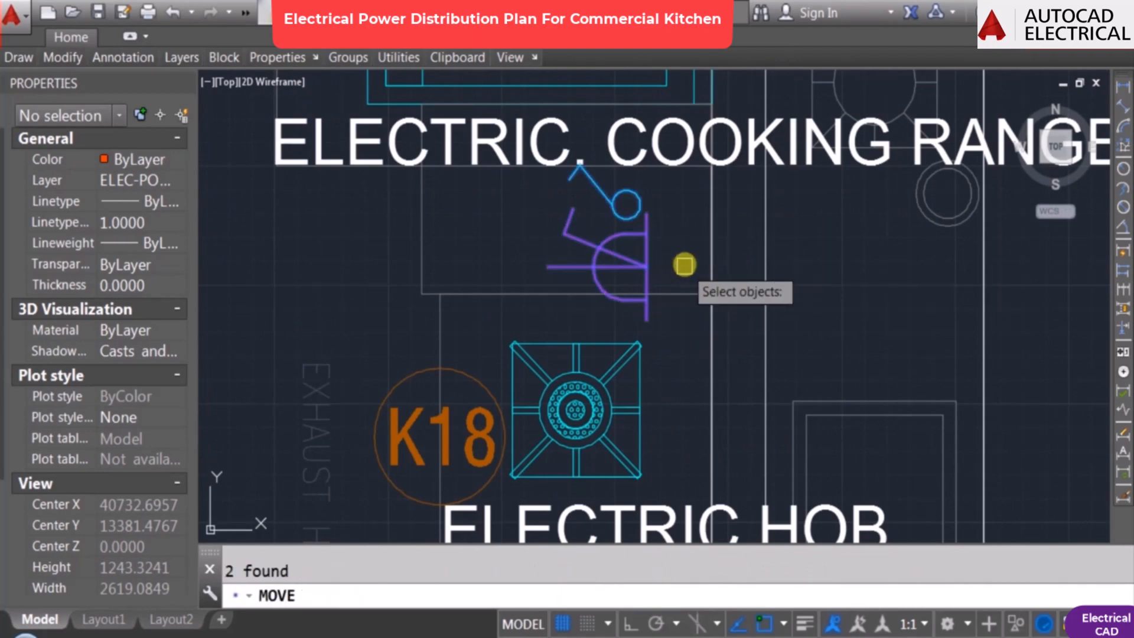
key(Return)
click(684, 261)
scroll(730, 271, up, 3)
key(F3)
scroll(720, 284, down, 6)
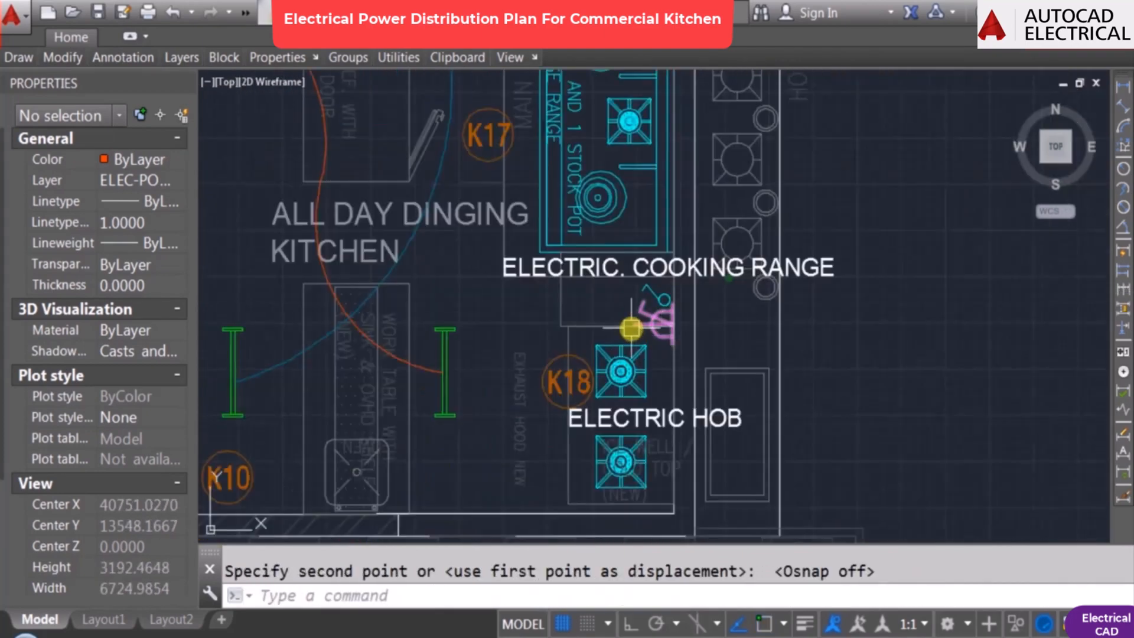
scroll(731, 241, down, 2)
scroll(724, 382, up, 5)
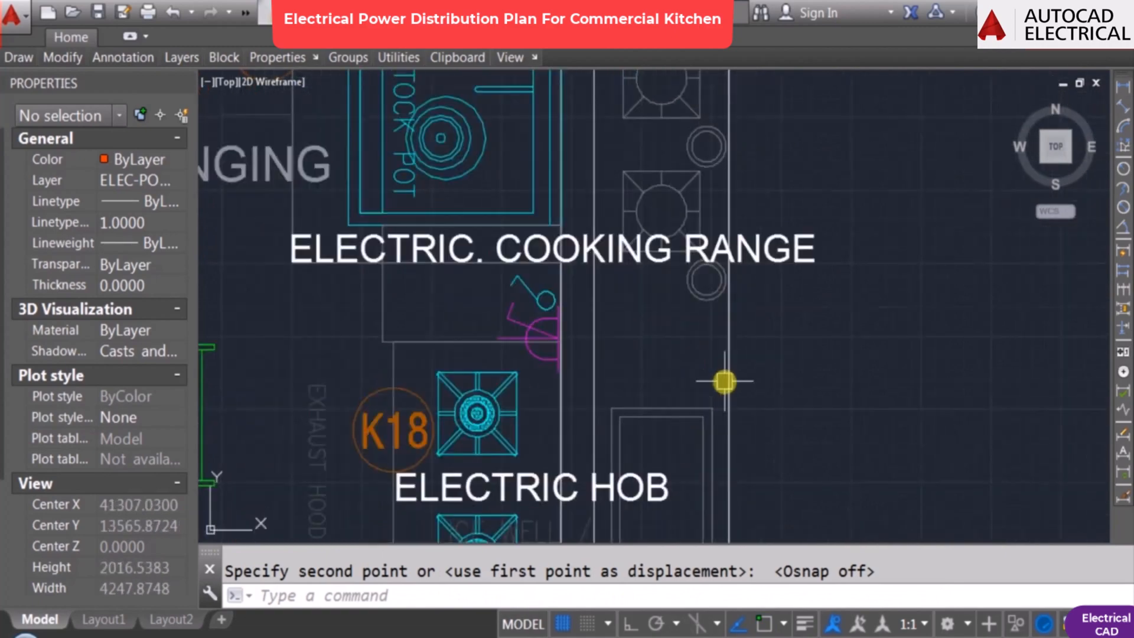
scroll(637, 381, down, 3)
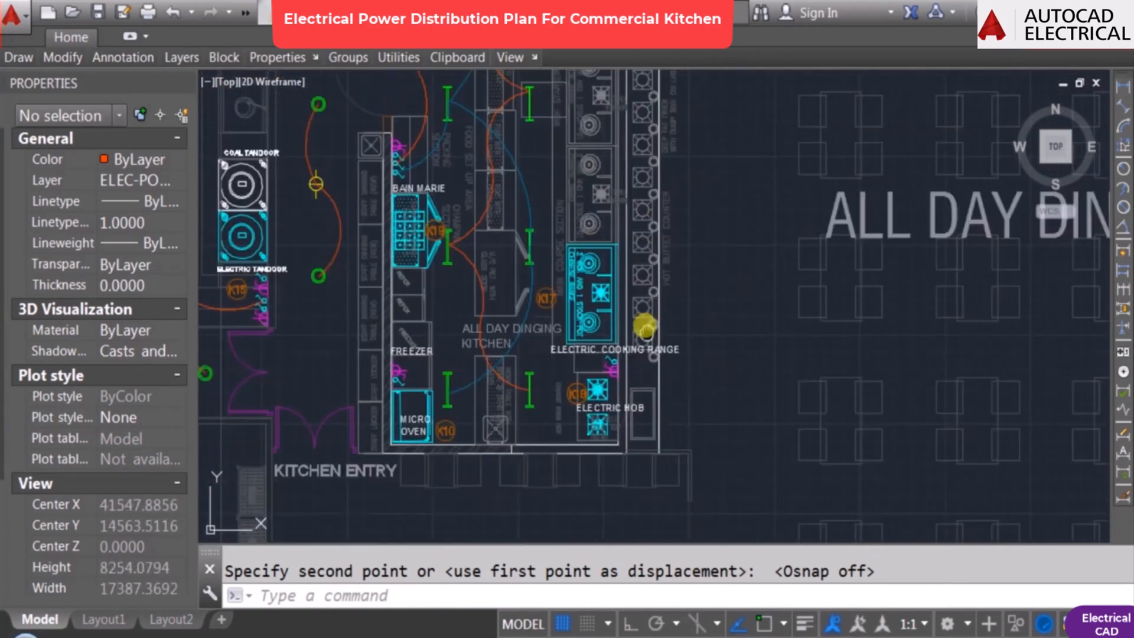
Step: Copy the electric hob's socket and switch straight up, with ortho on, to the wall just above the electric cooking range
middle_drag(643, 330, 642, 374)
text(co)
key(Return)
scroll(627, 399, up, 6)
click(554, 448)
key(Return)
click(577, 446)
key(F8)
key(F3)
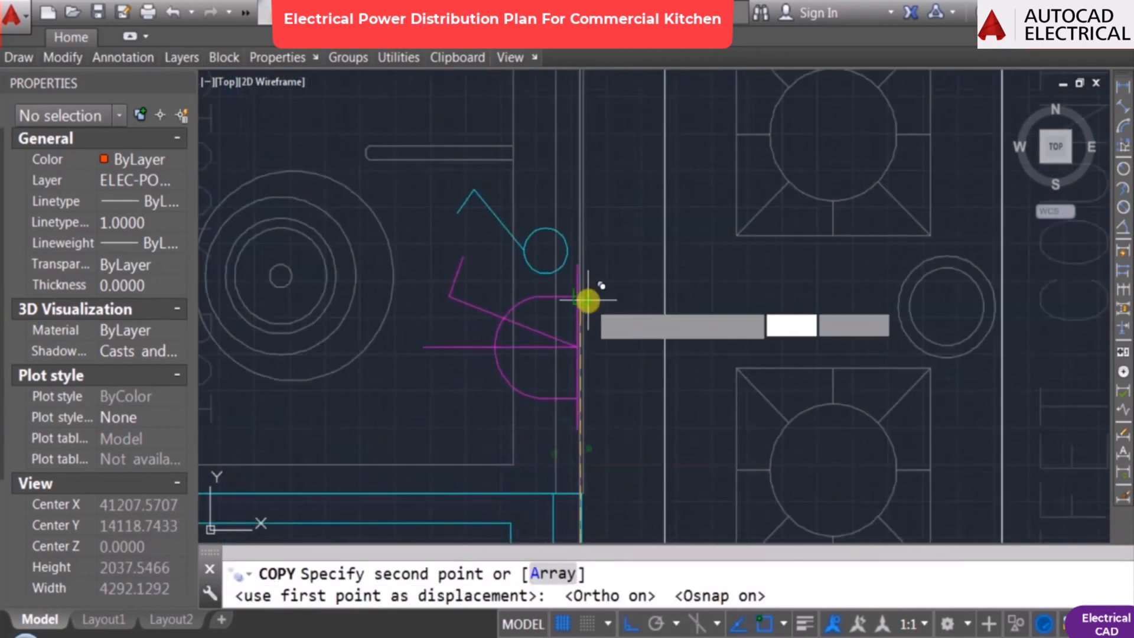
click(587, 301)
key(Escape)
key(Escape)
scroll(617, 283, down, 2)
middle_drag(562, 293, 562, 247)
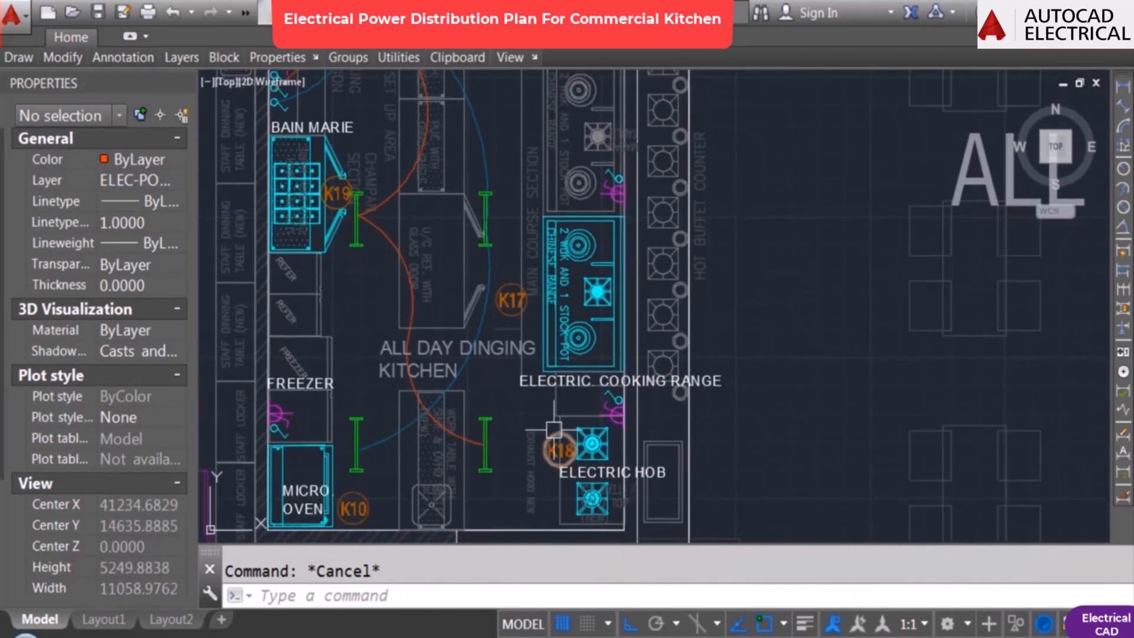
Step: Wire the upper burner of the electric hob to its socket with a freehand arc, with object snap and ortho off
scroll(558, 440, down, 2)
mouse_move(620, 316)
middle_down()
mouse_move(561, 388)
mouse_move(539, 391)
mouse_move(535, 440)
mouse_move(551, 345)
middle_up()
scroll(542, 413, up, 2)
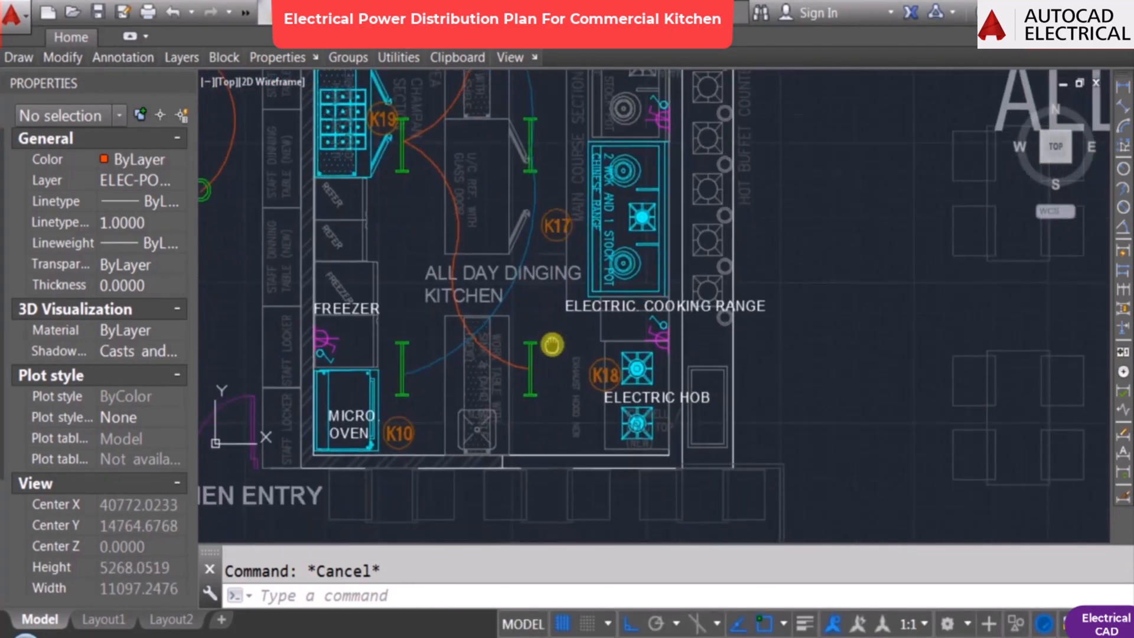
text(arc)
key(Return)
scroll(590, 366, up, 2)
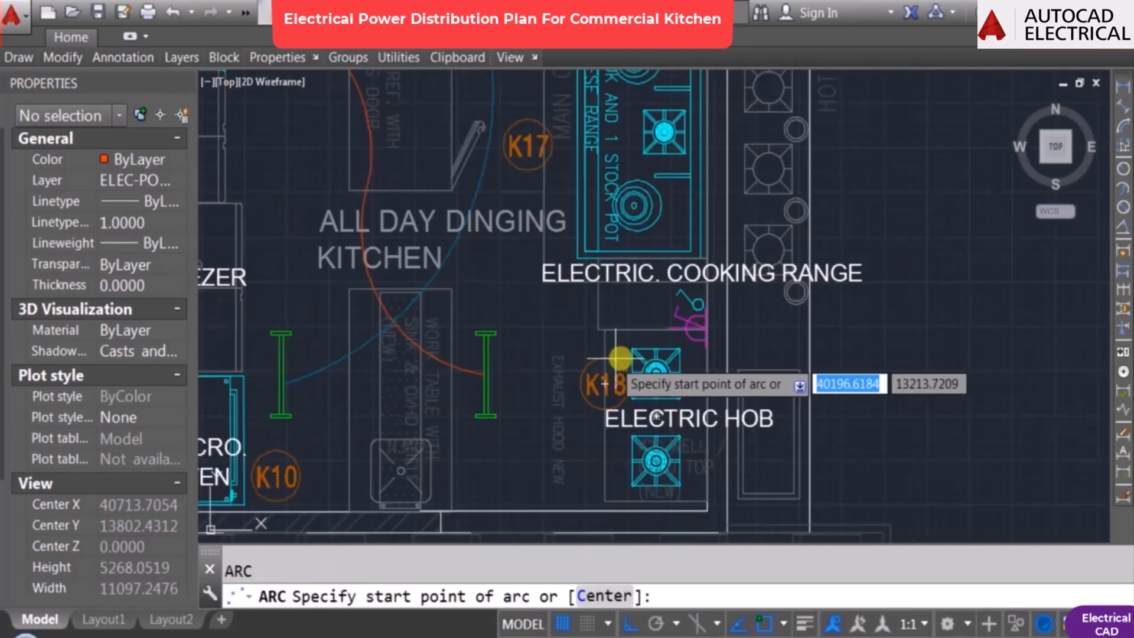
scroll(649, 358, up, 4)
click(650, 352)
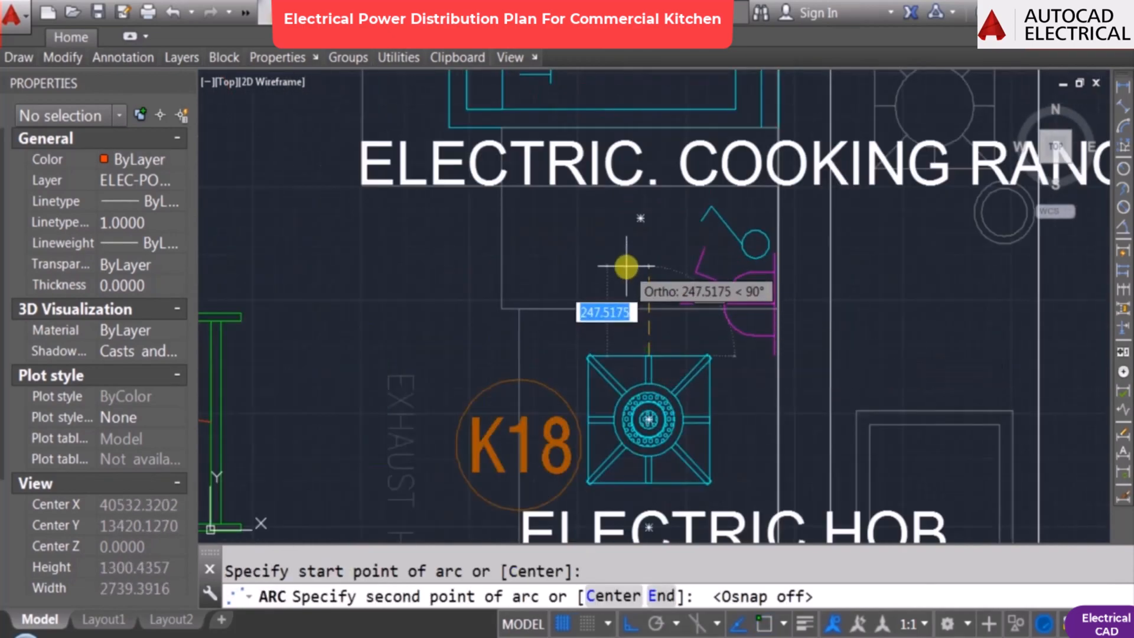
key(F8)
scroll(623, 271, up, 1)
scroll(633, 300, down, 1)
click(633, 300)
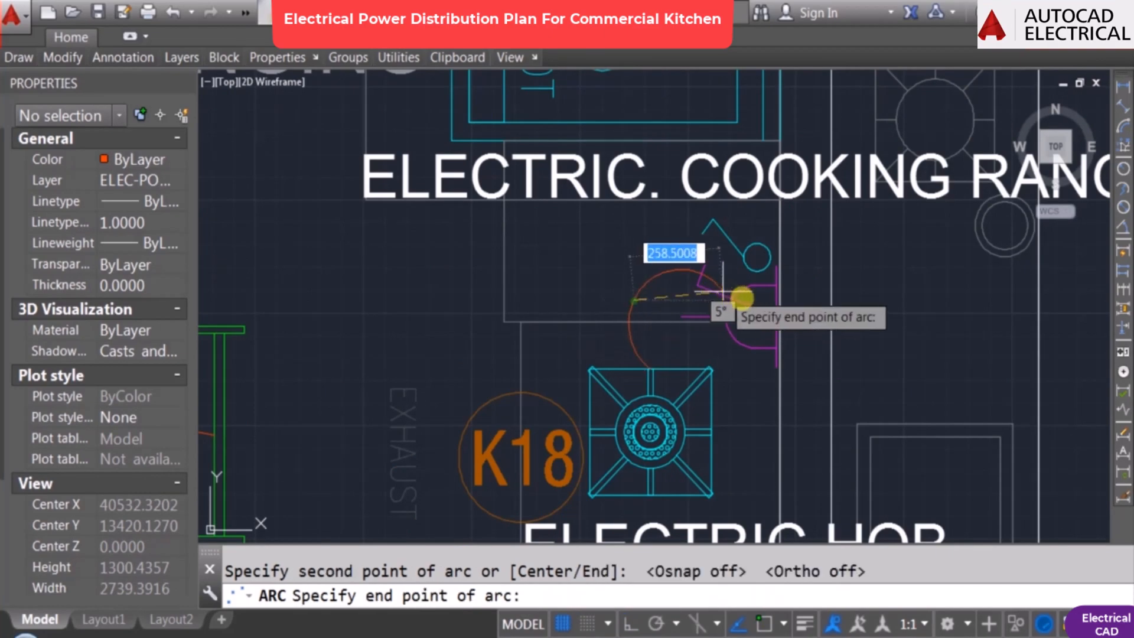
click(743, 299)
Step: Flatten the electric hob's arc wire by shifting its midpoint grip inward
click(650, 271)
scroll(651, 271, up, 4)
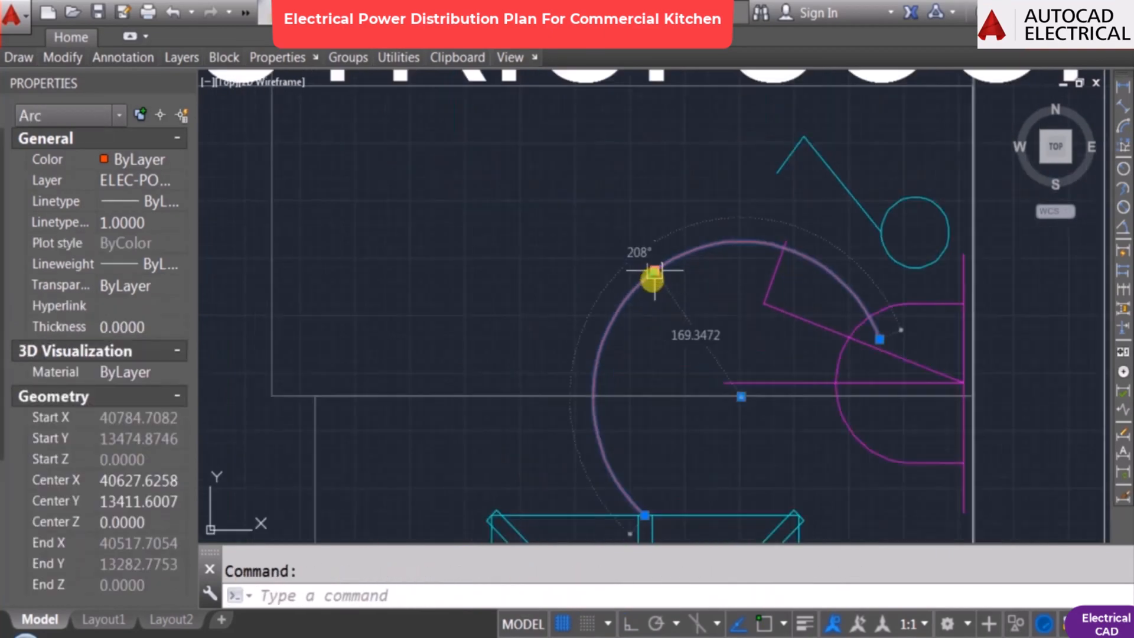
click(689, 344)
key(Escape)
Step: Wire the electric cooking range to its wall socket with a freehand arc from the range's upper edge
scroll(673, 342, down, 5)
middle_drag(678, 248, 666, 356)
scroll(655, 284, up, 4)
text(A)
key(Return)
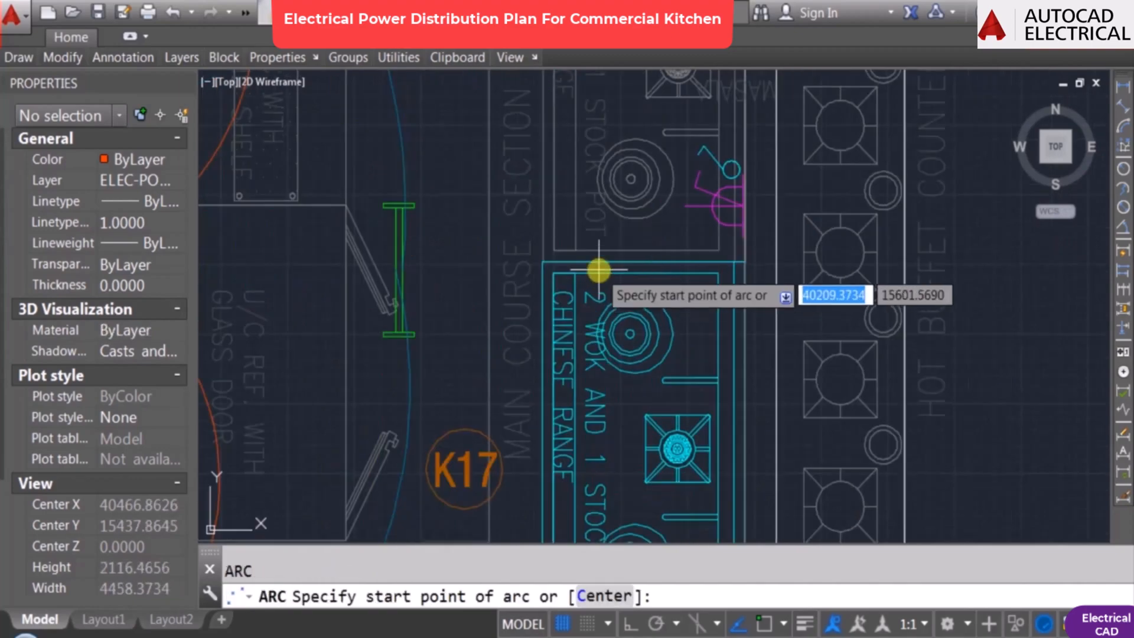
click(598, 267)
scroll(617, 215, up, 2)
click(618, 204)
click(706, 223)
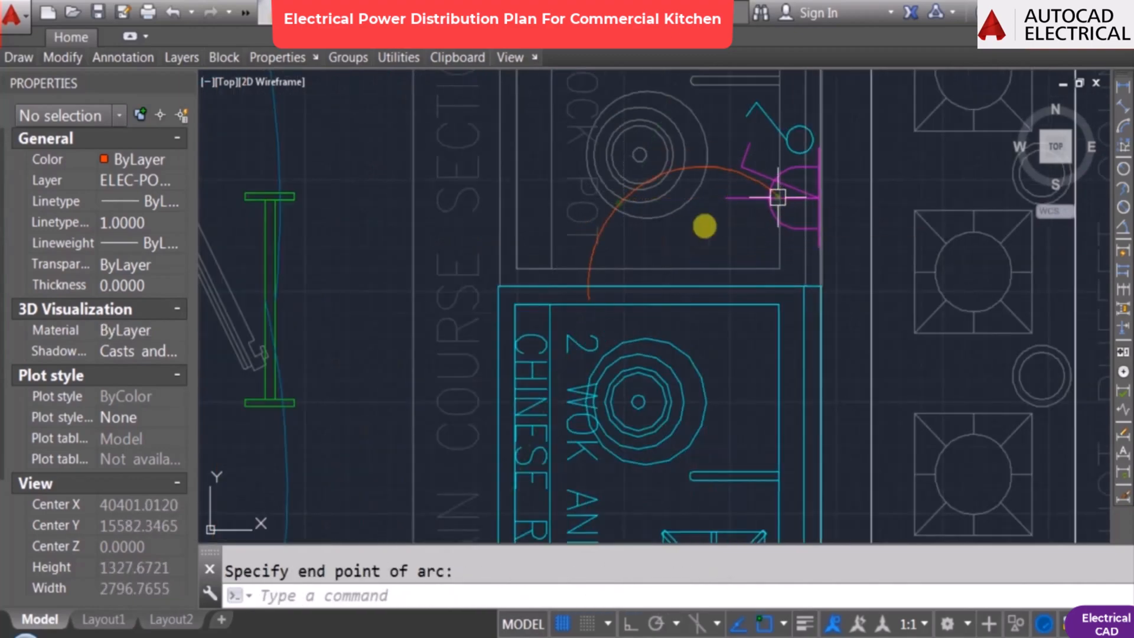
Step: Wire the micro oven to the wall socket just above it with an arc from the oven's upper edge
scroll(685, 207, down, 5)
middle_drag(666, 193, 682, 400)
scroll(652, 332, down, 4)
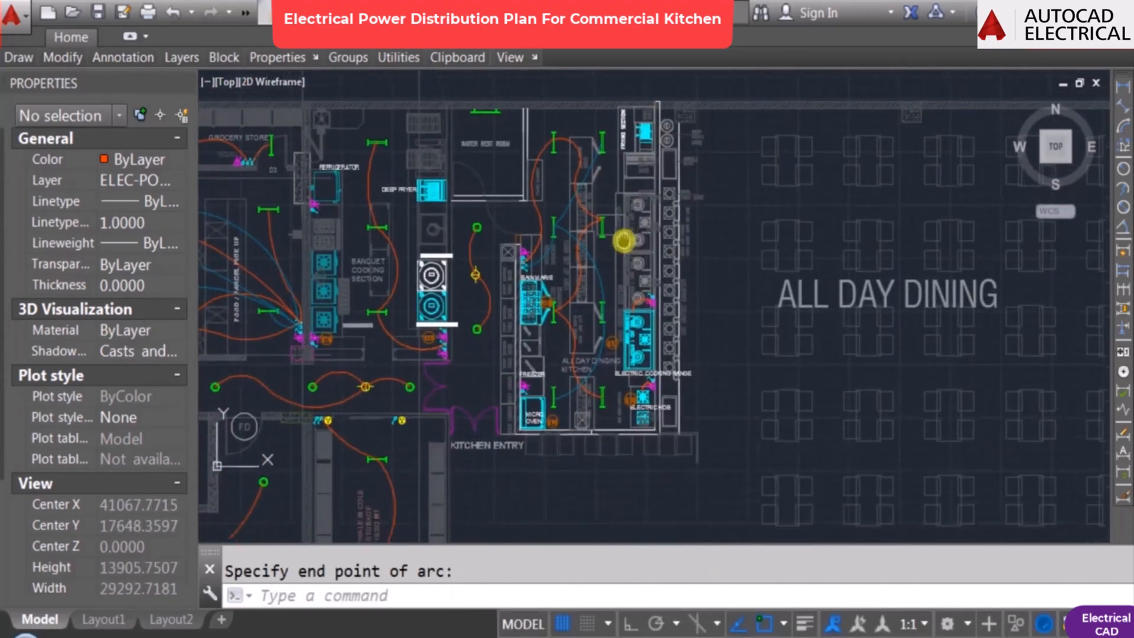
scroll(555, 408, up, 6)
scroll(549, 354, up, 4)
key(Escape)
scroll(505, 343, down, 2)
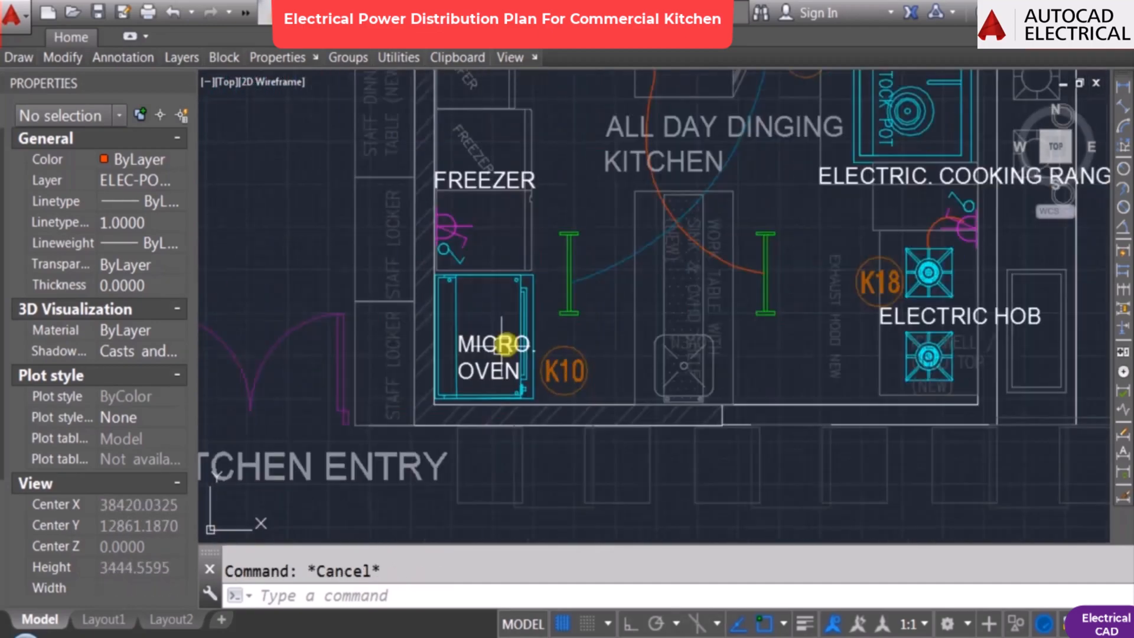
key(Return)
scroll(488, 294, up, 6)
click(551, 152)
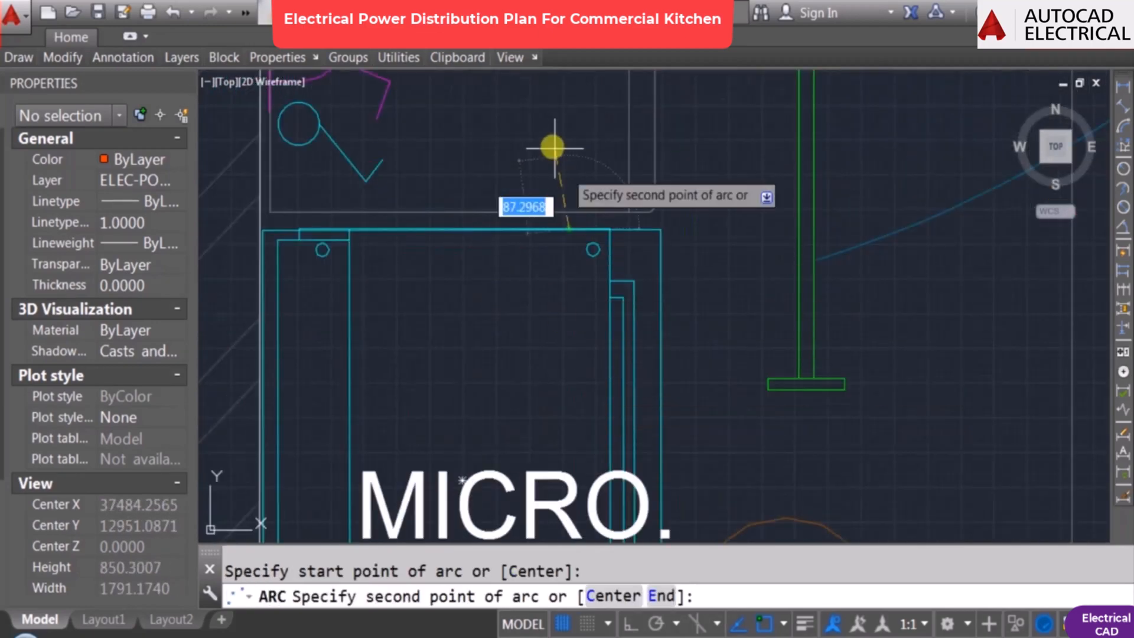
click(543, 133)
scroll(442, 260, down, 2)
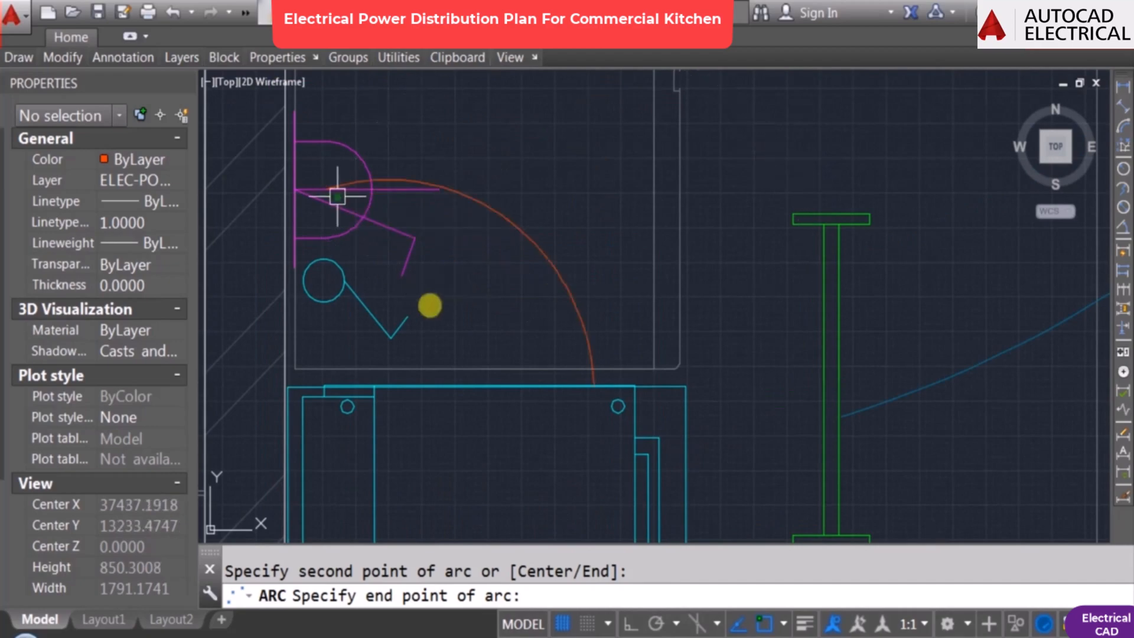
key(Escape)
Step: Examine the light and equipment wiring in the all-day dining kitchen and across the whole commercial kitchen plan
scroll(555, 306, down, 3)
scroll(552, 307, down, 6)
scroll(496, 277, up, 5)
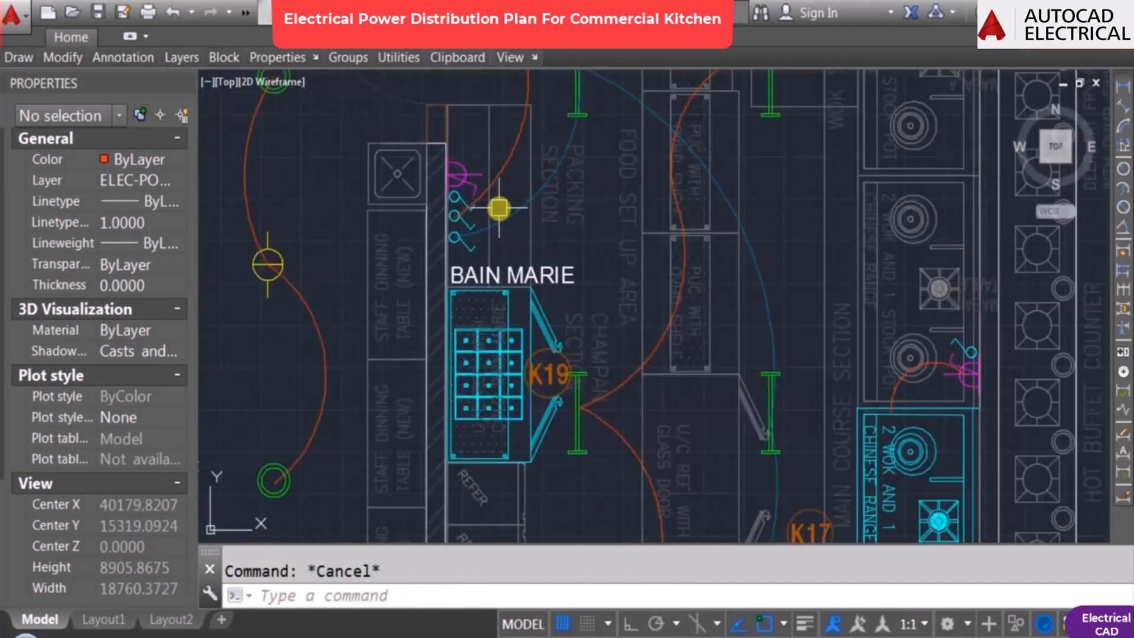
scroll(478, 295, down, 5)
scroll(545, 219, down, 6)
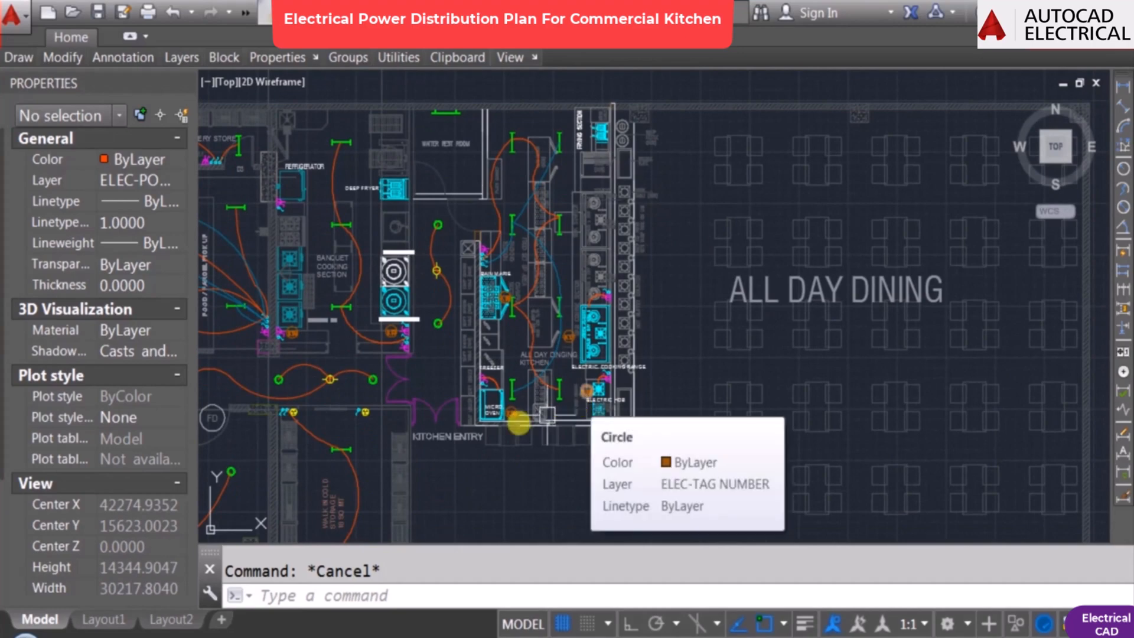
scroll(533, 349, up, 2)
scroll(551, 266, down, 2)
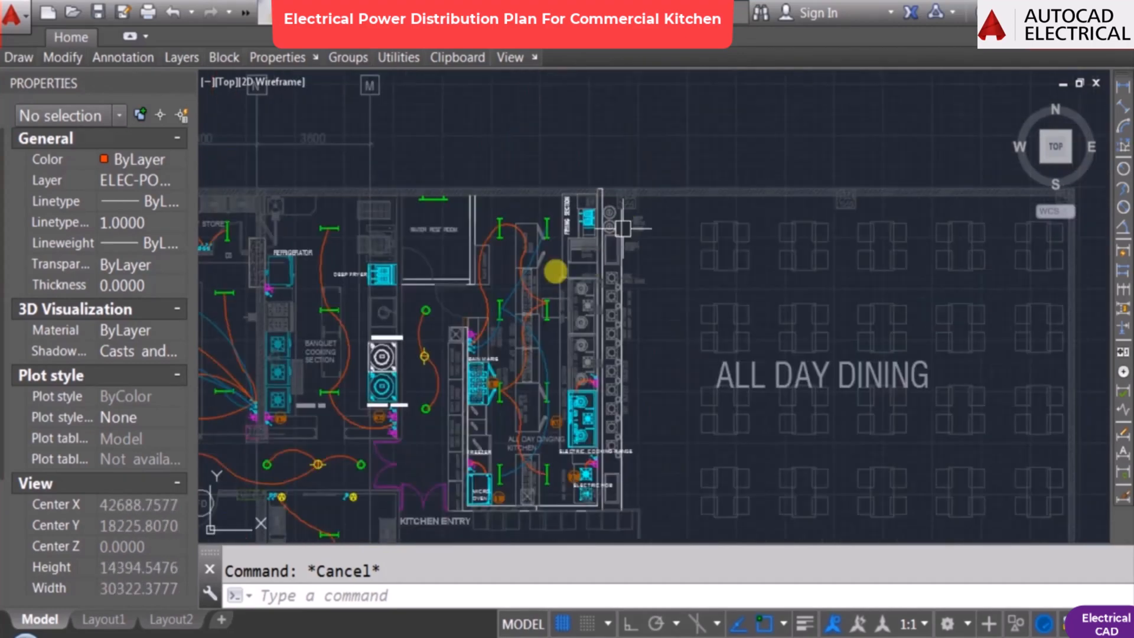
scroll(650, 235, up, 4)
scroll(610, 270, down, 4)
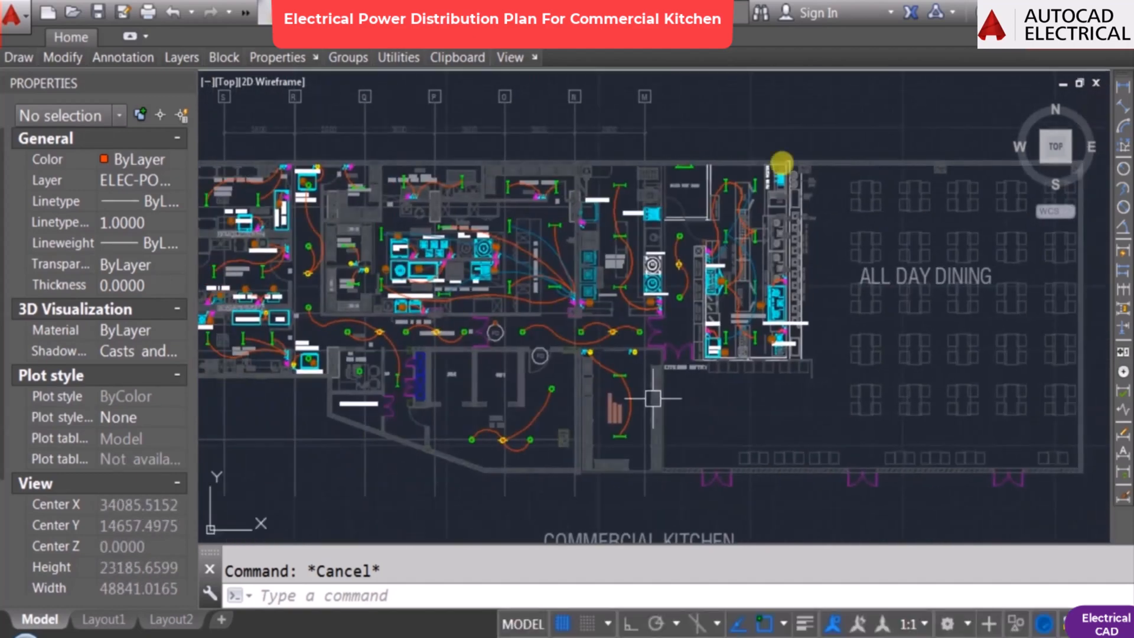
scroll(673, 256, up, 2)
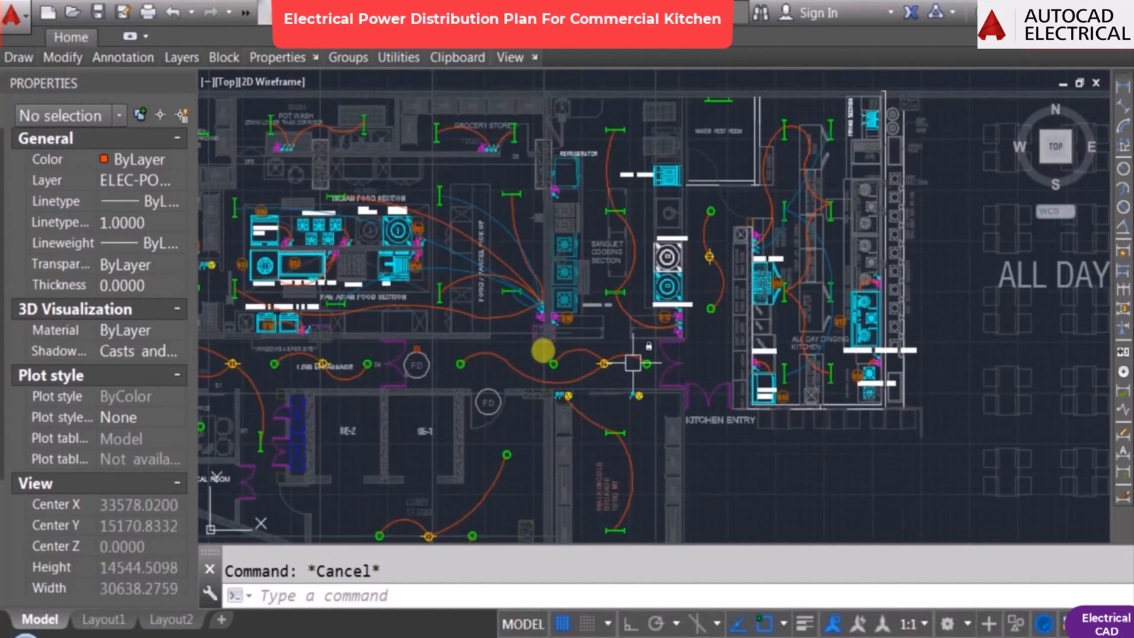
scroll(670, 287, down, 1)
scroll(774, 287, up, 1)
middle_drag(798, 260, 739, 328)
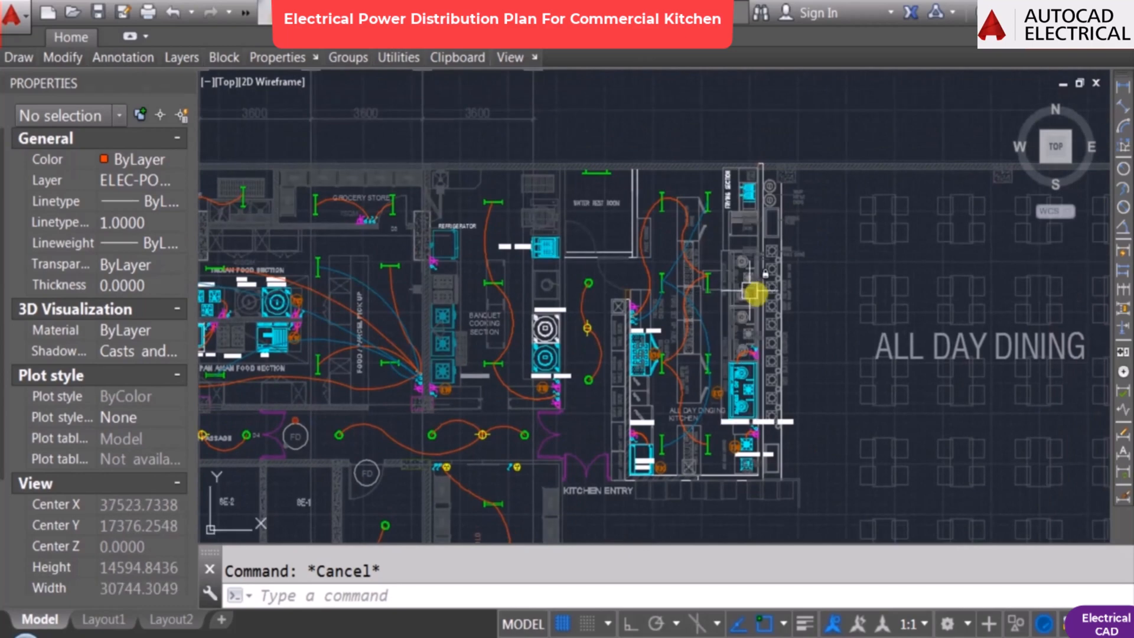
middle_drag(693, 403, 659, 333)
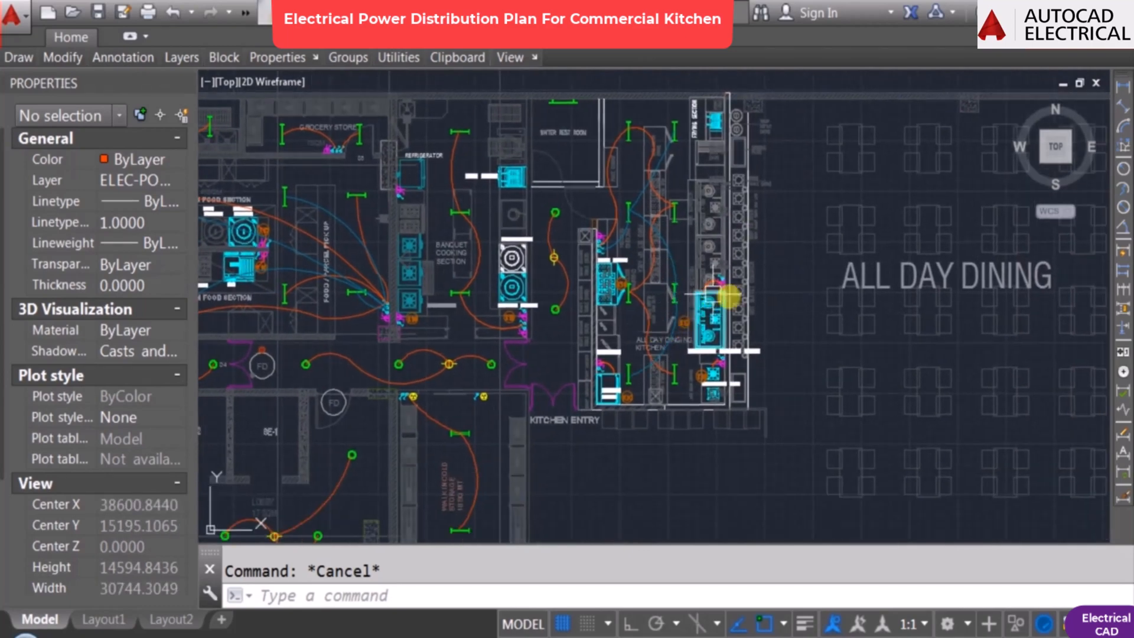
scroll(697, 303, down, 3)
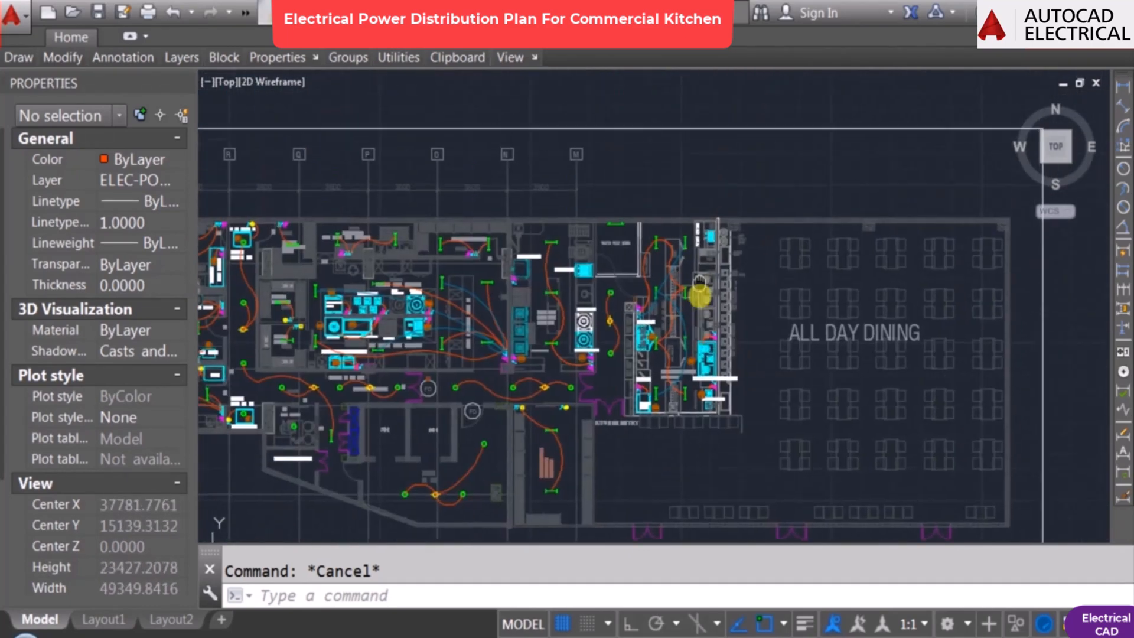
middle_drag(697, 283, 698, 359)
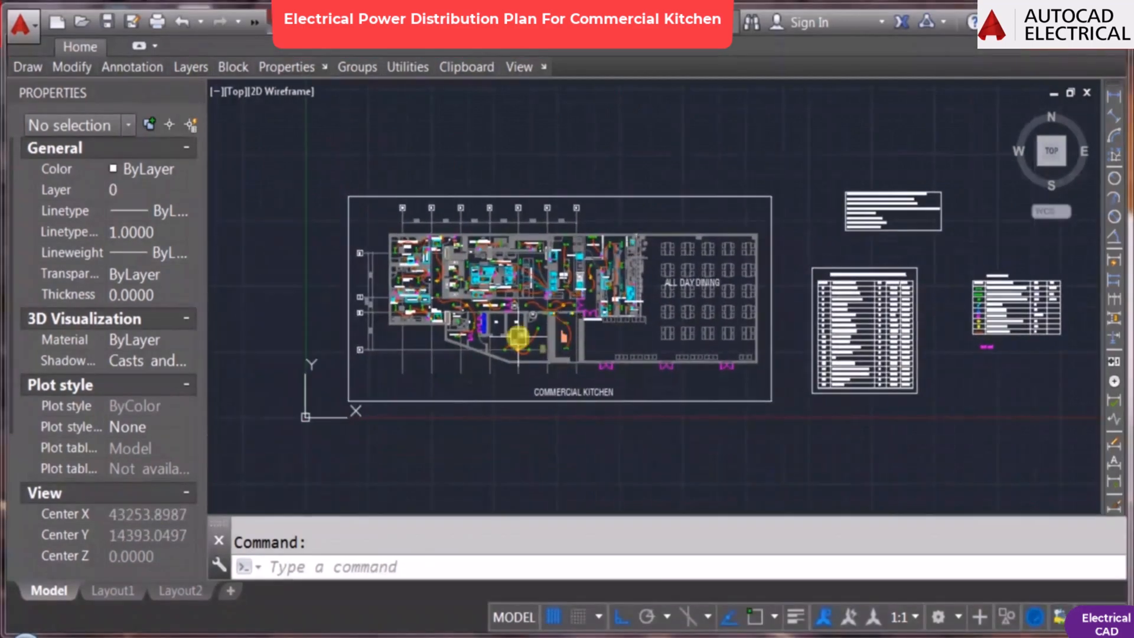
scroll(472, 283, up, 5)
scroll(633, 398, down, 5)
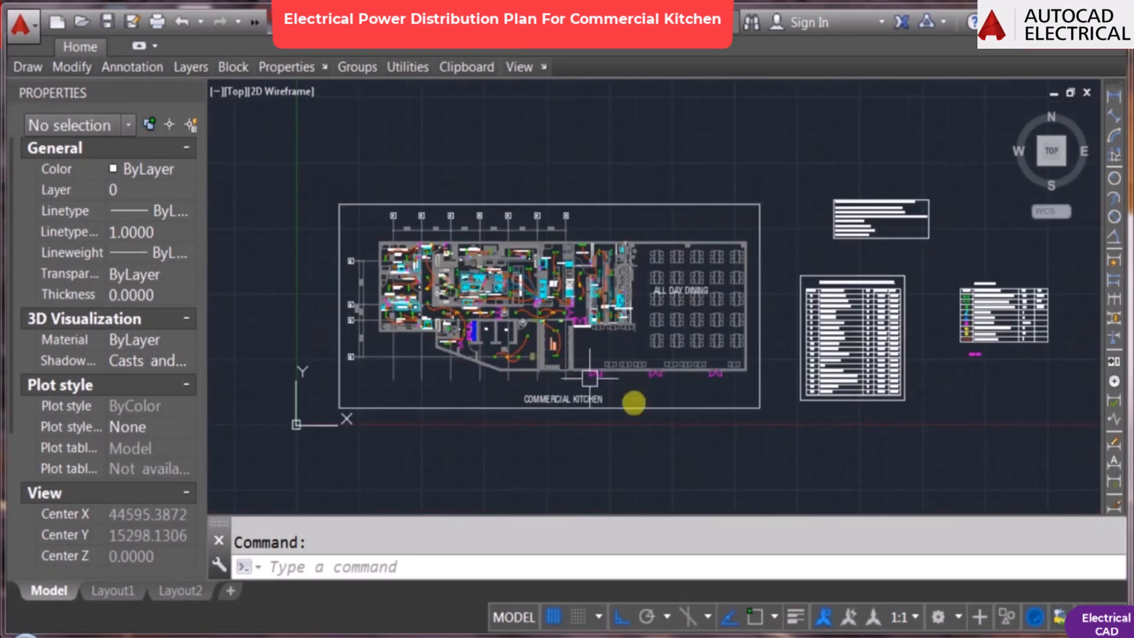
scroll(577, 385, up, 5)
scroll(594, 266, down, 3)
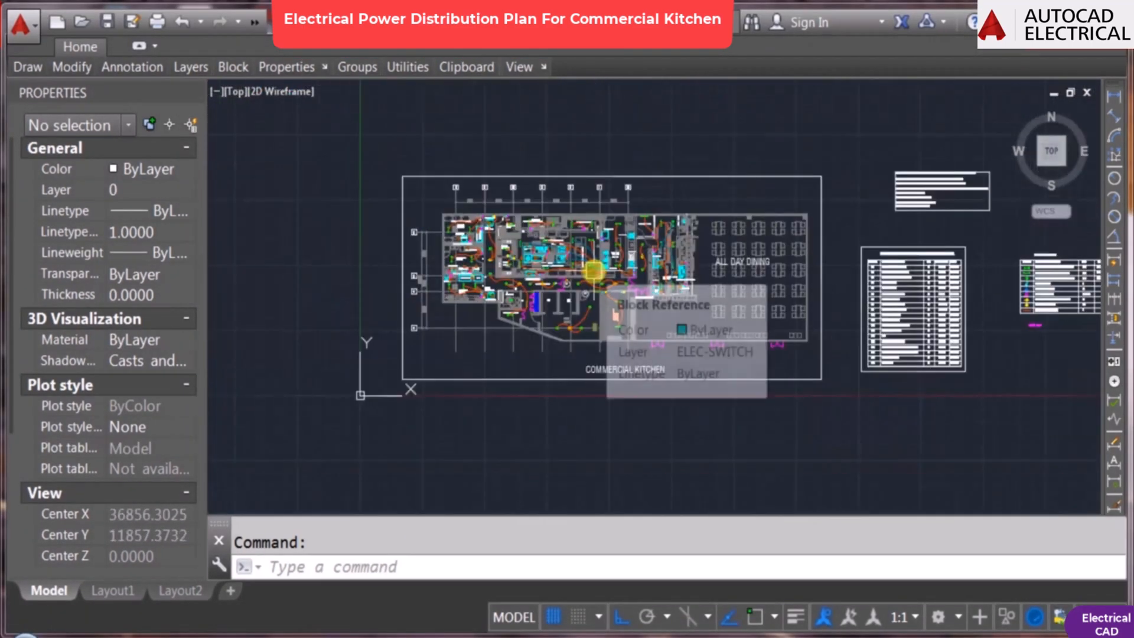
Step: Read through the boxed list of steps for the commercial kitchen's electrical power supply layout
middle_drag(834, 267, 614, 270)
scroll(726, 185, up, 4)
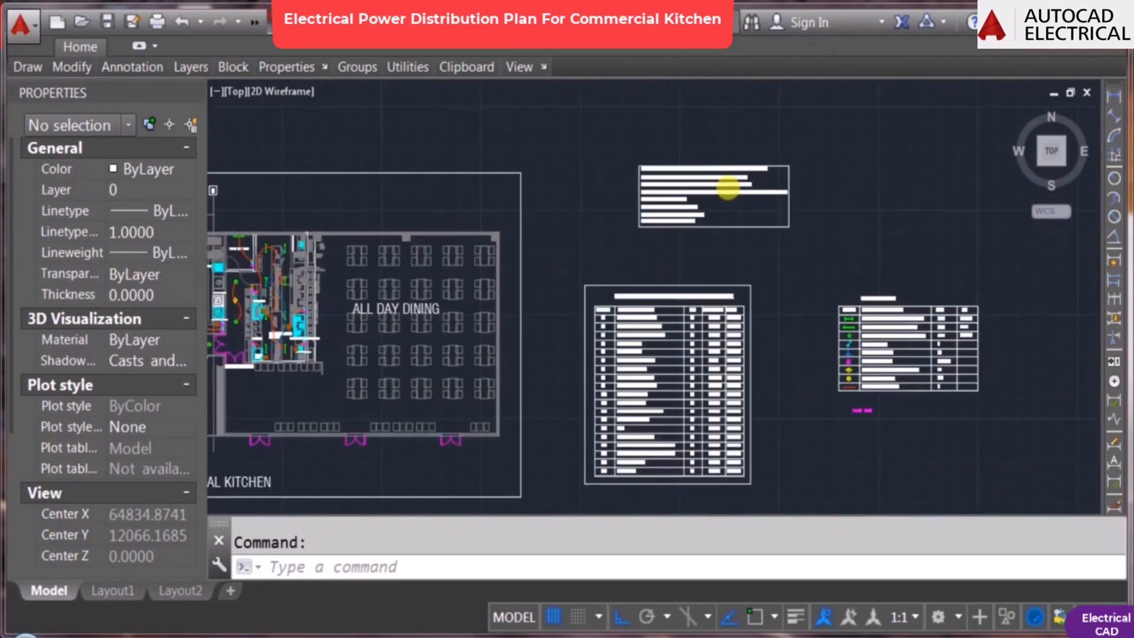
scroll(665, 177, up, 3)
middle_drag(666, 224, 552, 221)
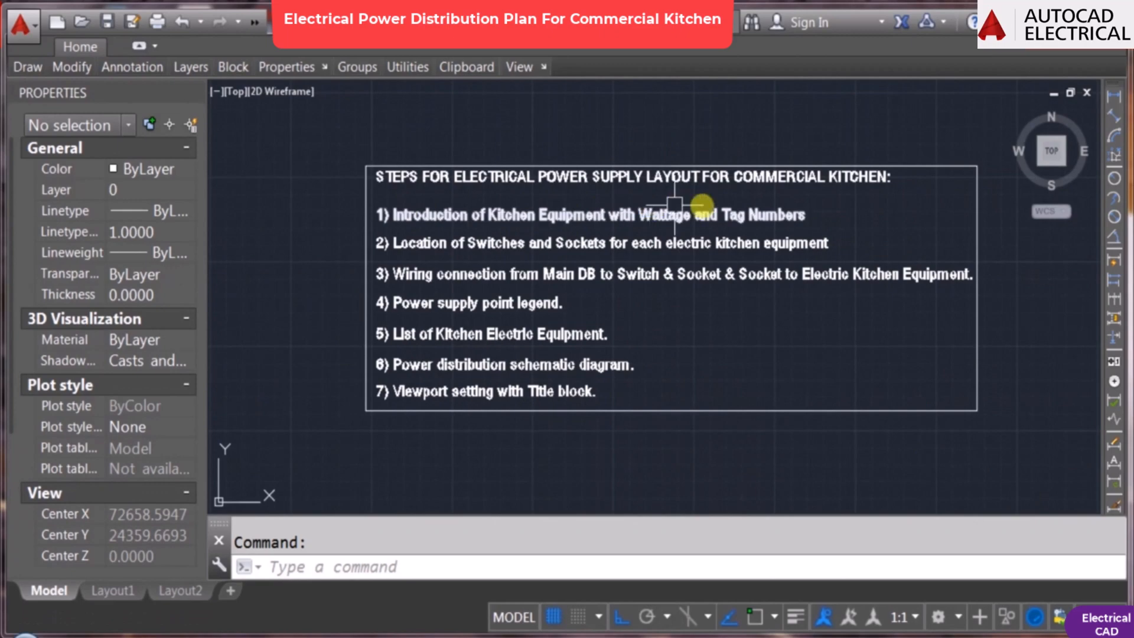
scroll(416, 224, up, 4)
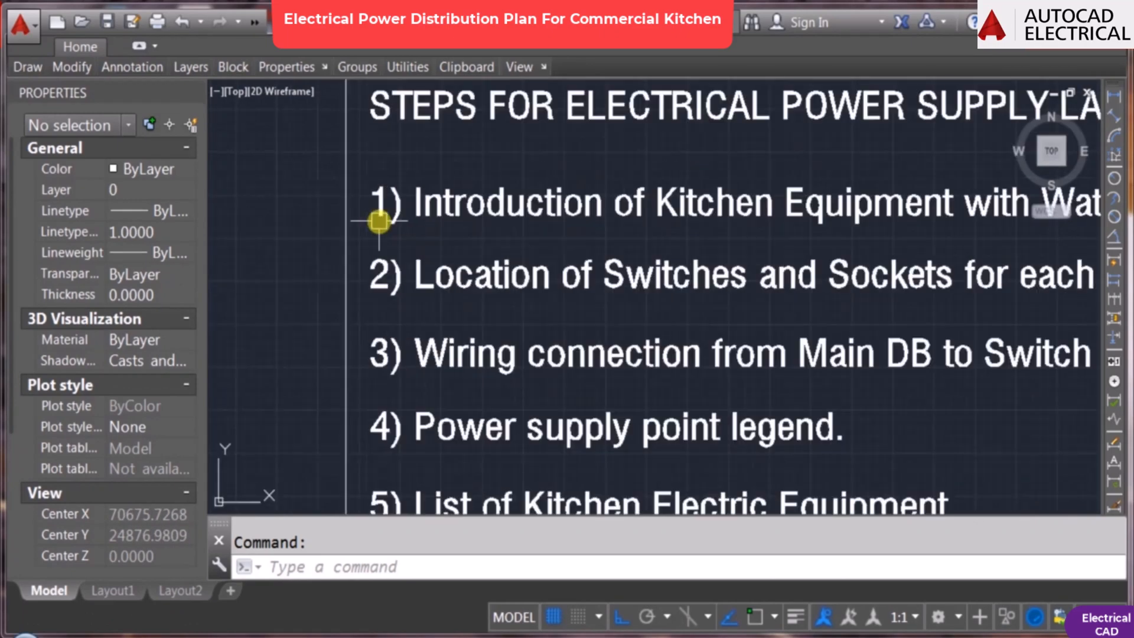
scroll(384, 226, down, 2)
scroll(386, 228, down, 2)
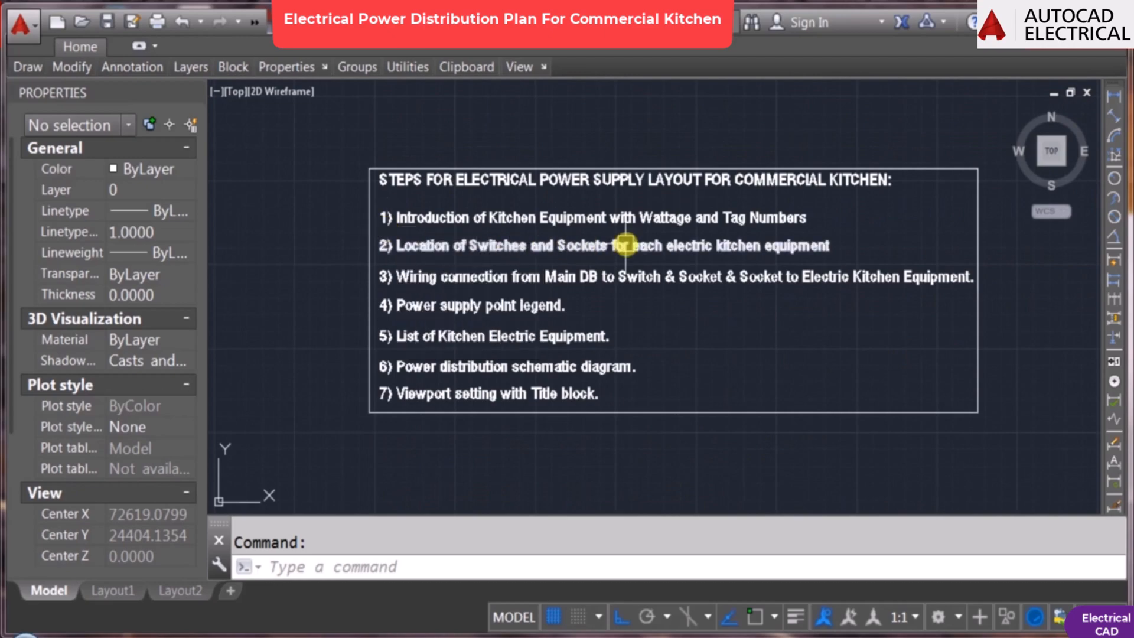
scroll(762, 231, up, 2)
scroll(679, 246, down, 2)
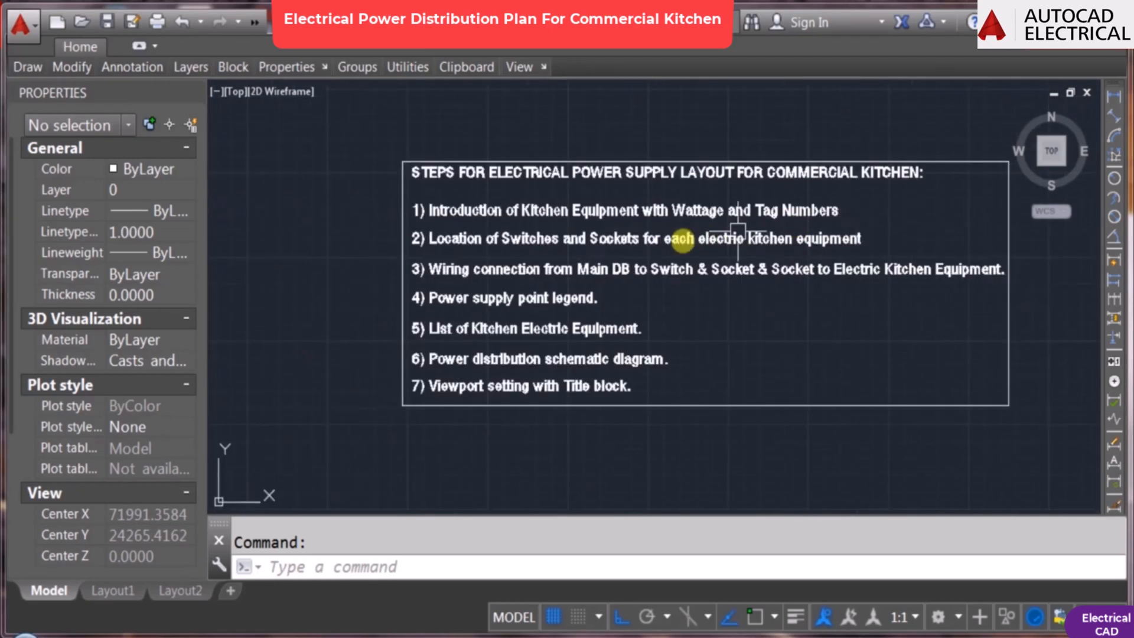
scroll(432, 263, up, 2)
middle_drag(915, 194, 726, 228)
middle_drag(479, 279, 563, 263)
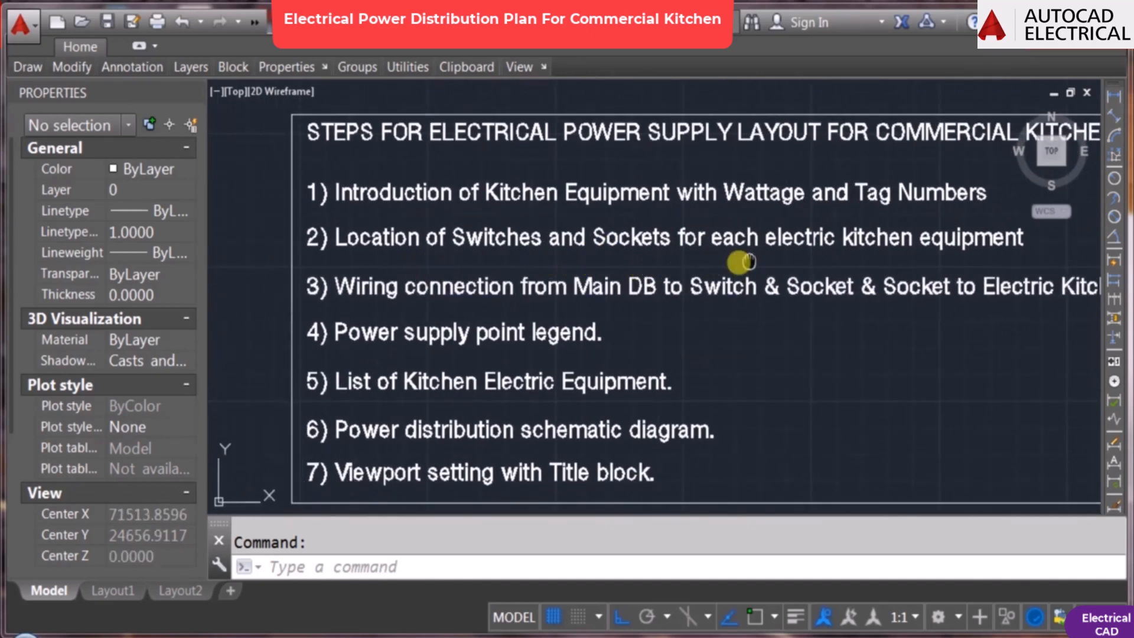
middle_drag(746, 261, 663, 251)
scroll(875, 240, down, 2)
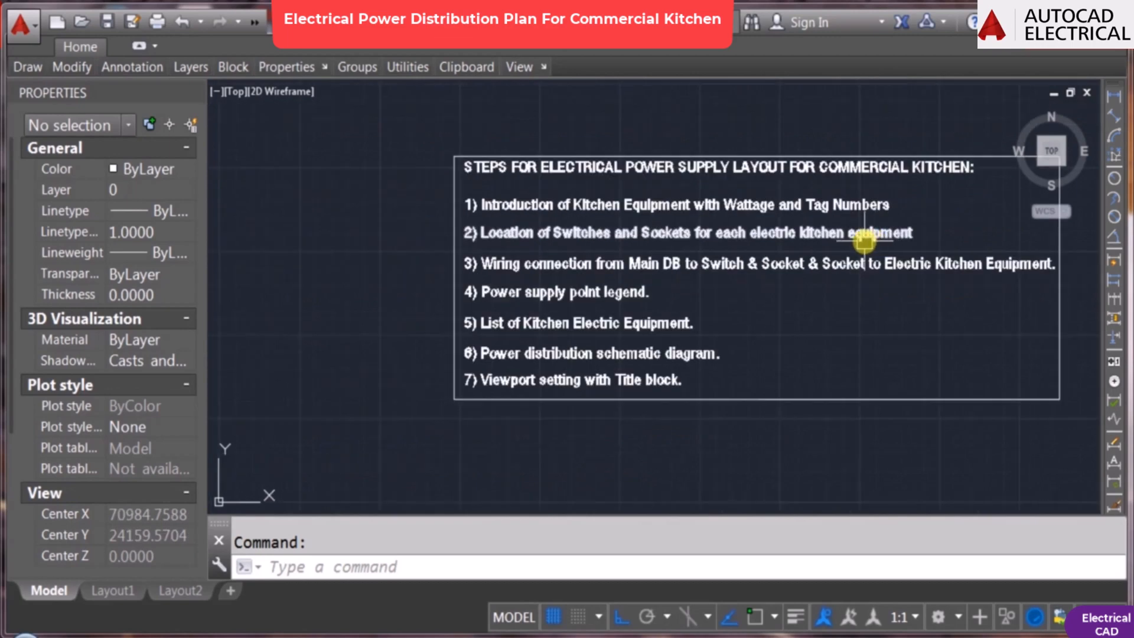
scroll(686, 262, up, 2)
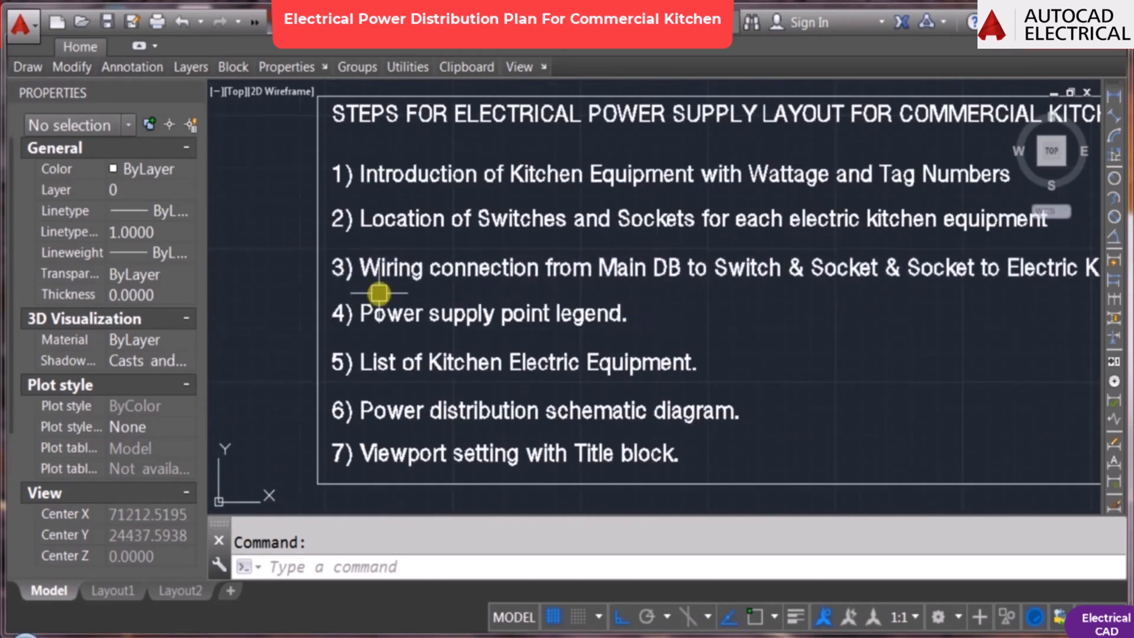
scroll(402, 295, down, 2)
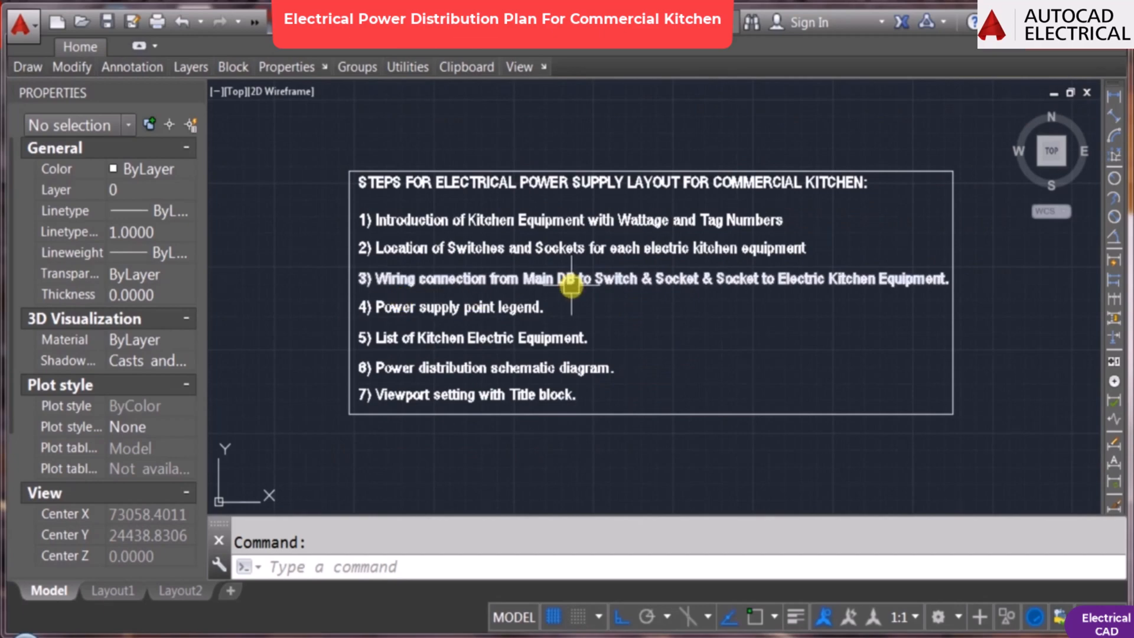
scroll(570, 286, up, 2)
scroll(650, 290, down, 2)
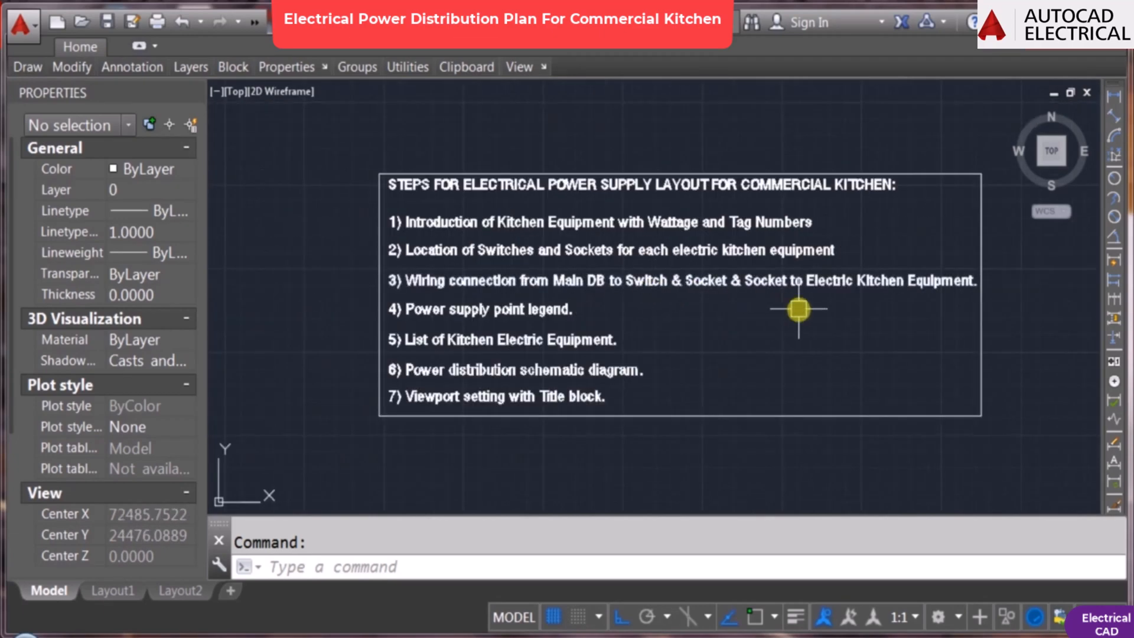
middle_drag(462, 355, 453, 348)
scroll(412, 323, up, 2)
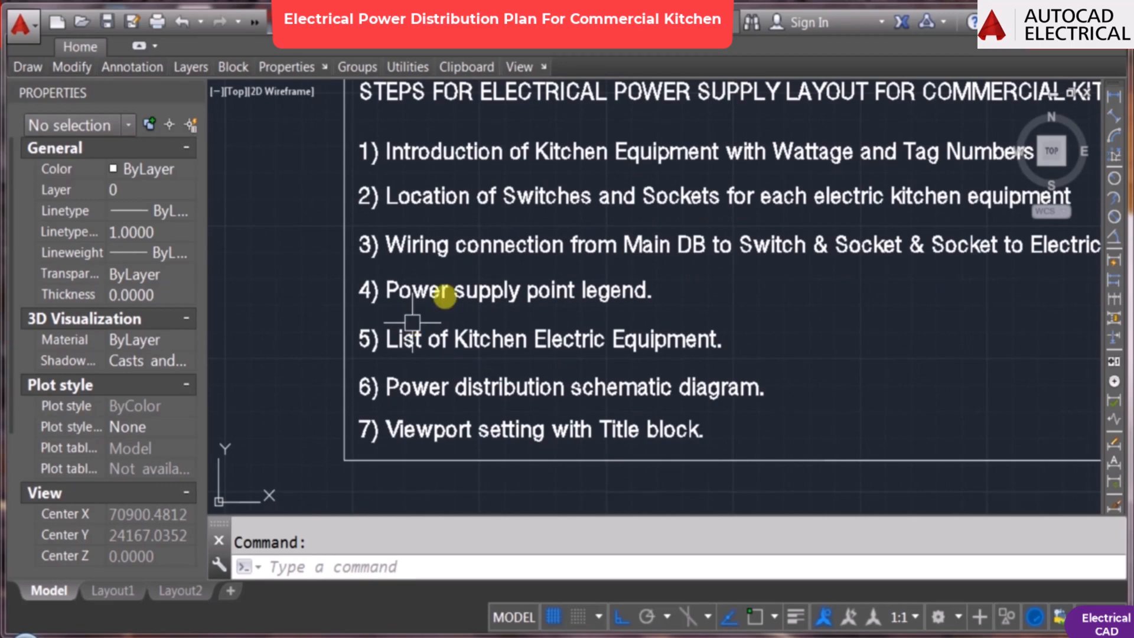
Step: Examine the symbols, accessories, capacities and quantities in the electrical legend
scroll(653, 283, down, 8)
middle_drag(653, 296, 499, 177)
scroll(665, 260, up, 2)
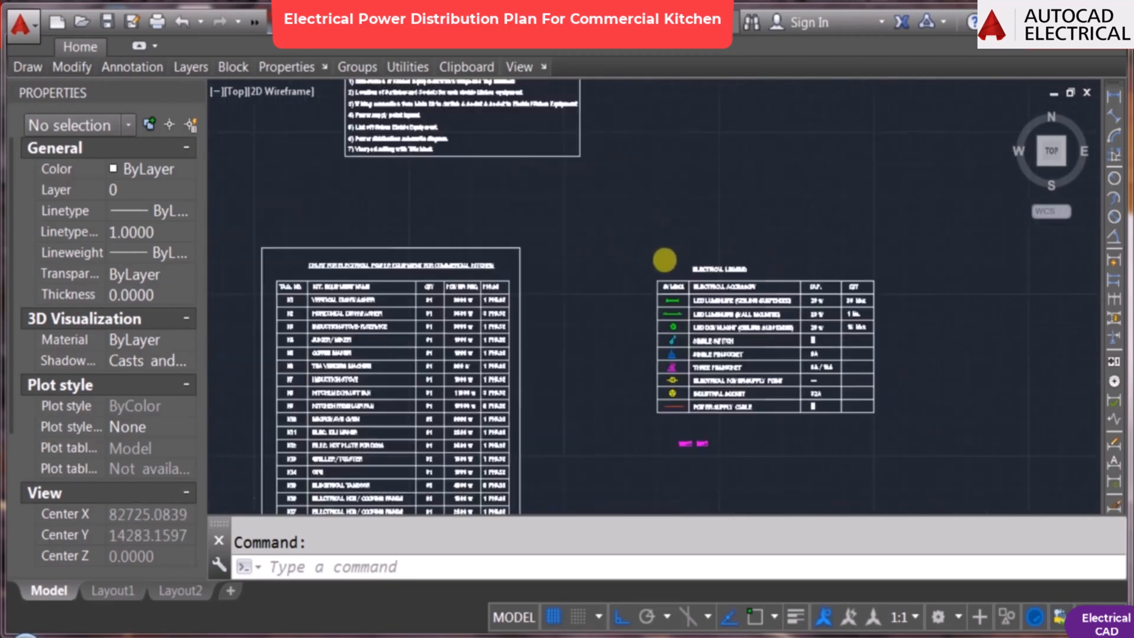
scroll(664, 259, up, 6)
middle_drag(722, 319, 518, 146)
scroll(662, 172, down, 2)
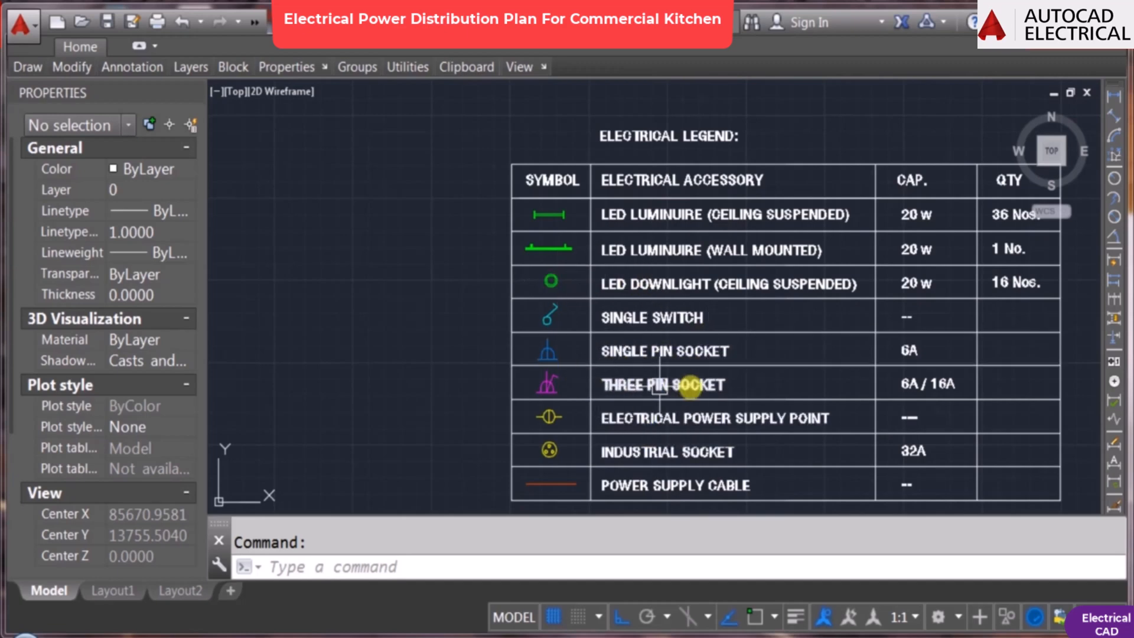
middle_drag(678, 384, 677, 332)
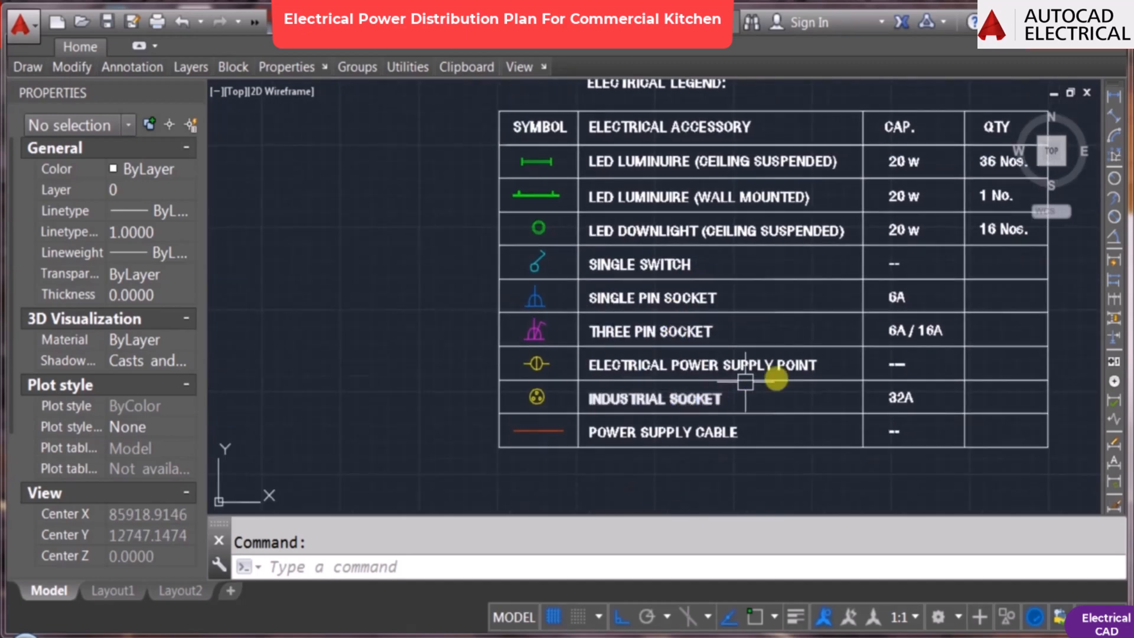
scroll(776, 380, down, 4)
Step: Review the boxed power supply layout steps down to the power distribution schematic diagram, and the equipment chart's power and phase columns
scroll(519, 195, up, 4)
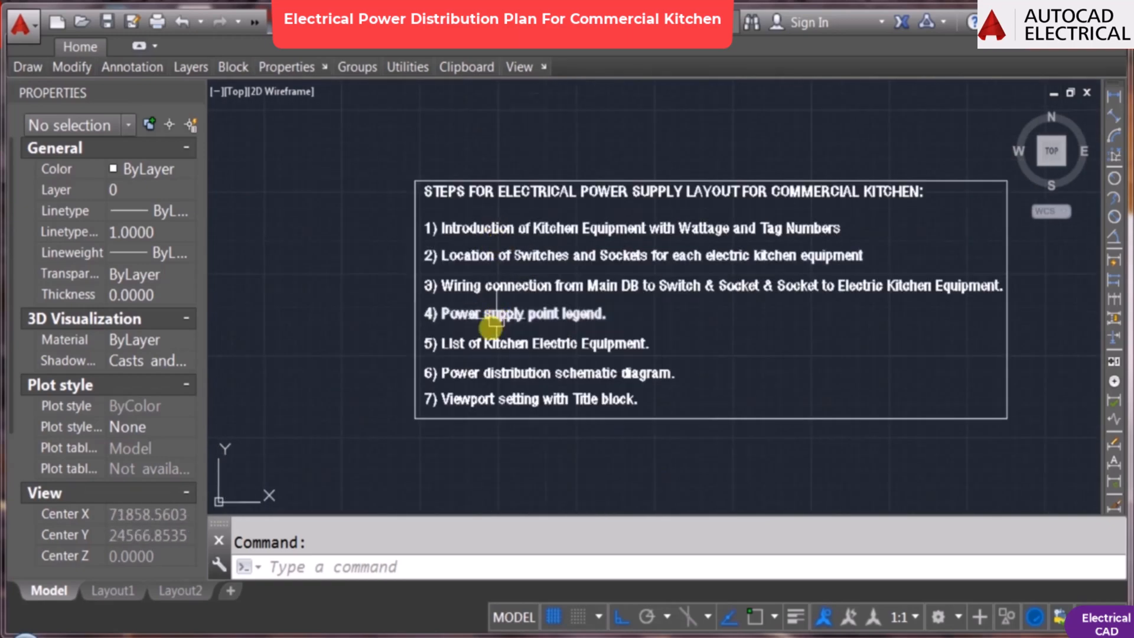
scroll(442, 331, up, 2)
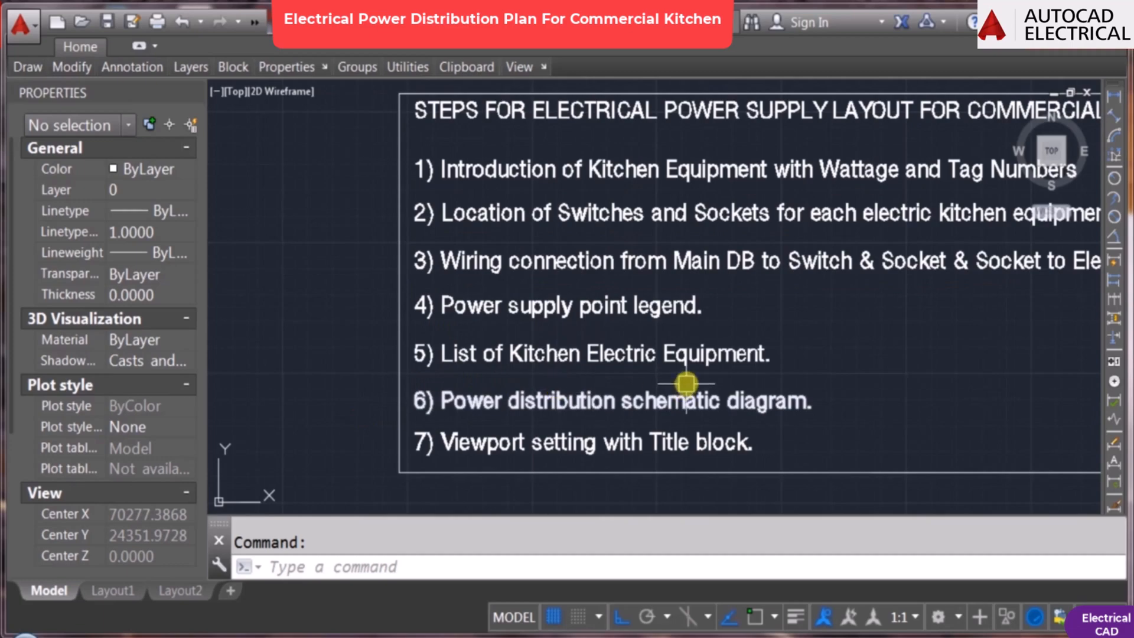
middle_drag(686, 384, 612, 324)
scroll(540, 311, down, 5)
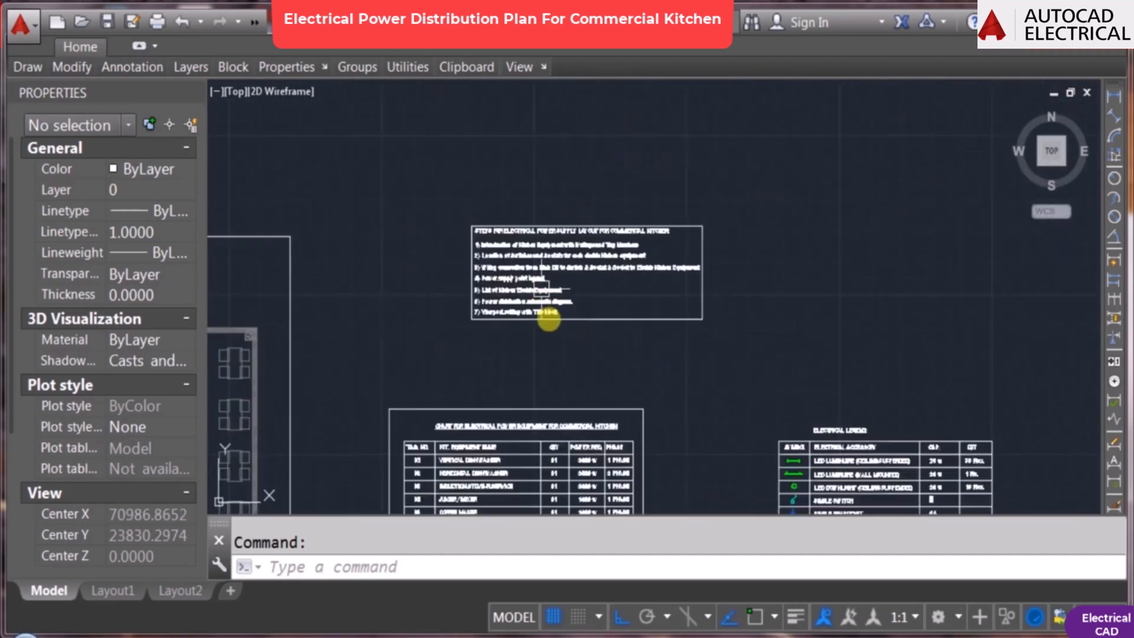
middle_drag(540, 311, 577, 96)
scroll(485, 230, up, 6)
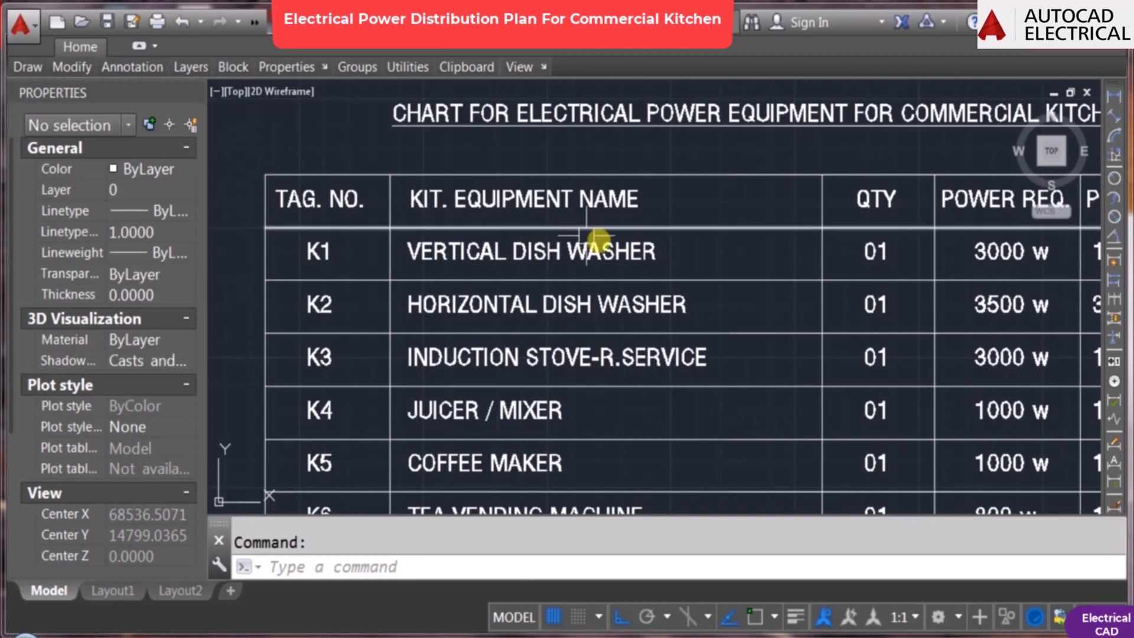
middle_drag(855, 256, 599, 226)
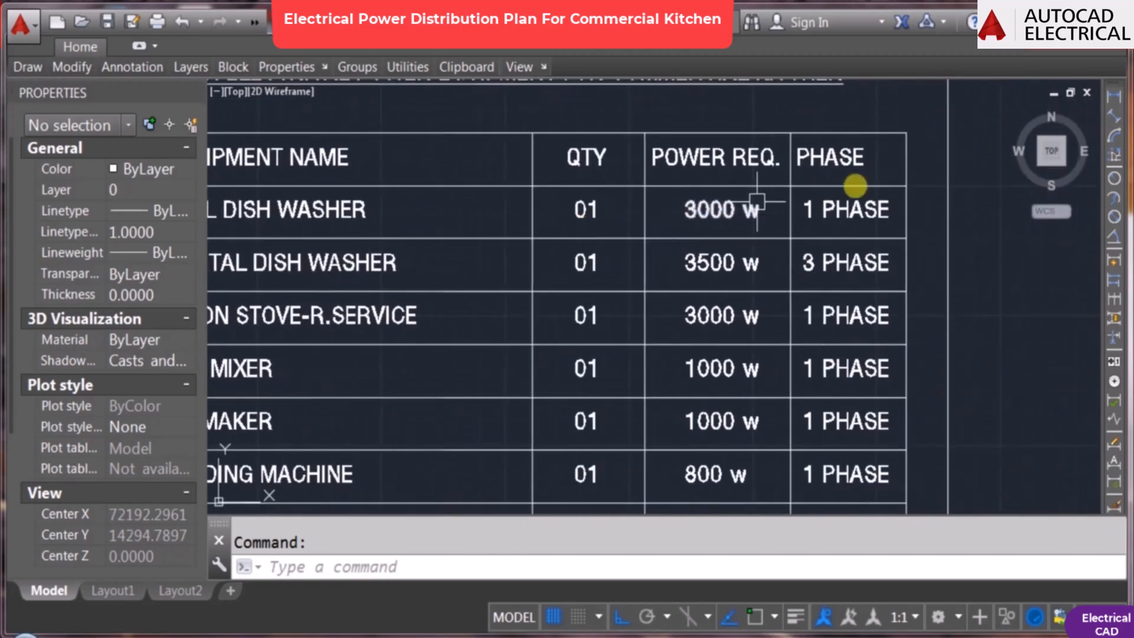
scroll(704, 335, down, 8)
scroll(725, 237, up, 7)
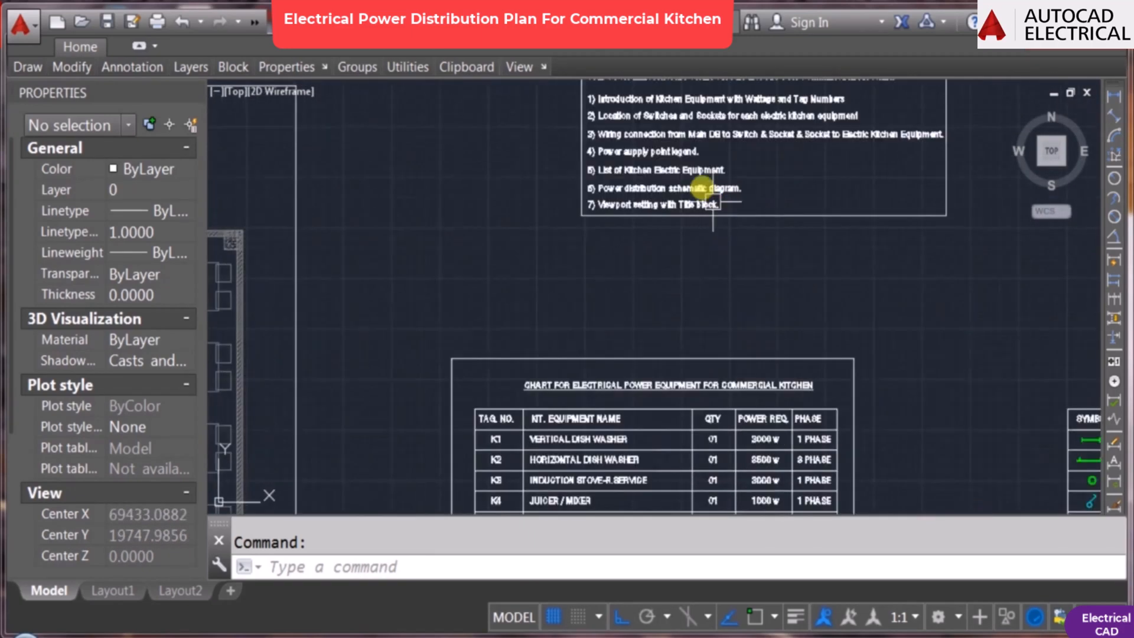
middle_drag(677, 165, 675, 259)
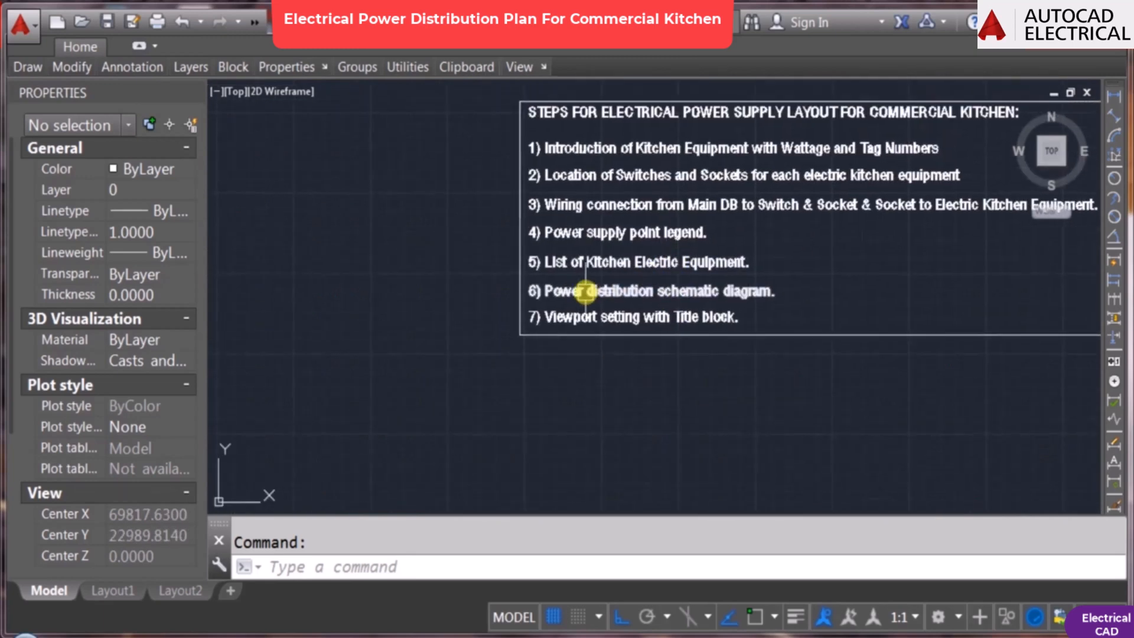
scroll(585, 290, up, 2)
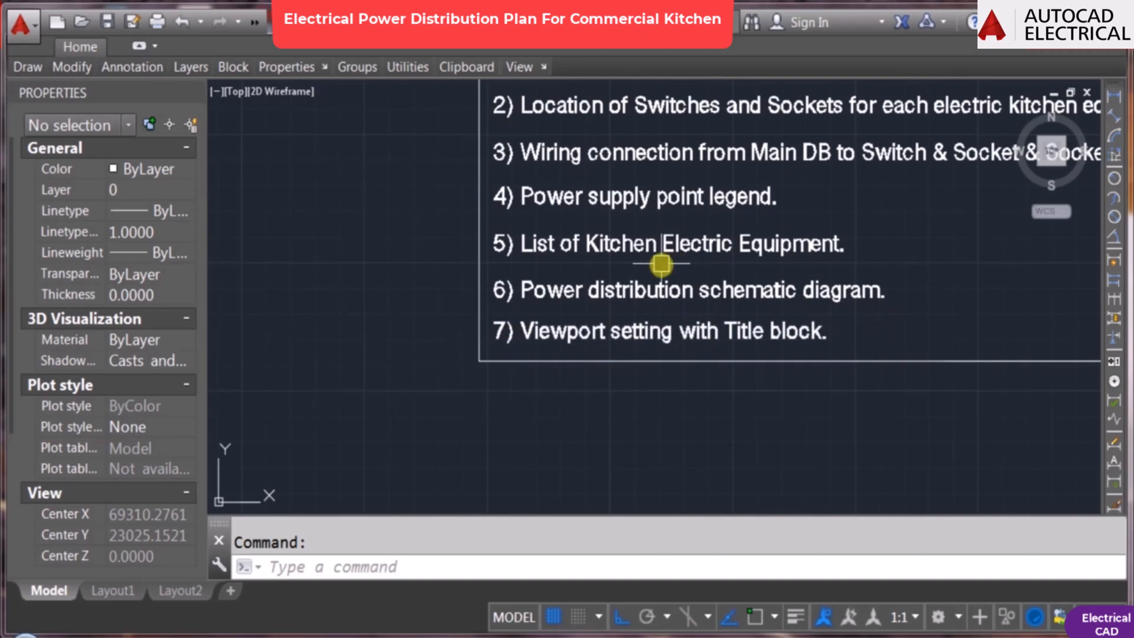
scroll(661, 265, down, 5)
scroll(642, 265, up, 5)
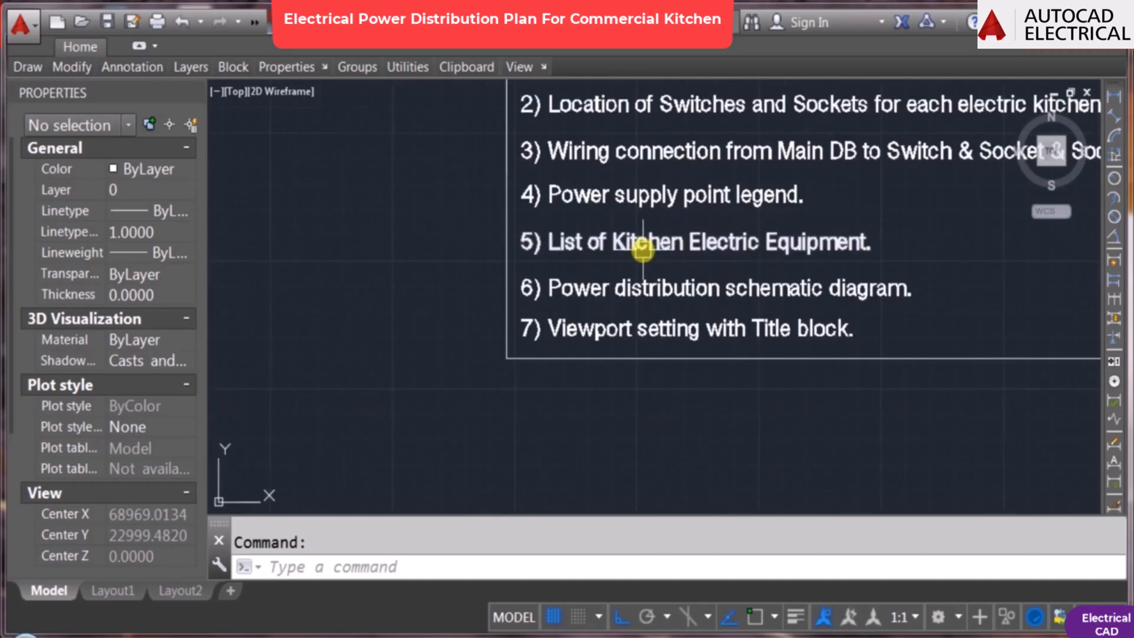
scroll(571, 233, down, 5)
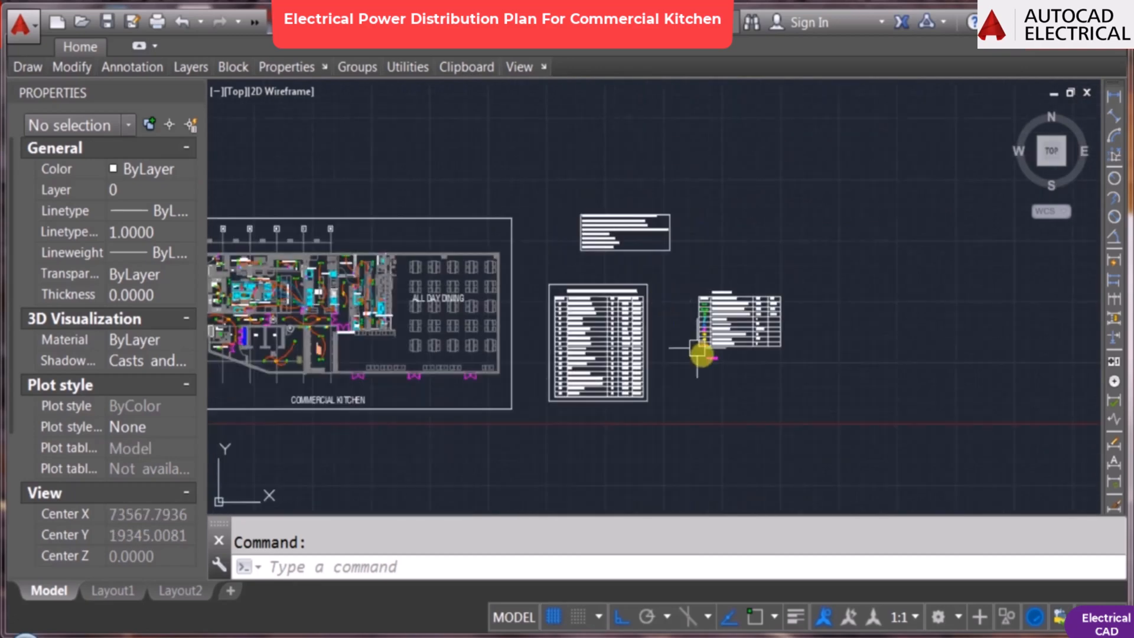
middle_drag(701, 349, 498, 296)
middle_drag(755, 265, 674, 298)
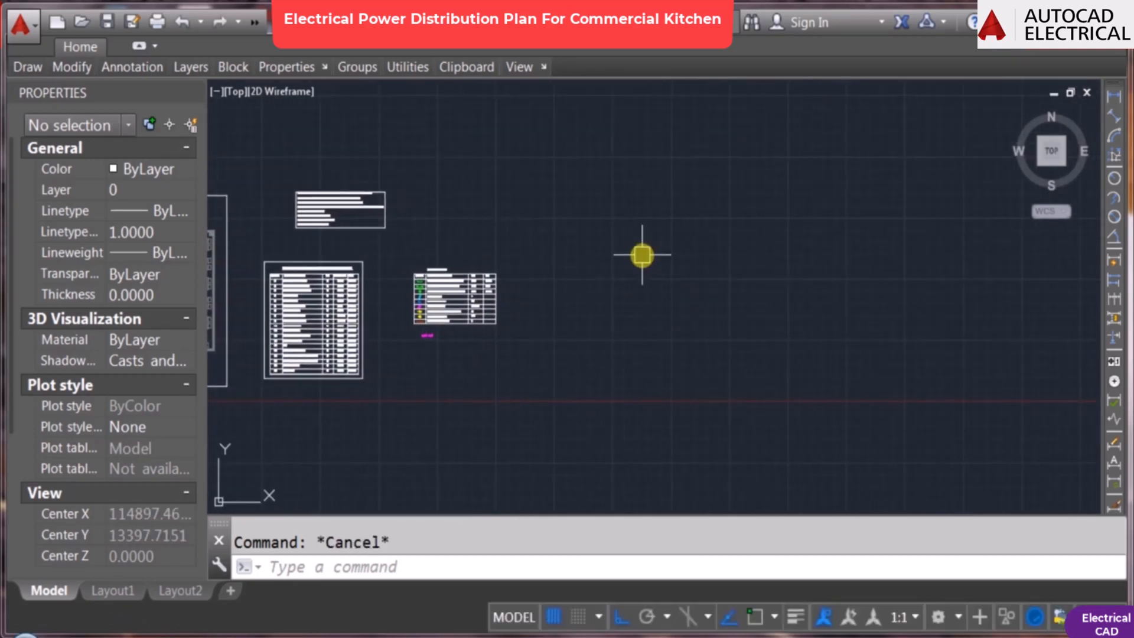
middle_drag(646, 253, 557, 244)
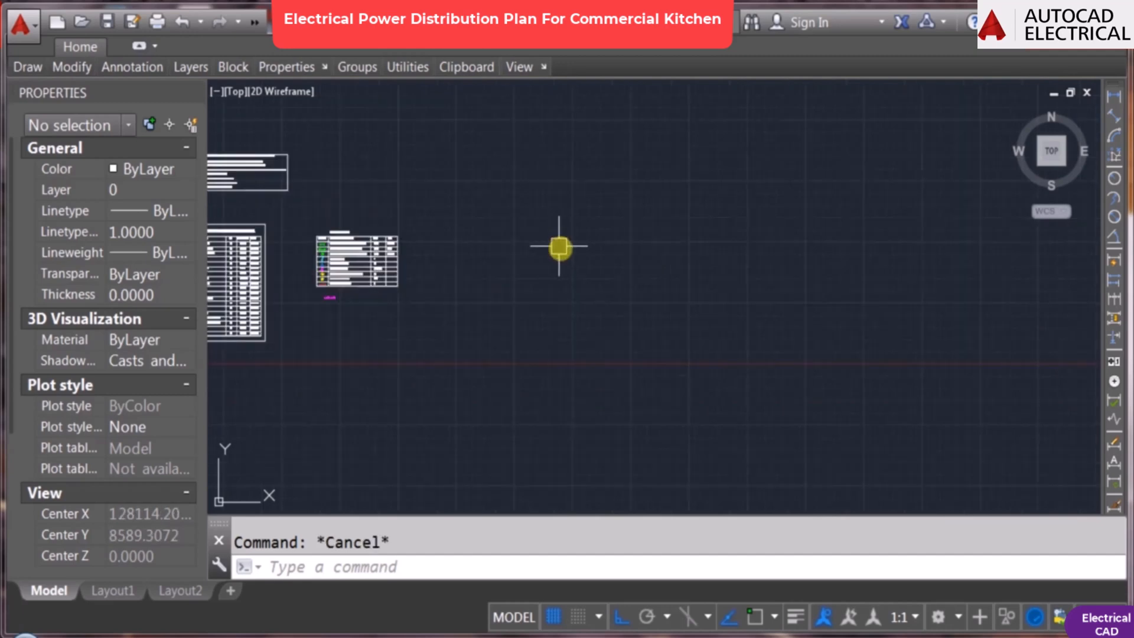
text(l)
key(Return)
key(Escape)
Step: Draw a large rectangular frame for the schematic diagram in the empty area beyond the electrical legend
text(r)
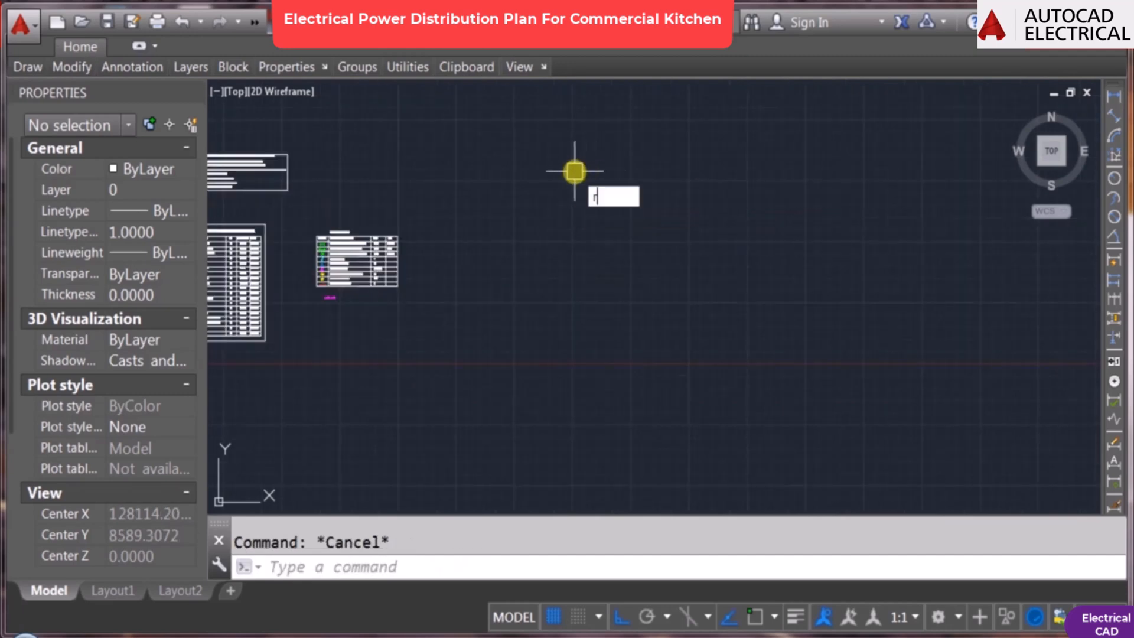
text(rec)
key(Return)
click(504, 149)
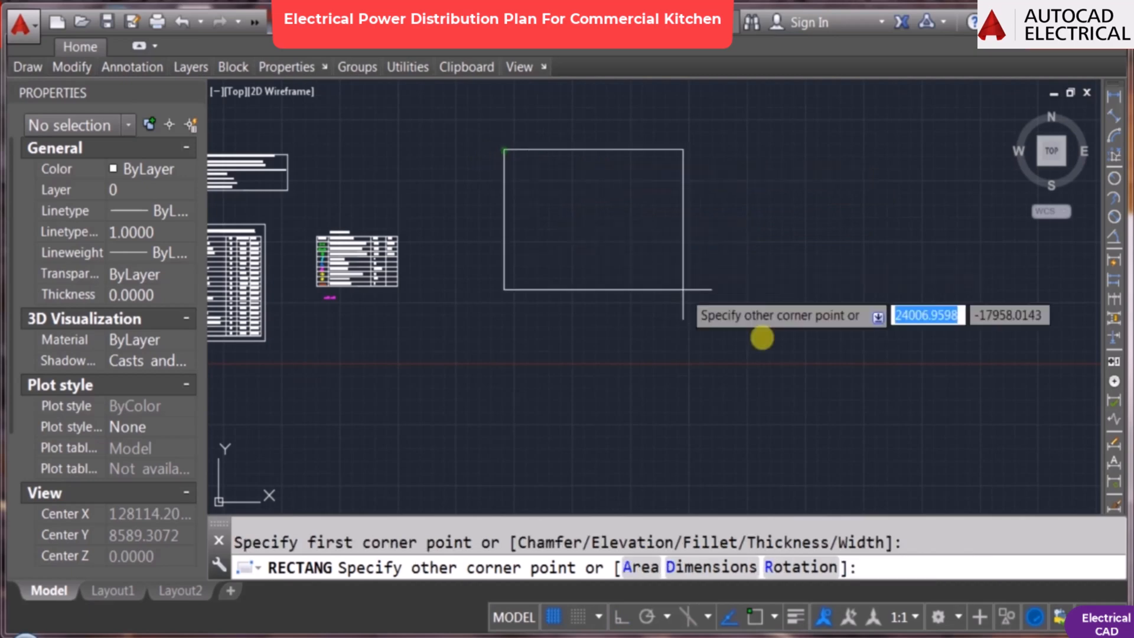
mouse_move(732, 321)
middle_down()
mouse_move(547, 346)
mouse_move(612, 324)
mouse_move(662, 328)
middle_up()
Step: Draw a short vertical line inside the frame, running down from just below the middle of its upper edge
text(l)
key(Return)
scroll(651, 171, up, 2)
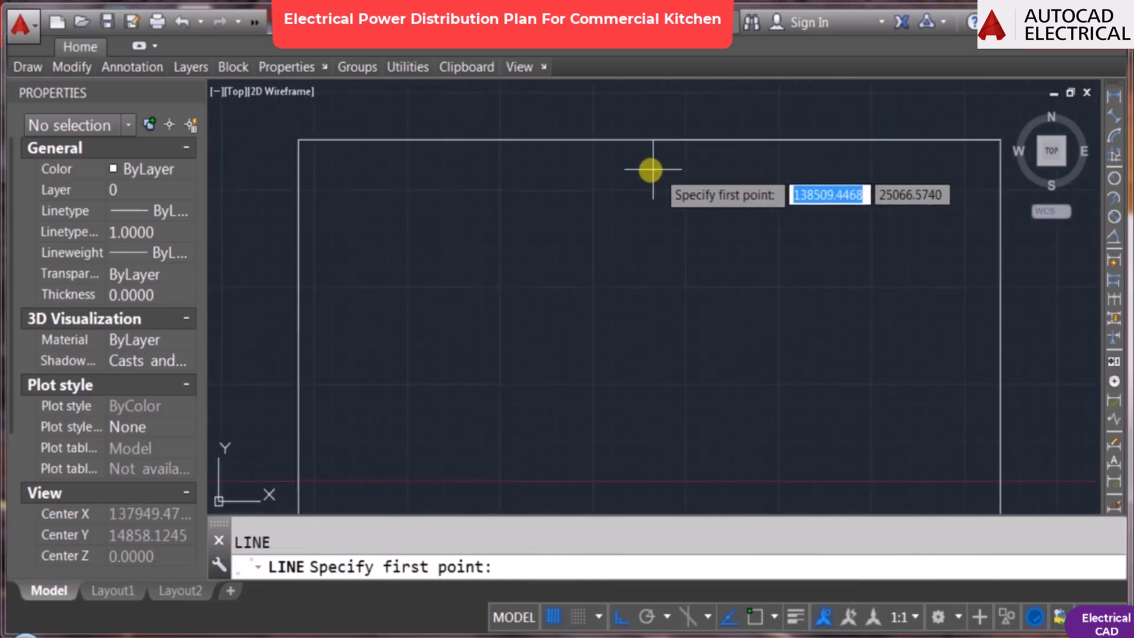
click(651, 172)
click(680, 235)
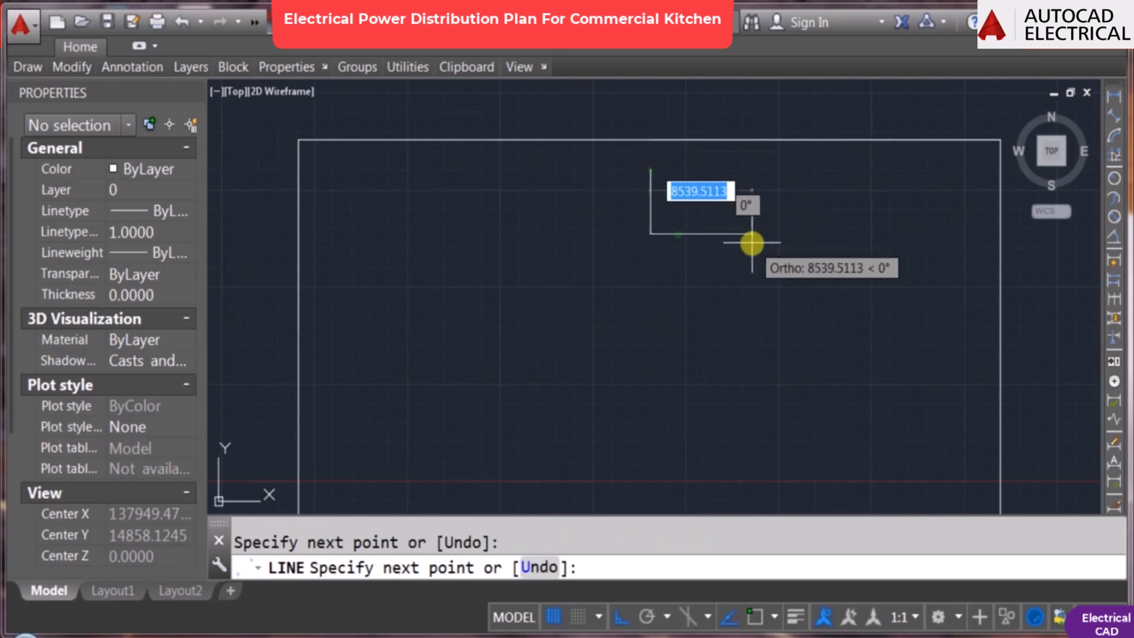
key(Escape)
Step: Draw a wide, flat rectangle inside the frame with its upper edge at the lower end of the vertical line
middle_drag(658, 250, 632, 172)
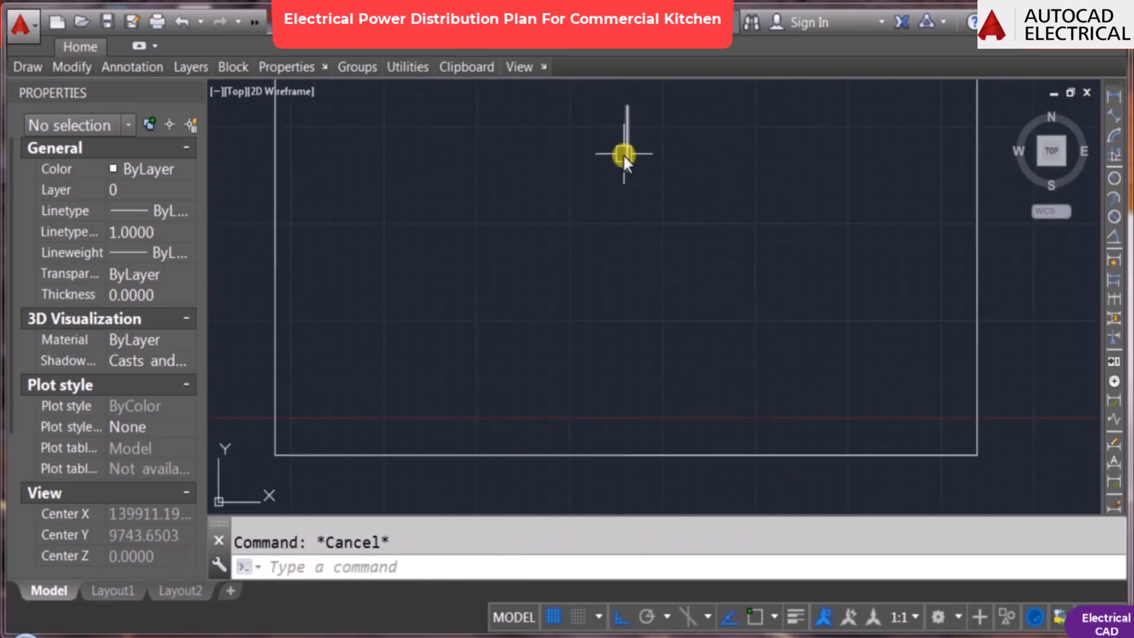
key(Return)
key(Escape)
text(rec)
key(Return)
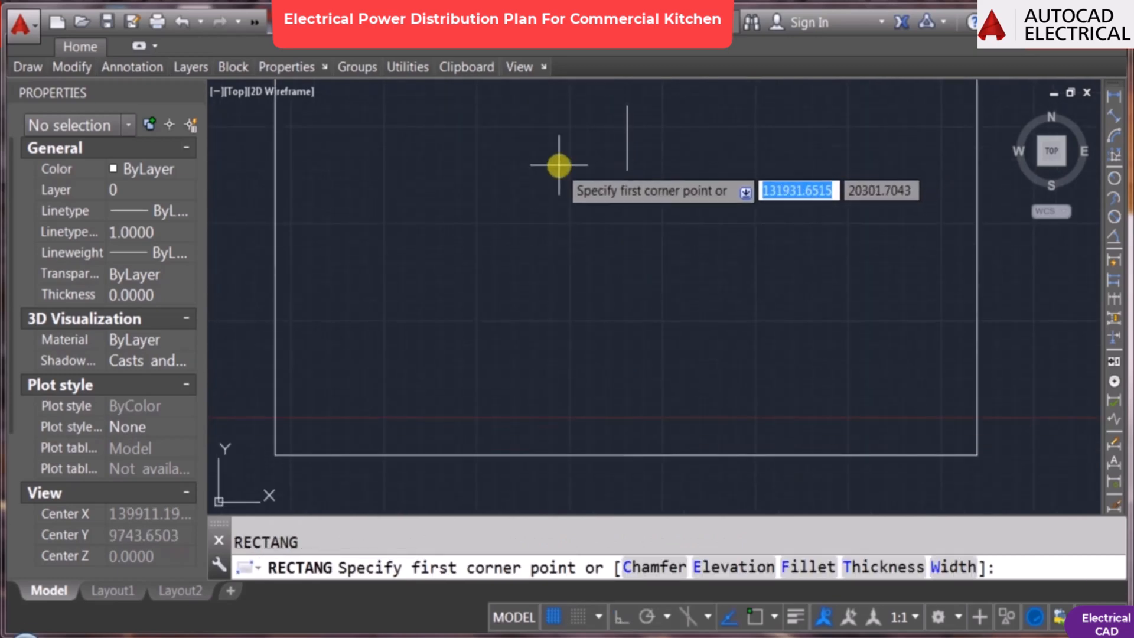
click(549, 168)
click(738, 217)
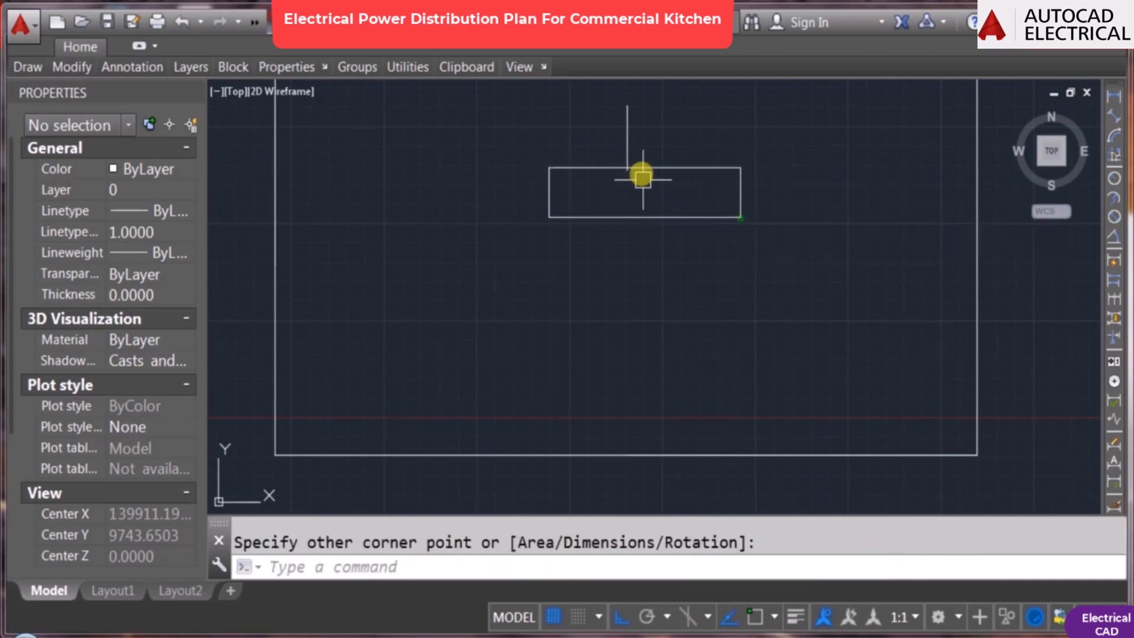
Step: Move the vertical line so its lower end sits on the midpoint of the small rectangle's upper edge
scroll(640, 174, up, 4)
key(Escape)
text(m)
key(Return)
click(618, 133)
click(600, 168)
key(Return)
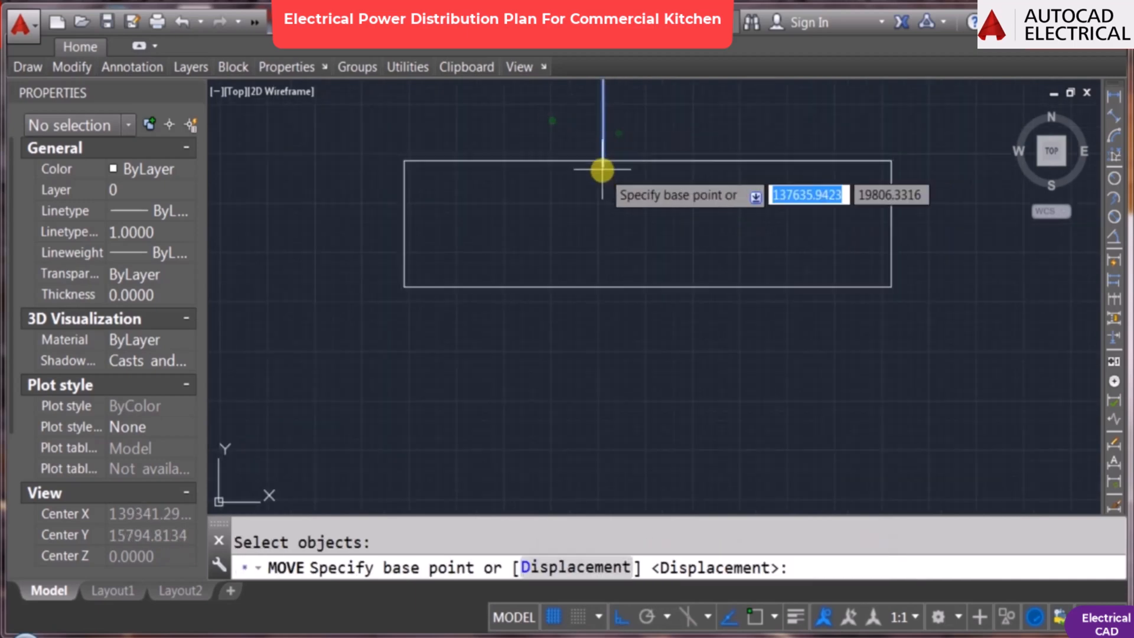
click(602, 167)
click(636, 161)
scroll(680, 214, down, 4)
Step: Copy the ELECTRICAL LEGEND: heading to just above the small rectangle, beside the vertical line
text(c)
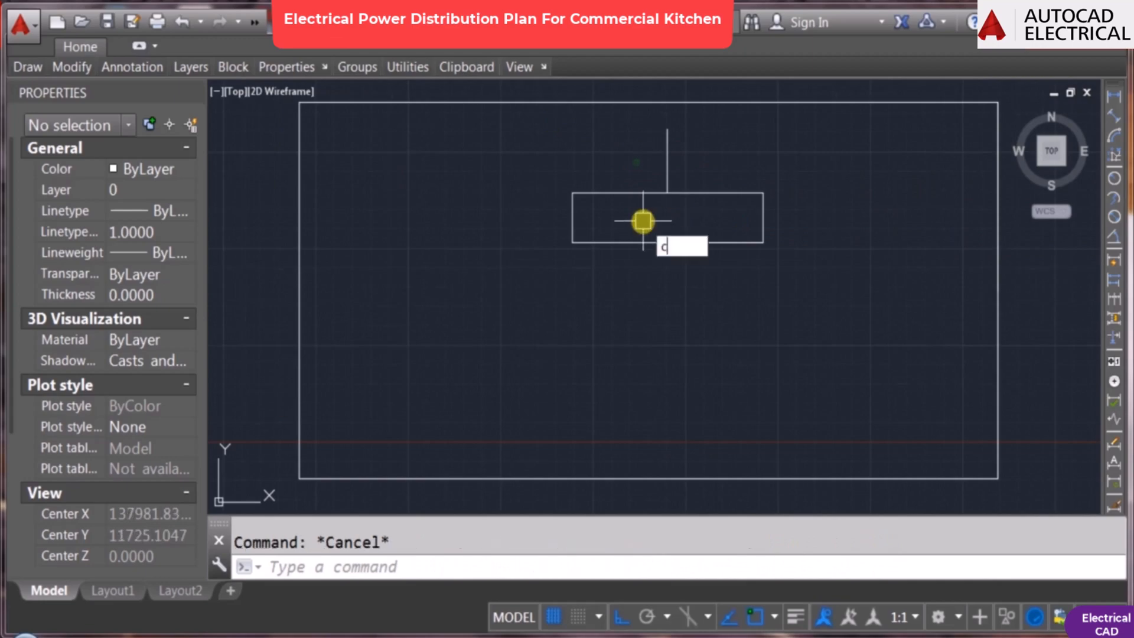
text(o)
key(Return)
scroll(627, 235, down, 2)
middle_drag(454, 289, 523, 293)
scroll(417, 231, up, 4)
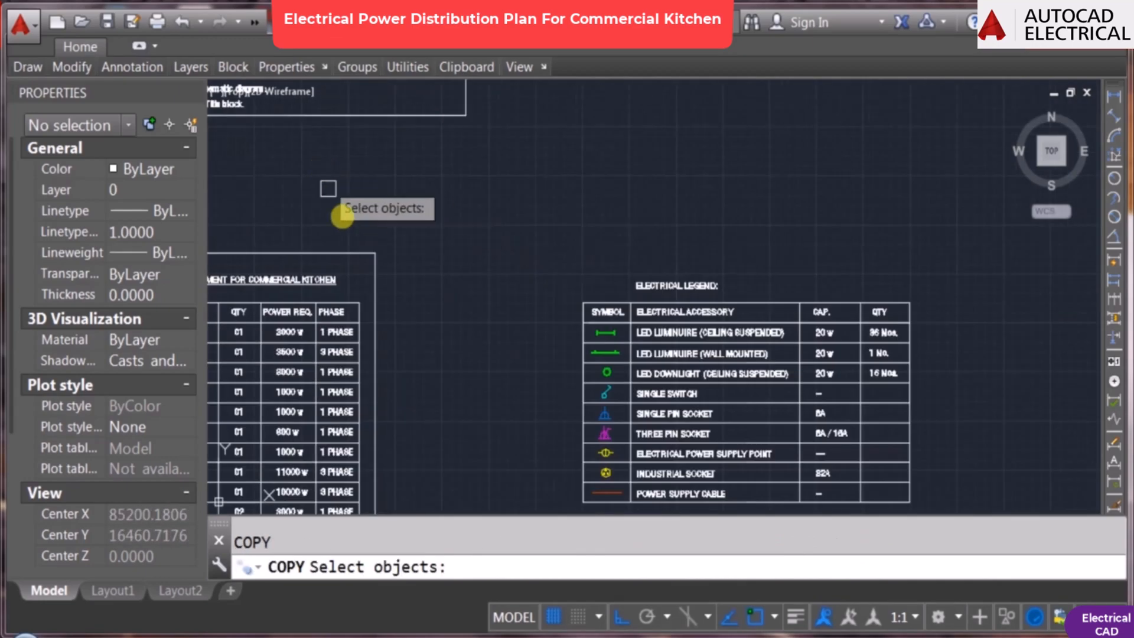
click(656, 284)
key(Return)
click(678, 296)
scroll(450, 307, down, 2)
key(F8)
middle_drag(781, 312, 381, 278)
scroll(817, 232, up, 4)
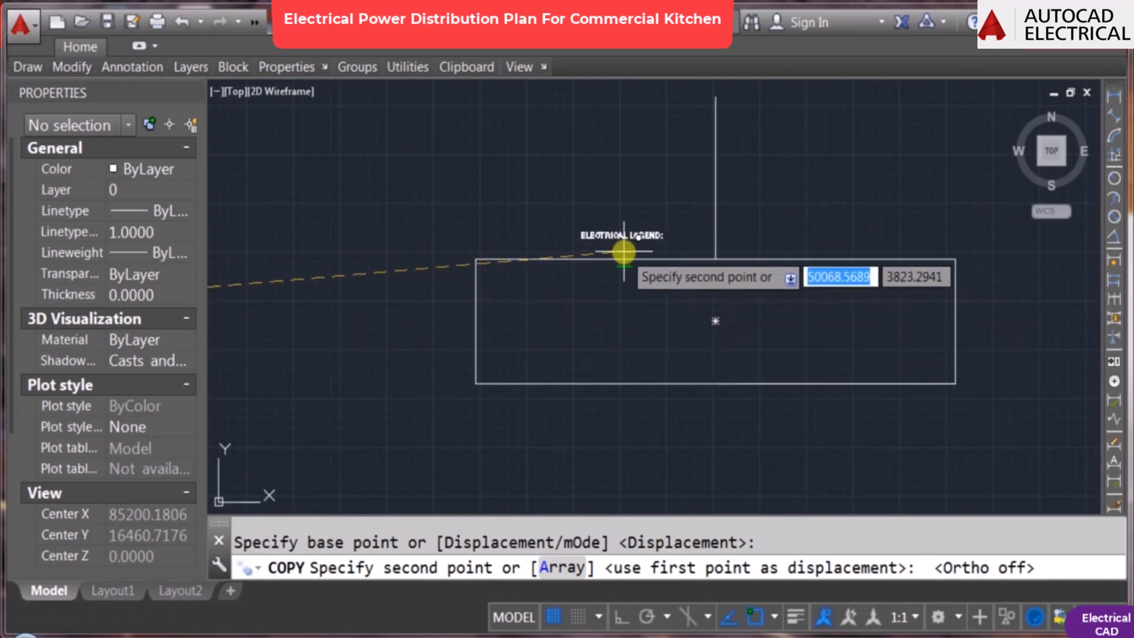
click(623, 251)
key(Escape)
Step: Change the copied heading's text to MAIN DB FOR KITCHEN
double_click(620, 243)
scroll(628, 240, up, 2)
text(MAIN)
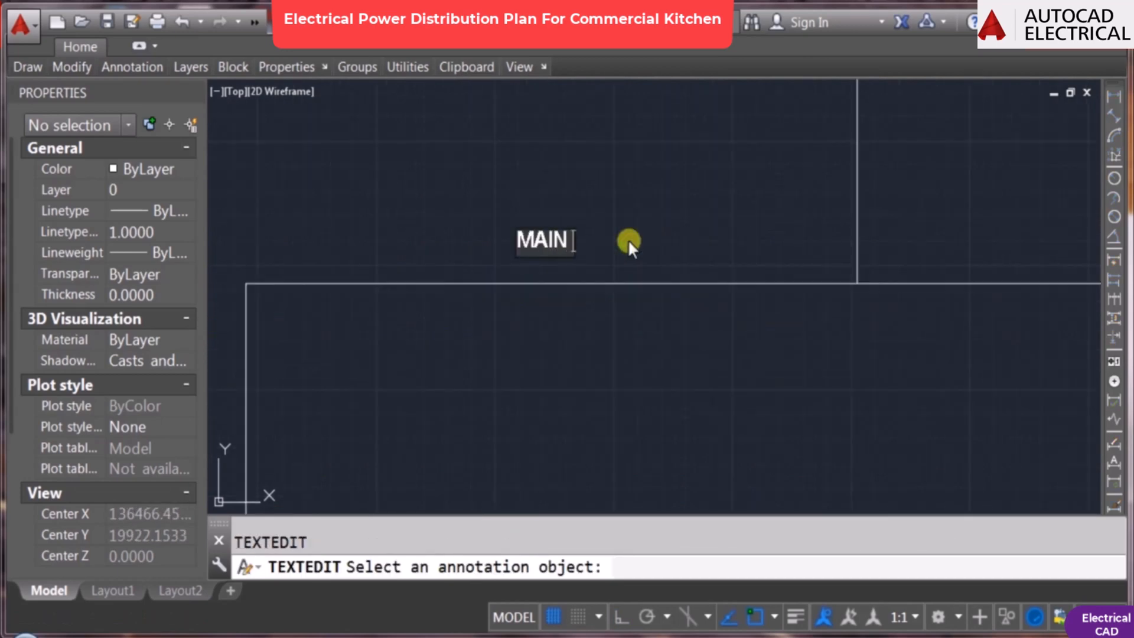
text( DB FOR )
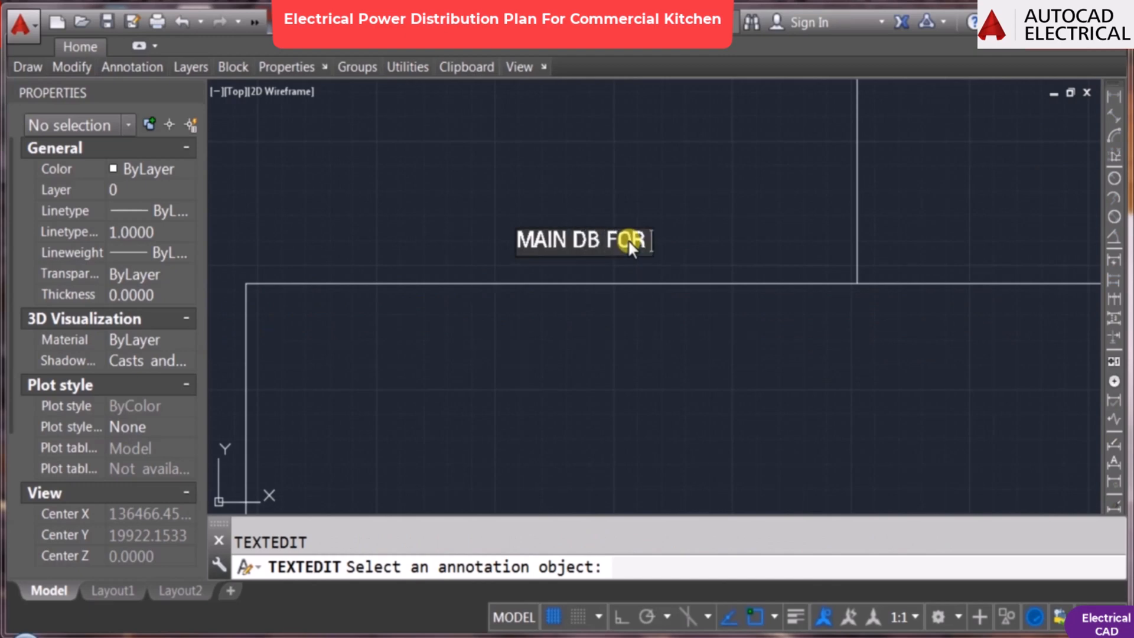
text(KITCHEN)
click(477, 263)
key(Escape)
Step: Copy the MAIN DB FOR KITCHEN label directly above itself to form a two-line label
text(co)
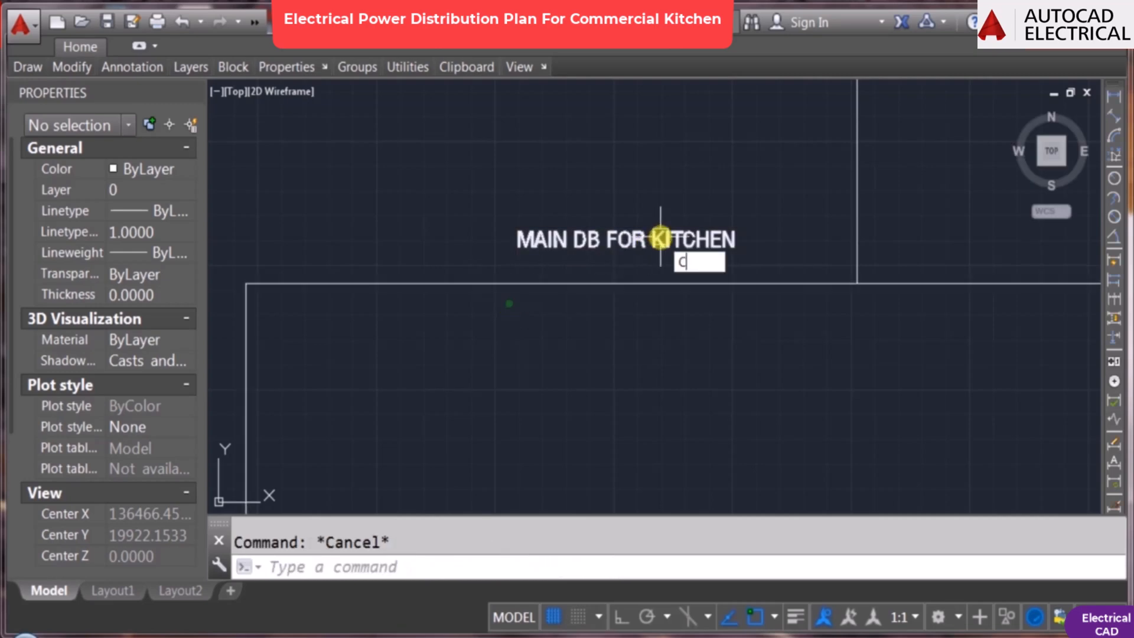
click(672, 244)
click(672, 190)
click(672, 157)
Step: Change the lower line of the two-line label to ELECTRICAL EQUIPMENT
double_click(672, 243)
text(ELECTRICAL)
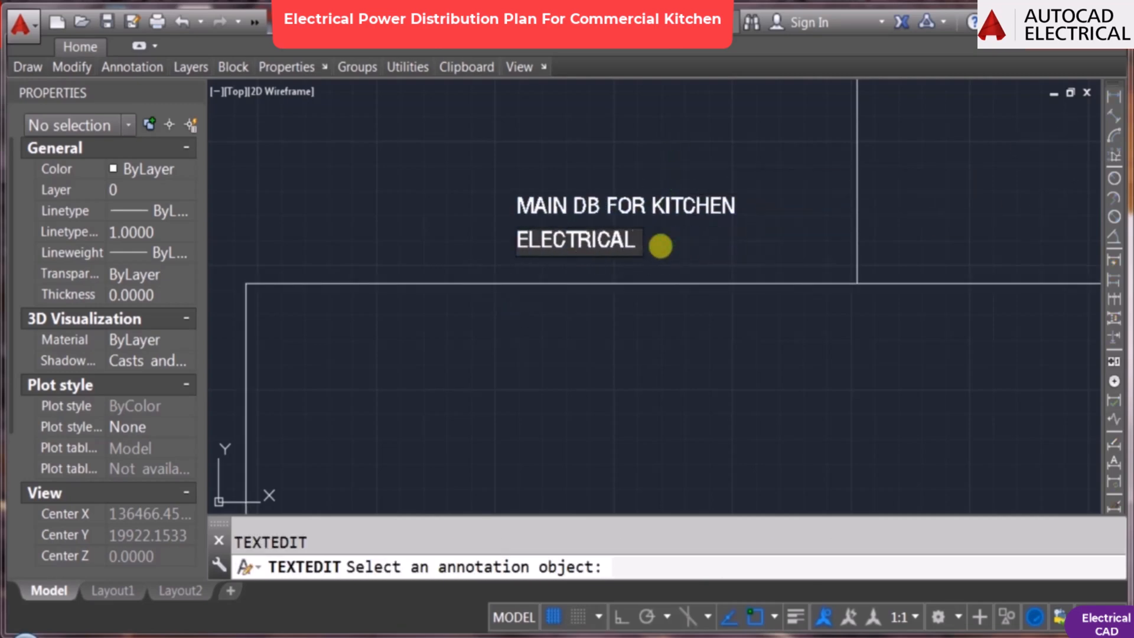
text( EQUIPMEN)
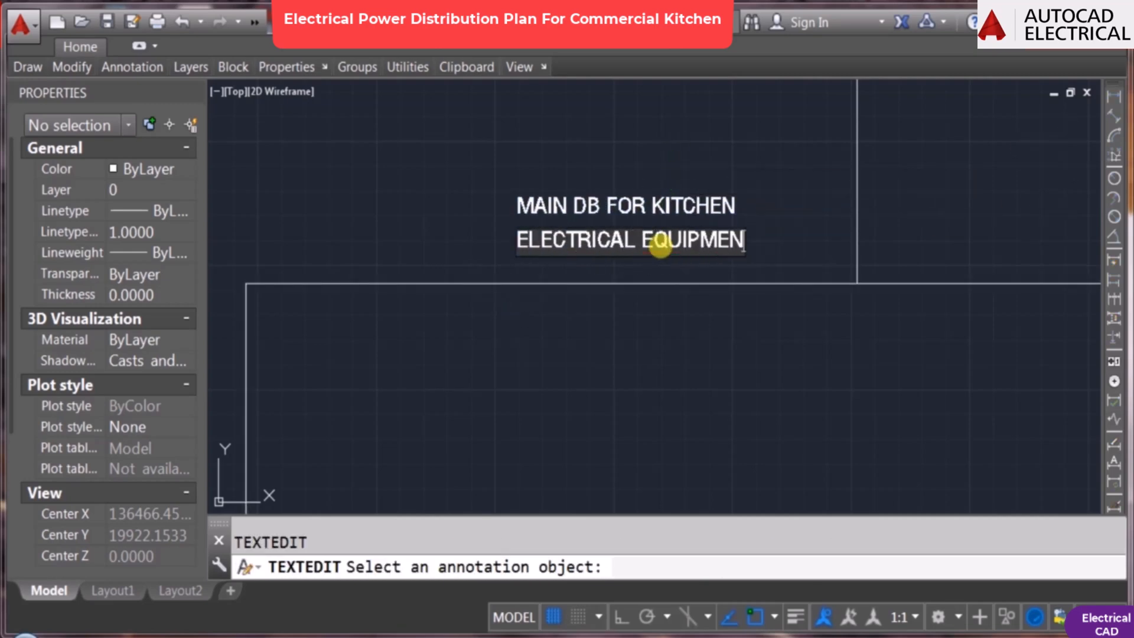
text(T)
key(Return)
scroll(660, 245, down, 3)
scroll(642, 187, up, 3)
key(Escape)
scroll(568, 273, down, 2)
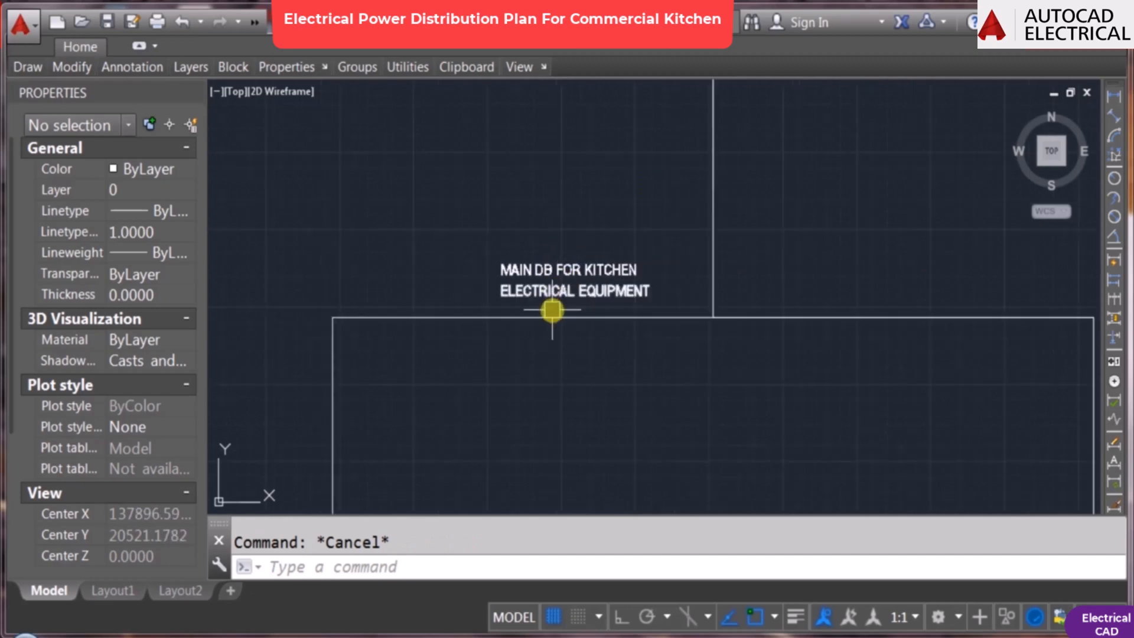
middle_drag(552, 300, 533, 223)
mouse_move(535, 223)
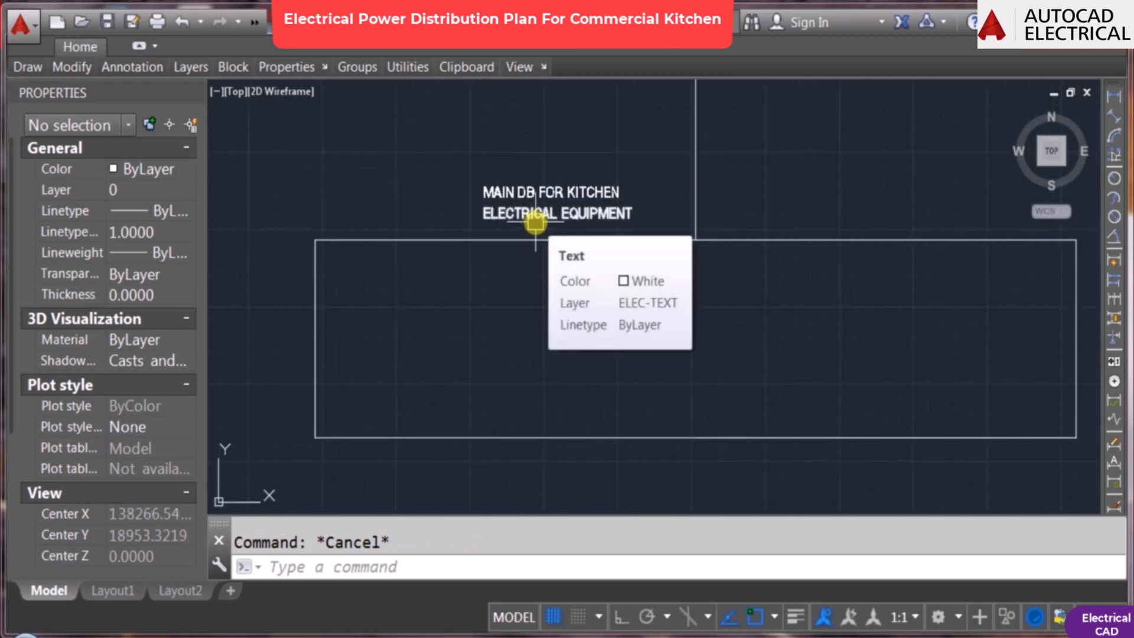
scroll(650, 284, down, 3)
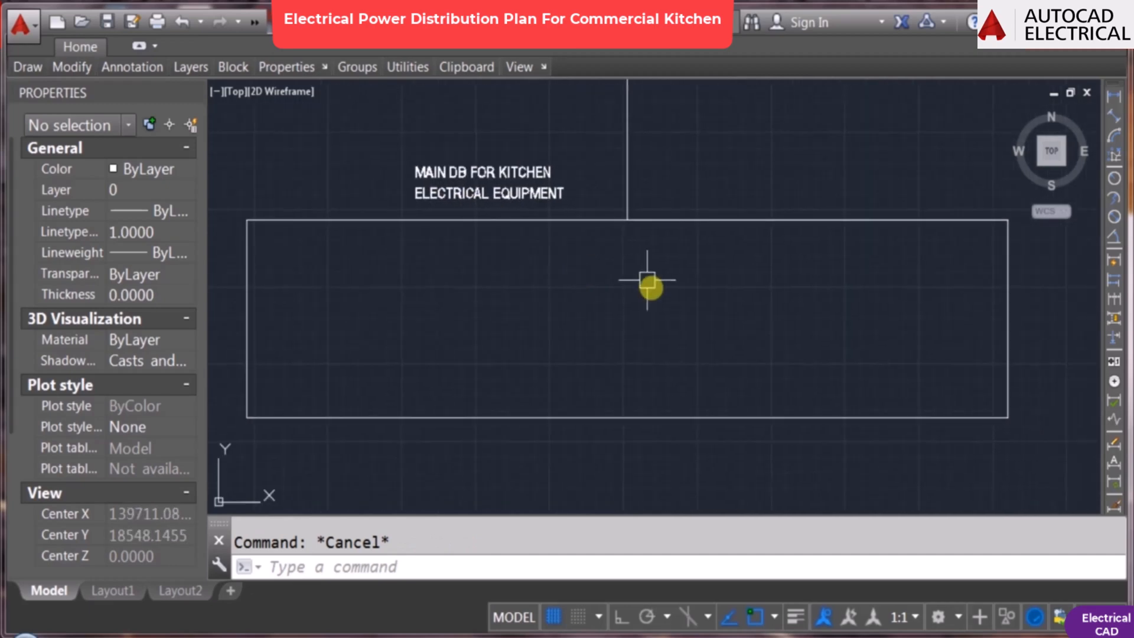
mouse_move(696, 271)
middle_down()
mouse_move(679, 293)
mouse_move(660, 268)
middle_up()
text(l)
key(Return)
key(Escape)
Step: Stretch the vertical line's lower end a short distance down into the small rectangle
scroll(612, 266, up, 1)
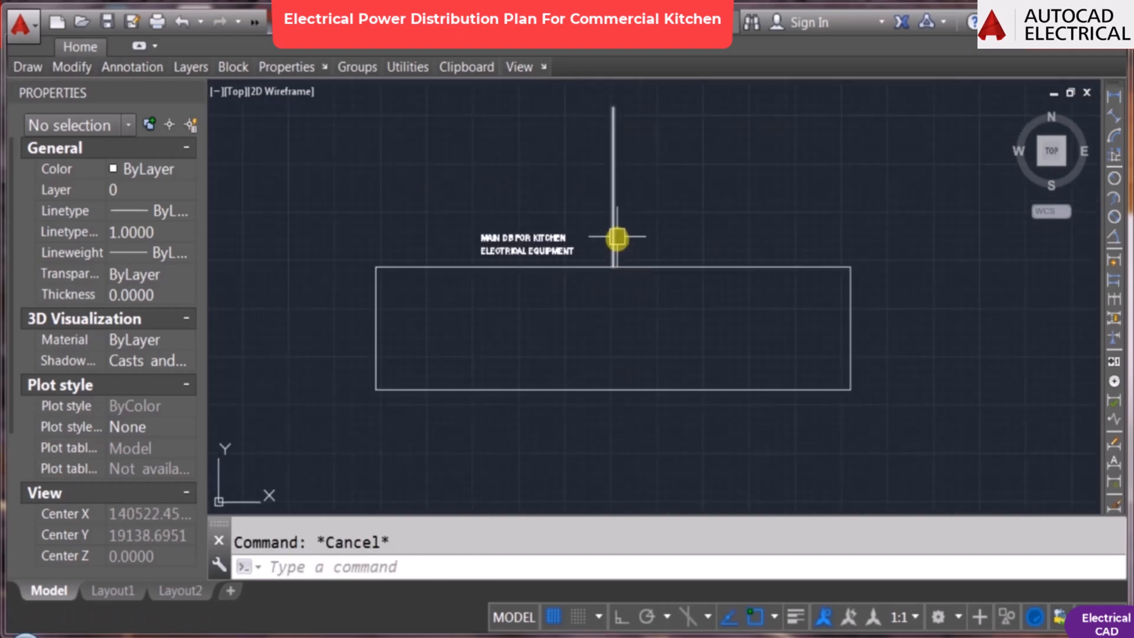
click(613, 239)
click(613, 266)
scroll(623, 292, up, 2)
key(Escape)
scroll(614, 315, down, 2)
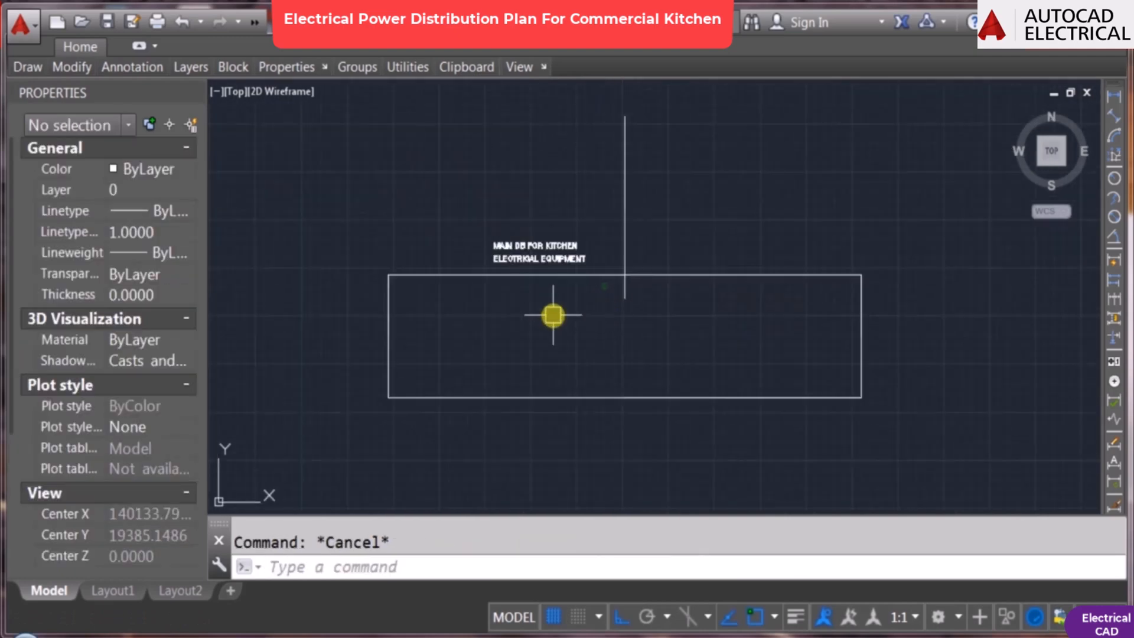
Step: Draw a horizontal polyline across most of the small rectangle's width, just below the vertical line's end
key(Return)
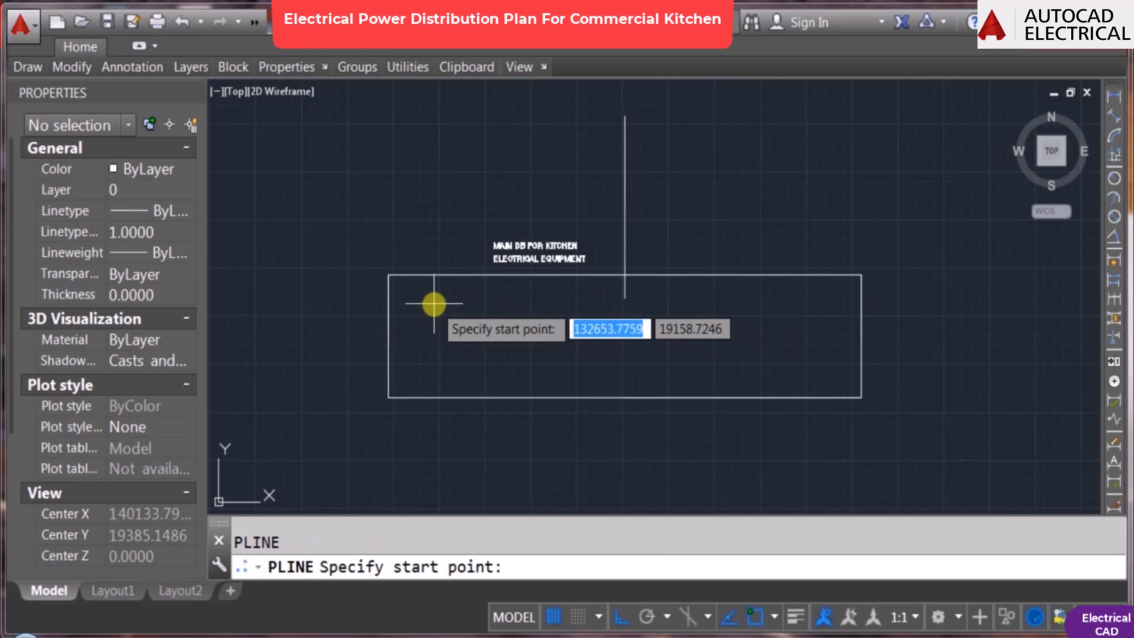
click(434, 303)
click(807, 319)
key(Return)
Step: Try to extend the vertical line's lower end to the horizontal polyline inside the small rectangle
text(ex)
click(748, 307)
key(Return)
scroll(614, 305, up, 2)
click(641, 282)
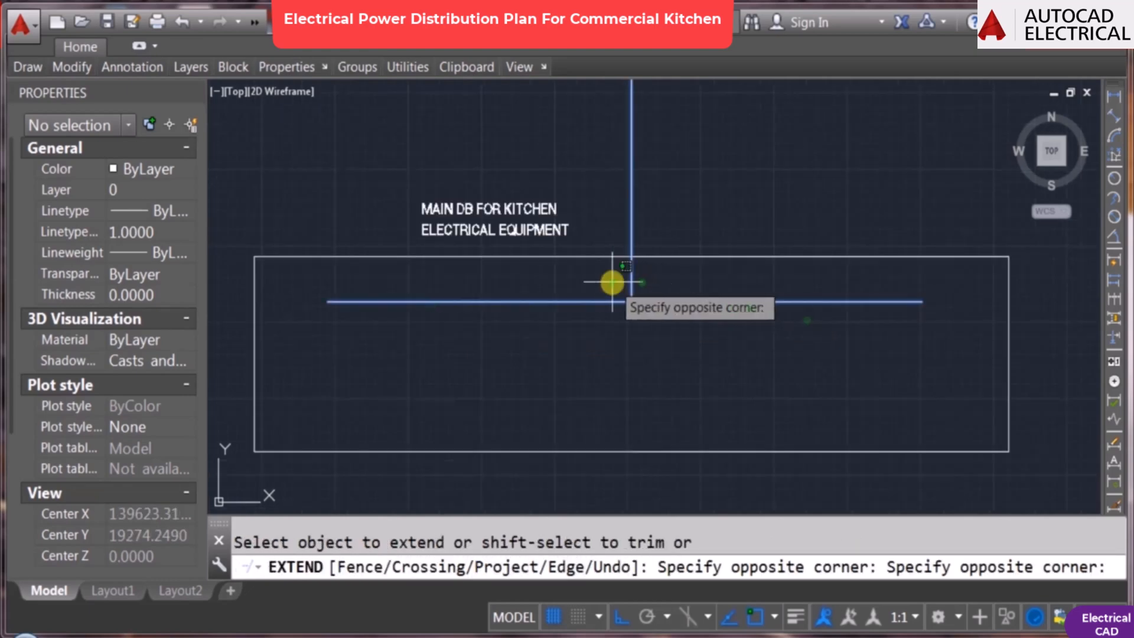
click(613, 282)
key(Escape)
Step: Review the schematic frame and its main DB drawing alongside the kitchen plan and the tables
scroll(571, 250, down, 3)
scroll(559, 199, up, 1)
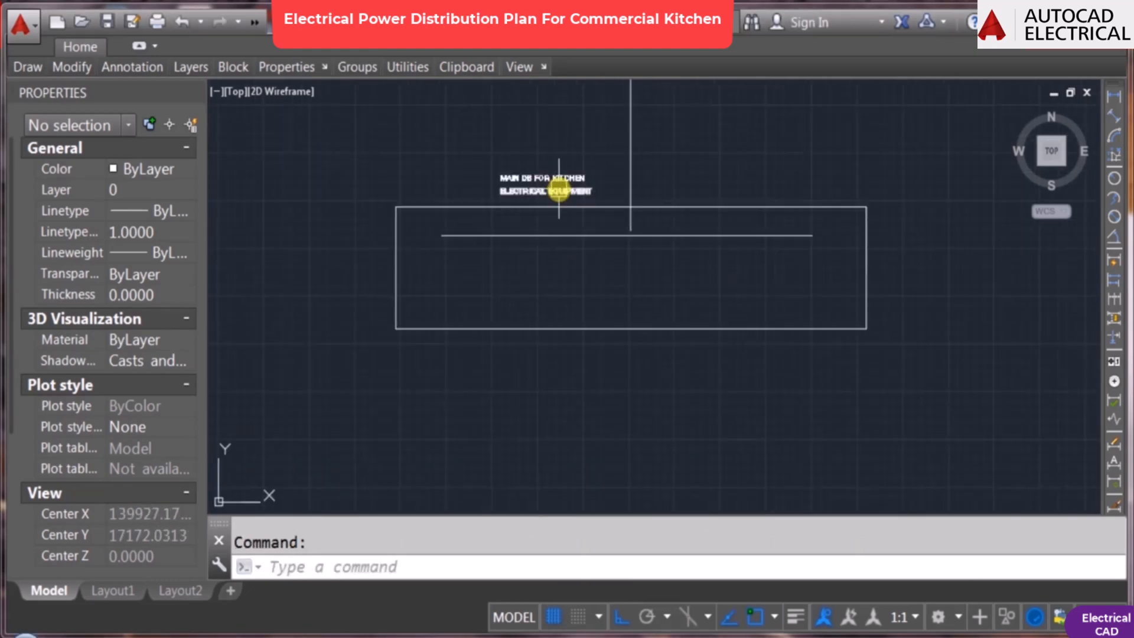
scroll(590, 274, down, 2)
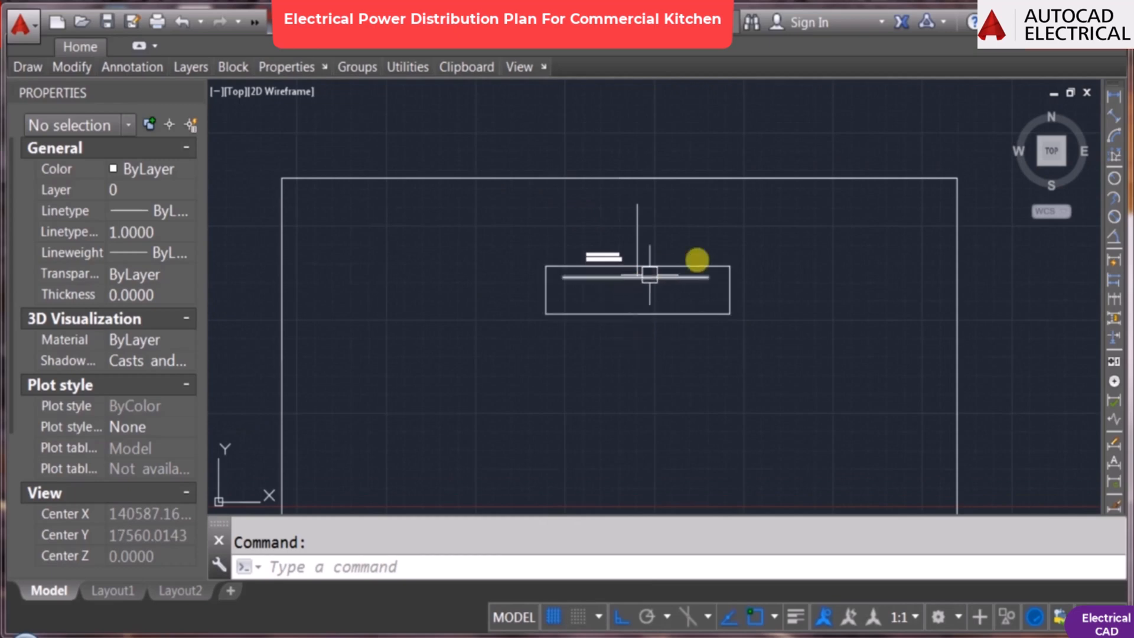
scroll(602, 256, up, 5)
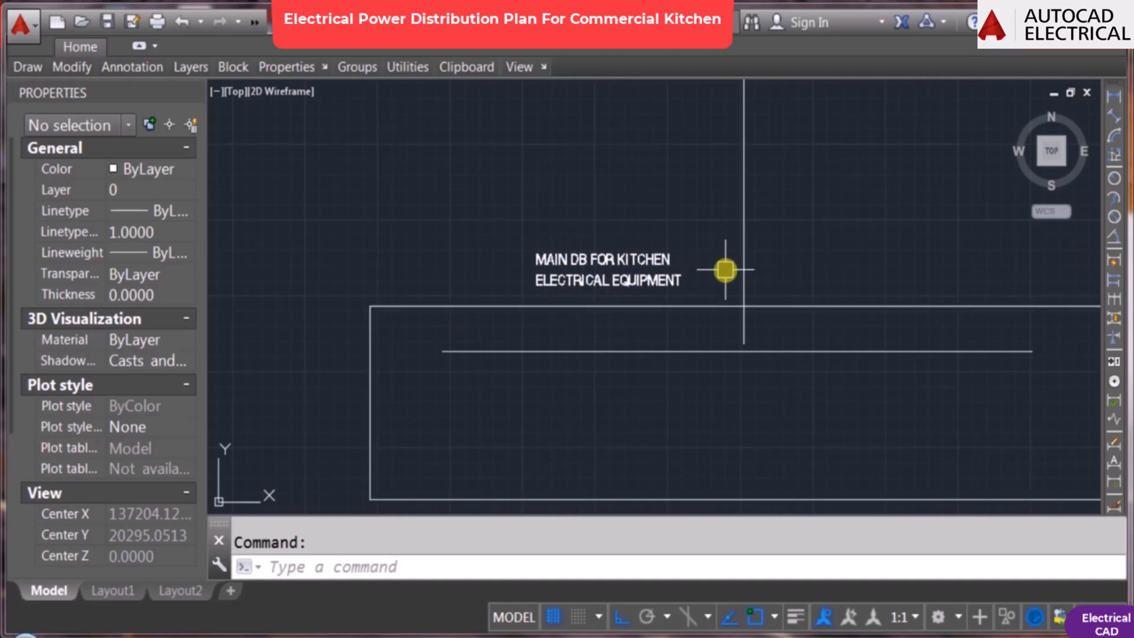
scroll(727, 268, down, 4)
scroll(725, 270, down, 3)
middle_drag(541, 278, 678, 271)
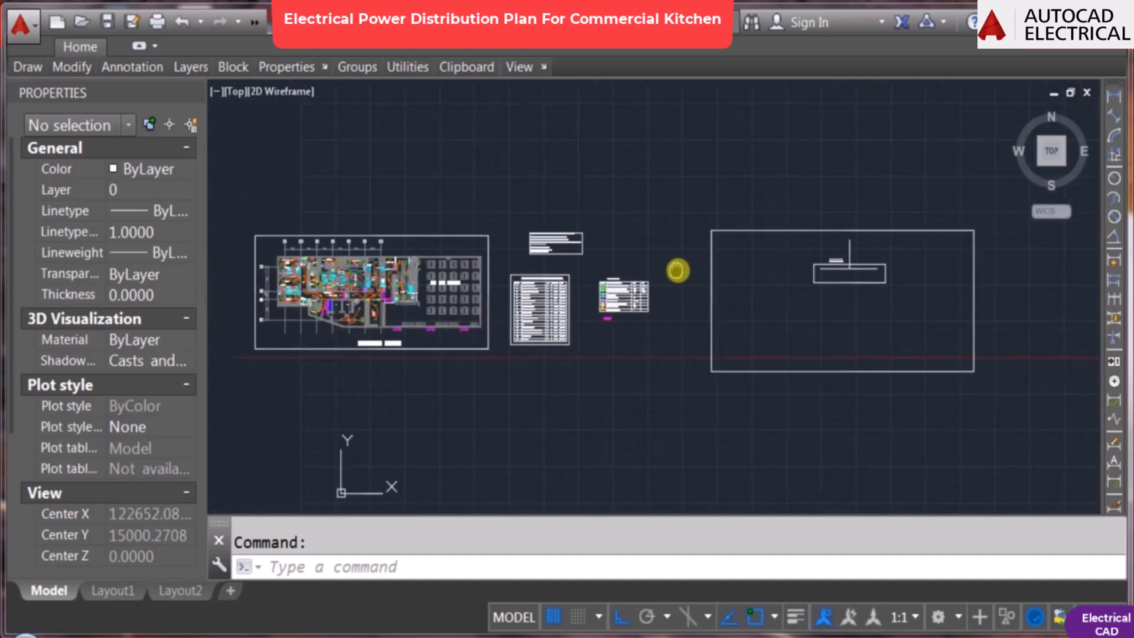
scroll(590, 313, up, 3)
middle_drag(968, 284, 531, 277)
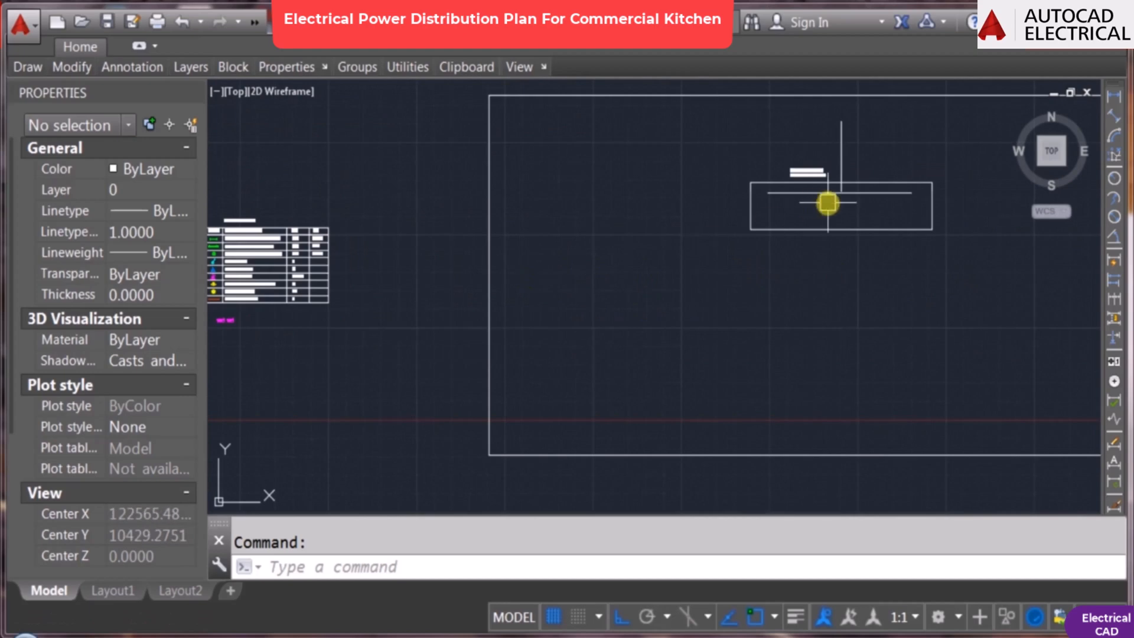
scroll(828, 203, up, 2)
scroll(648, 319, down, 5)
scroll(685, 287, up, 7)
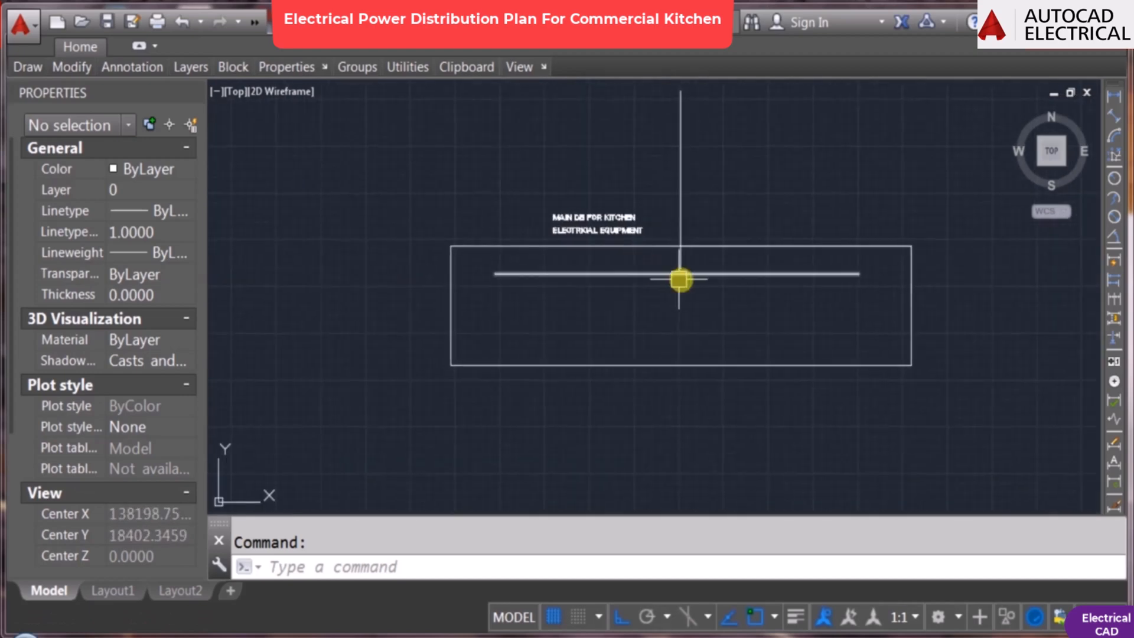
scroll(679, 279, down, 2)
Step: Move the vertical line horizontally out of the small rectangle to a free spot on its left side
key(Escape)
click(678, 218)
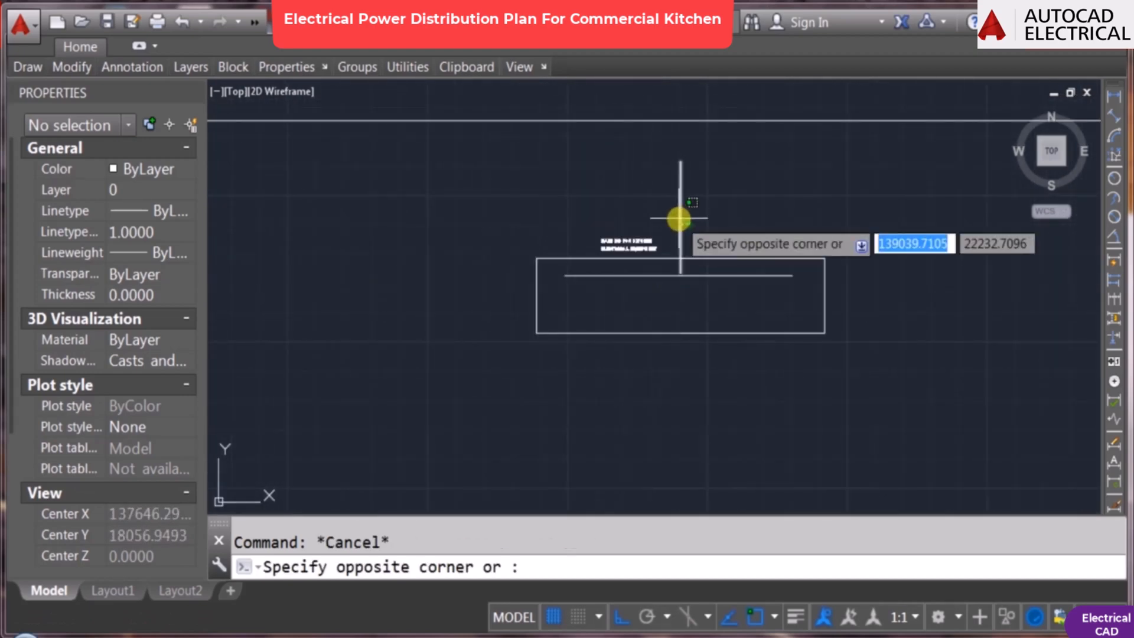
key(Escape)
key(Escape)
text(m)
key(Return)
click(680, 219)
key(Return)
click(718, 230)
key(Escape)
middle_drag(520, 287, 643, 283)
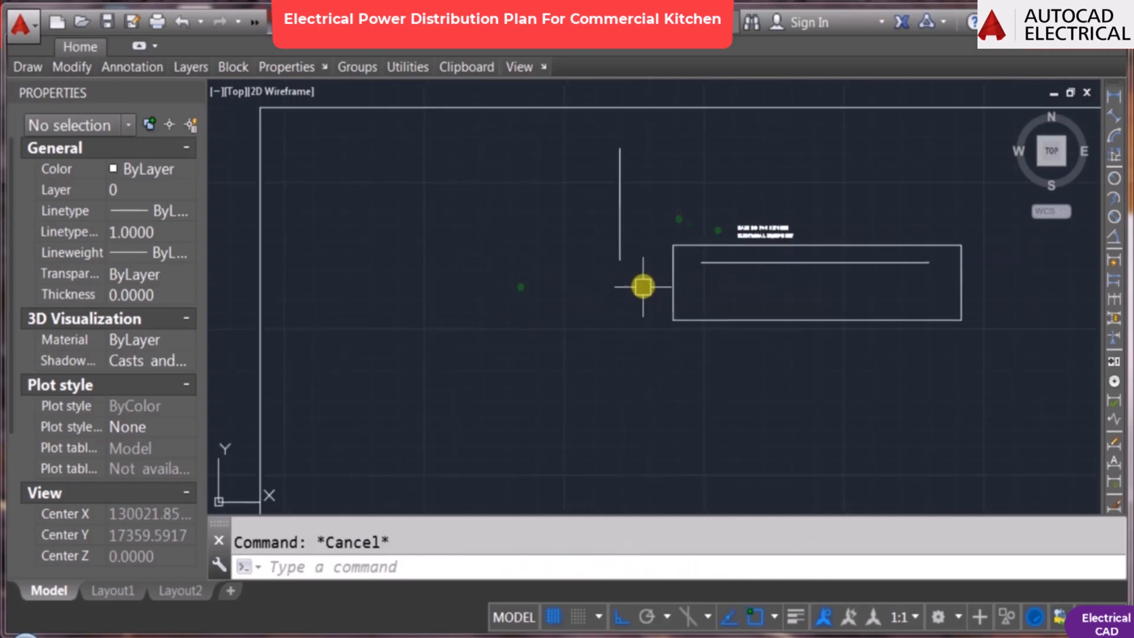
Step: Draw a line from the vertical line's middle across to above the small rectangle and down to its horizontal polyline
text(l)
key(Return)
click(620, 216)
scroll(813, 254, up, 3)
key(Escape)
scroll(827, 265, down, 3)
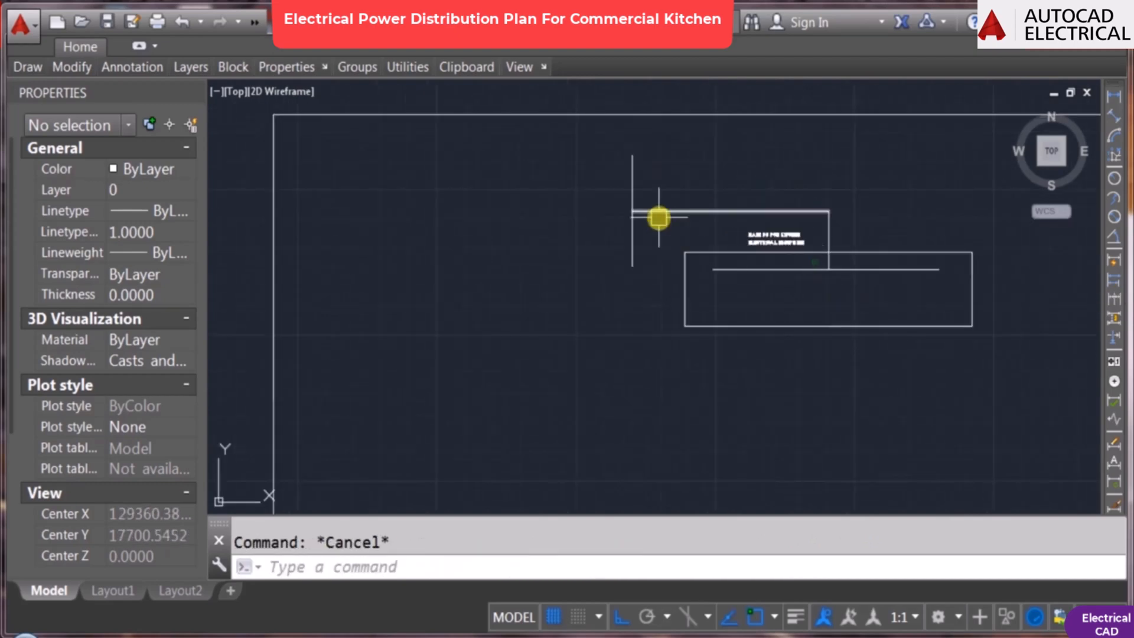
Step: Stretch the horizontal line's left end past the vertical line to a length of about 22783
click(644, 213)
click(632, 210)
click(424, 248)
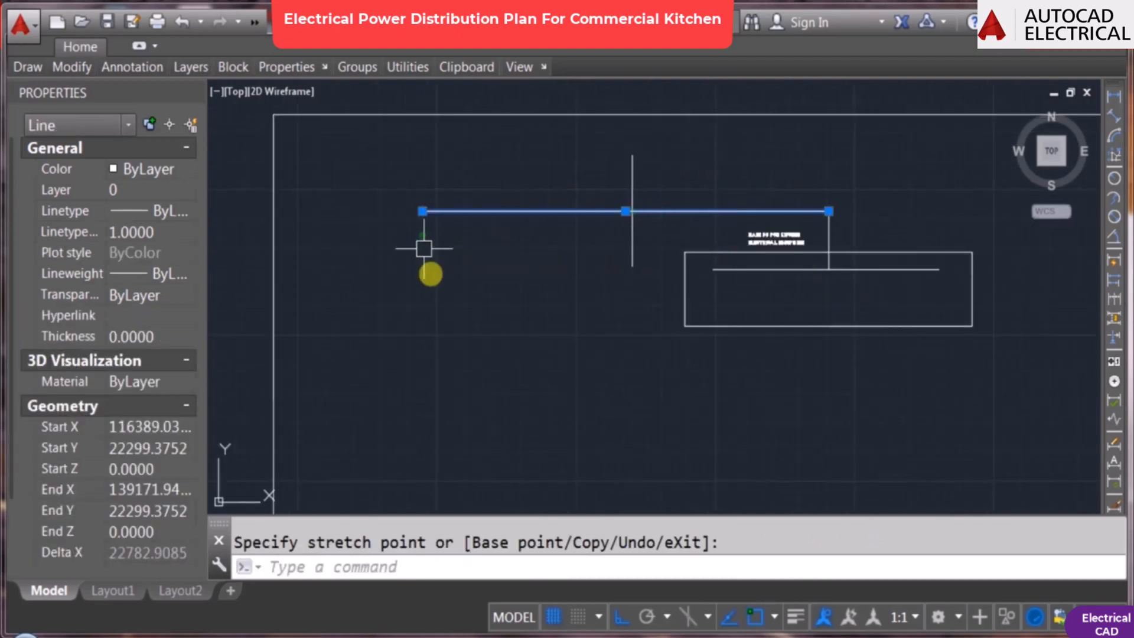
key(Escape)
Step: Copy the vertical drop line from the horizontal line's right end to its left end
key(Return)
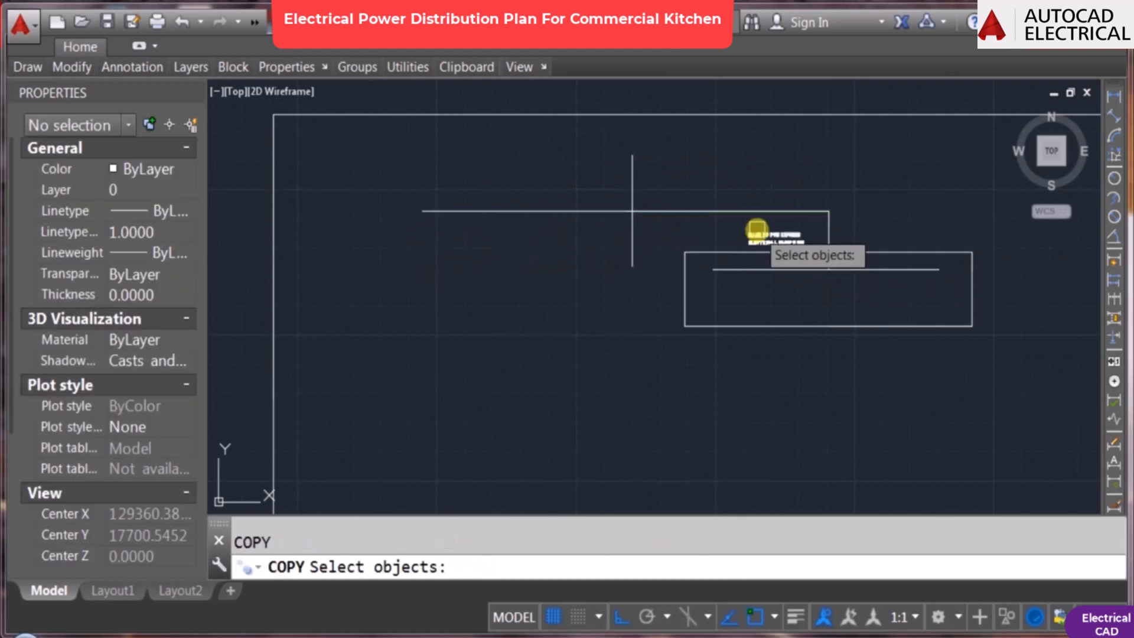
click(831, 233)
key(Return)
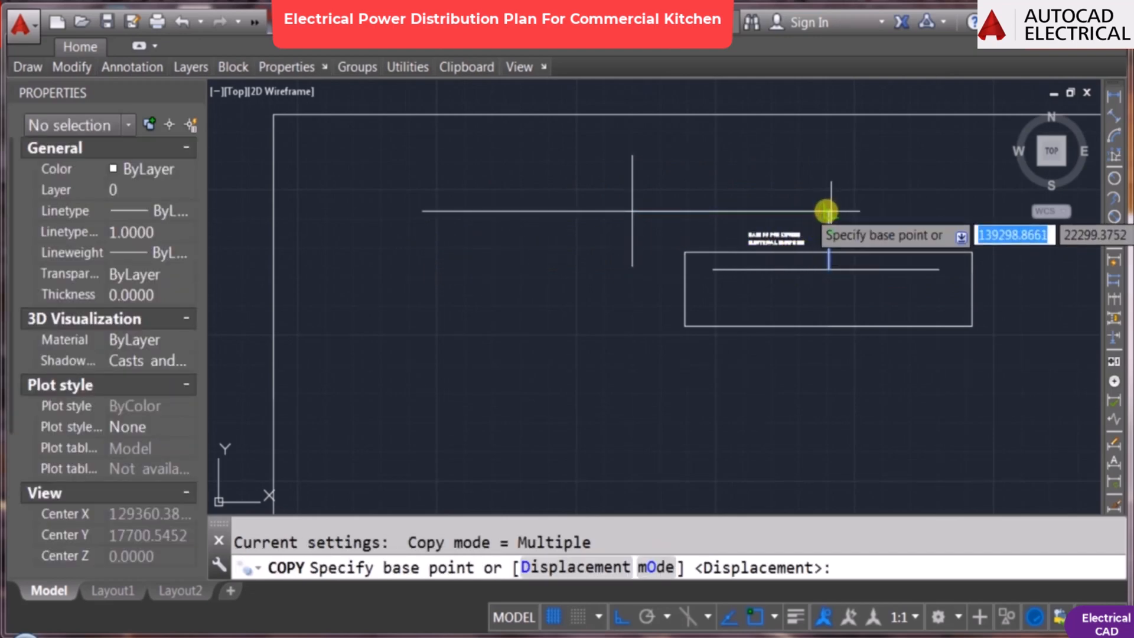
click(828, 211)
click(423, 211)
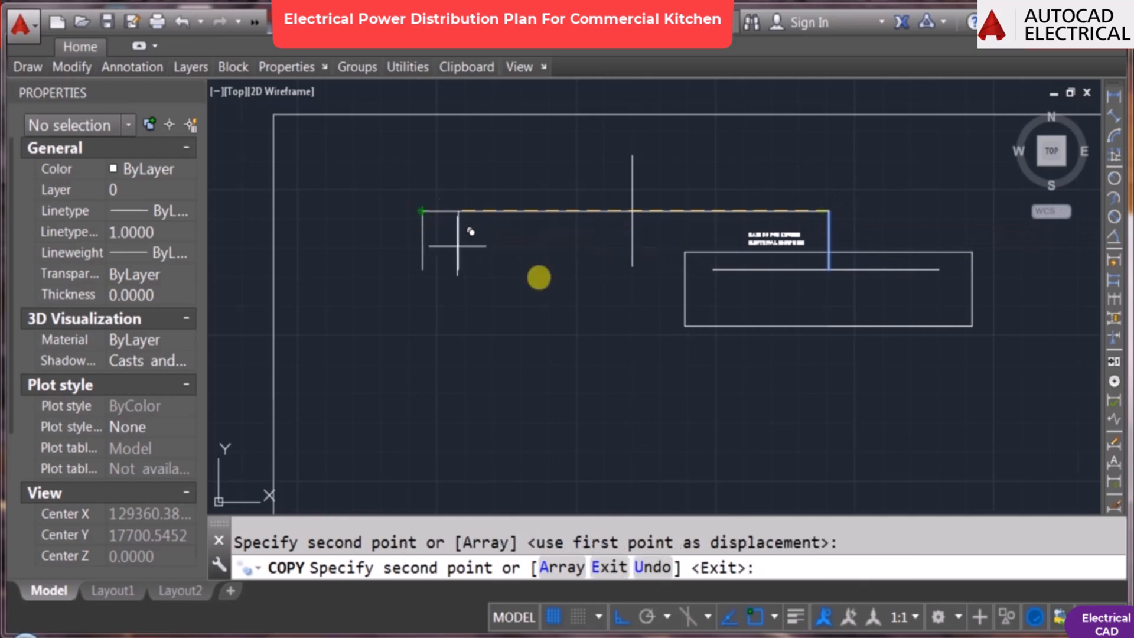
key(Escape)
Step: Copy the small DB rectangle horizontally so that it sits under the left drop line
key(Return)
click(791, 326)
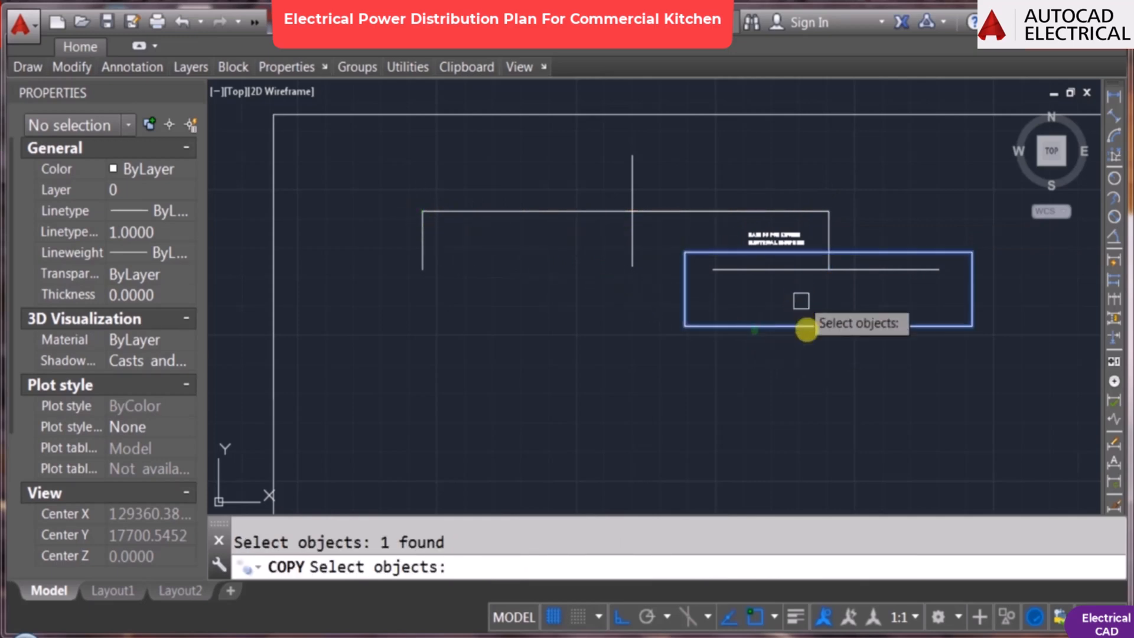
key(Return)
click(820, 346)
click(432, 376)
key(Escape)
Step: Stretch the copied rectangle's left edge inward toward the drop line
text(s)
key(Return)
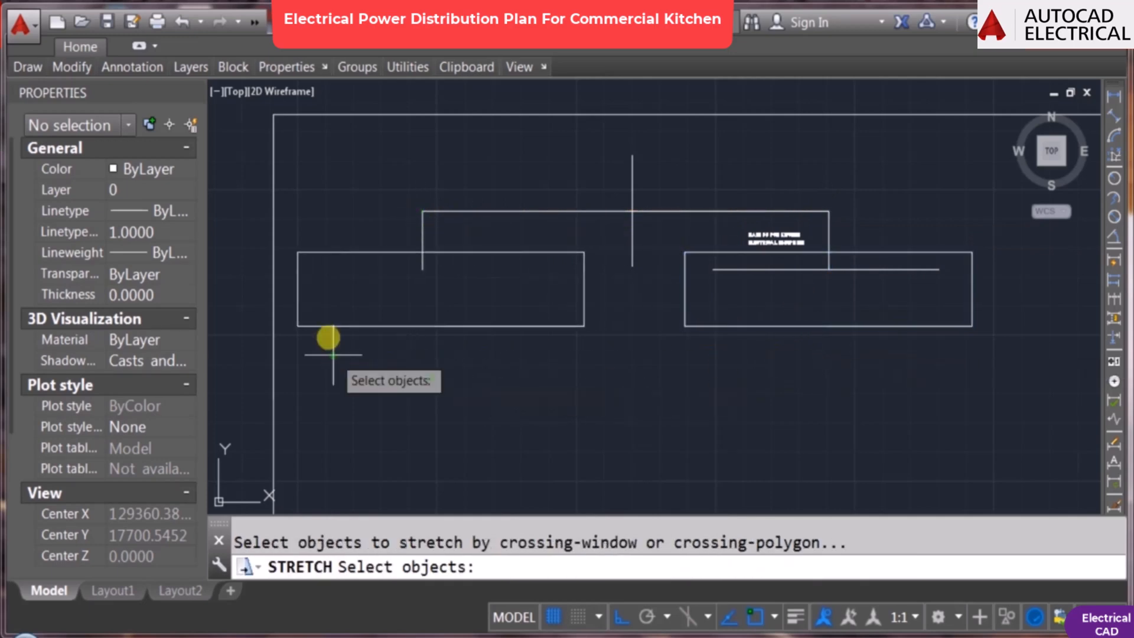
click(333, 356)
click(284, 230)
key(Return)
click(336, 369)
key(Escape)
Step: Stretch the copied rectangle's right edge inward to make it much narrower than the main DB rectangle
key(Return)
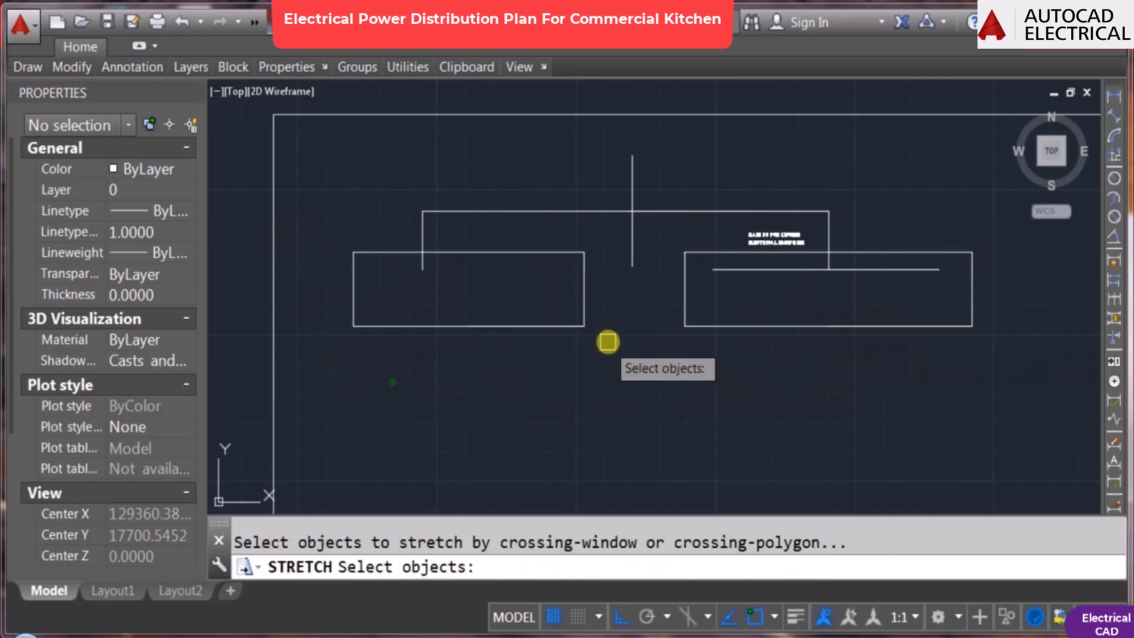
click(608, 342)
click(545, 244)
key(Return)
click(524, 366)
click(443, 370)
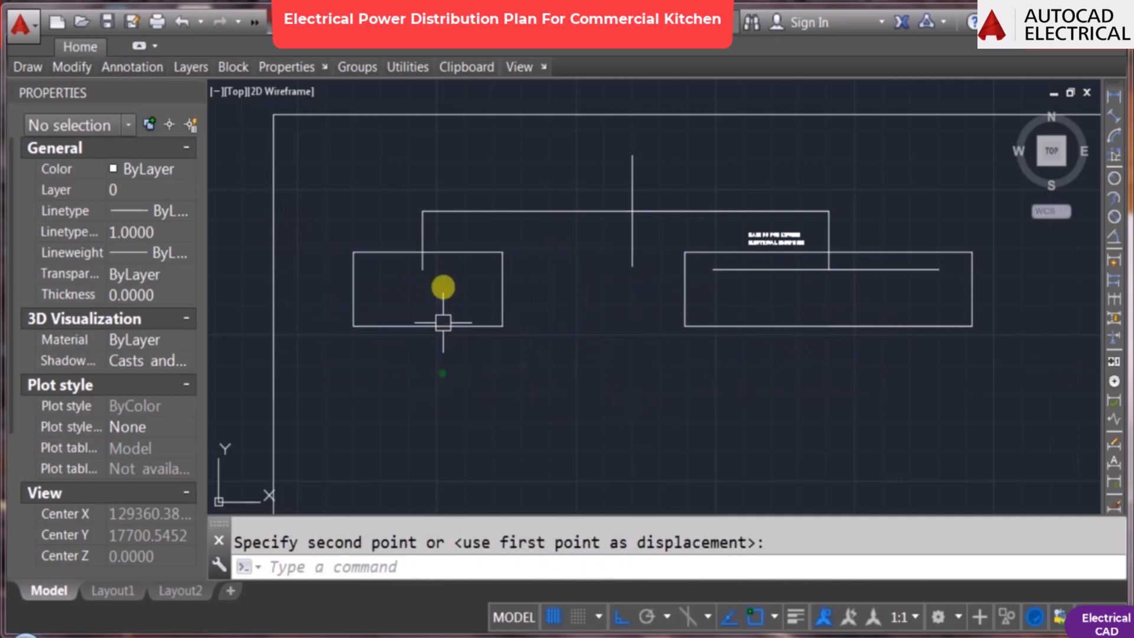
key(Escape)
Step: Trim the part of the left drop line that lies inside the copied rectangle
text(tr)
key(Return)
click(434, 260)
key(Return)
key(Escape)
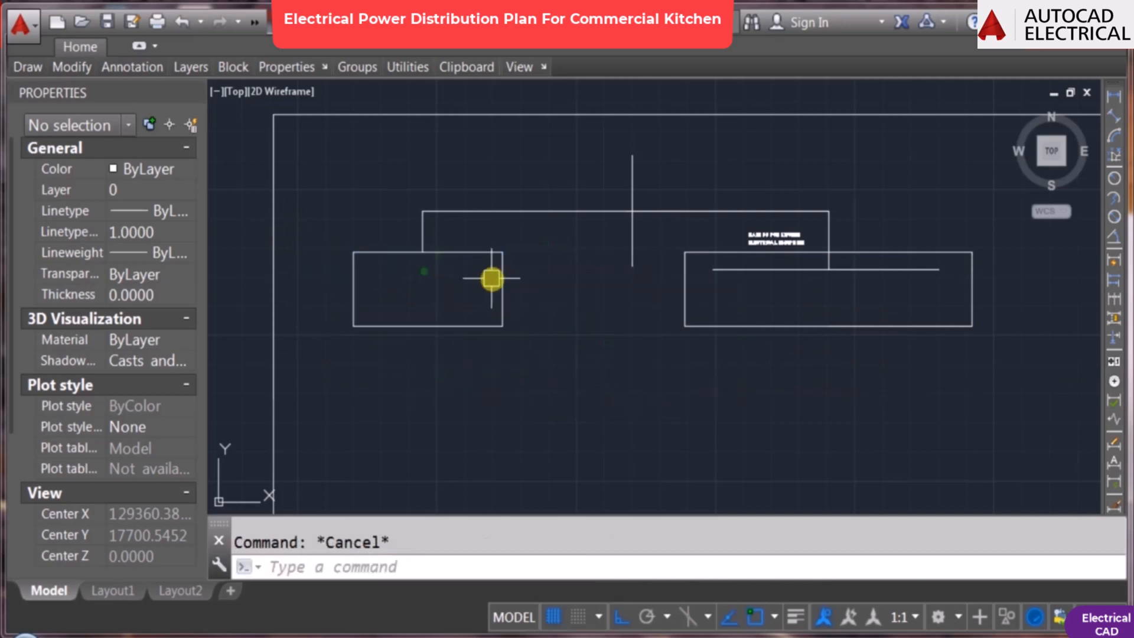
Step: Copy the two-line MAIN DB FOR KITCHEN ELECTRICAL EQUIPMENT label to above the left rectangle
text(co)
key(Return)
scroll(765, 259, up, 2)
click(777, 228)
key(Return)
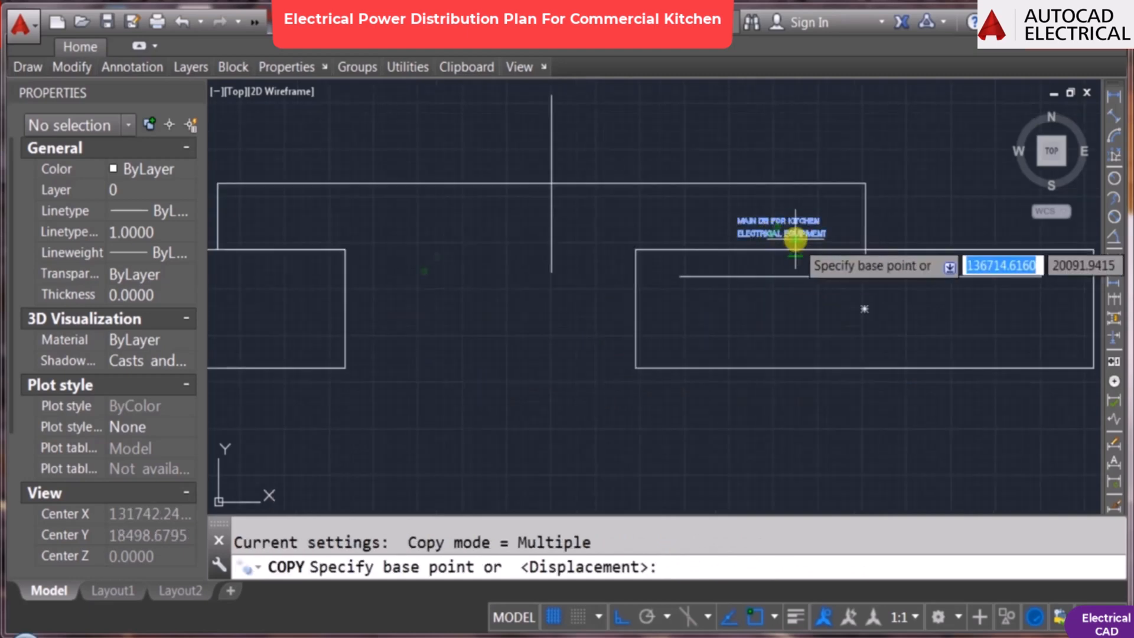
click(795, 240)
scroll(795, 240, down, 6)
scroll(666, 232, up, 10)
key(F8)
key(Escape)
scroll(587, 319, down, 5)
scroll(602, 246, up, 5)
Step: Change the upper line of the copied label to DB FOR LED LIGHTING
text(ed)
key(Return)
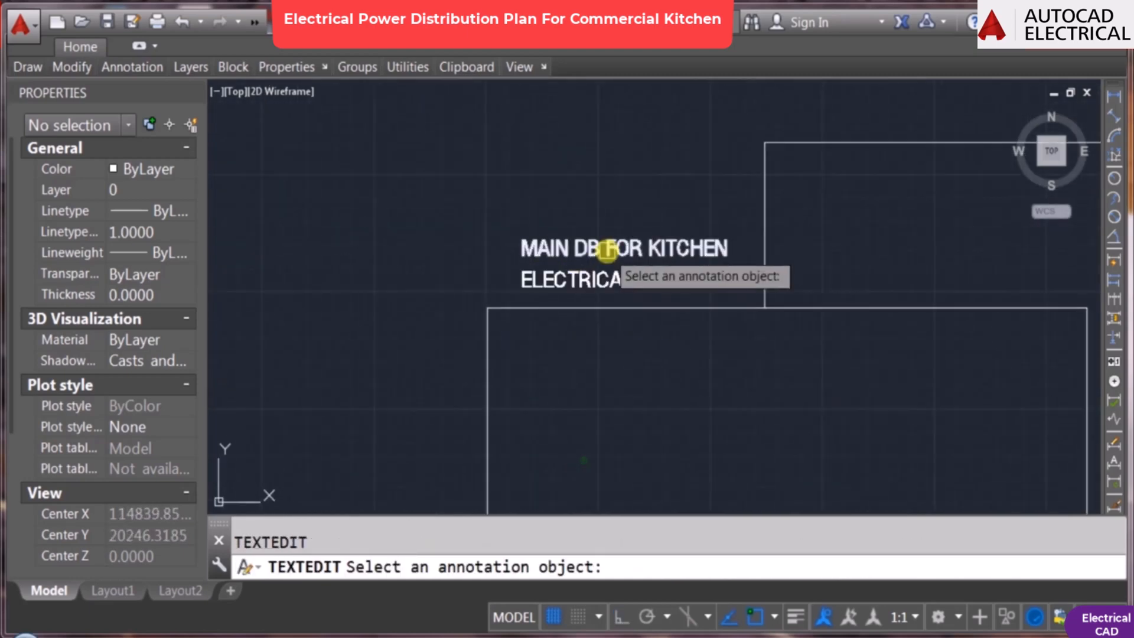
key(Home)
key(Delete)
key(Delete)
key(Delete)
key(Delete)
key(Delete)
key(Right)
key(Right)
key(Right)
key(Right)
key(Right)
key(Right)
key(Right)
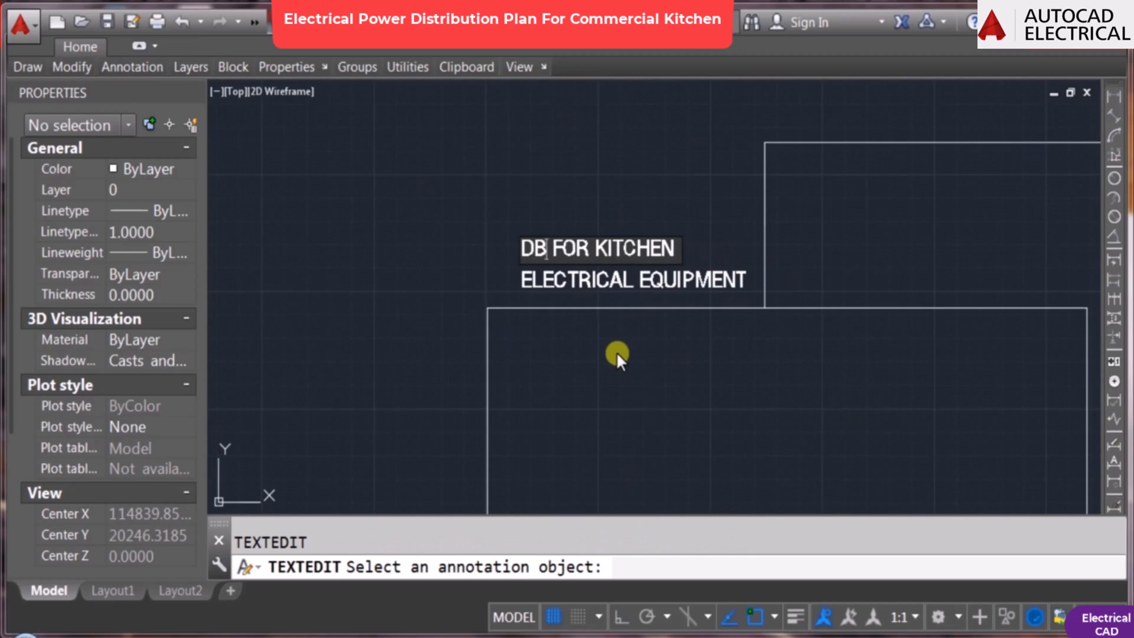
key(Delete)
key(Delete)
key(Delete)
key(Delete)
key(Delete)
key(Delete)
key(Delete)
text(LED L)
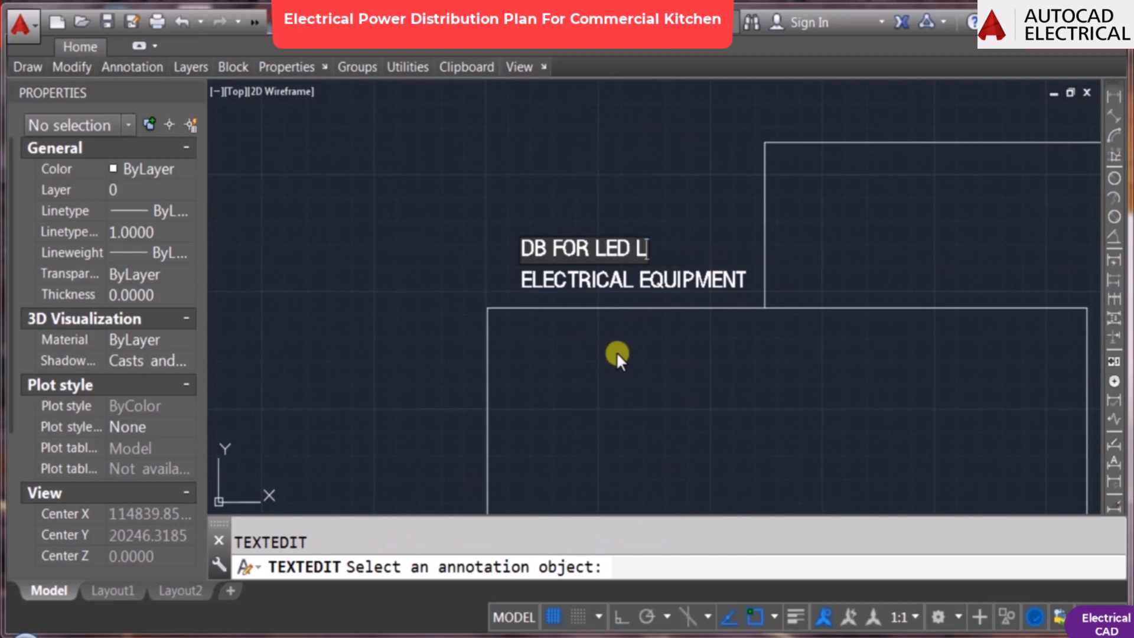
text(IGHTING)
click(617, 353)
key(Escape)
Step: Delete the copied label's ELECTRICAL EQUIPMENT line and move DB FOR LED LIGHTING down to just above the left rectangle
click(588, 288)
key(Delete)
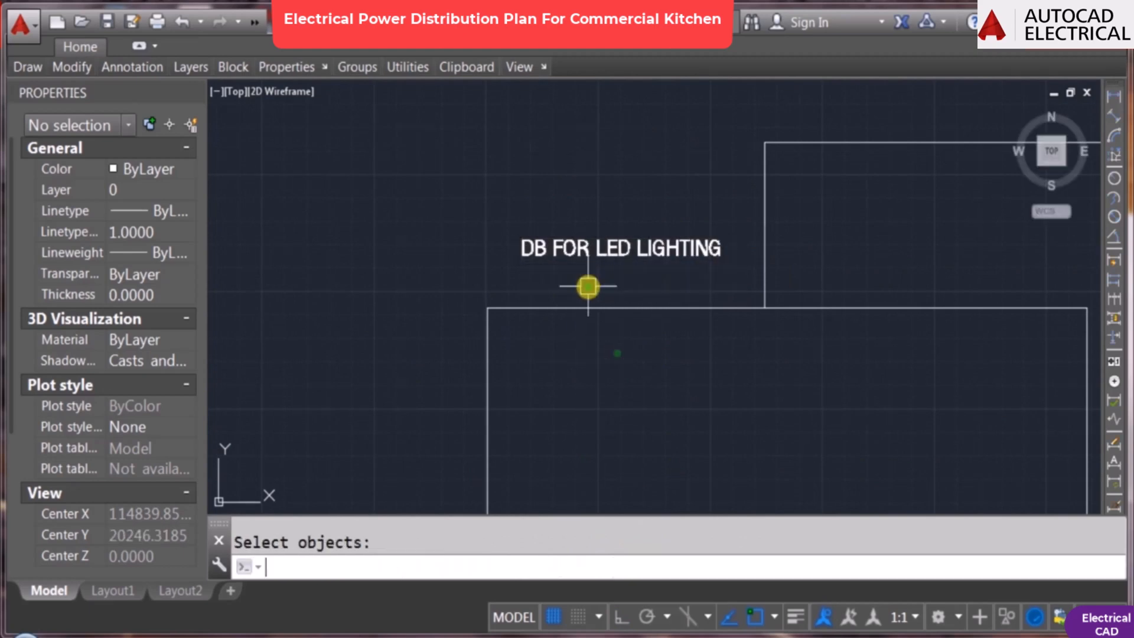
click(603, 241)
key(m)
key(Return)
click(648, 147)
click(656, 182)
scroll(656, 183, down, 6)
key(Escape)
Step: Trim the part of the central vertical line that hangs below the horizontal line
key(t)
key(r)
key(Return)
key(Return)
click(720, 215)
key(Escape)
middle_drag(745, 188, 653, 319)
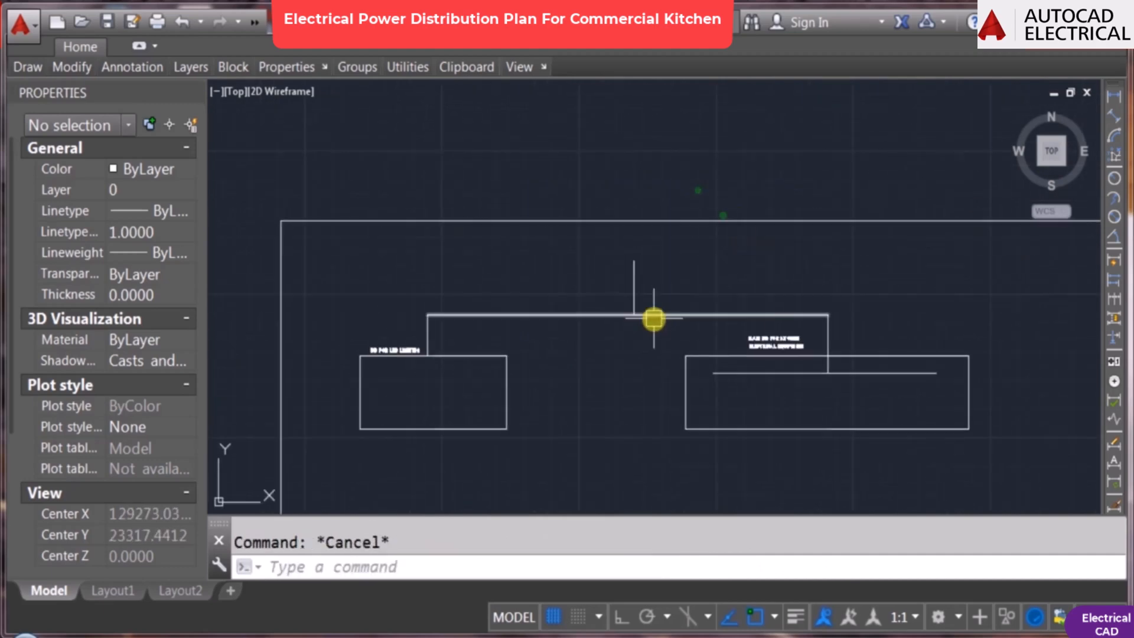
Step: Draw a short horizontal line to the right from the top end of the central vertical line
scroll(641, 293, up, 2)
key(l)
key(Return)
click(627, 244)
key(F8)
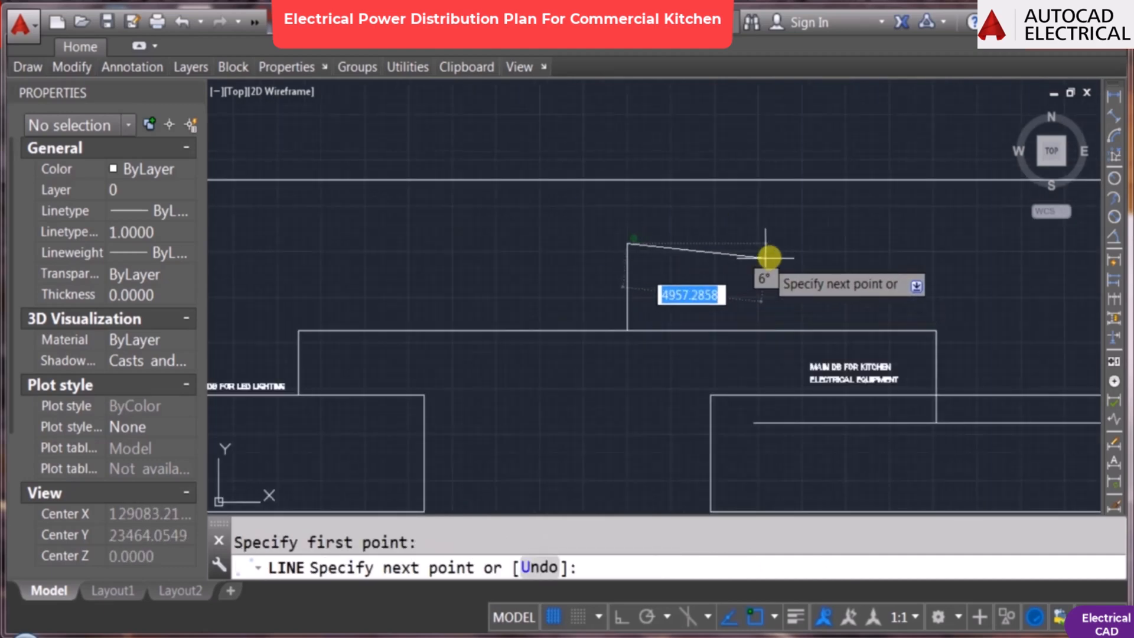
click(785, 243)
key(Escape)
Step: Copy the MAIN DB FOR KITCHEN text to just above the new short horizontal line
key(c)
key(o)
key(Return)
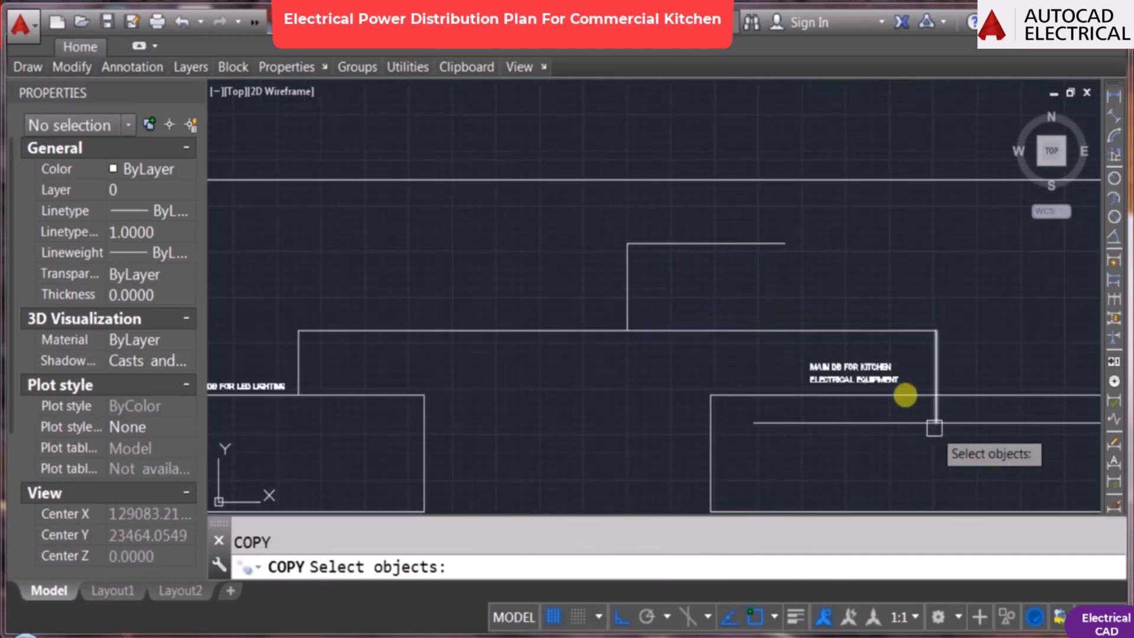
click(877, 375)
key(Return)
click(810, 384)
scroll(744, 277, up, 3)
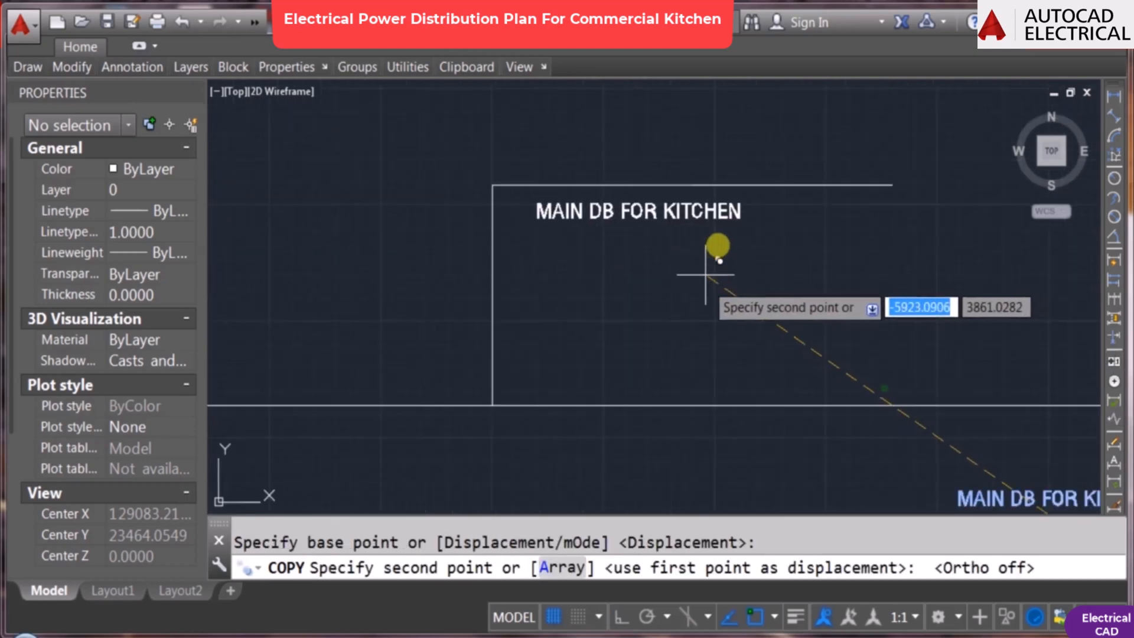
click(727, 242)
key(Escape)
Step: Change the text above the short horizontal line to MAIN CIRCUIT BREAKER
text(ed)
key(Return)
click(707, 162)
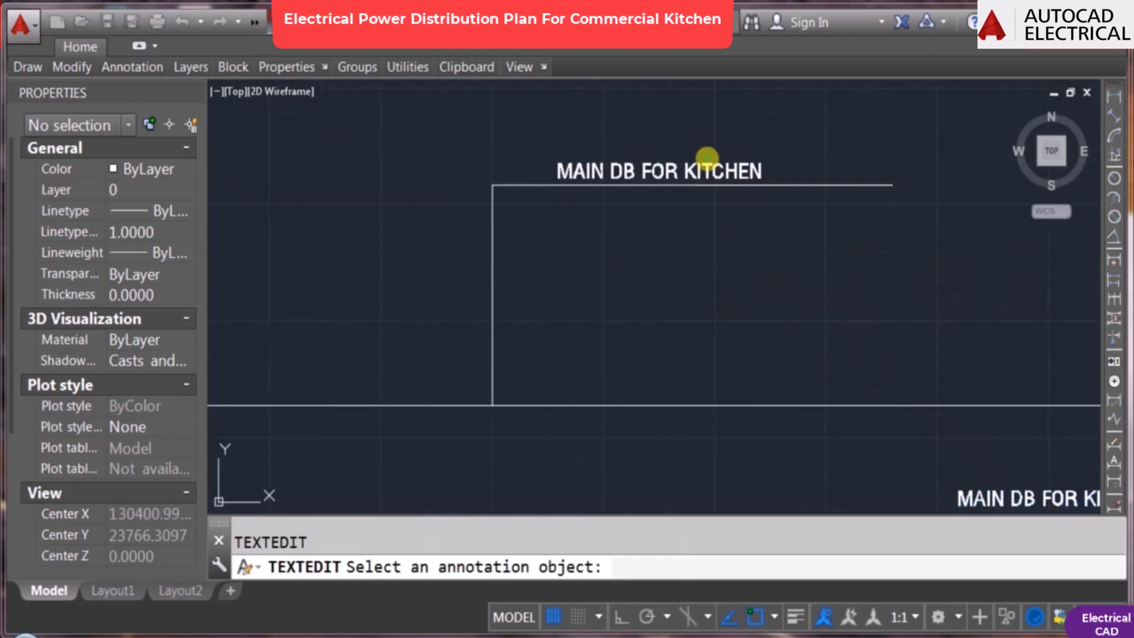
text(MAIN CIR)
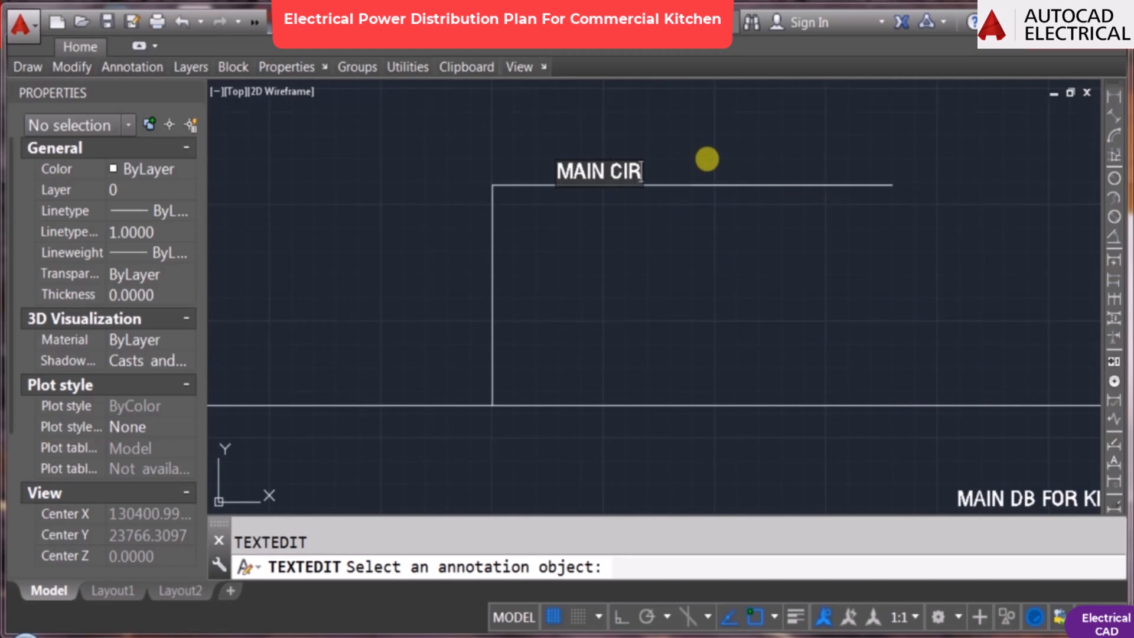
key(Return)
key(Escape)
Step: Copy the MAIN CIRCUIT BREAKER text straight down by about 513 units, to just below the short horizontal line
key(c)
key(o)
key(Return)
click(709, 164)
key(Return)
key(F8)
click(738, 206)
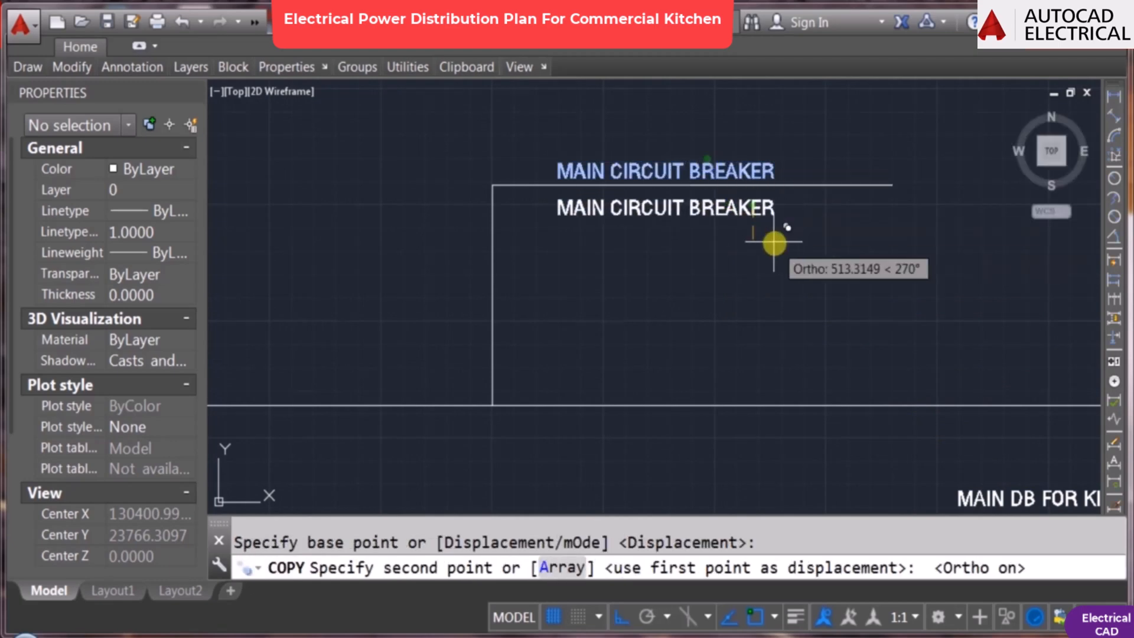
click(768, 239)
key(Escape)
Step: Change the copied text below the short horizontal line to 415 V - 3 PHASE
key(e)
key(d)
key(Return)
click(739, 207)
text(415 V - 3 PHASE)
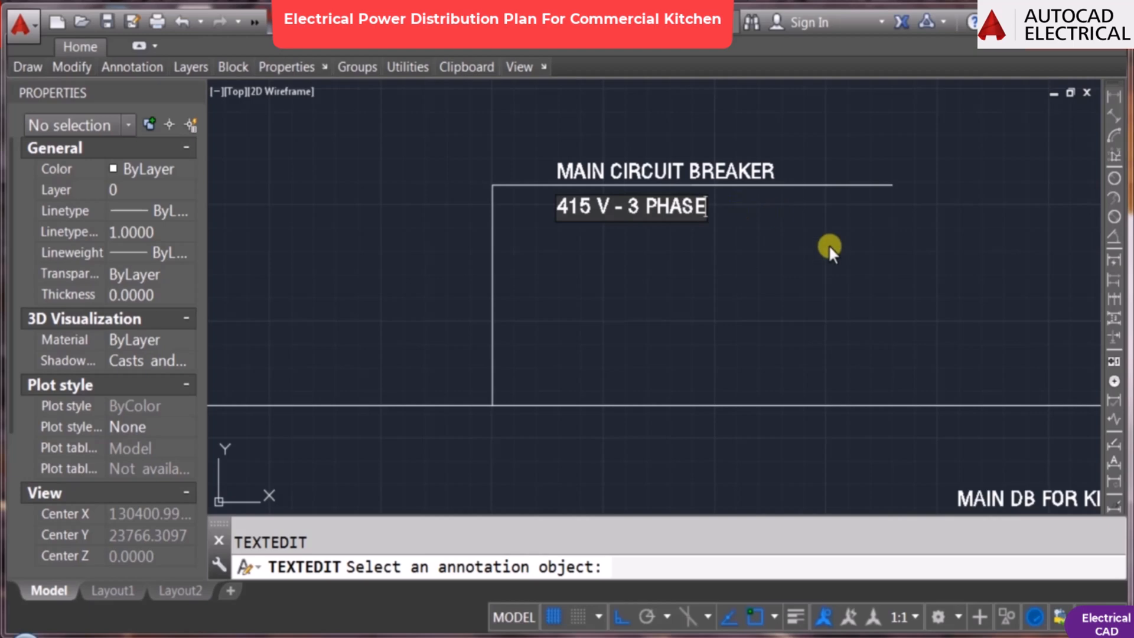
click(819, 249)
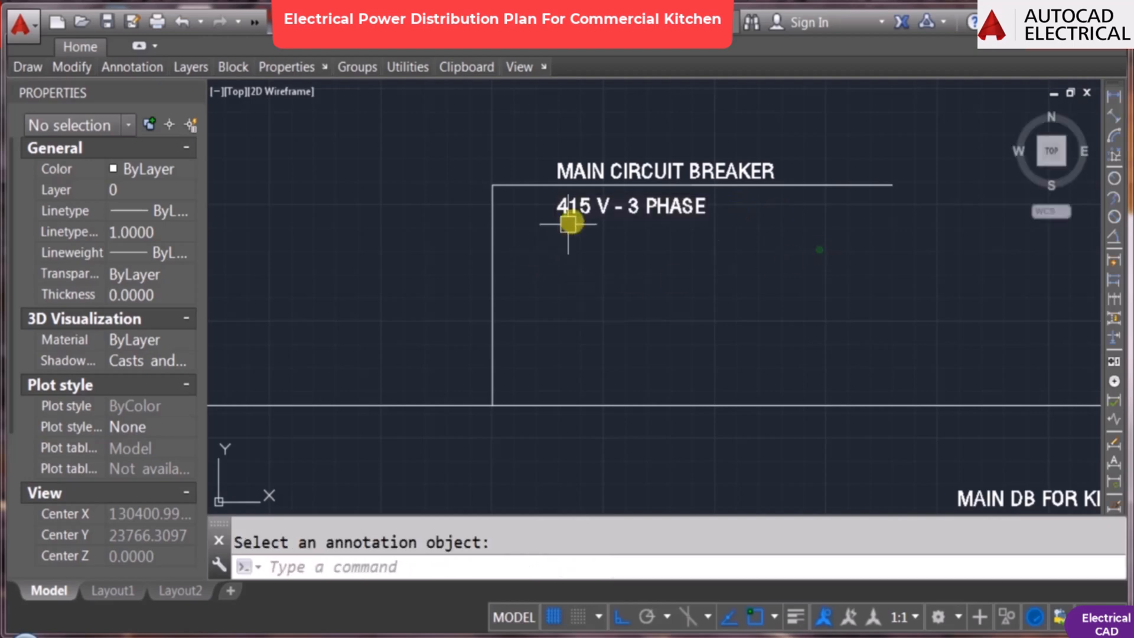
Step: Stretch the free end of the line under MAIN CIRCUIT BREAKER to the left so it extends only slightly past the text
text(s)
key(Return)
click(916, 198)
click(845, 158)
key(Return)
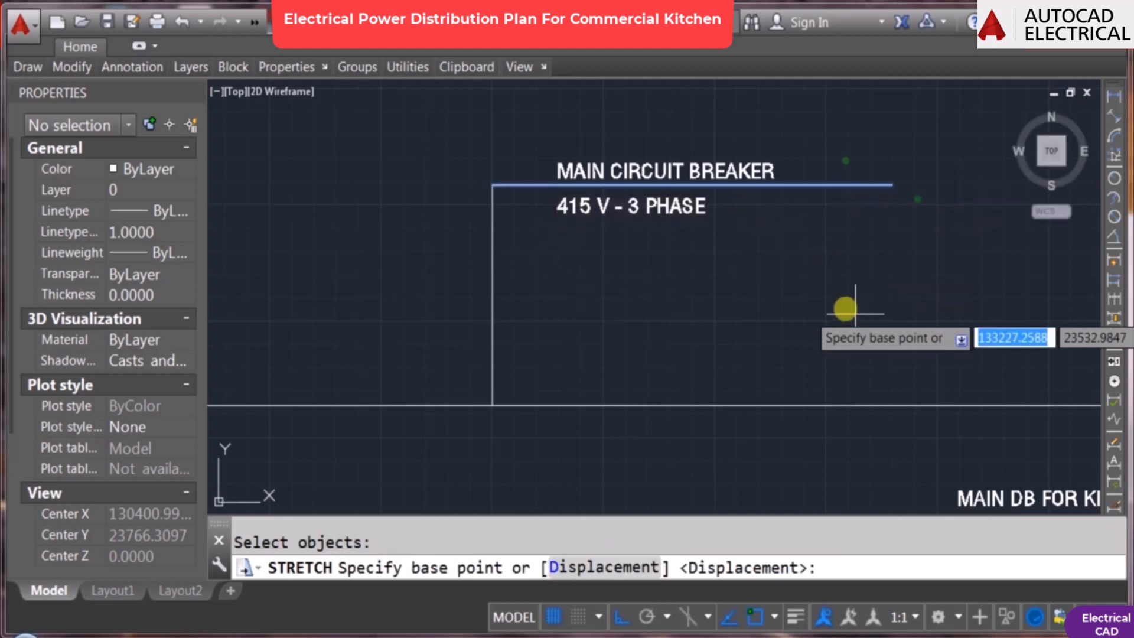
click(845, 309)
click(742, 335)
key(Escape)
Step: Examine the LED lighting DB and kitchen equipment DB boxes with their feeder lines and labels
scroll(735, 308, down, 2)
middle_drag(748, 390, 711, 200)
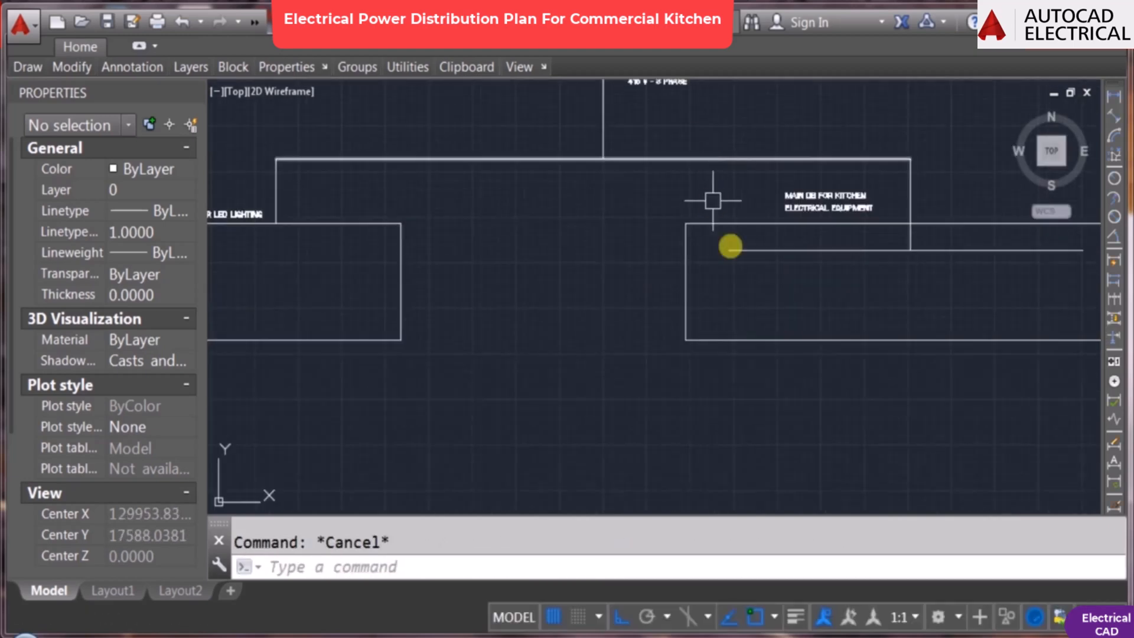
scroll(501, 361, down, 2)
scroll(682, 315, up, 2)
scroll(544, 317, up, 4)
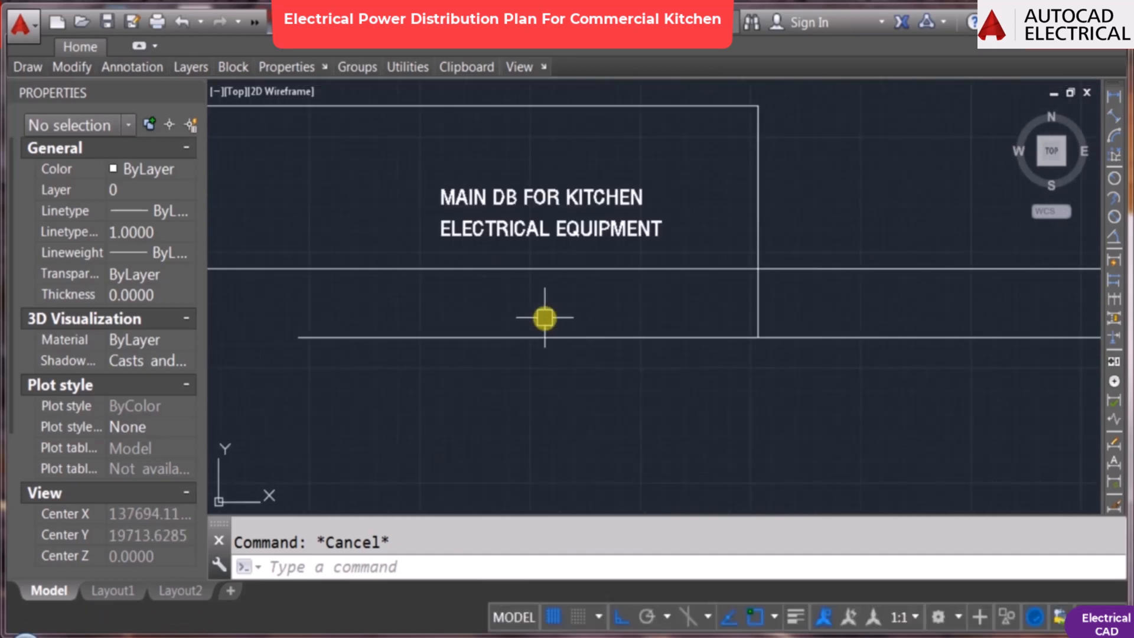
scroll(586, 334, down, 3)
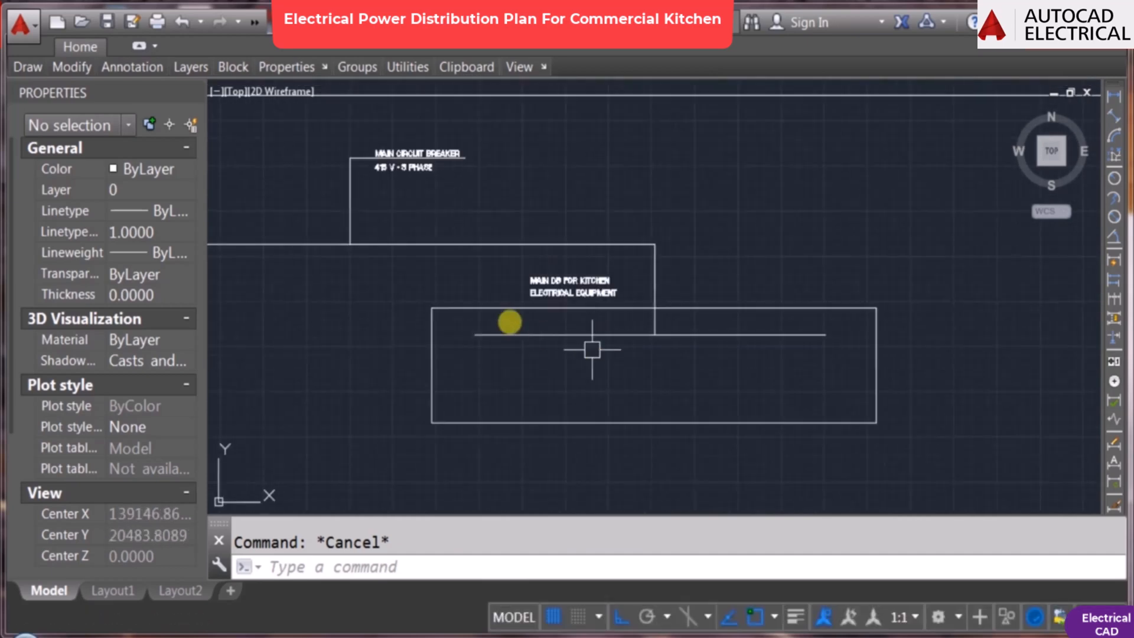
middle_drag(509, 321, 969, 313)
scroll(405, 301, up, 3)
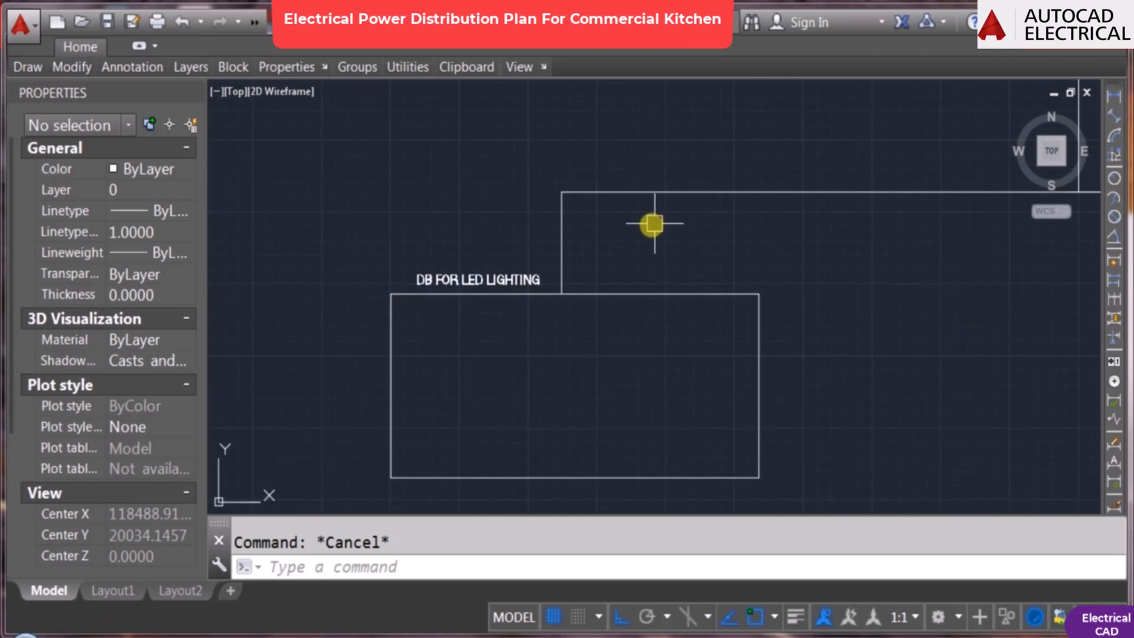
scroll(703, 337, down, 5)
scroll(680, 315, up, 3)
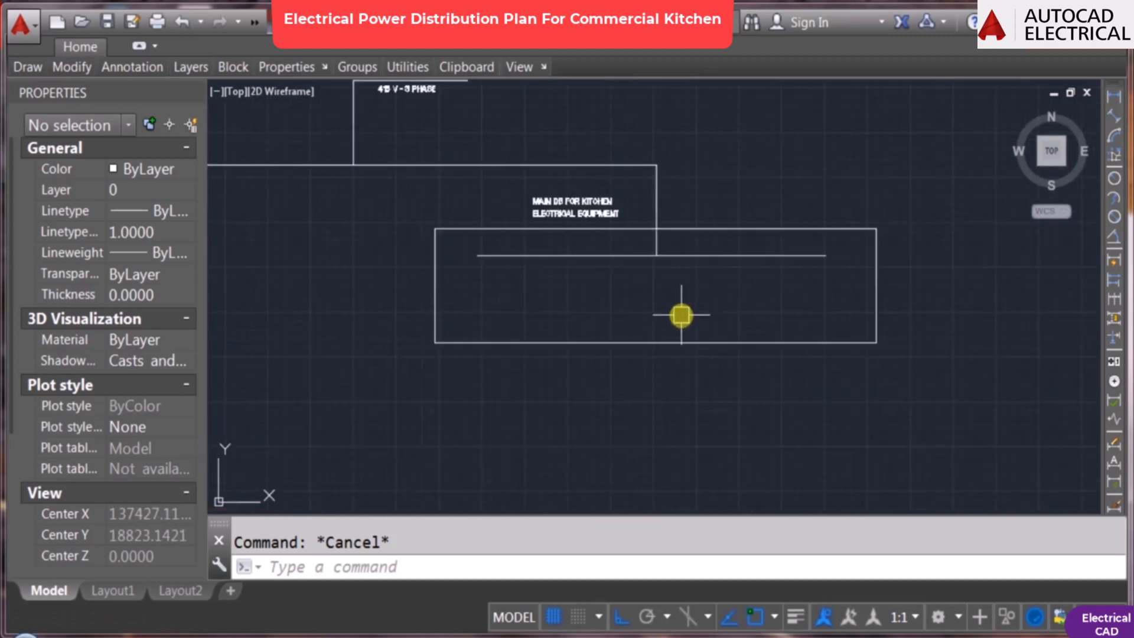
scroll(544, 260, up, 2)
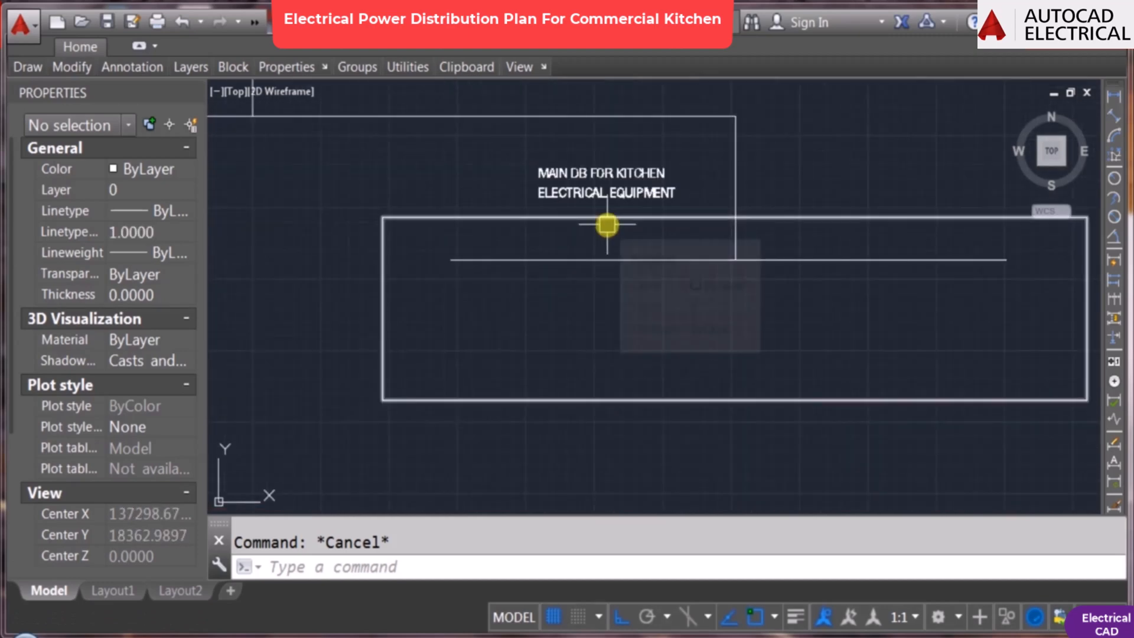
Step: Copy the horizontal line inside the kitchen equipment DB box straight down by about 1720 units
scroll(685, 217, down, 1)
middle_drag(787, 298, 742, 298)
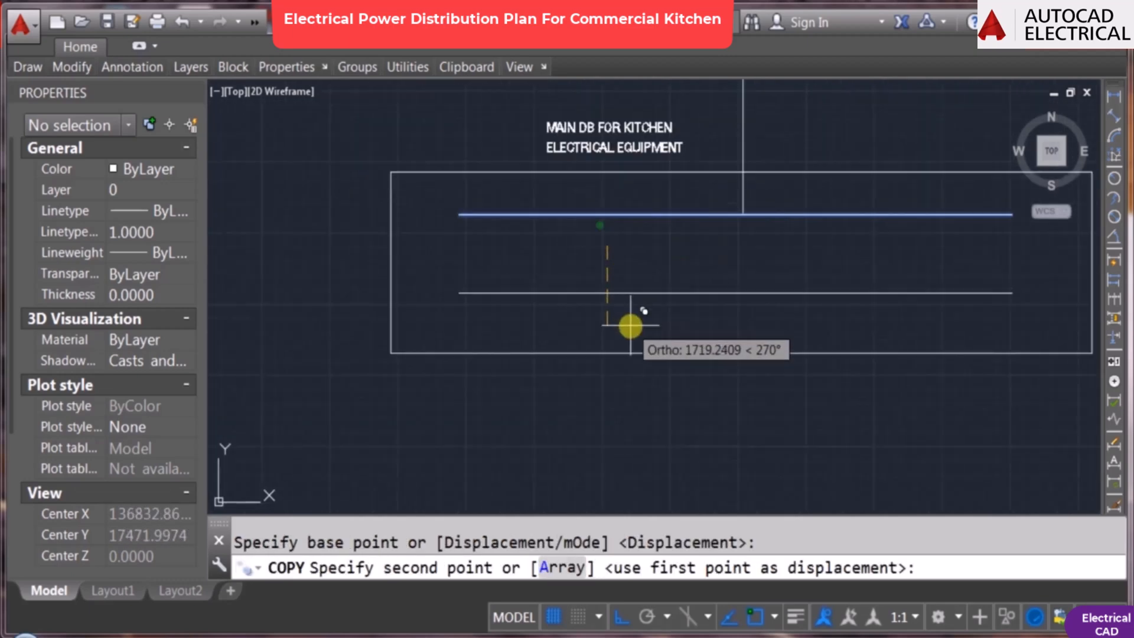
click(633, 319)
key(Return)
Step: Draw a vertical line between the two horizontal lines in the kitchen DB box, near their left ends
text(l)
key(Return)
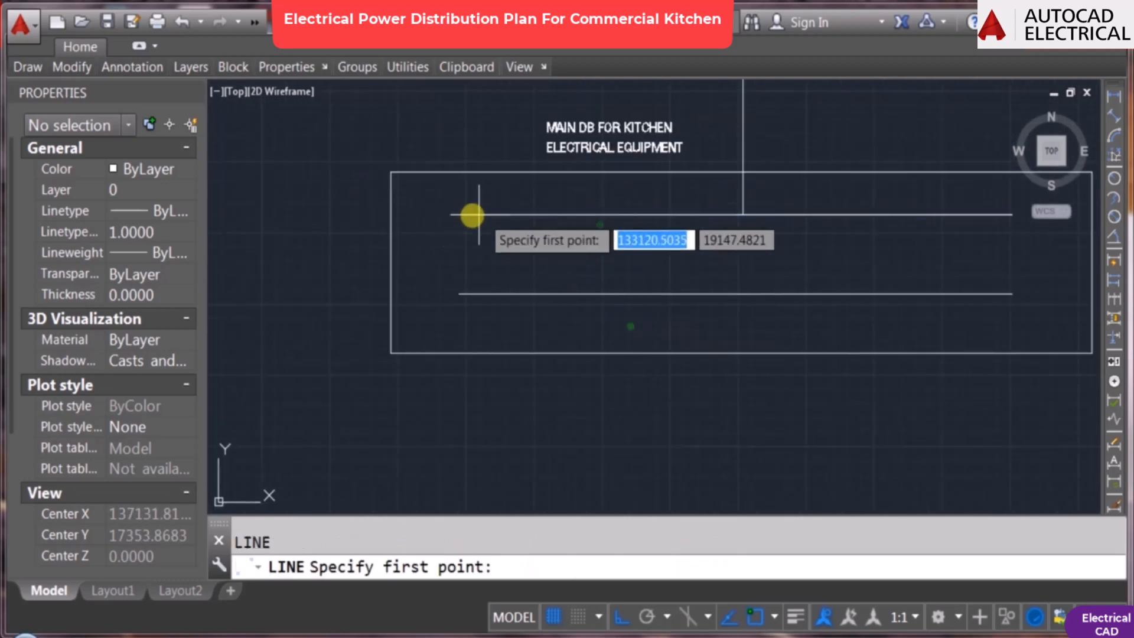
click(472, 215)
click(484, 296)
key(Escape)
Step: Draw a circle with a radius of about 51 centred on the upper end of the vertical line
scroll(471, 213, up, 10)
text(c)
key(Return)
click(495, 223)
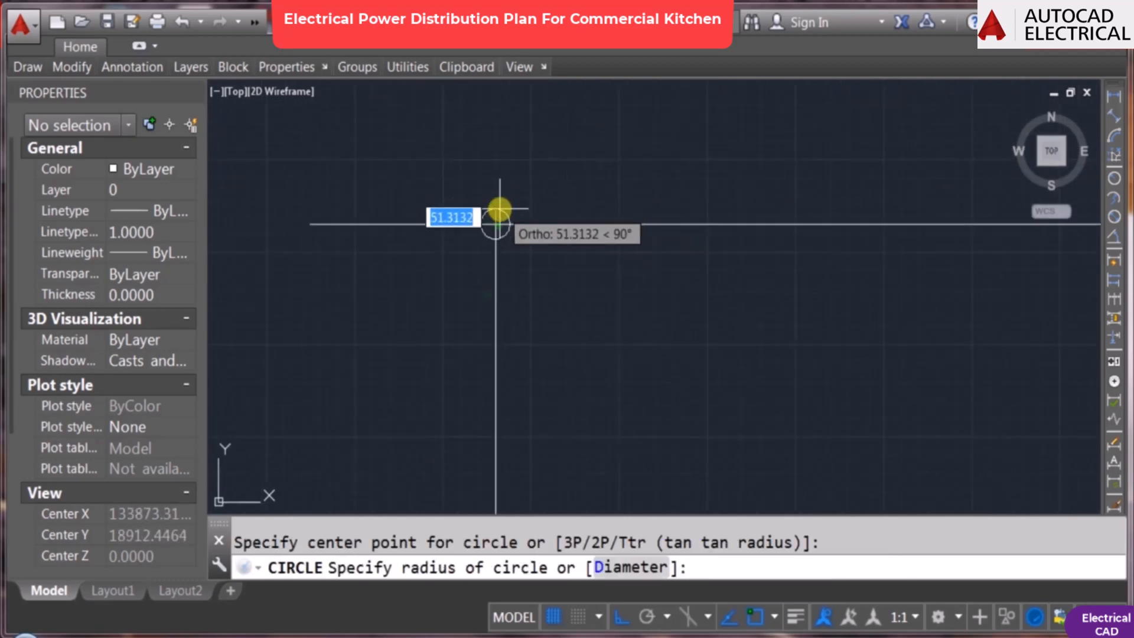
click(499, 209)
Step: Copy the small circle to the lower end of the vertical line
text(co)
key(Return)
click(505, 191)
key(Return)
click(493, 187)
click(501, 455)
Step: Draw a short horizontal line to the right from the midpoint of the vertical line
text(xc)
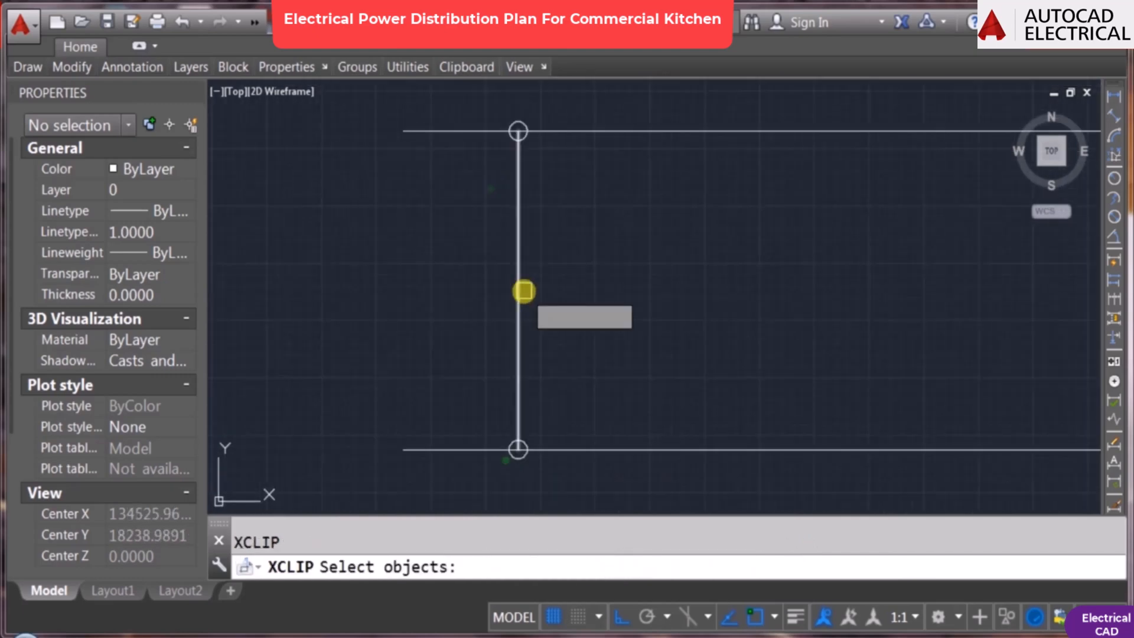
key(Escape)
text(l)
key(Return)
click(519, 291)
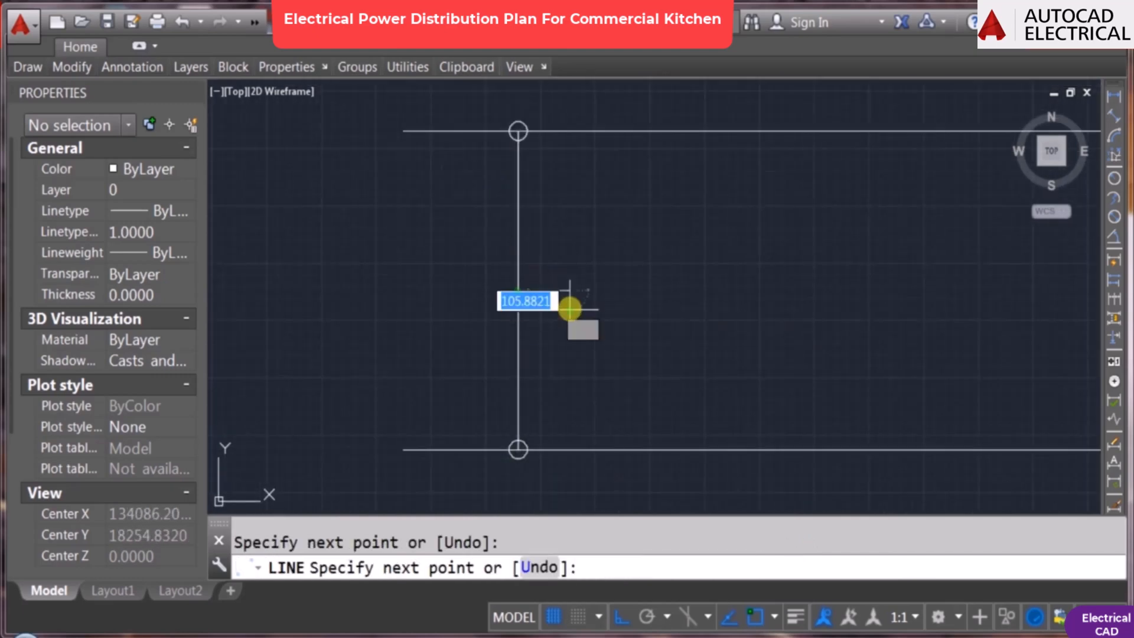
key(Escape)
Step: Draw a three-point arc bulging right from the vertical line, starting above and ending below the short horizontal line
scroll(562, 304, down, 3)
scroll(551, 292, up, 3)
text(a)
key(Return)
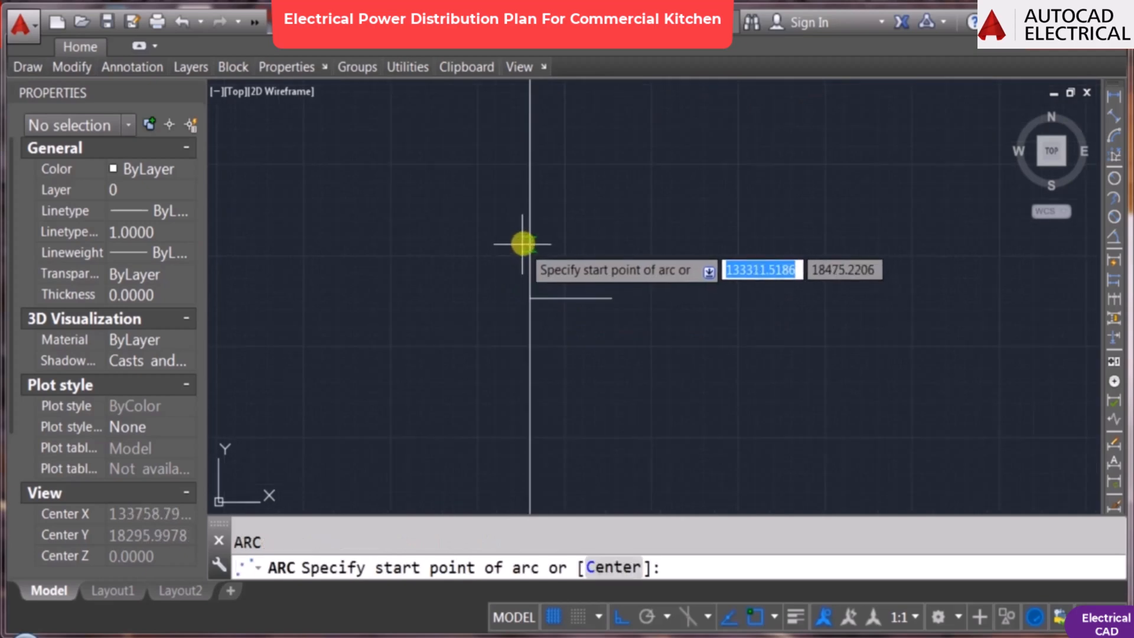
click(530, 242)
click(569, 302)
click(527, 364)
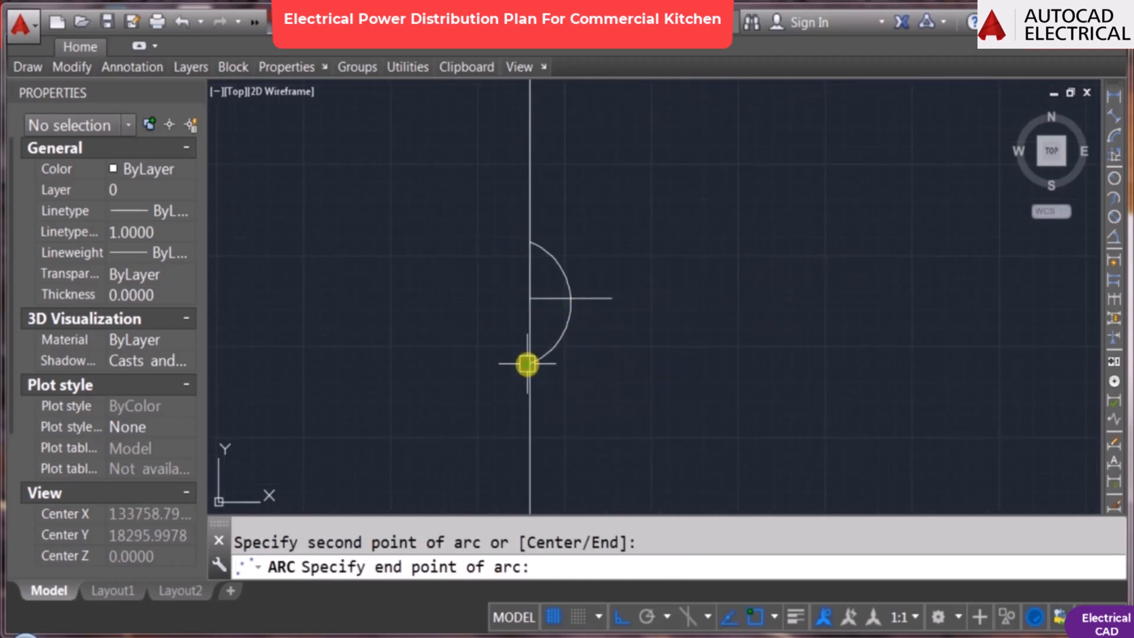
Step: Move the arc slightly up so its middle lies on the short horizontal line
key(m)
key(Return)
click(566, 324)
key(Return)
click(570, 303)
click(569, 298)
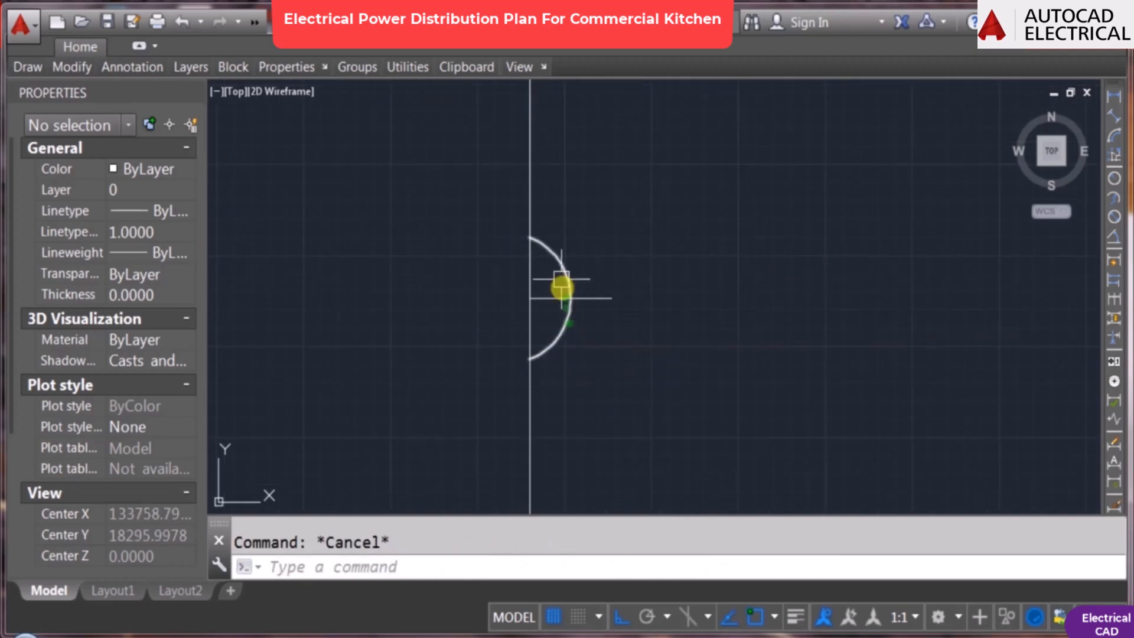
Step: Trim the part of the vertical line enclosed by the arc and remove the short horizontal line
key(t)
key(r)
key(Return)
key(Return)
click(534, 280)
click(546, 304)
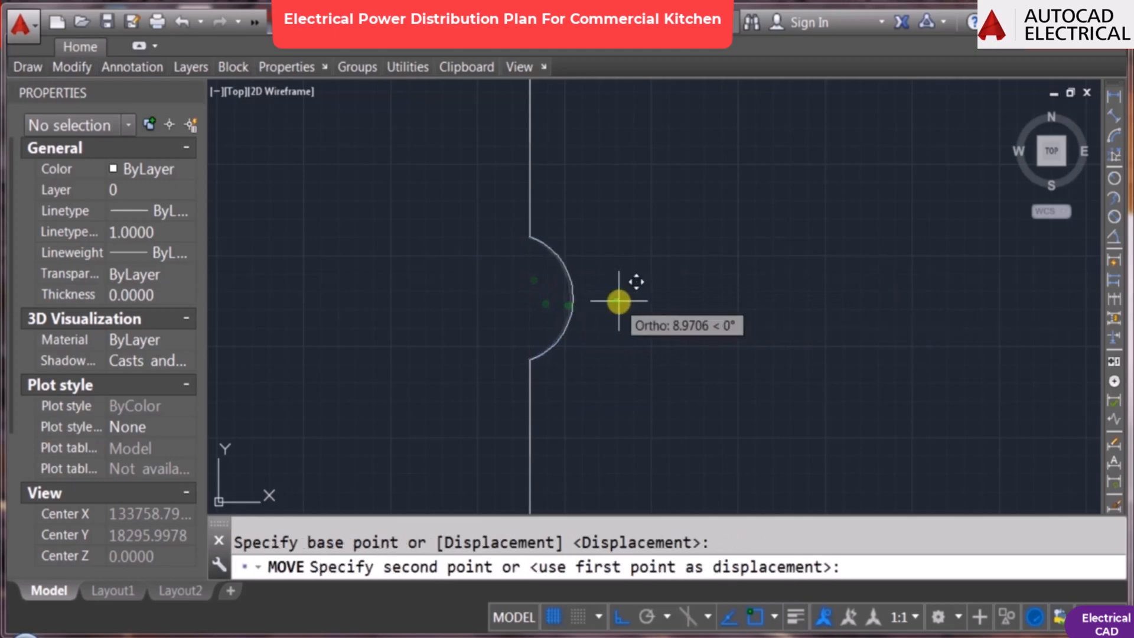
Step: Move the arc slightly right, clear of the vertical line, and shorten the upper vertical segment at its lower end
scroll(532, 240, up, 2)
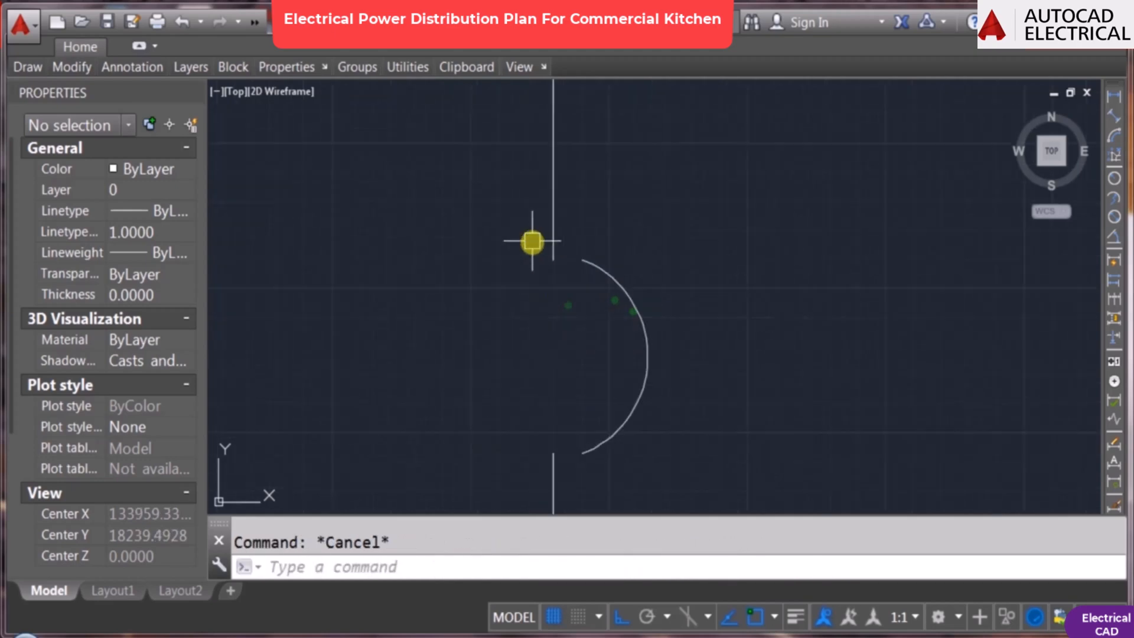
text(s)
key(Return)
click(531, 159)
click(590, 310)
key(Return)
click(520, 257)
key(Escape)
scroll(612, 254, down, 3)
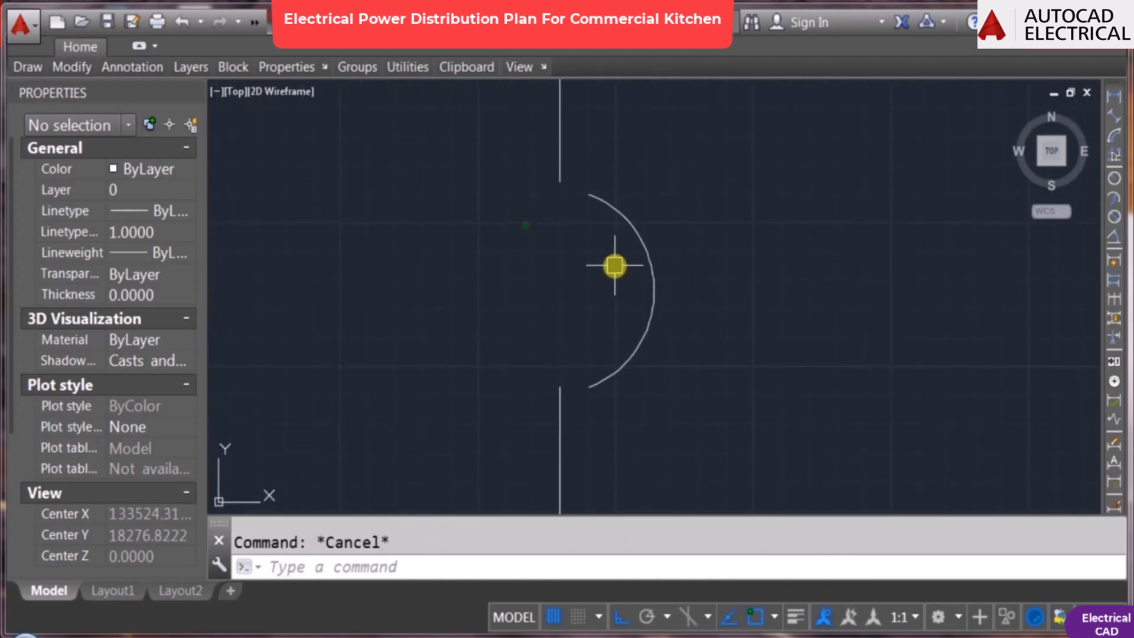
Step: Stretch the top end of the lower vertical segment slightly down, away from the arc
click(577, 397)
click(525, 360)
key(s)
key(Return)
click(504, 325)
click(504, 352)
Step: Draw a circle with a radius of about 21 at the lower end of the upper vertical segment
key(c)
key(Return)
click(560, 181)
scroll(542, 187, up, 2)
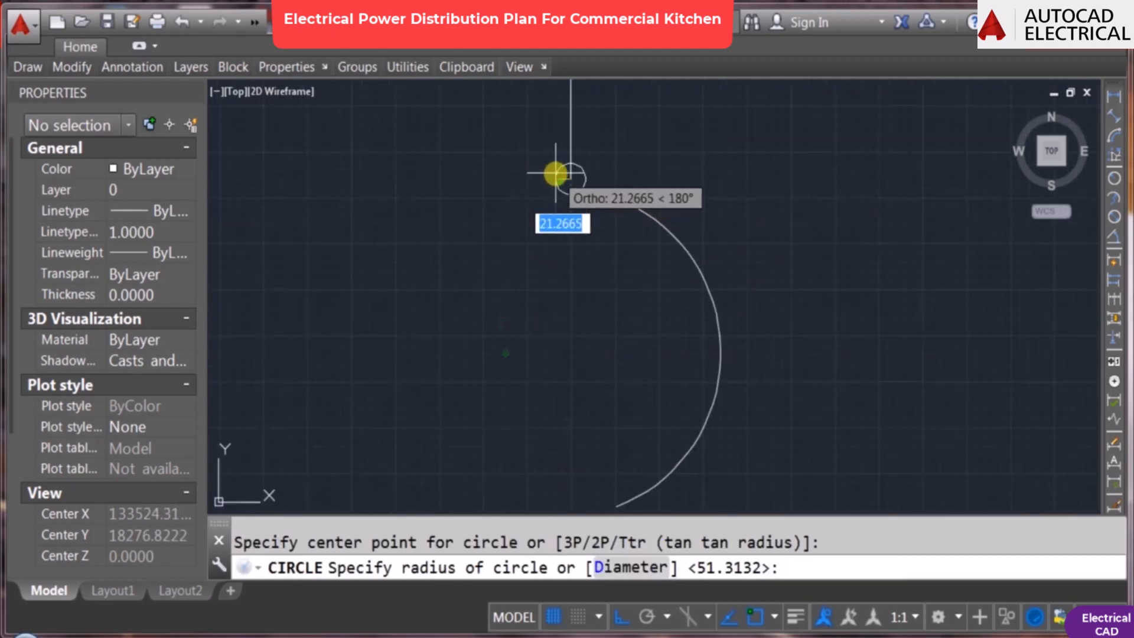
click(555, 173)
Step: Copy the tiny contact circle to the top end of the lower vertical segment
scroll(516, 240, down, 6)
text(co)
key(Return)
click(531, 225)
key(Return)
click(532, 225)
click(534, 371)
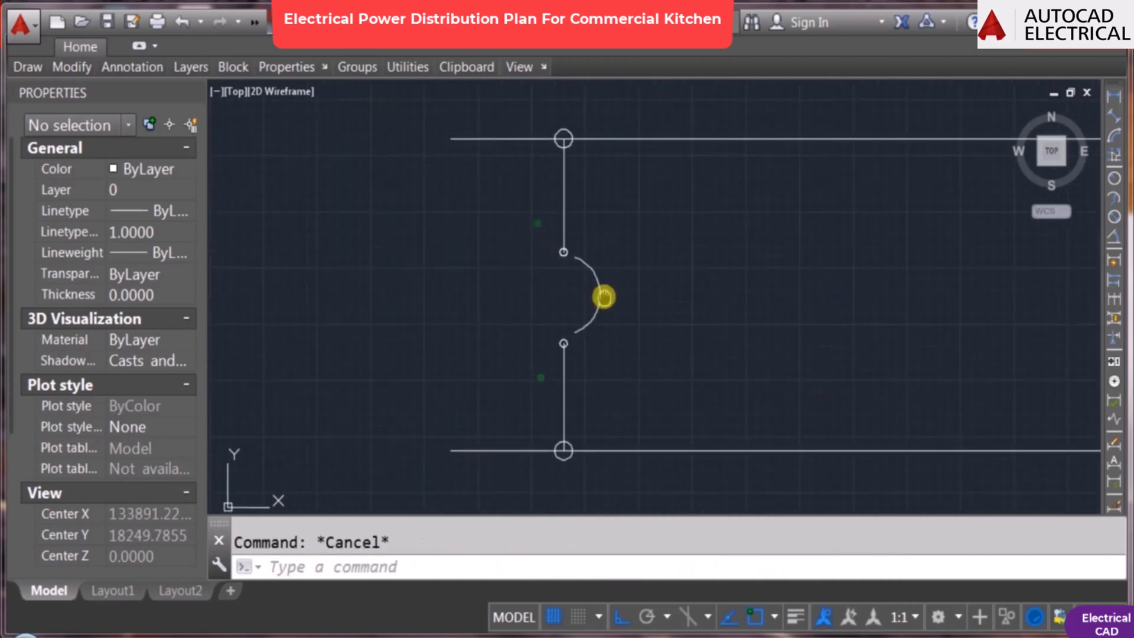
Step: Copy the 415 V - 3 PHASE text to the right side of the breaker arc in the kitchen DB box
middle_drag(604, 297, 604, 298)
text(co)
scroll(579, 340, down, 5)
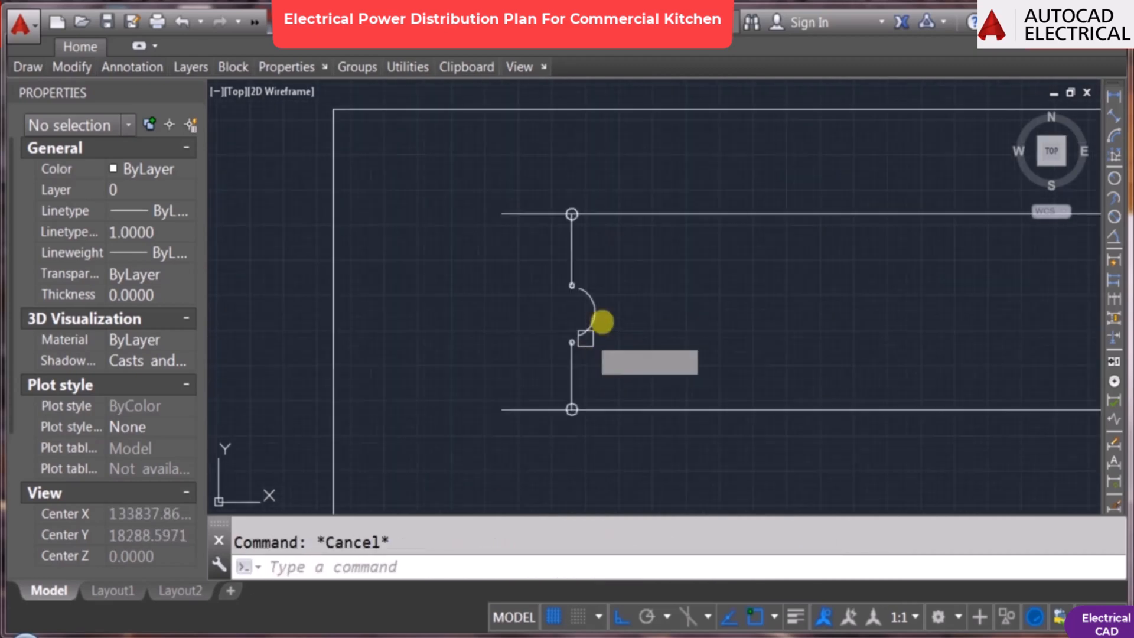
key(Return)
scroll(557, 197, up, 5)
click(568, 211)
key(Return)
click(550, 220)
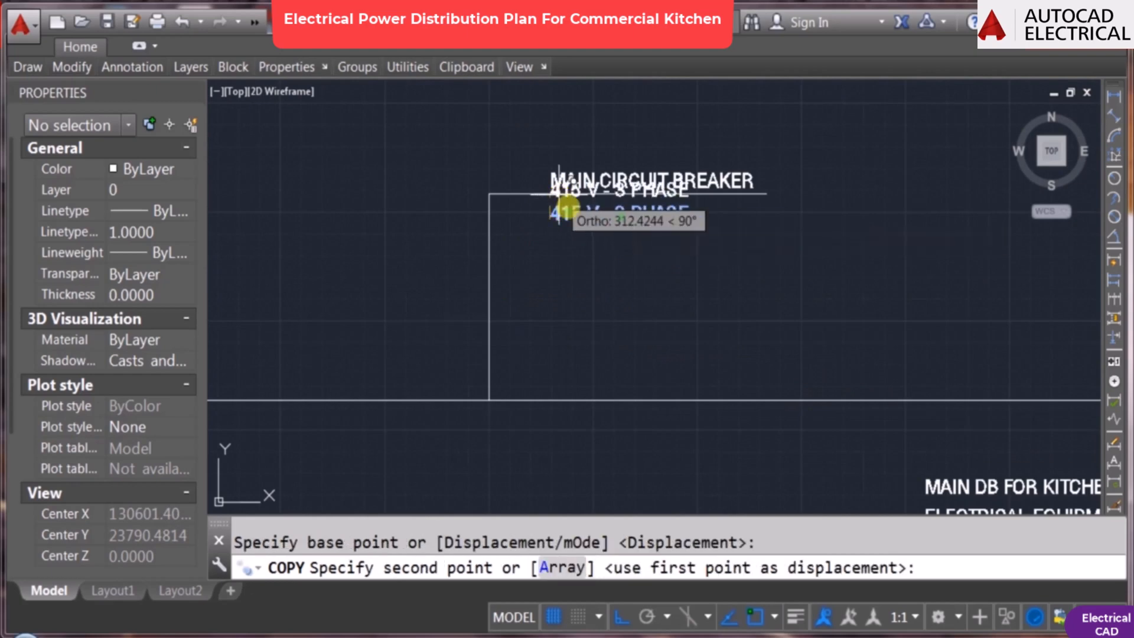
scroll(587, 228, down, 3)
key(F8)
scroll(653, 339, up, 5)
key(Escape)
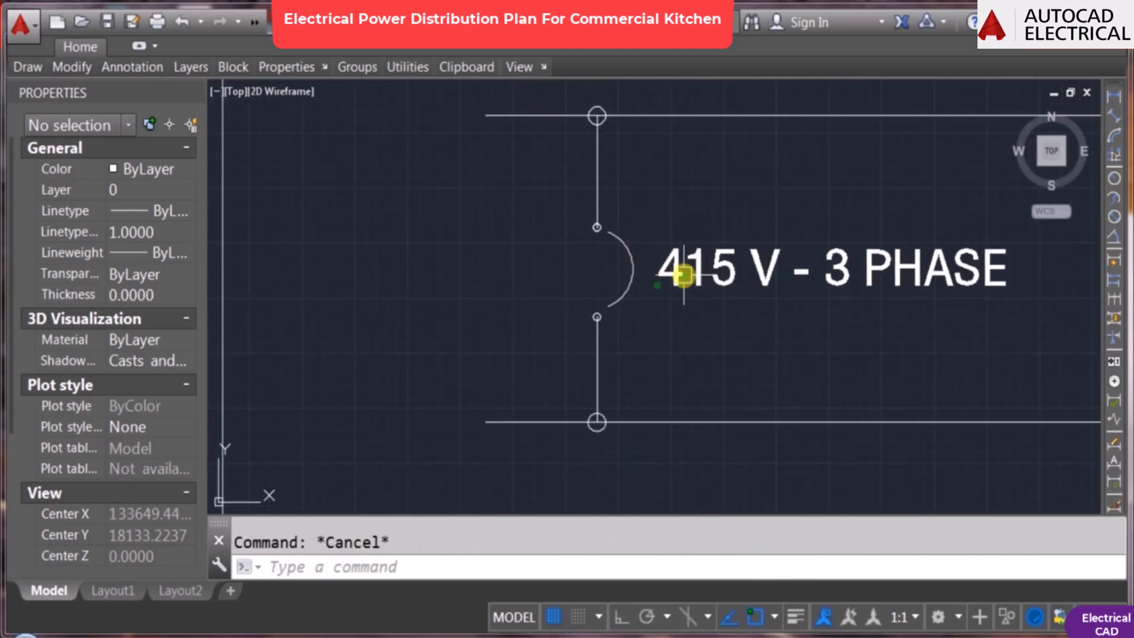
Step: Set the style of the text beside the breaker arc to ROMANS and change its contents to MCCB
click(679, 273)
click(147, 445)
click(143, 473)
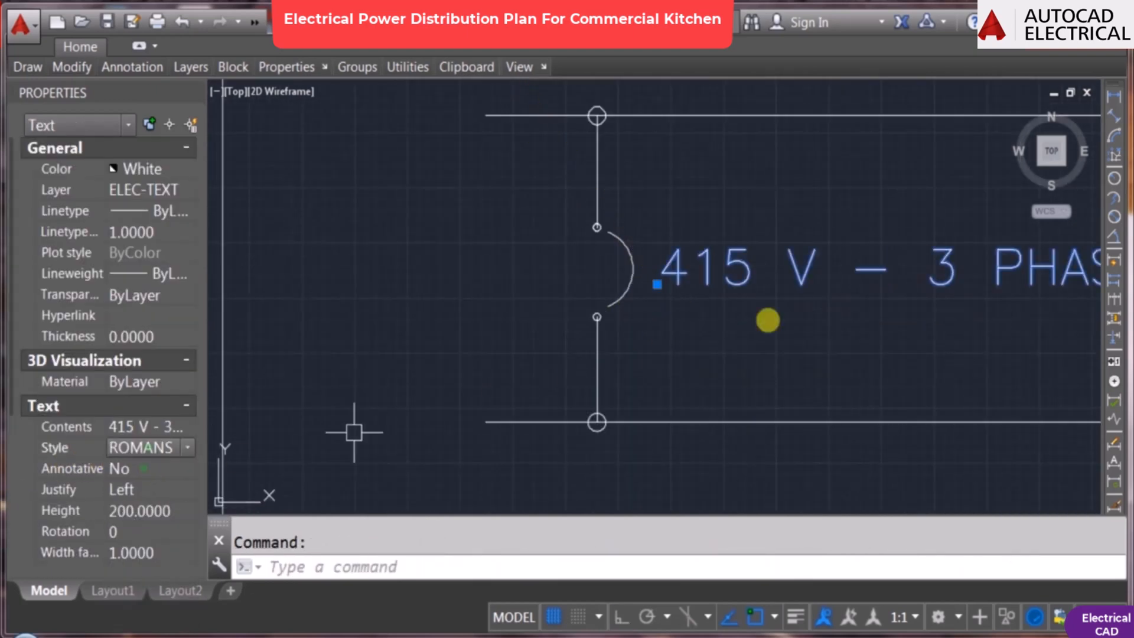
double_click(726, 261)
text(MCCB)
key(Return)
key(Escape)
Step: Move the MCCB text horizontally to the right, farther from the breaker arc
click(734, 255)
key(m)
key(Return)
click(661, 339)
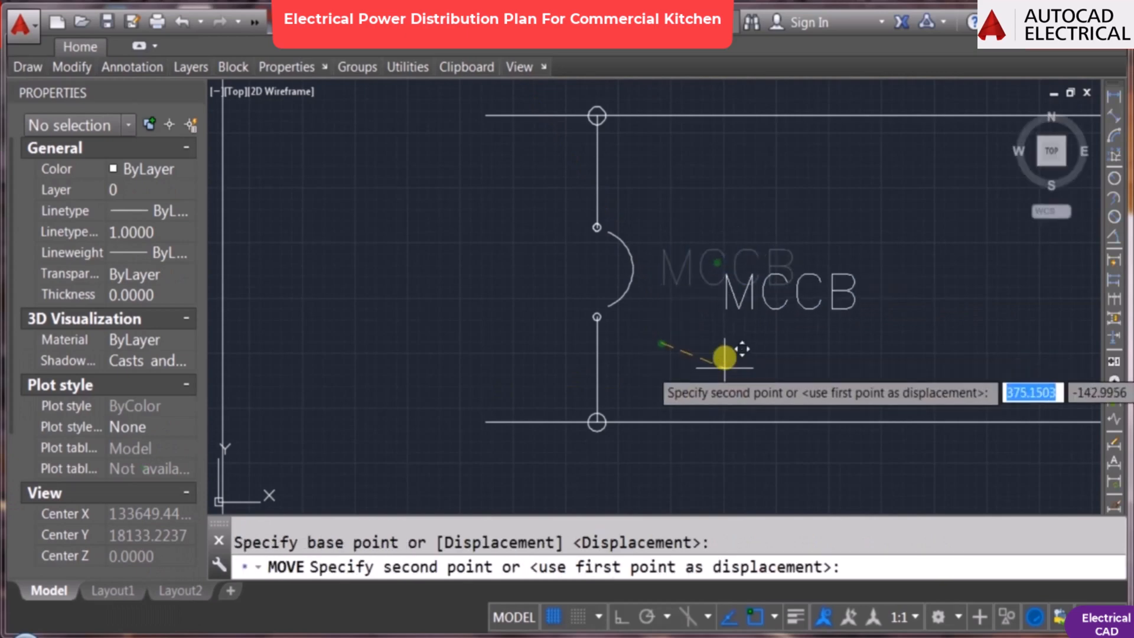
key(F8)
click(723, 342)
key(Escape)
Step: Draw a horizontal leader from the middle of the breaker arc to just past the end of the MCCB text
text(LE)
key(Return)
scroll(652, 269, up, 1)
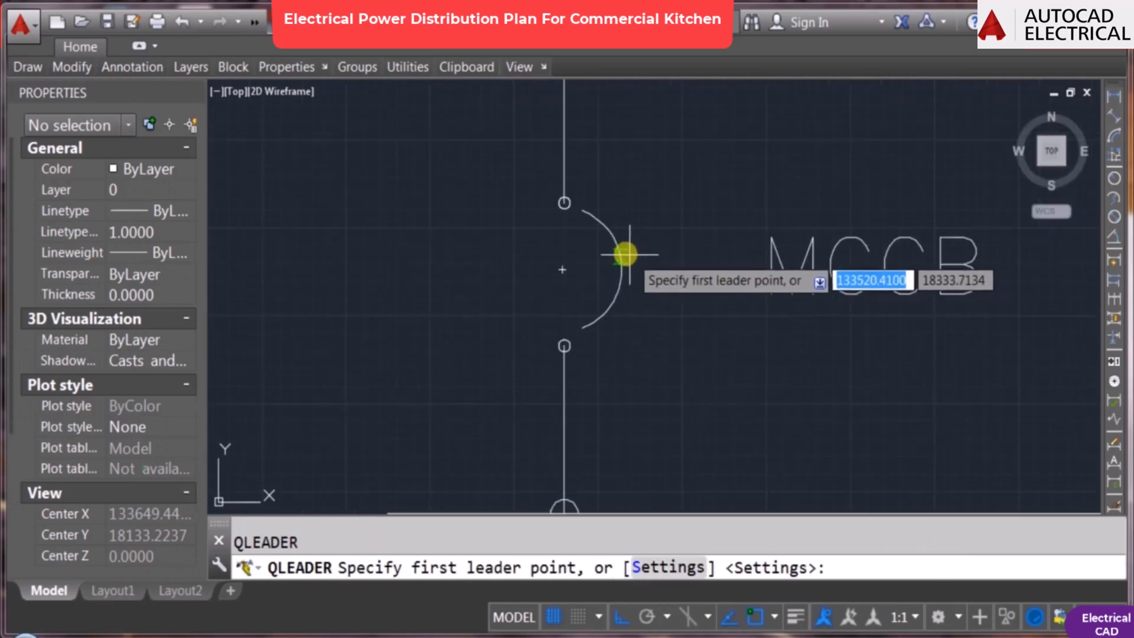
click(621, 266)
click(999, 342)
key(Escape)
Step: Move the MCCB text straight up so it sits above the leader line
key(m)
key(Return)
click(943, 253)
key(Return)
click(923, 401)
click(930, 360)
key(Escape)
Step: Reduce the arrow size of the MCCB leader to fit the leader line
click(781, 275)
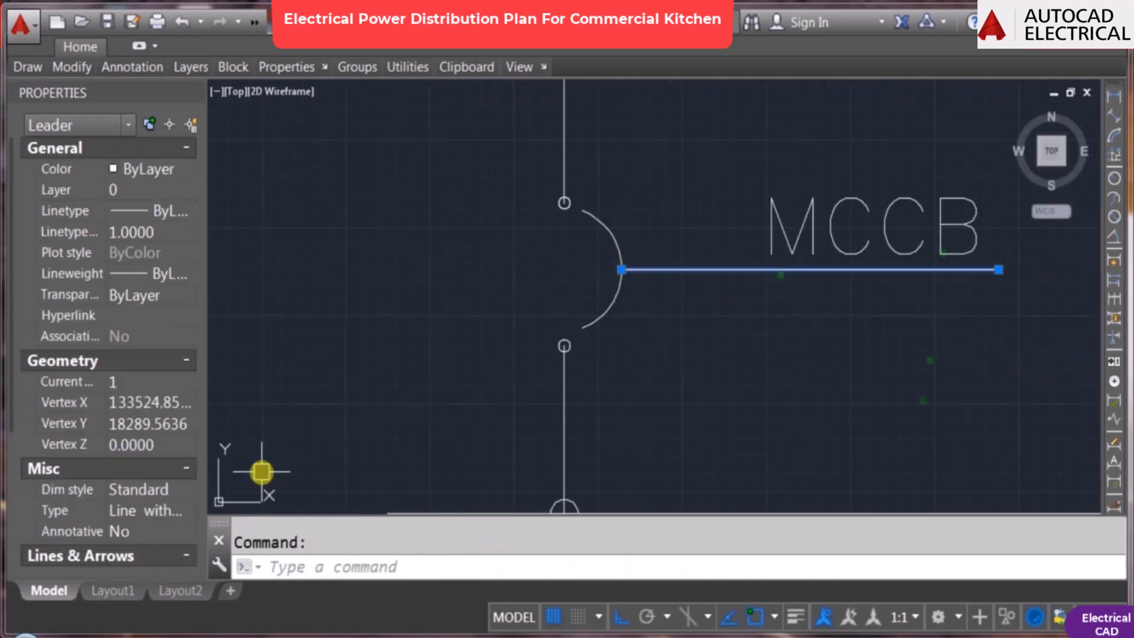
scroll(130, 555, down, 3)
click(138, 493)
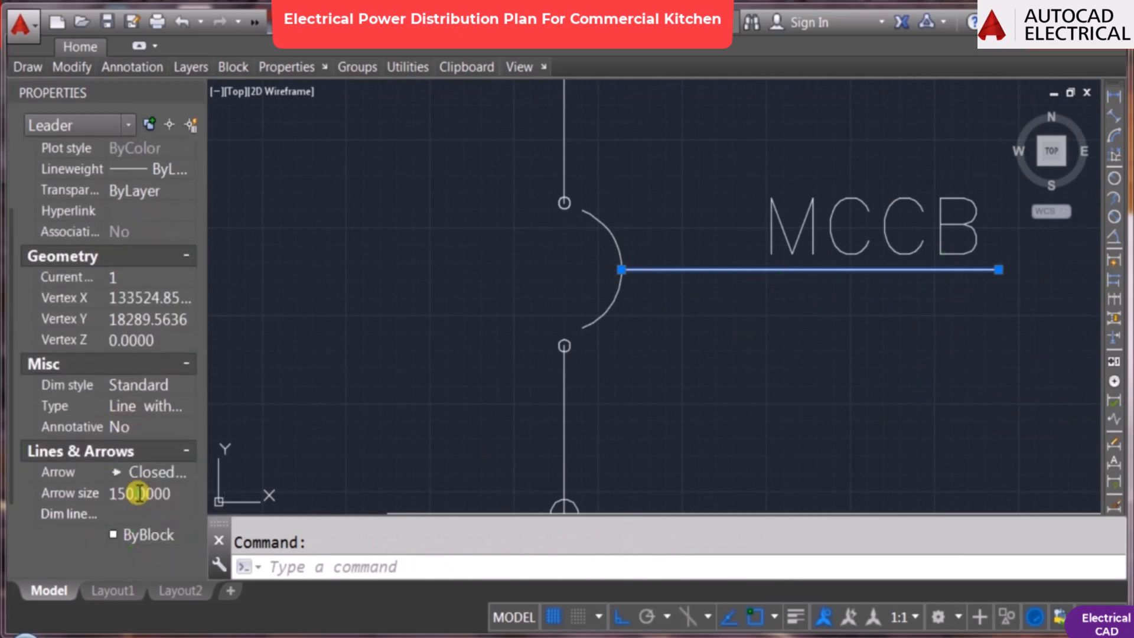
key(Escape)
Step: Copy the MCCB breaker branch with its label and leader horizontally to the right between the two busbar lines
scroll(729, 298, down, 3)
text(co)
key(Return)
click(534, 219)
click(703, 385)
key(Return)
click(679, 333)
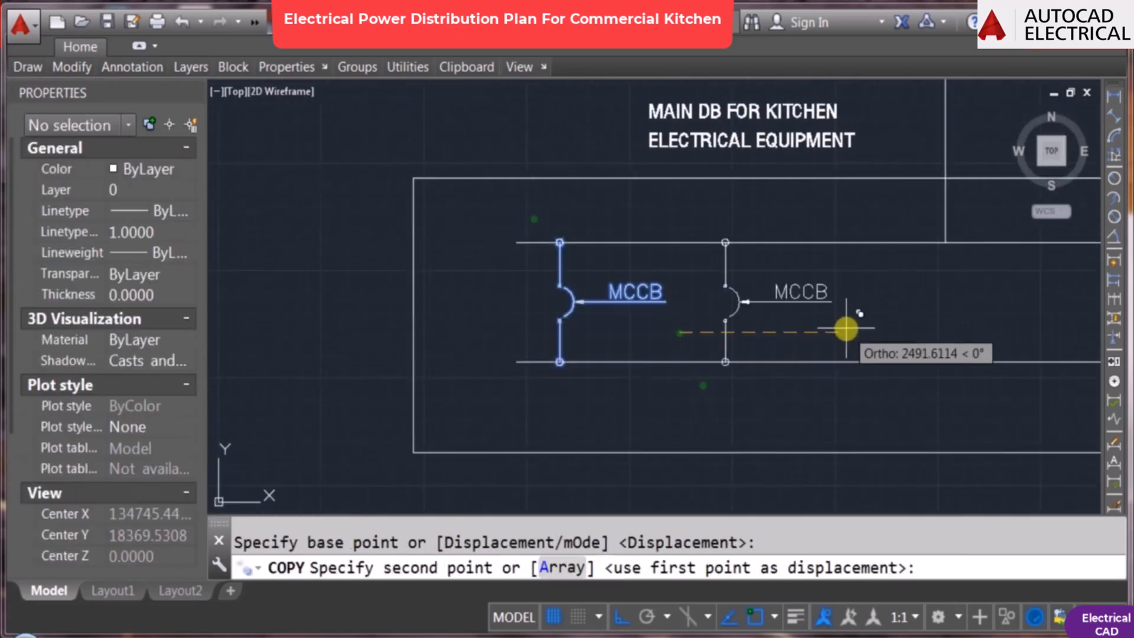
click(858, 329)
key(Escape)
Step: Change the label of the copied second breaker branch to MCB
scroll(868, 328, down, 2)
scroll(868, 313, up, 6)
text(d)
click(829, 129)
text(ed)
key(Return)
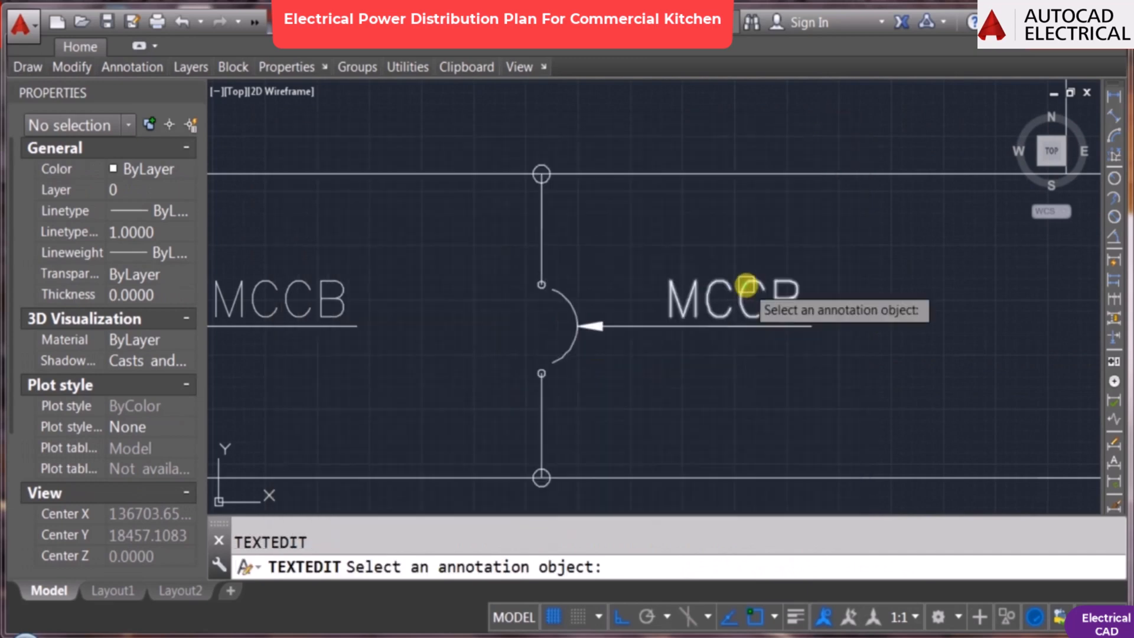
click(746, 285)
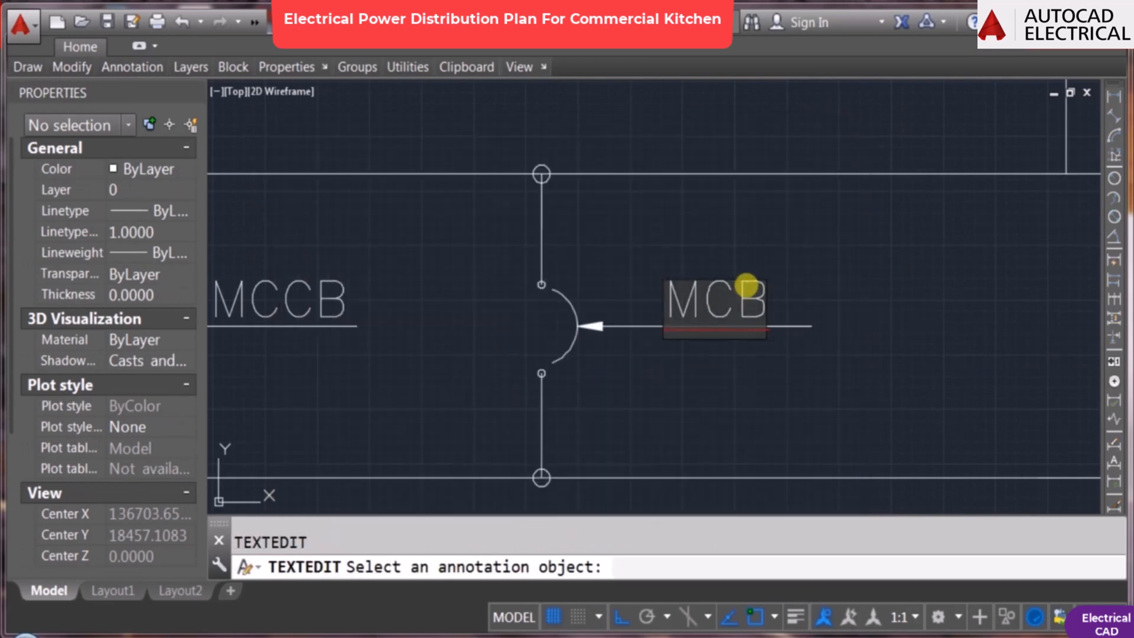
click(821, 289)
key(Escape)
Step: Stretch the end of the MCB leader line back slightly to suit the shorter label
text(s)
key(Return)
click(826, 353)
click(803, 309)
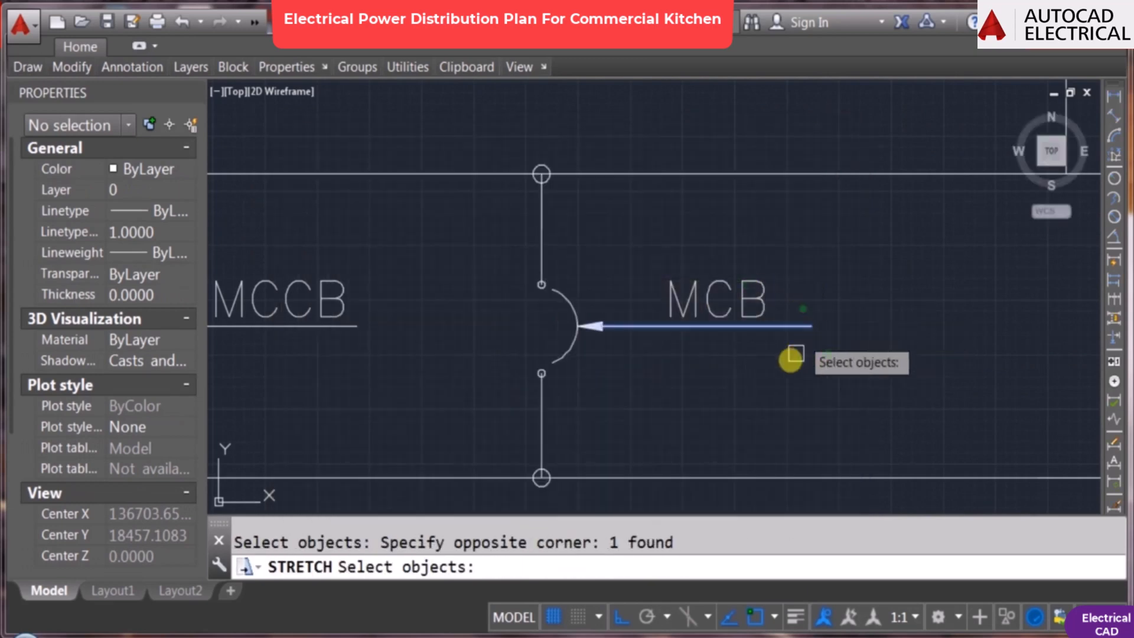
key(Return)
click(784, 364)
click(766, 372)
scroll(779, 348, down, 2)
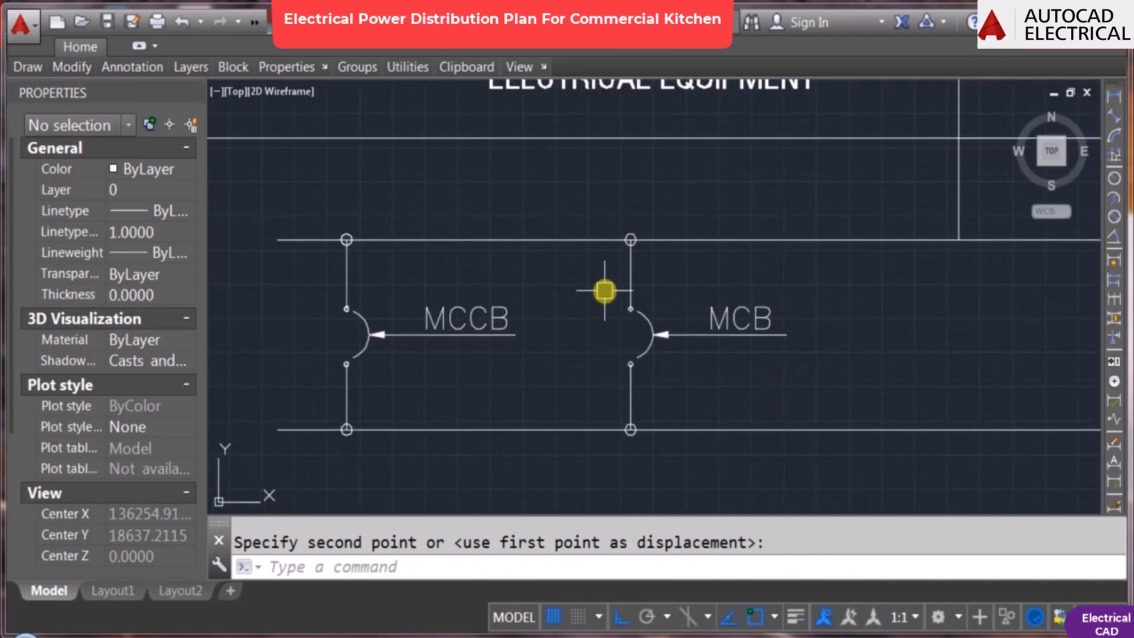
Step: Copy the whole MCB breaker branch horizontally to the right, past the incoming supply line
scroll(765, 404, down, 2)
middle_drag(775, 363, 655, 338)
key(Escape)
text(co)
click(537, 252)
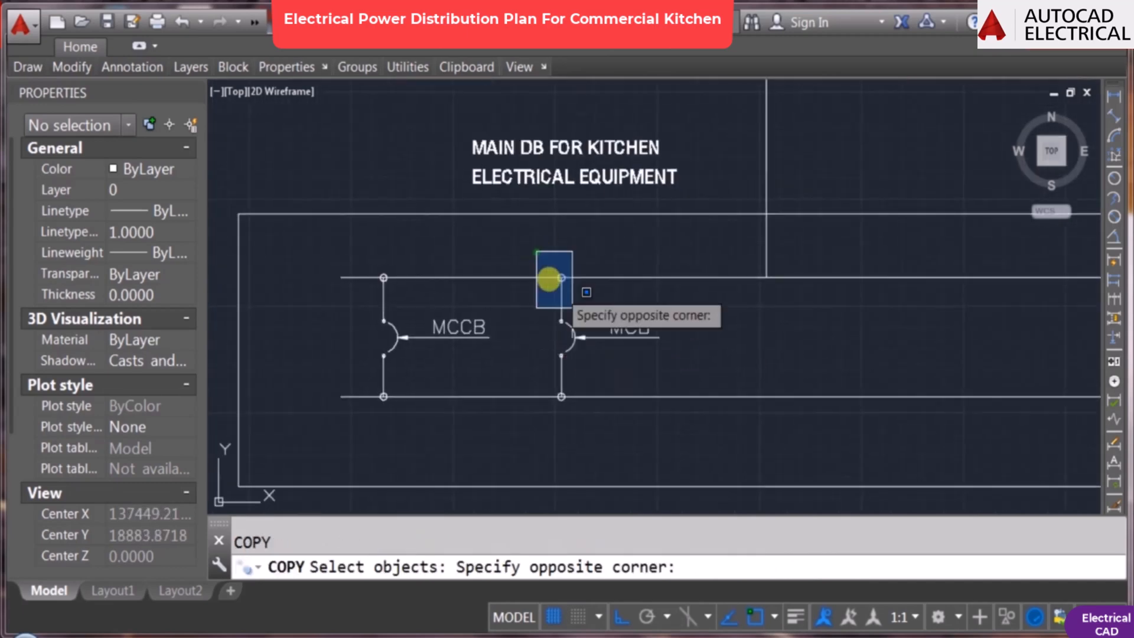
click(683, 410)
key(space)
click(680, 345)
click(908, 332)
key(Escape)
Step: Change the label of the third breaker branch to RCCB
scroll(754, 336, down, 4)
scroll(721, 337, up, 6)
double_click(721, 339)
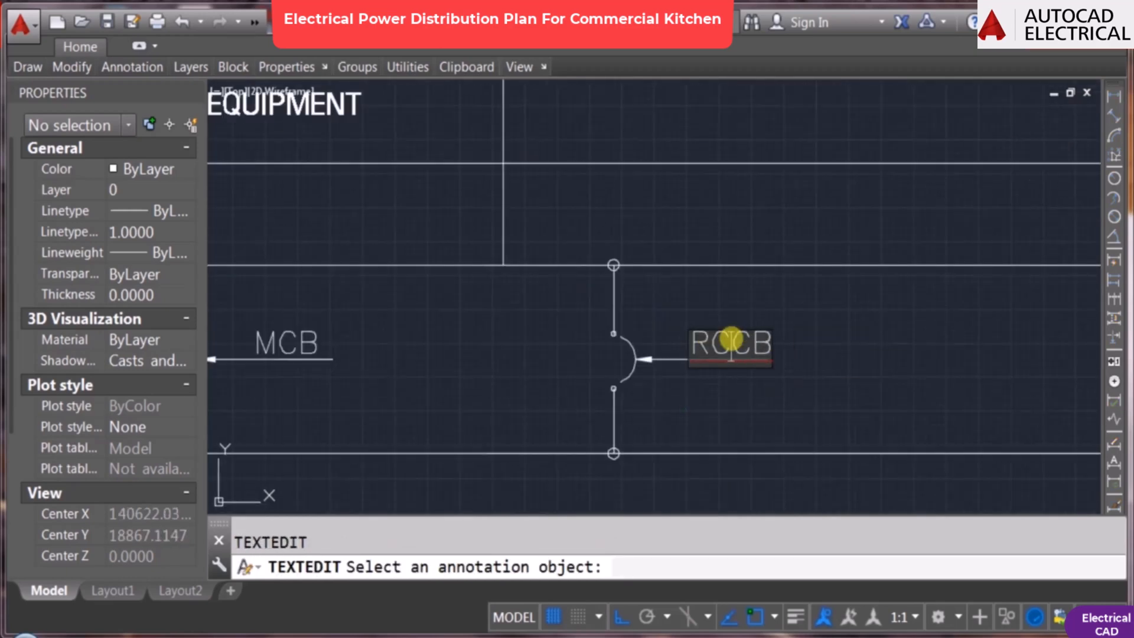
click(811, 371)
key(Escape)
Step: Copy the RCCB breaker branch horizontally to near the right end of the busbar lines
scroll(756, 330, down, 2)
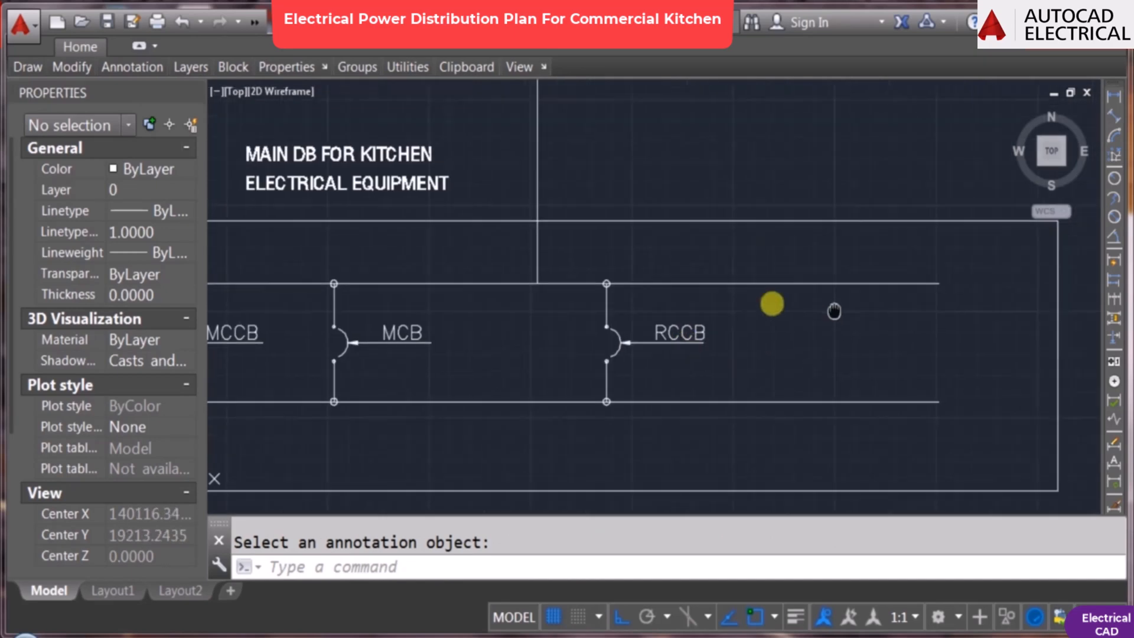
middle_drag(771, 303, 701, 313)
key(Escape)
text(co)
click(519, 249)
click(664, 422)
key(space)
click(616, 347)
click(842, 331)
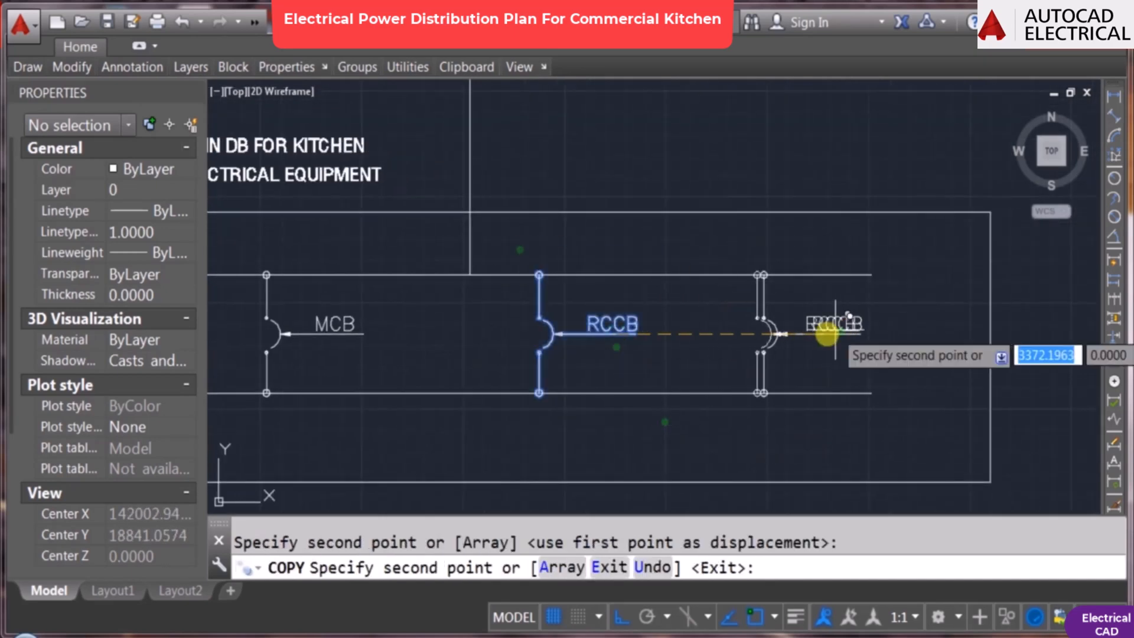
key(Escape)
Step: Change the label of the fourth breaker branch to ELCB
middle_drag(824, 354, 777, 351)
scroll(778, 350, up, 2)
double_click(776, 324)
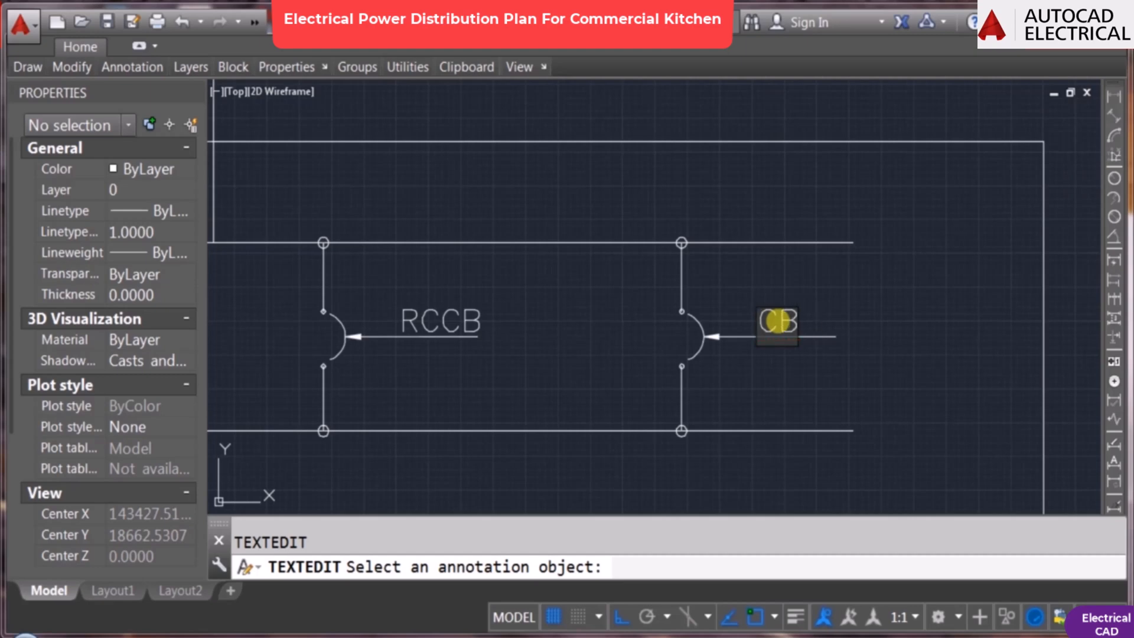
click(777, 362)
key(Return)
scroll(785, 348, down, 1)
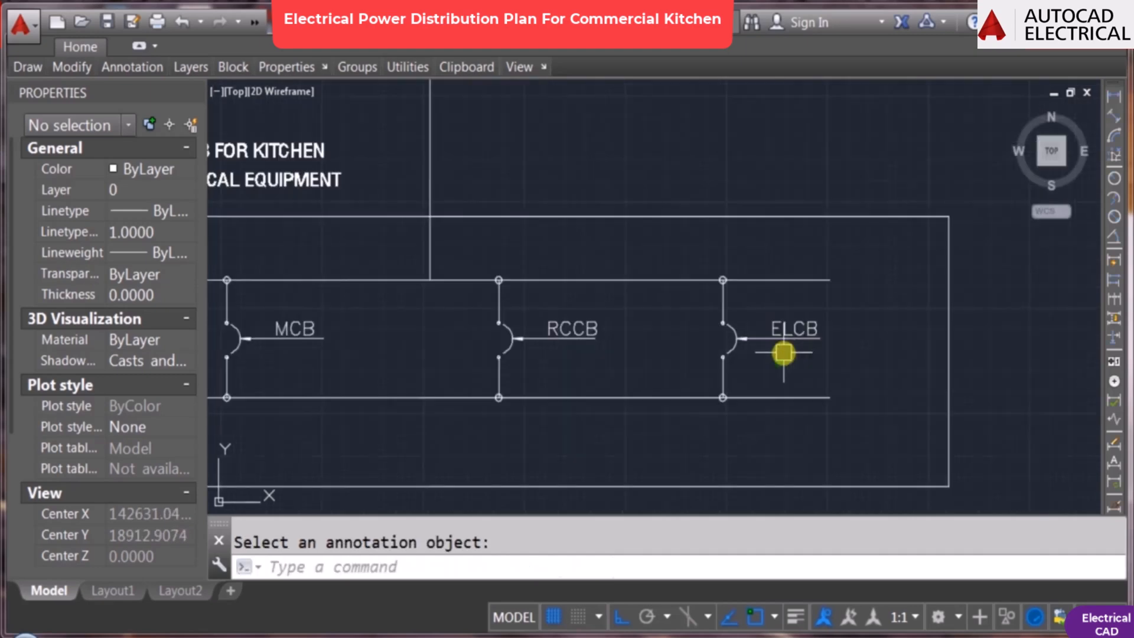
Step: Draw a short vertical polyline tick across the left end of the upper busbar line
key(Escape)
middle_drag(612, 379, 735, 341)
scroll(735, 340, down, 1)
mouse_move(600, 354)
middle_down()
mouse_move(706, 329)
mouse_move(683, 321)
middle_up()
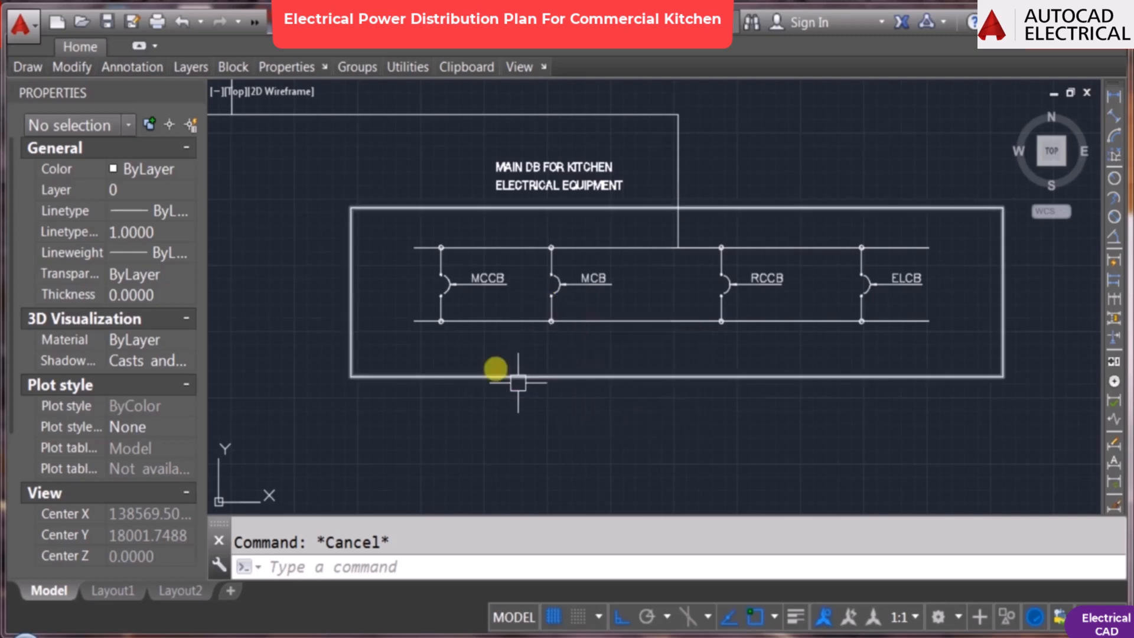
middle_drag(457, 425, 464, 443)
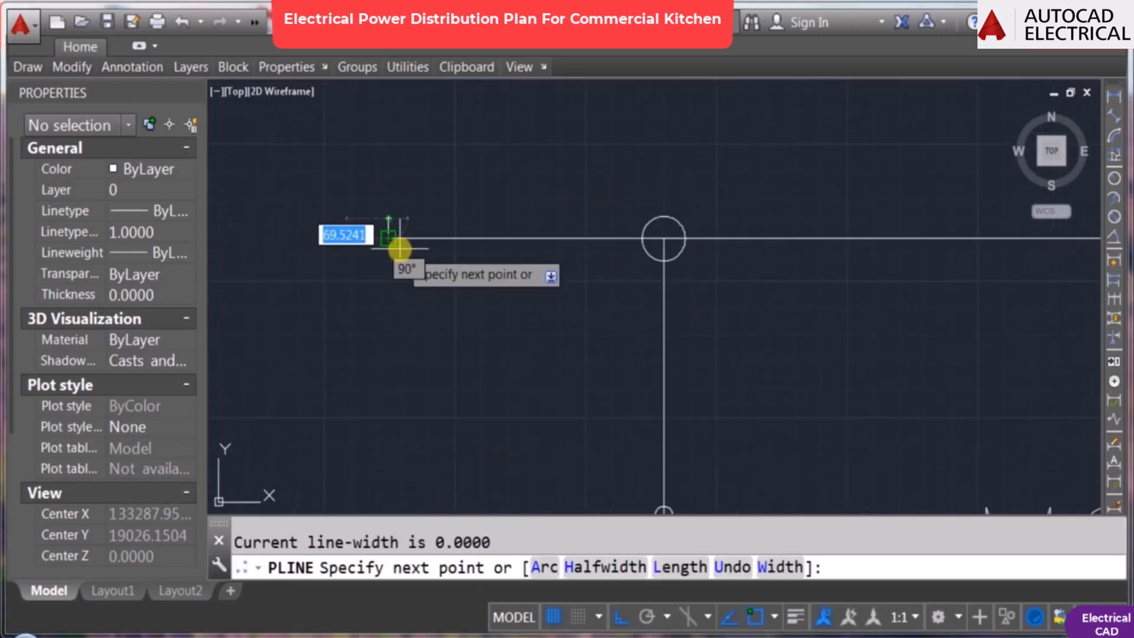
click(388, 218)
key(Escape)
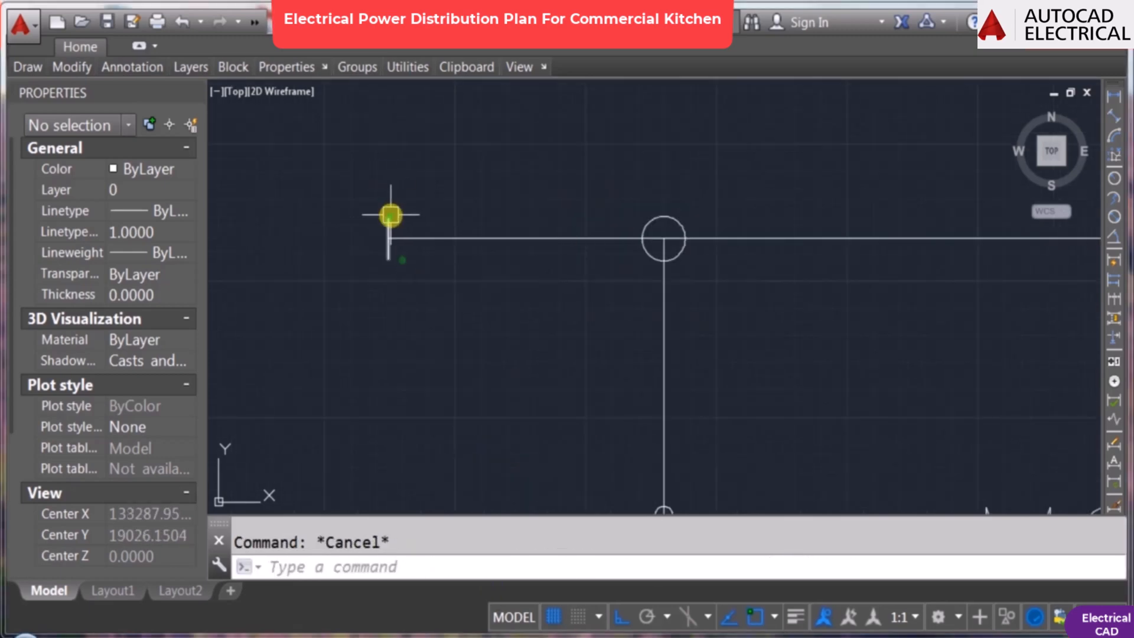
Step: Set the end tick's polyline width to 15 and copy it to the other ends of both busbar lines
click(389, 219)
click(134, 529)
text(15)
key(Return)
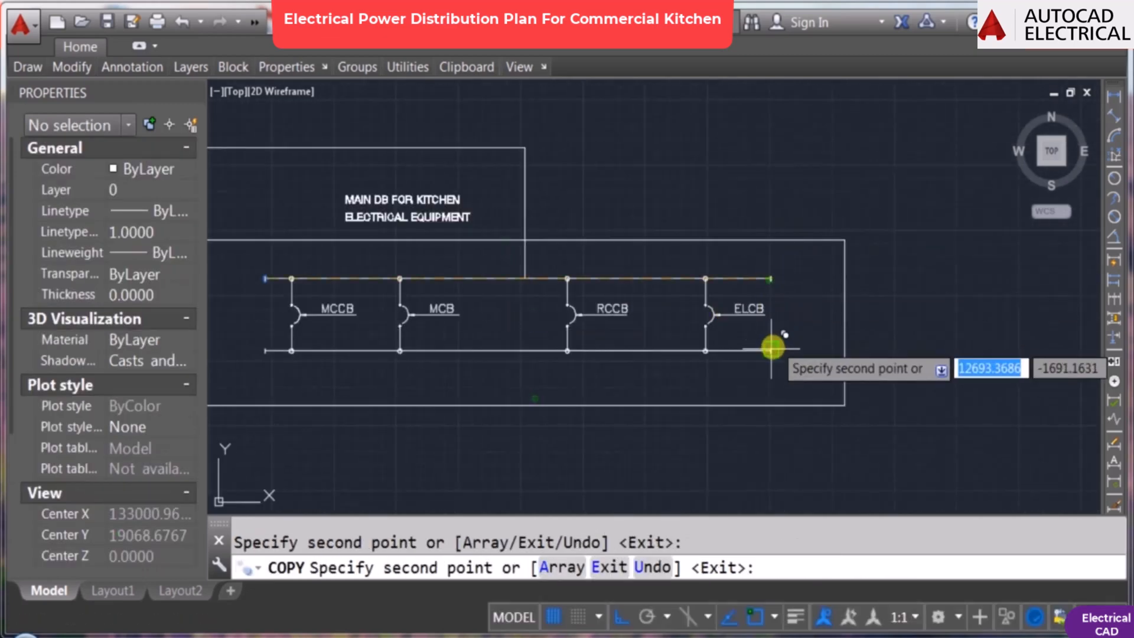
scroll(780, 338, down, 2)
key(Escape)
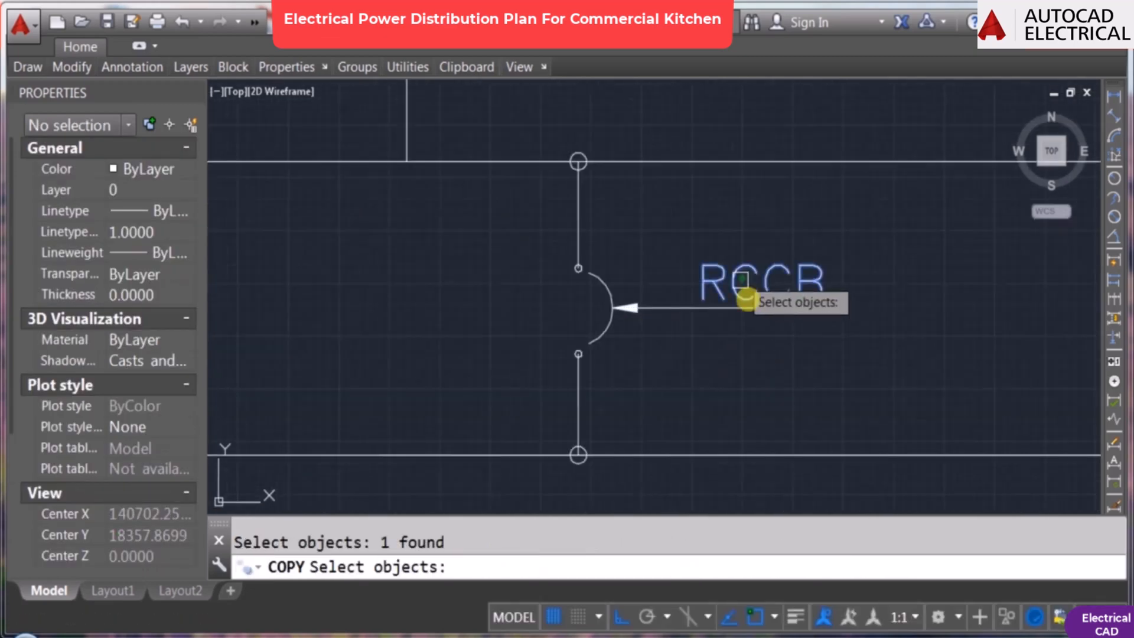
Step: Copy the RCCB text straight down onto the lower busbar line
key(Return)
click(753, 355)
scroll(750, 374, up, 1)
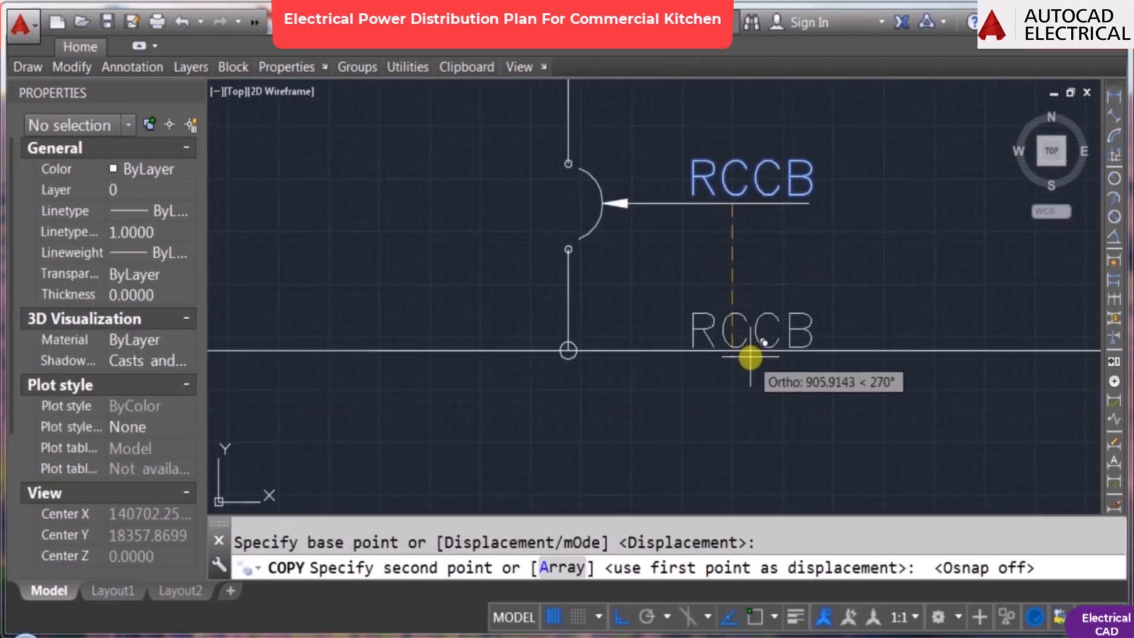
click(750, 357)
key(Escape)
Step: Change the copied text at the lower busbar line to BUSBAR
text(ed)
key(Return)
click(752, 332)
text(BU)
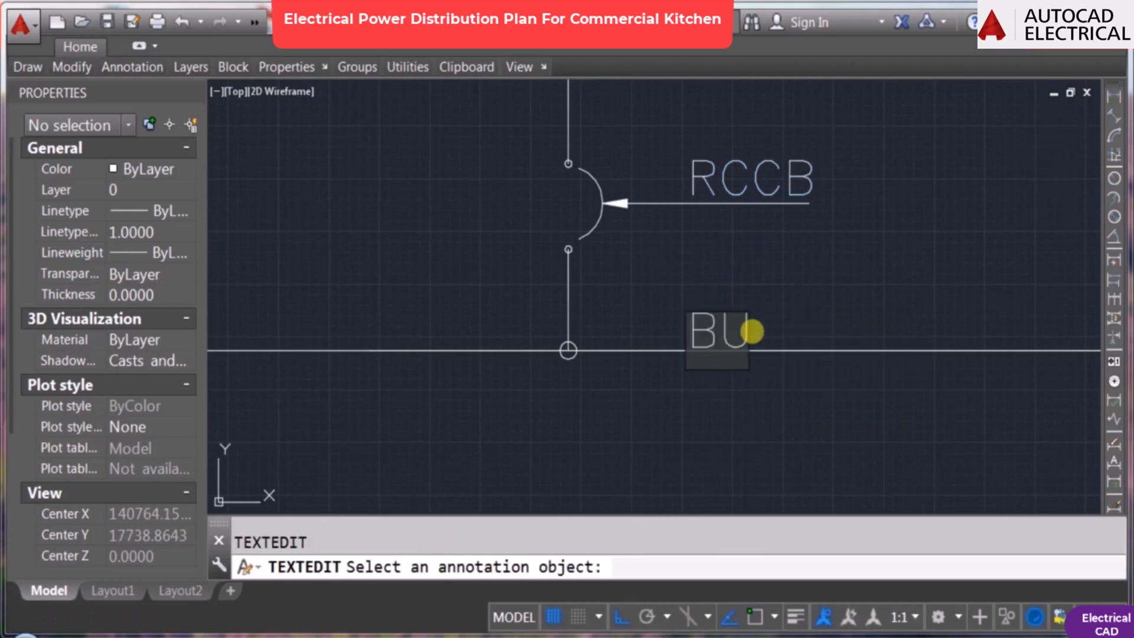
text(SBAR)
key(Return)
scroll(749, 366, down, 3)
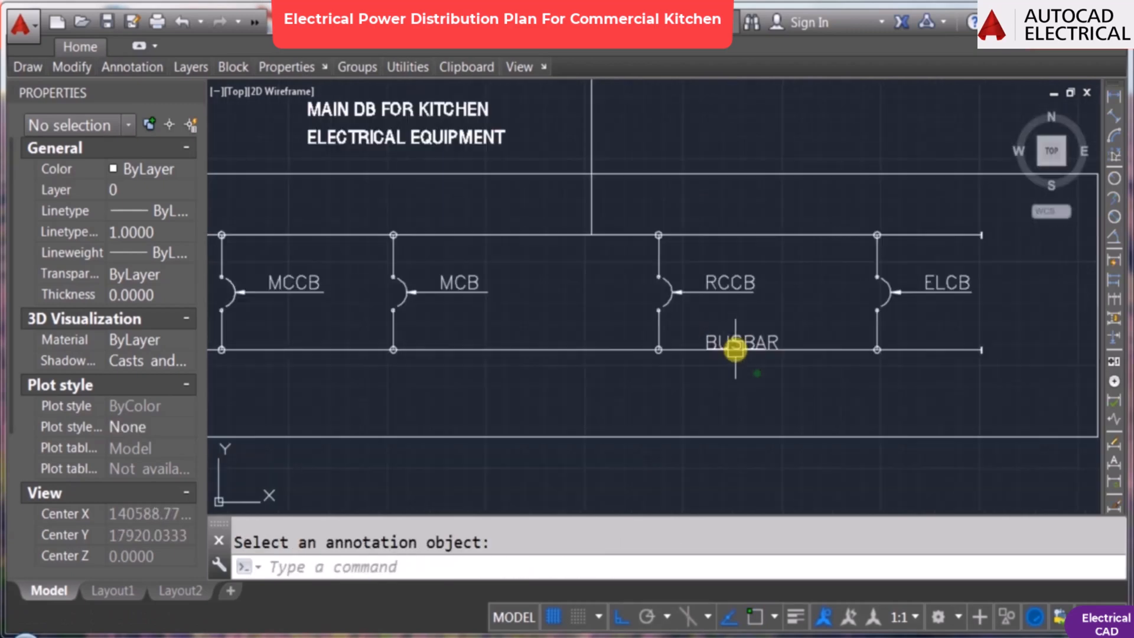
key(Escape)
Step: Examine the floor plan's equipment circuits in the all day dining kitchen and banquet cooking section
scroll(708, 337, down, 3)
scroll(638, 321, up, 4)
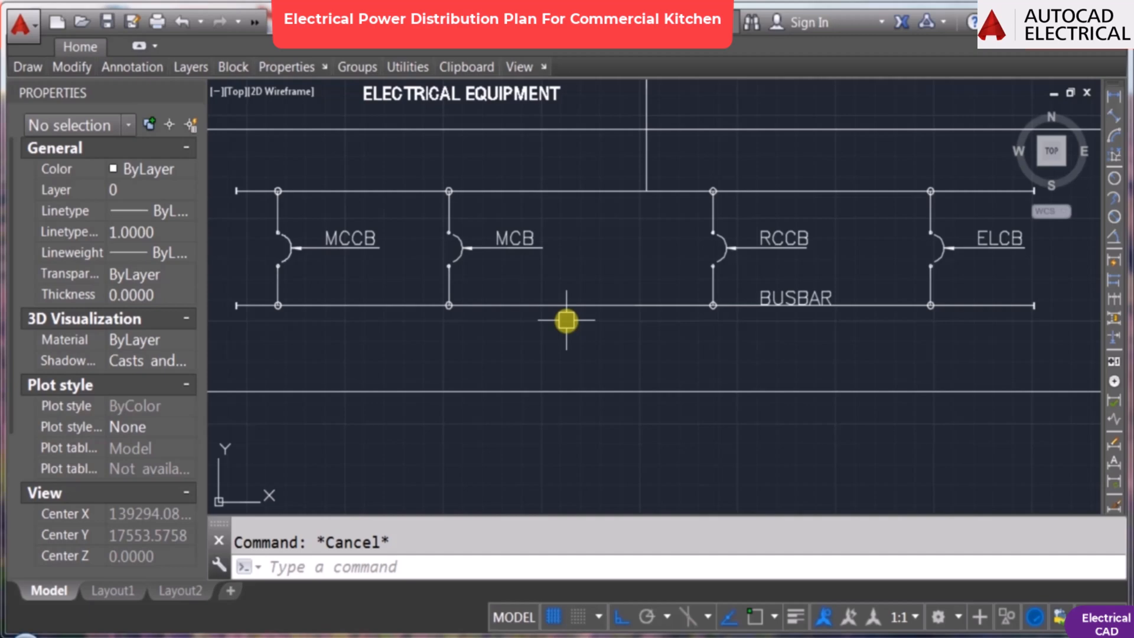
scroll(621, 320, down, 4)
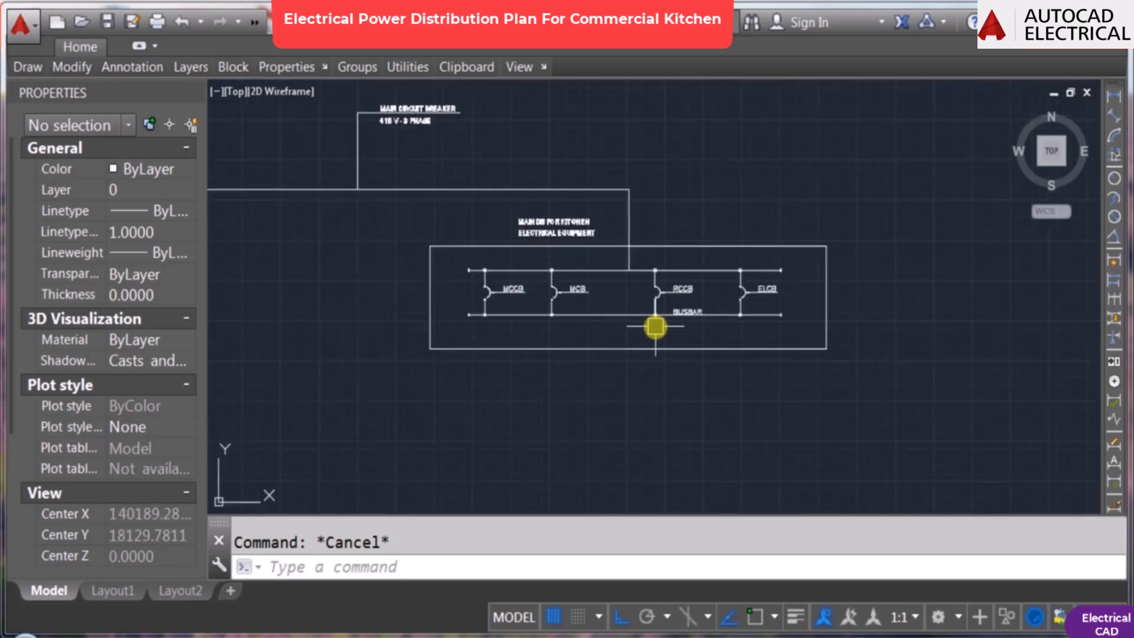
middle_drag(526, 334, 955, 301)
scroll(449, 371, down, 1)
scroll(381, 353, down, 2)
middle_drag(381, 352, 708, 303)
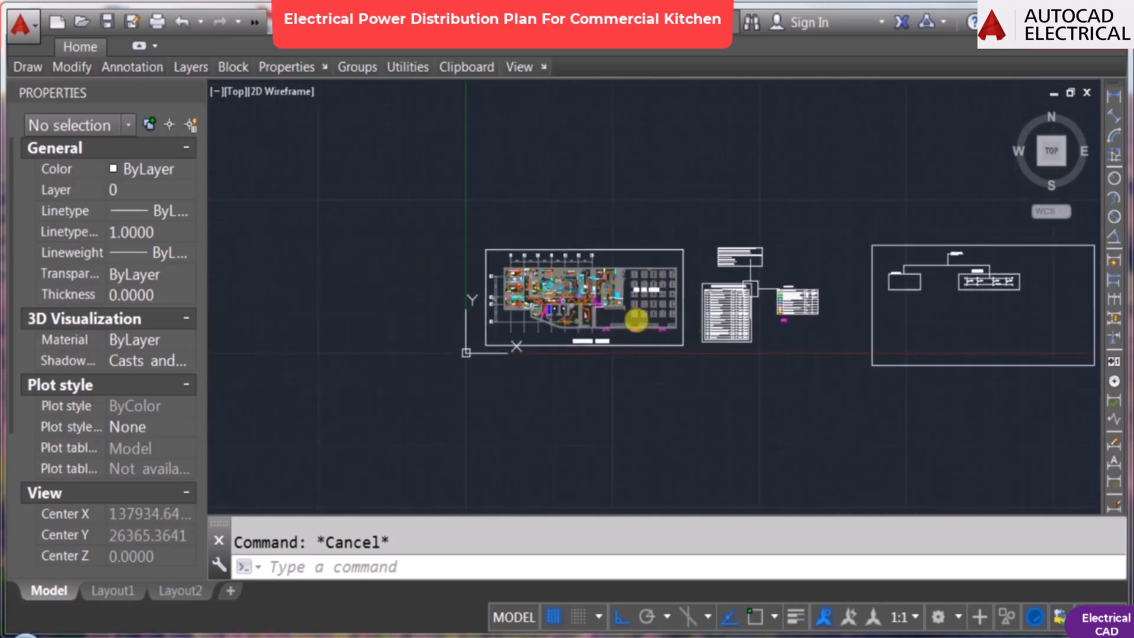
scroll(537, 310, up, 6)
scroll(846, 218, up, 4)
middle_drag(861, 222, 603, 306)
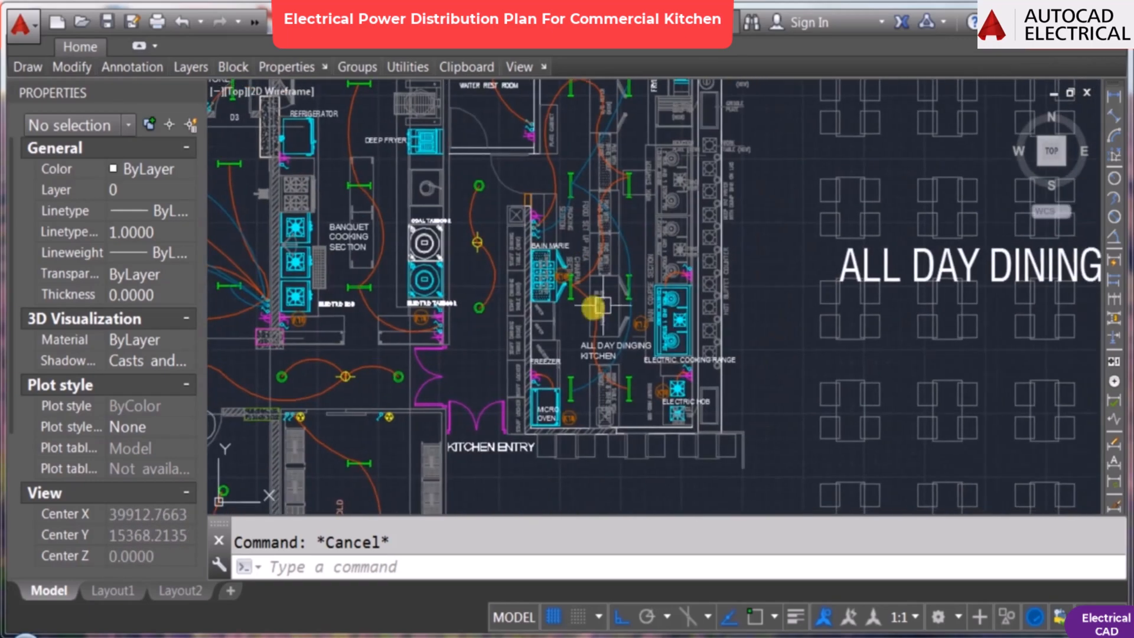
scroll(579, 319, up, 2)
scroll(518, 304, down, 2)
scroll(496, 263, up, 3)
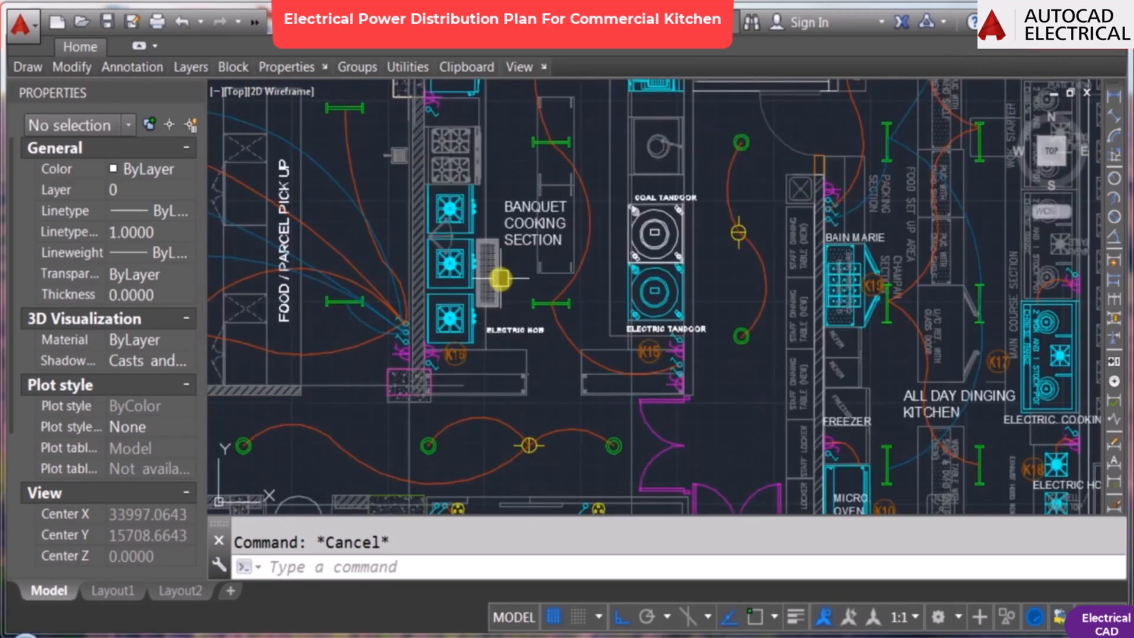
scroll(616, 208, down, 2)
middle_drag(541, 281, 679, 293)
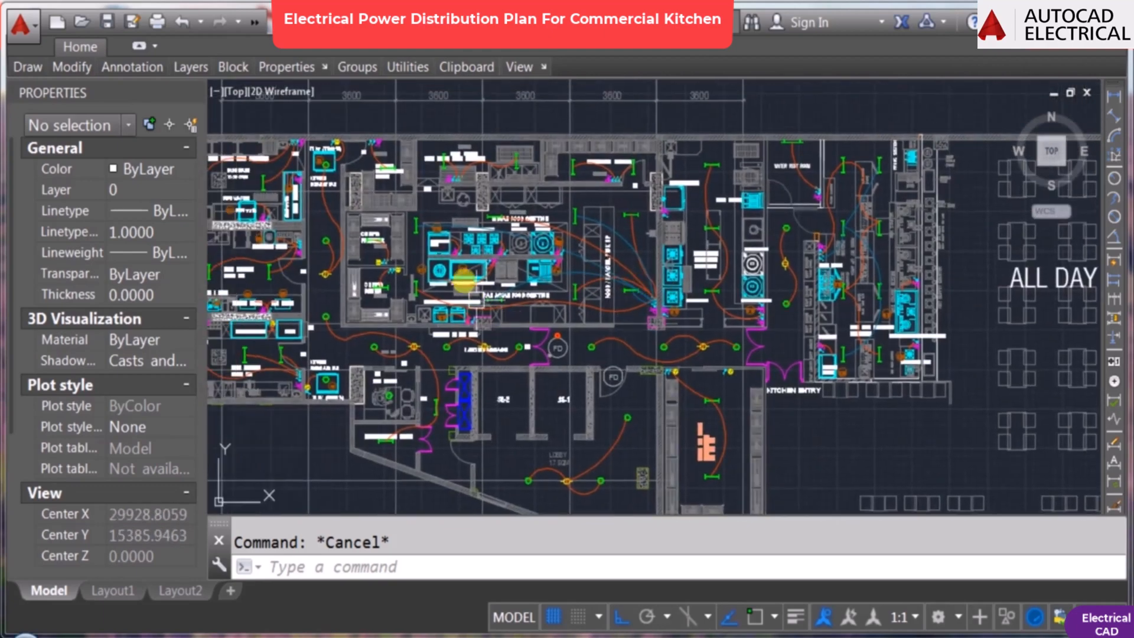
Step: Examine the numbered equipment circuits in the dish wash, room service, cold kitchen and food sections
scroll(464, 280, up, 2)
scroll(606, 261, down, 5)
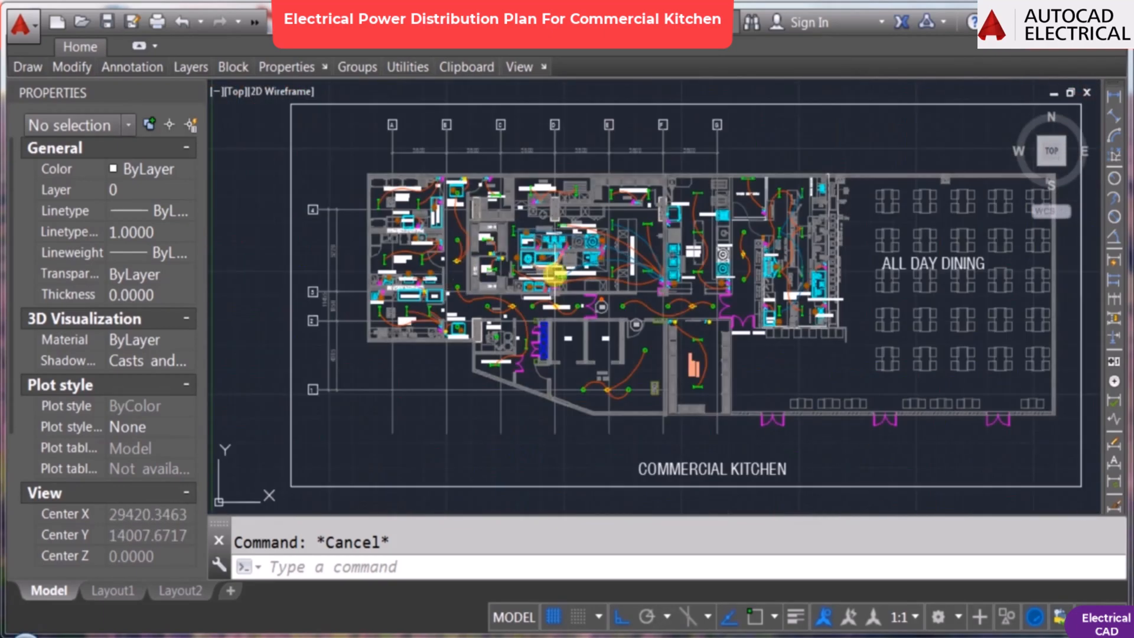
scroll(420, 219, up, 2)
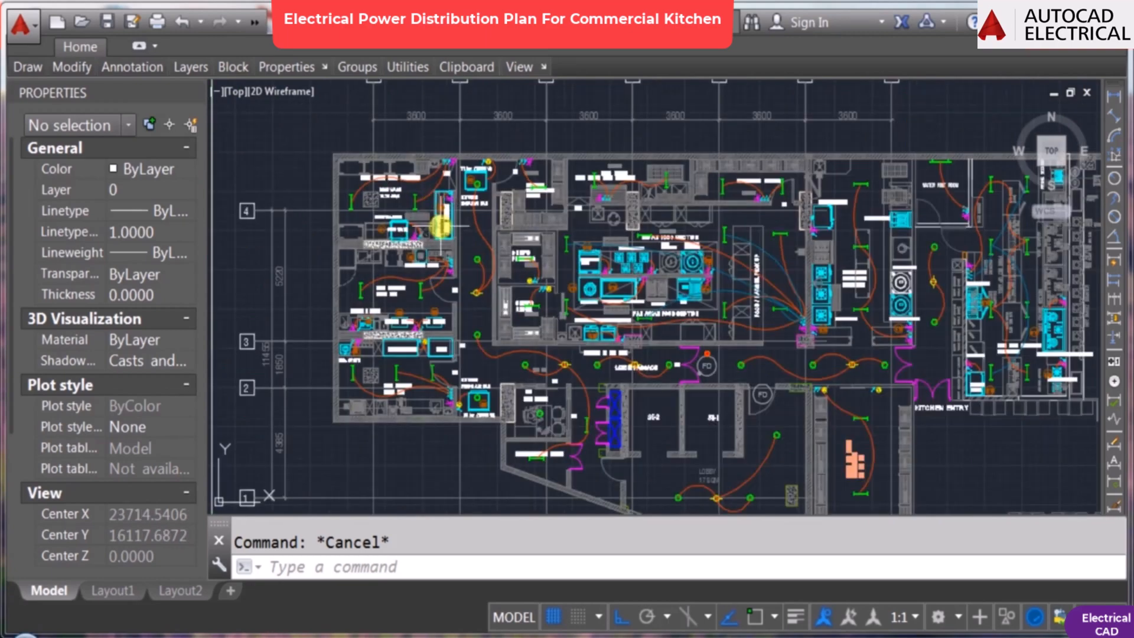
scroll(394, 197, up, 3)
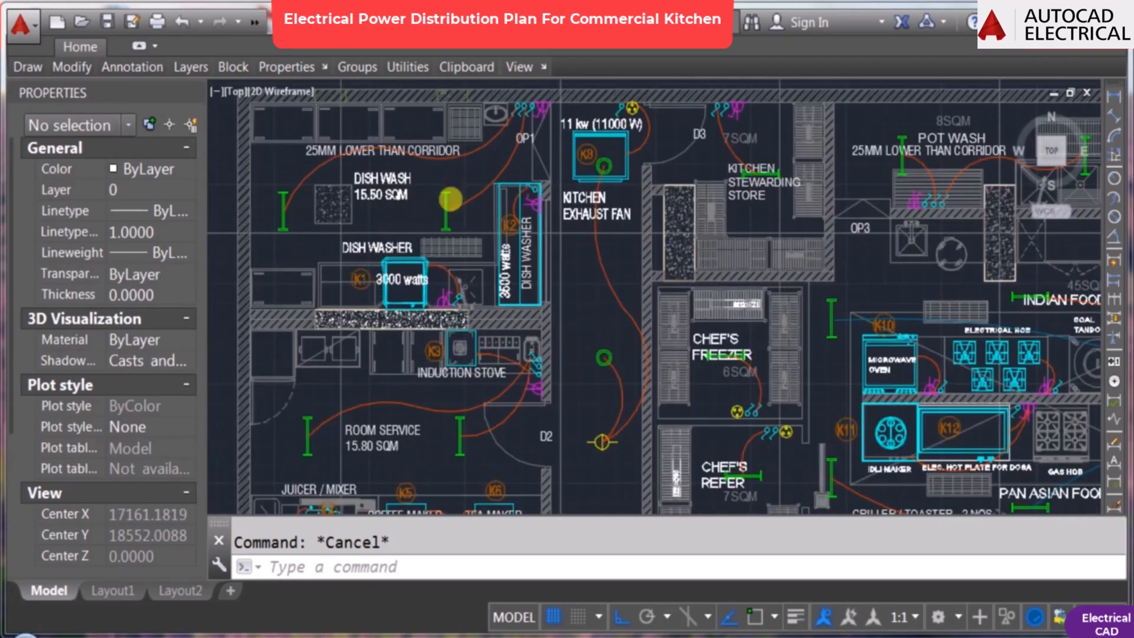
scroll(437, 366, down, 3)
scroll(434, 331, up, 4)
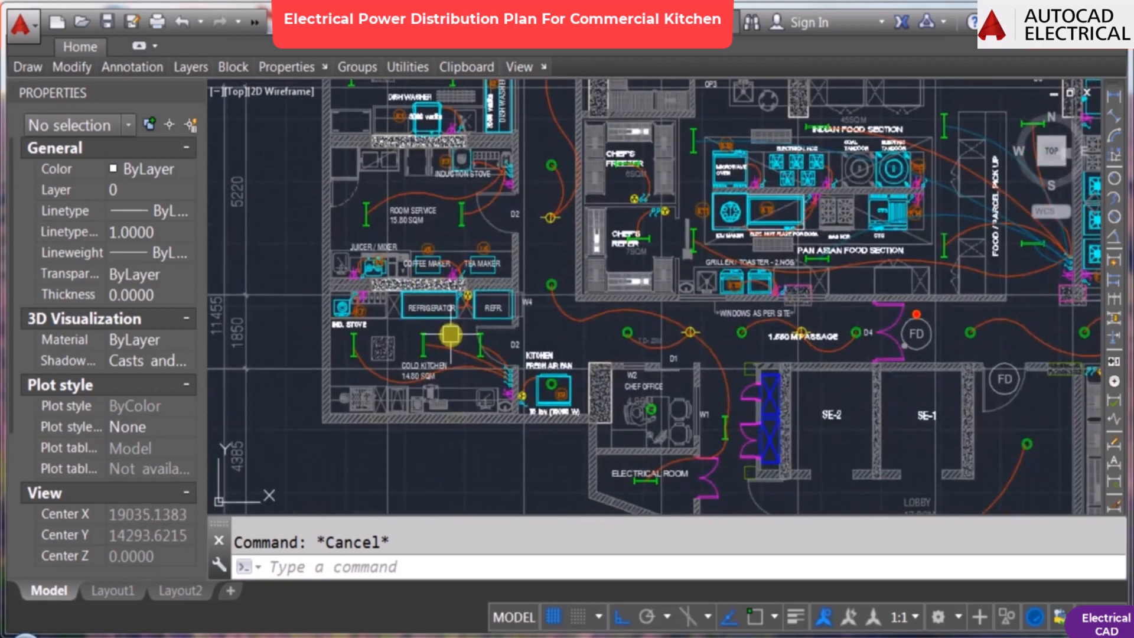
middle_drag(447, 242, 447, 358)
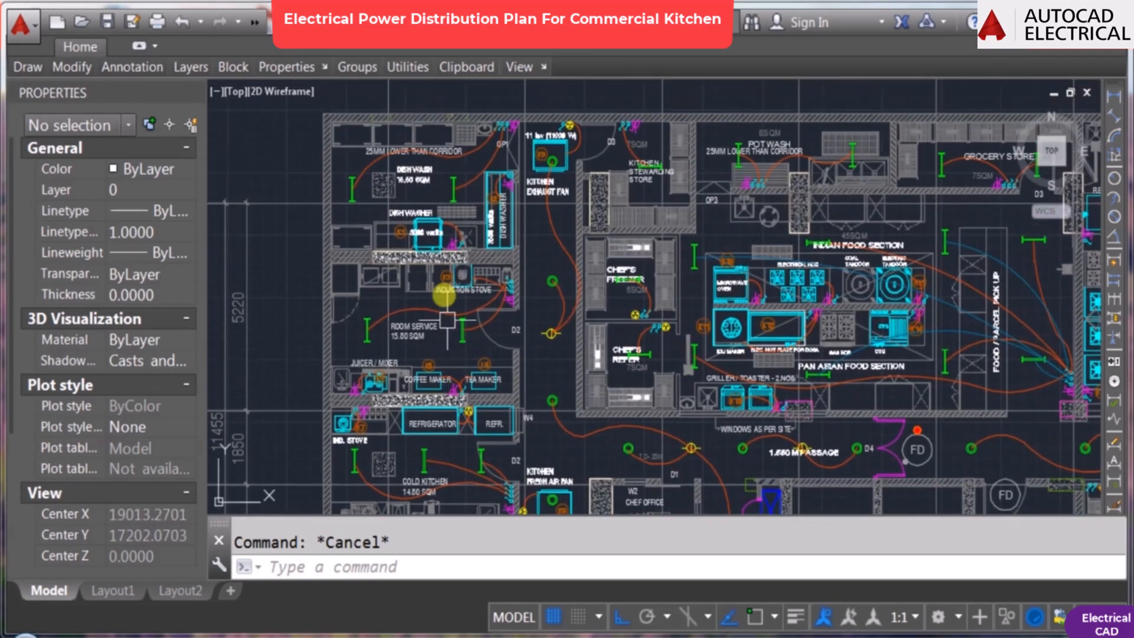
scroll(476, 264, down, 5)
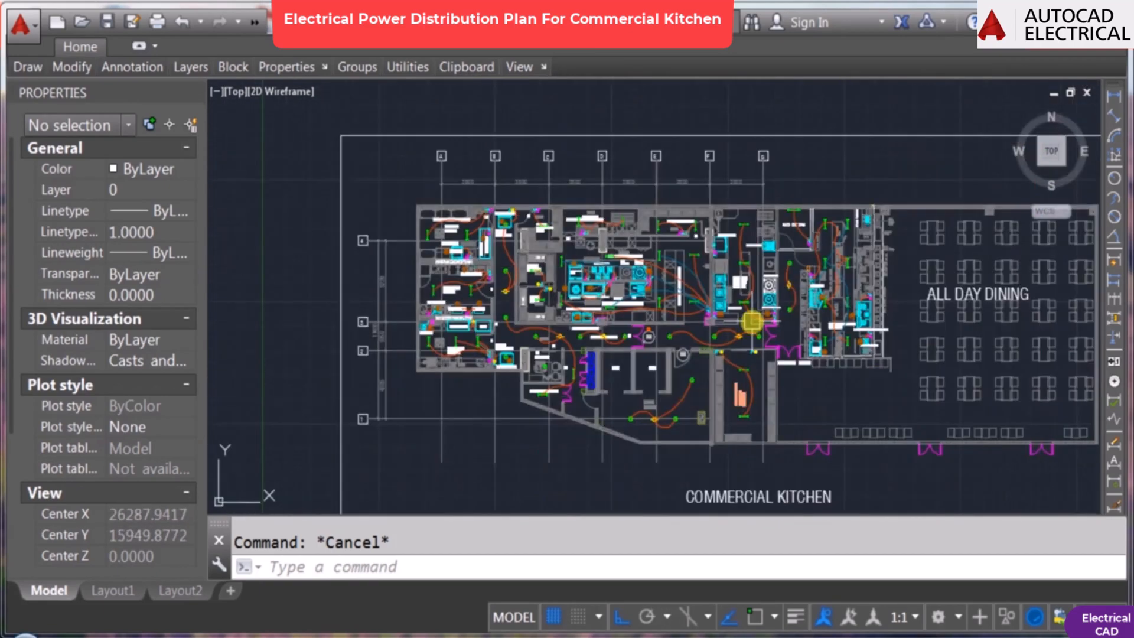
scroll(752, 321, down, 2)
middle_drag(467, 271, 686, 292)
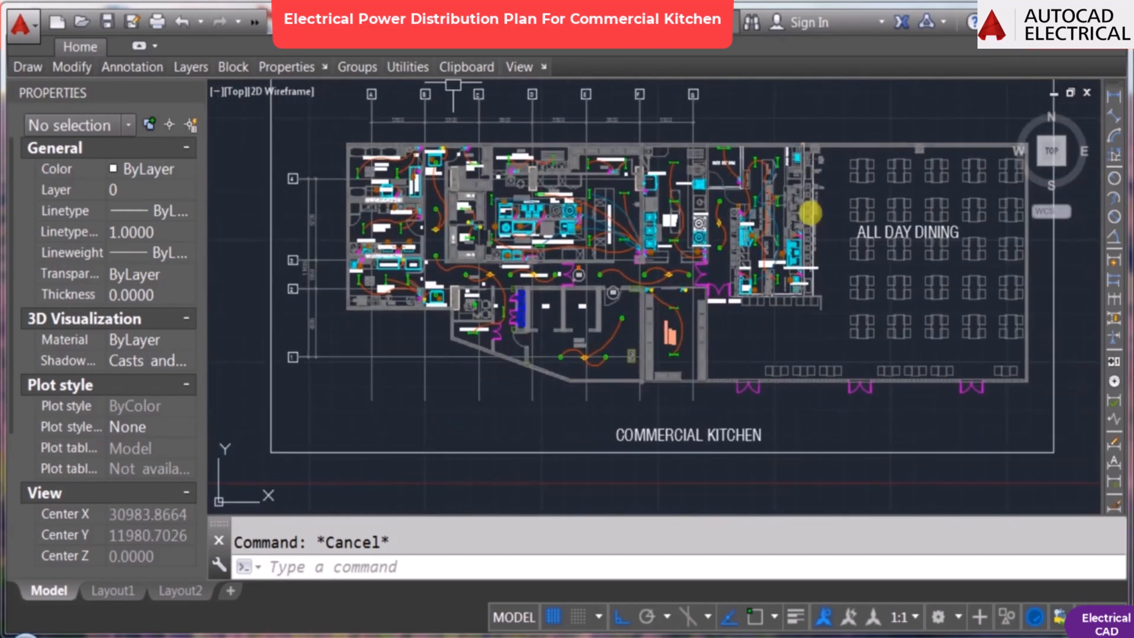
scroll(553, 279, down, 6)
middle_drag(980, 275, 740, 246)
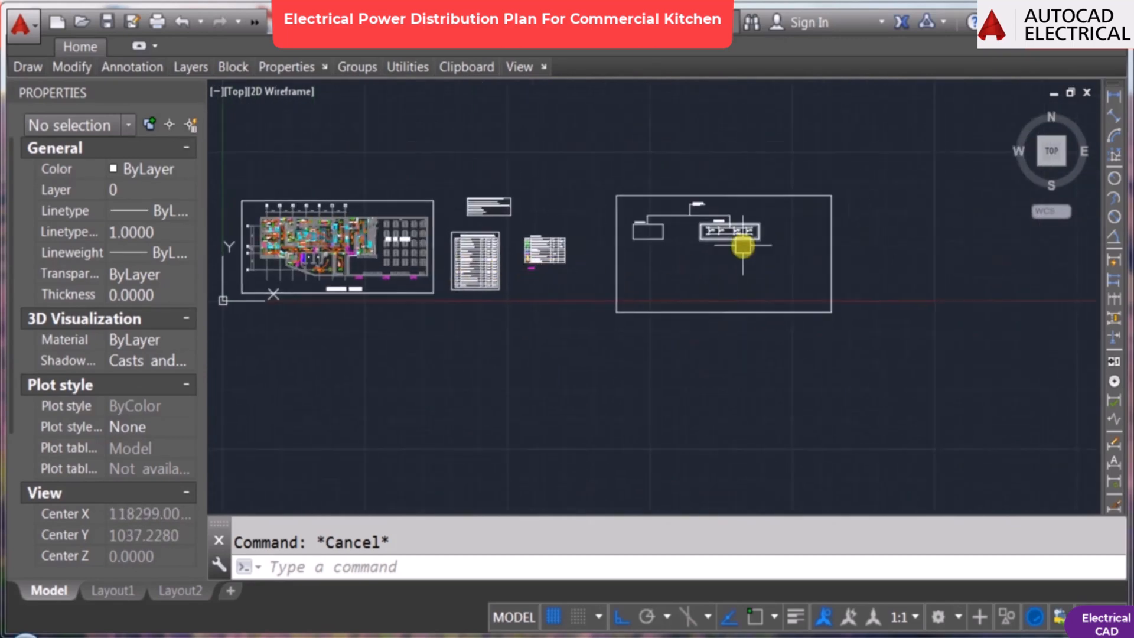
Step: Draw a vertical line about 4080 units down from the lower busbar between the MCCB and MCB branches
scroll(734, 245, up, 6)
scroll(628, 212, up, 4)
text(l)
key(Return)
key(F3)
click(678, 180)
scroll(683, 321, down, 3)
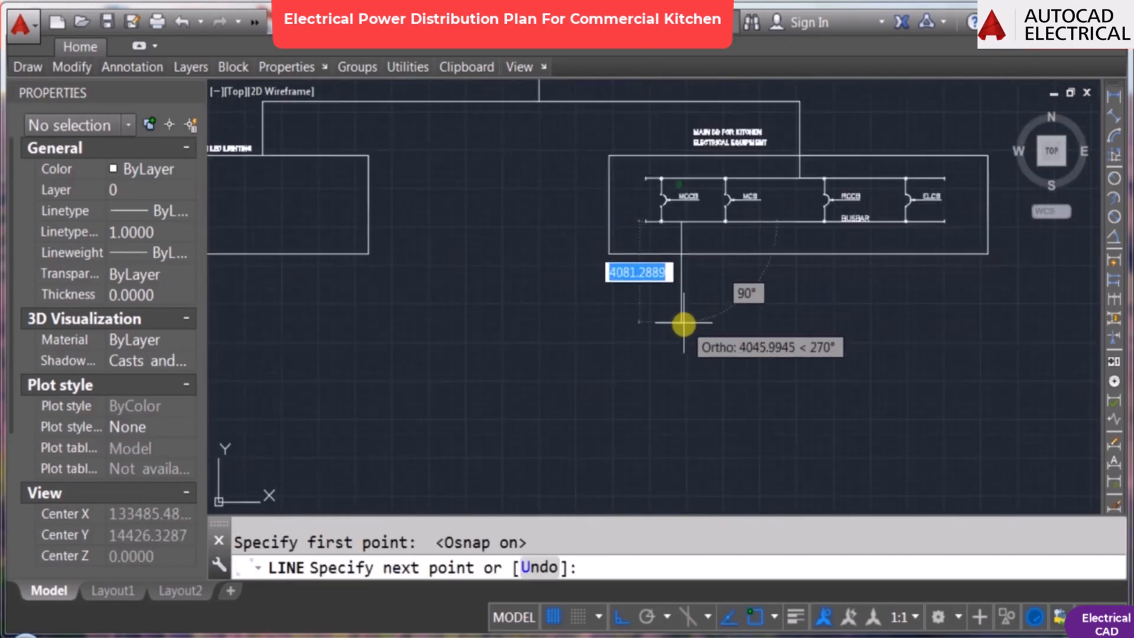
key(Escape)
Step: Copy the MCB text below the main DB box and rotate the copy by 90 degrees
text(c)
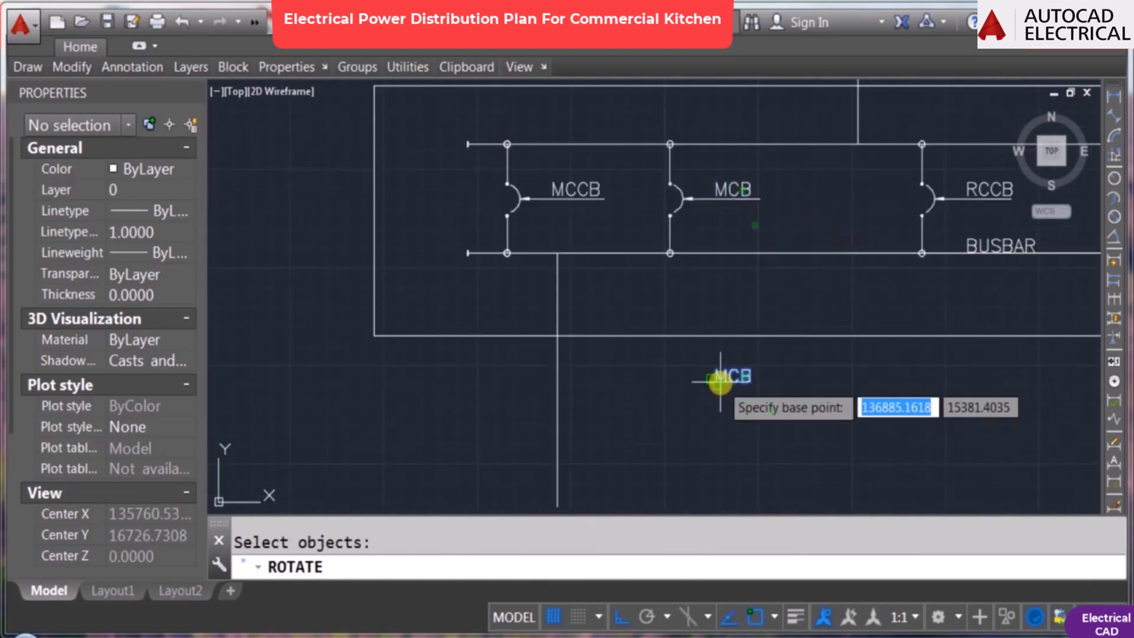
click(720, 381)
text(90)
key(Return)
Step: Move the rotated MCB text horizontally to beside the vertical outgoing line
click(718, 363)
text(m)
key(Return)
click(720, 384)
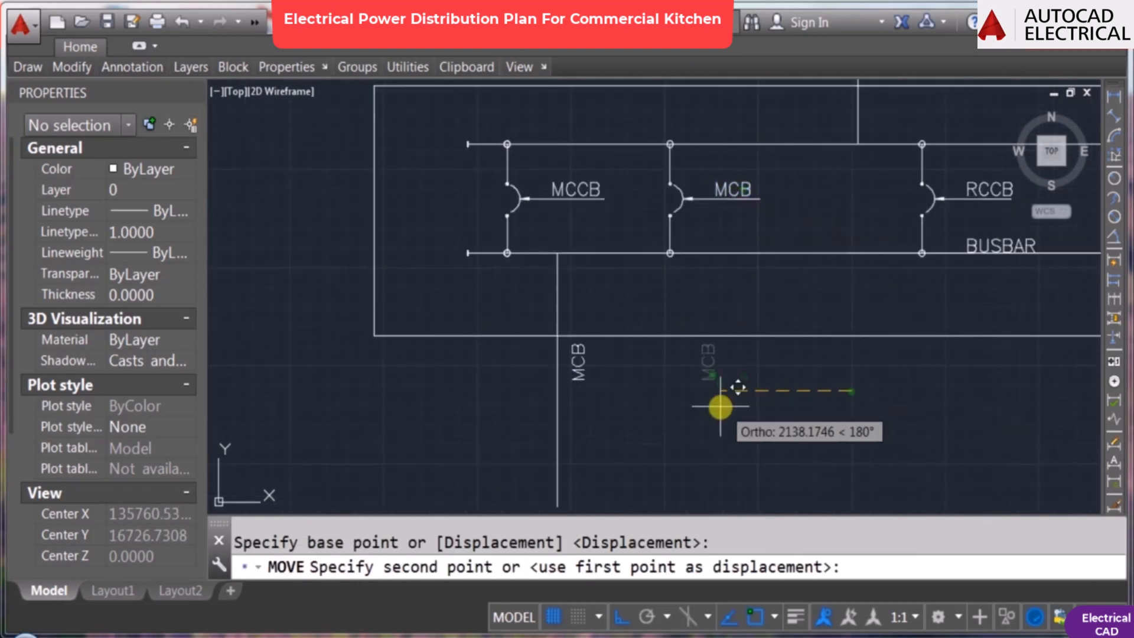
click(686, 432)
key(Escape)
Step: Copy the vertical outgoing line together with its rotated MCB label
text(co)
click(620, 330)
click(564, 354)
key(Return)
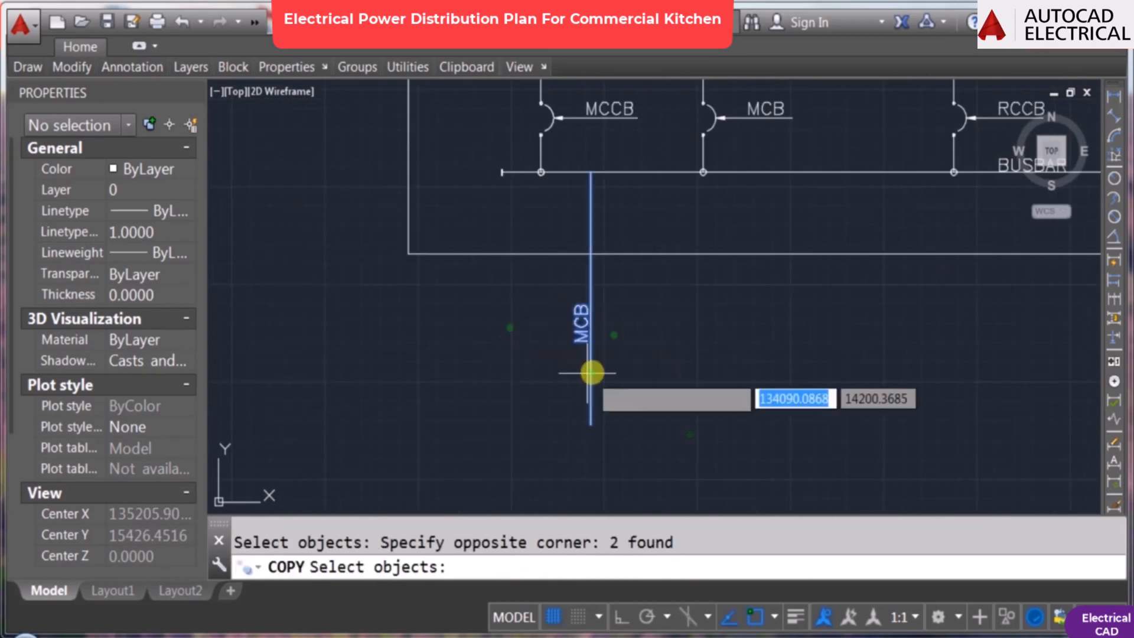
Step: Copy the MCB feeder line and its label horizontally to the far end of the busbar, beyond ELCB, with Ortho on
click(589, 372)
key(F8)
scroll(653, 349, down, 1)
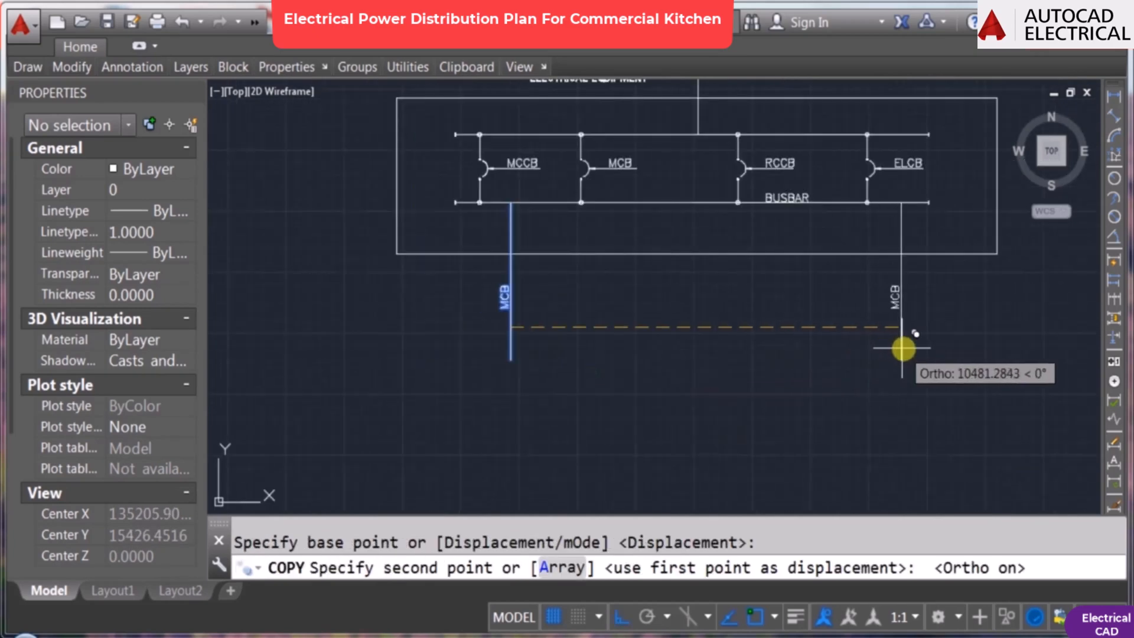
click(909, 347)
key(Escape)
Step: Change the copied feeder's label text to "A.D. DINGING KITCHEN"
scroll(848, 296, up, 3)
text(ED)
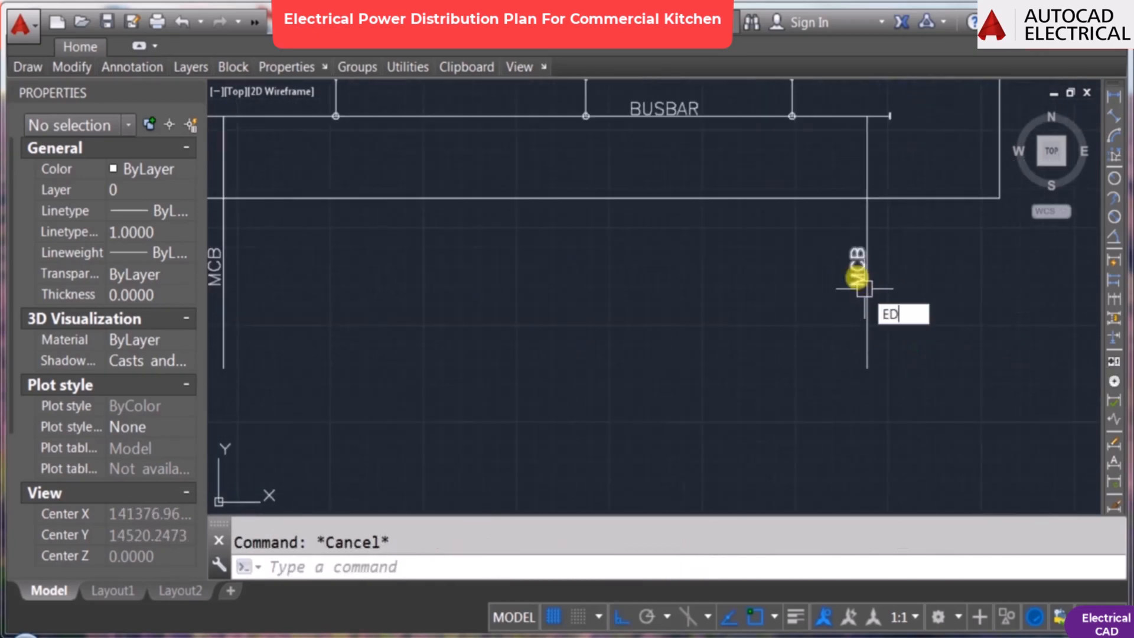
key(Return)
click(850, 270)
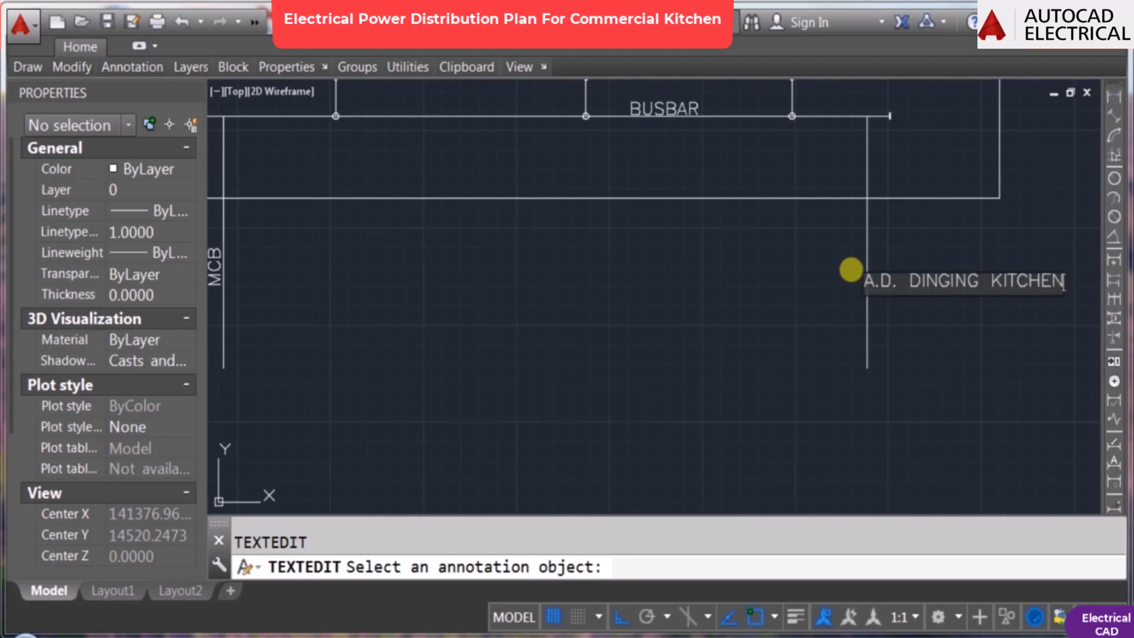
click(881, 401)
key(Return)
scroll(805, 342, down, 2)
key(Escape)
text(S)
key(Return)
key(Escape)
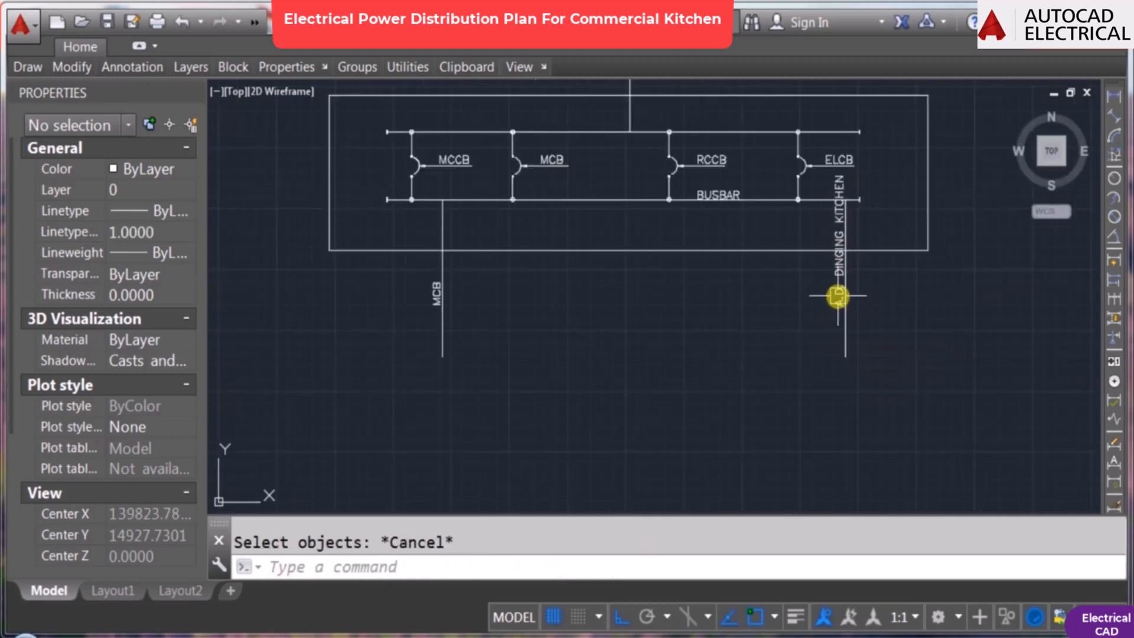
Step: Move the A.D. DINGING KITCHEN label down along its feeder line, clear of the distribution board box
scroll(838, 296, up, 5)
click(836, 295)
text(m)
key(Return)
click(939, 273)
middle_drag(957, 362, 858, 238)
click(842, 332)
Step: Extend the A.D. DINGING KITCHEN feeder line down to the lower end of its label
click(826, 259)
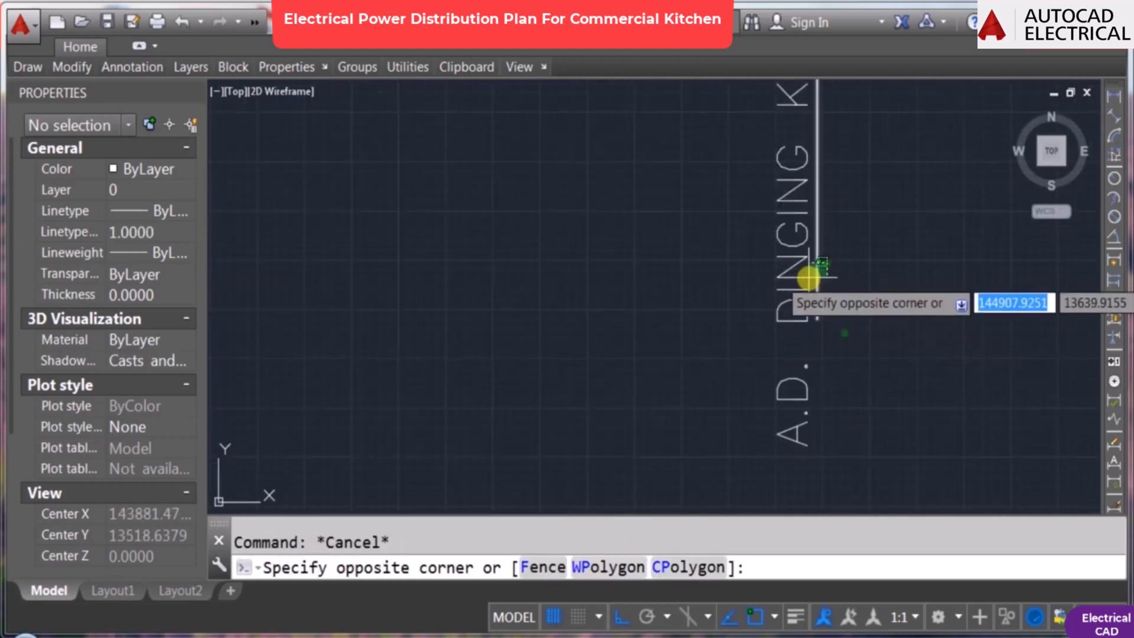
click(808, 278)
click(817, 320)
click(843, 460)
key(Escape)
scroll(758, 361, down, 7)
Step: Copy the A.D. DINGING KITCHEN feeder line and label sideways to a position beside the RCCB
text(co)
key(Return)
click(786, 341)
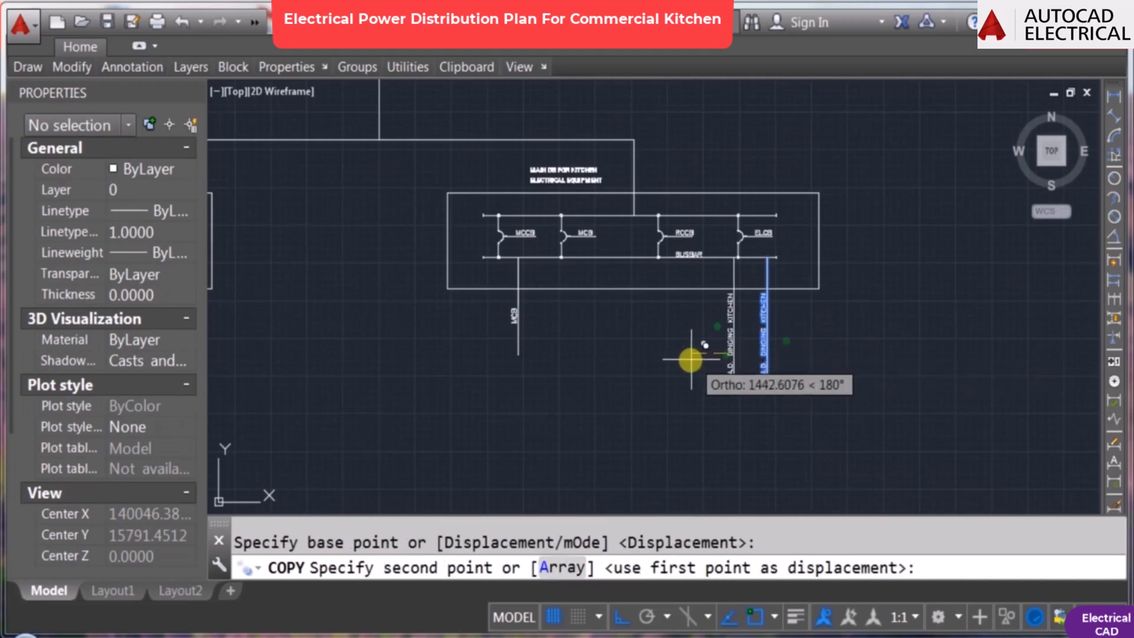
click(669, 363)
key(Escape)
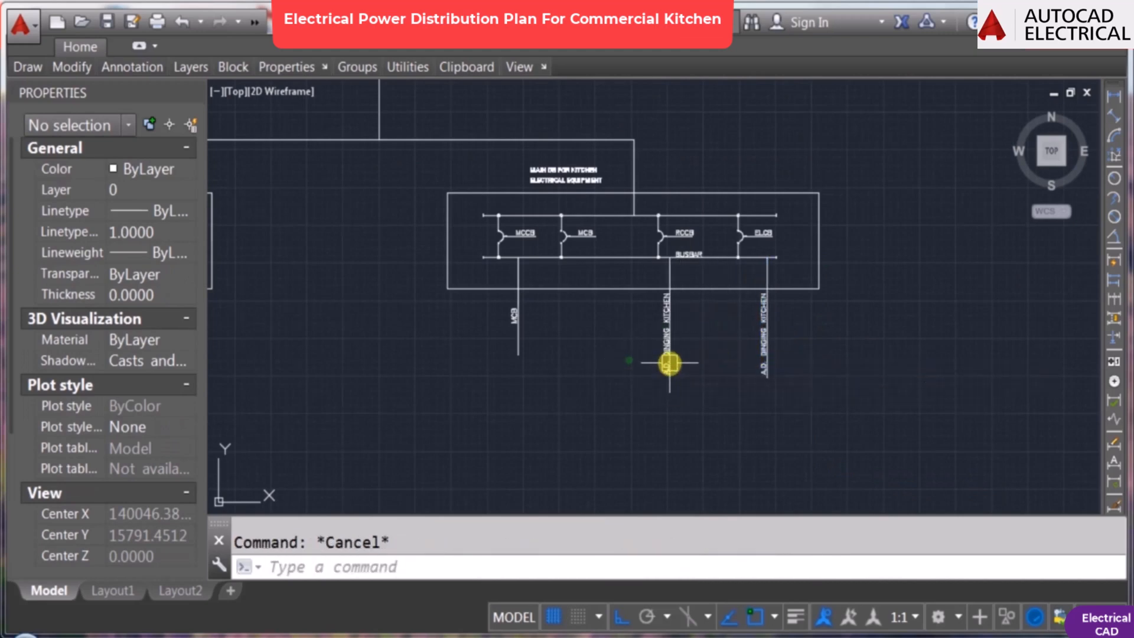
Step: Change the label of the feeder beside the RCCB to "BANQUET KITCHEN"
middle_drag(670, 363, 648, 329)
scroll(635, 310, up, 5)
text(ed)
key(Return)
click(660, 300)
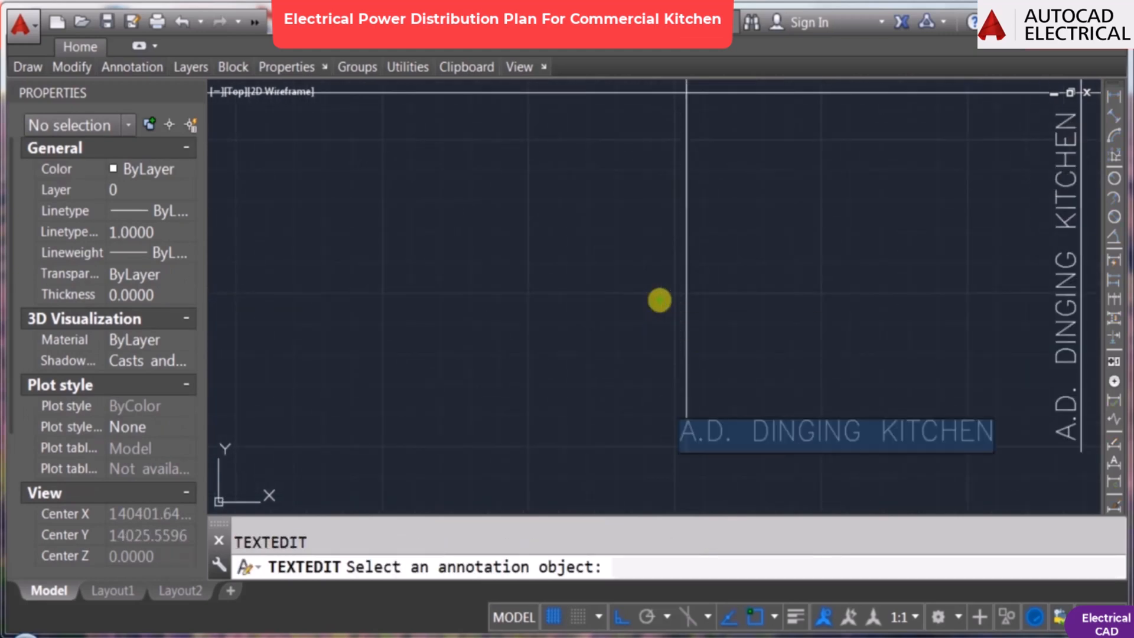
scroll(594, 359, down, 5)
text(BANQUET KITCHEN)
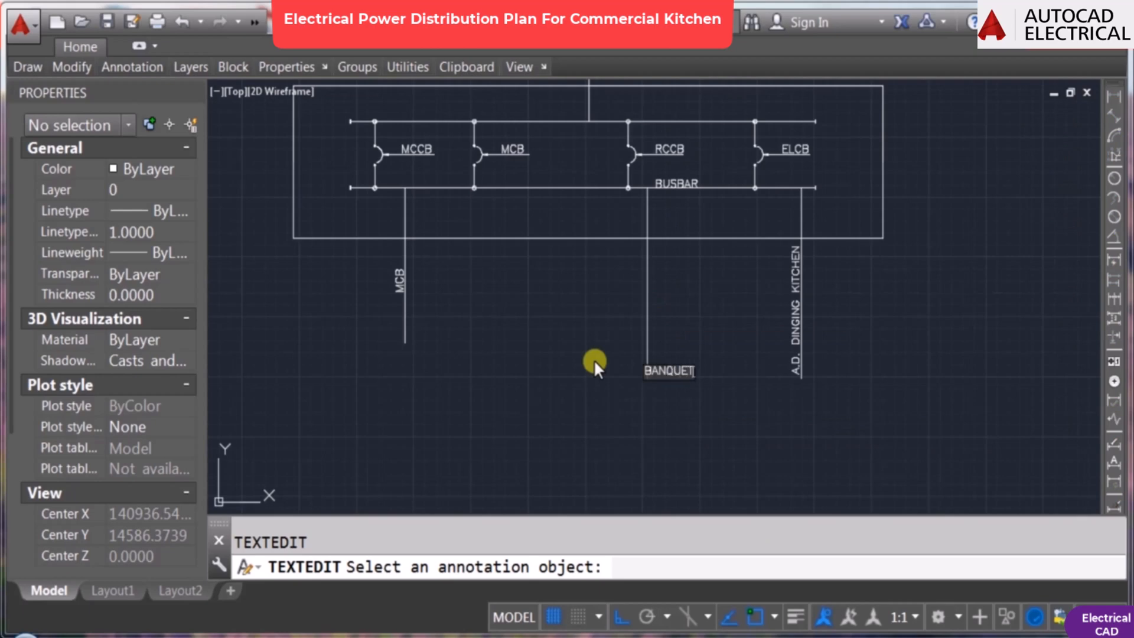
key(Escape)
Step: Erase the original MCB feeder line and its label below the busbar
text(e)
click(422, 288)
click(375, 281)
Step: Copy the BANQUET KITCHEN feeder line and label sideways to a position between the MCB and RCCB
text(co)
click(673, 307)
click(602, 344)
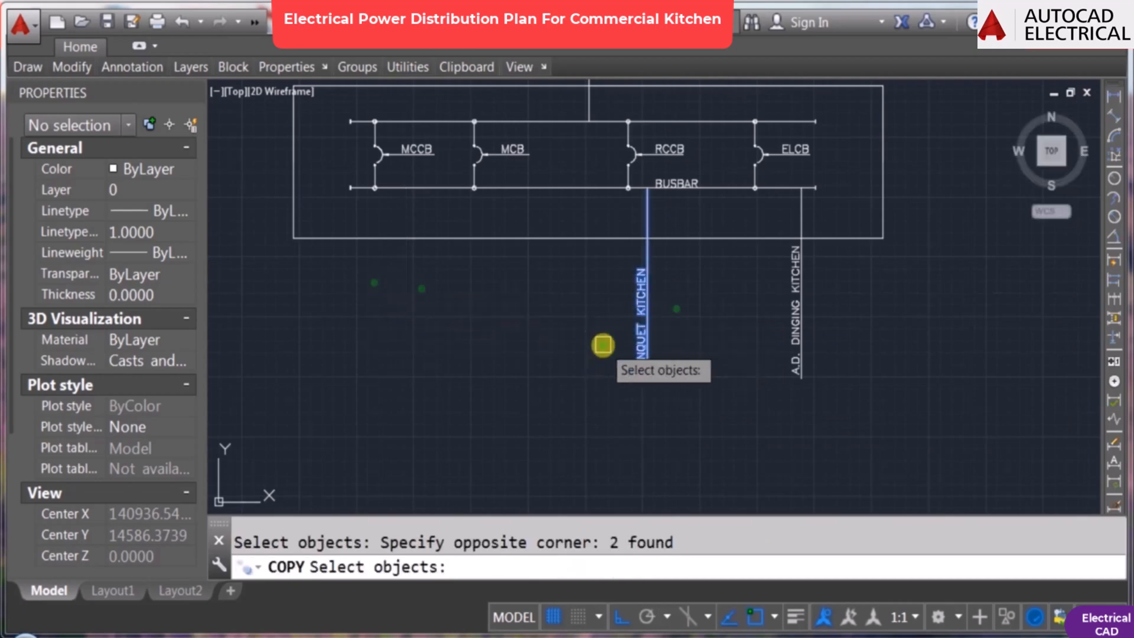
click(433, 380)
Step: Change the label of the feeder between the MCB and RCCB to "MAIN KITCHEN"
text(ed)
scroll(518, 335, up, 2)
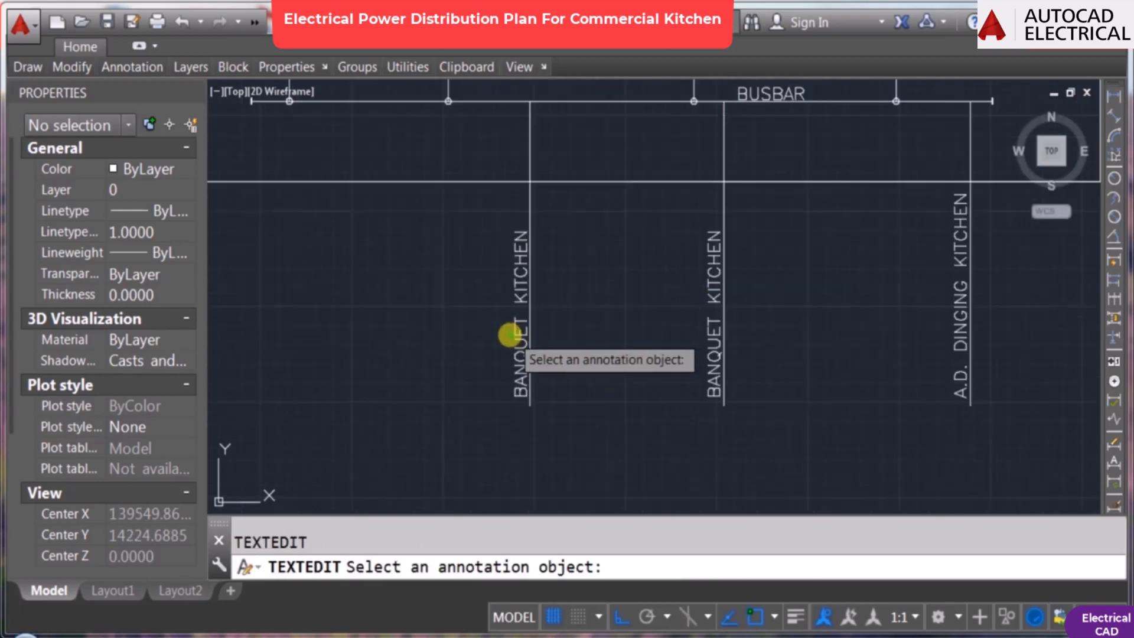
click(516, 335)
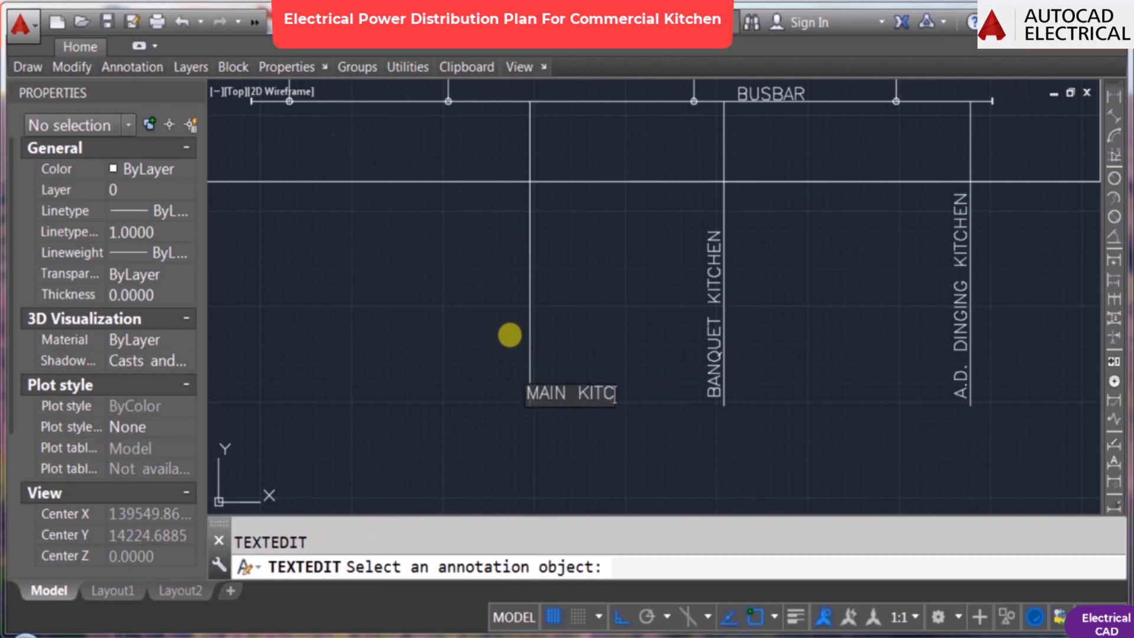
key(Escape)
scroll(578, 315, down, 2)
key(Escape)
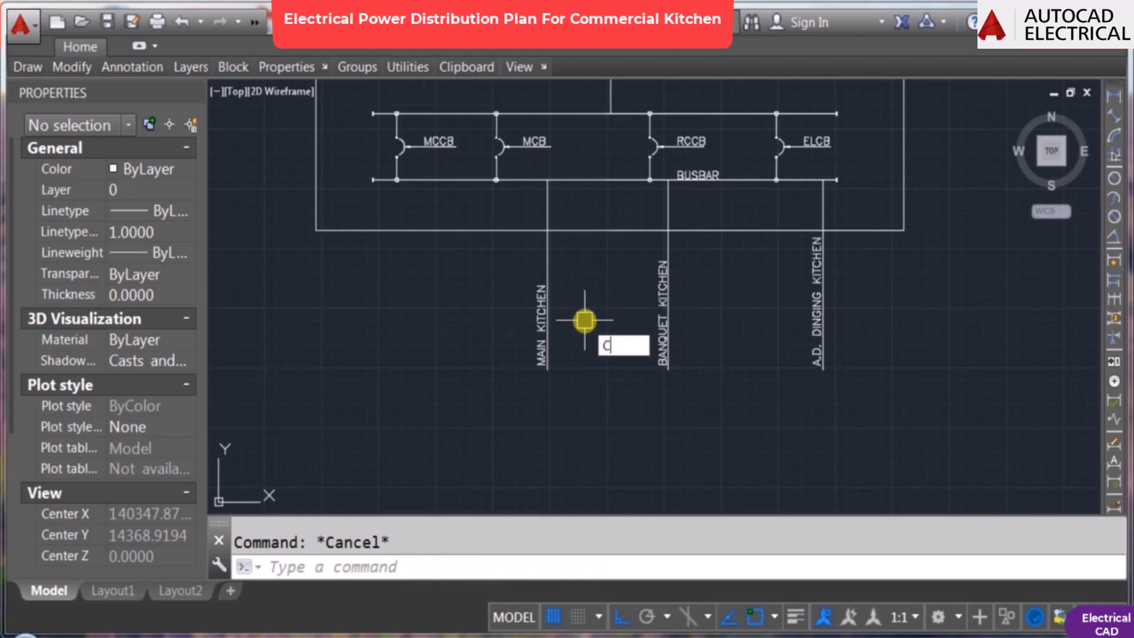
Step: Copy the MAIN KITCHEN feeder line and label sideways to a position beside the MCCB
text(co)
click(585, 321)
click(512, 307)
key(space)
click(562, 309)
click(424, 349)
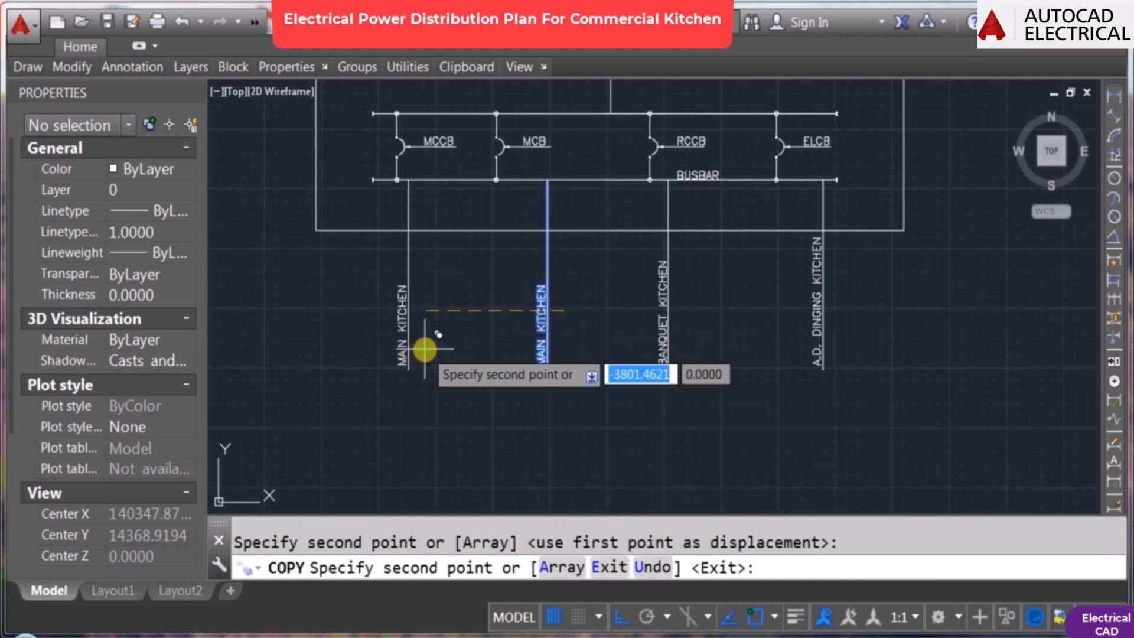
key(Escape)
Step: Relabel the feeder beside the MCCB "REST OF THE KITCHEN AREA" and stretch all four feeders downward with their labels
scroll(379, 340, up, 2)
text(ed)
key(Return)
click(400, 317)
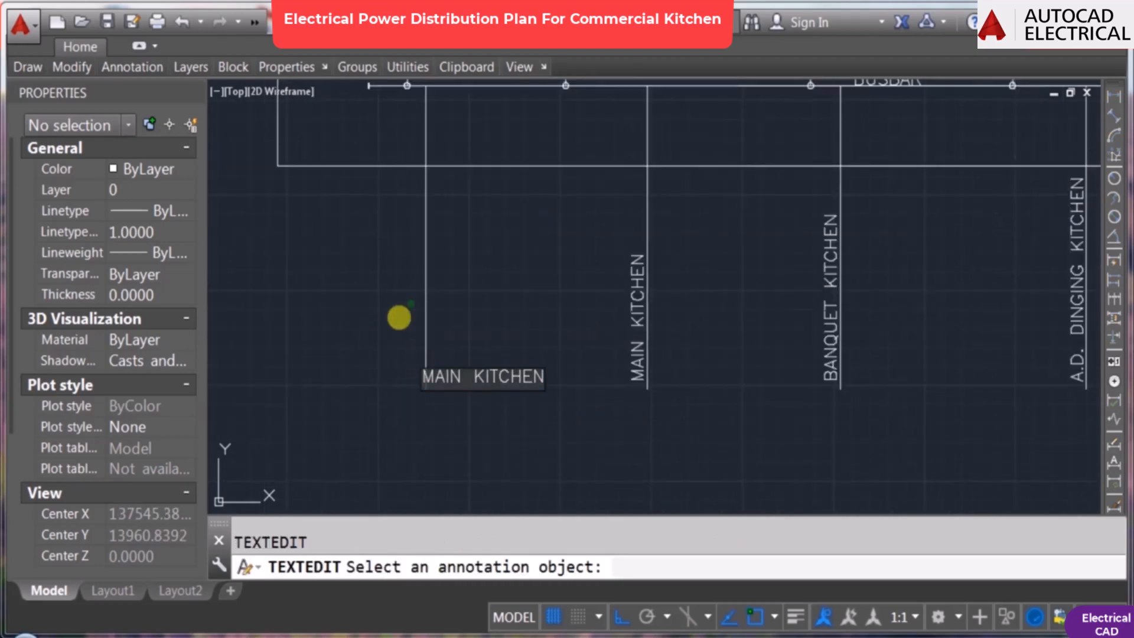
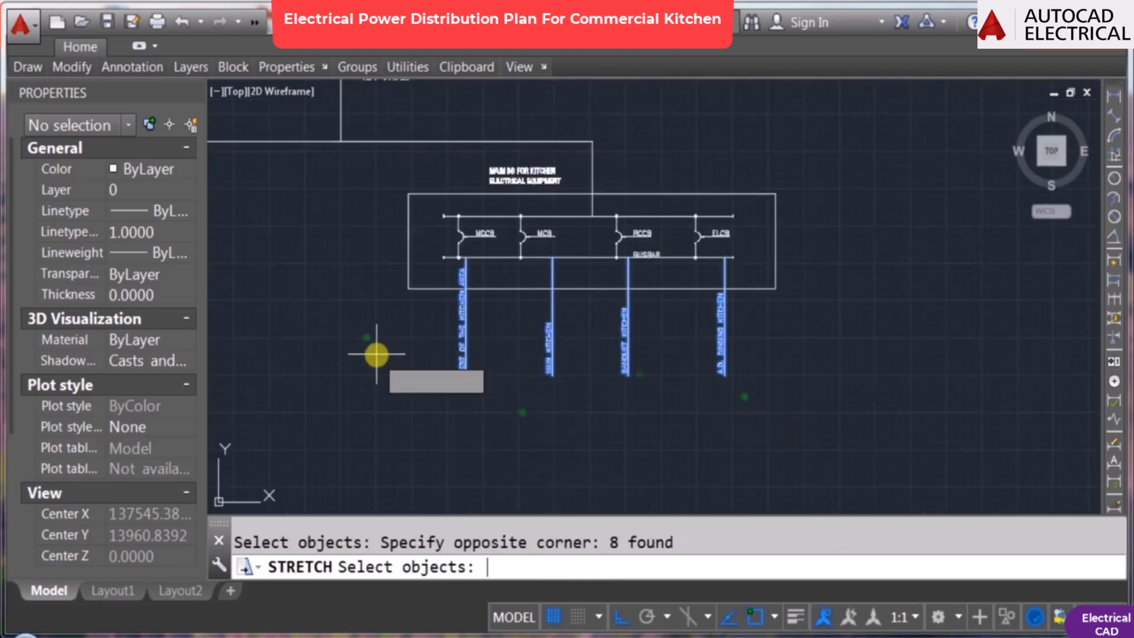
click(388, 382)
Step: Examine the single-line diagram with the main kitchen distribution board and its four labelled feeders
scroll(668, 397, up, 3)
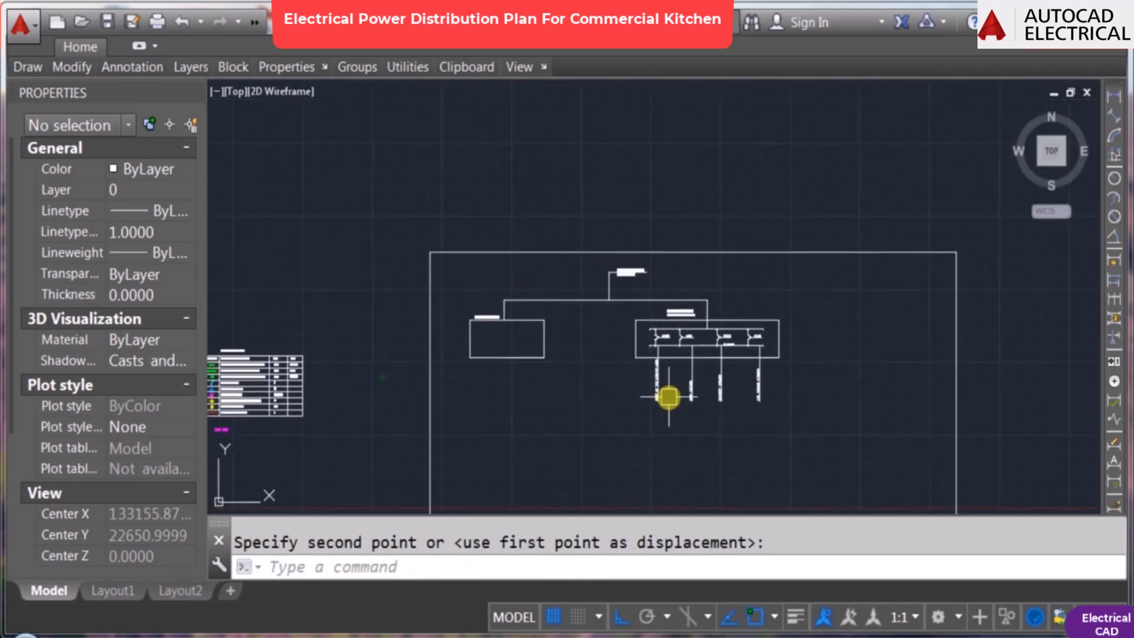
scroll(615, 327, up, 2)
scroll(744, 295, down, 1)
scroll(683, 286, up, 3)
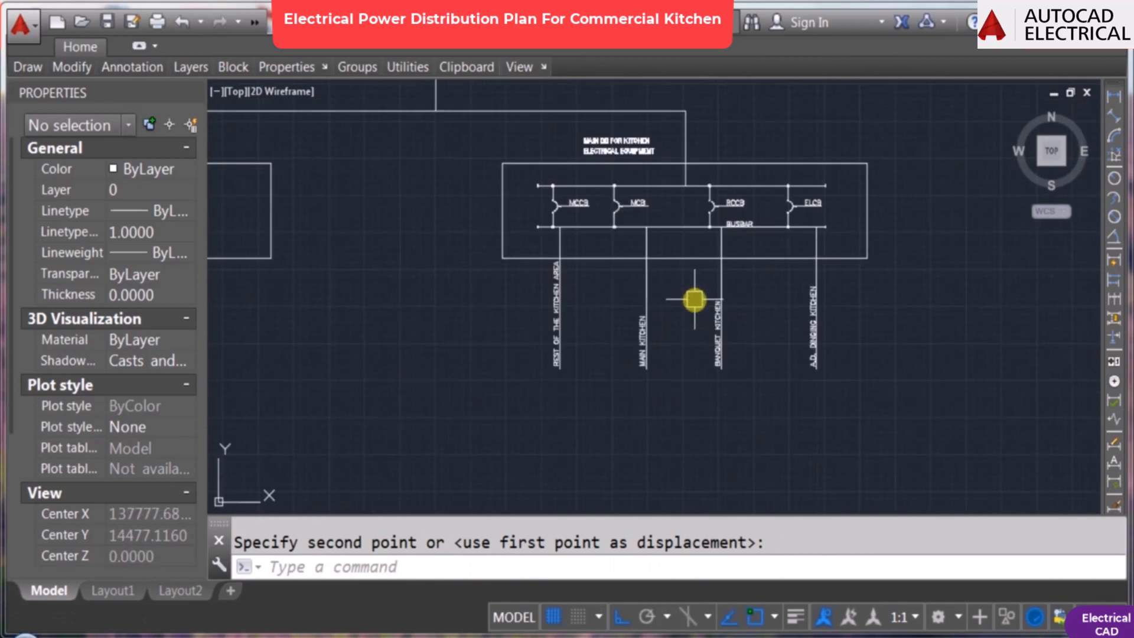
scroll(663, 318, down, 3)
scroll(758, 287, up, 2)
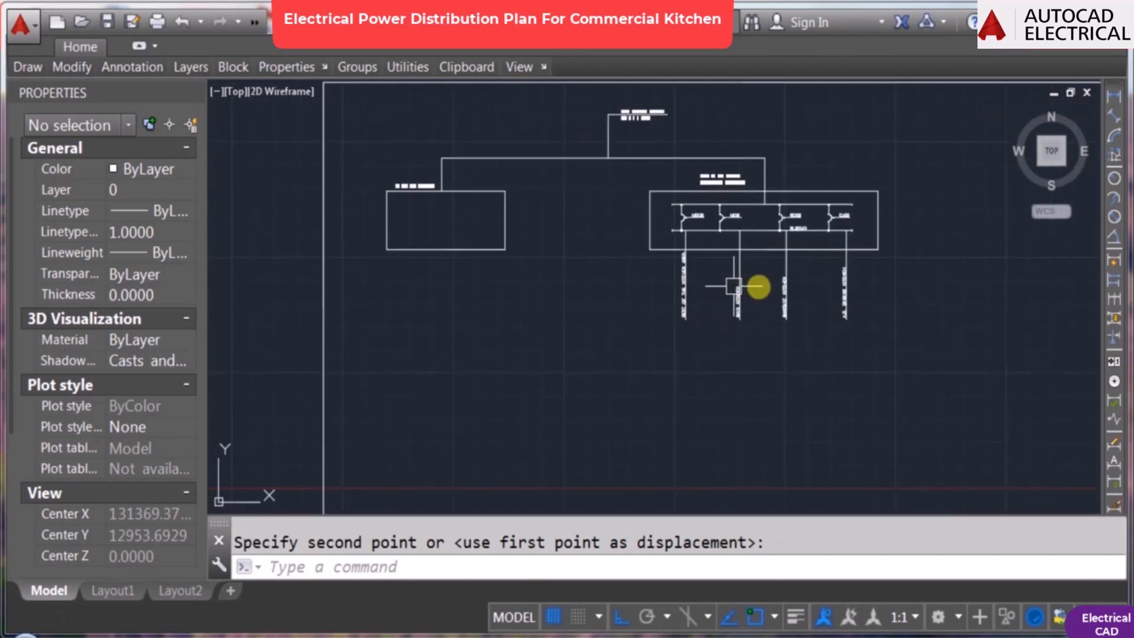
scroll(850, 325, up, 3)
Step: Examine the all day dining kitchen area of the floor plan for a distribution board location
scroll(405, 312, down, 5)
scroll(309, 317, up, 1)
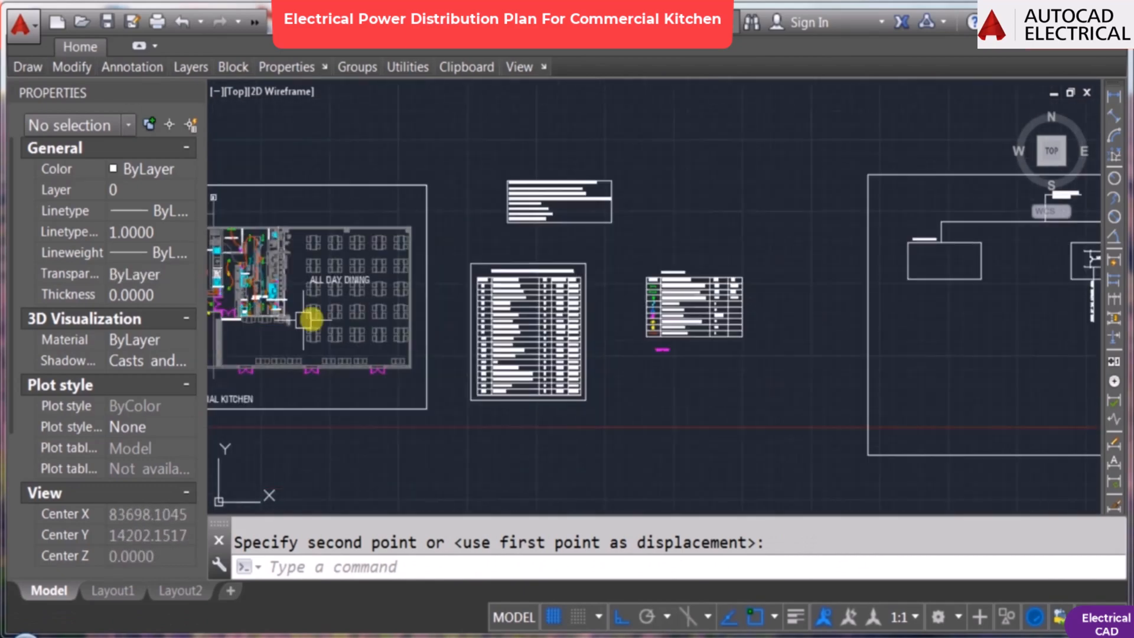
scroll(685, 363, up, 2)
scroll(686, 364, up, 5)
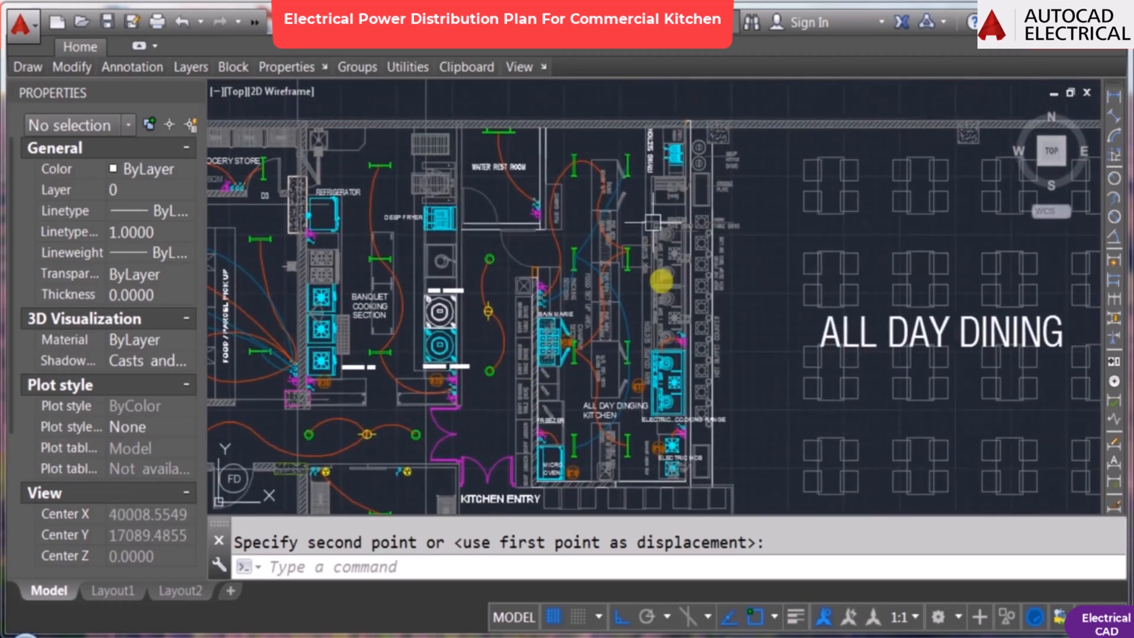
scroll(598, 331, down, 2)
scroll(600, 366, up, 3)
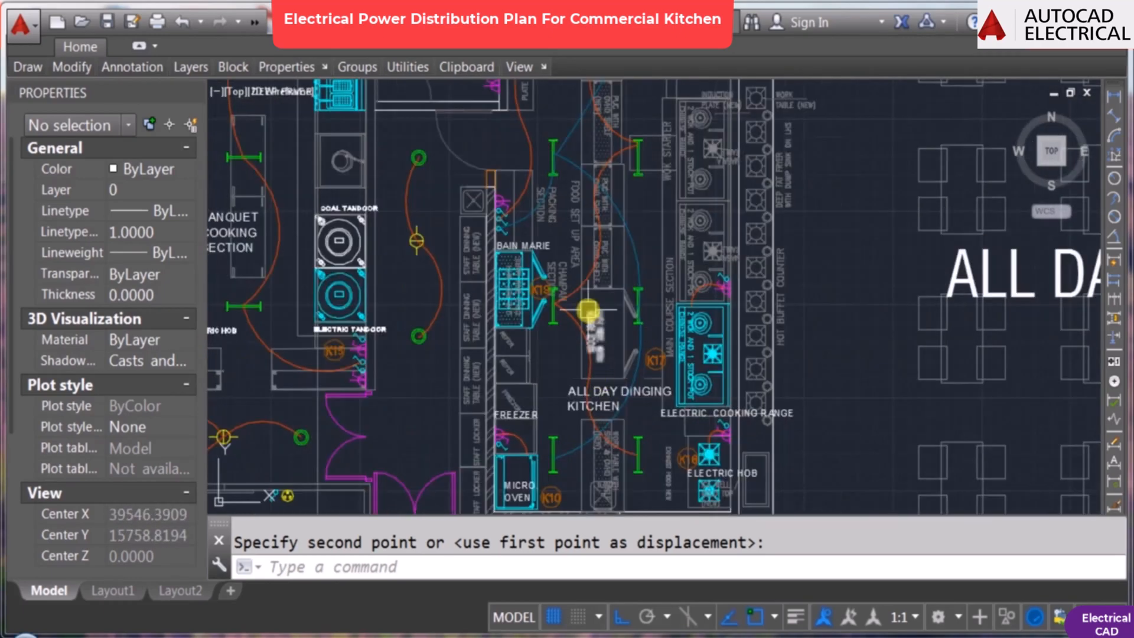
scroll(588, 310, down, 2)
middle_drag(587, 435, 513, 384)
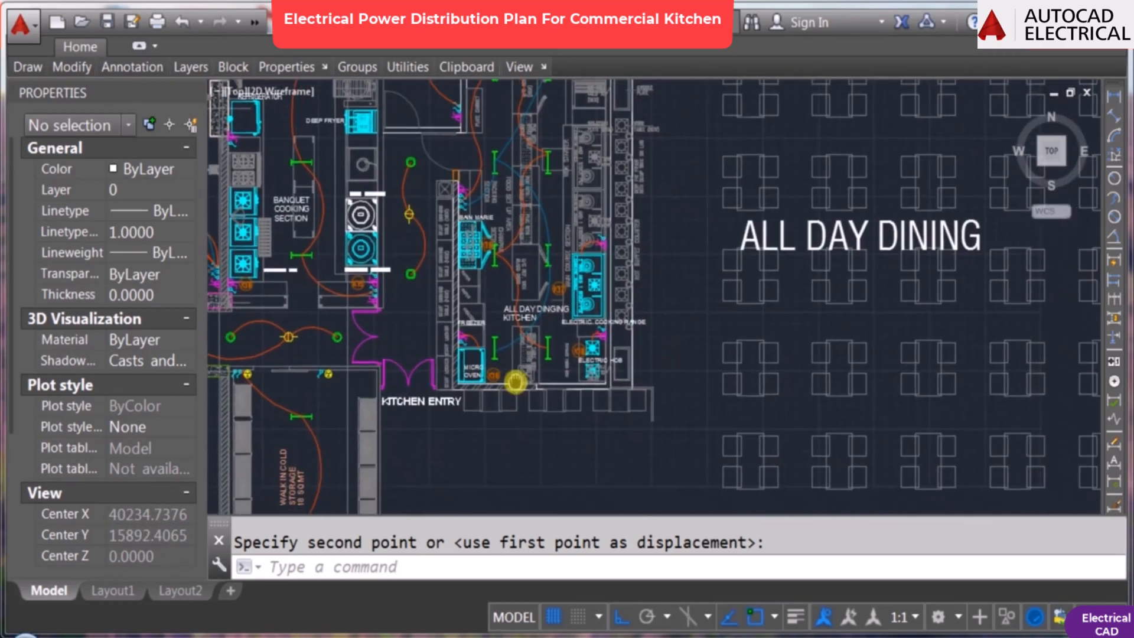
scroll(533, 284, down, 2)
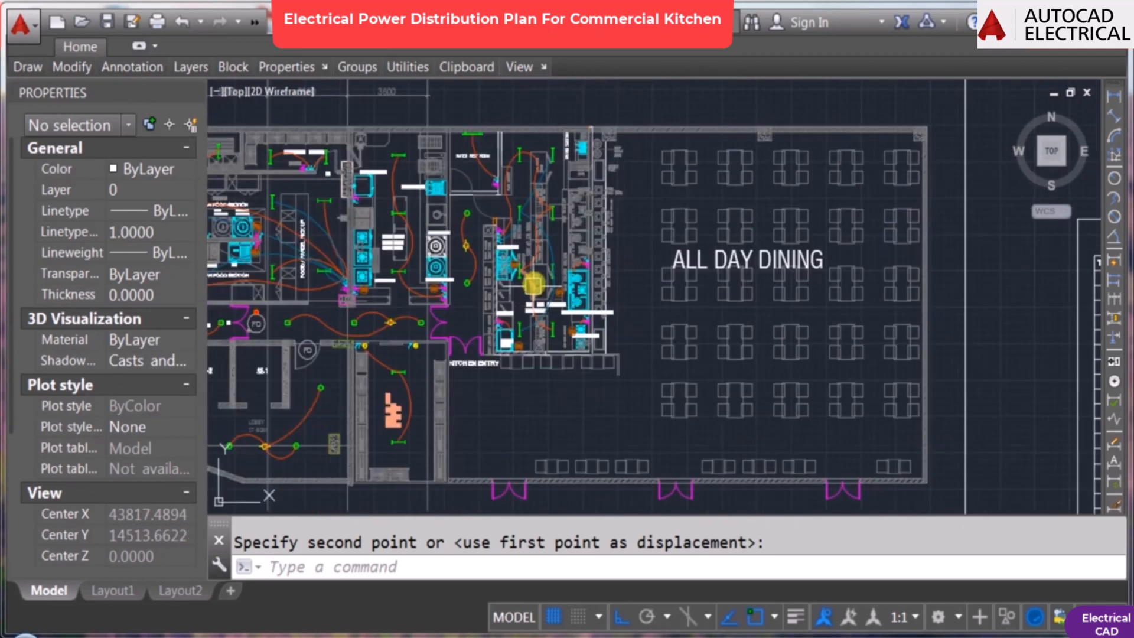
scroll(520, 295, up, 2)
scroll(590, 266, down, 5)
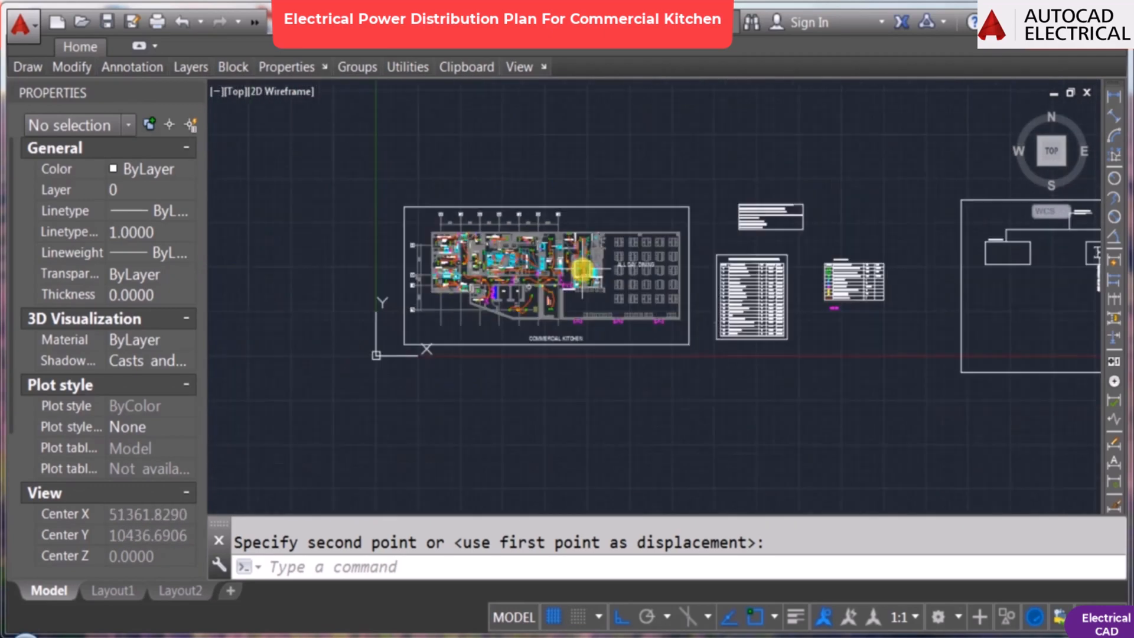
Step: Copy the smaller magenta distribution board symbol from below the legend to the plate cabinet in the all day dining kitchen
key(Escape)
text(co)
key(Return)
scroll(842, 308, up, 7)
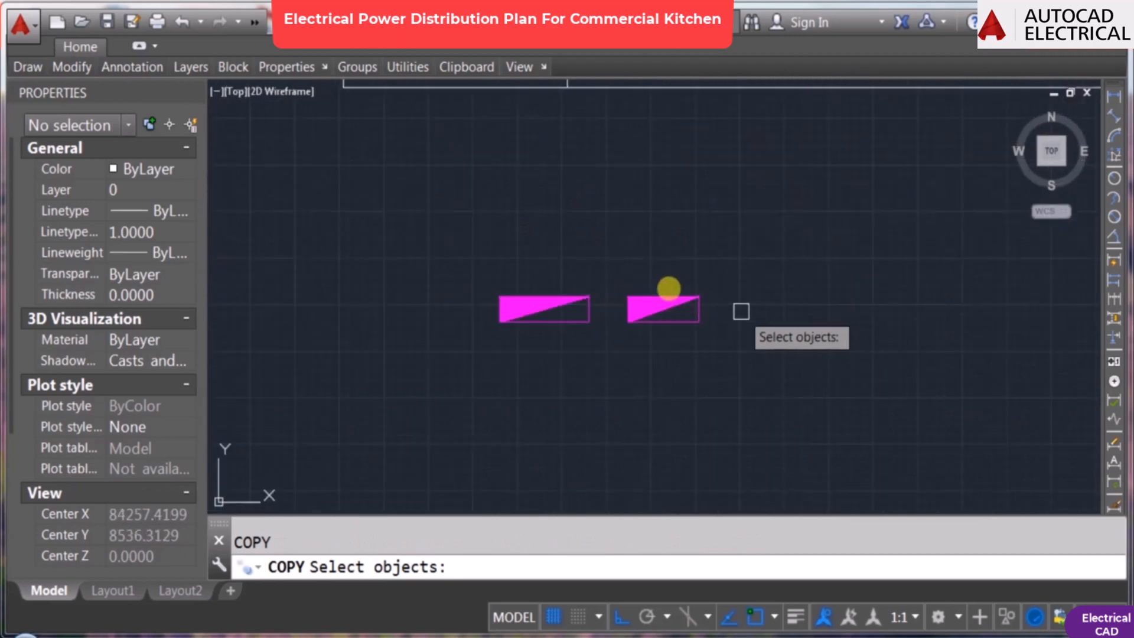
click(617, 251)
click(752, 359)
key(Return)
click(653, 303)
scroll(679, 318, down, 5)
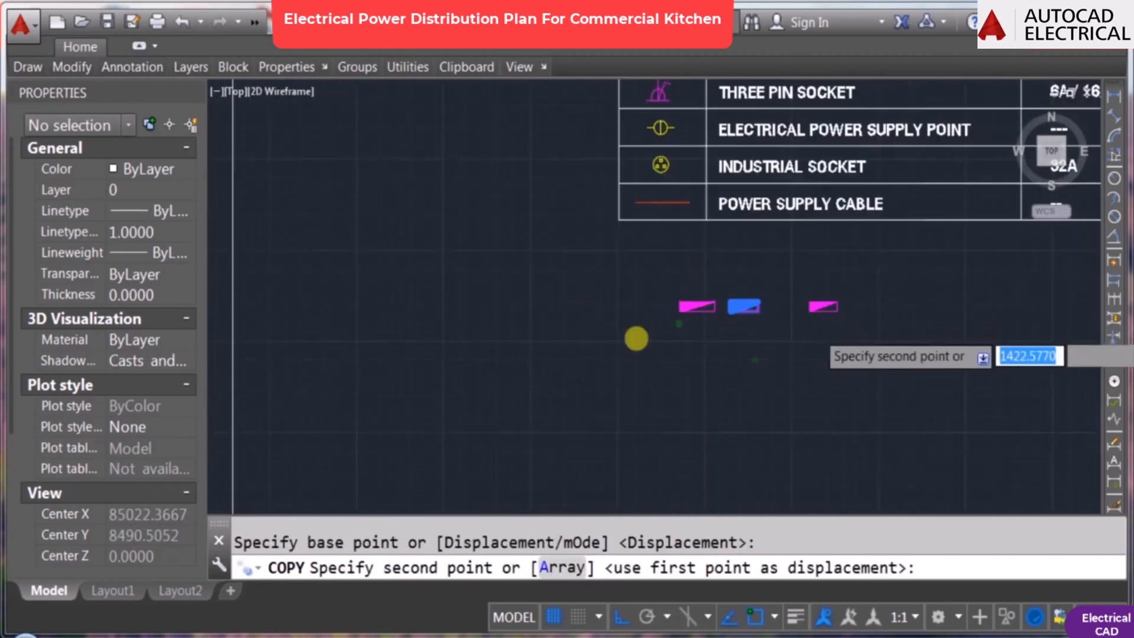
scroll(742, 331, down, 3)
key(F8)
scroll(590, 384, up, 8)
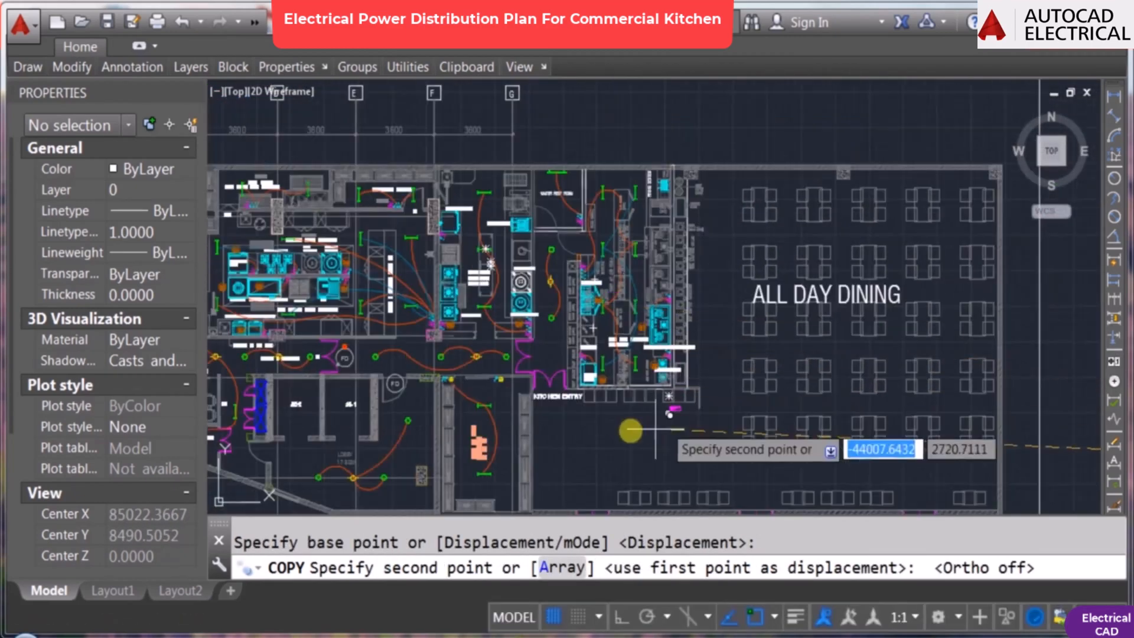
middle_drag(569, 177, 575, 422)
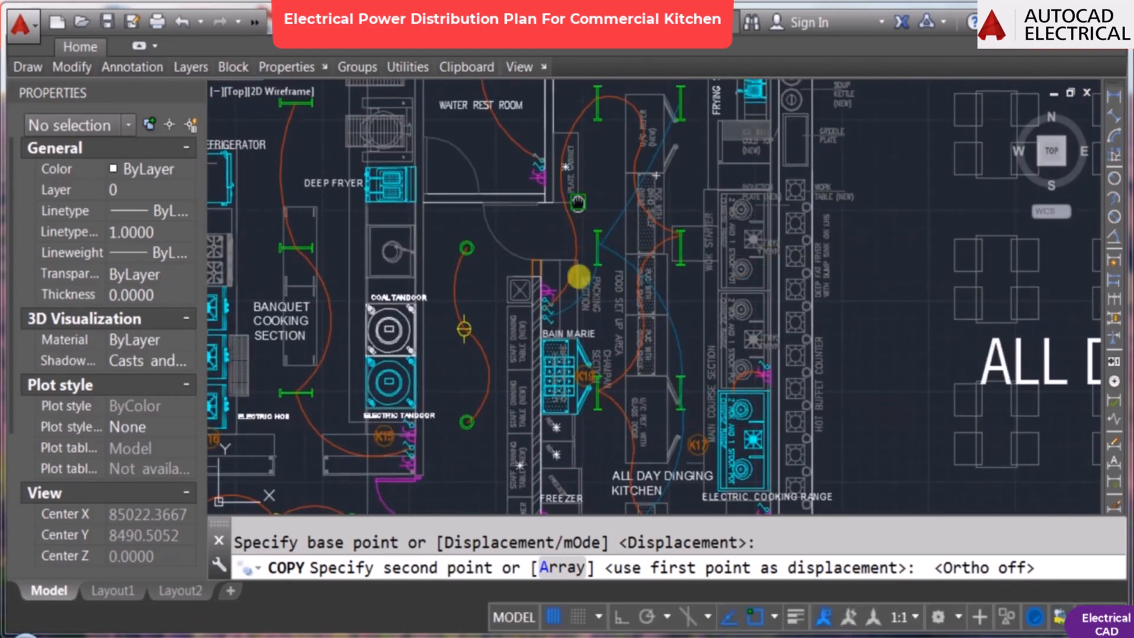
middle_drag(577, 205, 572, 369)
scroll(570, 363, up, 2)
scroll(561, 300, up, 2)
key(Escape)
Step: Rotate the copied distribution board symbol by 90 degrees
text(ro)
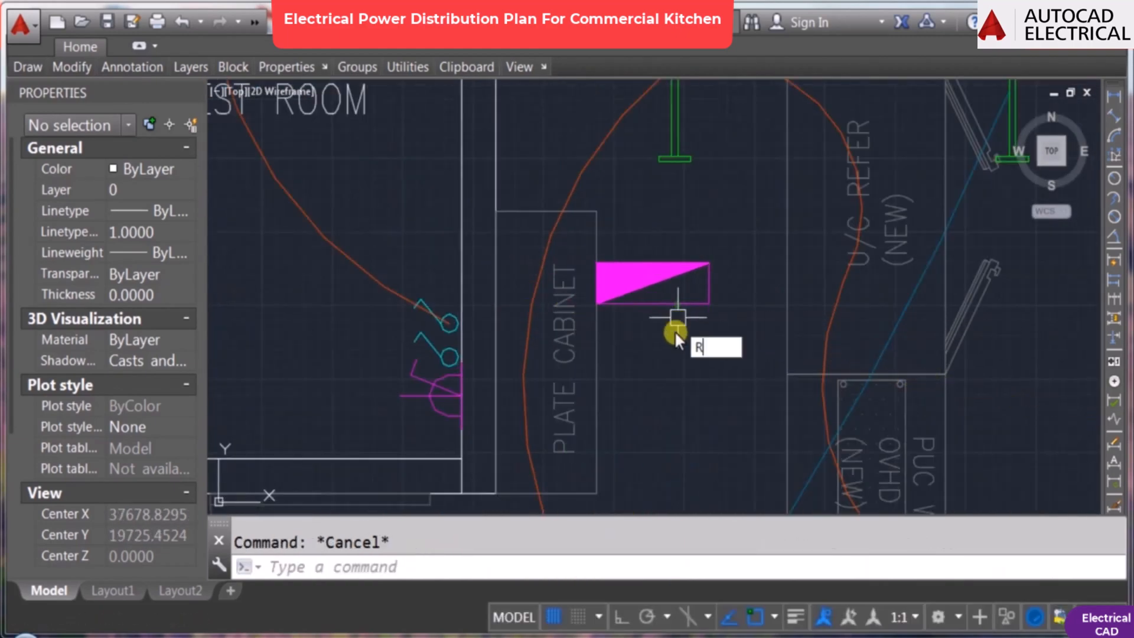
key(Return)
click(677, 340)
click(636, 255)
key(Return)
click(645, 291)
key(Return)
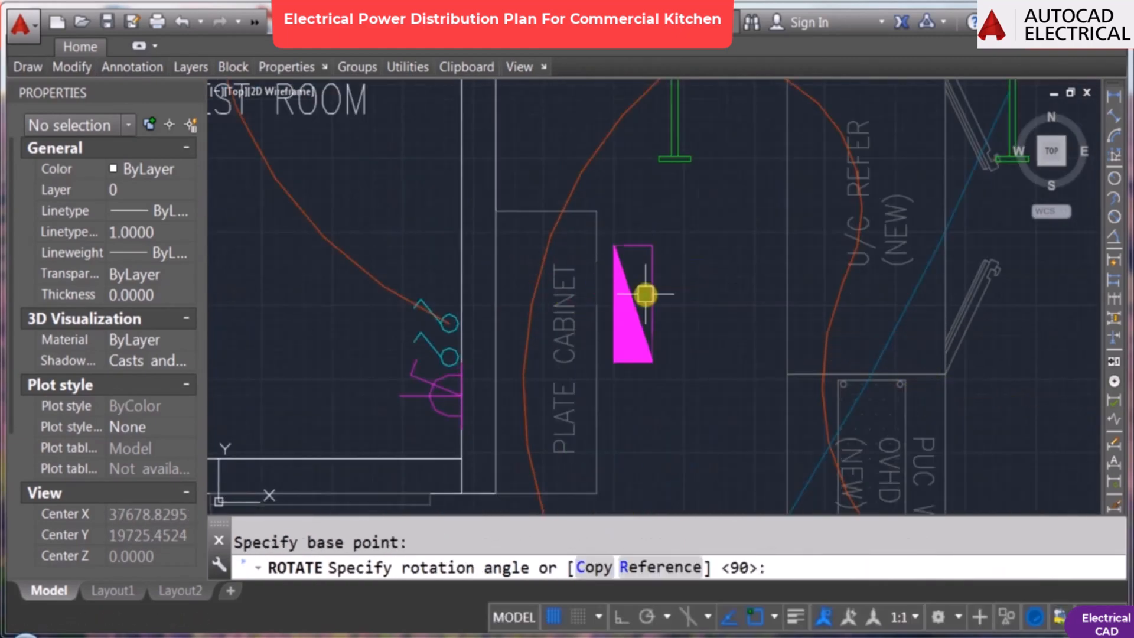
Step: Move the rotated distribution board symbol against the wall behind the plate cabinet, with object snap off
key(Escape)
text(m)
key(Return)
click(646, 294)
key(Return)
click(708, 349)
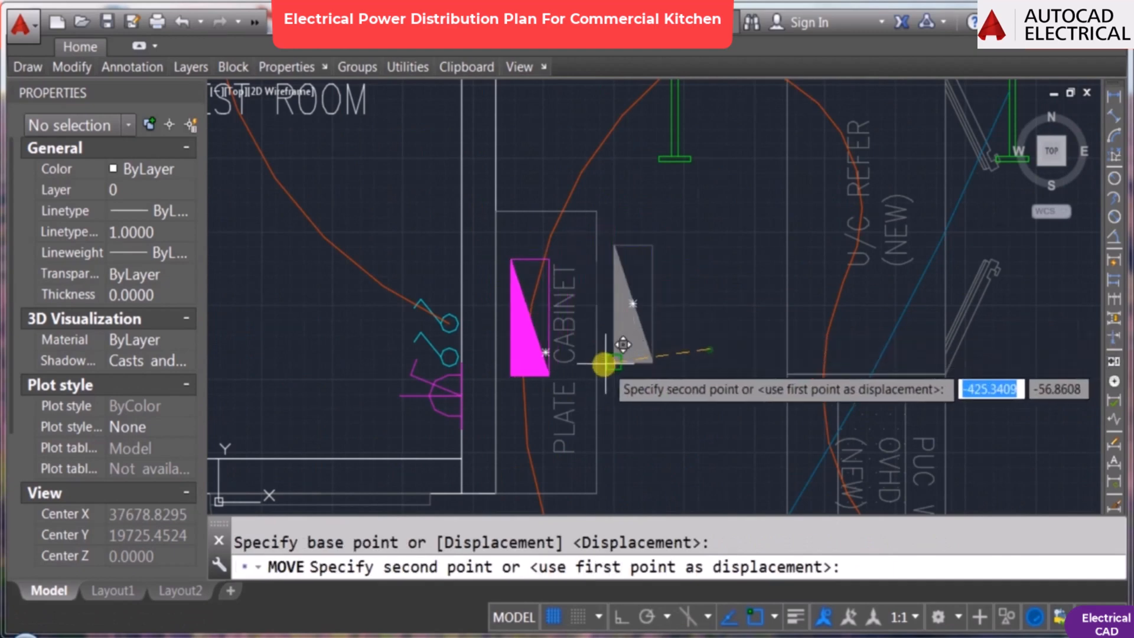
key(F3)
scroll(597, 353, up, 2)
click(591, 322)
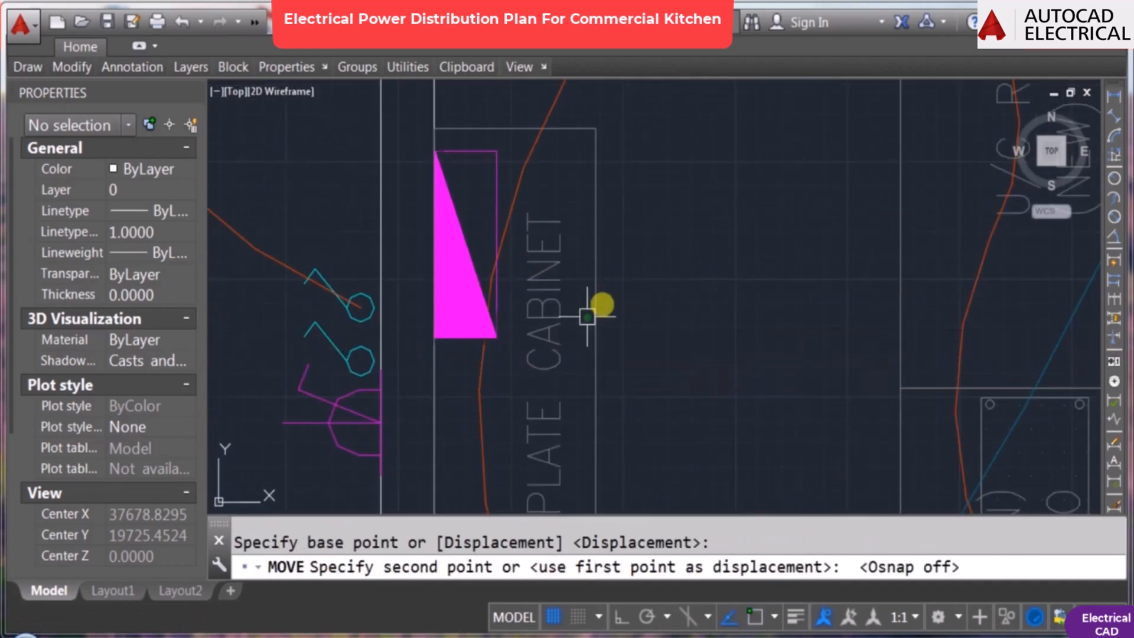
scroll(614, 286, down, 4)
key(Escape)
Step: Copy the WAITER REST ROOM label to the area beside the plate cabinet in the all day dining kitchen
text(co)
key(Return)
scroll(615, 266, down, 4)
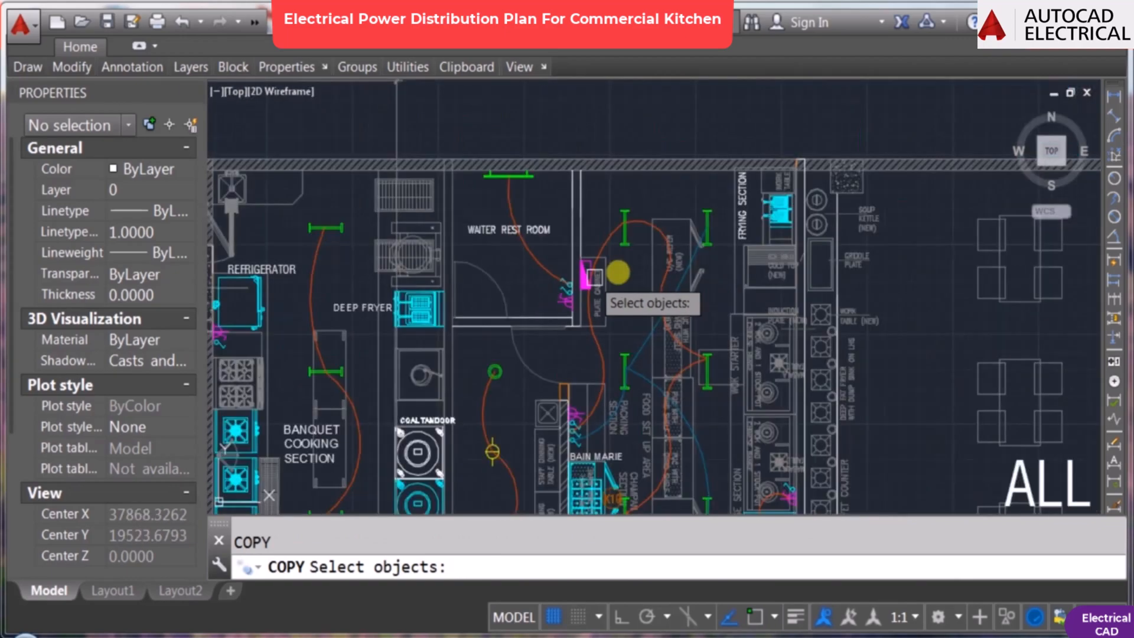
click(536, 229)
key(Escape)
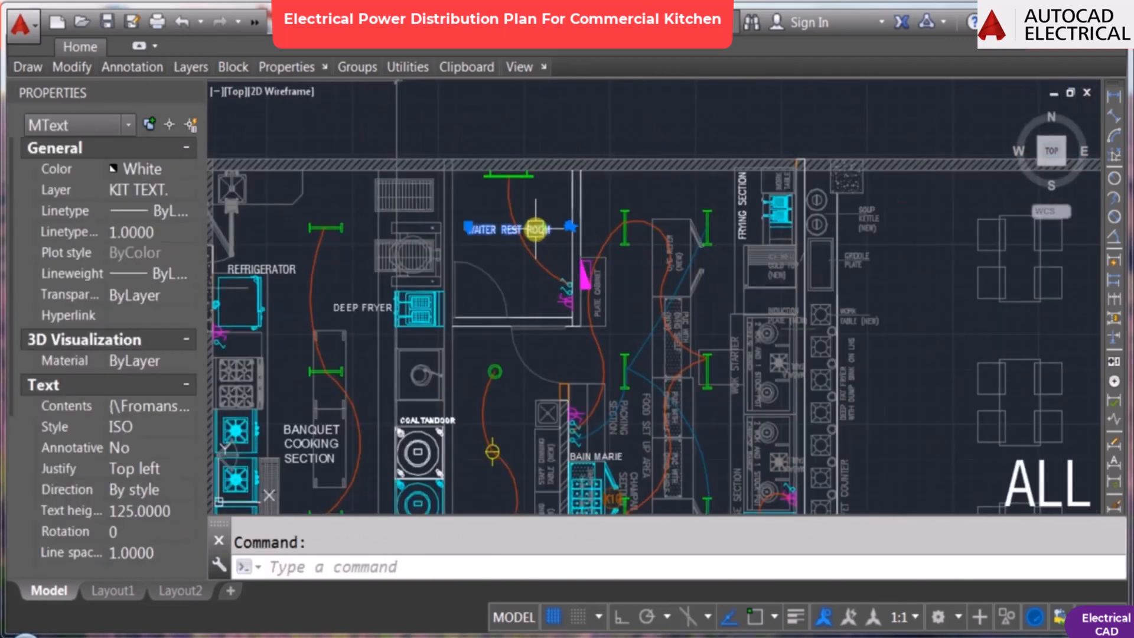
key(Escape)
key(Return)
click(536, 229)
key(Return)
click(510, 231)
click(655, 237)
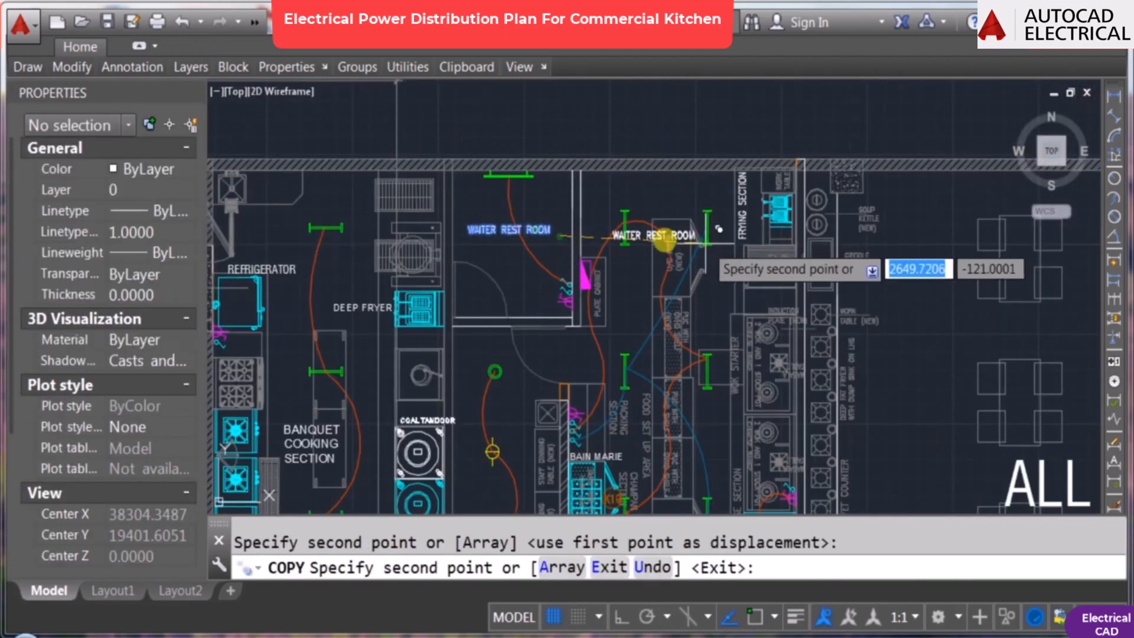
key(Escape)
Step: Rotate the copied WAITER REST ROOM label by 90 degrees
scroll(646, 238, up, 5)
text(ro)
key(Return)
click(612, 223)
key(Return)
click(638, 246)
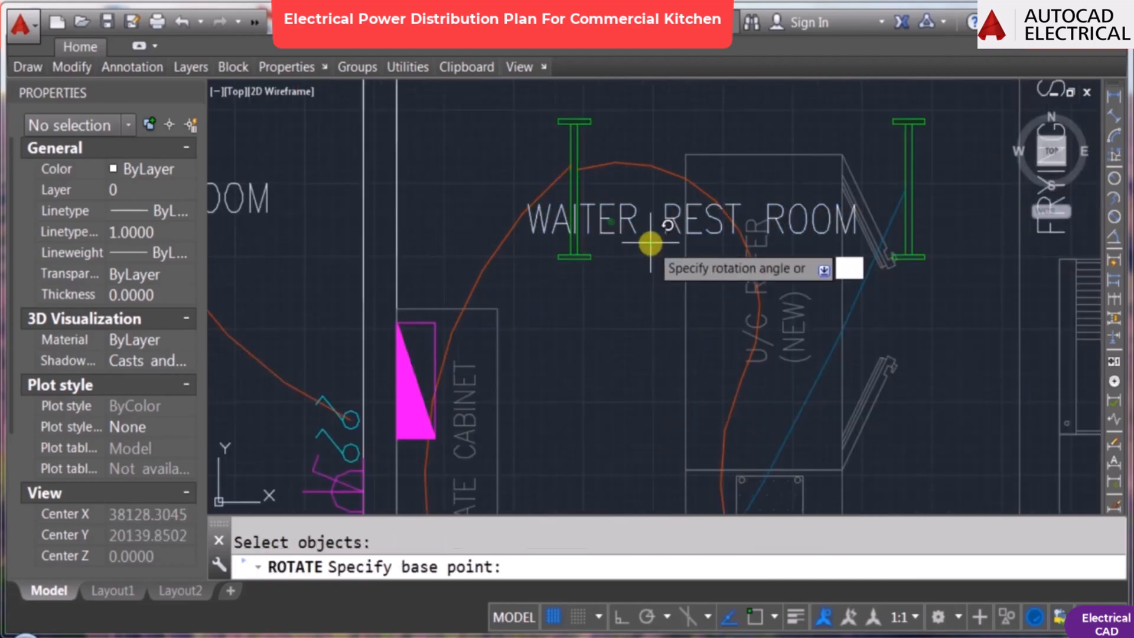
text(90)
key(Return)
Step: Move the rotated label to the wall above the plate cabinet's distribution board symbol and change its text to SUB DB
text(m)
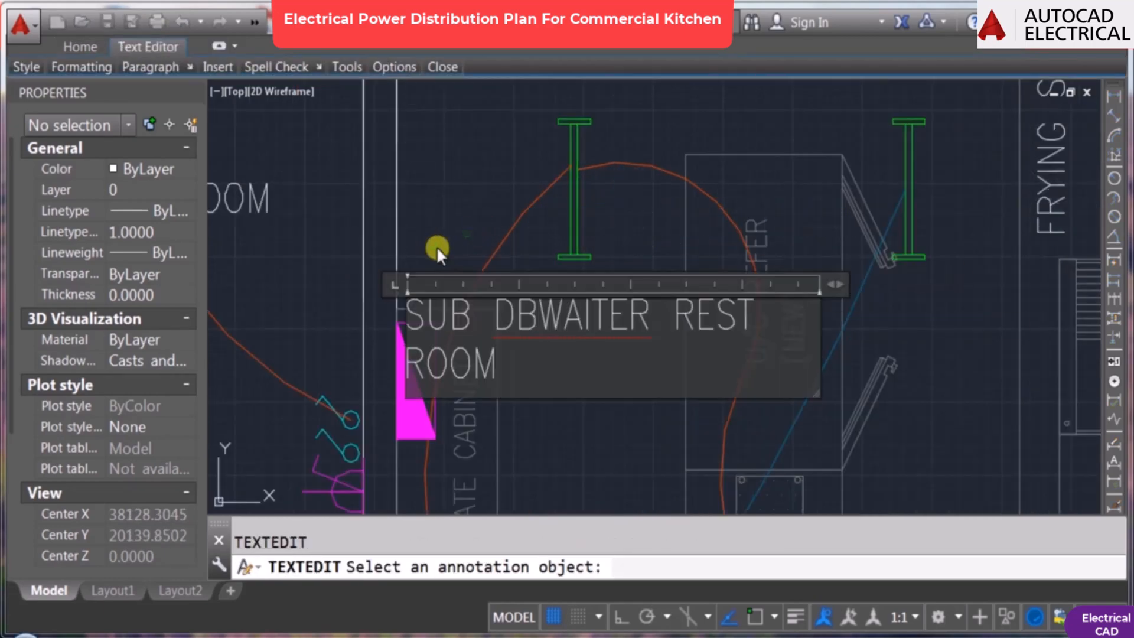
key(Delete)
key(Delete)
key(Delete)
key(Delete)
key(Delete)
key(Delete)
key(Delete)
key(Delete)
key(Delete)
key(Delete)
key(Delete)
key(Delete)
key(Delete)
key(Delete)
key(Delete)
key(Delete)
click(437, 246)
scroll(523, 316, down, 4)
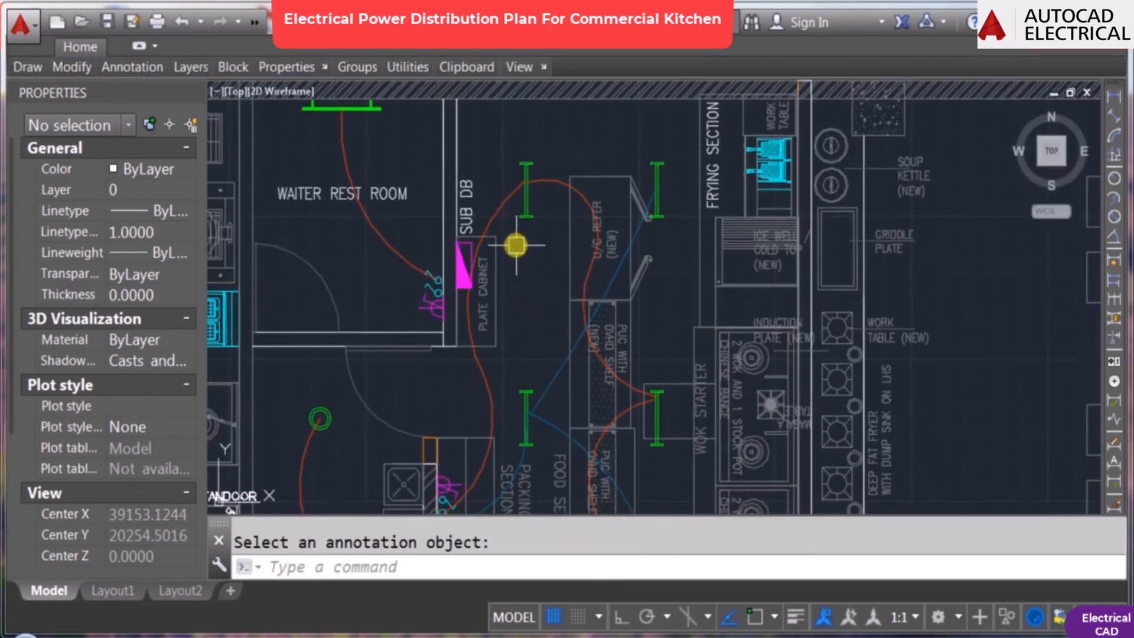
Step: Examine the all day dining kitchen's equipment, sockets and circuit tags on the floor plan
key(Escape)
scroll(550, 340, down, 4)
scroll(545, 364, up, 2)
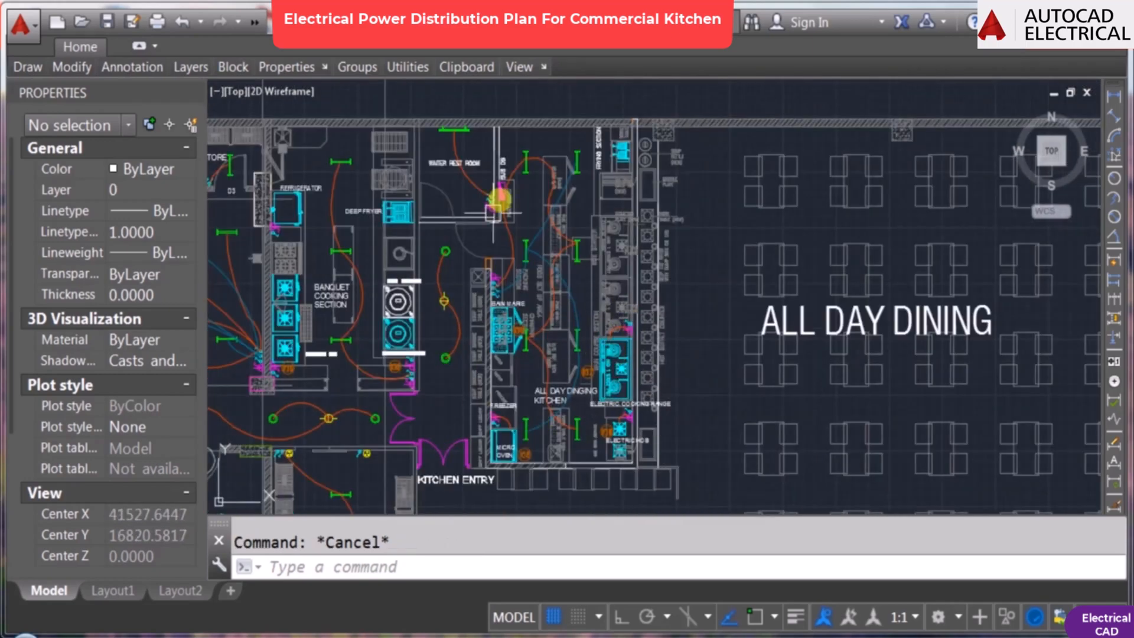
scroll(597, 471, up, 2)
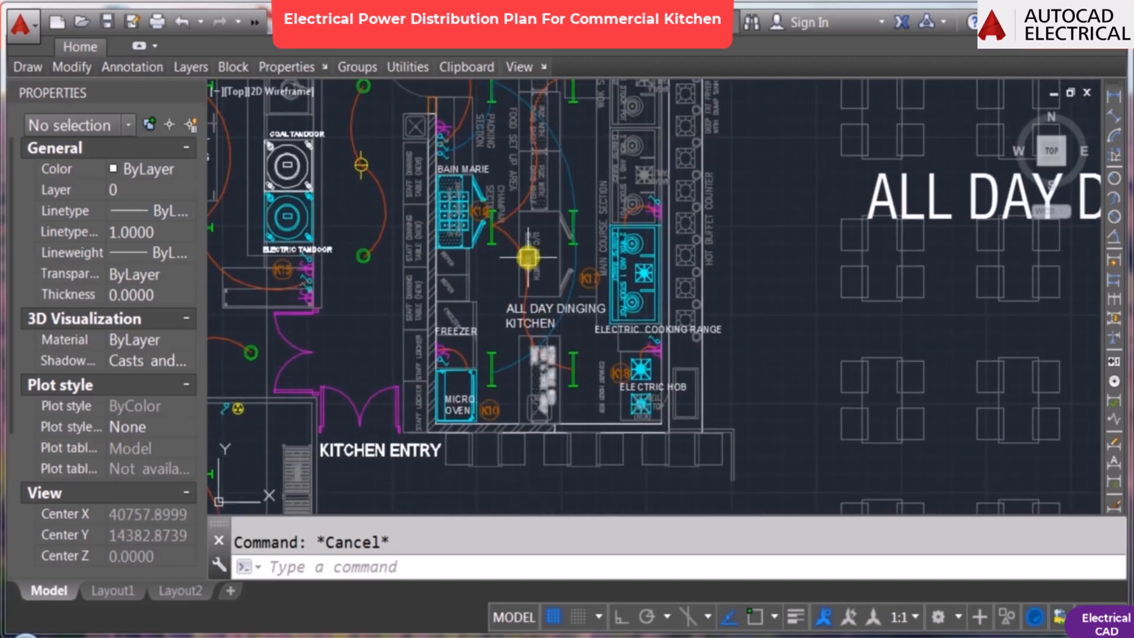
scroll(539, 362, down, 2)
scroll(557, 265, up, 4)
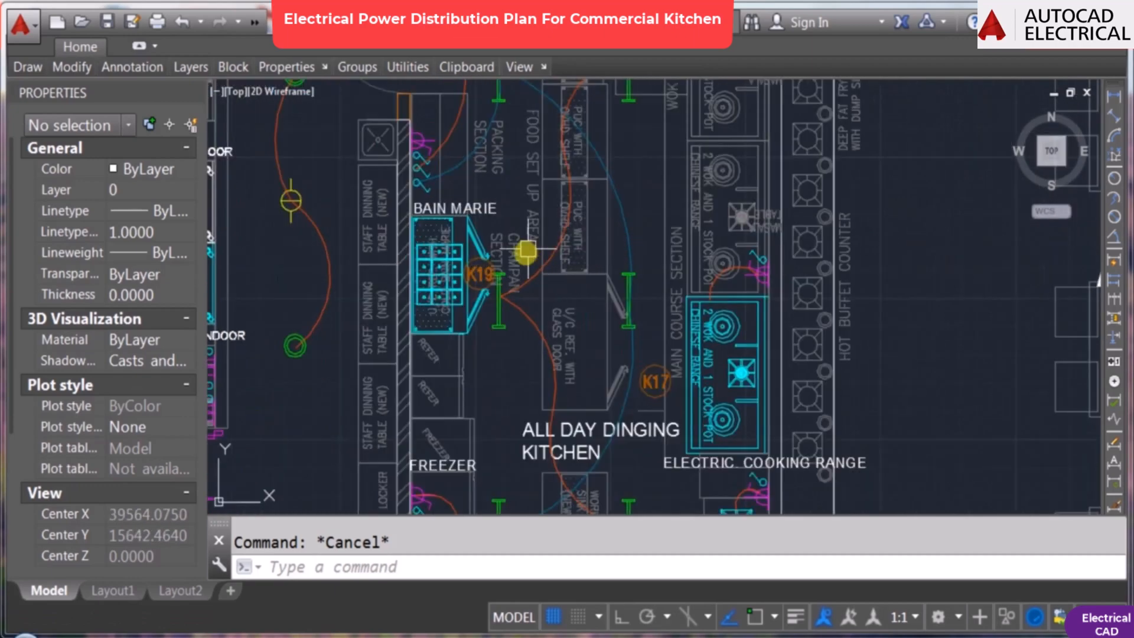
scroll(494, 455, down, 2)
scroll(463, 457, up, 2)
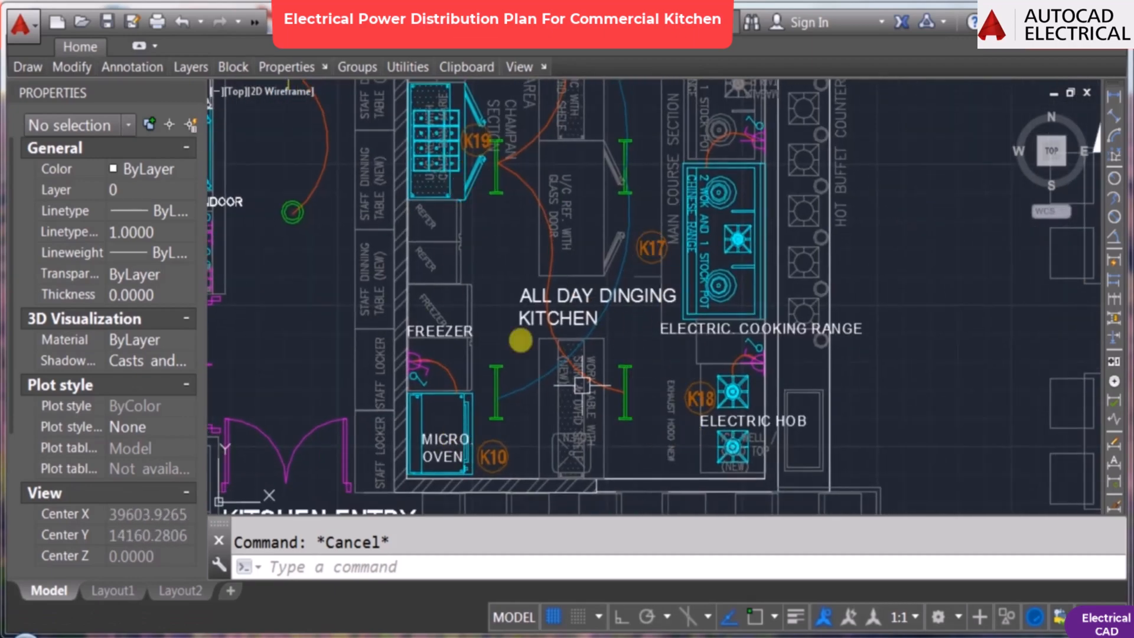
Step: Draw a horizontal line in the single-line diagram from the lower end of the A.D. DINGING KITCHEN feeder, with object snap and ortho on
scroll(520, 340, down, 5)
mouse_move(779, 294)
middle_down()
mouse_move(569, 311)
mouse_move(425, 294)
middle_up()
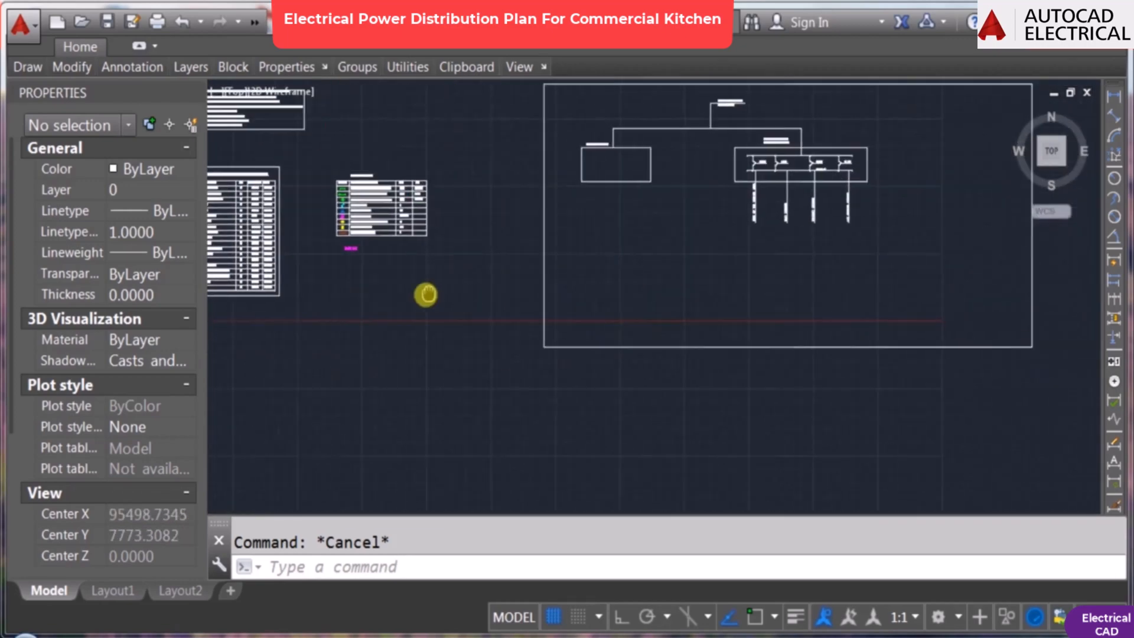
scroll(754, 261, up, 6)
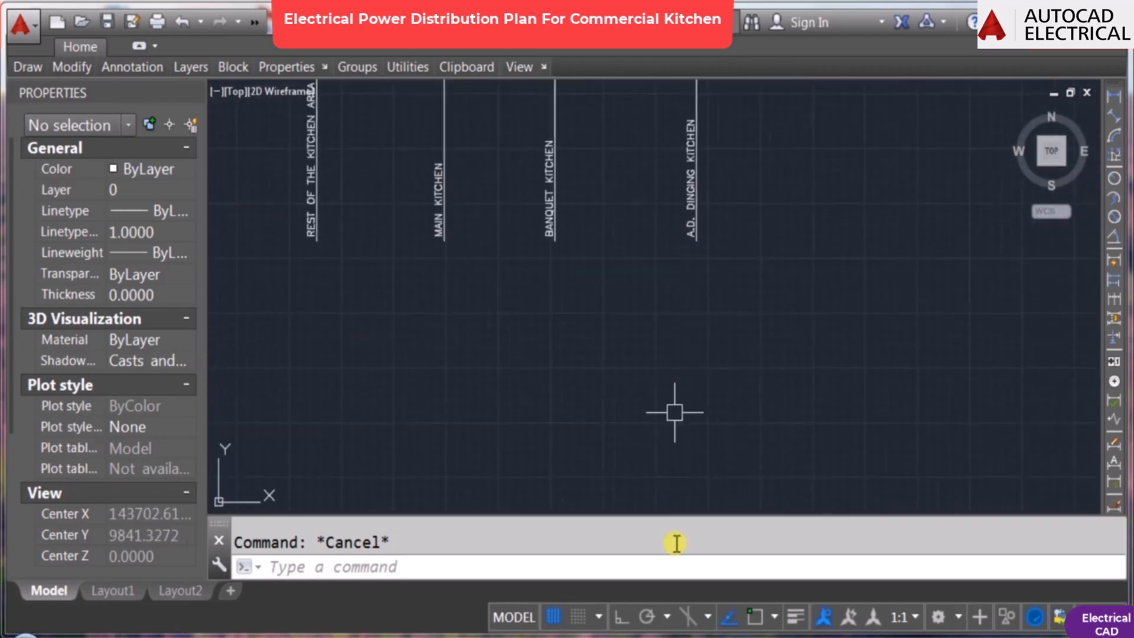
scroll(675, 487, up, 2)
text(l)
key(Return)
key(F3)
click(680, 307)
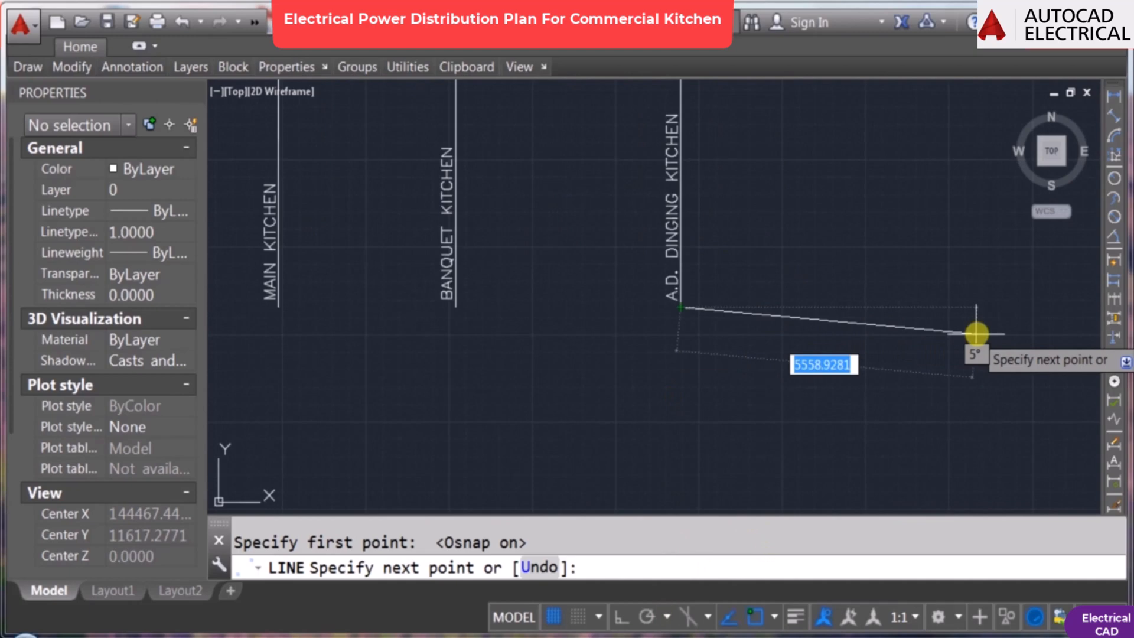
key(F8)
click(991, 319)
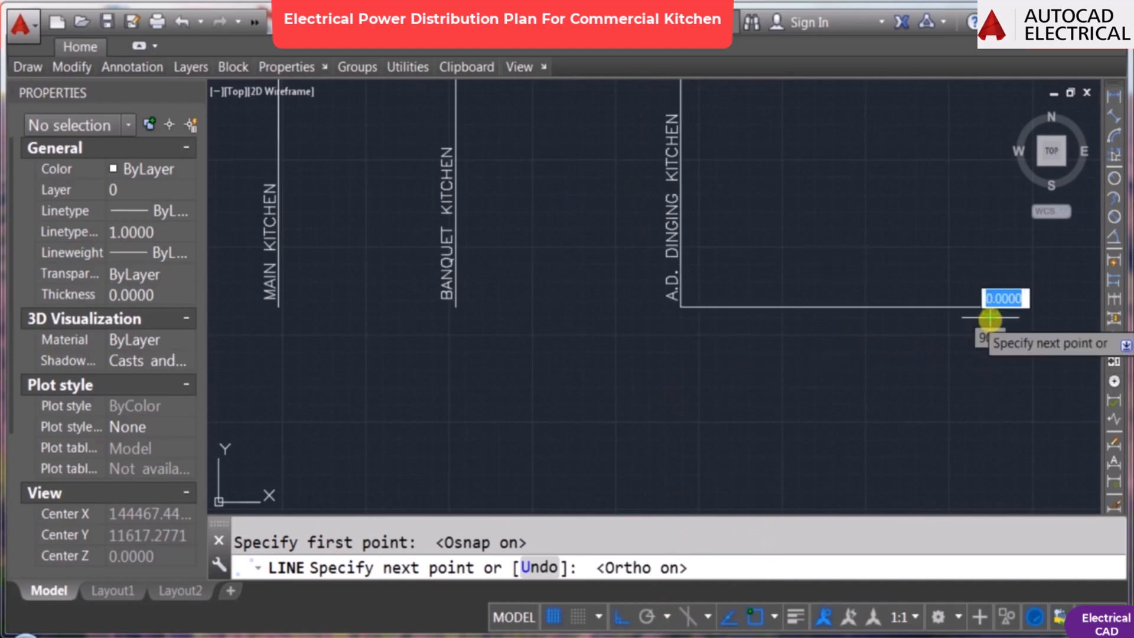
key(Escape)
Step: Stretch the A.D. DINGING KITCHEN feeder's end and horizontal line down by about 374 units, and shift its label up clear of the corner
text(s)
key(Return)
click(1004, 326)
click(569, 269)
key(Return)
click(644, 344)
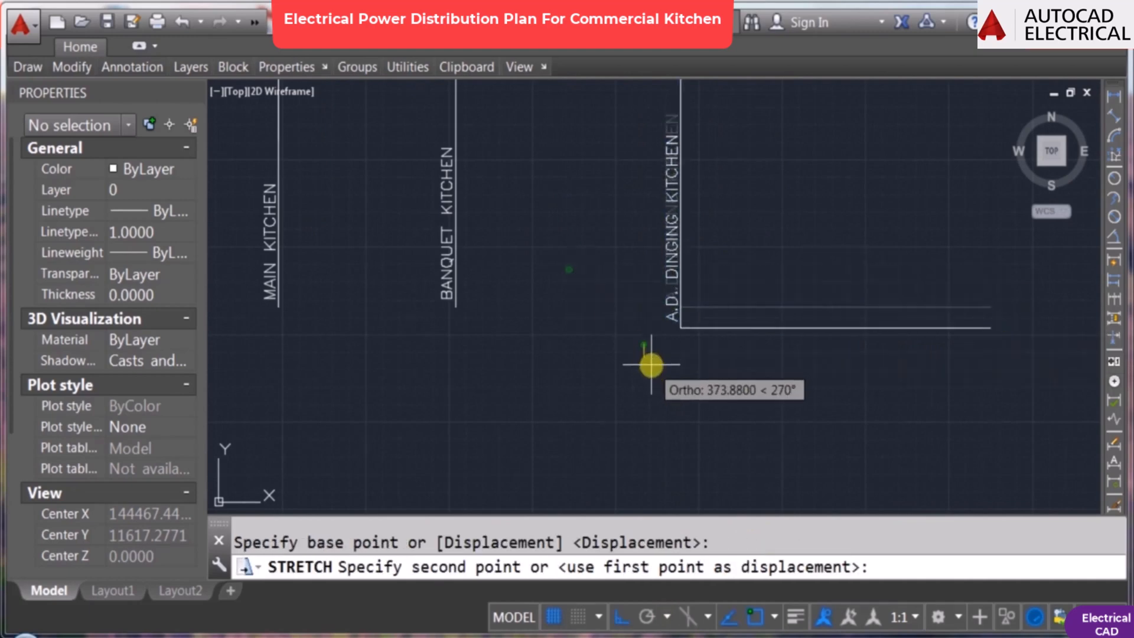
click(652, 366)
key(Escape)
key(Return)
click(814, 193)
click(813, 185)
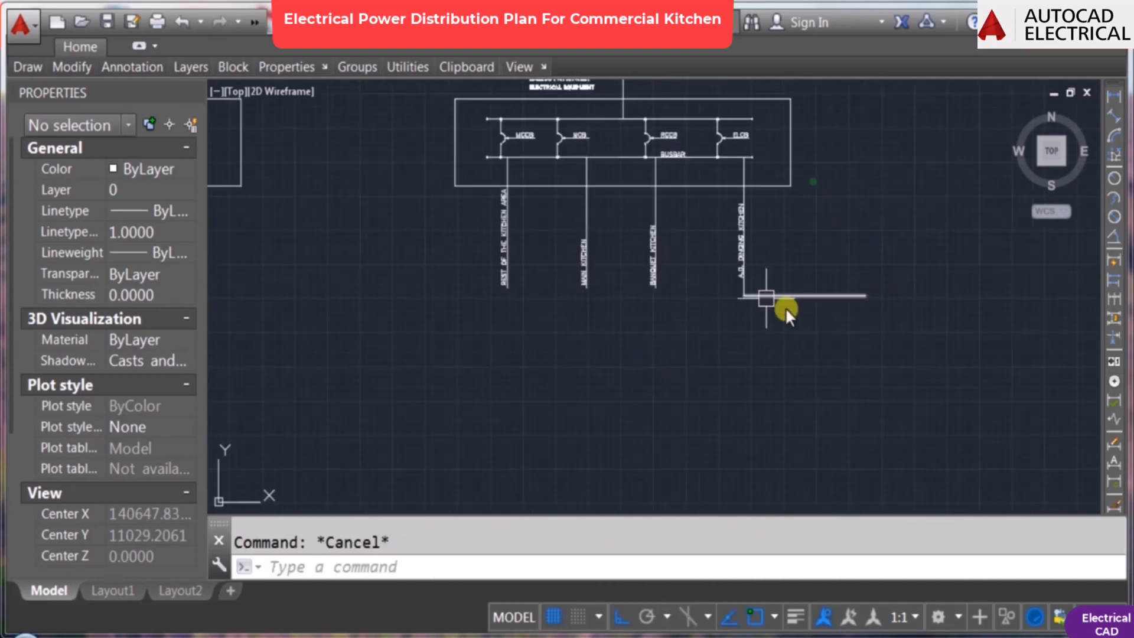
Step: Copy the smaller magenta distribution board symbol from below the legend onto the A.D. DINGING KITCHEN feeder above its horizontal line
text(co)
key(Return)
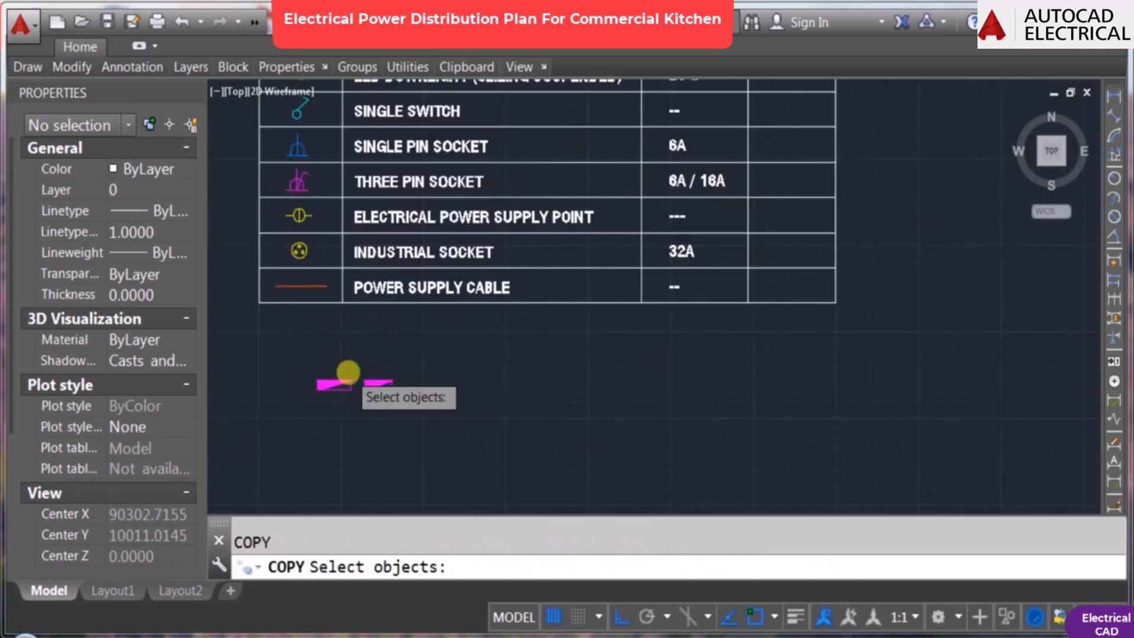
scroll(347, 367, up, 2)
click(286, 369)
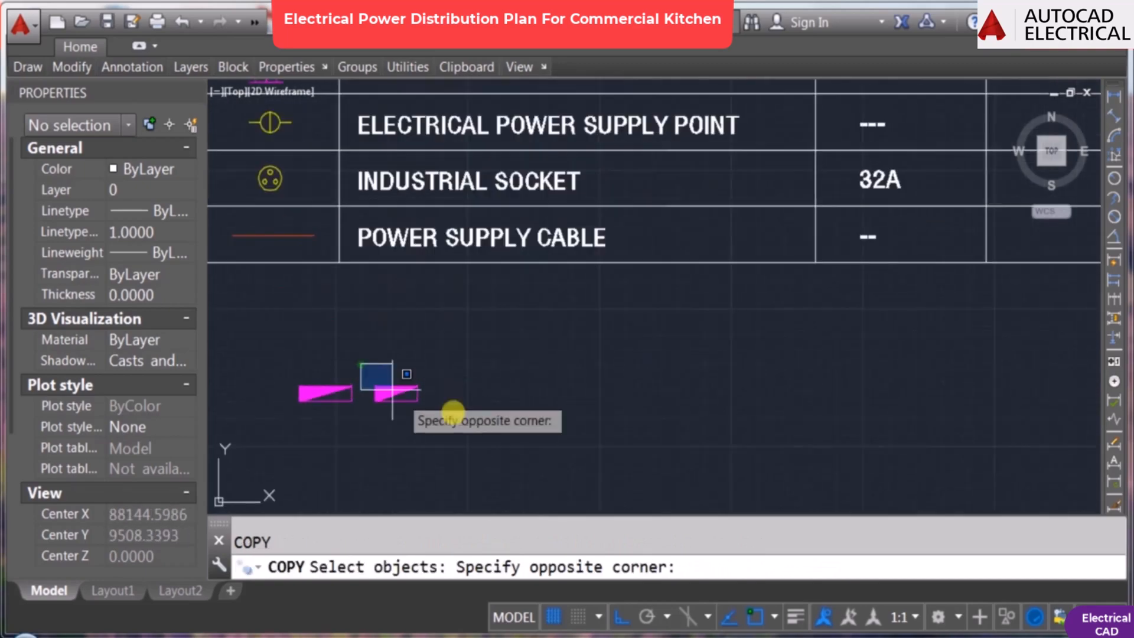
click(451, 412)
key(Return)
scroll(400, 390, down, 3)
click(340, 365)
key(F8)
scroll(751, 398, down, 2)
middle_drag(752, 399, 281, 304)
scroll(416, 354, down, 4)
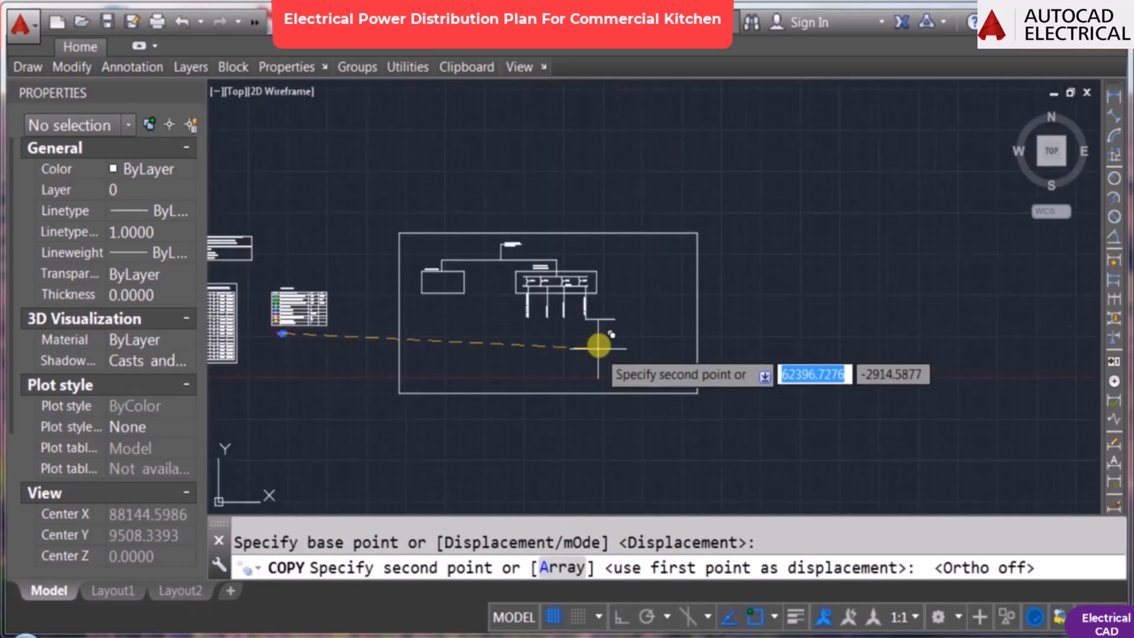
scroll(608, 344, up, 7)
scroll(495, 186, up, 5)
click(530, 302)
key(Return)
Step: Scale up the copied distribution board symbol slightly and match its properties to the white horizontal line
text(sc)
click(448, 246)
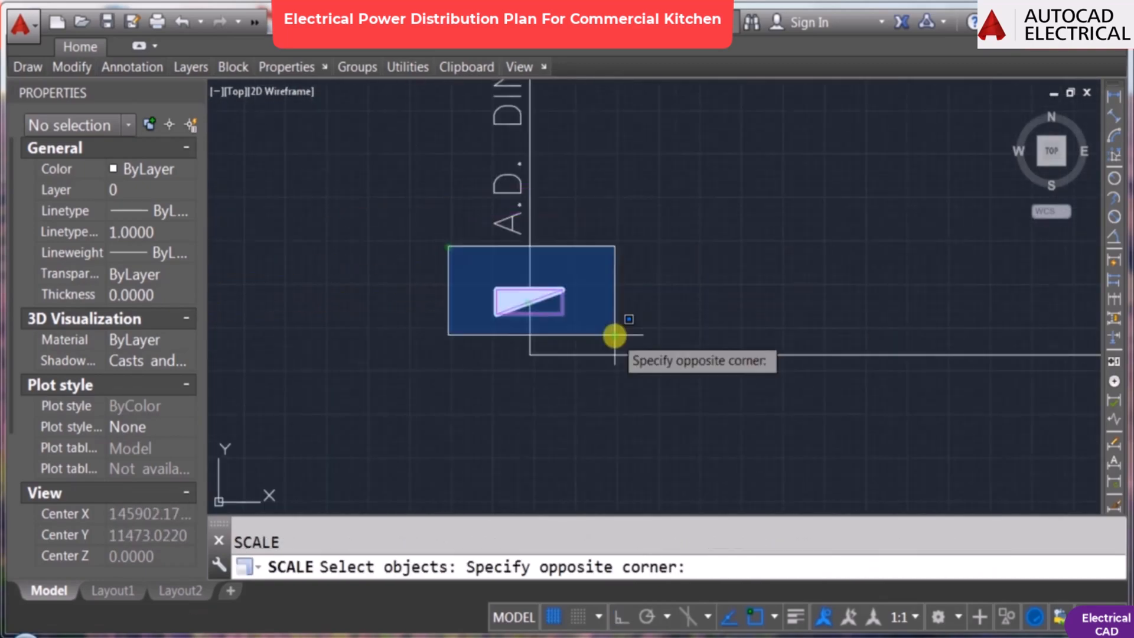
click(615, 336)
key(Return)
click(530, 314)
text(1ma)
click(561, 353)
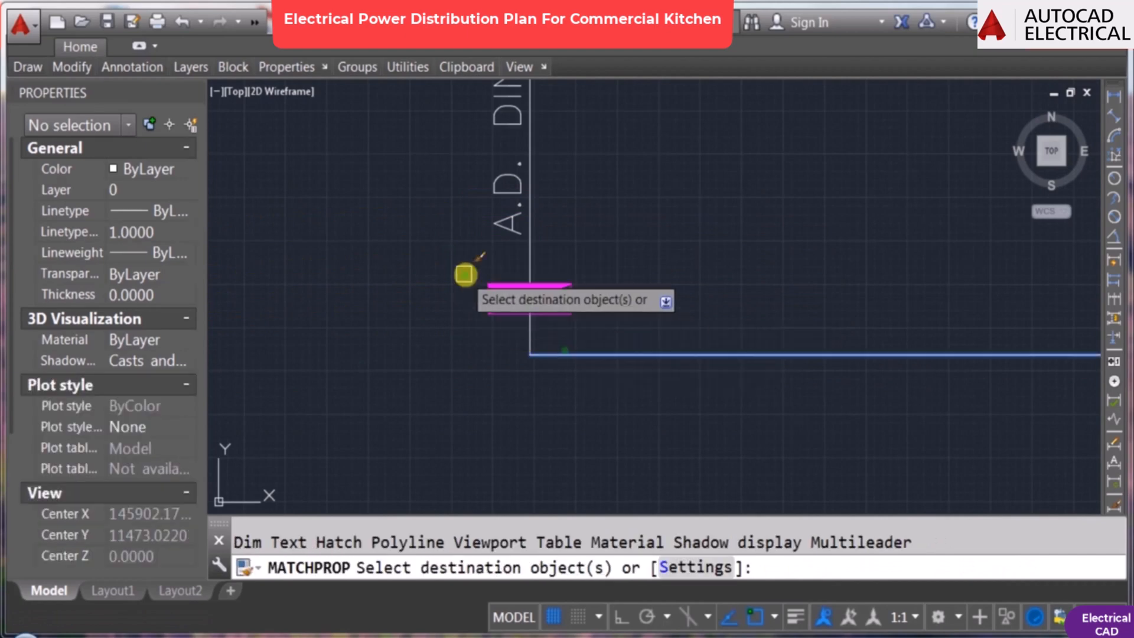
click(465, 274)
click(611, 340)
Step: Stretch the feeder corner and horizontal line farther down from the distribution board symbol, keeping the movement vertical
scroll(539, 351, down, 6)
text(s)
scroll(633, 391, up, 4)
click(908, 343)
click(347, 285)
key(Return)
click(438, 347)
key(F8)
click(439, 369)
scroll(436, 356, down, 2)
Step: Draw a vertical branch line down from the horizontal line and a circle of about 9.5 units radius at their junction
text(l)
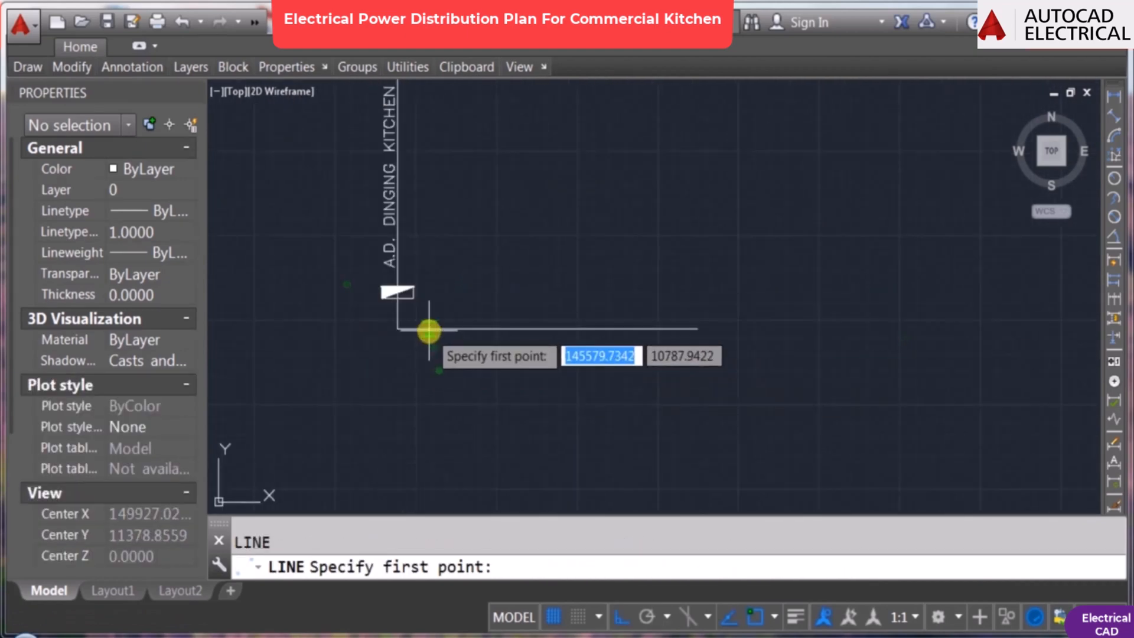
click(429, 329)
text(c)
key(space)
scroll(430, 330, up, 8)
click(387, 238)
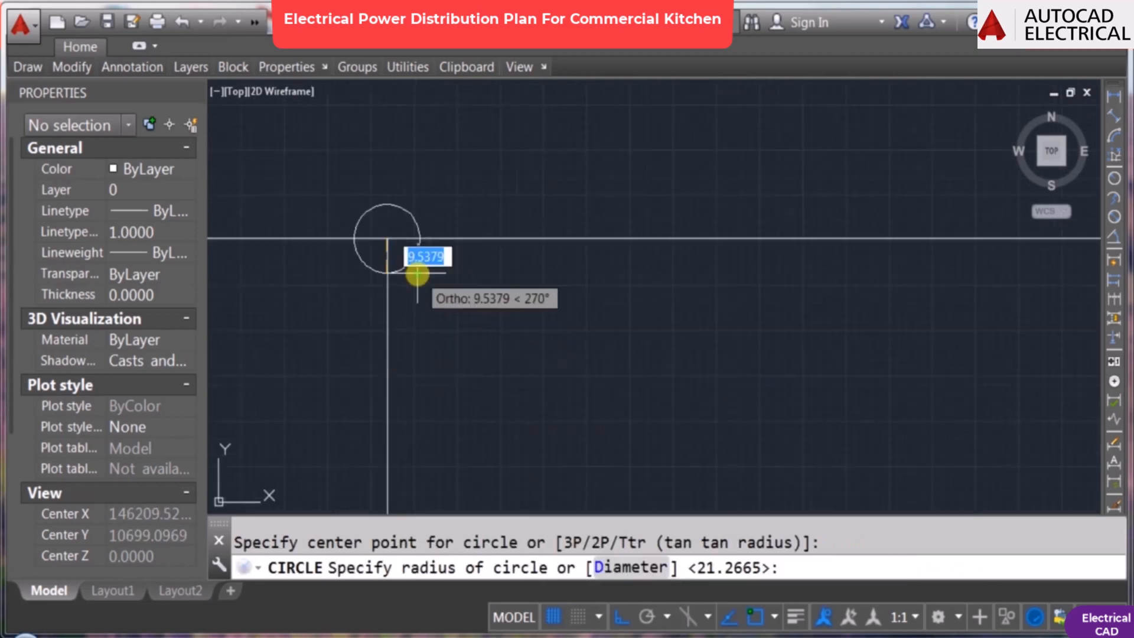
click(417, 272)
key(Escape)
key(Return)
key(Escape)
Step: Trim the line segments inside the small junction circle
scroll(483, 271, down, 6)
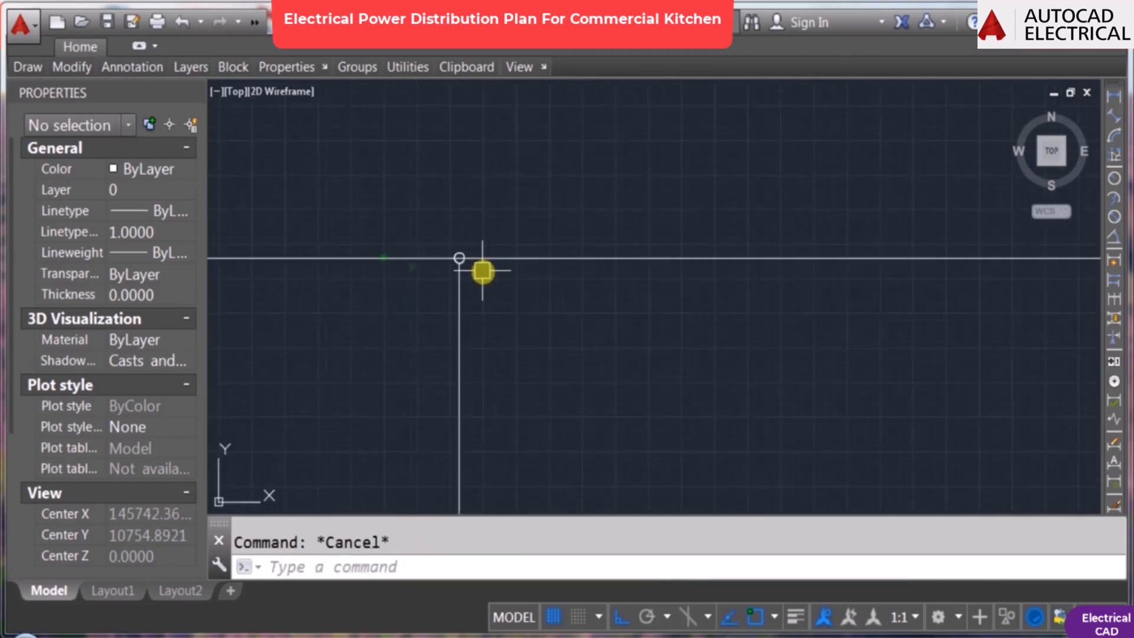
scroll(488, 286, down, 2)
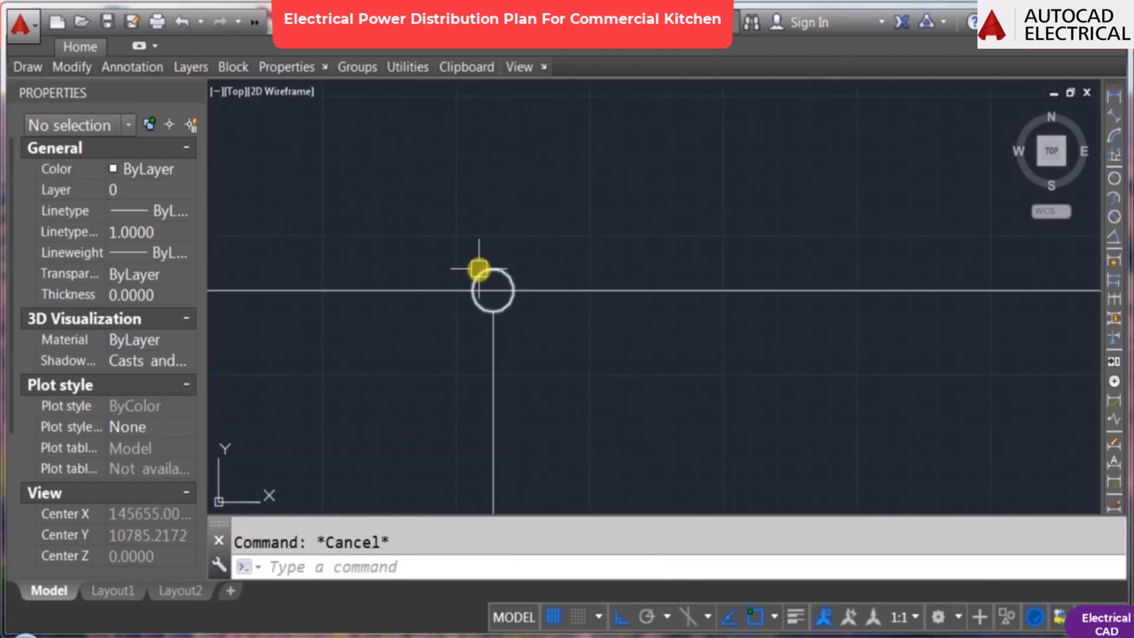
click(479, 269)
scroll(485, 270, up, 3)
key(Escape)
scroll(506, 321, up, 2)
text(T)
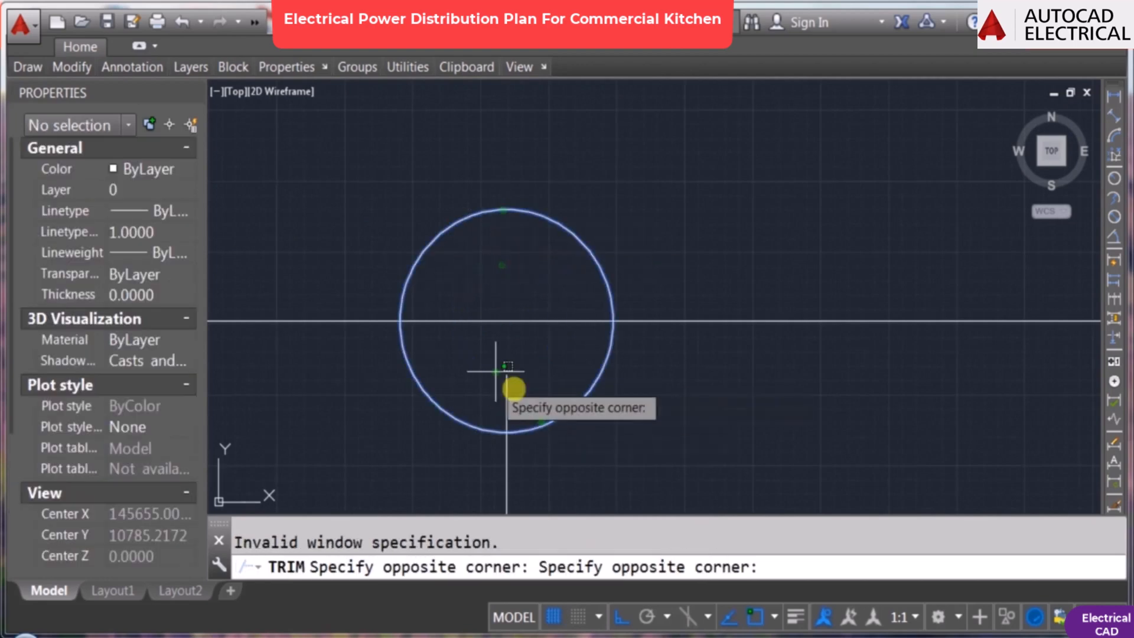
click(522, 397)
key(Return)
Step: Draw a larger circle on the vertical branch line below the junction and trim the line inside it
scroll(563, 273, down, 8)
text(c)
key(Return)
scroll(557, 328, up, 6)
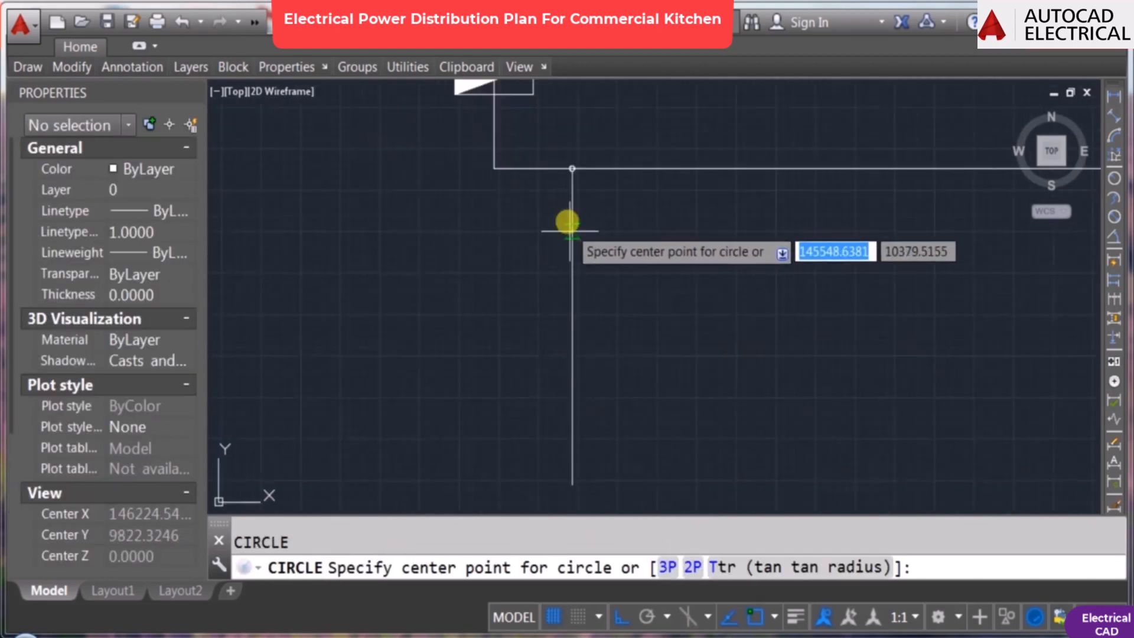
click(556, 261)
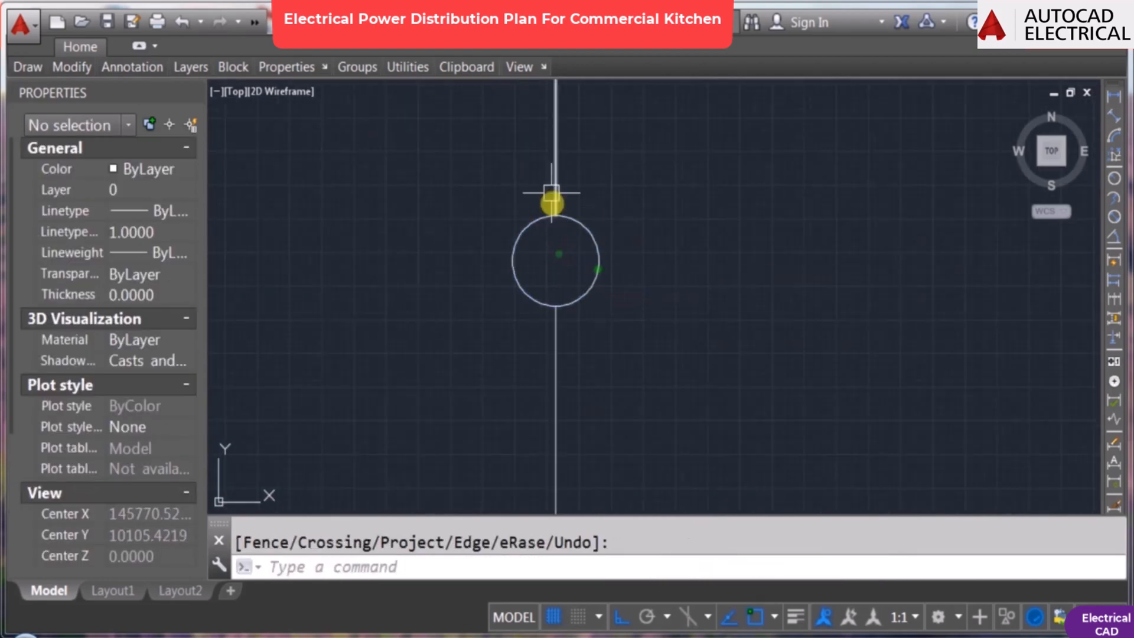
key(Return)
Step: Lengthen the upper branch line segment so that its end reaches a short way into the larger circle, and likewise the lower segment
scroll(551, 201, up, 4)
click(551, 201)
key(Escape)
click(555, 444)
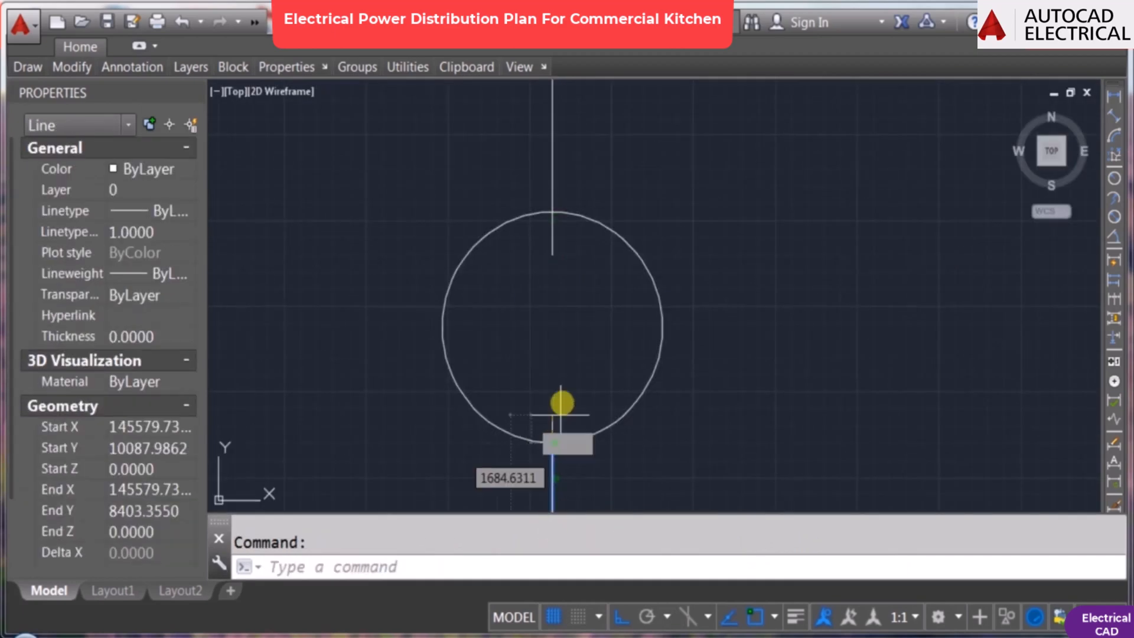
click(555, 442)
key(Escape)
text(c)
key(Return)
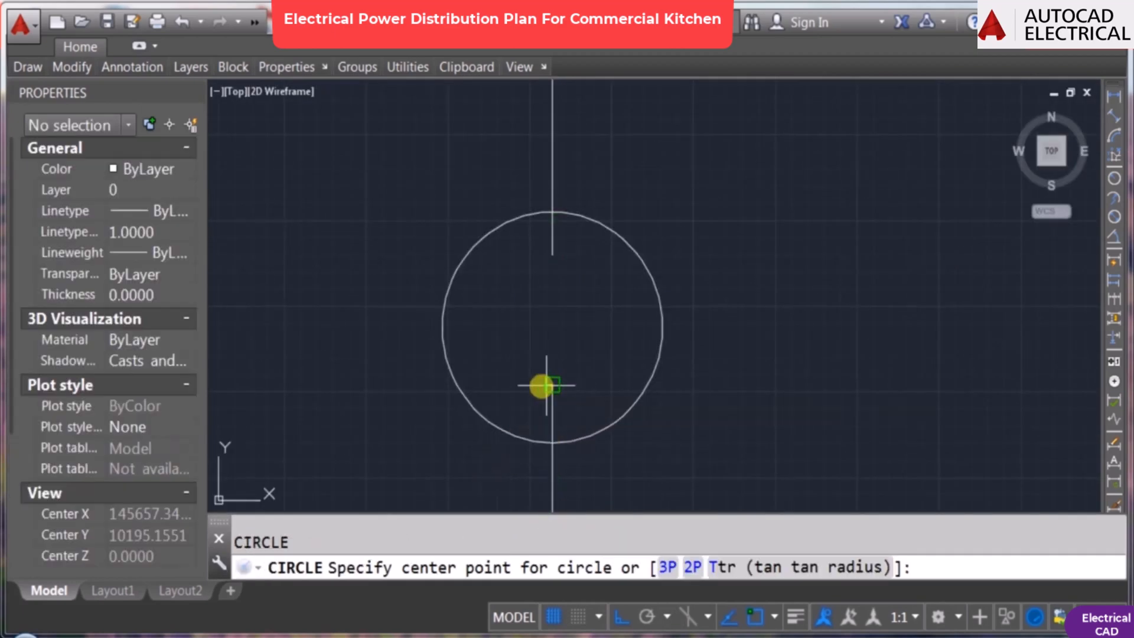
click(547, 385)
click(539, 385)
key(Escape)
Step: Draw a small circle centred on the upper segment's end inside the larger circle
scroll(554, 257, up, 5)
text(c)
key(Return)
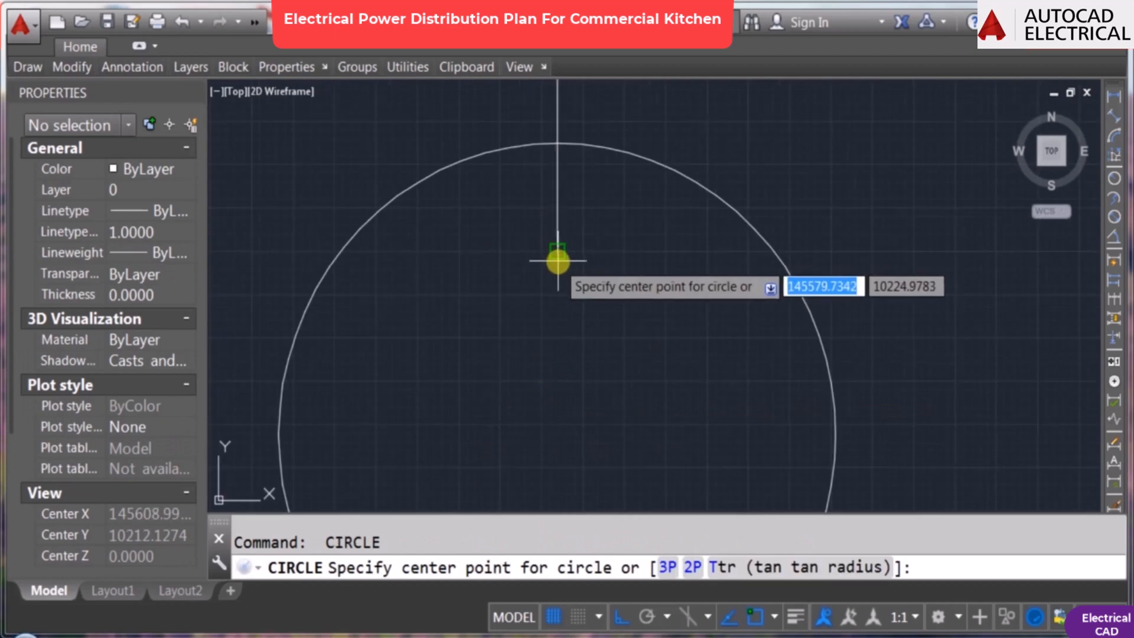
click(558, 256)
scroll(527, 270, down, 5)
scroll(544, 288, up, 5)
text(co)
key(Return)
click(539, 248)
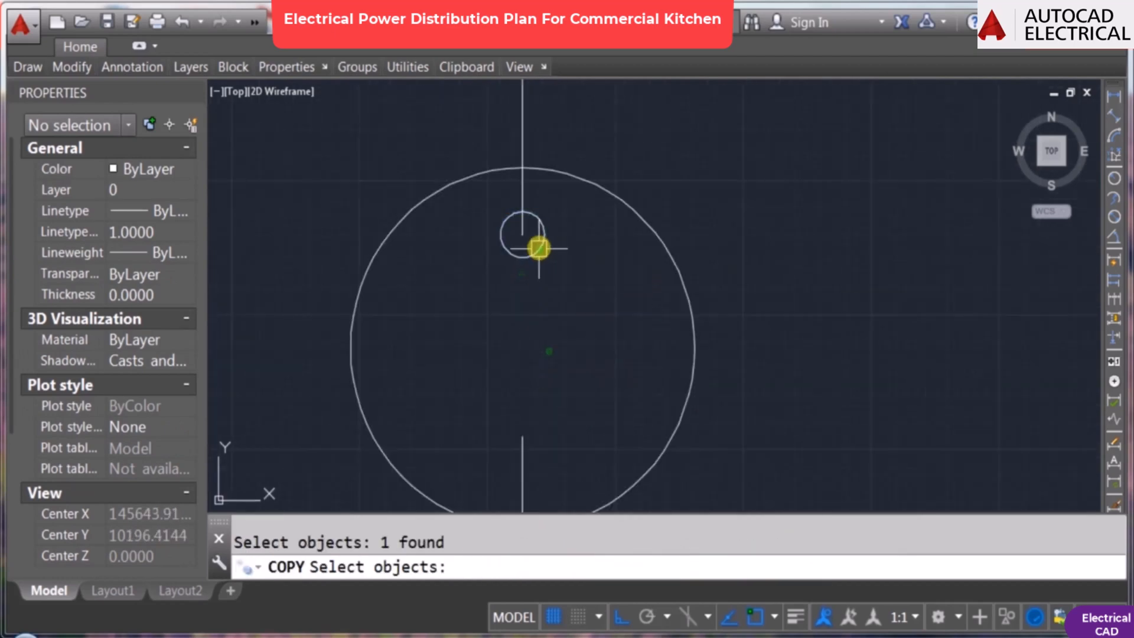
key(Escape)
click(539, 248)
scroll(515, 273, up, 5)
click(534, 228)
click(534, 252)
key(Escape)
scroll(534, 322, down, 5)
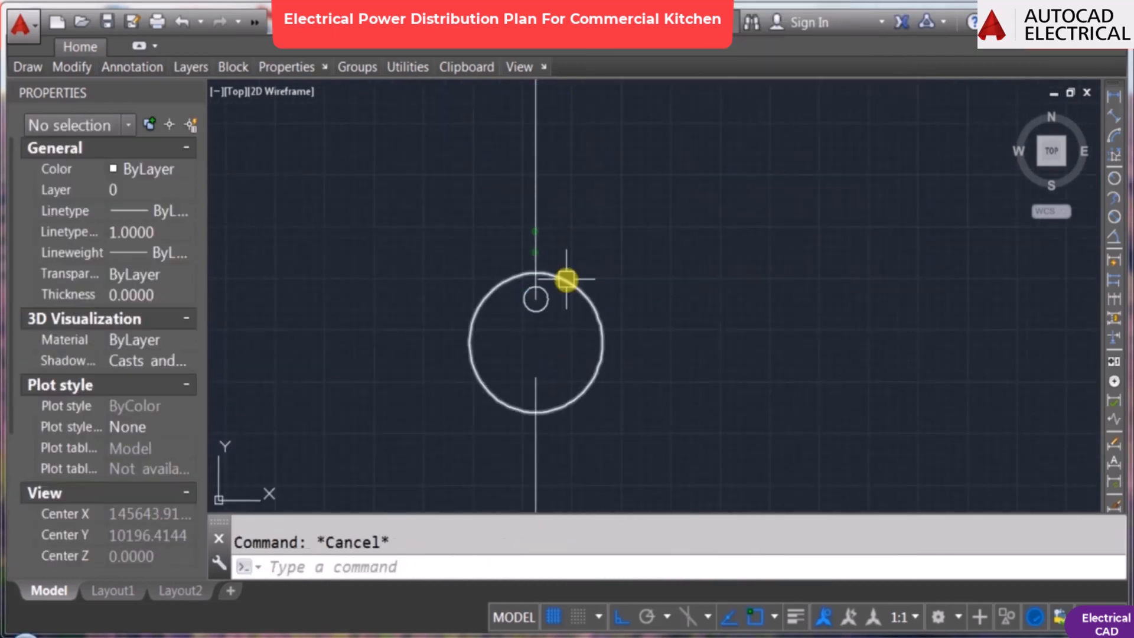
key(Return)
click(539, 305)
key(Escape)
text(co)
click(472, 202)
click(549, 299)
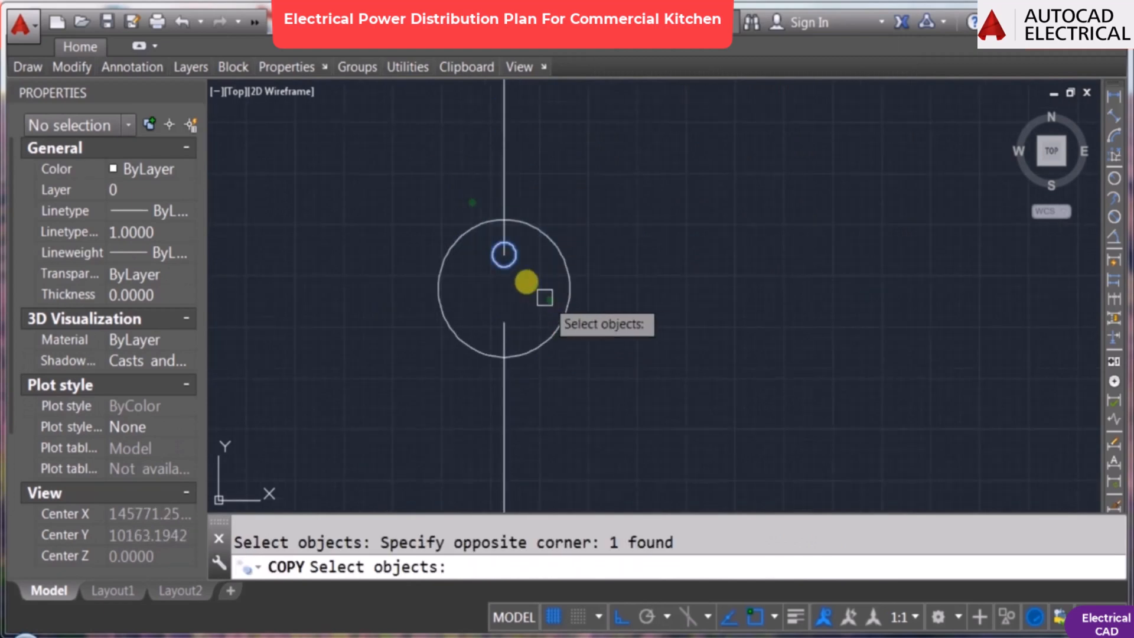
Step: Mirror the small circle about the larger circle's horizontal centre line onto the lower segment's end
click(457, 224)
click(567, 304)
key(Return)
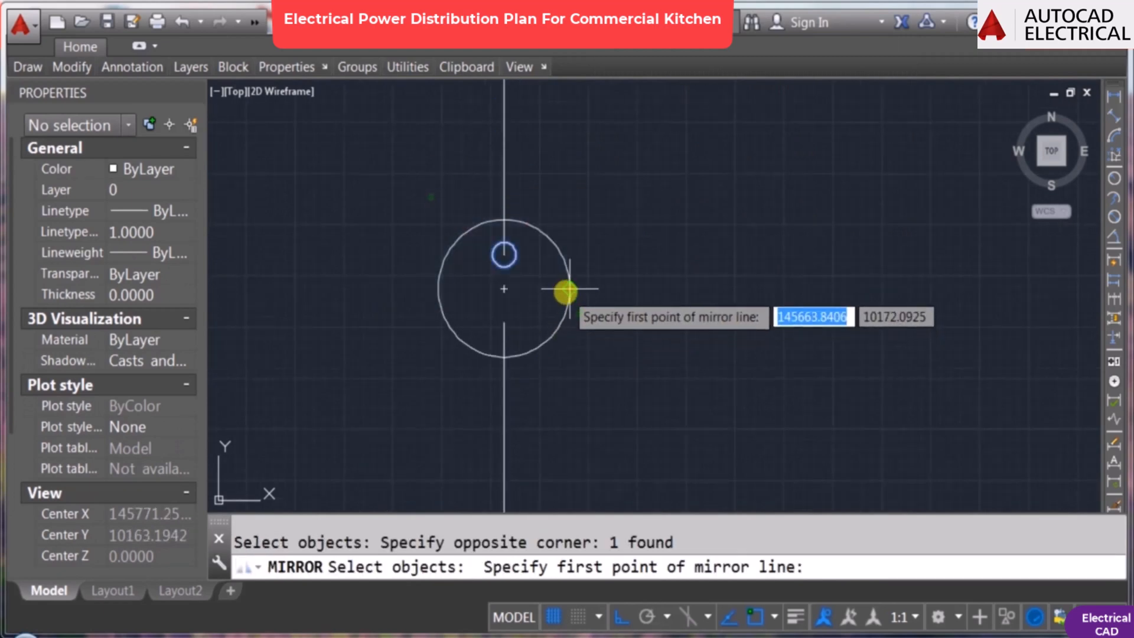
click(568, 288)
click(671, 306)
key(Return)
key(Escape)
scroll(611, 294, down, 6)
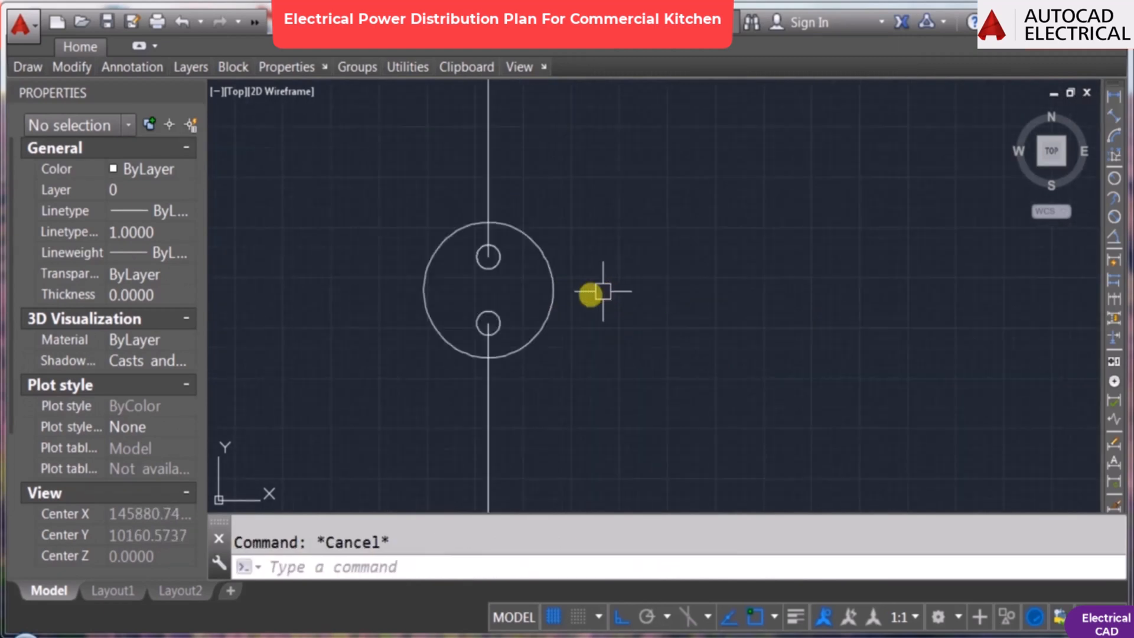
Step: Draw a short vertical line inside the larger circle, beside the two small circles
key(Return)
scroll(466, 298, up, 2)
click(616, 227)
click(618, 355)
key(Escape)
scroll(590, 281, down, 7)
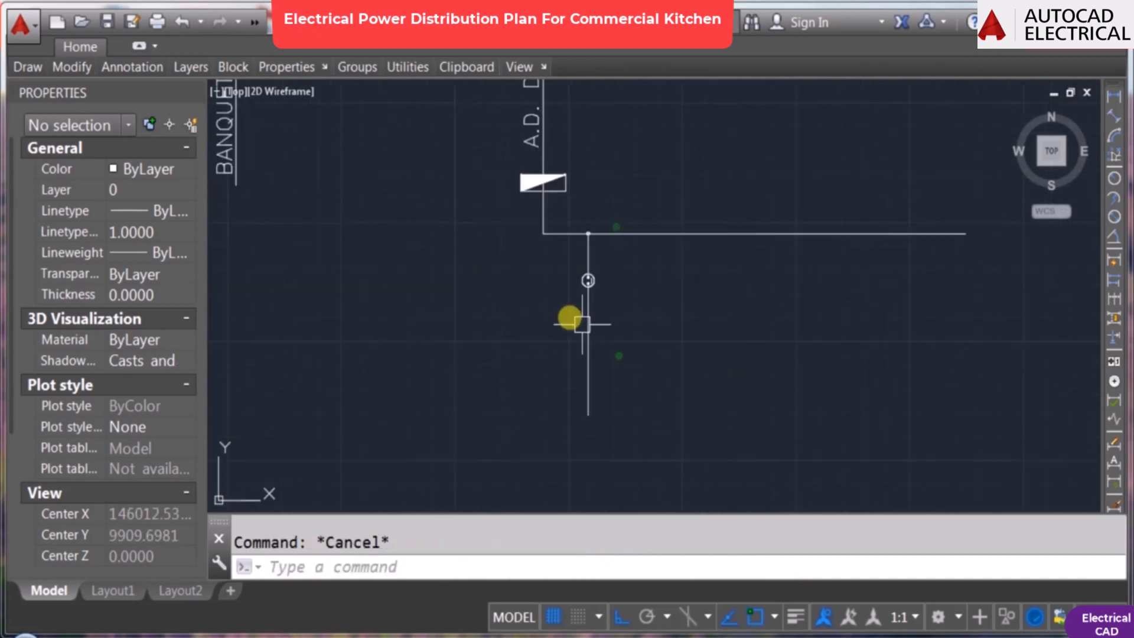
Step: Scale the vertical branch together with its circle symbol by a factor of 1.5
scroll(589, 291, up, 2)
text(SC)
key(Return)
click(653, 335)
click(538, 217)
key(Return)
click(591, 183)
text(1.5)
key(Return)
Step: Scale the vertical branch and its circle symbol again by a factor of 1.25
scroll(659, 325, down, 8)
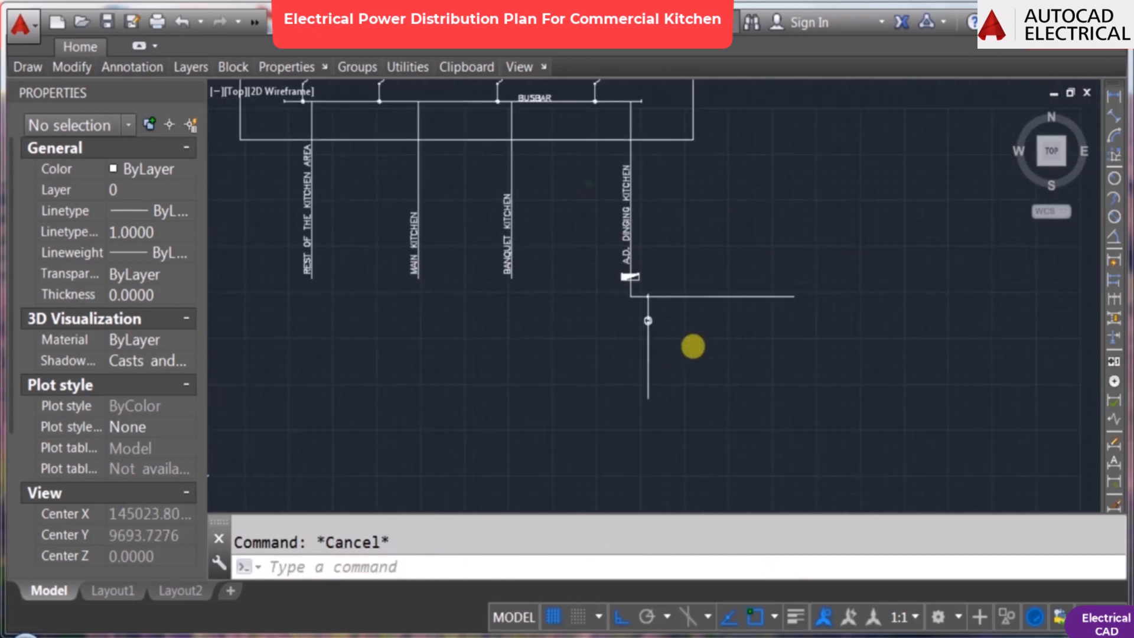
click(651, 269)
key(Return)
click(659, 256)
text(1.25)
key(Return)
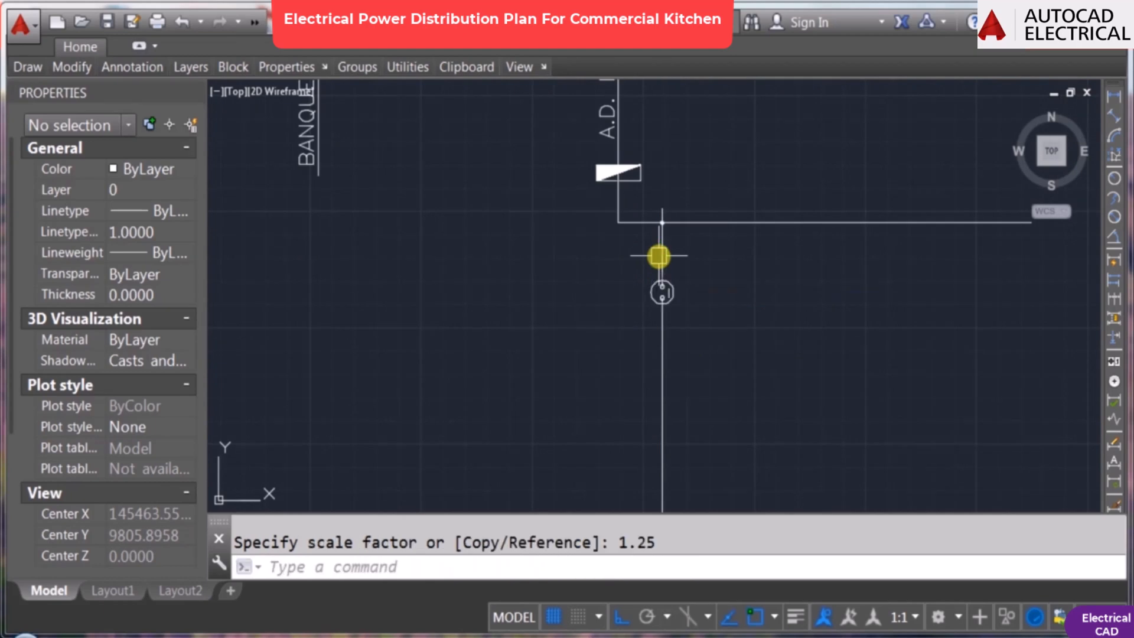
scroll(744, 324, down, 3)
scroll(665, 320, up, 4)
scroll(628, 220, down, 1)
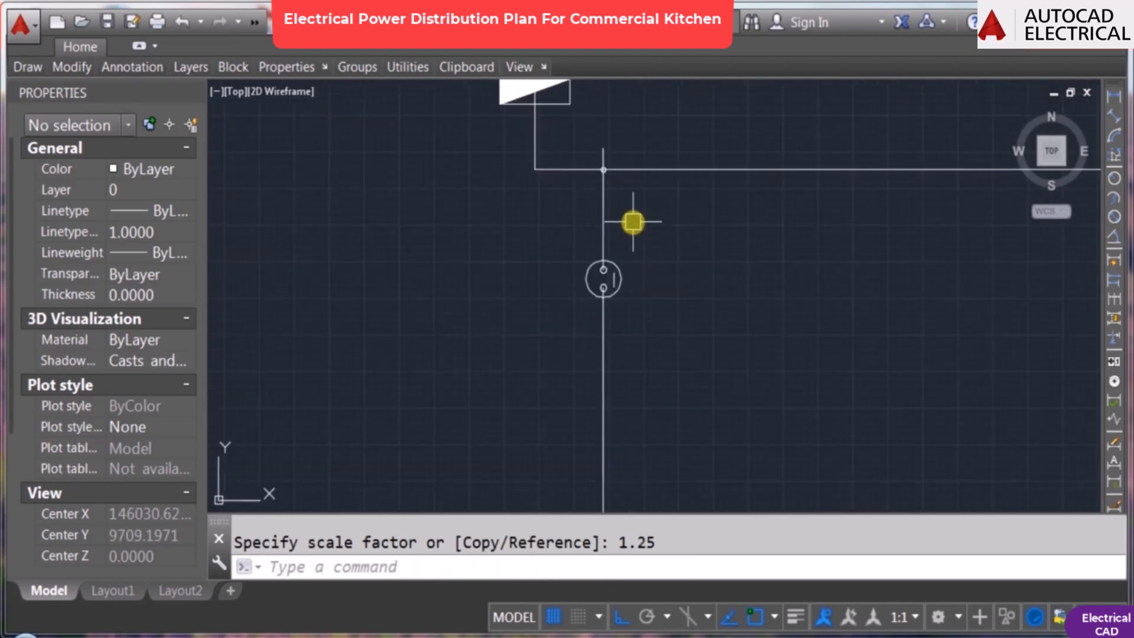
Step: Trim the part of the vertical branch line that projects above the horizontal feeder line
key(Escape)
scroll(630, 180, up, 4)
scroll(608, 140, up, 1)
text(tr)
key(Return)
click(607, 137)
key(Return)
click(506, 87)
key(Escape)
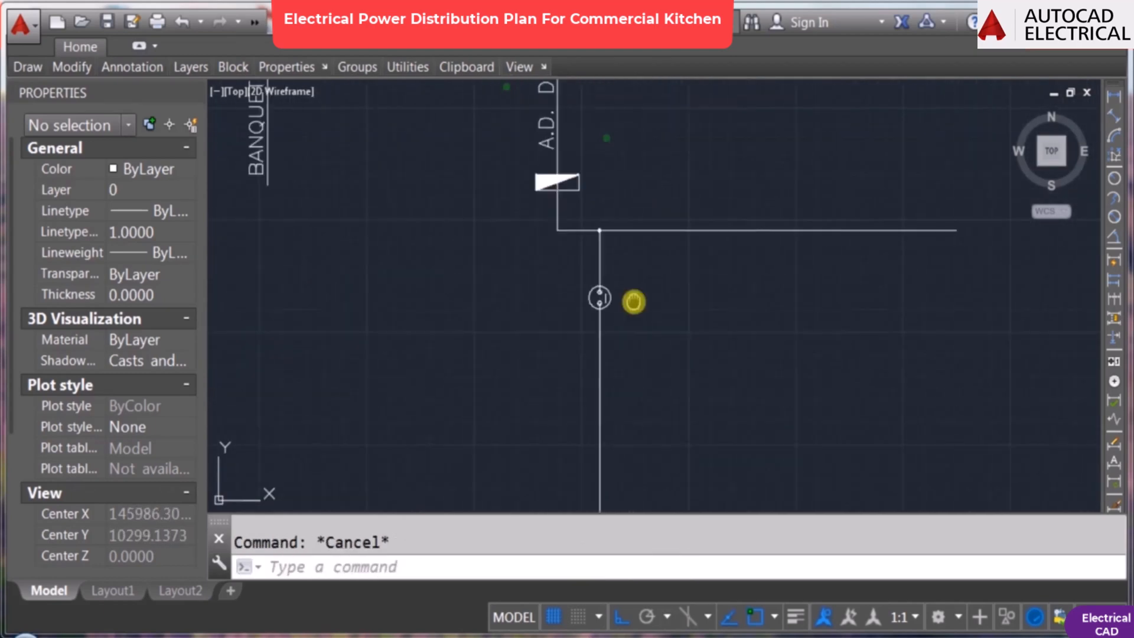
Step: Scale the trimmed branch by a factor of 1.5 about its junction with the horizontal line
scroll(632, 299, down, 2)
scroll(614, 304, up, 3)
click(512, 225)
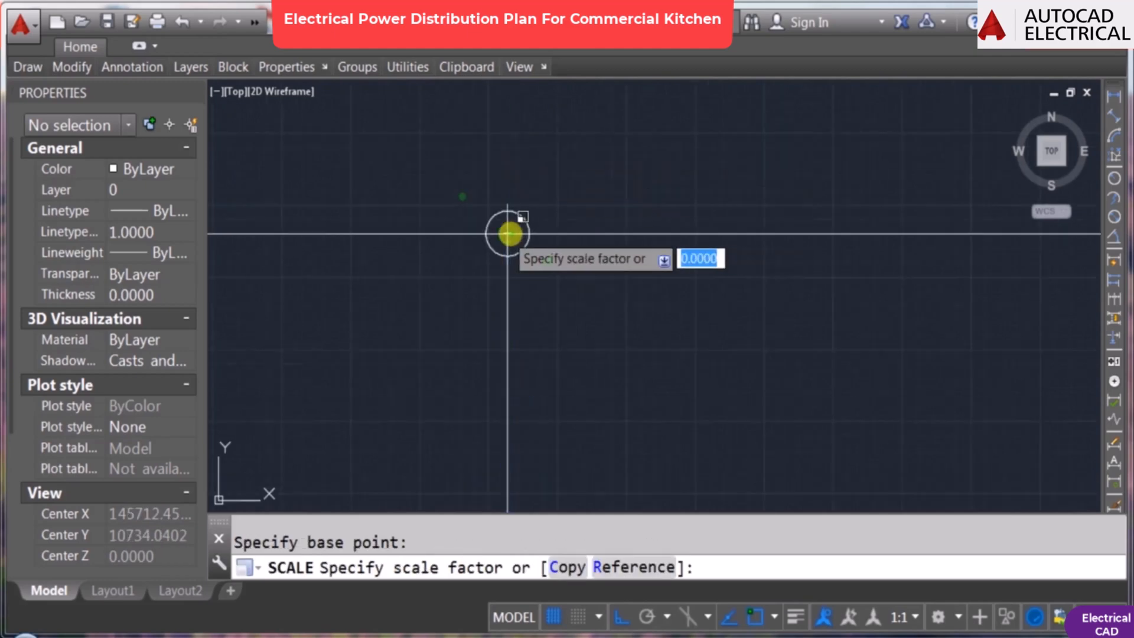
text(1.5)
key(Return)
key(Escape)
scroll(520, 241, down, 2)
mouse_move(519, 241)
middle_down()
mouse_move(662, 342)
mouse_move(592, 281)
middle_up()
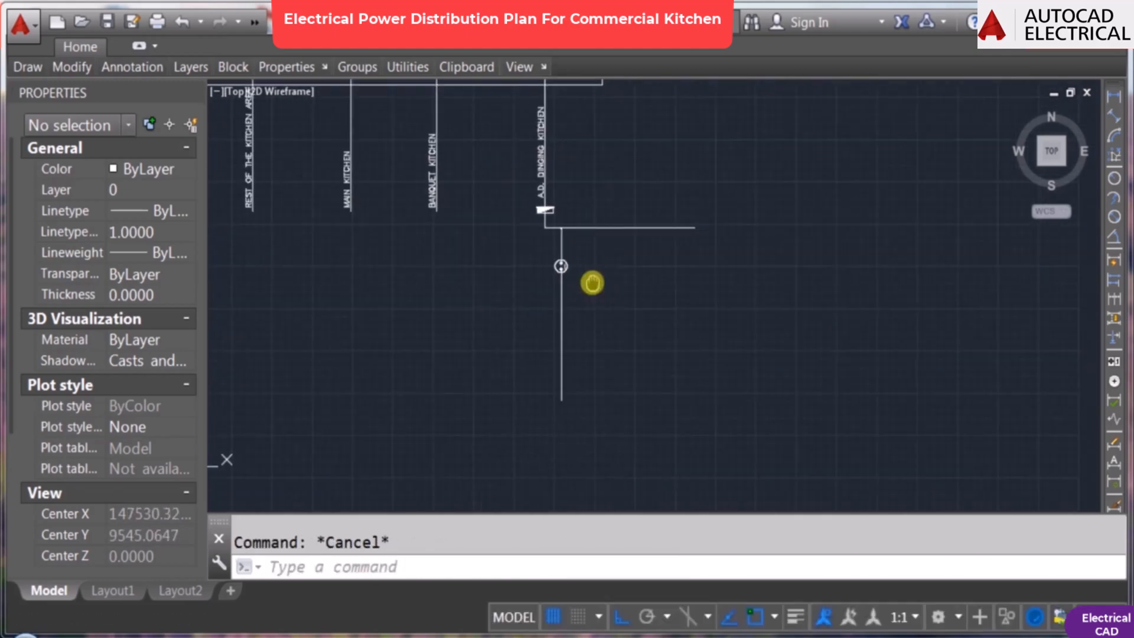
Step: Draw a short line over the vertical branch line below the circle symbol
scroll(593, 281, up, 2)
scroll(570, 286, down, 4)
middle_drag(597, 327, 586, 299)
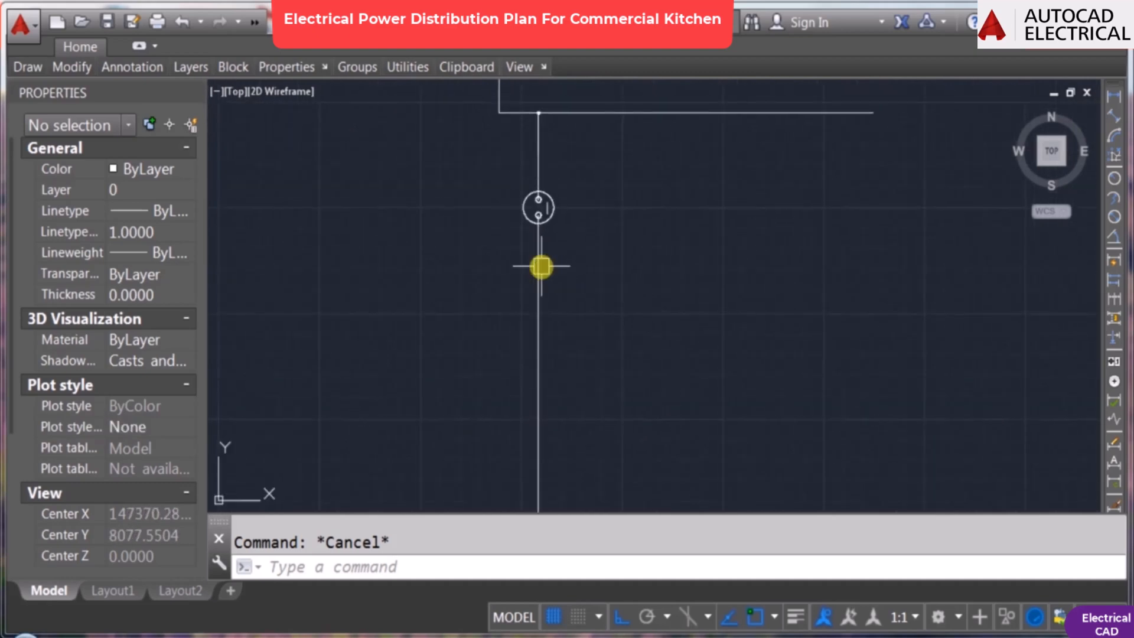
text(l)
key(Return)
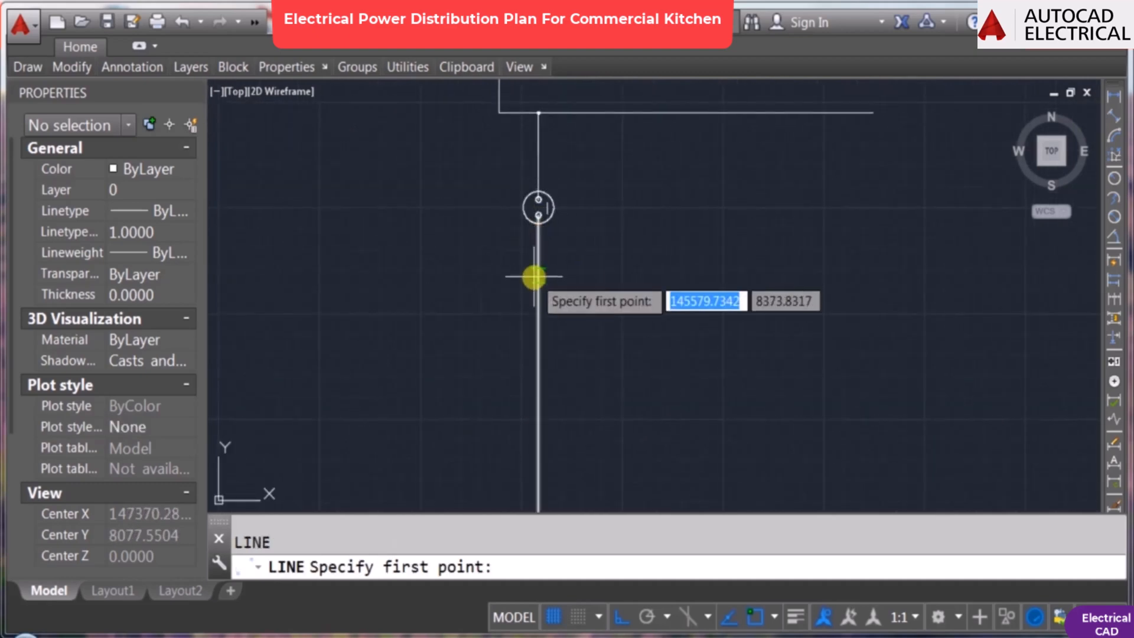
scroll(537, 278, up, 3)
key(Escape)
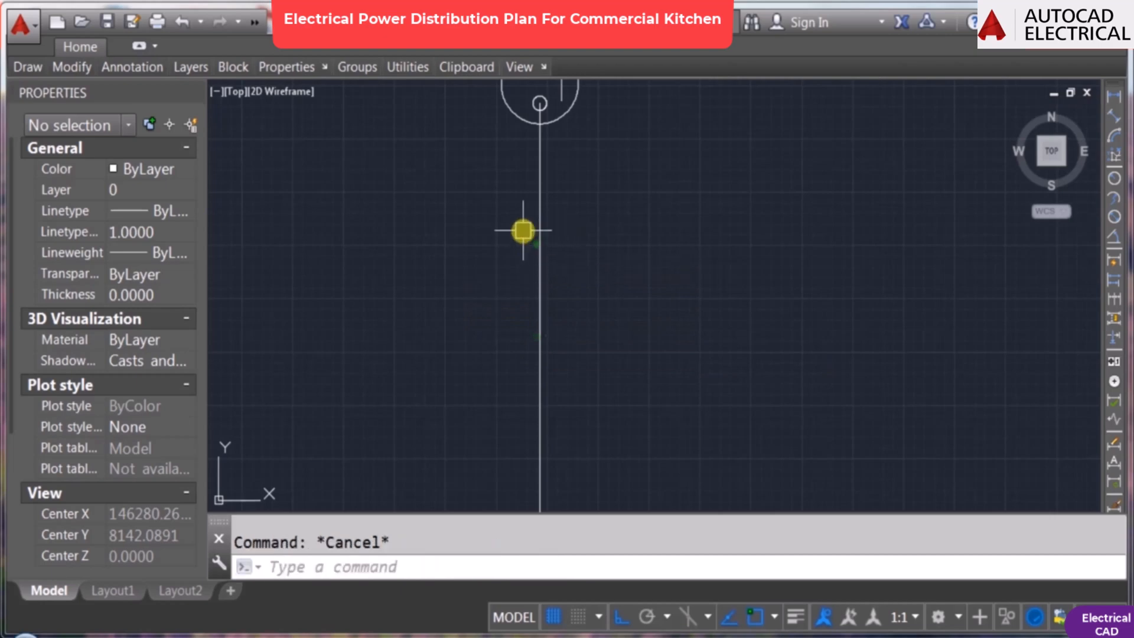
Step: Rotate the short line clockwise about its lower end to form an open switch blade, with a small contact circle on the branch level with its tip
text(Ro)
key(Return)
click(511, 207)
click(577, 379)
key(Return)
click(541, 332)
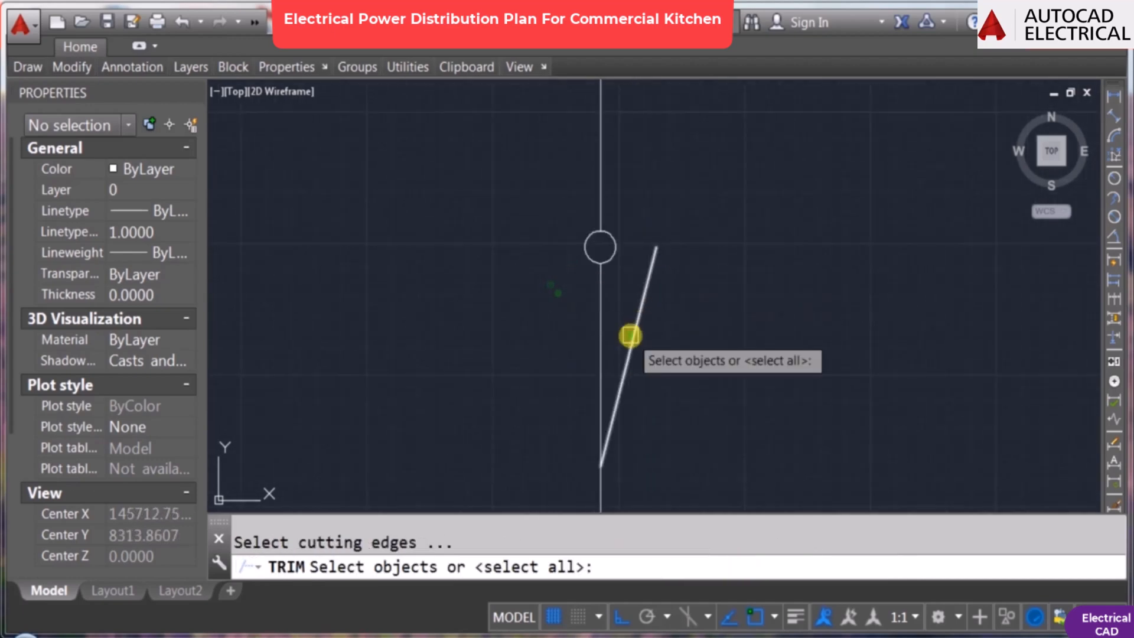
Step: Trim the branch line between the small contact circle and the switch blade's lower end
key(Return)
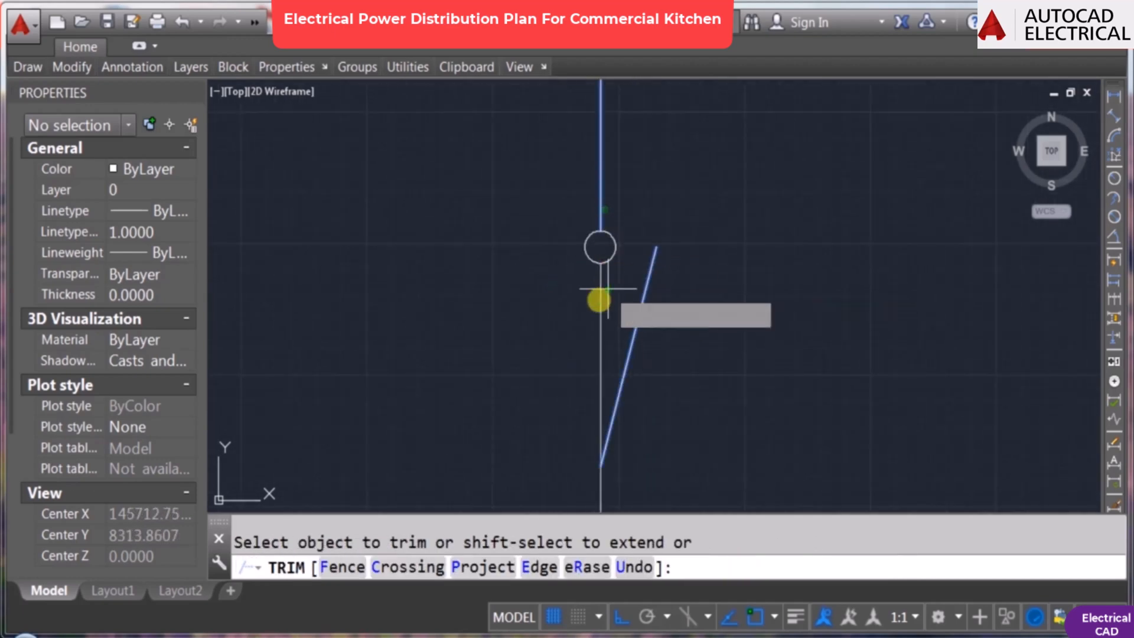
click(600, 301)
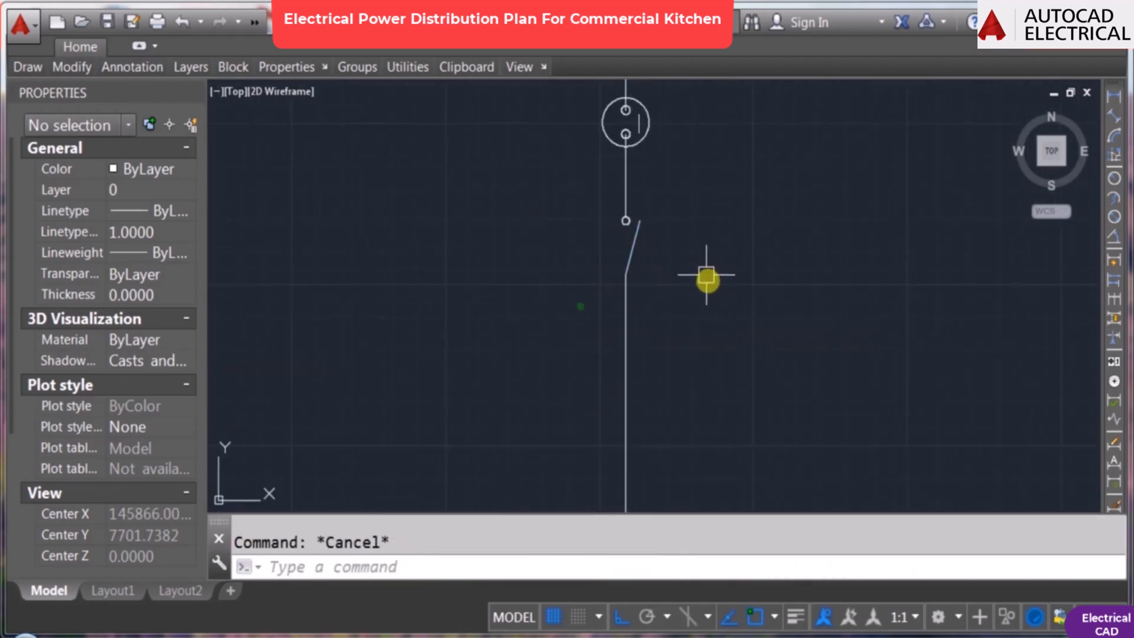
scroll(714, 324, down, 4)
middle_drag(697, 325, 689, 330)
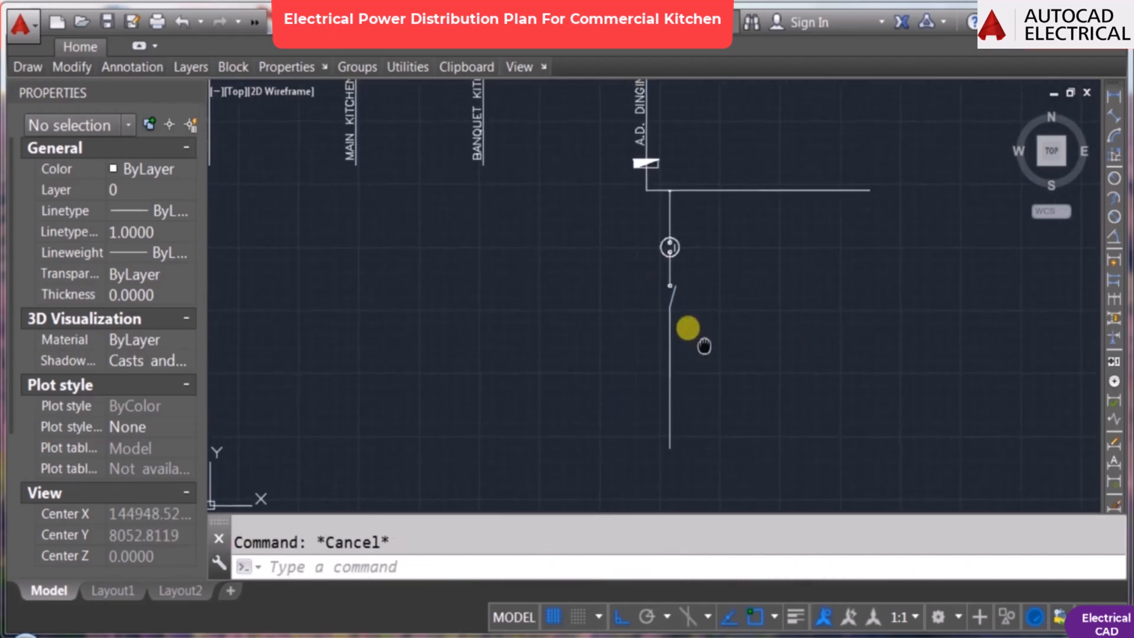
Step: Shift the switch blade's upper end slightly further away from the contact circle
scroll(682, 314, up, 6)
click(653, 249)
scroll(648, 216, up, 3)
click(671, 177)
click(704, 196)
key(Escape)
scroll(660, 235, down, 7)
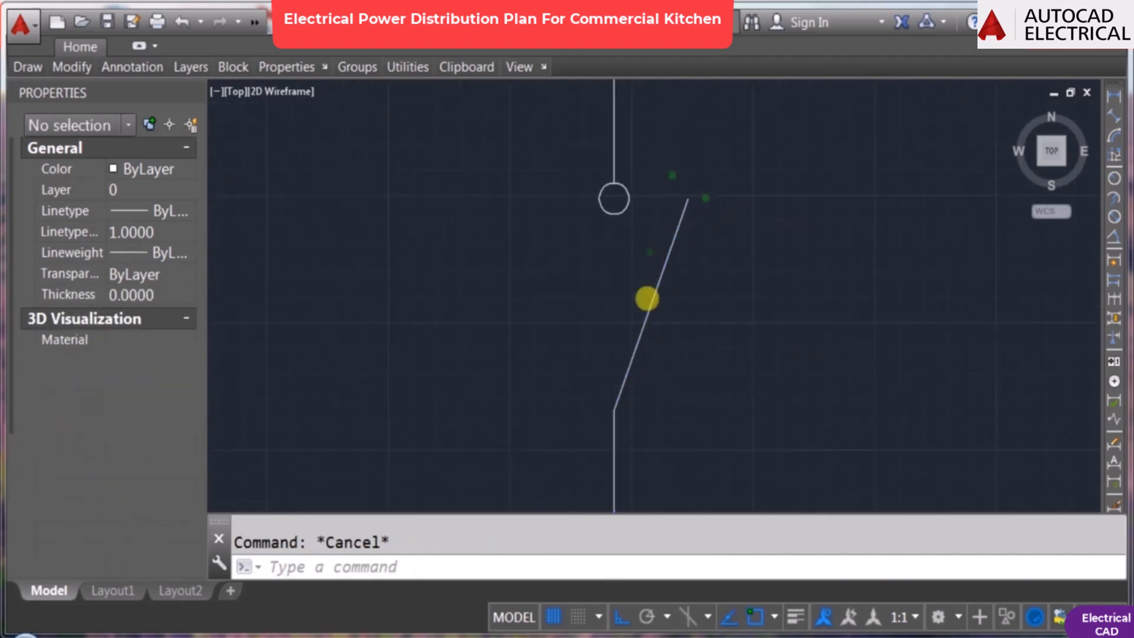
Step: Draw a short line on the branch below the switch and rotate it 30° about its lower end
middle_drag(625, 287, 603, 245)
scroll(582, 322, up, 7)
text(l)
key(Return)
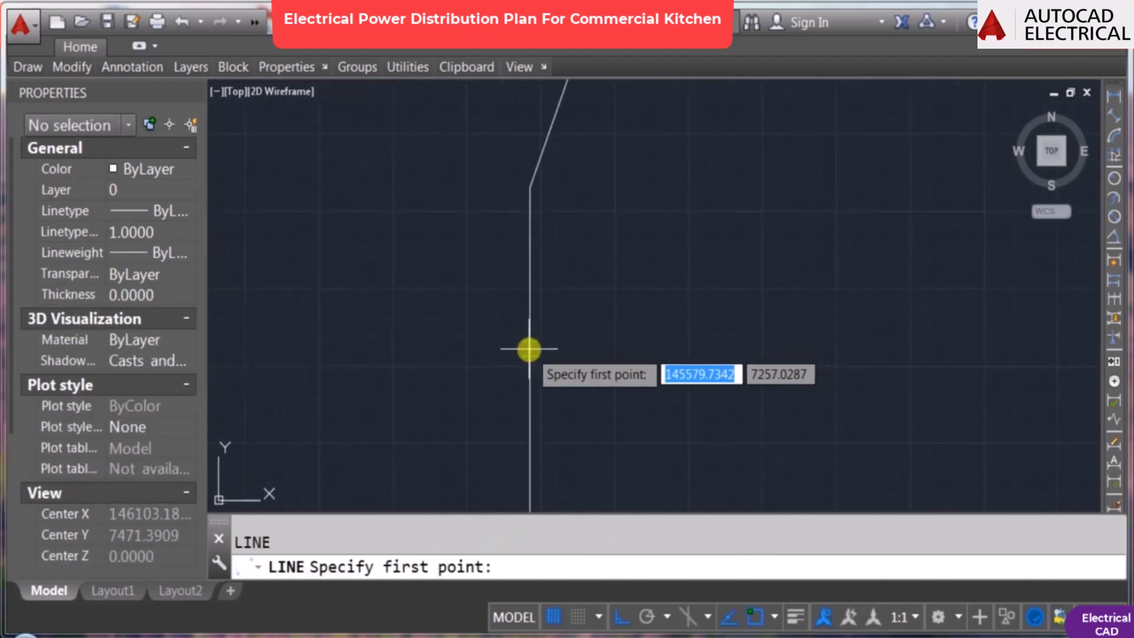
key(Escape)
text(RO)
key(Return)
click(530, 349)
text(30)
key(Return)
key(Escape)
Step: Mirror the slanted line about the branch line to complete a V-shaped arrowhead
text(MI)
key(Return)
click(512, 319)
key(Return)
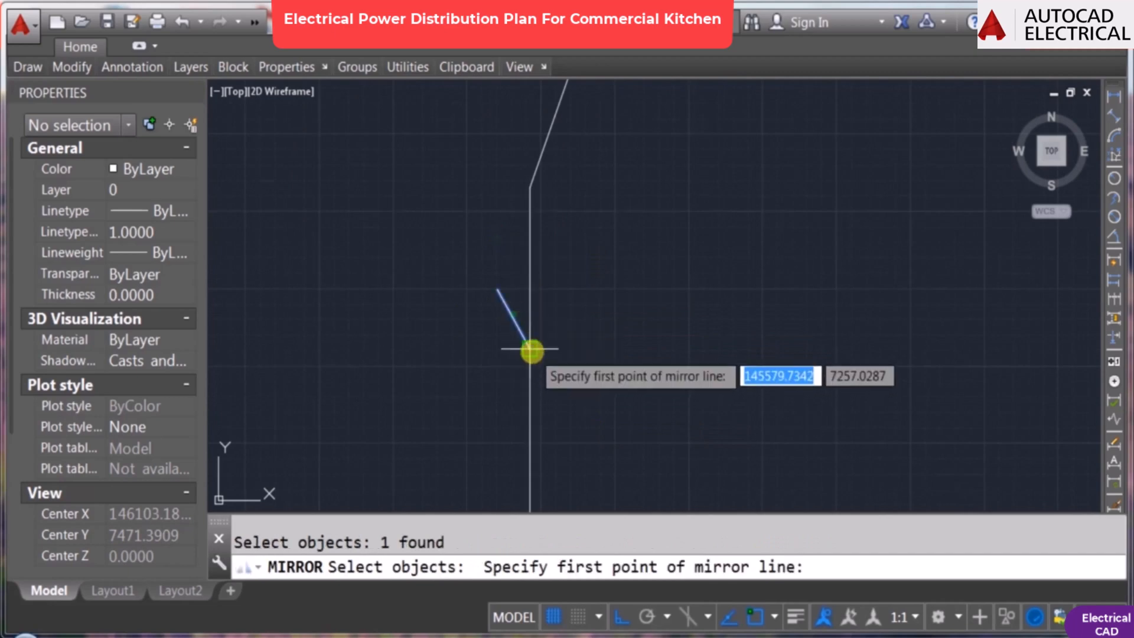
click(530, 348)
click(547, 283)
Step: Copy the arrowhead and move the copy onto the branch line just below the first one
click(526, 351)
text(m)
key(Return)
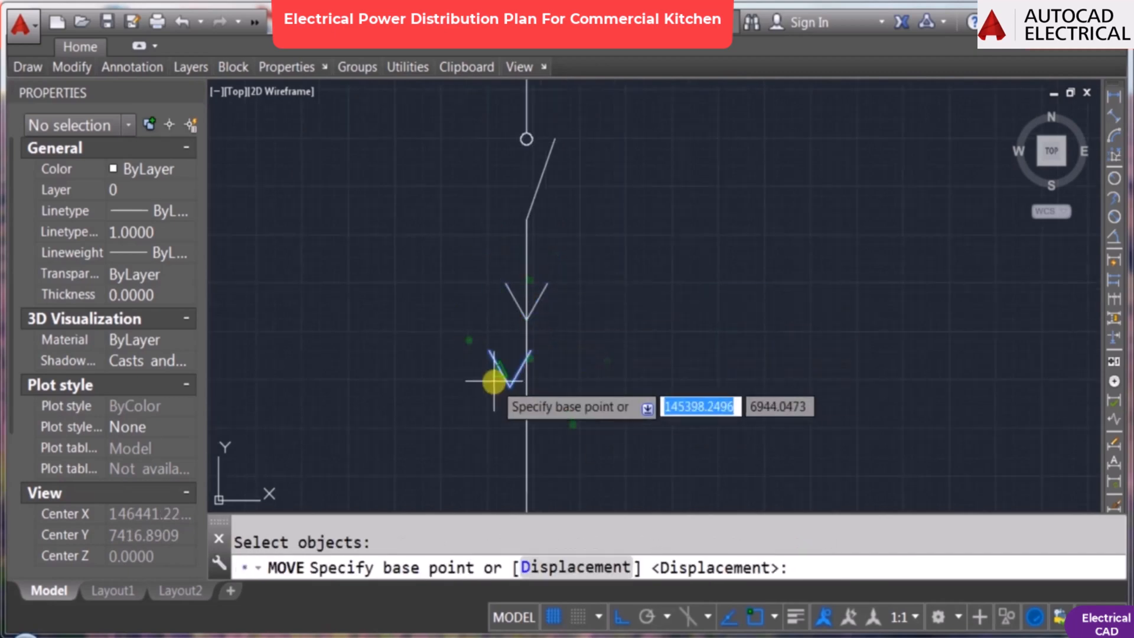
click(506, 385)
click(526, 356)
scroll(523, 357, up, 1)
scroll(572, 341, down, 5)
scroll(585, 384, up, 4)
Step: Shorten the branch by stretching its lower end upwards towards the double arrowhead
text(s)
key(Return)
click(579, 458)
click(526, 417)
key(Return)
click(622, 371)
click(623, 306)
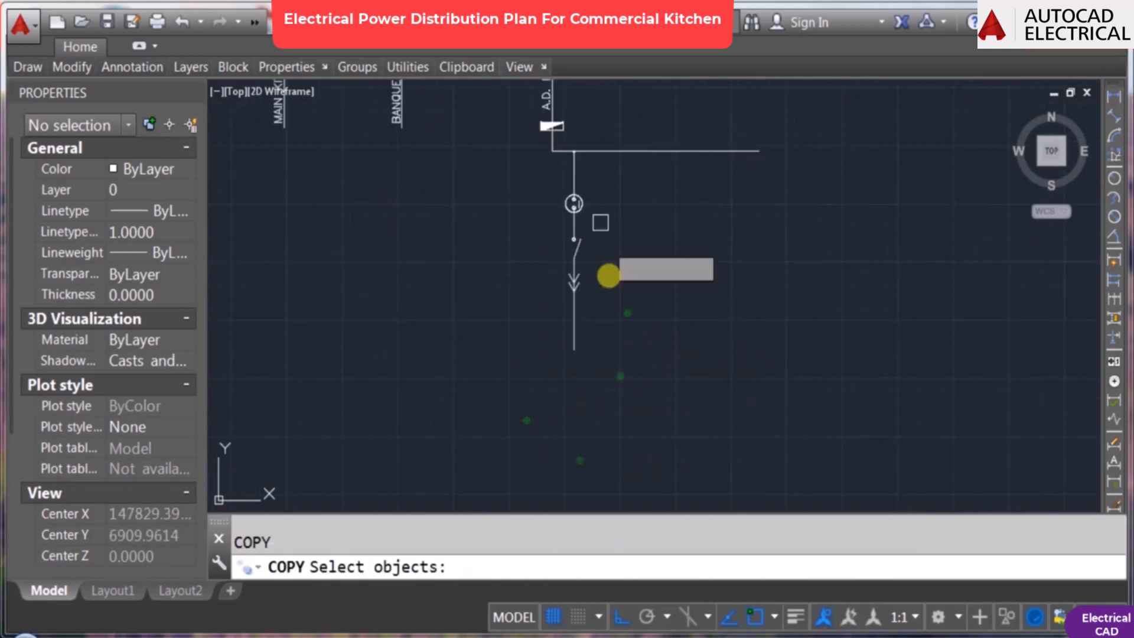
Step: Copy the symbol's outer circle to the lower end of the branch line
key(Return)
click(541, 205)
middle_drag(577, 395, 577, 167)
key(F3)
key(Escape)
Step: Enlarge the circle at the lower end of the branch line, keeping it touching the line's end
click(559, 372)
scroll(545, 414, up, 2)
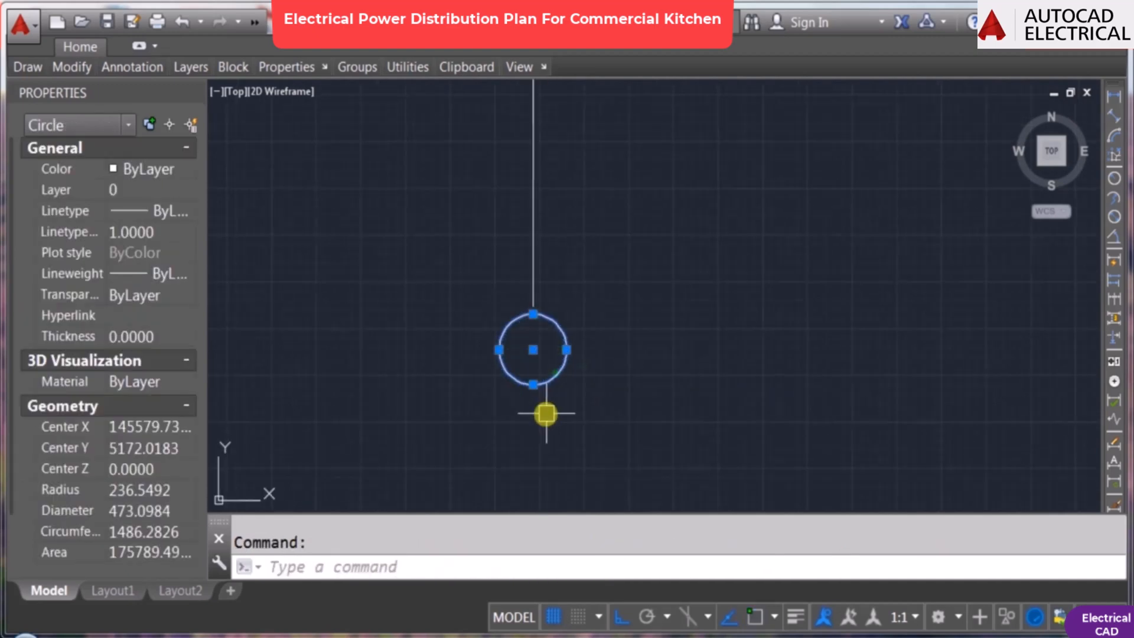
click(532, 390)
click(544, 425)
key(Escape)
scroll(553, 326, down, 2)
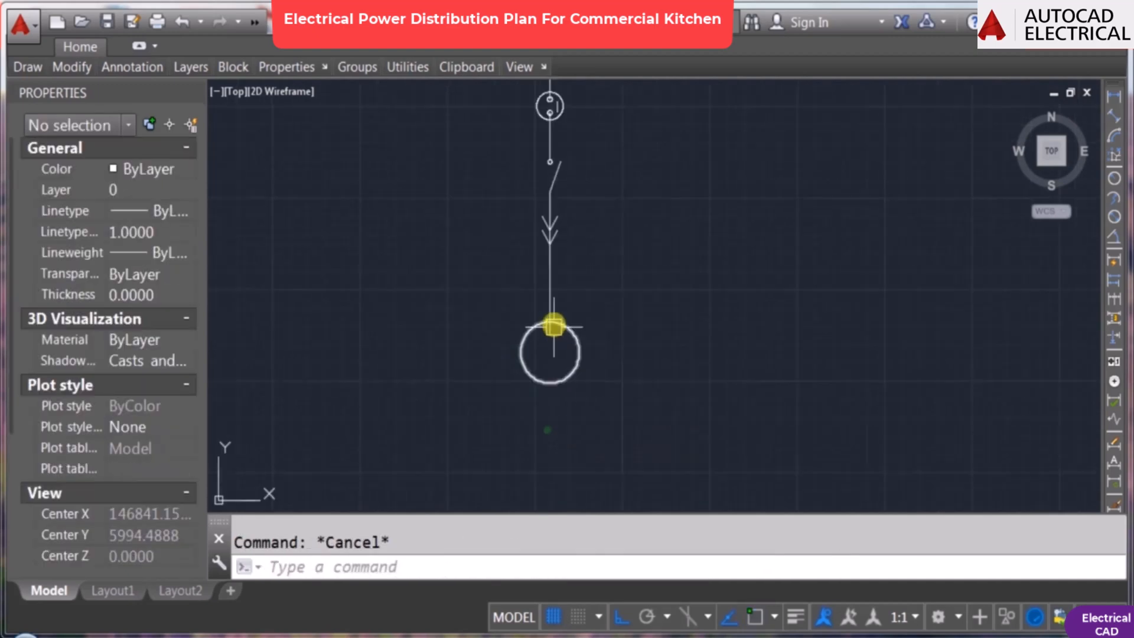
key(Return)
key(Escape)
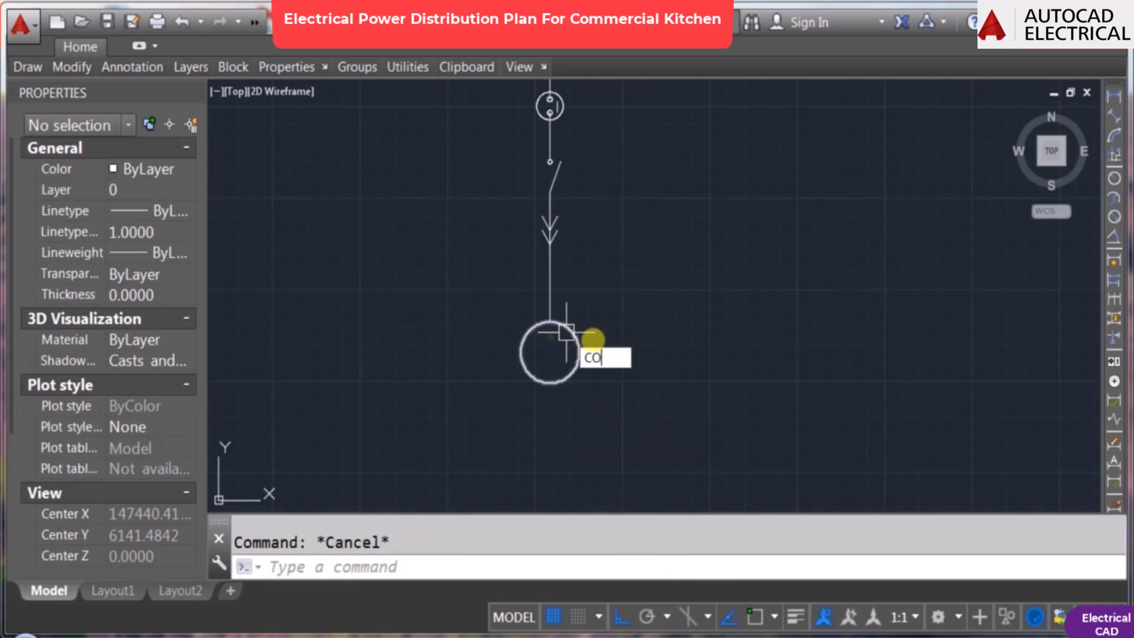
Step: Copy the A.D. DINGING KITCHEN label to the free space beside the new branch
text(co)
key(Return)
scroll(549, 289, down, 3)
scroll(532, 245, up, 3)
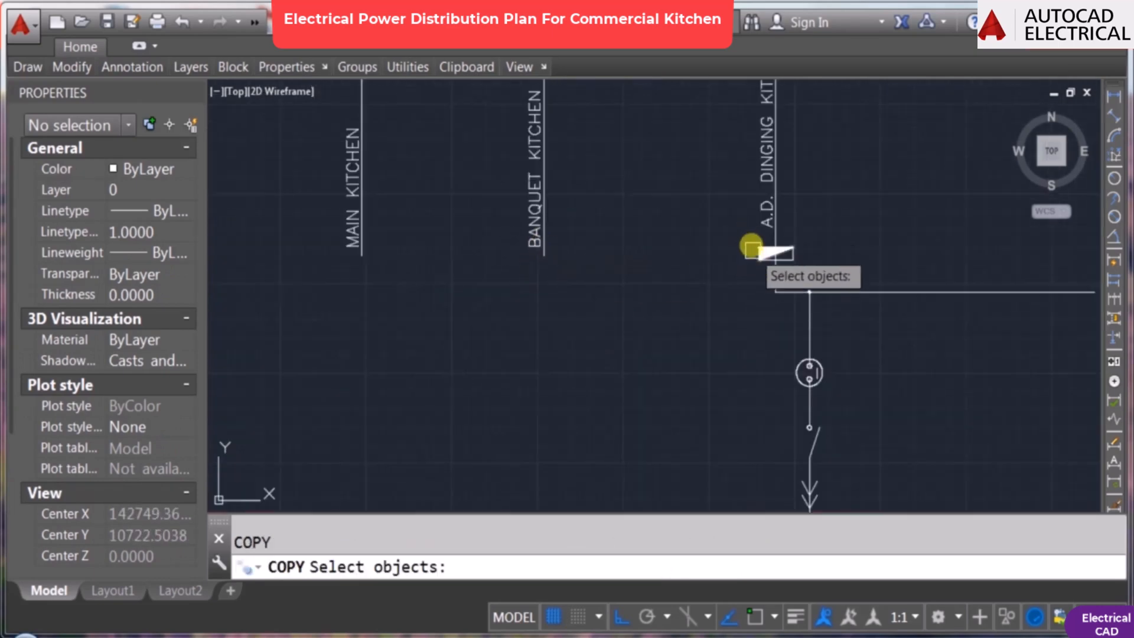
click(755, 221)
key(Return)
click(768, 226)
scroll(528, 166, down, 4)
key(F8)
click(689, 340)
key(Escape)
Step: Rotate the copied label so that it reads horizontally, finishing with a 90° rotation
text(ro)
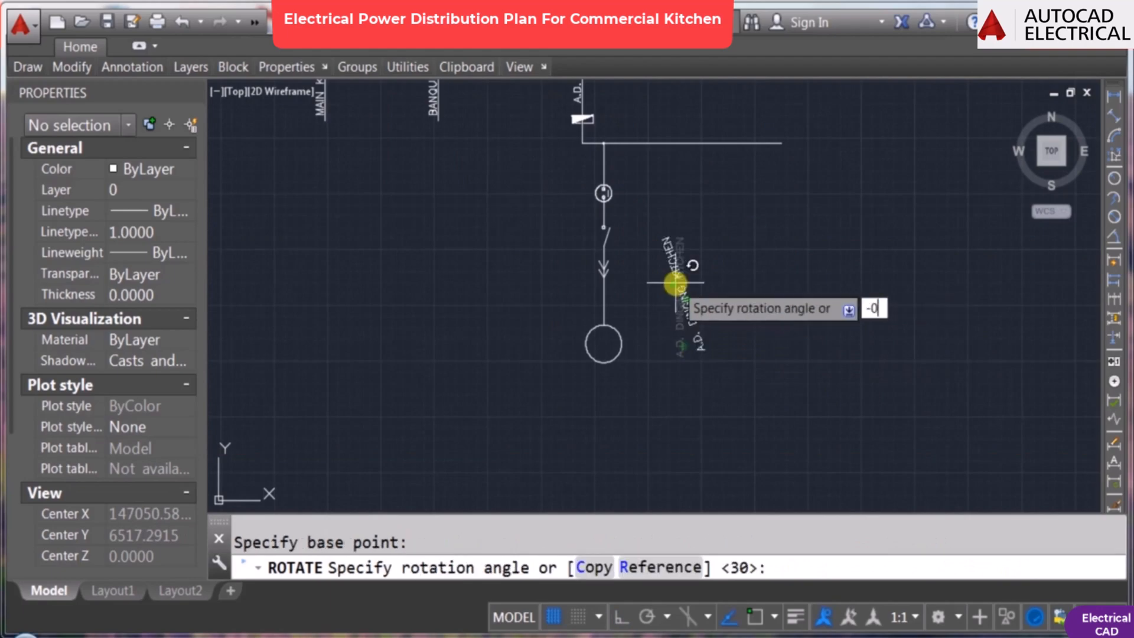
click(678, 278)
key(Return)
click(682, 285)
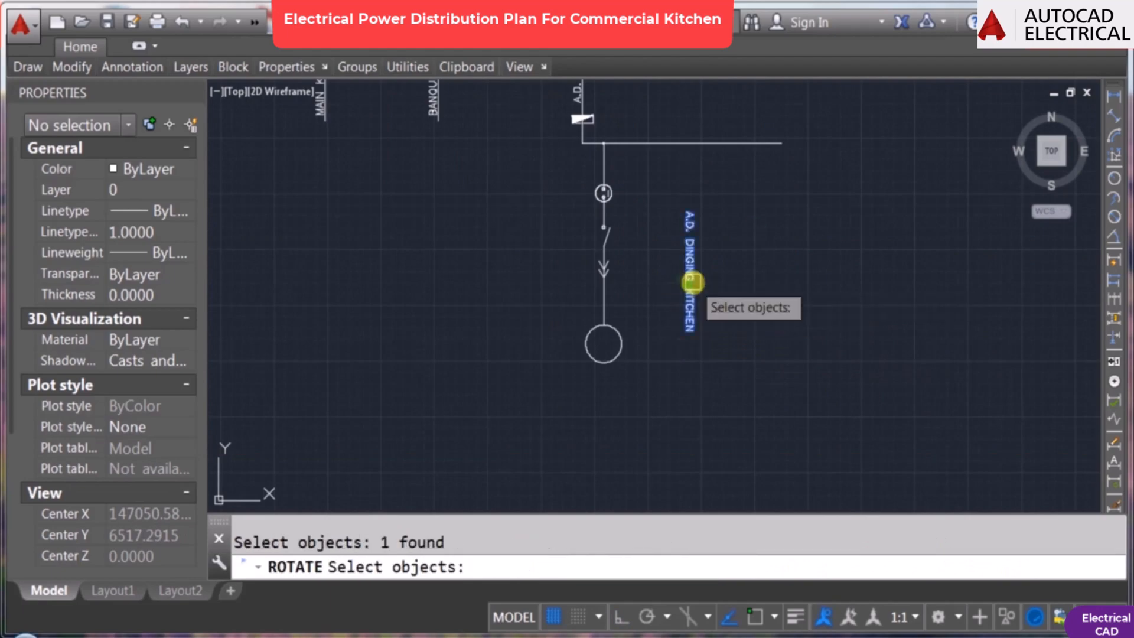
key(Return)
click(697, 268)
text(90)
key(Return)
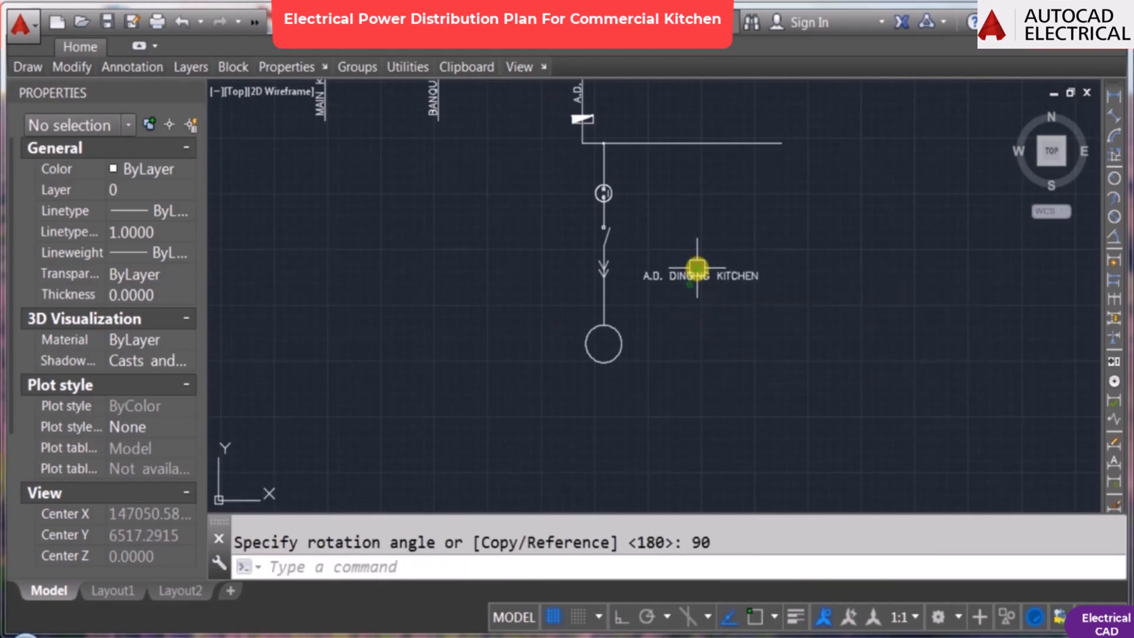
Step: Move the horizontal label so that its text starts inside the circle at the branch's end
click(704, 268)
key(Return)
click(747, 289)
scroll(660, 374, up, 4)
click(742, 336)
key(Escape)
Step: Examine the circuit tags beside the all day dining kitchen equipment on the floor plan
scroll(676, 299, down, 10)
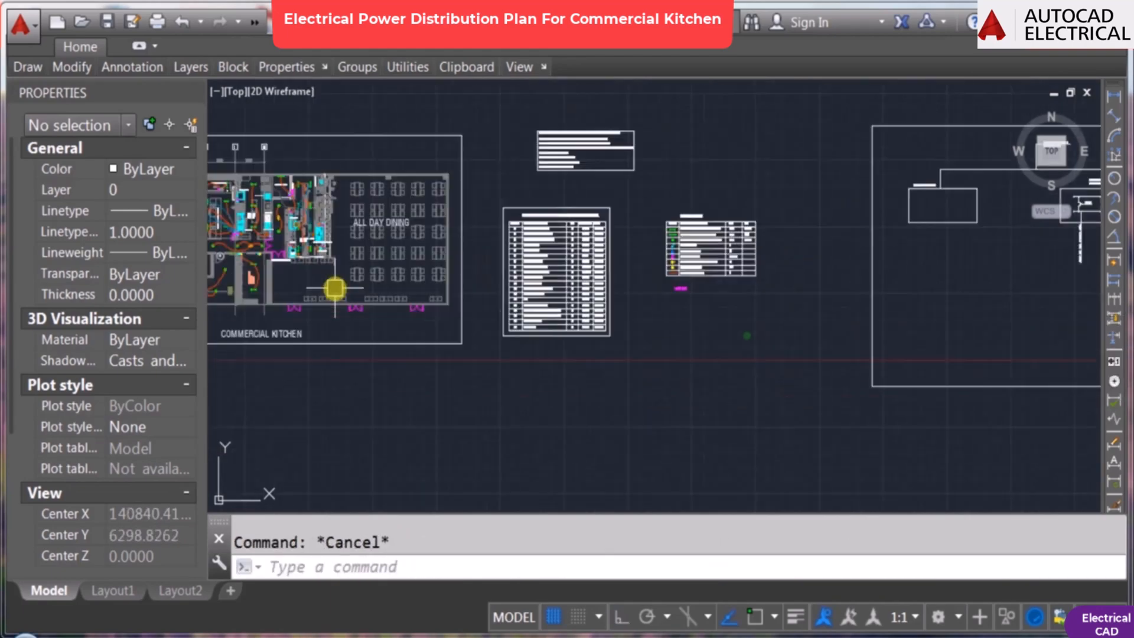
scroll(248, 272, up, 7)
scroll(709, 331, up, 2)
scroll(676, 342, down, 5)
scroll(555, 221, up, 3)
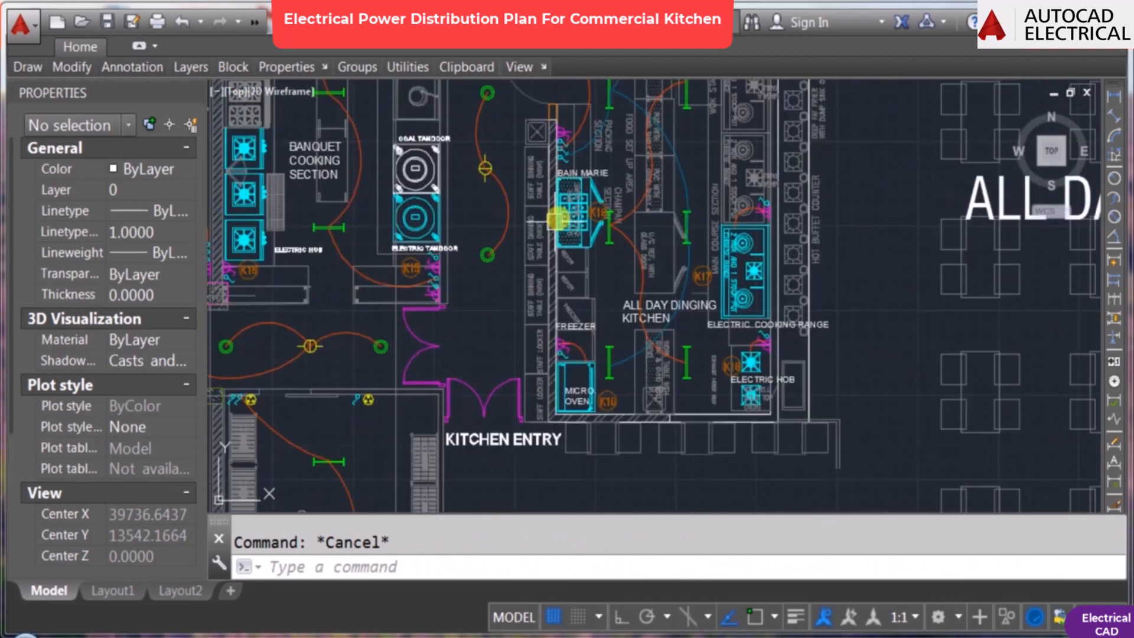
scroll(706, 336, down, 7)
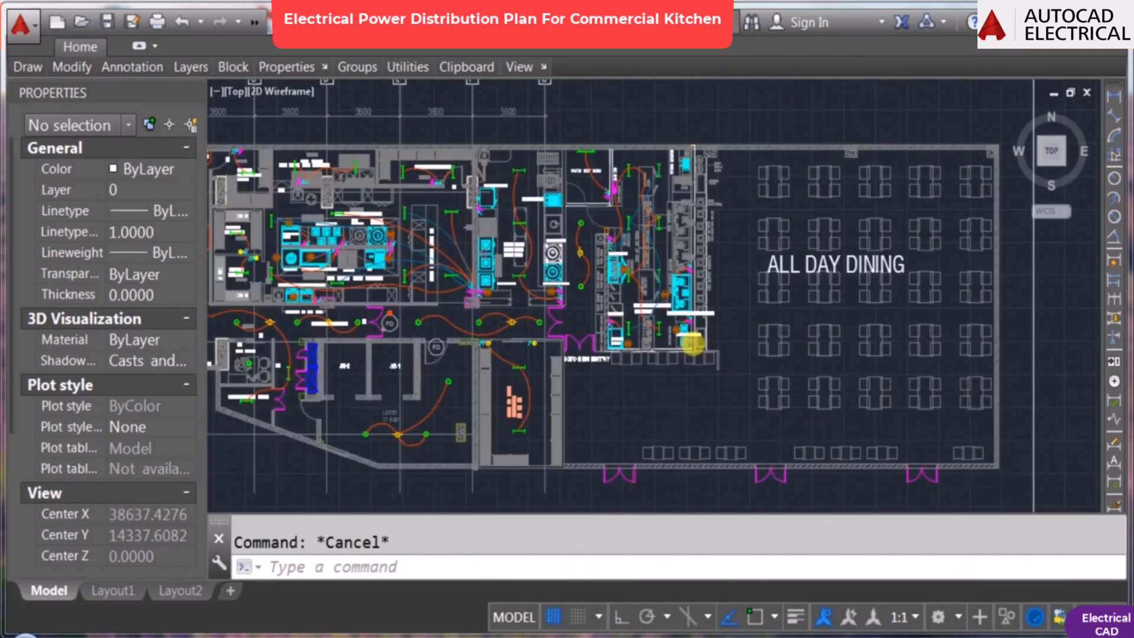
Step: Replace the A.D. DINGING KITCHEN text inside the branch's end circle with the circuit tag K10
scroll(596, 258, up, 6)
scroll(615, 181, up, 3)
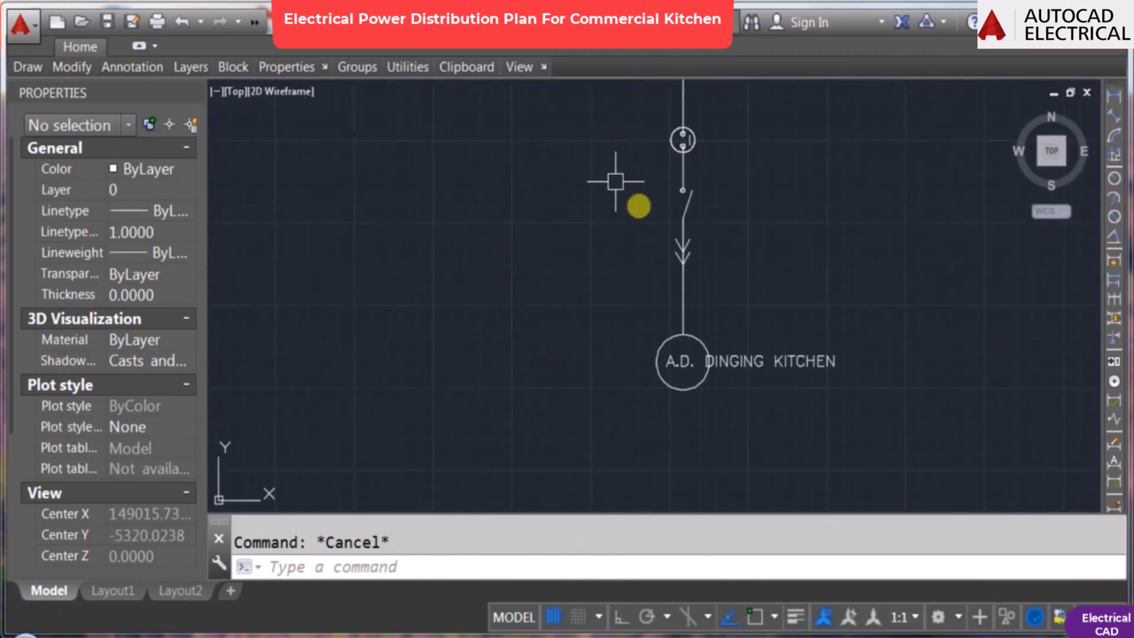
double_click(763, 390)
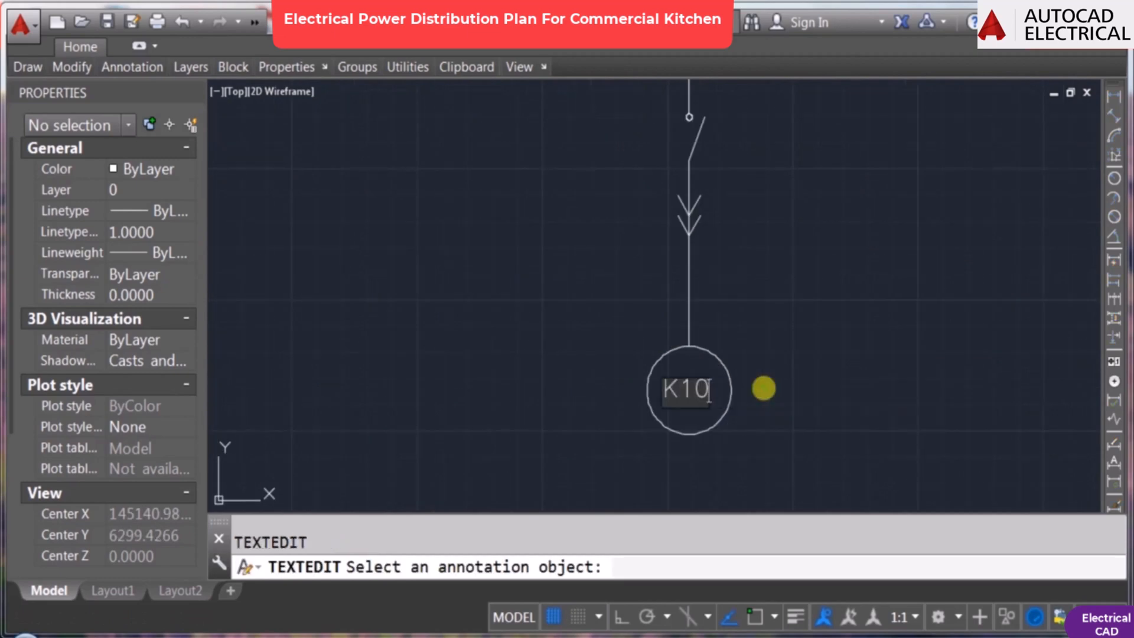
click(763, 388)
key(Escape)
Step: Set the K10 label's text height to 350
click(693, 382)
click(131, 508)
key(Return)
key(Escape)
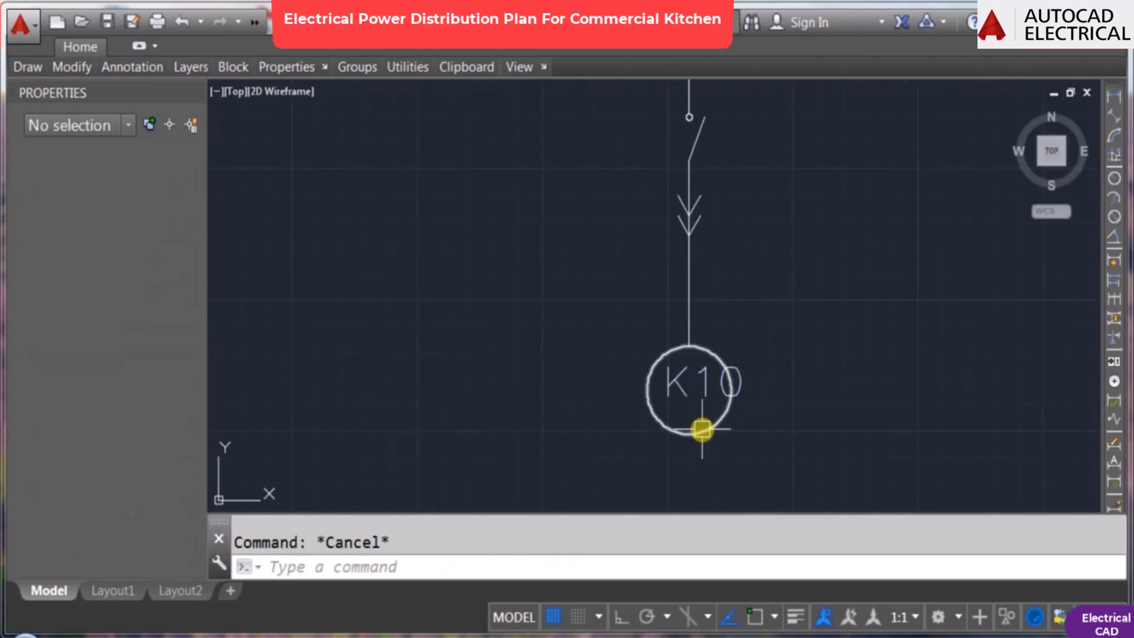
Step: Move the enlarged K10 label so that it sits centred inside the circle
click(733, 395)
text(m)
click(831, 319)
key(F8)
key(F8)
click(815, 322)
key(Escape)
scroll(526, 453, up, 2)
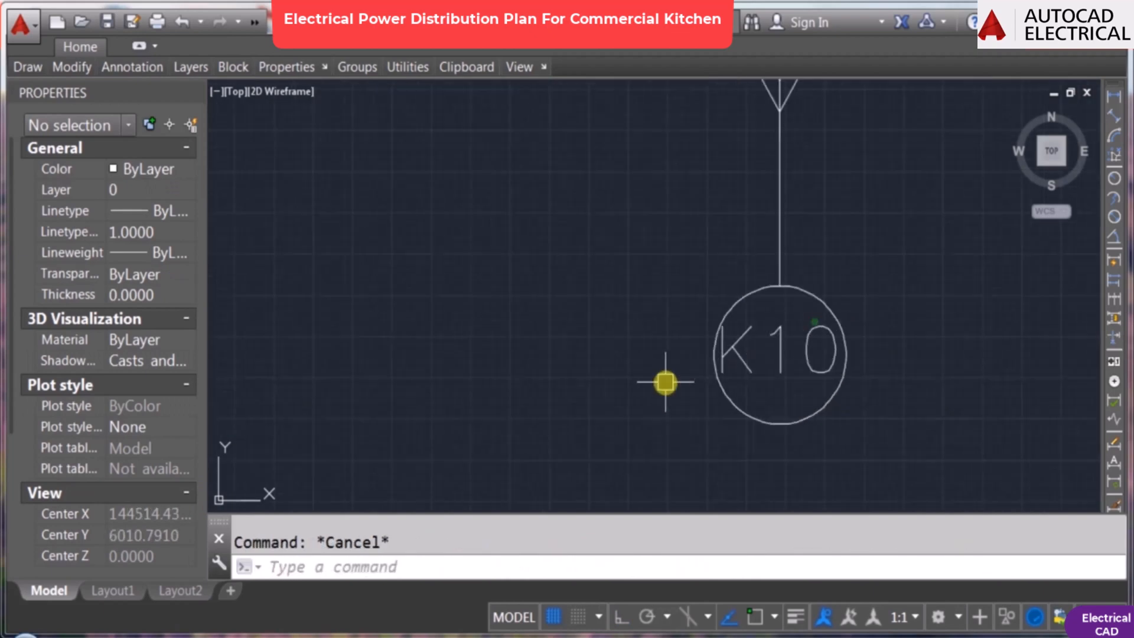
click(744, 344)
click(884, 248)
Step: Copy the K10 branch with its symbols and circle horizontally along the busbar at distances of 2500 and 5000
scroll(716, 372, down, 3)
text(co)
click(668, 180)
click(801, 405)
click(779, 291)
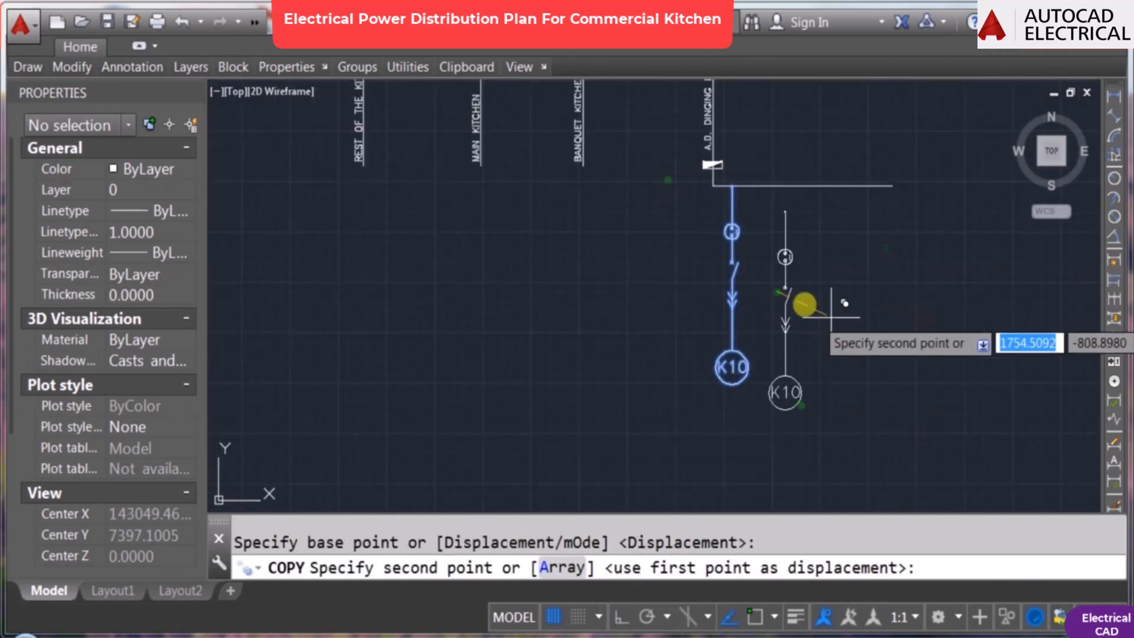
key(F8)
key(Return)
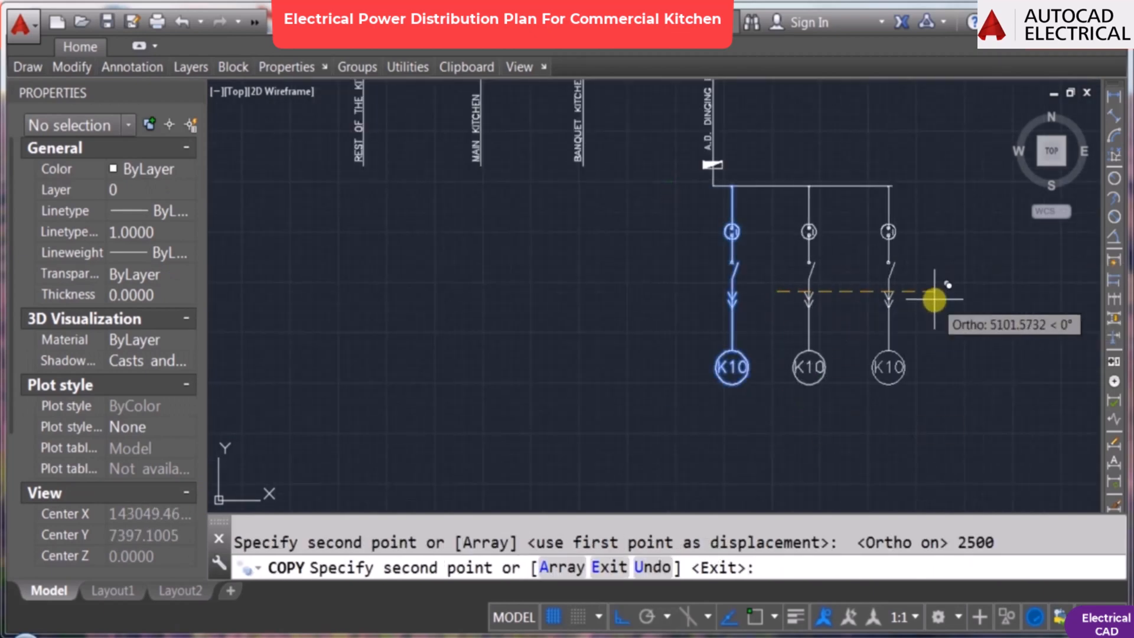
text(5000)
key(Return)
key(Escape)
Step: Lengthen the A.D. dining busbar line horizontally well beyond the third branch
middle_drag(933, 299, 785, 317)
click(732, 206)
key(Escape)
text(co)
click(689, 189)
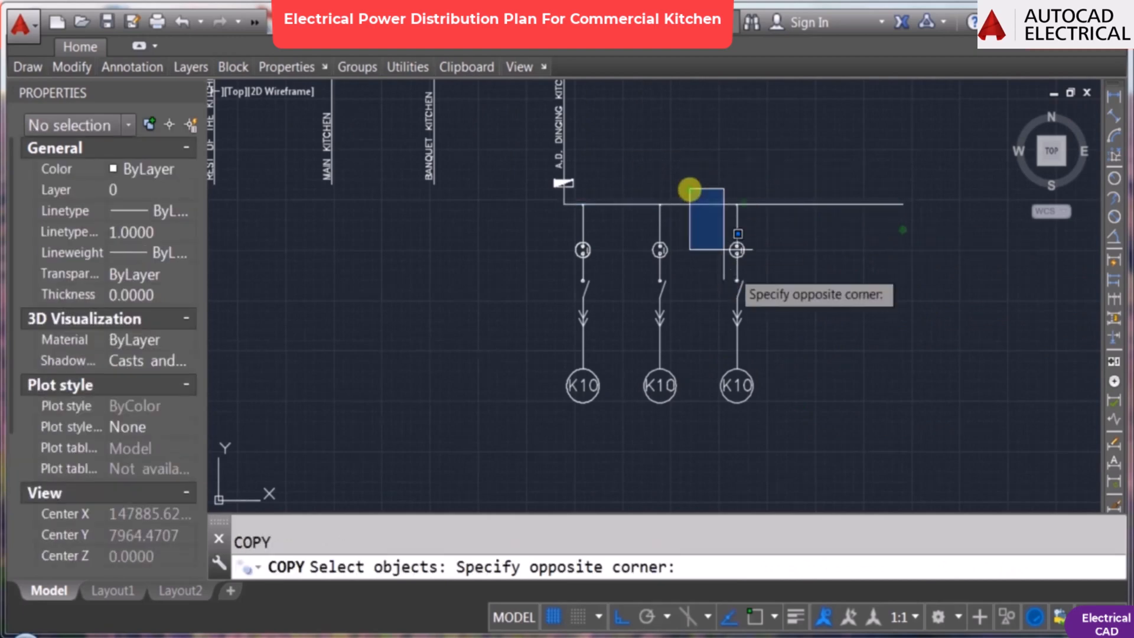
click(800, 405)
key(Escape)
key(Escape)
Step: Relabel the second branch's circle K11 and the third branch's circle K12
scroll(673, 400, up, 5)
text(ed)
click(648, 367)
middle_drag(723, 299, 643, 270)
key(space)
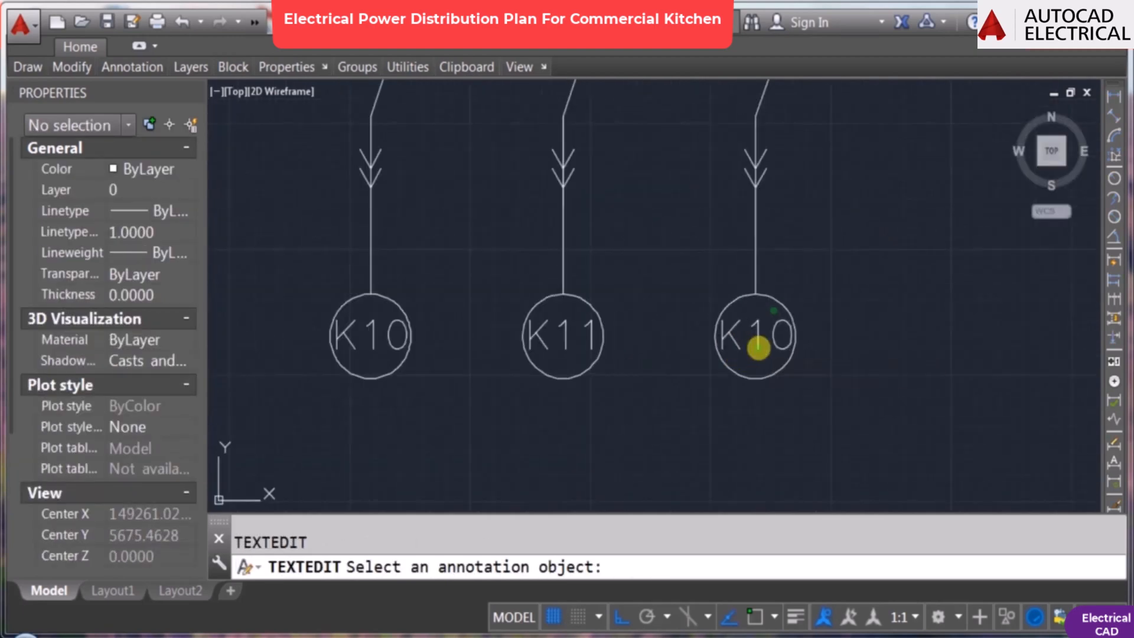
click(759, 348)
text(K12)
click(827, 394)
Step: Copy the third branch horizontally along the busbar to create a fourth branch with similar spacing
scroll(706, 392, down, 2)
scroll(687, 338, down, 2)
text(co)
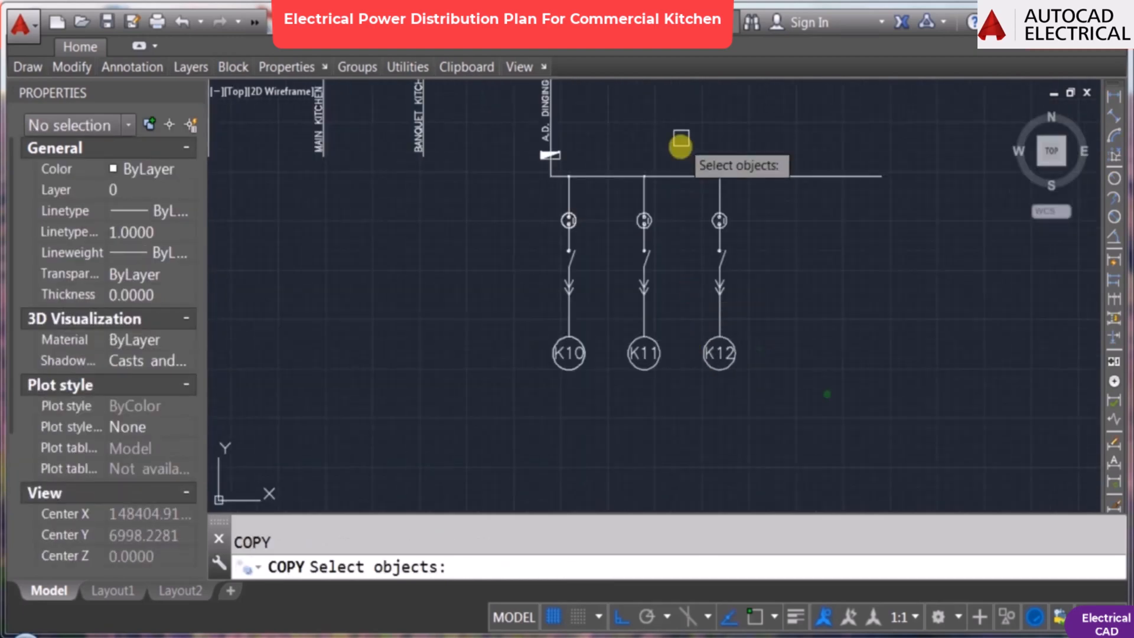
click(681, 143)
click(782, 424)
key(space)
click(764, 299)
click(838, 318)
key(Escape)
key(Escape)
scroll(732, 358, down, 5)
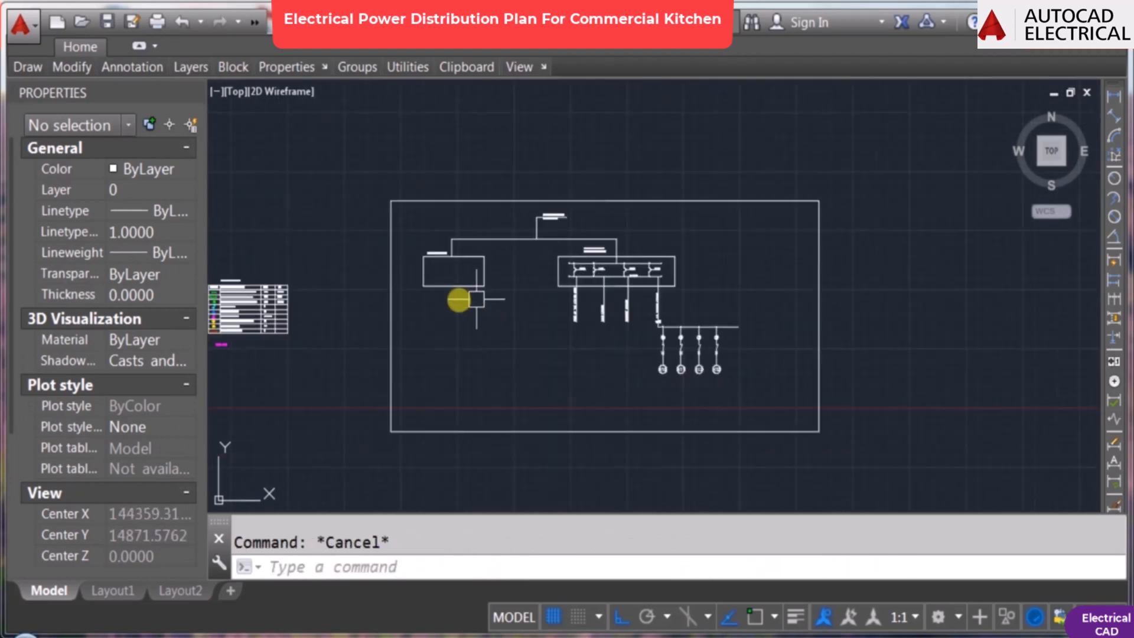
Step: Relabel the second, third and fourth branch circles as K17, K18 and K19
scroll(715, 375, up, 8)
text(E)
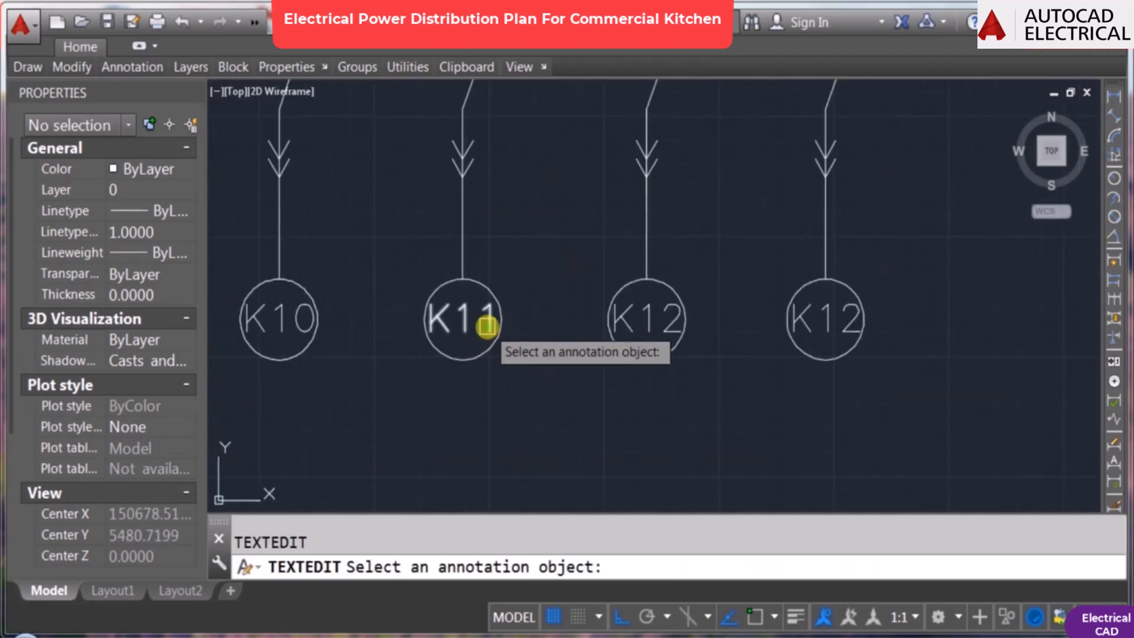
click(492, 326)
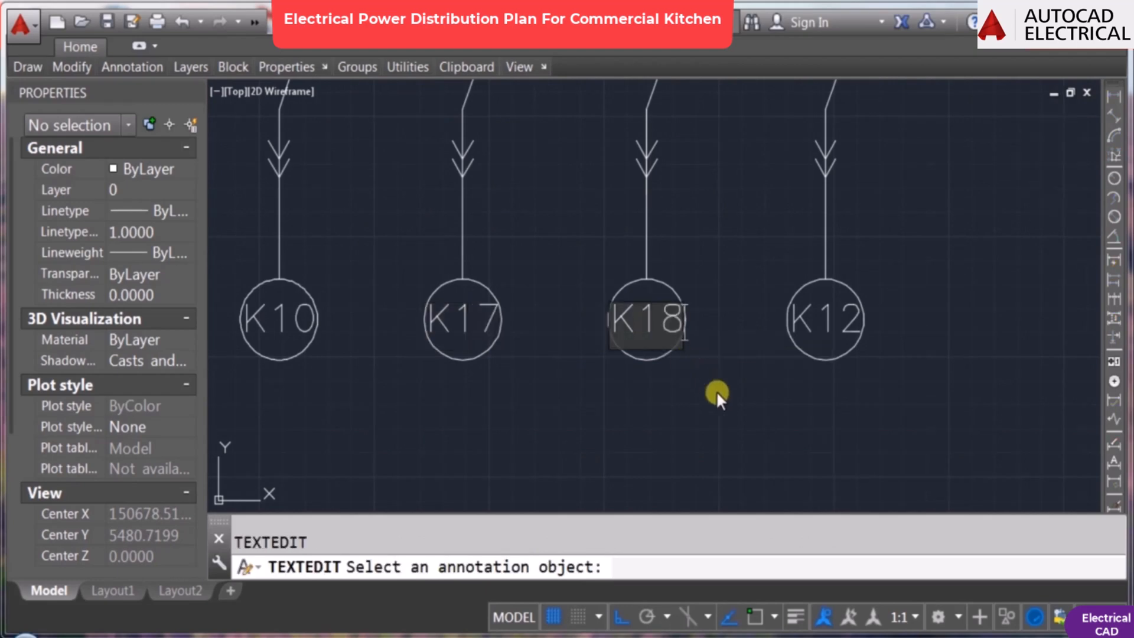
key(Escape)
key(Return)
click(825, 329)
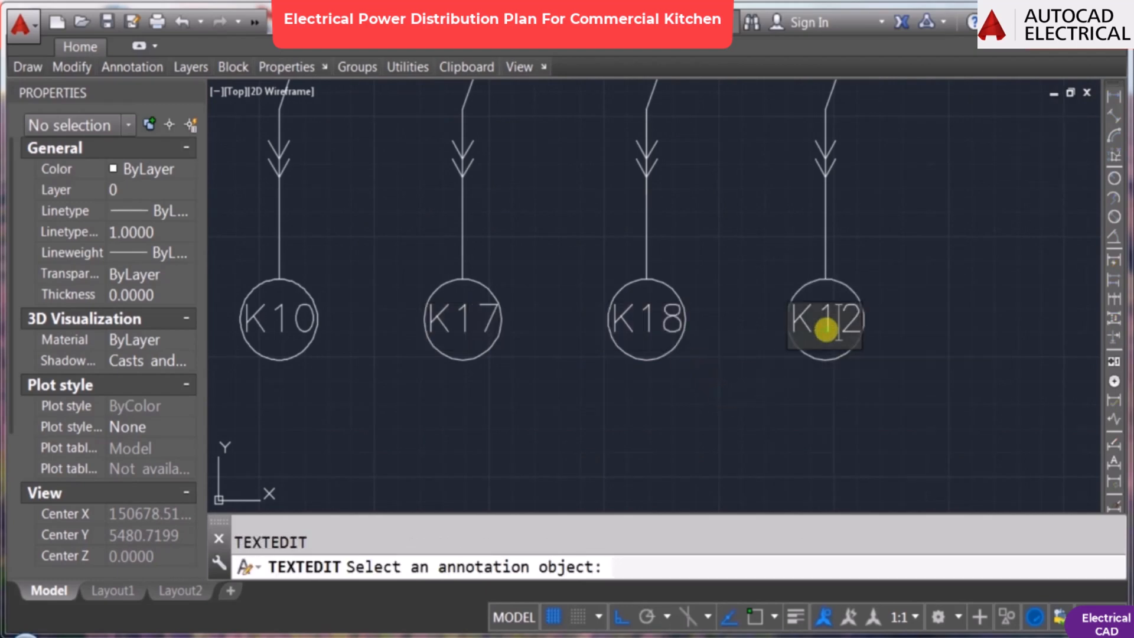
key(Escape)
Step: Shorten the A.D. dining busbar line so that it ends just past the K19 branch
scroll(745, 294, down, 5)
scroll(750, 256, up, 3)
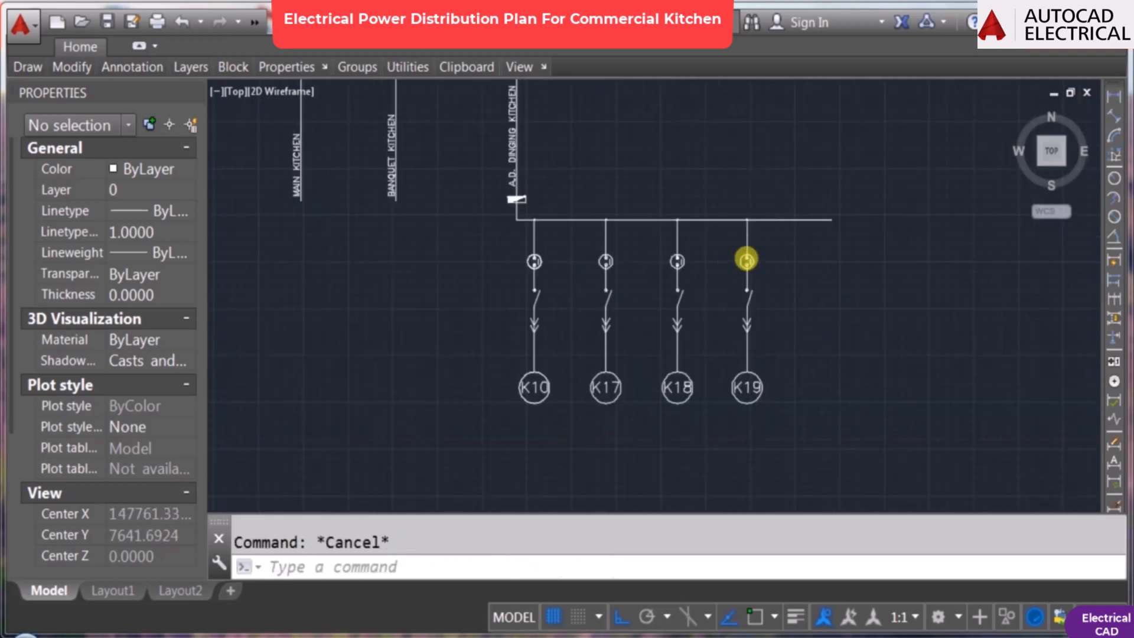
click(871, 195)
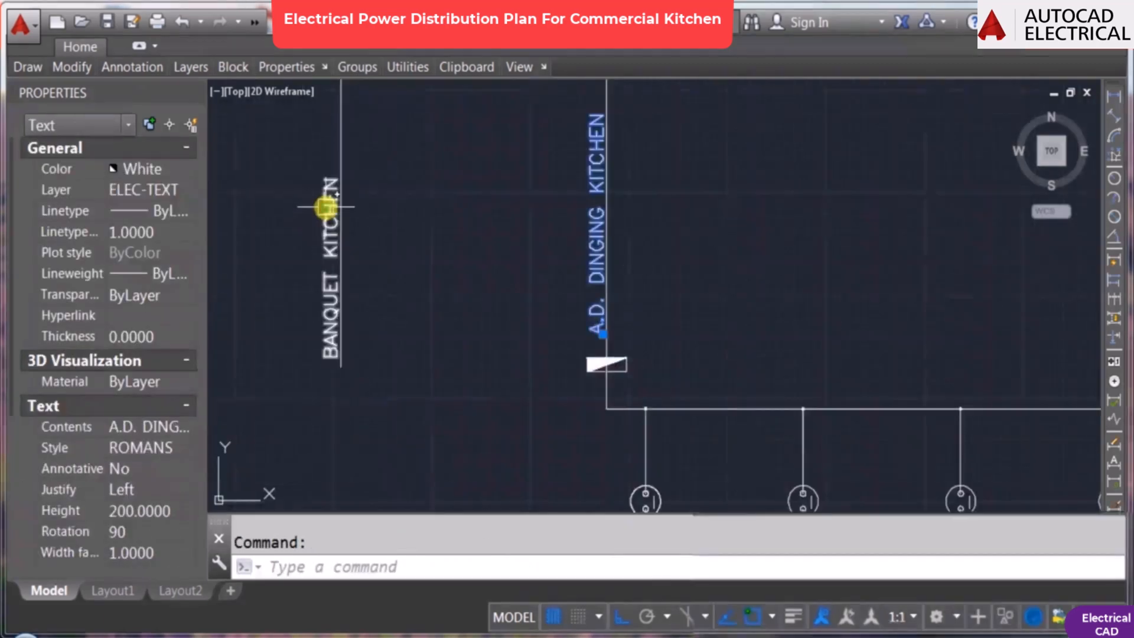
Step: Set the text height of the four kitchen feeder labels under the main distribution board to 300
click(326, 207)
scroll(328, 294, down, 2)
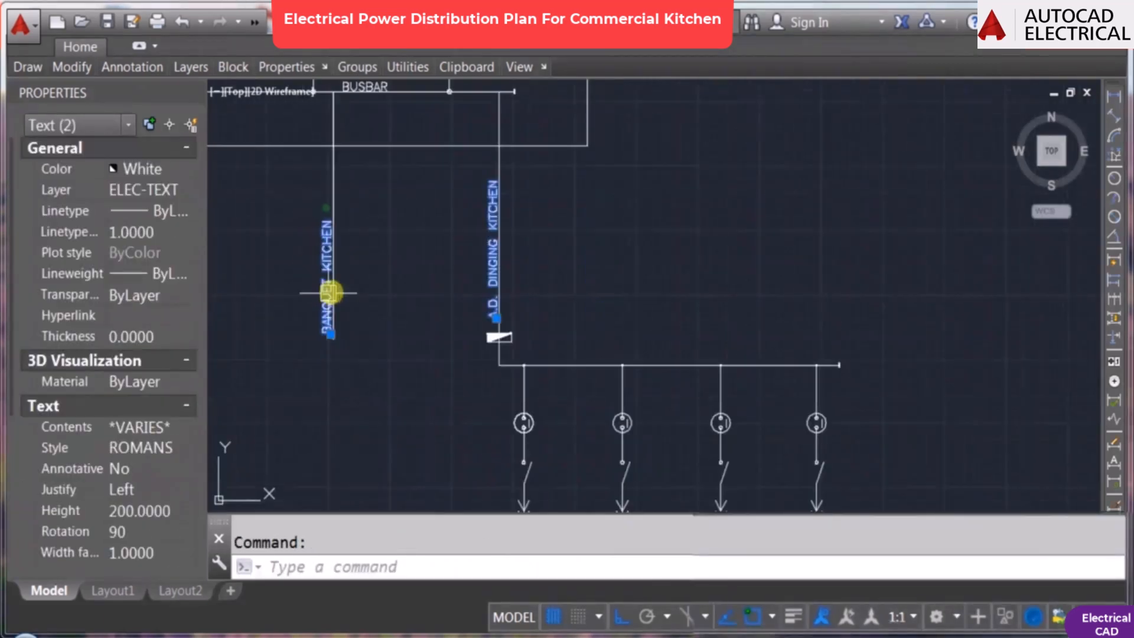
middle_drag(329, 291, 713, 252)
click(573, 225)
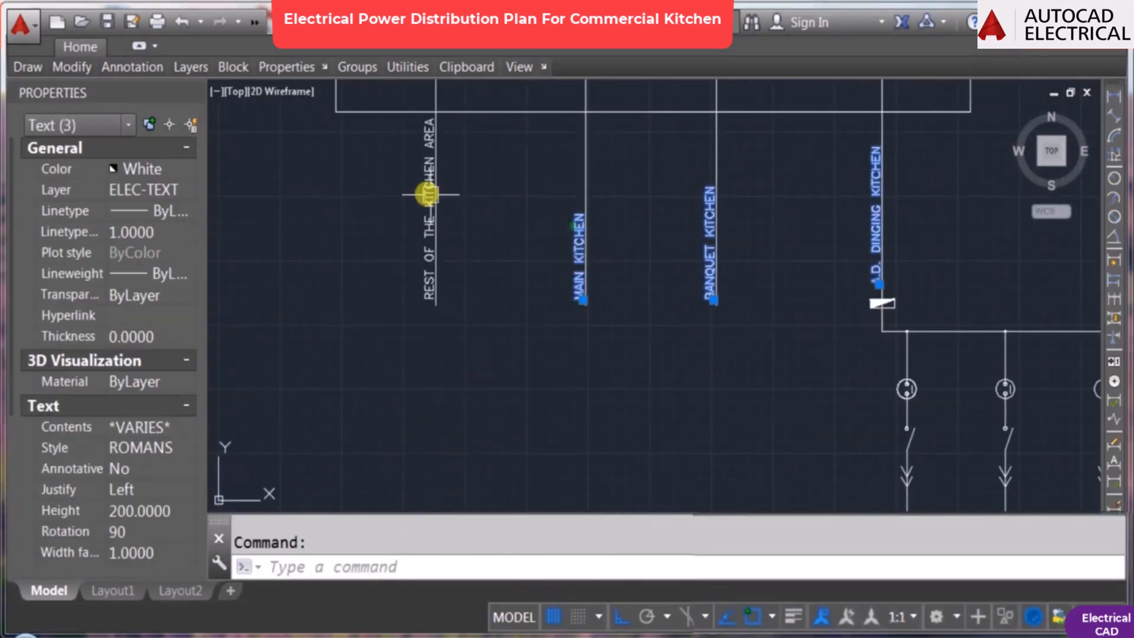
click(417, 179)
click(145, 515)
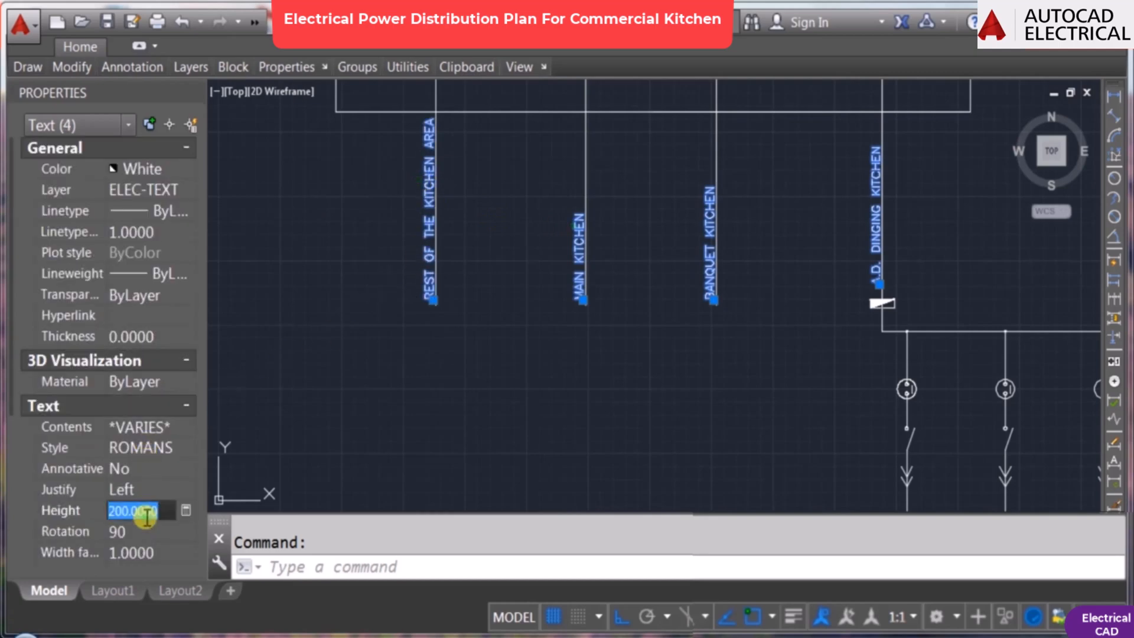
text(300)
key(Tab)
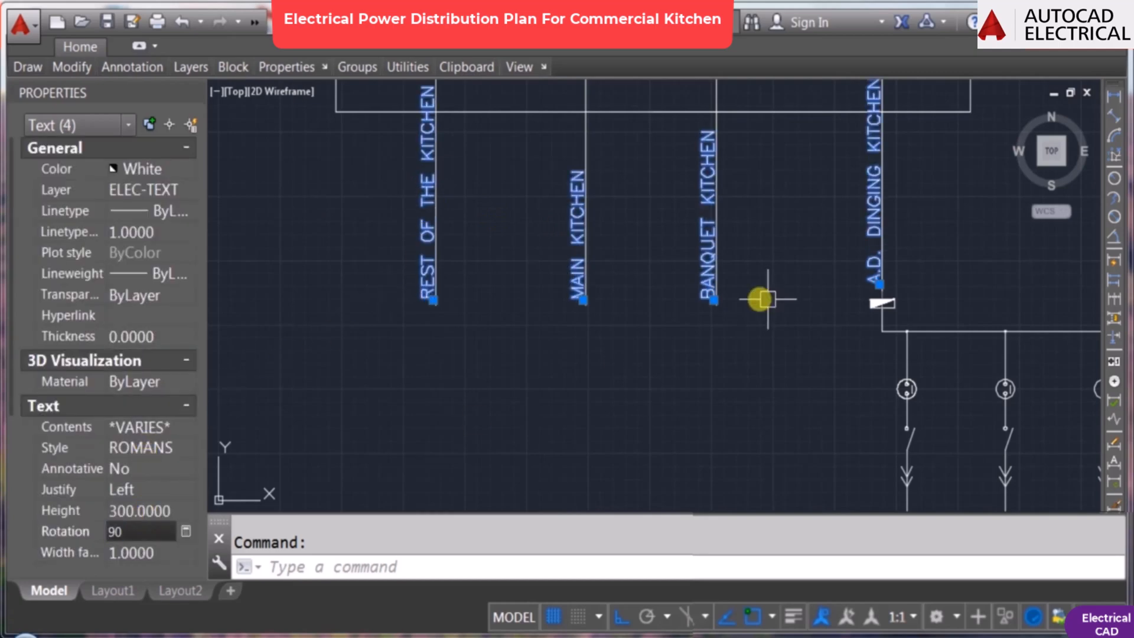
key(Escape)
Step: Stretch the feeder lines' lower ends, including their labels and the A.D. dining branches, straight down by about 1551
scroll(762, 349, down, 5)
text(s)
key(Return)
click(888, 392)
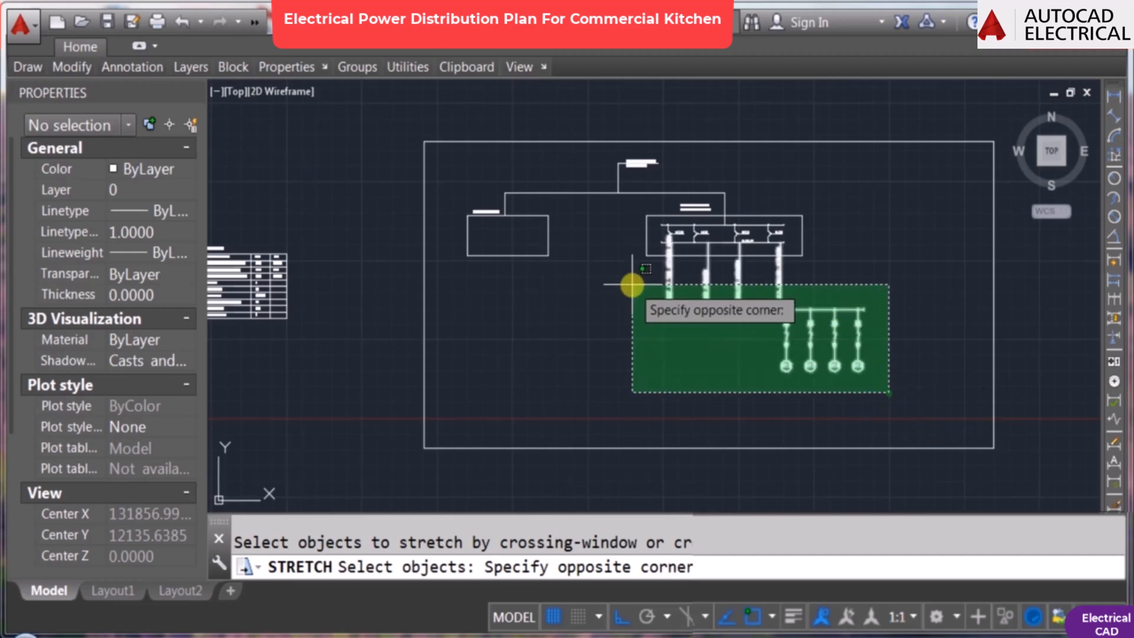
click(632, 285)
key(Return)
click(842, 254)
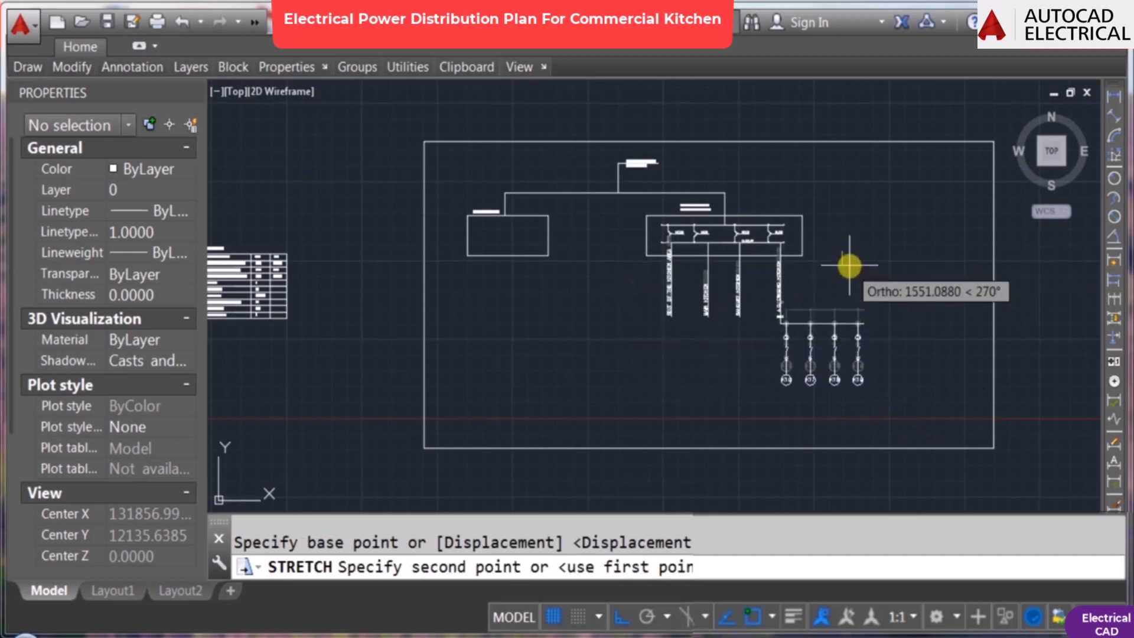
click(849, 265)
Step: Try to scale the K10 circle and its label by a factor of 1.5
scroll(785, 337, up, 5)
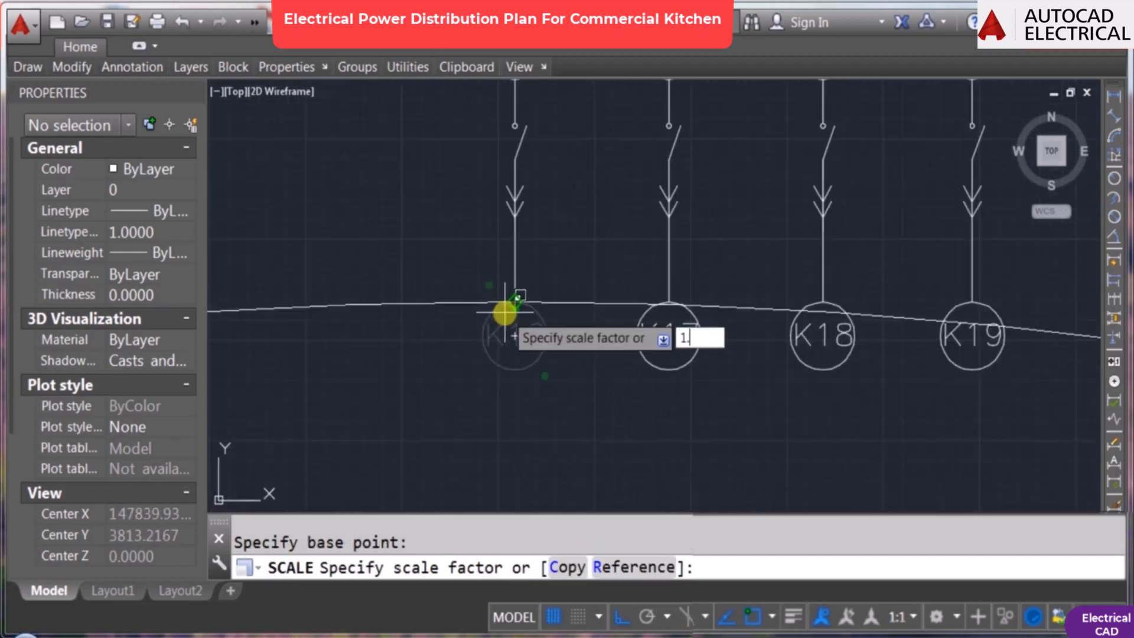
text(1.5)
key(Return)
scroll(597, 347, down, 3)
key(ctrl+z)
key(Escape)
scroll(653, 349, down, 3)
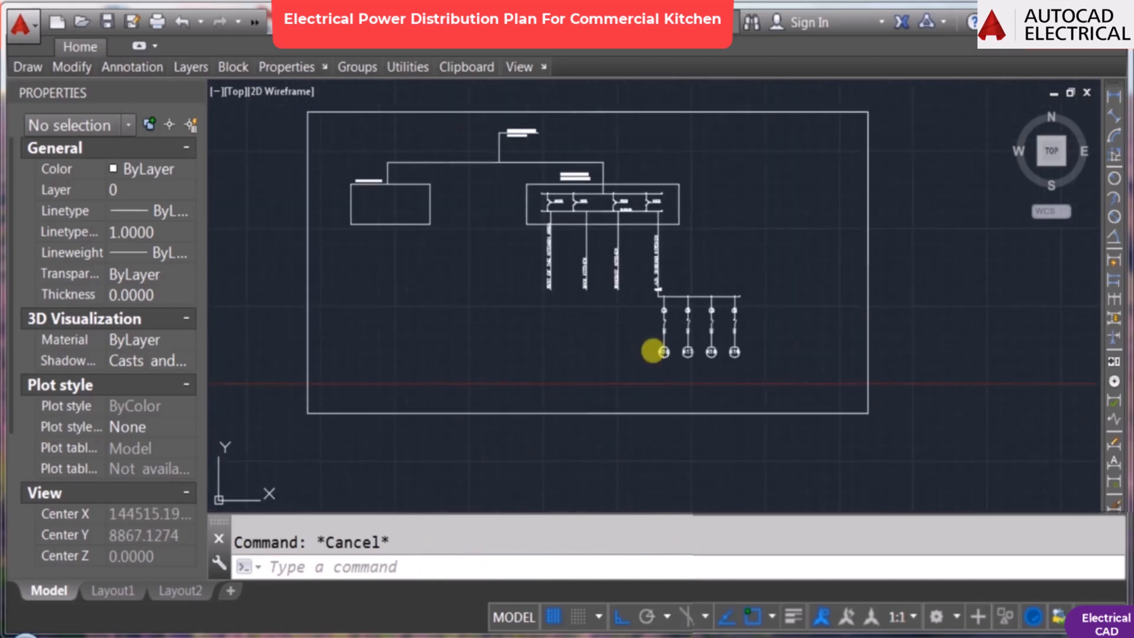
scroll(657, 352, up, 5)
click(701, 306)
scroll(691, 359, down, 6)
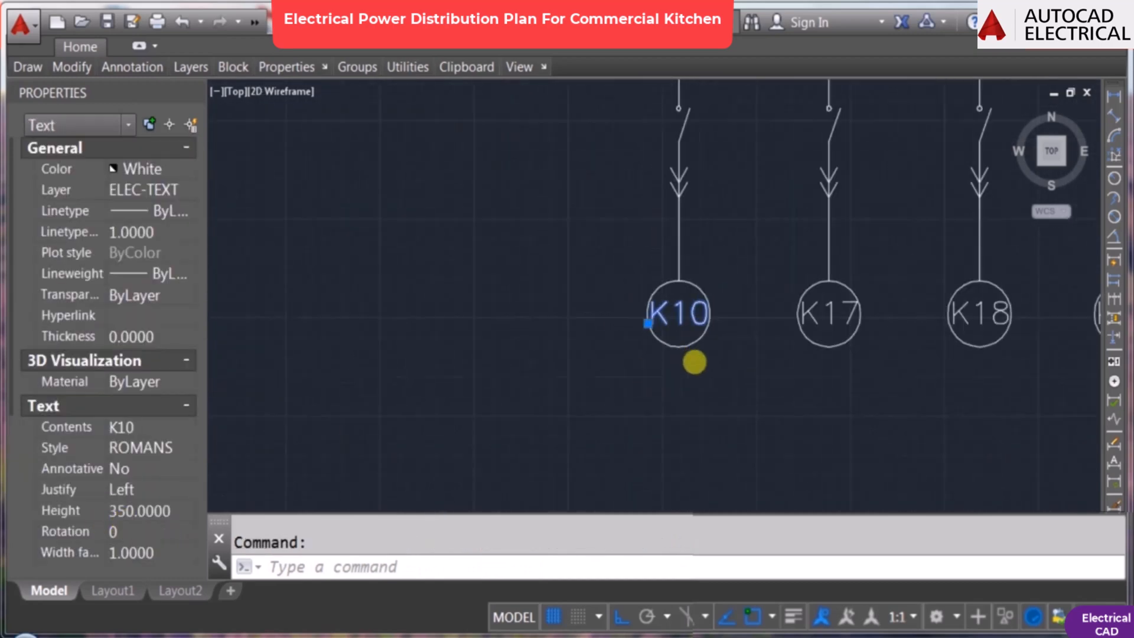
key(Escape)
scroll(664, 329, up, 4)
click(667, 331)
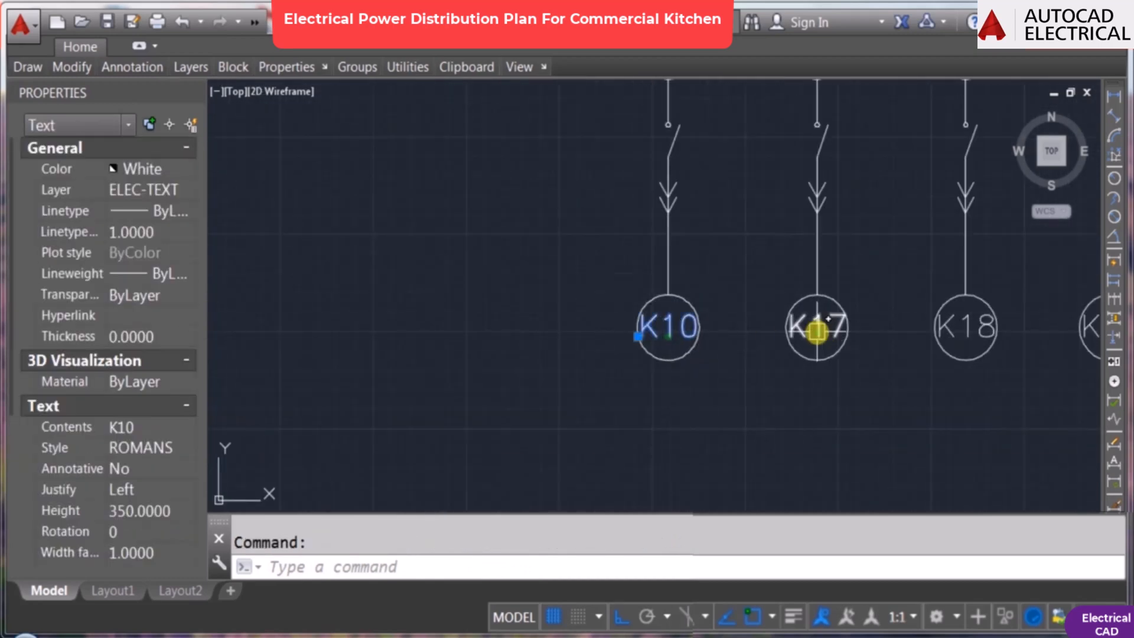
click(817, 326)
click(965, 327)
middle_drag(980, 350, 695, 326)
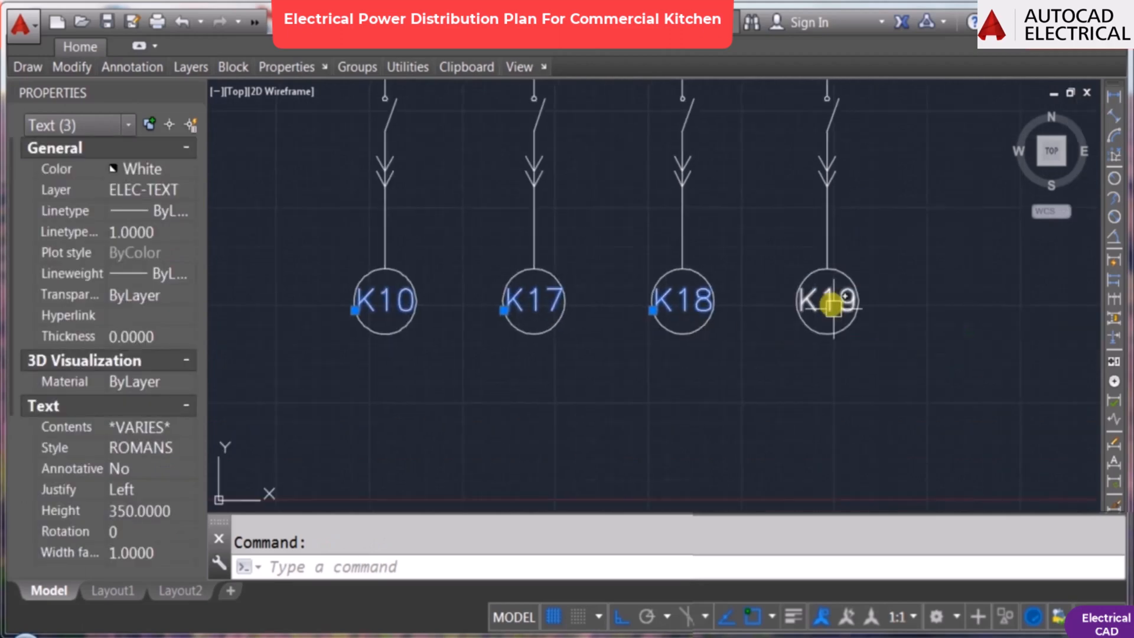
click(162, 510)
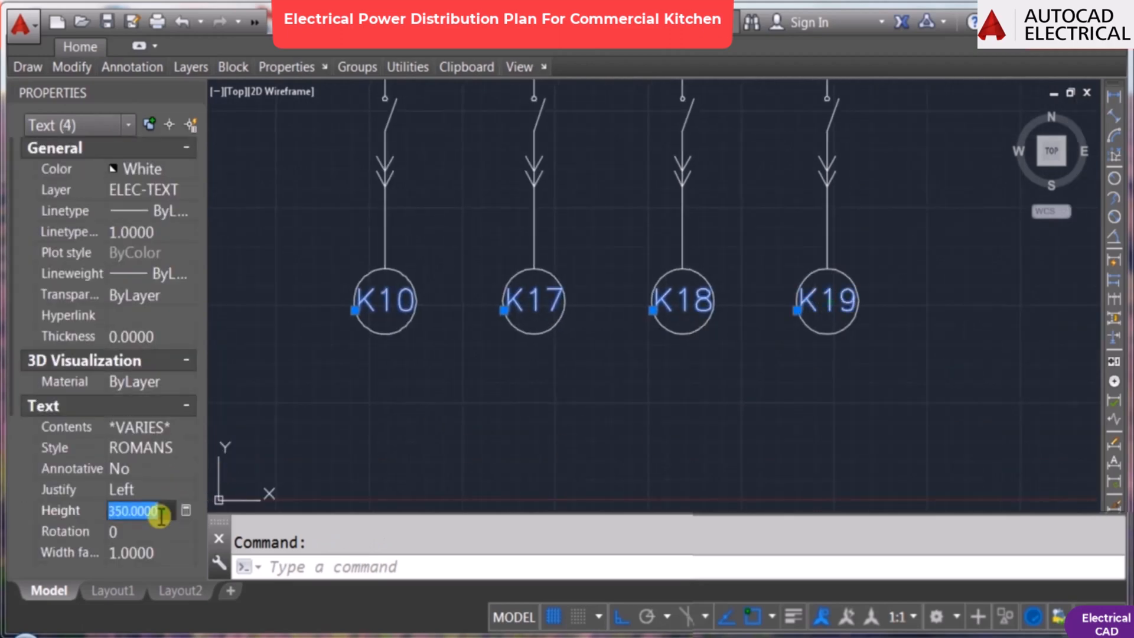
key(Escape)
Step: Examine the circuit tags beside the banquet cooking section's equipment on the floor plan
scroll(653, 412, down, 3)
scroll(712, 283, up, 2)
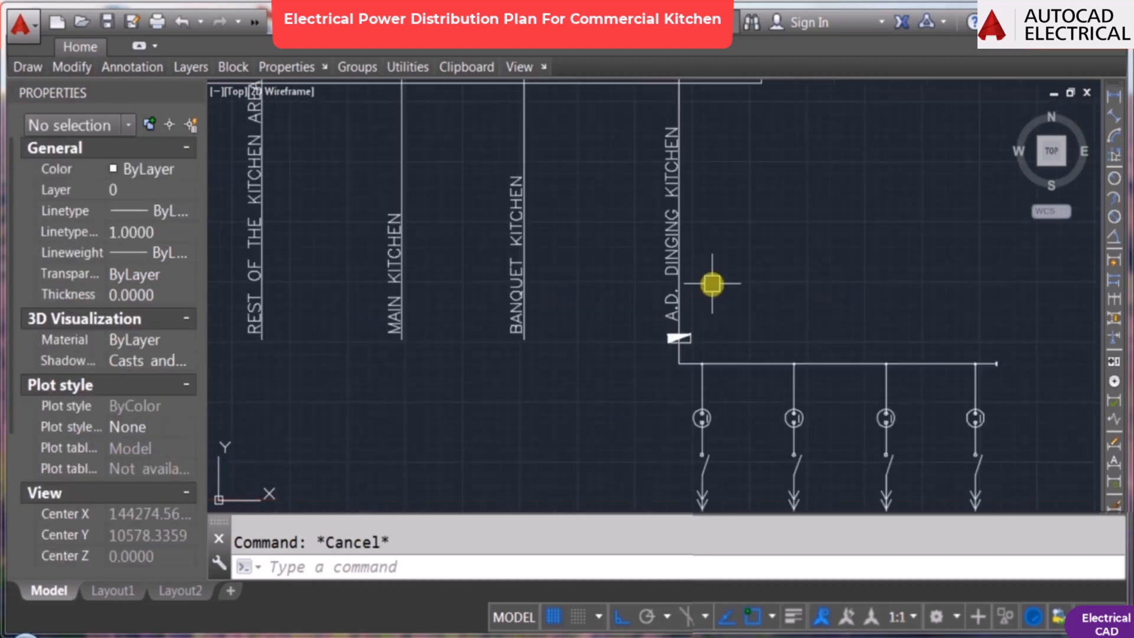
scroll(632, 321, down, 5)
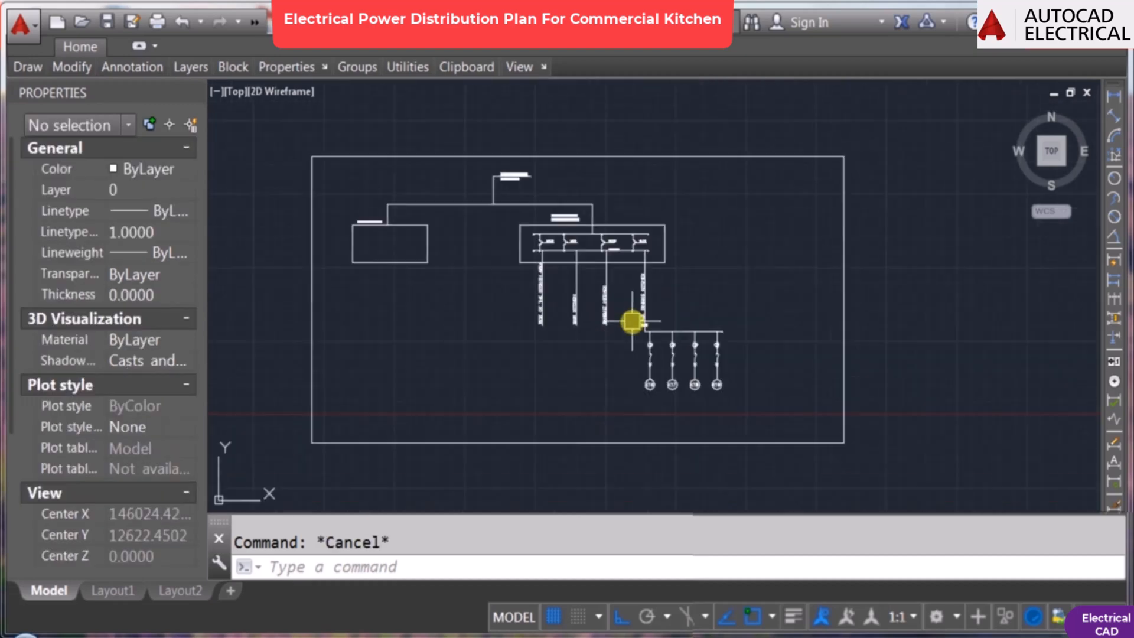
scroll(628, 330, up, 4)
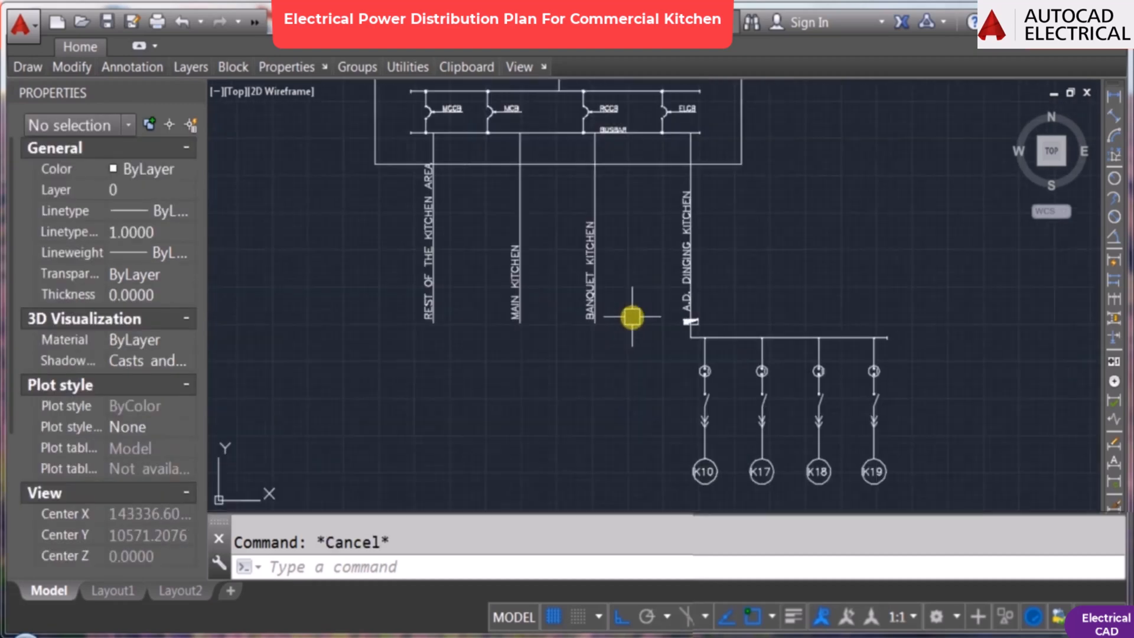
scroll(632, 321, down, 8)
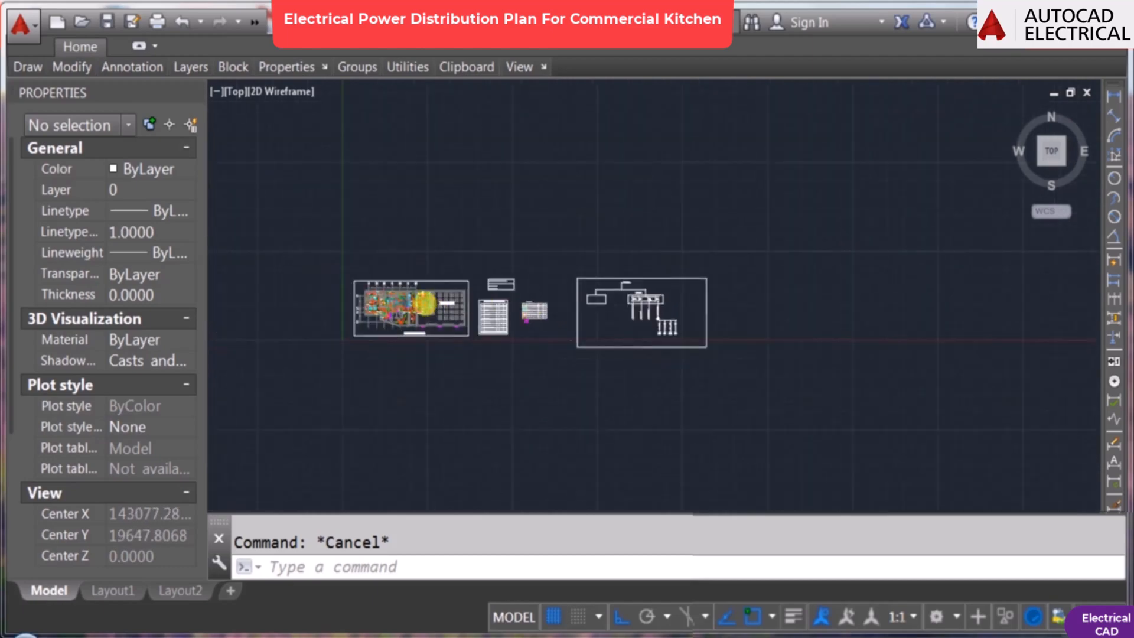
scroll(415, 300, up, 9)
middle_drag(420, 300, 535, 291)
scroll(437, 195, up, 2)
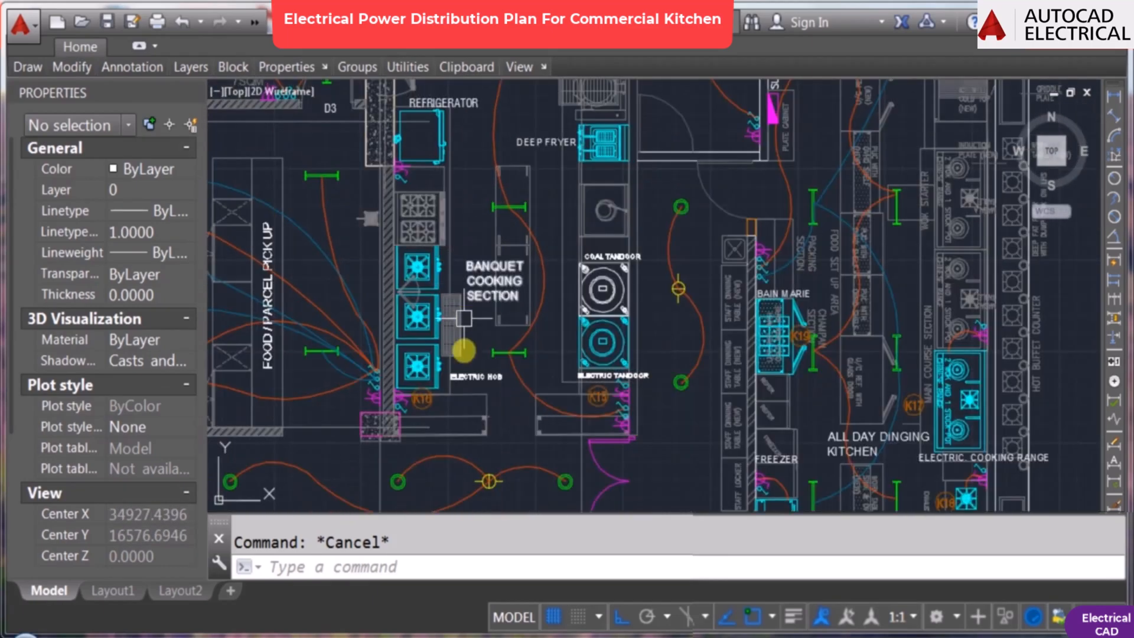
scroll(464, 319, up, 2)
scroll(446, 341, down, 1)
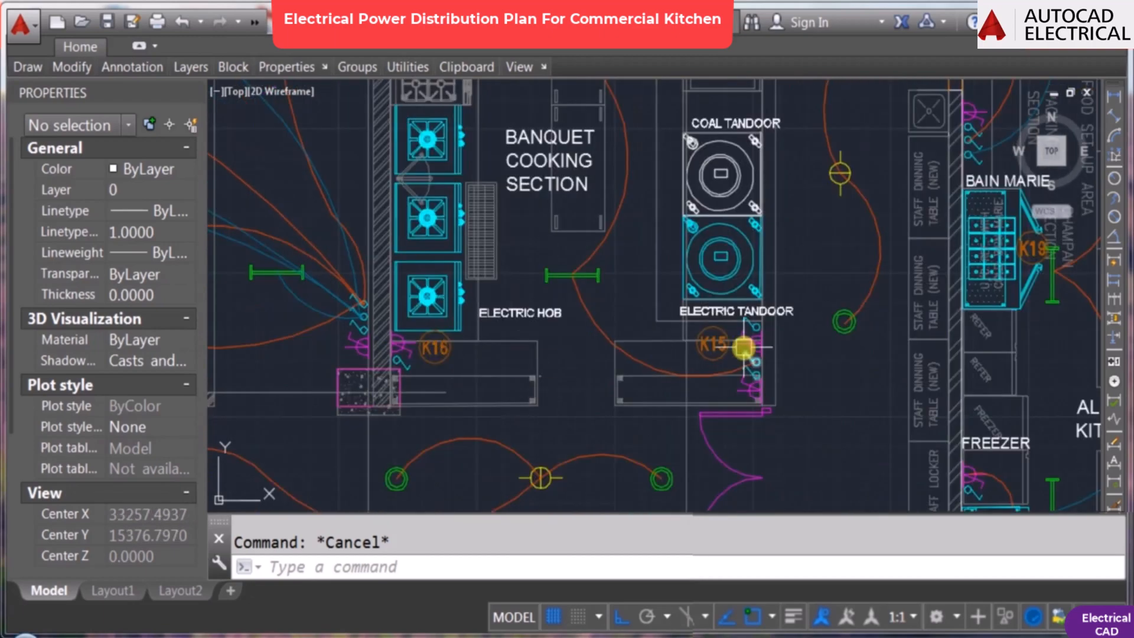
scroll(744, 347, down, 2)
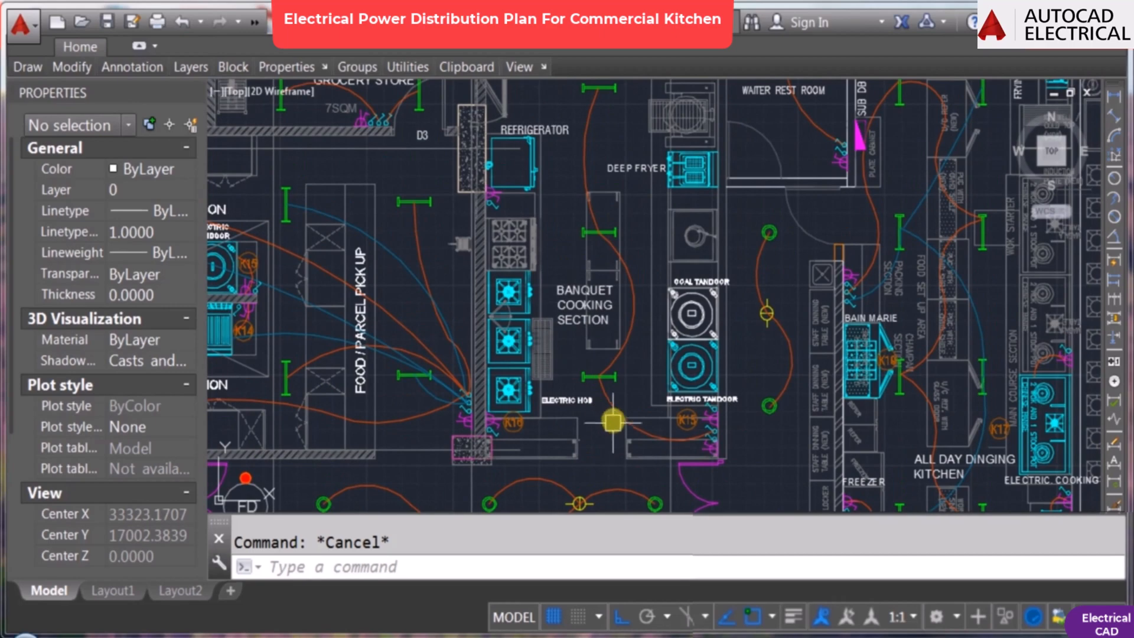
scroll(586, 242, down, 2)
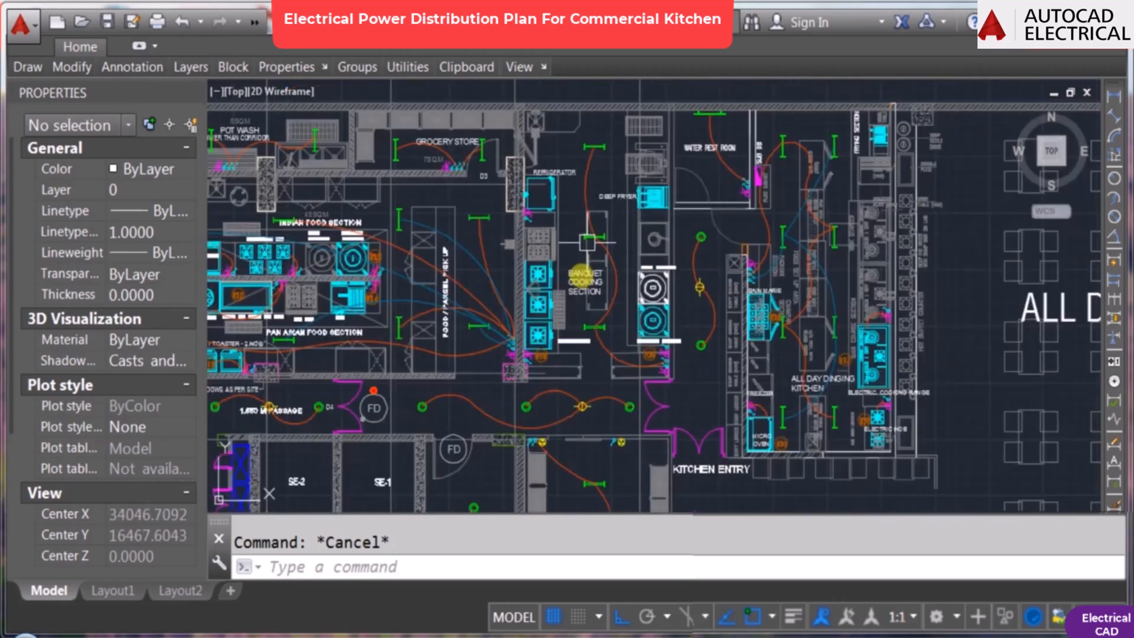
Step: Draw a short horizontal branch line to the right from the lower end of the banquet kitchen feeder
scroll(741, 306, down, 3)
middle_drag(790, 323, 617, 274)
middle_drag(810, 402, 728, 350)
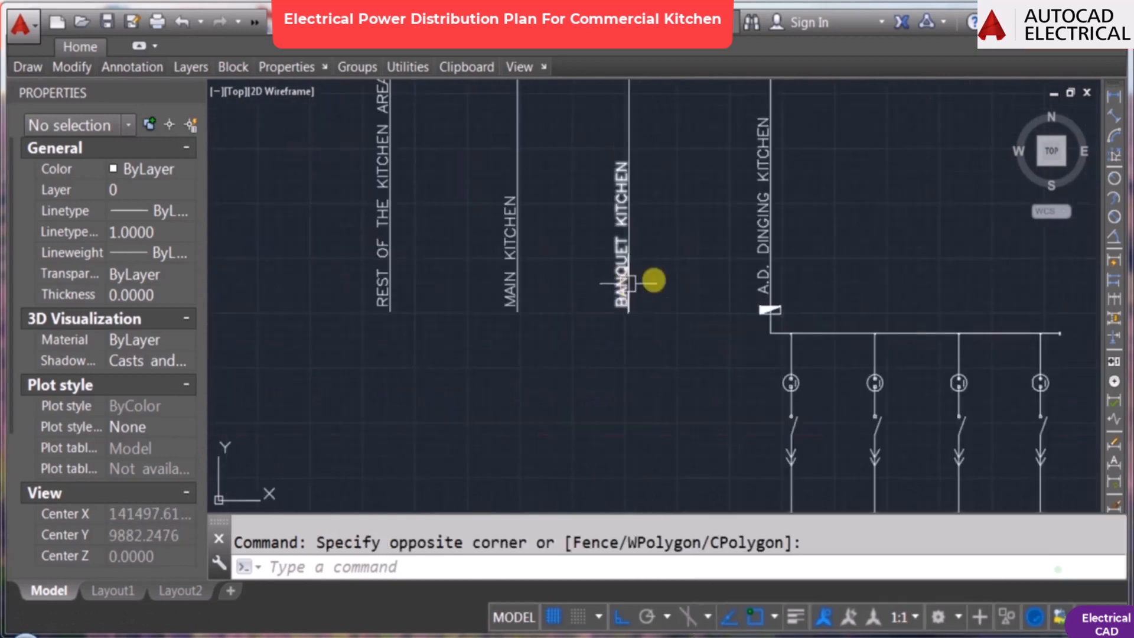
scroll(596, 290, down, 2)
key(Escape)
click(568, 274)
scroll(614, 288, up, 4)
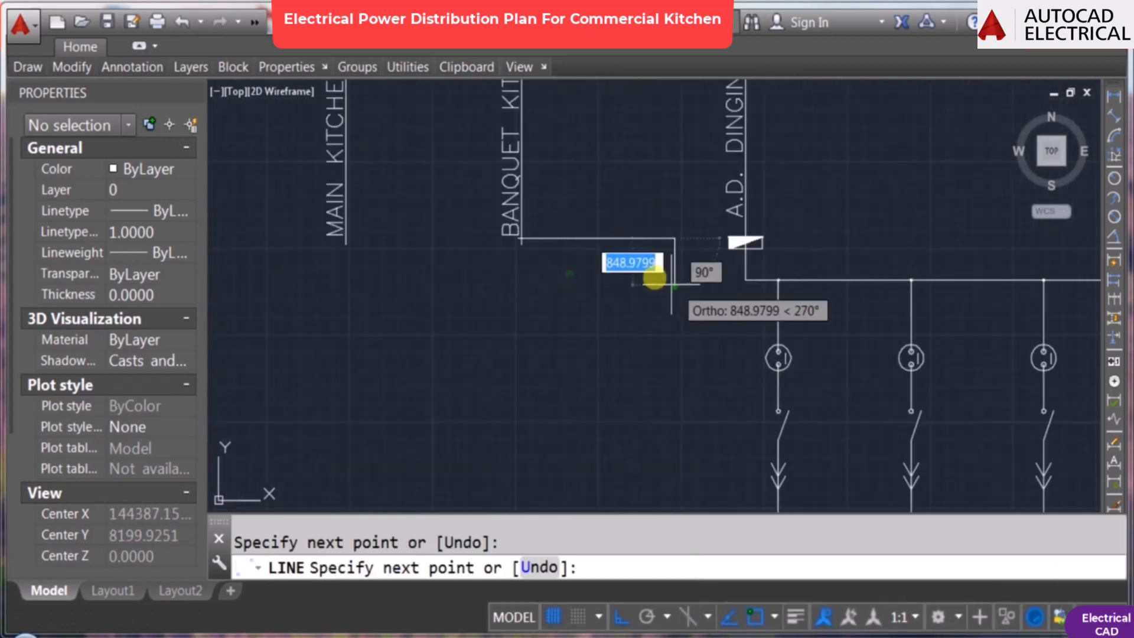
Step: Lower the banquet feeder's end and branch line to the A.D. dining branch line's level, using a temporary horizontal guide line
click(449, 218)
key(Return)
click(546, 305)
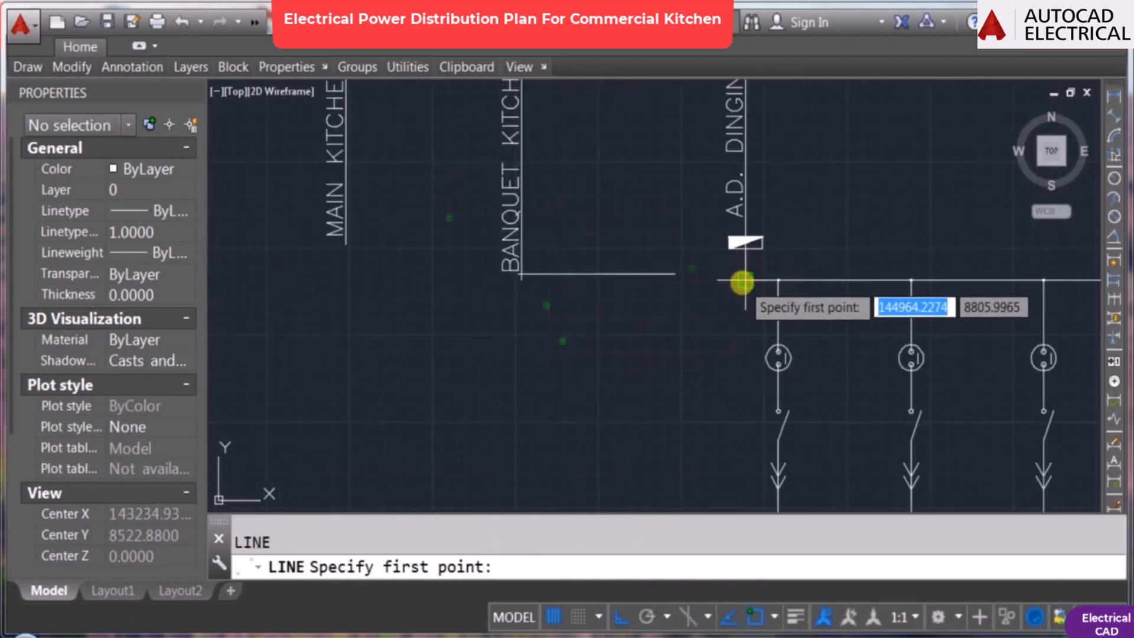
click(744, 280)
click(346, 350)
key(Escape)
text(m)
click(659, 273)
key(Return)
scroll(659, 275, up, 2)
click(682, 274)
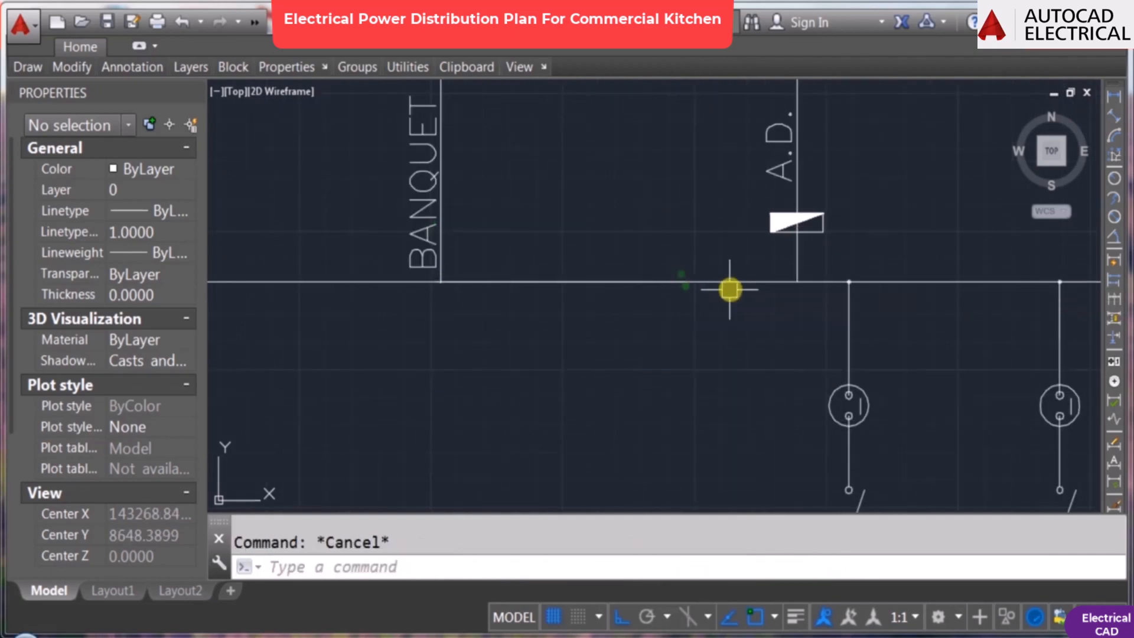
Step: Fillet the banquet kitchen feeder and its horizontal branch line into a clean corner
scroll(682, 299, down, 1)
text(f)
scroll(541, 287, up, 3)
click(527, 295)
click(501, 261)
Step: Stretch the four A.D. dining branch circuits, including their breaker symbols and tag circles, slightly downward
scroll(548, 286, down, 5)
text(s)
click(816, 375)
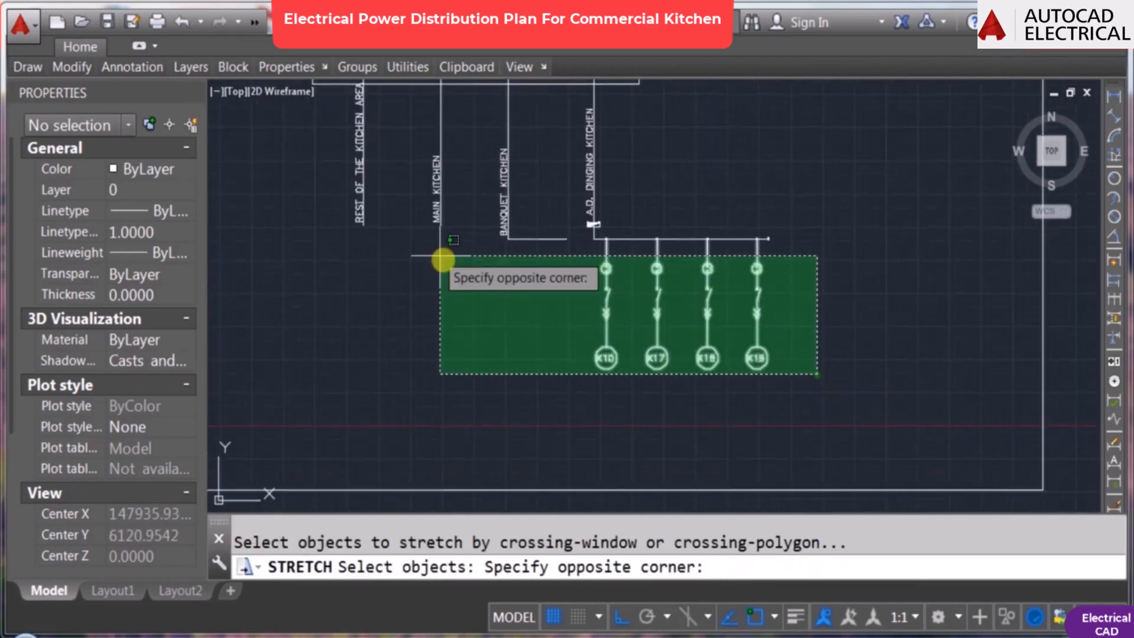
click(440, 256)
key(Return)
click(767, 155)
click(767, 165)
Step: Copy the A.D. dining board's K10 and K17 branch circuits onto the banquet kitchen's branch line
scroll(597, 307, down, 2)
scroll(613, 334, up, 4)
text(co)
click(683, 401)
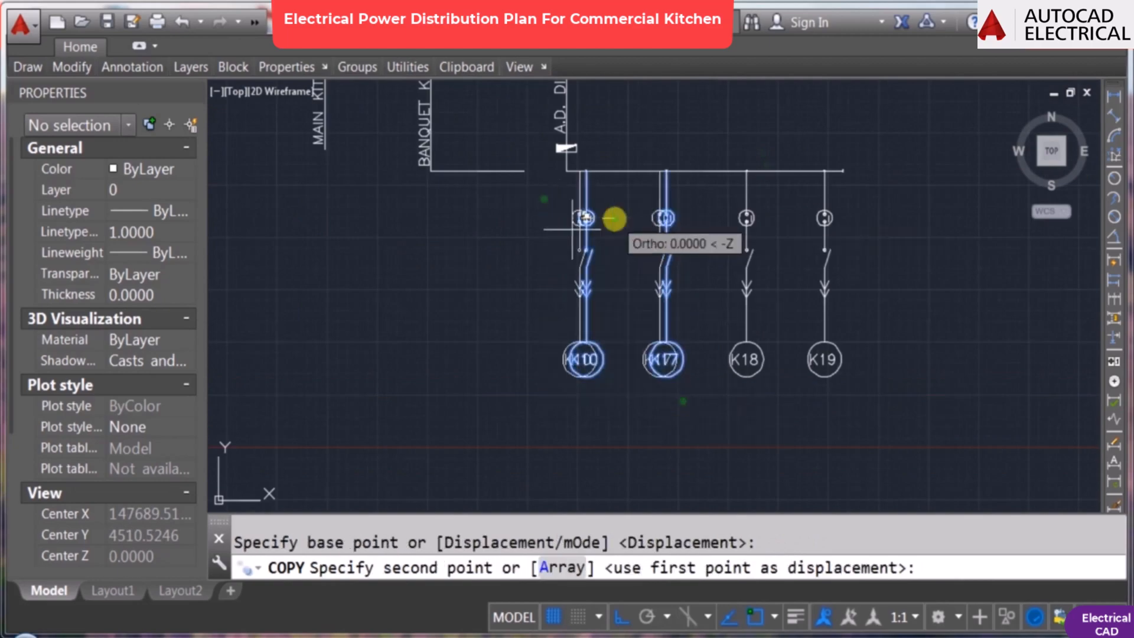
click(468, 253)
key(Return)
scroll(494, 171, up, 6)
click(490, 170)
click(618, 167)
click(646, 186)
key(Escape)
Step: Copy the end mark of the A.D. dining branch line to the free end of the banquet branch line
text(co)
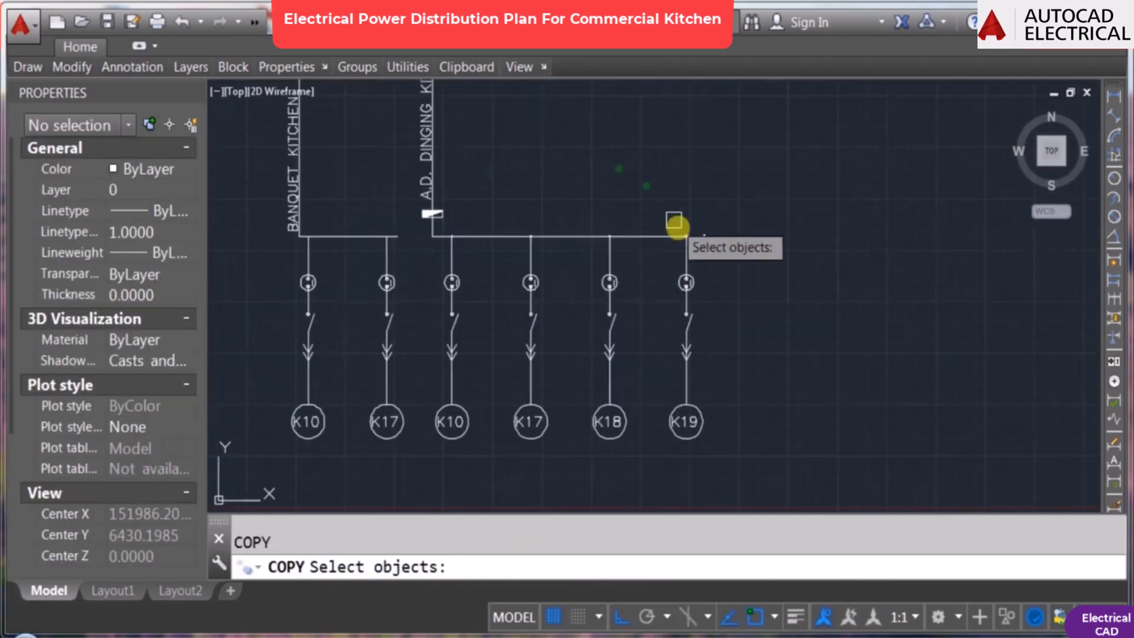
click(696, 227)
click(711, 242)
scroll(705, 236, up, 4)
key(Return)
click(696, 231)
scroll(827, 269, down, 3)
click(332, 264)
key(Escape)
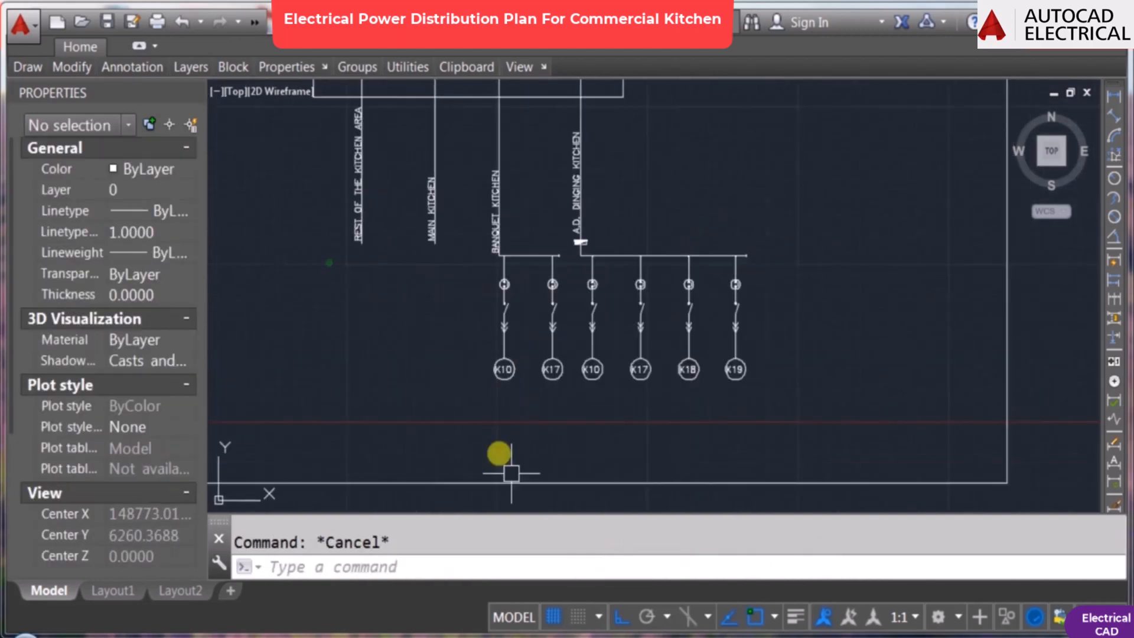
Step: Check the banquet section's tags on the floor plan and relabel the first banquet branch K15
scroll(324, 349, down, 5)
scroll(499, 296, up, 8)
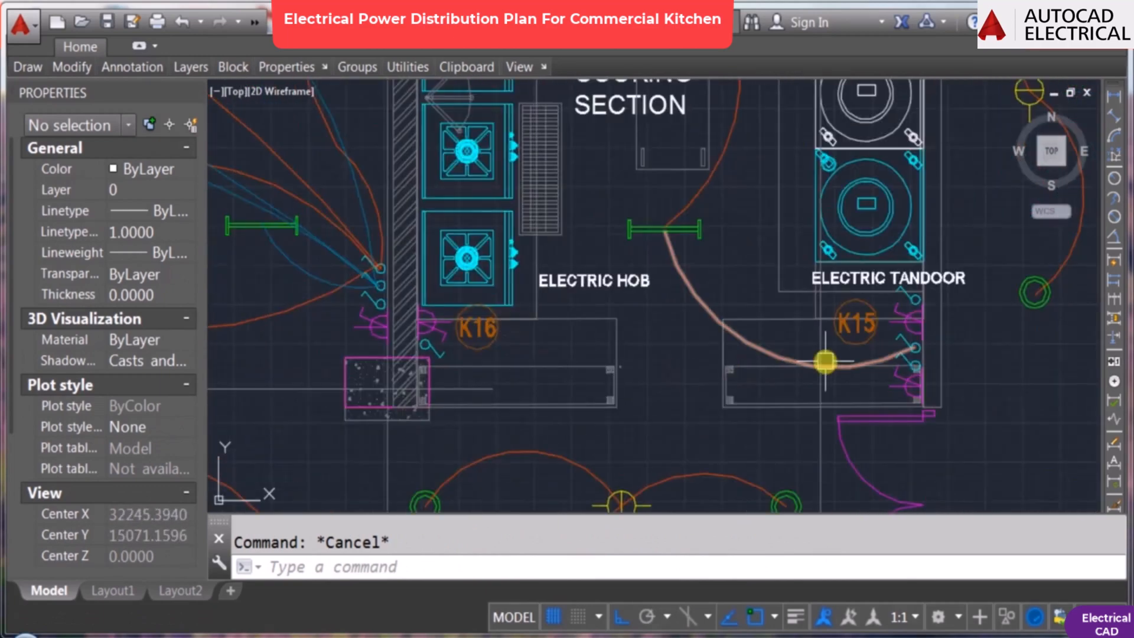
scroll(825, 361, down, 8)
middle_drag(781, 453, 562, 401)
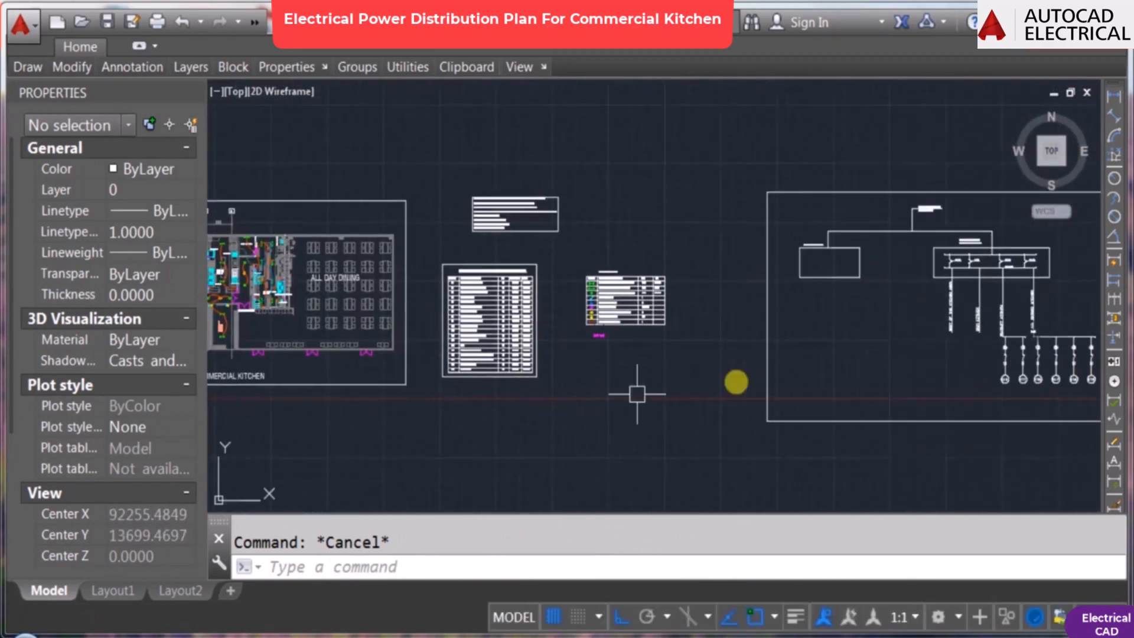
middle_drag(923, 349, 708, 349)
scroll(766, 336, up, 6)
scroll(798, 413, up, 5)
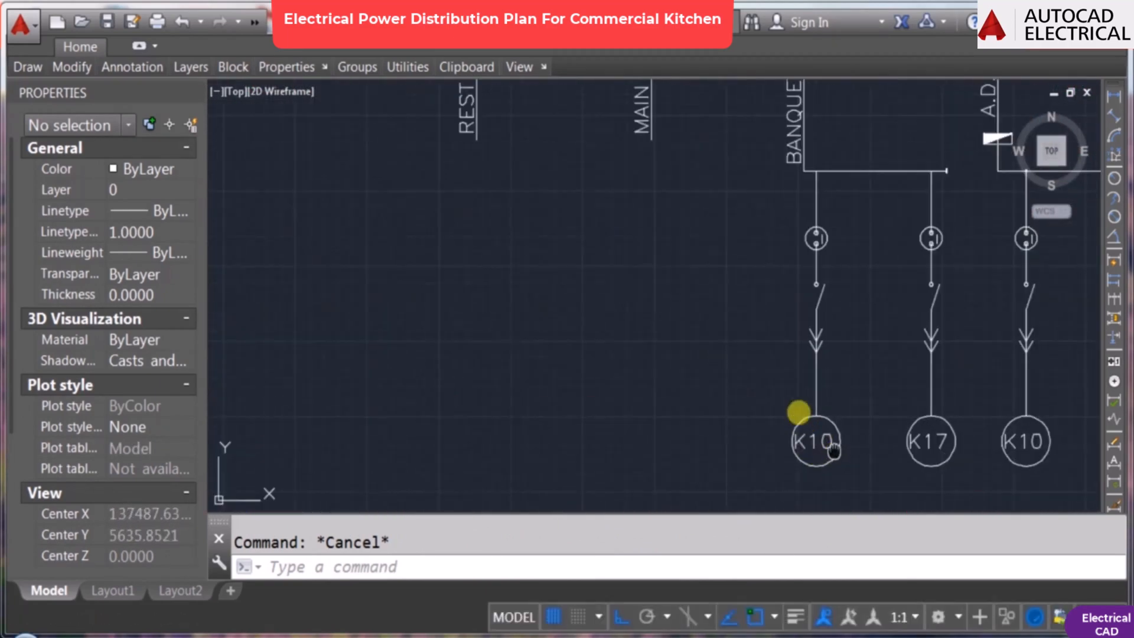
double_click(789, 405)
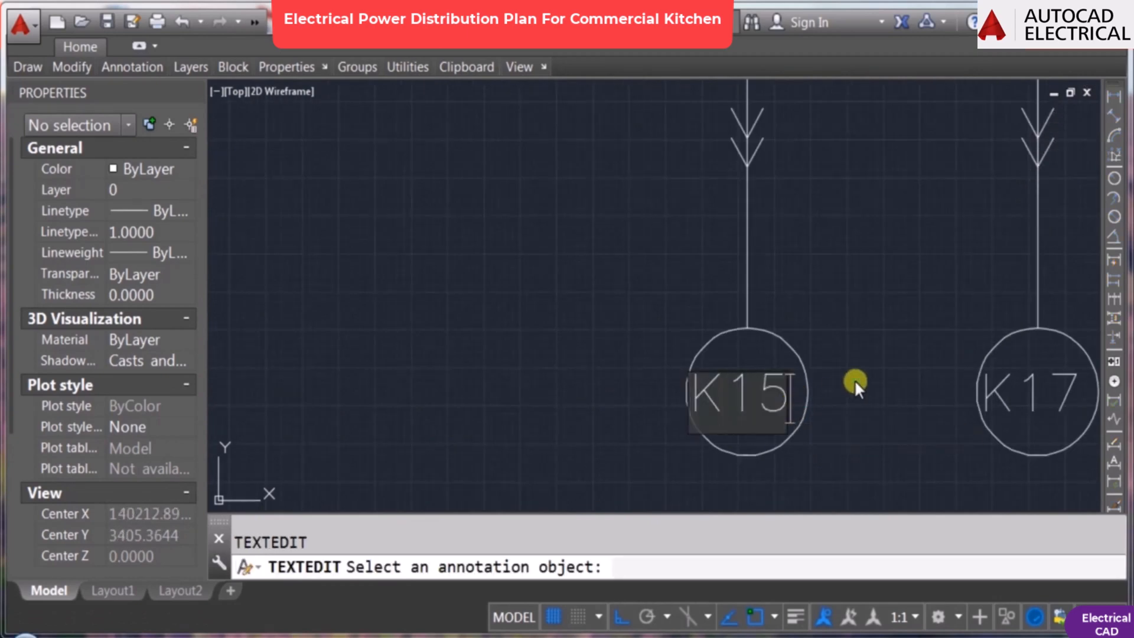
key(Escape)
Step: Relabel the second banquet kitchen branch circuit K16
scroll(747, 392, down, 4)
scroll(760, 384, up, 4)
double_click(767, 385)
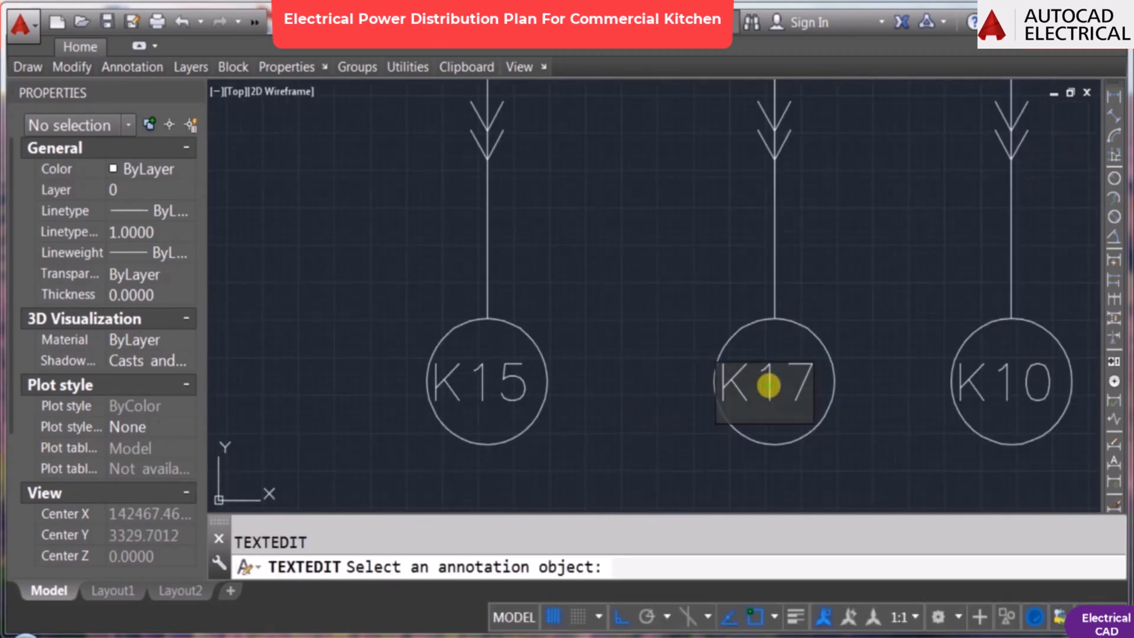
click(649, 394)
scroll(655, 370, down, 4)
key(Escape)
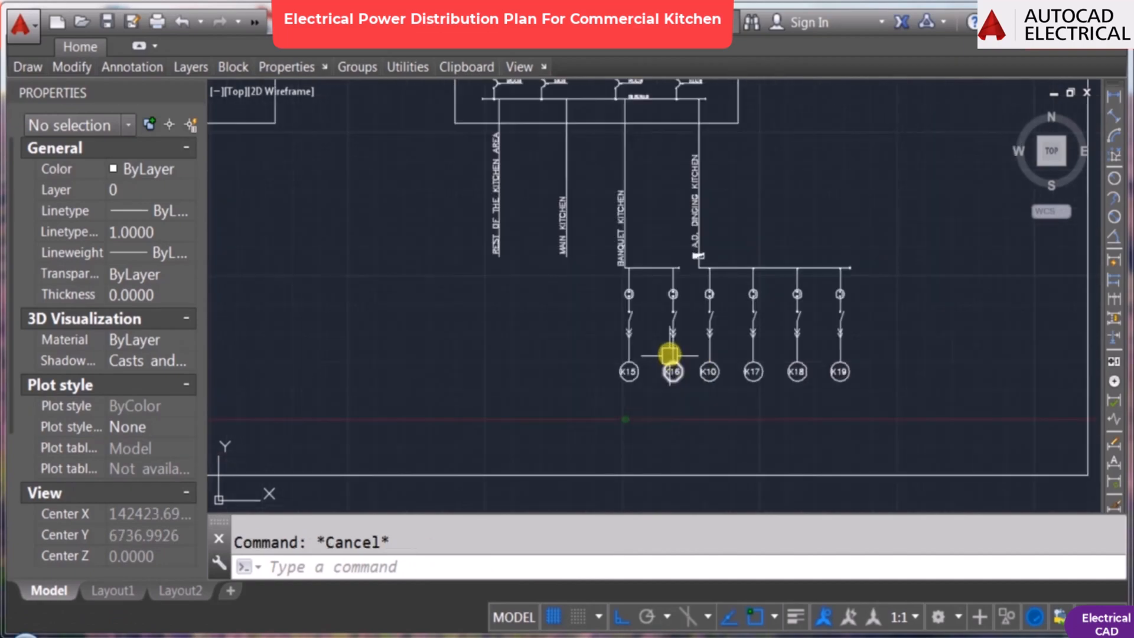
Step: Examine the circuit tags beside the Indian and Pan Asian food sections' equipment on the floor plan
scroll(669, 349, down, 6)
scroll(407, 317, up, 5)
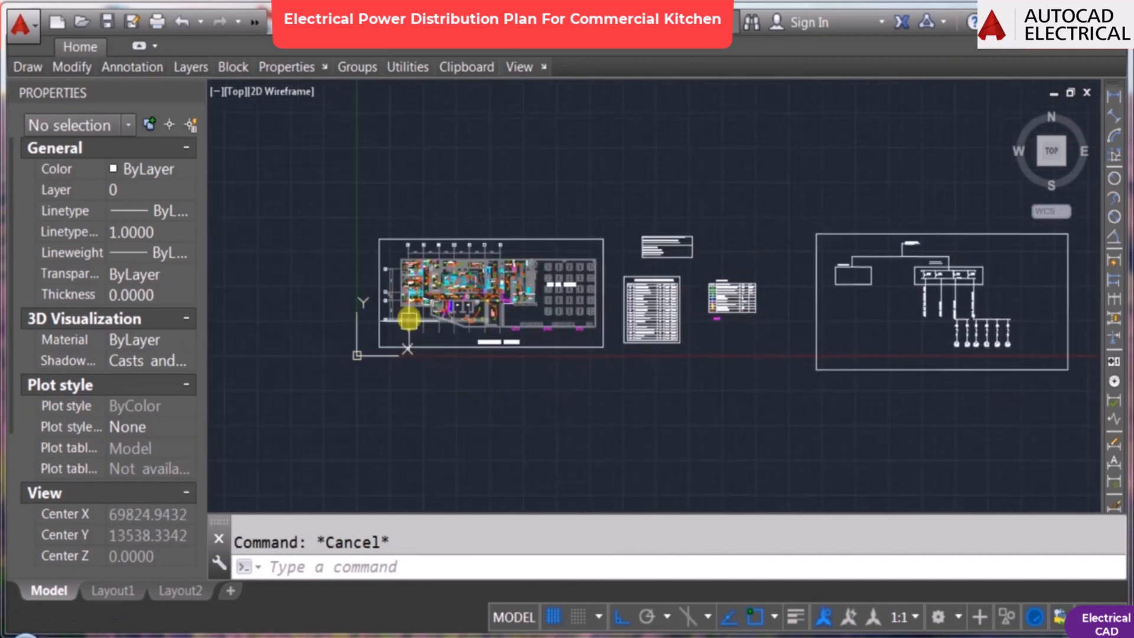
scroll(624, 188, up, 3)
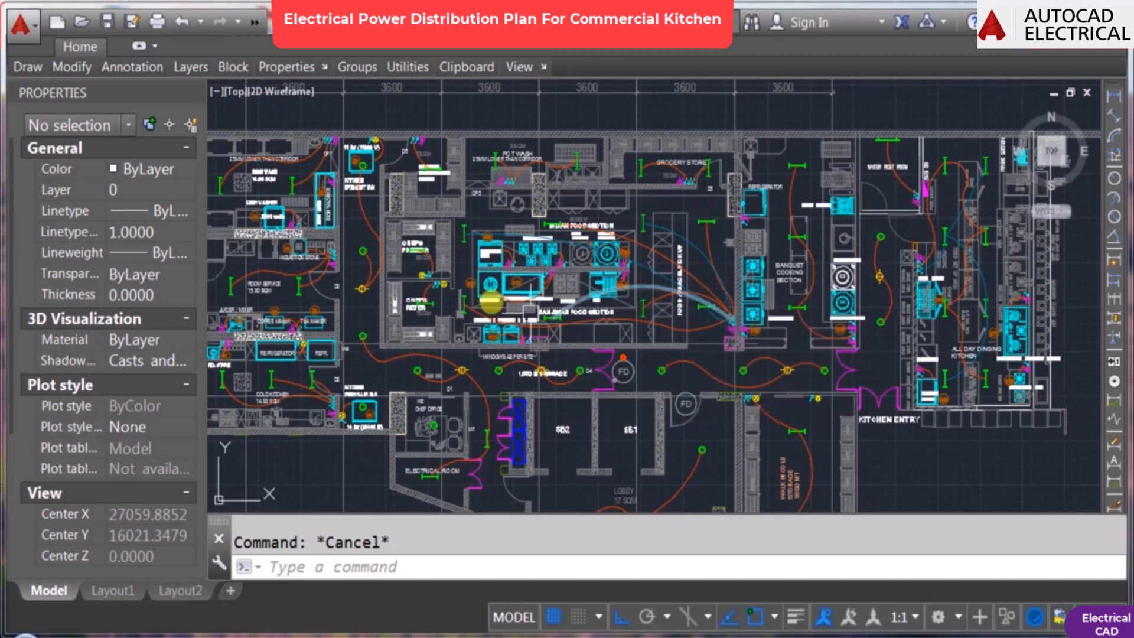
scroll(490, 301, up, 2)
scroll(512, 257, up, 3)
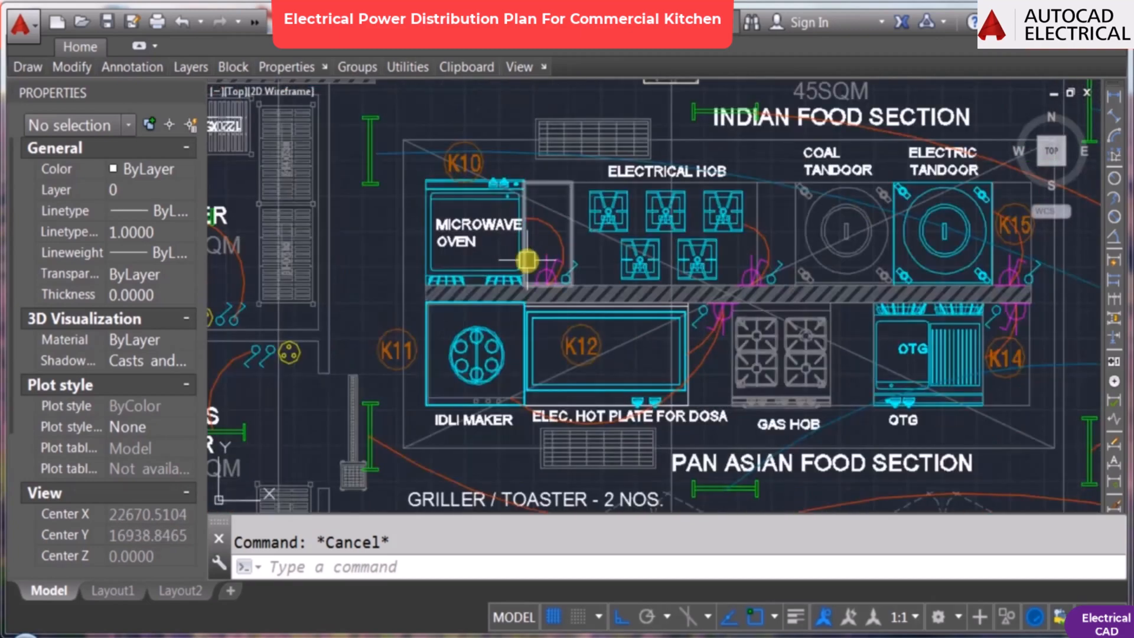
scroll(444, 305, down, 2)
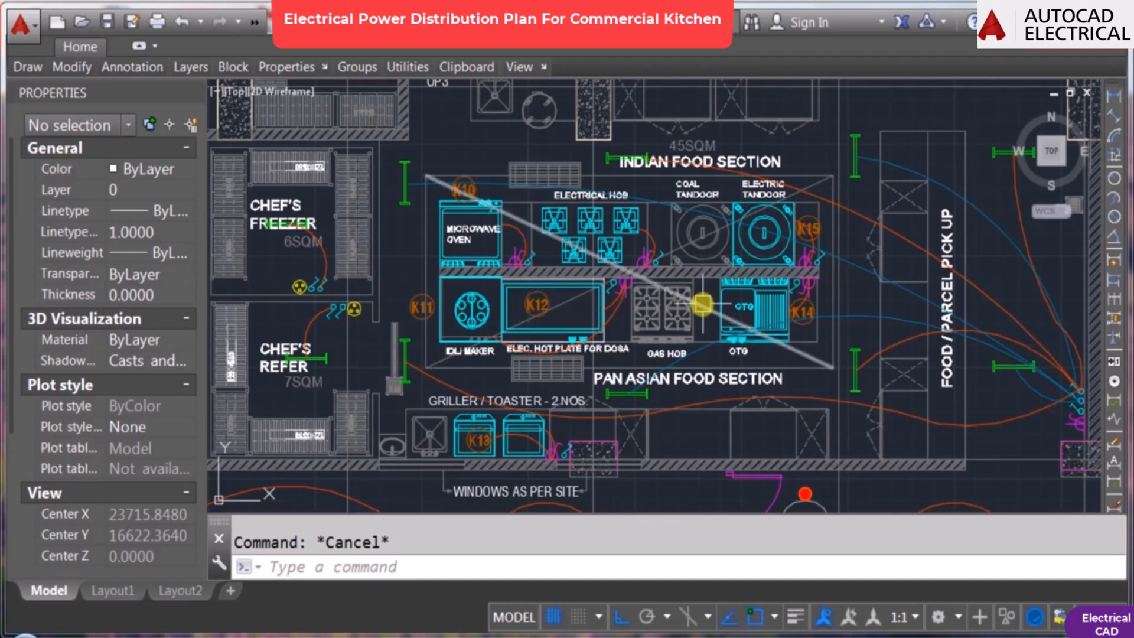
scroll(703, 300, down, 2)
scroll(561, 274, up, 2)
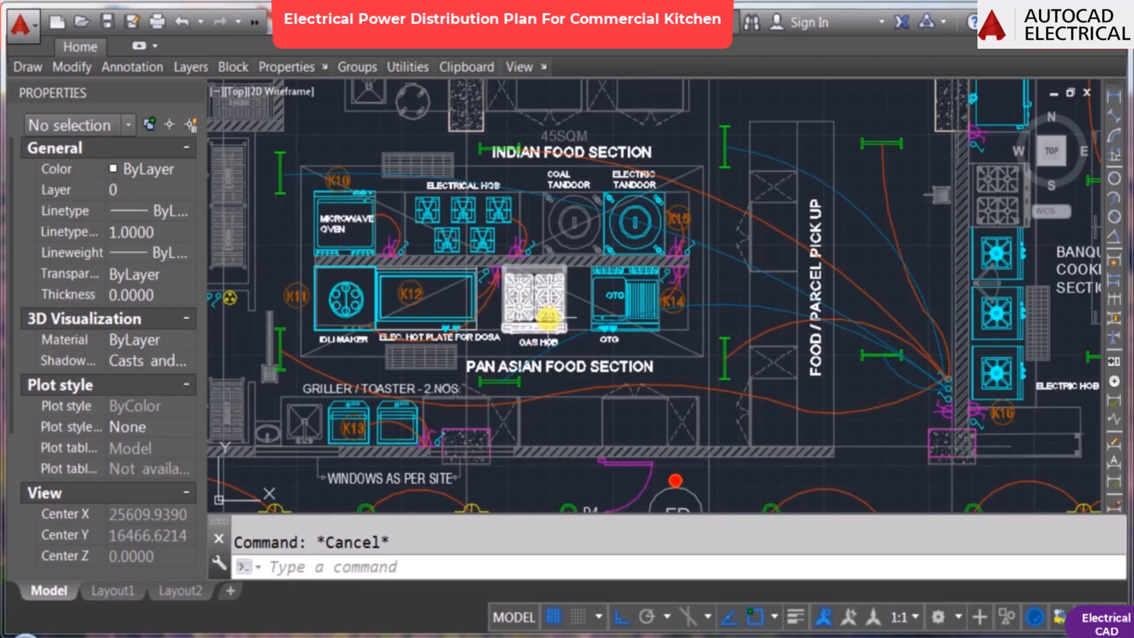
scroll(597, 260, up, 2)
scroll(597, 260, down, 2)
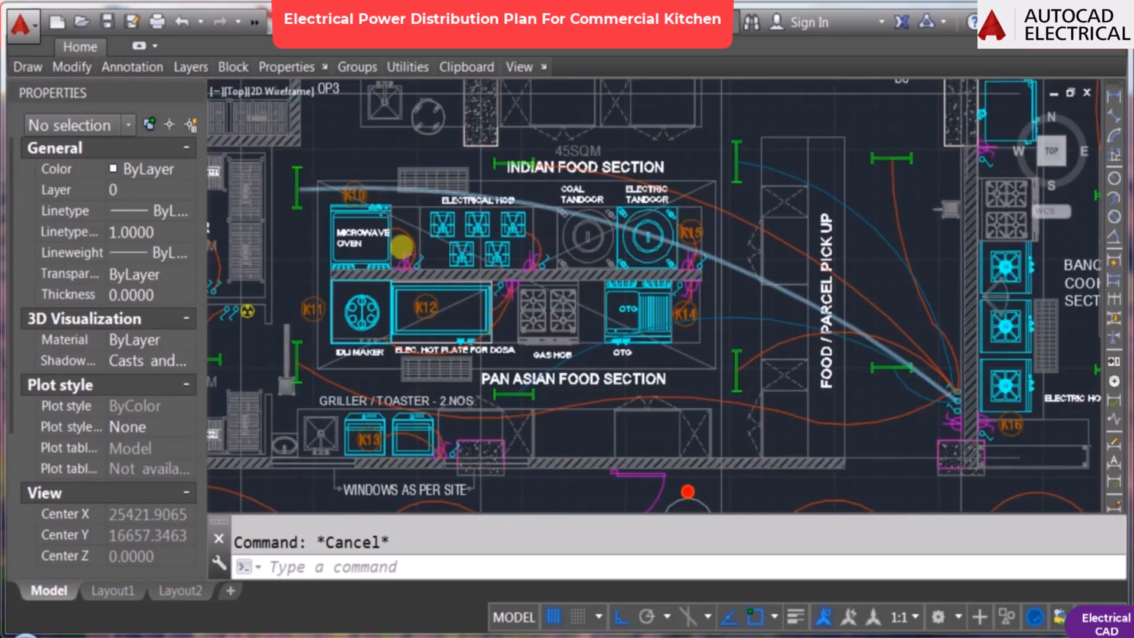
Step: Stretch the right end of the main kitchen distribution board's box and busbars to the right in the single-line diagram
scroll(709, 310, down, 6)
scroll(739, 298, down, 3)
middle_drag(844, 289, 402, 248)
middle_drag(802, 277, 612, 281)
scroll(721, 277, up, 2)
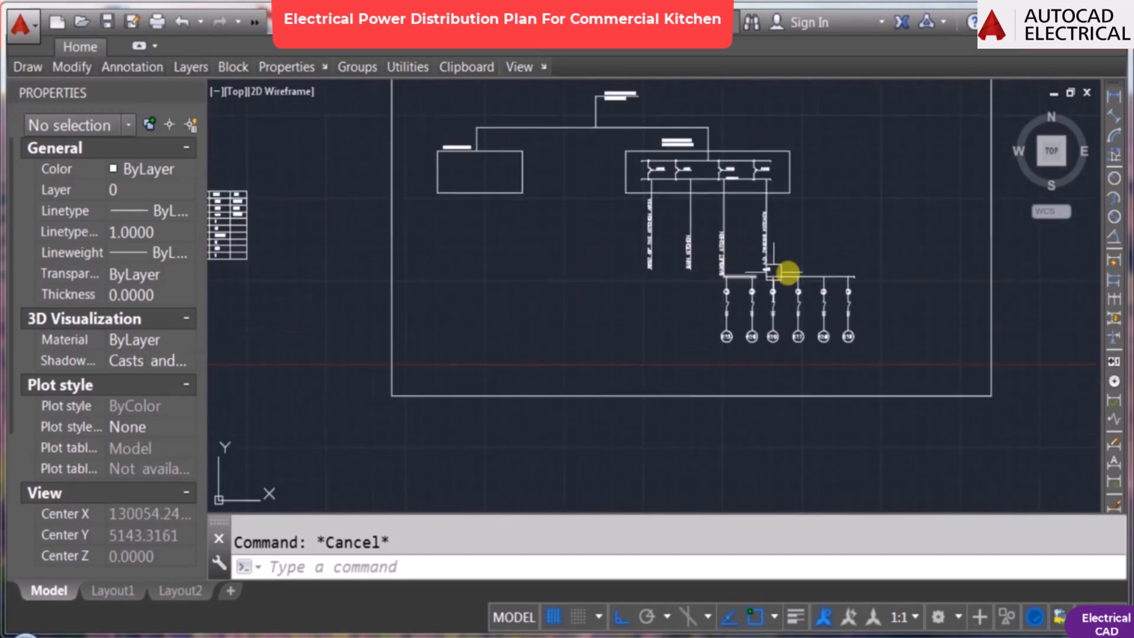
middle_drag(788, 273, 676, 264)
scroll(685, 167, up, 3)
text(s)
key(Return)
click(688, 263)
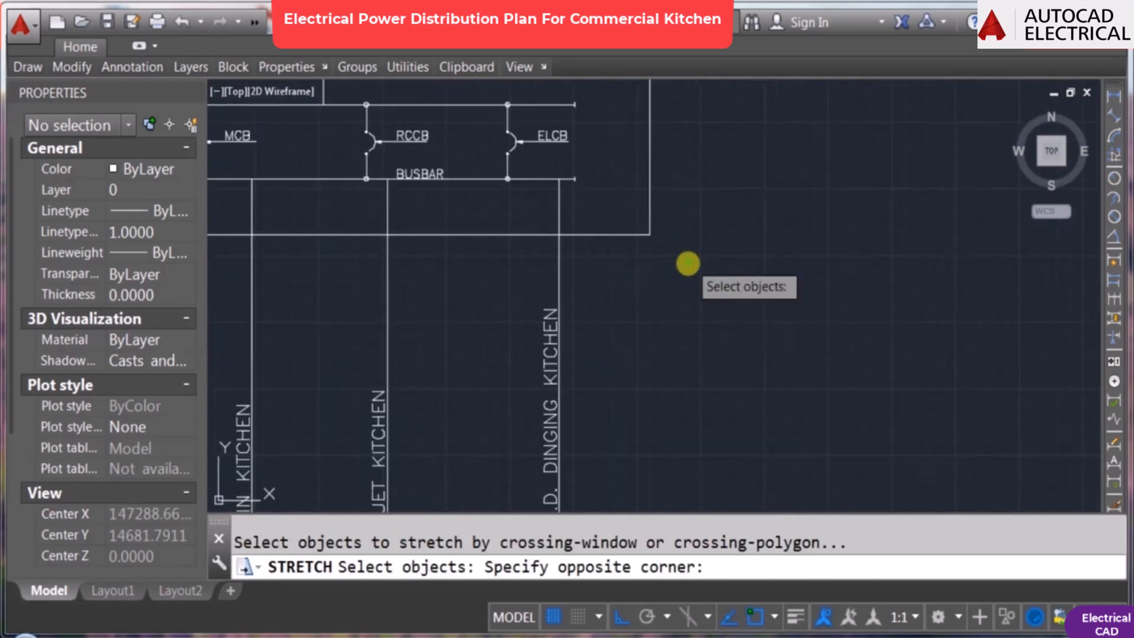
scroll(655, 198, down, 2)
click(624, 112)
key(Return)
click(726, 225)
click(808, 237)
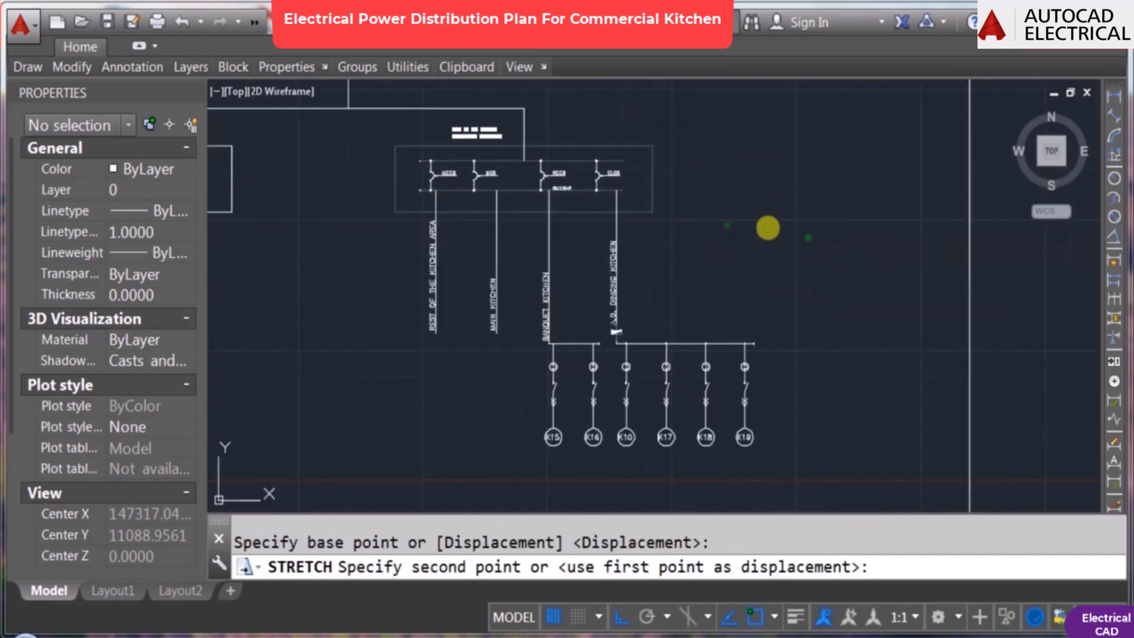
click(768, 227)
Step: Move the ELCB symbol and its label about 5593 to the right along the busbars
scroll(584, 169, up, 3)
text(M)
key(Return)
click(585, 162)
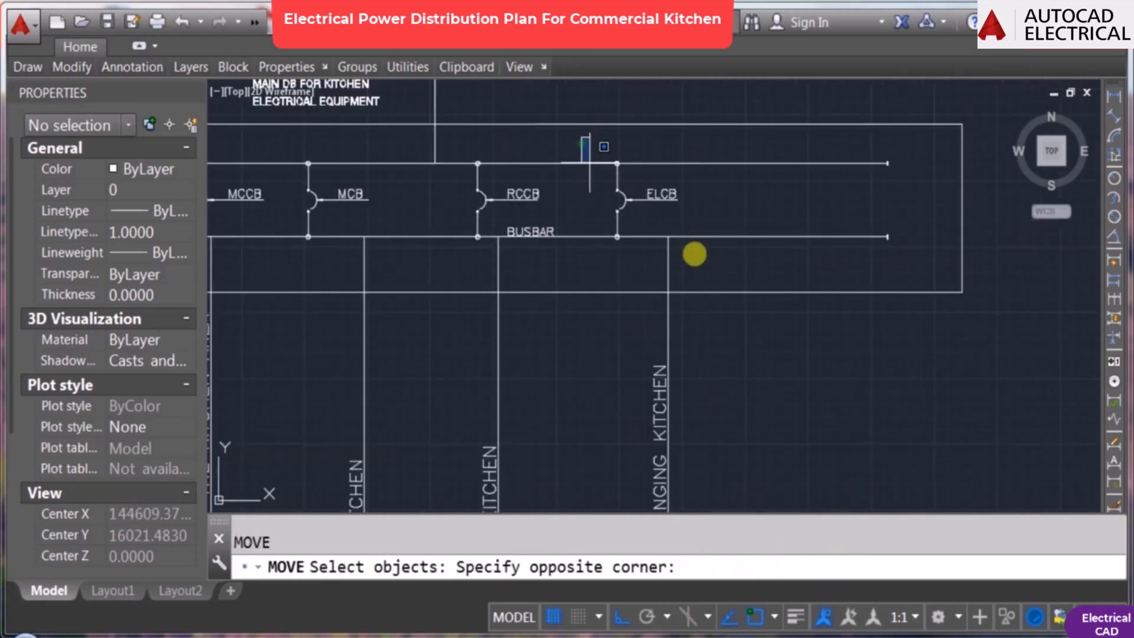
click(694, 254)
key(Return)
click(693, 254)
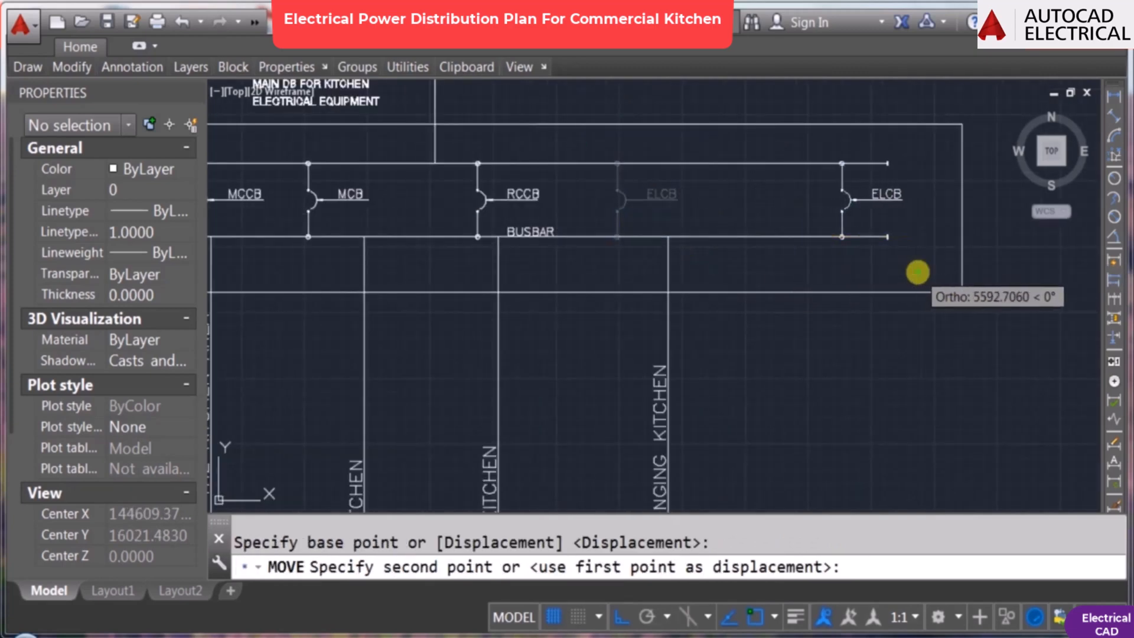
click(917, 272)
Step: Set the text height of the MCCB, MCB, RCCB, ELCB and BUSBAR labels to 300
click(891, 191)
click(538, 198)
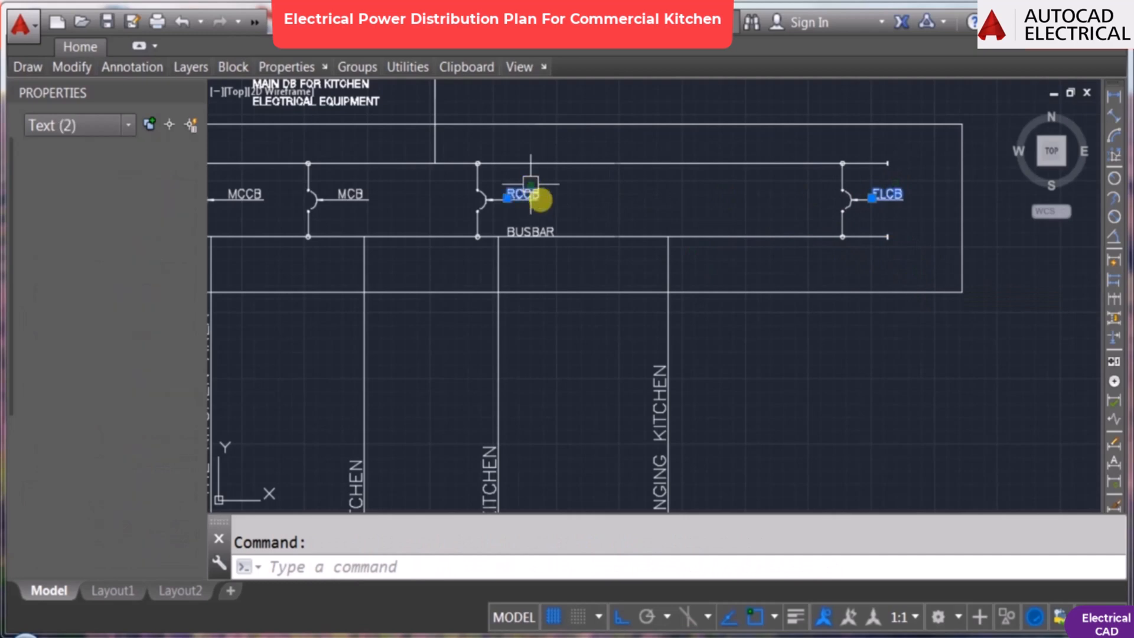
click(534, 230)
scroll(656, 246, up, 4)
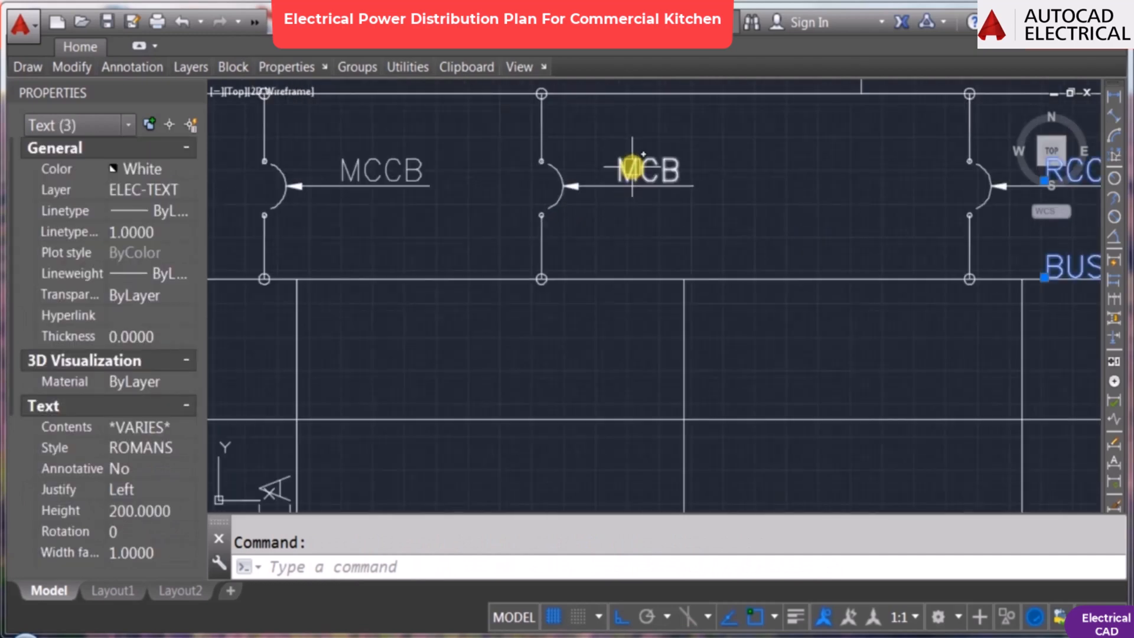
click(632, 168)
click(434, 170)
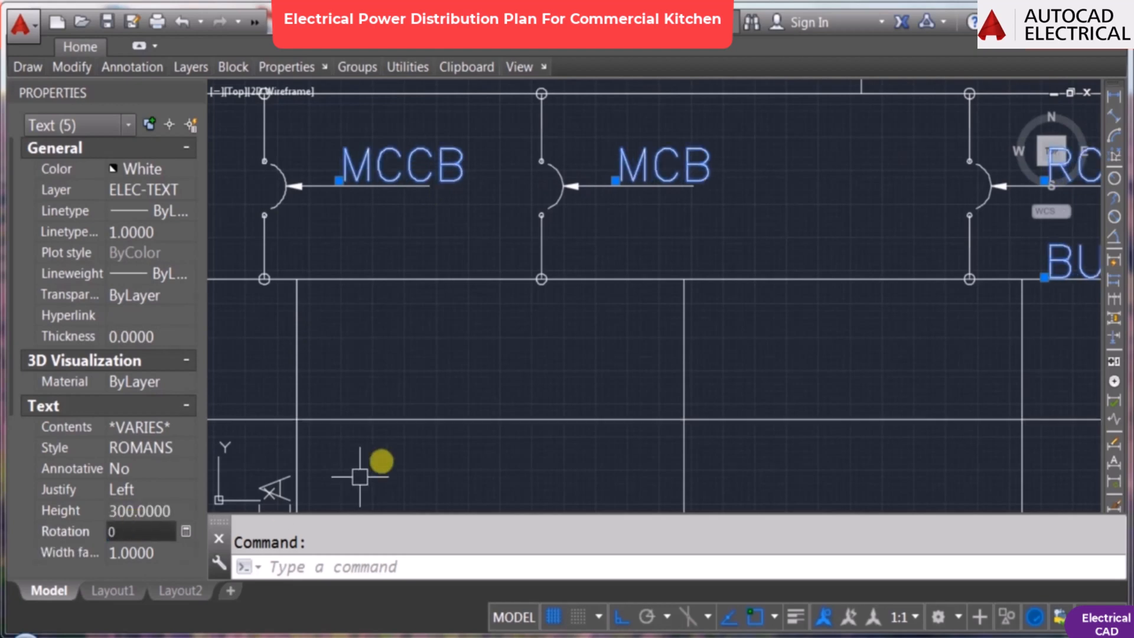
key(Escape)
Step: Set the text height of the two-line MAIN DB FOR KITCHEN ELECTRICAL EQUIPMENT title to 300
scroll(381, 461, down, 5)
scroll(643, 219, down, 1)
scroll(529, 277, up, 4)
click(524, 257)
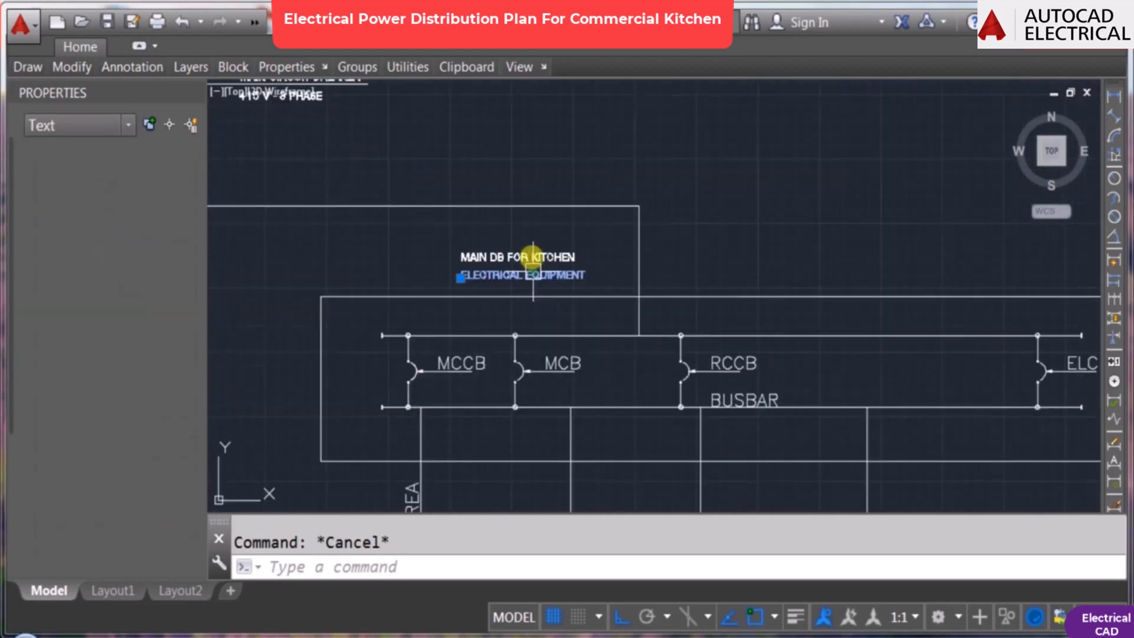
click(524, 274)
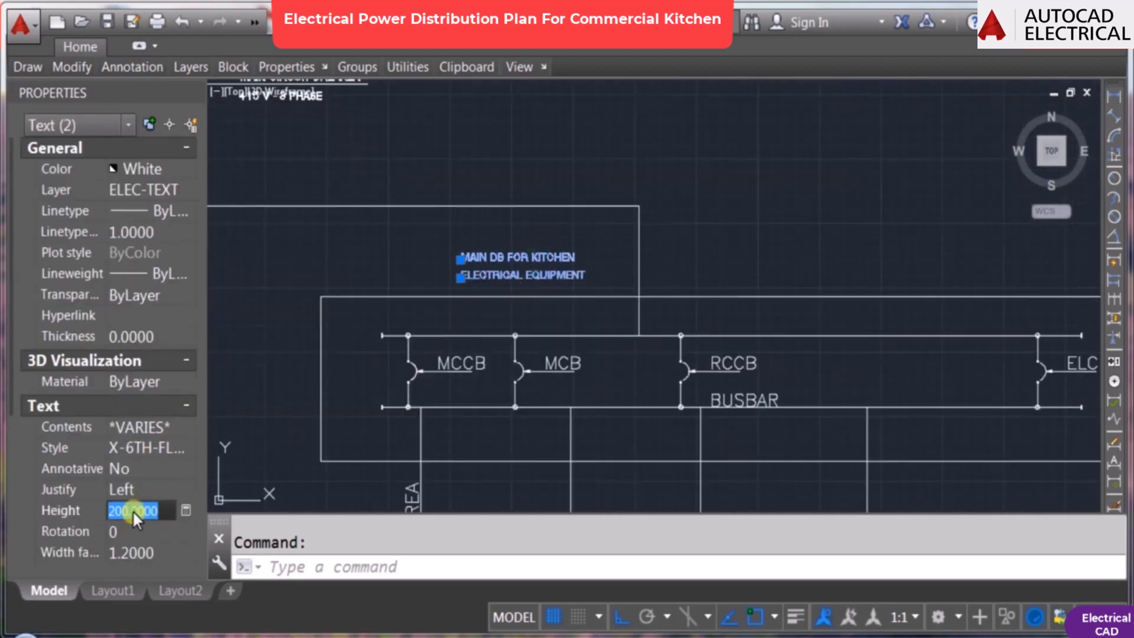
text(300)
key(Return)
key(Escape)
Step: Move the title's second line, ELECTRICAL EQUIPMENT, slightly down to widen the line spacing
scroll(533, 282, up, 2)
text(M)
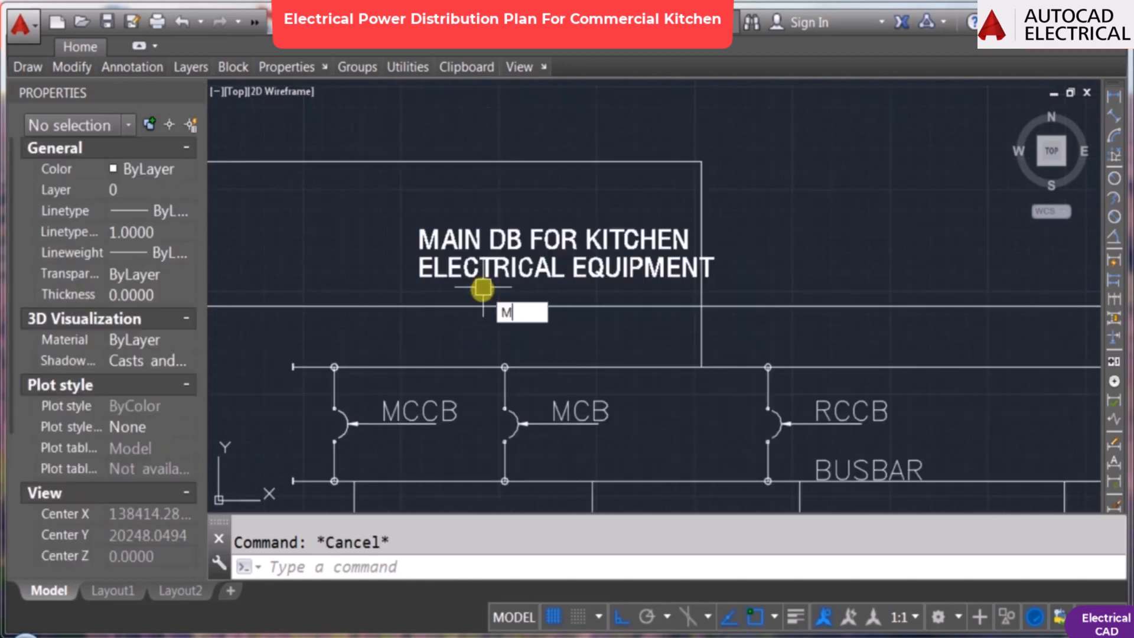
click(496, 273)
key(Return)
click(524, 192)
click(525, 204)
Step: Set the text height of the MAIN CIRCUIT BREAKER and 415 V - 3 PHASE labels to 300
scroll(559, 202, down, 2)
drag(552, 181, 774, 290)
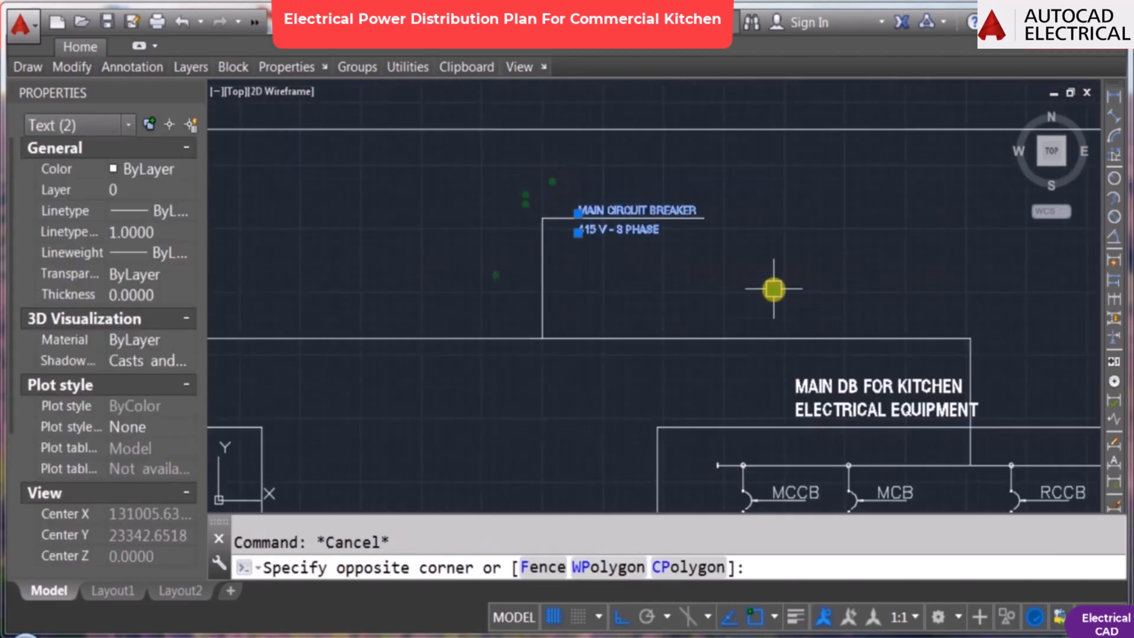
click(139, 509)
text(300)
key(Return)
key(Escape)
scroll(697, 241, up, 2)
Step: Set the text height of the DB FOR LED LIGHTING label to 300
scroll(689, 250, down, 8)
scroll(516, 317, up, 6)
click(517, 199)
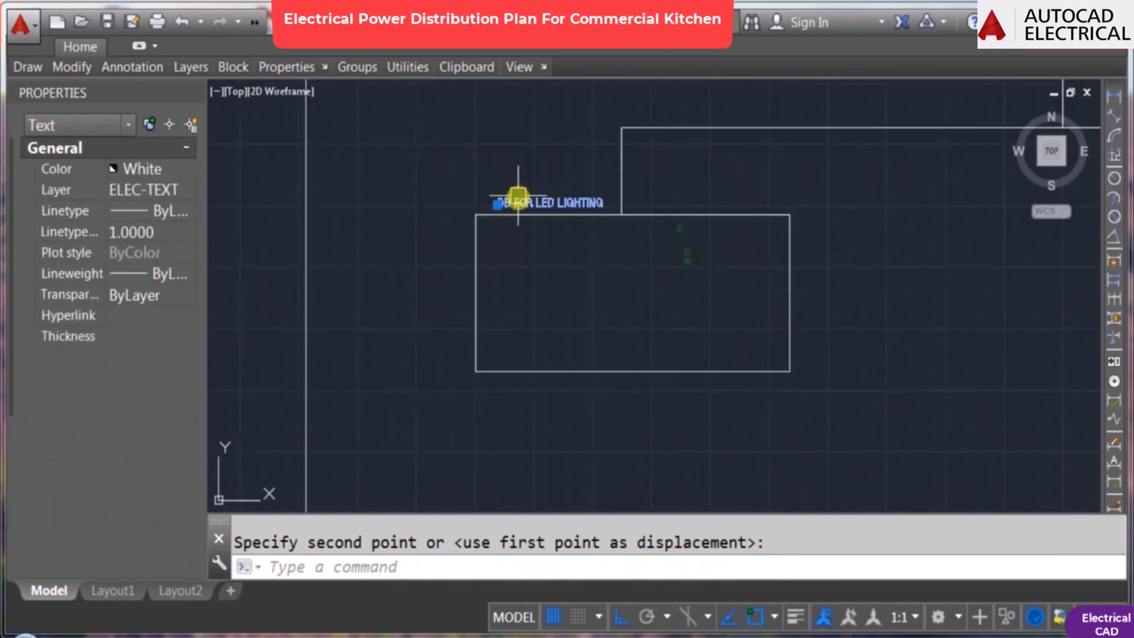
click(135, 513)
text(300)
key(Return)
key(Escape)
Step: Move the A.D. dining kitchen feeder with its label and K10, K17, K18 and K19 branches to the right
scroll(453, 274, down, 4)
scroll(664, 355, up, 3)
text(m)
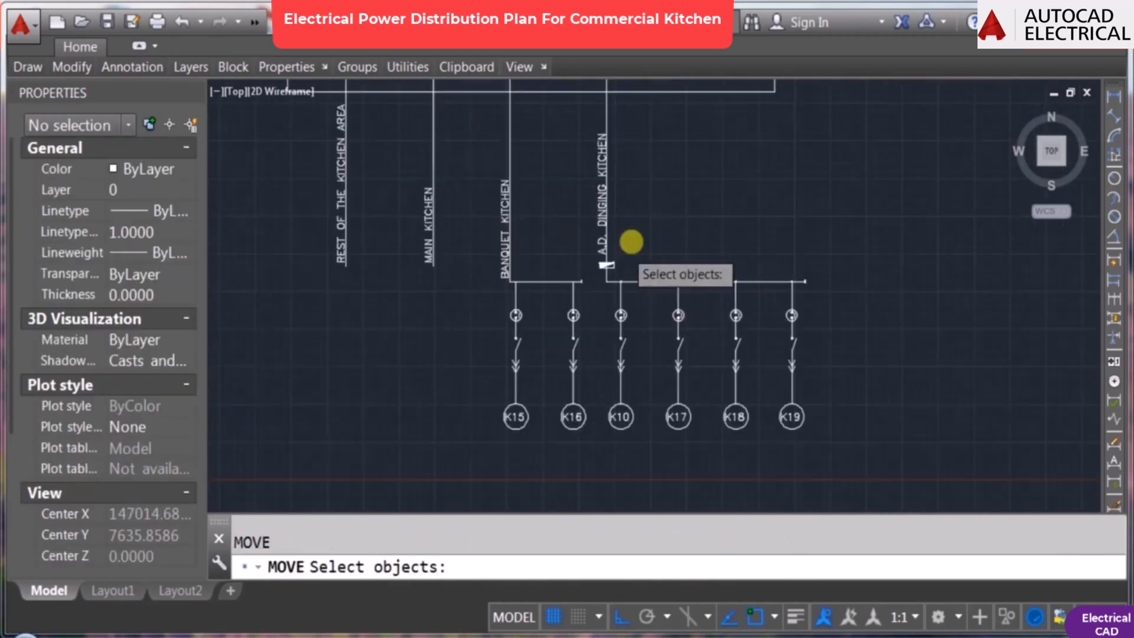
click(638, 225)
click(551, 172)
click(593, 247)
click(822, 451)
key(Return)
click(733, 209)
scroll(798, 244, down, 2)
click(801, 245)
Step: Move the banquet kitchen feeder with its label and K15 and K16 branches to the right, closer to the A.D. dining kitchen group
scroll(718, 305, up, 2)
key(Return)
click(721, 370)
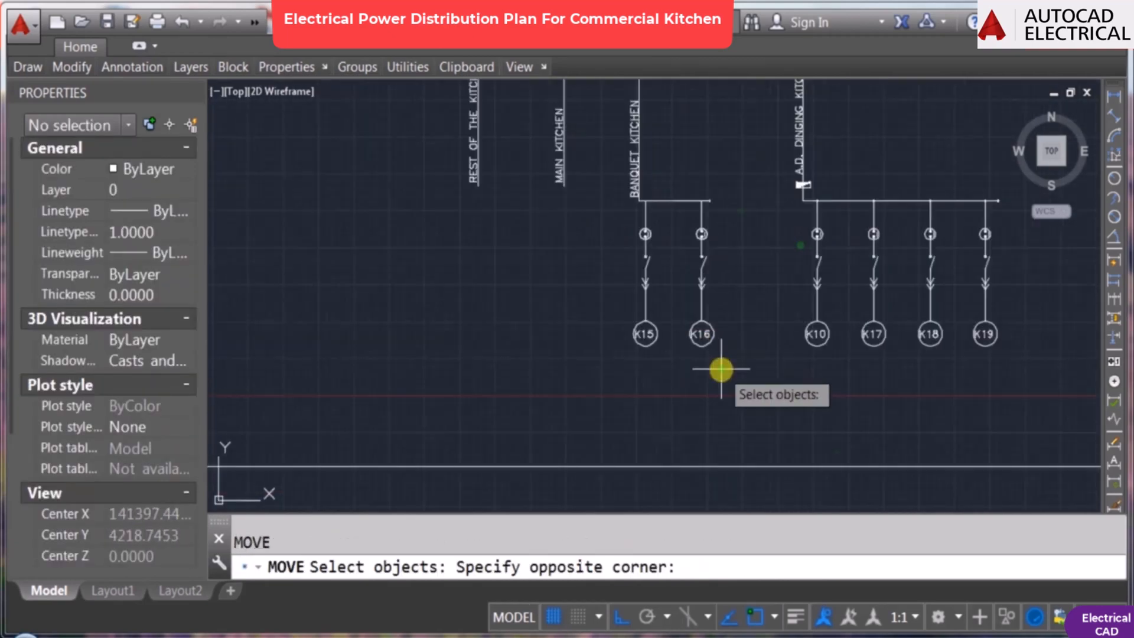
click(823, 162)
click(856, 174)
middle_drag(712, 208, 665, 246)
key(Escape)
middle_drag(762, 250, 679, 238)
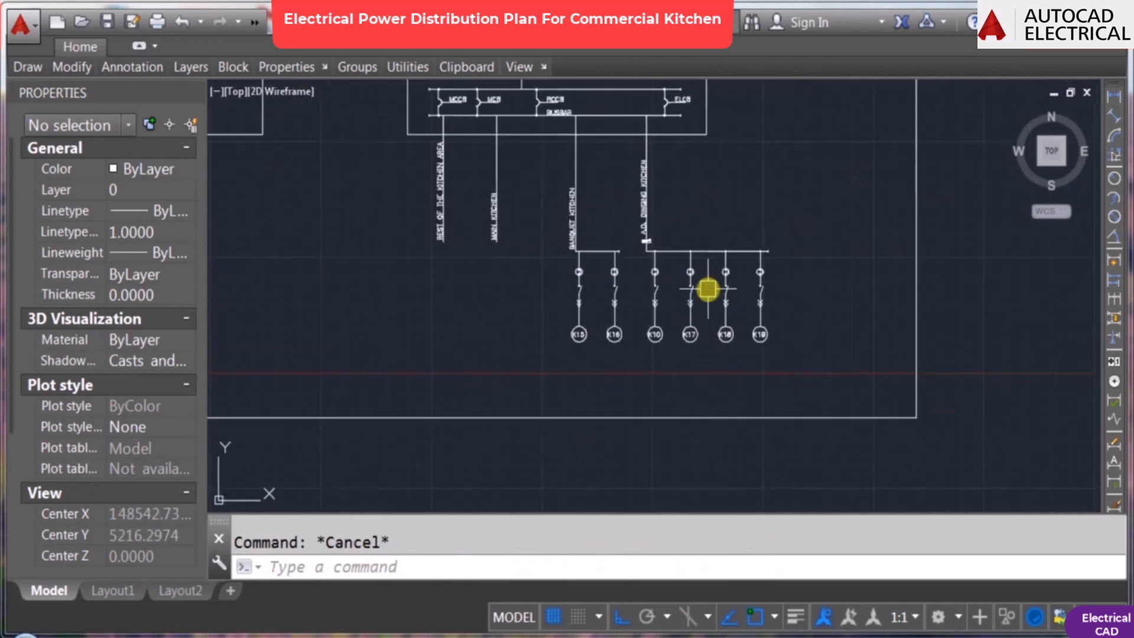
Step: Move the A.D. dining kitchen feeder with its label and K10, K17, K18 and K19 branches slightly to the right
middle_drag(709, 288, 697, 369)
key(Return)
click(646, 292)
click(627, 236)
scroll(638, 314, up, 2)
click(875, 476)
click(627, 205)
key(Return)
click(711, 218)
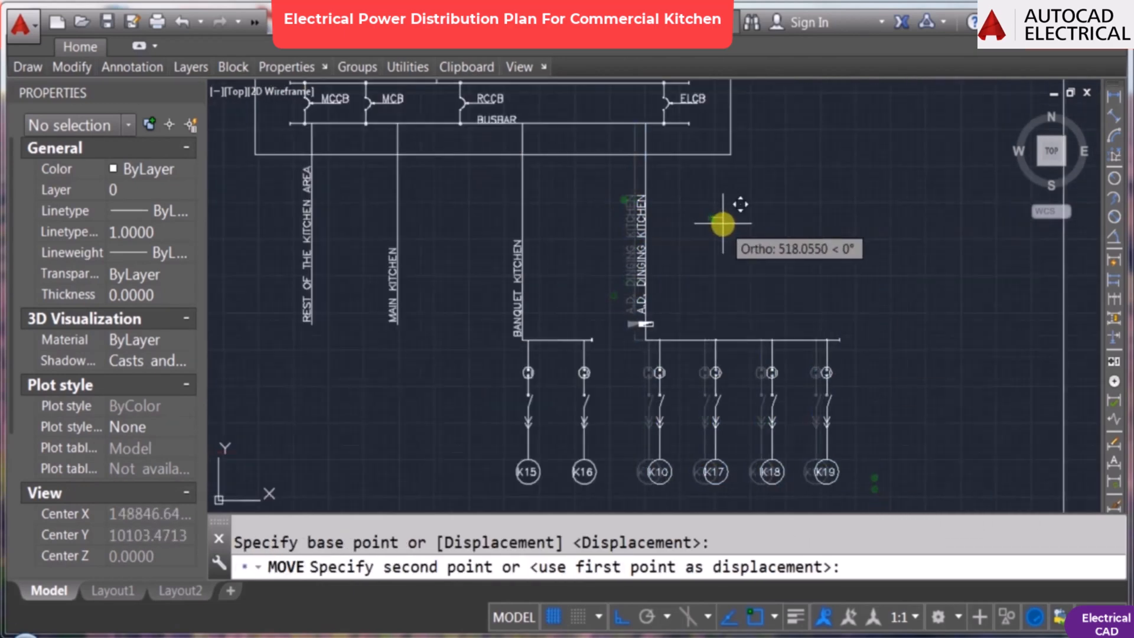
click(723, 224)
Step: Move the banquet kitchen feeder with its label and K15 and K16 branches slightly further right
click(616, 436)
click(538, 251)
key(Return)
click(741, 228)
click(754, 228)
key(Escape)
Step: Move the BANQUET KITCHEN label up its feeder line to leave room above the branch line
scroll(561, 330, up, 5)
middle_drag(560, 330, 561, 364)
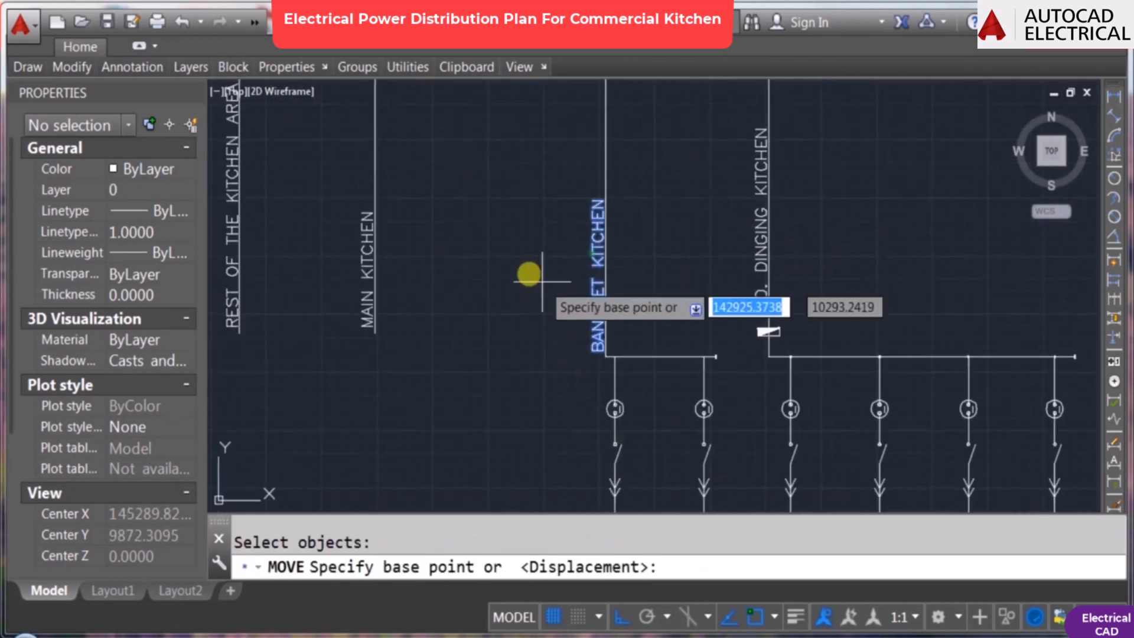
key(Escape)
Step: Copy the distribution board symbol from the A.D. dining kitchen feeder onto the lower end of the banquet kitchen feeder
scroll(519, 278, down, 5)
scroll(564, 289, up, 1)
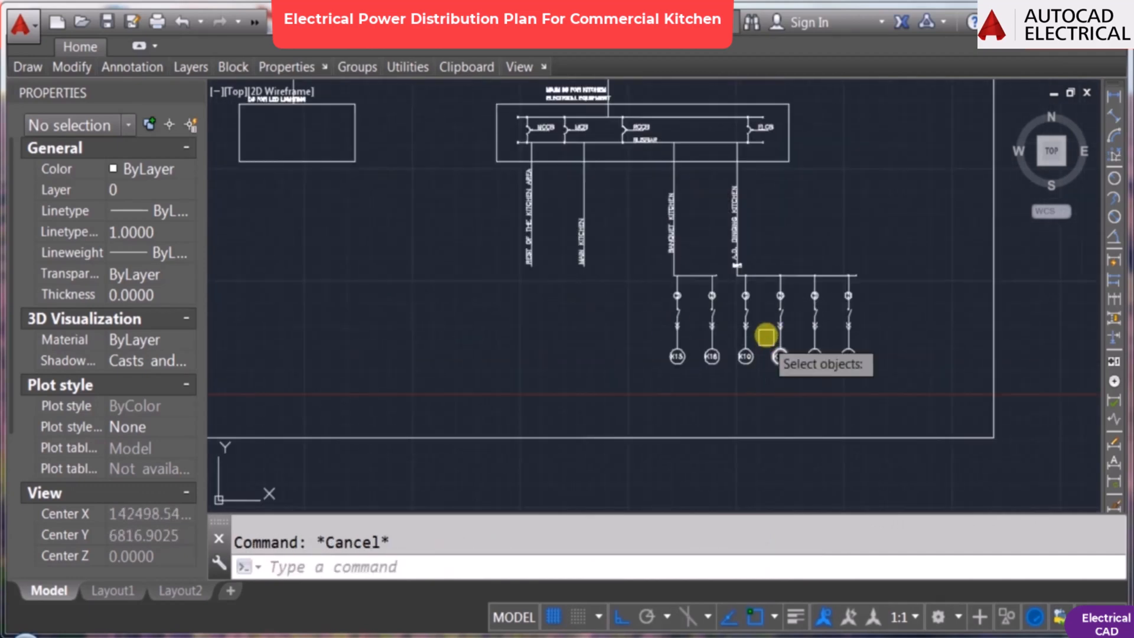
scroll(760, 307, up, 3)
click(633, 142)
click(664, 163)
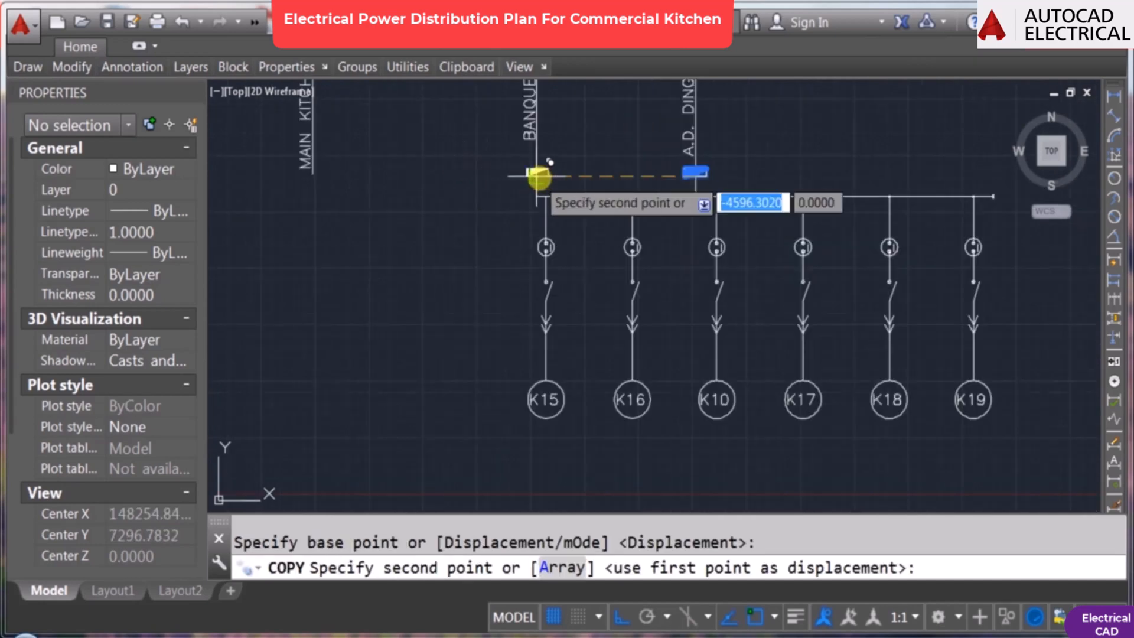
click(538, 175)
scroll(650, 236, down, 3)
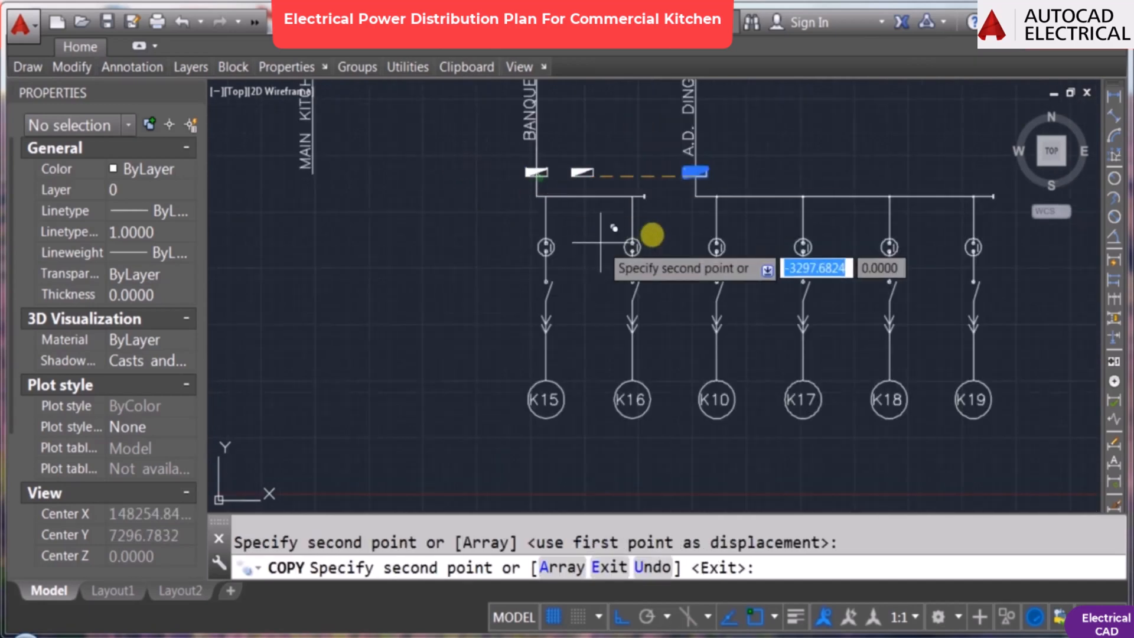
key(Escape)
Step: Copy the ELCB label with its leader so that the arrow points to the A.D. dining kitchen feeder's board symbol
text(co)
key(Return)
middle_drag(696, 234, 619, 398)
scroll(642, 152, up, 2)
click(645, 132)
key(Return)
click(592, 146)
scroll(591, 146, down, 3)
scroll(628, 233, up, 4)
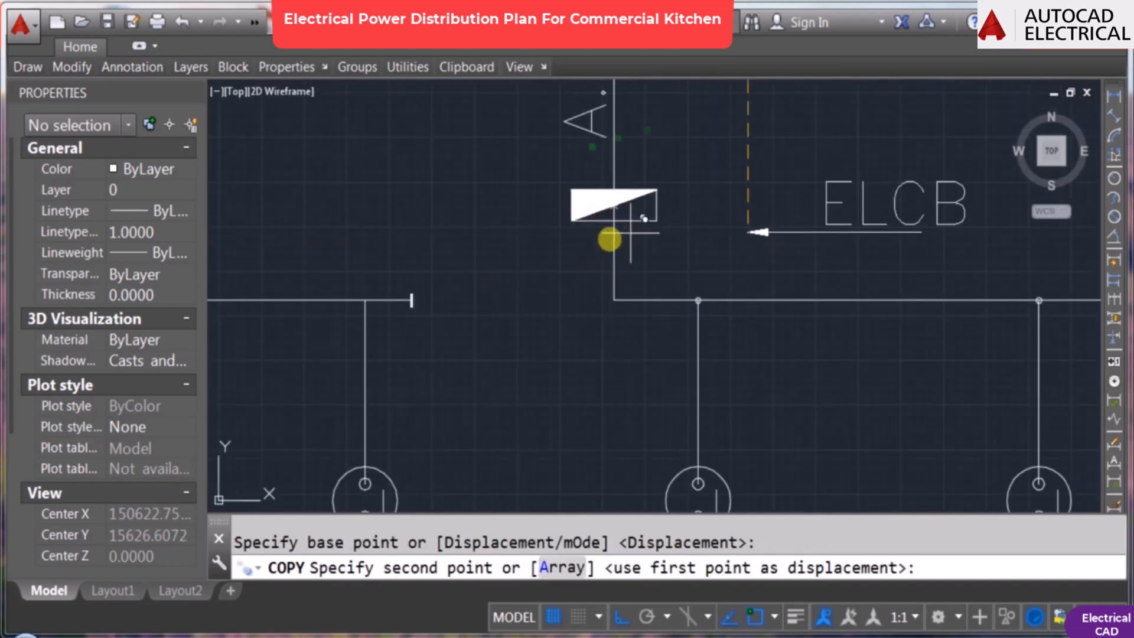
click(657, 205)
key(Escape)
Step: Change the copied label beside the A.D. dining kitchen board symbol to SUB DB
scroll(777, 225, down, 2)
text(ed)
key(Return)
click(774, 199)
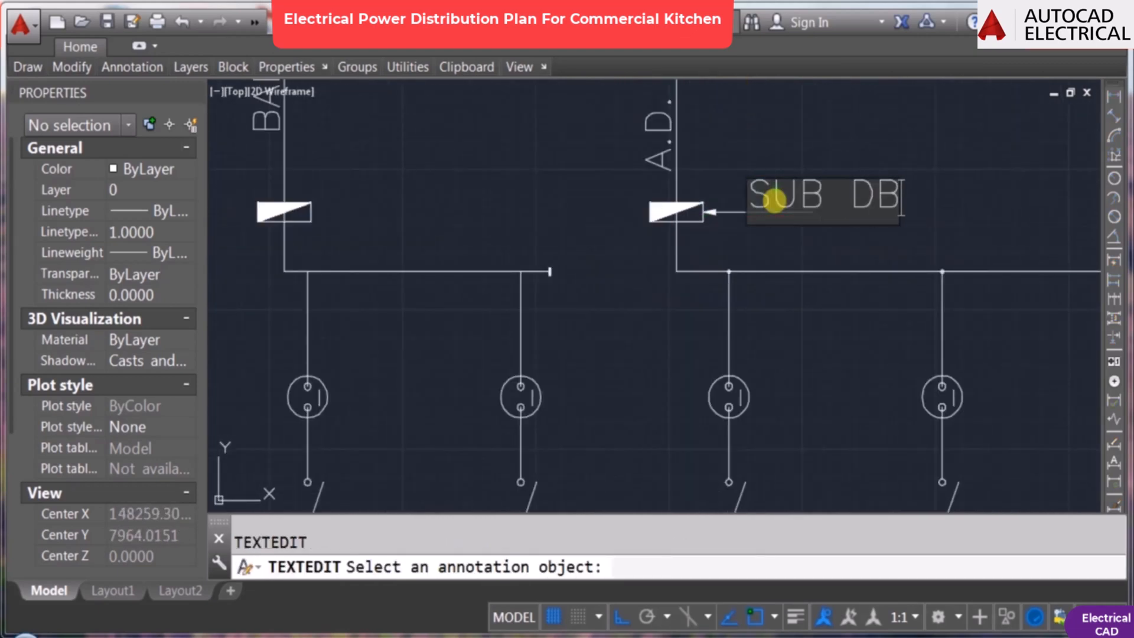
text(SUB DB)
key(Return)
key(Escape)
Step: Lengthen the leader to underline the whole SUB DB label and set its arrow size to 250
click(731, 211)
scroll(837, 223, up, 2)
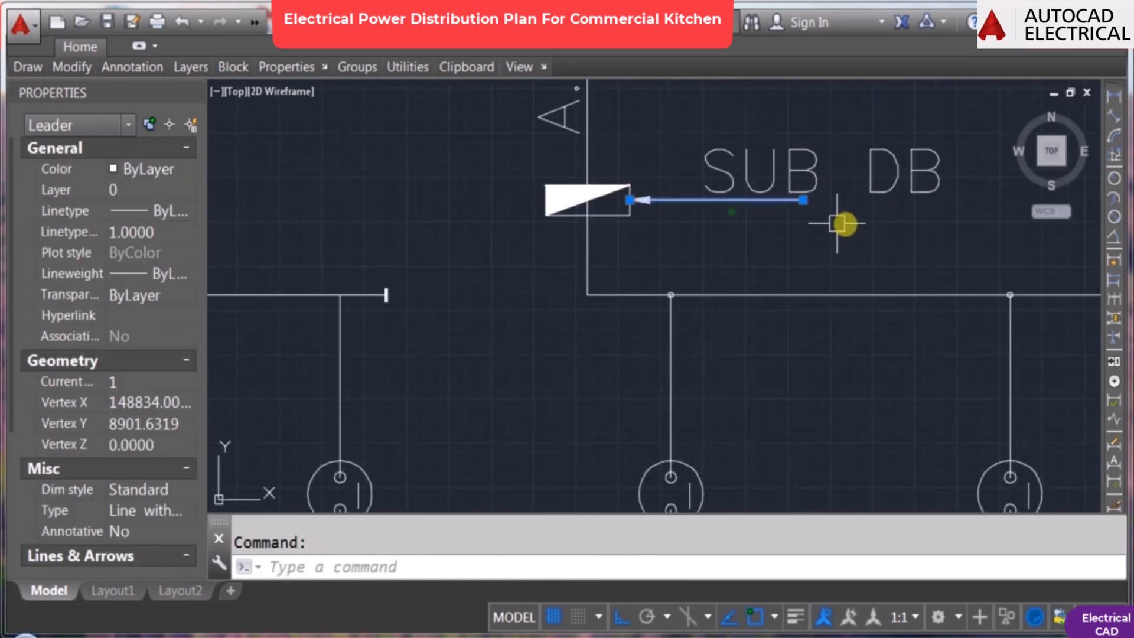
click(933, 200)
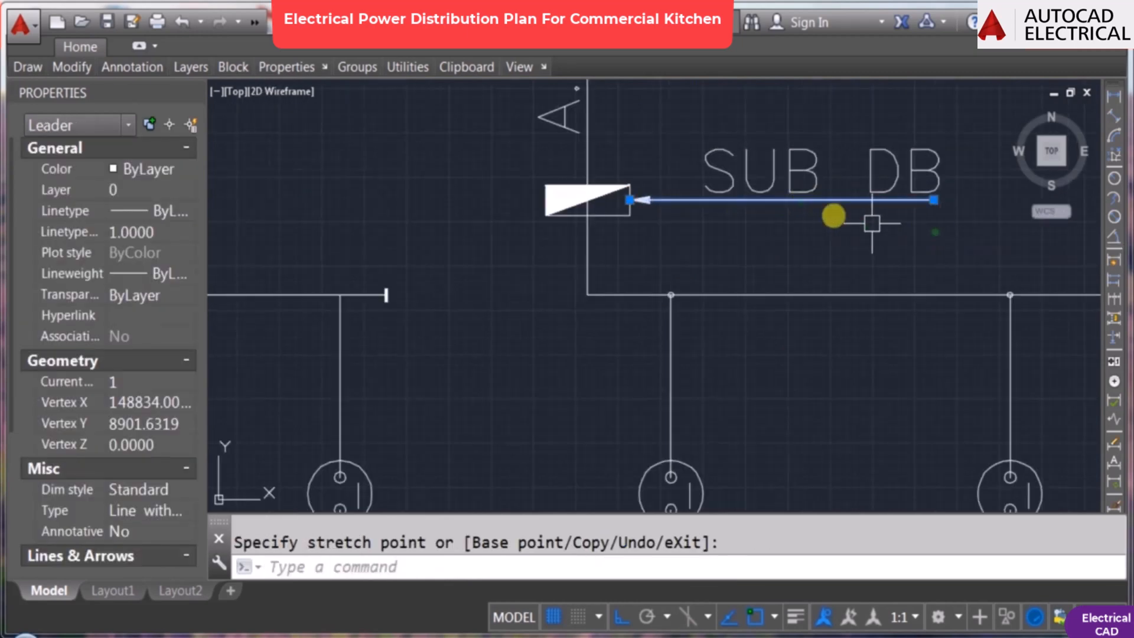
key(Escape)
click(662, 200)
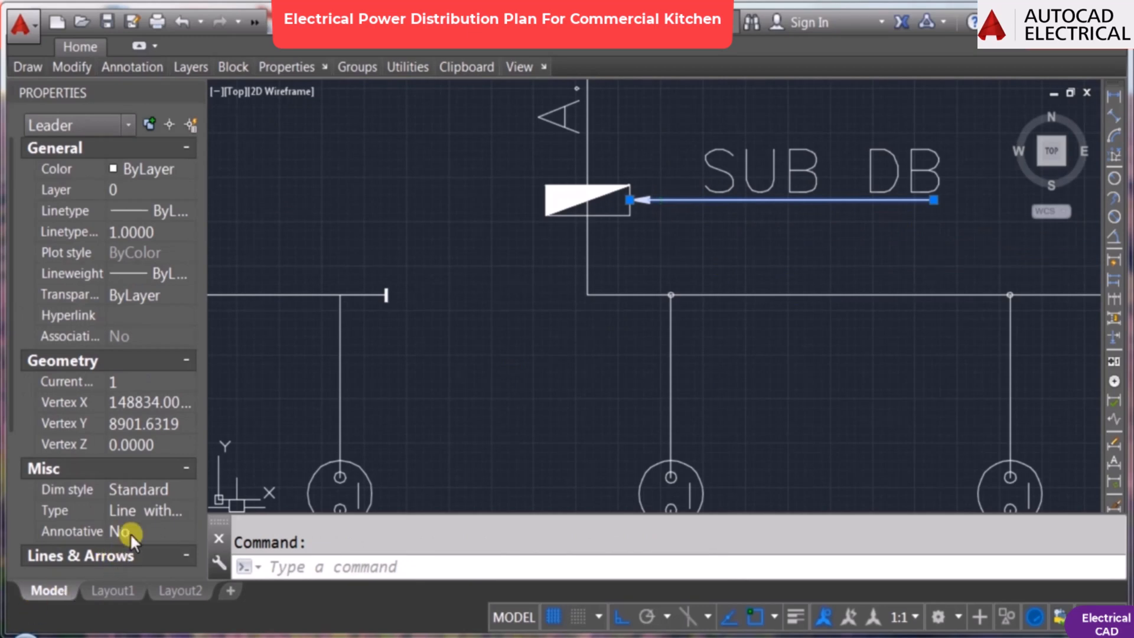
scroll(126, 551, down, 2)
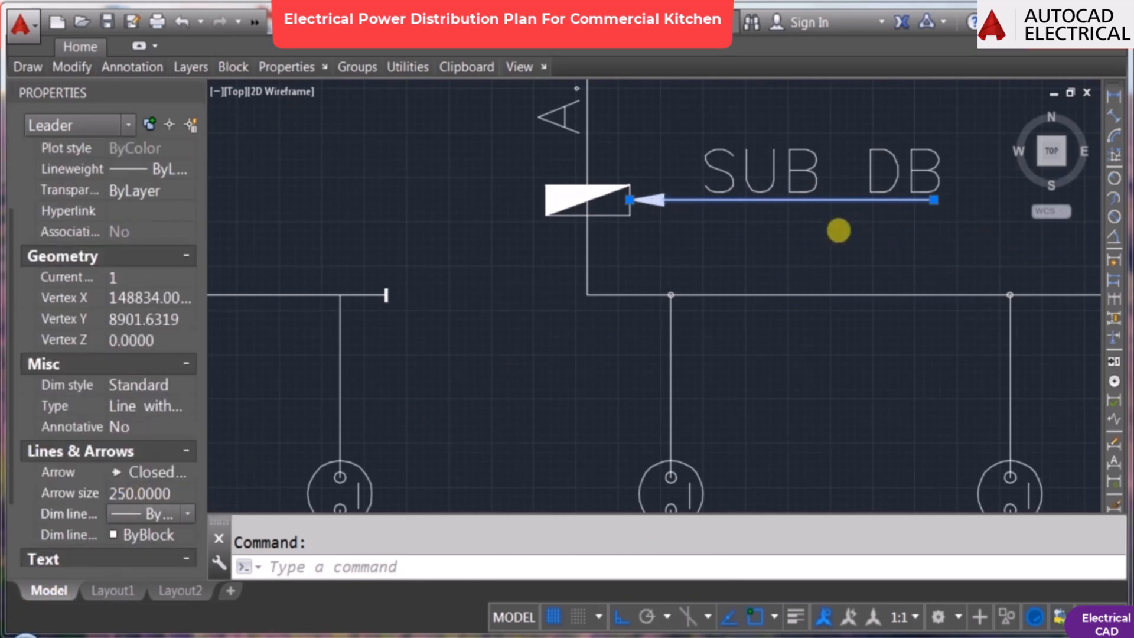
key(Escape)
Step: Copy the SUB DB label and its leader to the banquet kitchen feeder's board symbol
scroll(826, 296, down, 4)
scroll(768, 337, up, 3)
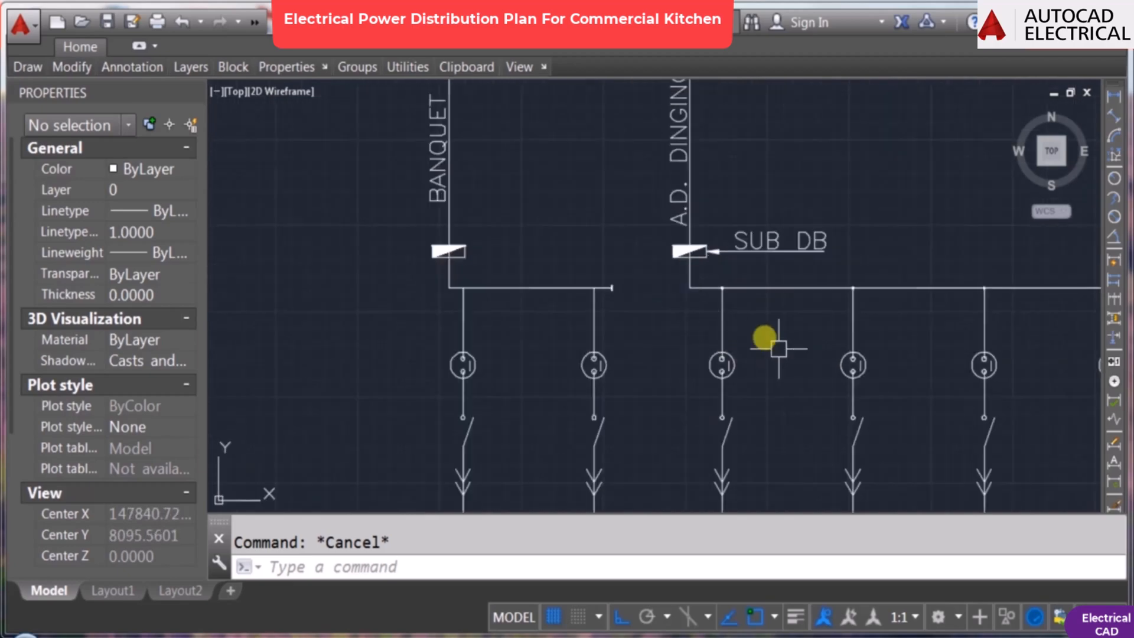
scroll(765, 338, down, 5)
scroll(723, 271, up, 2)
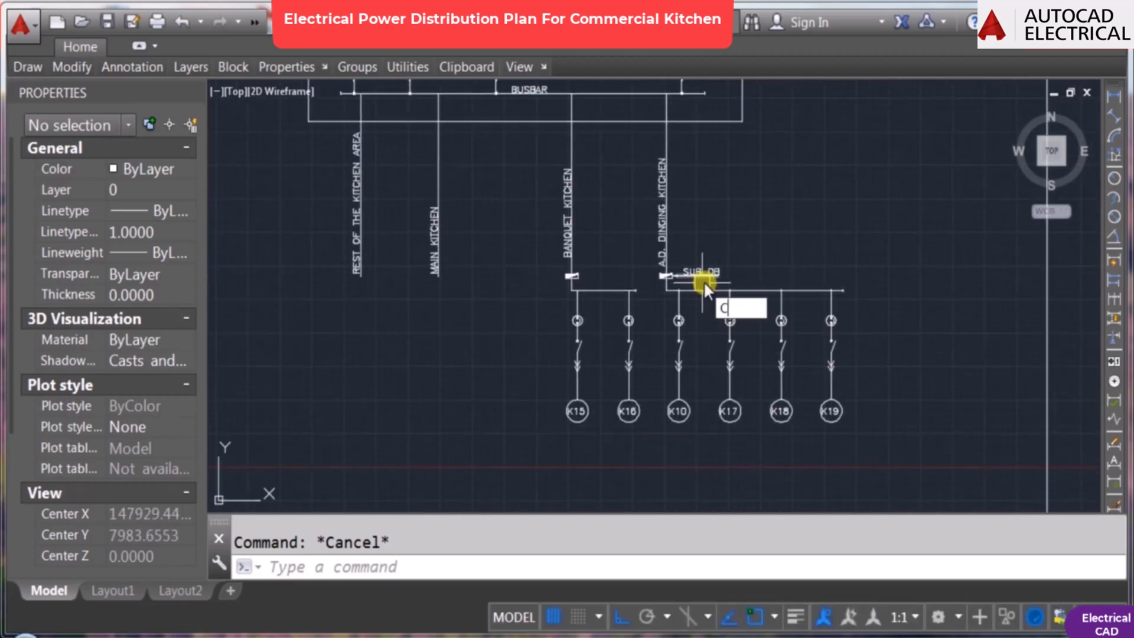
text(o)
key(Return)
scroll(746, 279, up, 5)
click(646, 242)
click(605, 270)
key(Return)
click(577, 262)
click(732, 278)
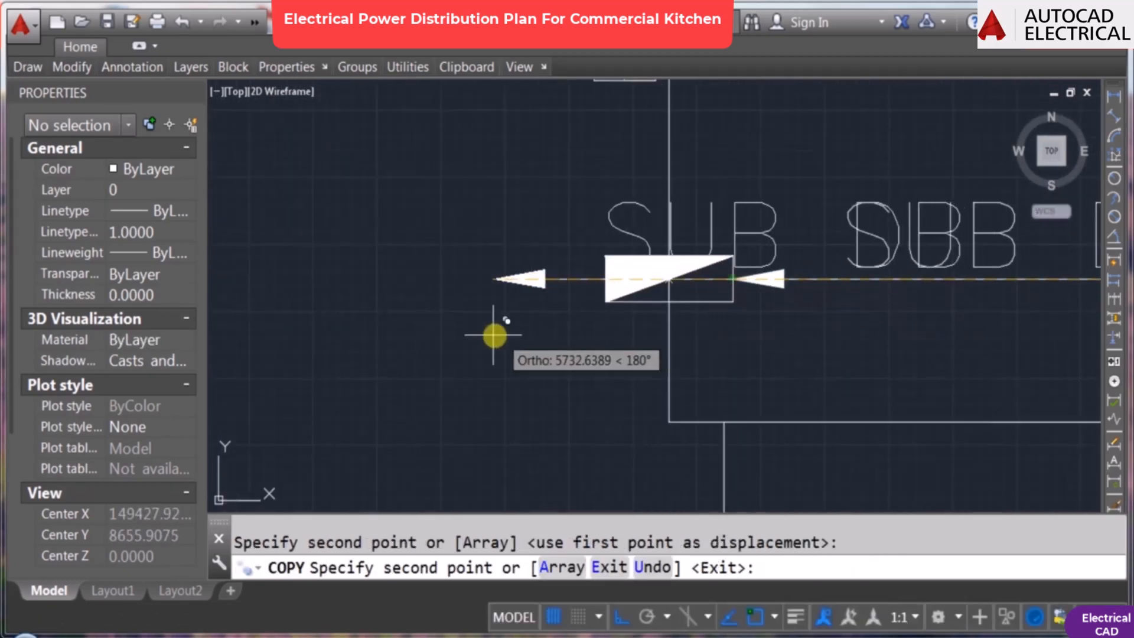
key(Escape)
Step: Review the sub-DB branches, then examine the circuit tags around the banquet cooking section in the floor plan
scroll(679, 408, down, 5)
scroll(679, 299, up, 3)
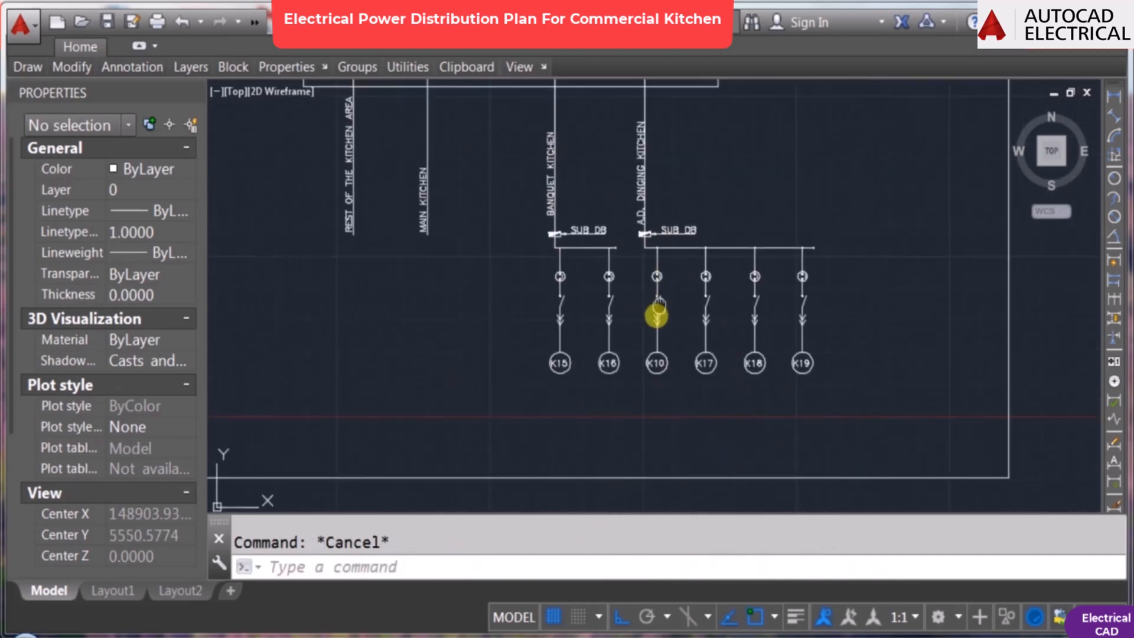
middle_drag(658, 305, 664, 330)
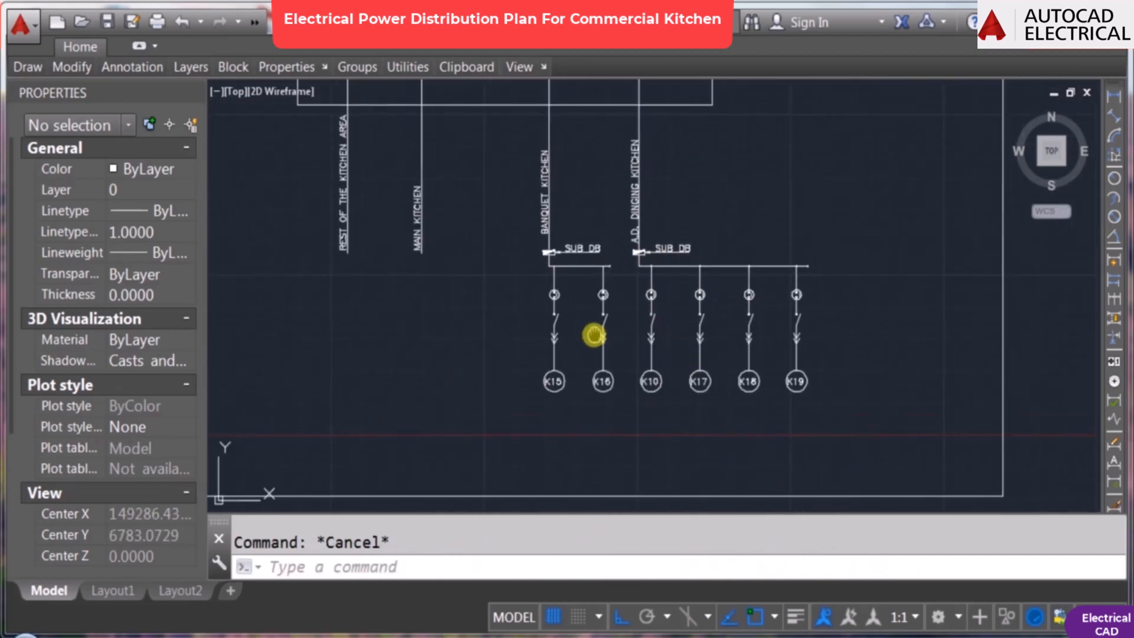
mouse_move(593, 335)
middle_down()
mouse_move(592, 312)
mouse_move(654, 350)
middle_up()
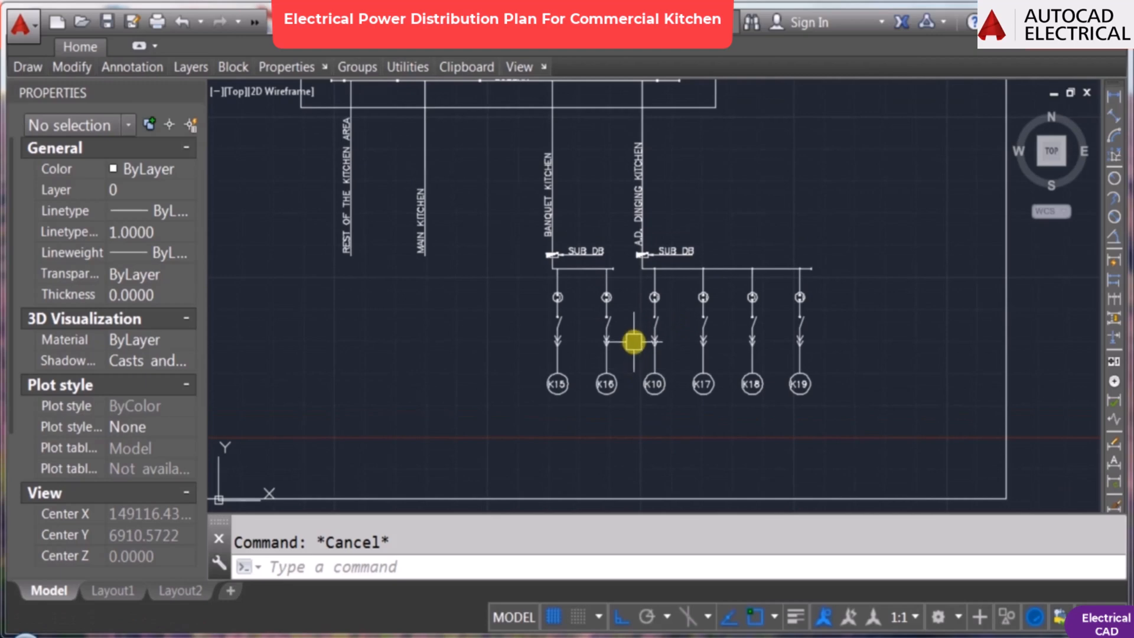
scroll(606, 334, down, 2)
middle_drag(506, 355, 527, 359)
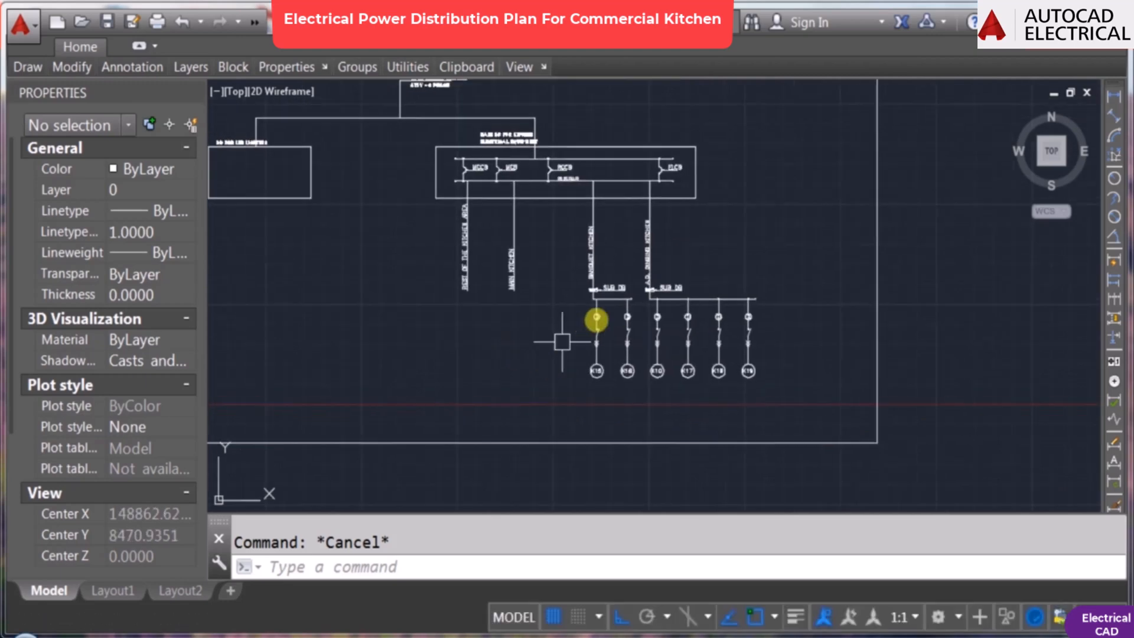
scroll(612, 344, up, 2)
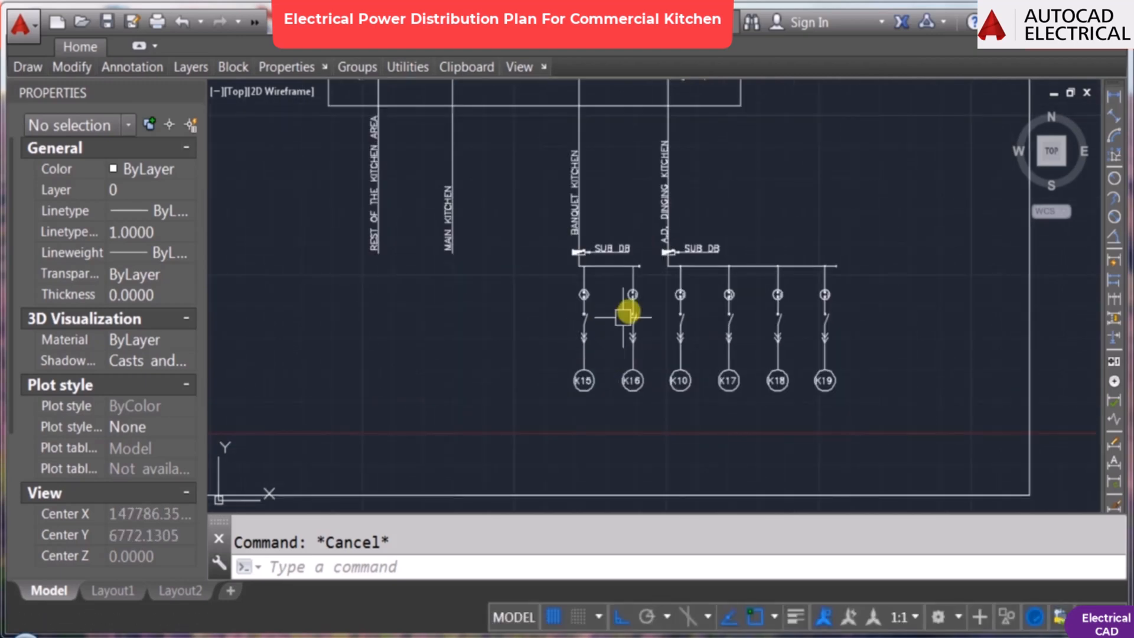
scroll(623, 317, down, 3)
middle_drag(420, 321, 675, 331)
scroll(308, 278, up, 6)
middle_drag(312, 277, 555, 268)
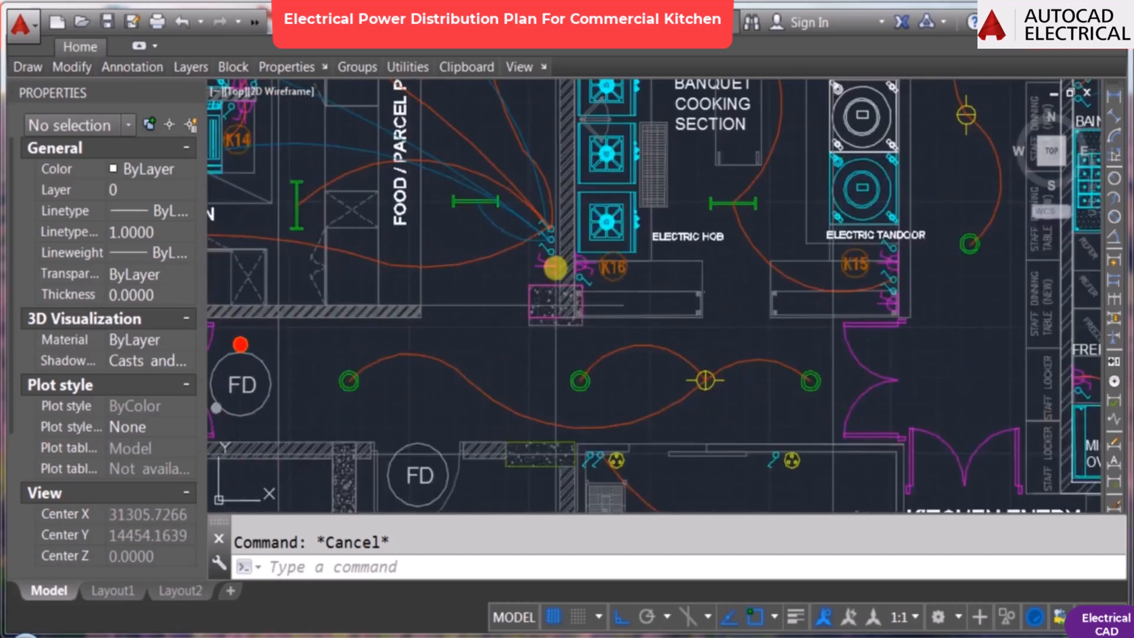
Step: Stretch the right end of the main DB box and its busbars, including the ELCB, to the right
scroll(703, 280, down, 10)
middle_drag(751, 273, 295, 224)
scroll(868, 226, up, 4)
text(s)
key(Return)
click(781, 208)
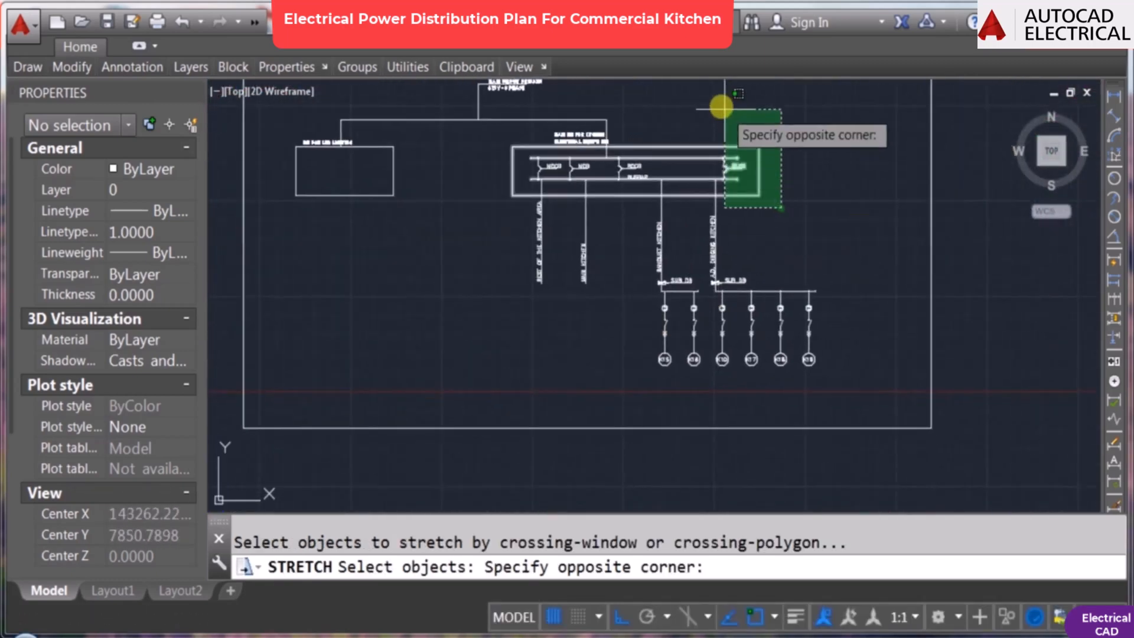
click(725, 109)
key(Return)
click(813, 181)
click(843, 182)
Step: Move the banquet and A.D. dining kitchen feeders with their sub-DBs and branches to the right under the widened main DB
text(m)
key(Return)
click(843, 375)
click(637, 222)
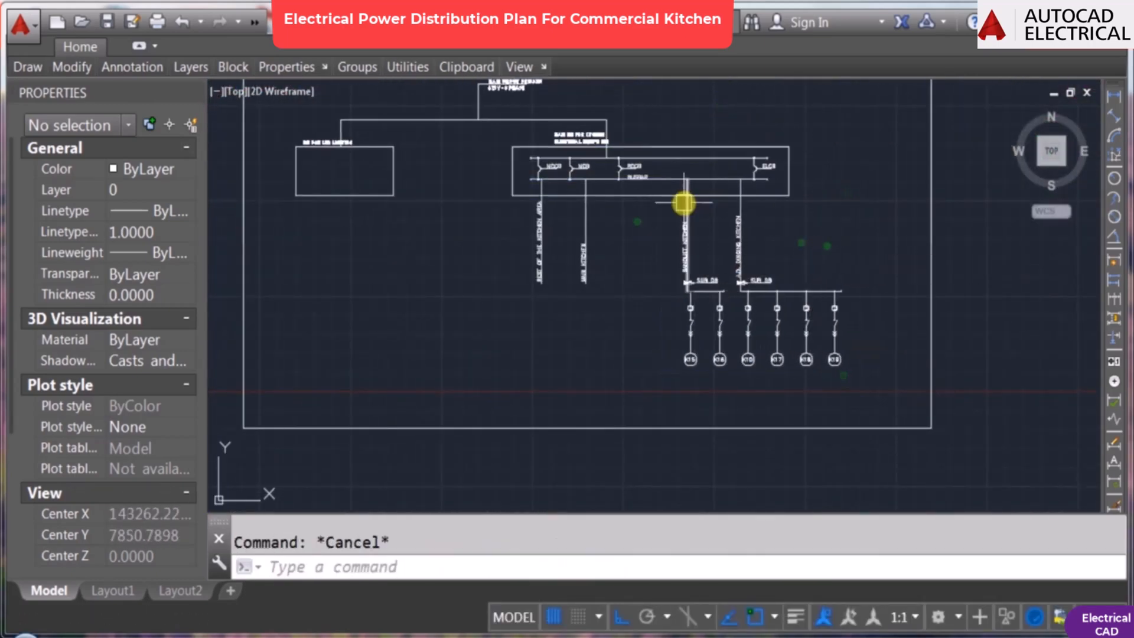
Step: Move the RCCB breaker with its label and the BUSBAR label to the right inside the main DB box
scroll(623, 145, up, 8)
key(Return)
click(562, 185)
click(803, 415)
scroll(681, 306, down, 6)
key(Return)
click(725, 168)
click(783, 180)
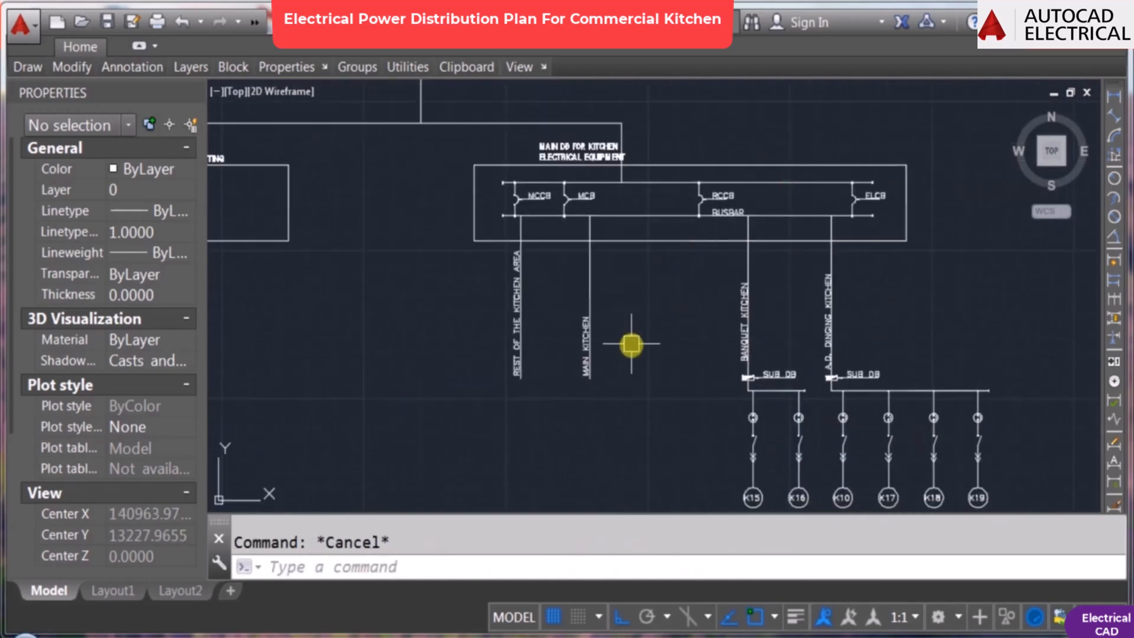
key(Escape)
Step: Stretch the left end of the main DB box with the MCCB and the rest-of-kitchen-area feeder to the left
scroll(672, 322, down, 2)
scroll(588, 389, up, 2)
text(s)
key(Return)
click(584, 367)
click(486, 121)
key(Return)
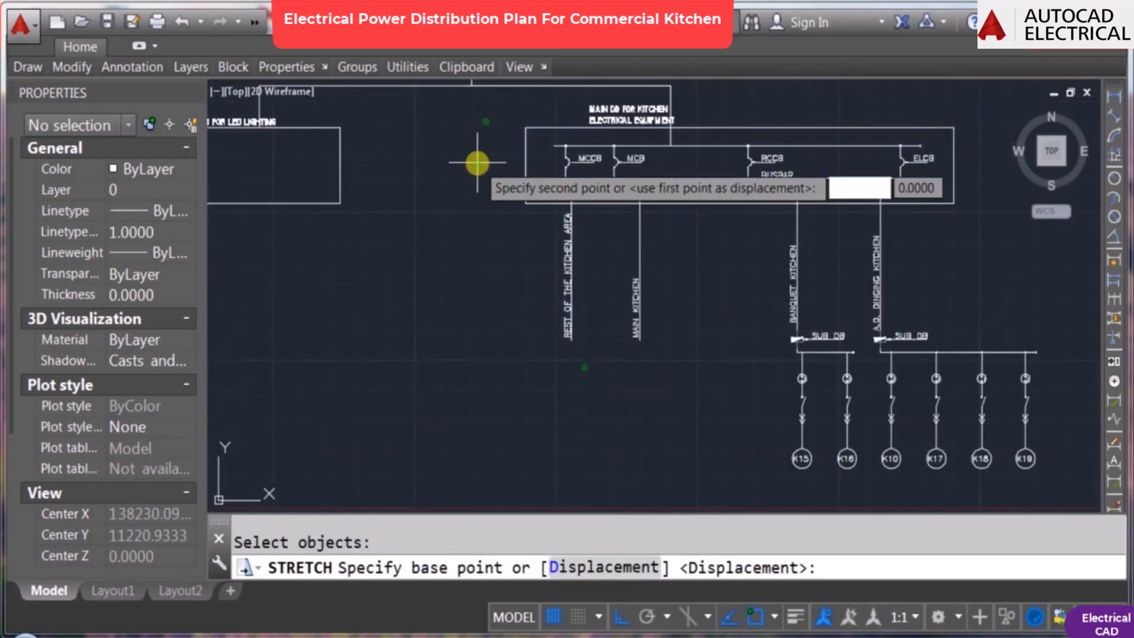
scroll(620, 174, up, 7)
click(637, 210)
click(685, 211)
click(493, 246)
key(Escape)
Step: Copy the A.D. dining kitchen's sub-DB symbol, SUB DB label, branch line and four branches to below the main kitchen feeder
scroll(515, 187, down, 10)
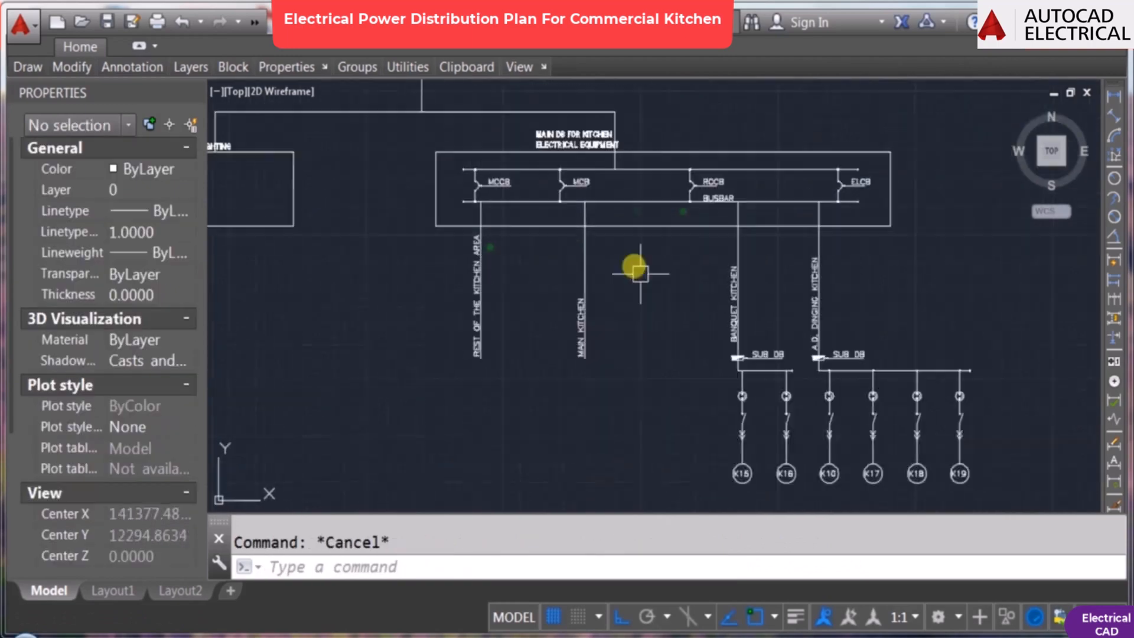
text(co)
middle_drag(825, 471, 699, 295)
scroll(695, 194, up, 4)
click(652, 136)
scroll(788, 227, down, 4)
click(934, 338)
key(Return)
click(721, 198)
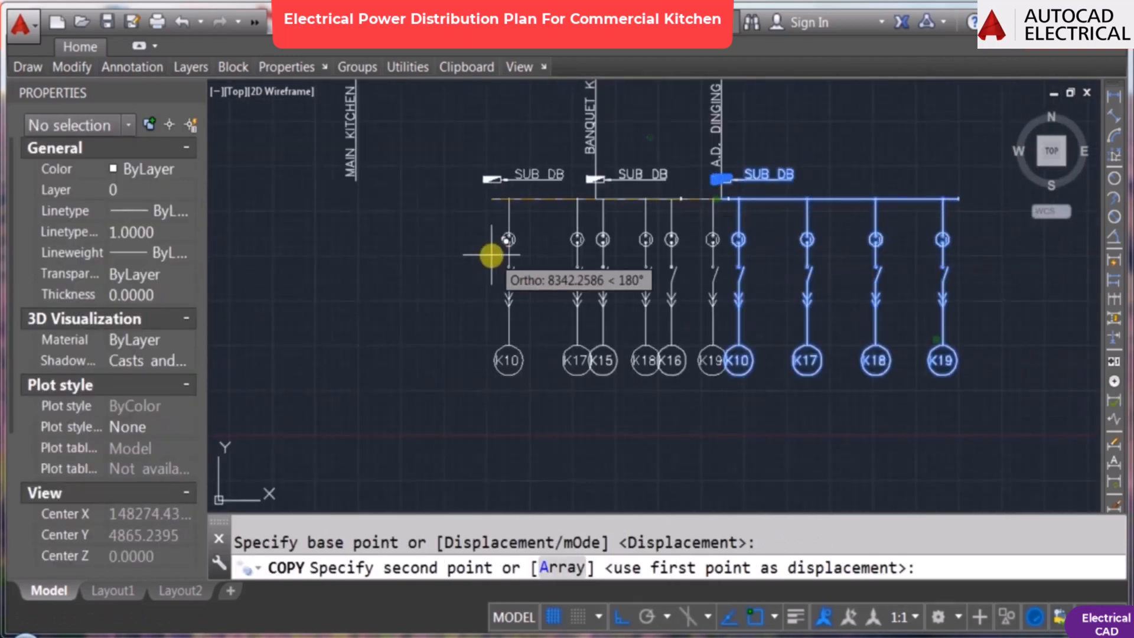
middle_drag(491, 256, 768, 283)
scroll(648, 236, up, 4)
click(648, 177)
scroll(574, 236, down, 4)
key(Escape)
Step: Extend the main kitchen feeder line down to the copied branch line
scroll(575, 228, up, 4)
text(ex)
click(634, 228)
key(Return)
click(625, 192)
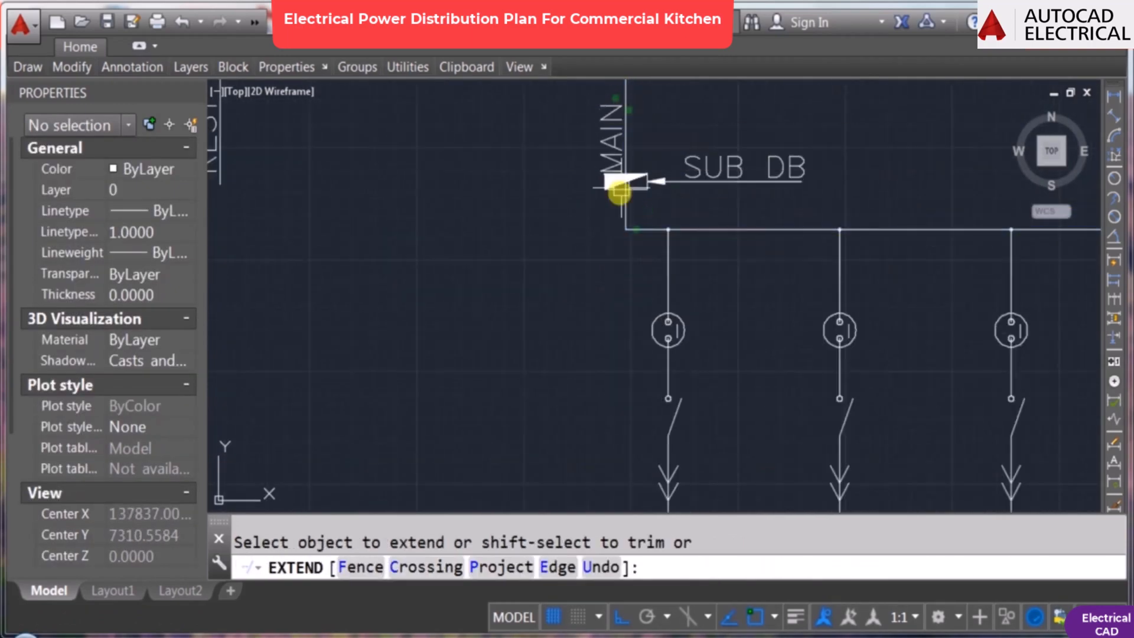
key(Escape)
scroll(703, 295, down, 8)
Step: Move the MAIN KITCHEN label up along its feeder so that it clears the sub-DB symbol
middle_drag(723, 313, 640, 273)
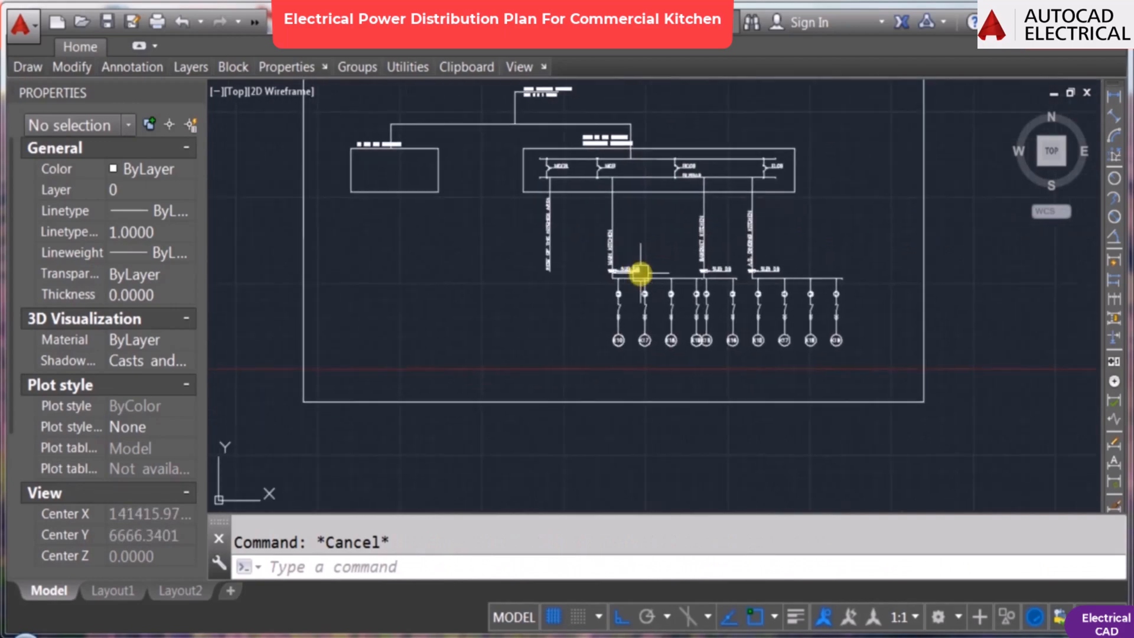
scroll(609, 258, up, 8)
text(m)
click(614, 200)
key(Return)
click(709, 207)
click(707, 174)
click(628, 165)
key(Escape)
scroll(540, 362, down, 5)
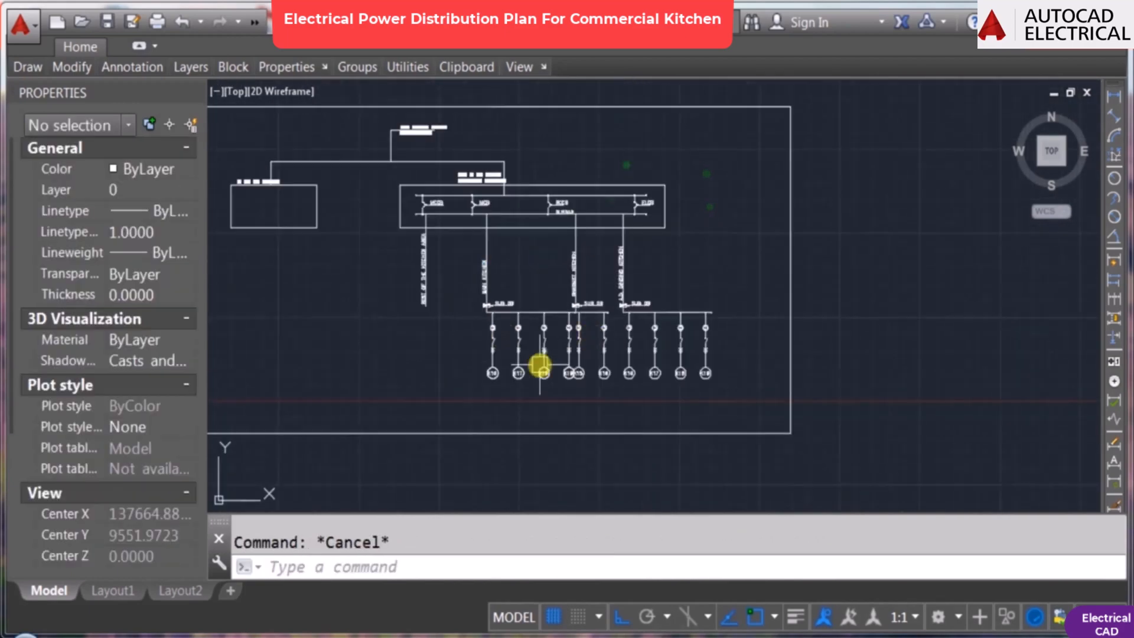
Step: Move the main kitchen's feeder, label, sub-DB, branch line and four branches left, clear of the banquet kitchen's circuits
scroll(526, 336, up, 3)
scroll(506, 316, down, 1)
text(m)
click(493, 261)
click(610, 408)
scroll(628, 303, up, 5)
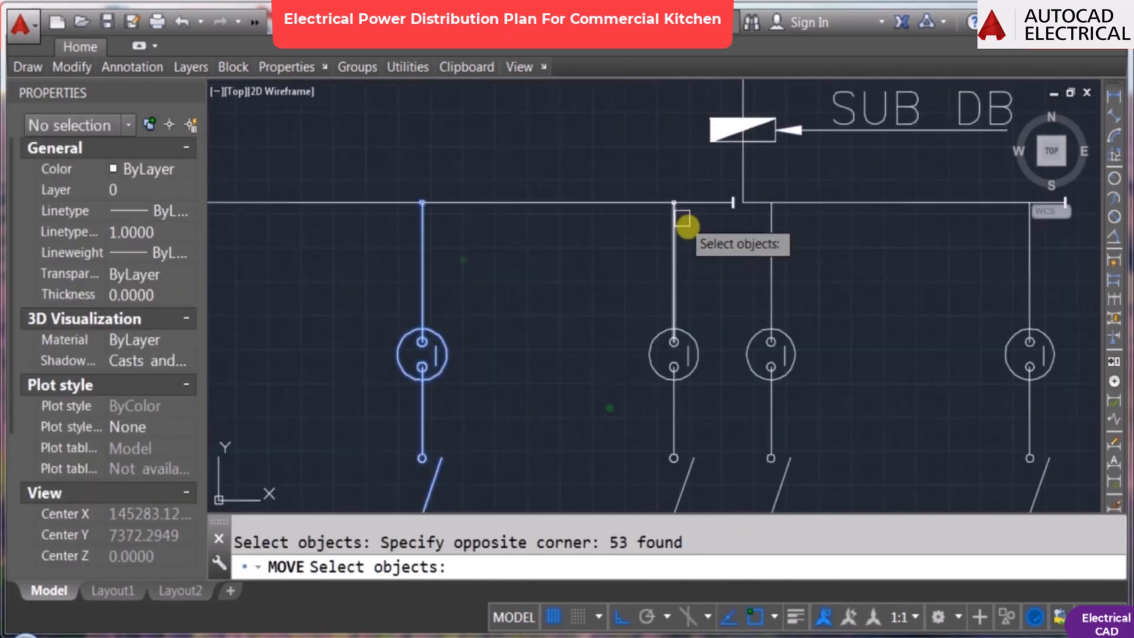
click(686, 227)
click(620, 176)
click(705, 187)
click(780, 249)
scroll(645, 210, down, 2)
click(683, 265)
click(592, 473)
click(600, 438)
click(558, 346)
scroll(558, 345, down, 5)
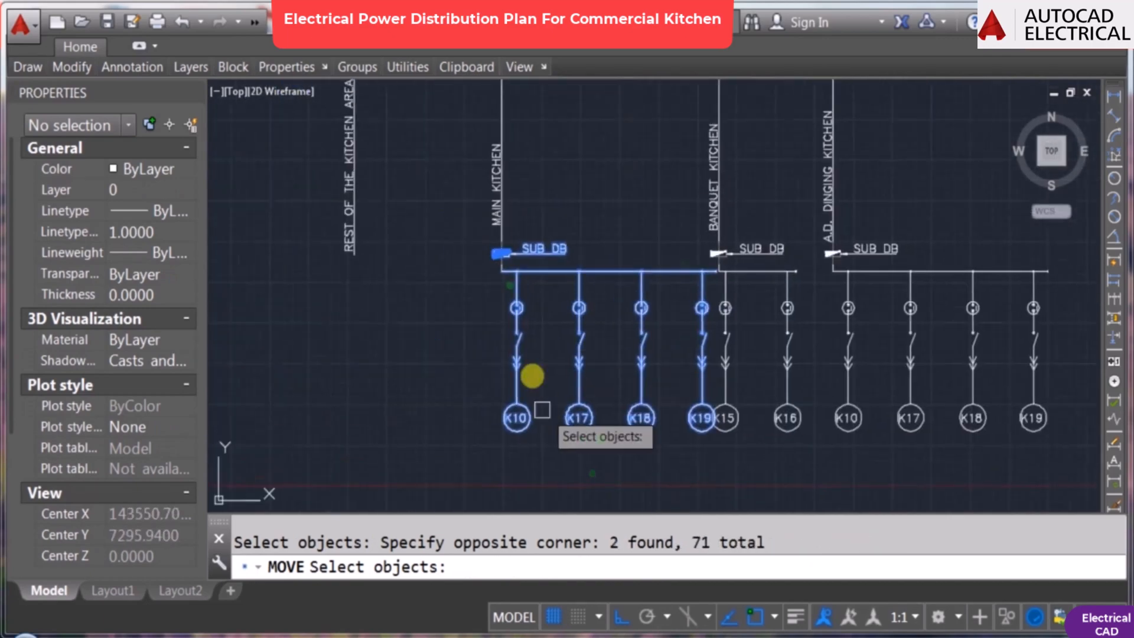
click(522, 231)
click(489, 206)
key(Return)
click(461, 346)
click(424, 358)
Step: Stretch the right end of the main DB box with the ELCB to the right
scroll(648, 378, down, 3)
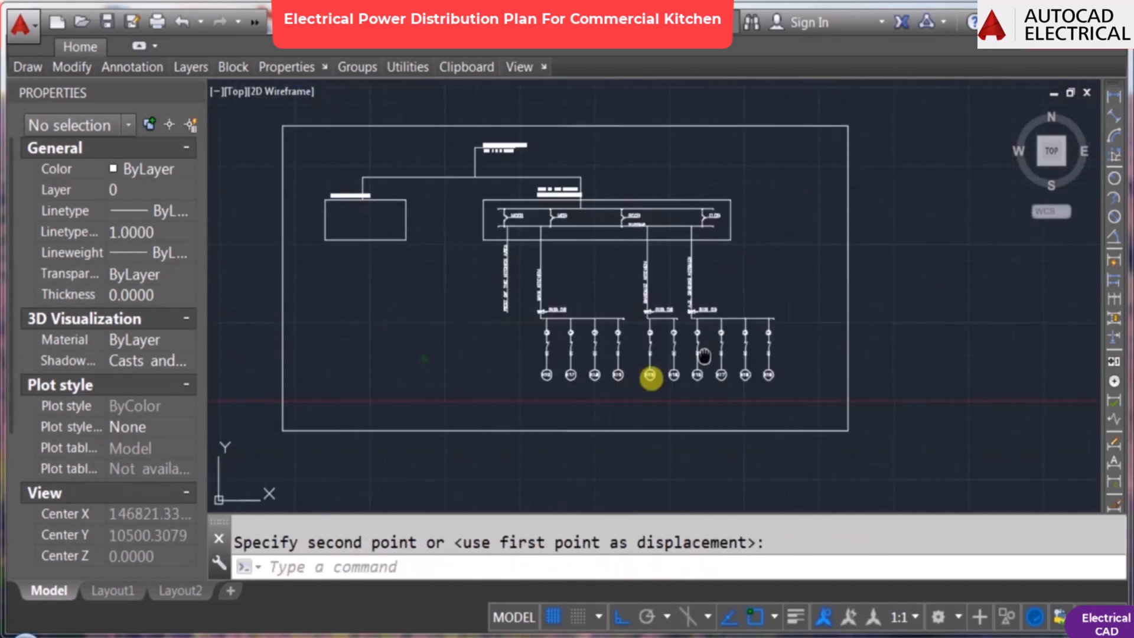
scroll(769, 226, up, 5)
text(s)
click(694, 276)
click(593, 117)
key(Return)
click(813, 159)
click(858, 171)
Step: Move the A.D. dining kitchen's feeder, sub-DB, branch line and four branches to the right
key(space)
scroll(660, 211, up, 4)
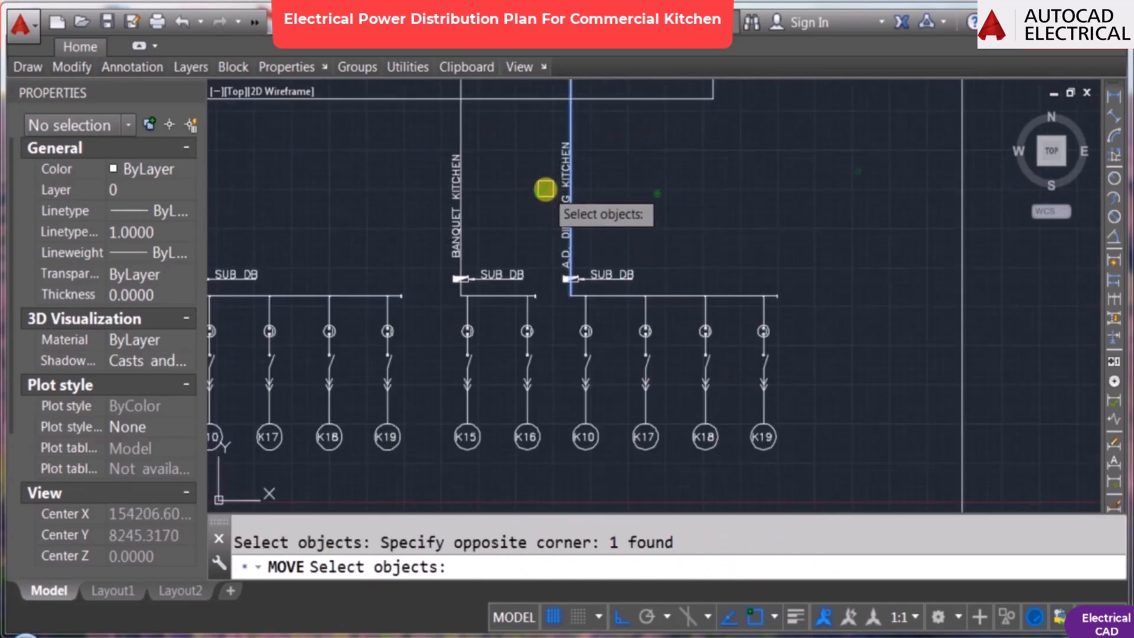
click(543, 188)
click(808, 447)
scroll(611, 364, down, 2)
key(Return)
click(631, 234)
click(655, 242)
Step: Move the A.D. dining kitchen label right so that it sits beside its relocated feeder
scroll(642, 254, up, 4)
click(651, 217)
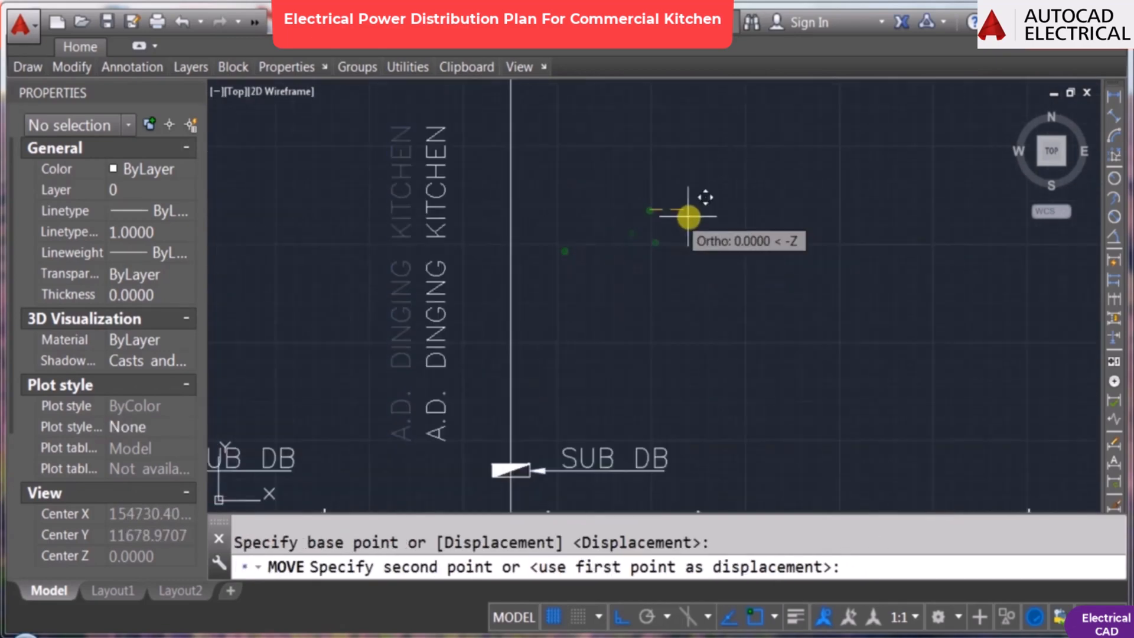
click(744, 218)
scroll(692, 227, down, 4)
Step: Move the banquet kitchen's feeder, label, sub-DB and two branches slightly to the right
key(space)
click(614, 421)
click(536, 225)
click(725, 212)
click(745, 212)
Step: Stretch the end of the main kitchen's branch line with its last branch to the right, leaving room for another branch
middle_drag(493, 353, 552, 352)
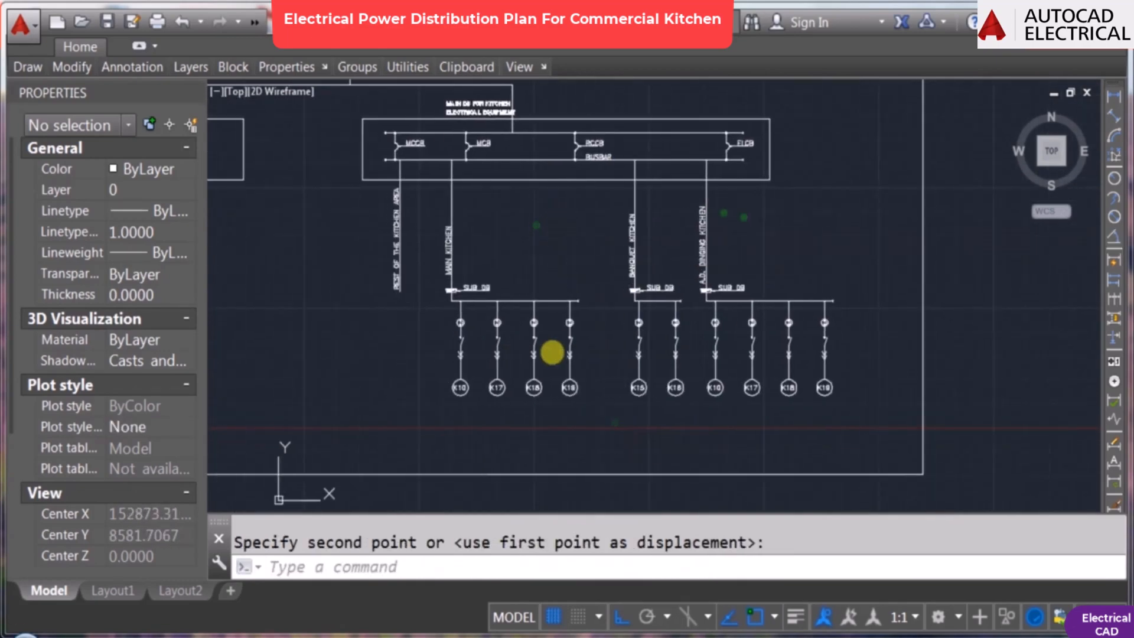
scroll(555, 353, up, 3)
text(s)
click(605, 432)
click(548, 239)
click(538, 199)
click(588, 212)
Step: Copy the main kitchen's K18 branch one branch spacing to the right, into the gap before the last branch
text(co)
click(500, 261)
click(549, 435)
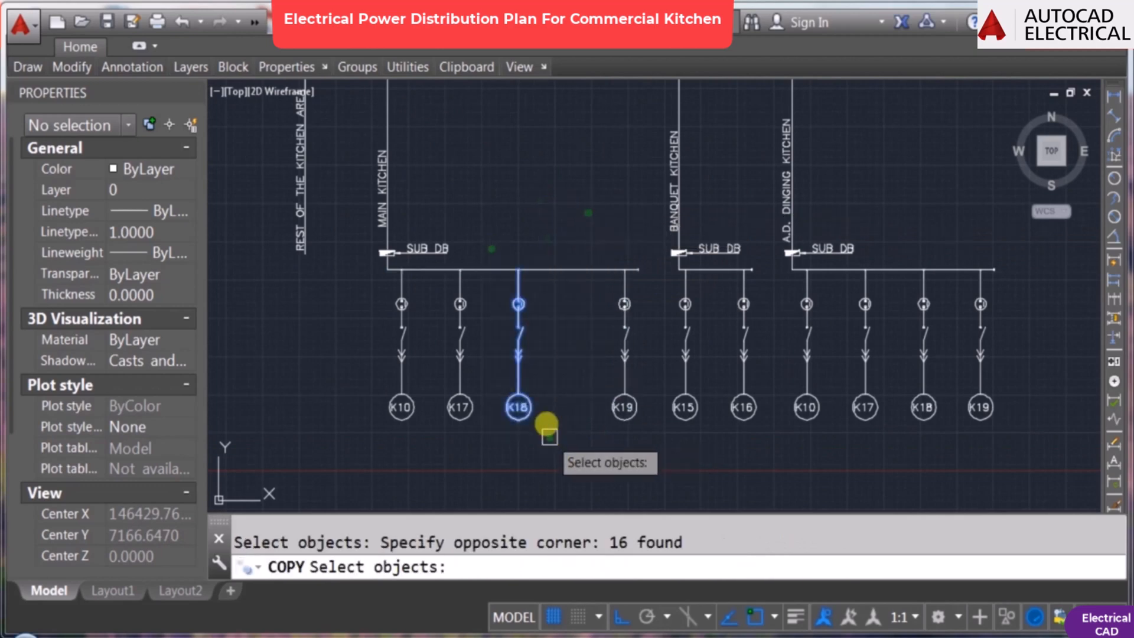
key(space)
click(460, 269)
click(518, 269)
Step: Retag the main kitchen's second and third branches as K11 and K12
scroll(365, 459, up, 5)
double_click(603, 327)
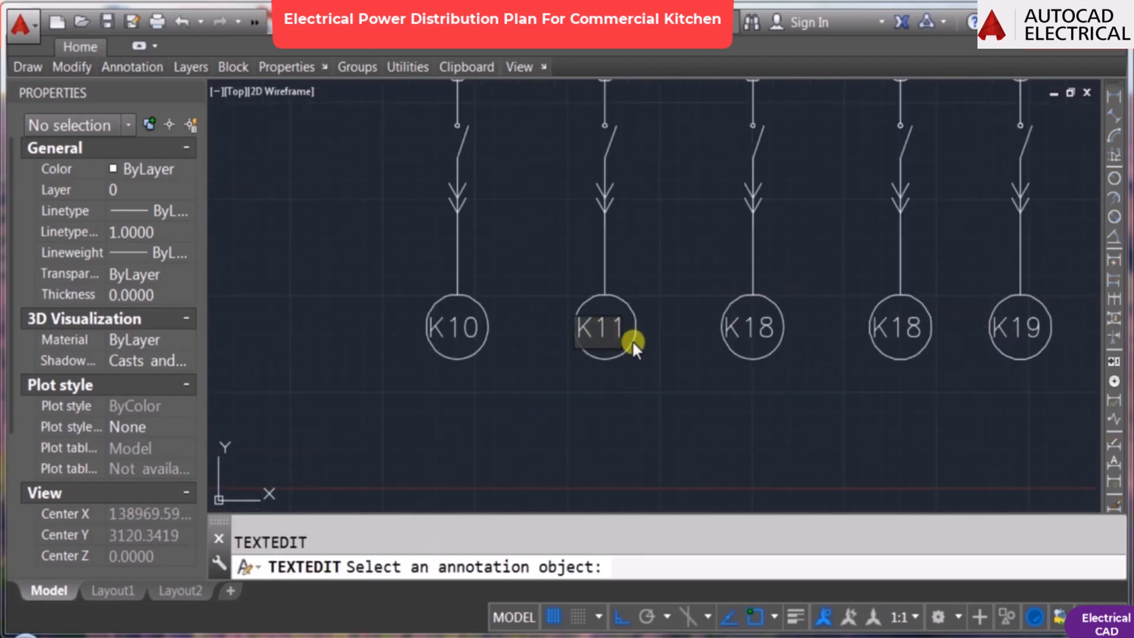
key(Escape)
key(space)
click(751, 325)
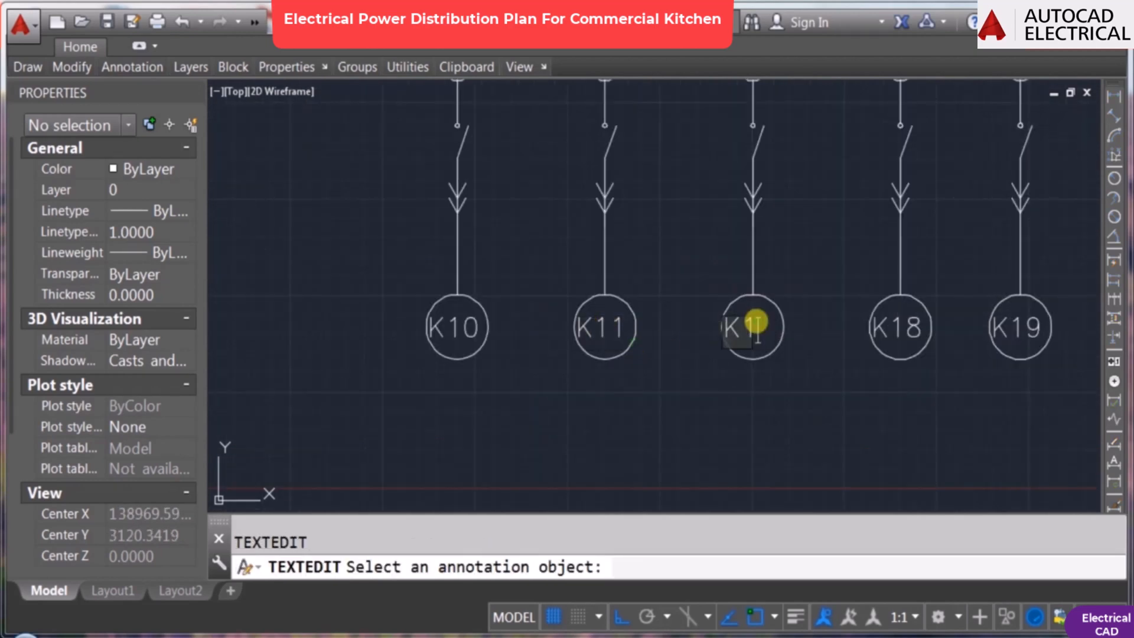
text(2)
click(801, 391)
key(Escape)
Step: Retag the main kitchen's fourth and fifth branches as K13 and K14
middle_drag(906, 417, 570, 371)
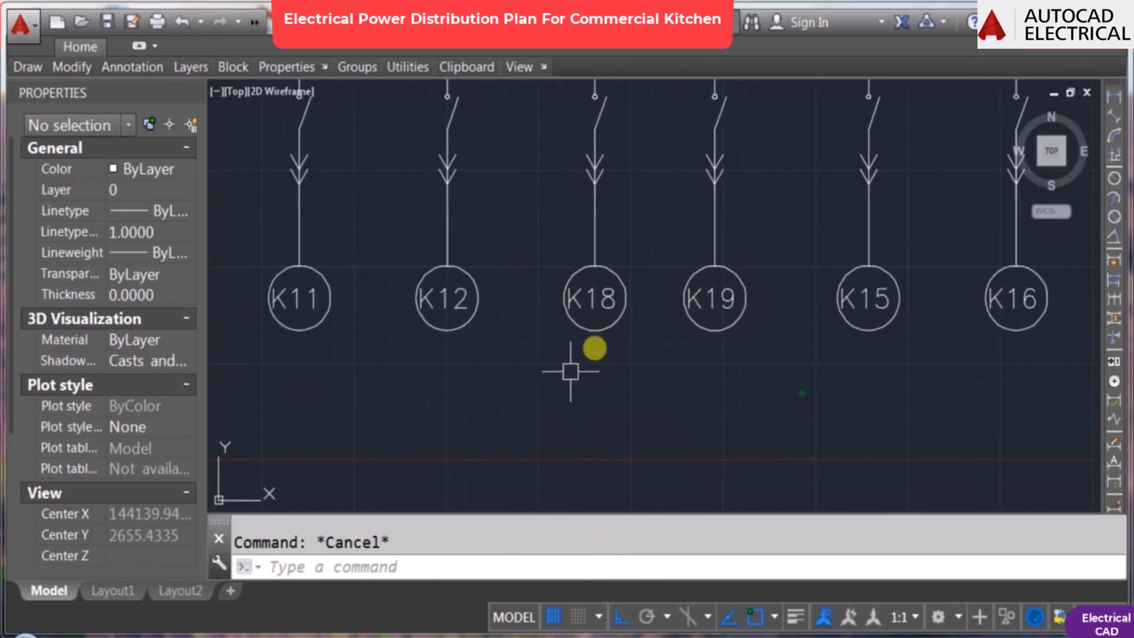
text(ED)
key(Return)
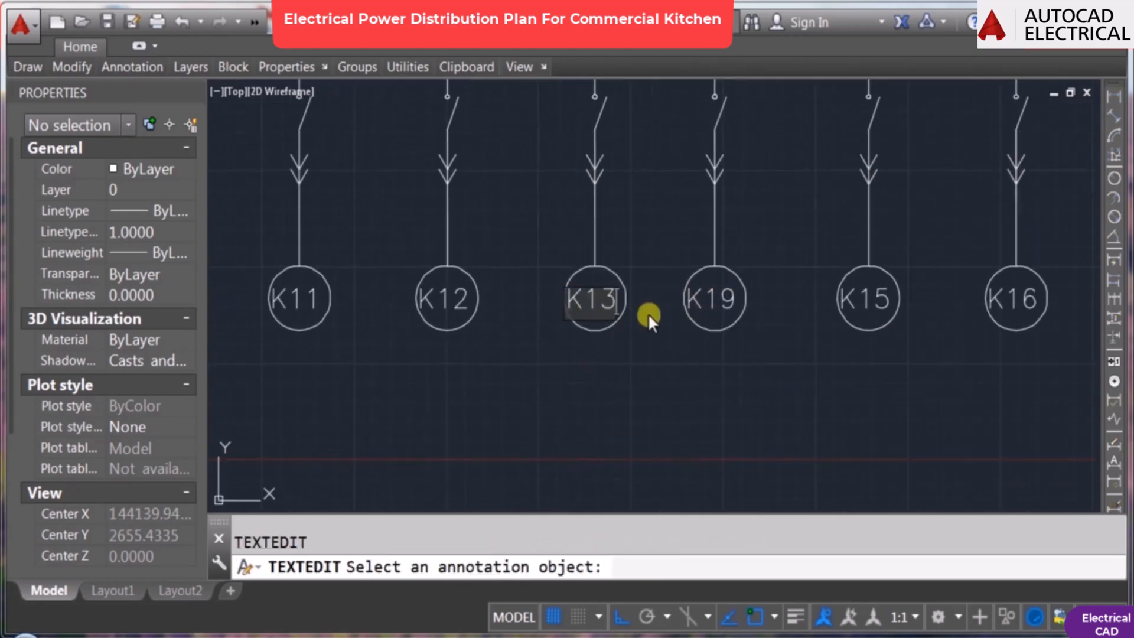
click(691, 336)
key(Return)
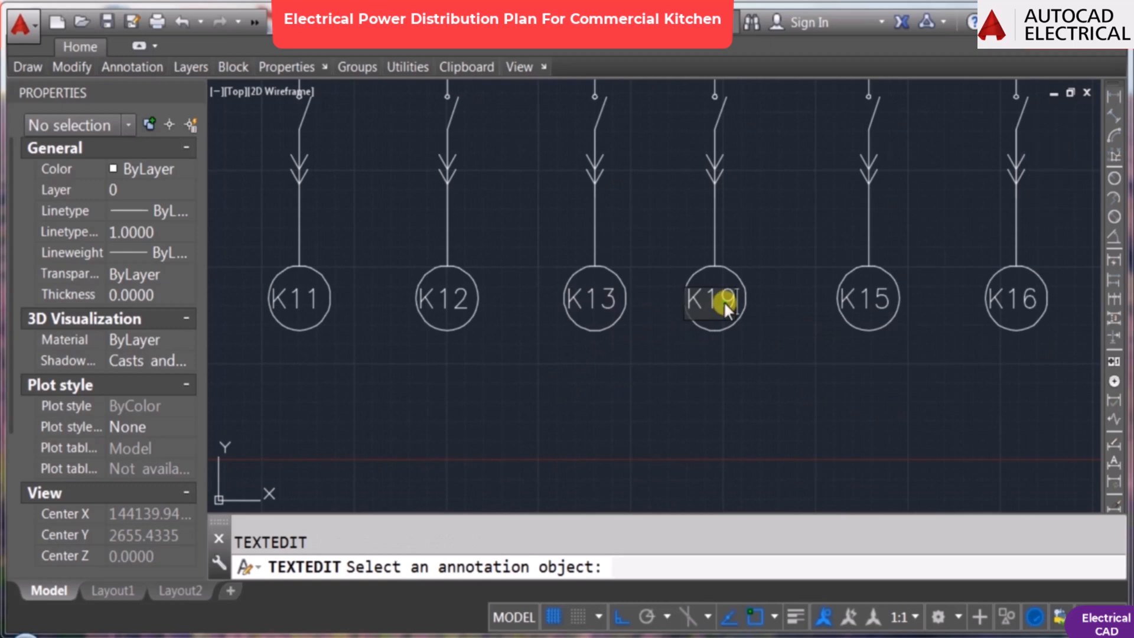
key(Escape)
Step: Review the feeders, sub-DBs and tagged branches of the main, banquet and A.D. dining kitchens in the single-line diagram
scroll(764, 340, down, 5)
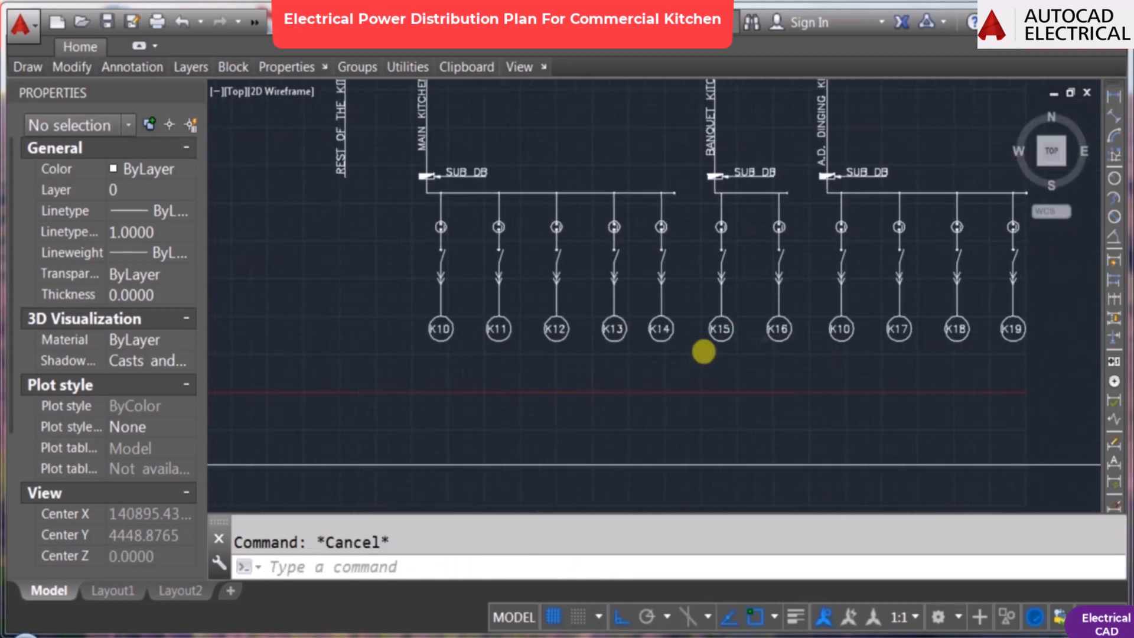
mouse_move(461, 197)
middle_down()
mouse_move(493, 266)
mouse_move(499, 253)
middle_up()
scroll(533, 293, down, 2)
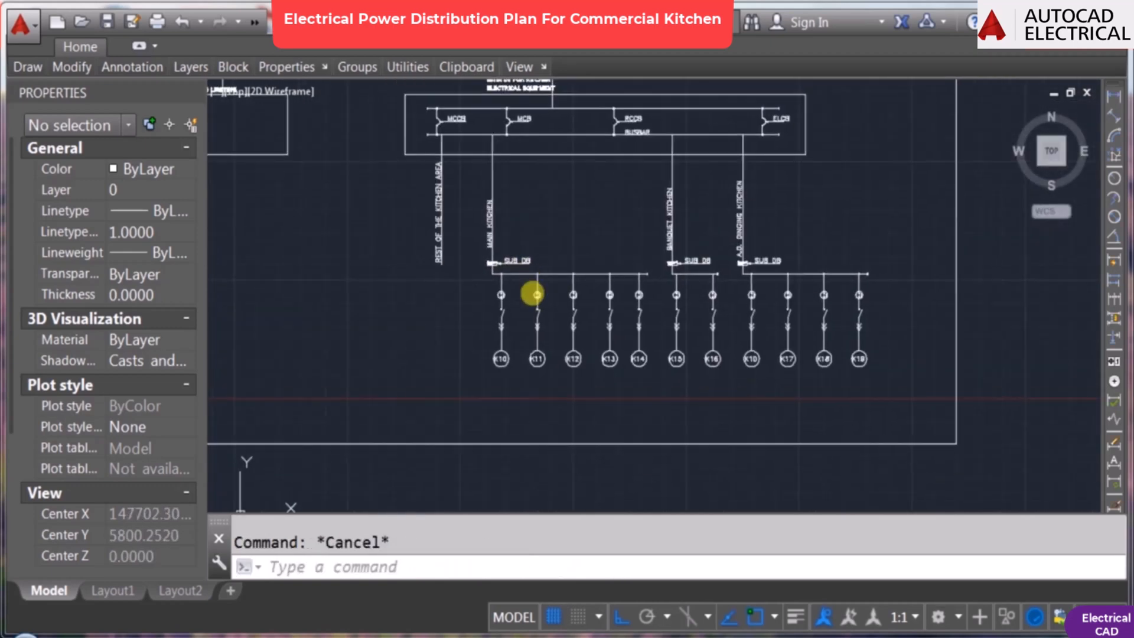
scroll(528, 352, up, 2)
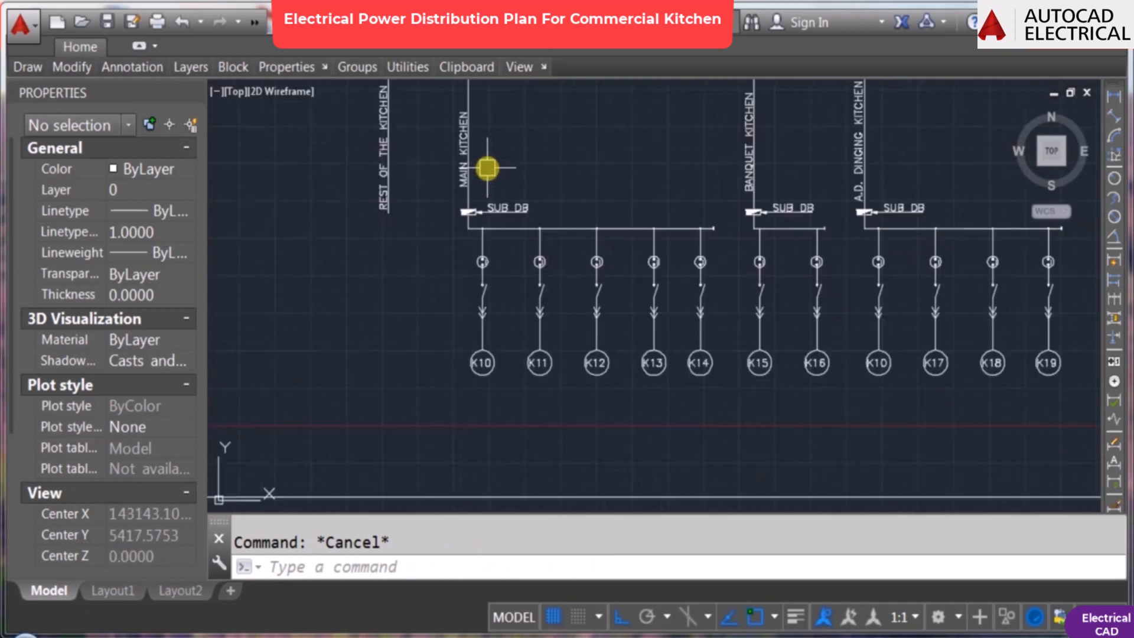
scroll(481, 207, up, 5)
scroll(590, 203, down, 2)
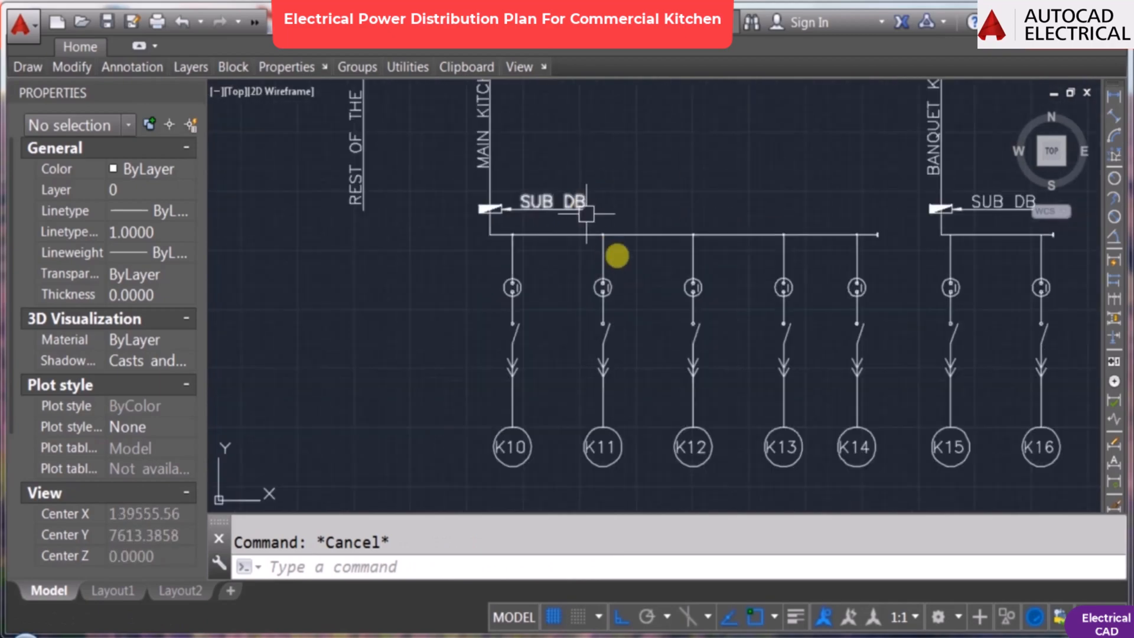
middle_drag(615, 254, 558, 195)
scroll(467, 248, up, 2)
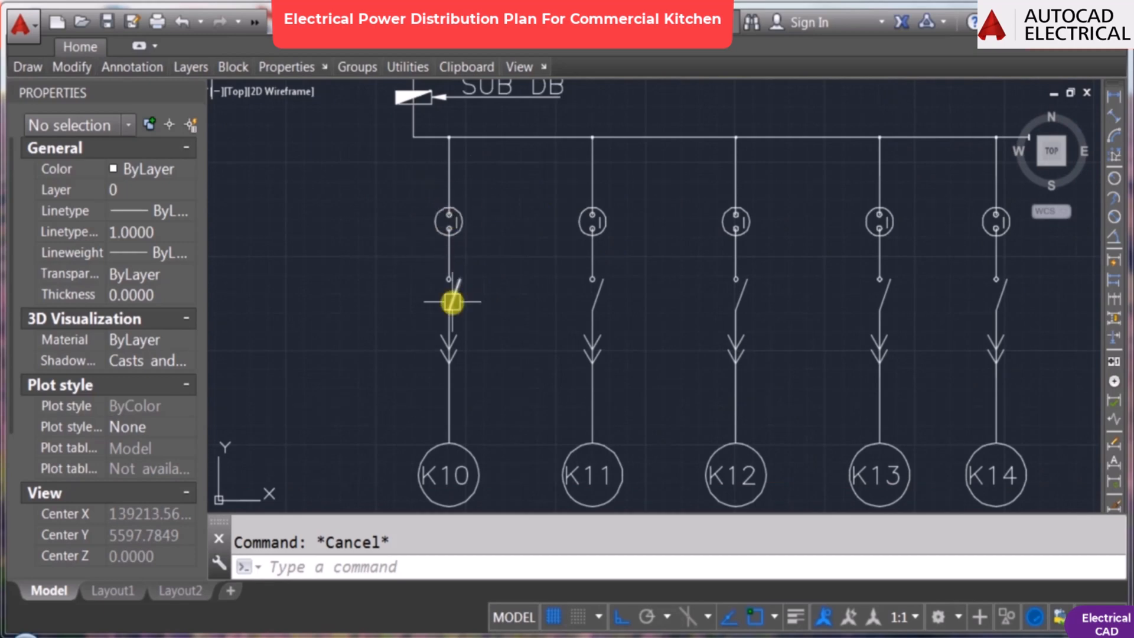
scroll(453, 302, down, 2)
scroll(628, 346, down, 3)
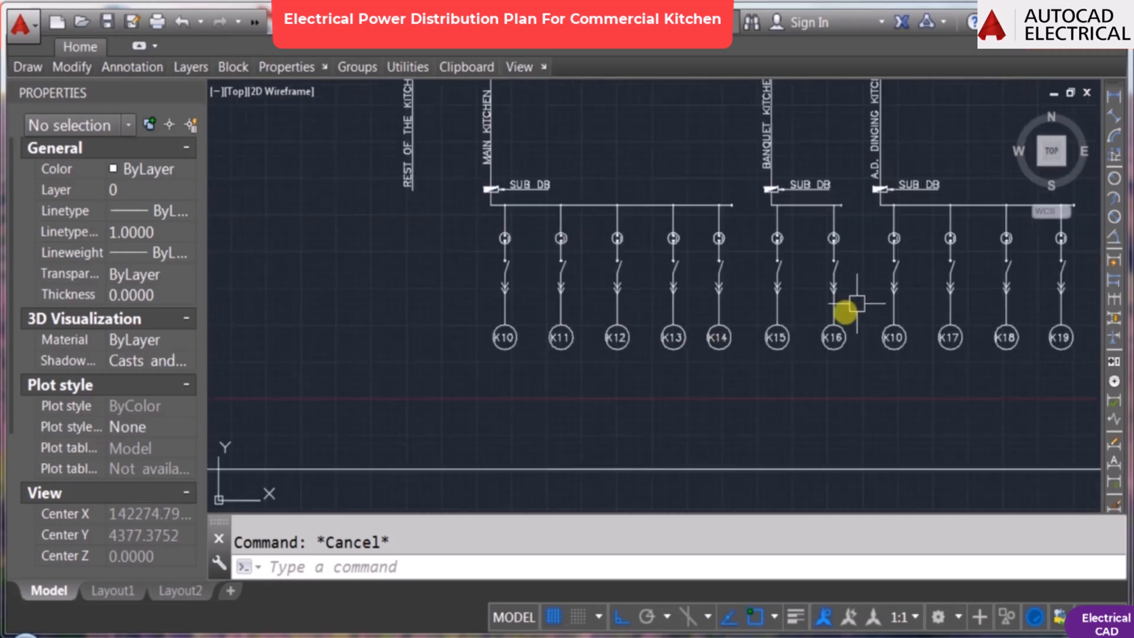
scroll(649, 405, up, 1)
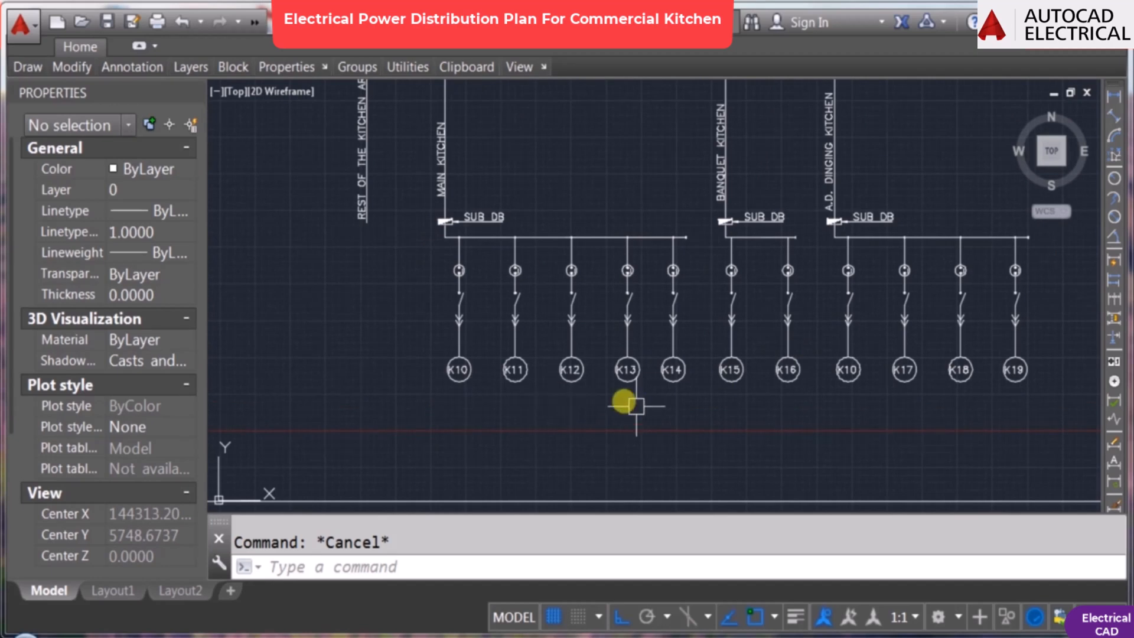
scroll(716, 374, down, 4)
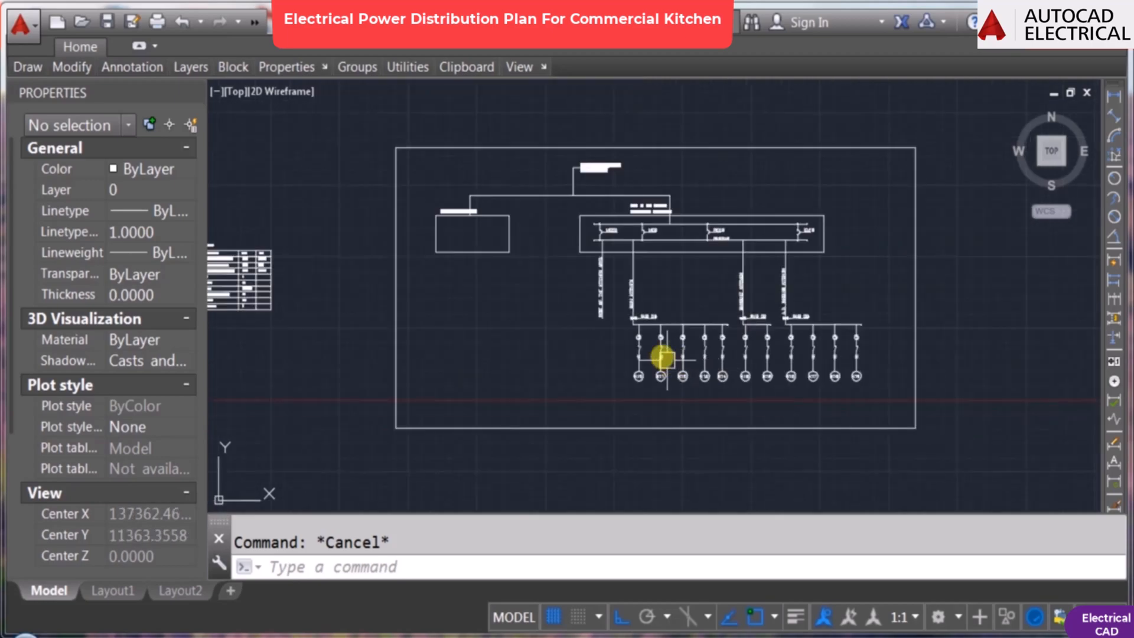
scroll(664, 360, up, 4)
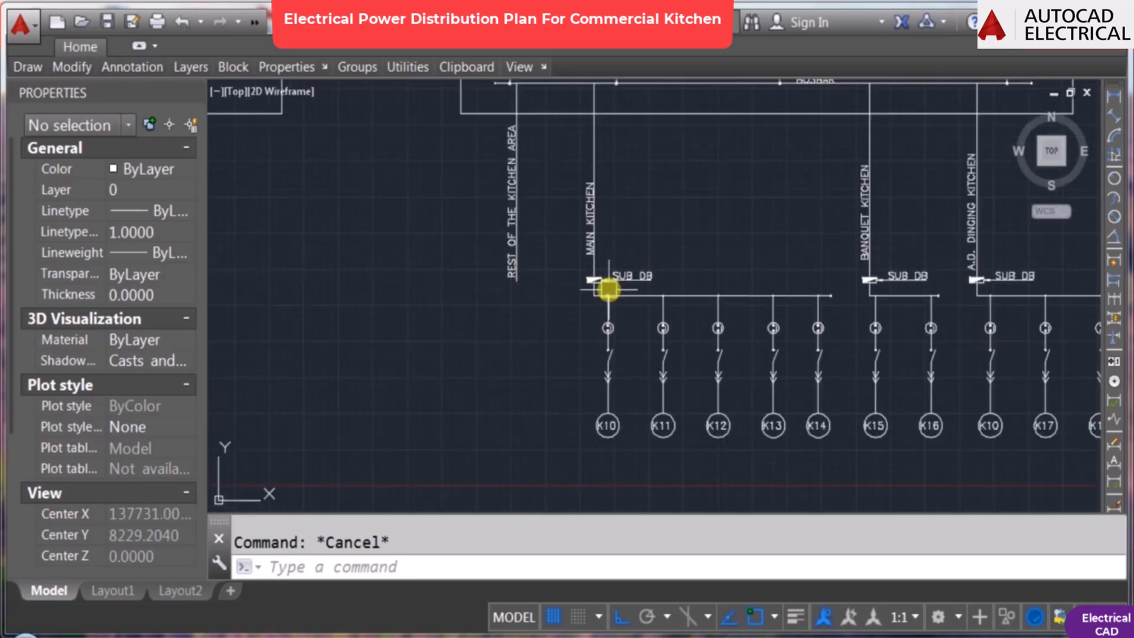
Step: Examine the floor plan's circuit tags around the dish wash, room service, cold kitchen and kitchen fans for the rest-of-kitchen-area feeder
scroll(608, 290, down, 2)
middle_drag(553, 318, 675, 313)
scroll(676, 313, down, 1)
middle_drag(469, 276, 825, 265)
scroll(348, 236, up, 6)
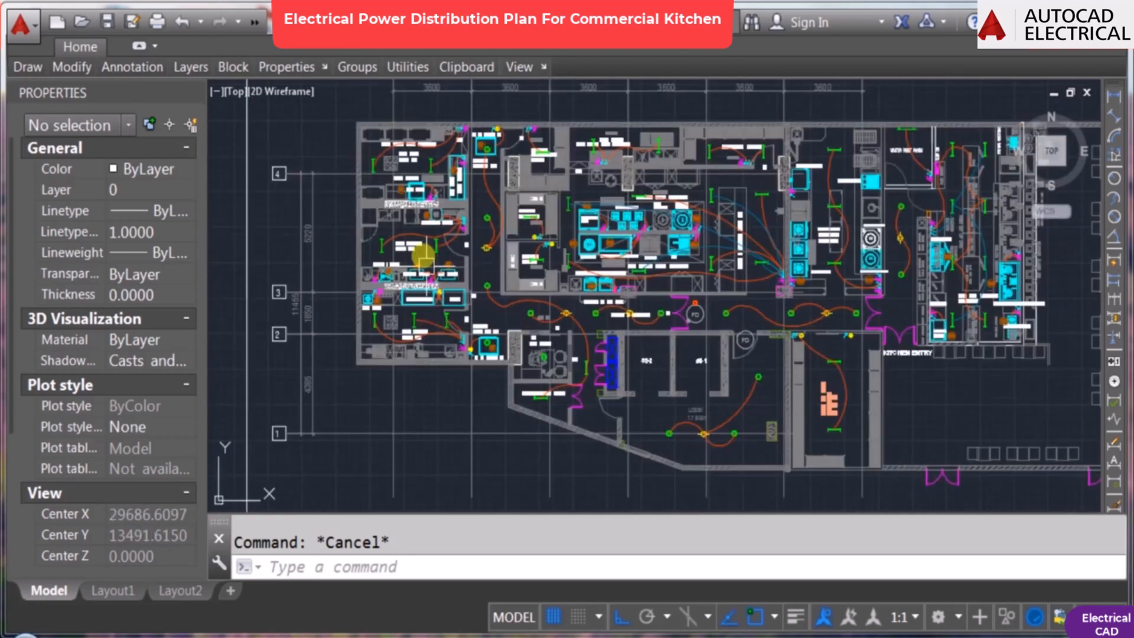
scroll(423, 256, up, 2)
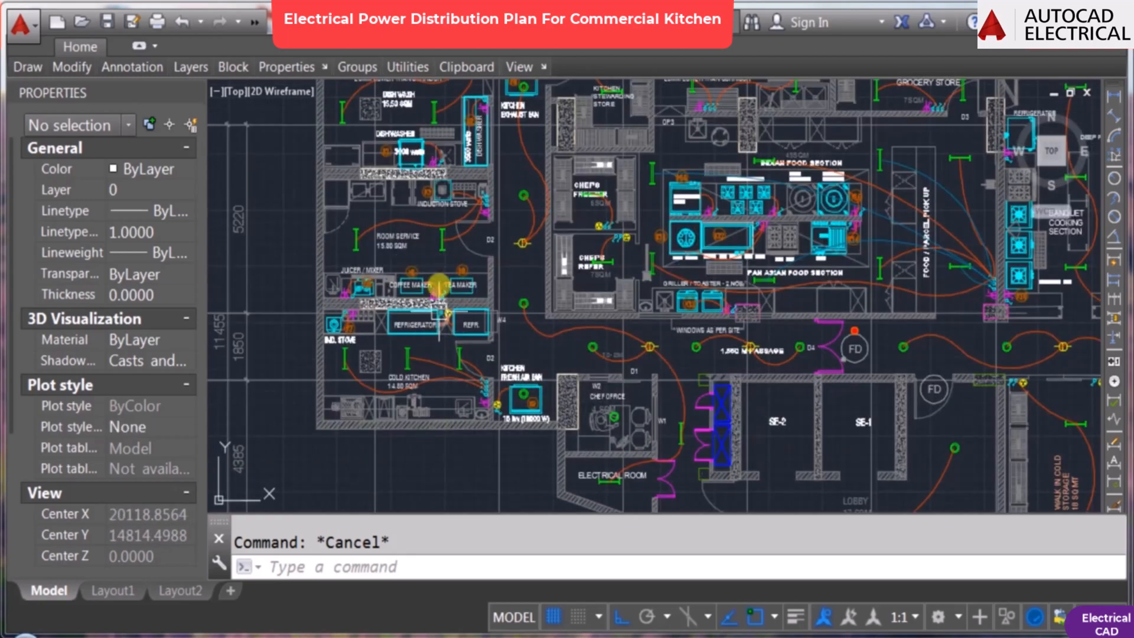
scroll(387, 120, up, 4)
middle_drag(392, 180, 395, 319)
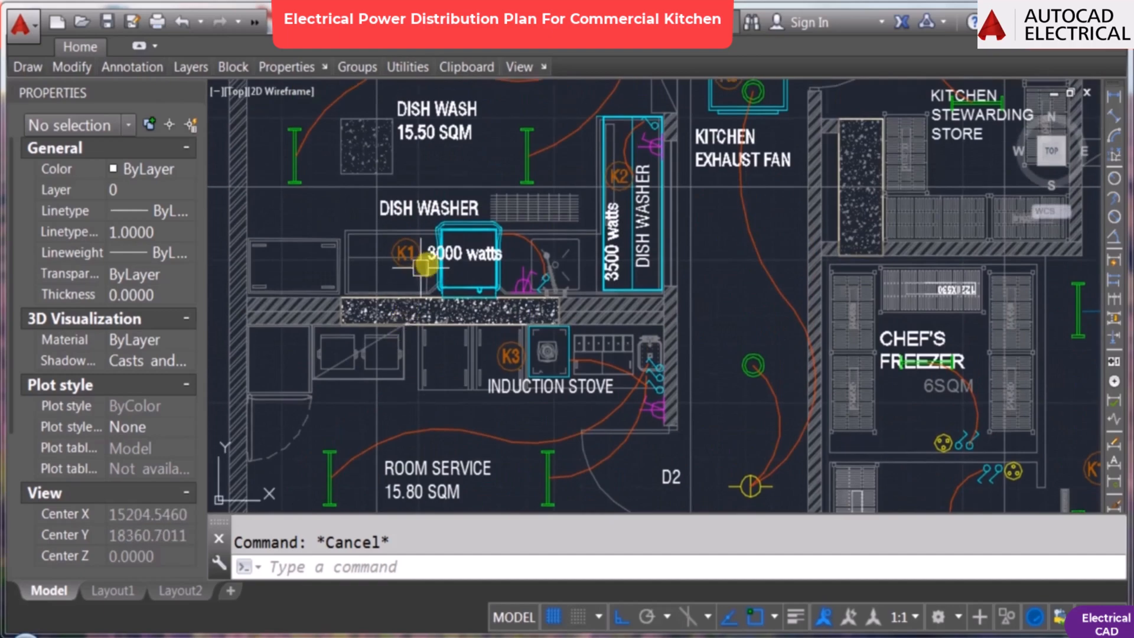
scroll(447, 248, down, 2)
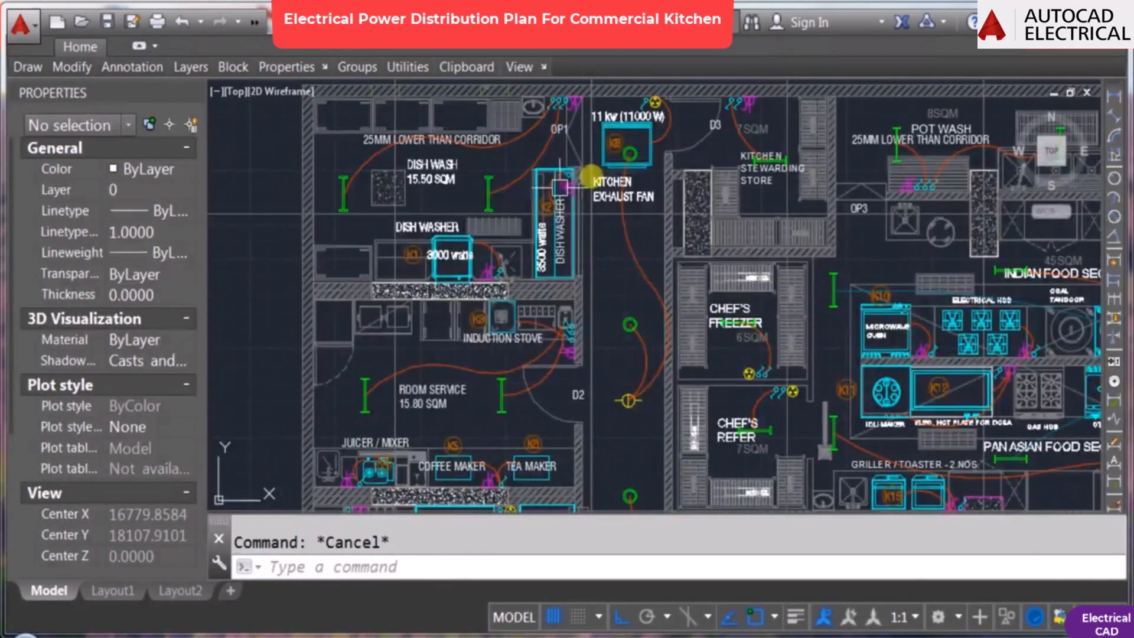
scroll(630, 124, up, 4)
scroll(609, 165, down, 6)
middle_drag(610, 509, 592, 453)
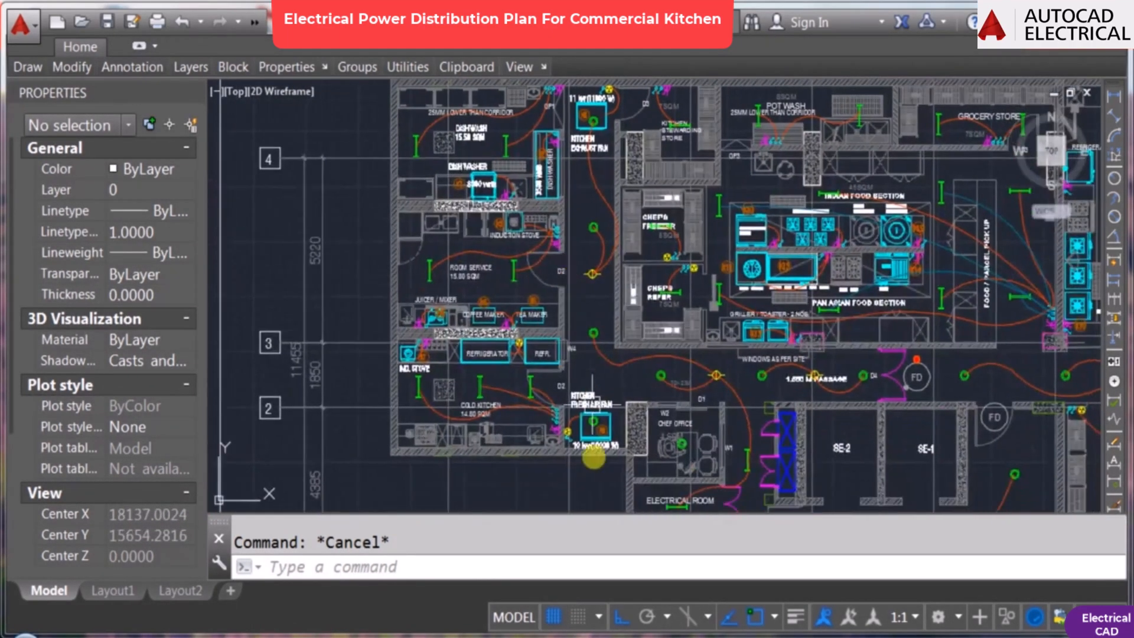
scroll(593, 458, up, 6)
scroll(606, 368, down, 6)
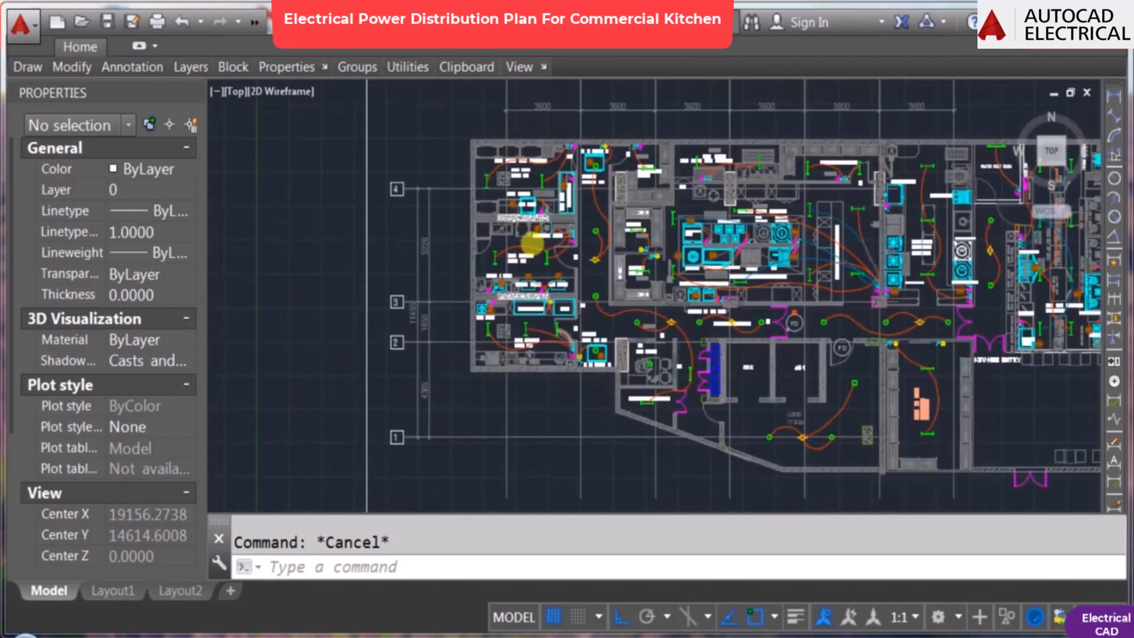
scroll(537, 139, up, 5)
scroll(449, 274, down, 7)
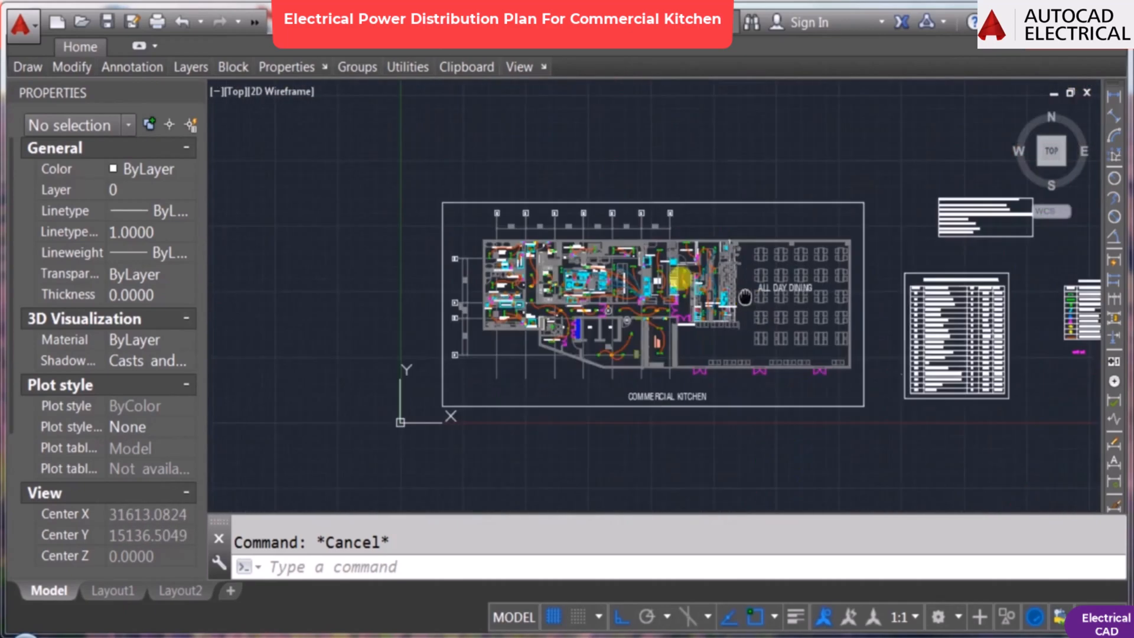
middle_drag(909, 360, 578, 308)
middle_drag(919, 281, 382, 269)
scroll(732, 305, up, 2)
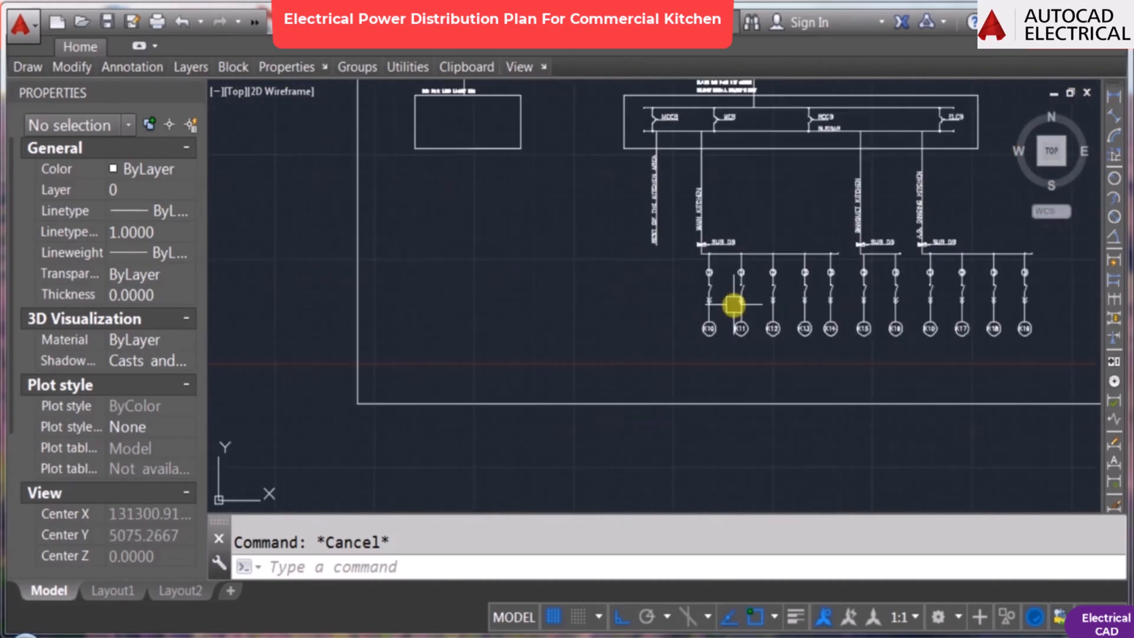
Step: Mirror the main kitchen's sub-DB, label, branch line and five branches about a vertical axis to the left, keeping the originals
text(i)
key(Return)
scroll(688, 275, up, 4)
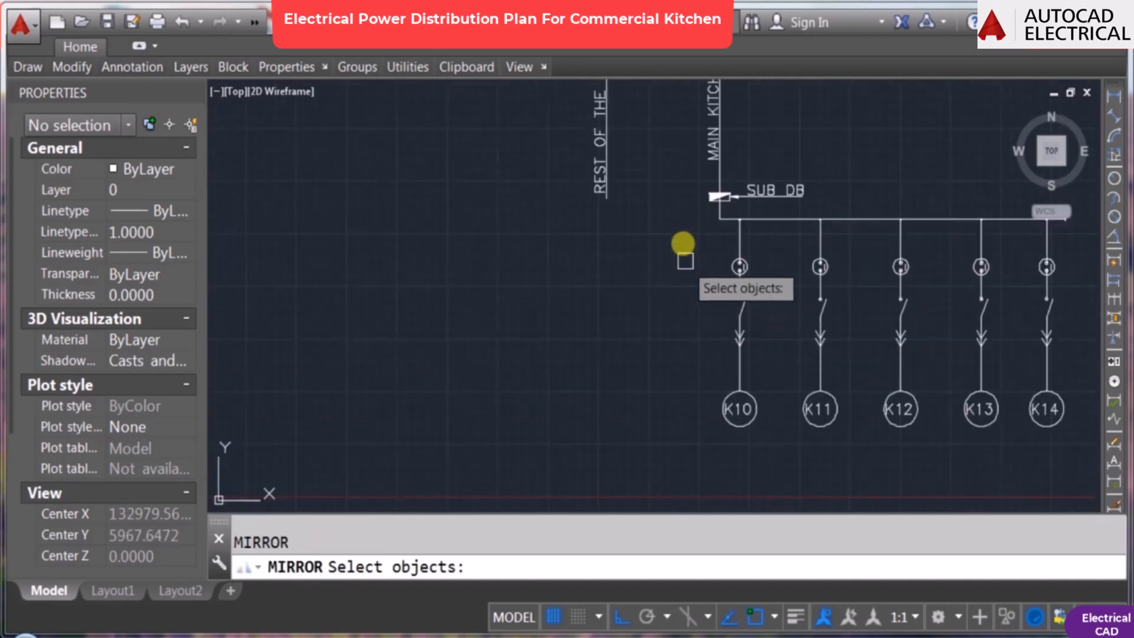
click(674, 189)
scroll(809, 259, down, 4)
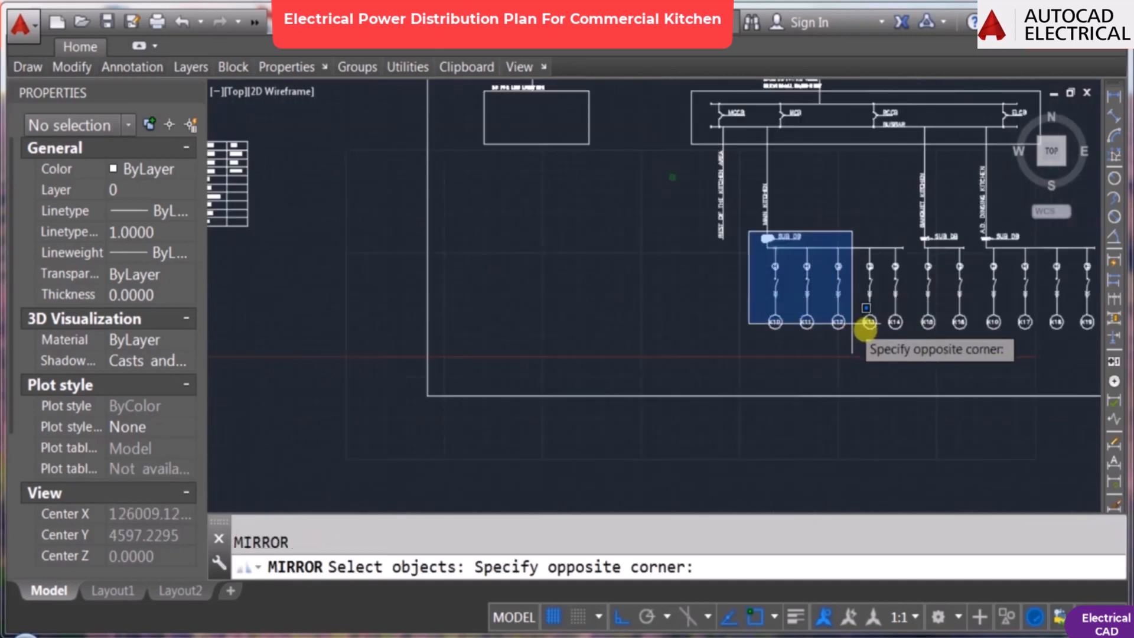
click(918, 363)
key(Return)
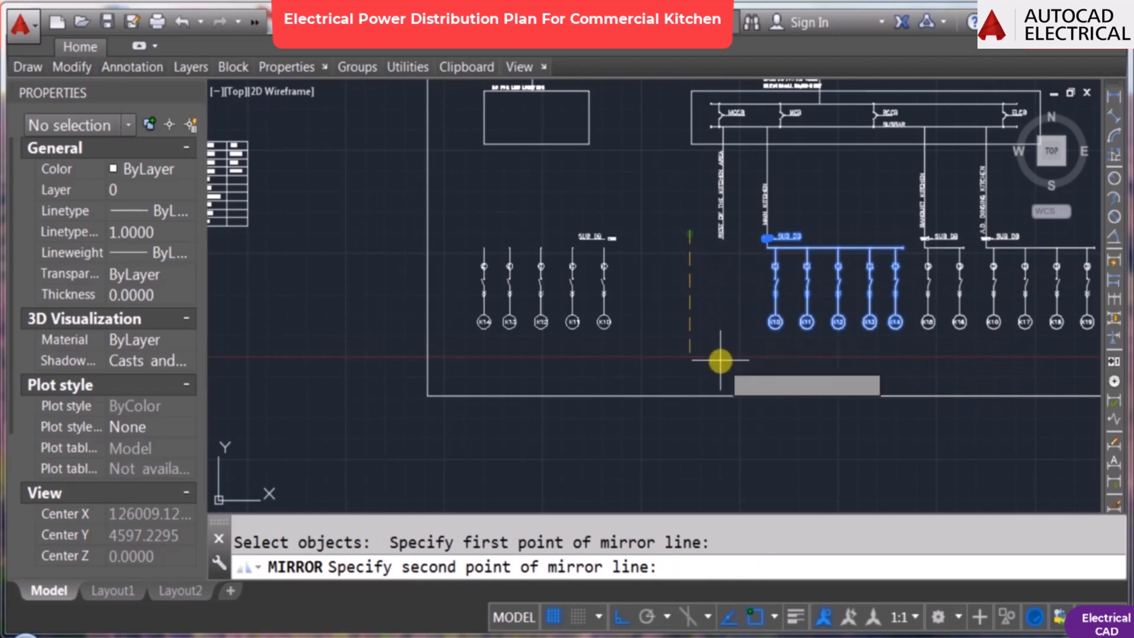
click(720, 360)
key(Return)
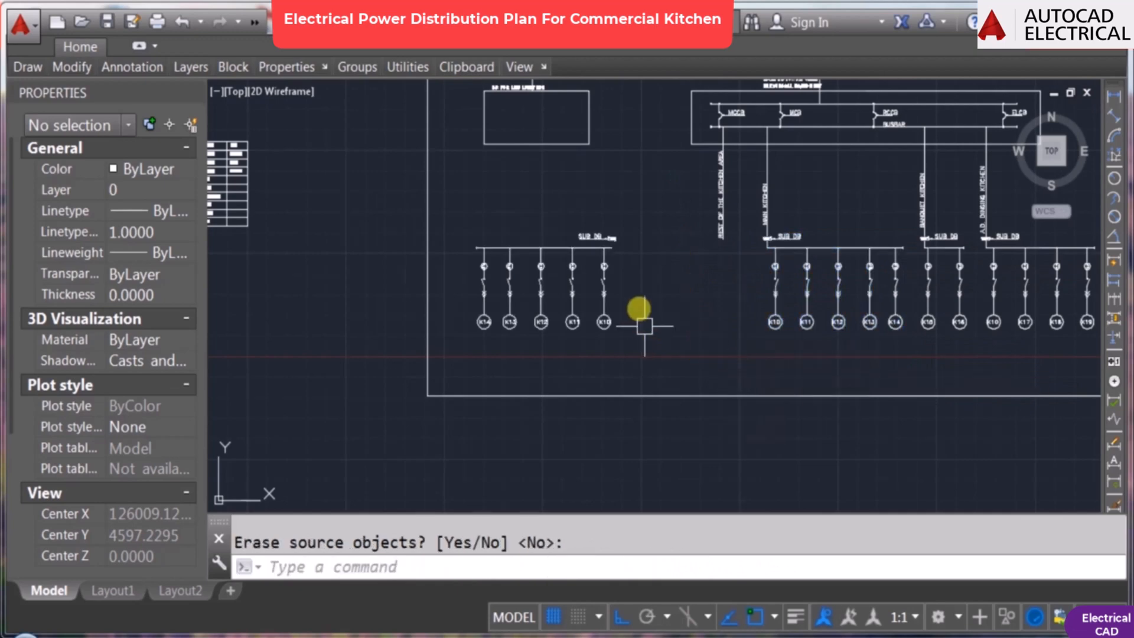
key(Escape)
scroll(632, 276, up, 4)
scroll(568, 239, down, 4)
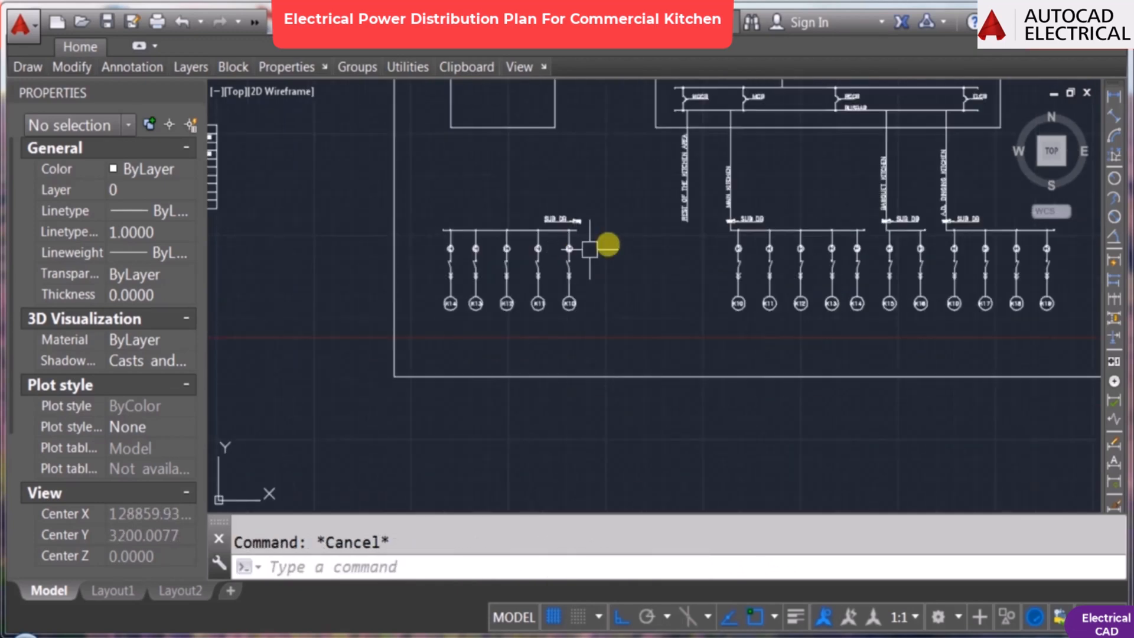
Step: Try to draw a connecting line between the rest-of-kitchen feeder and the mirrored branch line
scroll(689, 185, up, 3)
click(676, 167)
key(Escape)
text(l)
key(Return)
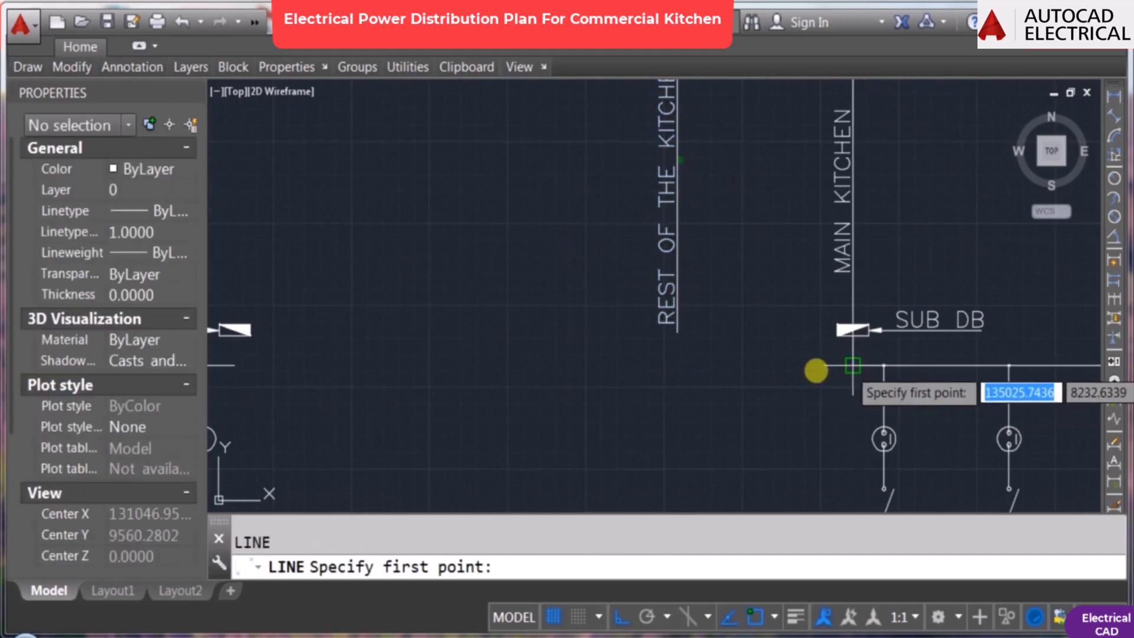
click(677, 365)
scroll(678, 367, down, 5)
click(526, 368)
key(Escape)
key(Escape)
Step: Stretch the feeder-side end of the mirrored branch line horizontally past the rest-of-kitchen feeder
scroll(532, 378, up, 5)
click(500, 346)
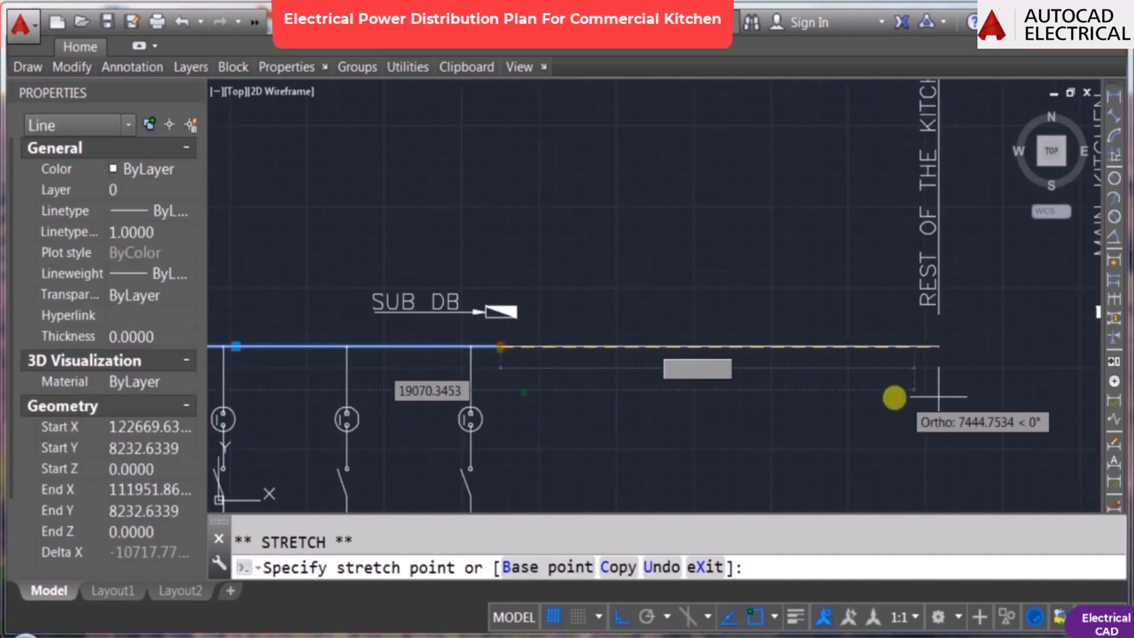
click(987, 394)
key(Escape)
text(e)
key(Return)
key(Escape)
Step: Fillet the stretched branch line with the rest-of-kitchen feeder so they meet in a square corner
click(411, 344)
key(Return)
text(f)
key(Return)
click(872, 347)
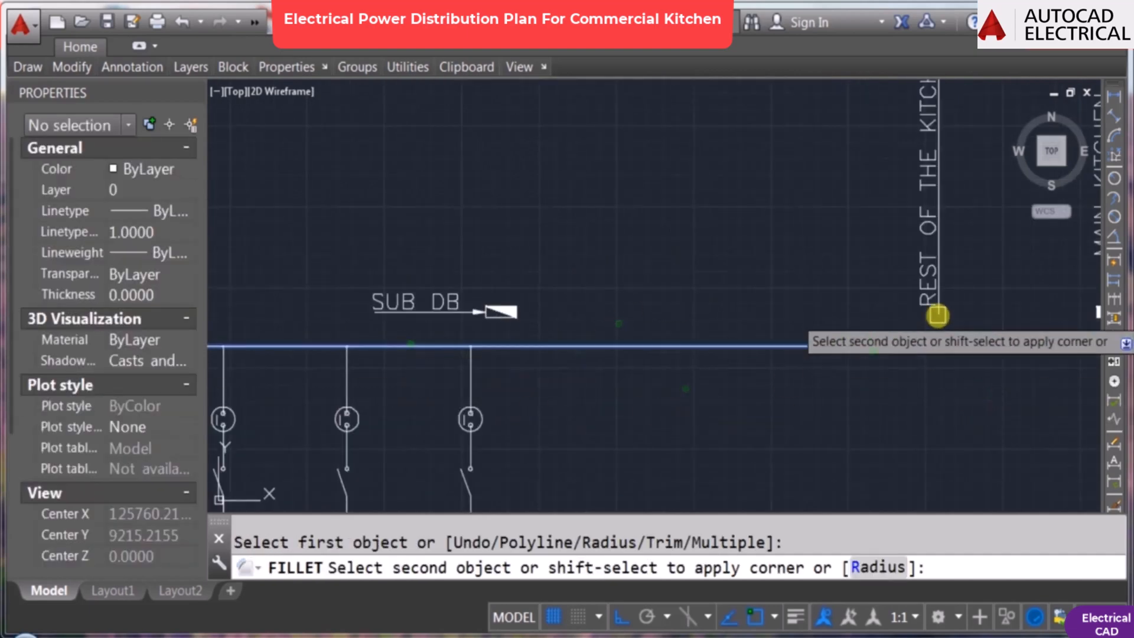
click(937, 313)
key(Escape)
Step: Move the REST OF THE KITCHEN AREA label slightly up along its feeder, clear of the sub-DB level
scroll(688, 301, down, 6)
scroll(852, 224, up, 6)
text(m)
click(832, 190)
key(Return)
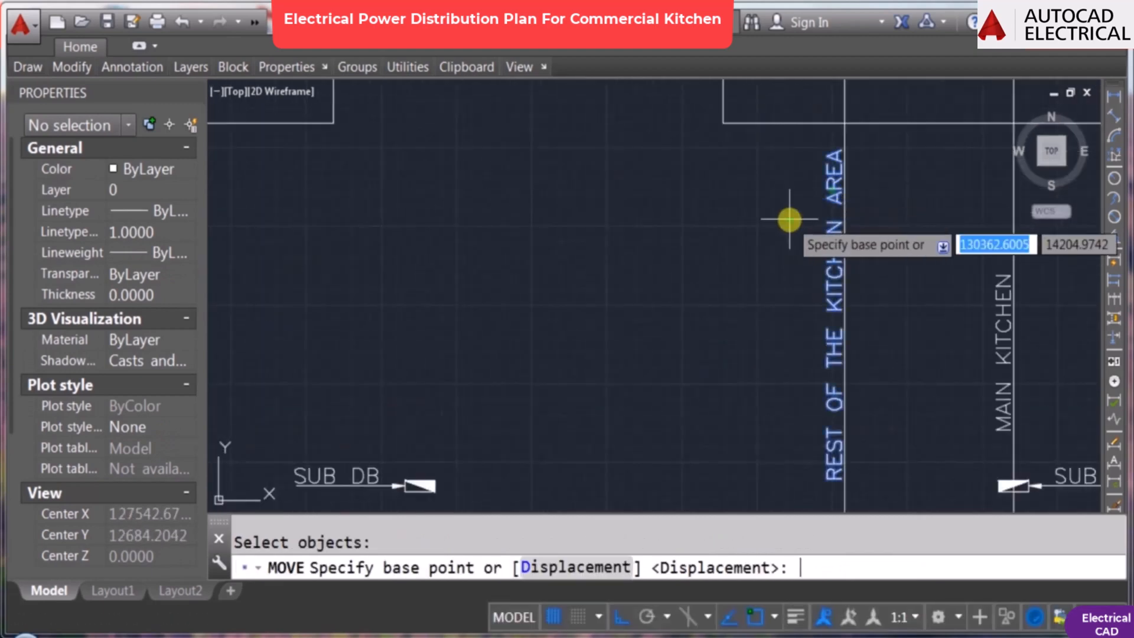
click(792, 220)
key(Escape)
scroll(752, 197, down, 4)
Step: Move the mirrored sub-DB symbol with its arrow and SUB DB label onto the rest-of-kitchen feeder, just above the corner
scroll(582, 304, up, 4)
text(m)
key(Return)
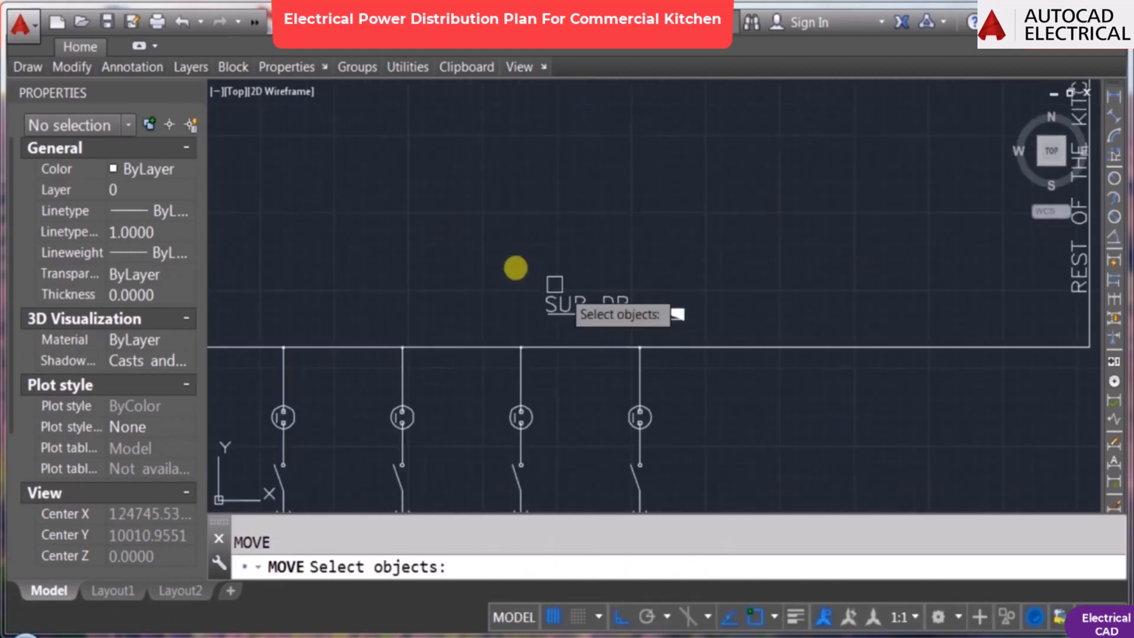
click(509, 260)
click(716, 321)
scroll(630, 308, up, 3)
key(Return)
click(691, 335)
scroll(610, 324, down, 4)
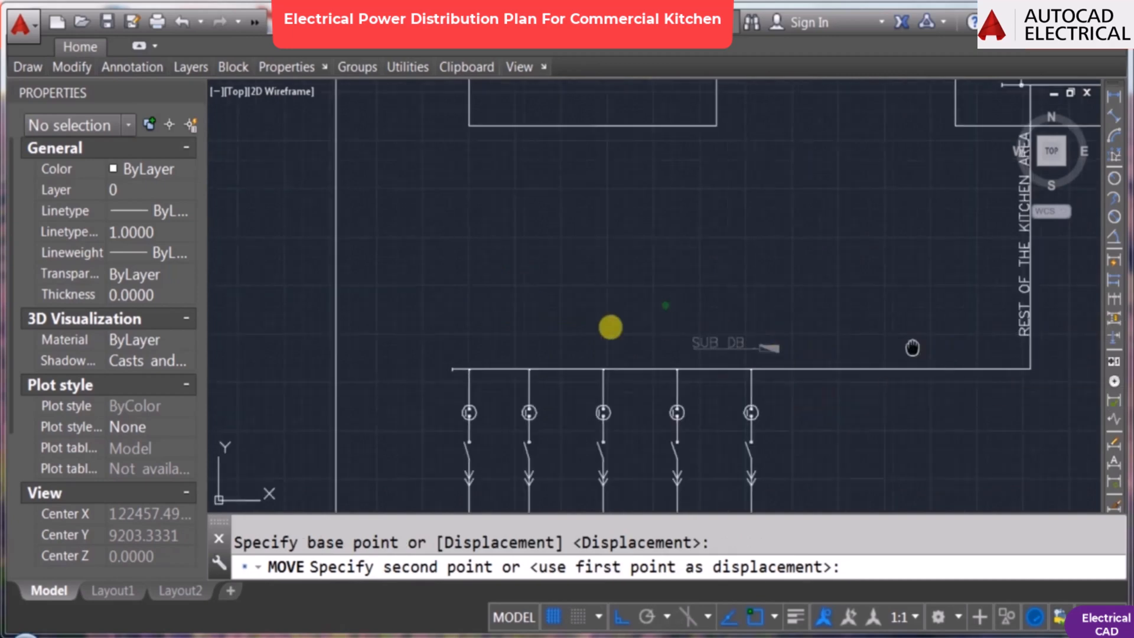
scroll(675, 329, up, 5)
key(Escape)
scroll(655, 339, down, 5)
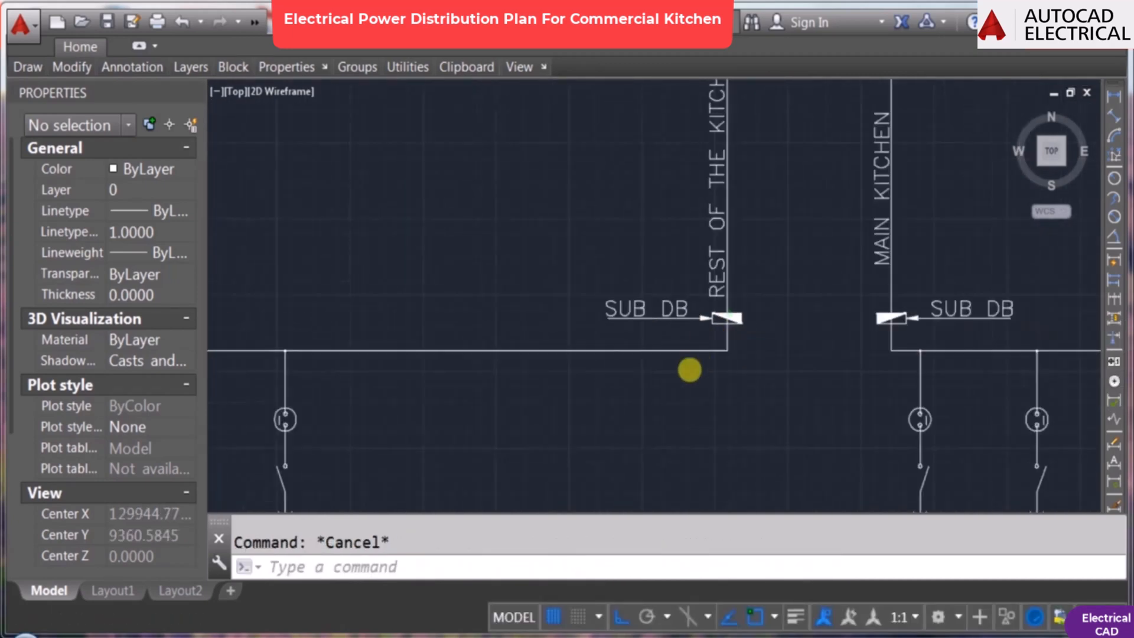
Step: Retag the mirrored K14 and K13 branches as K01 and K02
scroll(549, 362, down, 2)
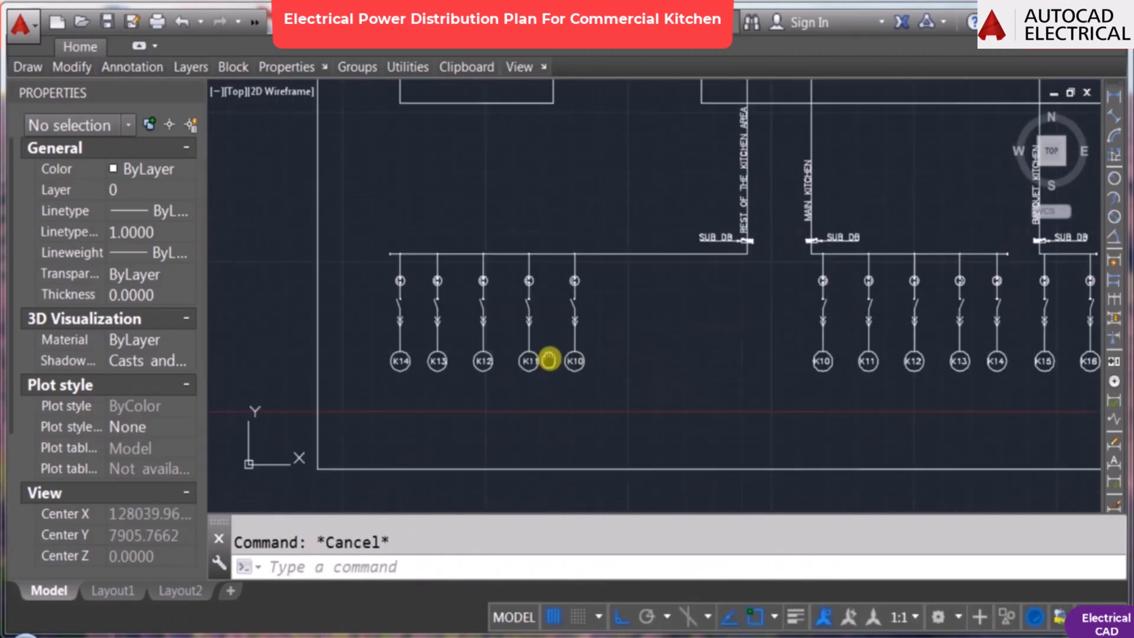
scroll(492, 365, up, 2)
middle_drag(537, 313, 584, 286)
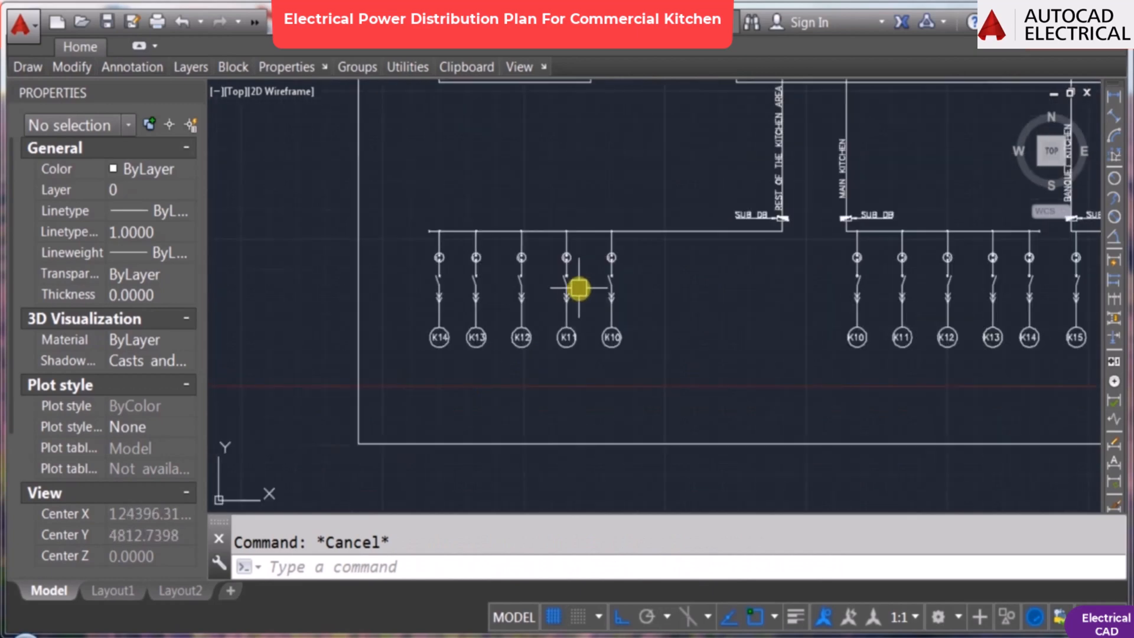
scroll(452, 308, up, 2)
scroll(461, 305, up, 2)
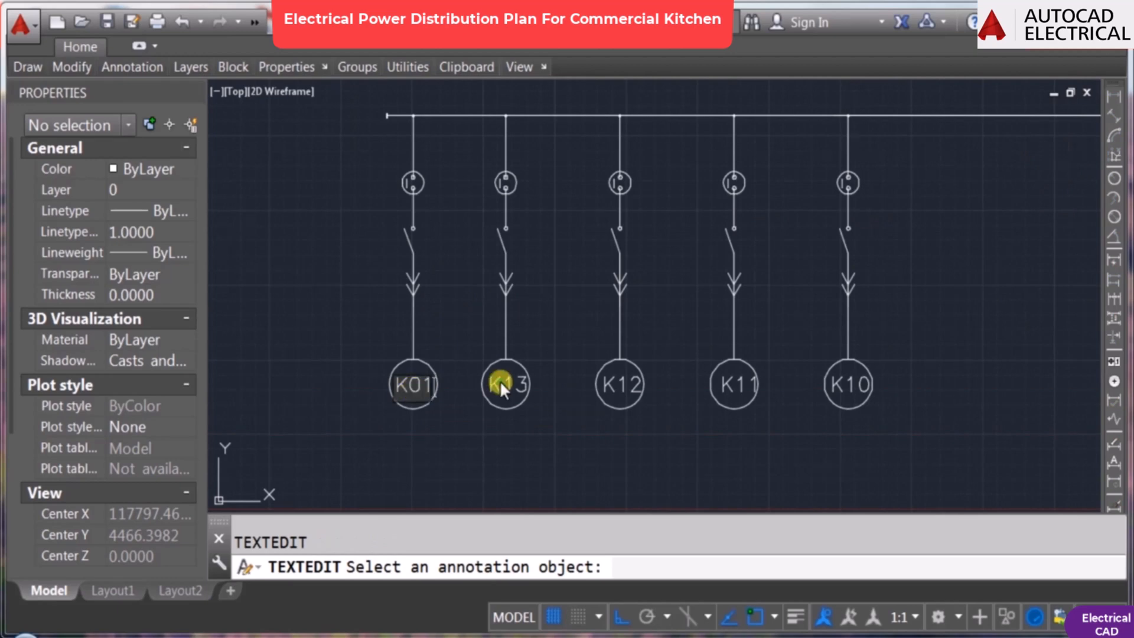
scroll(501, 389, up, 4)
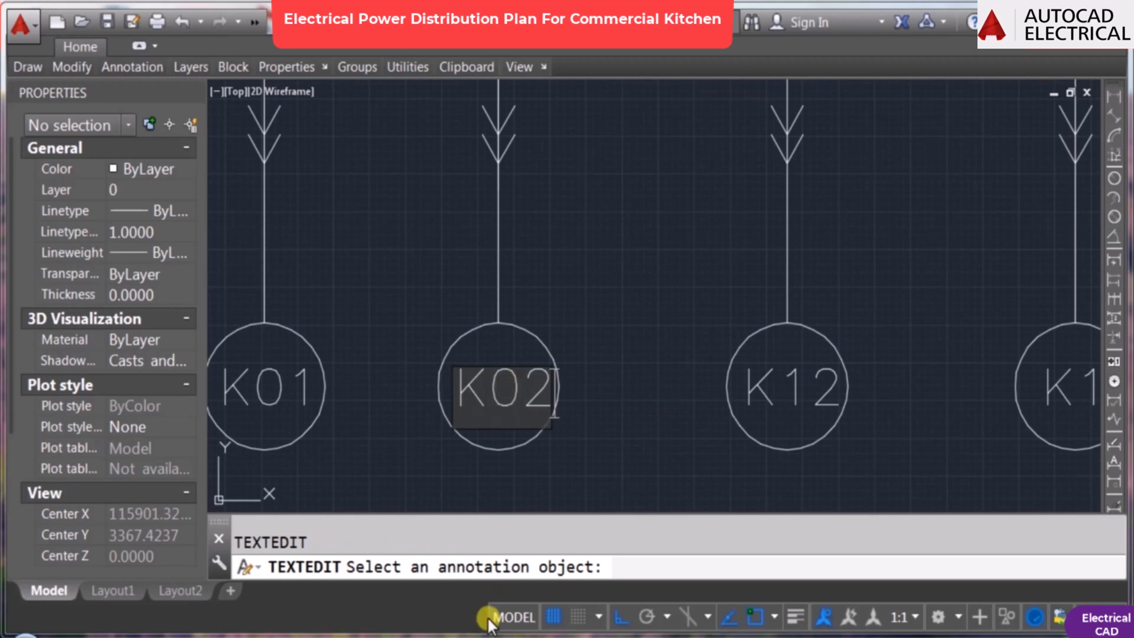
key(Escape)
Step: Erase the K02, K12, K11 and K10 branches from the rest-of-kitchen branch line, leaving only K01
scroll(602, 313, down, 6)
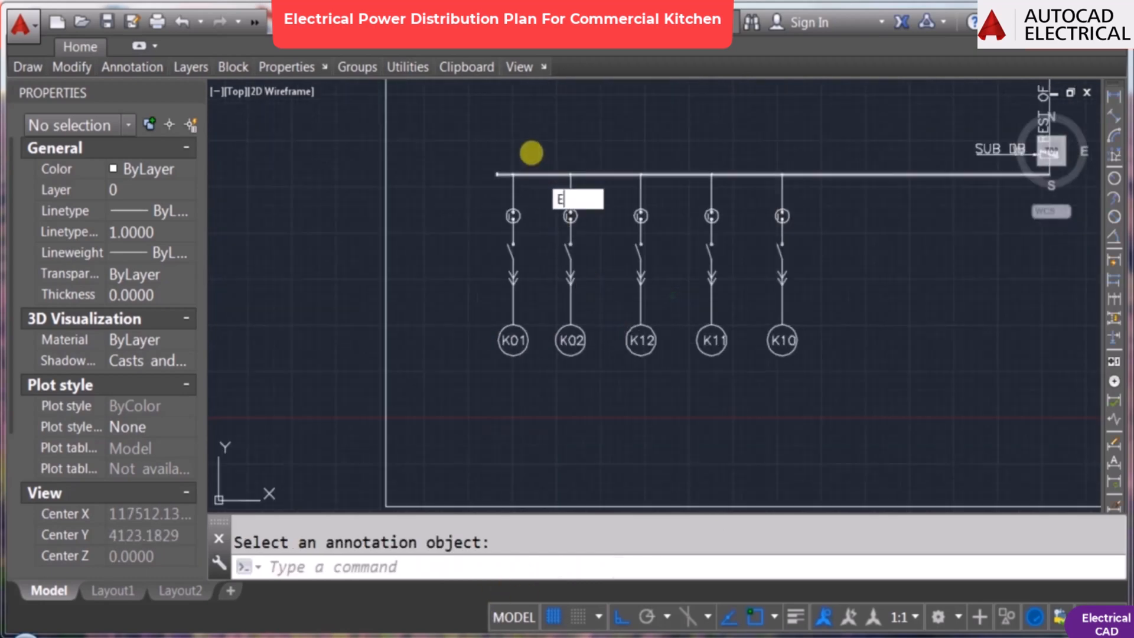
key(Return)
click(532, 153)
click(871, 372)
key(Return)
Step: Mirror the K01 branch about its own vertical line and erase the source objects
text(mi)
key(Return)
click(555, 366)
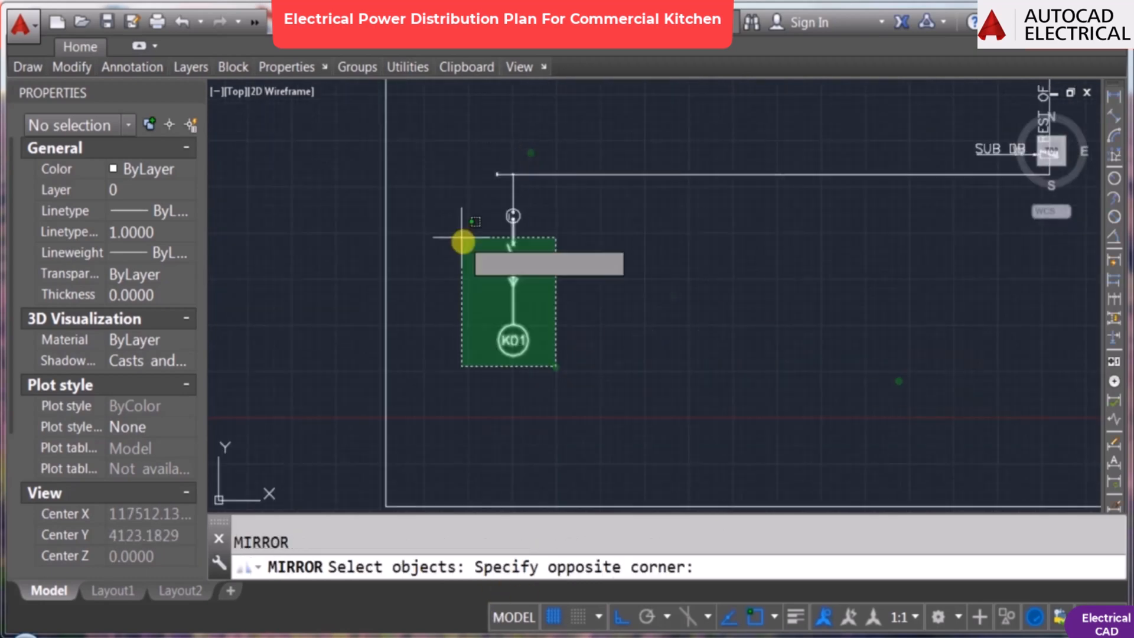
click(451, 195)
key(Return)
scroll(501, 181, up, 4)
click(570, 168)
click(623, 287)
text(Y)
key(Return)
scroll(622, 287, down, 3)
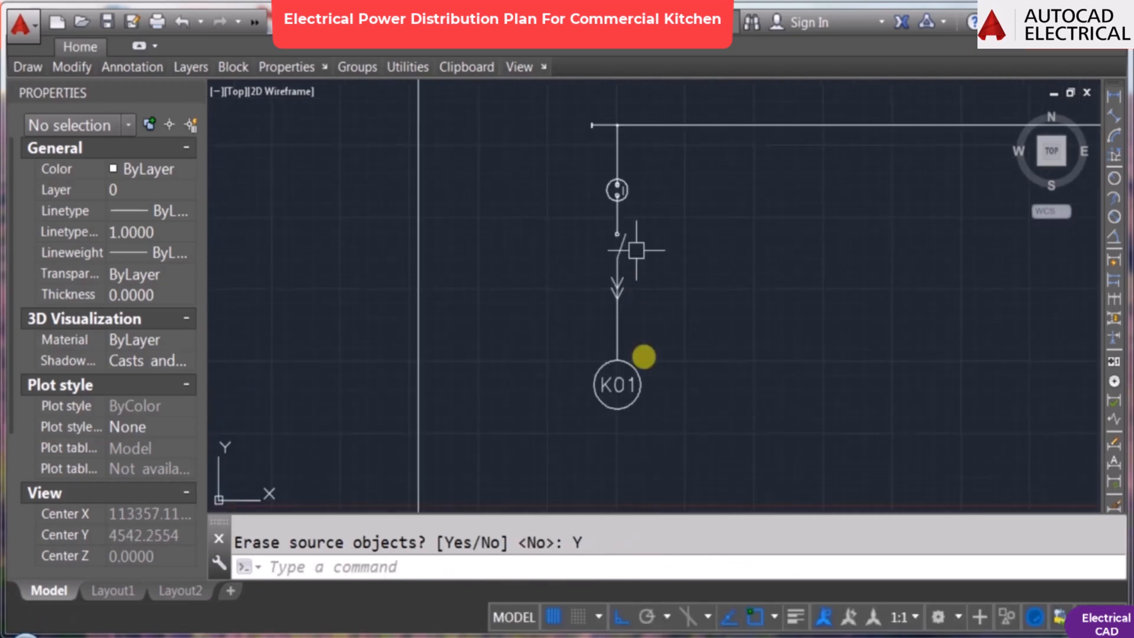
key(Escape)
scroll(643, 357, up, 2)
scroll(626, 378, down, 2)
text(co)
key(Return)
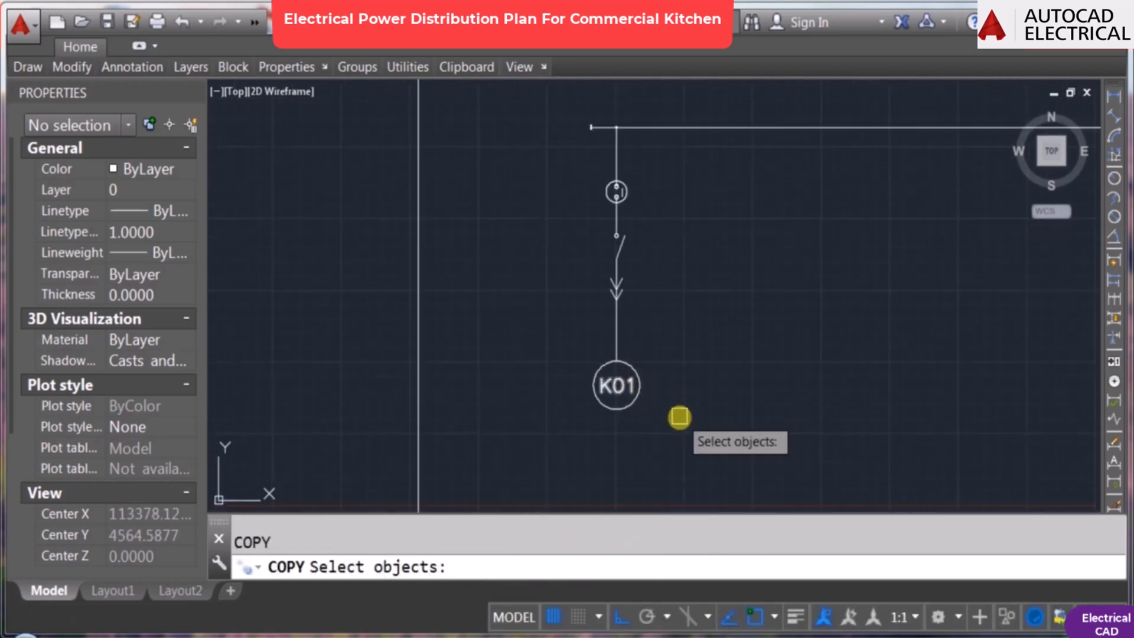
click(676, 416)
key(Escape)
key(Escape)
Step: Move the junction dot onto the point where the K01 branch meets the horizontal branch line
scroll(620, 120, up, 8)
click(457, 388)
click(455, 382)
click(467, 364)
scroll(518, 226, down, 5)
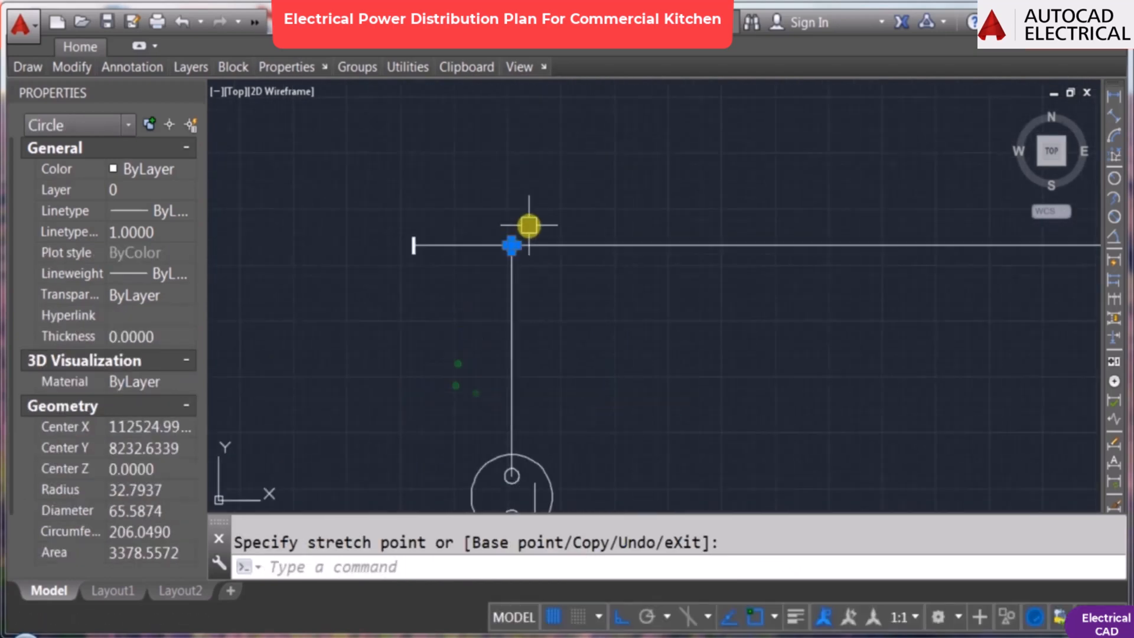
key(Escape)
Step: Copy the K01 branch four times to the right at 2500 spacing, the last one at 10000
scroll(533, 241, down, 6)
text(co)
key(Return)
click(506, 223)
scroll(560, 315, down, 4)
click(588, 406)
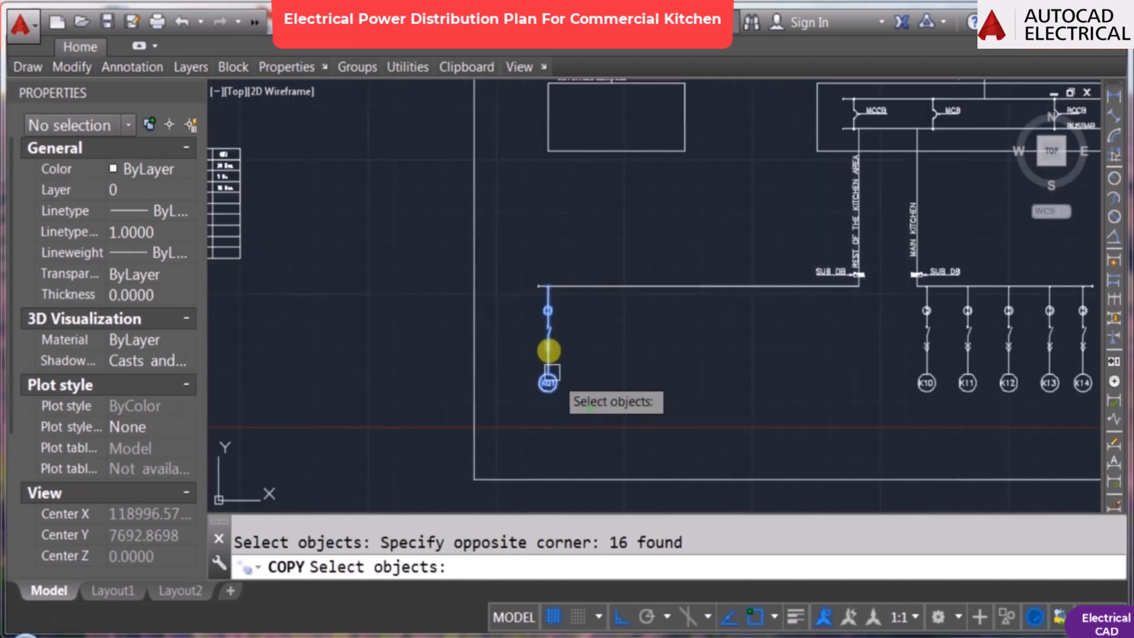
key(Return)
scroll(567, 330, up, 4)
click(589, 312)
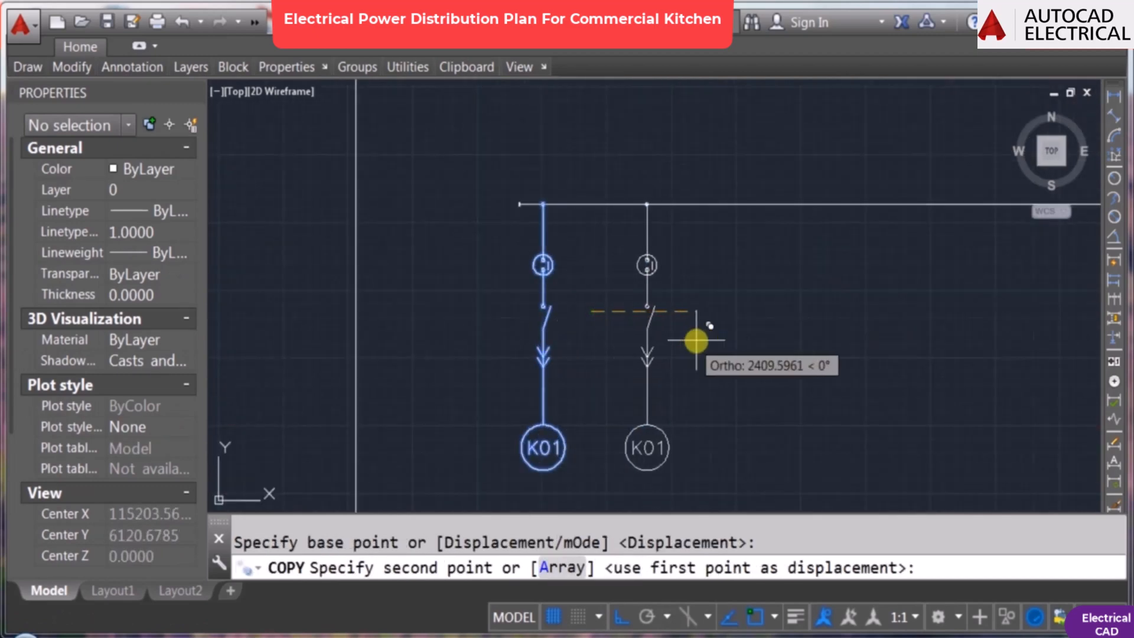
key(Return)
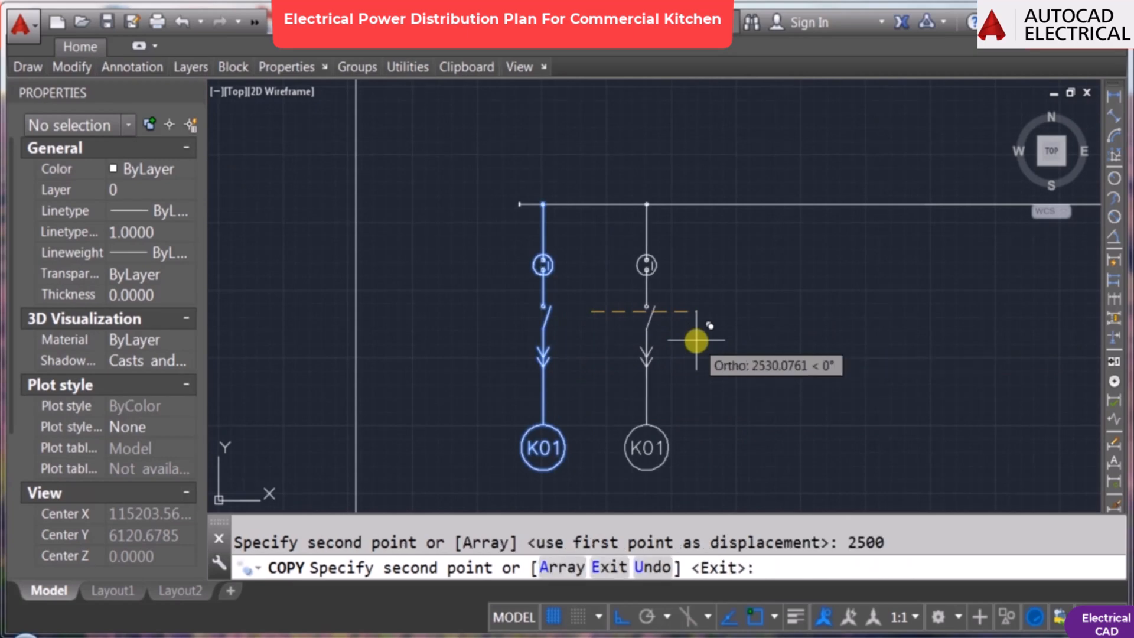
key(Return)
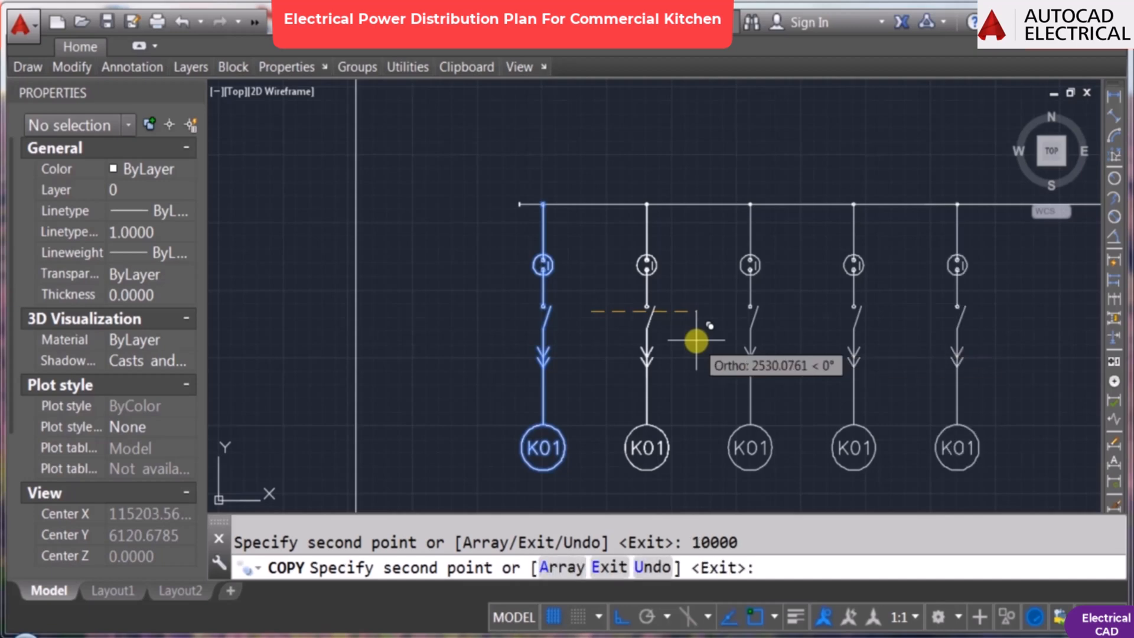
key(Return)
scroll(697, 341, down, 4)
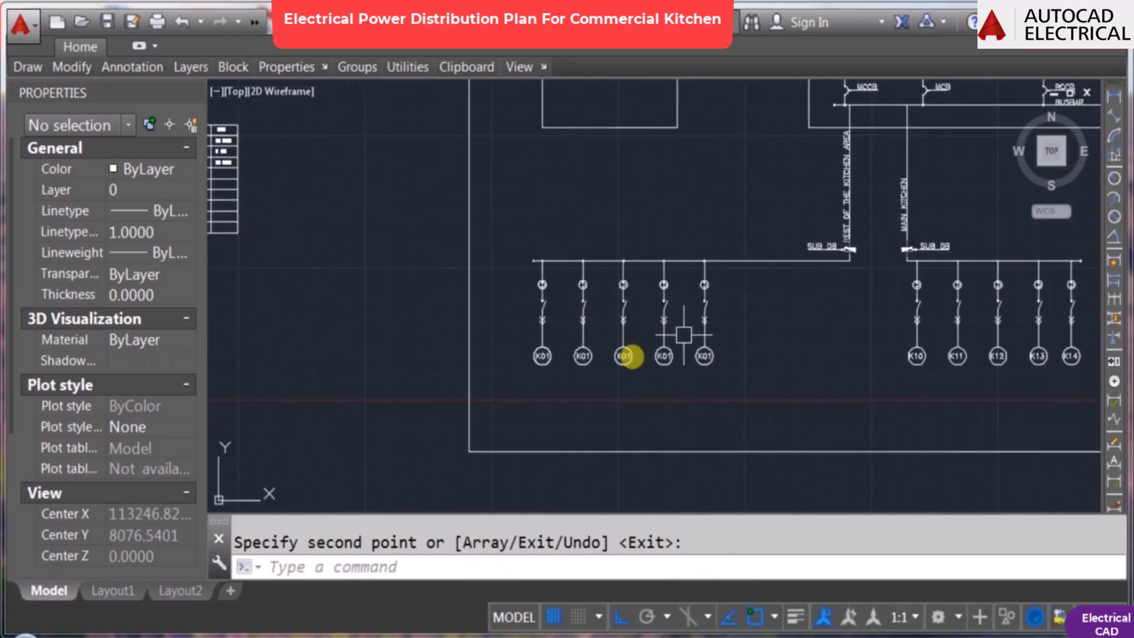
Step: Retag the second and third rest-of-kitchen branches as K02 and K03
key(Escape)
scroll(588, 375, up, 5)
double_click(598, 334)
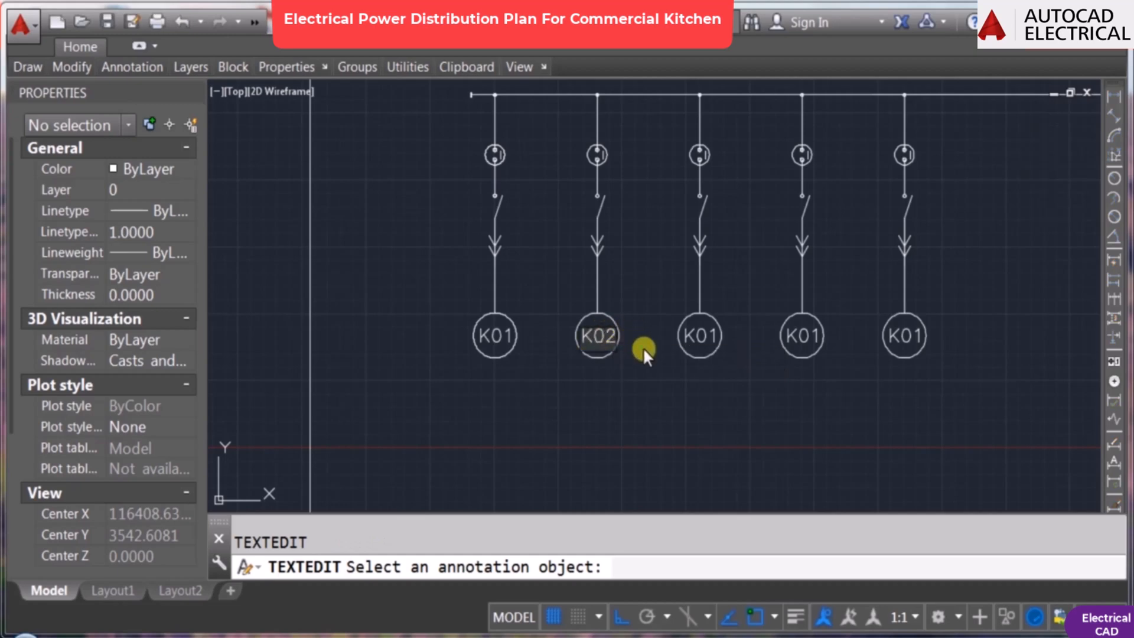
key(Escape)
scroll(673, 354, up, 4)
double_click(683, 298)
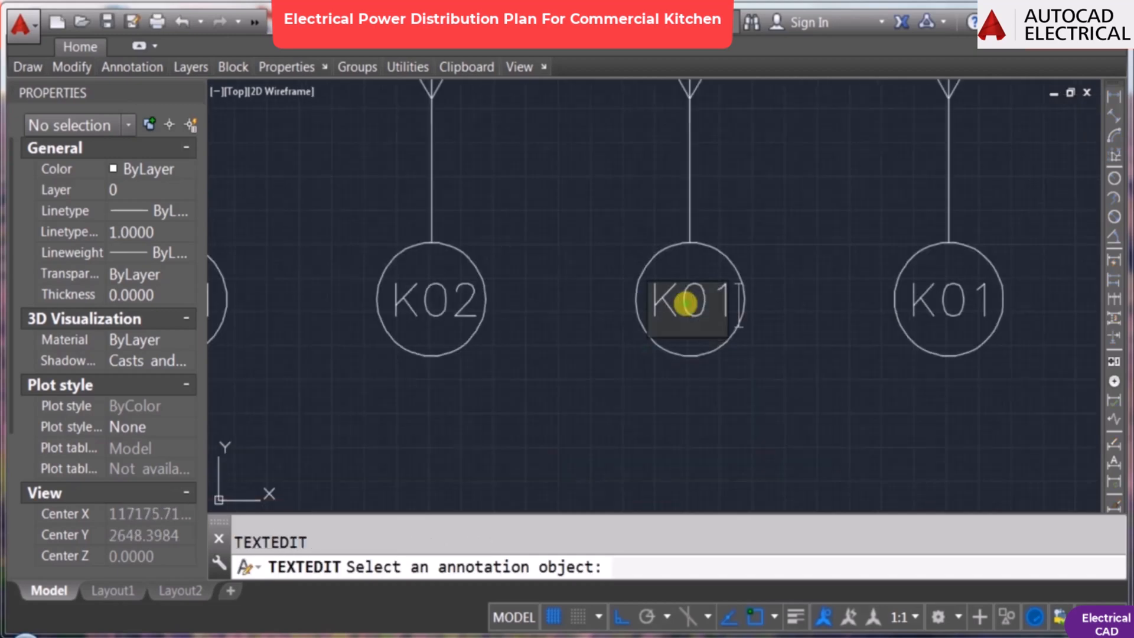
click(685, 389)
scroll(685, 389, down, 4)
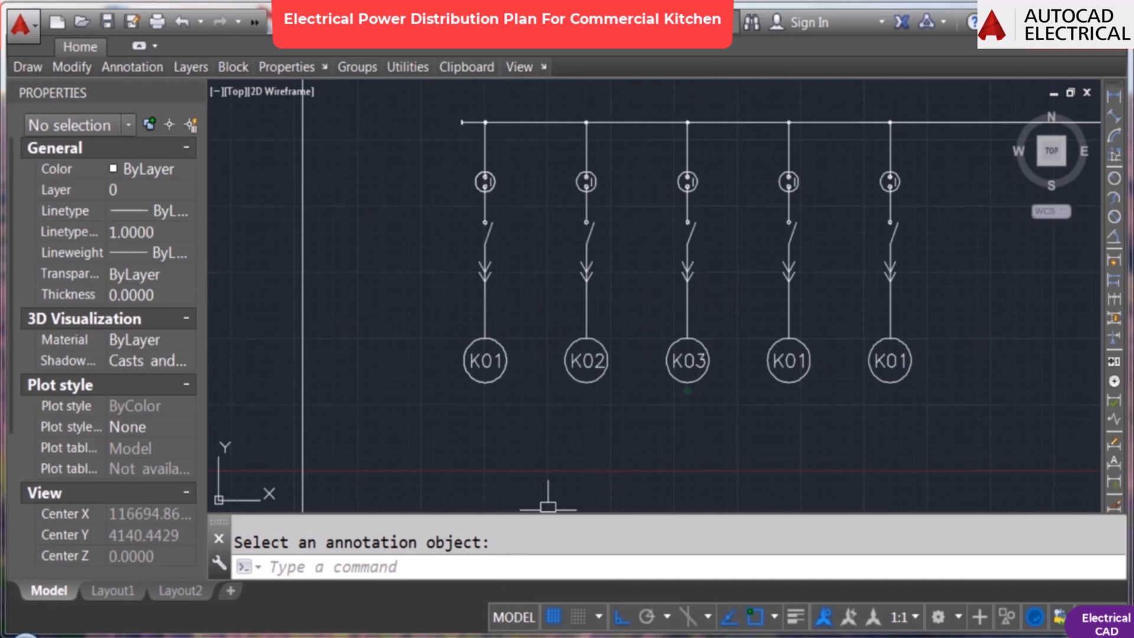
Step: Retag the fourth and fifth rest-of-kitchen branches as K04 and K05
key(Escape)
scroll(868, 354, up, 4)
double_click(703, 370)
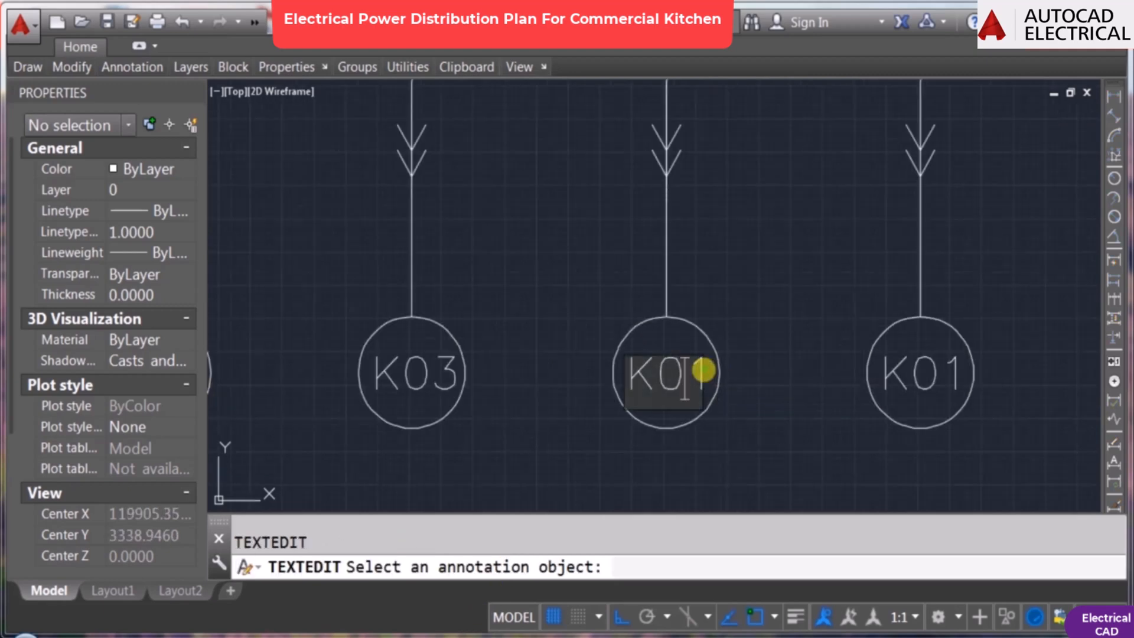
key(Escape)
scroll(885, 392, down, 4)
scroll(874, 375, up, 4)
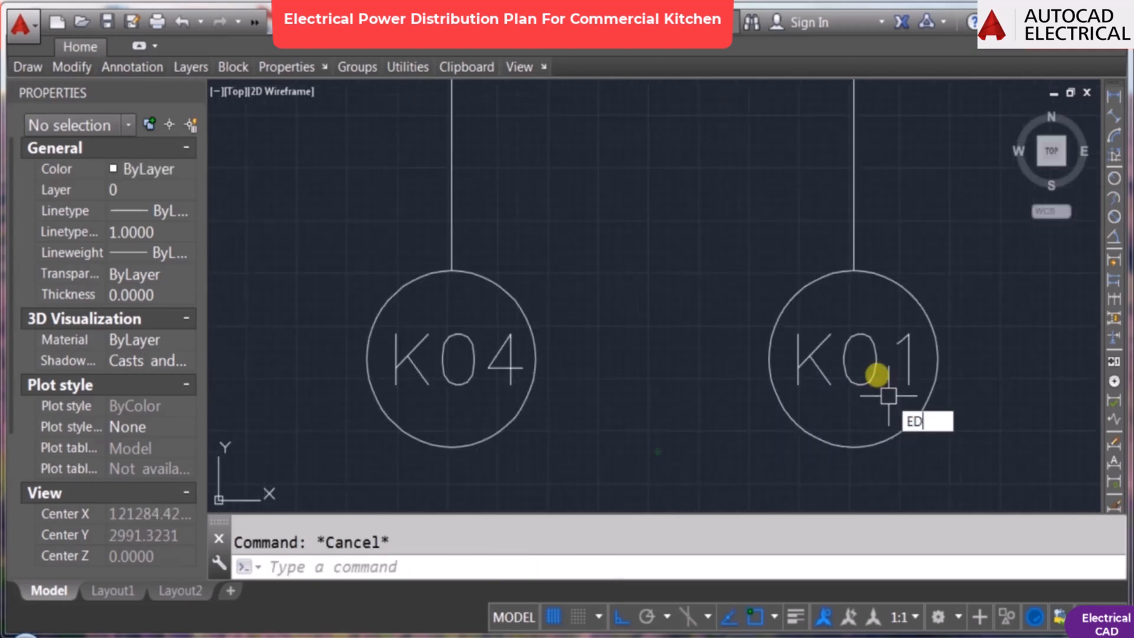
double_click(877, 375)
text(K05)
key(Return)
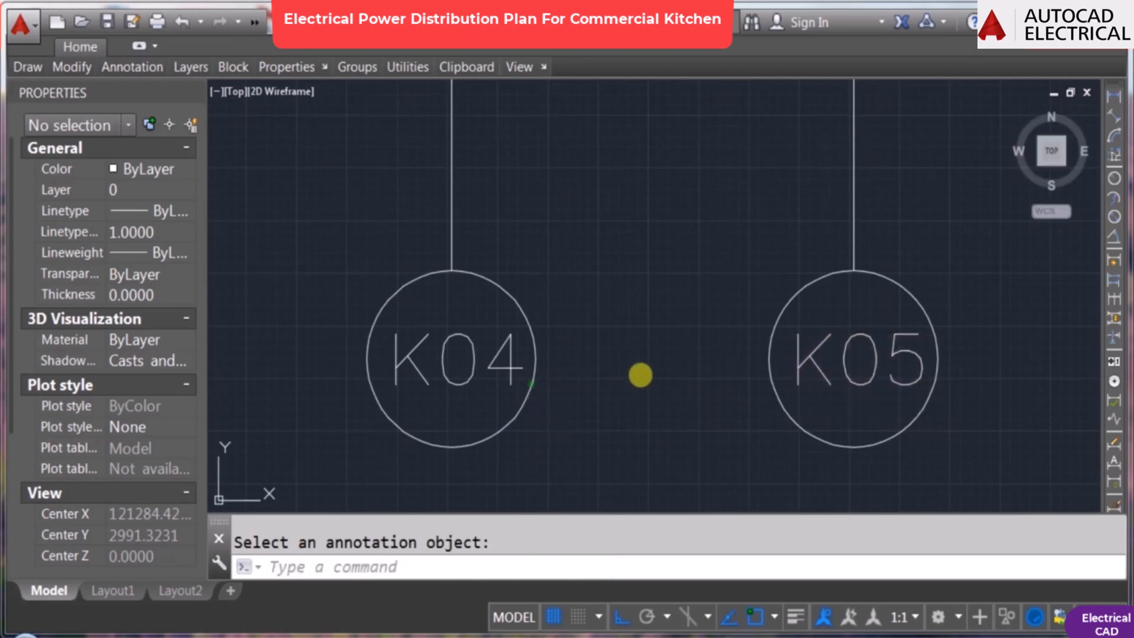
Step: Copy the K05 branch three times to the right along the branch line, keeping the existing branch spacing
scroll(647, 382, down, 3)
scroll(709, 349, down, 2)
text(COPY)
scroll(700, 321, up, 1)
click(676, 213)
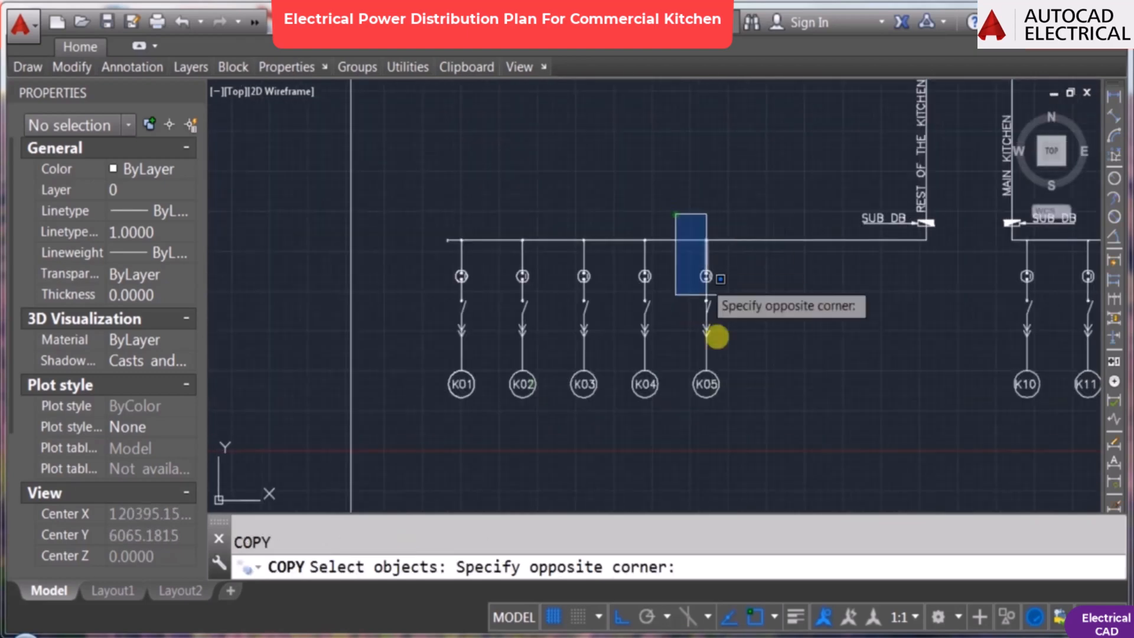
click(727, 398)
key(Return)
click(645, 348)
click(706, 344)
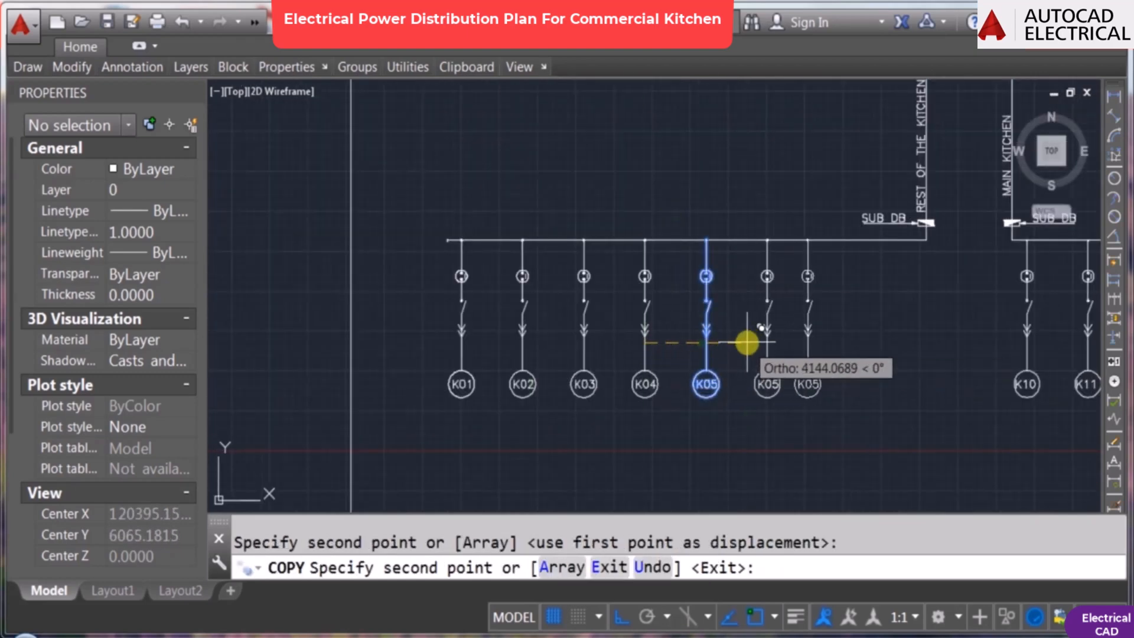
click(765, 345)
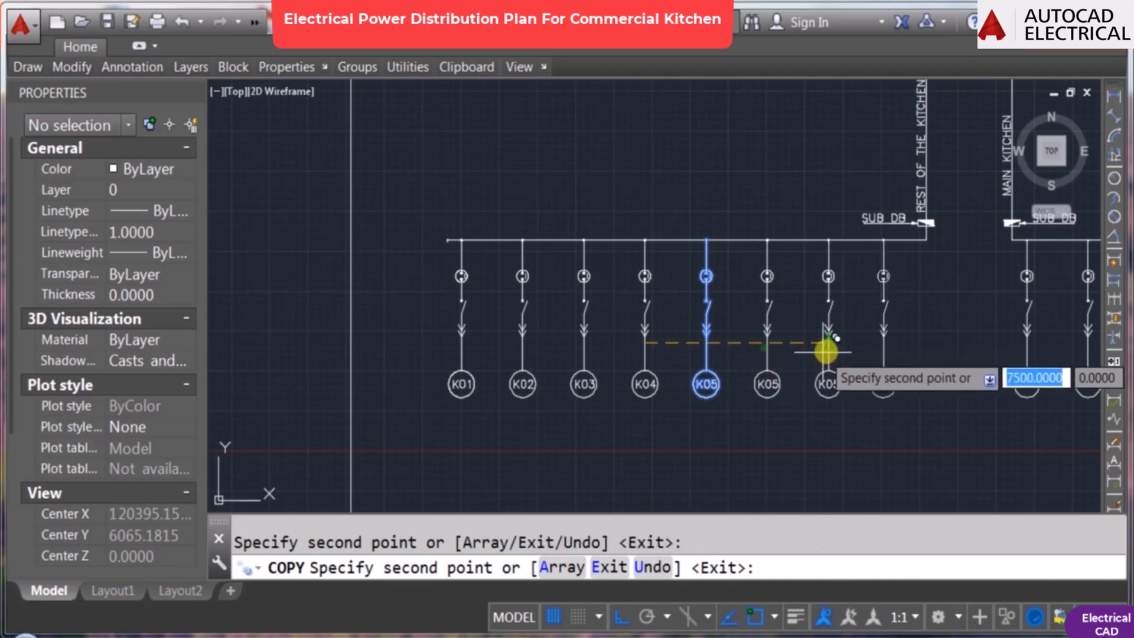
click(825, 343)
key(Return)
Step: Stretch the rest-of-kitchen branch line with its eight branches to the left, away from the feeder
text(S)
click(906, 418)
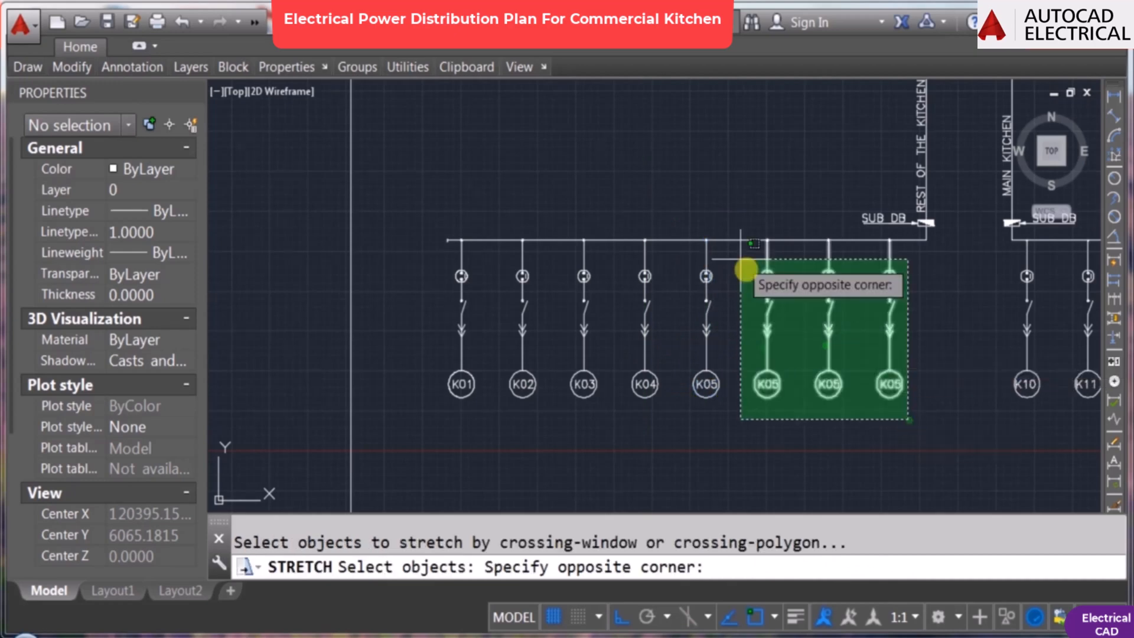
click(430, 170)
text(R)
click(879, 230)
click(853, 168)
click(780, 161)
click(747, 170)
Step: Copy the eighth rest-of-kitchen branch once to the right at the same spacing to add a ninth
text(co)
click(855, 295)
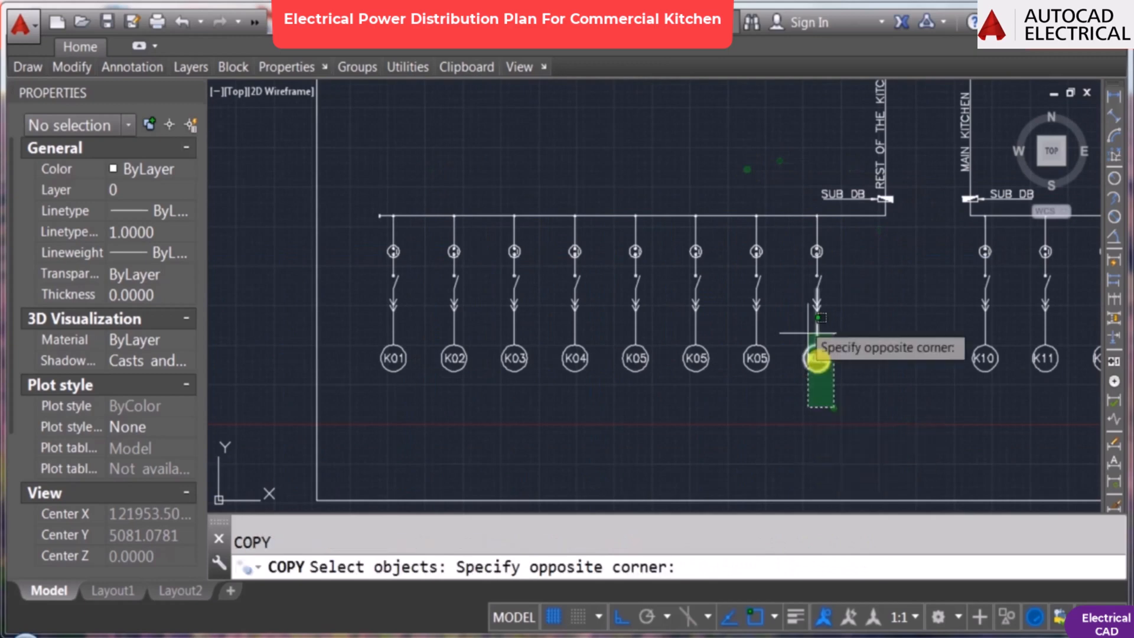
click(815, 349)
key(Return)
scroll(758, 233, up, 4)
click(743, 225)
click(890, 226)
scroll(653, 296, down, 3)
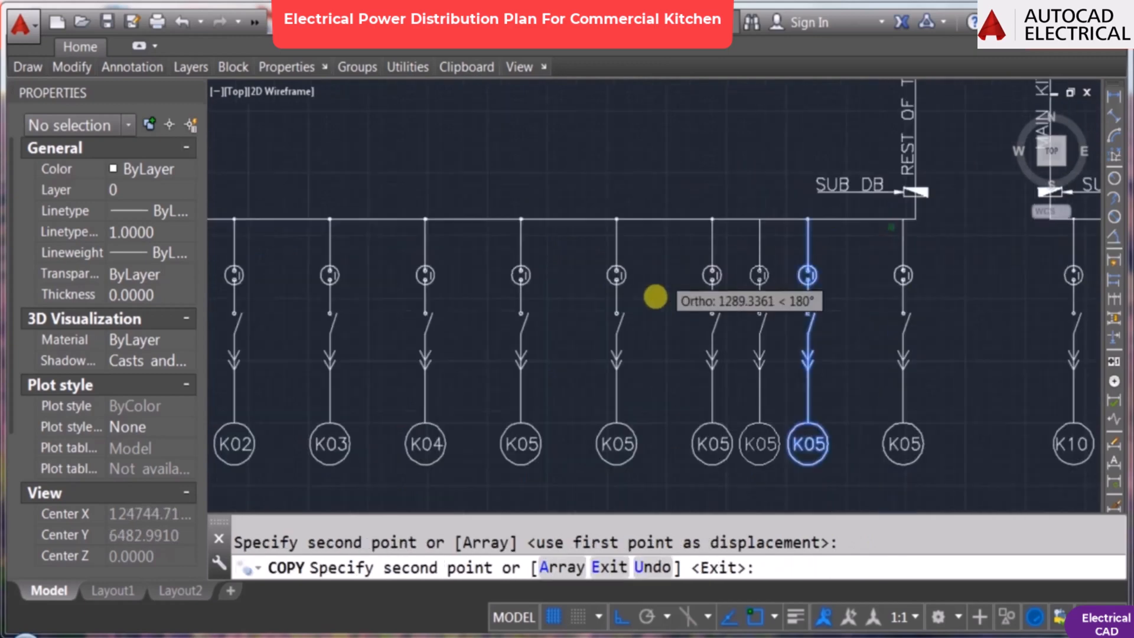
key(Escape)
Step: Retag the sixth rest-of-kitchen branch as K06
scroll(612, 412, up, 3)
text(ed)
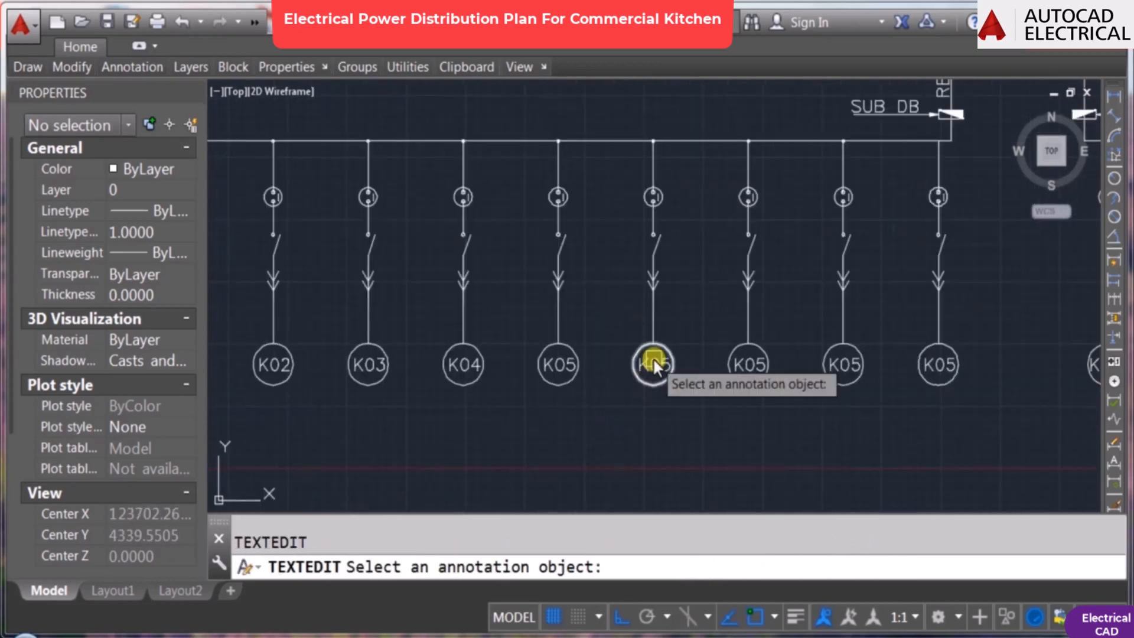
click(656, 361)
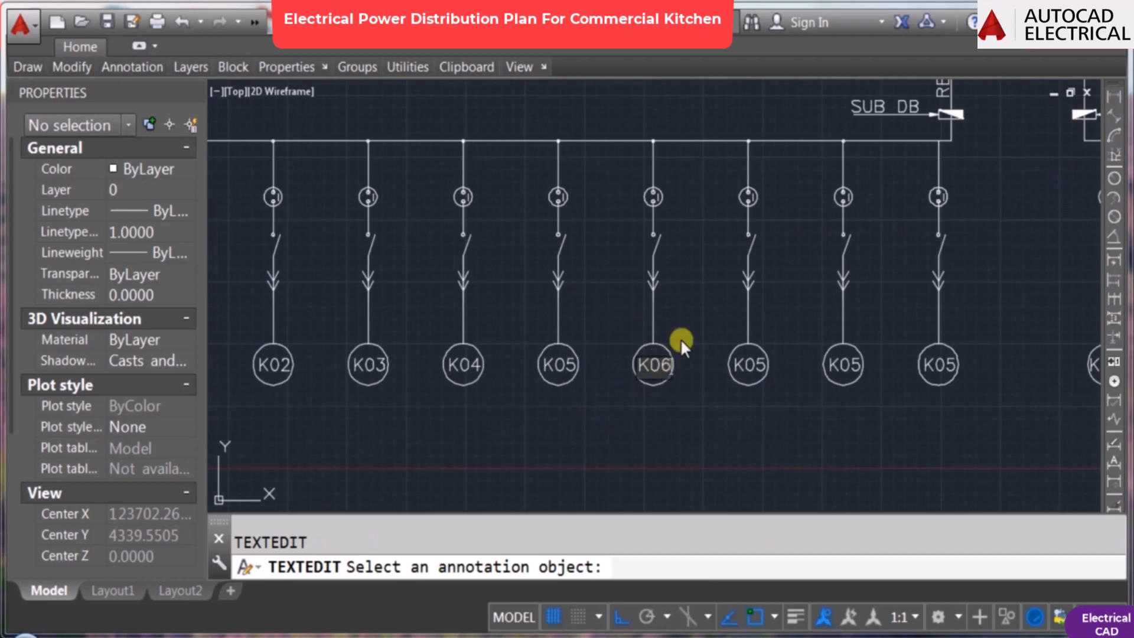
key(Escape)
Step: Retag the seventh rest-of-kitchen branch as K07
scroll(757, 371, up, 3)
key(space)
click(756, 371)
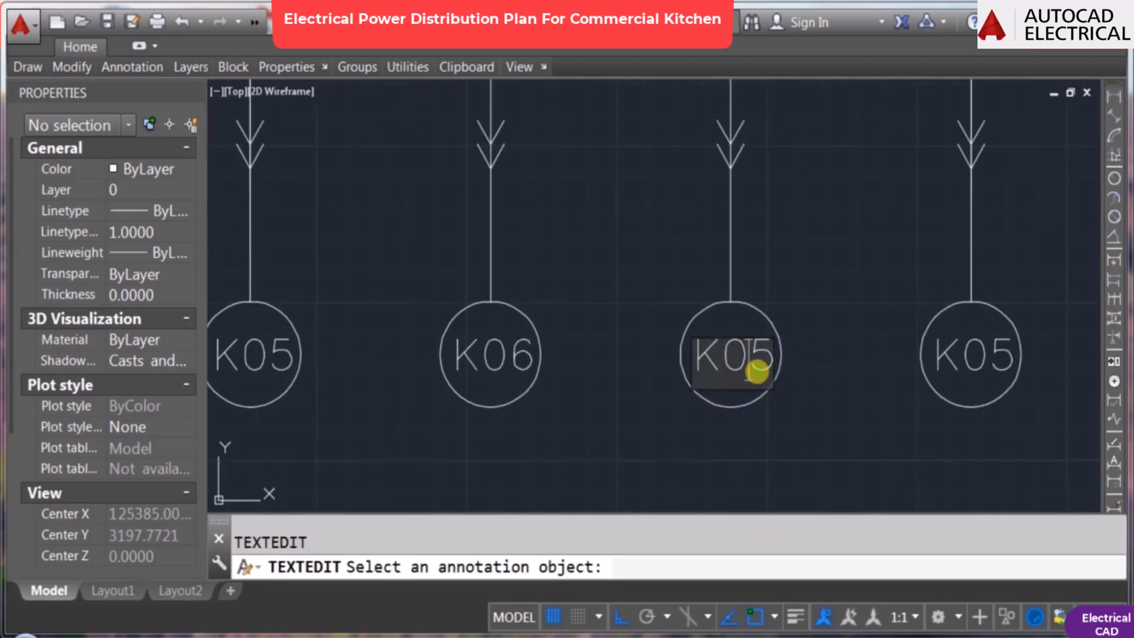
click(735, 462)
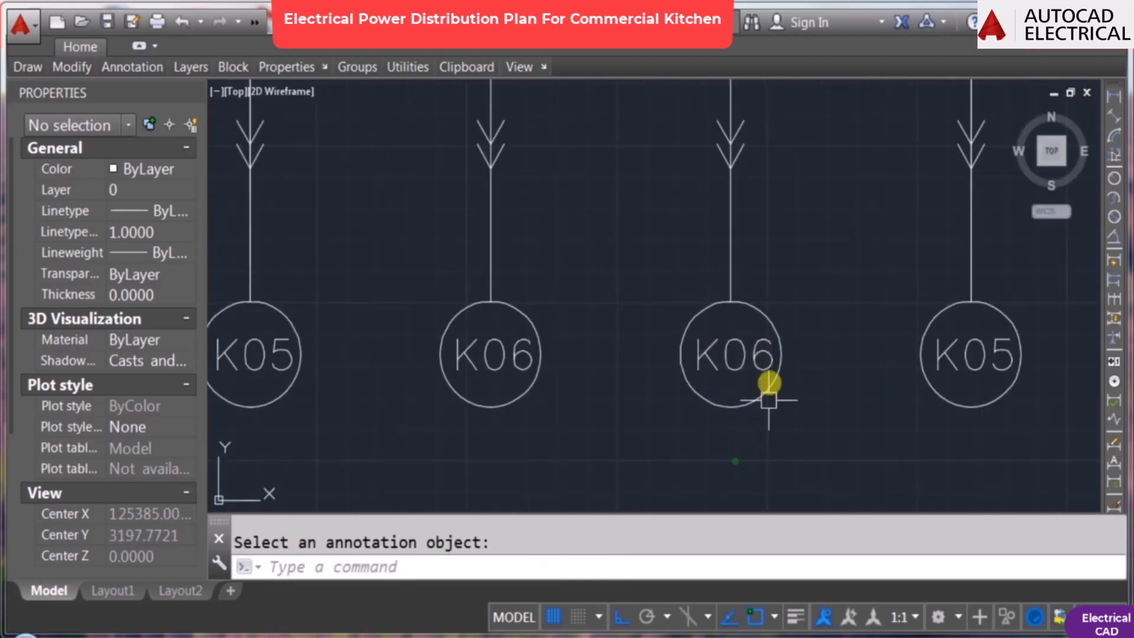
key(space)
click(746, 358)
click(787, 353)
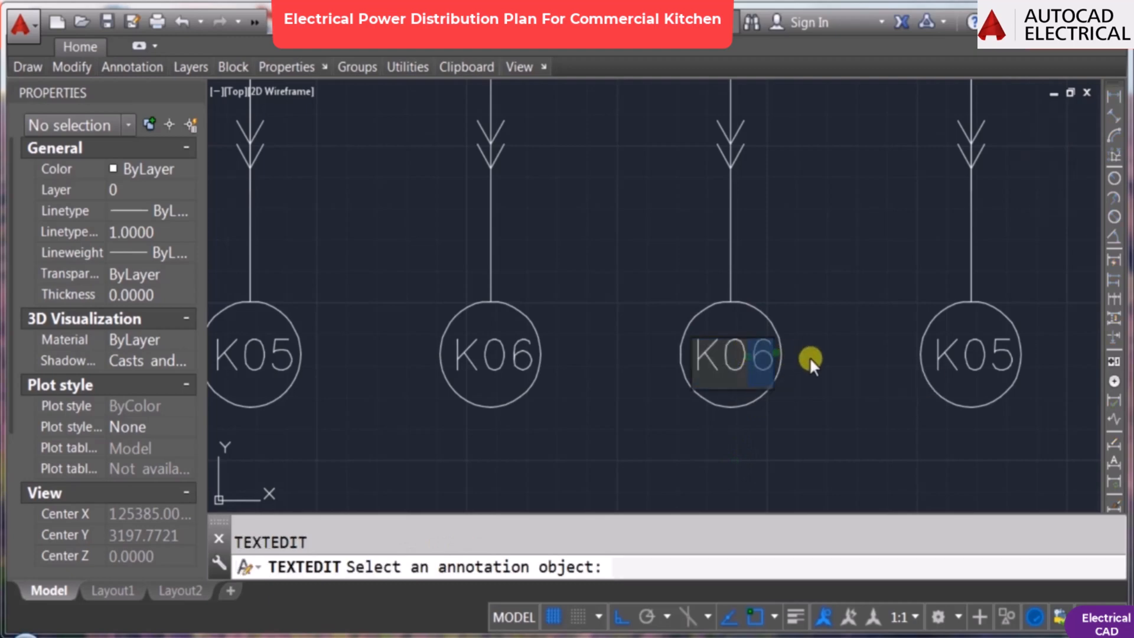
key(BackSpace)
text(7)
click(864, 379)
Step: Retag the eighth and ninth rest-of-kitchen branches as K08 and K09
middle_drag(864, 379, 647, 337)
text(ED)
key(space)
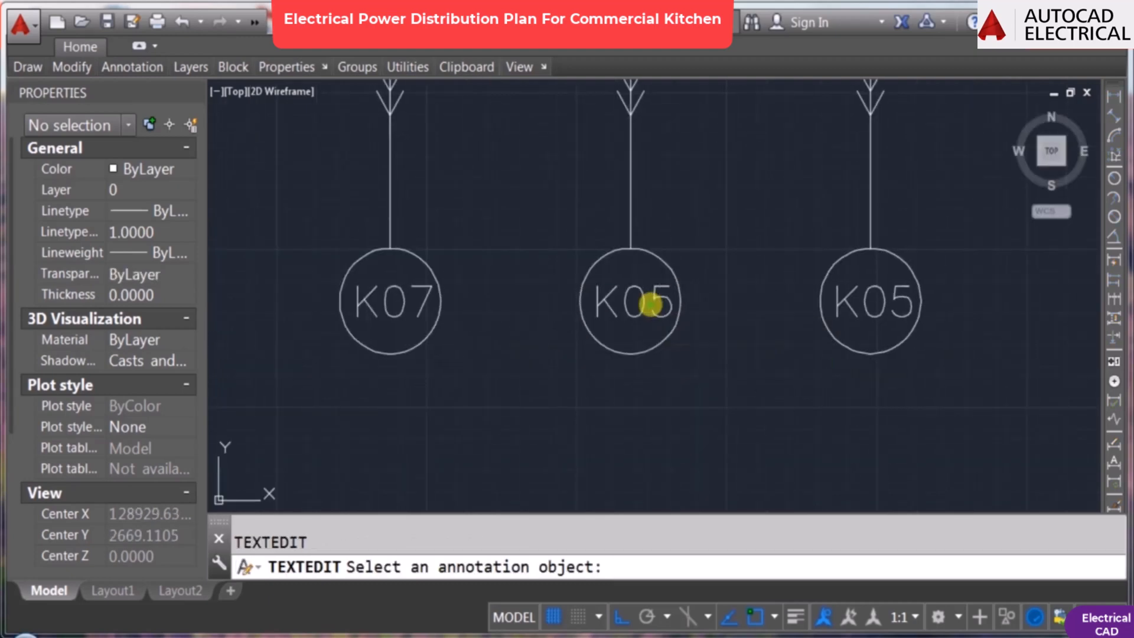
click(678, 363)
key(Escape)
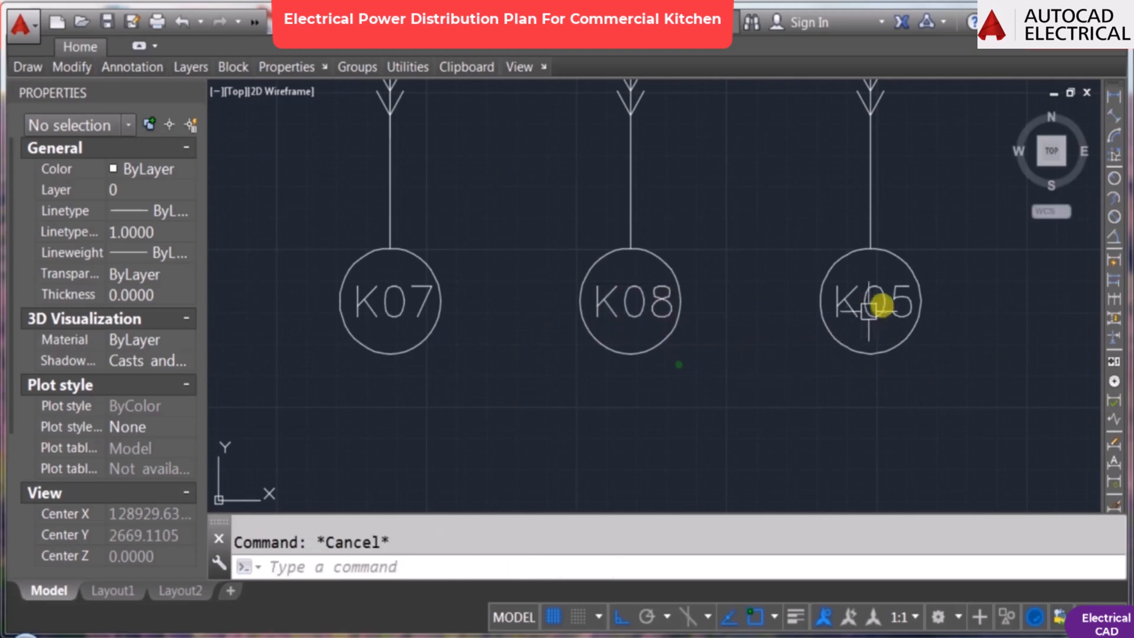
key(space)
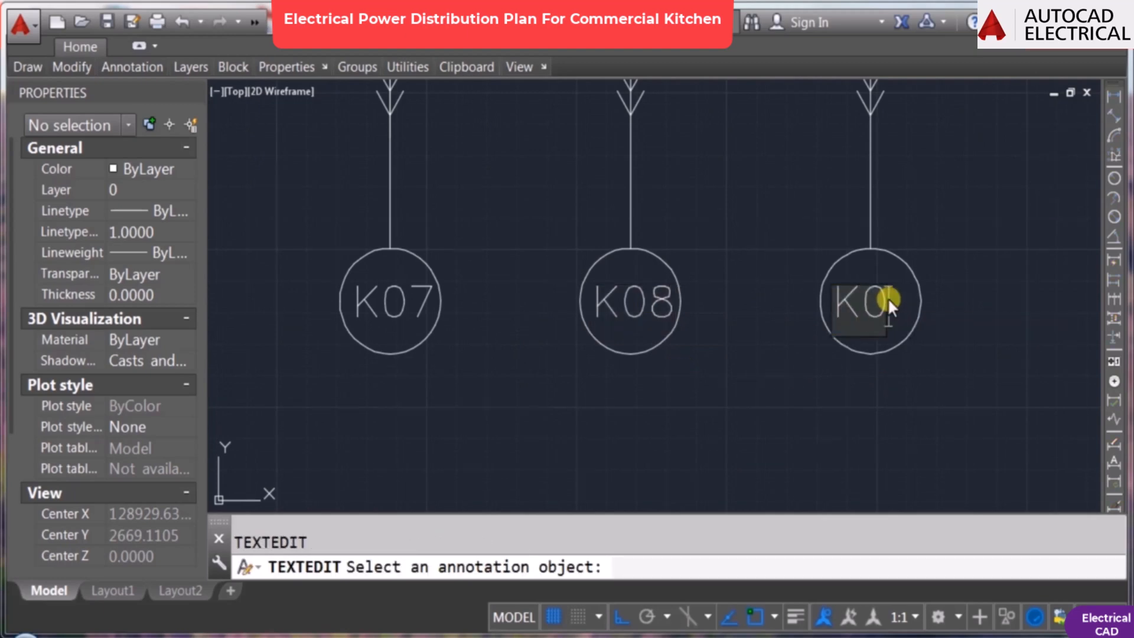
click(747, 348)
scroll(741, 325, down, 3)
key(Escape)
Step: Examine the tagged rest-of-kitchen branches, the other sub-DB groups and the main DB across the single-line diagram
scroll(539, 392, down, 2)
scroll(472, 356, up, 3)
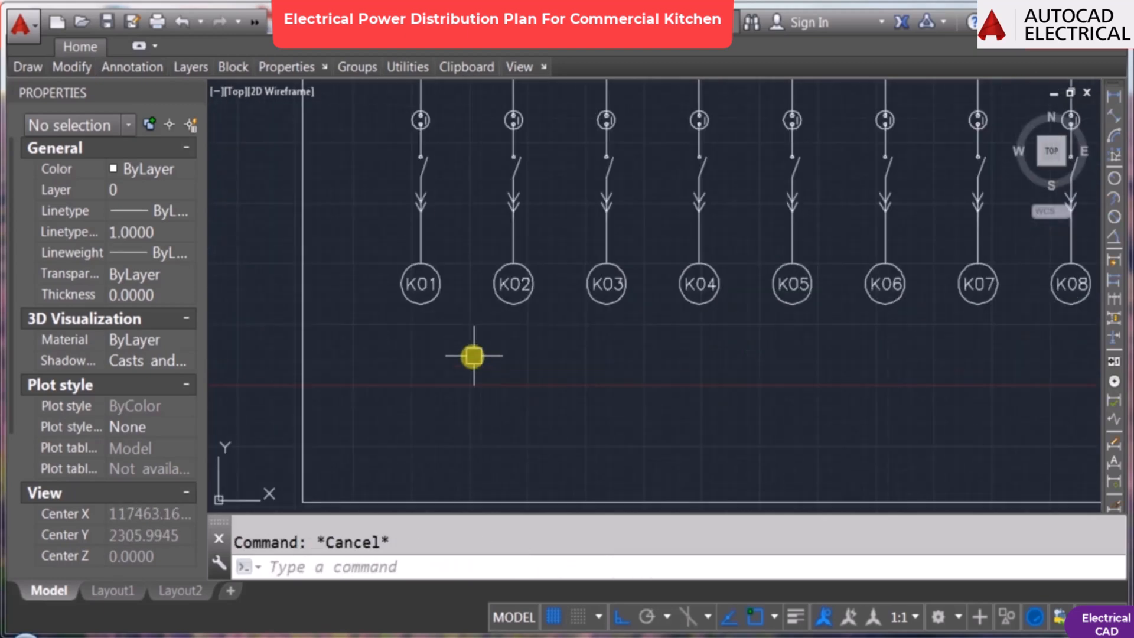
scroll(543, 365, down, 3)
scroll(850, 321, up, 1)
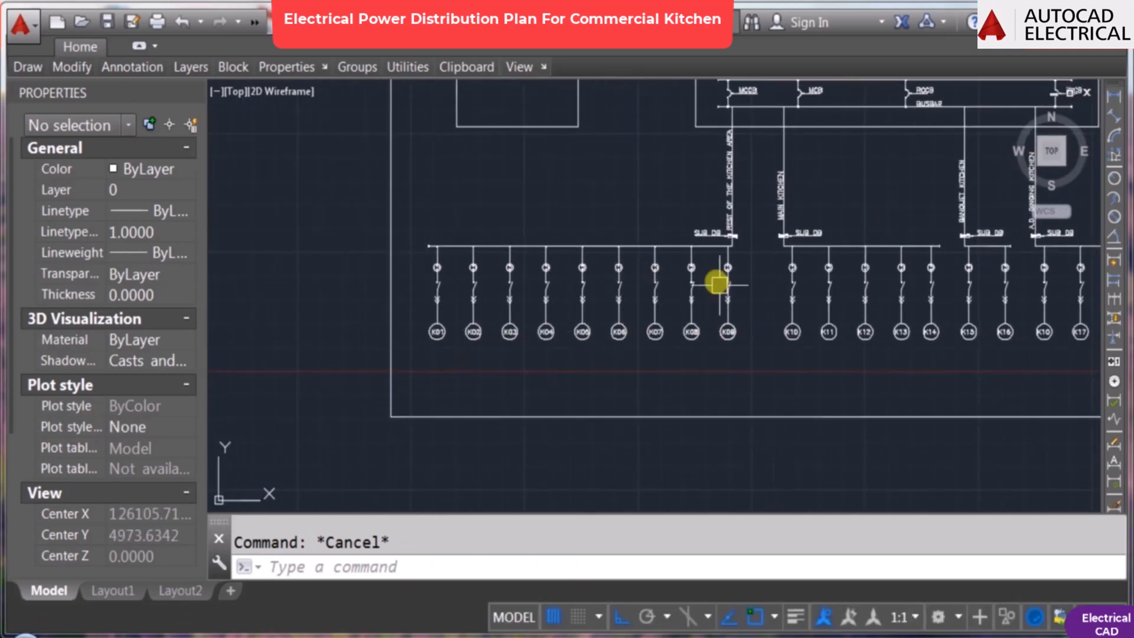
scroll(723, 265, up, 3)
scroll(725, 254, down, 2)
scroll(722, 252, up, 1)
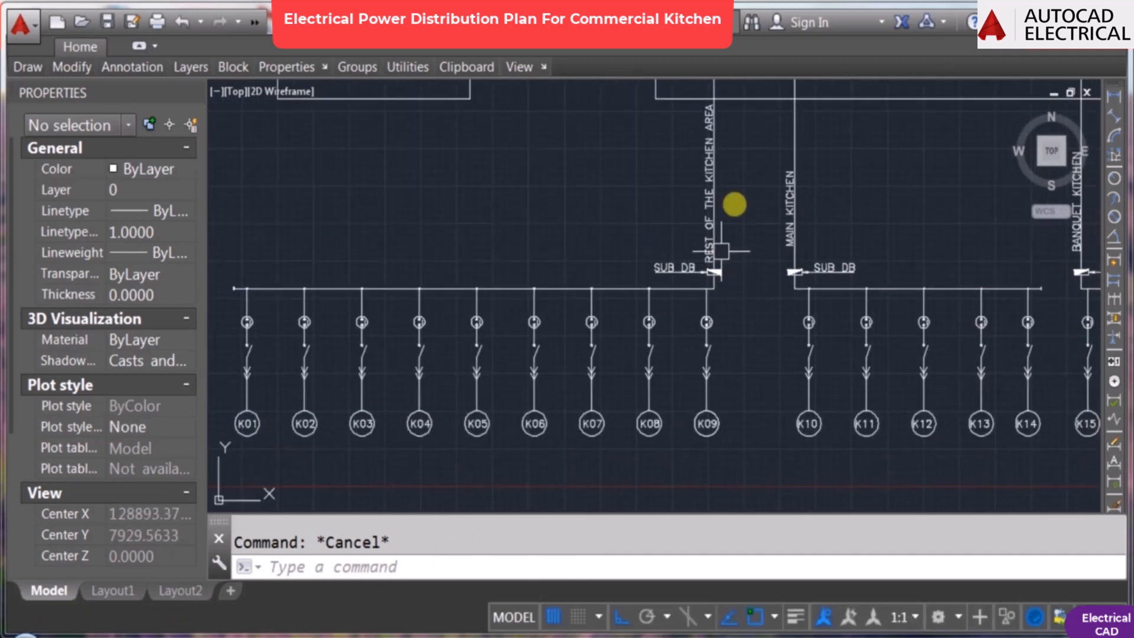
scroll(691, 278, down, 4)
scroll(759, 309, up, 1)
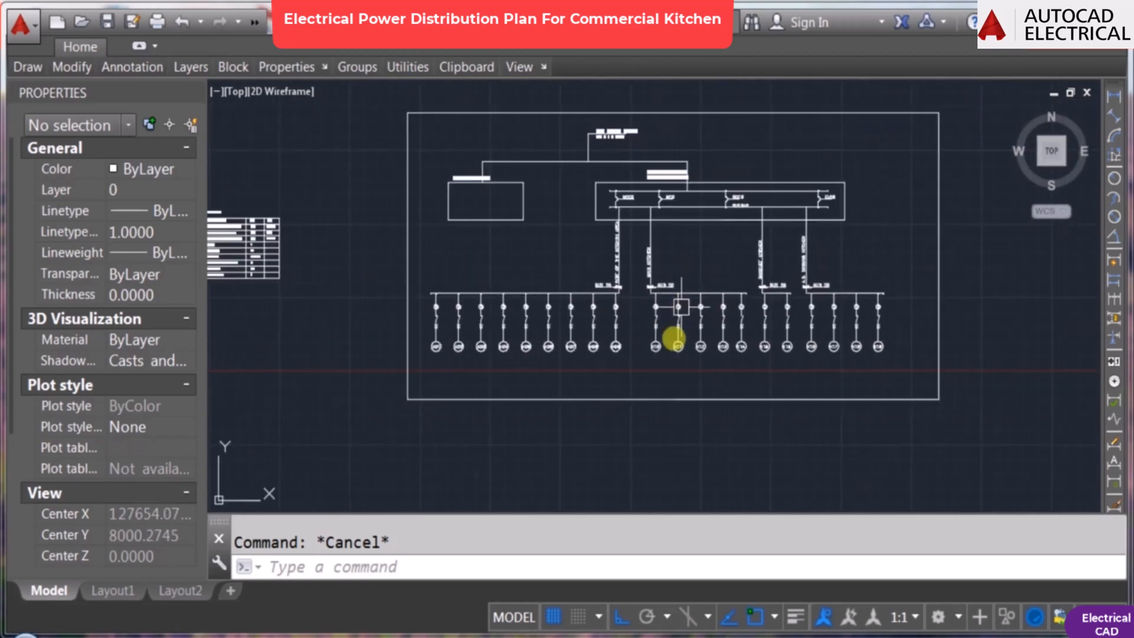
middle_drag(700, 286, 682, 330)
scroll(687, 252, up, 3)
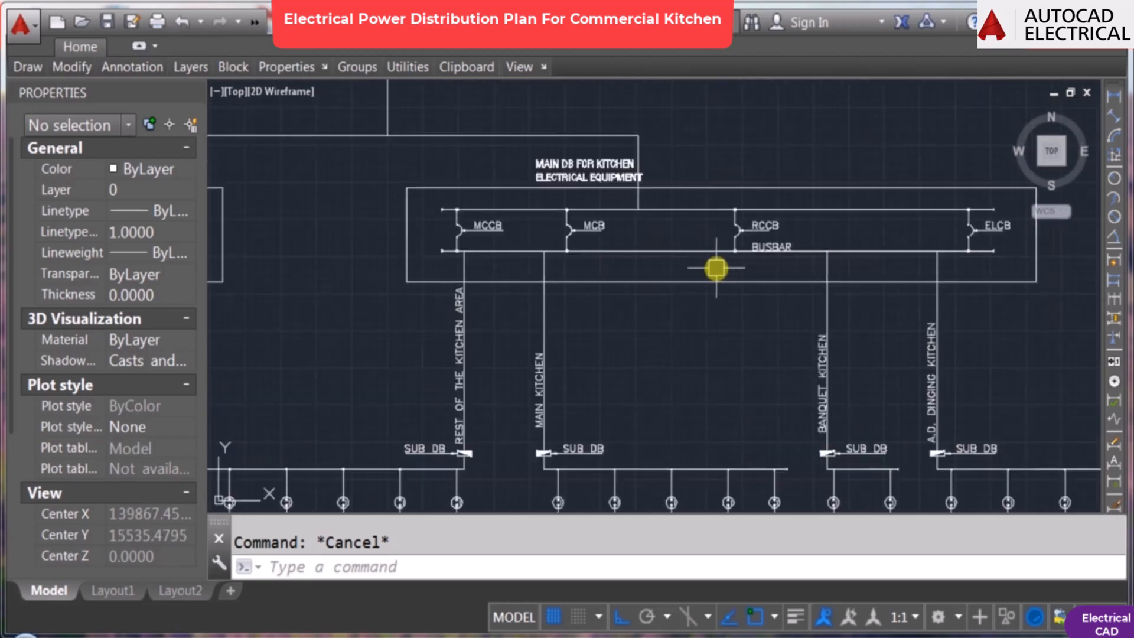
Step: Move the two-line MAIN DB FOR KITCHEN ELECTRICAL EQUIPMENT label slightly left, clear of the vertical feeder line
scroll(633, 193, down, 1)
scroll(614, 247, up, 4)
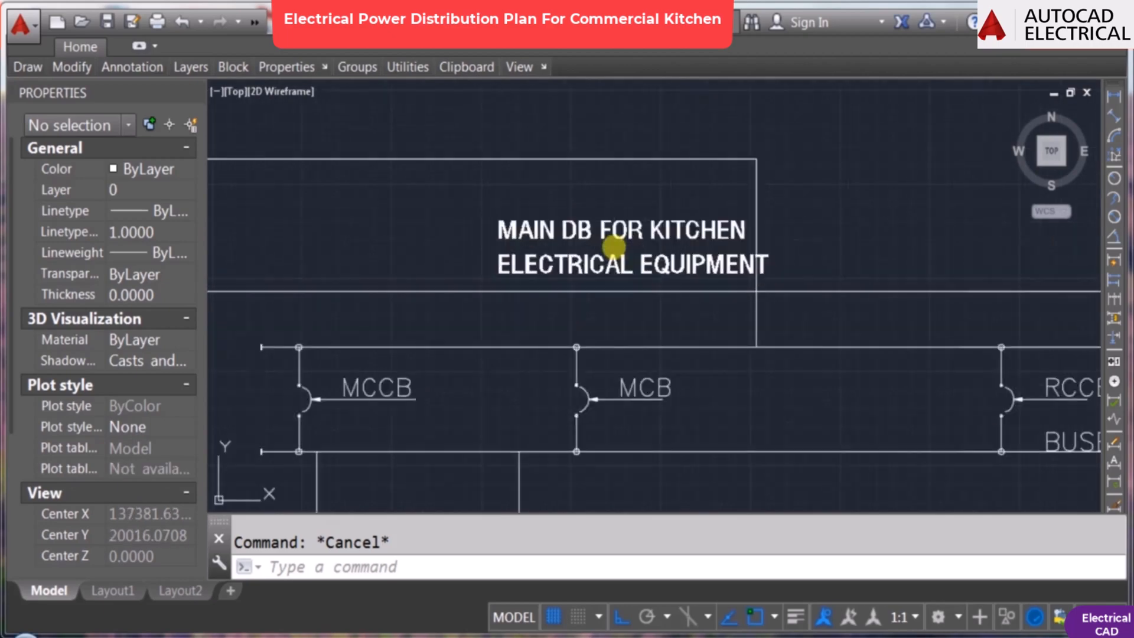
key(Return)
click(613, 238)
click(617, 268)
key(Return)
click(932, 184)
click(909, 184)
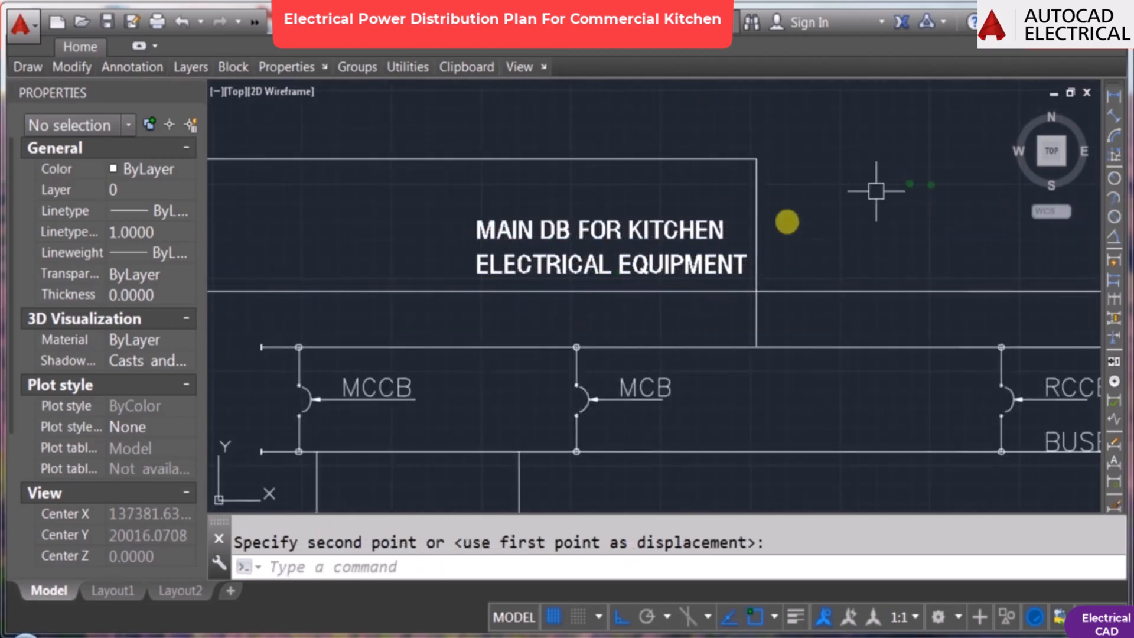
key(Escape)
Step: Erase the existing label above the empty distribution board box on the left branch of the main feeder
scroll(736, 241, down, 5)
scroll(750, 298, down, 4)
middle_drag(819, 319, 804, 279)
scroll(649, 258, up, 6)
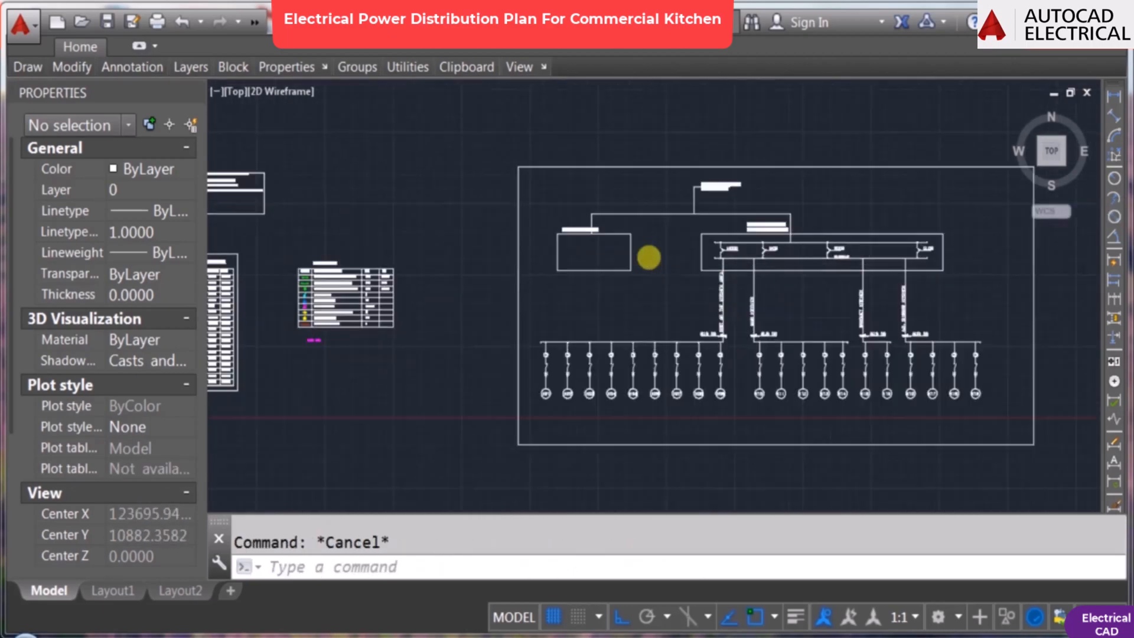
click(610, 246)
click(576, 233)
text(e)
click(550, 212)
key(Return)
key(Escape)
Step: Copy the two-line main DB label into the empty distribution board box
text(co)
middle_drag(861, 134, 657, 147)
click(777, 206)
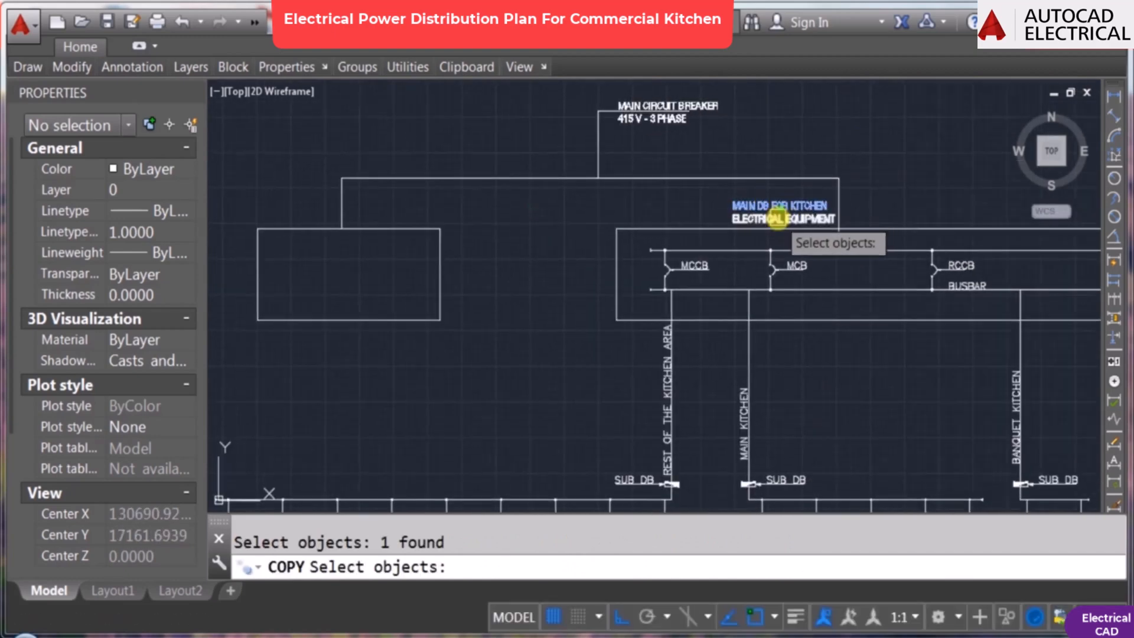
click(778, 219)
key(Return)
scroll(498, 278, up, 6)
click(561, 273)
key(Escape)
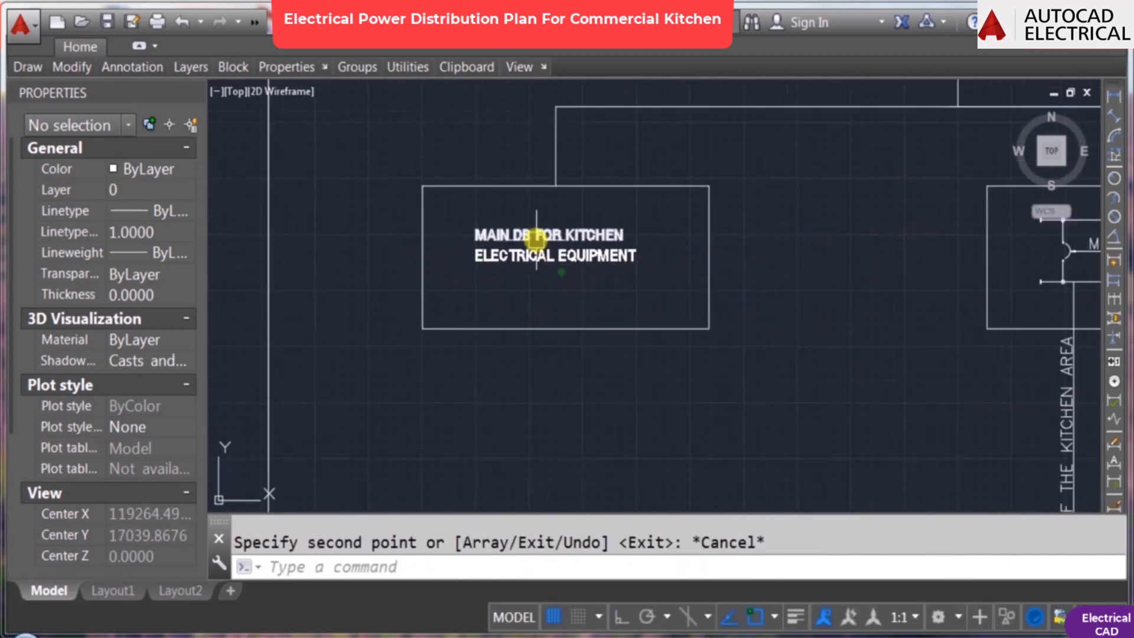
Step: Change the copied label's two lines to DISTRIBUTION BOARD FOR LIGHTING / and LIGHTING DB
double_click(536, 236)
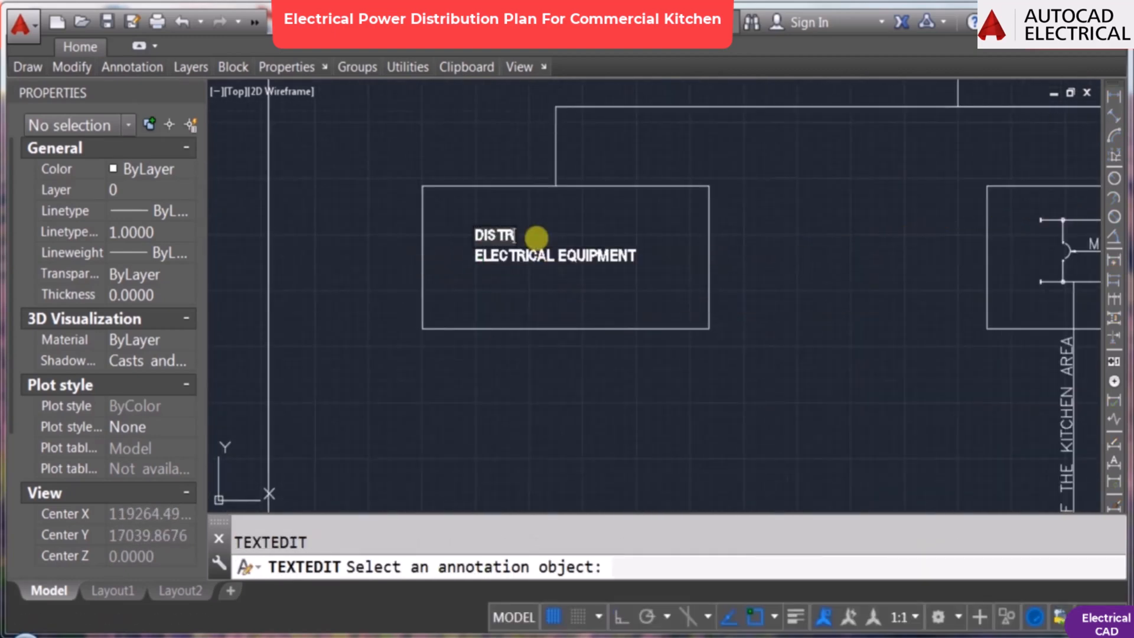
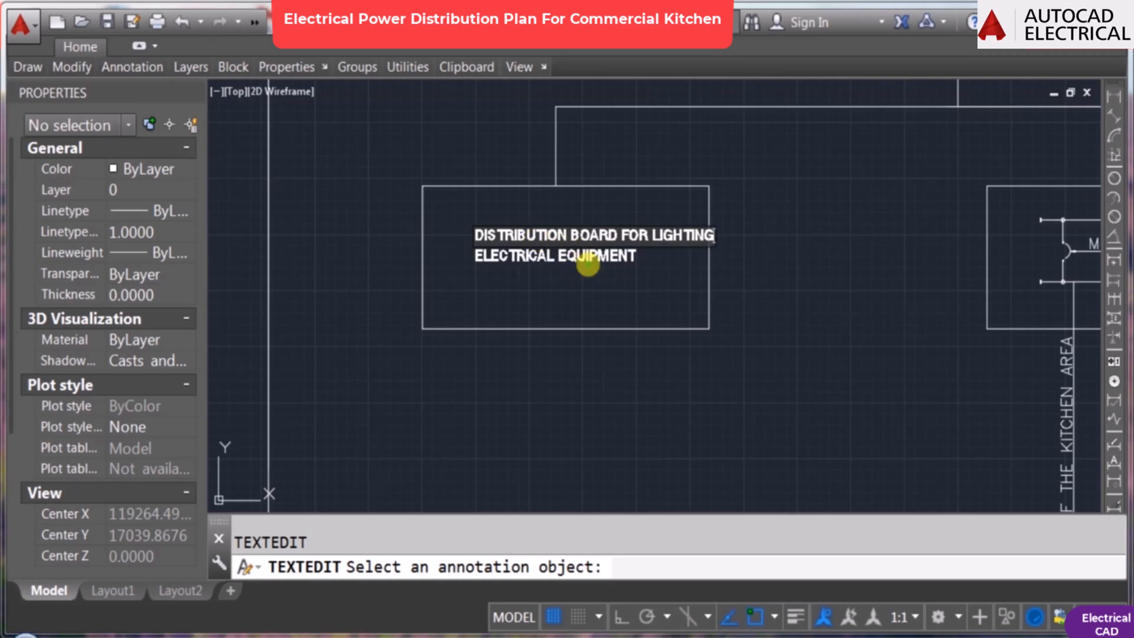
key(Escape)
scroll(582, 260, up, 2)
text(ED)
key(Return)
click(583, 253)
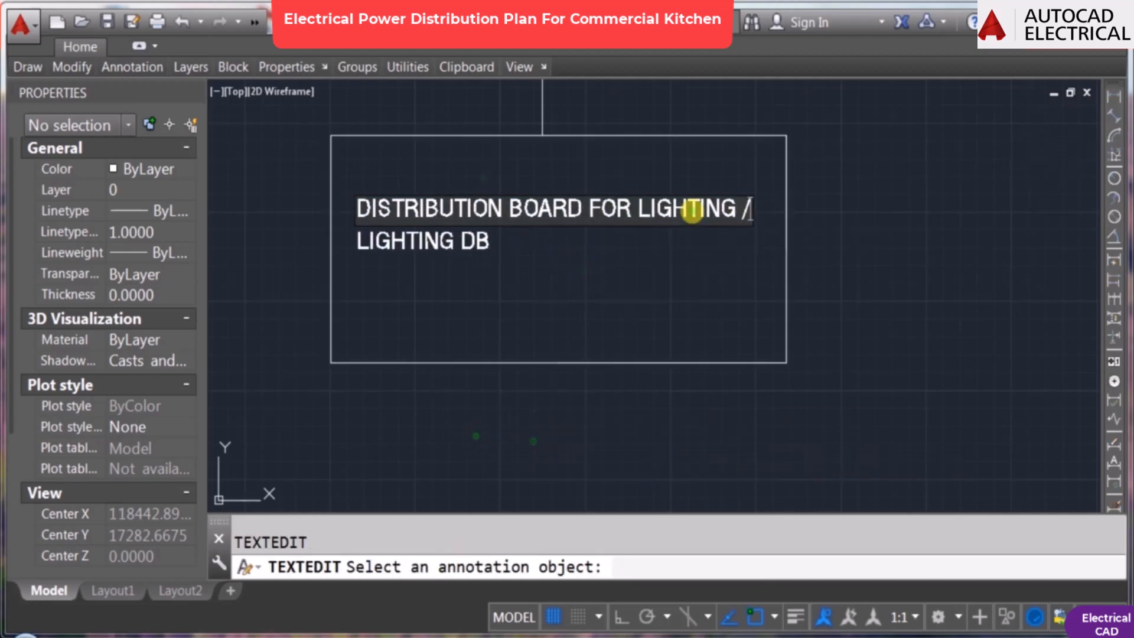
key(Return)
scroll(558, 225, down, 6)
middle_drag(565, 264, 562, 185)
key(Escape)
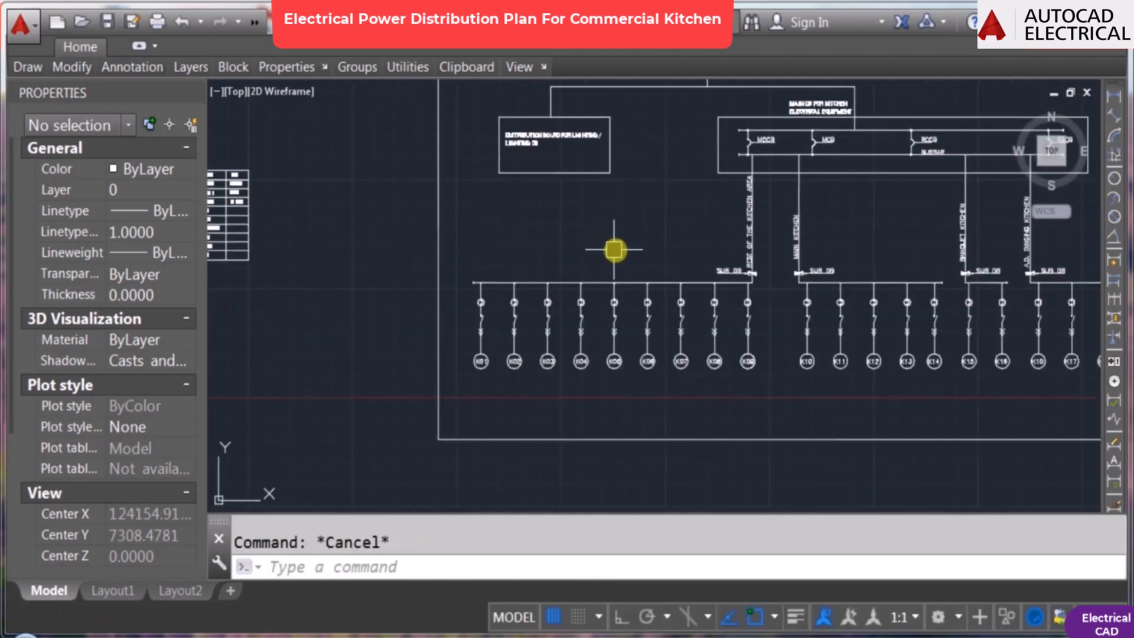
Step: Stretch all sub-DBs with their branch circuits and the frame's lower edge downward, away from the distribution board boxes
scroll(619, 251, down, 2)
middle_drag(735, 238, 685, 233)
text(s)
key(Return)
click(880, 362)
click(447, 241)
key(Return)
click(471, 313)
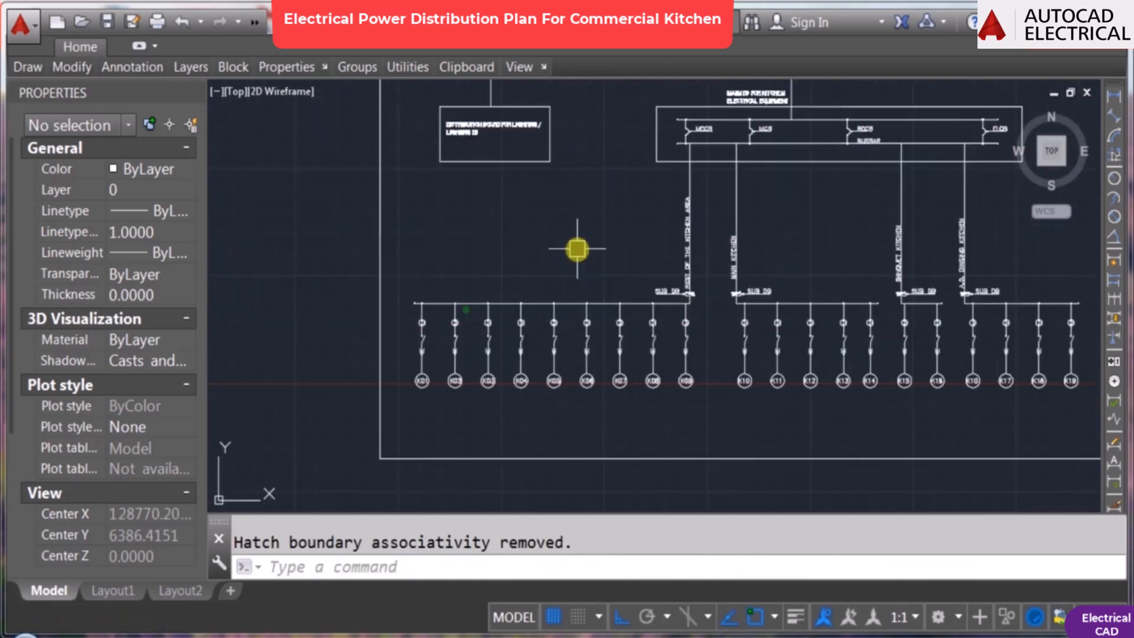
Step: Copy the K06 and K07 branch circuits to the lower edge of the lighting distribution board box
text(co)
key(Return)
click(566, 291)
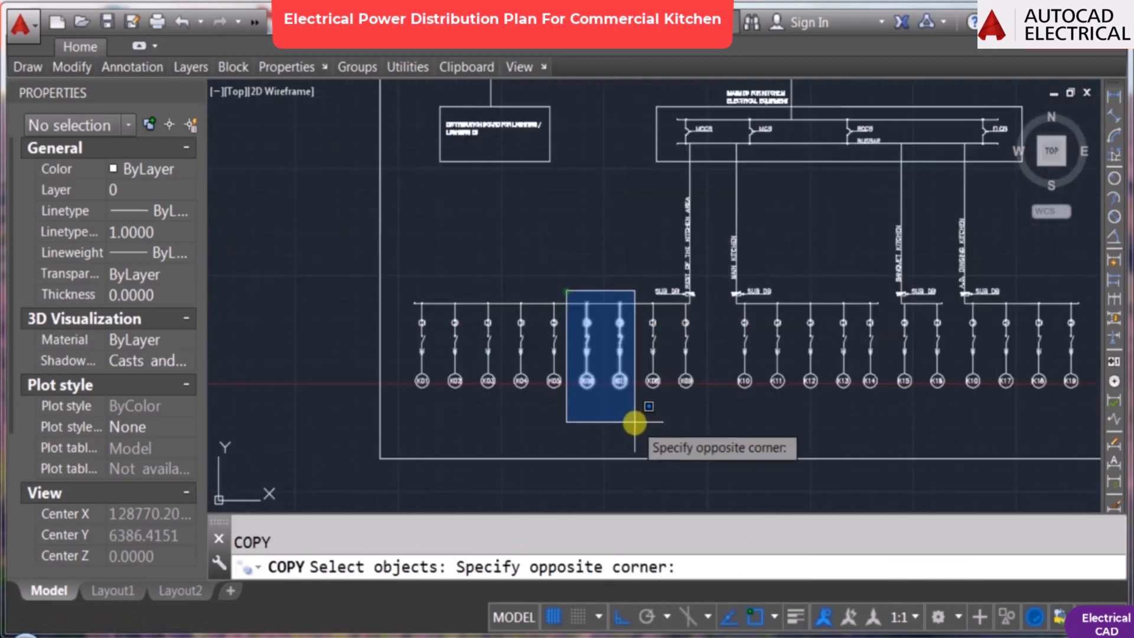
click(635, 423)
key(Return)
scroll(599, 316, up, 5)
click(609, 283)
scroll(605, 282, down, 5)
scroll(512, 112, up, 5)
click(463, 179)
key(Escape)
scroll(477, 269, down, 6)
scroll(466, 226, up, 8)
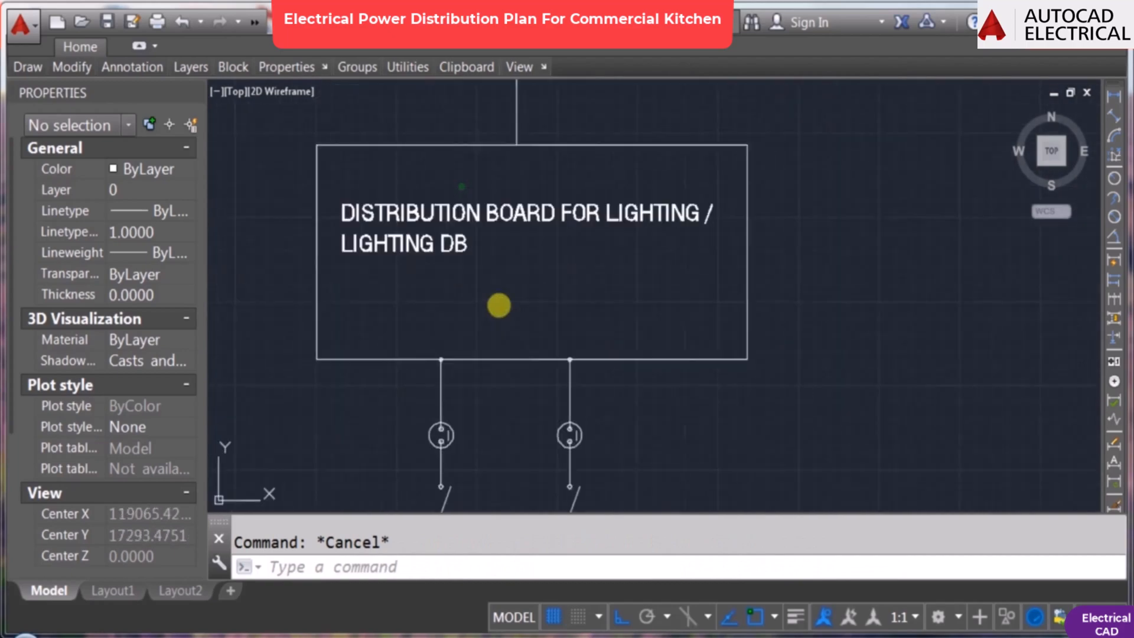
Step: Move the lighting DB label up near the top of its box and extend the incoming feeder line into the box
click(498, 305)
click(411, 203)
text(m)
key(Return)
key(Escape)
scroll(508, 260, up, 5)
scroll(577, 281, down, 4)
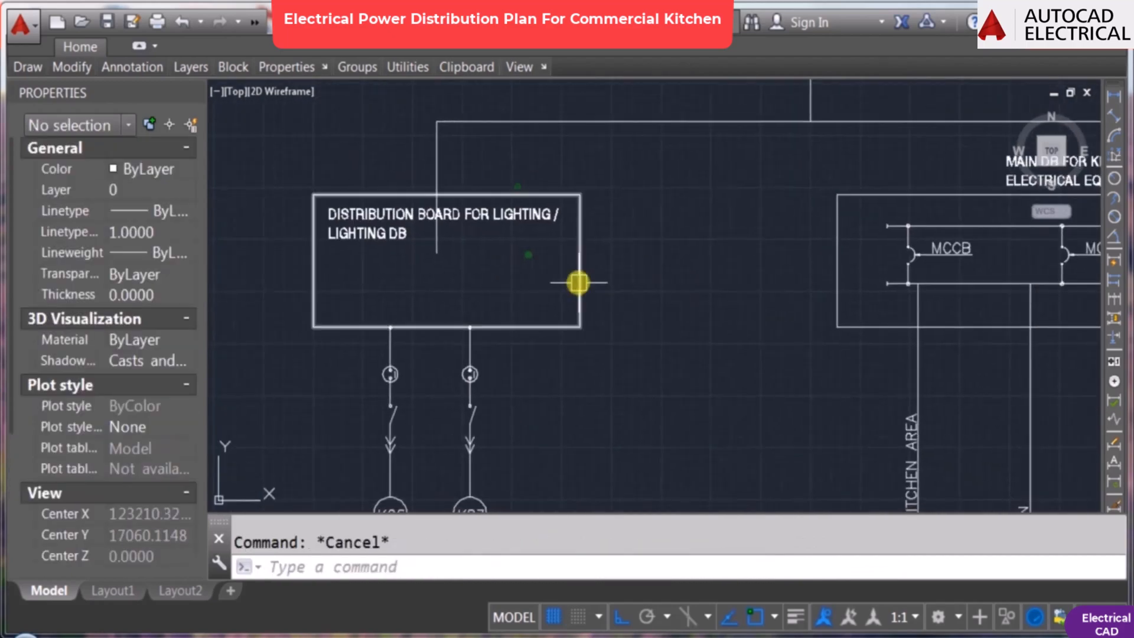
Step: Draw a horizontal busbar line inside the lighting distribution board below the incoming feeder
scroll(299, 245, up, 3)
text(l)
key(Return)
click(303, 247)
key(Escape)
Step: Copy the MCB symbol with its label from the kitchen main DB onto the left part of the lighting board's busbar
scroll(830, 274, down, 4)
scroll(741, 223, up, 5)
text(co)
key(Return)
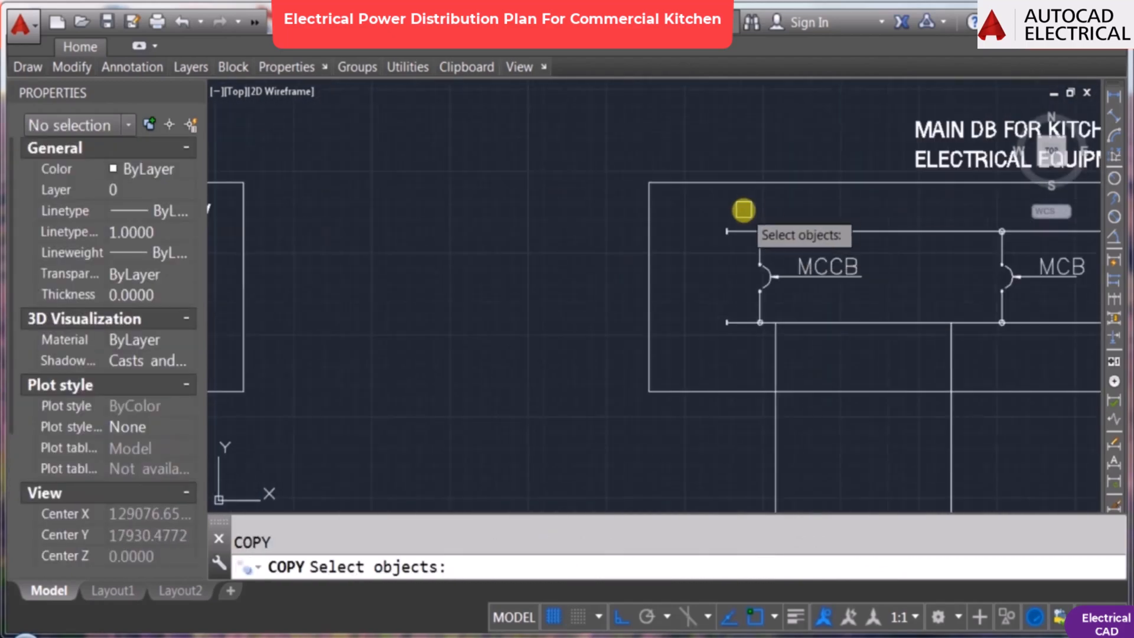
click(743, 209)
click(797, 192)
middle_drag(918, 269, 604, 277)
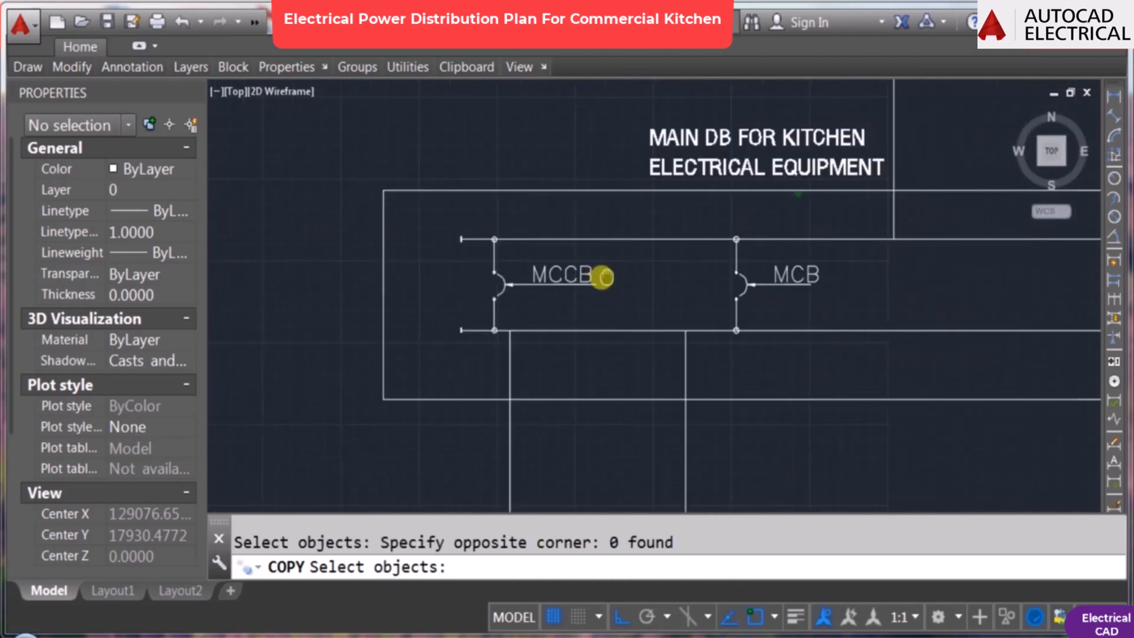
click(645, 220)
click(839, 366)
scroll(716, 255, up, 5)
key(Return)
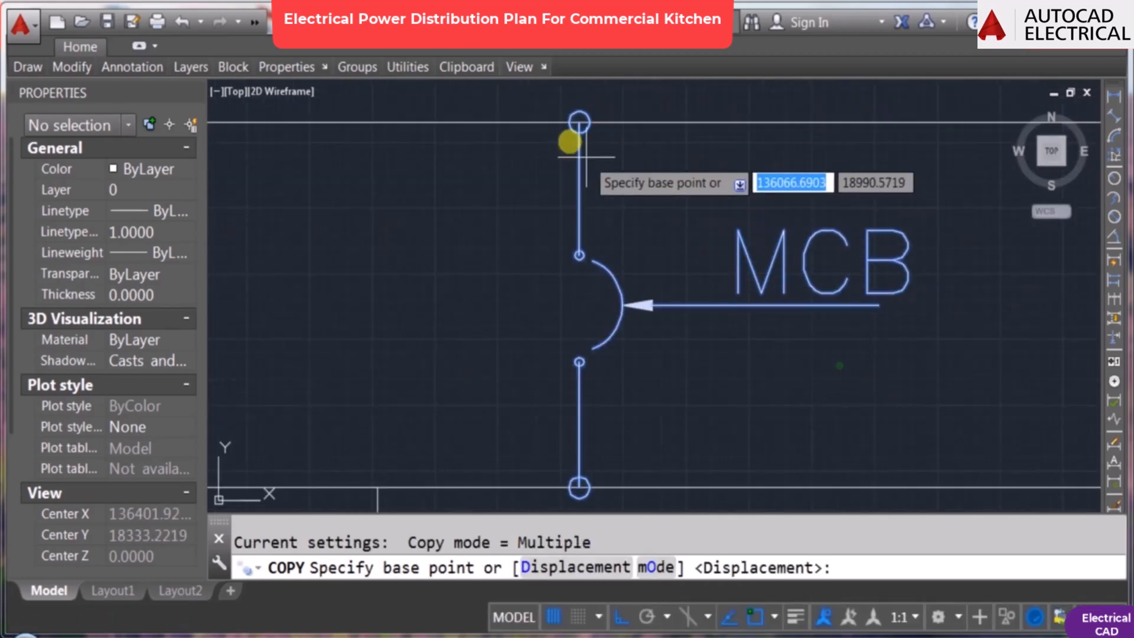
click(580, 119)
scroll(580, 119, down, 5)
middle_drag(579, 119, 971, 254)
scroll(643, 256, up, 2)
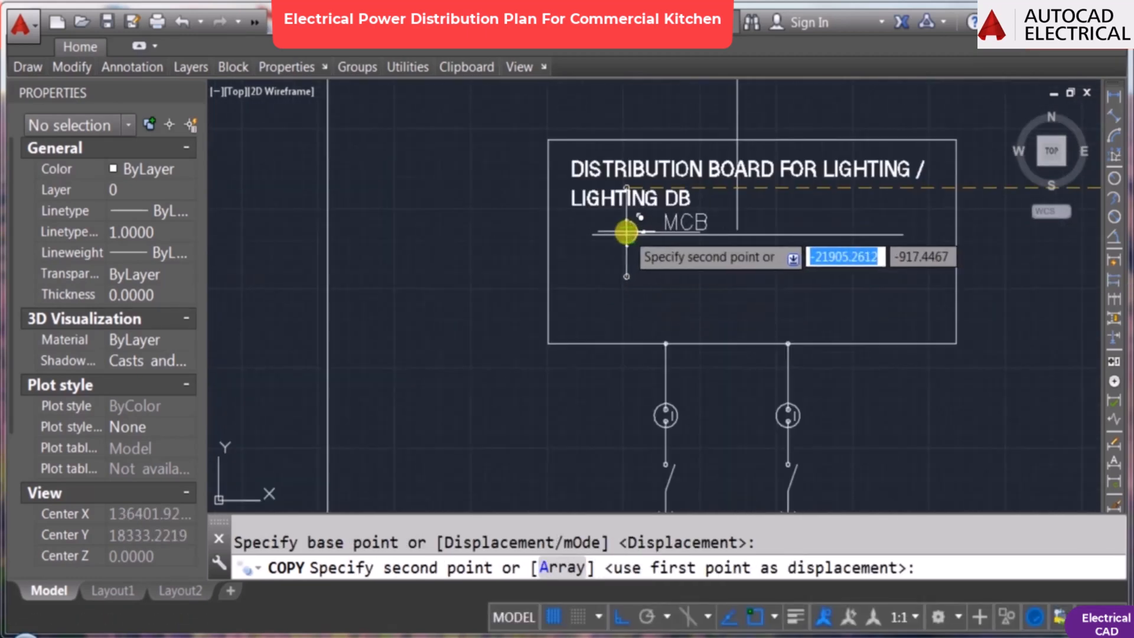
click(627, 234)
key(Escape)
key(Escape)
Step: Stretch the lighting board's lower part downward together with its busbar, MCB and two outgoing branches
scroll(638, 294, down, 3)
middle_drag(792, 351, 751, 287)
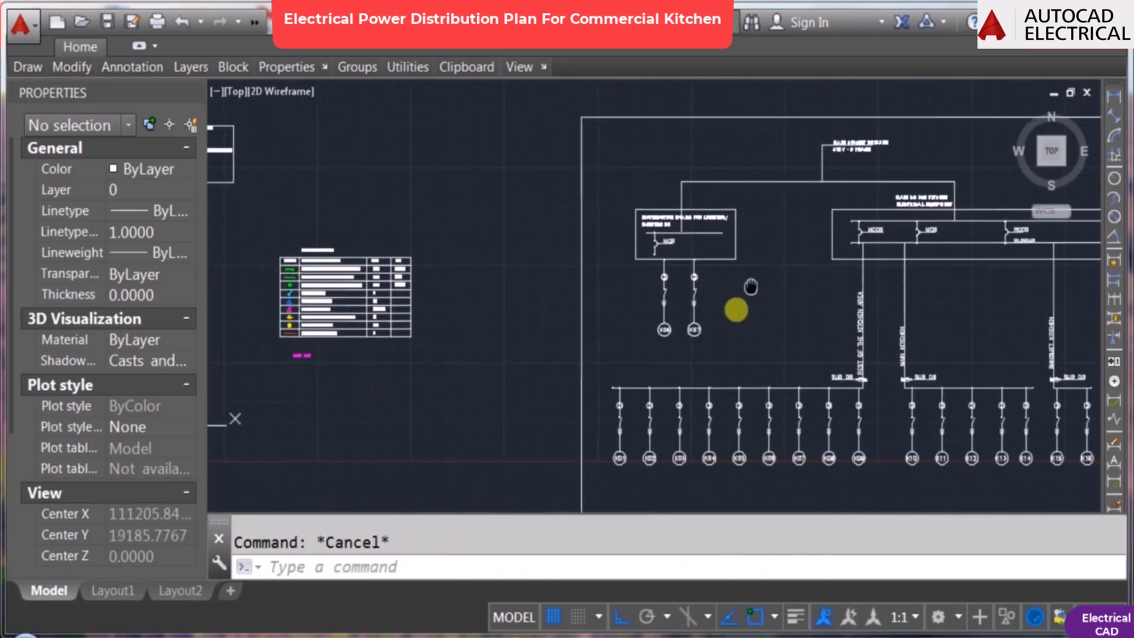
text(s)
key(Return)
click(751, 357)
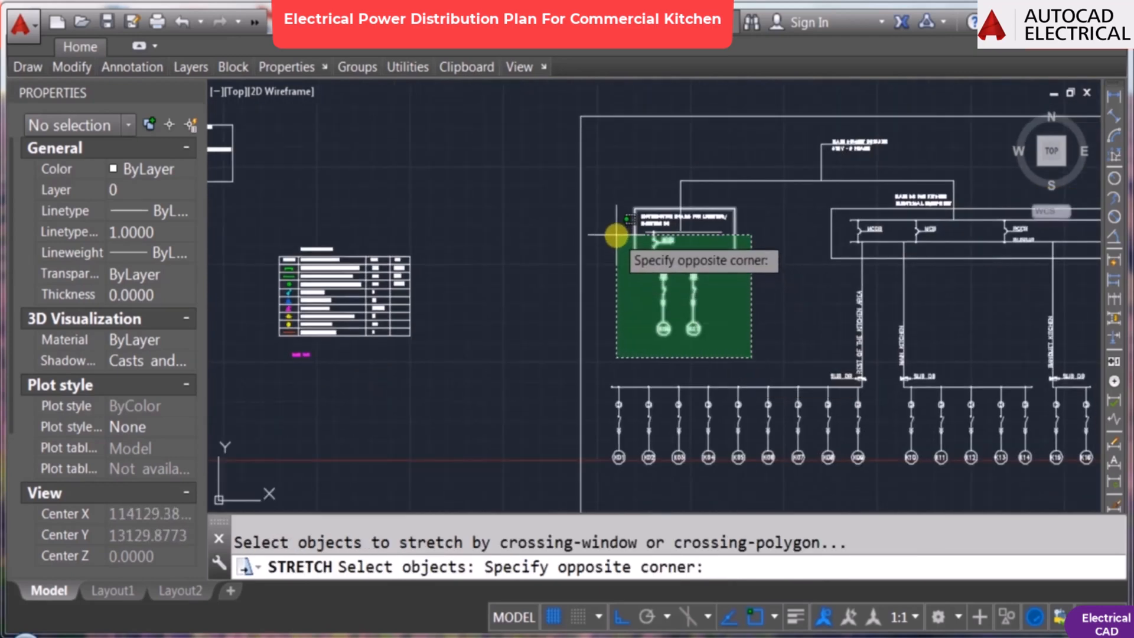
click(614, 227)
key(Return)
click(612, 235)
click(611, 243)
Step: Try to shift the busbar and MCB inside the lighting board with Stretch, and undo the change
scroll(697, 232, up, 4)
text(s)
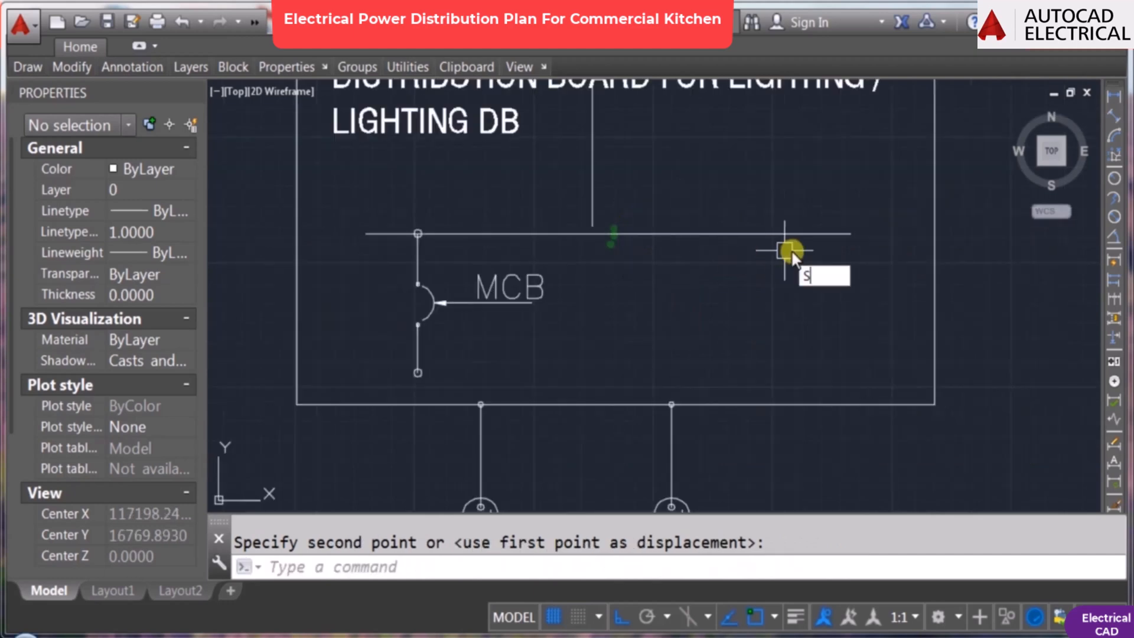
key(Return)
click(885, 375)
key(Escape)
key(Return)
click(891, 384)
click(419, 235)
key(Return)
click(514, 143)
click(336, 94)
key(ctrl+z)
Step: Stretch the lighting board's busbar, MCB and feeder end upward, closer to the LIGHTING DB label
key(Return)
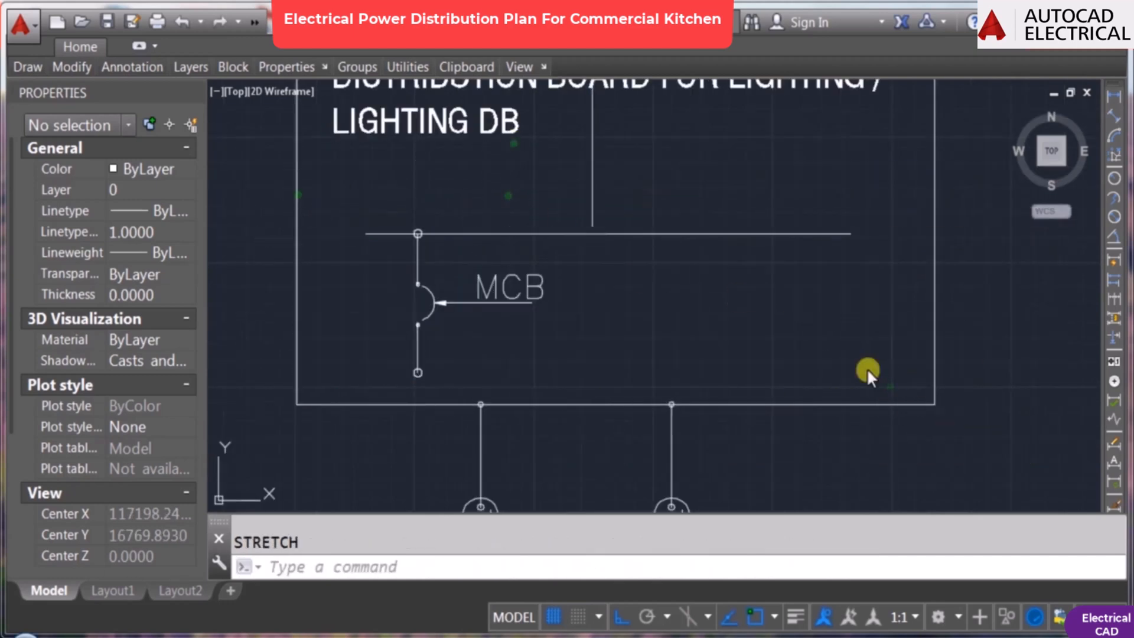
click(889, 377)
click(342, 199)
key(Return)
click(256, 230)
click(262, 180)
key(Escape)
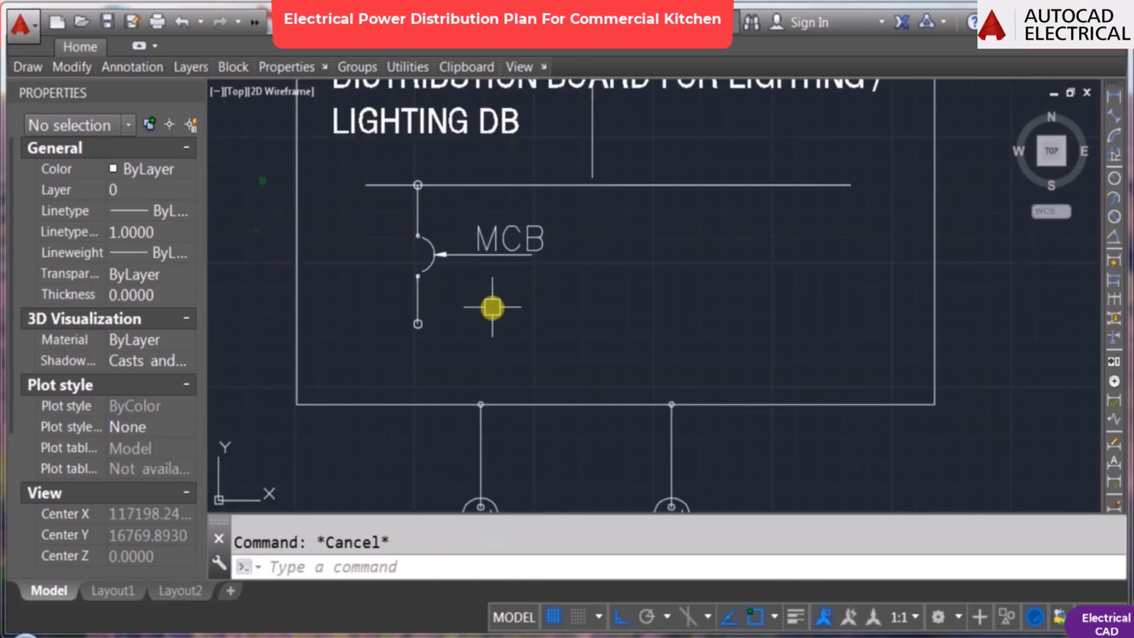
Step: Copy the lighting board's MCB symbol with its label further right along the same busbar
text(co)
key(Return)
click(399, 167)
click(603, 367)
key(Return)
click(518, 274)
click(732, 306)
key(Escape)
Step: Stretch the right side of the lighting board's frame outward to widen the board
scroll(713, 266, down, 5)
text(s)
key(Return)
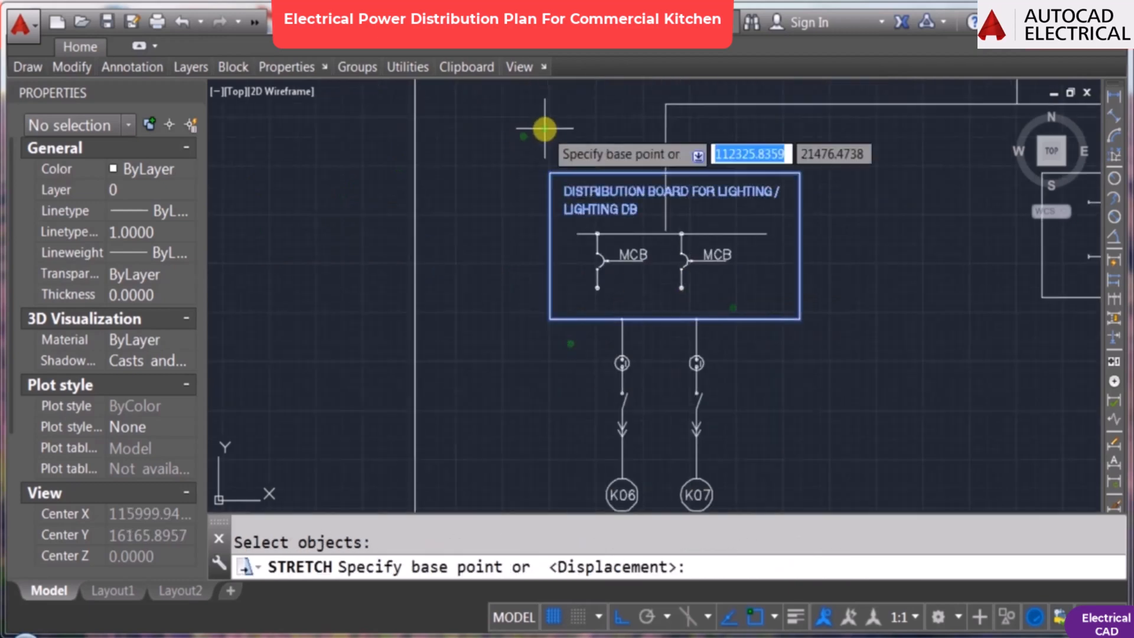
click(825, 328)
click(779, 137)
key(Return)
click(829, 169)
click(858, 169)
key(Escape)
Step: Change the label of the second breaker in the lighting board to RCCB
scroll(702, 269, up, 2)
double_click(715, 241)
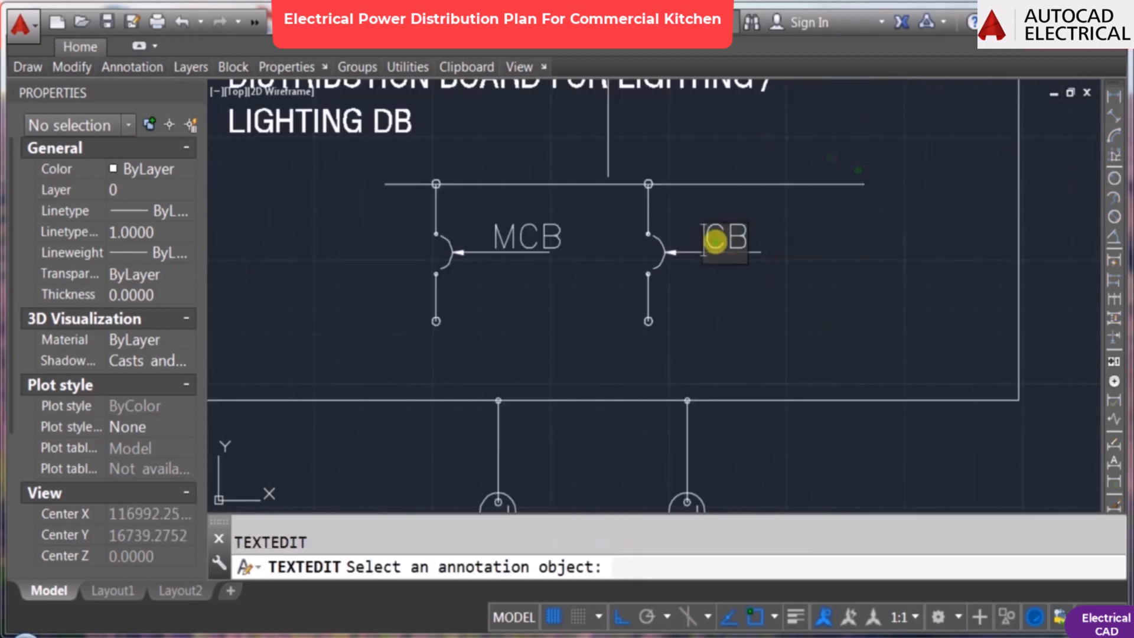
key(Return)
Step: Copy the RCCB symbol with its label to the right end of the lighting board's busbar
scroll(697, 233, down, 2)
text(co)
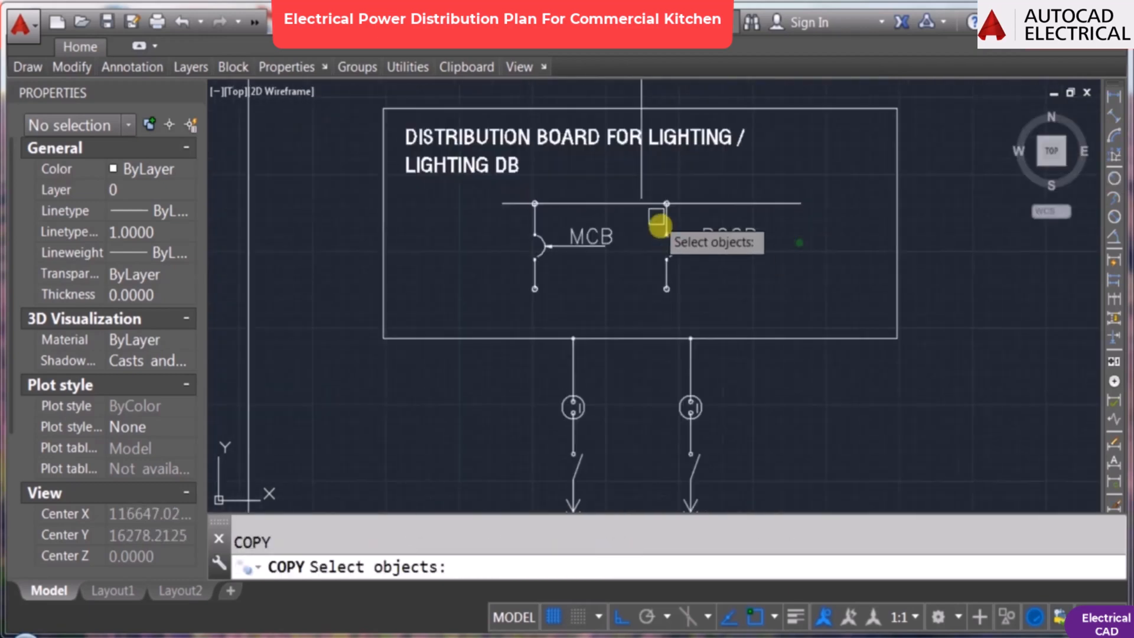
click(652, 183)
click(776, 302)
key(Return)
click(713, 269)
click(834, 287)
Step: Change the label of the third breaker in the lighting board to ELCB
scroll(819, 260, up, 2)
double_click(800, 218)
key(Delete)
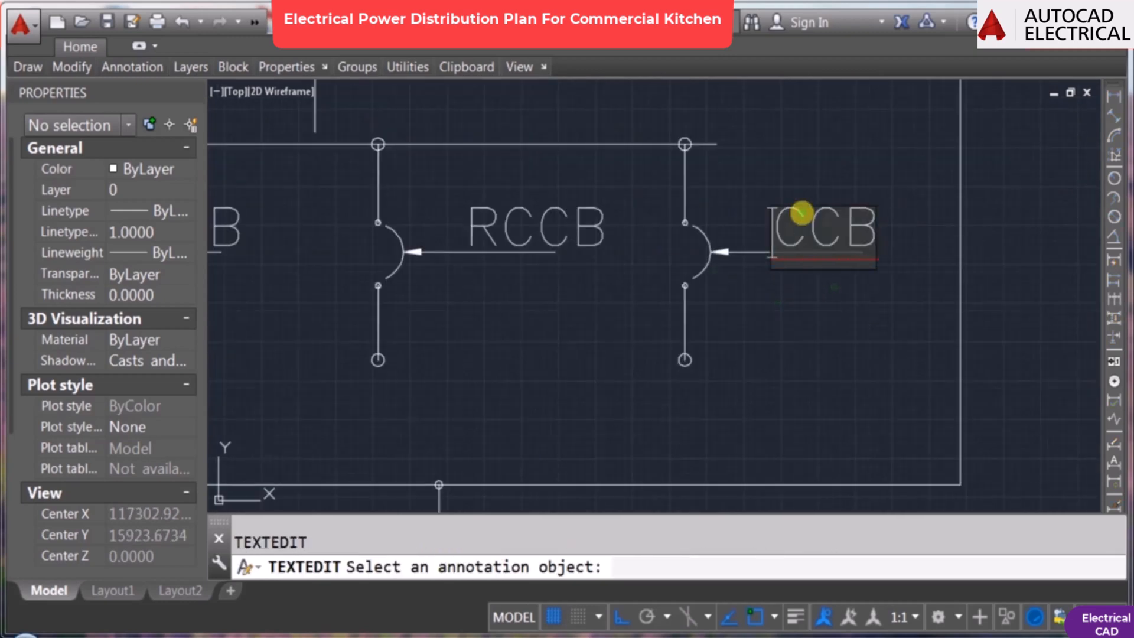
click(827, 151)
key(Return)
Step: Copy the lighting board's busbar down to the lower terminals of the MCB, RCCB and ELCB
scroll(680, 335, down, 2)
text(co)
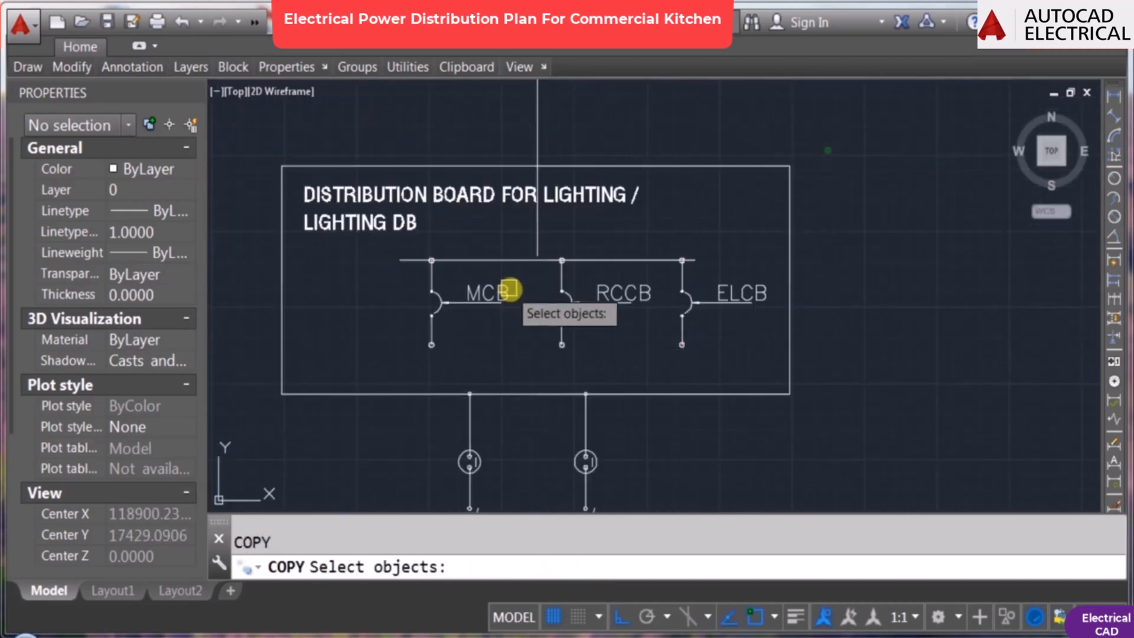
click(505, 263)
key(Return)
click(840, 198)
click(870, 289)
key(Escape)
Step: Adjust the lower busbar's position on the breaker terminals and extend its right end beyond the ELCB
scroll(666, 368, up, 3)
text(m)
click(762, 300)
key(Return)
click(785, 300)
click(729, 273)
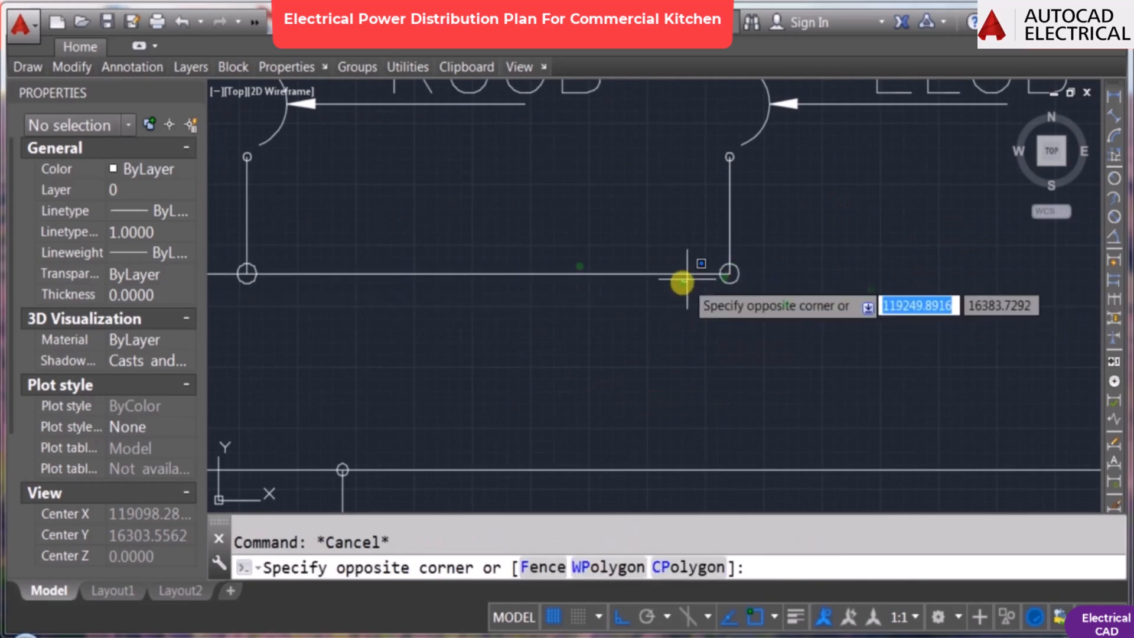
click(848, 297)
key(Escape)
scroll(926, 366, down, 6)
Step: Adjust the left end of the lower busbar so it projects past the MCB terminal
scroll(608, 361, up, 7)
click(505, 266)
click(479, 266)
click(554, 274)
key(Escape)
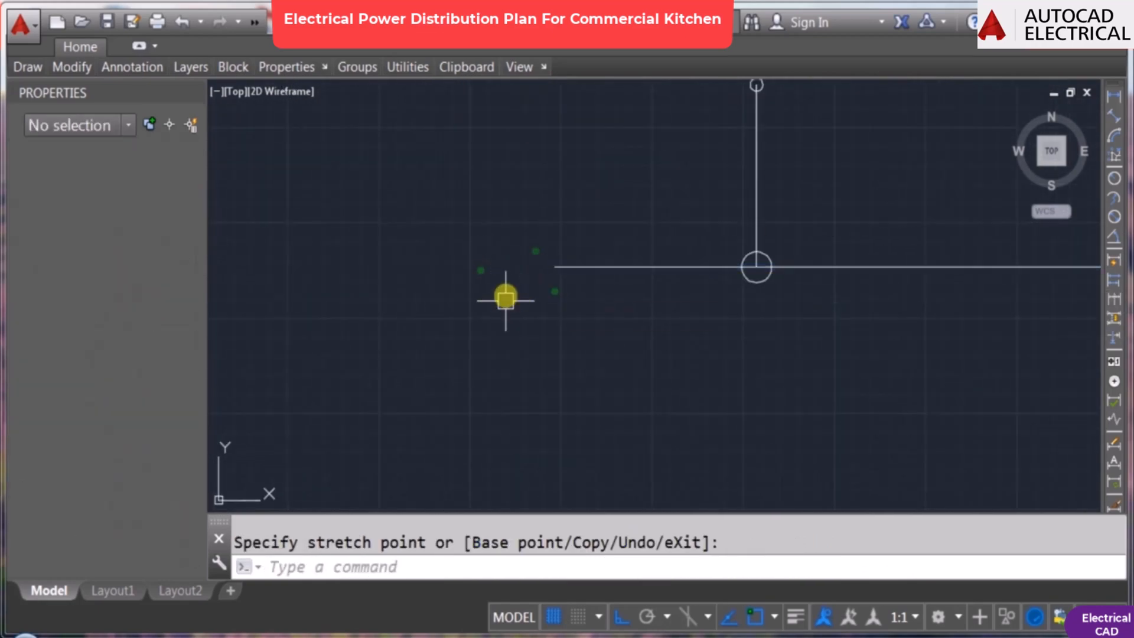
scroll(585, 302, down, 5)
Step: Stretch the upper ends of the lighting board's two outgoing branches up to the lower busbar
scroll(565, 308, up, 5)
scroll(621, 292, up, 5)
text(s)
click(615, 291)
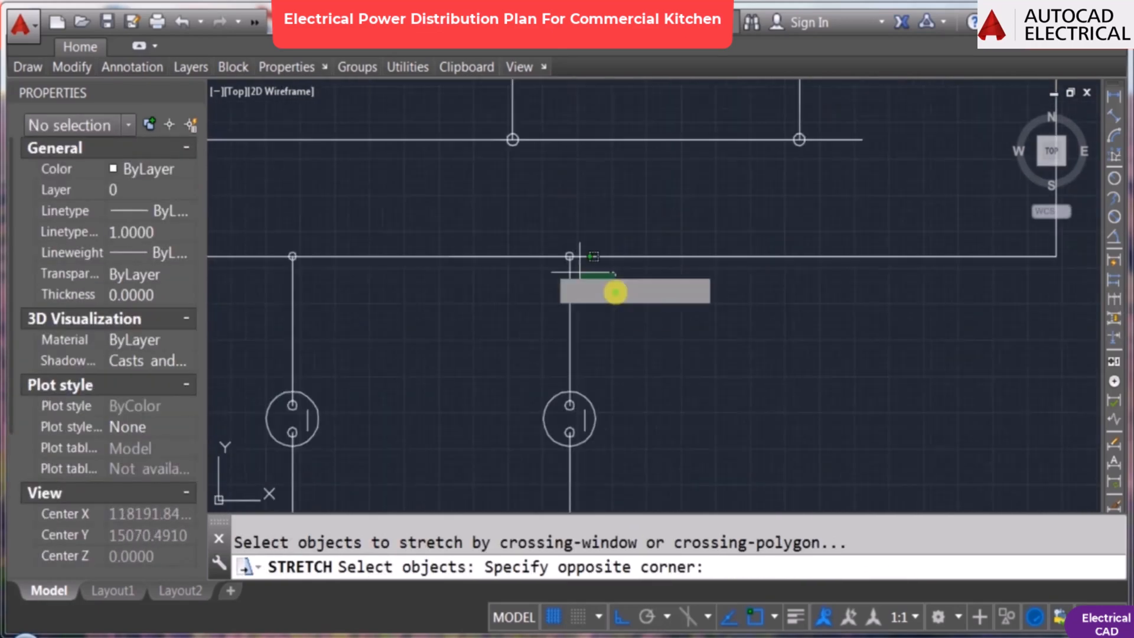
click(281, 248)
key(Return)
scroll(281, 249, up, 8)
click(328, 300)
scroll(410, 296, down, 5)
key(Escape)
Step: Erase the K06 and K07 tags from the ends of the lighting board's two branches
scroll(539, 355, up, 5)
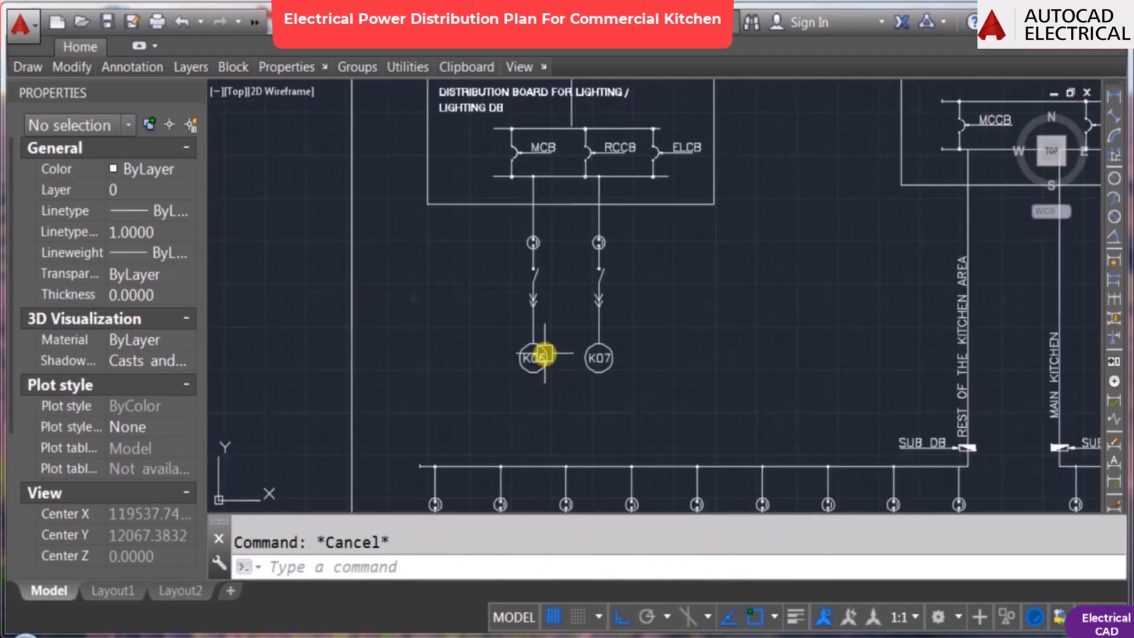
scroll(711, 265, up, 2)
text(e)
click(488, 268)
click(754, 390)
key(Return)
Step: Stretch the lower ends of the lighting board's two branch lines downward
text(s)
click(681, 316)
click(480, 302)
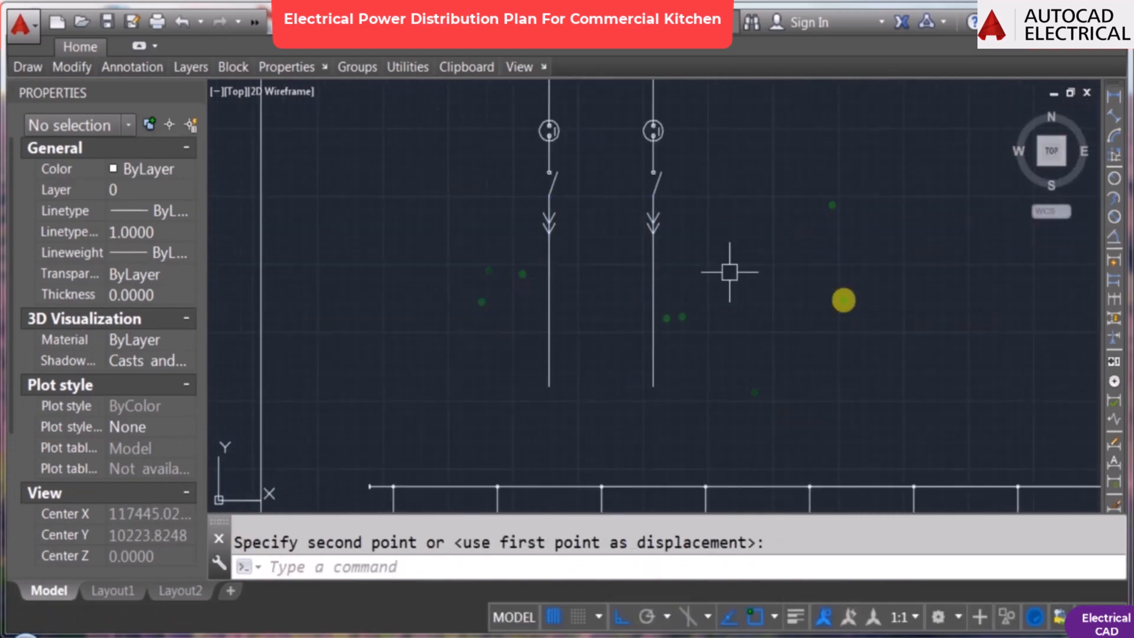
text(o)
scroll(610, 167, up, 5)
click(601, 148)
key(Return)
key(Escape)
Step: Copy the MCB label text from the lighting board down beside the left branch line
text(co)
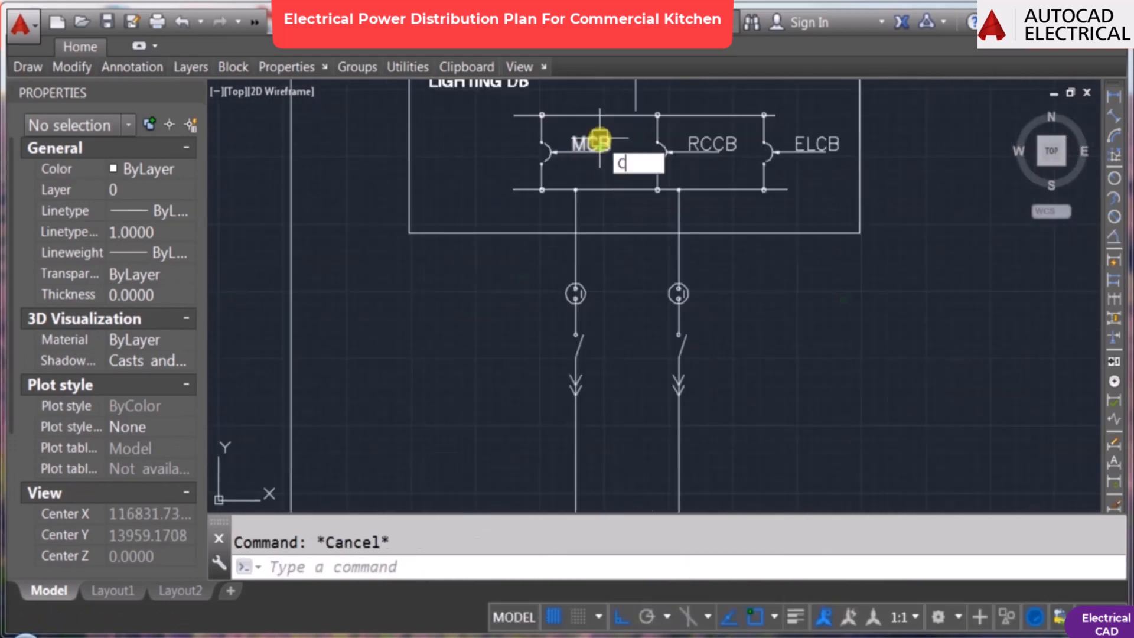
click(600, 144)
key(Return)
click(600, 144)
click(615, 457)
key(Escape)
Step: Rotate the copied MCB label to read vertically along the left branch line
middle_drag(618, 457, 611, 332)
text(ro)
click(519, 300)
click(637, 355)
key(Return)
click(577, 320)
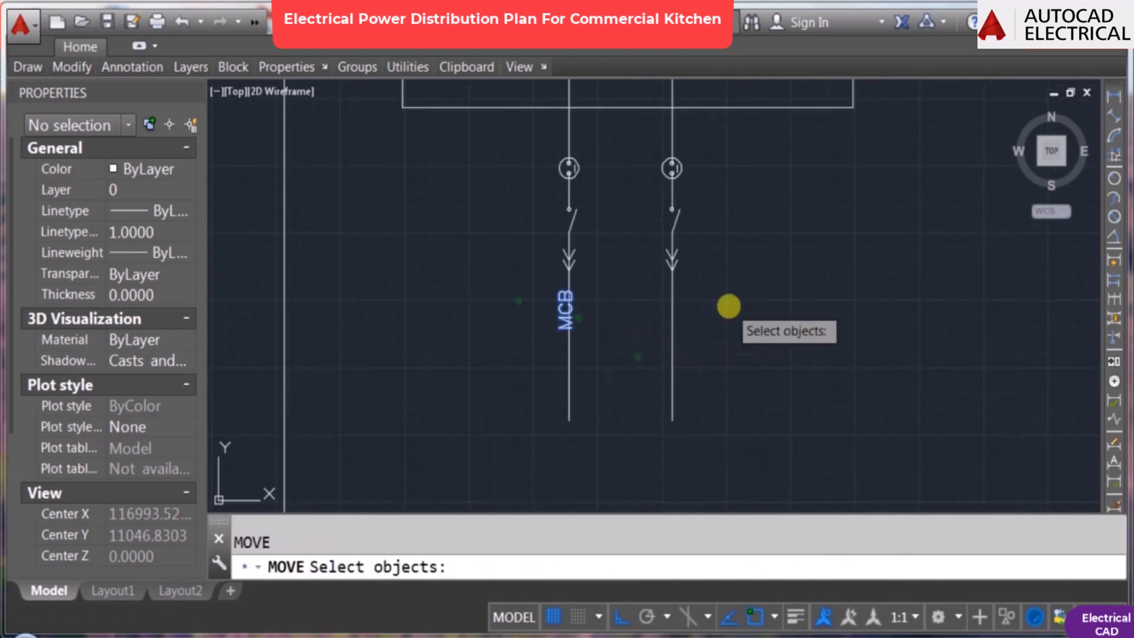
Step: Change the vertical label on the left branch to FOR LED LIGHTING
text(ED)
key(space)
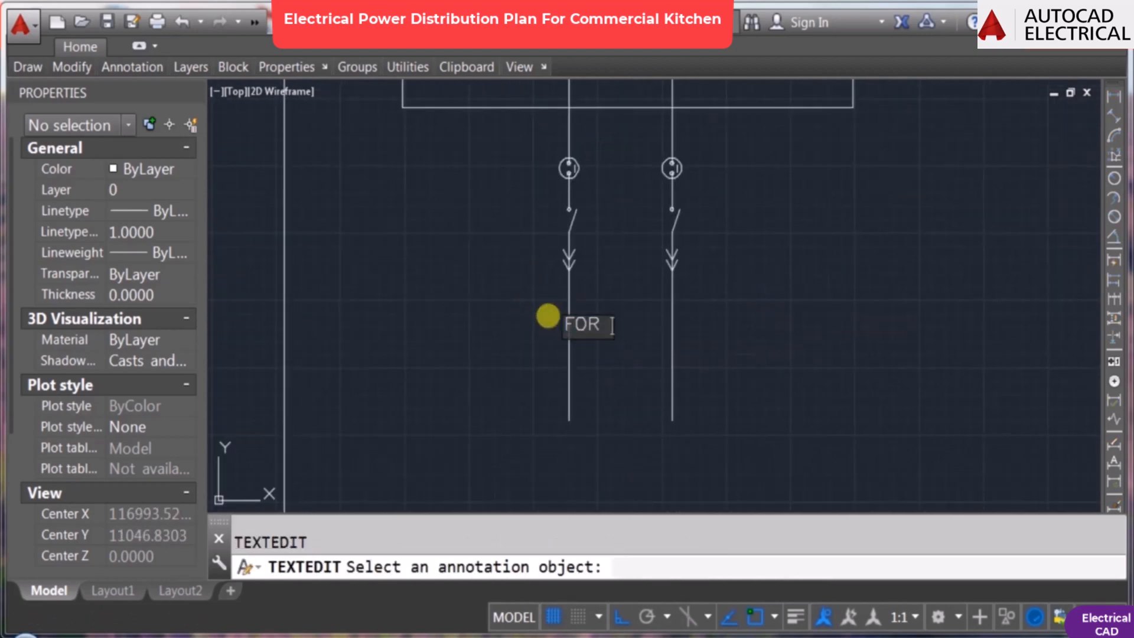
text(TING)
key(Return)
key(Return)
Step: Move the FOR LED LIGHTING label straight down, clear of the branch's switch symbols
click(550, 308)
text(m)
click(778, 223)
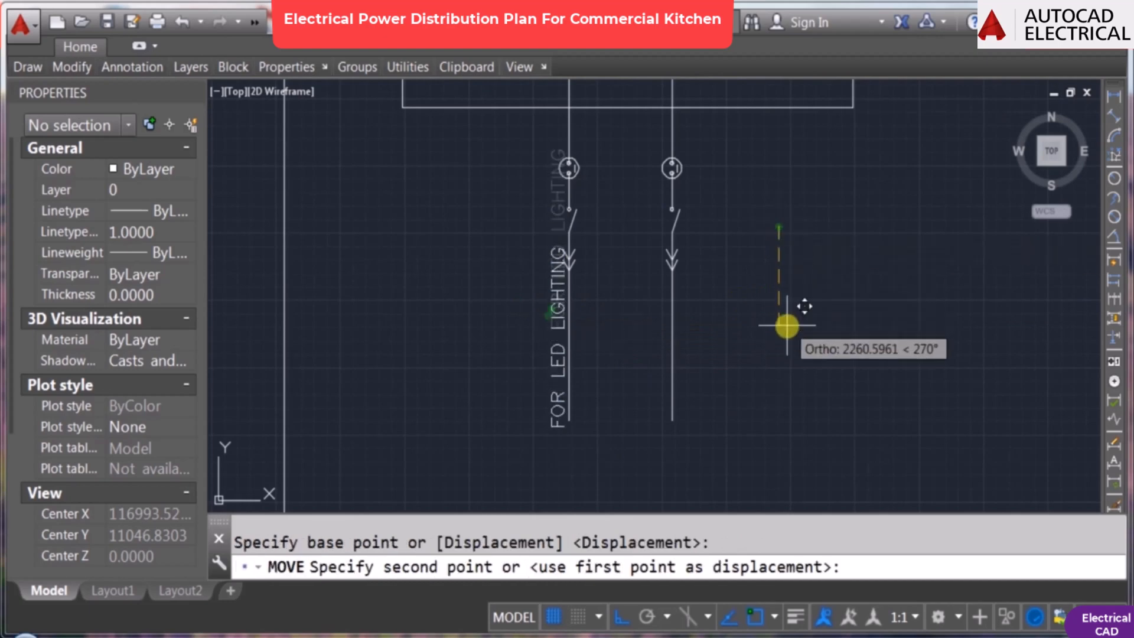
click(788, 327)
Step: Stretch the two branch lines down to the lower end of the FOR LED LIGHTING label
text(s)
click(724, 443)
middle_drag(720, 369, 614, 266)
scroll(520, 282, up, 4)
text(m)
key(Escape)
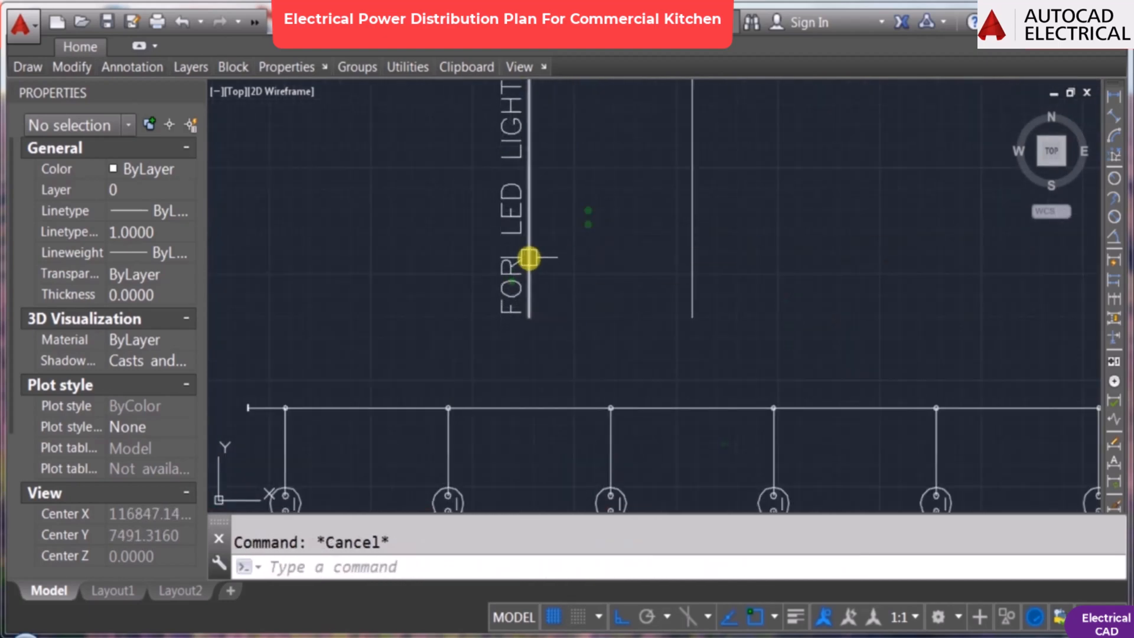
Step: Copy the FOR LED LIGHTING label across to the lighting board's right branch
click(511, 271)
text(co)
click(556, 214)
click(721, 211)
key(Escape)
Step: Change the label on the right branch to FOR 3 PIN SOCKET
text(ed)
key(space)
click(680, 219)
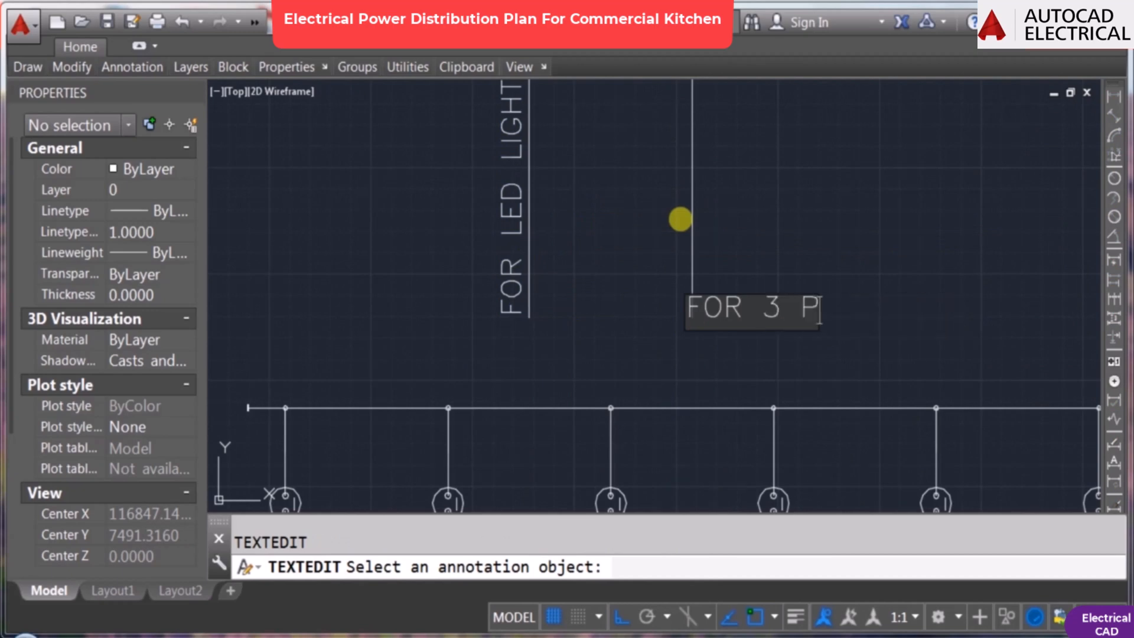
click(680, 219)
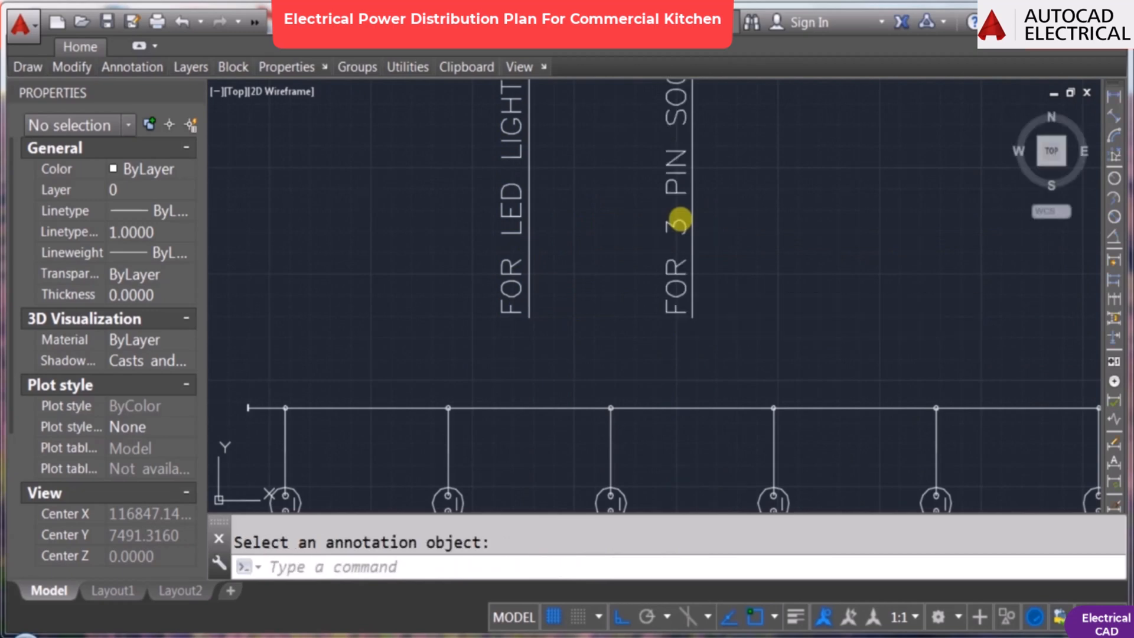
key(Escape)
Step: Zoom to the drawing's extents and save the drawing
scroll(678, 221, down, 5)
scroll(627, 261, down, 1)
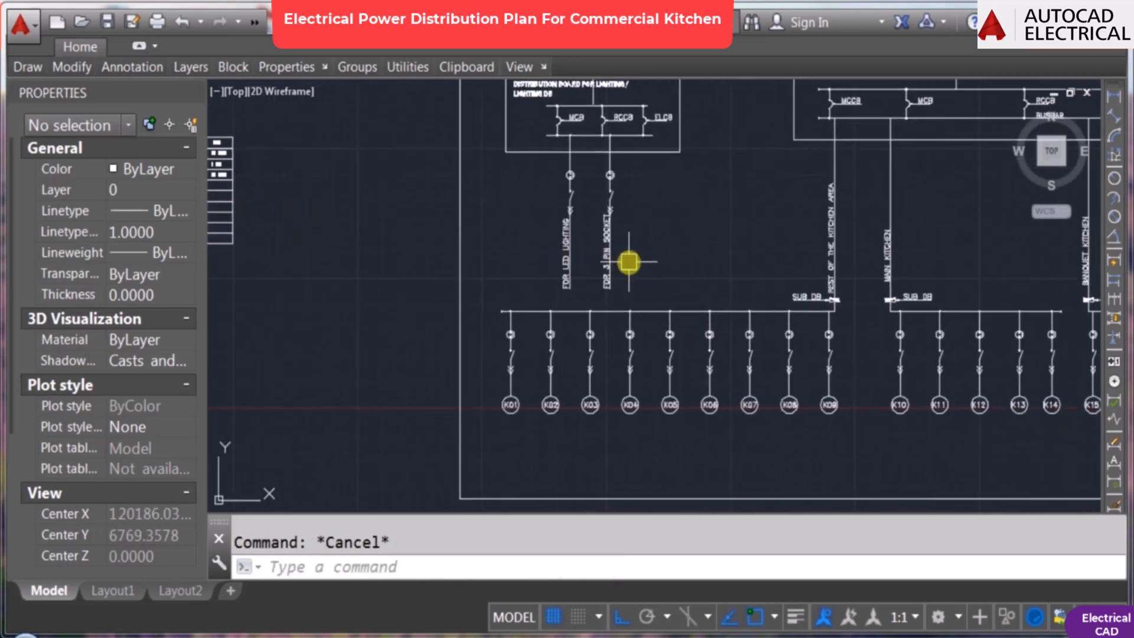
text(z)
key(Return)
text(e)
key(Return)
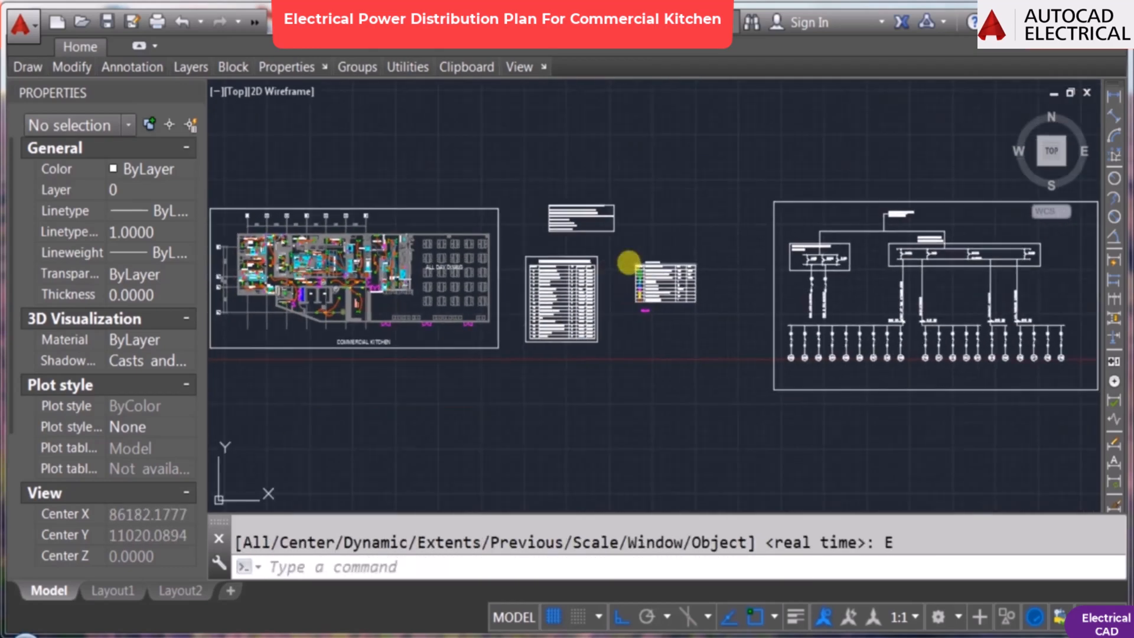
key(ctrl+s)
Step: Review the main circuit breaker, its feeds to both boards and the contents of the lighting distribution board
scroll(931, 266, up, 3)
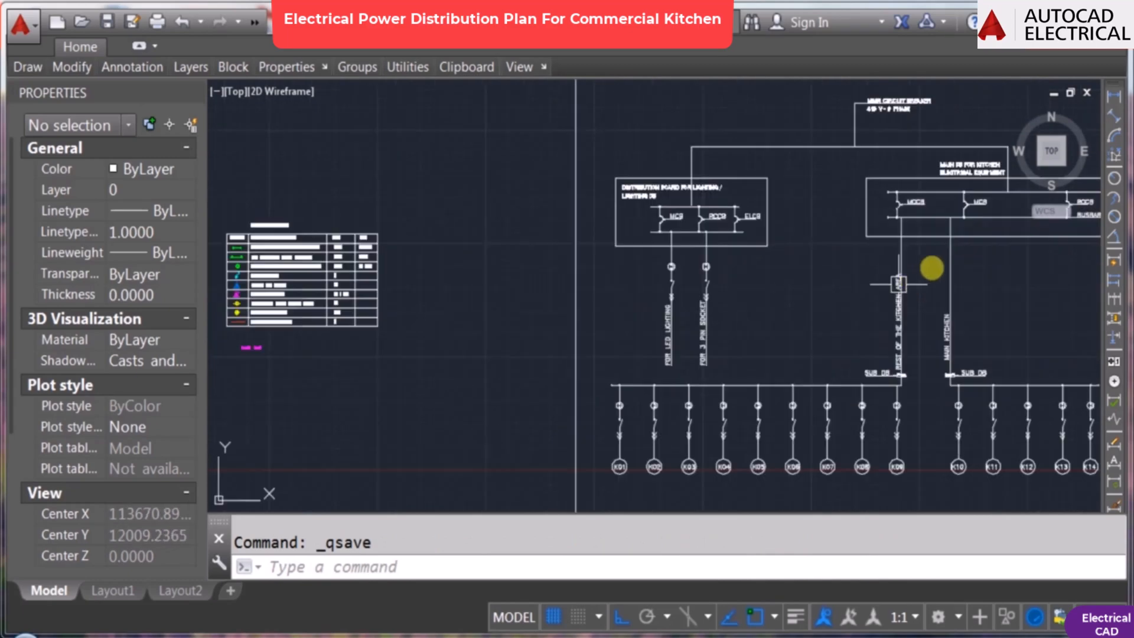
middle_drag(931, 265, 682, 308)
scroll(692, 203, up, 5)
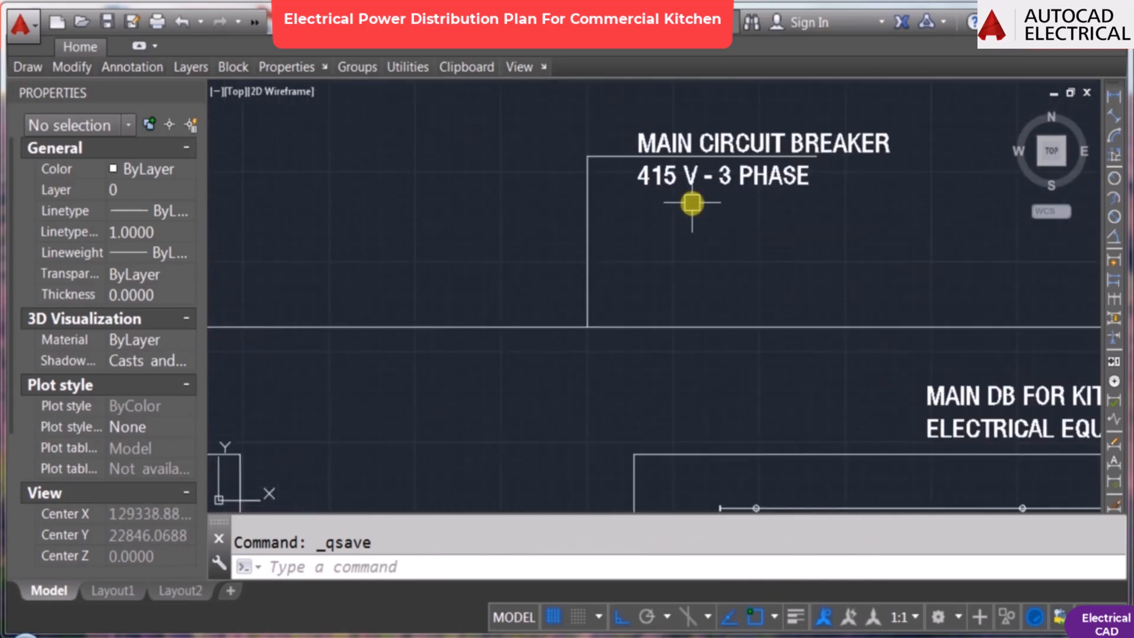
scroll(714, 192, down, 2)
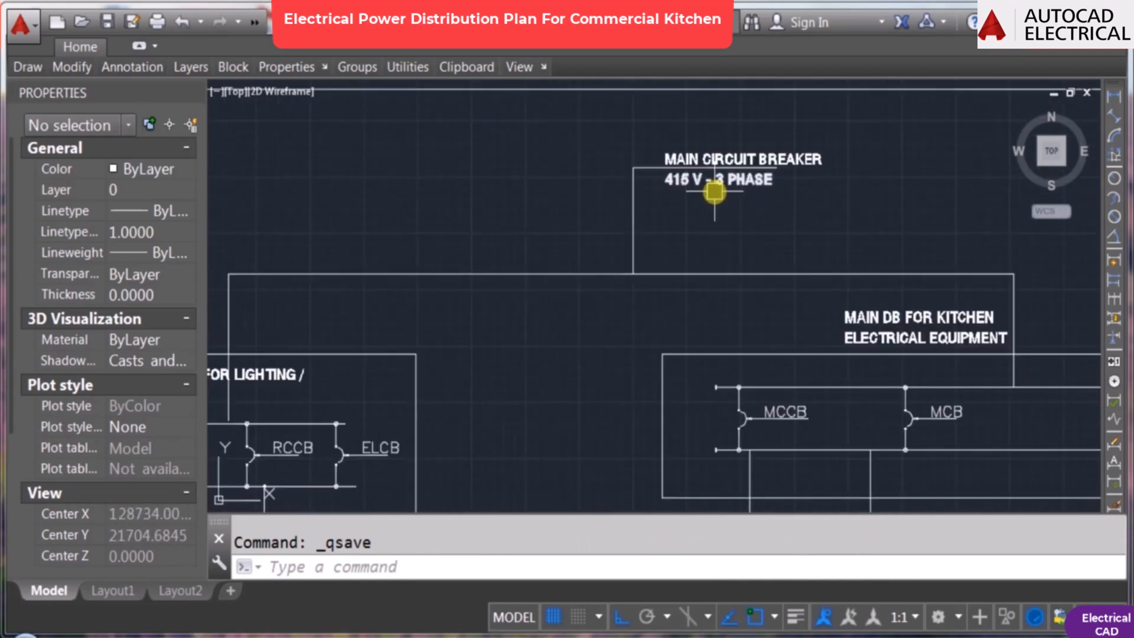
scroll(729, 283, down, 3)
scroll(791, 269, up, 3)
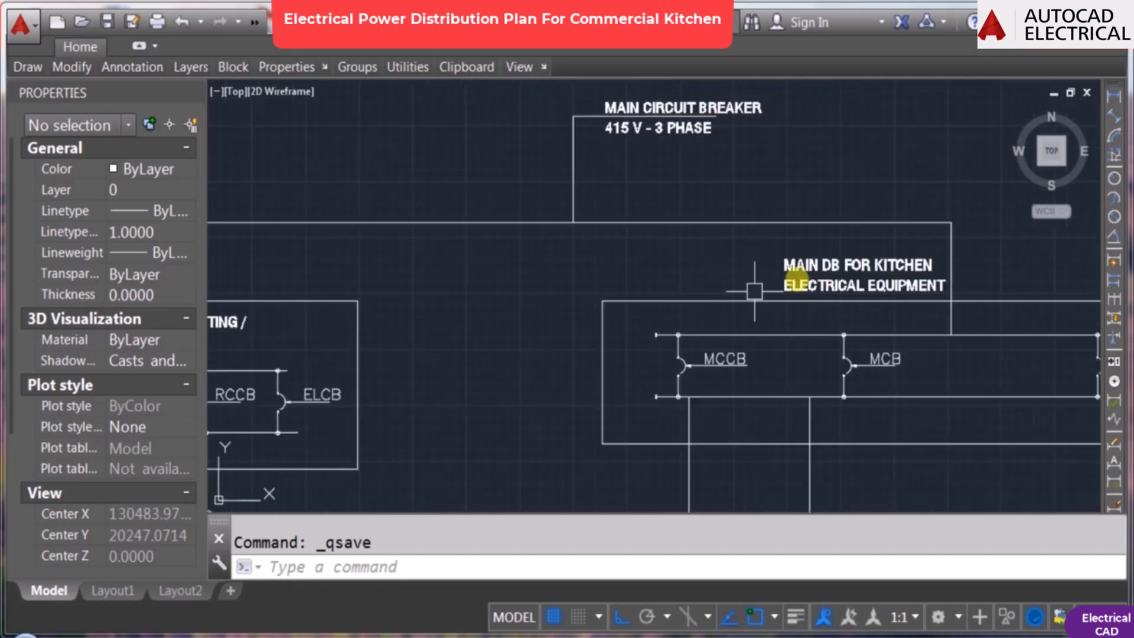
scroll(934, 263, down, 2)
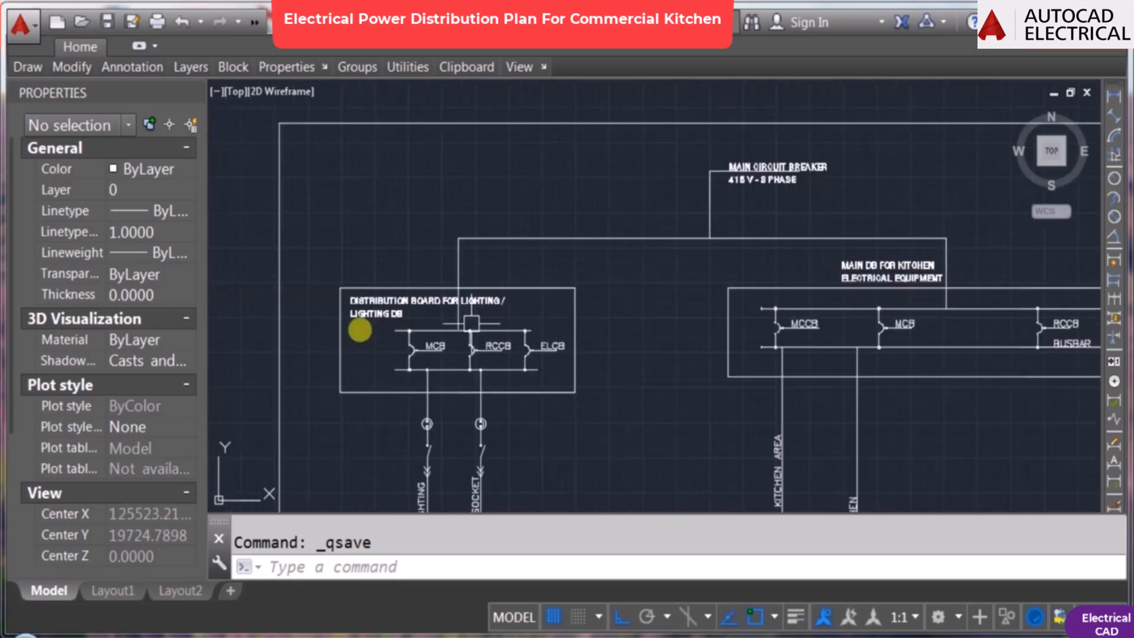
scroll(360, 329, up, 2)
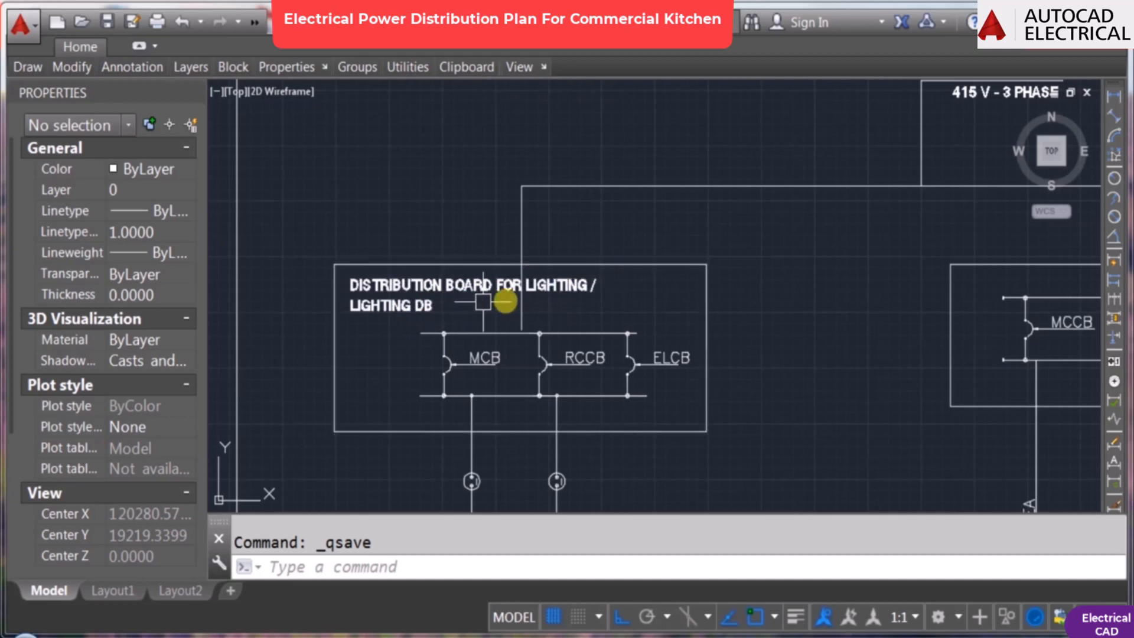
scroll(464, 306, down, 4)
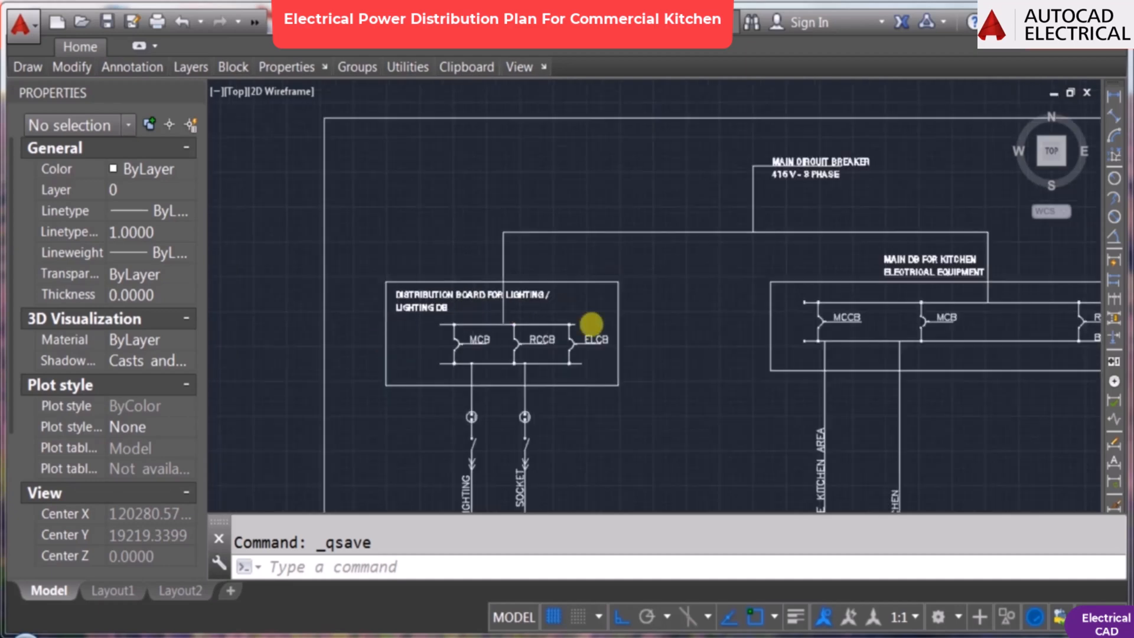
Step: Insert LED into the lighting board's title so it reads DISTRIBUTION BOARD FOR LED LIGHTING /
middle_drag(666, 322, 557, 185)
text(ed)
key(Return)
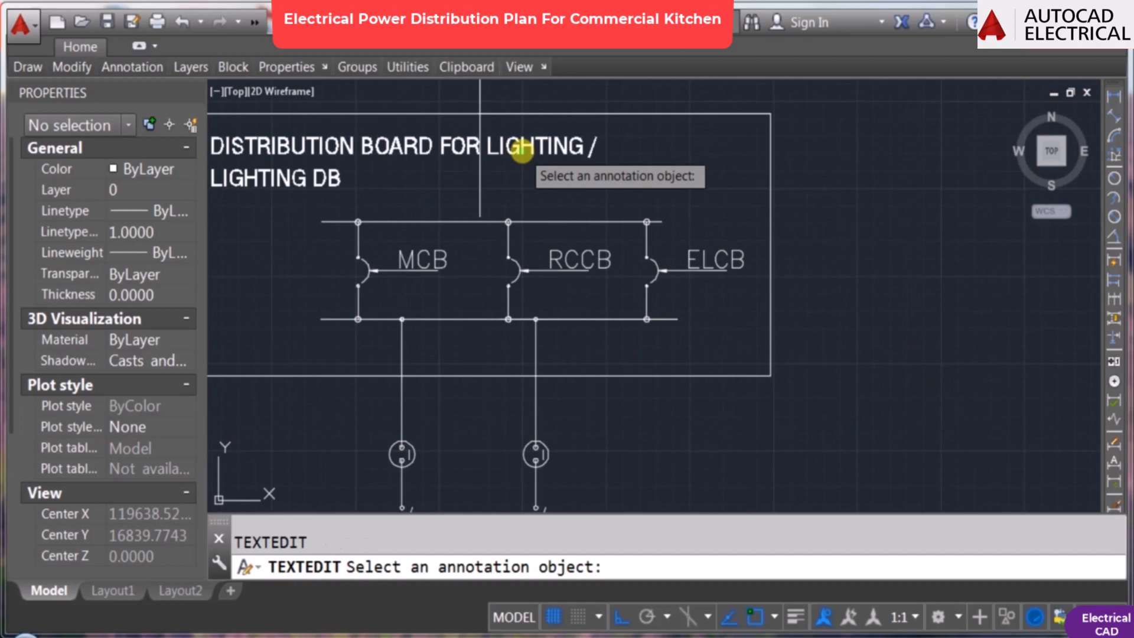
click(522, 151)
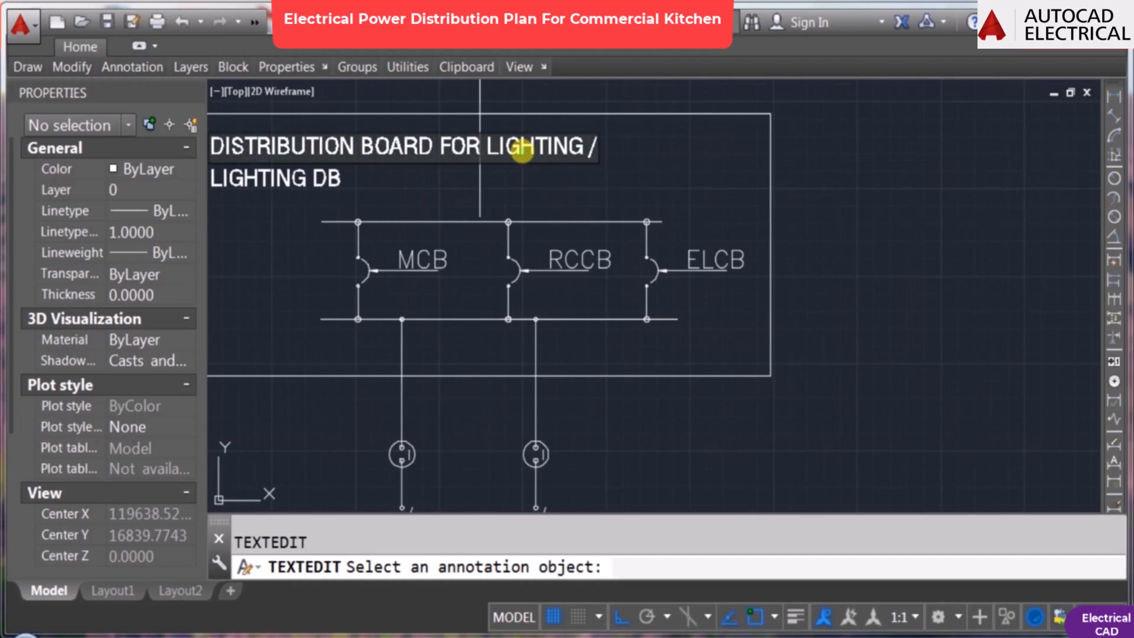
text(LED)
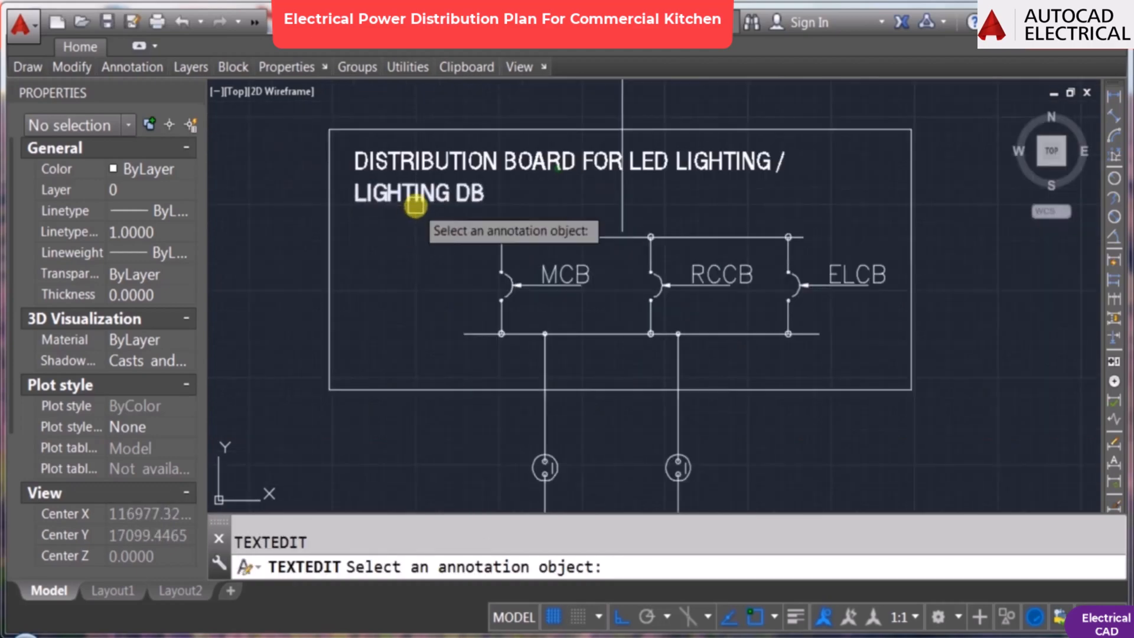
key(Escape)
Step: Examine the main DB for kitchen electrical equipment, its breakers and busbar, and the outgoing sub-DB branches
scroll(501, 187, down, 3)
middle_drag(502, 186, 494, 245)
scroll(494, 245, down, 4)
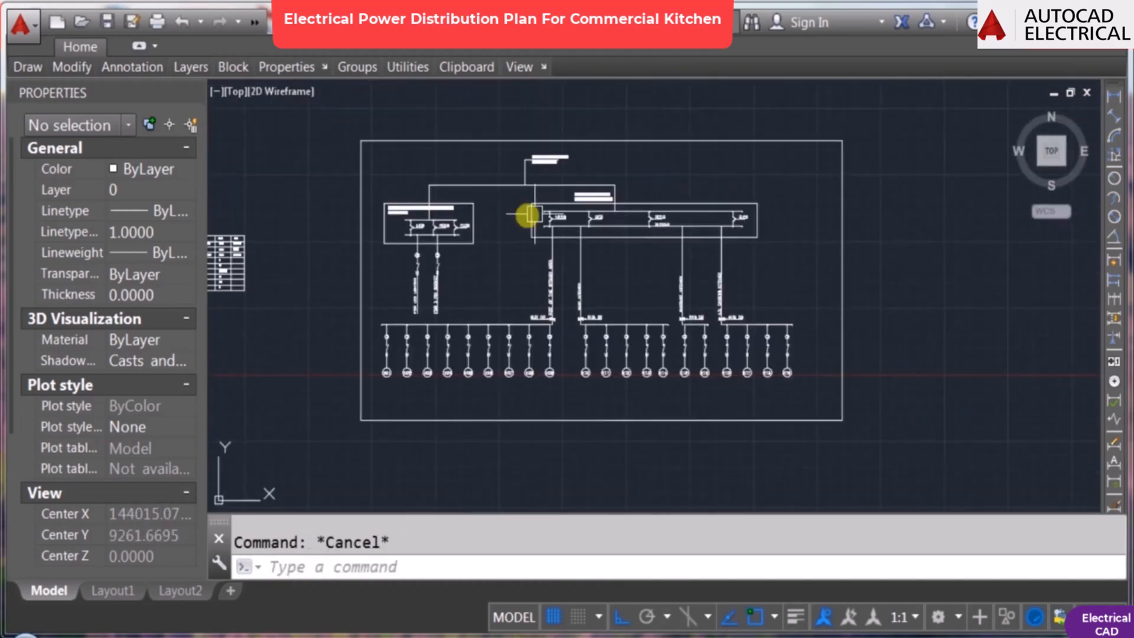
scroll(588, 252, up, 6)
middle_drag(582, 218, 577, 393)
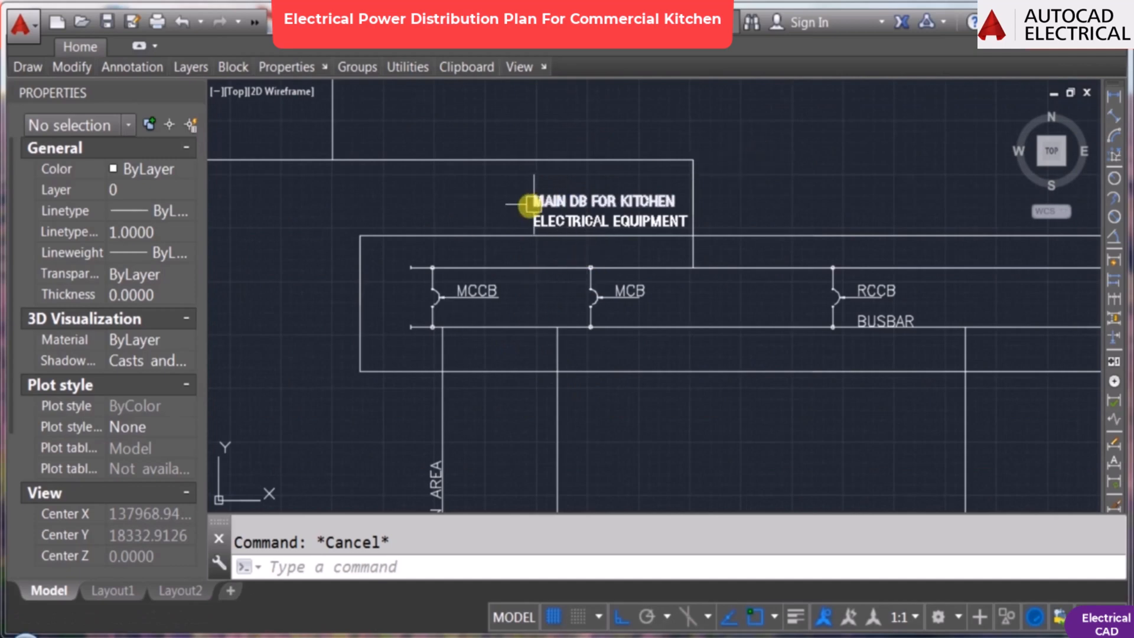
scroll(497, 247, down, 2)
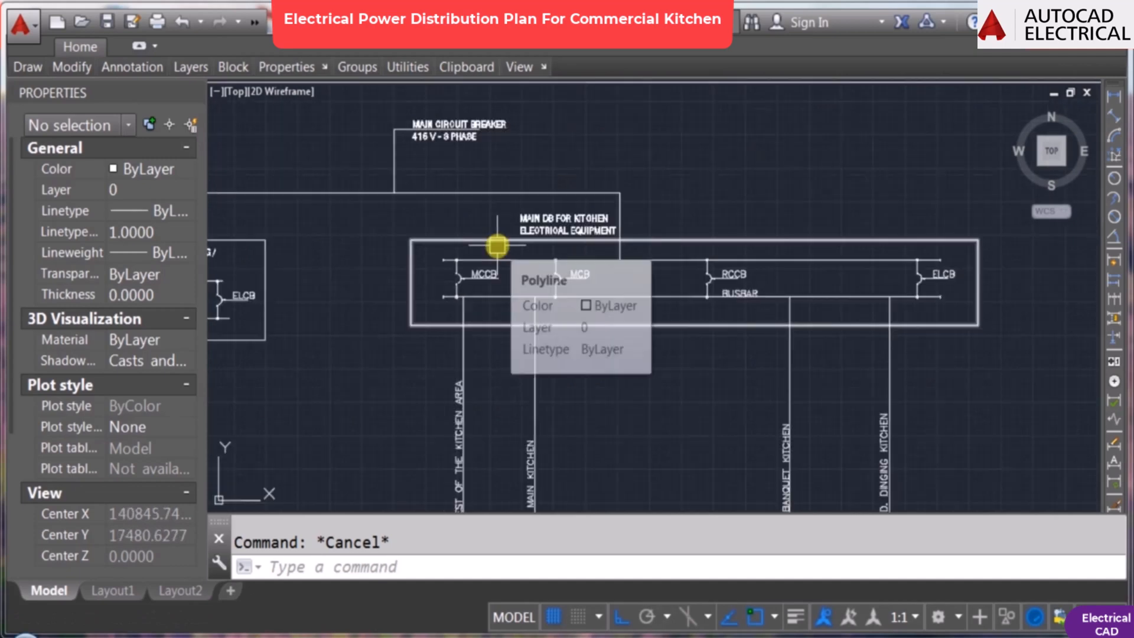
scroll(483, 282, up, 2)
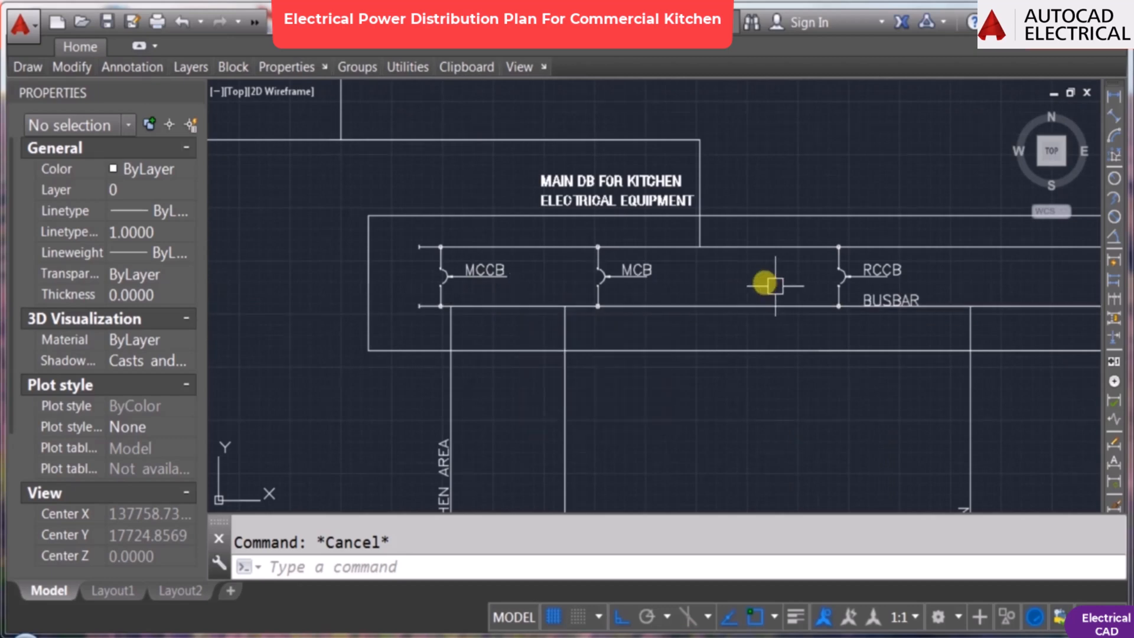
mouse_move(762, 282)
middle_down()
mouse_move(734, 273)
mouse_move(777, 284)
mouse_move(553, 265)
middle_up()
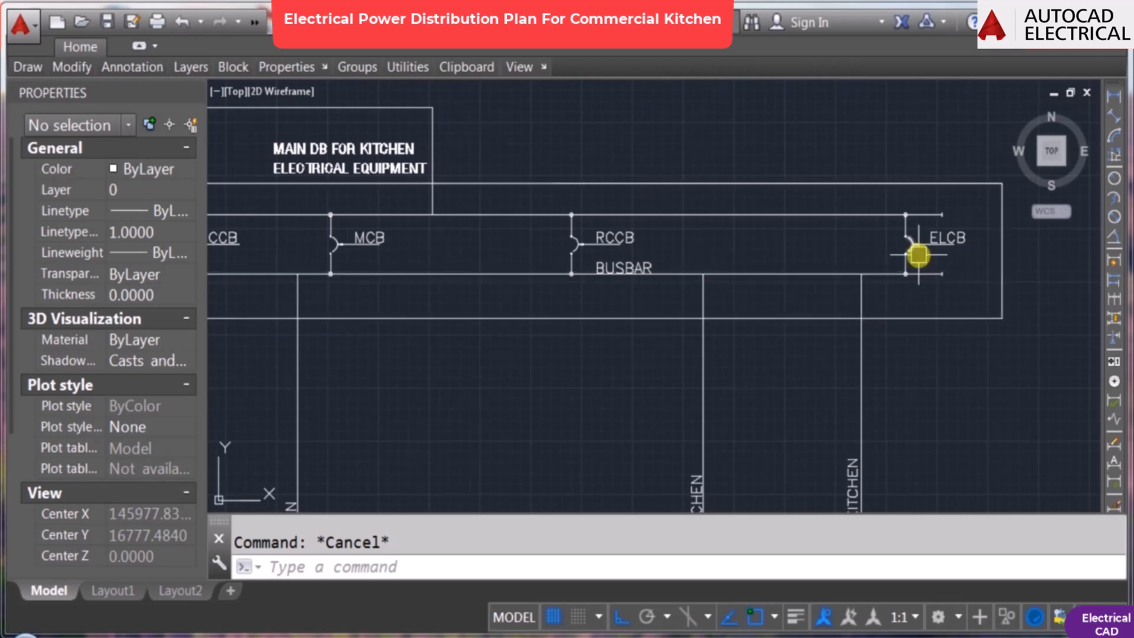
scroll(719, 278, down, 4)
middle_drag(719, 278, 693, 237)
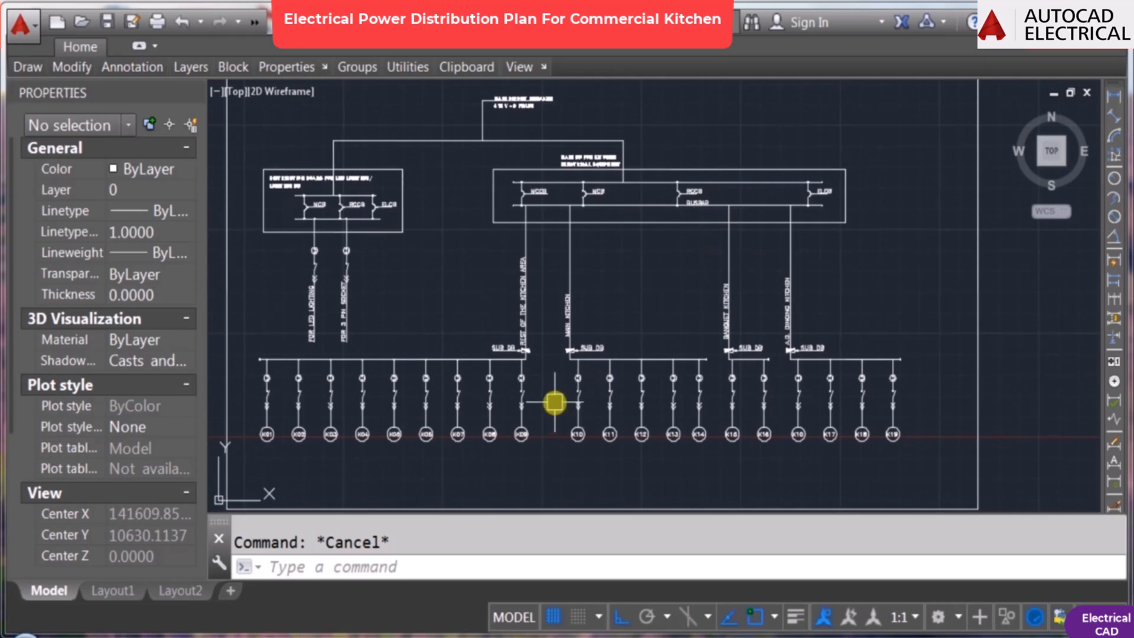
Step: Move the Rest of the Kitchen Area branch, with its sub DB and circuits K01 to K09, slightly closer to the Main Kitchen branch
text(m)
key(Return)
click(549, 451)
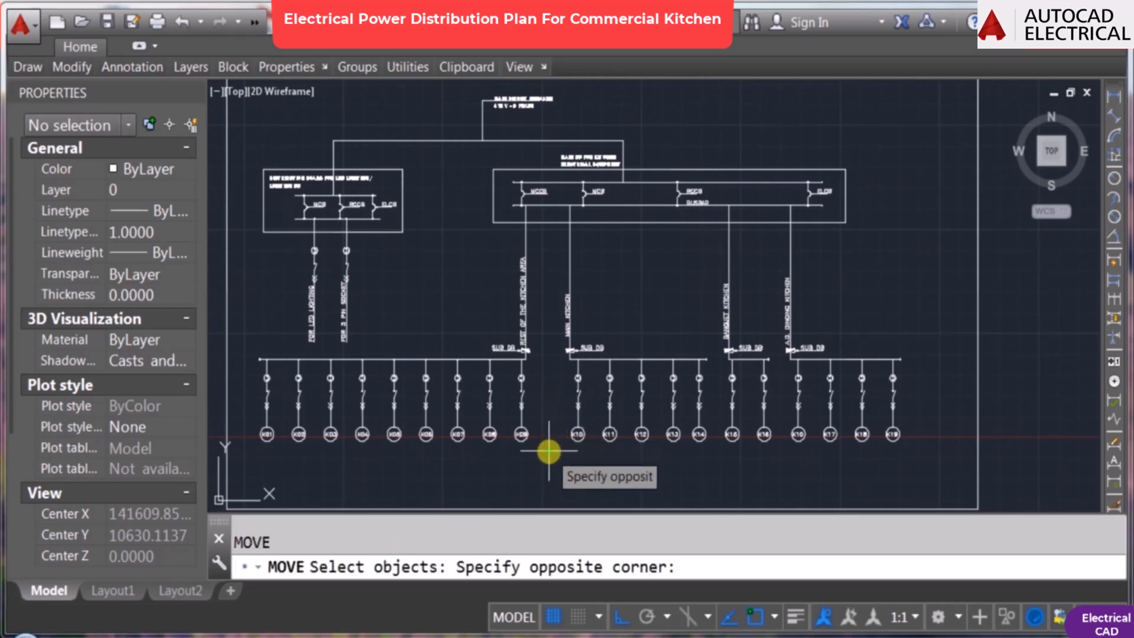
click(420, 274)
click(362, 436)
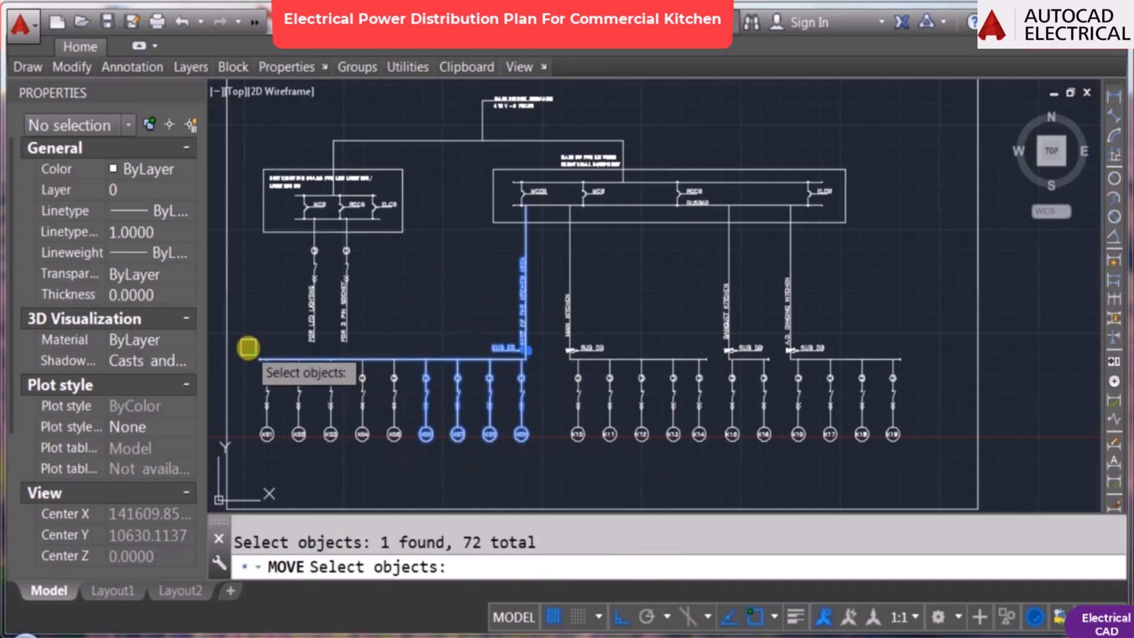
click(248, 347)
click(524, 455)
key(Return)
click(497, 466)
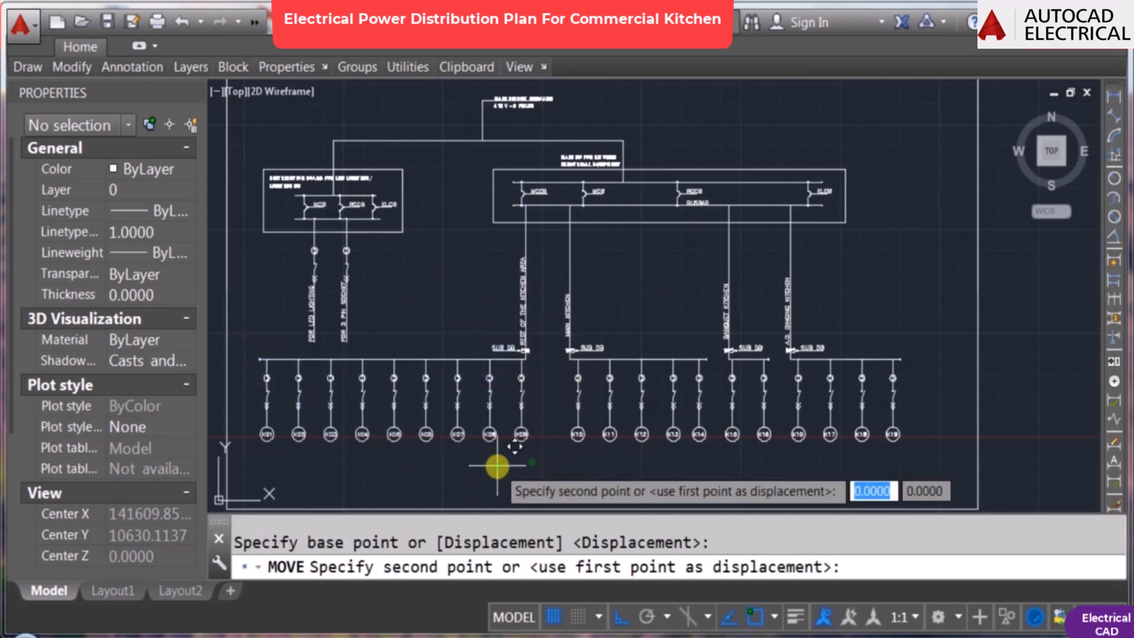
click(512, 466)
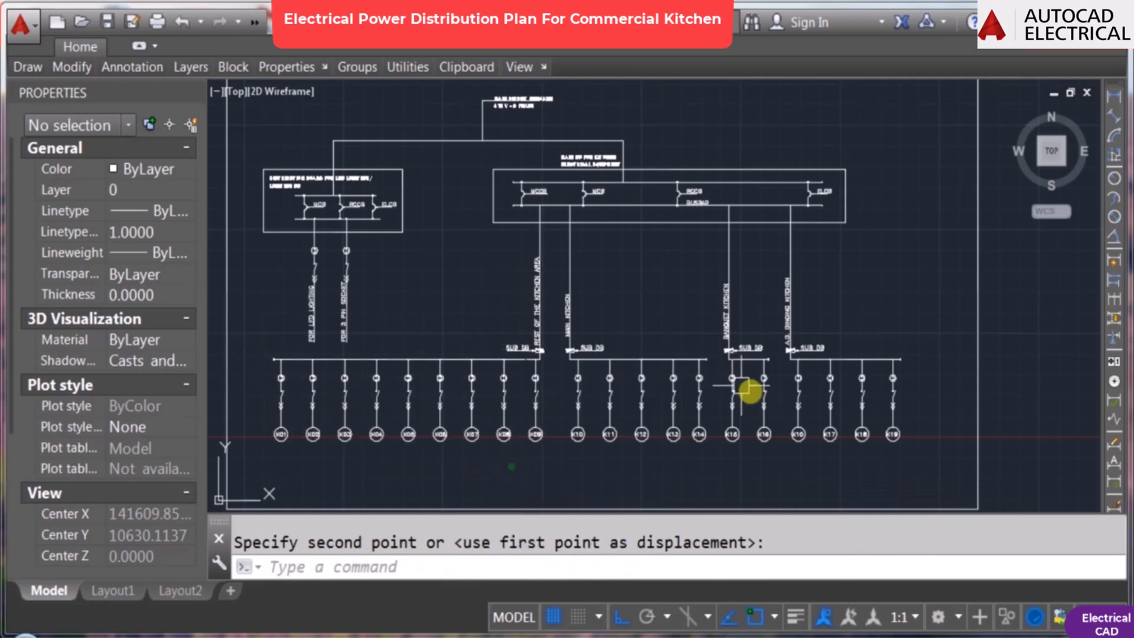
Step: Examine the spacing and labels of the kitchen sub-DB branches, and zoom to the drawing's extents
middle_drag(721, 387, 699, 375)
scroll(551, 165, up, 1)
scroll(660, 282, down, 2)
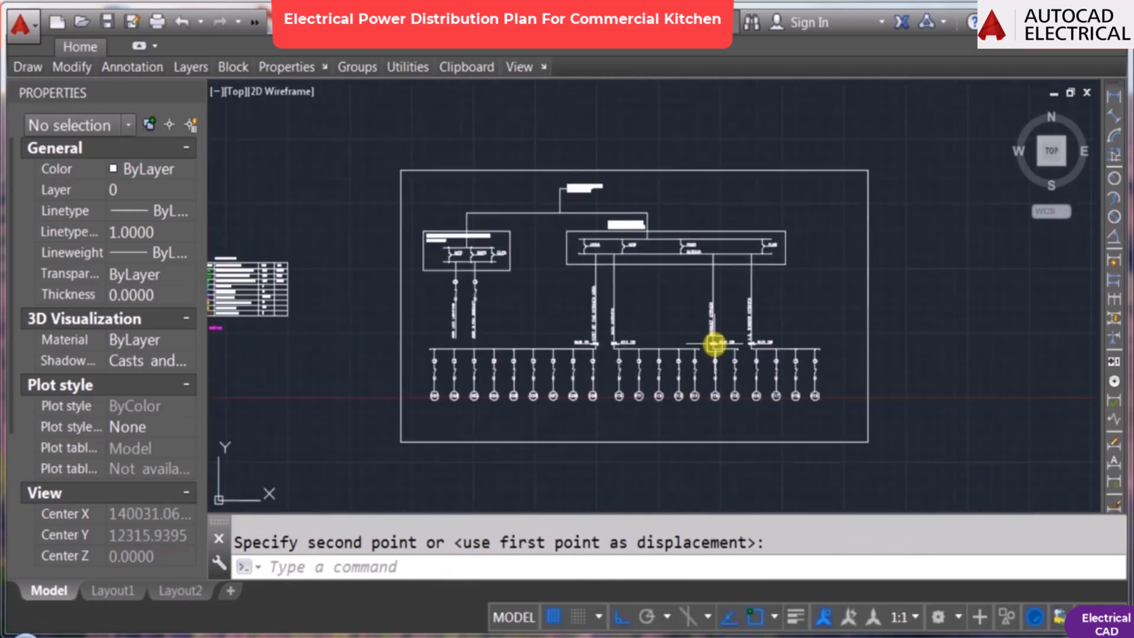
scroll(714, 344, up, 5)
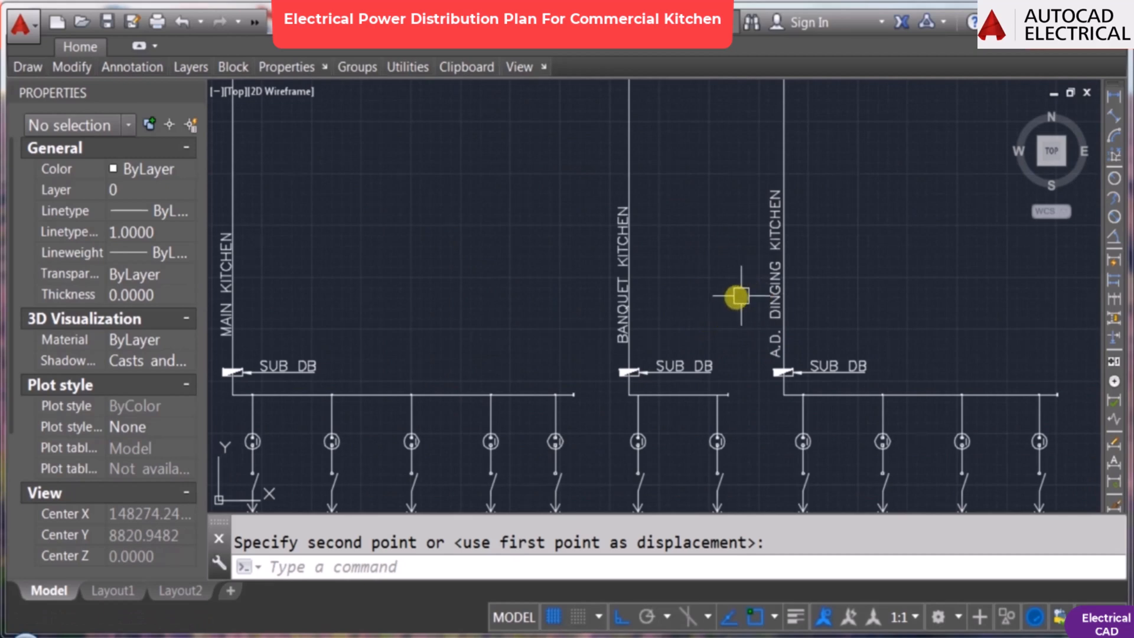
scroll(551, 317, down, 3)
scroll(403, 321, up, 5)
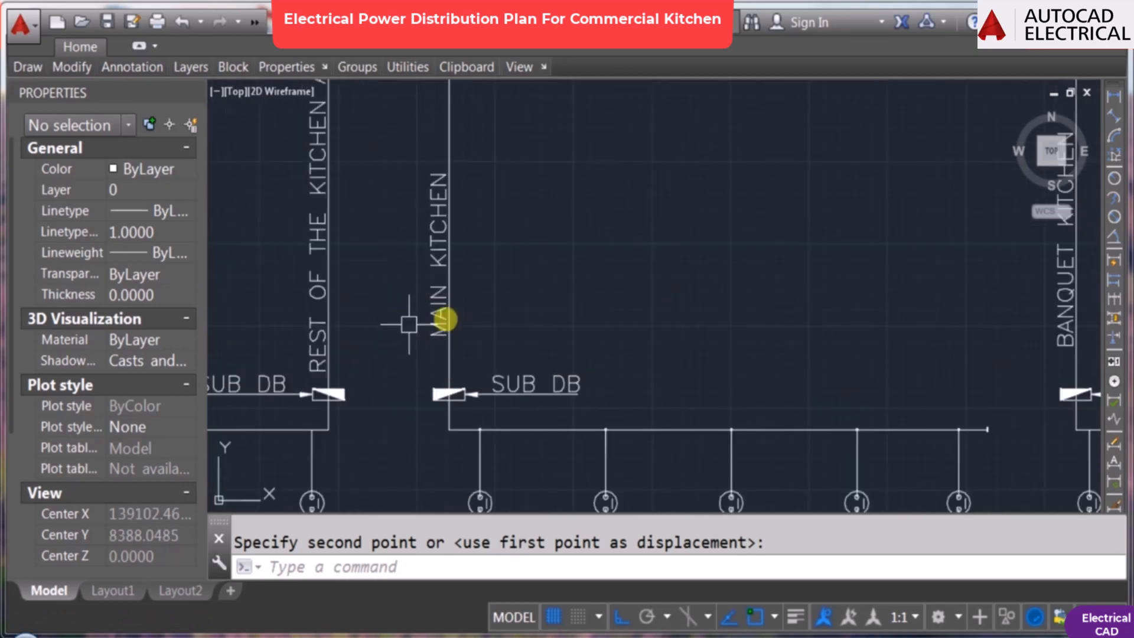
scroll(445, 320, down, 2)
middle_drag(445, 320, 706, 307)
scroll(707, 308, down, 2)
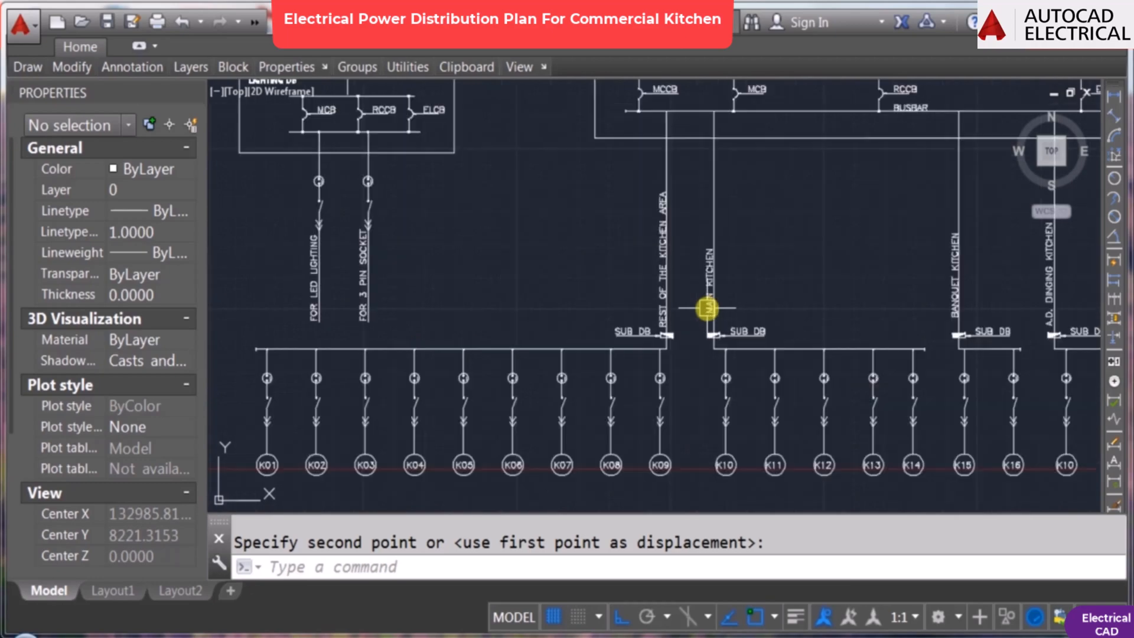
scroll(707, 307, down, 2)
key(Escape)
text(z)
key(Return)
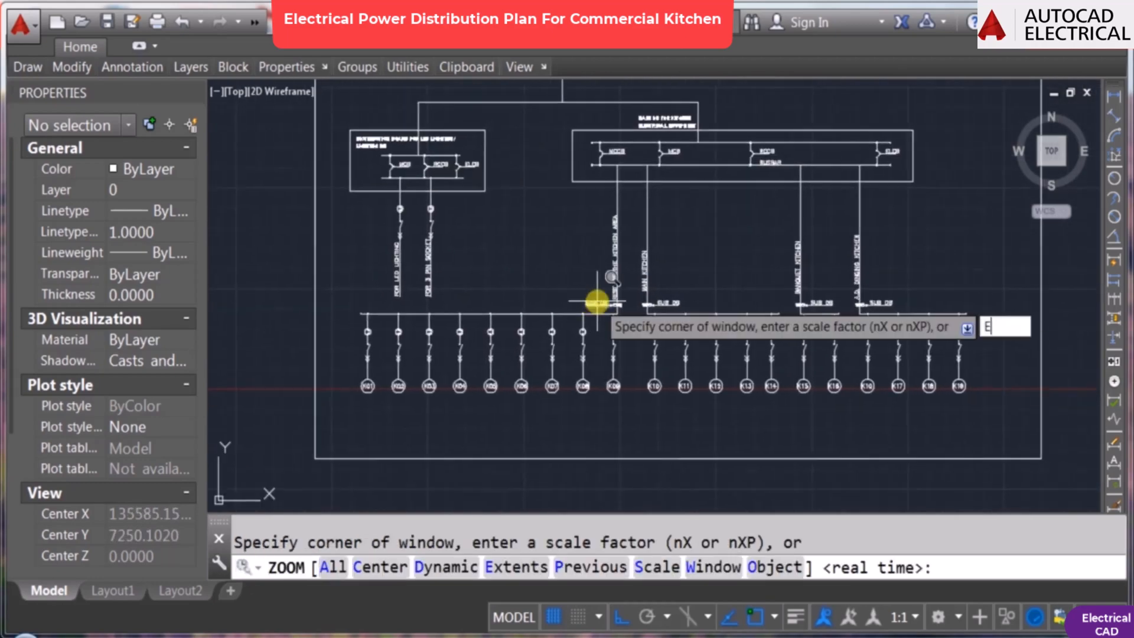
text(e)
key(Return)
key(Escape)
Step: Copy the MAIN CIRCUIT BREAKER text to the empty area below the single-line diagram's circuit symbols
text(co)
key(Return)
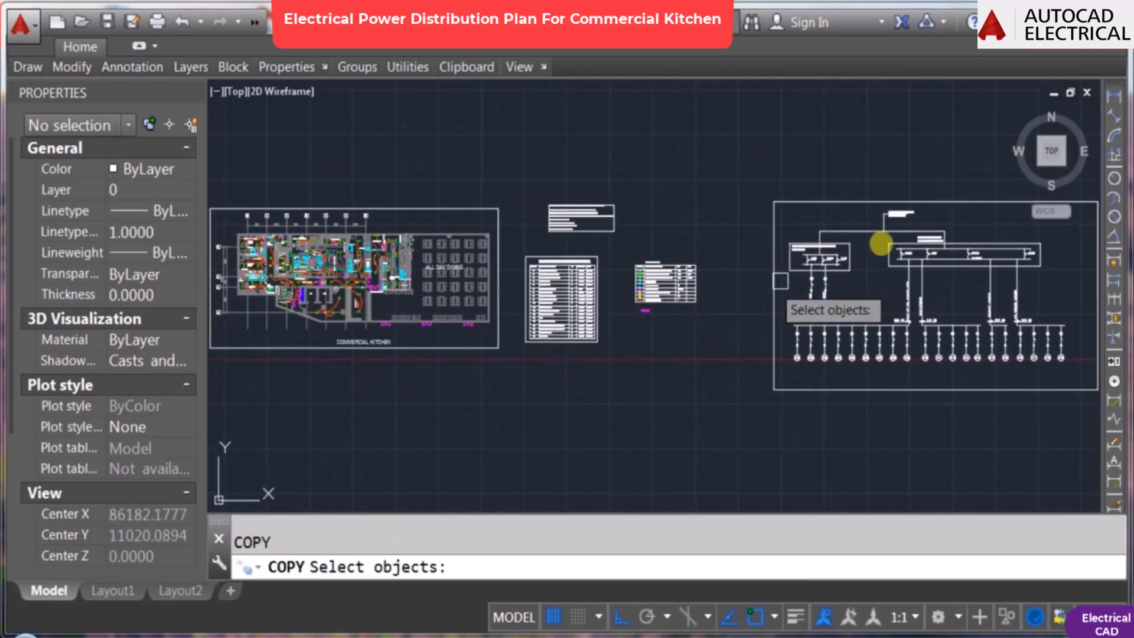
scroll(862, 224, up, 3)
scroll(822, 159, up, 3)
click(822, 158)
key(Return)
click(745, 248)
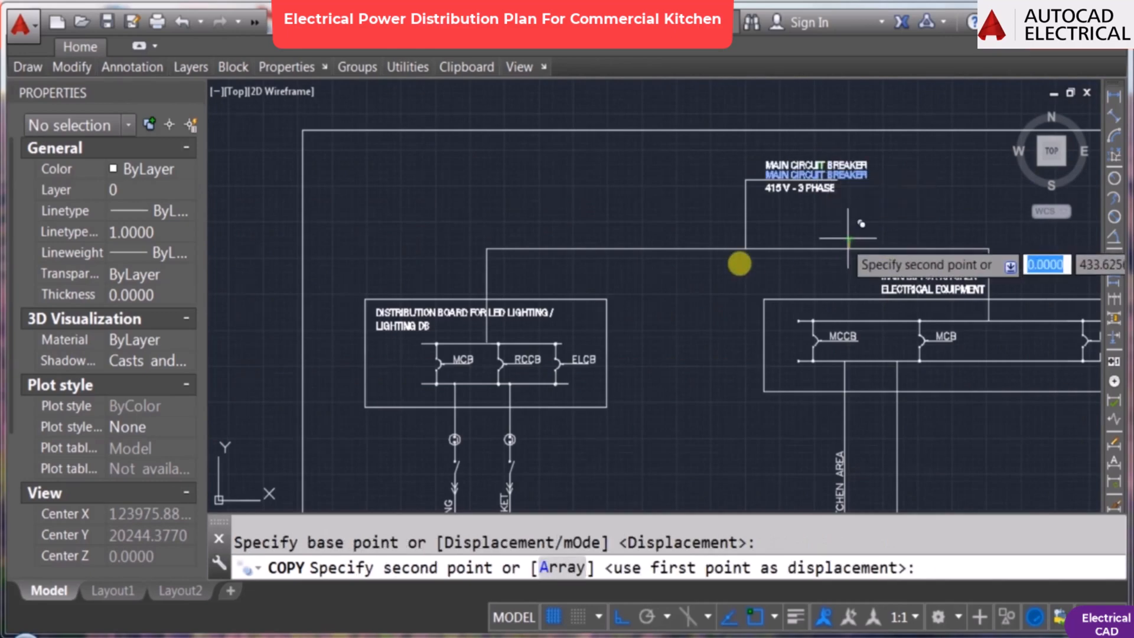
scroll(785, 278, down, 3)
scroll(751, 261, up, 3)
click(745, 354)
key(Escape)
Step: Change the copied text to ELECTRICAL POWER SUPPLY SCHEMATIC FOR COMMERCIAL KITCHEN
text(ed)
key(Return)
click(701, 274)
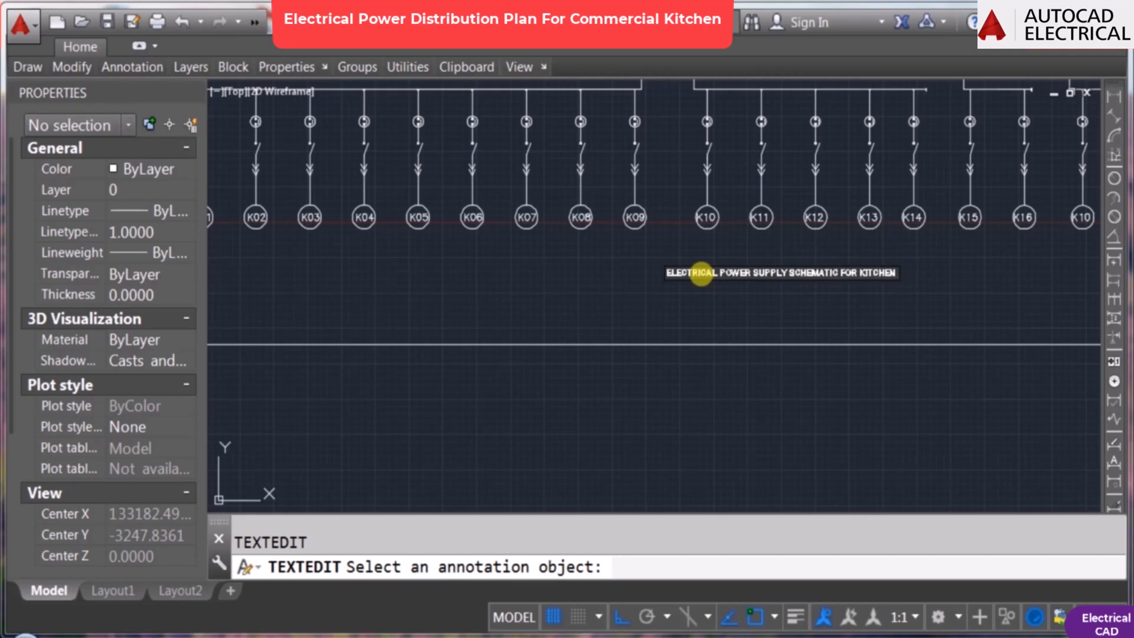
text(L)
key(Return)
Step: Set the text height of the schematic's title to 500
click(701, 274)
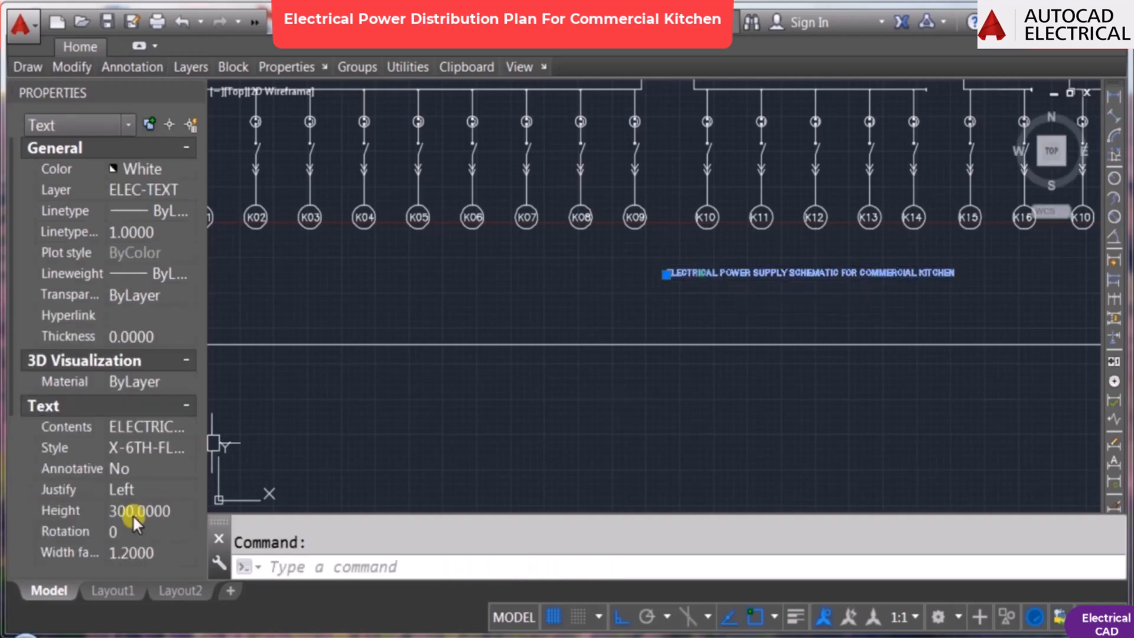
click(135, 514)
text(500)
key(Return)
scroll(545, 381, down, 1)
key(Escape)
Step: Move the schematic's title so it sits centred beneath the diagram inside the frame
click(545, 378)
scroll(572, 442, down, 2)
key(Return)
click(557, 458)
click(493, 461)
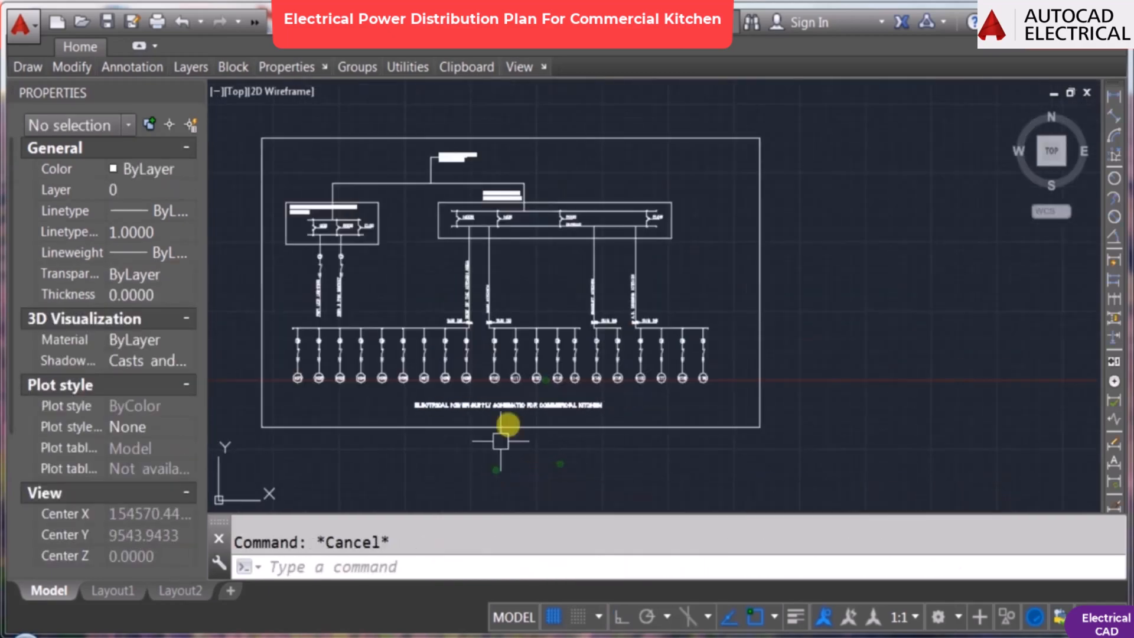
double_click(513, 408)
key(Escape)
scroll(800, 316, down, 2)
Step: Zoom to the drawing's extents and save the drawing
text(z)
key(Return)
text(e)
key(Return)
key(ctrl+s)
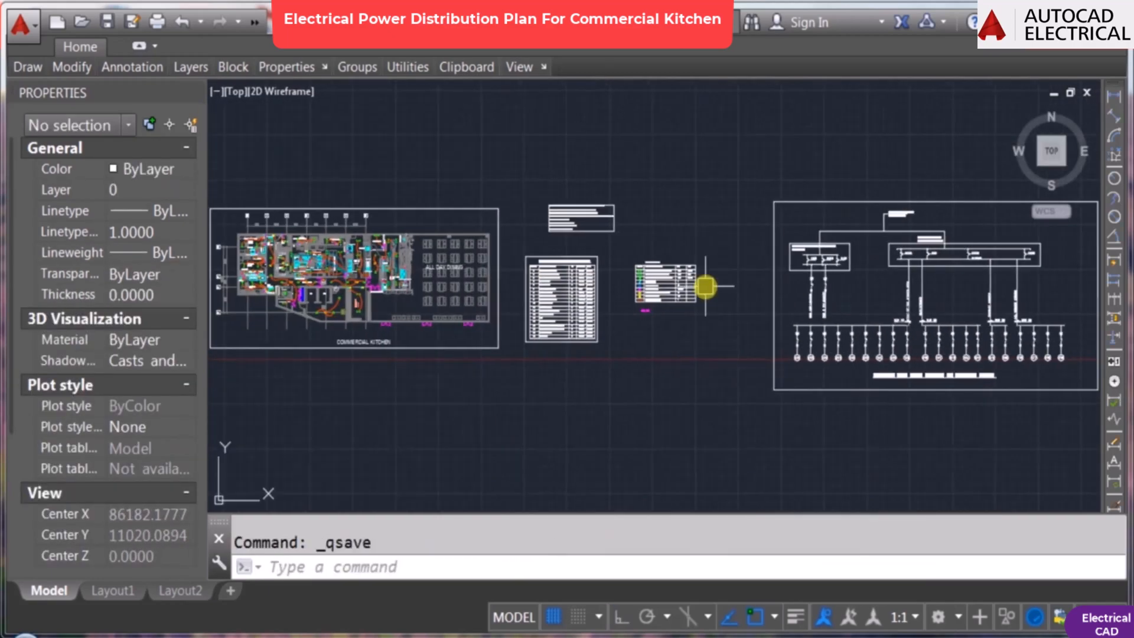
Step: Stretch the electrical legend table's lower edge down by one row height below POWER SUPPLY CABLE
scroll(640, 308, up, 4)
text(s)
key(Return)
click(1006, 282)
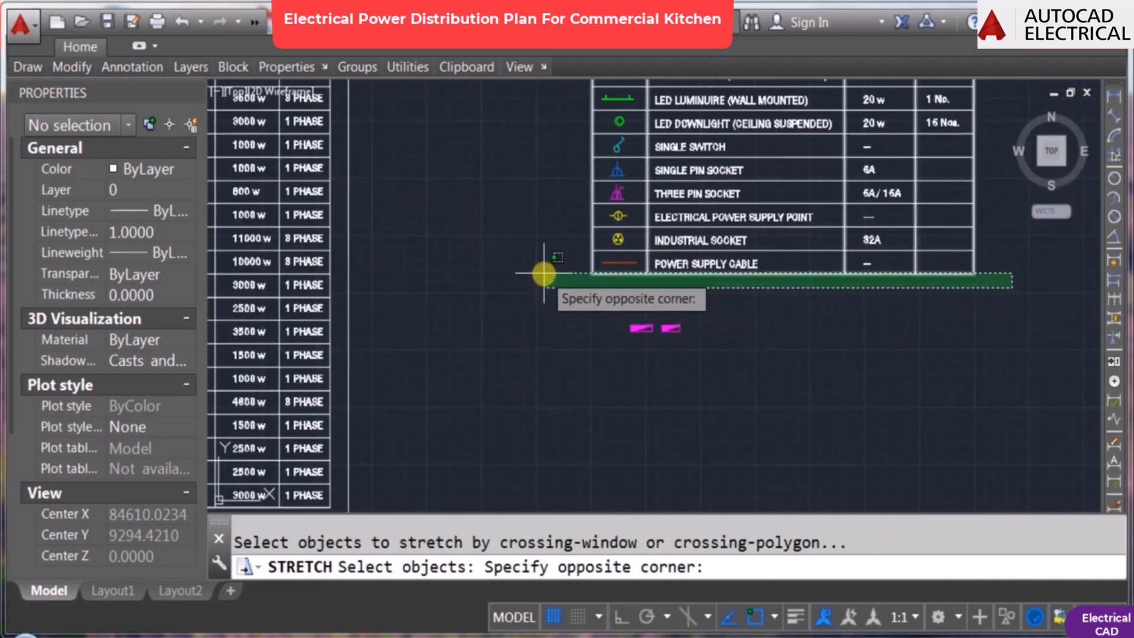
click(544, 278)
key(Return)
click(587, 248)
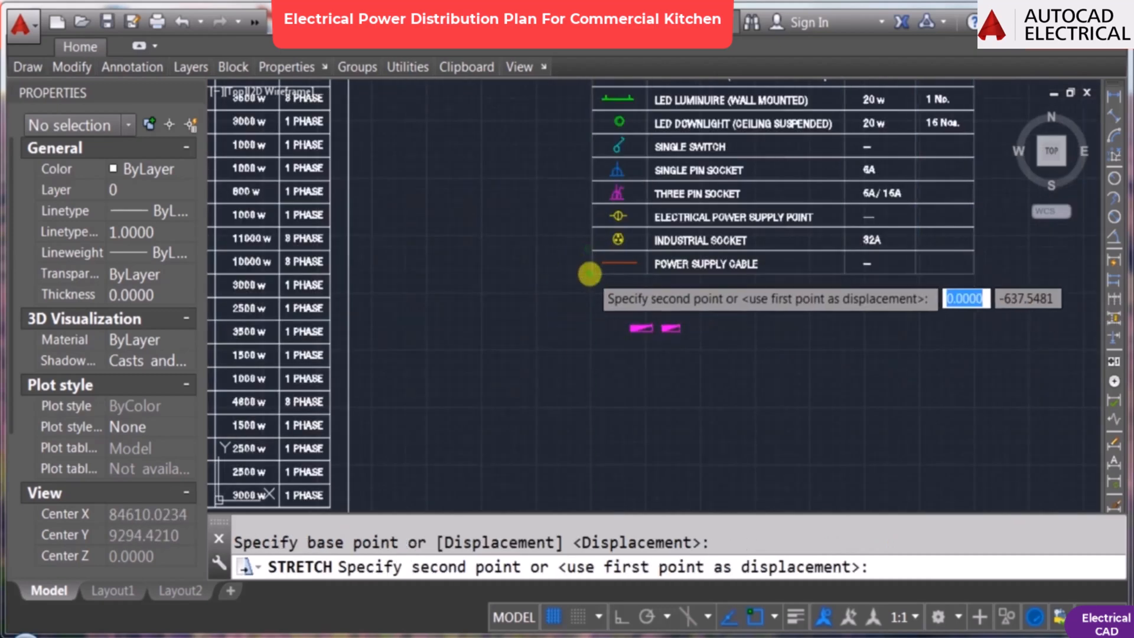
click(590, 273)
key(Escape)
Step: Copy the row line under INDUSTRIAL SOCKET one row down to separate the new legend row from POWER SUPPLY CABLE
text(co)
key(Return)
scroll(778, 235, up, 2)
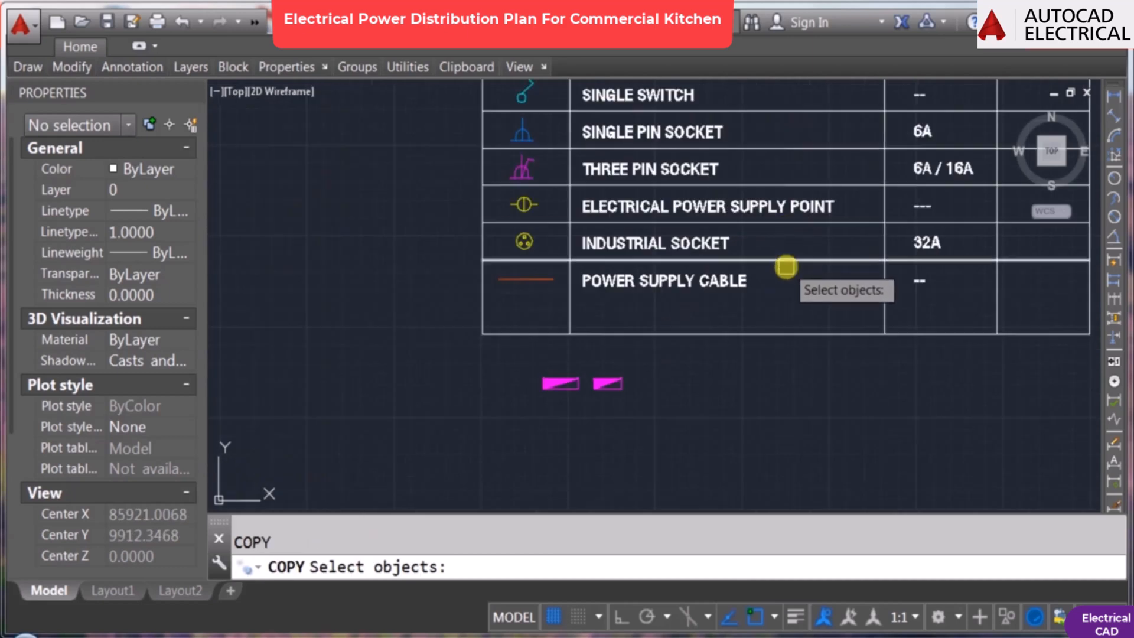
click(780, 260)
key(Return)
click(482, 222)
click(481, 259)
key(Escape)
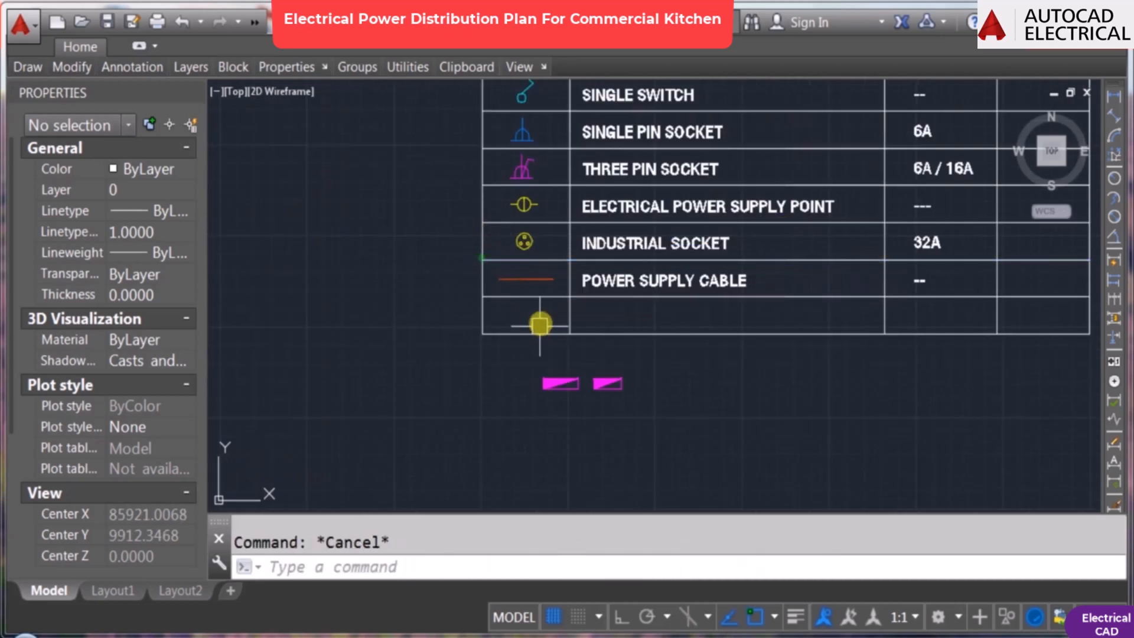
Step: Move the larger magenta distribution board symbol into the symbol cell of the new legend row
text(m)
key(Return)
scroll(532, 358, up, 2)
click(524, 373)
click(604, 412)
key(Return)
click(578, 425)
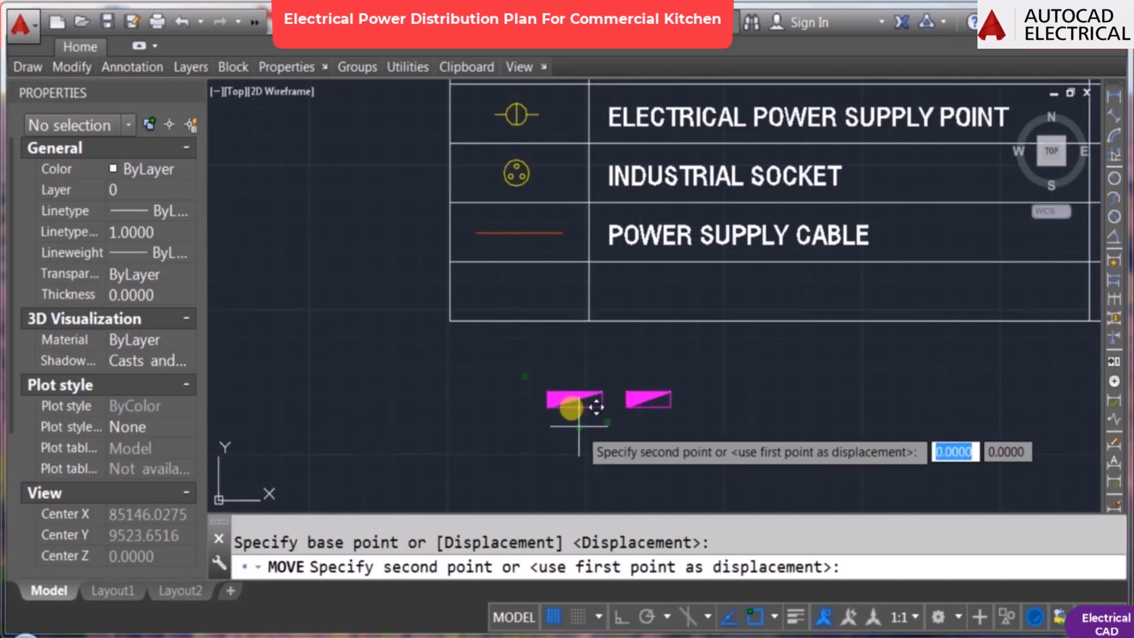
key(F8)
key(F8)
click(515, 313)
key(Escape)
Step: Erase the remaining smaller magenta distribution board symbol below the legend table
text(e)
key(Return)
click(582, 365)
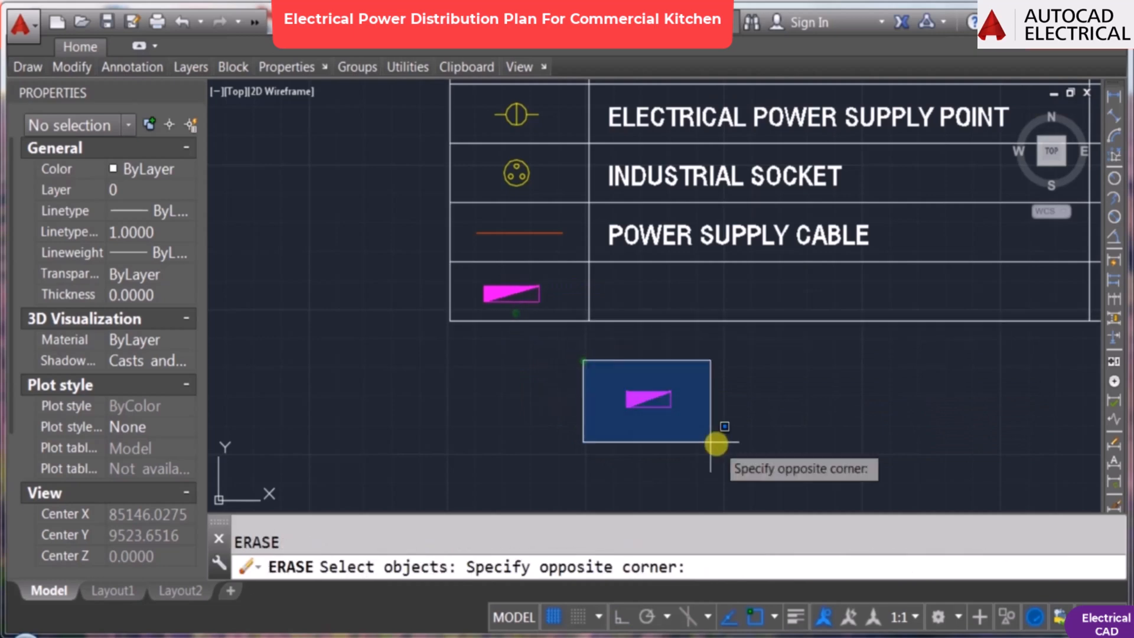
click(718, 438)
key(Return)
key(Escape)
Step: Copy the POWER SUPPLY CABLE label down into the new legend row
text(co)
key(Return)
click(673, 242)
key(Return)
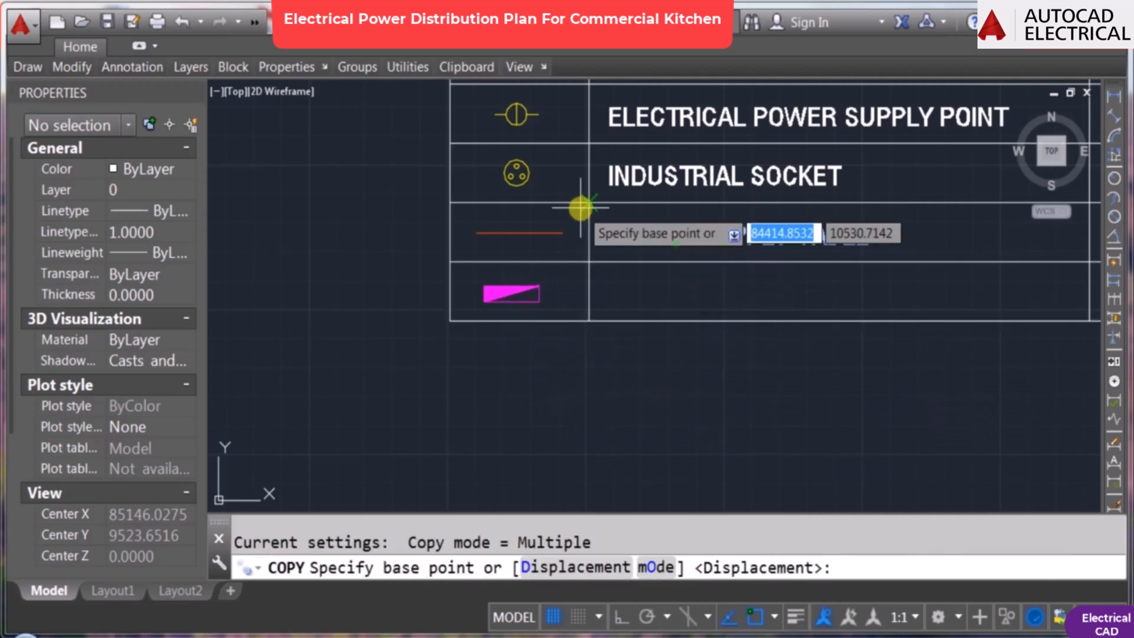
click(588, 205)
click(590, 256)
key(Escape)
key(Escape)
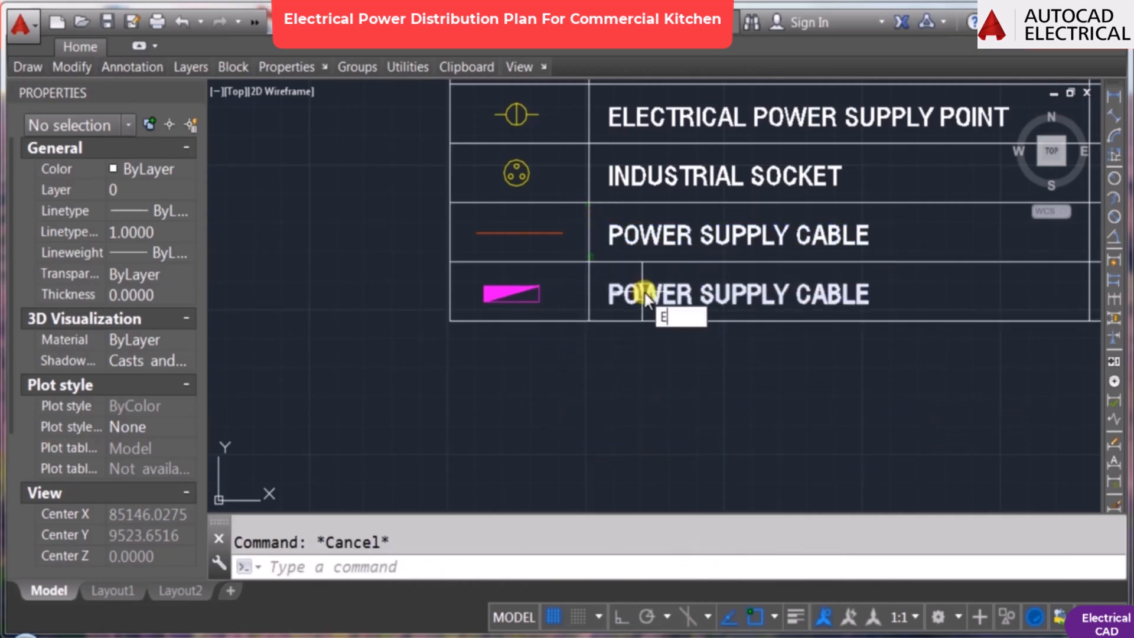
Step: Change the copied label in the legend's last row to DB ( DISTRIBUTION BOARD
double_click(643, 293)
text(DB ( D)
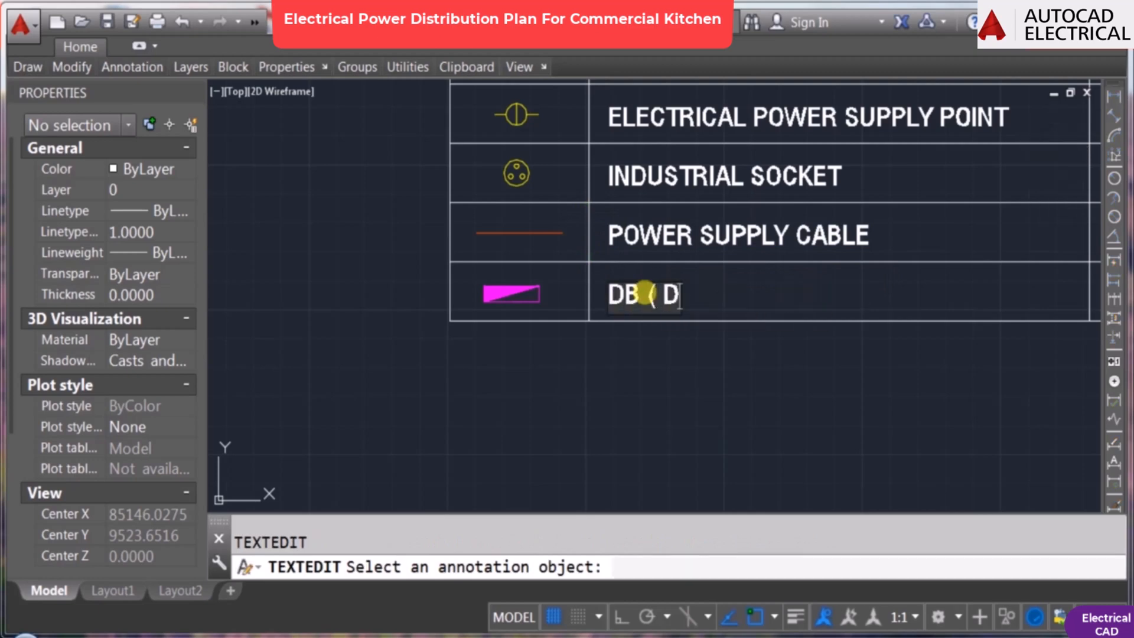
text(ISTRIBUTION BOA)
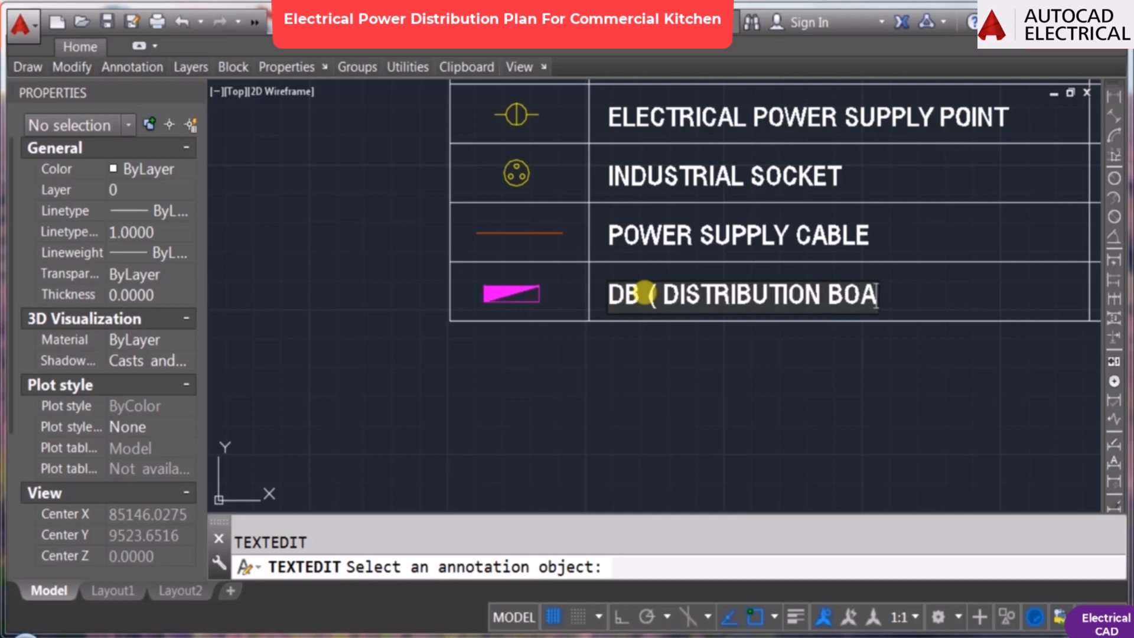
click(715, 363)
key(Escape)
key(Escape)
Step: Copy the dash entry from the POWER SUPPLY CABLE capacity cell into the distribution board row
scroll(607, 363, down, 6)
scroll(780, 338, up, 6)
text(co)
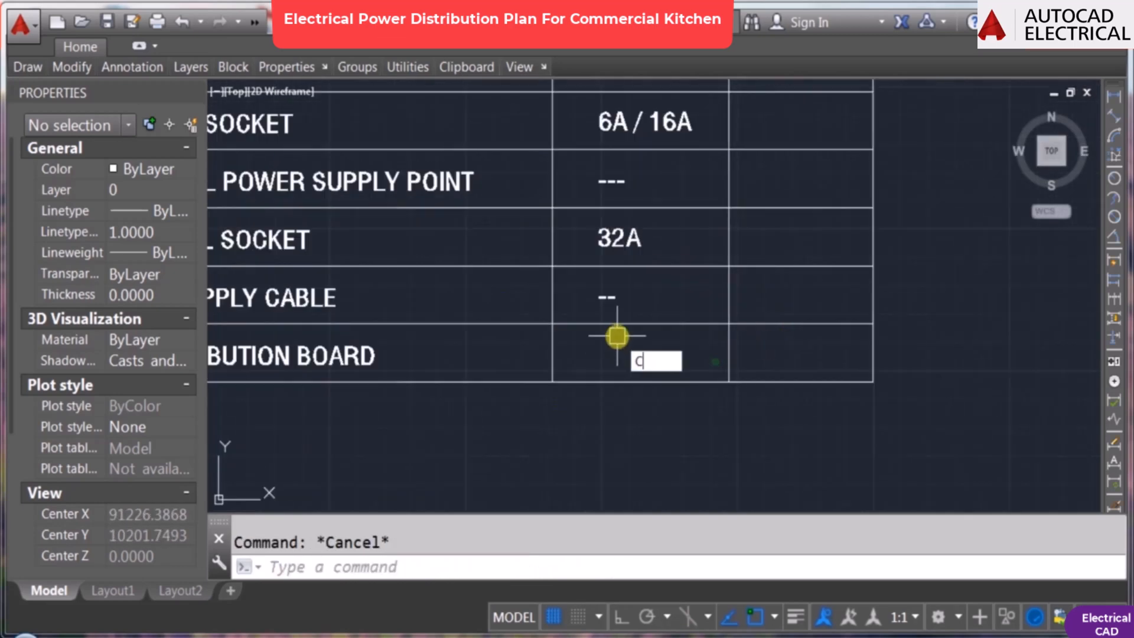
key(Return)
click(607, 297)
key(Return)
click(552, 270)
click(608, 353)
key(Escape)
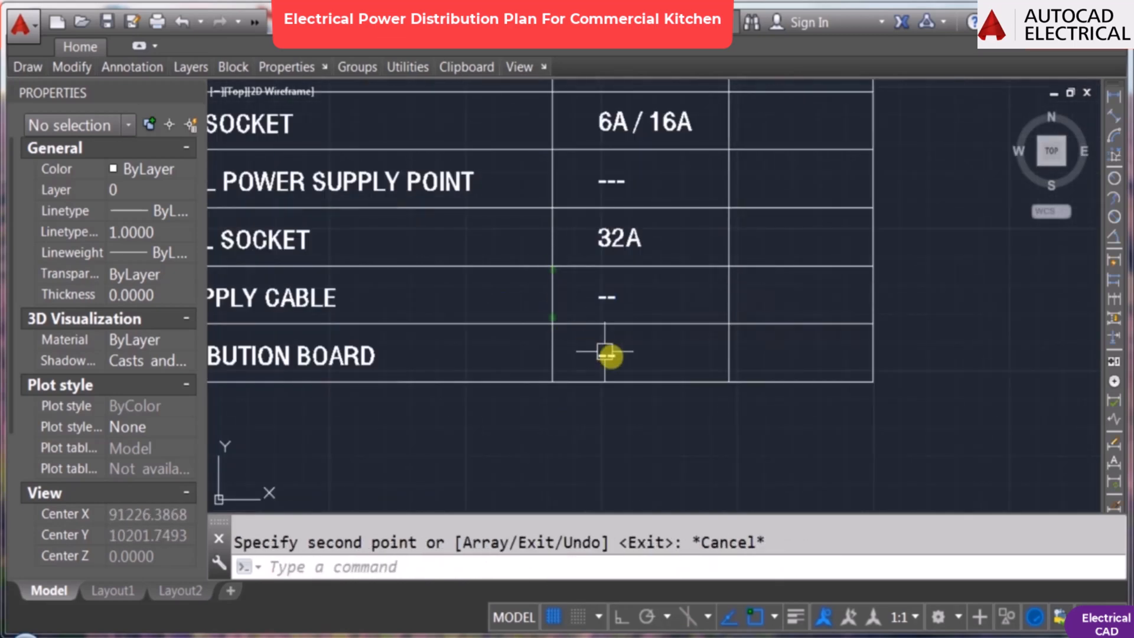
Step: Erase the QTY heading and the quantity entries from the electrical legend's last column
scroll(715, 324, down, 4)
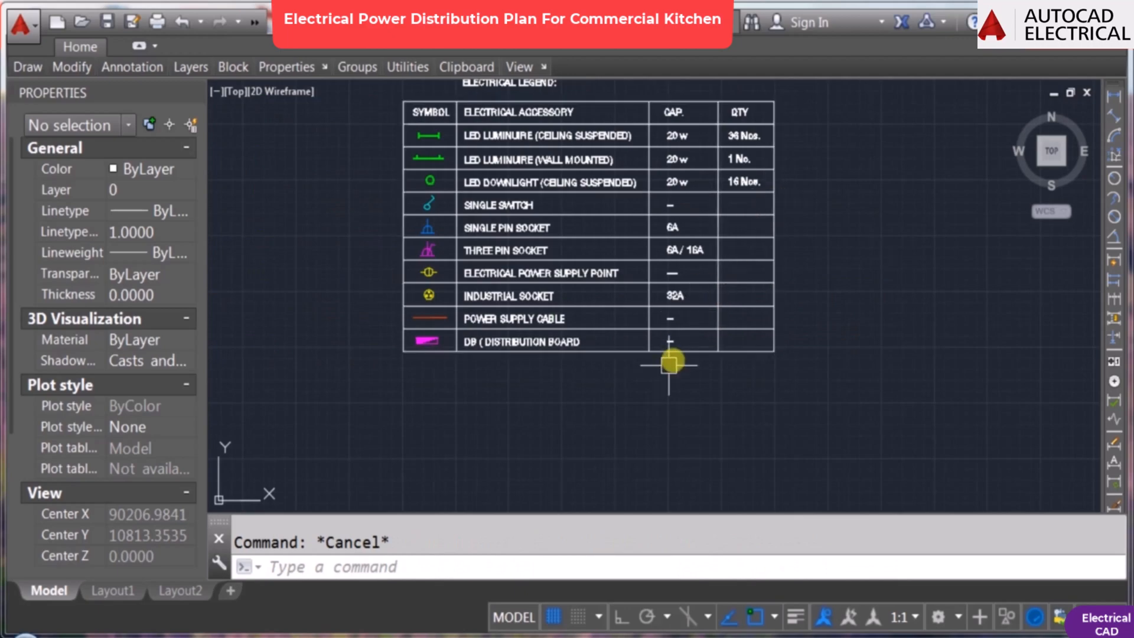
scroll(718, 203, up, 3)
scroll(671, 280, down, 2)
middle_drag(775, 221, 720, 242)
scroll(720, 241, up, 2)
text(e)
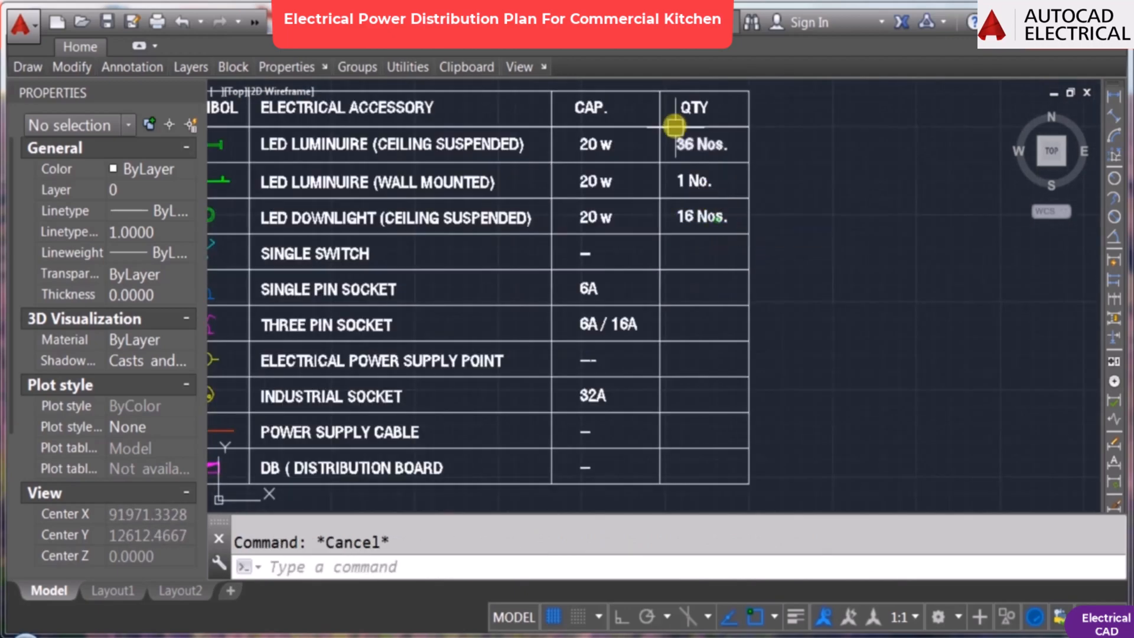
middle_drag(673, 126, 654, 204)
key(Return)
click(644, 144)
click(771, 359)
key(Return)
key(Escape)
text(tr)
key(Return)
scroll(673, 186, down, 4)
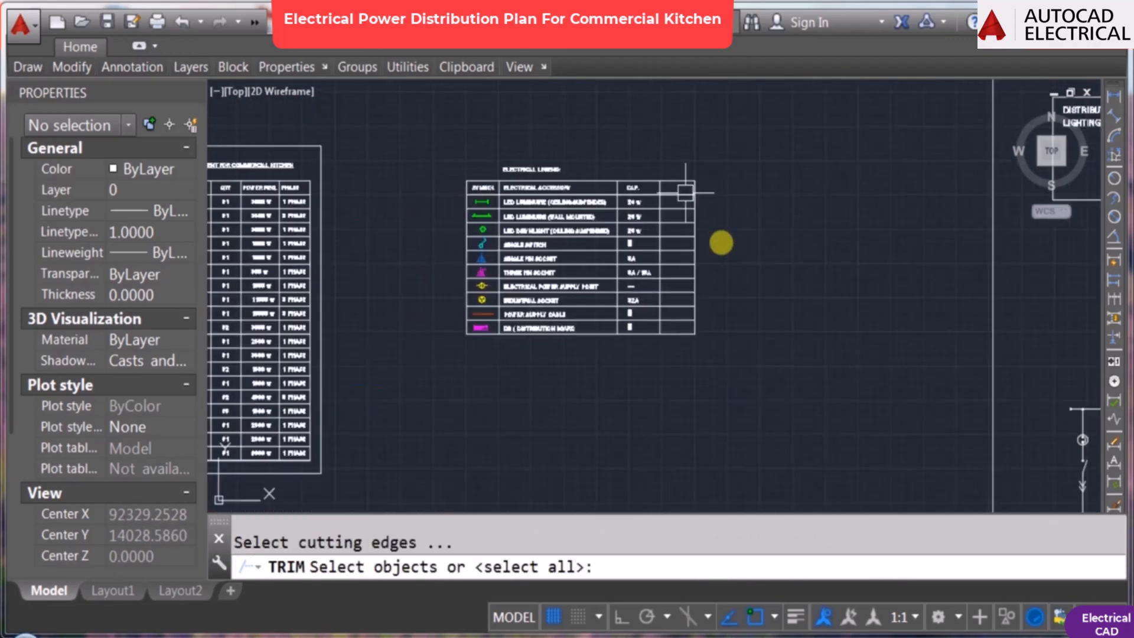
key(Escape)
Step: Stretch the legend table's outer edge back to the CAP. column to remove the emptied quantity column
text(s)
key(Return)
click(719, 346)
click(677, 143)
key(Return)
click(694, 180)
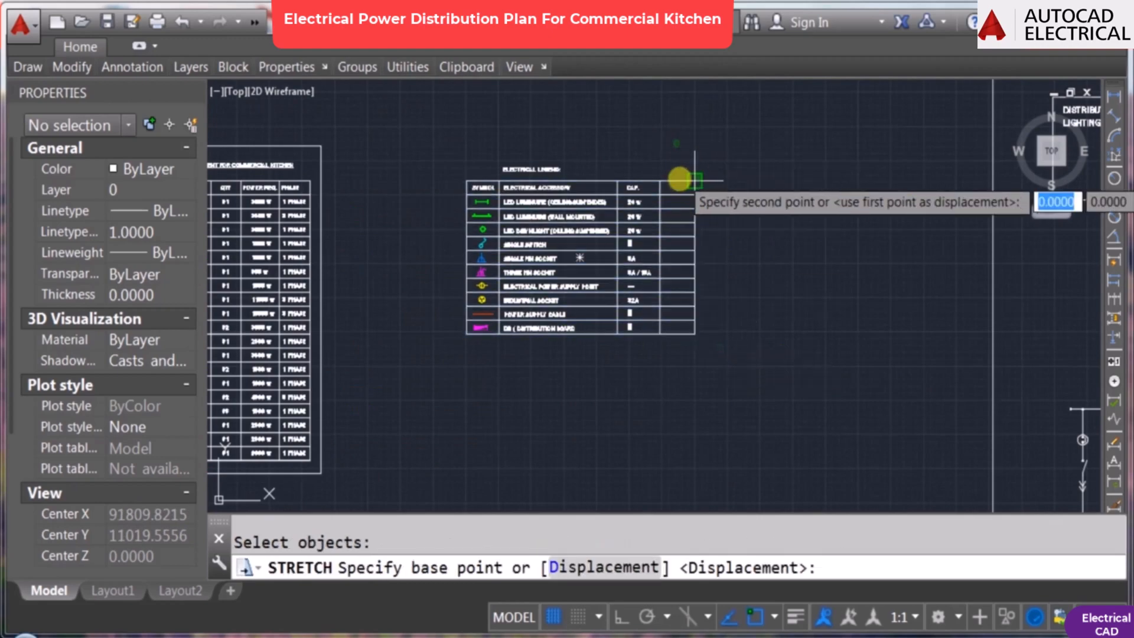
key(Escape)
Step: Zoom to the drawing's extents to show the plan, schedules, legend and schematic
text(z)
key(Return)
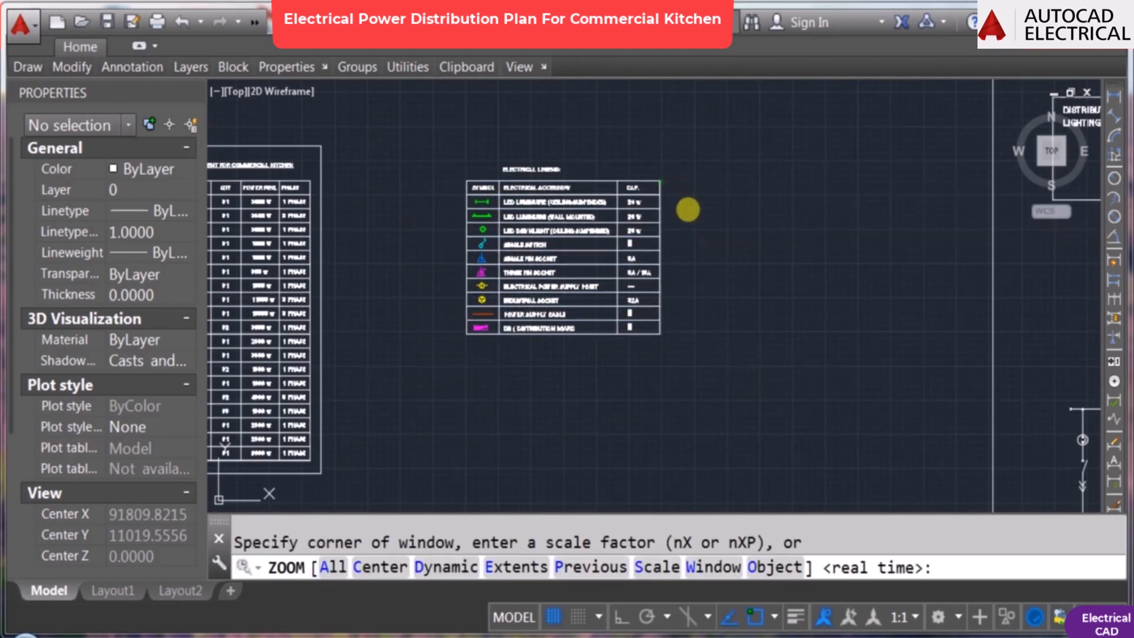
scroll(686, 207, down, 4)
key(Escape)
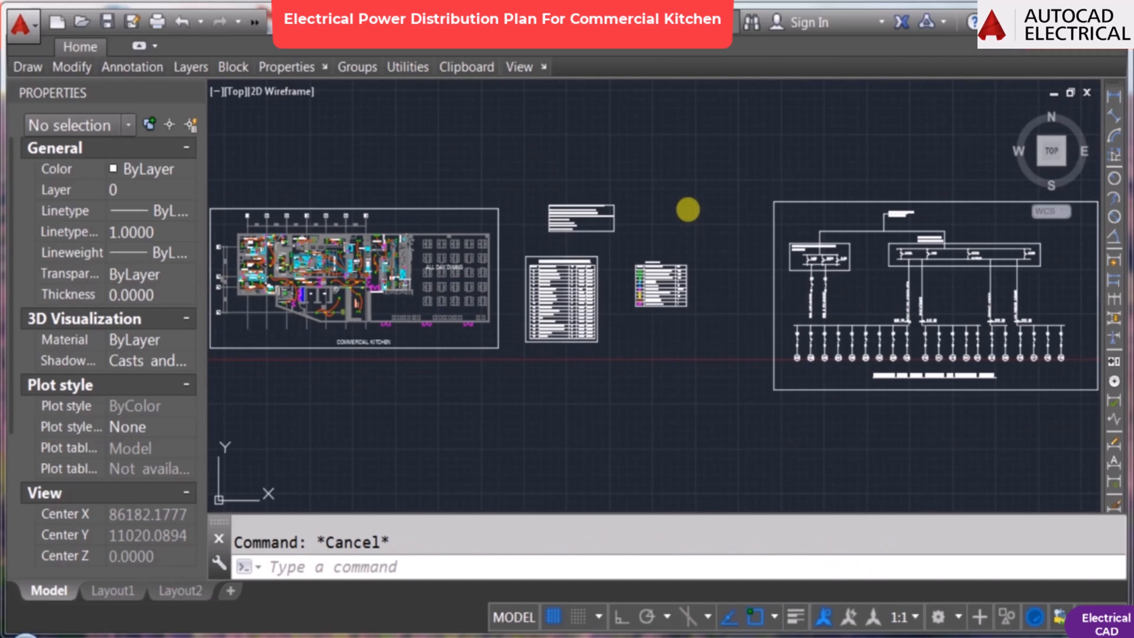